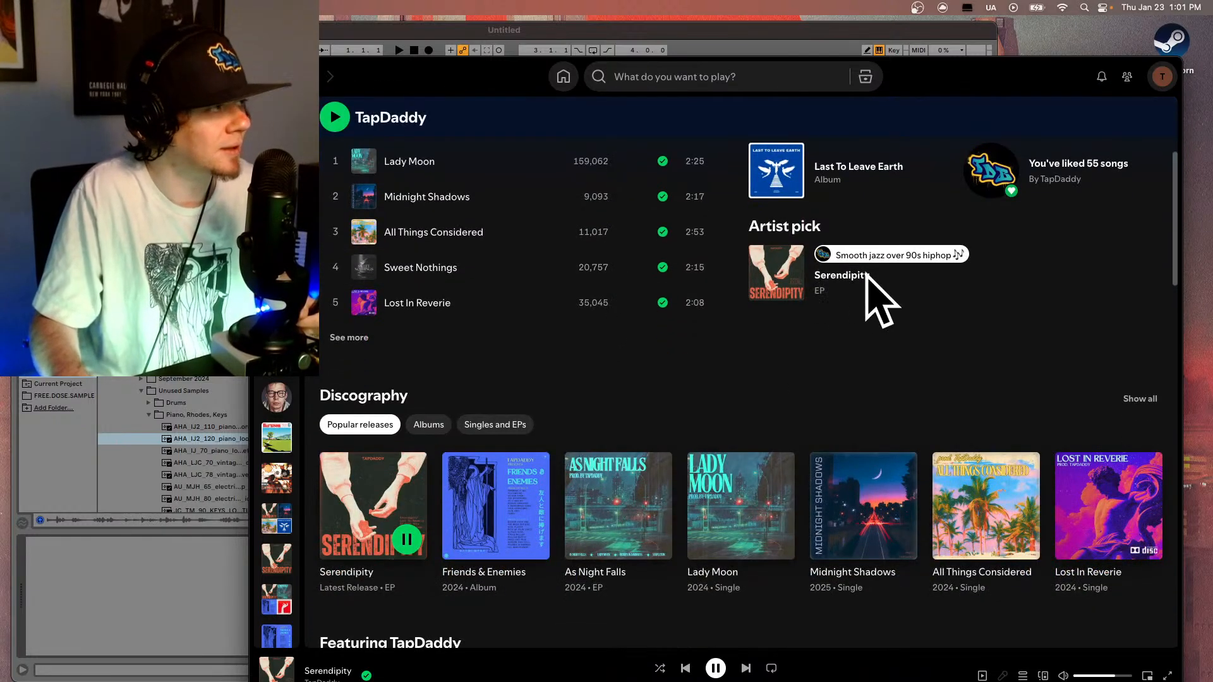
# - Show the TapDaddyBeats store page over the Spotify artist page and move the store window back out of view
pyautogui.moveTo(1052, 66); pyautogui.dragTo(1050, 46)
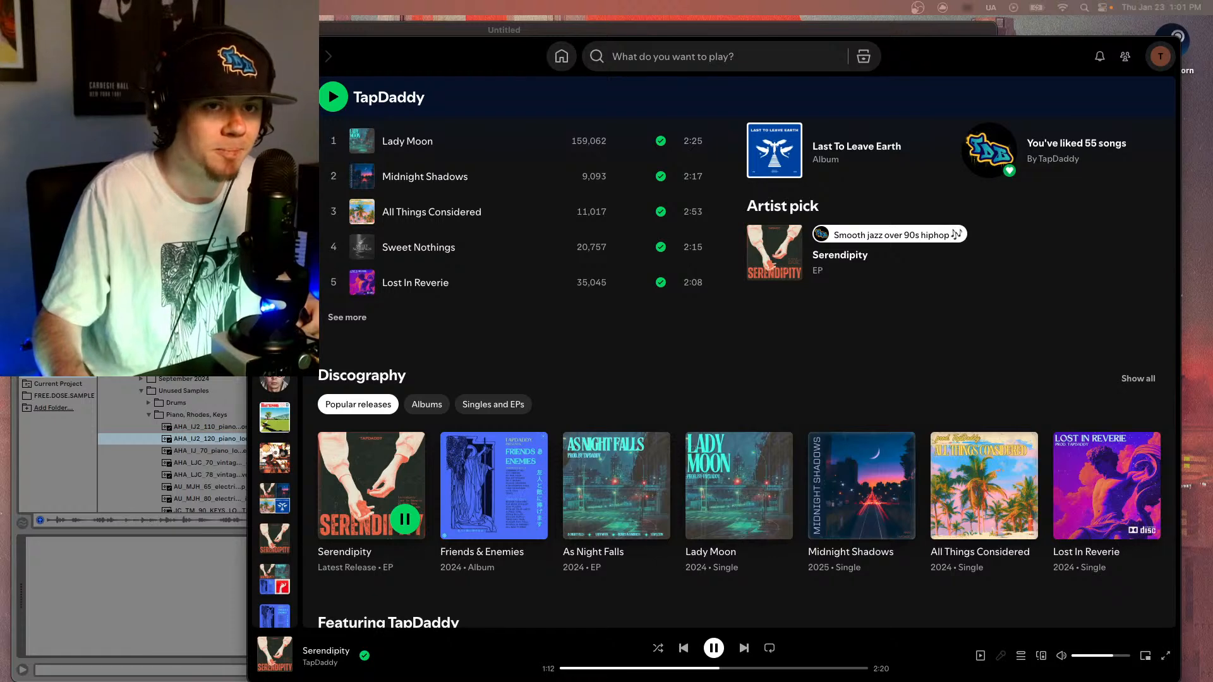
pyautogui.moveTo(815, 3); pyautogui.dragTo(881, 108)
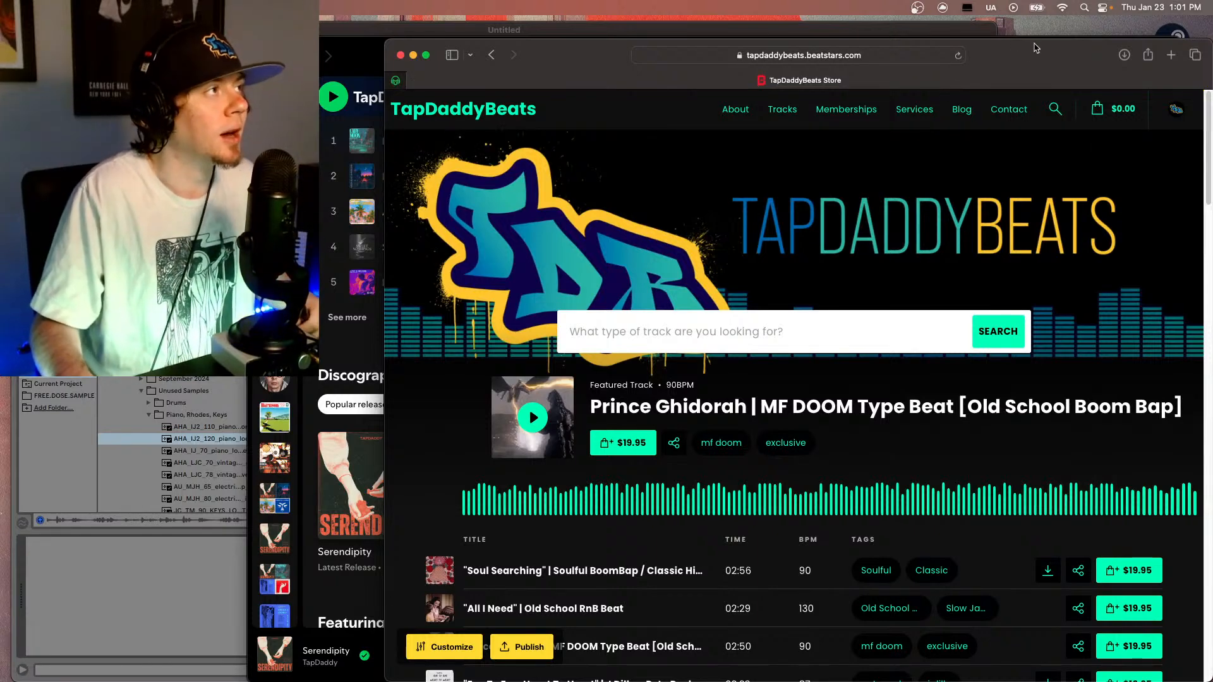
pyautogui.moveTo(1035, 47); pyautogui.dragTo(1015, 40)
pyautogui.moveTo(973, 138)
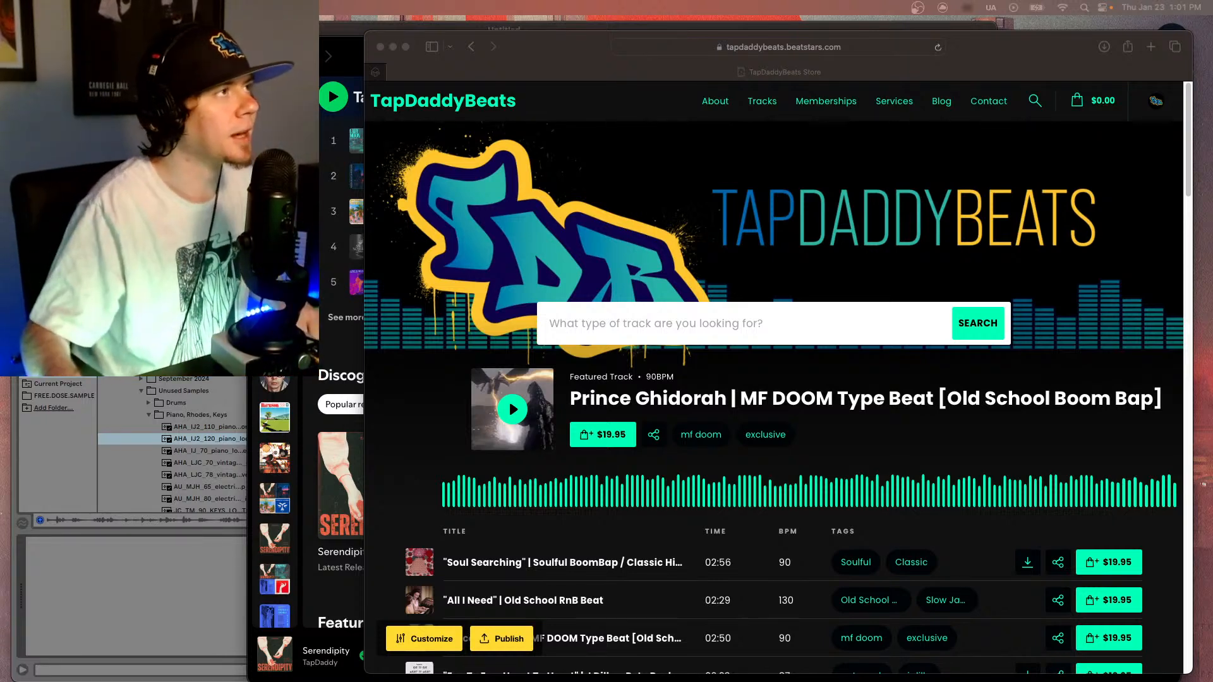
pyautogui.moveTo(1045, 53); pyautogui.dragTo(1212, 287)
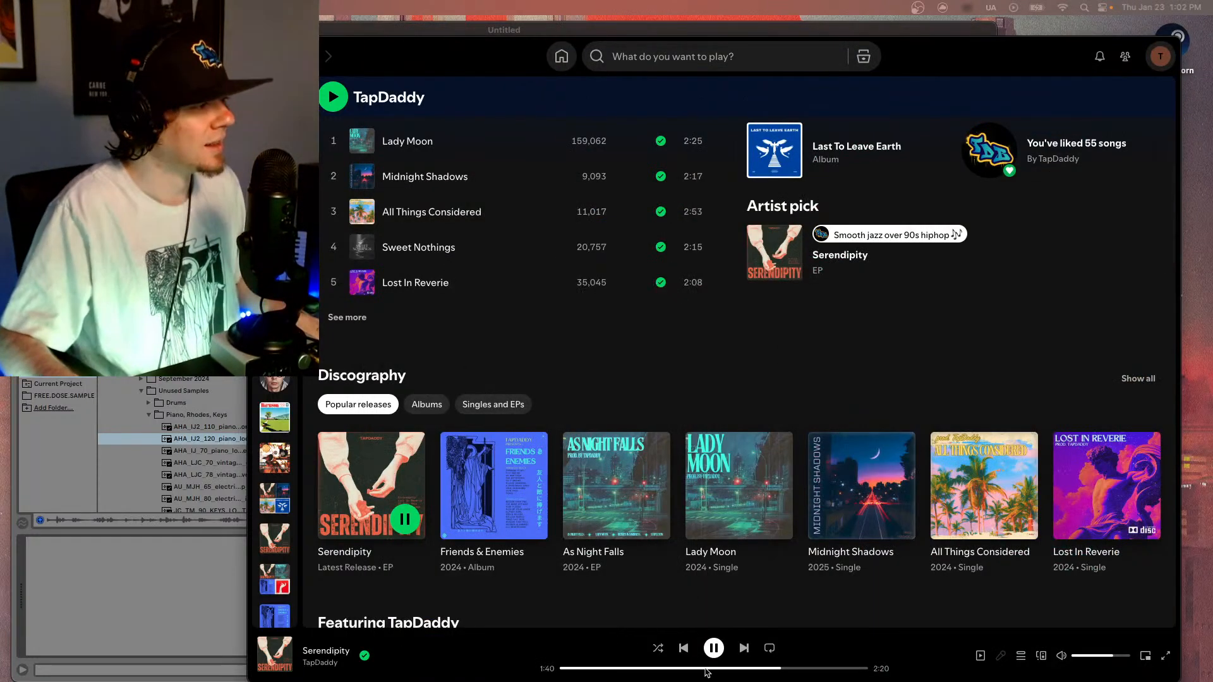
# - Pause the Serendipity track and switch to the untitled Ableton Live set in full screen
pyautogui.click(713, 648)
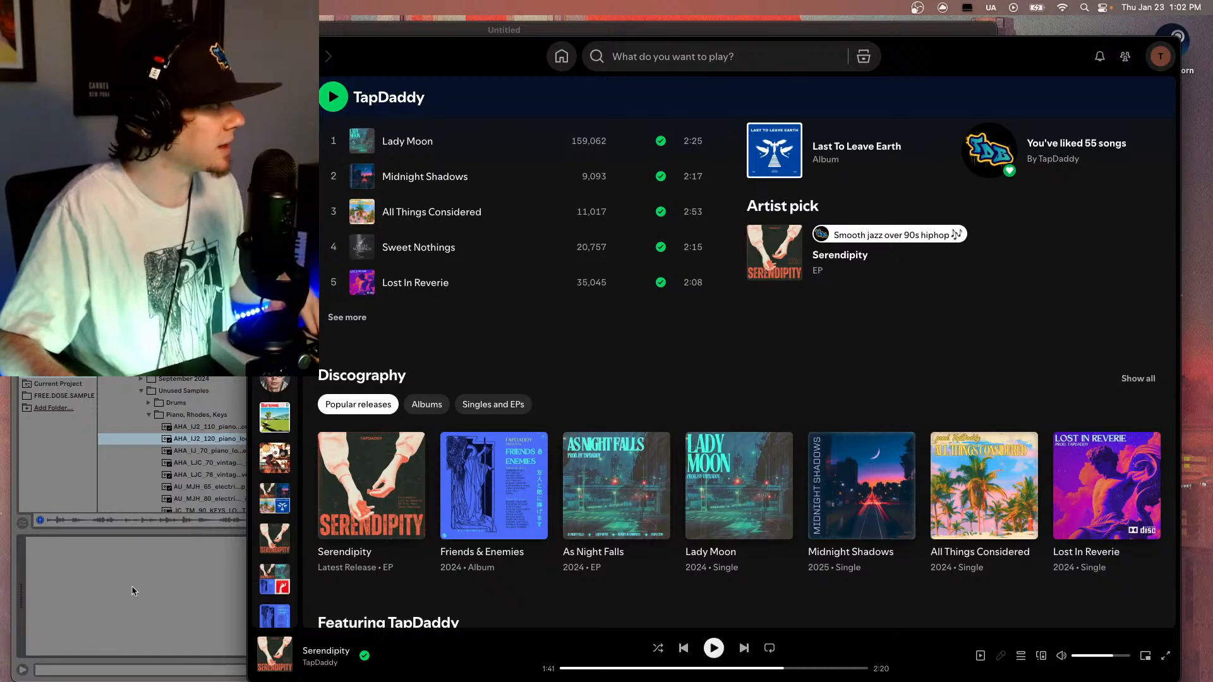
pyautogui.press('super+Tab')
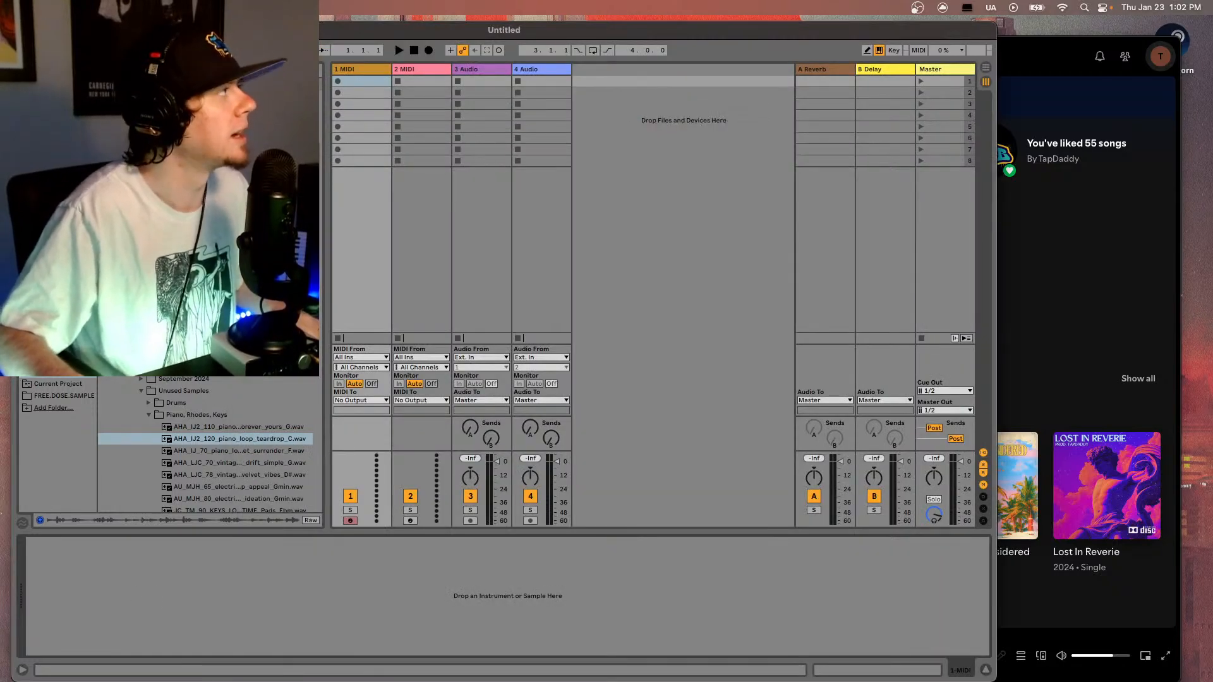
pyautogui.click(46, 31)
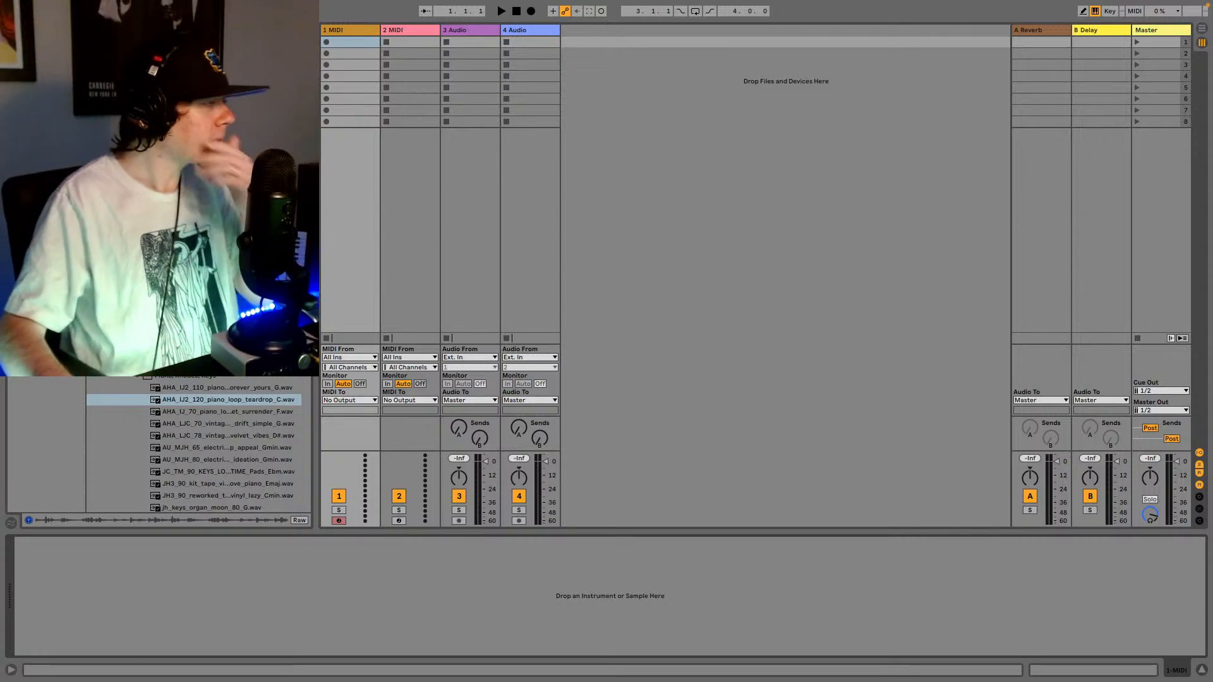
# - Browse the piano, Rhodes and keys loops among the unused samples for a suitable melody sample
pyautogui.scroll(-15, 189, 410)
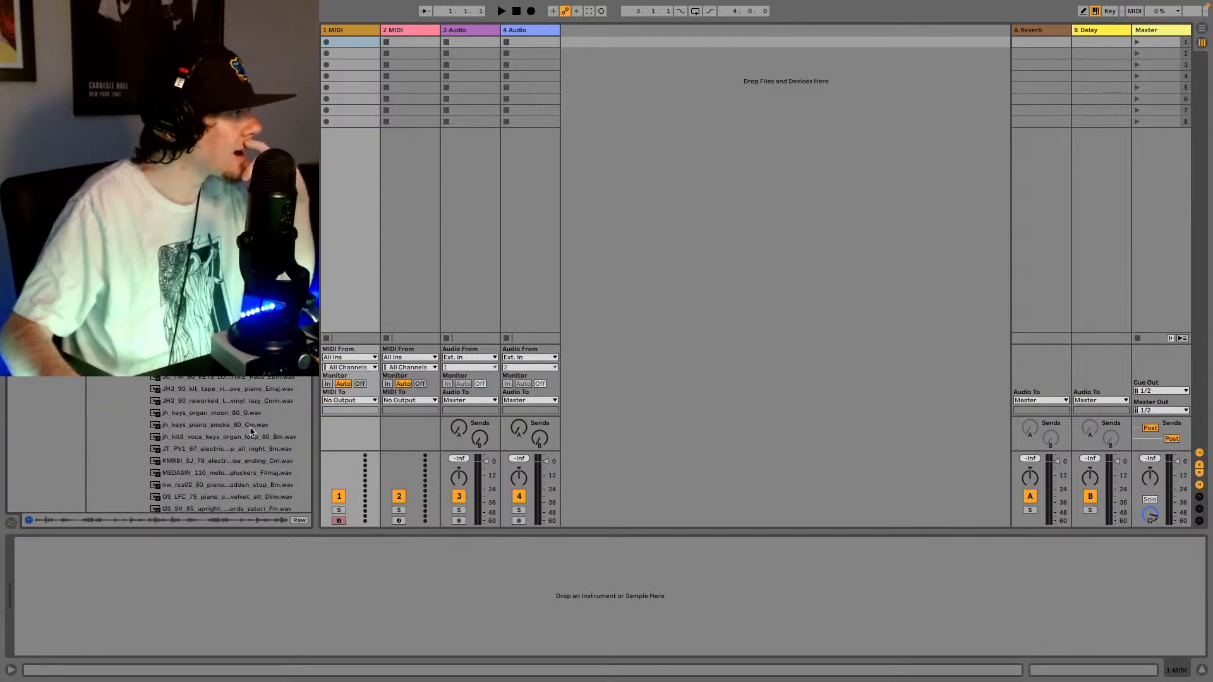
pyautogui.scroll(-10, 230, 433)
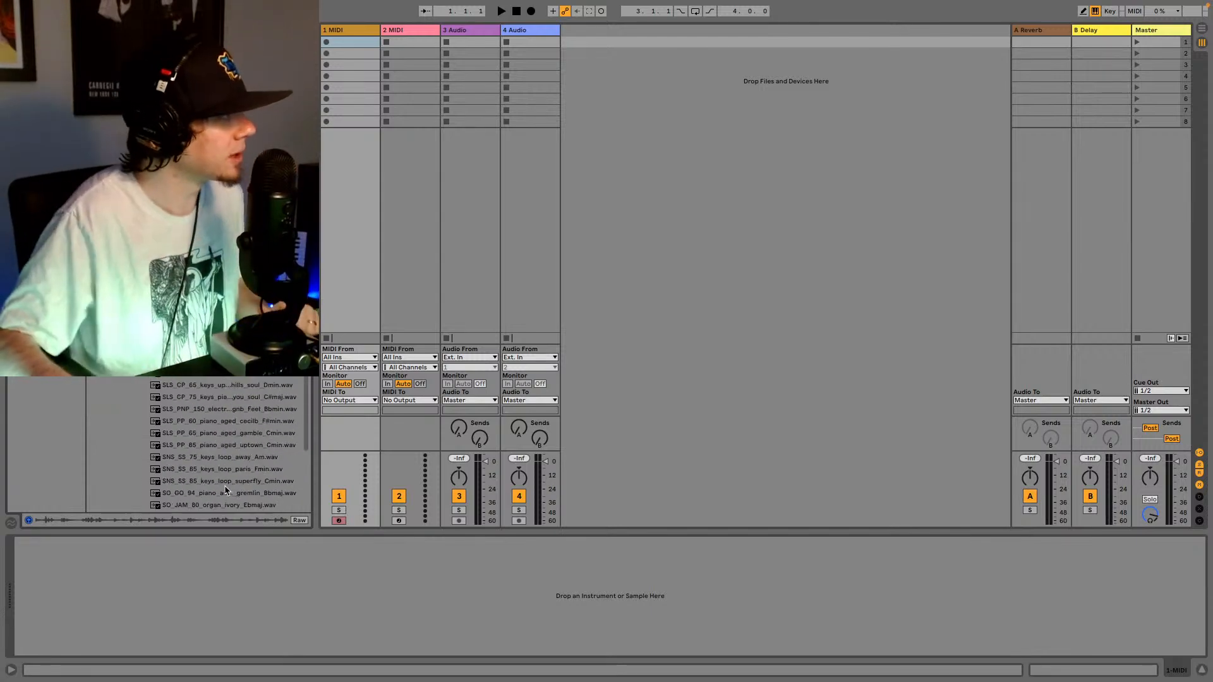
pyautogui.scroll(1, 221, 437)
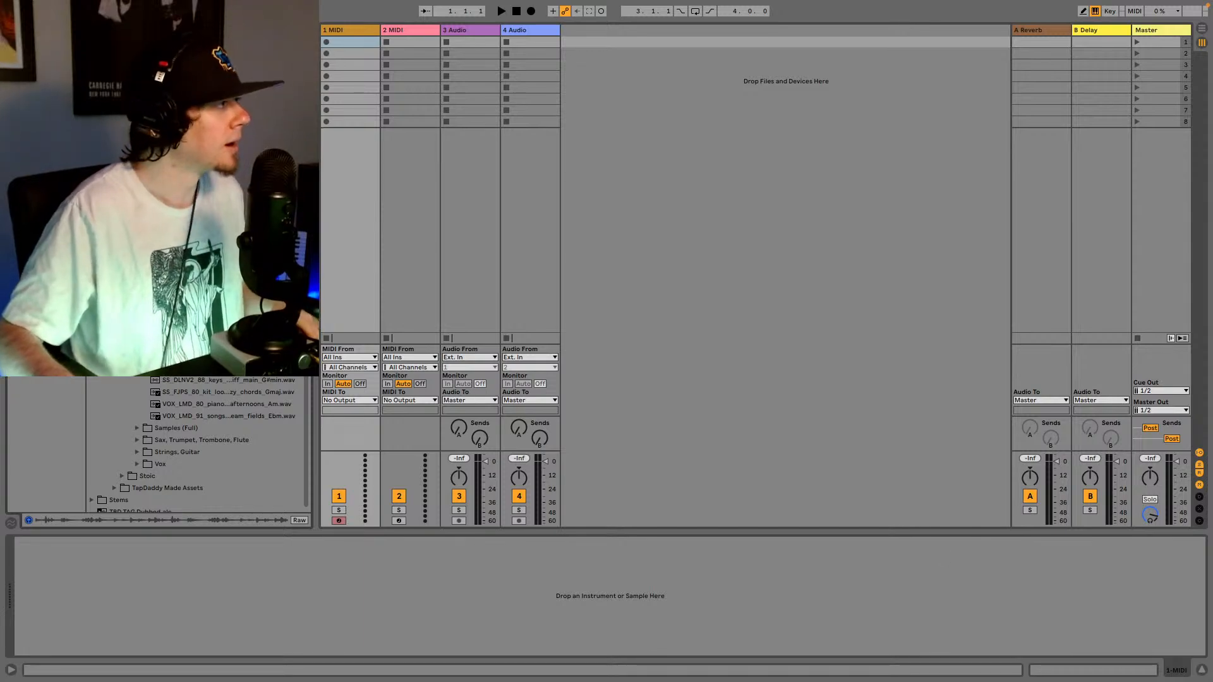
pyautogui.scroll(1, 216, 385)
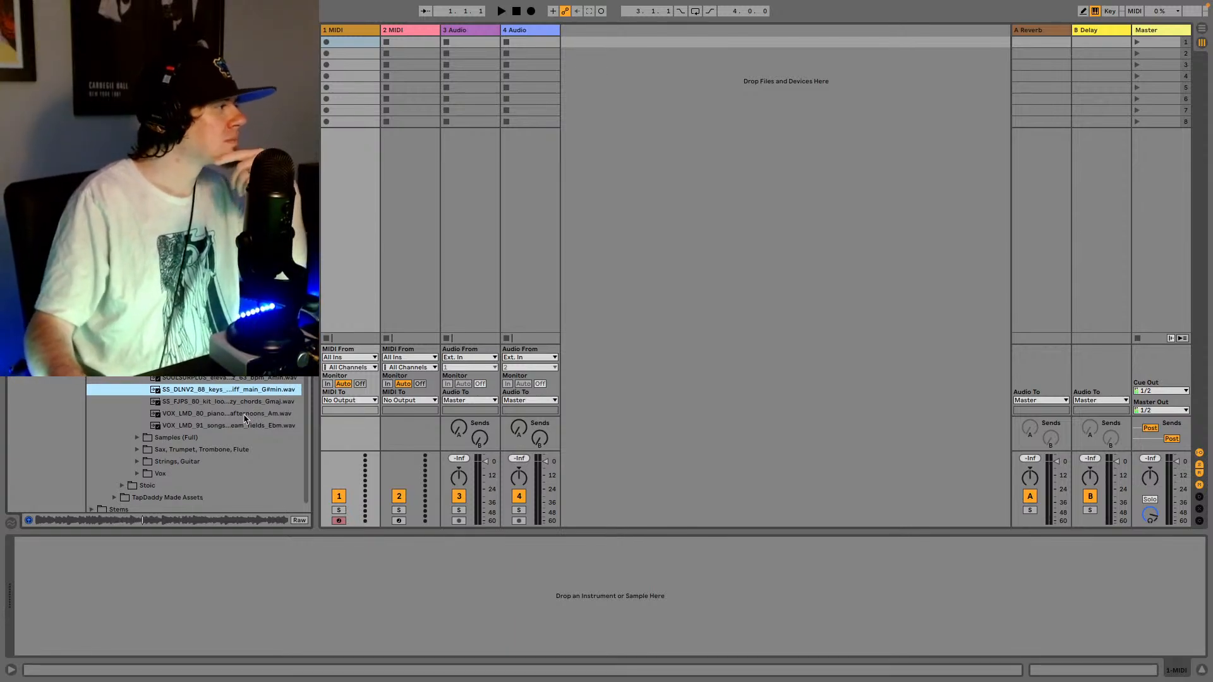
pyautogui.scroll(5, 240, 429)
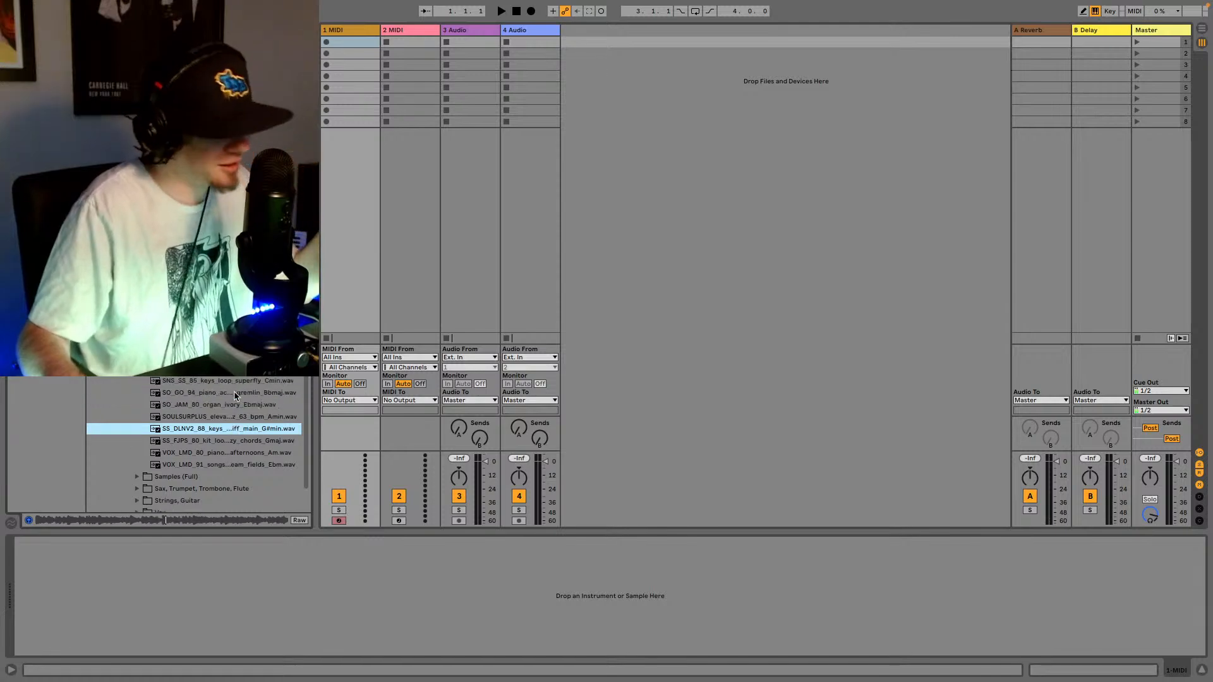
pyautogui.scroll(10, 227, 442)
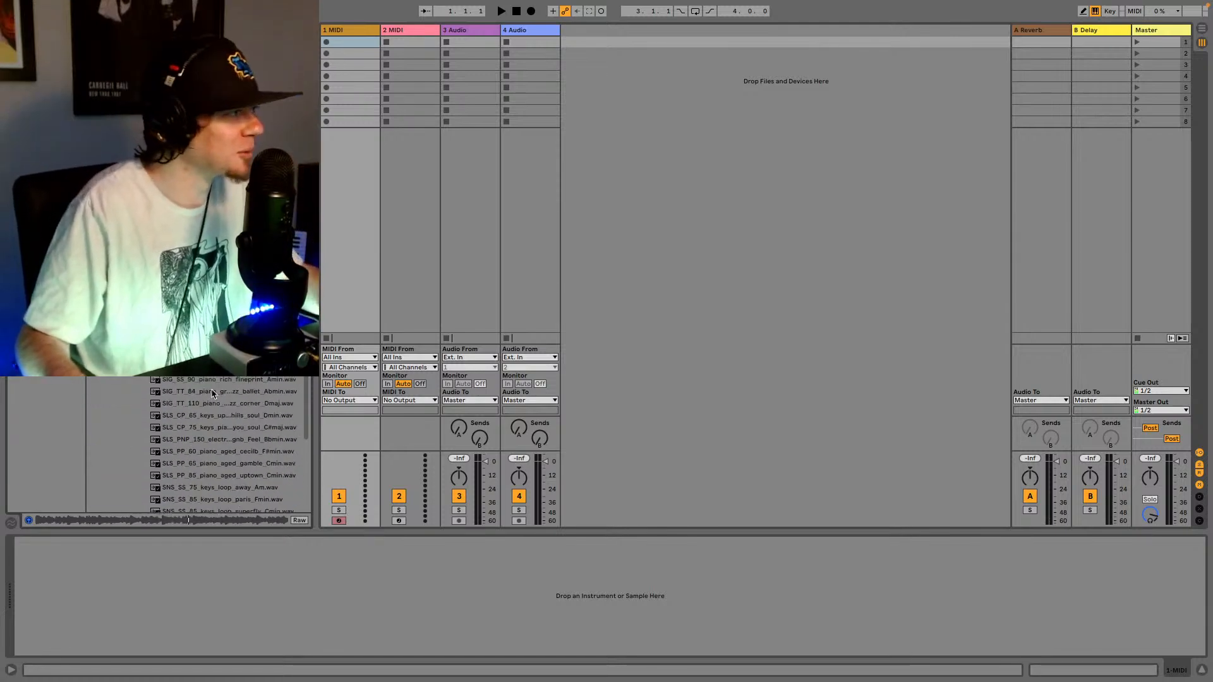
pyautogui.scroll(7, 211, 397)
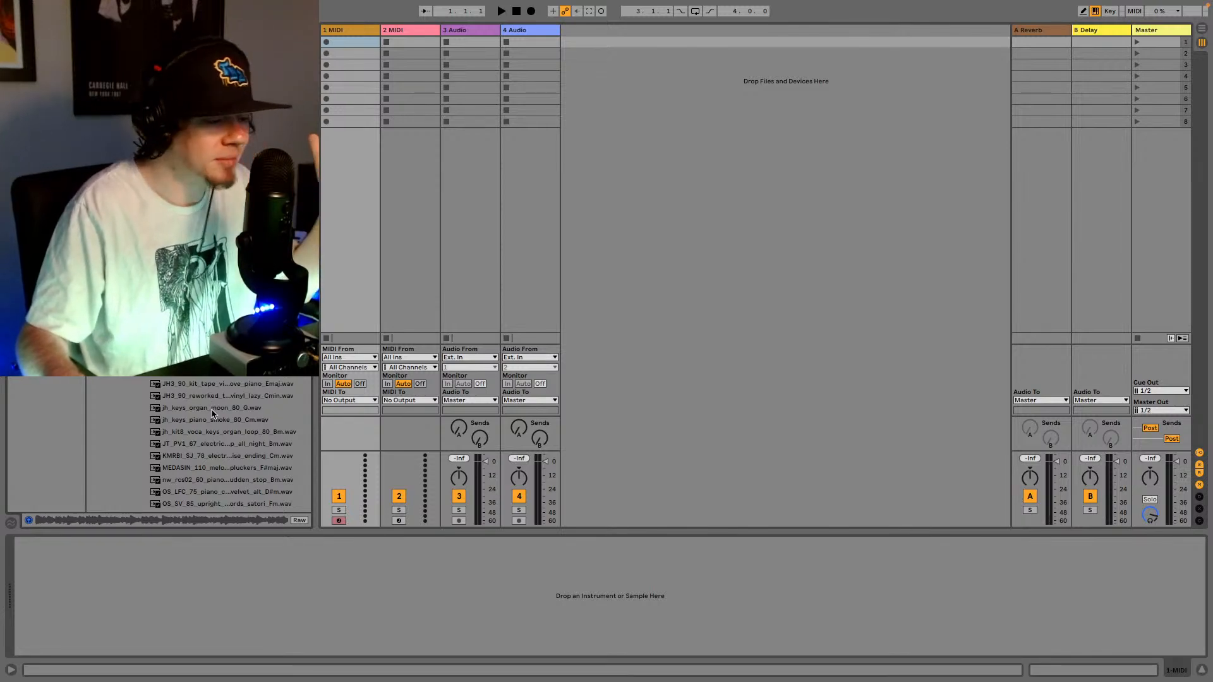
pyautogui.scroll(1, 222, 421)
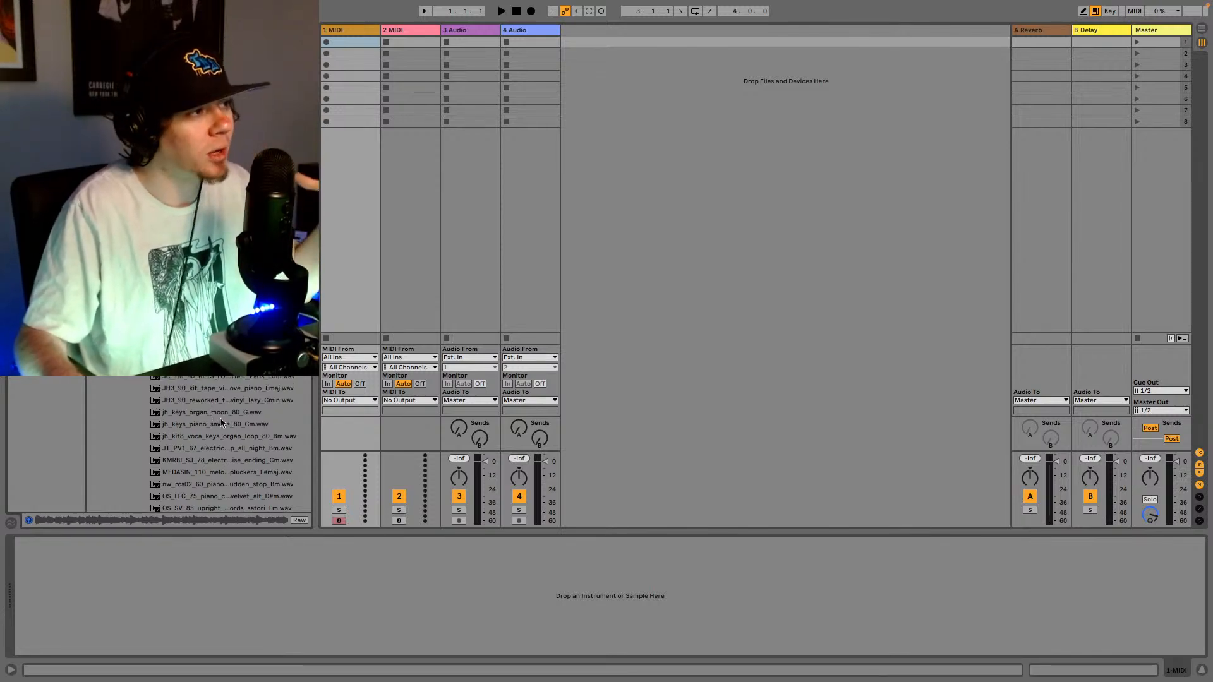
pyautogui.scroll(4, 222, 422)
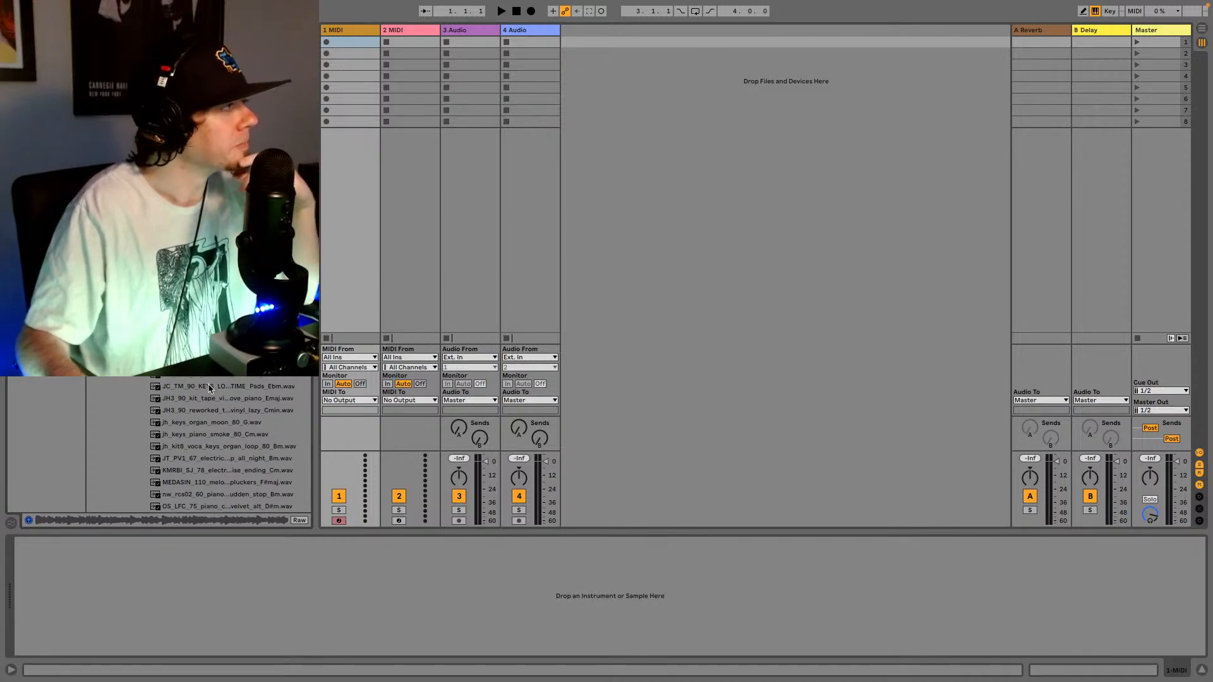
pyautogui.scroll(3, 193, 393)
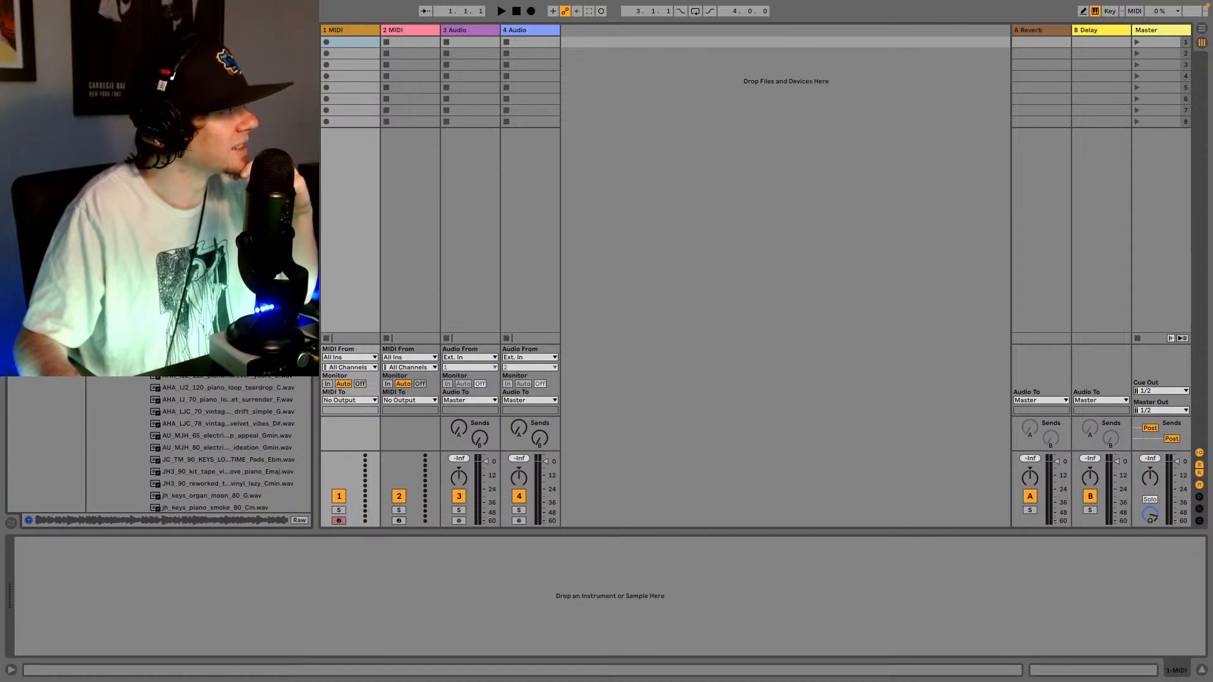
# - Look through the Cymatics sample pack folders in the browser
pyautogui.scroll(10, 214, 442)
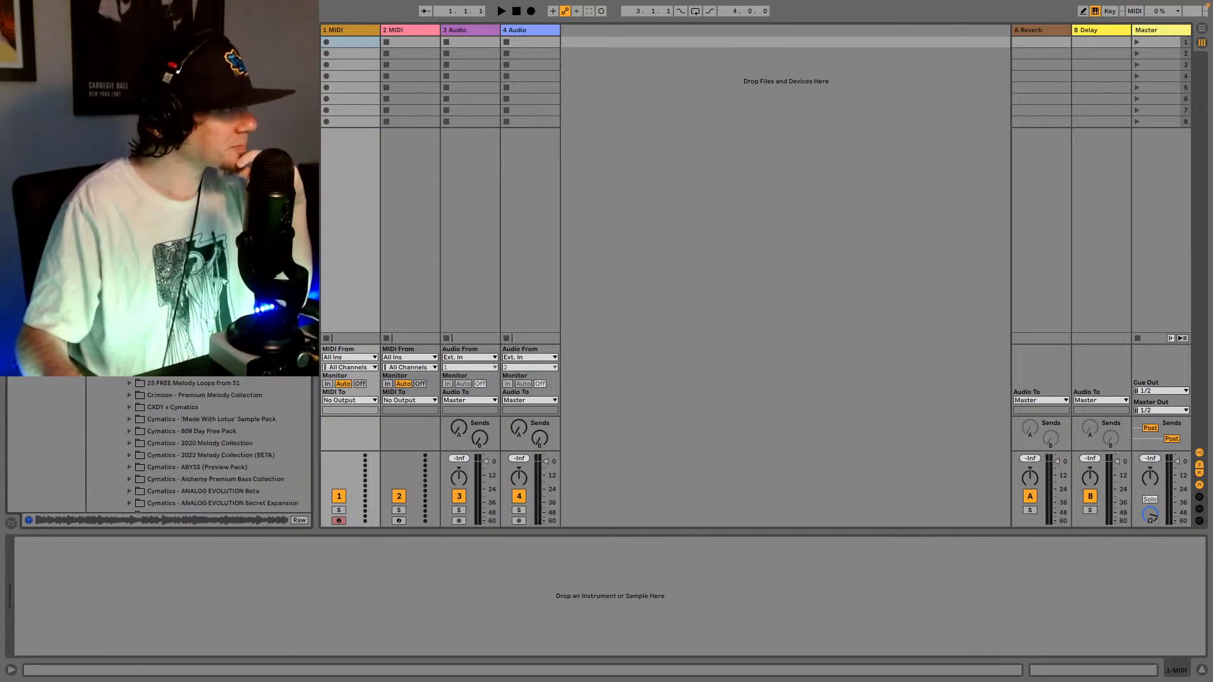
pyautogui.scroll(-1, 214, 442)
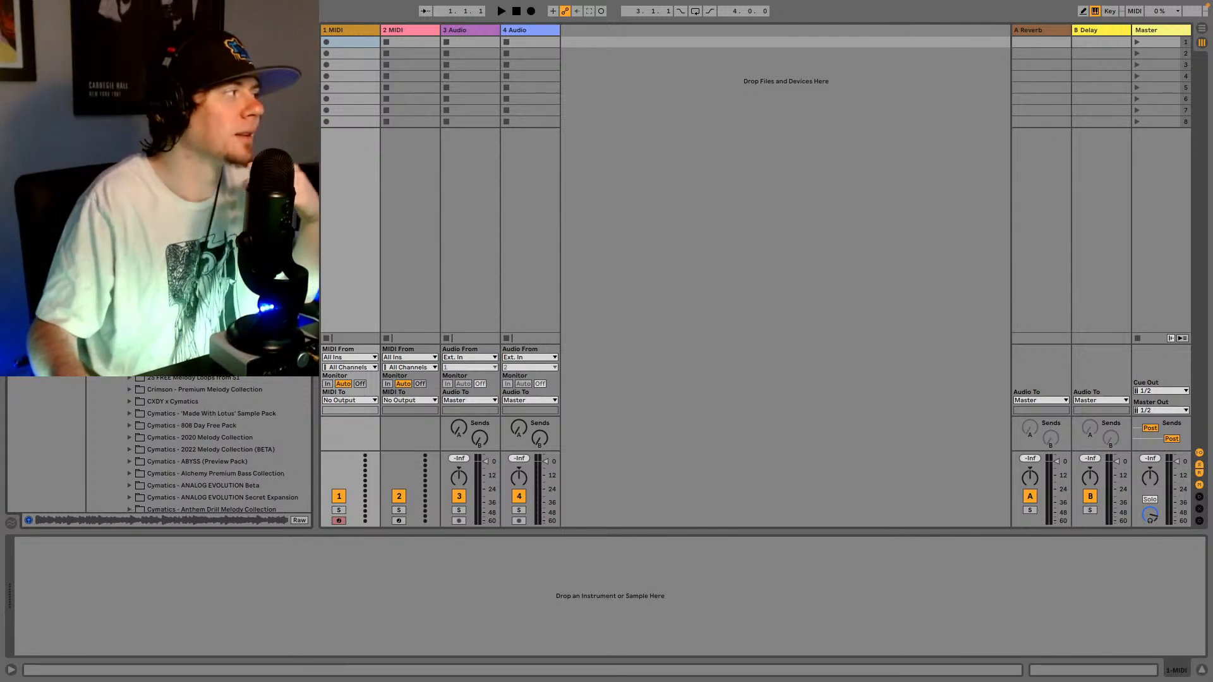
pyautogui.scroll(-1, 215, 442)
pyautogui.scroll(-4, 219, 412)
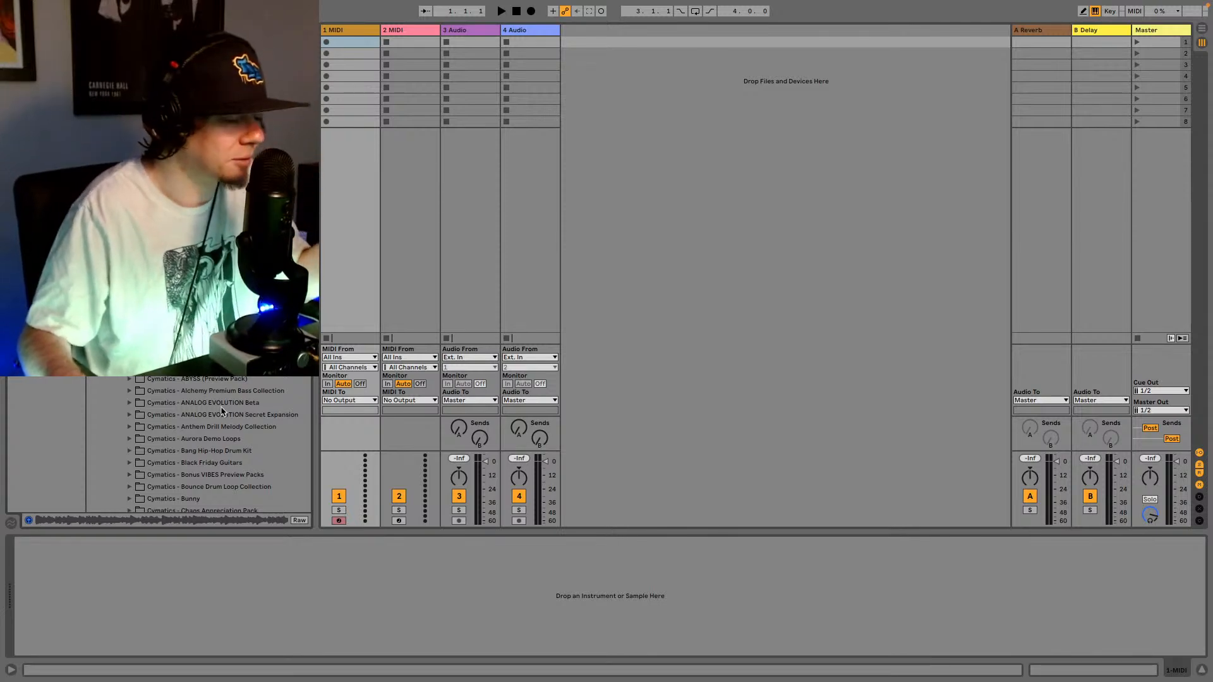
pyautogui.scroll(-3, 221, 410)
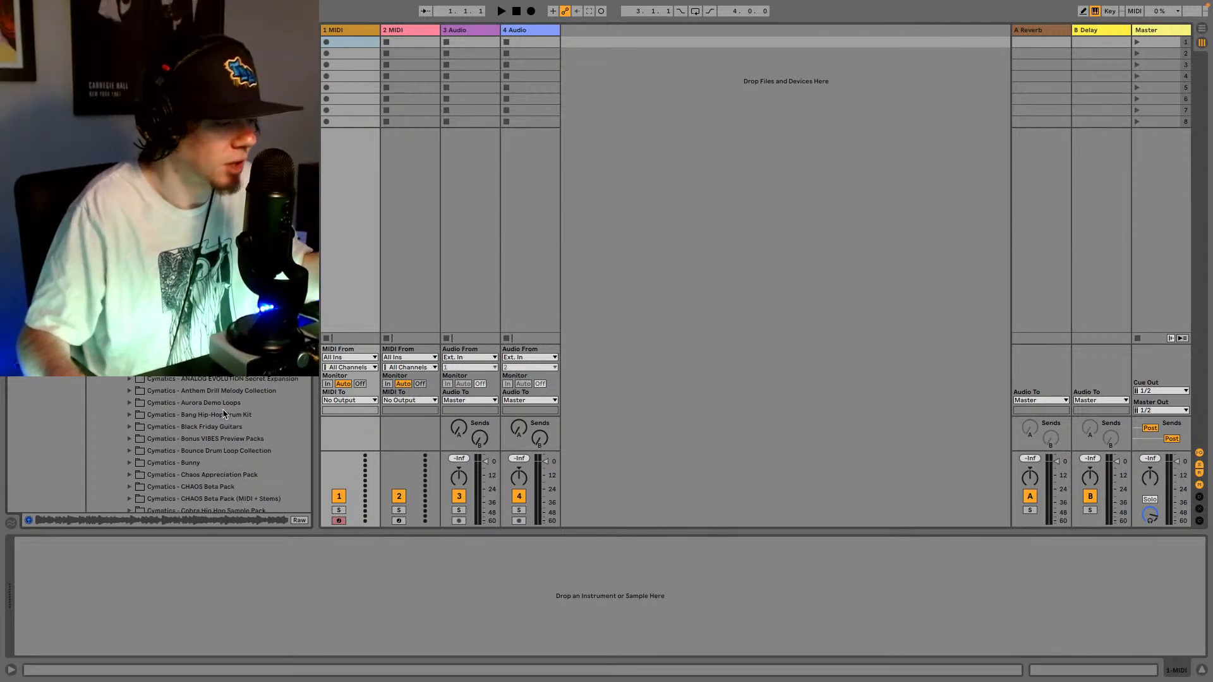
pyautogui.scroll(-1, 224, 413)
pyautogui.scroll(-4, 224, 414)
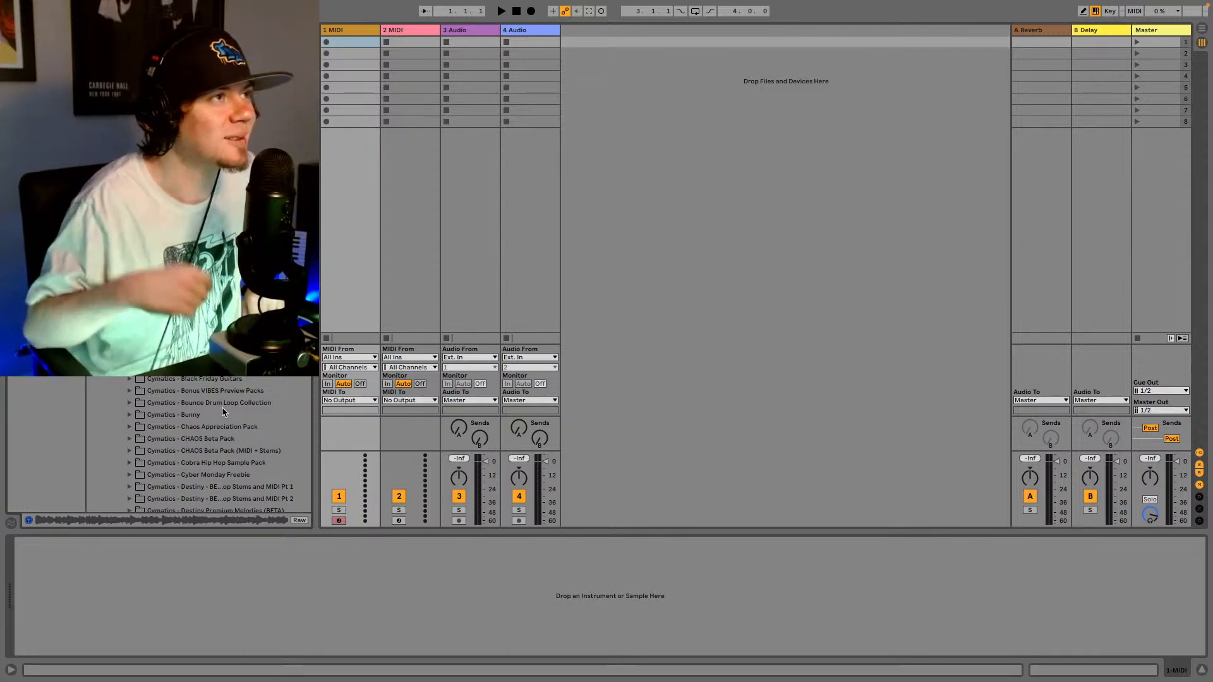
# - Switch to the Arrangement View and load the TapDaddy121 BoomBap.adg drum kit onto the first MIDI track
pyautogui.click(1203, 30)
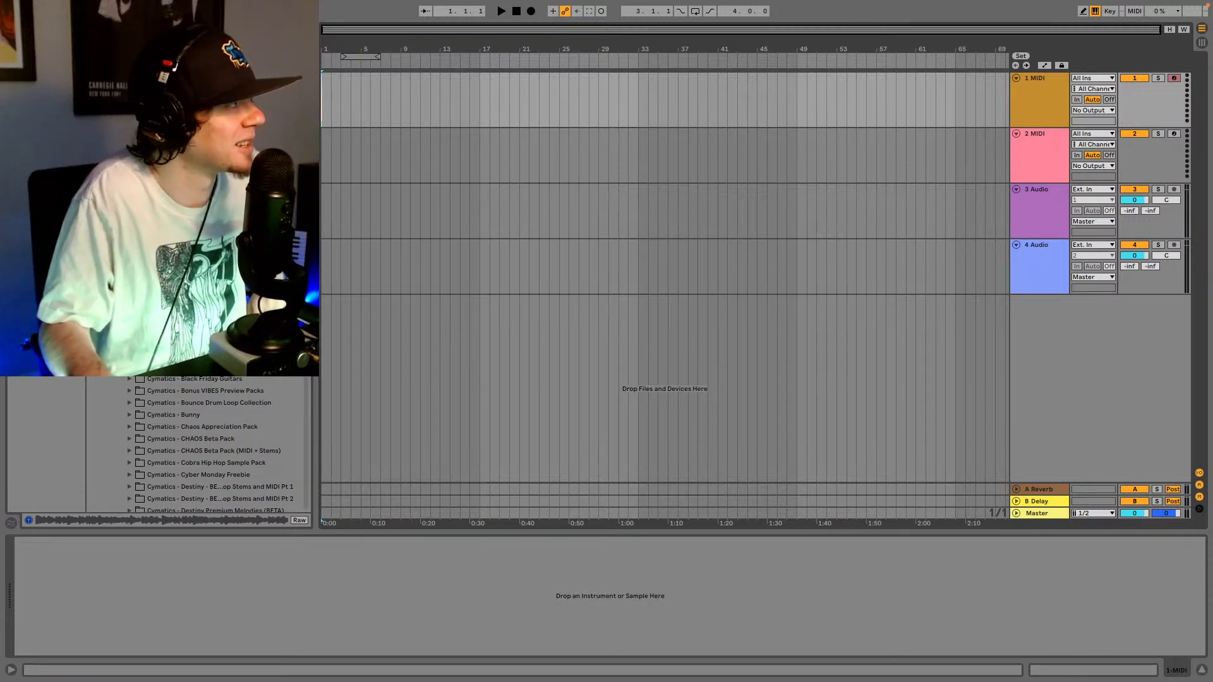
pyautogui.scroll(4, 214, 442)
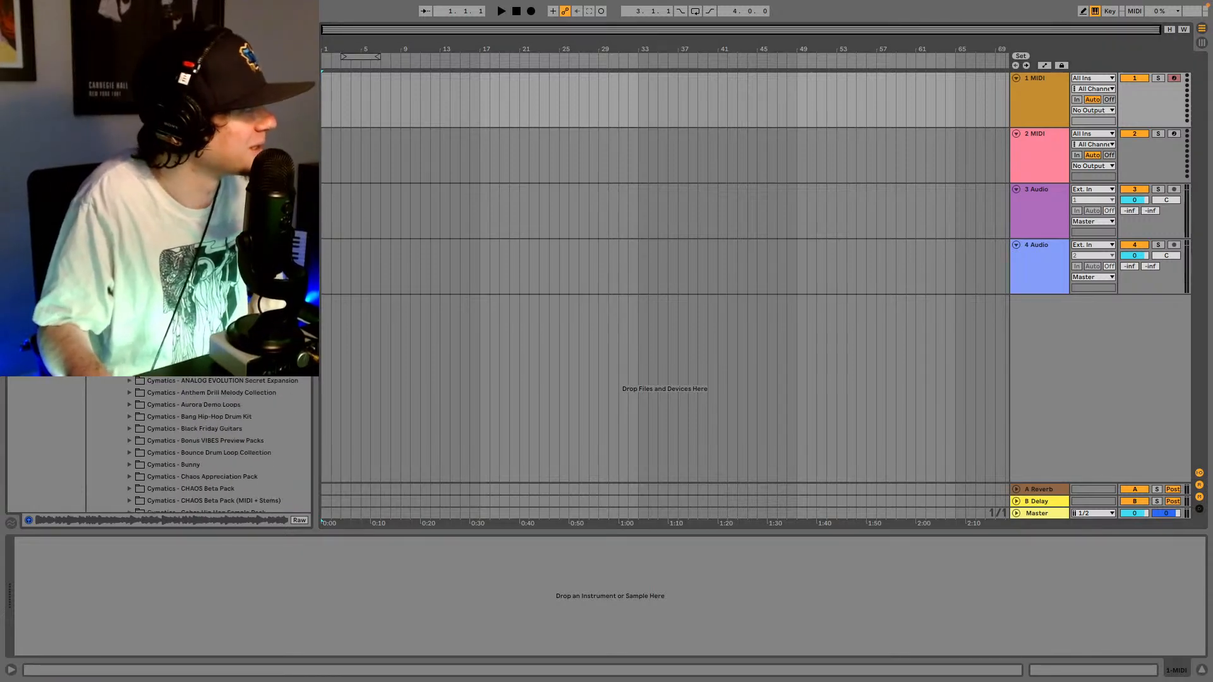
pyautogui.scroll(-15, 245, 418)
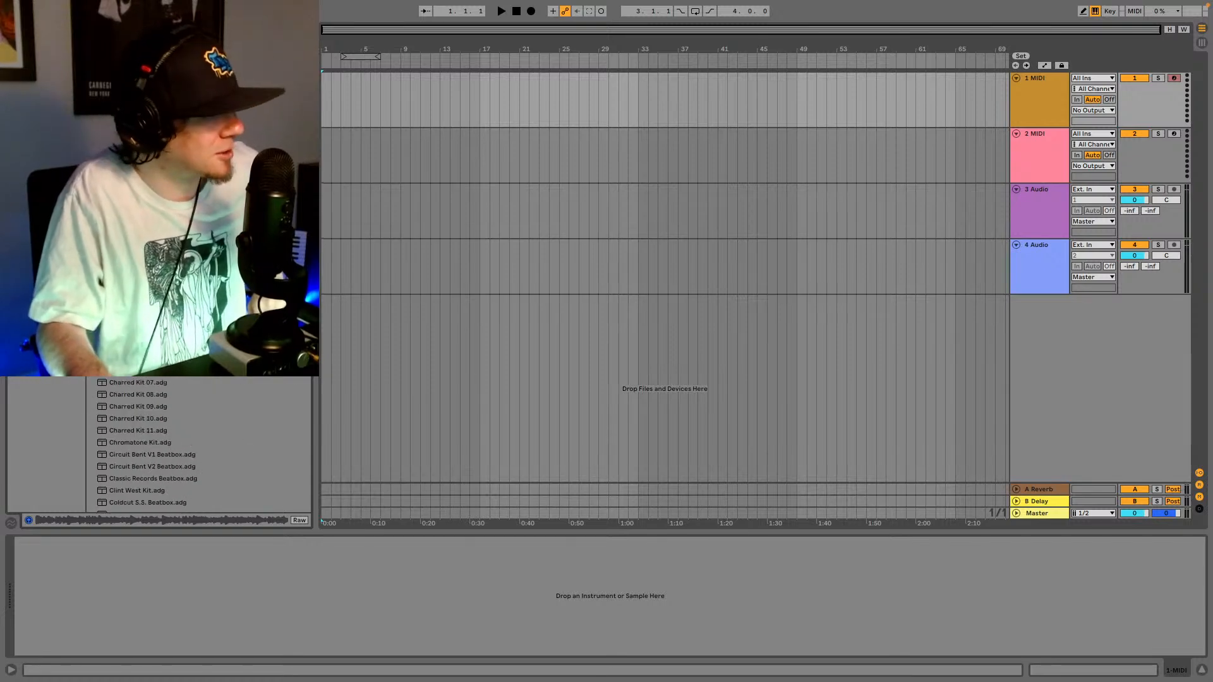
pyautogui.scroll(-20, 290, 464)
pyautogui.moveTo(306, 445); pyautogui.dragTo(307, 451)
pyautogui.scroll(-5, 263, 408)
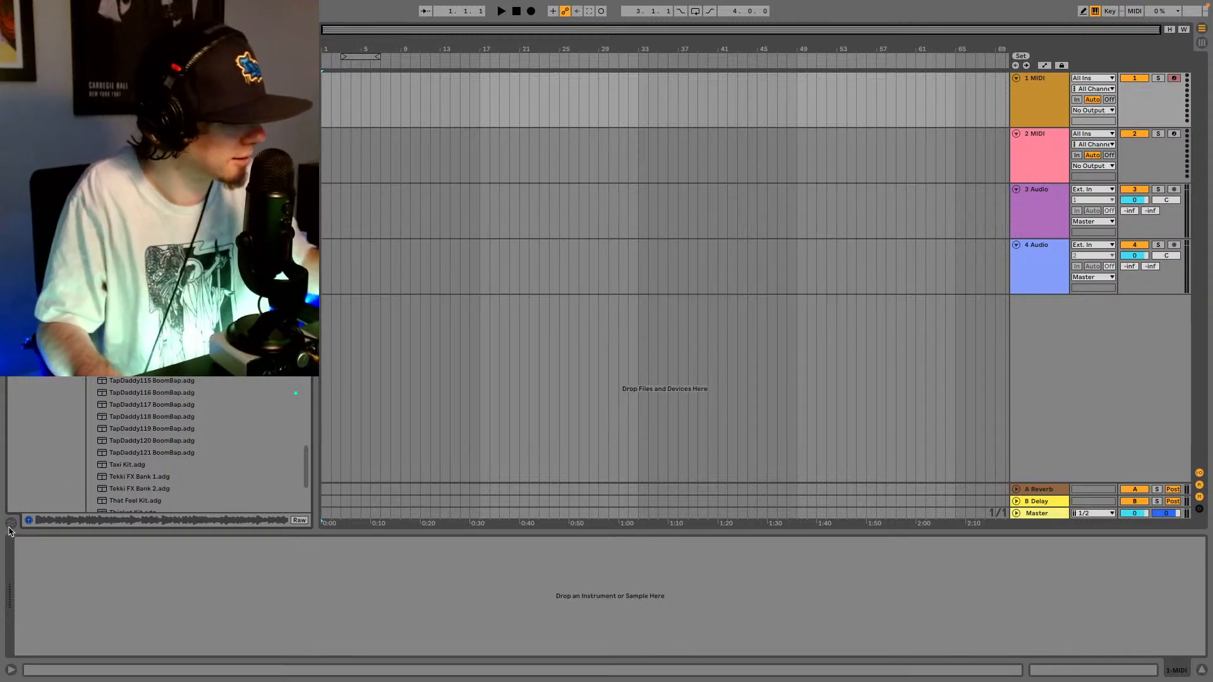
pyautogui.scroll(-2, 168, 452)
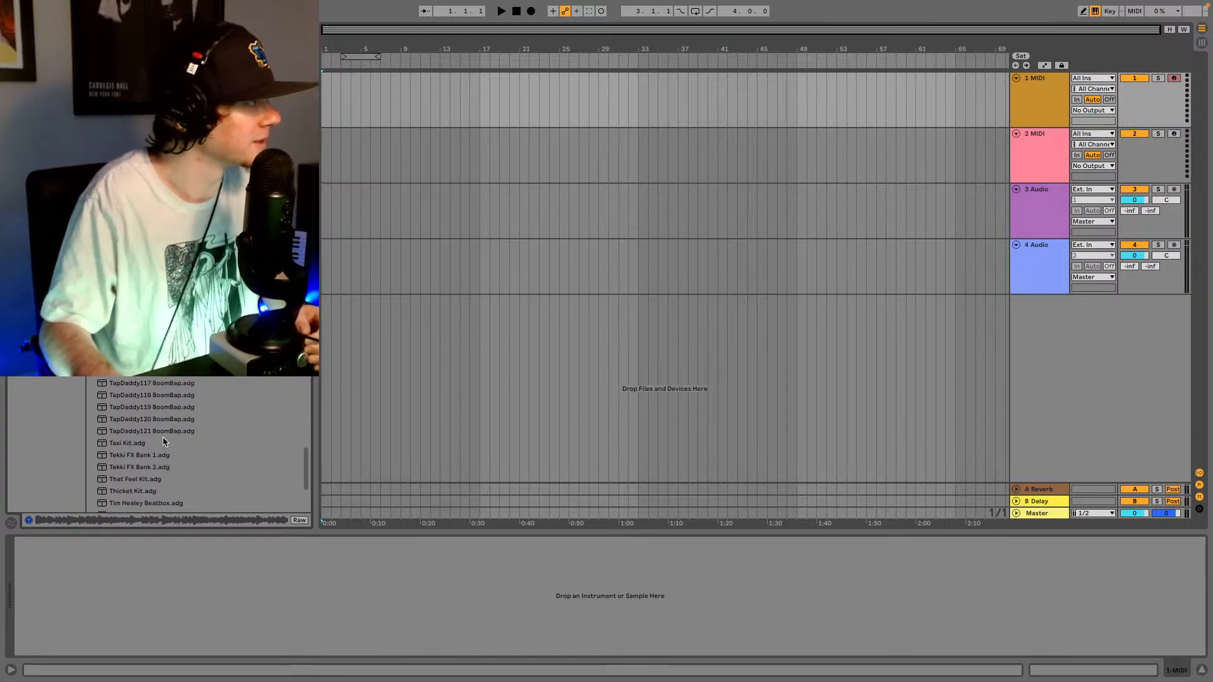
pyautogui.scroll(-1, 164, 414)
pyautogui.scroll(-1, 164, 414)
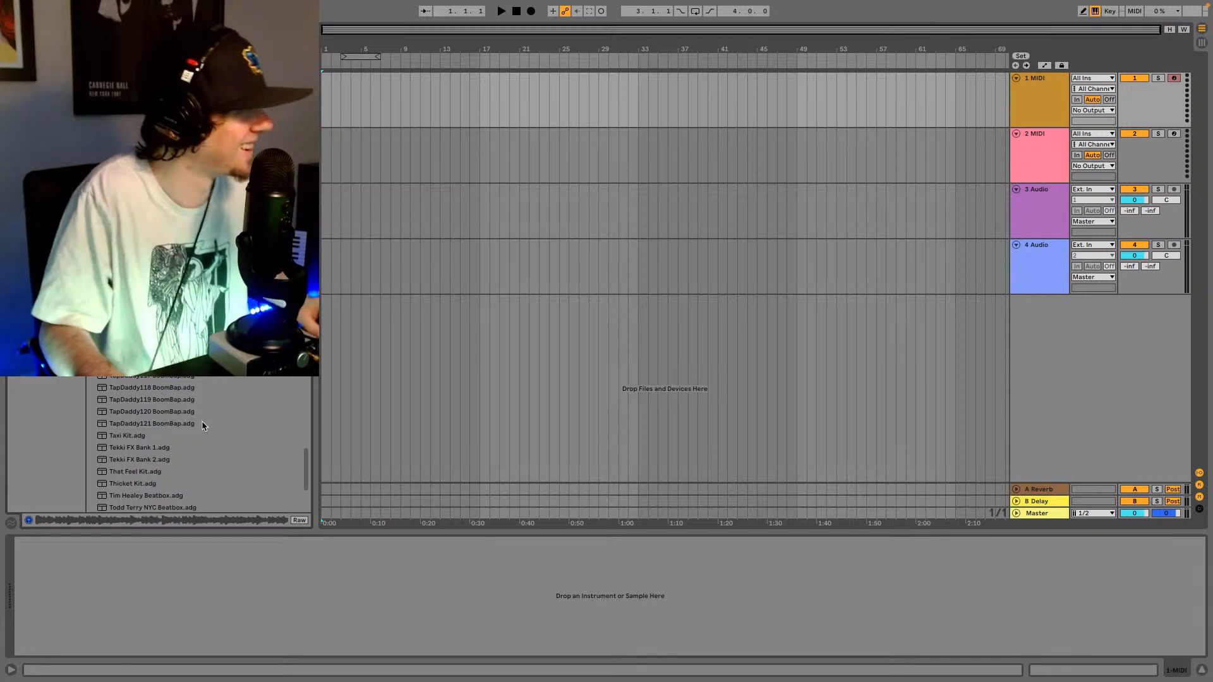
pyautogui.click(166, 423)
pyautogui.doubleClick(166, 423)
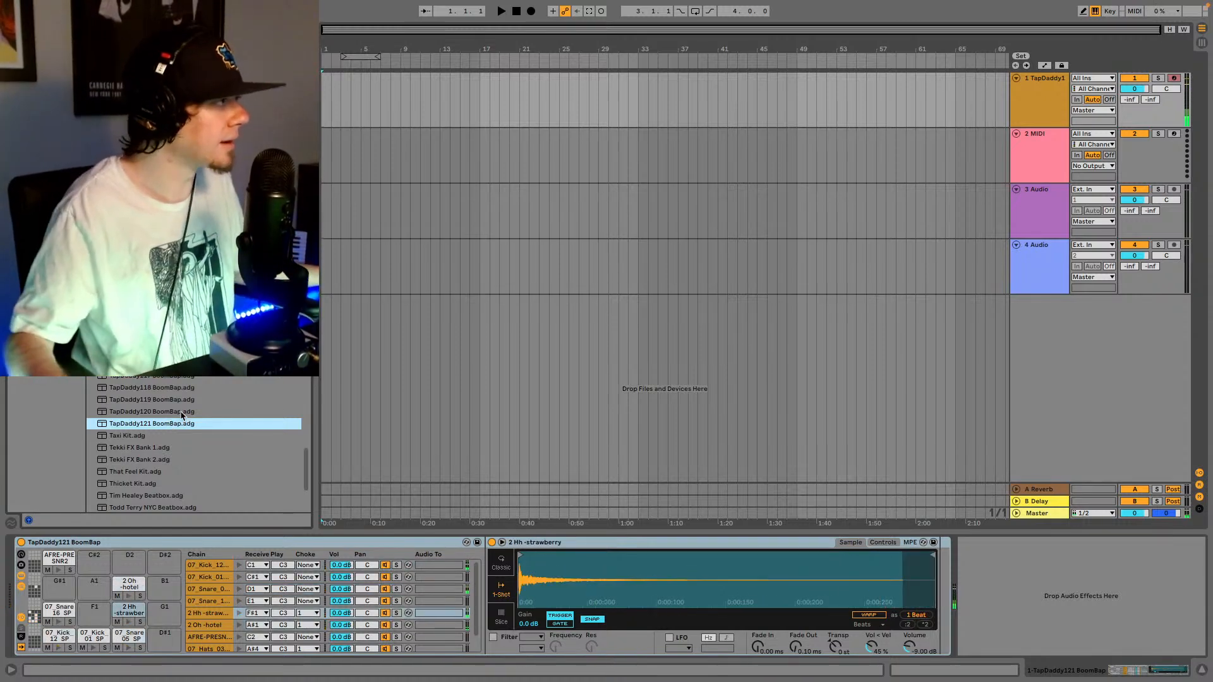
# - Replace the drum kit with TapDaddy120 BoomBap.adg and capture the played drum pattern as a MIDI clip on the first track
pyautogui.doubleClick(182, 414)
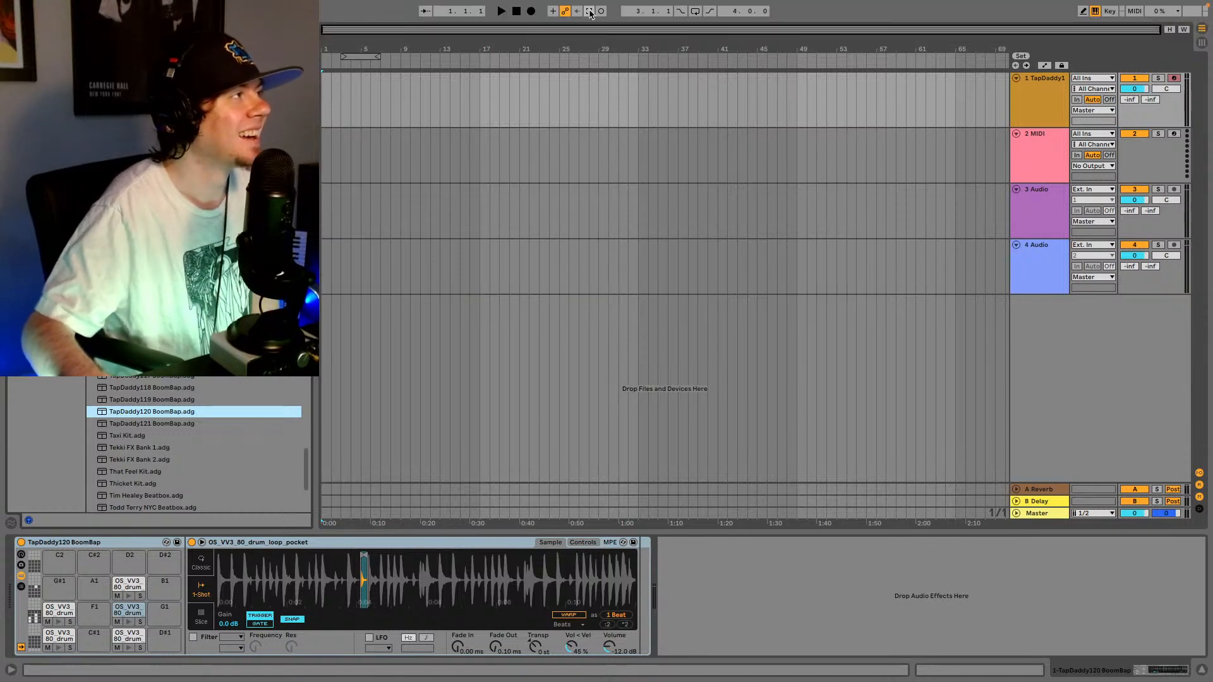
pyautogui.click(589, 12)
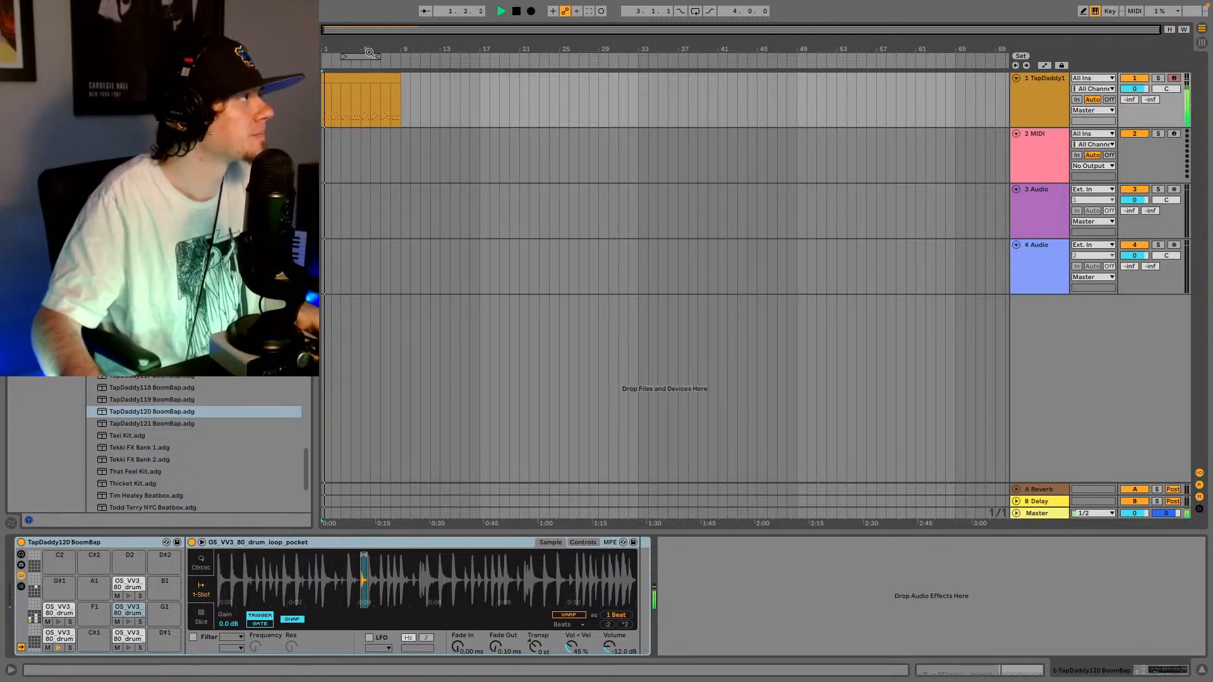
# - Listen to the captured drum clip, stopping playback and restarting it from position 4.4.1
pyautogui.moveTo(403, 30); pyautogui.dragTo(403, 70)
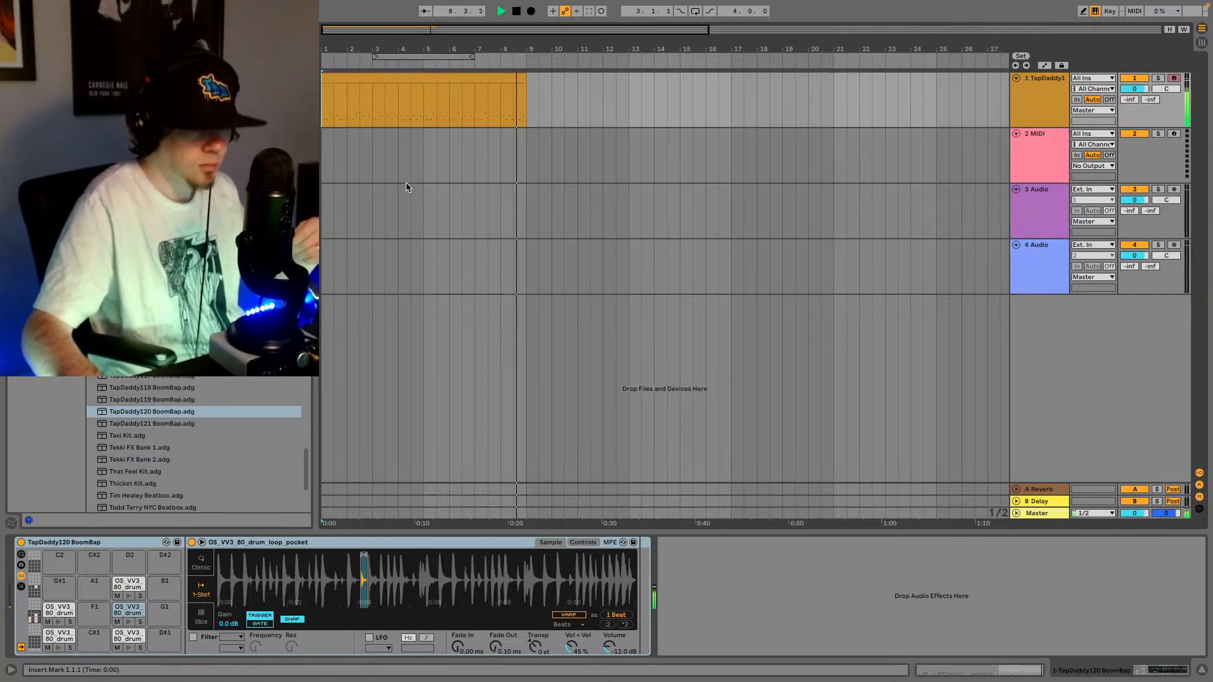
pyautogui.press('space')
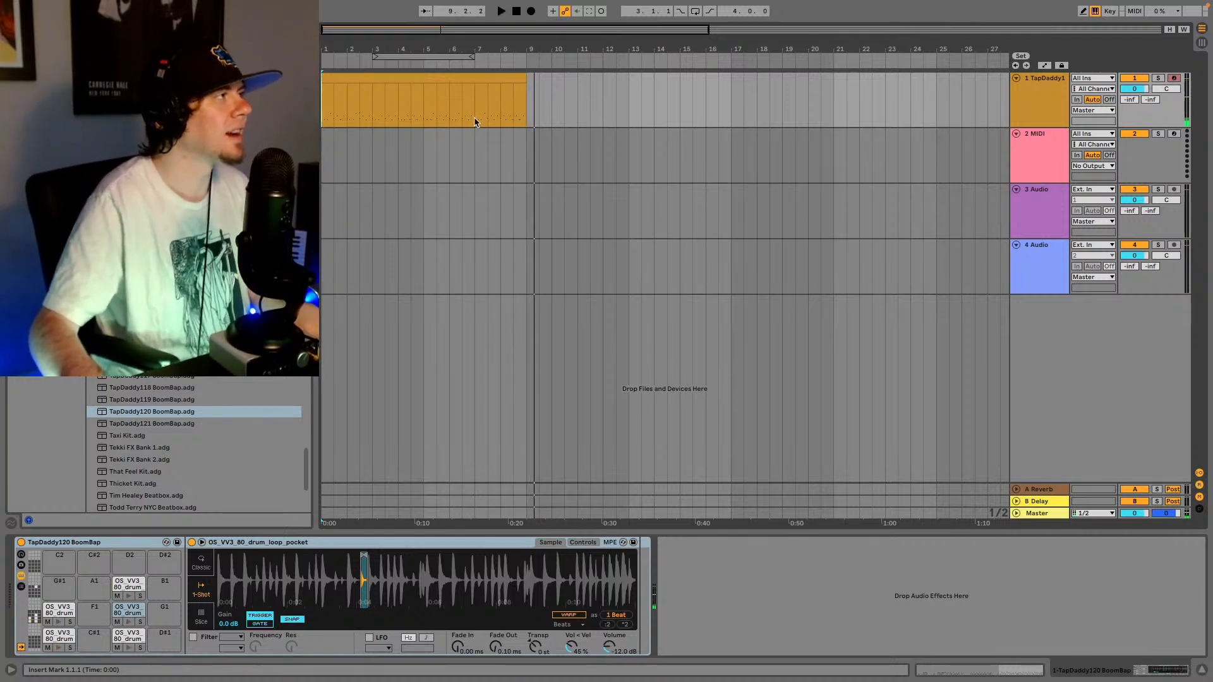
pyautogui.moveTo(403, 37); pyautogui.dragTo(404, 88)
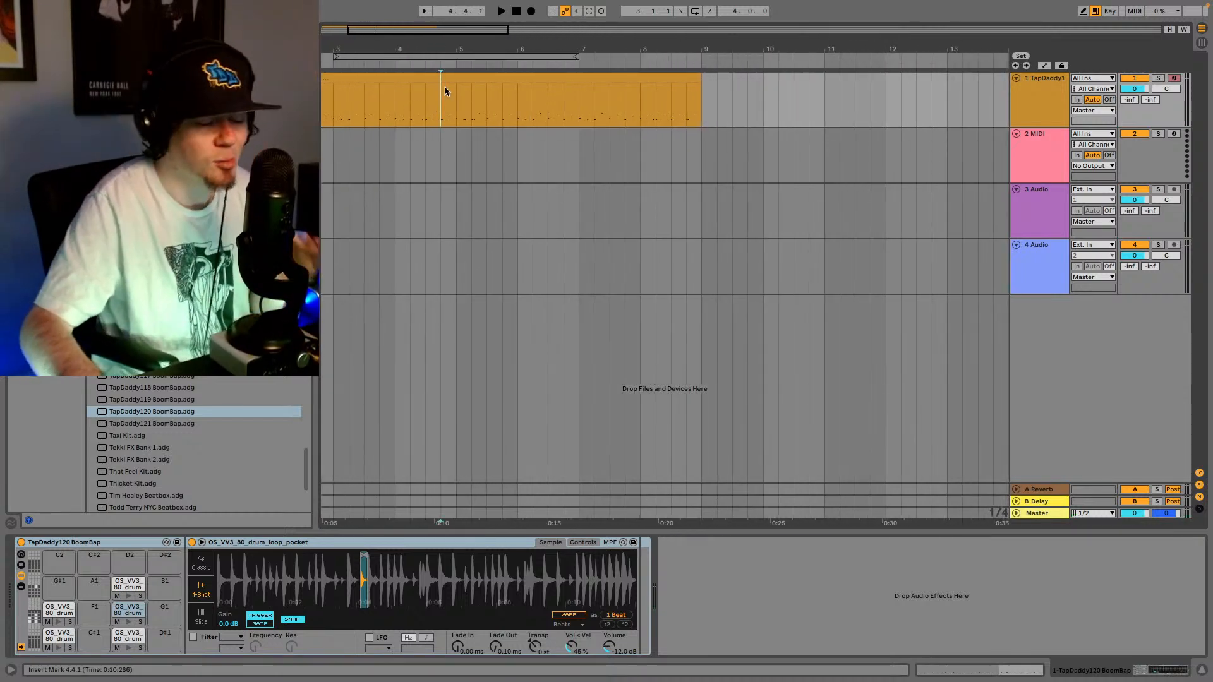
pyautogui.press('space')
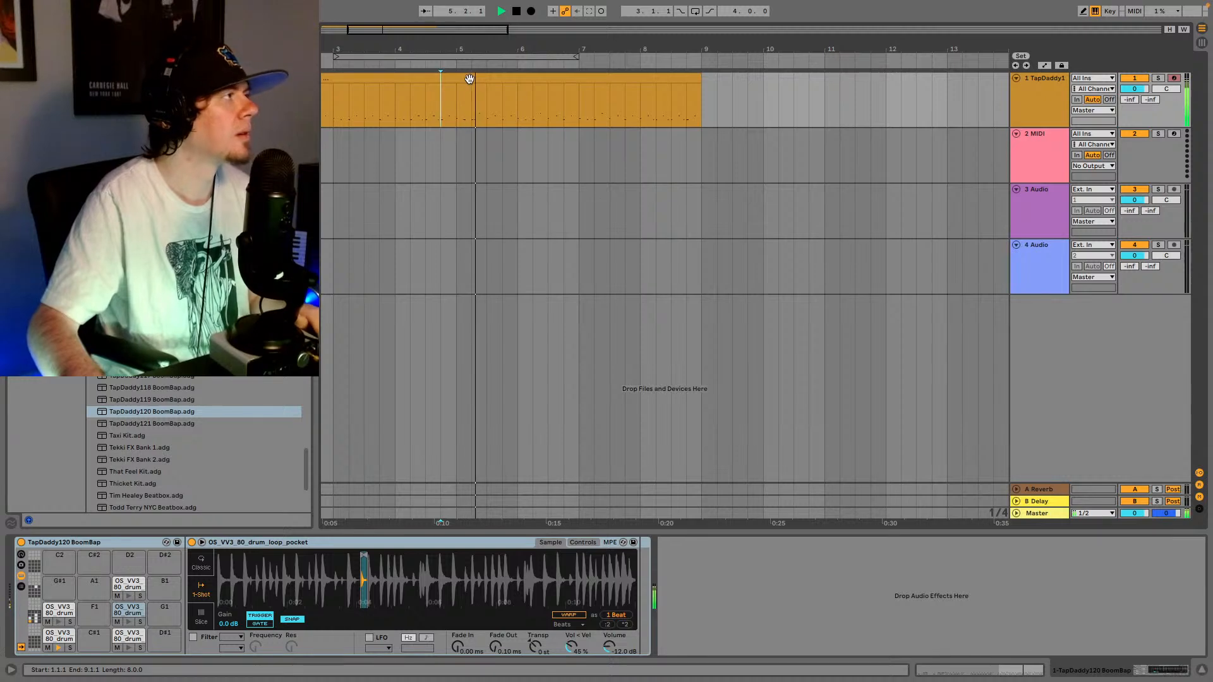
# - Split the captured drum clip at 4.4.1 and move its second part so it starts at bar 5
pyautogui.press('space')
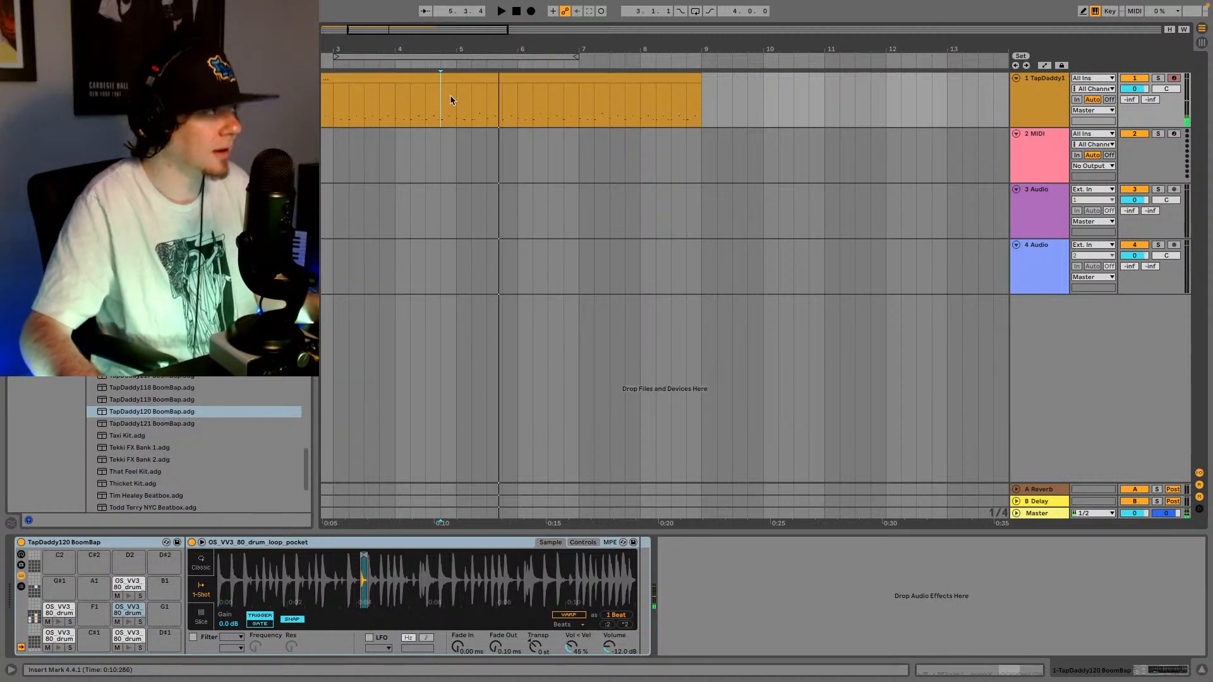
pyautogui.moveTo(461, 77)
pyautogui.mouseDown()
pyautogui.moveTo(495, 89)
pyautogui.moveTo(480, 85)
pyautogui.mouseUp()
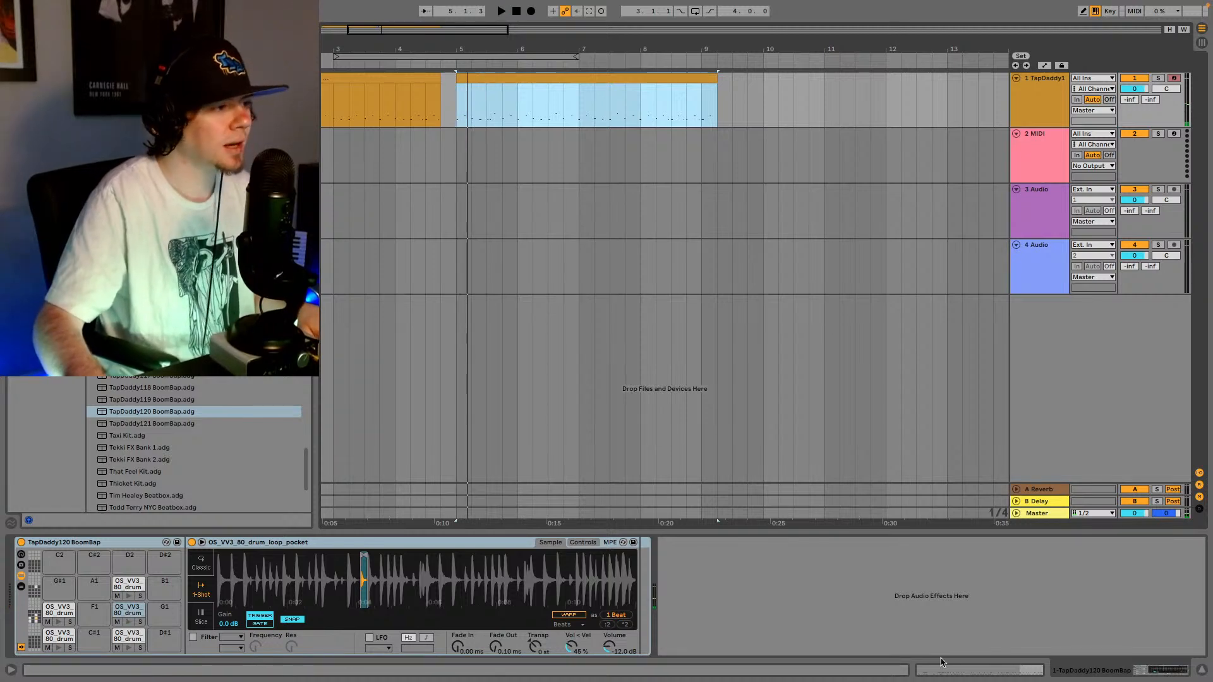
# - Delete the stray short C1 note just after 20.2 in the moved drum clip
pyautogui.click(1024, 674)
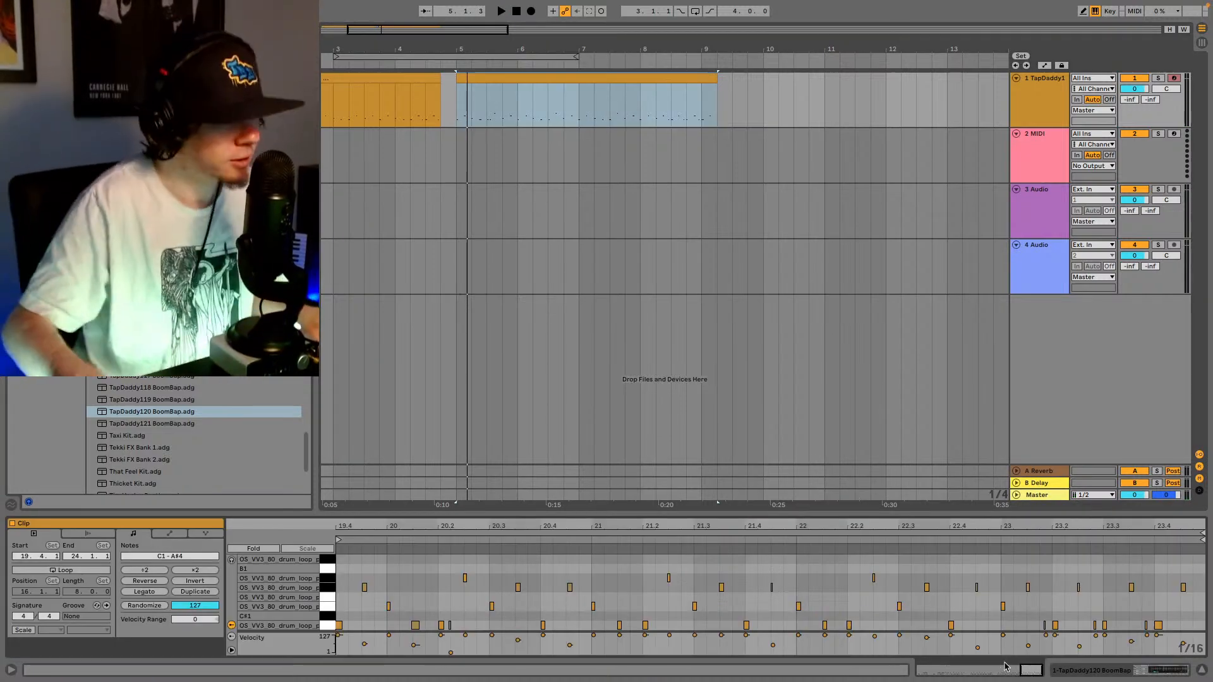
pyautogui.press('+')
pyautogui.press('+')
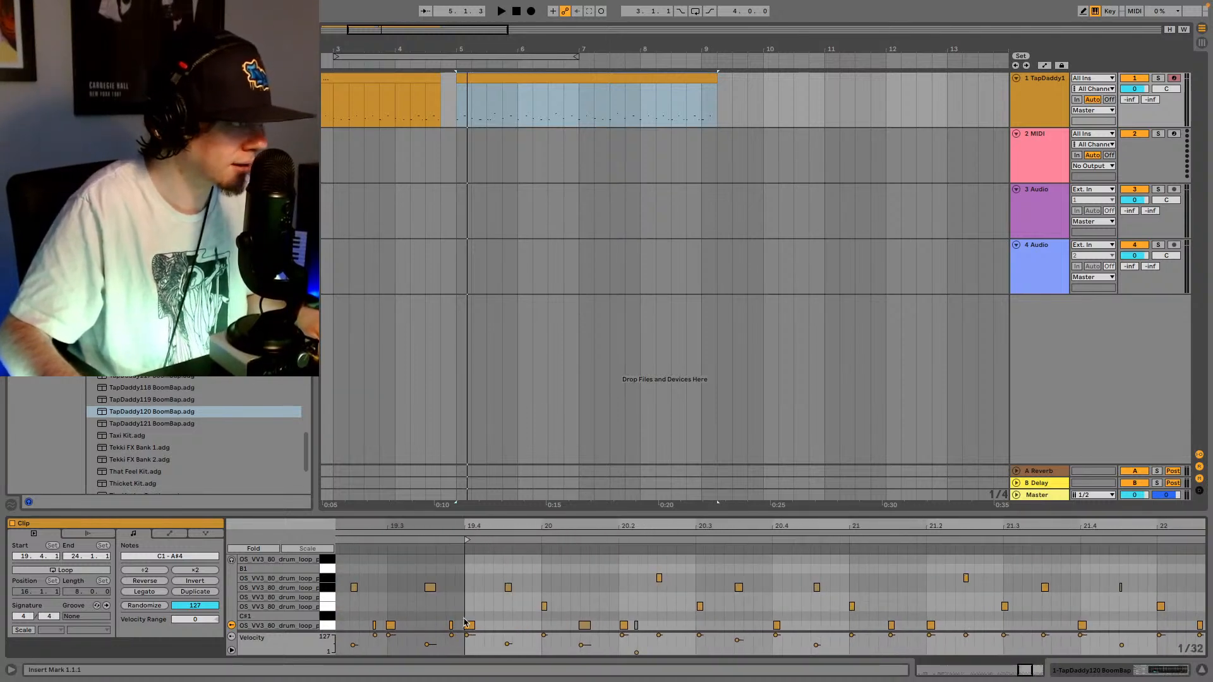
pyautogui.click(469, 626)
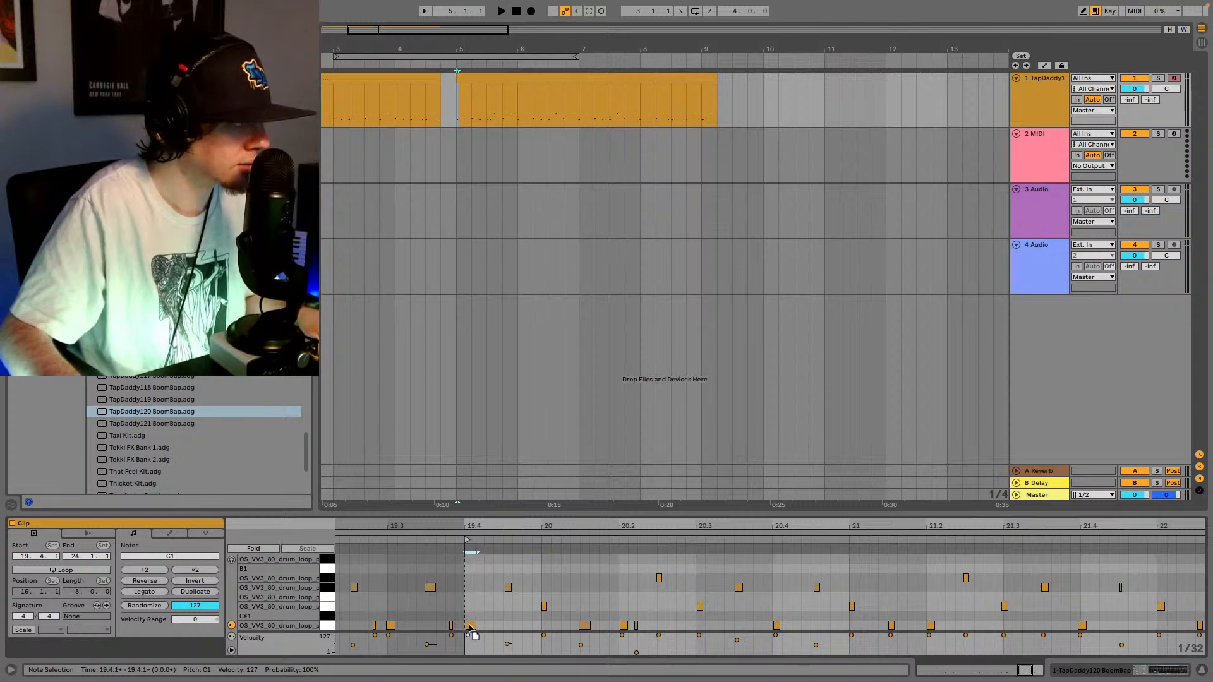
pyautogui.press('space')
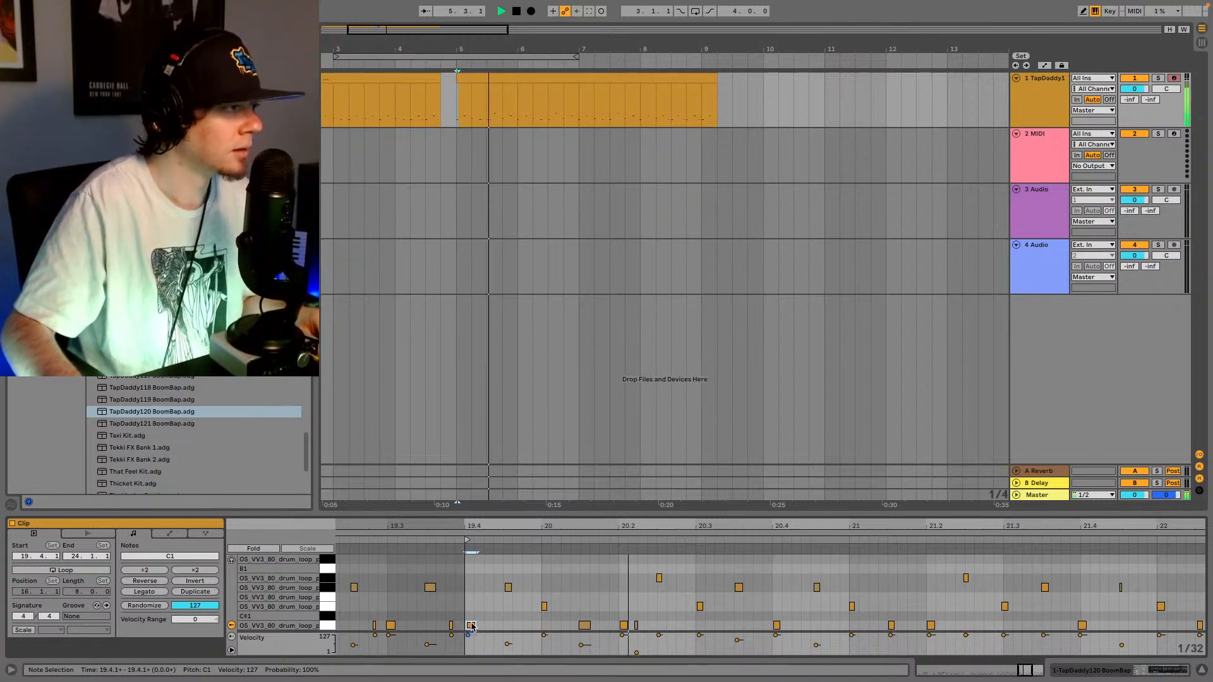
pyautogui.press('space')
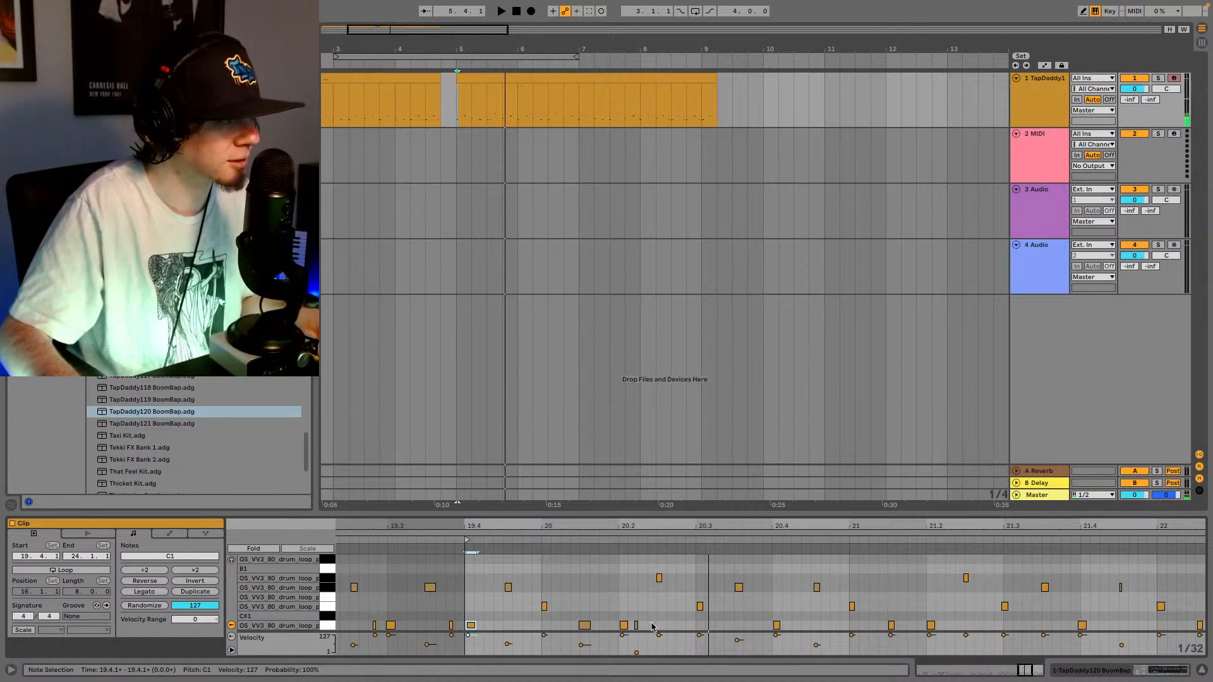
pyautogui.click(637, 625)
pyautogui.press('Delete')
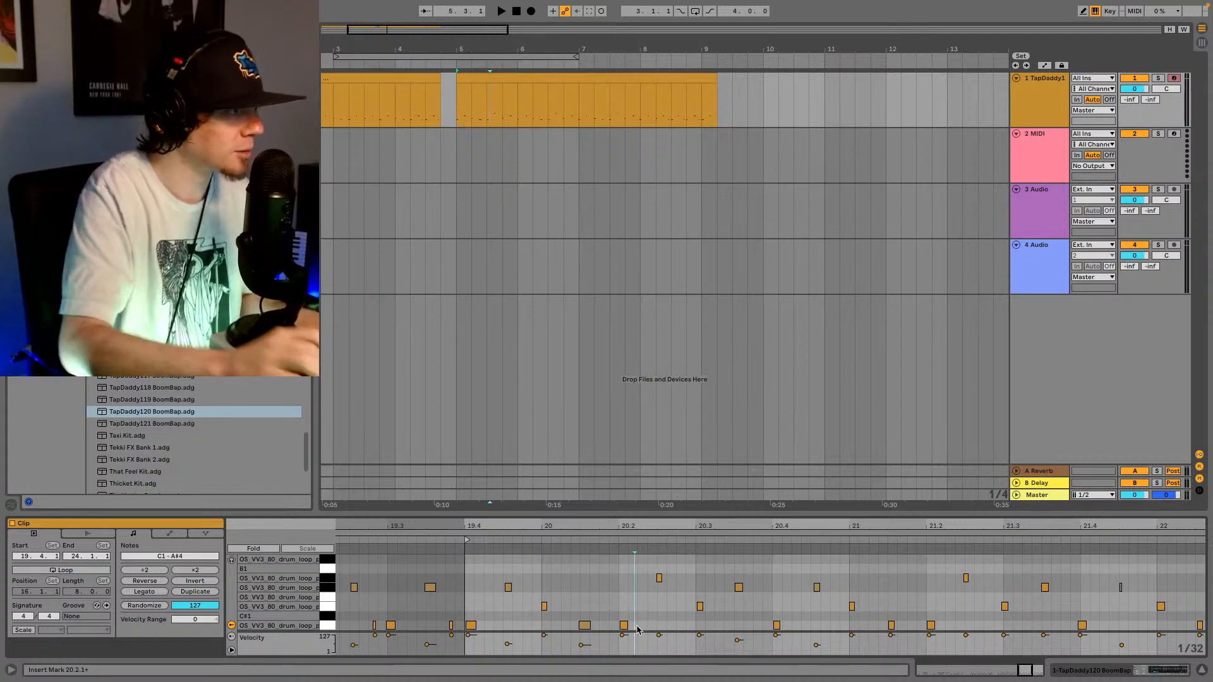
# - Move the four-bar loop to bars 5–9 with looping on, and trim the drum clip's end to bar 9
pyautogui.press('space')
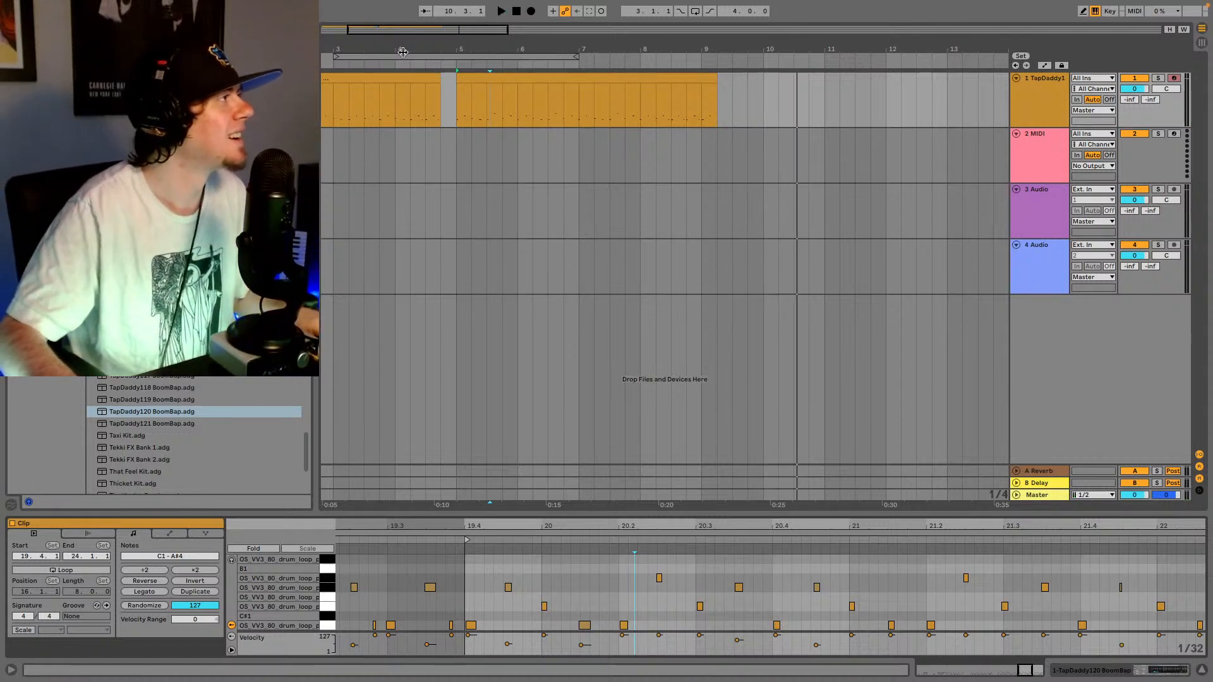
pyautogui.moveTo(402, 58); pyautogui.dragTo(529, 60)
pyautogui.press('space')
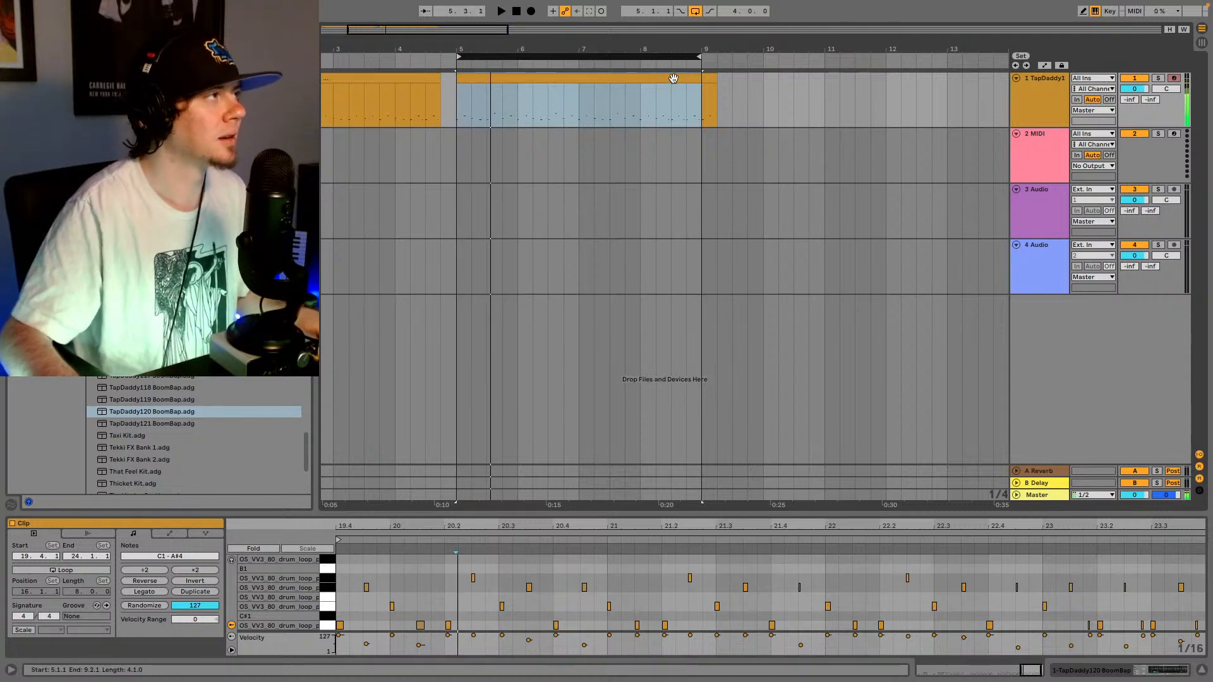
pyautogui.click(639, 65)
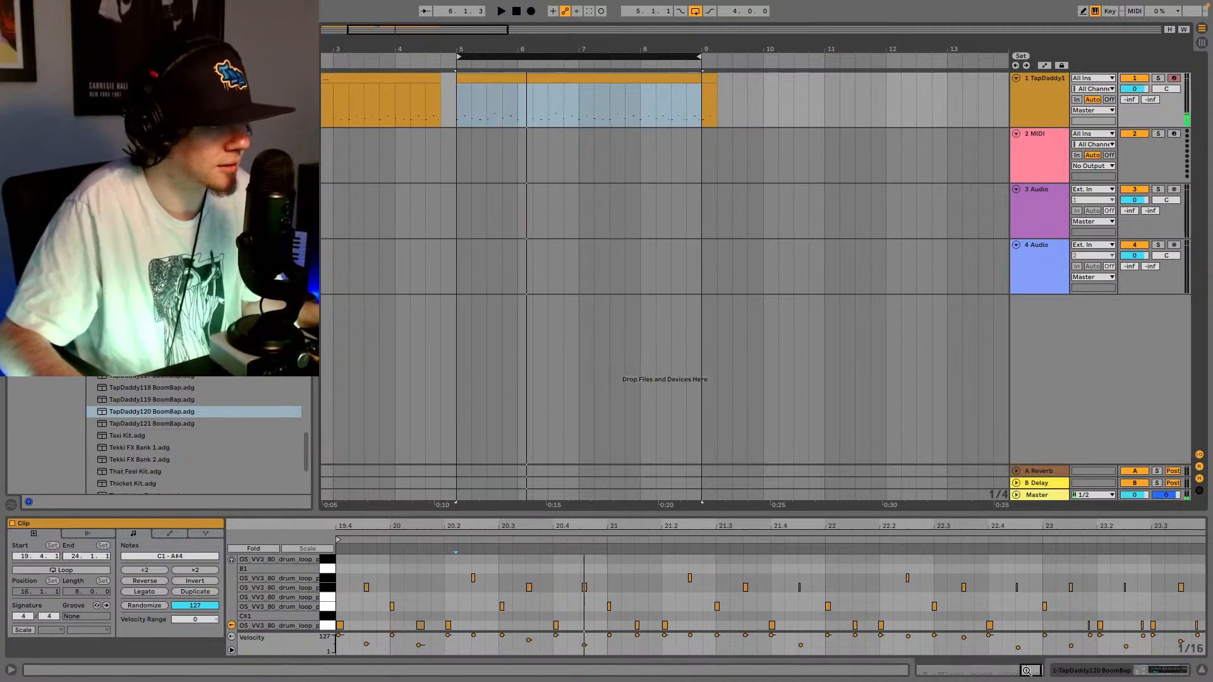
pyautogui.moveTo(1026, 670); pyautogui.dragTo(1035, 679)
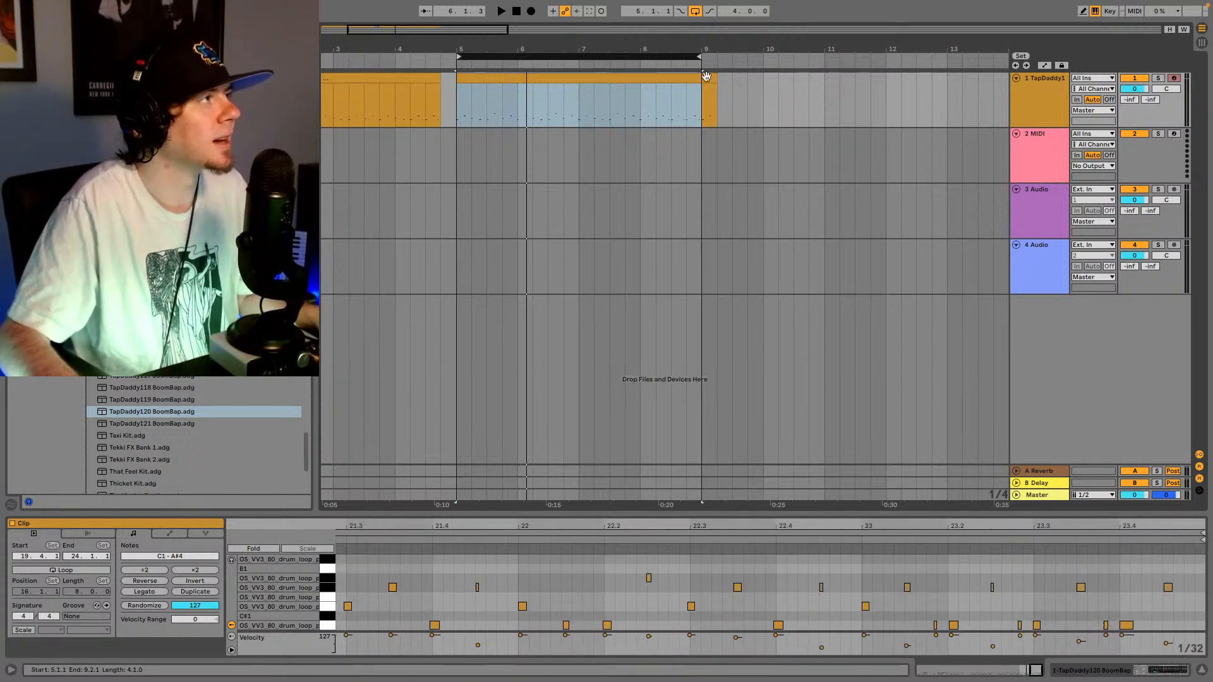
pyautogui.moveTo(715, 78); pyautogui.dragTo(702, 77)
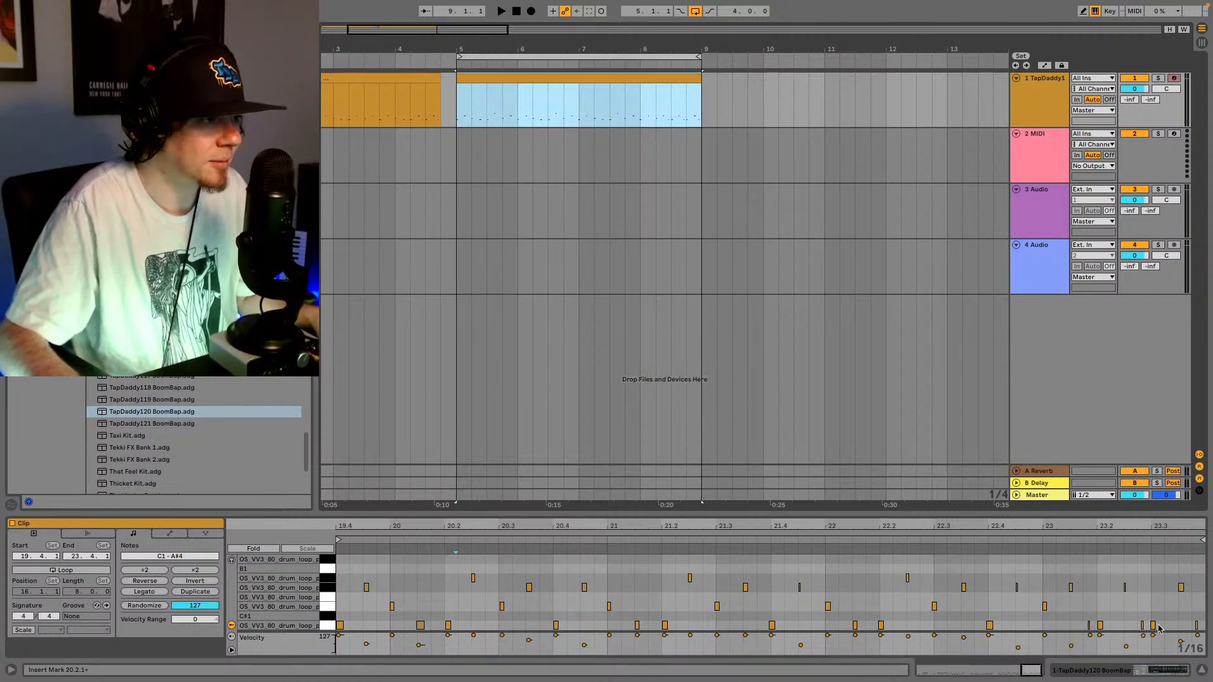
# - Play the looped drum clip to check the last C1 note at 23.3.4, and return the playback position to 5.1.1
pyautogui.click(1196, 628)
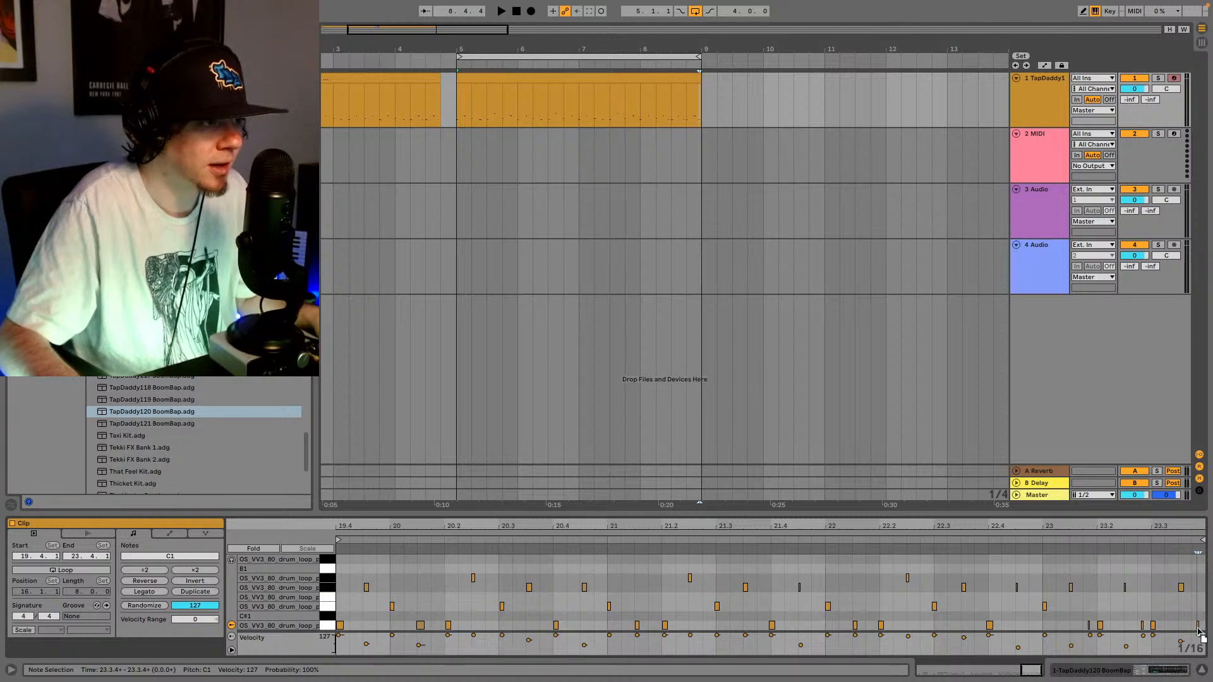
pyautogui.click(1129, 542)
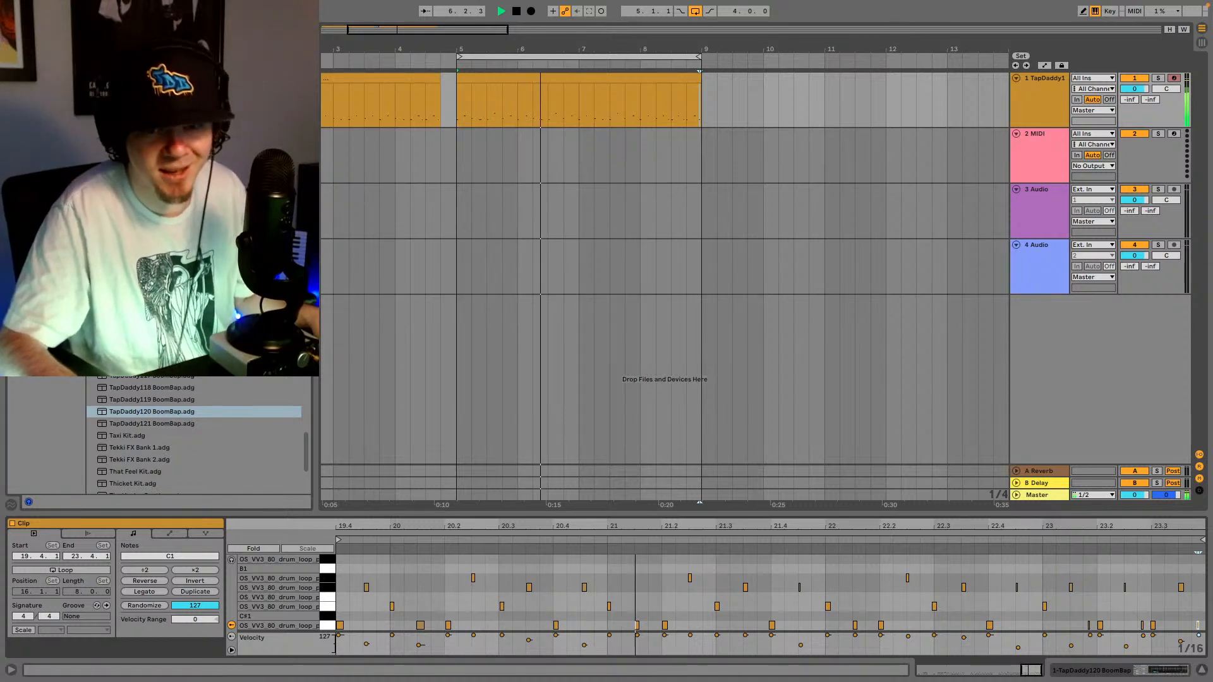
pyautogui.press('space')
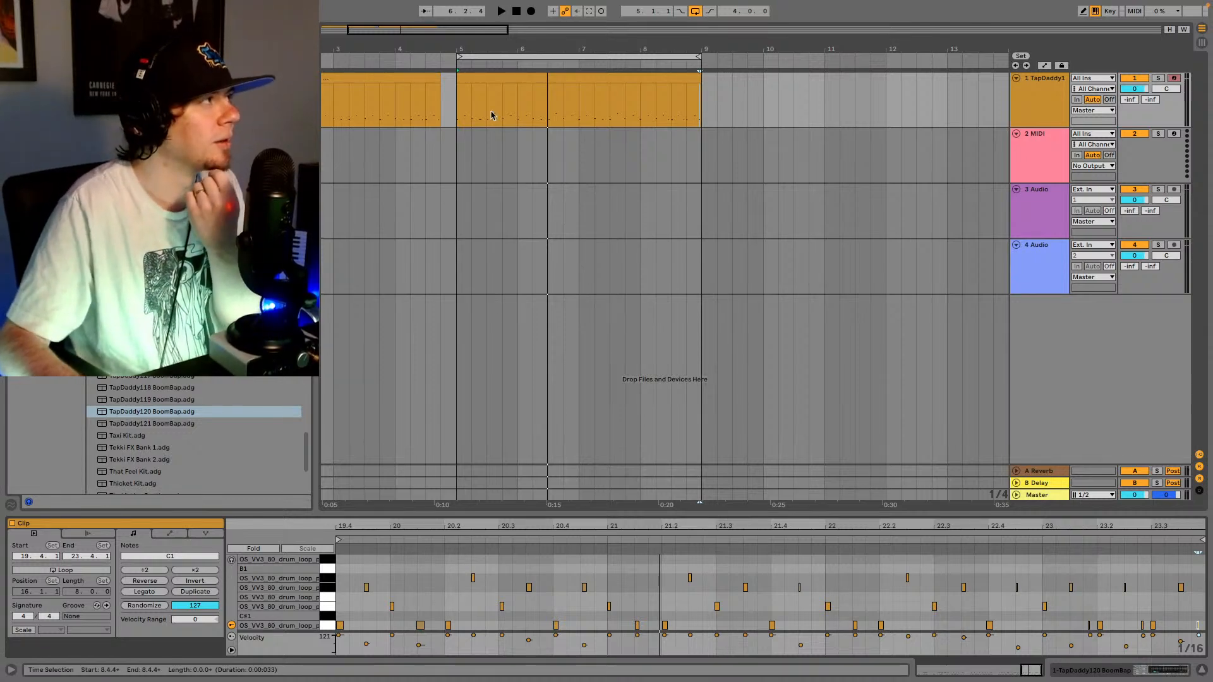
pyautogui.click(459, 105)
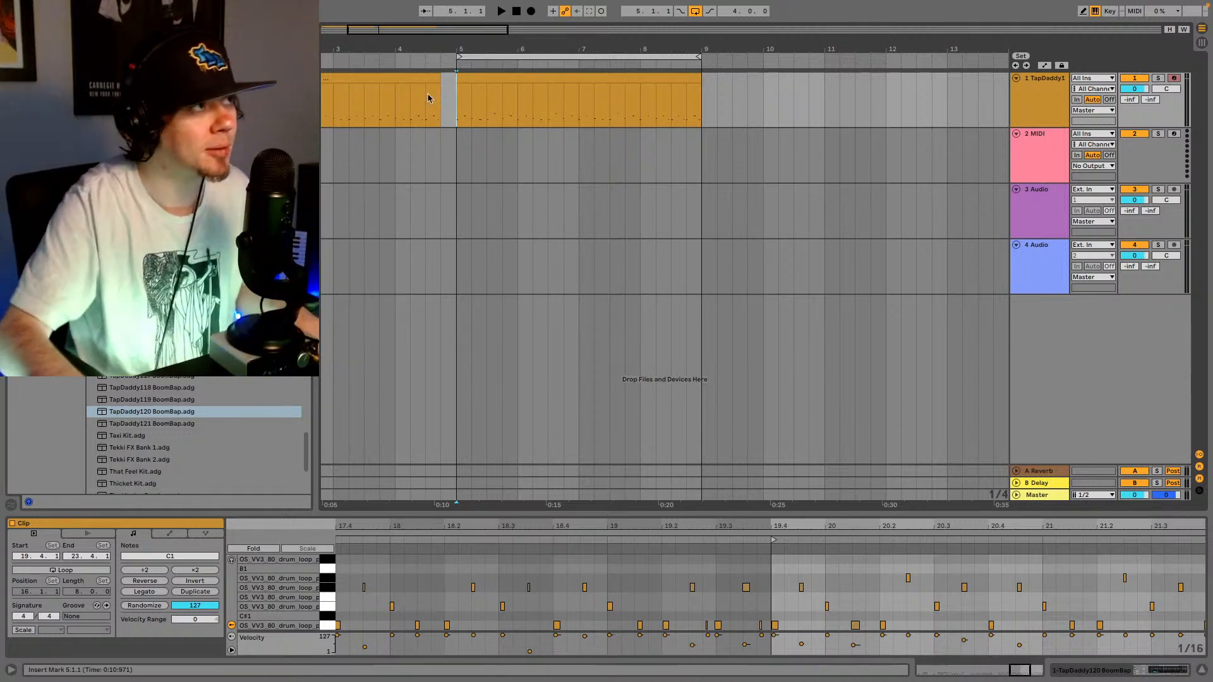
# - Find Decapitator in the browser and load it after the drum kit on the first track
pyautogui.moveTo(1055, 91); pyautogui.dragTo(1026, 82)
pyautogui.click(1156, 671)
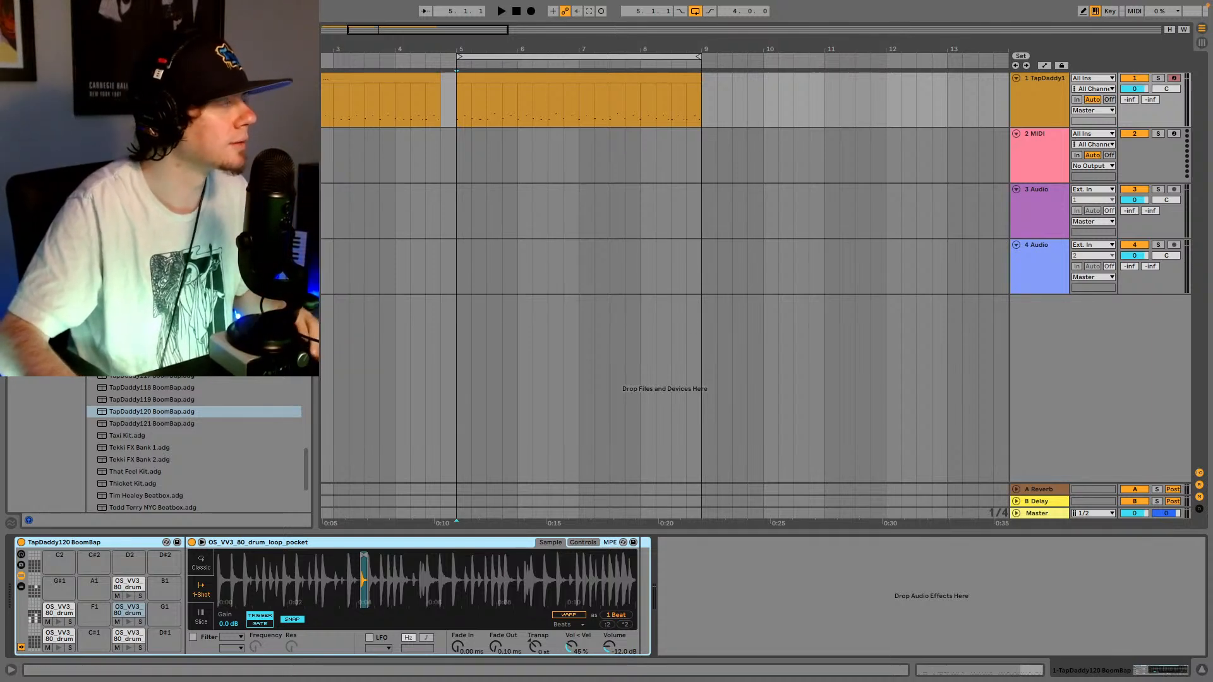
pyautogui.press('super+f')
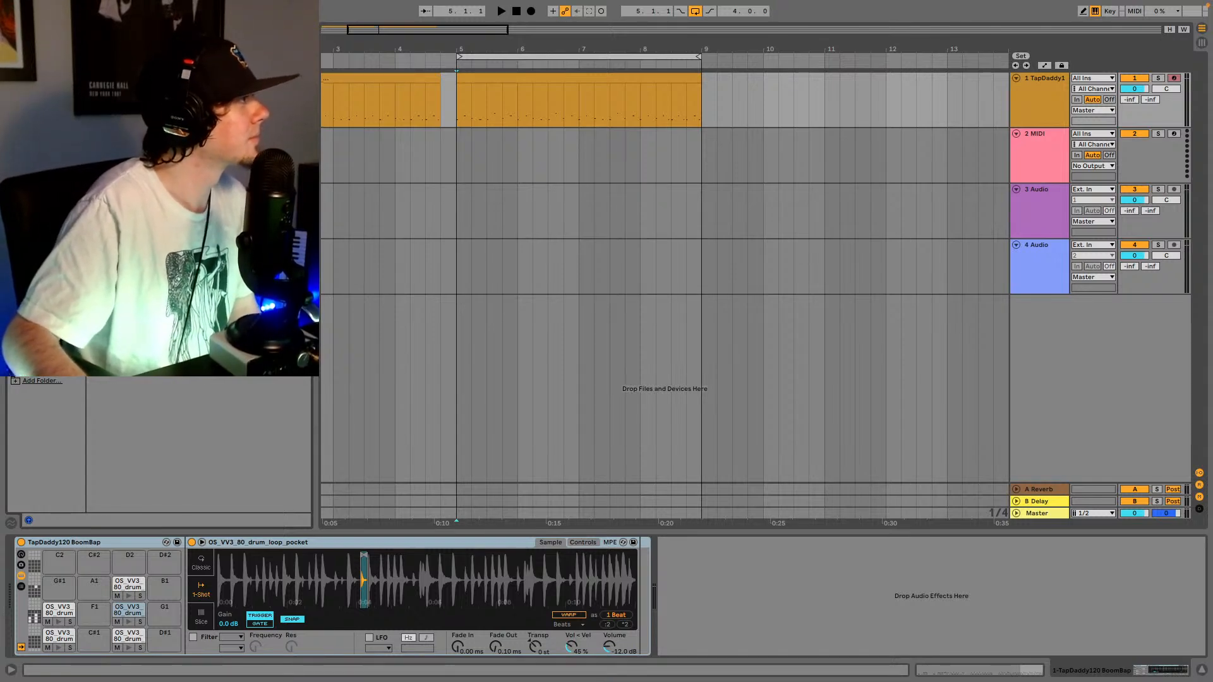
pyautogui.moveTo(146, 189); pyautogui.dragTo(677, 610)
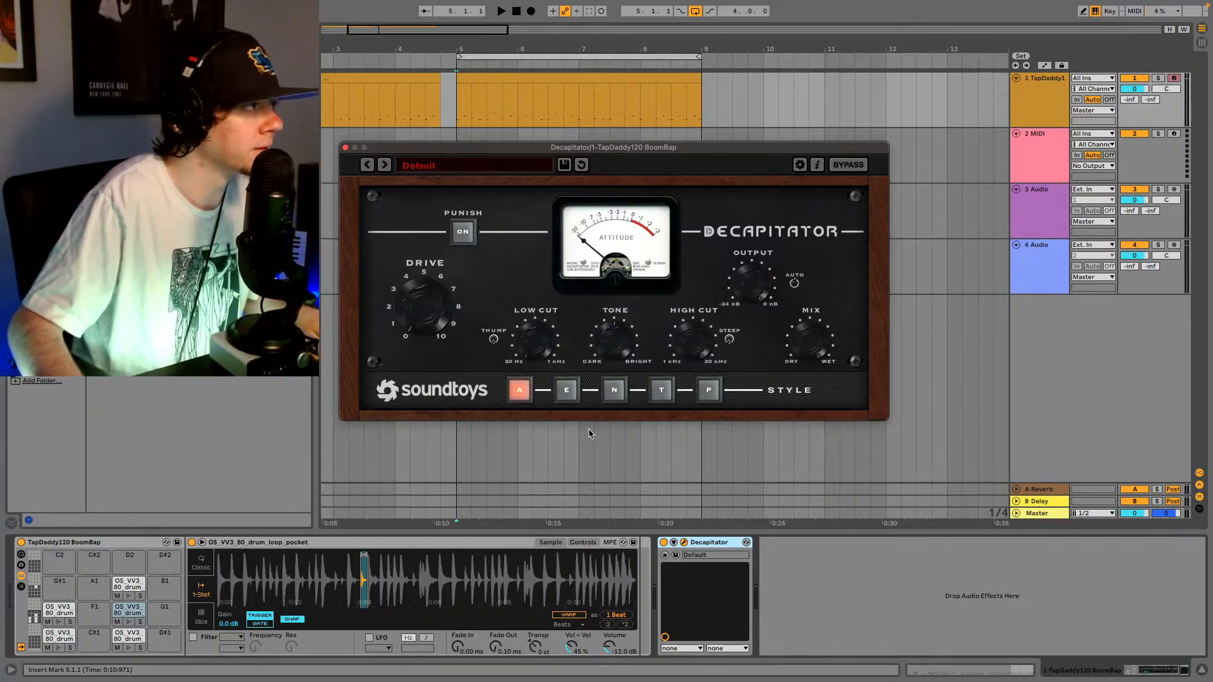
# - Raise Decapitator's Drive slightly while the drum loop plays
pyautogui.press('space')
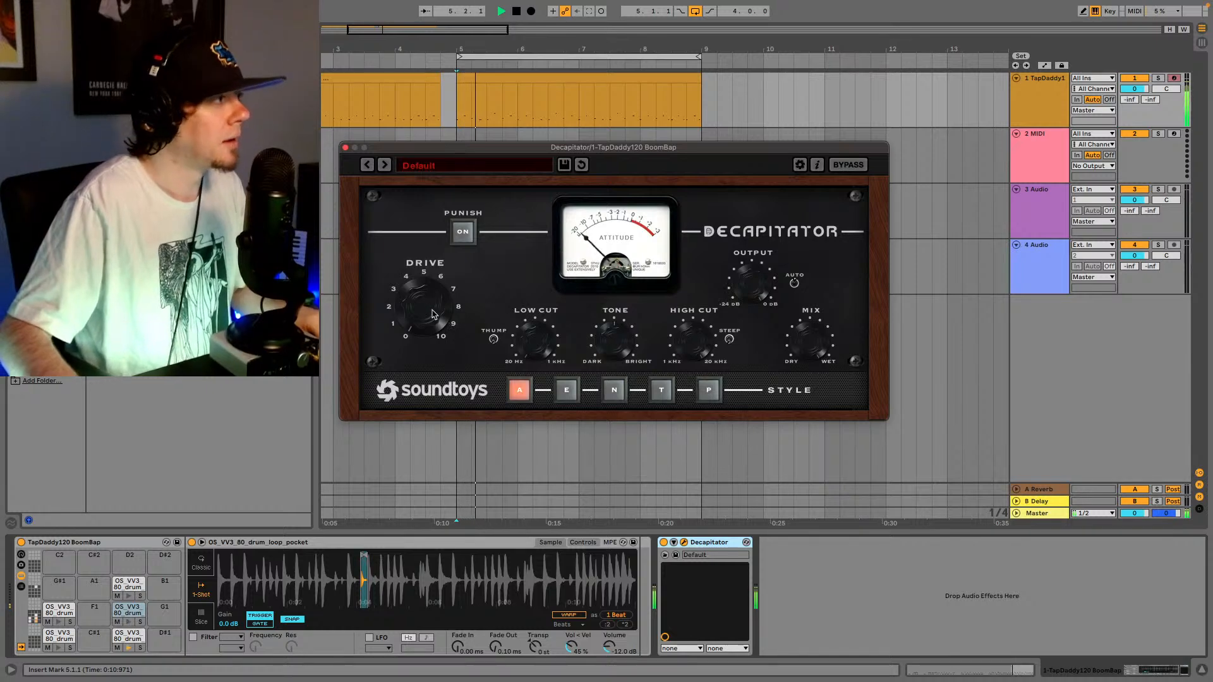
pyautogui.moveTo(426, 303); pyautogui.dragTo(427, 290)
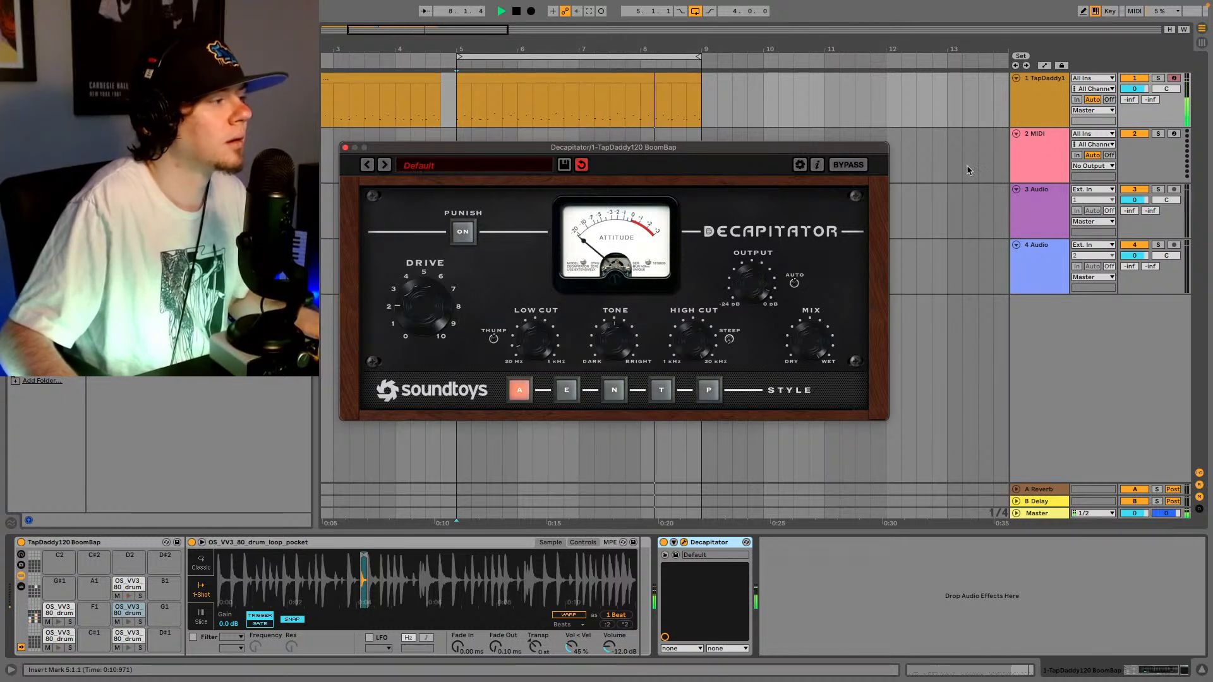
pyautogui.moveTo(415, 303)
pyautogui.mouseDown()
pyautogui.moveTo(422, 290)
pyautogui.moveTo(417, 301)
pyautogui.mouseUp()
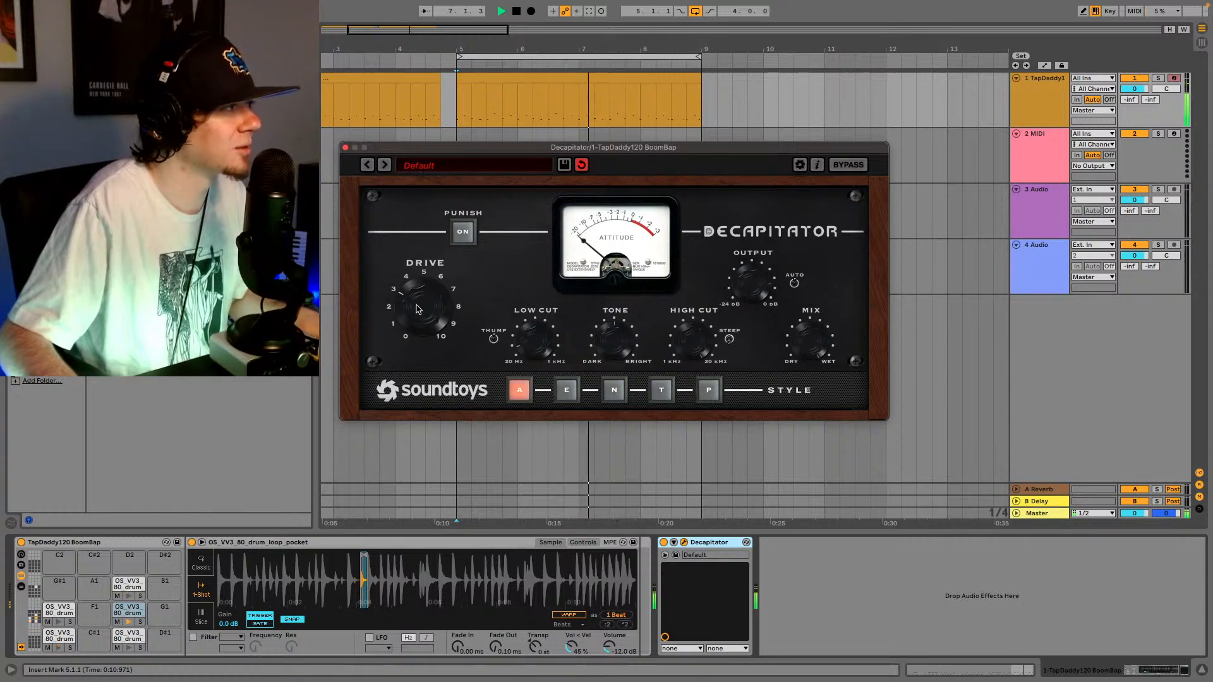
# - Audition Decapitator's E, N, T and P styles on the looping drums and return to style A
pyautogui.click(565, 391)
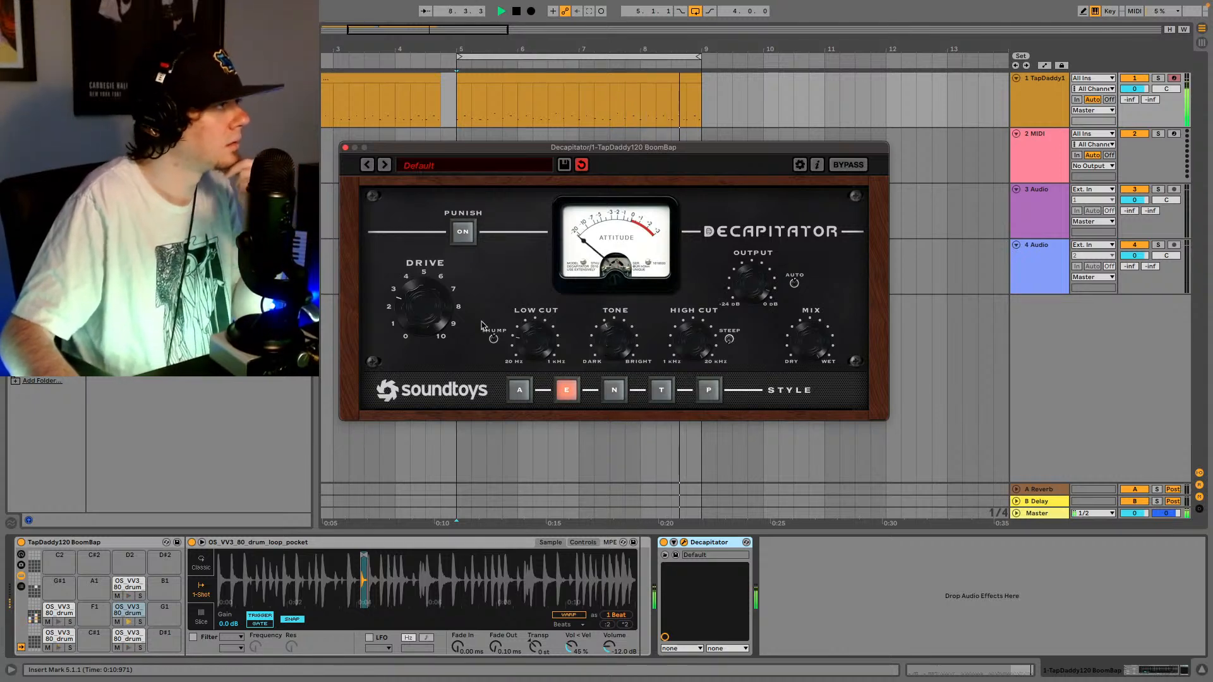
pyautogui.scroll(2, 418, 319)
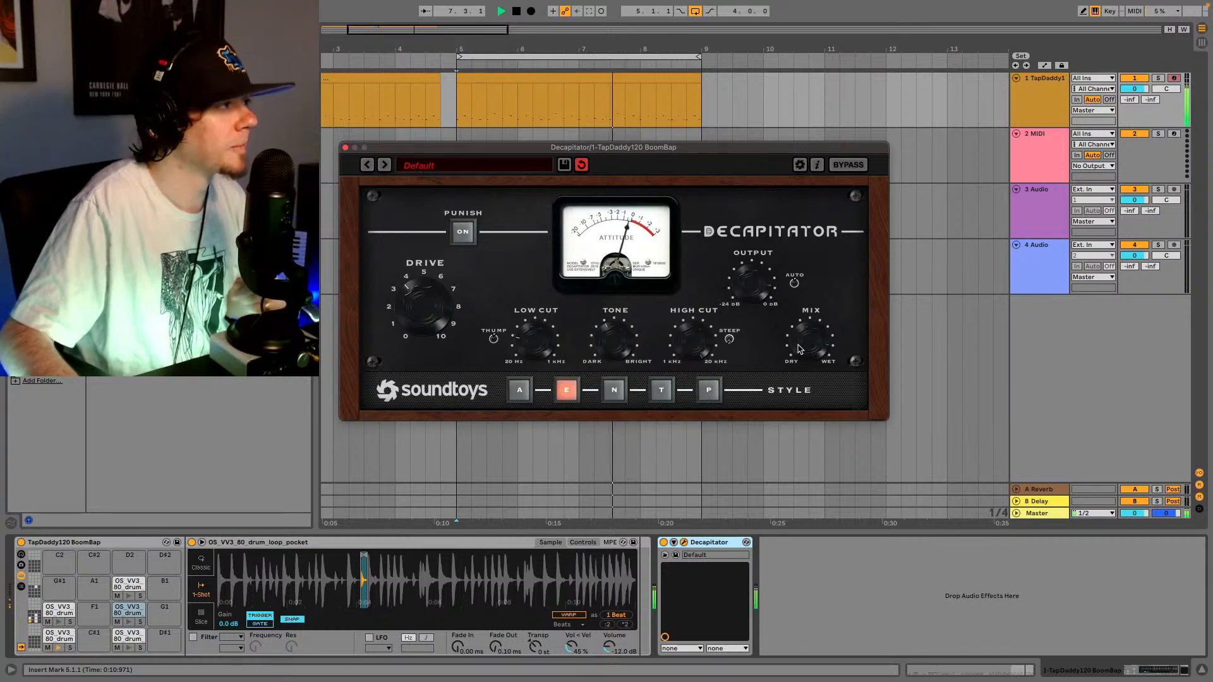
pyautogui.click(614, 390)
pyautogui.click(660, 391)
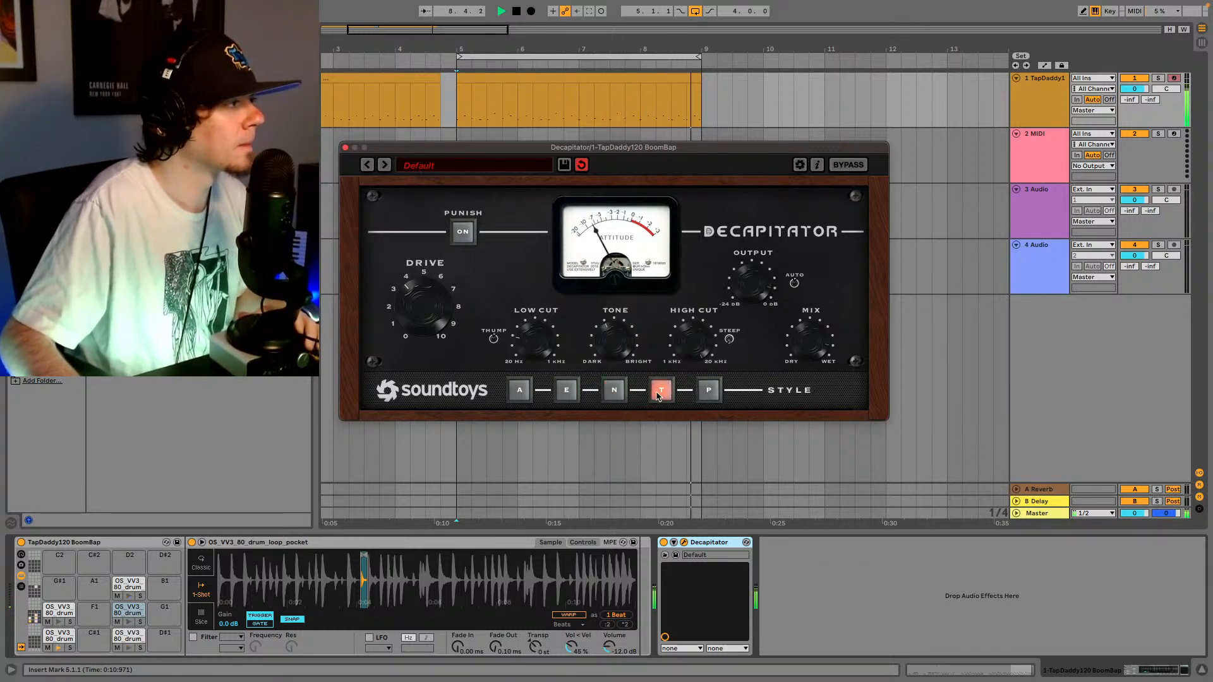
pyautogui.click(708, 390)
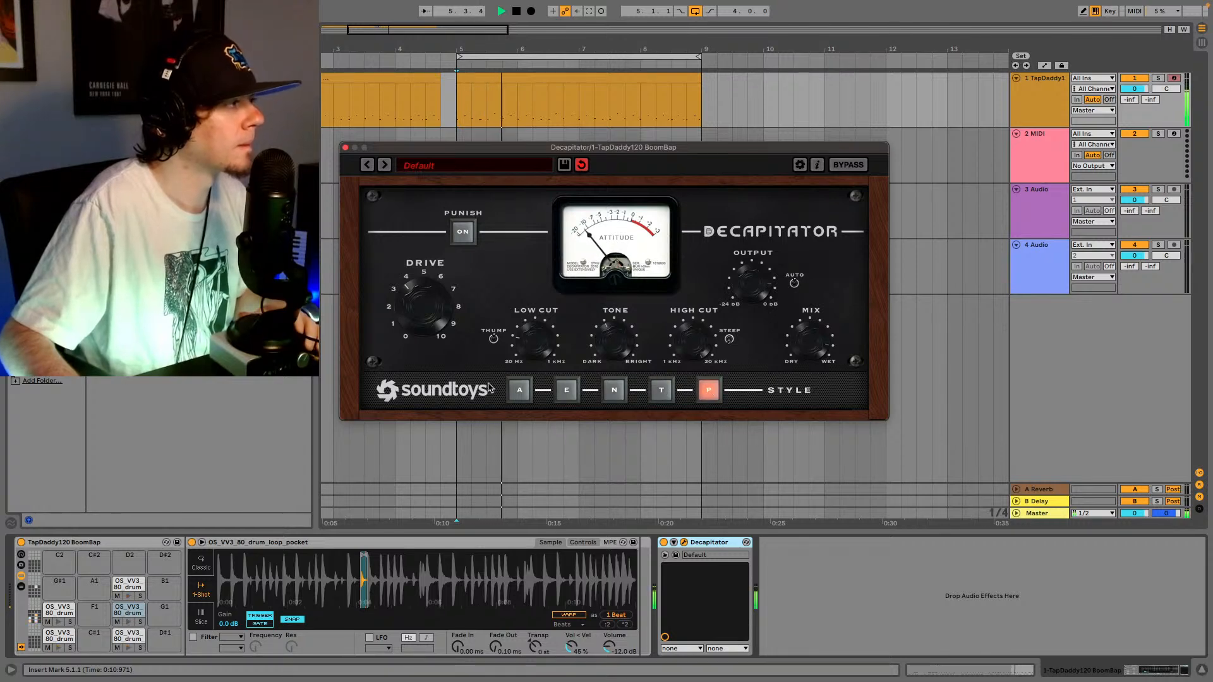
pyautogui.click(520, 391)
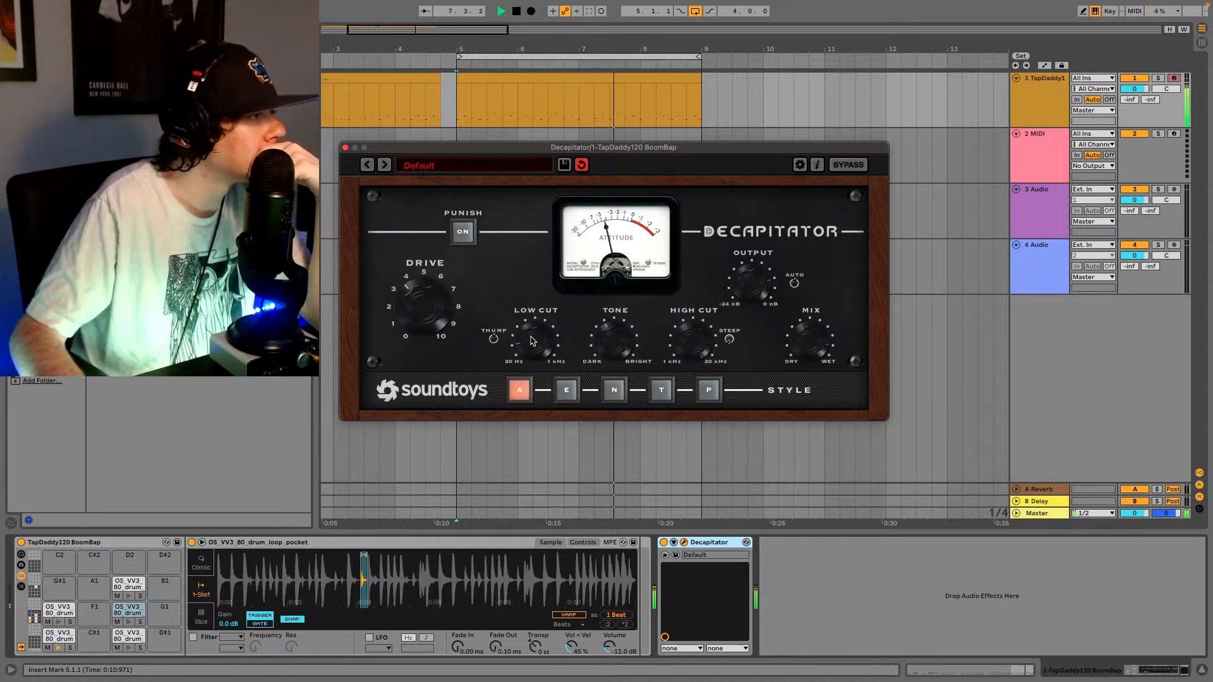
# - Close the Decapitator window, load Radiator after it on the drum track and bring Radiator's window into view
pyautogui.click(346, 148)
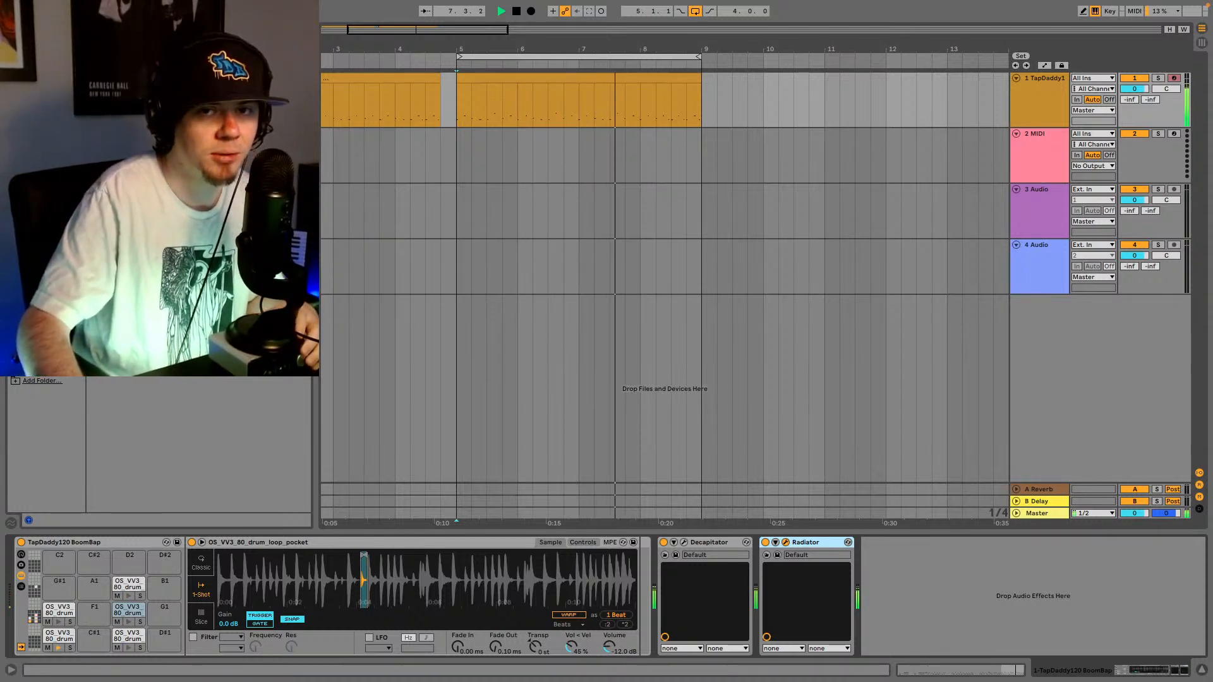
pyautogui.moveTo(0, 103); pyautogui.dragTo(572, 103)
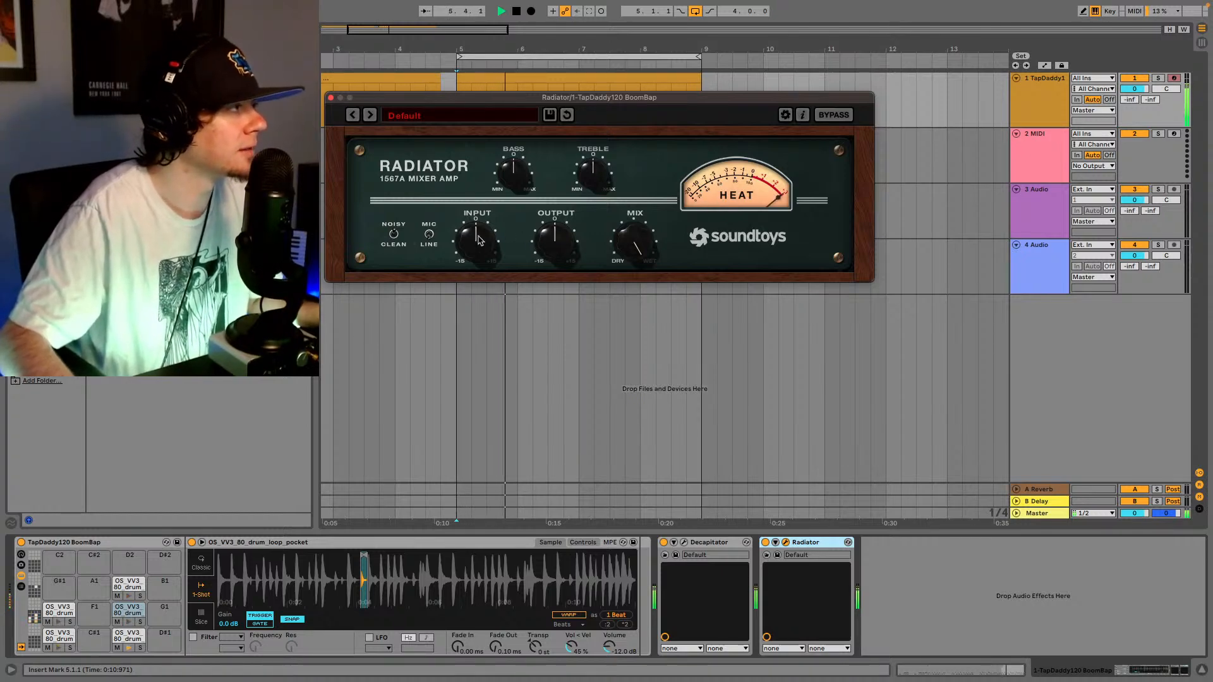
# - Adjust Radiator on the looping drums with a lower Input, a higher Output and slightly more Bass
pyautogui.moveTo(476, 239); pyautogui.dragTo(471, 264)
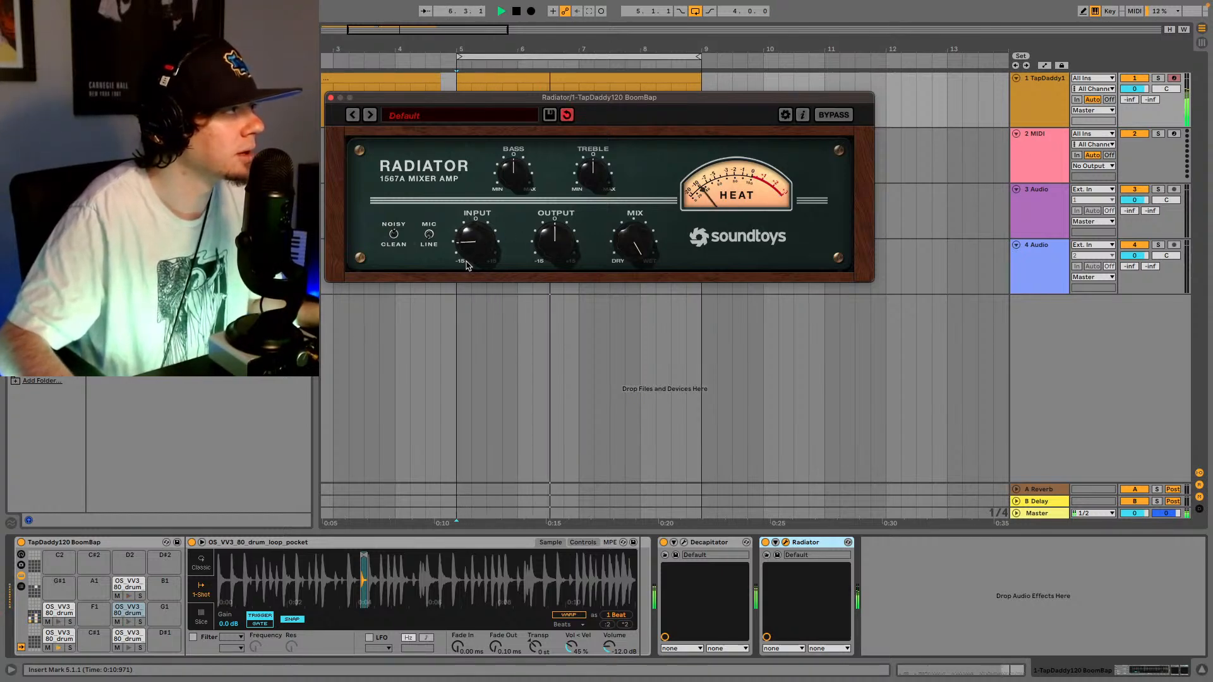
pyautogui.moveTo(552, 251); pyautogui.dragTo(552, 271)
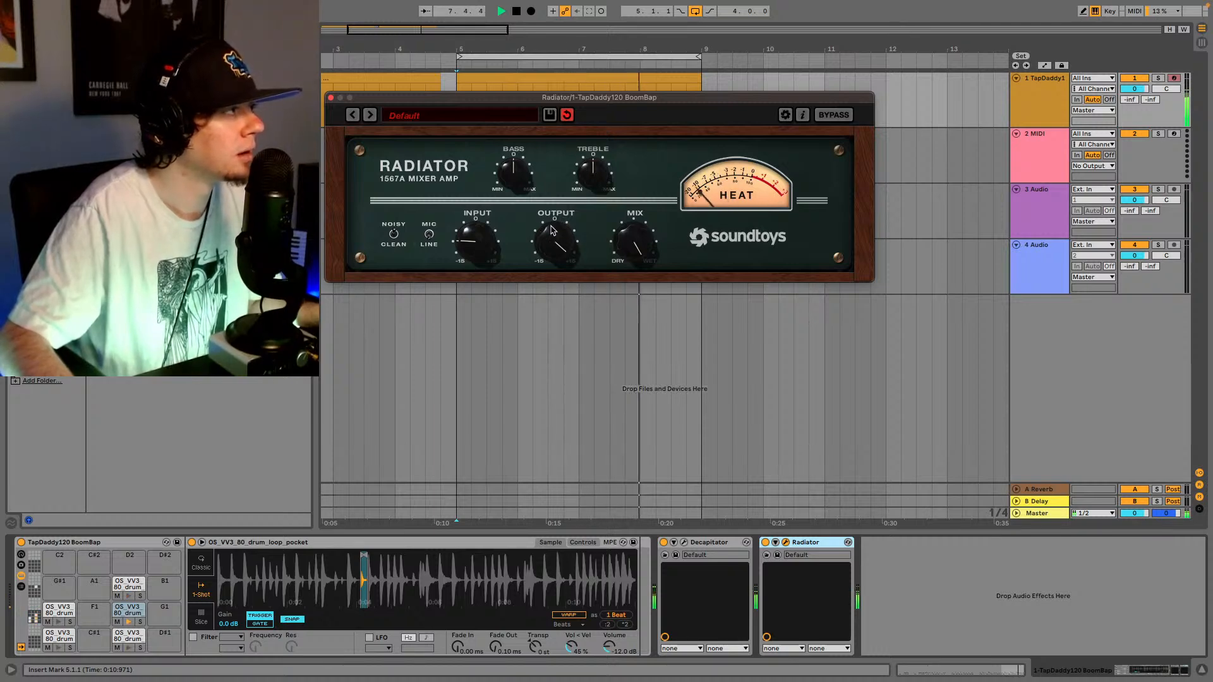
pyautogui.moveTo(552, 243); pyautogui.dragTo(551, 237)
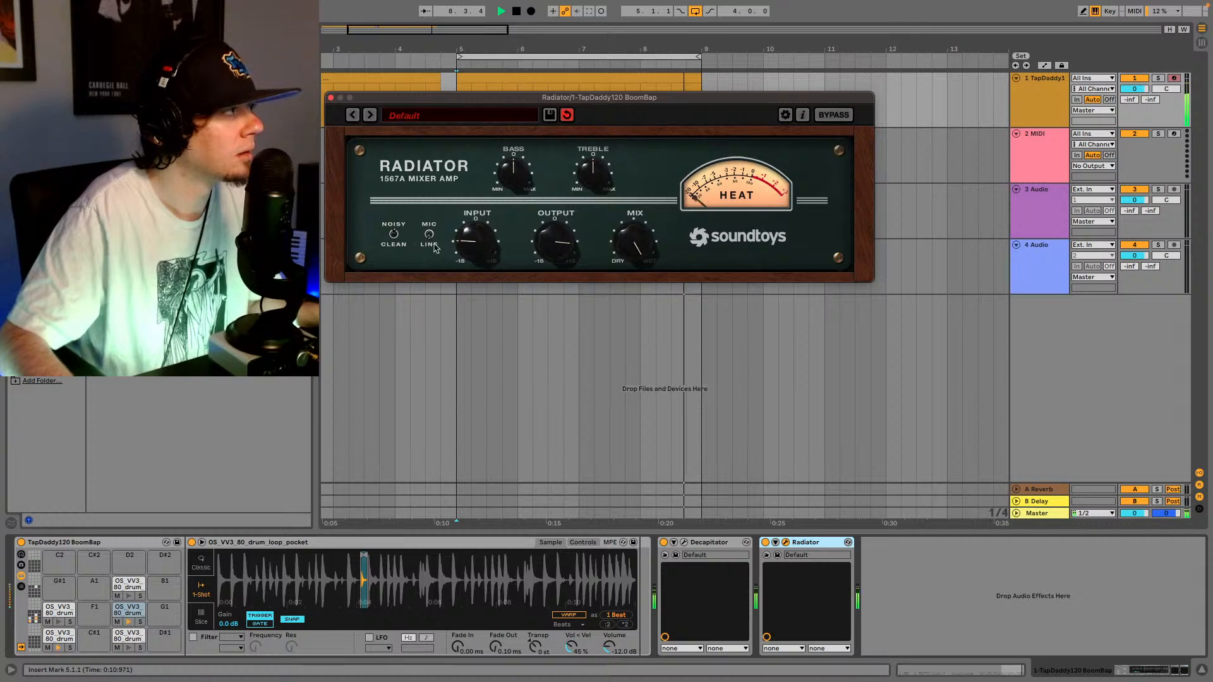
pyautogui.moveTo(469, 231); pyautogui.dragTo(468, 244)
pyautogui.moveTo(549, 241); pyautogui.dragTo(548, 250)
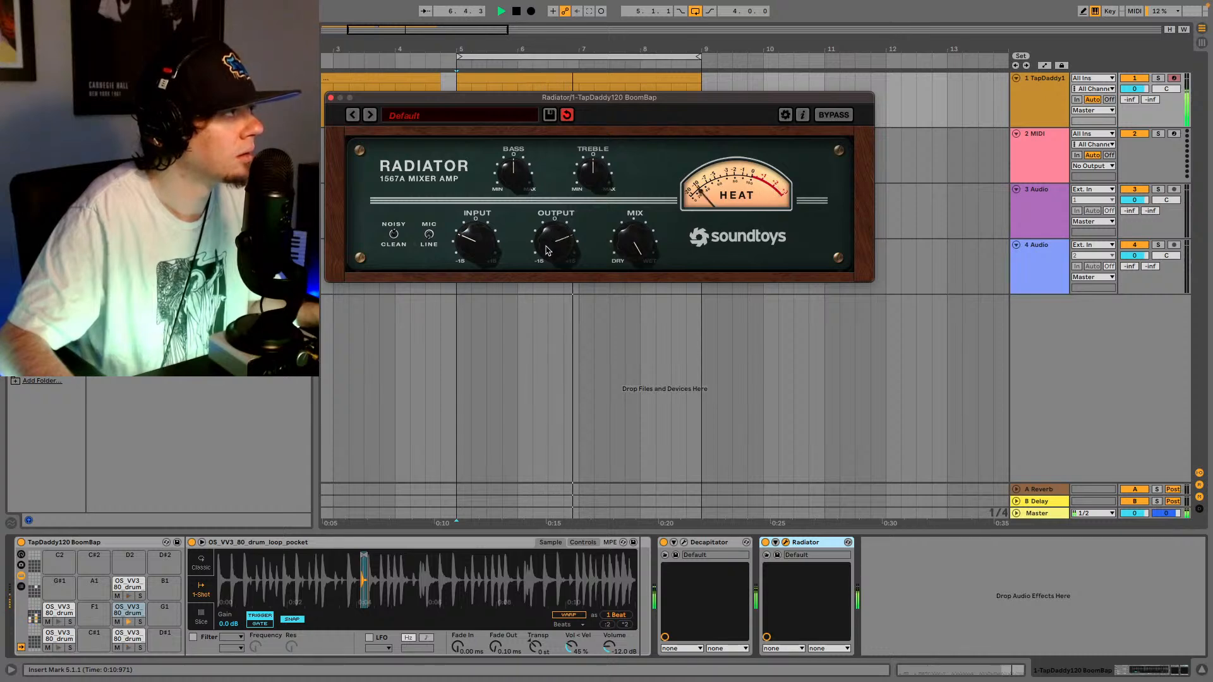
pyautogui.moveTo(520, 170)
pyautogui.mouseDown()
pyautogui.moveTo(528, 144)
pyautogui.moveTo(517, 163)
pyautogui.mouseUp()
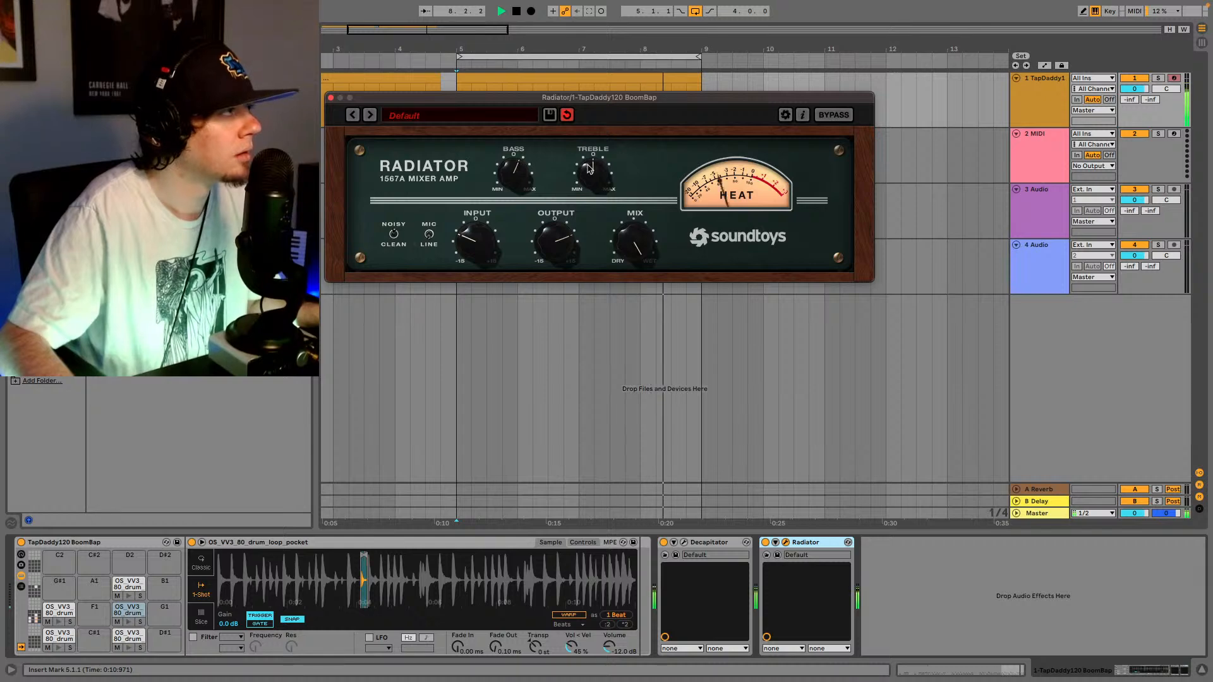
# - Raise Radiator's Treble slightly on the looping drums, with a lower Input and a higher Output
pyautogui.moveTo(599, 171); pyautogui.dragTo(605, 152)
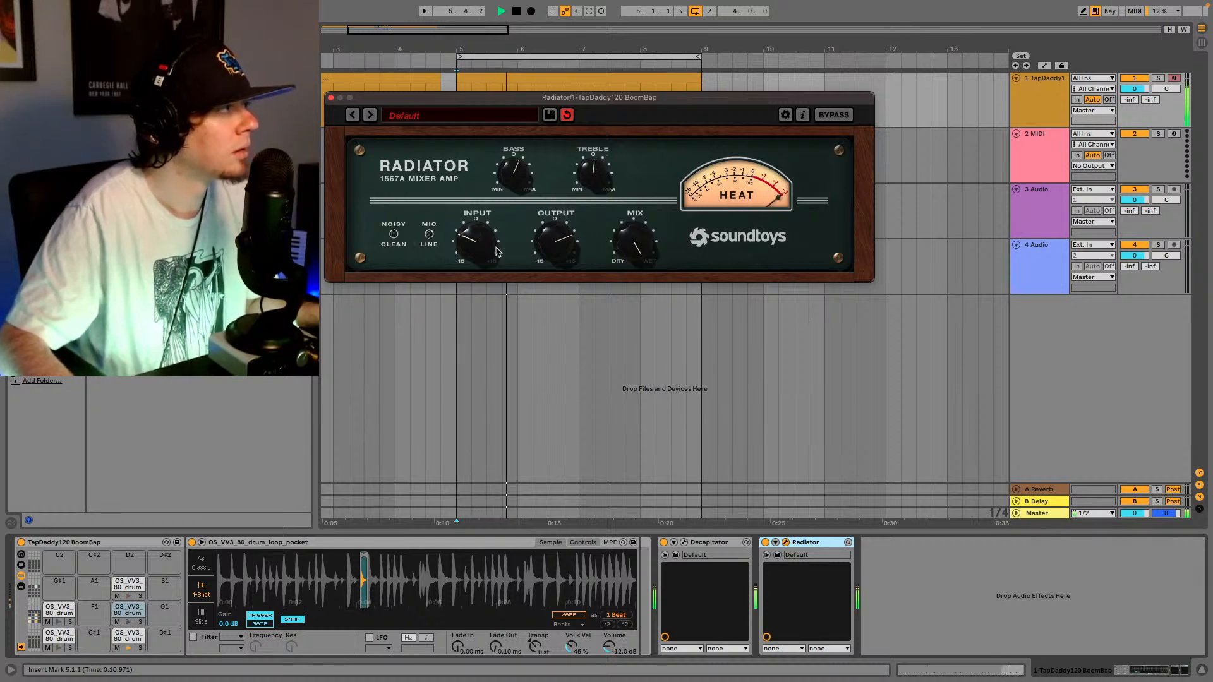
pyautogui.moveTo(495, 251); pyautogui.dragTo(557, 249)
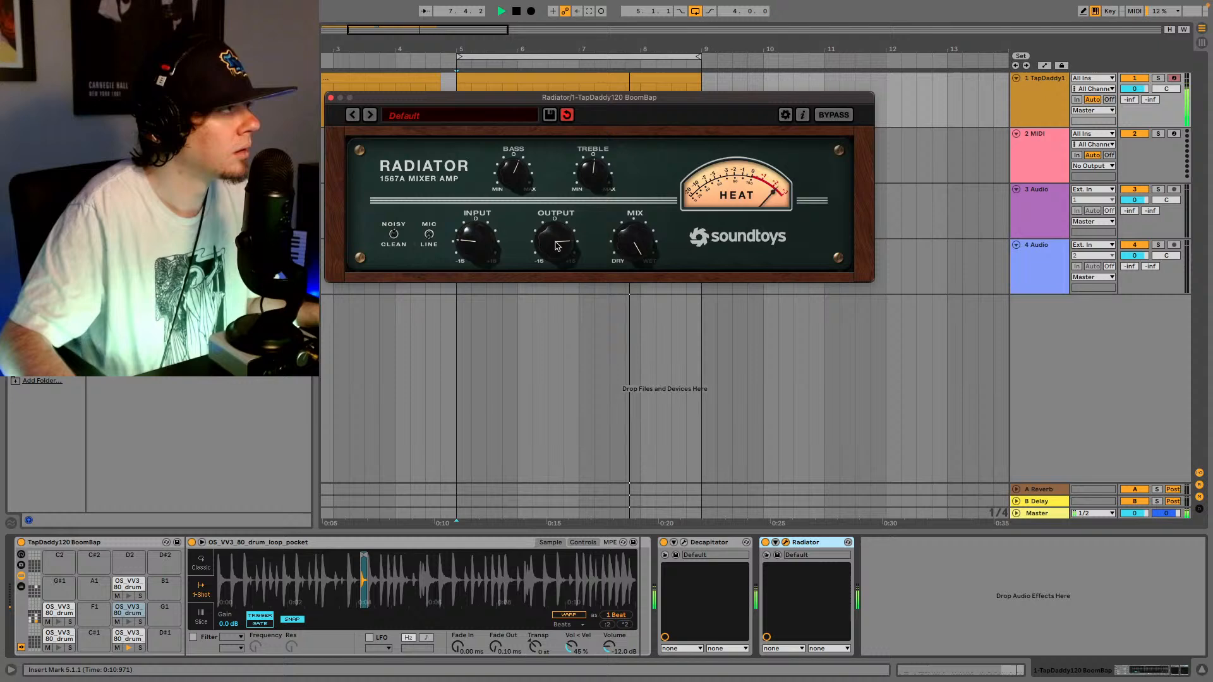
# - Audition Radiator's Drive In, Drive Out and Drum Puncher presets, return to Drive In and reduce its Mix
pyautogui.click(371, 115)
pyautogui.click(371, 116)
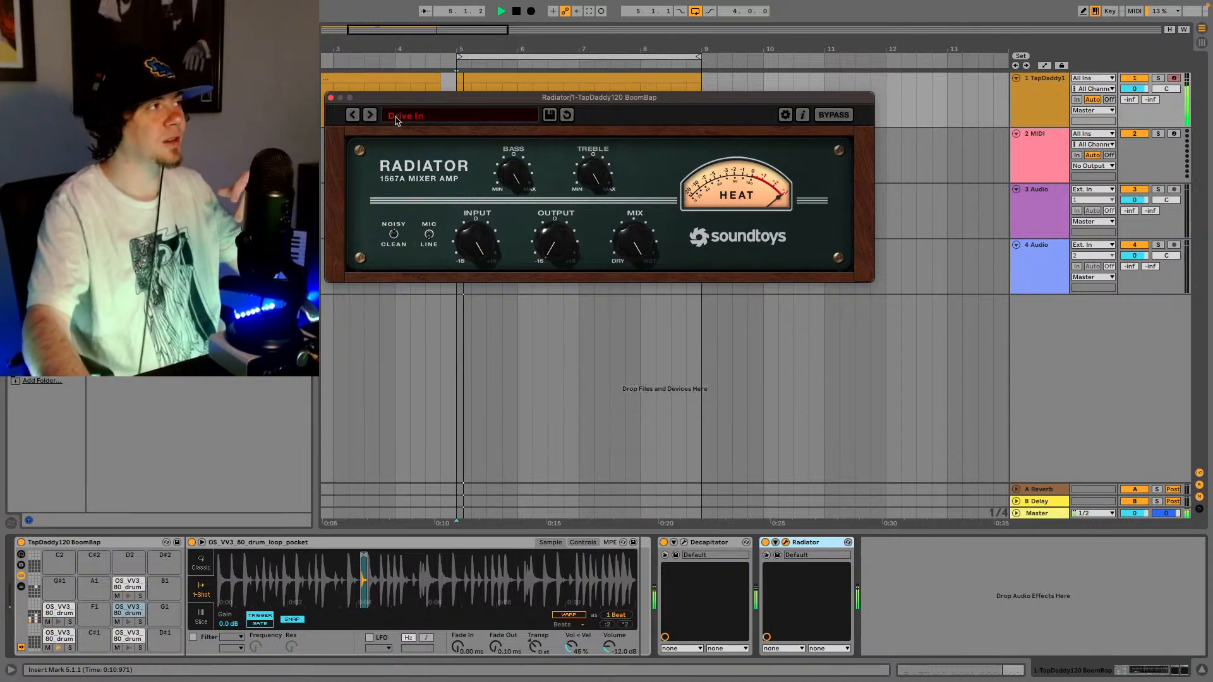
pyautogui.click(371, 115)
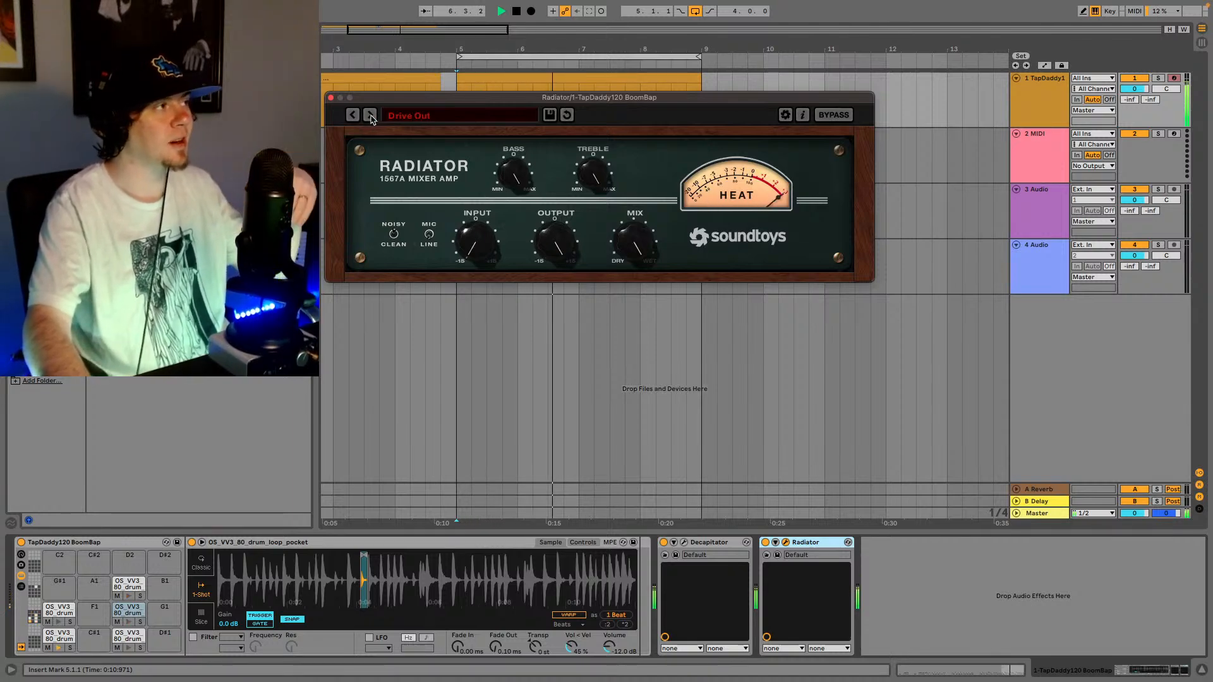
pyautogui.click(370, 115)
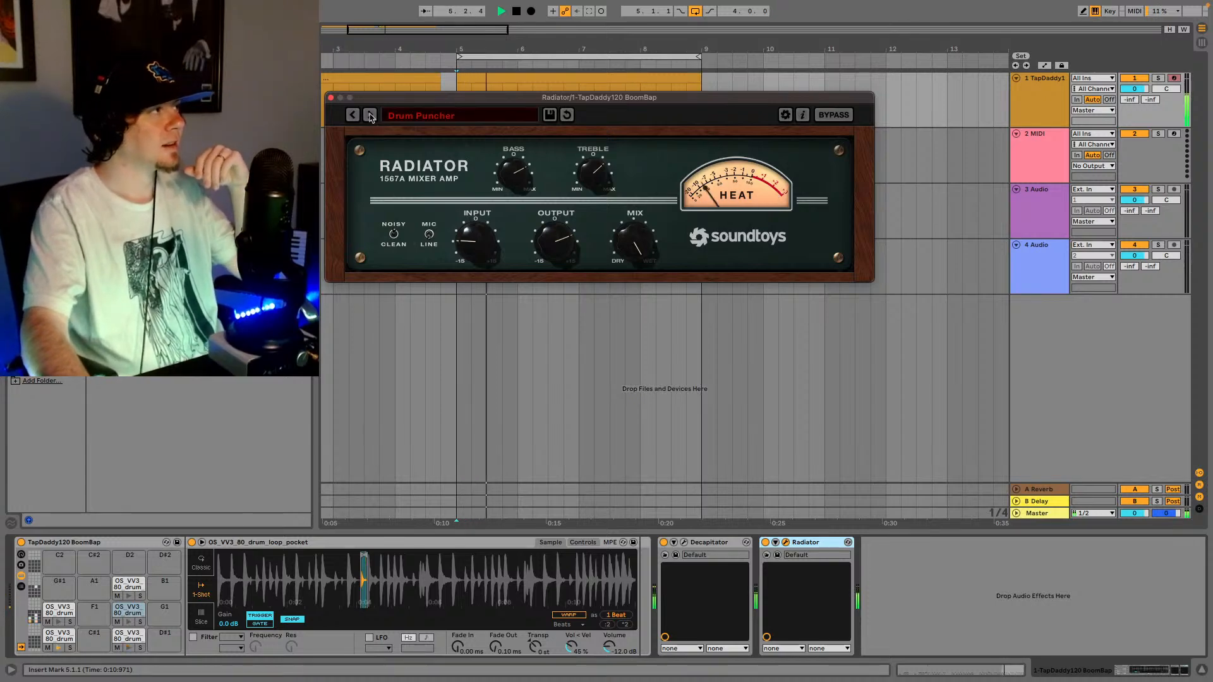
pyautogui.click(353, 115)
pyautogui.click(353, 115)
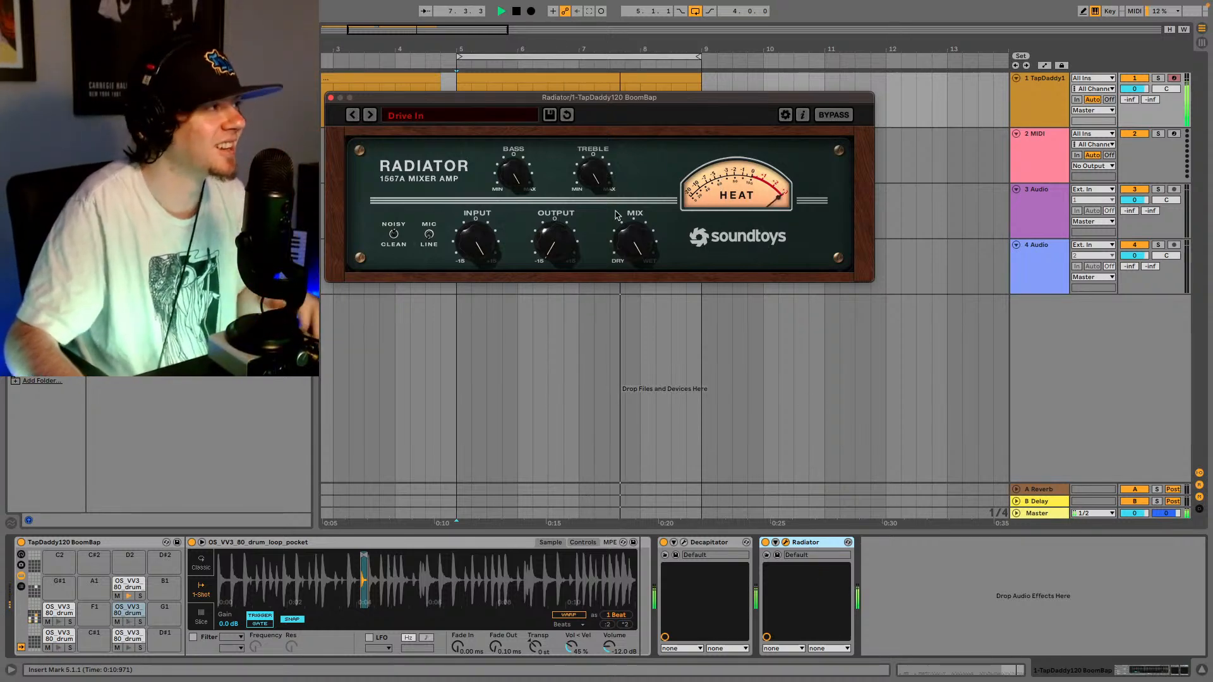
pyautogui.moveTo(633, 241); pyautogui.dragTo(632, 267)
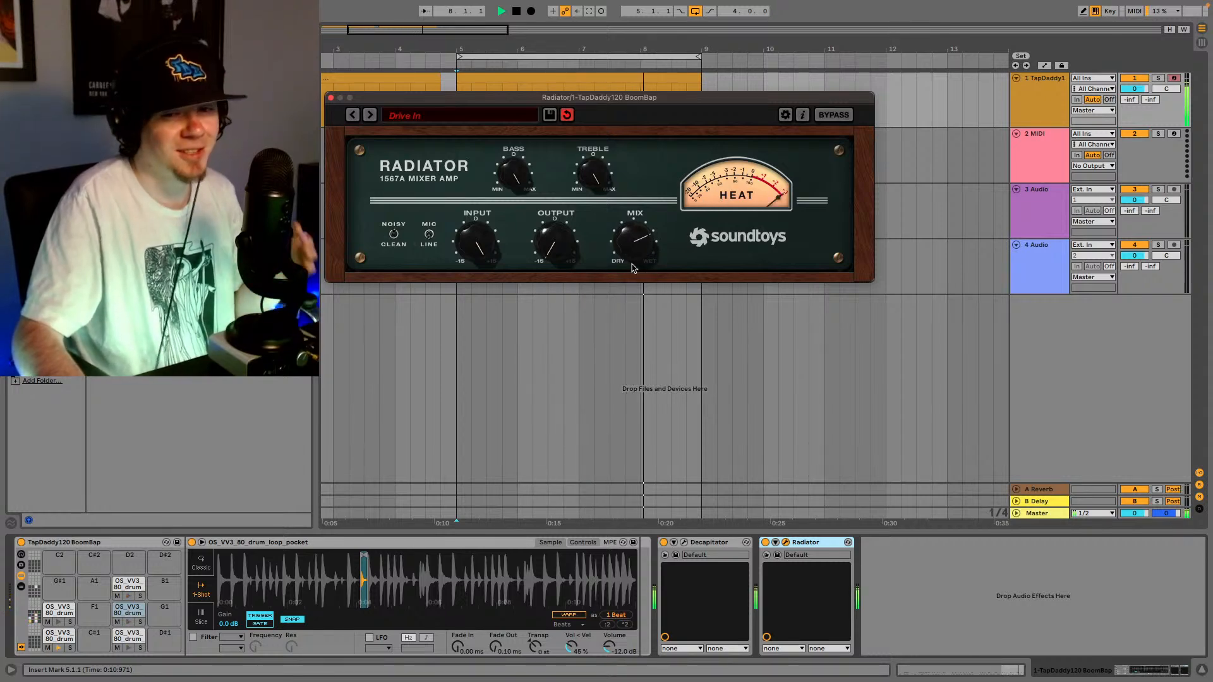
# - Reopen Decapitator, reduce its Mix, lower Drive to about 2 and try style E
pyautogui.click(684, 545)
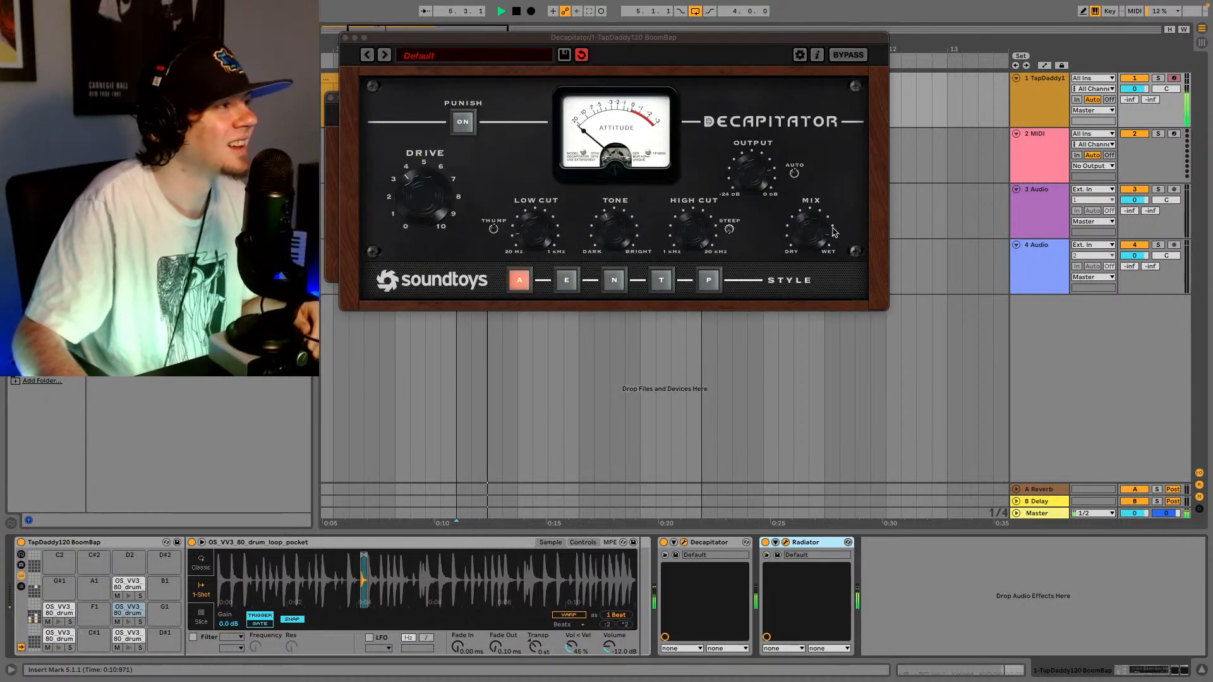
pyautogui.moveTo(834, 232); pyautogui.dragTo(813, 260)
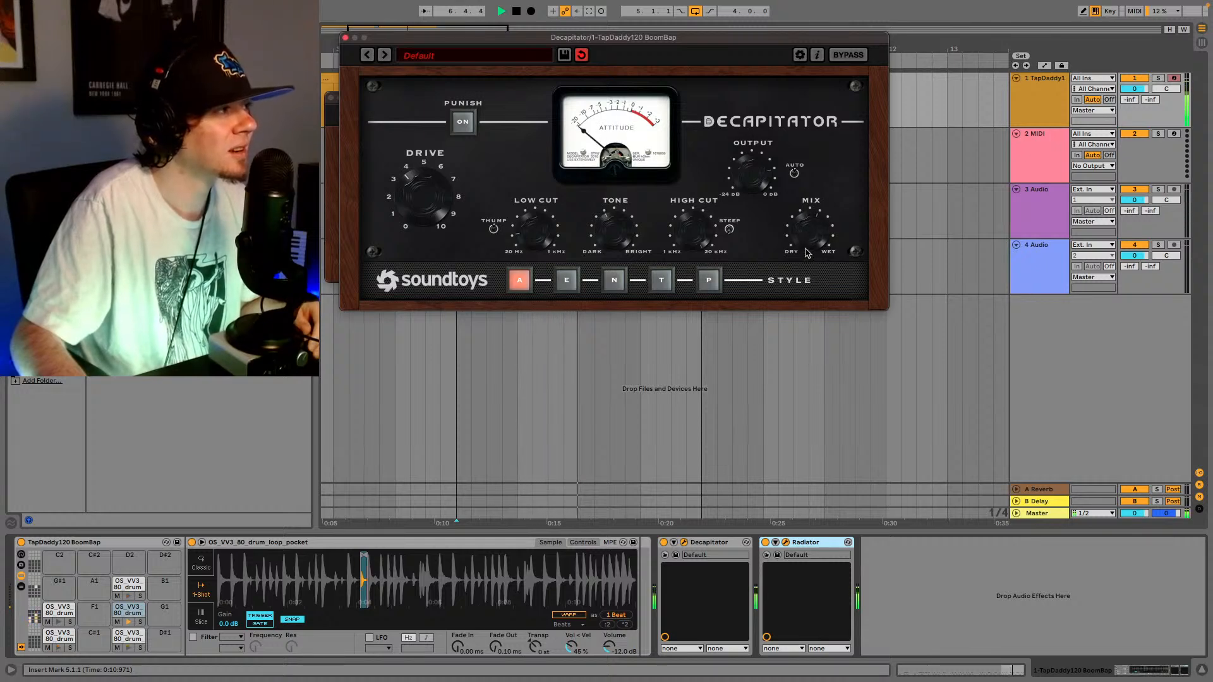
pyautogui.moveTo(423, 192); pyautogui.dragTo(422, 209)
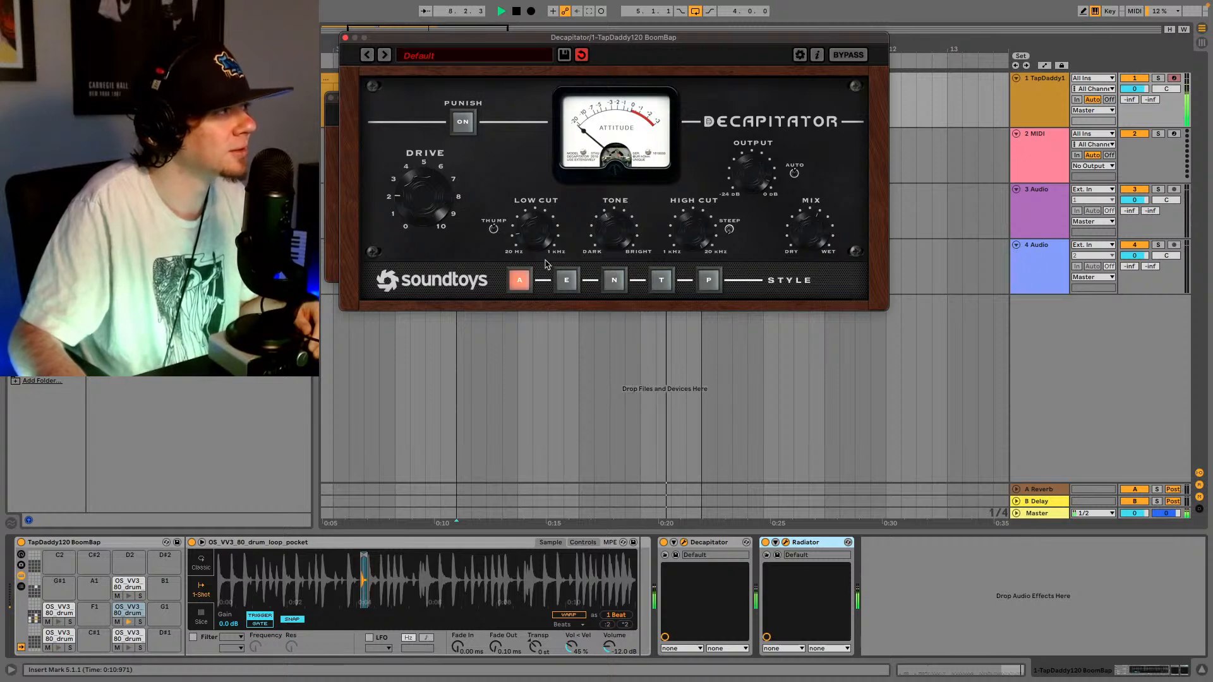
pyautogui.click(566, 280)
pyautogui.moveTo(432, 204)
pyautogui.mouseDown()
pyautogui.moveTo(432, 185)
pyautogui.moveTo(422, 200)
pyautogui.mouseUp()
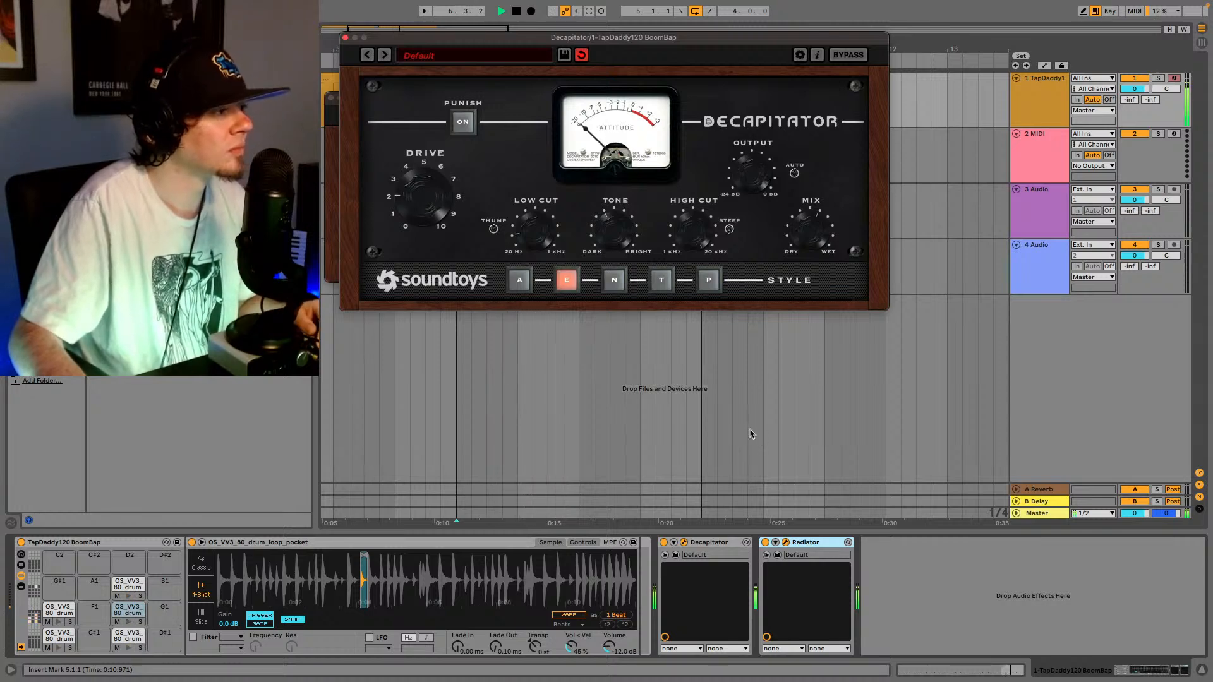
# - With Radiator off, try Decapitator's style A at Drive about 5, bring Drive down to about 3 and compare Punish on and off
pyautogui.click(765, 542)
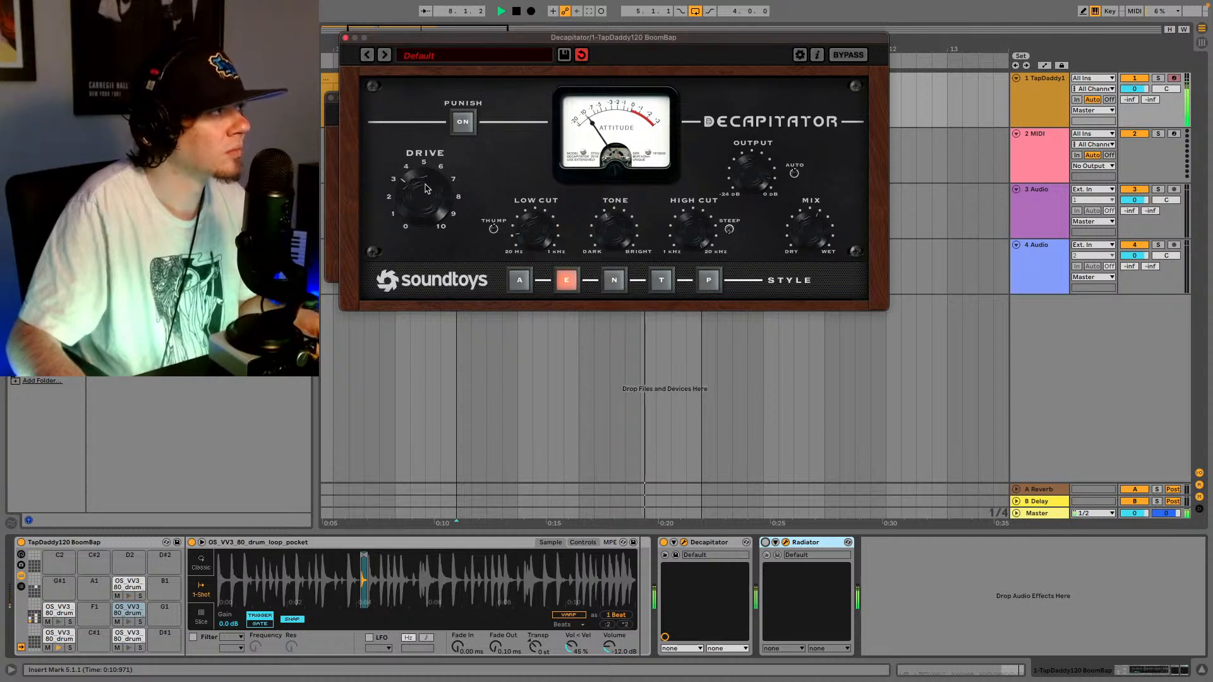
pyautogui.moveTo(427, 197); pyautogui.dragTo(432, 179)
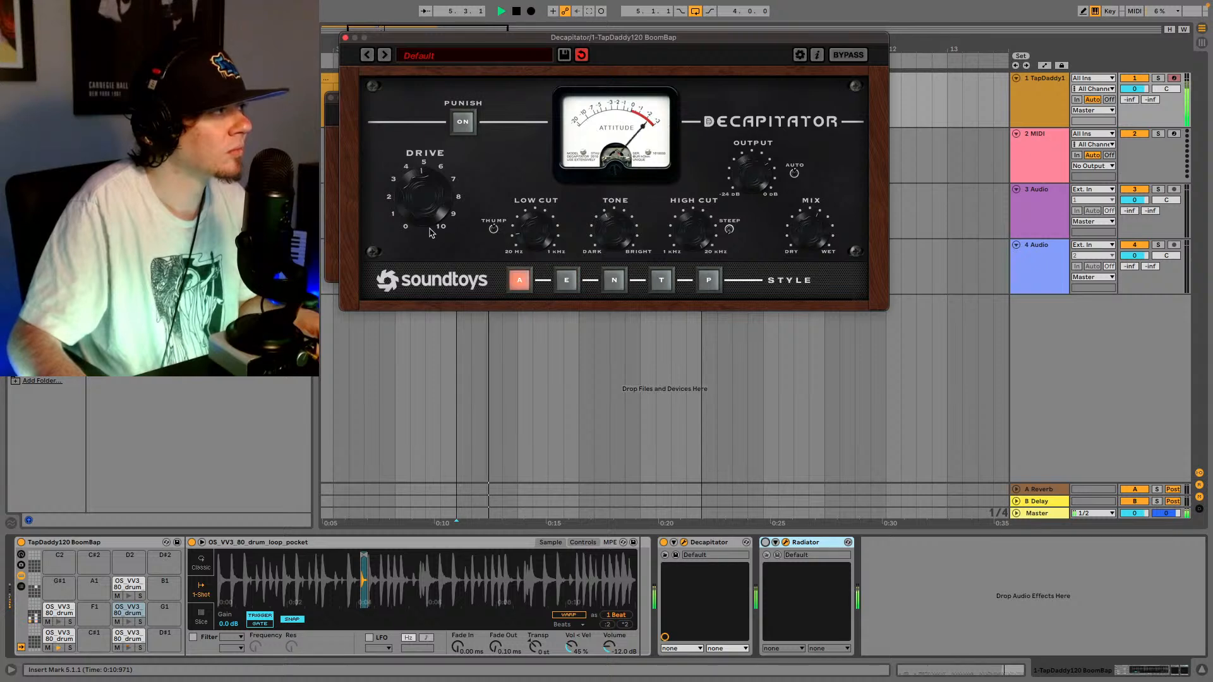
pyautogui.moveTo(429, 194); pyautogui.dragTo(417, 252)
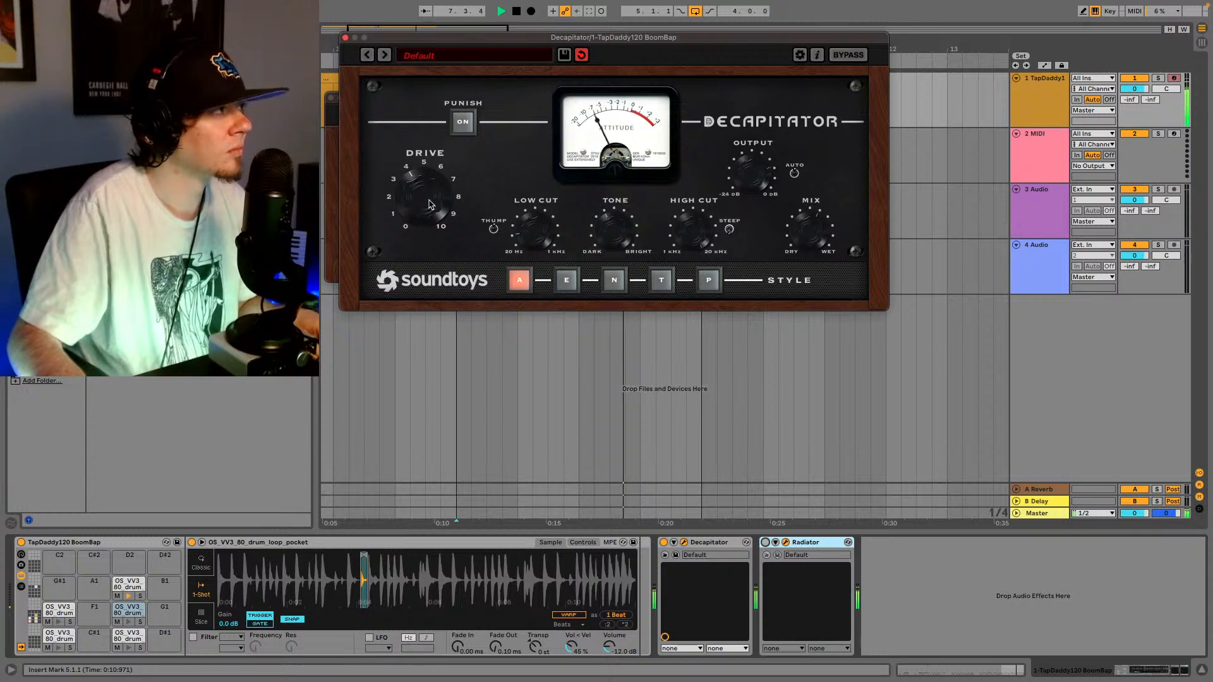
pyautogui.click(463, 121)
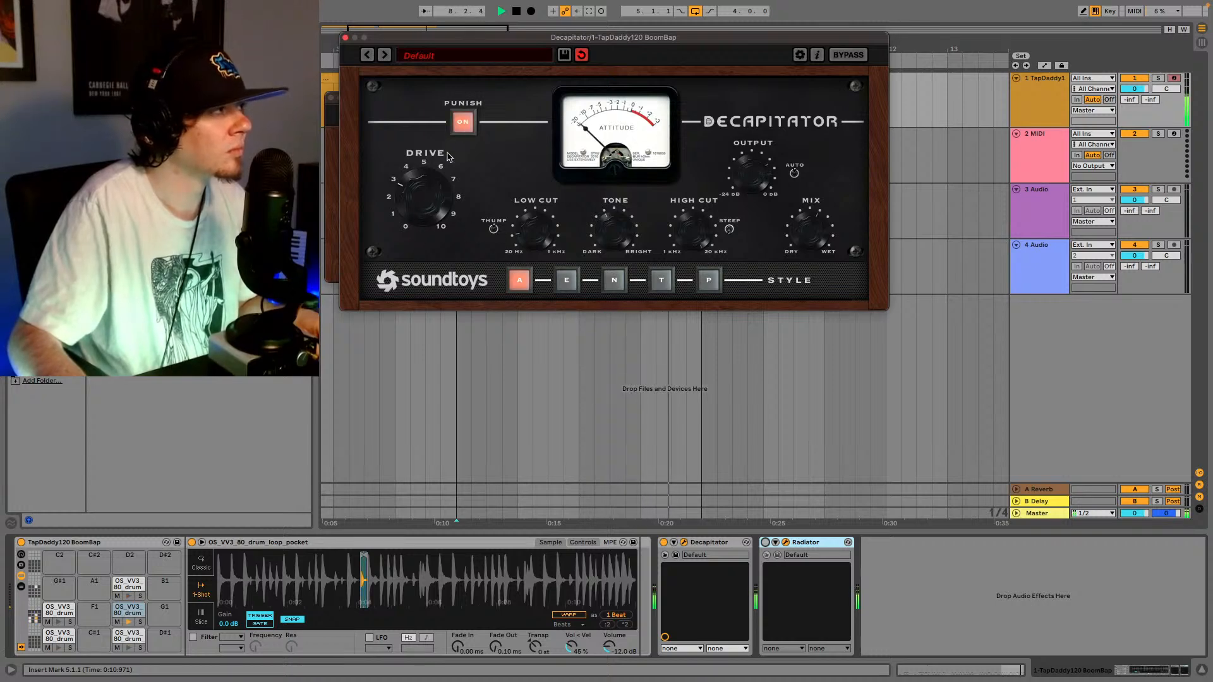
pyautogui.click(463, 121)
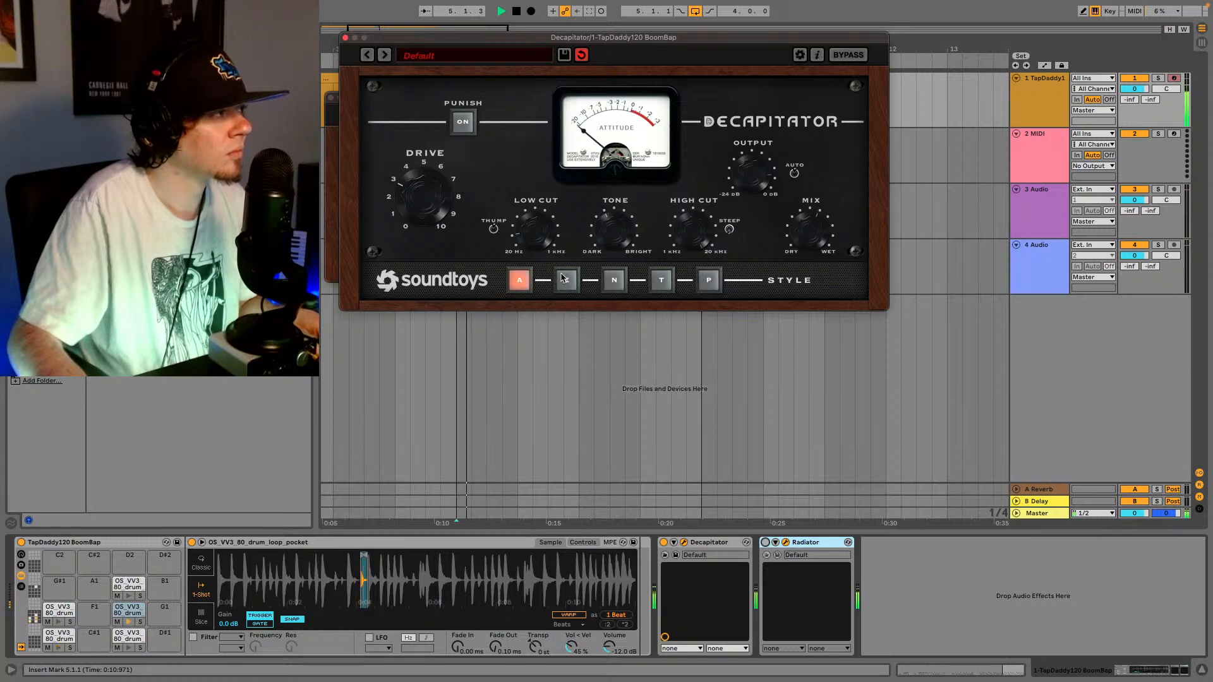
# - Switch Decapitator to style E, turn Radiator back on and close the Decapitator window
pyautogui.click(566, 280)
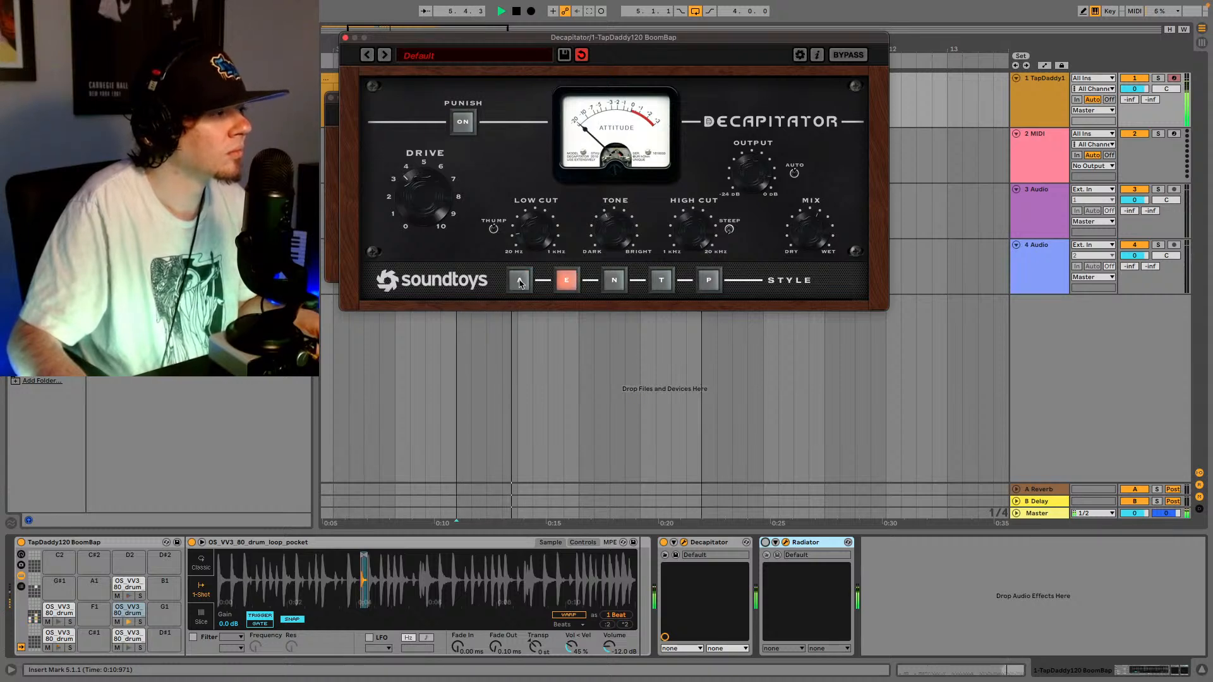
pyautogui.click(765, 542)
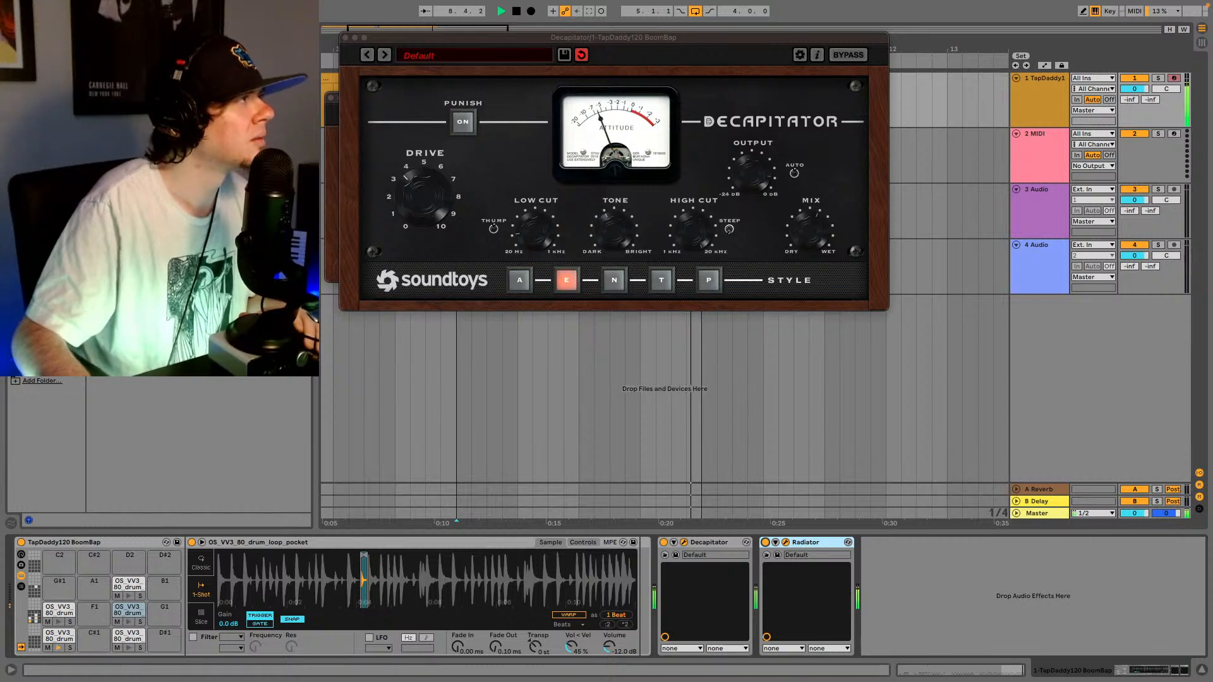
pyautogui.click(346, 38)
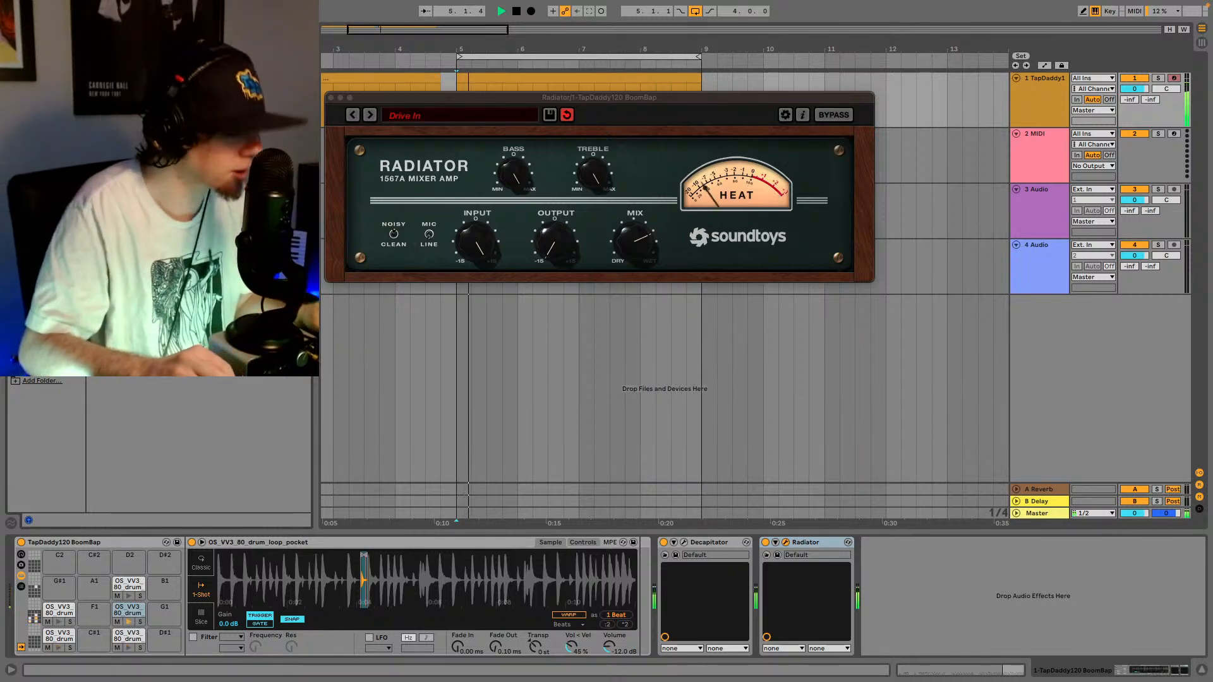
# - Close the Radiator window, load UADx LA-2A Tube Compressor after Radiator on the drum track and play the loop
pyautogui.click(930, 578)
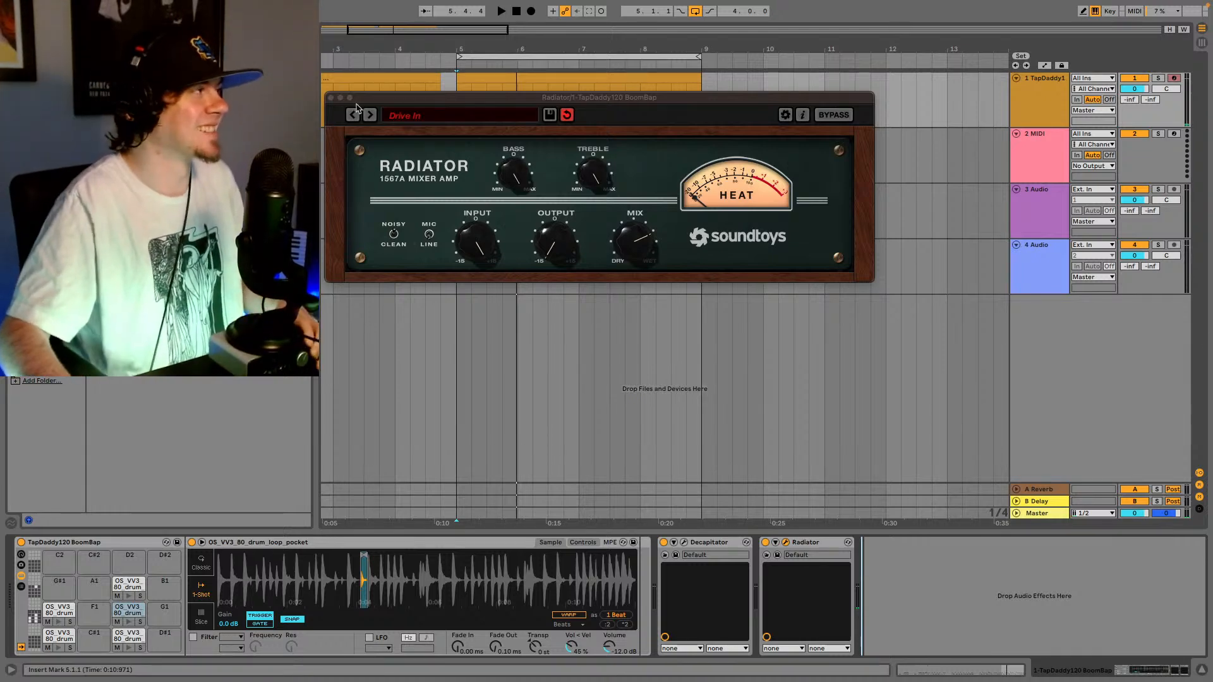
pyautogui.click(331, 98)
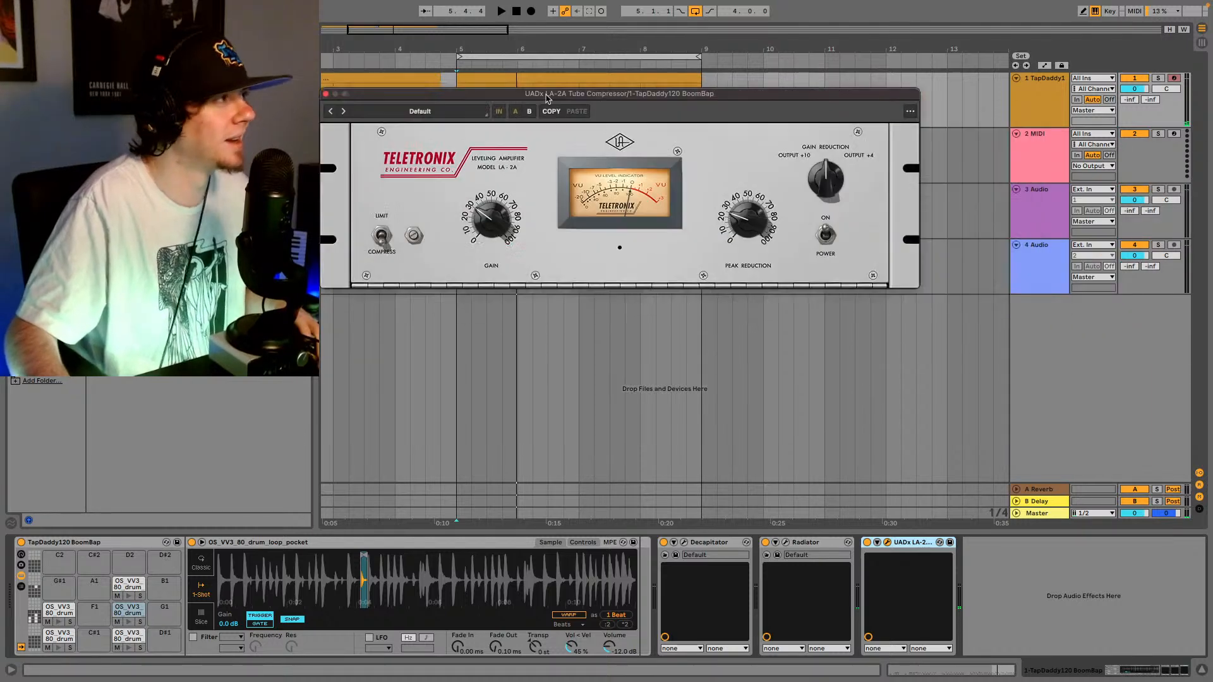
pyautogui.moveTo(547, 94); pyautogui.dragTo(420, 83)
pyautogui.click(411, 364)
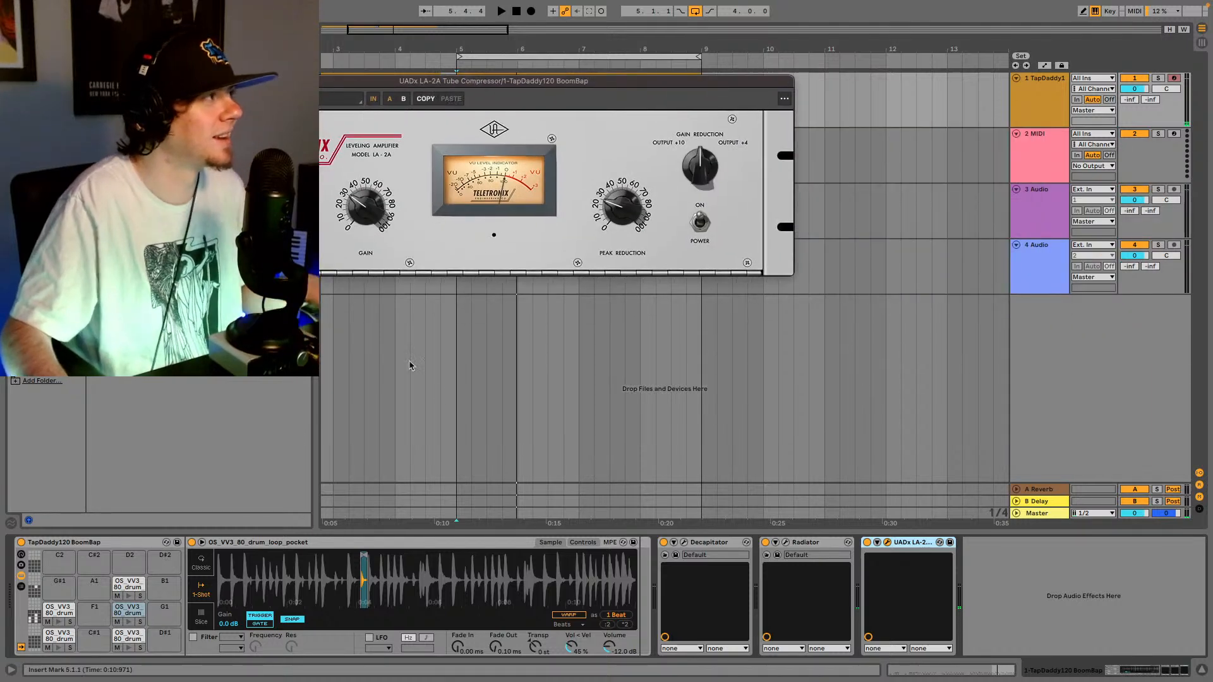
pyautogui.press('space')
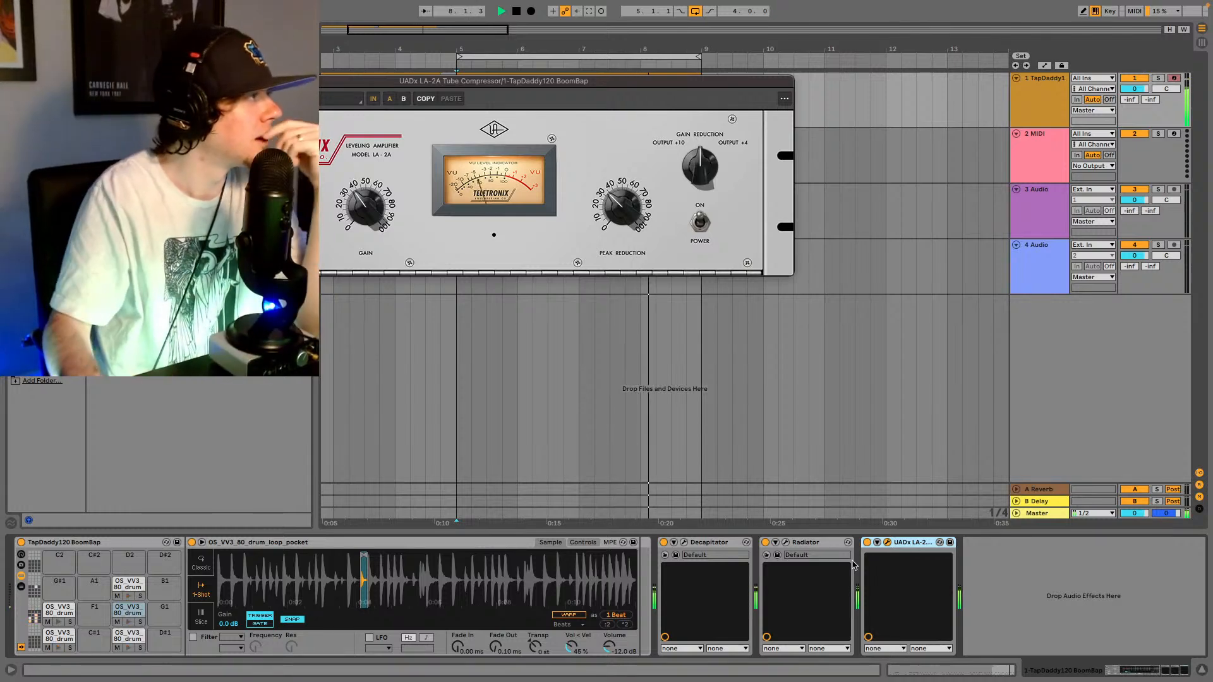
# - With Radiator temporarily off, set the LA-2A's Gain and Peak Reduction to about 45 each and its meter to Output +4
pyautogui.click(765, 542)
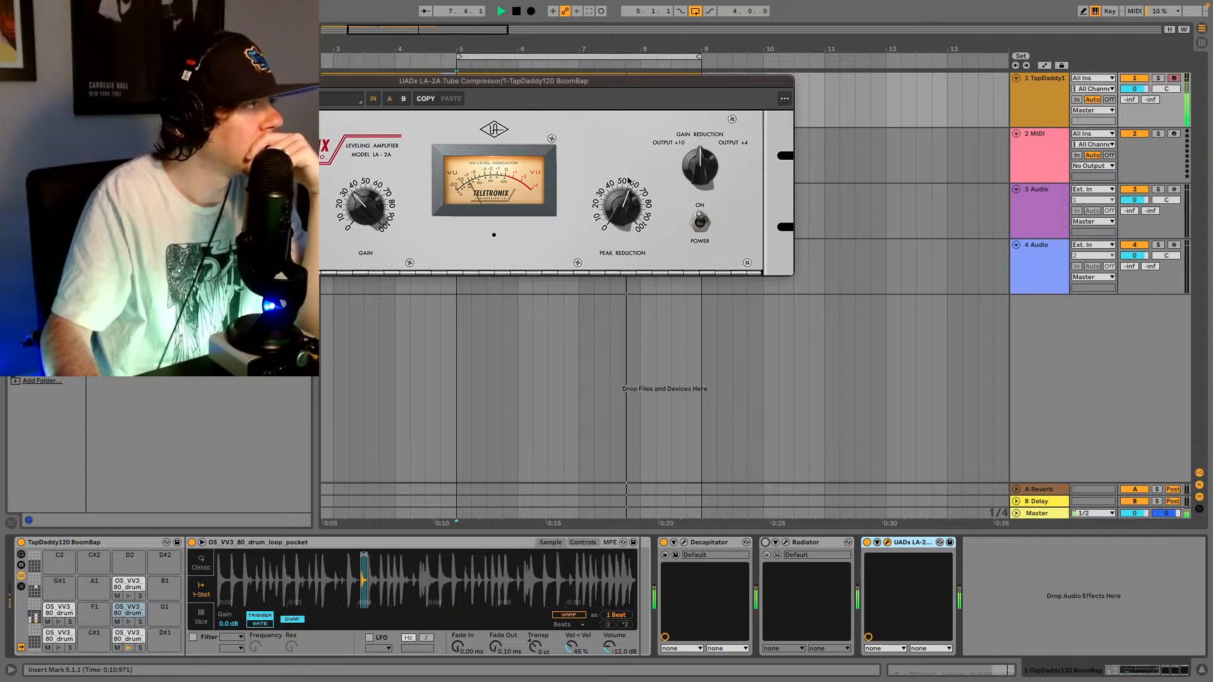
pyautogui.moveTo(620, 191); pyautogui.dragTo(625, 185)
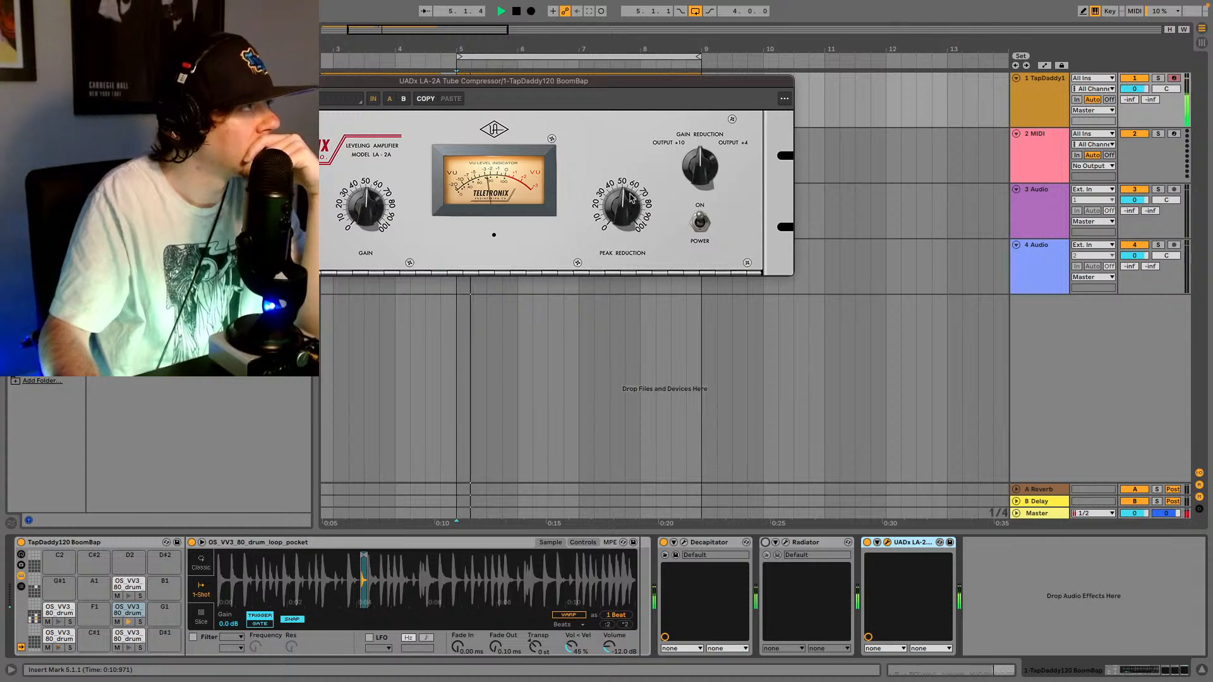
pyautogui.moveTo(688, 167); pyautogui.dragTo(664, 194)
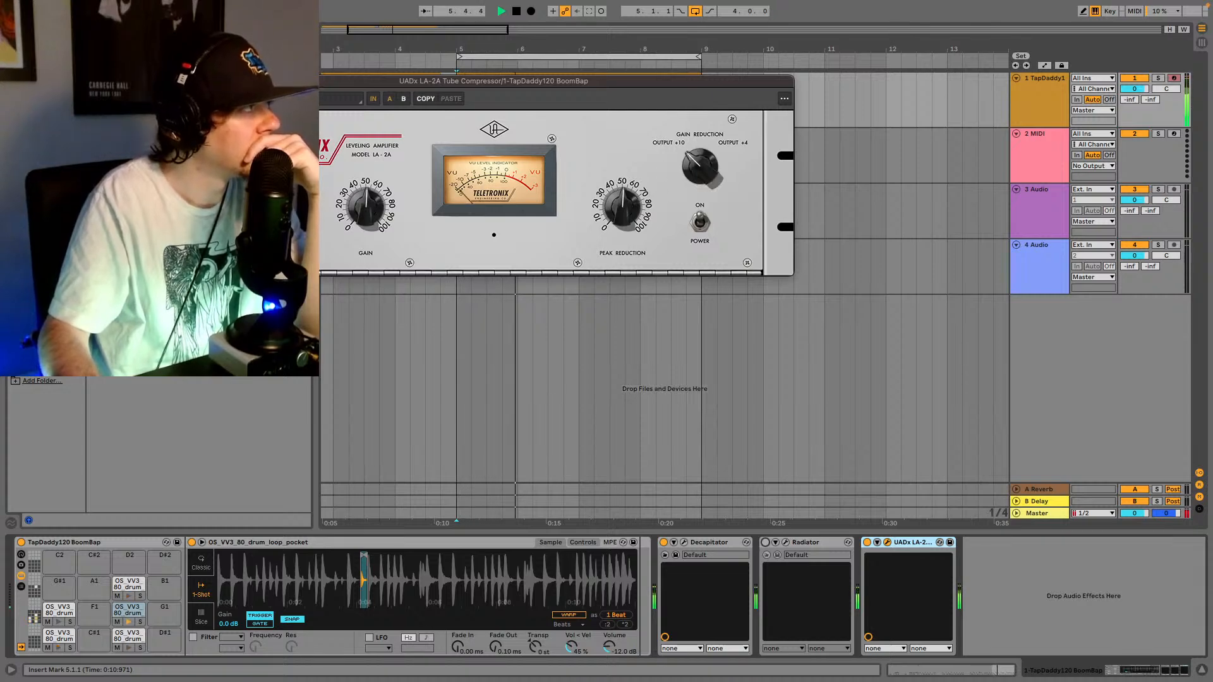
pyautogui.moveTo(705, 158); pyautogui.dragTo(765, 95)
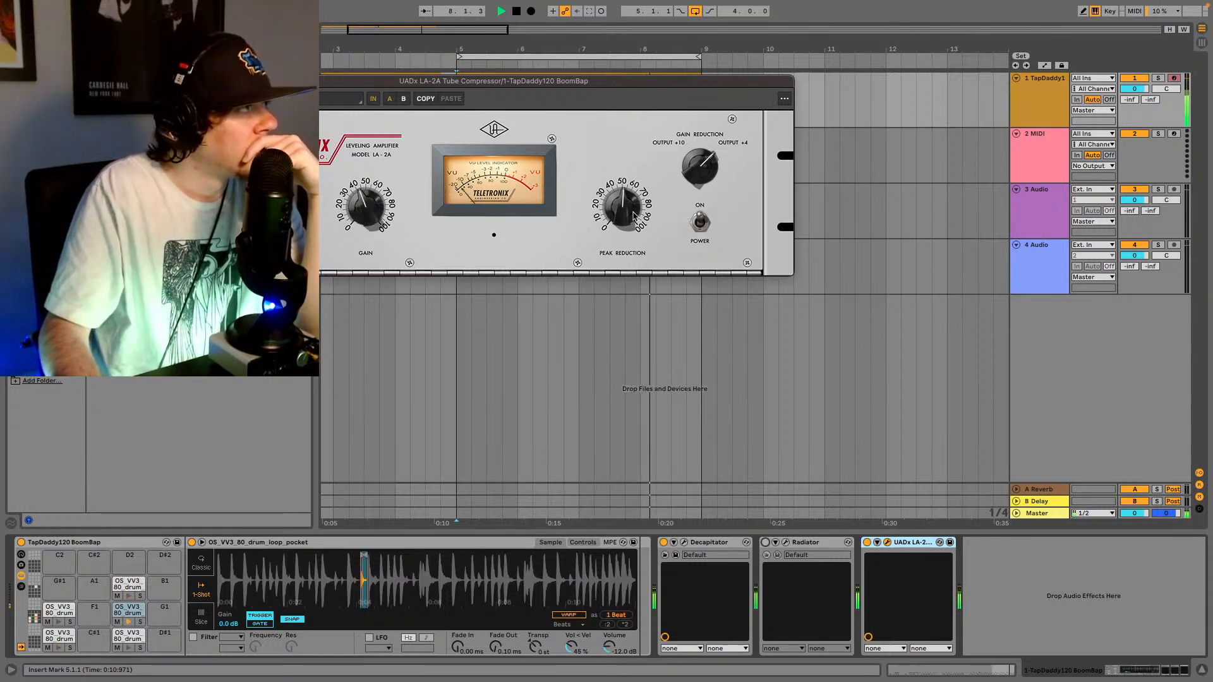
pyautogui.moveTo(634, 215); pyautogui.dragTo(605, 223)
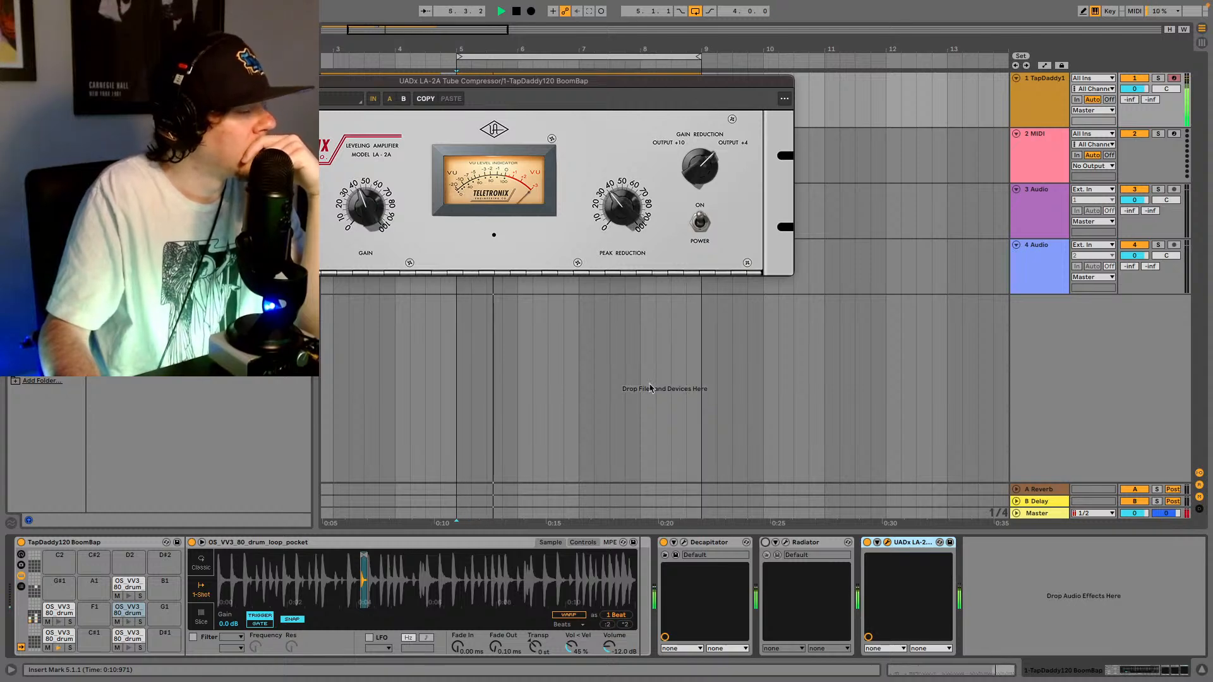
pyautogui.click(765, 542)
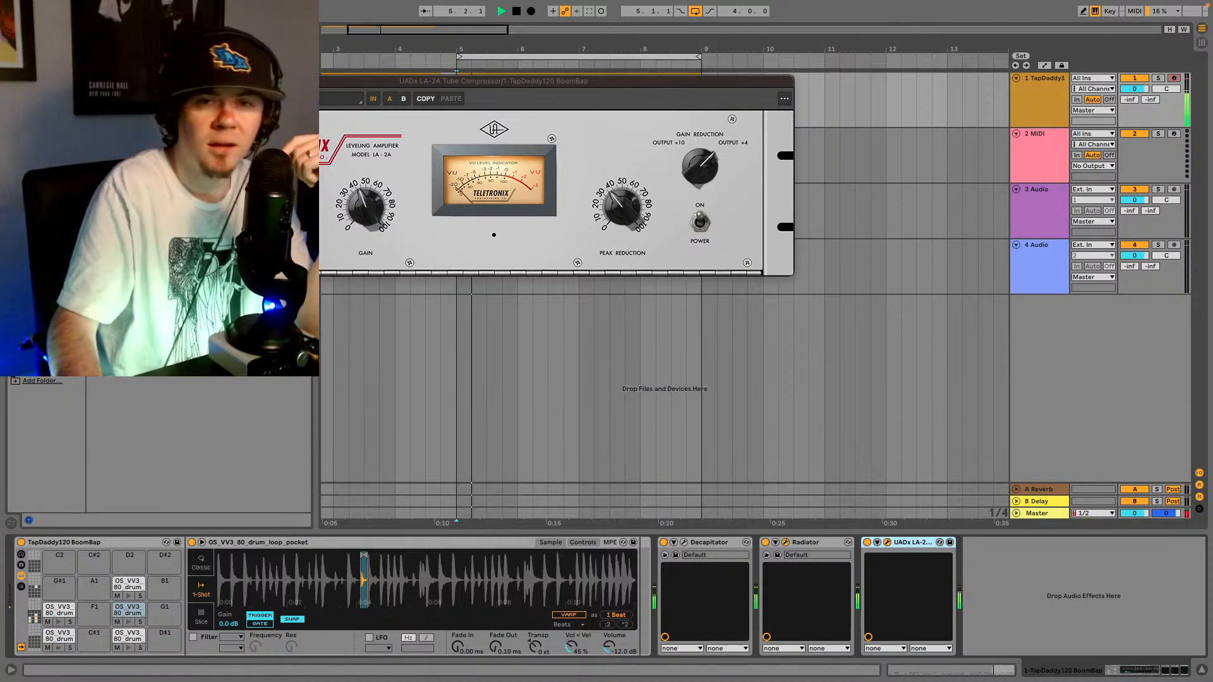
# - Reopen Radiator's window and place it below the LA-2A's controls while the drums loop
pyautogui.click(785, 542)
pyautogui.moveTo(985, 171); pyautogui.dragTo(444, 159)
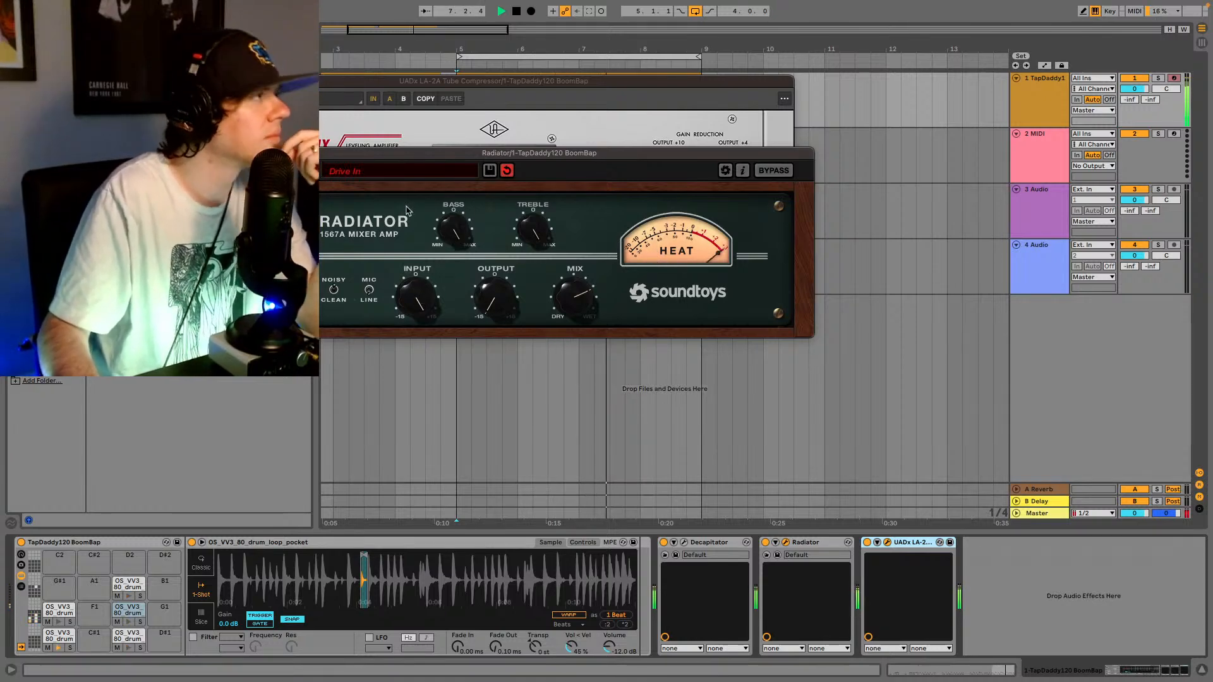
pyautogui.click(375, 359)
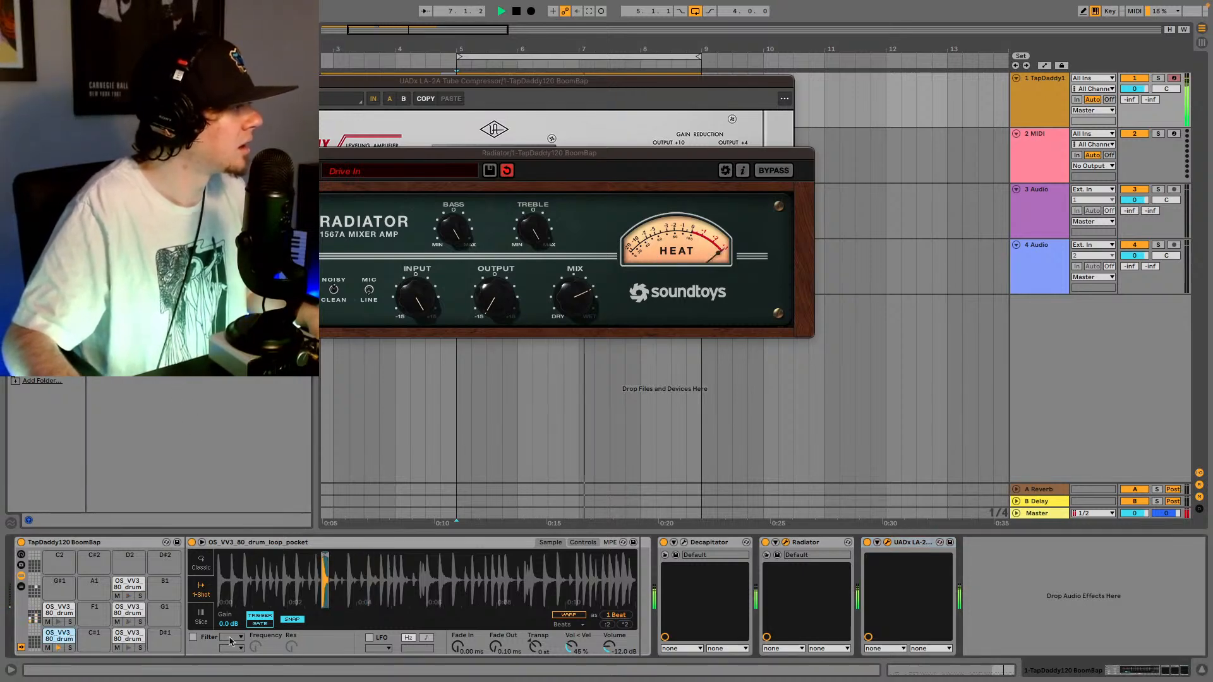
# - Zoom in on the C1 pad's slice of OS_VV3_80_drum_loop_pocket and set its Fade In to 1.27 ms
pyautogui.moveTo(342, 584); pyautogui.dragTo(341, 619)
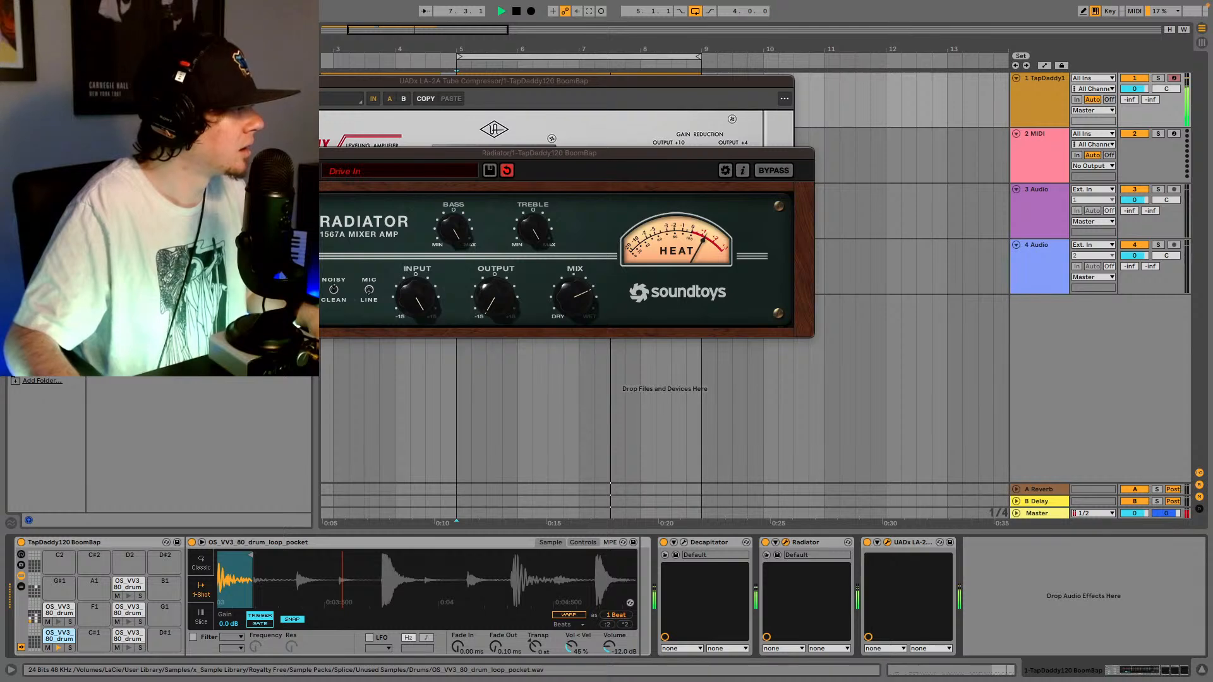
pyautogui.moveTo(340, 575); pyautogui.dragTo(340, 563)
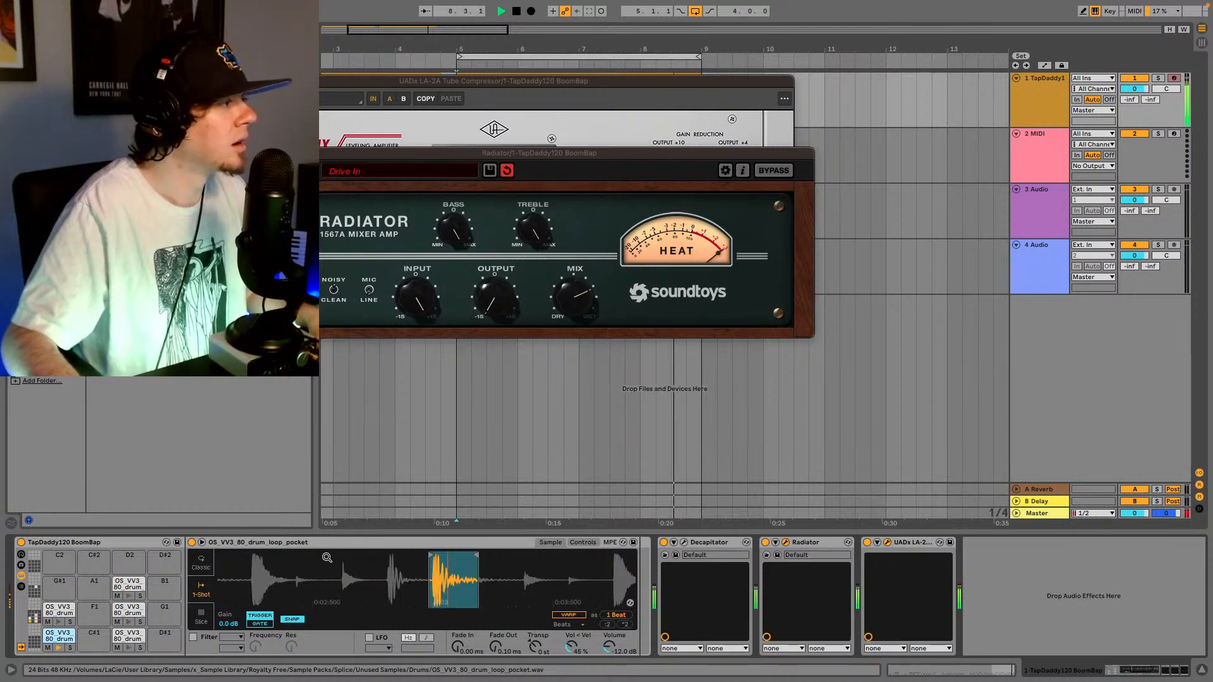
pyautogui.moveTo(446, 581)
pyautogui.mouseDown()
pyautogui.moveTo(447, 594)
pyautogui.moveTo(447, 581)
pyautogui.mouseUp()
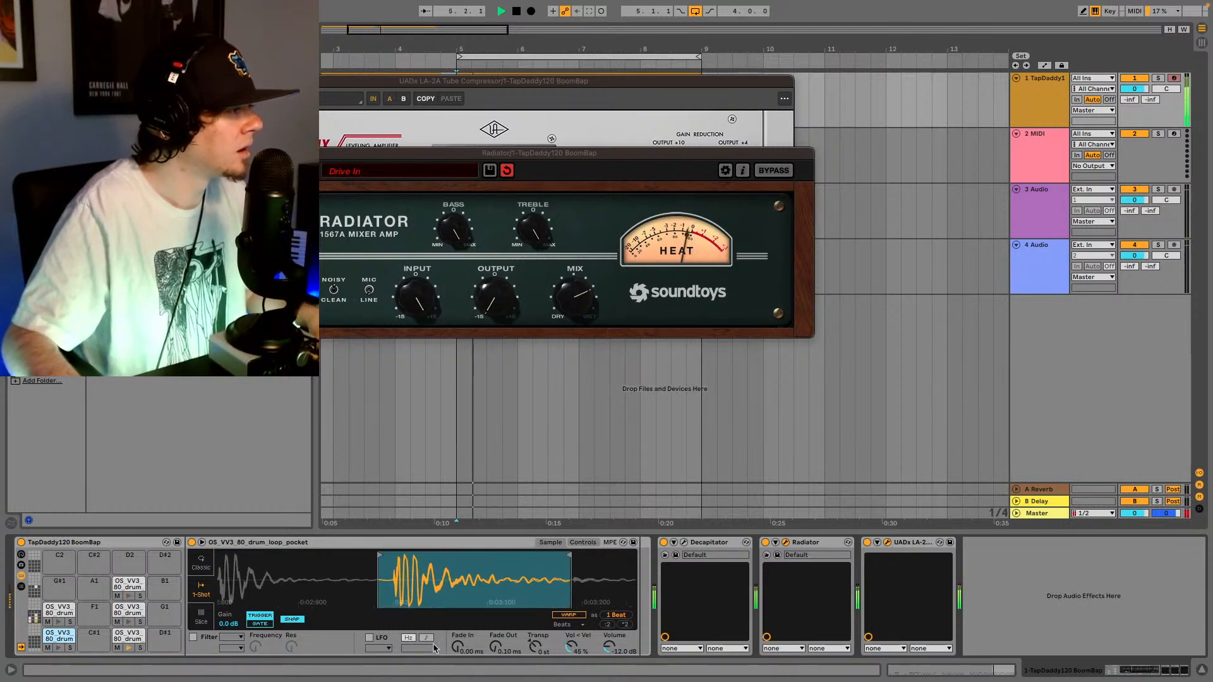
pyautogui.moveTo(460, 653); pyautogui.dragTo(459, 647)
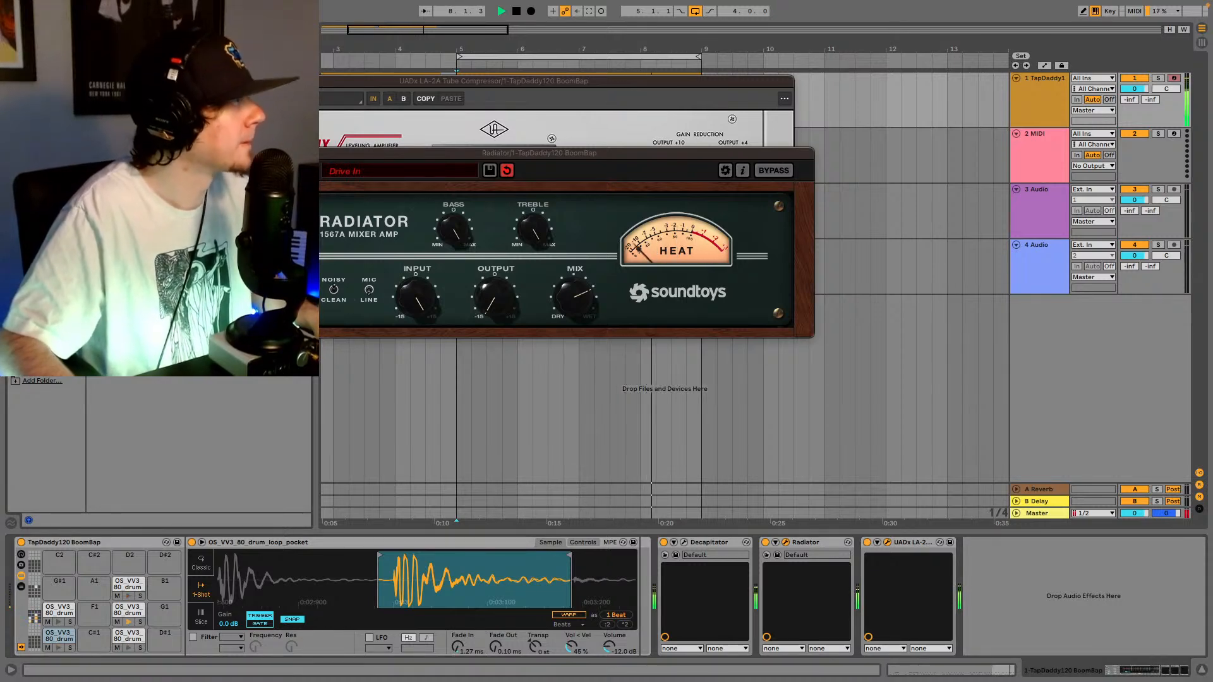
# - Try an EQ Eight before Decapitator with a high cut at 7.26 kHz, compare it off and on, and remove it
pyautogui.moveTo(158, 252); pyautogui.dragTo(657, 581)
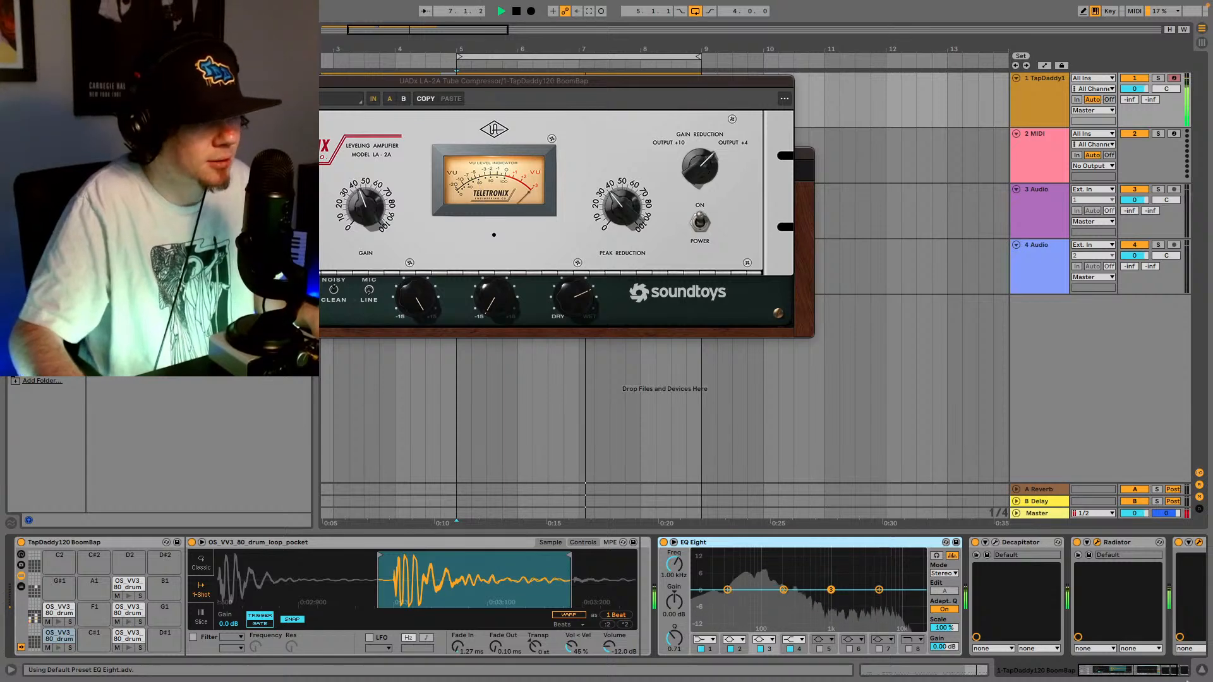
pyautogui.hscroll(3, 1116, 657)
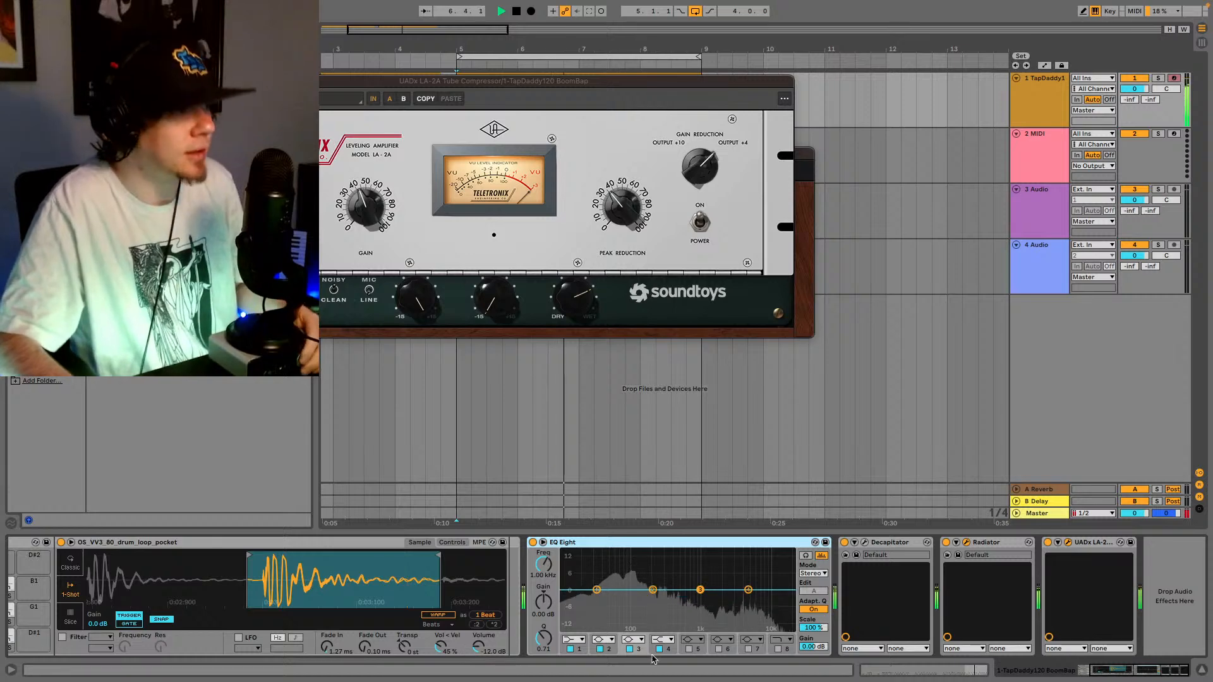
pyautogui.click(667, 641)
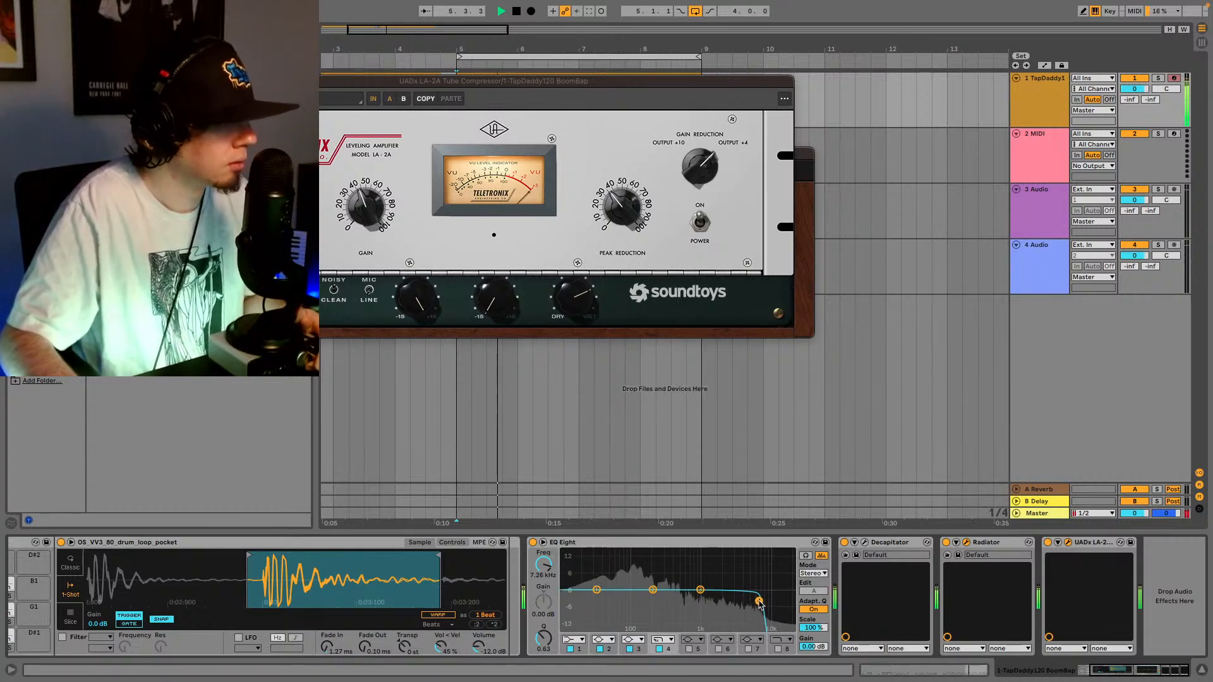
pyautogui.click(533, 542)
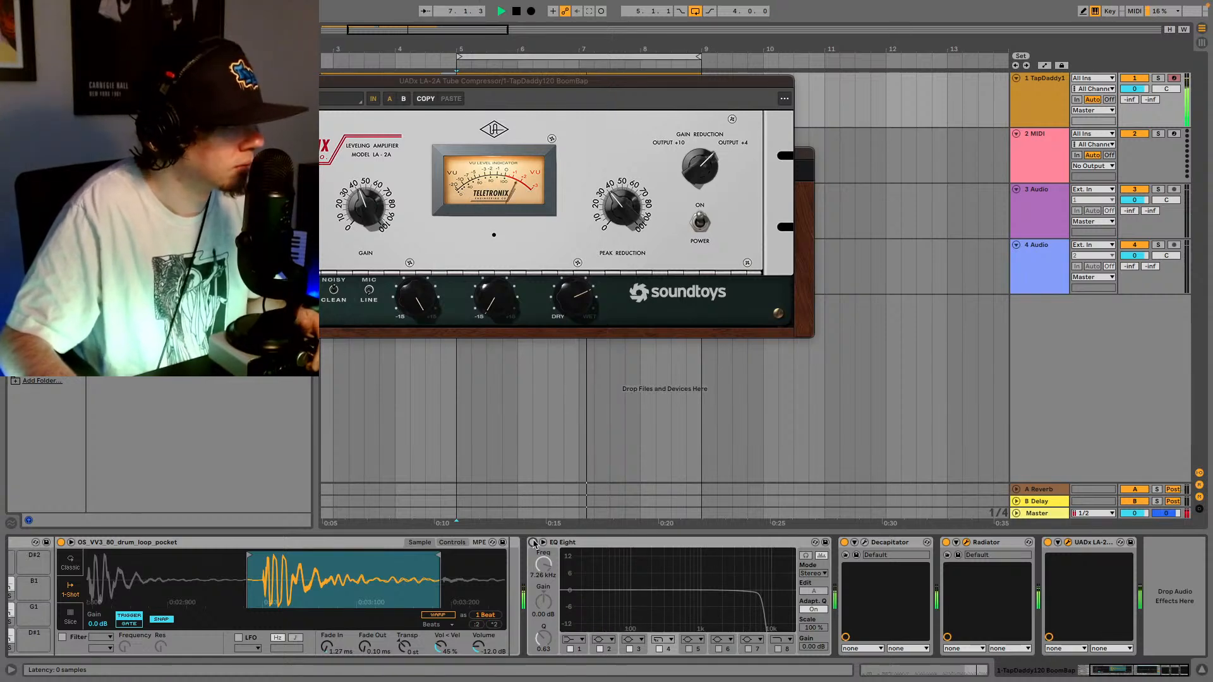
pyautogui.click(533, 542)
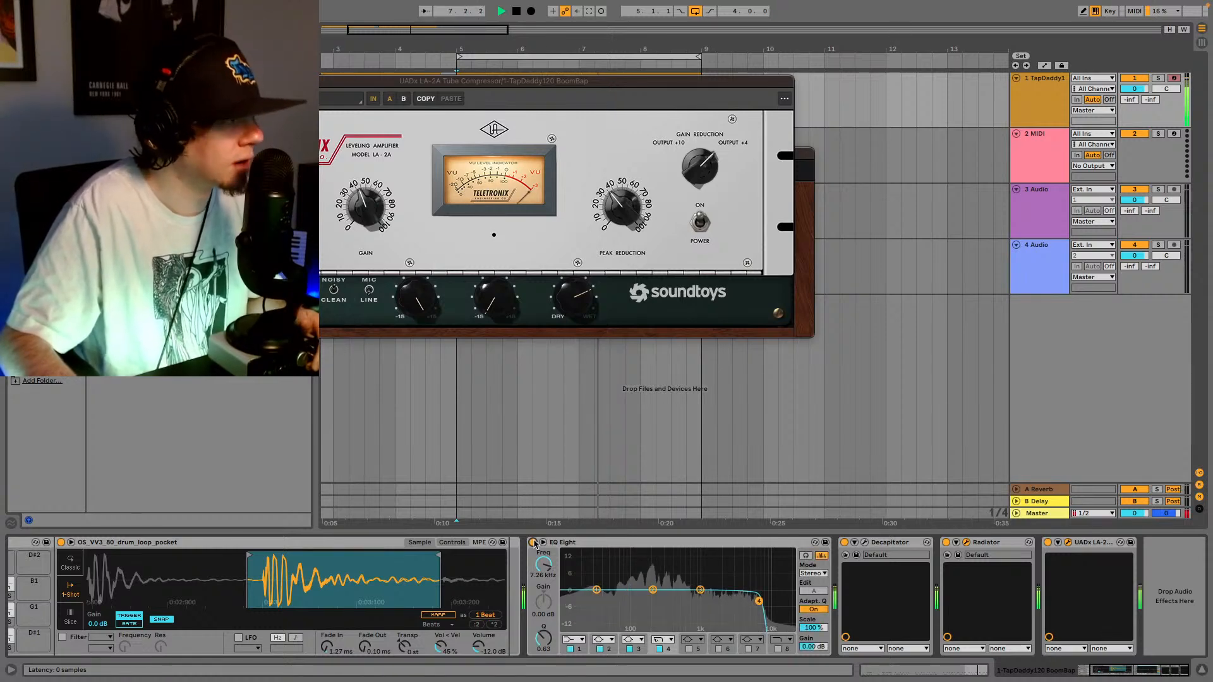
pyautogui.click(592, 546)
pyautogui.press('Delete')
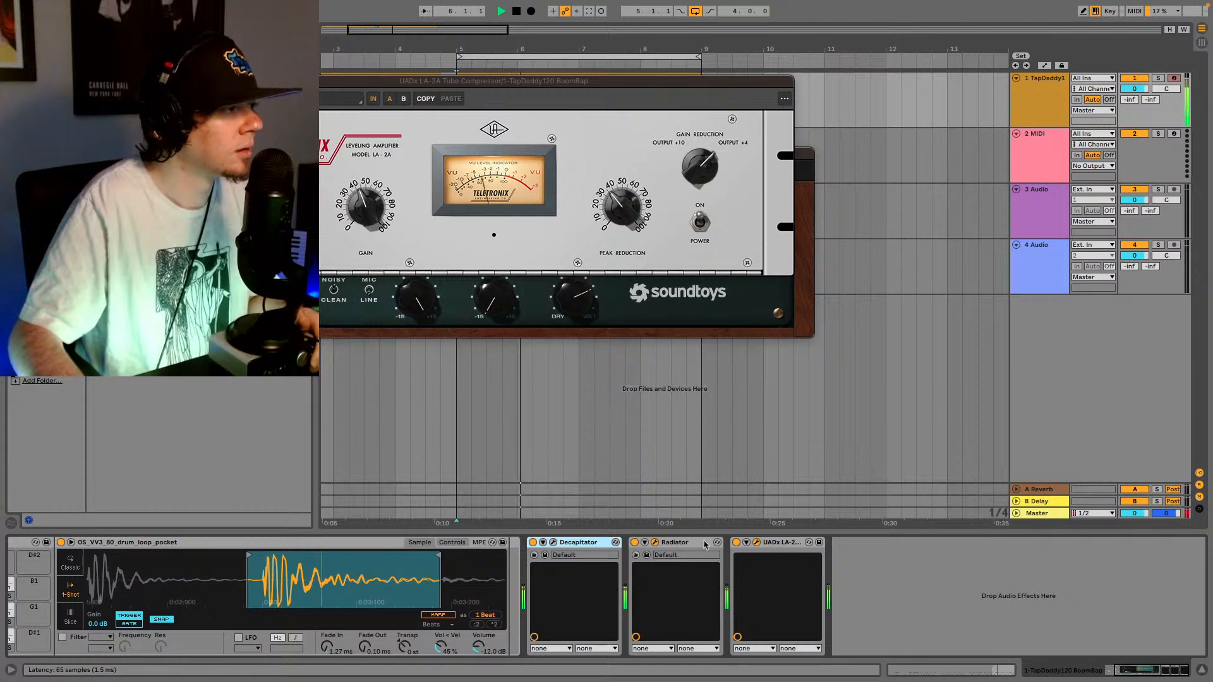
# - Compare the drums with the LA-2A off and on, and lower Radiator's Mix to about halfway, closing both plug-in windows
pyautogui.click(736, 542)
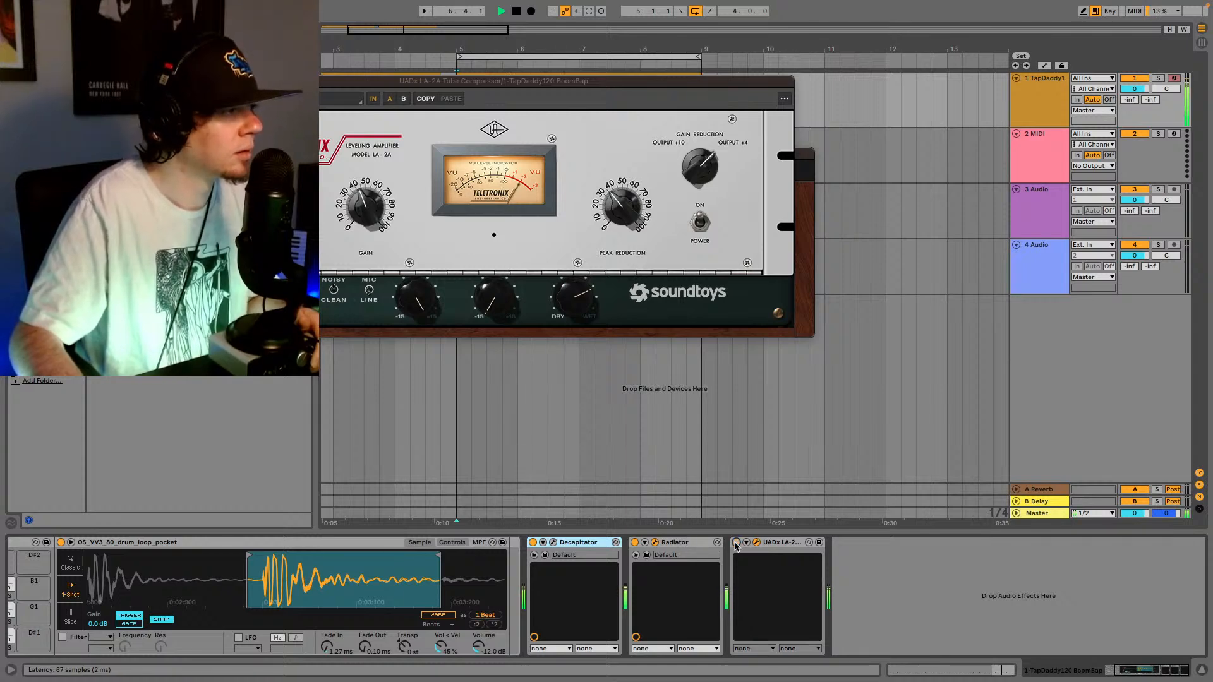
pyautogui.click(736, 542)
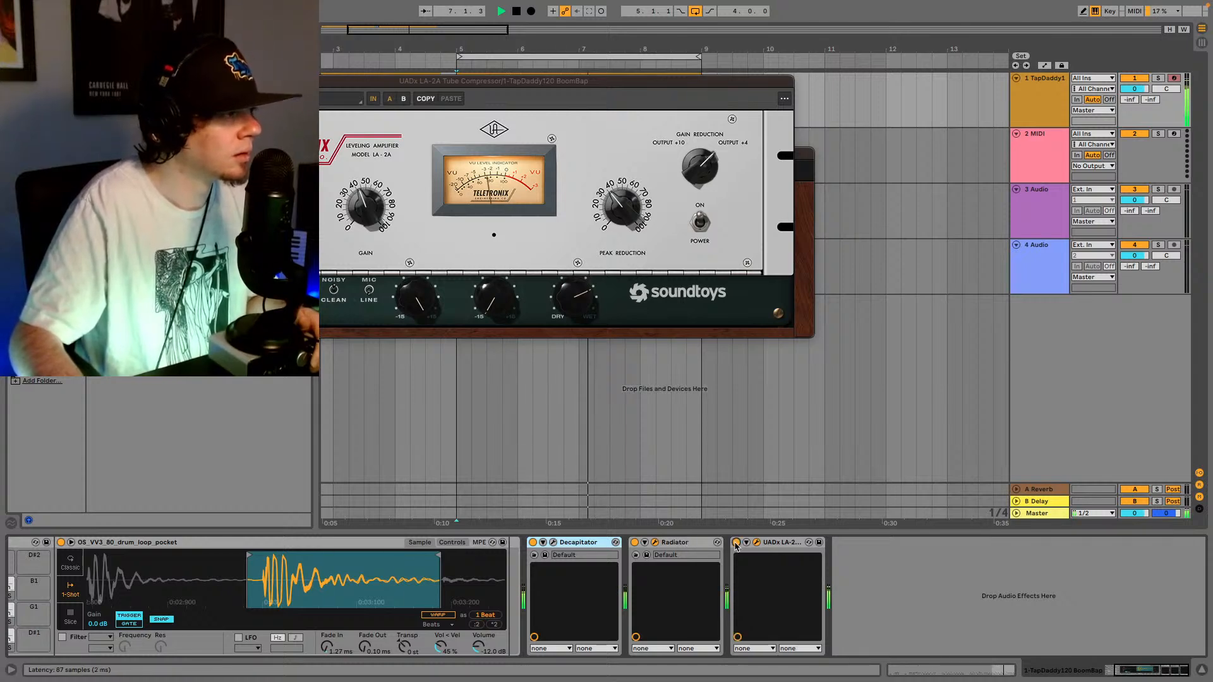
pyautogui.click(656, 543)
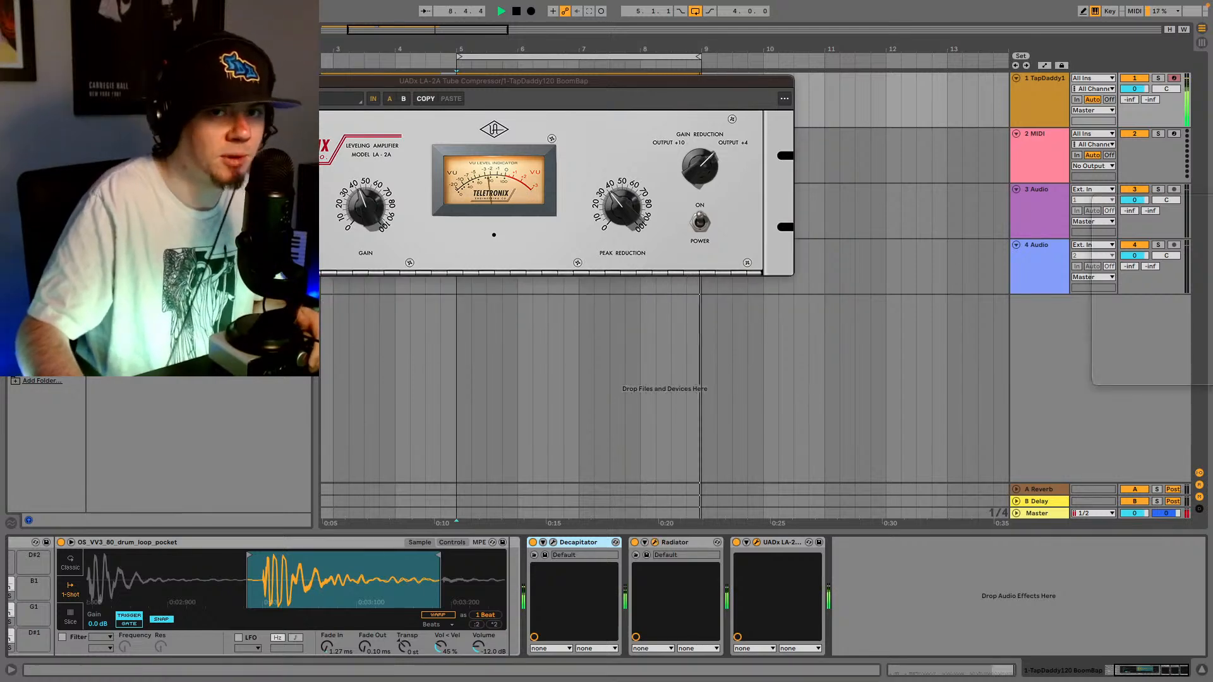
pyautogui.click(655, 542)
pyautogui.moveTo(556, 253); pyautogui.dragTo(554, 285)
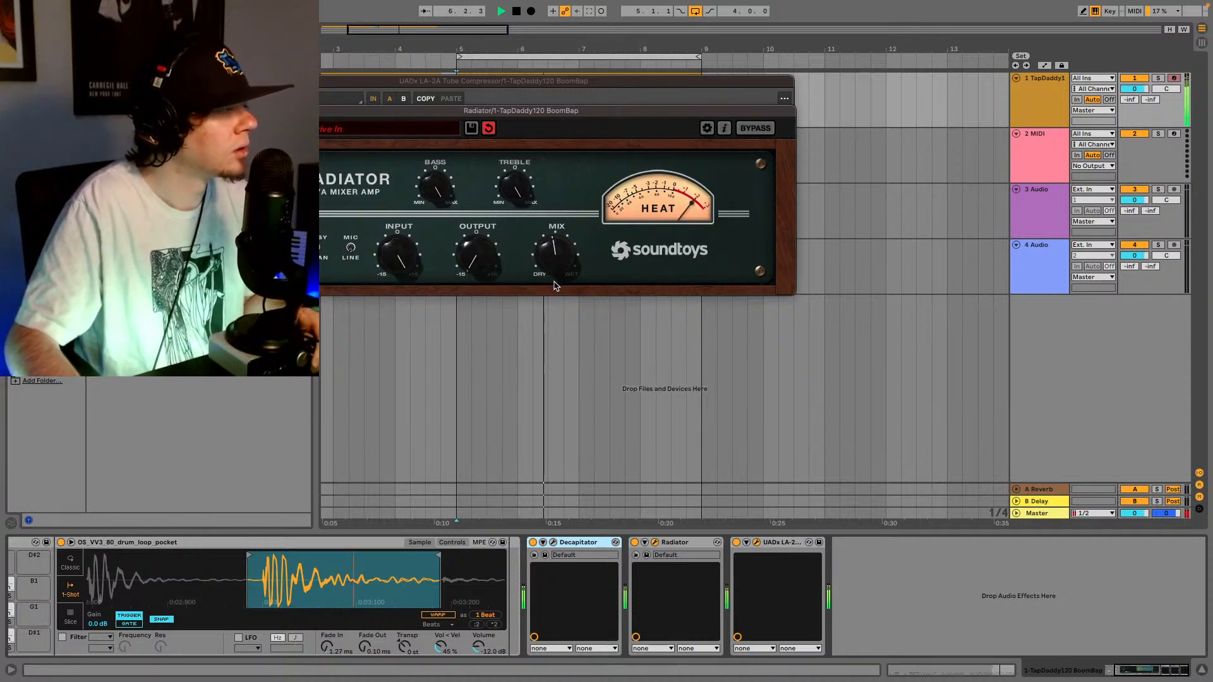
pyautogui.press('super+w')
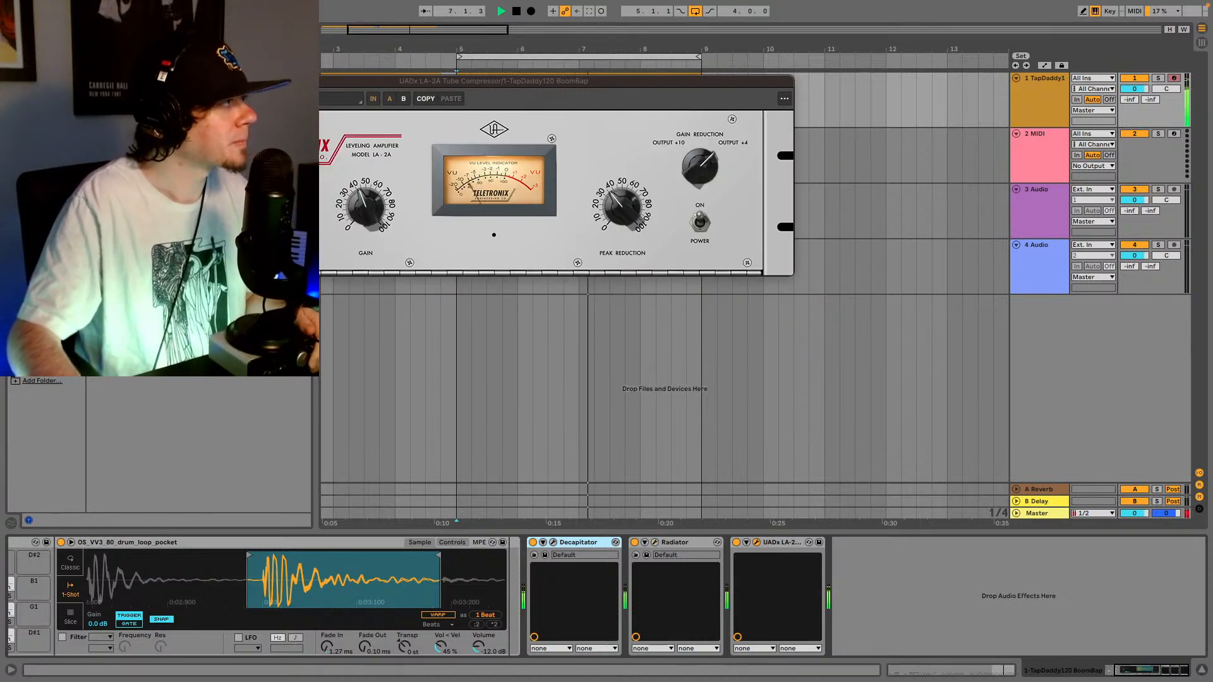
pyautogui.press('super+w')
pyautogui.click(540, 266)
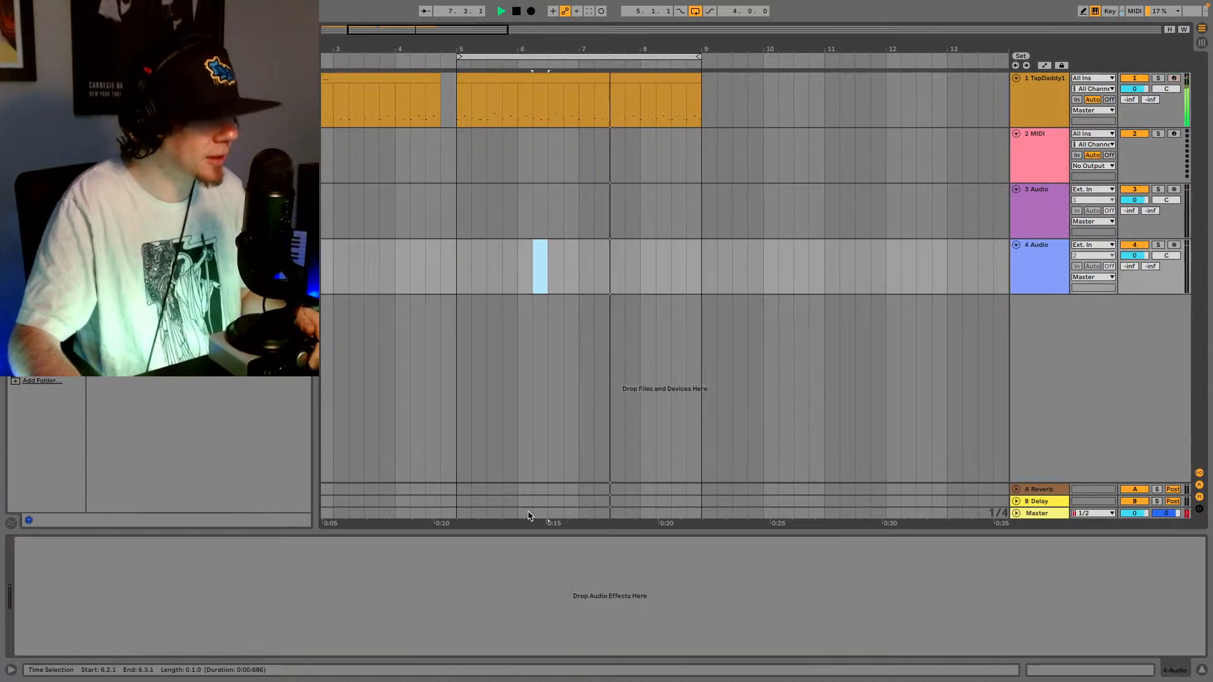
# - Load the Drums Room reverb between Radiator and the LA-2A on the drum track and set its Dry/Wet to 2.4%
pyautogui.click(1050, 104)
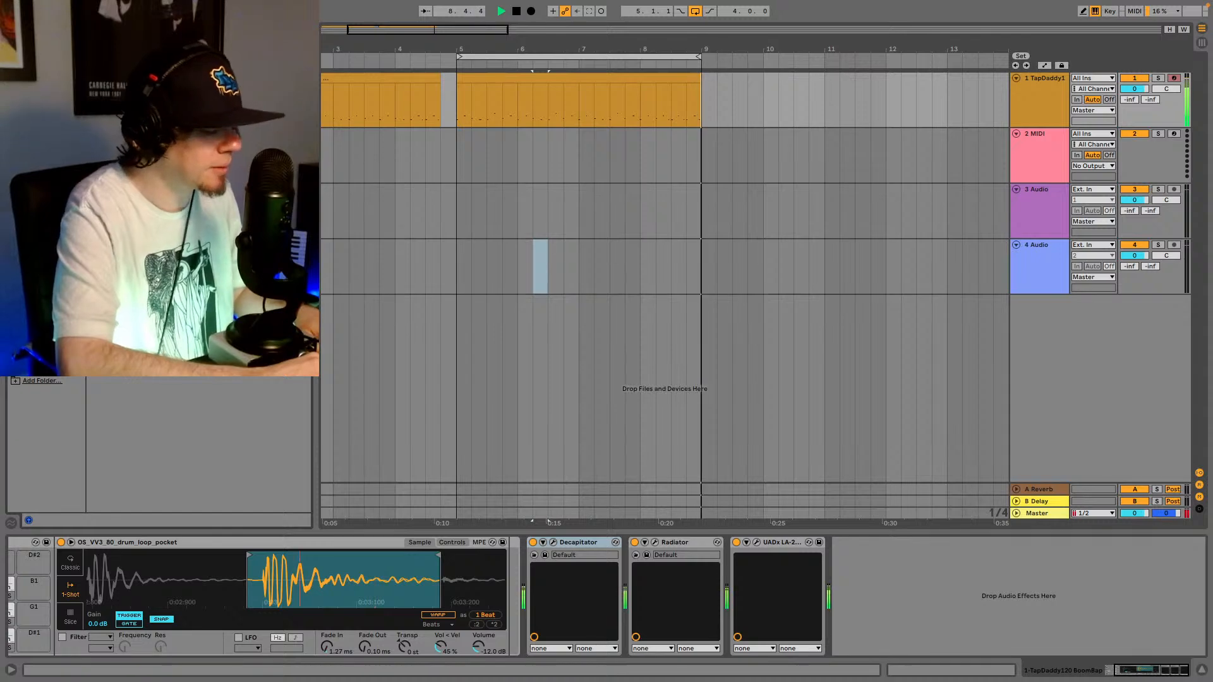
pyautogui.press('super+f')
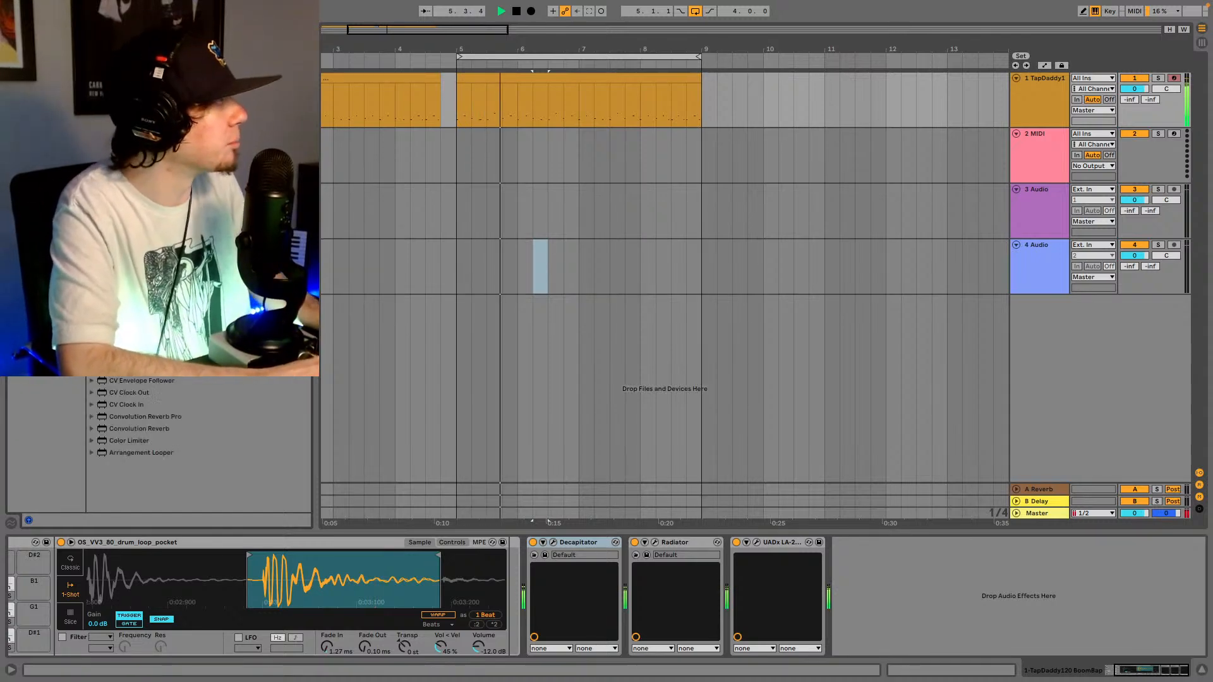
pyautogui.press('Escape')
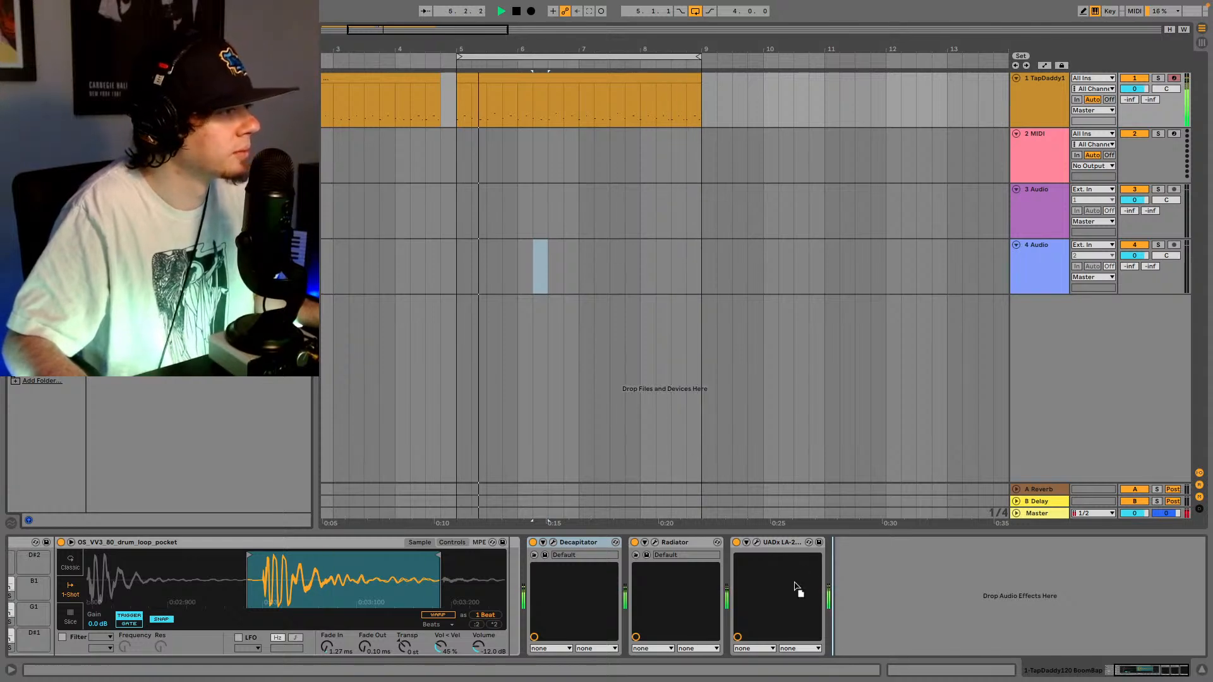
pyautogui.moveTo(795, 586); pyautogui.dragTo(727, 581)
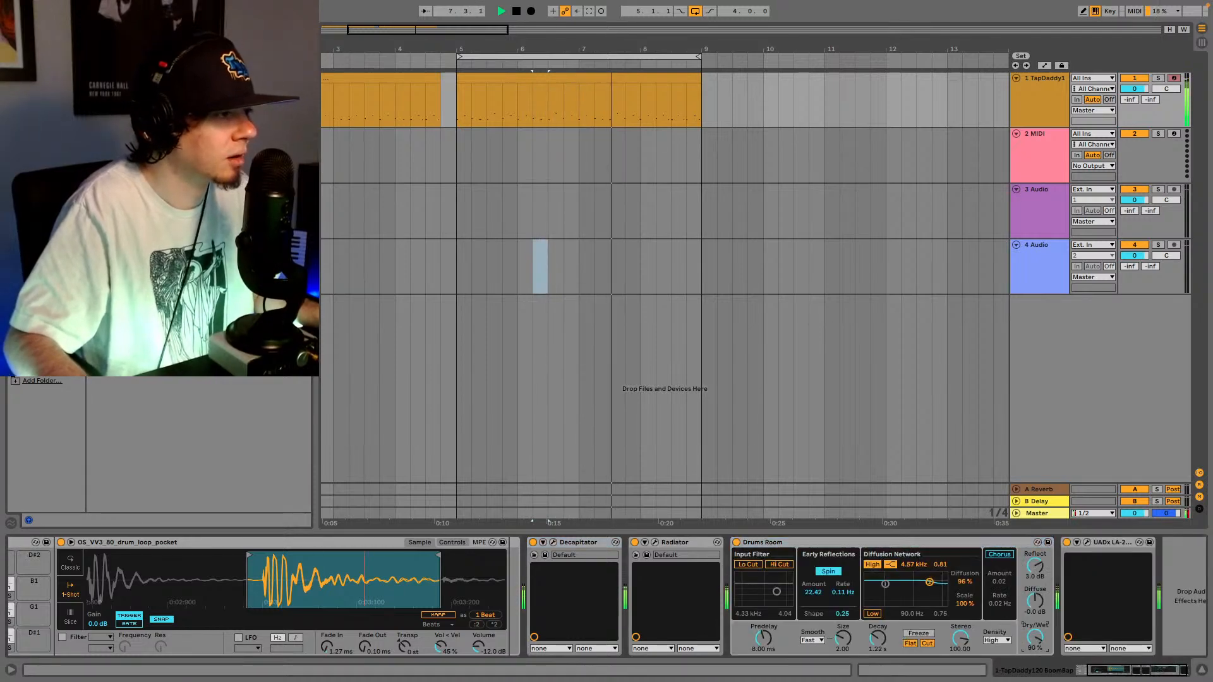
pyautogui.moveTo(1035, 637); pyautogui.dragTo(1034, 681)
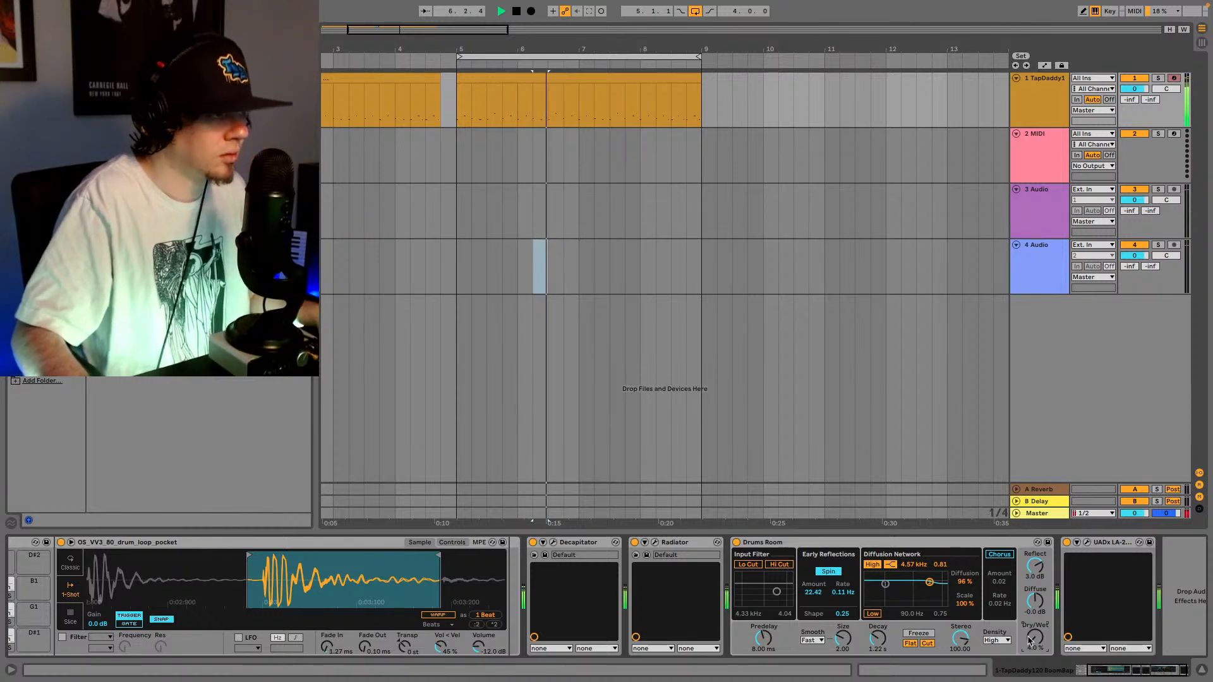
pyautogui.moveTo(1033, 638); pyautogui.dragTo(1033, 639)
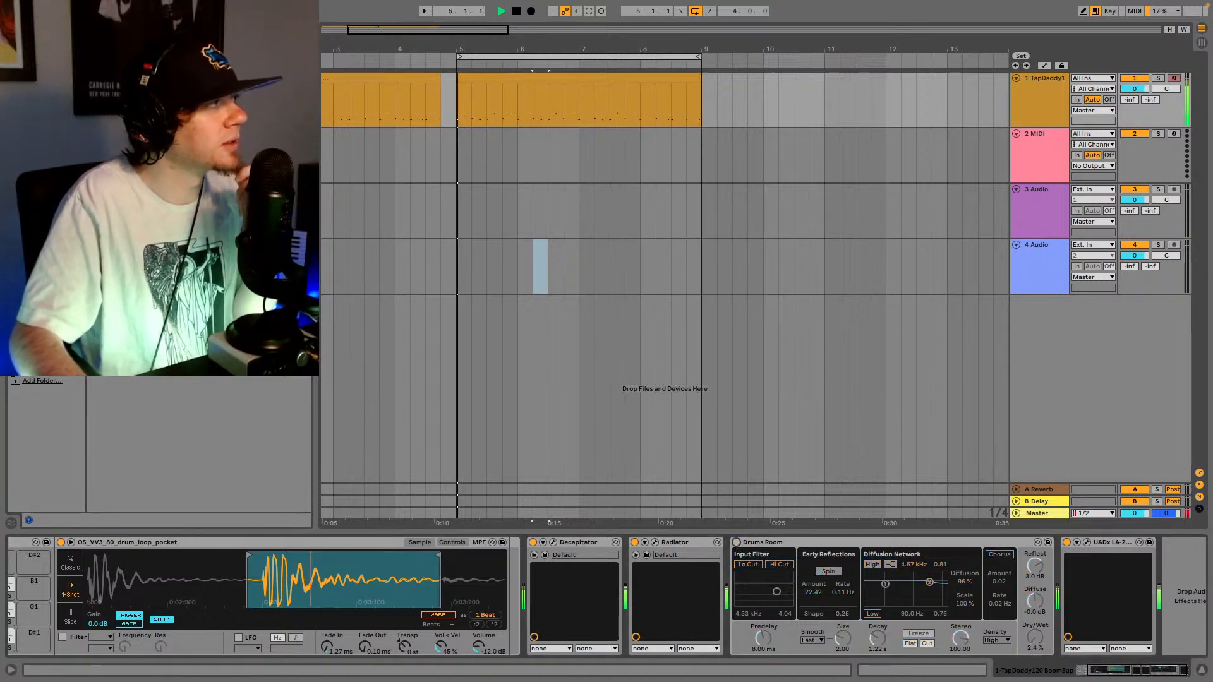
# - Try the Vintage Drum Echo reverb between Radiator and Drums Room at 12% Dry/Wet, and delete it
pyautogui.moveTo(190, 252); pyautogui.dragTo(734, 587)
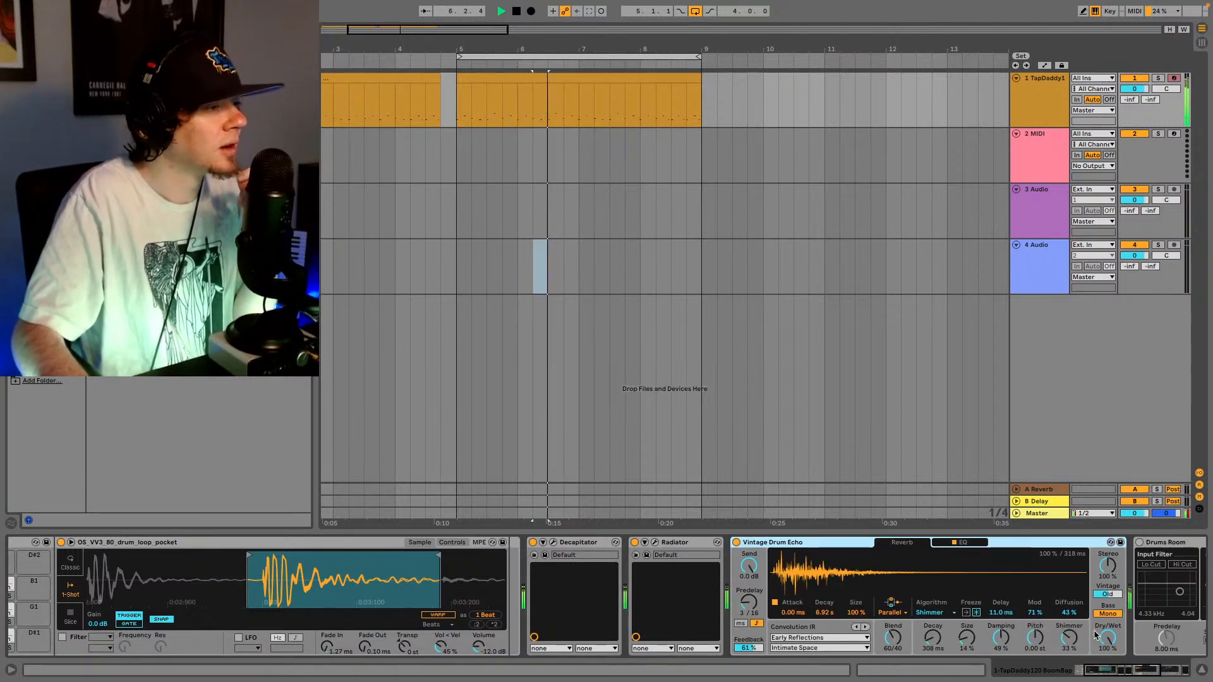
pyautogui.moveTo(1108, 638); pyautogui.dragTo(1108, 657)
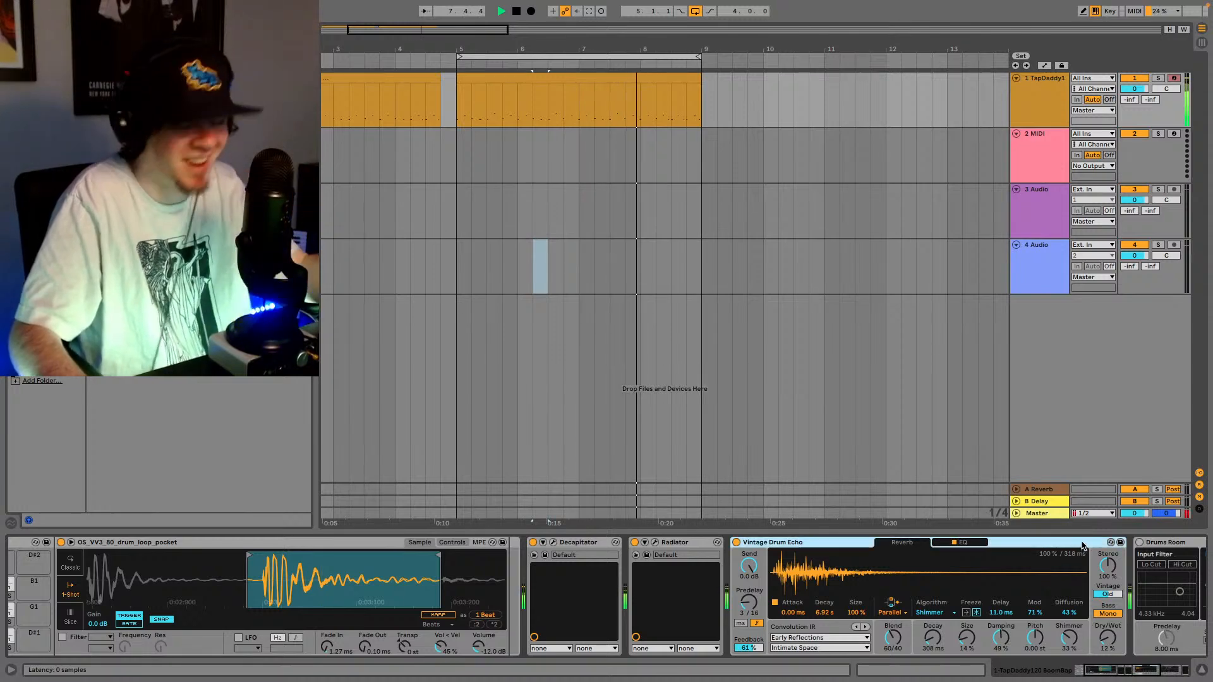
pyautogui.press('Delete')
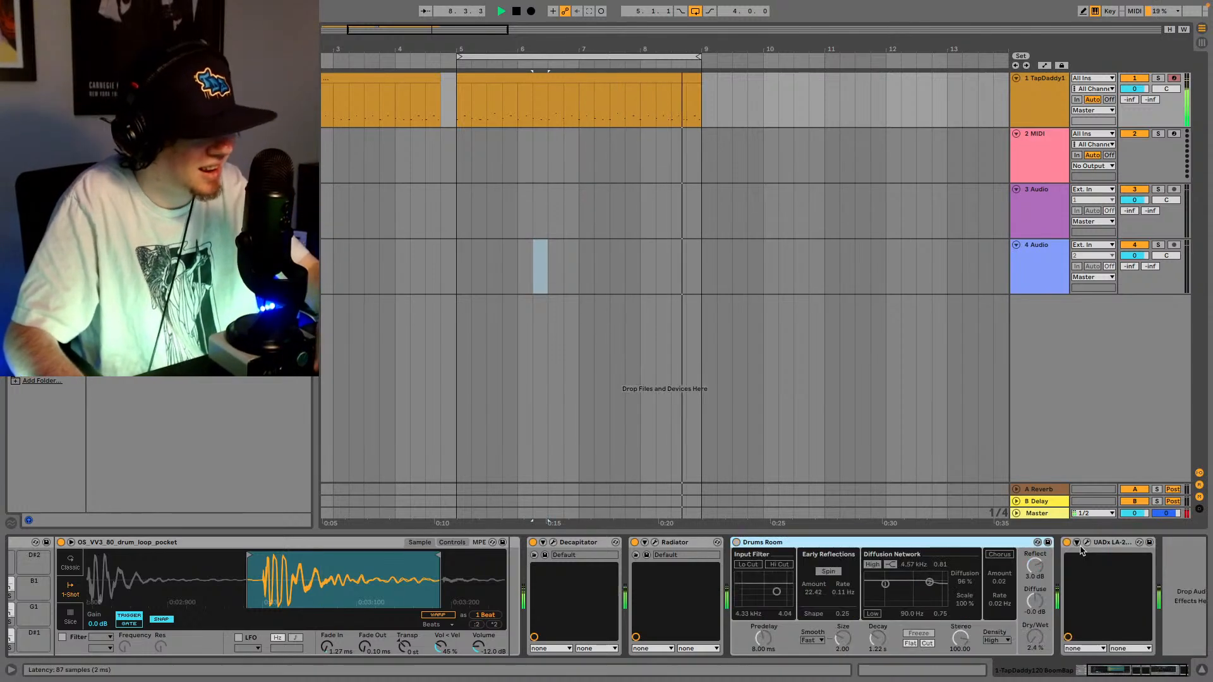
# - With Drums Room switched off, load Fat Drum Studio after Radiator, set its Dry/Wet to 21% and switch it off
pyautogui.click(736, 543)
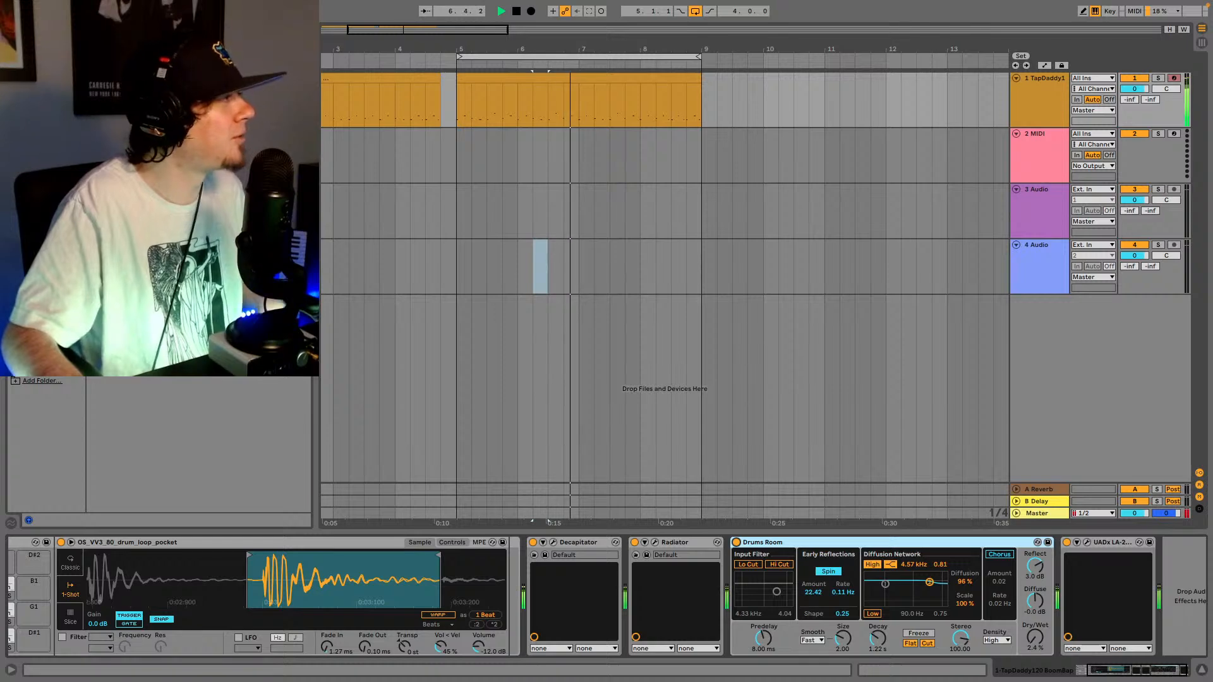
pyautogui.click(737, 543)
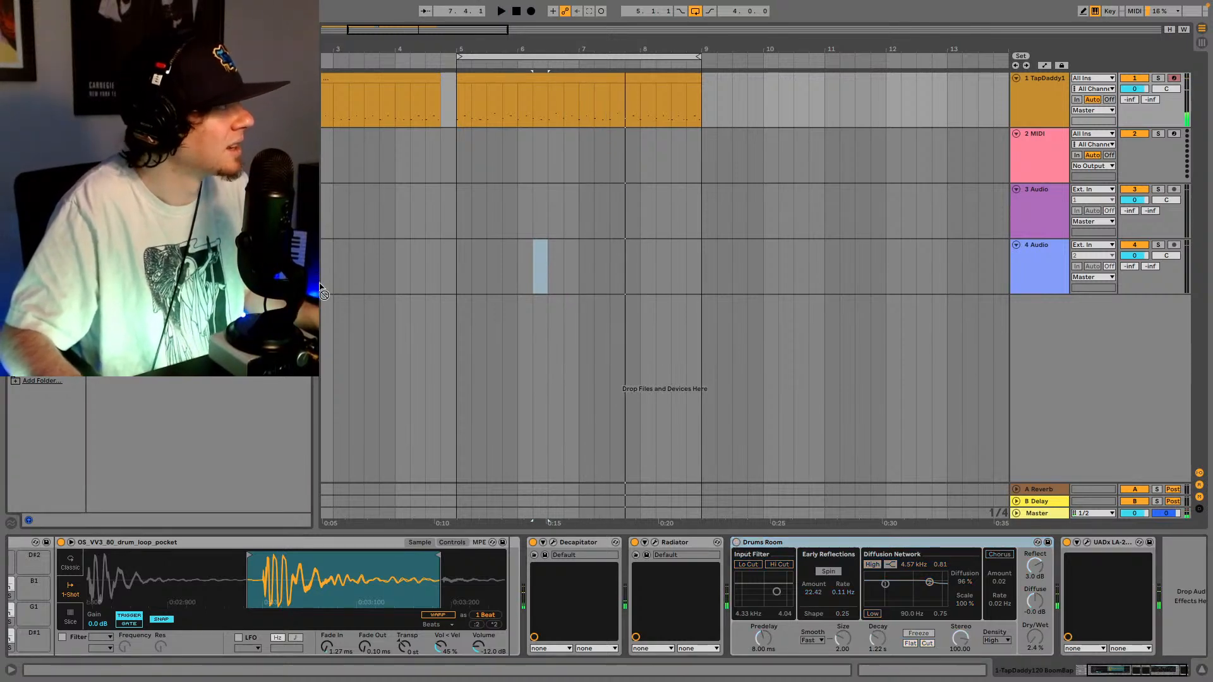
pyautogui.moveTo(322, 294); pyautogui.dragTo(744, 584)
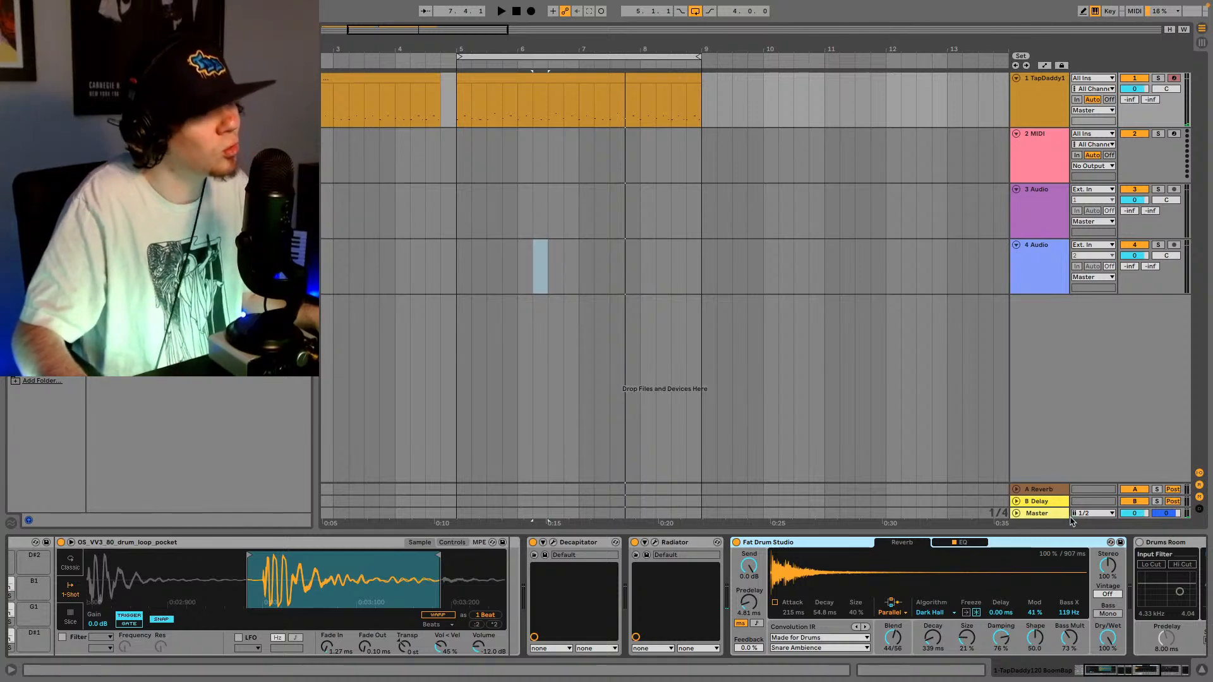
pyautogui.moveTo(1098, 677); pyautogui.dragTo(1142, 664)
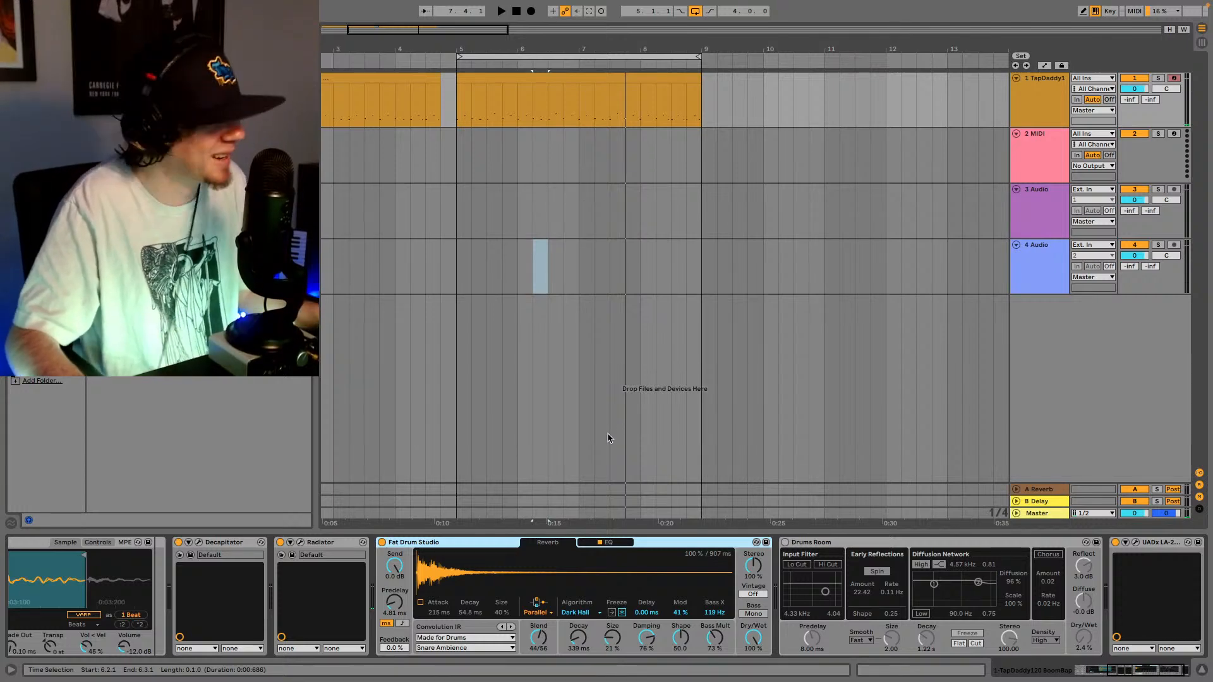
pyautogui.press('space')
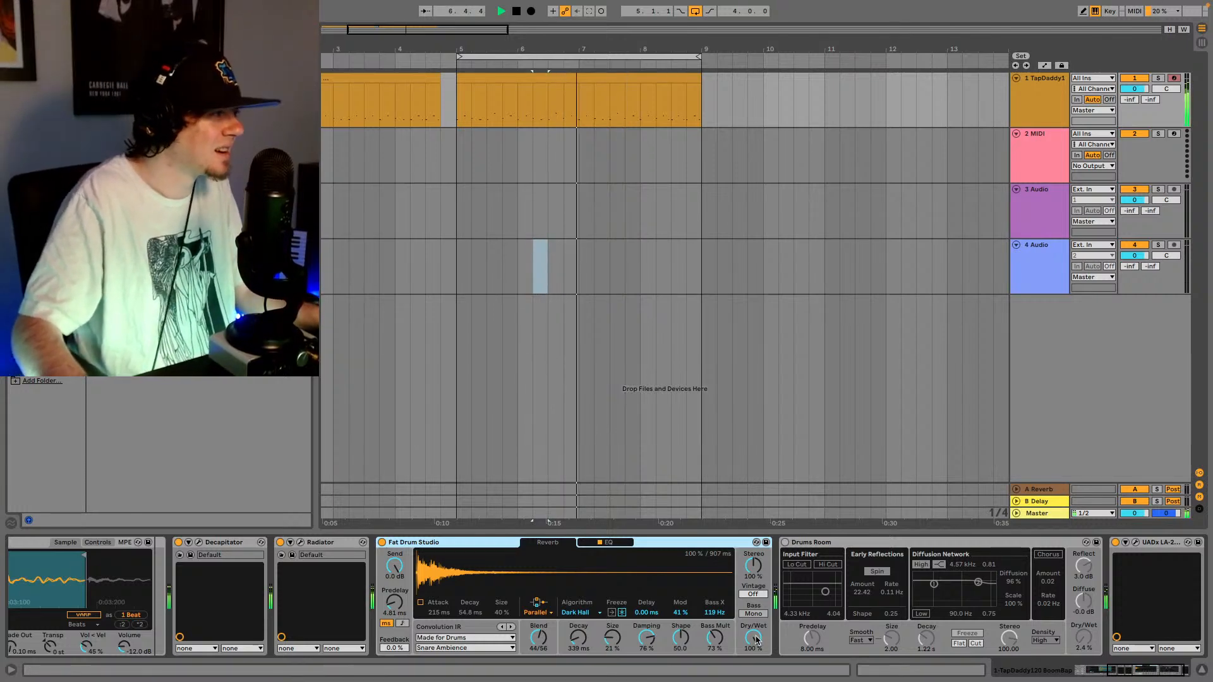
pyautogui.moveTo(756, 639)
pyautogui.mouseDown()
pyautogui.moveTo(757, 676)
pyautogui.moveTo(757, 642)
pyautogui.mouseUp()
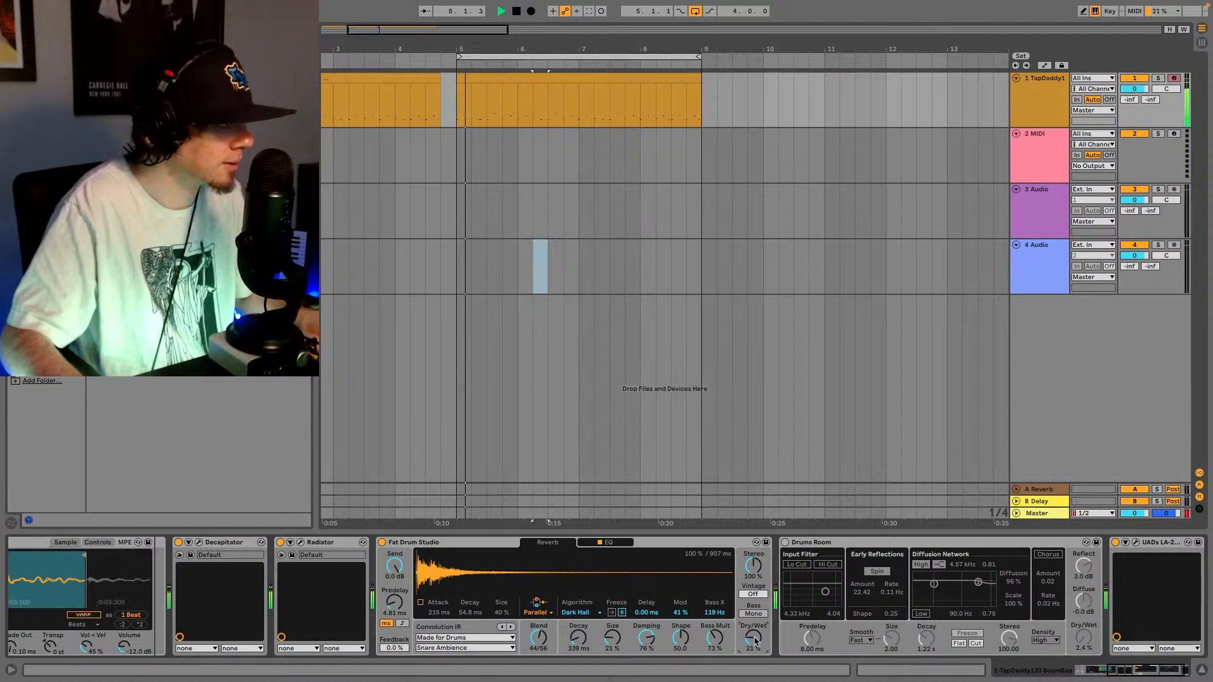
pyautogui.click(382, 542)
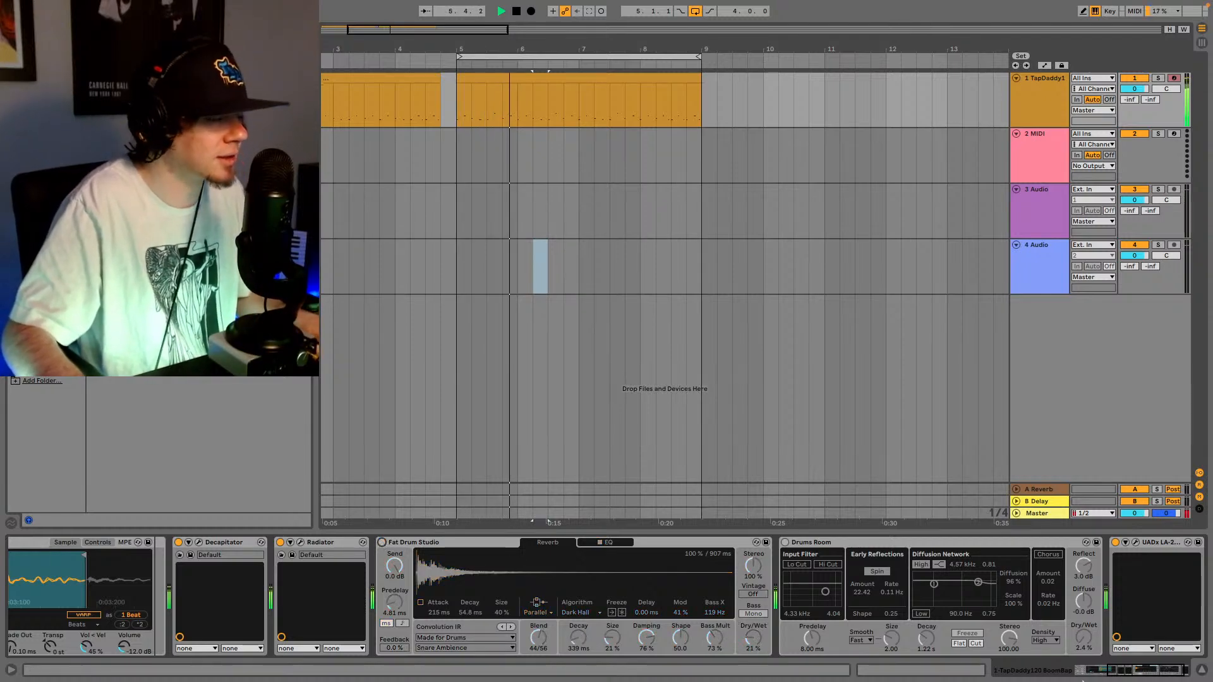
# - Zoom in on the end of the C1 pad's OS_VV3_80_drum_loop_pocket slice and set its Fade Out to 3.91 ms
pyautogui.moveTo(1158, 674); pyautogui.dragTo(1113, 674)
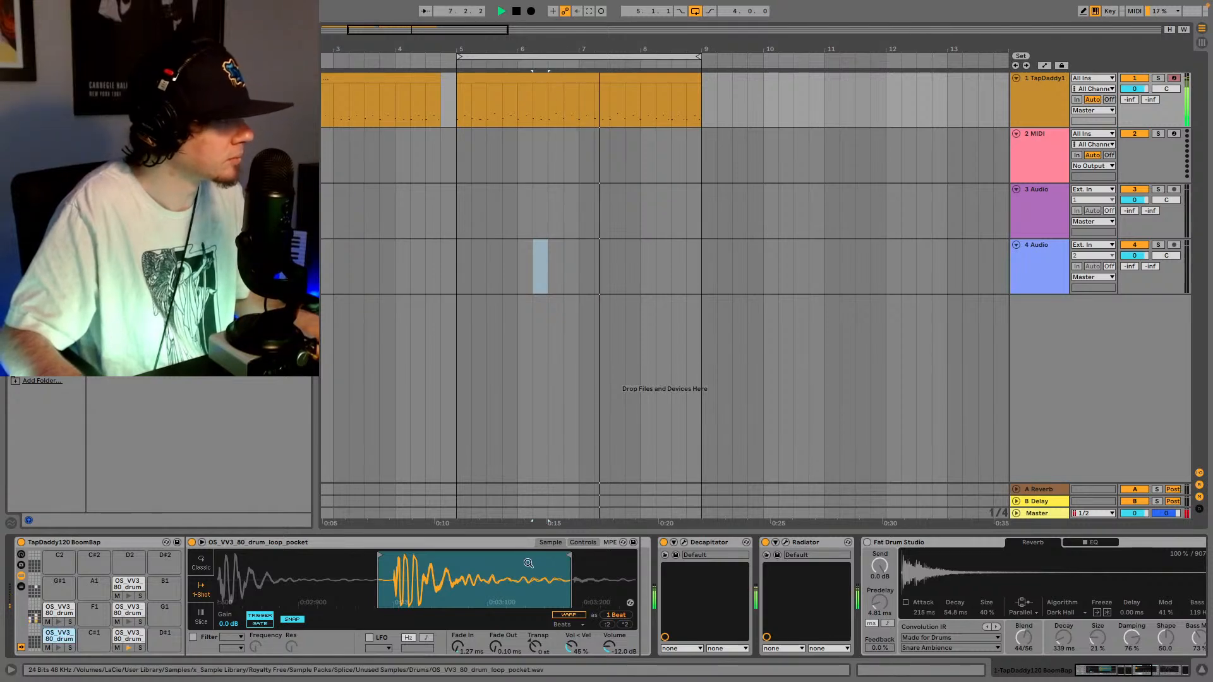
pyautogui.moveTo(569, 588); pyautogui.dragTo(516, 588)
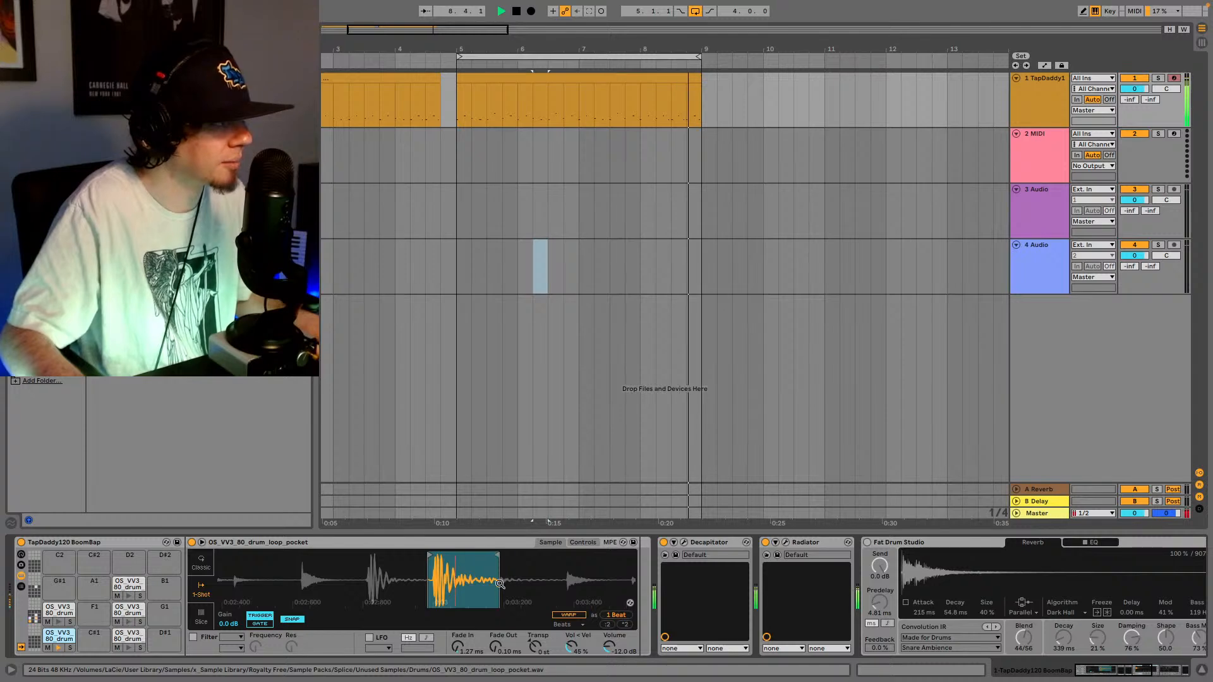
pyautogui.moveTo(490, 573); pyautogui.dragTo(495, 645)
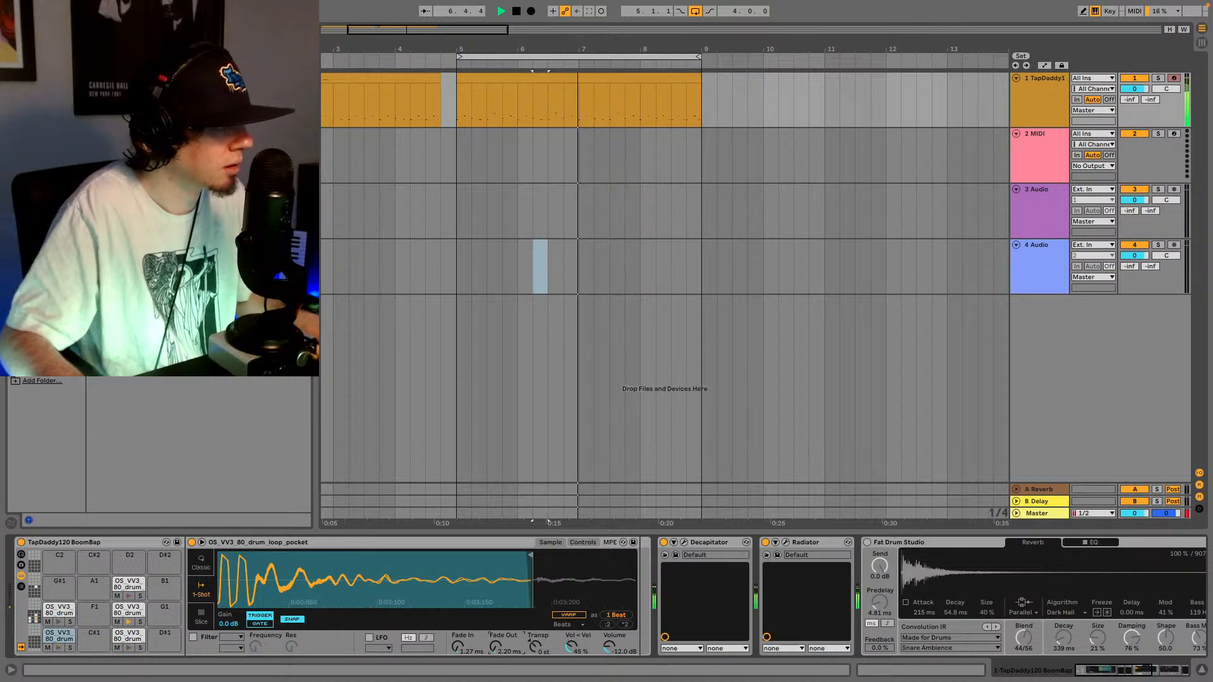
pyautogui.moveTo(496, 645)
pyautogui.mouseDown()
pyautogui.moveTo(496, 618)
pyautogui.moveTo(495, 649)
pyautogui.mouseUp()
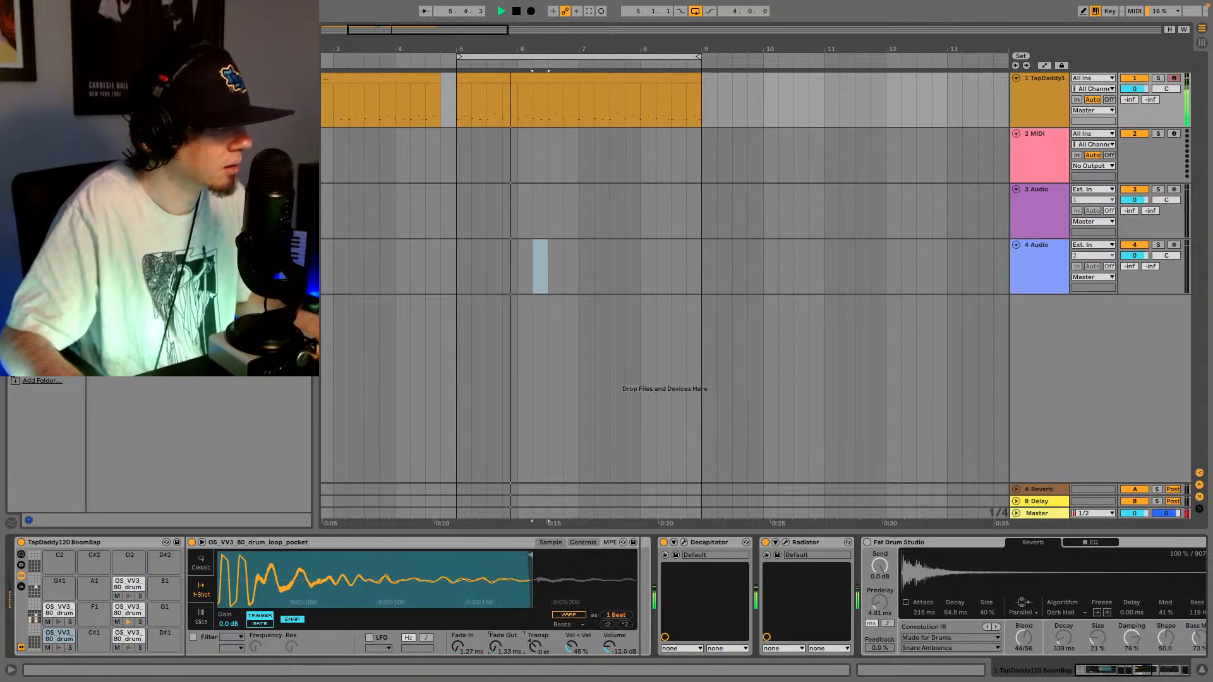
pyautogui.moveTo(496, 648); pyautogui.dragTo(496, 644)
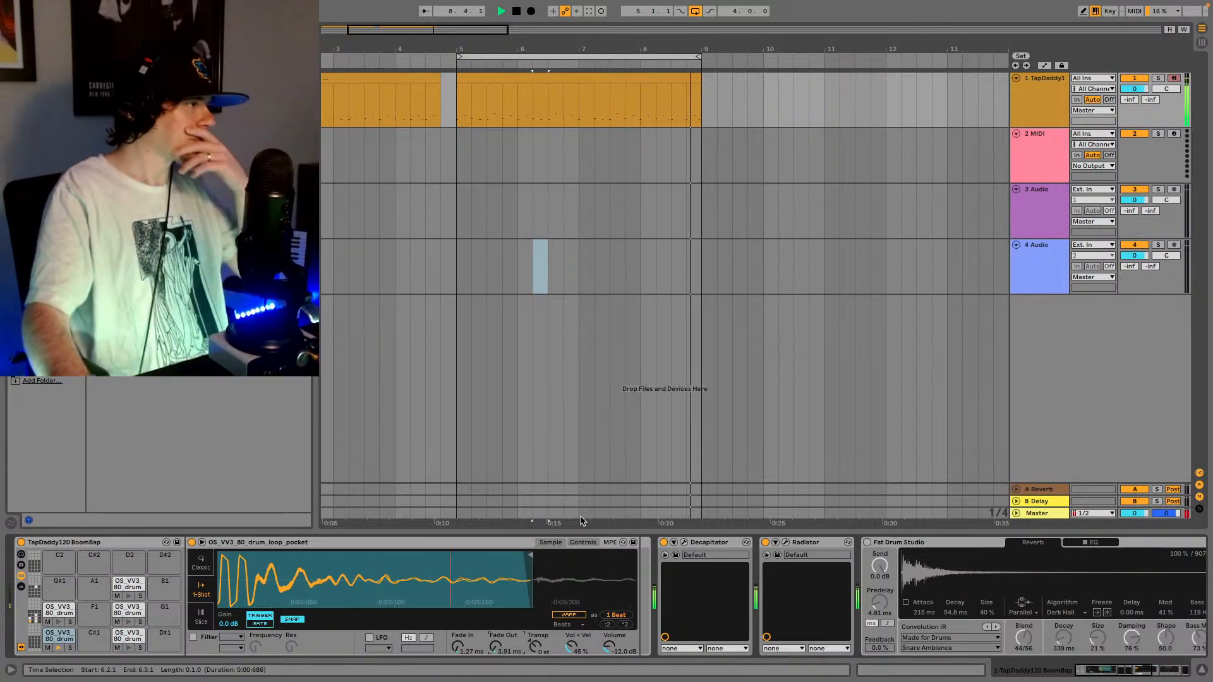
pyautogui.moveTo(558, 584); pyautogui.dragTo(496, 564)
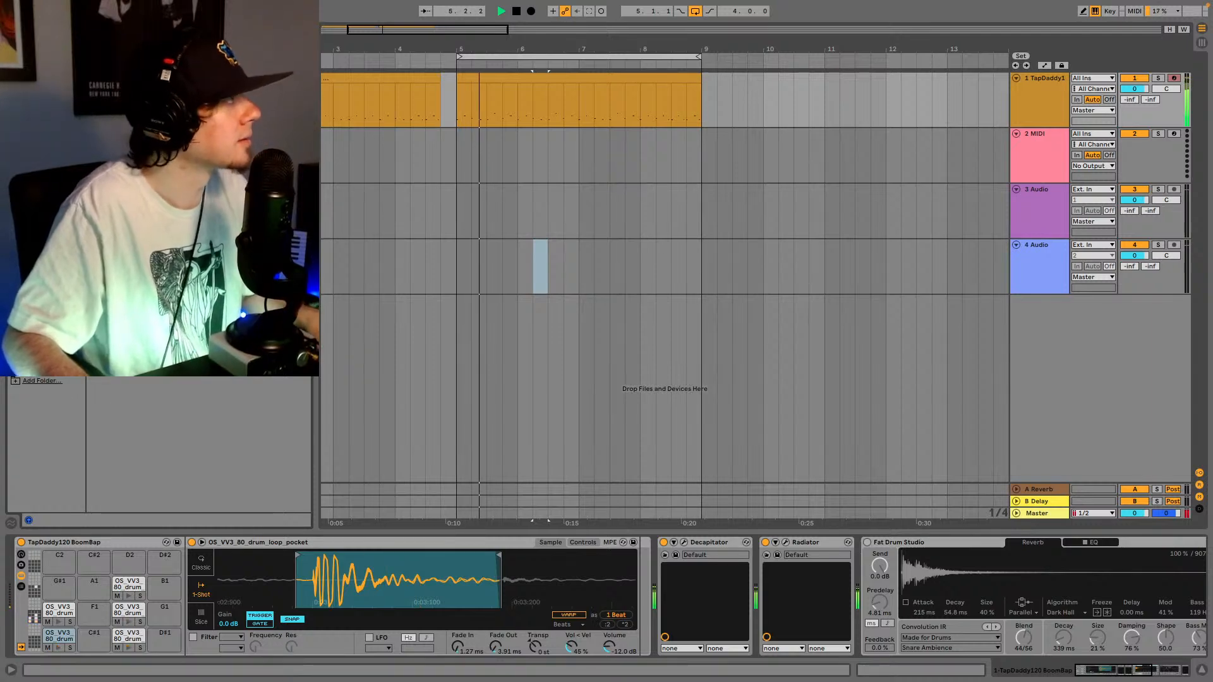
# - Try an EQ Eight before Decapitator with band 4 as a high cut at 22.0 kHz, and delete it
pyautogui.moveTo(152, 189); pyautogui.dragTo(639, 583)
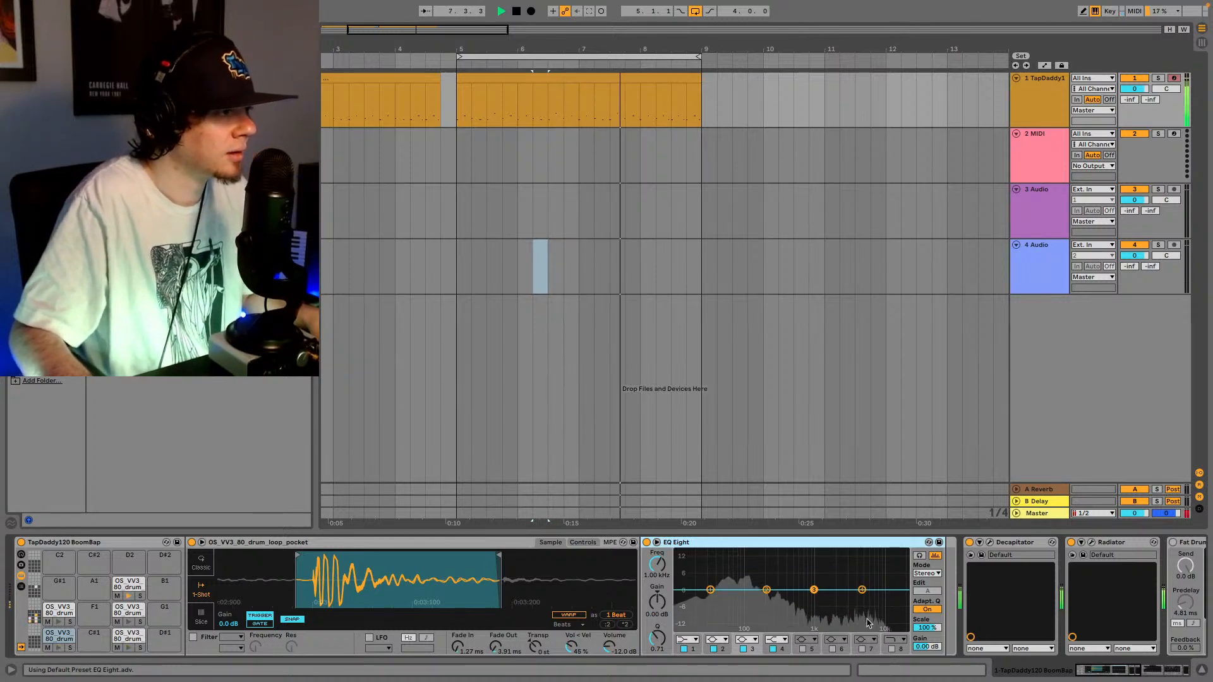
pyautogui.click(776, 642)
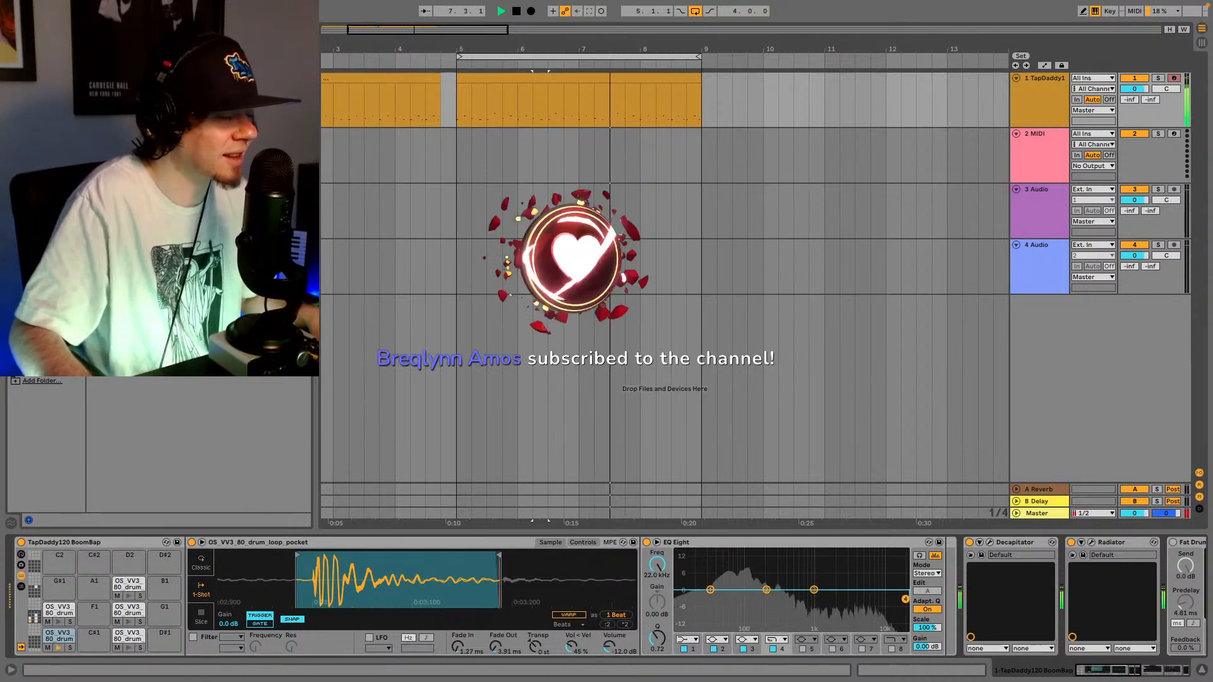
pyautogui.moveTo(904, 600); pyautogui.dragTo(905, 601)
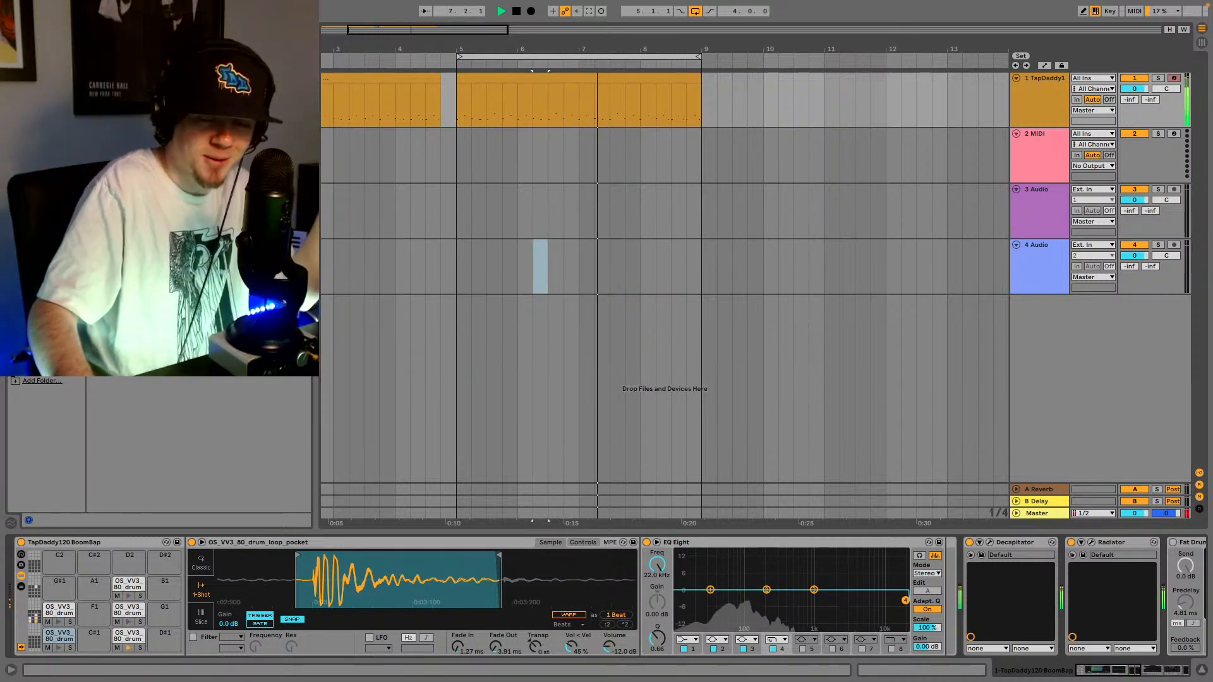
pyautogui.click(710, 544)
pyautogui.press('Delete')
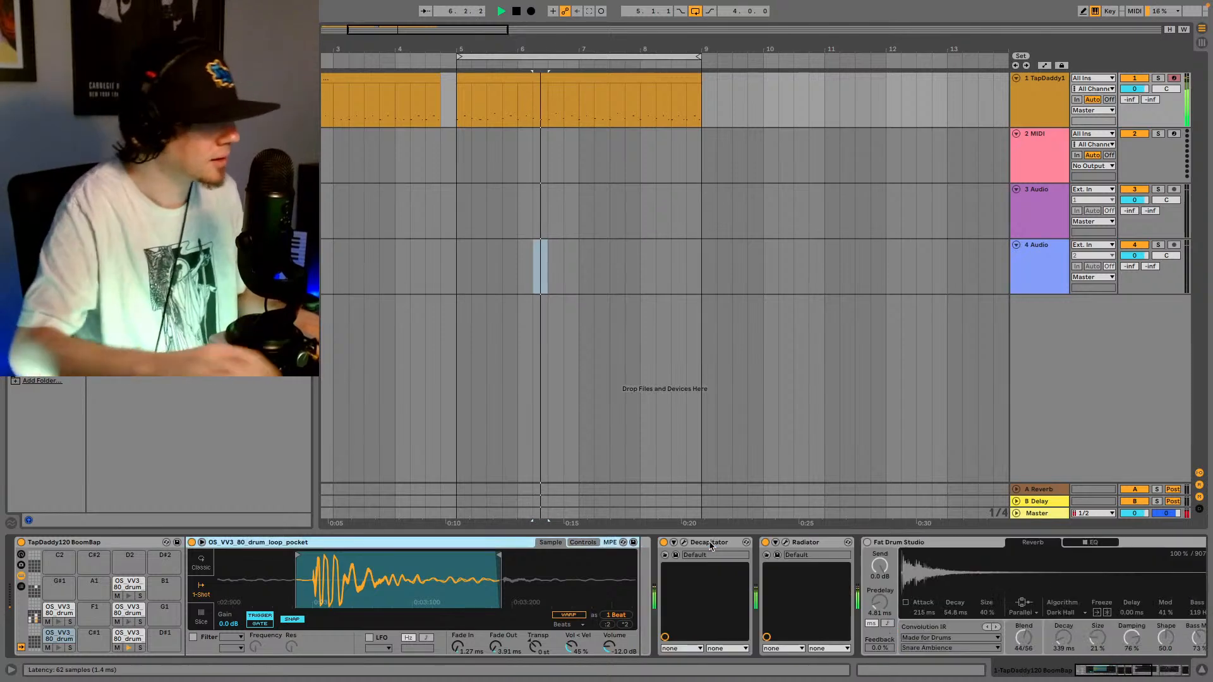
# - Find Drum Buss in the browser and load it between Radiator and Fat Drum Studio on the drum track
pyautogui.press('super+f')
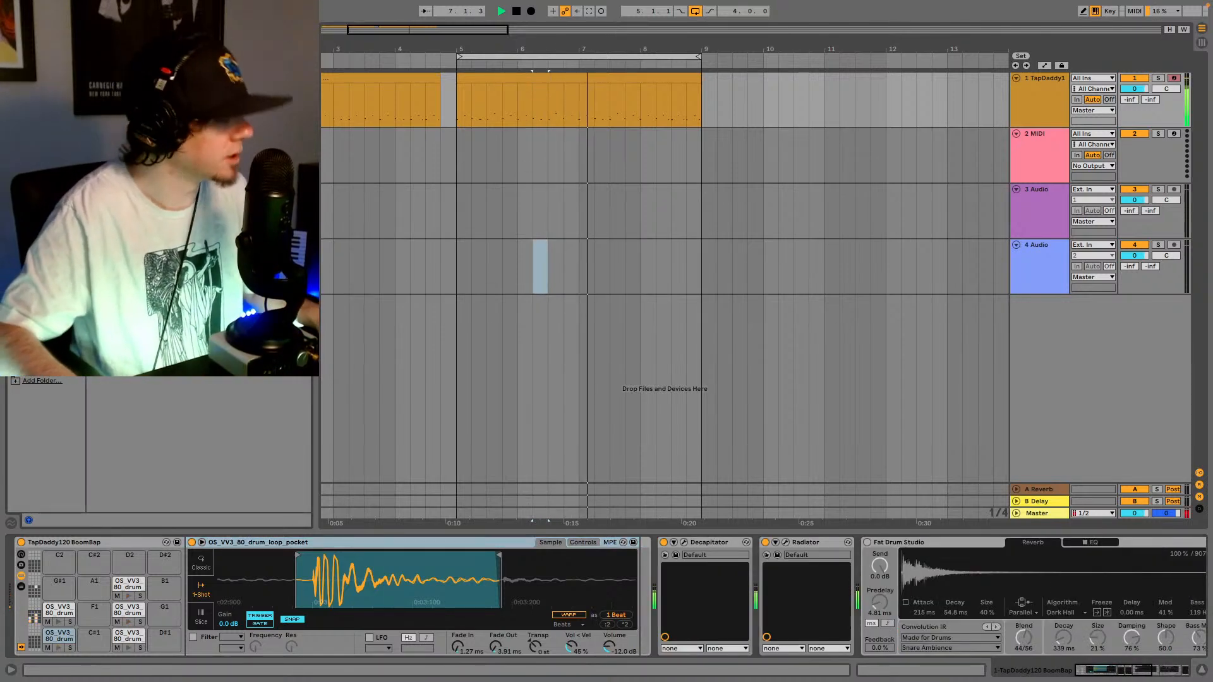
pyautogui.press('BackSpace')
pyautogui.write('pro')
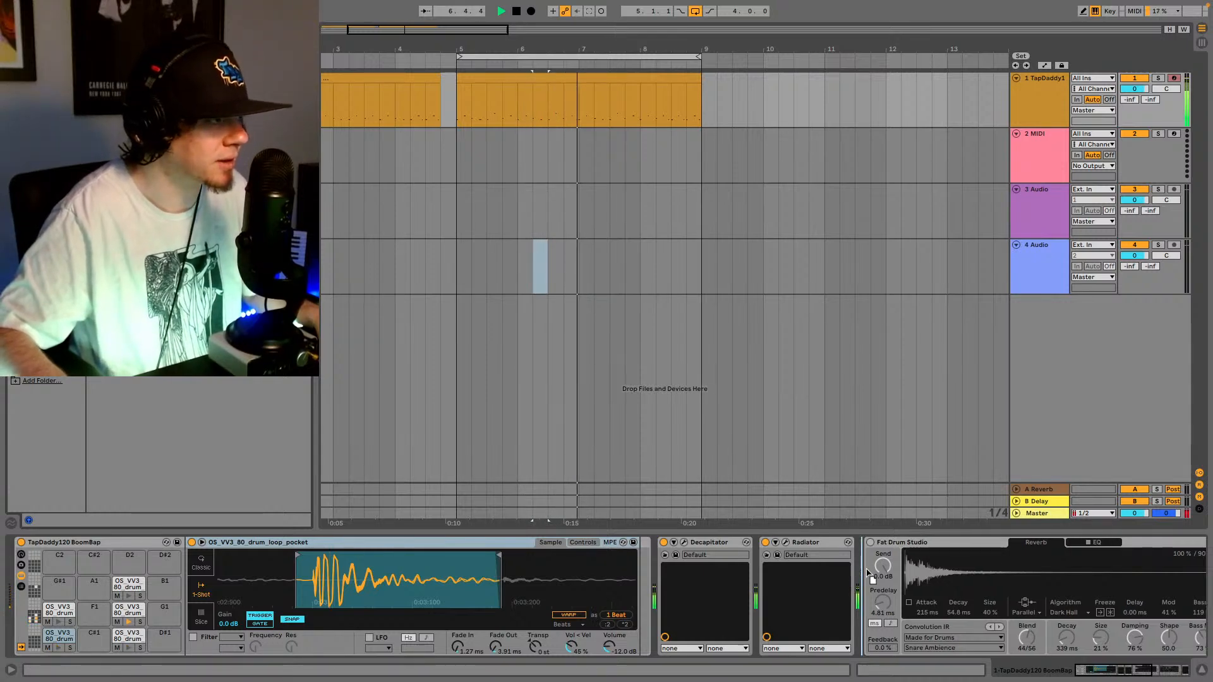
pyautogui.moveTo(868, 573); pyautogui.dragTo(870, 576)
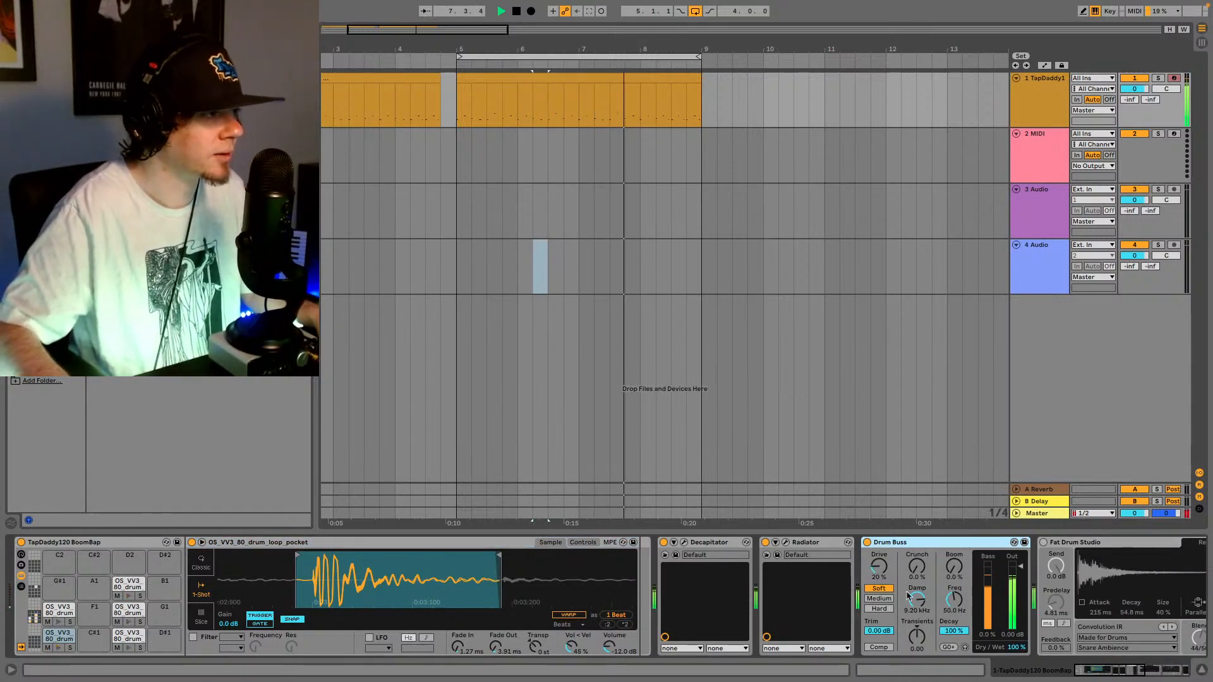
# - On Drum Buss, keep Soft drive and Boom at 0.0%, set Crunch to 13% and Transients to 0.03, and enable the compressor
pyautogui.moveTo(955, 573); pyautogui.dragTo(955, 562)
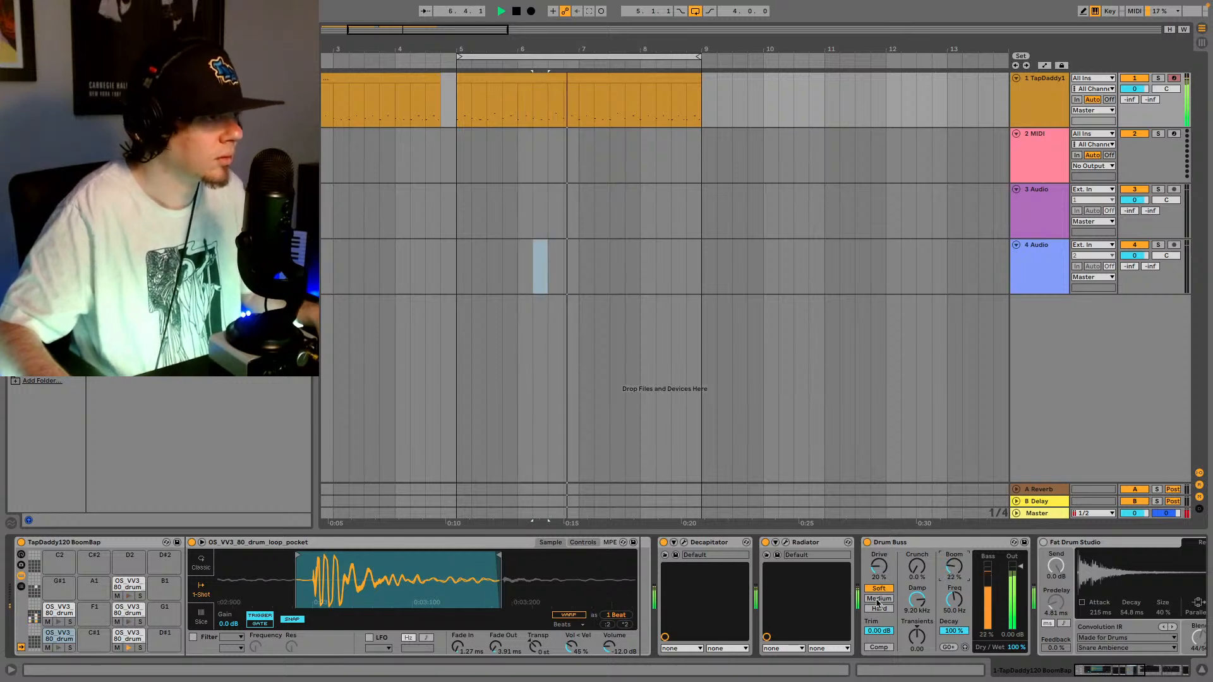
pyautogui.click(878, 600)
pyautogui.click(878, 588)
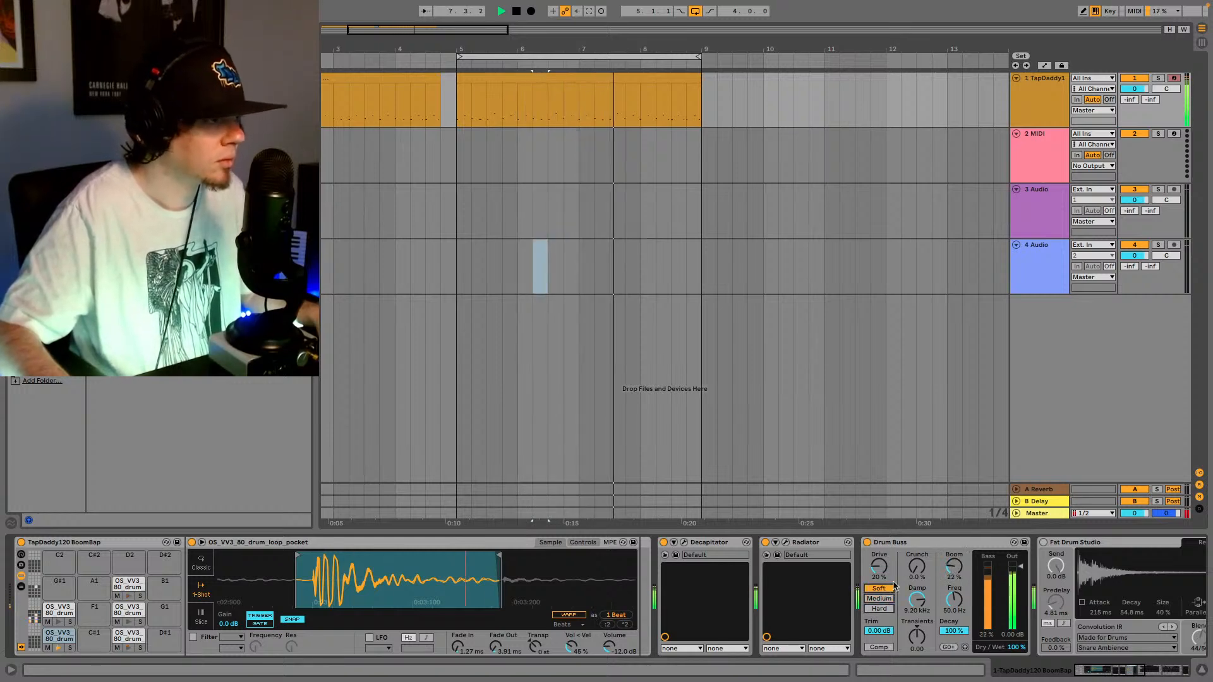
pyautogui.moveTo(917, 566); pyautogui.dragTo(917, 559)
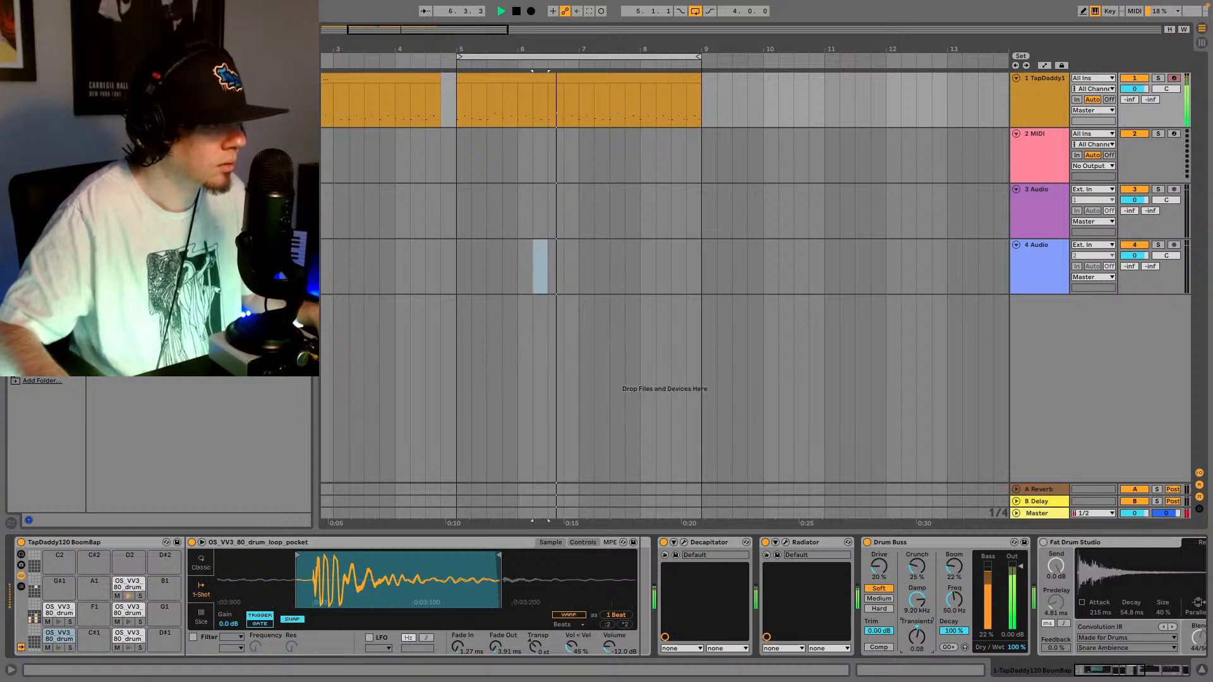
pyautogui.moveTo(916, 567)
pyautogui.mouseDown()
pyautogui.moveTo(916, 581)
pyautogui.moveTo(958, 597)
pyautogui.moveTo(917, 563)
pyautogui.mouseUp()
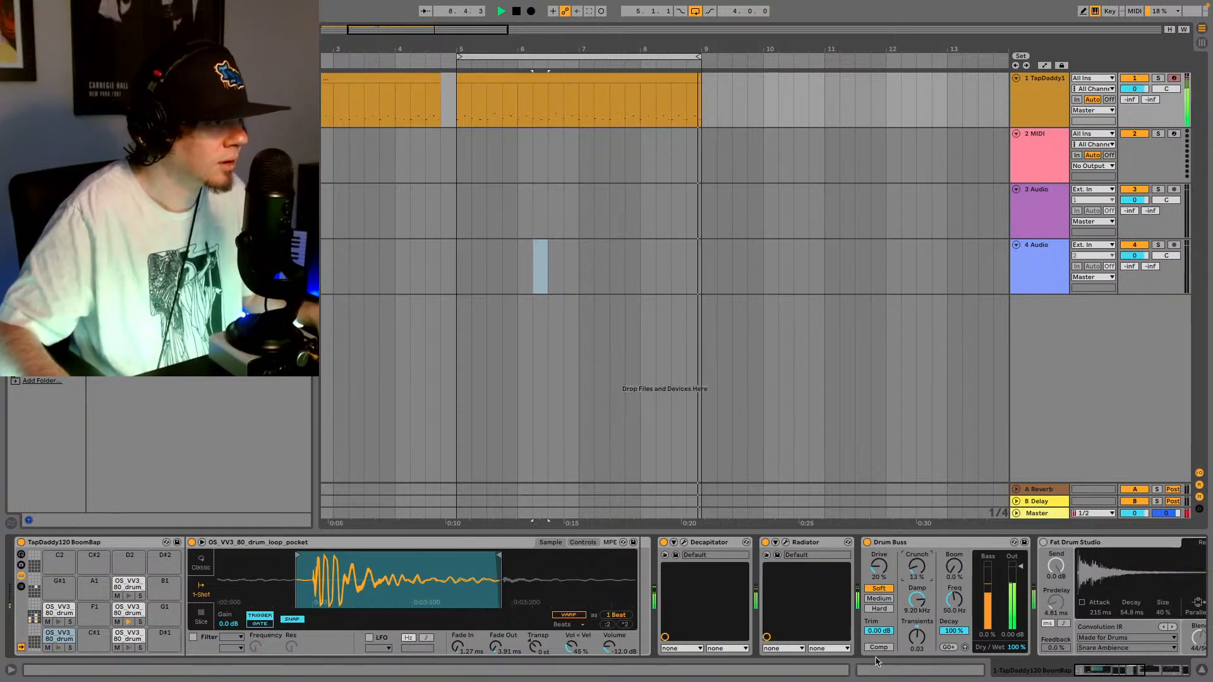
pyautogui.click(877, 647)
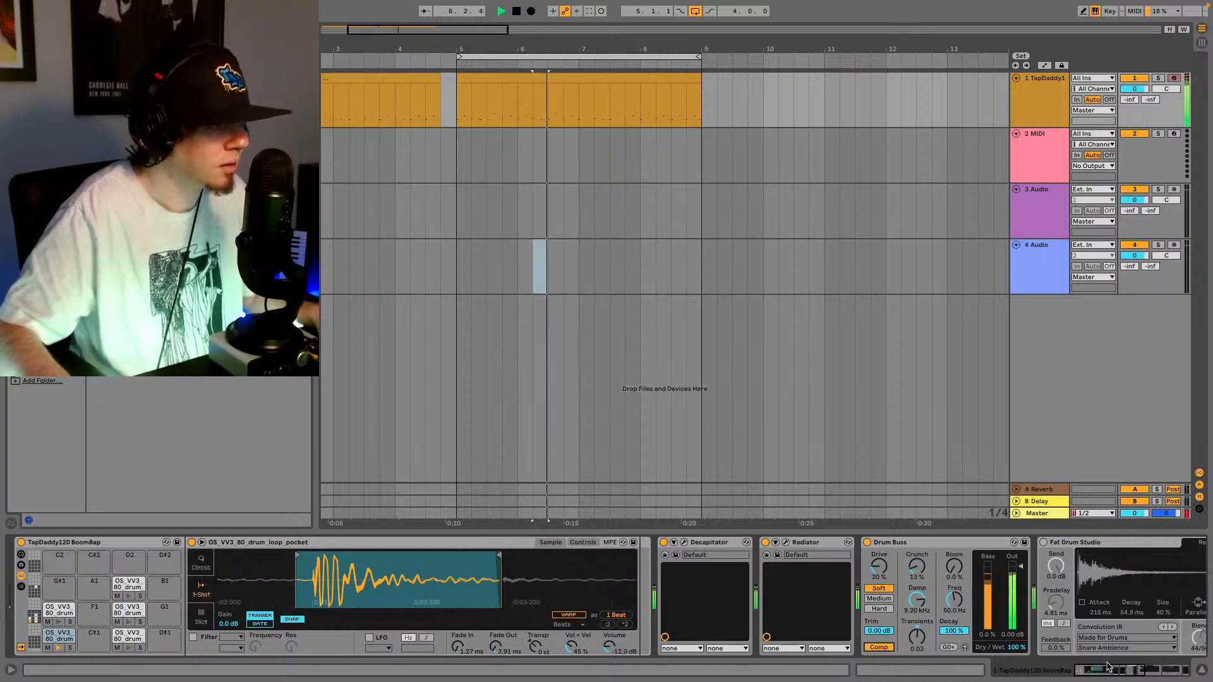
# - Switch Fat Drum Studio back on and set its Dry/Wet to 13% during playback
pyautogui.moveTo(1115, 671)
pyautogui.mouseDown()
pyautogui.moveTo(1150, 667)
pyautogui.moveTo(1106, 668)
pyautogui.moveTo(1123, 668)
pyautogui.mouseUp()
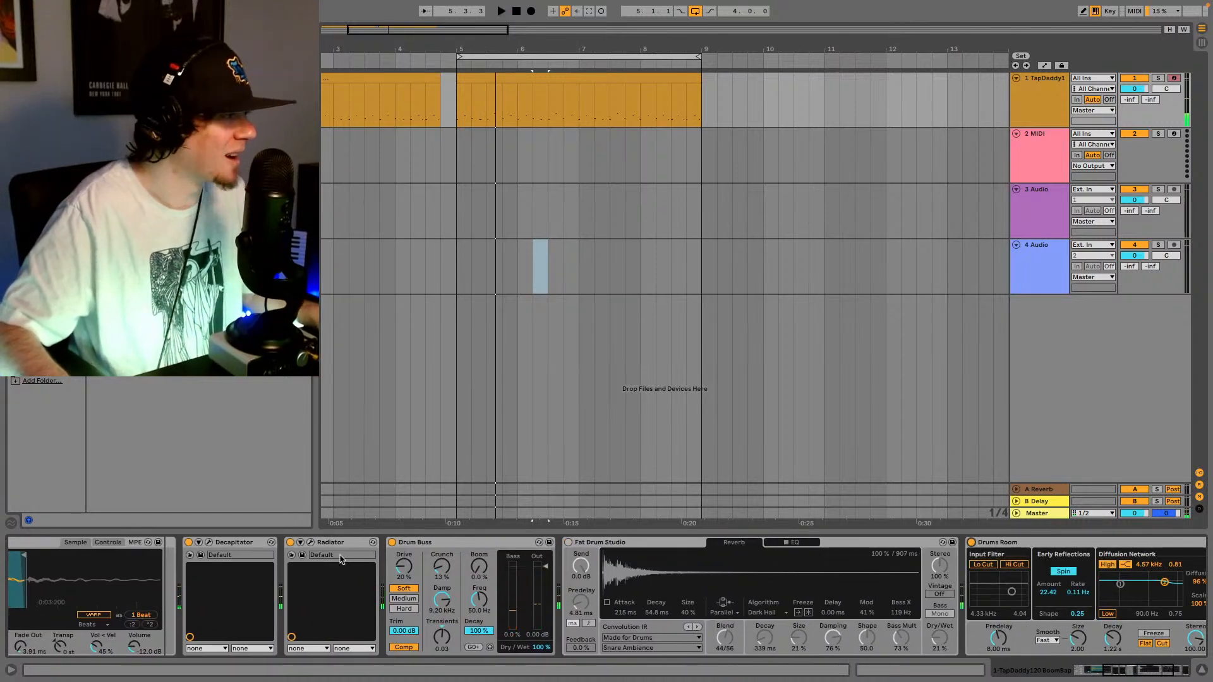
pyautogui.click(484, 543)
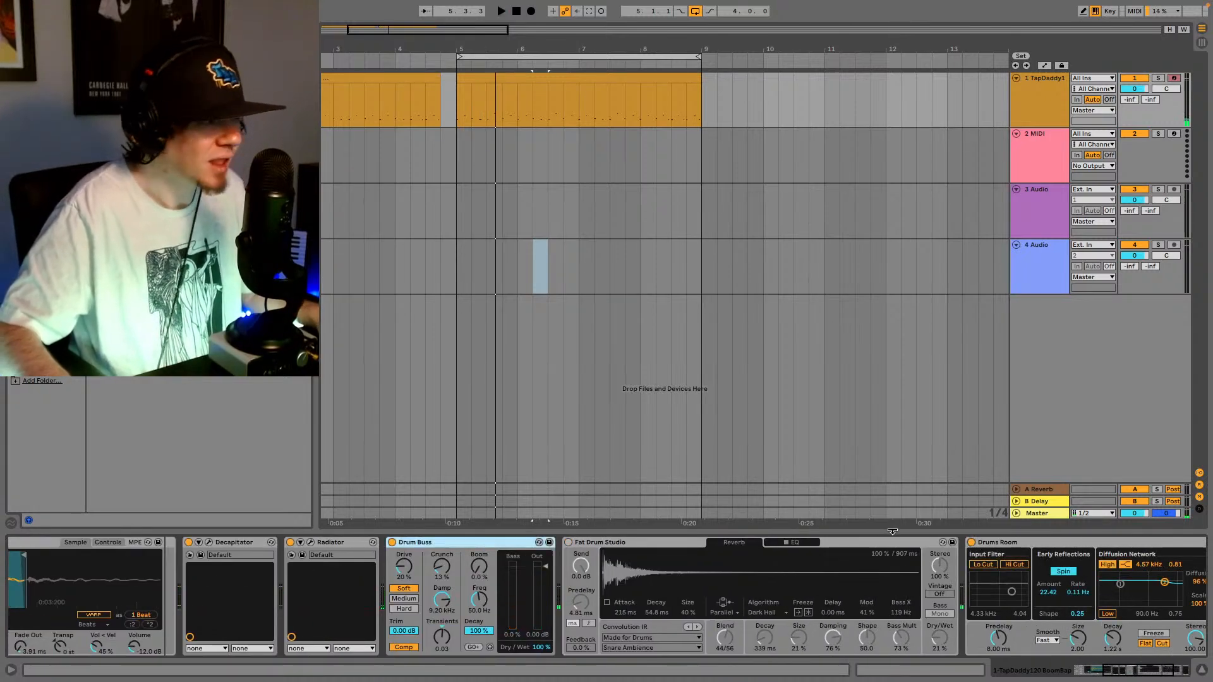
pyautogui.click(844, 542)
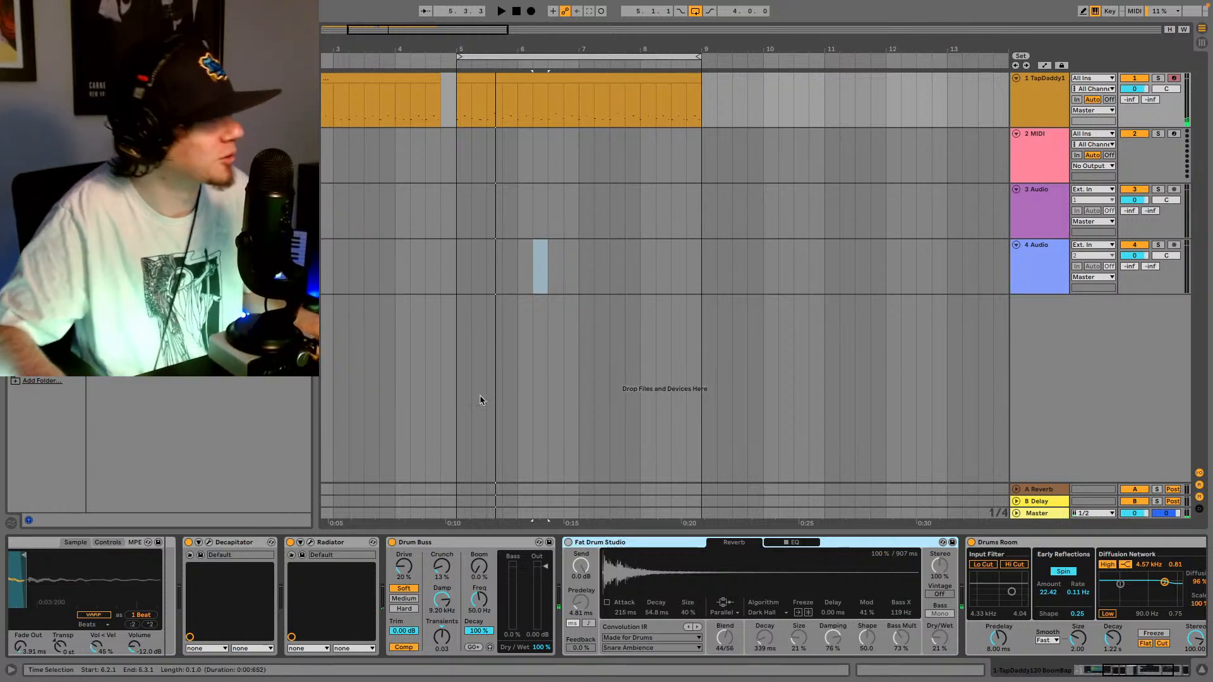
pyautogui.click(567, 542)
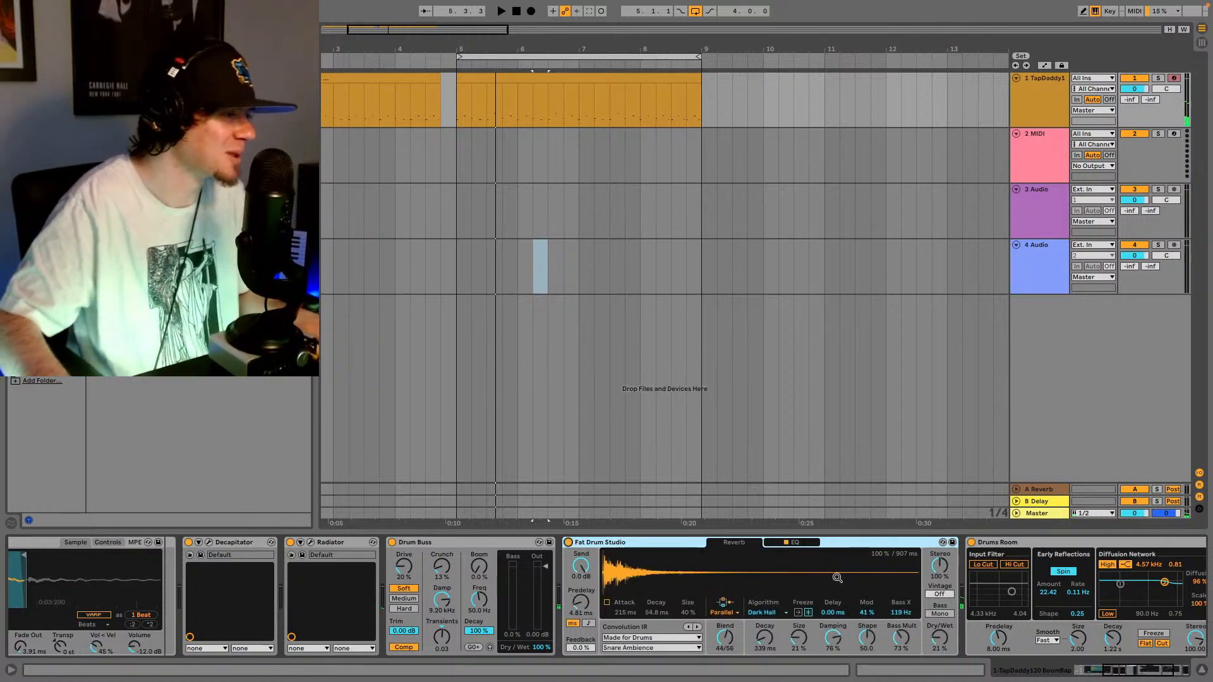
pyautogui.press('space')
pyautogui.moveTo(940, 636); pyautogui.dragTo(939, 641)
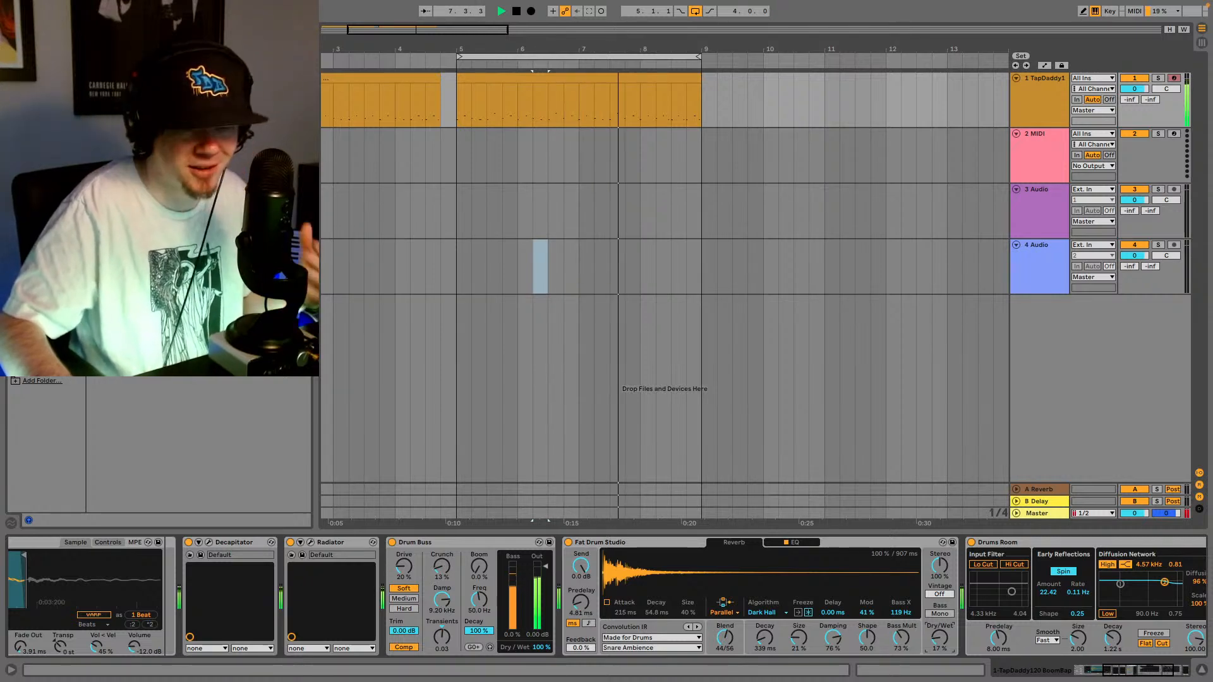
pyautogui.moveTo(945, 642); pyautogui.dragTo(945, 644)
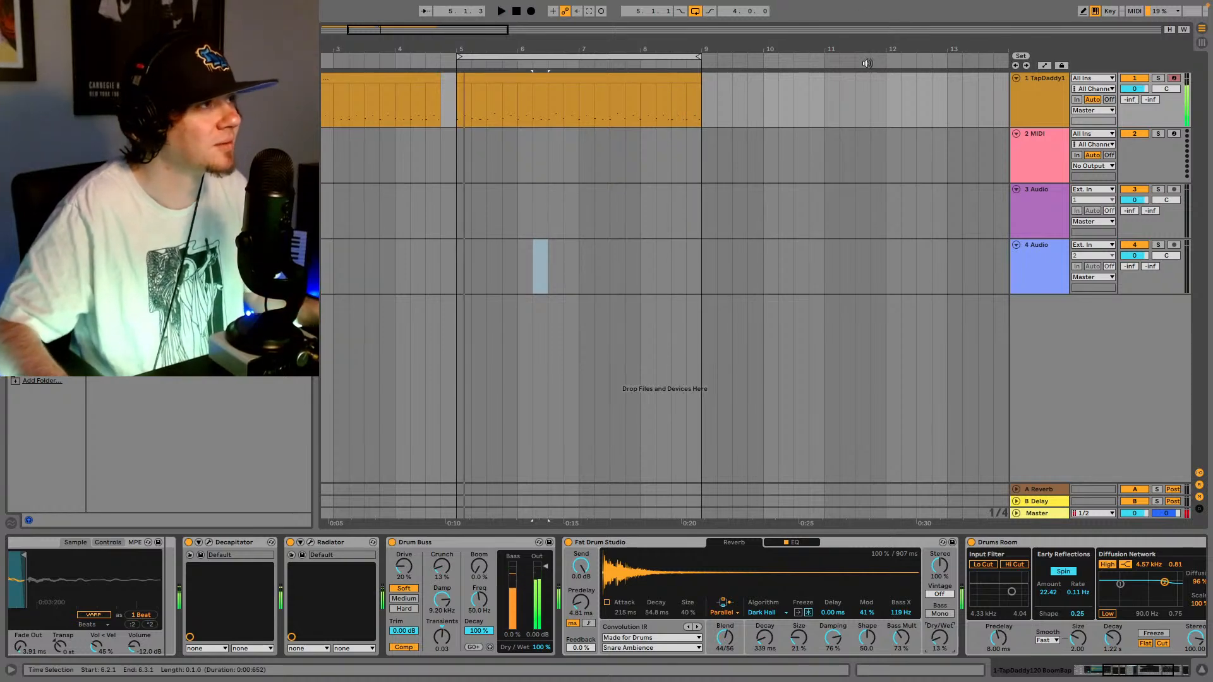
# - Lower Fat Drum Studio's Dry/Wet to 6.3% and set the drum track's volume to -3.0 dB
pyautogui.press('-')
pyautogui.press('-')
pyautogui.press('-')
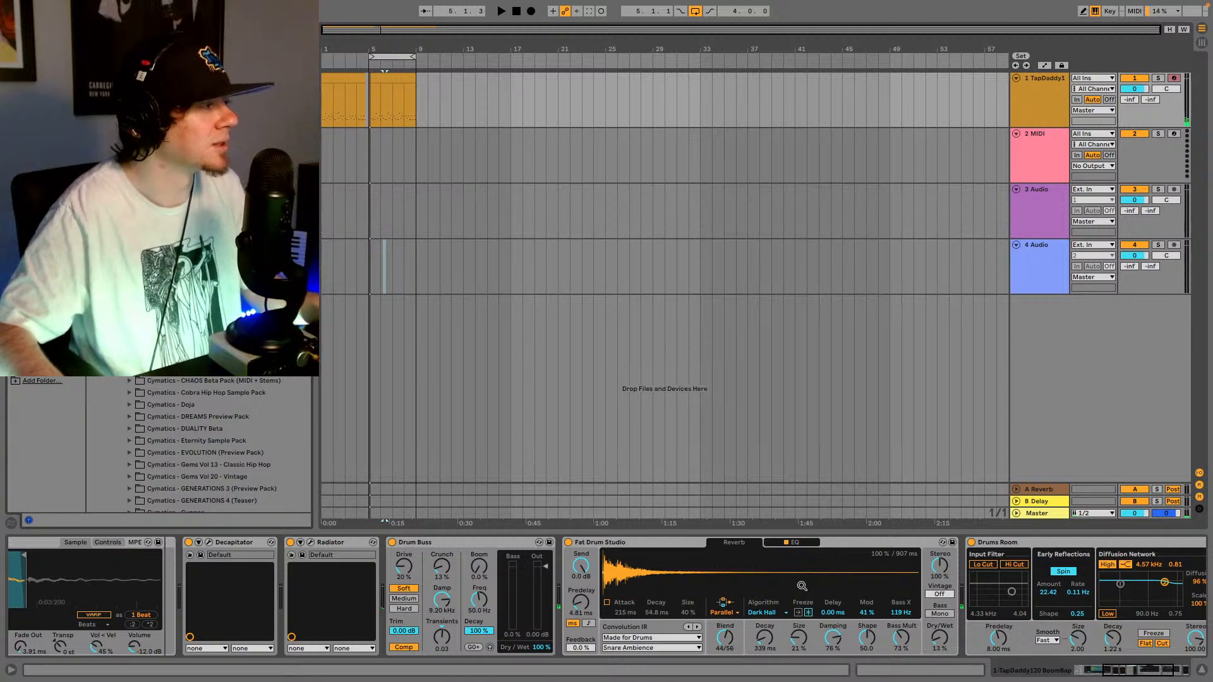
pyautogui.press('space')
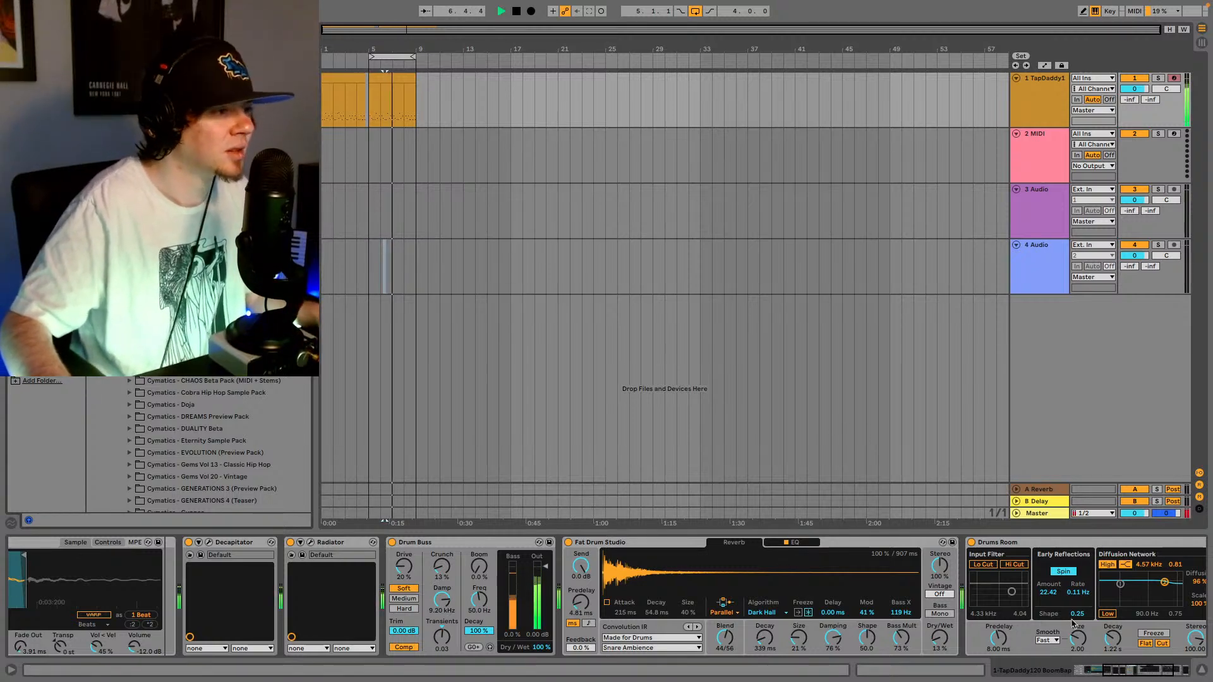
pyautogui.moveTo(943, 638); pyautogui.dragTo(944, 647)
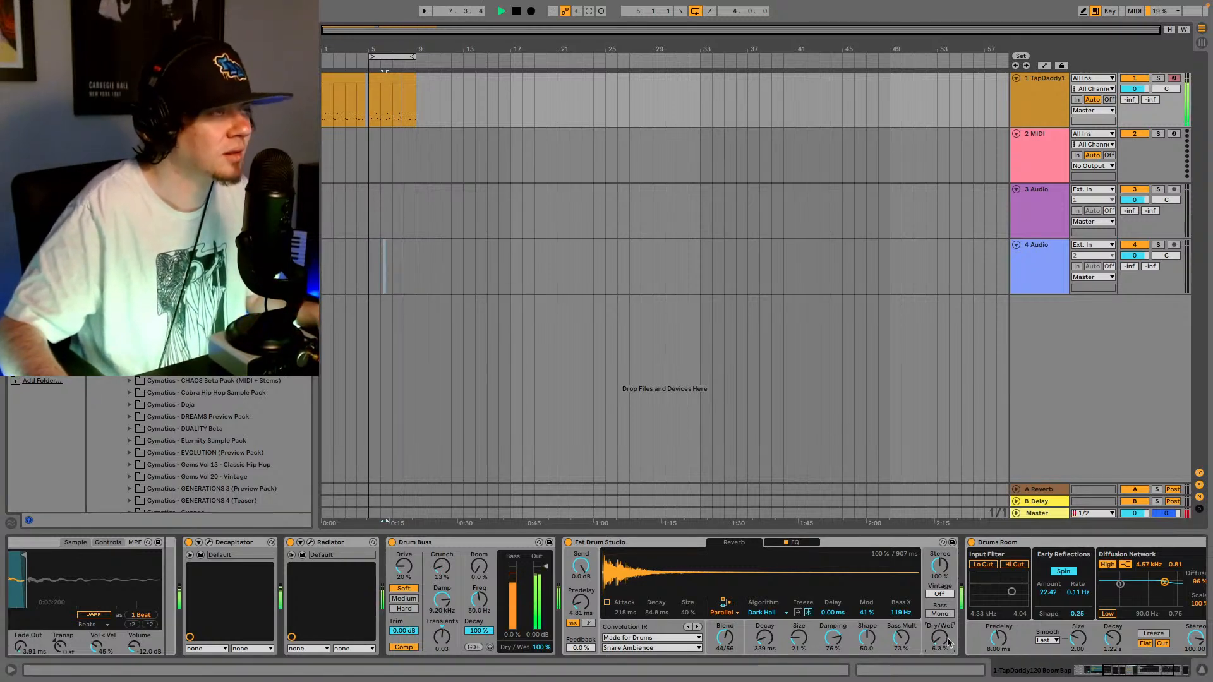
pyautogui.moveTo(1135, 88); pyautogui.dragTo(1135, 95)
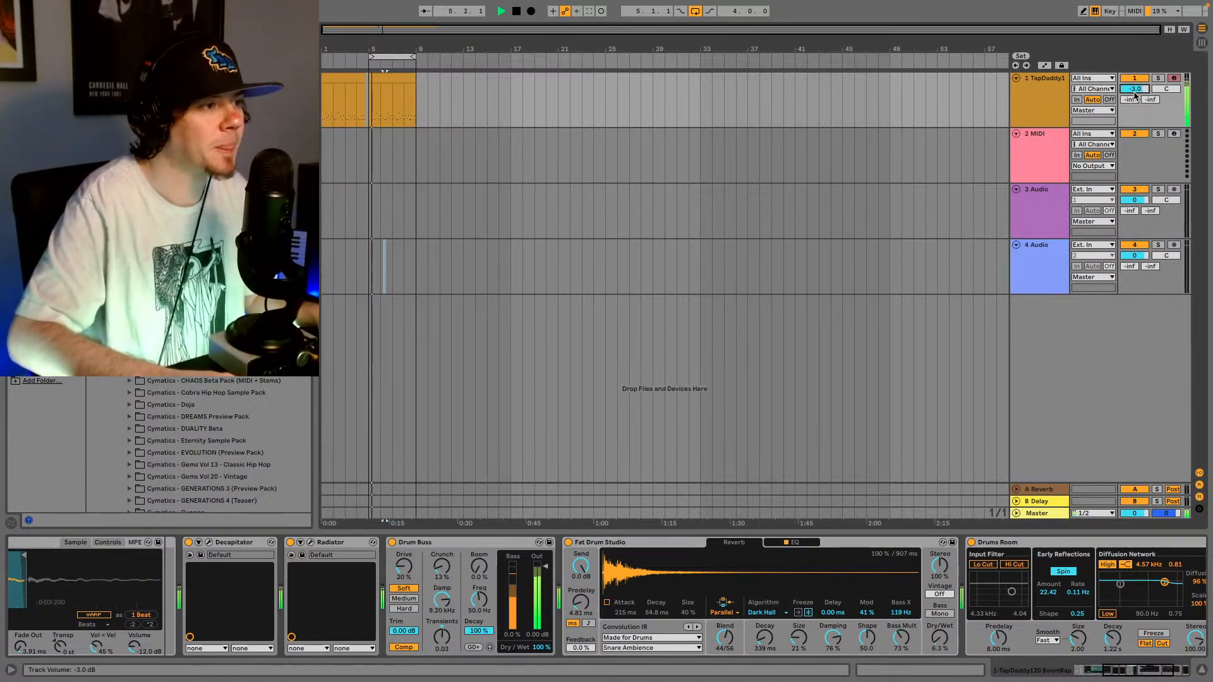
pyautogui.press('space')
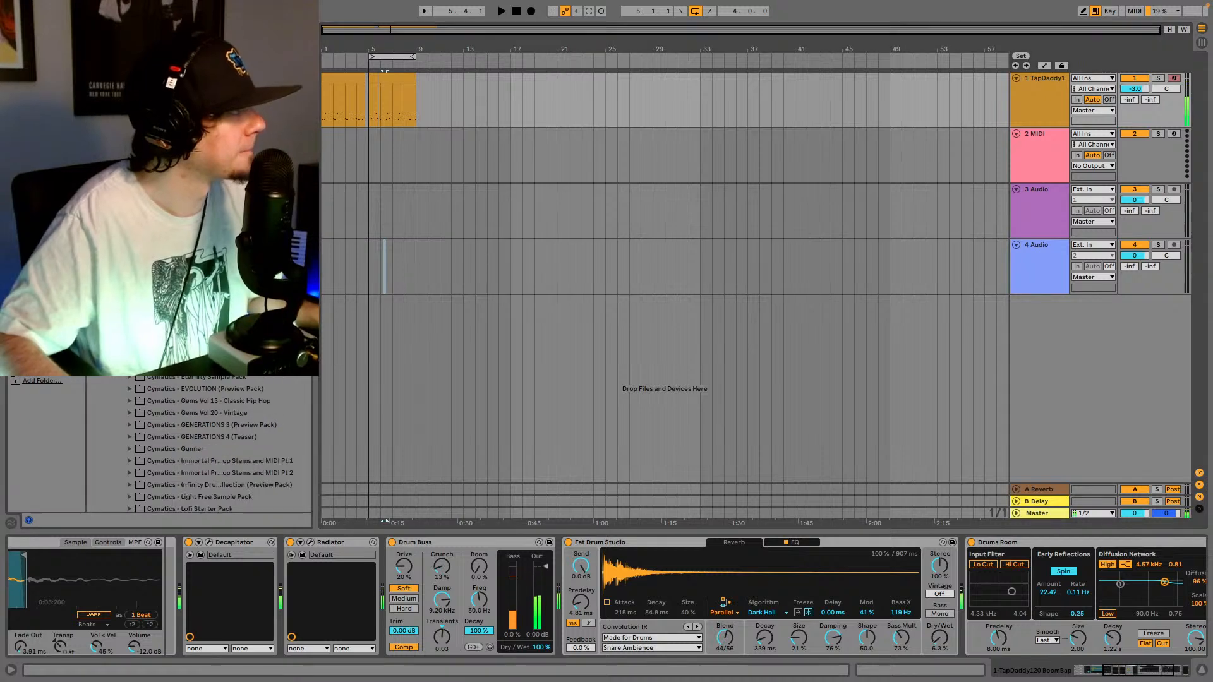
# - Browse the Splice samples for keys loops and preview the SOULSURPLUS 63 bpm Amin, SS_FJPS_80 Gmaj and SS_DLNV2_88 G#min loops
pyautogui.scroll(-10, 215, 442)
pyautogui.scroll(-10, 215, 442)
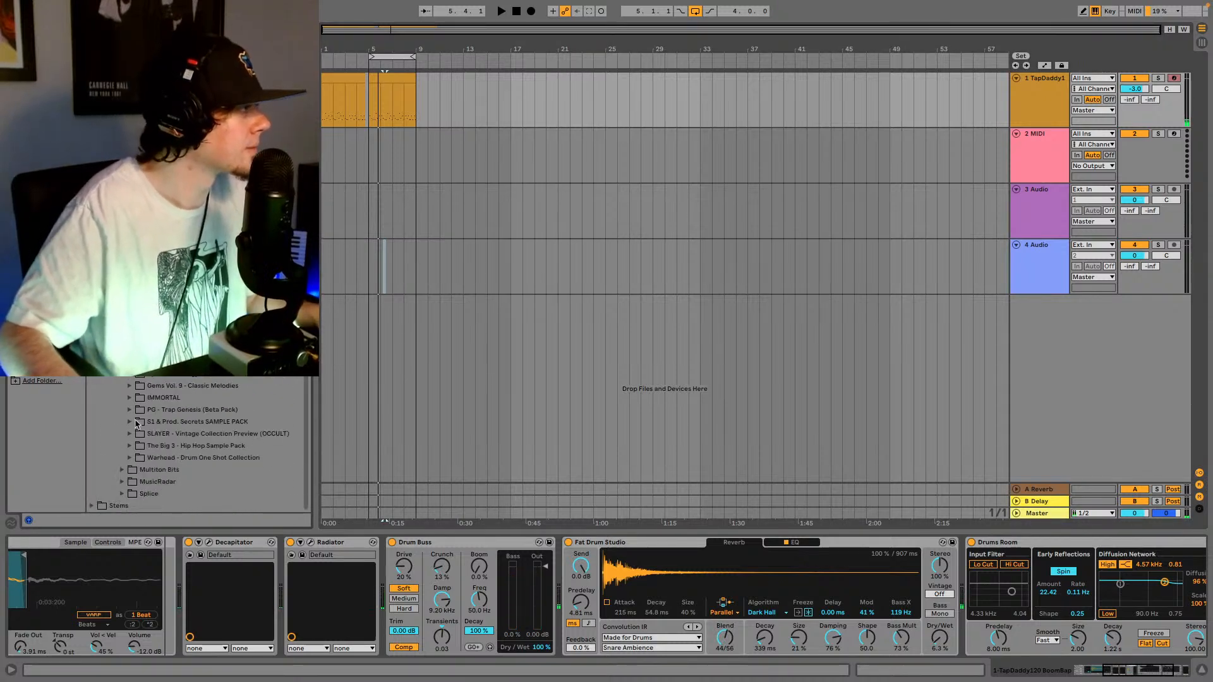
pyautogui.scroll(1, 215, 442)
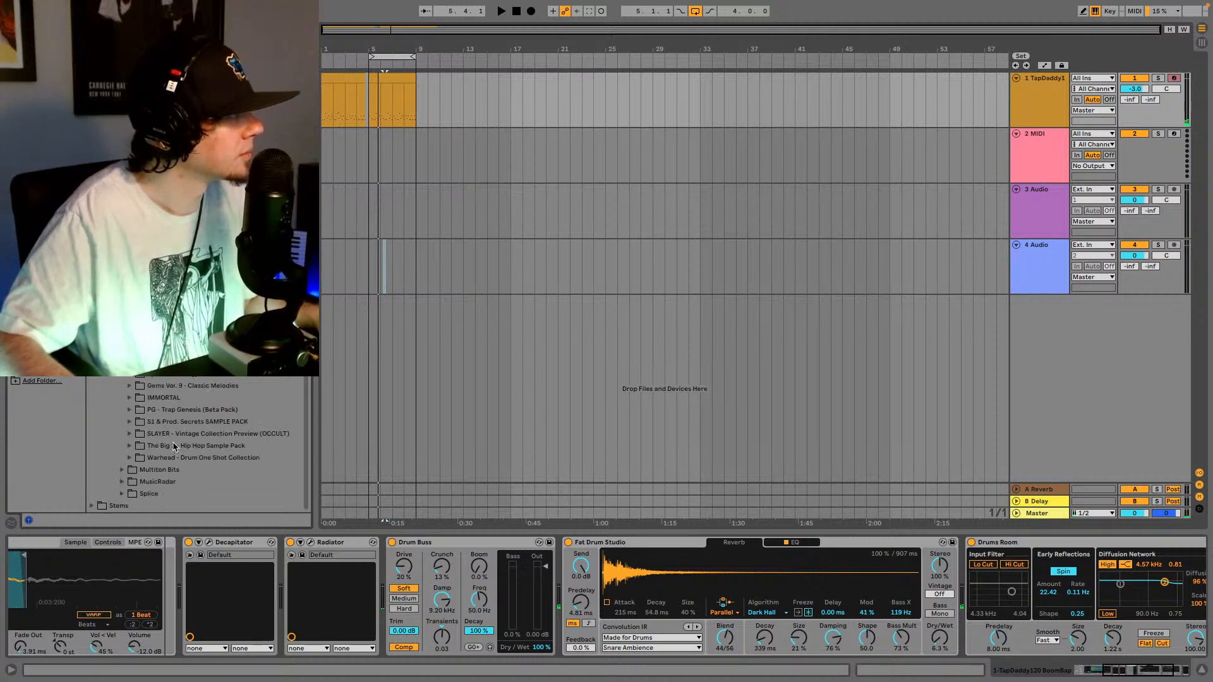
pyautogui.scroll(3, 177, 468)
pyautogui.scroll(-4, 189, 442)
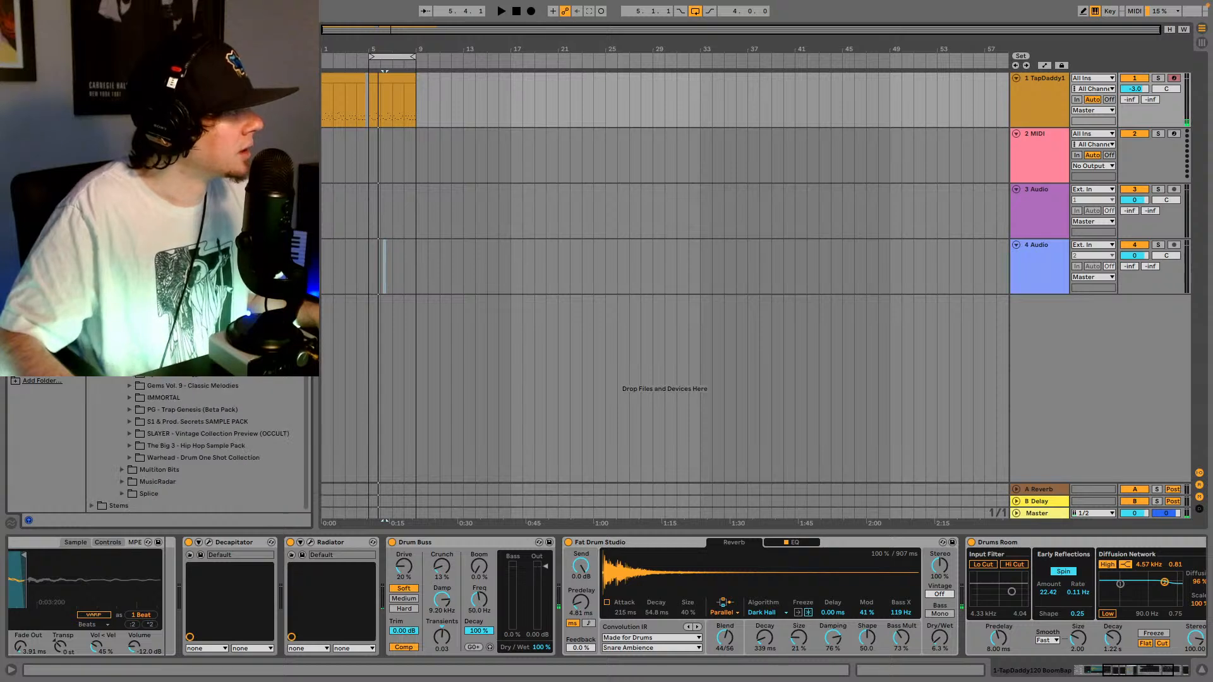
pyautogui.click(124, 496)
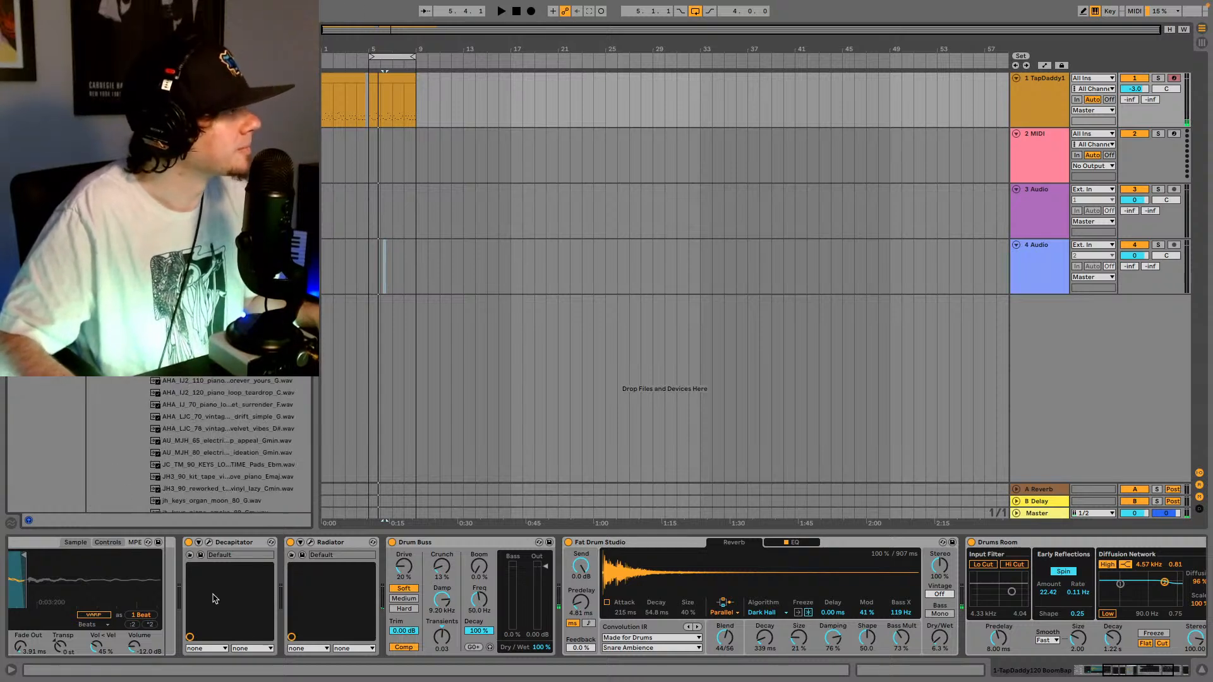
pyautogui.scroll(-5, 202, 436)
pyautogui.scroll(-5, 205, 432)
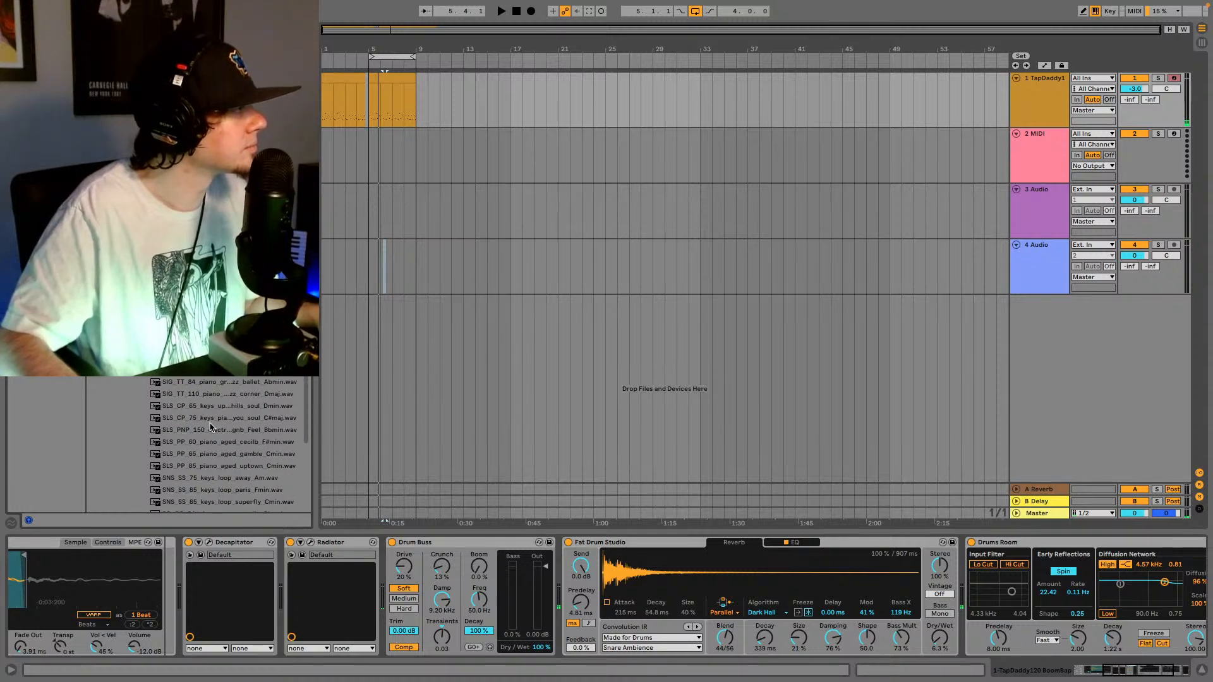
pyautogui.click(210, 429)
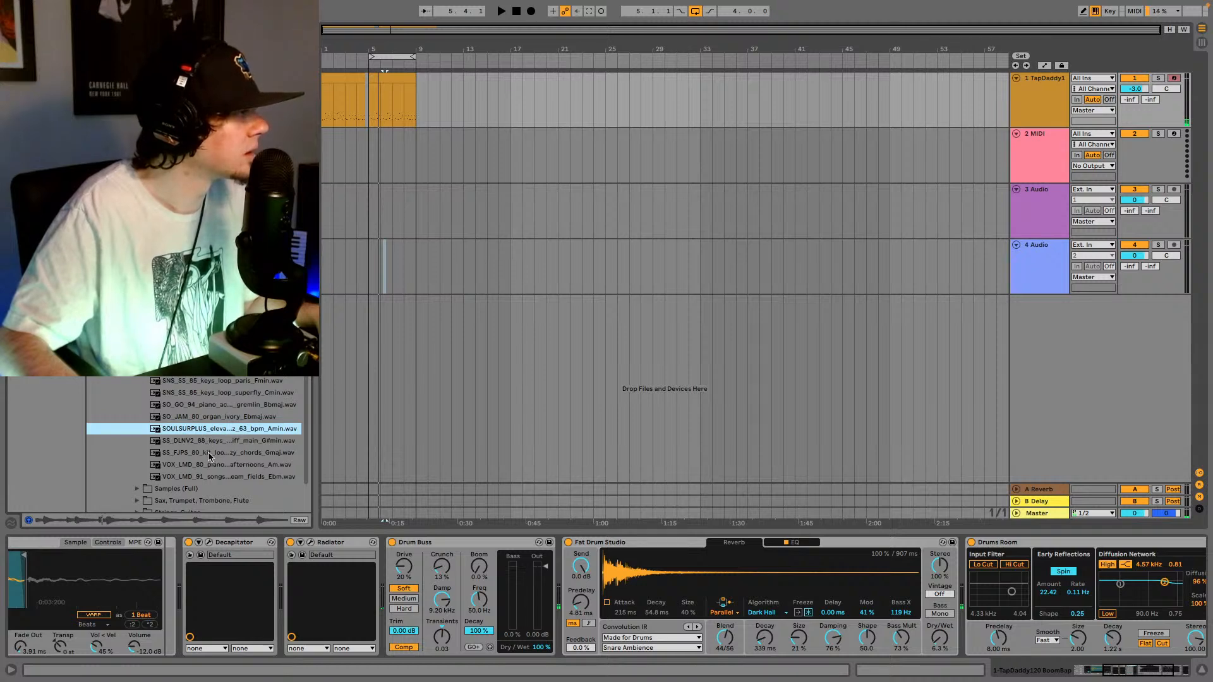
pyautogui.click(209, 453)
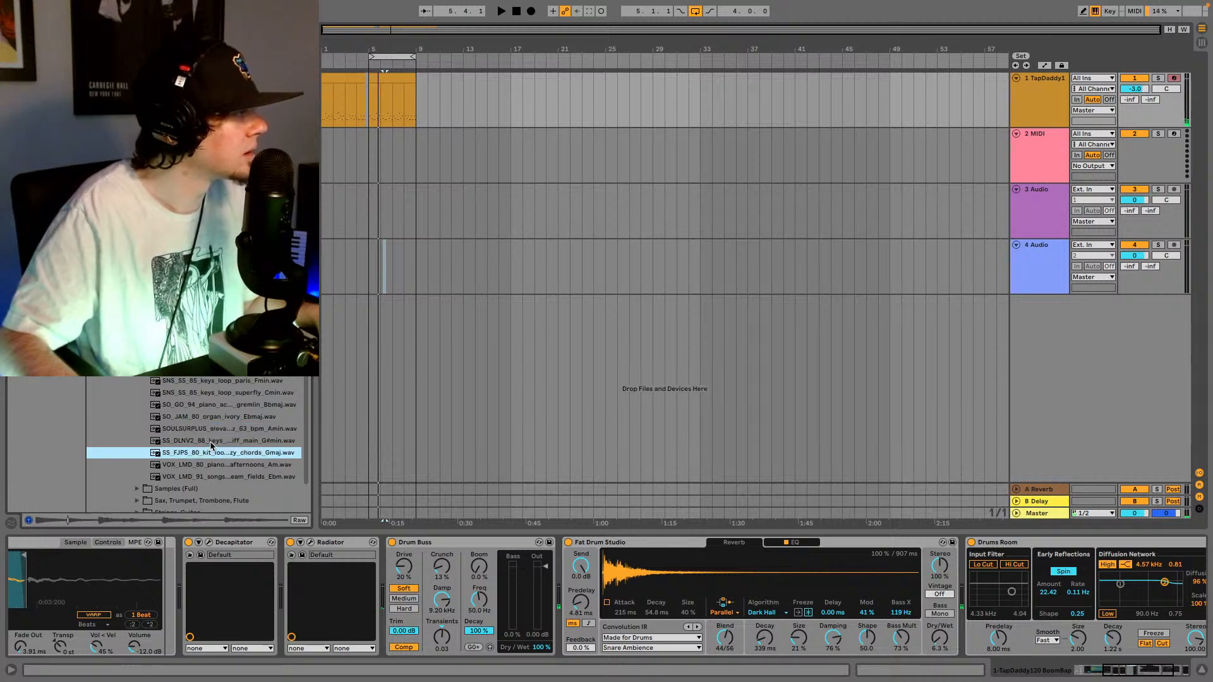
pyautogui.click(211, 442)
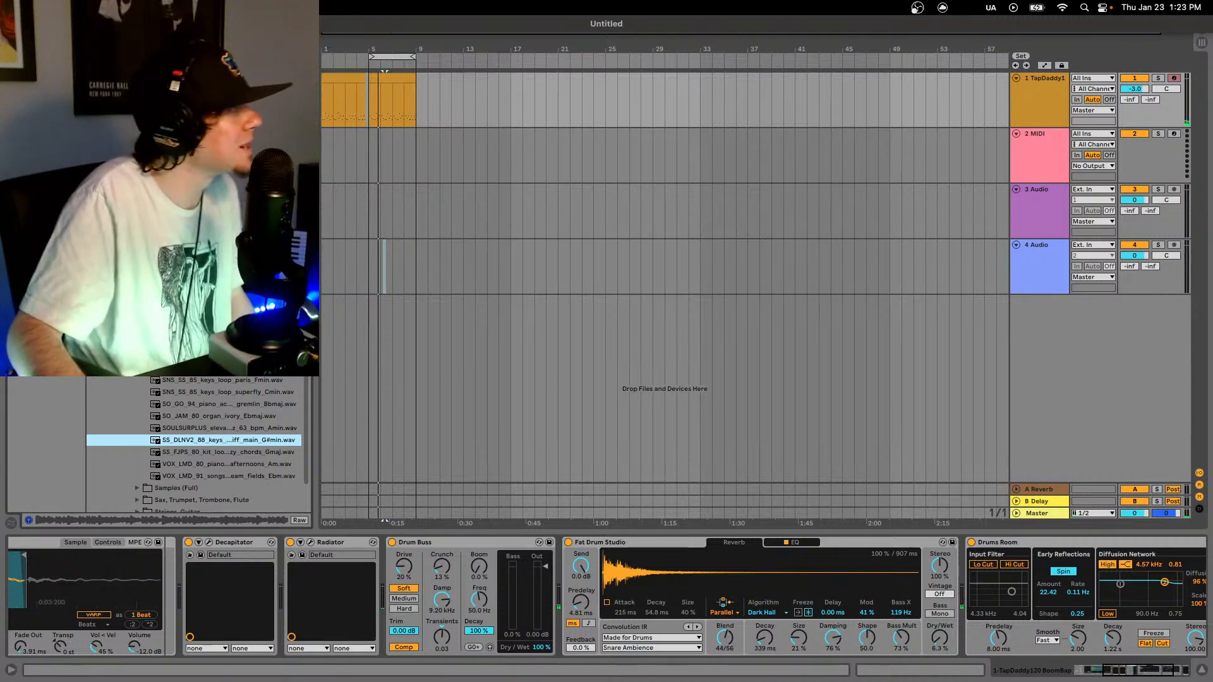
# - Start a new empty Live Set without saving the changes to the Untitled set
pyautogui.moveTo(158, 56)
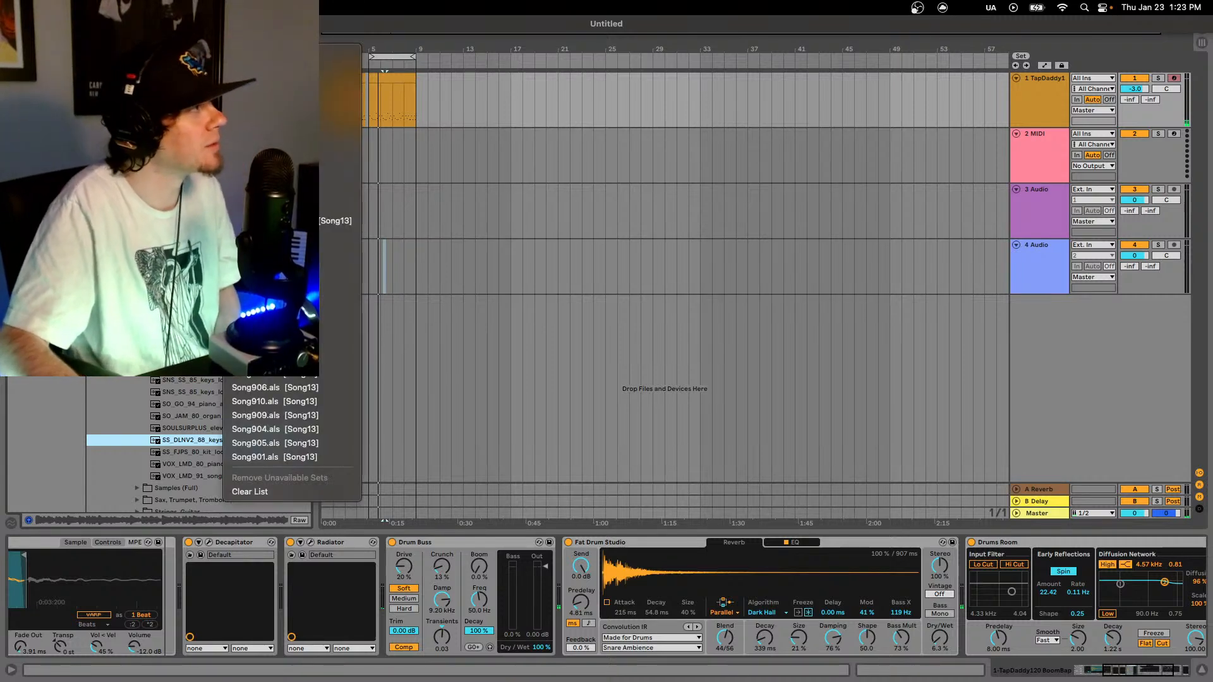
pyautogui.press('Escape')
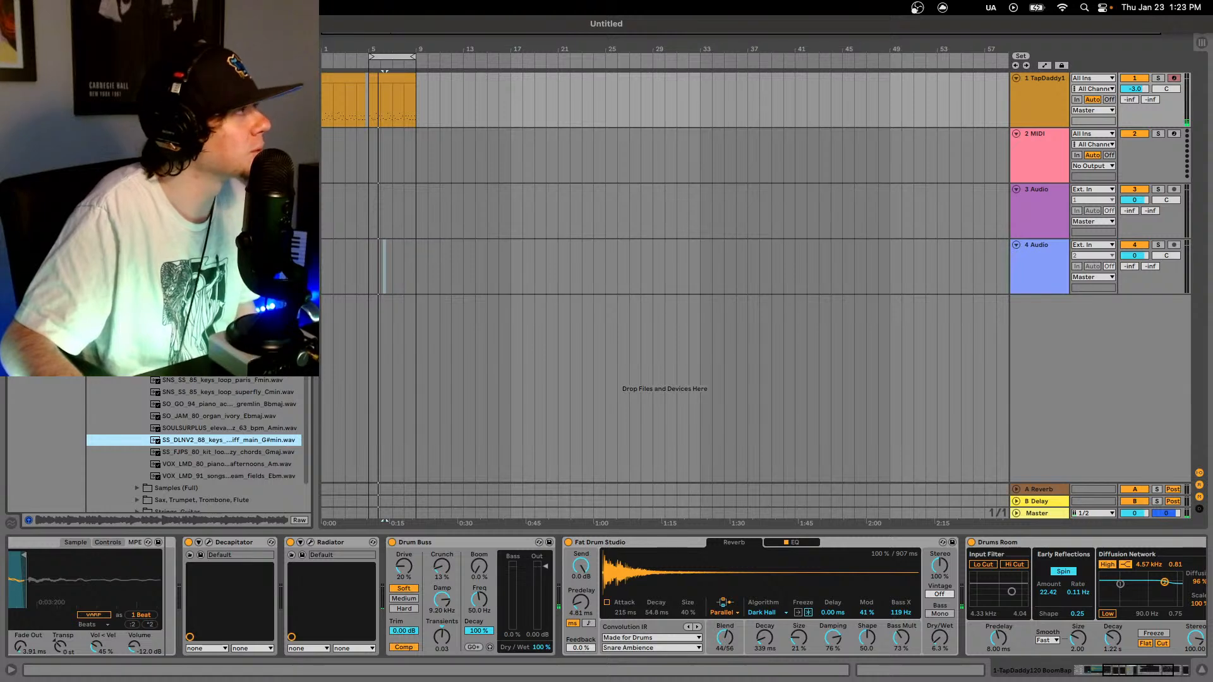
pyautogui.press('super+o')
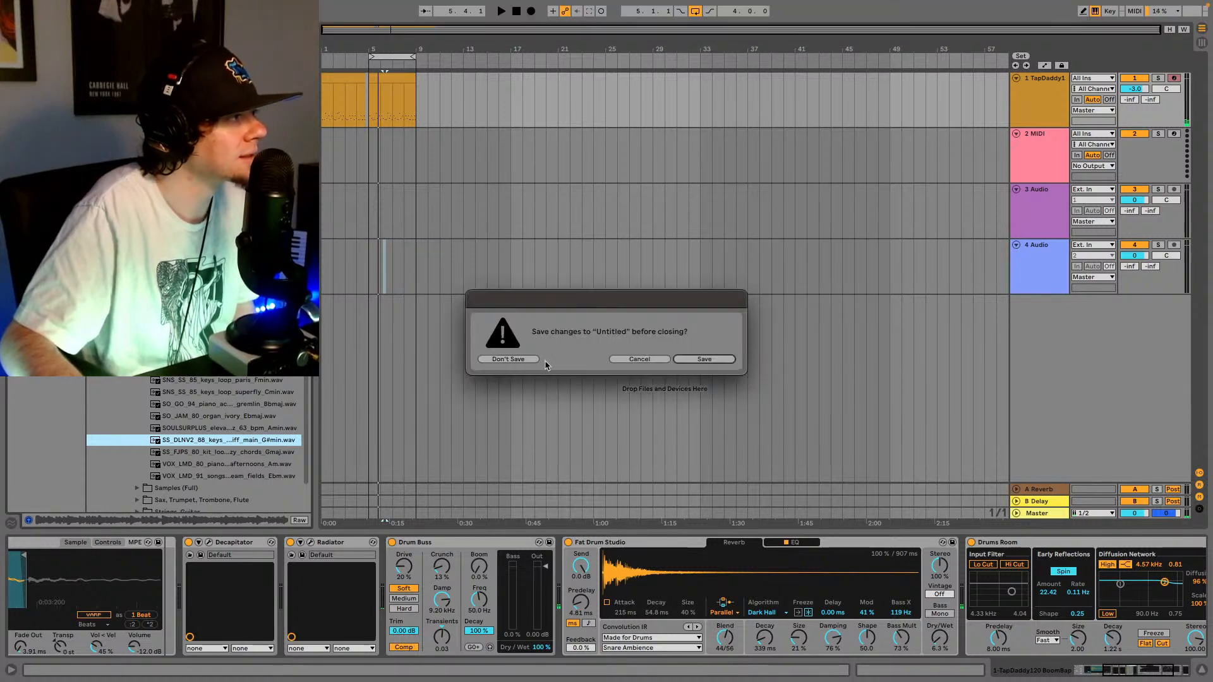
pyautogui.click(517, 359)
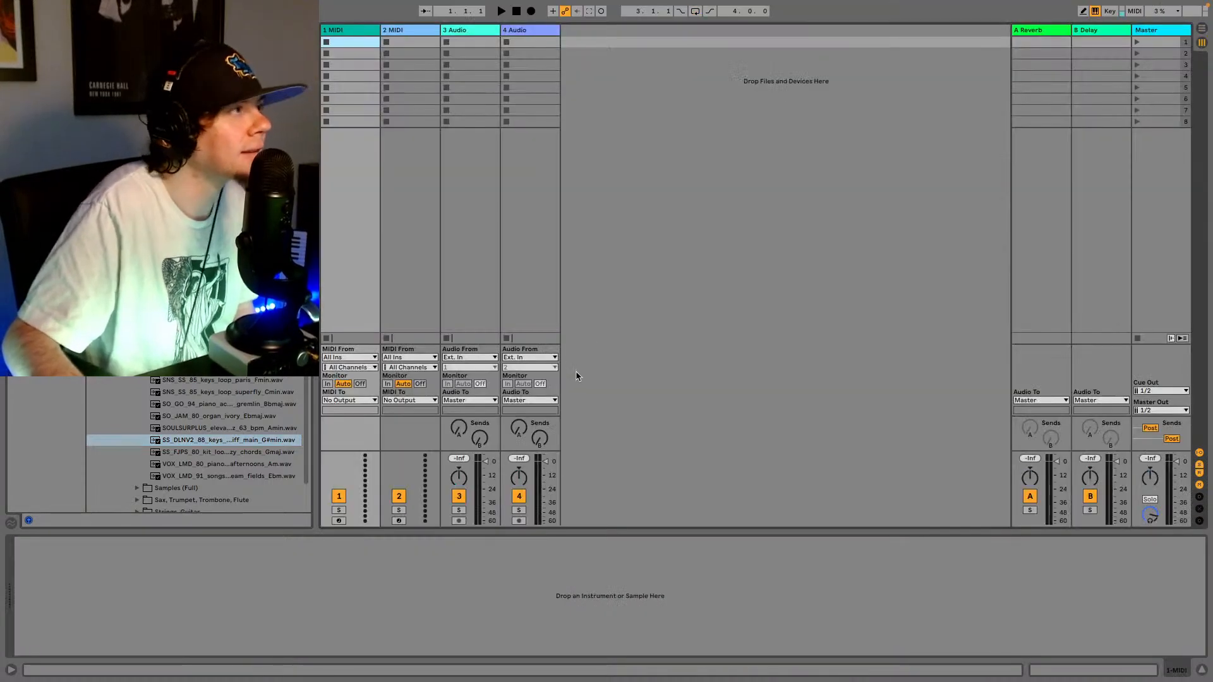
# - Switch to Arrangement View and browse the drum presets for the TapDaddy BoomBap kits
pyautogui.click(1202, 28)
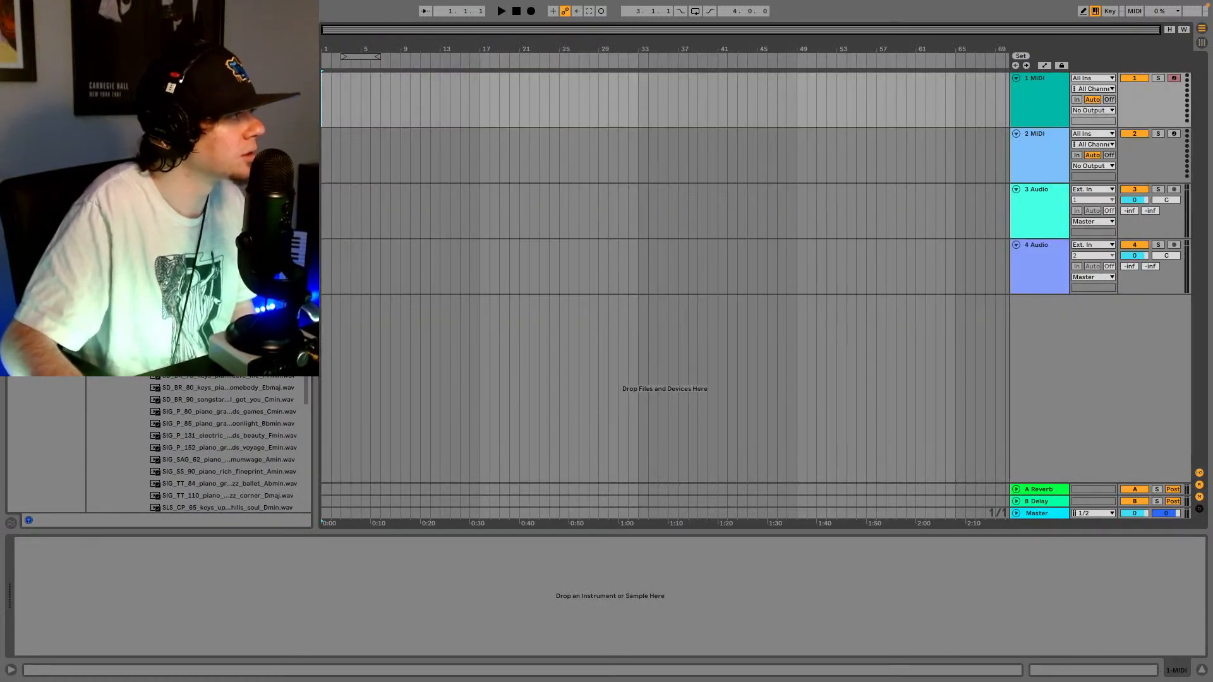
pyautogui.scroll(-10, 228, 442)
pyautogui.click(227, 497)
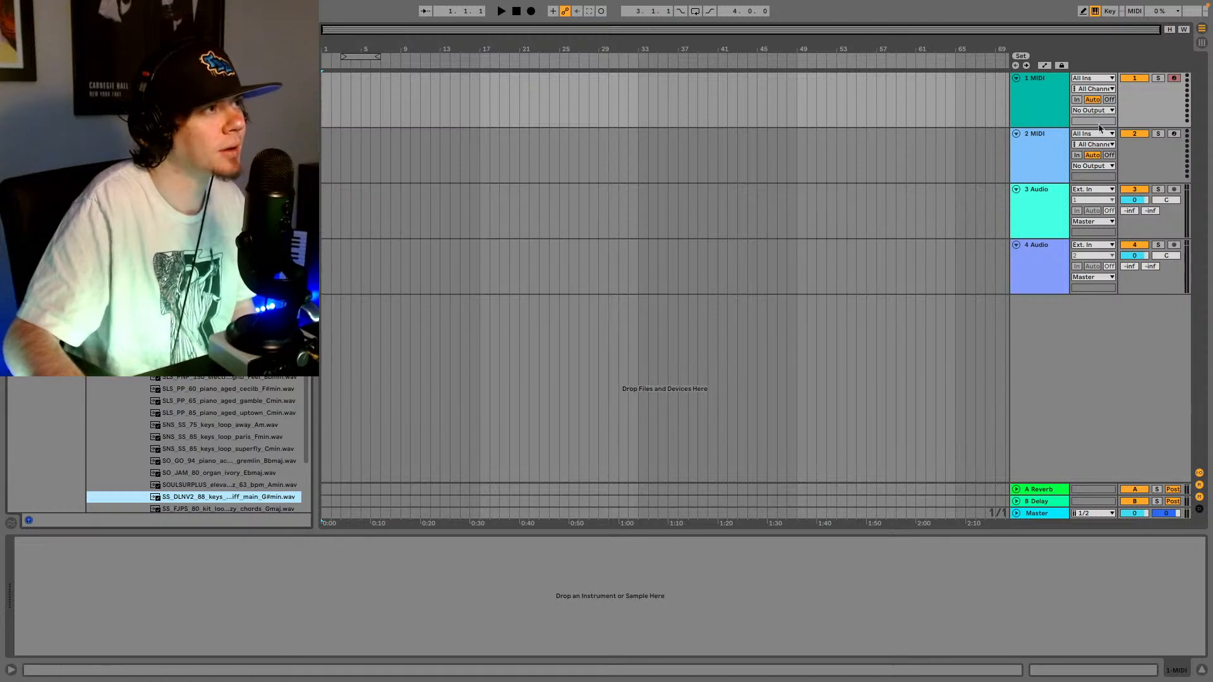
pyautogui.click(1068, 111)
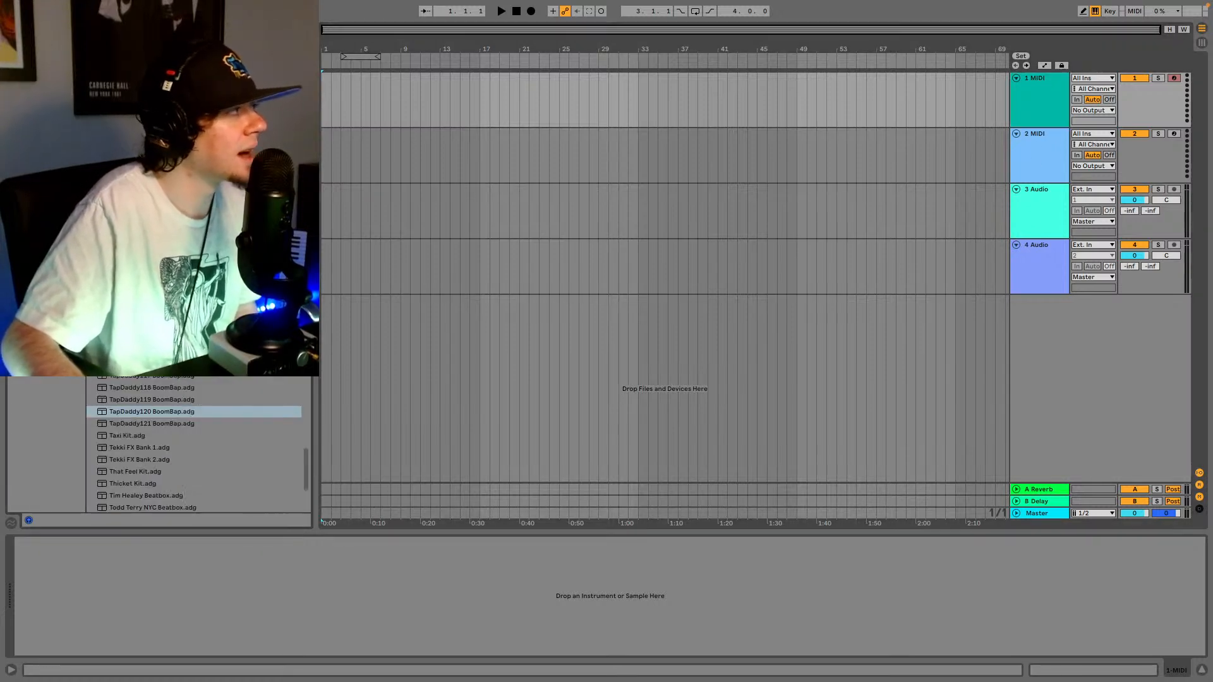
pyautogui.scroll(-1, 196, 442)
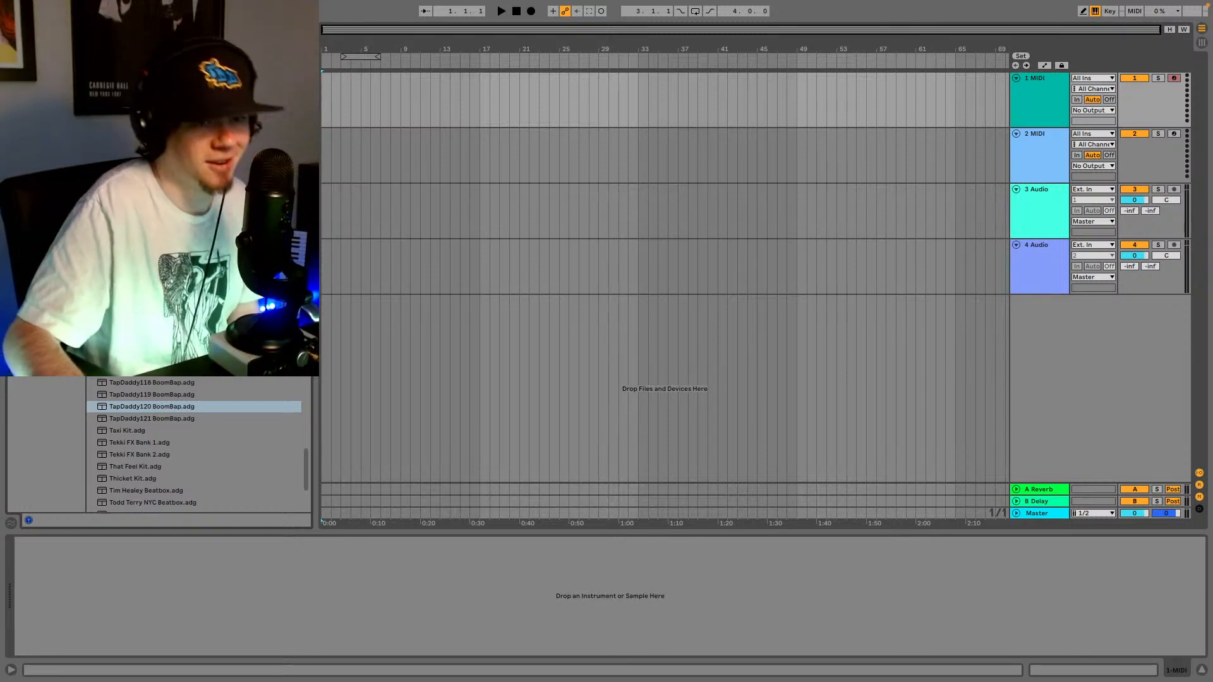
pyautogui.scroll(-1, 196, 442)
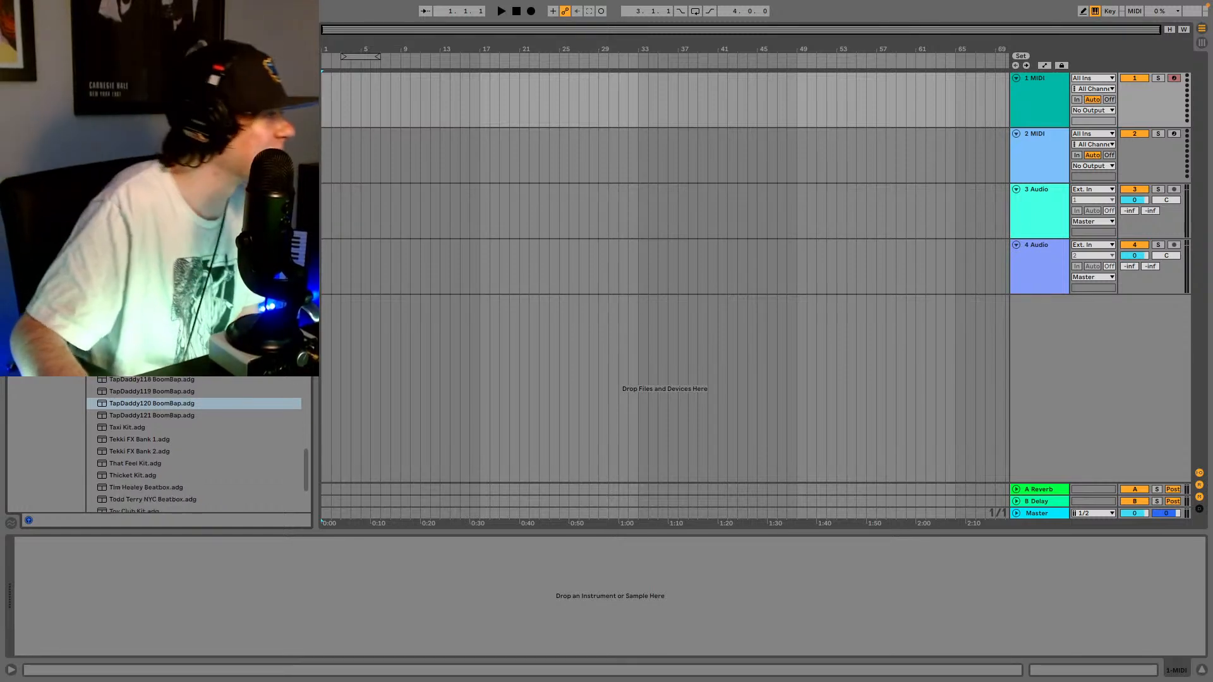
pyautogui.scroll(-1, 158, 396)
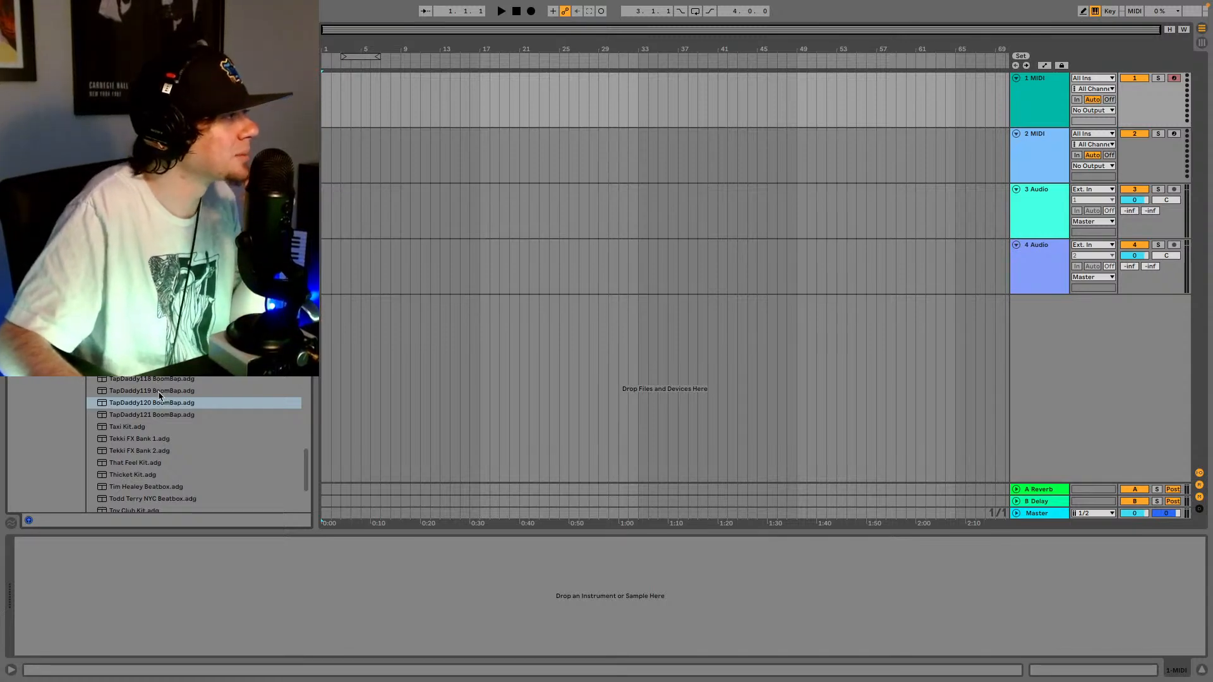
# - Load the TapDaddy BoomBap kits one after another on the first MIDI track, from 119 downwards, and keep TapDaddy110 BoomBap
pyautogui.doubleClick(159, 392)
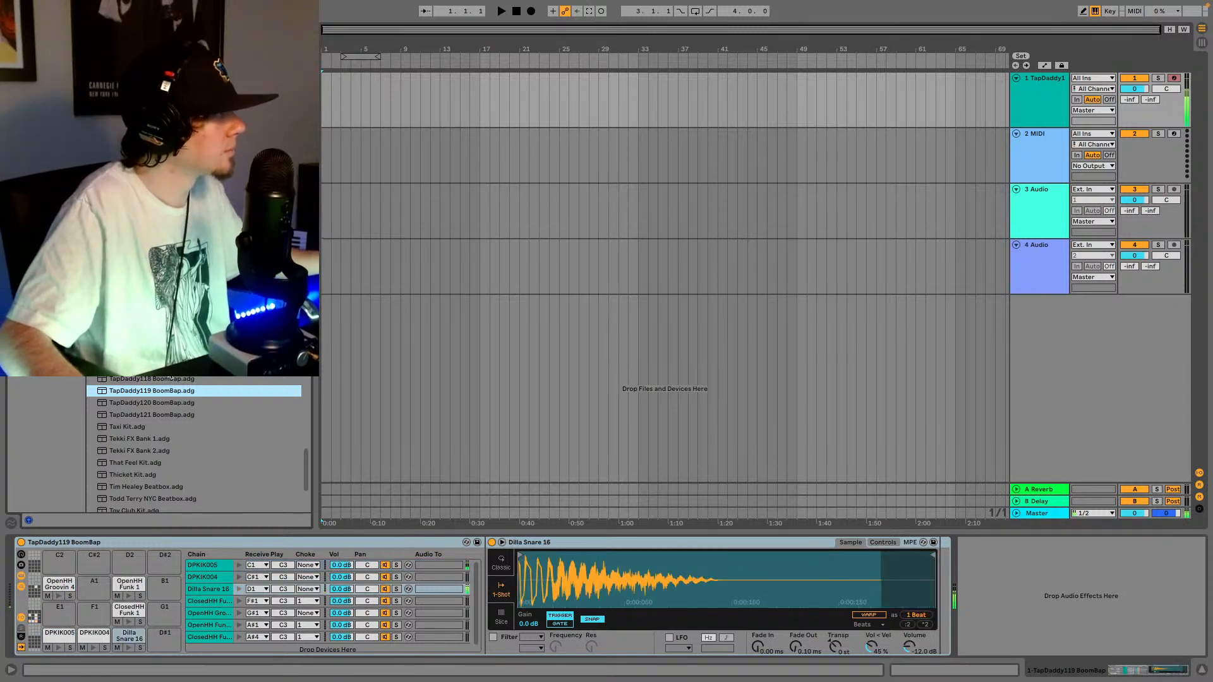
pyautogui.click(169, 378)
pyautogui.doubleClick(169, 378)
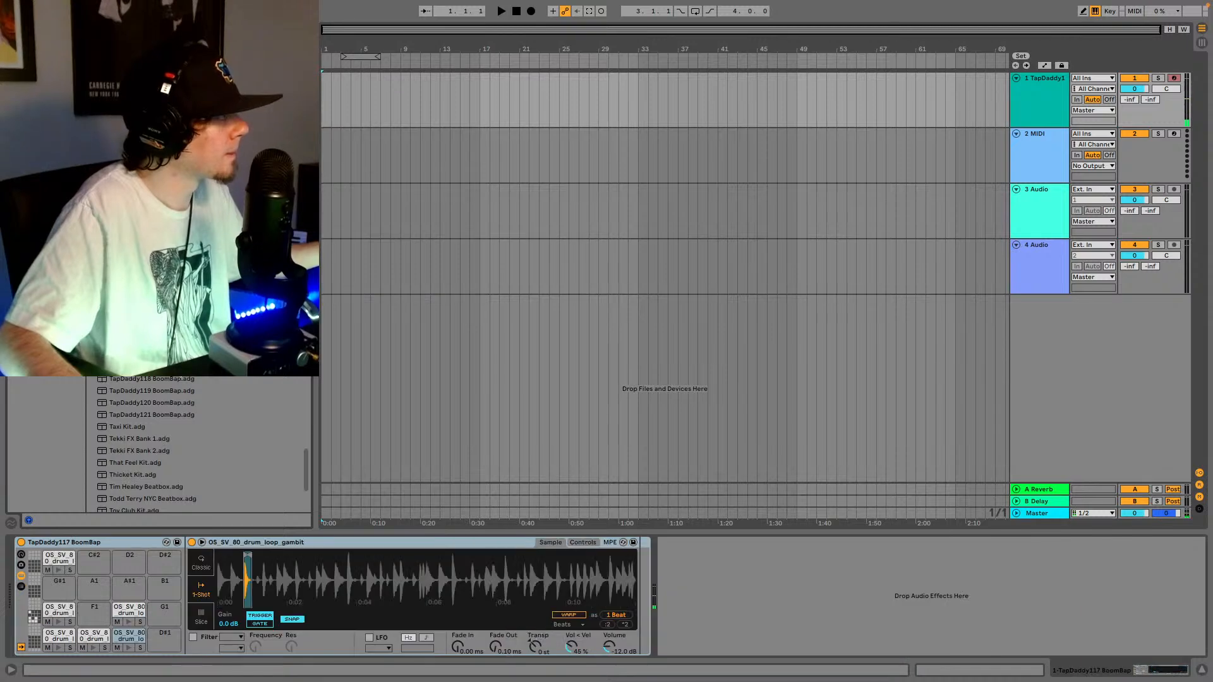
pyautogui.doubleClick(169, 366)
pyautogui.doubleClick(170, 355)
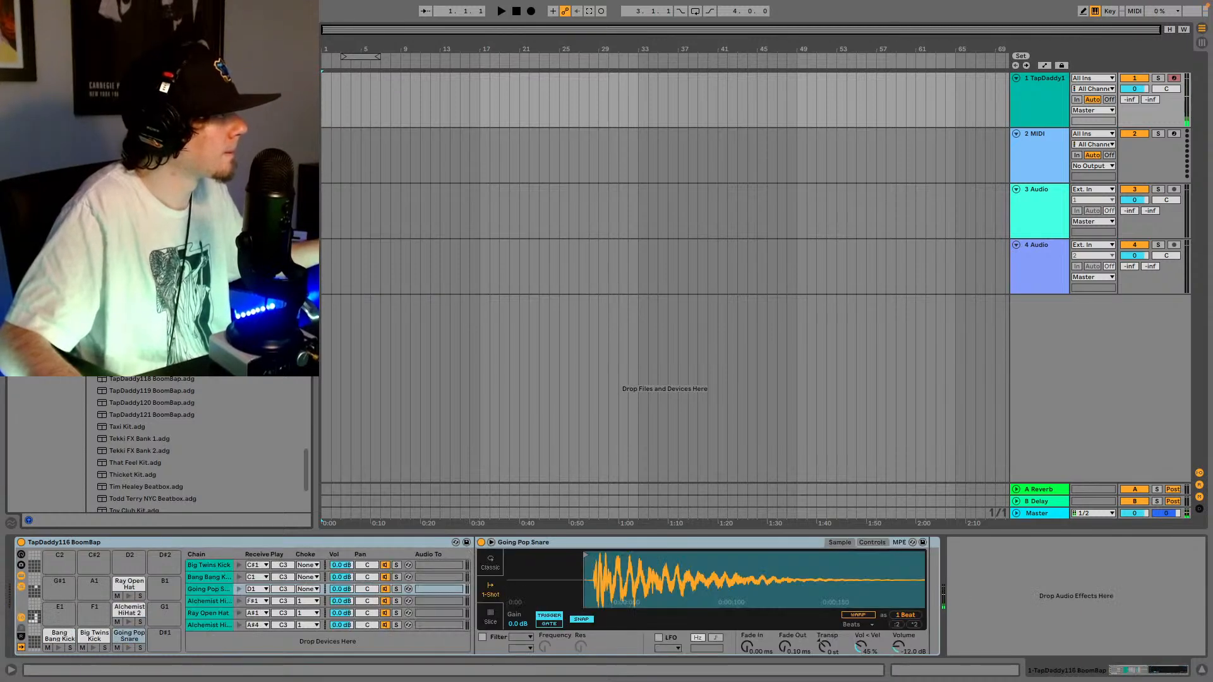
pyautogui.press('Up')
pyautogui.press('Return')
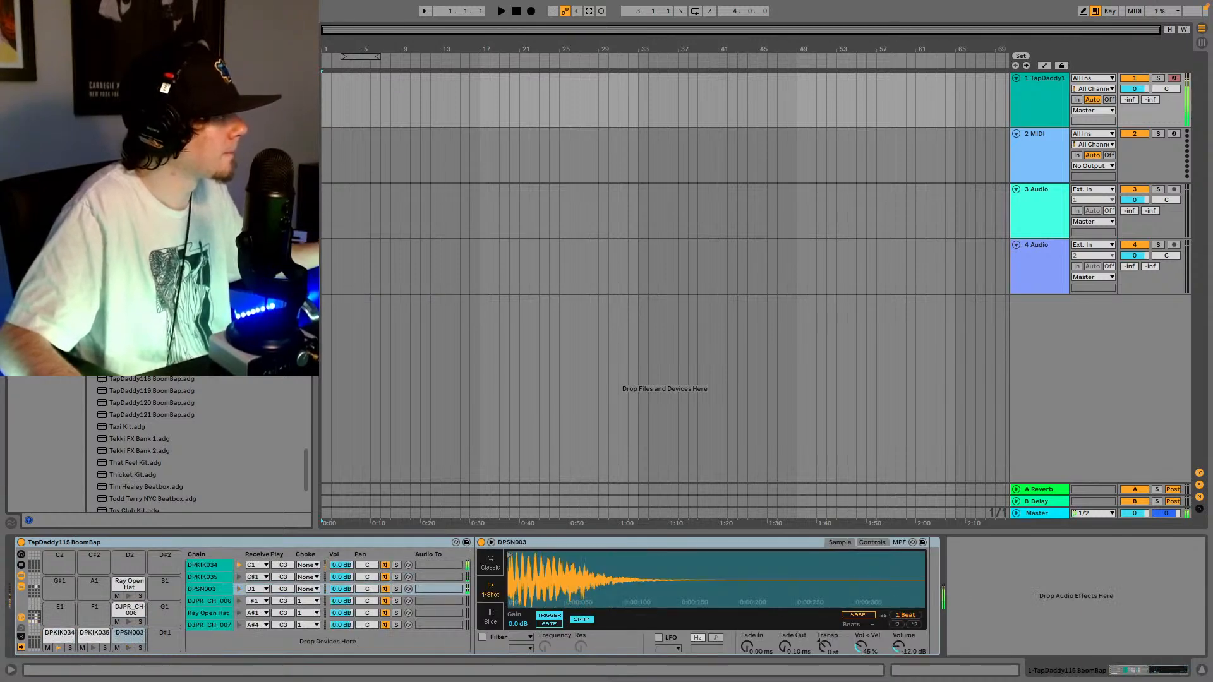
pyautogui.press('Up')
pyautogui.press('Return')
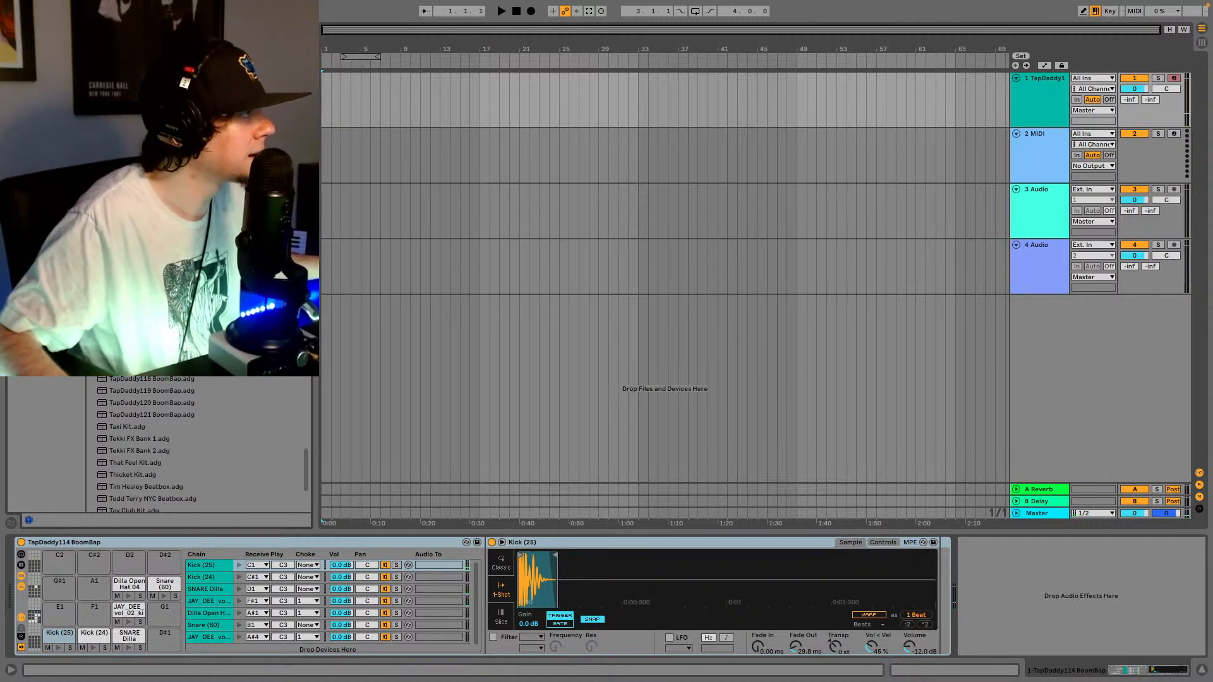
pyautogui.press('Return')
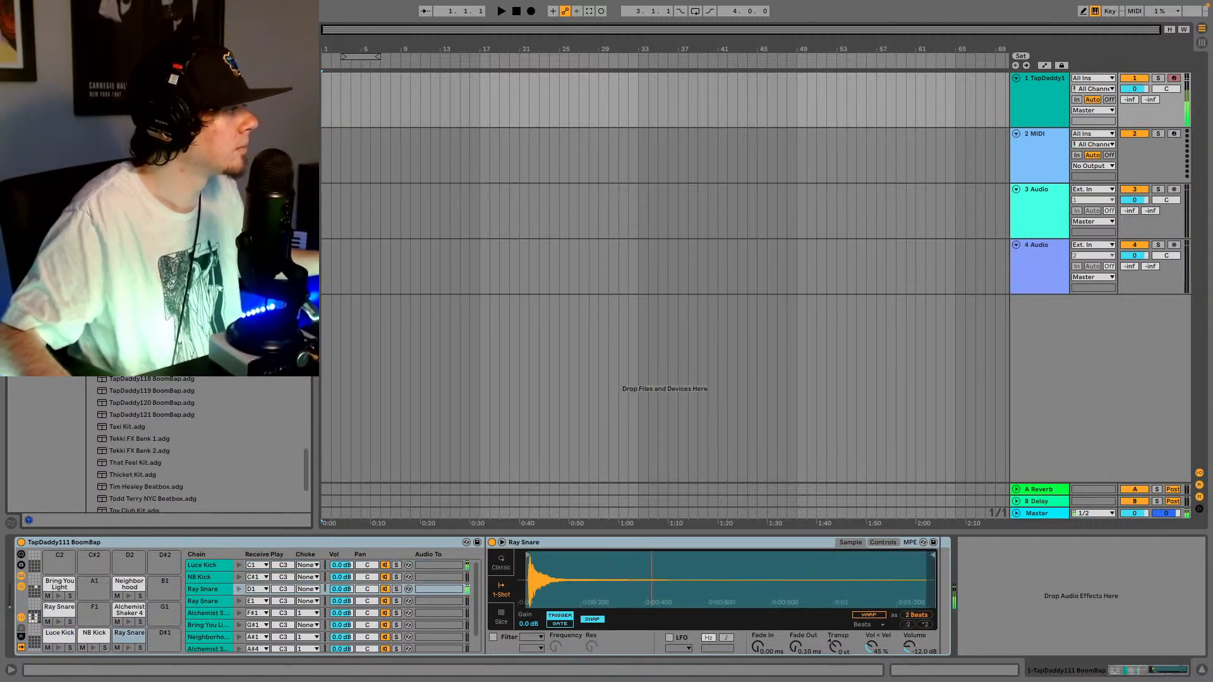
pyautogui.press('Return')
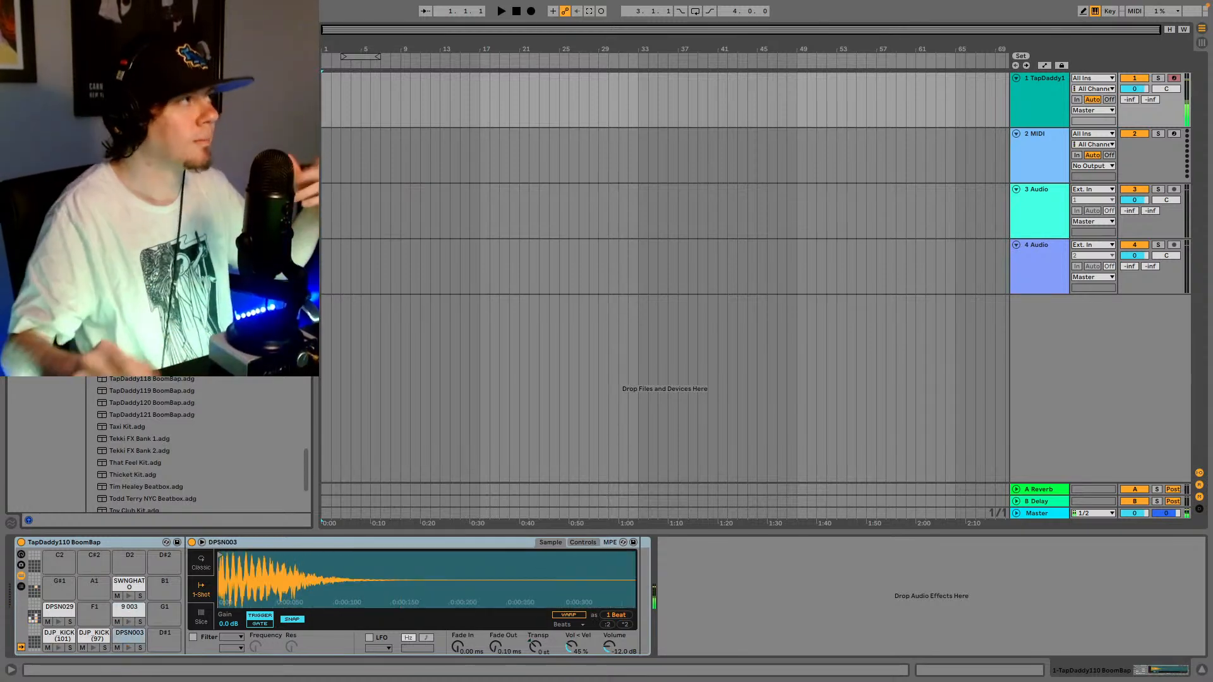
# - Capture the played drum pattern as a MIDI clip on the drum kit track and place the 8-bar clip at 1.1.1
pyautogui.click(589, 11)
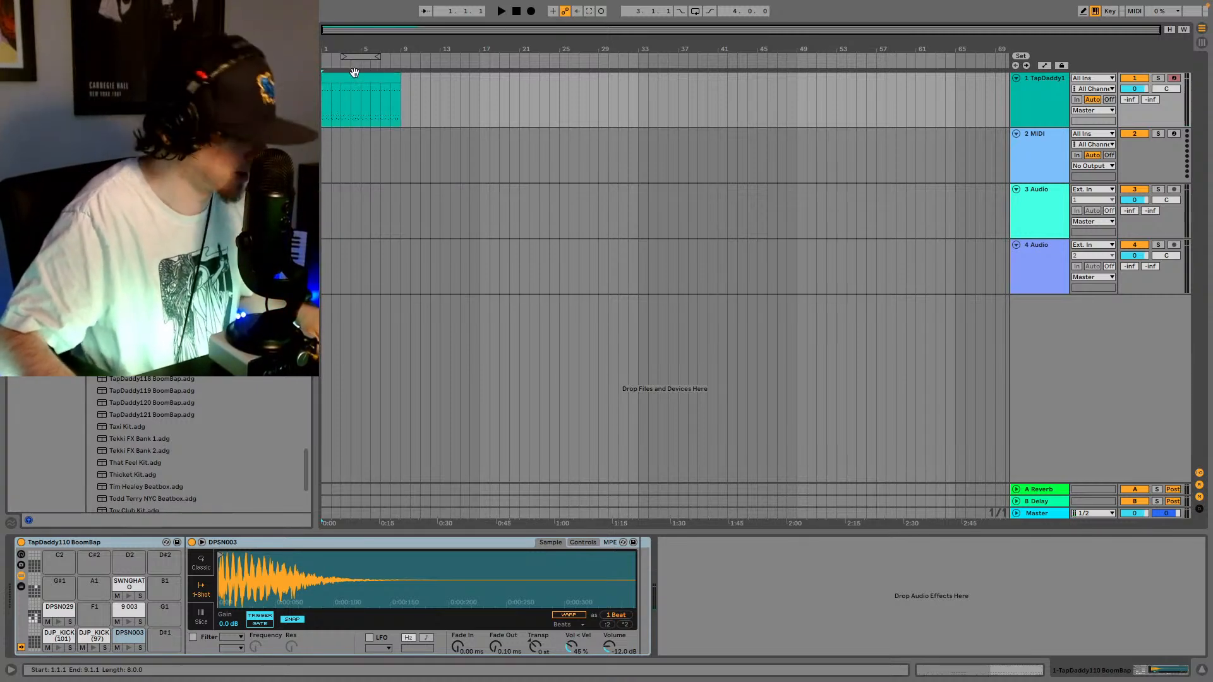
pyautogui.press('space')
pyautogui.moveTo(368, 79); pyautogui.dragTo(384, 79)
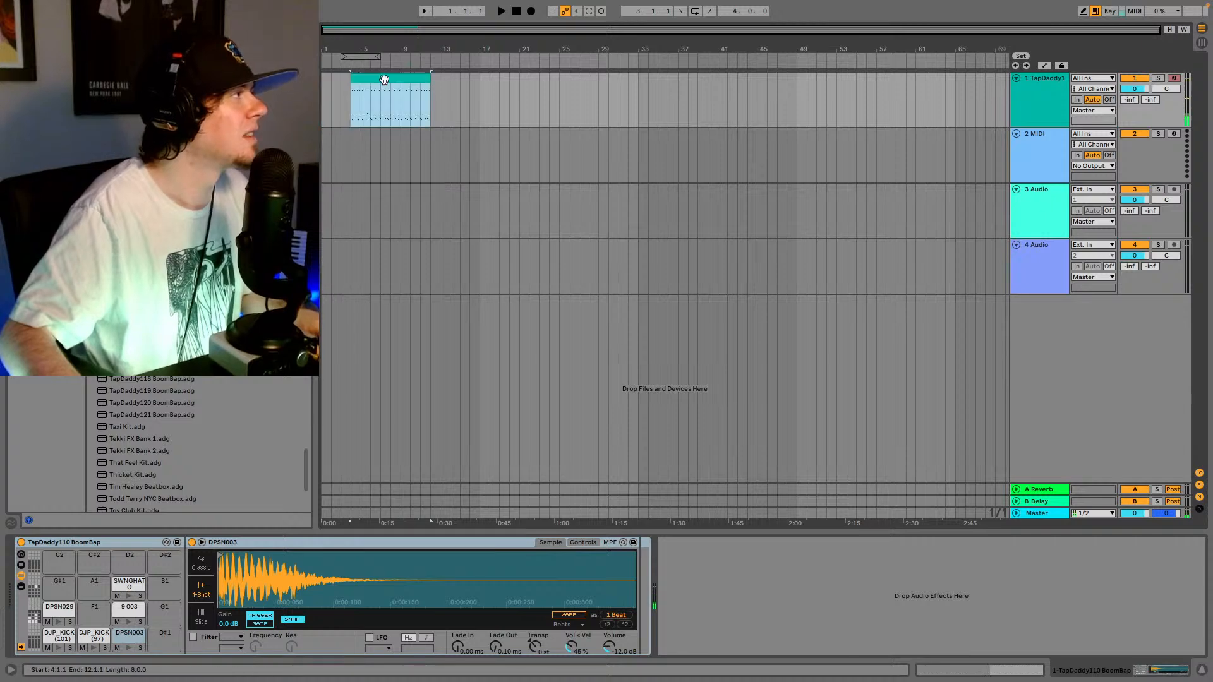
pyautogui.moveTo(382, 25); pyautogui.dragTo(736, 30)
pyautogui.press('space')
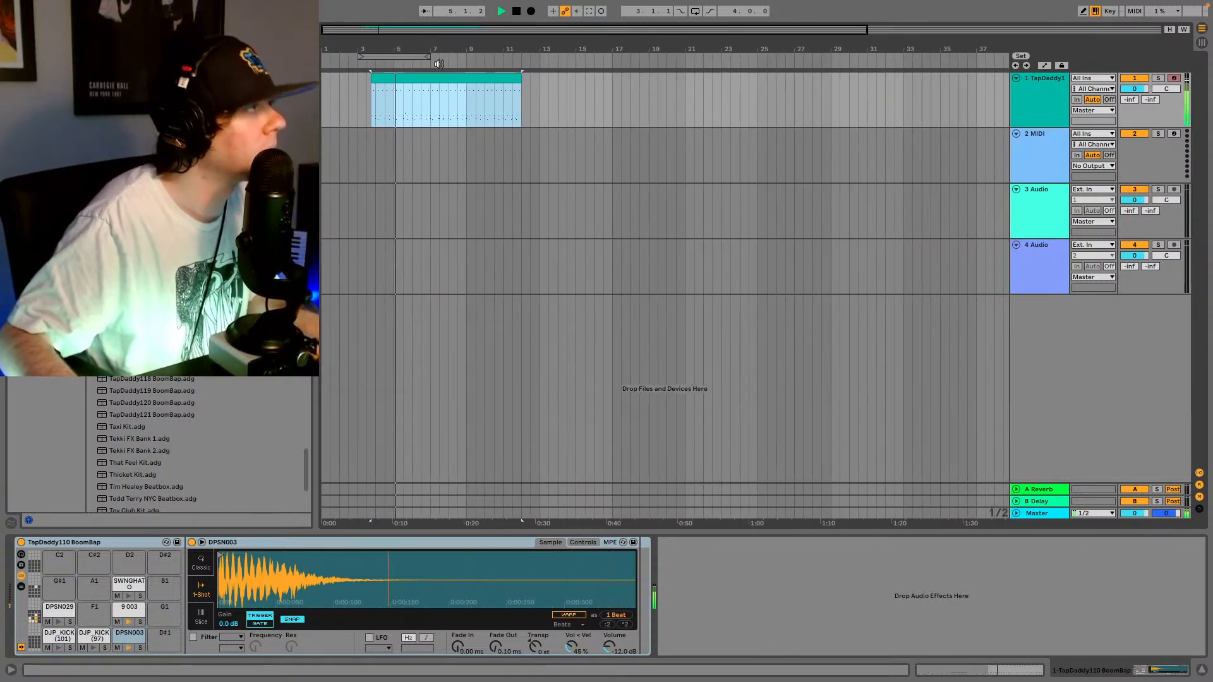
pyautogui.press('space')
pyautogui.moveTo(441, 77); pyautogui.dragTo(382, 79)
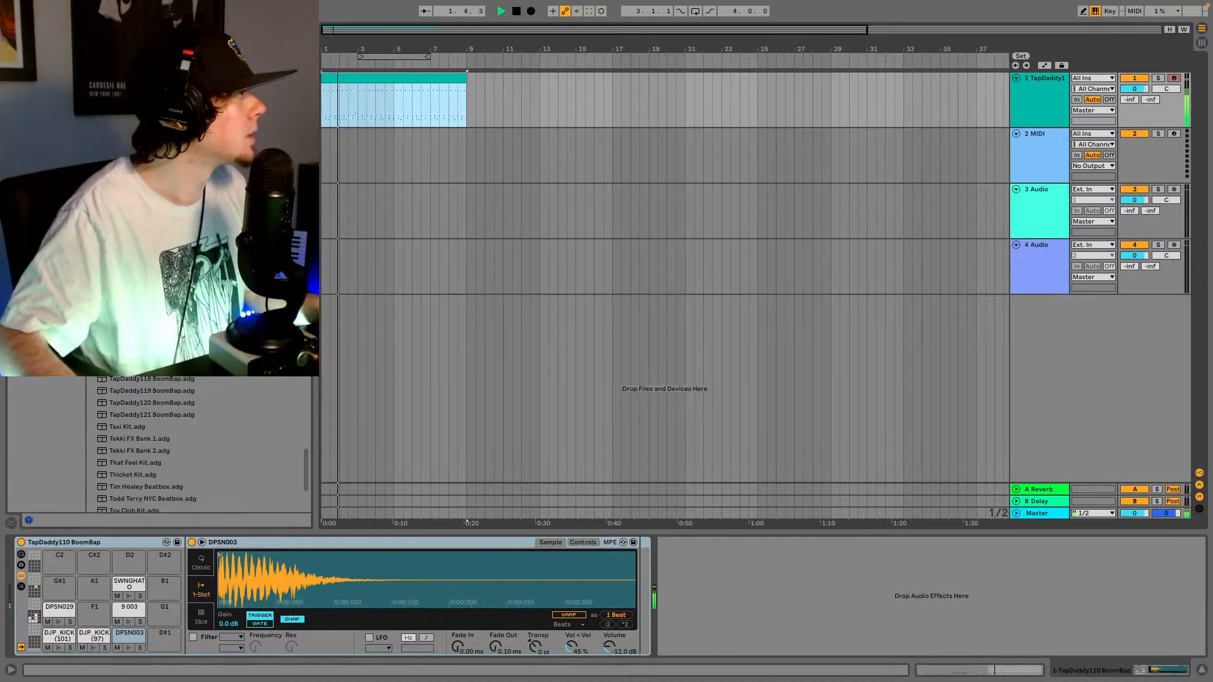
# - Find the Decapitator plug-in and add it after the drum rack, with its window moved clear of the clip
pyautogui.press('super+f')
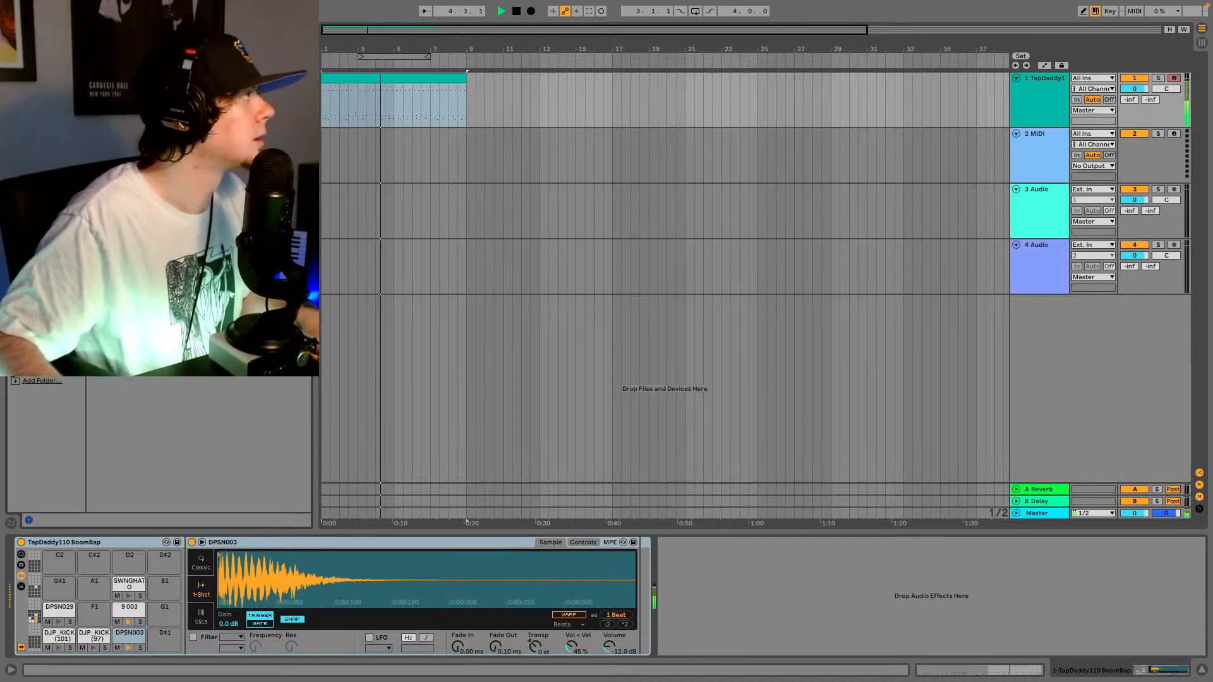
pyautogui.moveTo(698, 584); pyautogui.dragTo(695, 589)
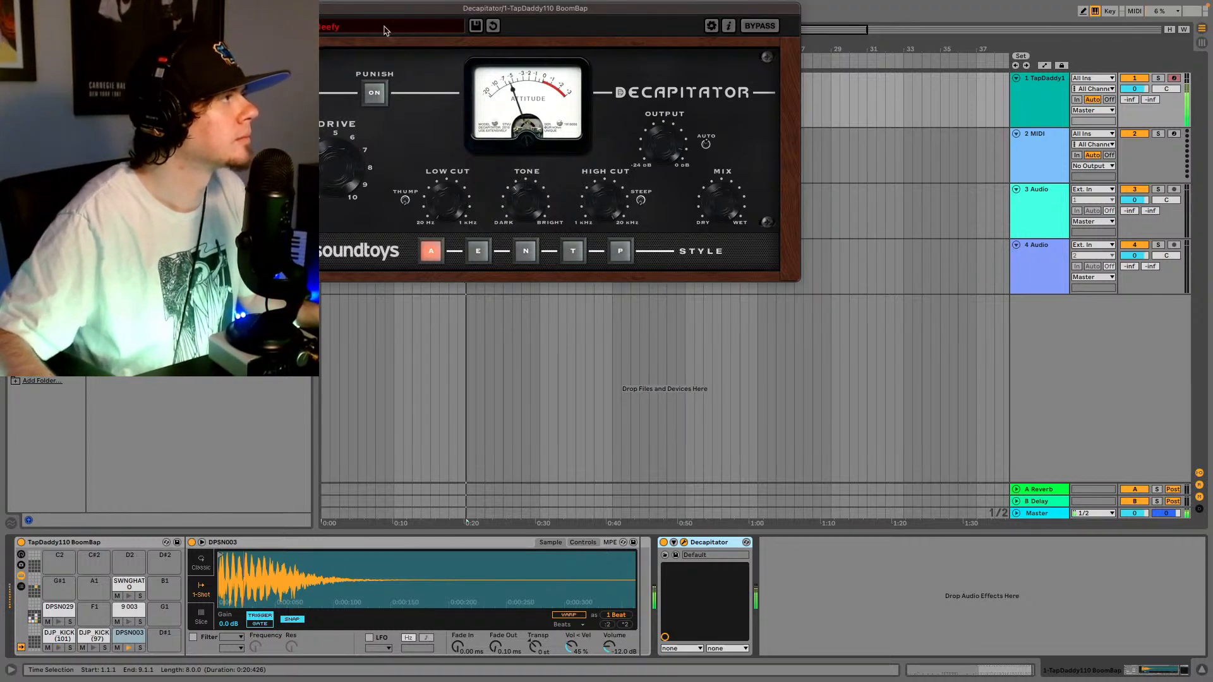
pyautogui.moveTo(454, 14); pyautogui.dragTo(574, 127)
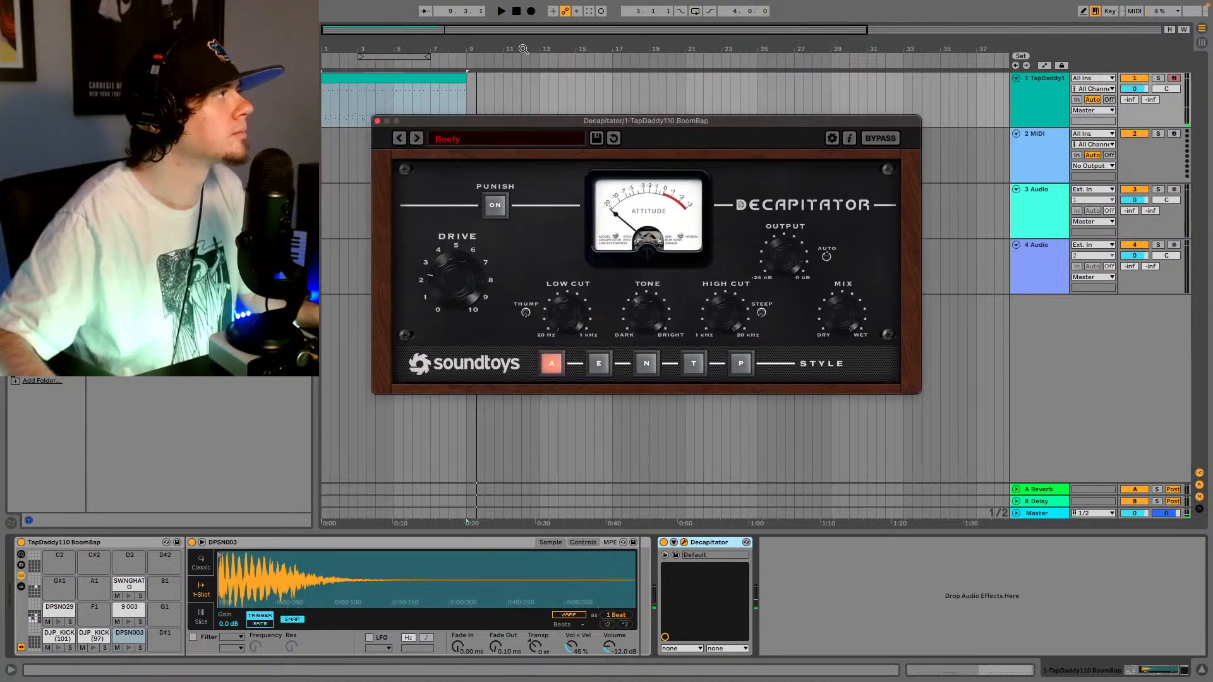
# - Set the arrangement loop to the 8 bars from 1.1.1, switch looping on and start playback
pyautogui.moveTo(360, 55); pyautogui.dragTo(324, 56)
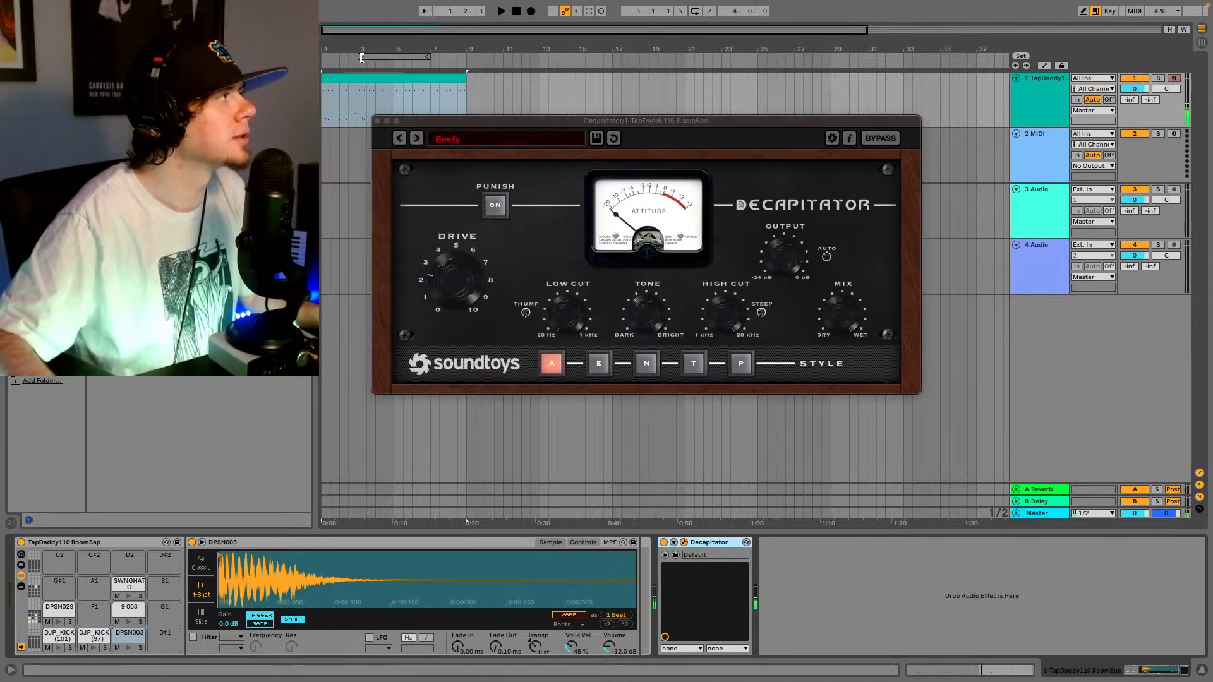
pyautogui.moveTo(426, 59); pyautogui.dragTo(455, 60)
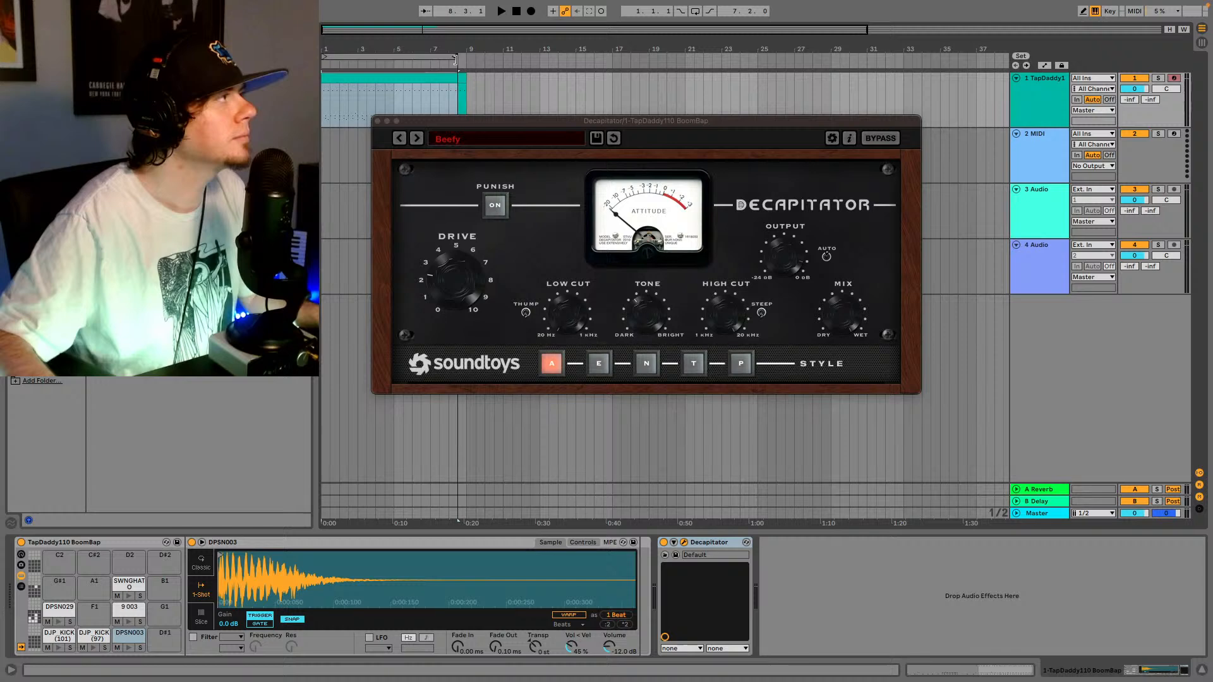
pyautogui.click(694, 11)
pyautogui.press('space')
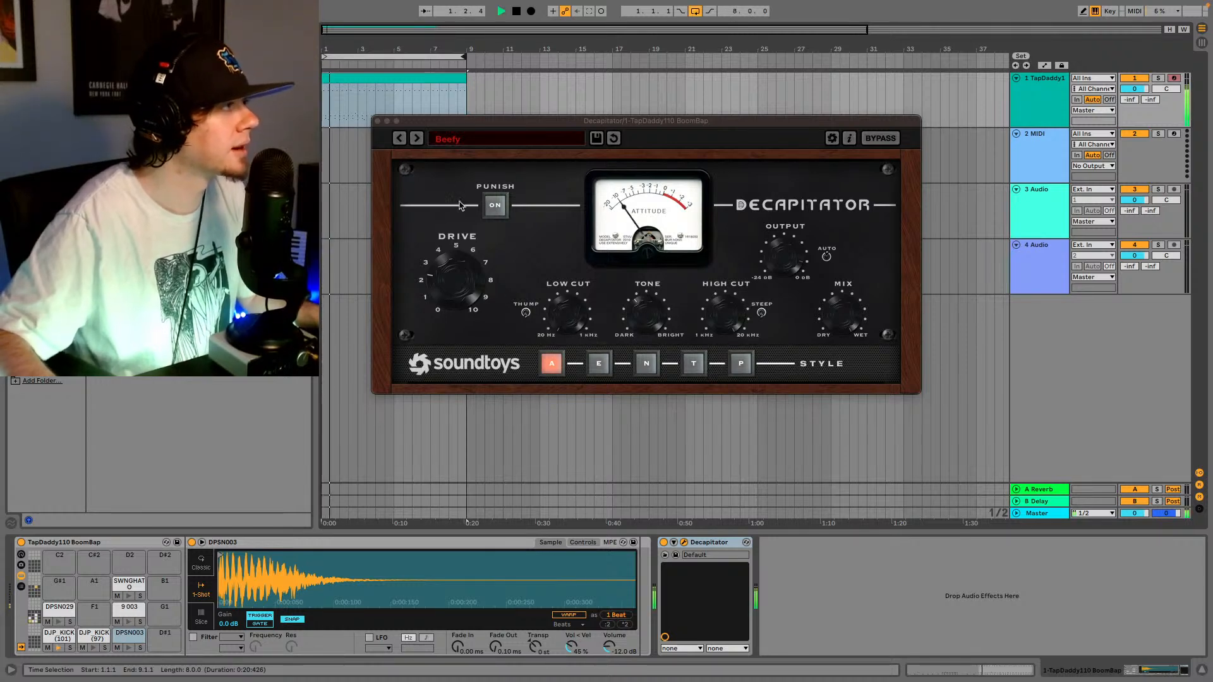
# - Load Decapitator's Default preset, adjust its Drive and choose style E while the drums loop
pyautogui.click(413, 140)
pyautogui.click(416, 139)
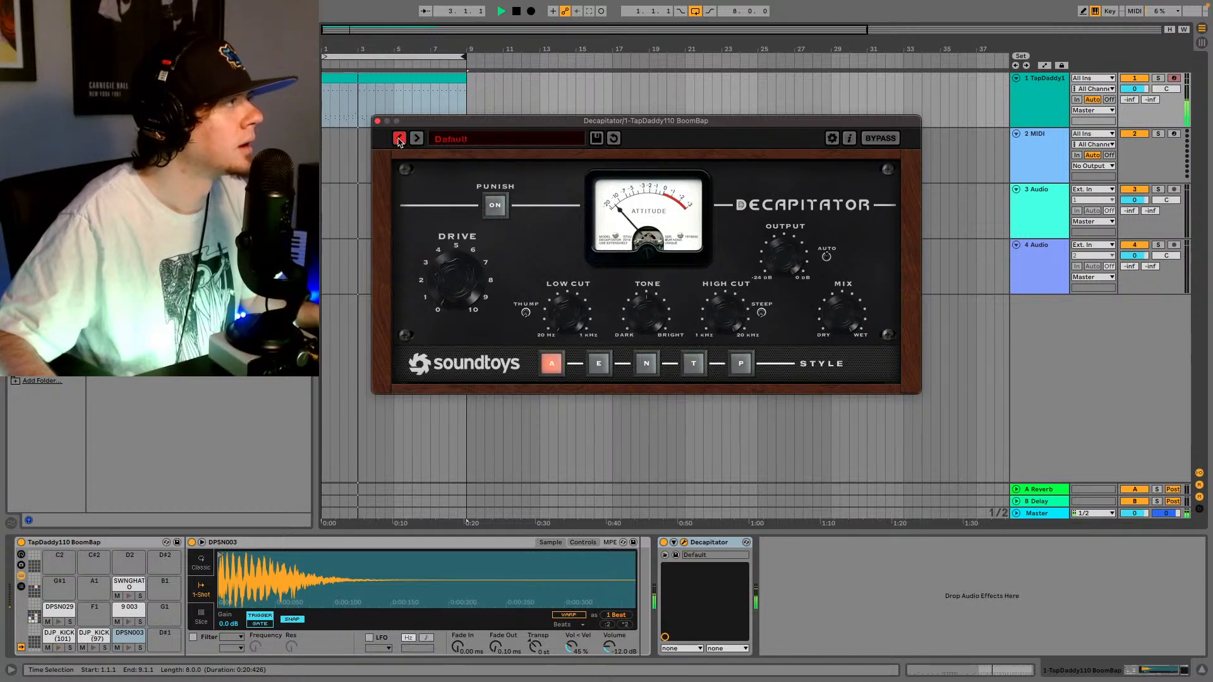
pyautogui.moveTo(444, 270); pyautogui.dragTo(445, 257)
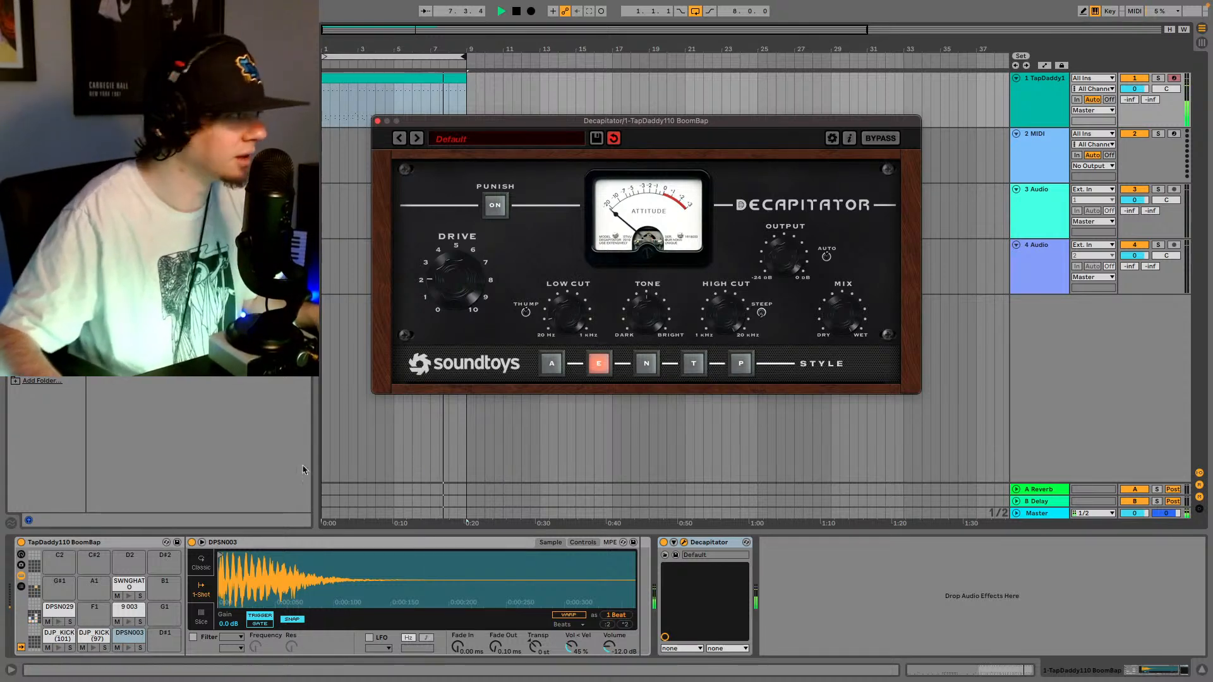
# - Lower the volume of the DPSN003 snare pad to -15.0 dB
pyautogui.click(132, 634)
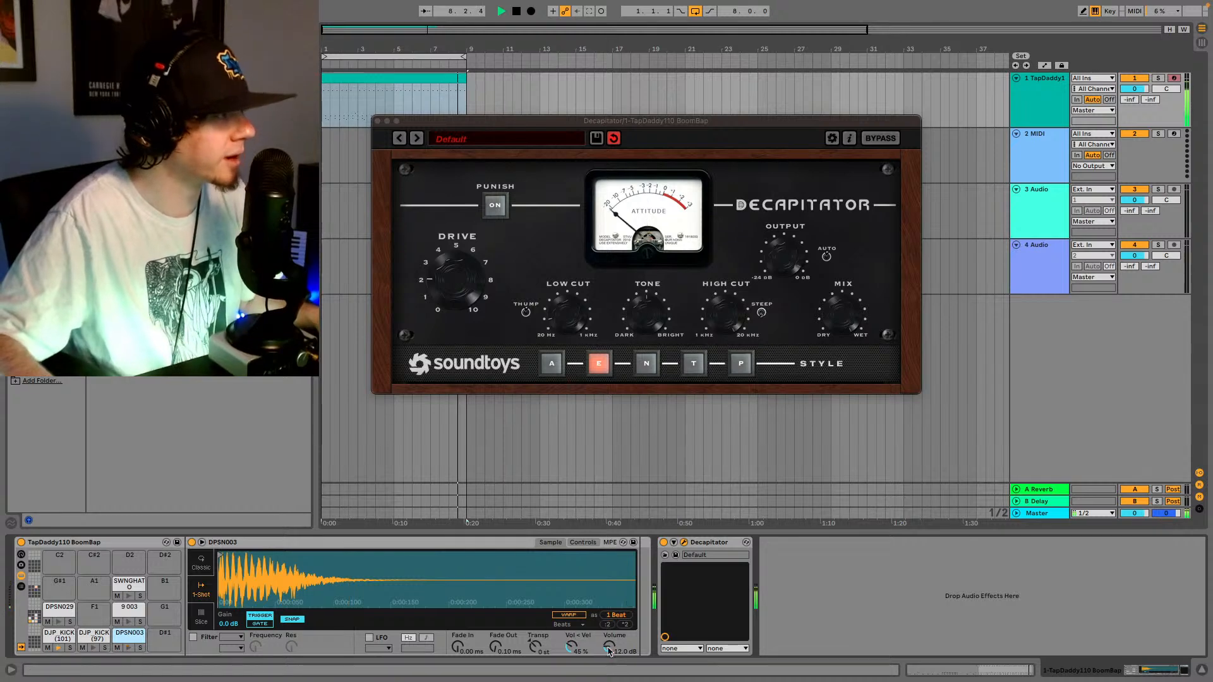
pyautogui.moveTo(624, 650); pyautogui.dragTo(624, 655)
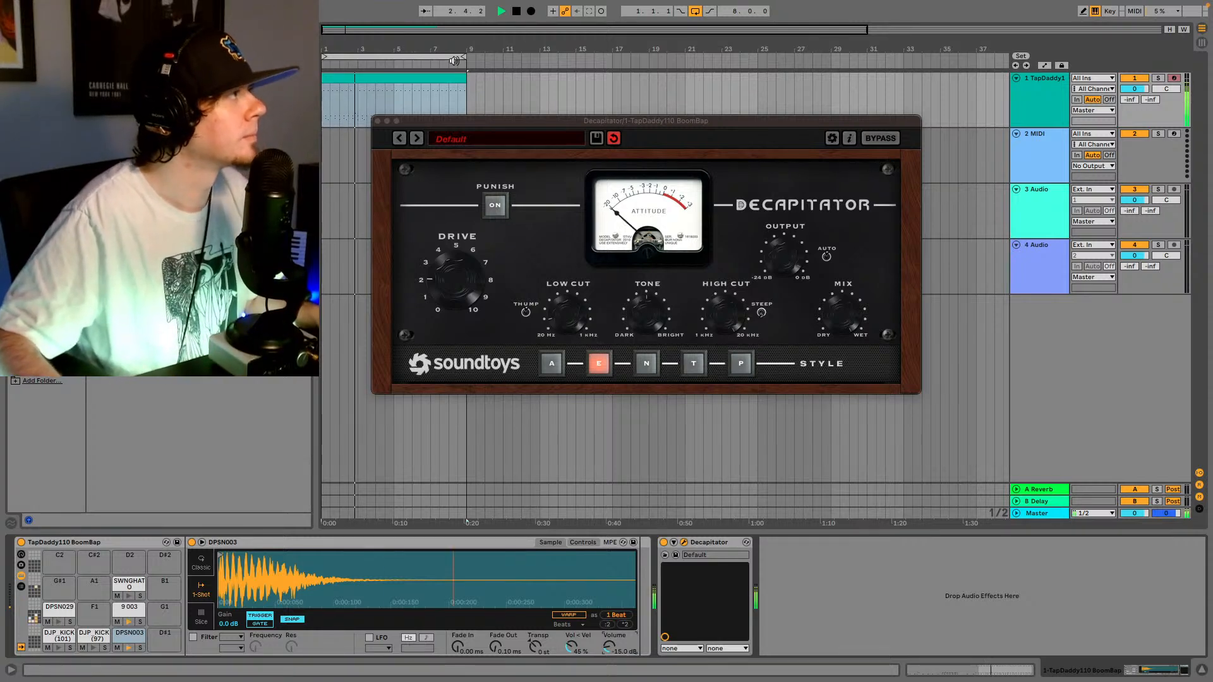
# - Close the Decapitator window and check the loop point by playing the end of the drum clip up close
pyautogui.moveTo(419, 122); pyautogui.dragTo(631, 156)
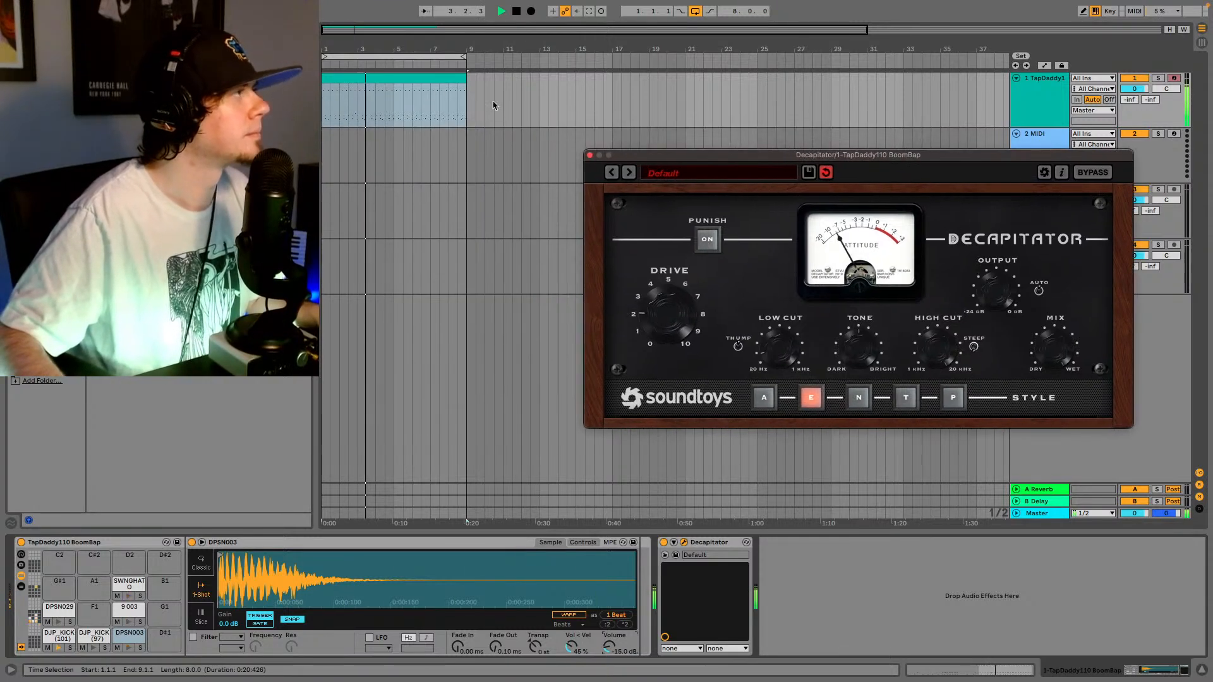
pyautogui.click(458, 94)
pyautogui.press('space')
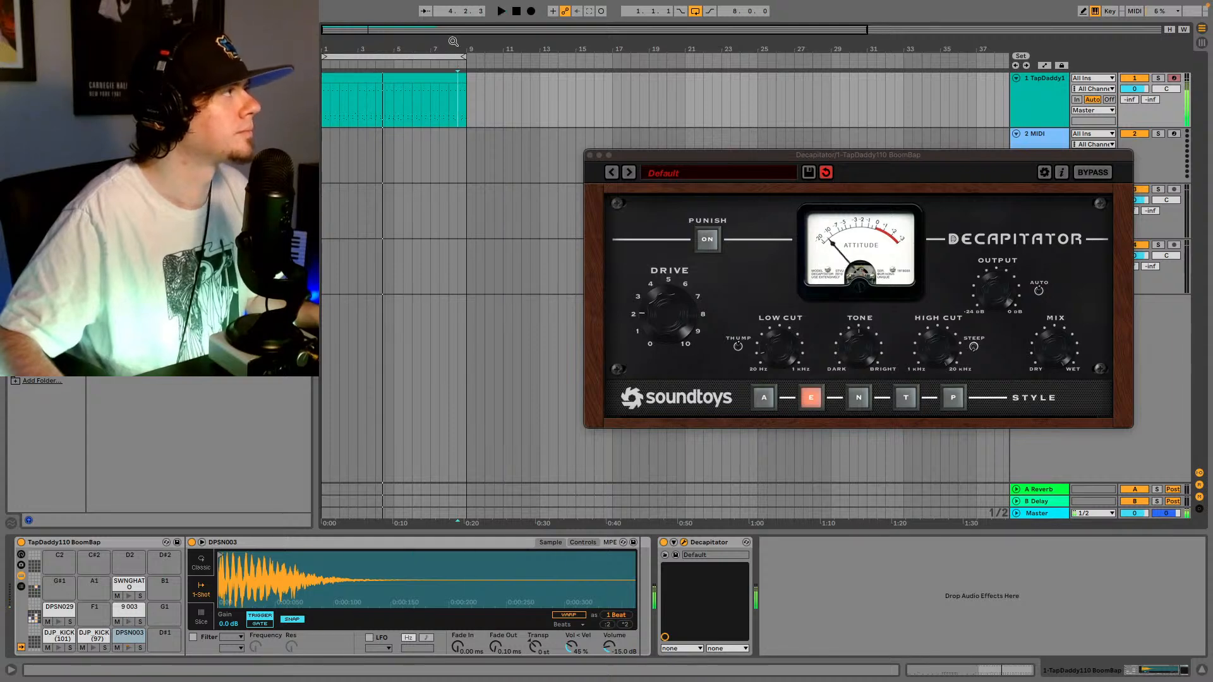
pyautogui.moveTo(451, 28); pyautogui.dragTo(451, 95)
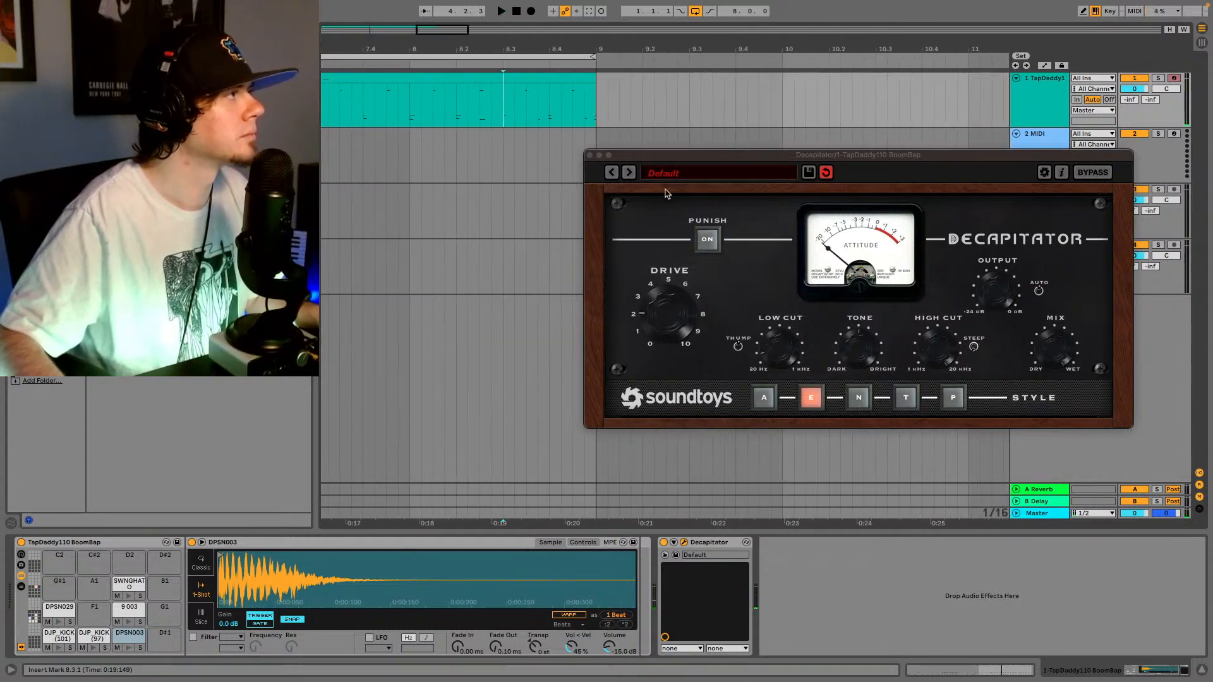
pyautogui.click(590, 155)
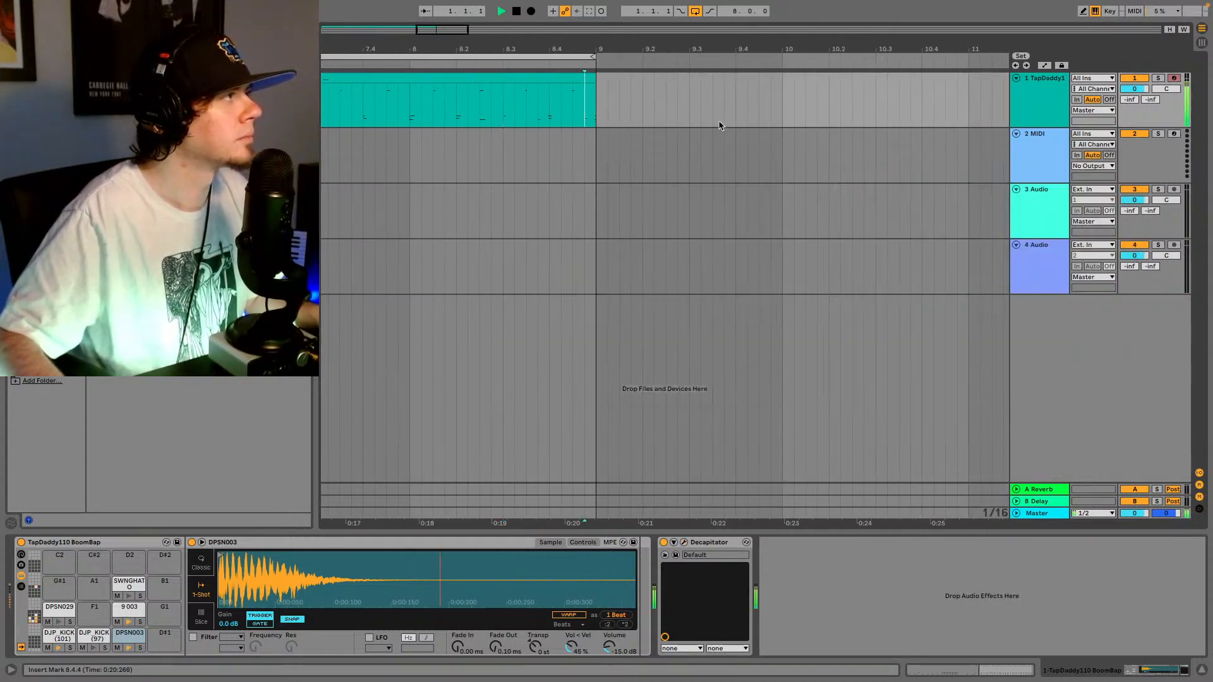
# - Open the drum clip's notes and delete the DJP_KICK (101) and lower 9 003 notes at the clip's end near 19.4.1
pyautogui.click(991, 675)
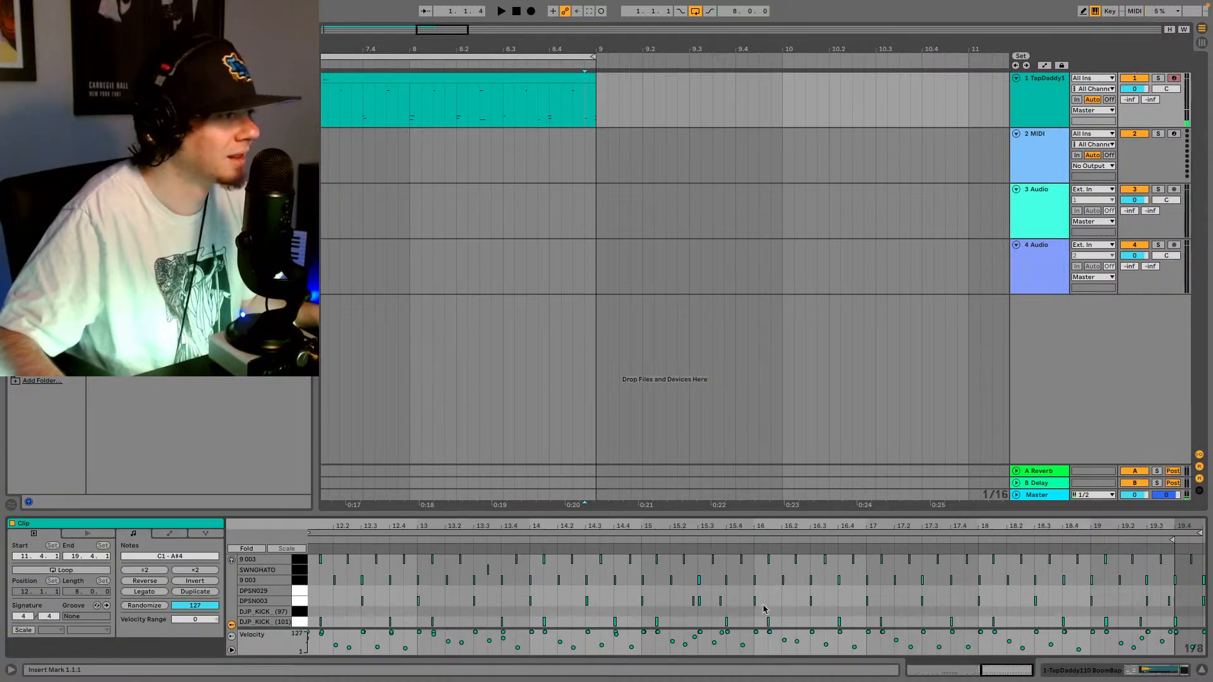
pyautogui.moveTo(998, 673); pyautogui.dragTo(1017, 681)
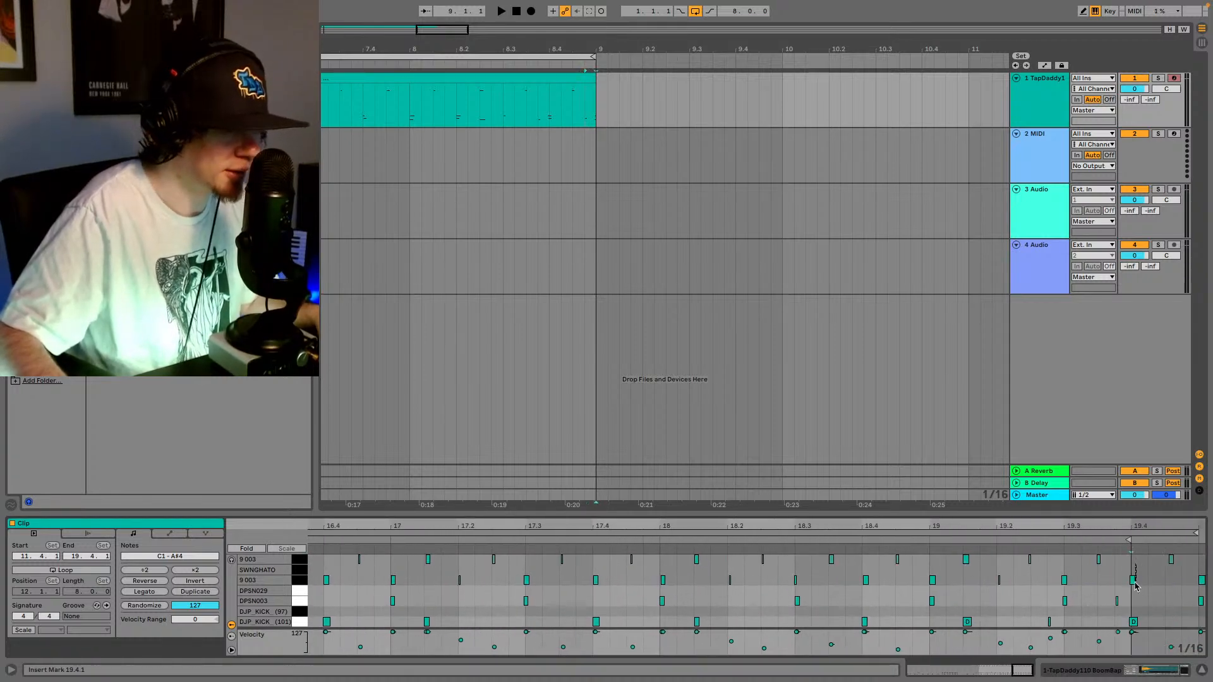
pyautogui.moveTo(1135, 586); pyautogui.dragTo(1129, 628)
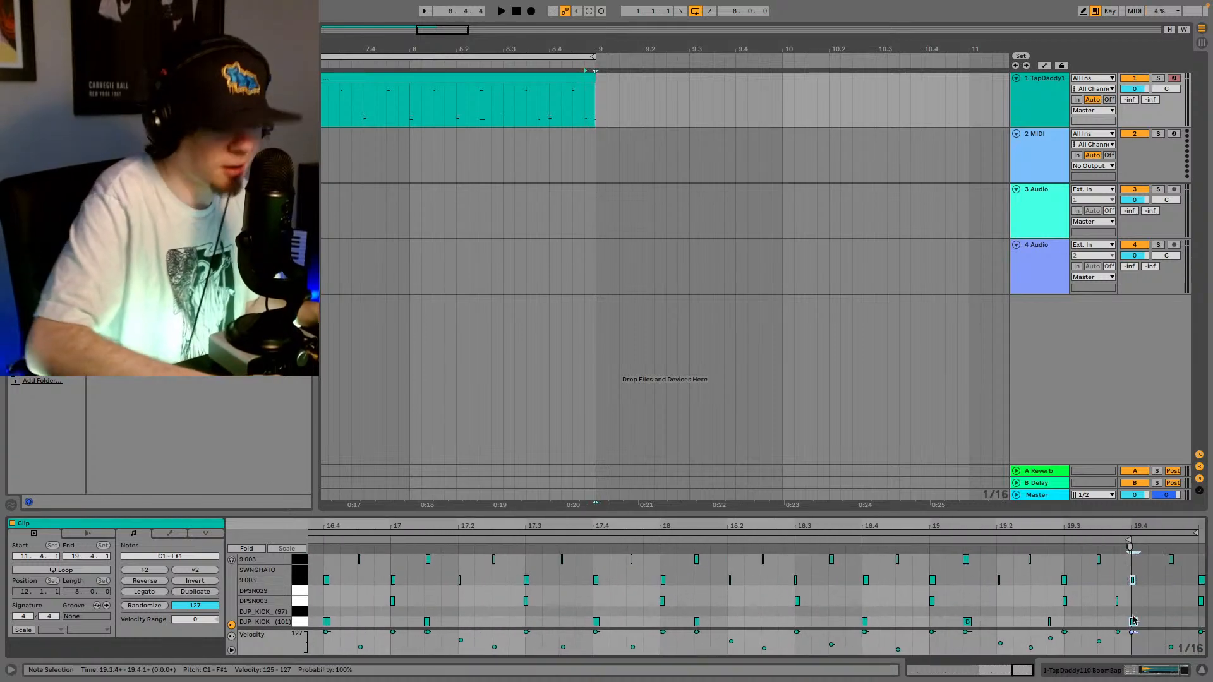
pyautogui.press('Delete')
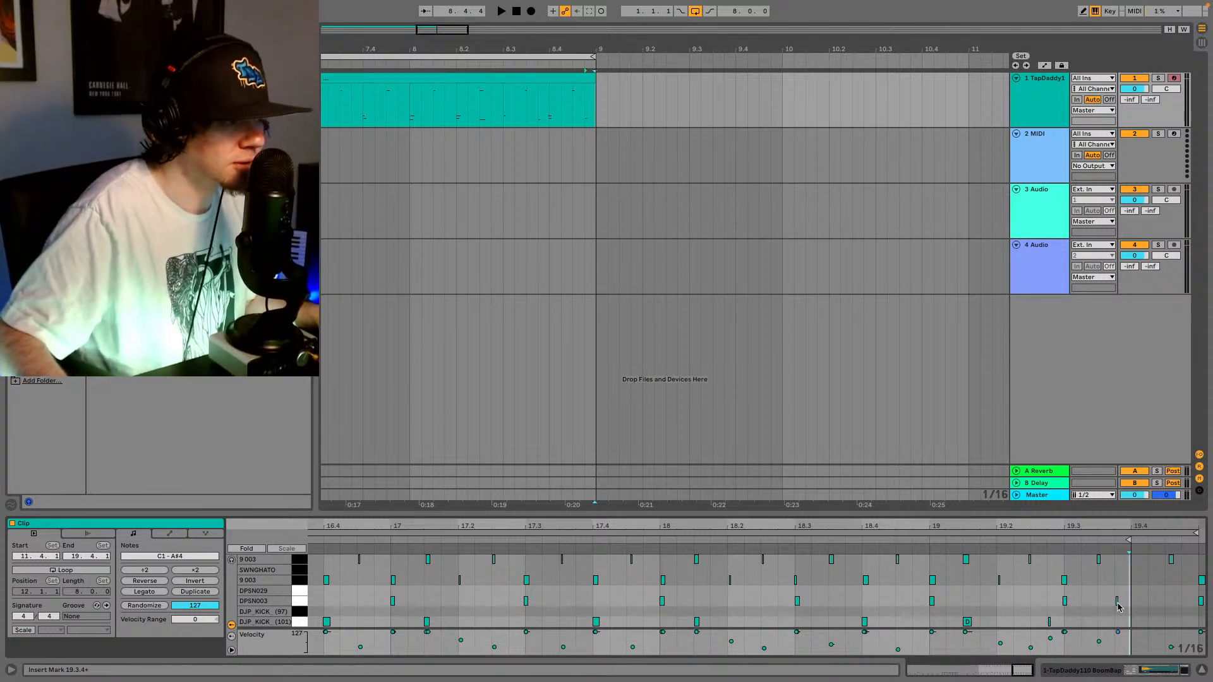
# - Play the drum clip around its loop point and inspect the last DPSN003 note and the notes at 11.4.1
pyautogui.click(1034, 539)
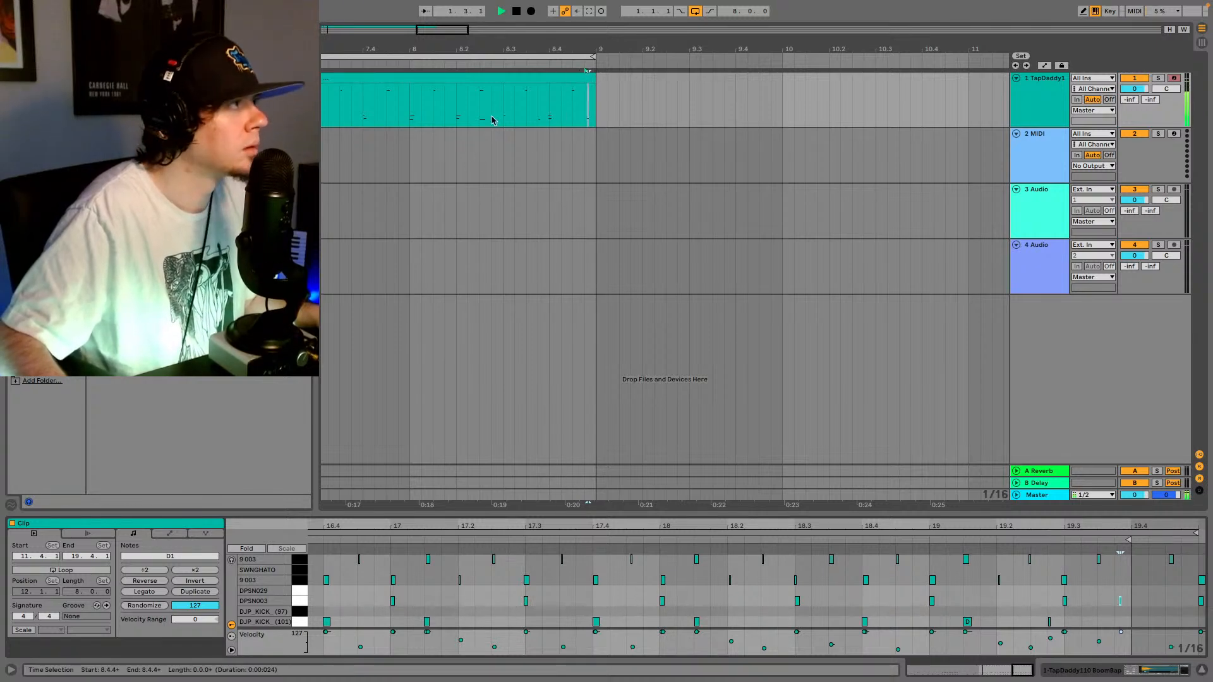
pyautogui.press('space')
pyautogui.click(455, 74)
pyautogui.moveTo(445, 28); pyautogui.dragTo(349, 28)
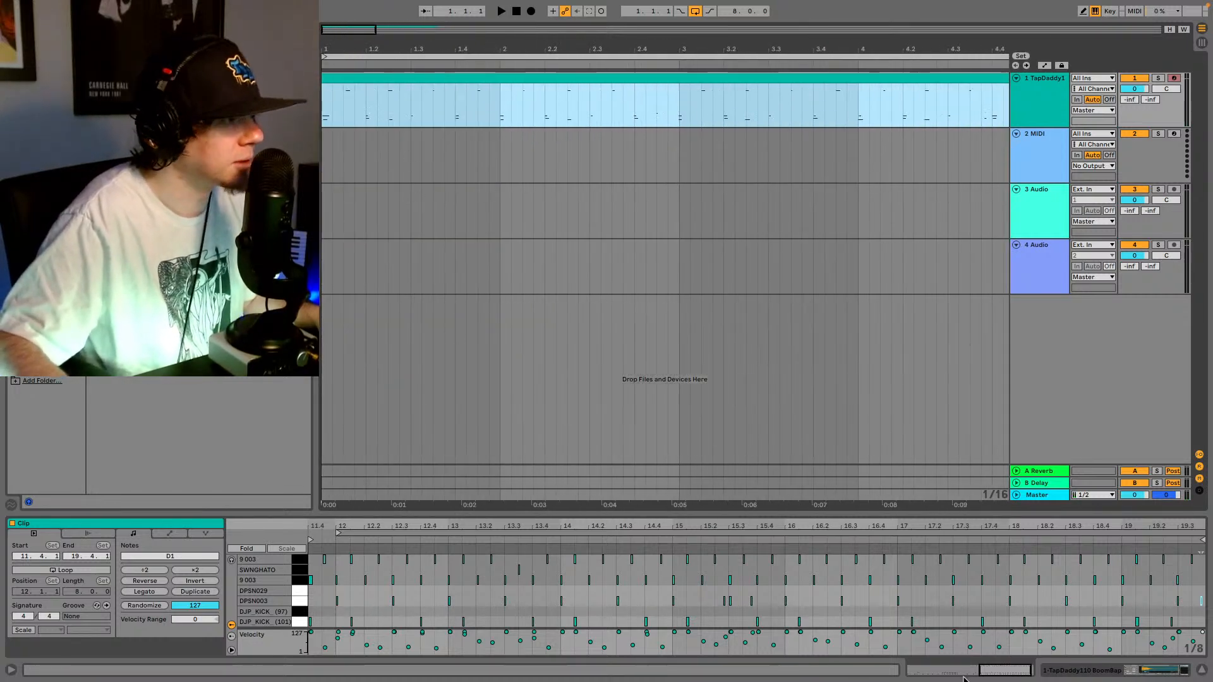
pyautogui.moveTo(1028, 679); pyautogui.dragTo(982, 679)
pyautogui.click(694, 632)
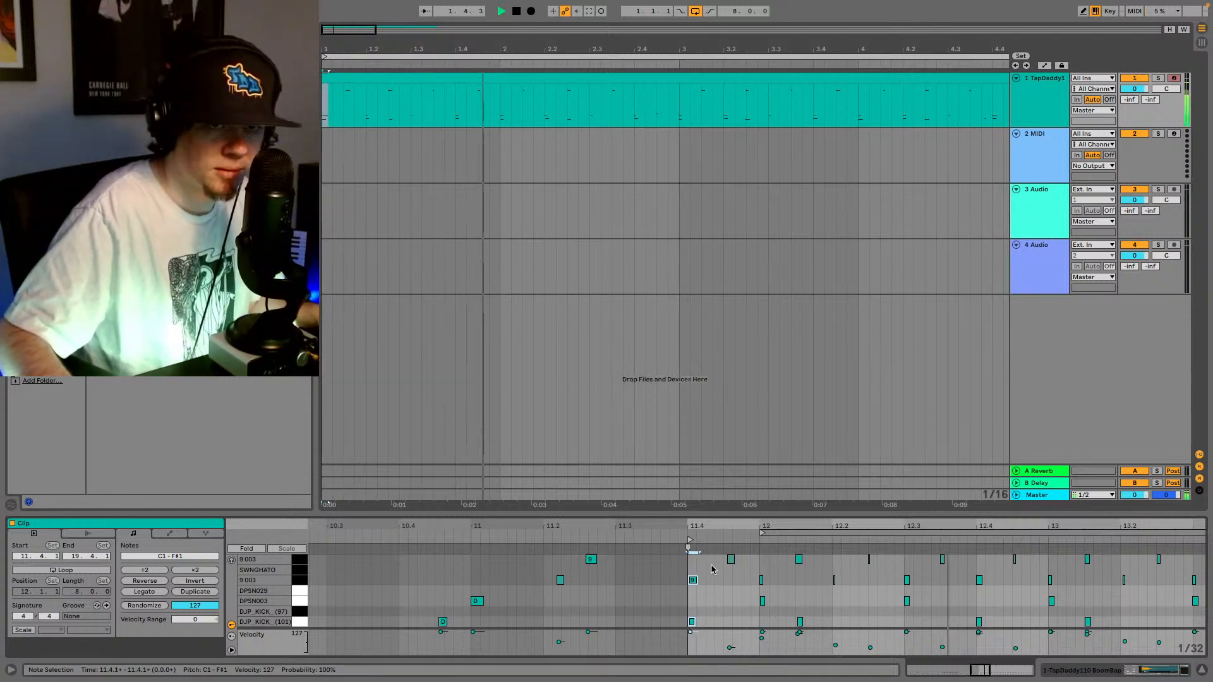
pyautogui.moveTo(369, 29); pyautogui.dragTo(554, 86)
pyautogui.click(486, 64)
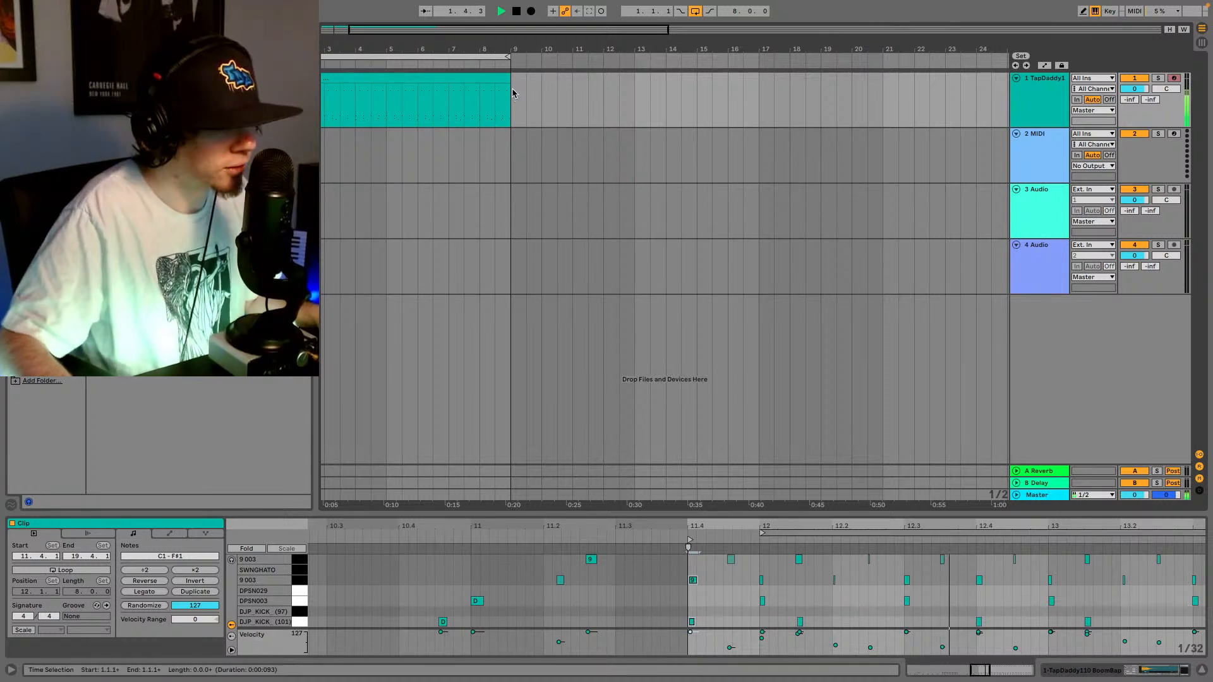
# - Add Radiator after Decapitator on the drum track, audition its presets up to Drum Puncher, and compare the sound with Radiator bypassed
pyautogui.click(1127, 673)
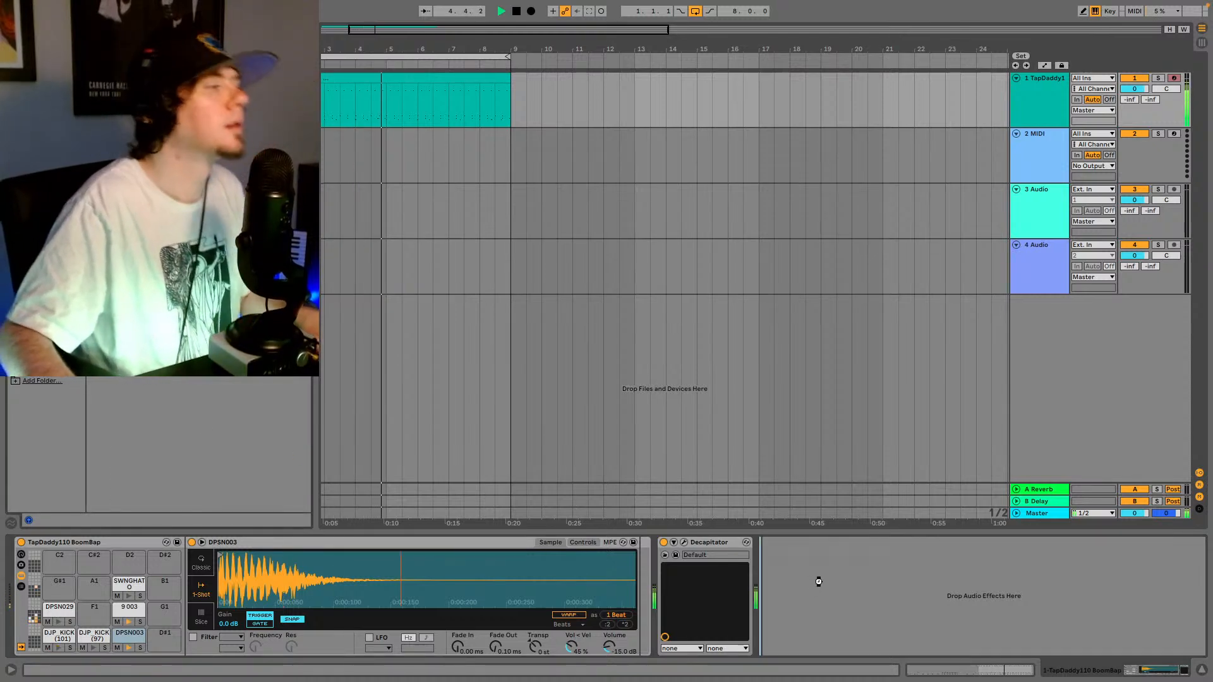
pyautogui.moveTo(819, 581); pyautogui.dragTo(818, 581)
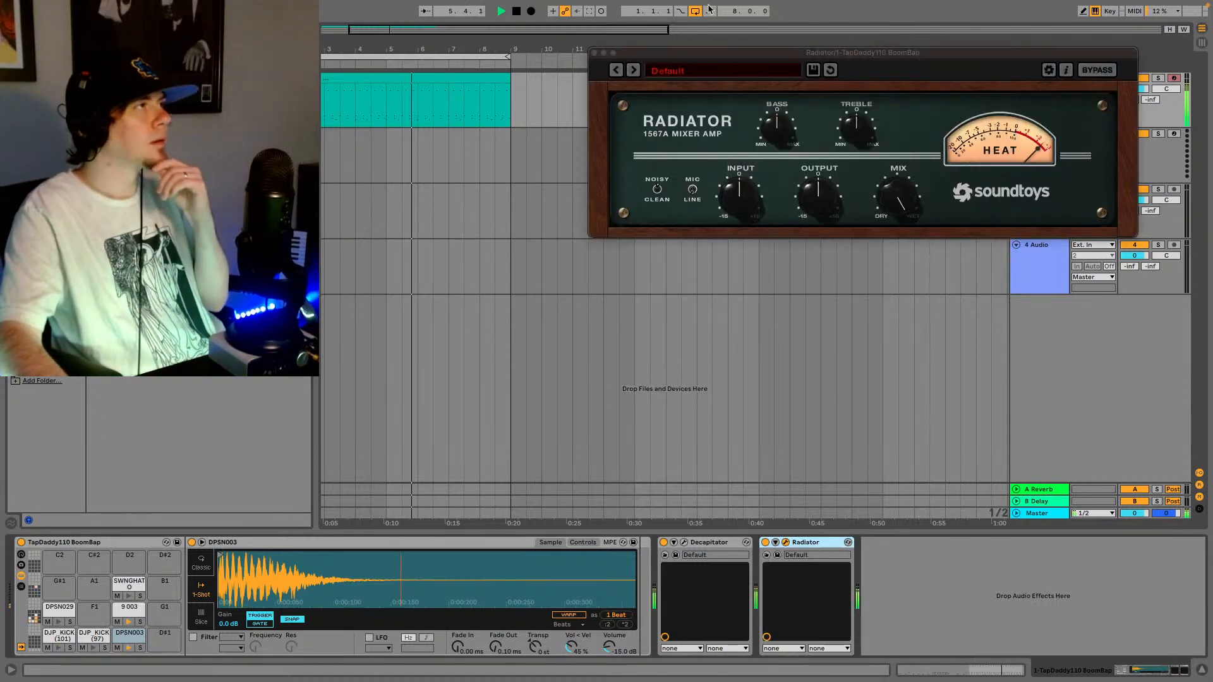
pyautogui.click(633, 70)
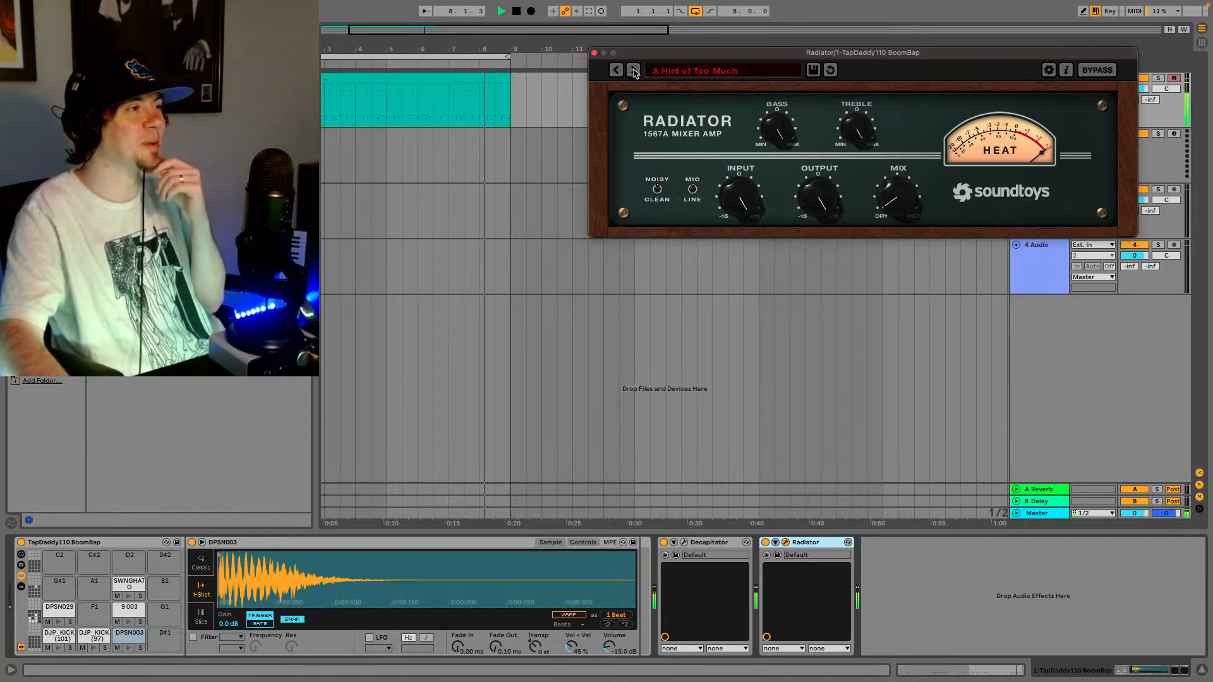
pyautogui.click(633, 70)
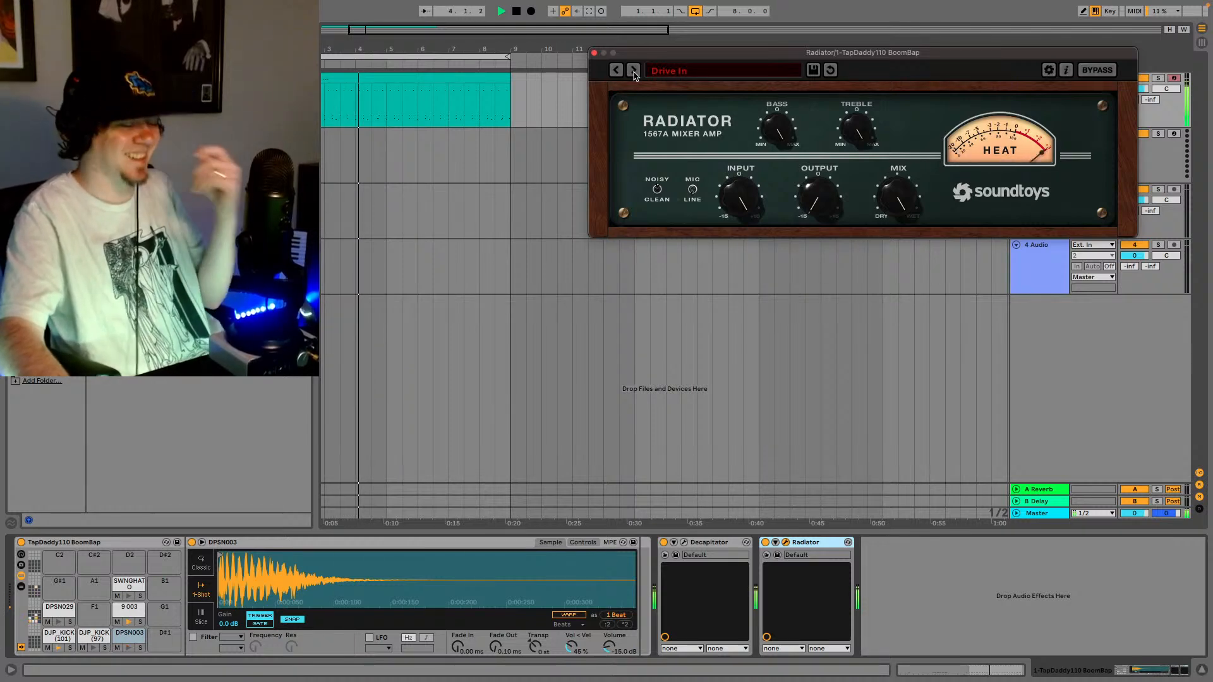
pyautogui.click(633, 70)
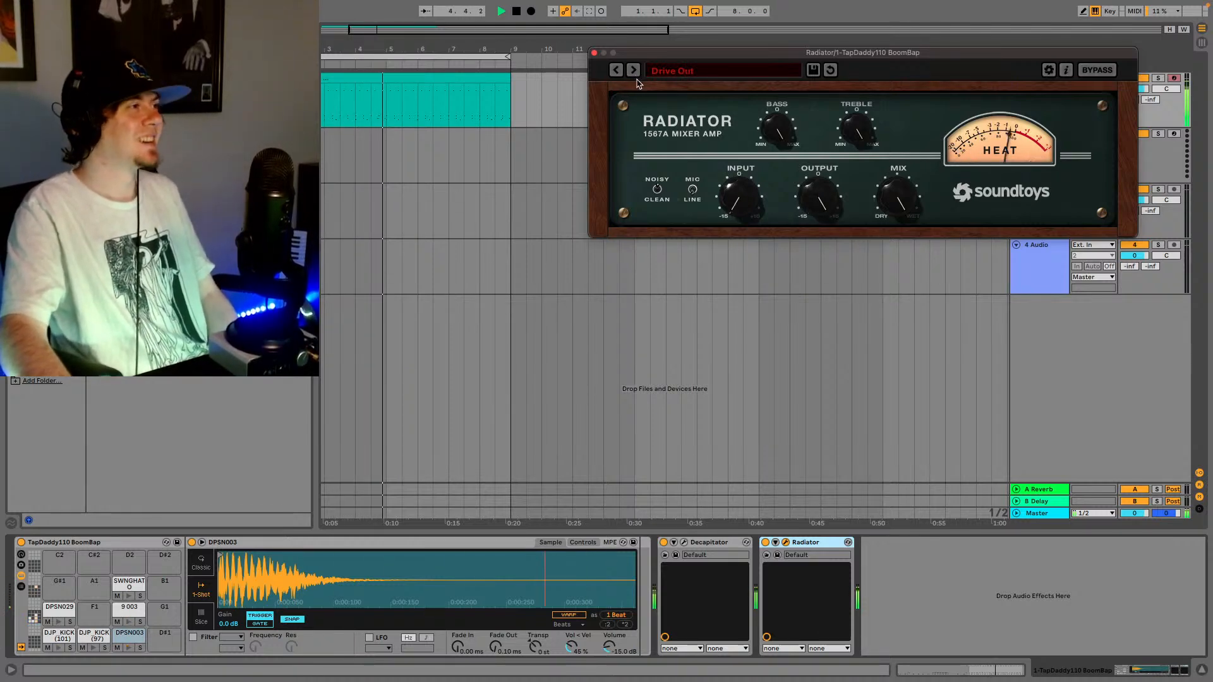
pyautogui.click(633, 70)
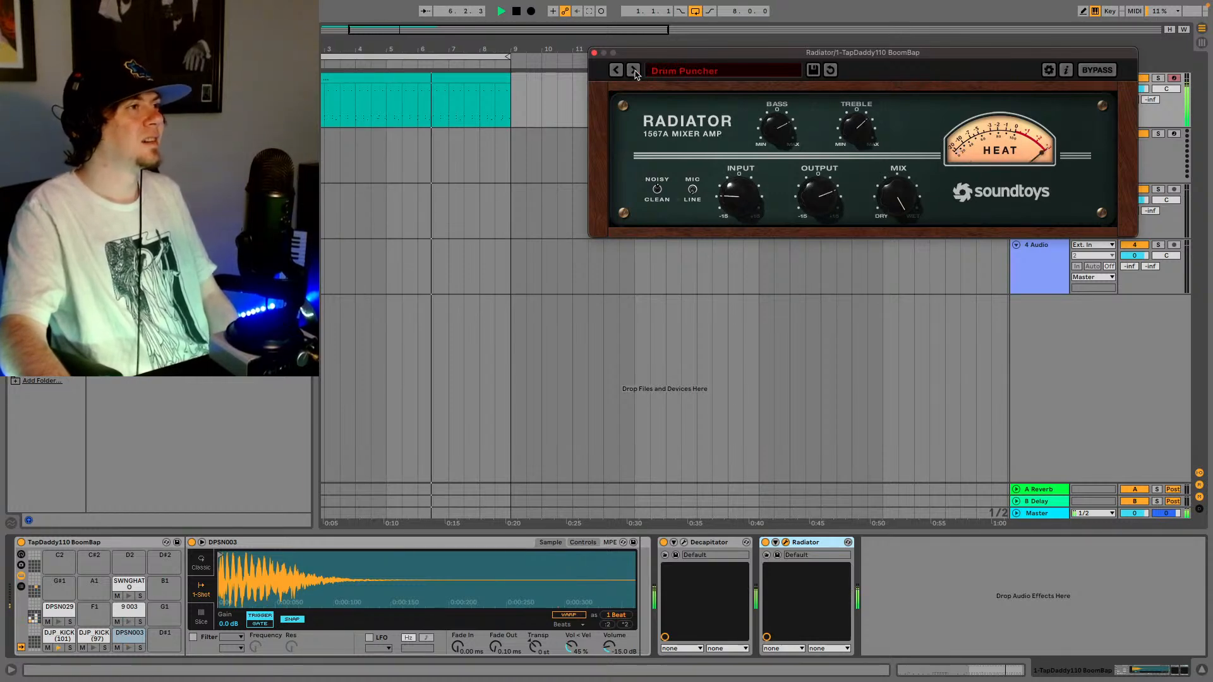
pyautogui.click(765, 542)
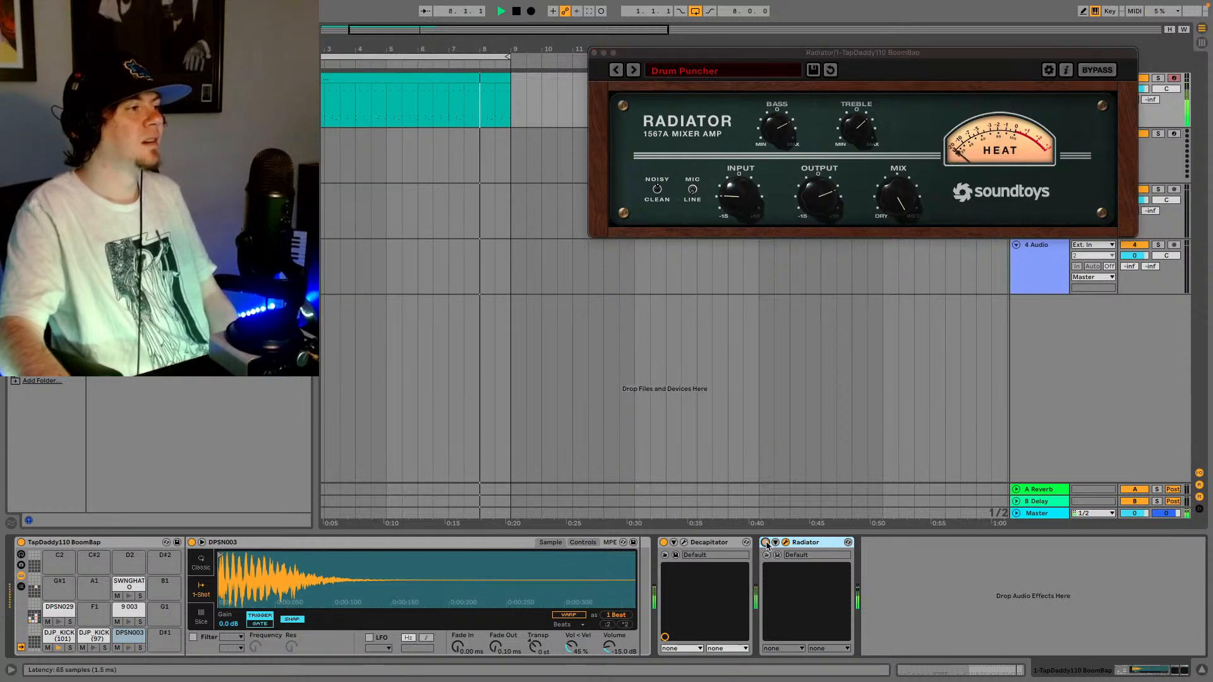
pyautogui.click(765, 542)
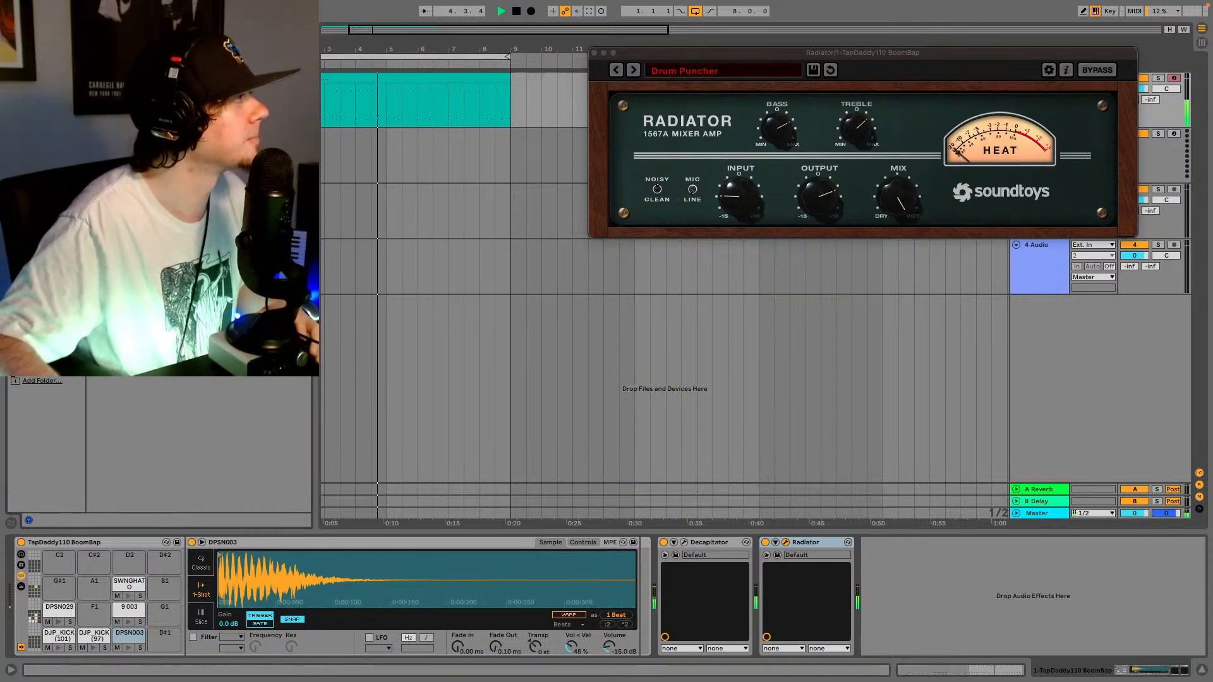
# - Add the UADx LA-2A Tube Compressor after Radiator, adjust its Peak Reduction with the meter on Output +10, and close both plug-in windows
pyautogui.moveTo(189, 170); pyautogui.dragTo(971, 614)
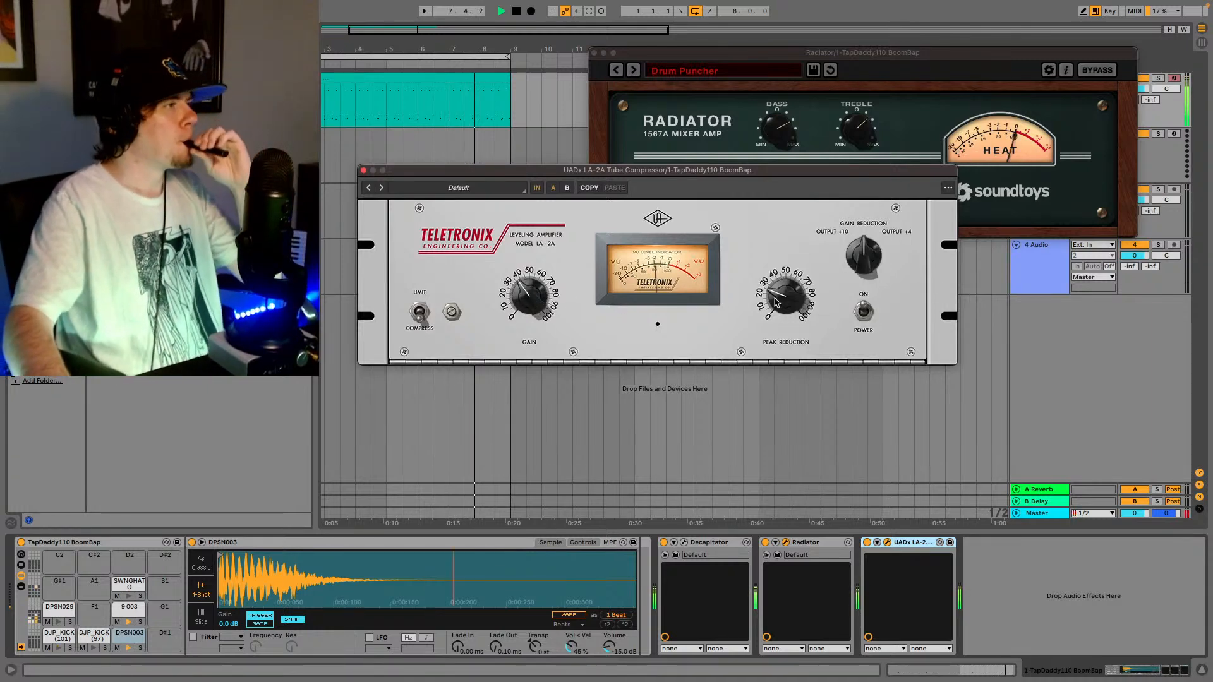
pyautogui.moveTo(774, 299); pyautogui.dragTo(787, 288)
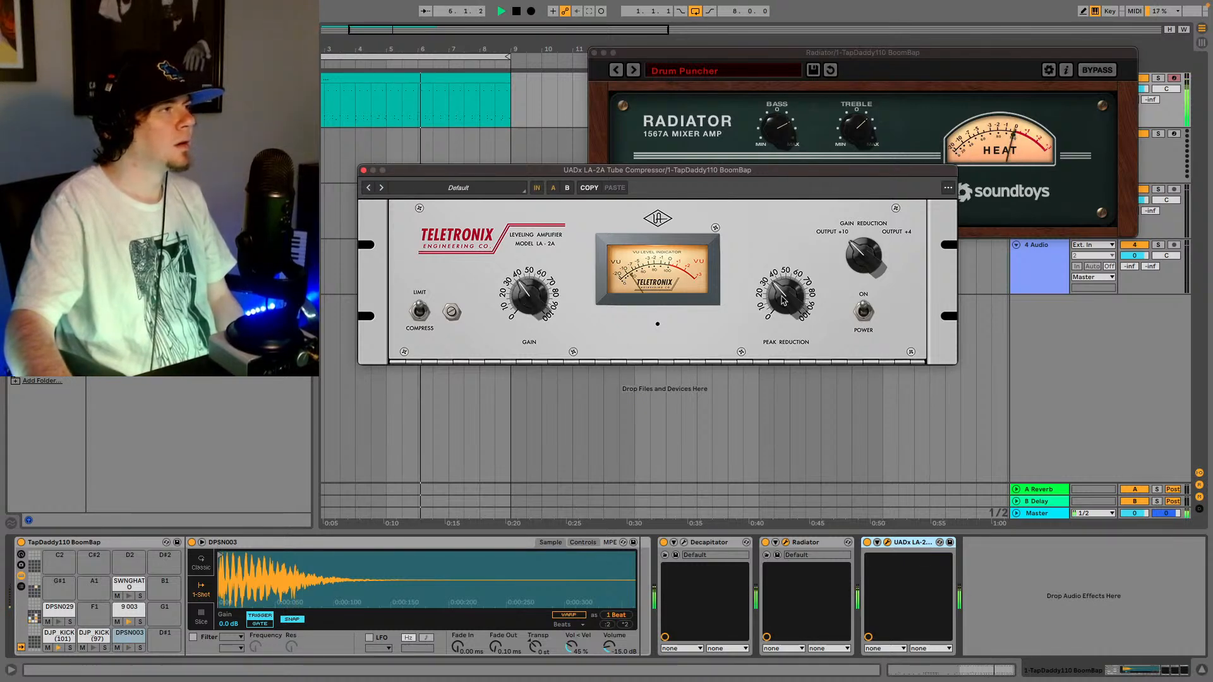
pyautogui.moveTo(783, 300); pyautogui.dragTo(766, 306)
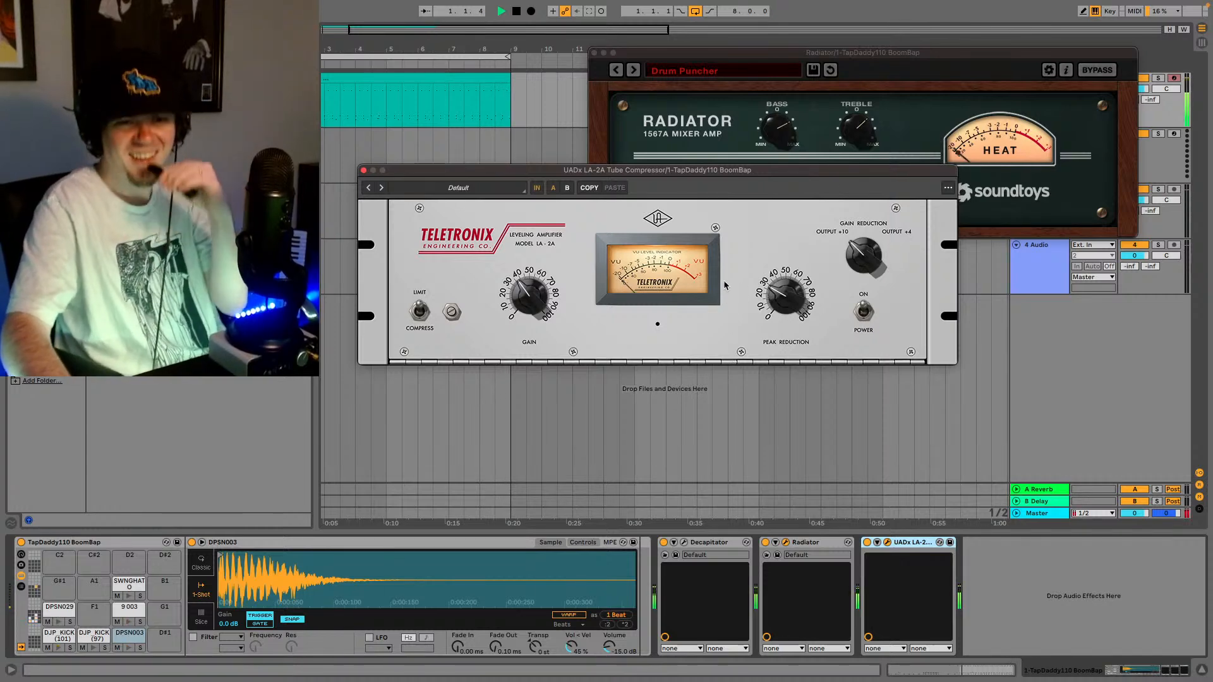
pyautogui.click(363, 171)
pyautogui.click(595, 53)
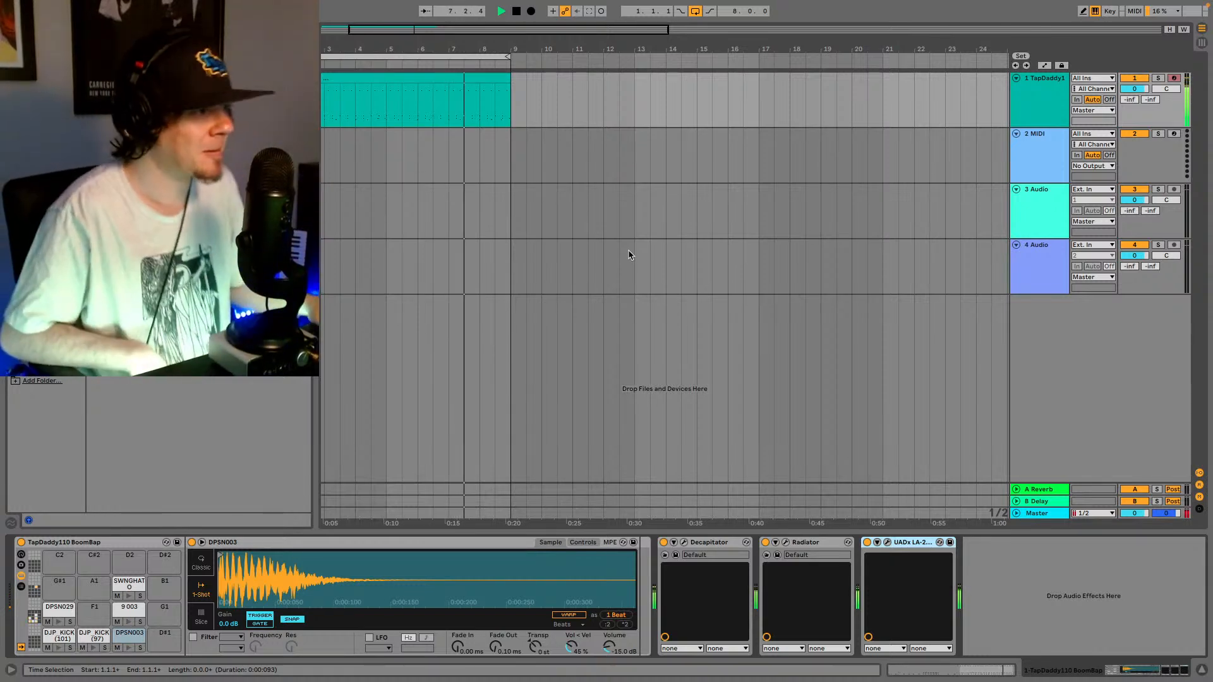
# - Find the sample SS_DLNV2_88_keys_acoustic_river_piano_riff_main_G#min in the browser and place it at bar 1 of audio track 3
pyautogui.click(1025, 102)
pyautogui.press('Escape')
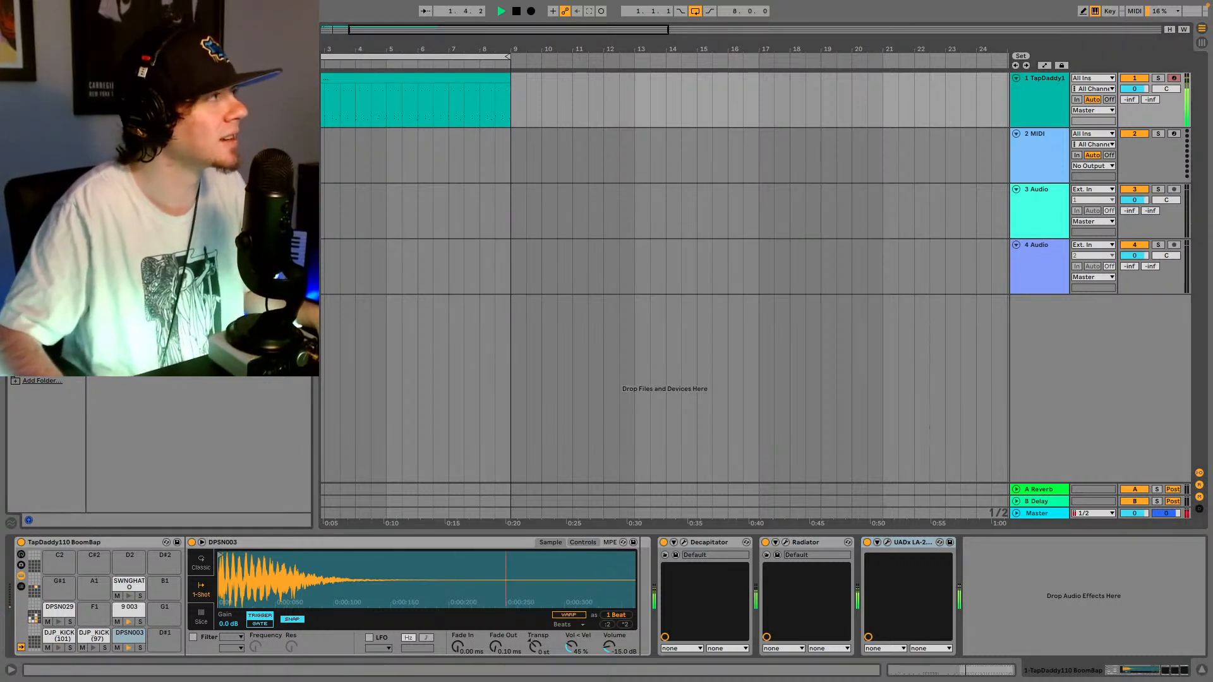
pyautogui.click(42, 368)
pyautogui.scroll(-3, 206, 422)
pyautogui.click(205, 444)
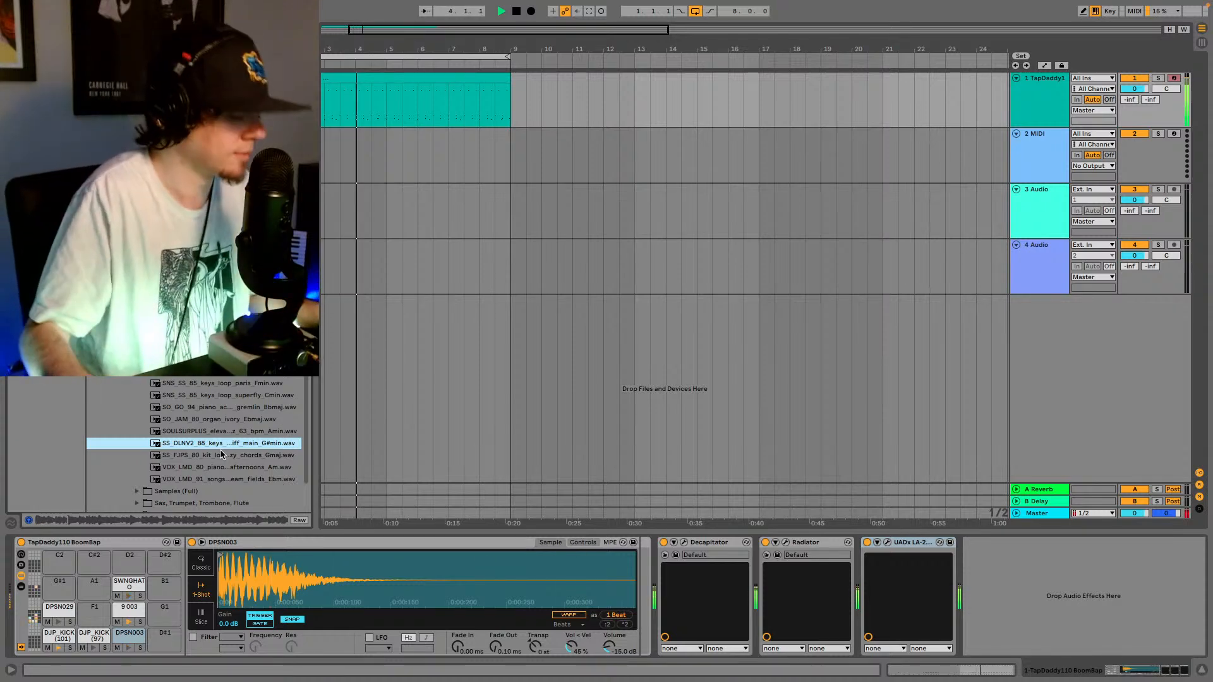
pyautogui.press('space')
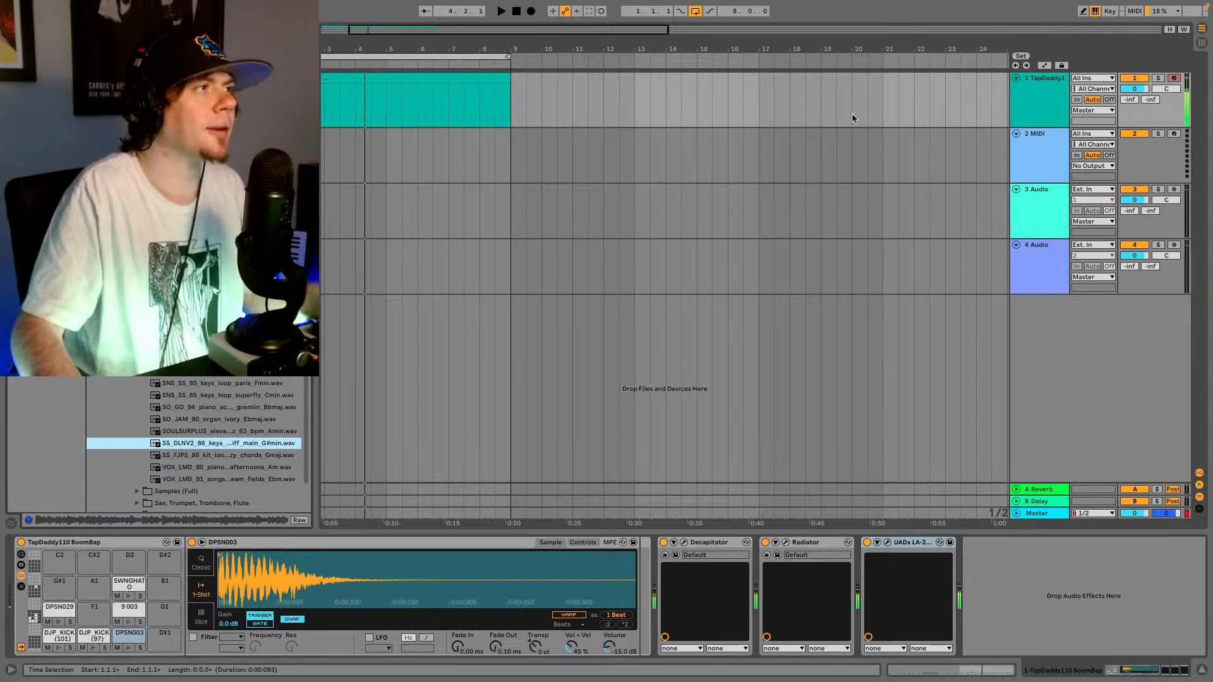
pyautogui.click(1055, 155)
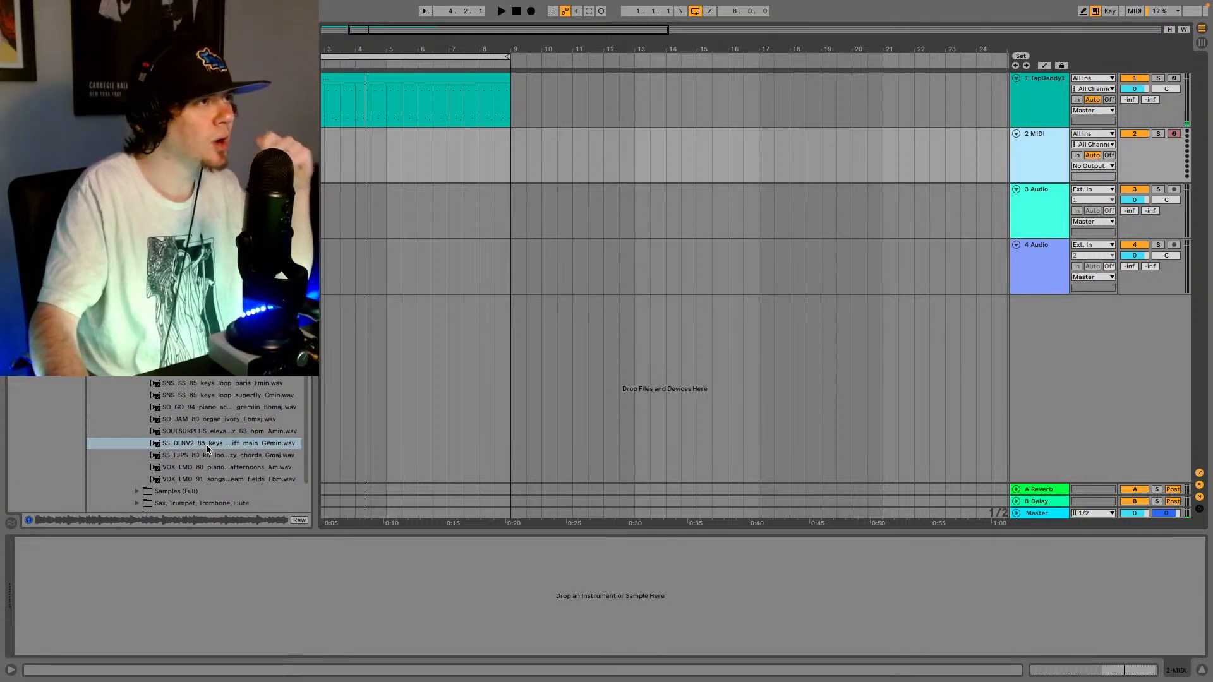
pyautogui.click(1056, 218)
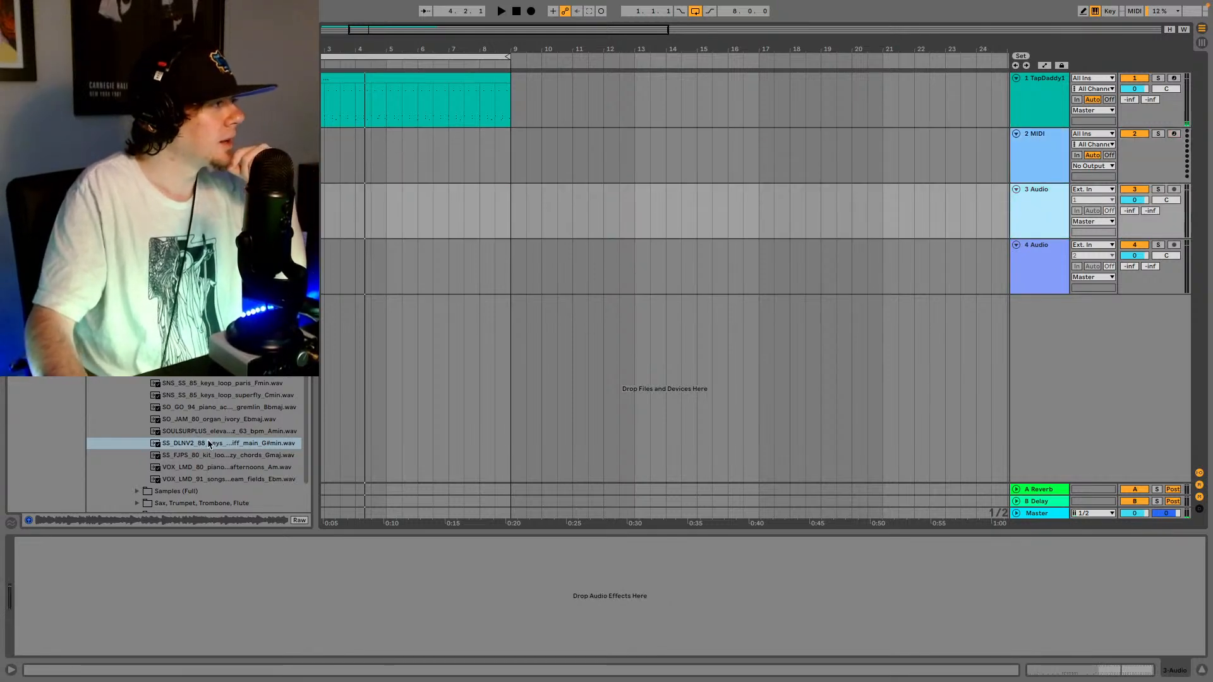
pyautogui.moveTo(209, 444); pyautogui.dragTo(323, 205)
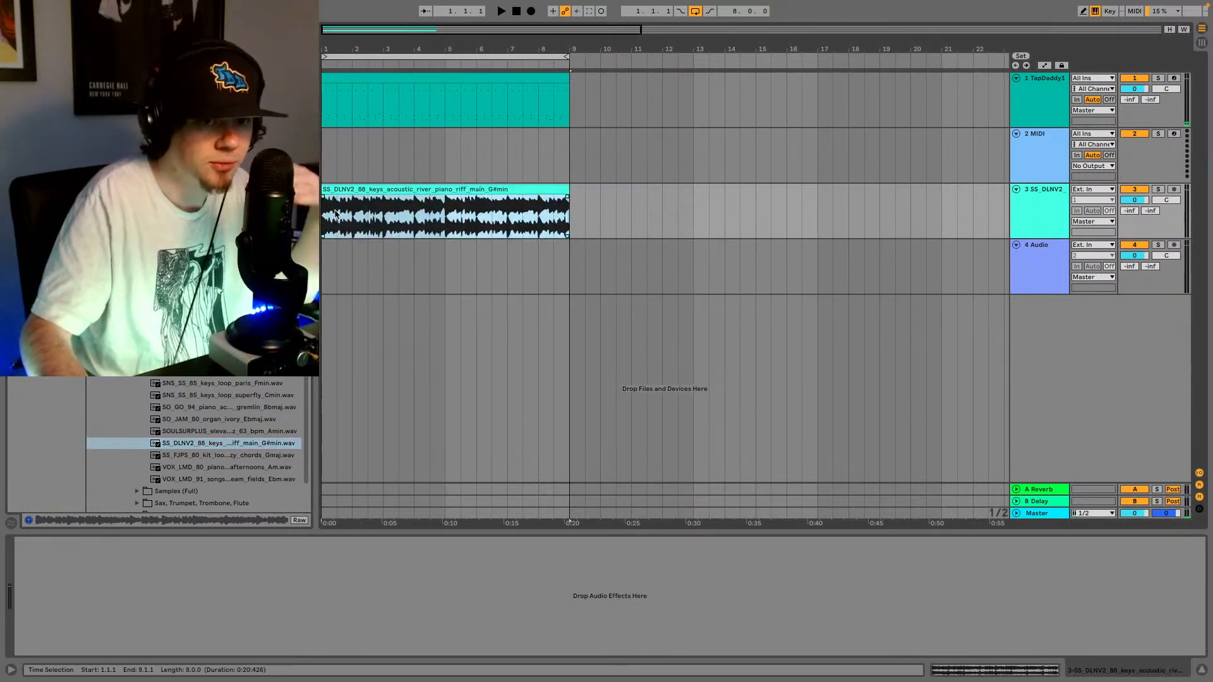
# - Set the warp mode of the piano riff clip to Complex
pyautogui.click(1022, 673)
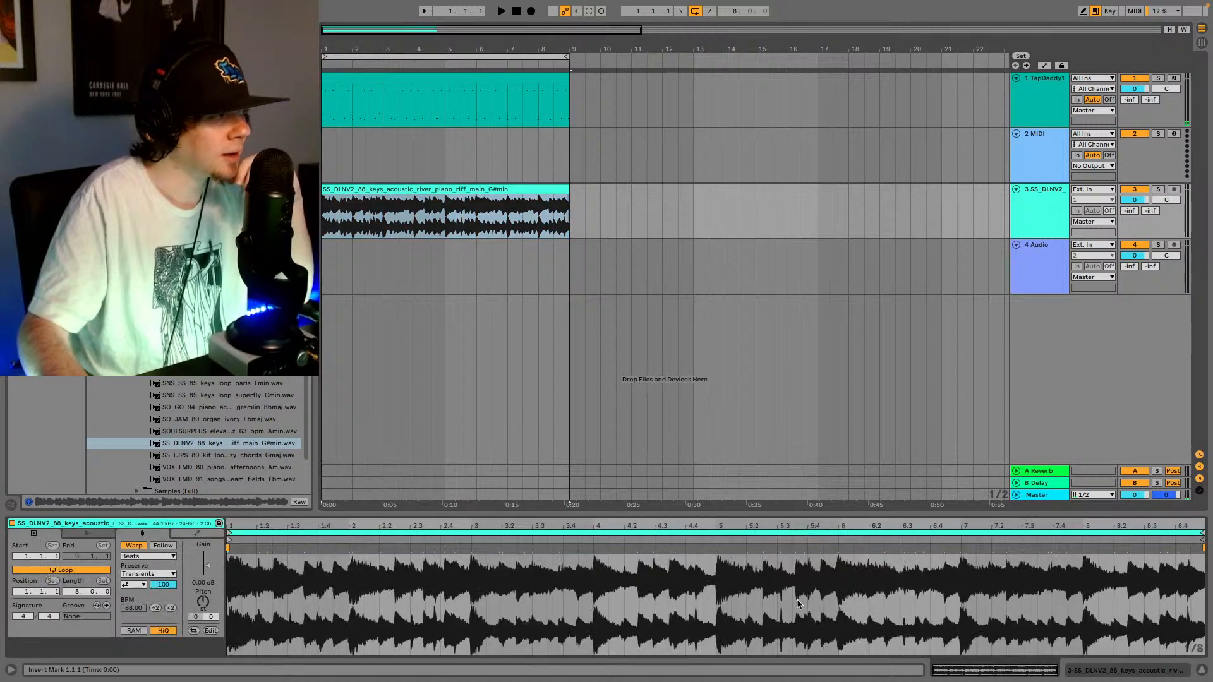
pyautogui.click(143, 556)
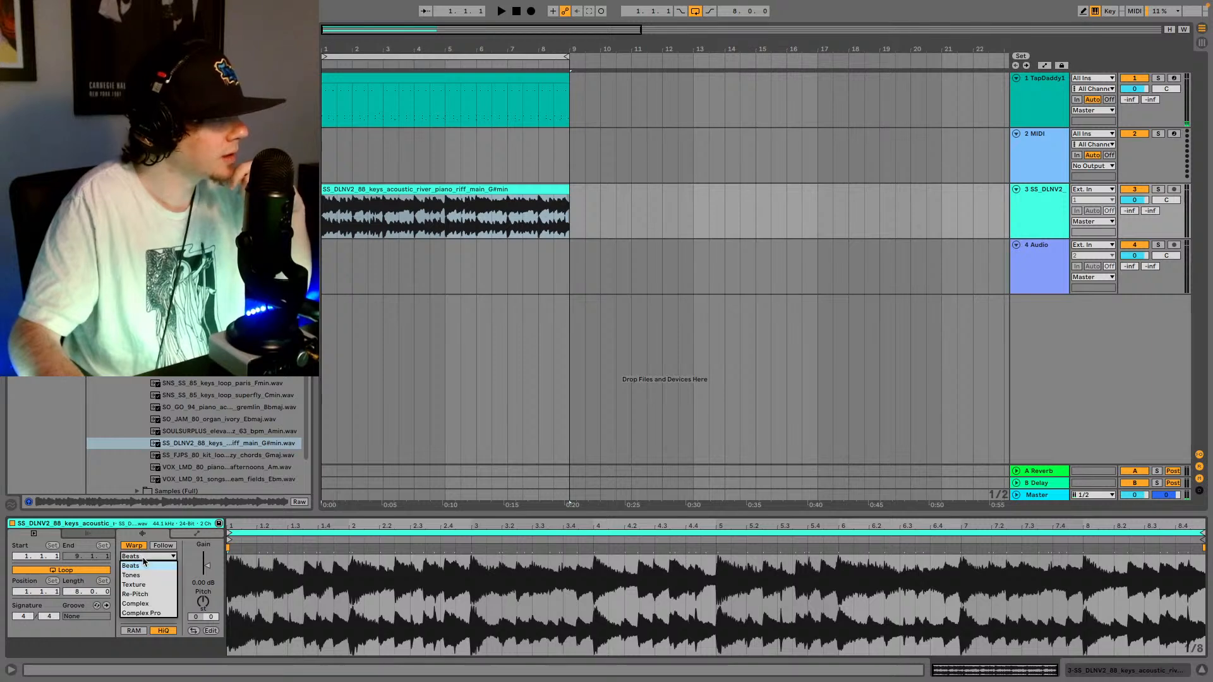
pyautogui.click(149, 605)
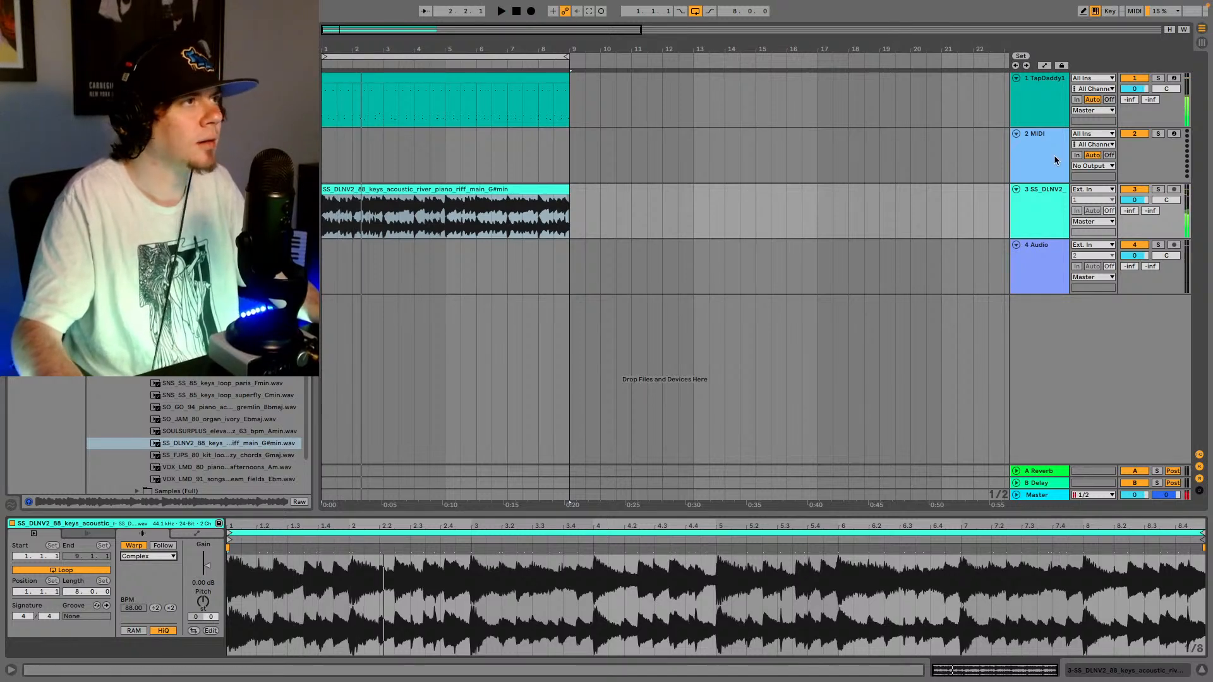
# - Select tracks 1 to 3, lower their volume together to -5.0 dB, and play the loop
pyautogui.click(1047, 90)
pyautogui.click(1043, 217)
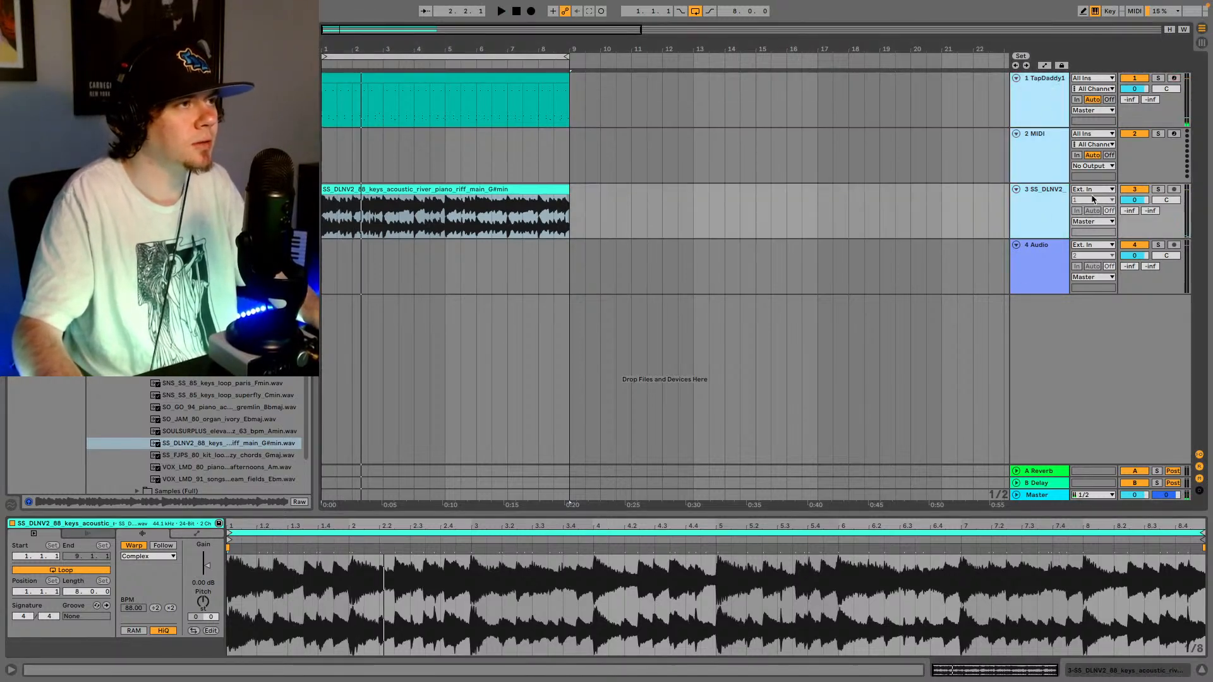
pyautogui.click(1135, 200)
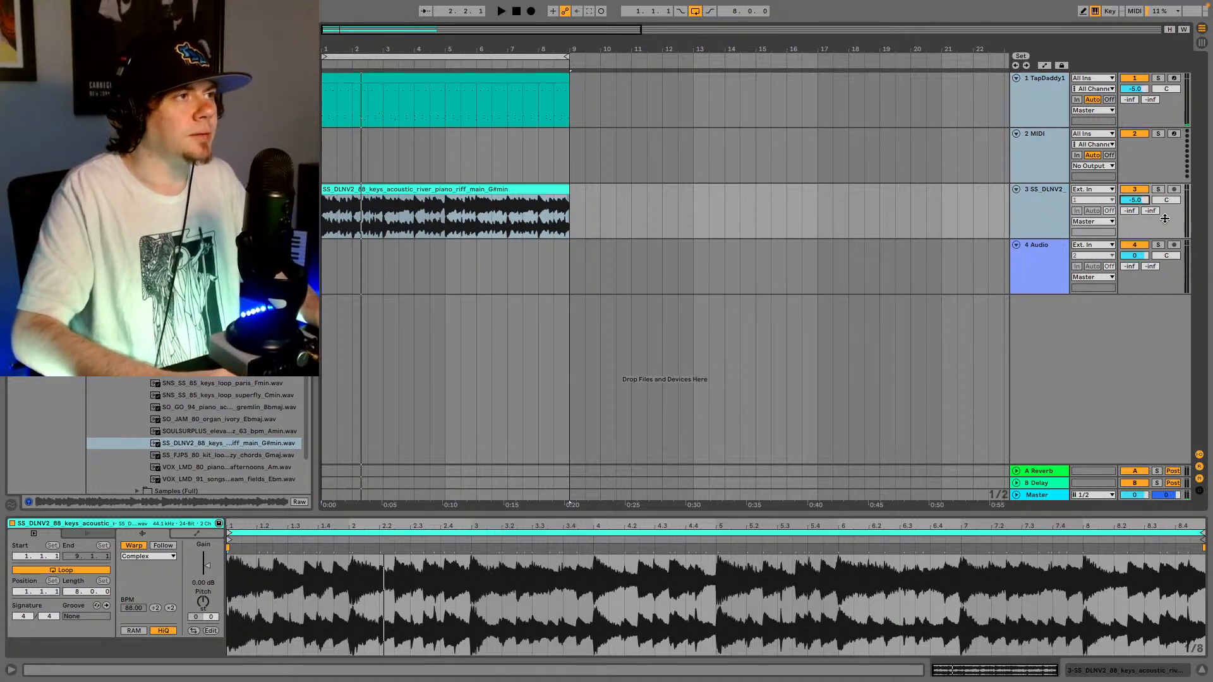
pyautogui.press('space')
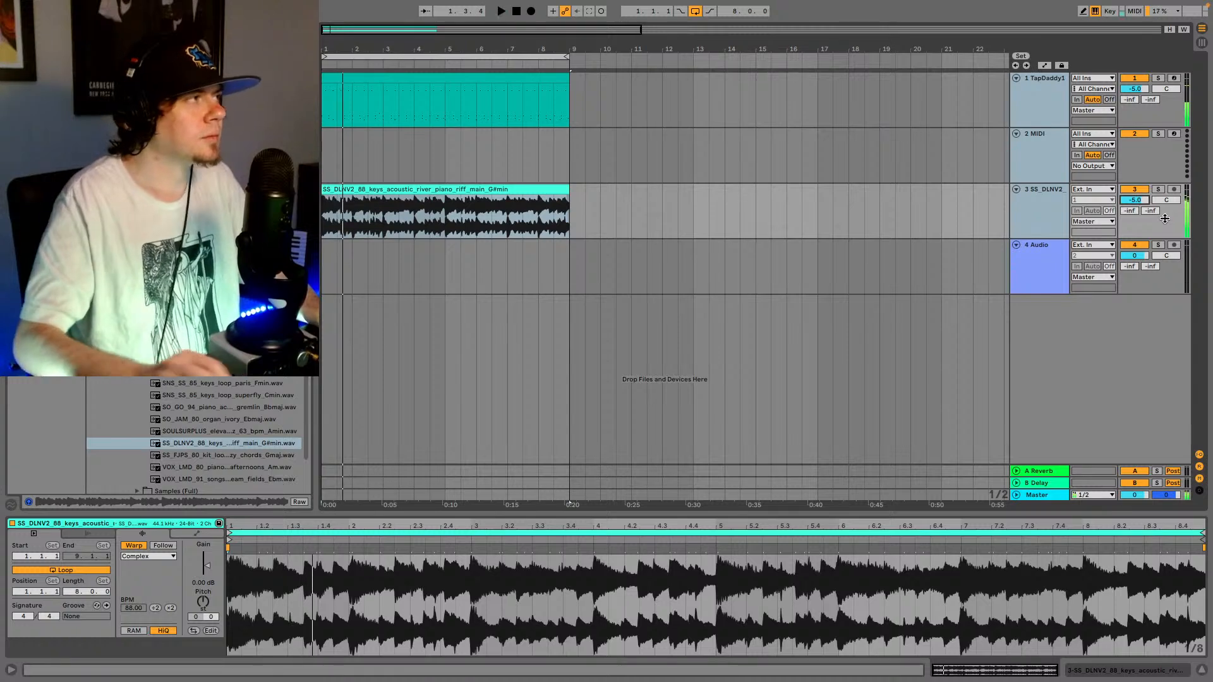
# - Lower the piano clip's gain to -5.69 dB and set the volume of the selected tracks to -2.0 dB
pyautogui.moveTo(203, 566); pyautogui.dragTo(203, 584)
pyautogui.press('space')
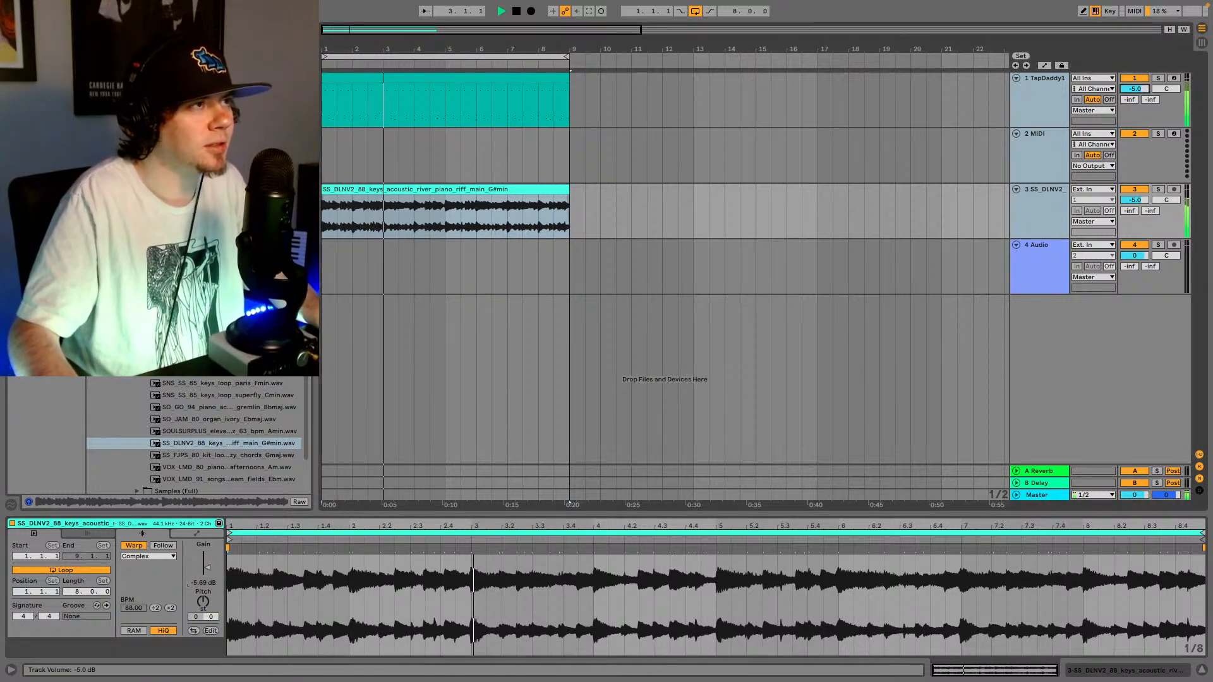
pyautogui.moveTo(1135, 89); pyautogui.dragTo(1134, 86)
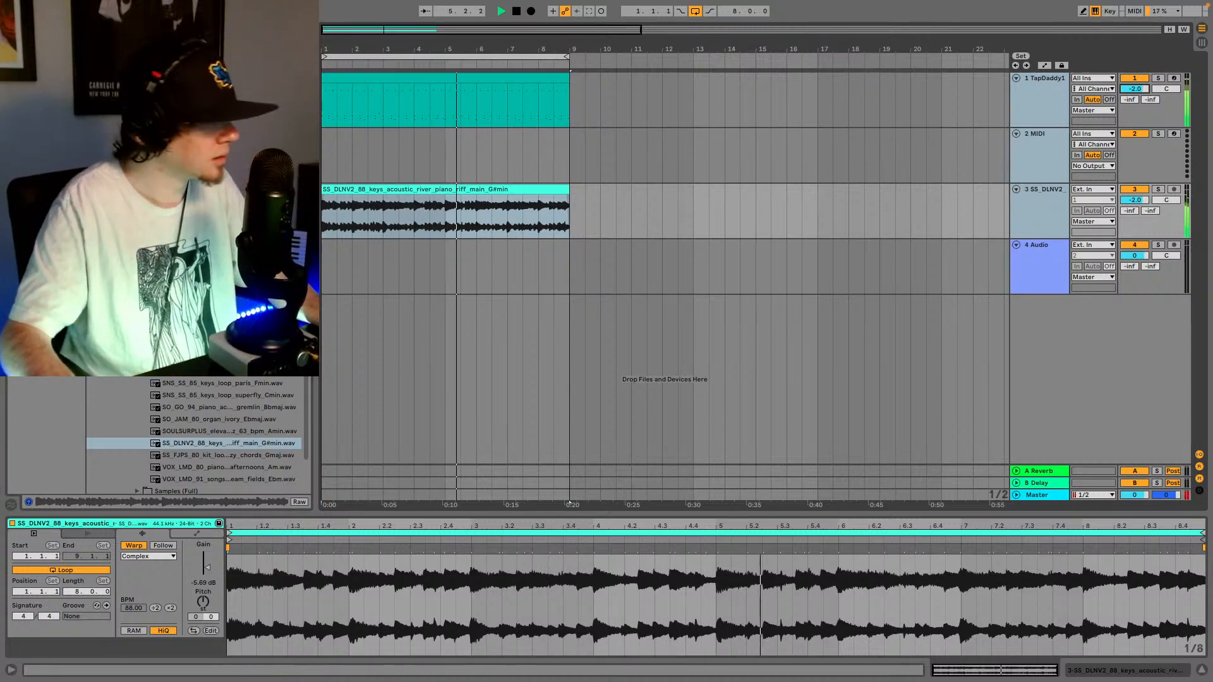
# - Transpose the piano riff clip by -3 semitones and restart playback
pyautogui.press('space')
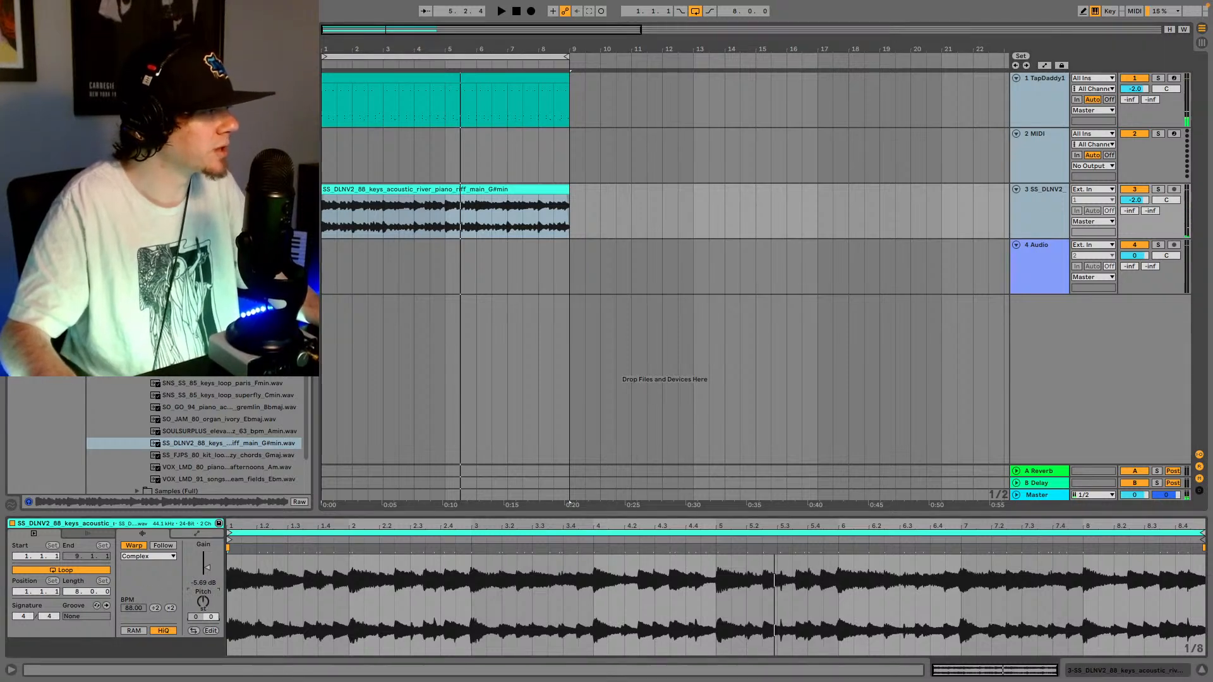
pyautogui.press('Down')
pyautogui.press('Down')
pyautogui.press('space')
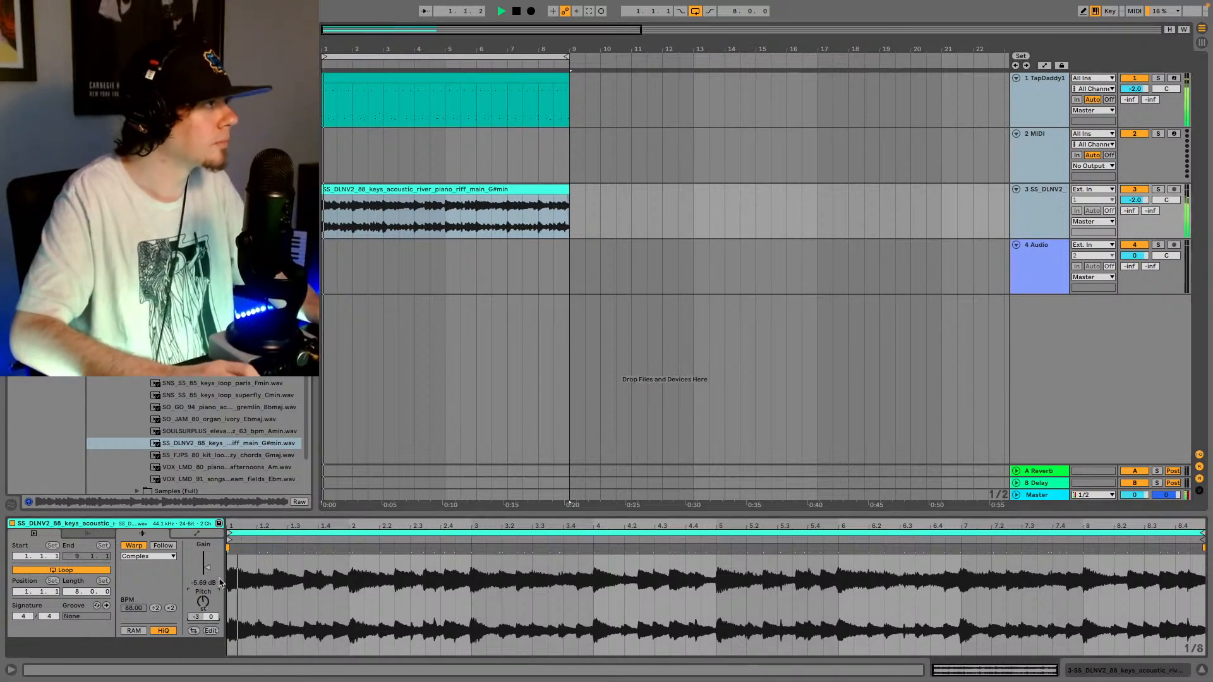
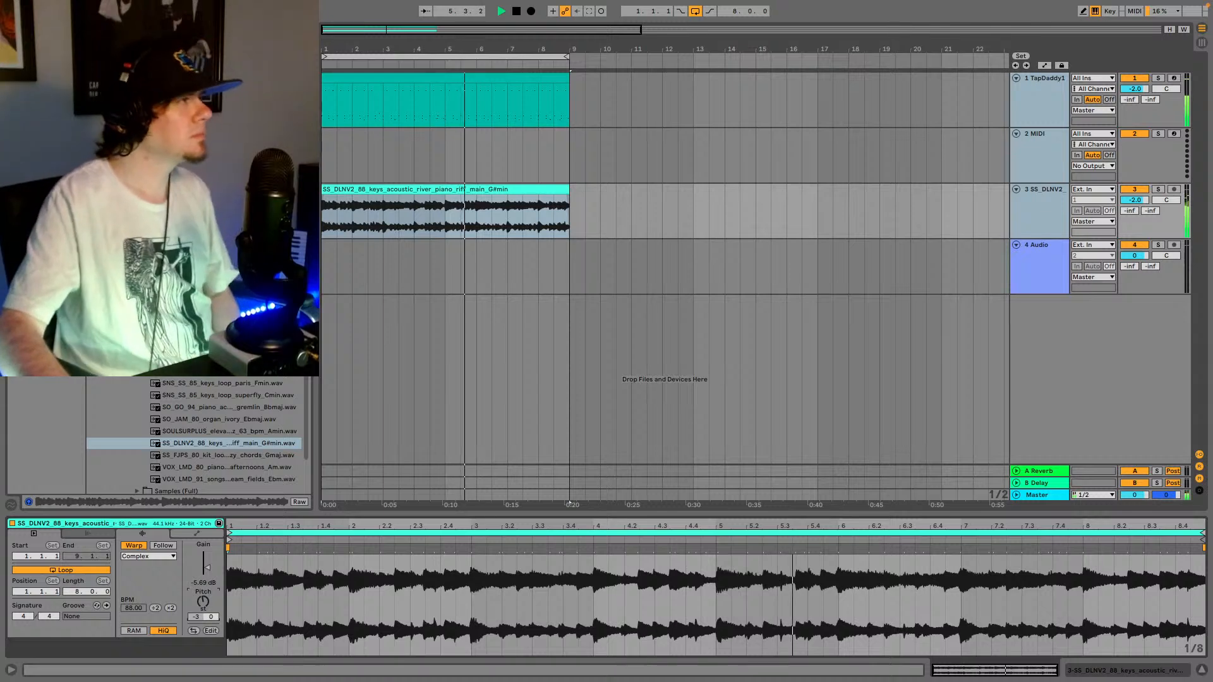
# - Listen to the eight-bar drum and piano loop together from the start
pyautogui.moveTo(347, 36); pyautogui.dragTo(347, 114)
pyautogui.press('space')
pyautogui.press('space')
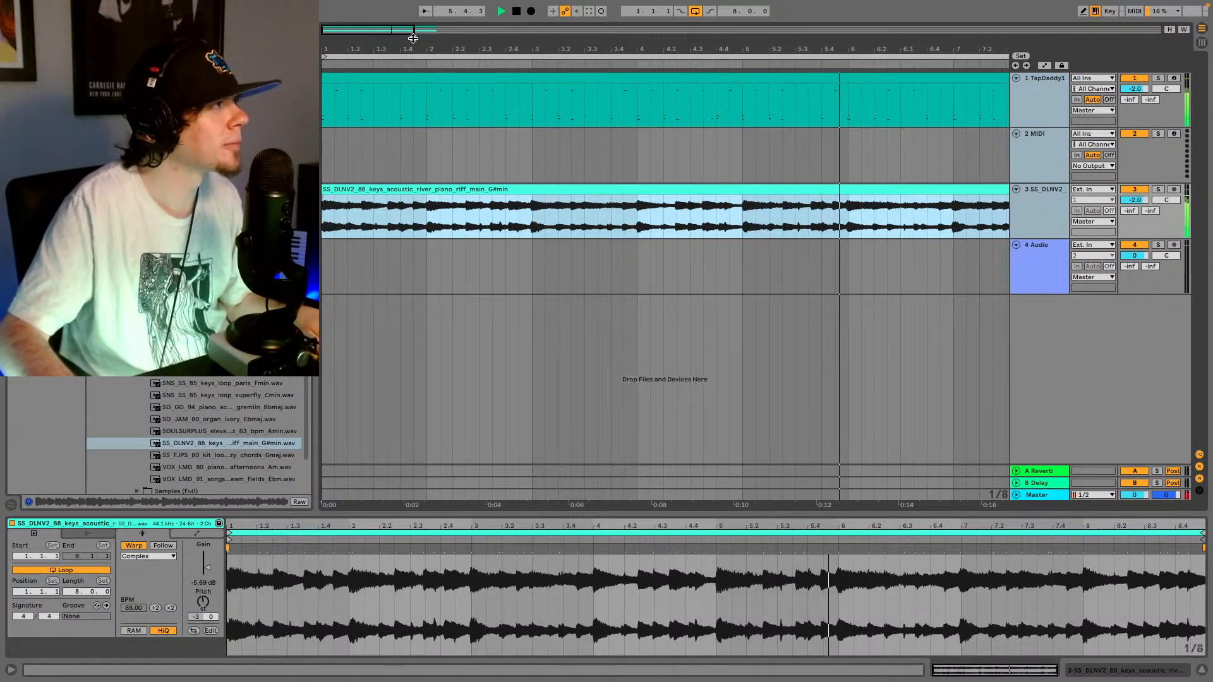
pyautogui.moveTo(937, 49); pyautogui.dragTo(937, 31)
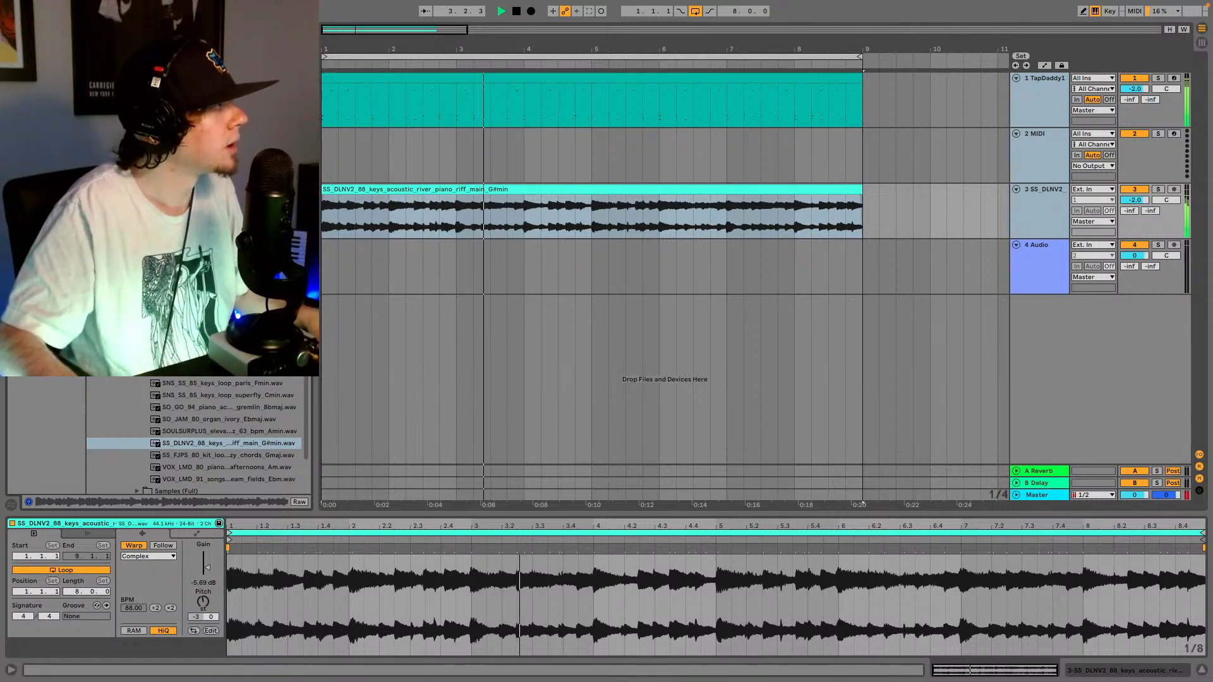
# - Find the Soundtoys MicroShift plug-in in the browser and load it on the piano riff track
pyautogui.click(37, 166)
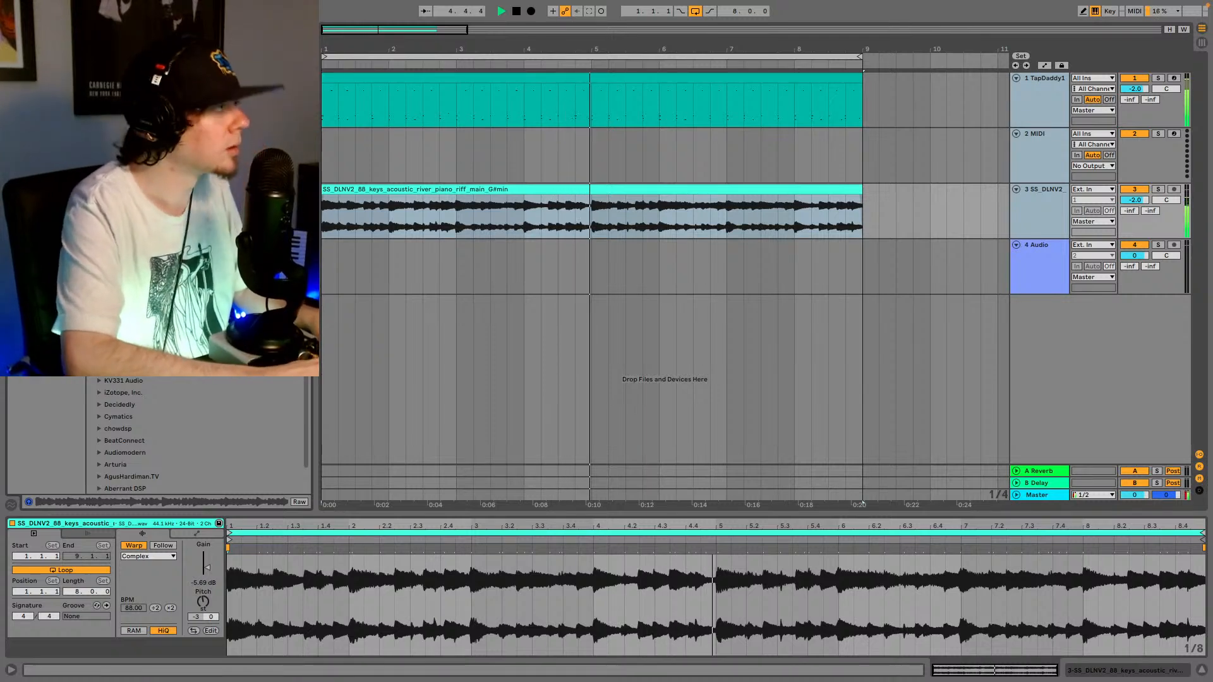
pyautogui.press('super+f')
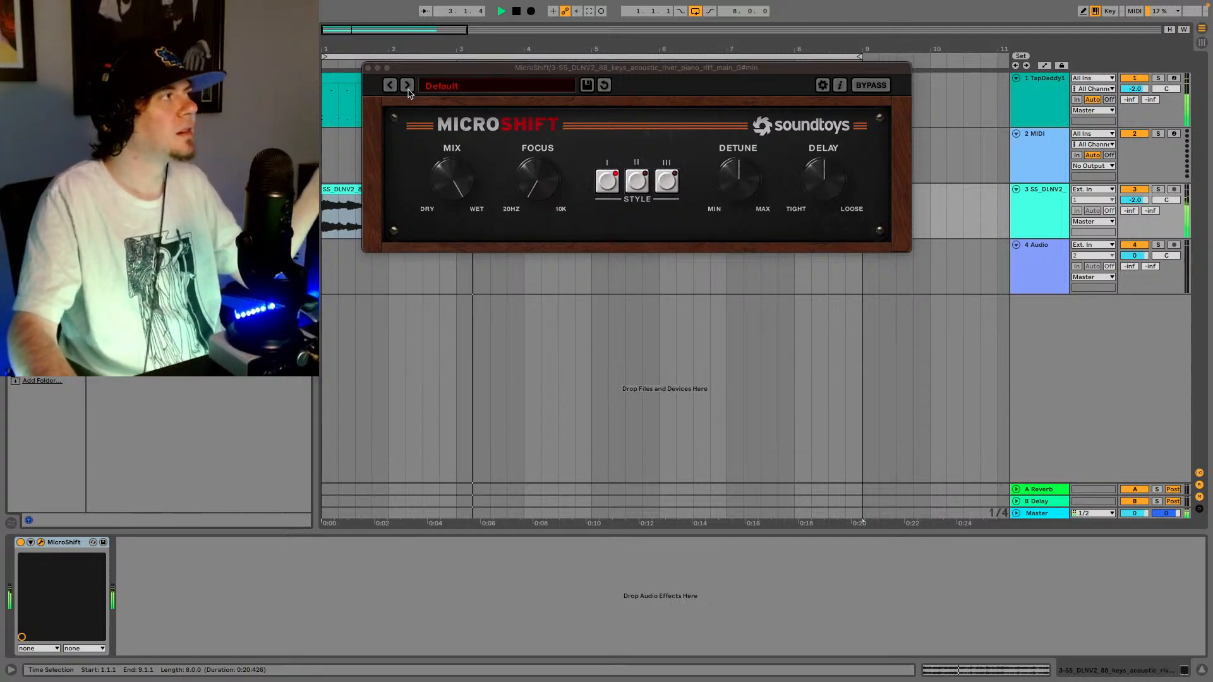
# - Audition the MicroShift presets up to Reverb Enhancer on the playing piano, and compare that preset with the effect off and on
pyautogui.click(407, 90)
pyautogui.click(408, 91)
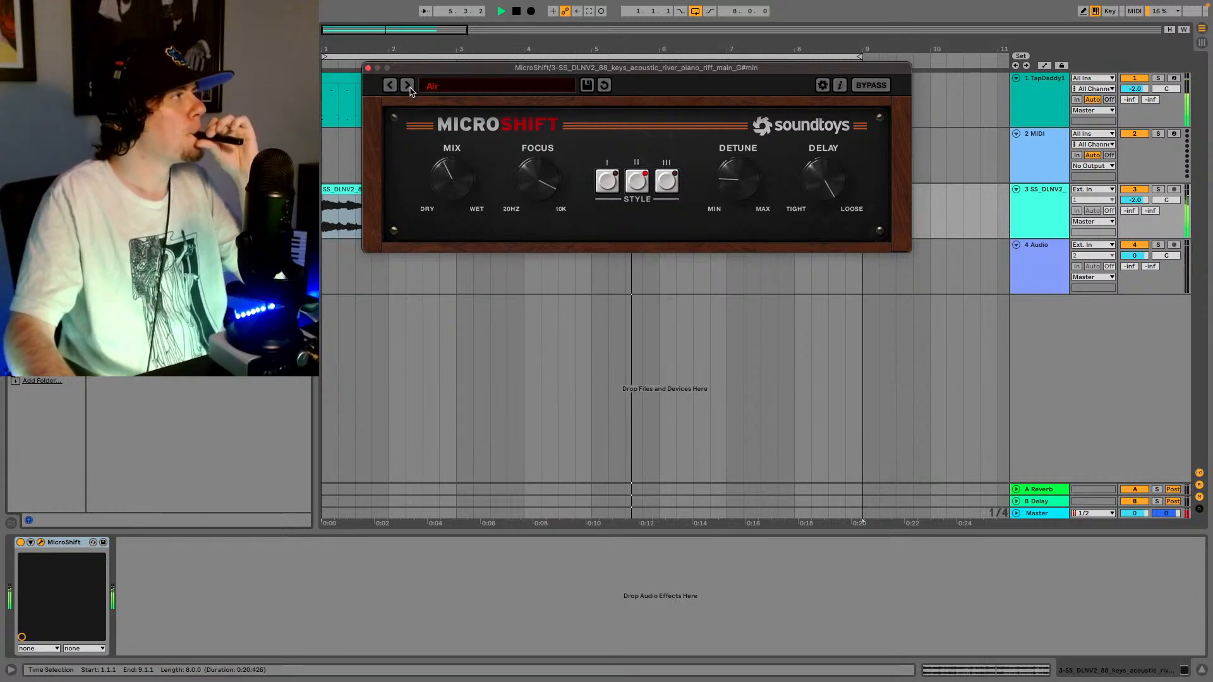
pyautogui.click(408, 86)
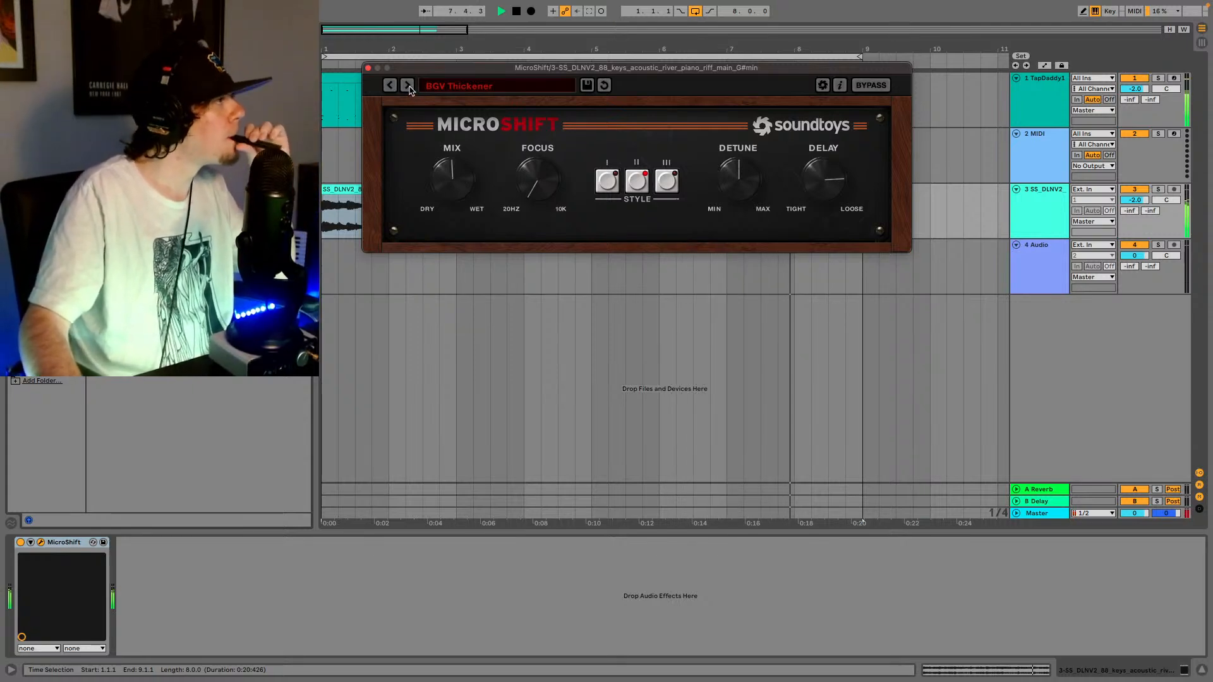
pyautogui.click(408, 86)
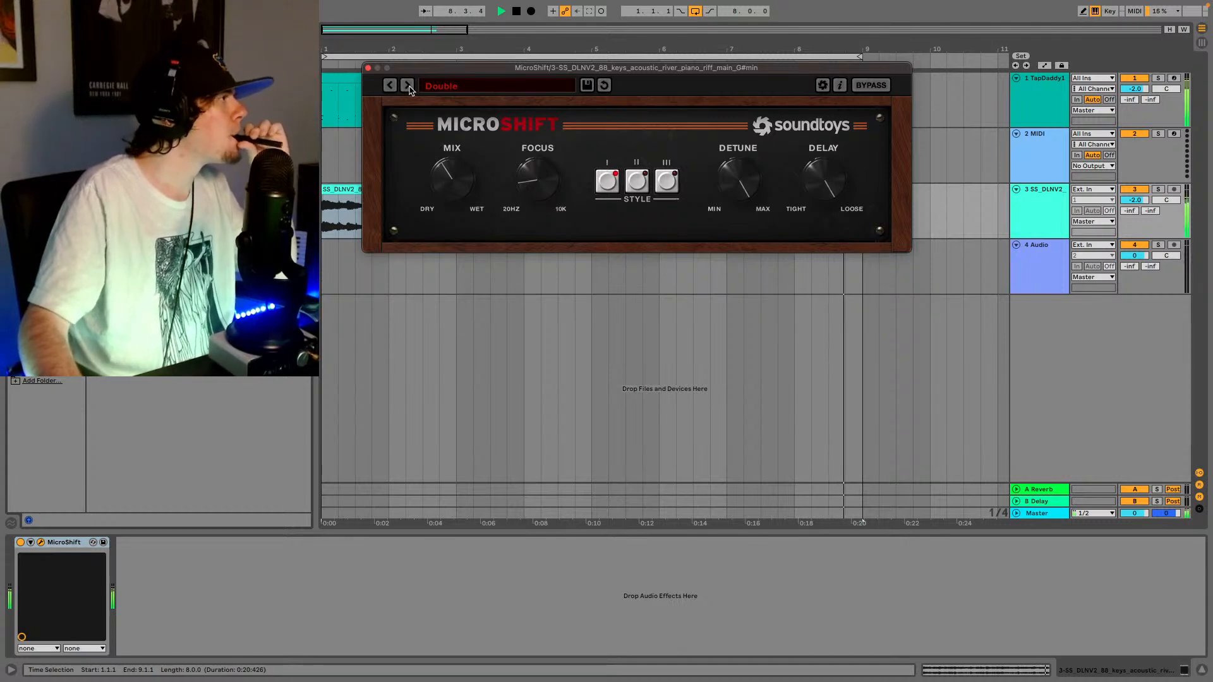
pyautogui.click(408, 86)
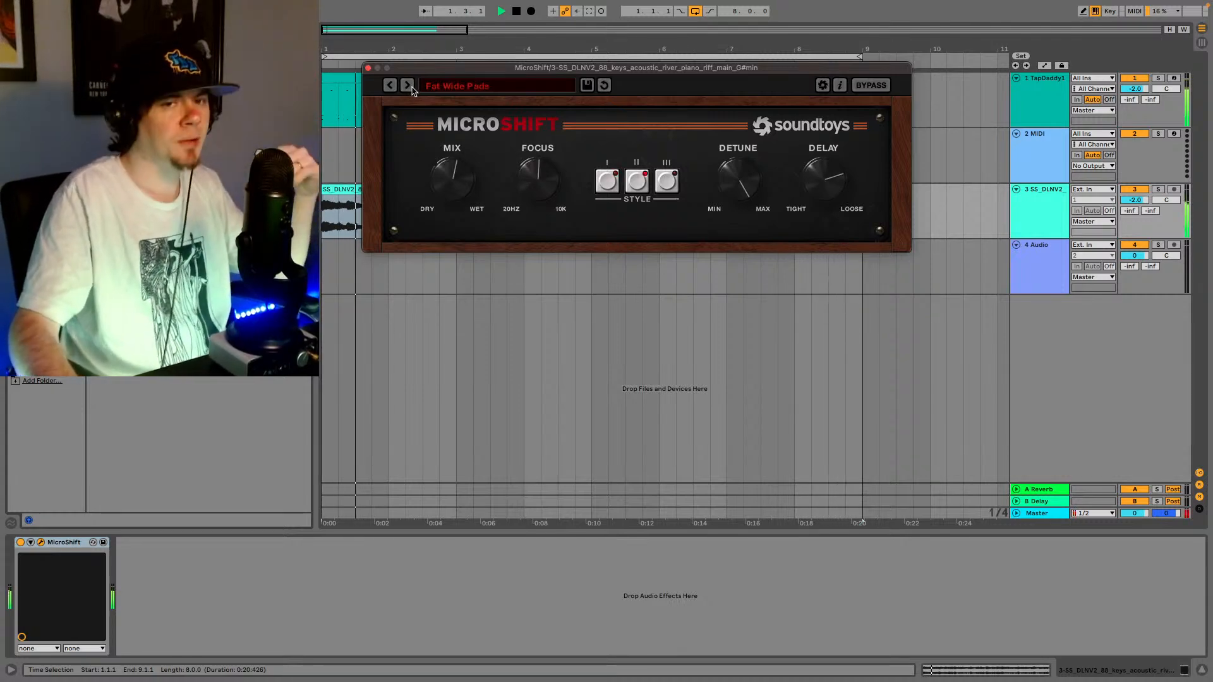
pyautogui.click(407, 85)
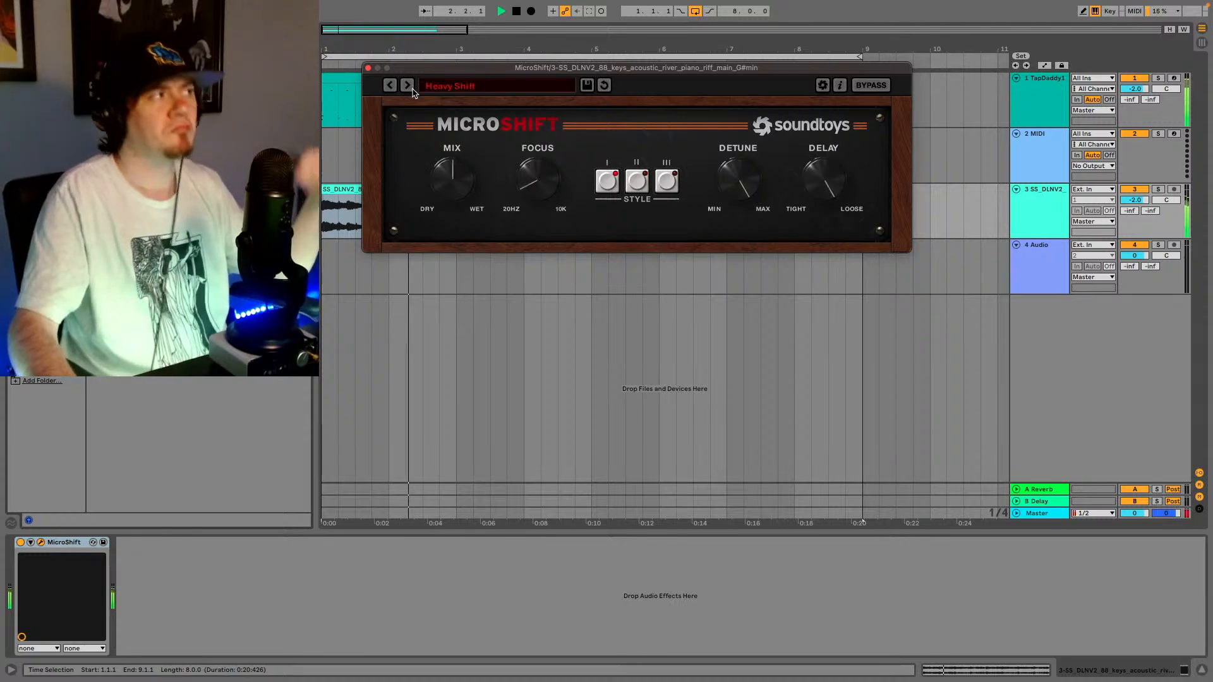
pyautogui.click(407, 85)
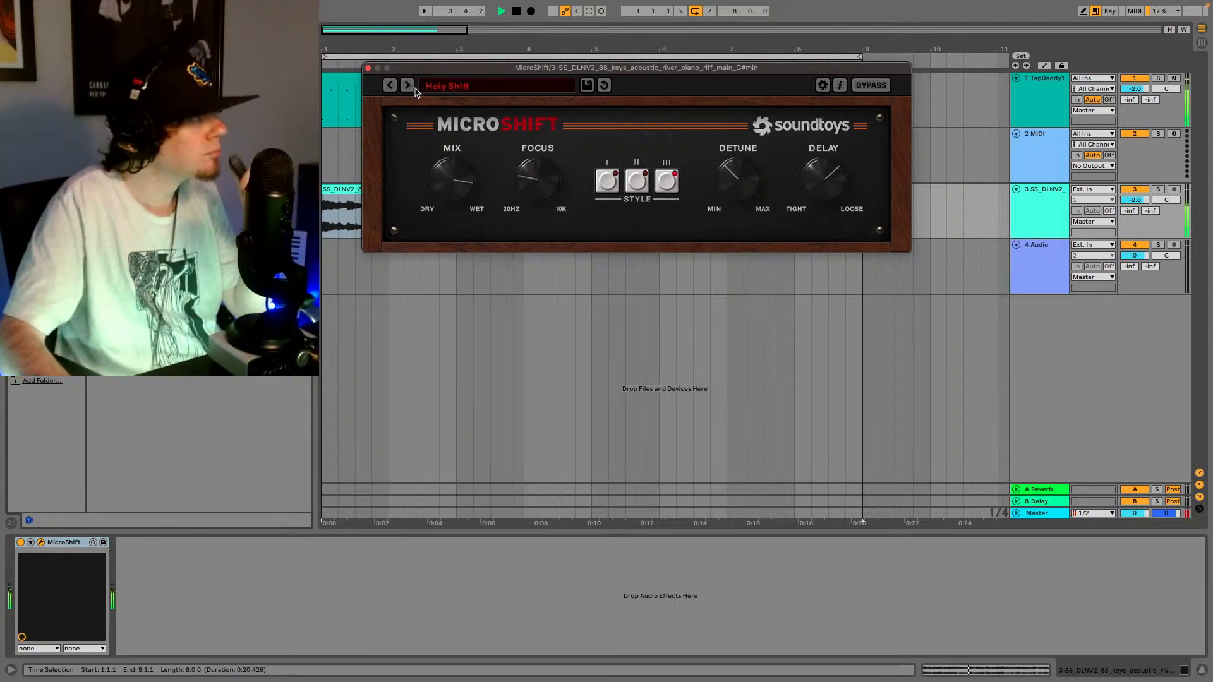
pyautogui.click(408, 86)
pyautogui.click(407, 86)
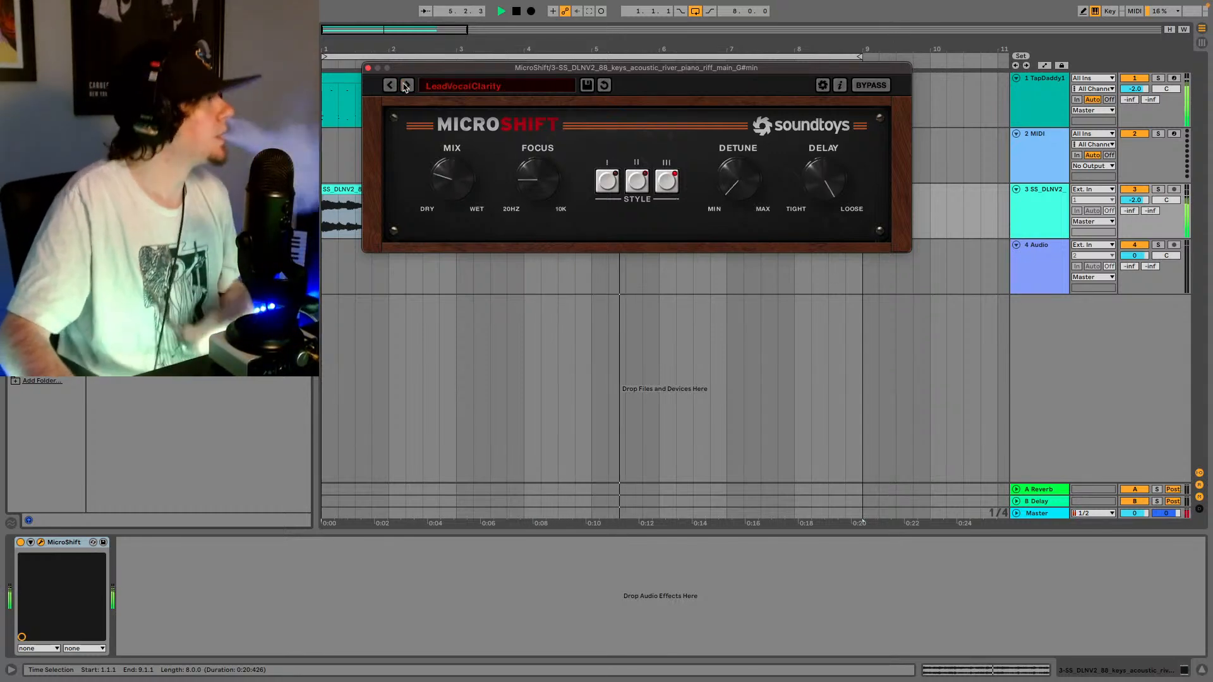
pyautogui.click(407, 85)
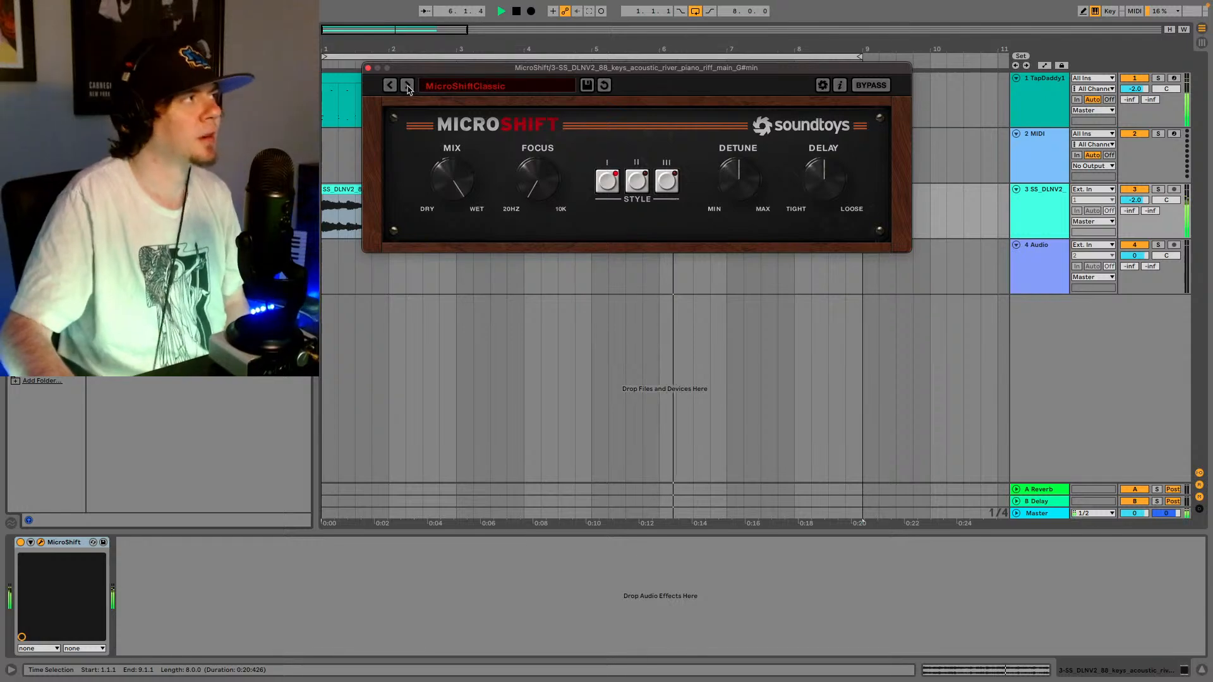
pyautogui.click(407, 86)
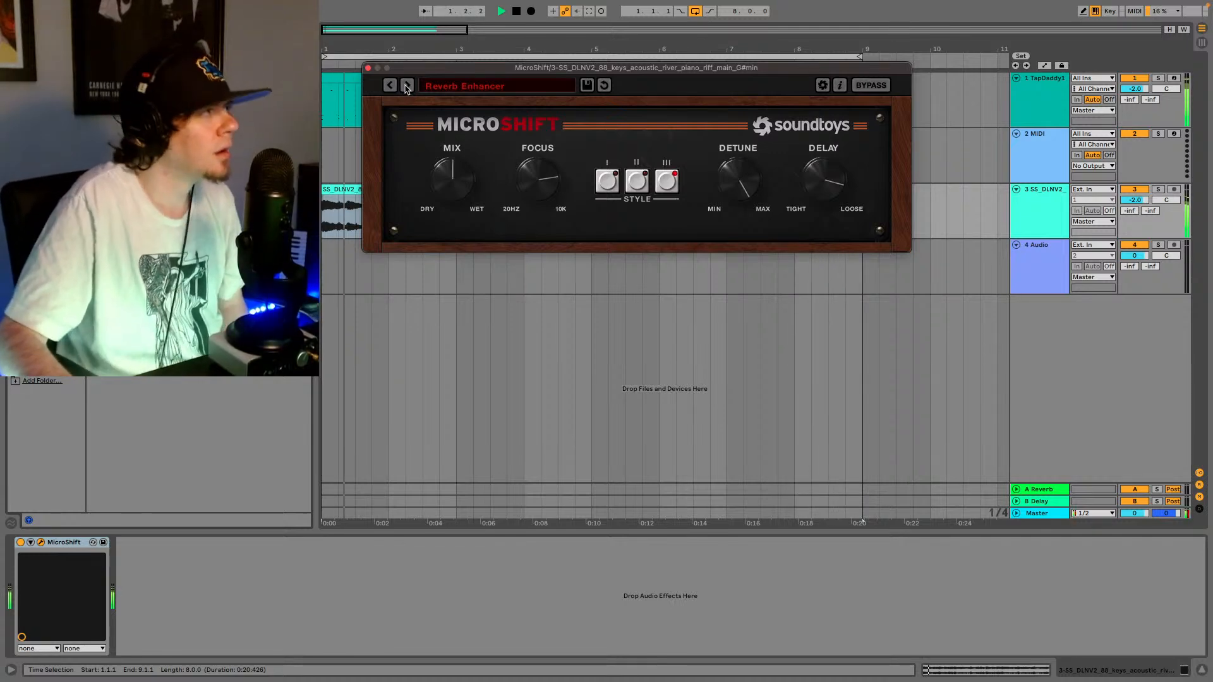
pyautogui.click(20, 542)
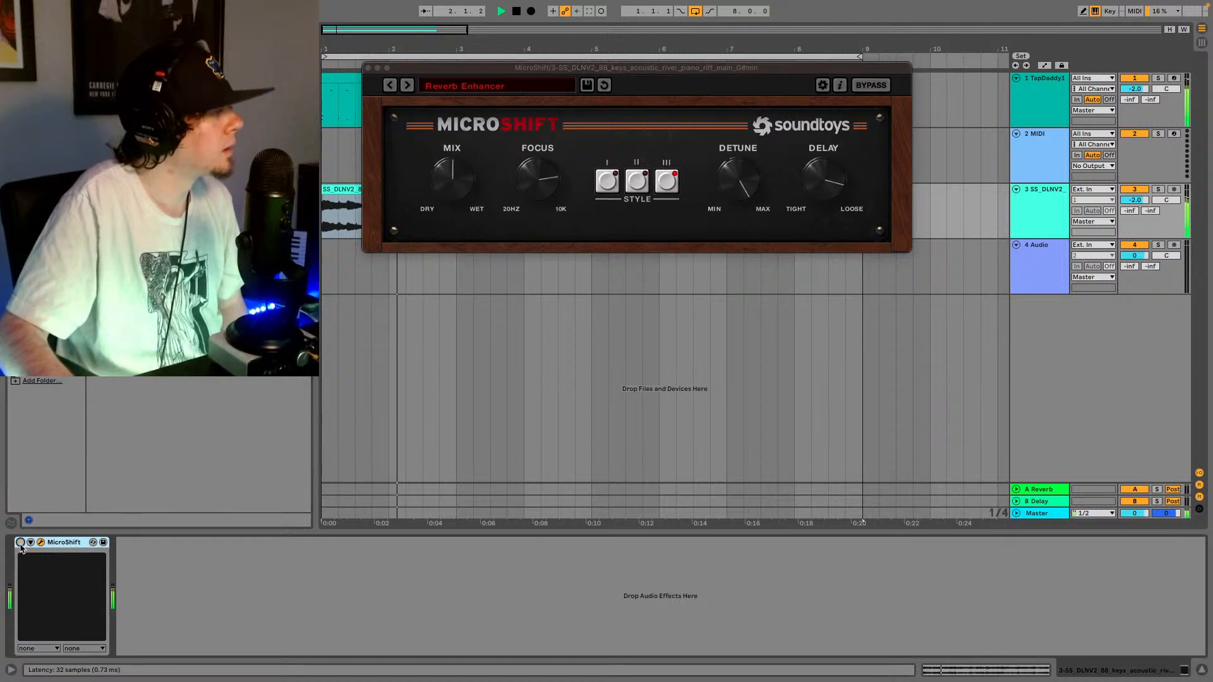
pyautogui.click(20, 543)
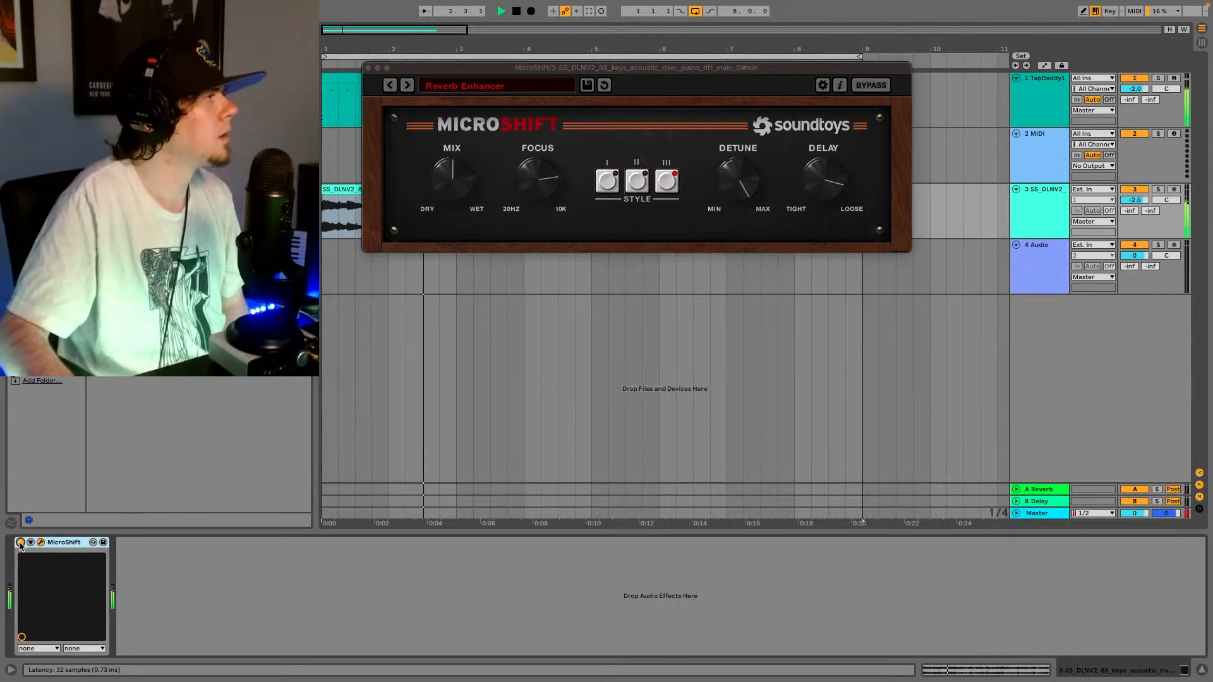
# - Audition the remaining MicroShift presets from Slap Bass to WideSnareSlap, and cycle round to AcousGtr CleanWide and Air again
pyautogui.click(407, 85)
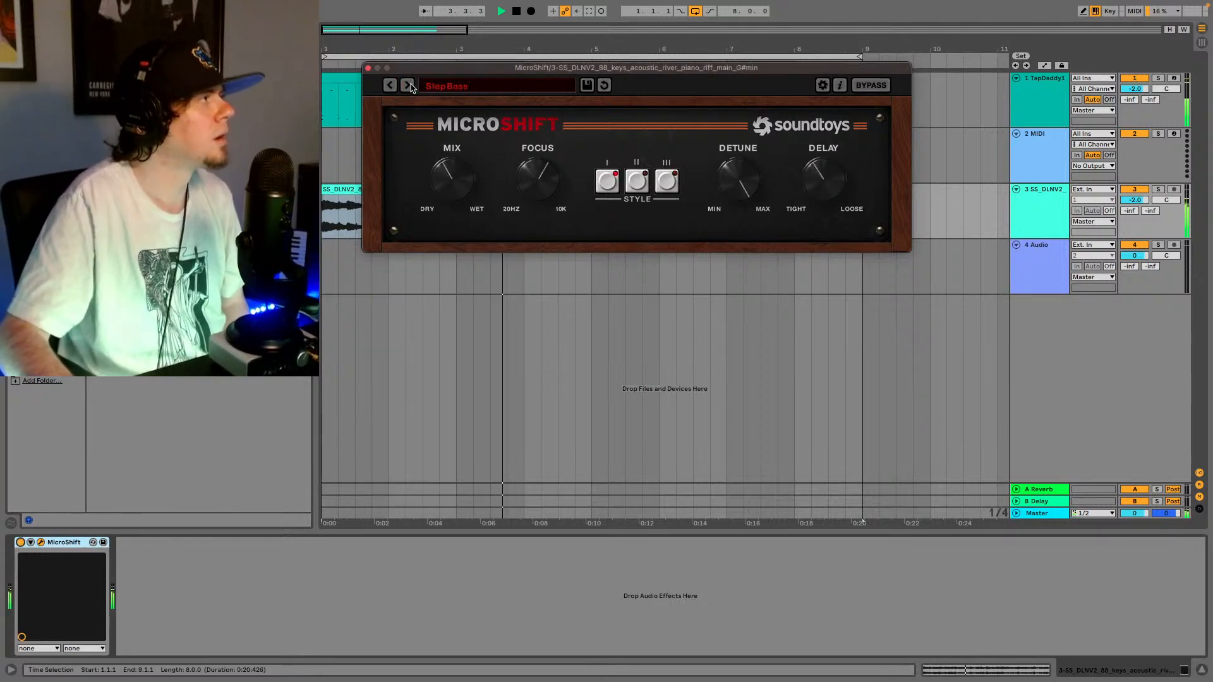
pyautogui.click(407, 85)
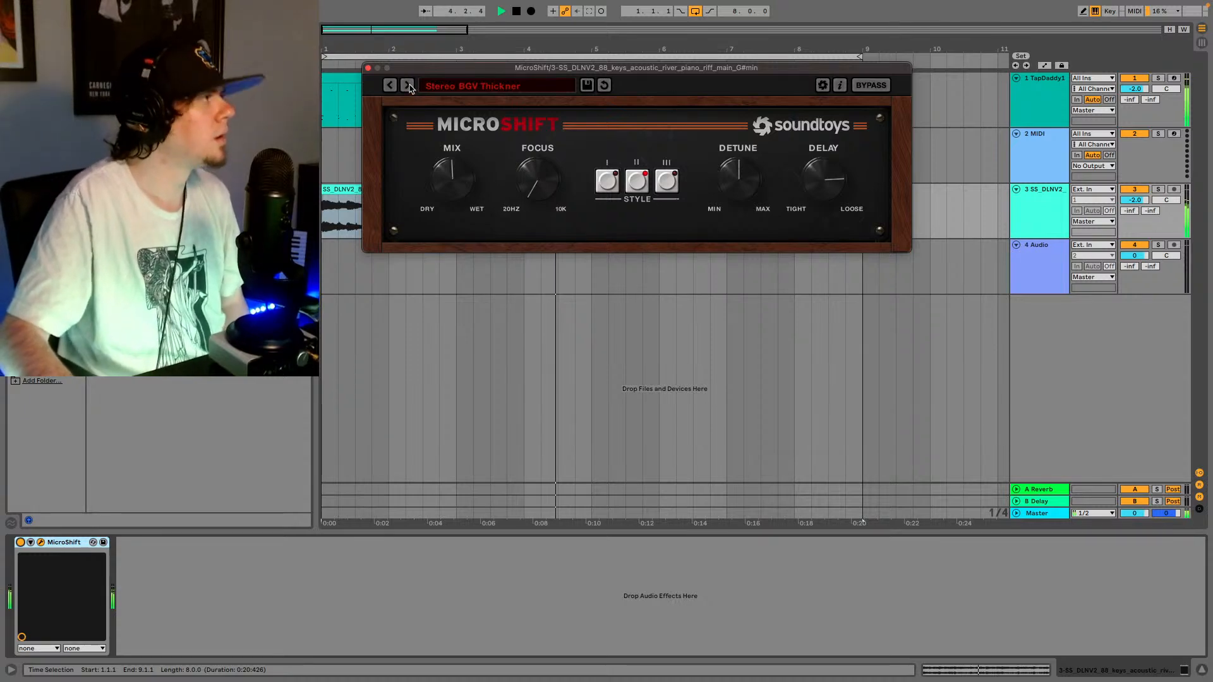
pyautogui.click(407, 85)
pyautogui.click(407, 86)
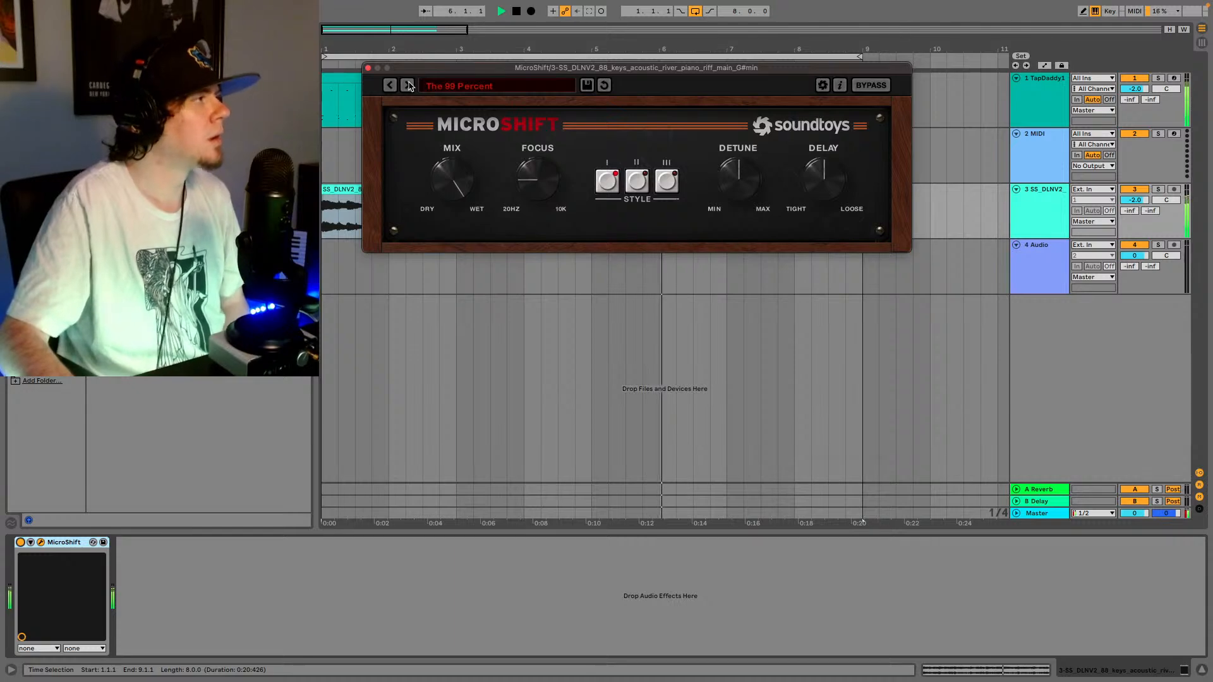
pyautogui.click(408, 85)
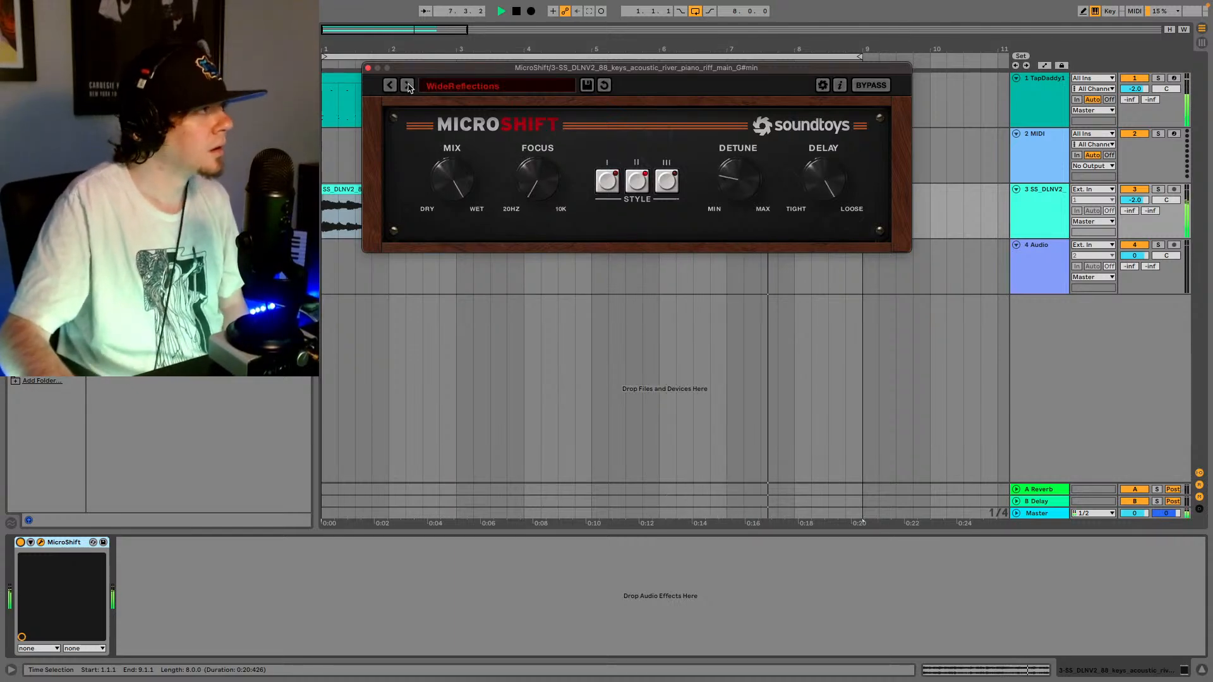
pyautogui.click(407, 85)
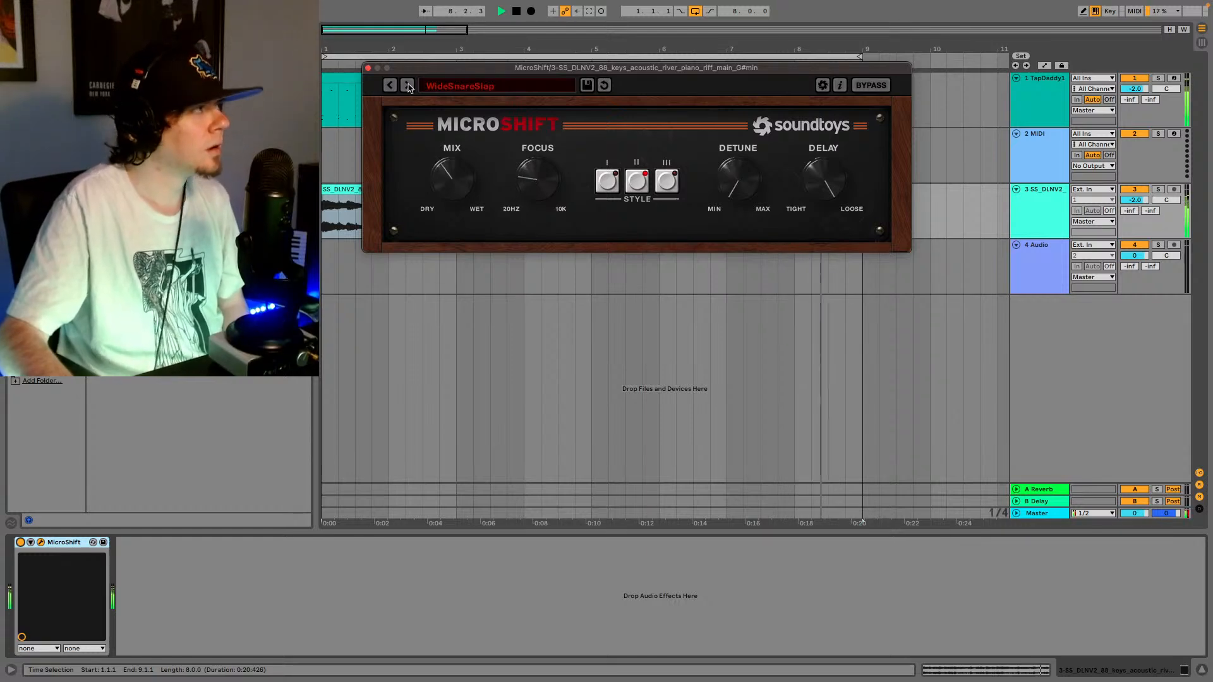
pyautogui.click(407, 86)
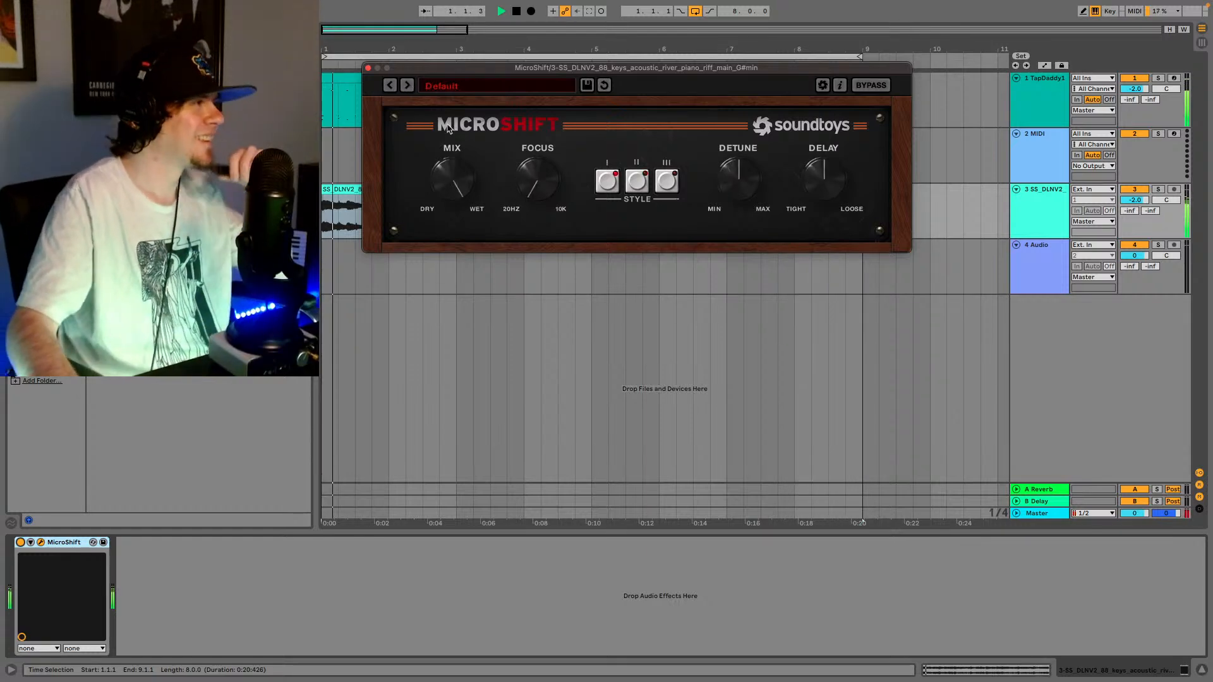
pyautogui.click(408, 86)
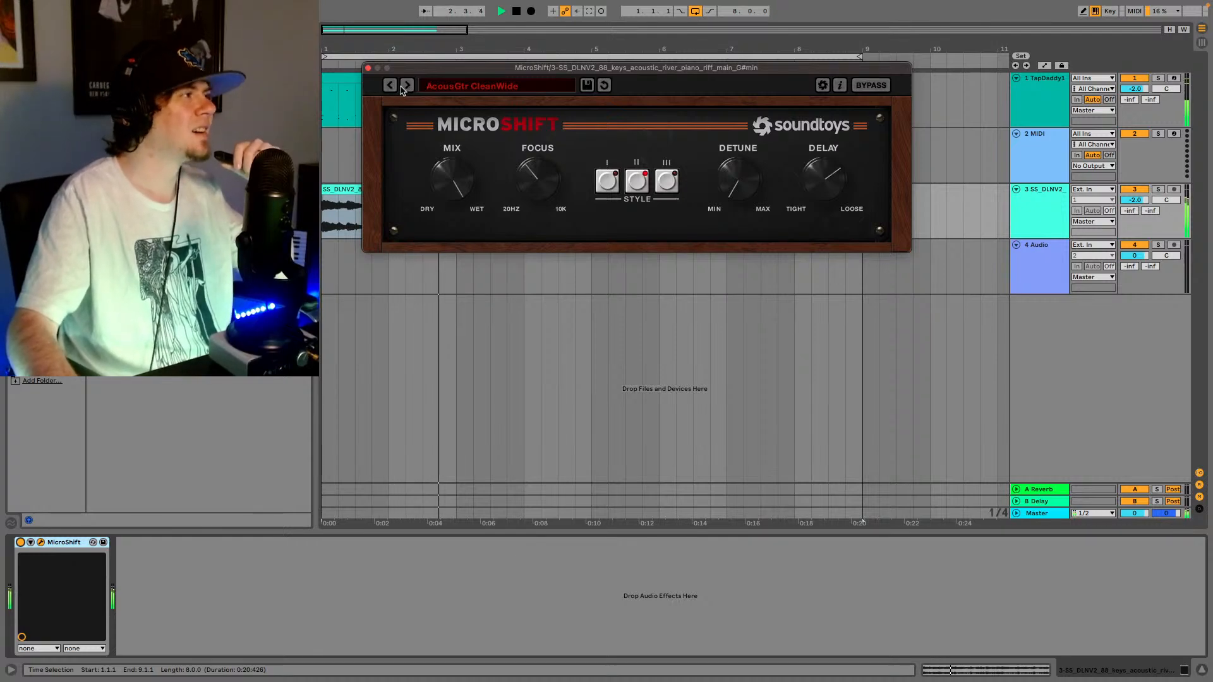
pyautogui.click(406, 85)
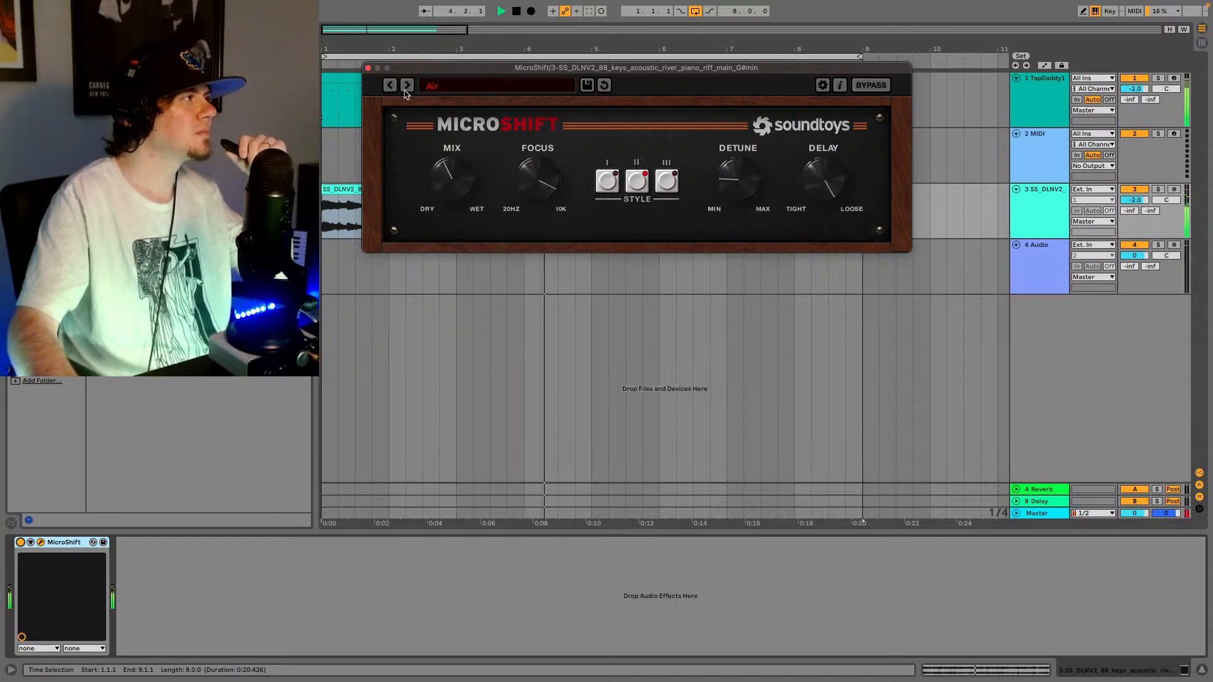
# - Return MicroShift to the Default preset, lower its delay and detune slightly, raise its focus, and close the plug-in window
pyautogui.click(391, 86)
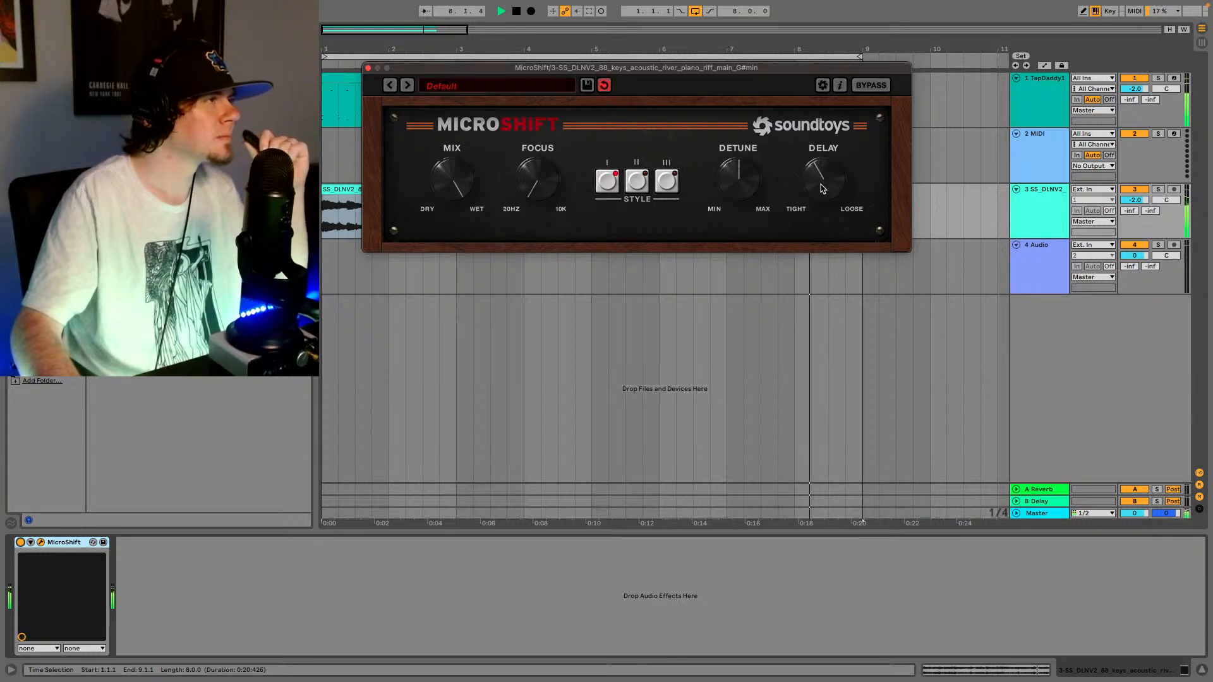
pyautogui.moveTo(819, 196); pyautogui.dragTo(820, 204)
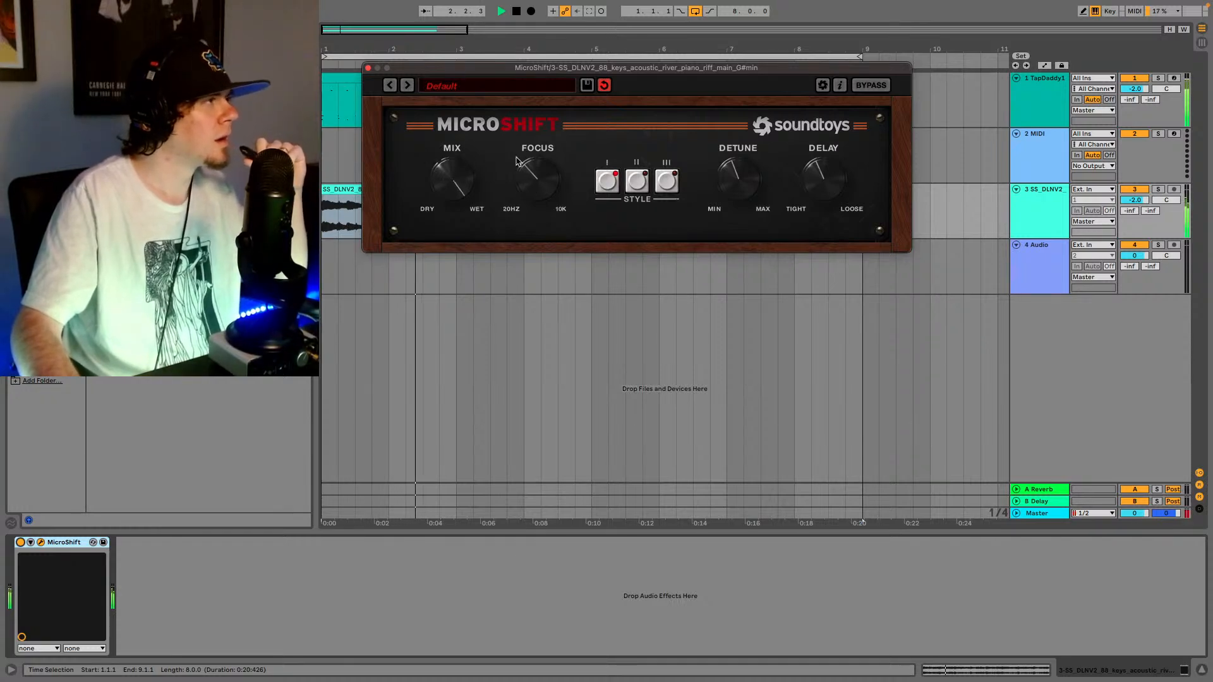
pyautogui.click(369, 68)
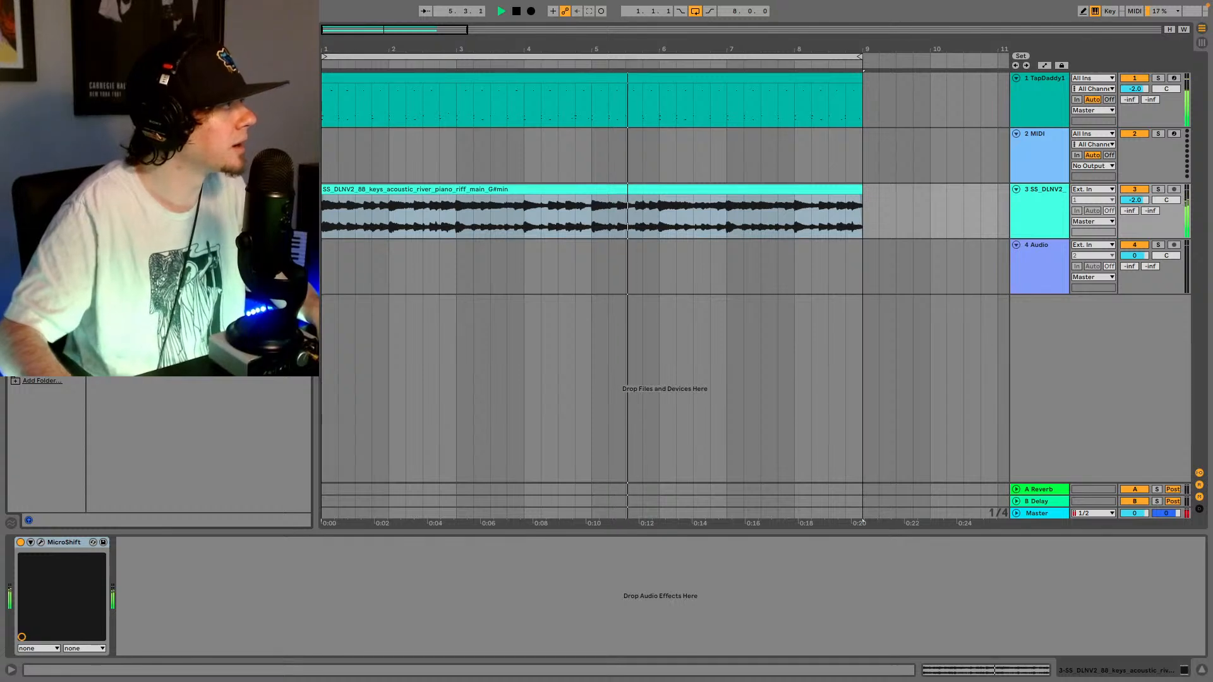
# - Add the UADx LA-2A Tube Compressor after MicroShift and set the piano track's volume to -4.0 dB
pyautogui.moveTo(216, 574); pyautogui.dragTo(238, 574)
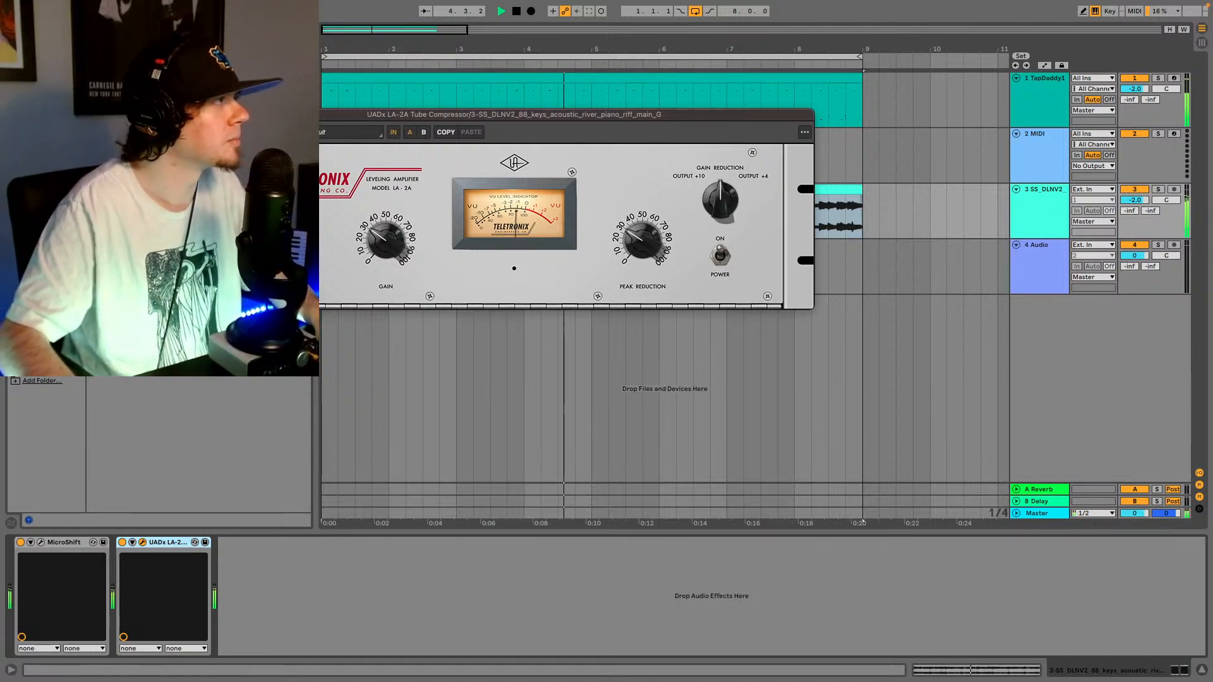
pyautogui.press('super+alt+p')
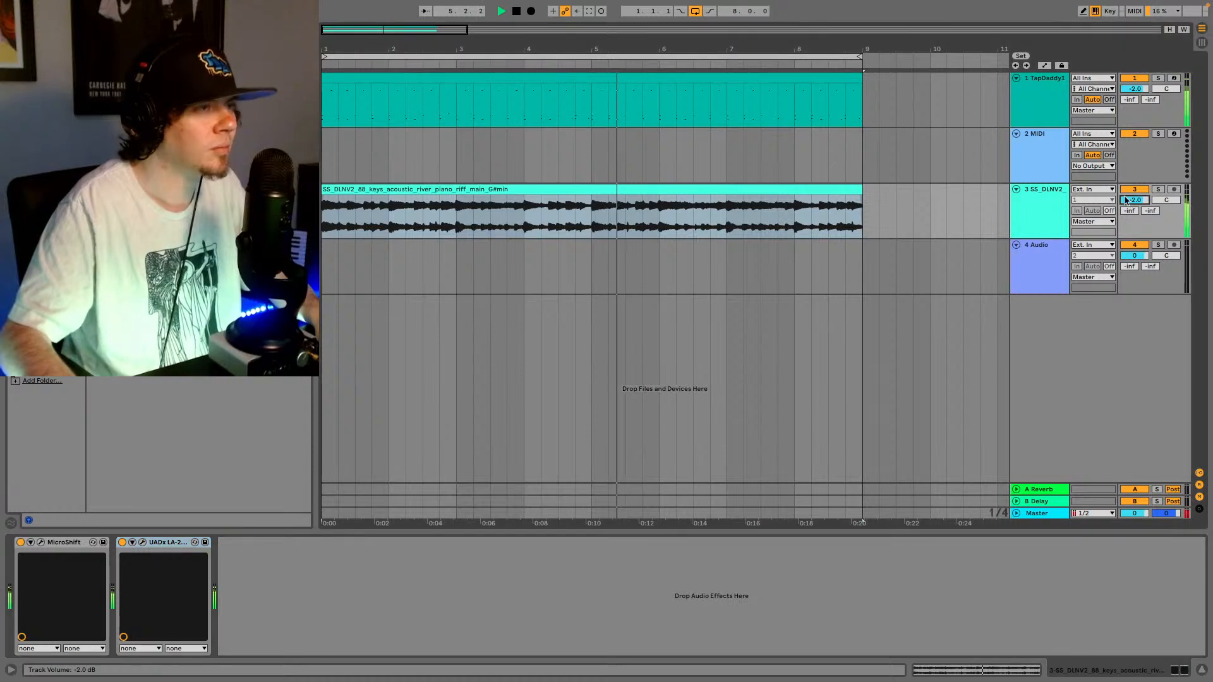
pyautogui.moveTo(1125, 200); pyautogui.dragTo(1125, 213)
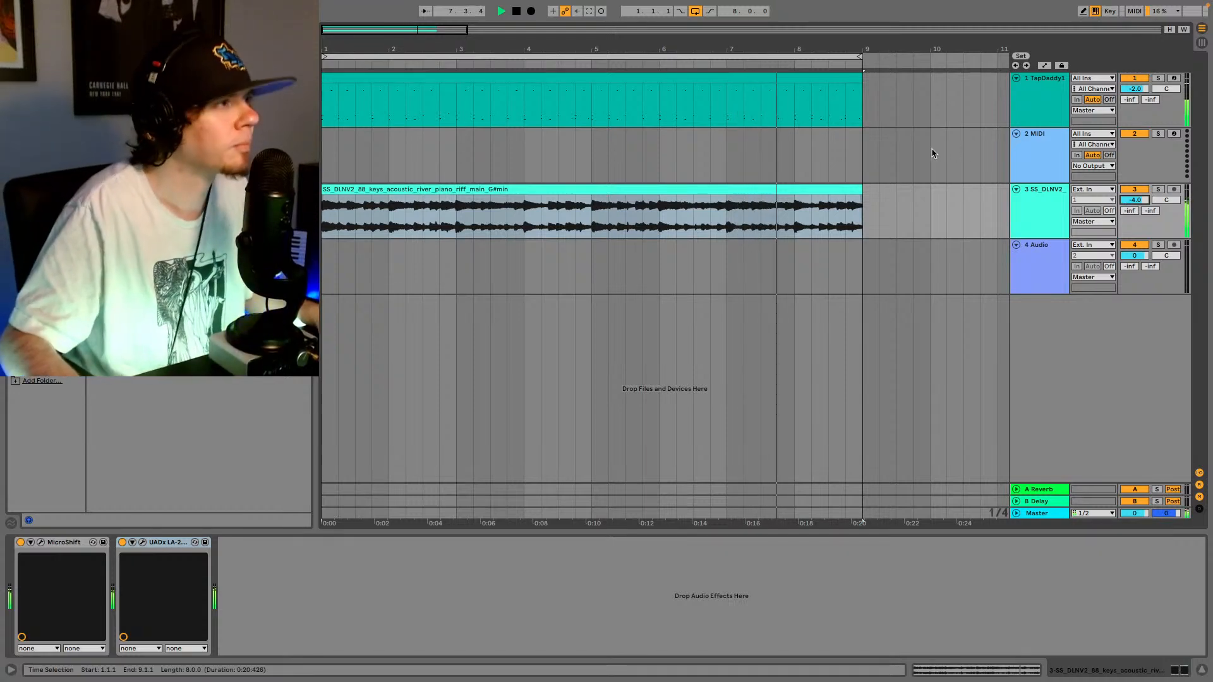
# - Move the TapDaddy110 drum track below the empty MIDI track and duplicate it
pyautogui.click(1030, 96)
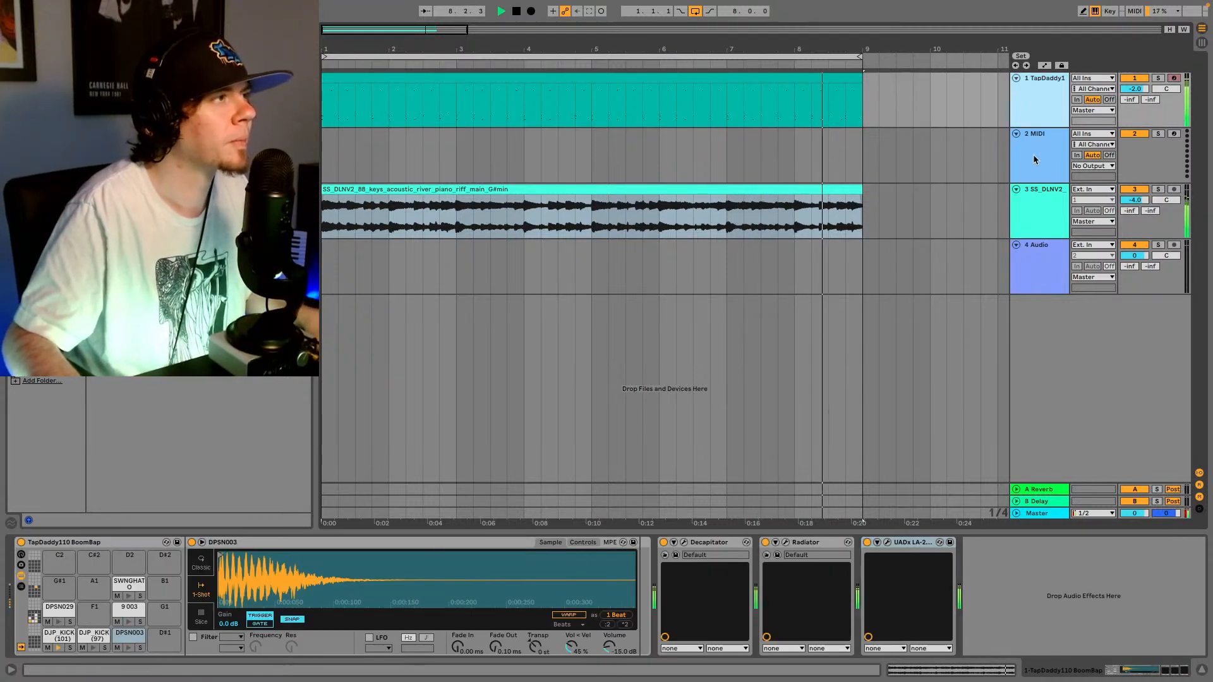
pyautogui.moveTo(1034, 157); pyautogui.dragTo(1033, 149)
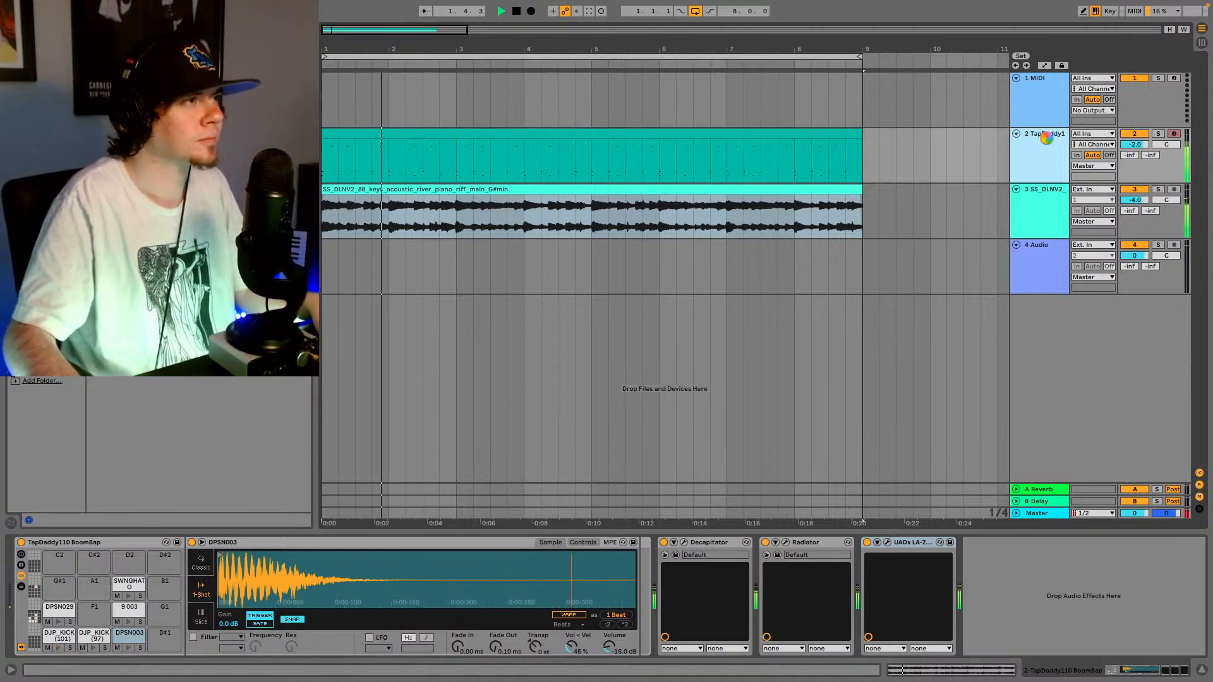
pyautogui.hotkey('ctrl', 'd')
# - Mute the upper TapDaddy110 drum track and delete the empty MIDI track
pyautogui.click(1134, 134)
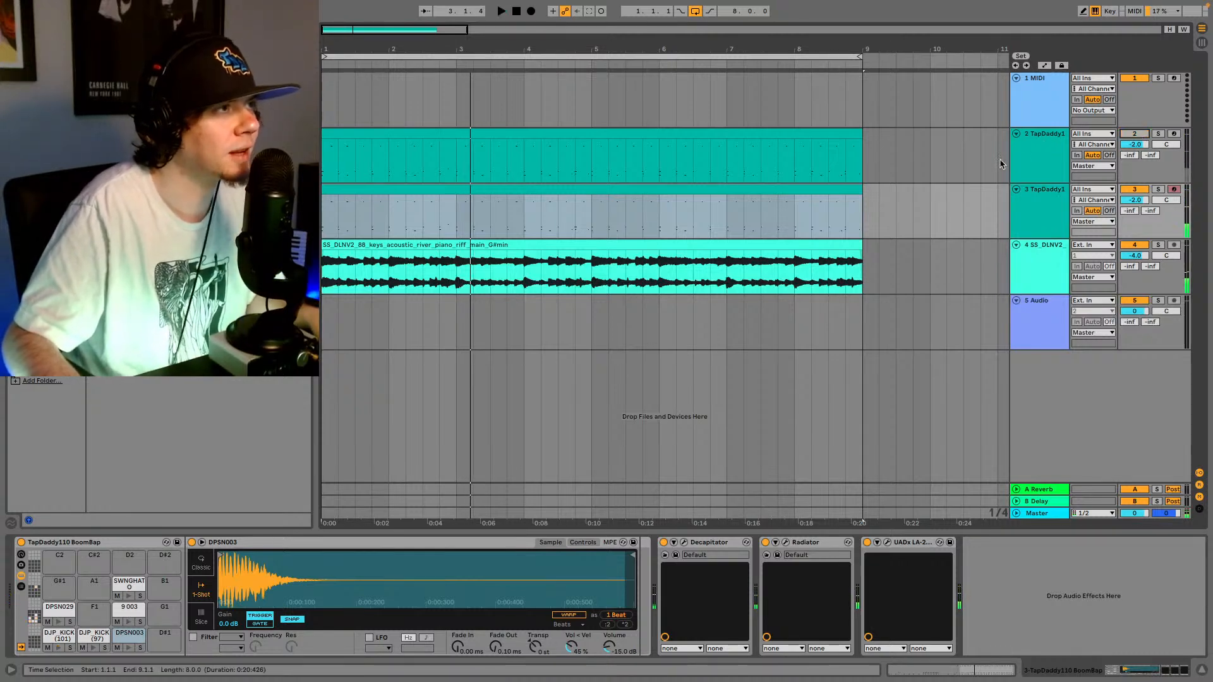
pyautogui.press('Delete')
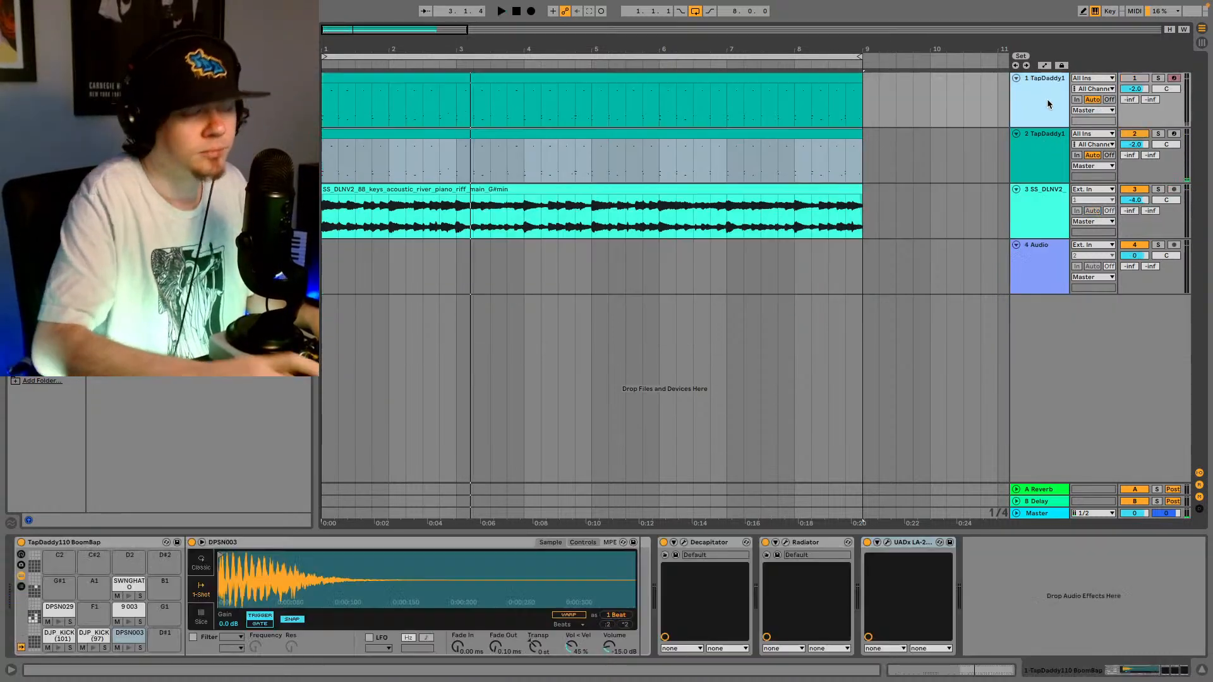
# - Play the loop with the upper drum track soloed, check its MIDI clip, and show its device chain
pyautogui.press('space')
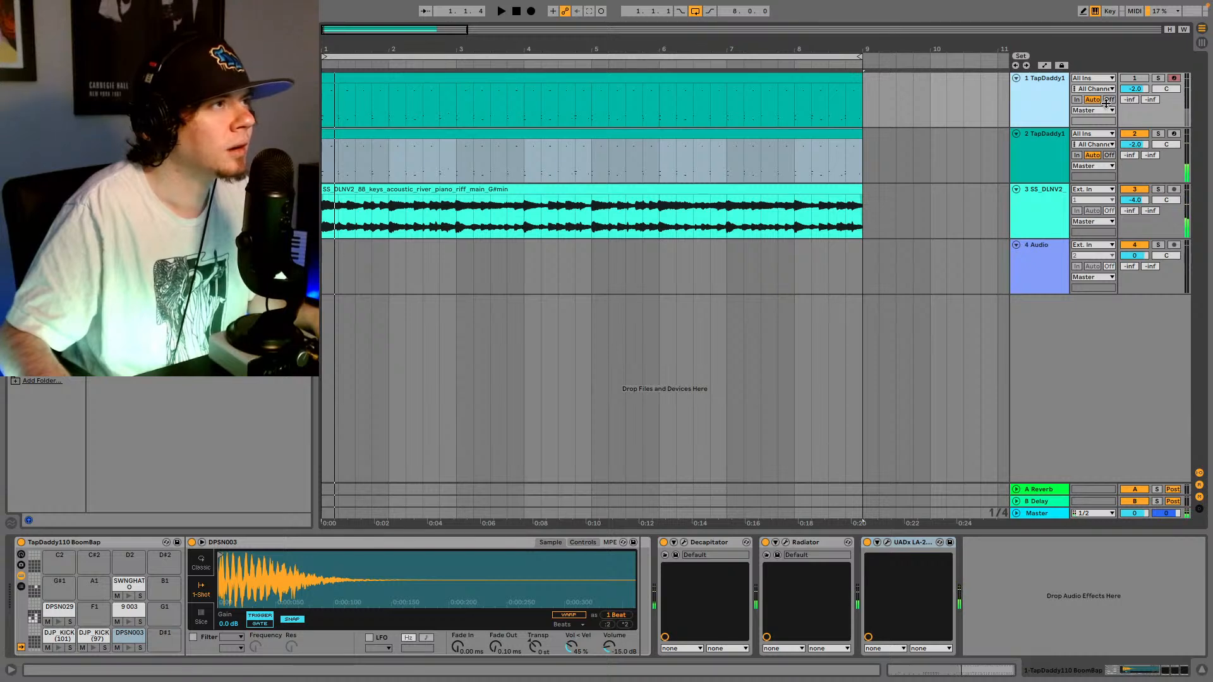
pyautogui.click(1158, 77)
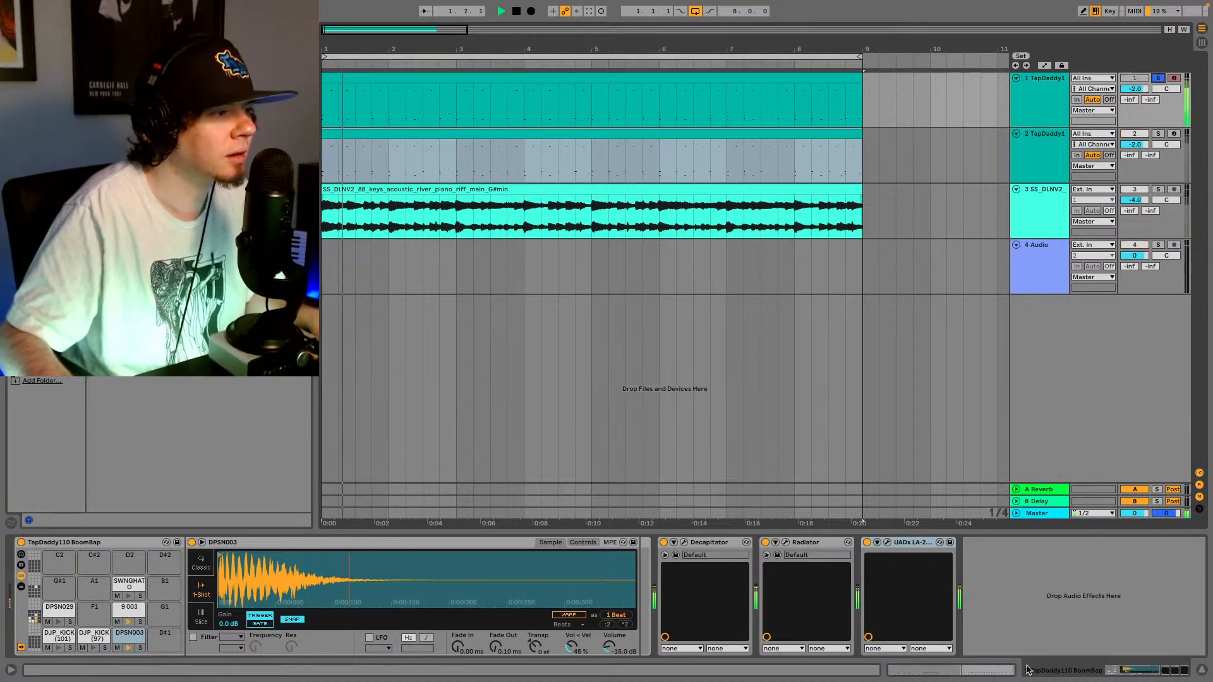
pyautogui.click(994, 671)
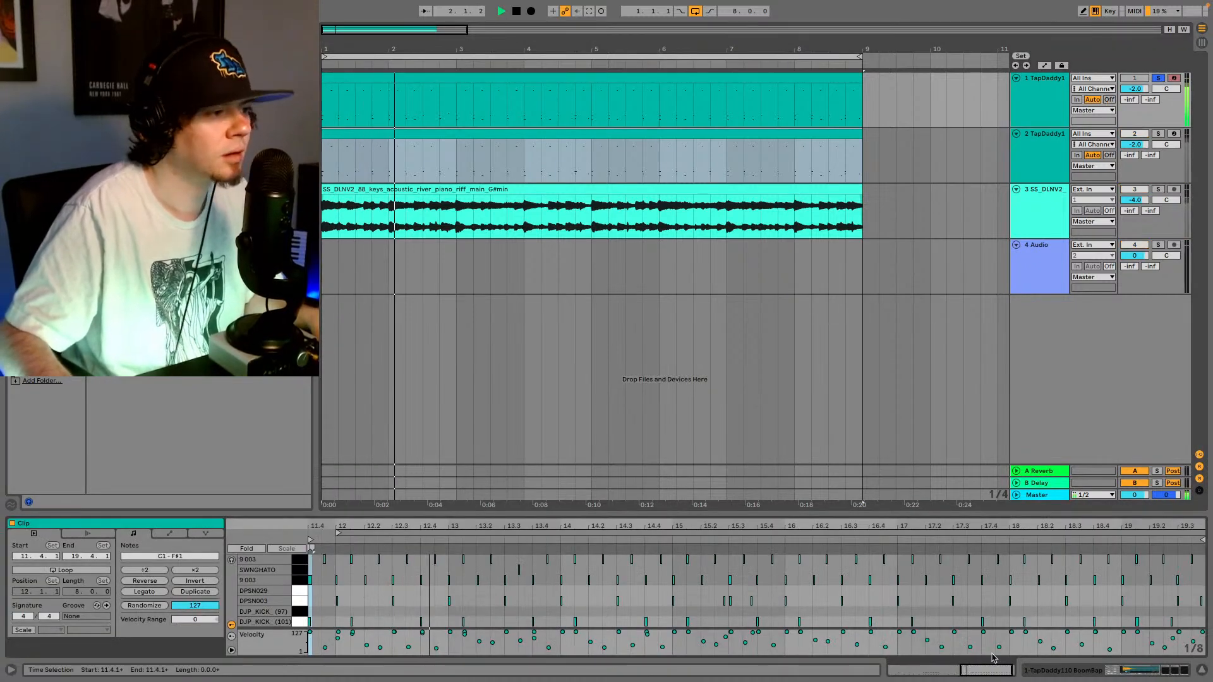
pyautogui.click(1052, 672)
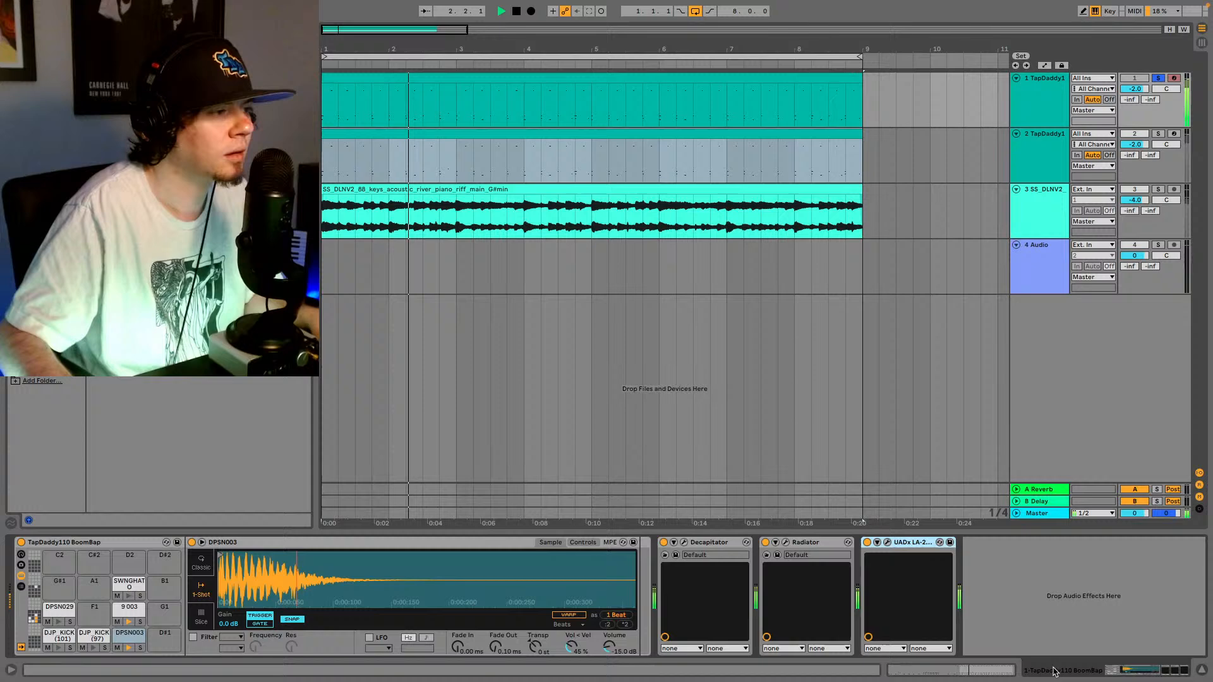
# - Mute the 9 003 and SWNGHATO hi-hat pads in the upper TapDaddy110 drum rack
pyautogui.click(118, 648)
pyautogui.click(117, 648)
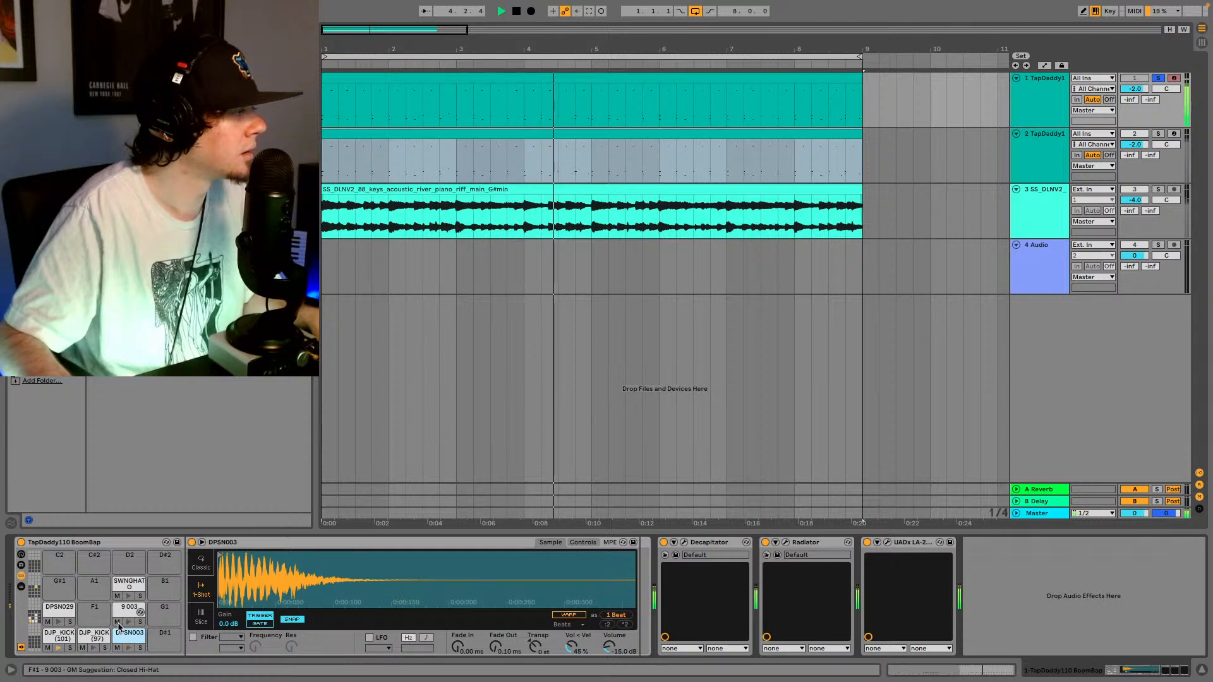
pyautogui.click(117, 622)
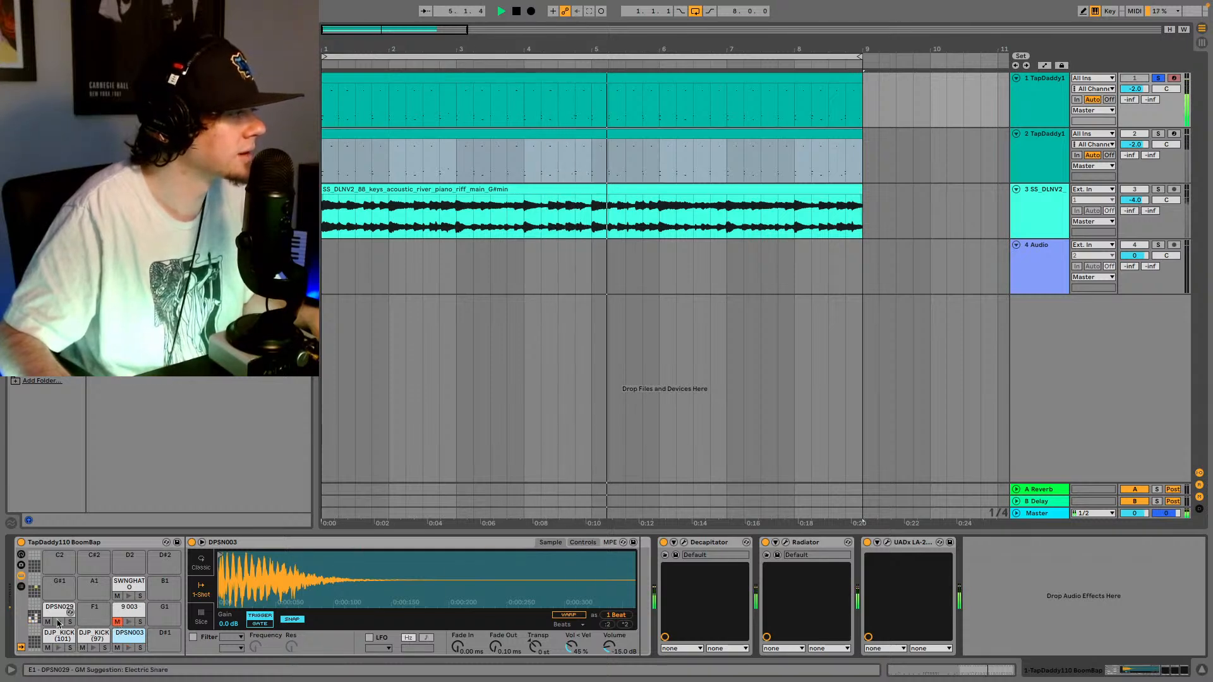
pyautogui.click(117, 595)
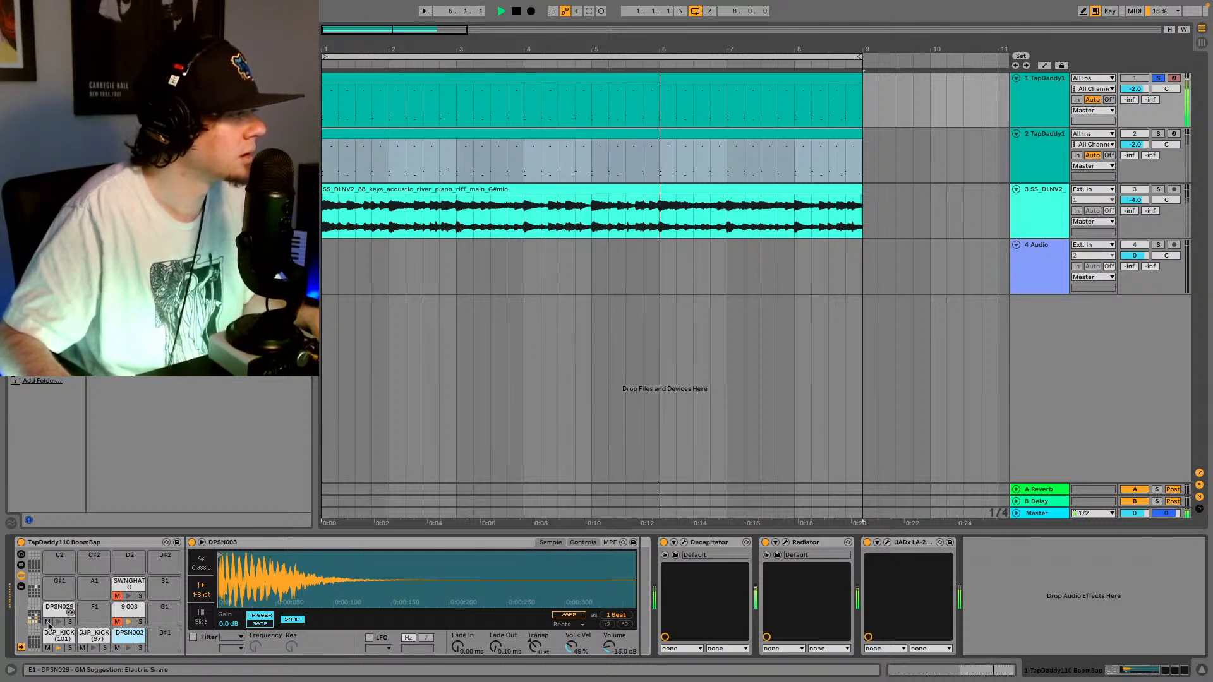
pyautogui.click(36, 595)
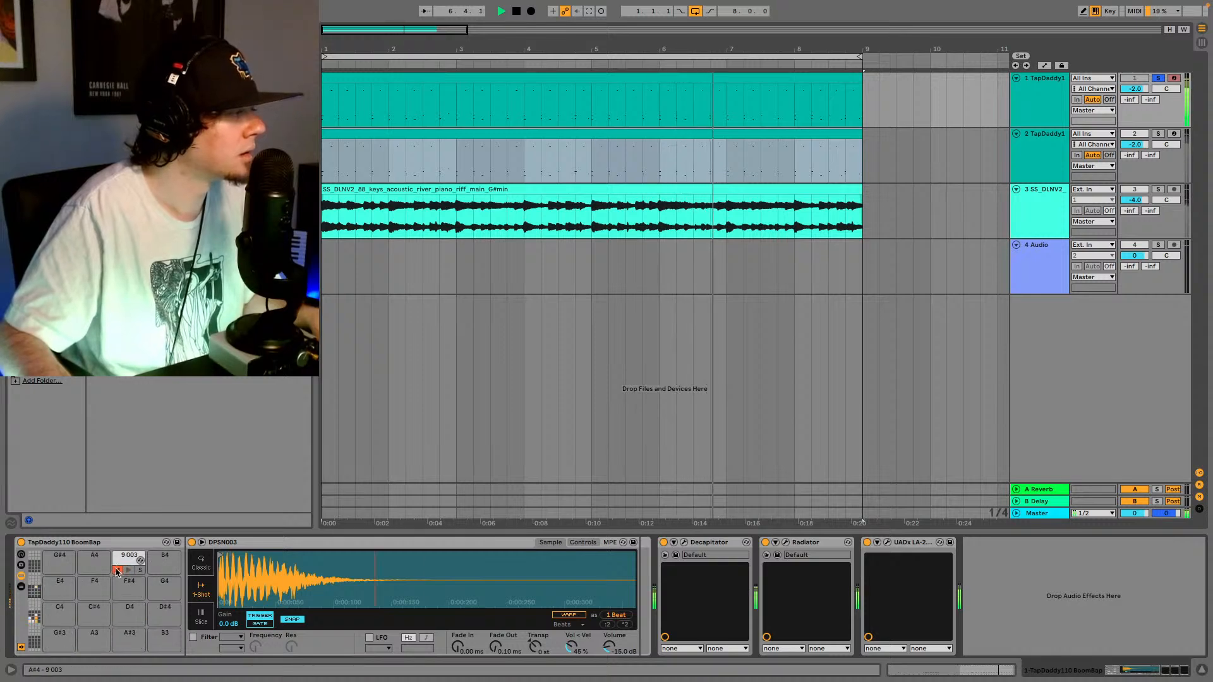
pyautogui.click(35, 619)
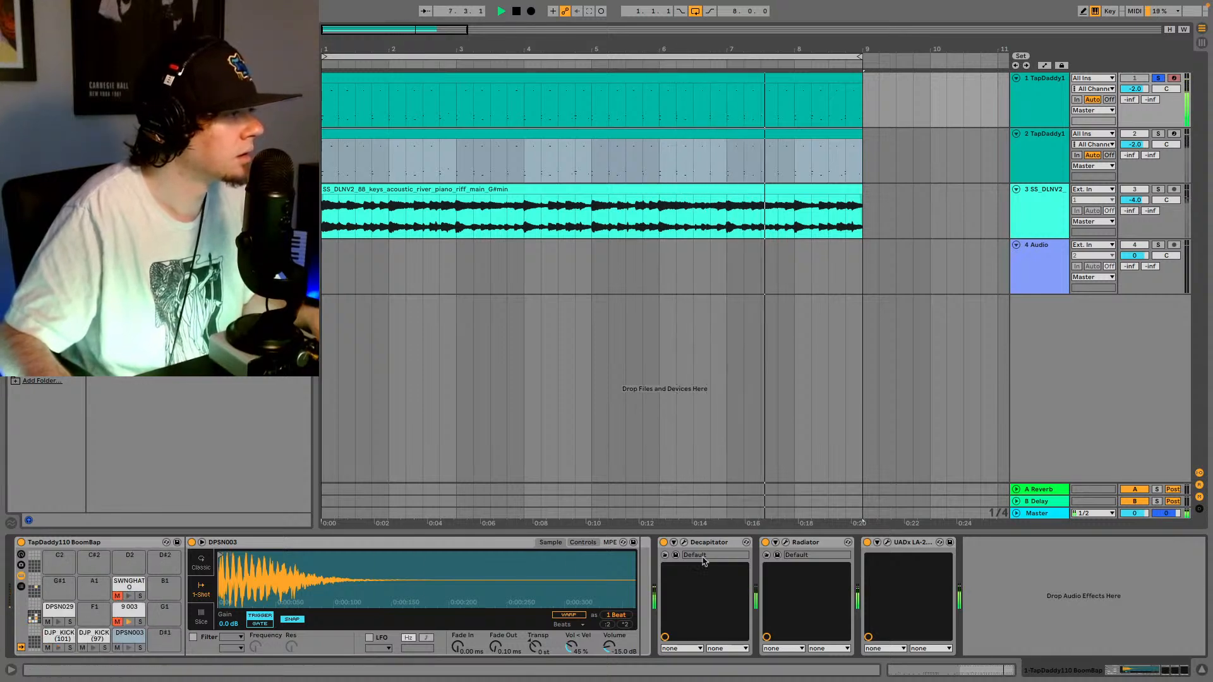
# - Bypass the UADx LA-2A compressor on the upper drum track and unsolo that track
pyautogui.click(866, 542)
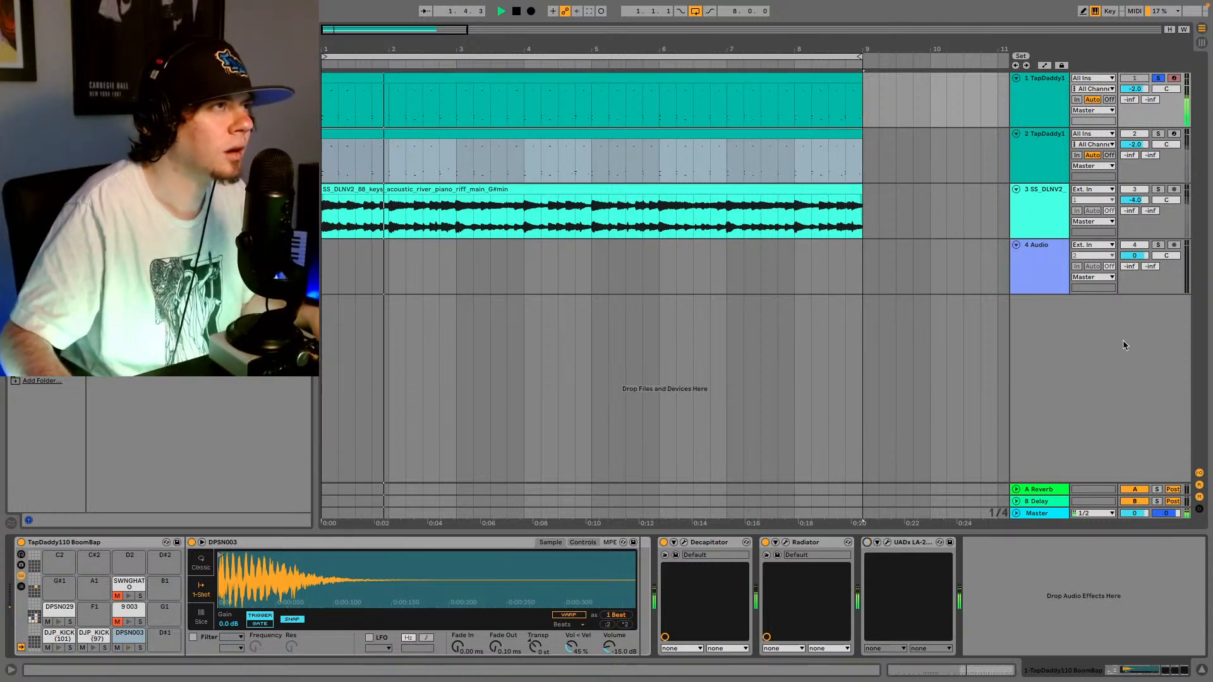
pyautogui.click(1046, 189)
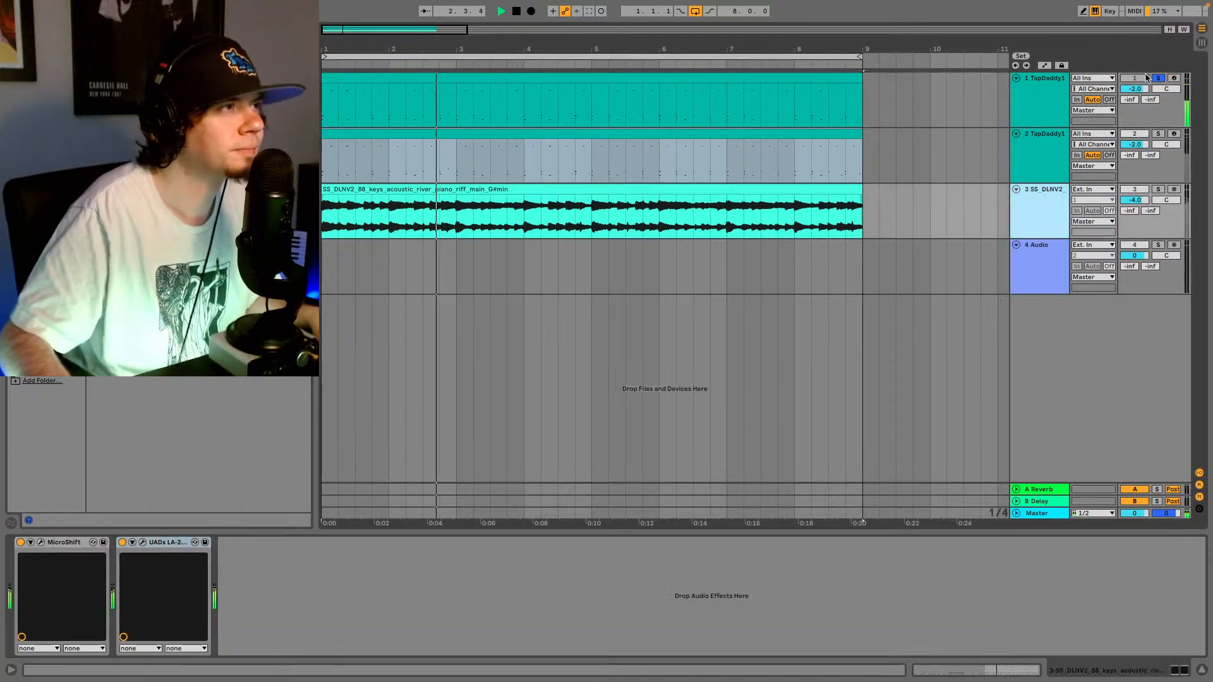
pyautogui.click(1158, 78)
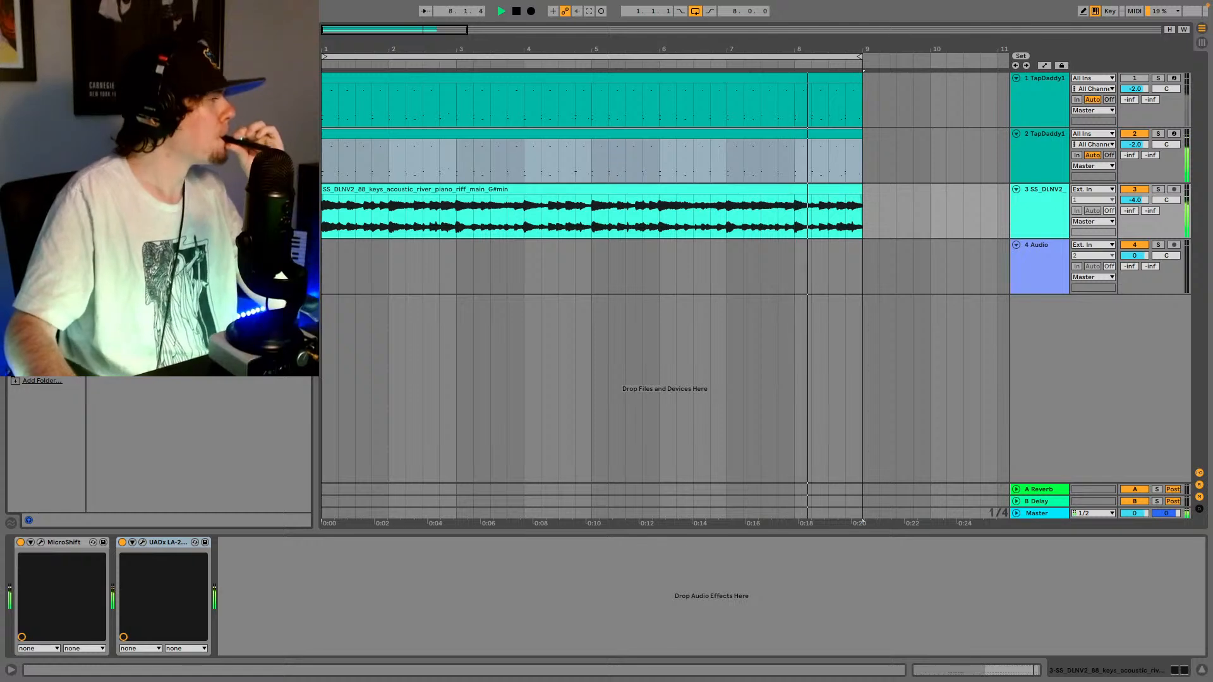
# - Add a Glue Compressor to the piano track, sidechained from 1-TapDaddy110 BoomBap, with a raised ratio and a threshold of -15.2 dB
pyautogui.moveTo(145, 82); pyautogui.dragTo(264, 576)
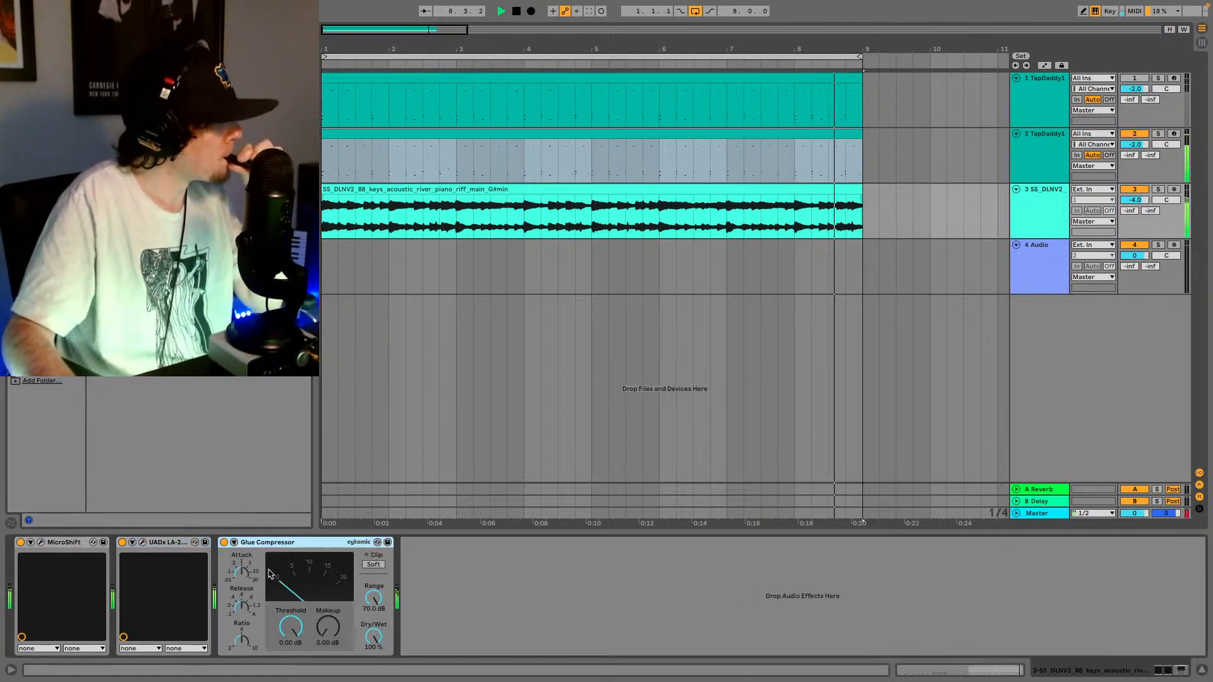
pyautogui.click(234, 542)
pyautogui.click(254, 573)
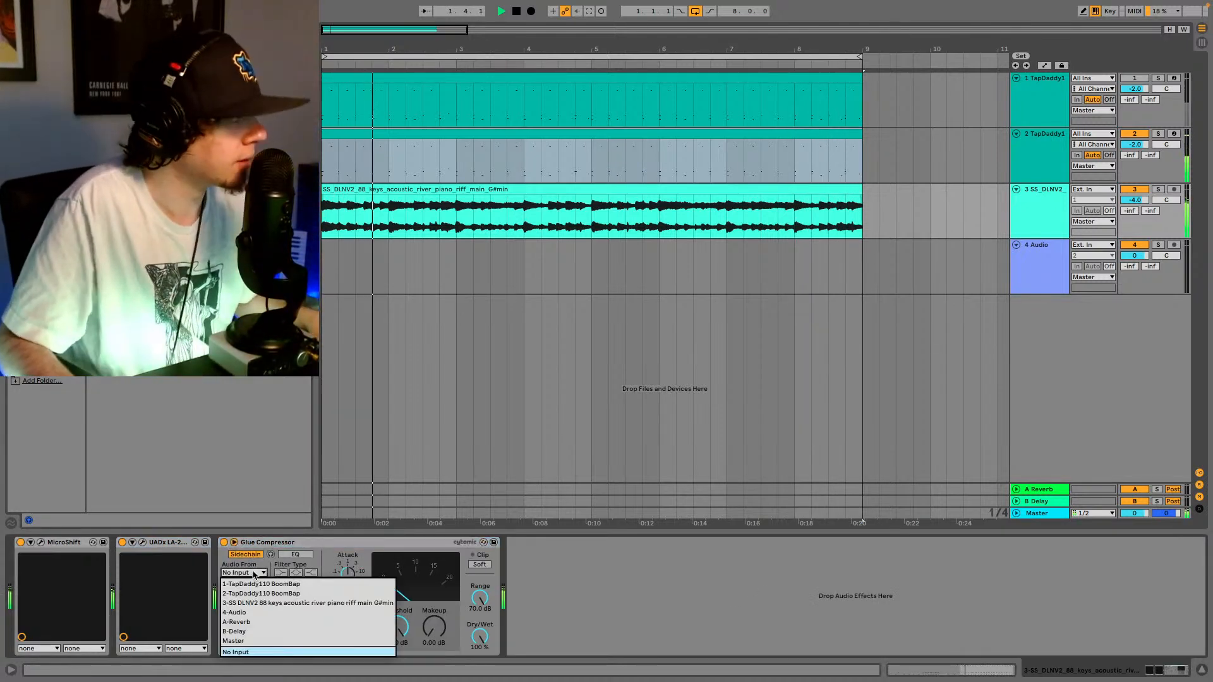
pyautogui.click(262, 583)
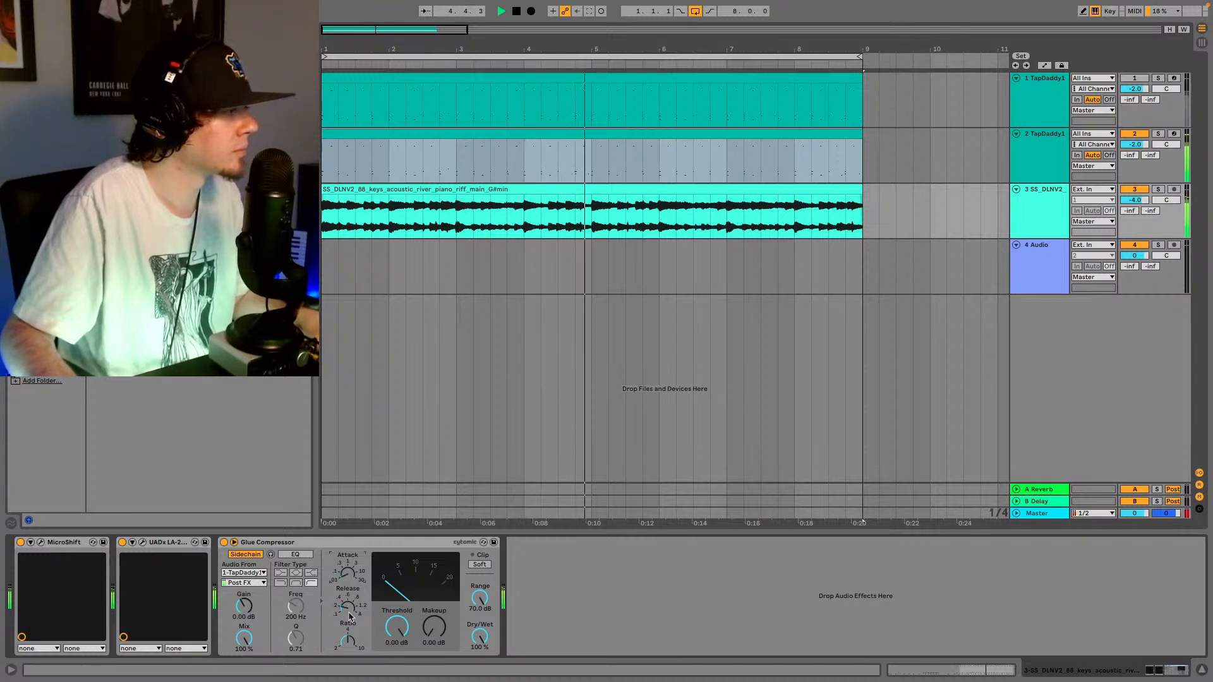
pyautogui.moveTo(348, 641); pyautogui.dragTo(396, 648)
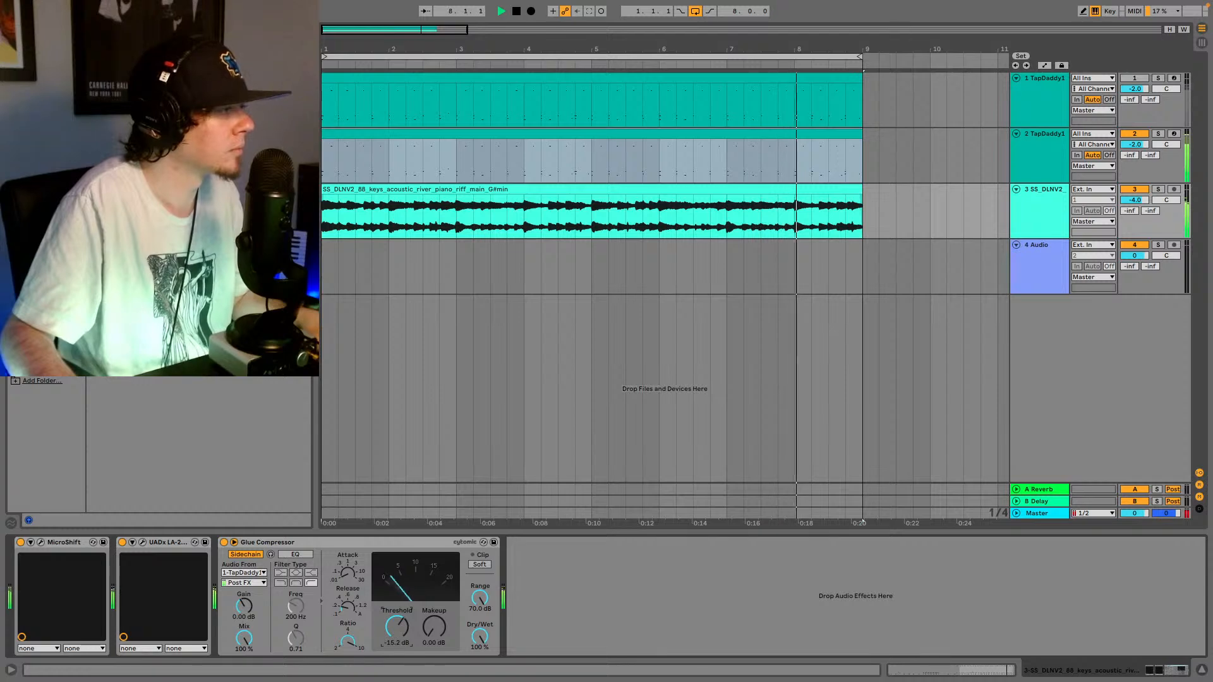
# - Duplicate the Glue Compressor at the end of the piano track's chain and set the copy's threshold to -17.5 dB
pyautogui.click(391, 544)
pyautogui.press('super+c')
pyautogui.click(559, 588)
pyautogui.press('super+v')
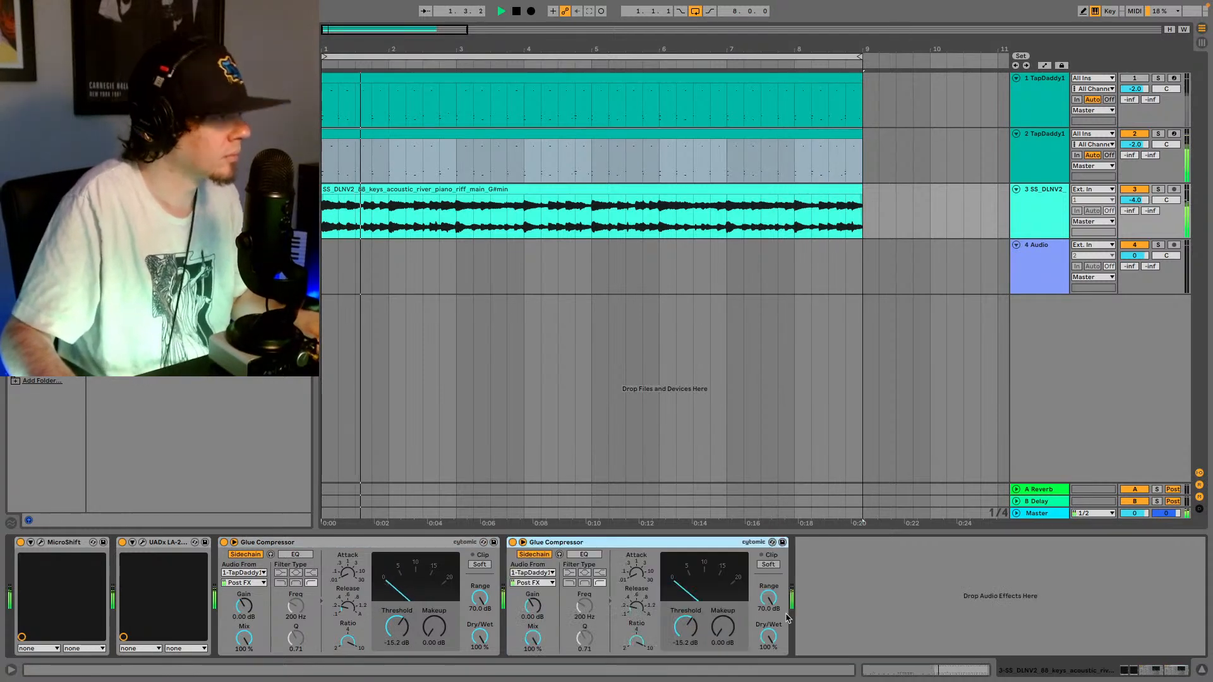
pyautogui.moveTo(685, 626); pyautogui.dragTo(693, 630)
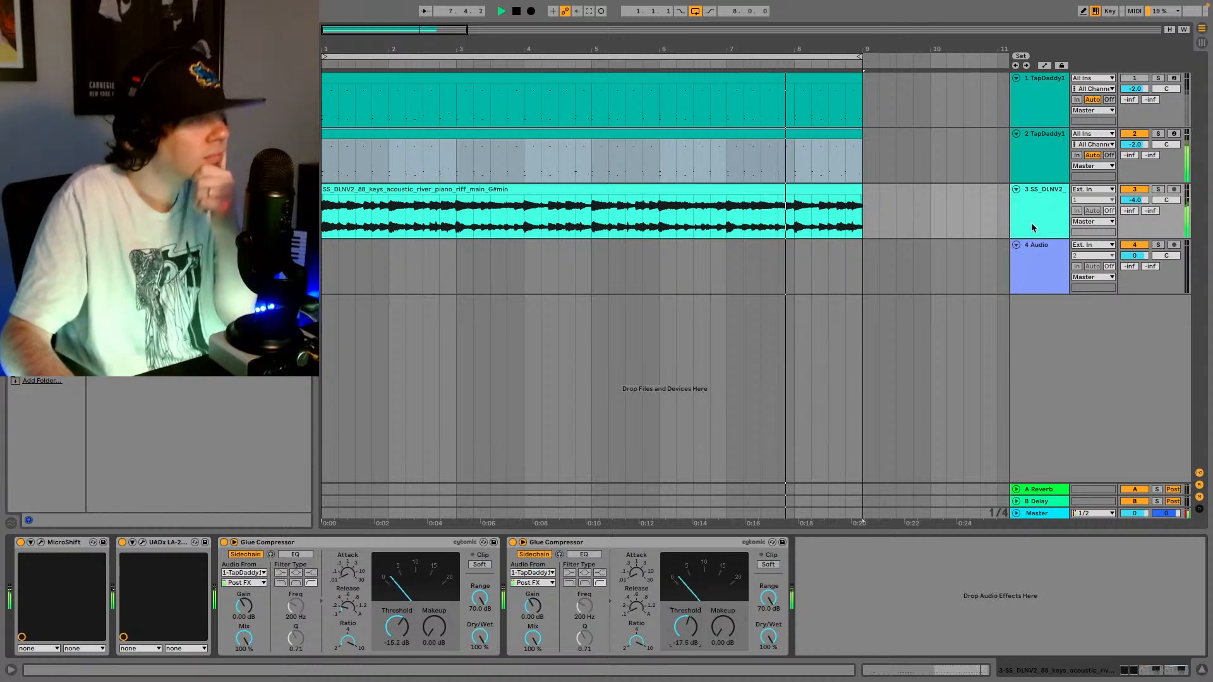
# - Insert a MIDI track below the piano riff and load the Purity instrument on it
pyautogui.click(1035, 256)
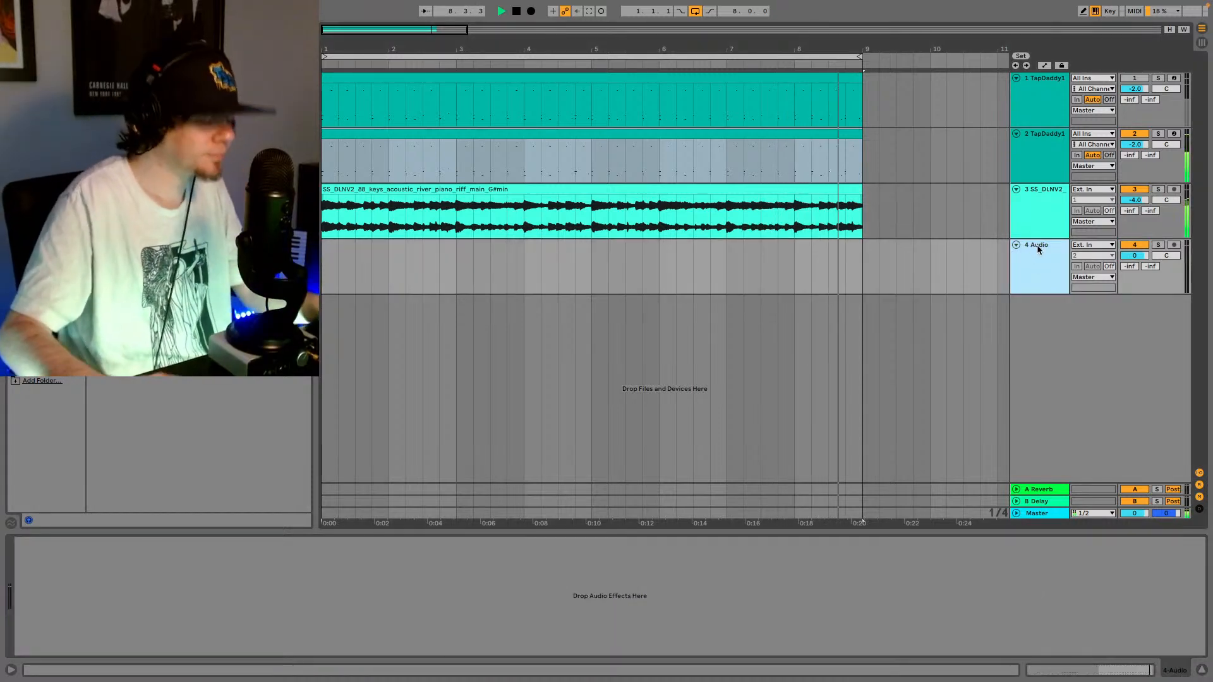
pyautogui.click(1043, 225)
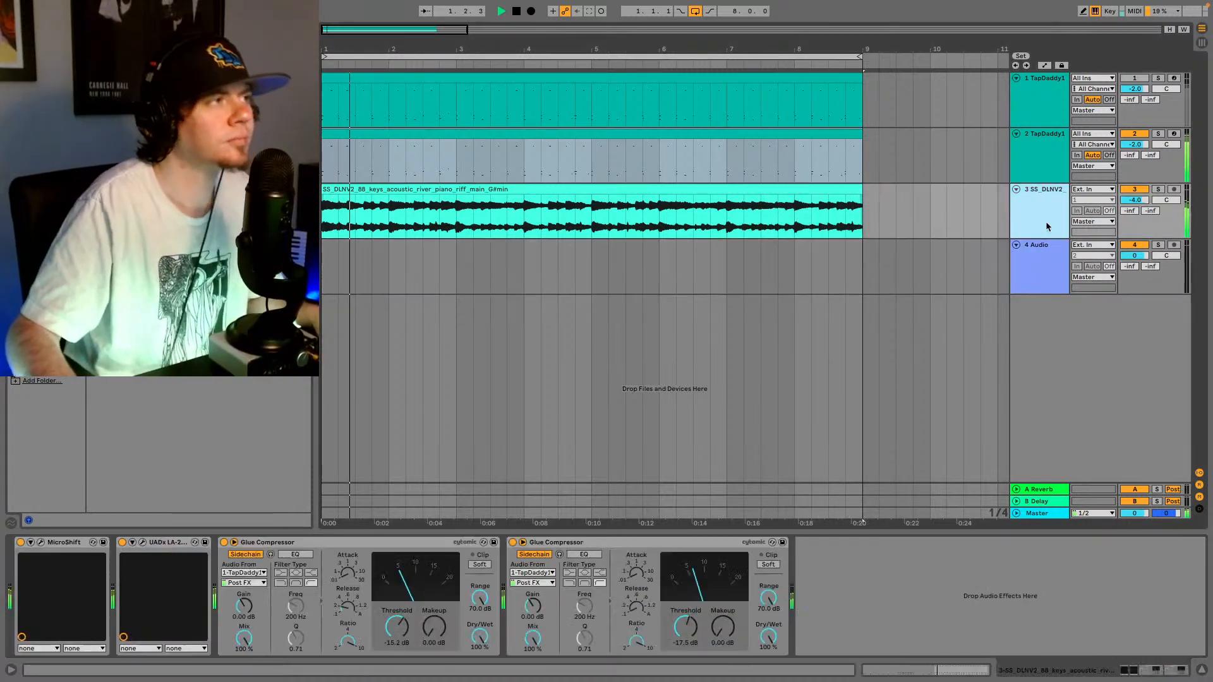
pyautogui.hotkey('ctrl', 'shift', 't')
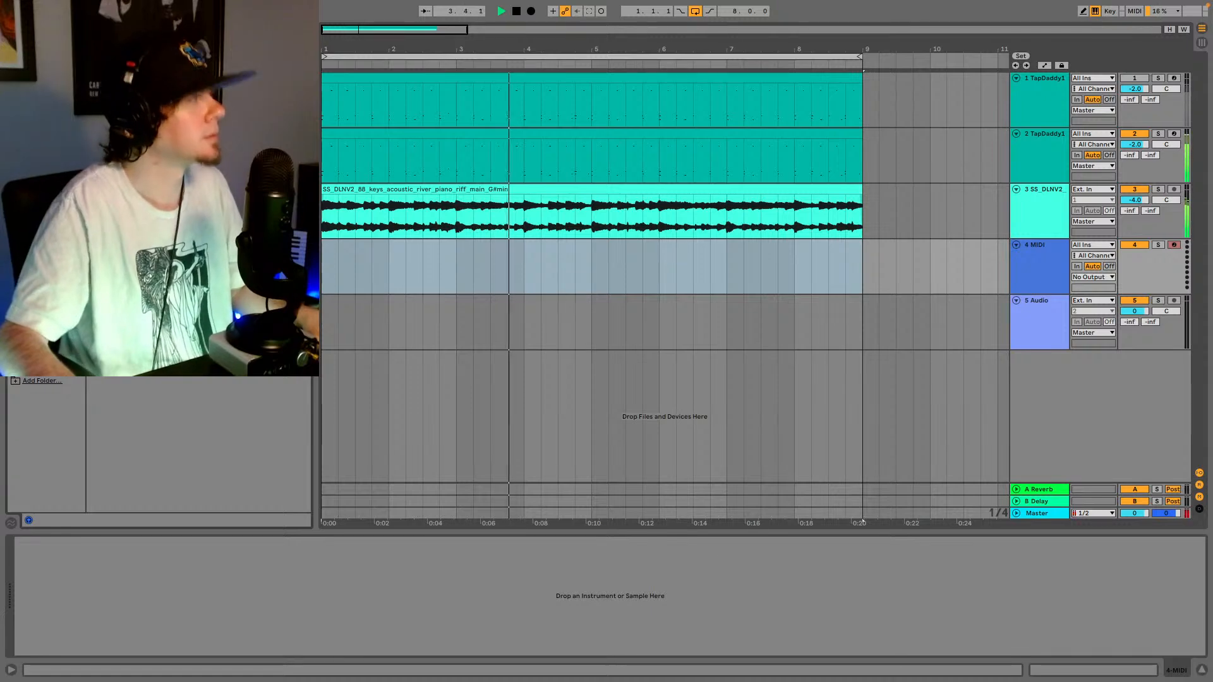
pyautogui.hotkey('ctrl', 'f')
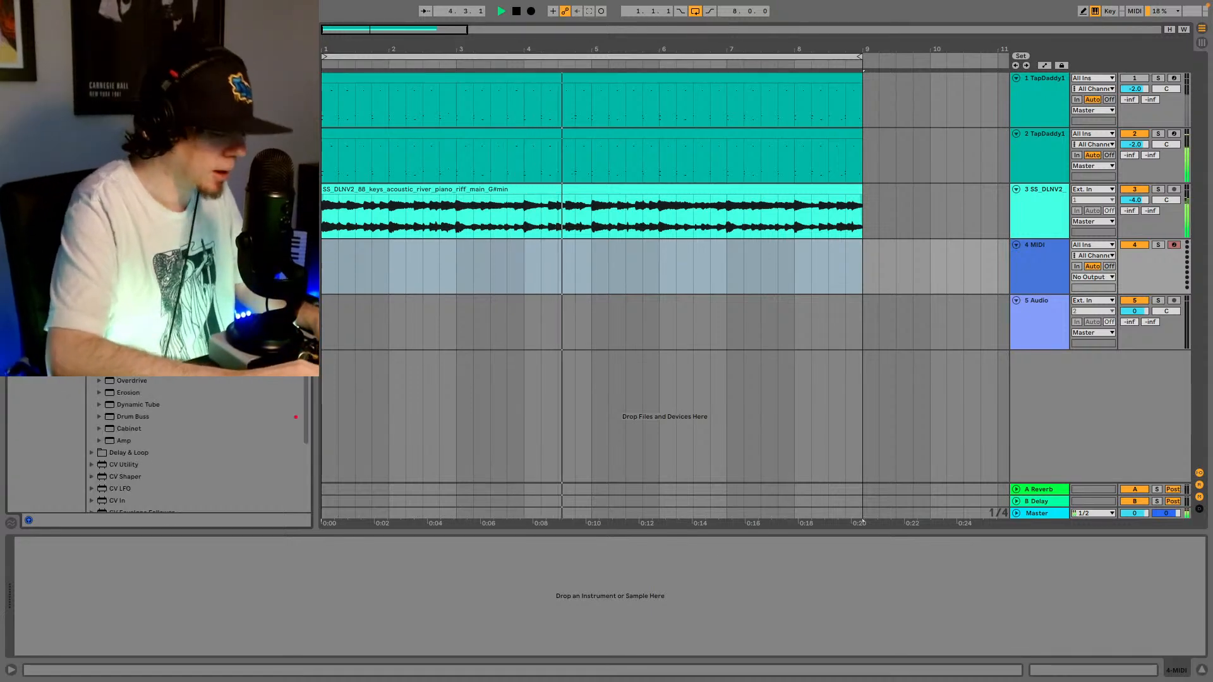
pyautogui.write('serum')
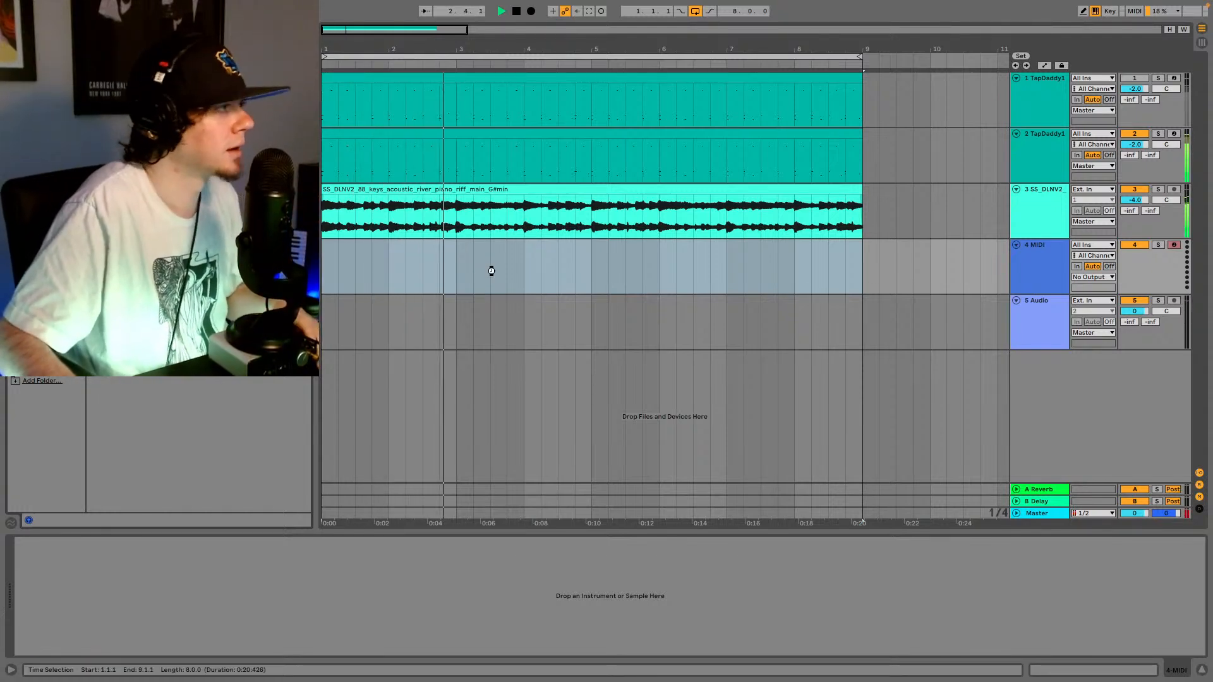
pyautogui.moveTo(497, 263); pyautogui.dragTo(497, 263)
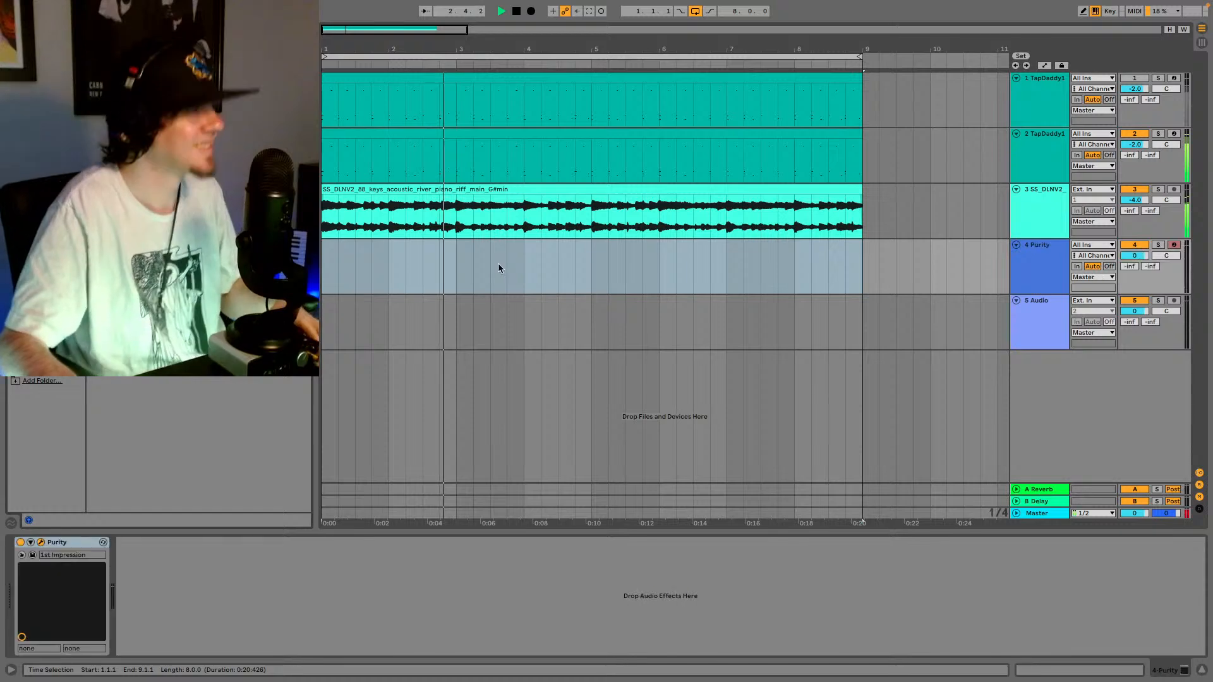
# - Show Purity's Piano presets, record a melody into a MIDI clip filling bars 1 to 9, and play the loop
pyautogui.click(529, 334)
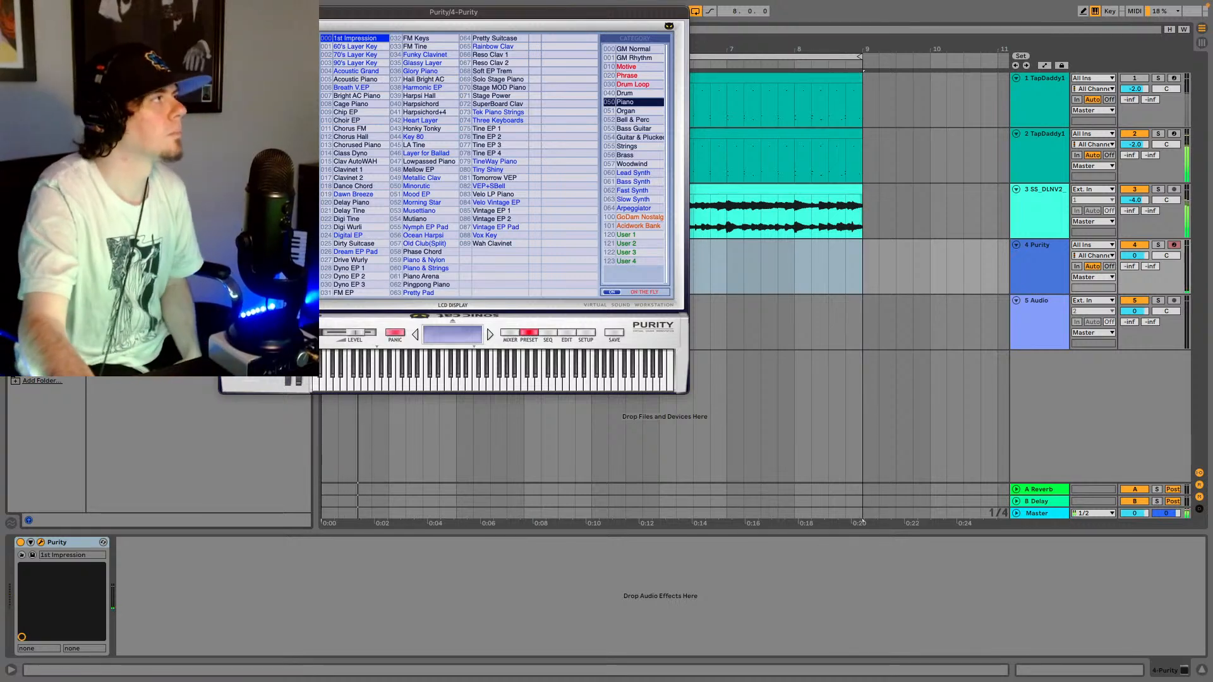
pyautogui.press('super+alt+p')
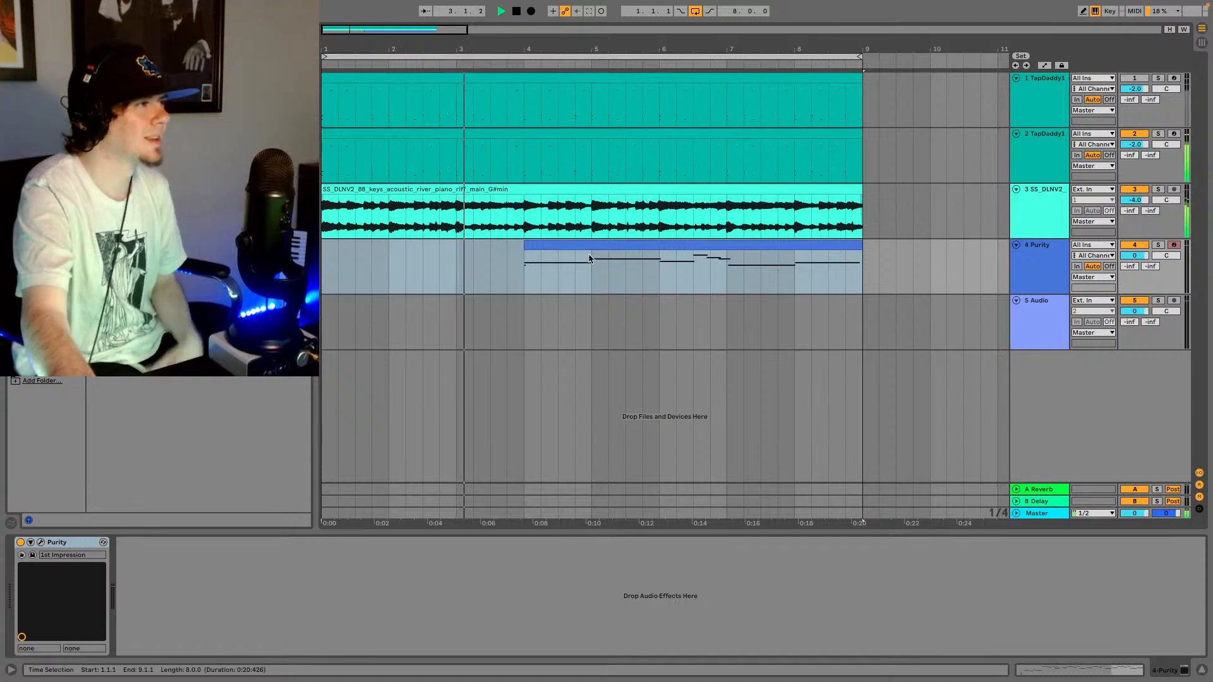
pyautogui.press('space')
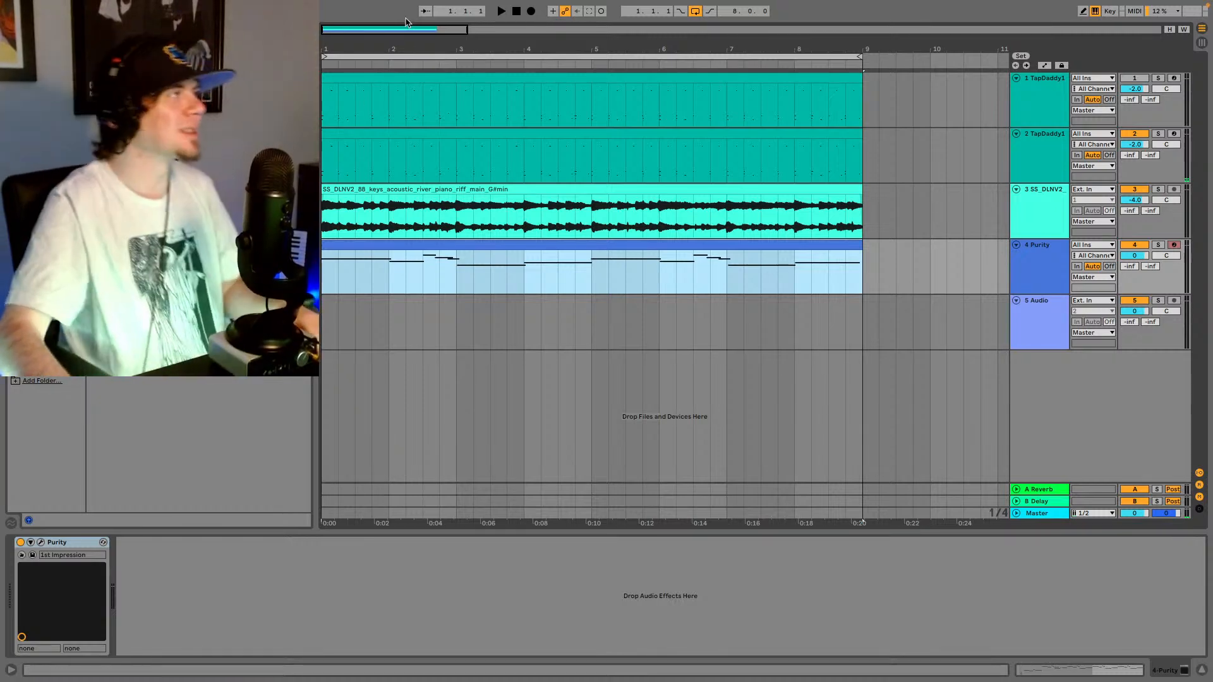
pyautogui.click(444, 229)
pyautogui.press('space')
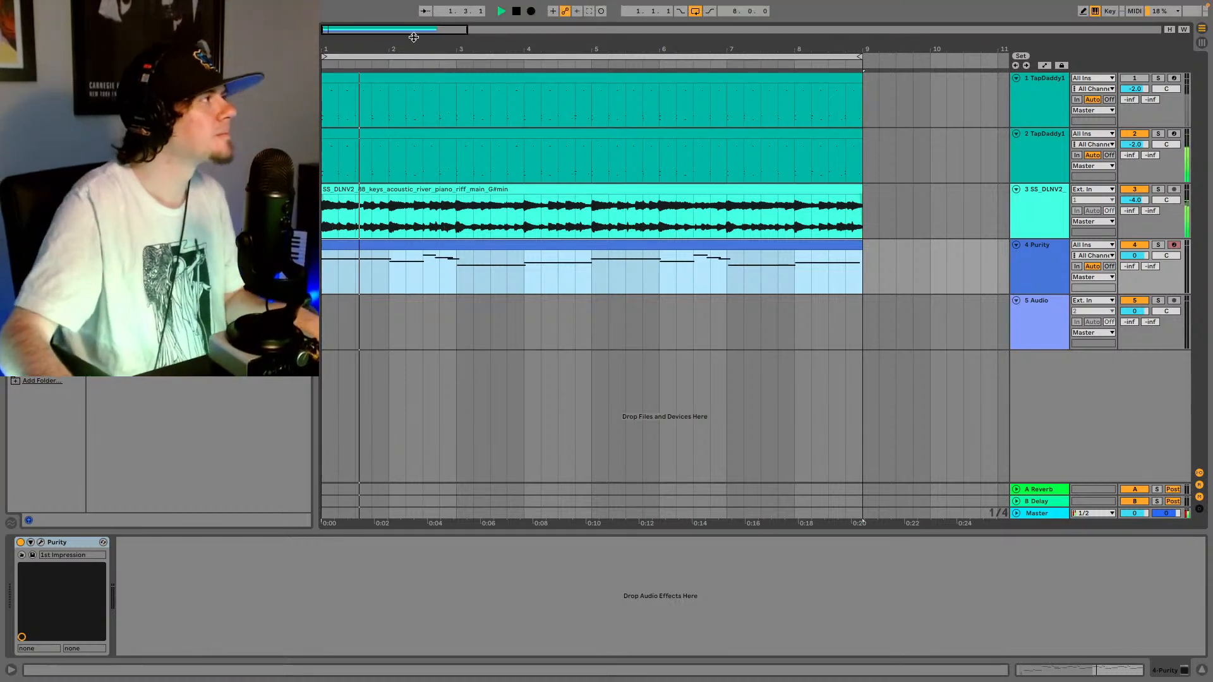
# - Open the Purity clip's notes, select the note starting at bar 13, and play the loop from the beginning
pyautogui.moveTo(412, 30)
pyautogui.mouseDown()
pyautogui.moveTo(407, 57)
pyautogui.moveTo(414, 25)
pyautogui.mouseUp()
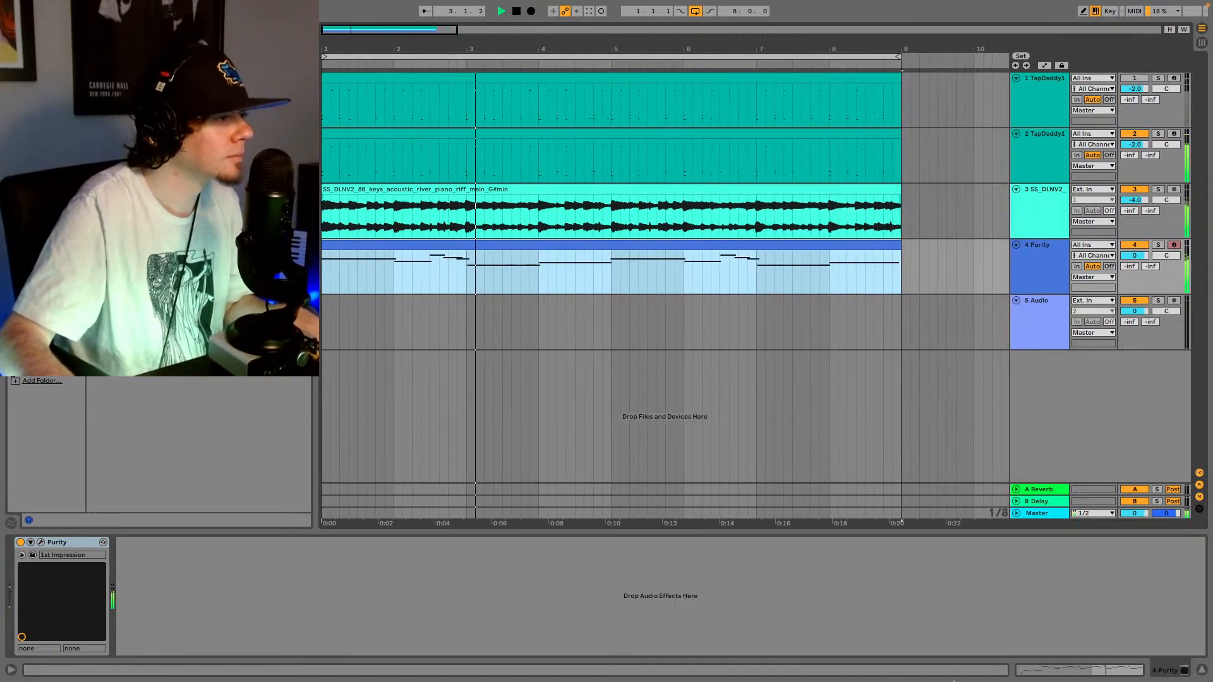
pyautogui.doubleClick(379, 245)
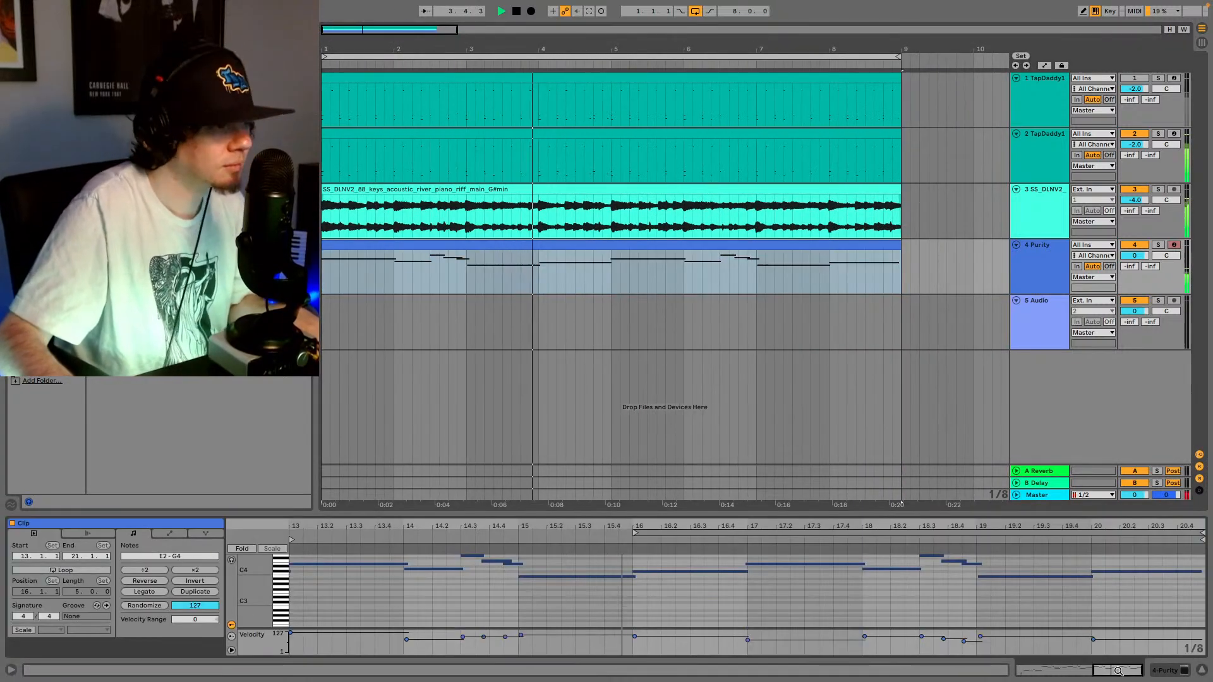
pyautogui.moveTo(1115, 527)
pyautogui.mouseDown()
pyautogui.moveTo(1117, 490)
pyautogui.moveTo(1134, 537)
pyautogui.mouseUp()
pyautogui.moveTo(854, 527); pyautogui.dragTo(867, 537)
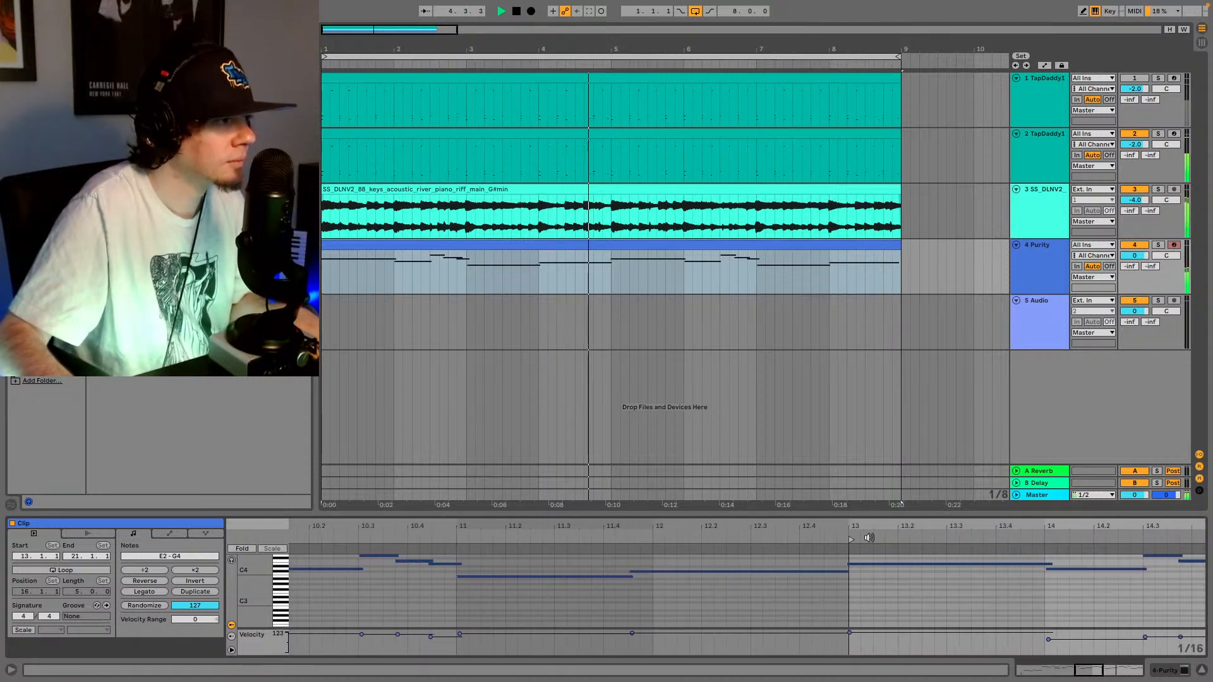
pyautogui.press('space')
pyautogui.click(848, 564)
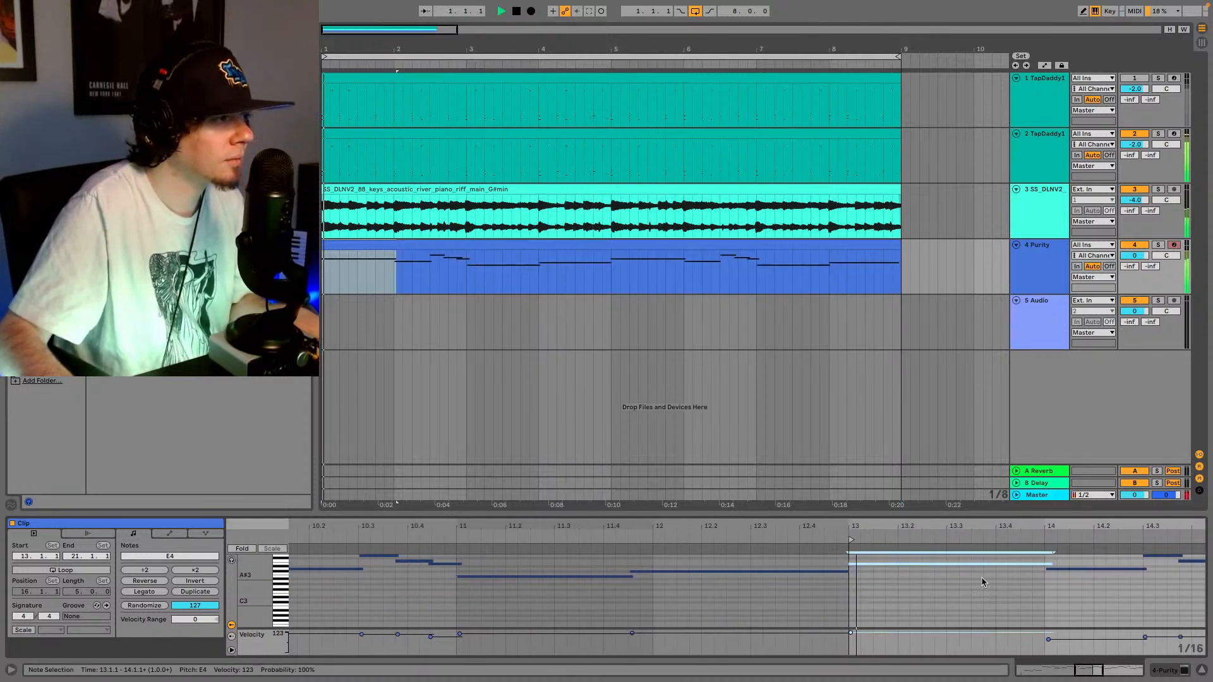
pyautogui.press('space')
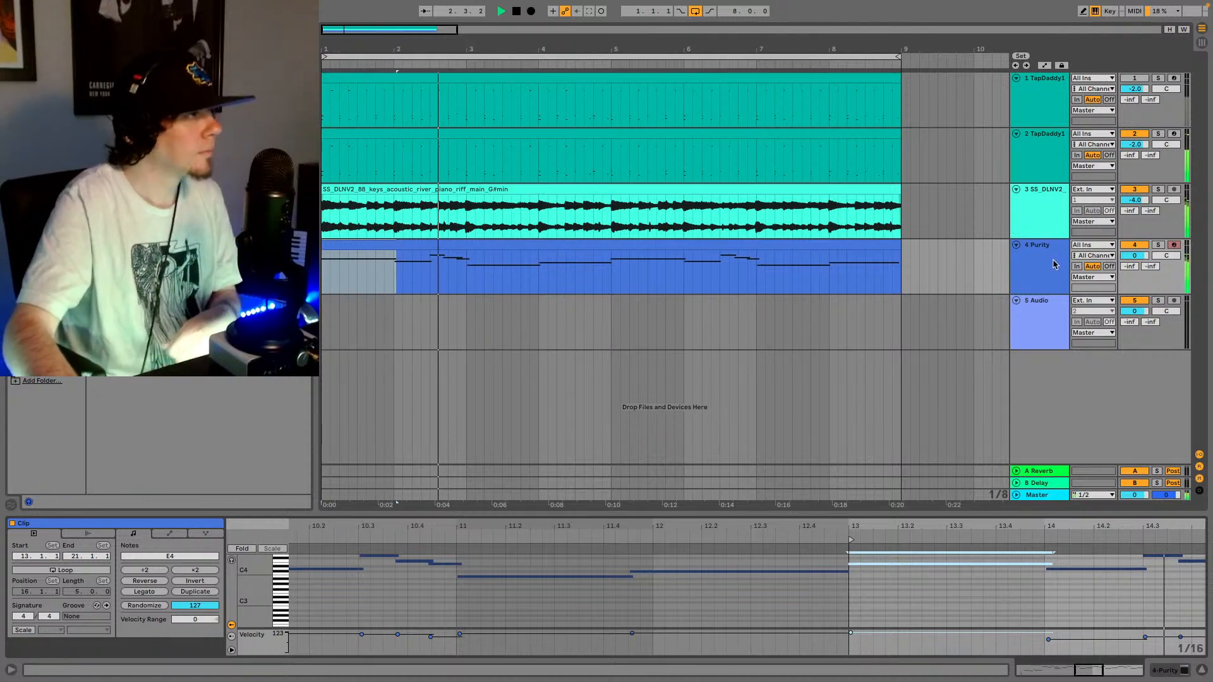
# - Copy both sidechained Glue Compressors from the piano track and paste them after Purity on its track
pyautogui.click(1033, 212)
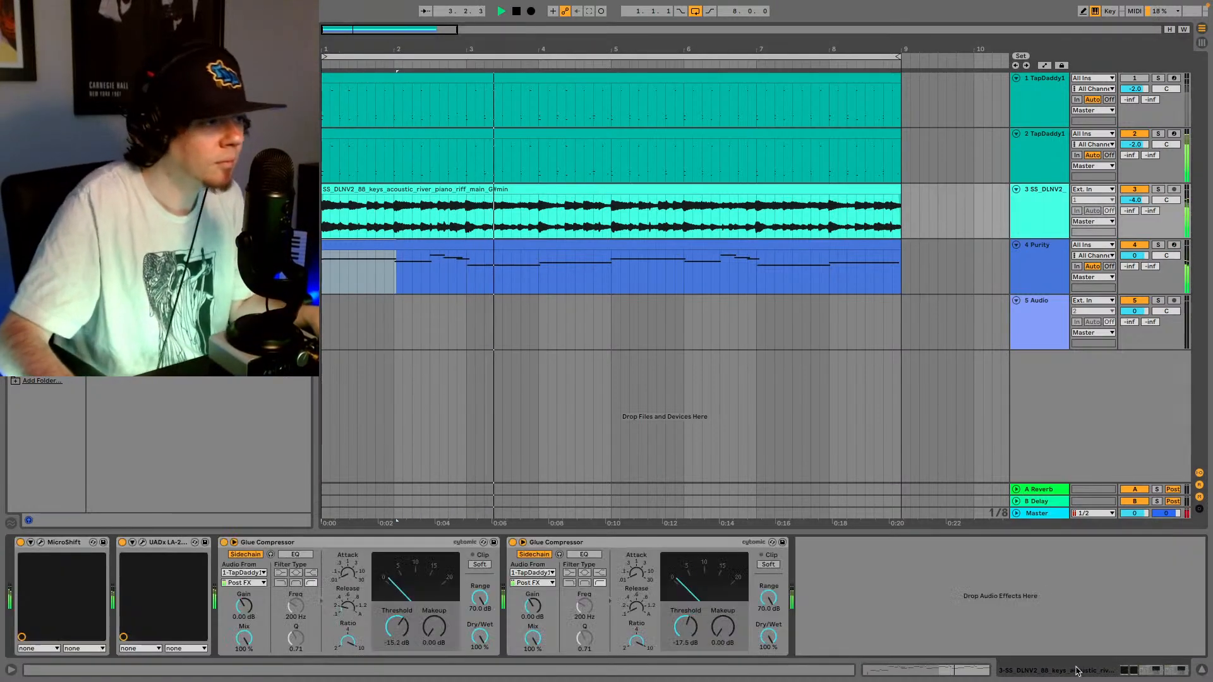
pyautogui.click(1034, 343)
pyautogui.click(718, 545)
pyautogui.hotkey('ctrl', 'a')
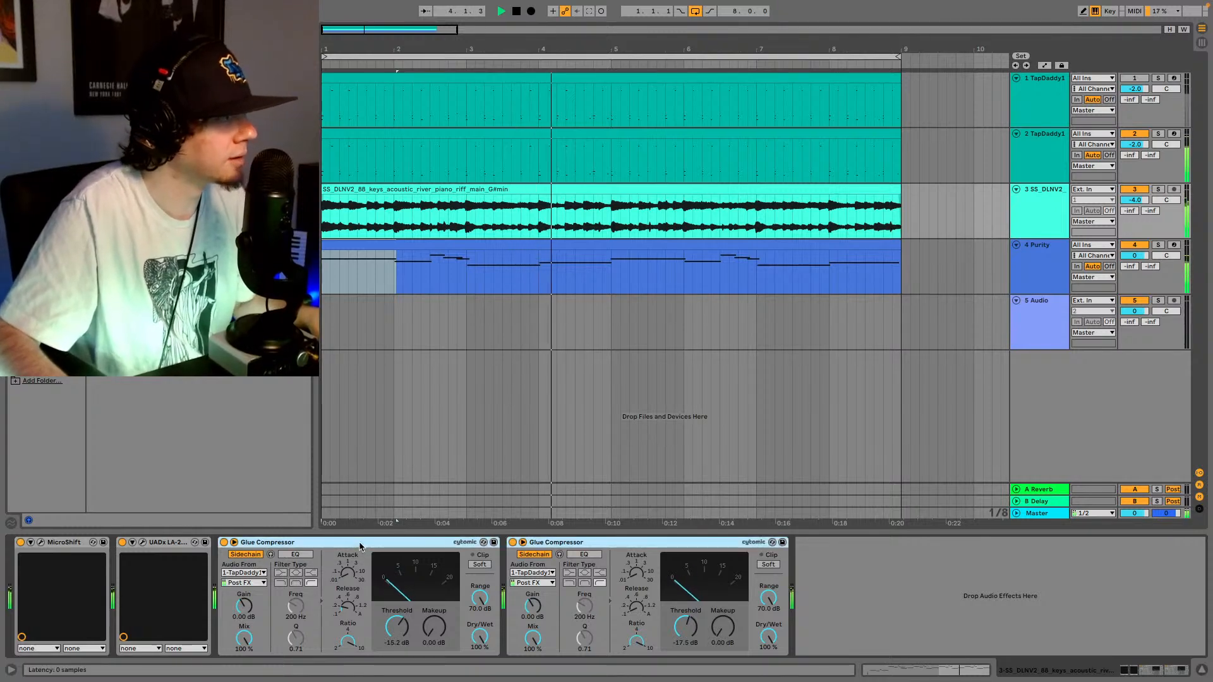
pyautogui.click(1022, 262)
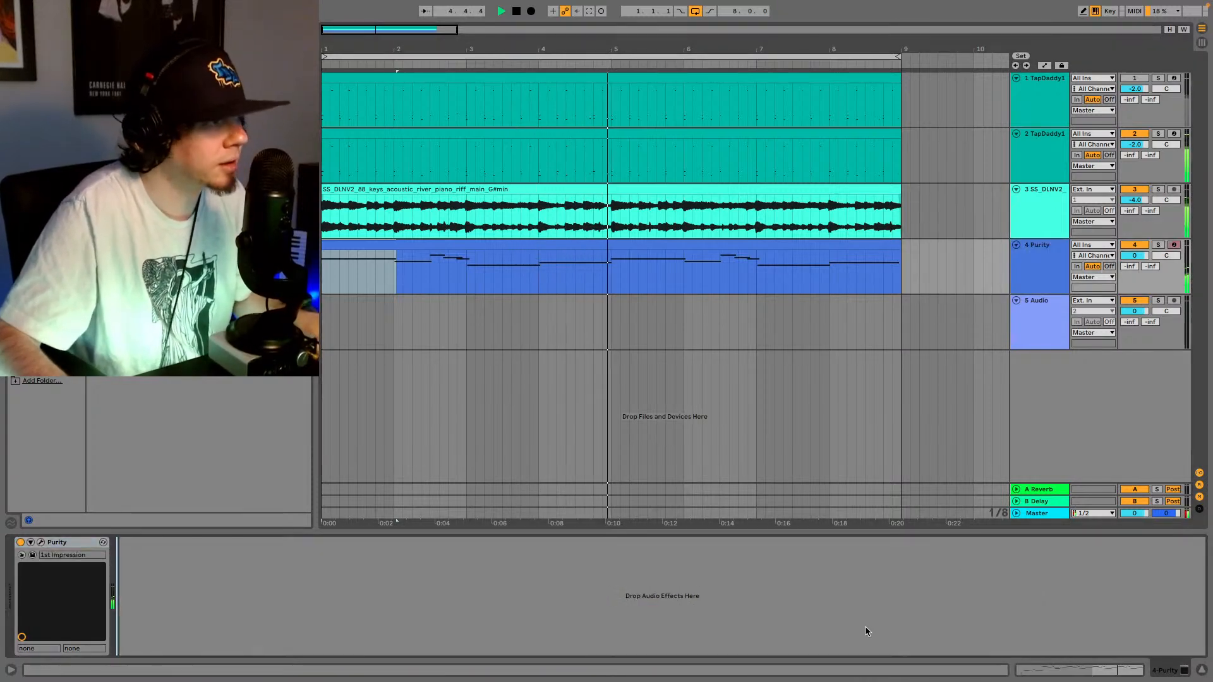
pyautogui.hotkey('ctrl', 'v')
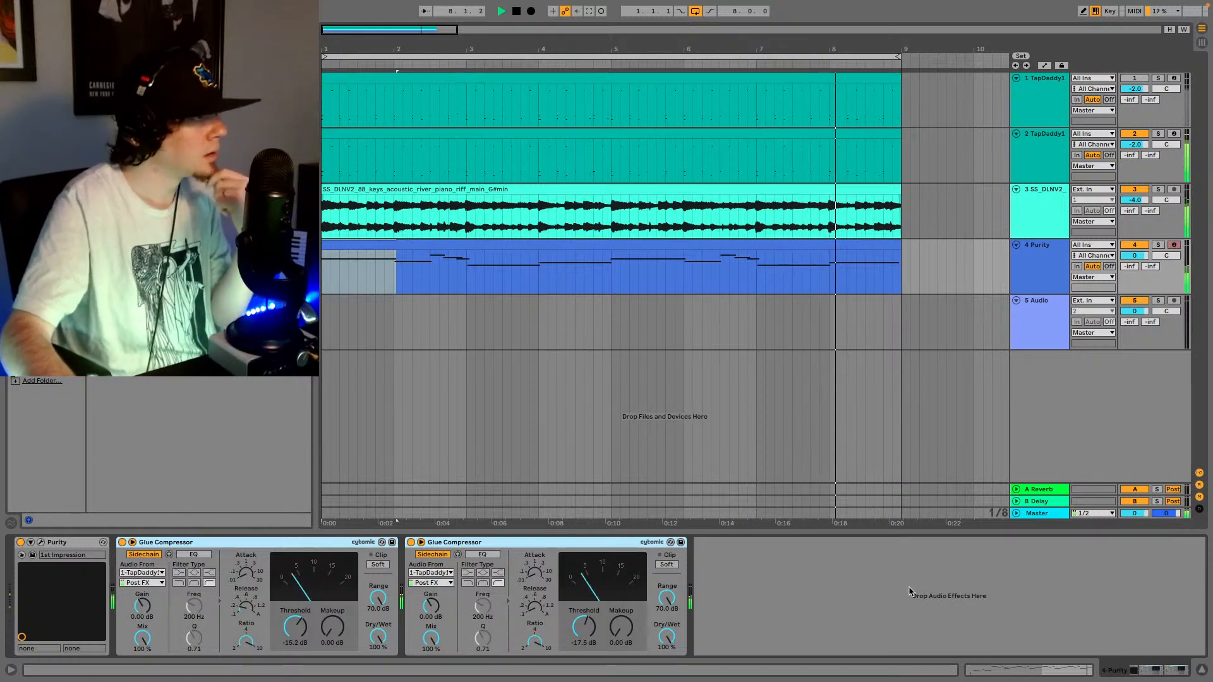
# - Insert another MIDI track below the Purity track and load a second Purity instance on it
pyautogui.click(1025, 259)
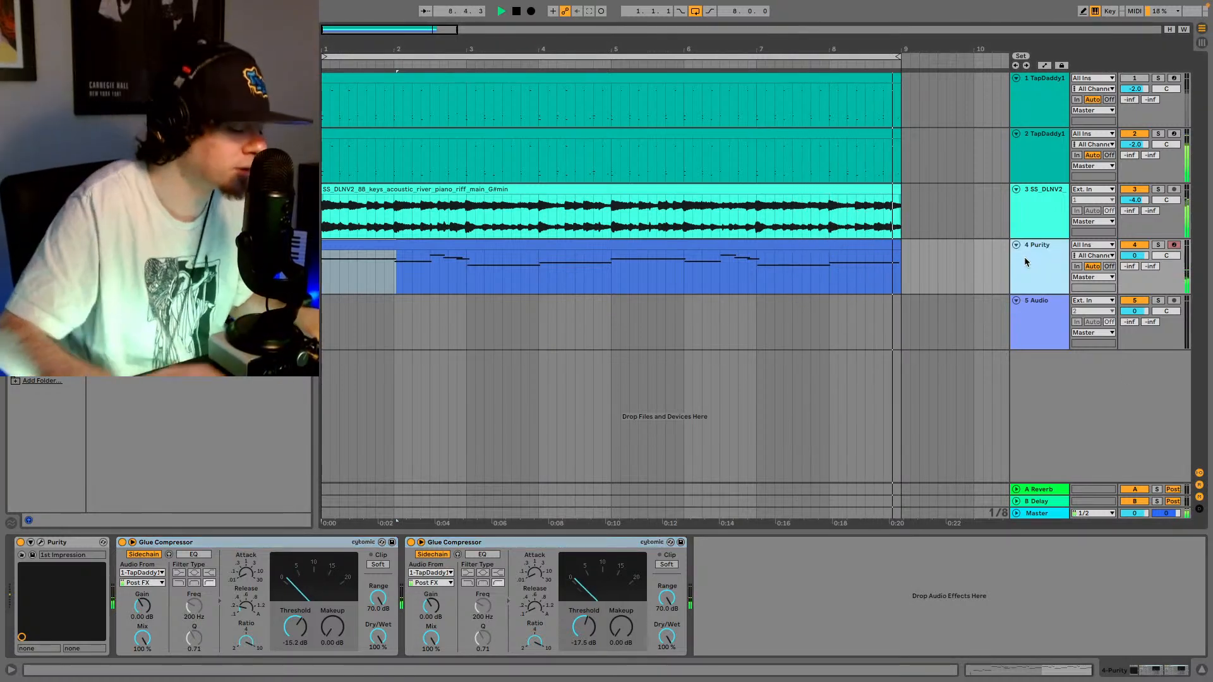
pyautogui.hotkey('ctrl', 'shift', 't')
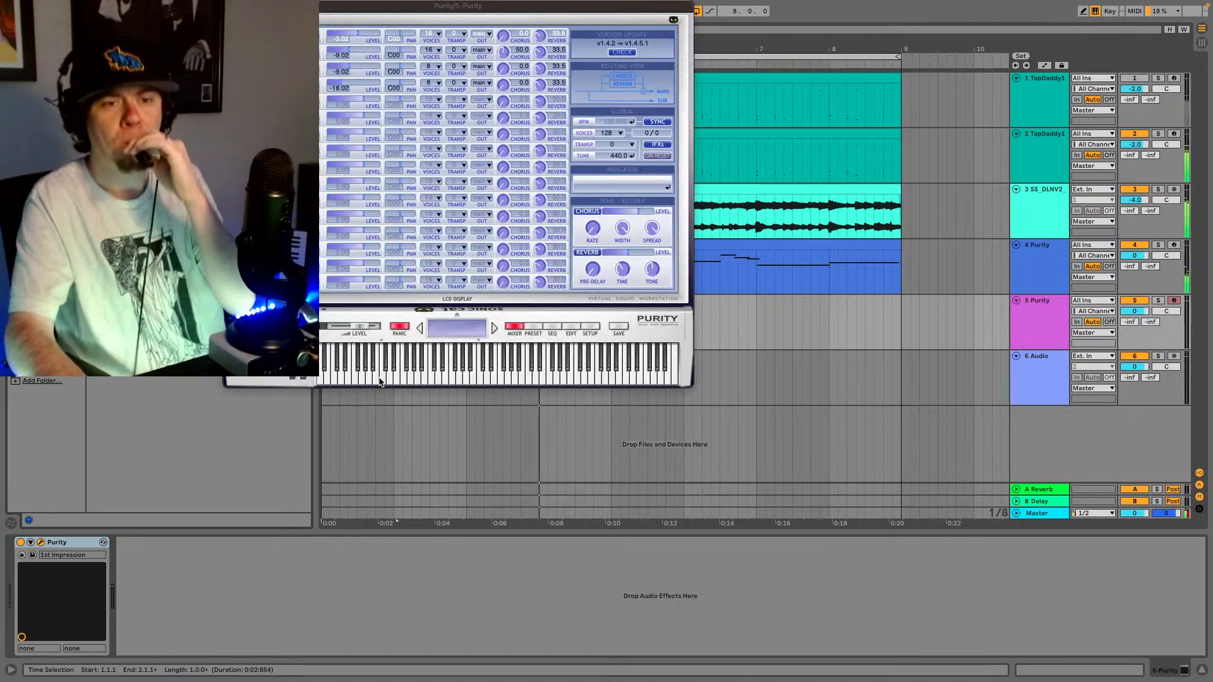
# - Browse the new Purity instance's Bell & Perc presets and load Vibe Stick 2
pyautogui.click(535, 327)
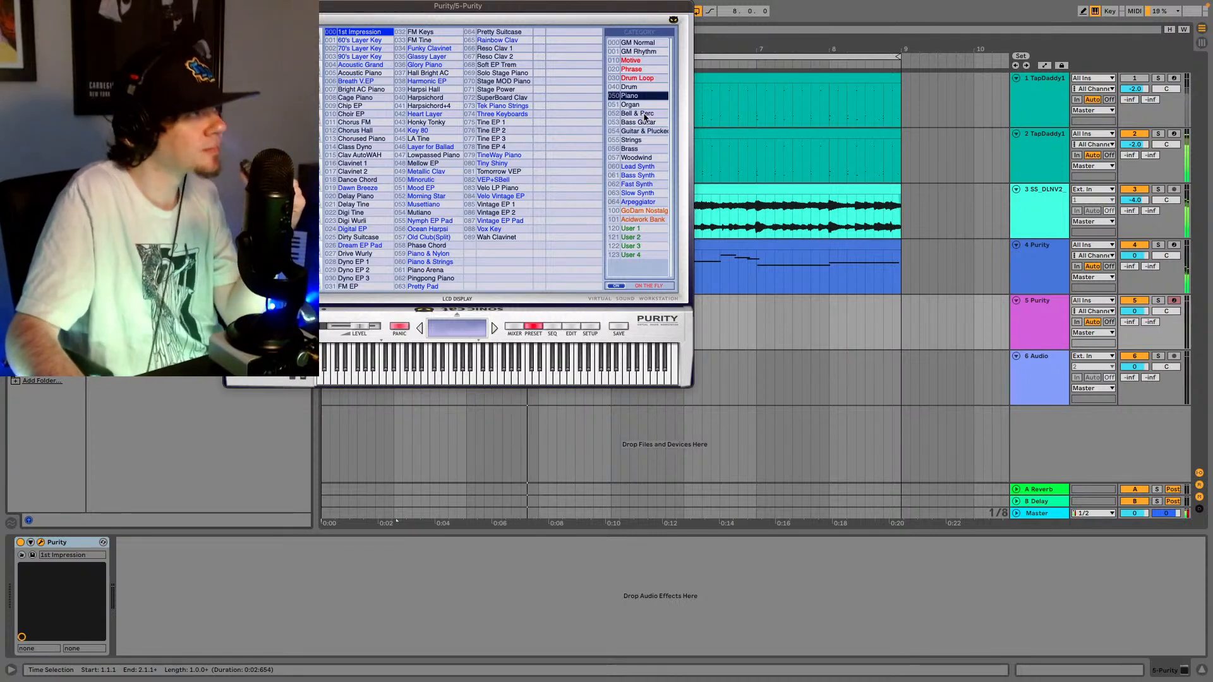
pyautogui.click(645, 114)
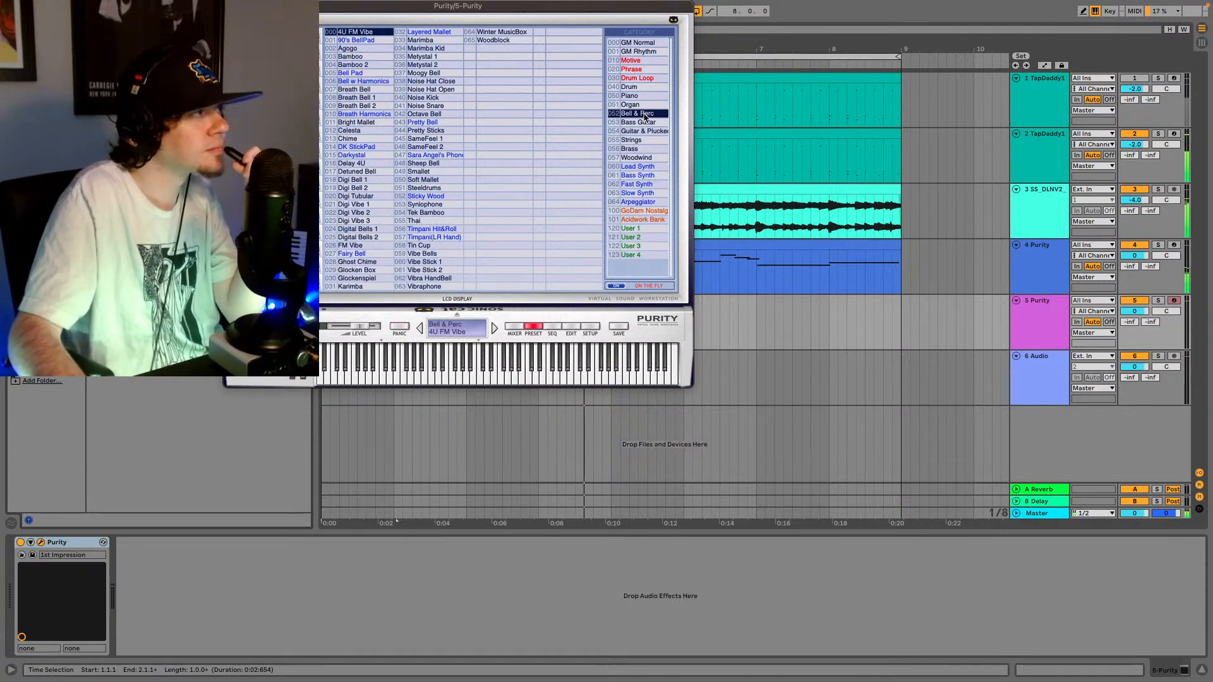
pyautogui.click(425, 270)
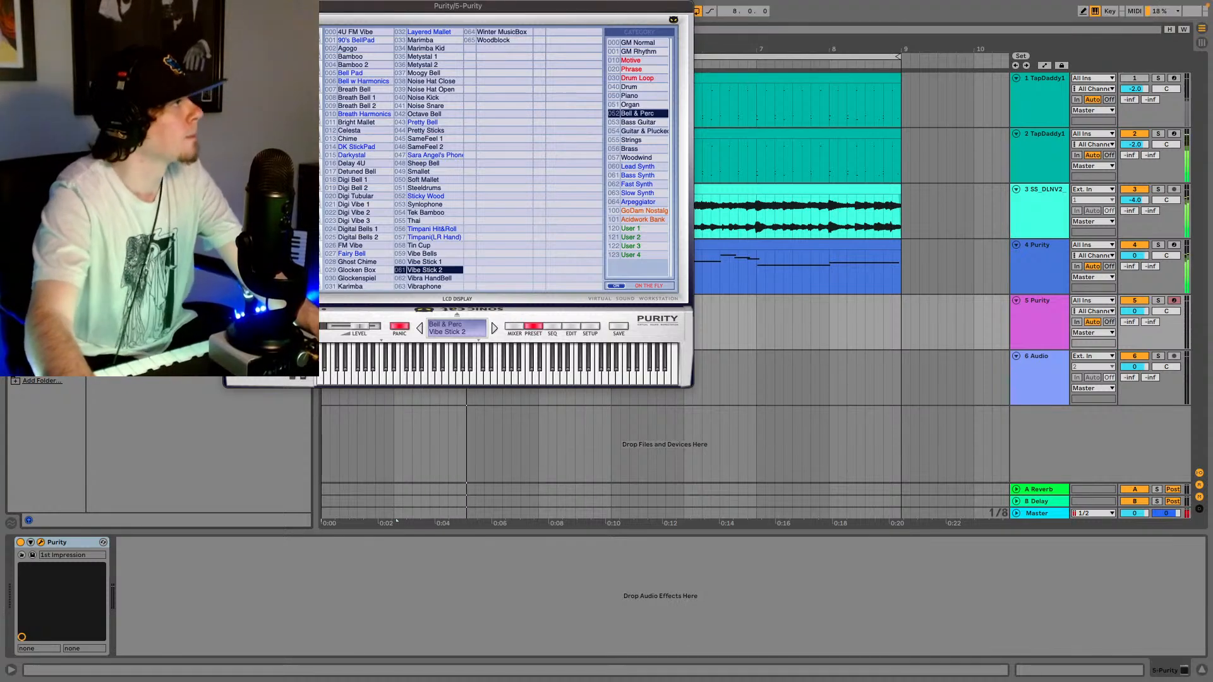
# - Close Purity's window, record a melody on the second Purity track from bar 1 to 9, and play it back
pyautogui.click(231, 5)
pyautogui.click(588, 11)
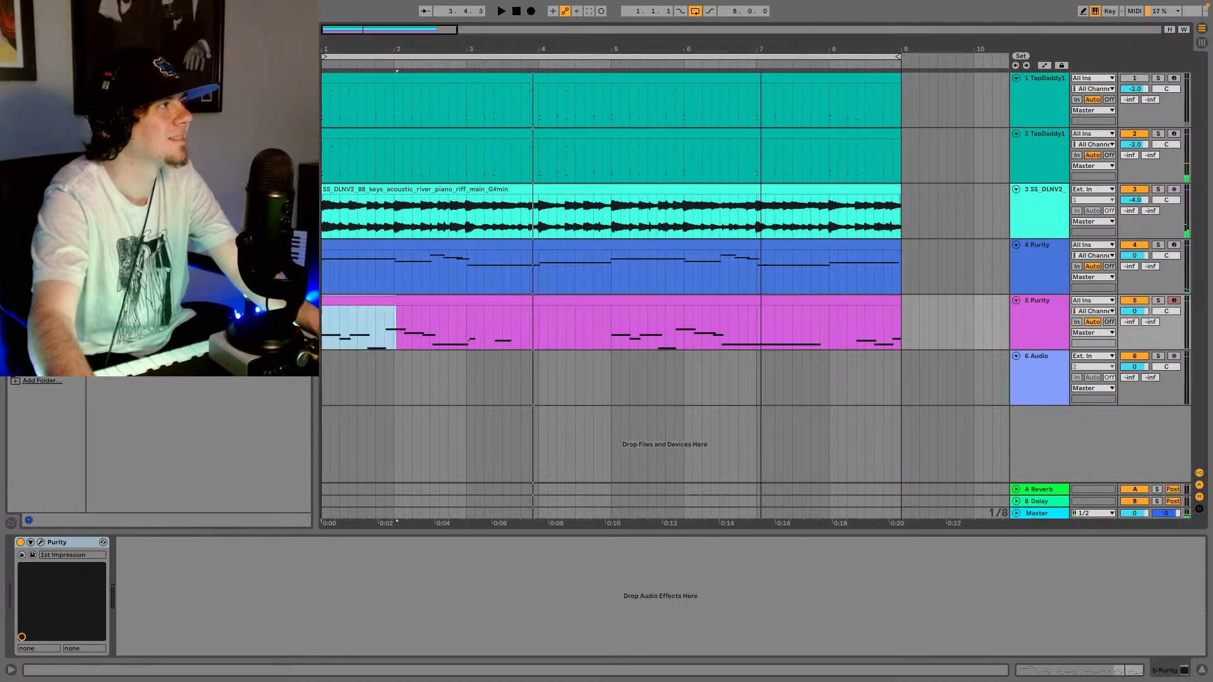
pyautogui.moveTo(409, 36); pyautogui.dragTo(486, 33)
pyautogui.press('space')
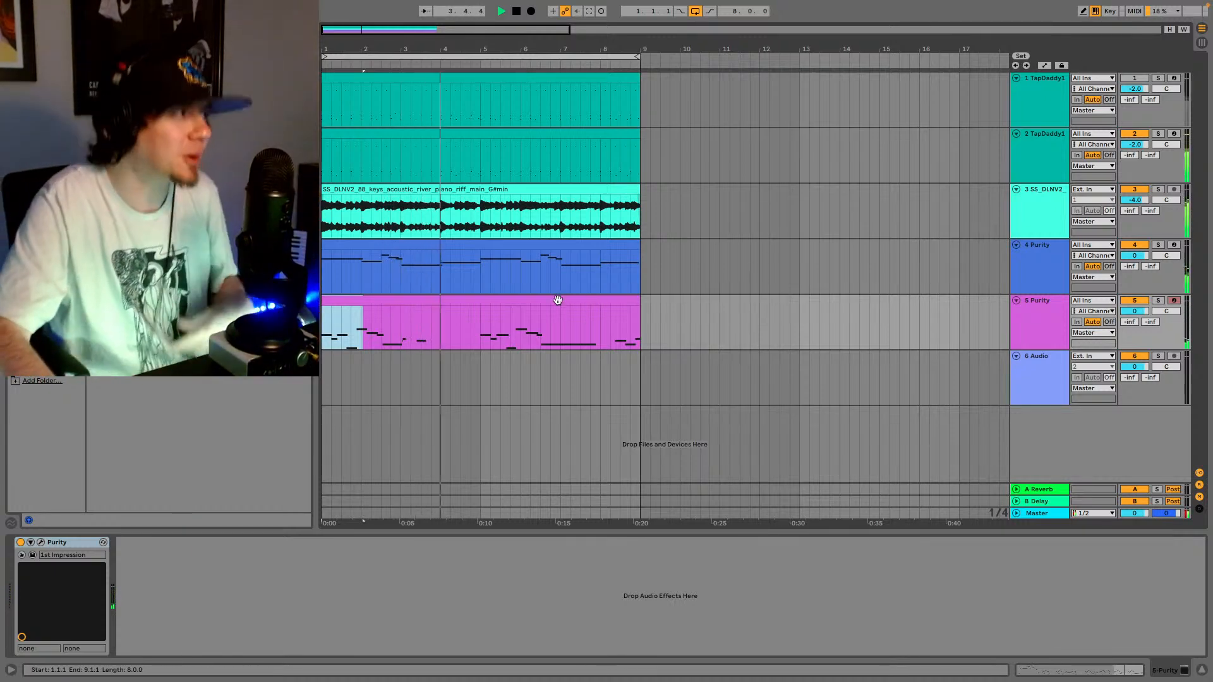
pyautogui.click(538, 314)
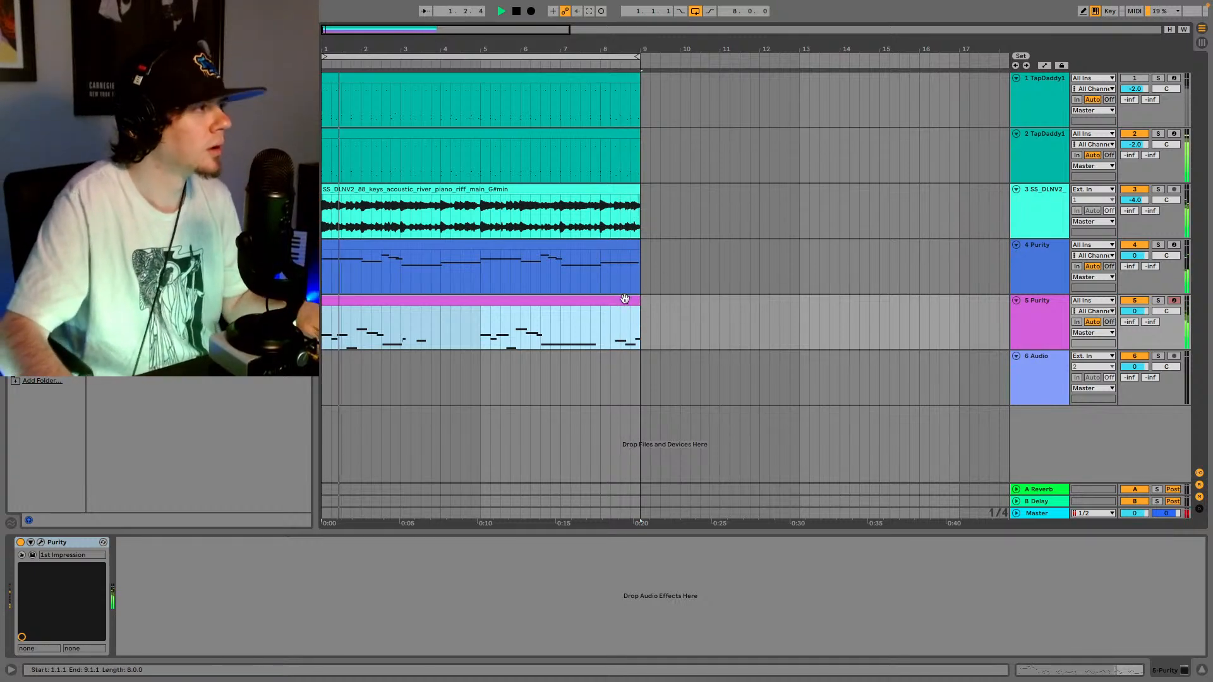
pyautogui.click(604, 324)
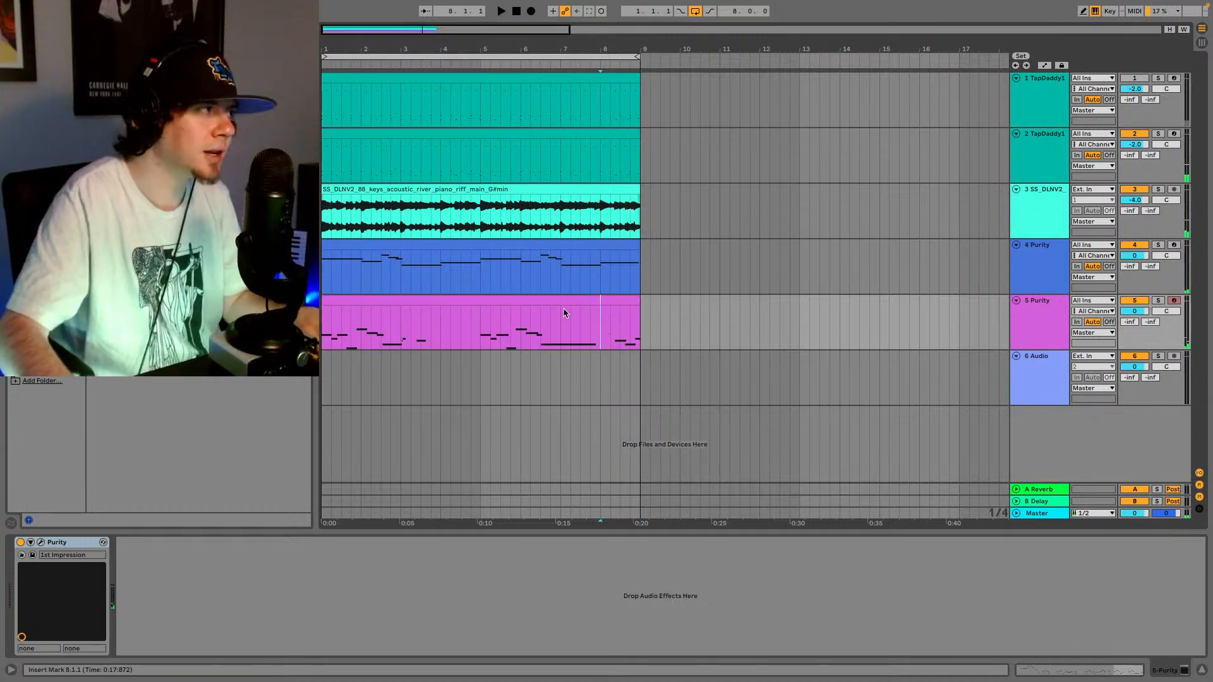
# - Trim the start of the recorded melody clip to 4.4.1 and play the loop from the beginning
pyautogui.moveTo(326, 299); pyautogui.dragTo(480, 297)
pyautogui.click(480, 292)
pyautogui.click(480, 300)
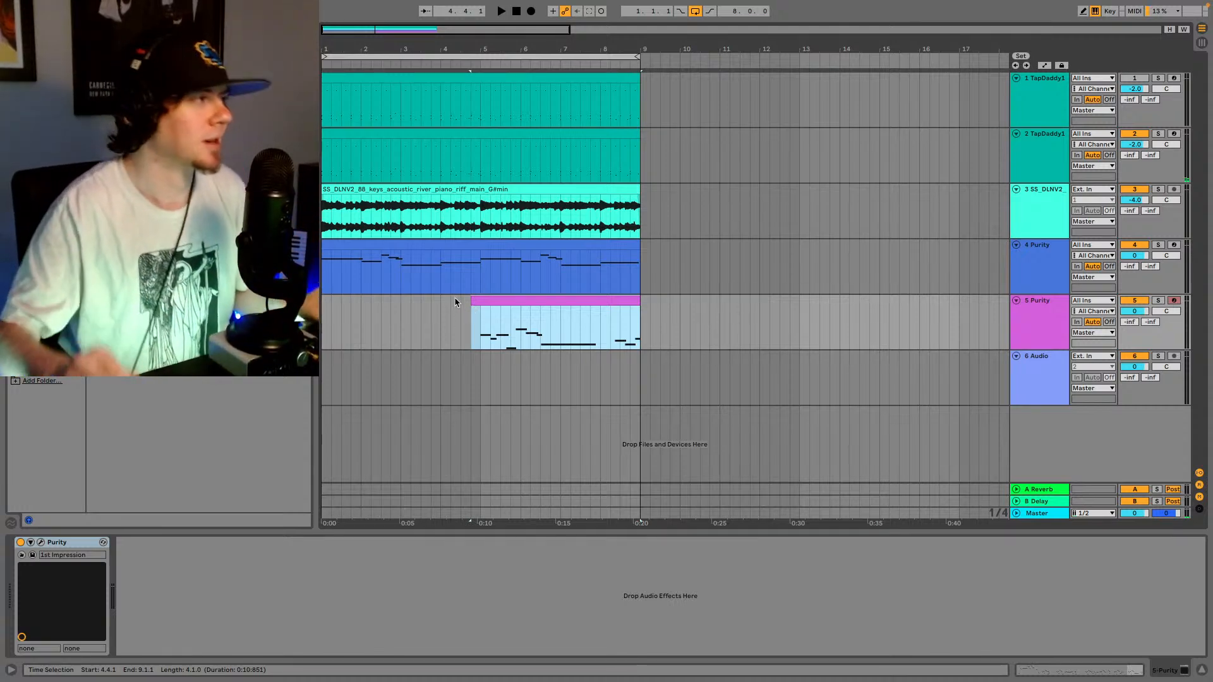
pyautogui.press('space')
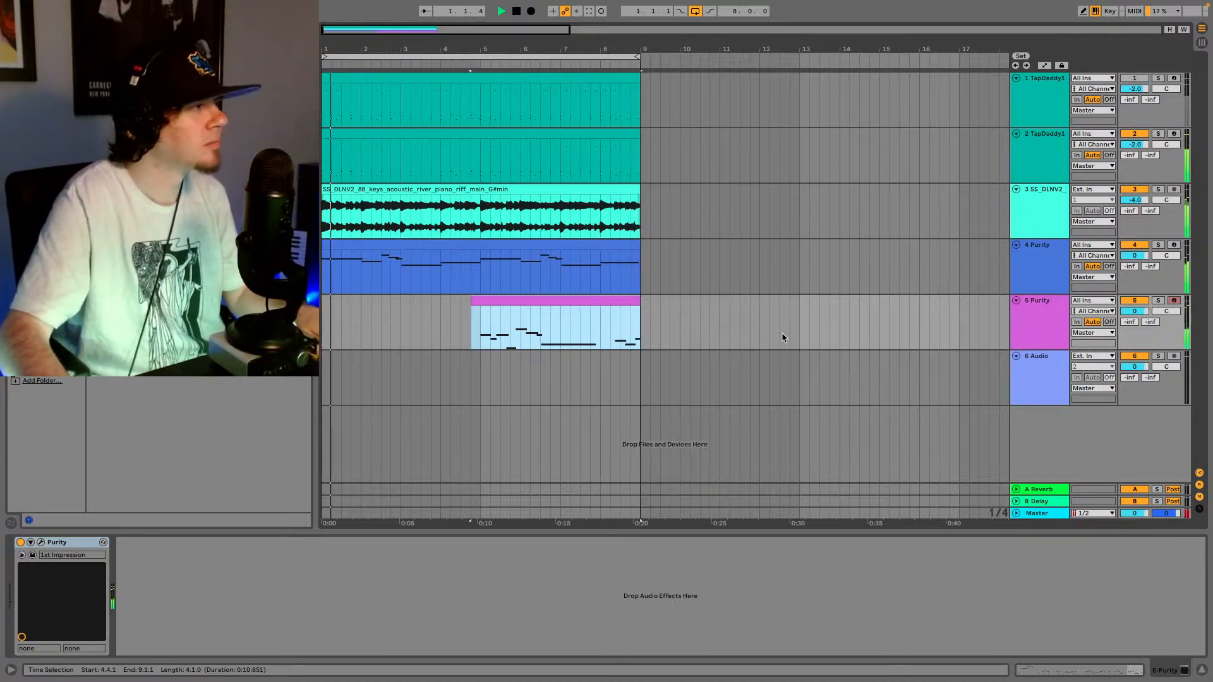
# - Open the trimmed clip's notes, raise its last note to E3, and audition it from bar 5
pyautogui.click(1117, 669)
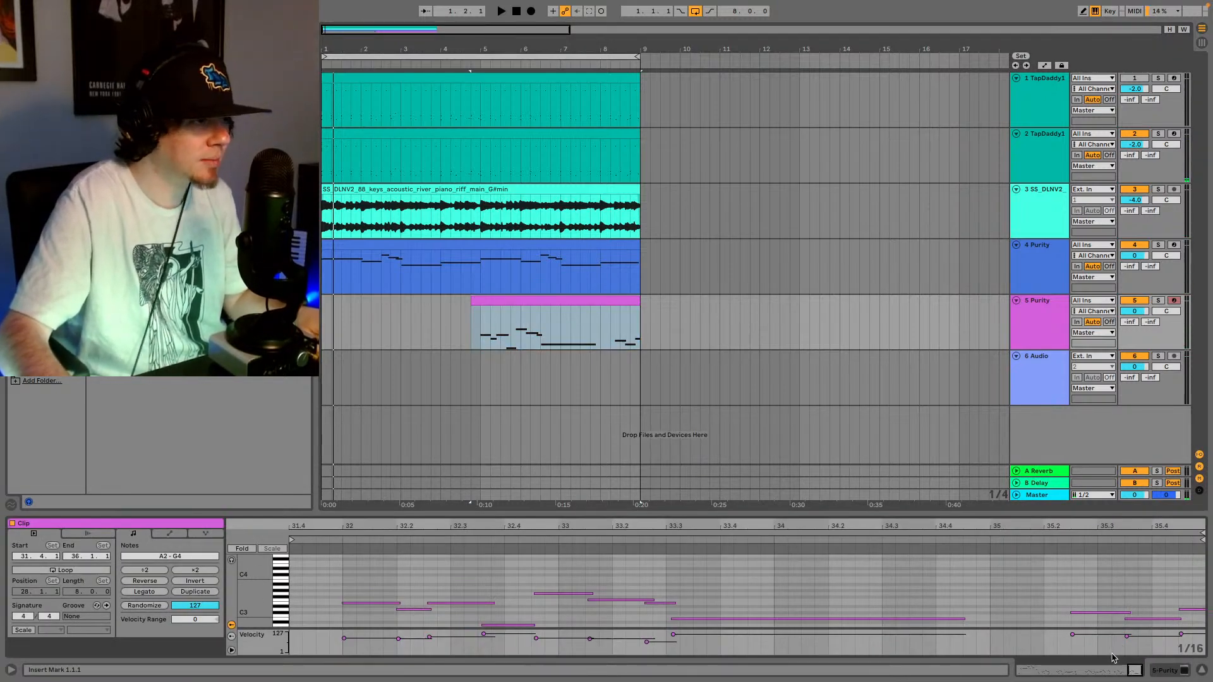
pyautogui.moveTo(1134, 670); pyautogui.dragTo(1136, 671)
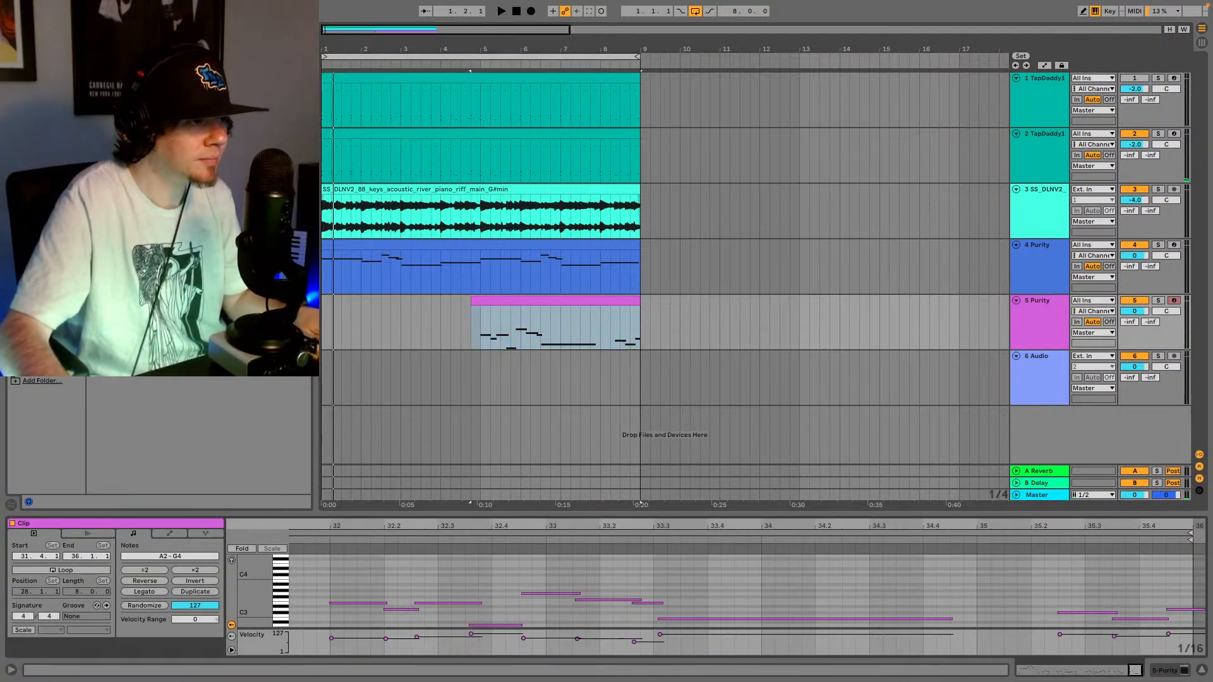
pyautogui.click(1172, 611)
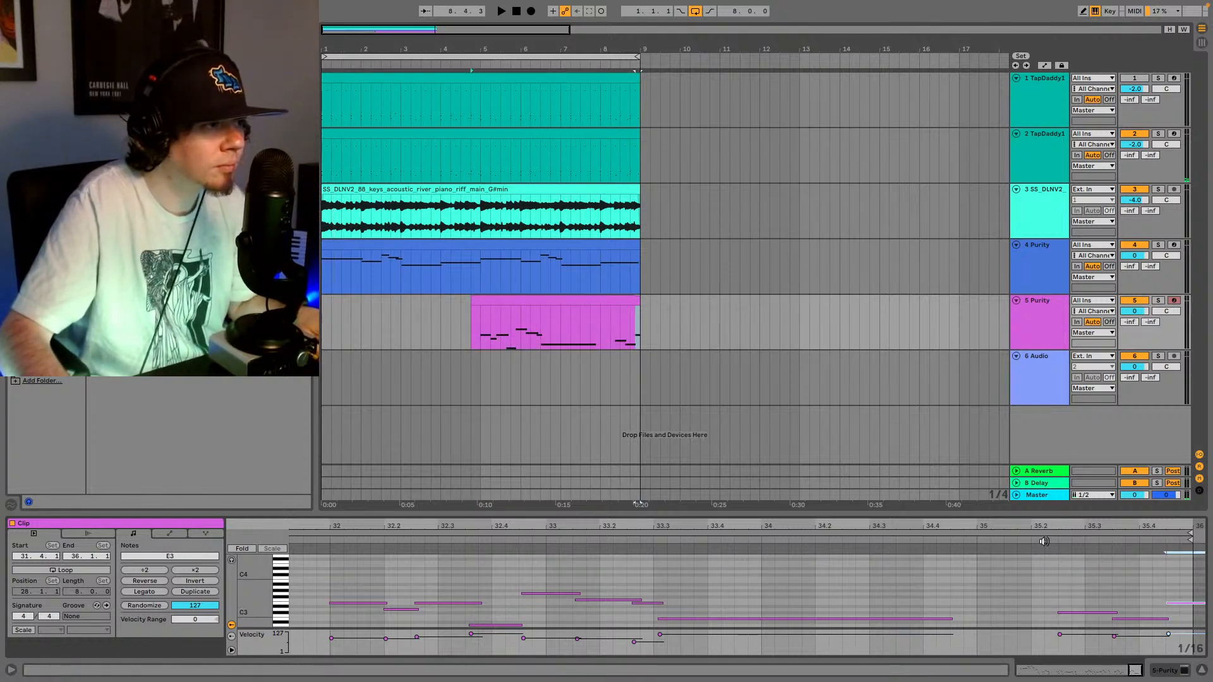
pyautogui.press('space')
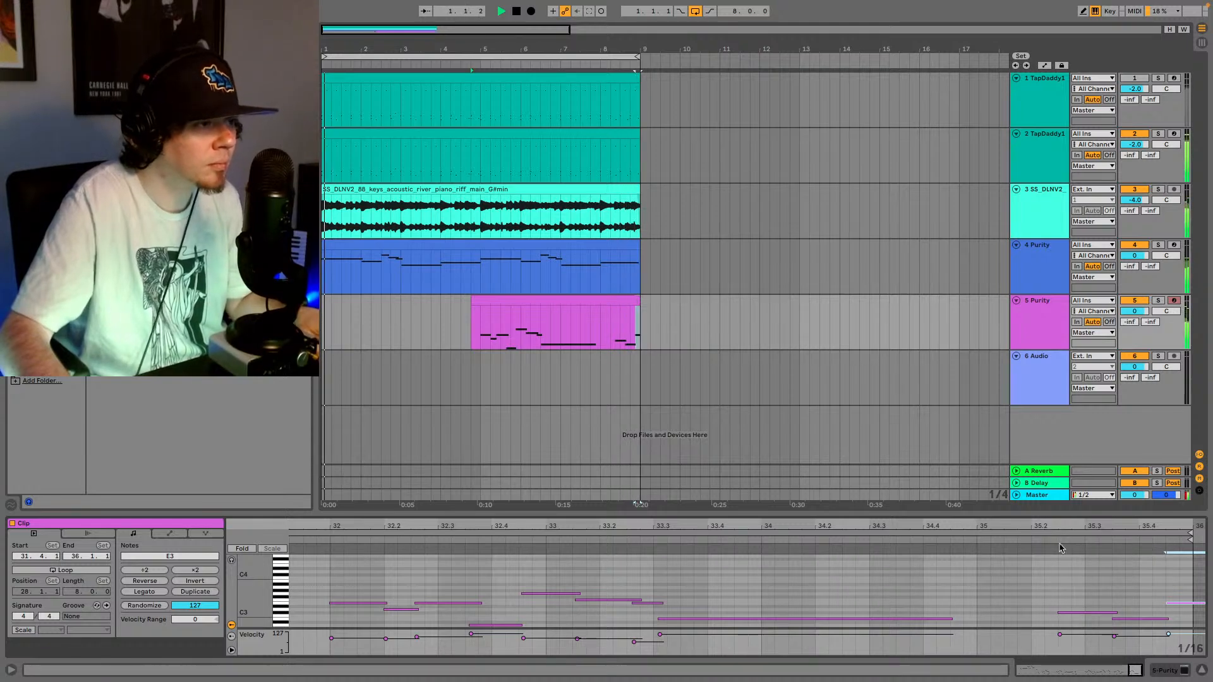
pyautogui.press('space')
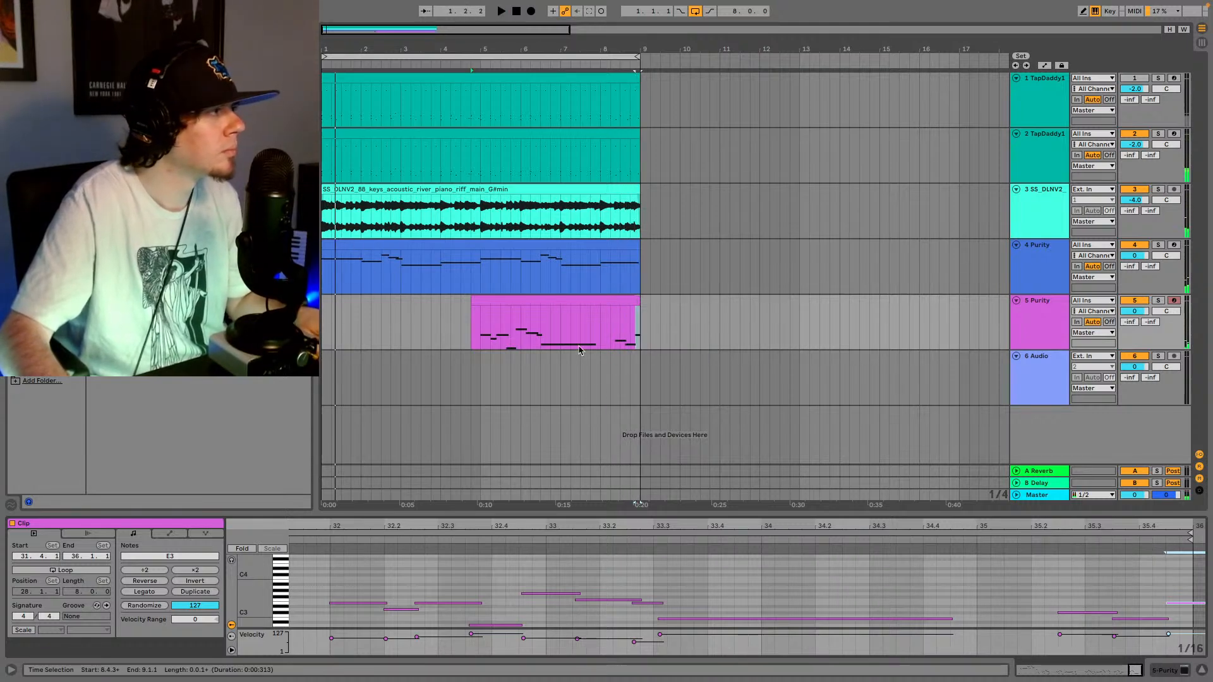
pyautogui.click(481, 336)
pyautogui.press('space')
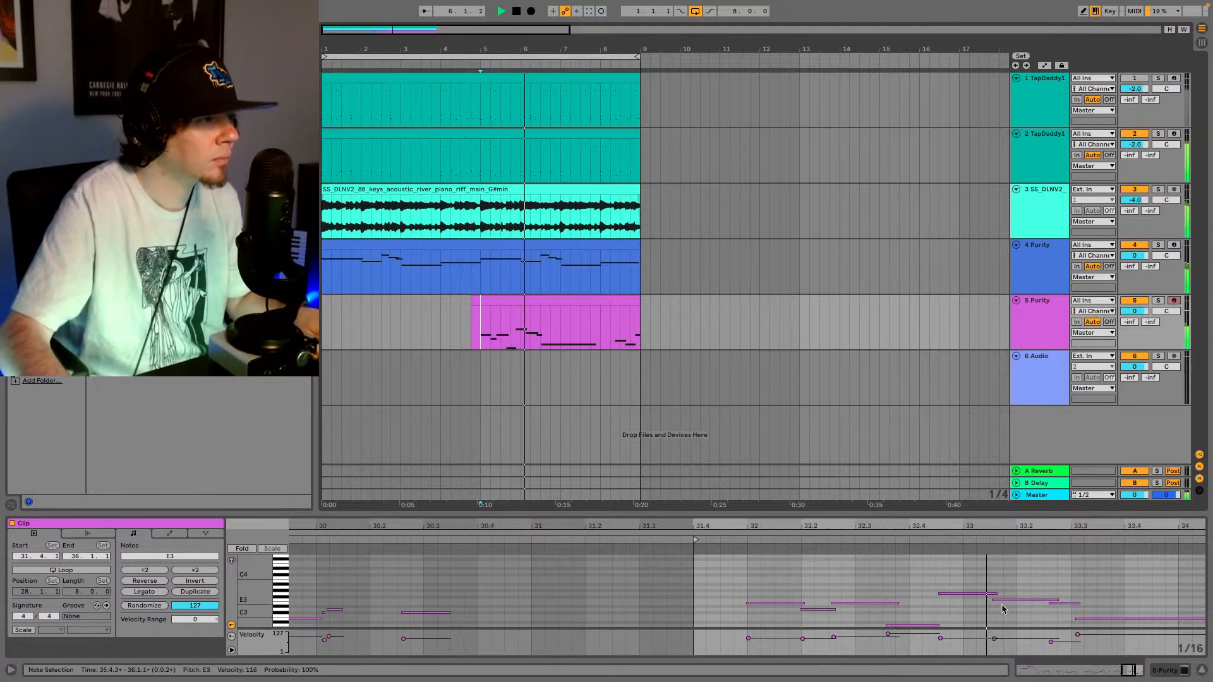
# - Move the clip's last note down to D3 and play the loop from the beginning
pyautogui.click(1172, 605)
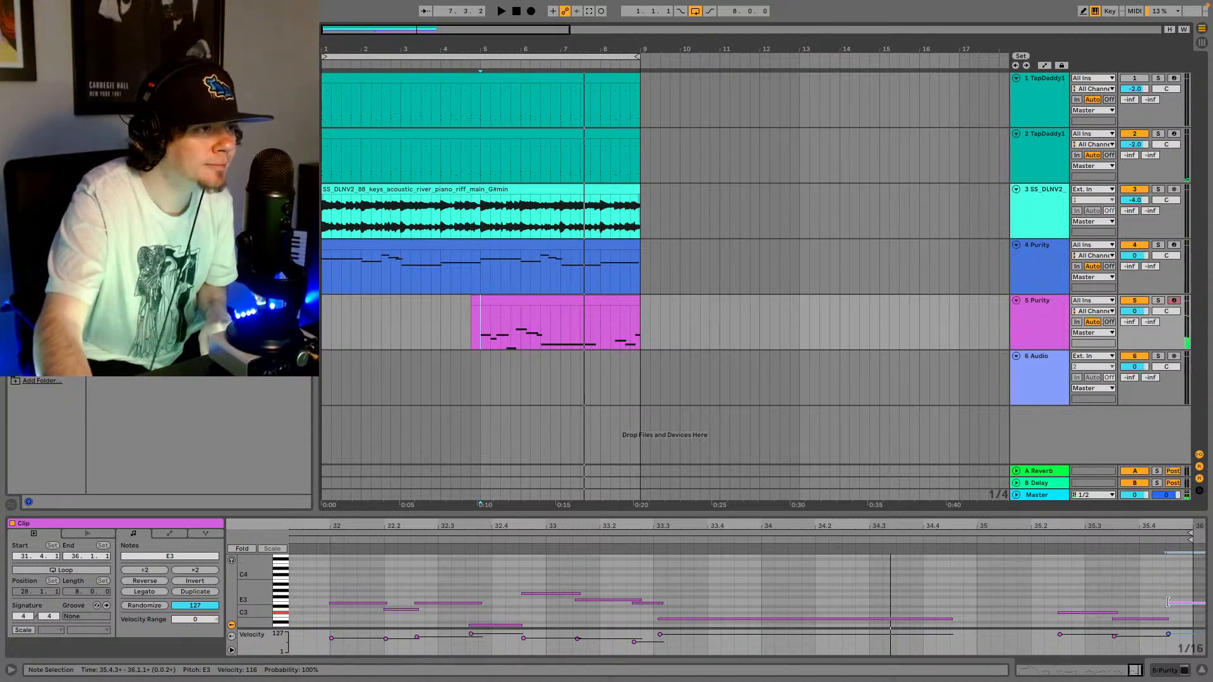
pyautogui.moveTo(1177, 606); pyautogui.dragTo(1179, 616)
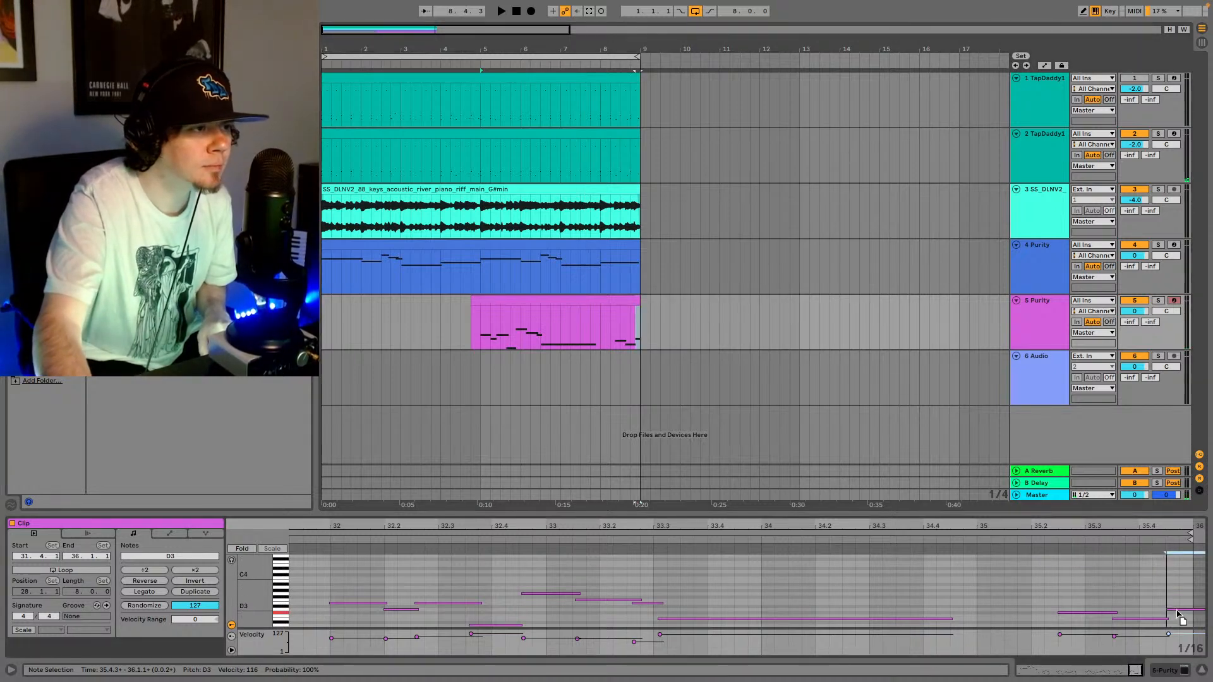
pyautogui.click(1049, 539)
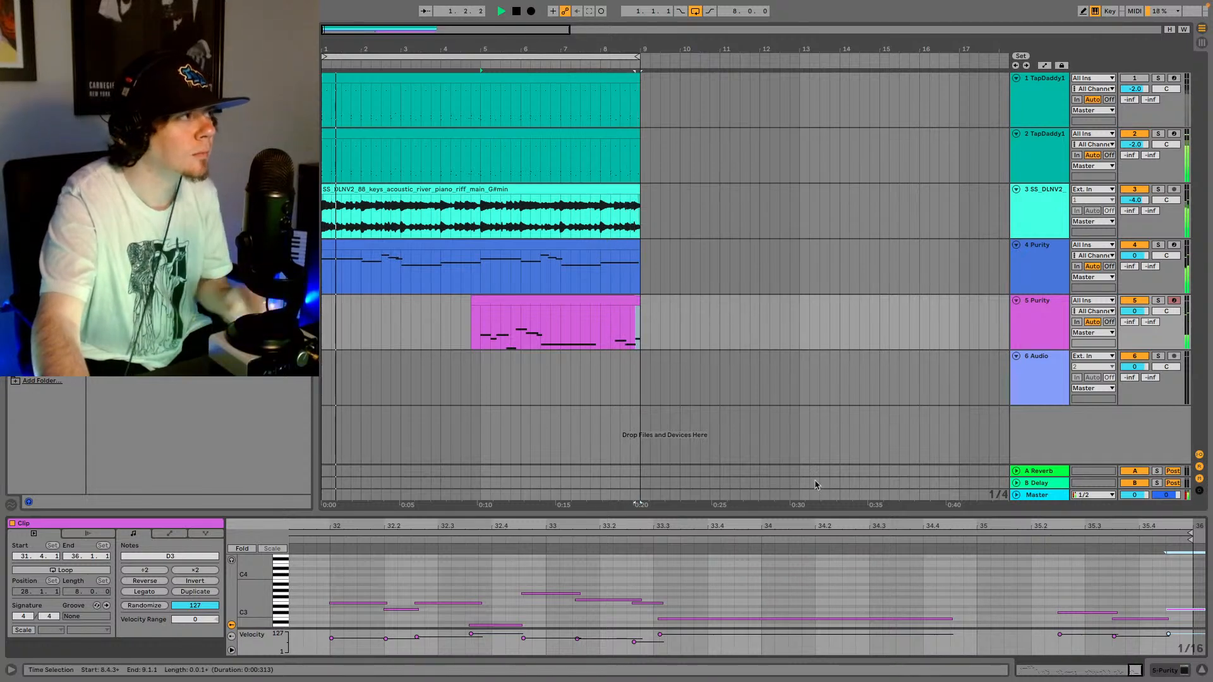
pyautogui.press('space')
# - Copy the trimmed melody clip to bar 1, extend the second clip's start to bar 5, and play across it
pyautogui.click(556, 309)
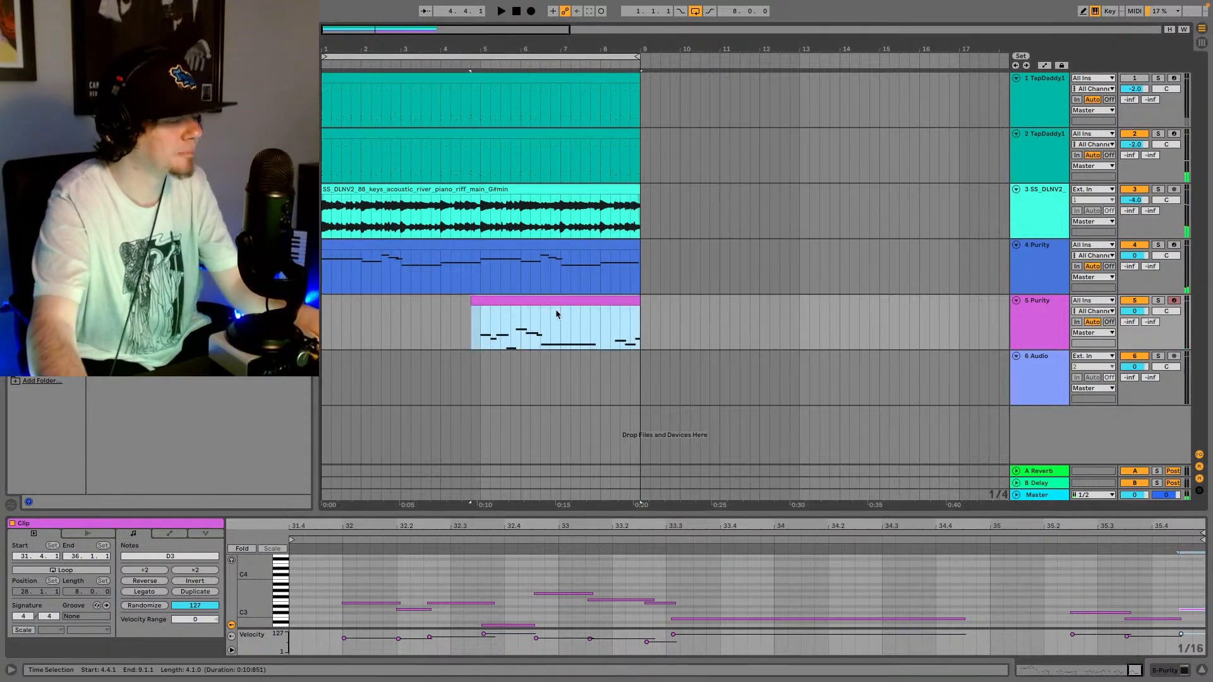
pyautogui.click(325, 328)
pyautogui.hotkey('ctrl', 'v')
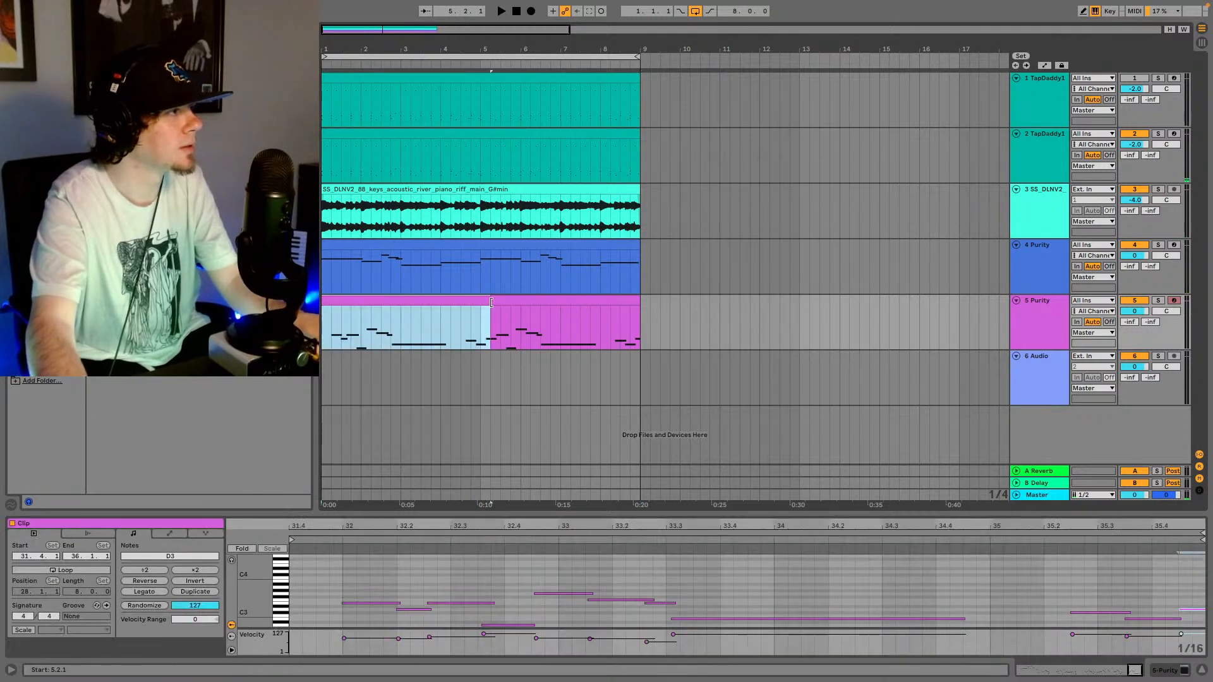
pyautogui.moveTo(492, 301); pyautogui.dragTo(478, 302)
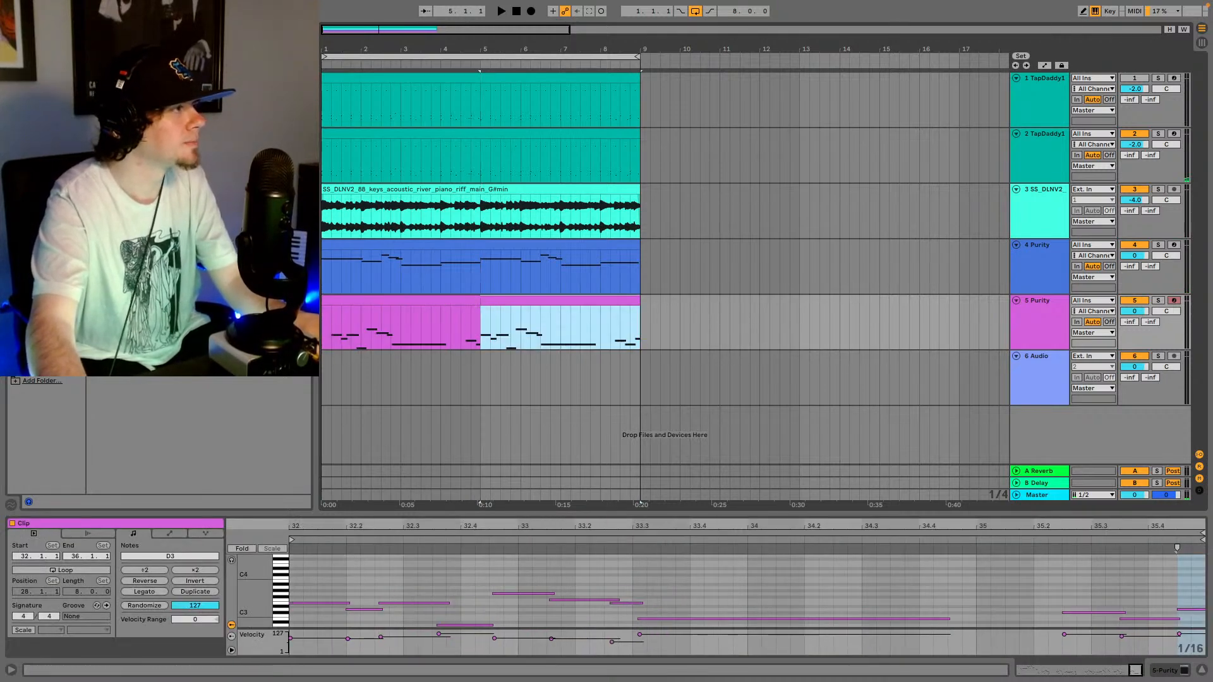
pyautogui.press('space')
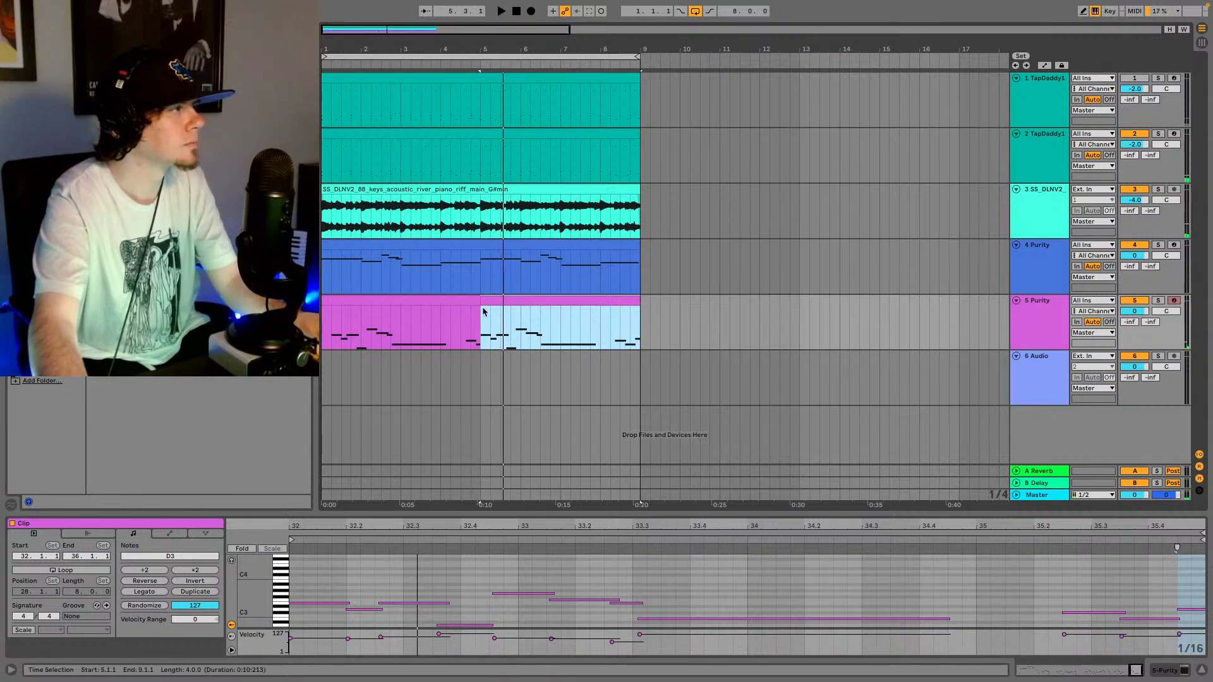
# - Trim the first clip's start to 1.2.1, shift it back to bar 1, extend its end to bar 5, and play the transition
pyautogui.moveTo(324, 300); pyautogui.dragTo(329, 305)
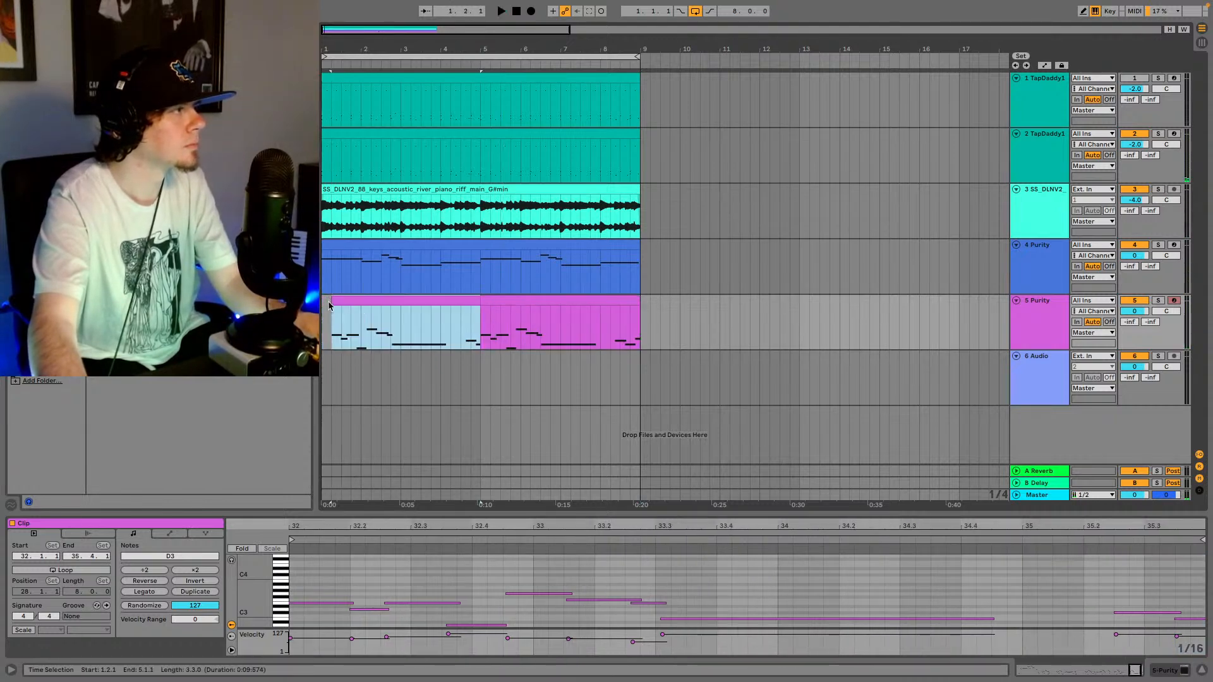
pyautogui.press('Left')
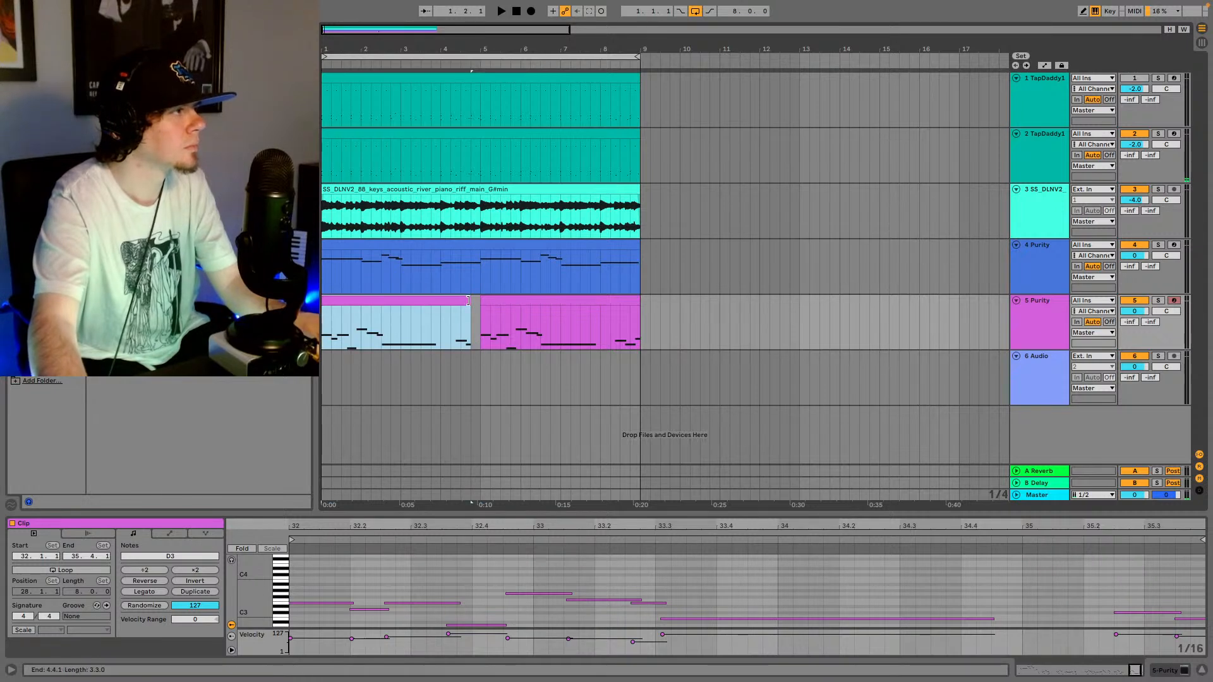
pyautogui.moveTo(468, 301)
pyautogui.mouseDown()
pyautogui.moveTo(484, 303)
pyautogui.moveTo(478, 314)
pyautogui.mouseUp()
pyautogui.click(453, 331)
pyautogui.press('space')
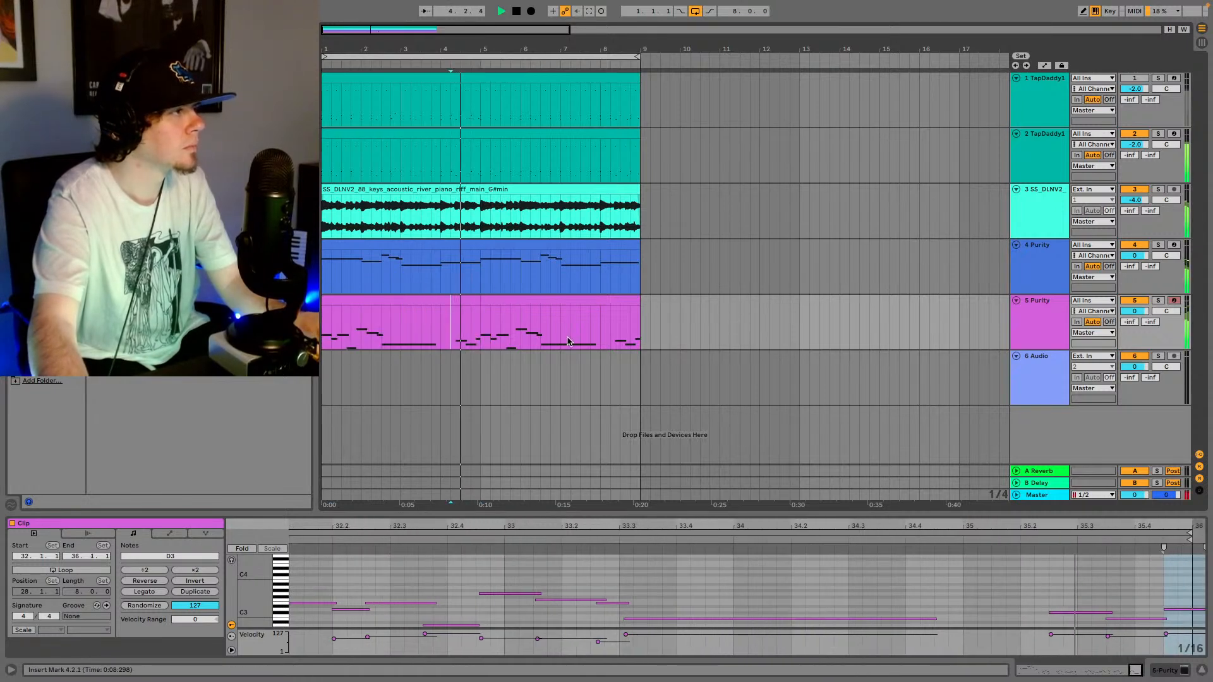
# - Align the start of the first clip's opening E3 note with 32.1.1 and play from bar 1
pyautogui.click(501, 321)
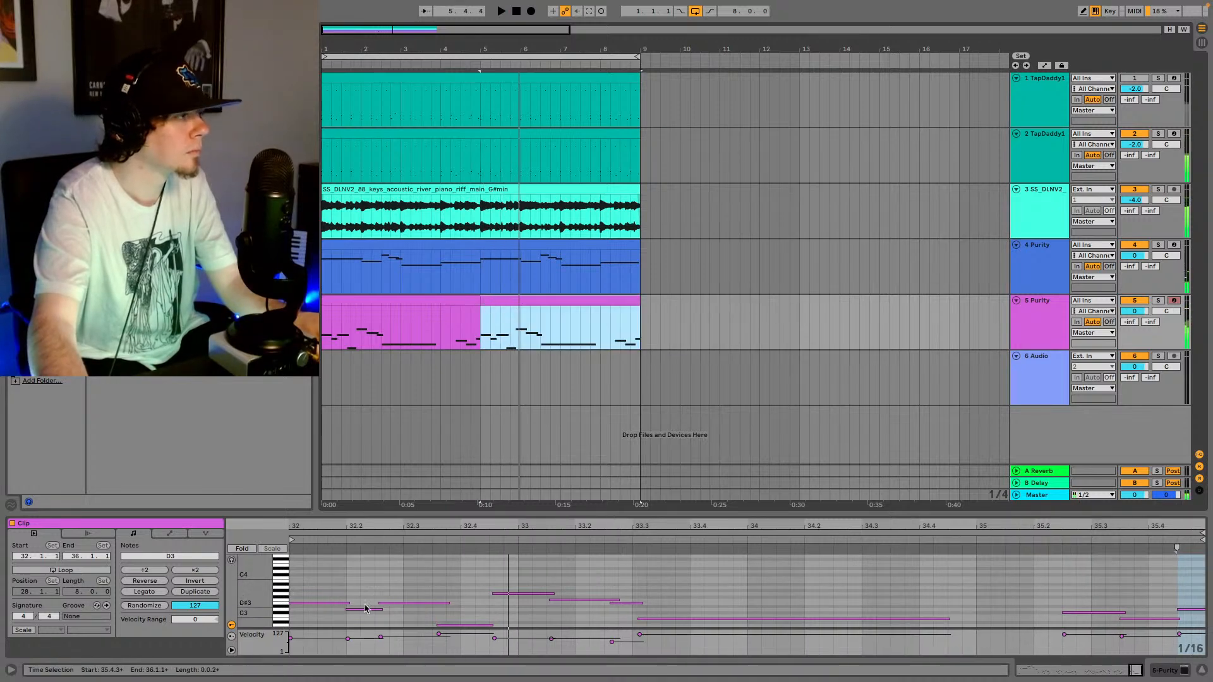
pyautogui.press('space')
pyautogui.click(379, 298)
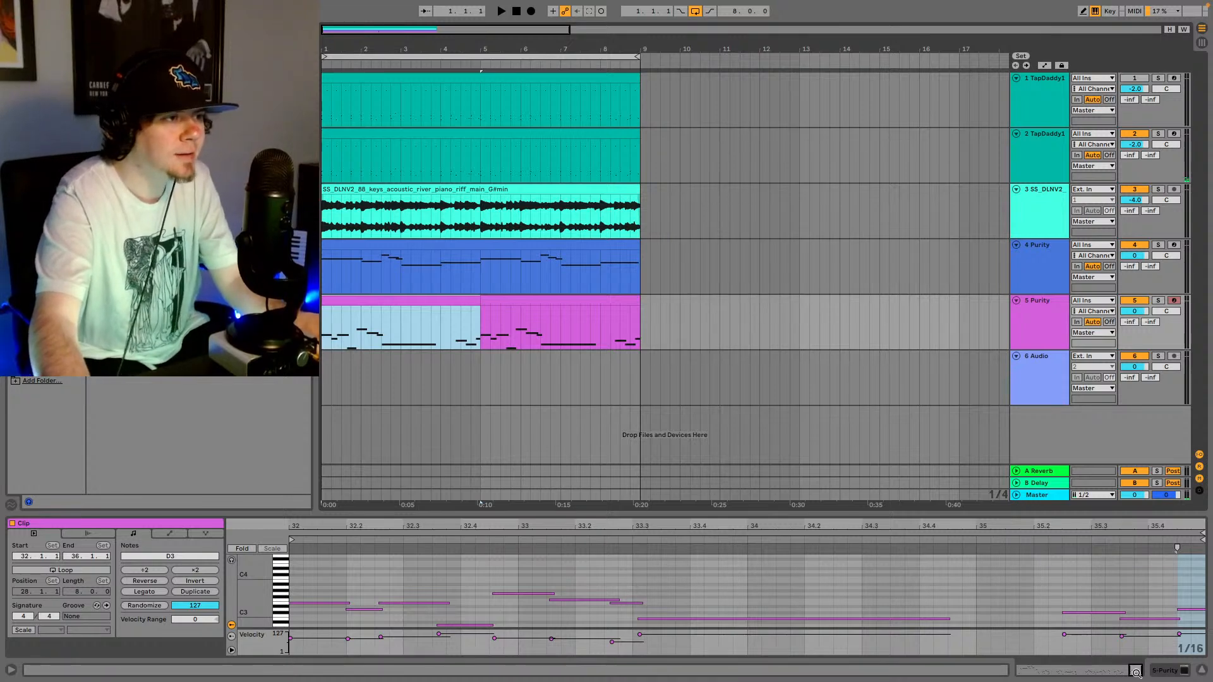
pyautogui.moveTo(1135, 672); pyautogui.dragTo(695, 625)
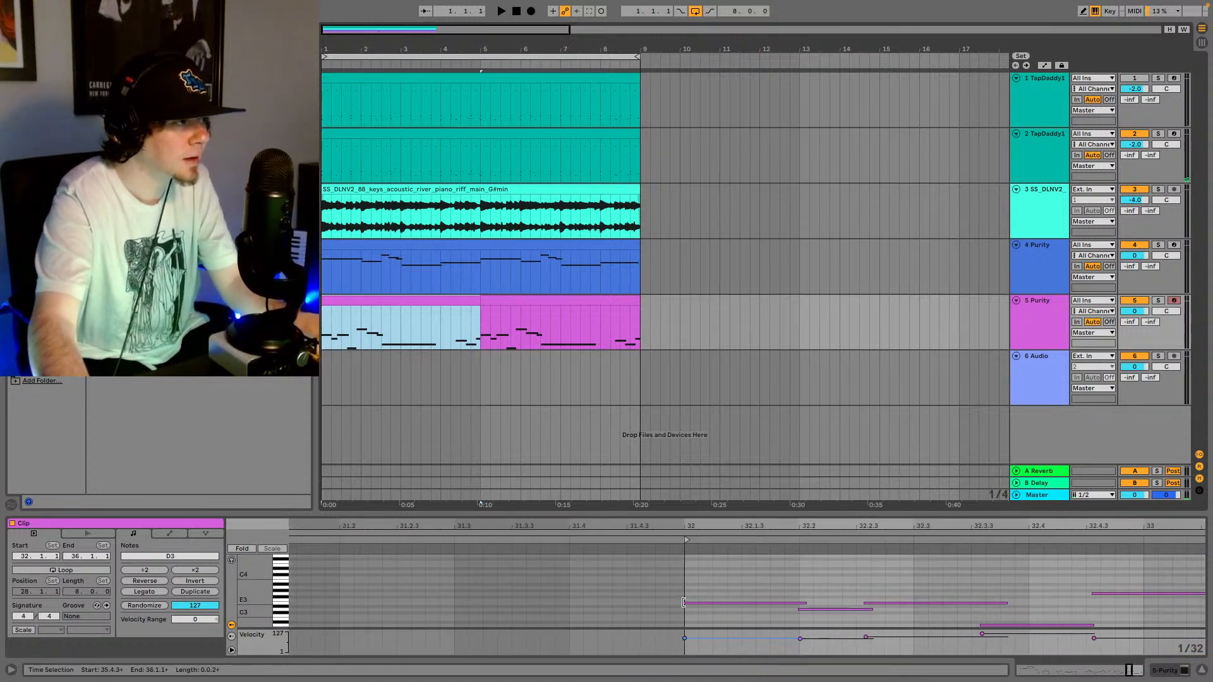
pyautogui.click(684, 602)
pyautogui.press('space')
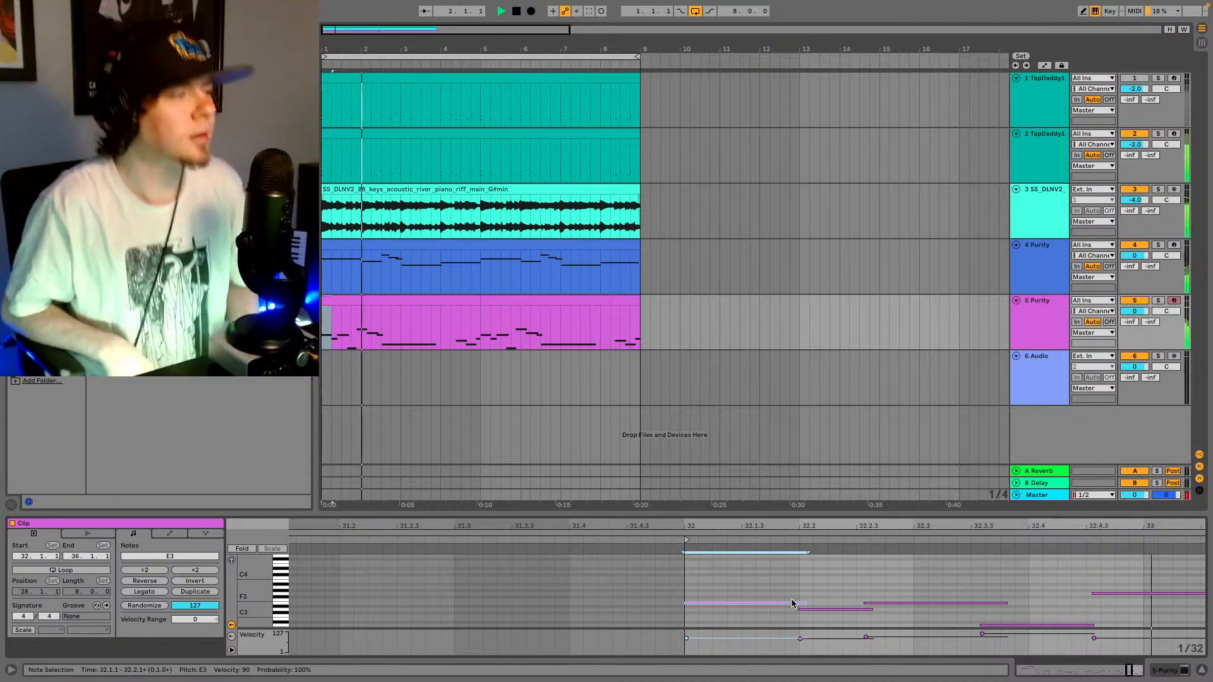
# - Listen to both melody clips in the loop and set the second Purity track's volume to -3.0
pyautogui.click(381, 301)
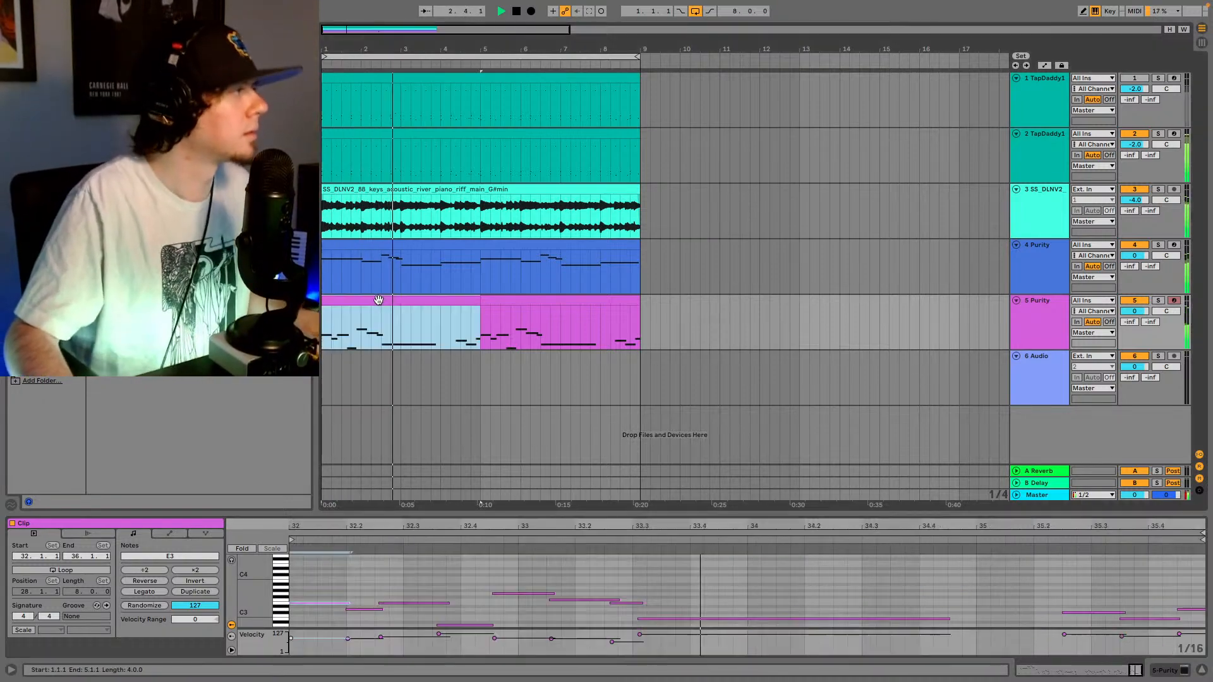
pyautogui.click(487, 328)
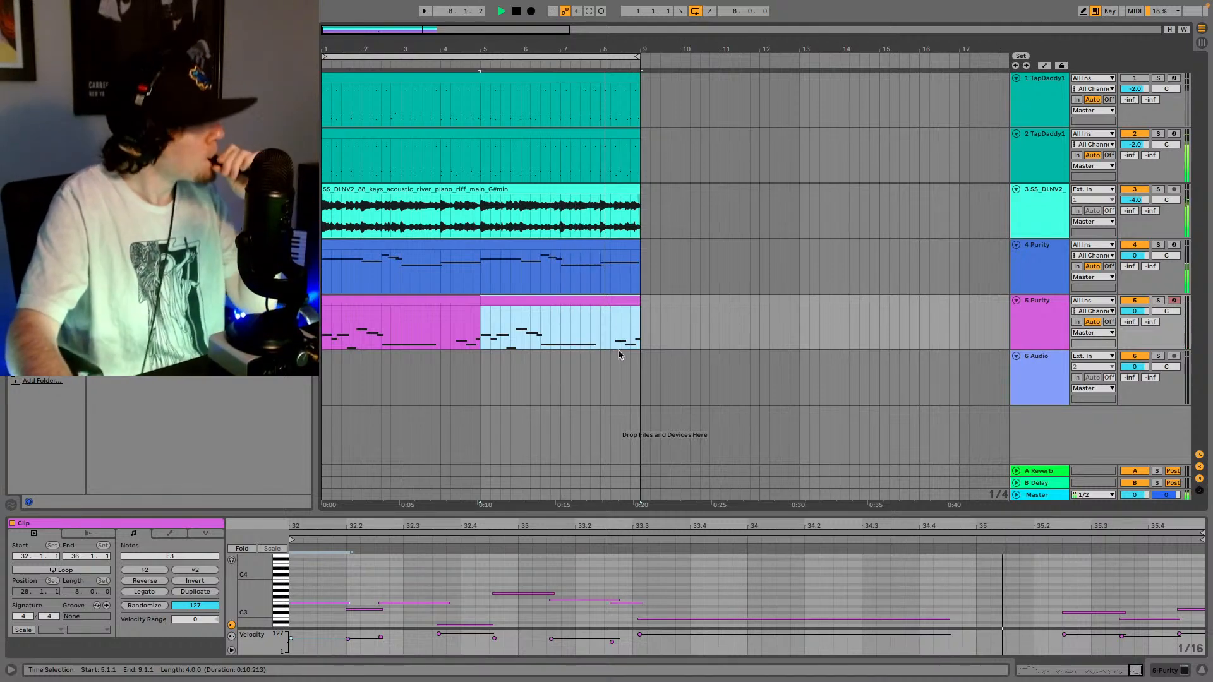
pyautogui.click(1134, 311)
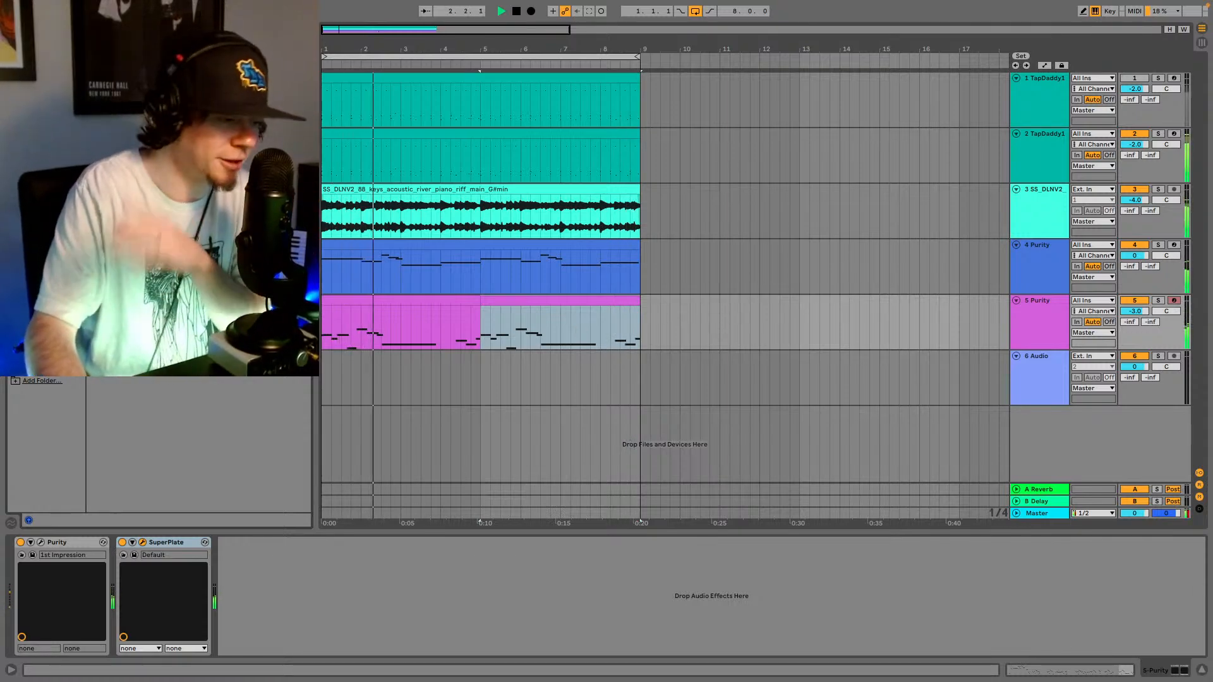
# - Lower SuperPlate's dry/wet mix on the second Purity track and set it to the E. Plate III model with the star-icon preamp
pyautogui.click(143, 542)
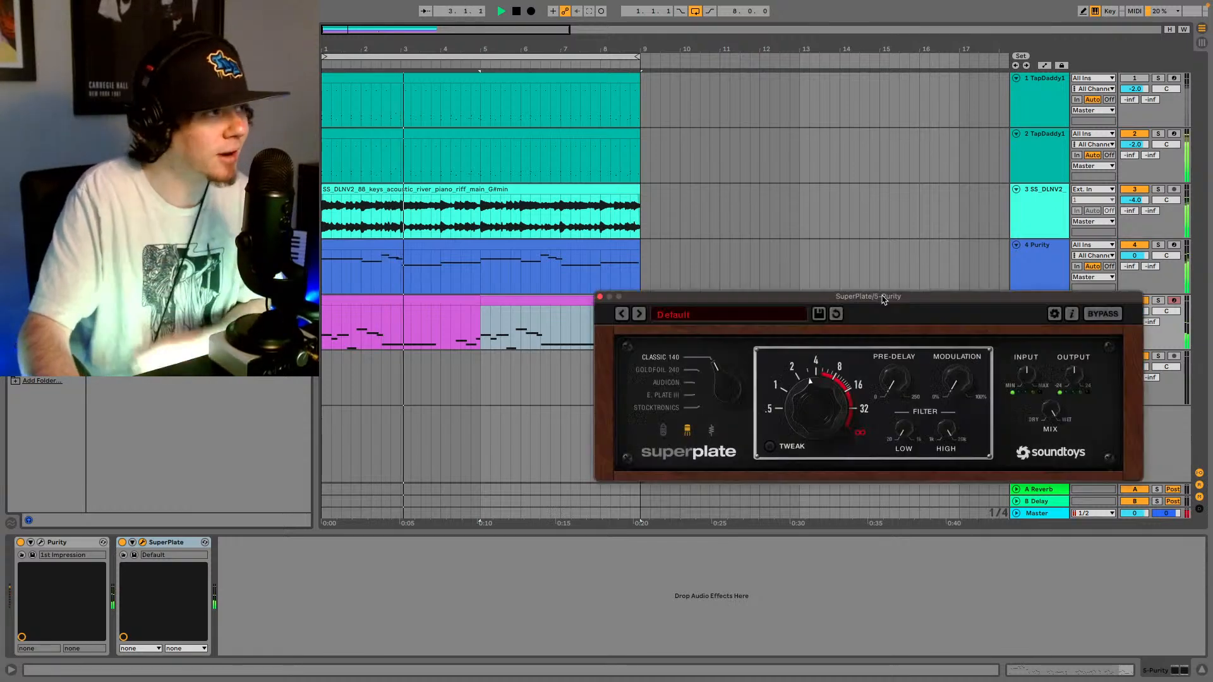
pyautogui.moveTo(883, 299); pyautogui.dragTo(771, 202)
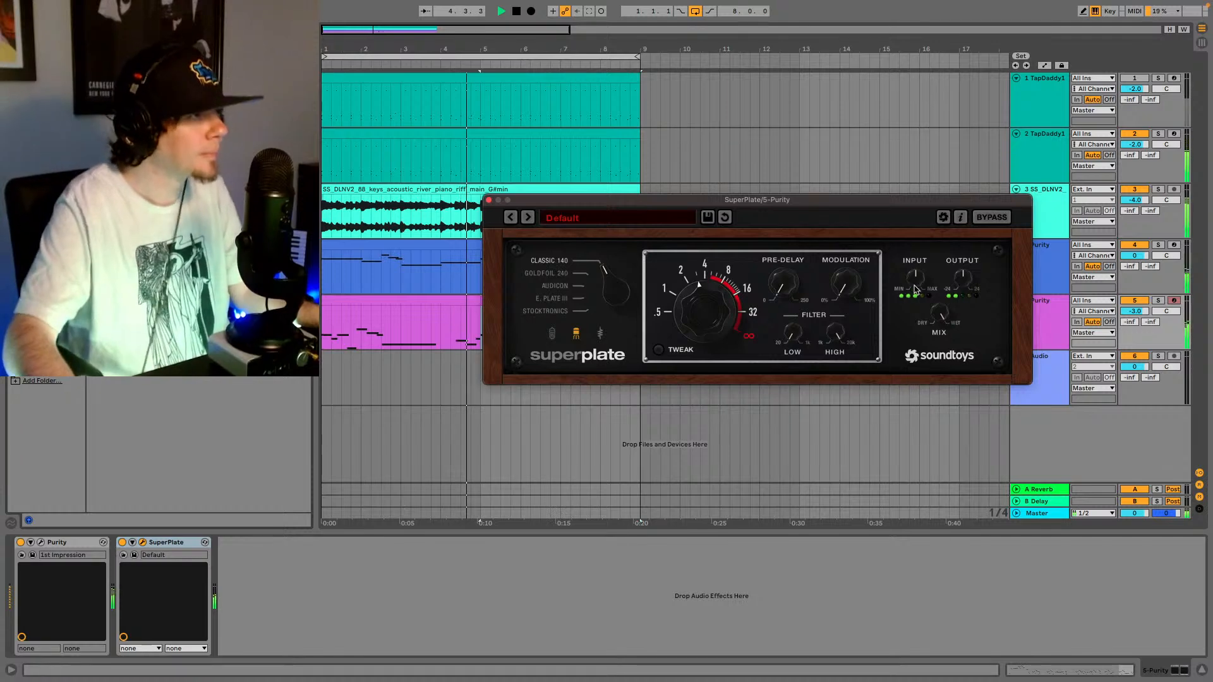
pyautogui.moveTo(938, 315); pyautogui.dragTo(933, 345)
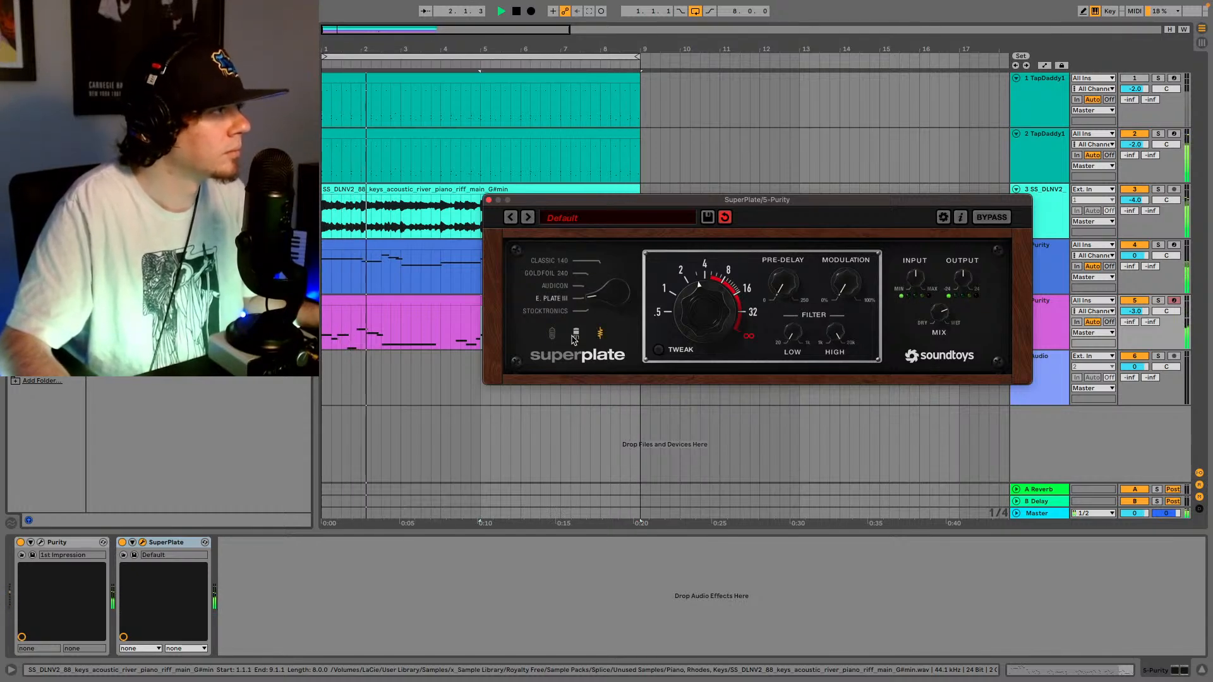
pyautogui.click(600, 334)
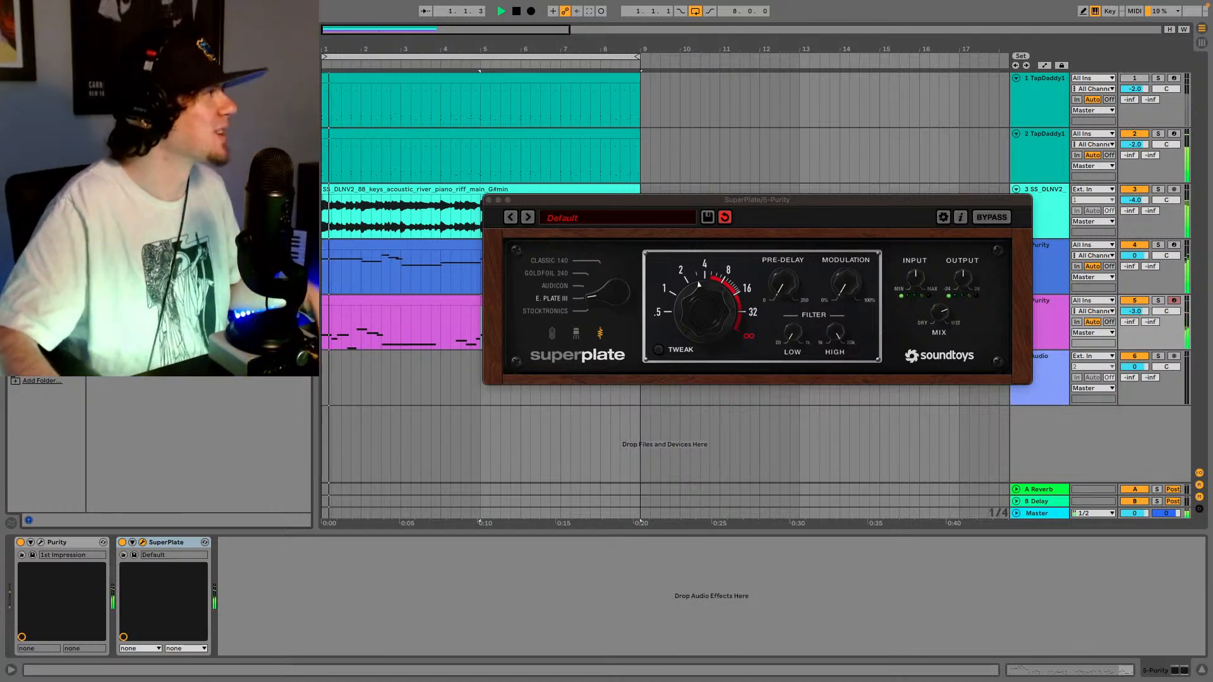
# - Add a UADx LA-2A compressor after SuperPlate, raise its peak reduction, and close both effect windows
pyautogui.moveTo(158, 190); pyautogui.dragTo(333, 602)
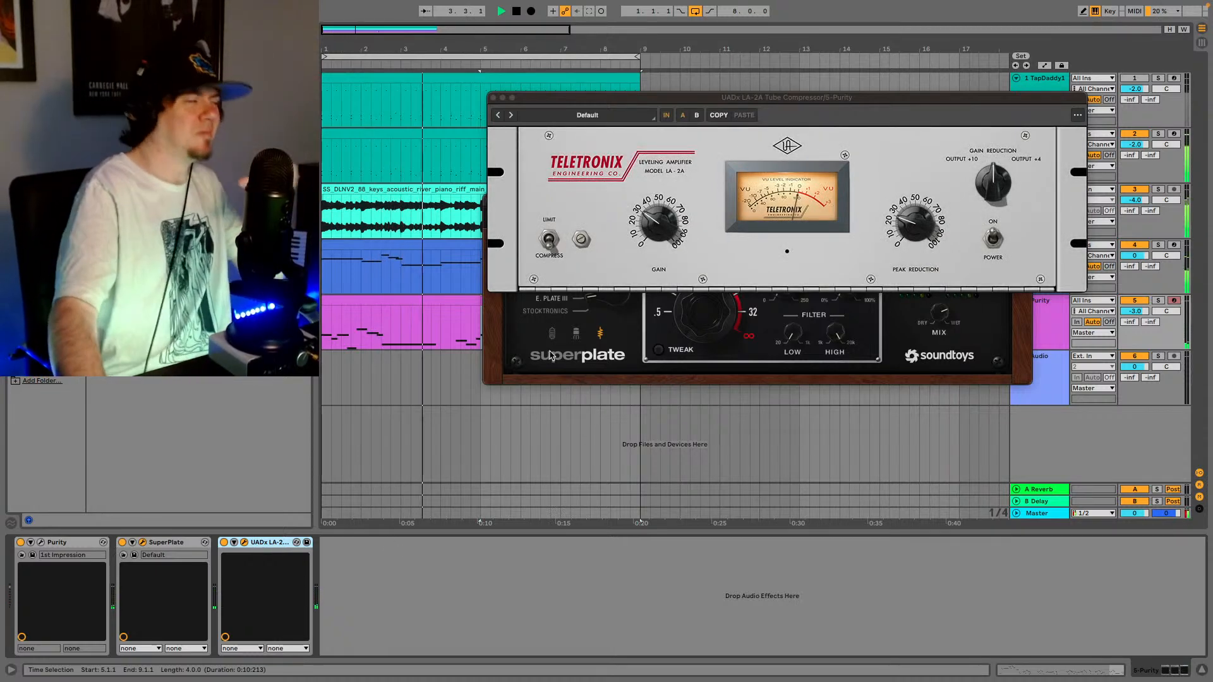
pyautogui.moveTo(890, 240); pyautogui.dragTo(913, 205)
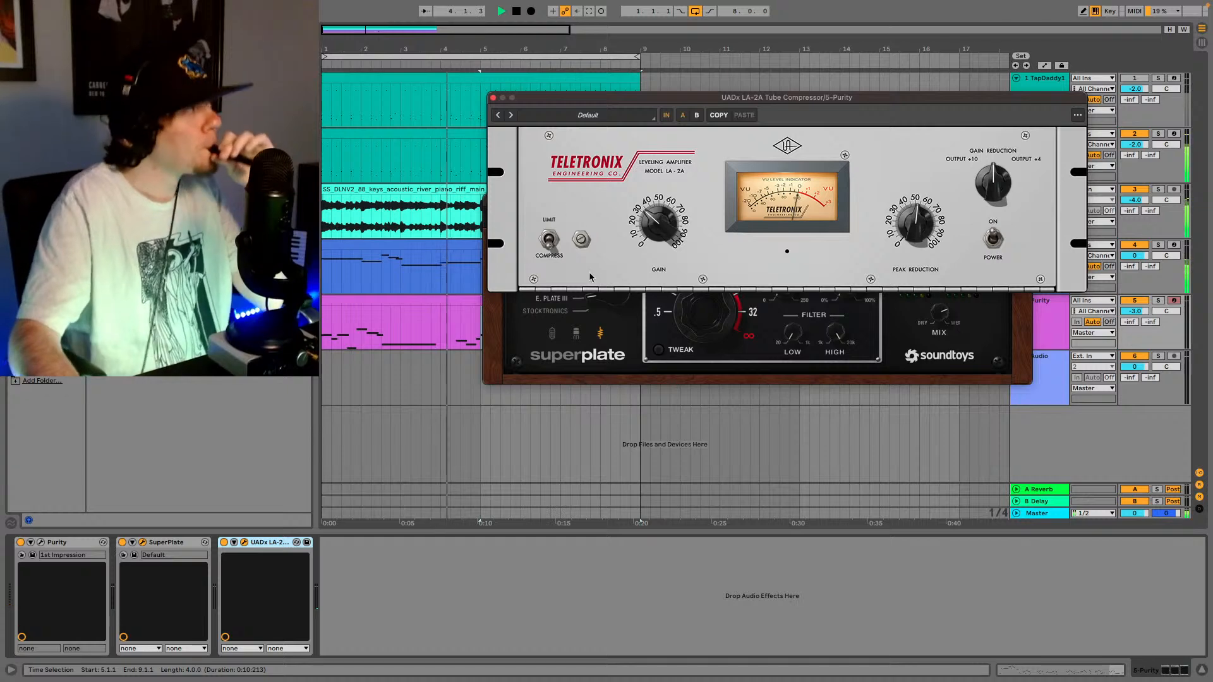
pyautogui.click(493, 101)
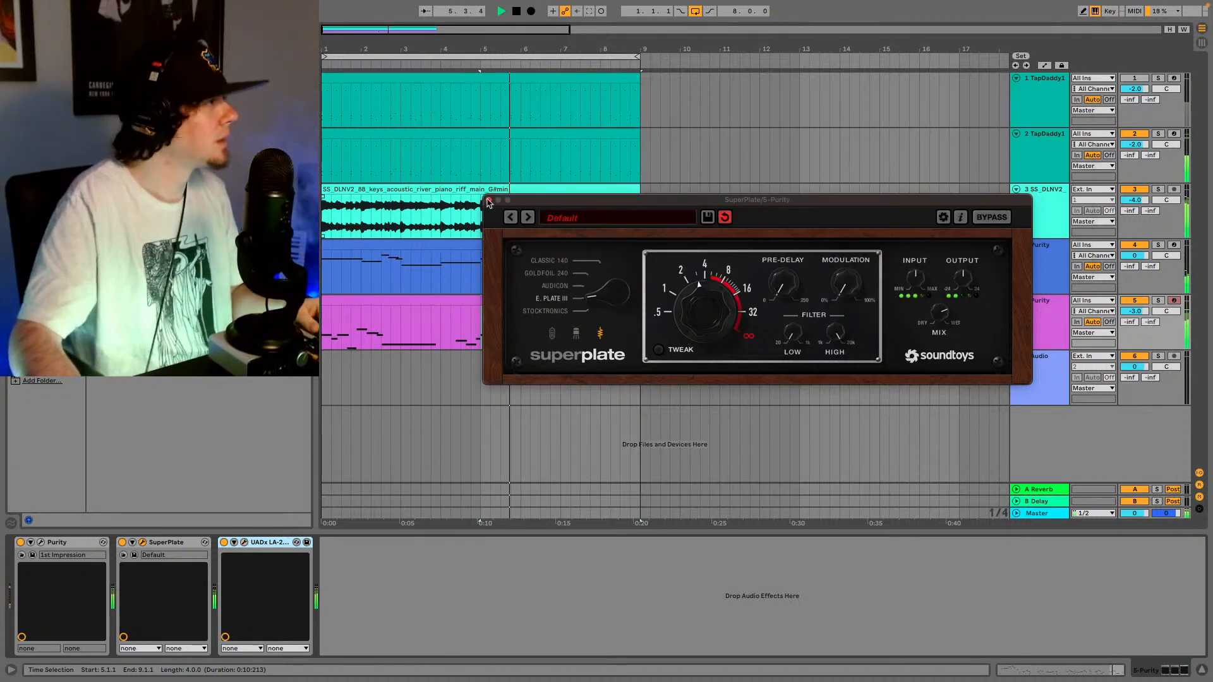
pyautogui.click(491, 214)
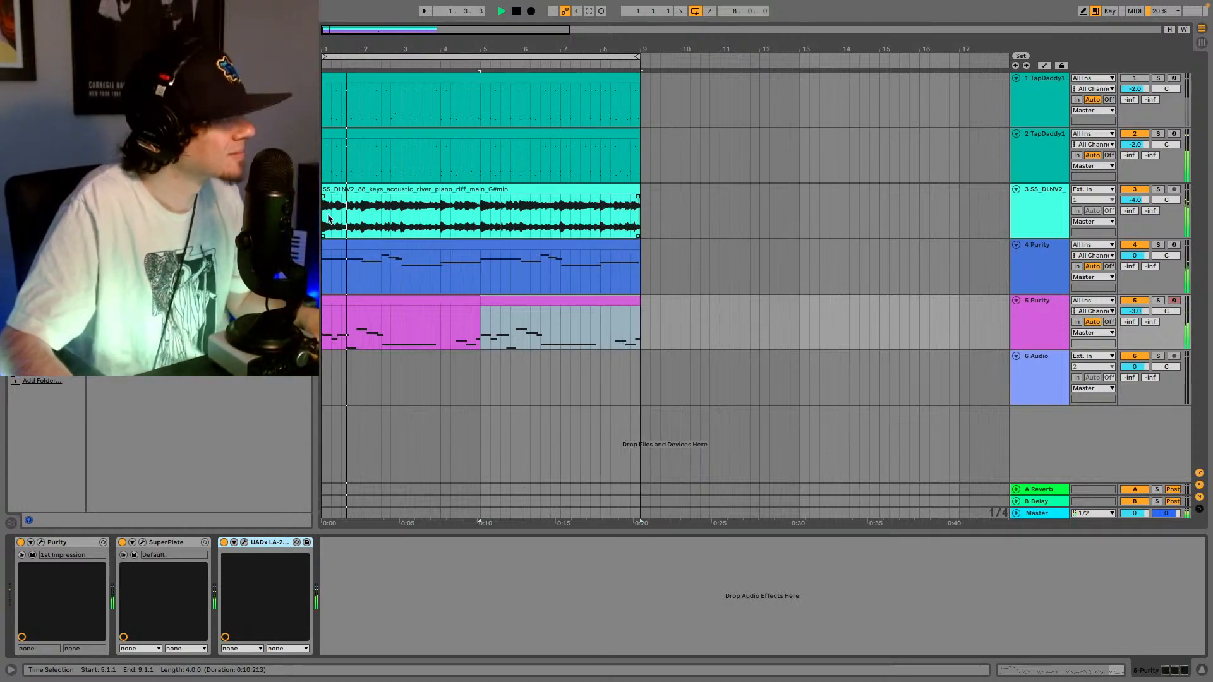
# - Duplicate the eight bars of both drum tracks and the piano riff to bar 9
pyautogui.moveTo(323, 215); pyautogui.dragTo(633, 75)
pyautogui.hotkey('ctrl', 'd')
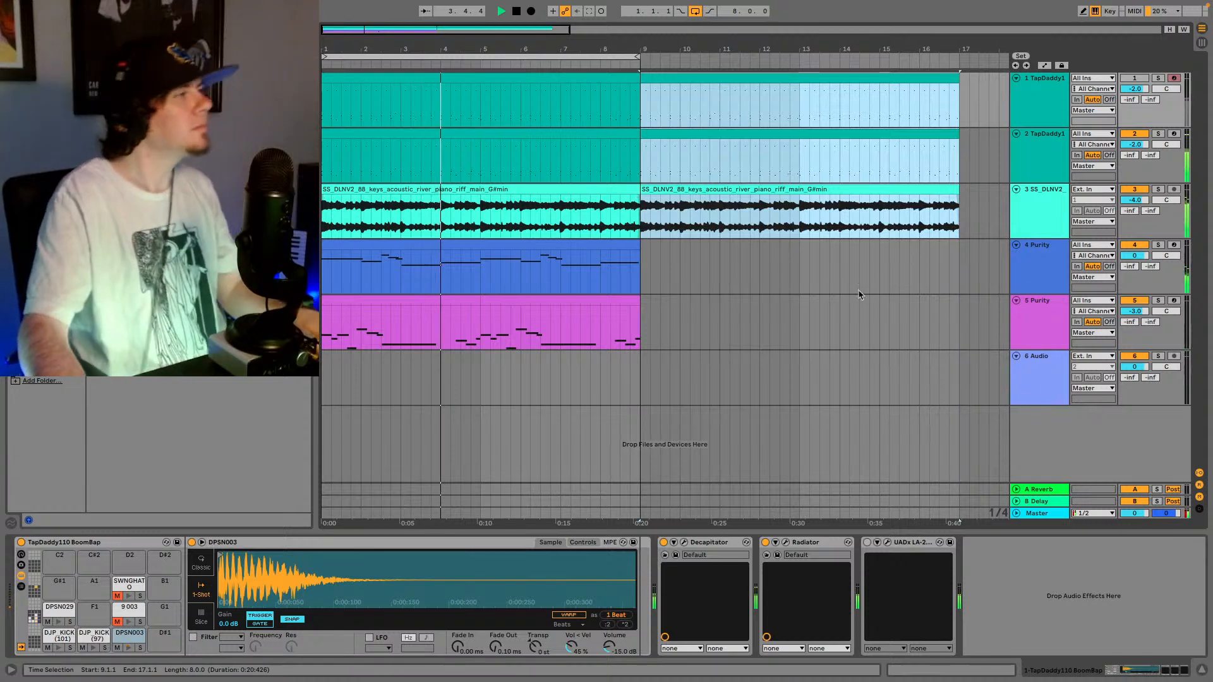
# - Create a third Purity track below the second one and load Busan City Keys from the GoDam Nostalgia category
pyautogui.click(1026, 327)
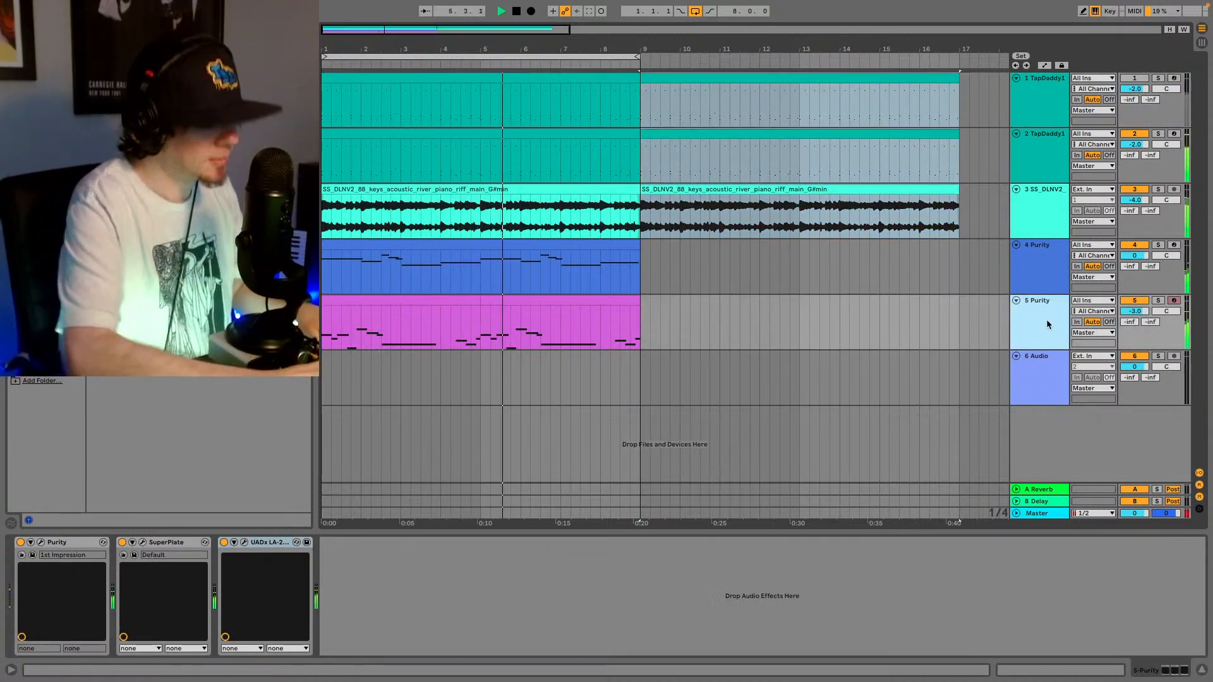
pyautogui.hotkey('ctrl', 'shift', 't')
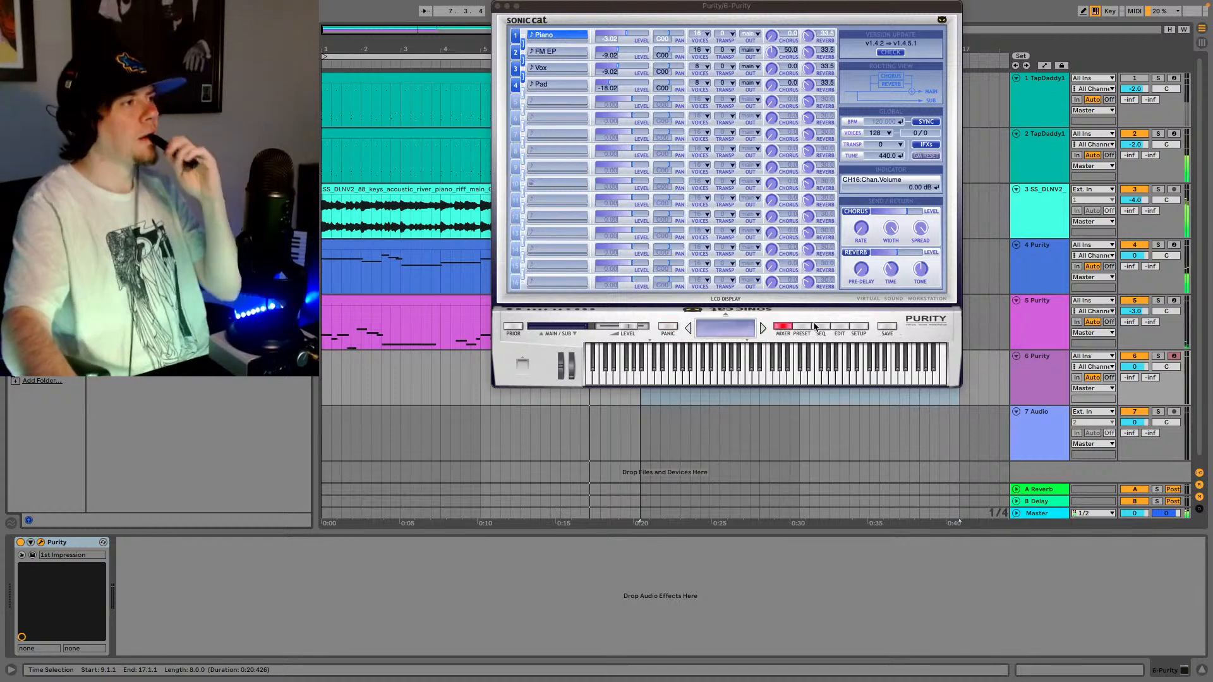
pyautogui.click(803, 327)
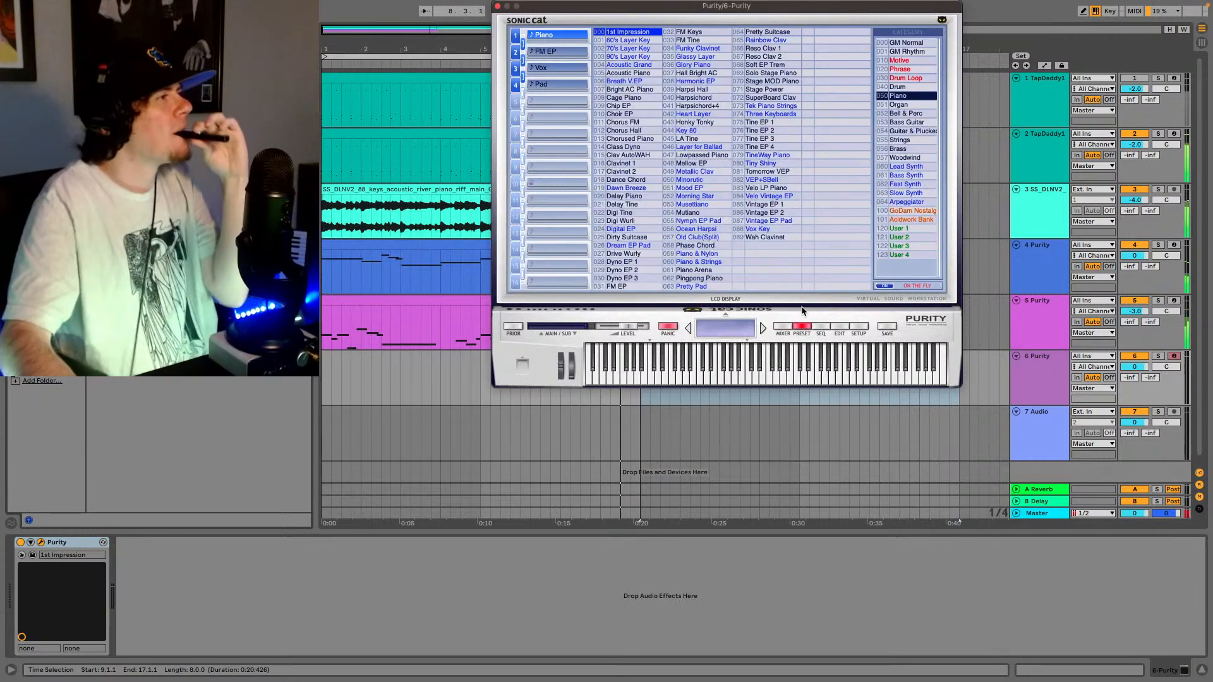
pyautogui.click(912, 211)
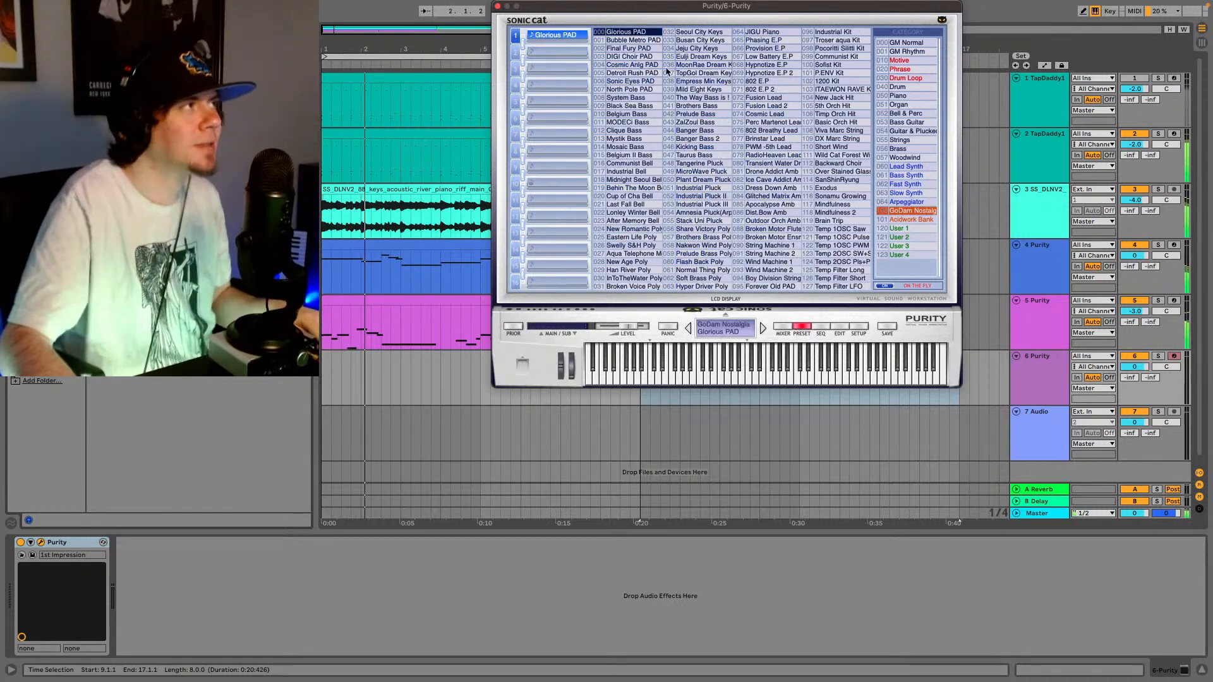
pyautogui.click(718, 41)
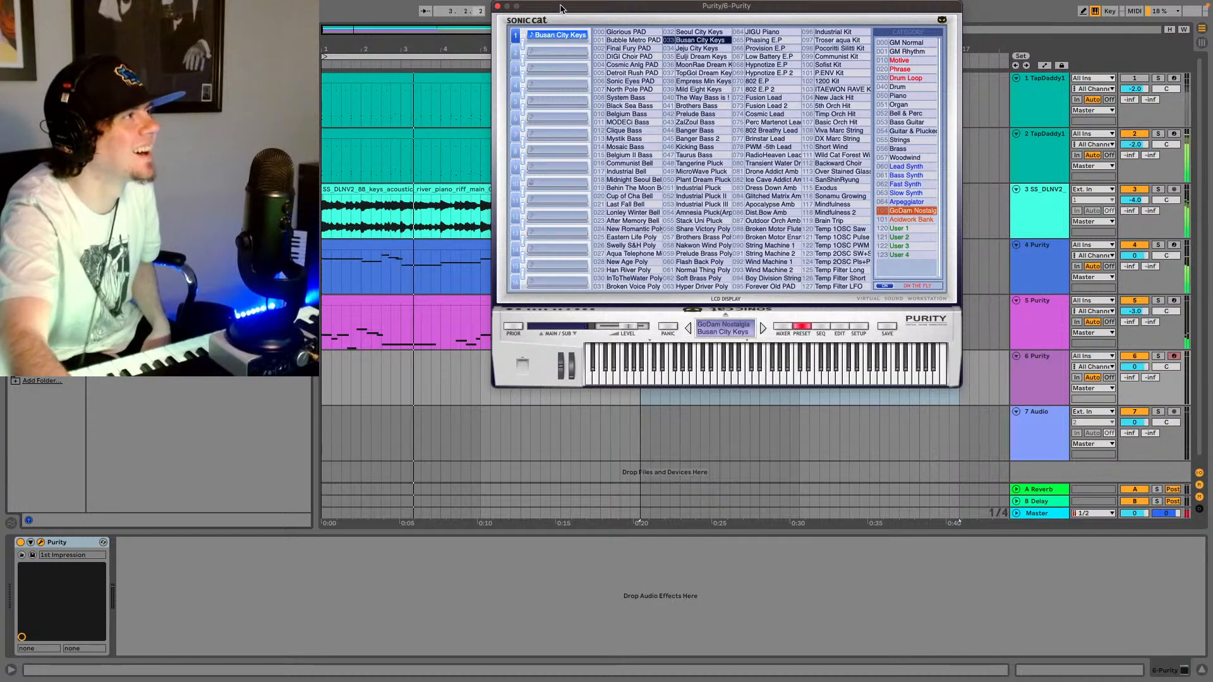
# - Capture the chords just played as a MIDI clip on the third Purity track and close the instrument window
pyautogui.moveTo(561, 8); pyautogui.dragTo(665, 198)
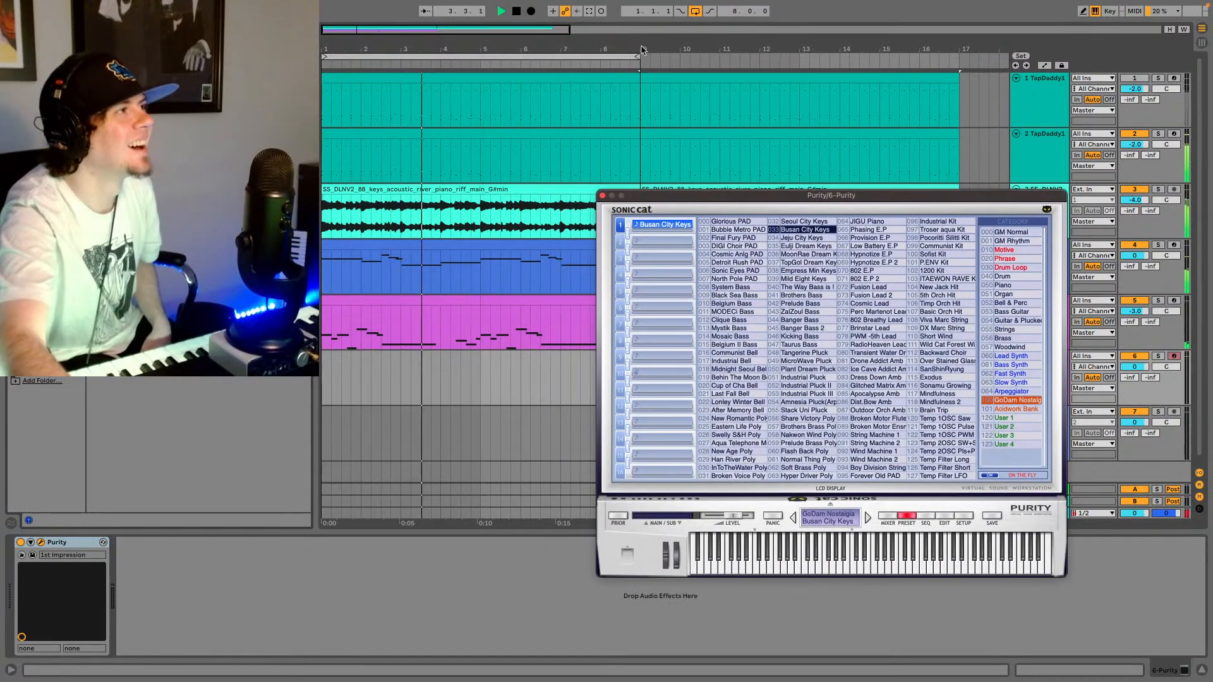
pyautogui.click(592, 10)
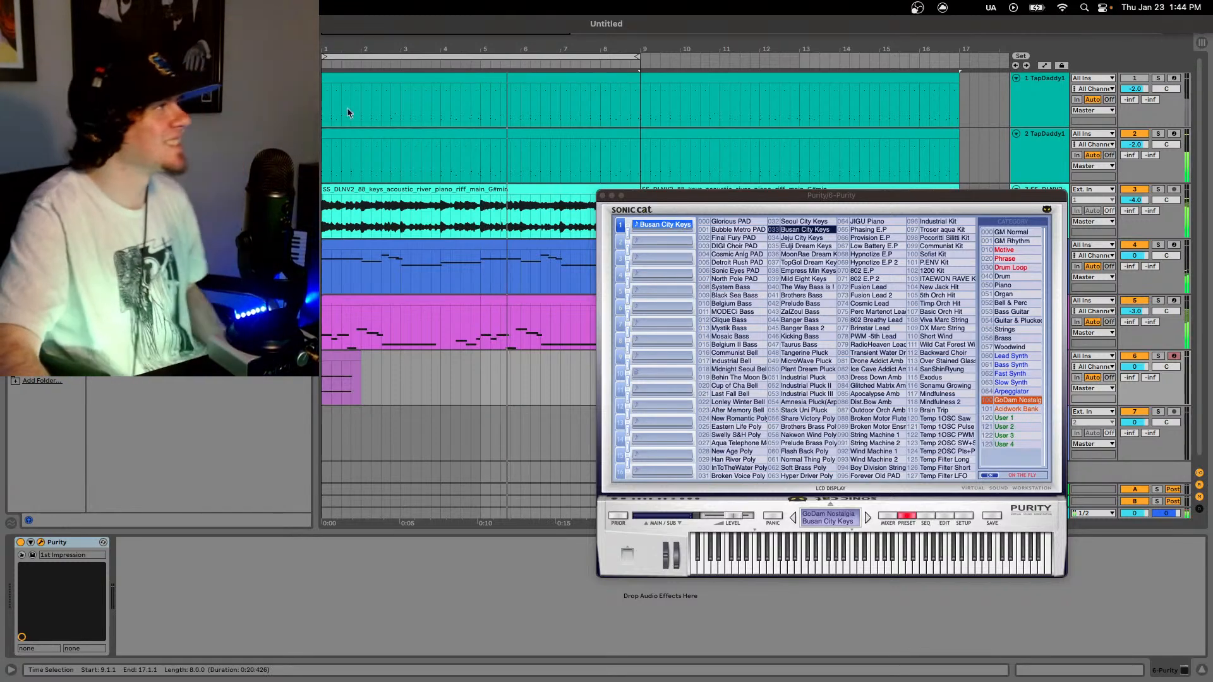
pyautogui.click(603, 195)
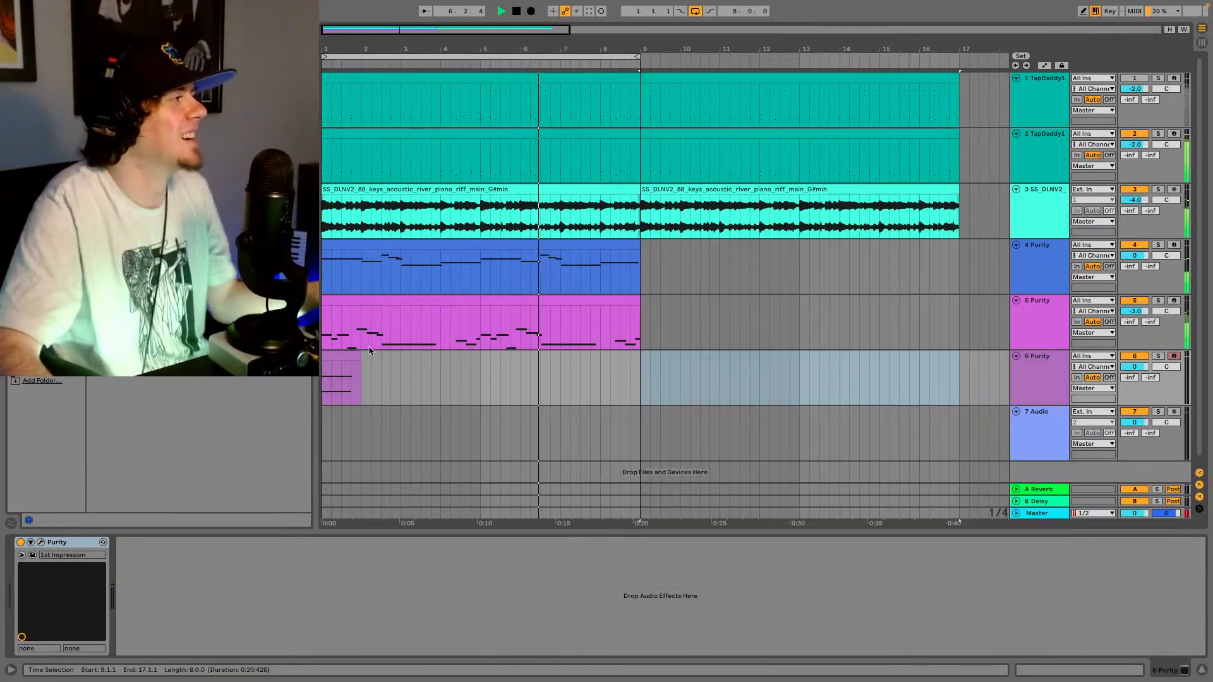
# - Stop playback, move the captured chord clip to bar 3, and paste a copy at bar 7
pyautogui.press('space')
pyautogui.moveTo(337, 357); pyautogui.dragTo(391, 355)
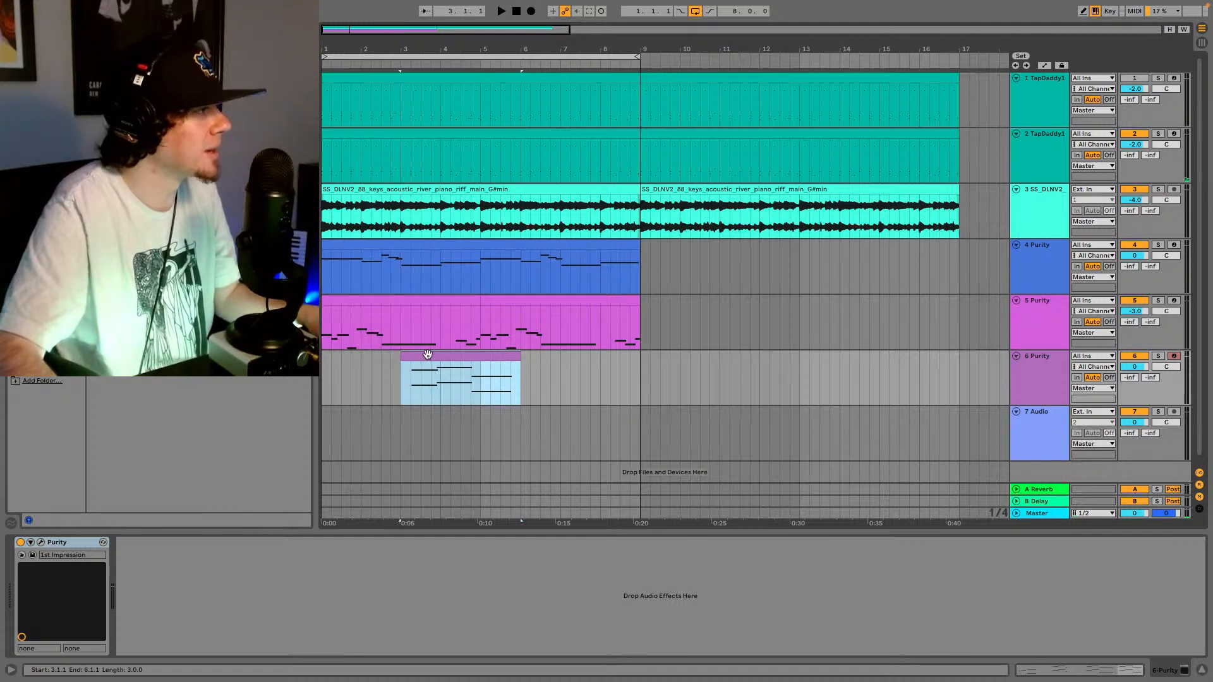
pyautogui.click(563, 378)
pyautogui.hotkey('ctrl', 'v')
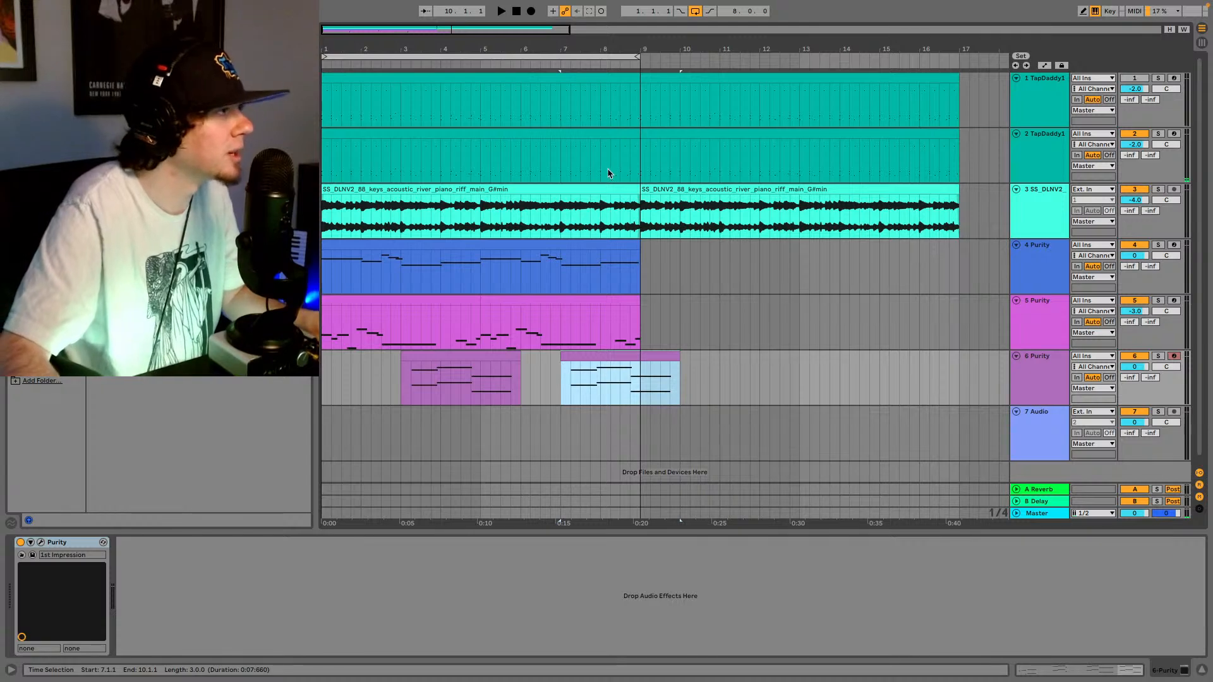
# - Extend the arrangement loop to 16 bars and play it from bar 1
pyautogui.moveTo(635, 47); pyautogui.dragTo(955, 51)
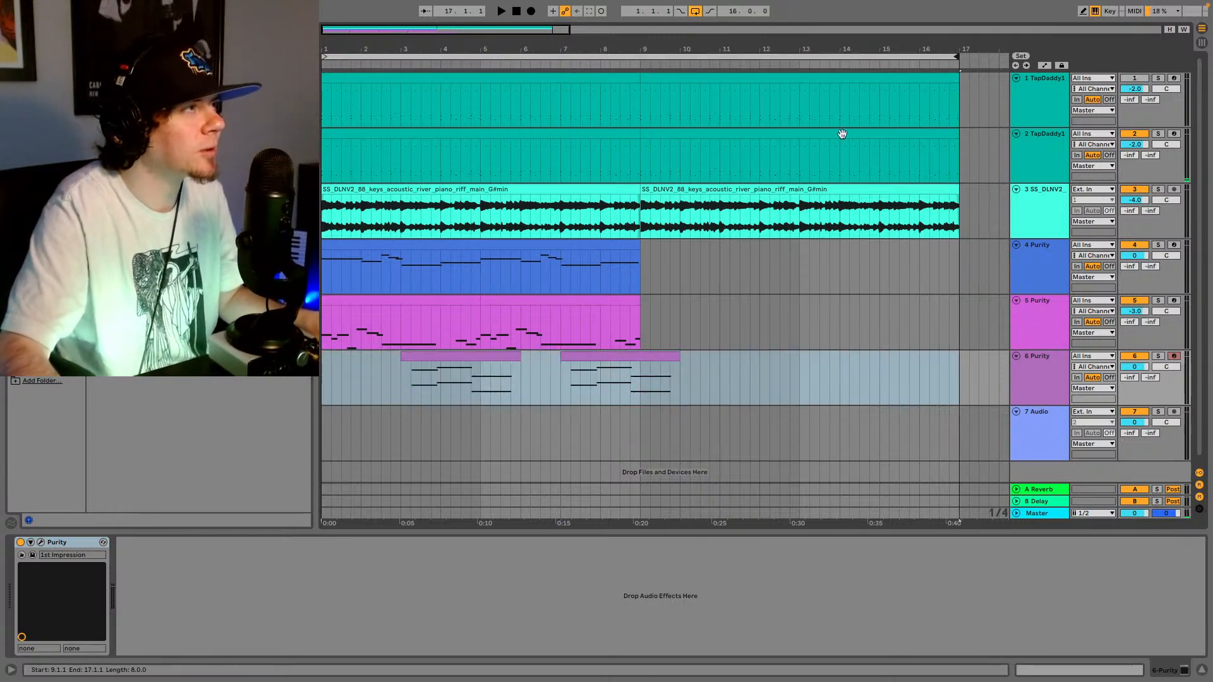
pyautogui.click(331, 218)
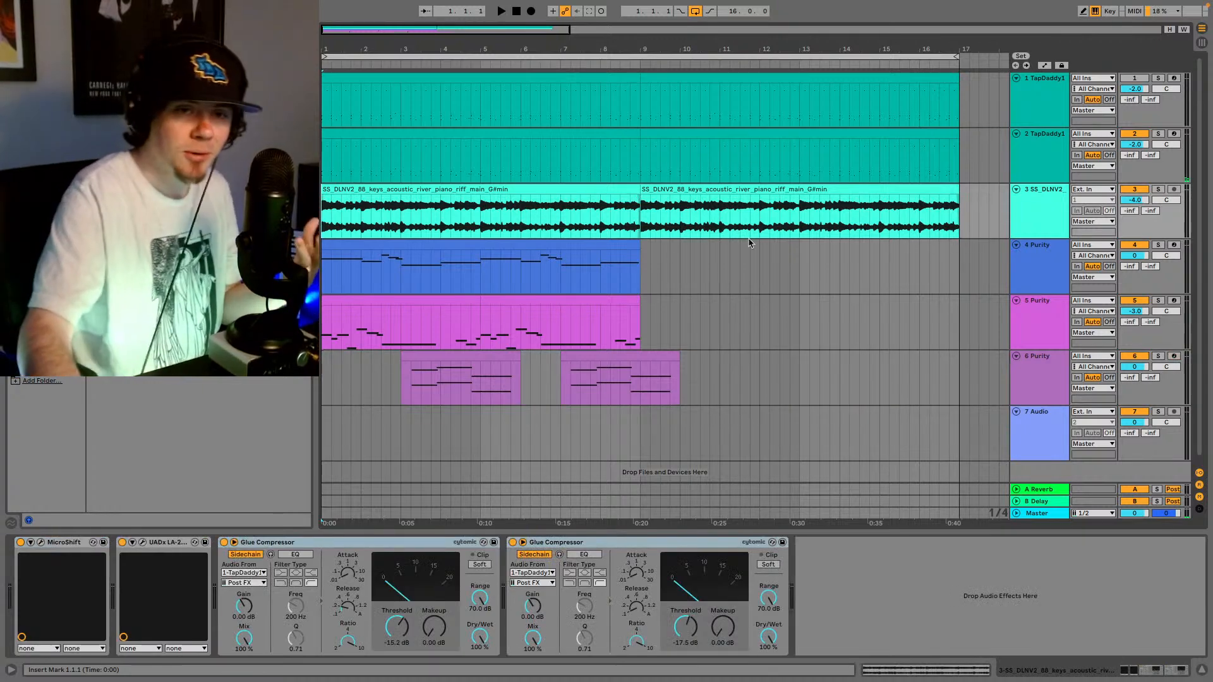
pyautogui.press('space')
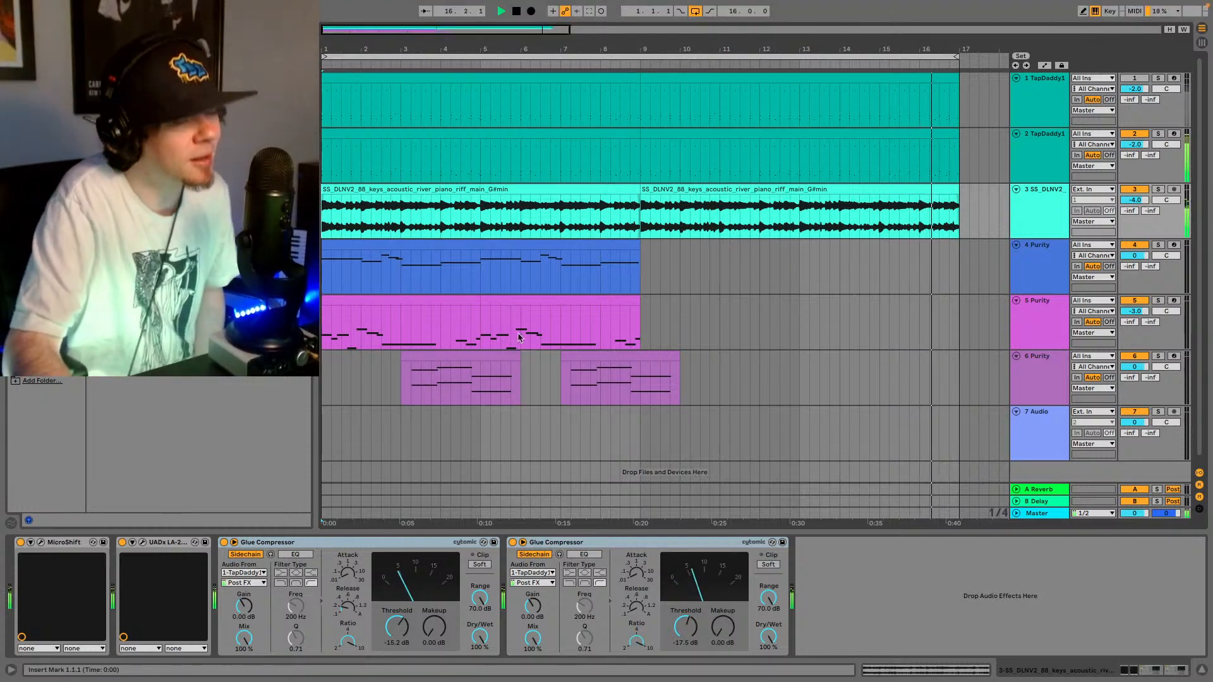
# - Browse the Sax, Trumpet, Trombone, Flute sample folder and preview SC_SS_100_sax_thenews_Cm.wav
pyautogui.scroll(-1, 456, 408)
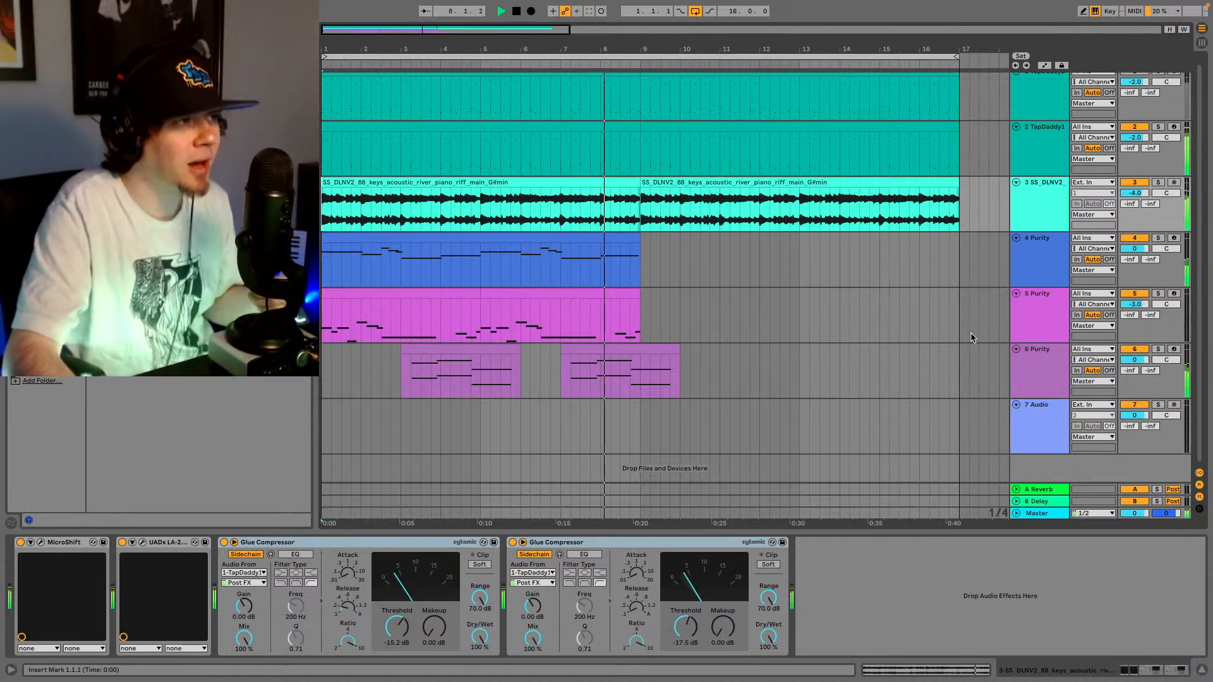
pyautogui.click(1025, 362)
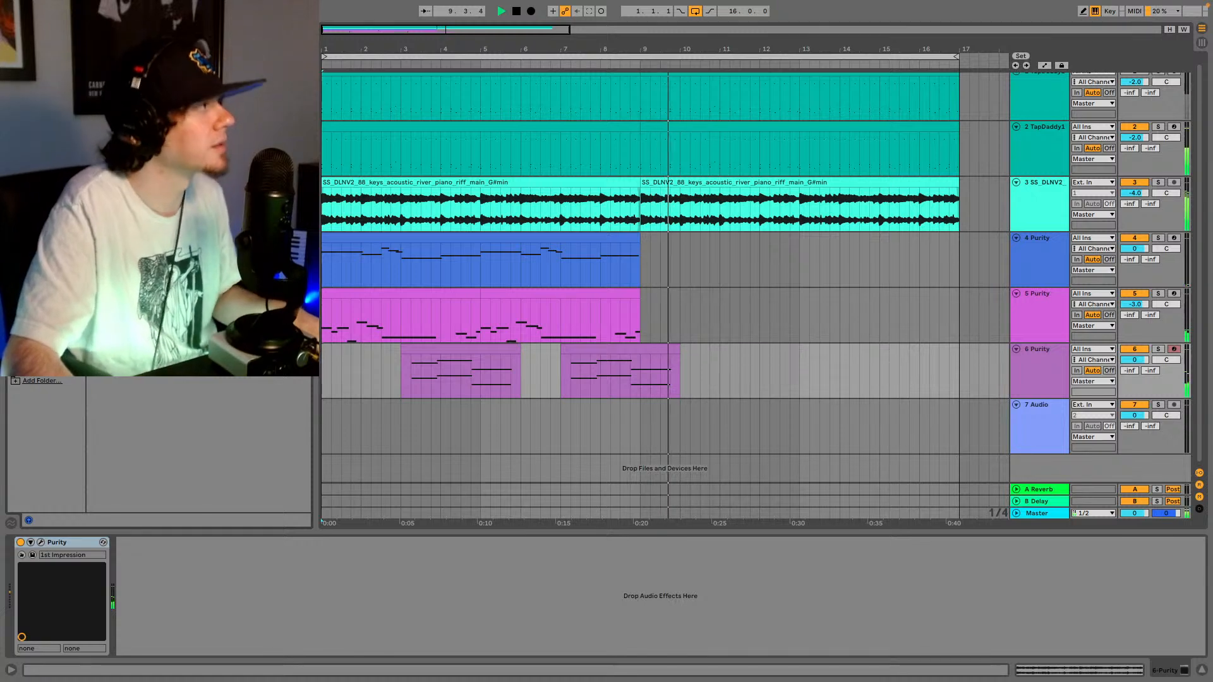
pyautogui.click(42, 369)
pyautogui.scroll(-3, 190, 354)
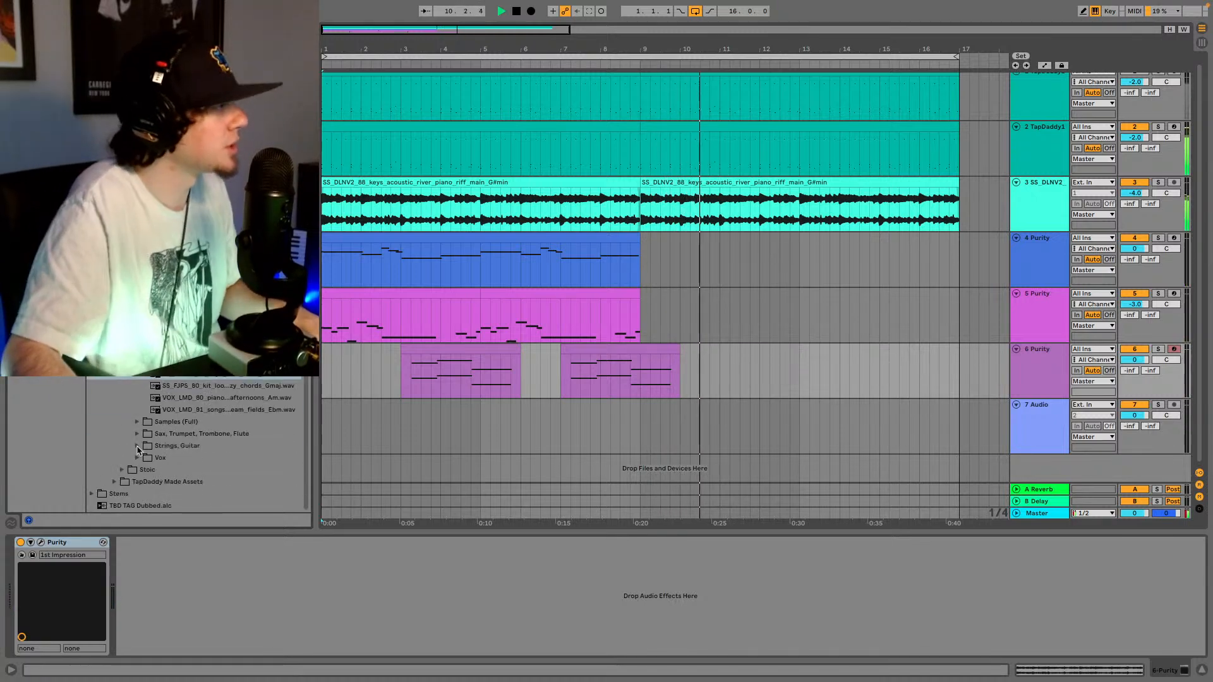
pyautogui.click(180, 433)
pyautogui.scroll(-4, 180, 420)
pyautogui.scroll(-5, 190, 423)
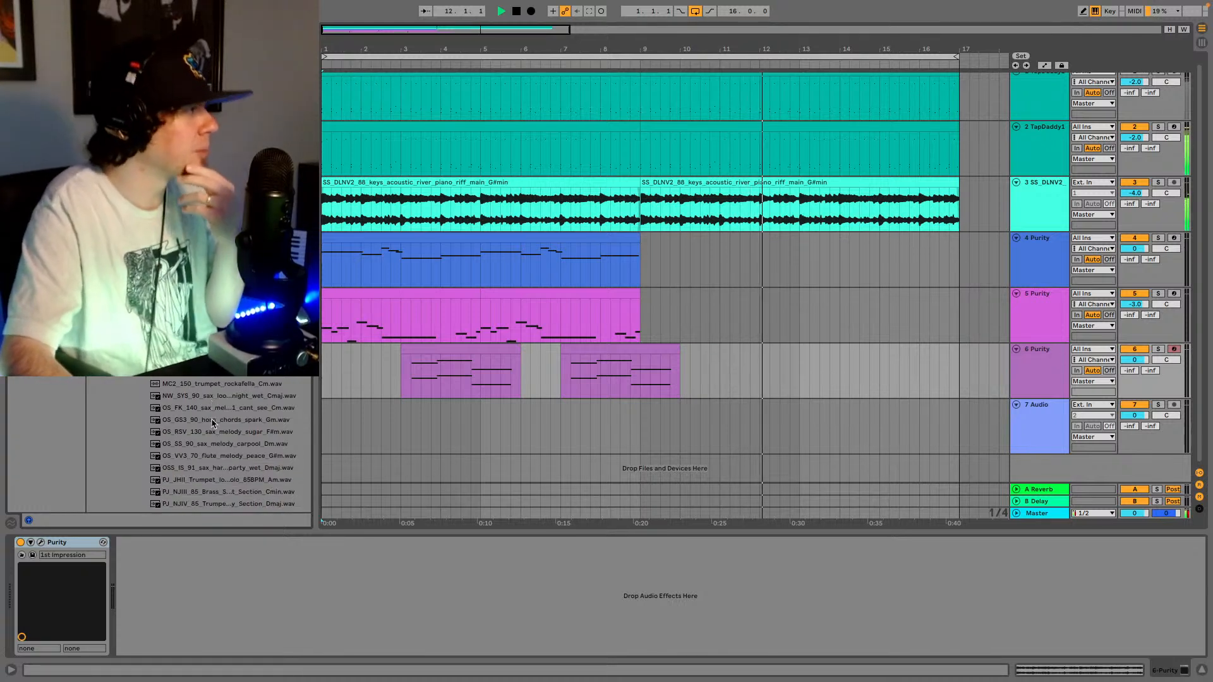
pyautogui.scroll(-4, 215, 442)
pyautogui.scroll(-1, 222, 453)
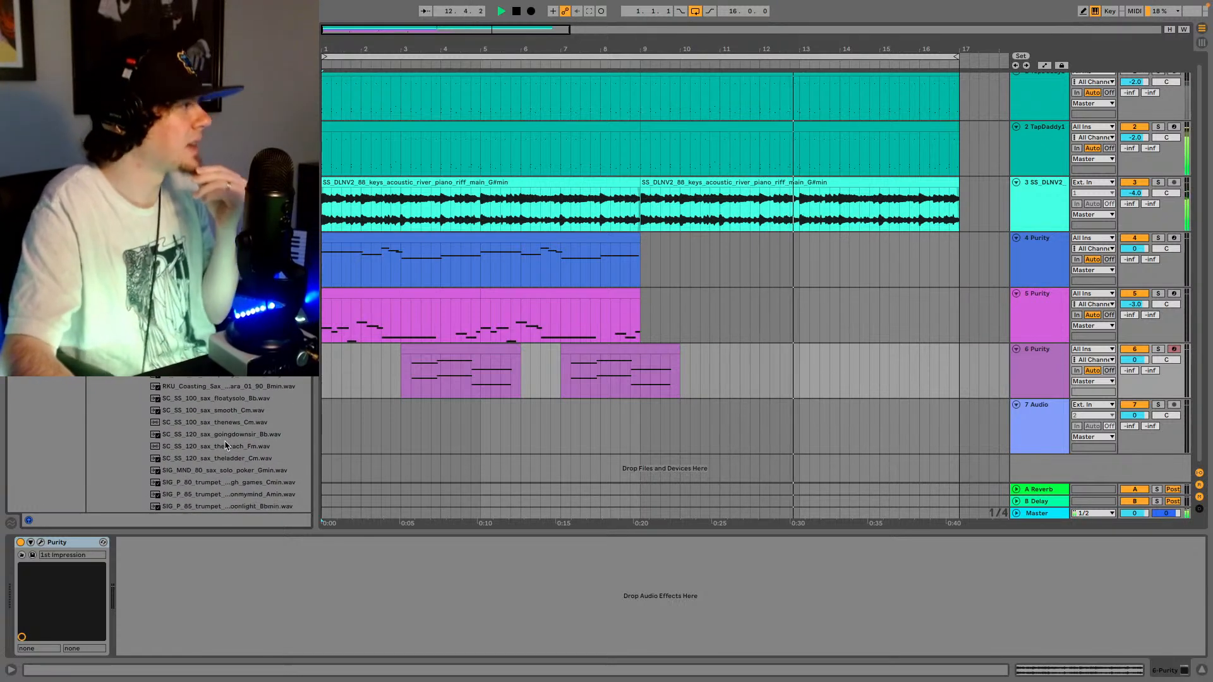
pyautogui.click(224, 422)
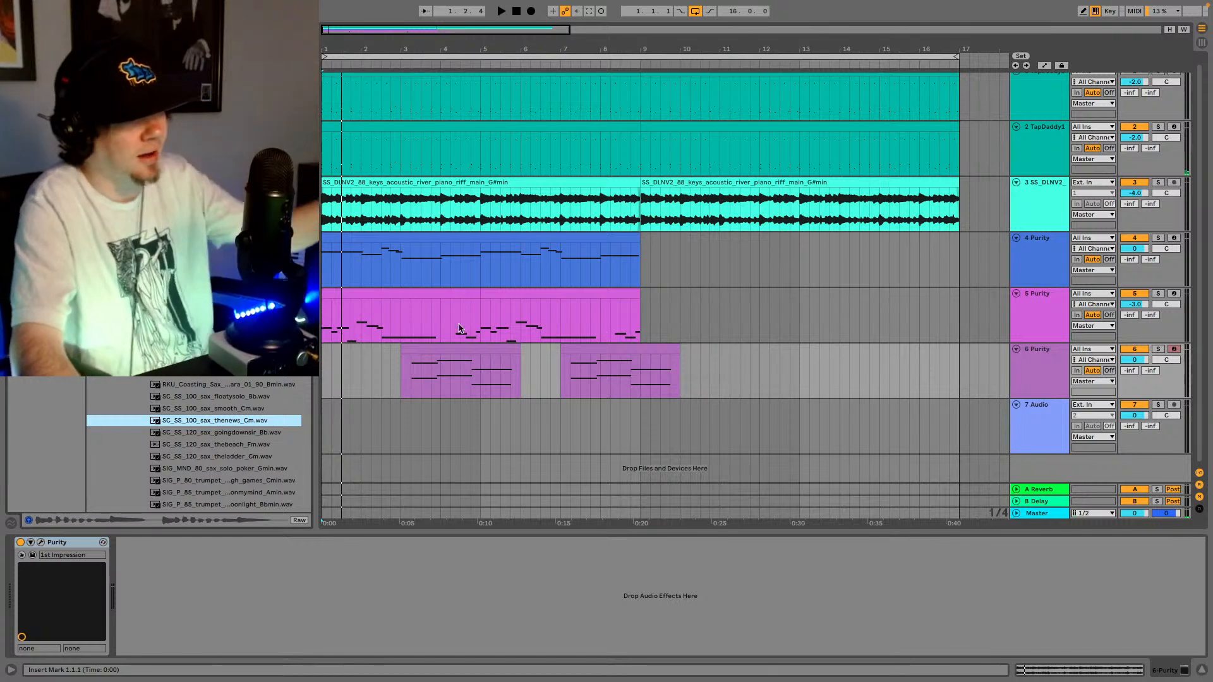
# - Try placing the SC_SS_100_sax_thenews_Cm sample at 2.4.1 on the empty audio track, and undo it
pyautogui.moveTo(328, 436); pyautogui.dragTo(567, 314)
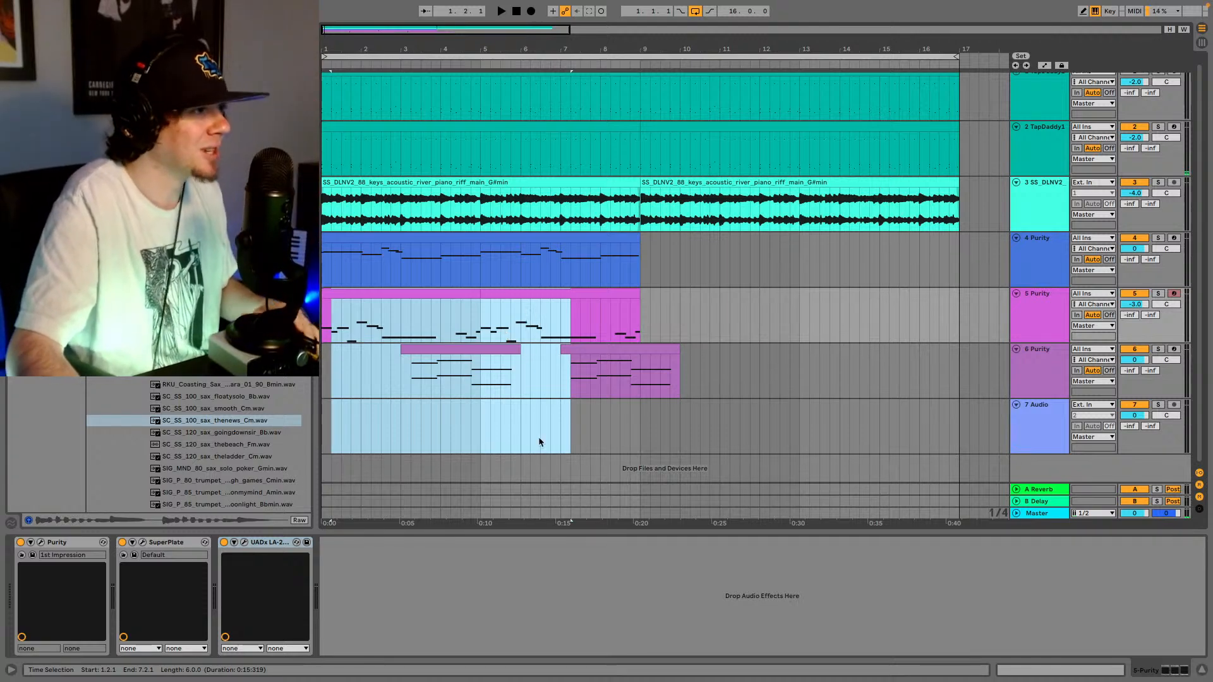
pyautogui.click(471, 428)
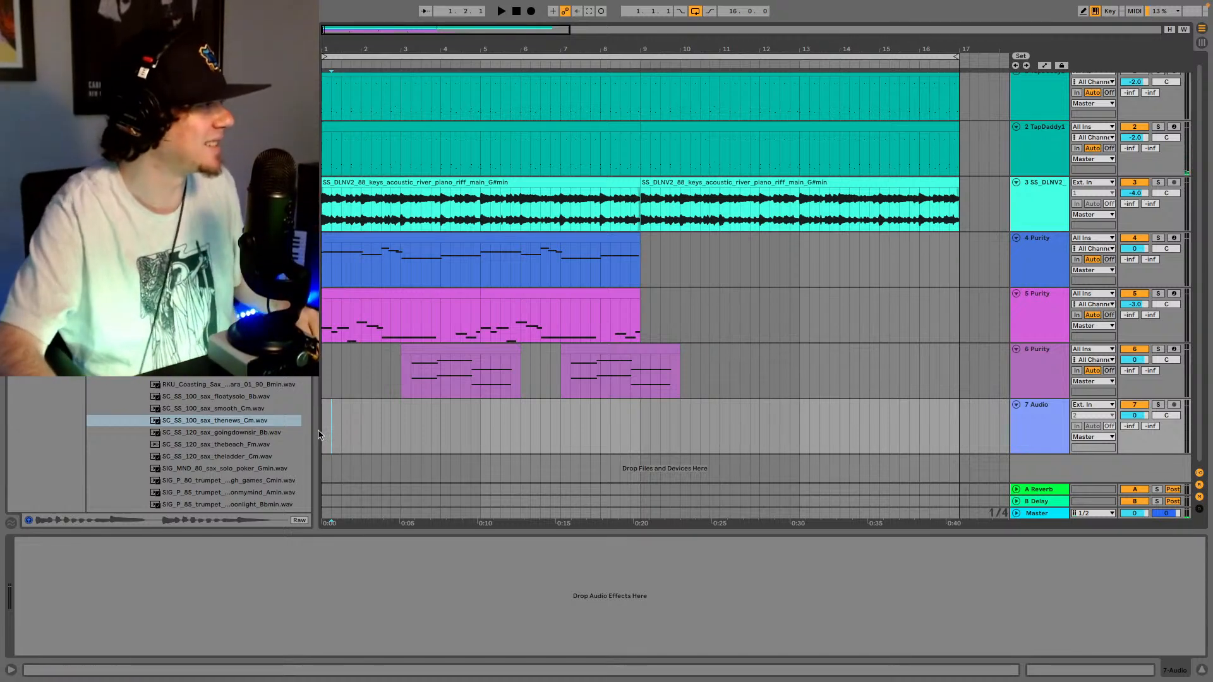
pyautogui.moveTo(240, 420); pyautogui.dragTo(387, 440)
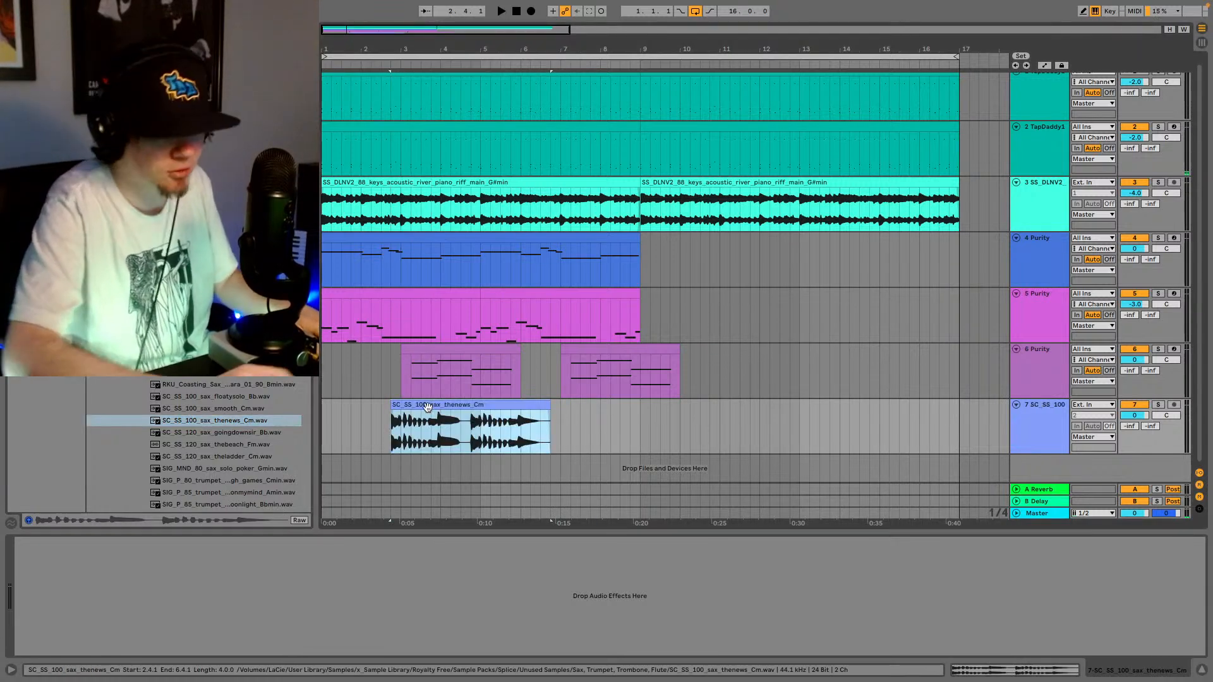
pyautogui.press('super+z')
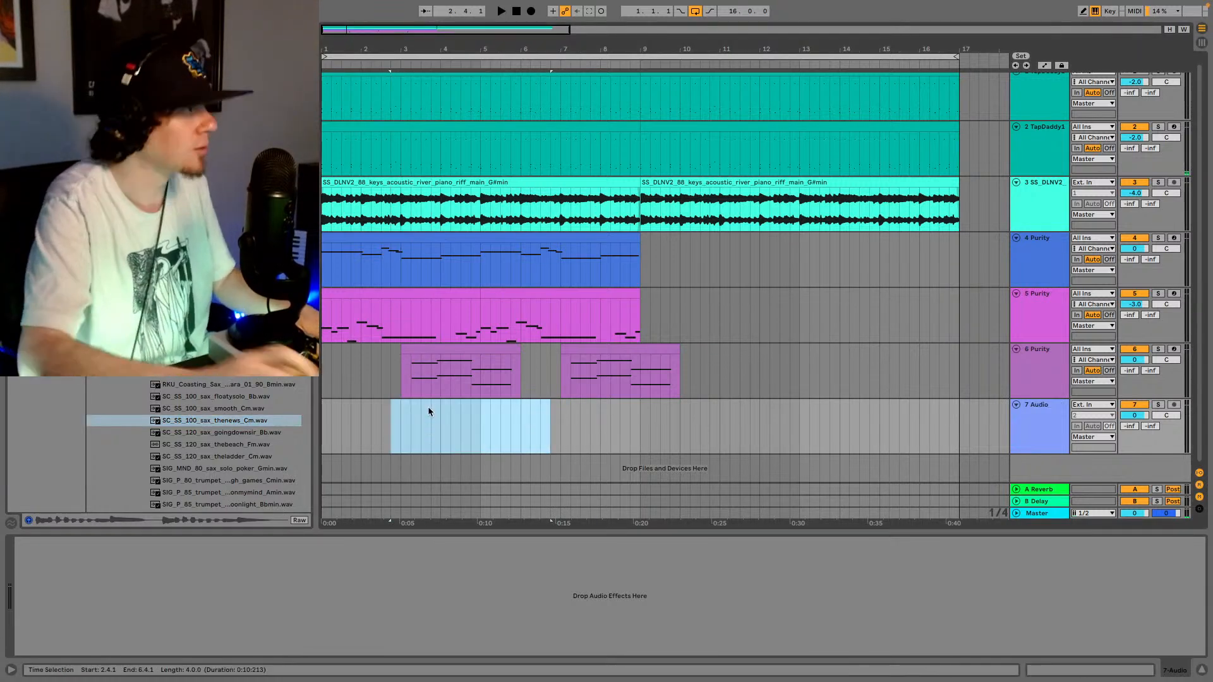
# - Play the arrangement from bar 1 with the empty audio track selected
pyautogui.click(324, 420)
pyautogui.press('space')
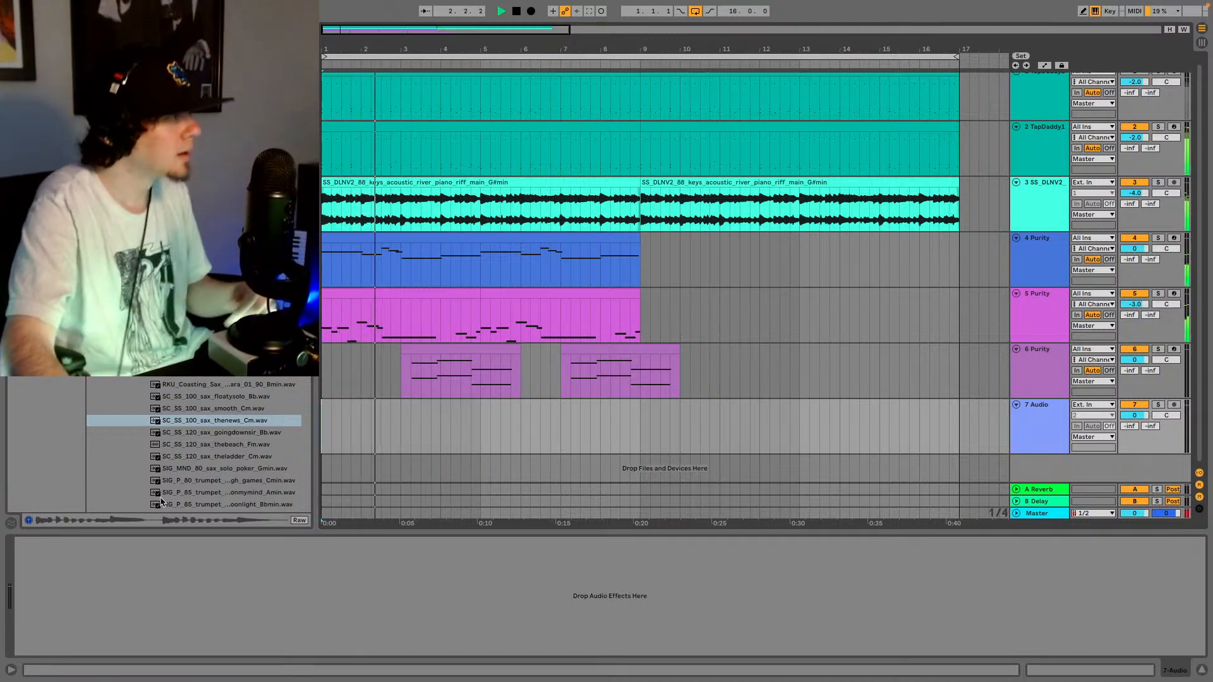
# - Place the SC_SS_100_sax_thenews_Cm.wav sample on the empty audio track 7, starting at 3.4.1
pyautogui.click(179, 421)
pyautogui.press('space')
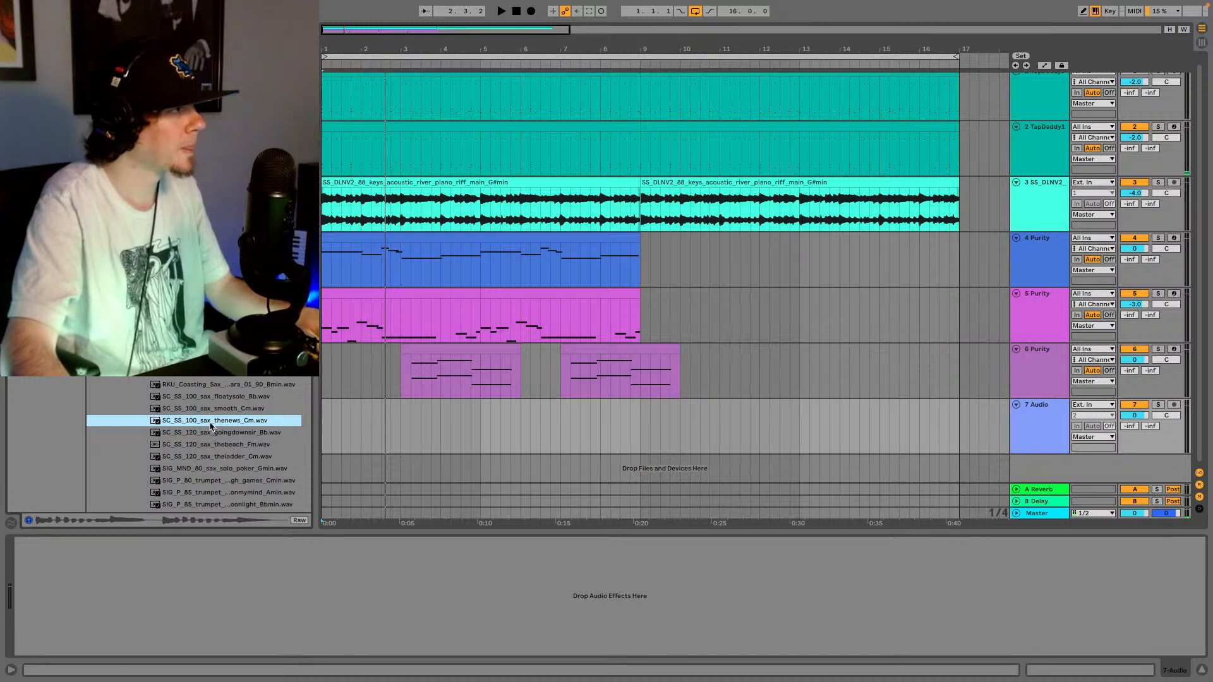
pyautogui.moveTo(210, 425); pyautogui.dragTo(427, 423)
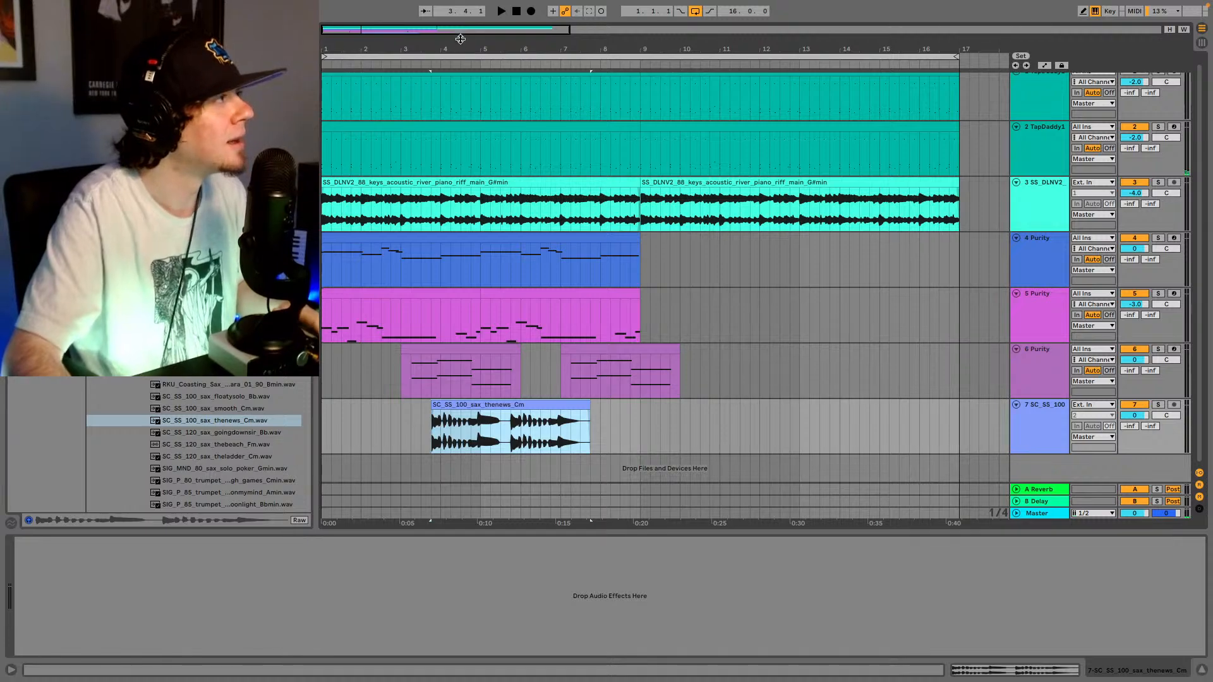
# - Play the arrangement from the start of the sax clip to check its timing against the other tracks
pyautogui.moveTo(461, 40); pyautogui.dragTo(427, 305)
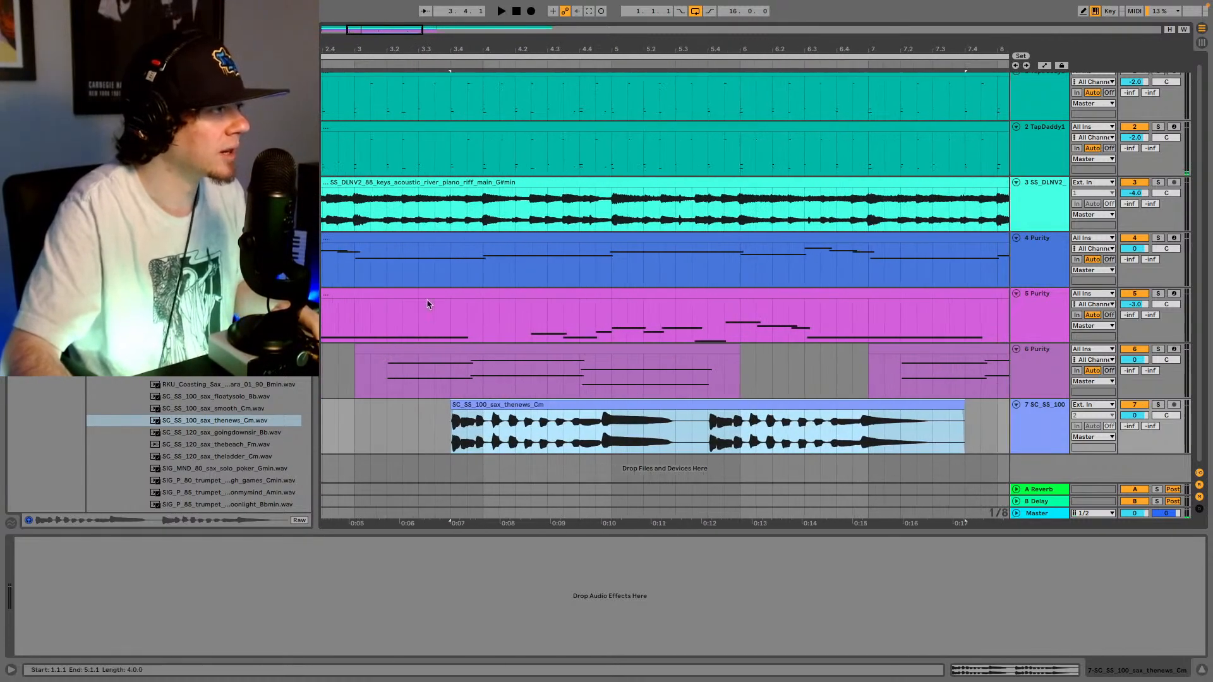
pyautogui.click(631, 450)
pyautogui.click(607, 426)
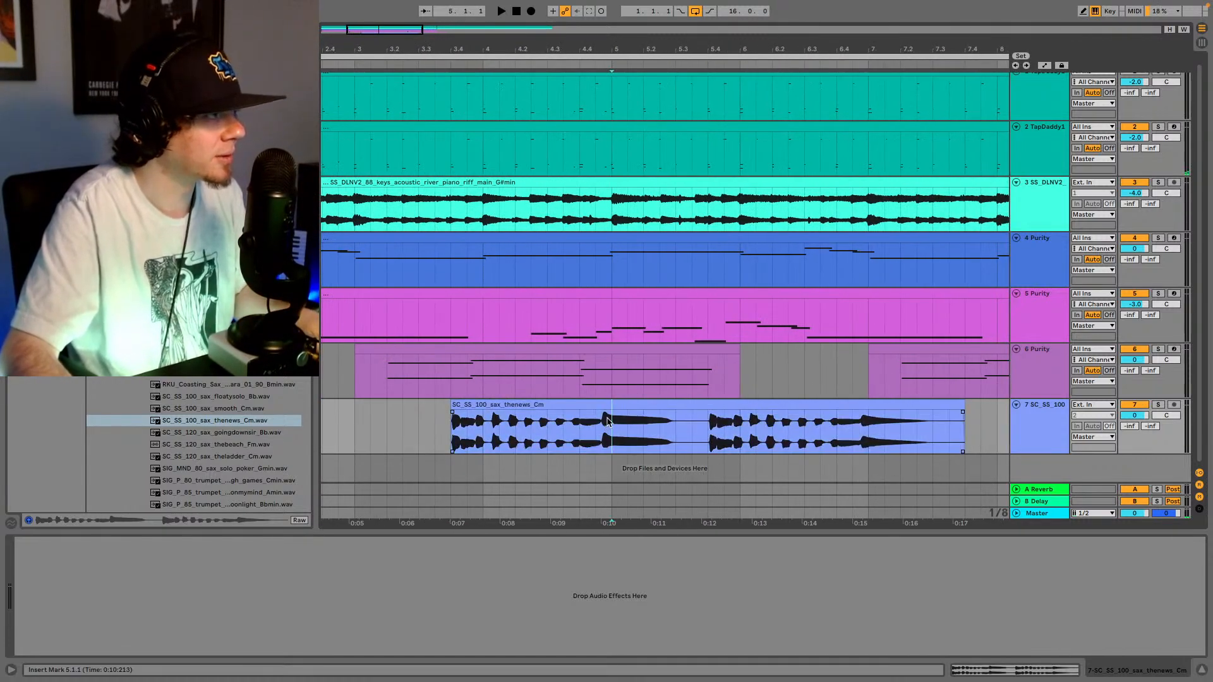
pyautogui.click(502, 405)
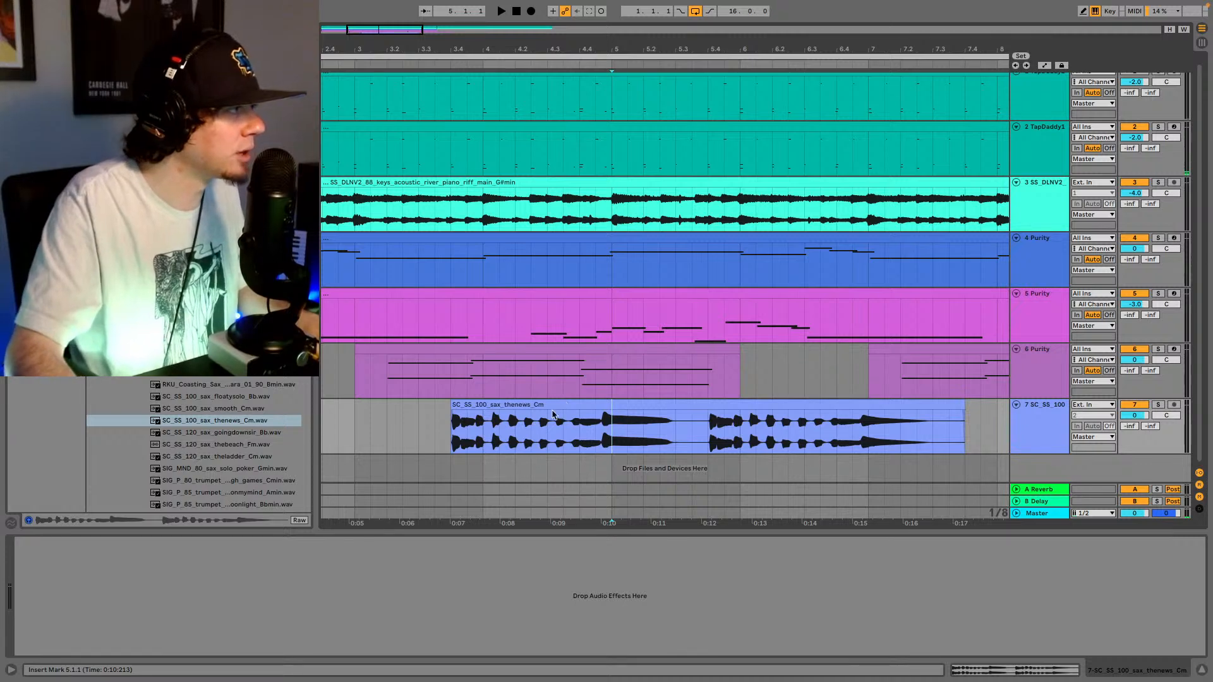
pyautogui.press('space')
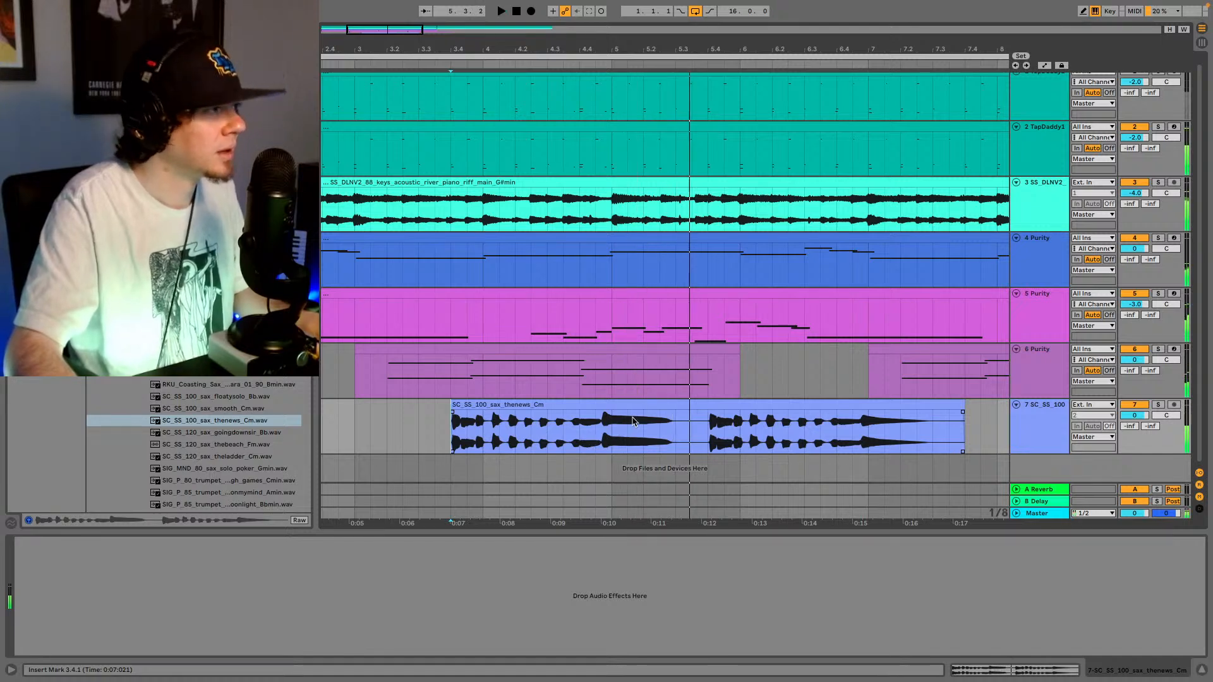
pyautogui.press('space')
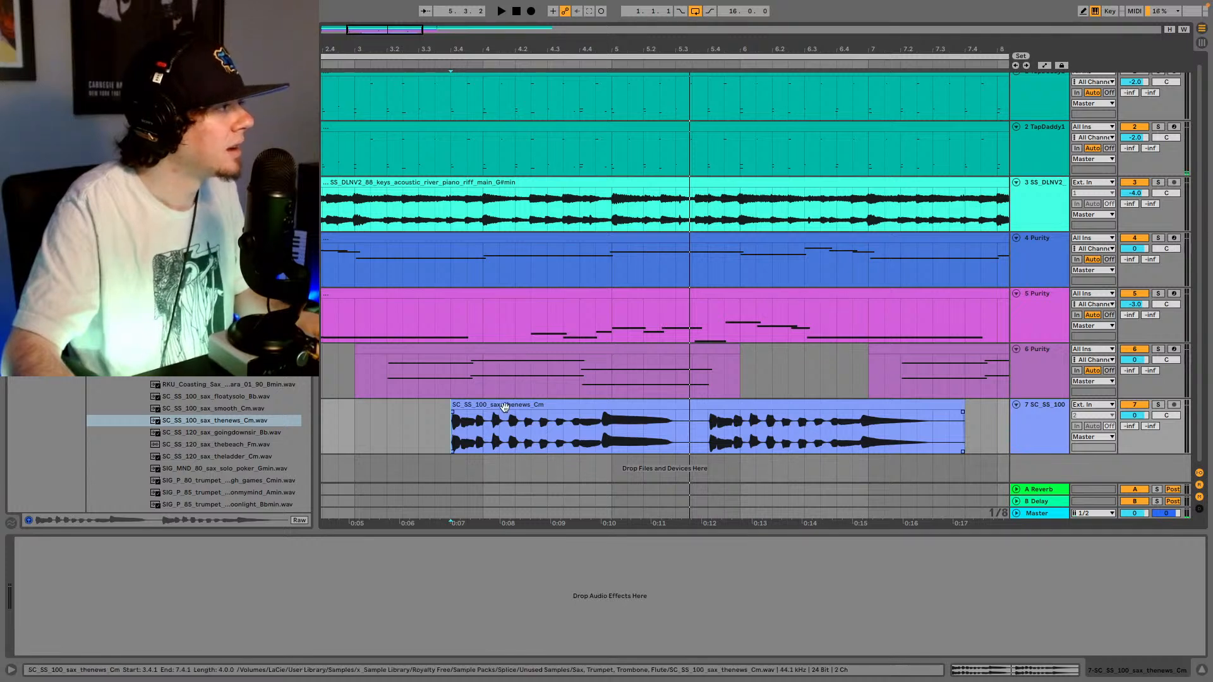
# - Try the sax clip at start positions 2.4.1 and 3.2.1 during playback, and return it to 3.4.1
pyautogui.moveTo(504, 405); pyautogui.dragTo(367, 441)
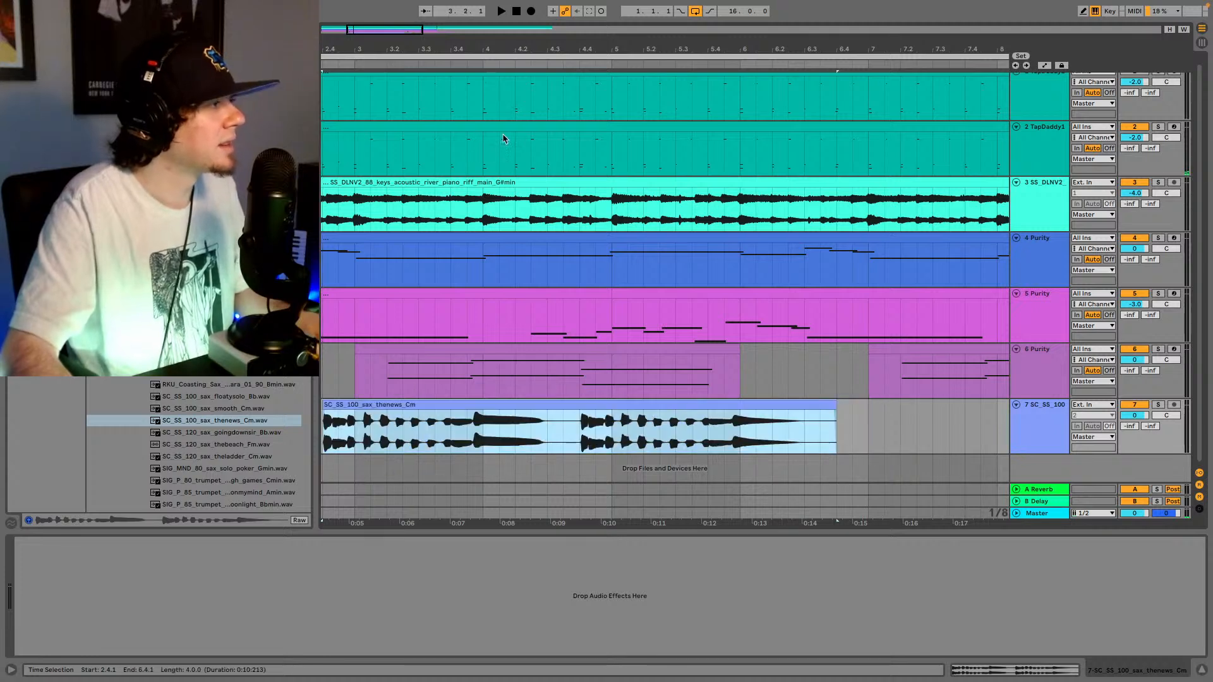
pyautogui.press('-')
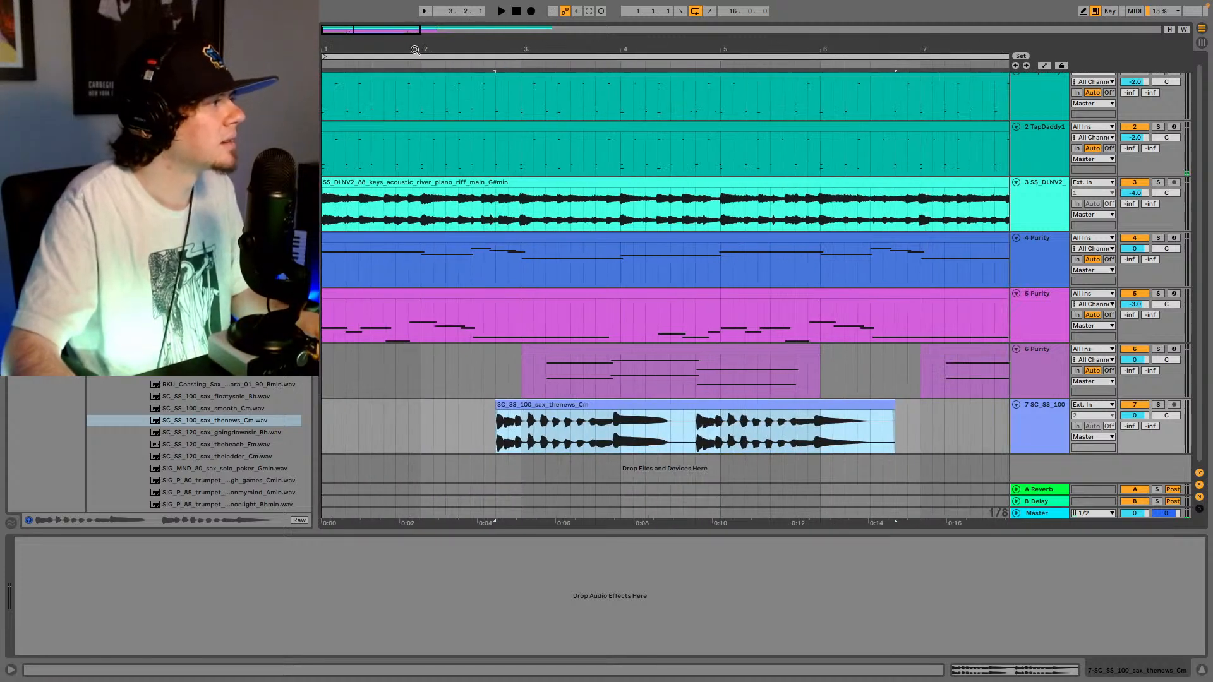
pyautogui.press('space')
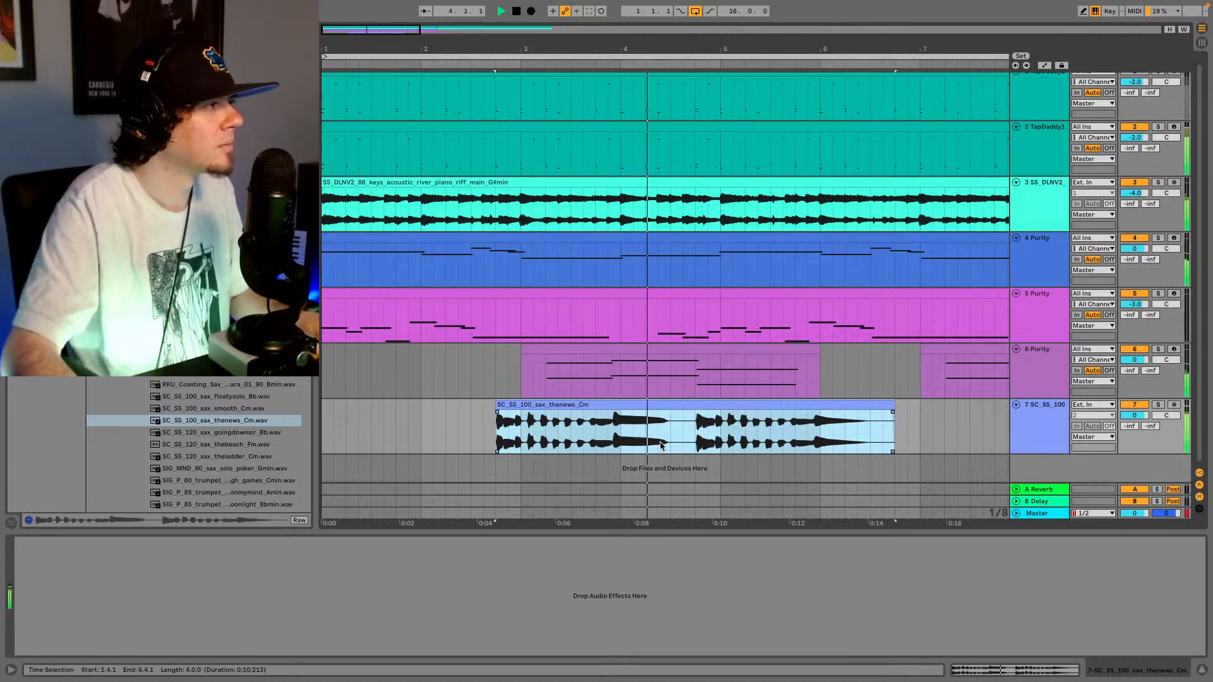
pyautogui.moveTo(666, 407); pyautogui.dragTo(716, 417)
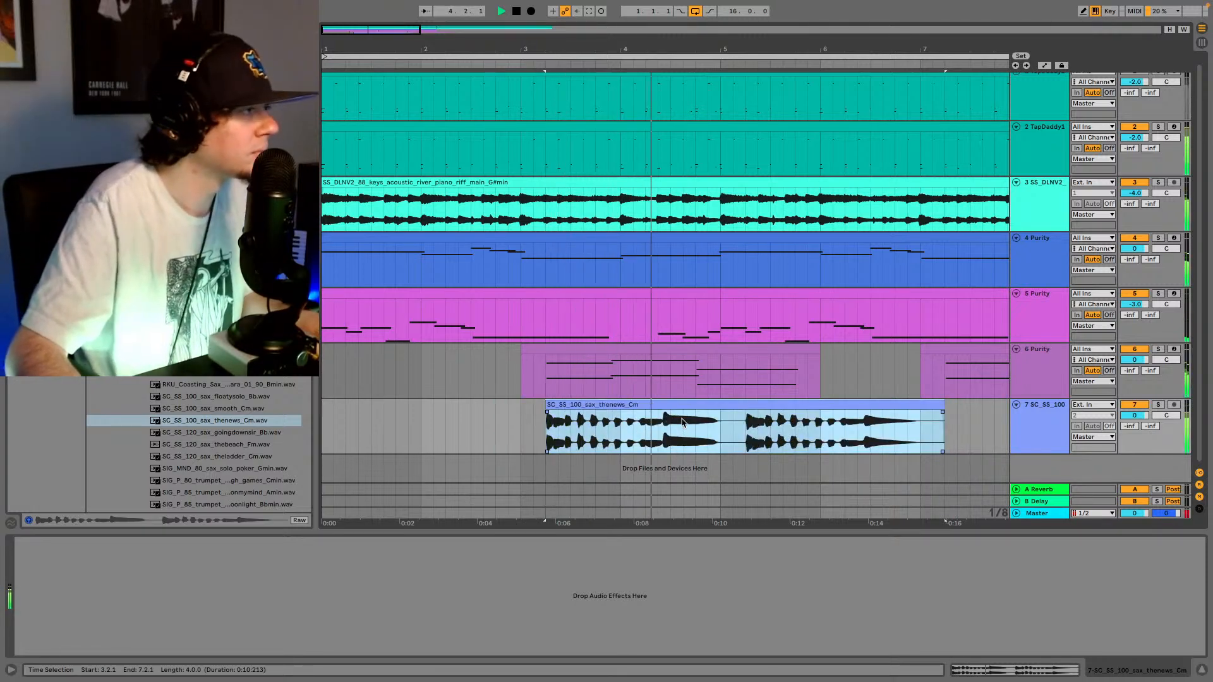
pyautogui.moveTo(687, 404); pyautogui.dragTo(731, 414)
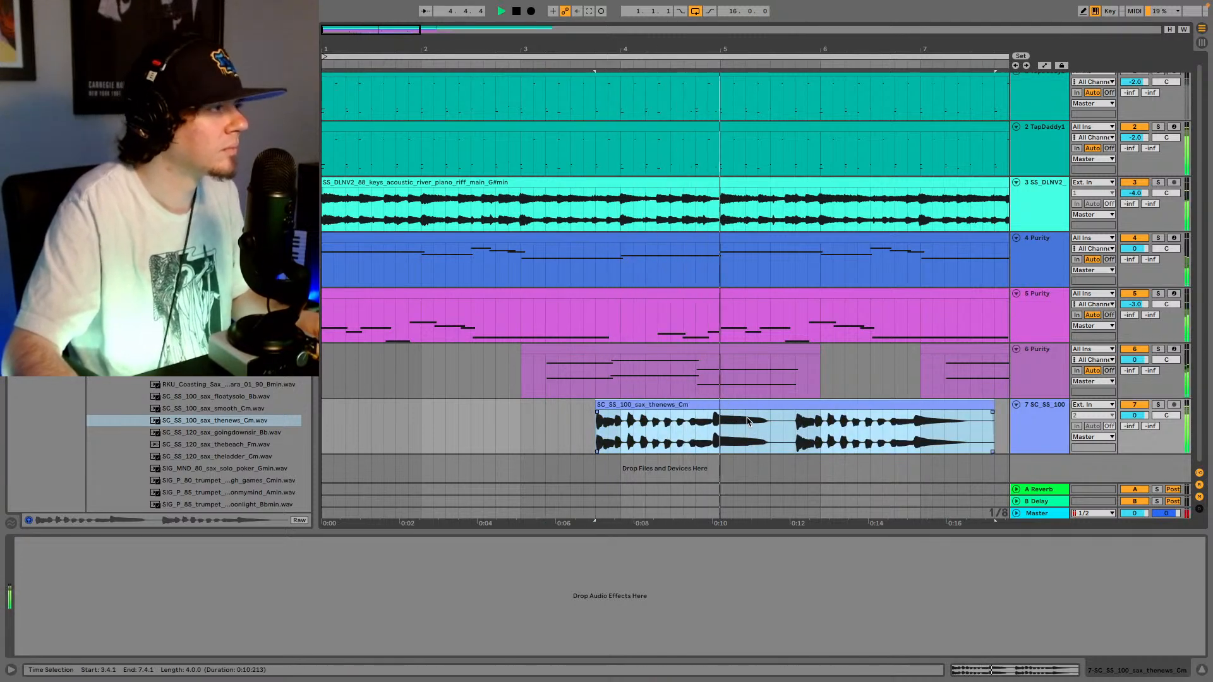
# - Set the sax clip's warp mode to Complex, lower its gain to -4.62 dB and play it back
pyautogui.click(1021, 671)
pyautogui.click(149, 557)
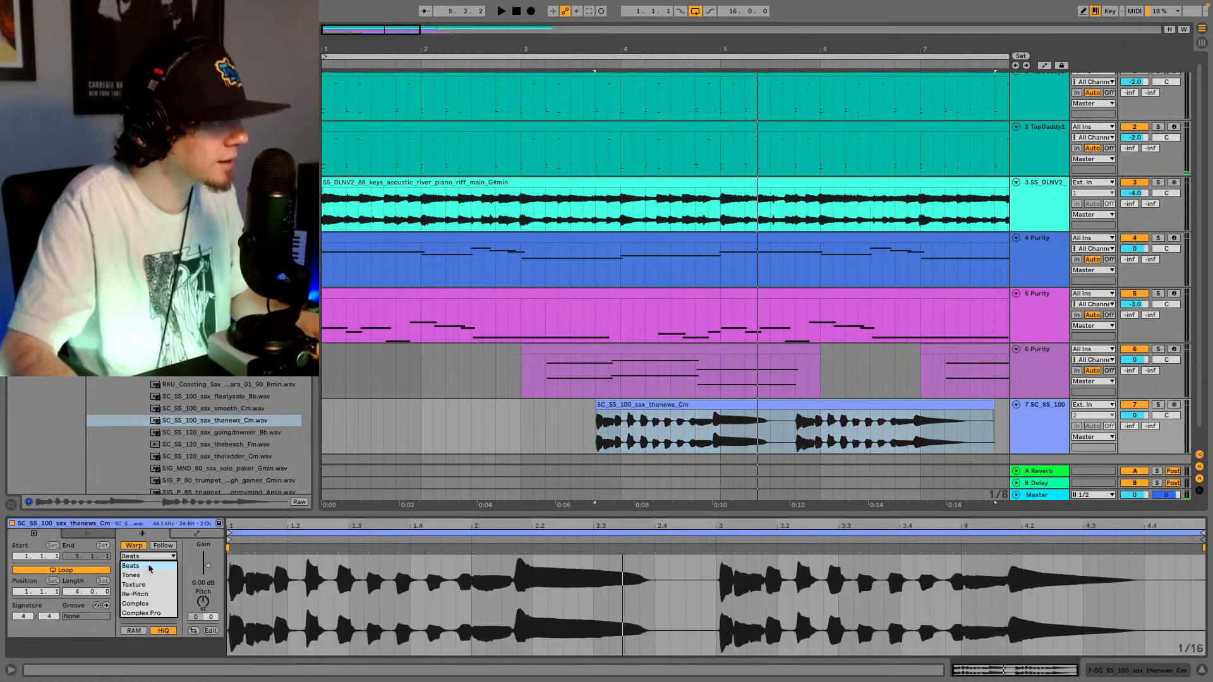
pyautogui.click(156, 604)
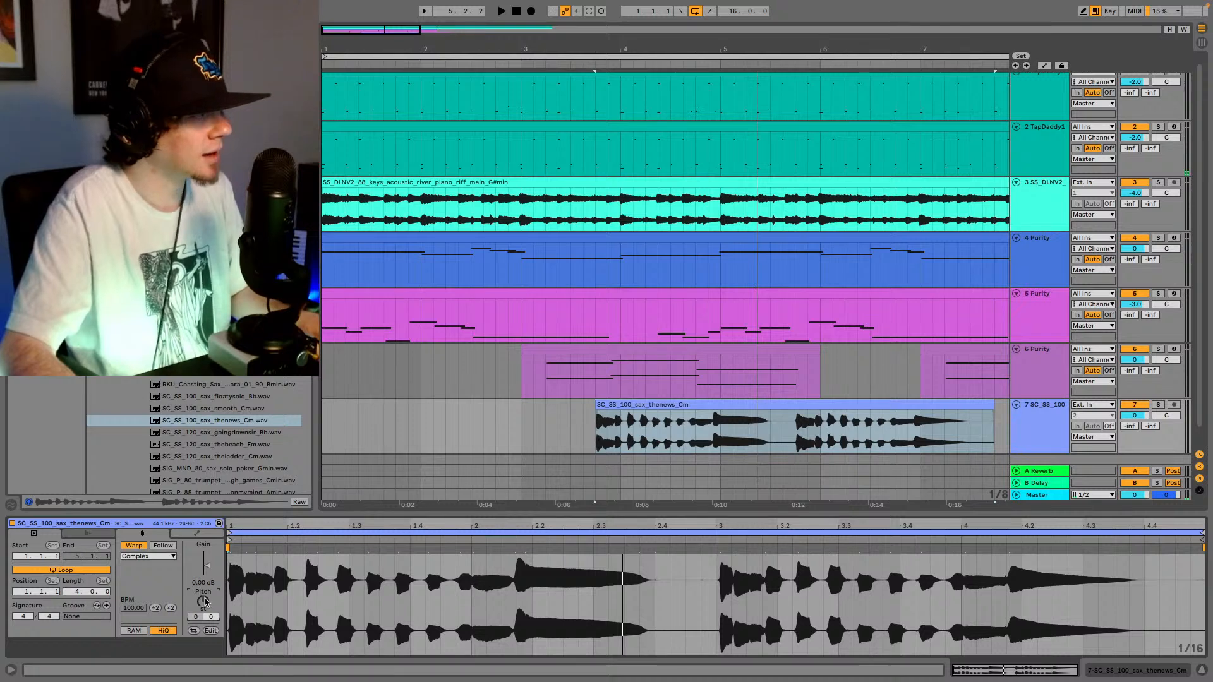
pyautogui.moveTo(208, 565); pyautogui.dragTo(211, 573)
pyautogui.press('space')
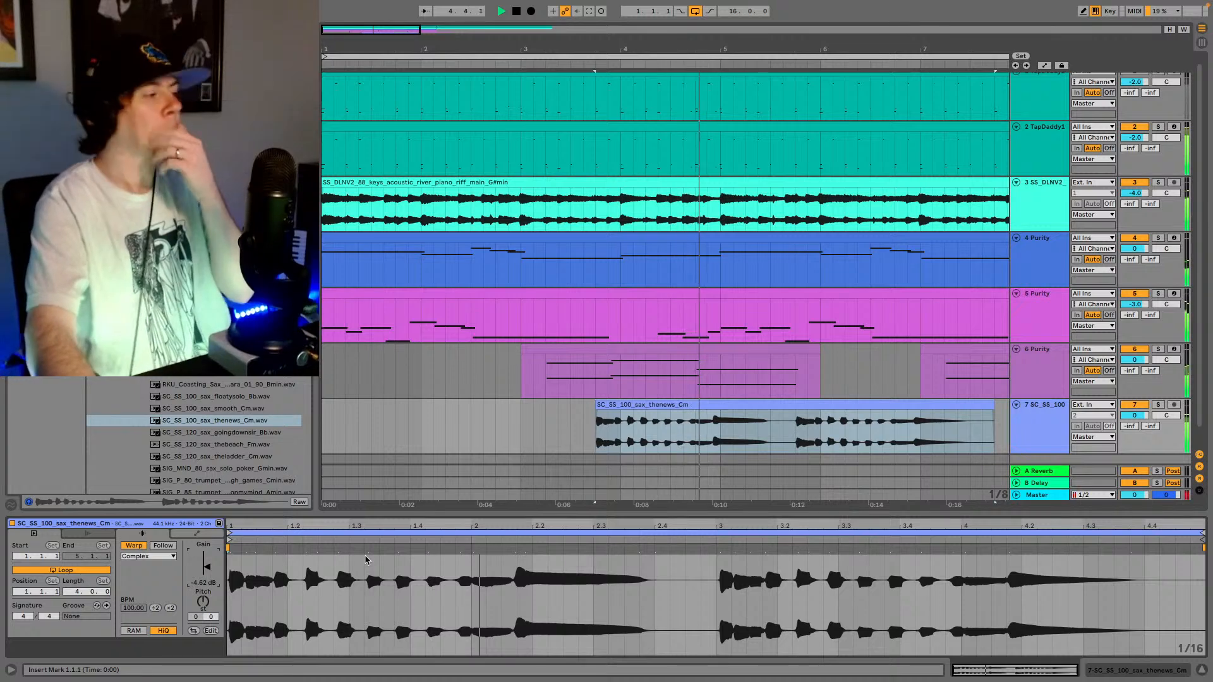
pyautogui.press('space')
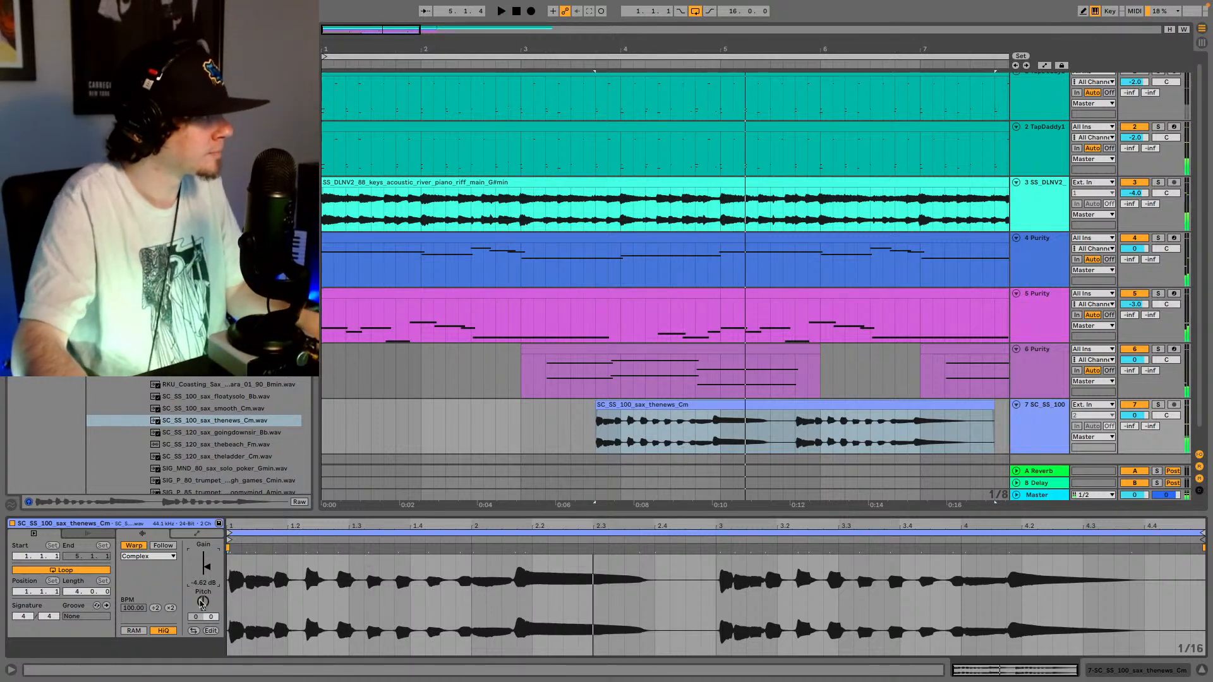
# - Transpose the sax clip down to -3 semitones, auditioning it after each one-semitone change
pyautogui.press('Down')
pyautogui.press('space')
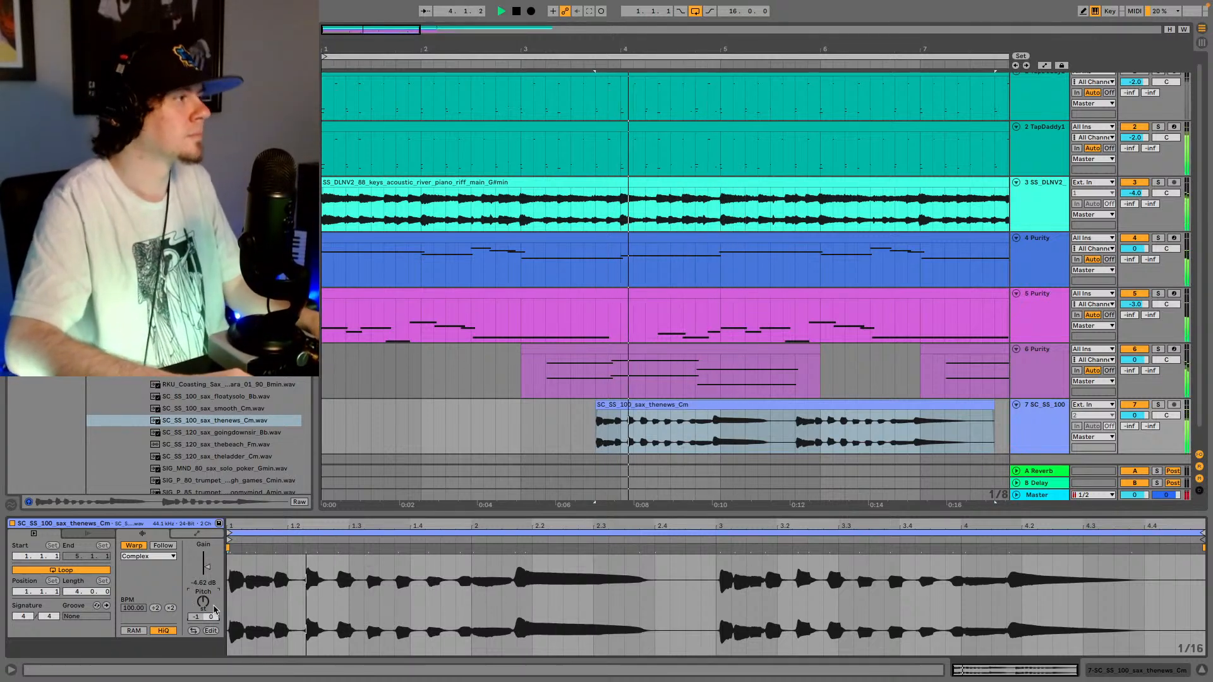
pyautogui.press('space')
pyautogui.press('Down')
pyautogui.press('space')
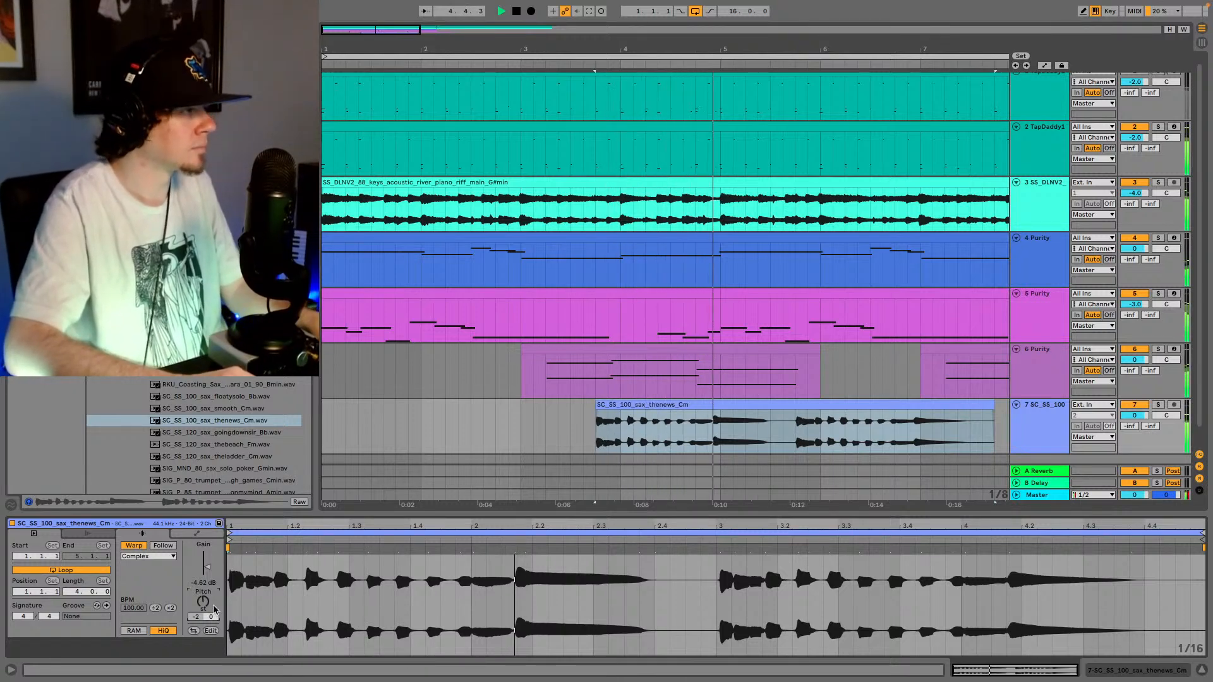
pyautogui.press('space')
pyautogui.press('Down')
pyautogui.press('space')
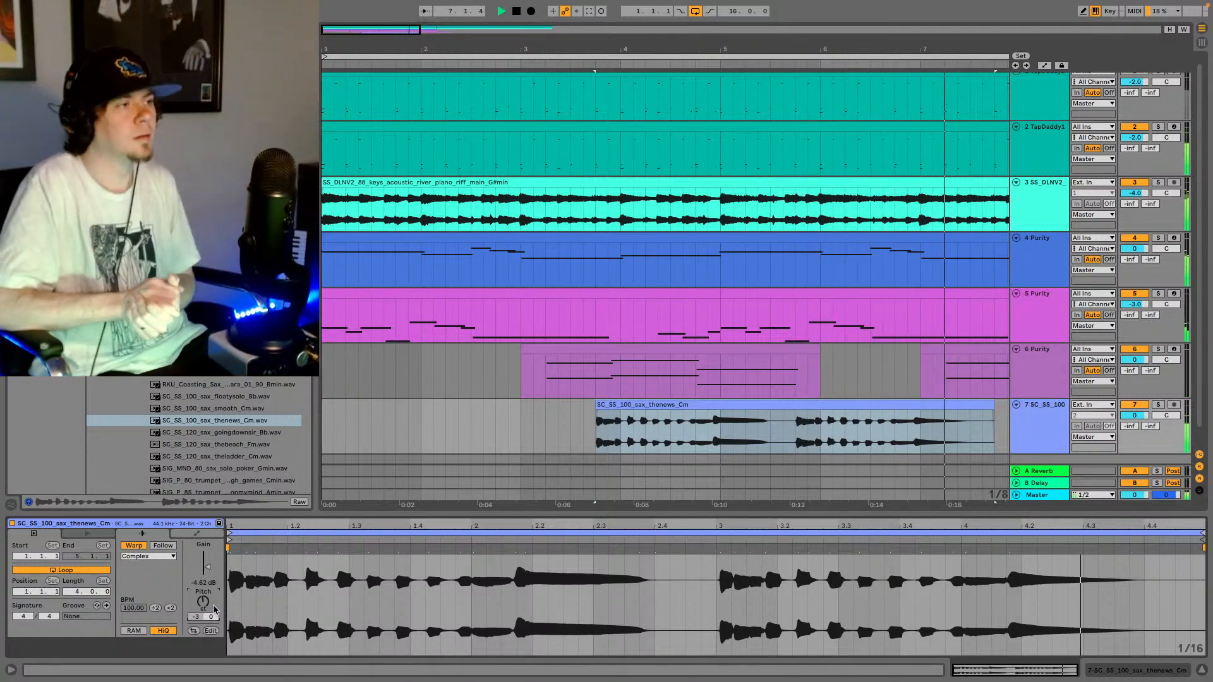
pyautogui.press('space')
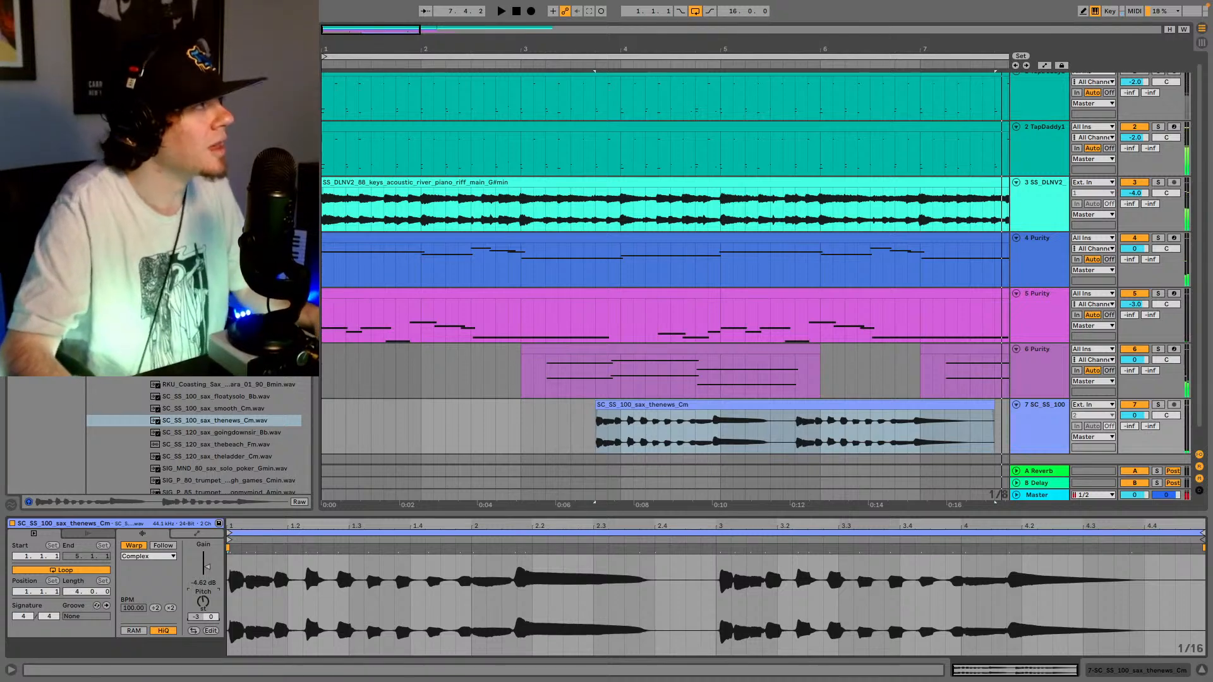
# - Split the sax clip at 5.3.3, in the gap between its two phrases
pyautogui.moveTo(512, 48); pyautogui.dragTo(512, 36)
pyautogui.moveTo(590, 43); pyautogui.dragTo(382, 101)
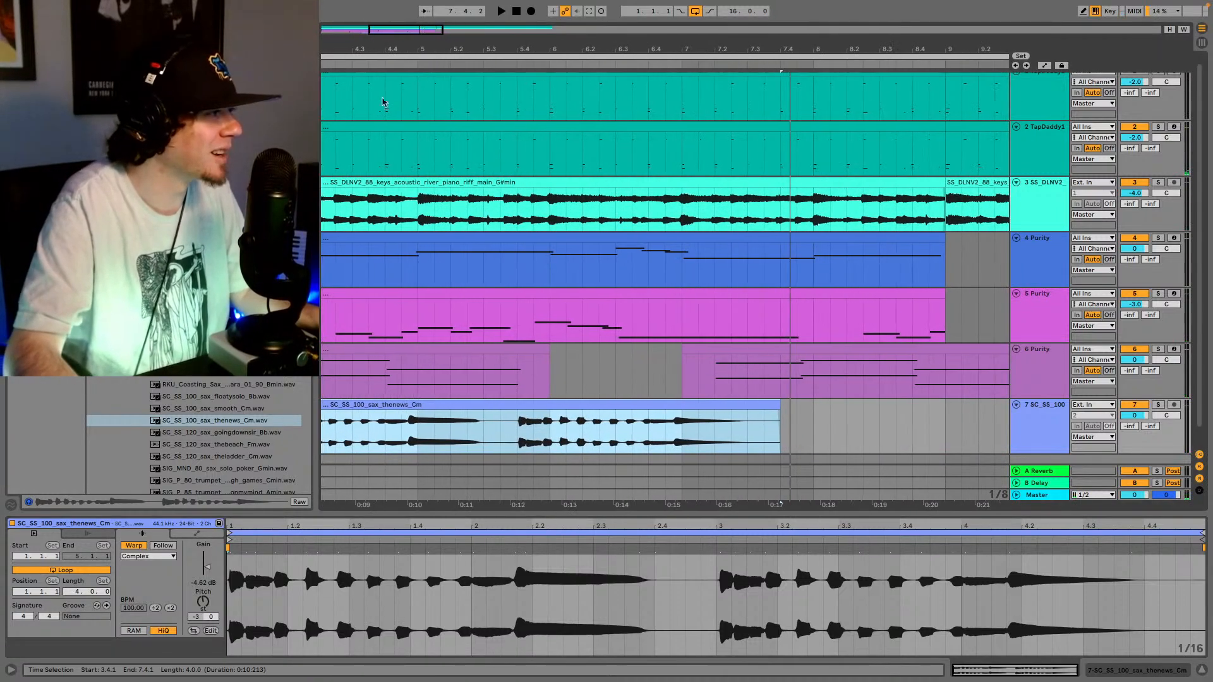
pyautogui.click(497, 441)
pyautogui.hotkey('ctrl', 'e')
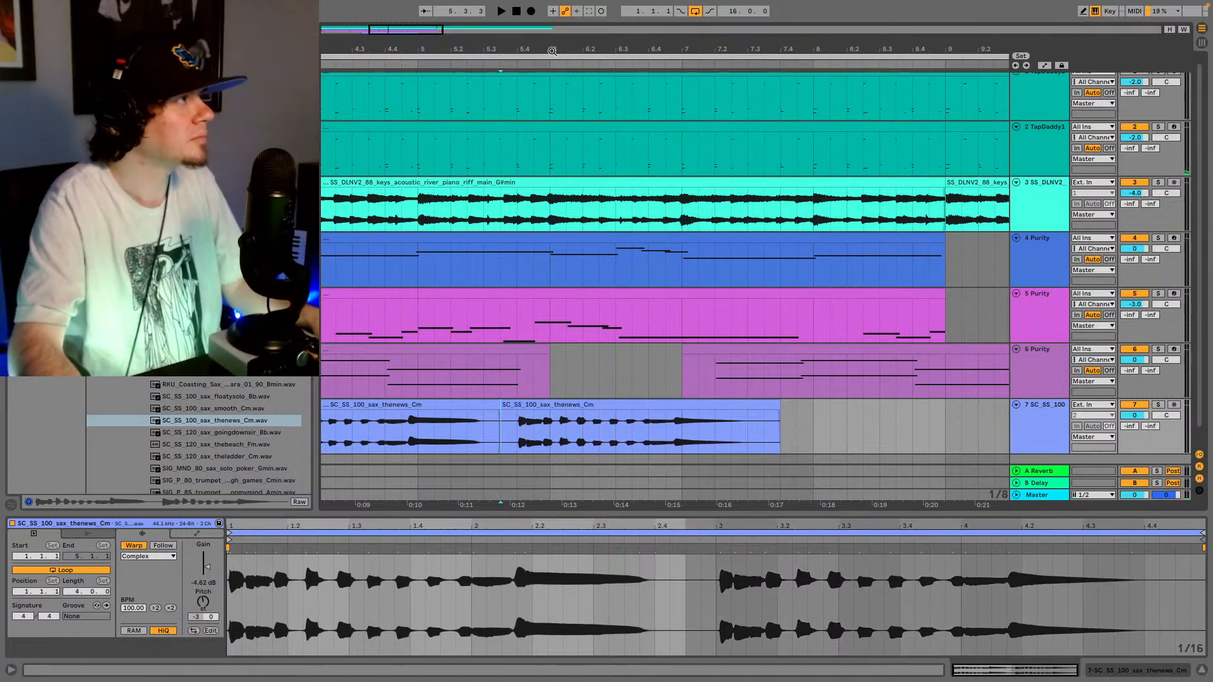
# - Move the second sax phrase two bars to the right on its track and play the arrangement
pyautogui.moveTo(414, 29); pyautogui.dragTo(415, 10)
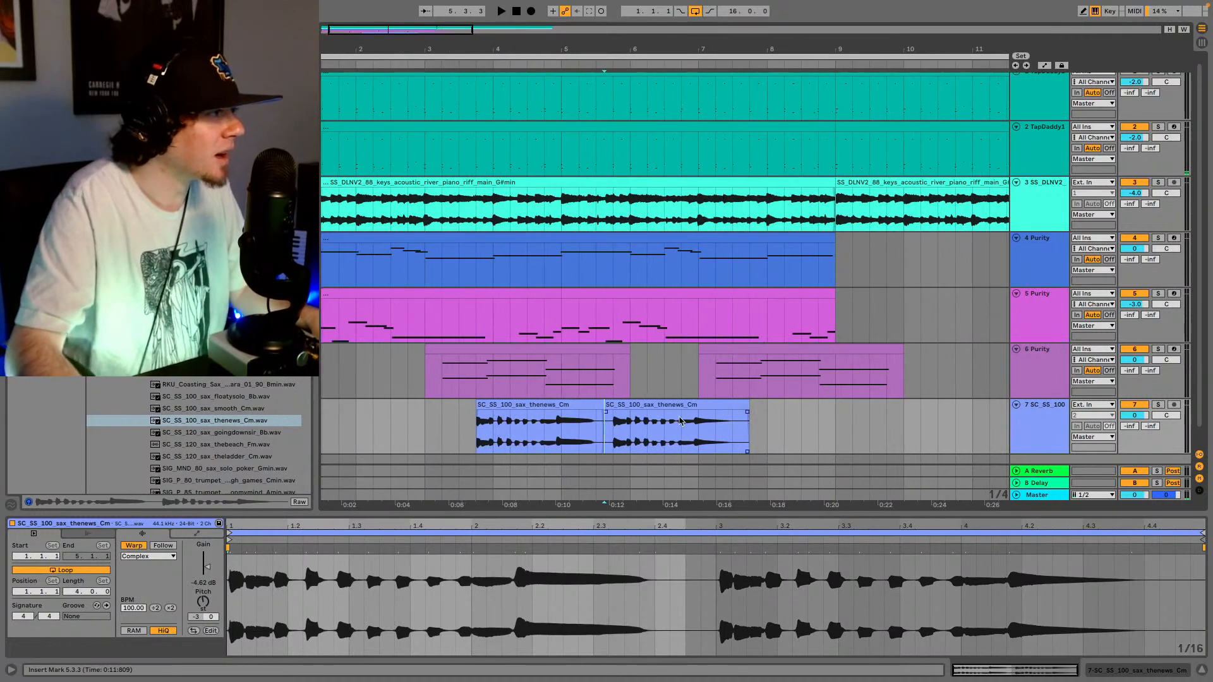
pyautogui.click(634, 409)
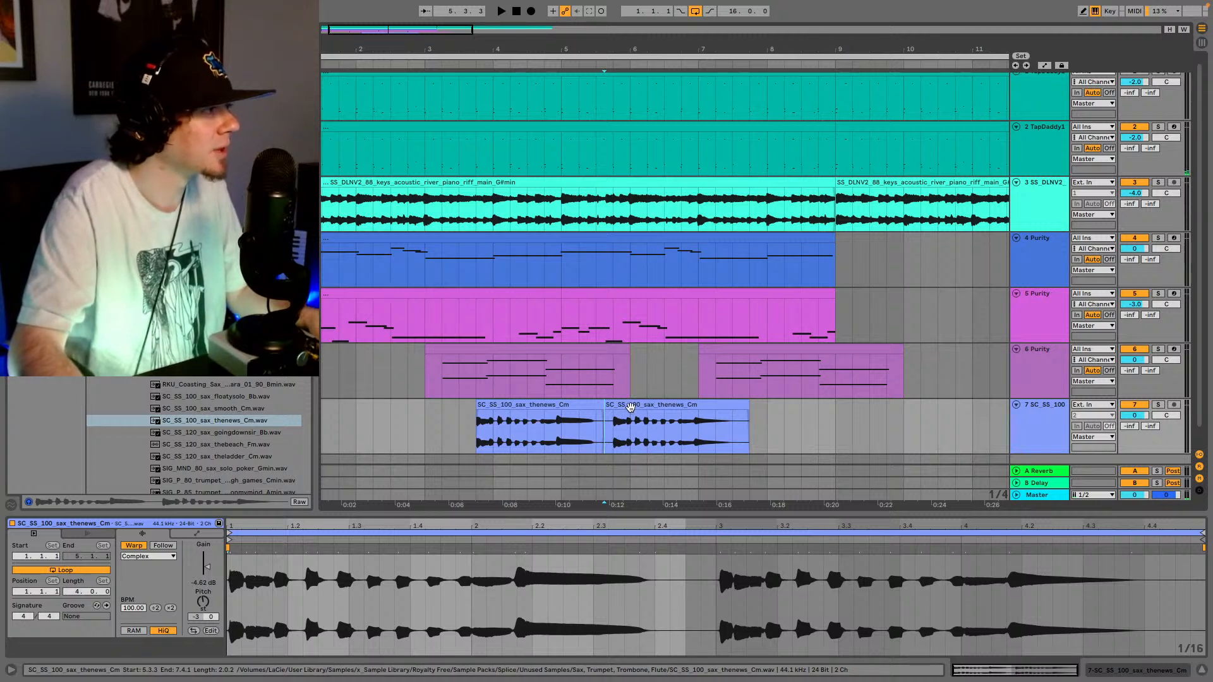
pyautogui.click(630, 407)
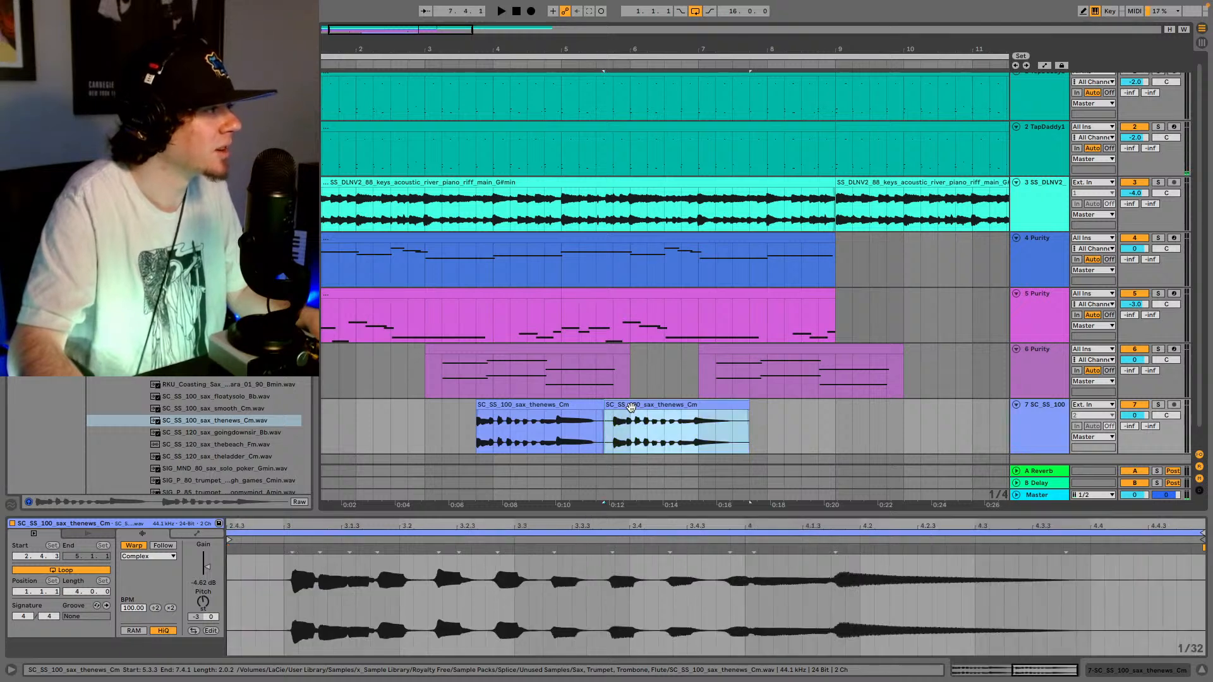
pyautogui.moveTo(696, 400); pyautogui.dragTo(771, 410)
pyautogui.press('space')
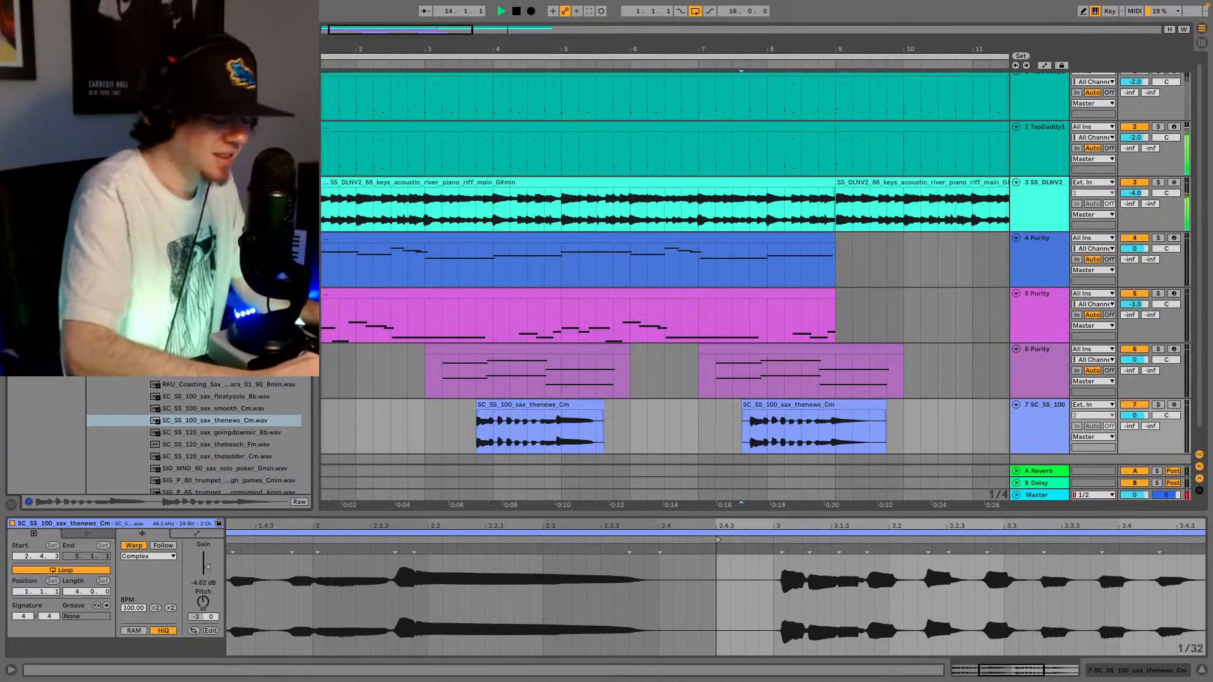
# - Audition the Vocal Hall reverb on the sax track and replace it with the Vocal Pop Hall preset
pyautogui.click(306, 30)
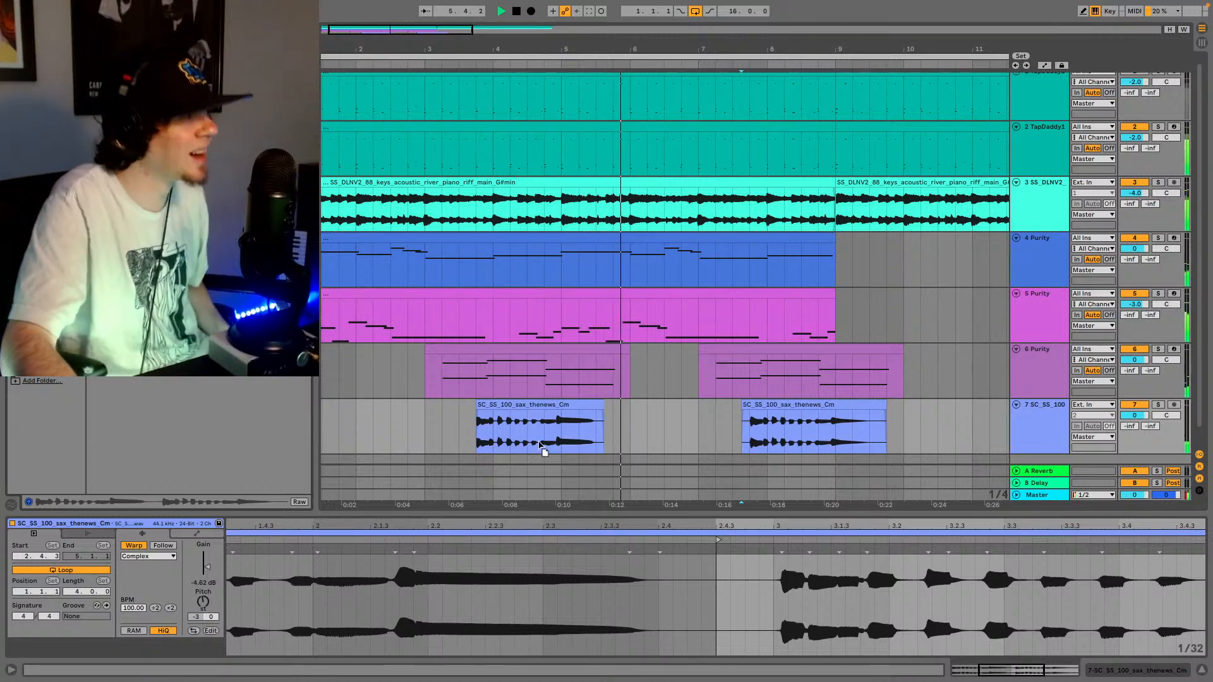
pyautogui.hotkey('shift', 'Tab')
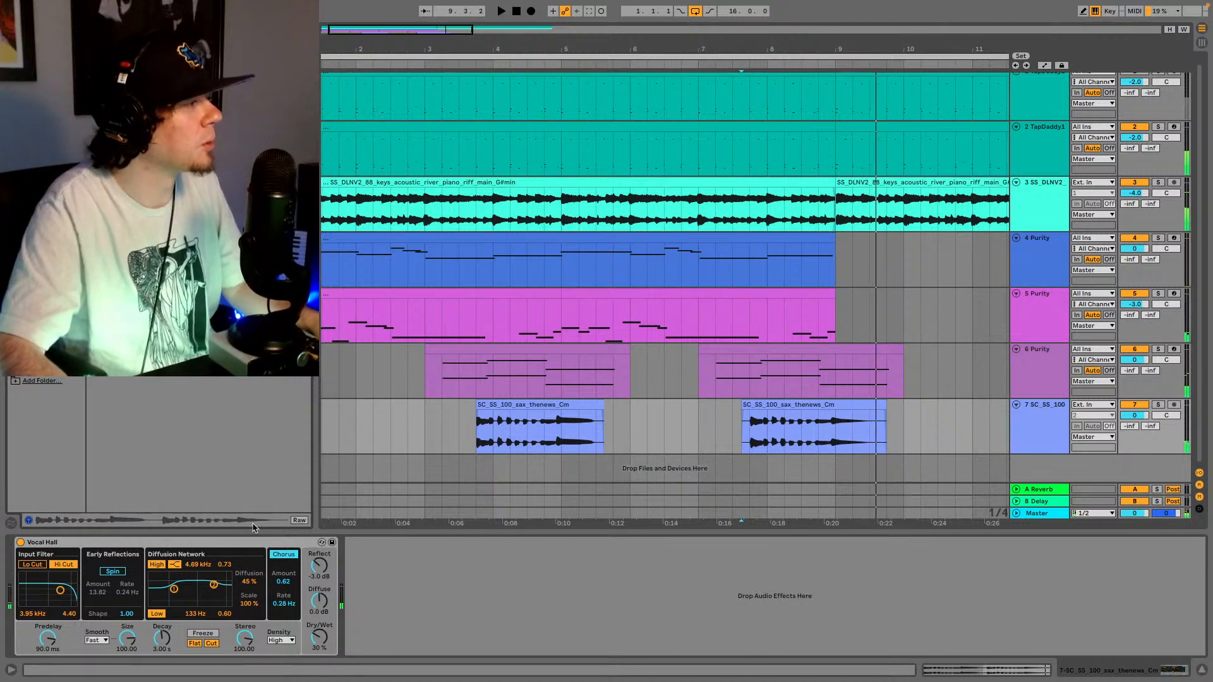
pyautogui.press('Delete')
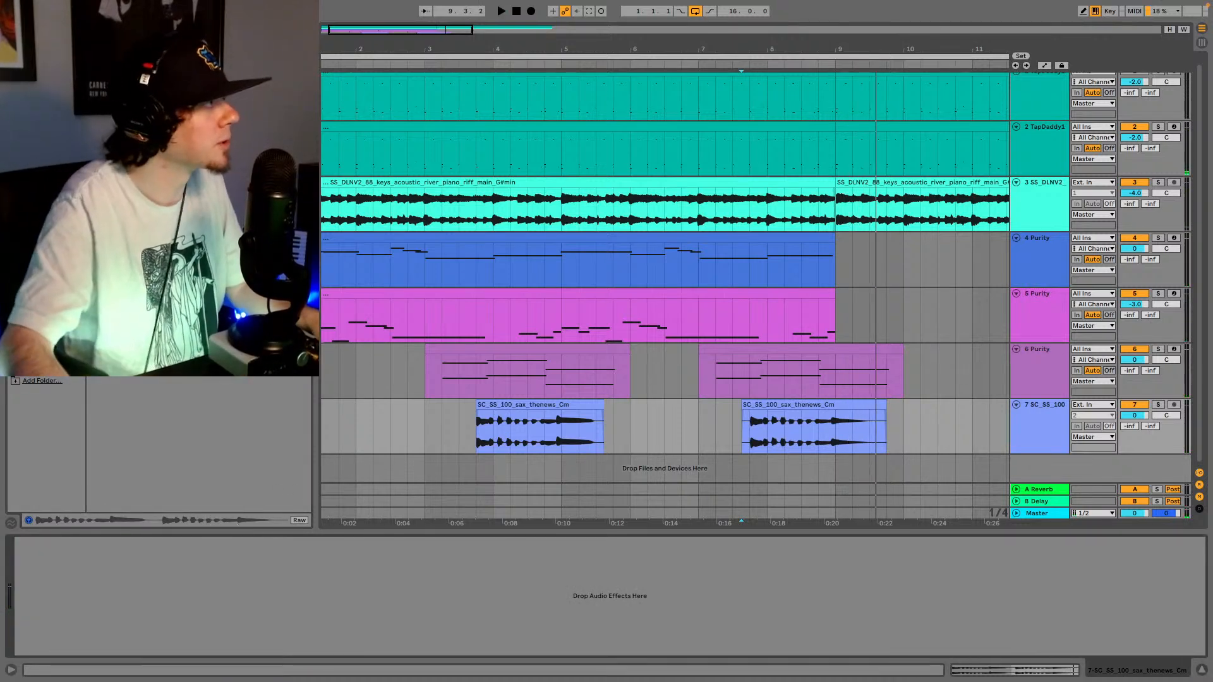
pyautogui.moveTo(158, 284); pyautogui.dragTo(234, 576)
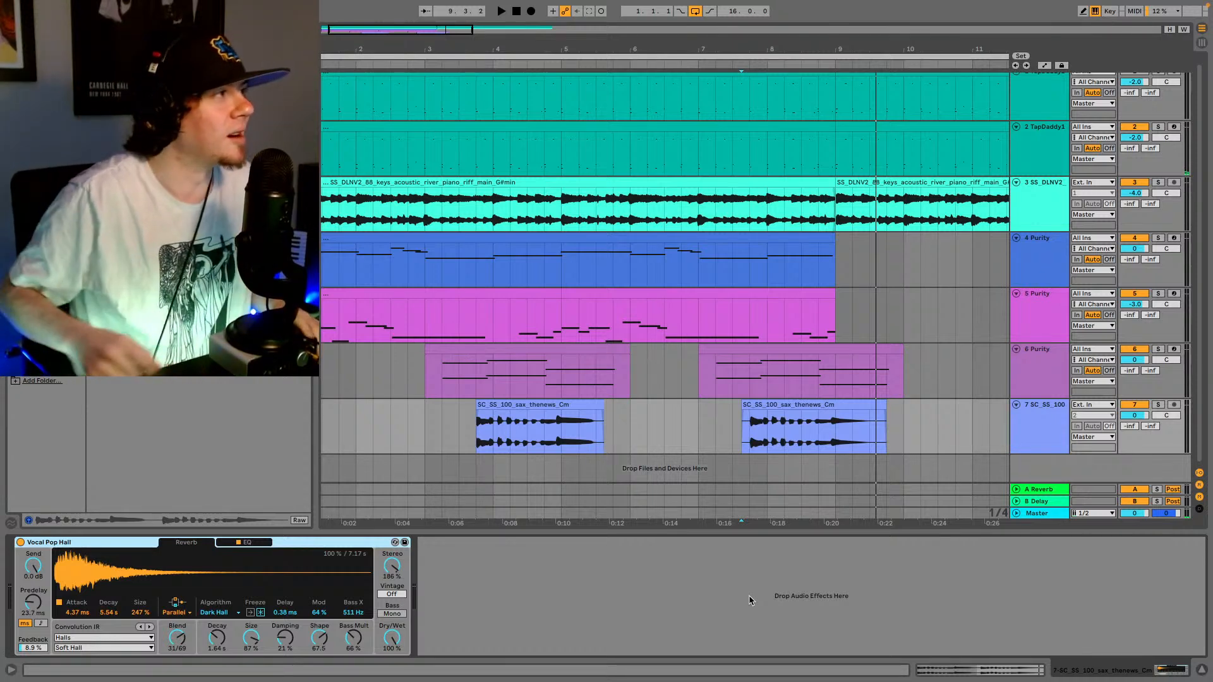
pyautogui.moveTo(390, 27); pyautogui.dragTo(407, 33)
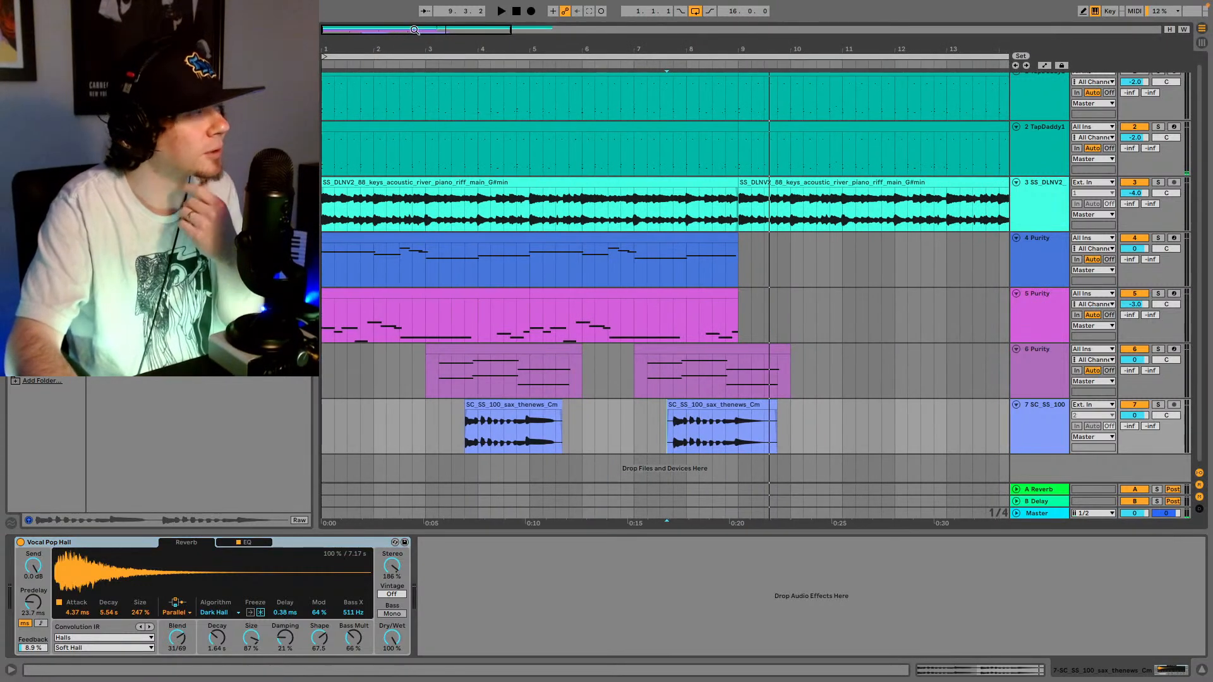
pyautogui.moveTo(414, 30); pyautogui.dragTo(414, 41)
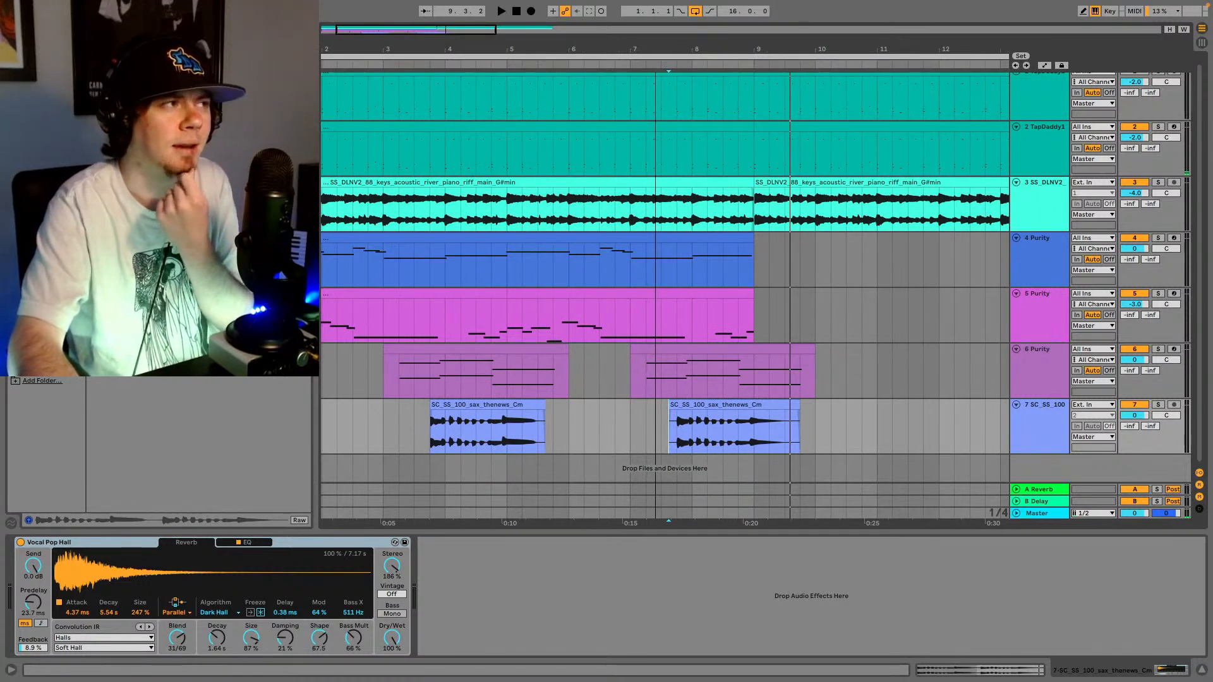
pyautogui.moveTo(415, 41); pyautogui.dragTo(414, 32)
pyautogui.moveTo(442, 35); pyautogui.dragTo(442, 31)
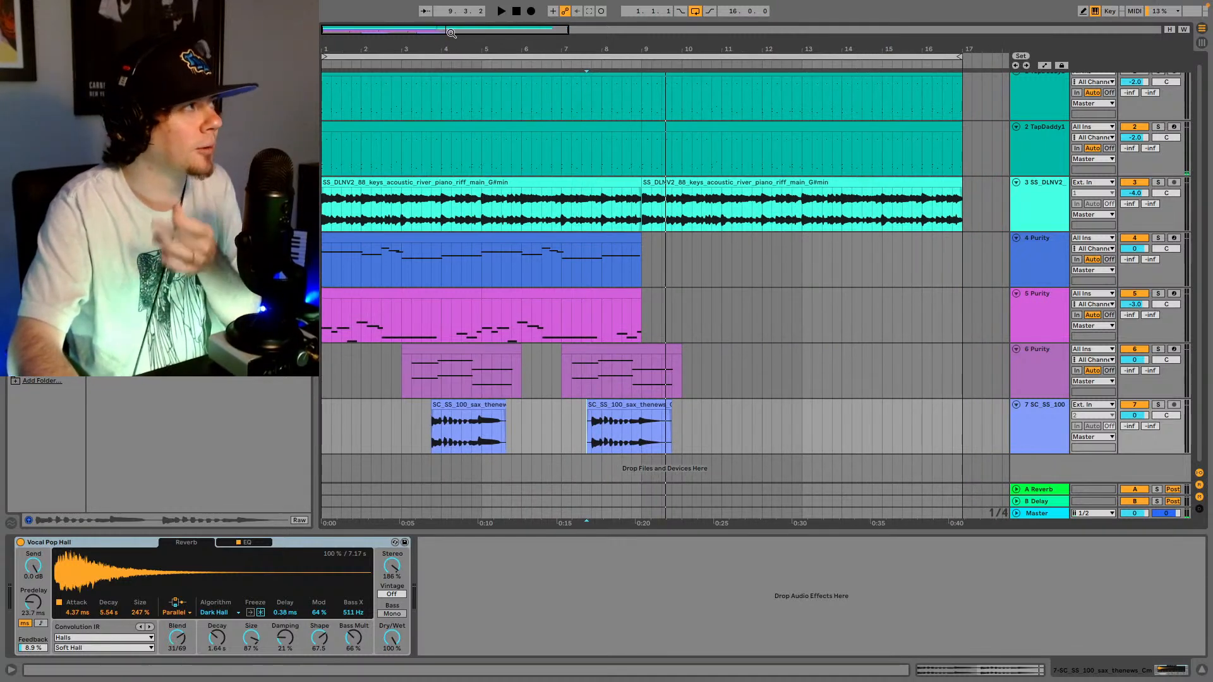
pyautogui.moveTo(451, 32); pyautogui.dragTo(459, 32)
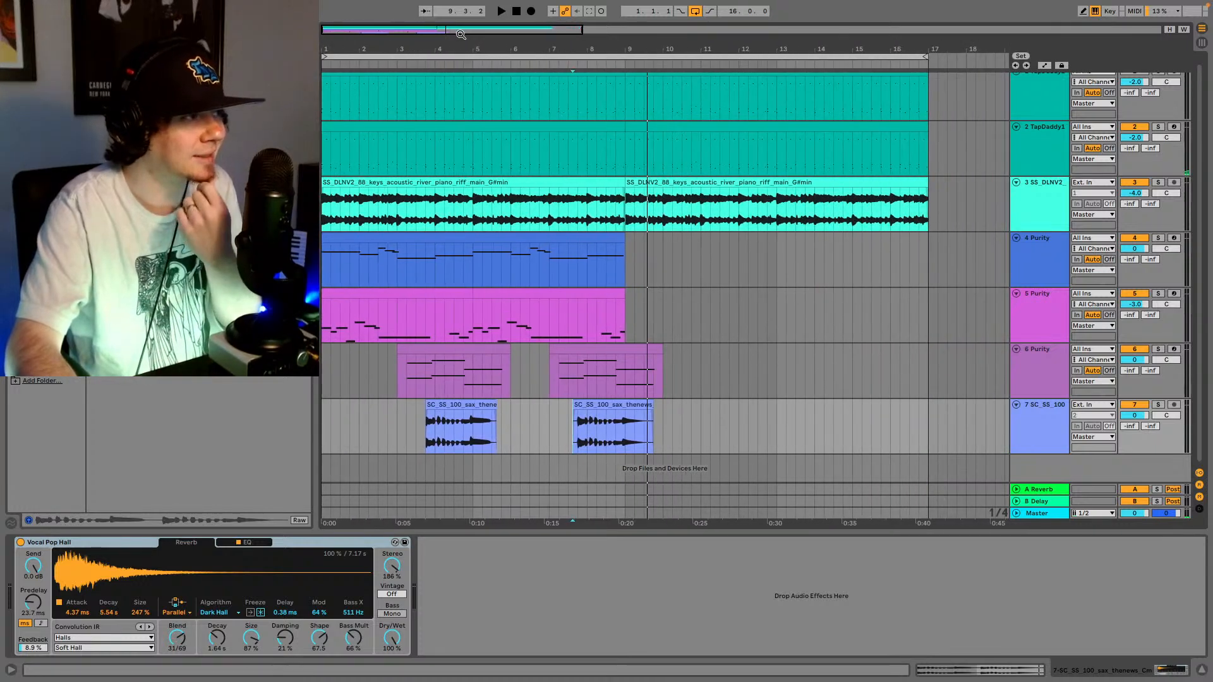
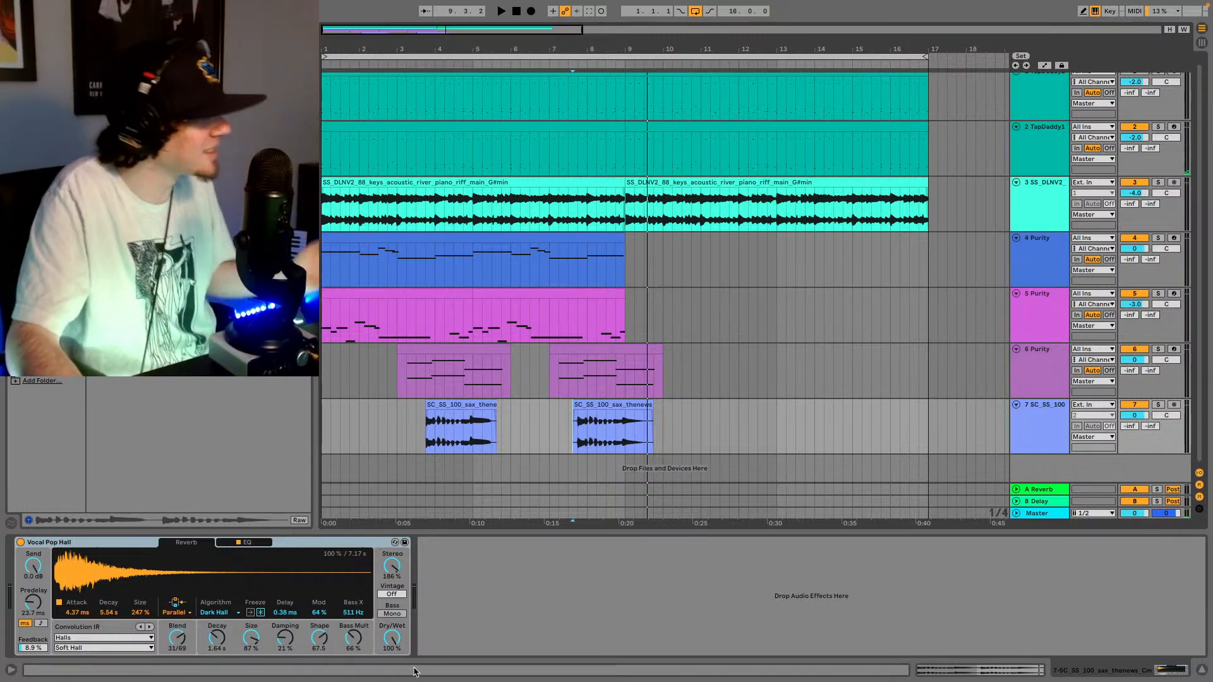
# - Set the Dry/Wet of the Vocal Pop Hall reverb on the sax track to 28% while listening to the arrangement
pyautogui.moveTo(391, 637); pyautogui.dragTo(392, 649)
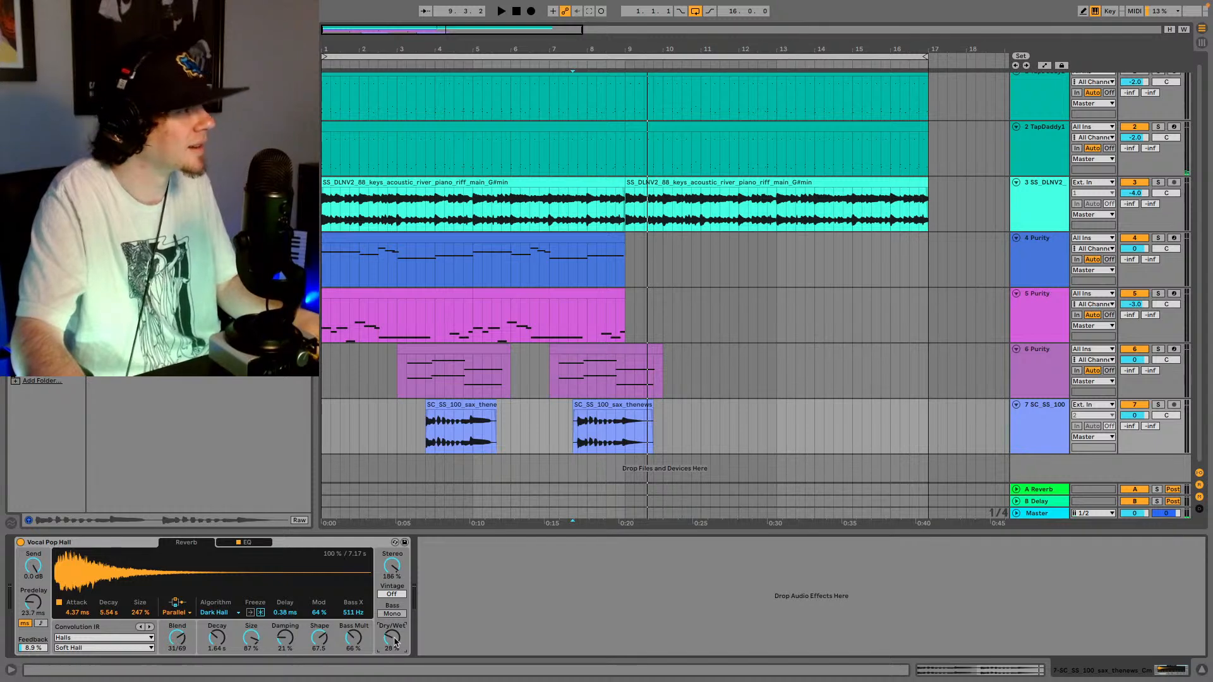
pyautogui.press('space')
pyautogui.moveTo(391, 638); pyautogui.dragTo(392, 627)
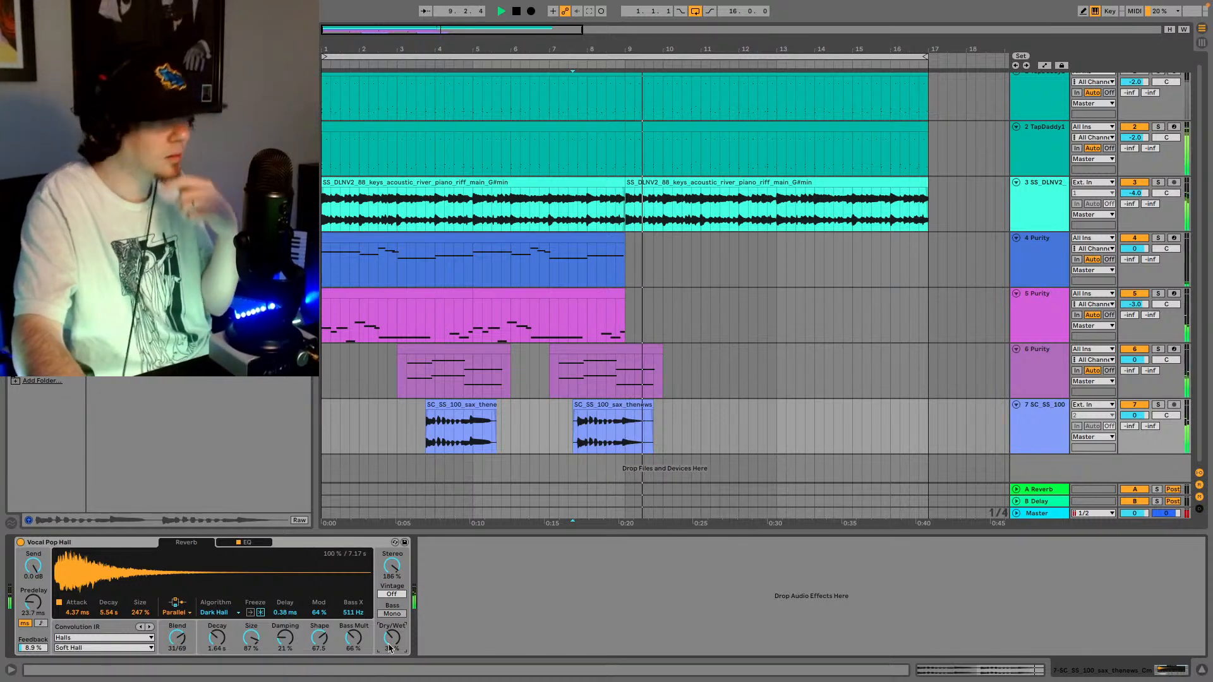
pyautogui.moveTo(392, 637); pyautogui.dragTo(391, 643)
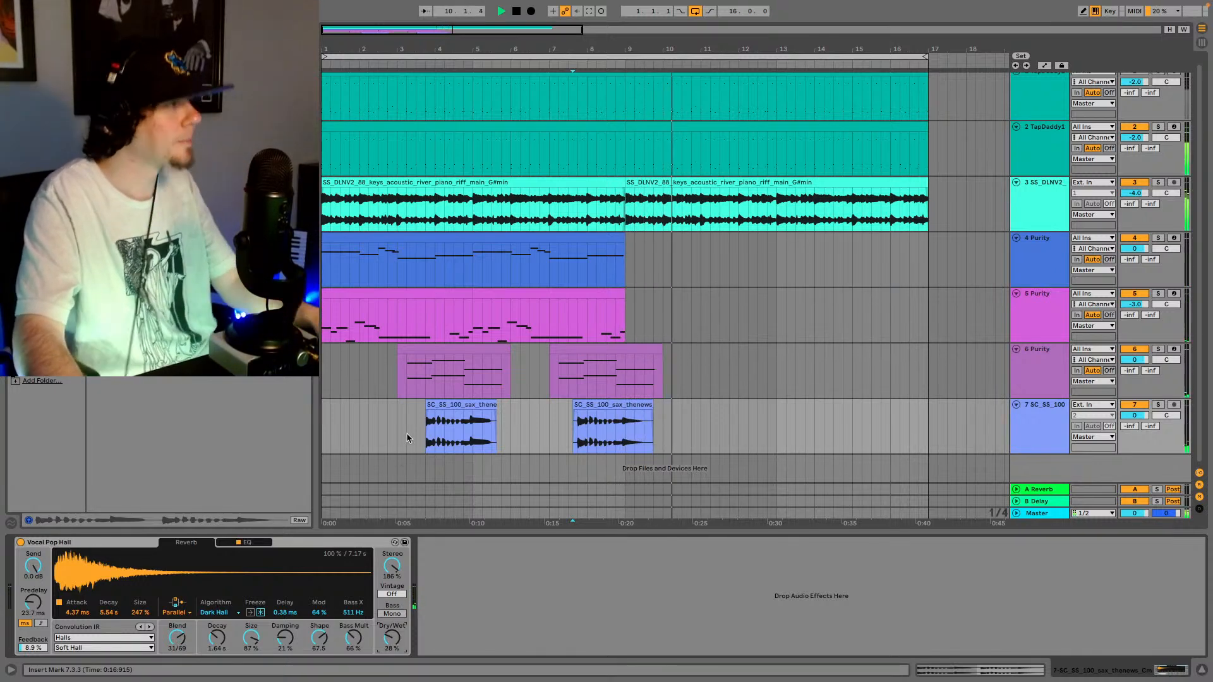
# - Play the arrangement from the start of the first sax phrase at 3.4.1 to judge the reverb level
pyautogui.click(425, 437)
pyautogui.press('space')
pyautogui.press('space')
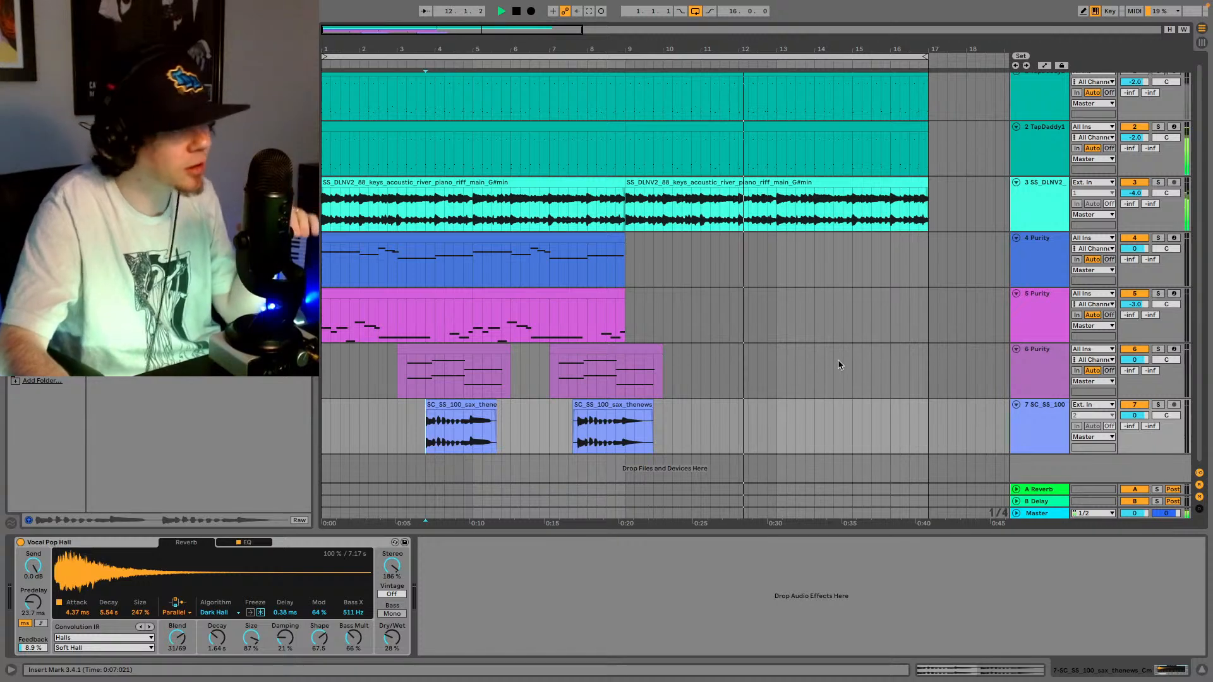
pyautogui.scroll(2, 821, 379)
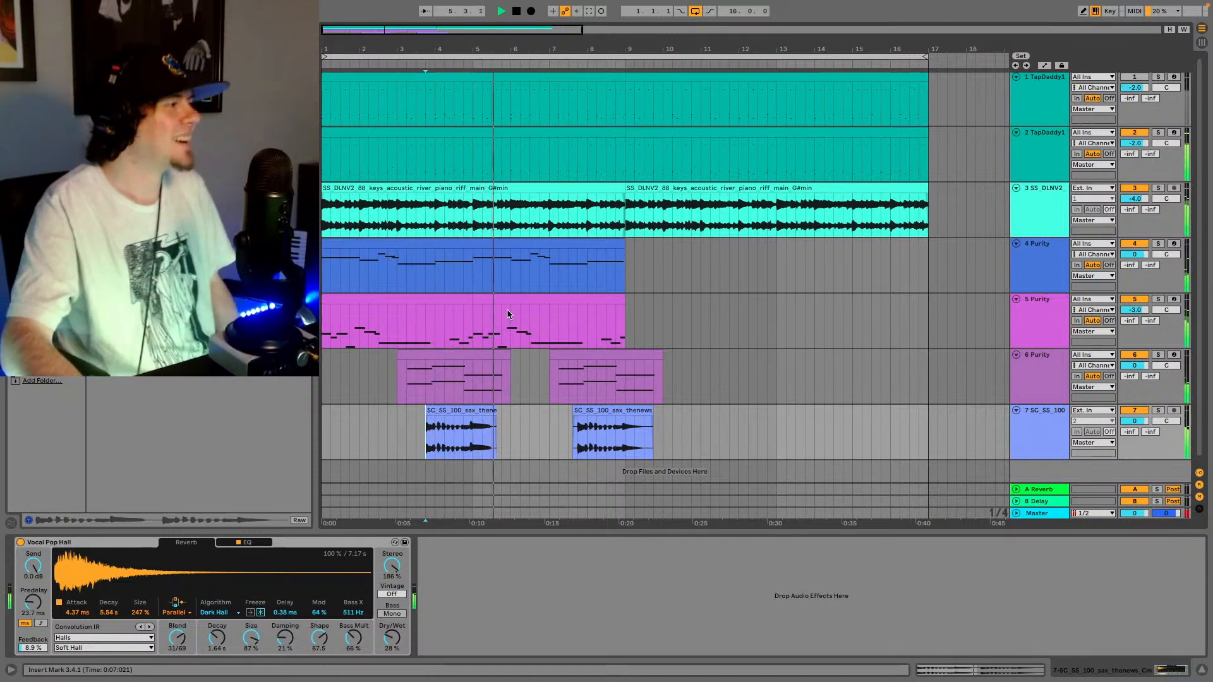
pyautogui.click(596, 430)
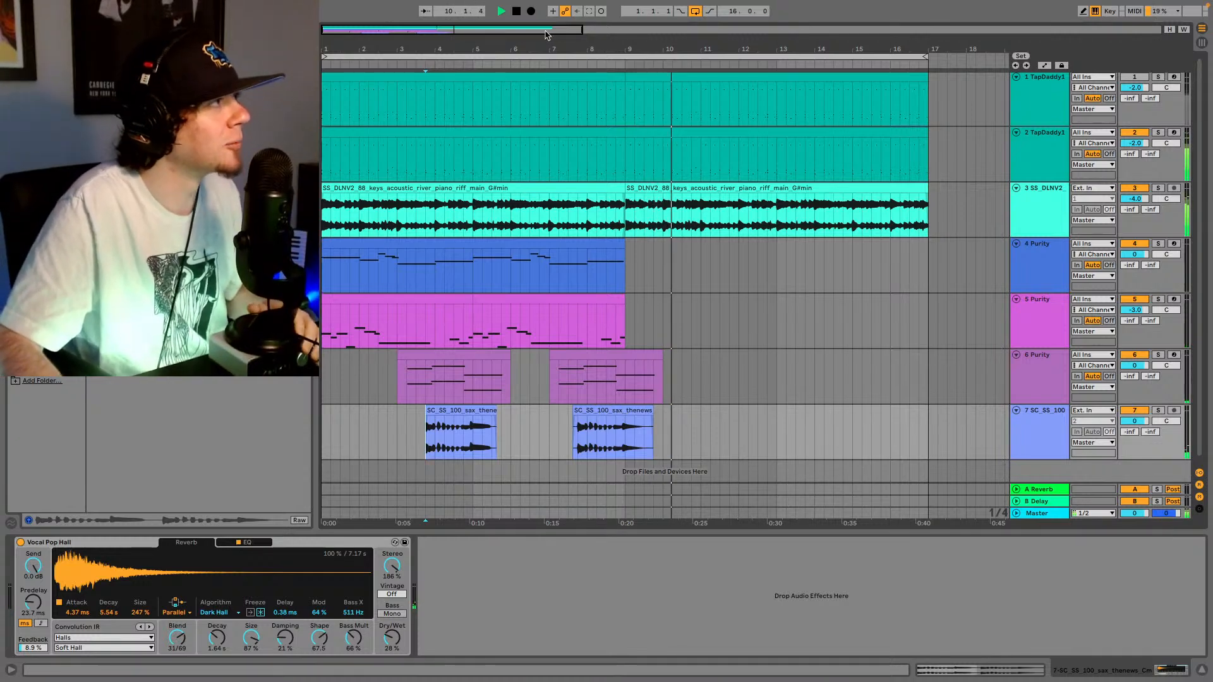
# - Insert a new MIDI track below the sax track and load Kontakt 7 on it
pyautogui.moveTo(545, 30); pyautogui.dragTo(545, 27)
pyautogui.scroll(-1, 1022, 414)
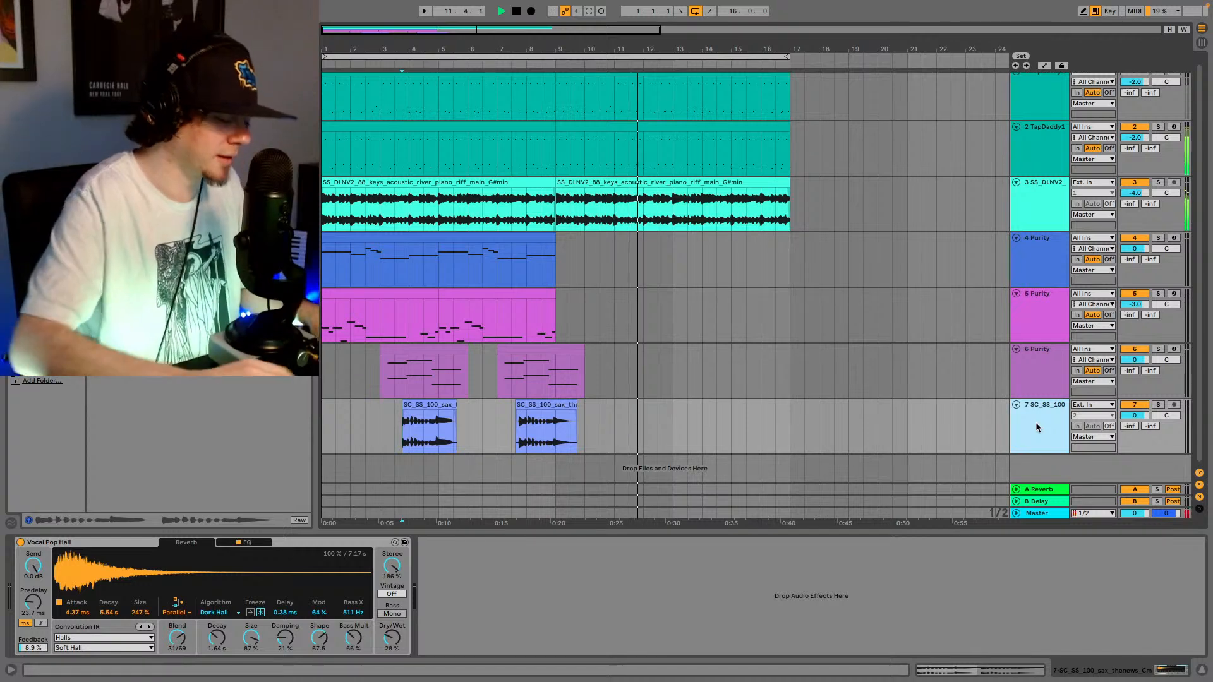
pyautogui.hotkey('ctrl', 'shift', 't')
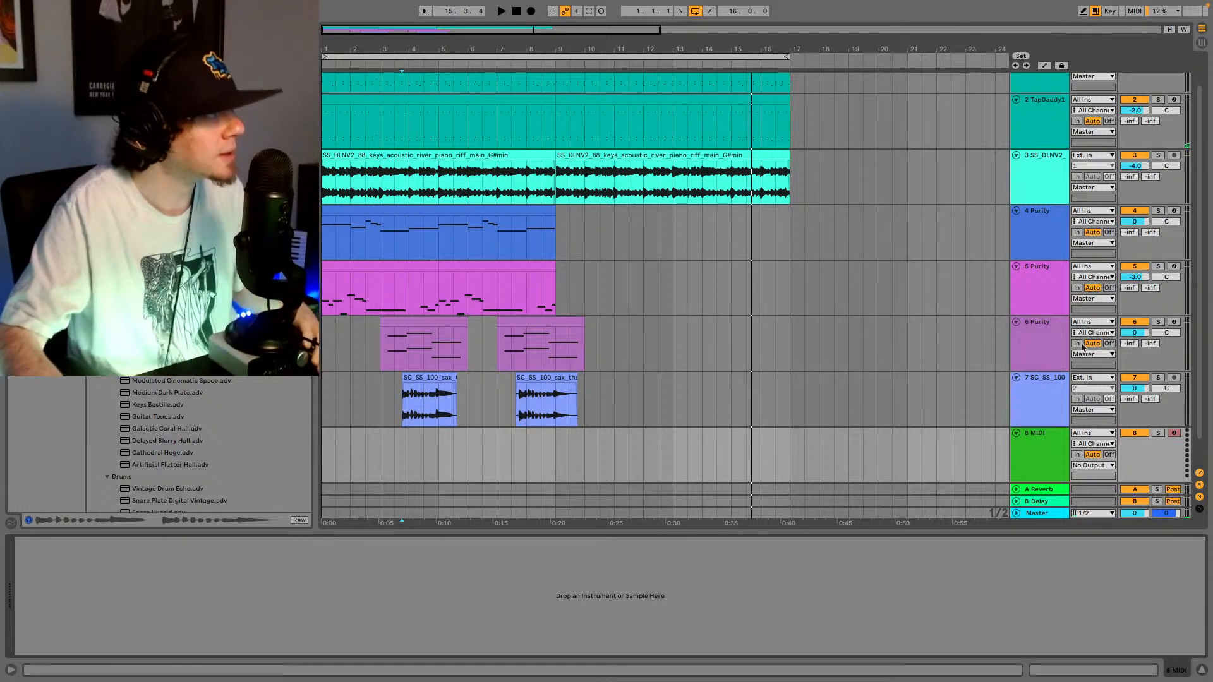
pyautogui.scroll(-1, 189, 442)
pyautogui.click(40, 158)
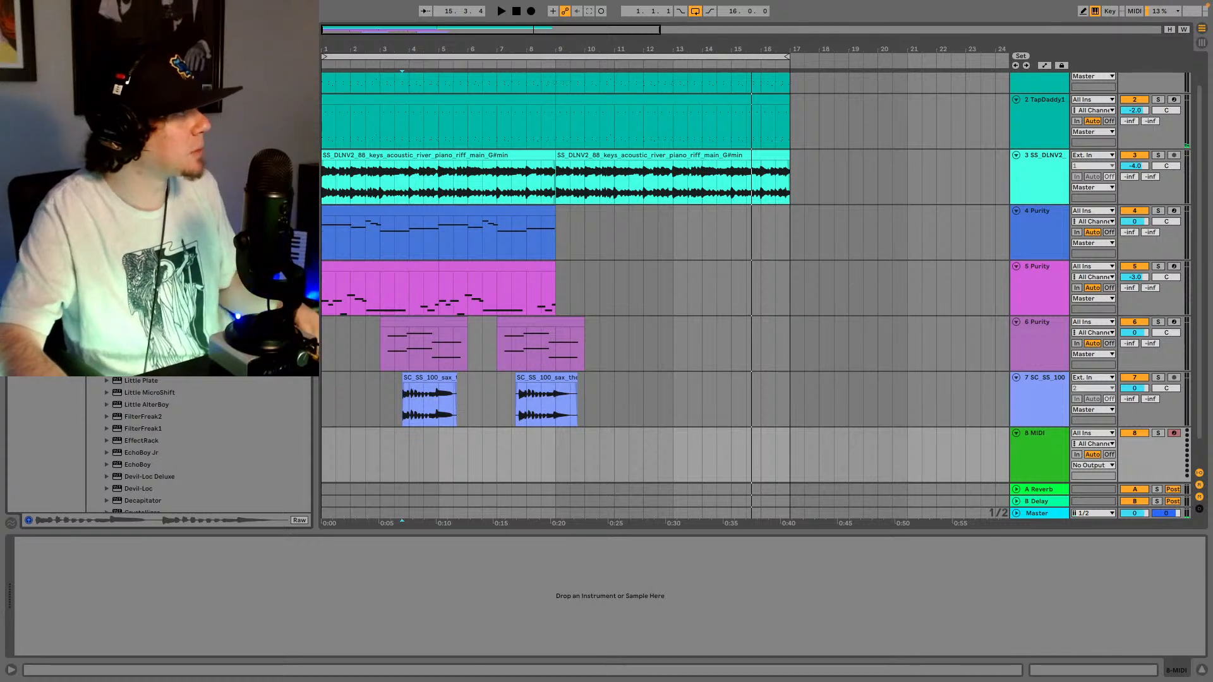
pyautogui.press('super+f')
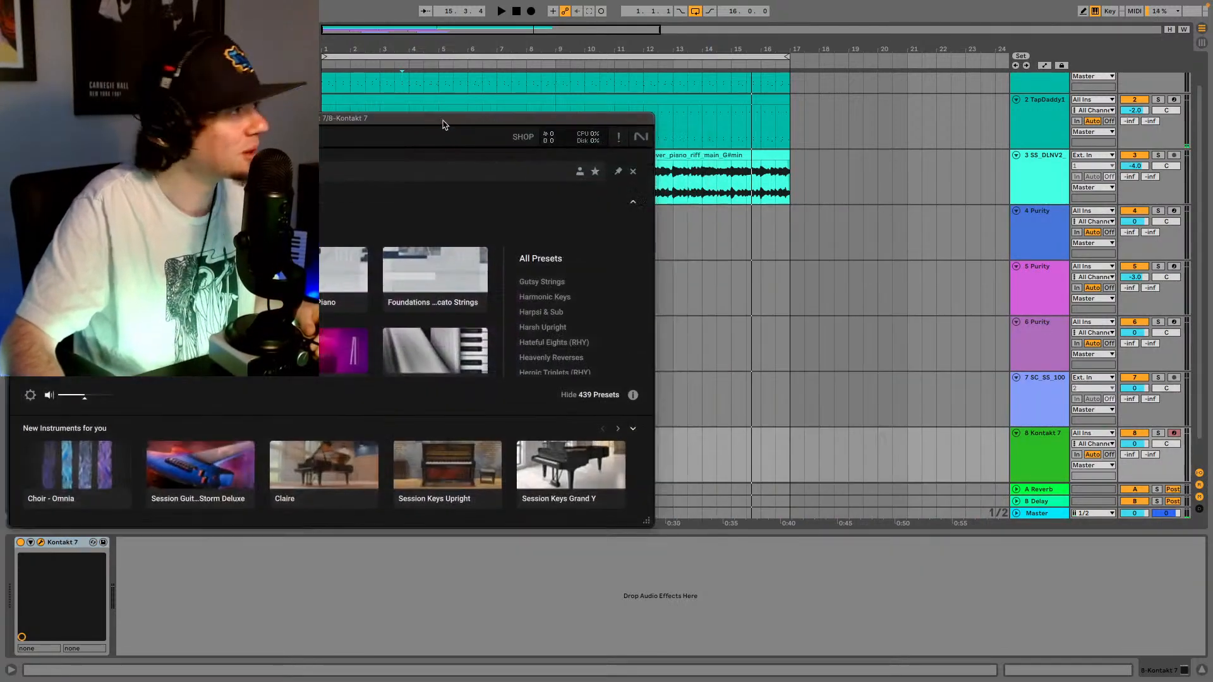
# - Find the Stratus 3.5 FREE Modern Jazz guitar preset in the Kontakt 7 library and load it
pyautogui.moveTo(443, 119); pyautogui.dragTo(617, 44)
pyautogui.scroll(-8, 763, 253)
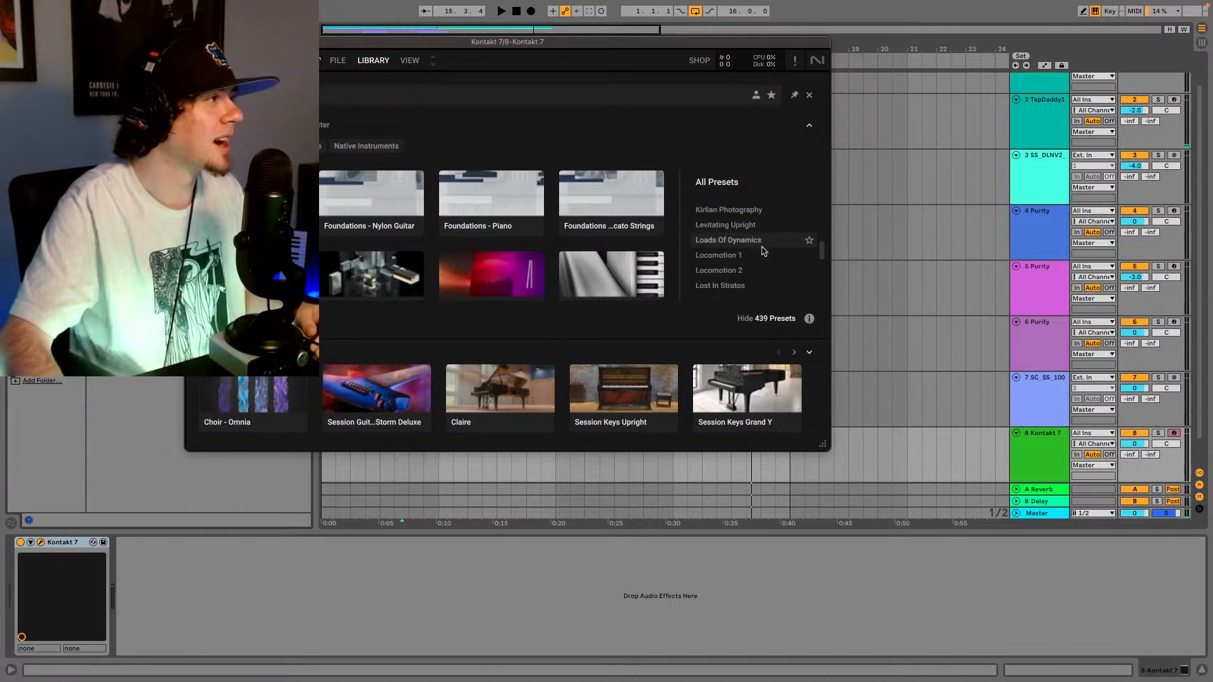
pyautogui.scroll(-10, 763, 251)
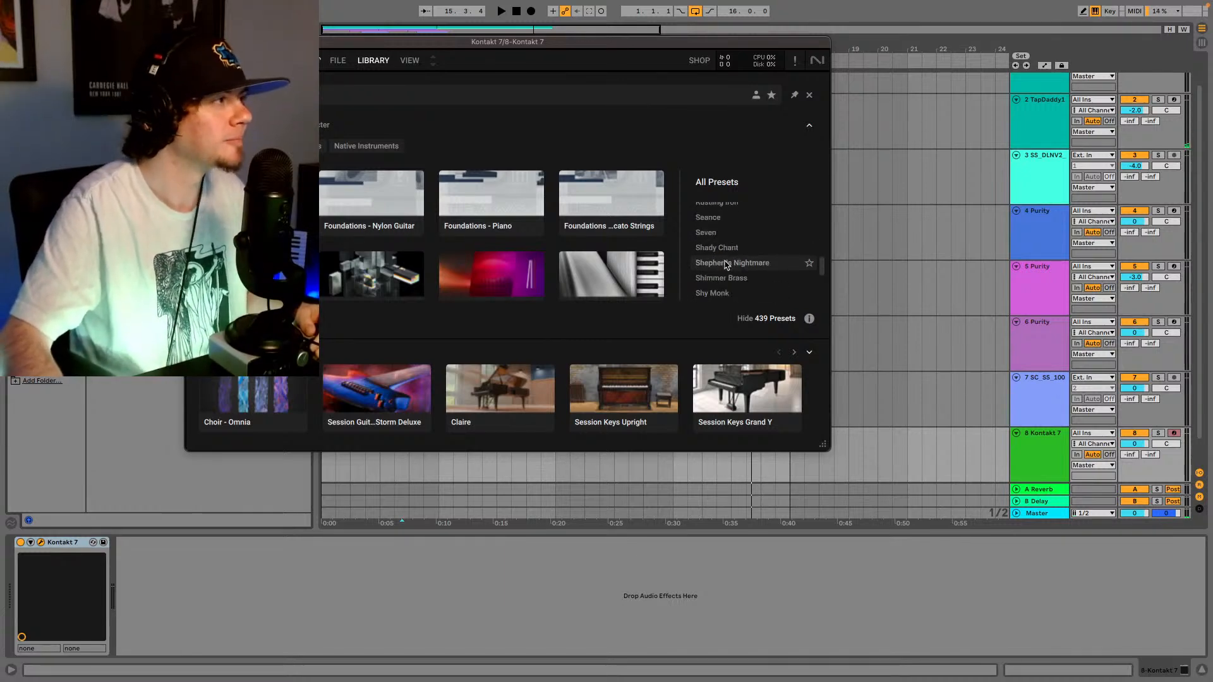
pyautogui.scroll(-10, 726, 265)
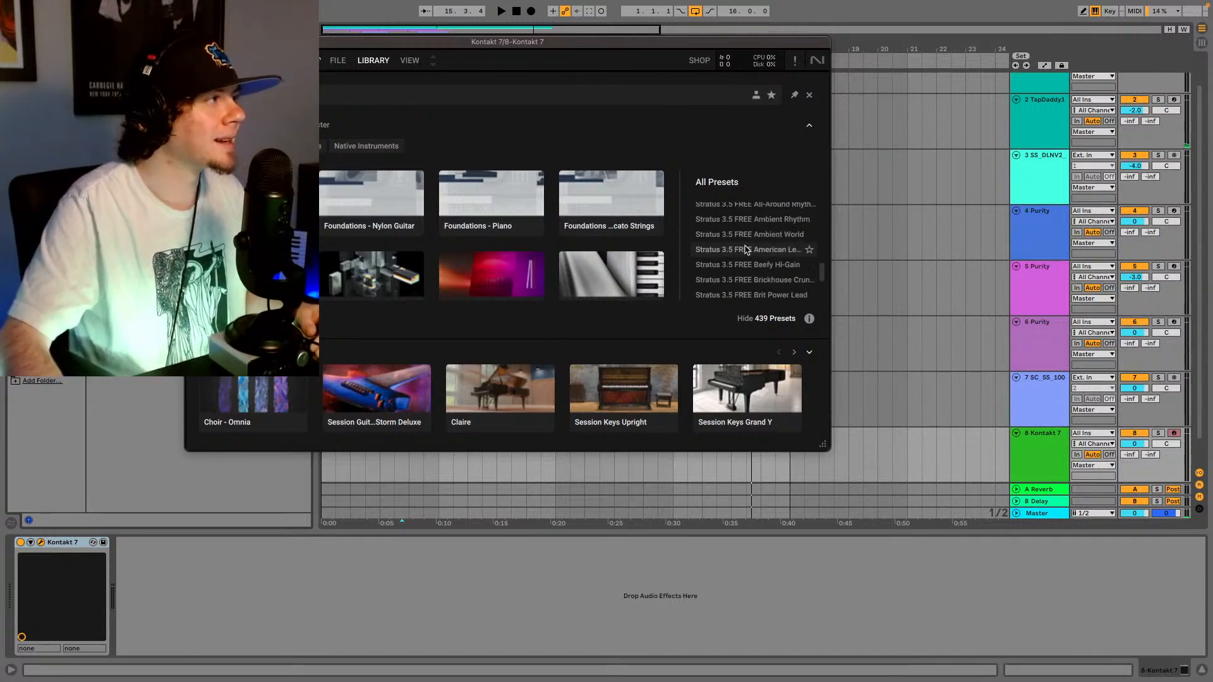
pyautogui.scroll(4, 745, 249)
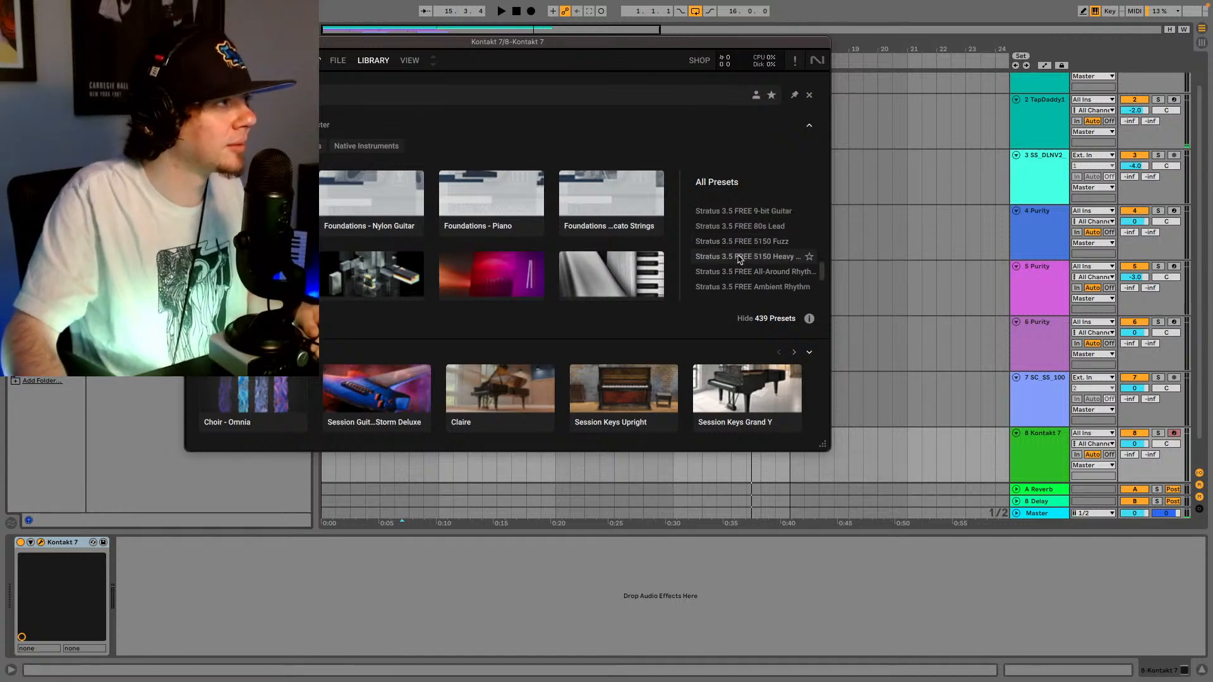
pyautogui.scroll(-6, 742, 252)
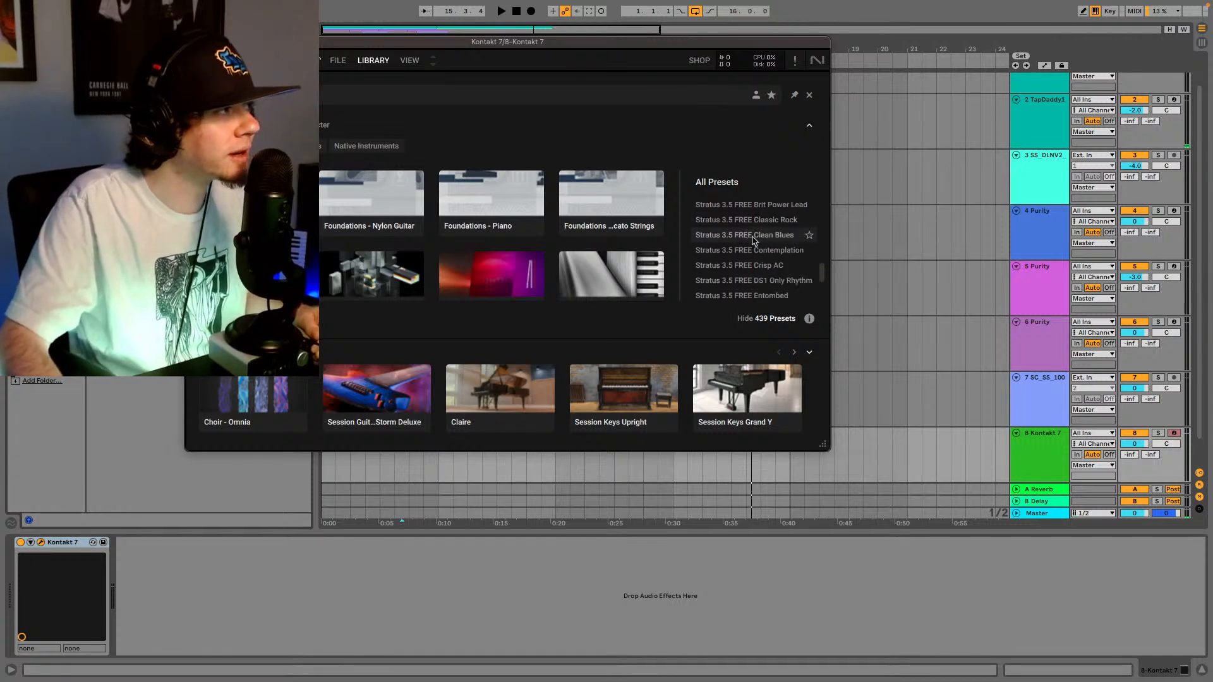
pyautogui.scroll(-8, 754, 240)
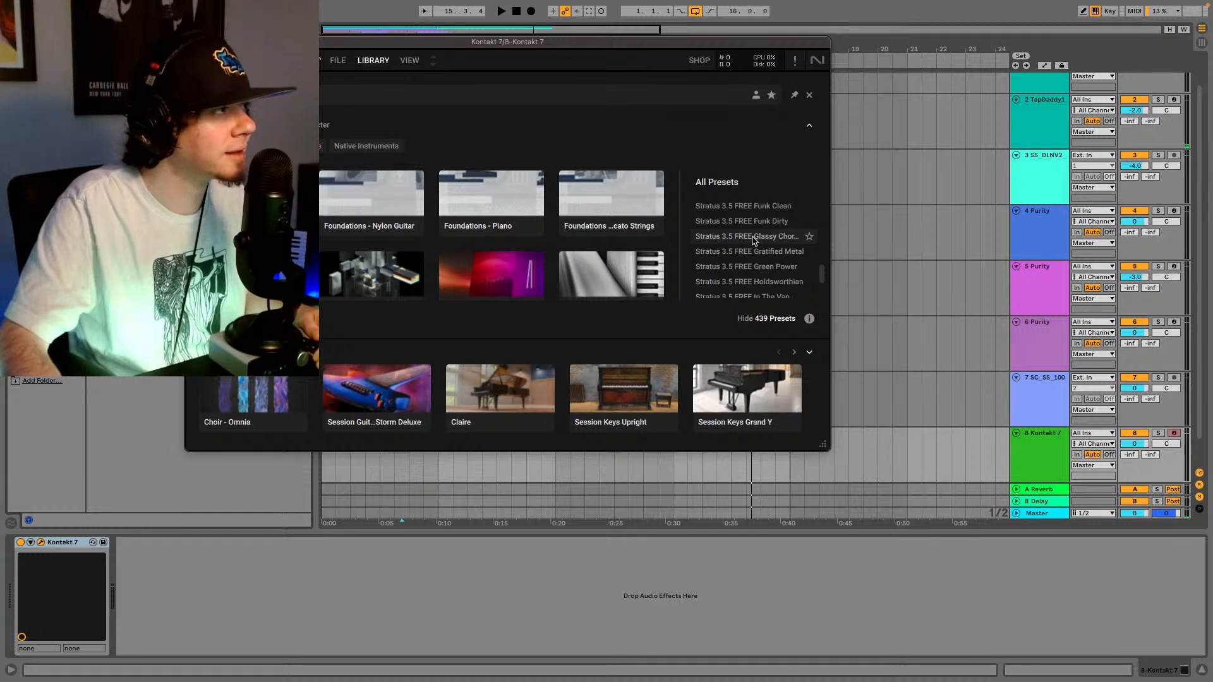
pyautogui.scroll(-5, 755, 243)
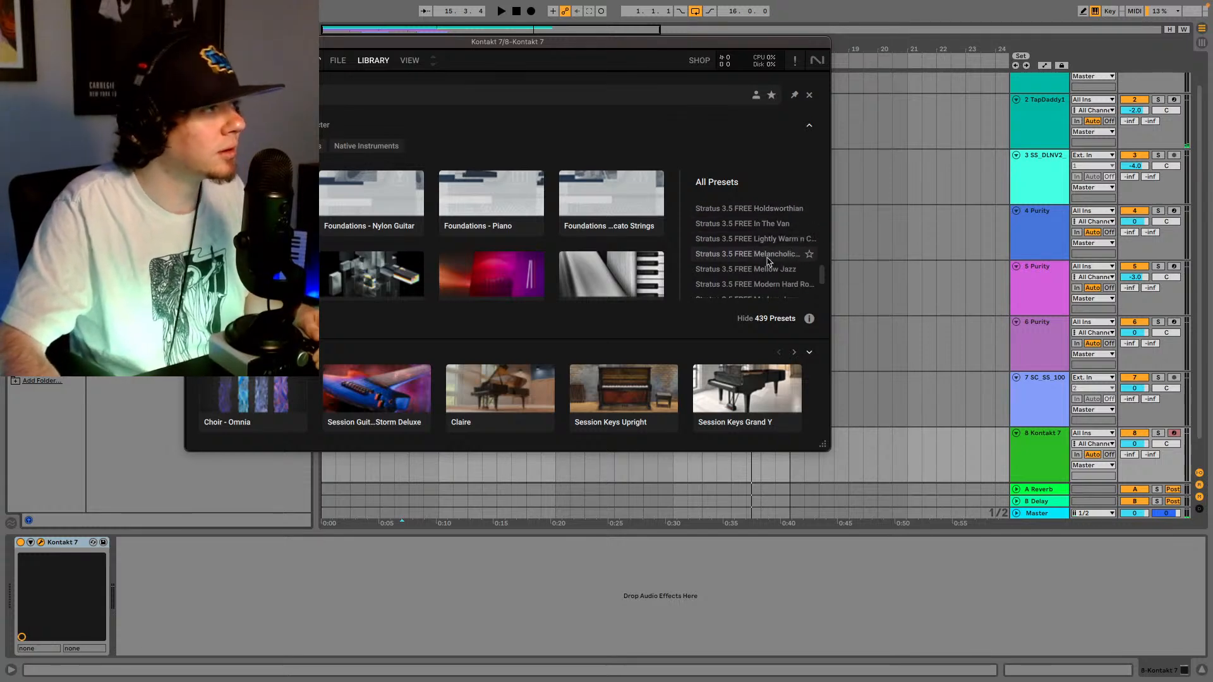
pyautogui.scroll(-4, 769, 276)
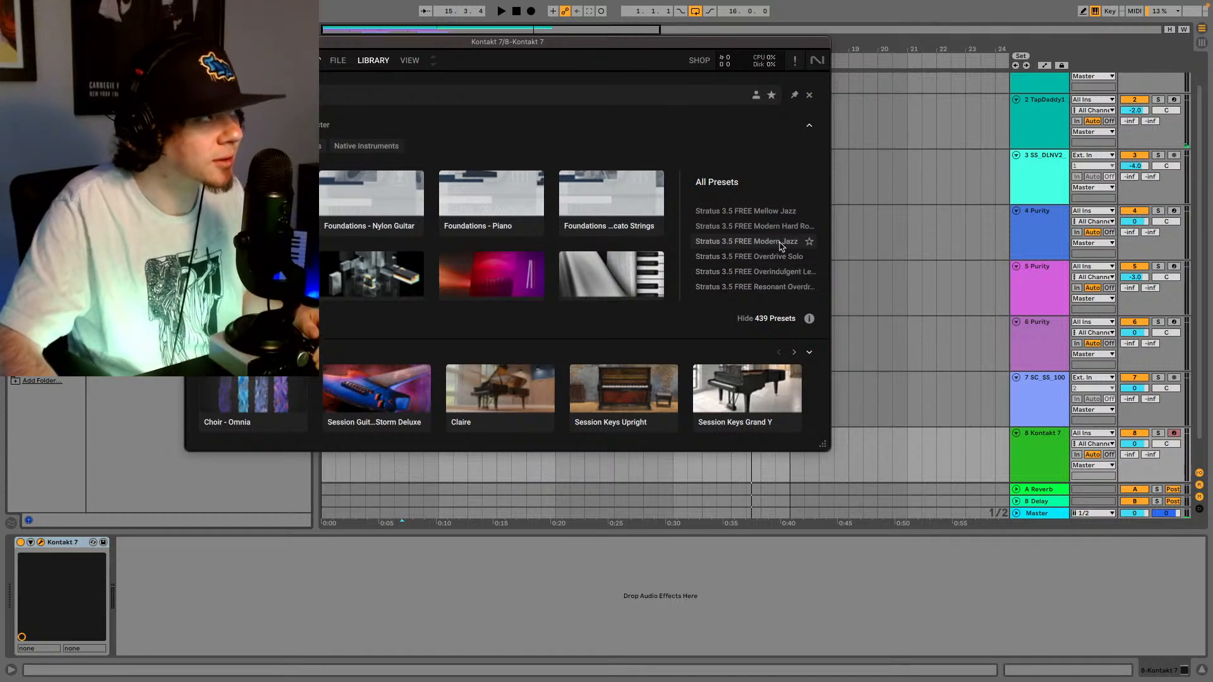
pyautogui.click(782, 246)
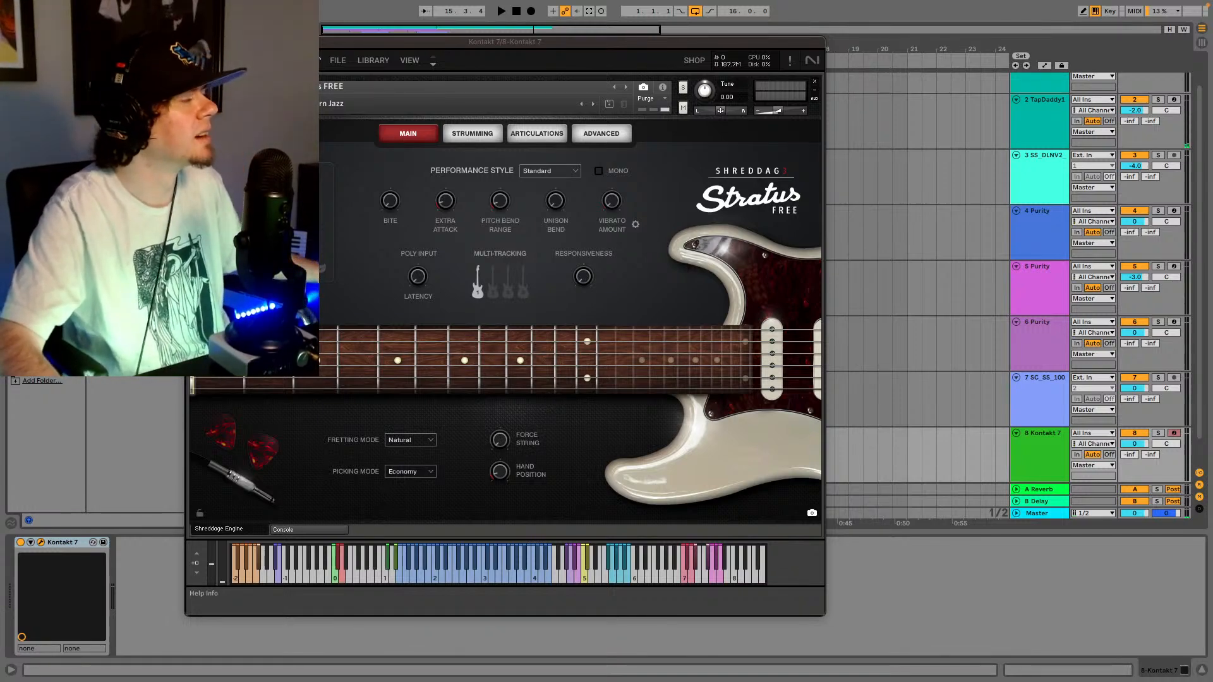
# - Add the Delay effect after Kontakt 7 and set its synced delay time to 4 on both channels
pyautogui.hotkey('ctrl', 'alt', 'p')
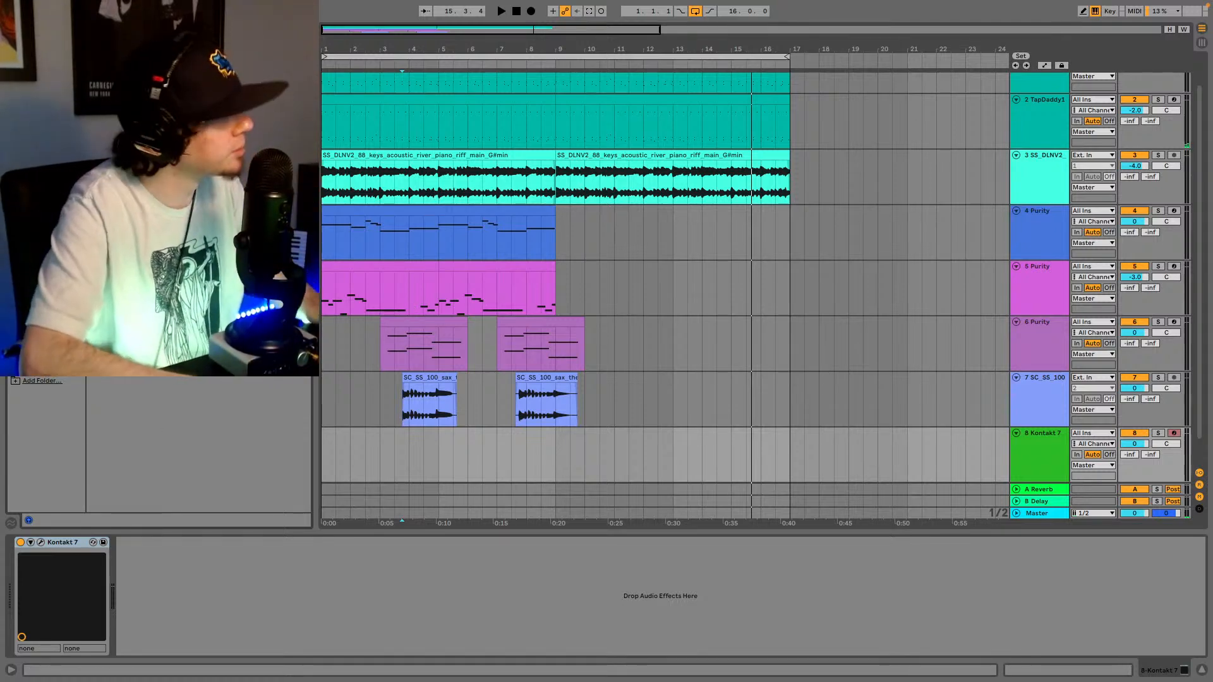
pyautogui.write('s')
pyautogui.press('BackSpace')
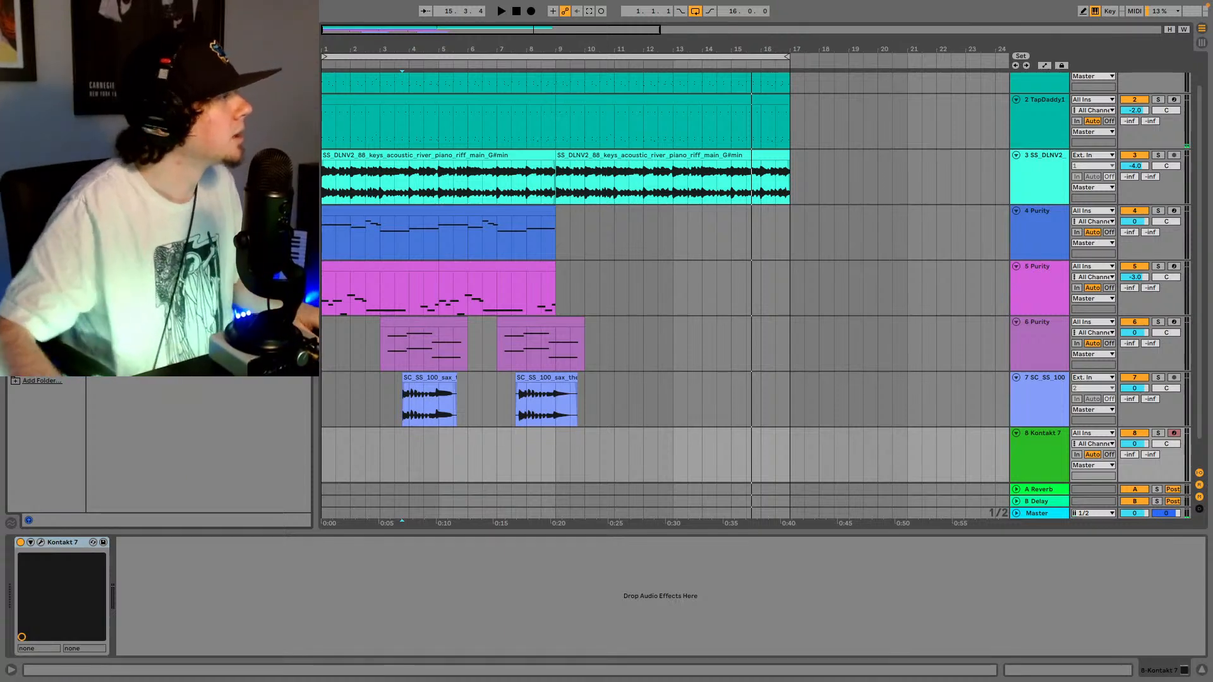
pyautogui.write('s')
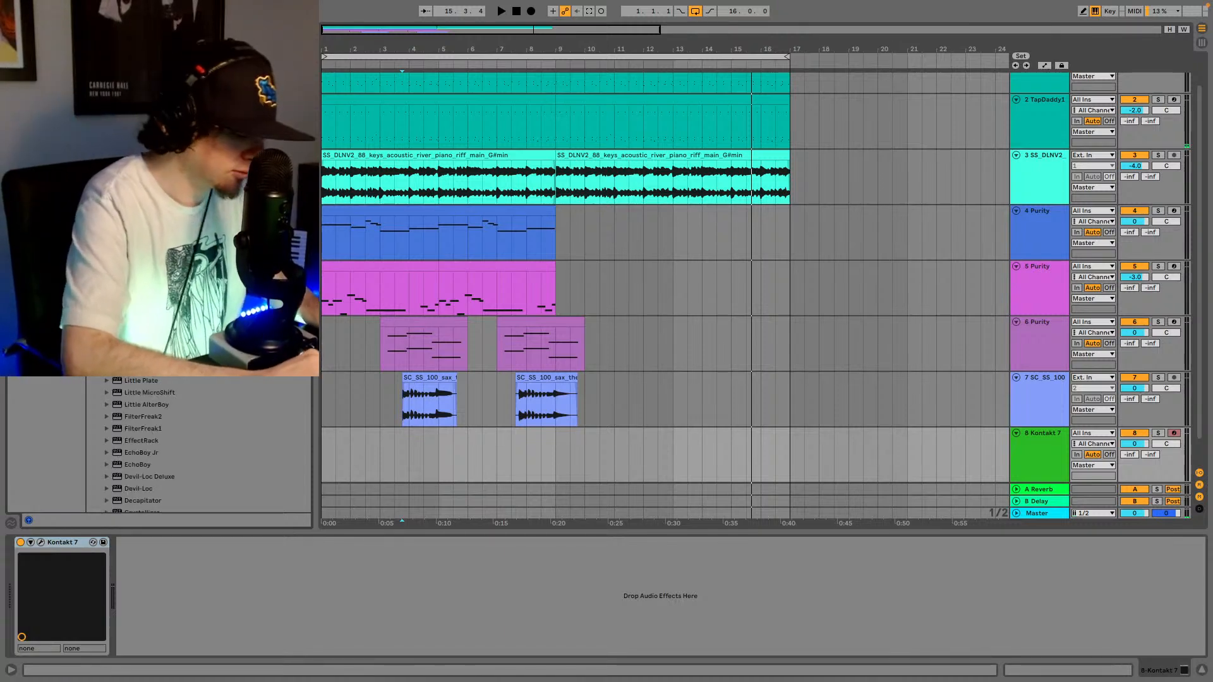
pyautogui.press('BackSpace')
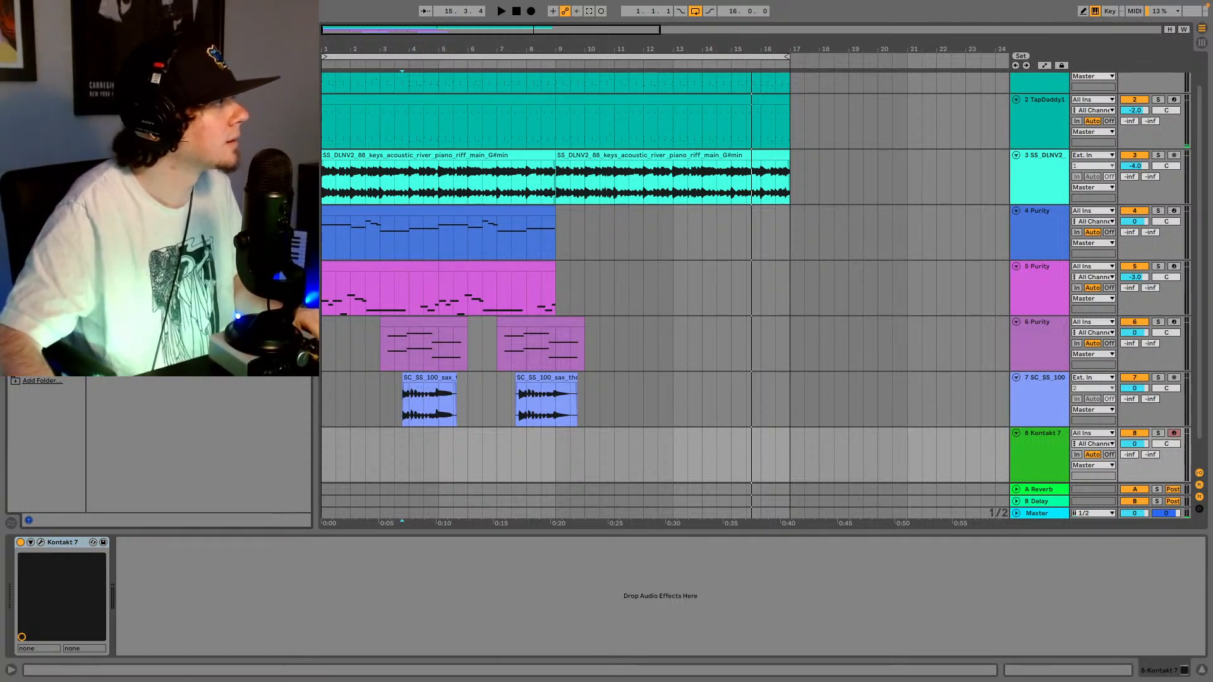
pyautogui.moveTo(218, 649); pyautogui.dragTo(222, 613)
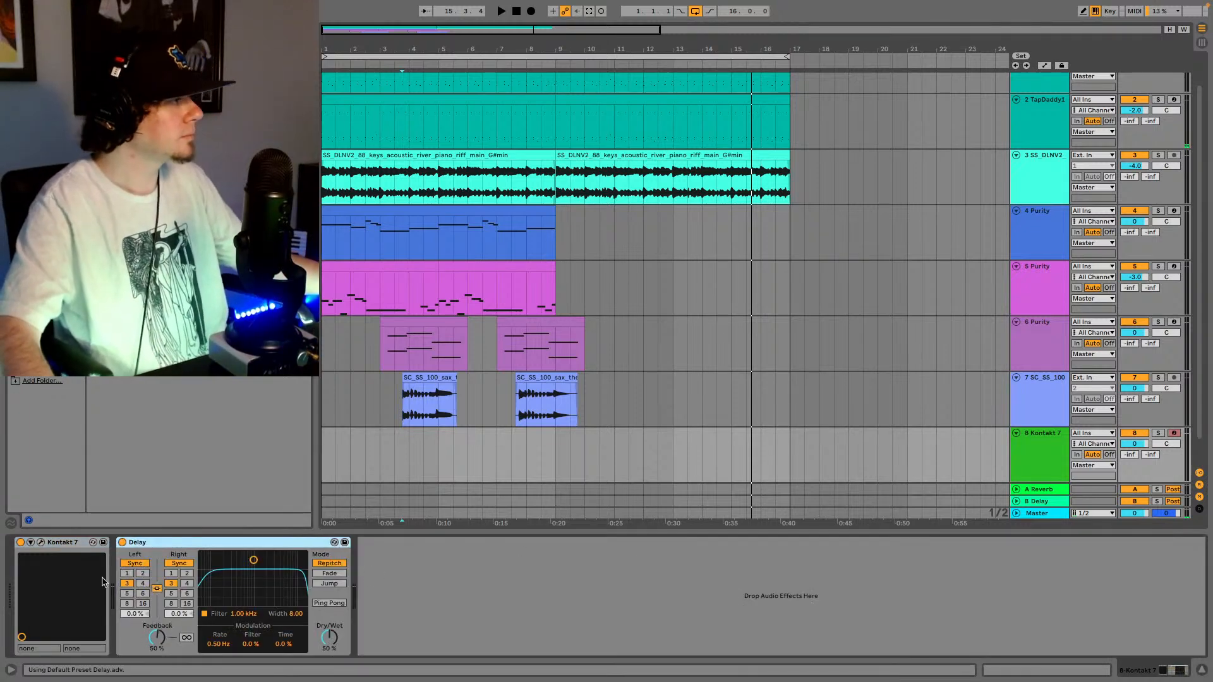
pyautogui.click(143, 583)
# - Capture the played guitar part as a MIDI clip on the Kontakt 7 track and extend its start back to 9.1.1
pyautogui.press('space')
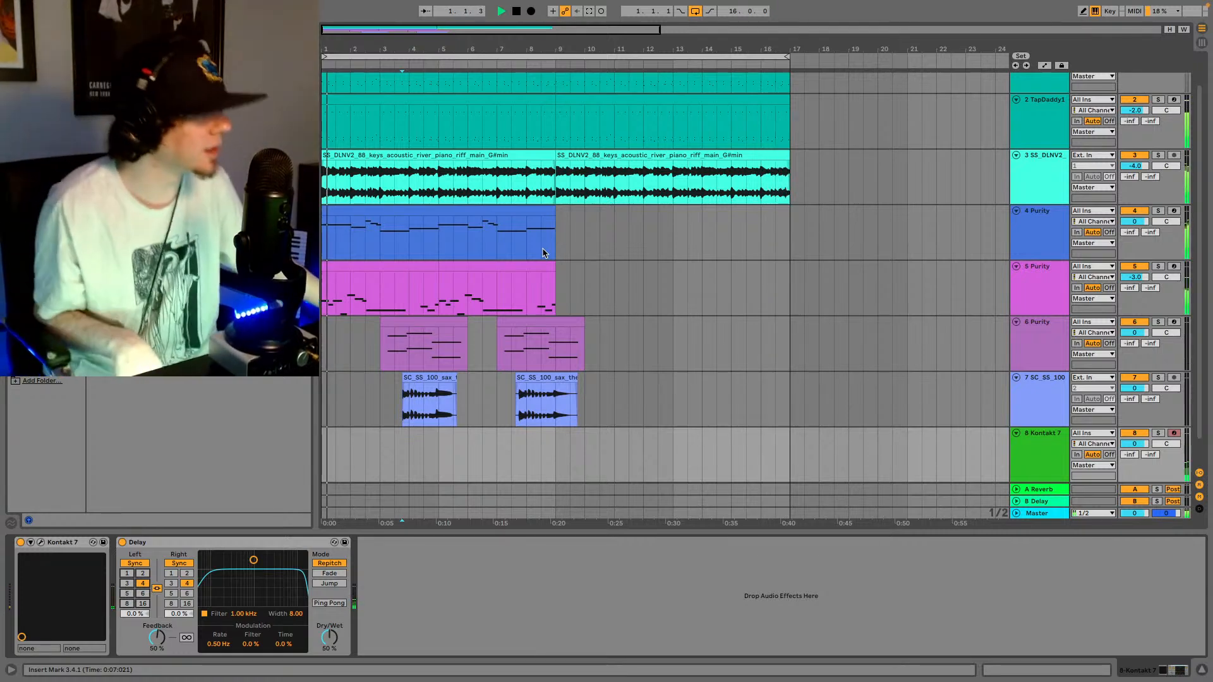
pyautogui.click(587, 11)
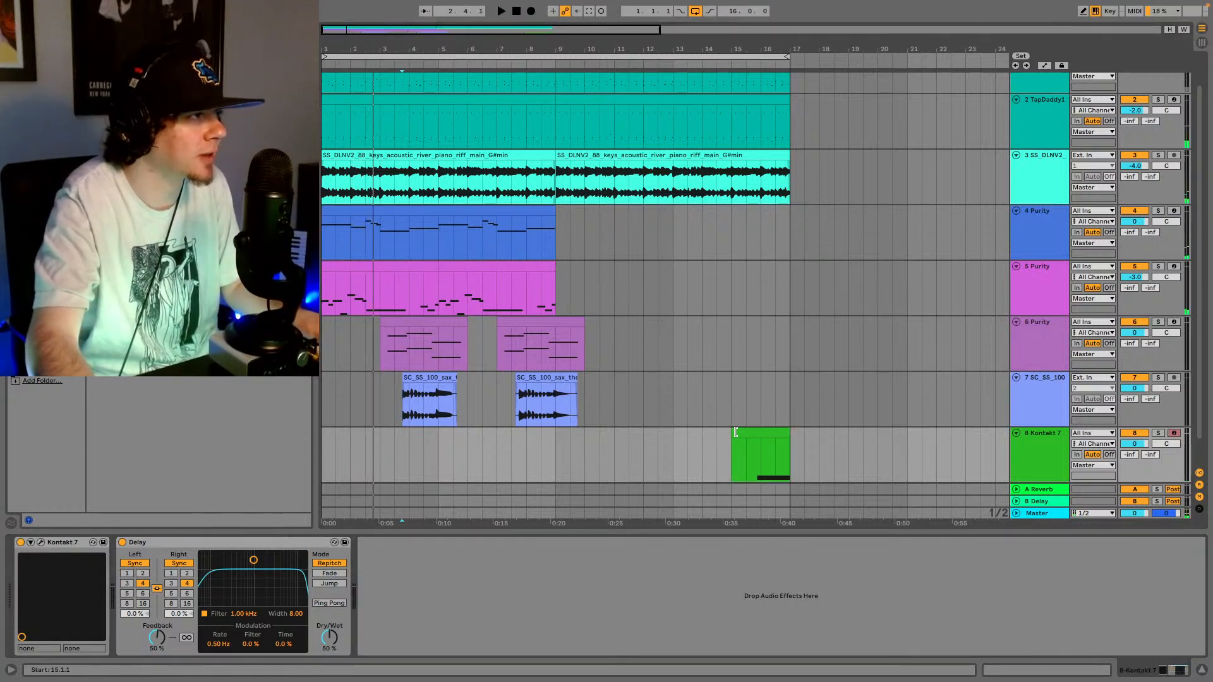
pyautogui.moveTo(738, 432); pyautogui.dragTo(556, 434)
# - Play the arrangement from bar 9 to check how the captured guitar clip sits in the beat
pyautogui.press('space')
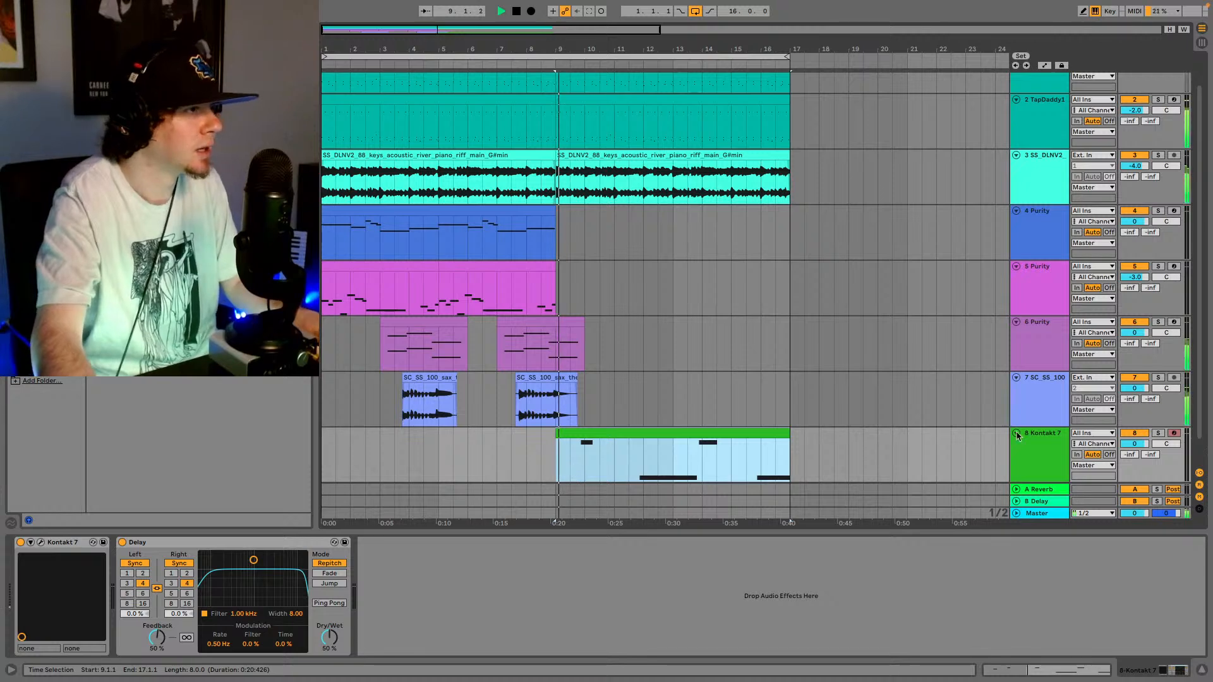
pyautogui.click(1040, 441)
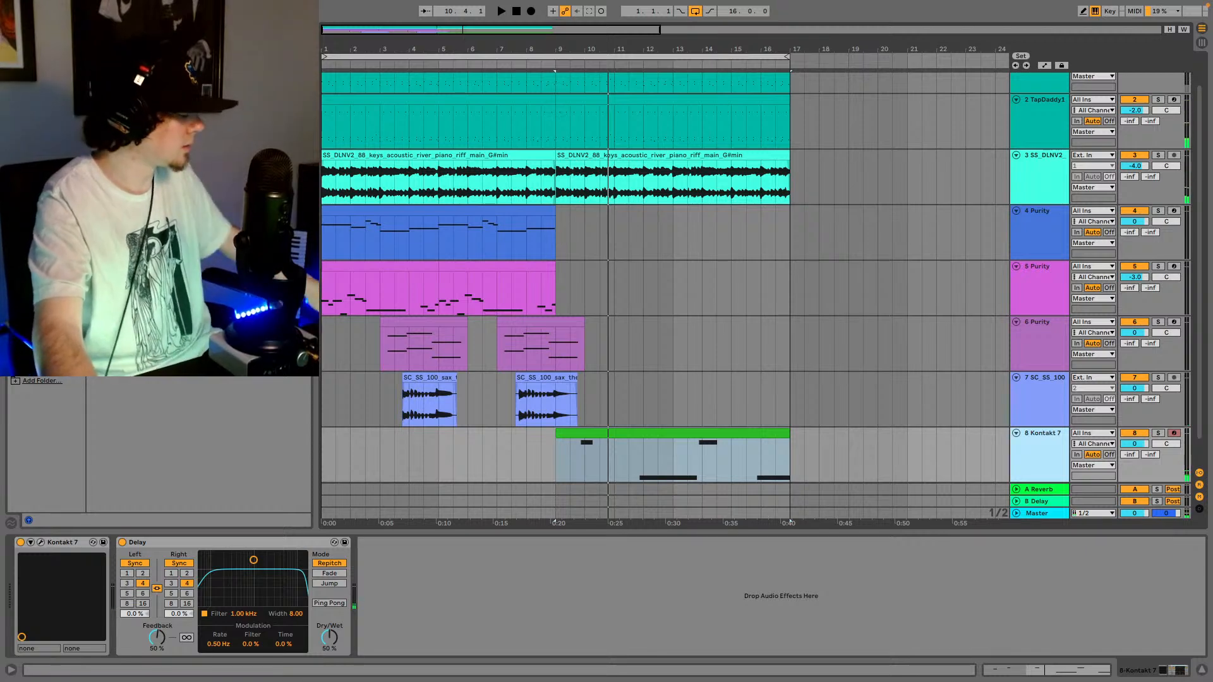
pyautogui.press('space')
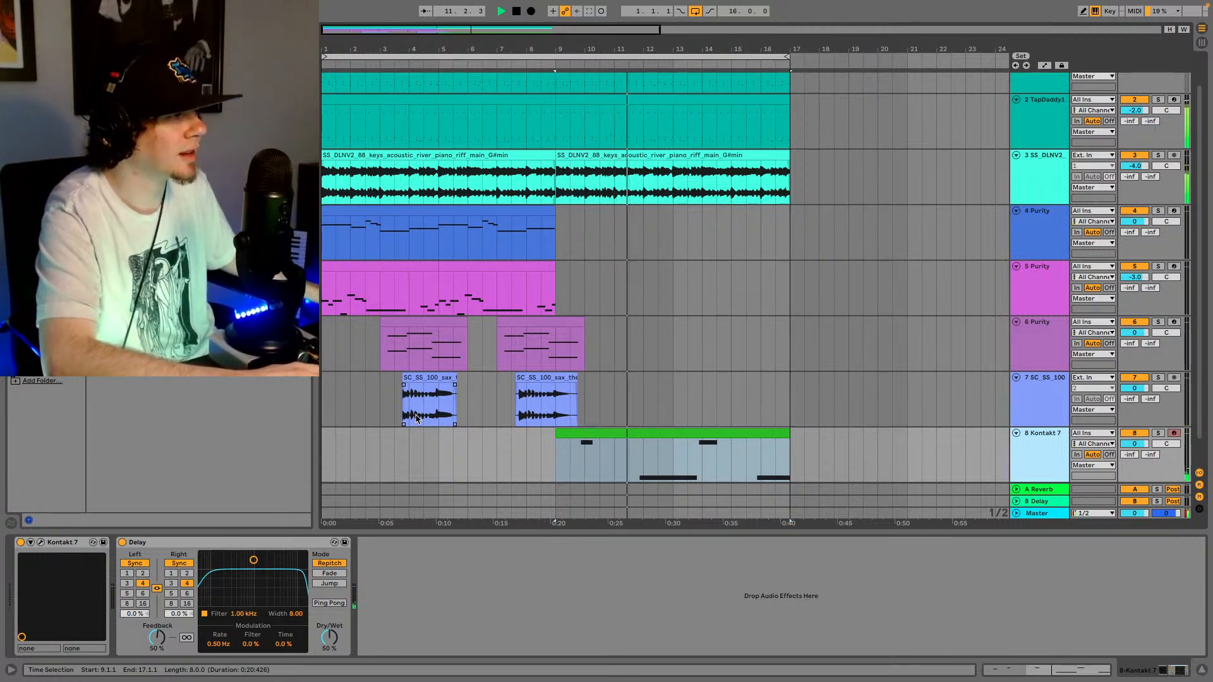
pyautogui.press('space')
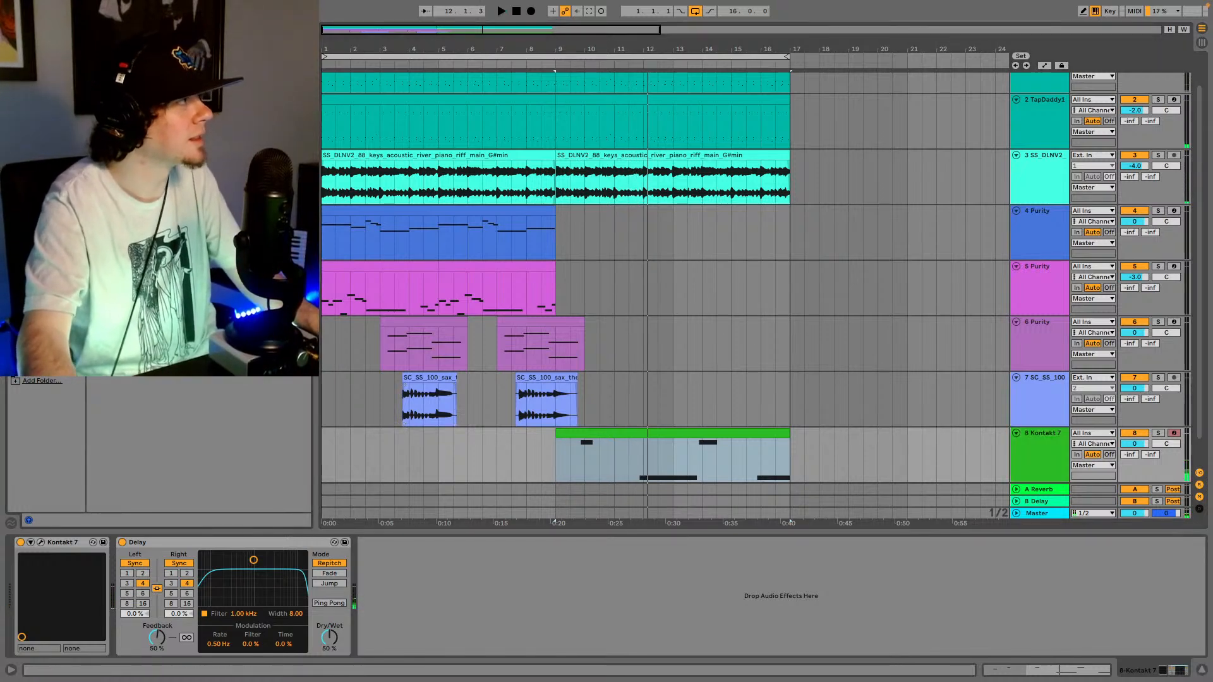
# - Add a Utility effect after the Delay on the Kontakt 7 track and set its gain to 7 dB
pyautogui.press('BackSpace')
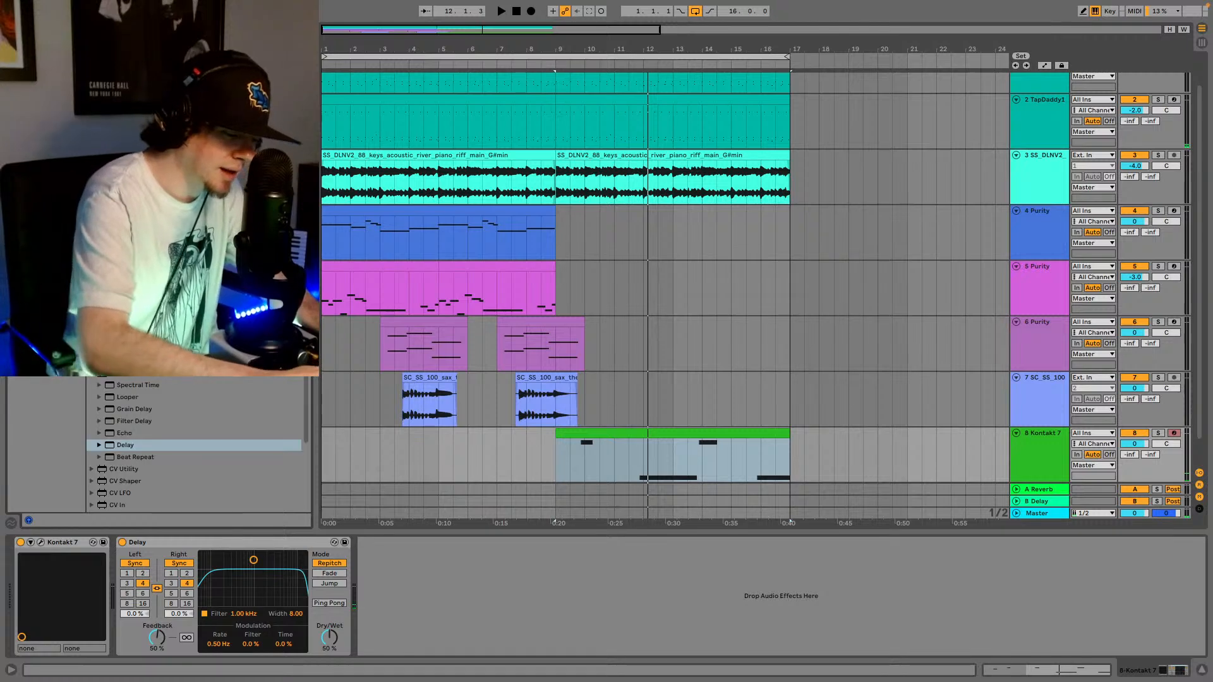
pyautogui.press('super+f')
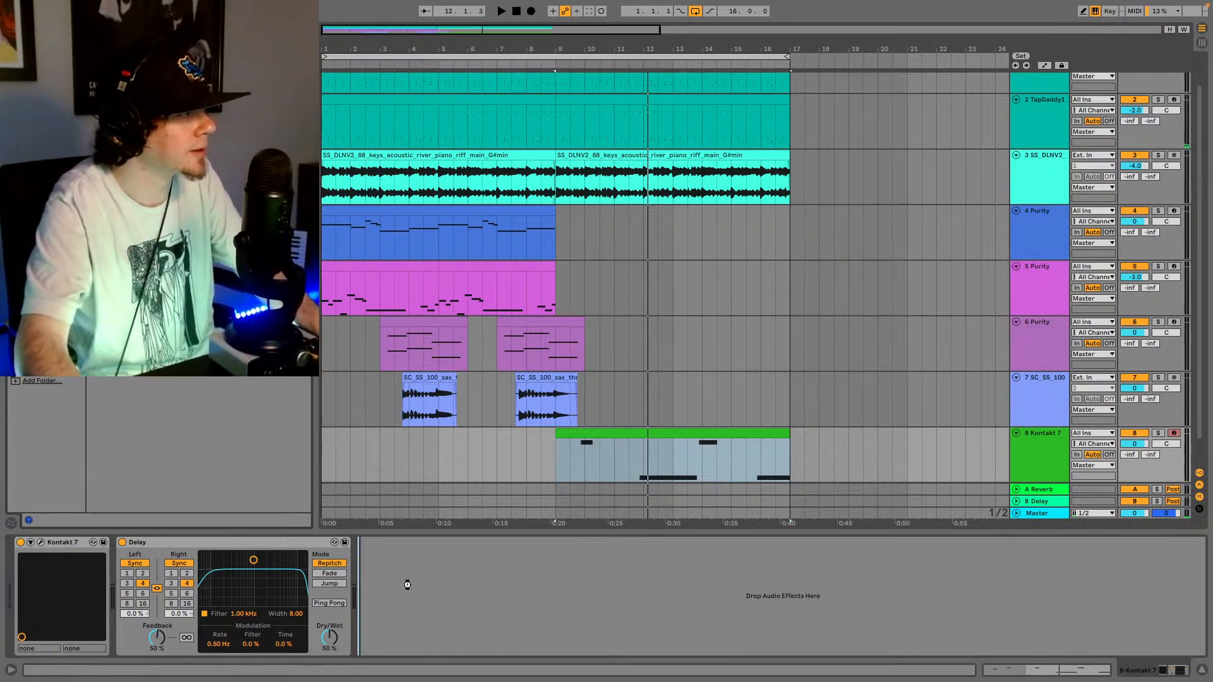
pyautogui.moveTo(408, 584); pyautogui.dragTo(398, 603)
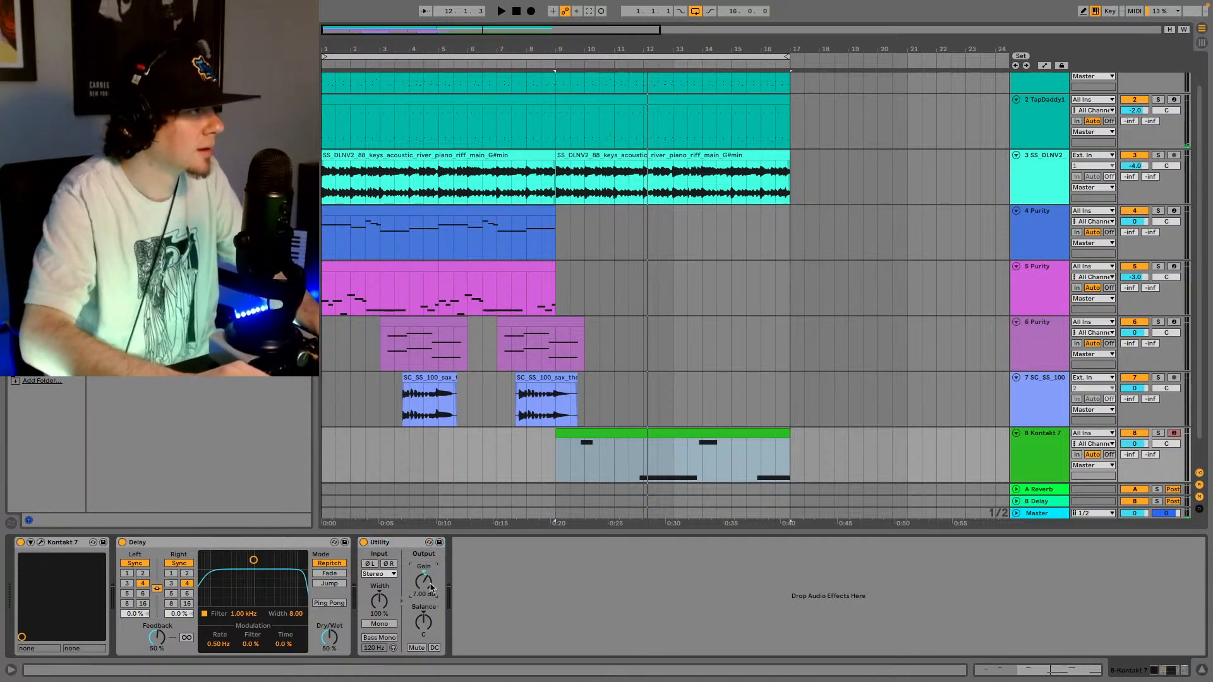
# - Resume playback and raise the Utility gain on the guitar track to 11 dB
pyautogui.press('space')
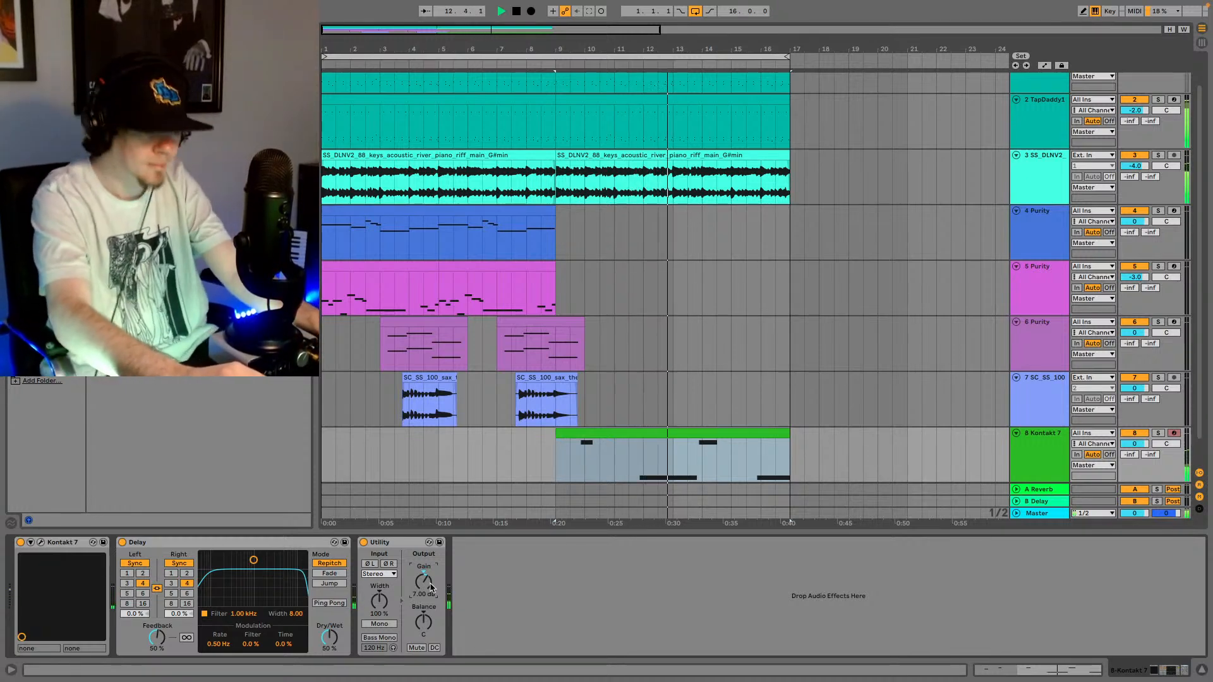
pyautogui.press('Up')
pyautogui.press('Up')
pyautogui.press('Up')
pyautogui.press('Up')
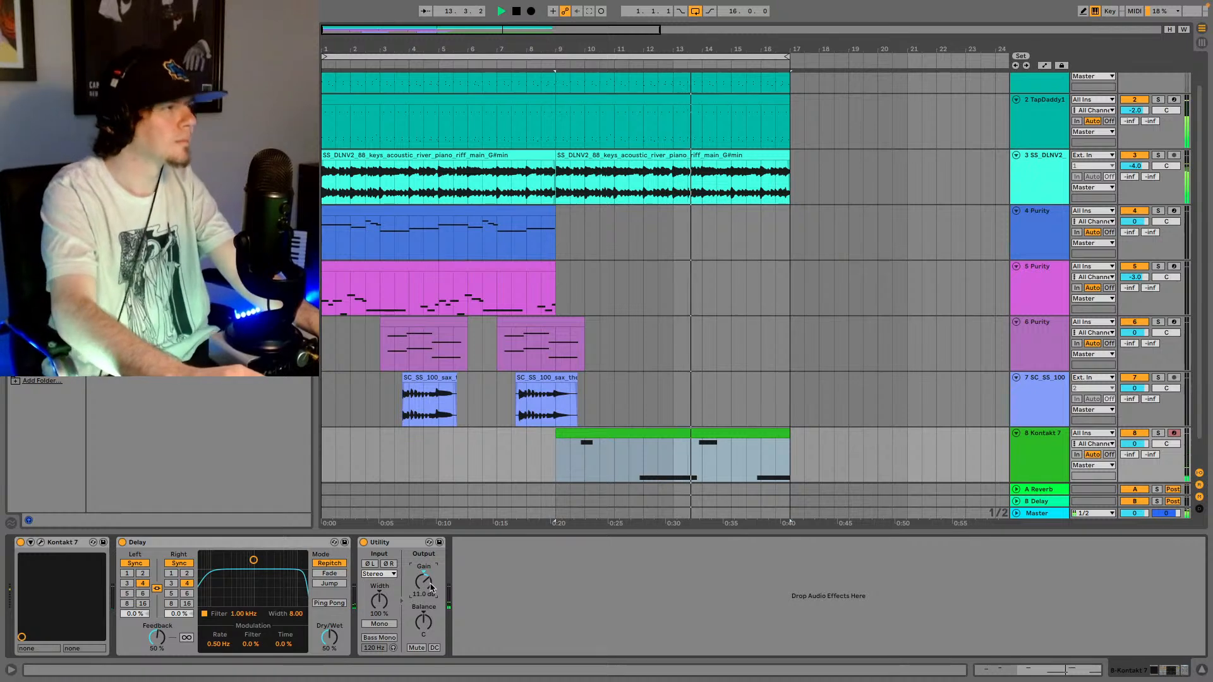
# - Set the Utility gain on the guitar track to 9 dB and stop playback
pyautogui.press('Down')
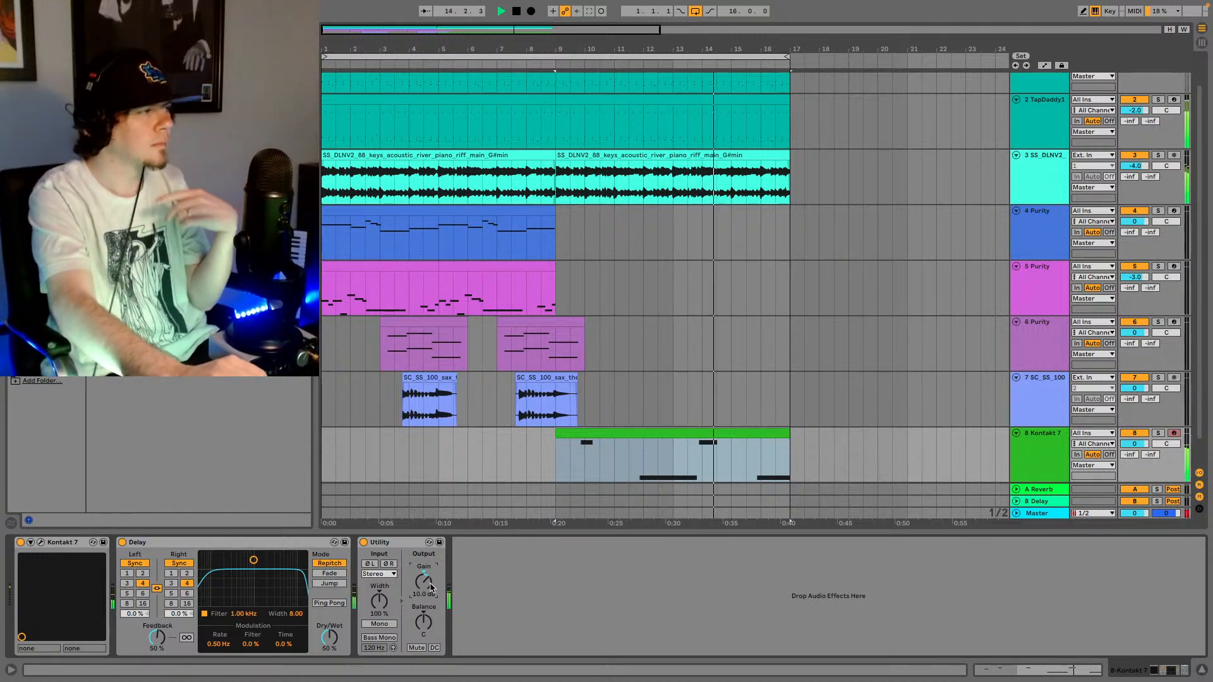
pyautogui.press('Down')
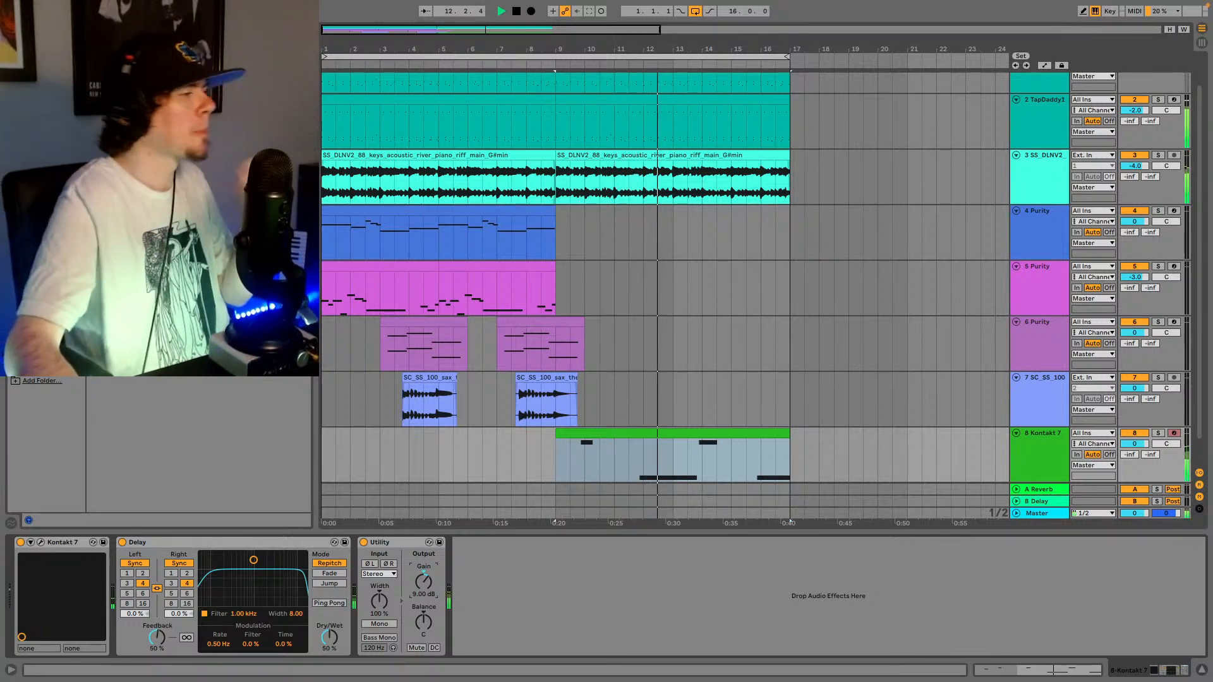
pyautogui.press('space')
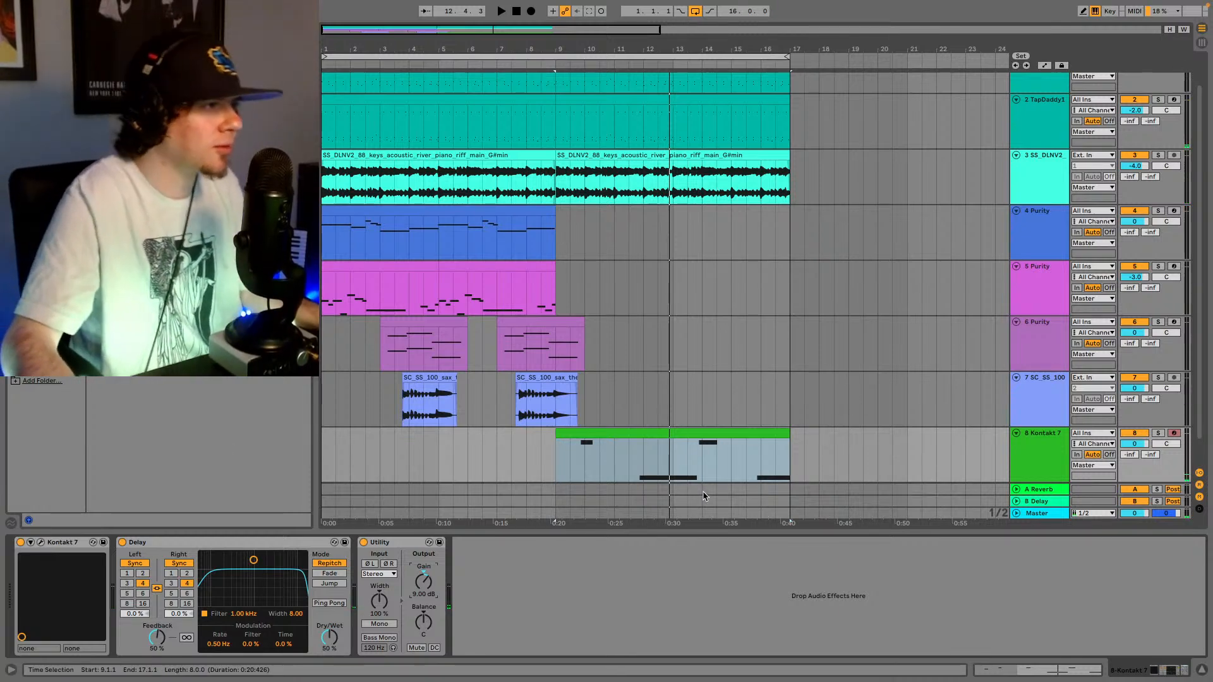
# - Insert SuperPlate between the Delay and Utility on the Kontakt 7 track and start playback from 9.3.1
pyautogui.click(1041, 455)
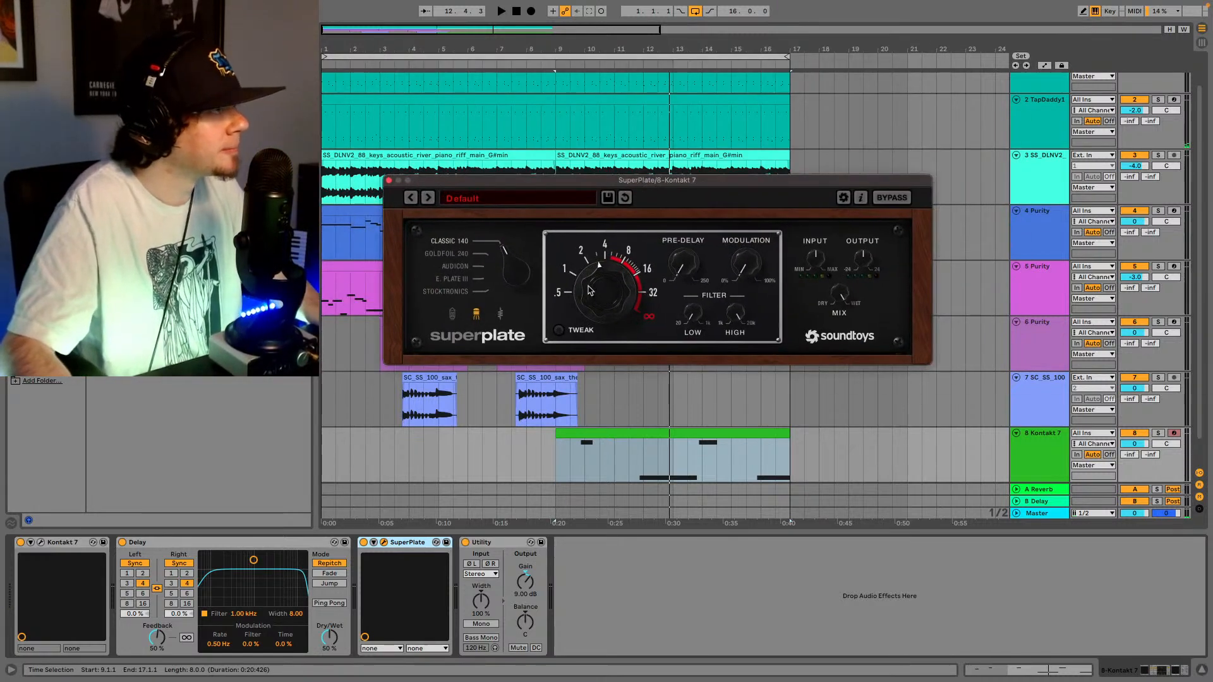
pyautogui.press('space')
pyautogui.click(576, 464)
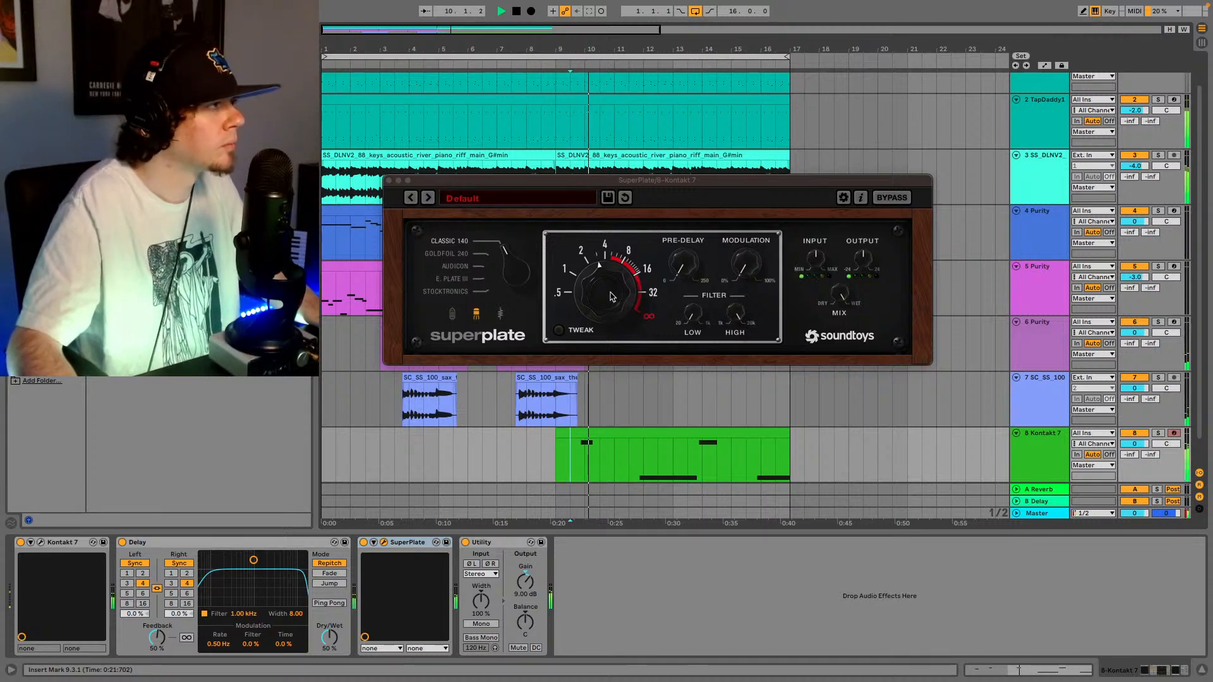
# - Shorten the SuperPlate decay slightly, choose the E. Plate III model and switch to the third preamp type
pyautogui.moveTo(611, 297); pyautogui.dragTo(509, 278)
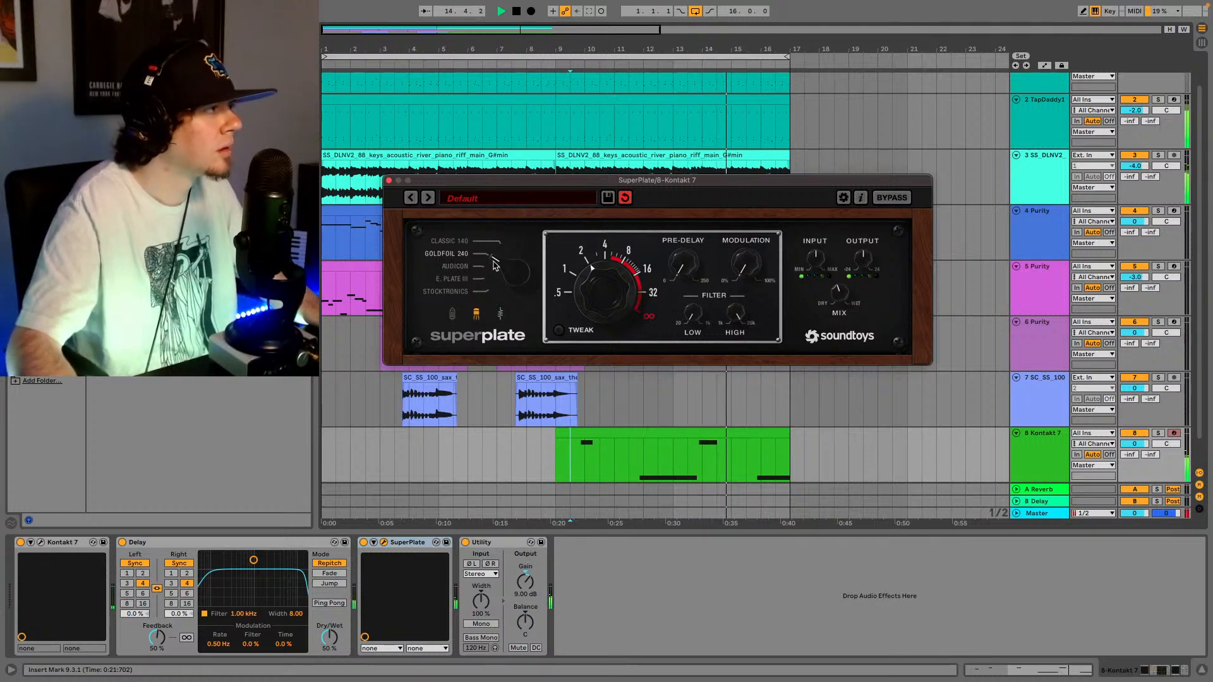
pyautogui.press('space')
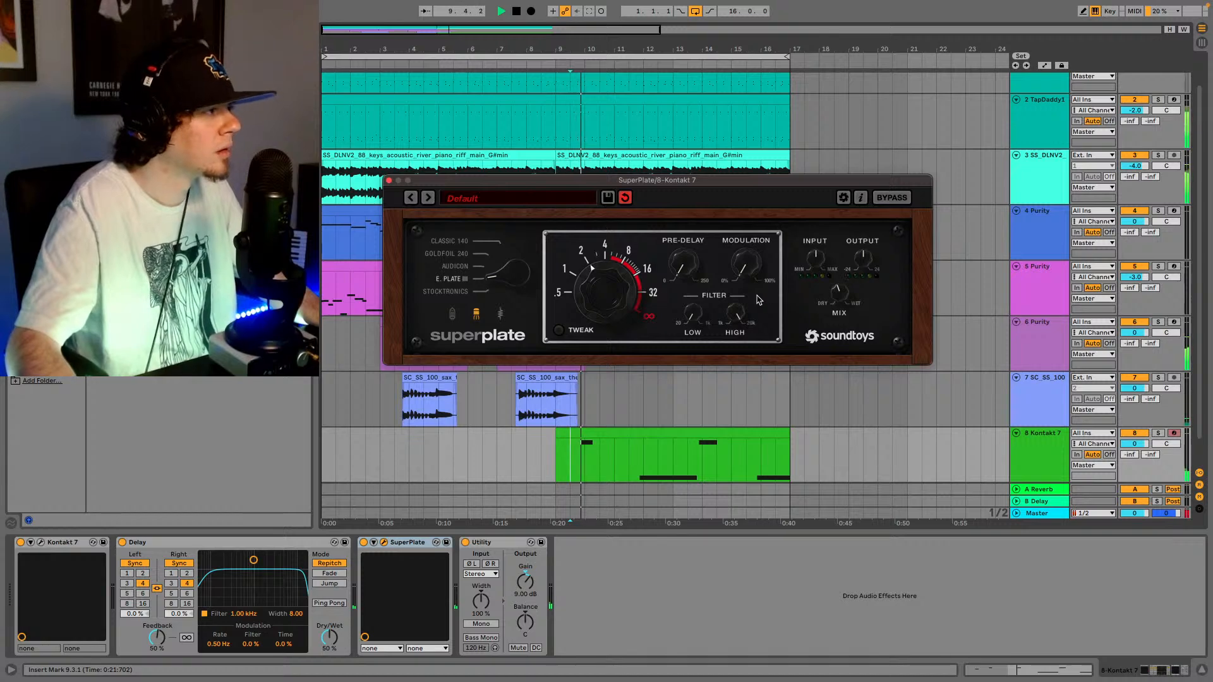
pyautogui.click(500, 314)
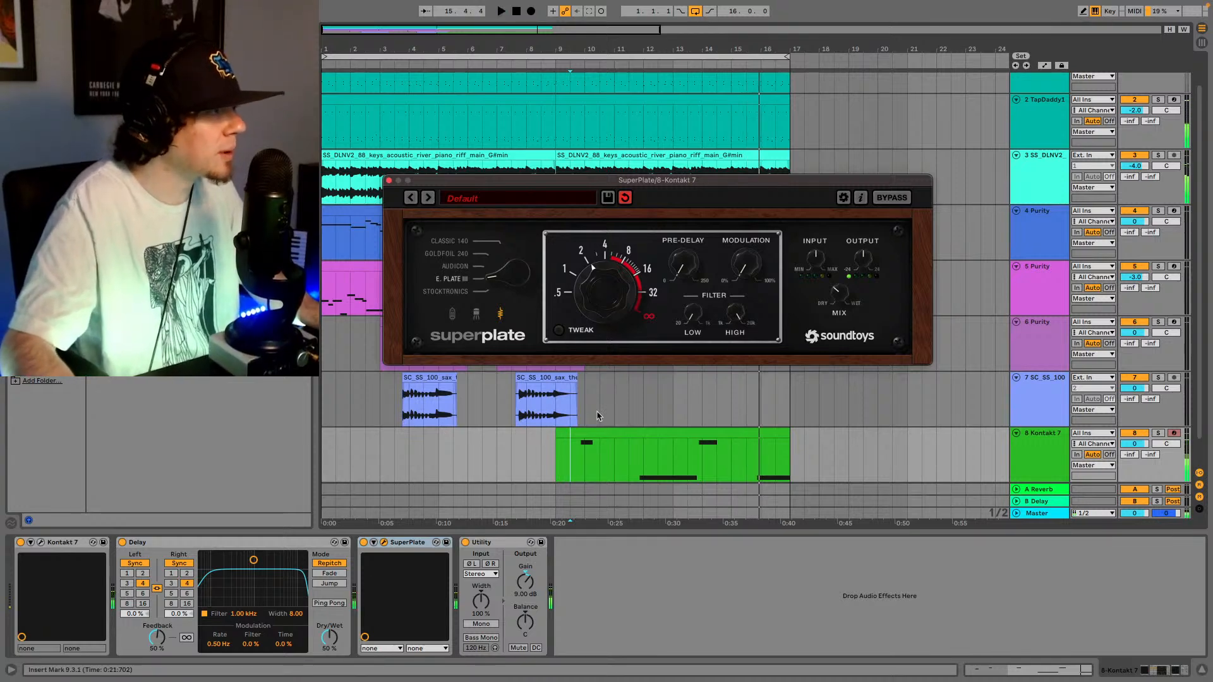
# - Turn on Ping Pong in the guitar track's Delay and set its Dry/Wet to 32% while playing from bar 9
pyautogui.click(556, 453)
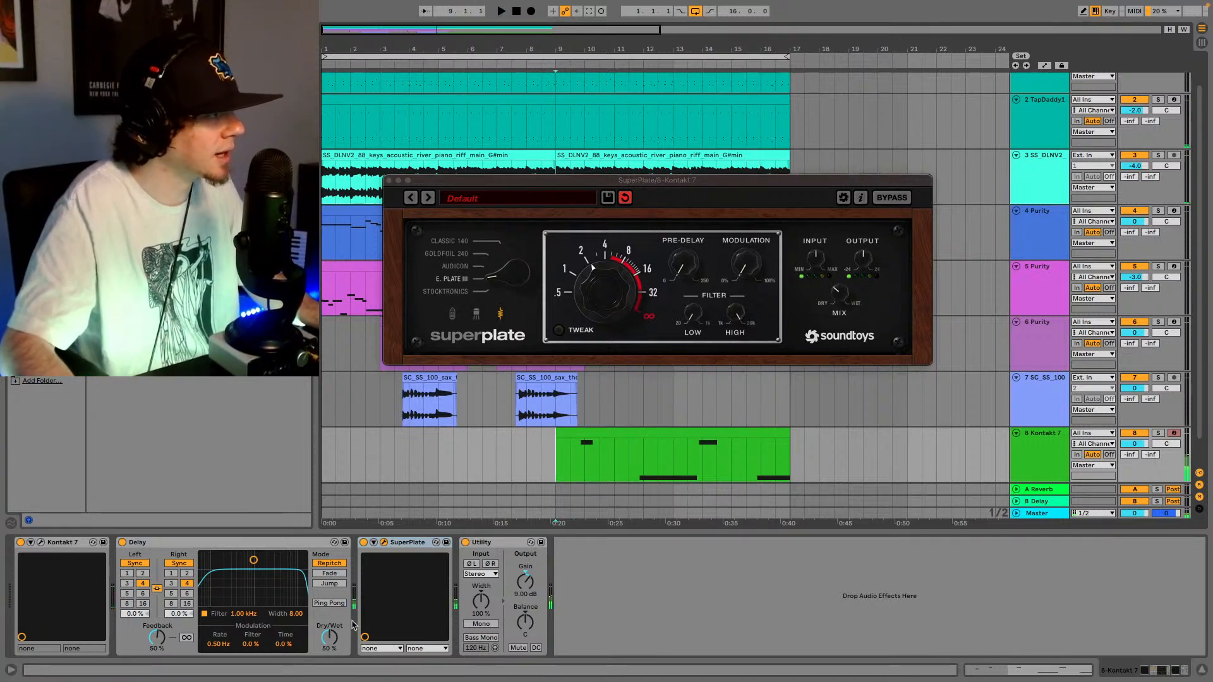
pyautogui.click(341, 603)
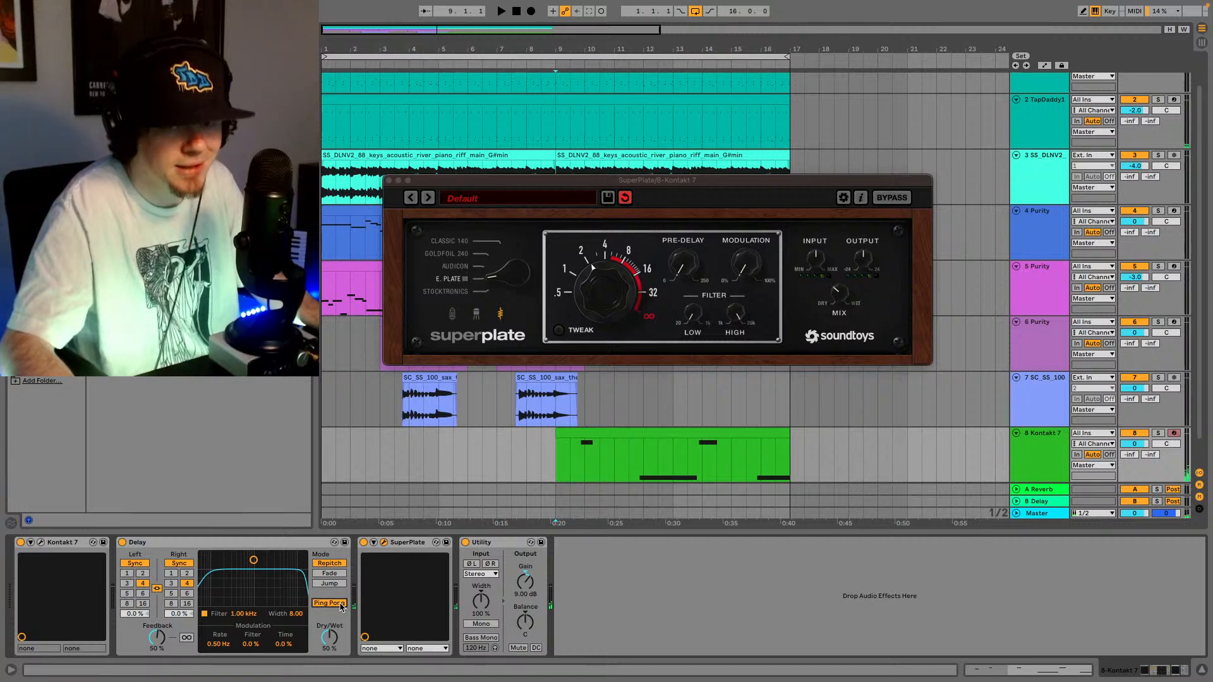
pyautogui.press('space')
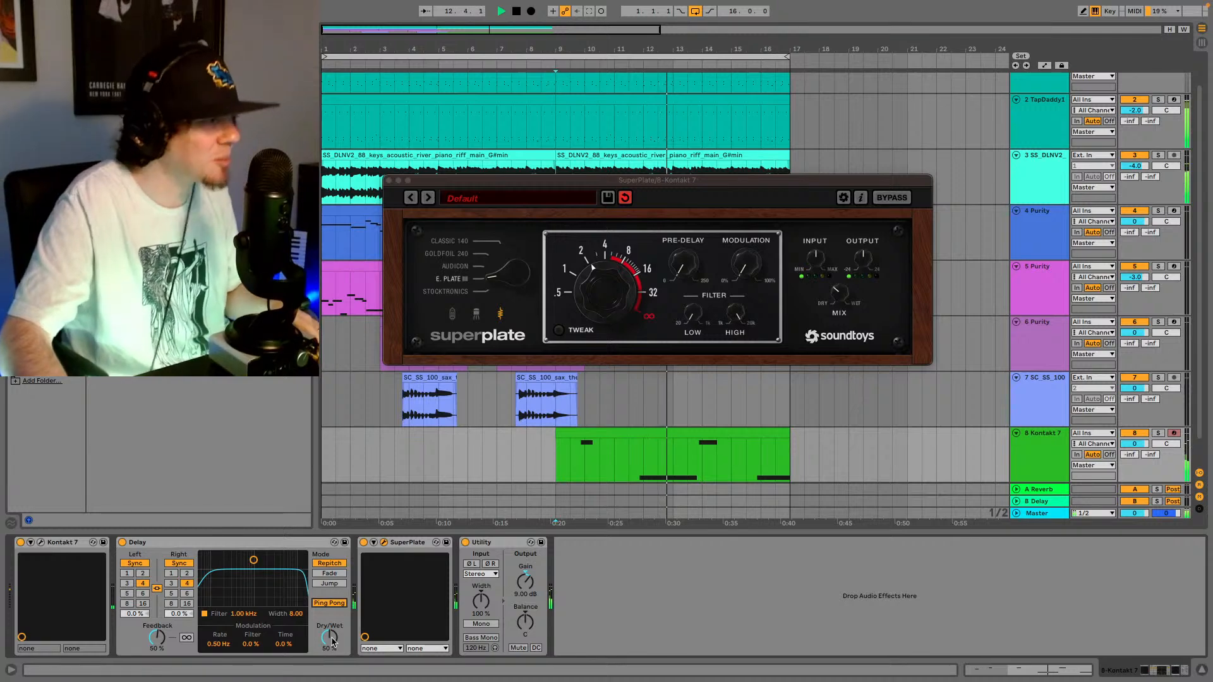
pyautogui.moveTo(331, 641); pyautogui.dragTo(332, 647)
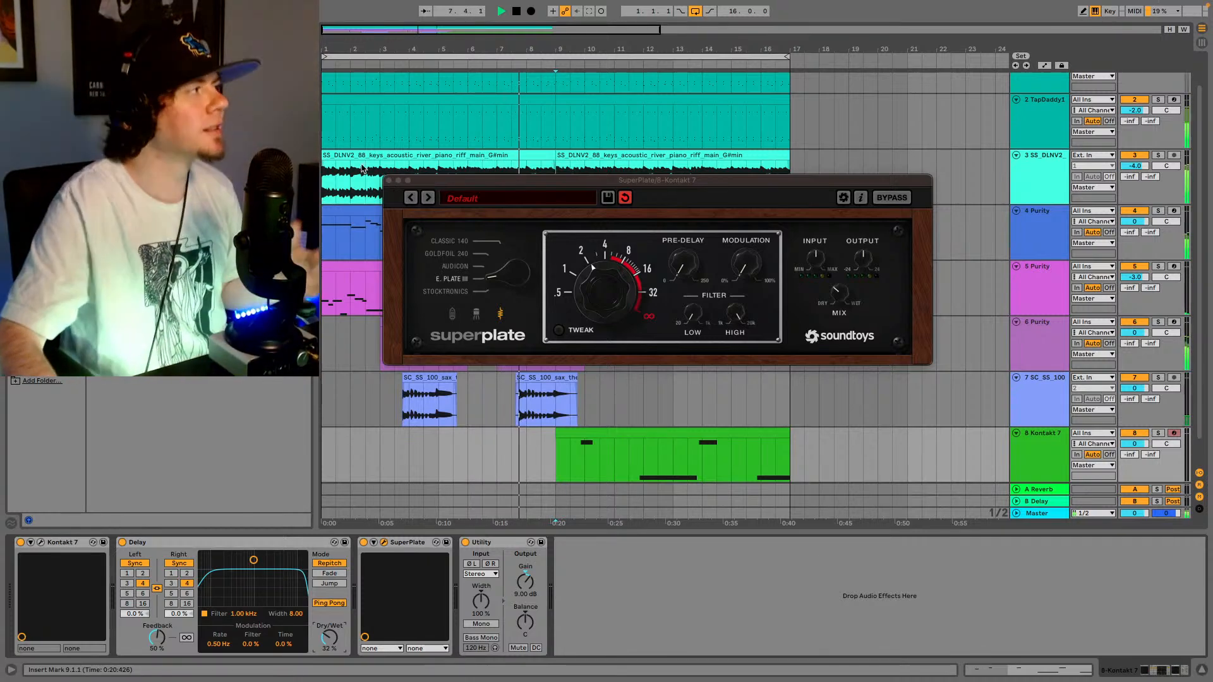
# - Close the SuperPlate window, turn on Draw Mode and stop playback
pyautogui.click(389, 181)
pyautogui.scroll(-2, 702, 297)
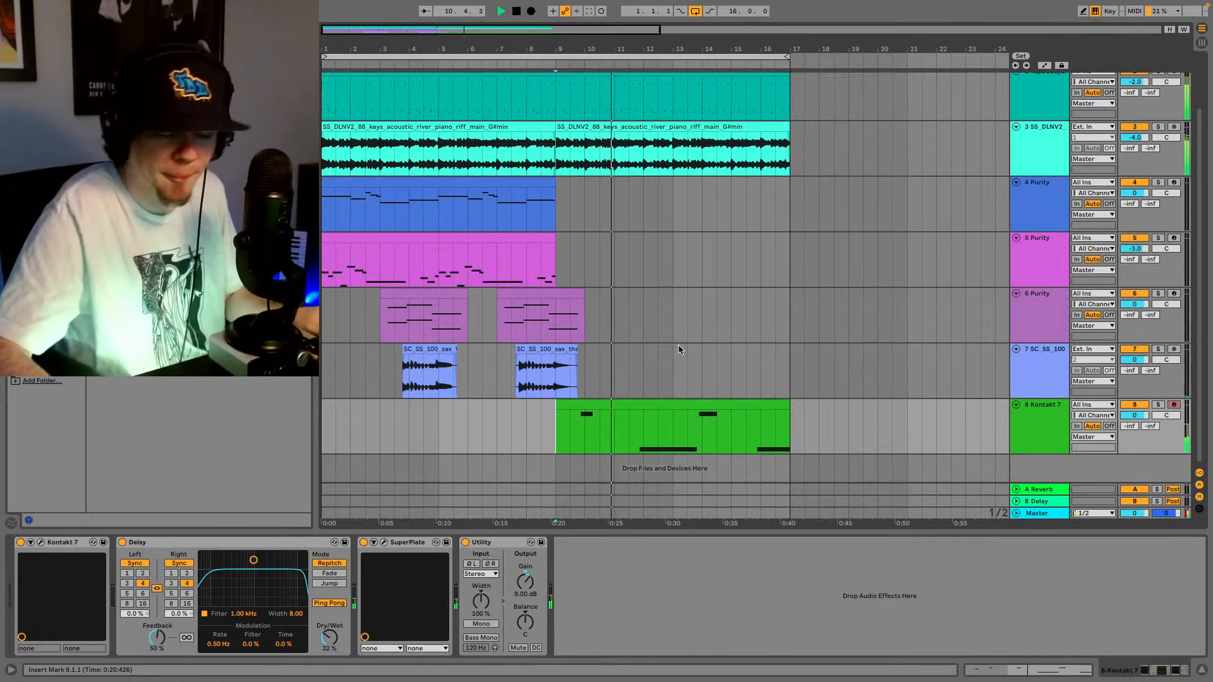
pyautogui.press('b')
pyautogui.press('space')
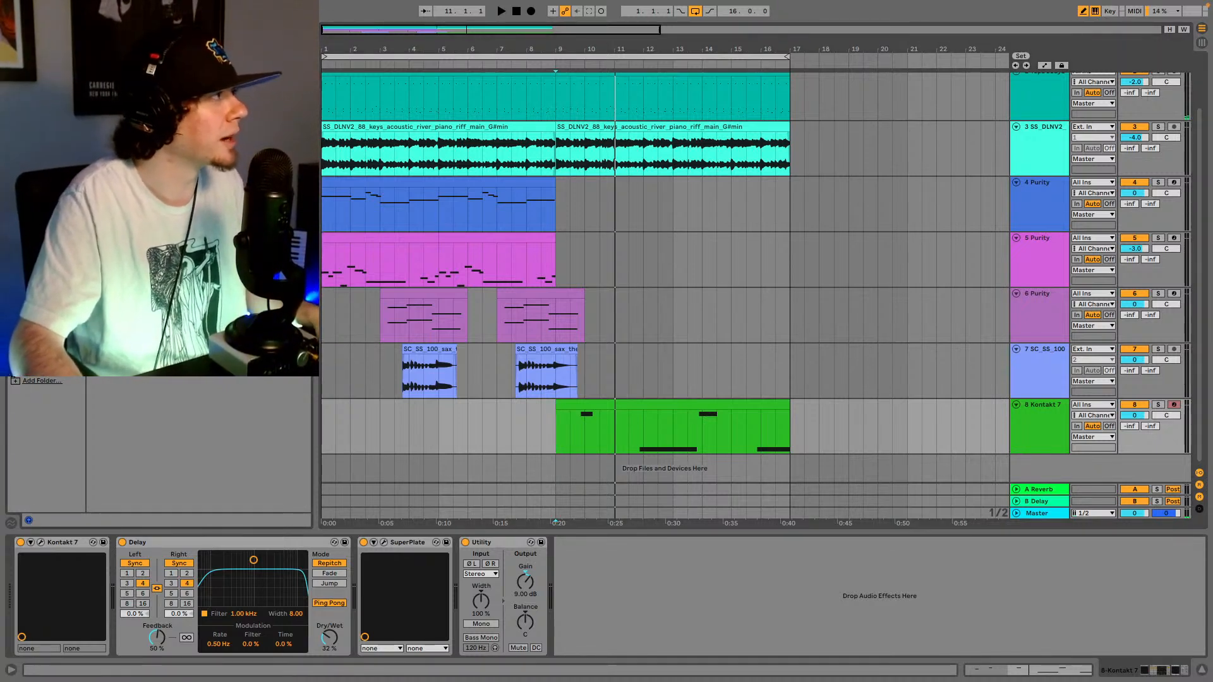
# - Browse the saxophone and trumpet sample folder and audition the SIG_WOM_88 trumpet sample in B minor
pyautogui.click(44, 329)
pyautogui.scroll(-5, 199, 379)
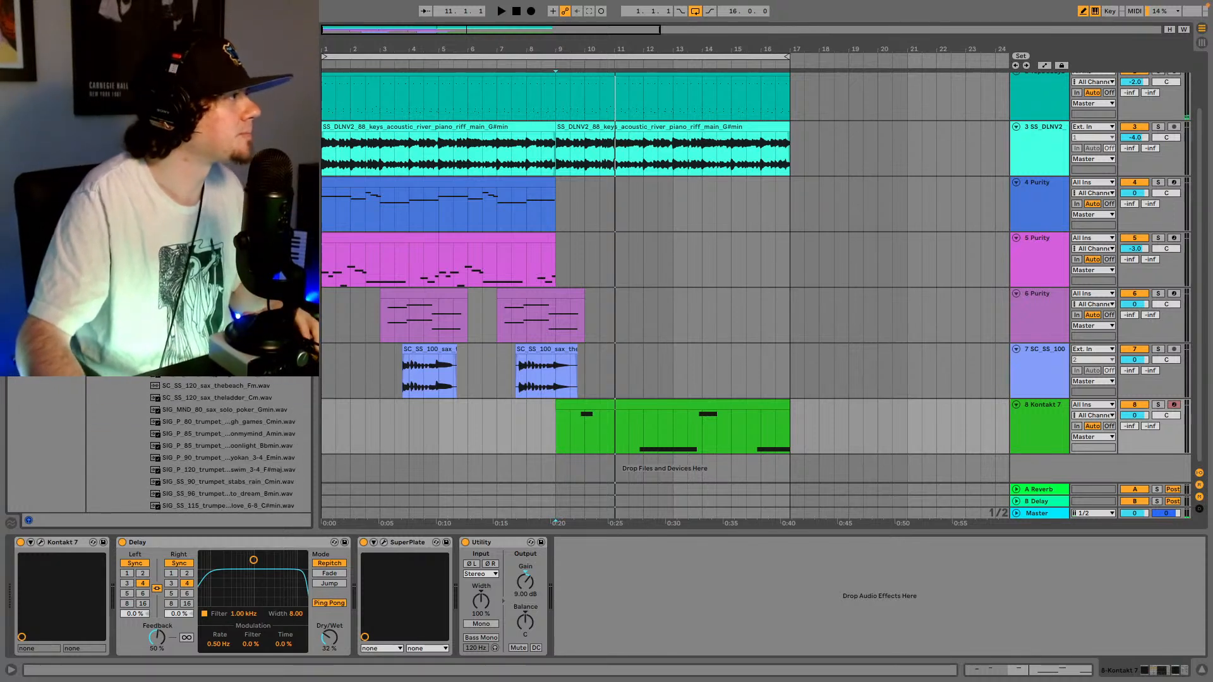
pyautogui.scroll(-3, 227, 442)
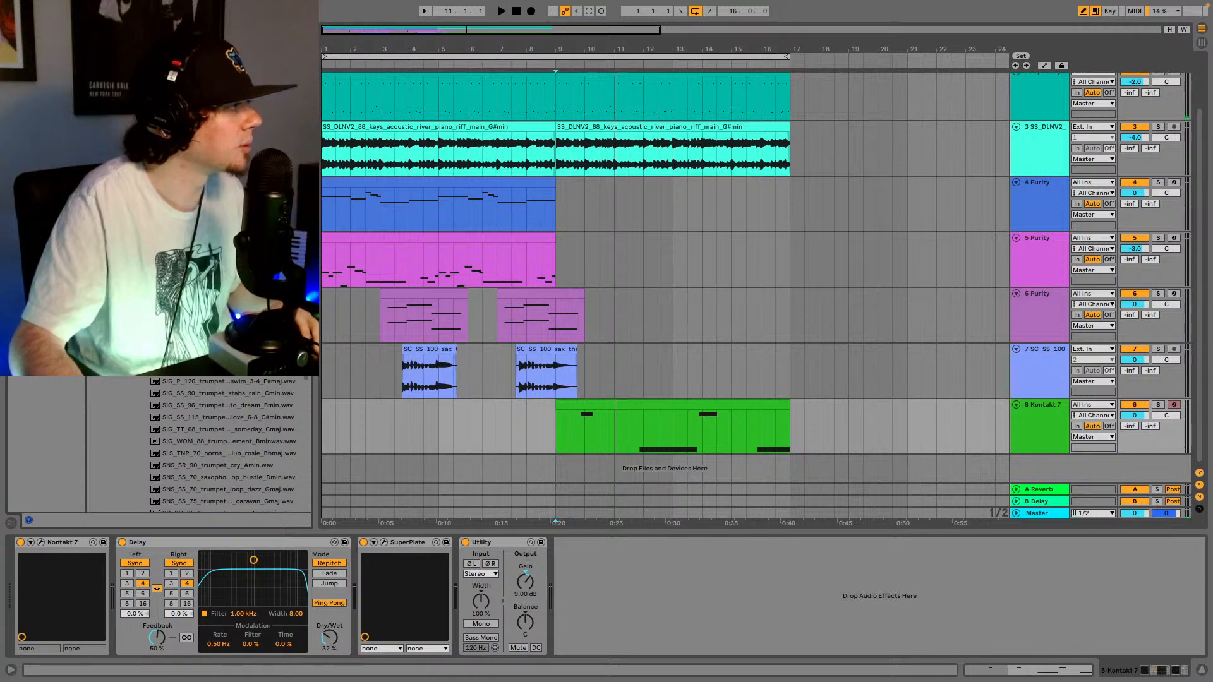
pyautogui.click(237, 447)
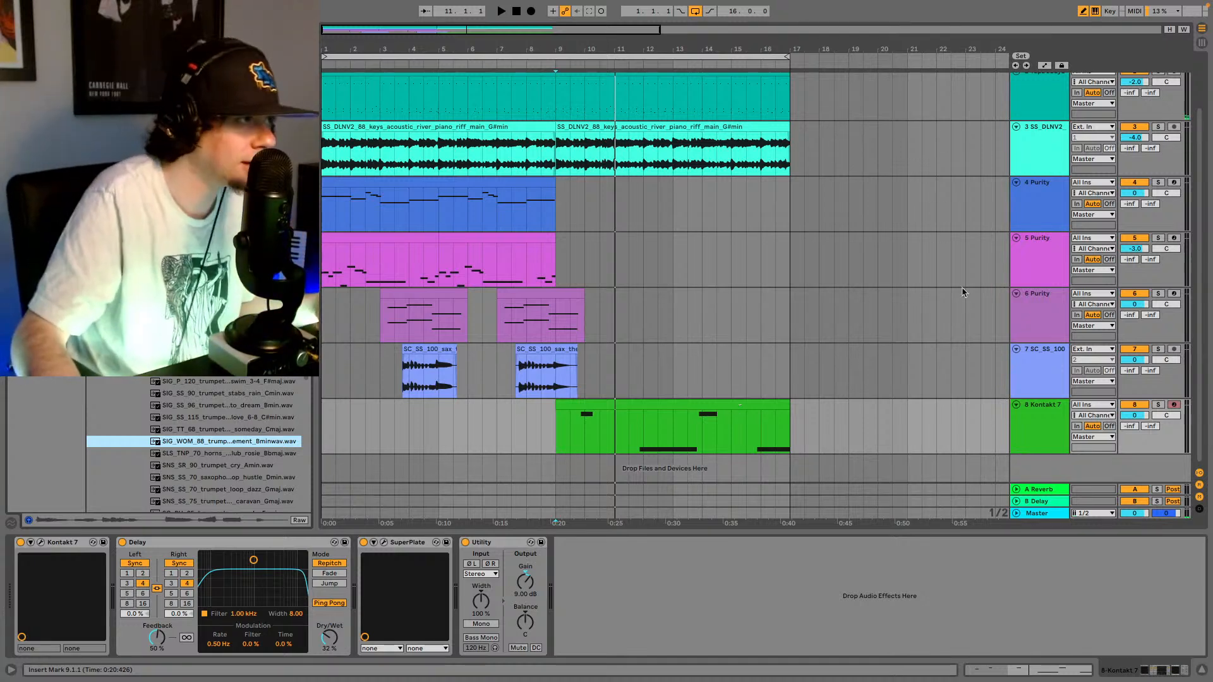
# - Add an audio track below Kontakt 7 and place the SIG_WOM_88_trumpet_emotive_requirement_Bmin sample on it at 9.1.1
pyautogui.click(1038, 428)
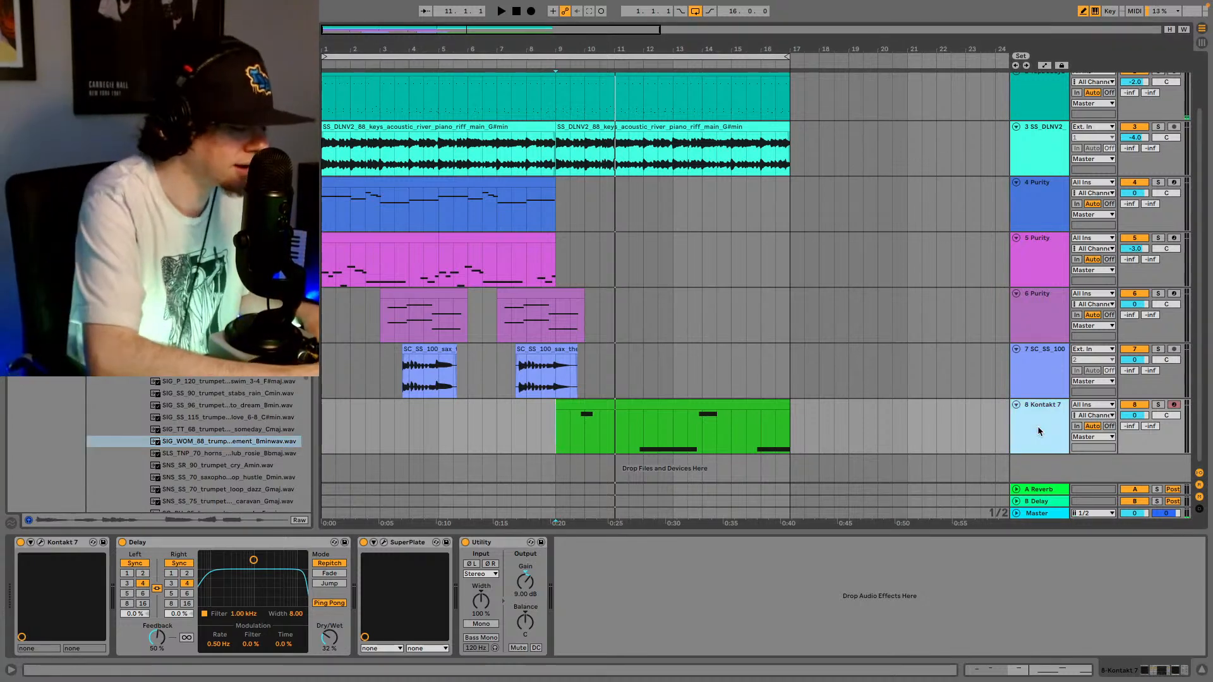
pyautogui.hotkey('ctrl', 't')
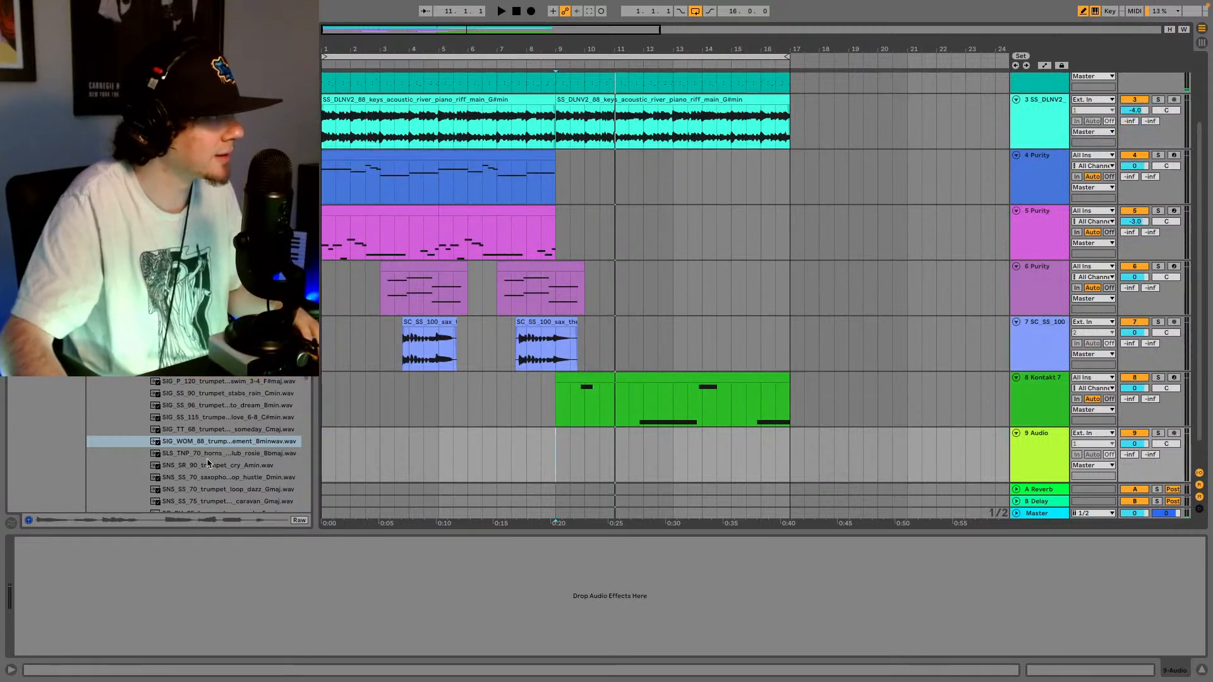
pyautogui.moveTo(214, 440); pyautogui.dragTo(550, 452)
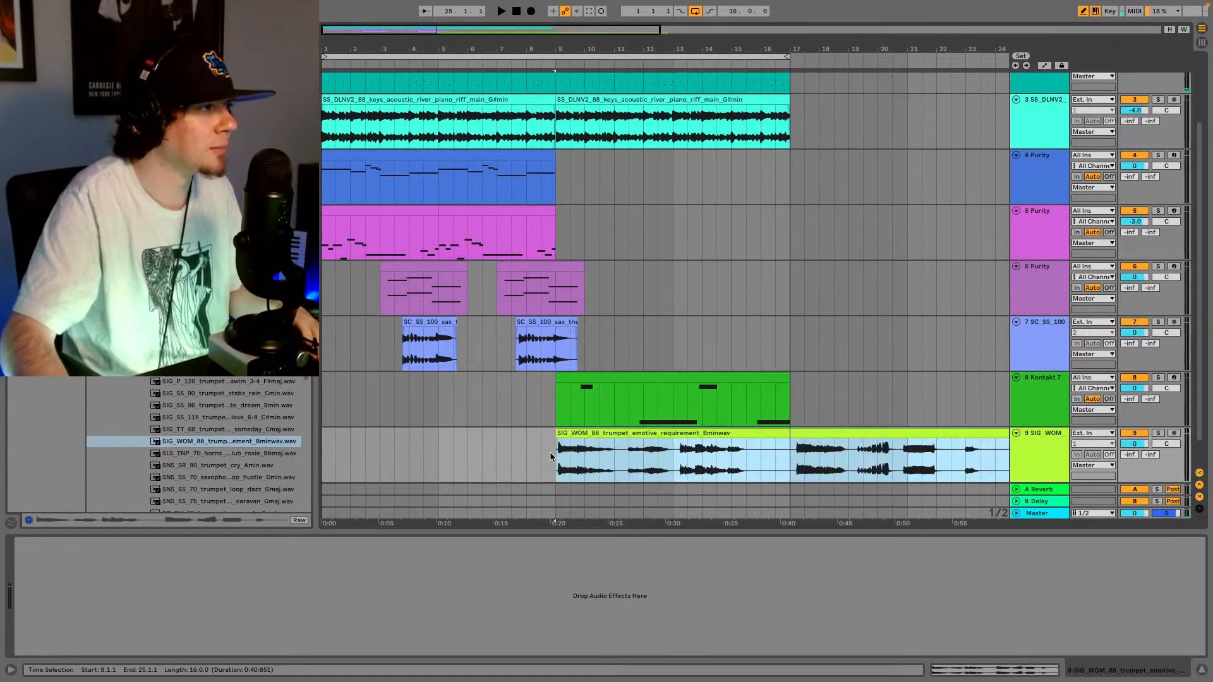
# - Duplicate bars 9 to 16 of both TapDaddy drum tracks and the piano at bar 17, and extend the loop to 24 bars
pyautogui.scroll(4, 549, 452)
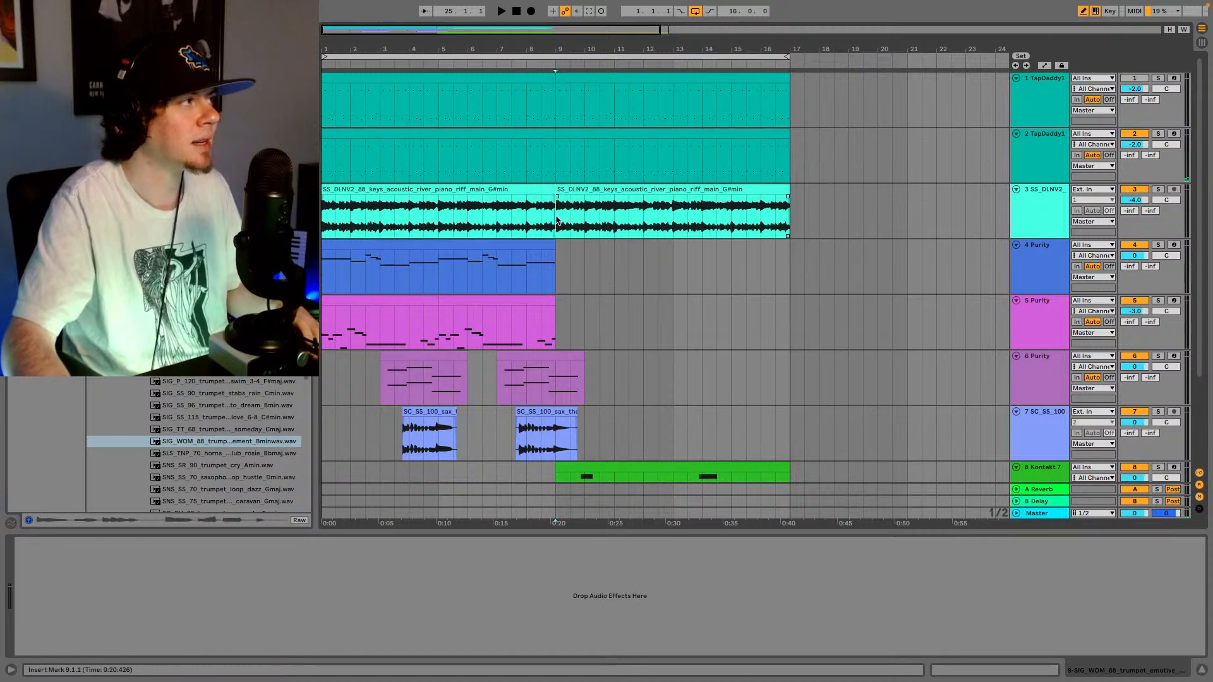
pyautogui.moveTo(557, 220); pyautogui.dragTo(820, 141)
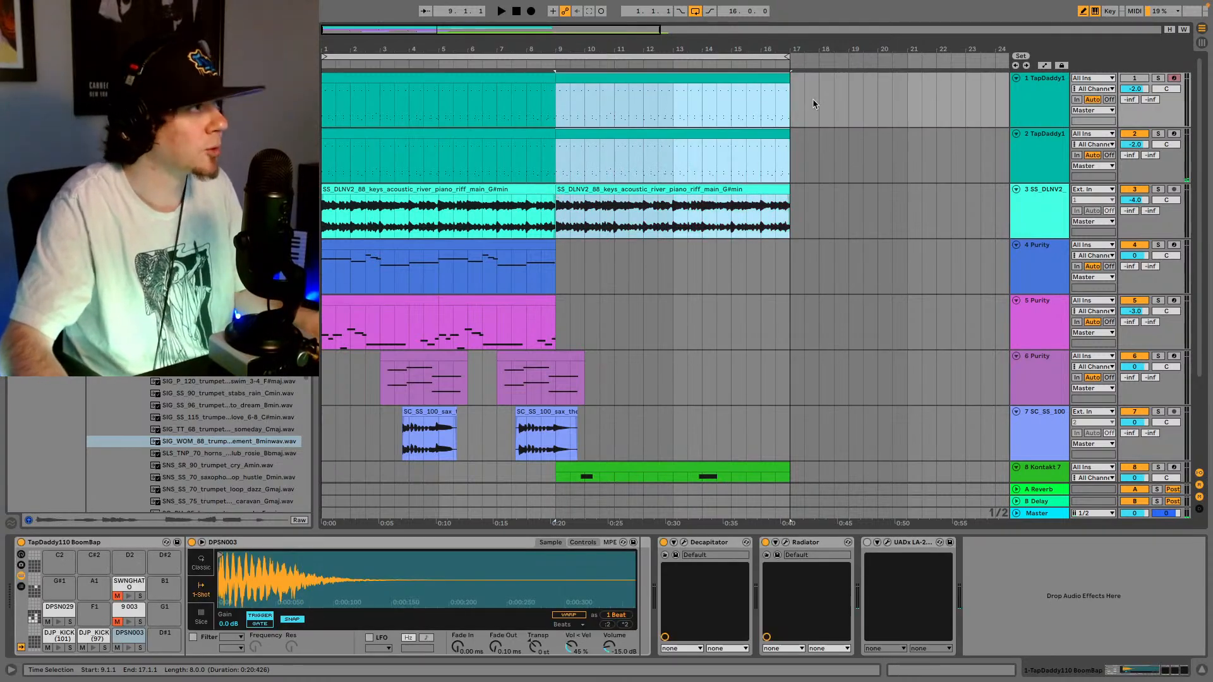
pyautogui.hotkey('ctrl', 'd')
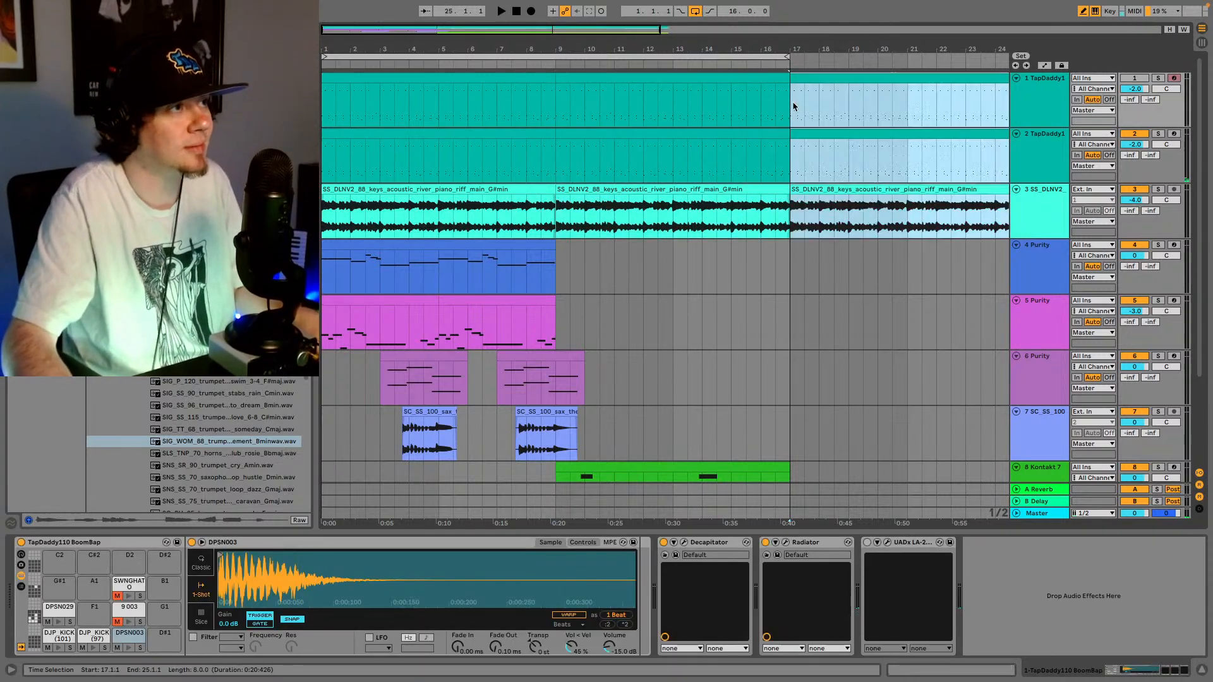
pyautogui.moveTo(789, 59); pyautogui.dragTo(961, 109)
# - Open the trumpet clip's sample settings and set its warp mode to Complex
pyautogui.scroll(-4, 945, 278)
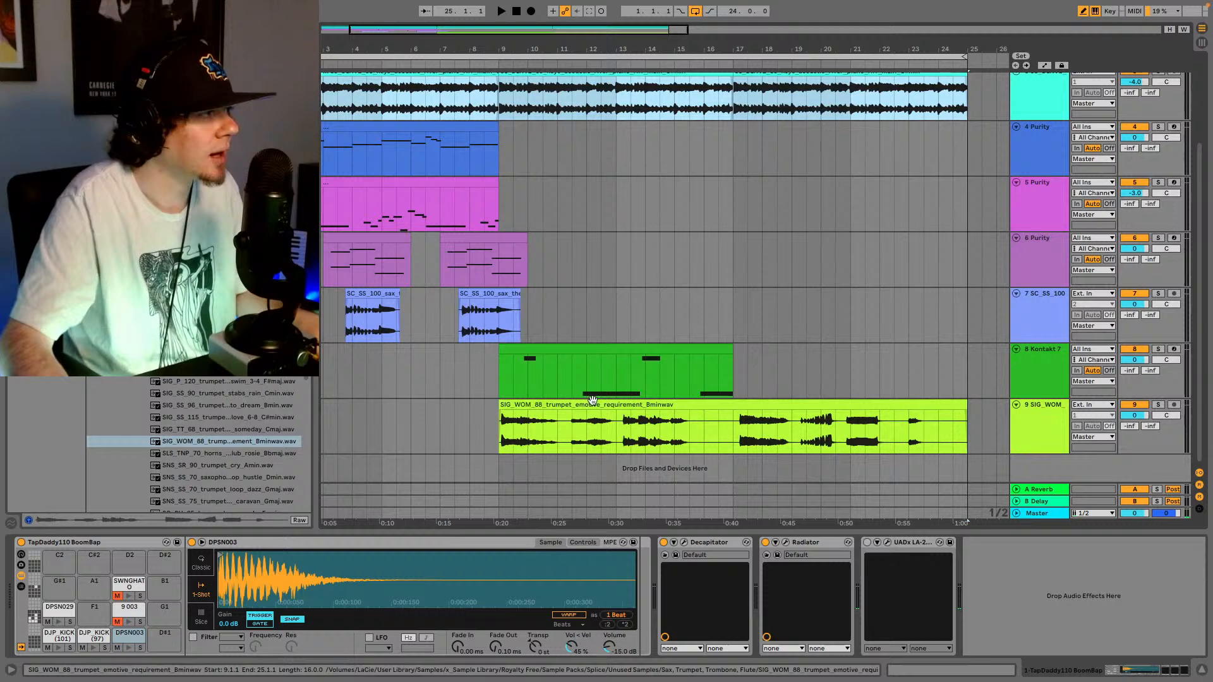
pyautogui.click(544, 405)
pyautogui.click(989, 674)
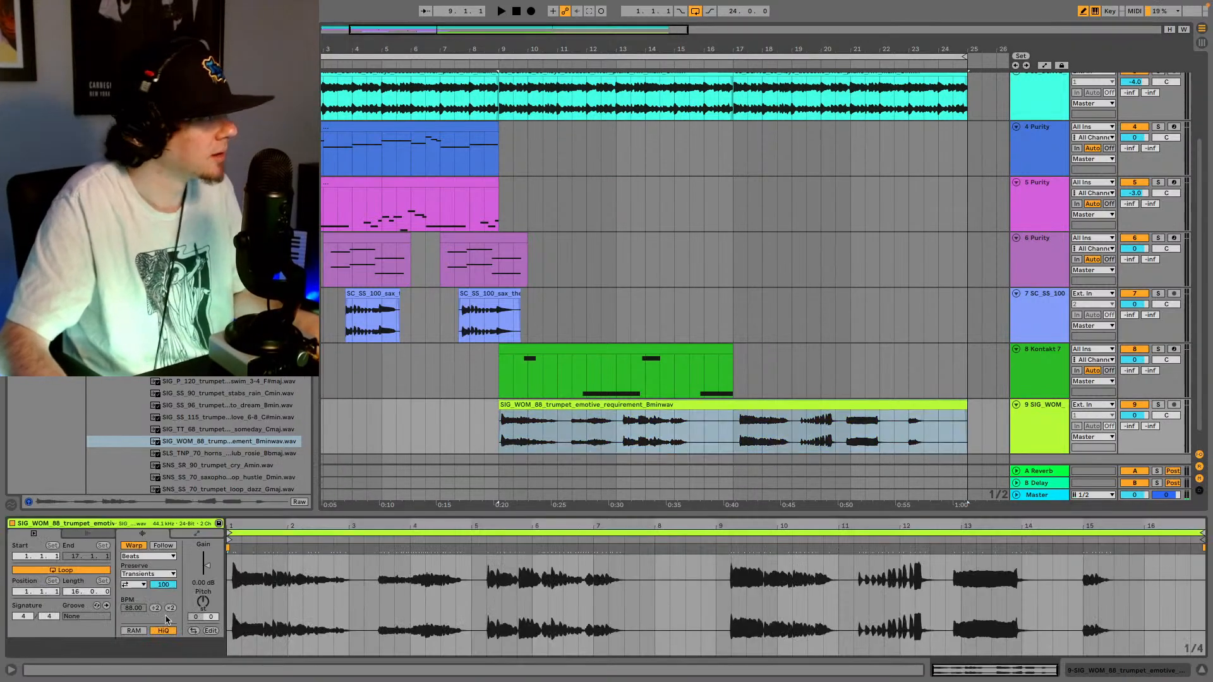
pyautogui.click(149, 557)
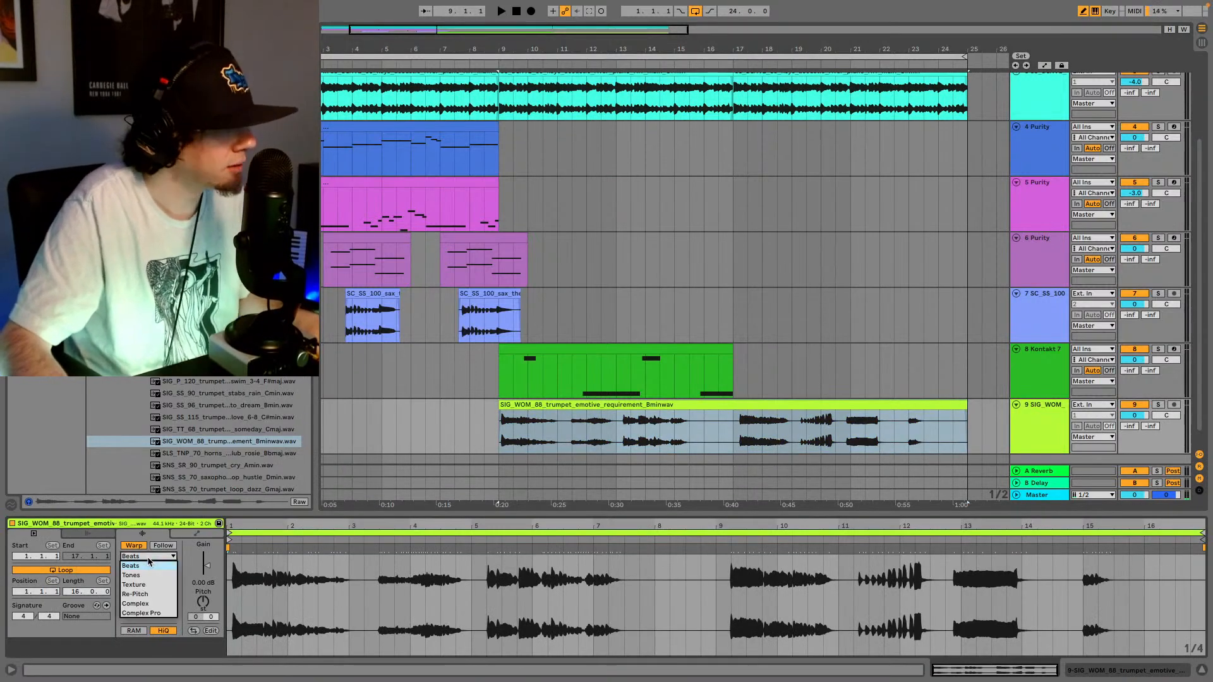
pyautogui.click(136, 604)
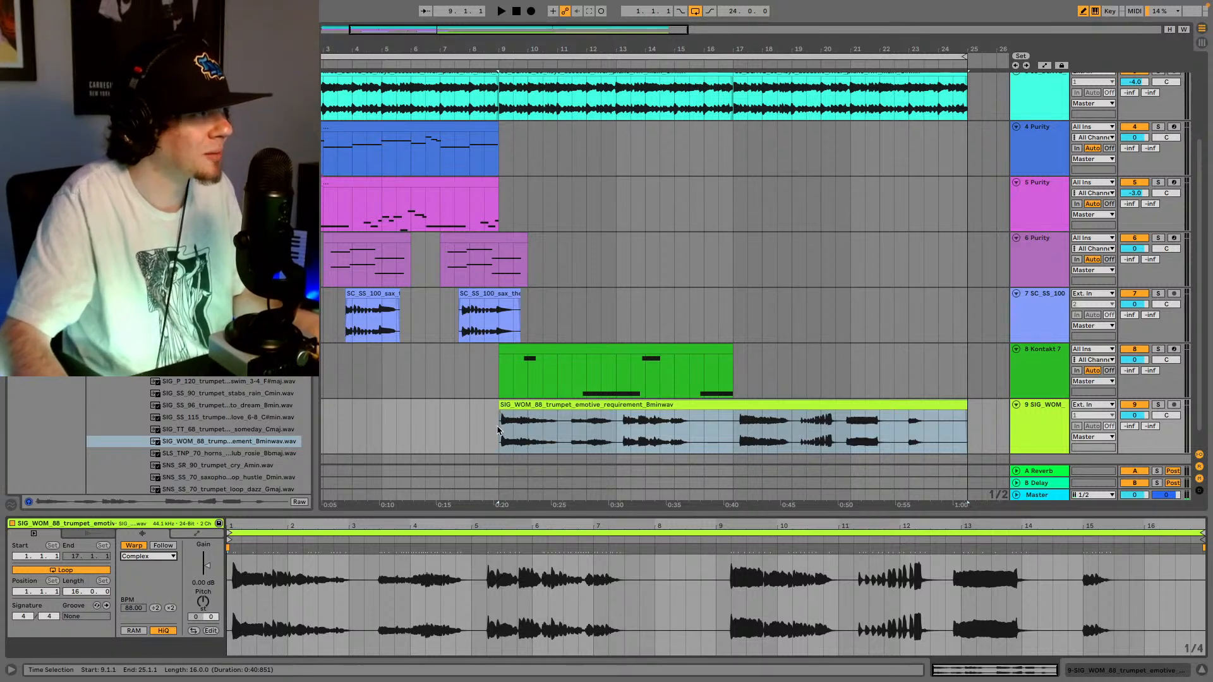
# - Transpose the trumpet clip up 3 semitones, checking each pitch change by playing from 9.1.1
pyautogui.click(521, 431)
pyautogui.press('space')
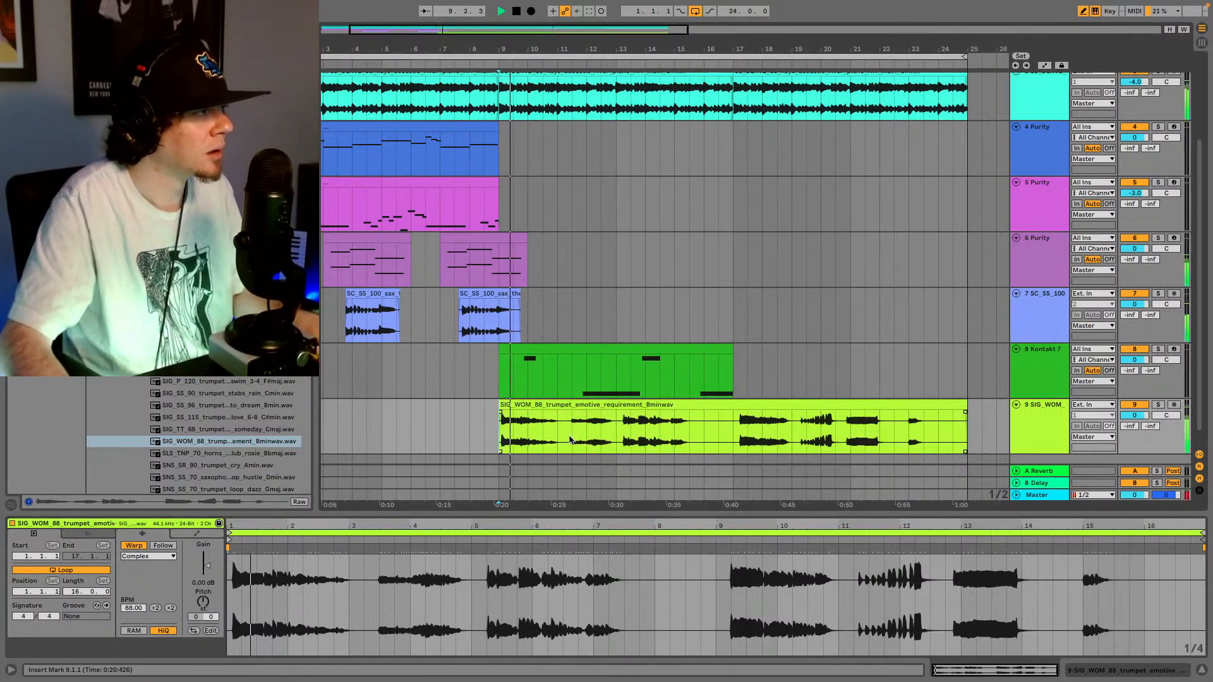
pyautogui.press('space')
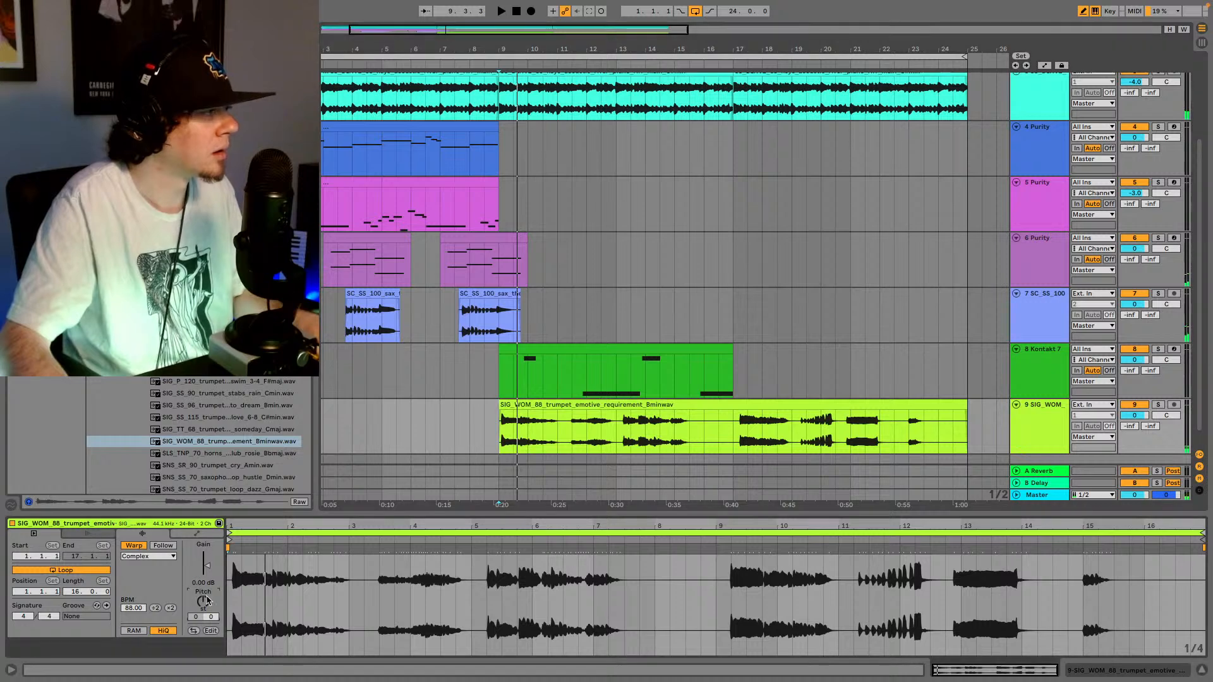
pyautogui.press('space')
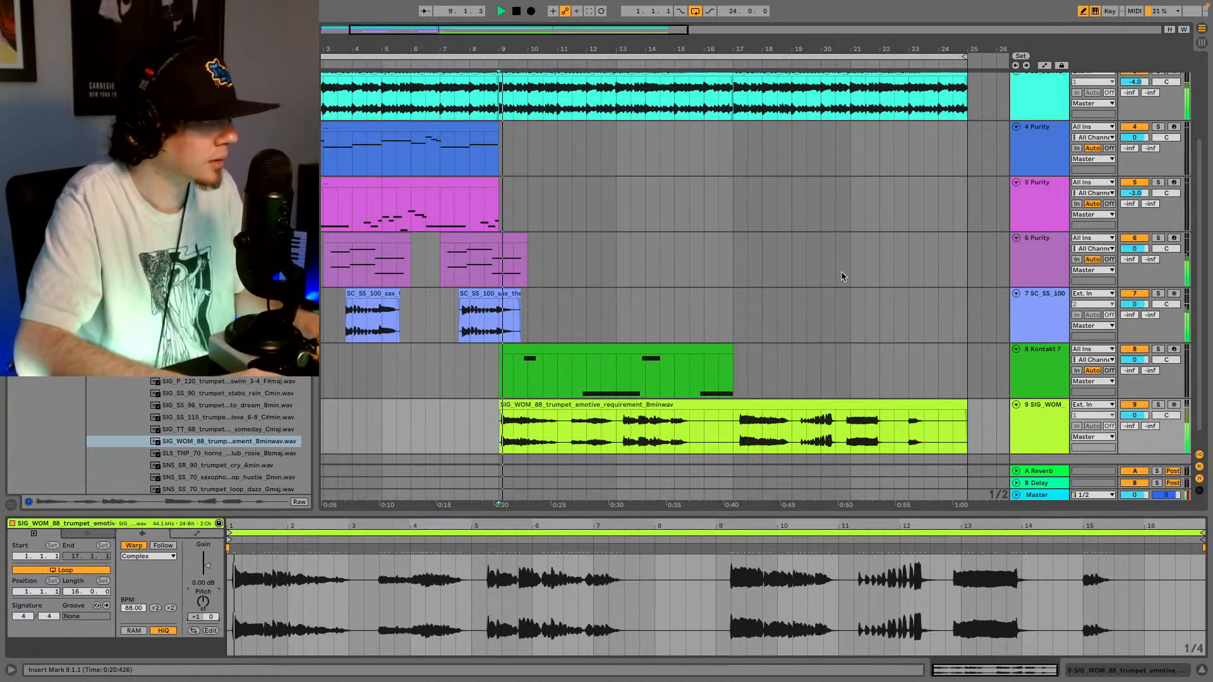
pyautogui.press('Up')
pyautogui.press('space')
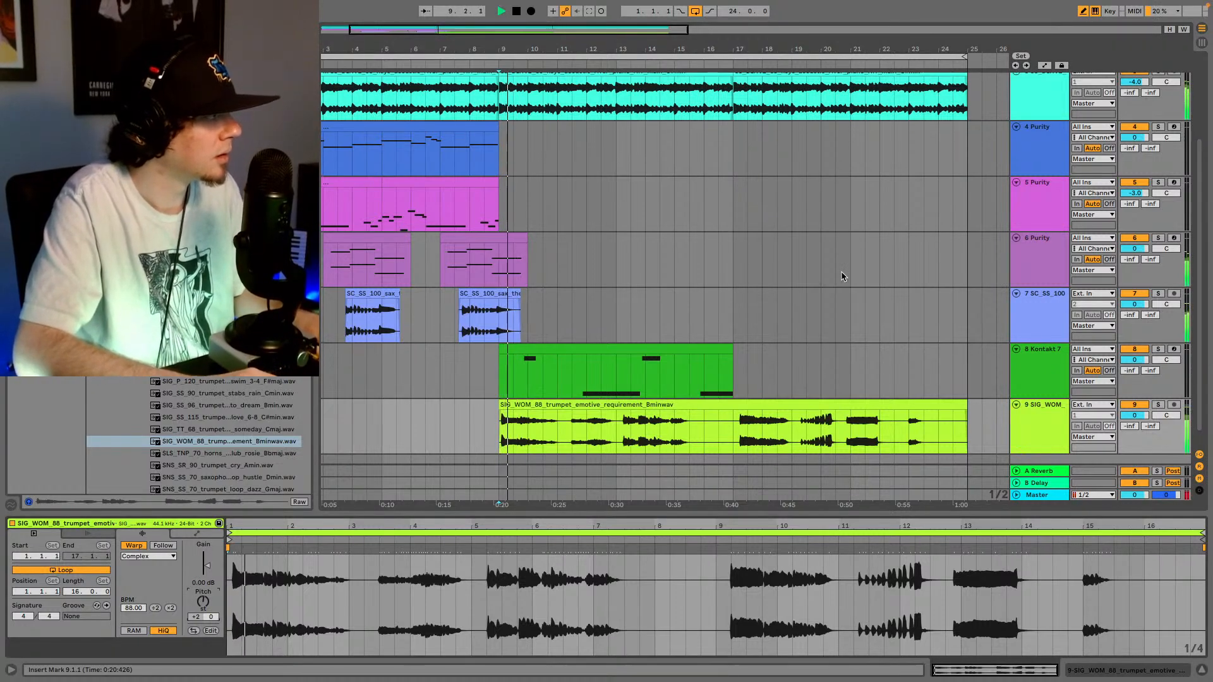
pyautogui.press('space')
pyautogui.press('Up')
pyautogui.press('space')
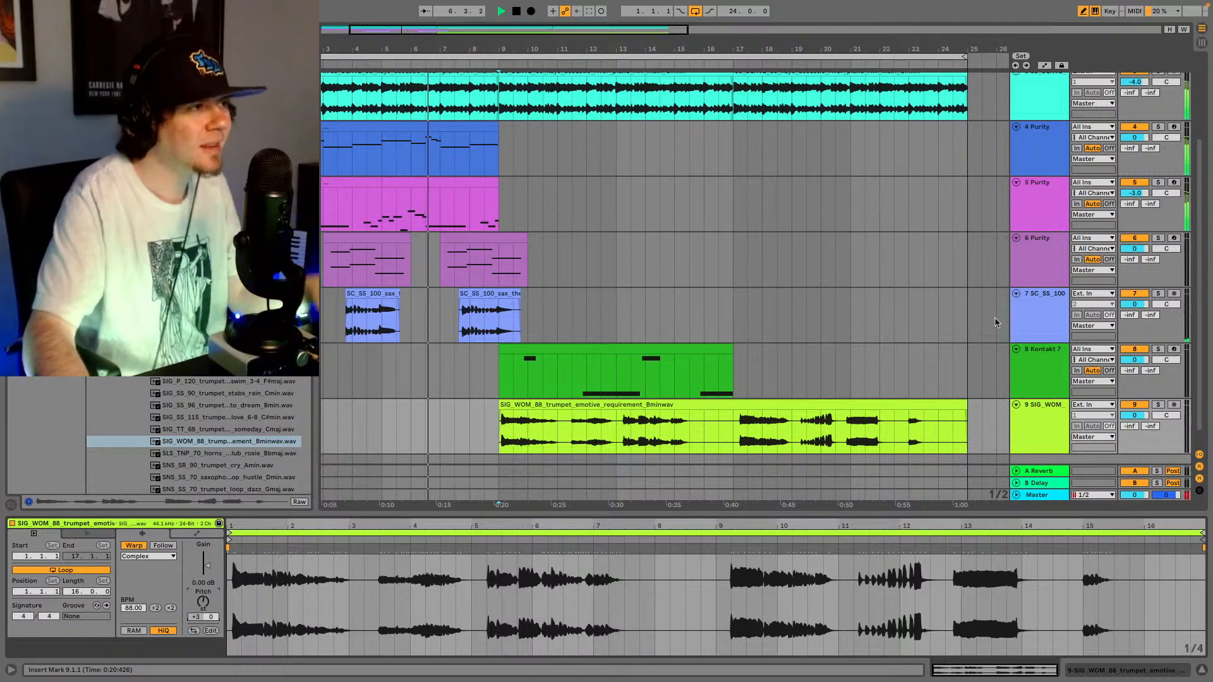
# - Copy the Vocal Pop Hall reverb from the saxophone track to the trumpet track
pyautogui.click(1028, 314)
pyautogui.click(1092, 672)
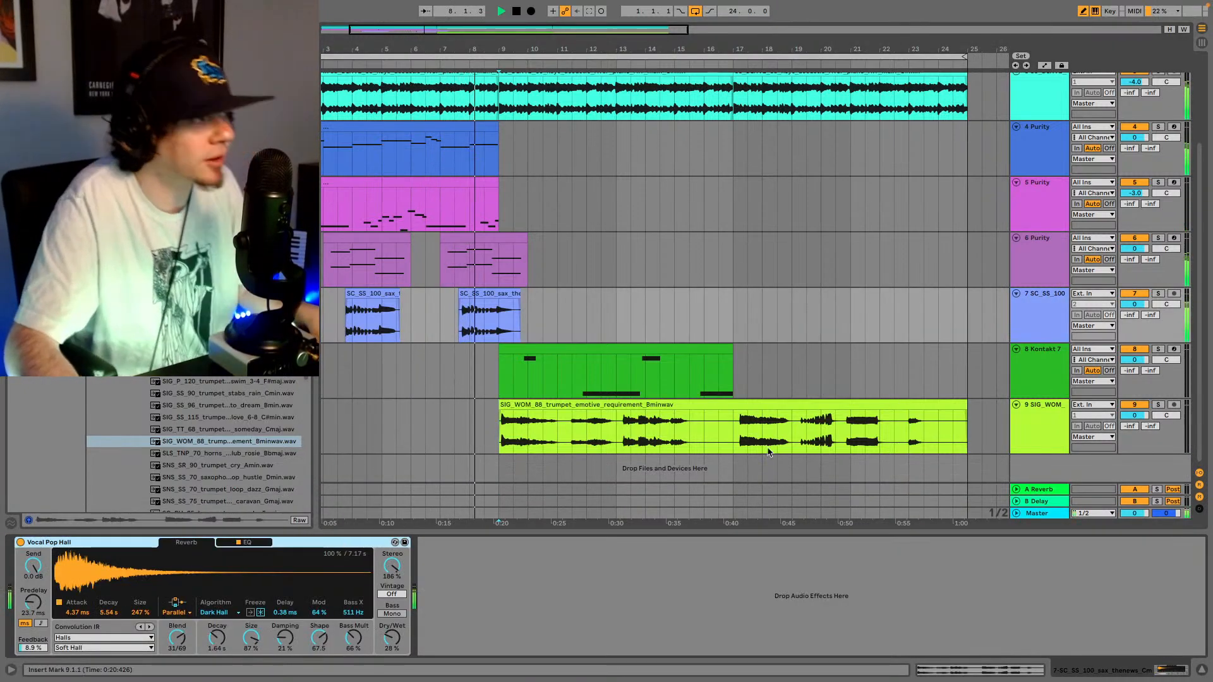
pyautogui.click(1057, 423)
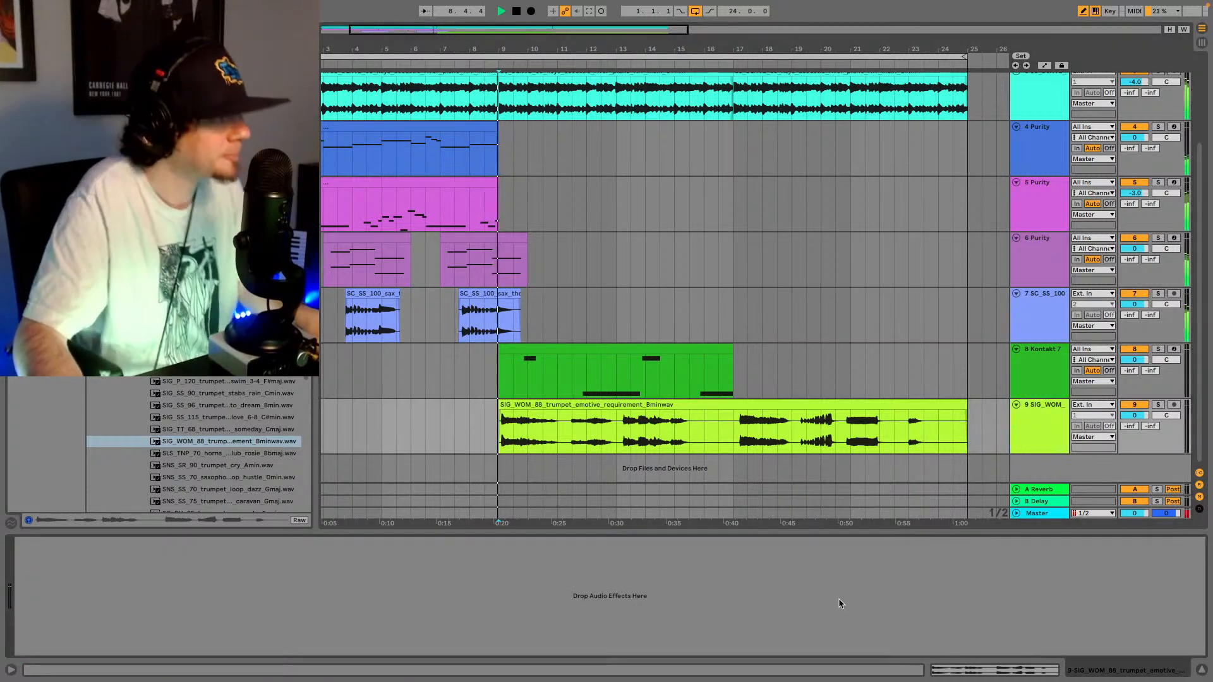
pyautogui.press('super+v')
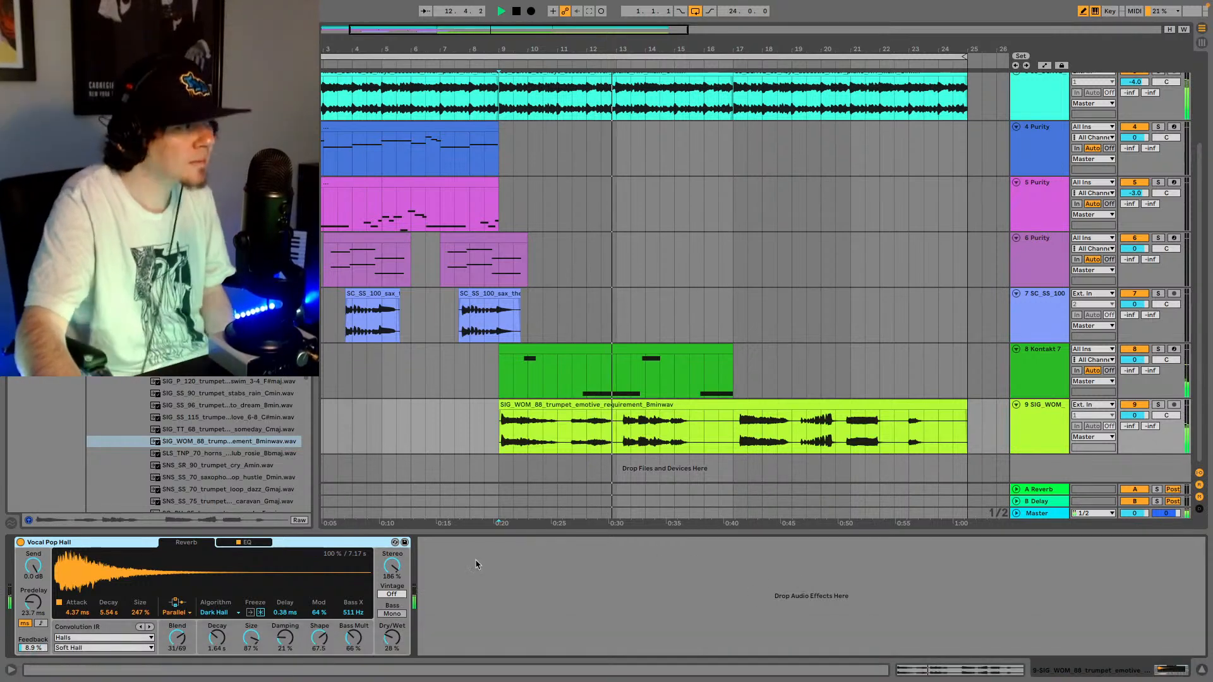
# - Lower the Vocal Pop Hall reverb's dry/wet on the trumpet track to 18%
pyautogui.moveTo(392, 638); pyautogui.dragTo(392, 656)
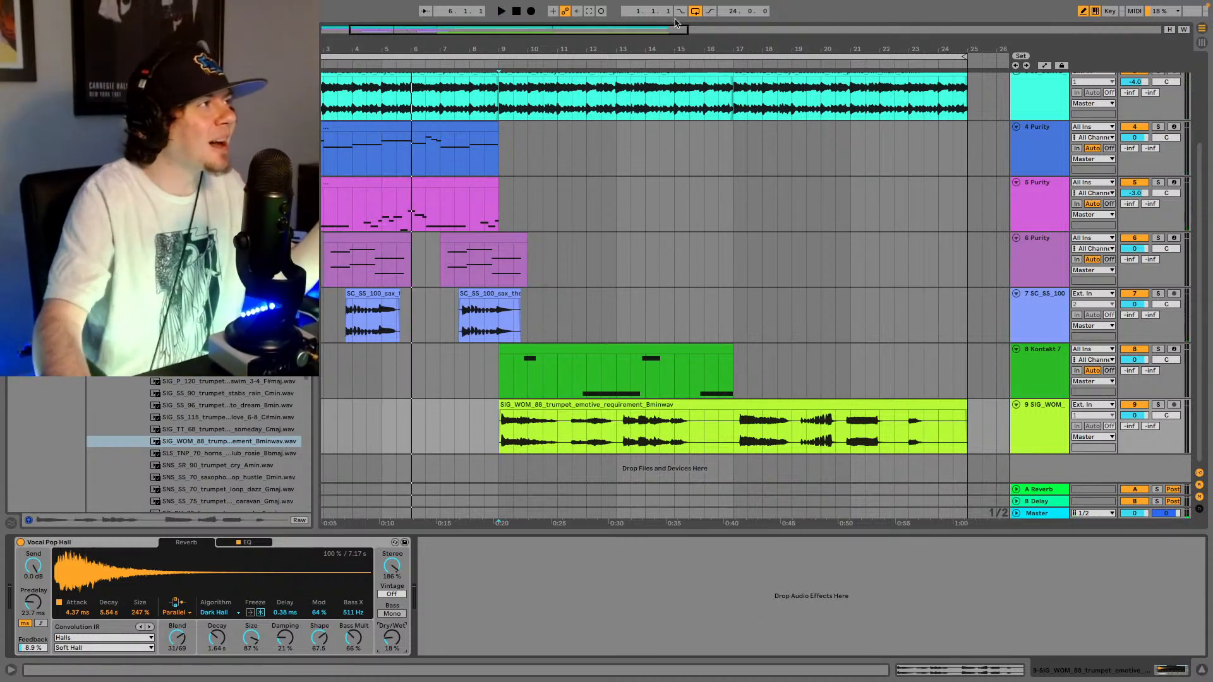
pyautogui.moveTo(671, 28); pyautogui.dragTo(643, 12)
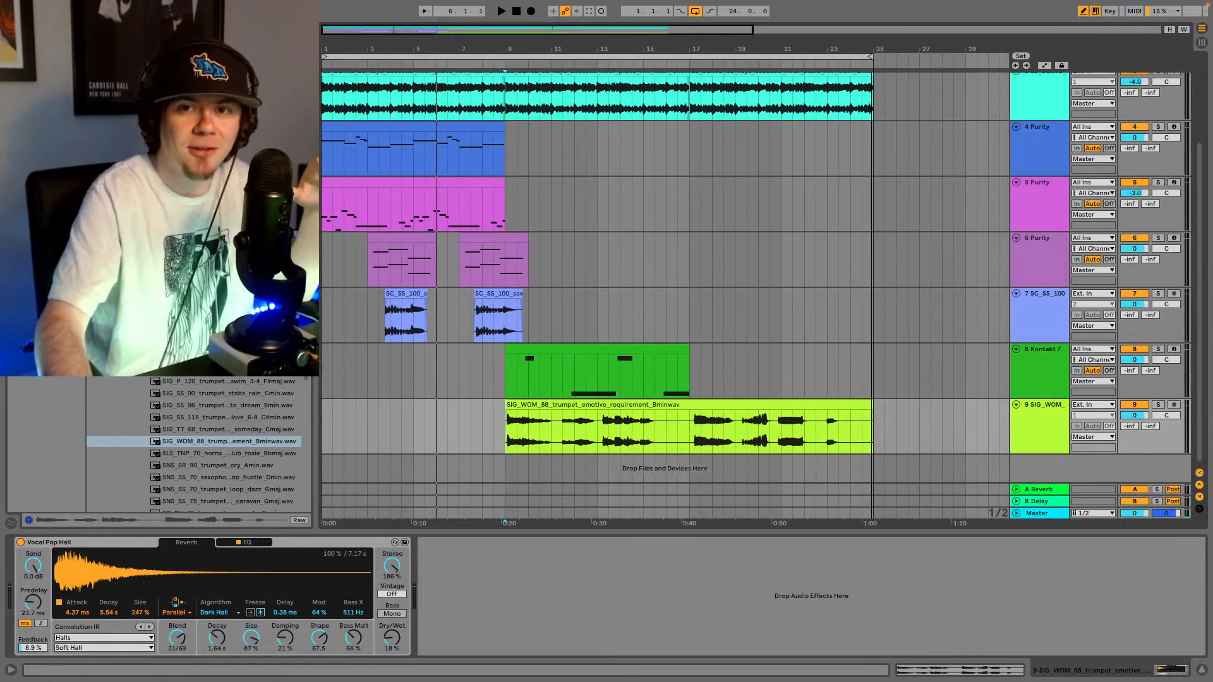
pyautogui.moveTo(943, 49); pyautogui.dragTo(809, 31)
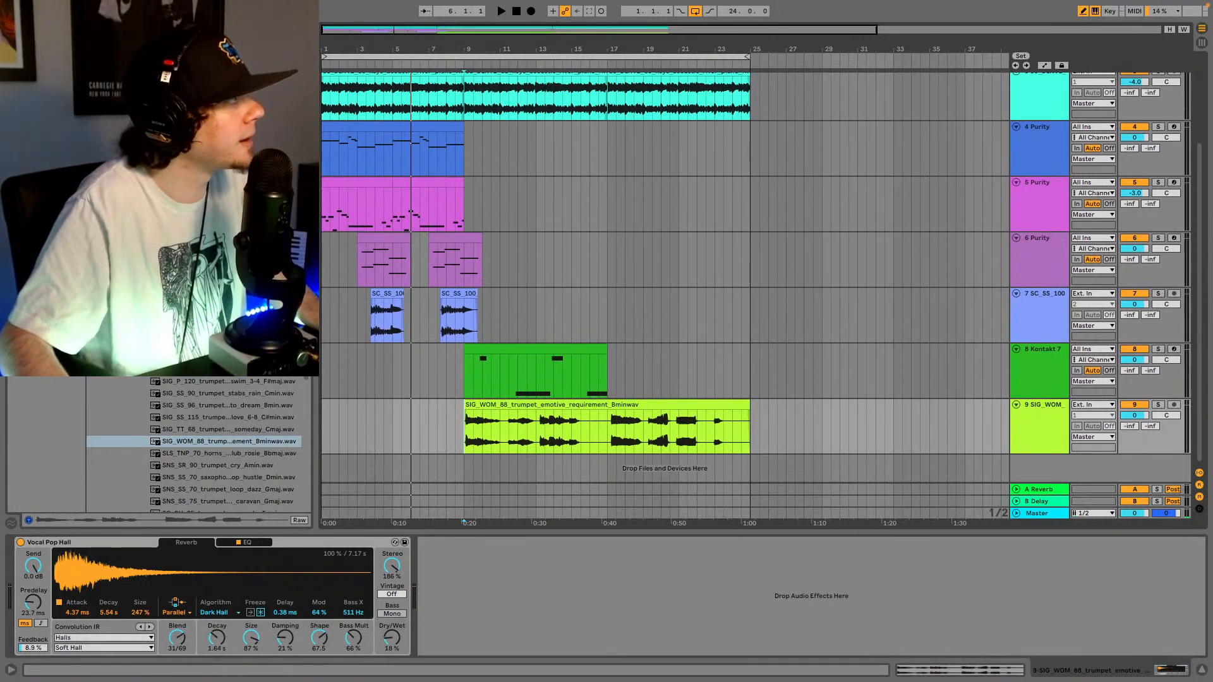
# - Add an empty audio track below the trumpet track and group the two tracks together
pyautogui.press('super+f')
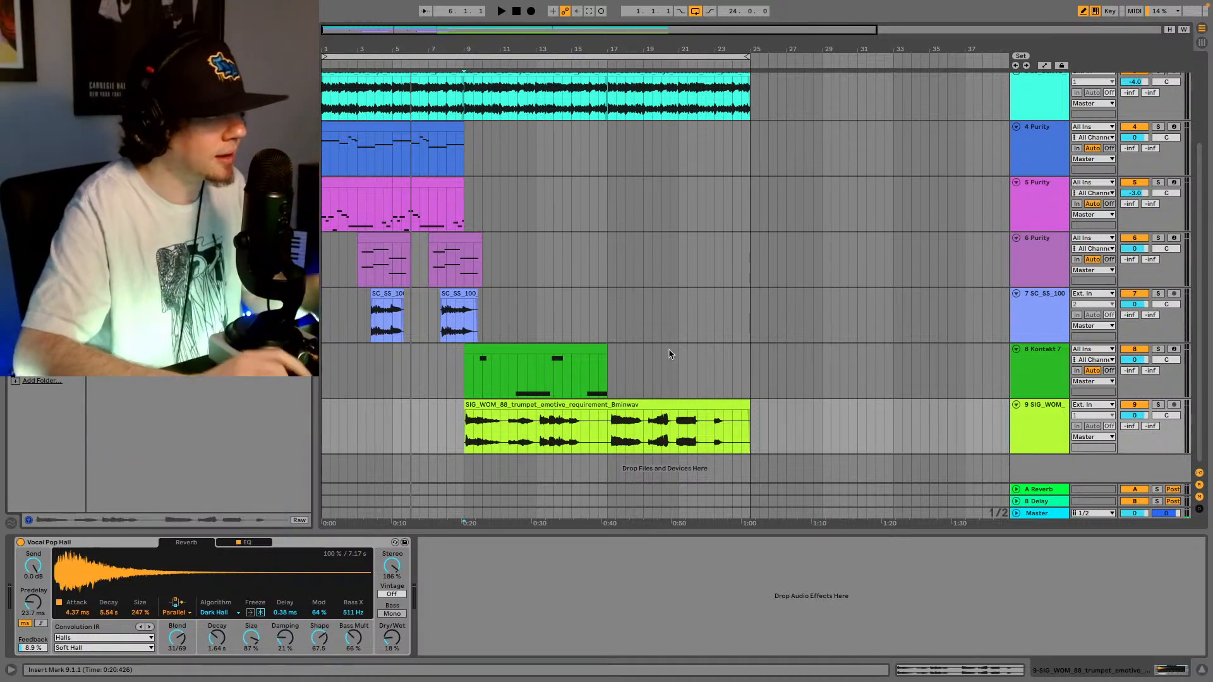
pyautogui.click(1049, 420)
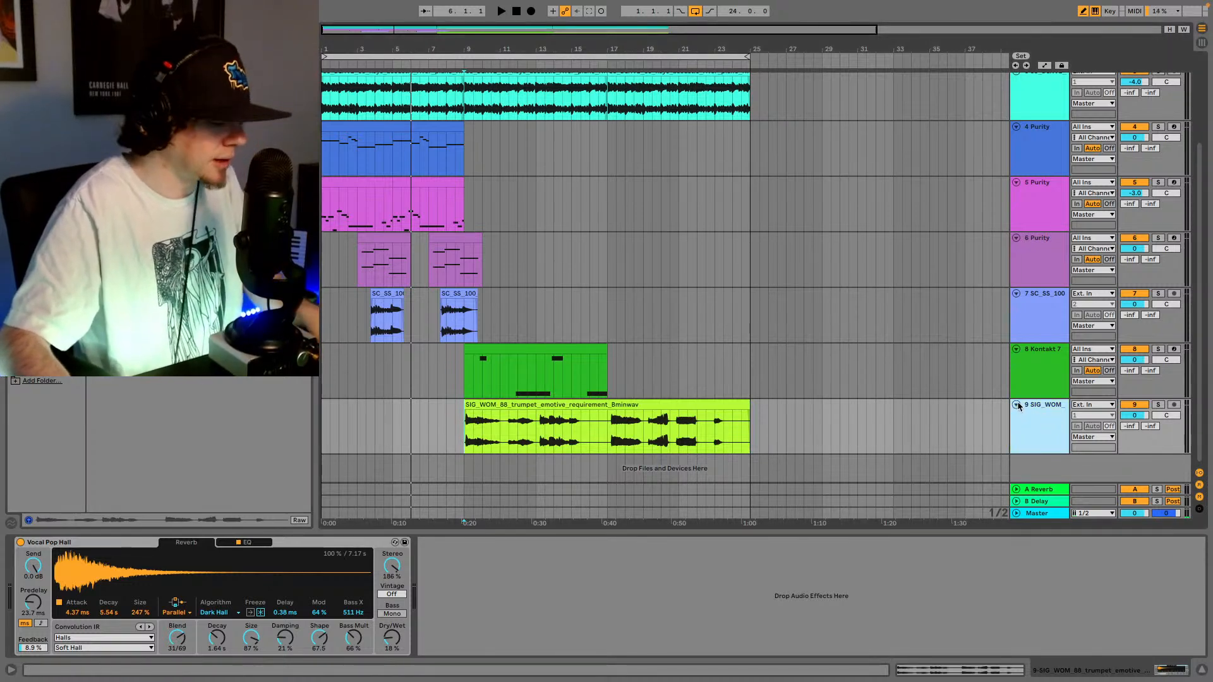
pyautogui.press('super+t')
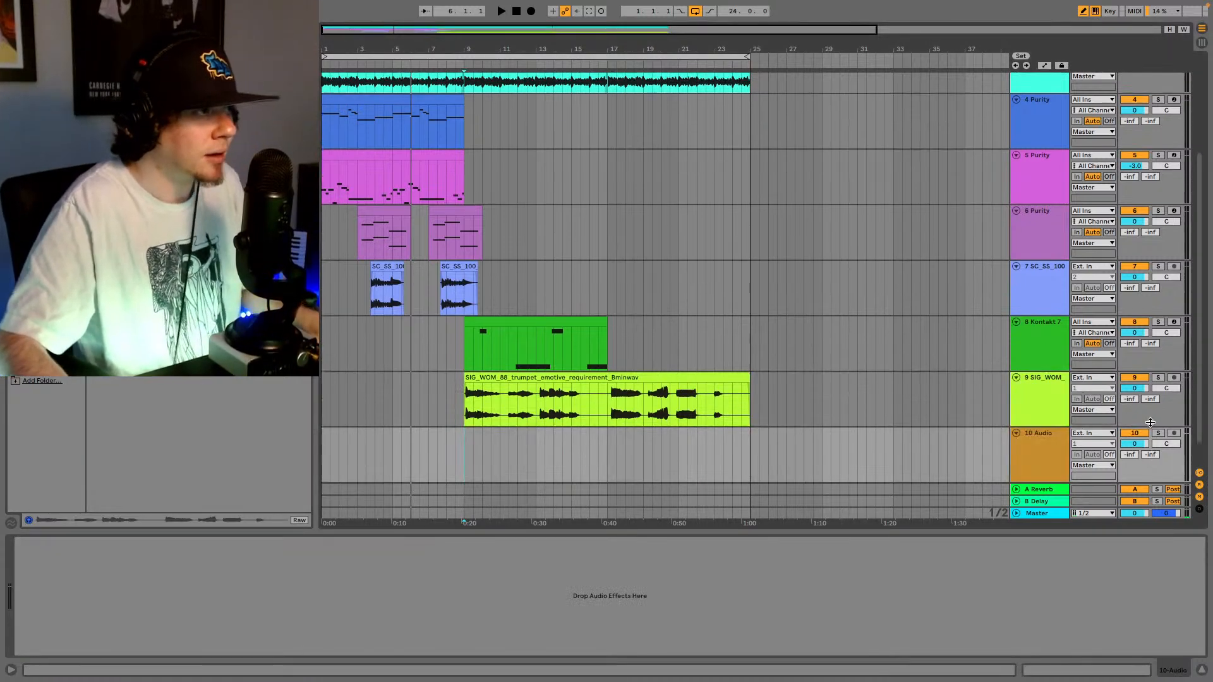
pyautogui.click(1037, 396)
pyautogui.click(1046, 452)
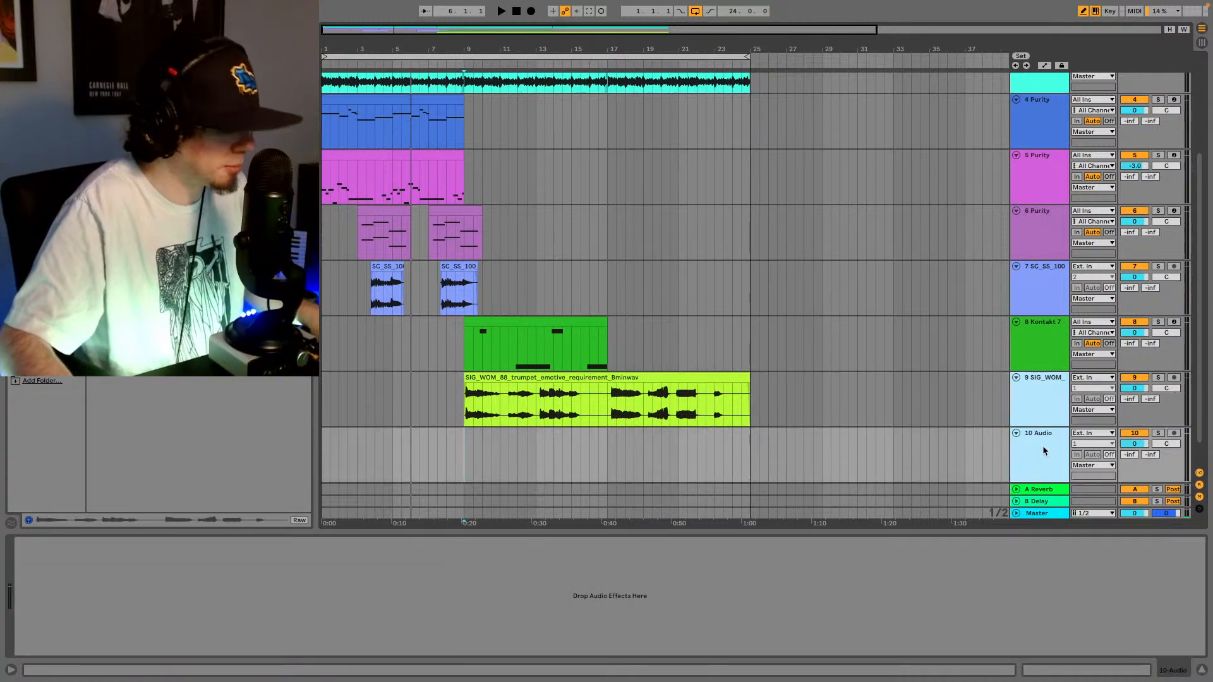
pyautogui.press('super+g')
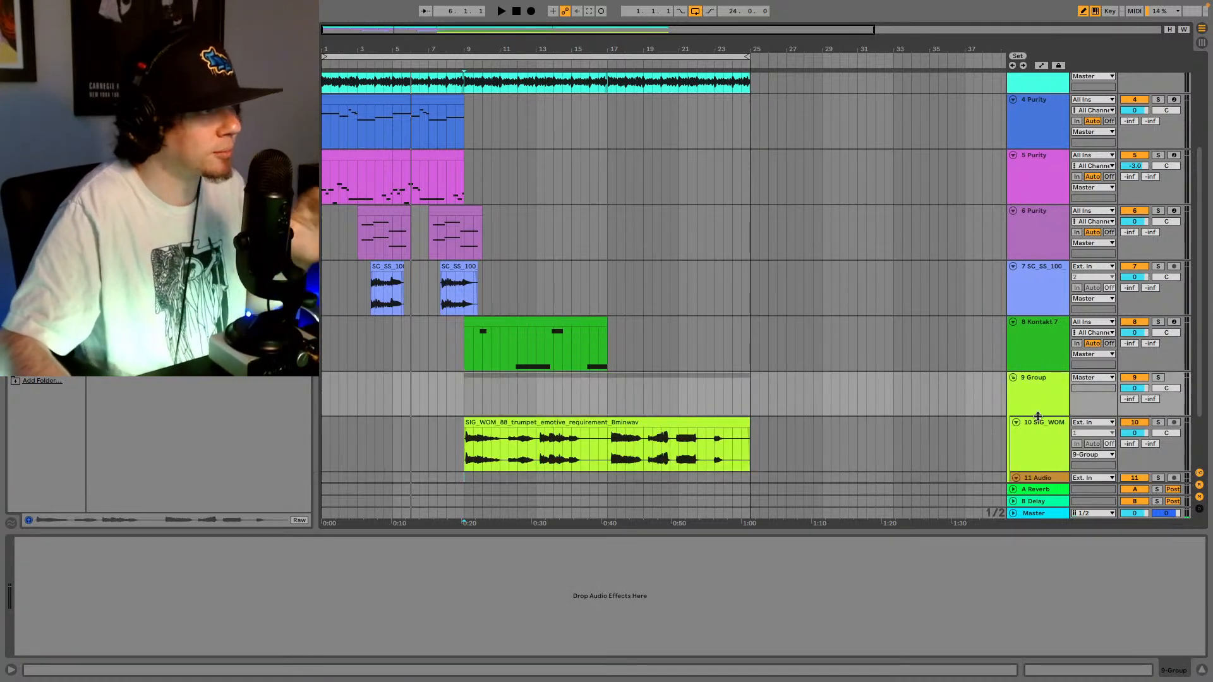
# - Move the Vocal Pop Hall reverb from the trumpet track to the group, and add a Delay to the empty audio track
pyautogui.scroll(-4, 1039, 392)
pyautogui.click(1039, 383)
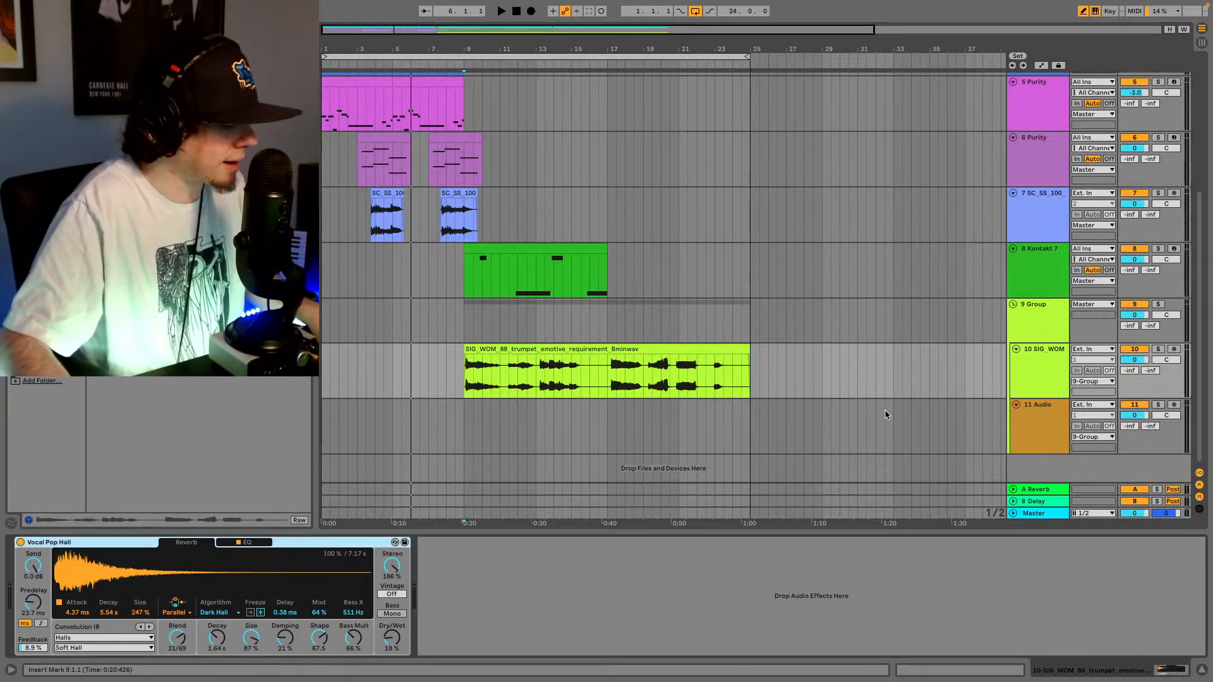
pyautogui.click(964, 311)
pyautogui.click(1031, 314)
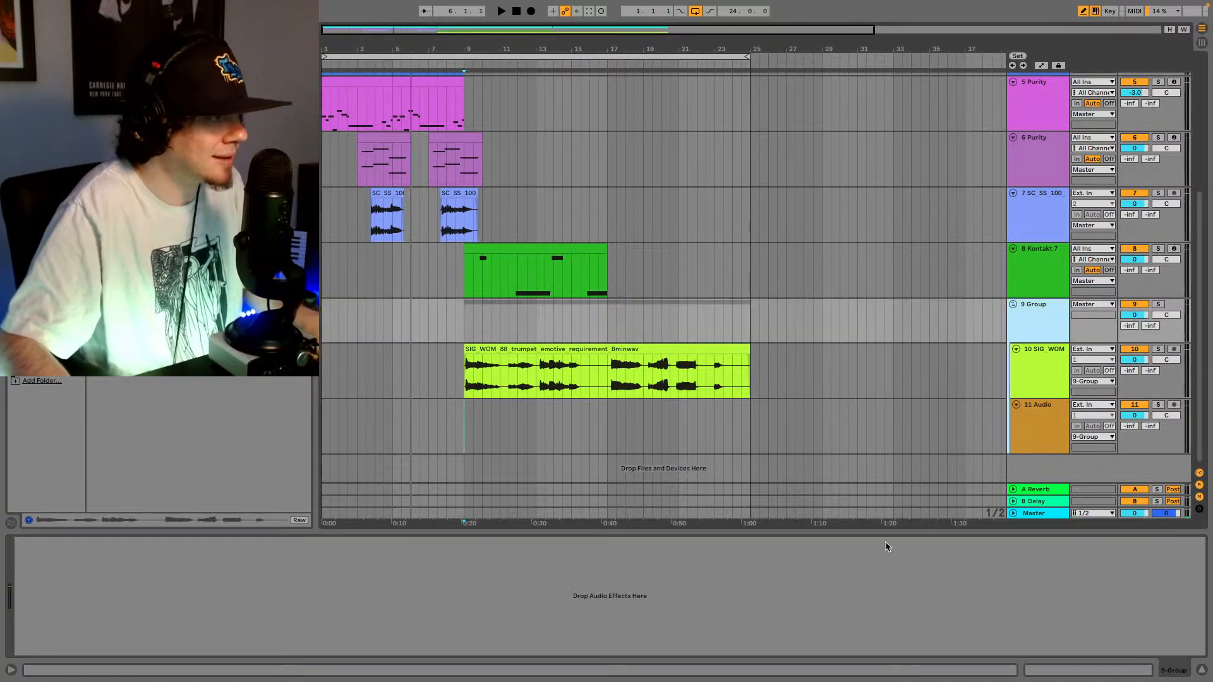
pyautogui.hotkey('ctrl', 'v')
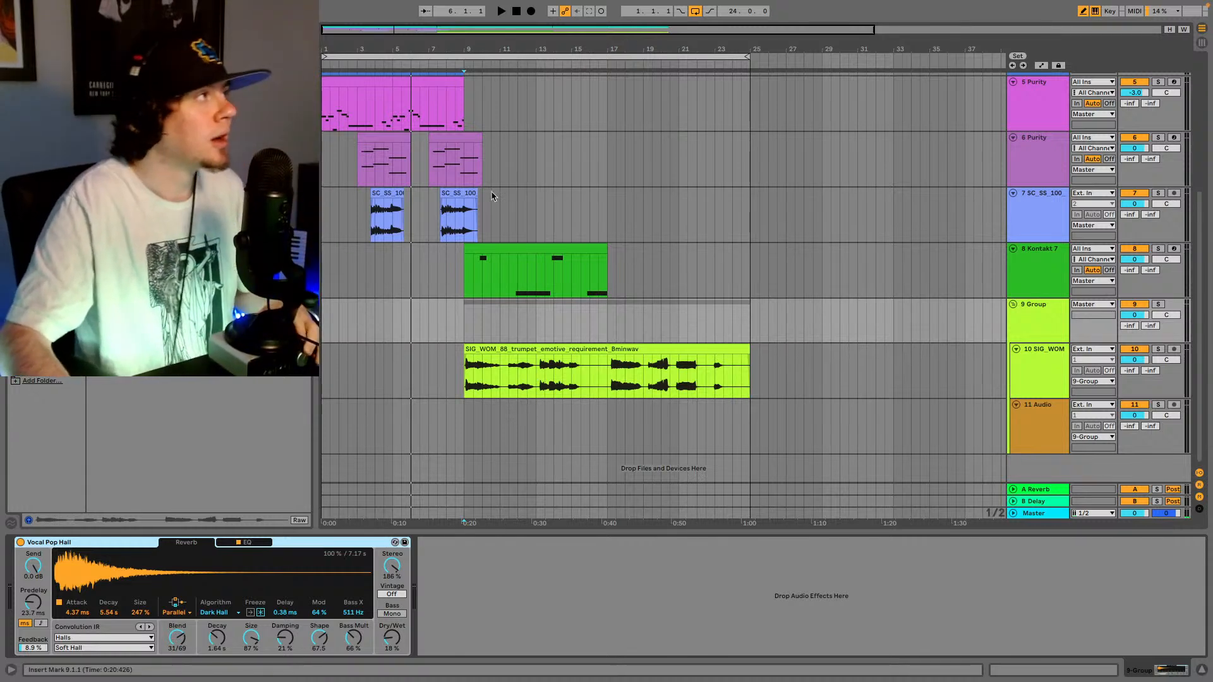
pyautogui.click(537, 438)
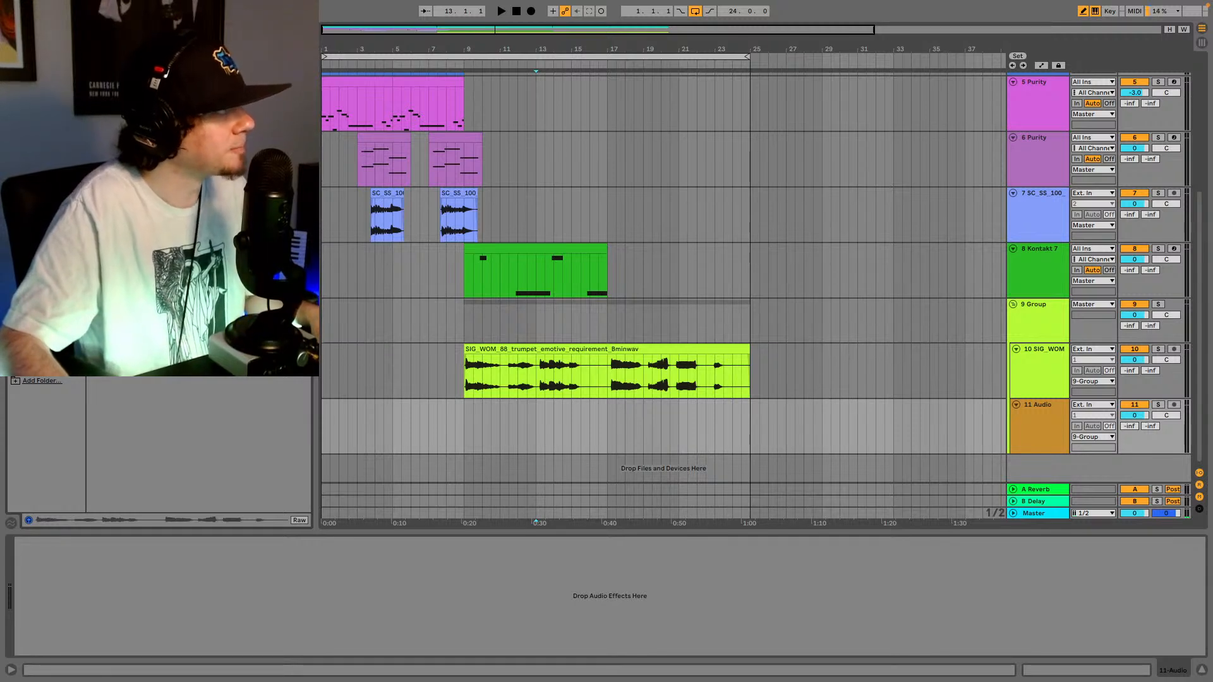
pyautogui.moveTo(555, 434); pyautogui.dragTo(562, 437)
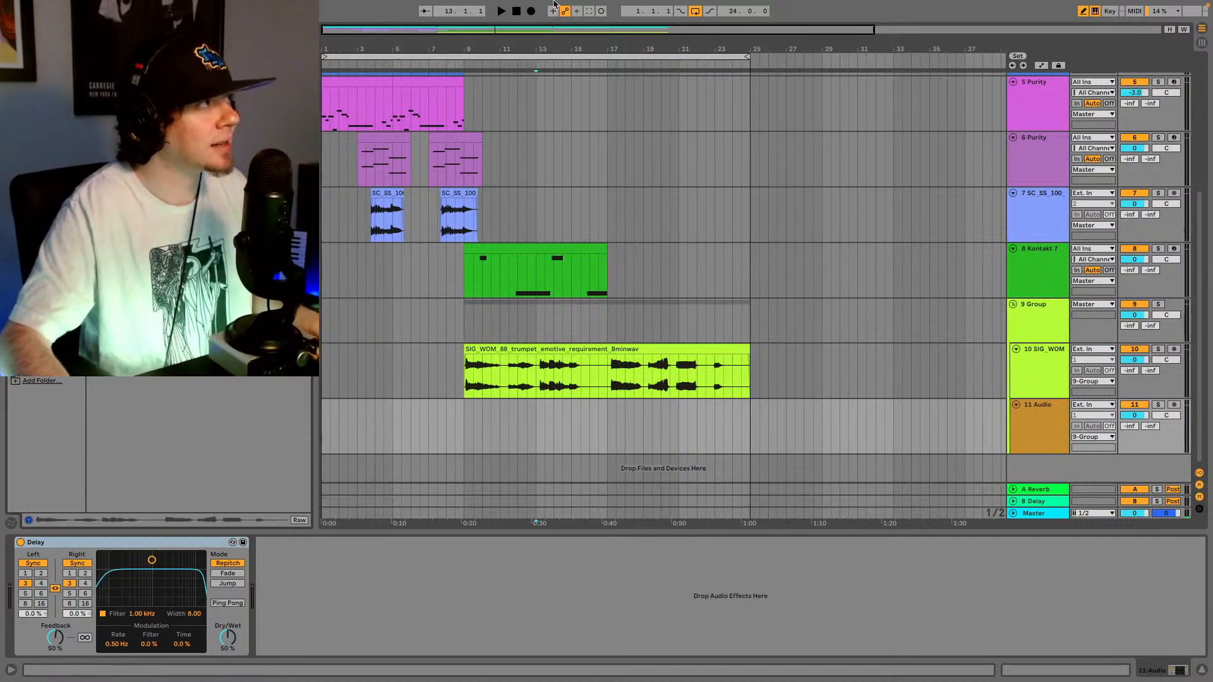
# - Play the trumpet from 9.1.1 to find the end of its phrase, and split the clip just after 14.4.2
pyautogui.moveTo(562, 25); pyautogui.dragTo(564, 72)
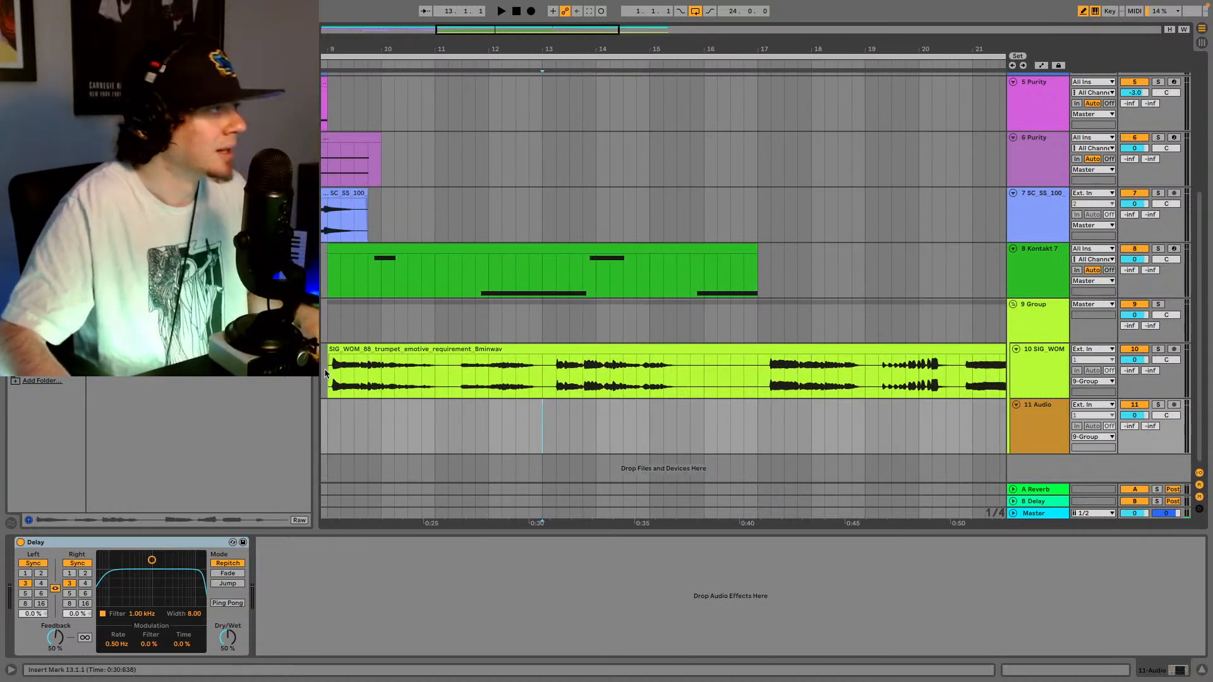
pyautogui.click(598, 350)
pyautogui.press('space')
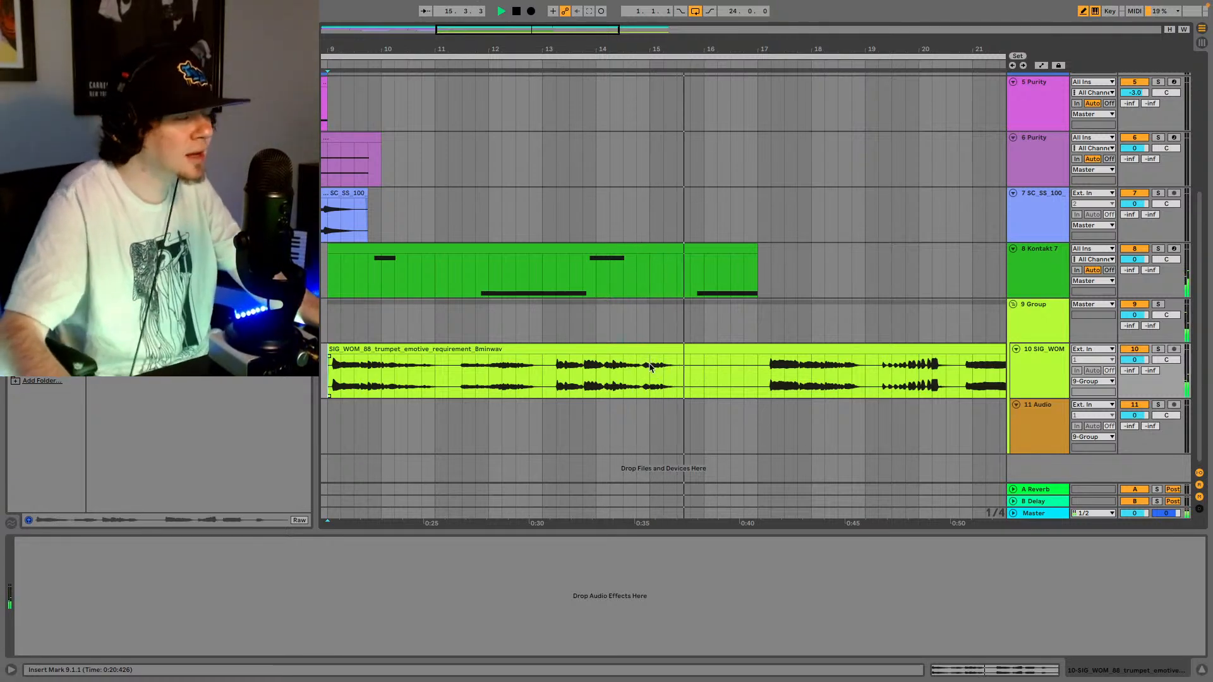
pyautogui.moveTo(574, 36); pyautogui.dragTo(1036, 98)
pyautogui.press('space')
pyautogui.moveTo(679, 75); pyautogui.dragTo(566, 103)
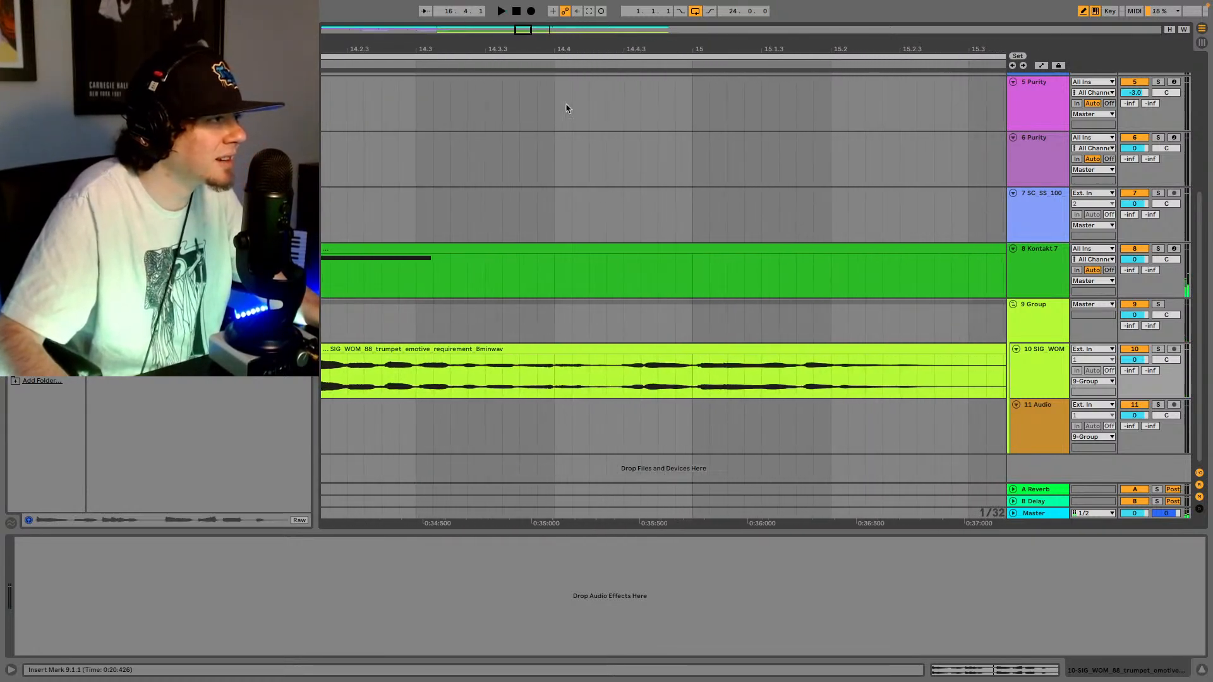
pyautogui.click(619, 371)
pyautogui.press('space')
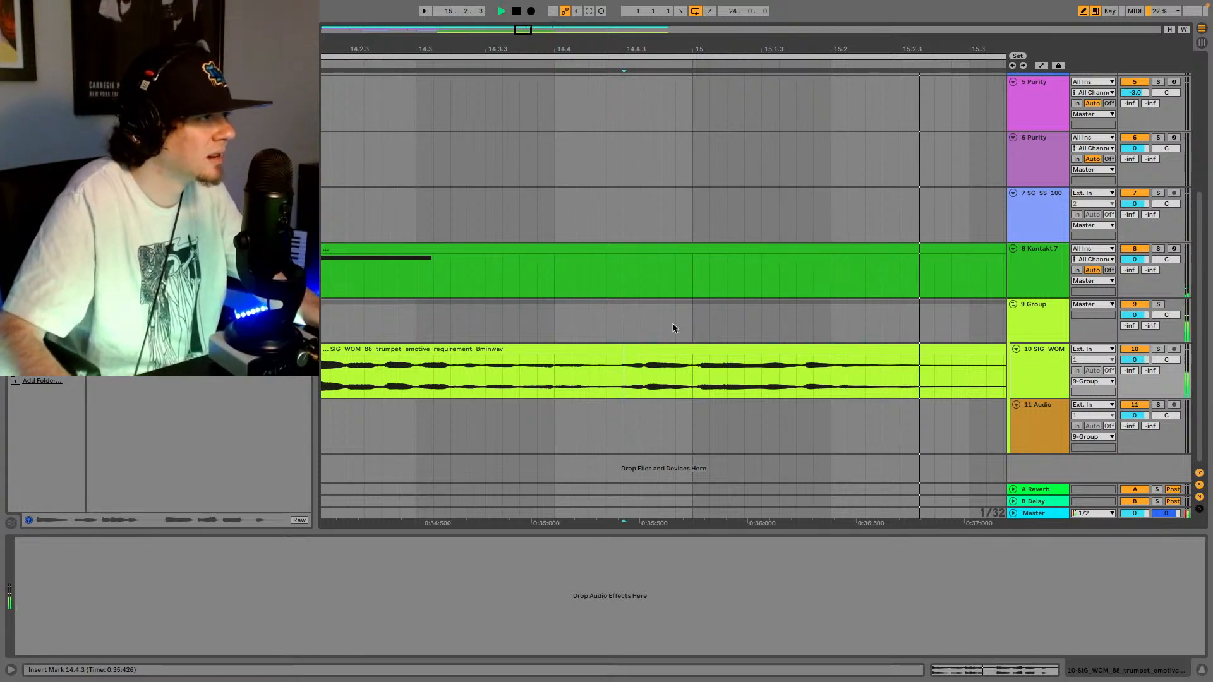
pyautogui.moveTo(527, 31); pyautogui.dragTo(556, 299)
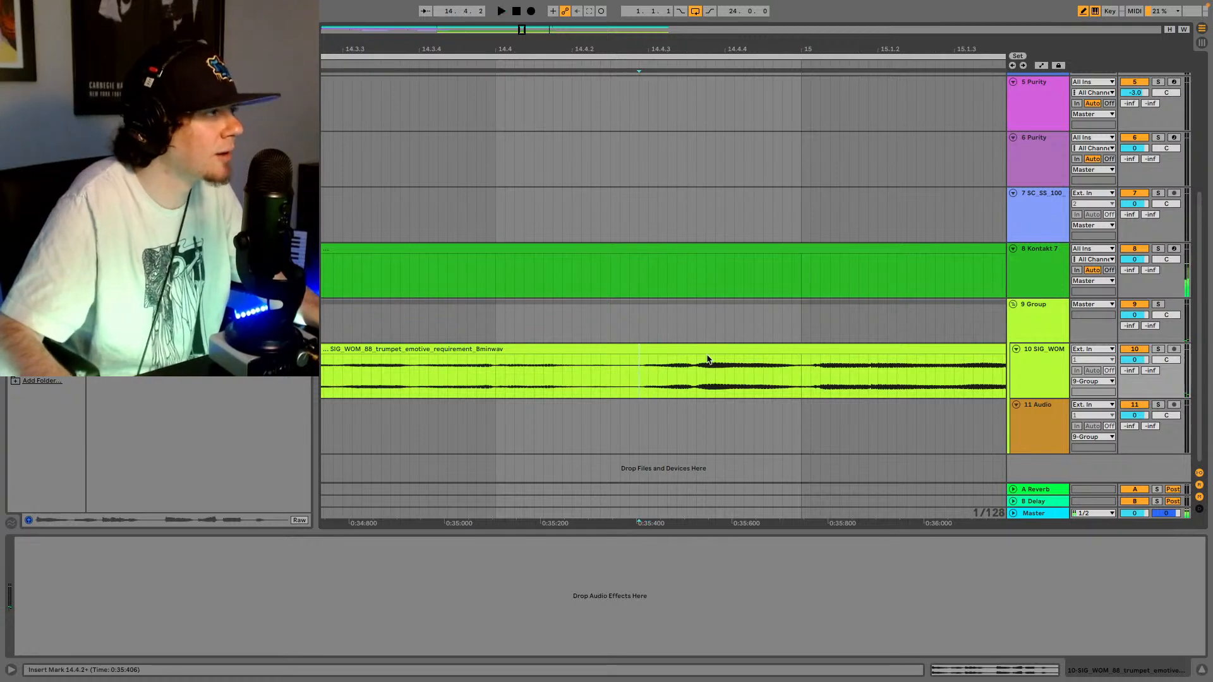
pyautogui.hotkey('ctrl', 'e')
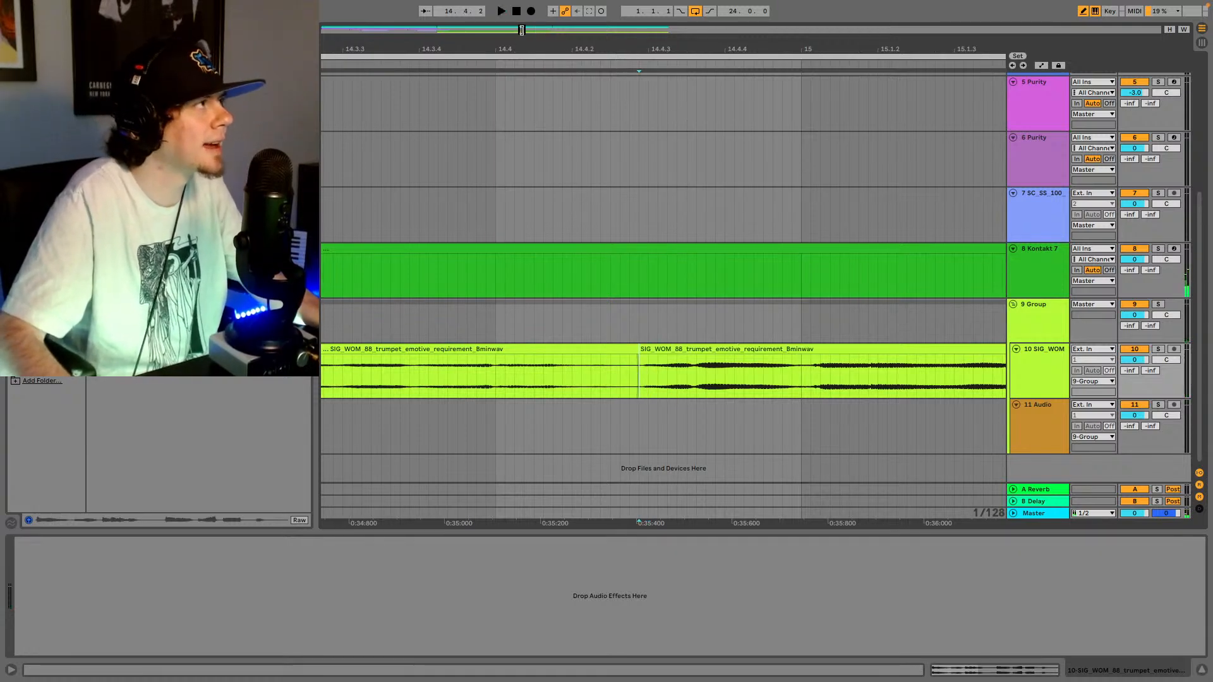
# - Split the trumpet clip again at 17.1.1 and move the separated phrase ending down to the Delay track
pyautogui.moveTo(523, 30); pyautogui.dragTo(574, 31)
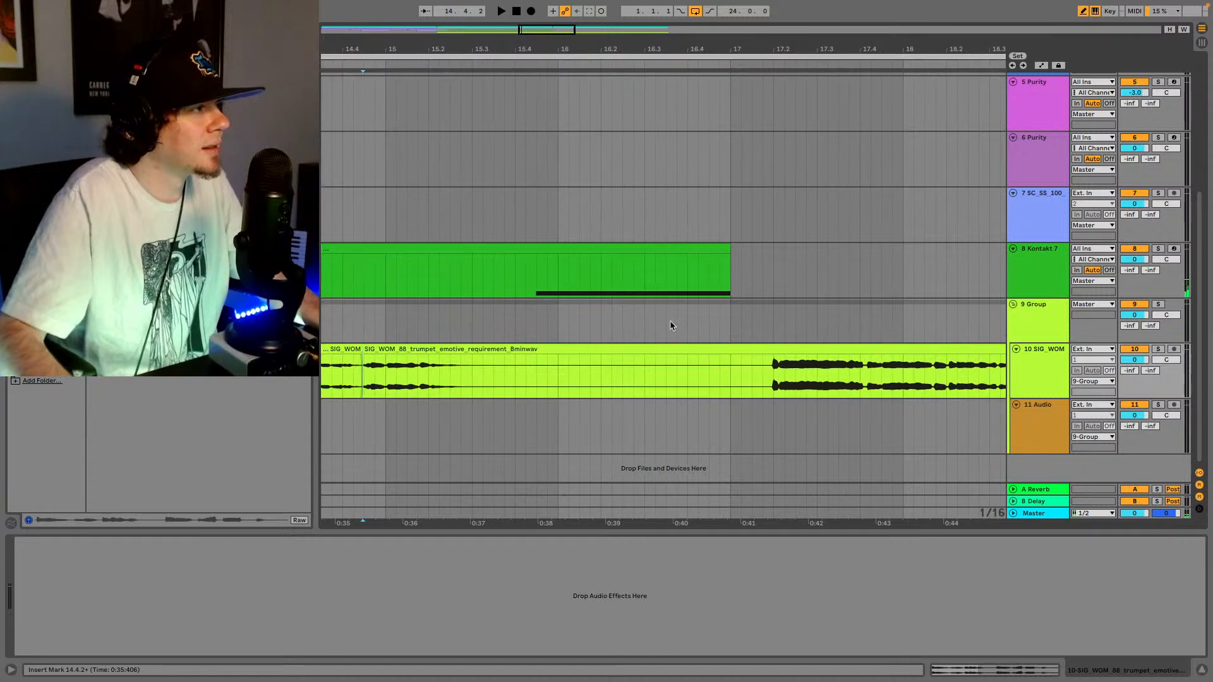
pyautogui.click(734, 373)
pyautogui.hotkey('ctrl', 'e')
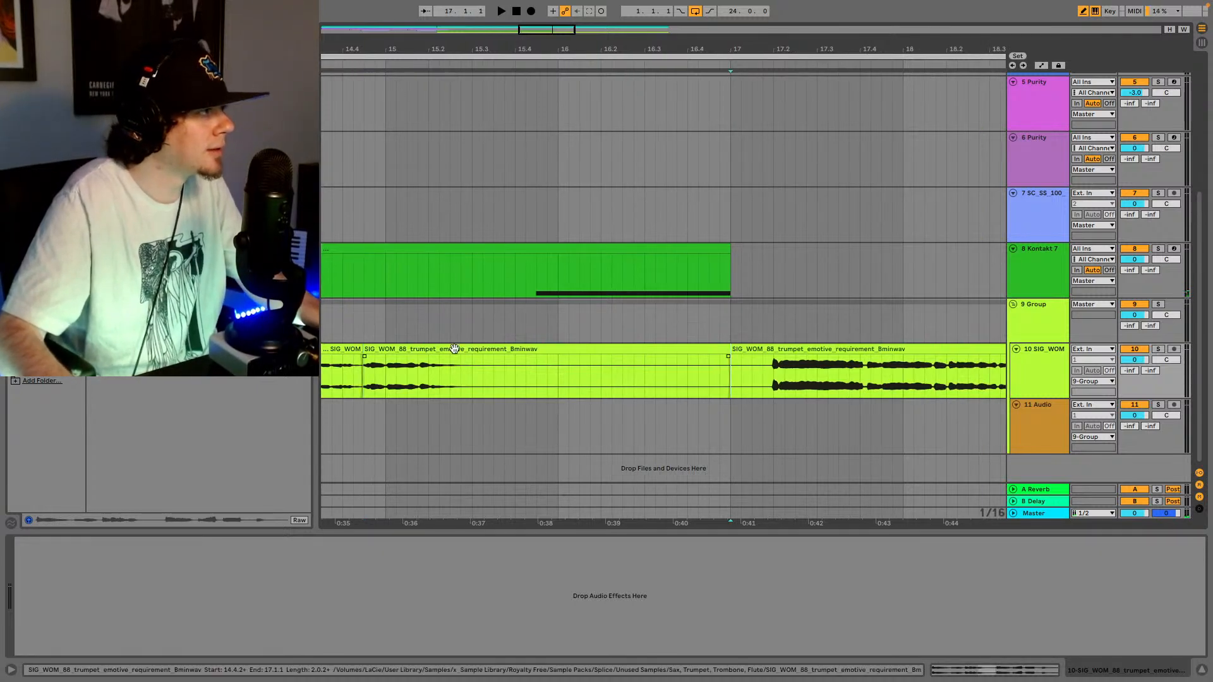
pyautogui.moveTo(454, 350); pyautogui.dragTo(455, 408)
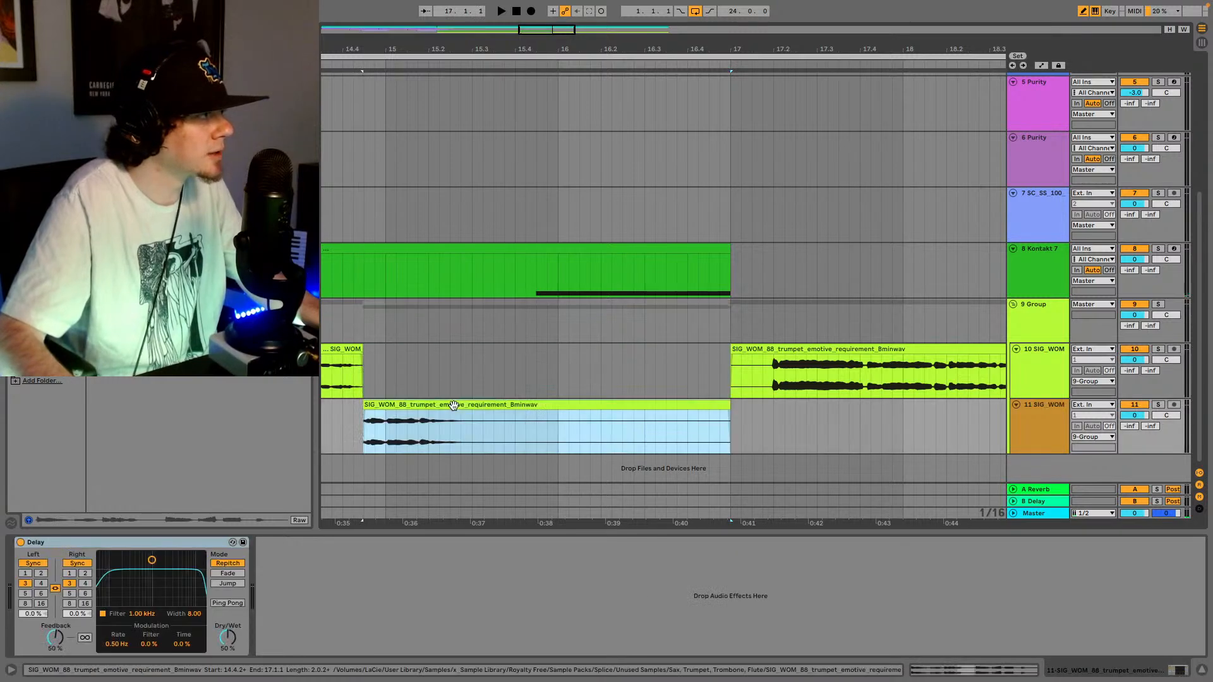
# - Try a synced Delay time of 4, playing from 14.3.1, and set it to 8 for both channels
pyautogui.moveTo(498, 49); pyautogui.dragTo(497, 14)
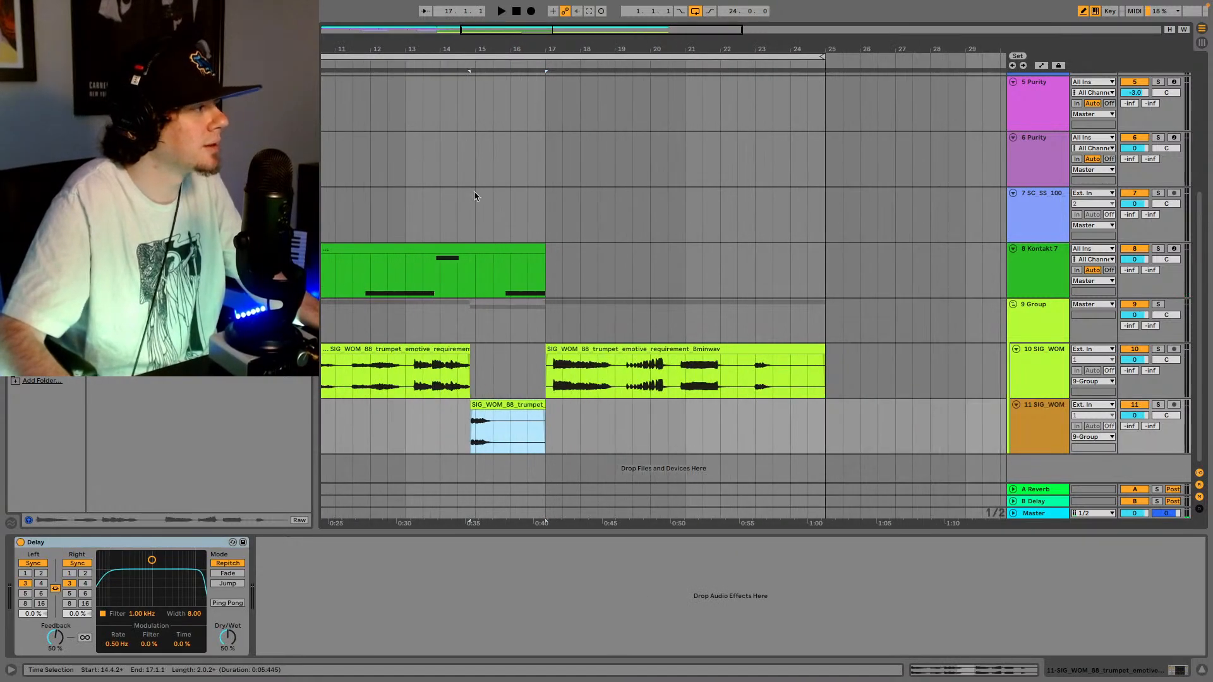
pyautogui.click(448, 430)
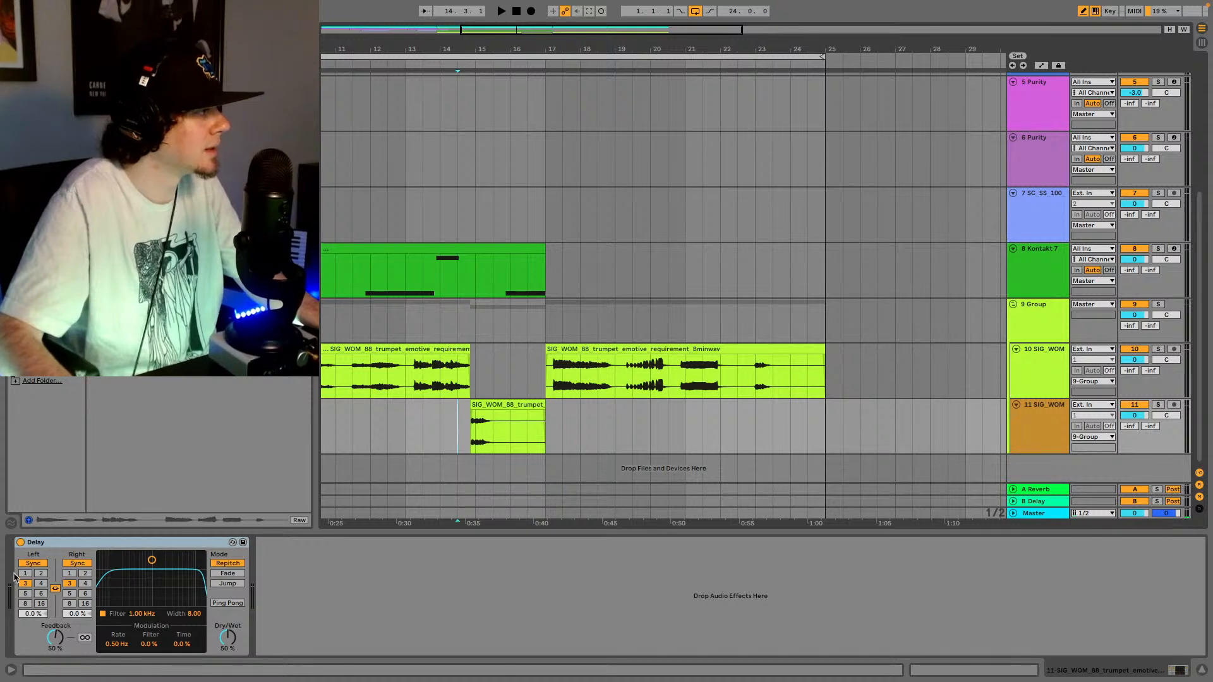
pyautogui.click(41, 585)
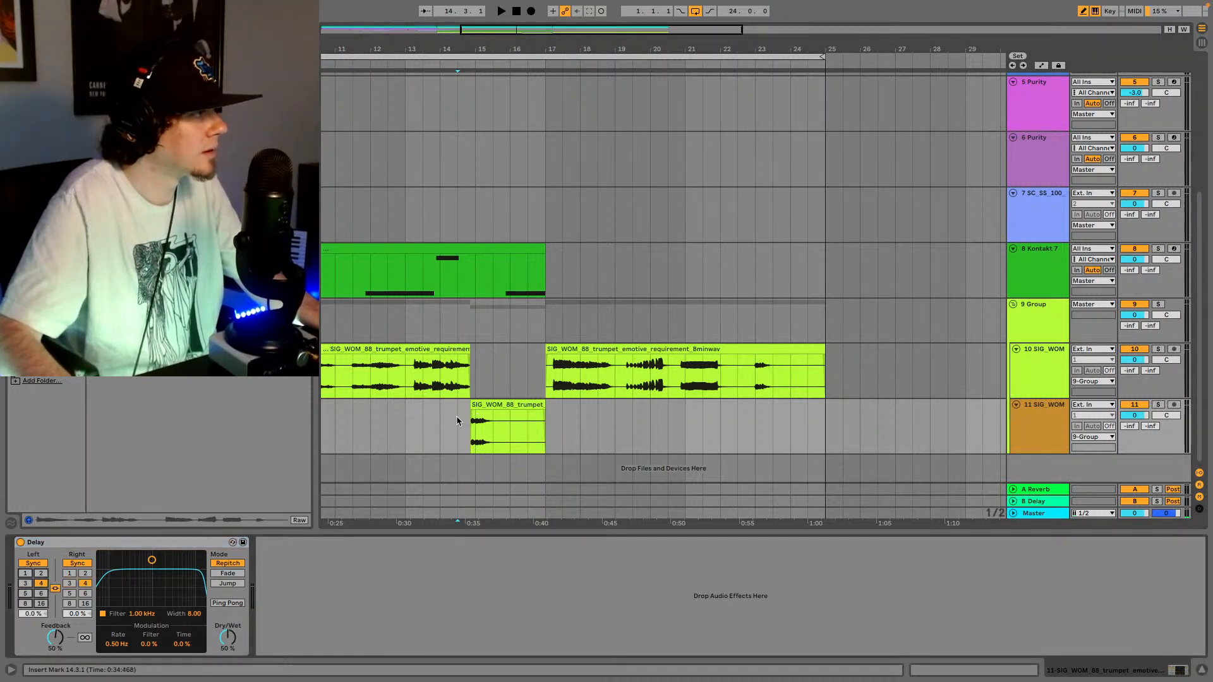
pyautogui.press('space')
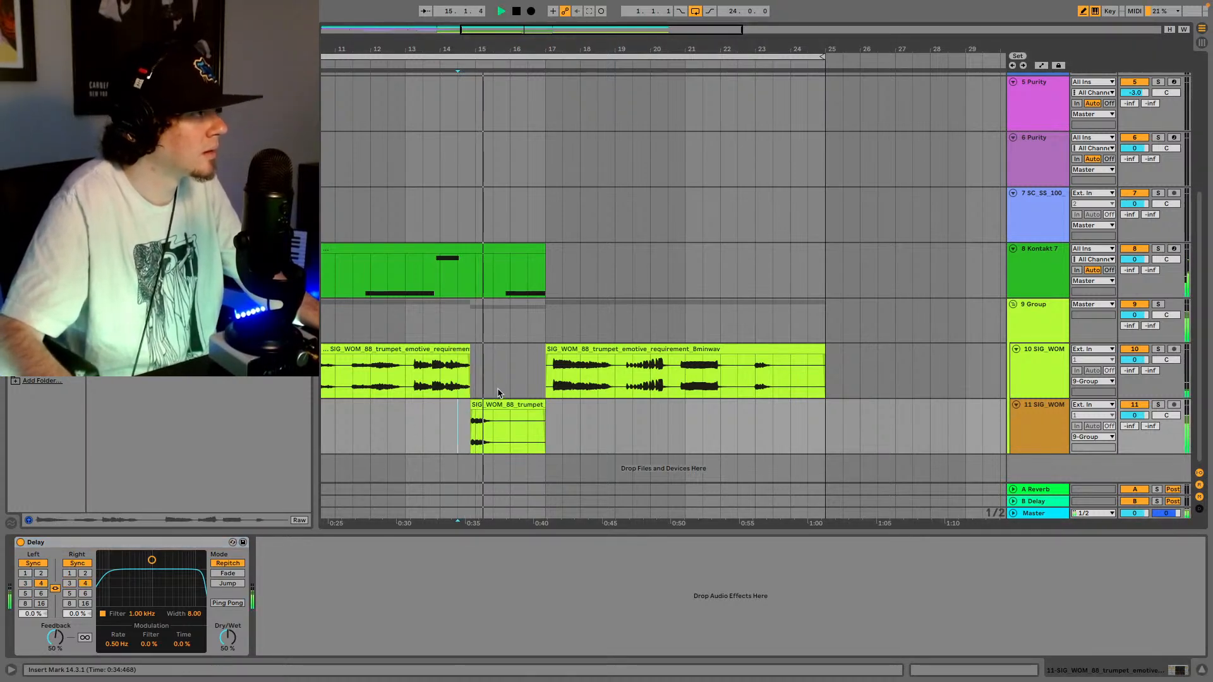
pyautogui.press('space')
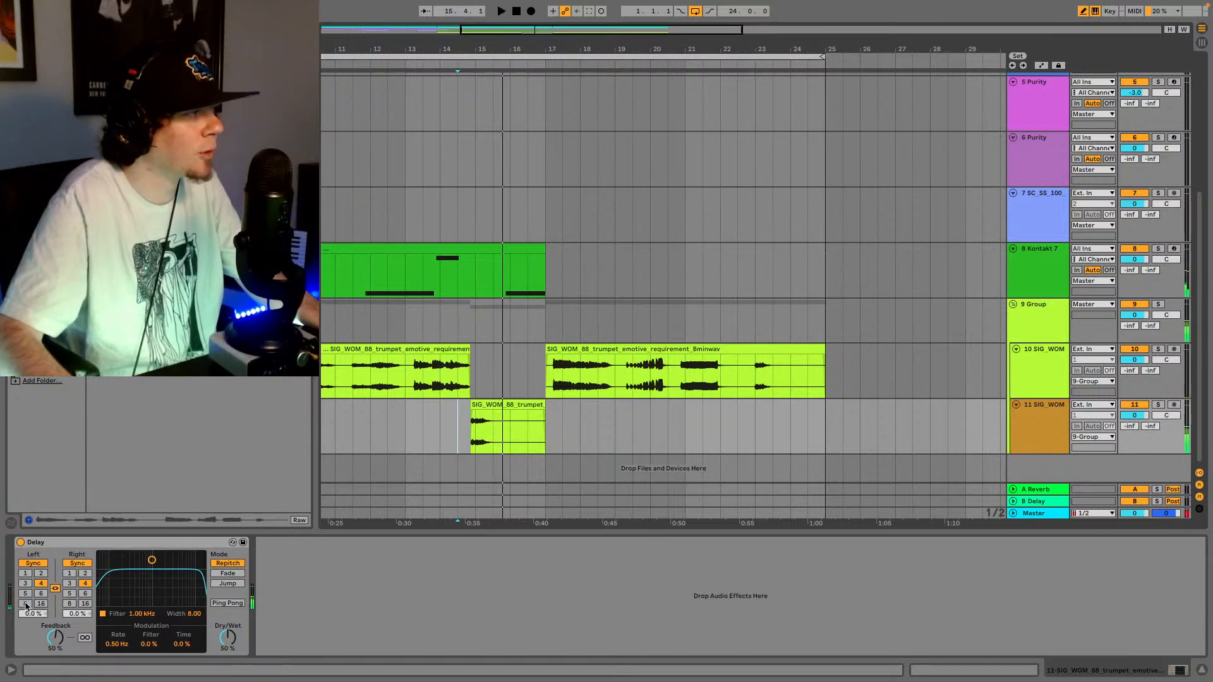
pyautogui.click(25, 604)
pyautogui.click(449, 421)
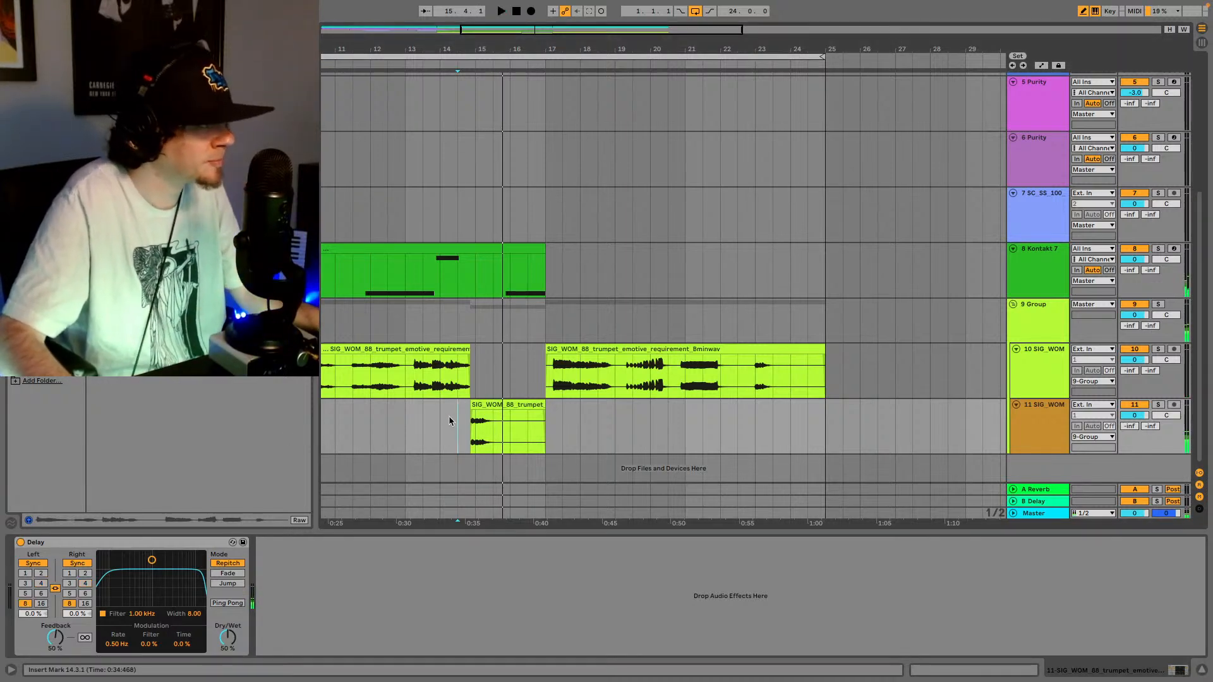
pyautogui.press('space')
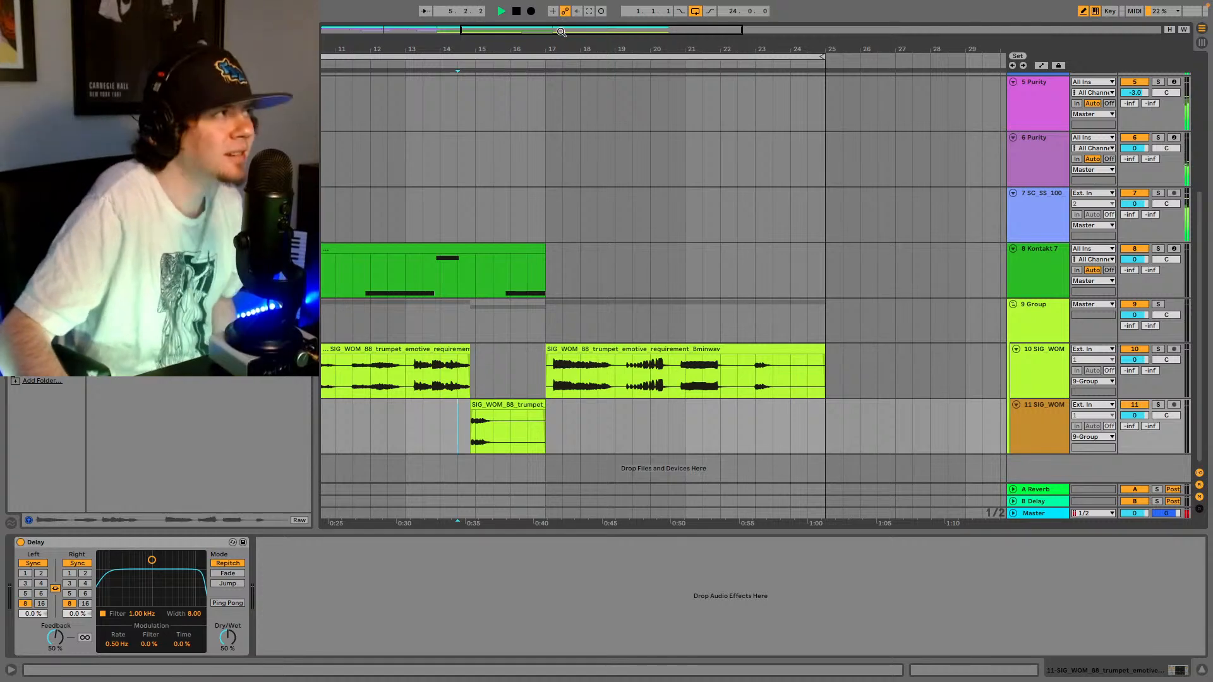
# - Play the trumpet from 9.1.1 and again from 12.1.1 to locate a phrase ending around bar 12
pyautogui.moveTo(561, 32); pyautogui.dragTo(598, 39)
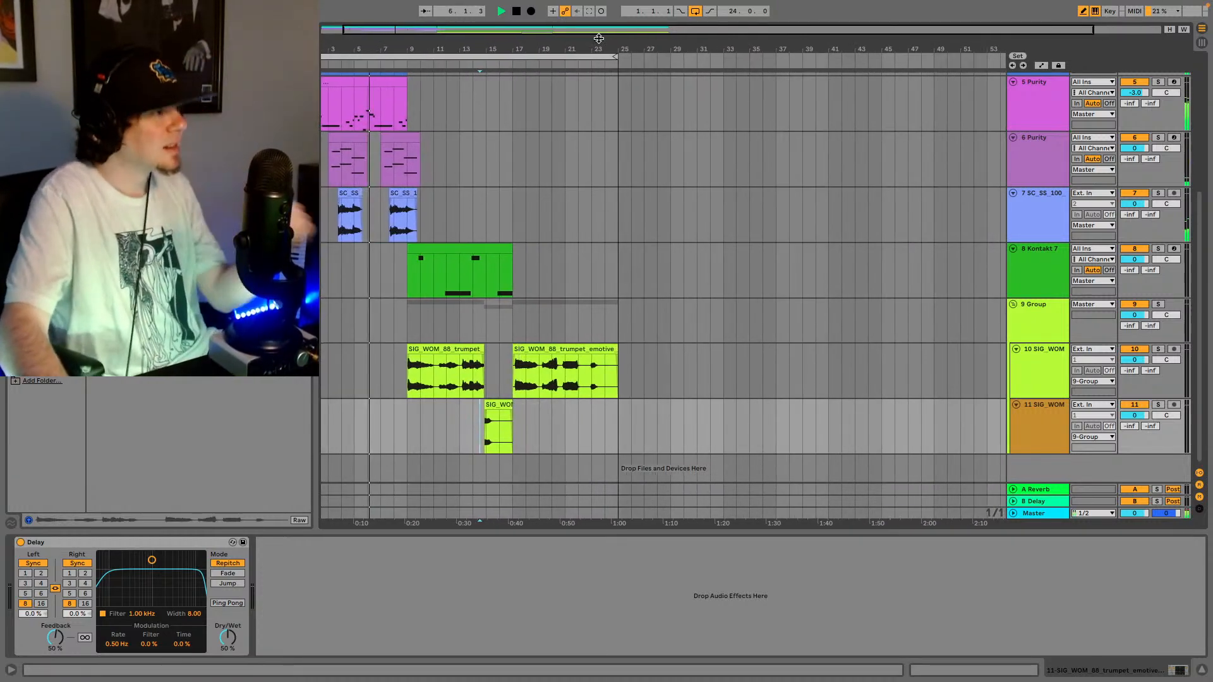
pyautogui.click(414, 380)
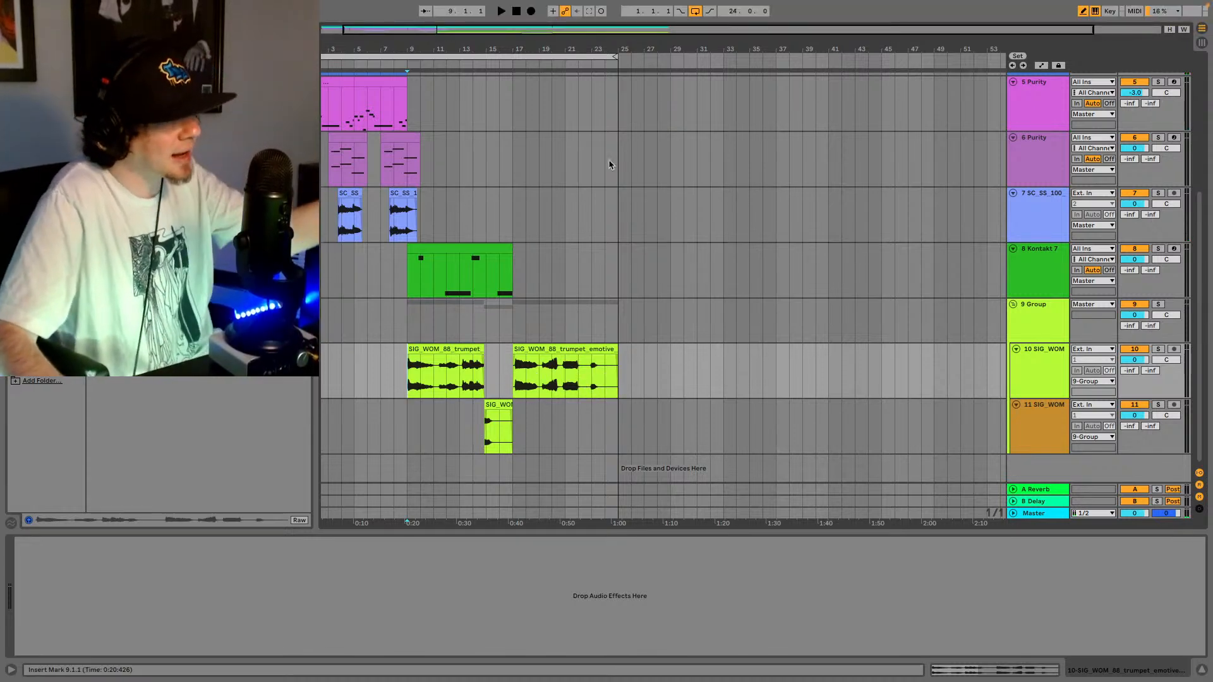
pyautogui.moveTo(437, 28); pyautogui.dragTo(471, 32)
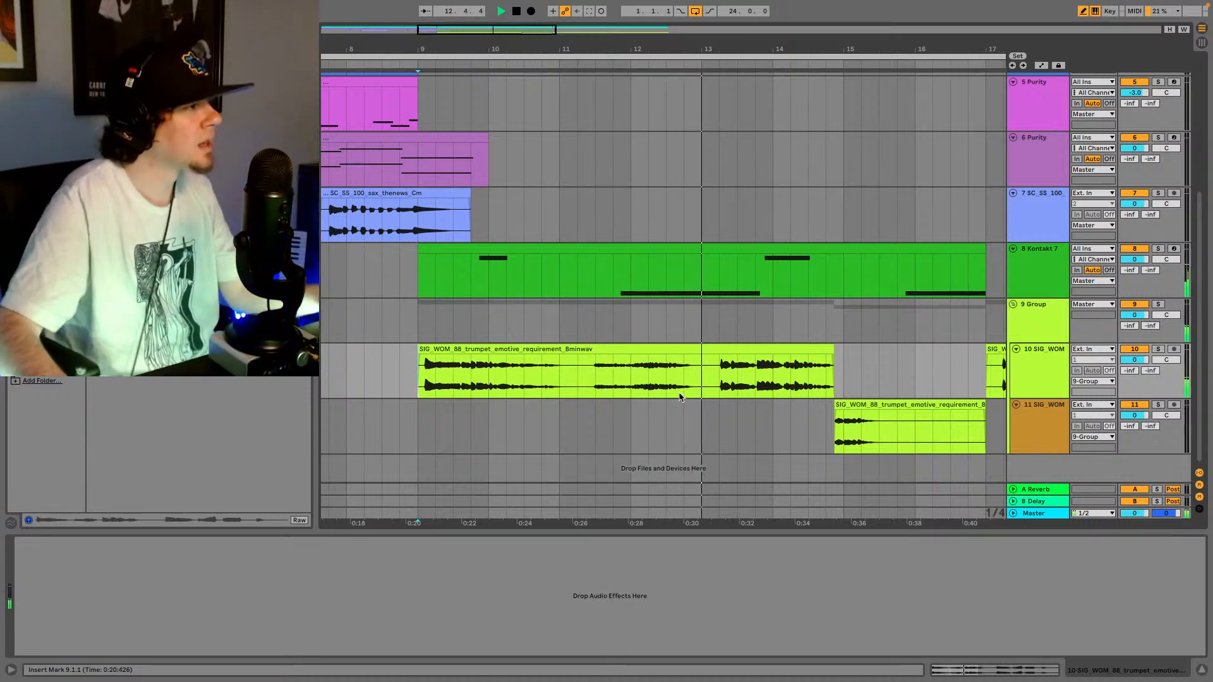
pyautogui.press('space')
pyautogui.moveTo(506, 31); pyautogui.dragTo(491, 31)
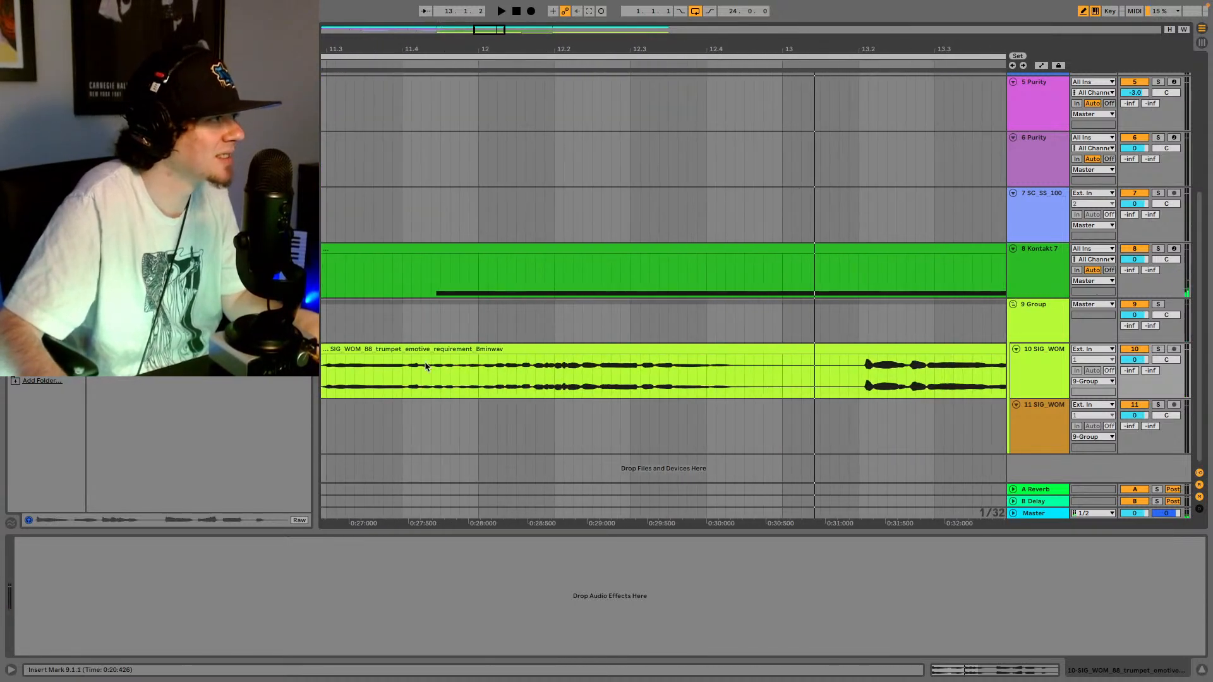
pyautogui.press('space')
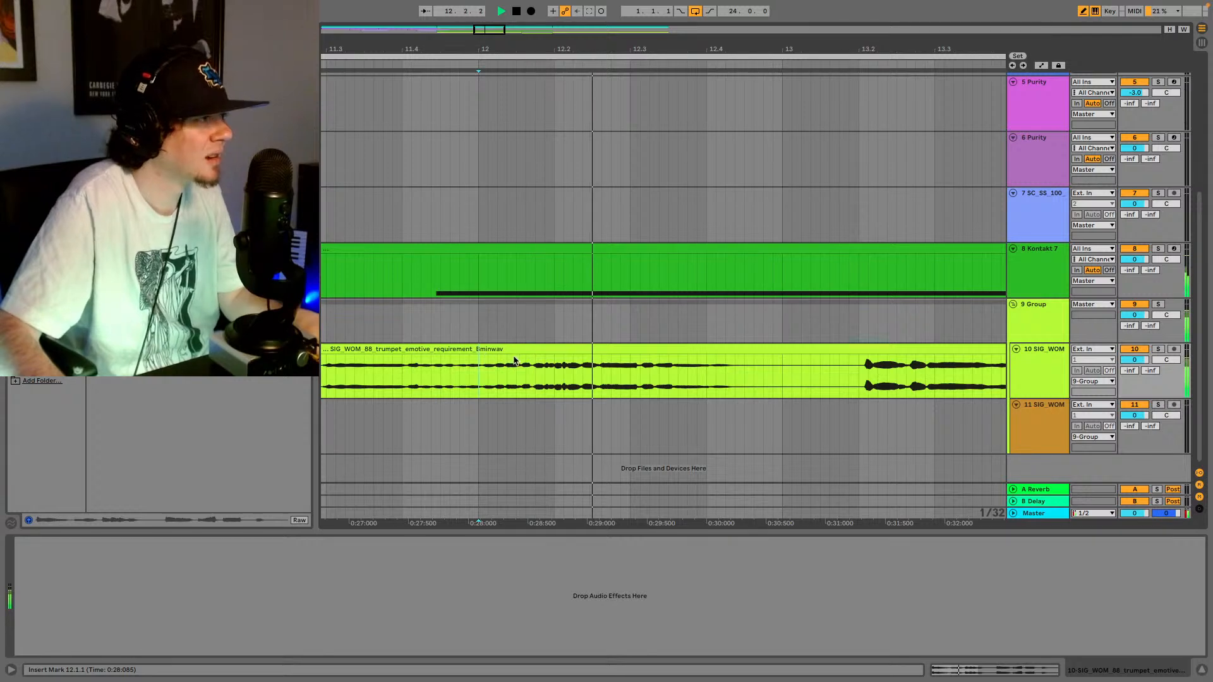
pyautogui.press('space')
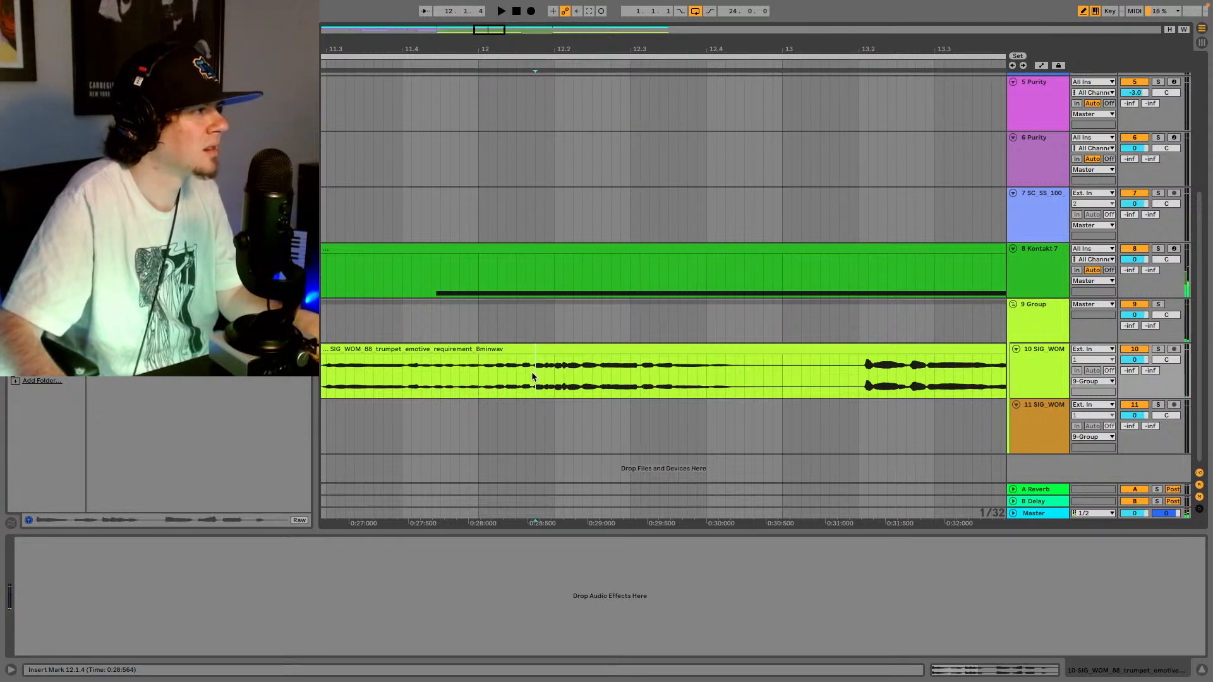
# - Try moving the trumpet phrase at 12.1.4 to the Delay track, extending it to 12.4.2 and trimming the following trumpet clip to match
pyautogui.moveTo(623, 348); pyautogui.dragTo(620, 414)
pyautogui.click(421, 420)
pyautogui.press('space')
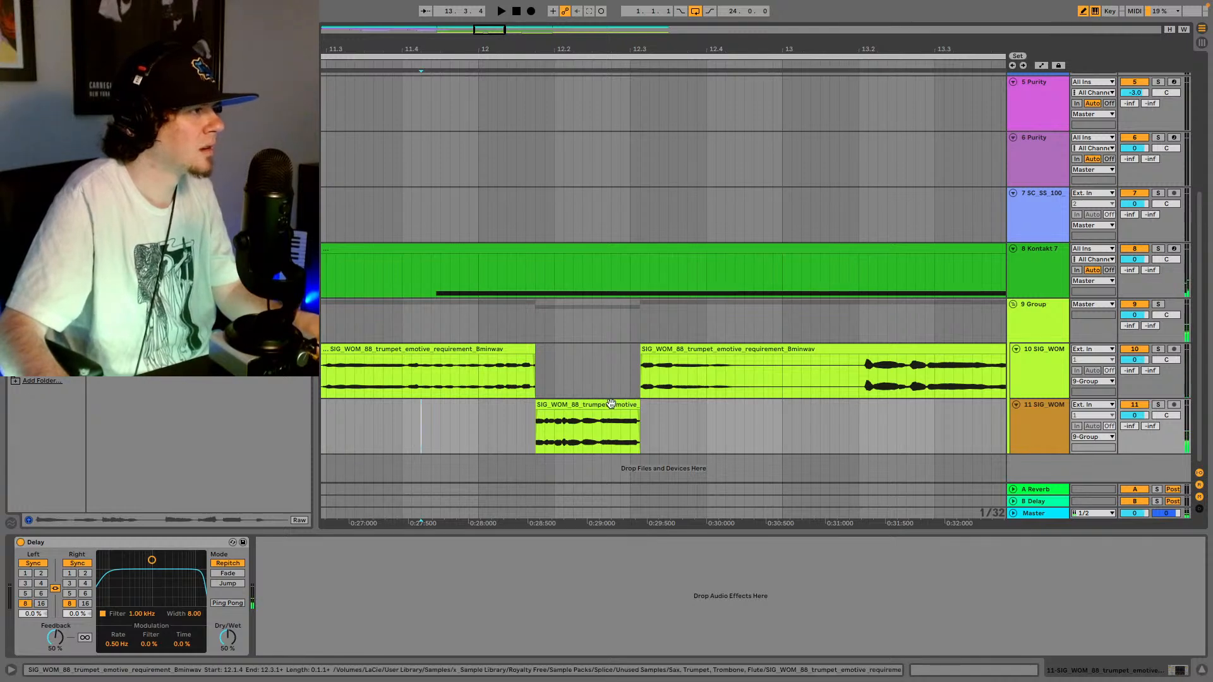
pyautogui.moveTo(635, 405); pyautogui.dragTo(736, 419)
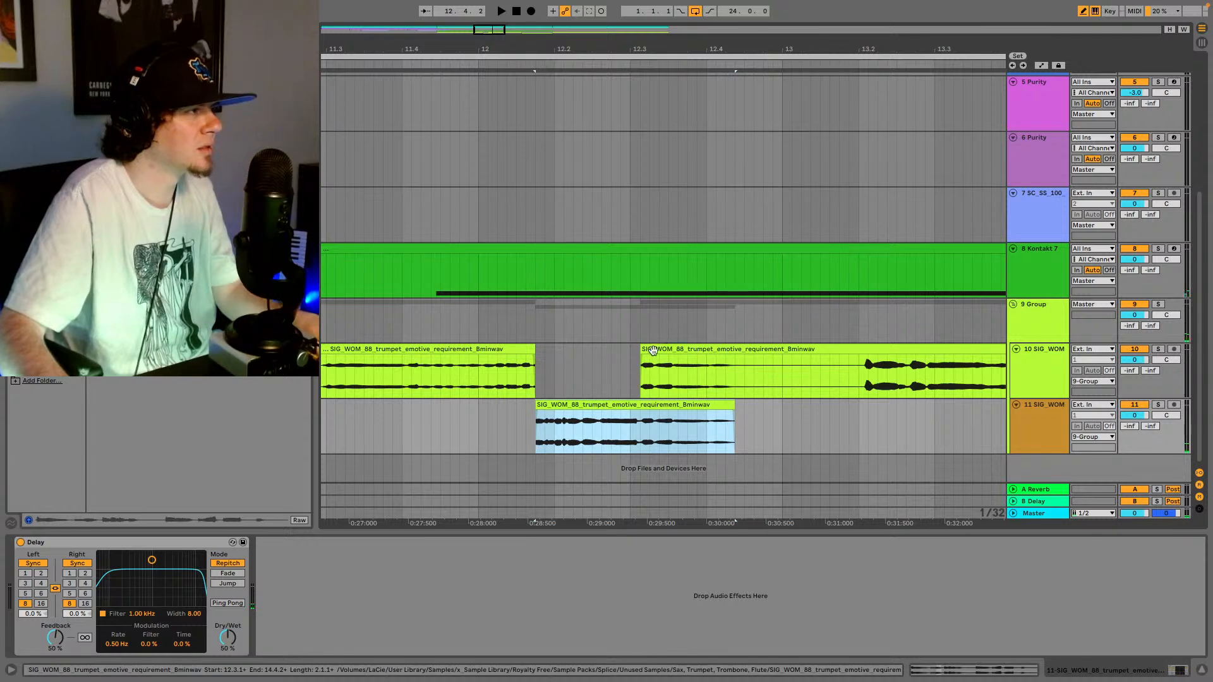
pyautogui.moveTo(638, 365); pyautogui.dragTo(730, 365)
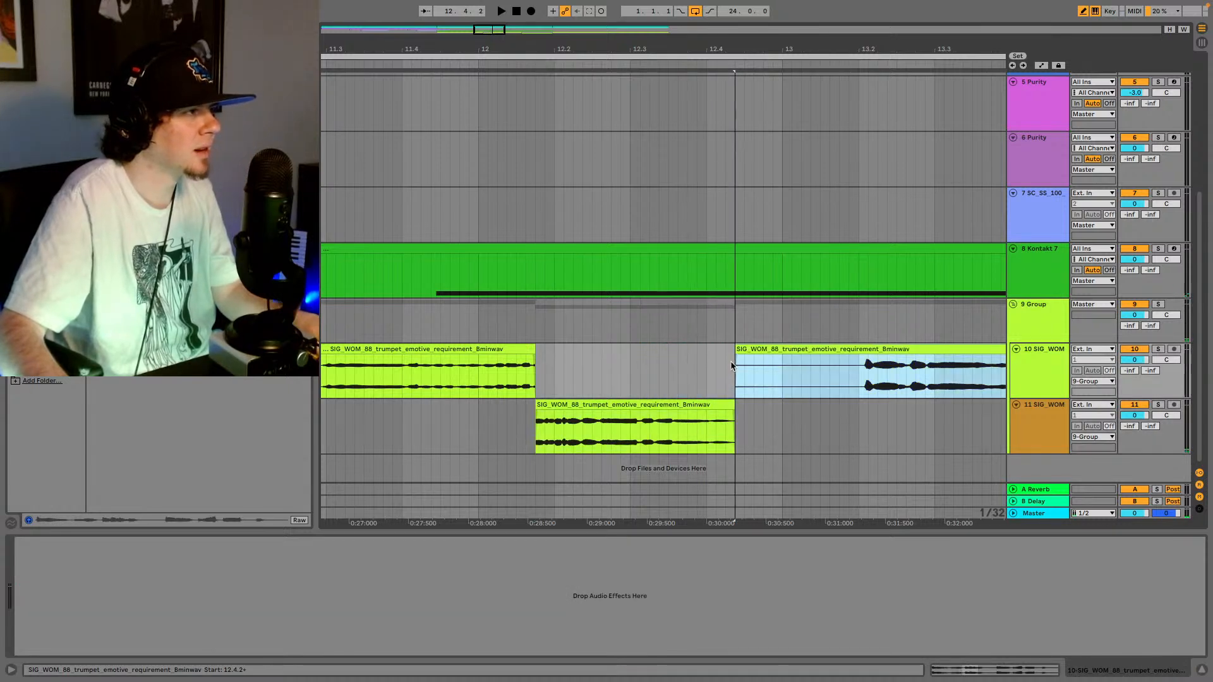
pyautogui.click(393, 379)
pyautogui.press('space')
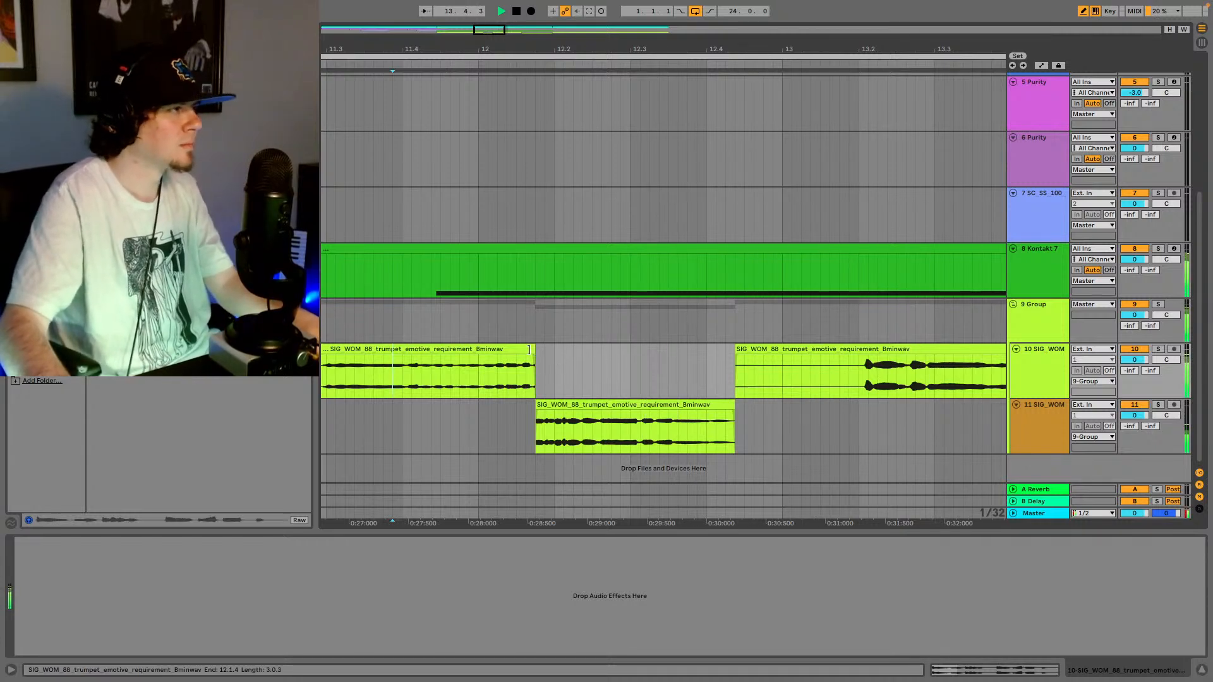
# - Try shifting the handover between the trumpet clip and its Delay clip to 12.2.1, and play the transition
pyautogui.moveTo(537, 354); pyautogui.dragTo(554, 357)
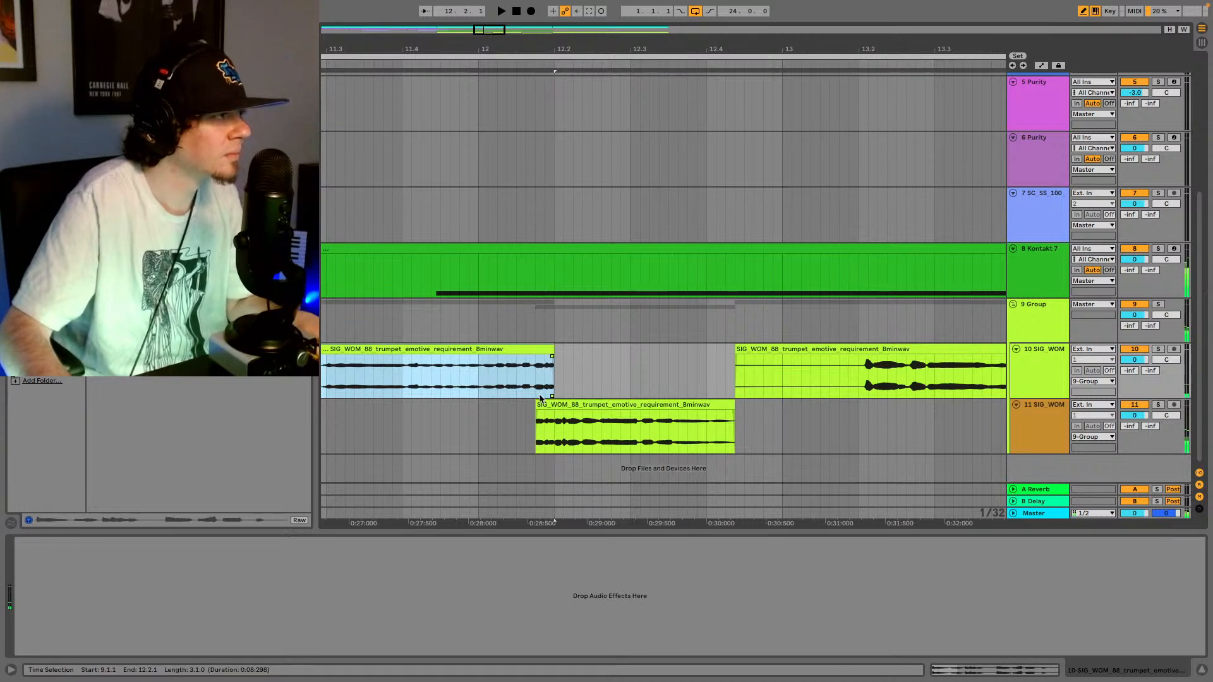
pyautogui.moveTo(537, 404); pyautogui.dragTo(555, 405)
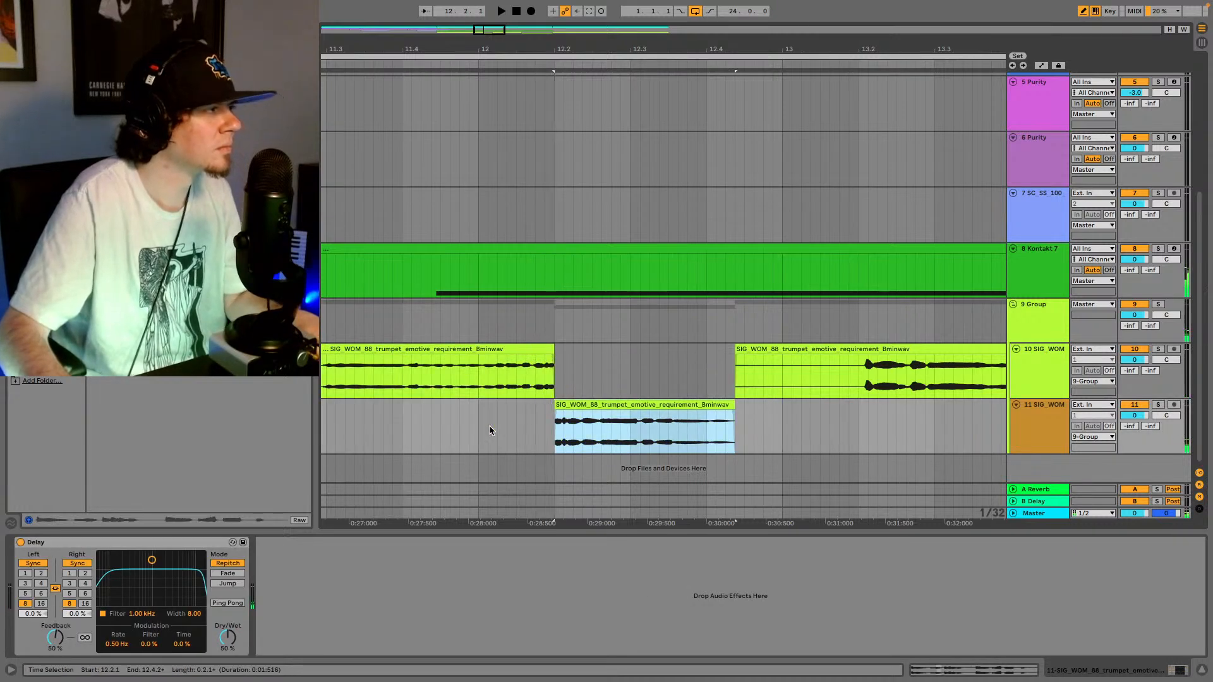
pyautogui.click(460, 389)
pyautogui.press('space')
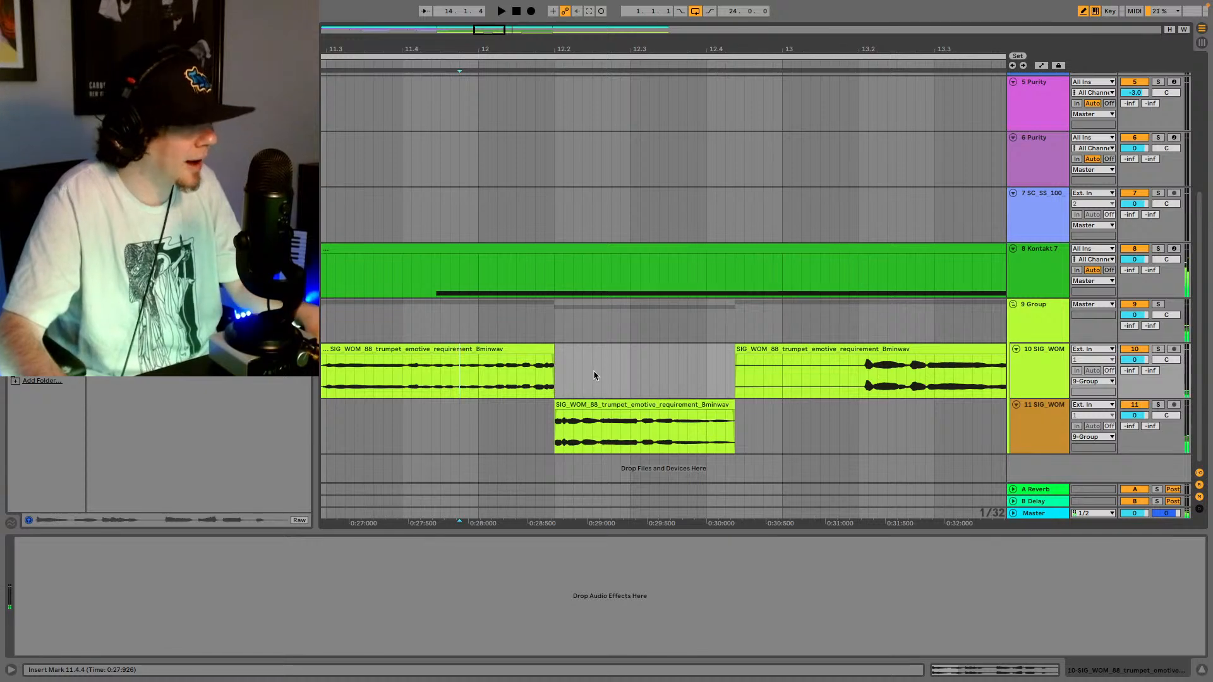
# - Undo the bar 12 trumpet edits back to a single clip on the trumpet track
pyautogui.hotkey('ctrl', 'z')
pyautogui.hotkey('ctrl', 'z')
pyautogui.hotkey('ctrl', 'z')
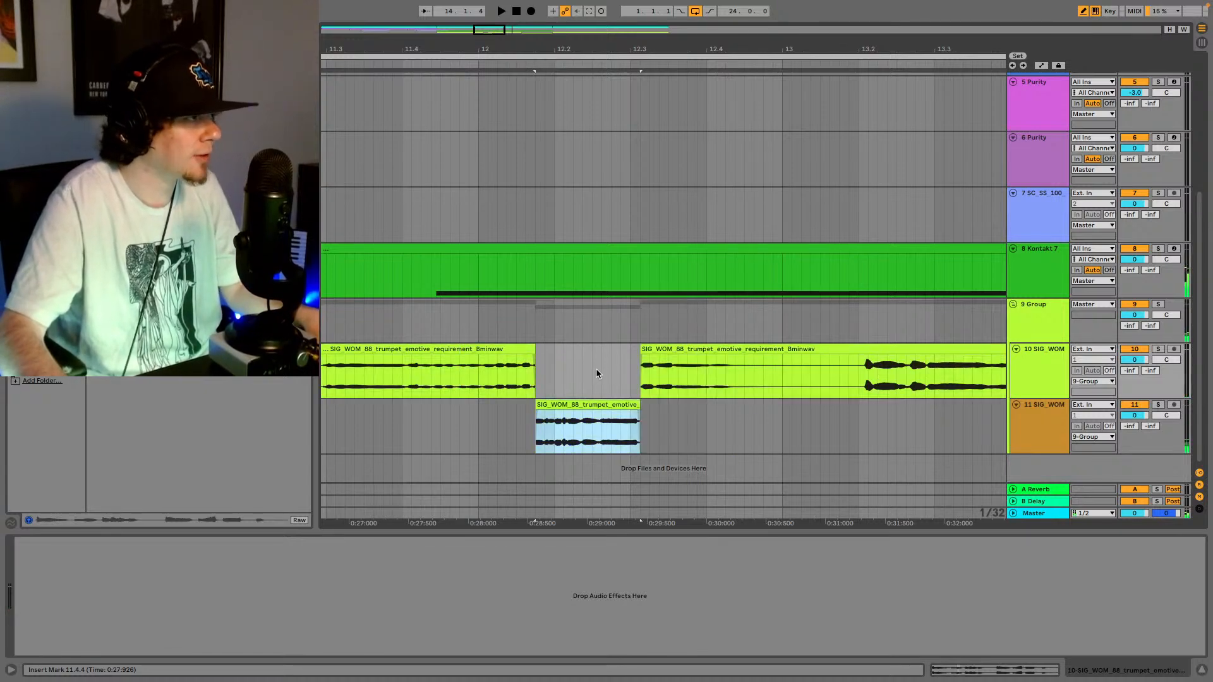
pyautogui.hotkey('ctrl', 'z')
pyautogui.click(542, 351)
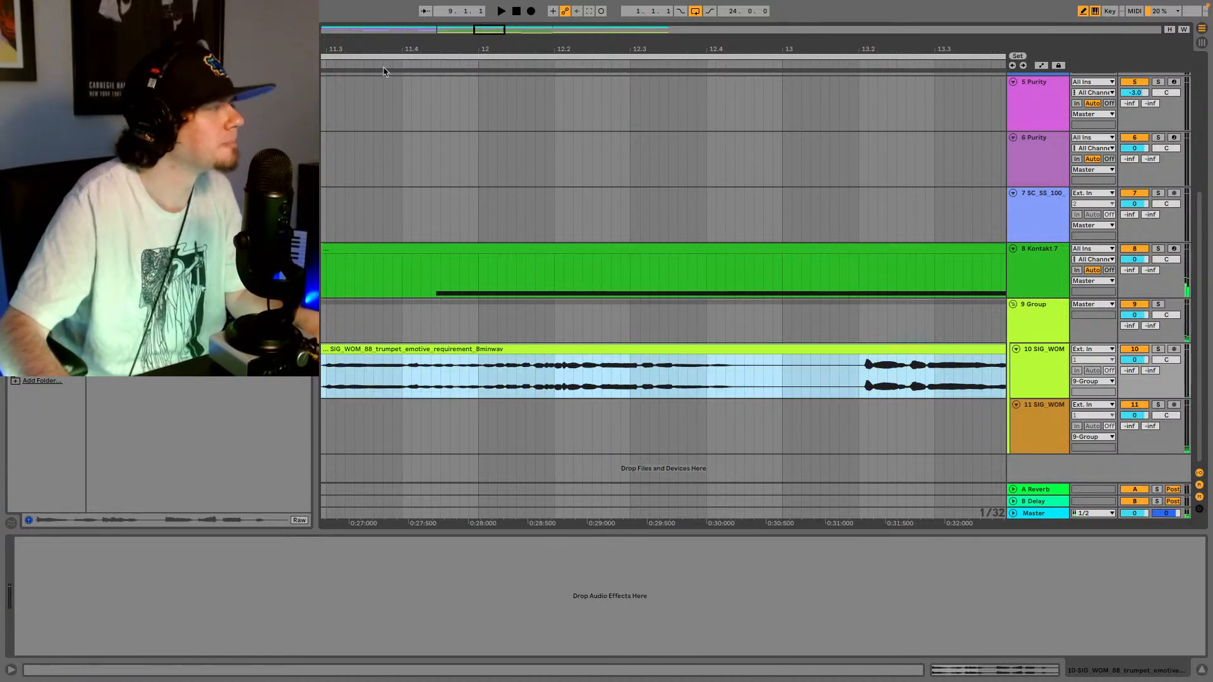
# - Play the second trumpet clip from 17.1.1, split it at 22.3.1, and move its ending down to the Delay track
pyautogui.moveTo(492, 35); pyautogui.dragTo(537, 5)
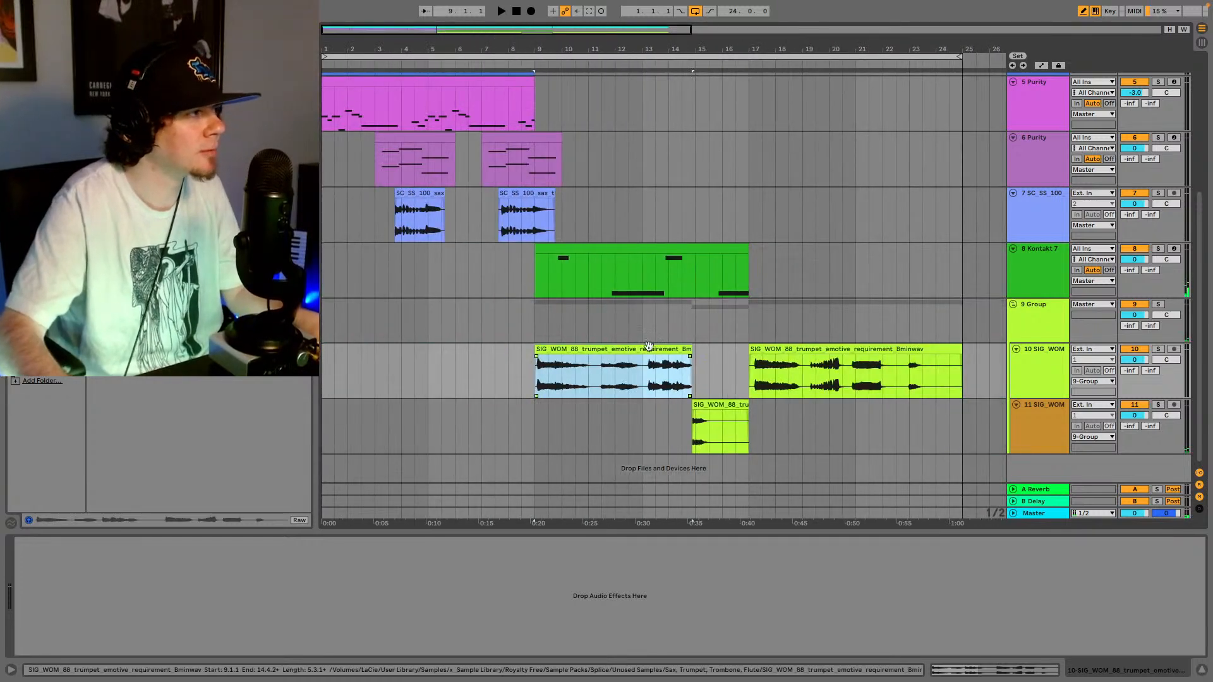
pyautogui.click(749, 366)
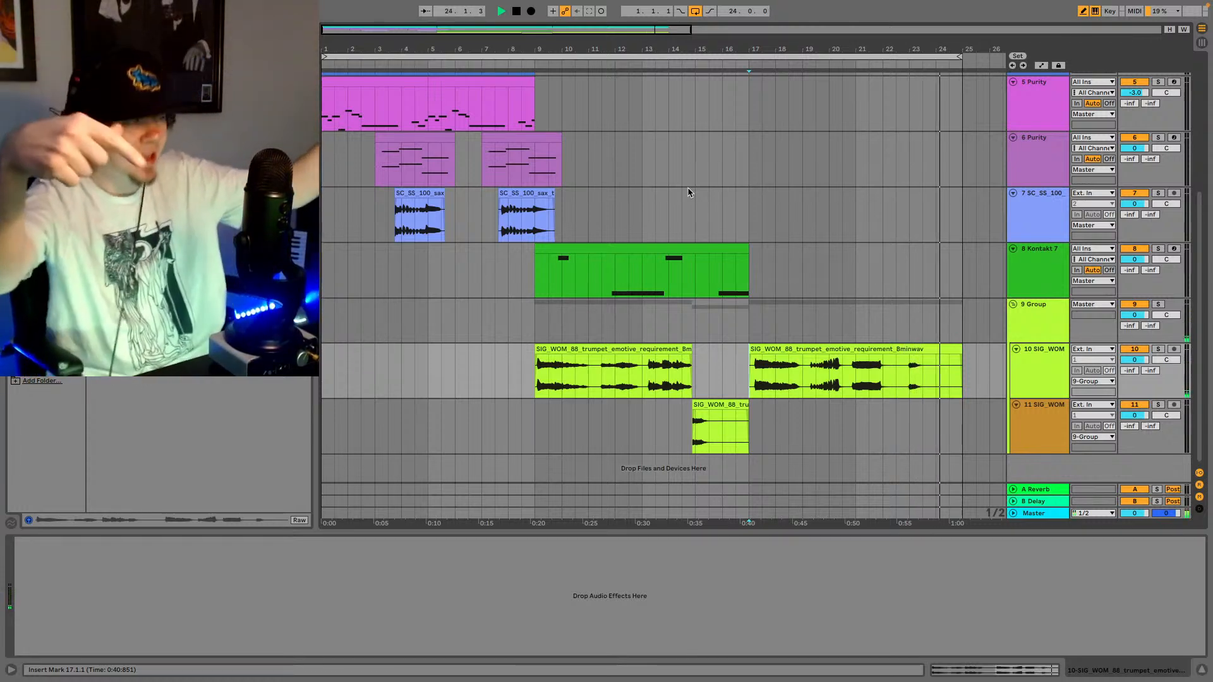
pyautogui.press('space')
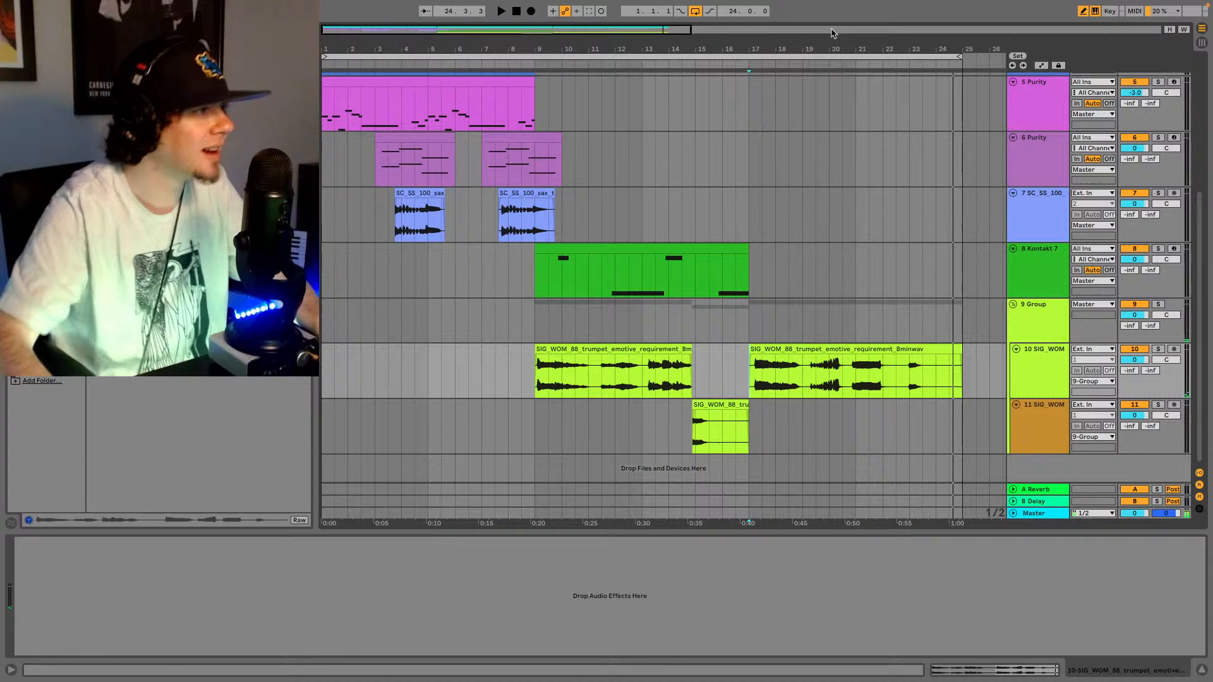
pyautogui.click(802, 348)
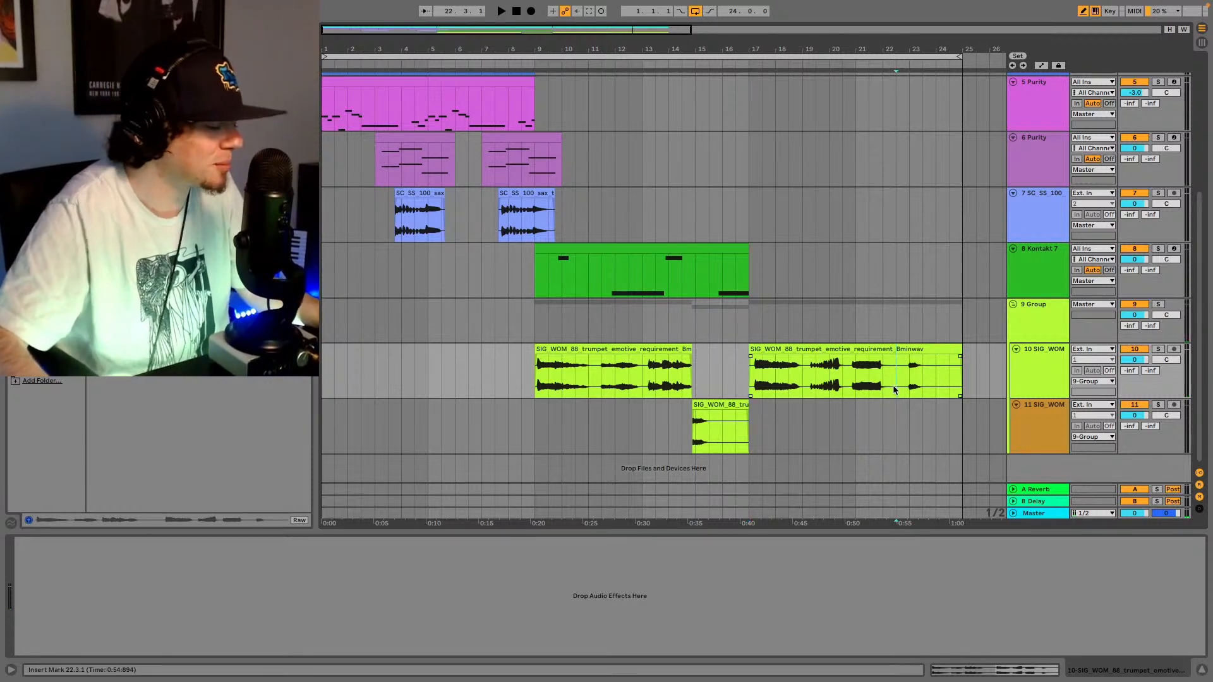
pyautogui.moveTo(912, 387); pyautogui.dragTo(895, 436)
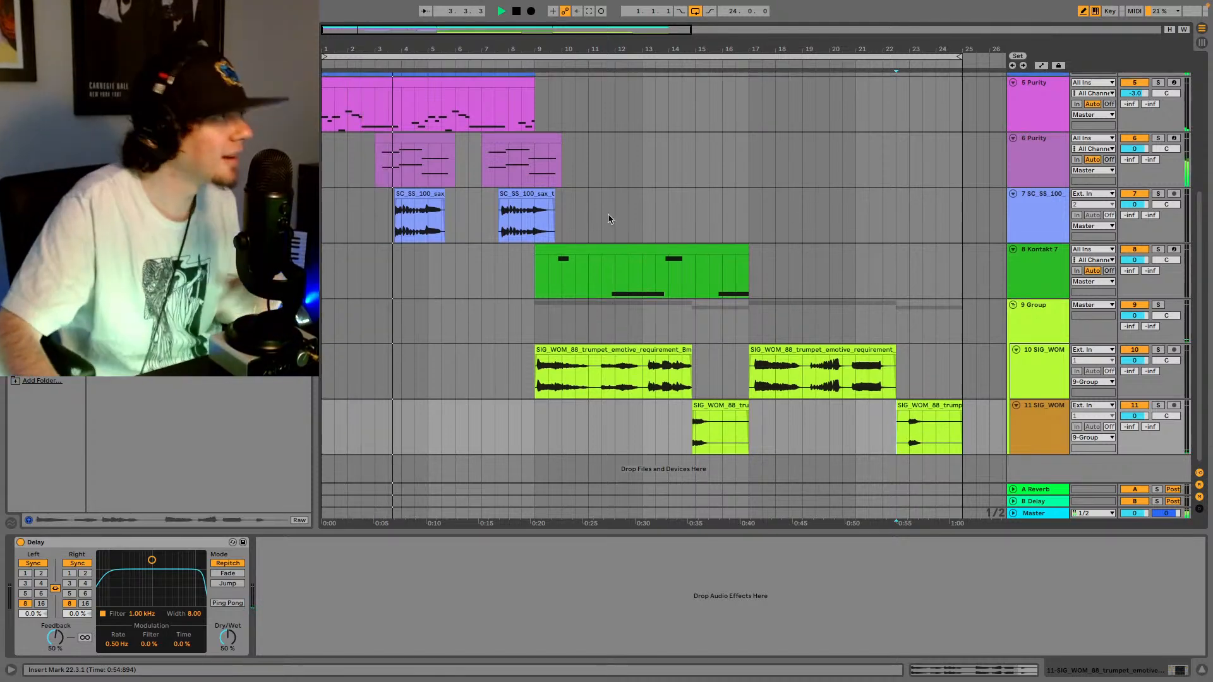
# - Copy the section from 1.1.1 to 9.1.1 on tracks 1 through 7 and paste it at 25.1.1 and 33.1.1
pyautogui.scroll(3, 610, 225)
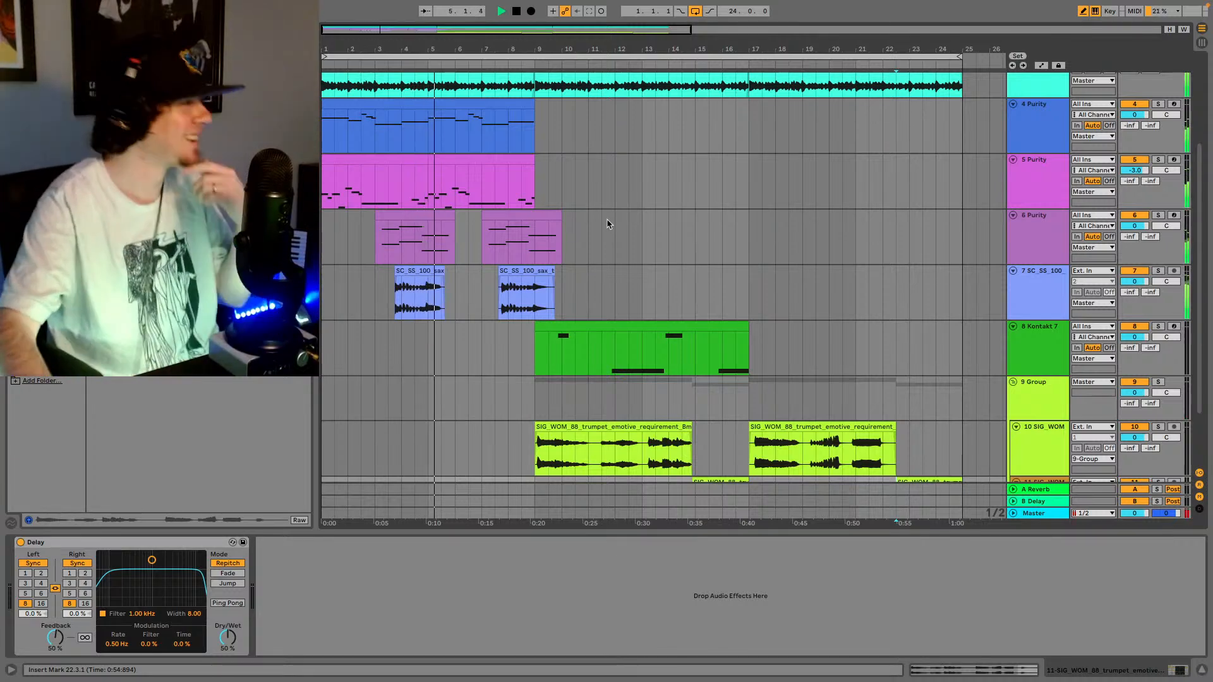
pyautogui.scroll(3, 533, 176)
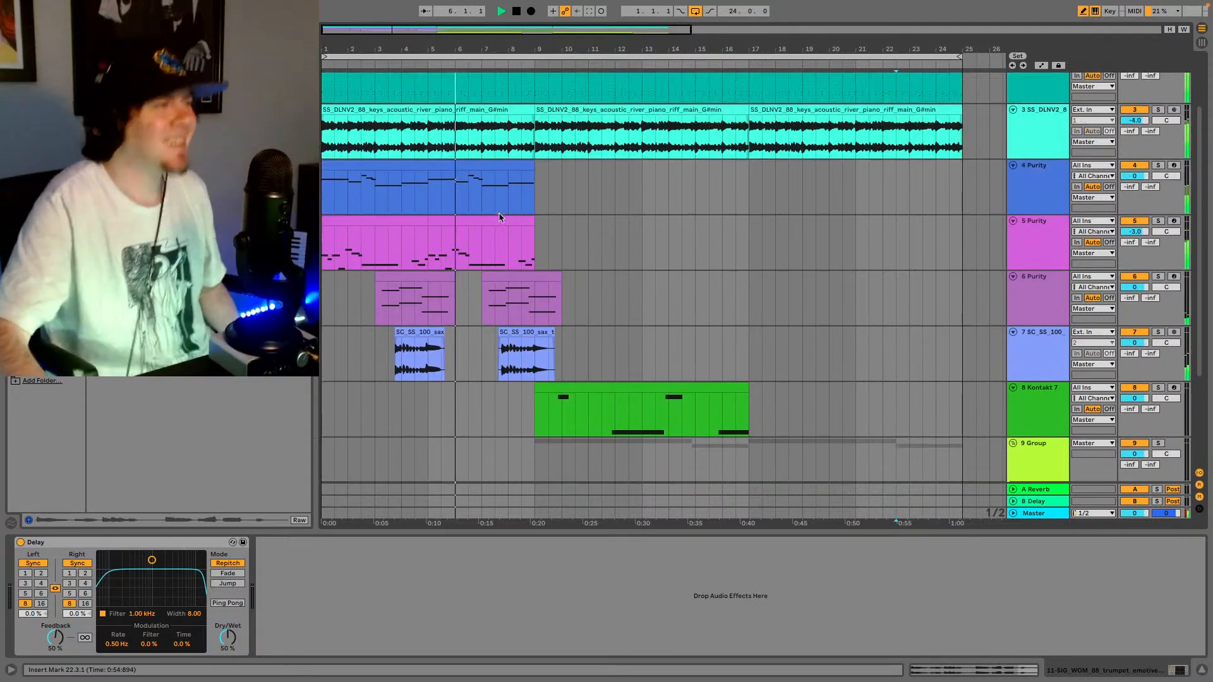
pyautogui.scroll(3, 532, 174)
pyautogui.scroll(-4, 528, 203)
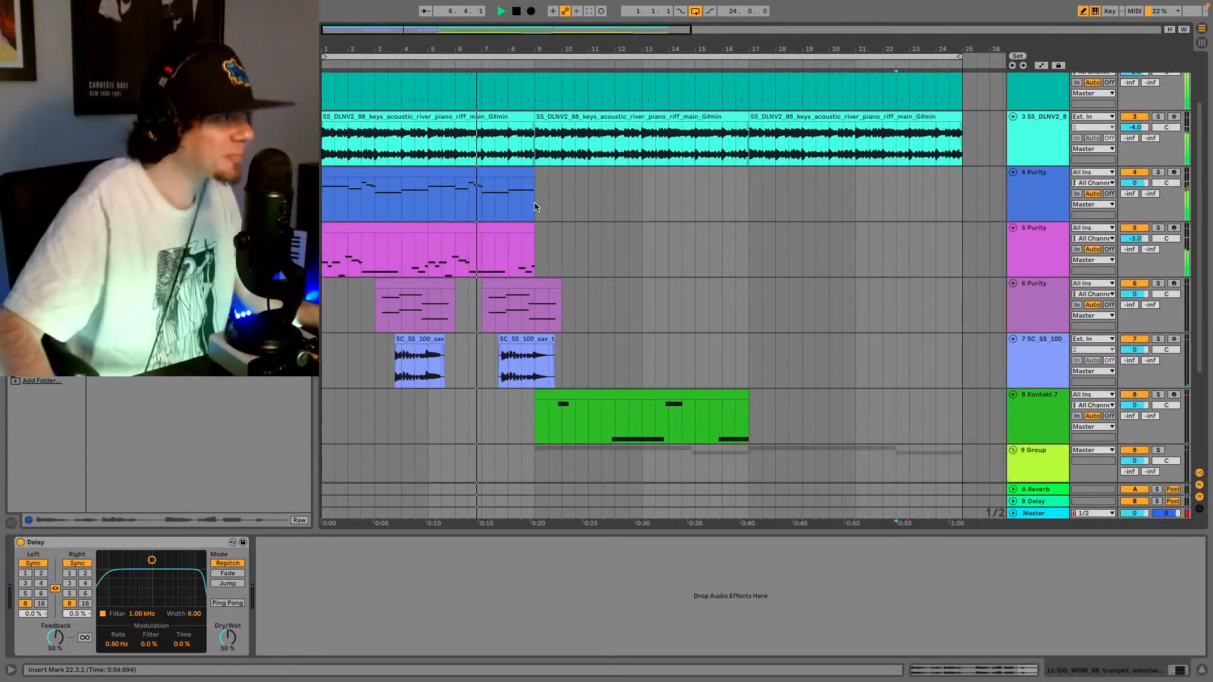
pyautogui.moveTo(505, 29); pyautogui.dragTo(507, 11)
pyautogui.scroll(-1, 523, 268)
pyautogui.moveTo(322, 353); pyautogui.dragTo(433, 62)
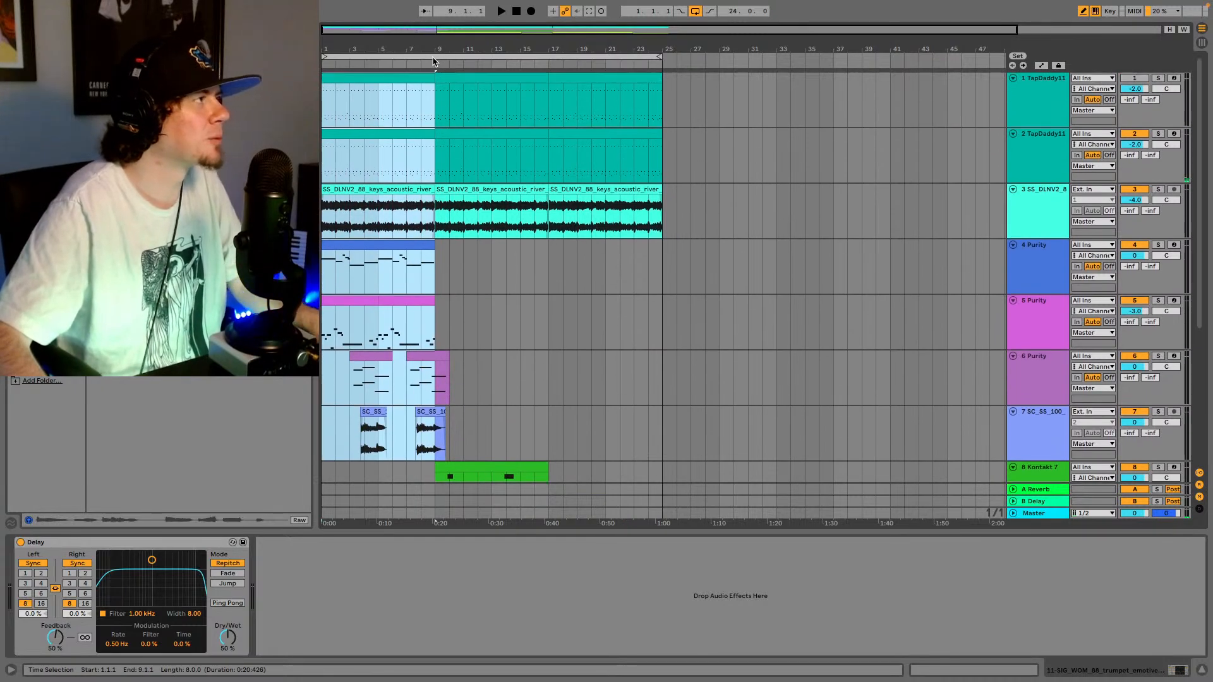
pyautogui.click(458, 75)
pyautogui.click(666, 99)
pyautogui.hotkey('ctrl', 'v')
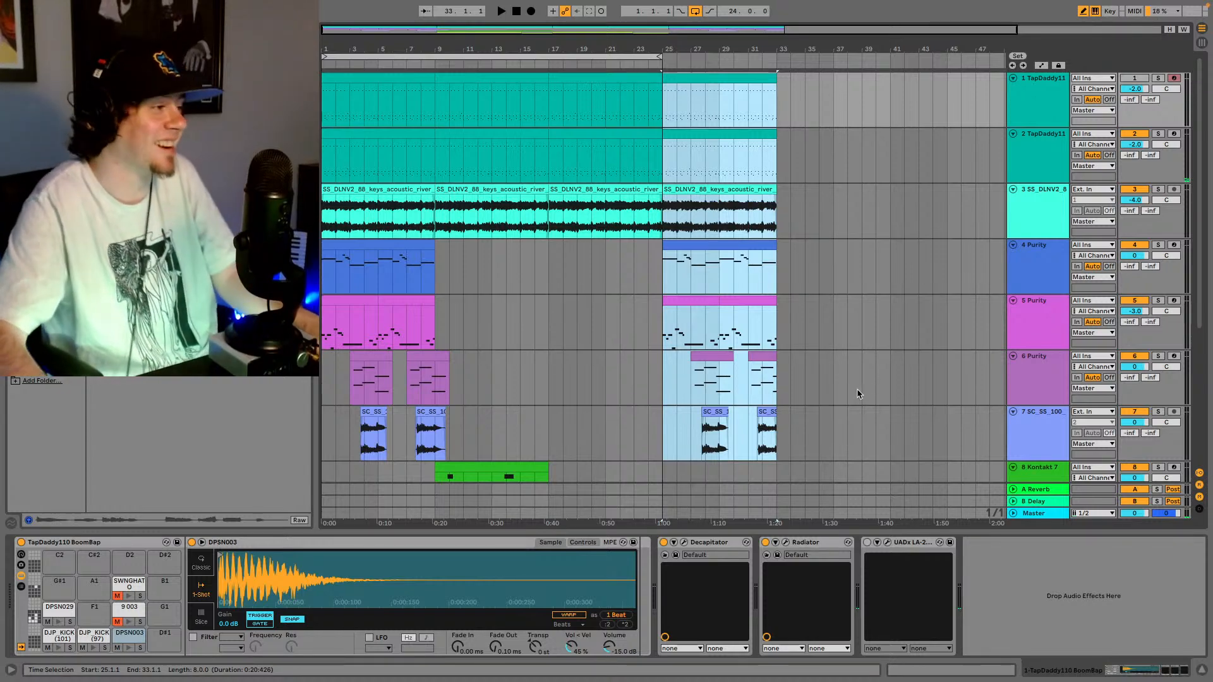
pyautogui.click(779, 99)
pyautogui.hotkey('ctrl', 'v')
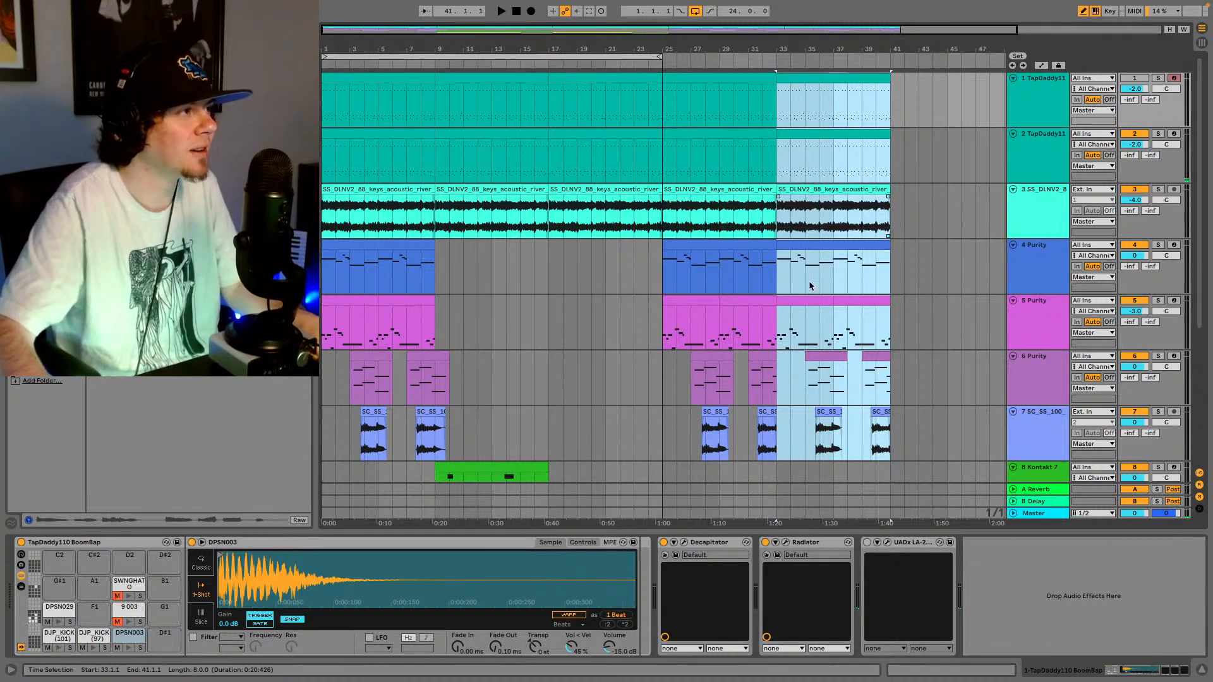
# - Automate the Master track volume to fade from 33.1.1 down to -inf dB at 37.1.1
pyautogui.scroll(-5, 809, 286)
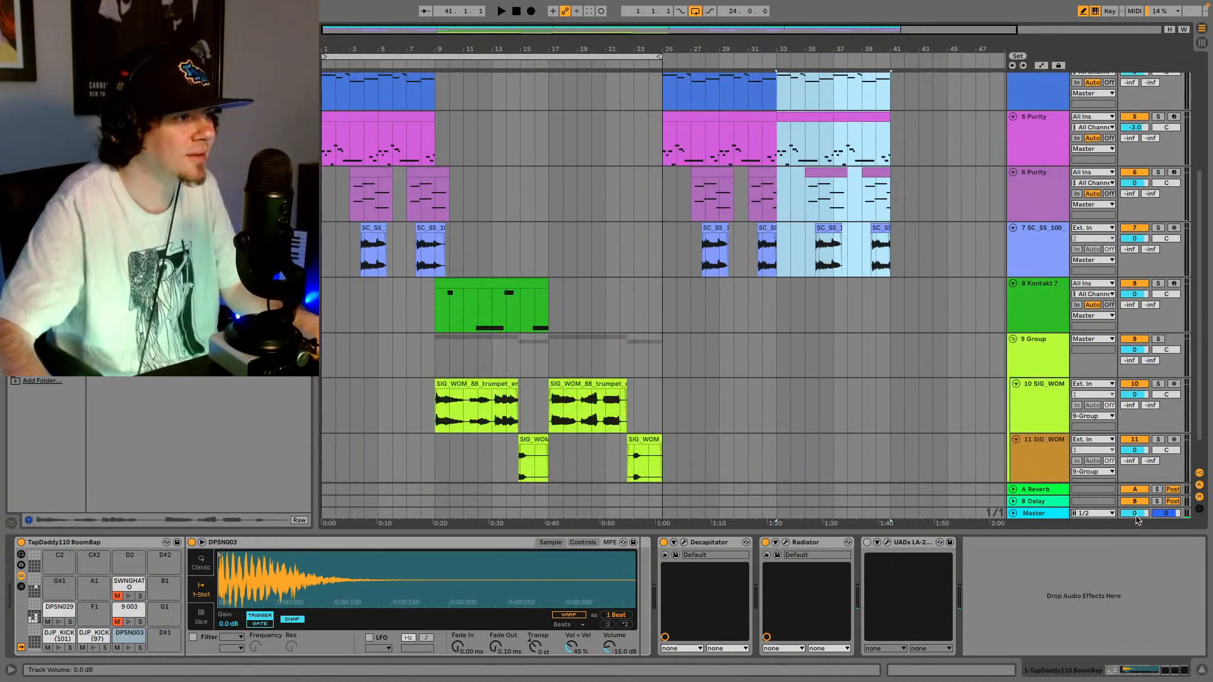
pyautogui.rightClick(1137, 516)
pyautogui.click(1103, 524)
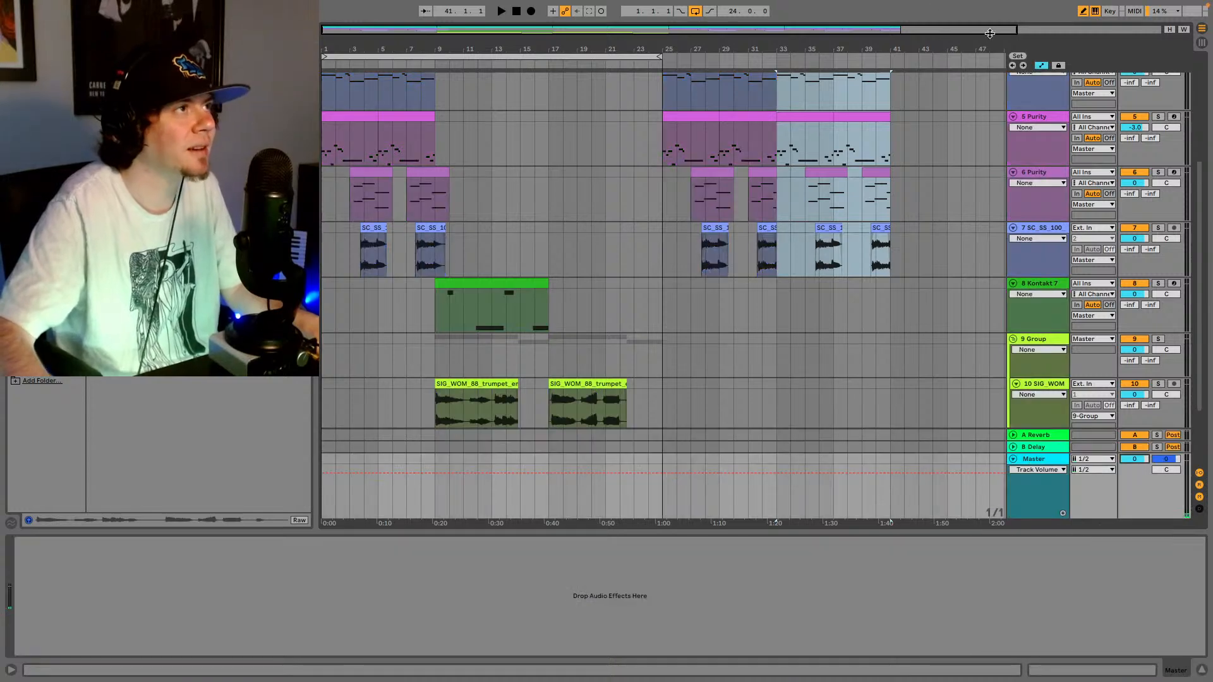
pyautogui.click(778, 473)
pyautogui.click(833, 477)
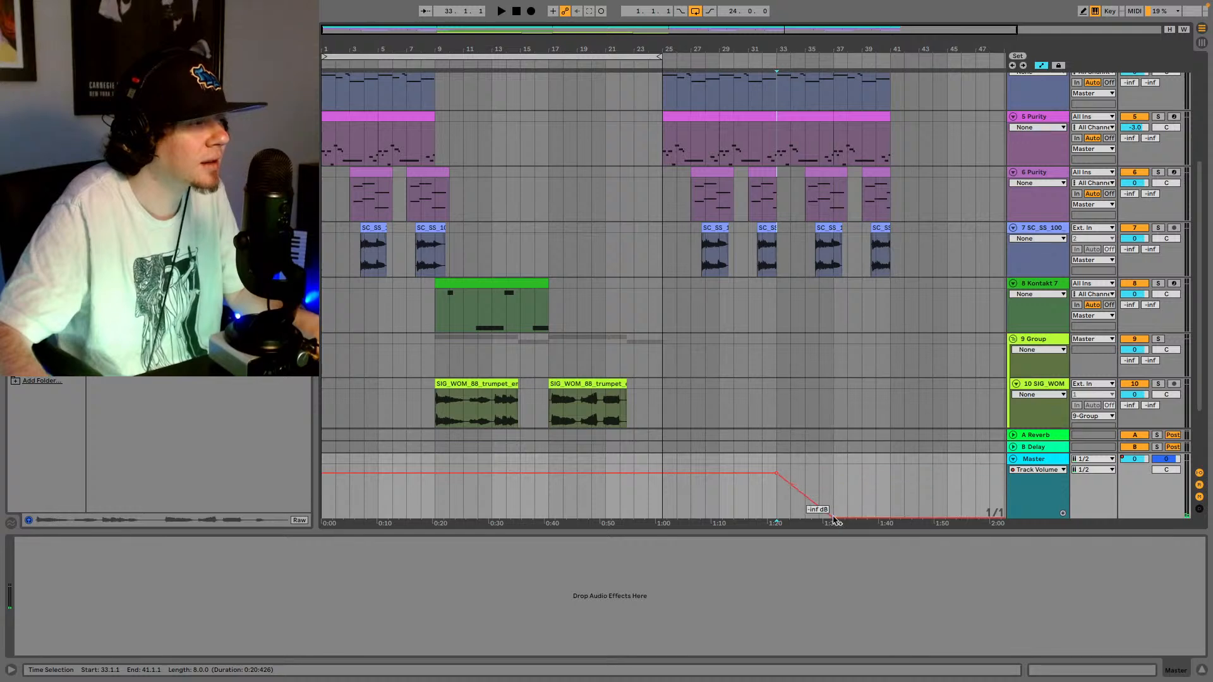
# - Extend the cut-off saxophone clip before bar 33 to 33.4.1 and the Purity clip above it to 34.1.1
pyautogui.click(783, 238)
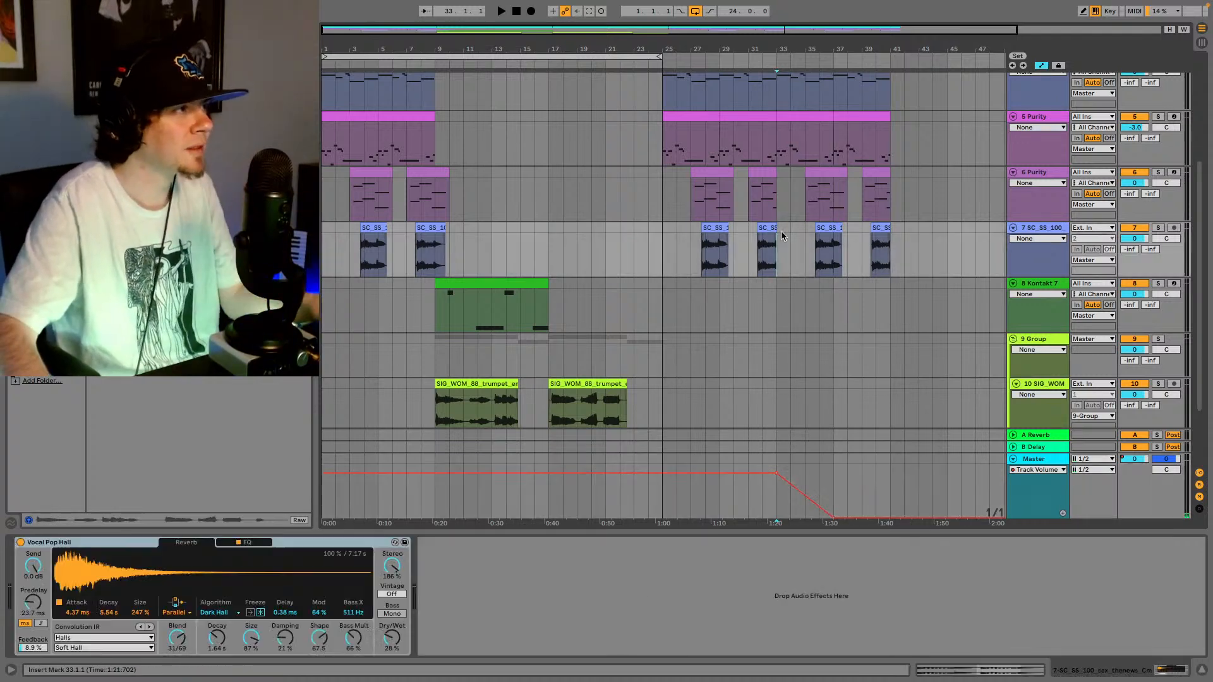
pyautogui.moveTo(772, 226); pyautogui.dragTo(786, 228)
pyautogui.scroll(2, 820, 194)
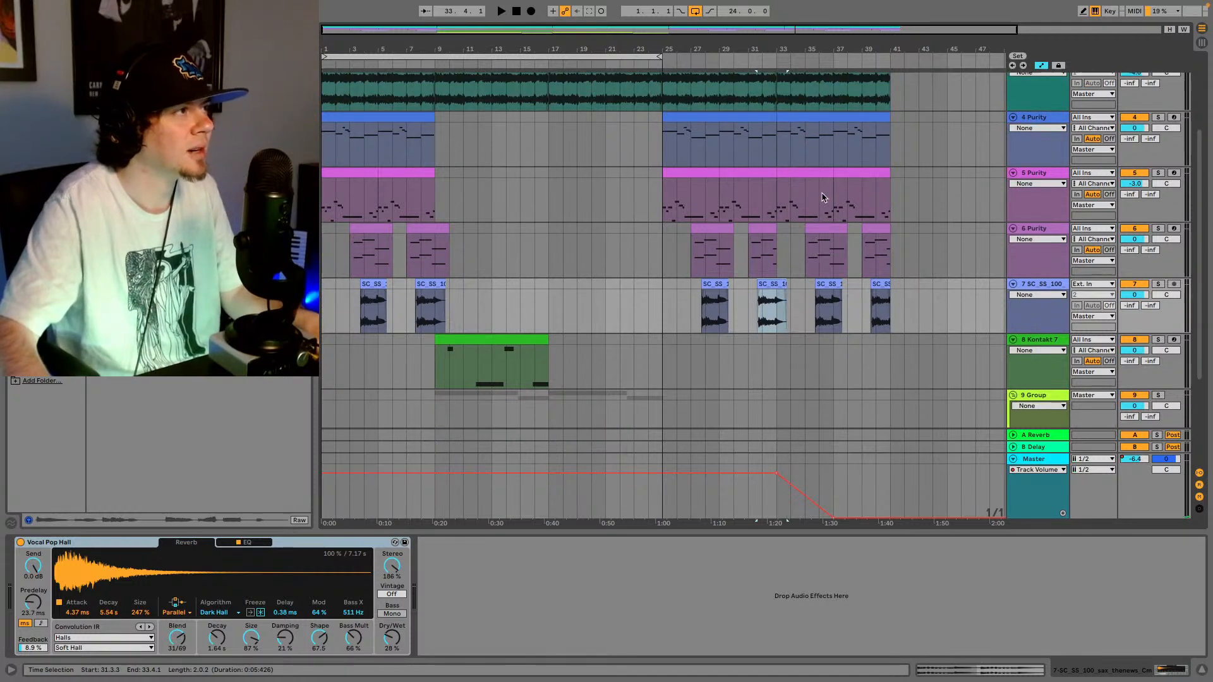
pyautogui.moveTo(751, 246); pyautogui.dragTo(787, 239)
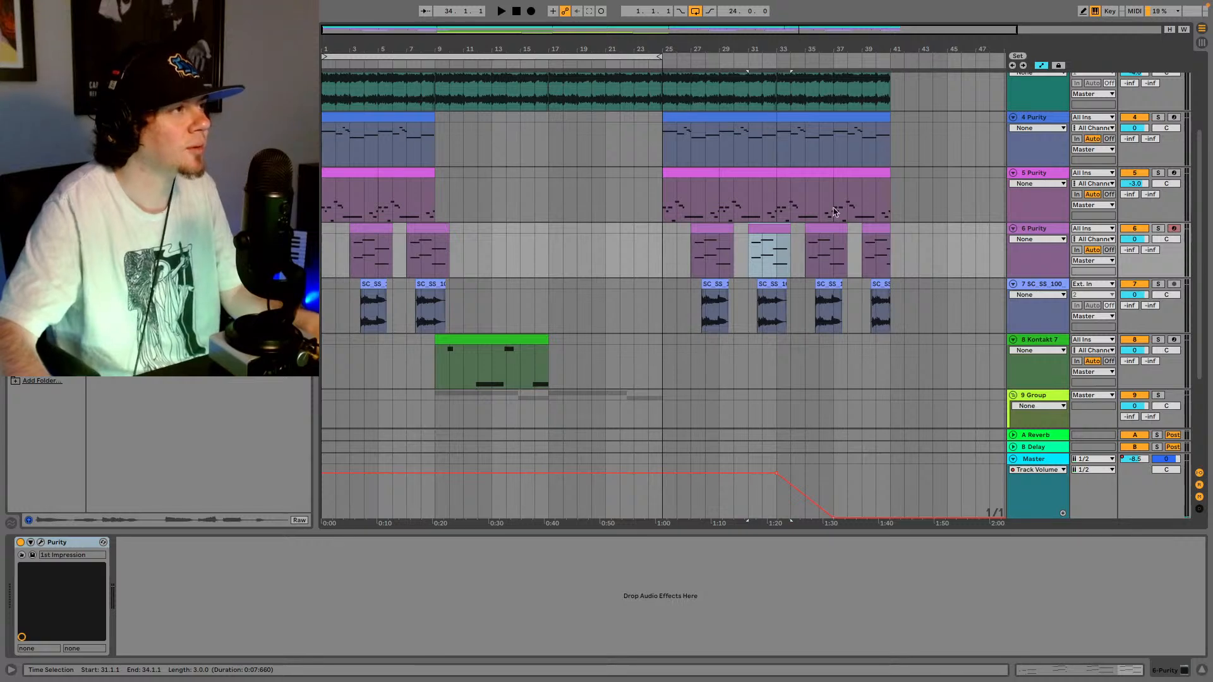
# - Turn off the arrangement loop and look over the full arrangement
pyautogui.scroll(-5, 836, 196)
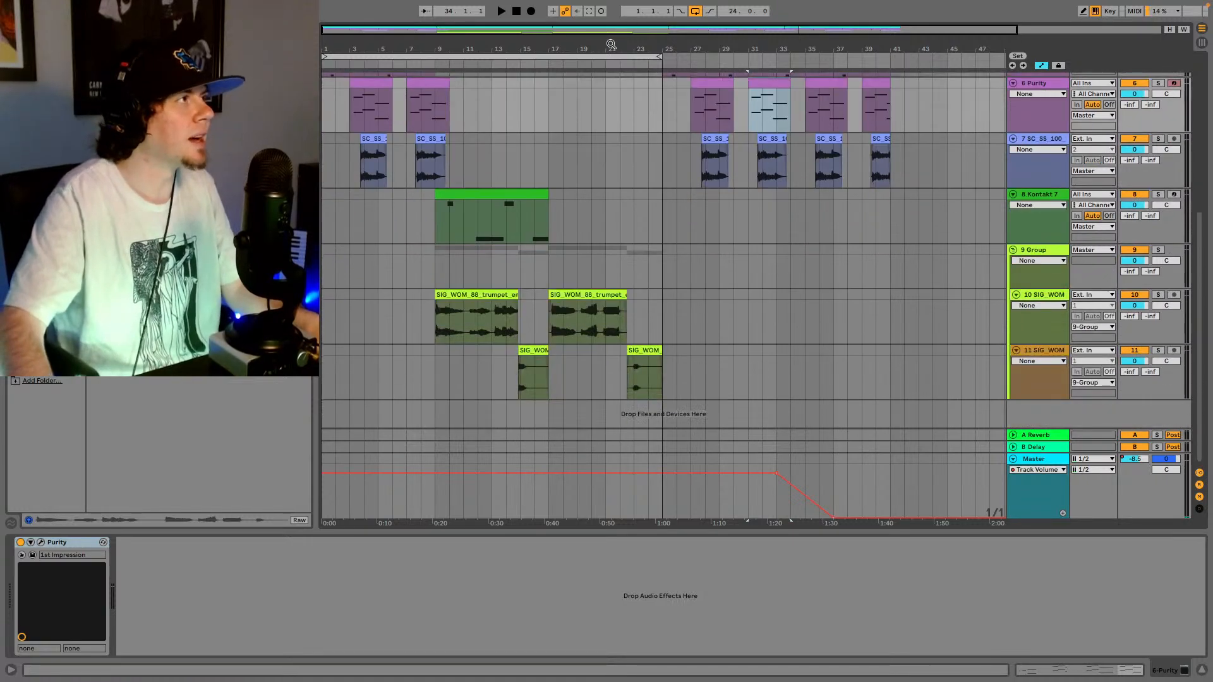
pyautogui.moveTo(611, 44); pyautogui.dragTo(610, 33)
pyautogui.click(696, 11)
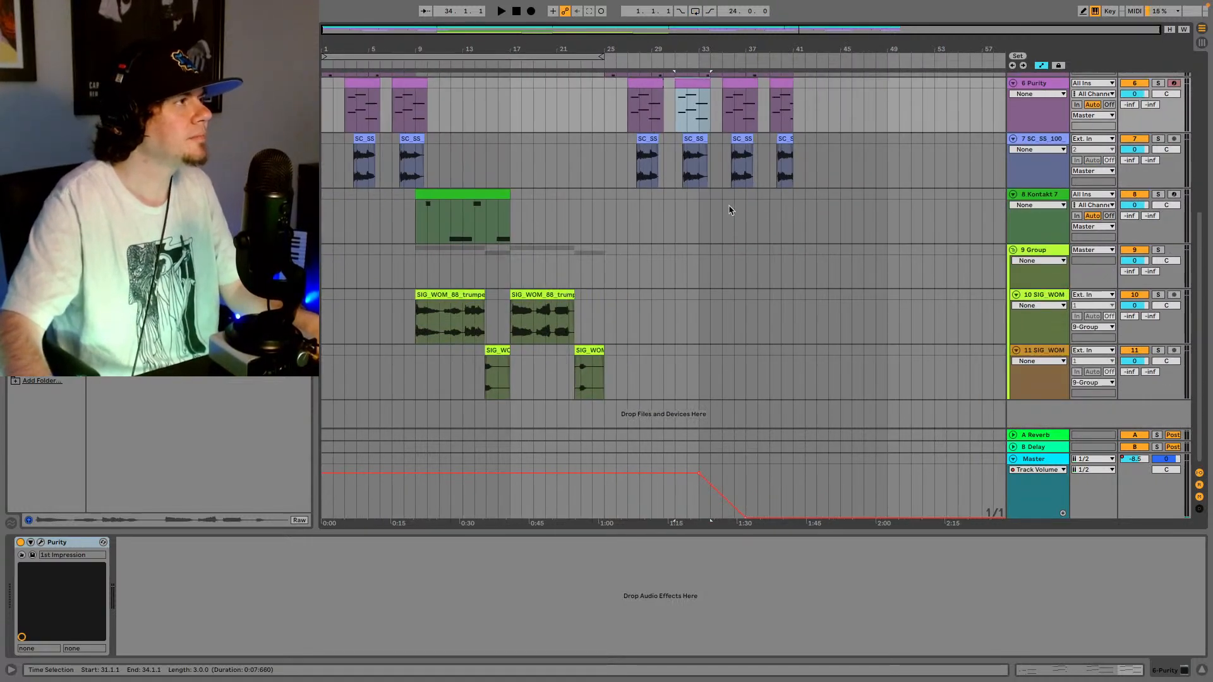
pyautogui.scroll(6, 625, 219)
pyautogui.scroll(-4, 614, 240)
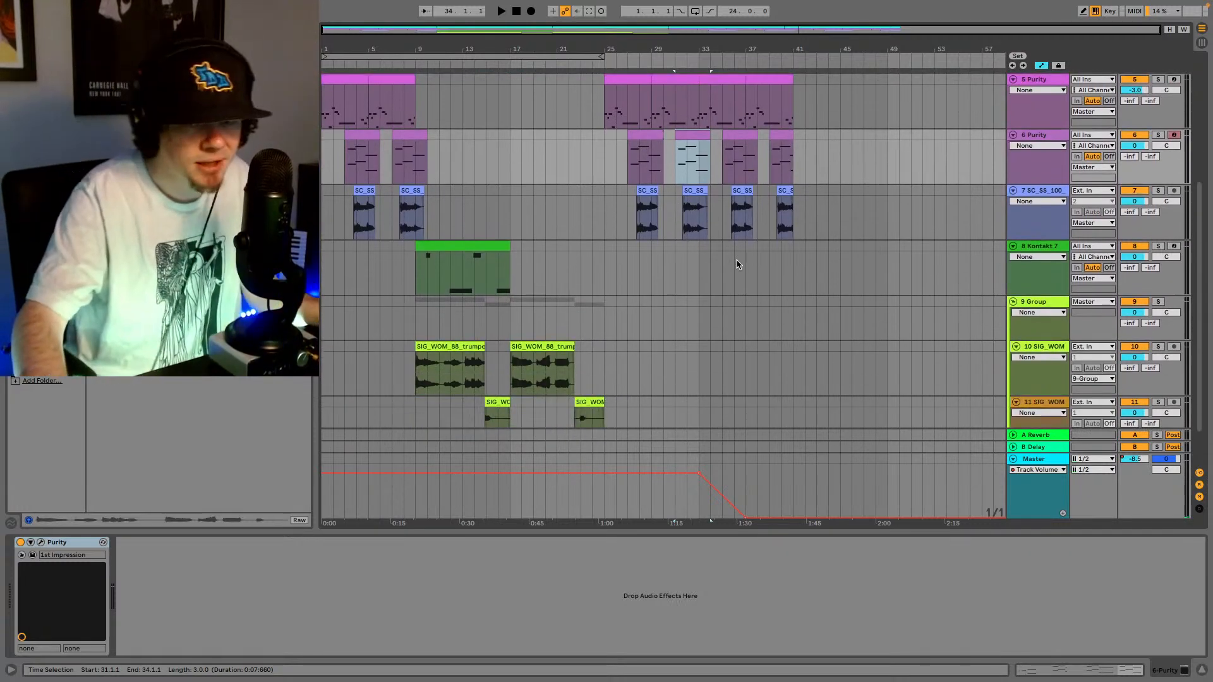
# - Move the whole arrangement on all tracks, including the Master volume automation, so that it starts at 9.1.1
pyautogui.scroll(-2, 512, 288)
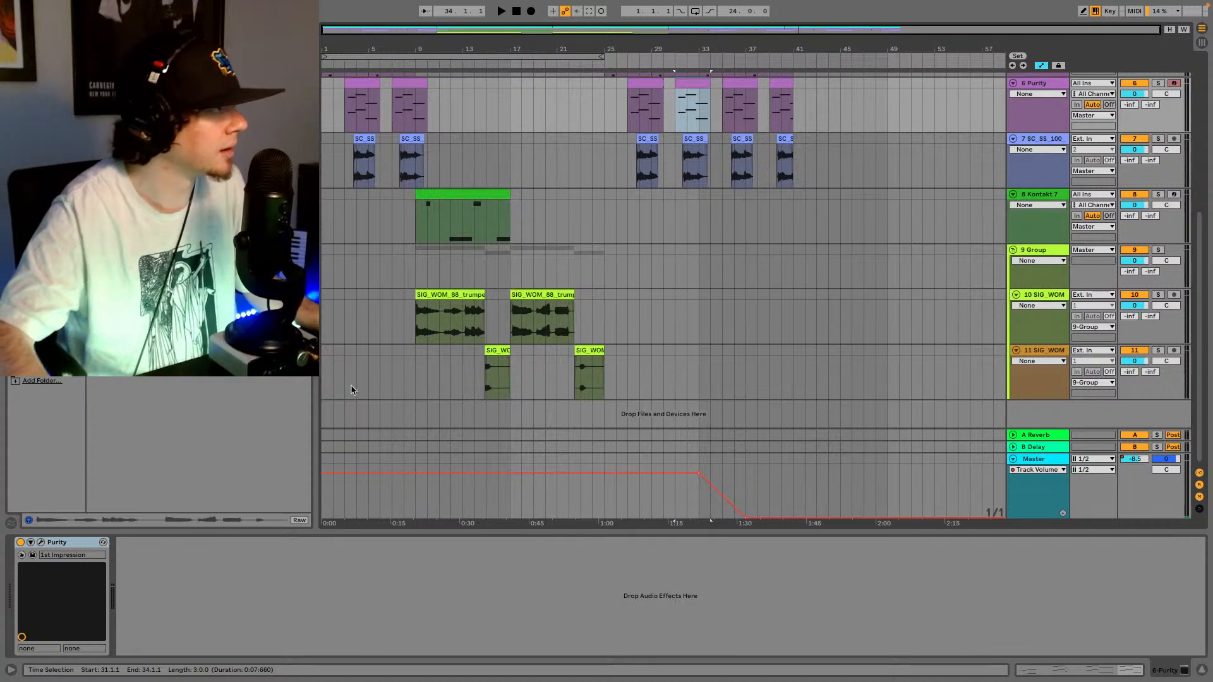
pyautogui.moveTo(323, 381); pyautogui.dragTo(760, 8)
pyautogui.moveTo(320, 502); pyautogui.dragTo(845, 4)
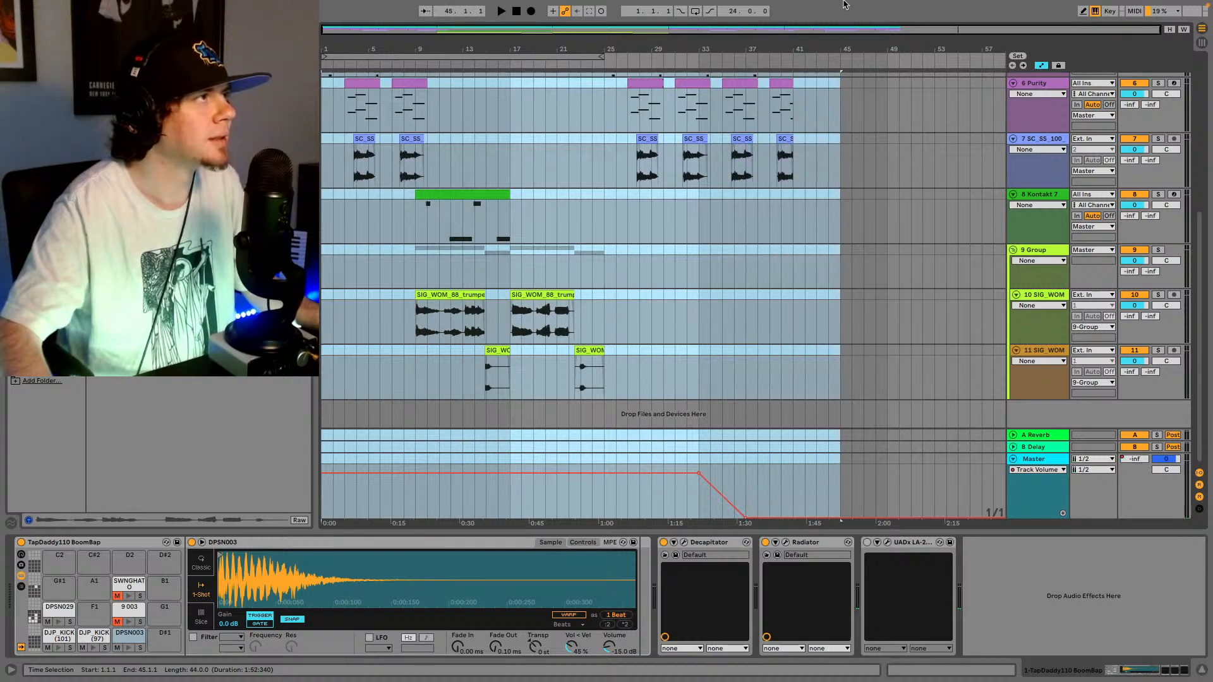
pyautogui.scroll(5, 664, 323)
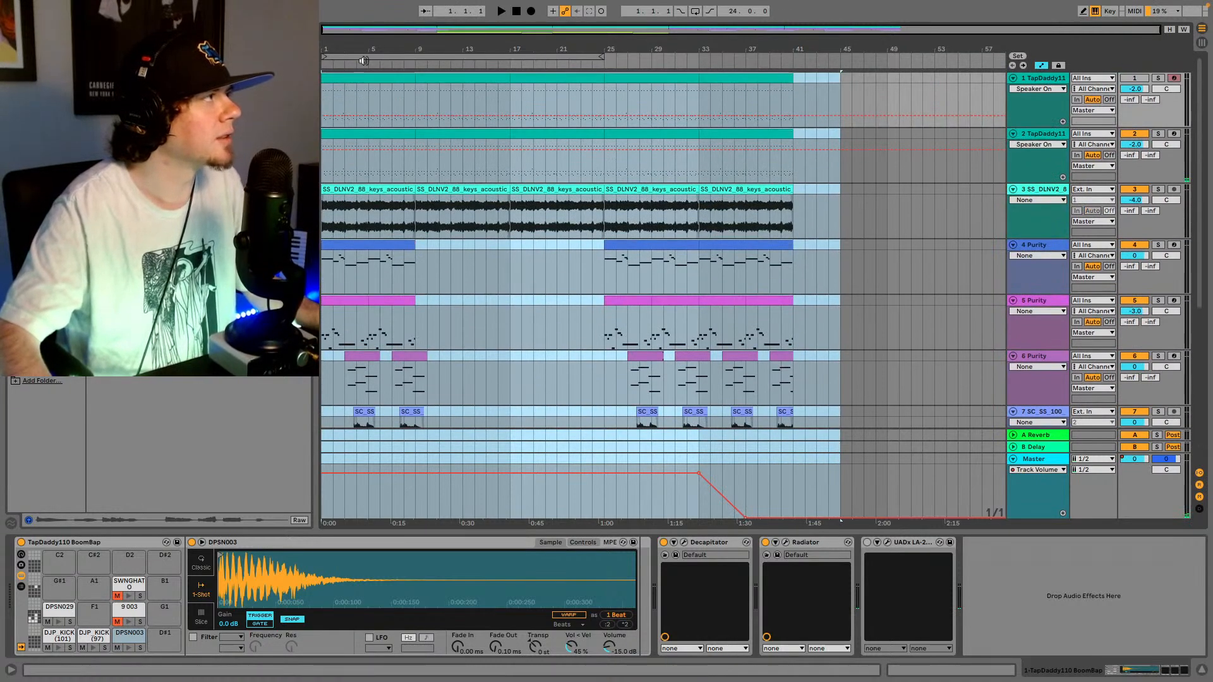
pyautogui.moveTo(374, 80); pyautogui.dragTo(413, 81)
pyautogui.moveTo(464, 81); pyautogui.dragTo(468, 78)
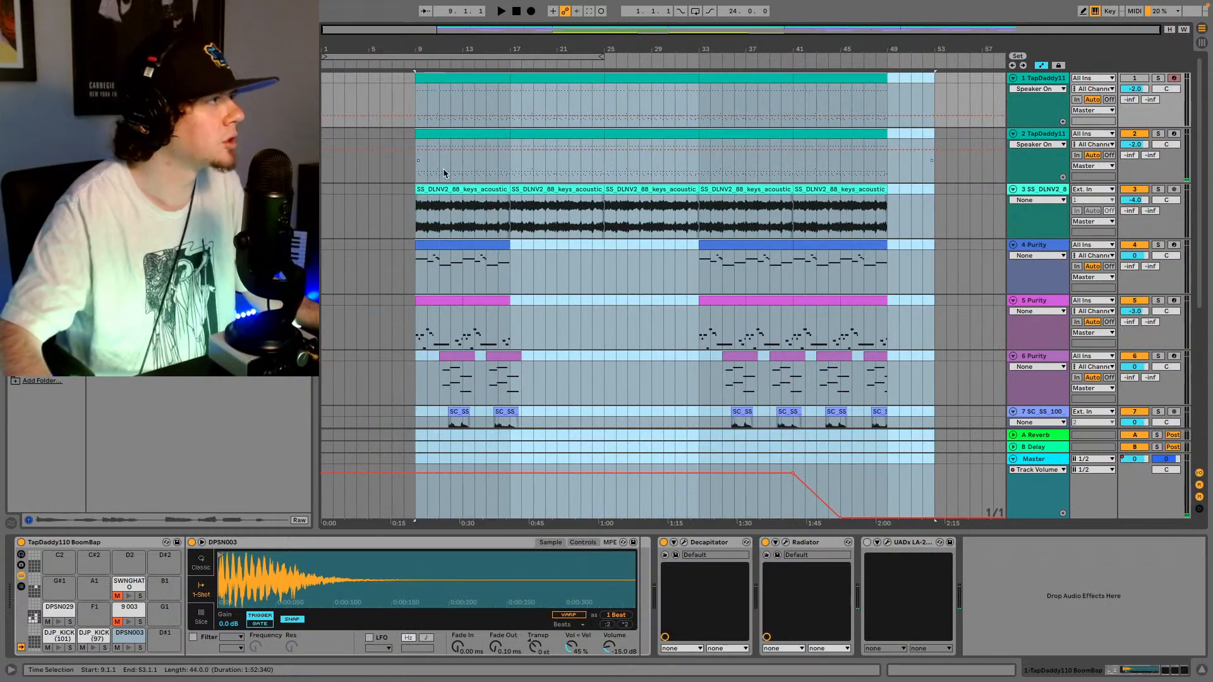
# - Copy the piano clip at 9.1.1 on track 3 to 1.1.1 and start playback from there
pyautogui.click(451, 201)
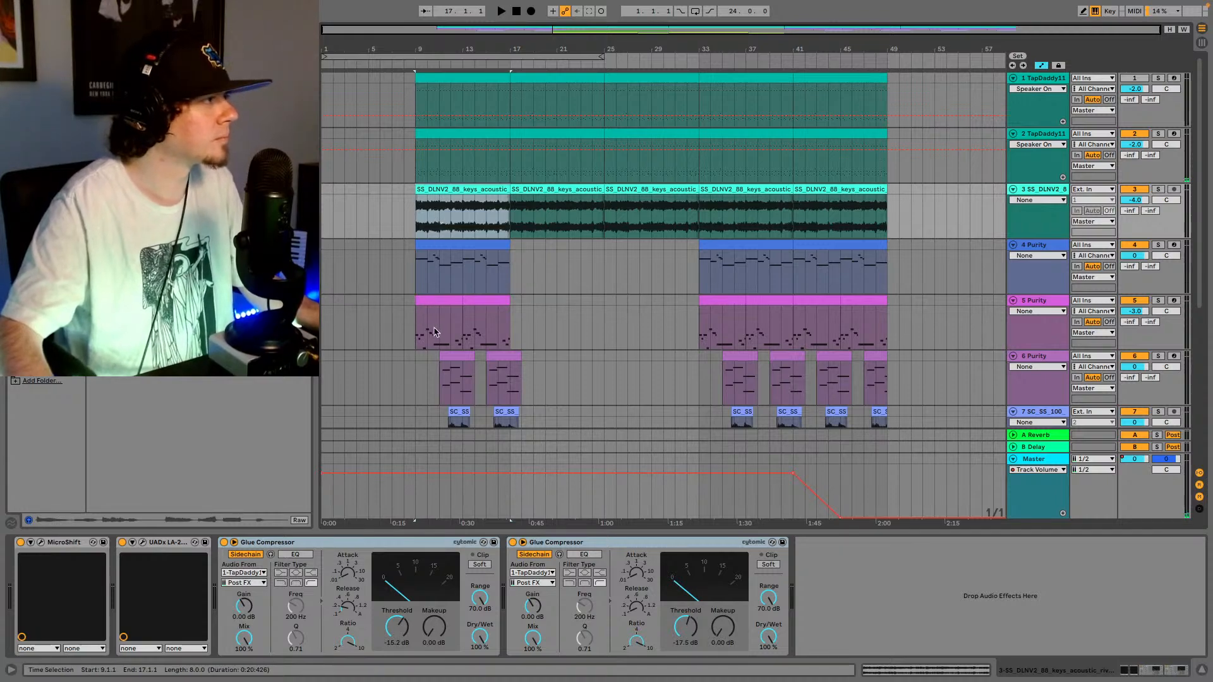
pyautogui.scroll(-8, 648, 308)
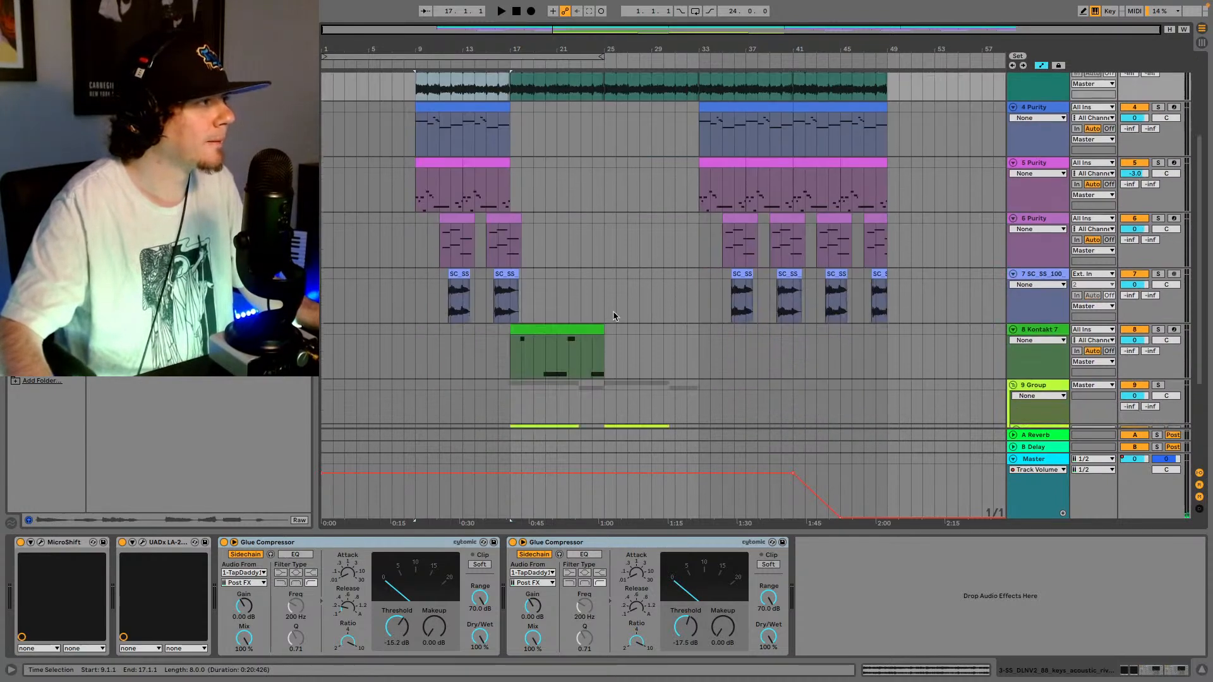
pyautogui.scroll(10, 607, 297)
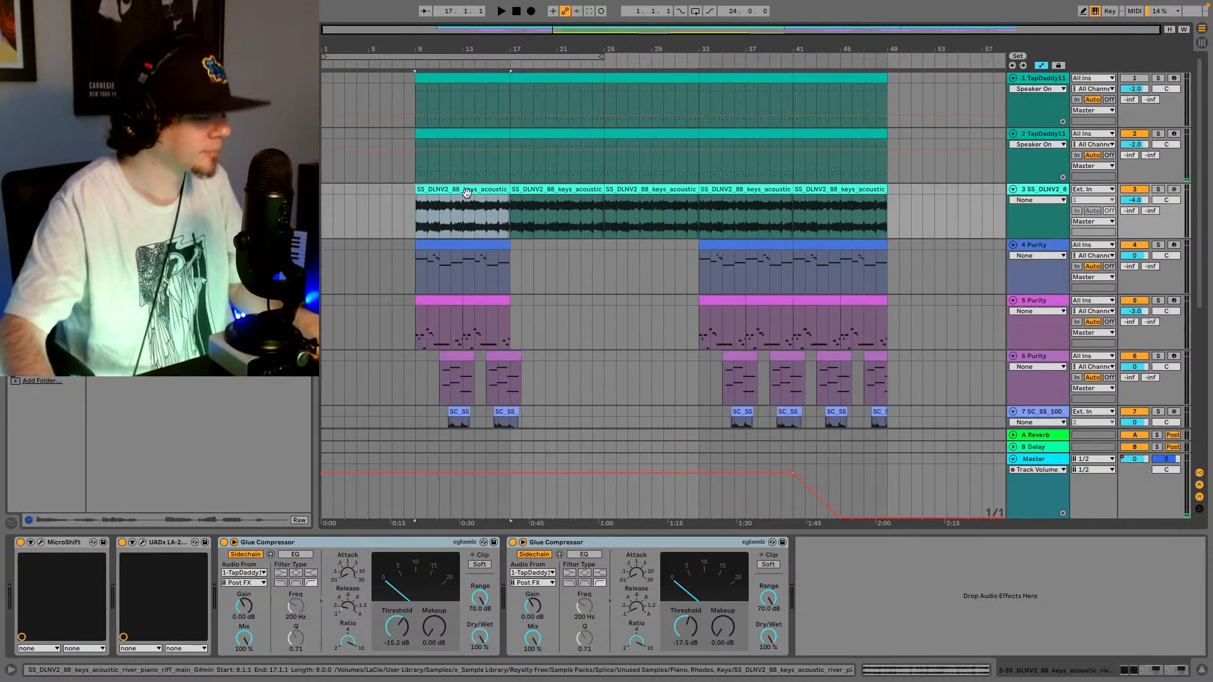
pyautogui.click(324, 213)
pyautogui.hotkey('ctrl', 'v')
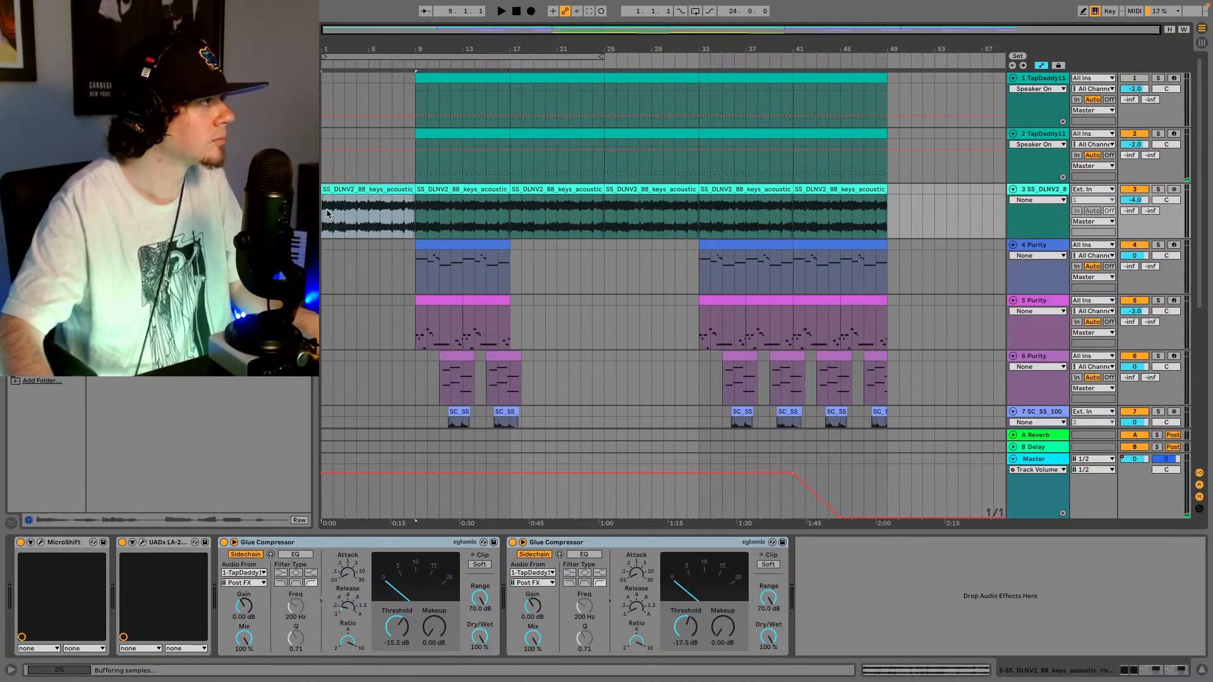
pyautogui.press('space')
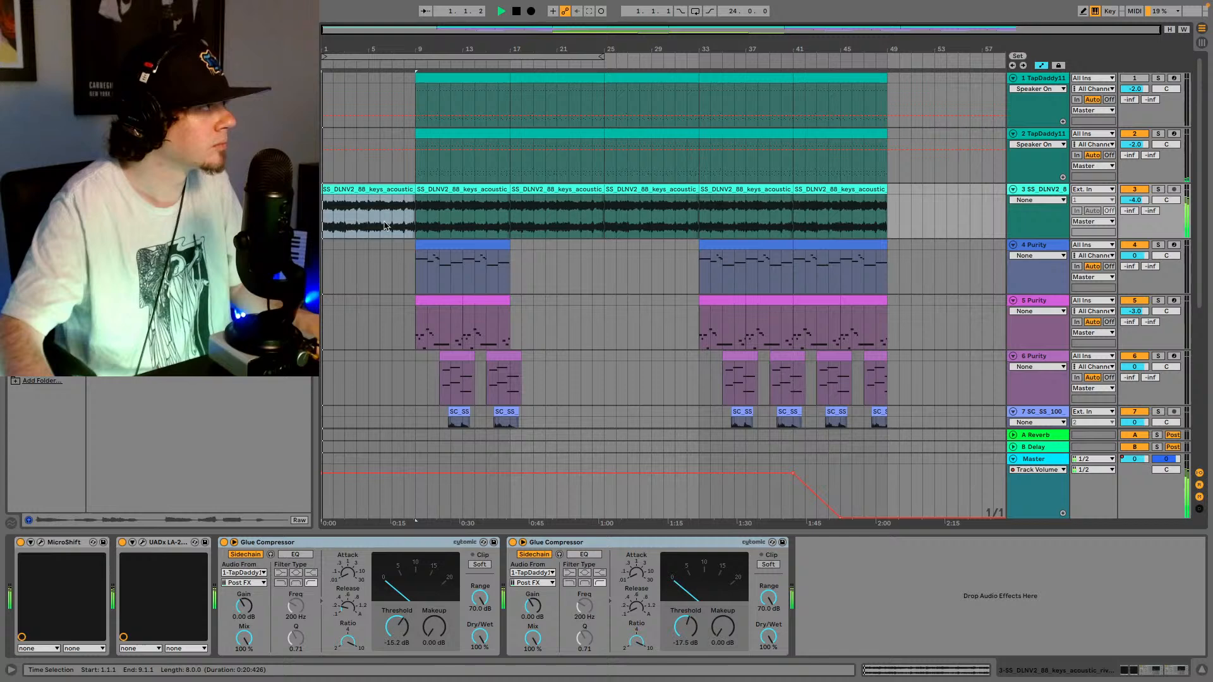
# - Copy the Purity clip at 9.1.1 on track 4 to 1.1.1 and play the intro
pyautogui.click(433, 287)
pyautogui.press('space')
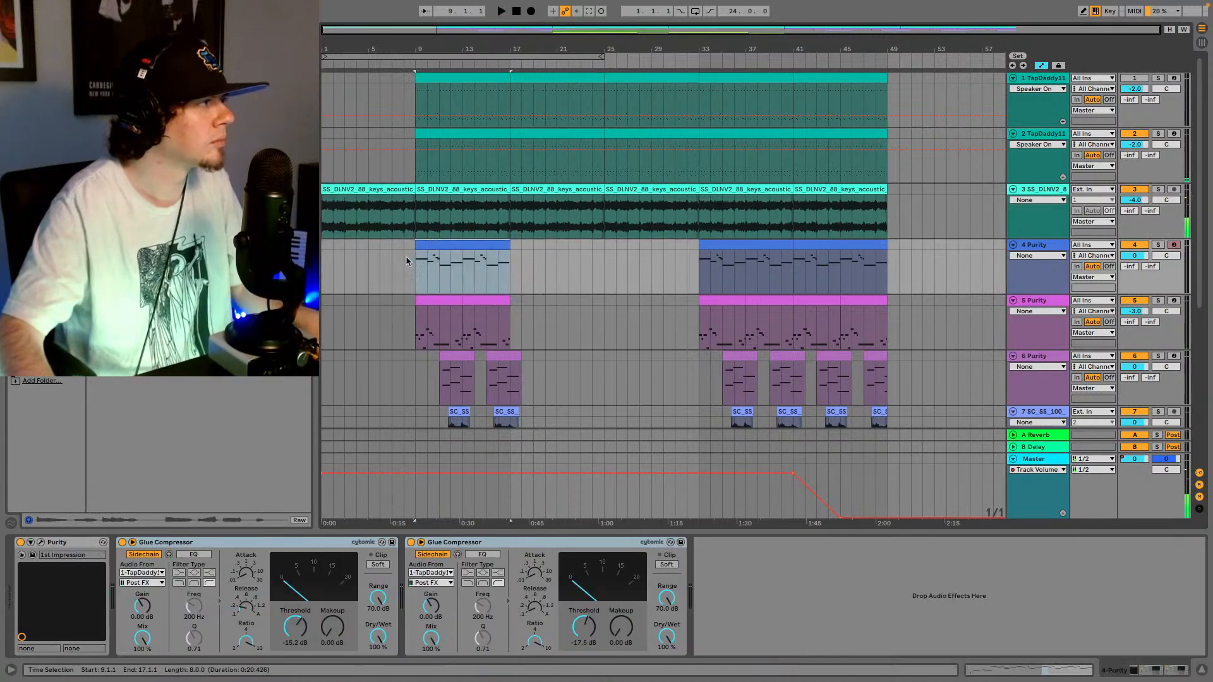
pyautogui.click(323, 264)
pyautogui.hotkey('ctrl', 'v')
pyautogui.press('space')
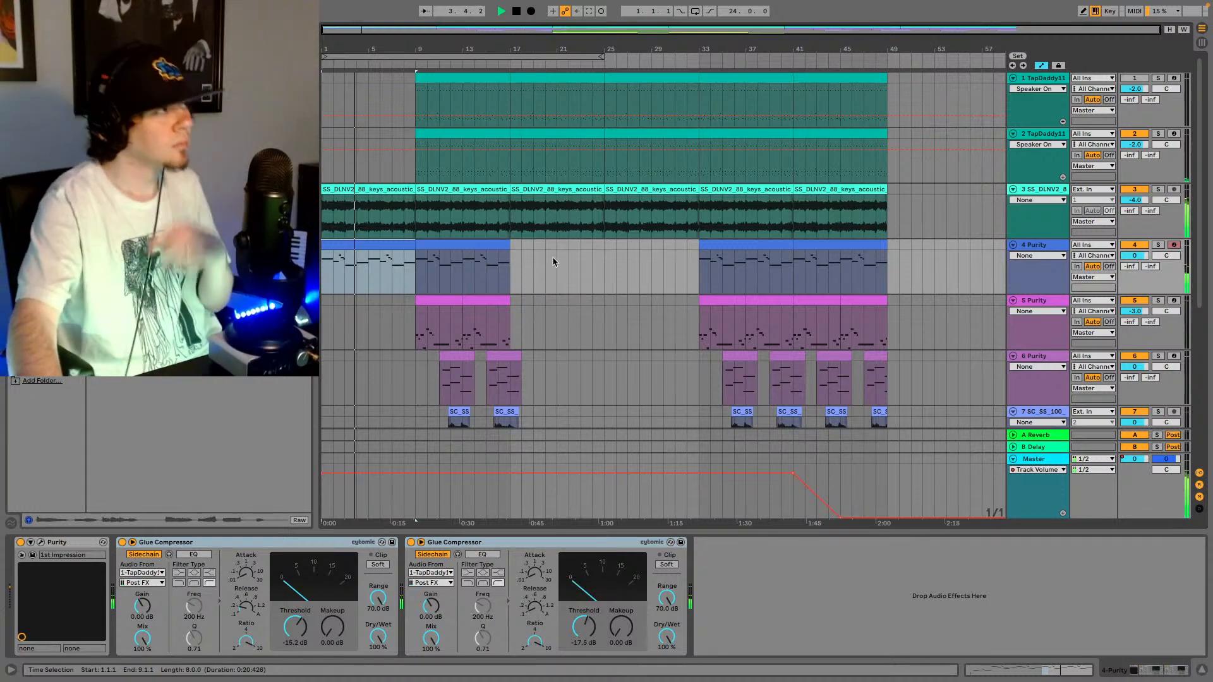
# - Copy the half bar of drums before 17.1.1 on track 2 and paste it at 8.3.1 on tracks 2 and 1
pyautogui.moveTo(506, 50); pyautogui.dragTo(978, 107)
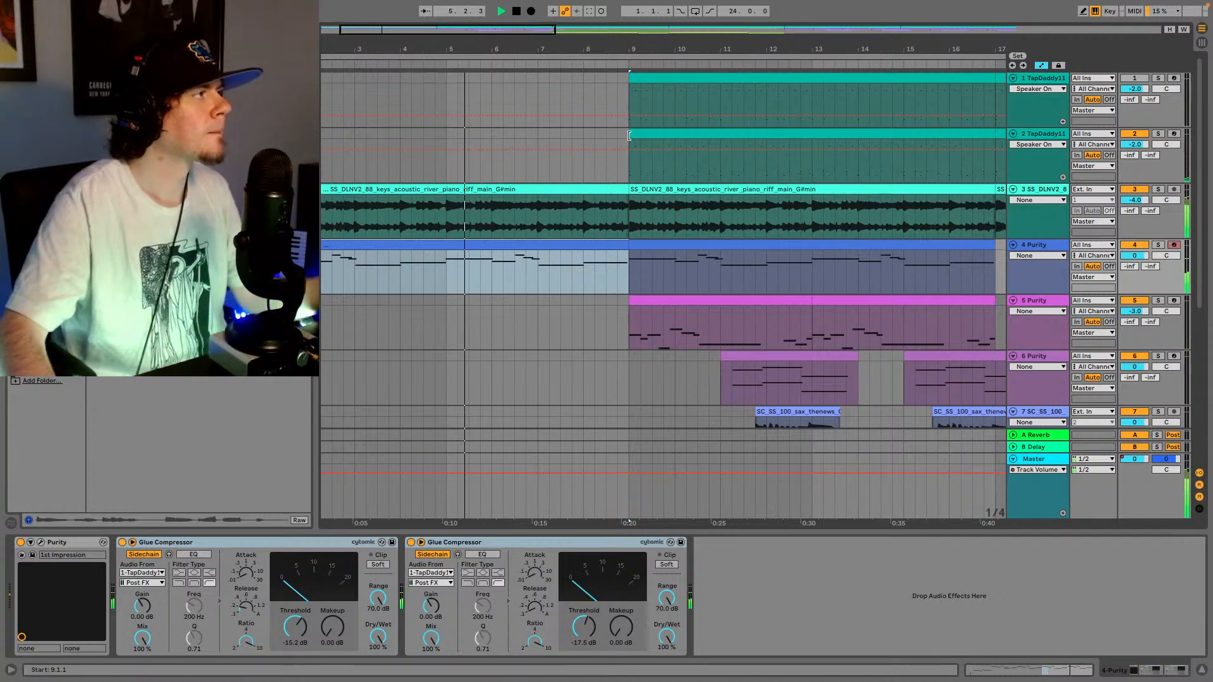
pyautogui.moveTo(629, 136)
pyautogui.mouseDown()
pyautogui.moveTo(595, 133)
pyautogui.moveTo(630, 132)
pyautogui.mouseUp()
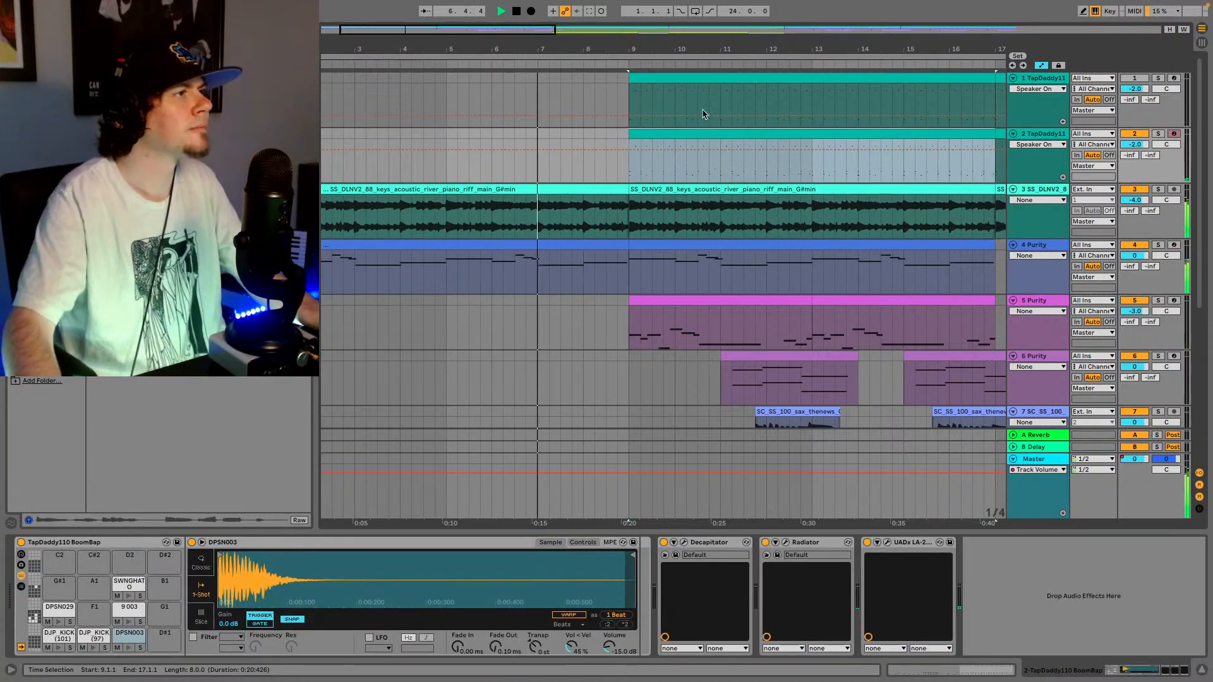
pyautogui.moveTo(967, 159); pyautogui.dragTo(988, 158)
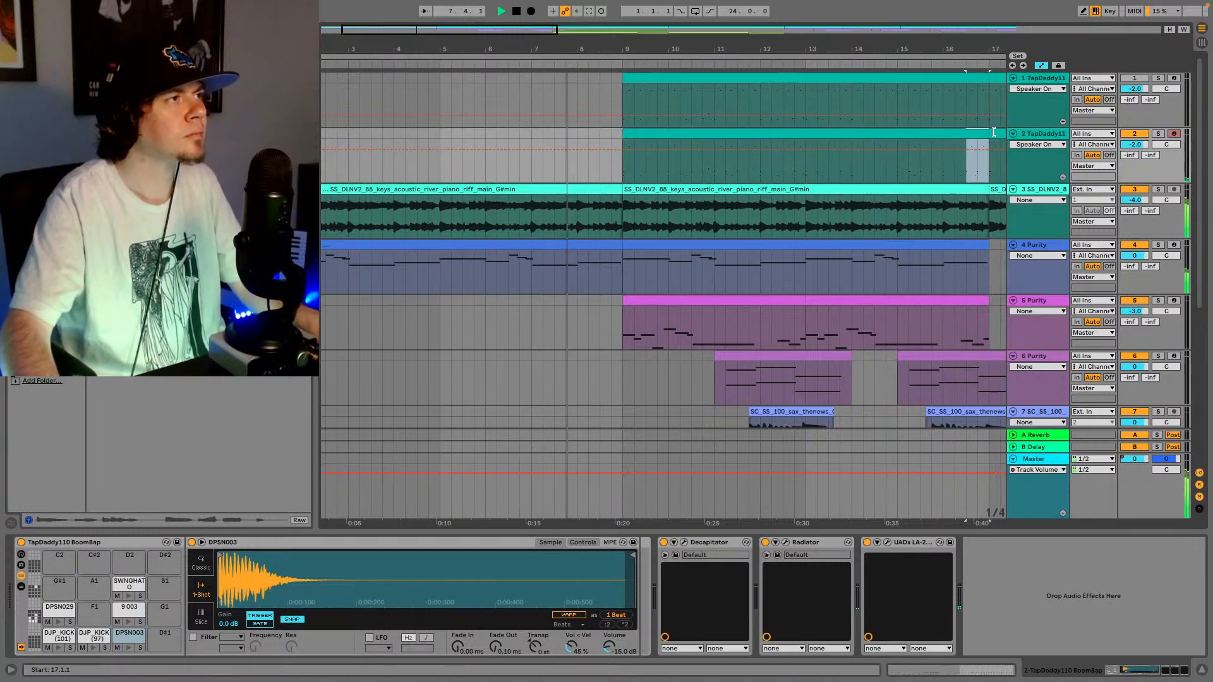
pyautogui.press('super+c')
pyautogui.click(604, 165)
pyautogui.press('super+v')
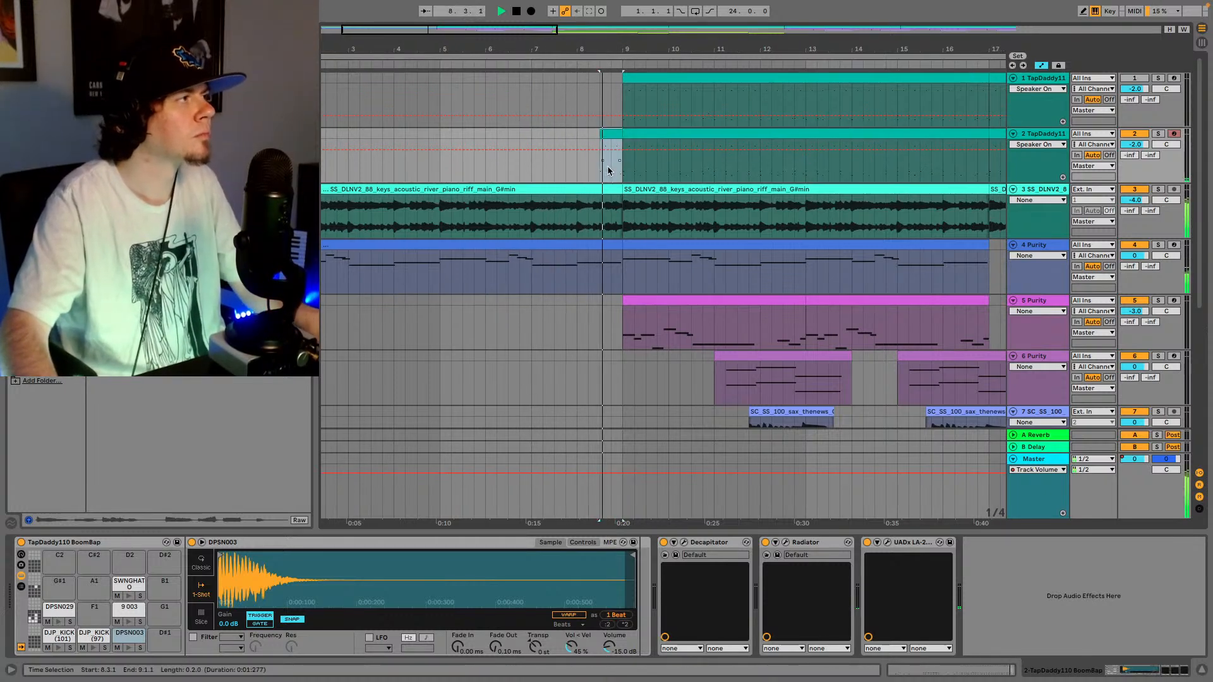
pyautogui.click(647, 188)
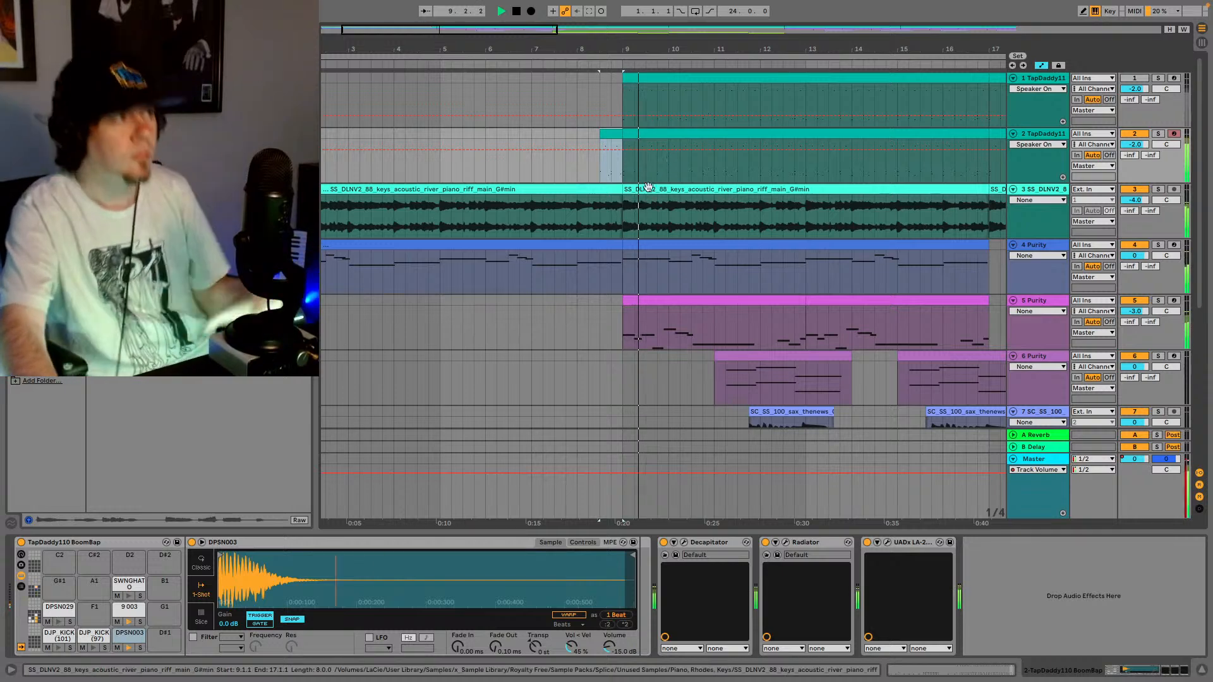
pyautogui.click(600, 100)
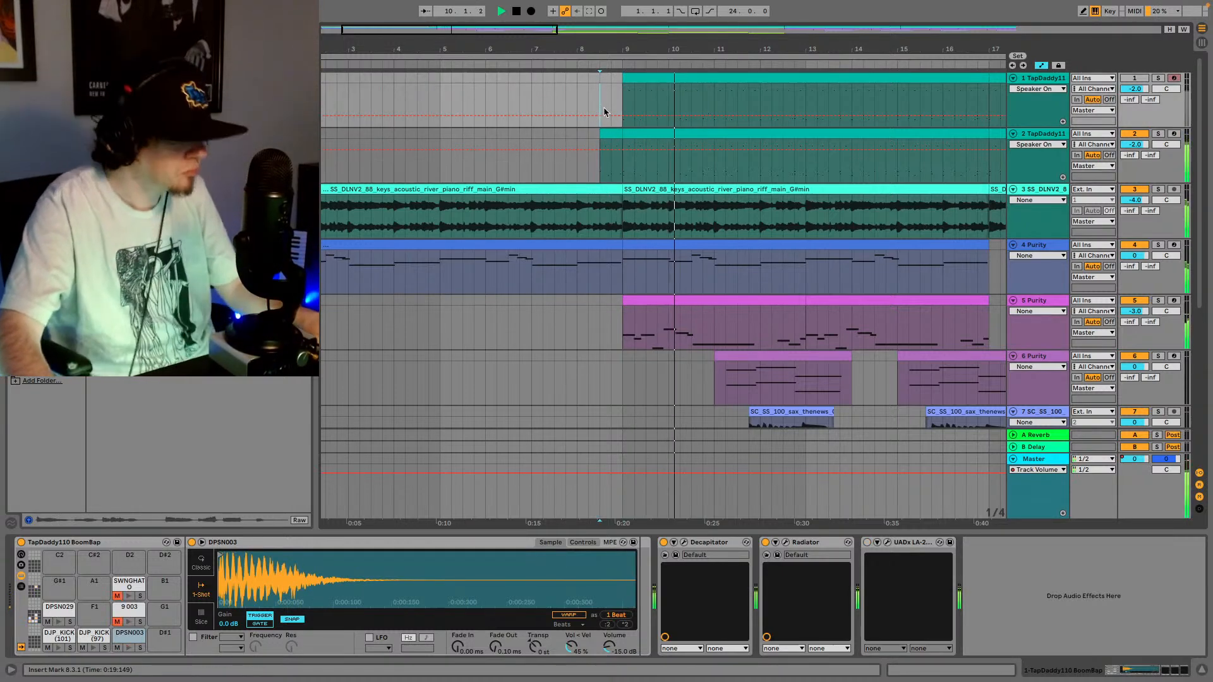
pyautogui.press('super+v')
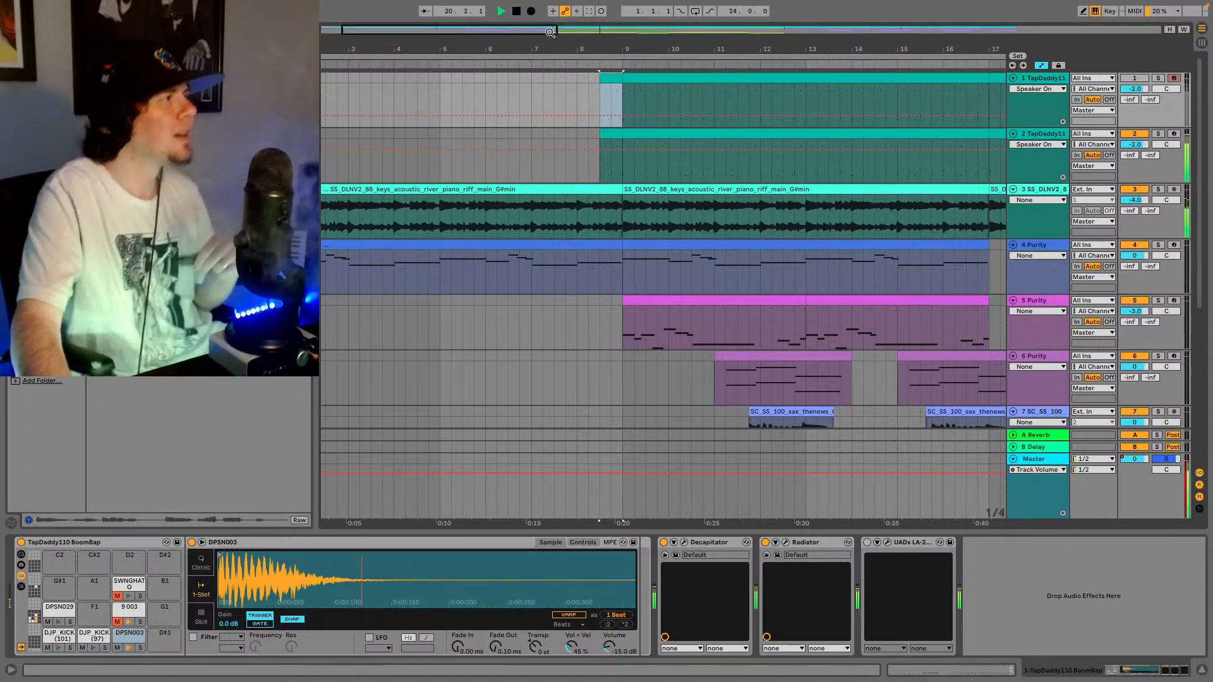
# - Listen to the full arrangement through the fade-out and restart playback from the beginning
pyautogui.moveTo(535, 34); pyautogui.dragTo(545, 7)
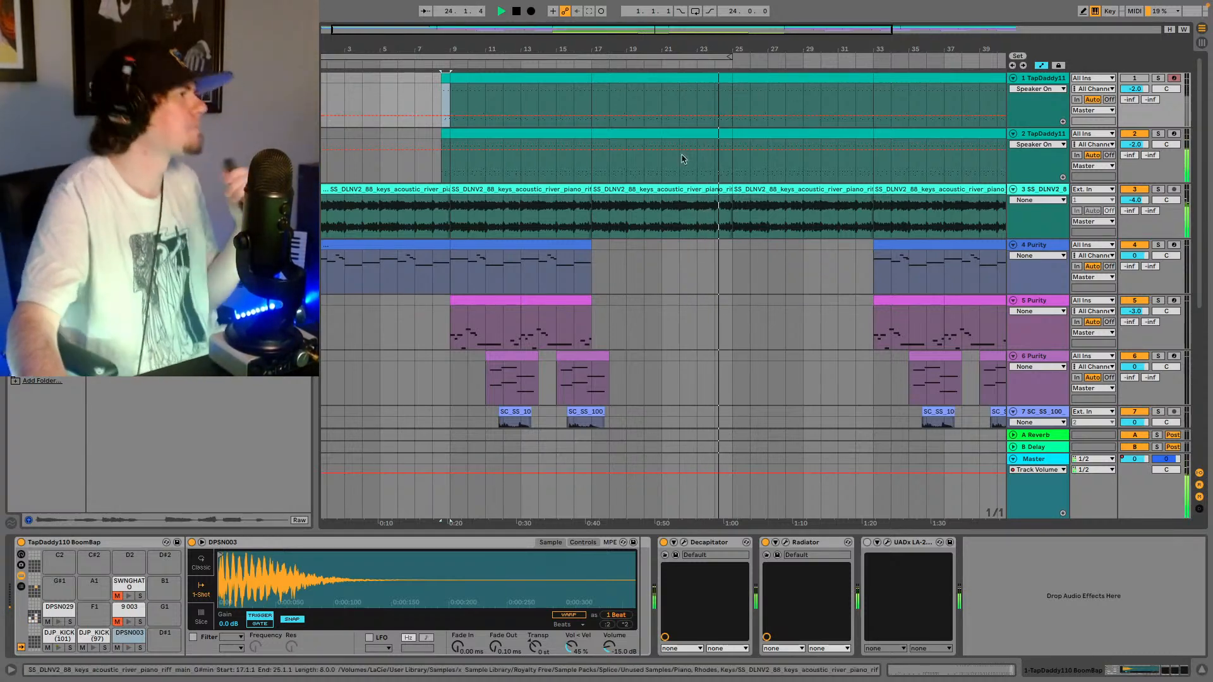
pyautogui.moveTo(629, 58); pyautogui.dragTo(783, 30)
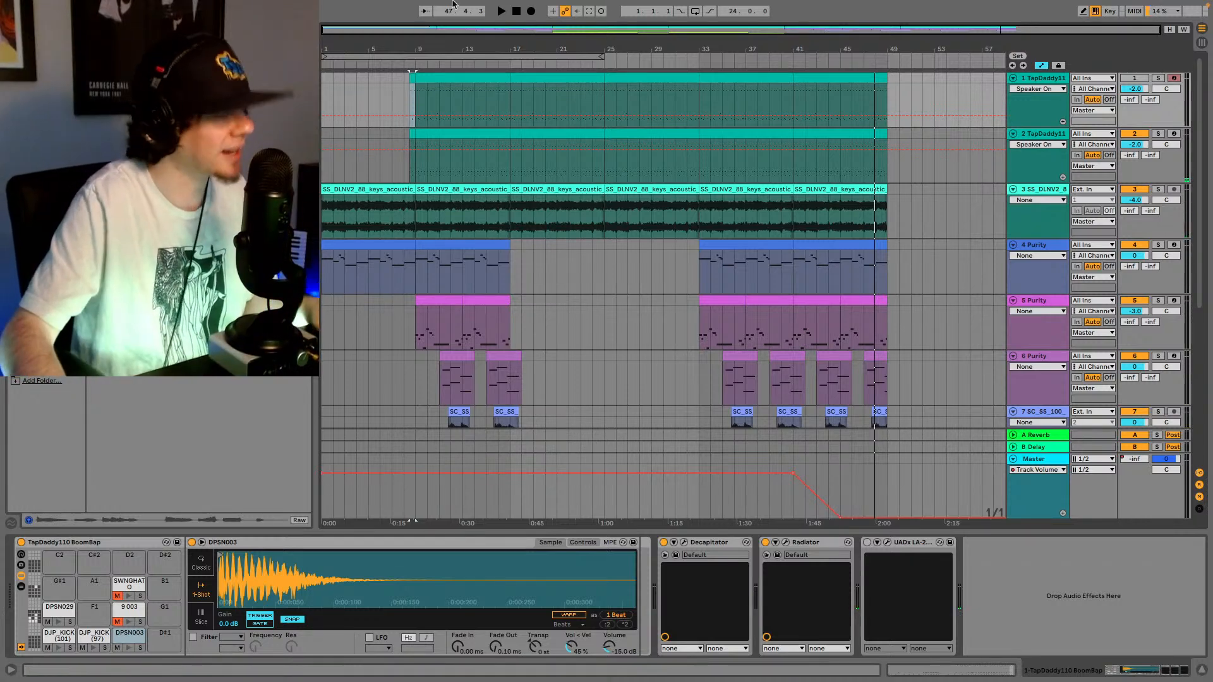
pyautogui.moveTo(417, 5)
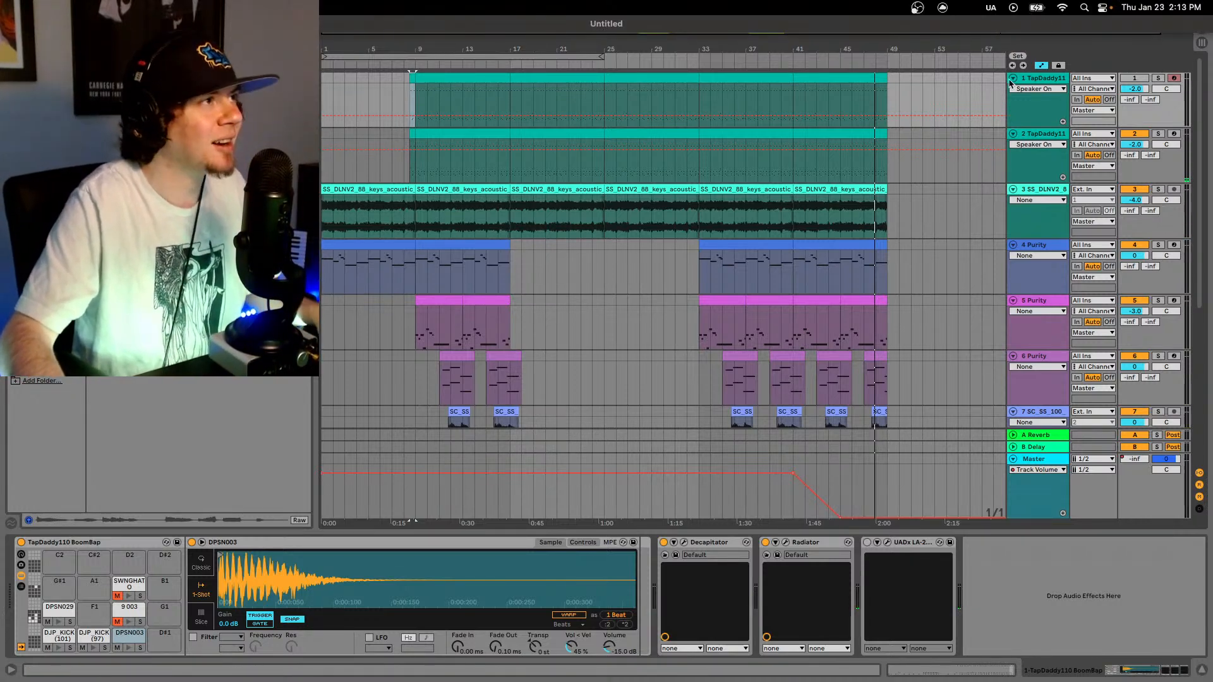
pyautogui.press('space')
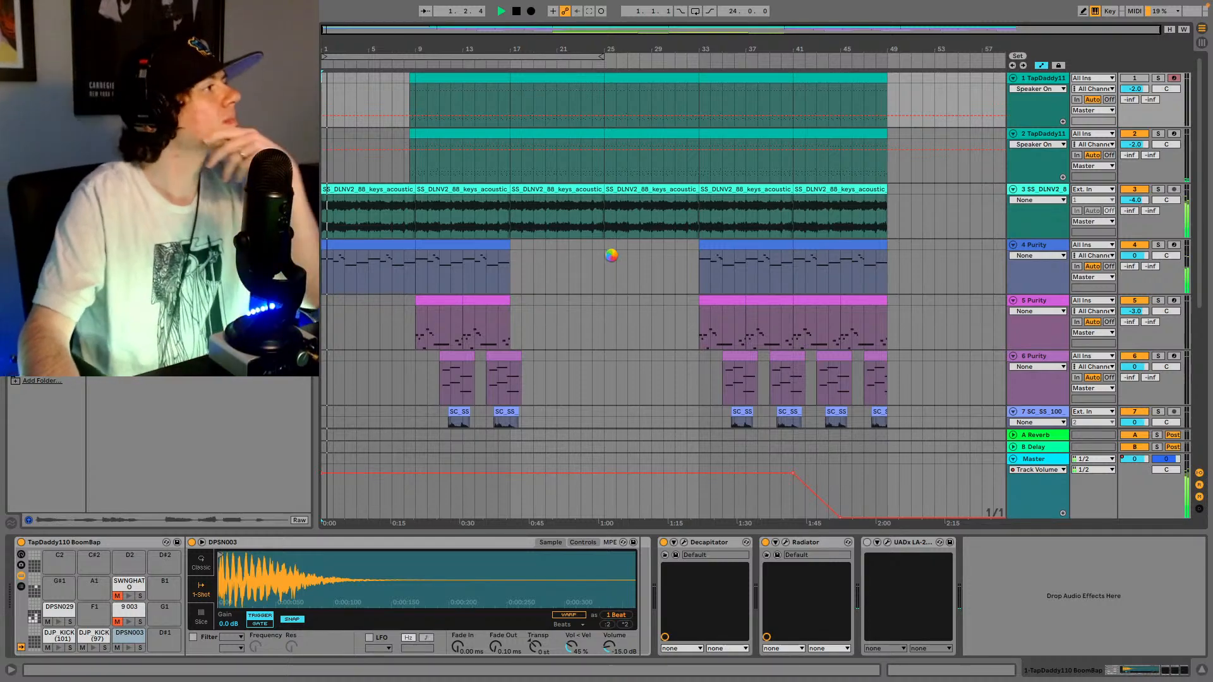
# - Save the Live Set as Song930 in the Song13 Project folder and create a new Live Set
pyautogui.press('super+s')
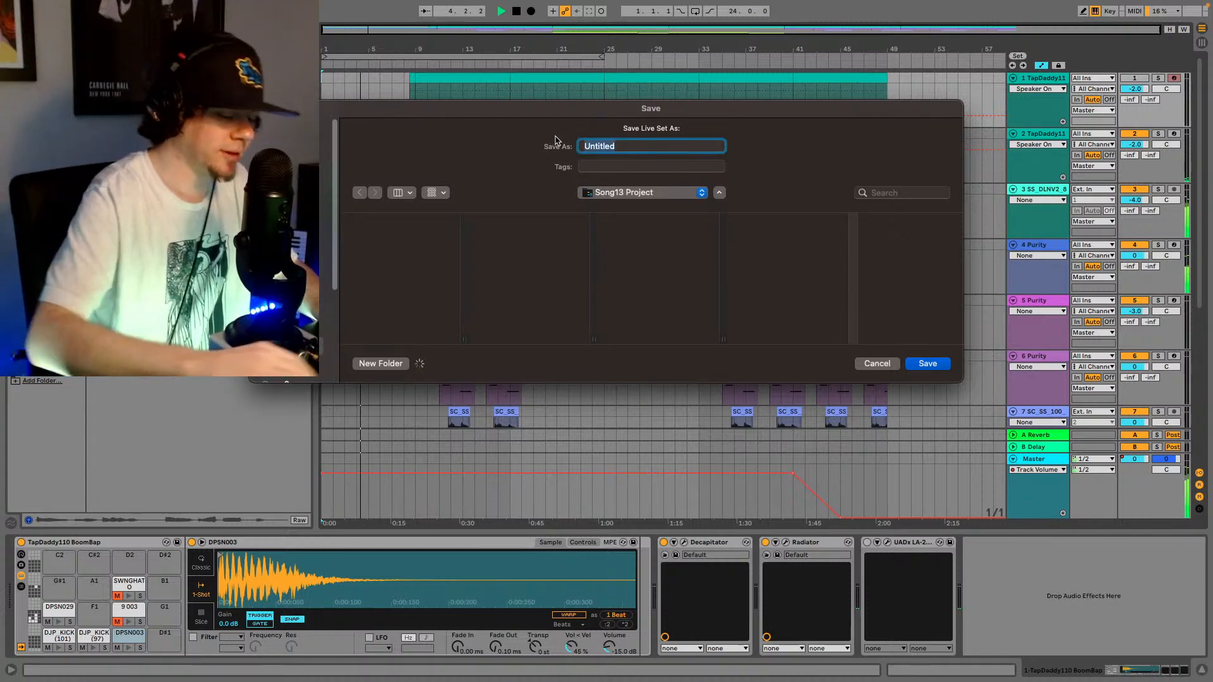
pyautogui.write('Song9')
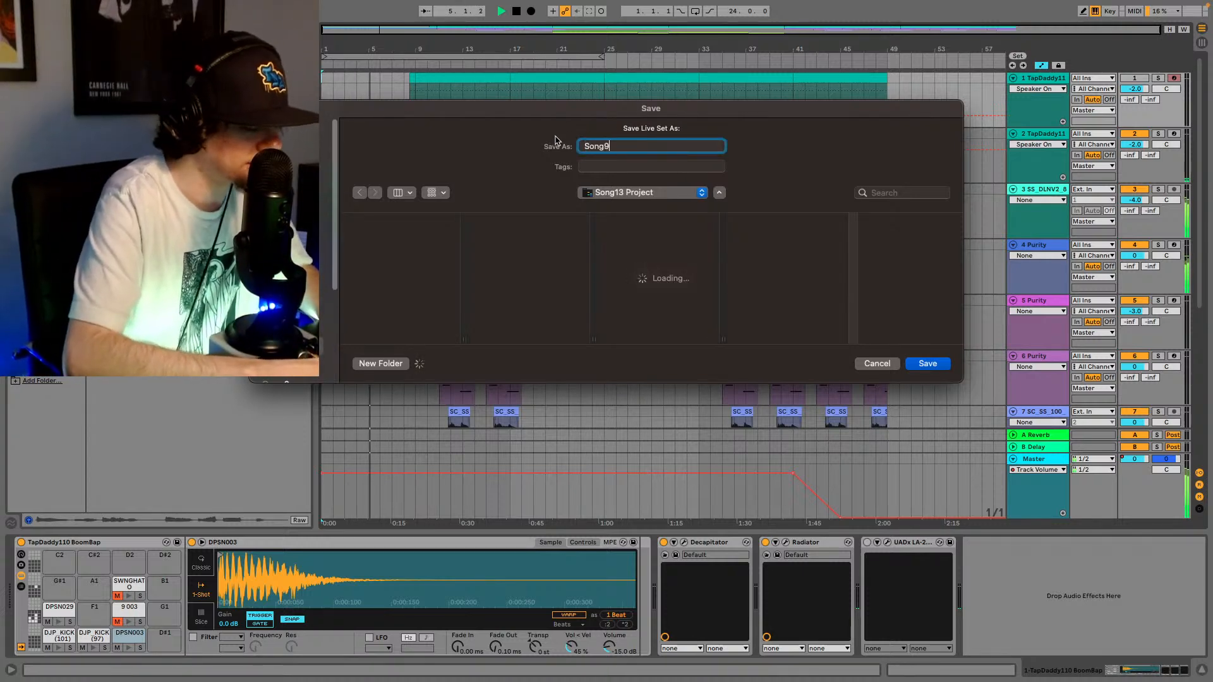
pyautogui.write('30')
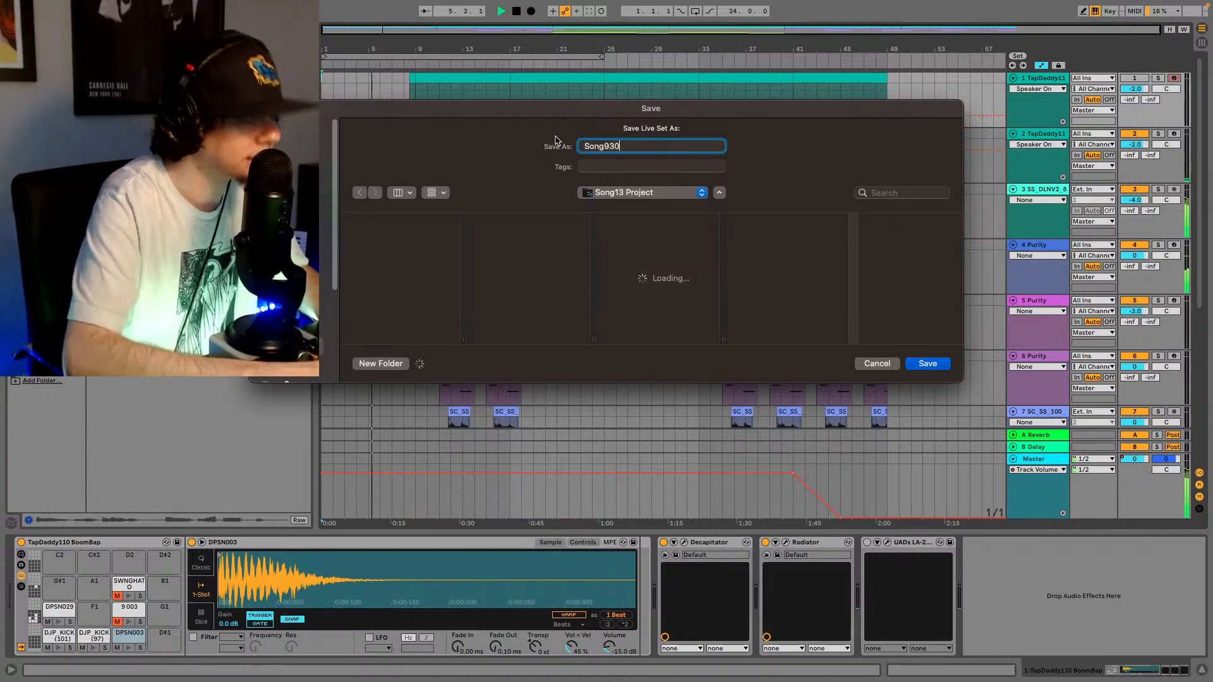
pyautogui.click(937, 365)
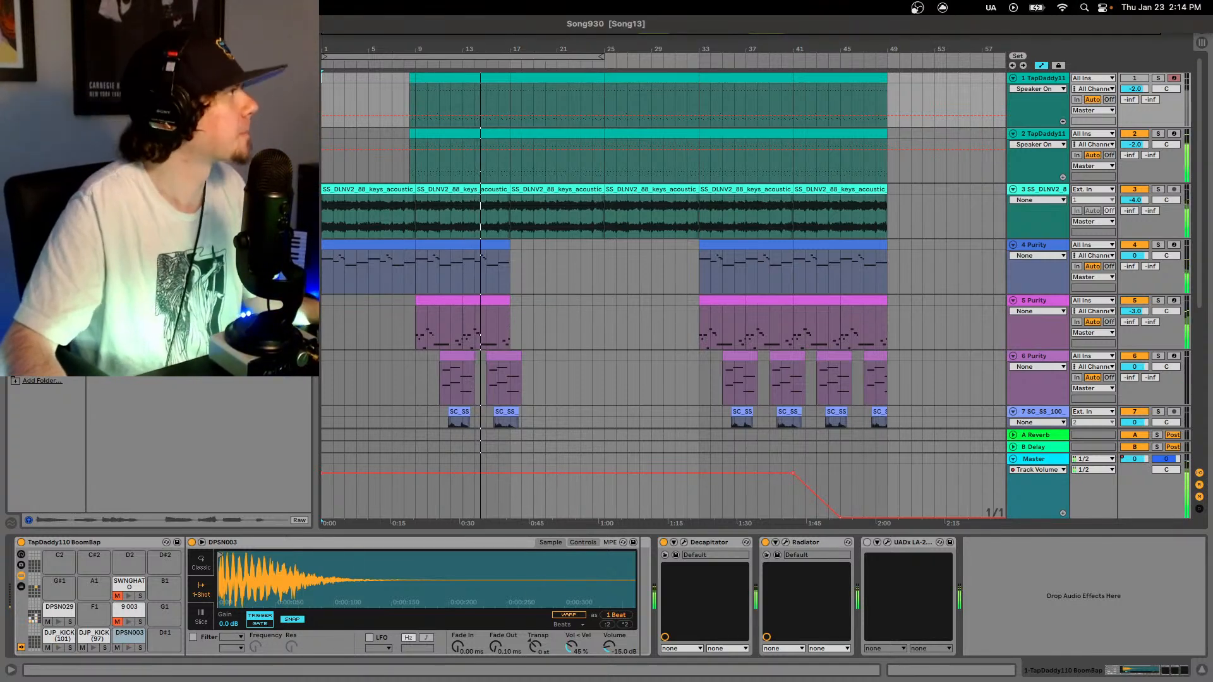
pyautogui.press('super+n')
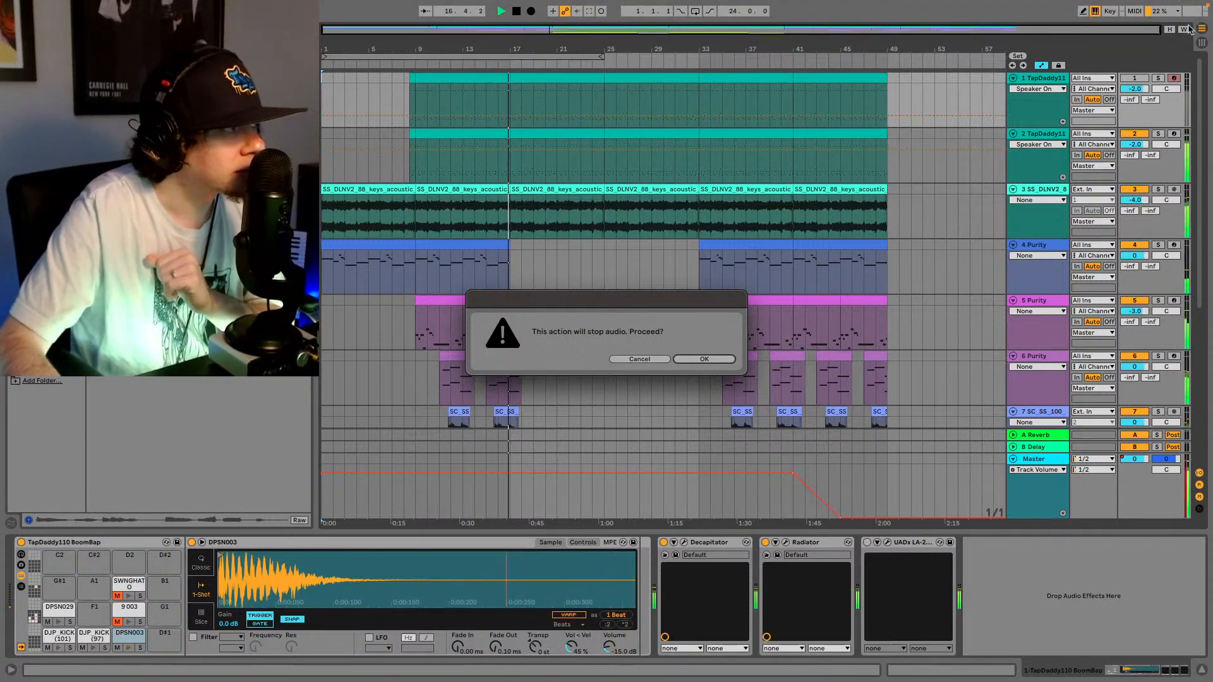
pyautogui.click(701, 358)
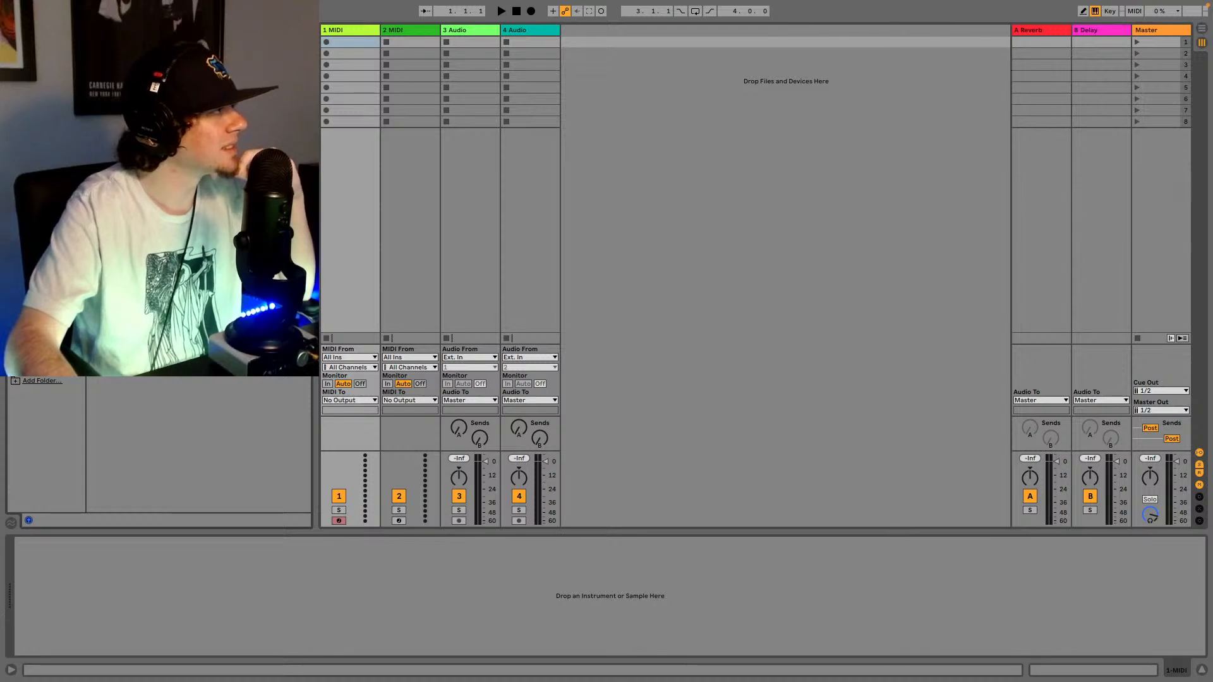
# - Load the TapDaddy88 drum kit onto the first MIDI track and switch to the Arrangement View
pyautogui.click(189, 441)
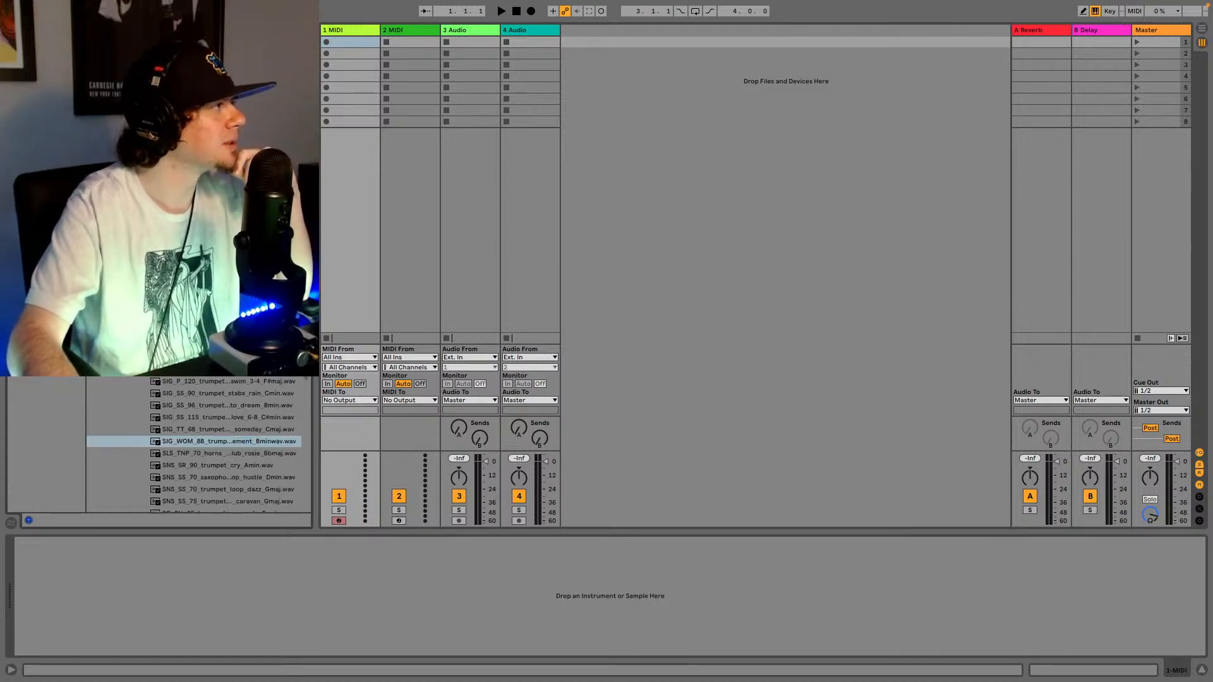
pyautogui.scroll(15, 194, 445)
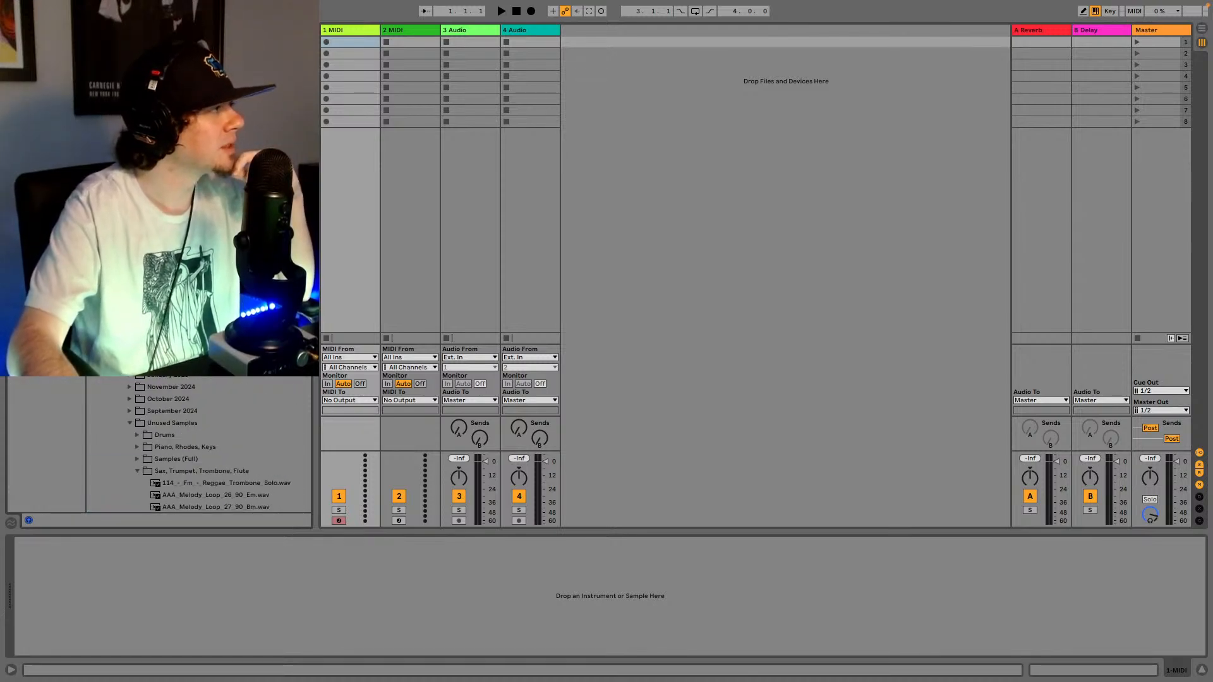
pyautogui.click(40, 102)
pyautogui.scroll(-3, 195, 445)
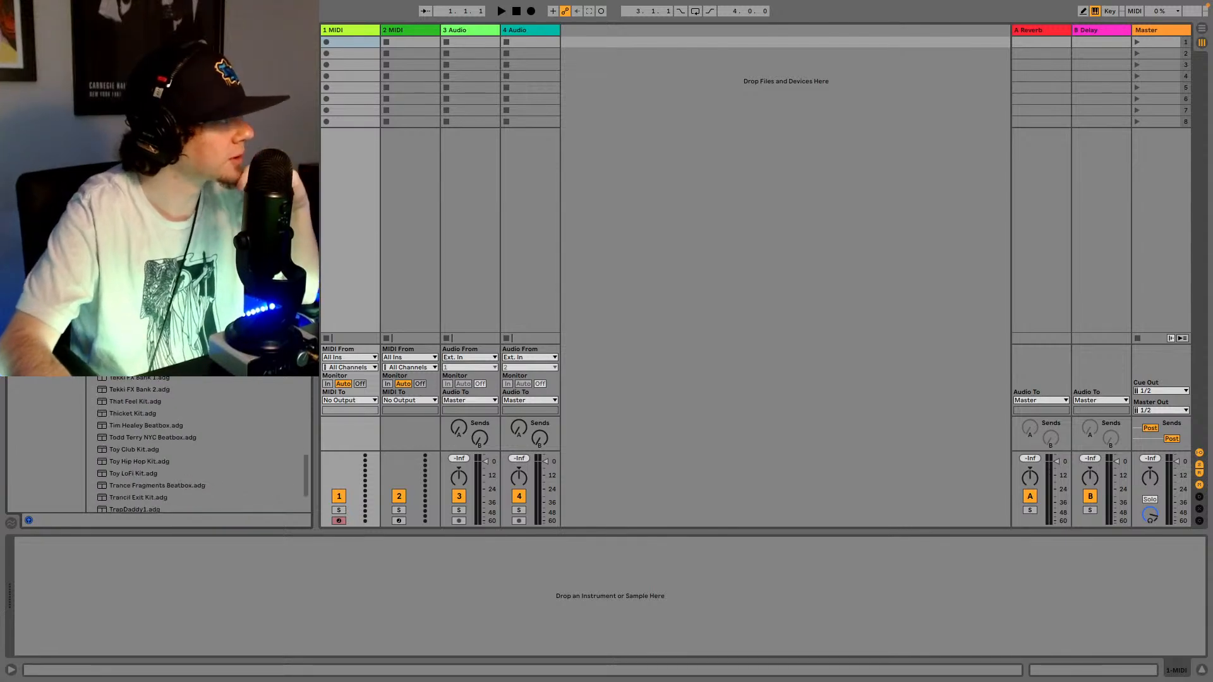
pyautogui.scroll(5, 196, 445)
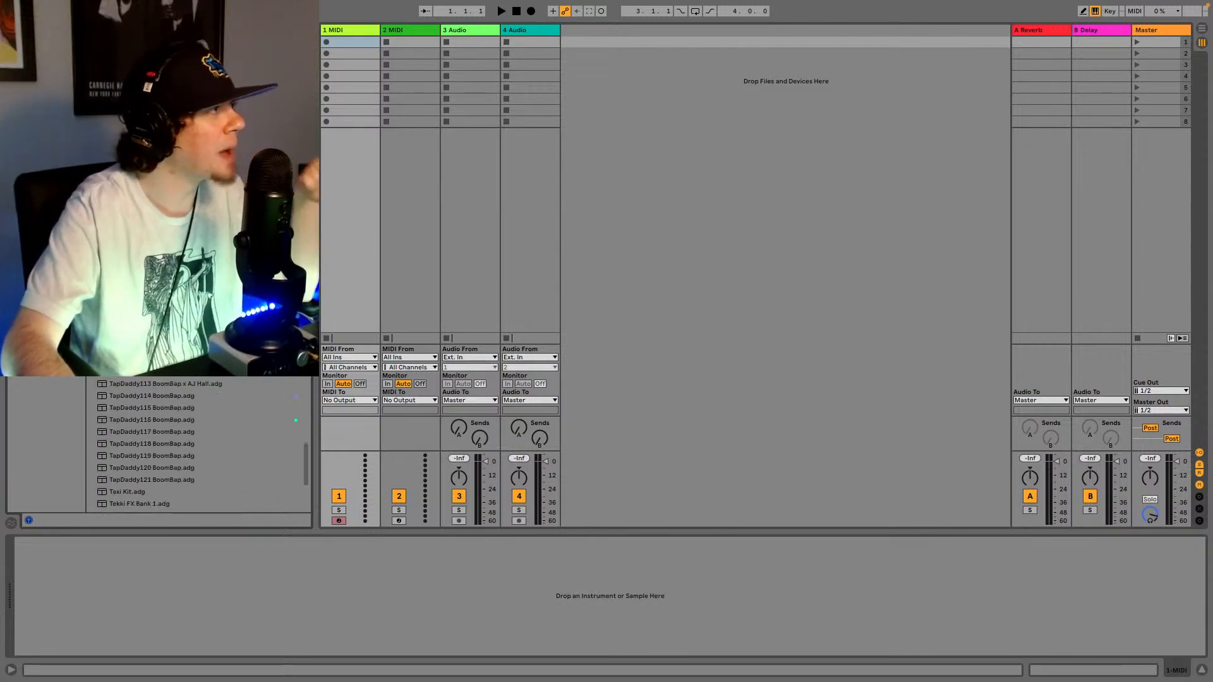
pyautogui.scroll(2, 196, 445)
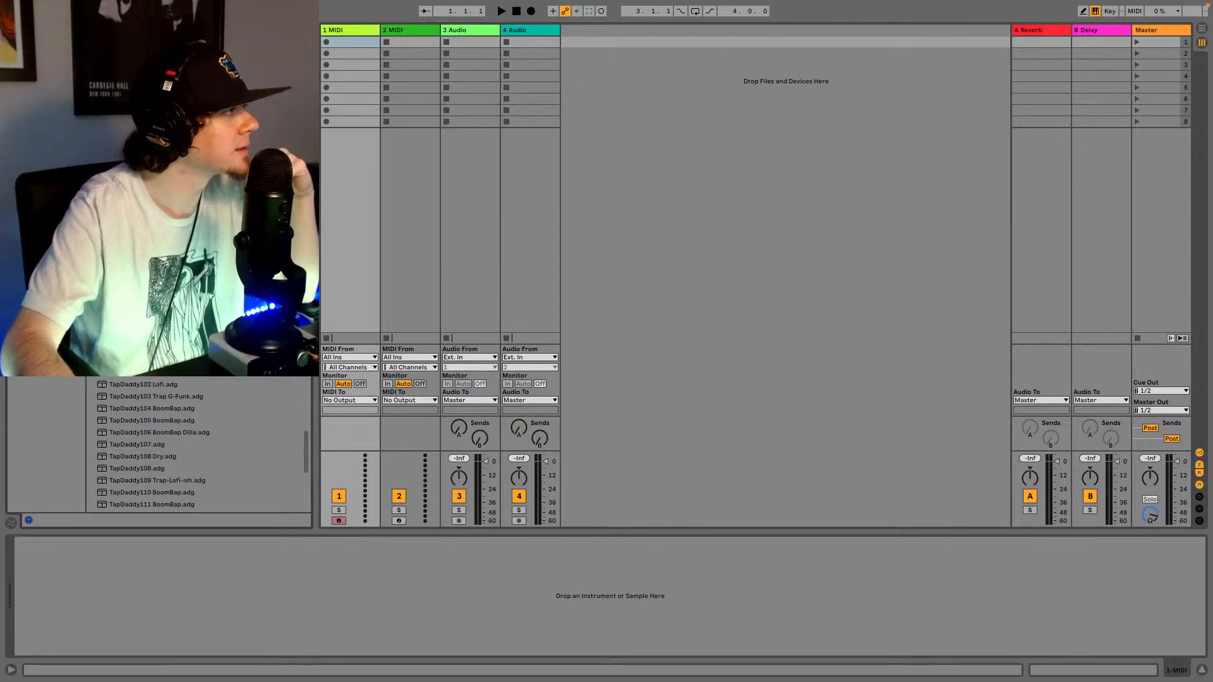
pyautogui.doubleClick(139, 216)
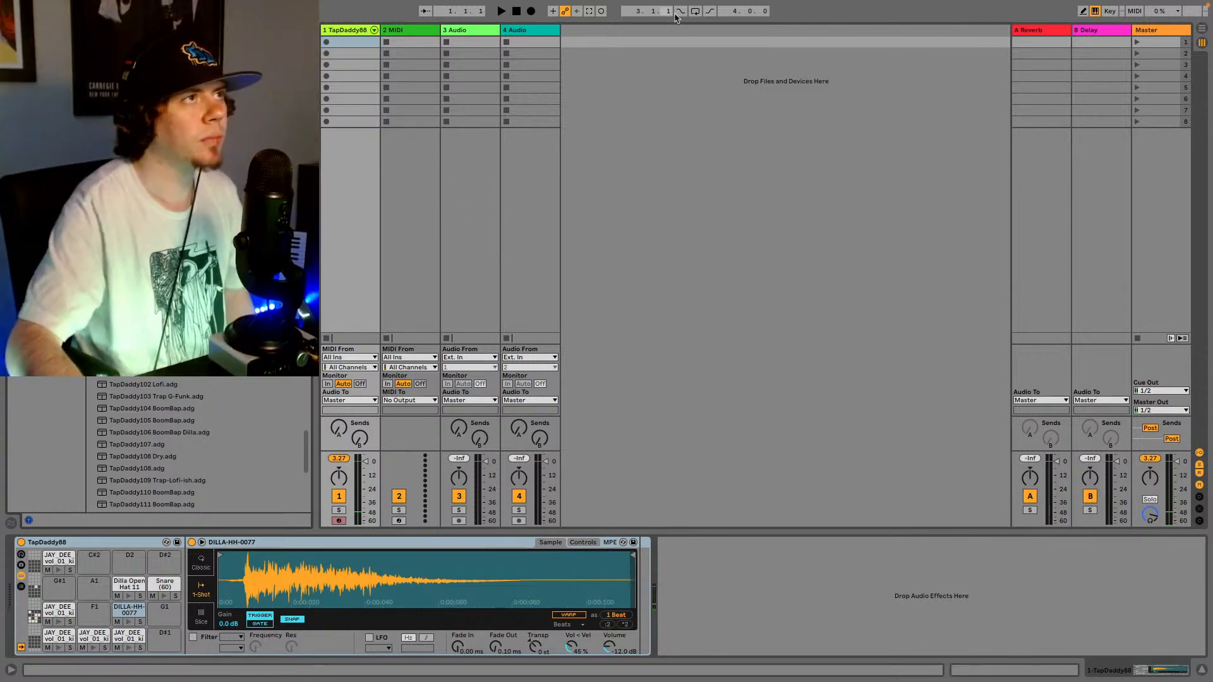
pyautogui.click(1202, 28)
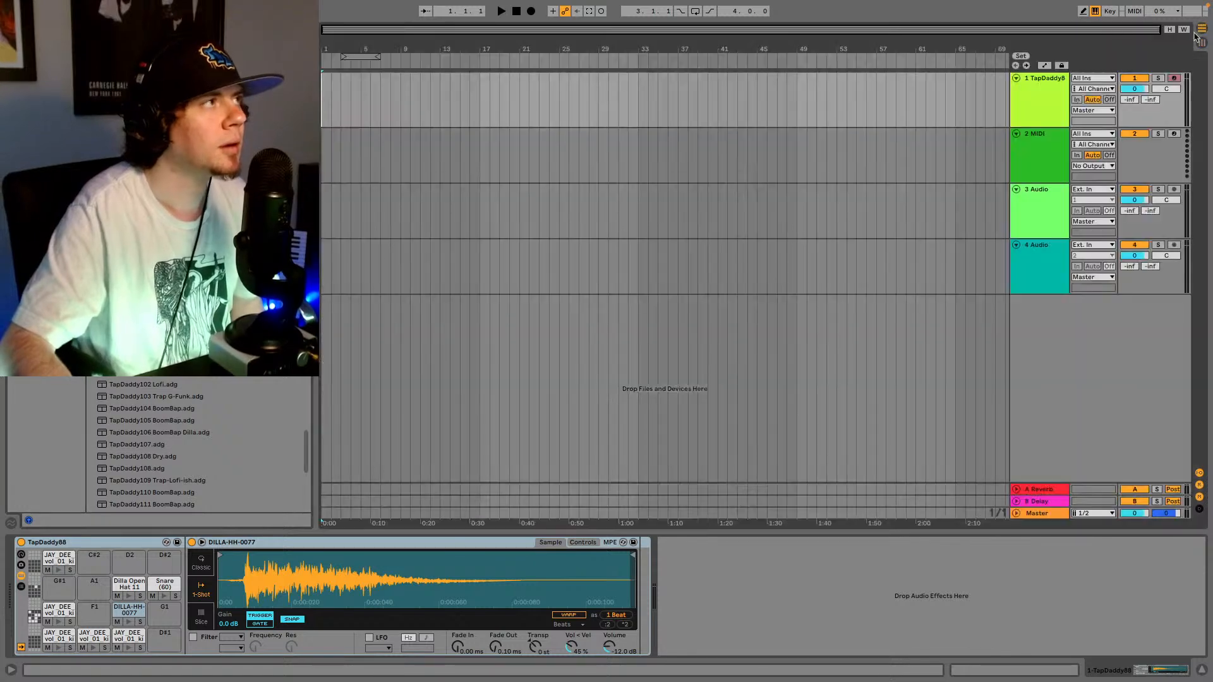
# - Capture the played hi-hat pattern as a four-bar MIDI clip on the TapDaddy88 track and play it back
pyautogui.click(589, 11)
pyautogui.press('space')
pyautogui.moveTo(362, 34); pyautogui.dragTo(332, 96)
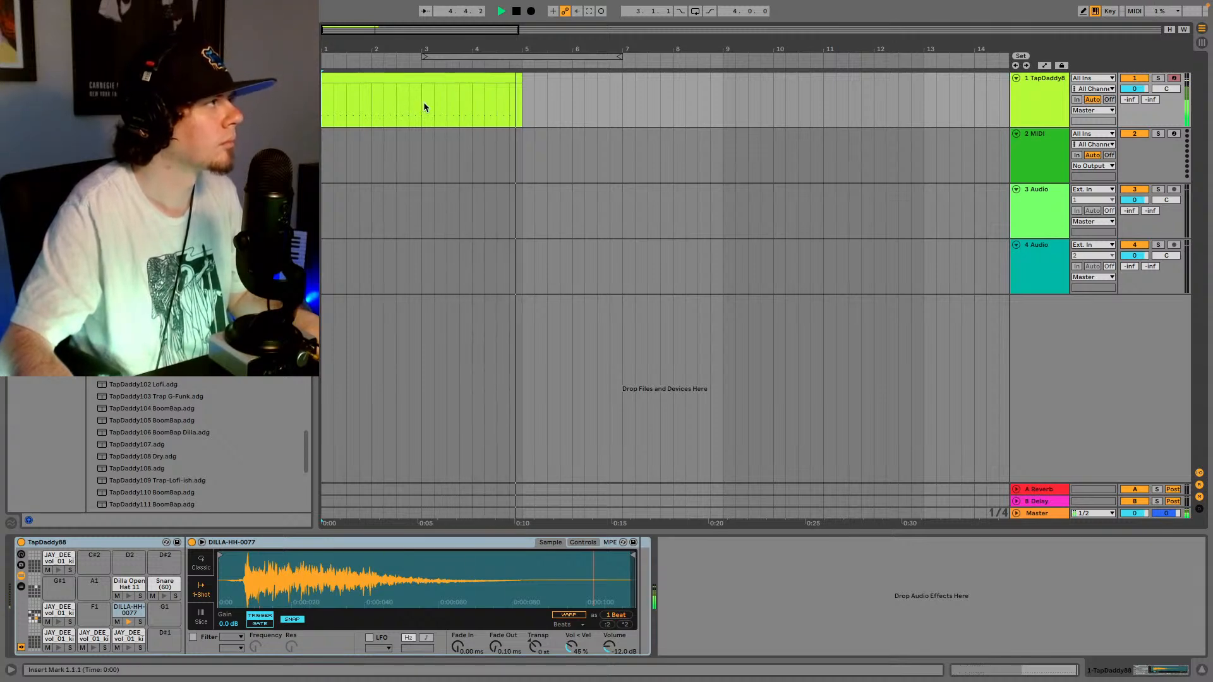
pyautogui.press('space')
# - Copy the hi-hat bar from 4.1.1 to 5.1.1, paste it at 9.1.1 on the same track, and audition the copy
pyautogui.moveTo(472, 98); pyautogui.dragTo(517, 80)
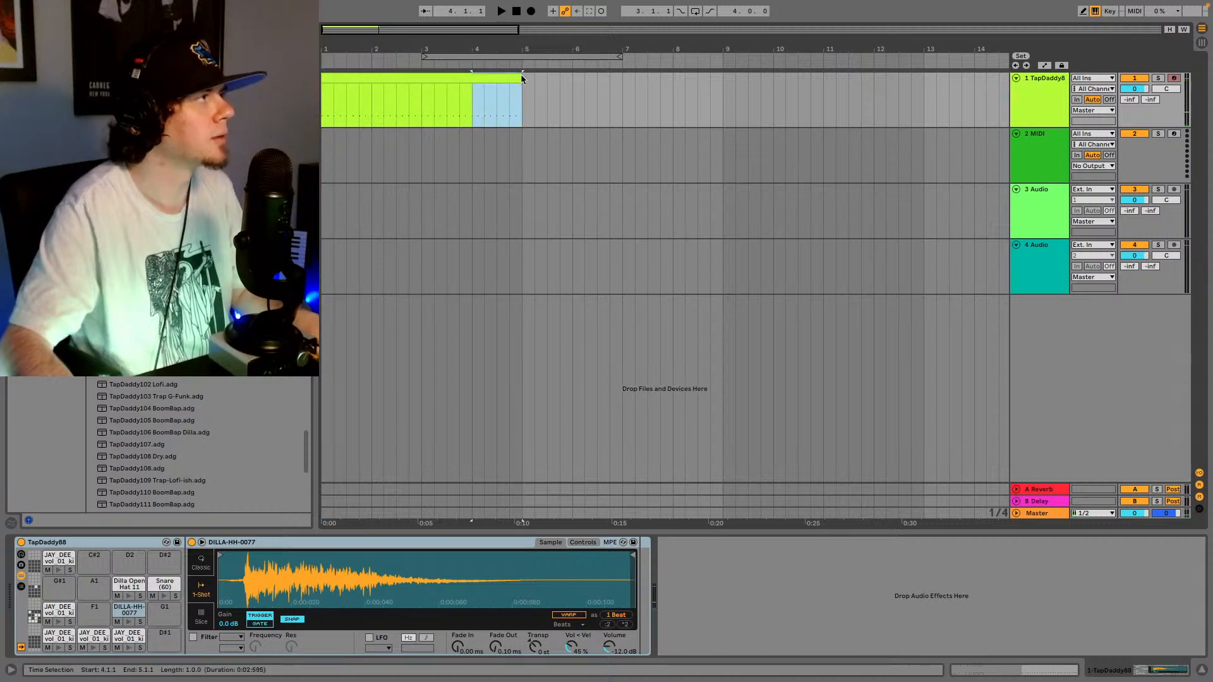
pyautogui.click(721, 99)
pyautogui.hotkey('ctrl', 'v')
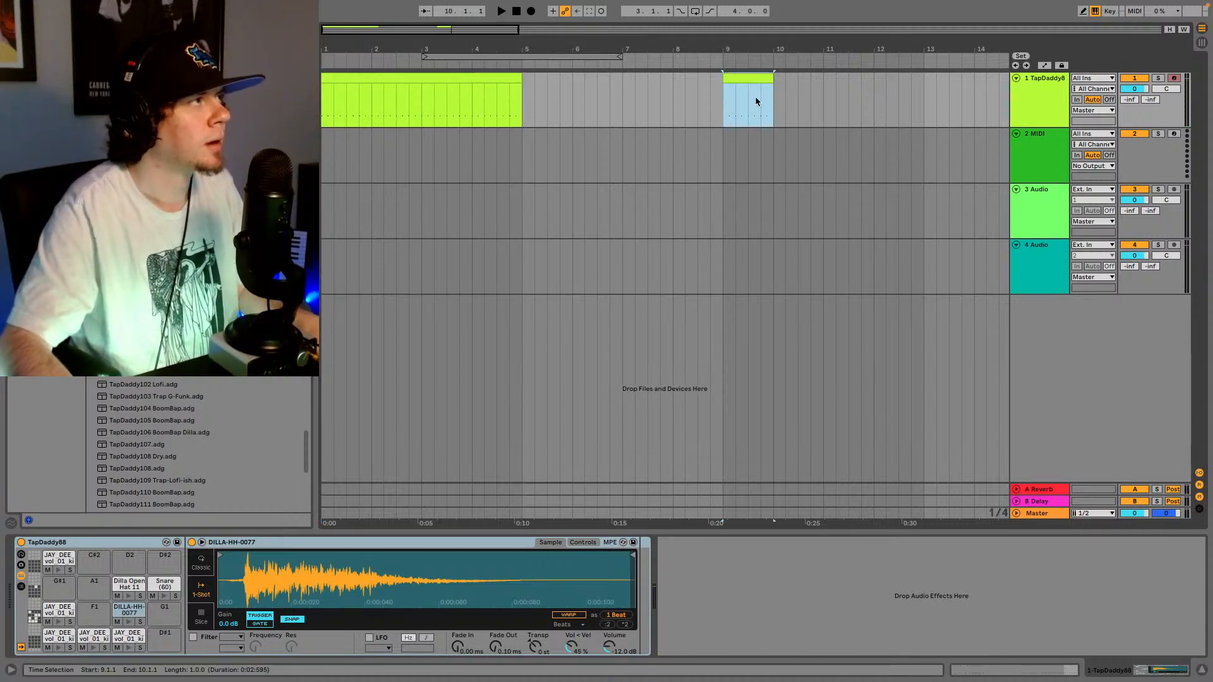
pyautogui.press('space')
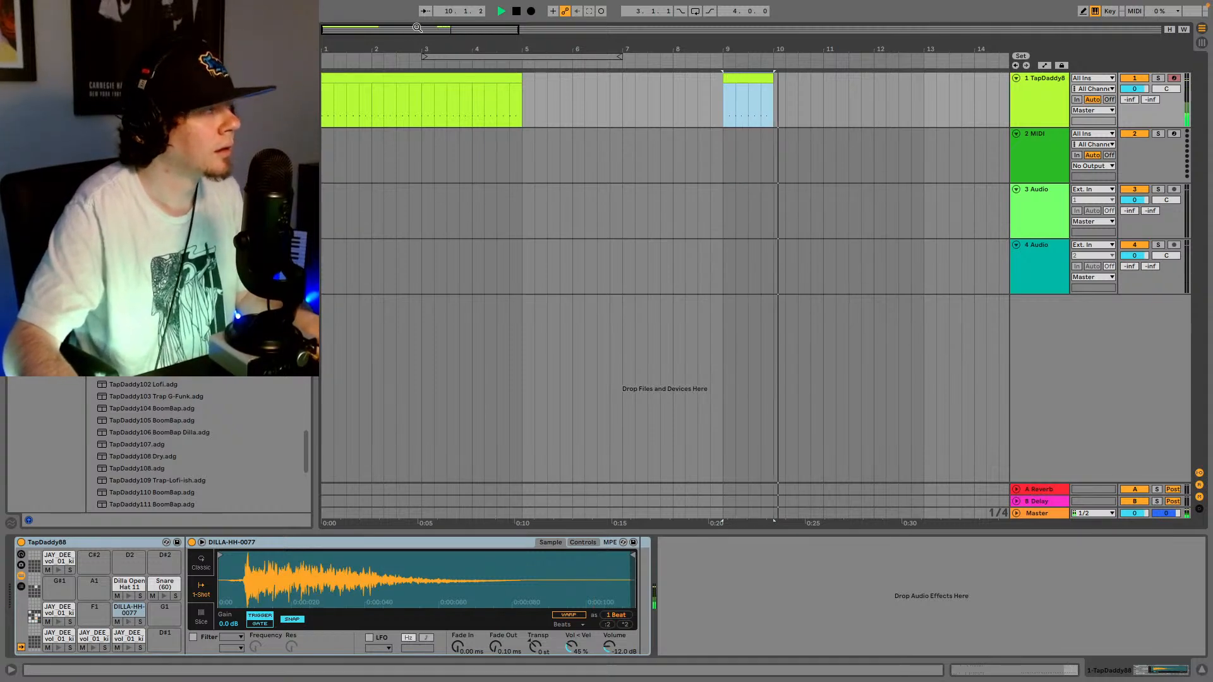
pyautogui.press('space')
pyautogui.press('space')
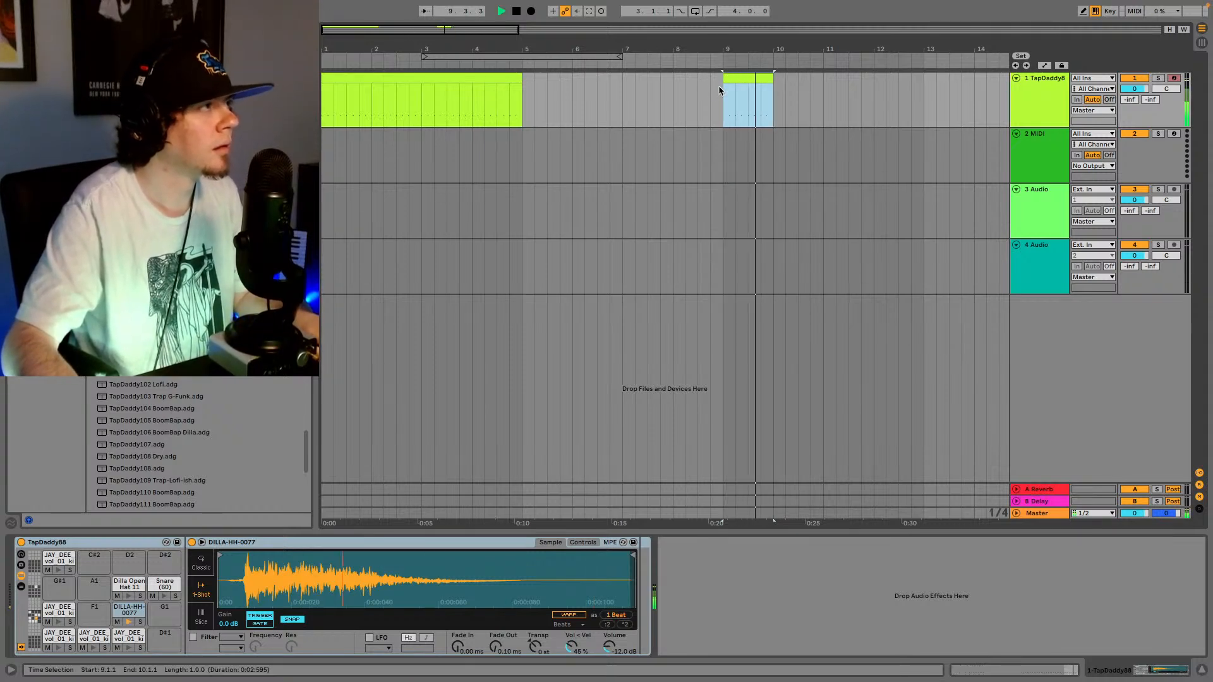
pyautogui.press('space')
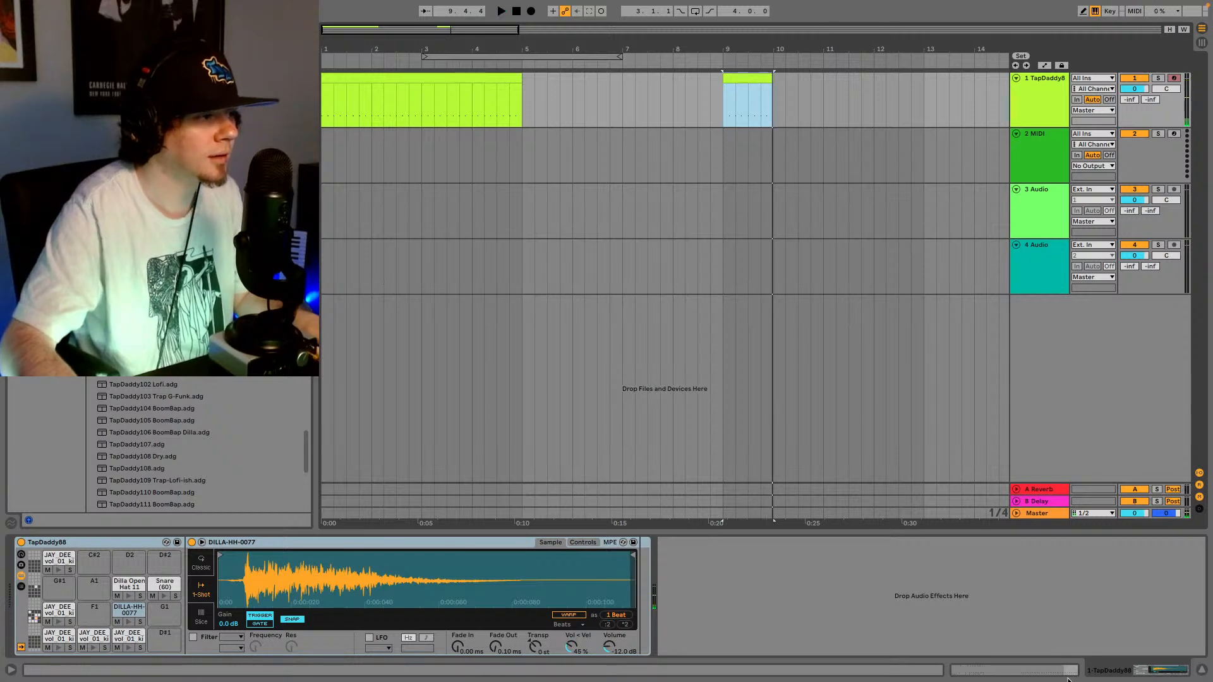
# - Open the copied bar's notes in an enlarged editor, lower the second hi-hat note's velocity to 32, and play the bar
pyautogui.hotkey('shift', 'Tab')
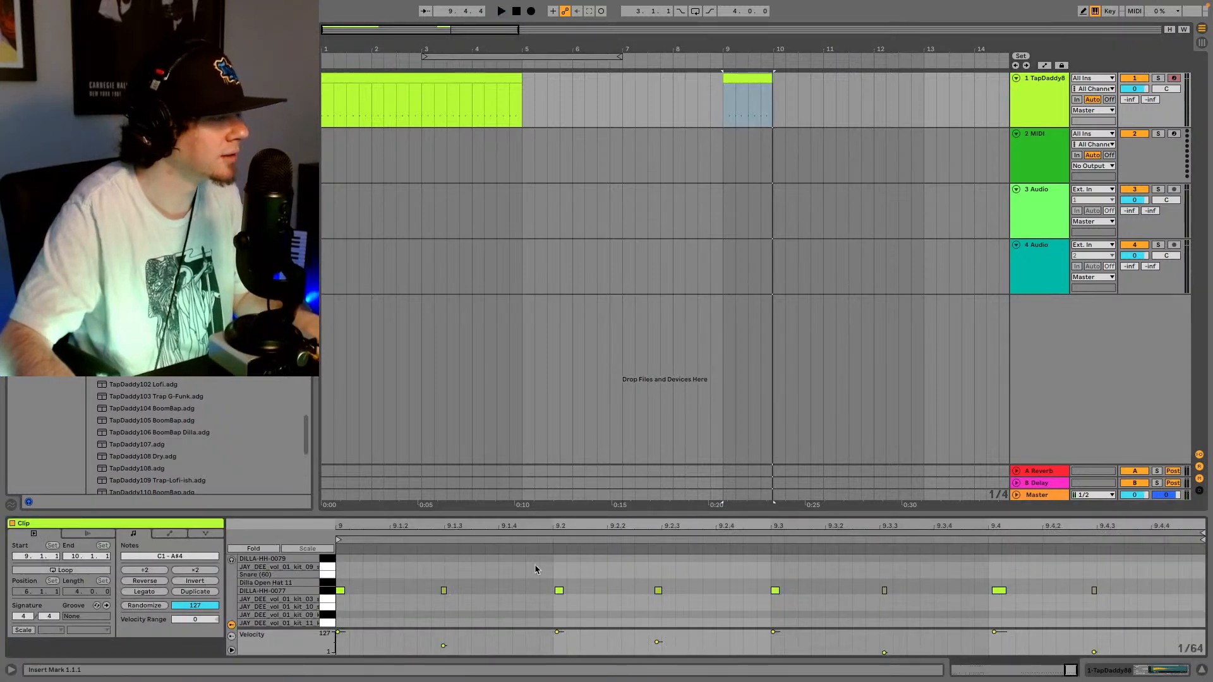
pyautogui.moveTo(541, 514); pyautogui.dragTo(540, 387)
pyautogui.press('space')
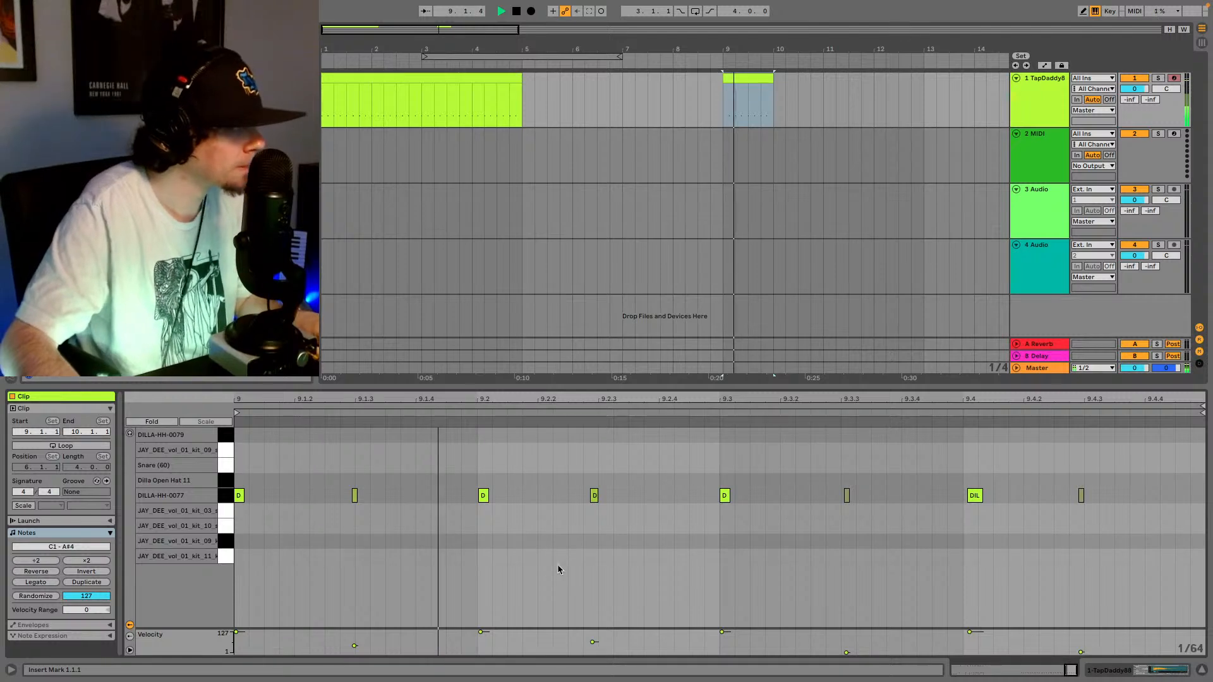
pyautogui.press('space')
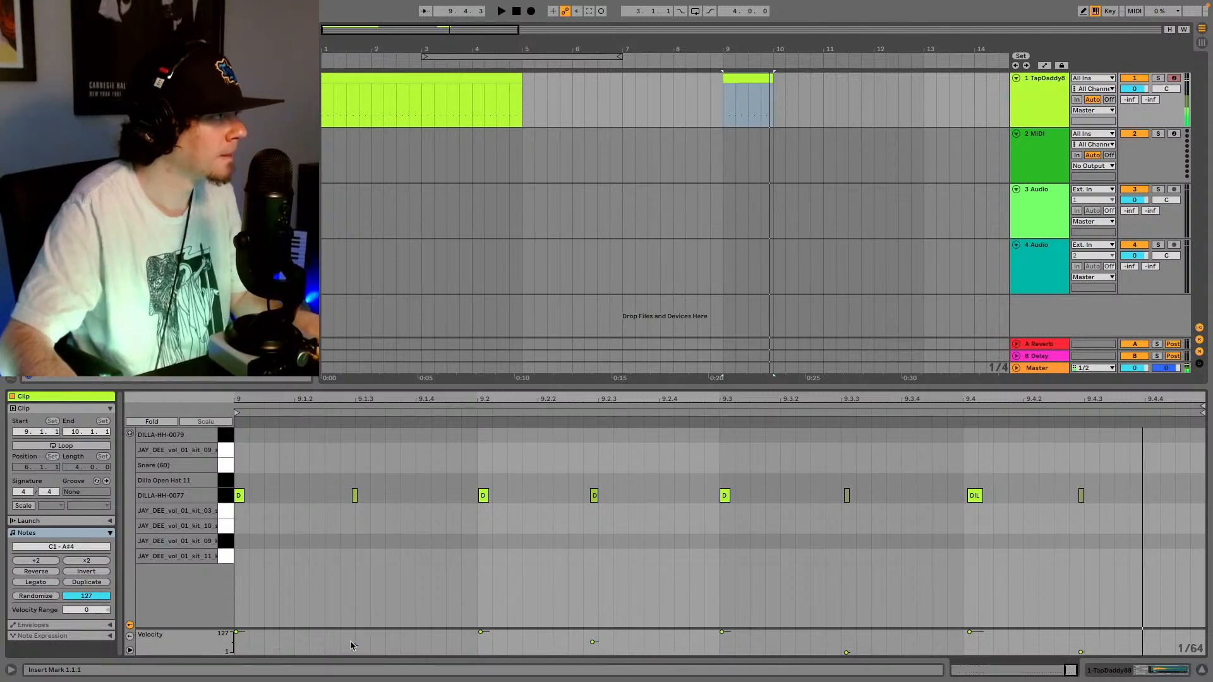
pyautogui.moveTo(354, 648); pyautogui.dragTo(354, 652)
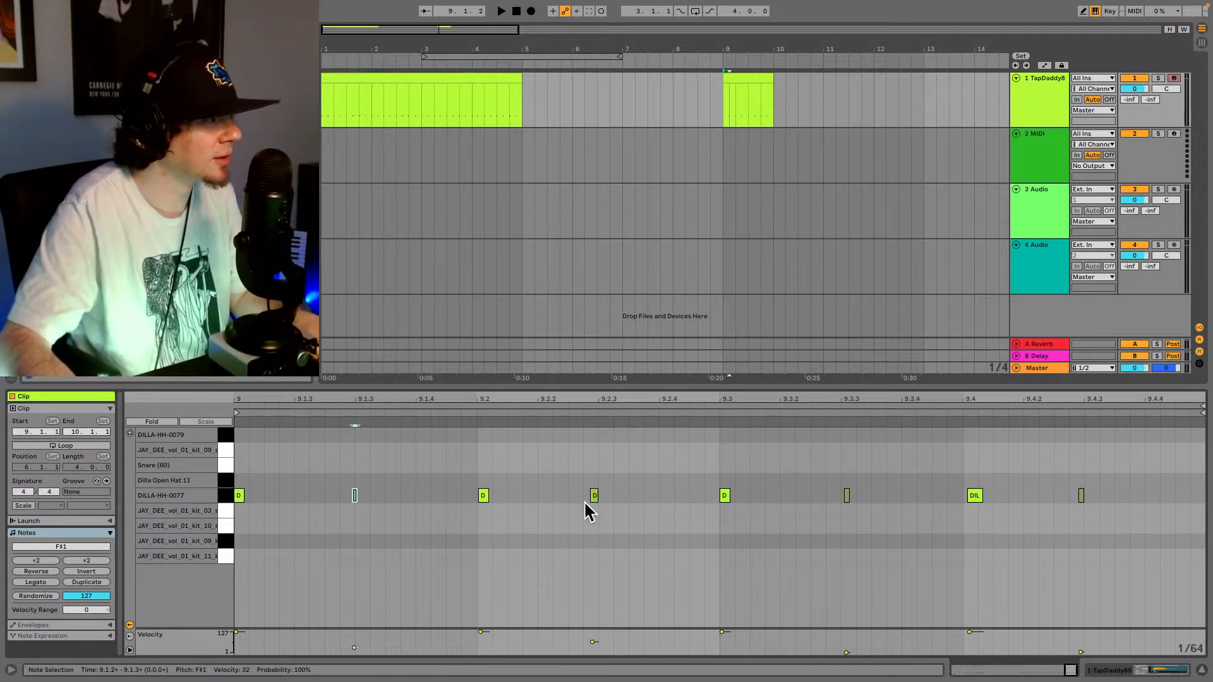
pyautogui.press('space')
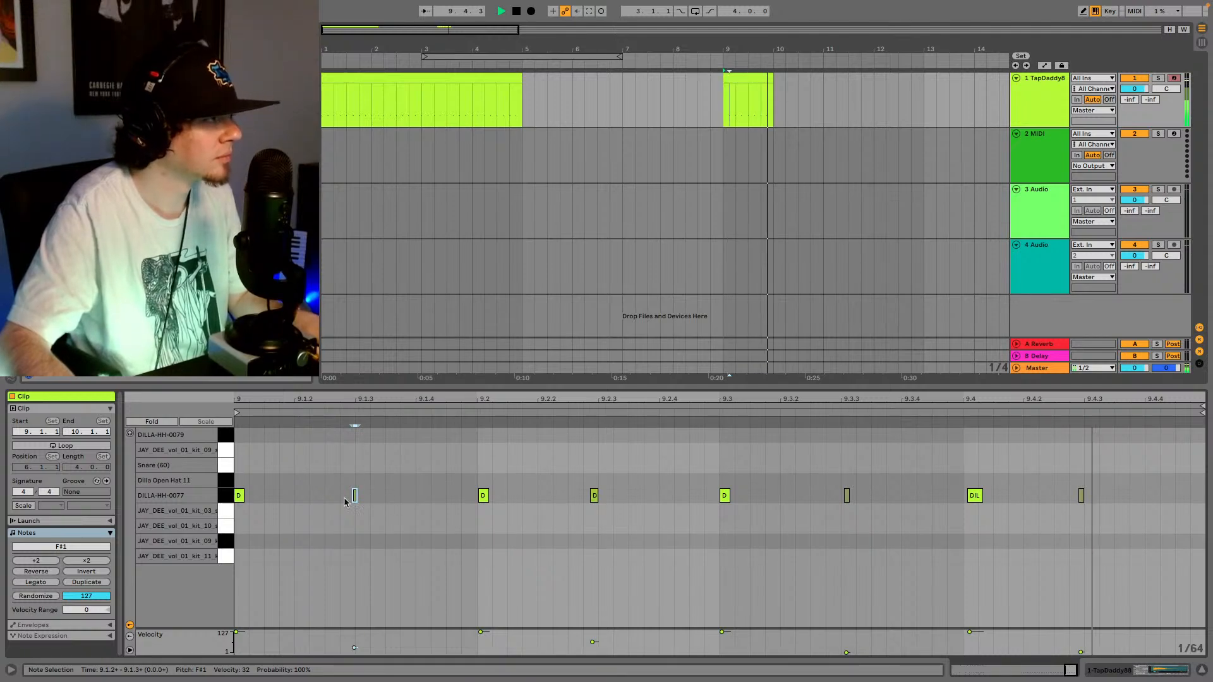
pyautogui.press('space')
# - Align the uneven DILLA-HH-0077 notes to 9.1.3, 9.3.3, 9.4.1 and 9.4.3, moving the second beat's off-beat hit just past 9.2.3
pyautogui.moveTo(355, 497); pyautogui.dragTo(366, 501)
pyautogui.moveTo(595, 496); pyautogui.dragTo(610, 499)
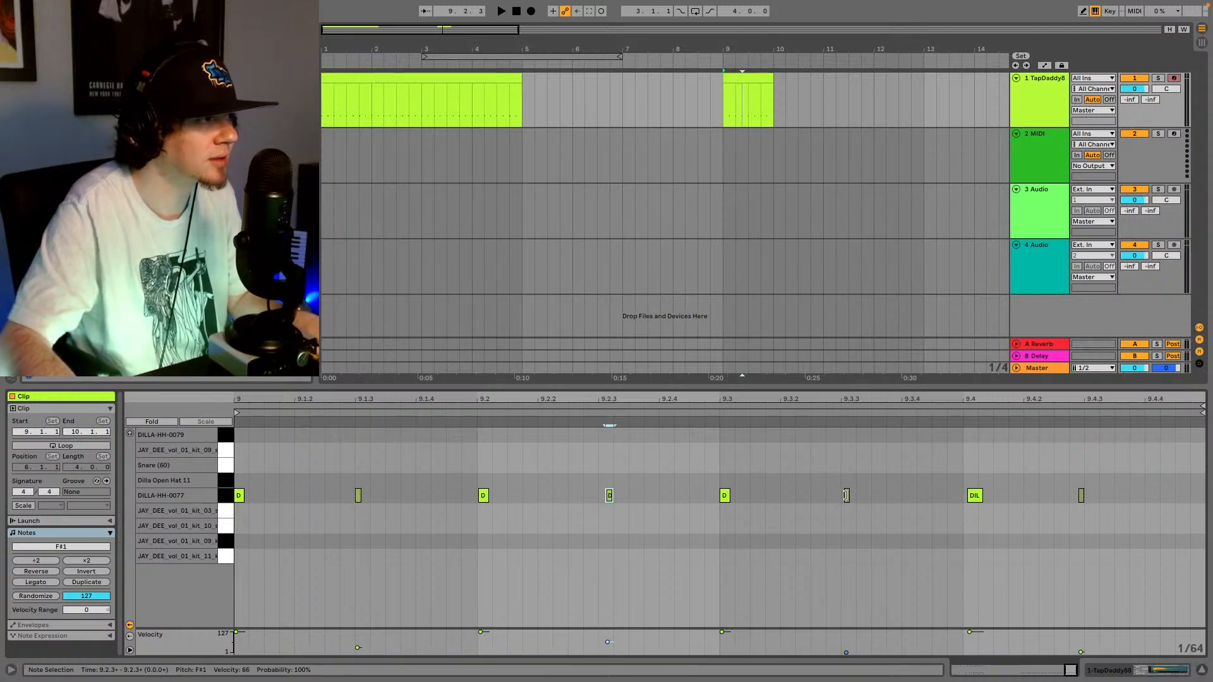
pyautogui.moveTo(846, 496); pyautogui.dragTo(858, 499)
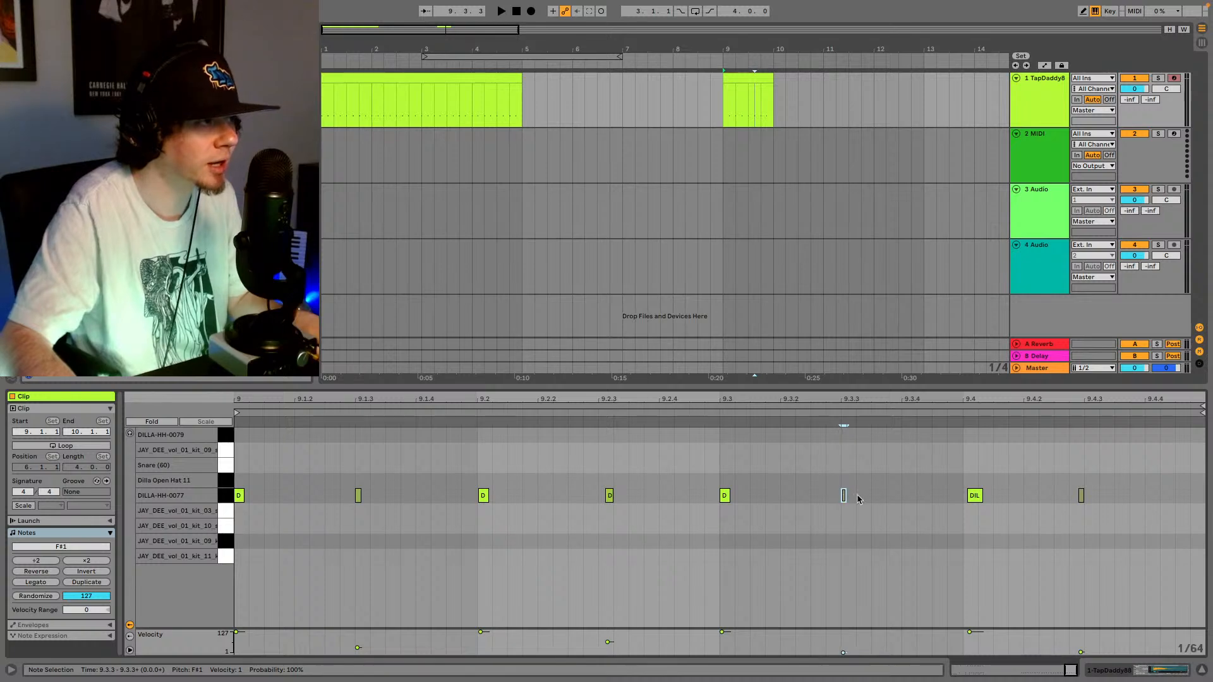
pyautogui.moveTo(981, 495); pyautogui.dragTo(967, 498)
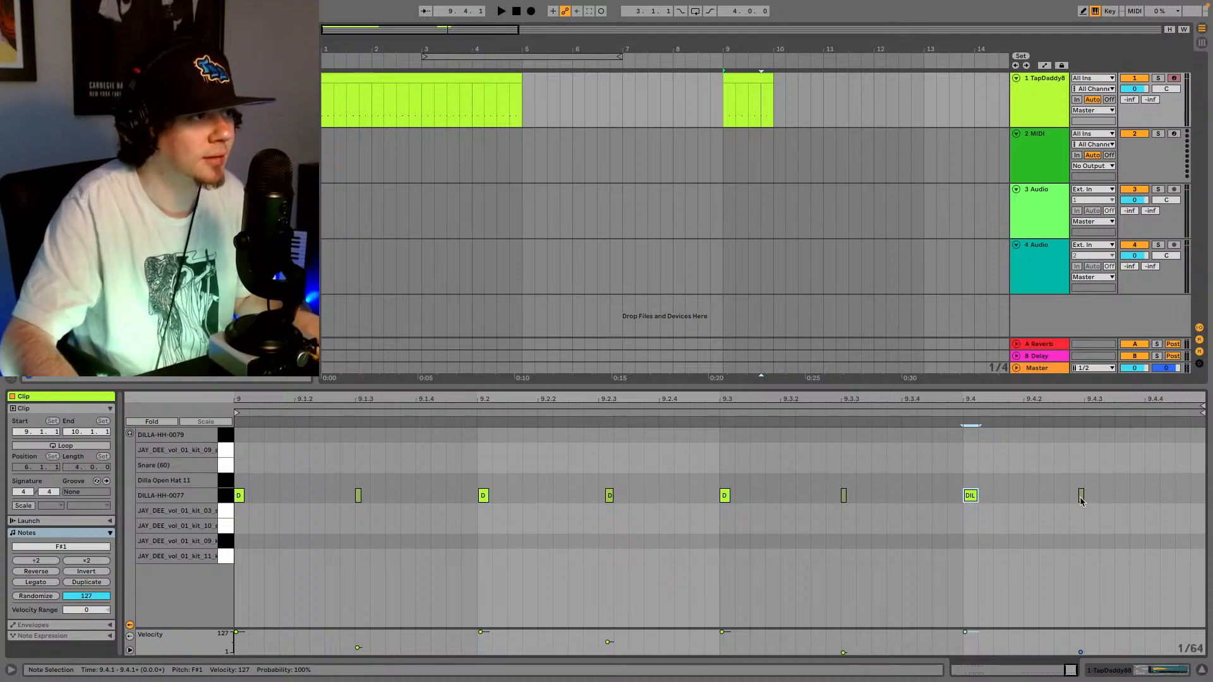
pyautogui.moveTo(1081, 499); pyautogui.dragTo(1087, 496)
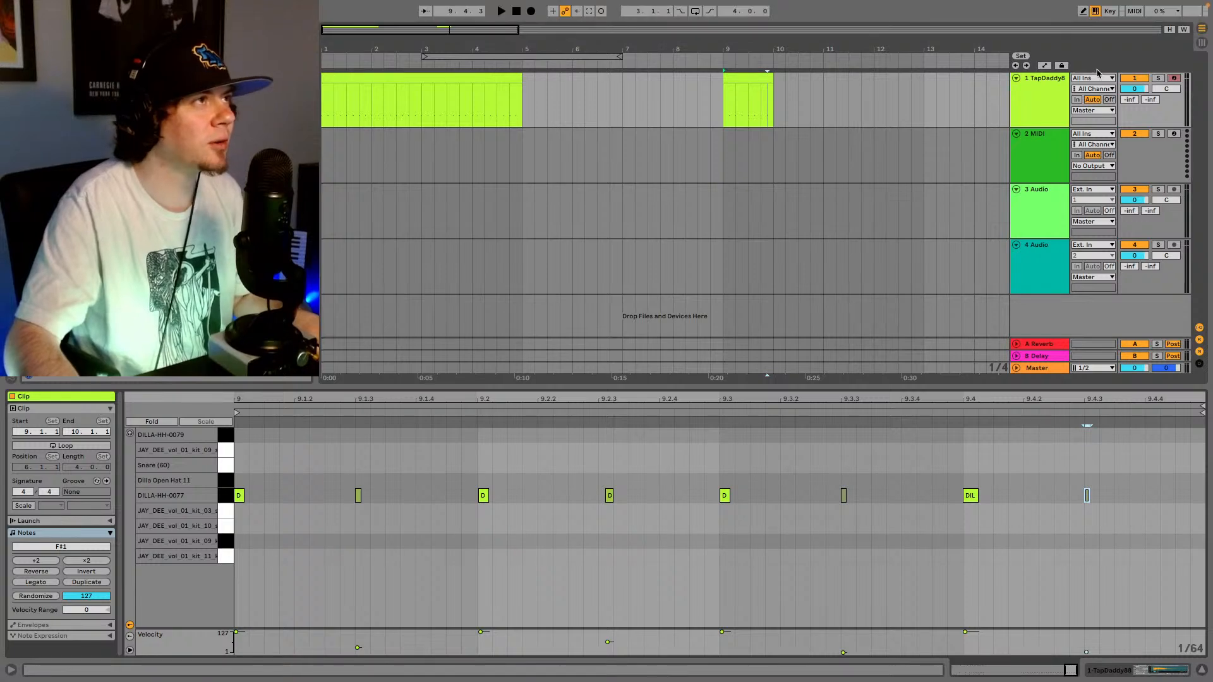
# - Draw DILLA-HH-0079 notes at 9.1.2, 9.1.4, 9.2.2, 9.2.4, 9.3.2, 9.3.4 and 9.4.2, and play the pattern
pyautogui.click(1082, 12)
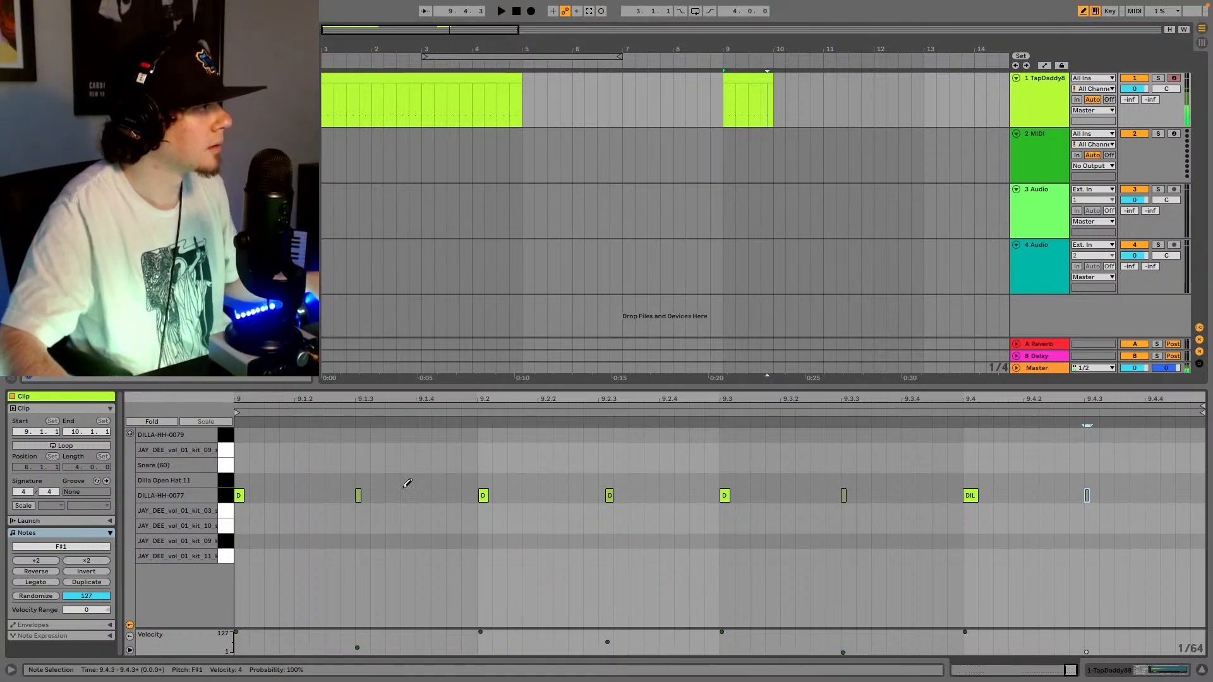
pyautogui.click(301, 434)
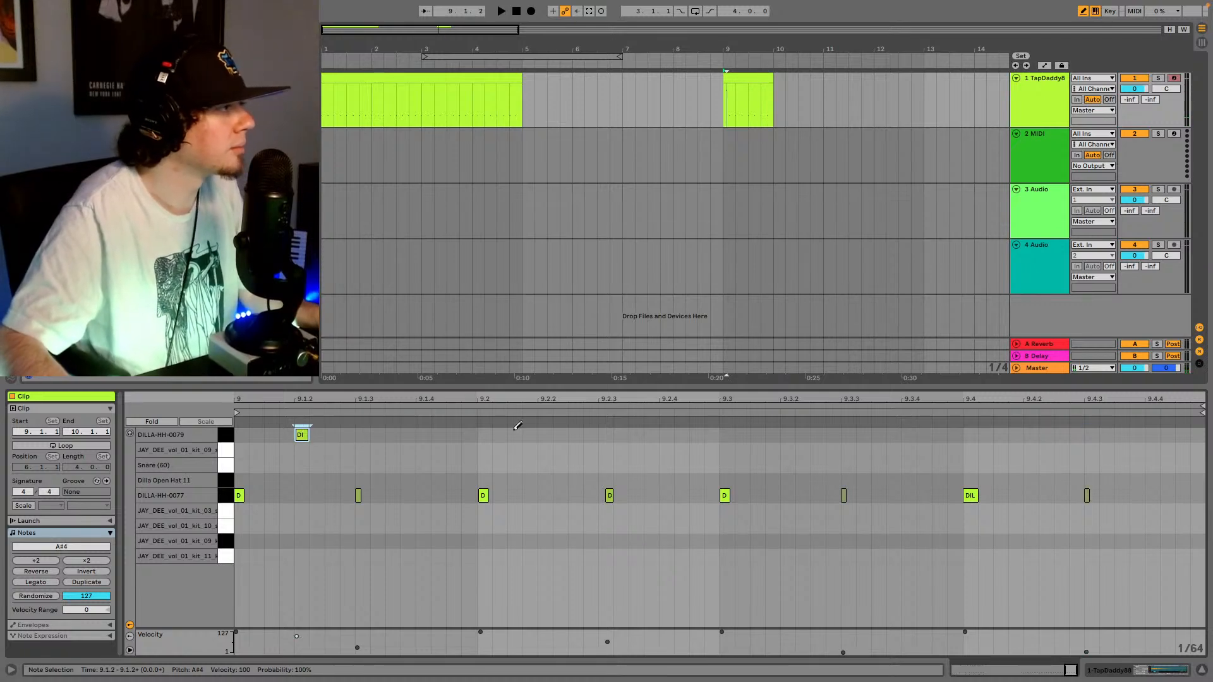
pyautogui.click(423, 434)
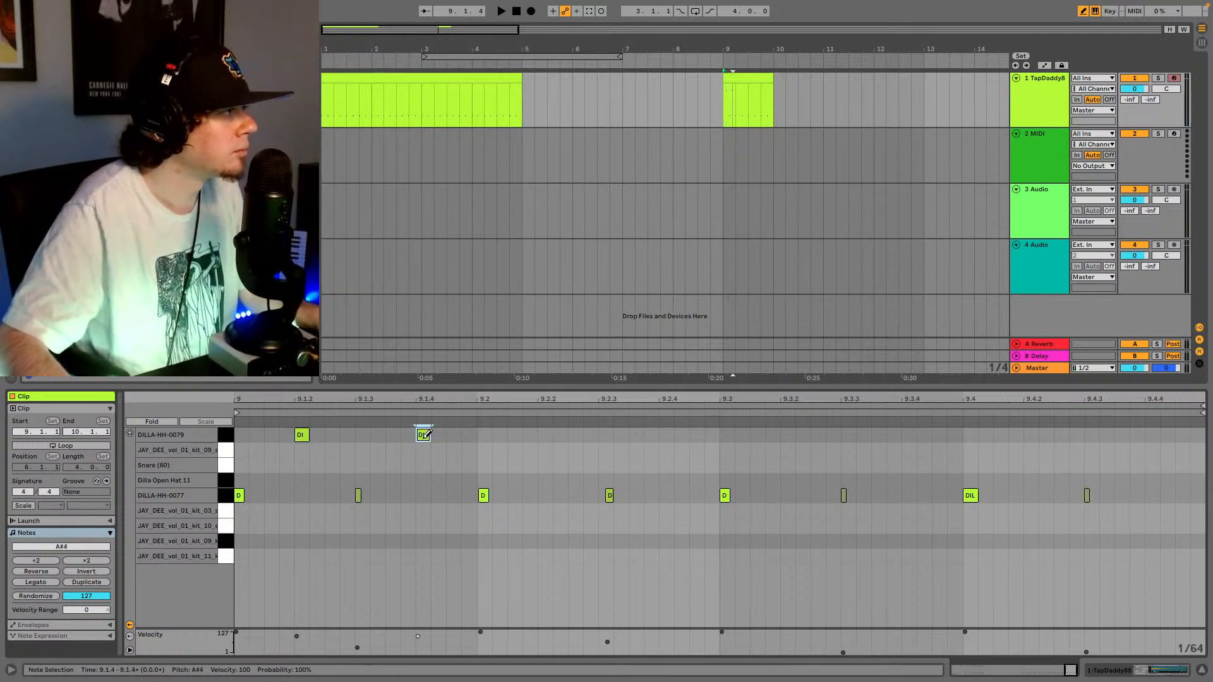
pyautogui.click(545, 435)
pyautogui.click(666, 434)
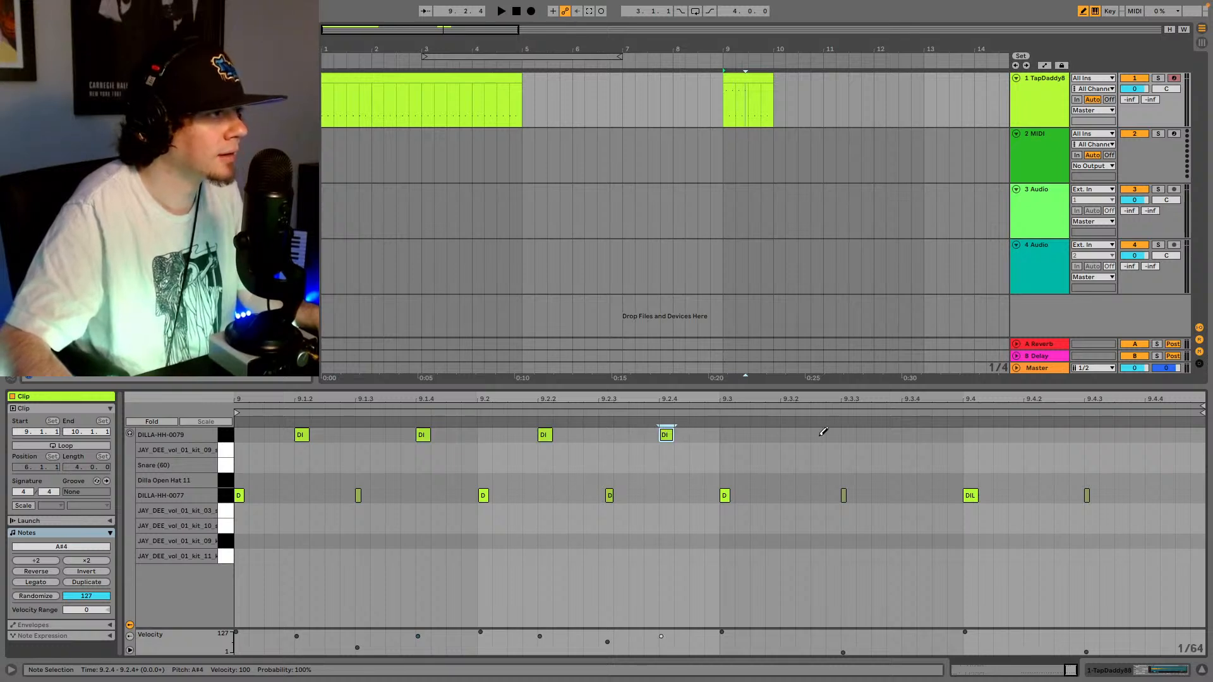
pyautogui.click(787, 435)
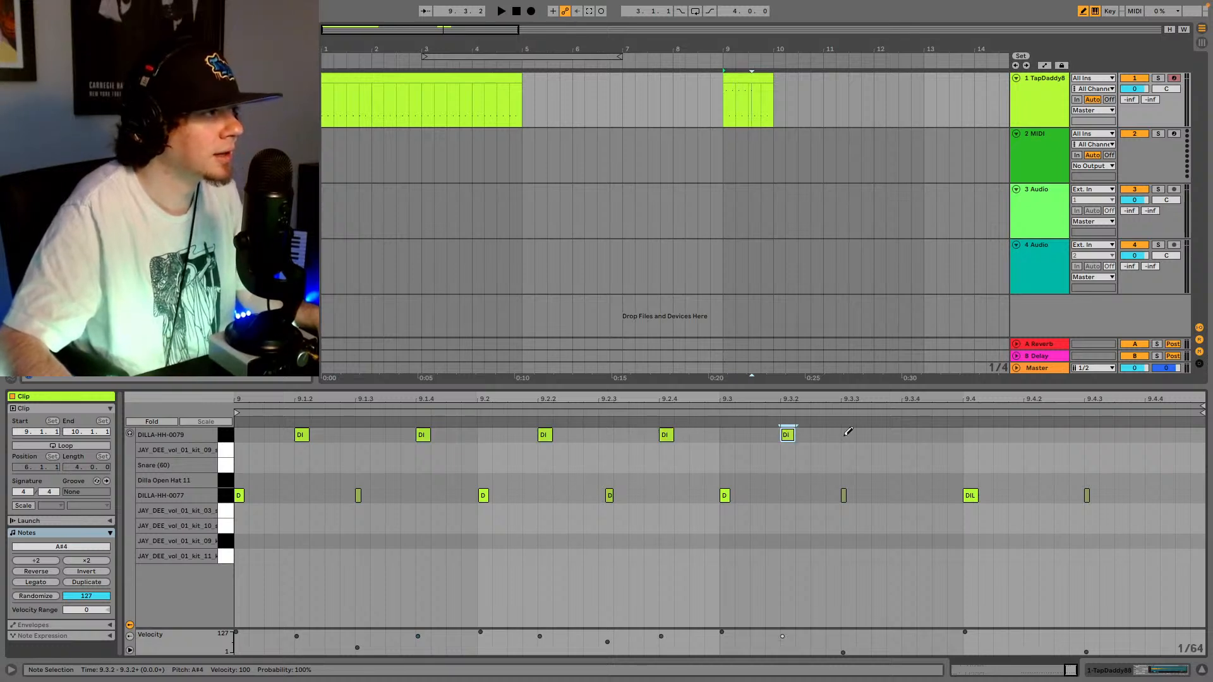
pyautogui.click(909, 434)
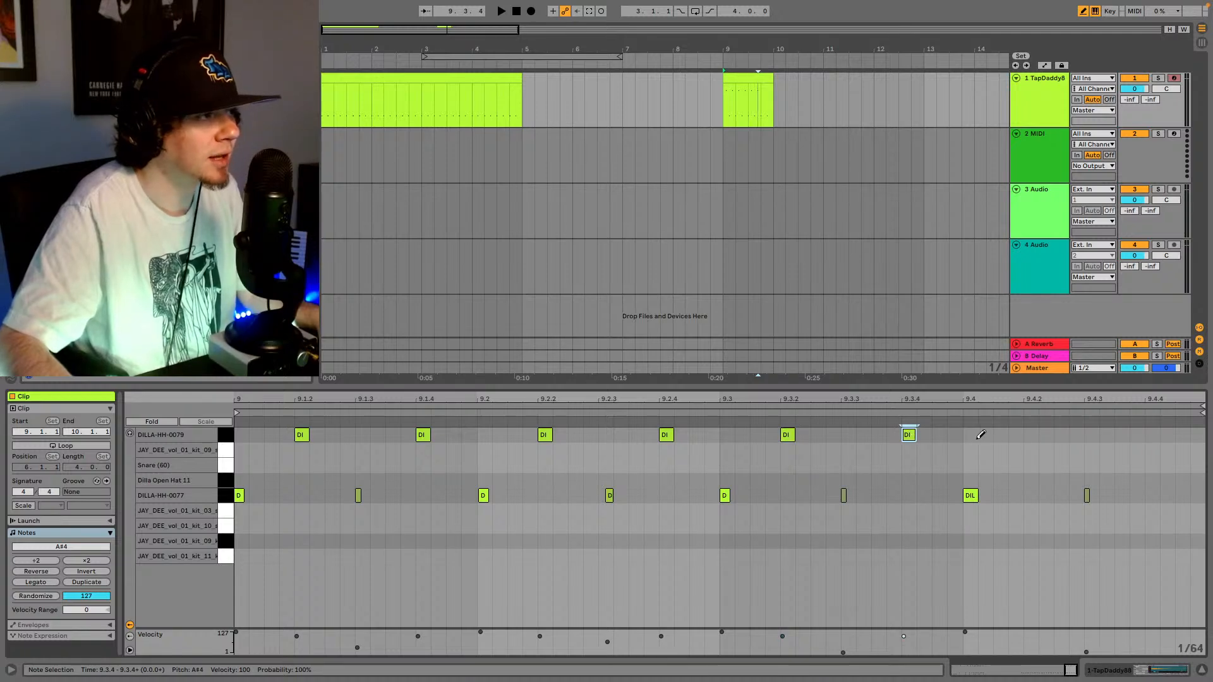
pyautogui.click(1030, 434)
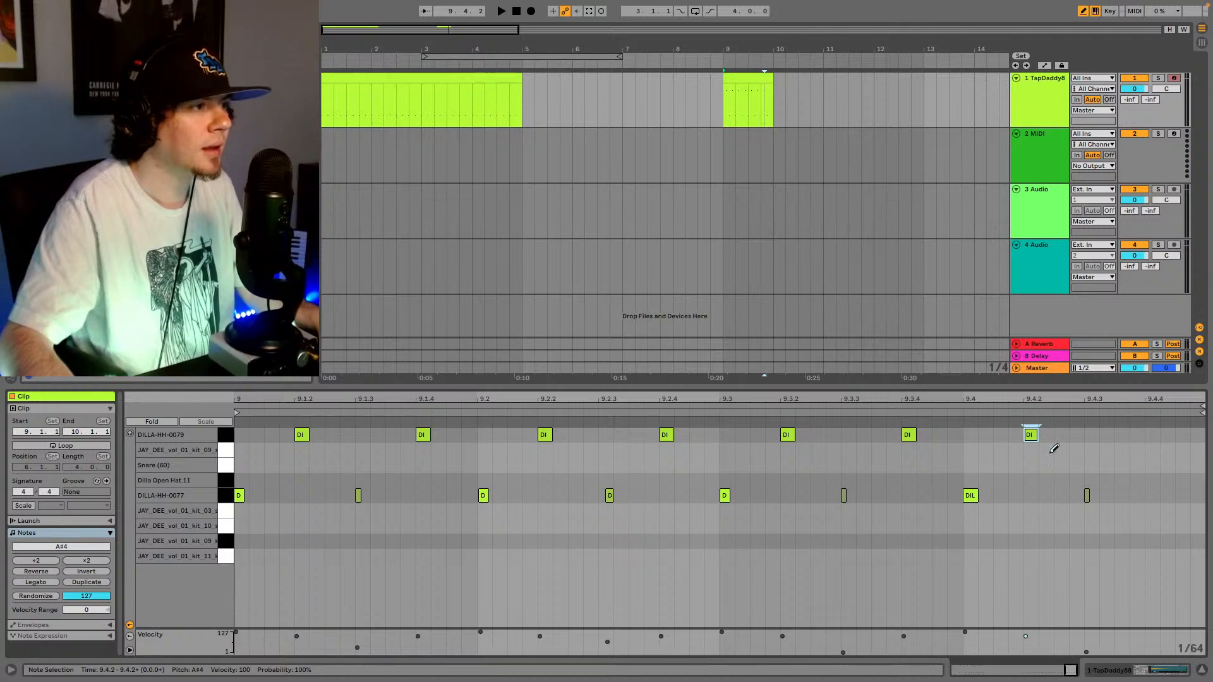
pyautogui.press('space')
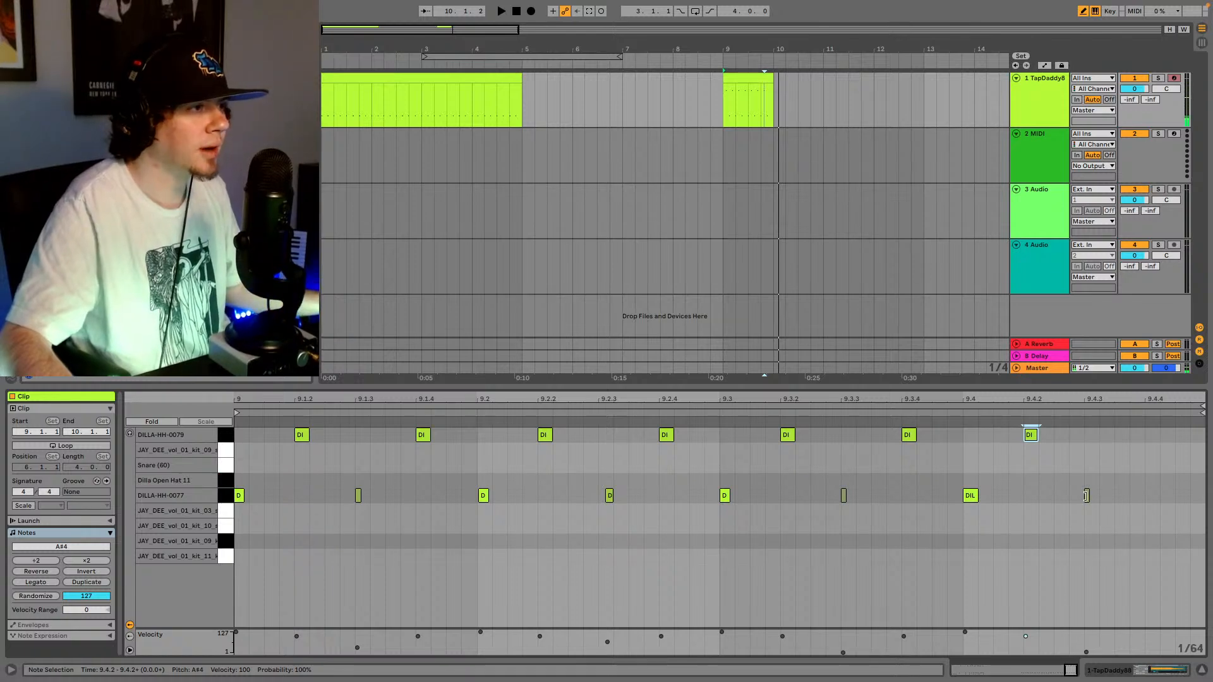
# - Replace the DILLA-HH-0077 note at 9.4.3 with a Dilla Open Hat 11 note and turn off Draw Mode
pyautogui.click(1087, 495)
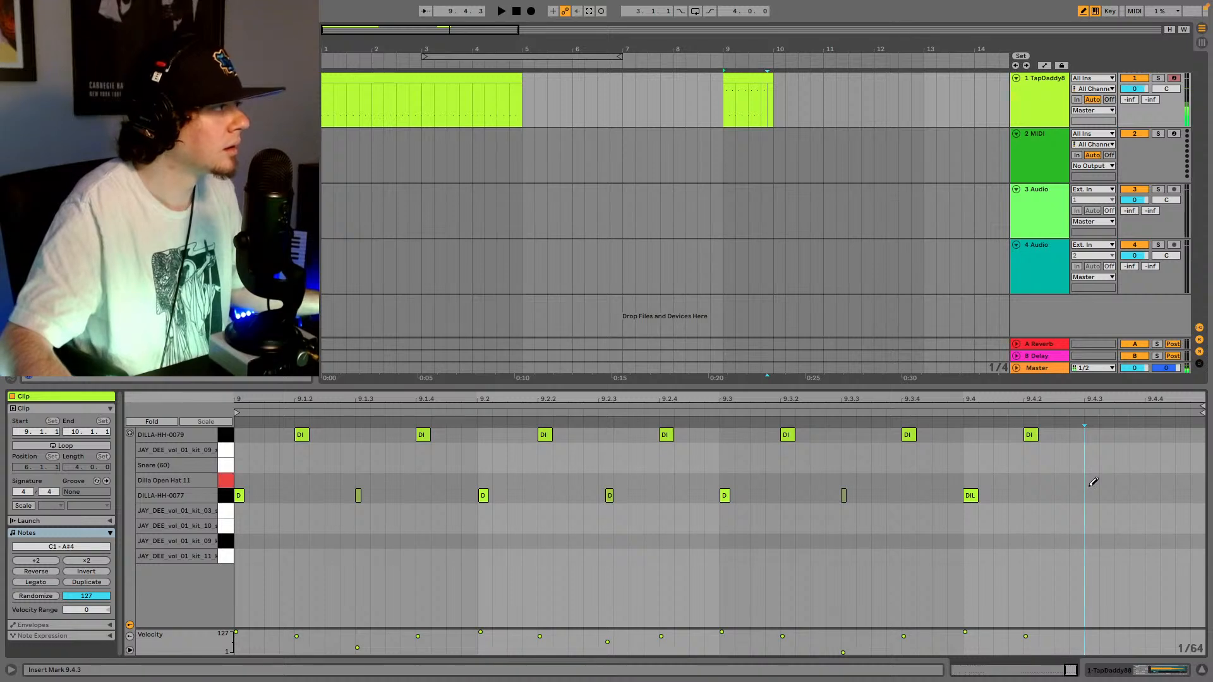
pyautogui.click(1088, 479)
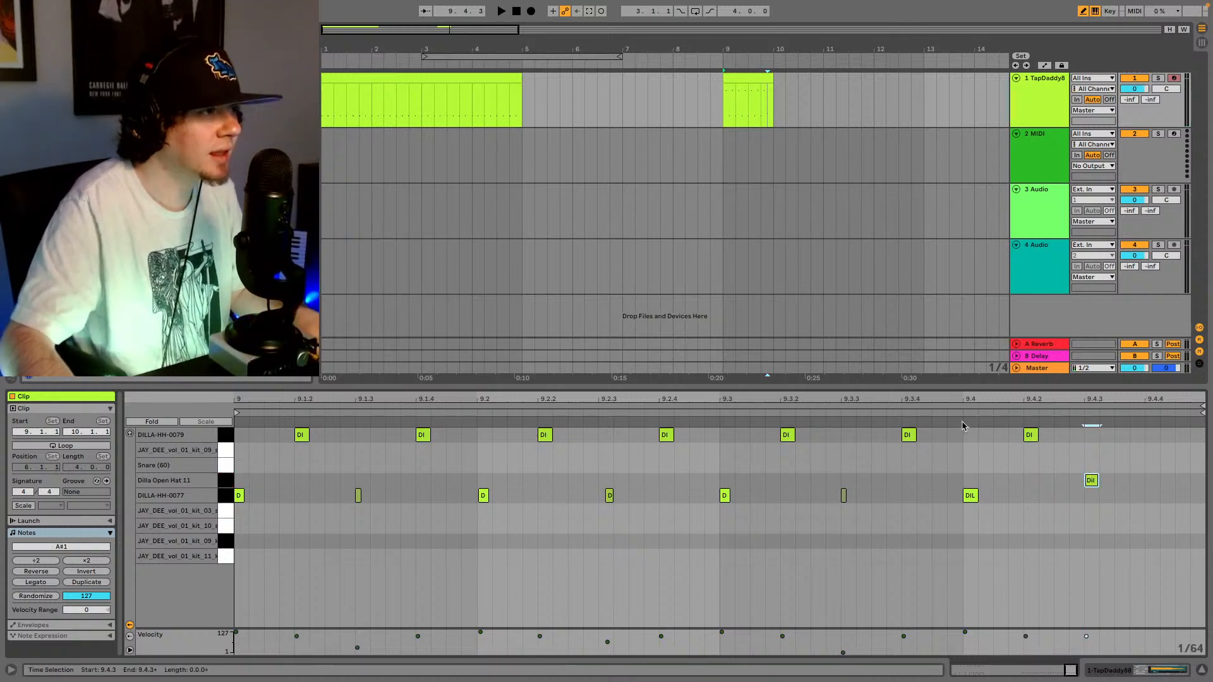
pyautogui.click(1084, 15)
# - Lower the velocity of all seven DILLA-HH-0079 notes to 22 and play the bar
pyautogui.moveTo(1058, 442); pyautogui.dragTo(235, 442)
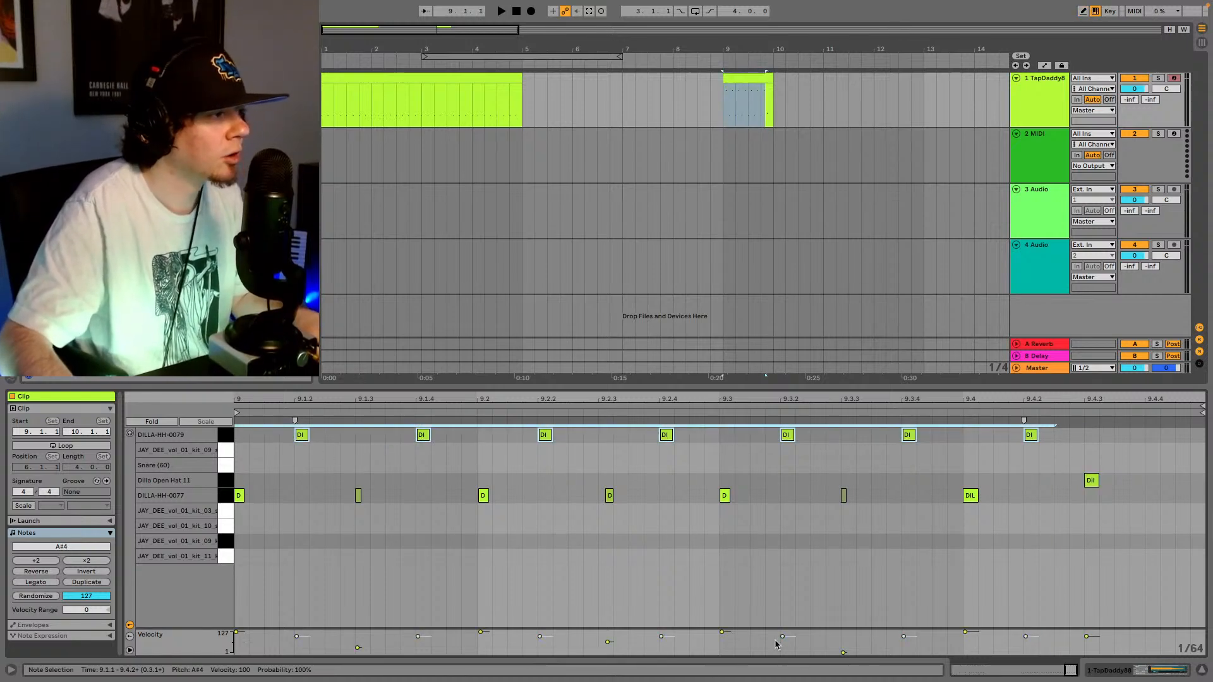
pyautogui.moveTo(782, 636); pyautogui.dragTo(782, 649)
pyautogui.press('space')
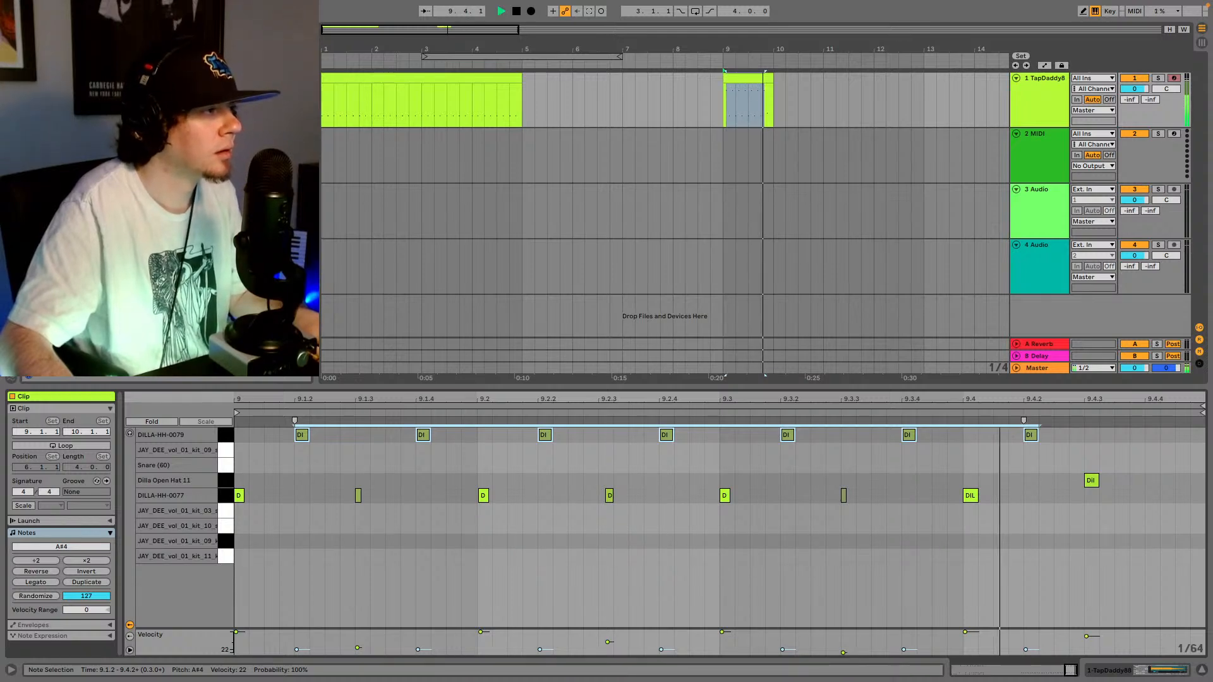
pyautogui.press('space')
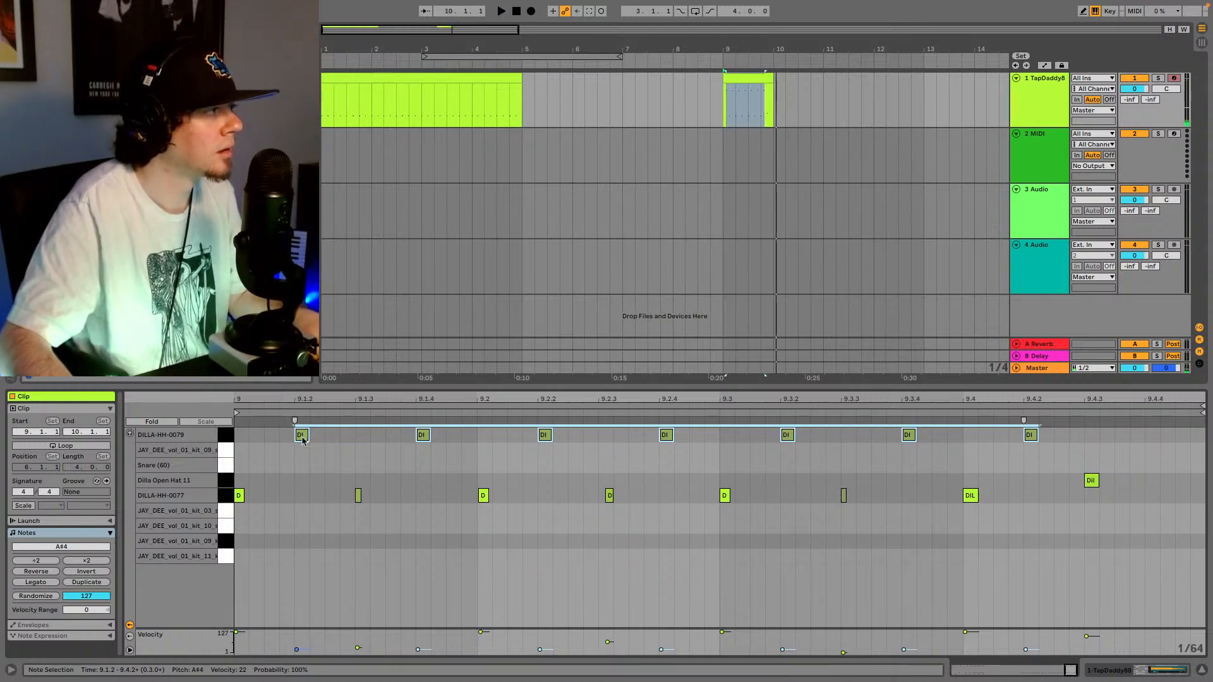
# - Move the Dilla Open Hat 11 note at 9.4.3 down to DILLA-HH-0077 and add a DILLA-HH-0079 note at 9.4.4
pyautogui.click(1042, 472)
pyautogui.moveTo(1095, 483); pyautogui.dragTo(1098, 504)
pyautogui.moveTo(1055, 469); pyautogui.dragTo(1024, 430)
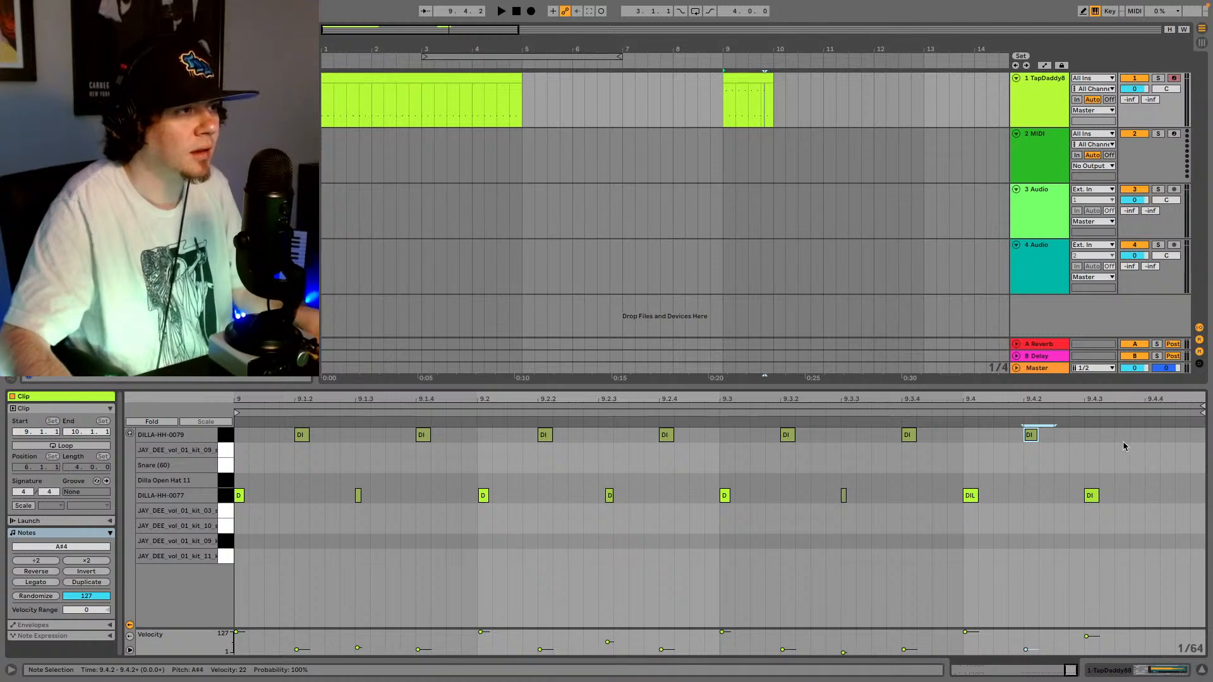
pyautogui.doubleClick(1149, 438)
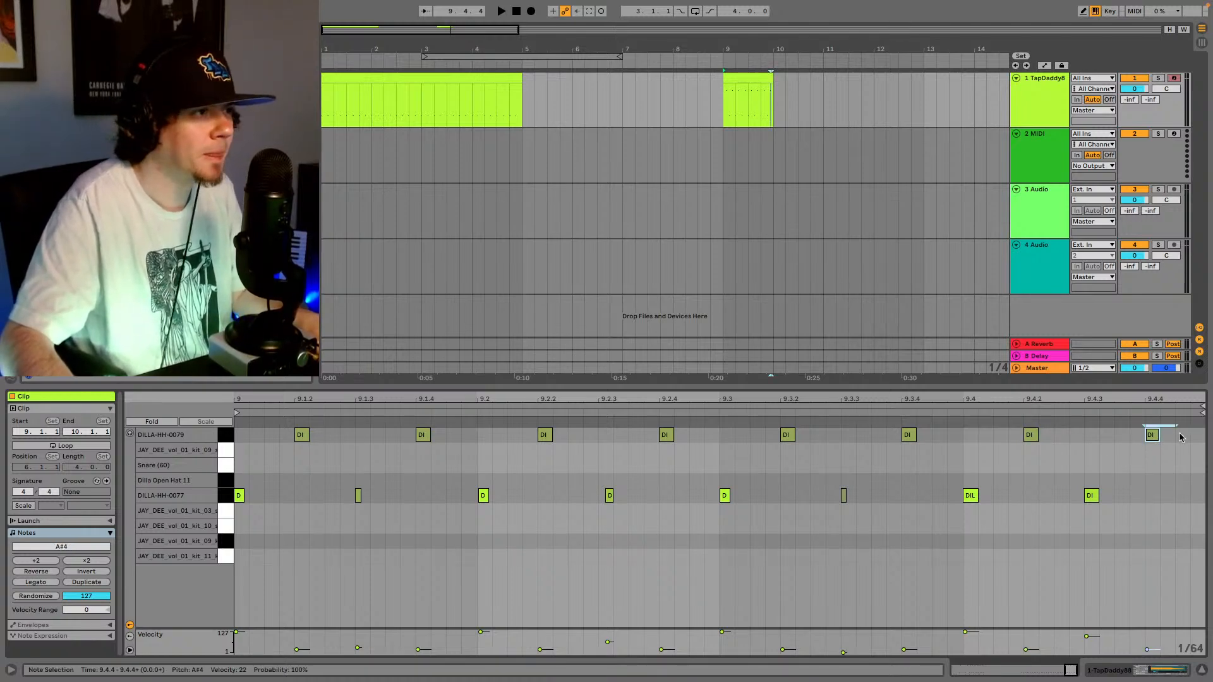
# - Shift all the DILLA-HH-0079 notes slightly late of the grid for a swung feel and listen to the bar
pyautogui.moveTo(1182, 439); pyautogui.dragTo(291, 439)
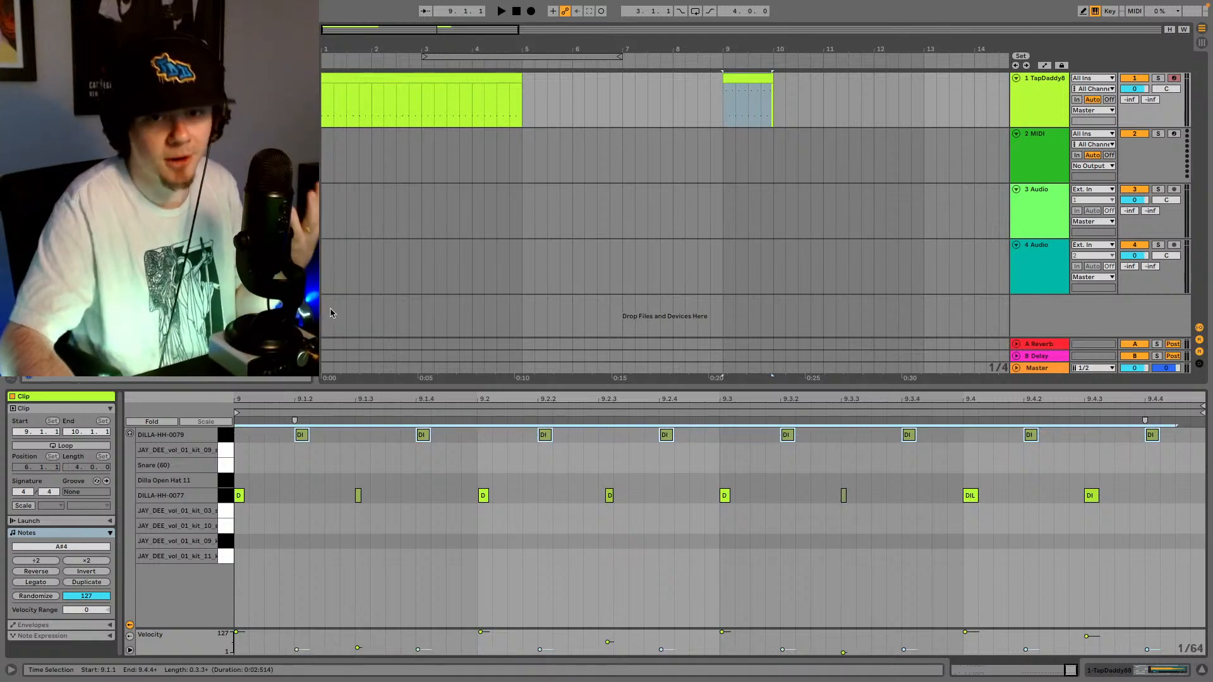
pyautogui.moveTo(295, 434); pyautogui.dragTo(311, 439)
pyautogui.press('space')
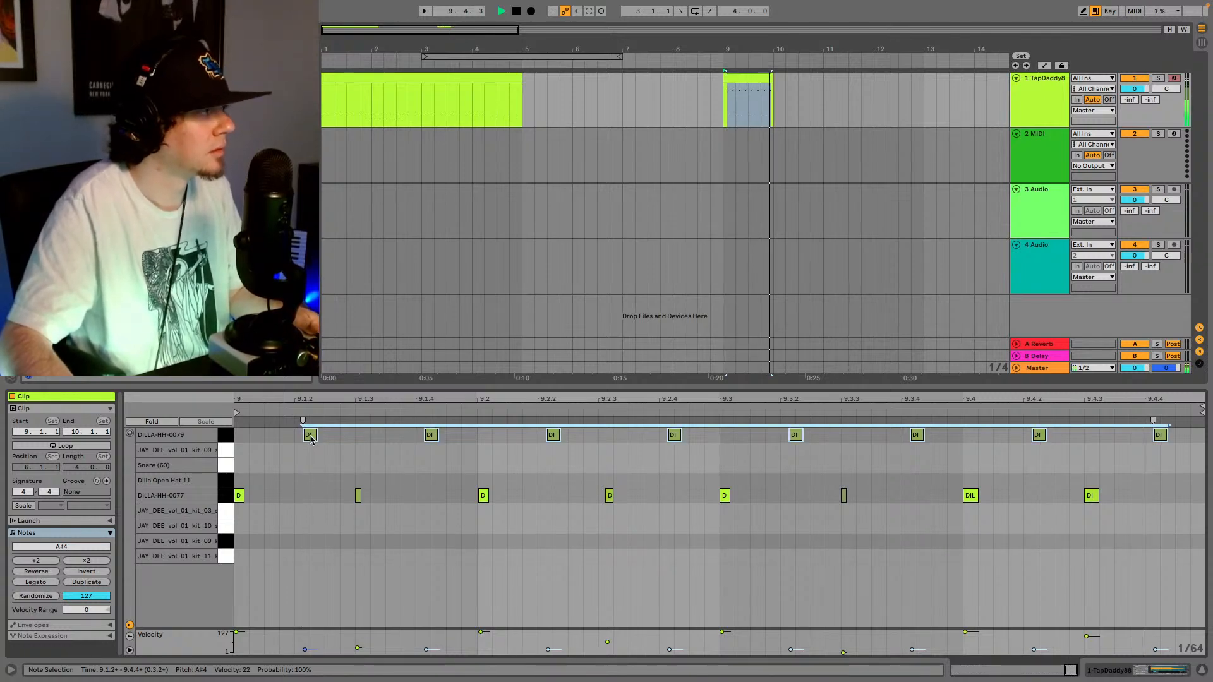
pyautogui.press('space')
pyautogui.press('space')
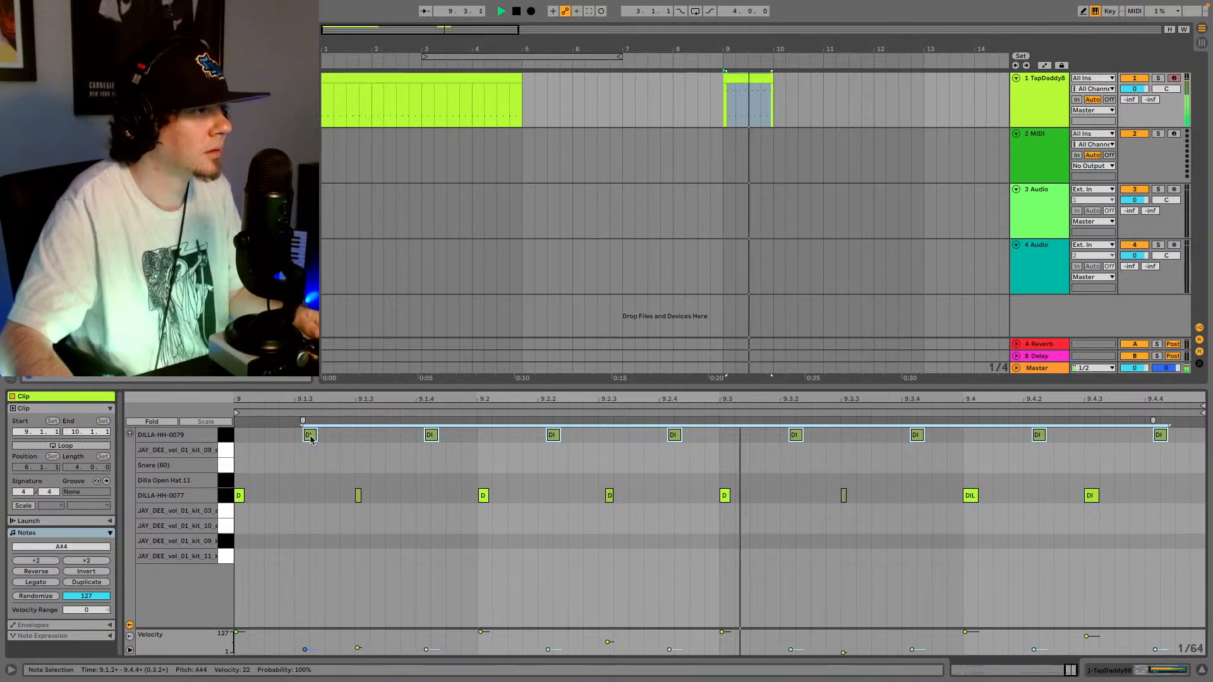
pyautogui.press('space')
# - Lower the velocity of the DILLA-HH-0077 note at 9.4.3 to 7
pyautogui.click(1100, 536)
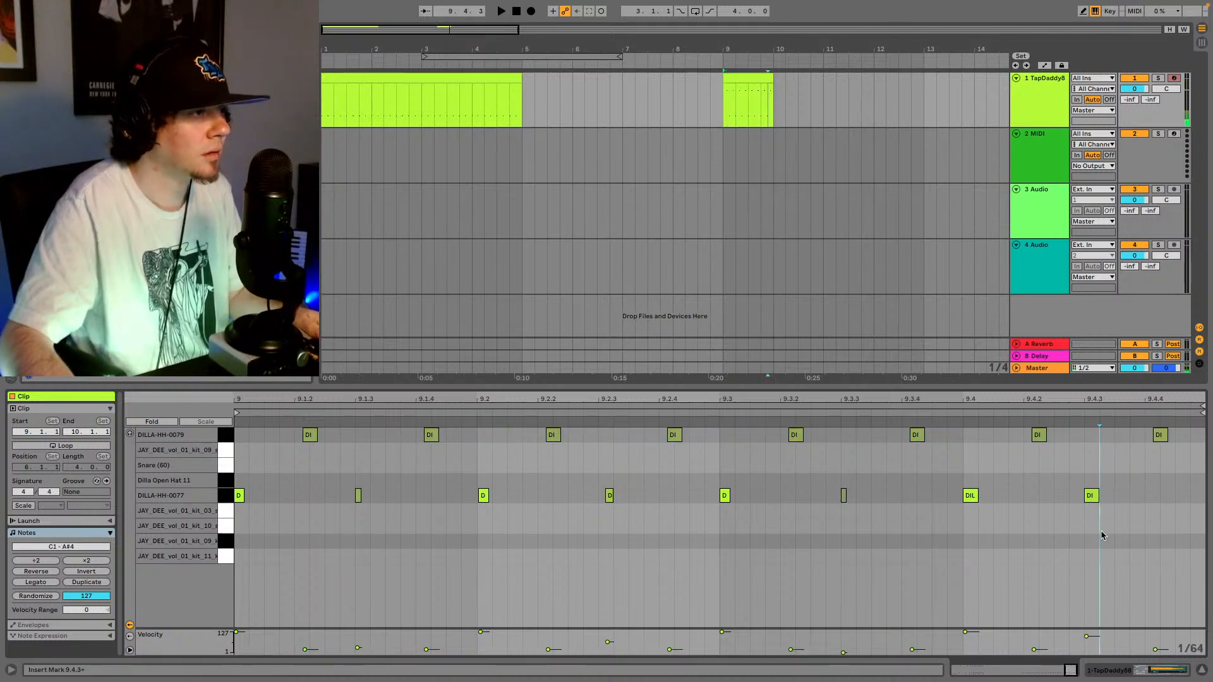
pyautogui.moveTo(1082, 636); pyautogui.dragTo(1082, 639)
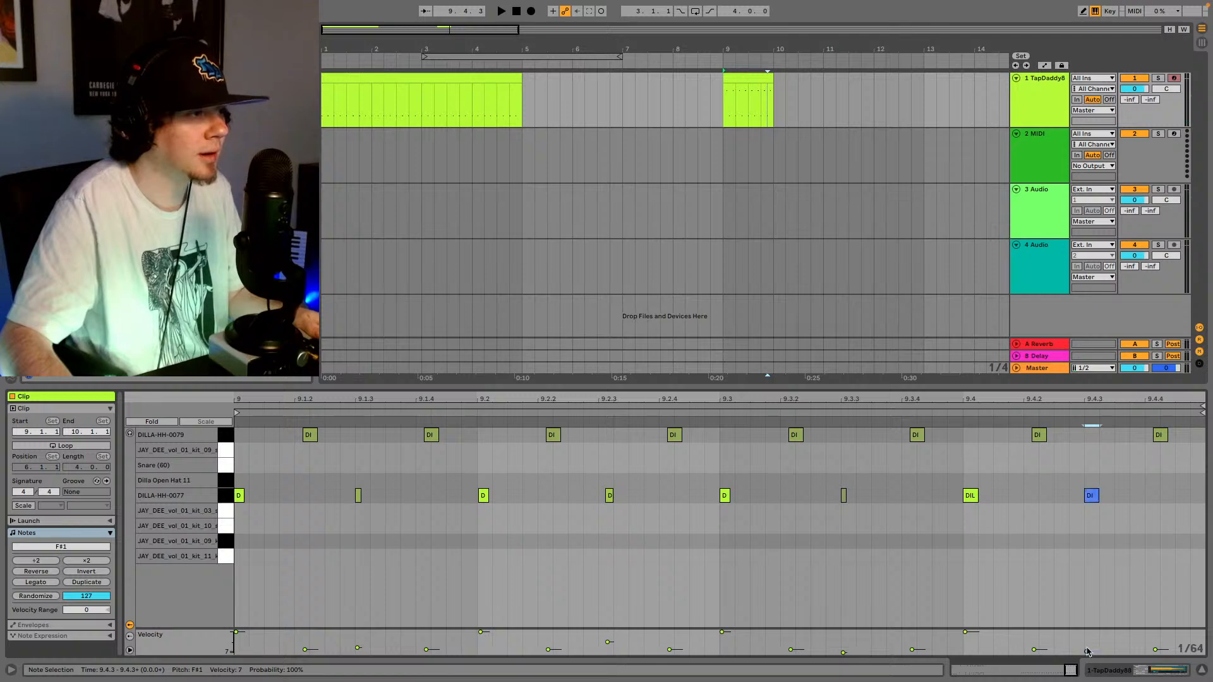
# - Shift all eight DILLA-HH-0079 notes a little further late of the grid and listen to the bar
pyautogui.press('space')
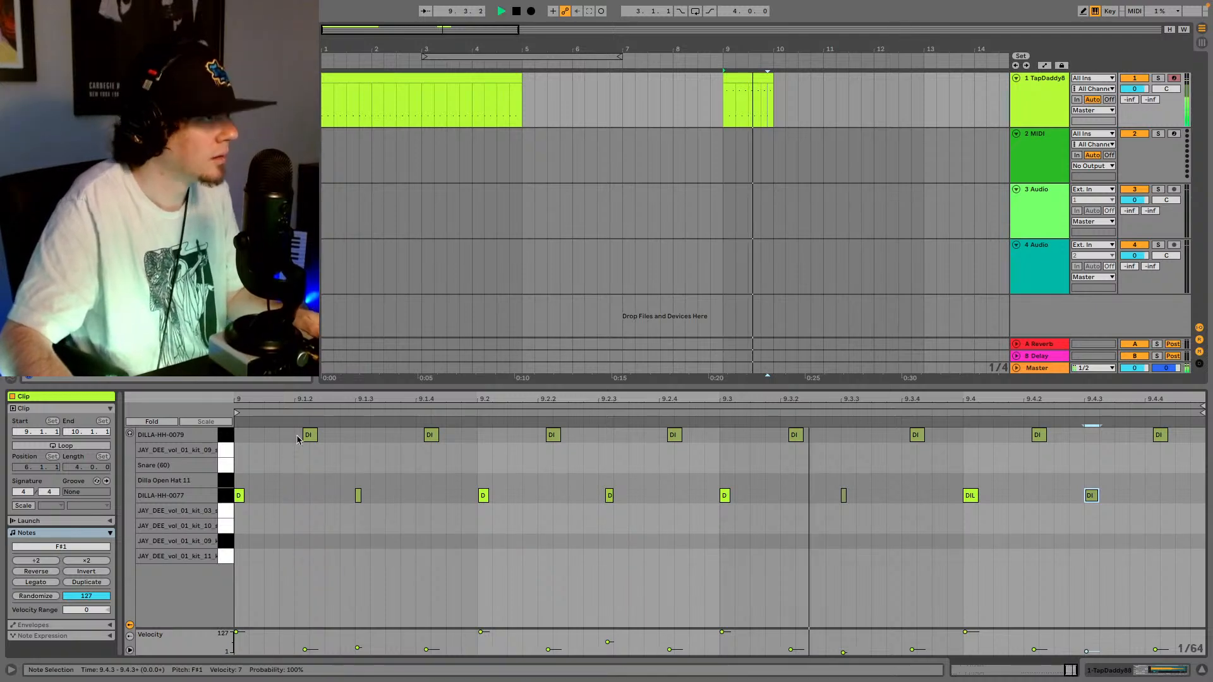
pyautogui.press('space')
pyautogui.moveTo(284, 443); pyautogui.dragTo(639, 428)
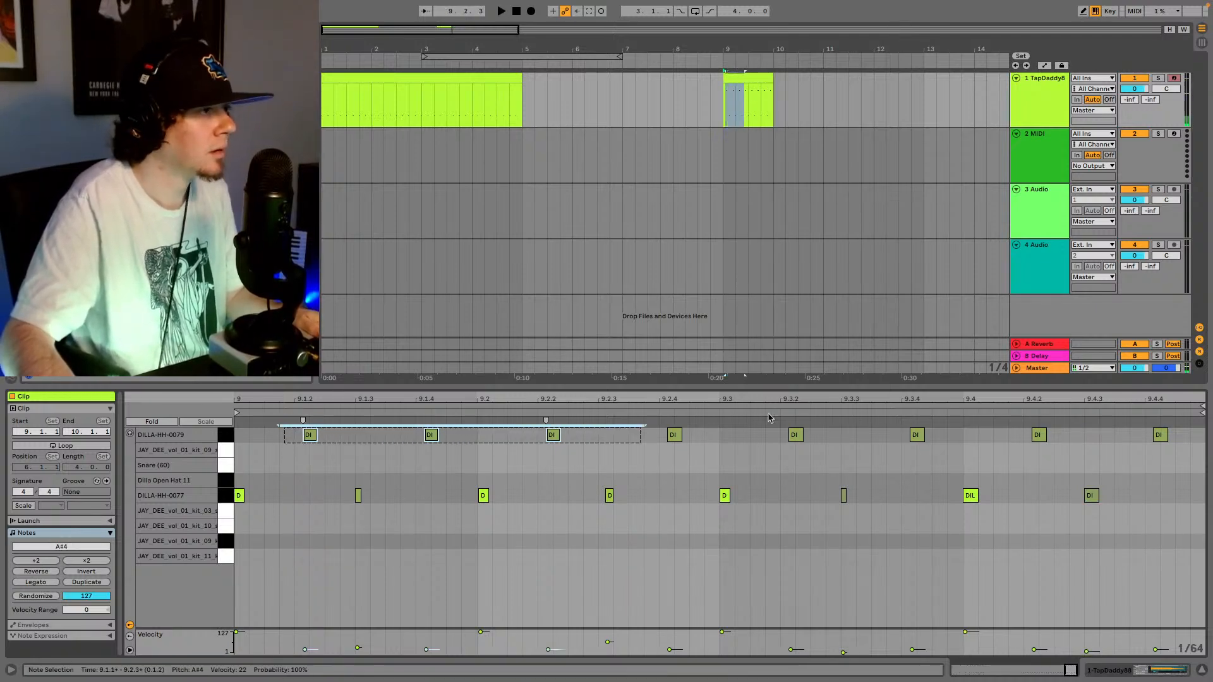
pyautogui.moveTo(769, 418); pyautogui.dragTo(1142, 434)
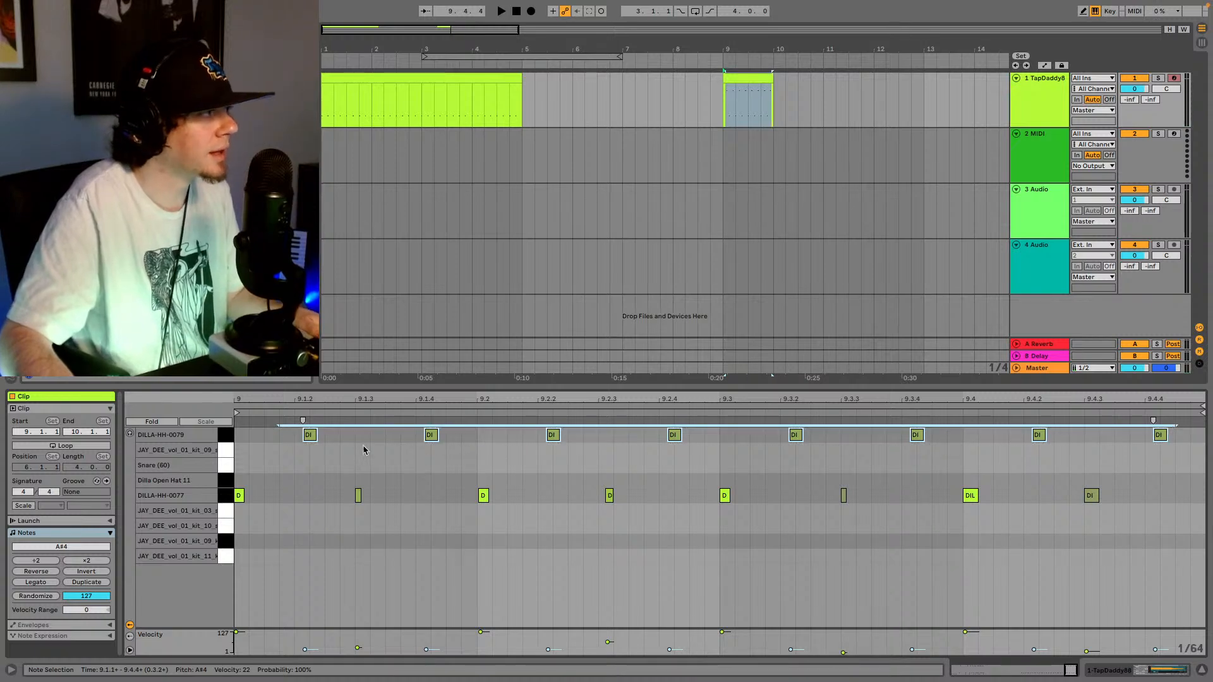
pyautogui.moveTo(313, 437); pyautogui.dragTo(317, 437)
pyautogui.press('space')
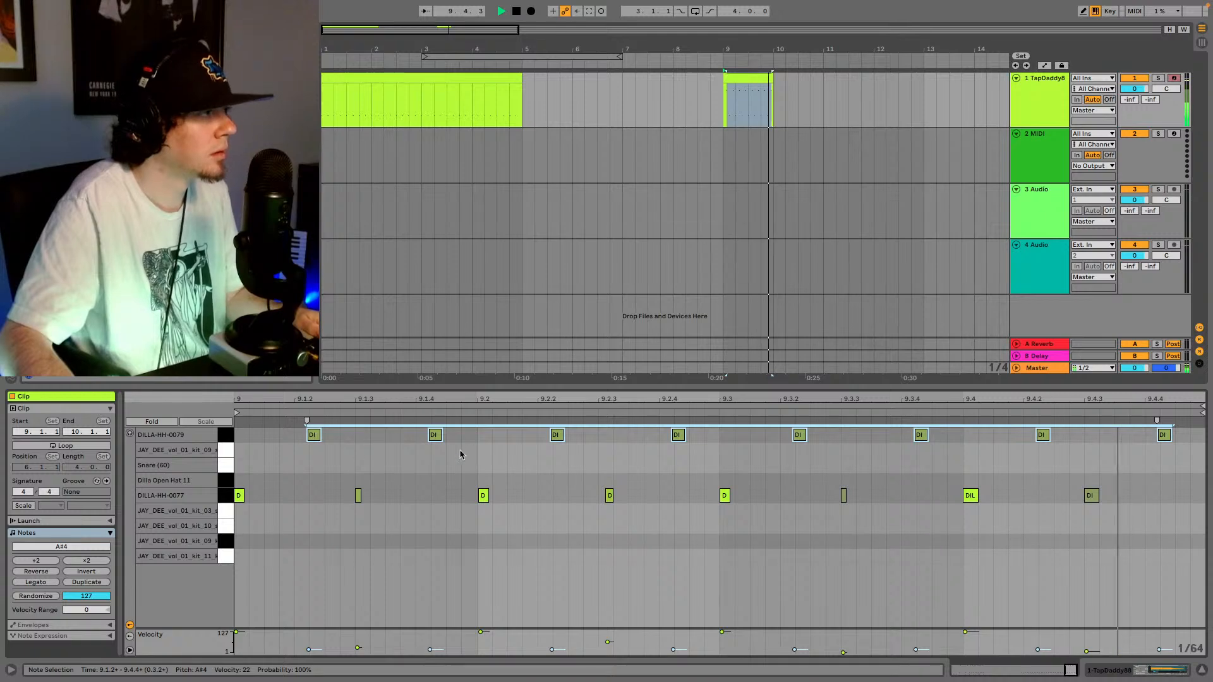
pyautogui.press('space')
# - Move the DILLA-HH-0077 note at 9.2.3 slightly earlier and play the bar
pyautogui.click(611, 499)
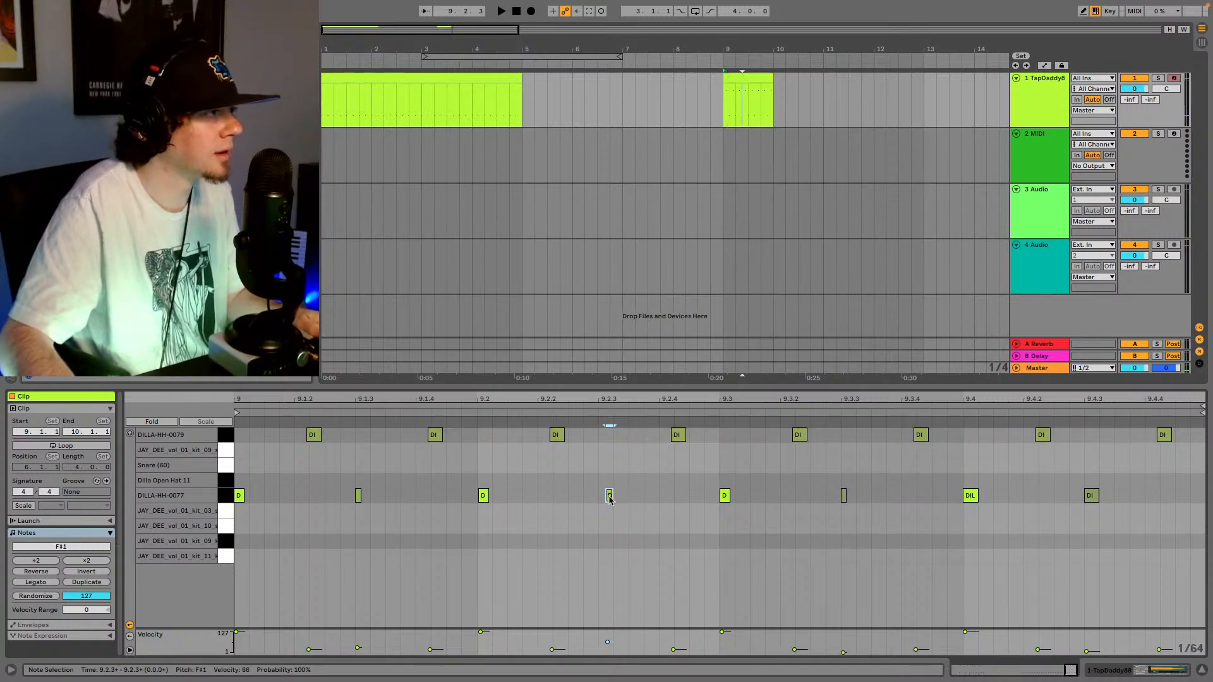
pyautogui.moveTo(609, 499); pyautogui.dragTo(600, 501)
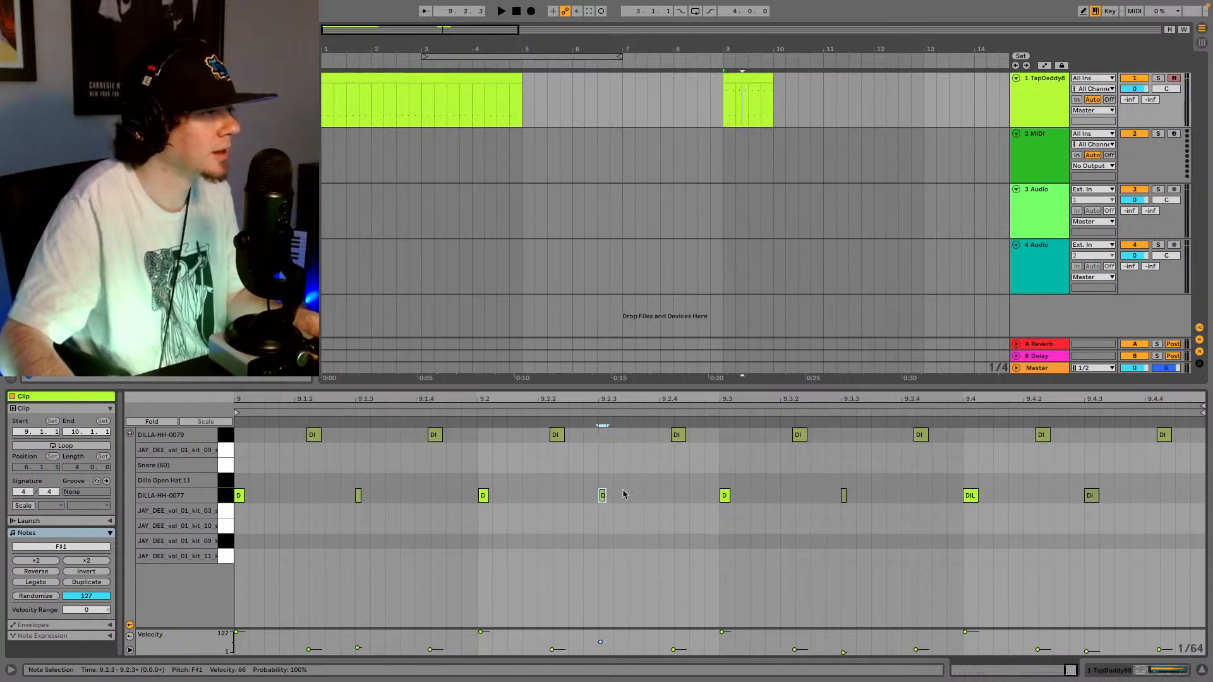
pyautogui.press('space')
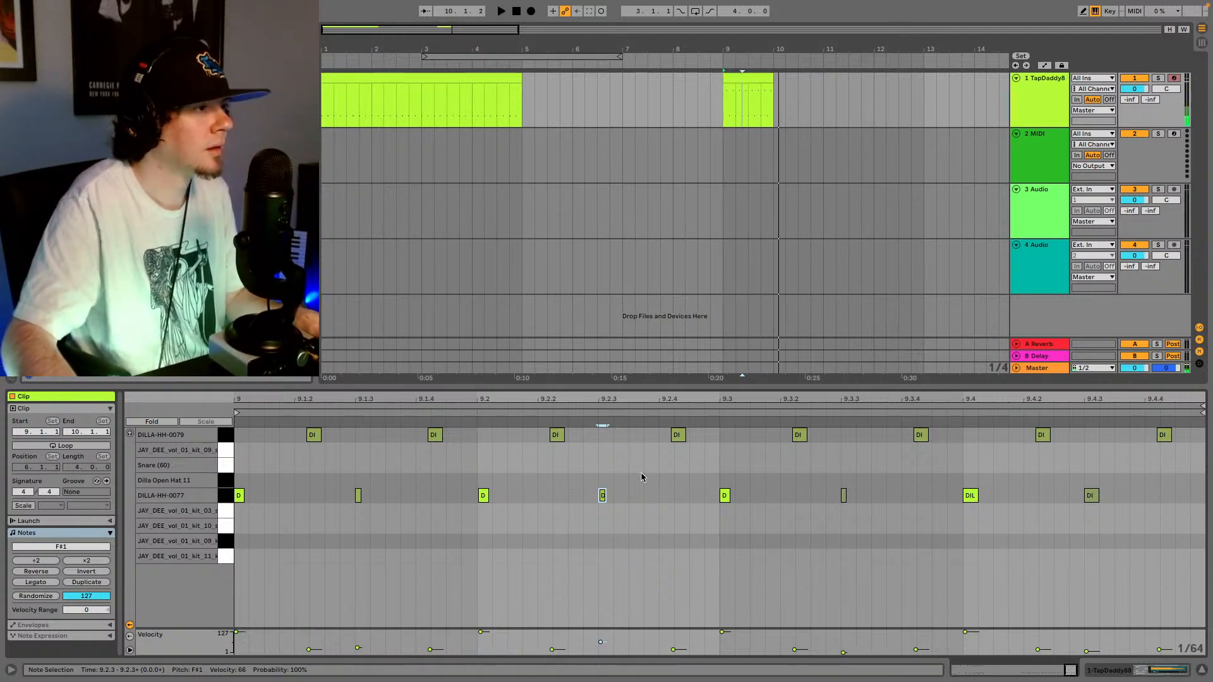
pyautogui.click(661, 412)
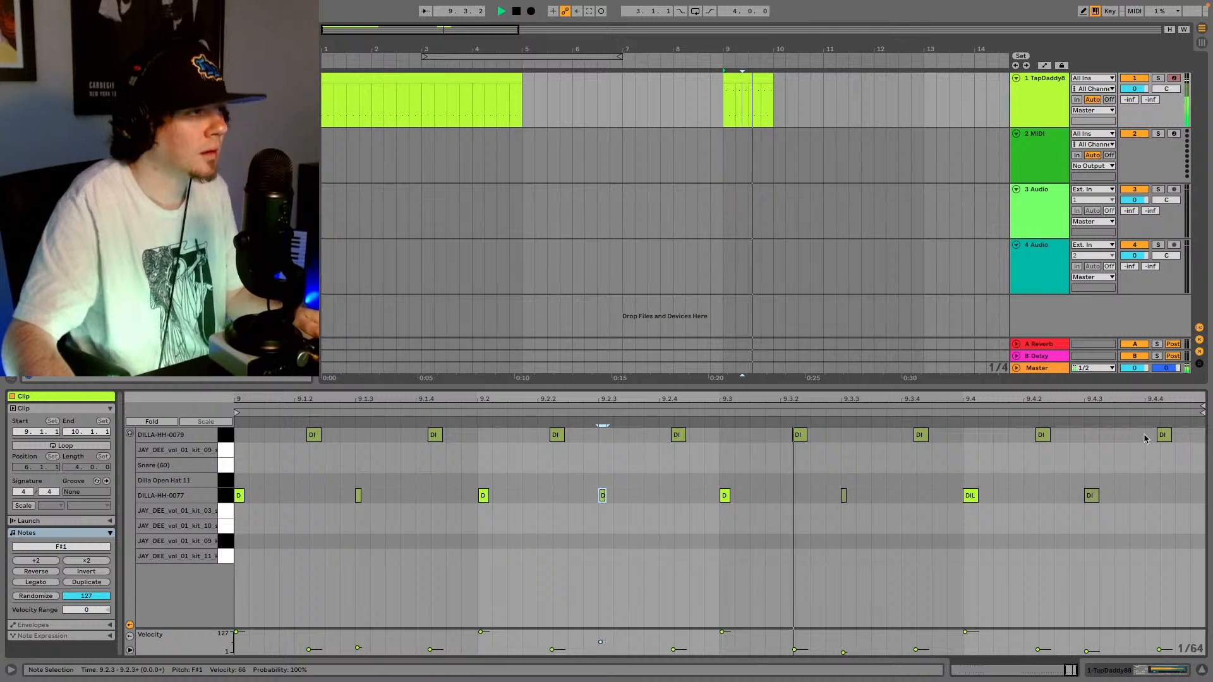
pyautogui.press('space')
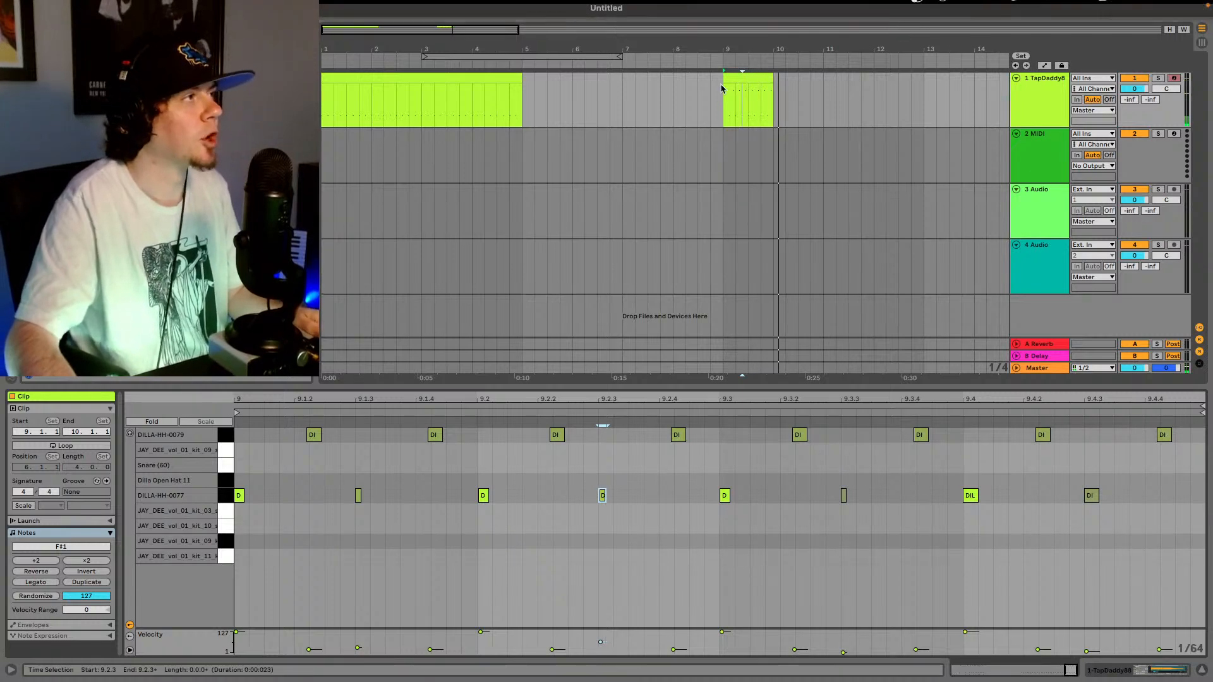
# - Listen to the one-bar hi-hat clip at bar 9 and duplicate it three times to fill bars 9 through 12
pyautogui.click(746, 79)
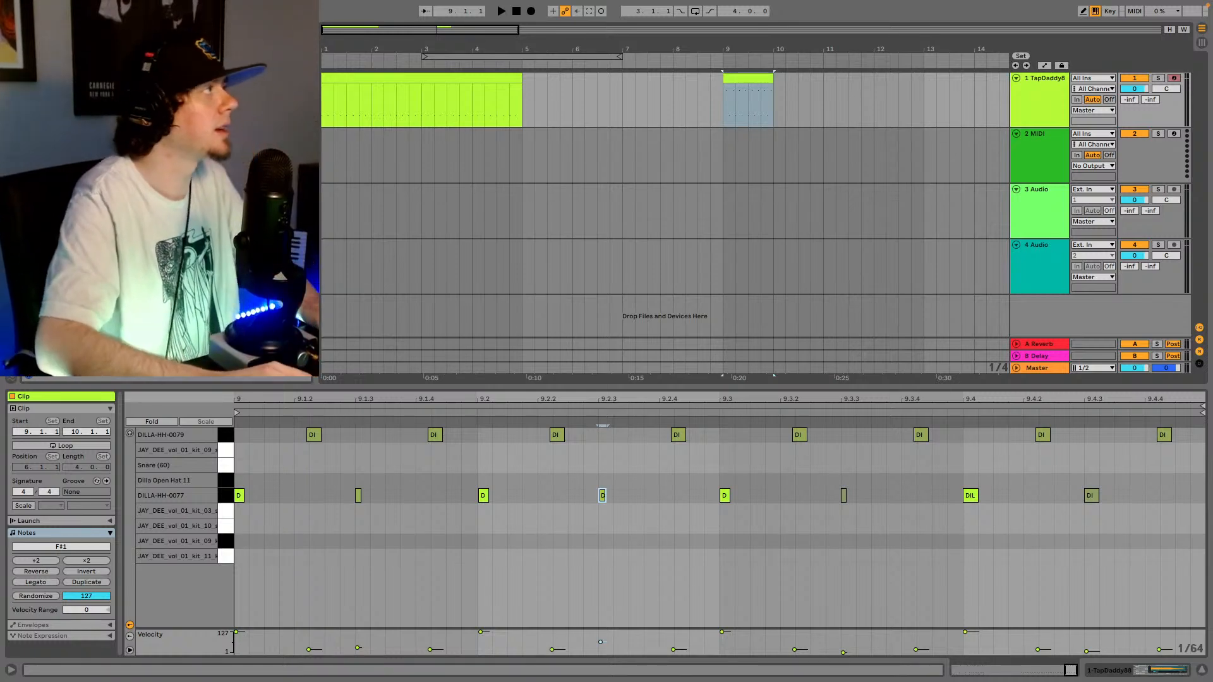
pyautogui.press('space')
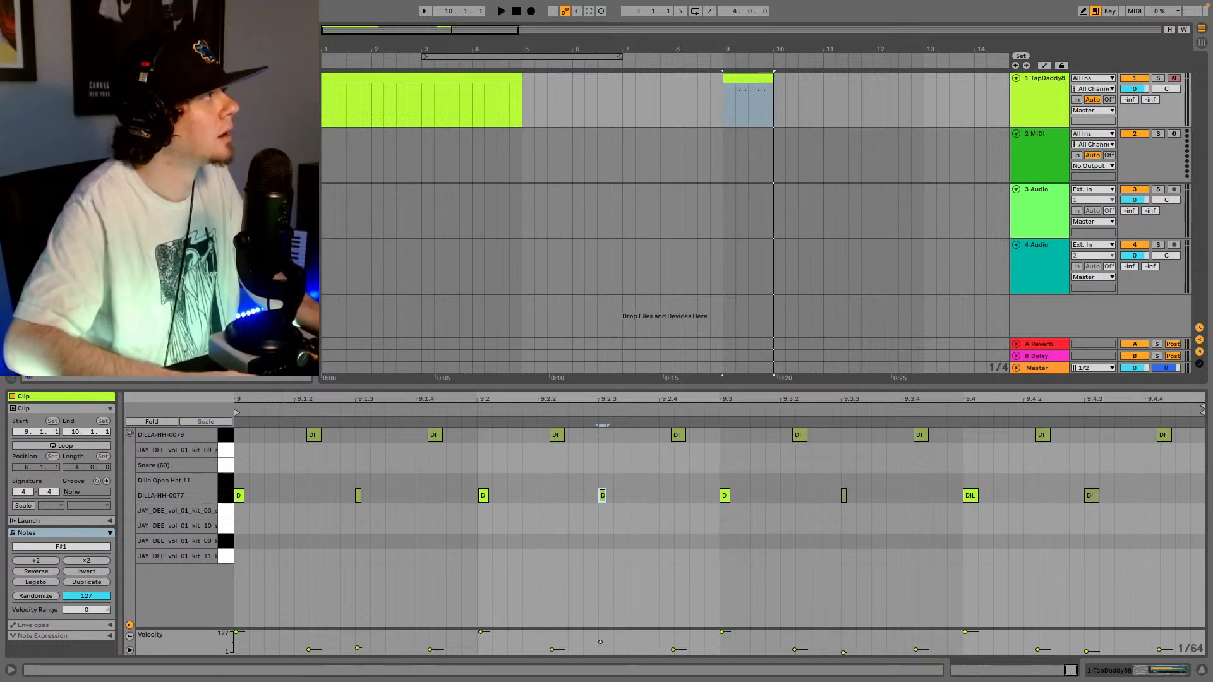
pyautogui.press('space')
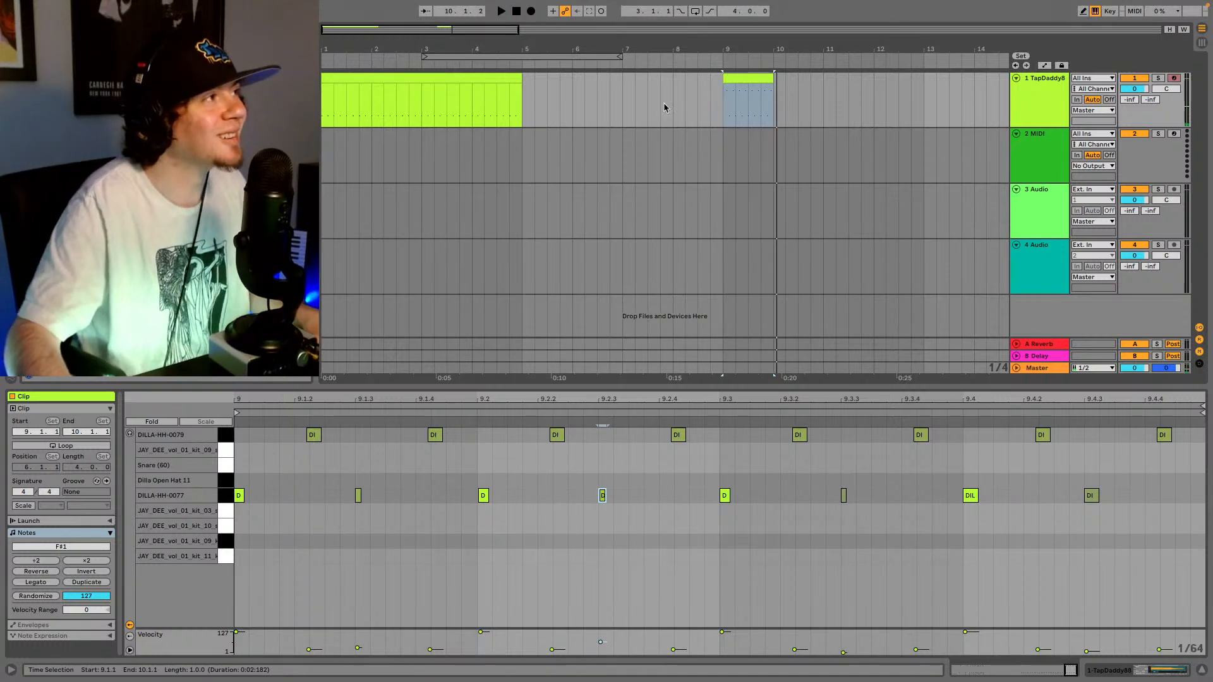
pyautogui.hotkey('ctrl', 'd')
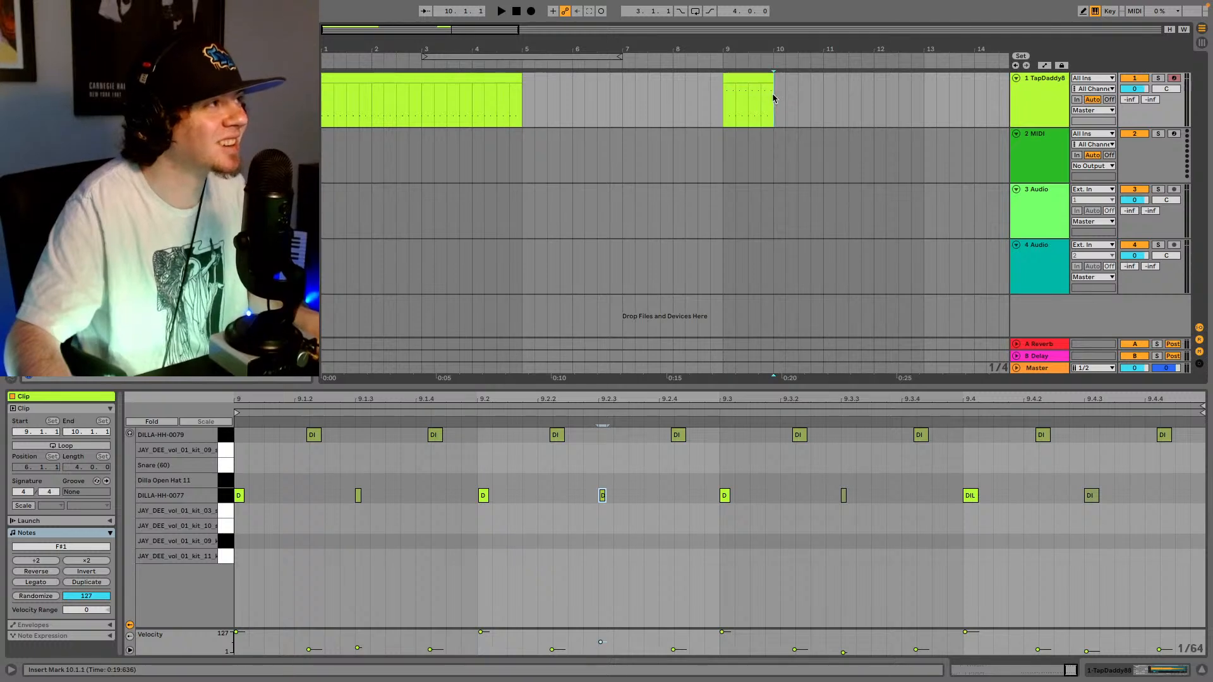
pyautogui.hotkey('ctrl', 'd')
pyautogui.hotkey('ctrl', 'd')
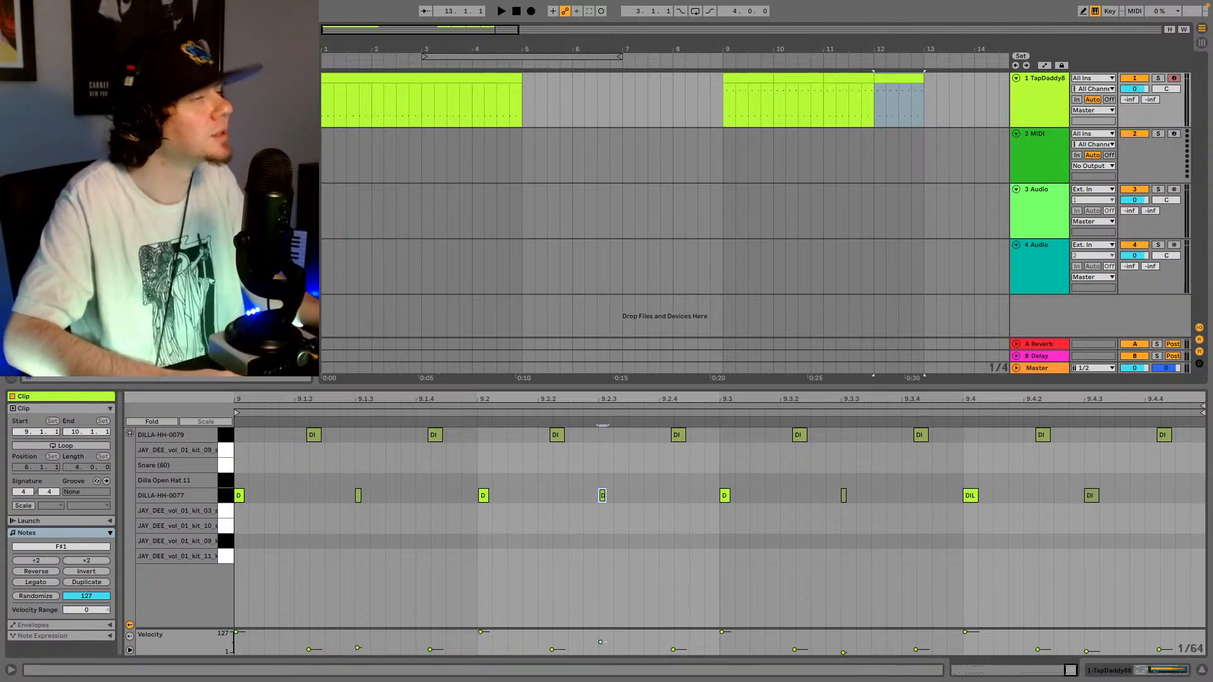
# - Play the end of the duplicated clips and move the four-bar loop to start at bar 9
pyautogui.press('space')
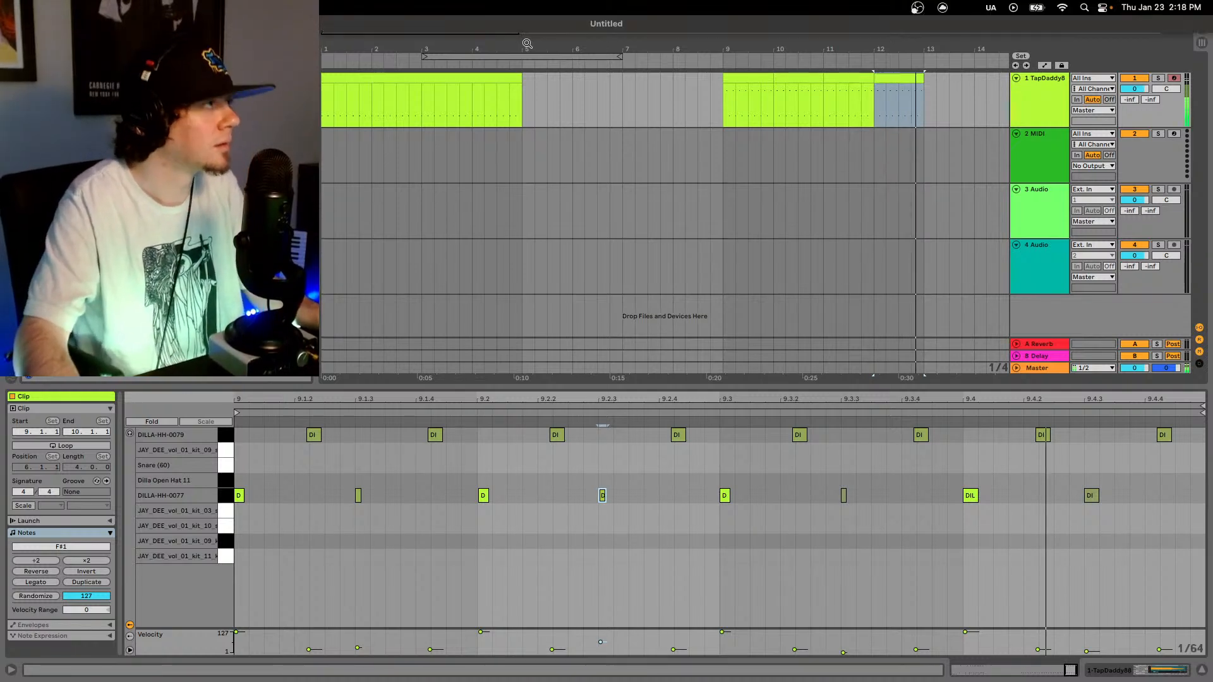
pyautogui.press('space')
pyautogui.moveTo(500, 56); pyautogui.dragTo(807, 75)
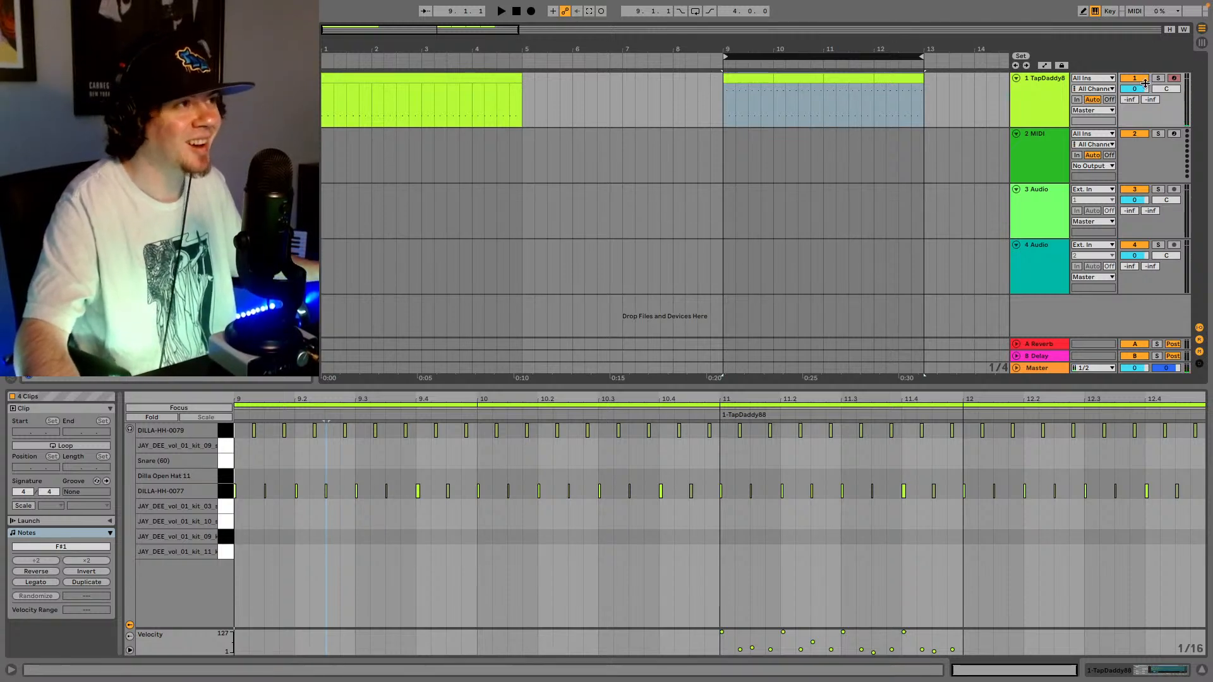
# - Show the TapDaddy88 drum rack and audition its kit_11 kick and kit_09 snare pads
pyautogui.click(1044, 107)
pyautogui.click(1147, 673)
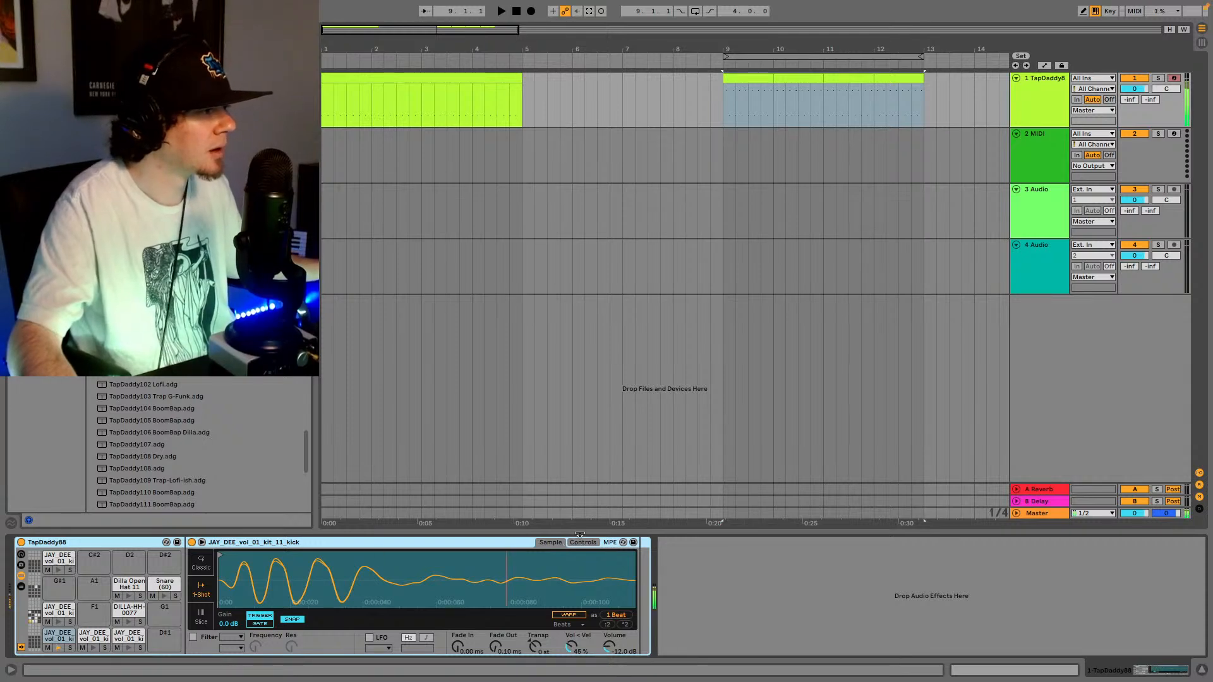
pyautogui.press('s')
pyautogui.press('k')
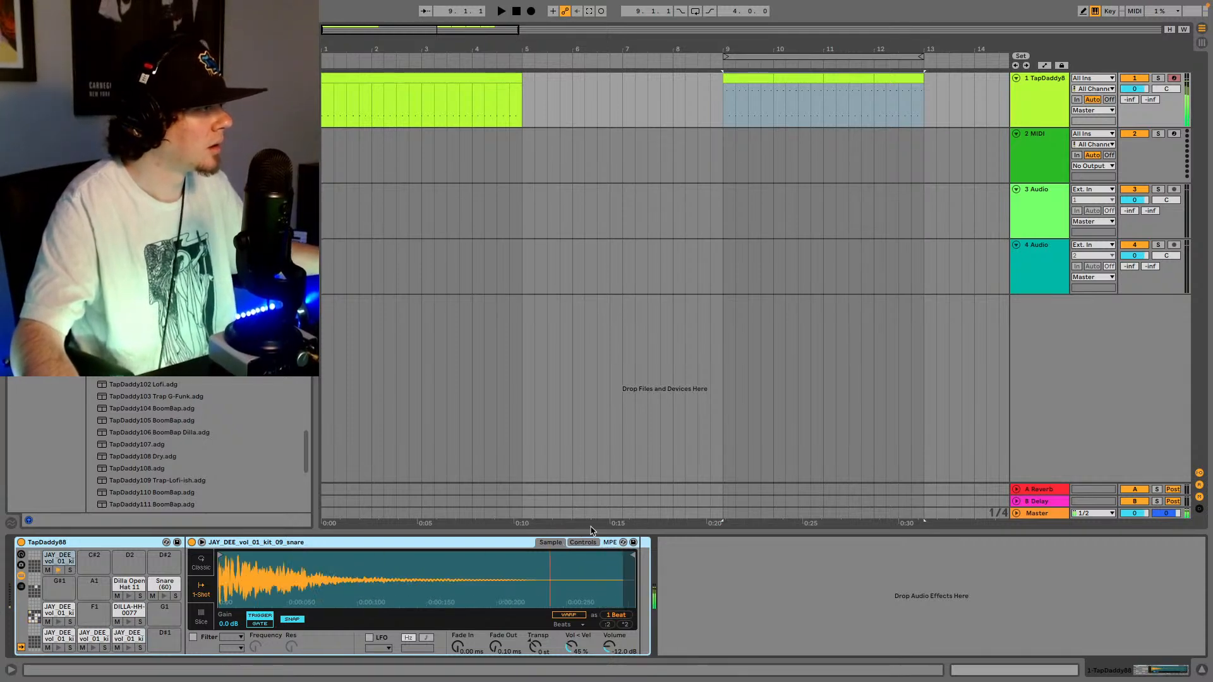
pyautogui.press('a')
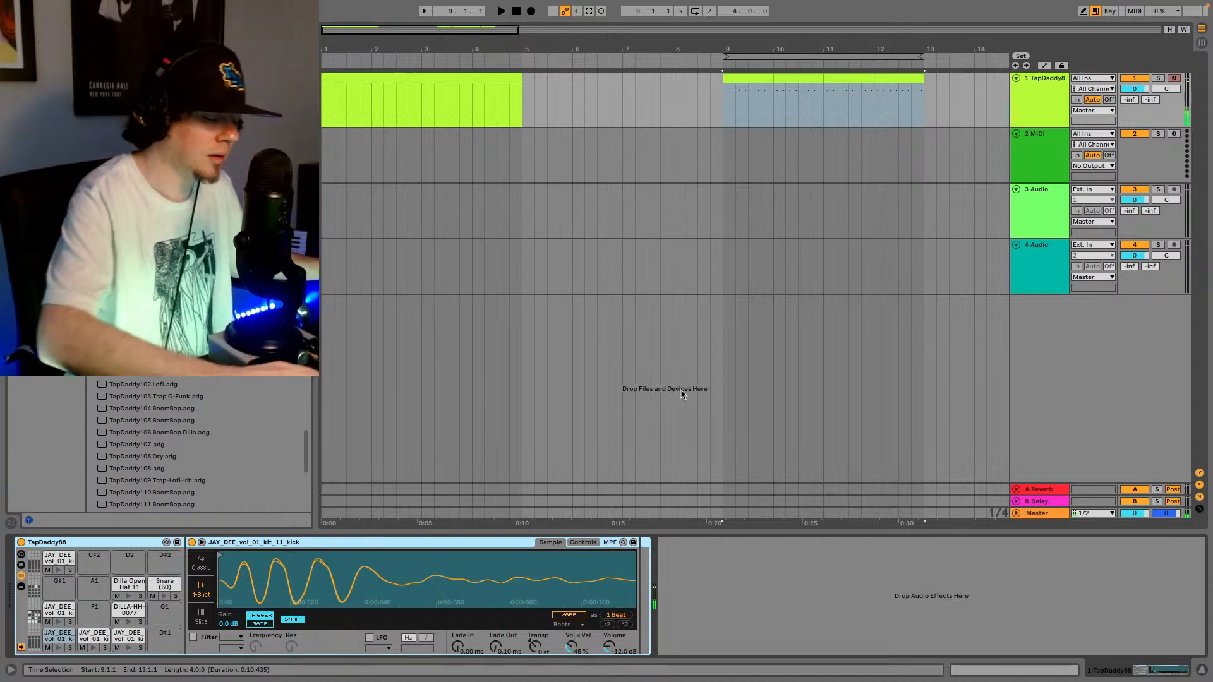
# - Rehearse a kick and snare groove over the hi-hats in bars 9 through 12 without recording
pyautogui.press('s')
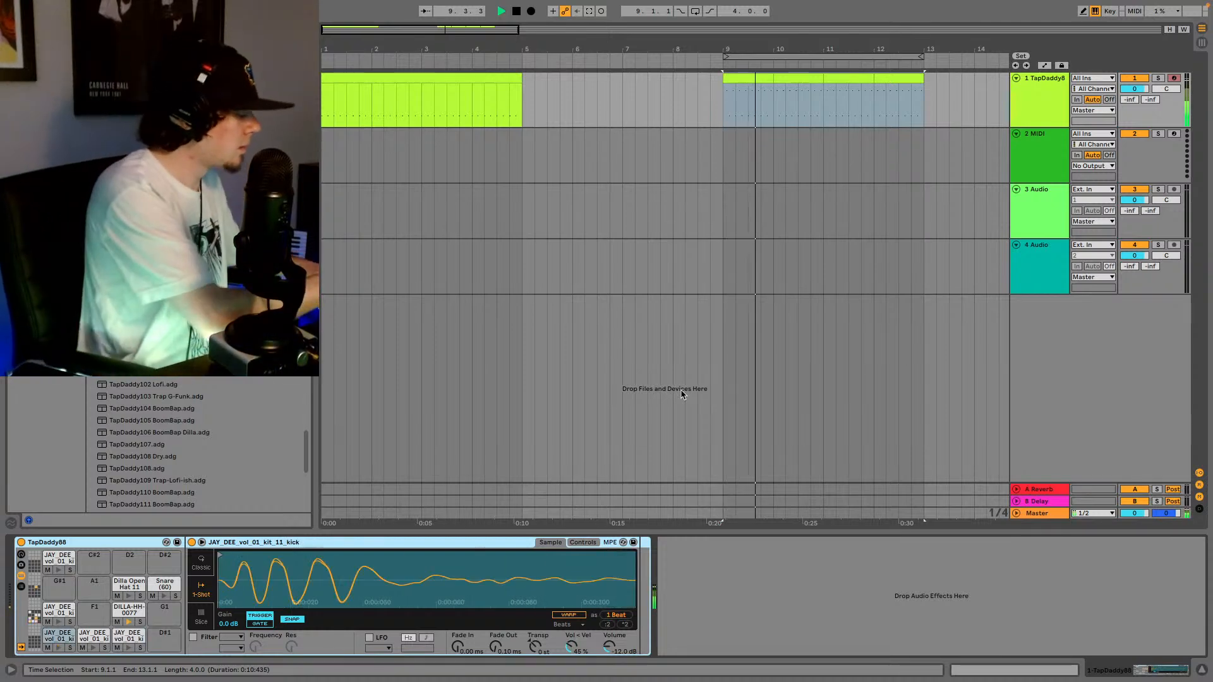
pyautogui.press('k')
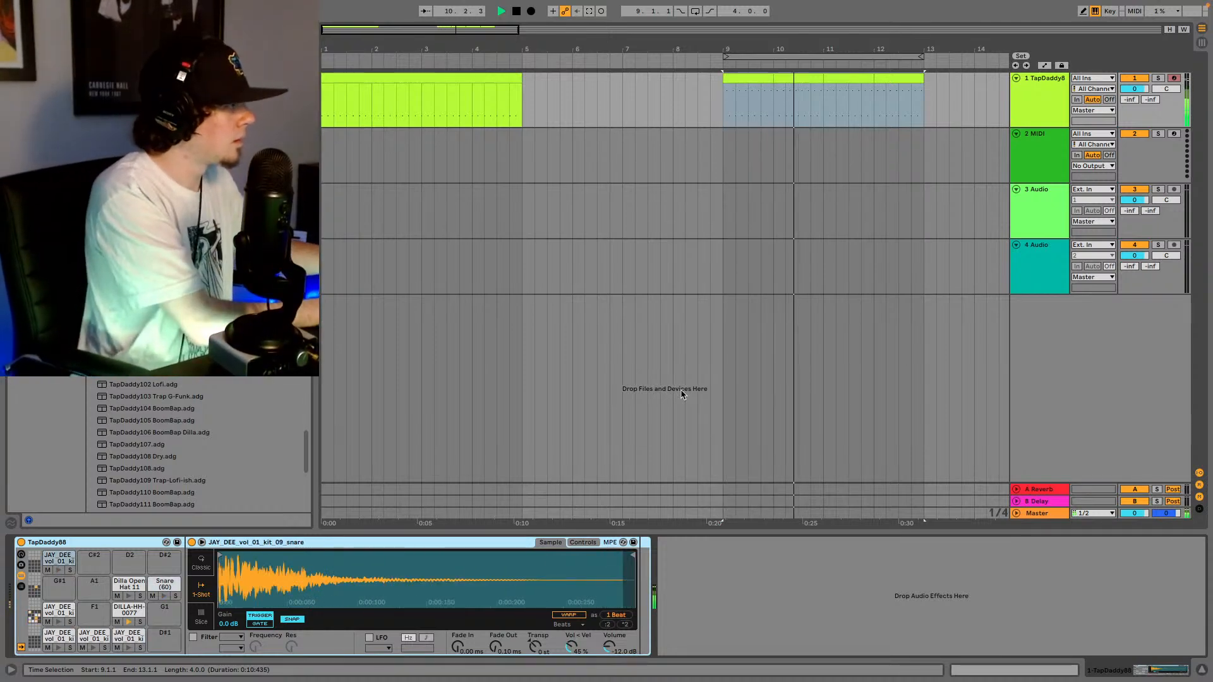
pyautogui.press('d')
pyautogui.press('a')
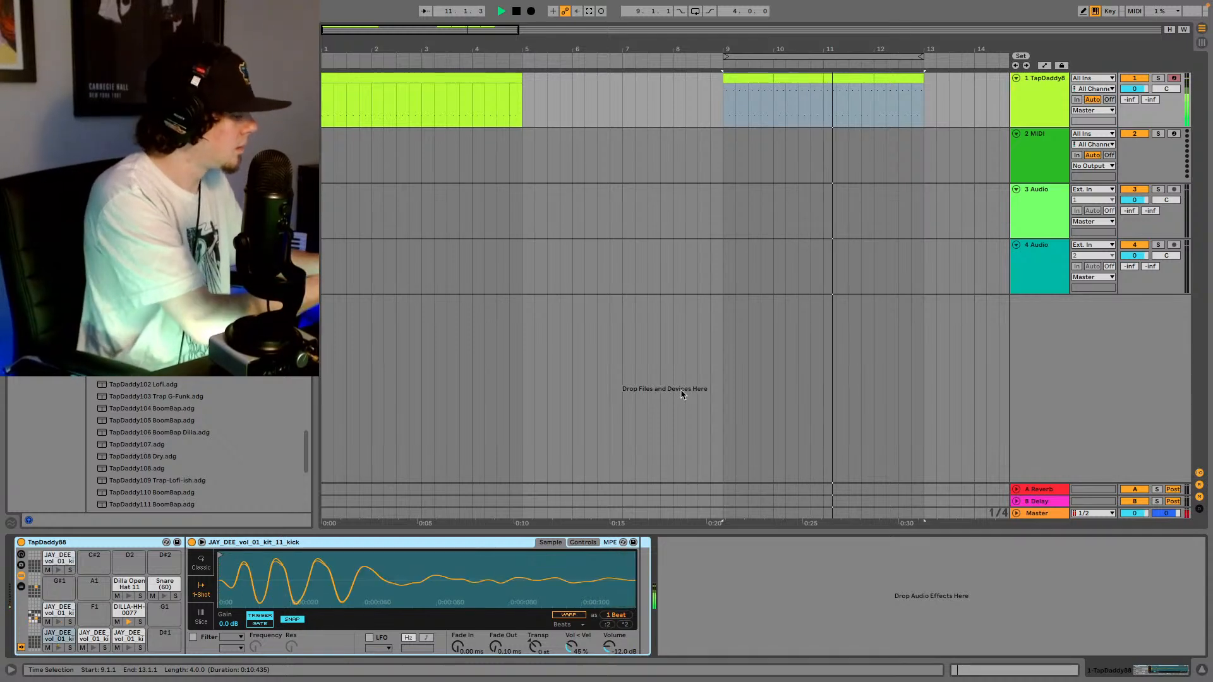
pyautogui.press('d')
pyautogui.press('a')
pyautogui.press('d')
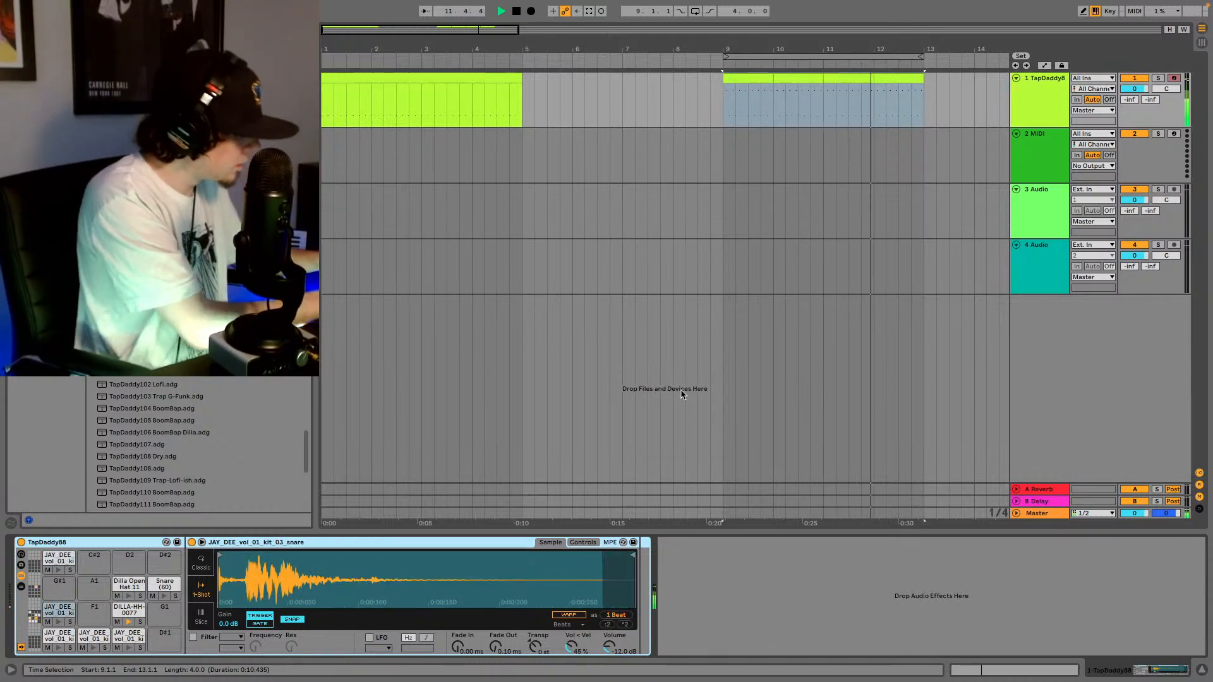
pyautogui.press('w')
pyautogui.press('a')
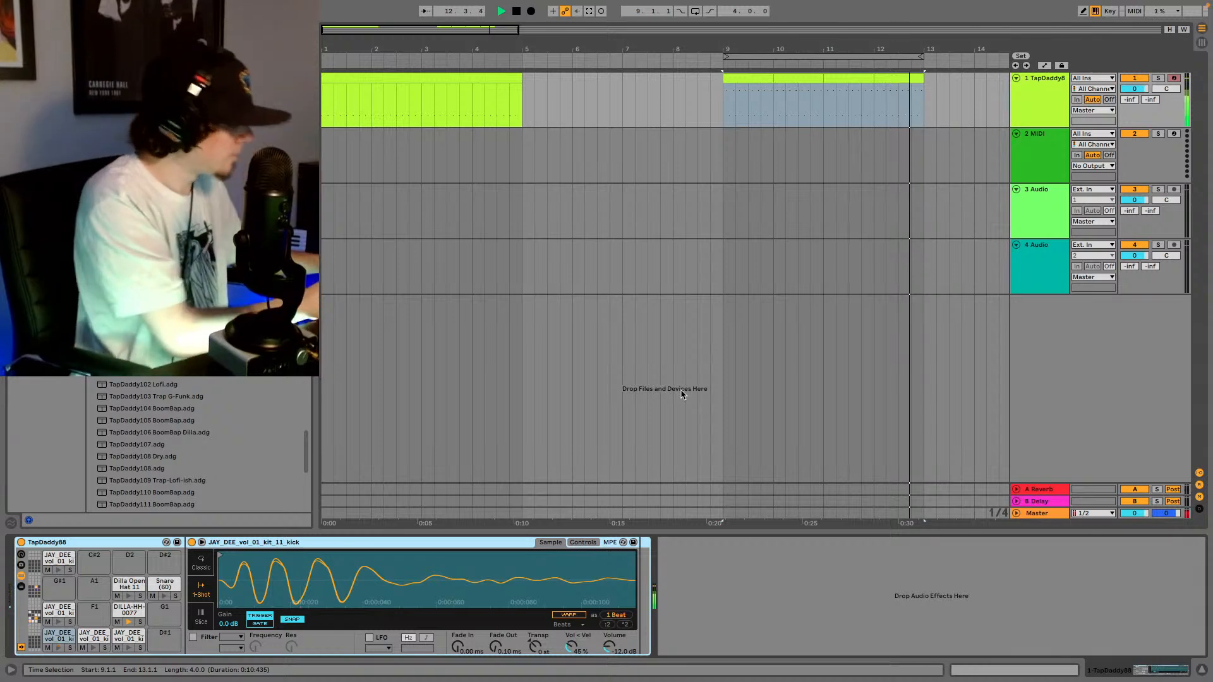
pyautogui.press('space')
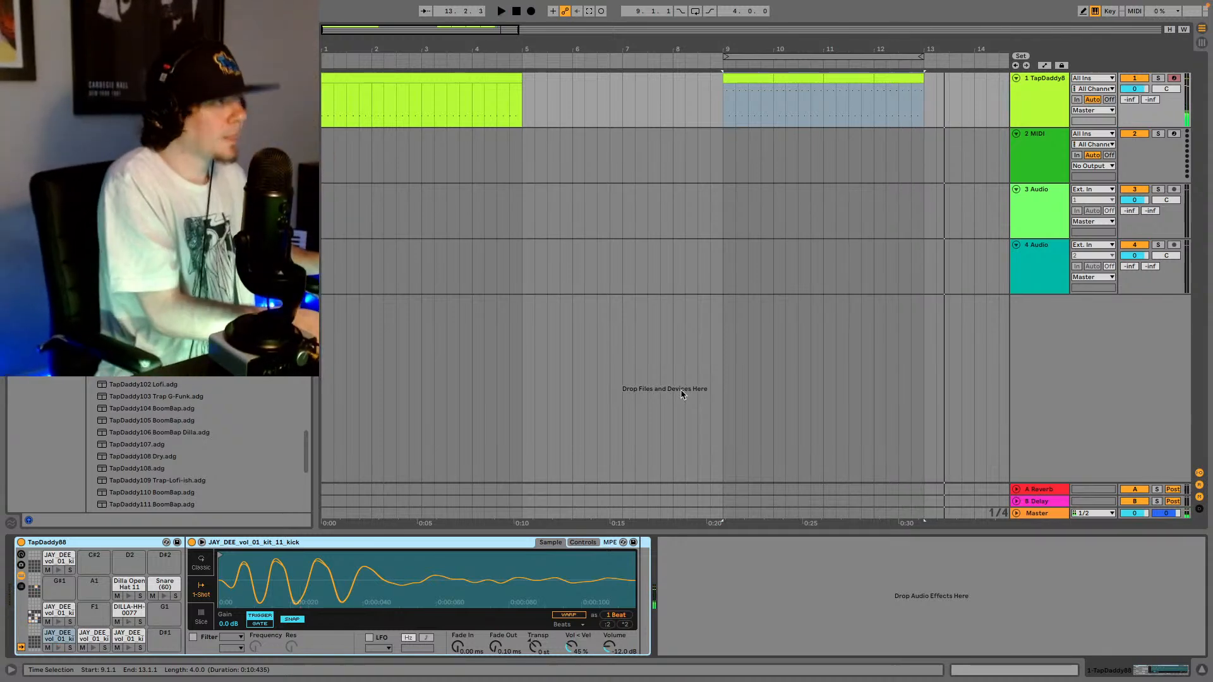
# - Replay the hi-hat section several times, trying out kick, snare and Dilla Open Hat 11 hits over it
pyautogui.press('space')
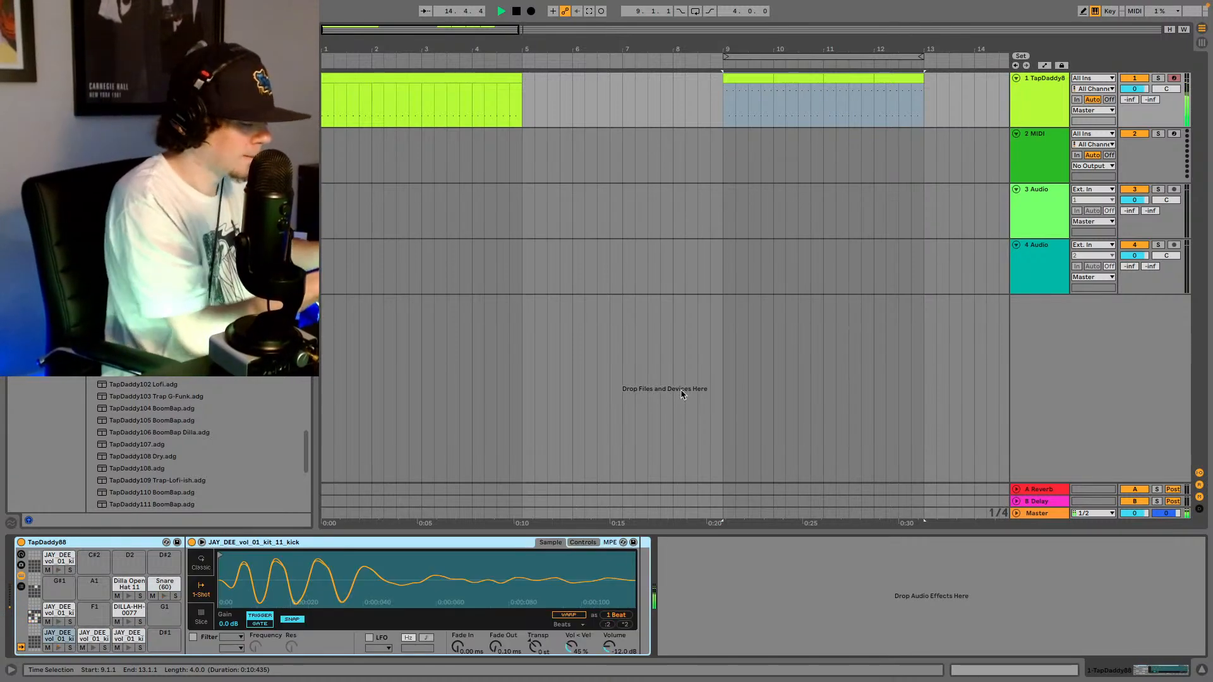
pyautogui.press('space')
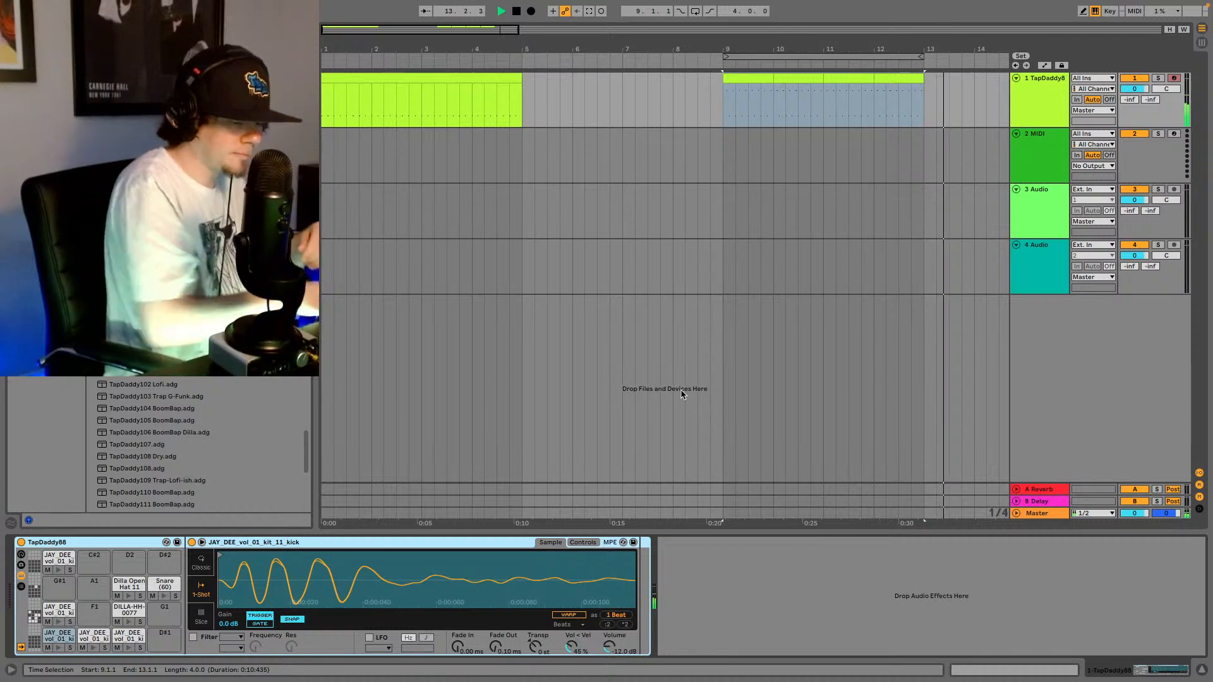
pyautogui.press('space')
pyautogui.press('space')
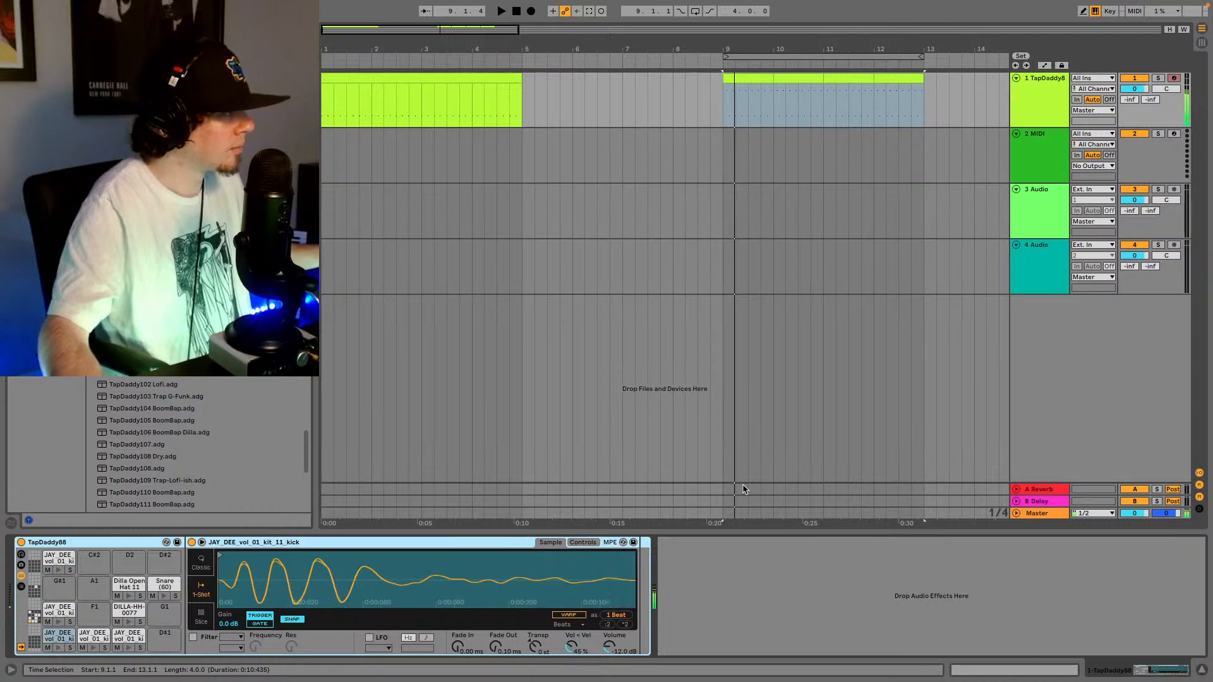
pyautogui.press('space')
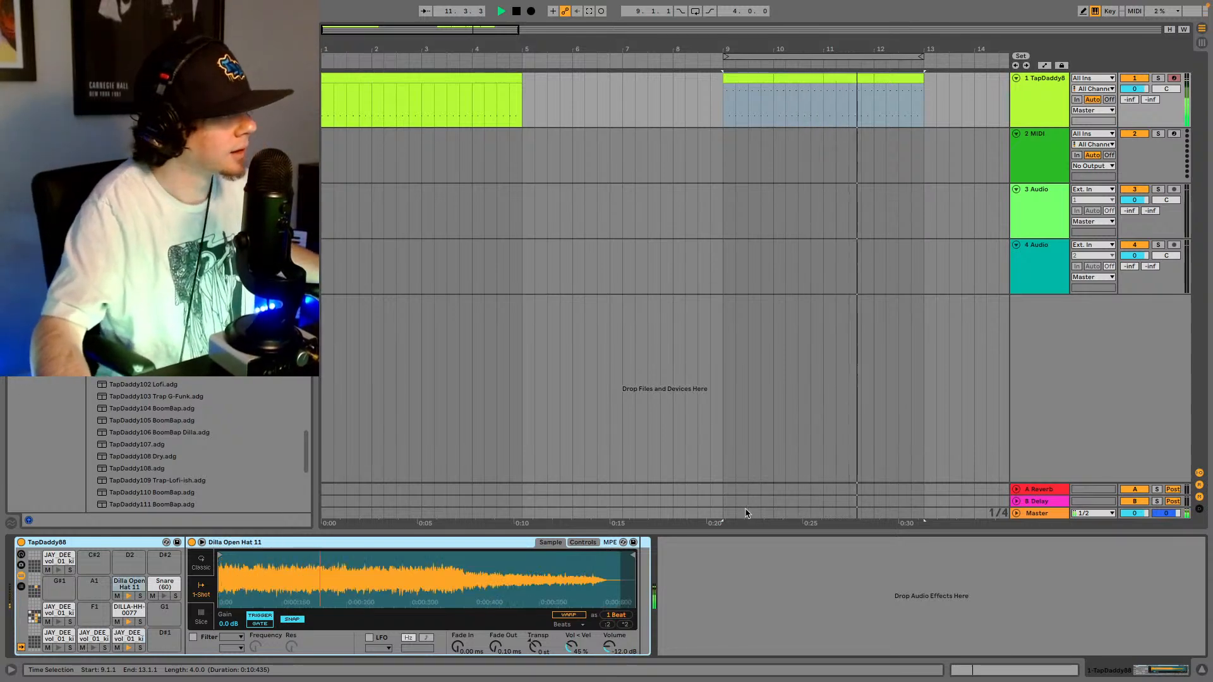
pyautogui.press('space')
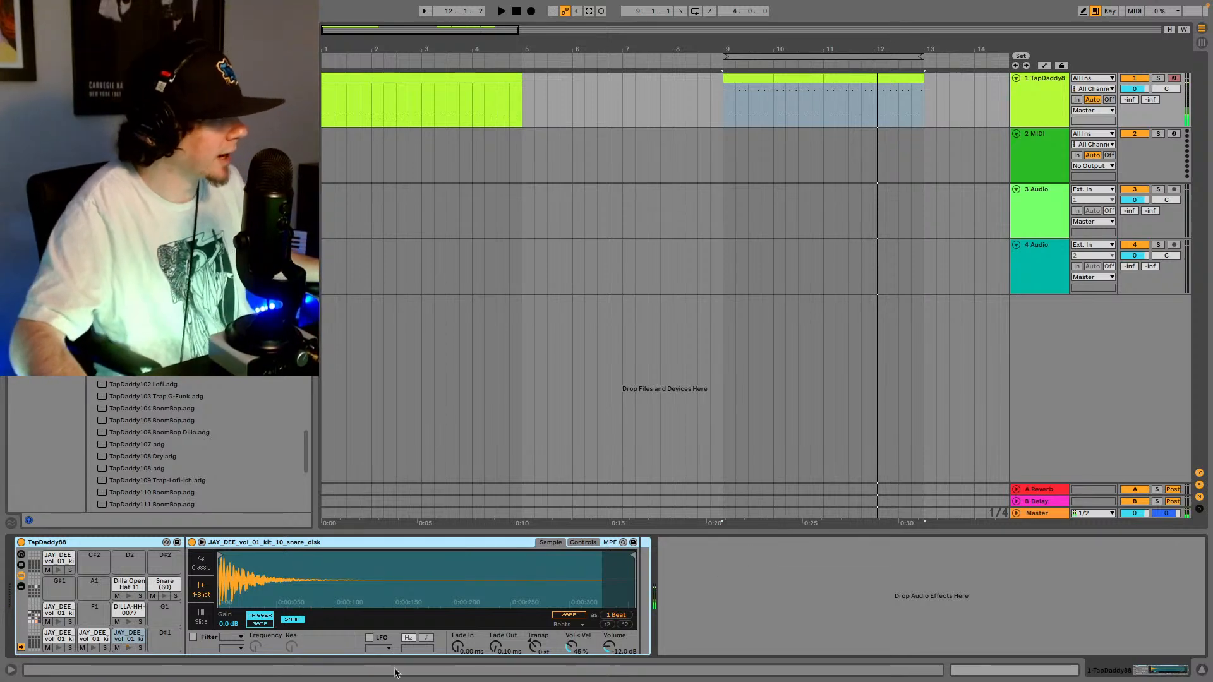
# - Check the rack's kit_03 snare pad and look through the sample library, including the Unused Samples drums, for snare sounds
pyautogui.click(132, 640)
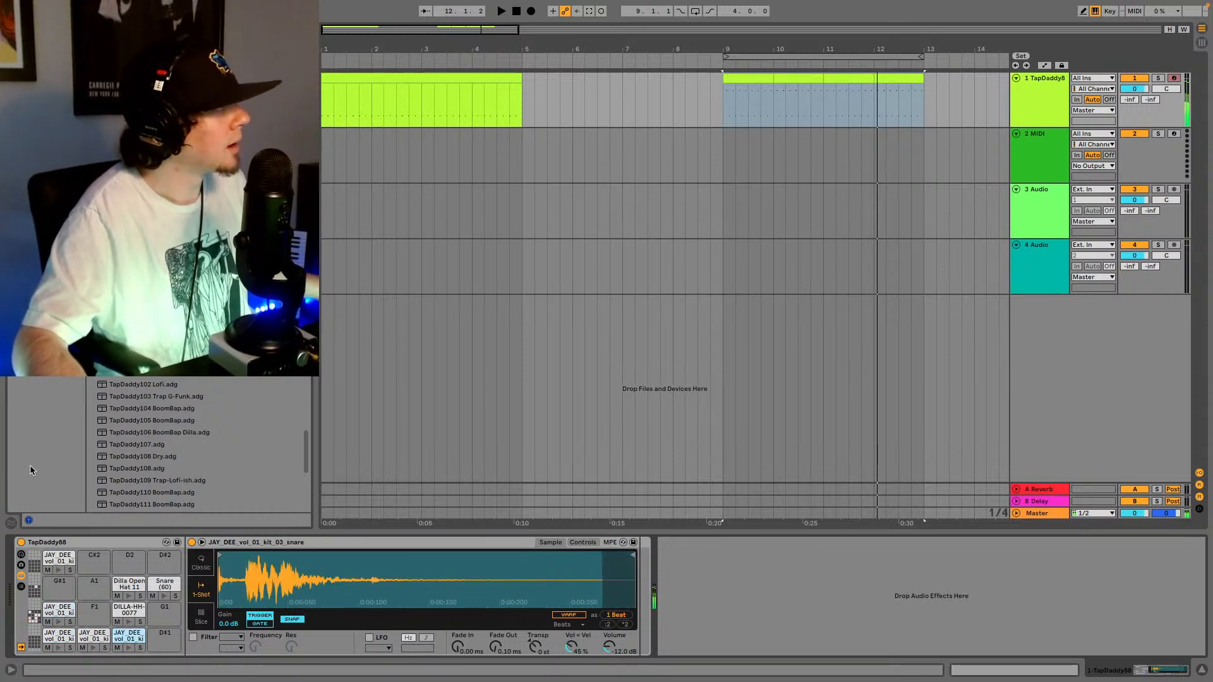
pyautogui.scroll(-10, 203, 442)
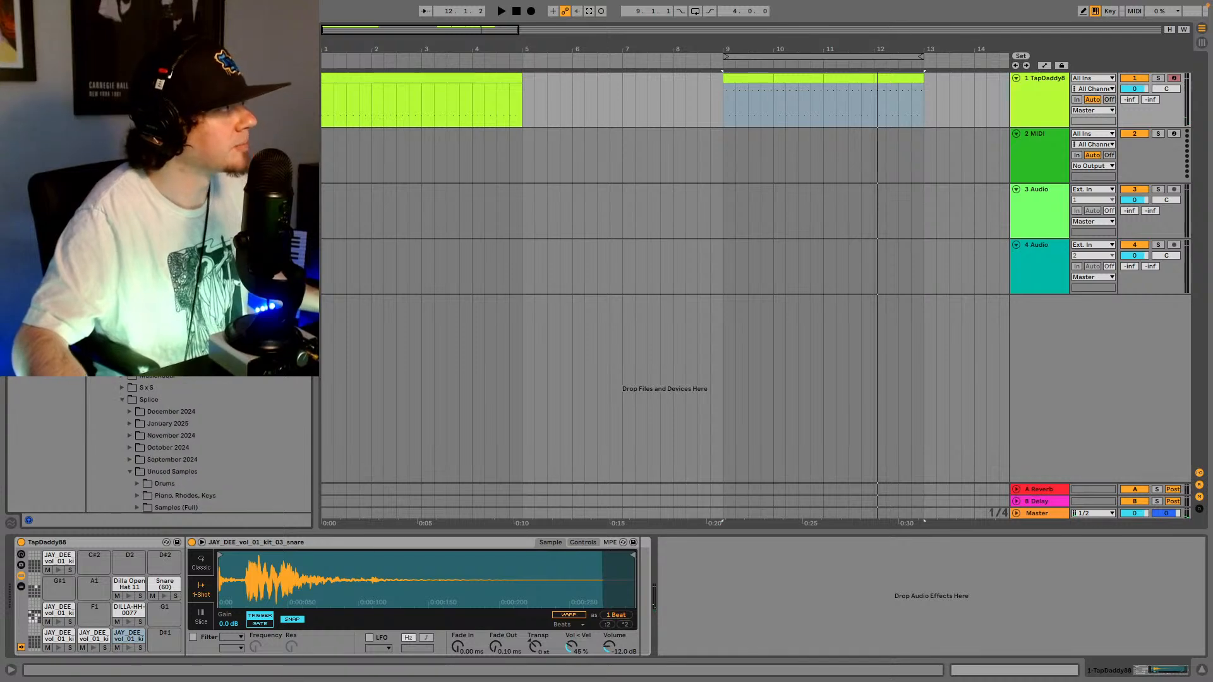
pyautogui.scroll(-15, 221, 445)
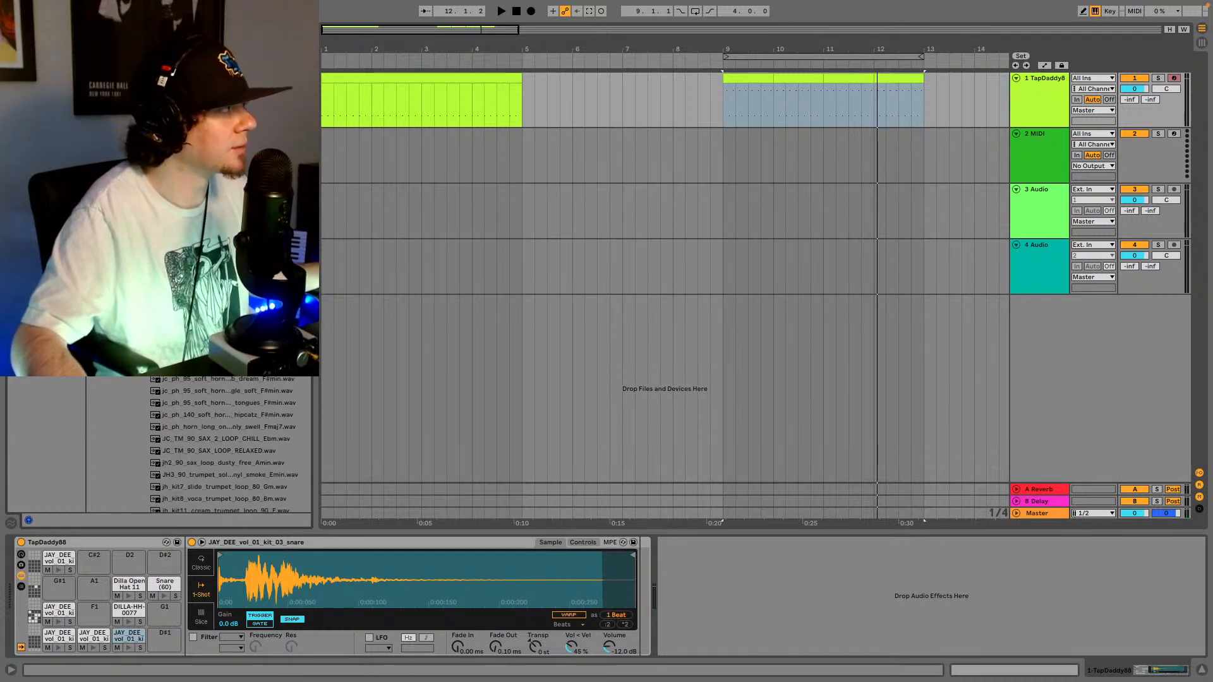
pyautogui.scroll(5, 189, 442)
pyautogui.click(171, 401)
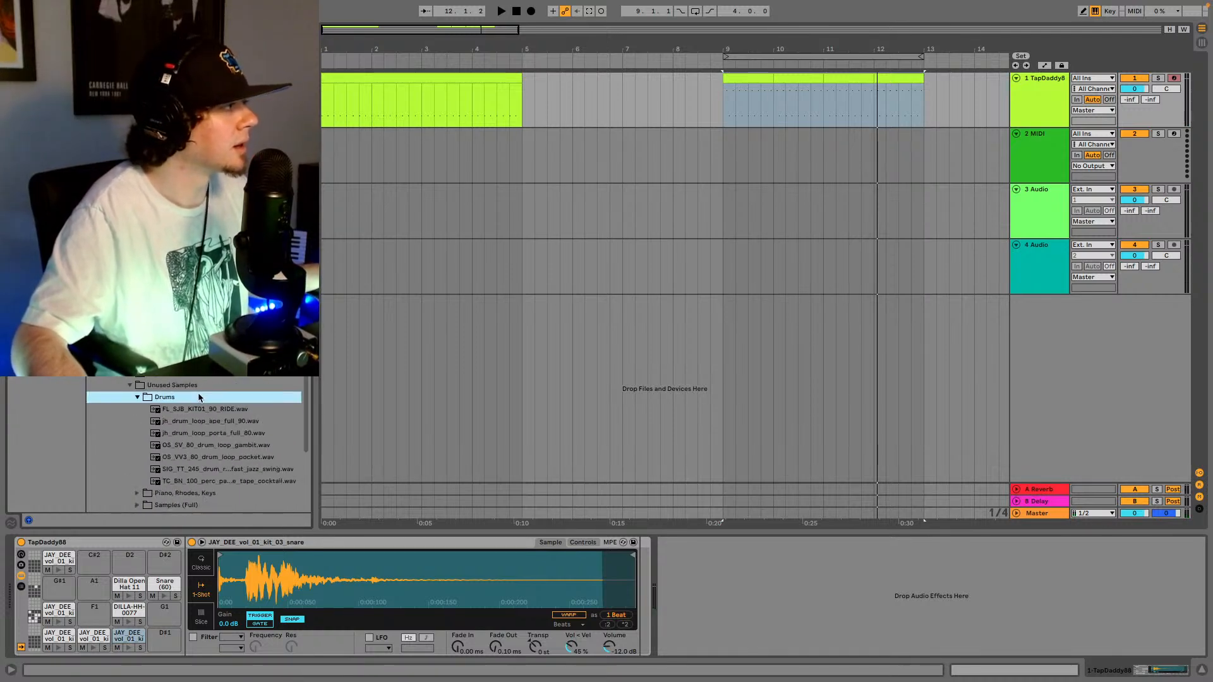
pyautogui.click(170, 401)
pyautogui.scroll(3, 171, 398)
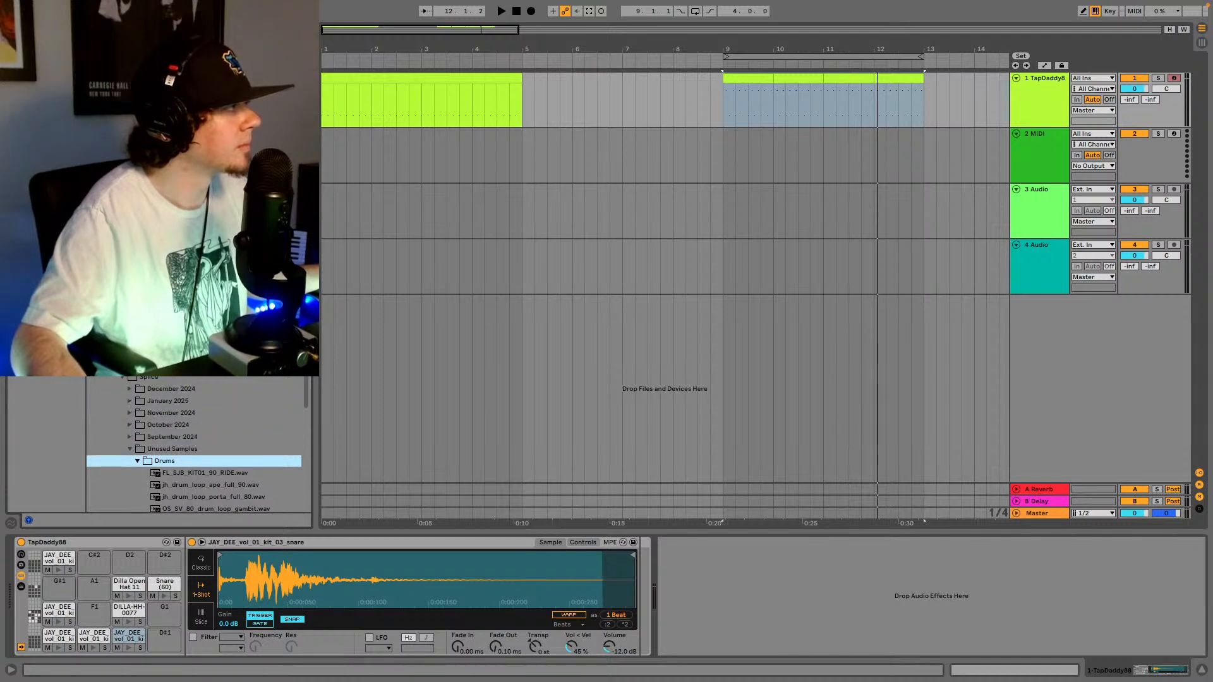
pyautogui.scroll(-10, 190, 443)
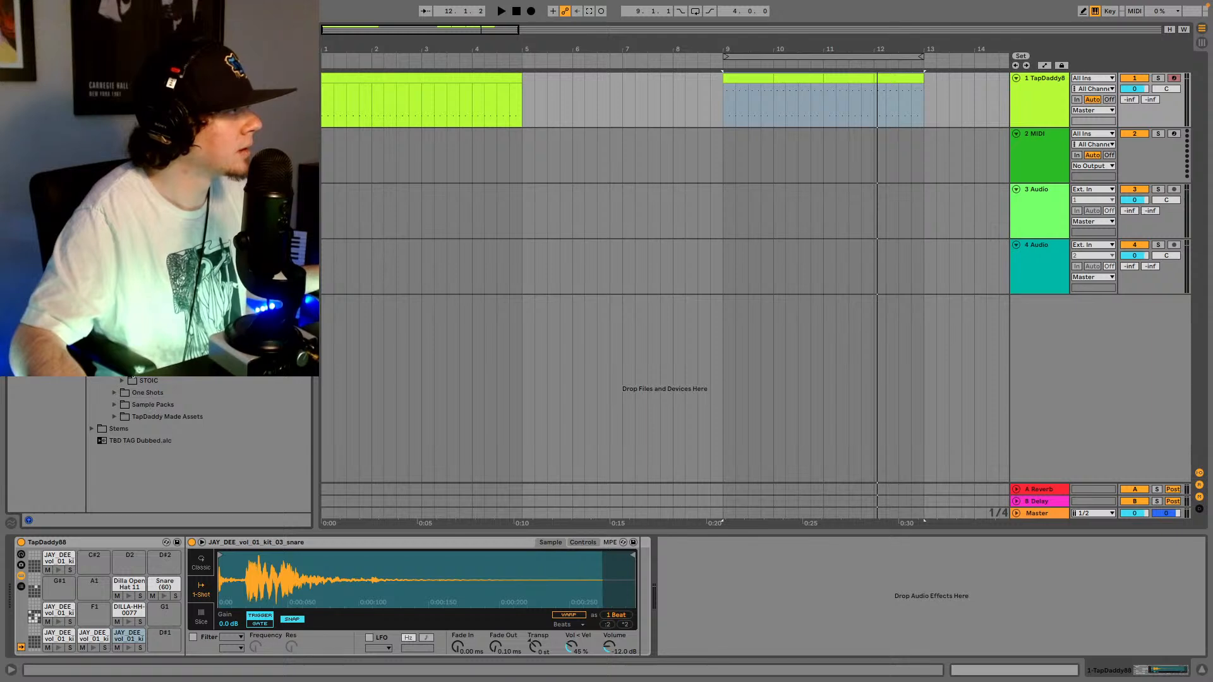
pyautogui.scroll(4, 167, 429)
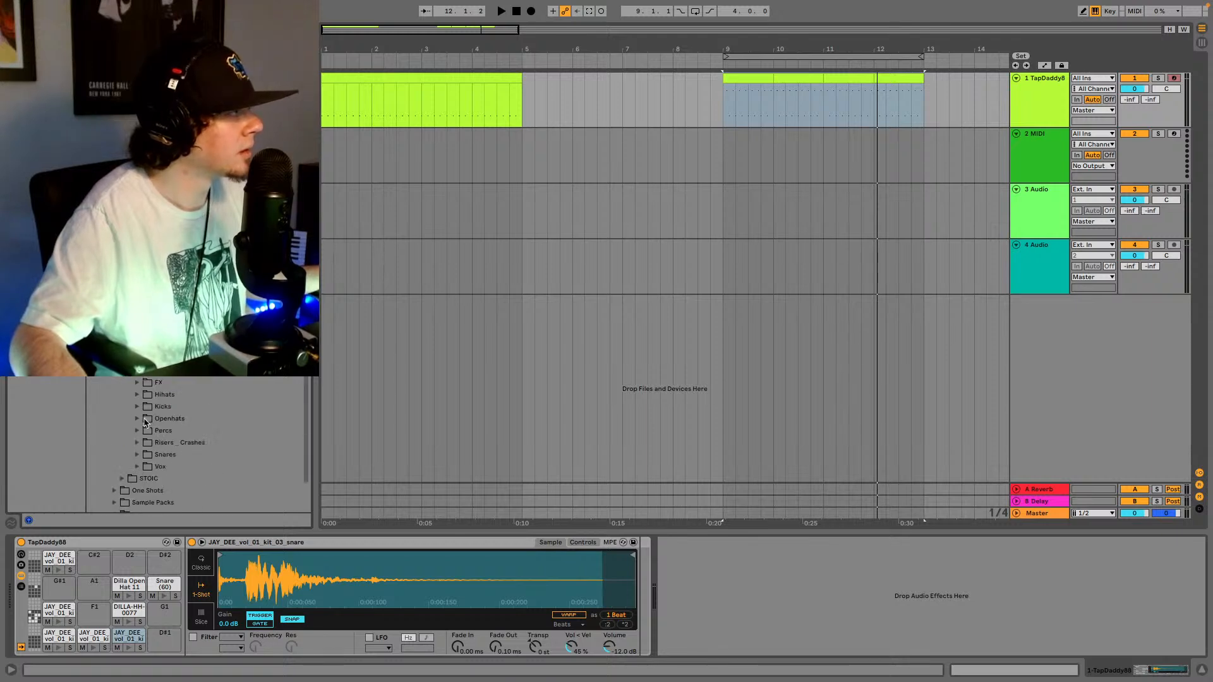
pyautogui.scroll(-1, 152, 436)
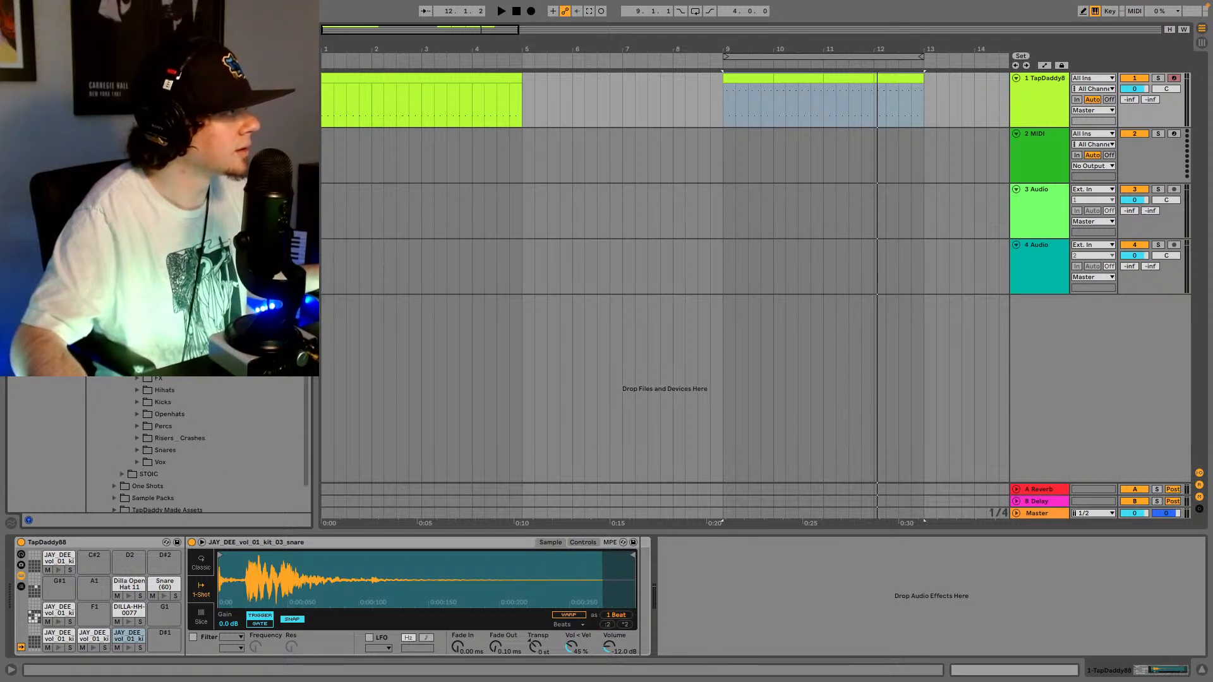
# - Open the Snares folder in the sample library and audition its one-shots, including Snare - Mine, Snare - rodeo and Snare - trapper
pyautogui.click(138, 444)
pyautogui.scroll(-6, 164, 420)
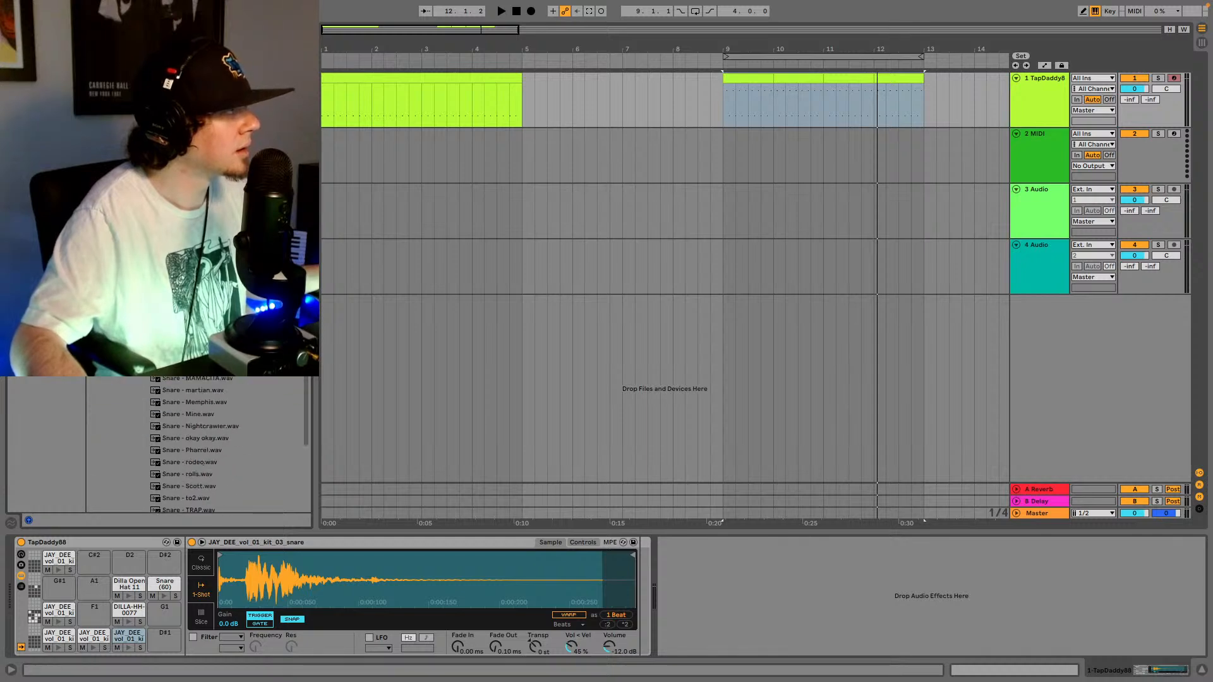
pyautogui.press('Down')
pyautogui.press('Down')
pyautogui.press('Down')
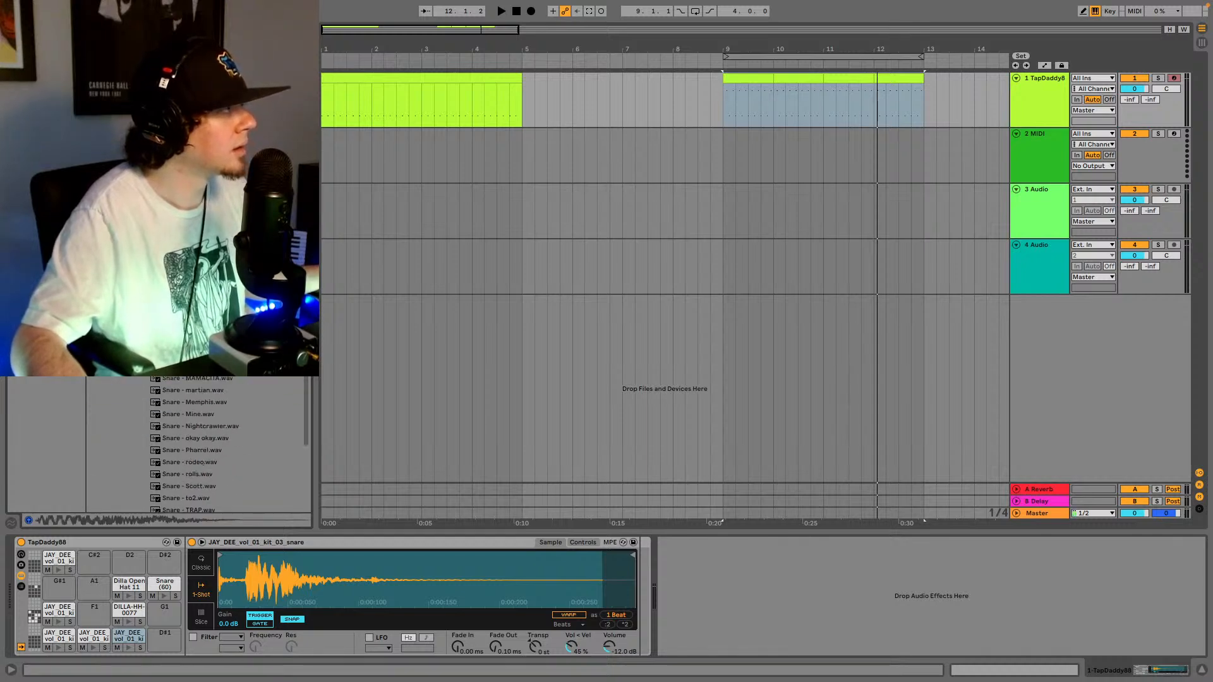
pyautogui.press('Down')
pyautogui.press('Down')
pyautogui.press('Down')
pyautogui.press('Down')
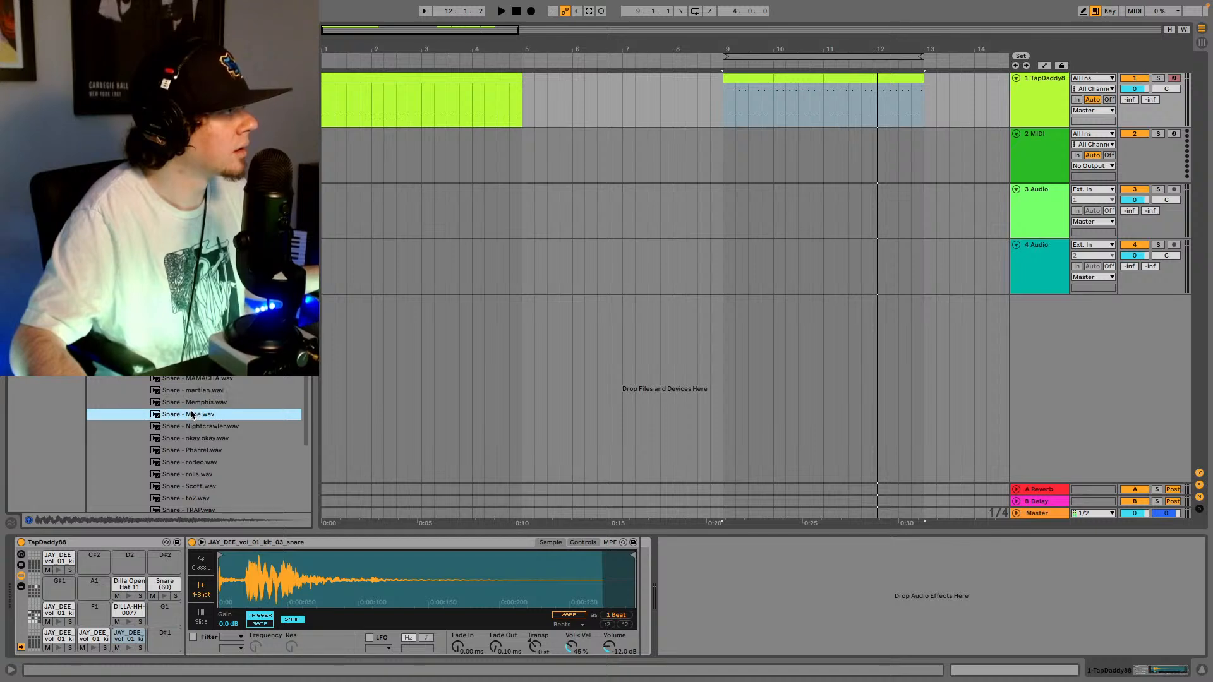
pyautogui.press('Down')
pyautogui.press('Down')
pyautogui.press('Down')
pyautogui.press('Down')
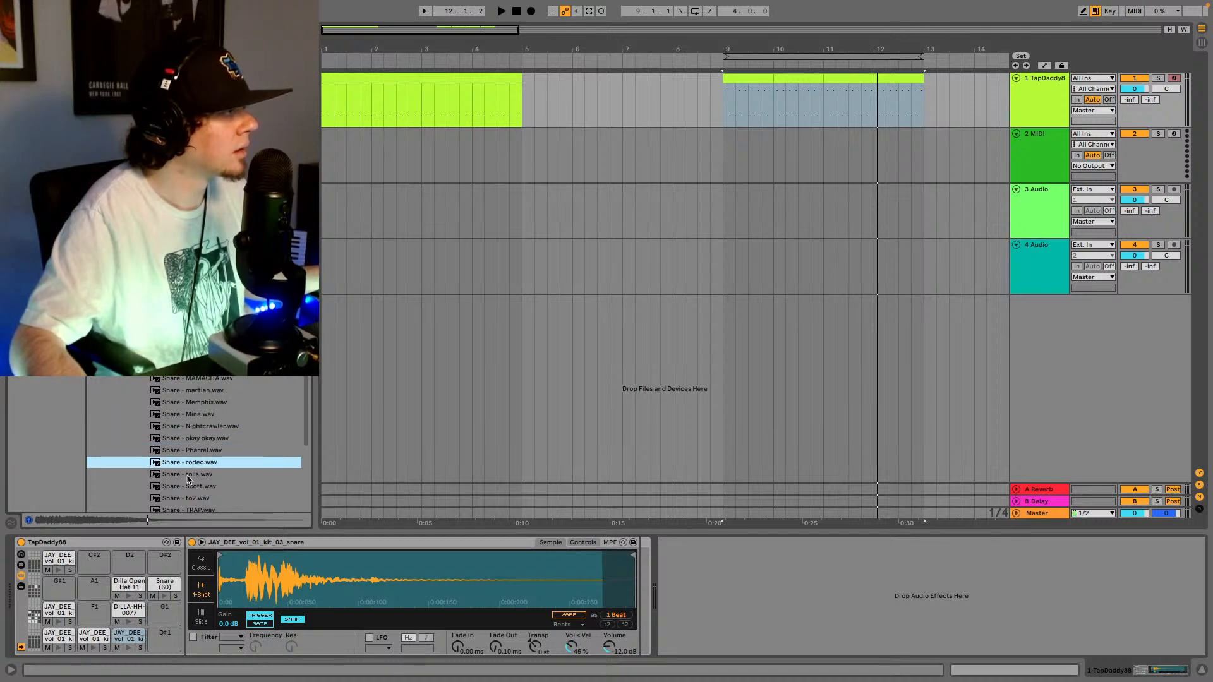
pyautogui.scroll(-3, 188, 459)
pyautogui.click(189, 462)
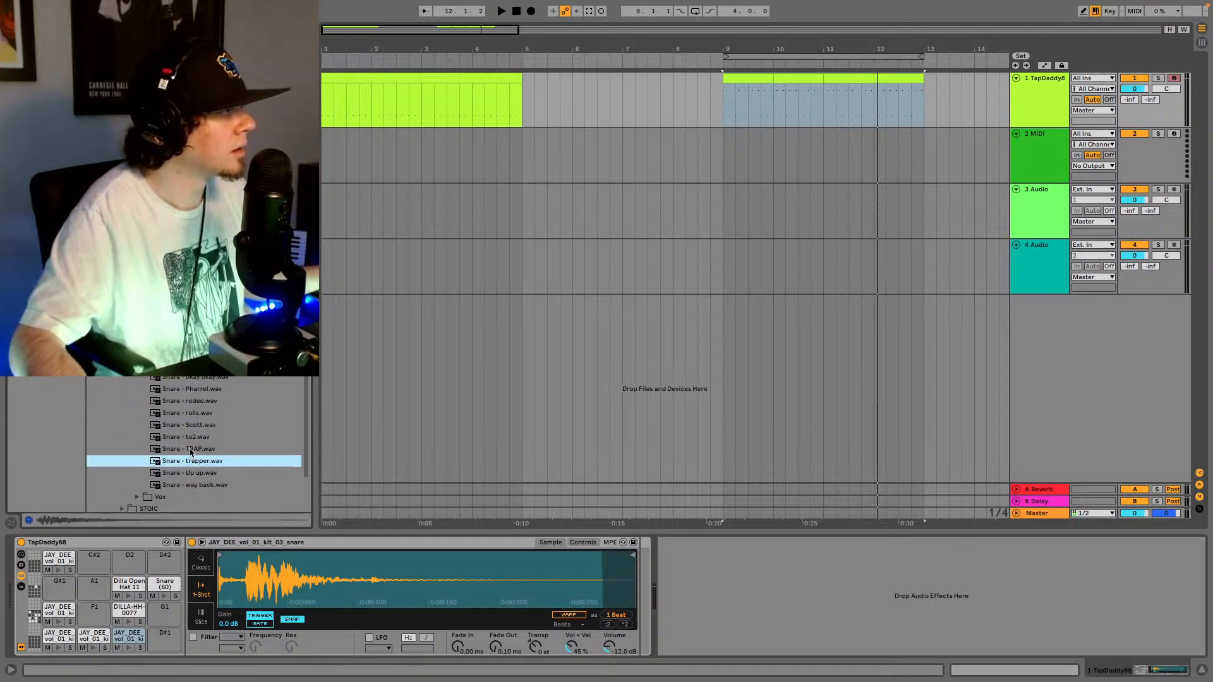
pyautogui.click(189, 438)
# - Browse to the Dilla kit among the Lunch77 drum kits and open its Snares folder
pyautogui.scroll(15, 189, 437)
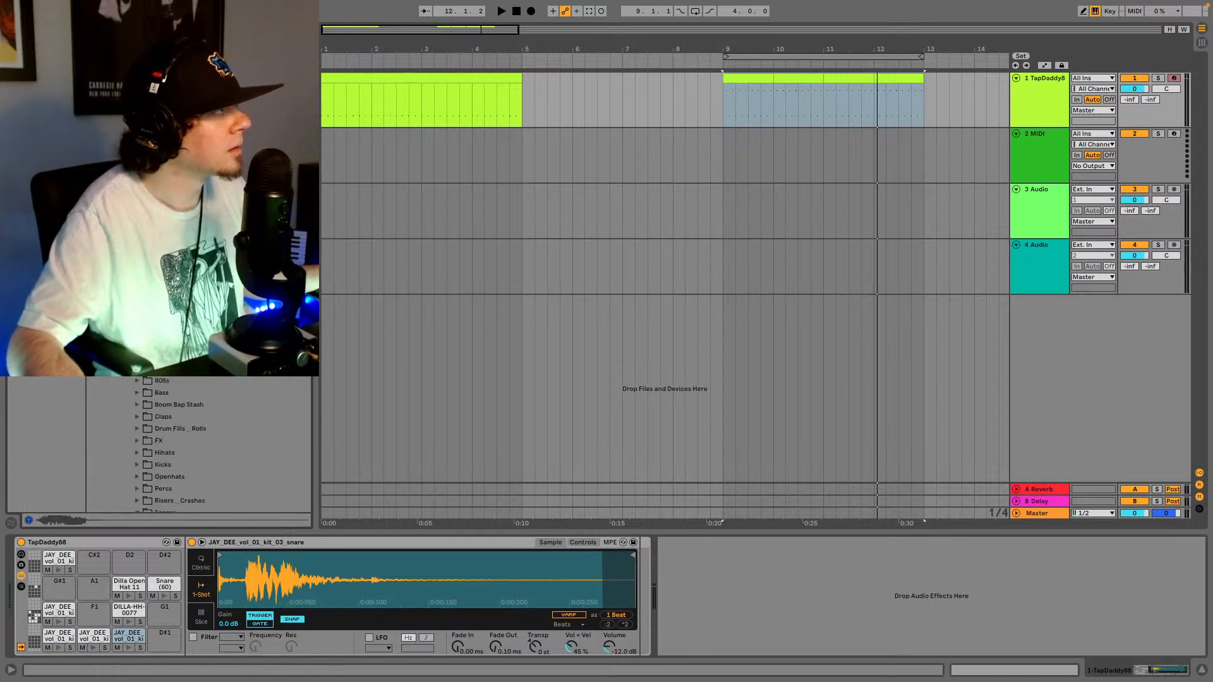
pyautogui.scroll(5, 189, 438)
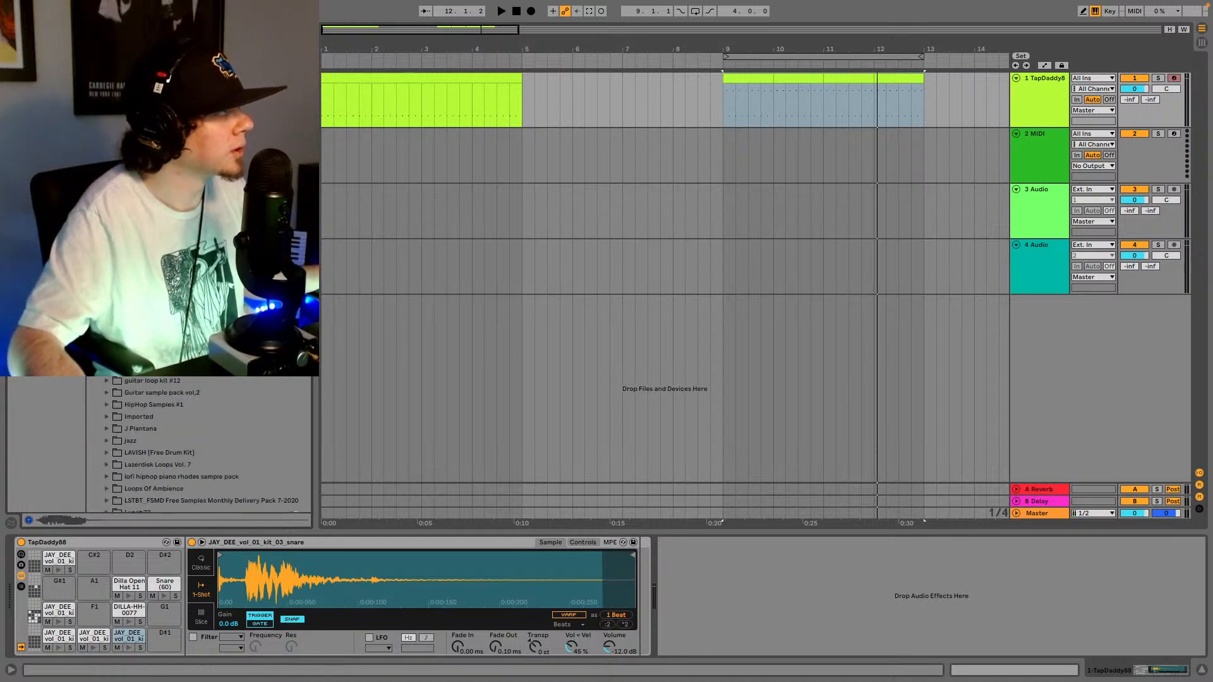
pyautogui.scroll(-5, 162, 400)
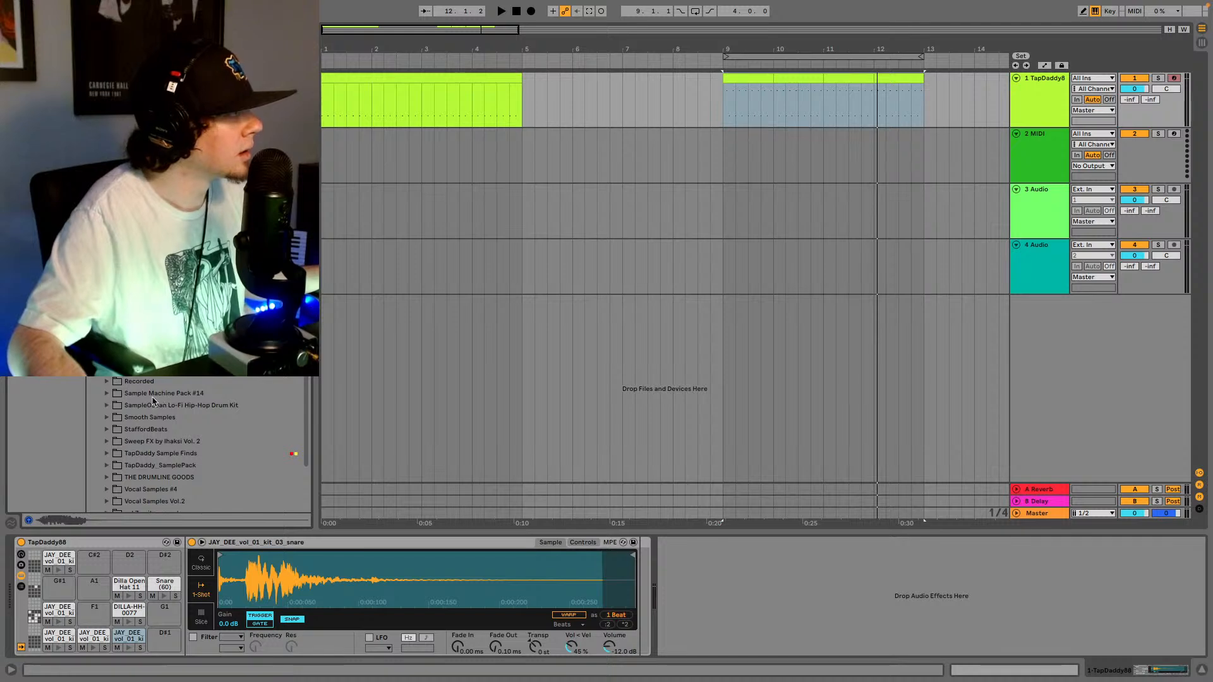
pyautogui.scroll(-3, 153, 401)
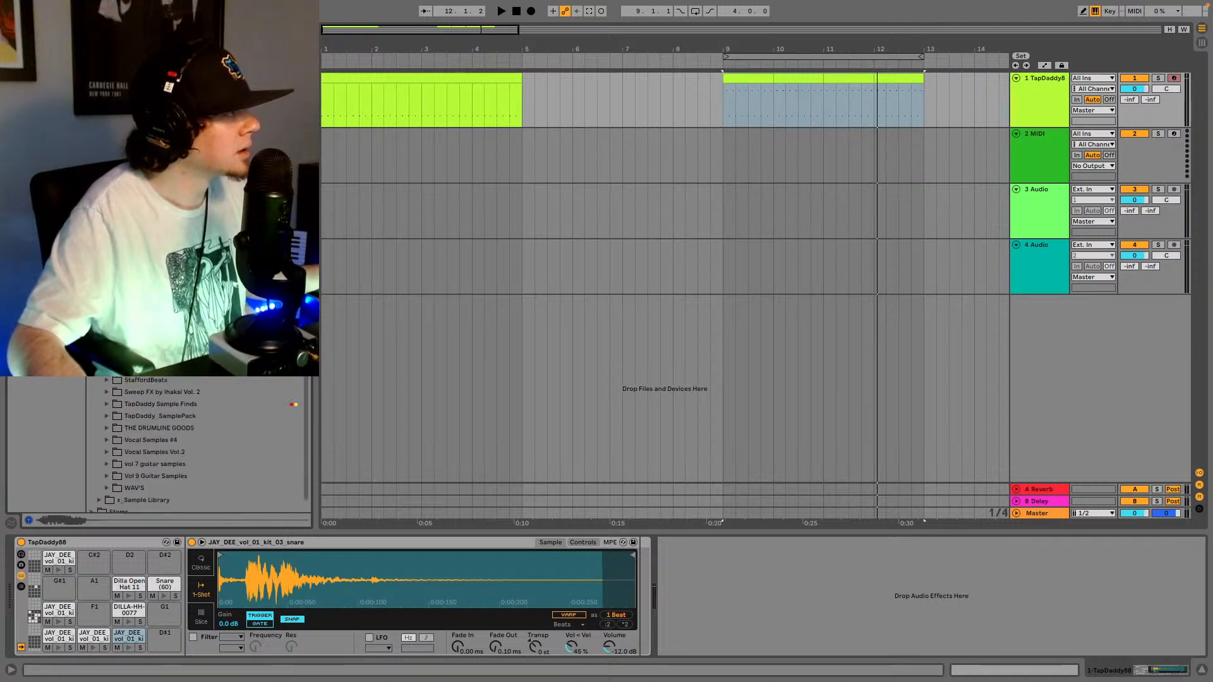
pyautogui.scroll(6, 158, 442)
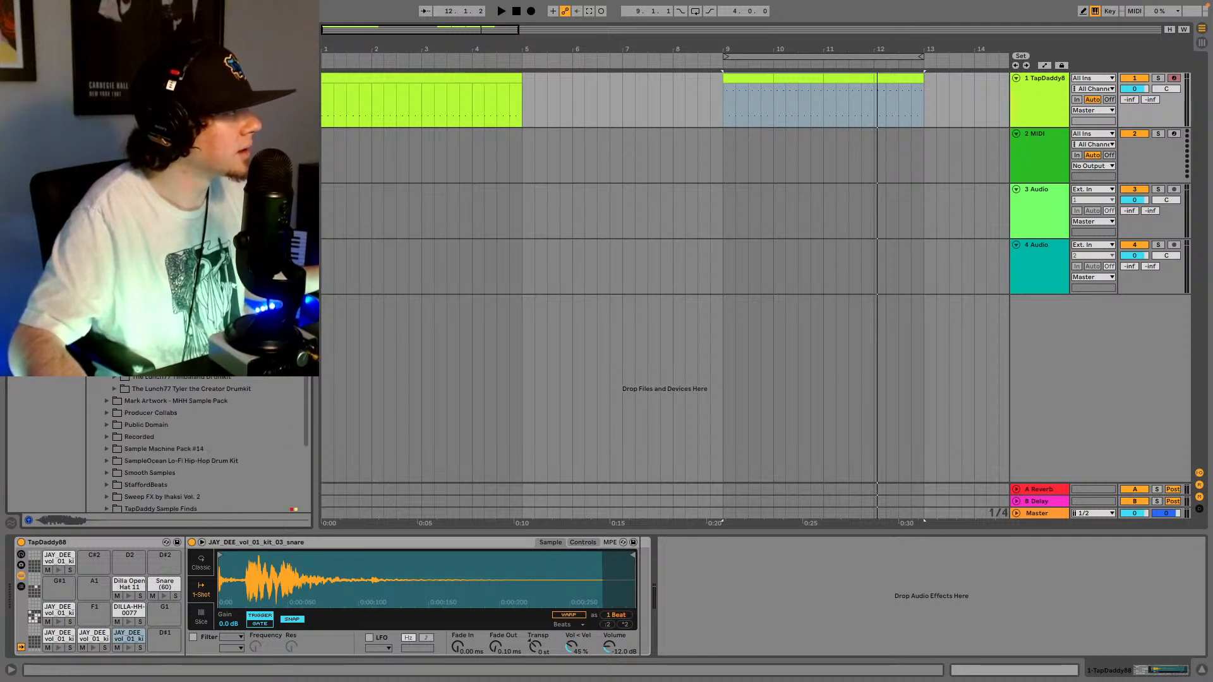
pyautogui.scroll(7, 157, 443)
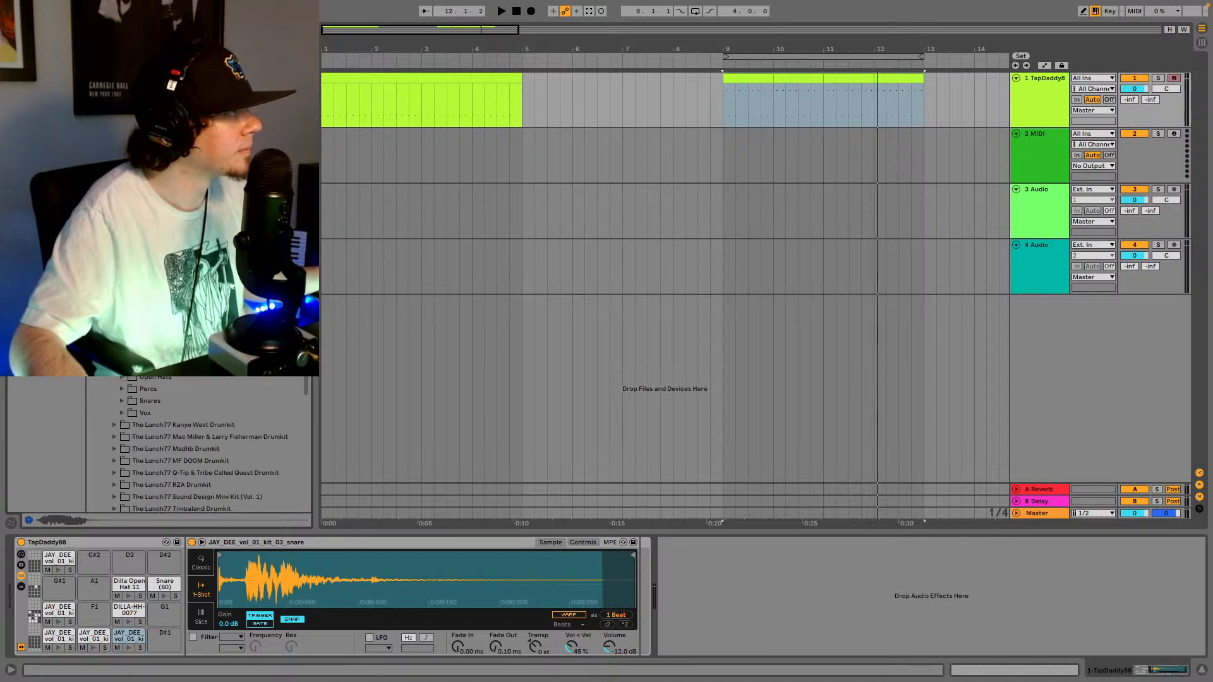
pyautogui.click(122, 401)
# - Audition the Dilla snares and the JAY_DEE vol_01 snares up to kit_10_snare_disk
pyautogui.scroll(-3, 160, 408)
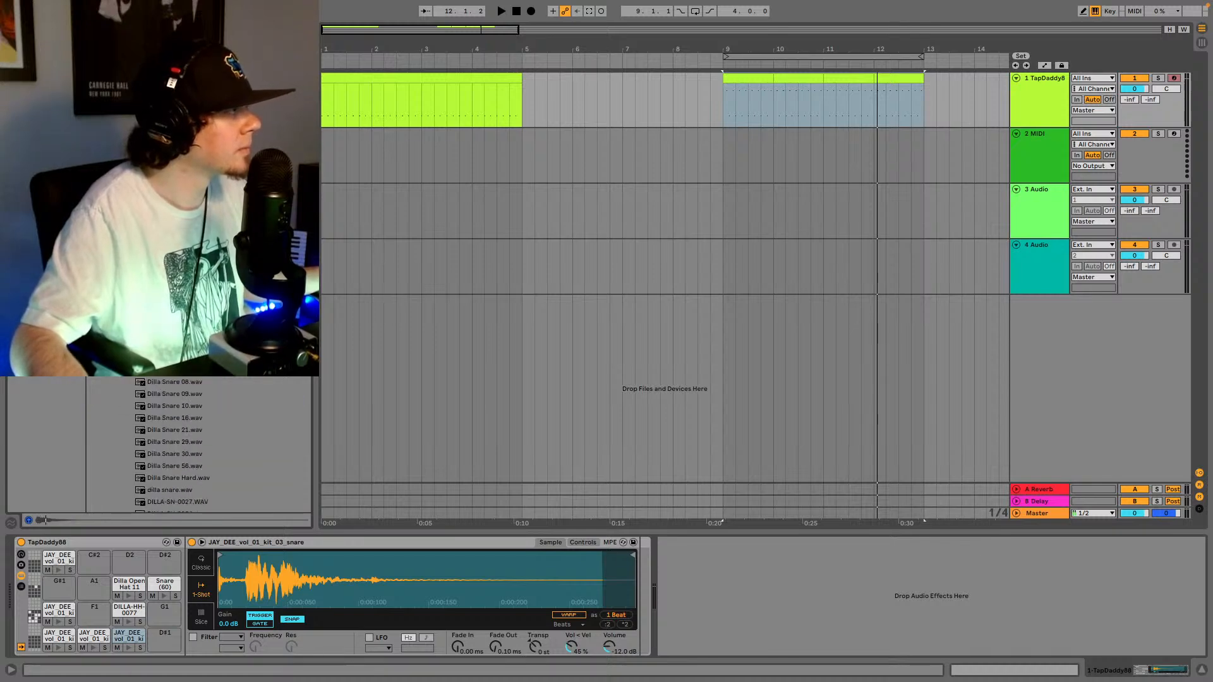
pyautogui.scroll(-5, 174, 445)
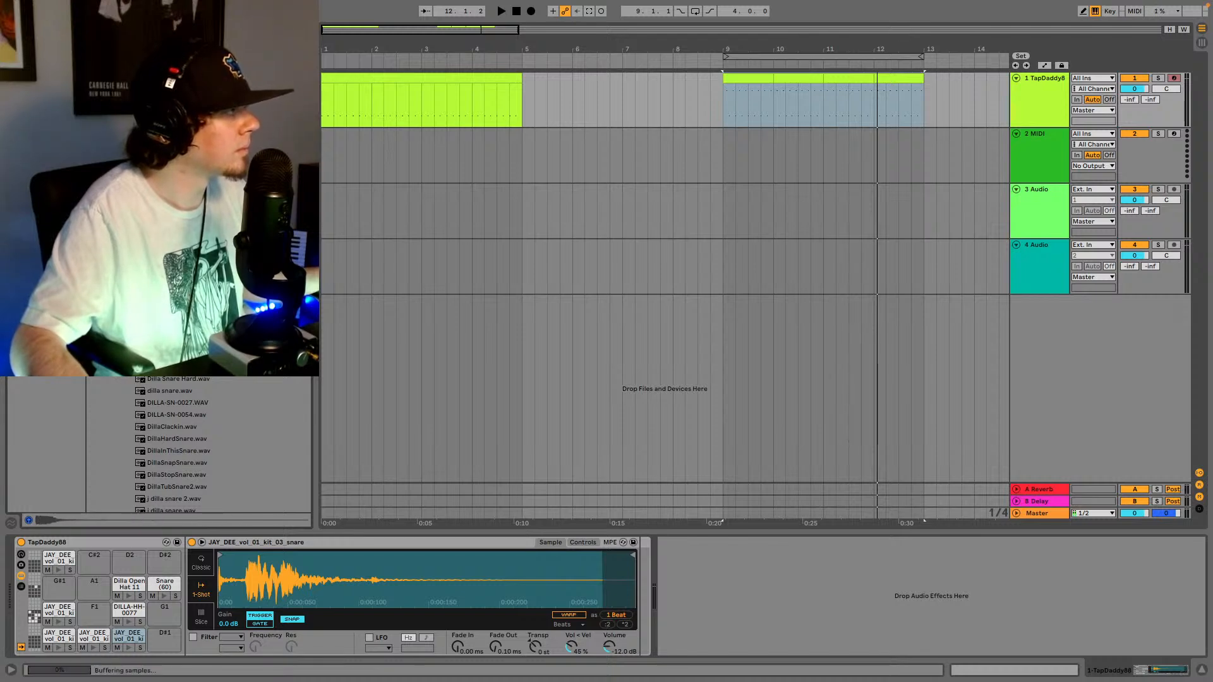
pyautogui.scroll(-3, 189, 442)
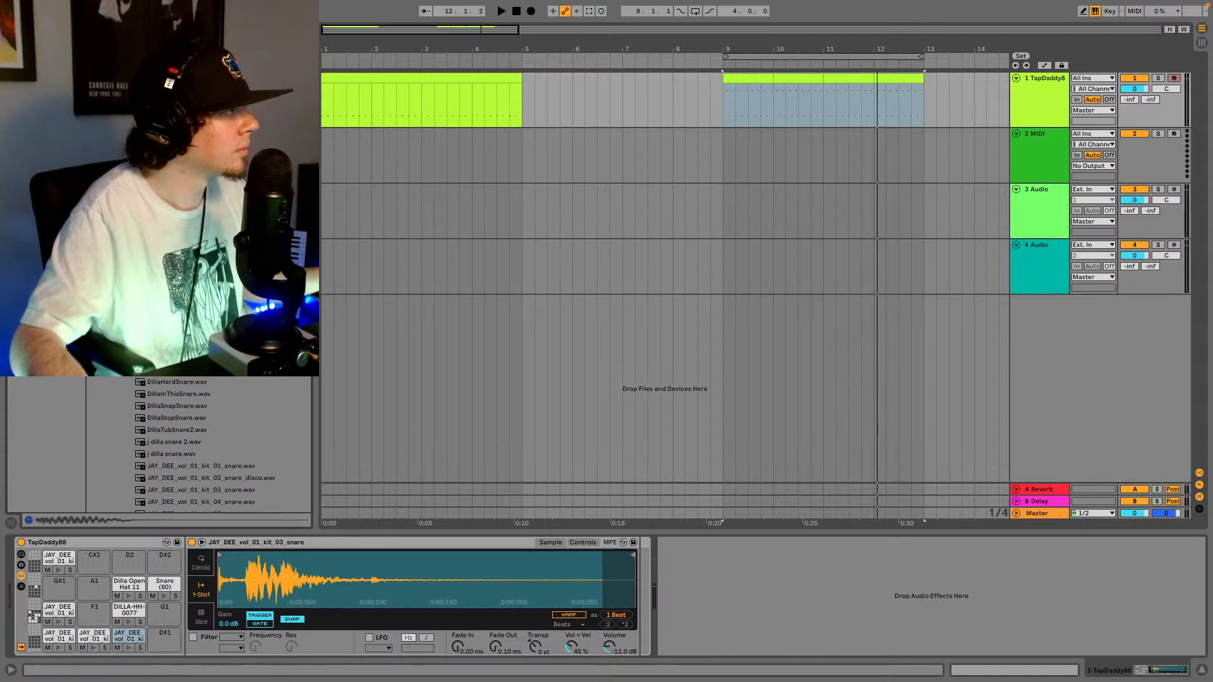
pyautogui.scroll(-2, 189, 442)
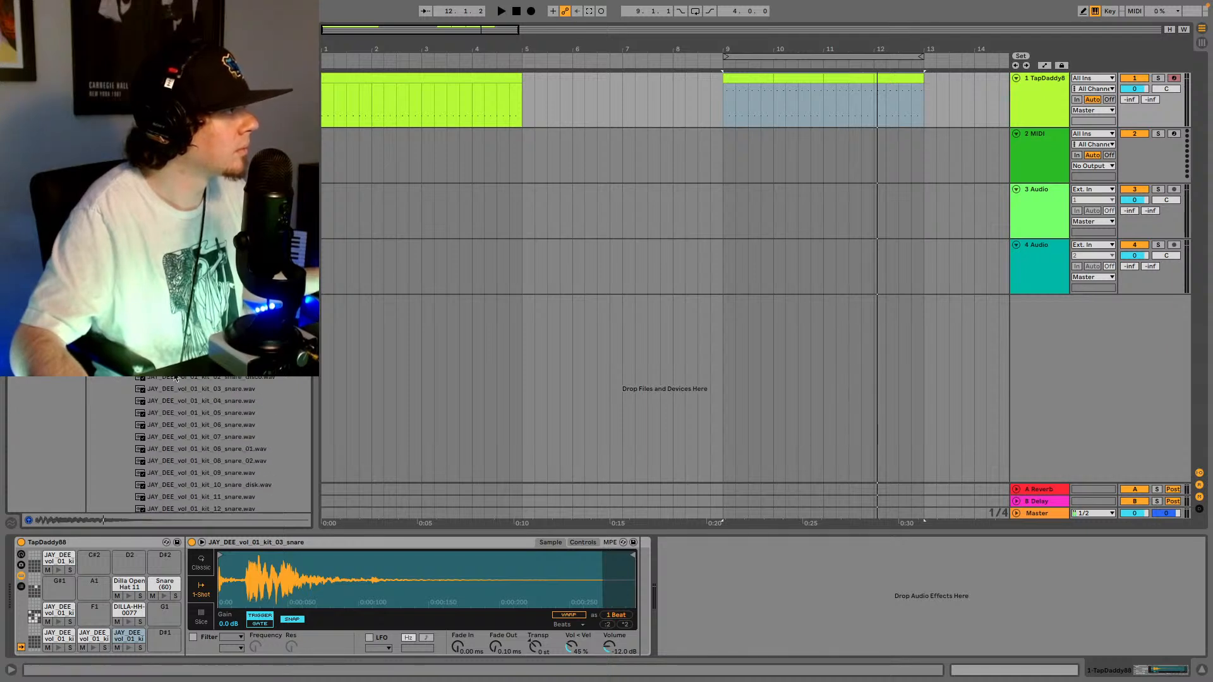
pyautogui.scroll(-3, 176, 377)
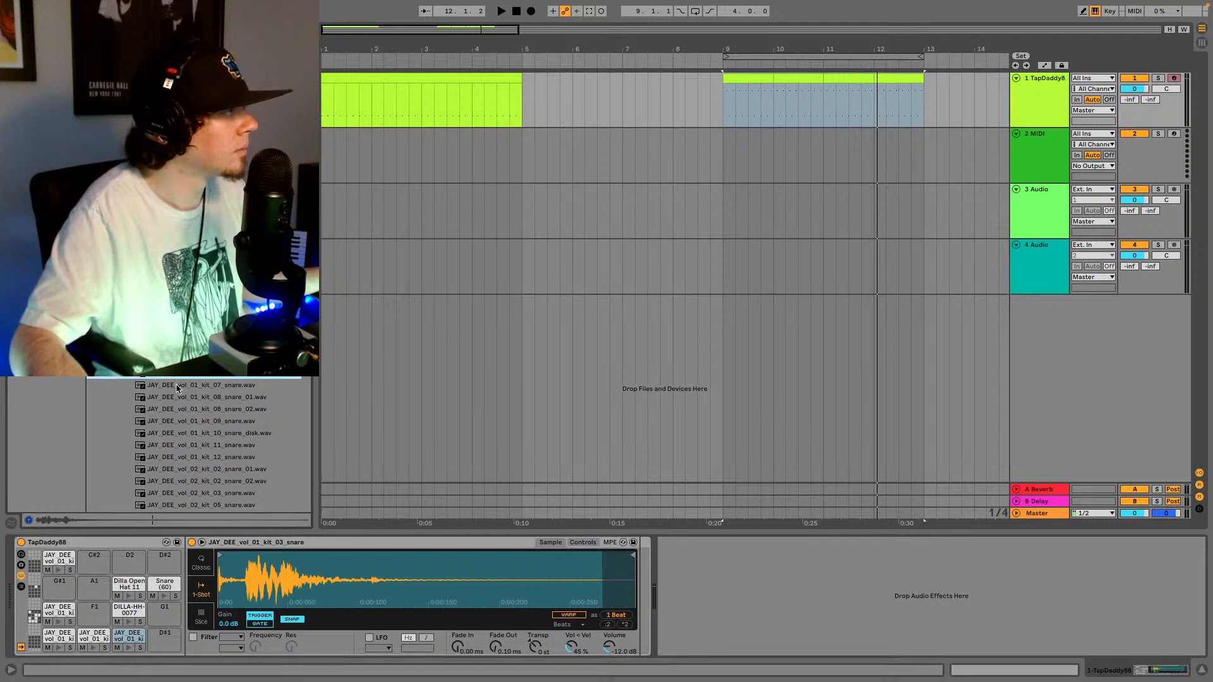
pyautogui.scroll(-3, 181, 391)
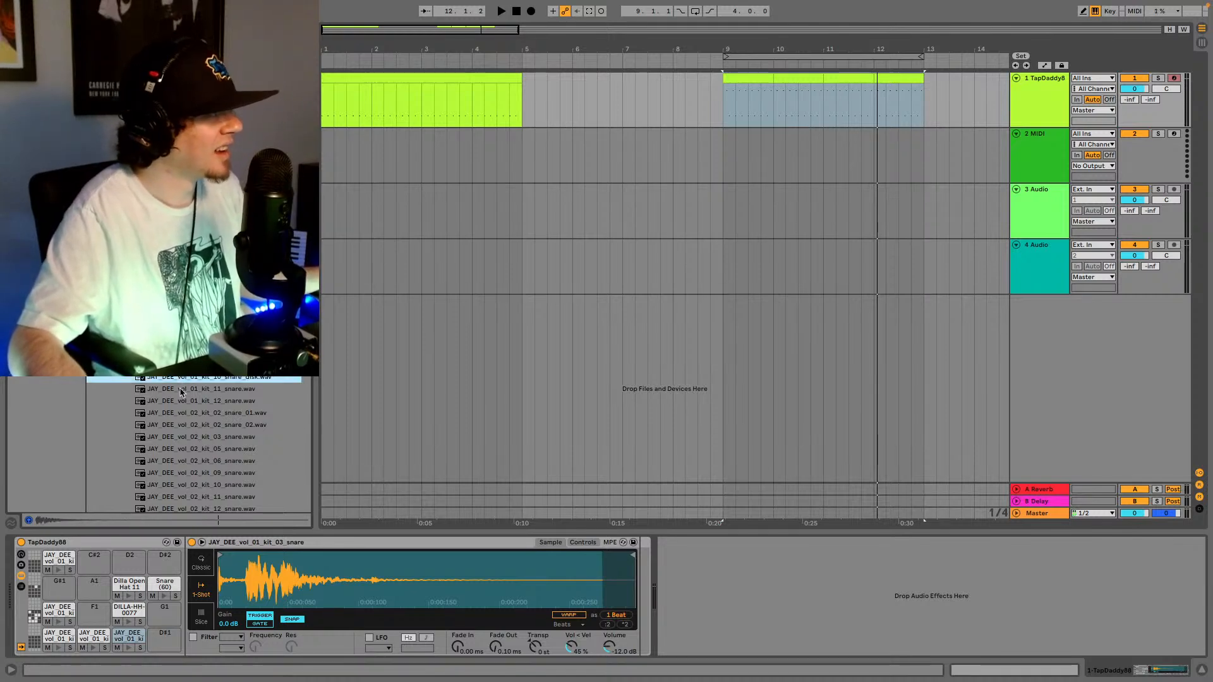
# - Compare nearby JAY_DEE snares with the rack's pads and replace the kit_09 snare pad with JAY_DEE_vol_01_kit_12_snare.wav
pyautogui.click(182, 391)
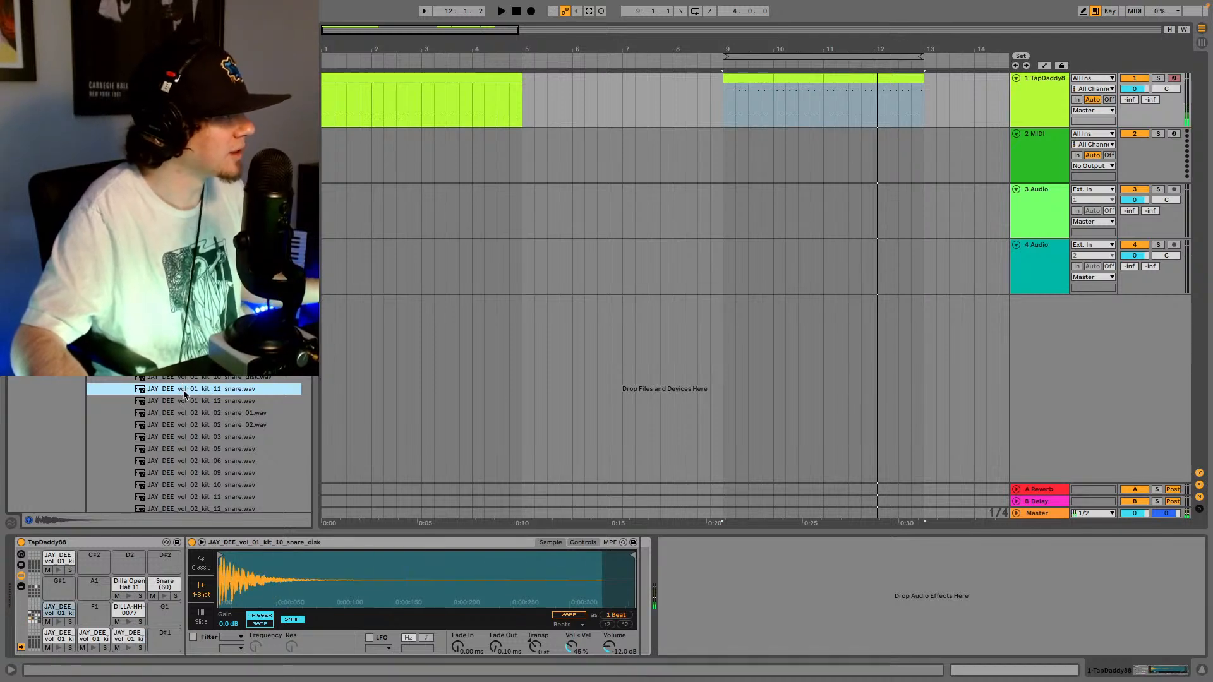
pyautogui.click(185, 400)
pyautogui.click(188, 413)
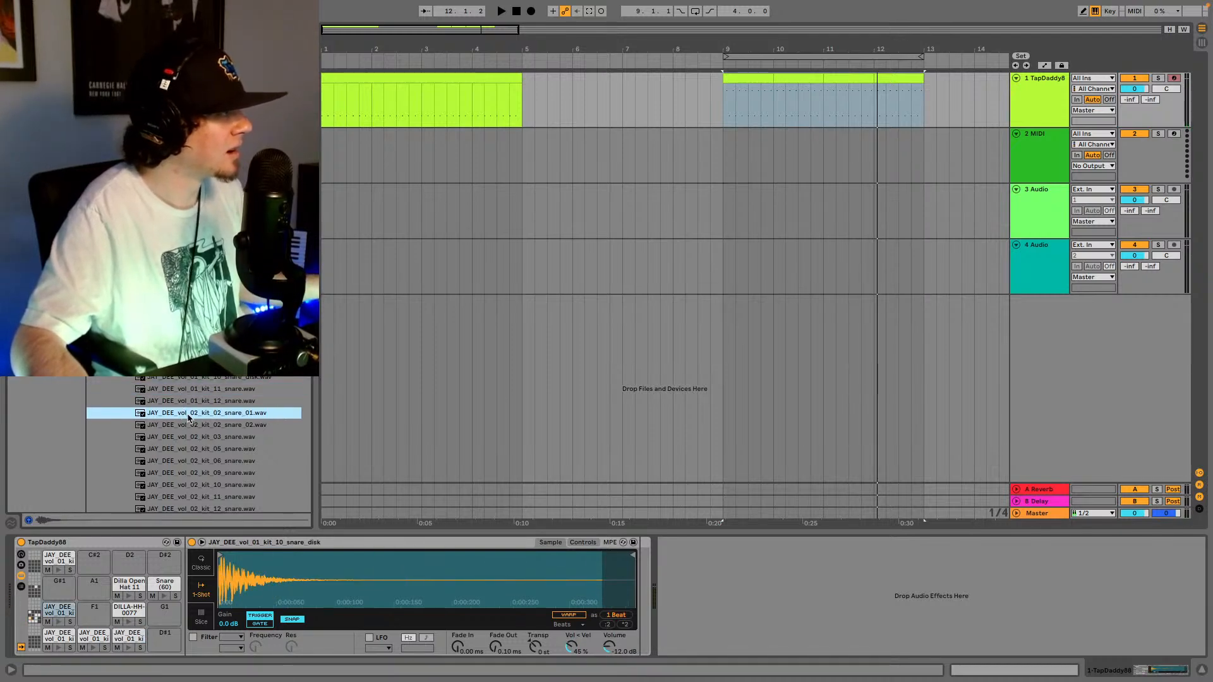
pyautogui.click(192, 401)
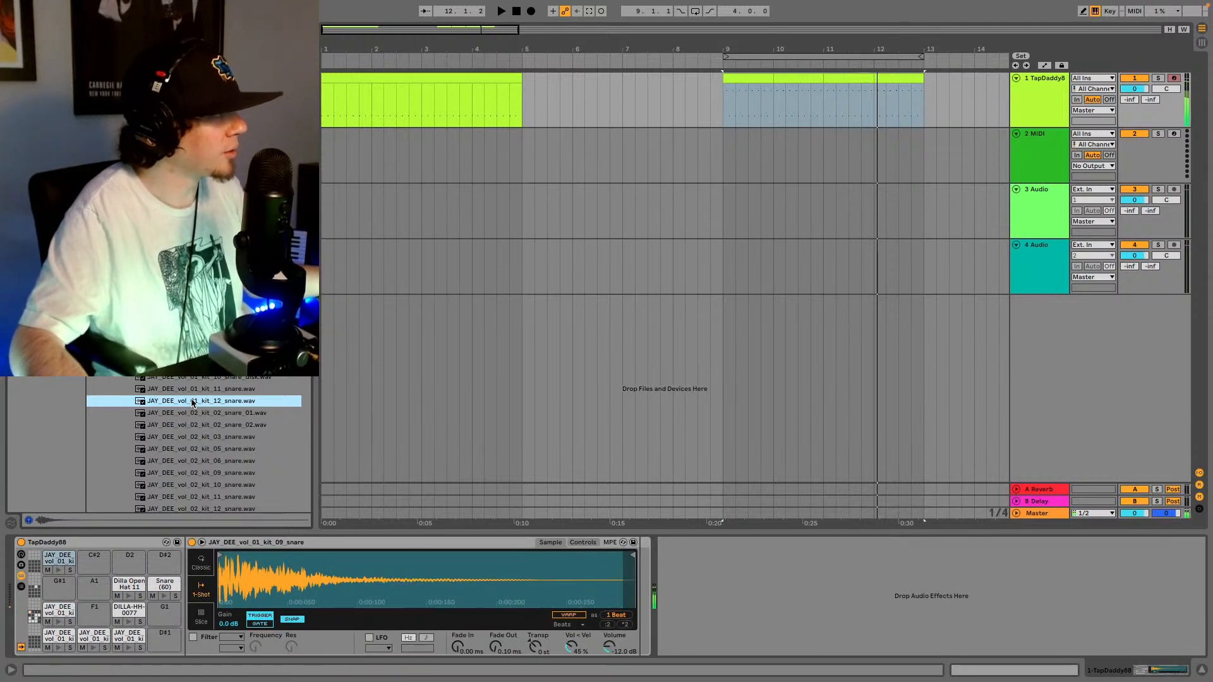
pyautogui.moveTo(81, 539); pyautogui.dragTo(68, 554)
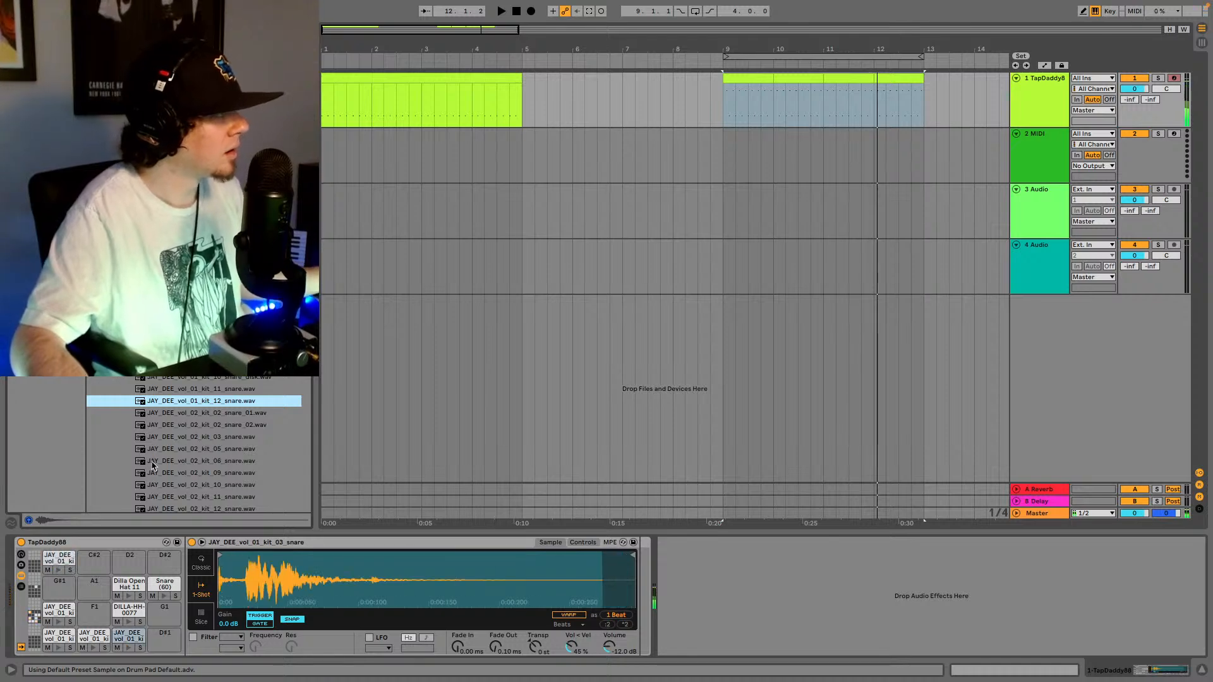
# - Audition the JAY_DEE vol_02 snares from kit_02 through kit_12, followed by SG - Dillatronic.wav
pyautogui.click(194, 426)
pyautogui.press('Down')
pyautogui.press('Down')
pyautogui.press('Down')
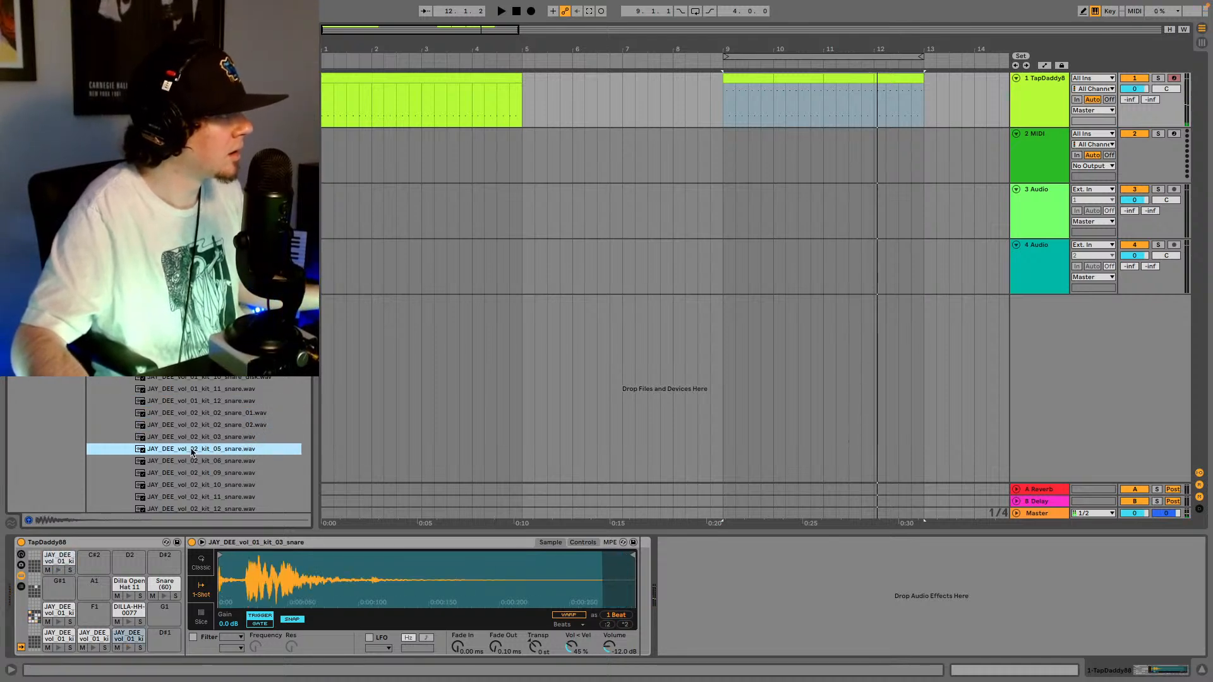
pyautogui.scroll(-3, 193, 460)
pyautogui.click(194, 438)
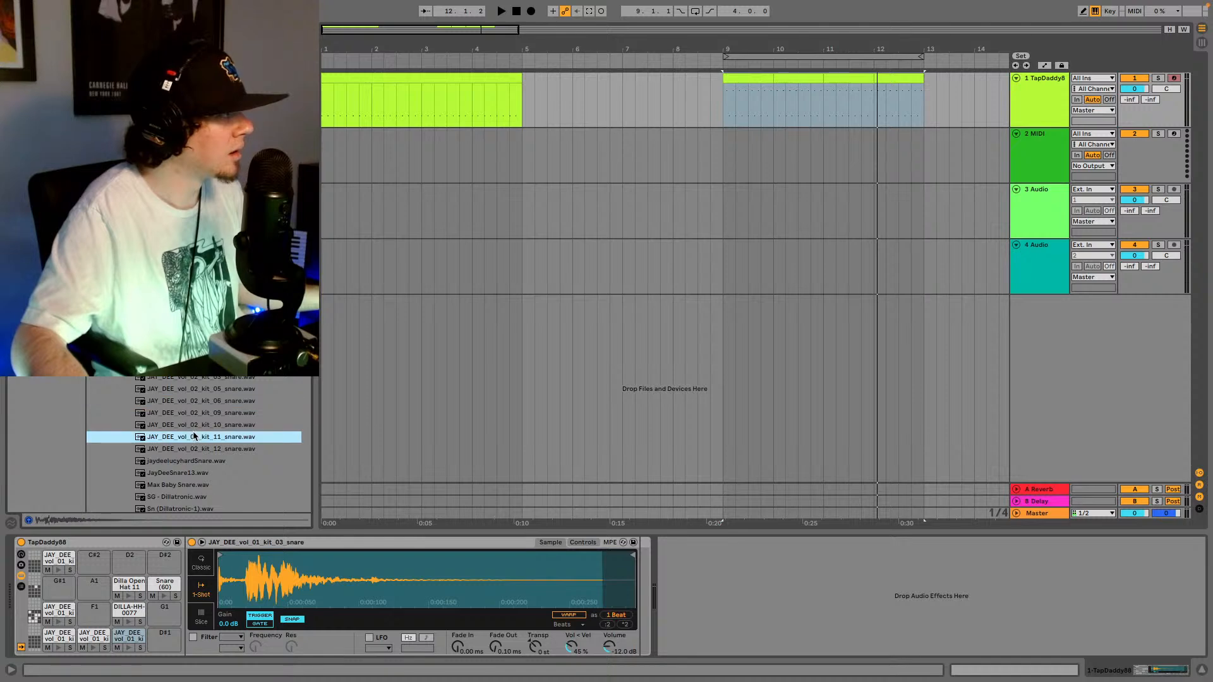
pyautogui.click(196, 426)
pyautogui.click(195, 414)
pyautogui.click(193, 437)
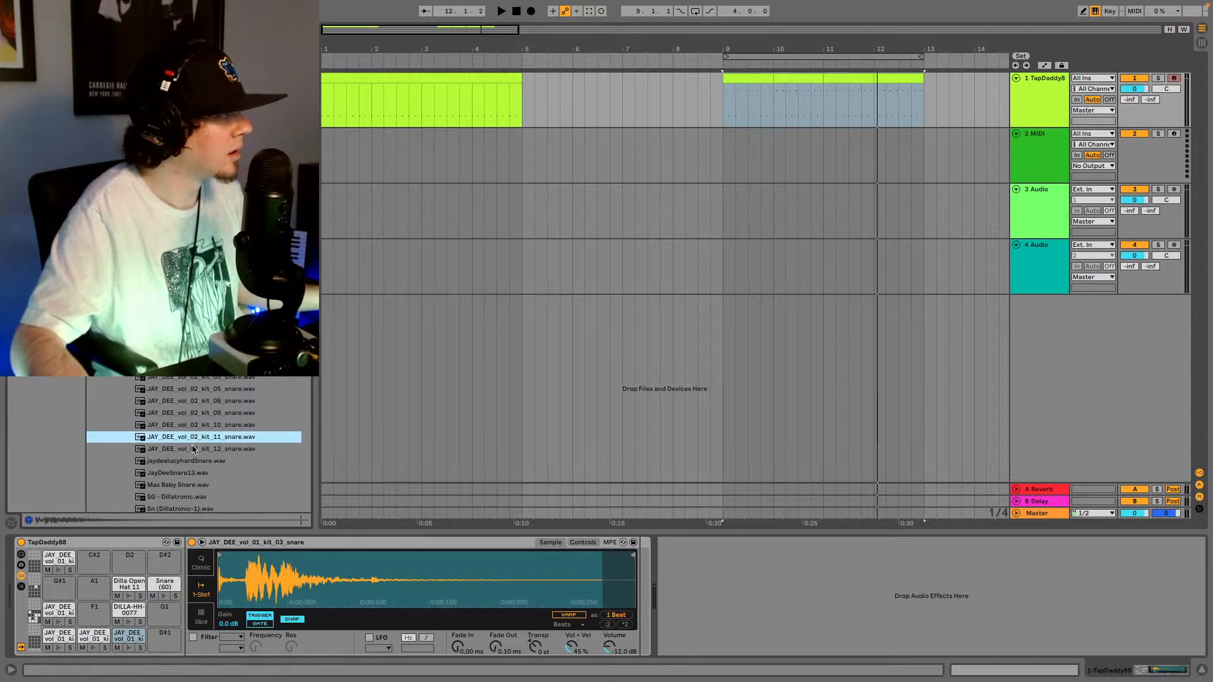
pyautogui.click(191, 451)
pyautogui.scroll(-2, 191, 451)
pyautogui.click(192, 449)
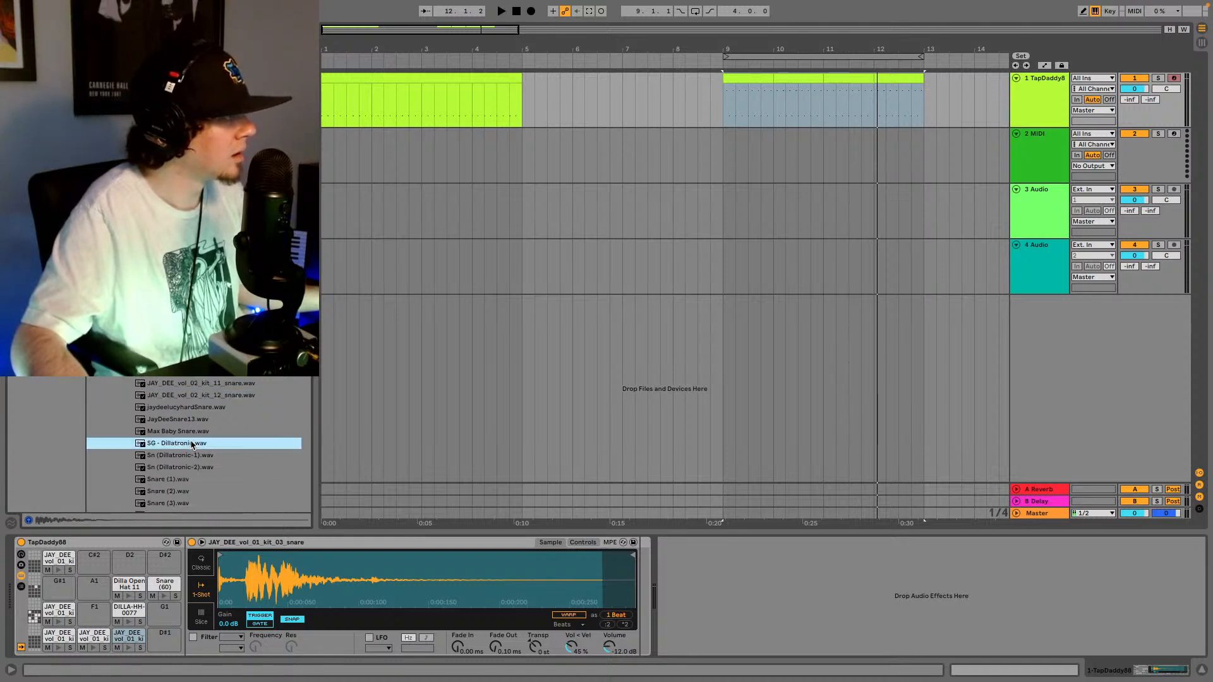
# - Audition the Snare (1), Snare (2), Snare (3) and Snare (4) samples in the Dilla kit's Snares folder
pyautogui.scroll(-3, 186, 442)
pyautogui.click(178, 419)
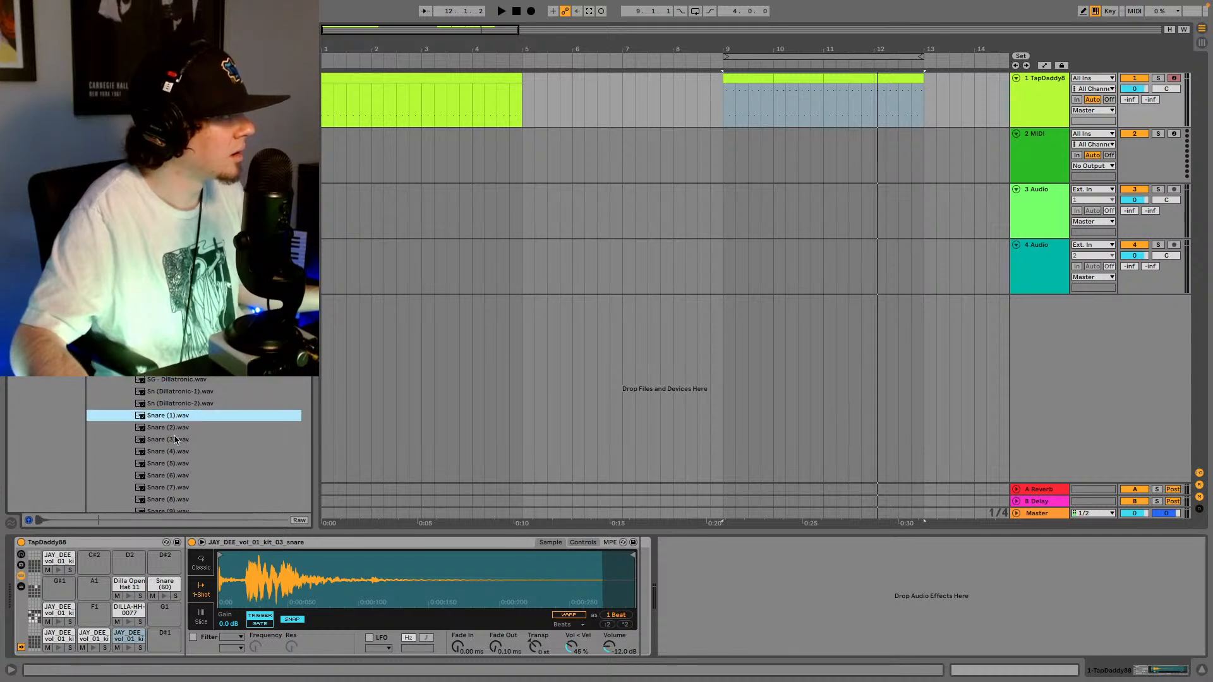
pyautogui.click(175, 428)
pyautogui.click(171, 440)
pyautogui.click(171, 452)
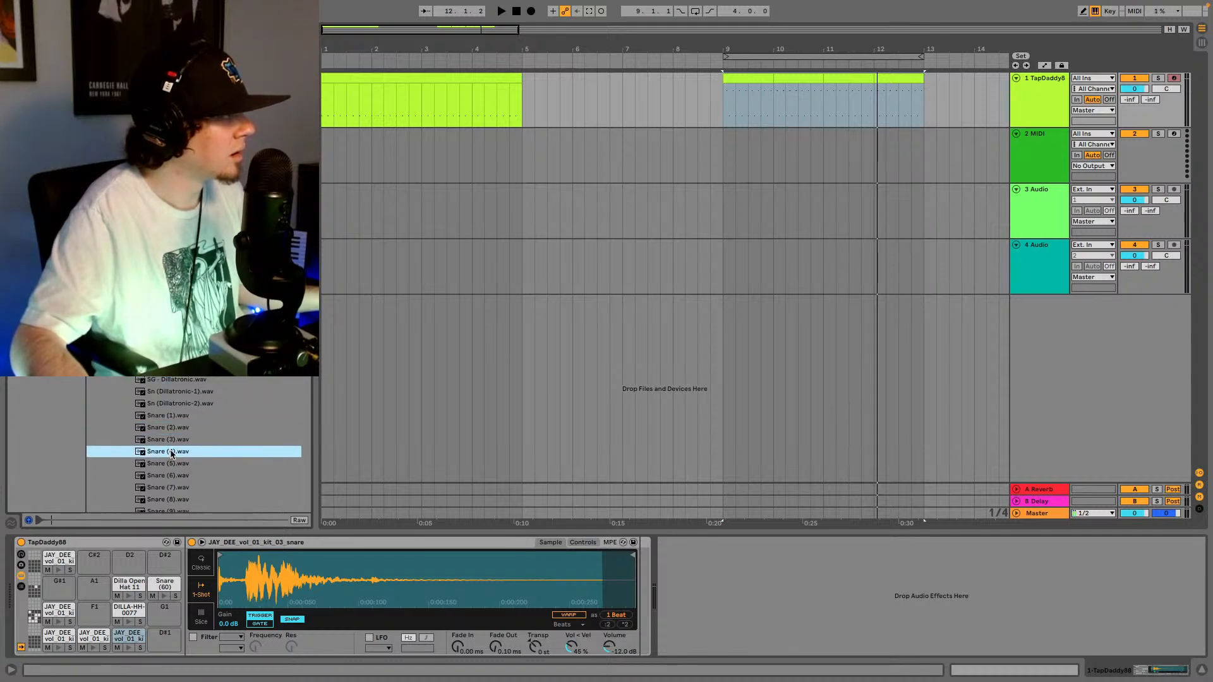
# - Replace the kit_03 snare pad with Snare (3).wav, try it over the hi-hats, and turn on looping for the four bars from bar 9
pyautogui.scroll(-3, 172, 442)
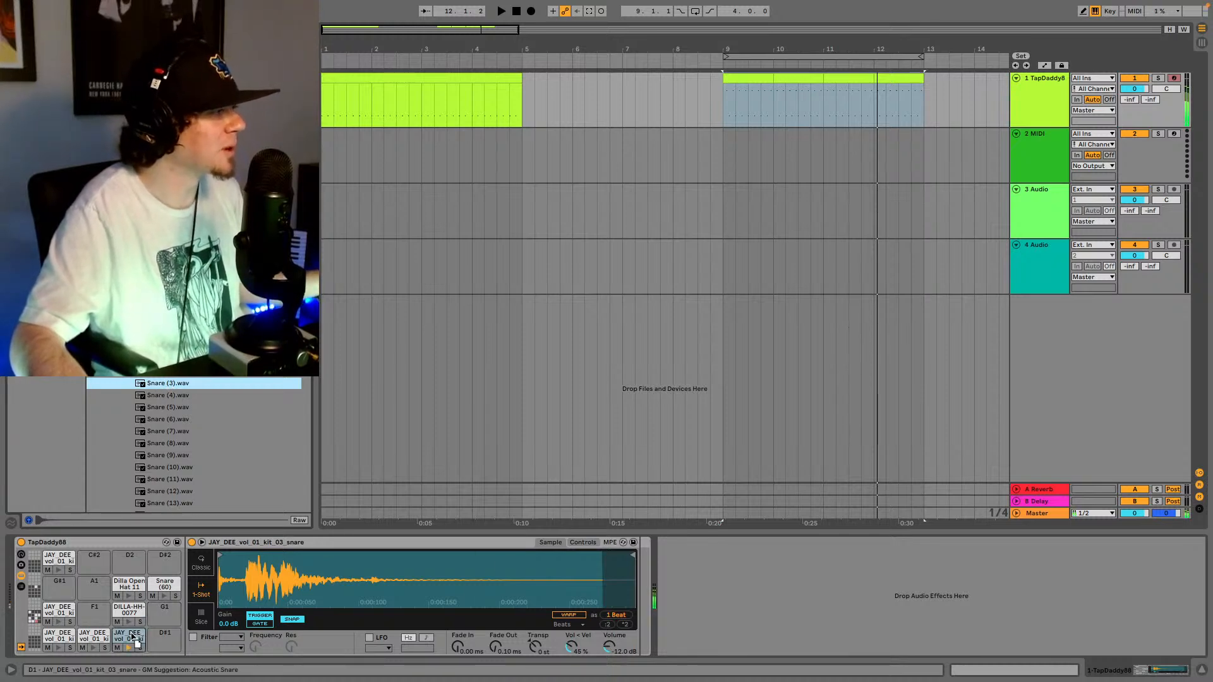
pyautogui.moveTo(133, 638); pyautogui.dragTo(133, 635)
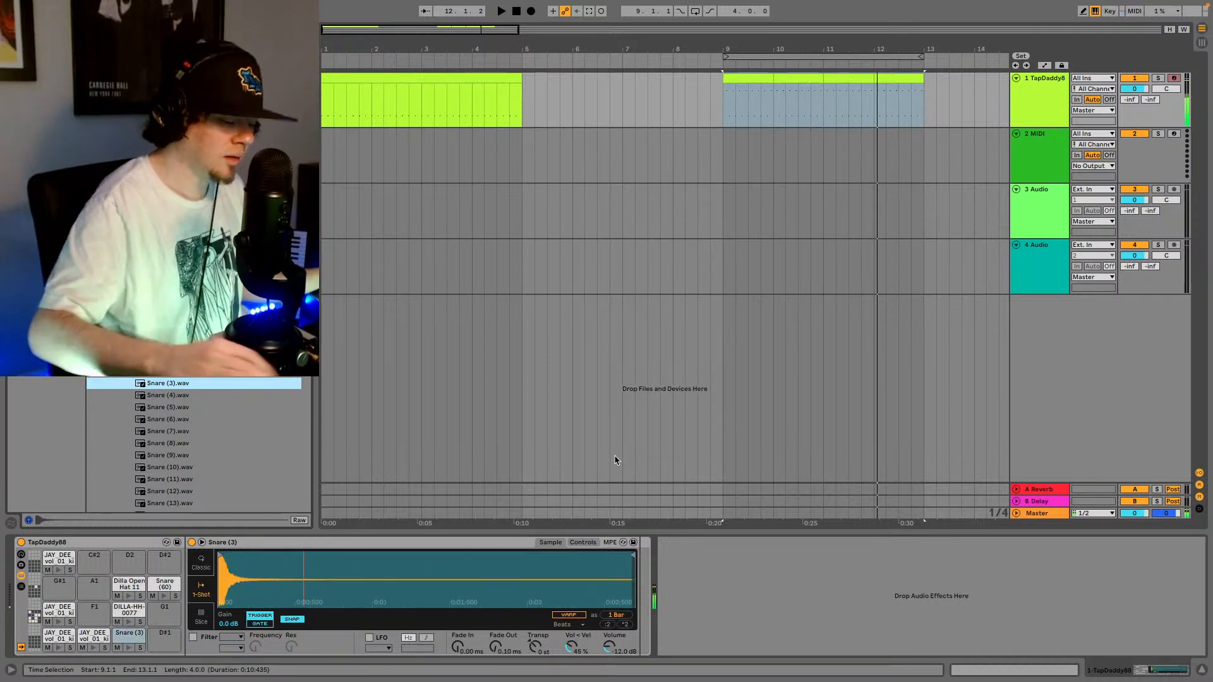
pyautogui.press('space')
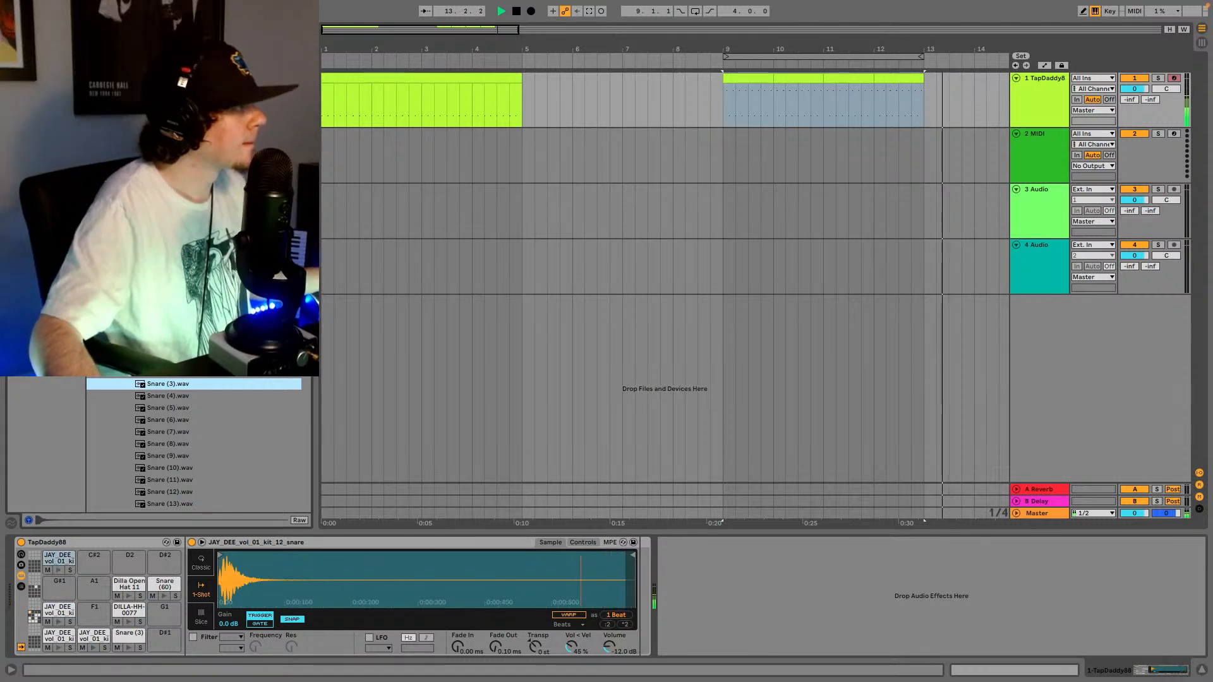
pyautogui.press('space')
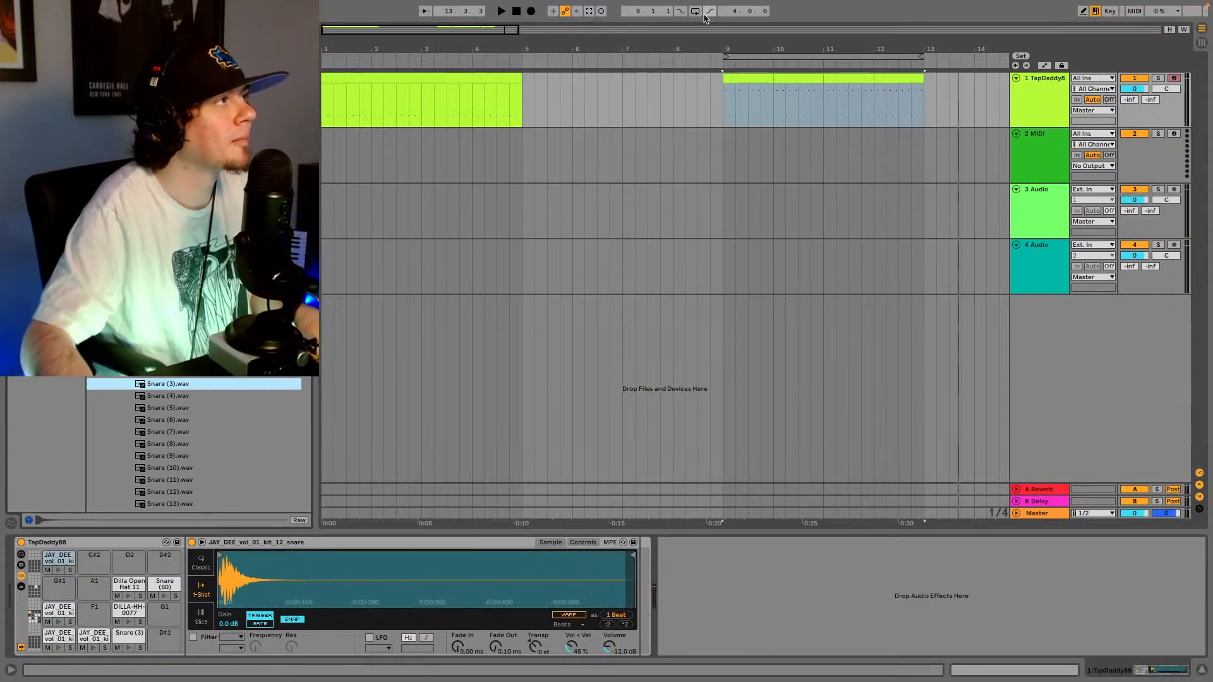
pyautogui.click(695, 11)
# - Look through the Dilla snares and the neighbouring drum kit folders for an alternative snare
pyautogui.scroll(10, 189, 442)
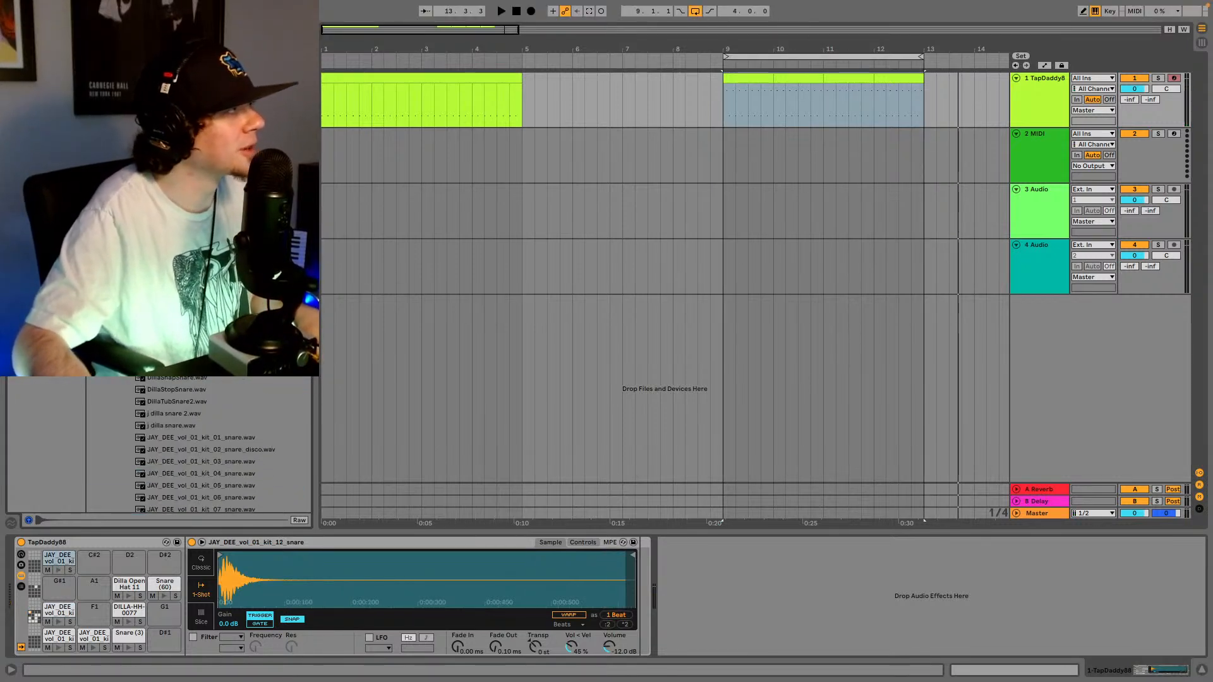
pyautogui.scroll(10, 190, 442)
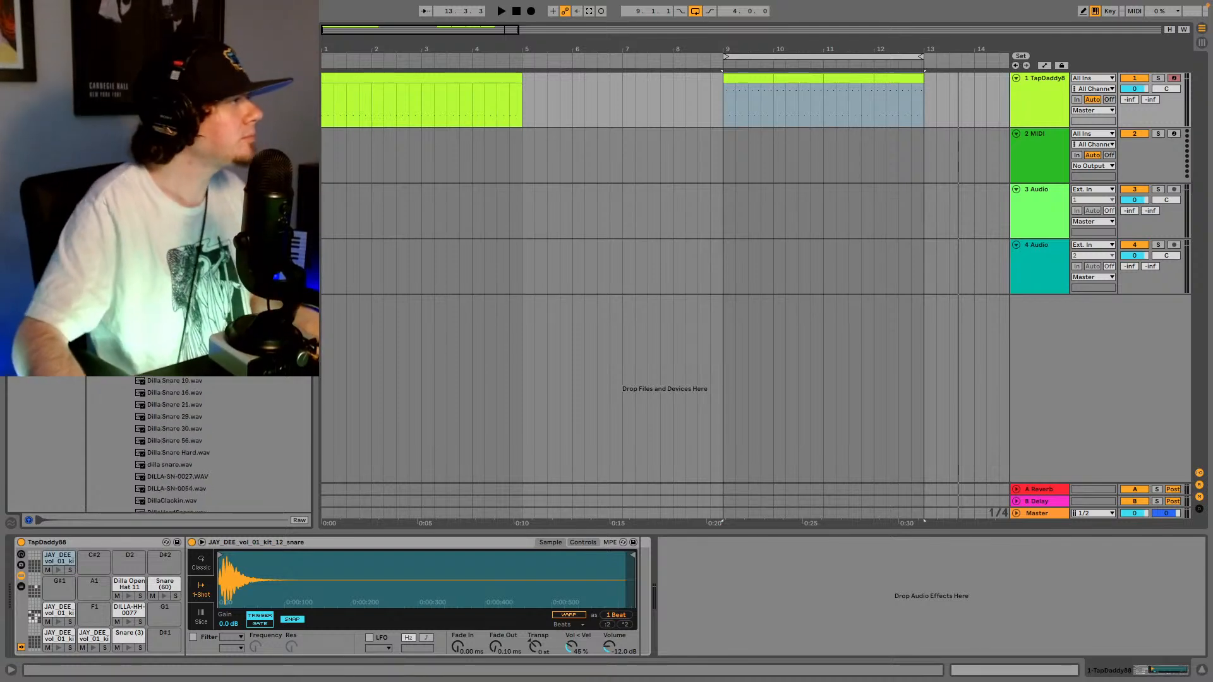
pyautogui.scroll(-15, 190, 442)
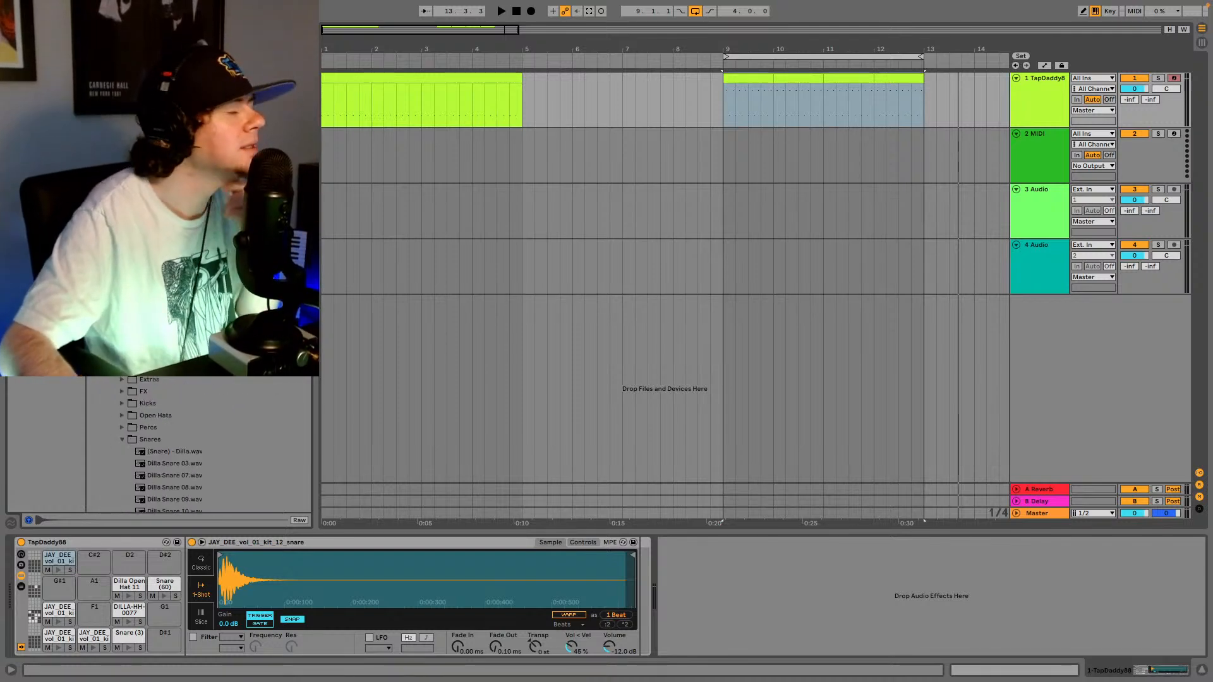
pyautogui.scroll(-2, 189, 443)
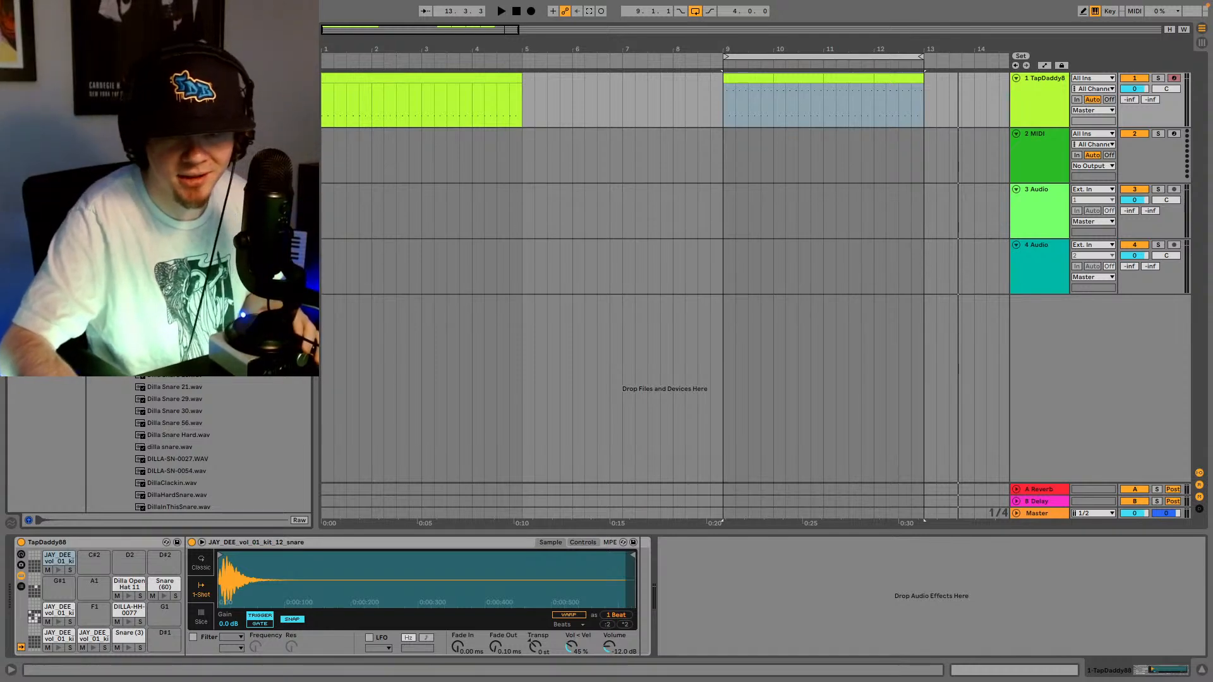
pyautogui.scroll(1, 189, 442)
pyautogui.scroll(1, 190, 442)
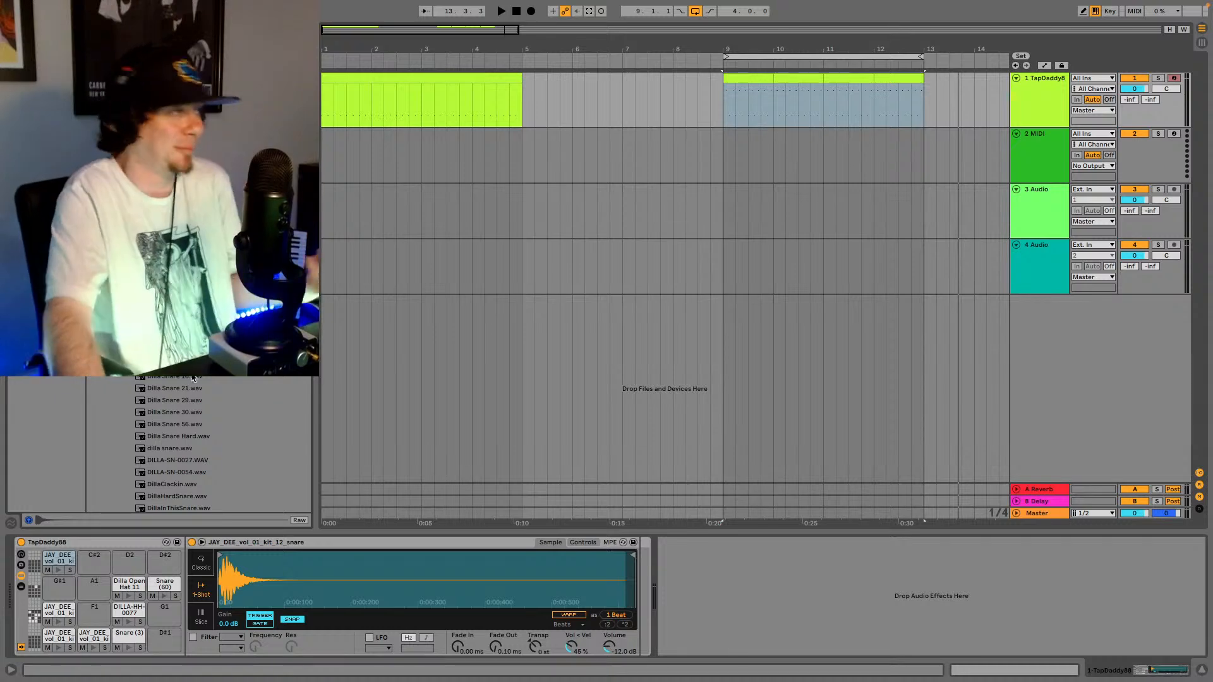
pyautogui.scroll(-1, 197, 385)
pyautogui.scroll(-4, 197, 385)
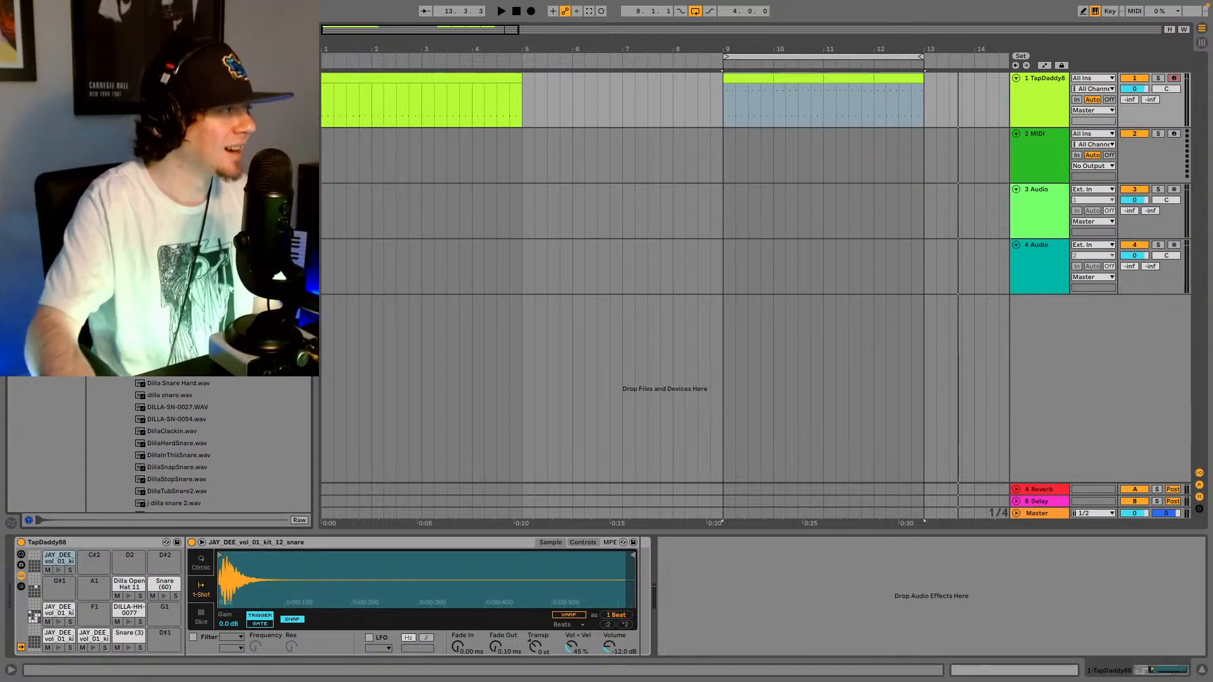
pyautogui.scroll(-1, 247, 381)
pyautogui.scroll(-6, 247, 381)
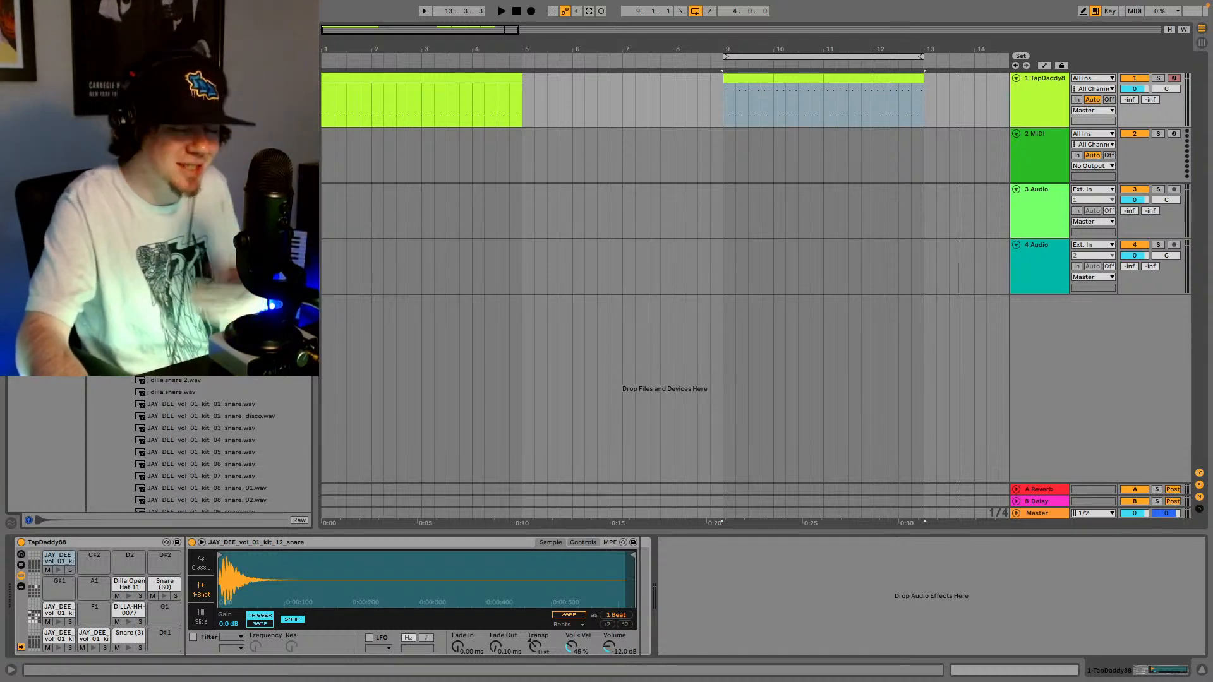
pyautogui.scroll(-20, 220, 381)
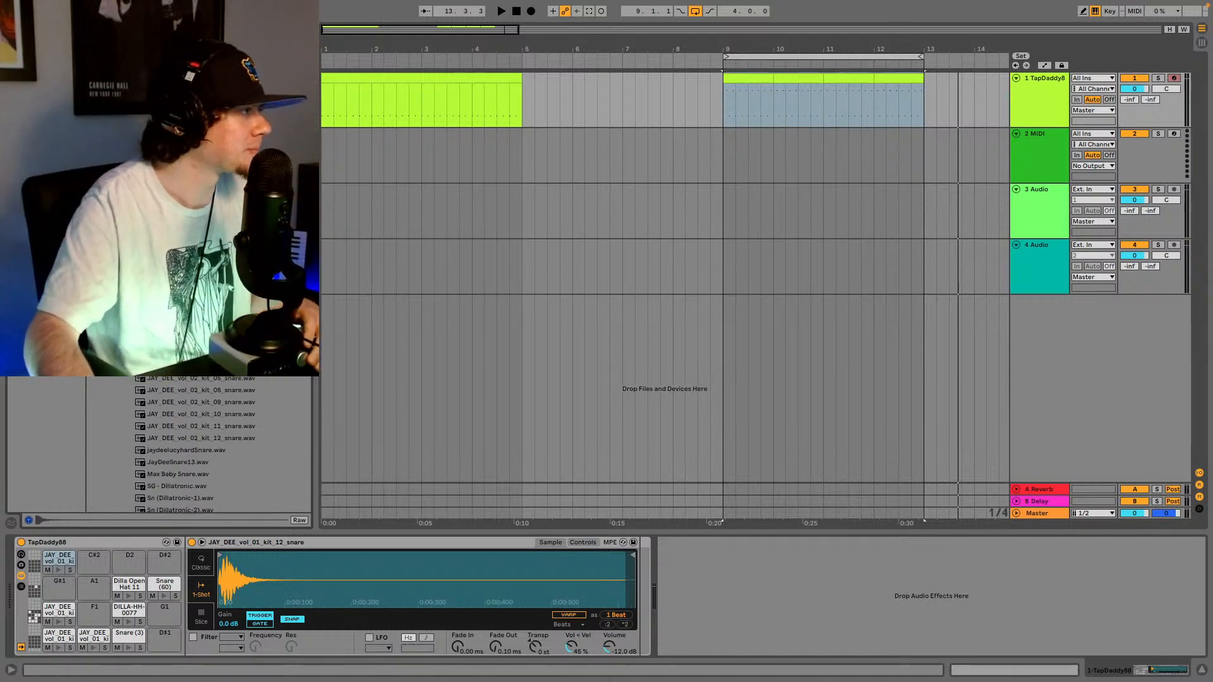
pyautogui.scroll(-20, 220, 382)
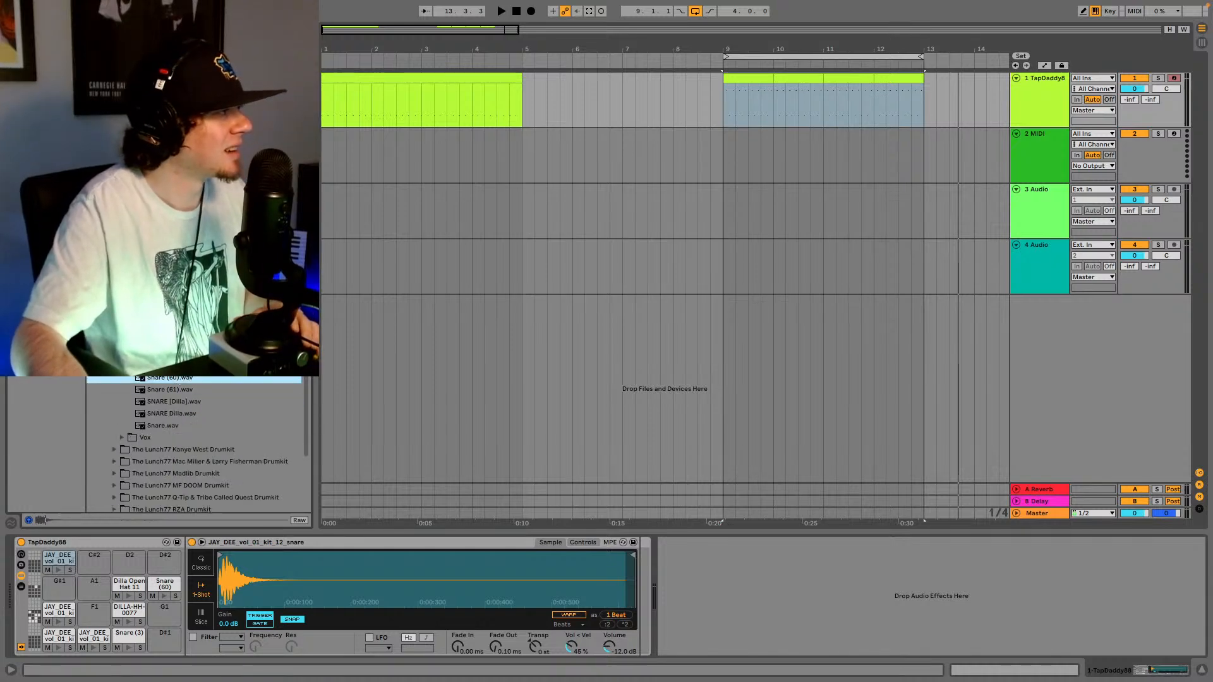
pyautogui.scroll(20, 196, 442)
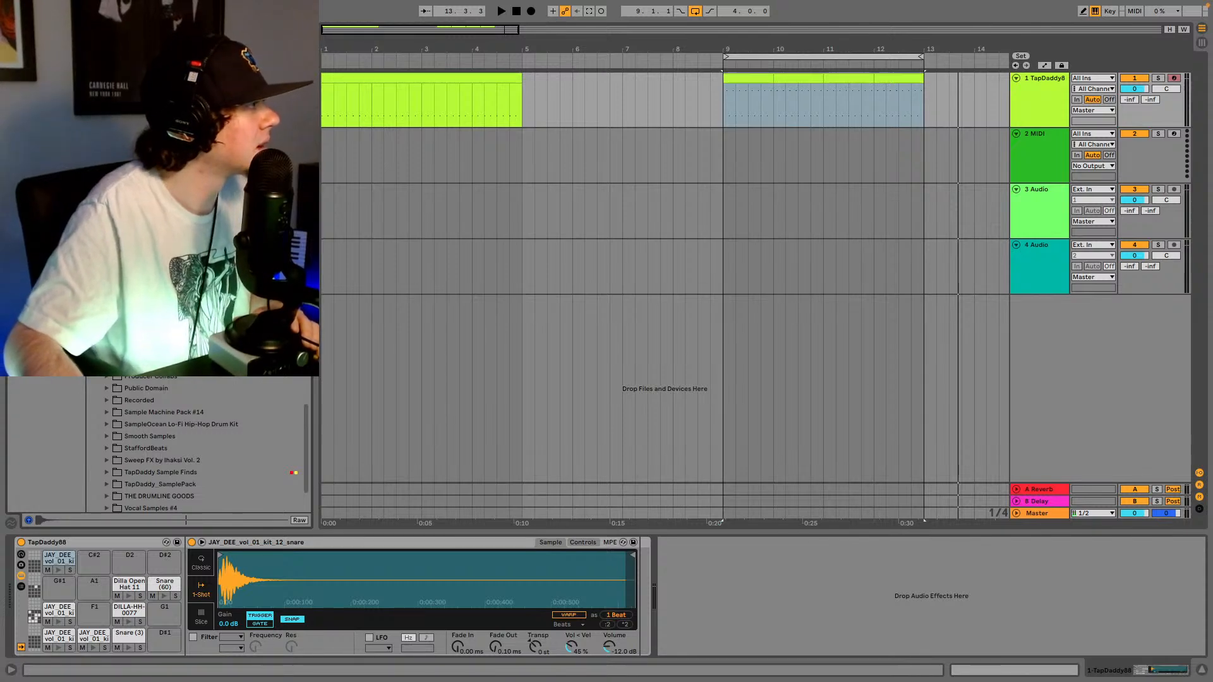
pyautogui.scroll(2, 196, 442)
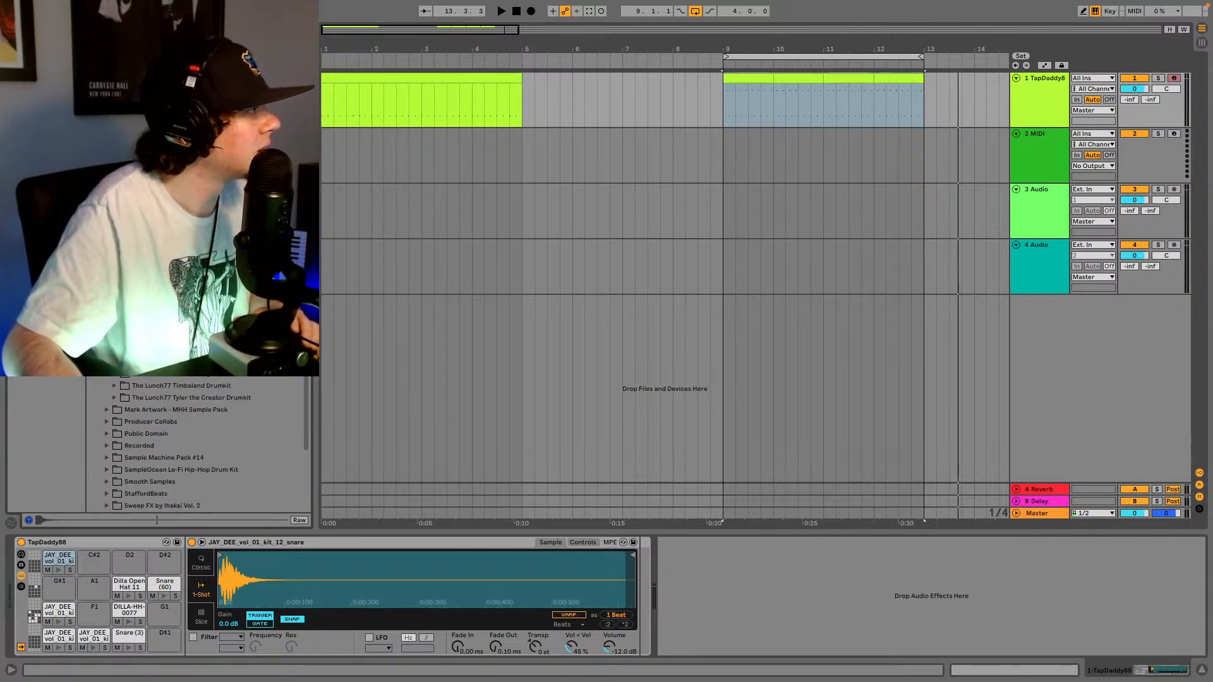
pyautogui.scroll(5, 196, 442)
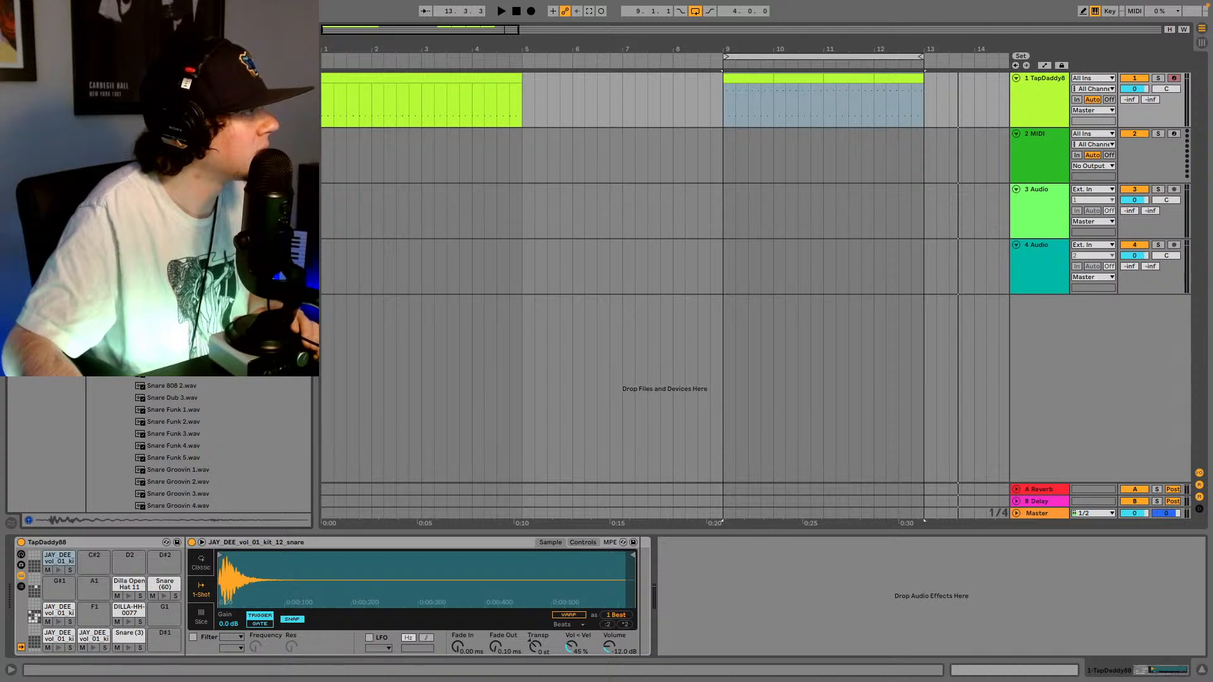
# - Audition the Snare MadFlavor samples and replace the Snare (3) pad with one of them
pyautogui.scroll(-1, 174, 379)
pyautogui.scroll(-3, 173, 442)
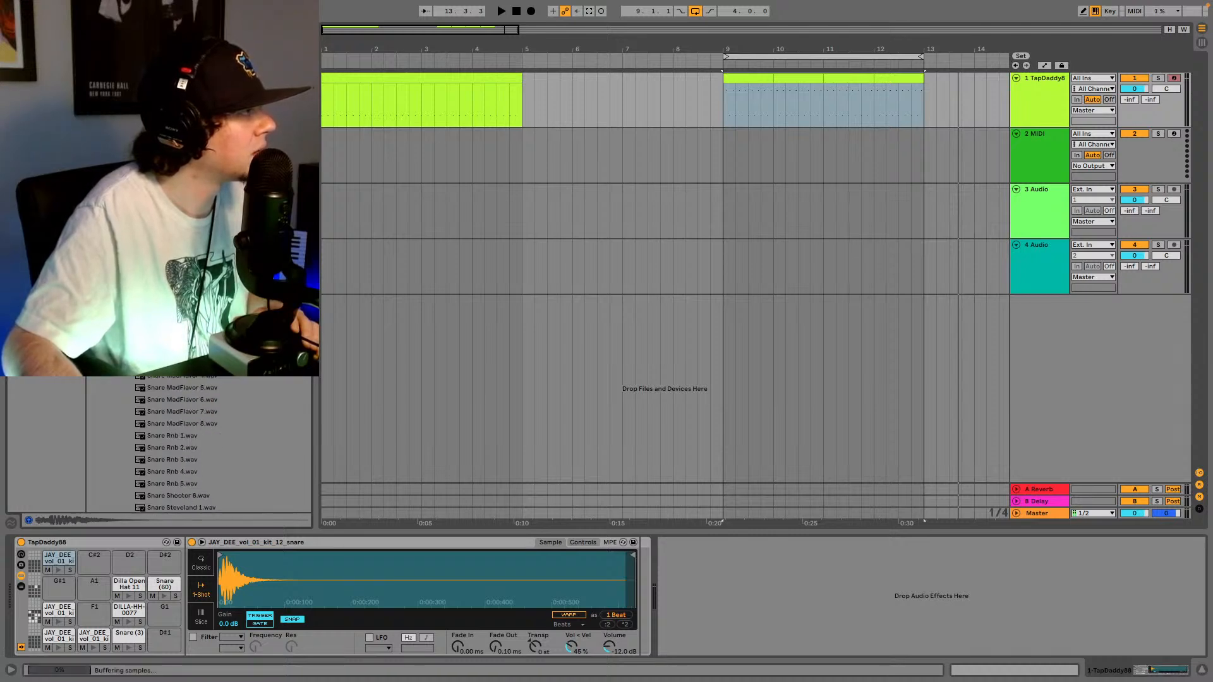
pyautogui.click(178, 402)
pyautogui.click(183, 411)
pyautogui.scroll(-3, 183, 409)
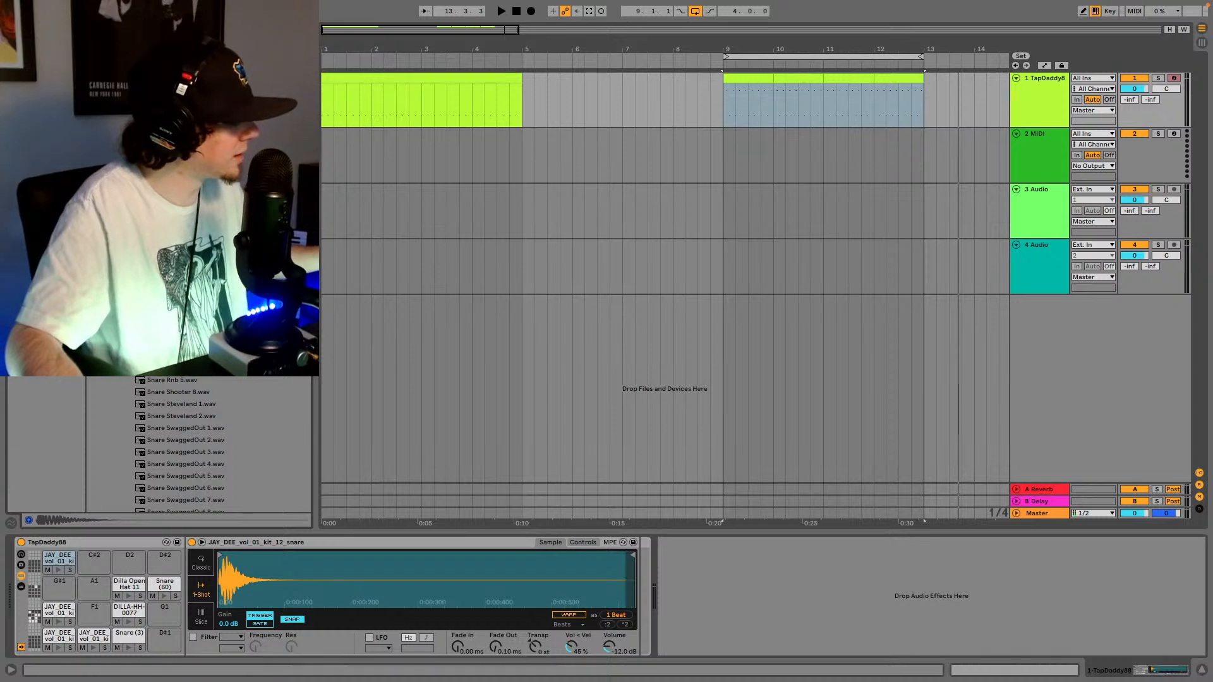
pyautogui.click(129, 633)
pyautogui.moveTo(179, 304); pyautogui.dragTo(129, 638)
pyautogui.click(161, 640)
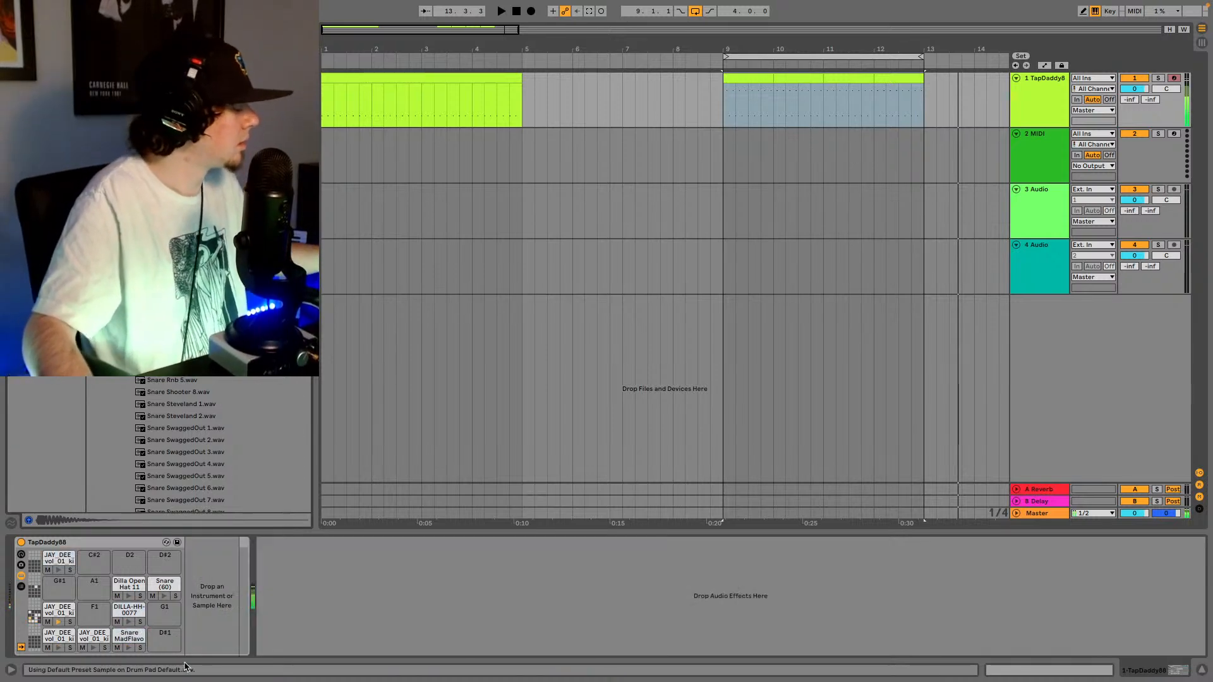
# - Set the volume of the kit_11 kick to -7 dB and compare it with the kit_09 kick
pyautogui.click(59, 636)
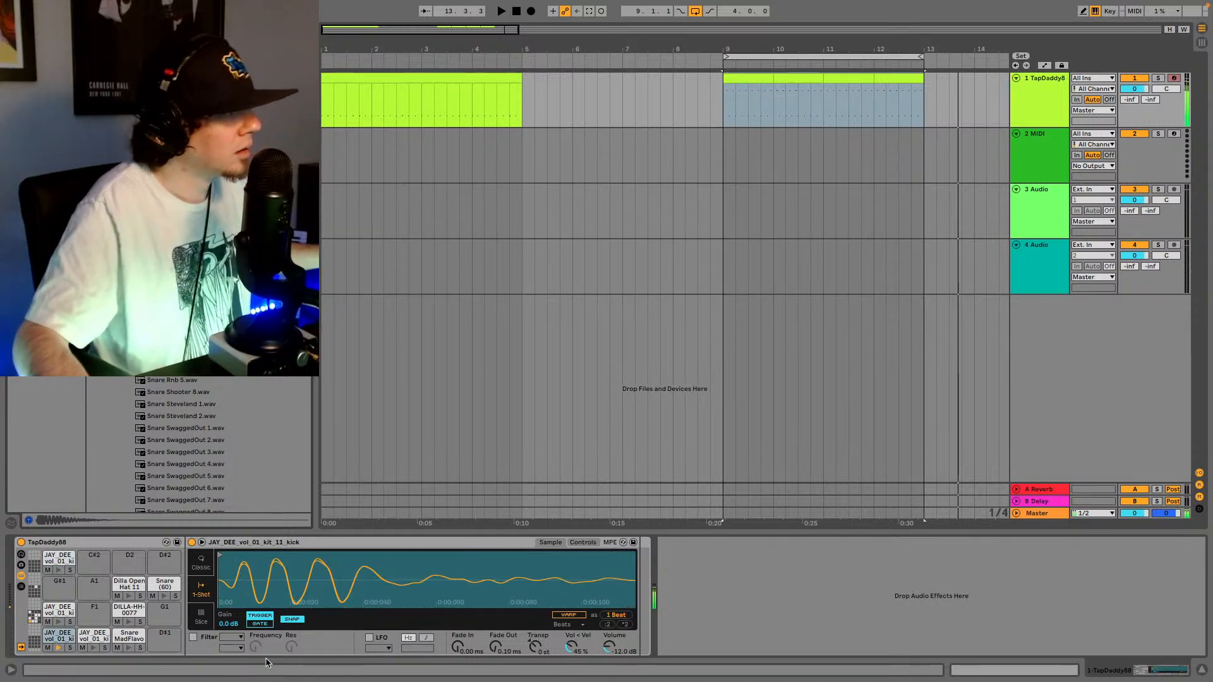
pyautogui.click(724, 112)
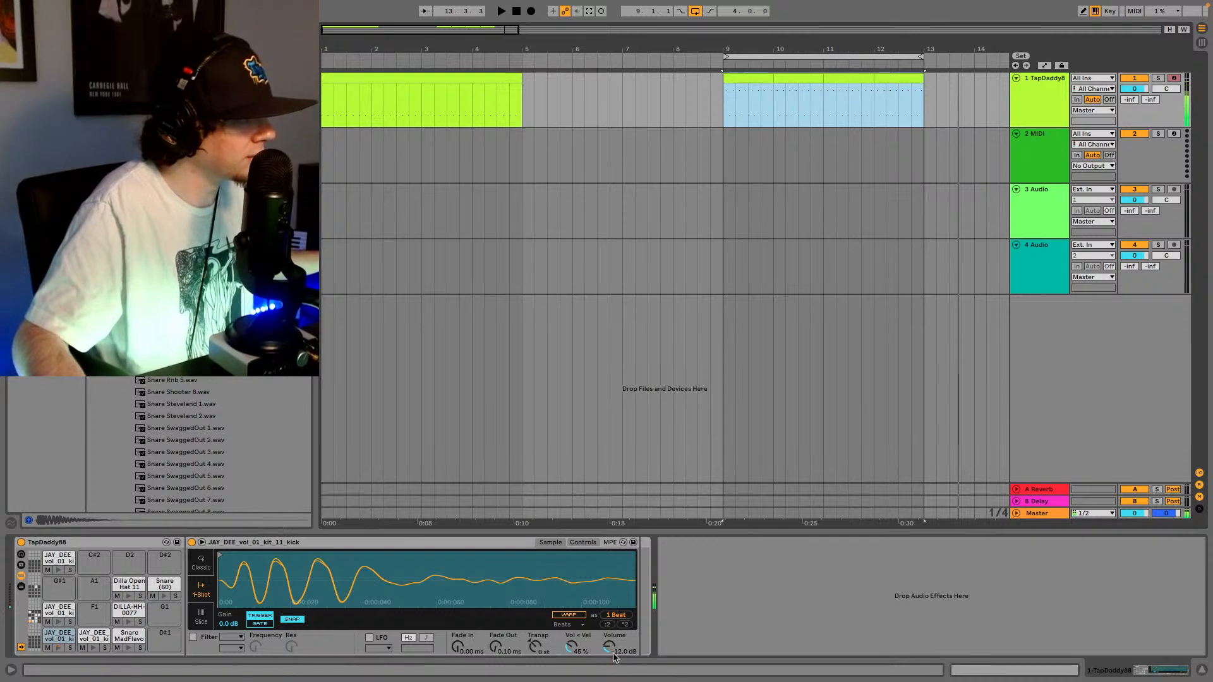
pyautogui.moveTo(613, 657); pyautogui.dragTo(614, 653)
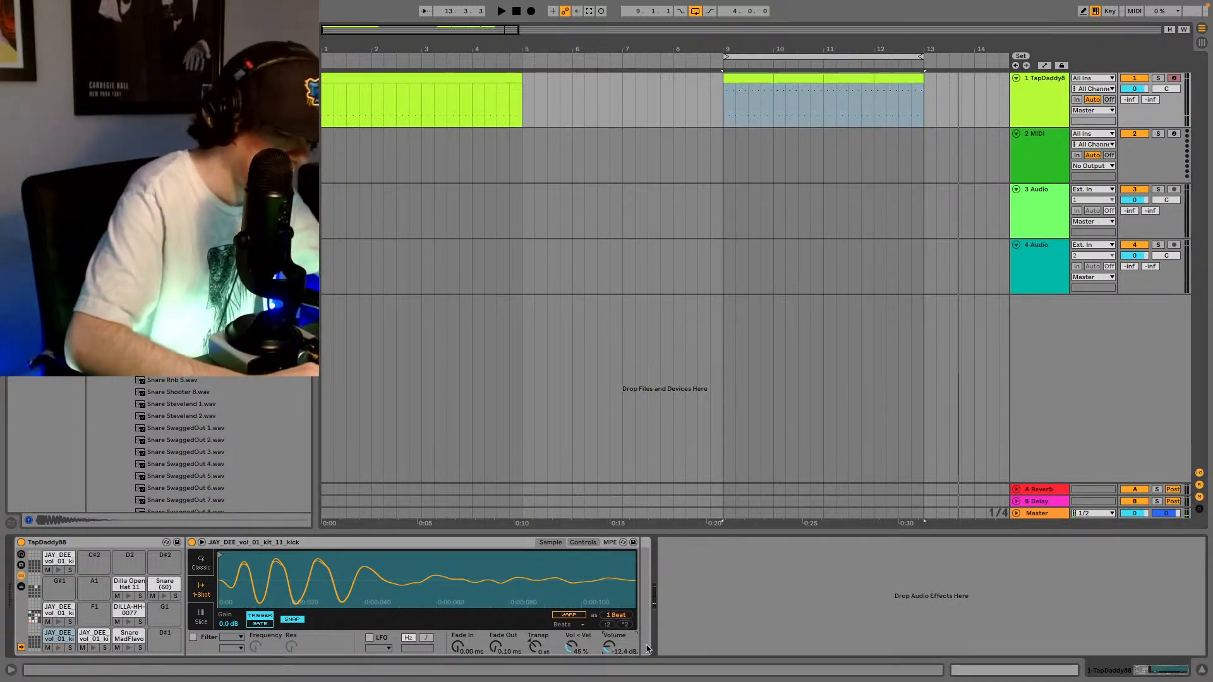
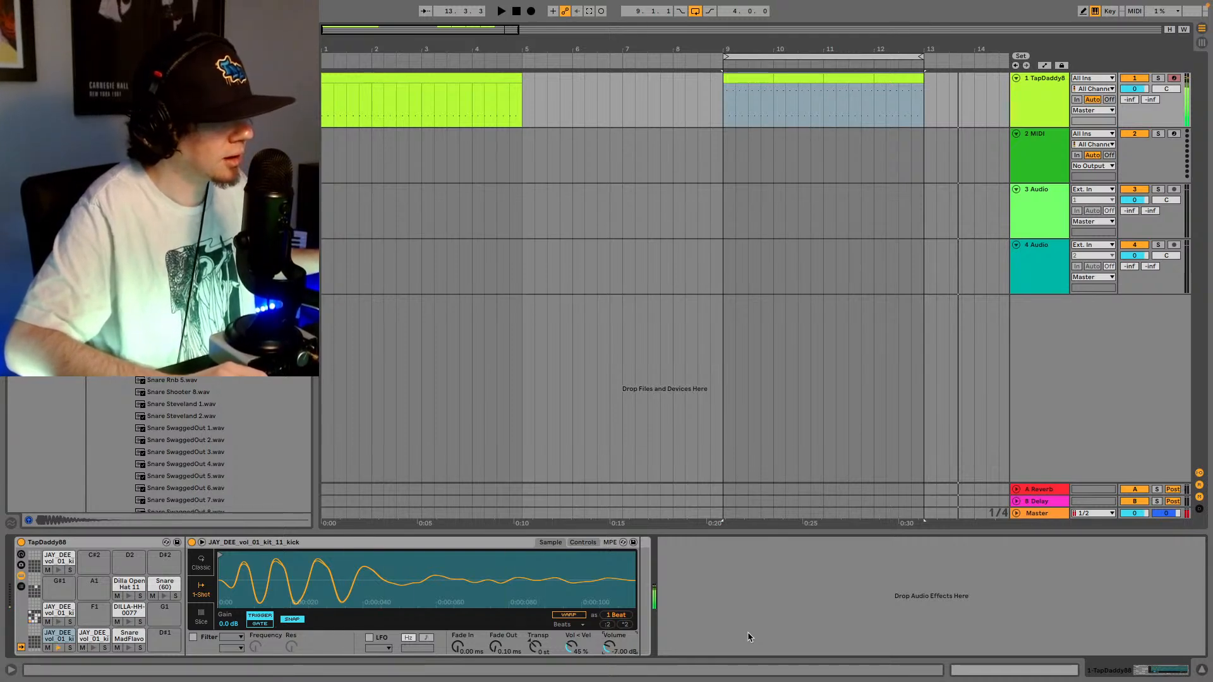
pyautogui.press('w')
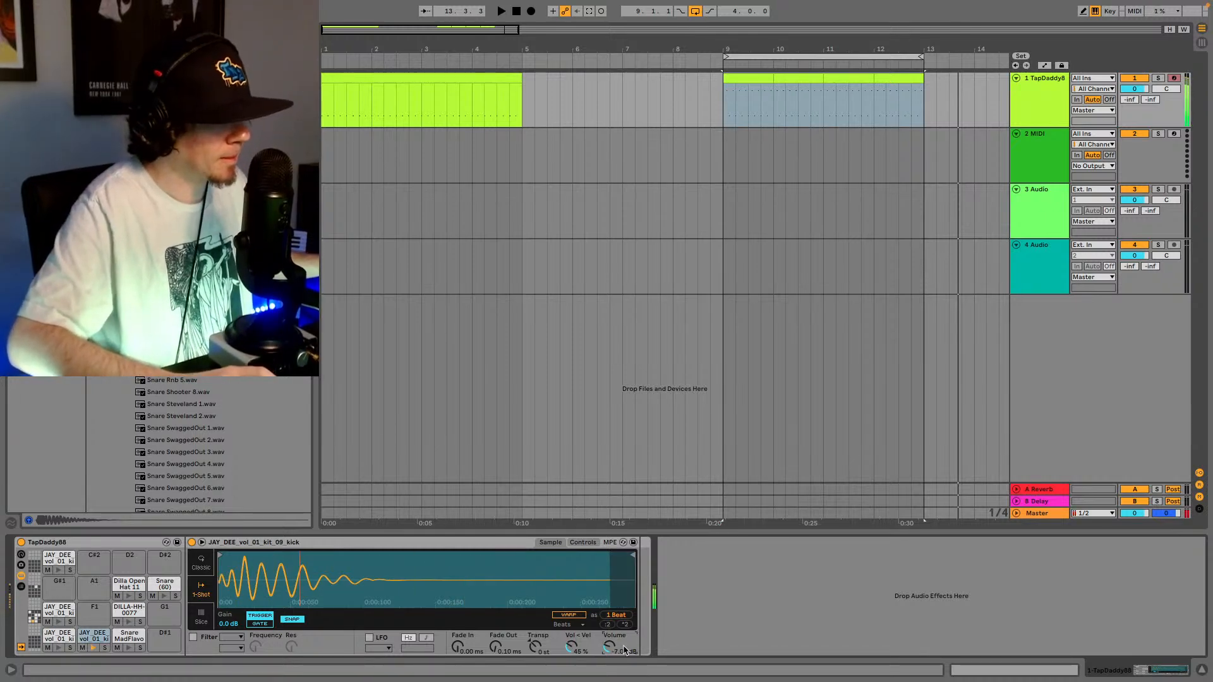
# - Perform a kick and snare pattern on the drum pads over the looped hi-hats, ending with playback stopped
pyautogui.press('a')
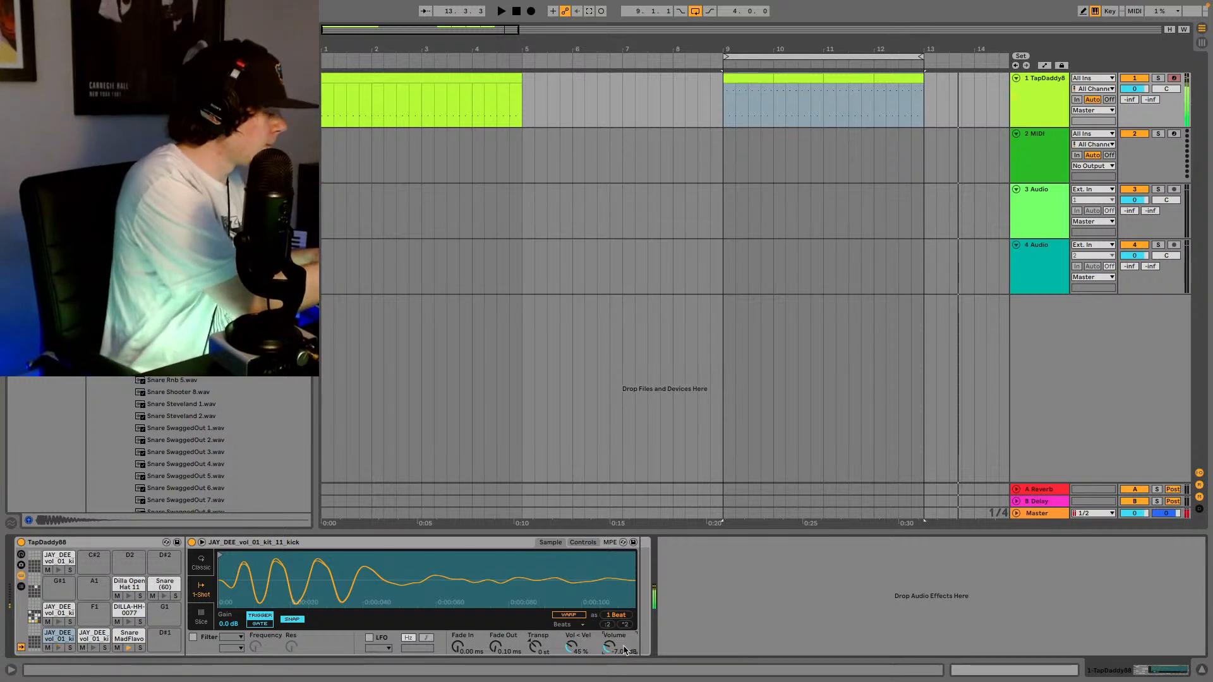
pyautogui.press('k')
pyautogui.press('d')
pyautogui.press('a')
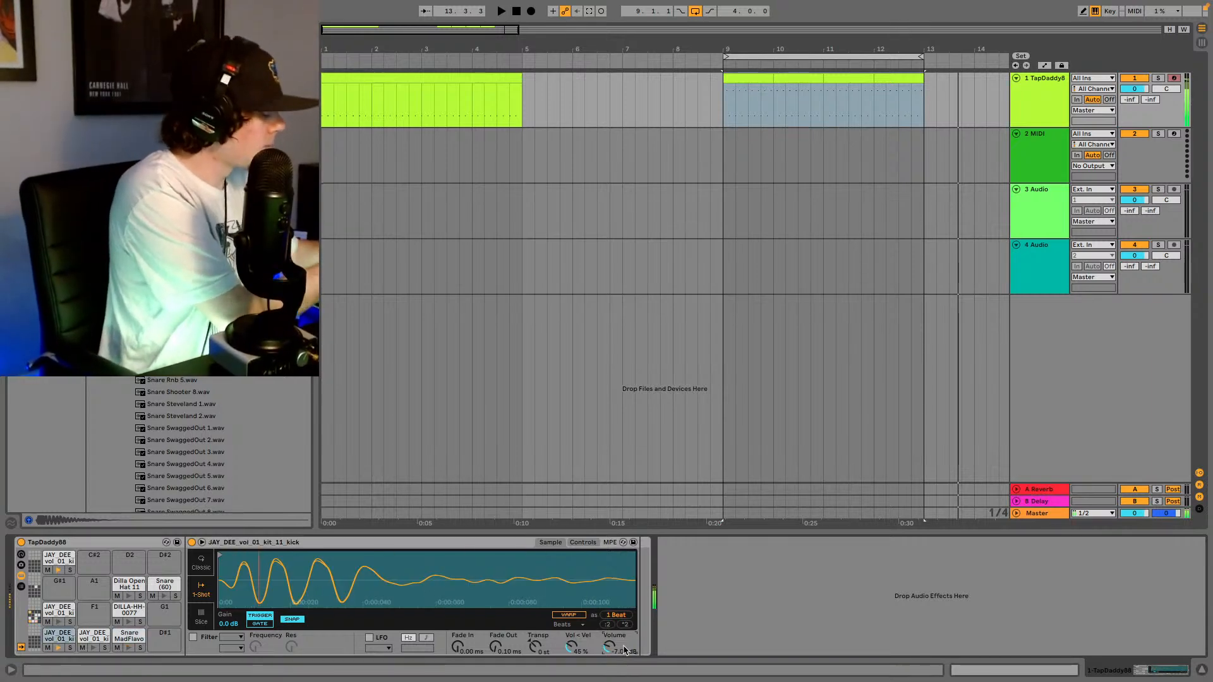
pyautogui.press('d')
pyautogui.press('a')
pyautogui.press('f')
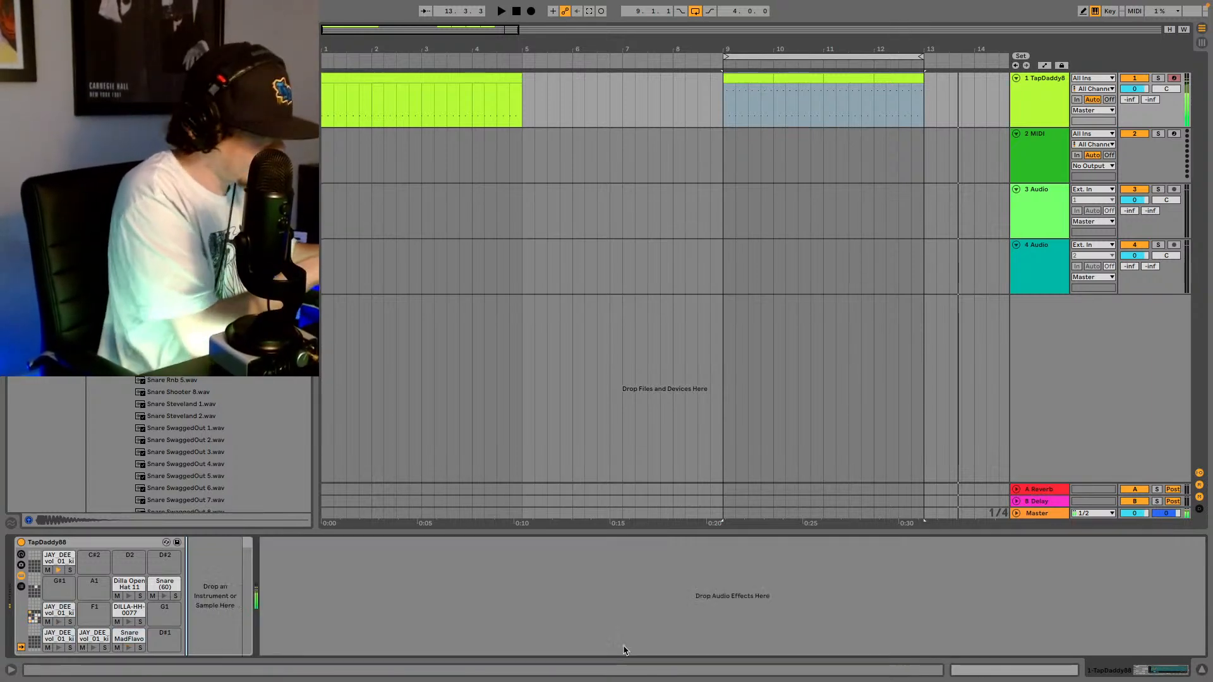
pyautogui.press('space')
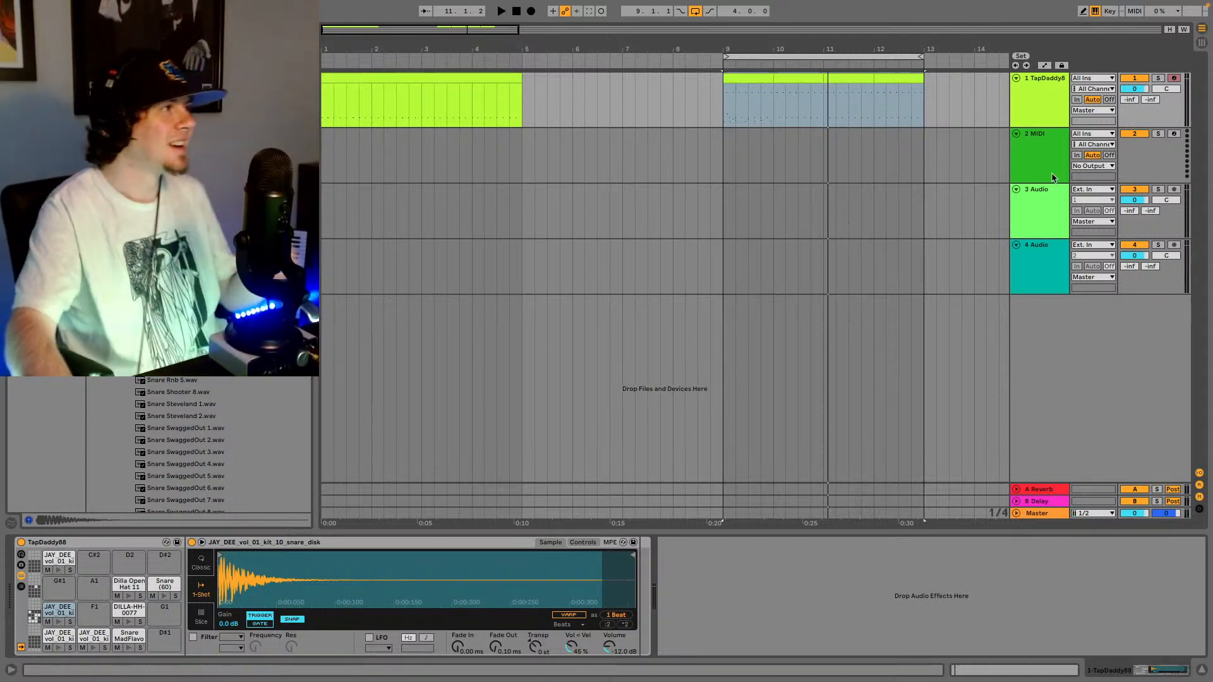
# - Move the one-bar clip at bar 9 of the TapDaddy88 track to bar 17
pyautogui.moveTo(848, 87); pyautogui.dragTo(859, 95)
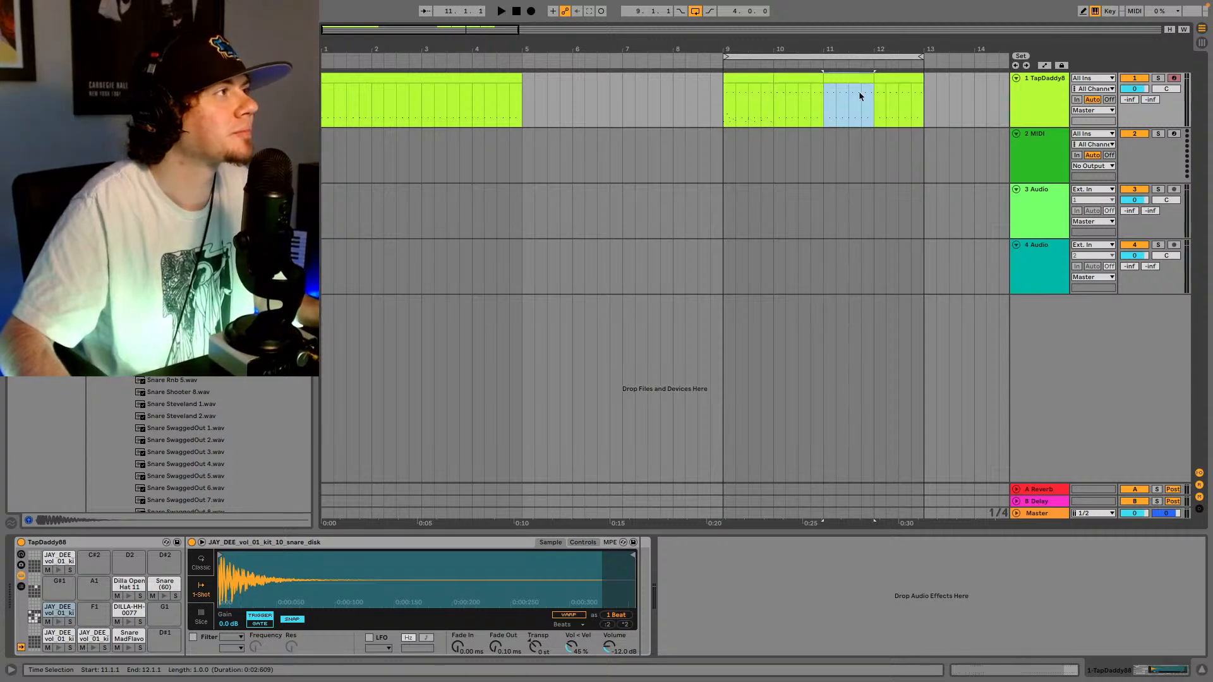
pyautogui.click(745, 81)
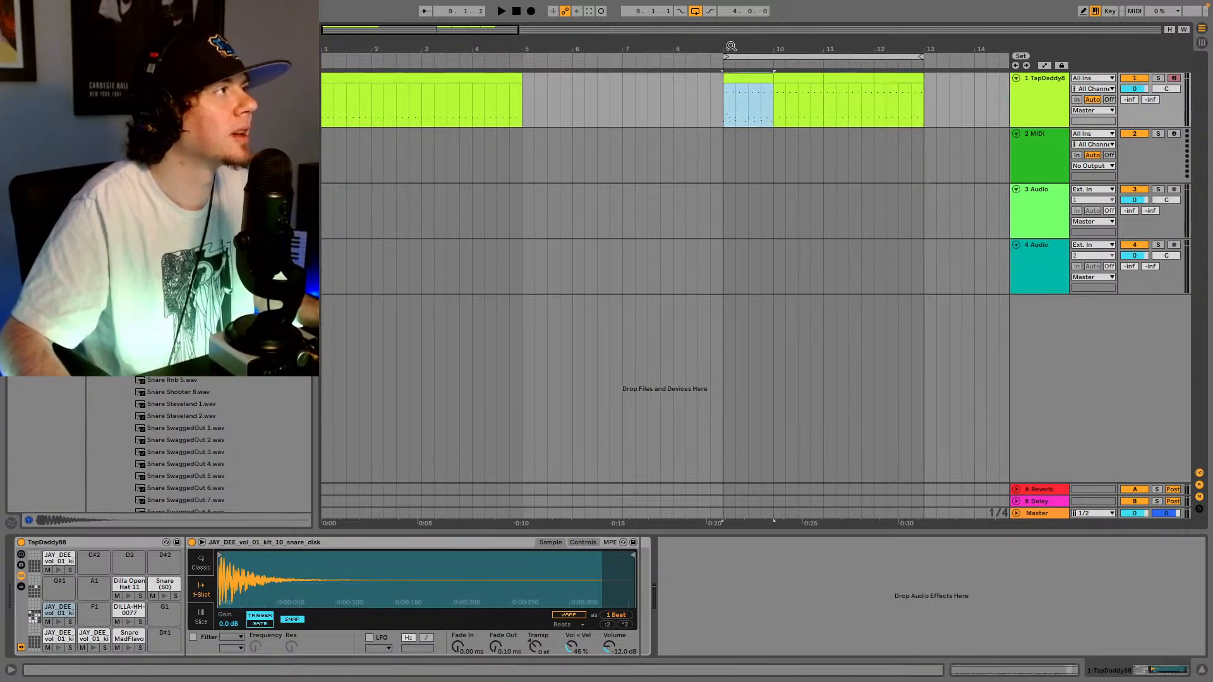
pyautogui.moveTo(453, 26); pyautogui.dragTo(741, 28)
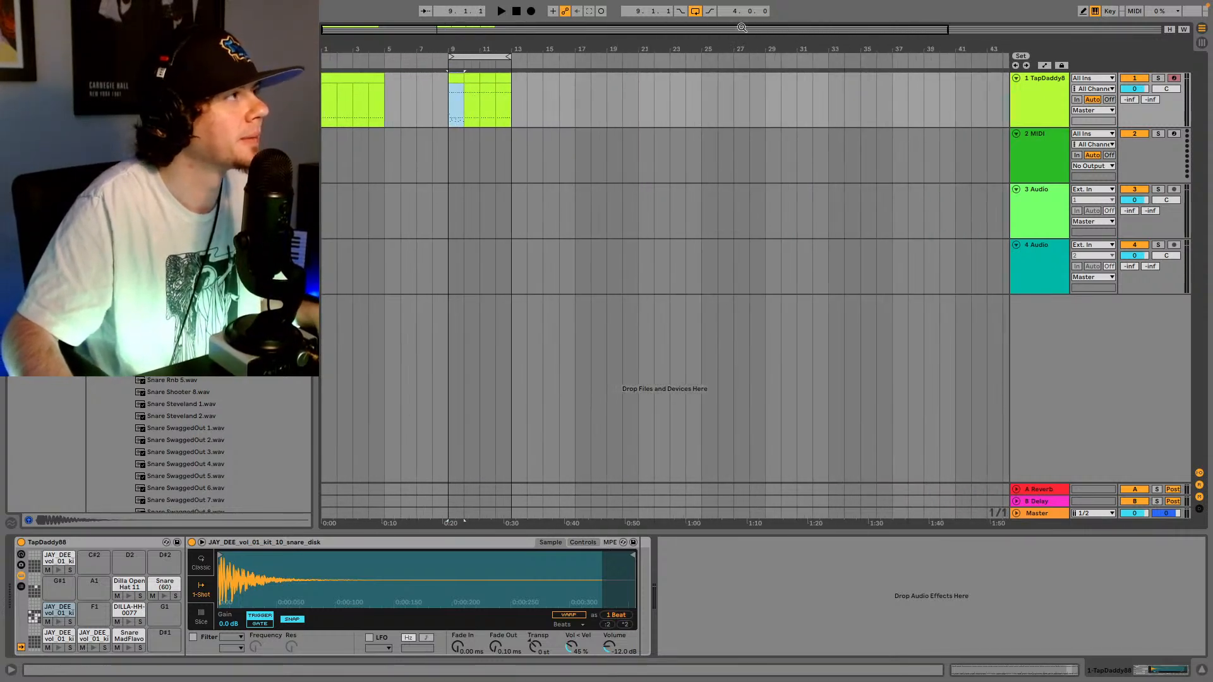
pyautogui.moveTo(455, 80); pyautogui.dragTo(579, 82)
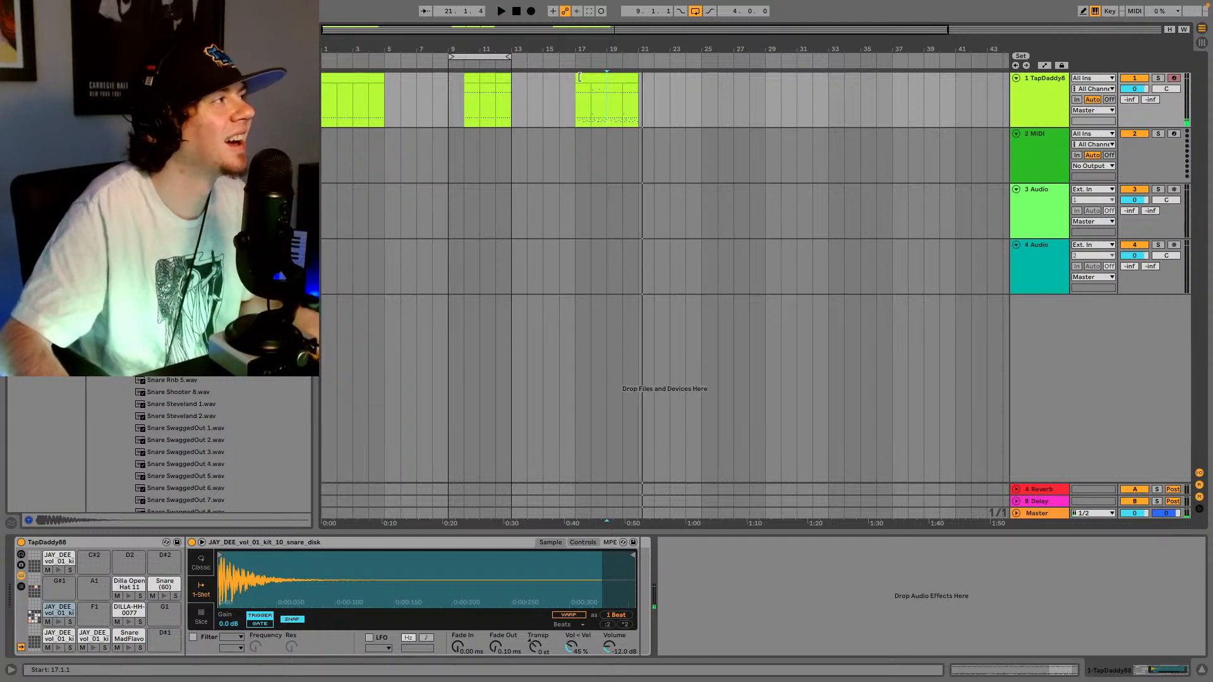
# - Trim the clip at bar 17 to the two bars starting at bar 19 and duplicate it directly behind itself at bar 21
pyautogui.moveTo(579, 77); pyautogui.dragTo(591, 77)
pyautogui.press('space')
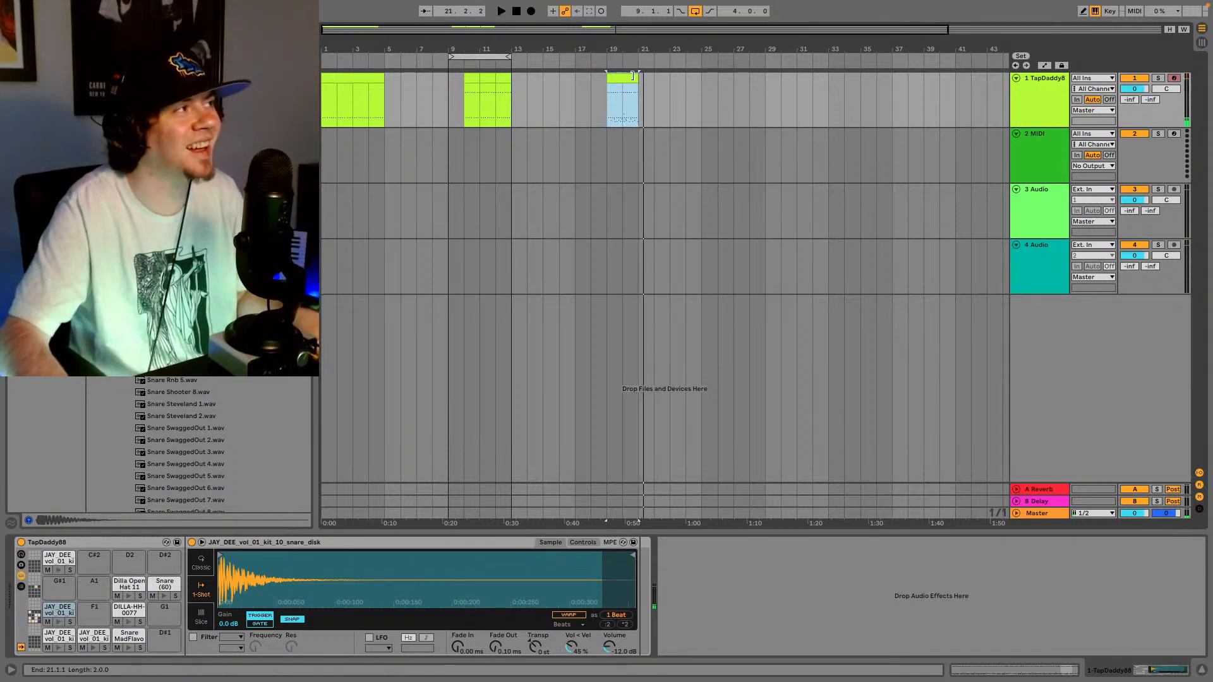
pyautogui.hotkey('ctrl', 'd')
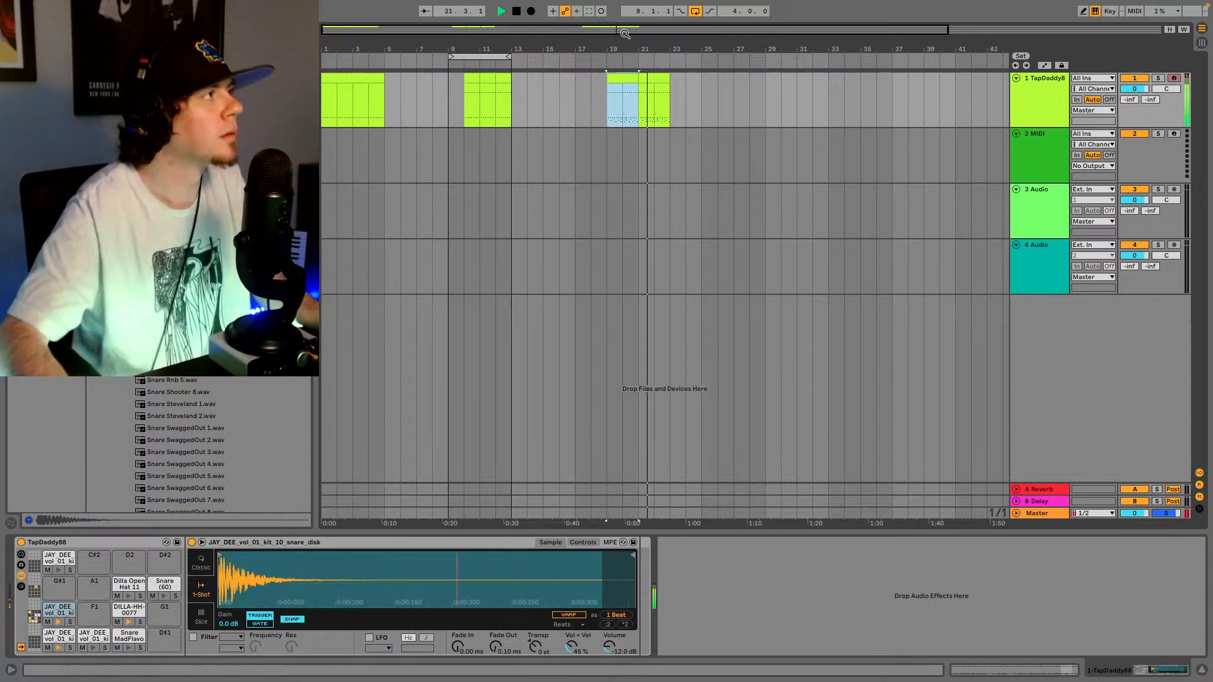
pyautogui.moveTo(656, 50)
pyautogui.mouseDown()
pyautogui.moveTo(657, 104)
pyautogui.moveTo(687, 97)
pyautogui.mouseUp()
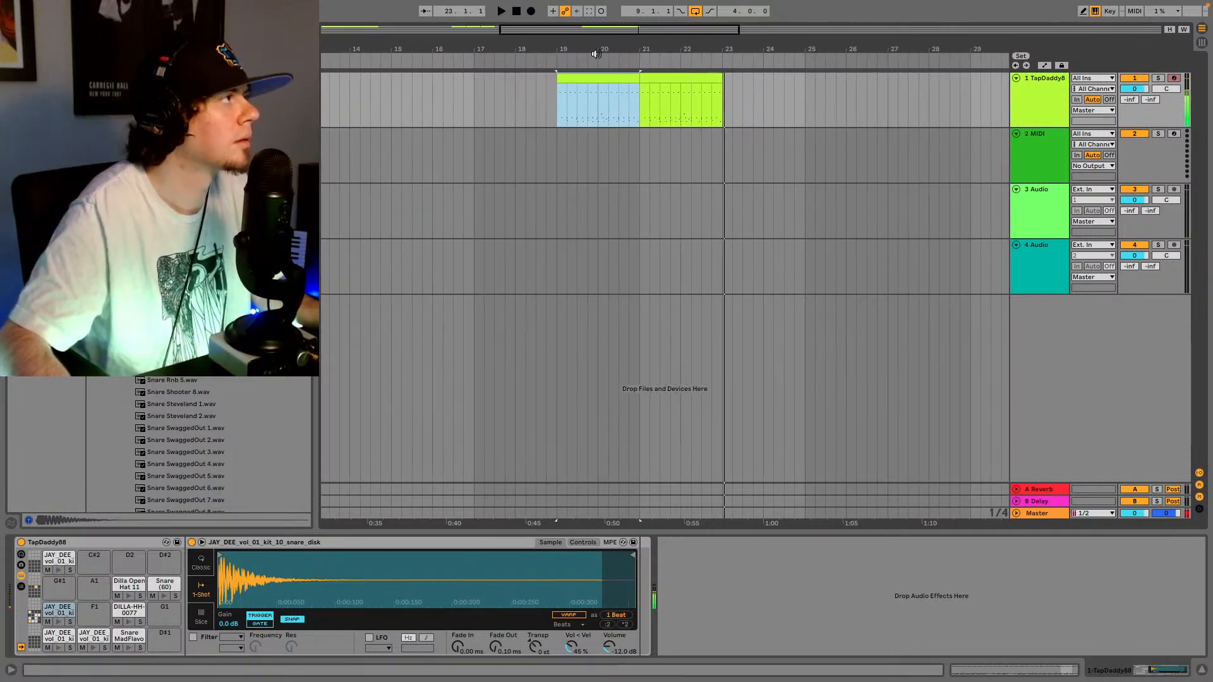
# - Move the loop to the four bars starting at bar 19, open the notes of both clips and play the pattern
pyautogui.moveTo(550, 32); pyautogui.dragTo(550, 5)
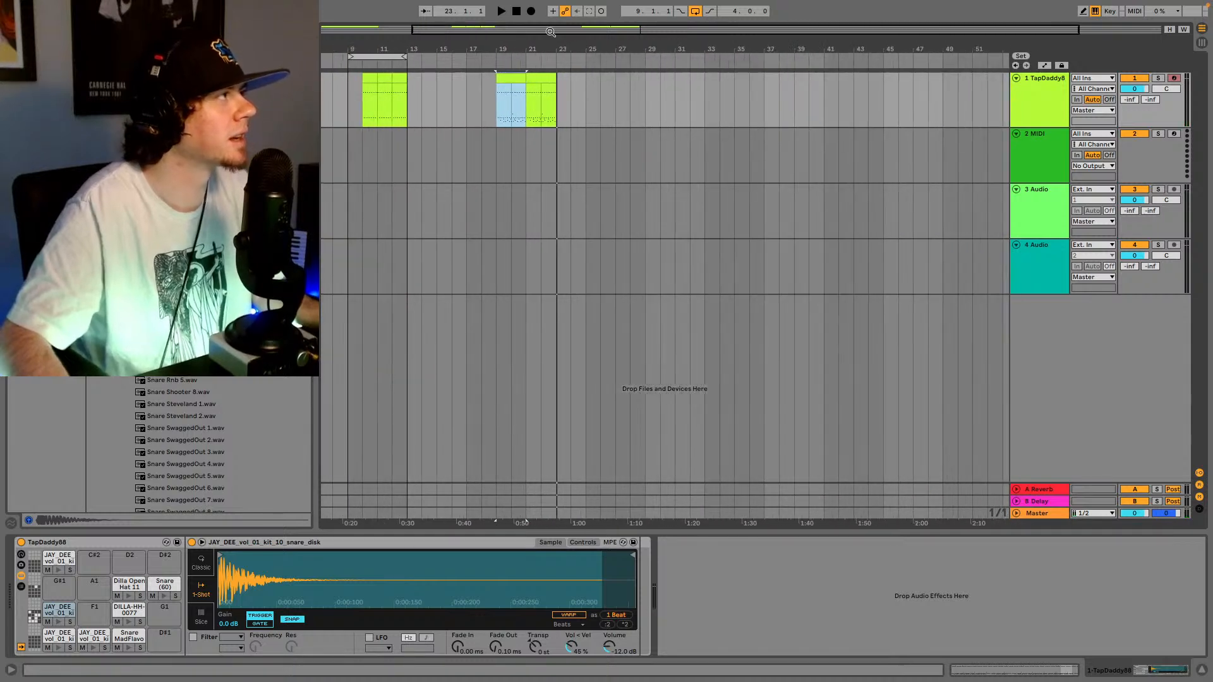
pyautogui.moveTo(367, 57); pyautogui.dragTo(515, 57)
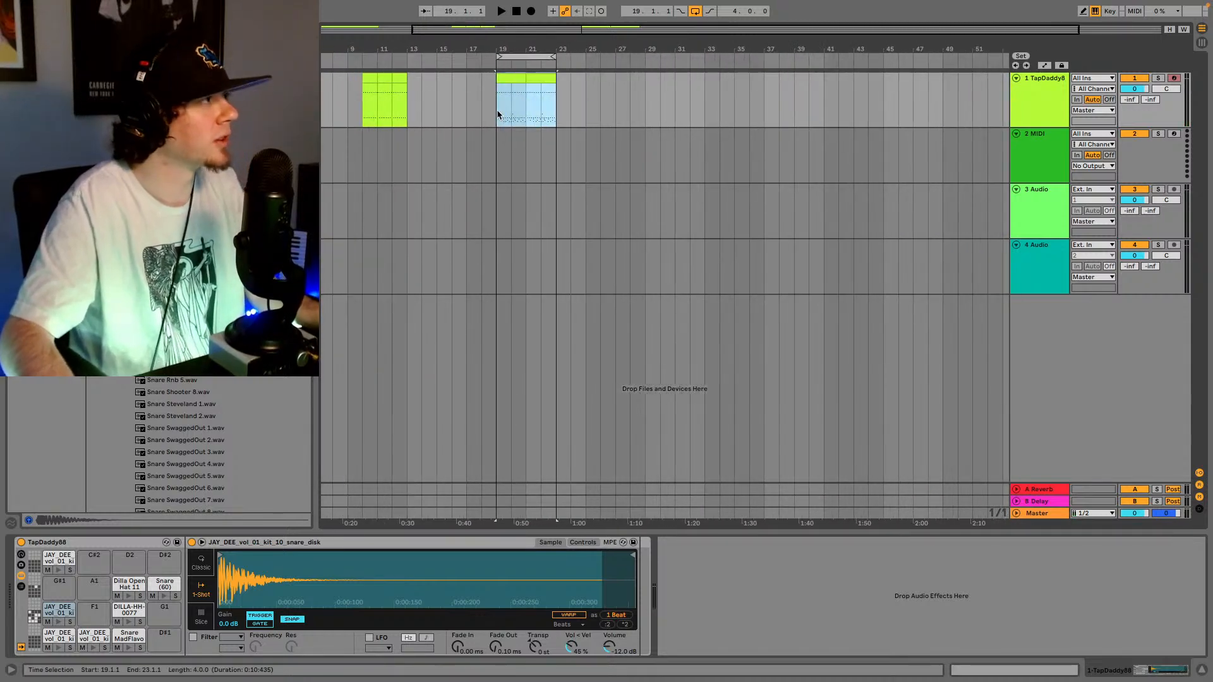
pyautogui.press('space')
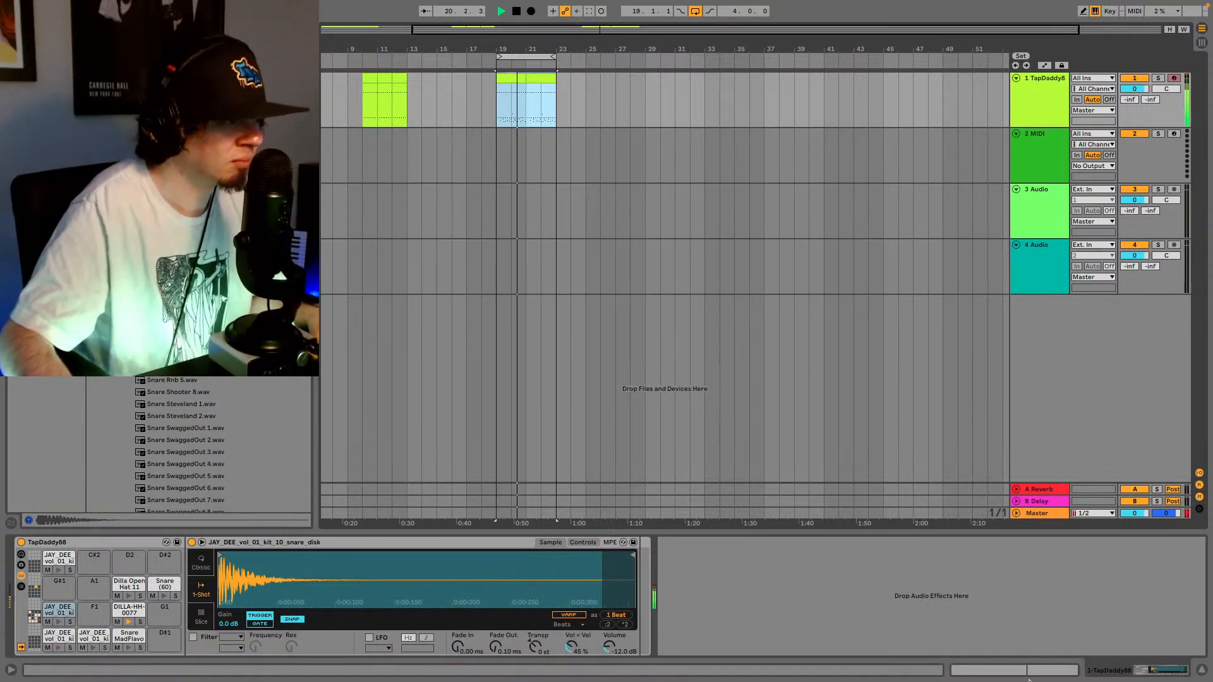
pyautogui.hotkey('shift', 'Tab')
pyautogui.press('space')
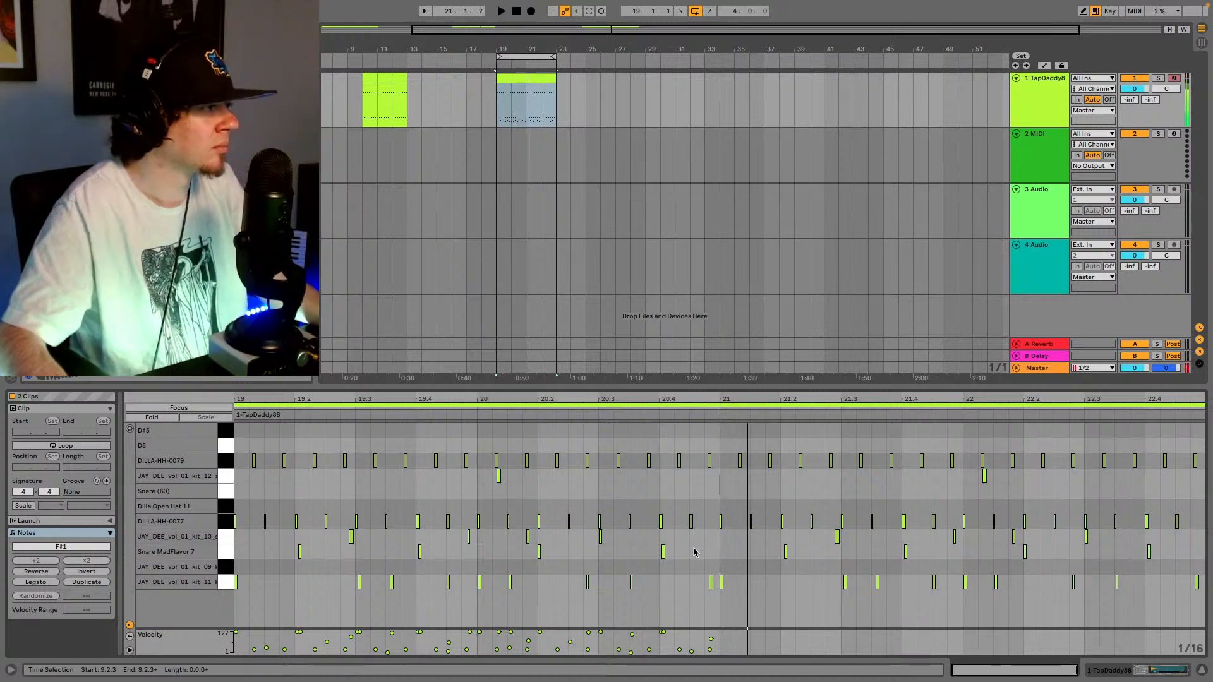
pyautogui.press('space')
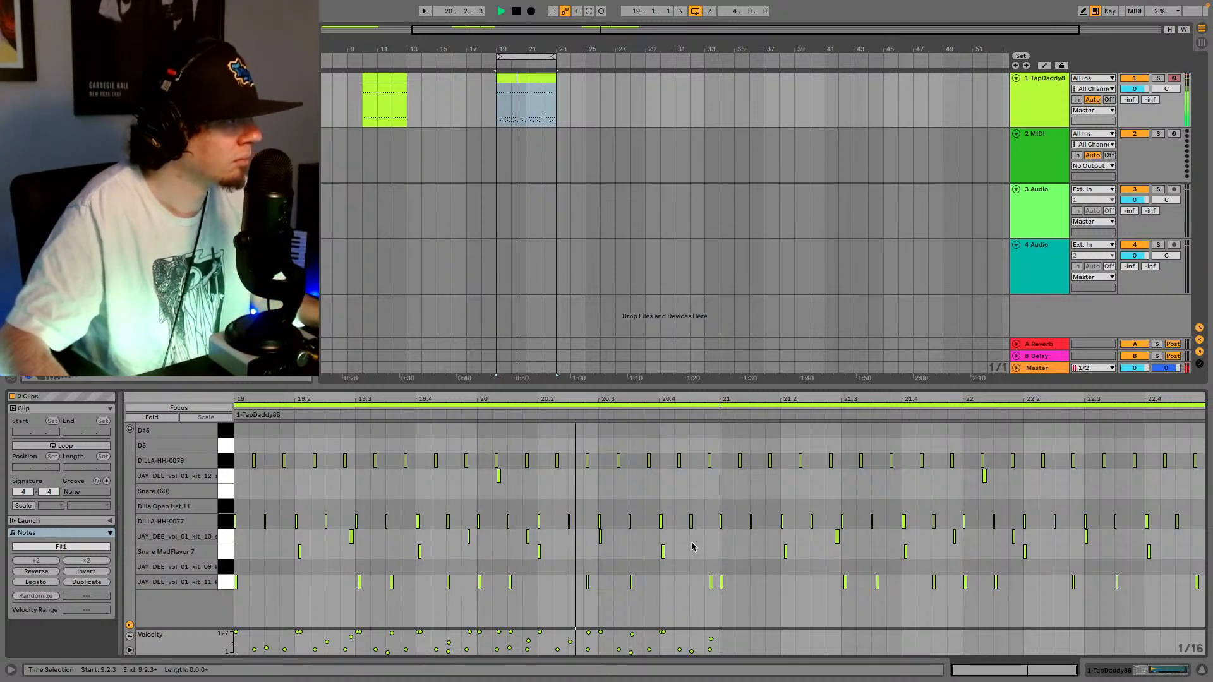
pyautogui.press('space')
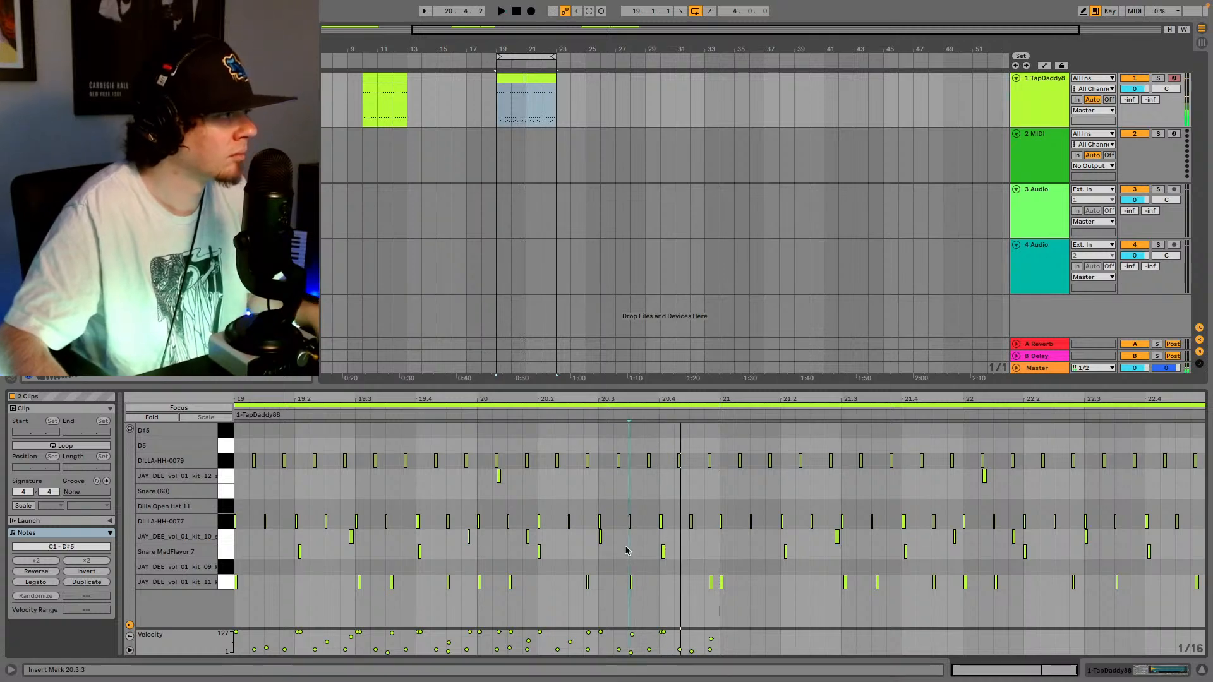
# - Copy the kit_10 snare note at 20.3 to about 20.3.2 with velocity 66 and replay the loop
pyautogui.moveTo(625, 550); pyautogui.dragTo(589, 541)
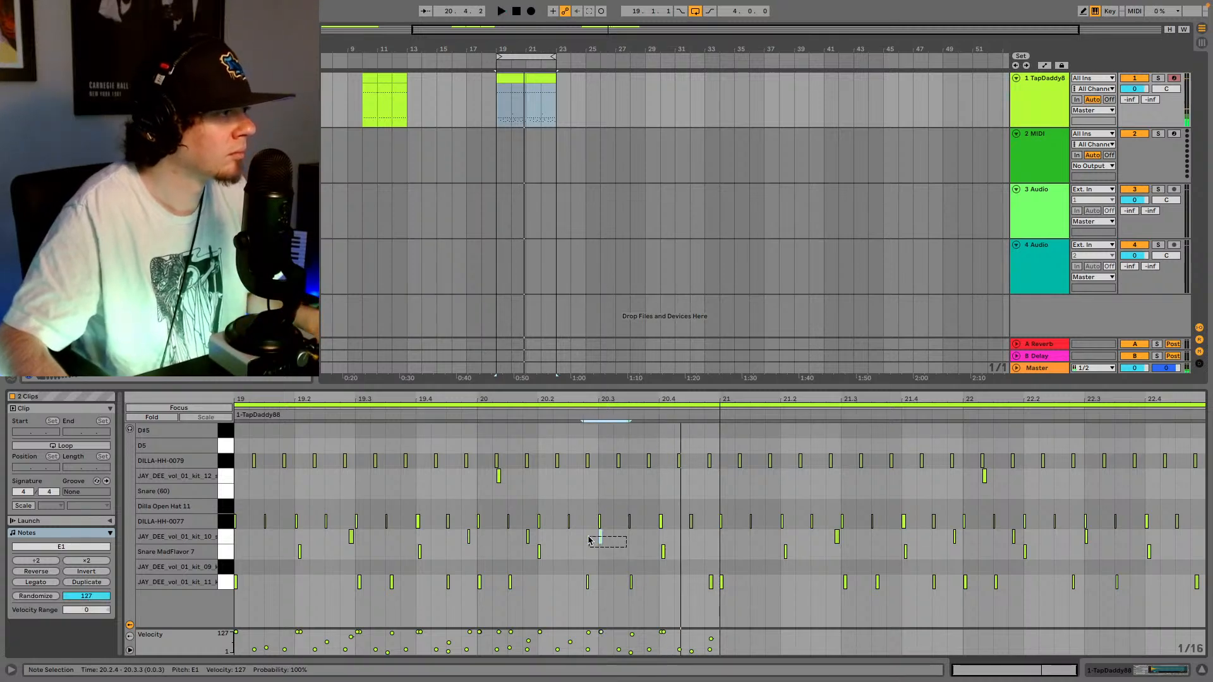
pyautogui.click(633, 541)
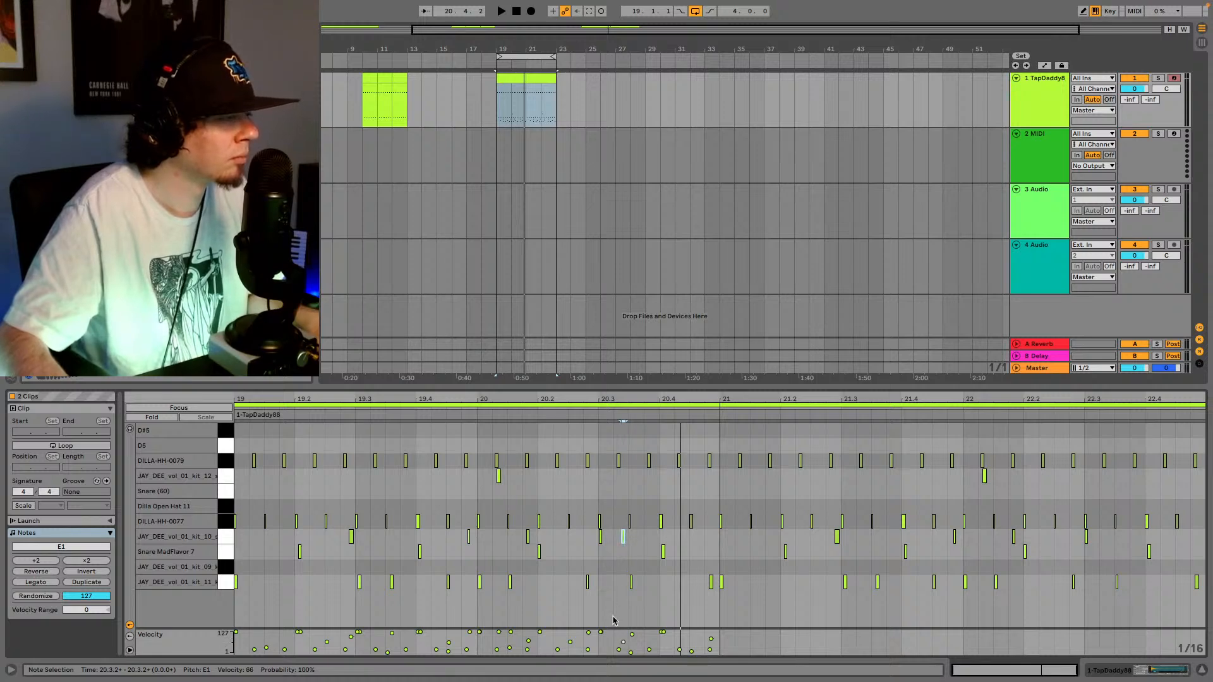
pyautogui.click(556, 410)
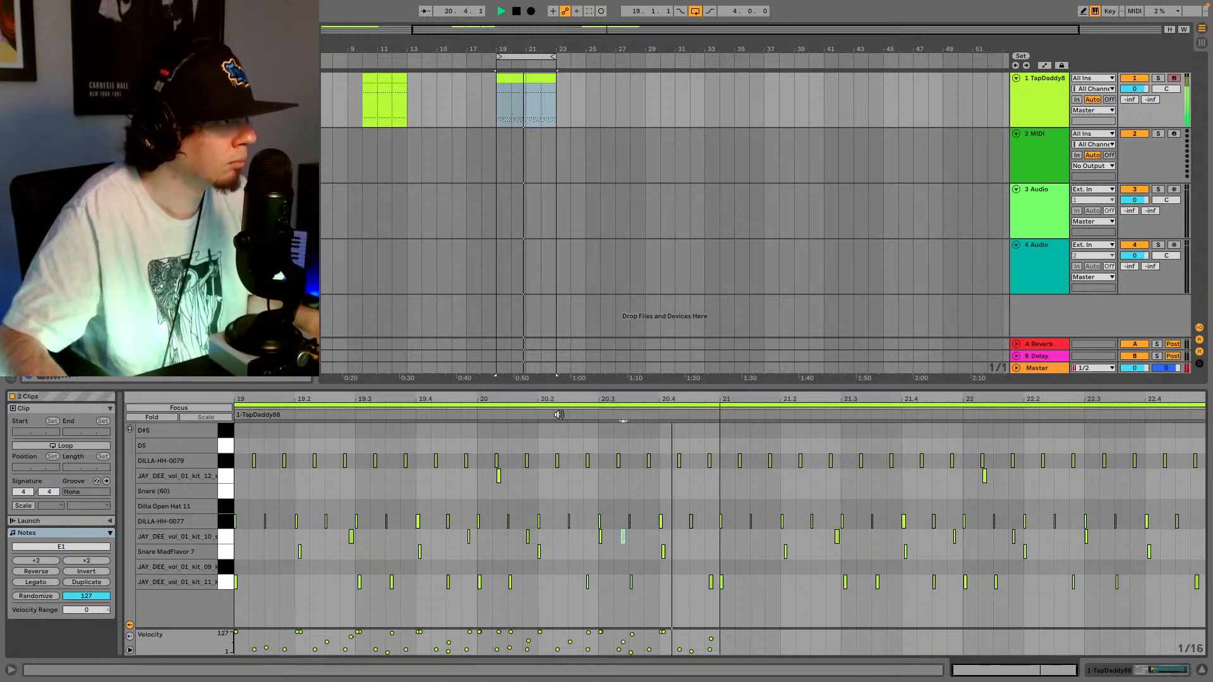
pyautogui.click(562, 419)
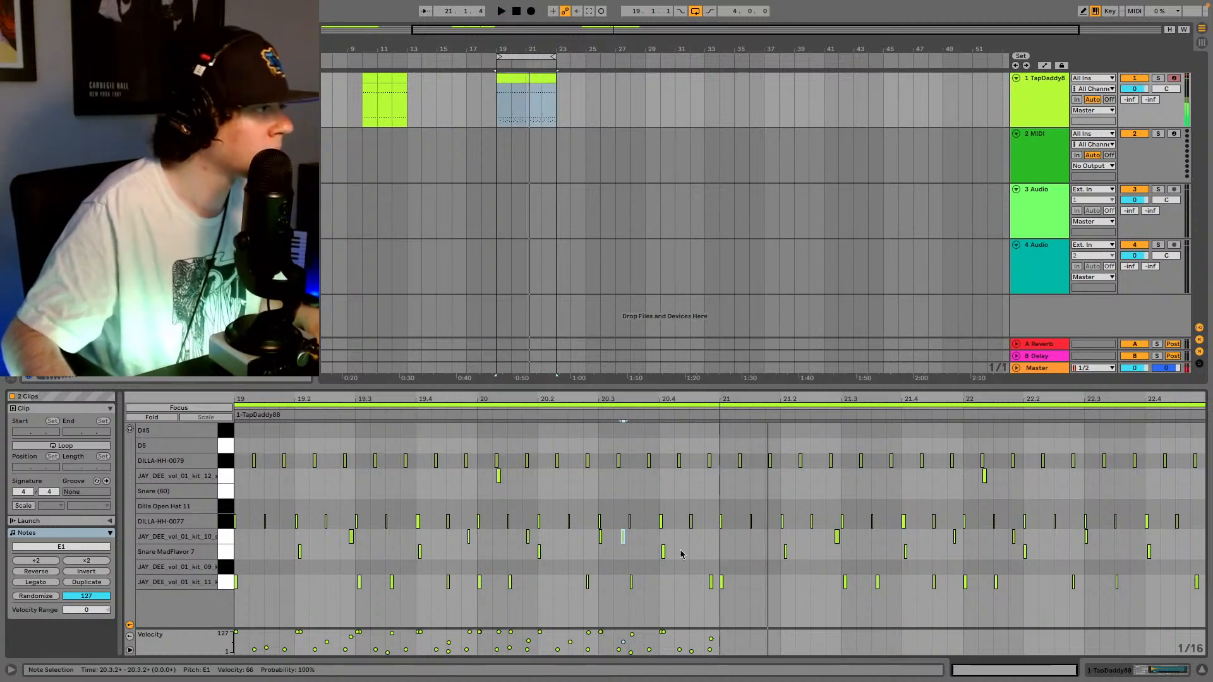
pyautogui.moveTo(670, 548); pyautogui.dragTo(661, 554)
pyautogui.click(647, 553)
pyautogui.press('space')
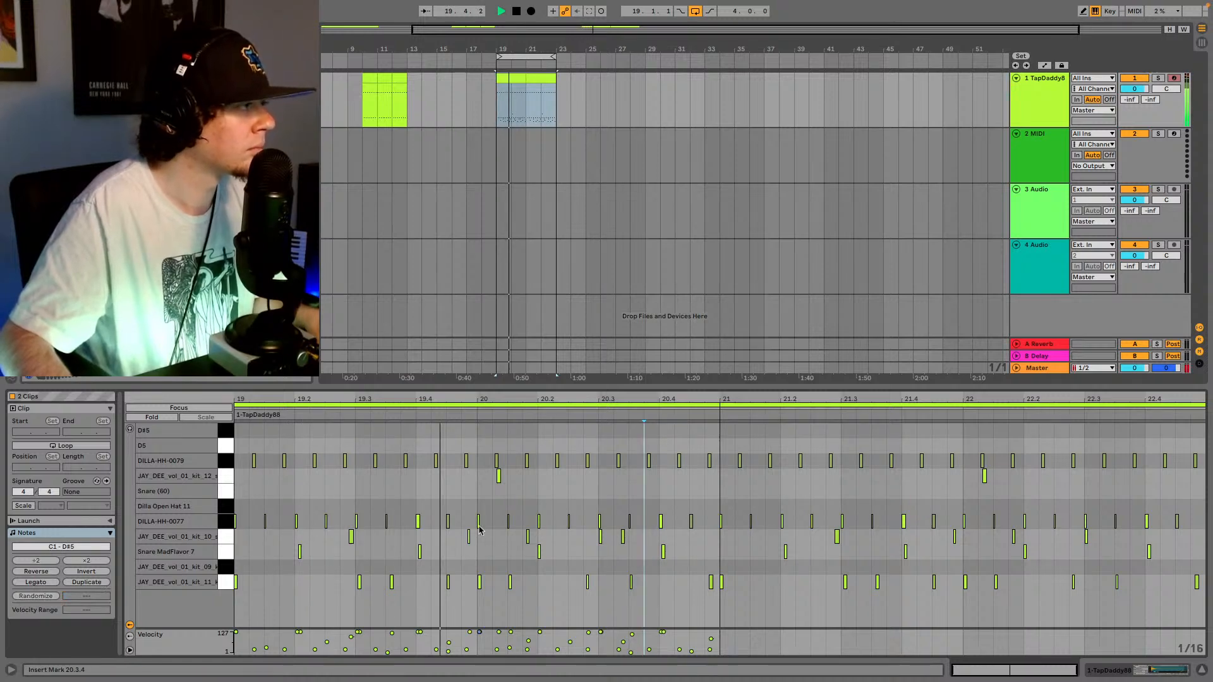
# - Try a copy of the kit_12 hit at about 20.3.4 and a kit_10 snare note at 20.4.2, deleting the snare note
pyautogui.press('space')
pyautogui.click(498, 476)
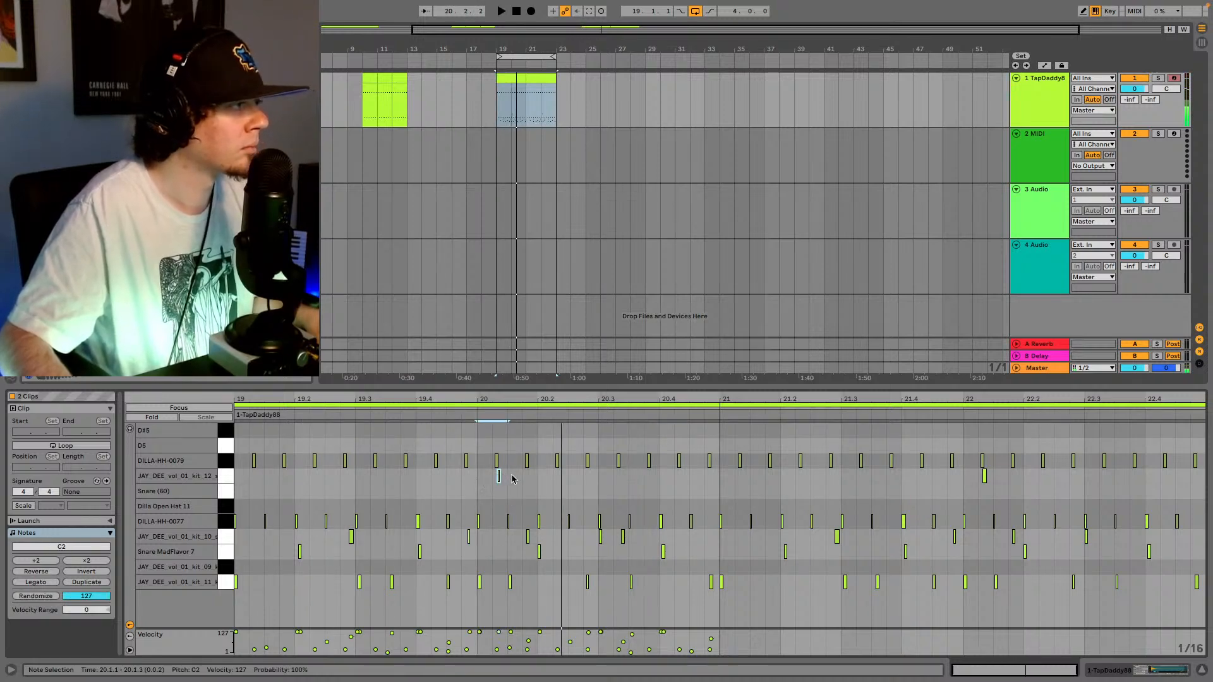
pyautogui.press('space')
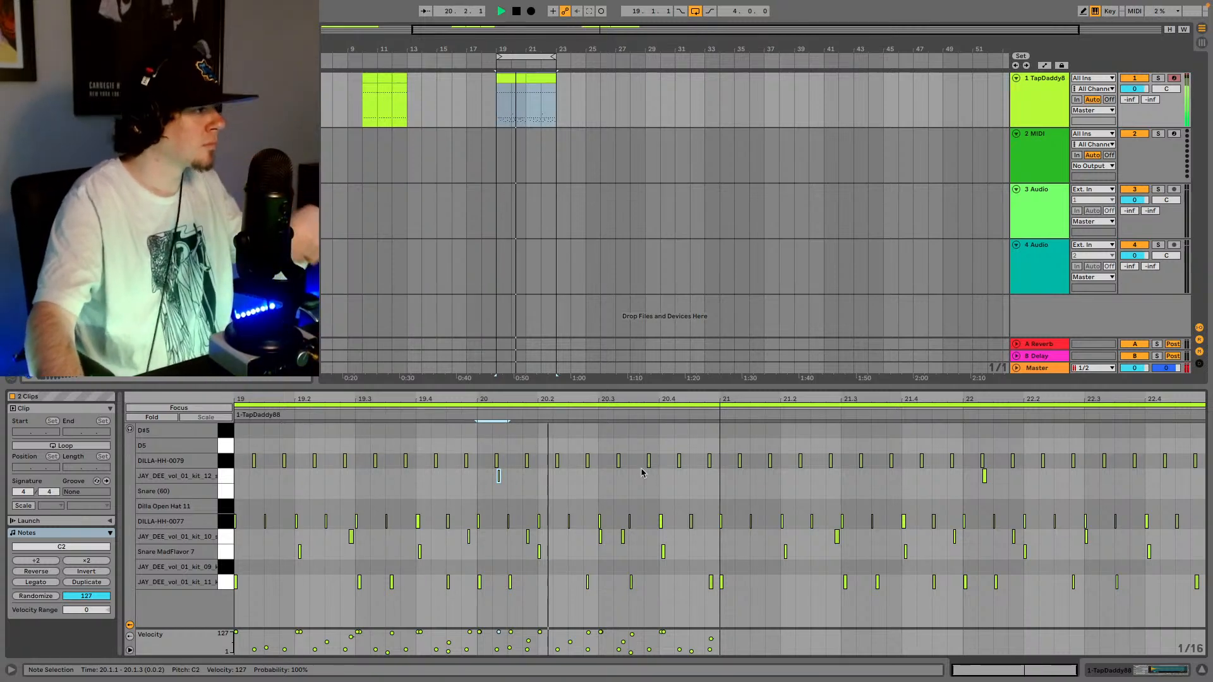
pyautogui.press('space')
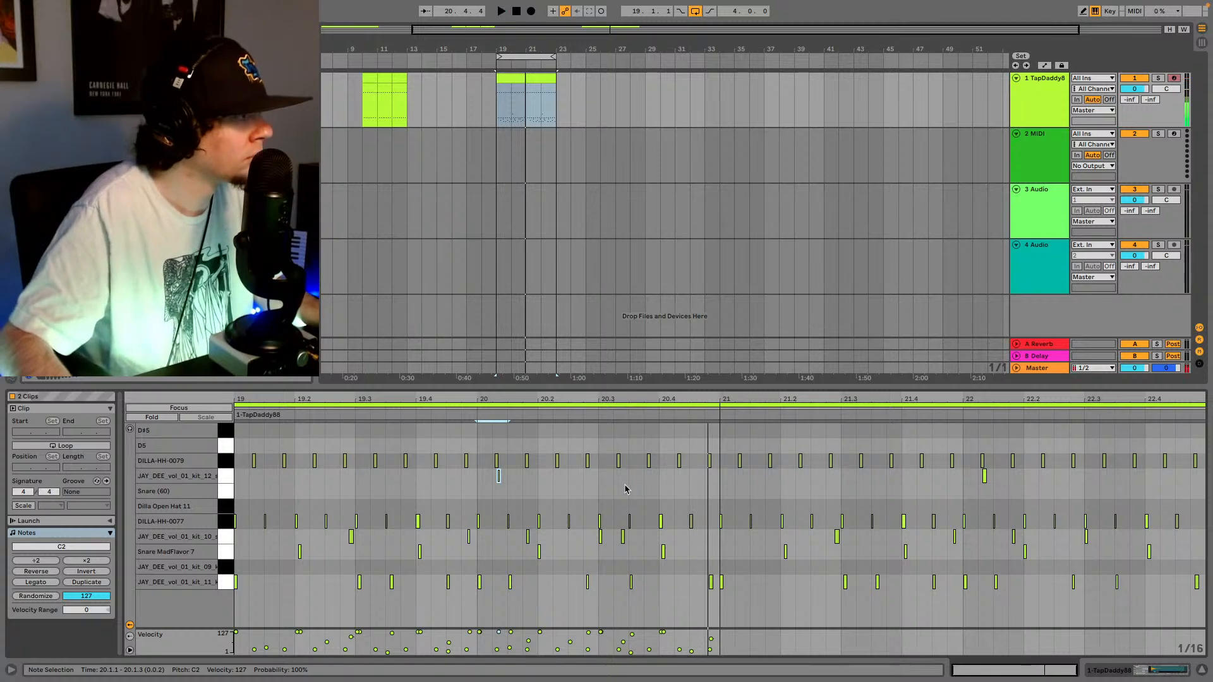
pyautogui.click(642, 485)
pyautogui.hotkey('ctrl', 'v')
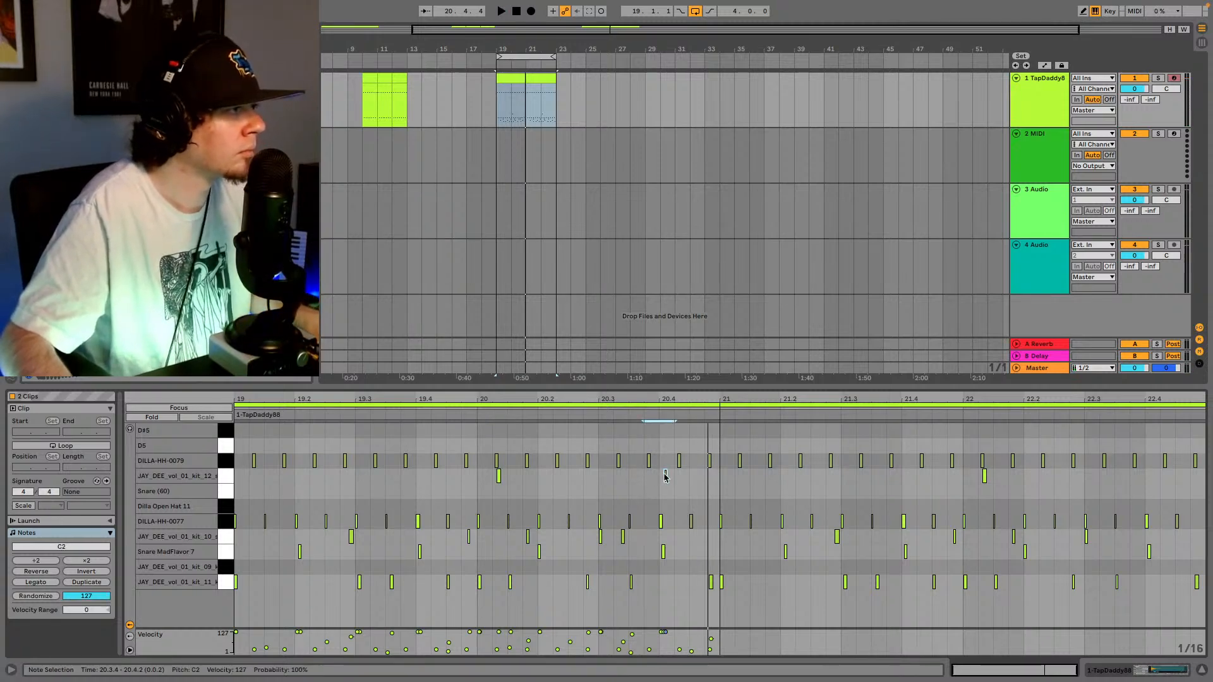
pyautogui.moveTo(659, 479); pyautogui.dragTo(650, 478)
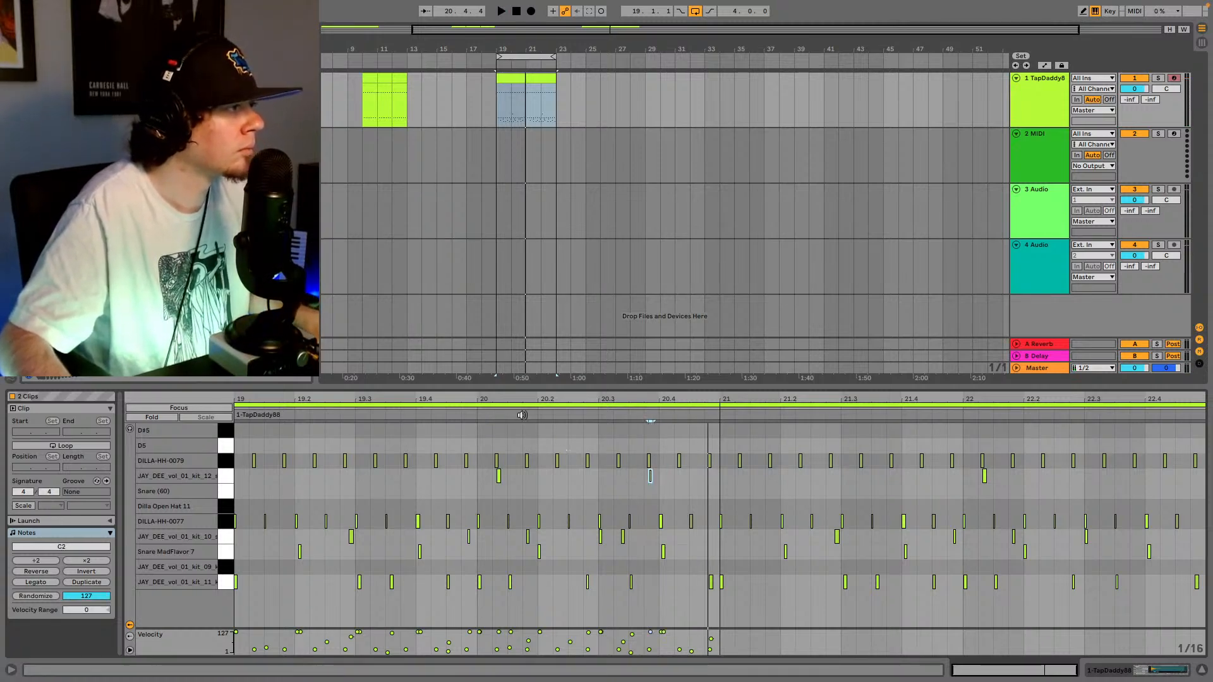
pyautogui.press('space')
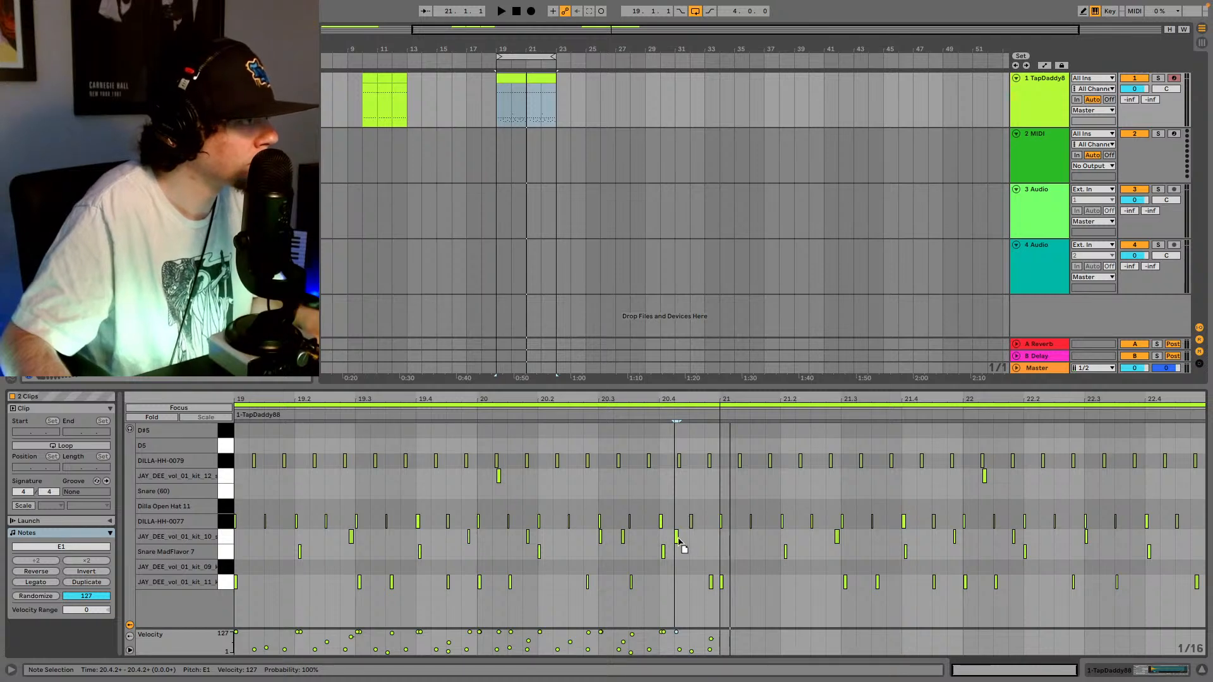
pyautogui.press('Delete')
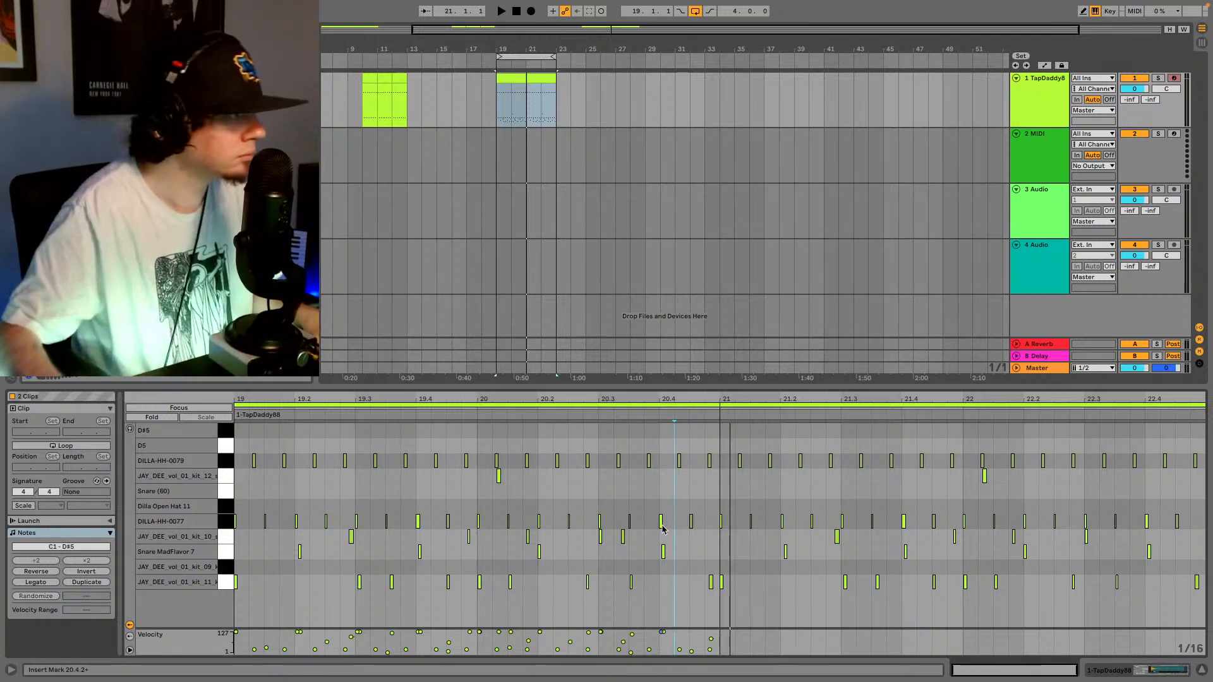
# - Copy the pair of kit_10 snare notes around 20.3 to the end of bar 20 and play the loop
pyautogui.moveTo(592, 542); pyautogui.dragTo(643, 538)
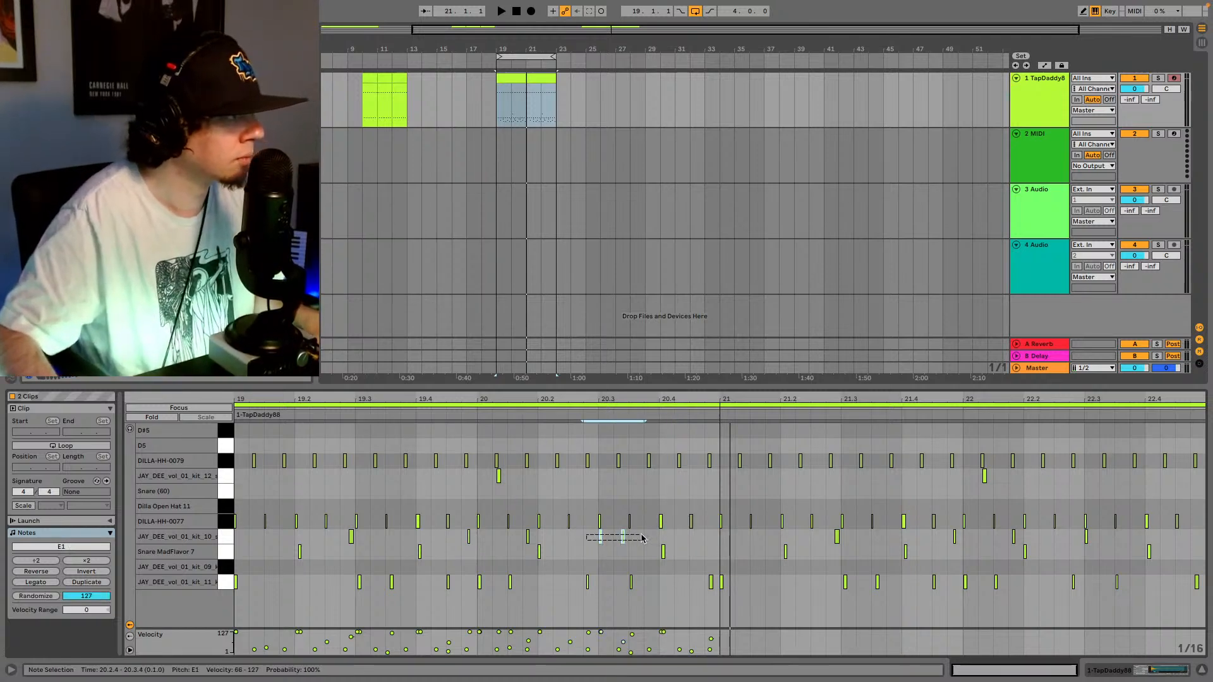
pyautogui.click(676, 541)
pyautogui.hotkey('ctrl', 'v')
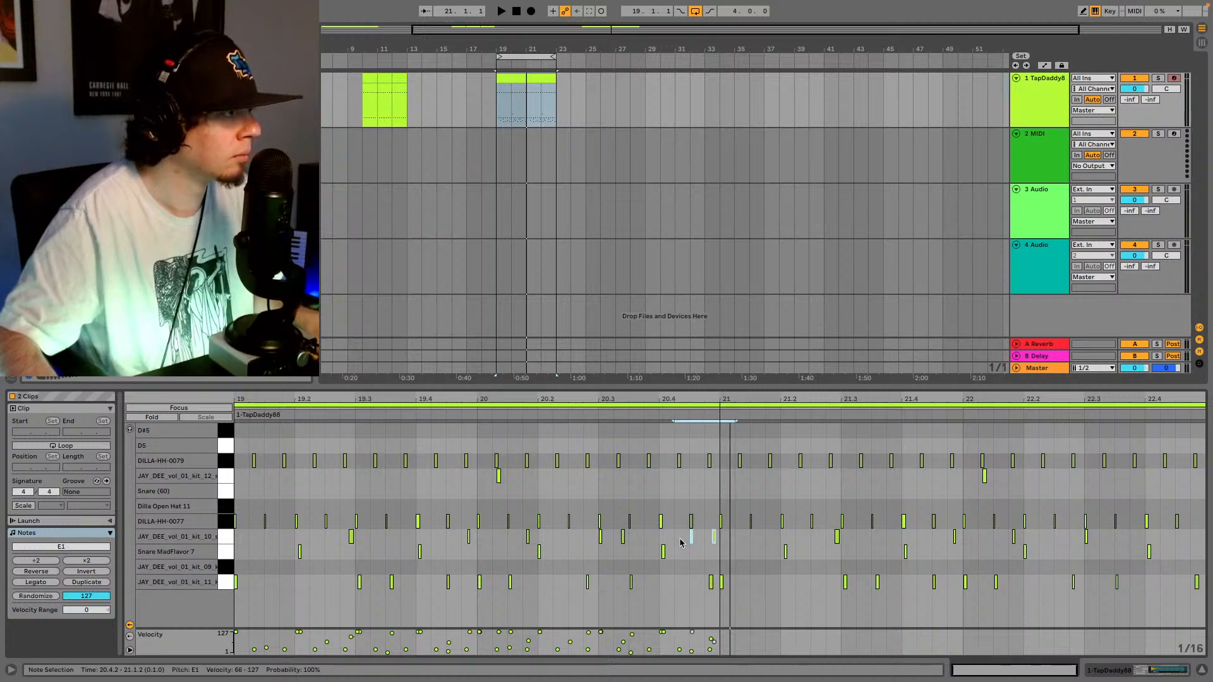
pyautogui.click(629, 534)
pyautogui.press('space')
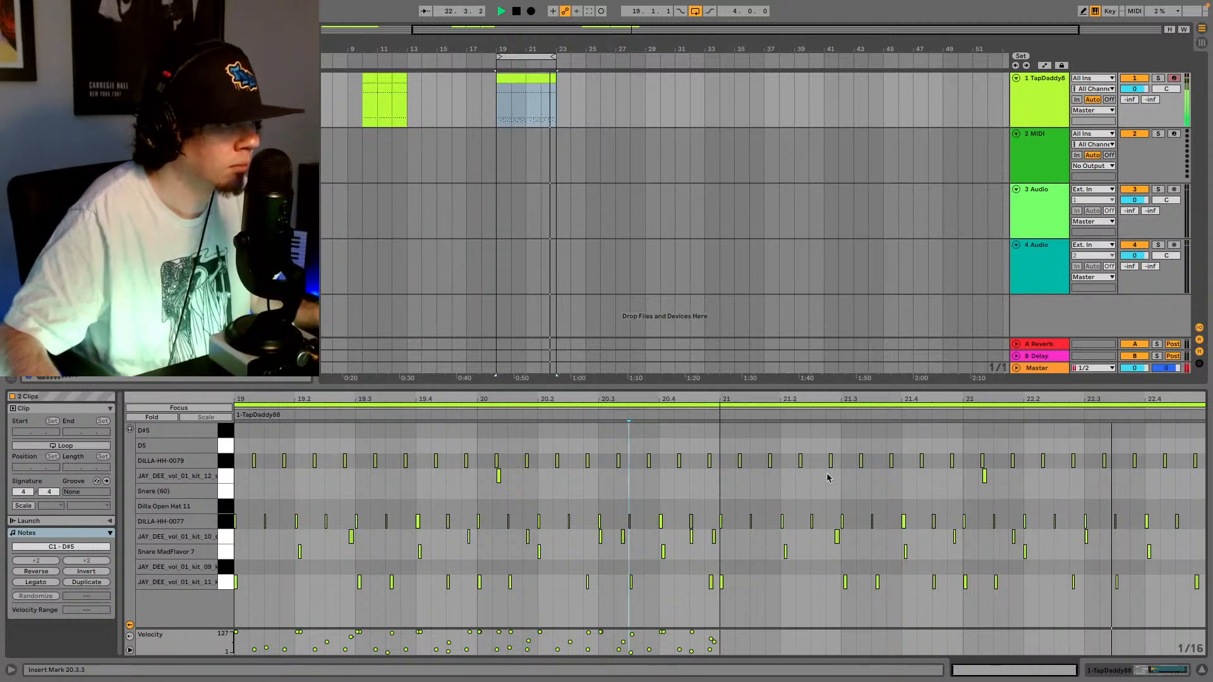
pyautogui.press('space')
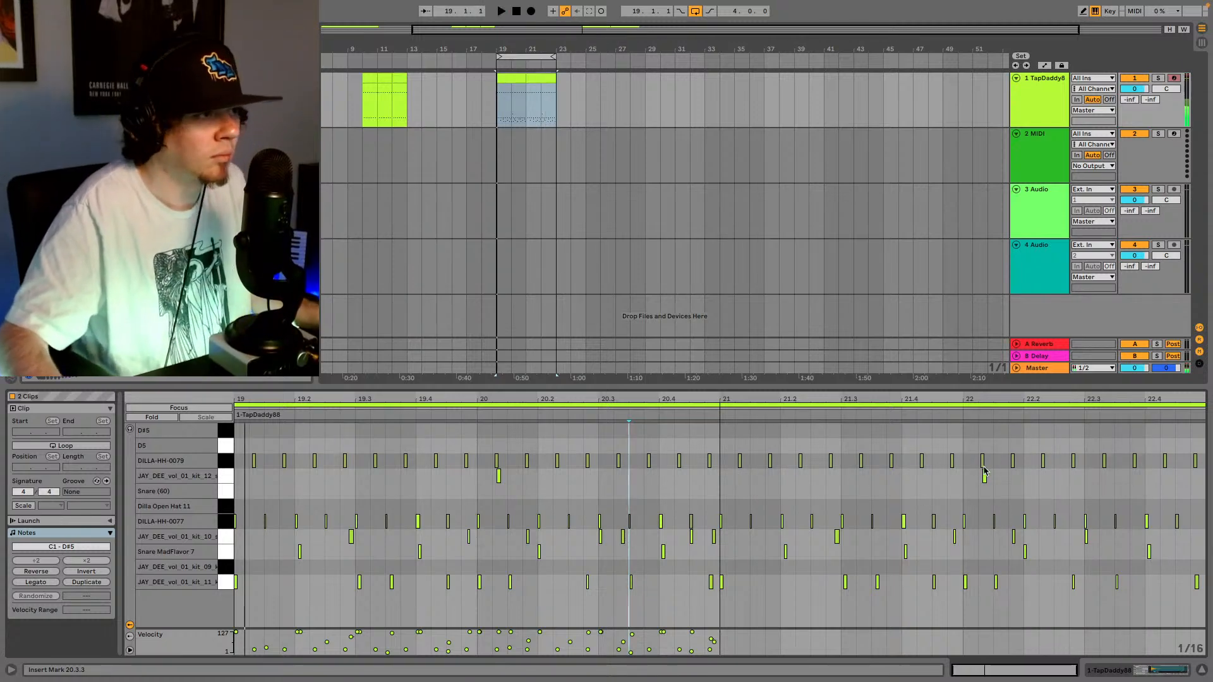
# - Move the DILLA-HH-0077 hit at 22.4.3 to Dilla Open Hat 11 and delete the last DILLA-HH-0079 hit of bar 22
pyautogui.press('space')
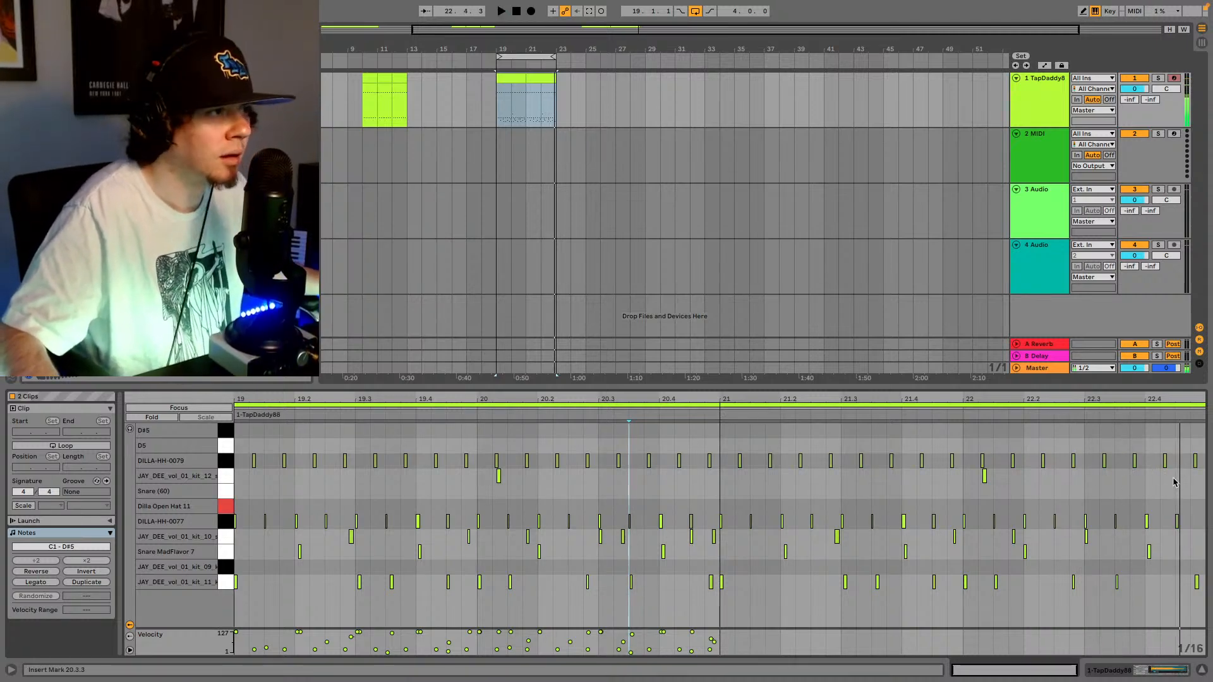
pyautogui.click(1177, 522)
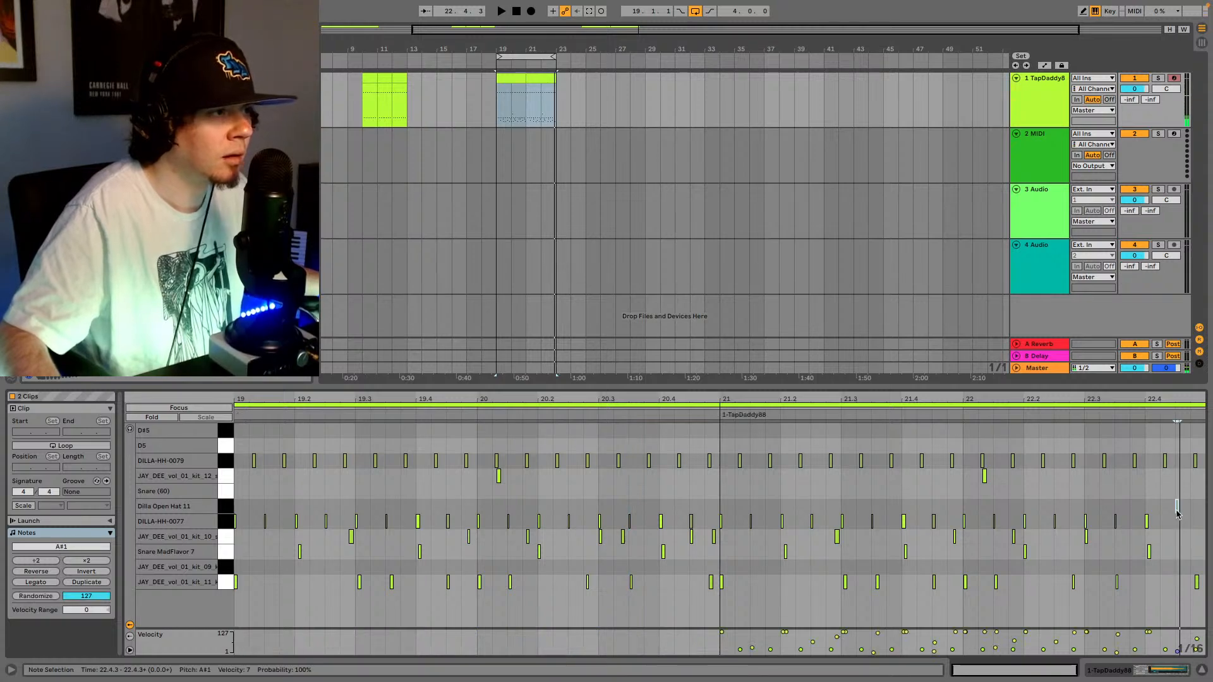
pyautogui.press('Delete')
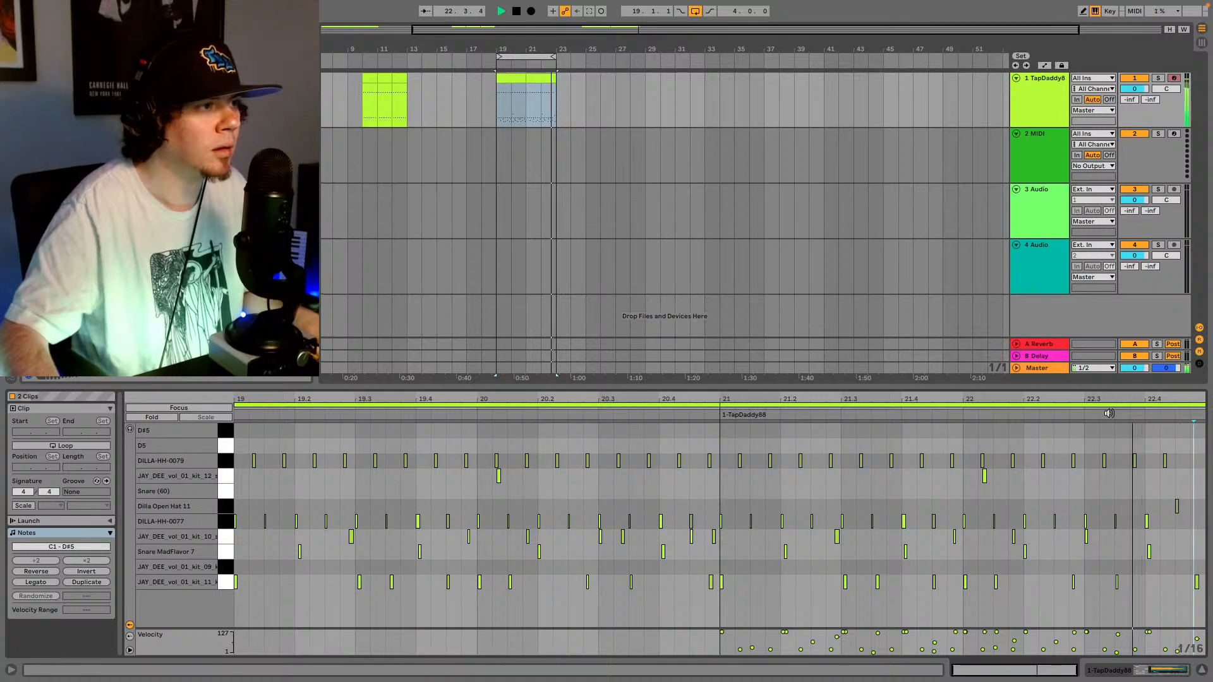
pyautogui.press('space')
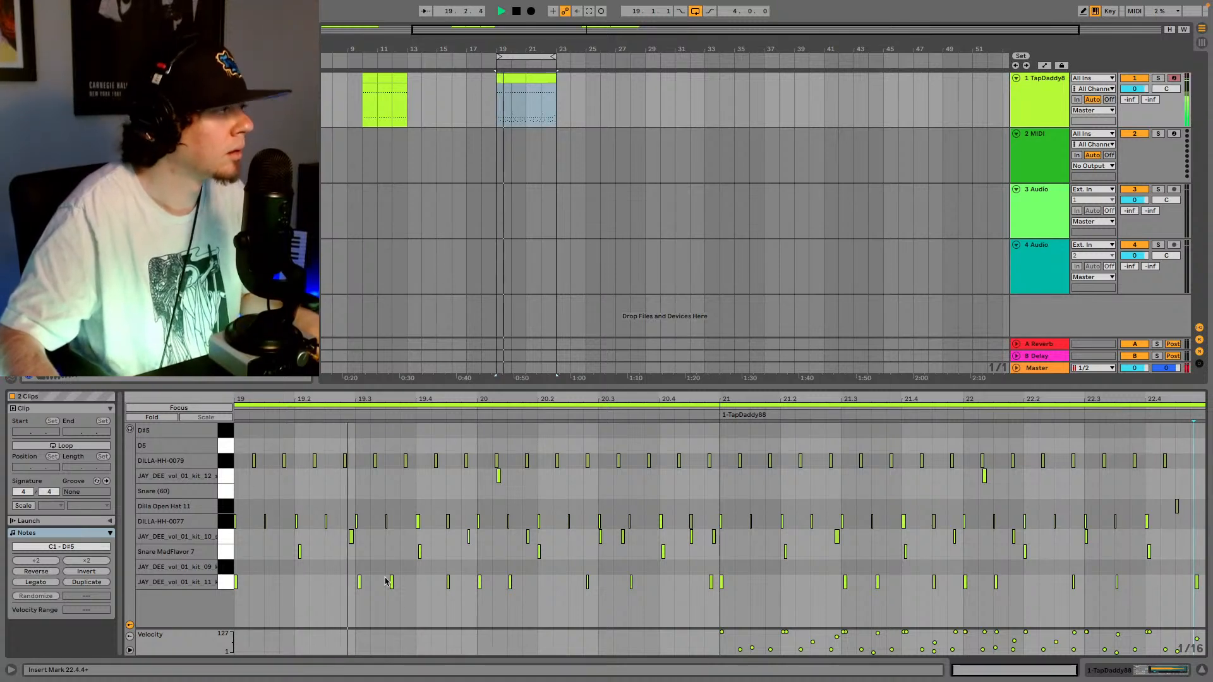
# - Show the TapDaddy88 rack's chain list with its choke settings and assign Dilla Open Hat 11 to choke group 1
pyautogui.click(1104, 672)
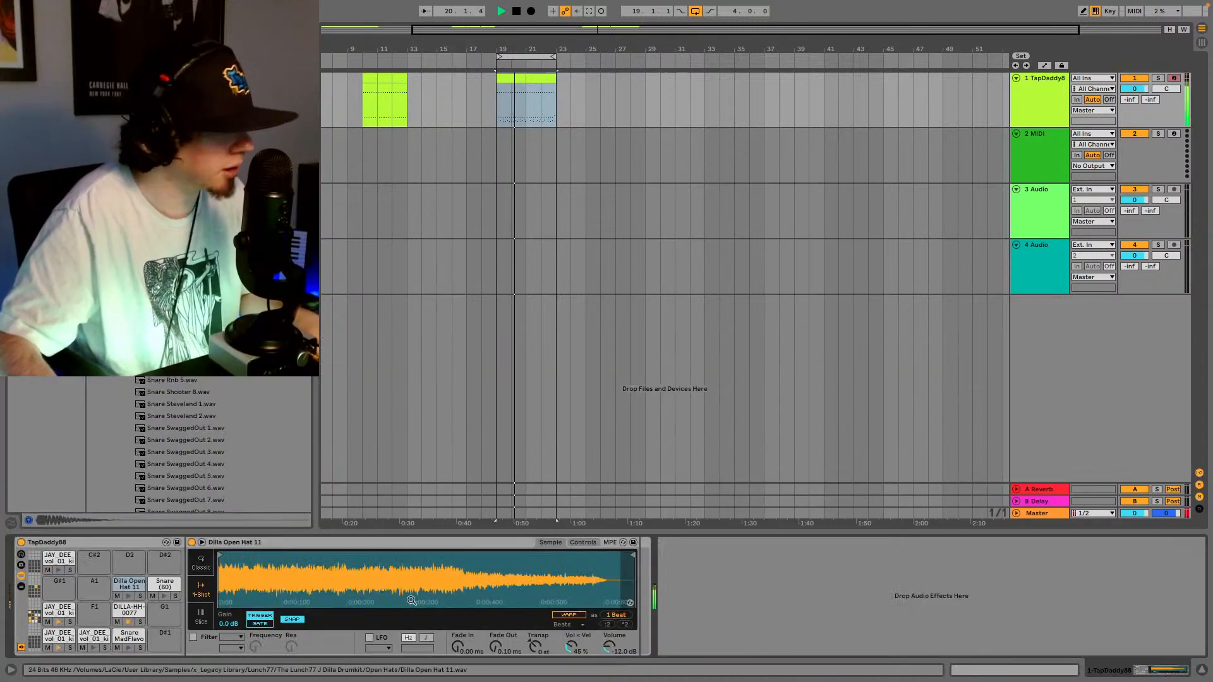
pyautogui.press('space')
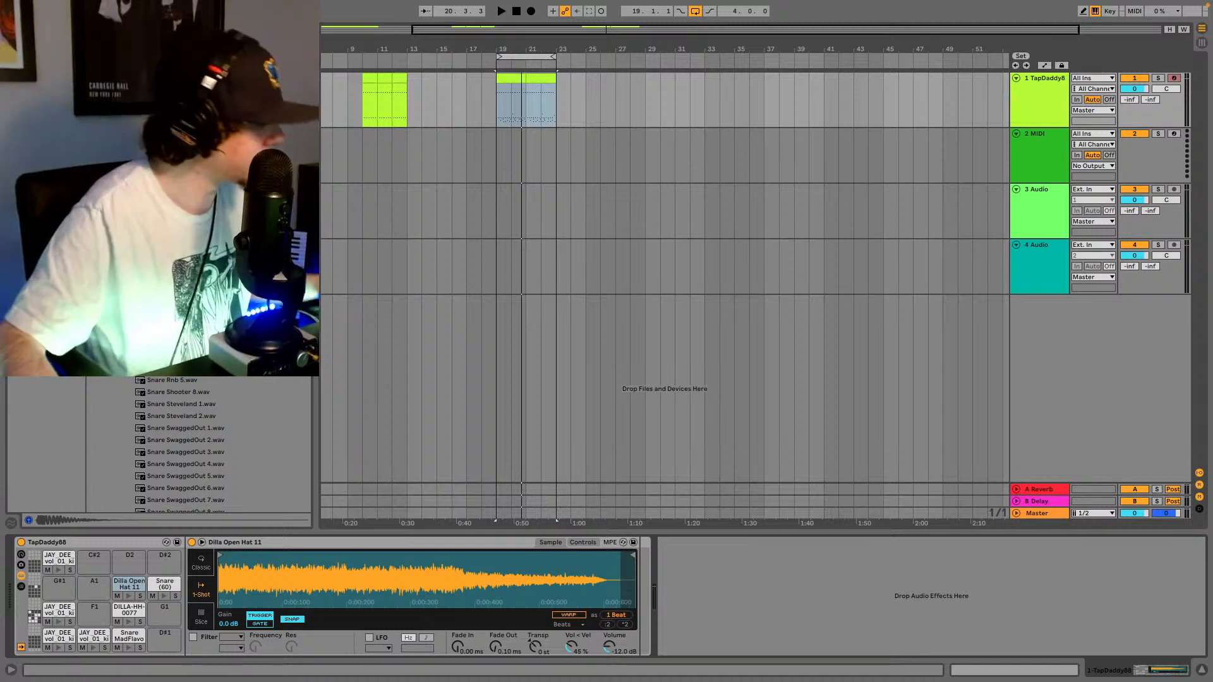
pyautogui.click(20, 586)
pyautogui.click(21, 618)
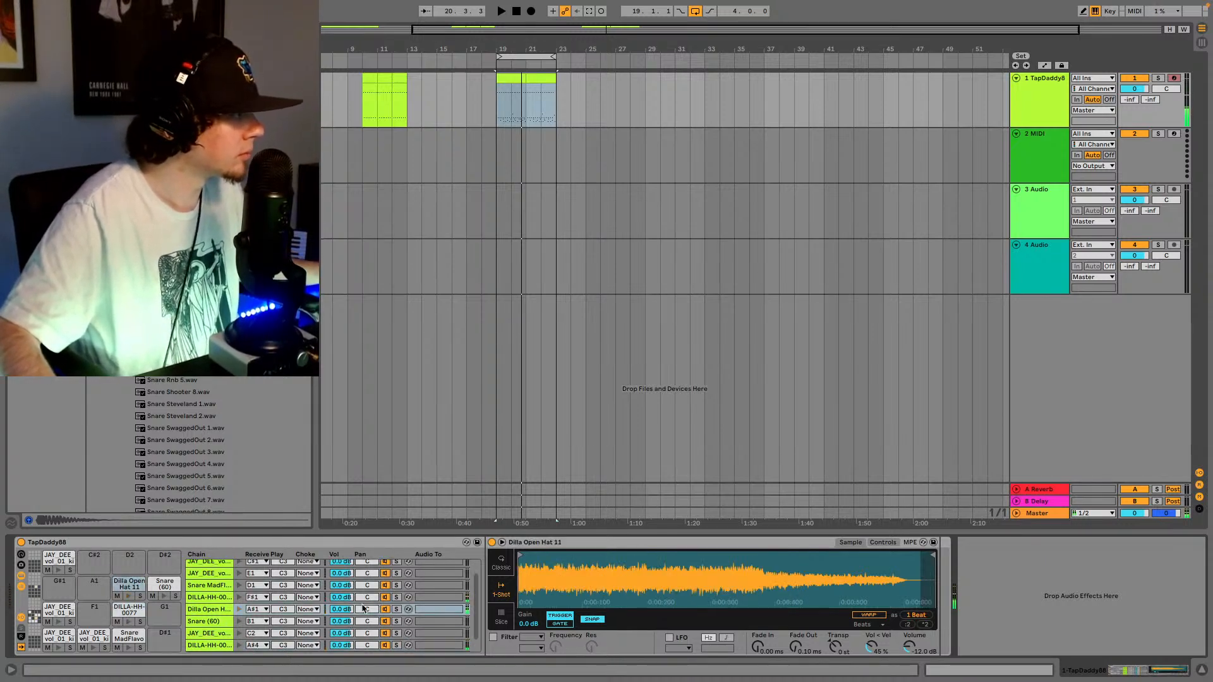
pyautogui.click(318, 610)
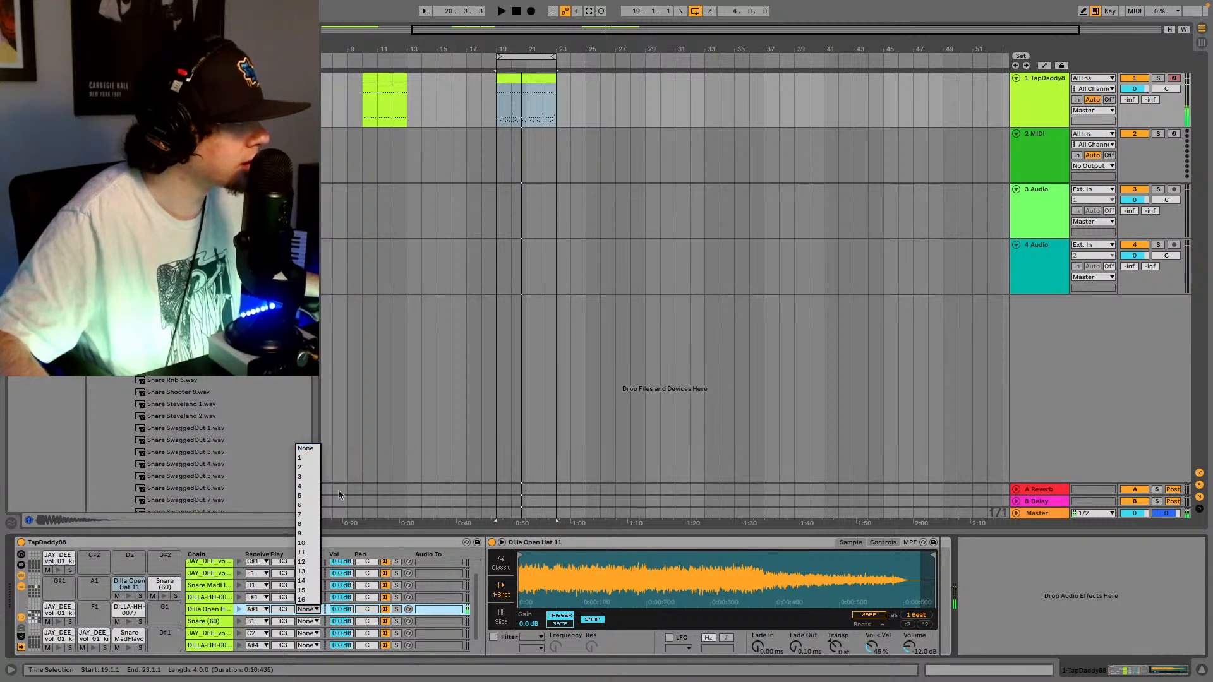
pyautogui.click(307, 458)
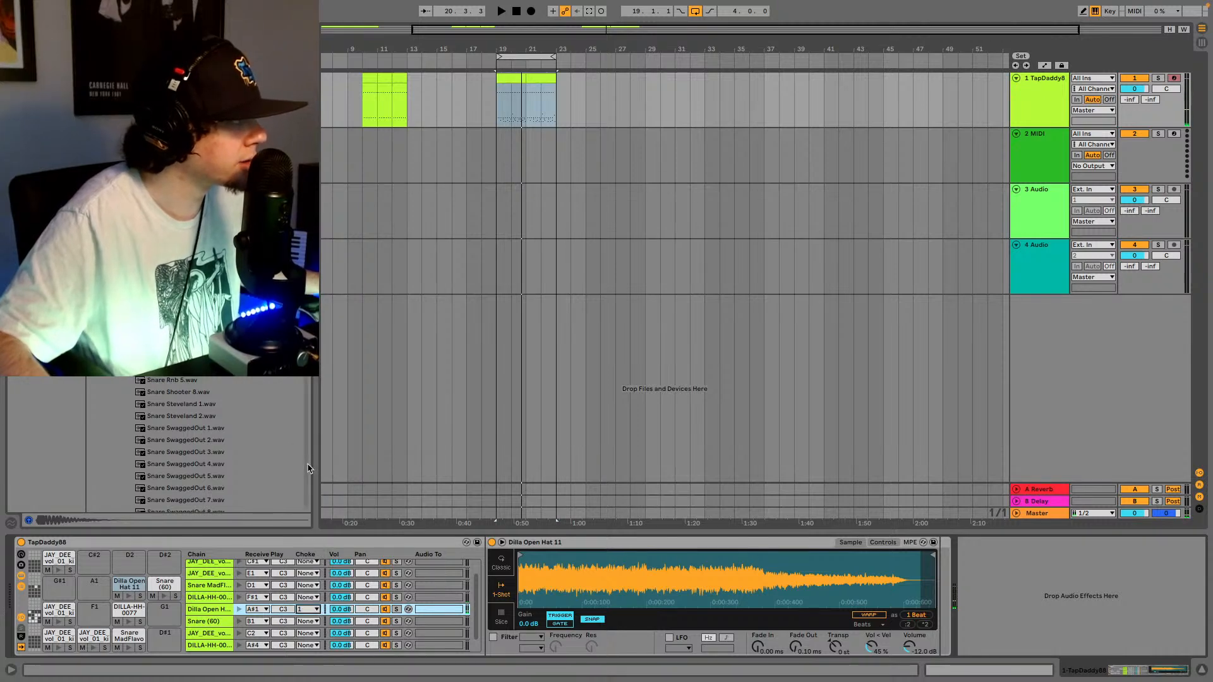
# - Assign the DILLA-HH-0077 and DILLA-HH-0079 chains to choke group 1 and play the loop
pyautogui.click(308, 597)
pyautogui.click(307, 597)
pyautogui.click(305, 447)
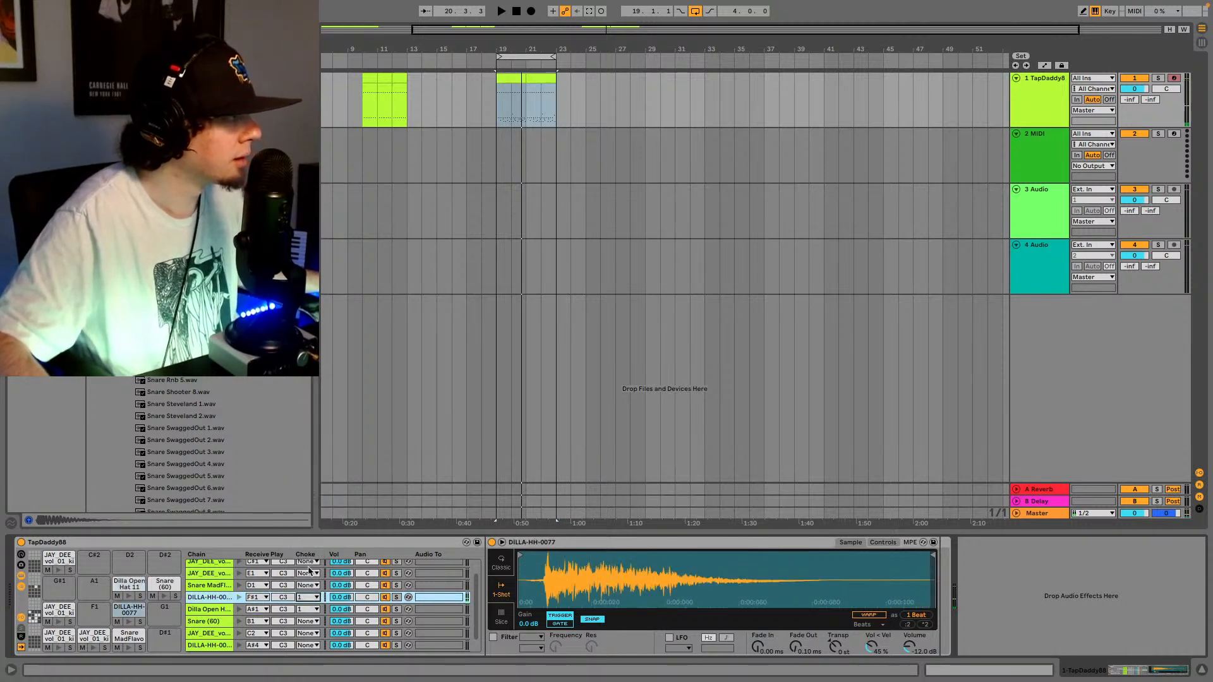
pyautogui.click(310, 647)
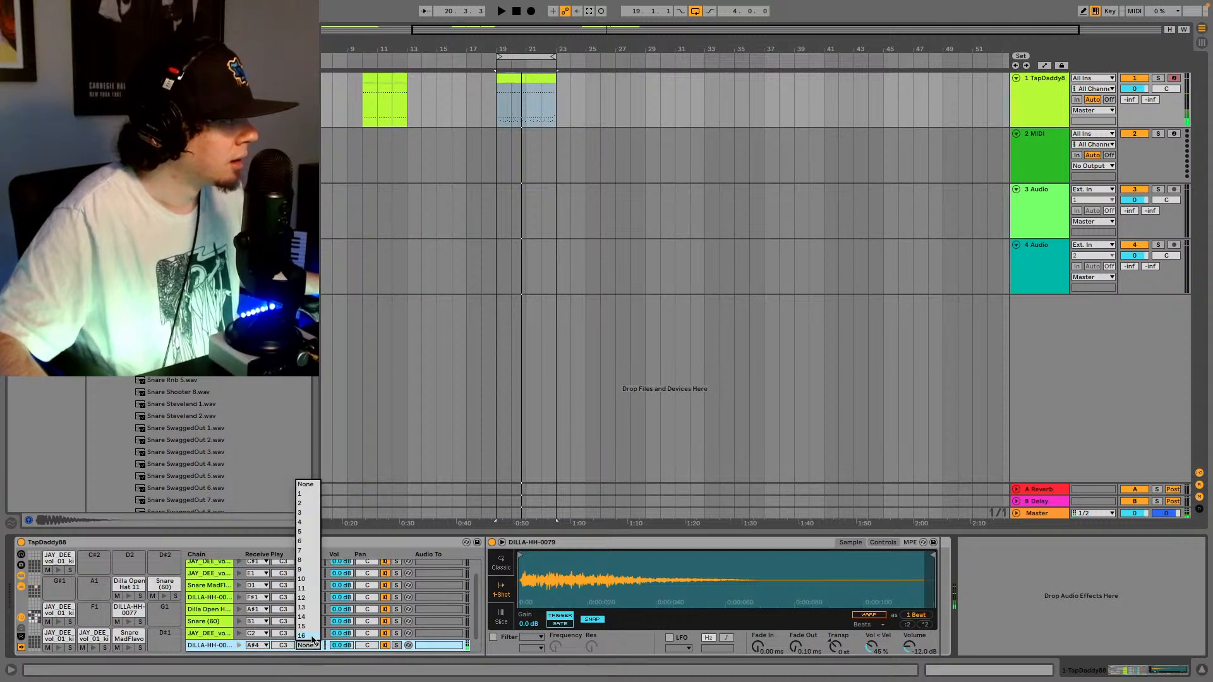
pyautogui.click(312, 495)
pyautogui.press('space')
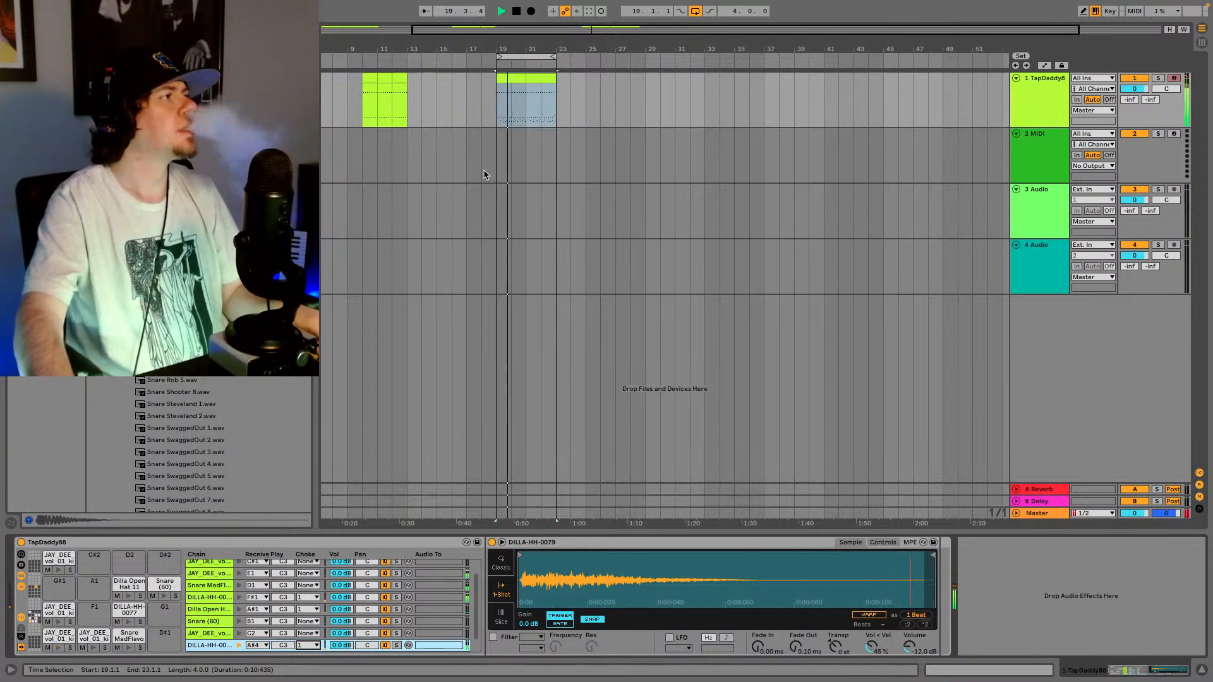
# - In the clip starting at bar 21, copy the kit_10 snare note at clip position 21.1.4 to about 21.2.2 and 21.2.4
pyautogui.click(541, 86)
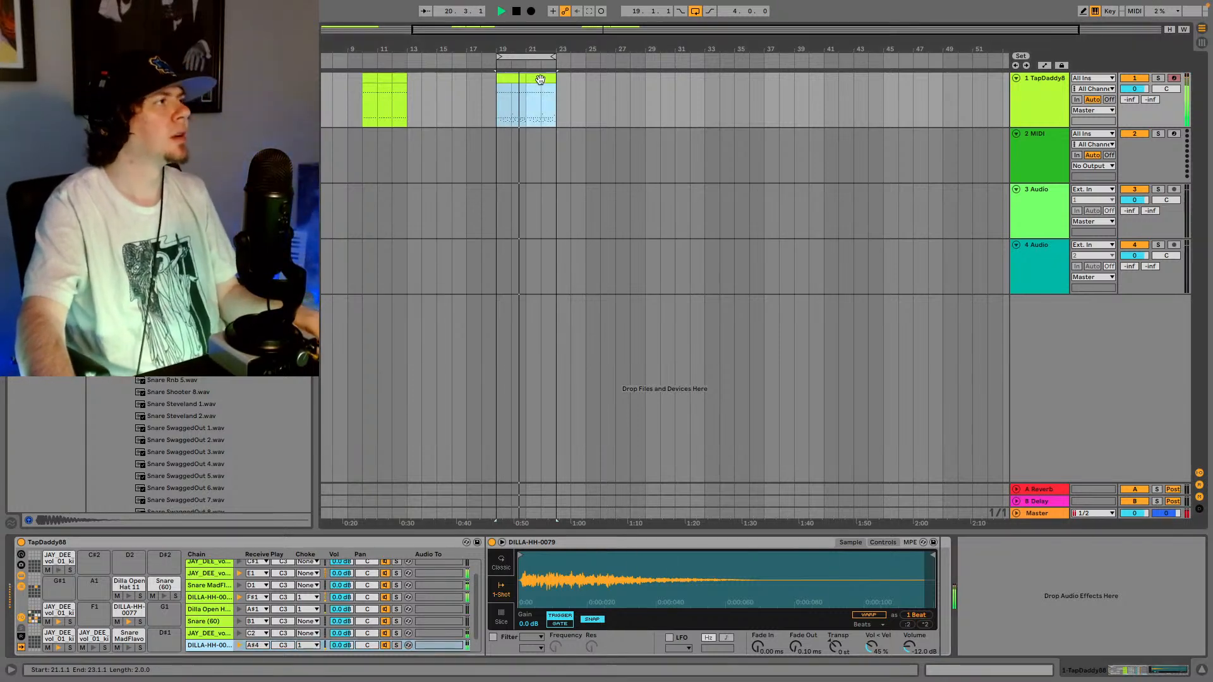
pyautogui.hotkey('shift', 'Tab')
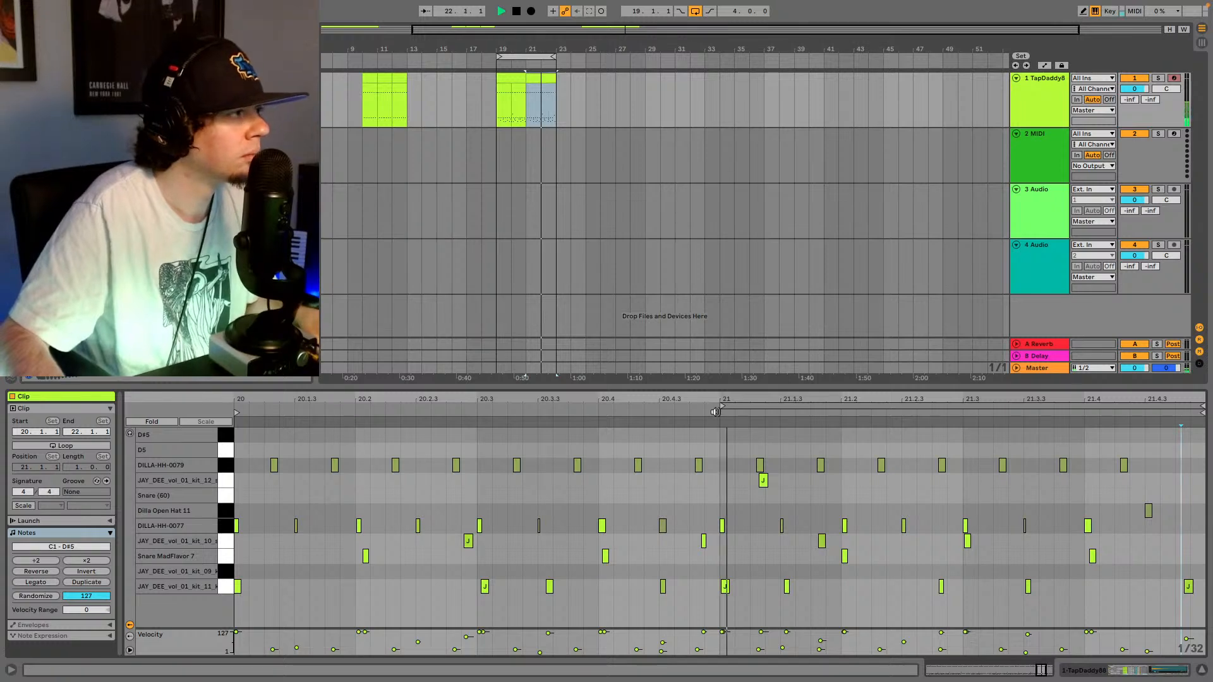
pyautogui.click(809, 544)
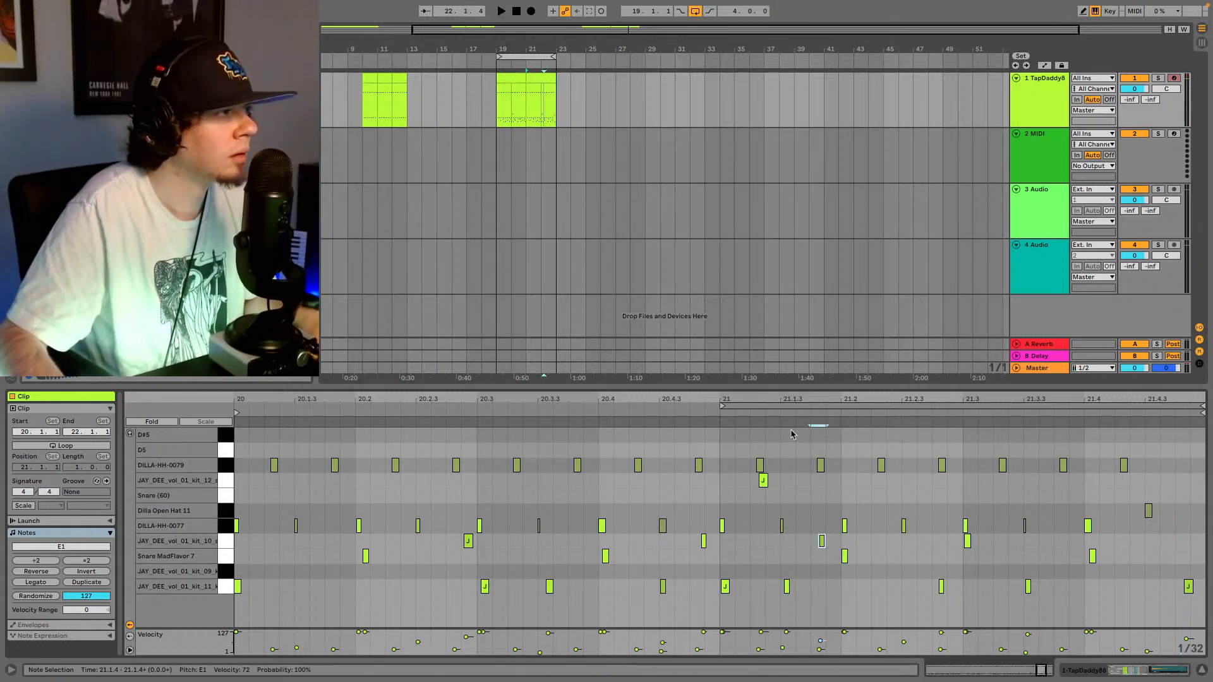
pyautogui.doubleClick(879, 542)
pyautogui.press('space')
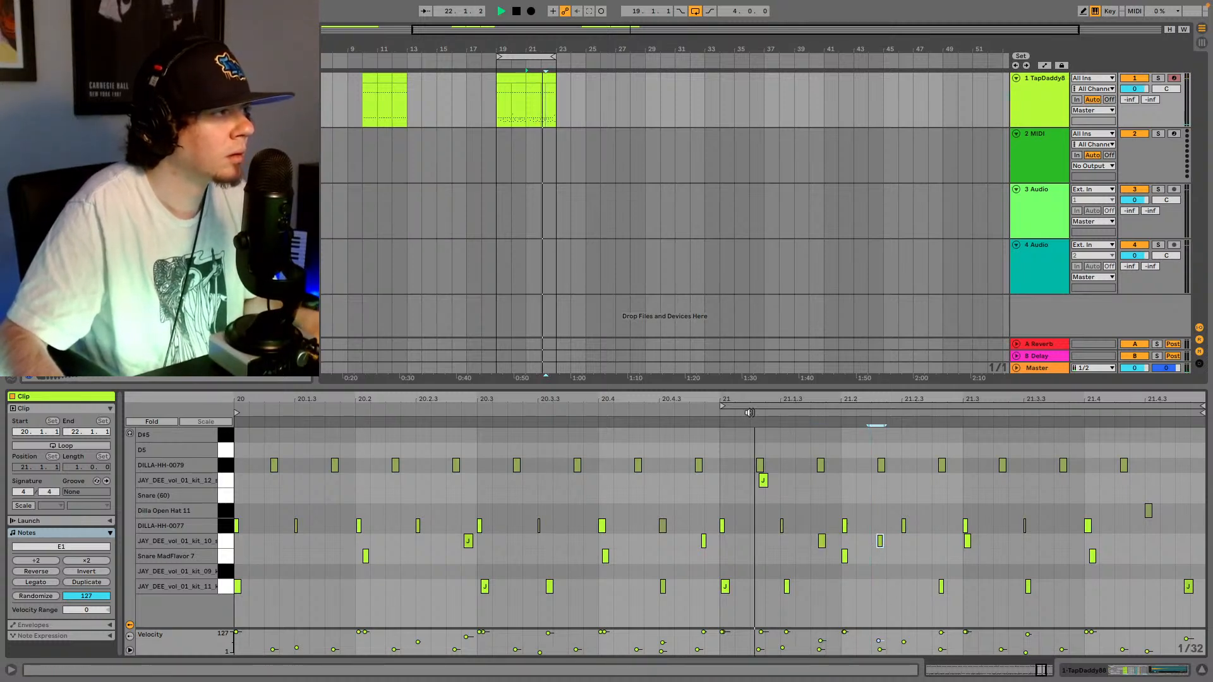
pyautogui.press('space')
pyautogui.click(916, 547)
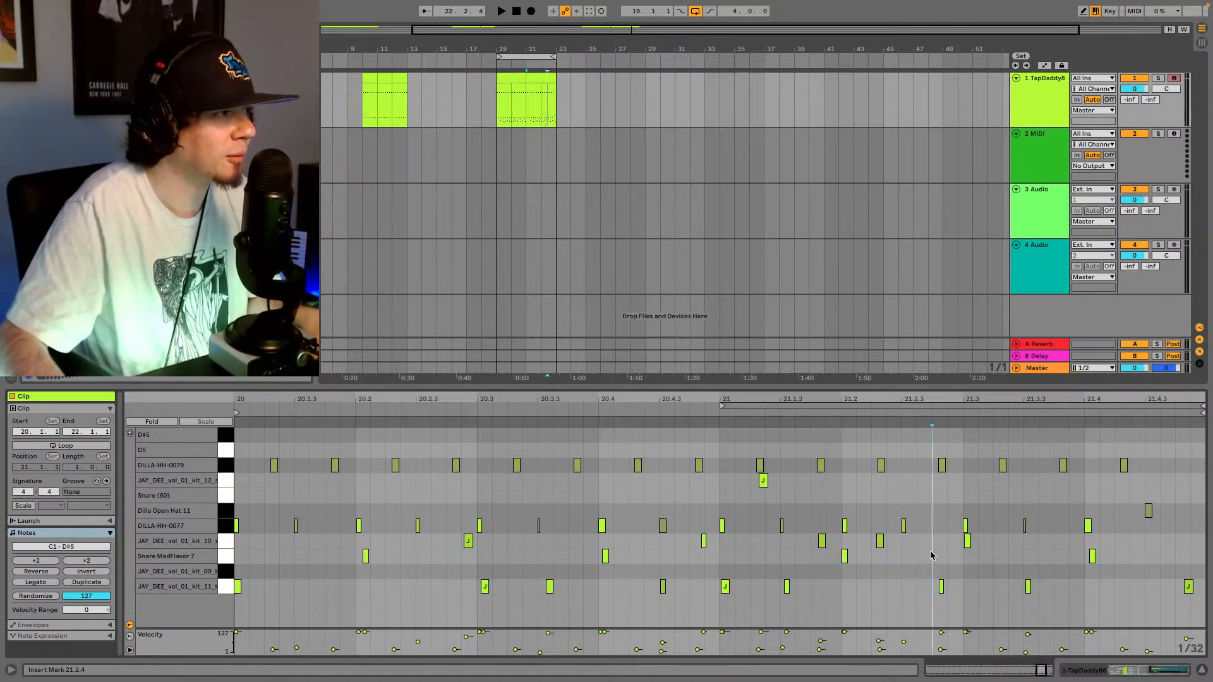
pyautogui.doubleClick(932, 547)
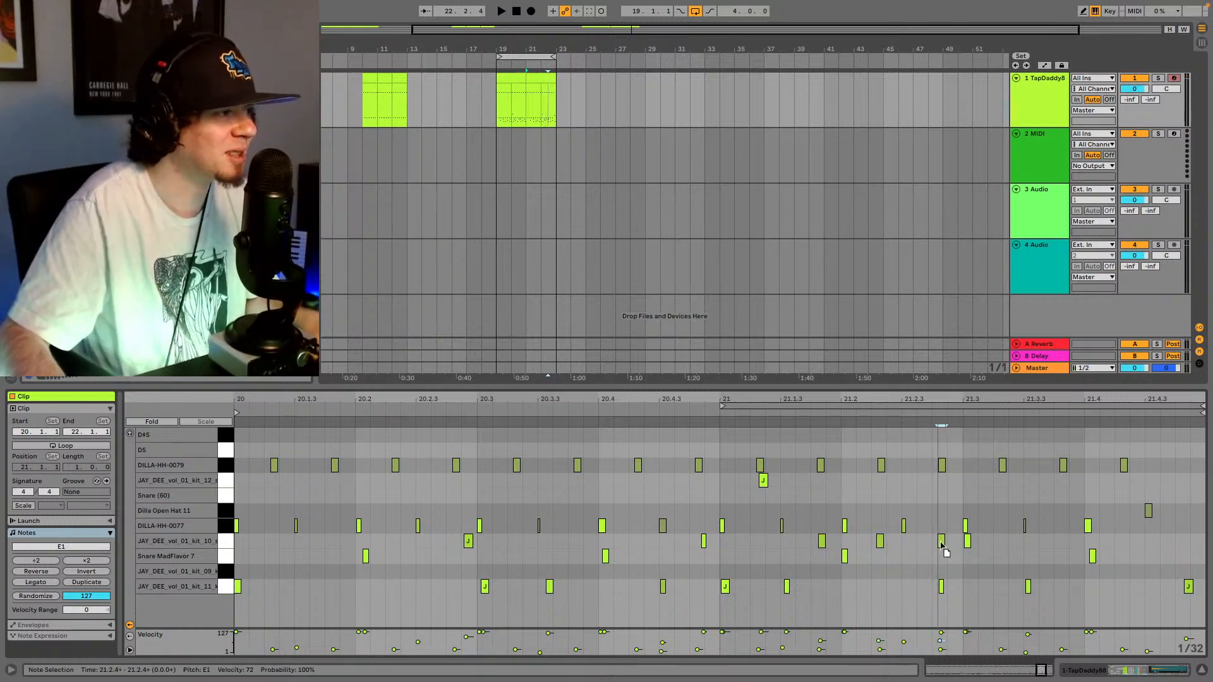
# - Add four notes to the JAY_DEE_vol_01_kit_10 row (E1) near 21.3.2, 21.3.4, 21.4.2 and 21.4.3, playing the pattern back
pyautogui.press('space')
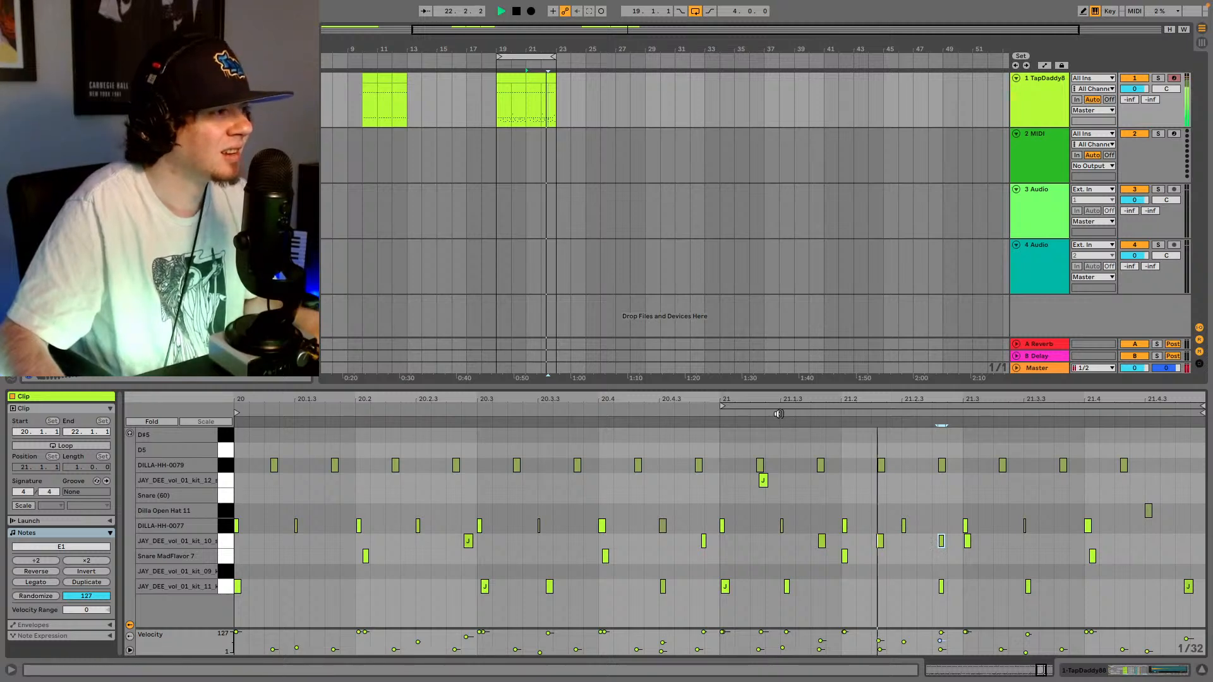
pyautogui.doubleClick(998, 547)
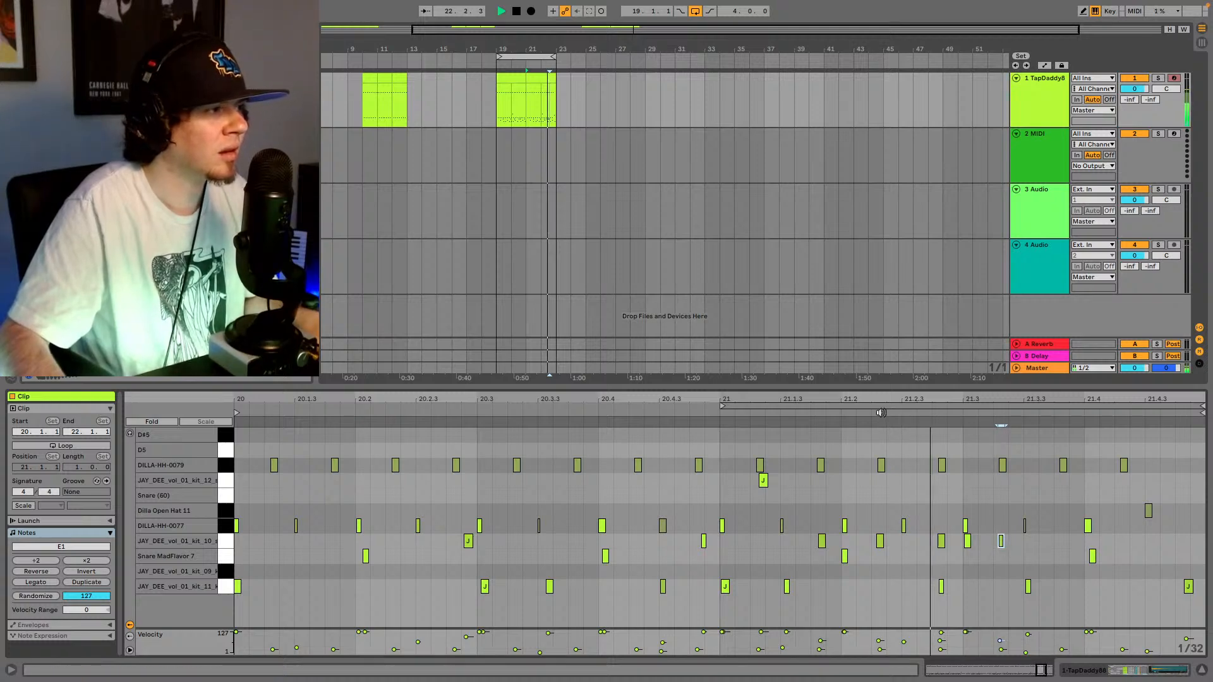
pyautogui.press('space')
pyautogui.click(1053, 547)
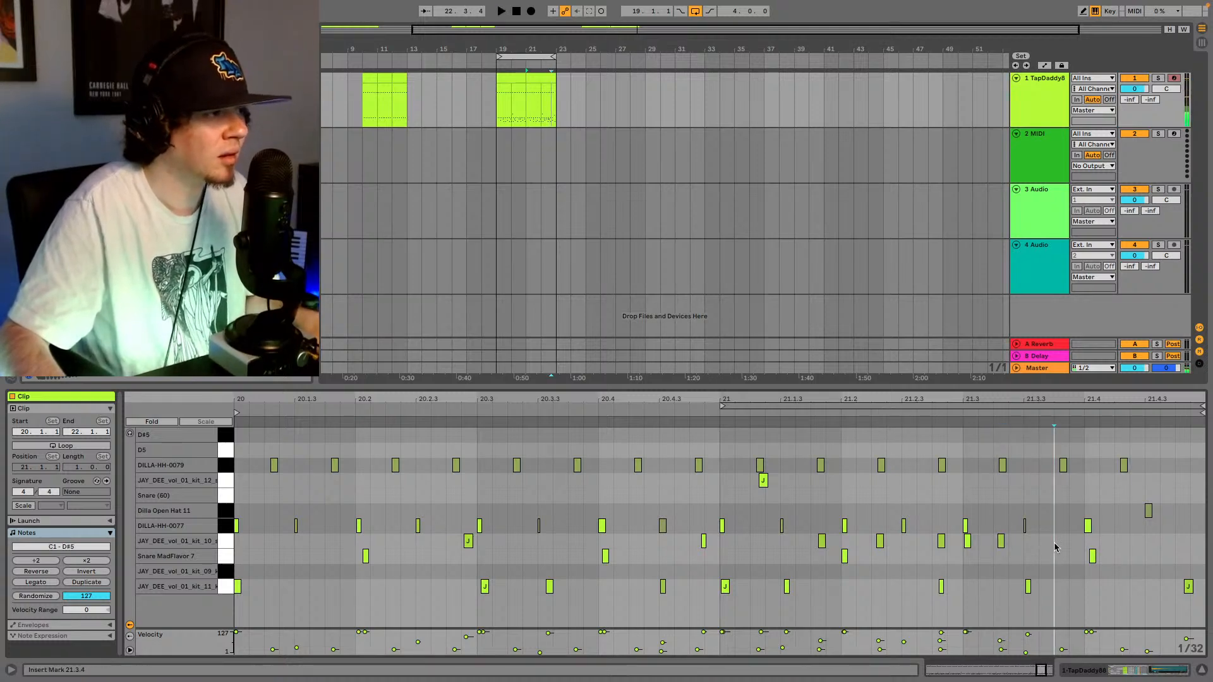
pyautogui.doubleClick(1064, 541)
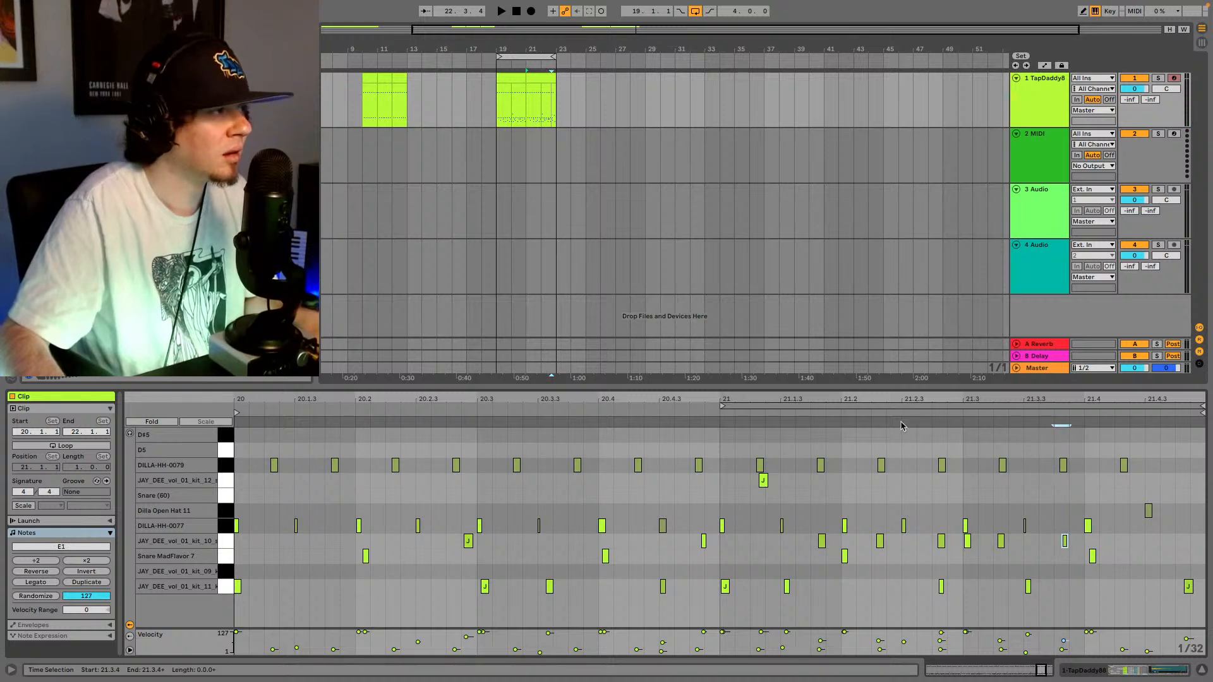
pyautogui.doubleClick(1123, 542)
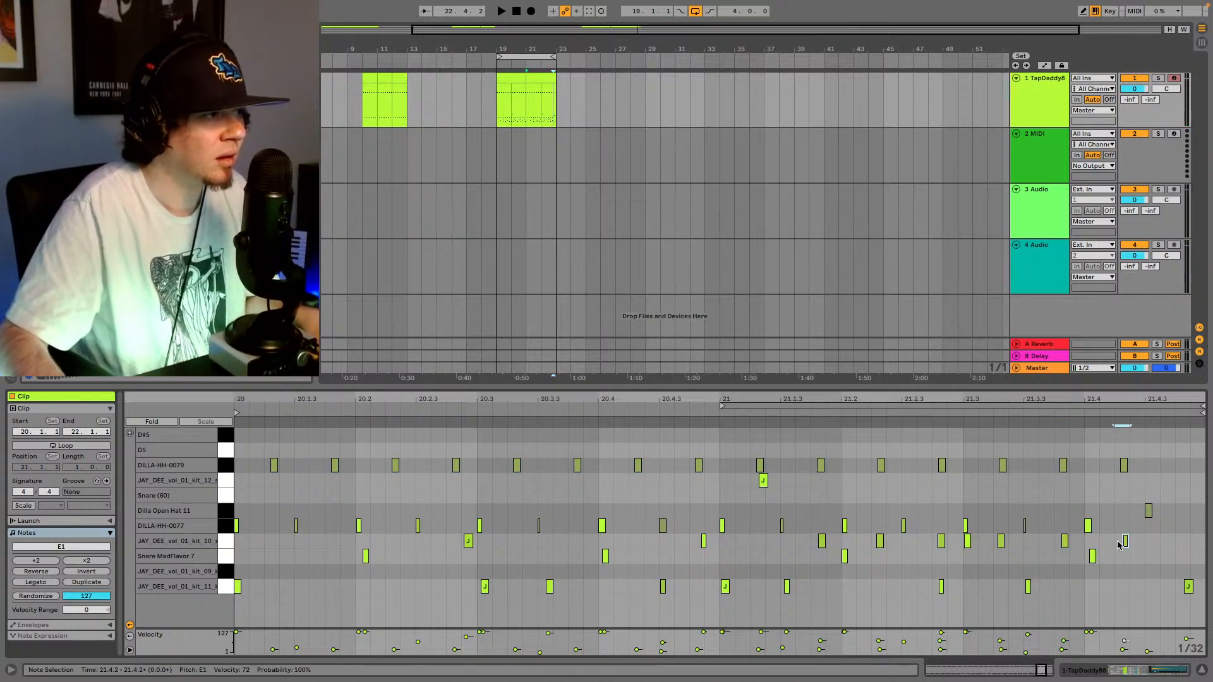
pyautogui.click(1166, 546)
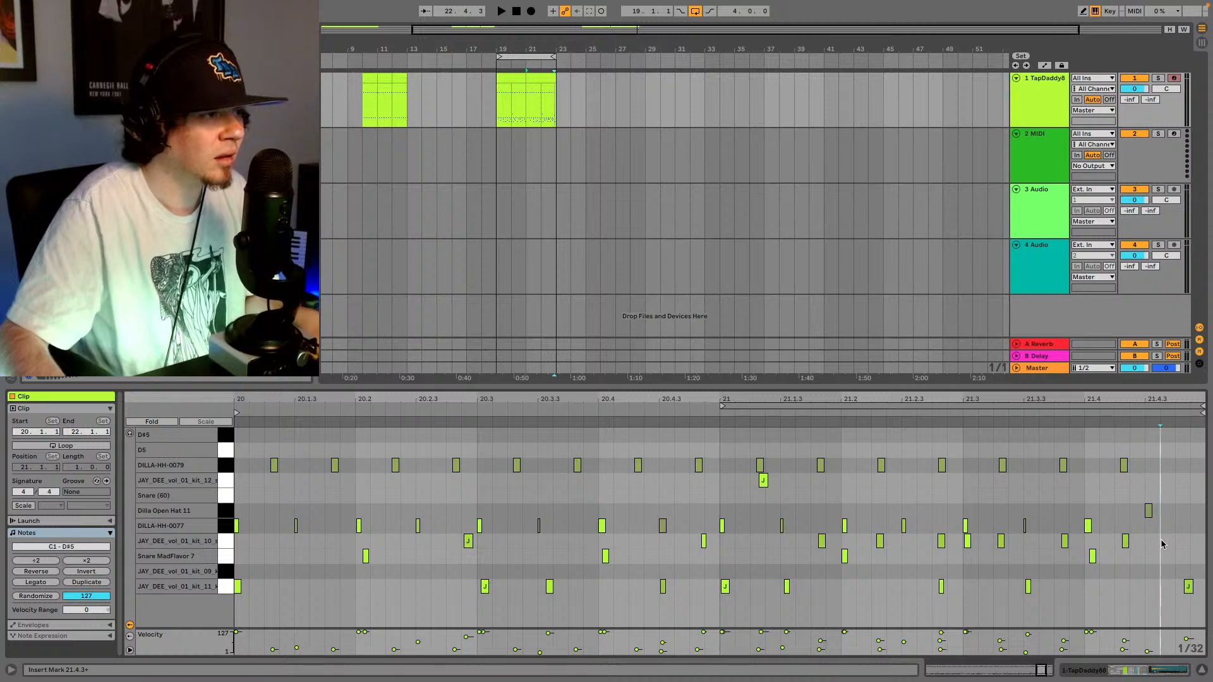
pyautogui.click(765, 414)
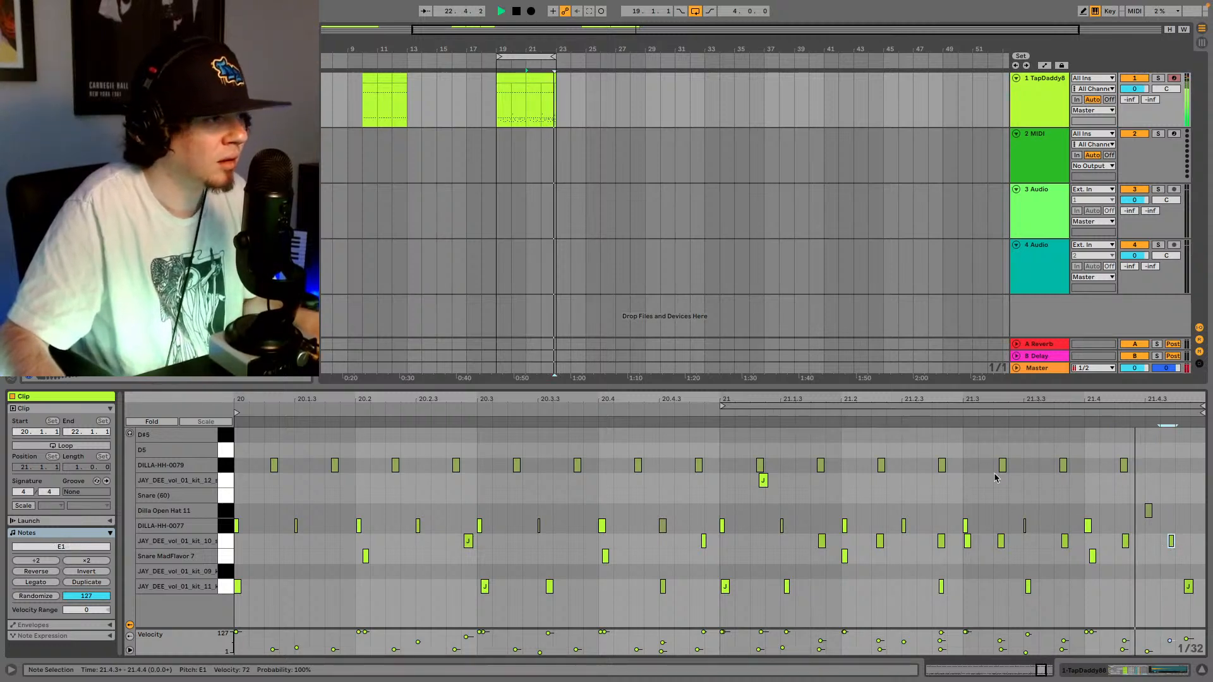
# - Try the last added note at 21.4.4 in the Snare MadFlavor 7 row (D1) and play it back
pyautogui.moveTo(1172, 545); pyautogui.dragTo(1178, 559)
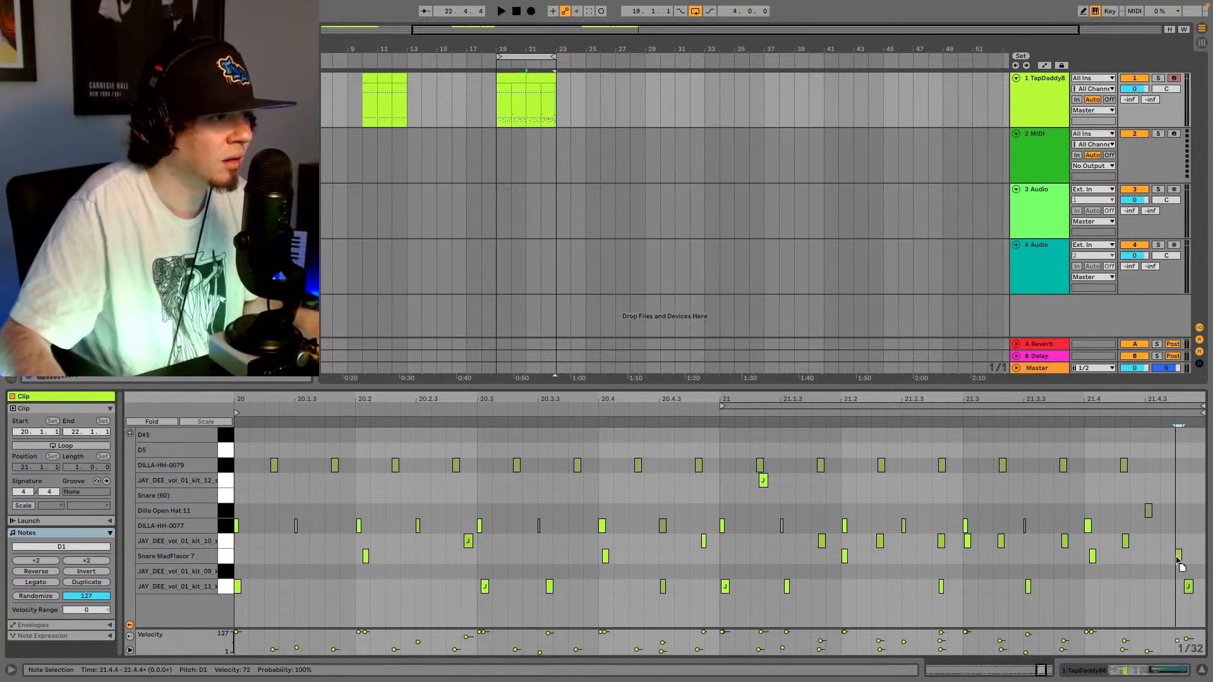
pyautogui.click(1073, 420)
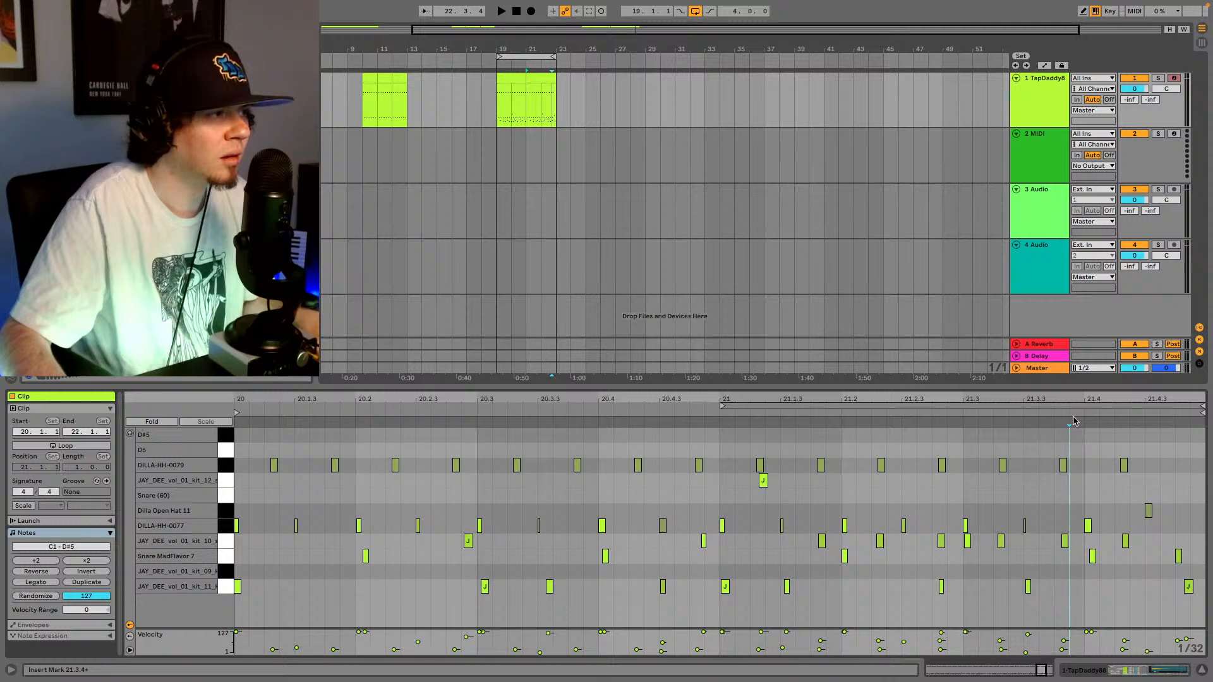
pyautogui.press('space')
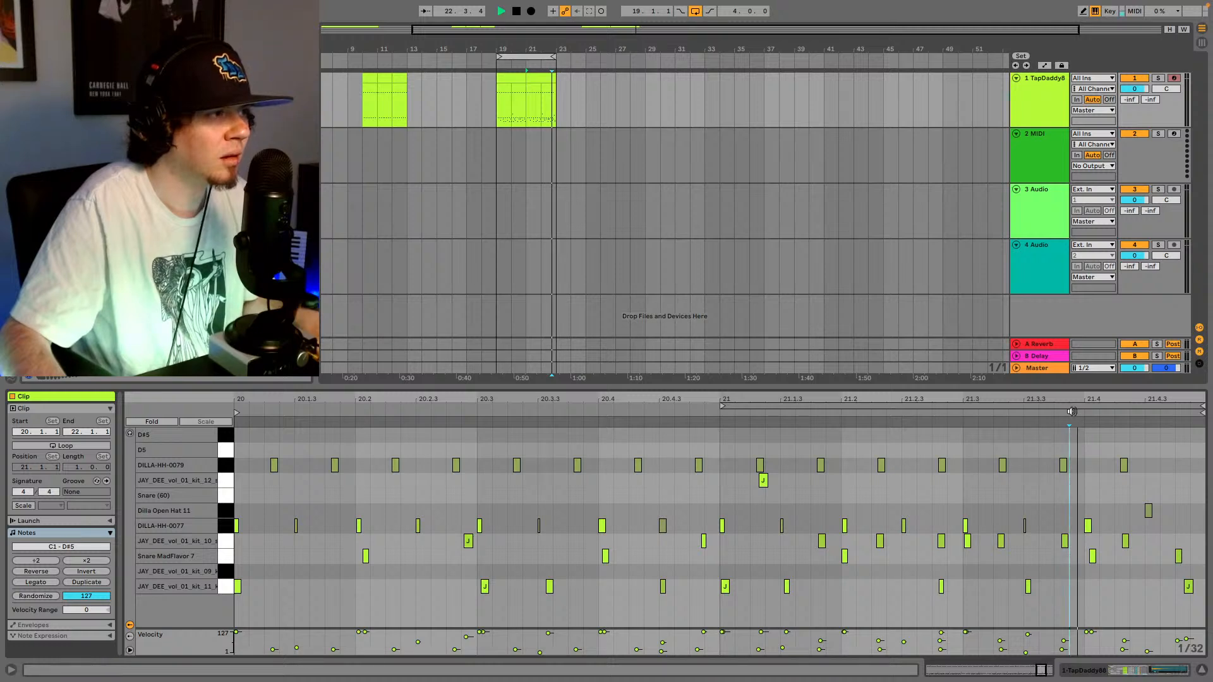
pyautogui.press('space')
# - Move the note at 21.4.4 up to the JAY_DEE_vol_01_kit_12 row (C2) and play it back
pyautogui.click(1178, 555)
pyautogui.press('Up')
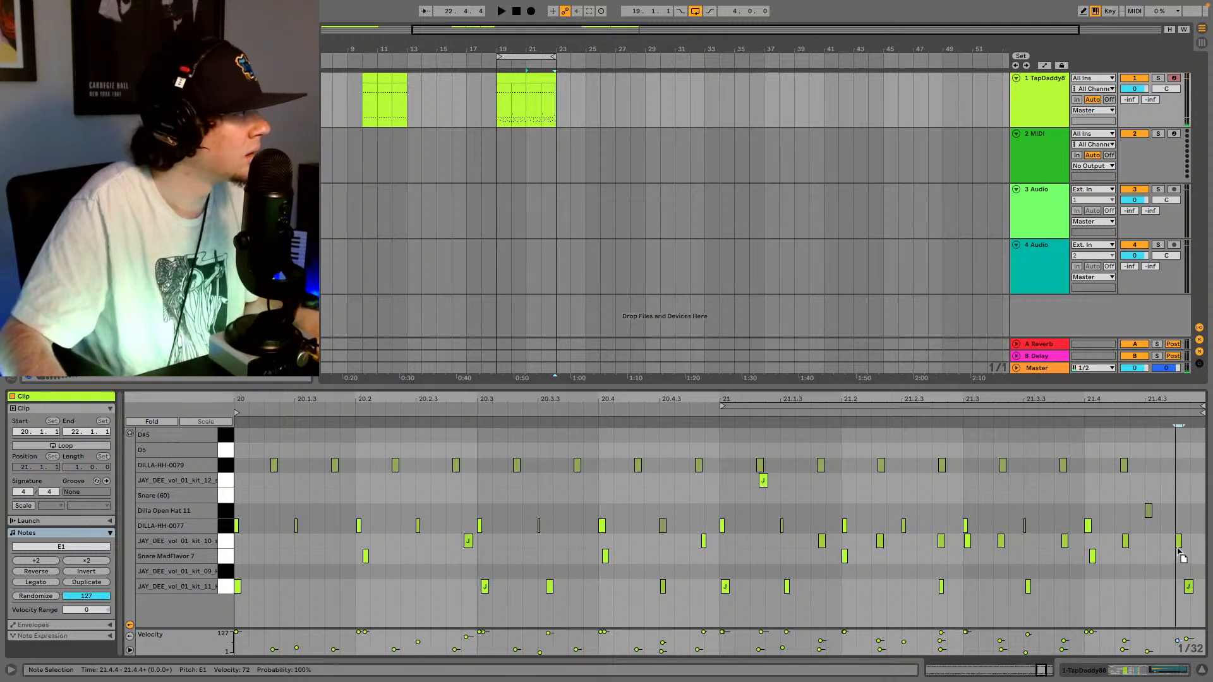
pyautogui.moveTo(1178, 551); pyautogui.dragTo(1179, 485)
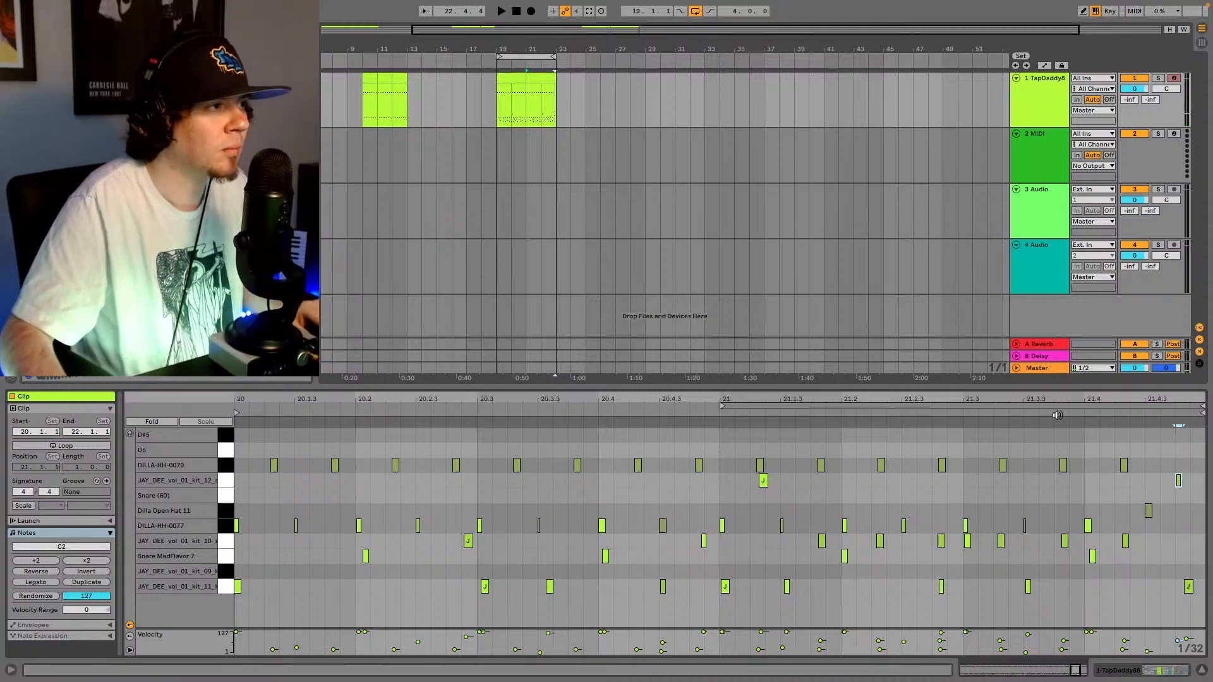
pyautogui.press('space')
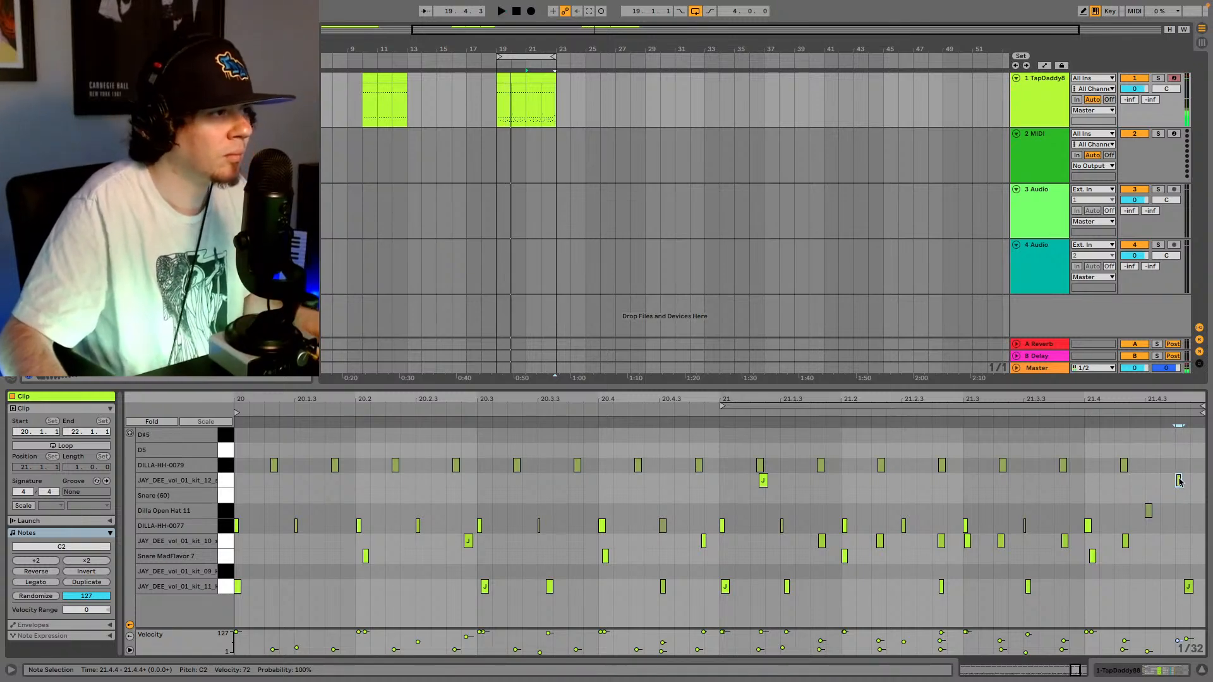
# - Shift the last C2 note earlier to about 21.4.3, add a second C2 note at 21.4.4 and play the loop
pyautogui.moveTo(1179, 482); pyautogui.dragTo(1163, 481)
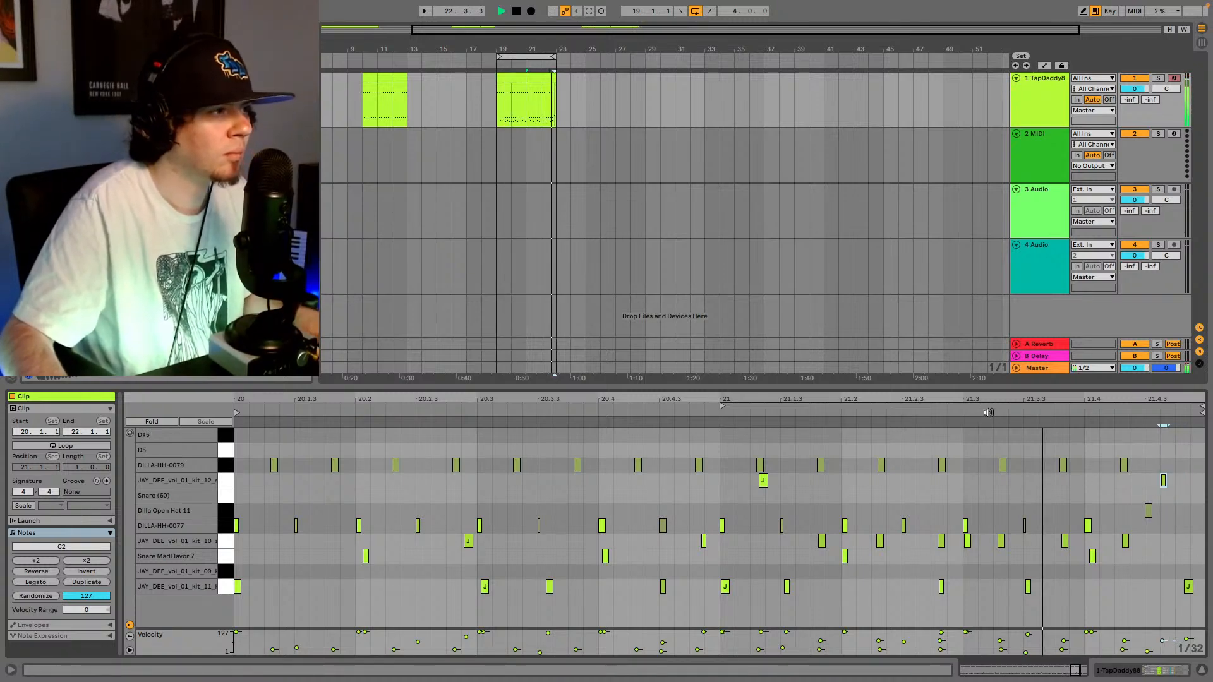
pyautogui.doubleClick(1185, 480)
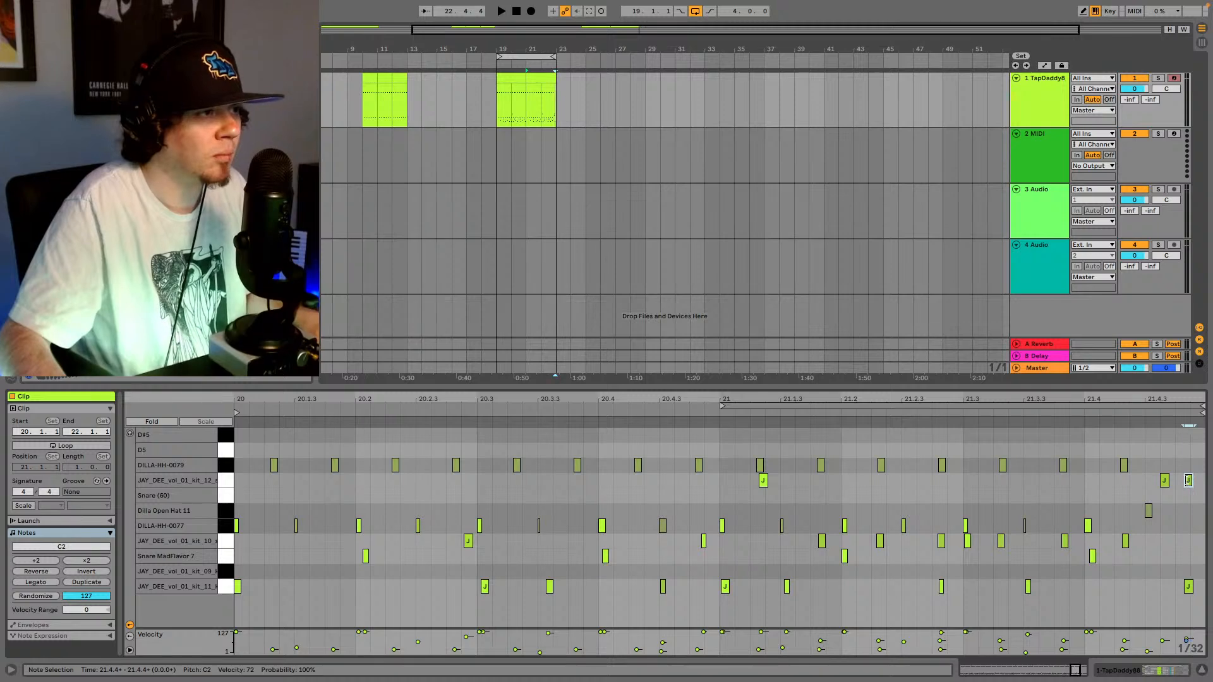
pyautogui.press('space')
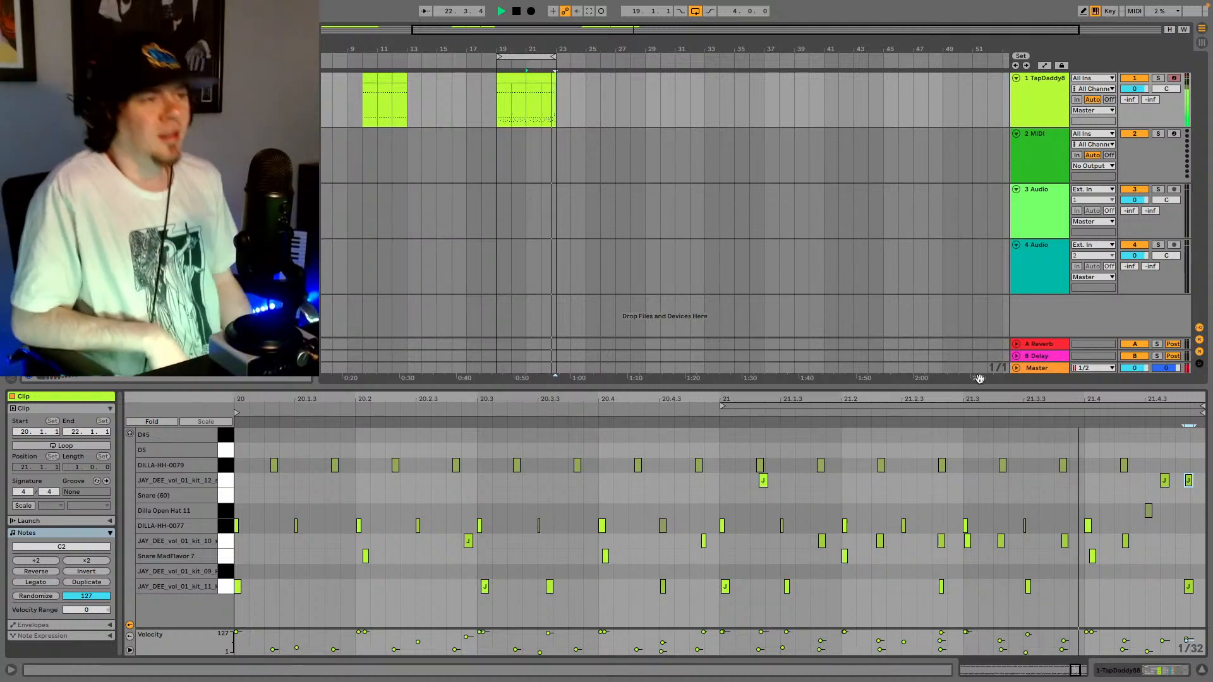
pyautogui.press('space')
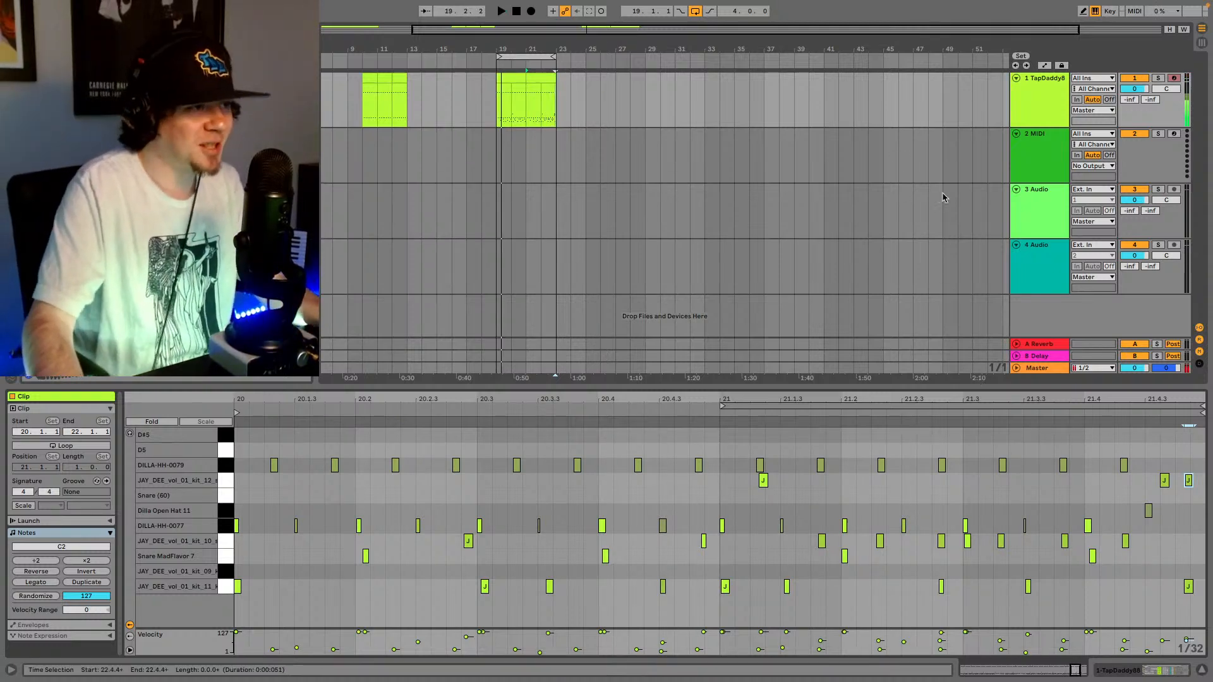
# - Move the C2 note near 21.4.3 to 21.4.4, over the second one, and play the loop
pyautogui.click(1163, 481)
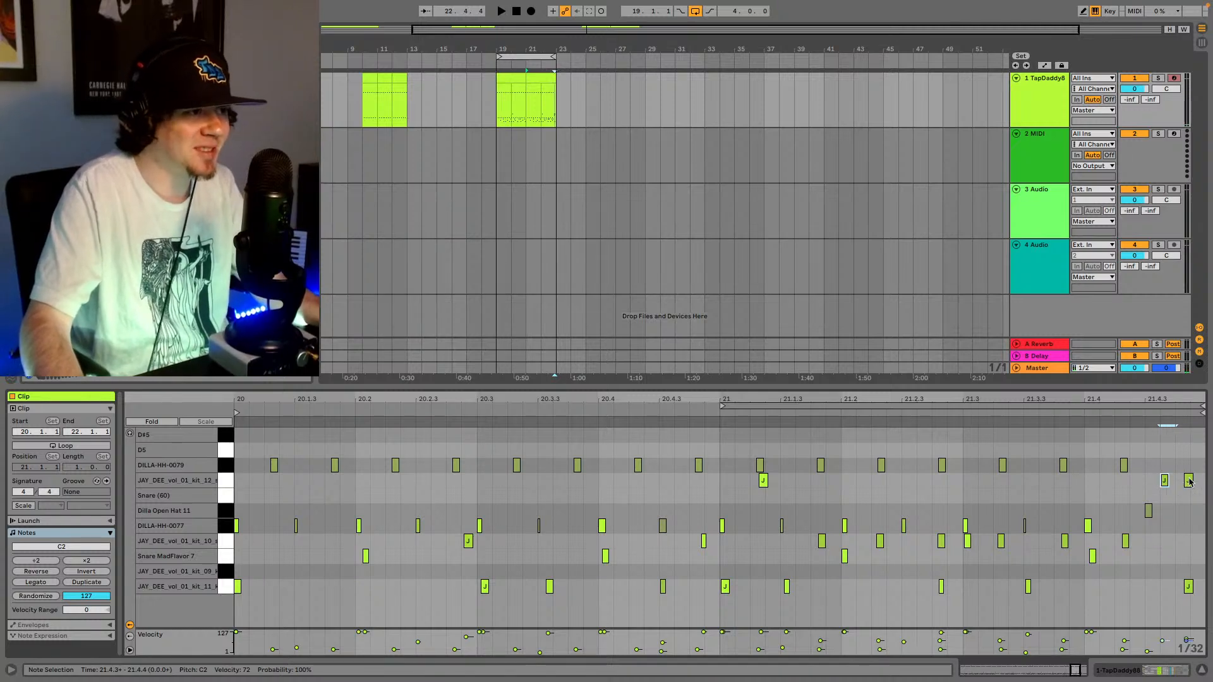
pyautogui.moveTo(1167, 483); pyautogui.dragTo(1180, 485)
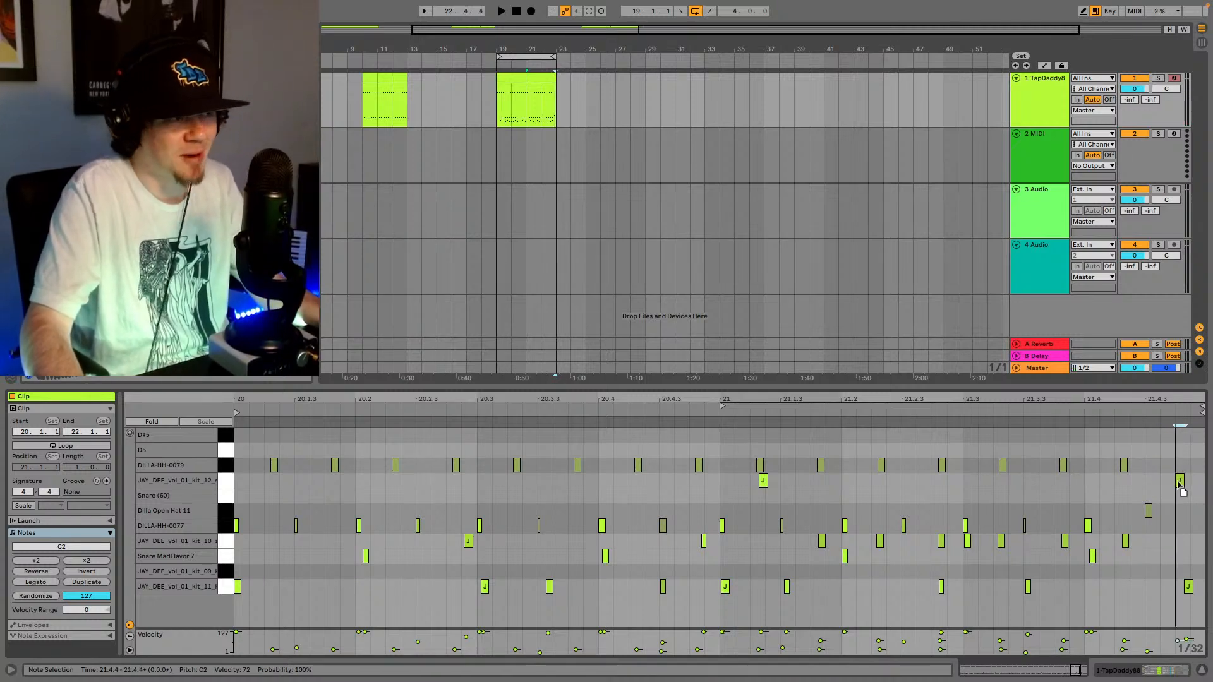
pyautogui.click(1063, 414)
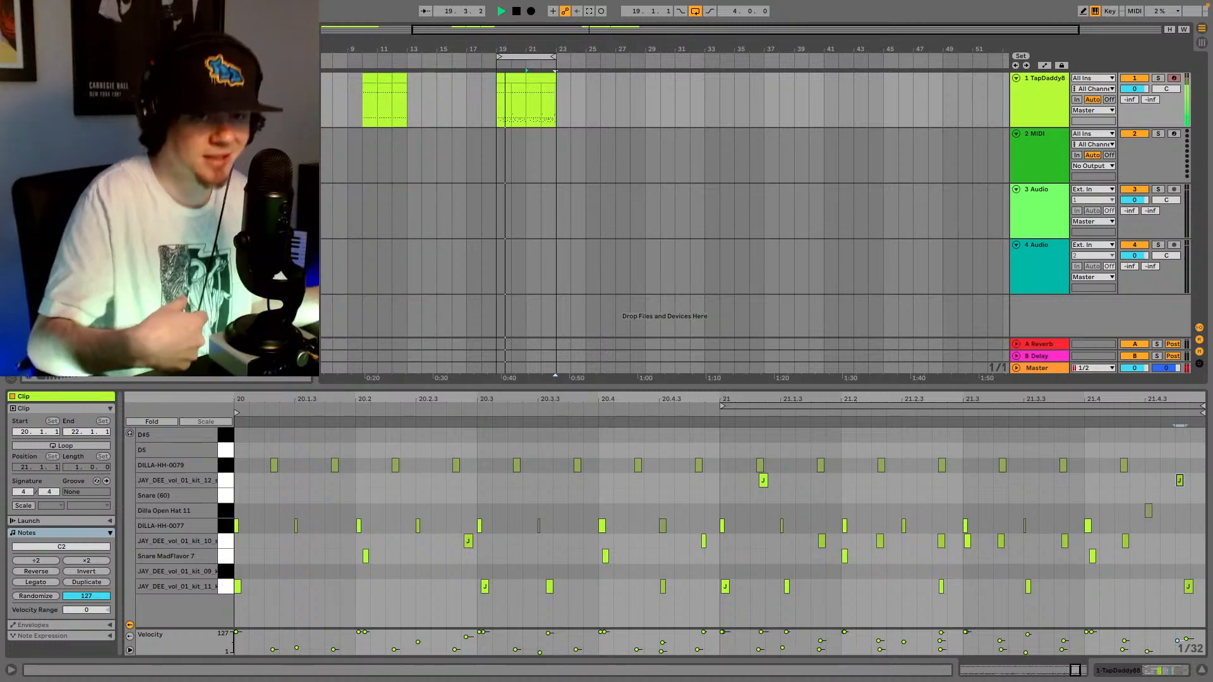
# - Show the TapDaddy88 track's devices and add the Decapitator plug-in after the drum rack
pyautogui.click(1055, 107)
pyautogui.hotkey('shift', 'Tab')
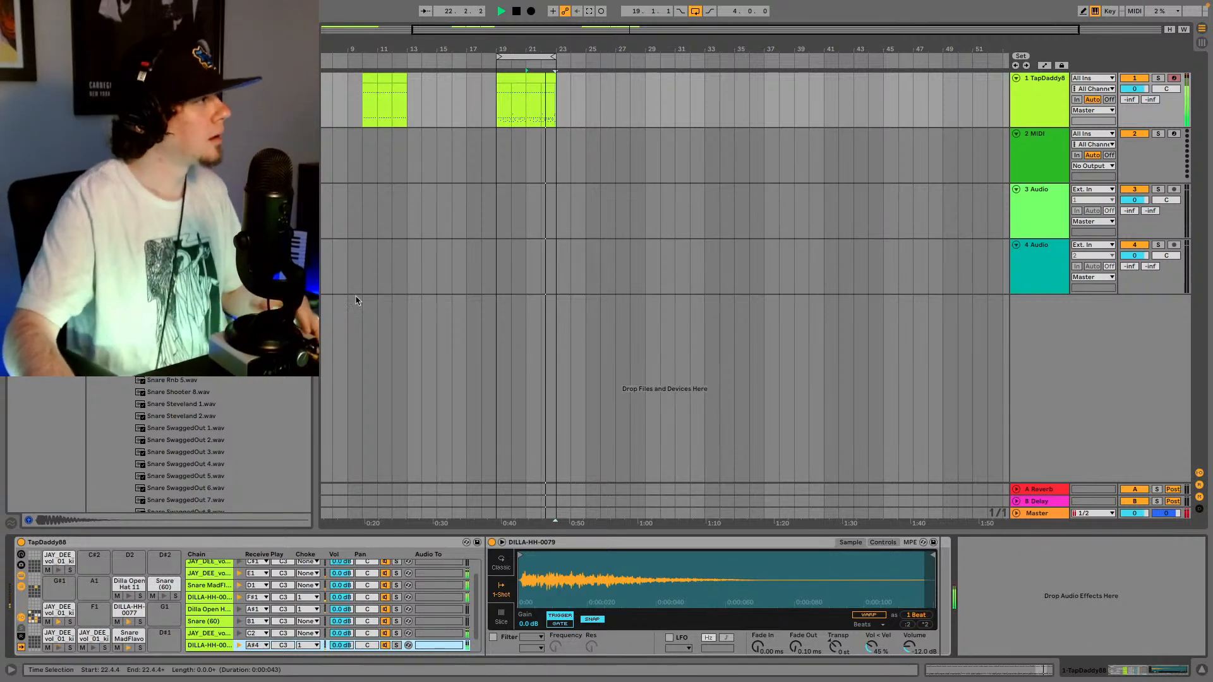
pyautogui.scroll(4, 253, 303)
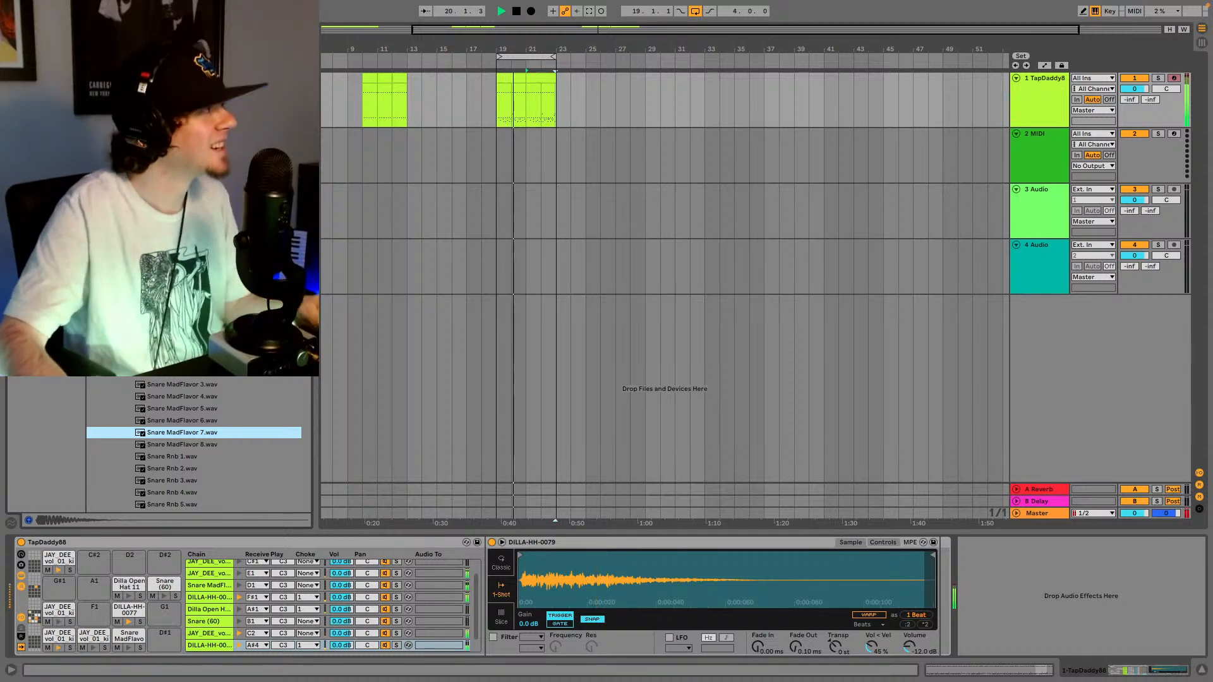
pyautogui.write('rc')
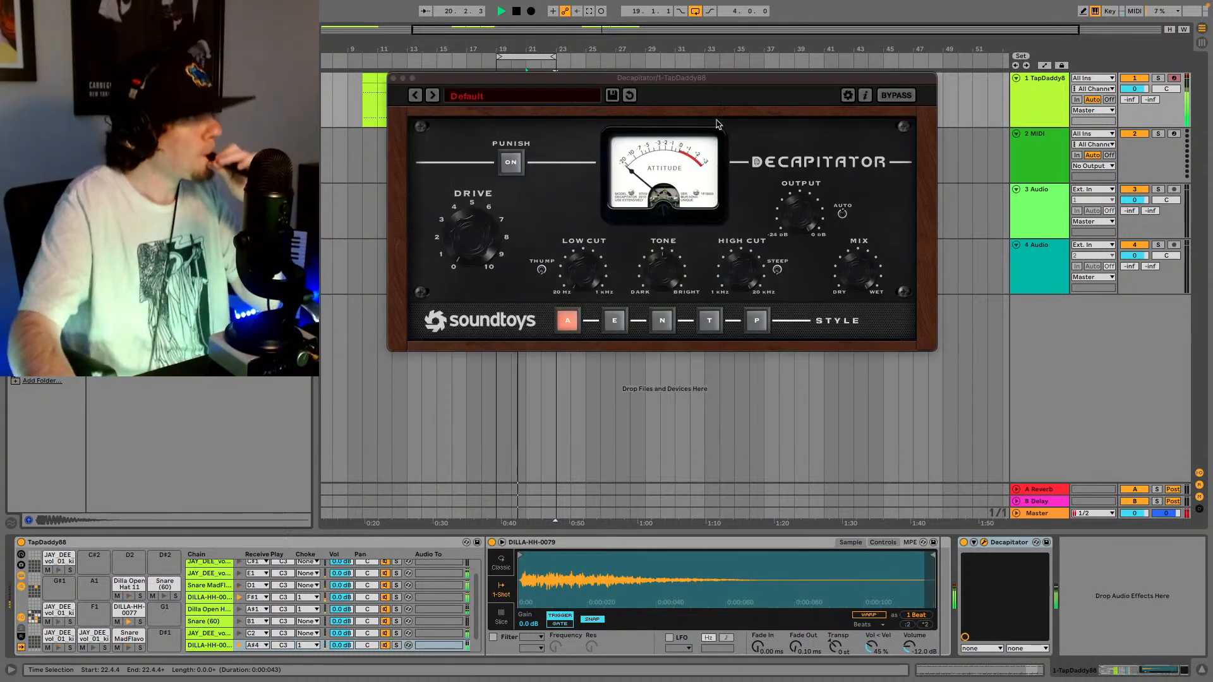
# - Adjust Decapitator's Drive, switch its style to E and close the plug-in window
pyautogui.moveTo(483, 216); pyautogui.dragTo(472, 202)
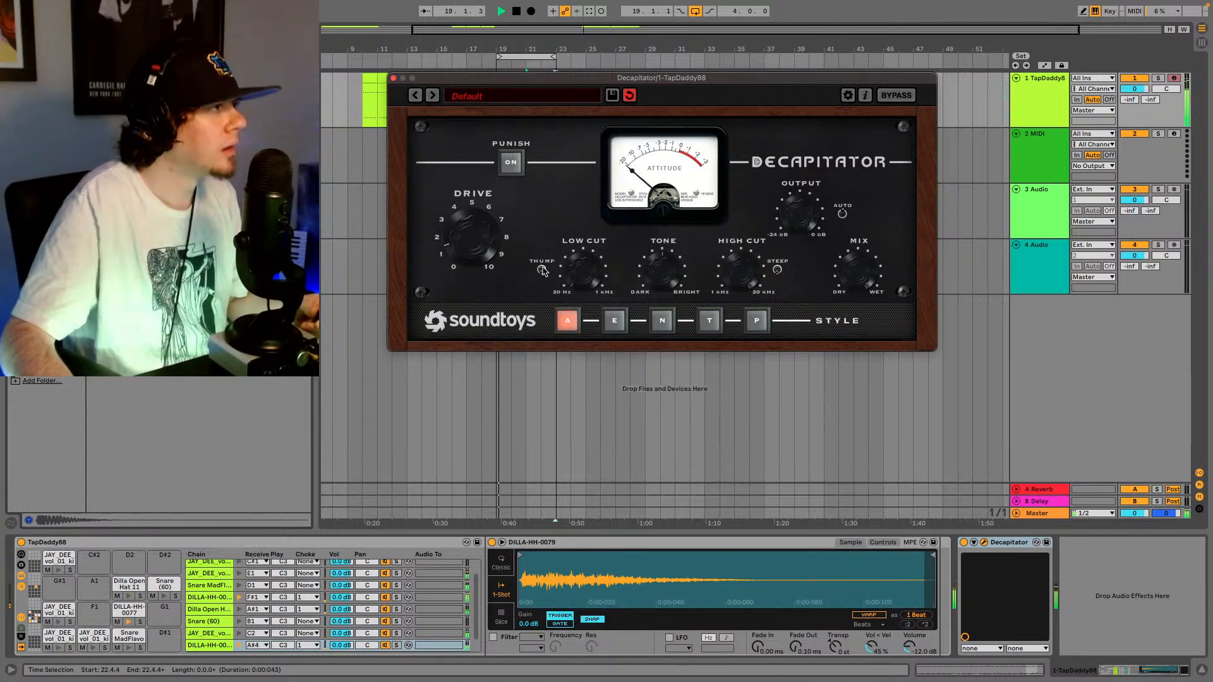
pyautogui.click(608, 316)
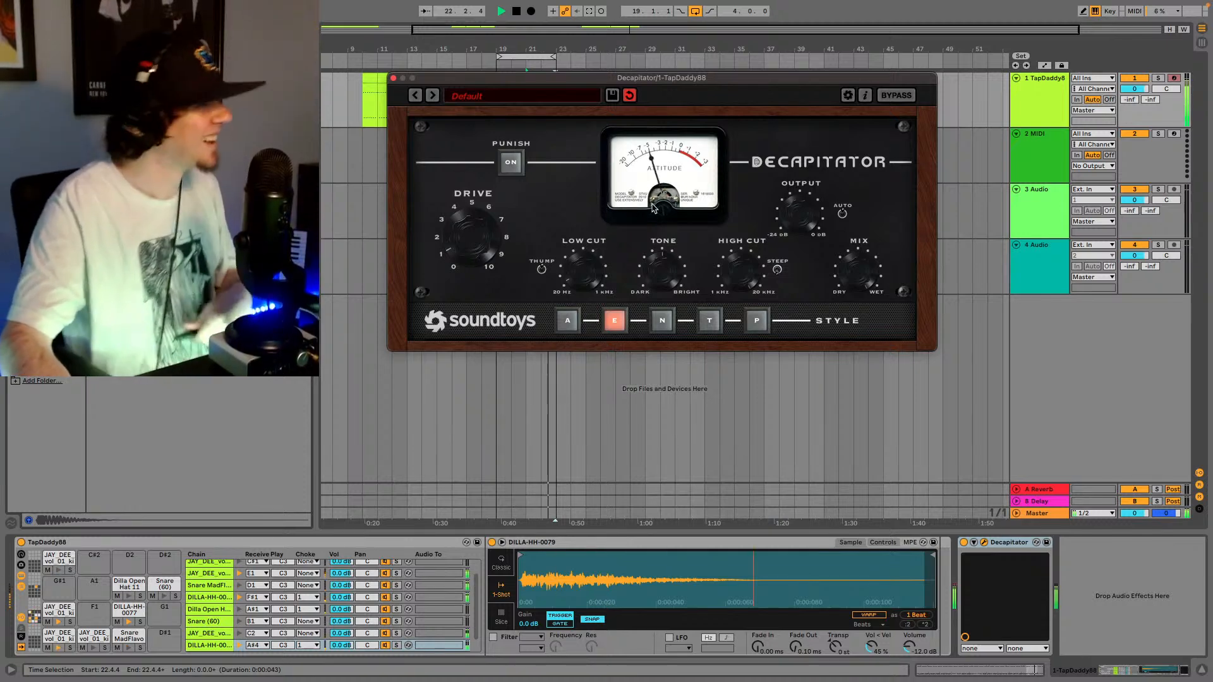
pyautogui.click(392, 78)
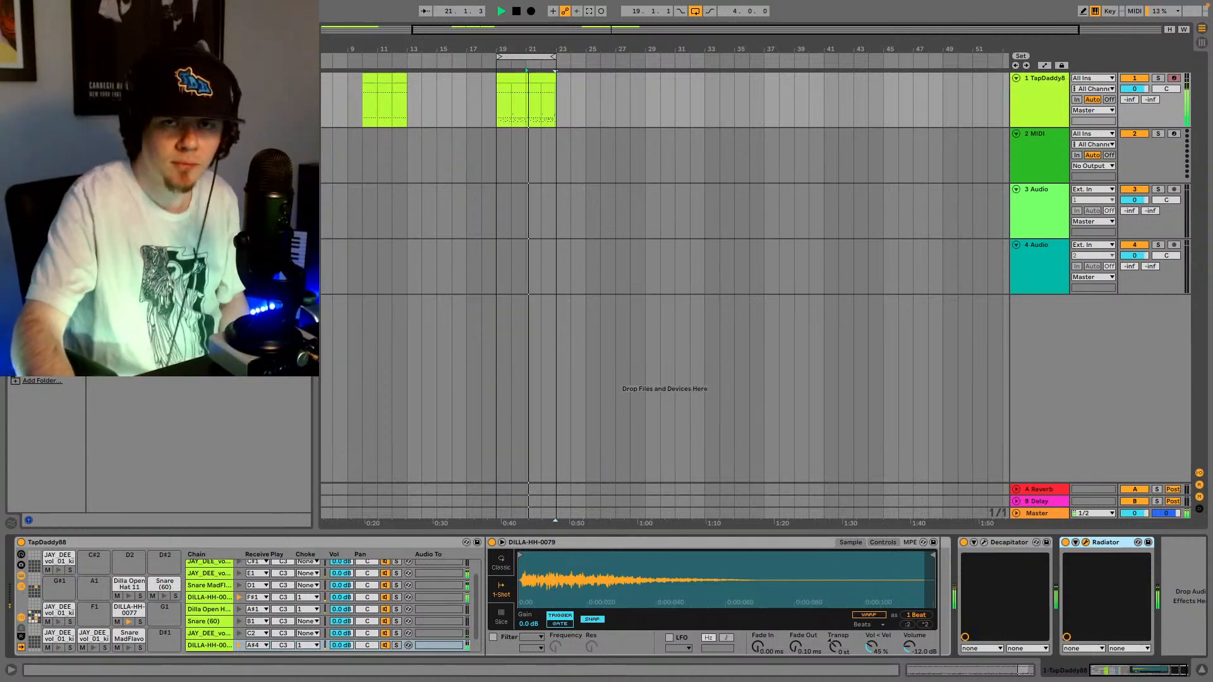
# - Bring the Radiator plug-in window fully into view and step through its presets to Drum Puncher
pyautogui.moveTo(1040, 141); pyautogui.dragTo(679, 87)
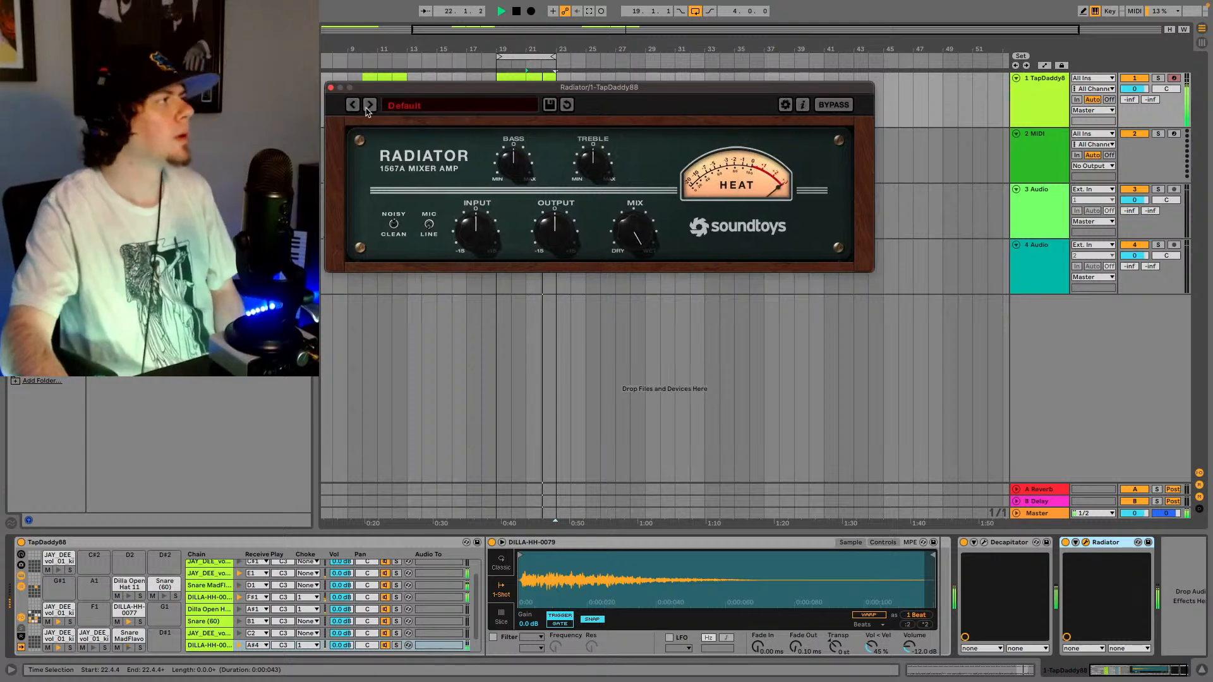
pyautogui.click(370, 106)
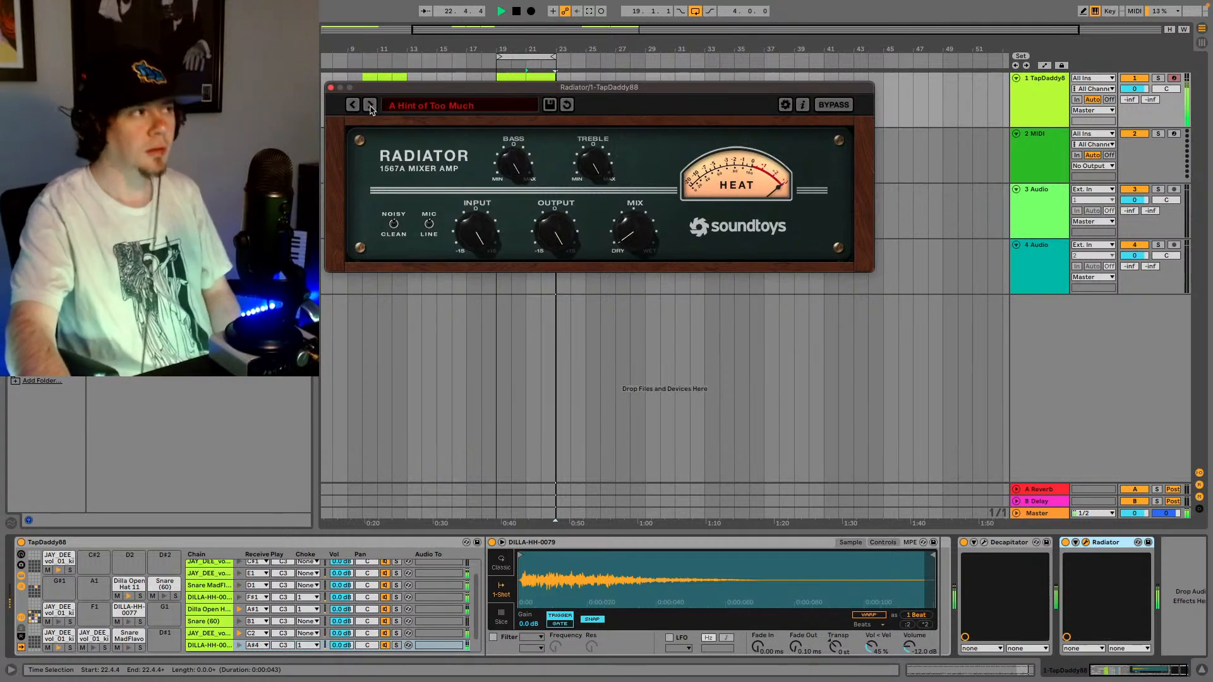
pyautogui.click(371, 106)
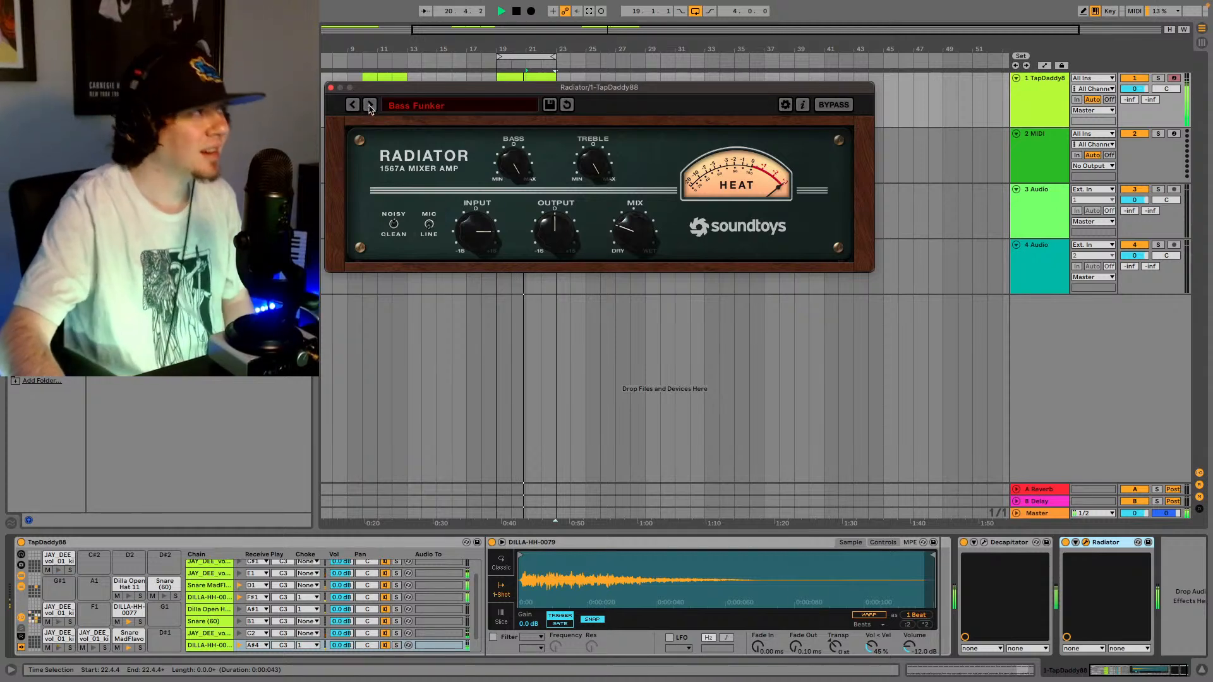
pyautogui.click(370, 106)
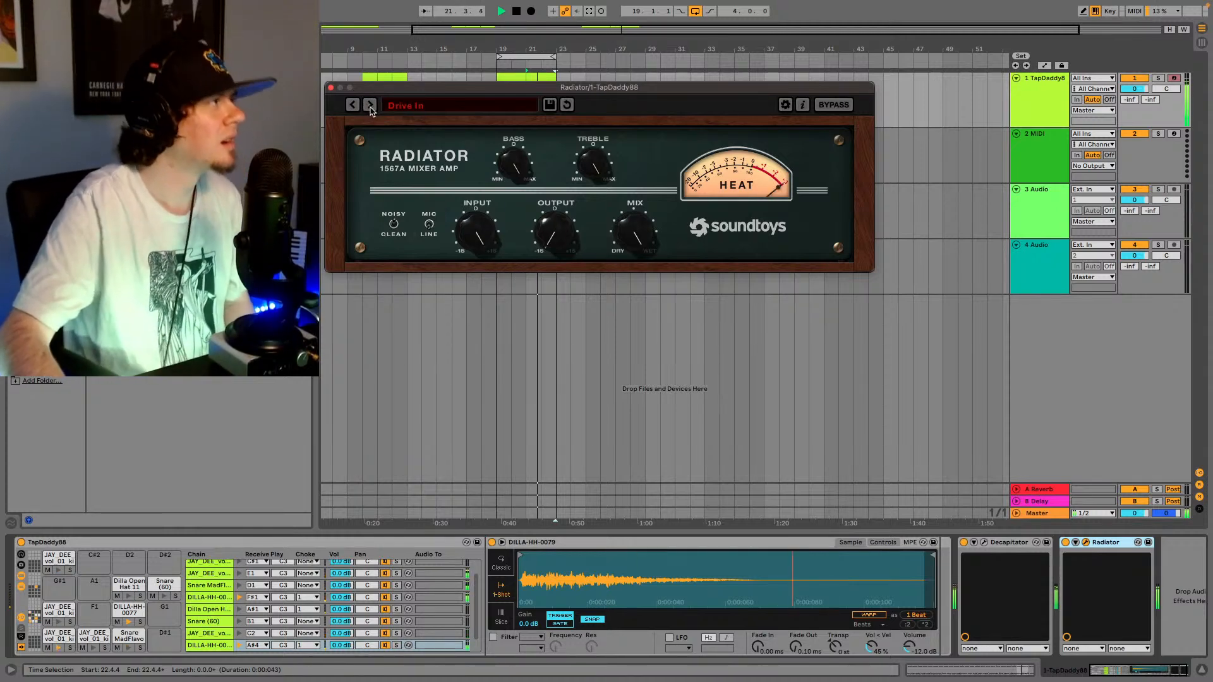
pyautogui.click(370, 106)
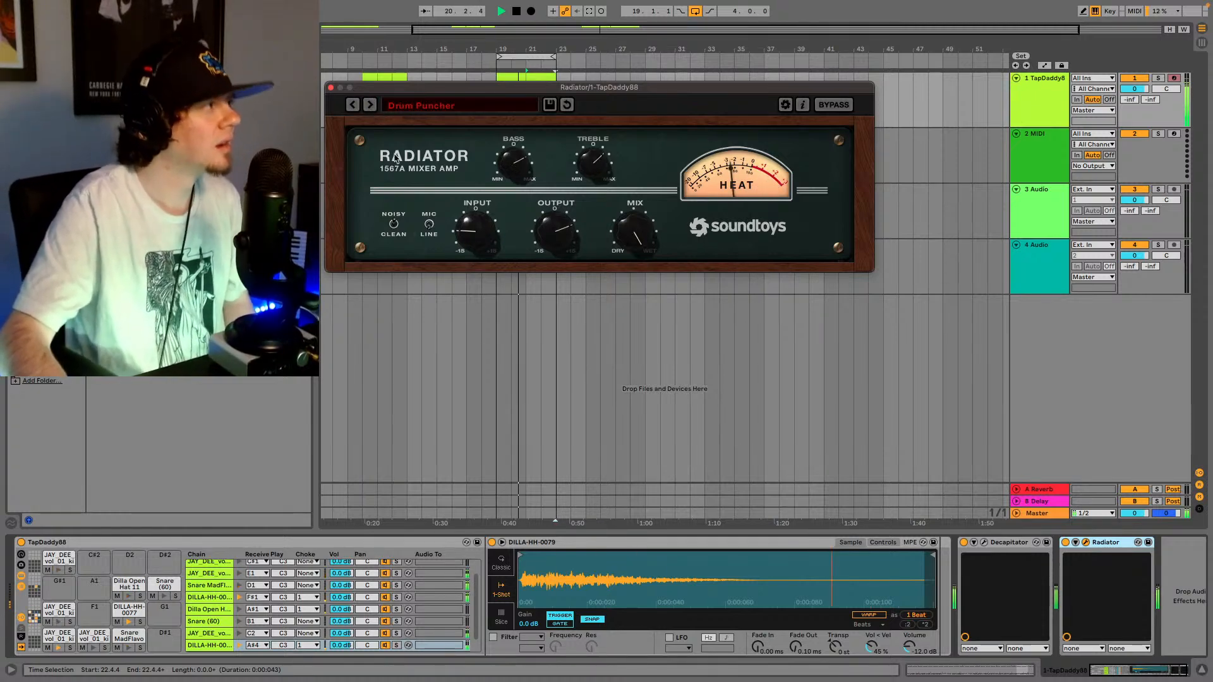
# - Compare the drums with Radiator and Decapitator each switched off and back on in turn
pyautogui.click(1066, 543)
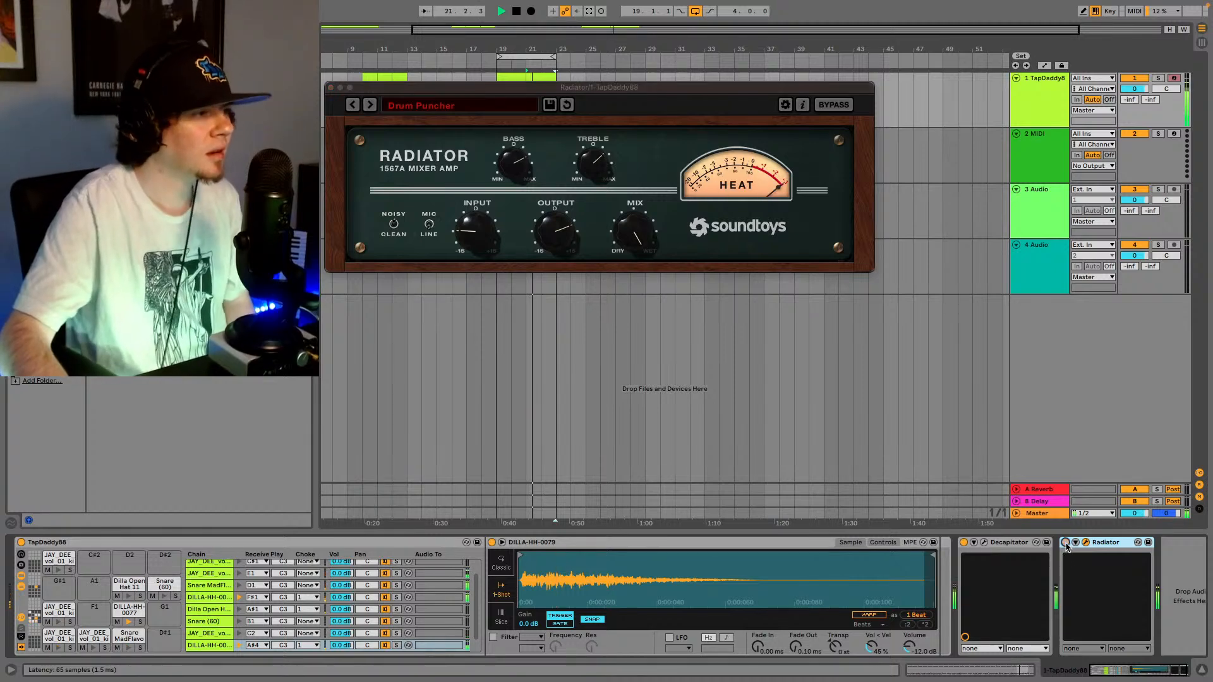
pyautogui.click(1066, 542)
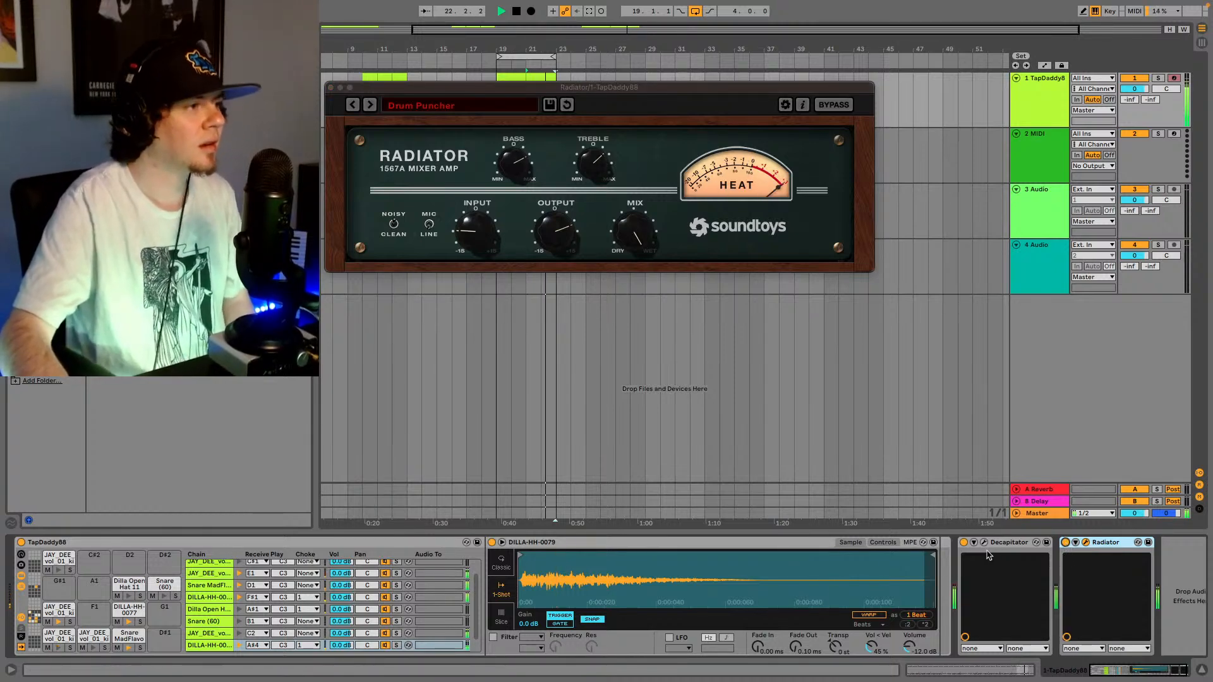
pyautogui.click(963, 543)
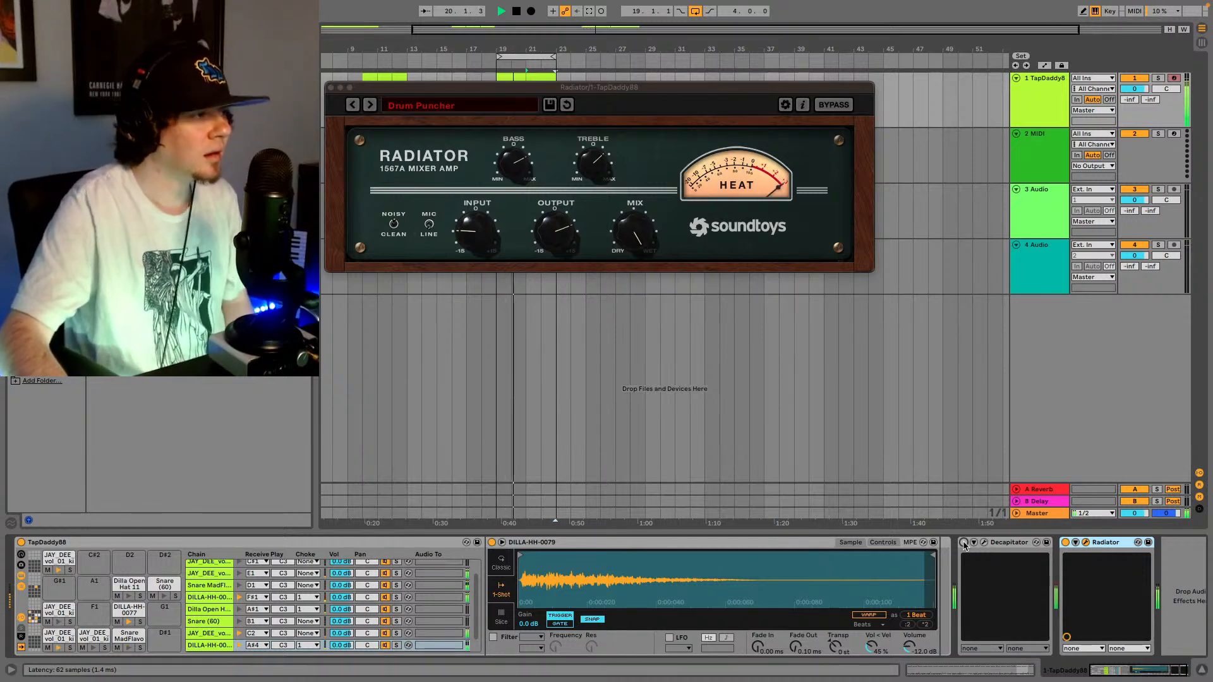
pyautogui.click(964, 543)
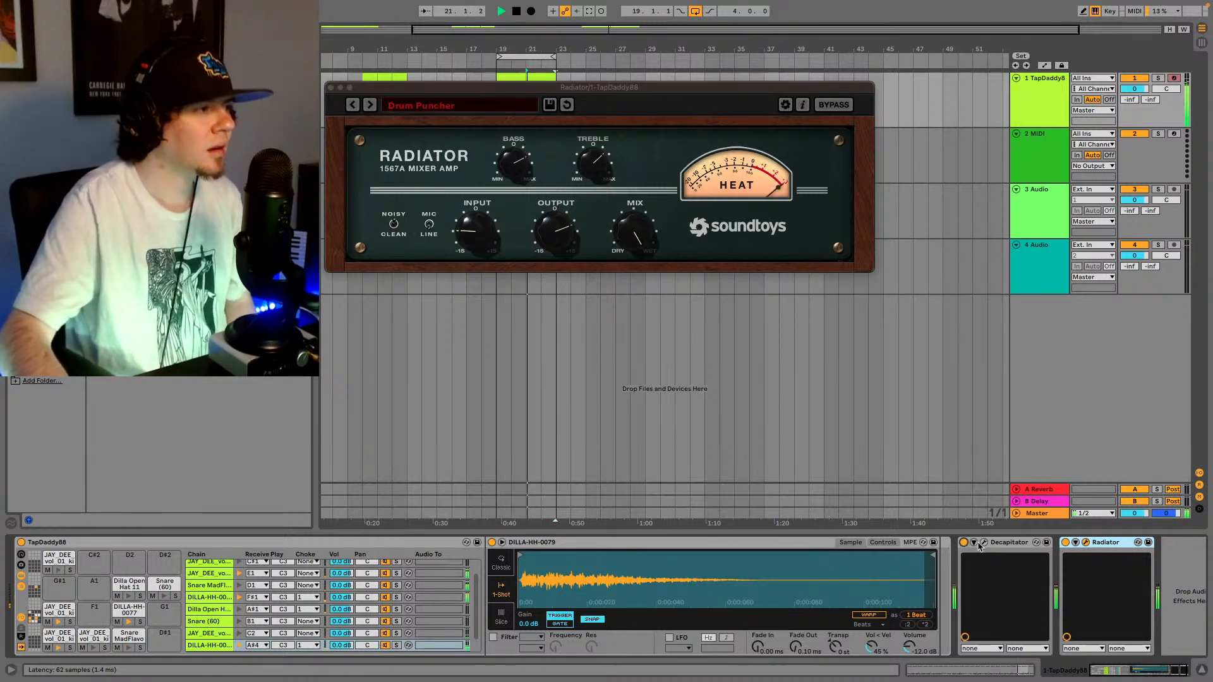
# - Open the Decapitator window and compare the drums with the plug-in switched off and back on
pyautogui.click(984, 543)
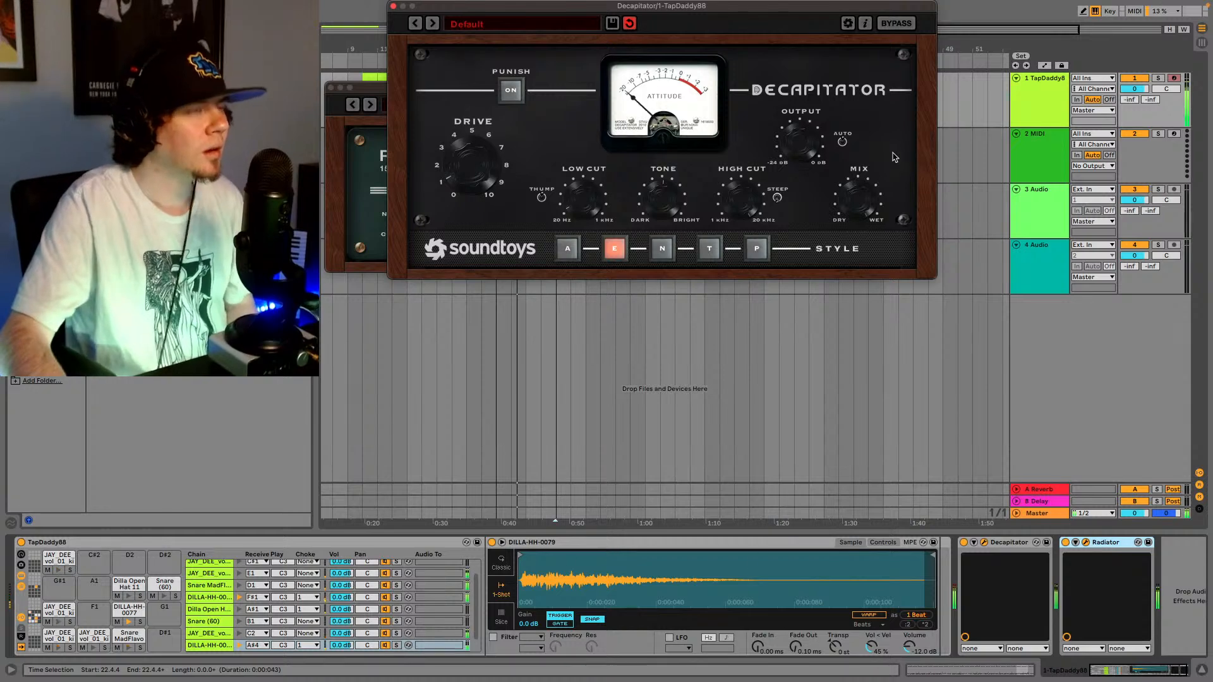
pyautogui.click(963, 542)
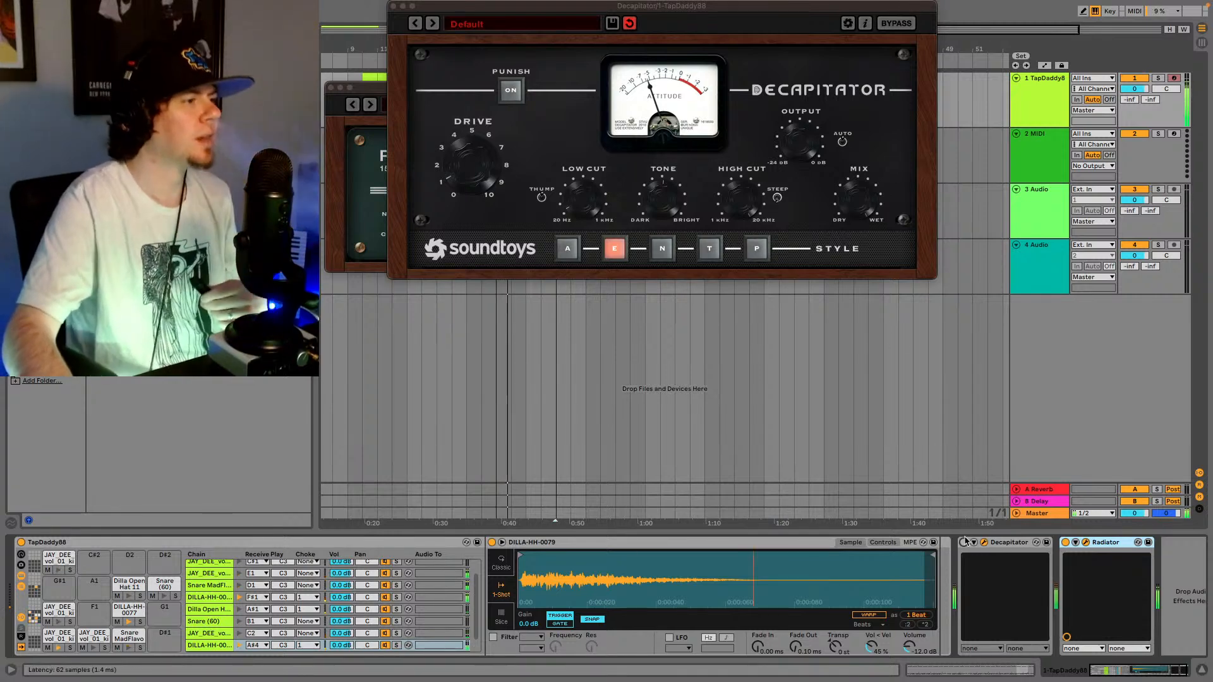
pyautogui.click(963, 542)
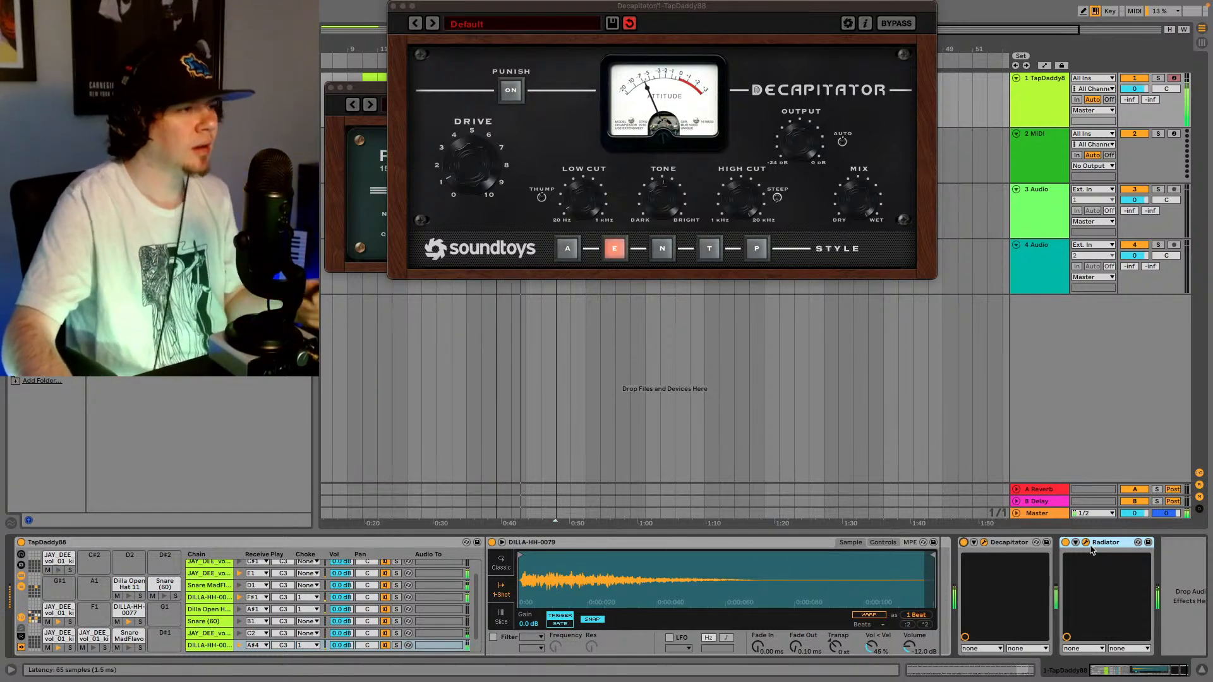
# - Place the Decapitator window below Radiator's, try out the Mix amount on both plug-ins and close the two windows
pyautogui.moveTo(693, 7); pyautogui.dragTo(618, 280)
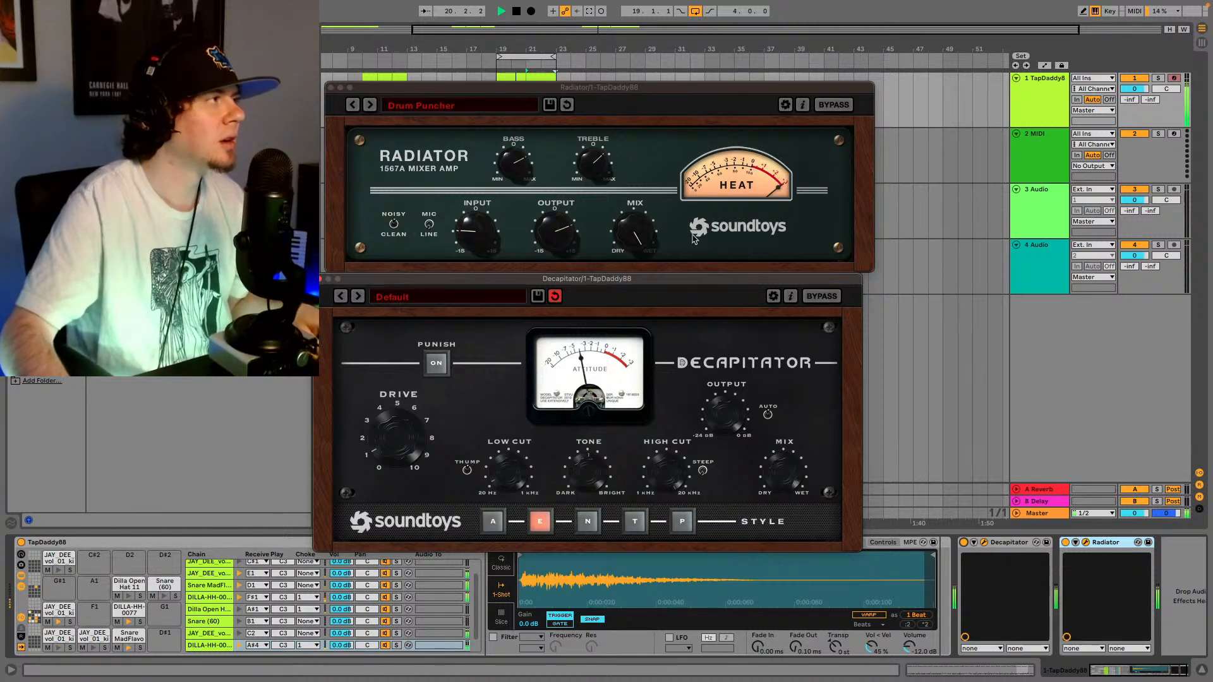
pyautogui.click(632, 243)
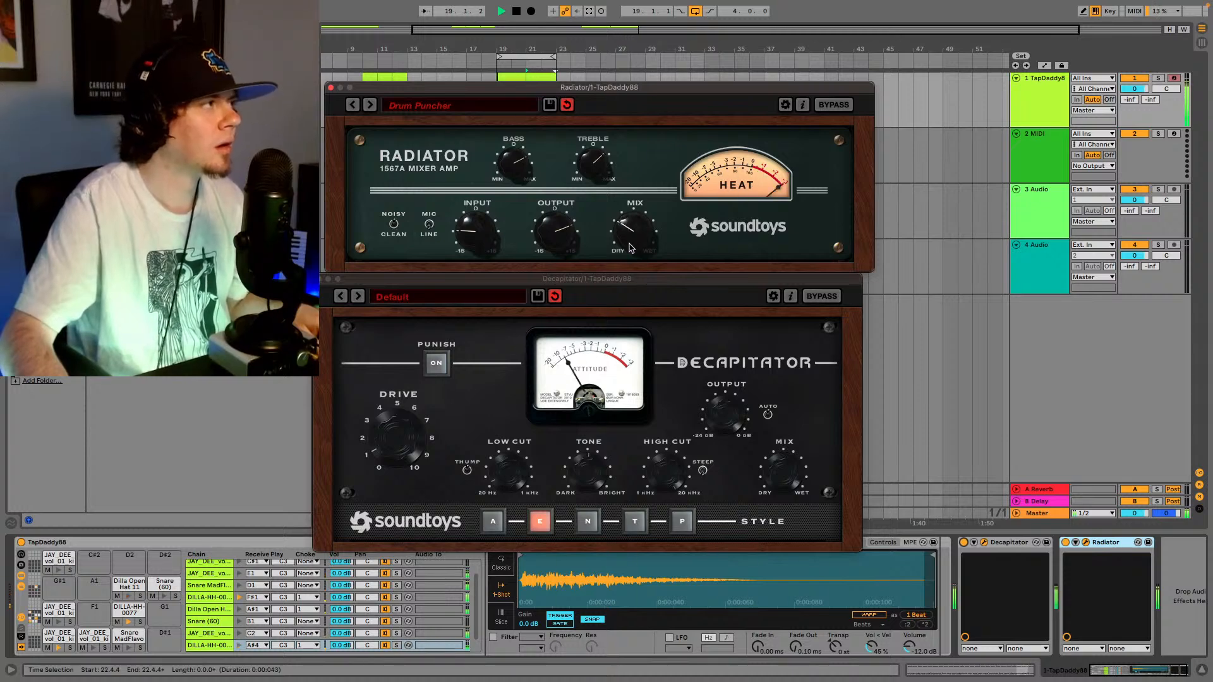
pyautogui.click(790, 473)
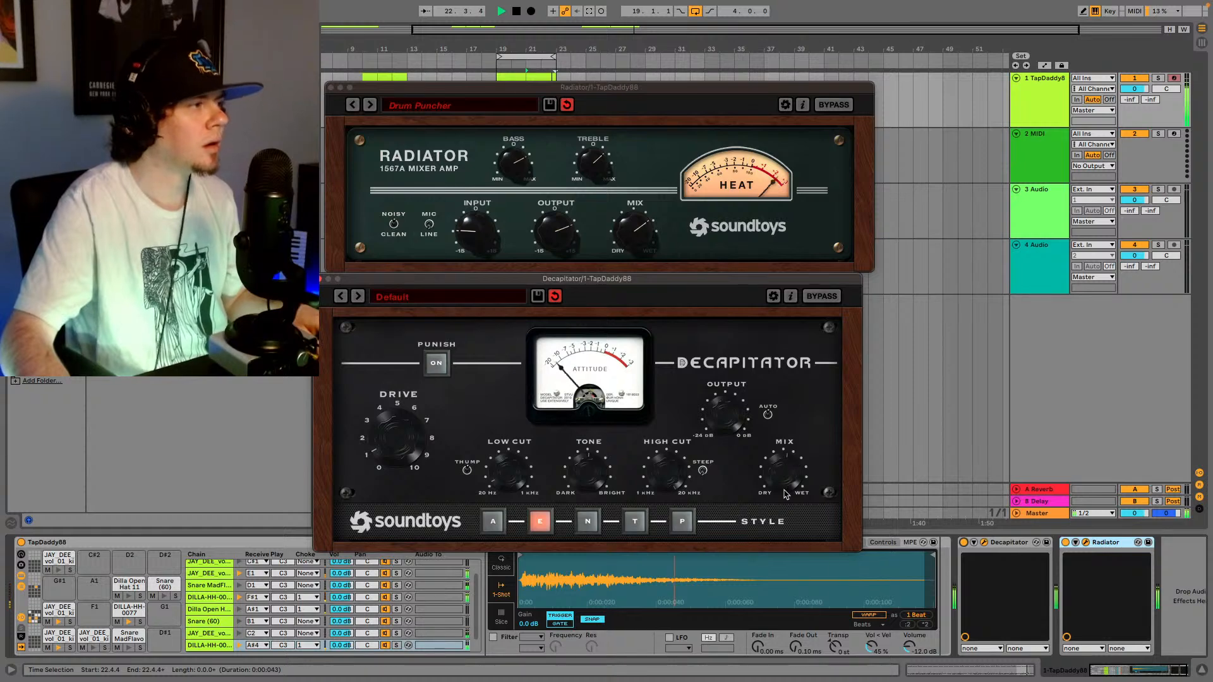
pyautogui.moveTo(611, 226); pyautogui.dragTo(650, 197)
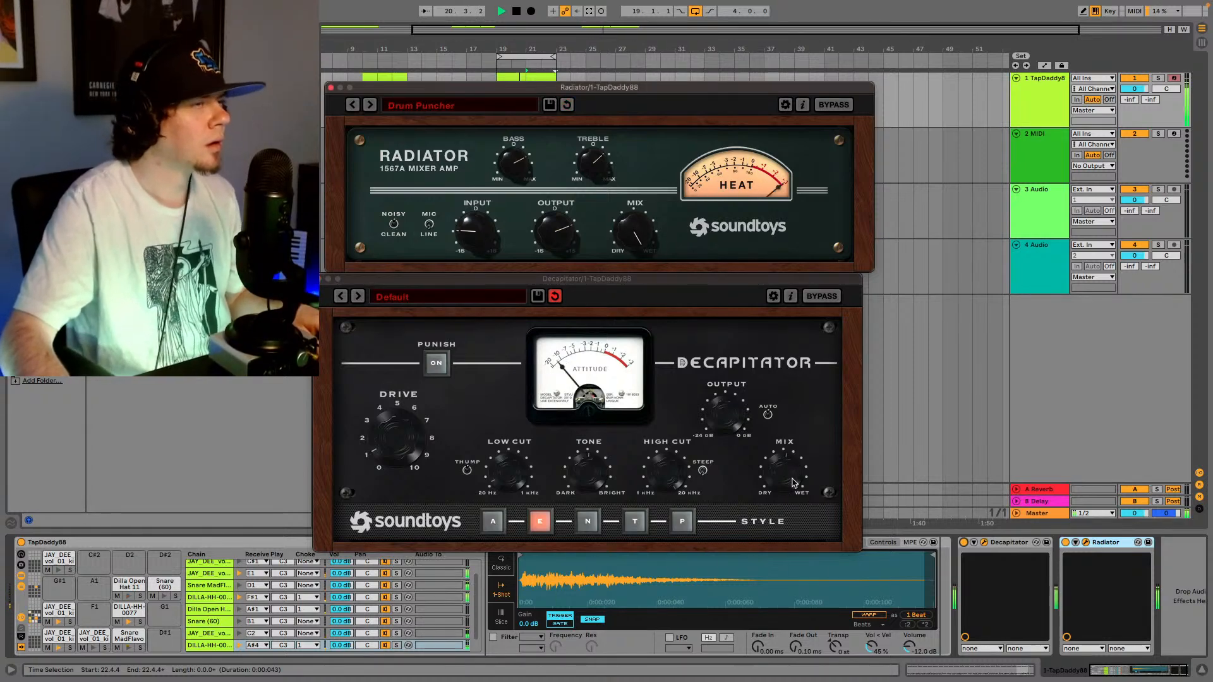
pyautogui.moveTo(794, 471); pyautogui.dragTo(788, 476)
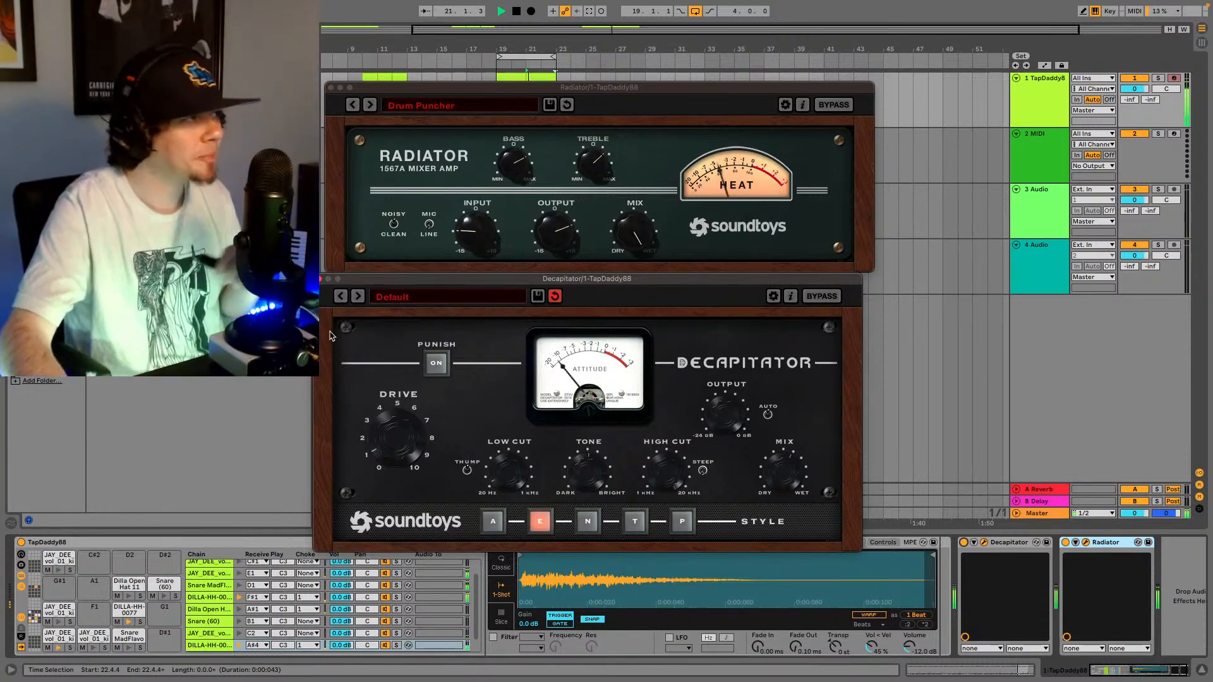
pyautogui.click(320, 280)
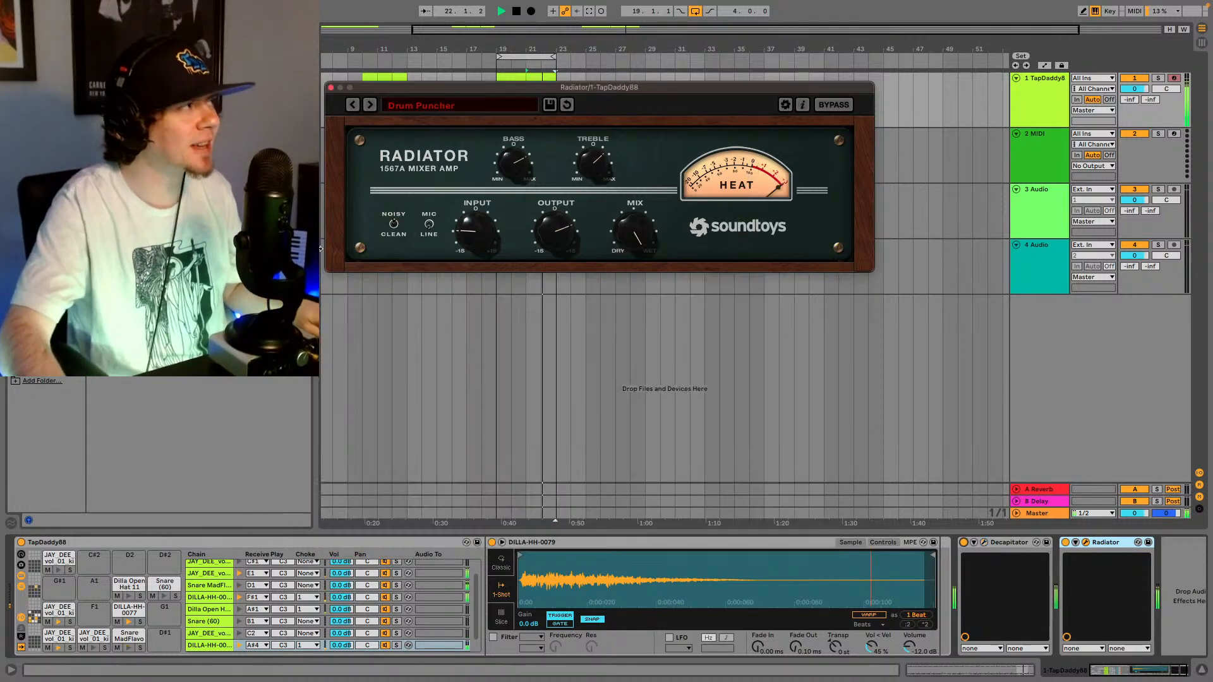
pyautogui.click(330, 88)
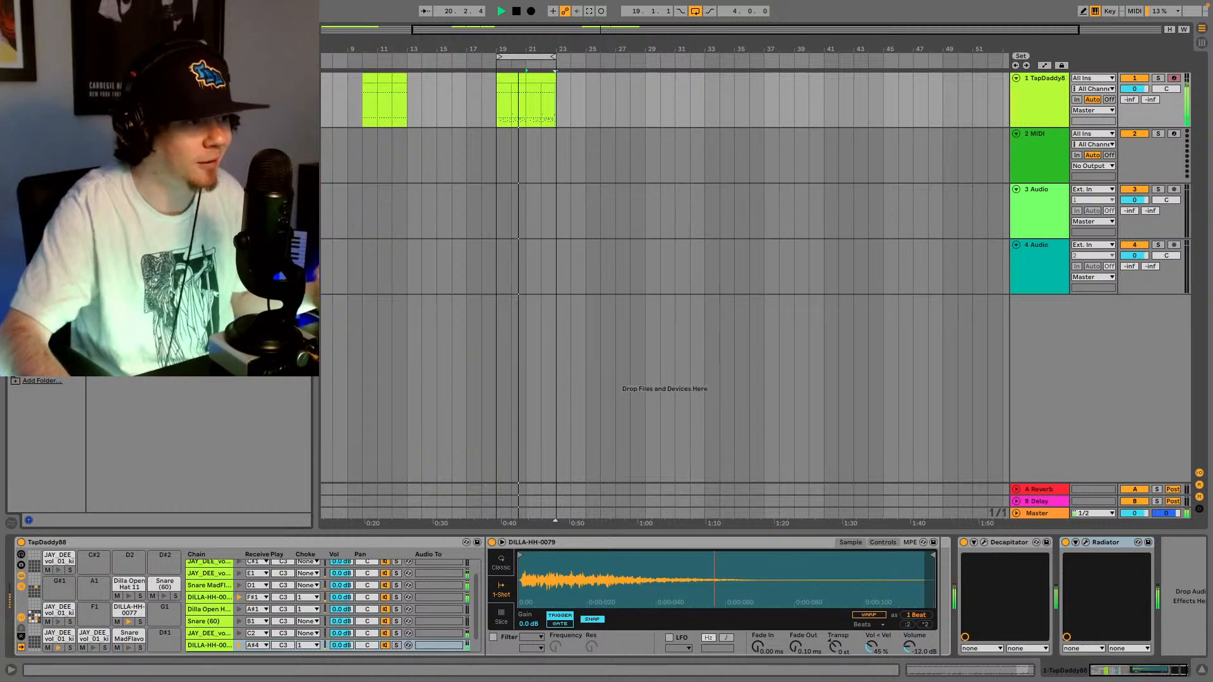
# - Add the UADx LA-2A Tube Compressor after Radiator on the drum track and close its plug-in window
pyautogui.click(1107, 675)
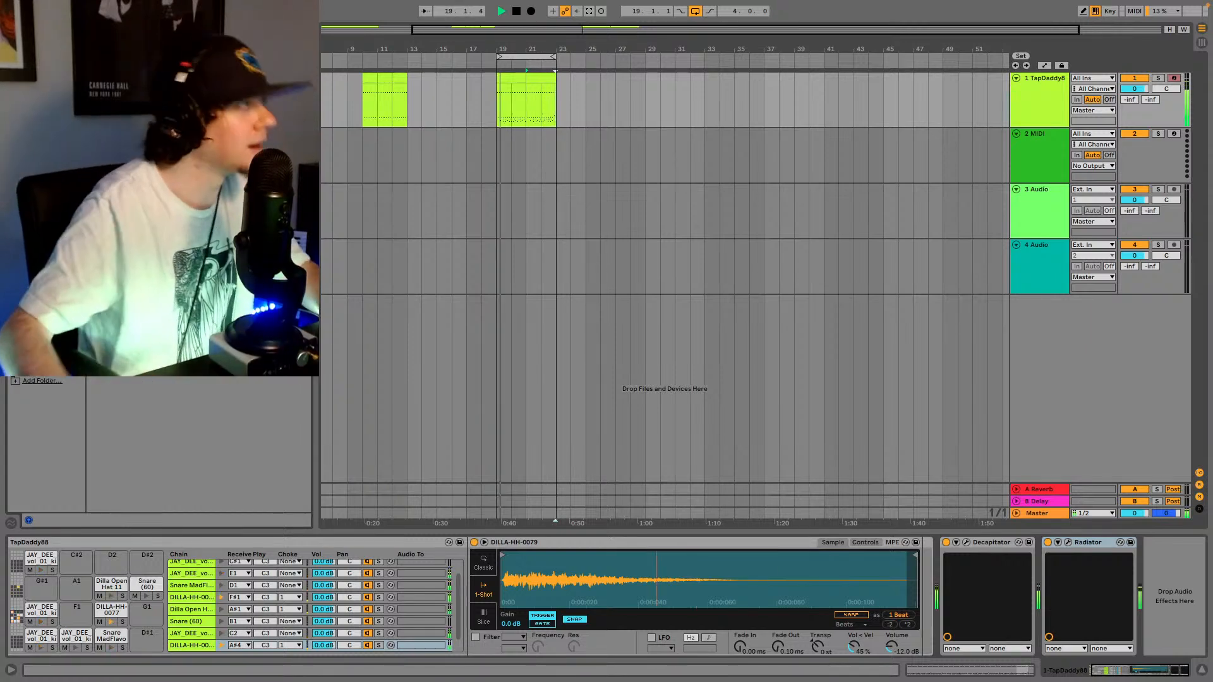
pyautogui.moveTo(1053, 509); pyautogui.dragTo(1166, 584)
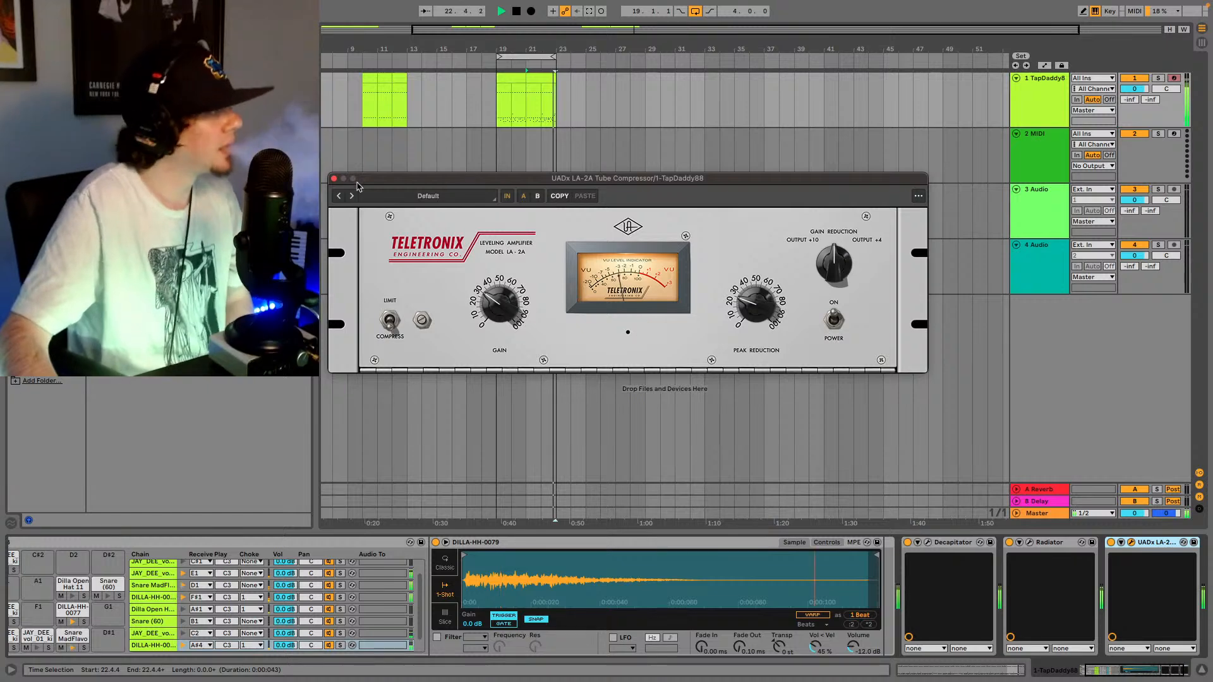
pyautogui.click(334, 179)
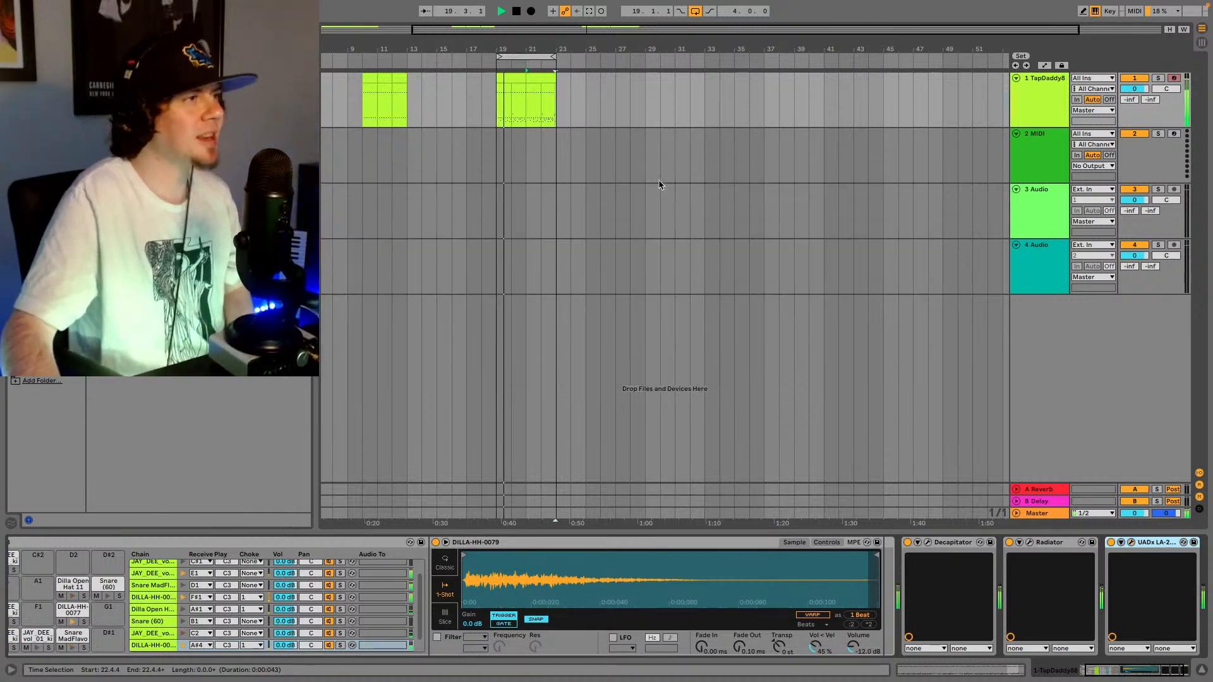
# - Select the empty MIDI track 2 and browse the sample library down to the Unused Samples folder under Splice
pyautogui.click(1036, 161)
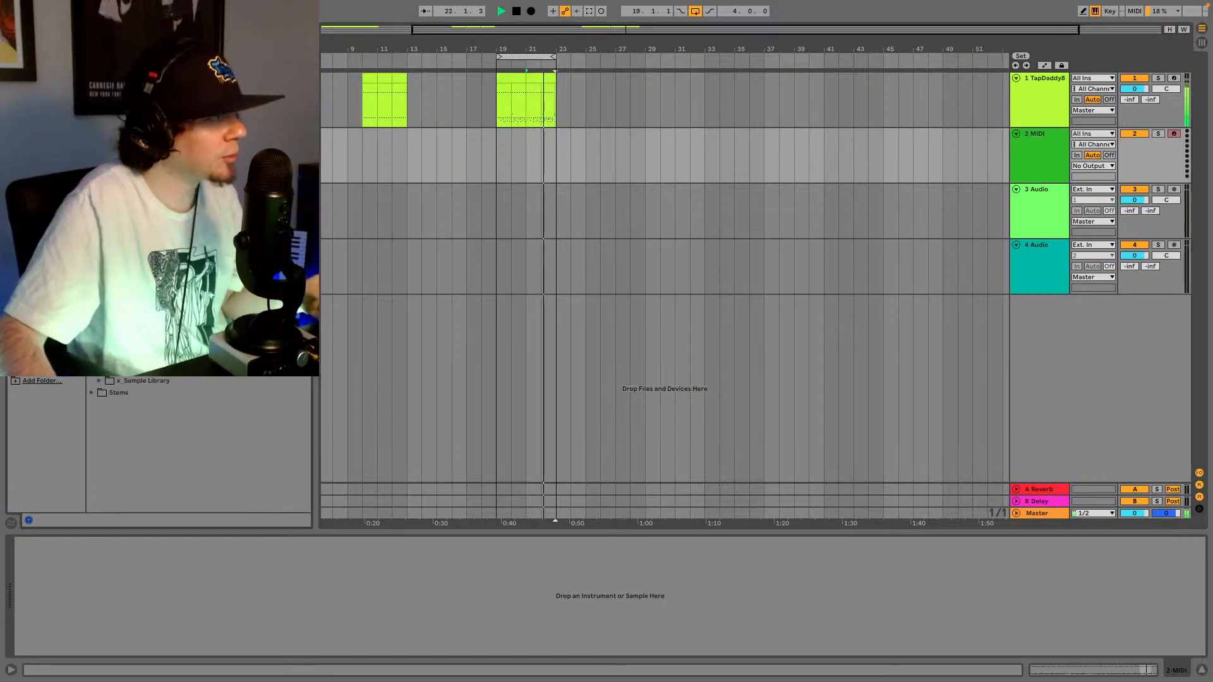
pyautogui.press('Up')
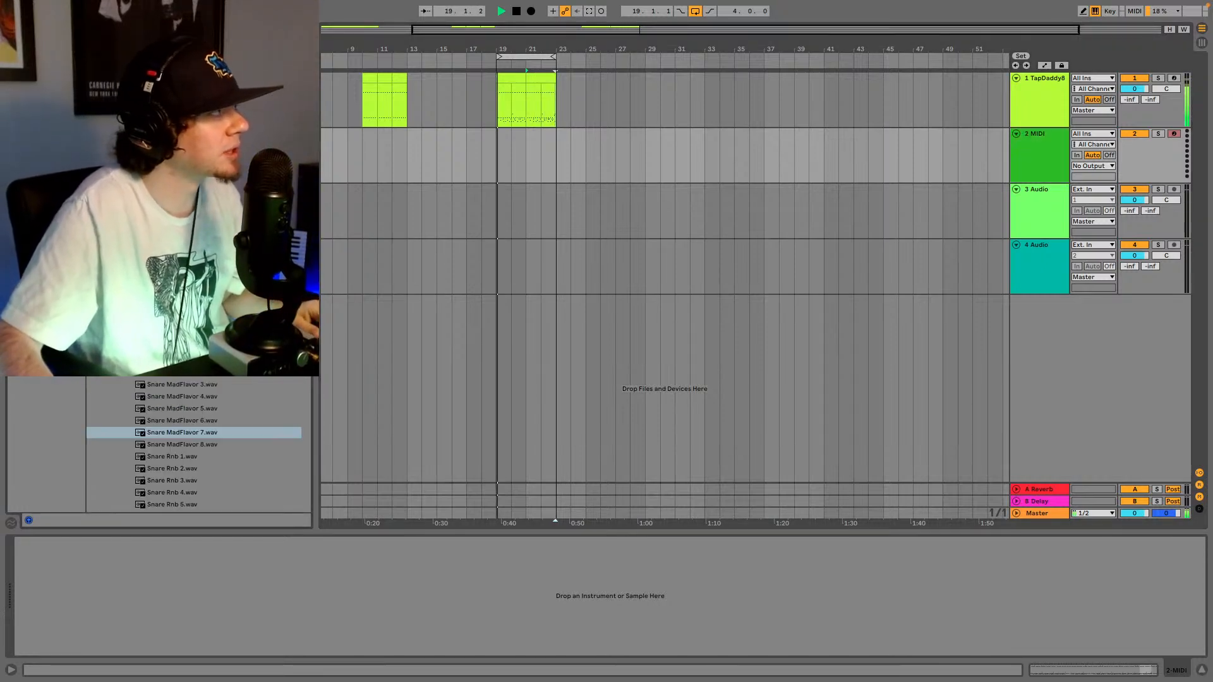
pyautogui.scroll(20, 194, 445)
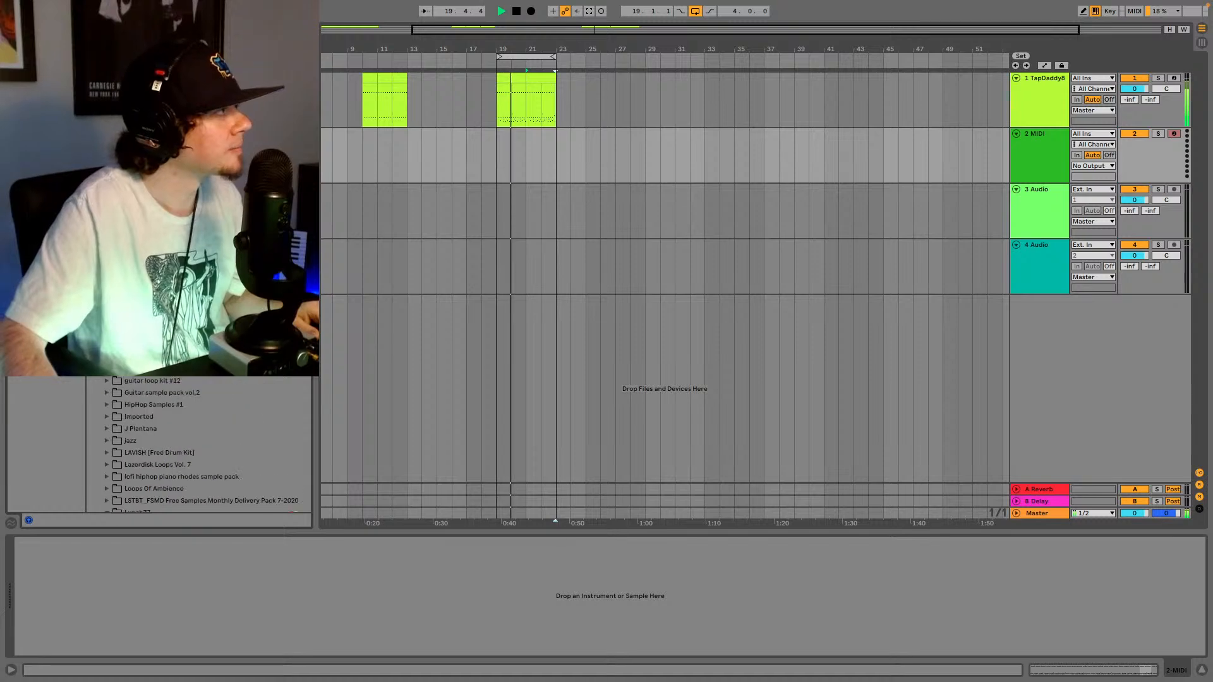
pyautogui.scroll(-15, 194, 444)
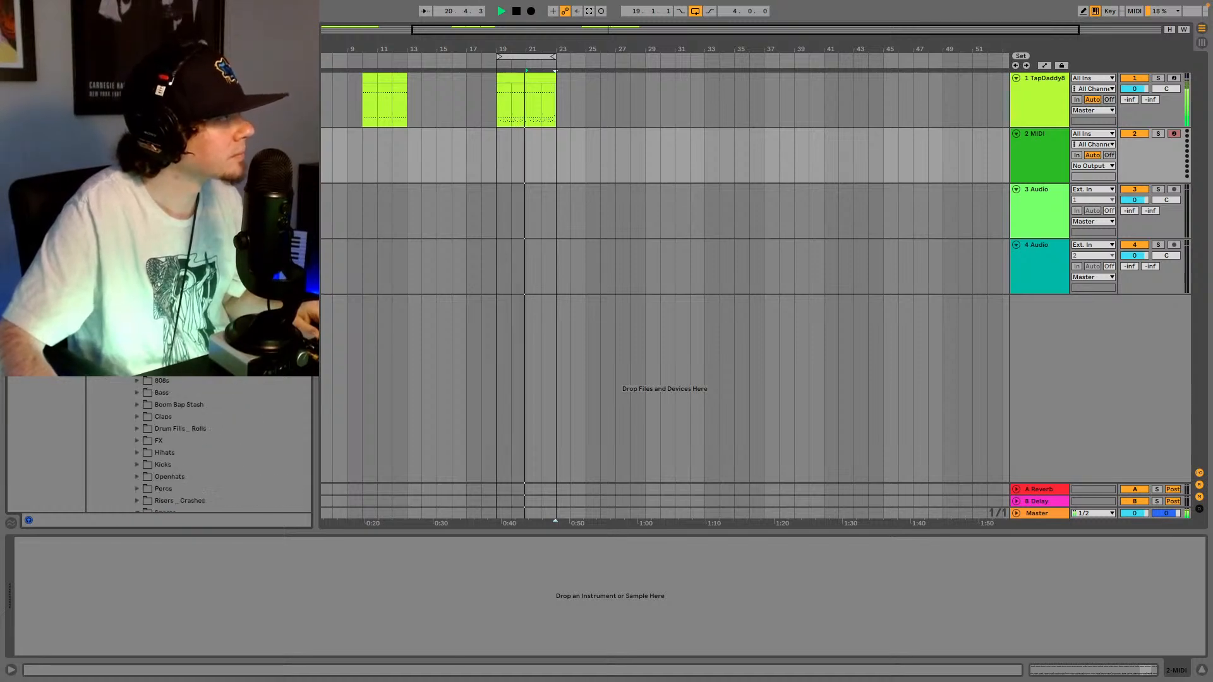
pyautogui.scroll(-5, 194, 445)
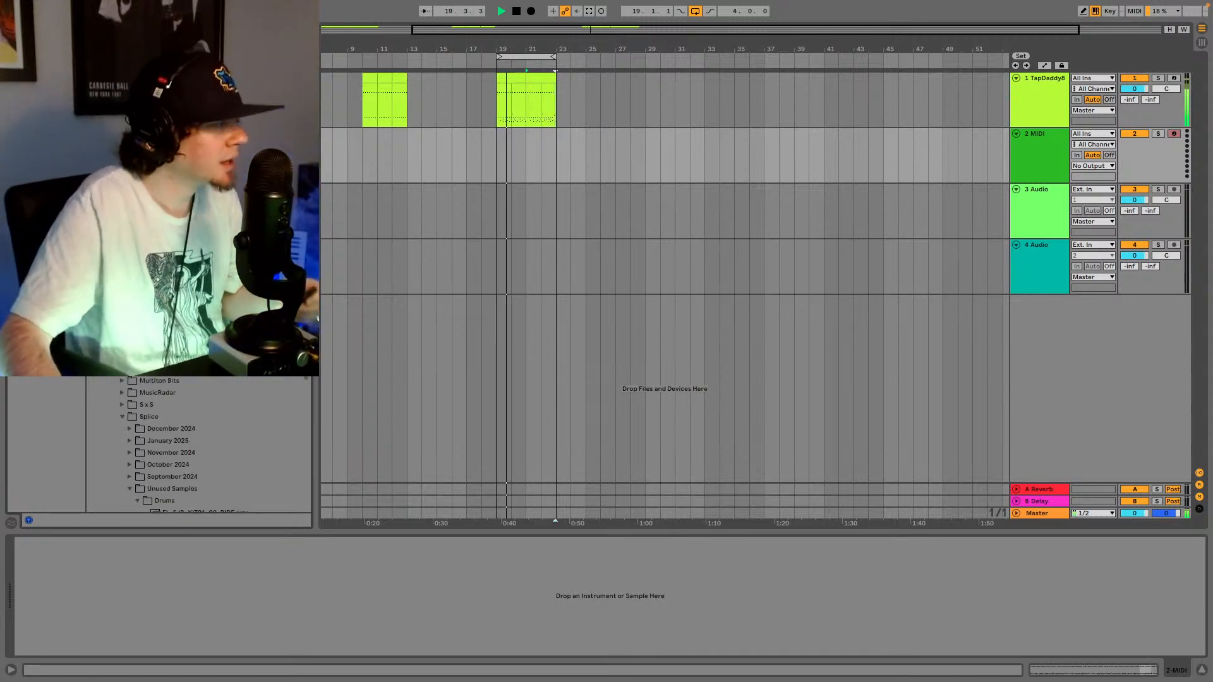
pyautogui.scroll(-10, 217, 393)
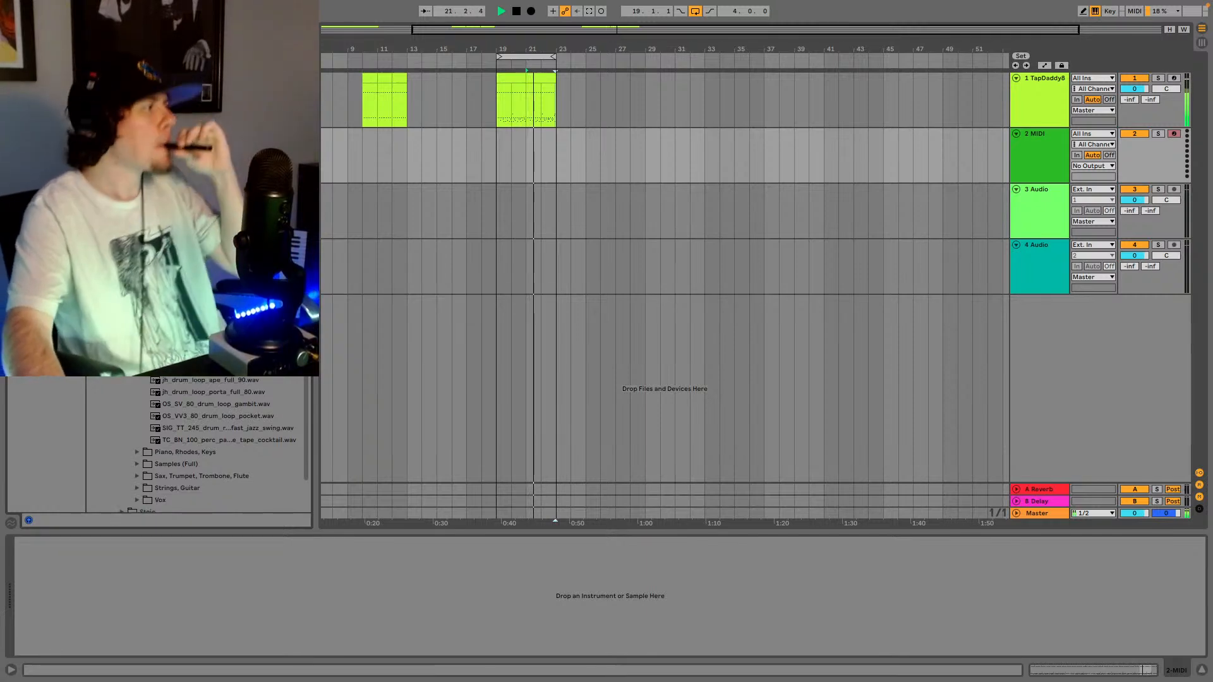
pyautogui.scroll(-1, 217, 442)
pyautogui.scroll(-1, 217, 442)
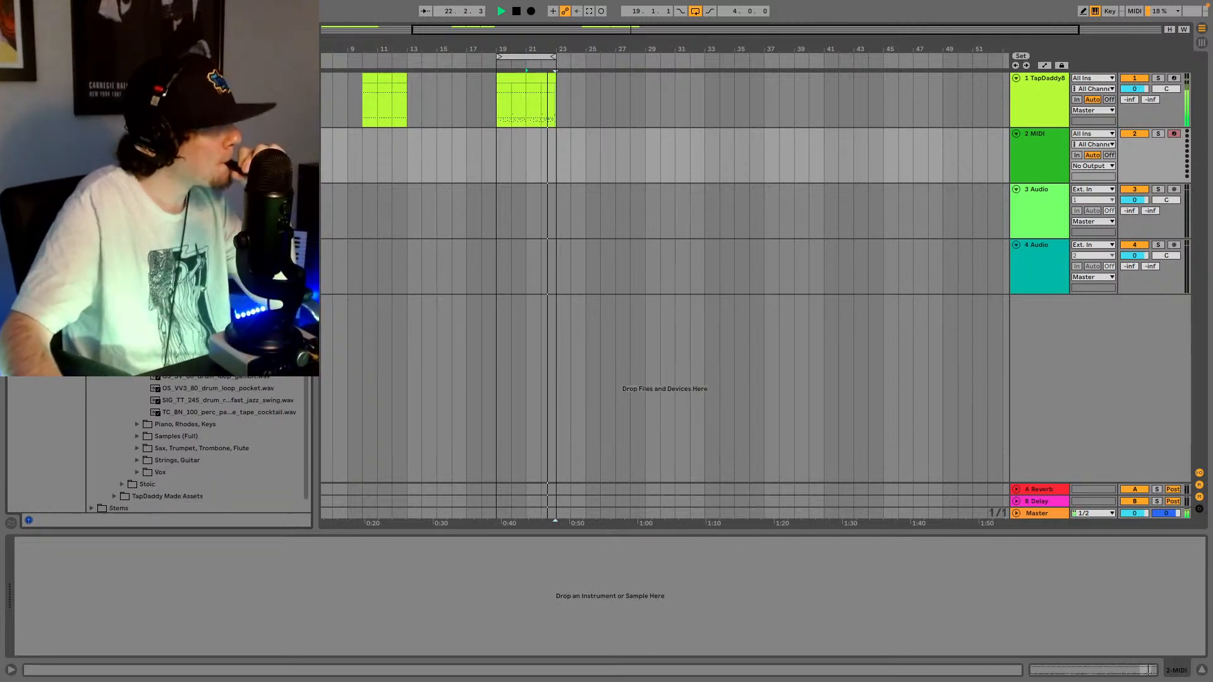
# - Collapse the Drums folder in Unused Samples and expand Piano, Rhodes, Keys to browse its samples
pyautogui.press('Left')
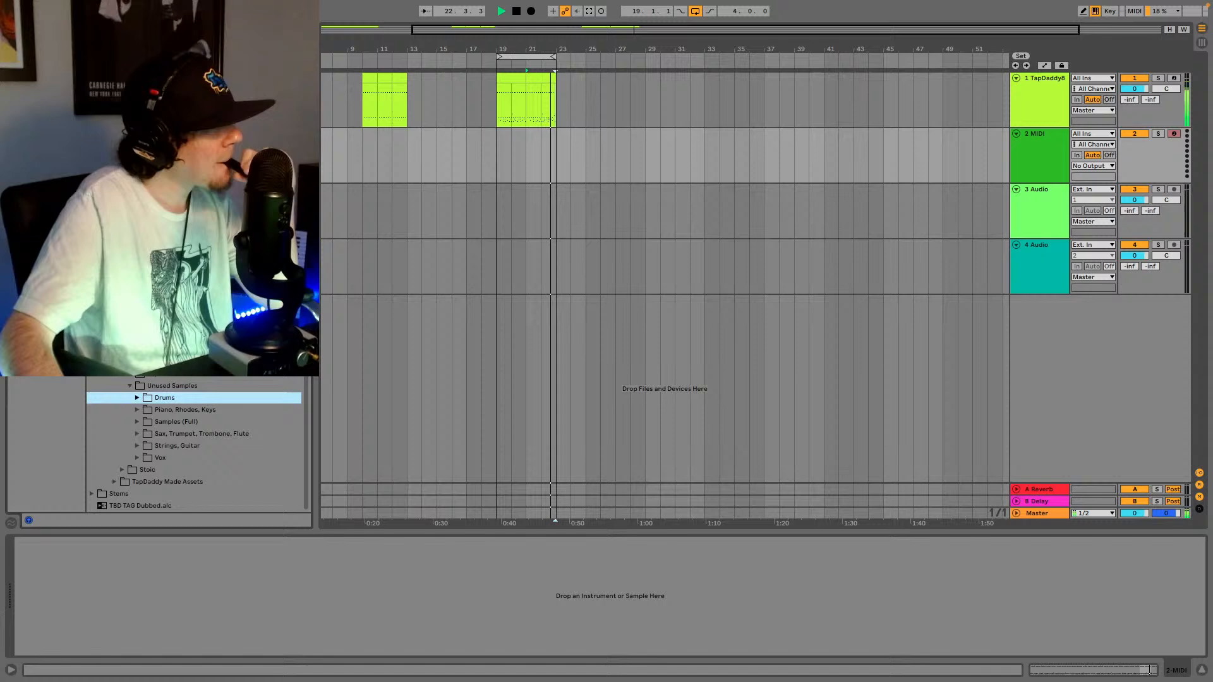
pyautogui.click(138, 410)
pyautogui.scroll(-10, 227, 436)
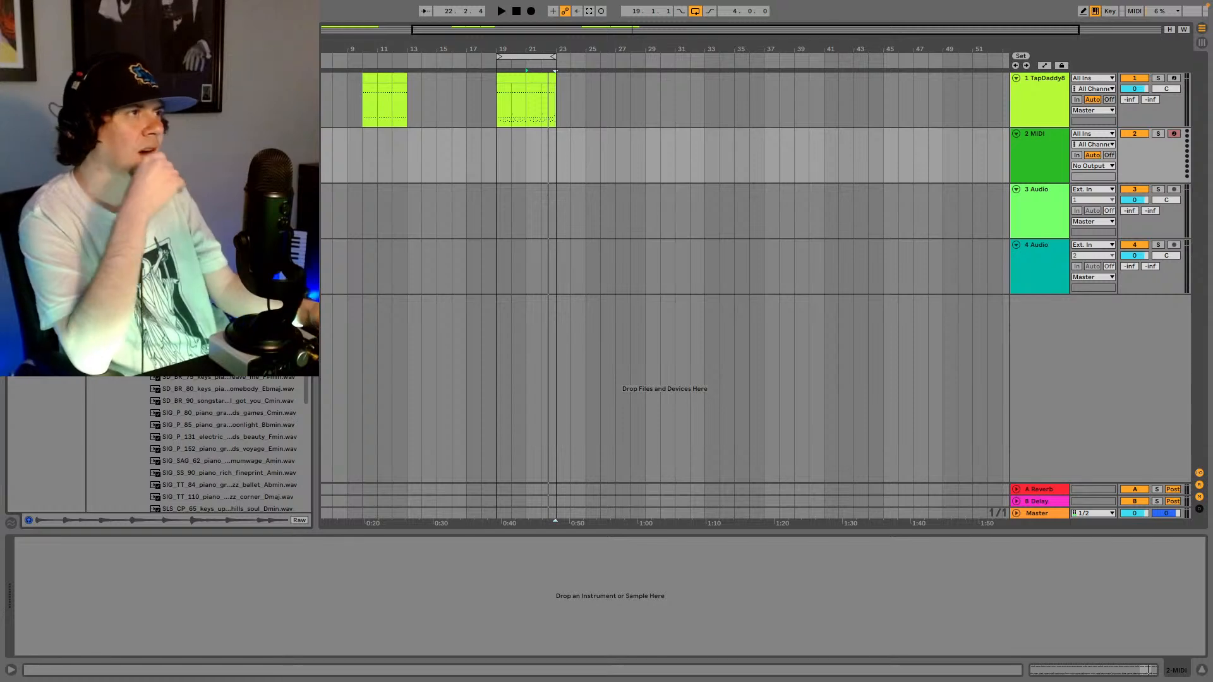
pyautogui.click(1041, 135)
pyautogui.moveTo(1041, 680)
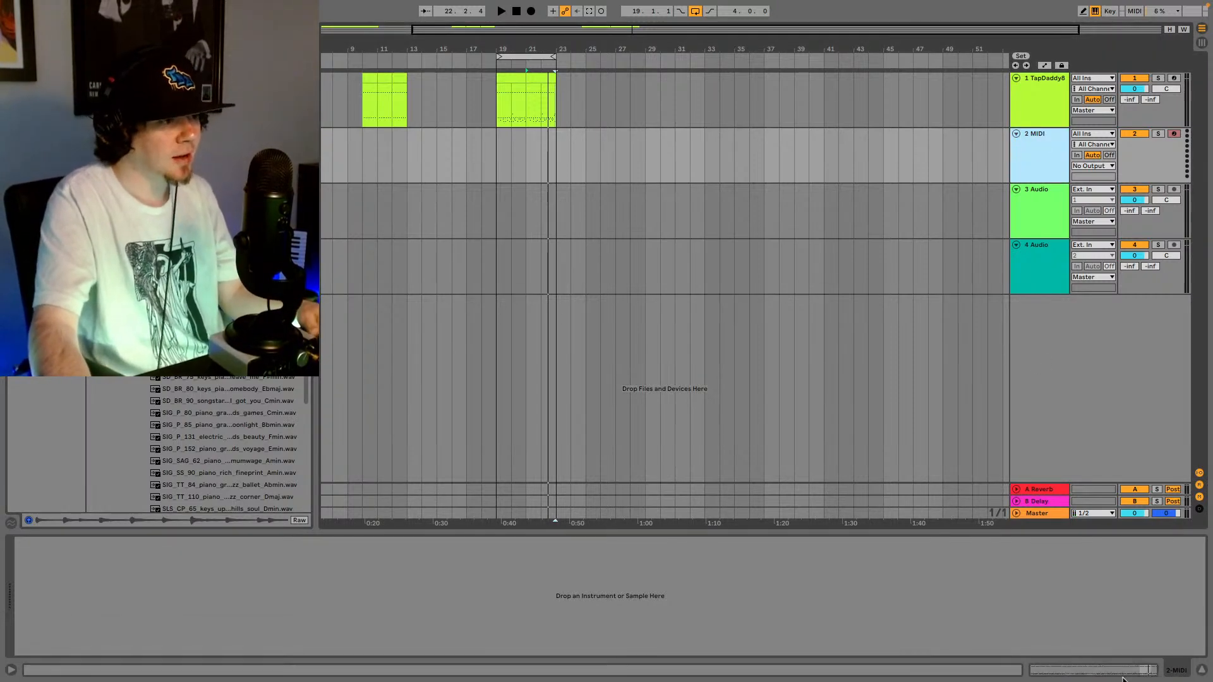
pyautogui.click(1127, 670)
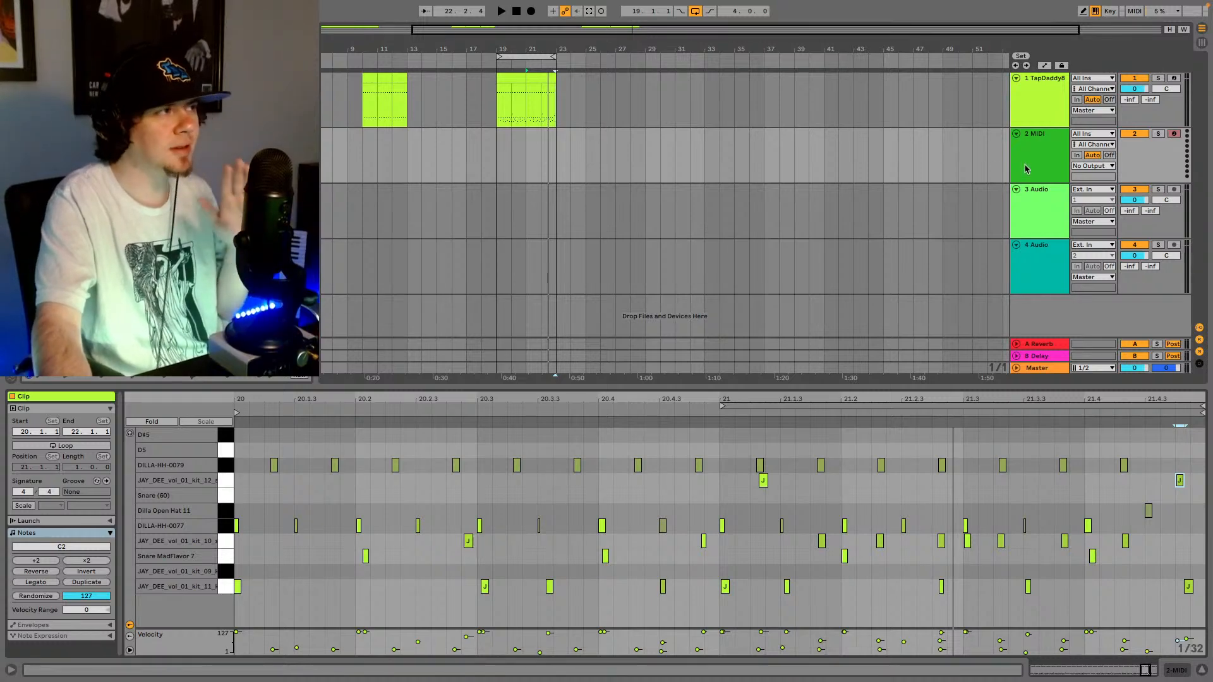
pyautogui.click(1045, 167)
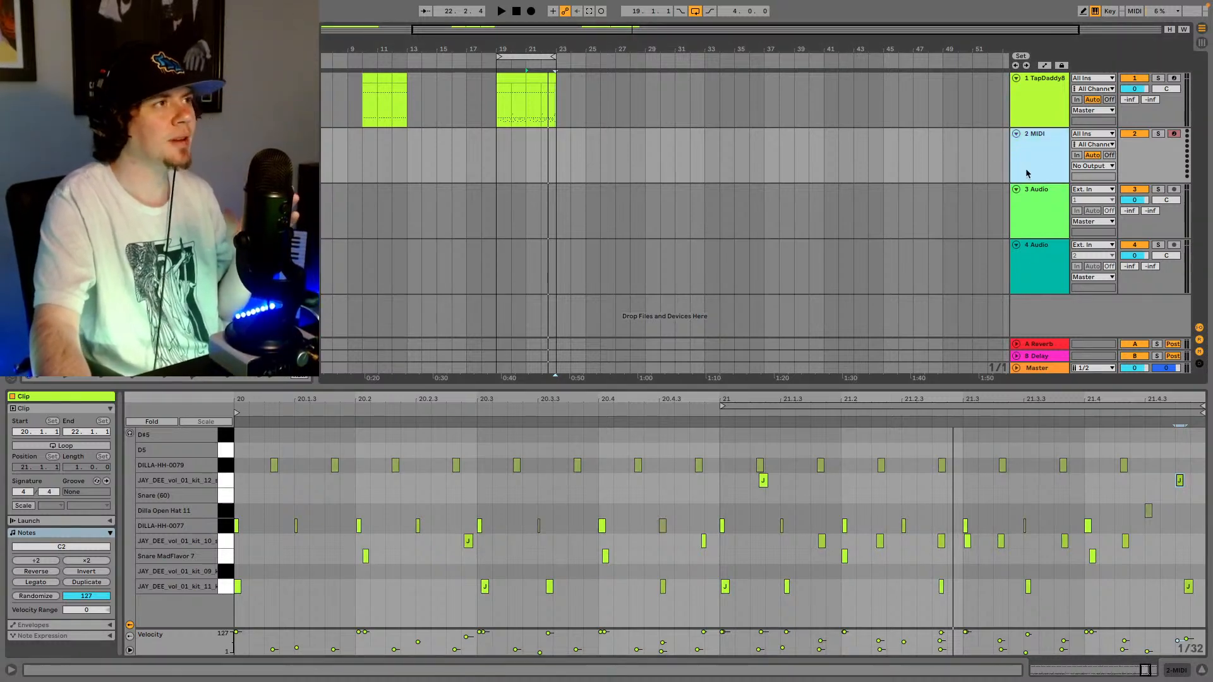
pyautogui.click(1041, 106)
pyautogui.click(1039, 153)
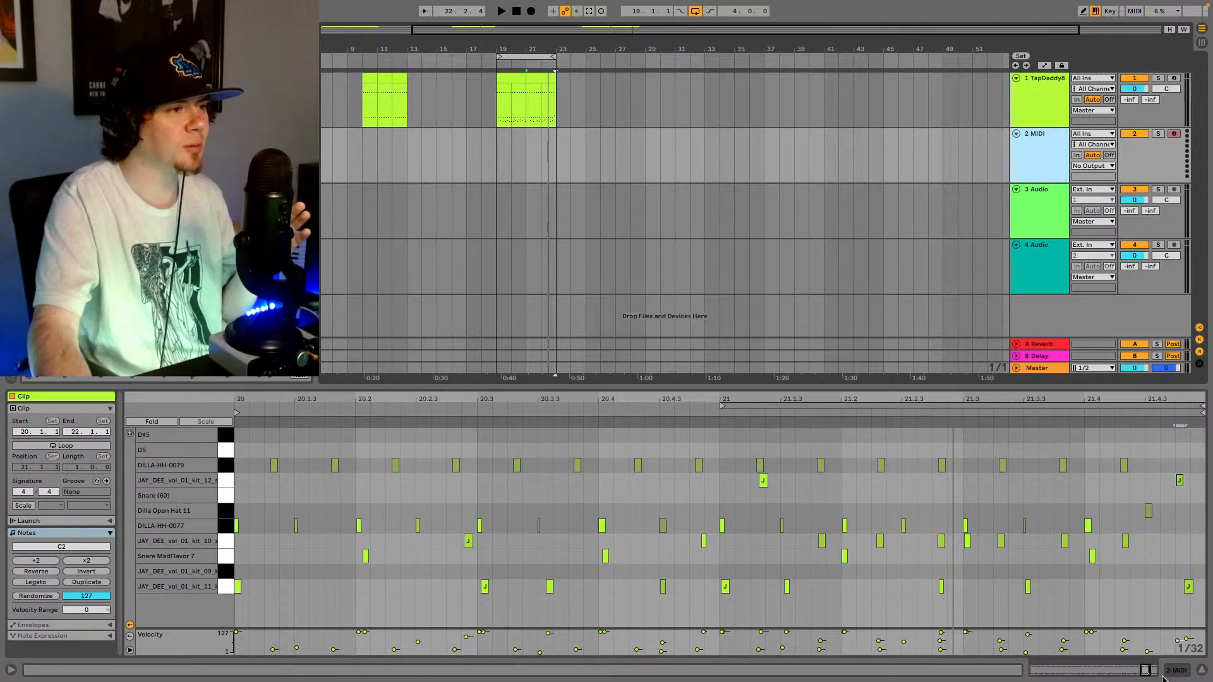
pyautogui.click(733, 135)
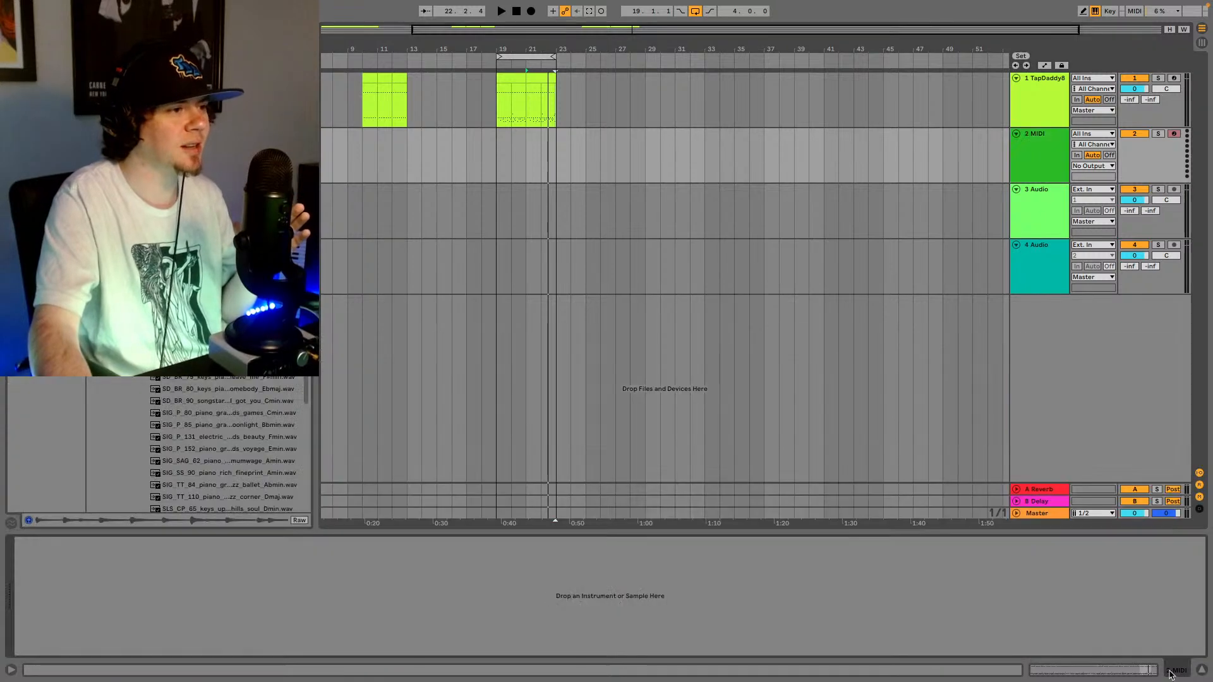
# - Set the insert mark at 19.1.1 on MIDI track 2 and load the OS_VC2_70_grand_piano_chords_lockdown_A# sample as its instrument
pyautogui.click(496, 162)
pyautogui.click(1046, 163)
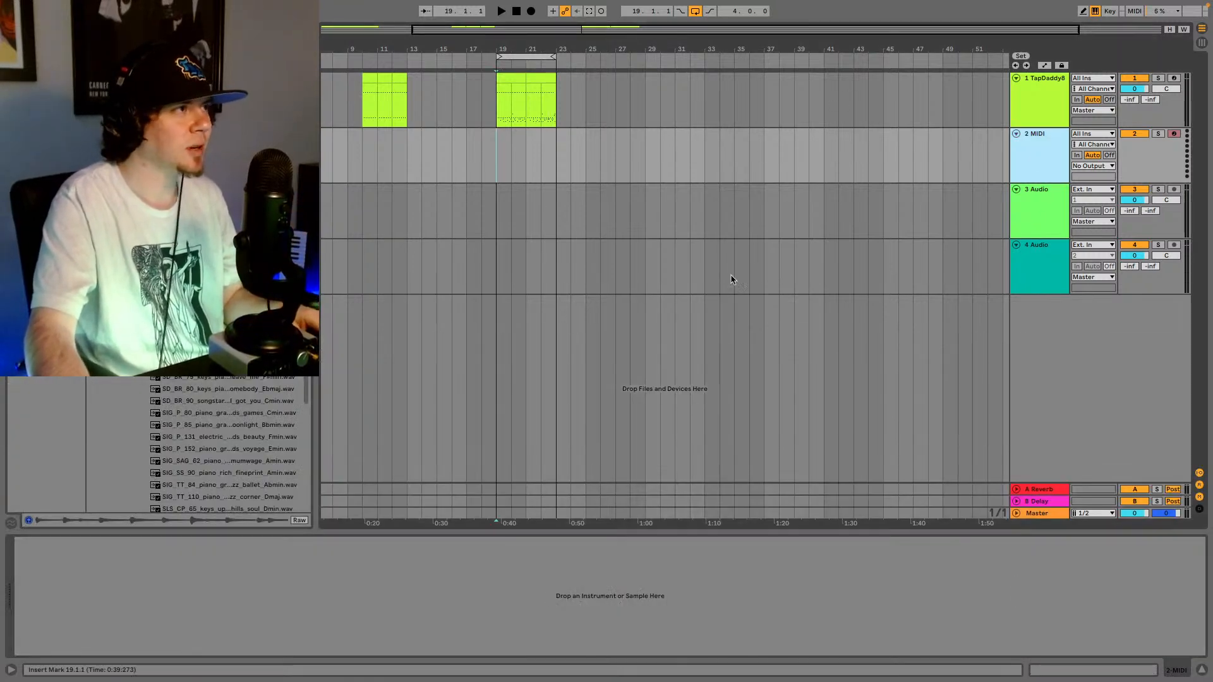
pyautogui.moveTo(221, 315); pyautogui.dragTo(221, 595)
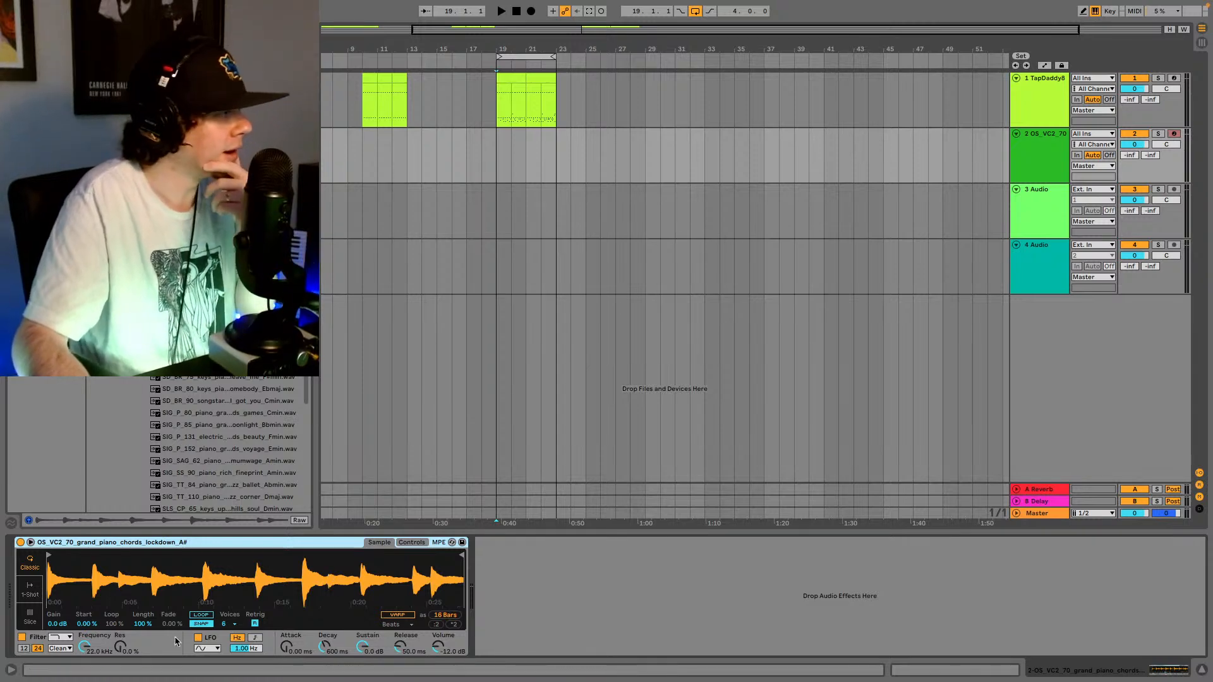
# - Switch the piano sample to Slice mode and set its transient sensitivity to 77 %
pyautogui.click(25, 622)
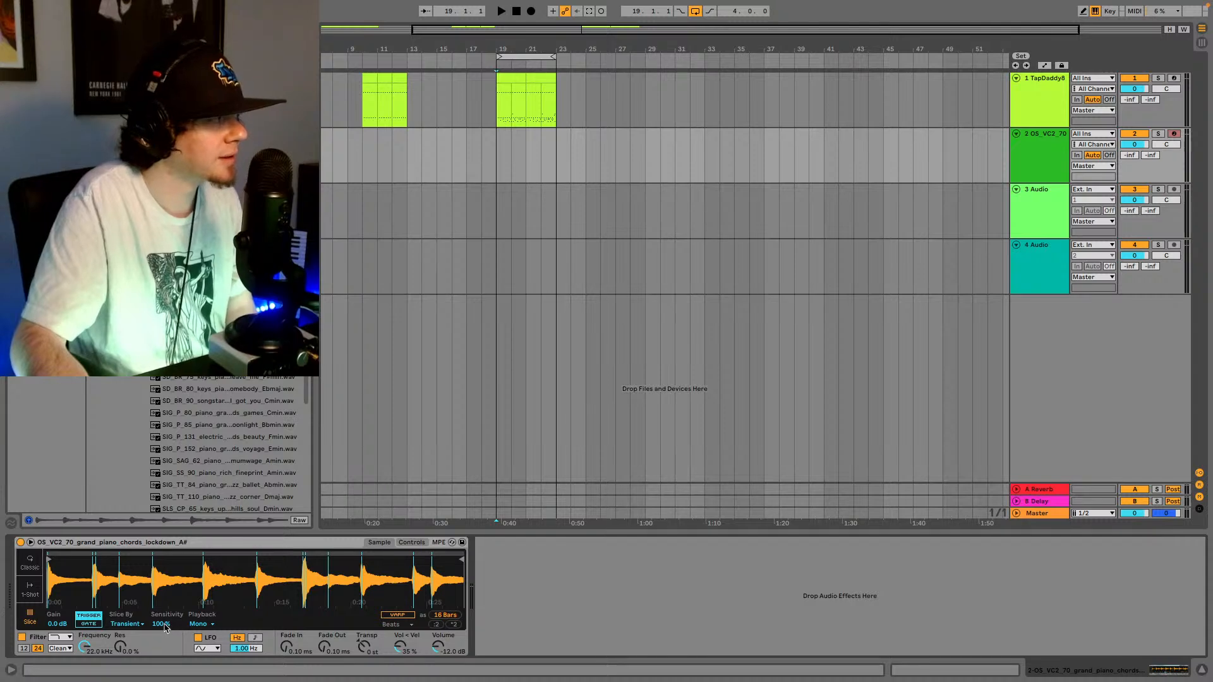
pyautogui.moveTo(111, 578); pyautogui.dragTo(139, 579)
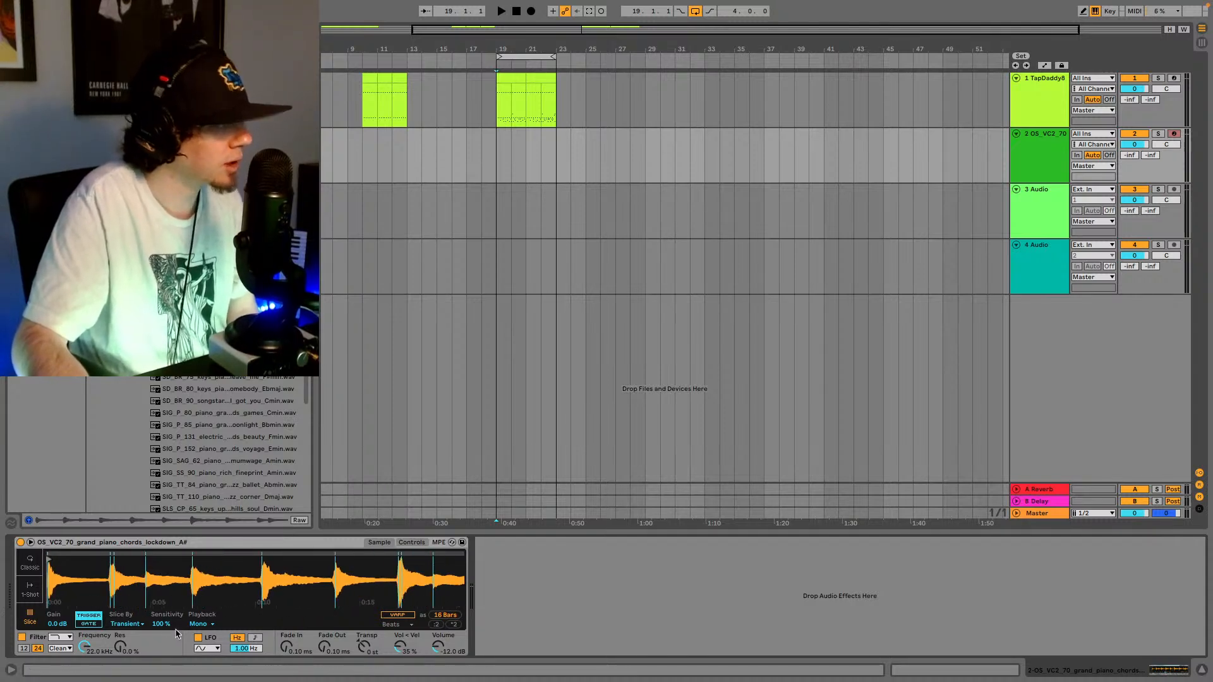
pyautogui.moveTo(158, 623); pyautogui.dragTo(158, 634)
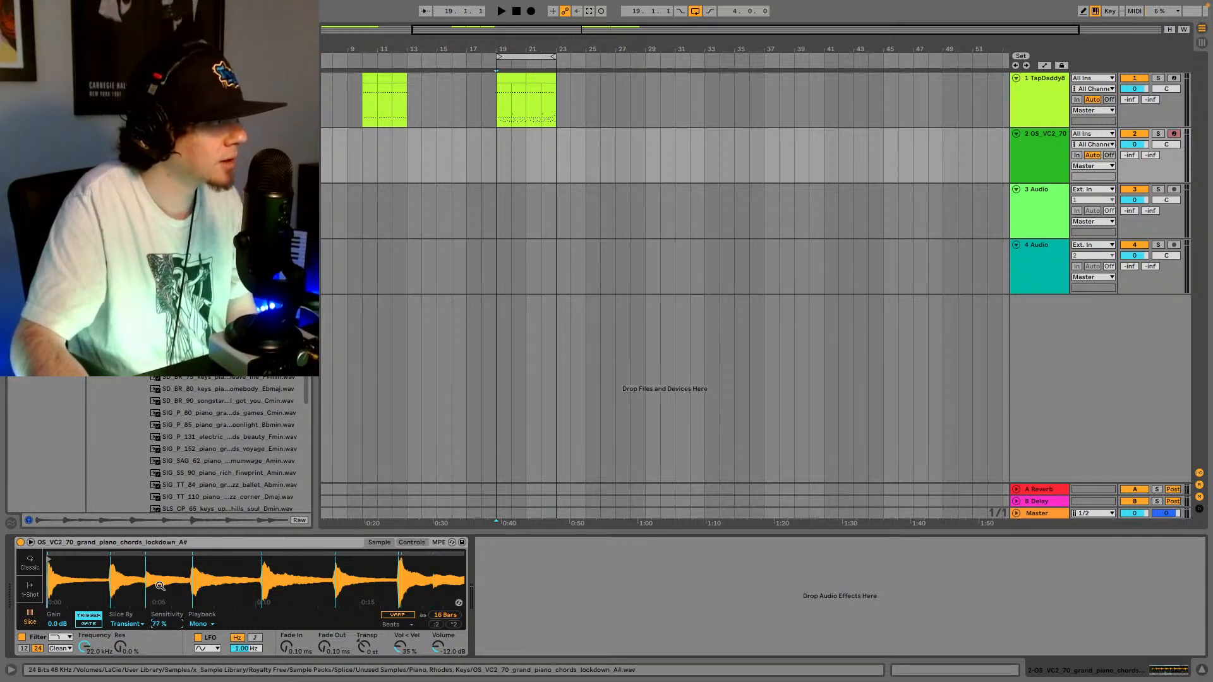
# - Raise the piano sample's slice sensitivity to 81 % and clear the sample listing from the browser
pyautogui.moveTo(161, 584); pyautogui.dragTo(134, 569)
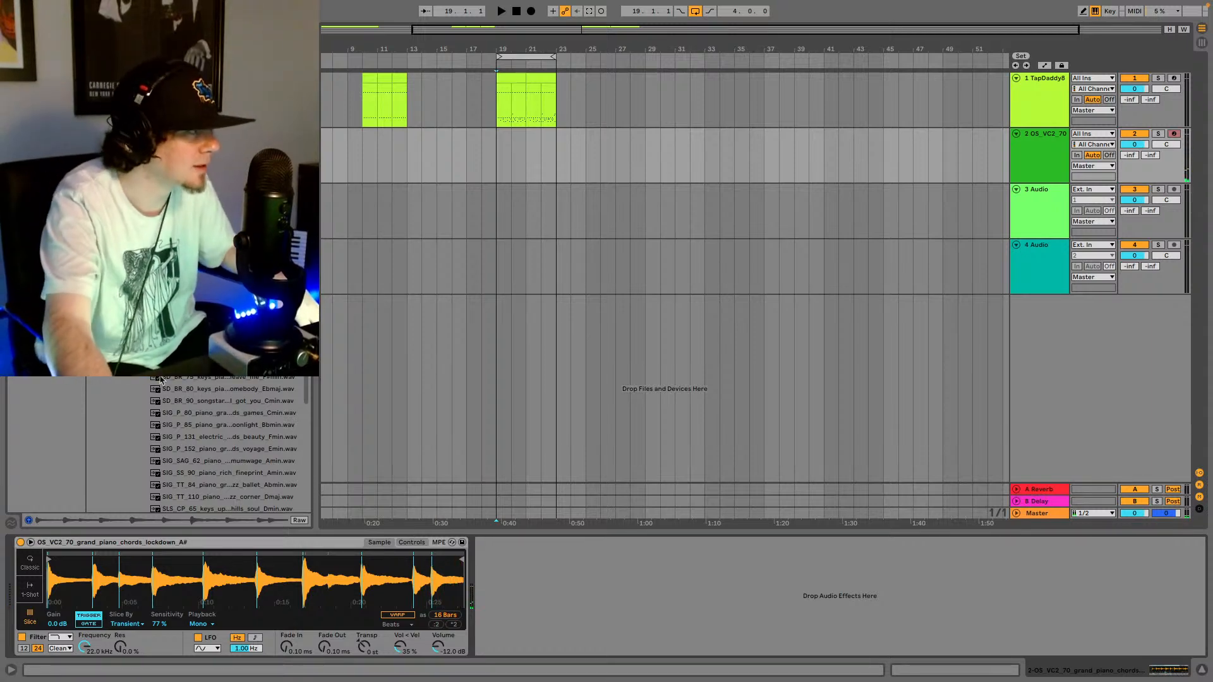
pyautogui.click(160, 624)
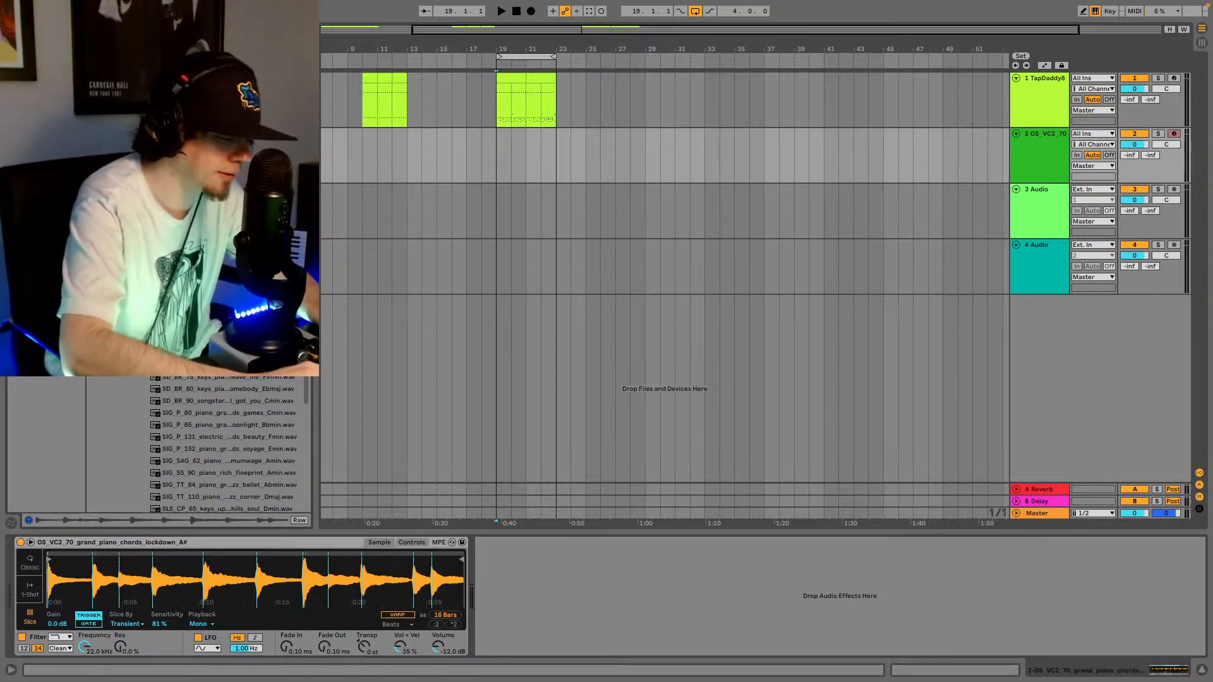
pyautogui.click(305, 29)
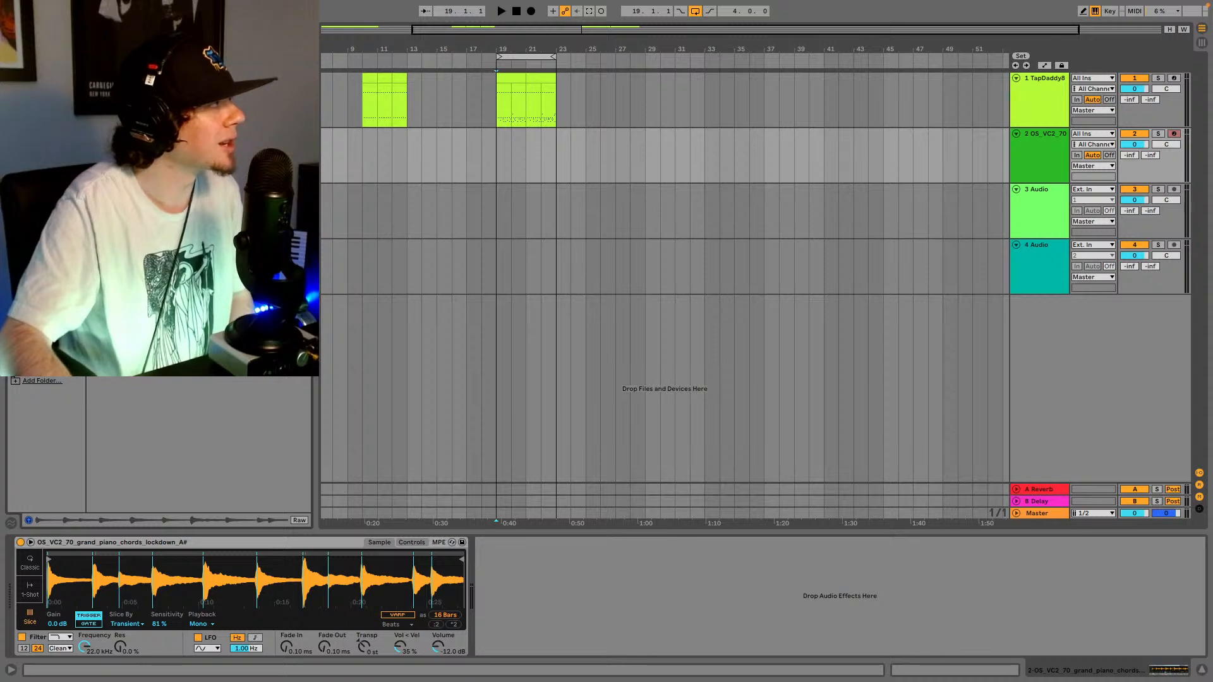
# - Add the UADx LA-2A Tube Compressor after the piano sampler and raise its Peak Reduction slightly
pyautogui.moveTo(431, 551); pyautogui.dragTo(498, 569)
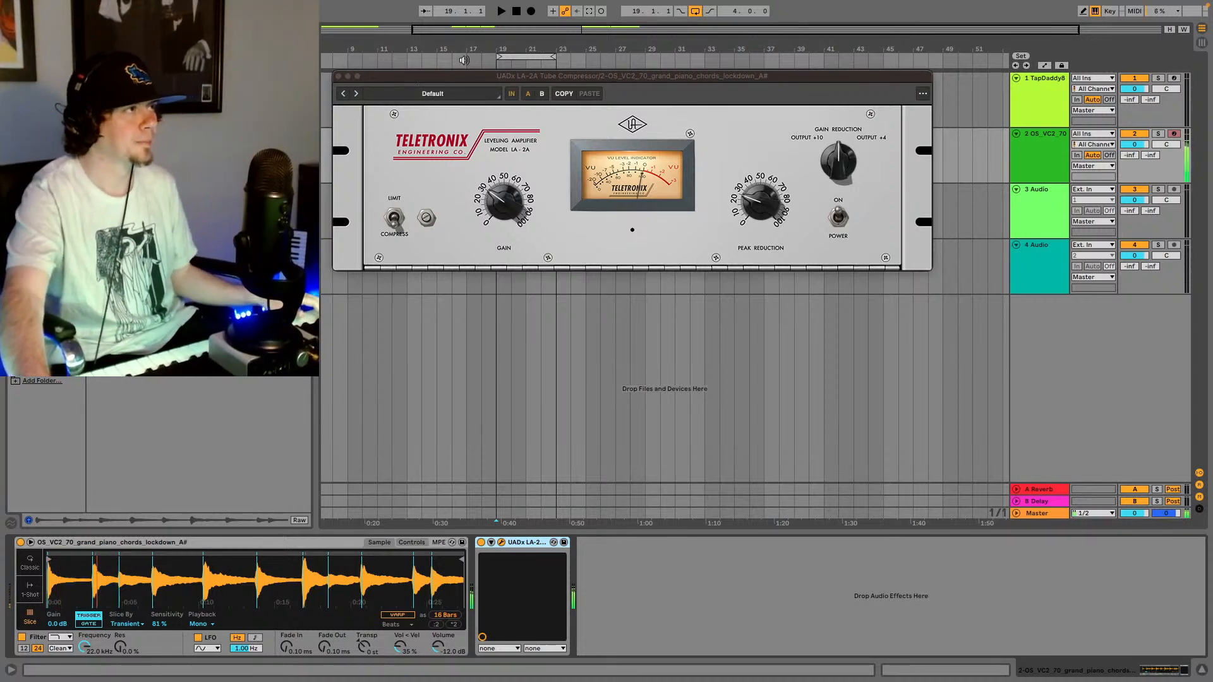
pyautogui.click(754, 197)
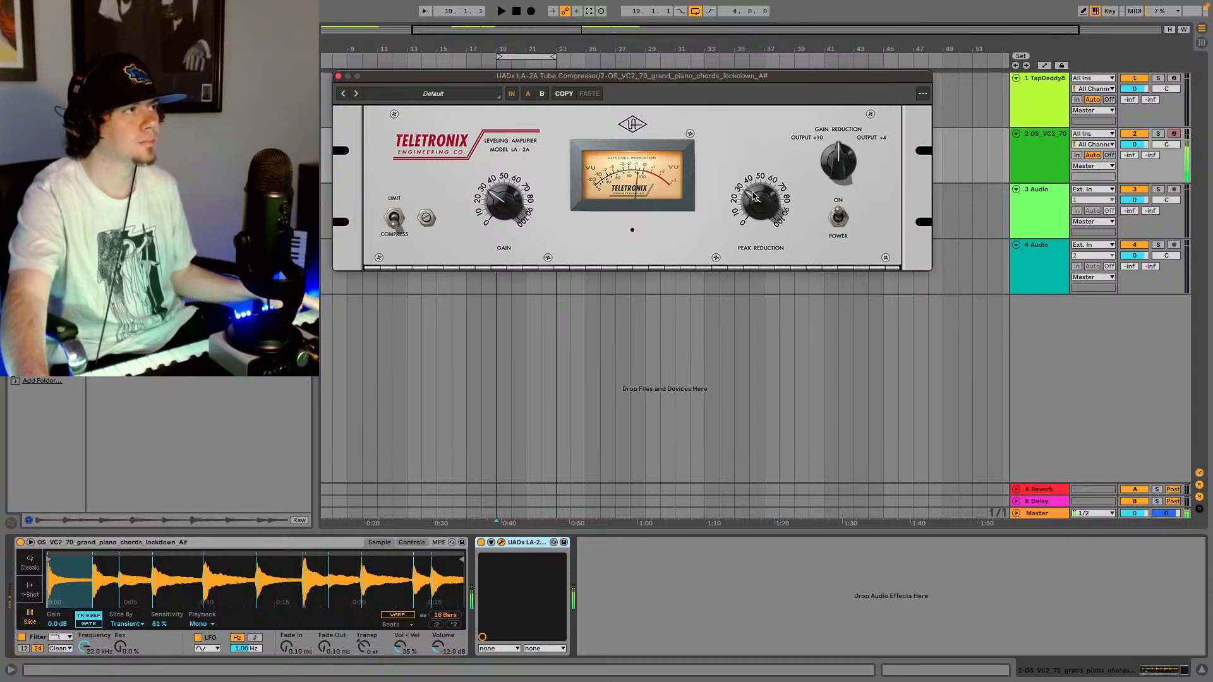
pyautogui.moveTo(753, 194); pyautogui.dragTo(757, 188)
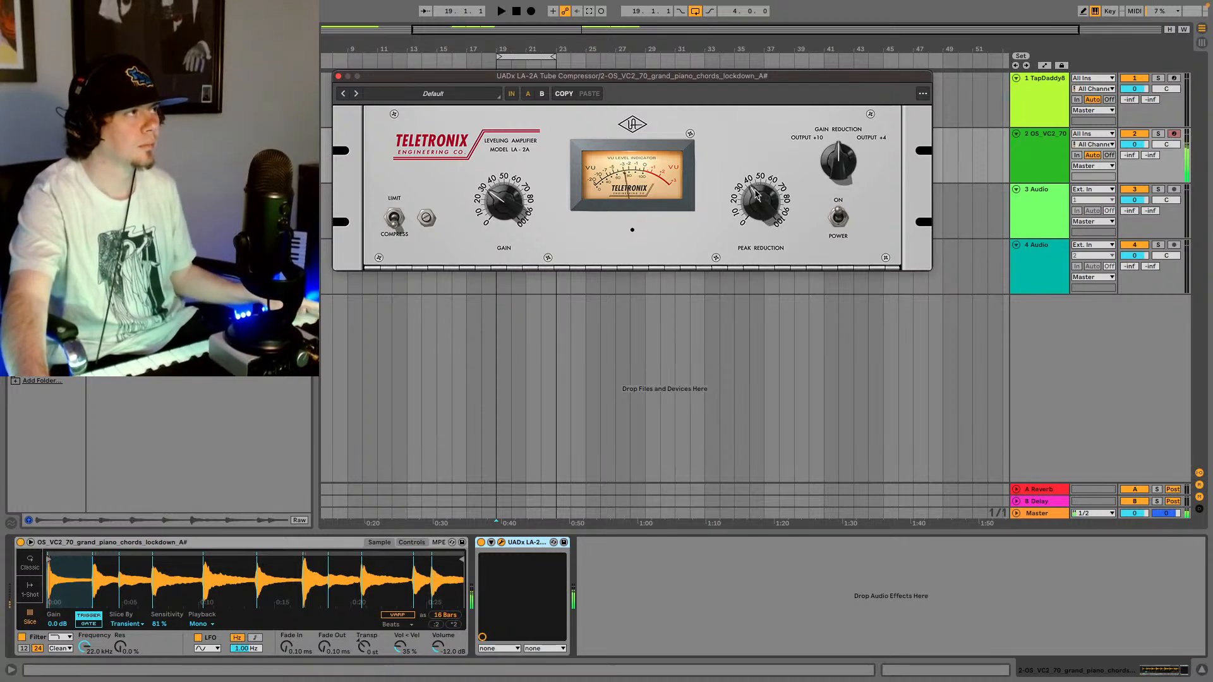
# - Set the piano sample's Fade Out to 2.20 ms and close the LA-2A window
pyautogui.click(330, 649)
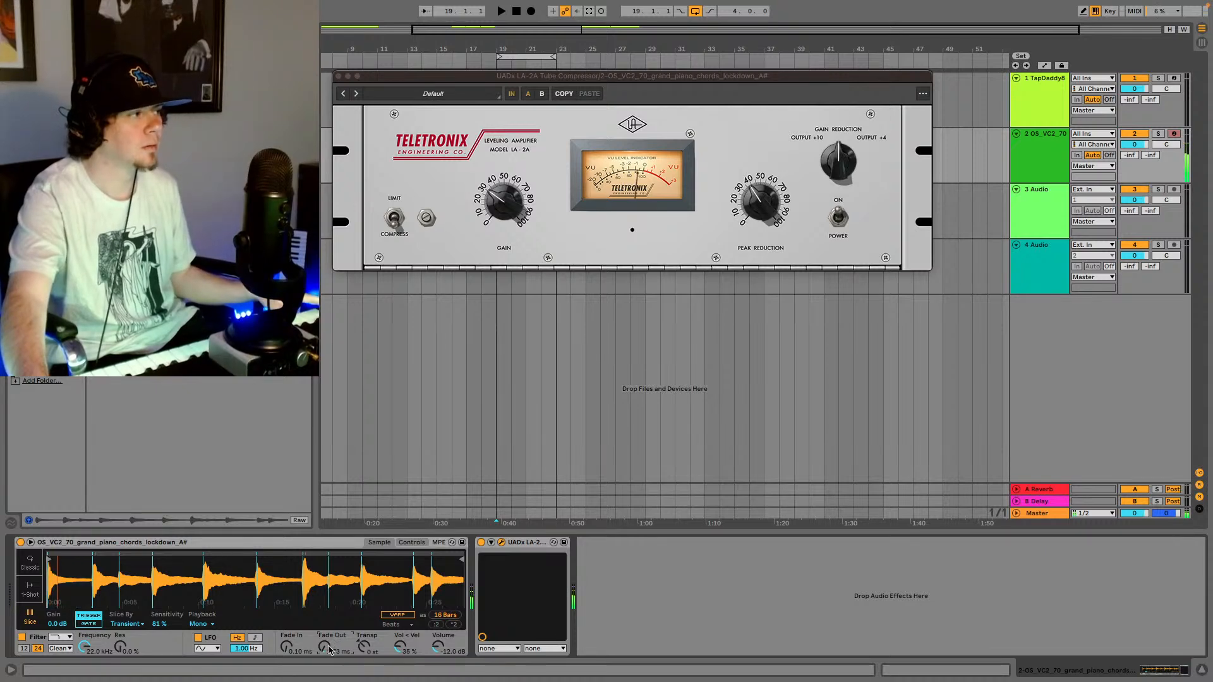
pyautogui.moveTo(326, 648); pyautogui.dragTo(326, 666)
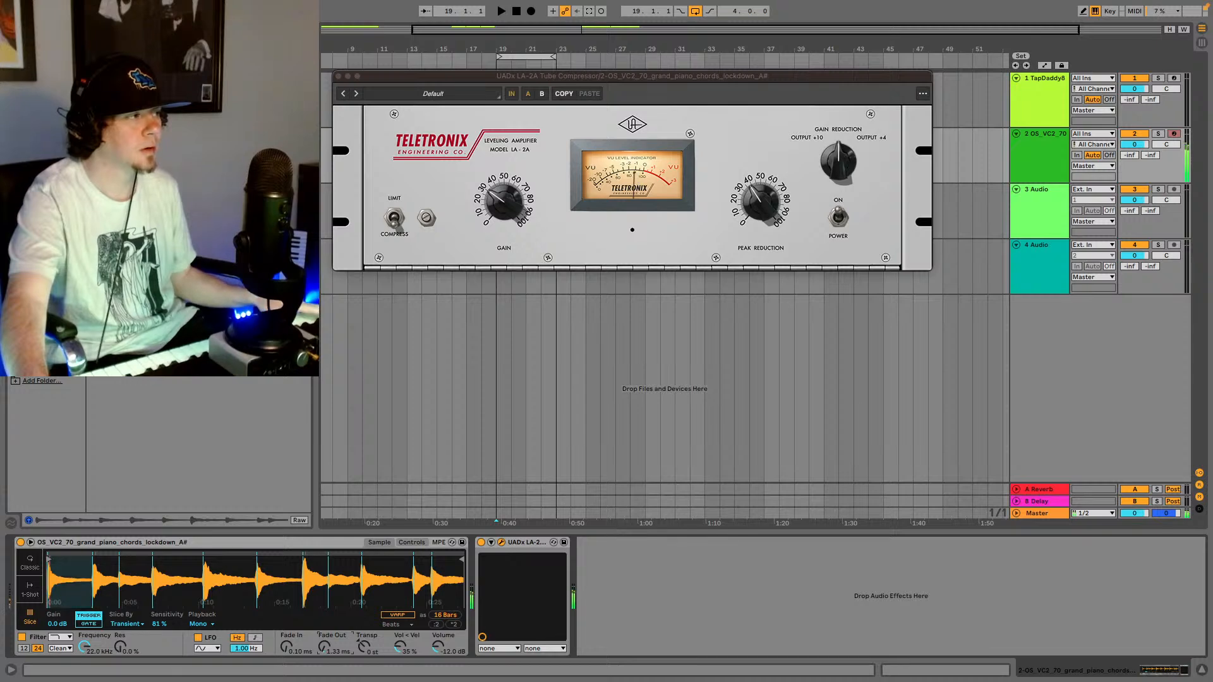
pyautogui.moveTo(324, 646); pyautogui.dragTo(324, 644)
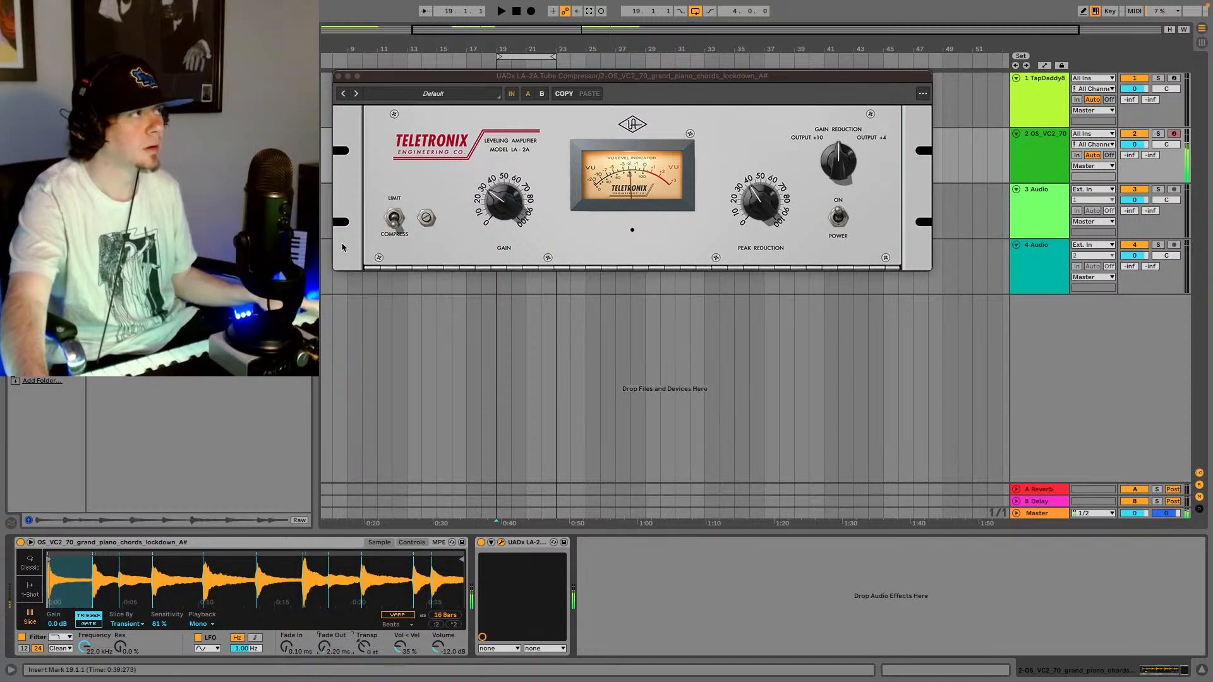
pyautogui.click(339, 77)
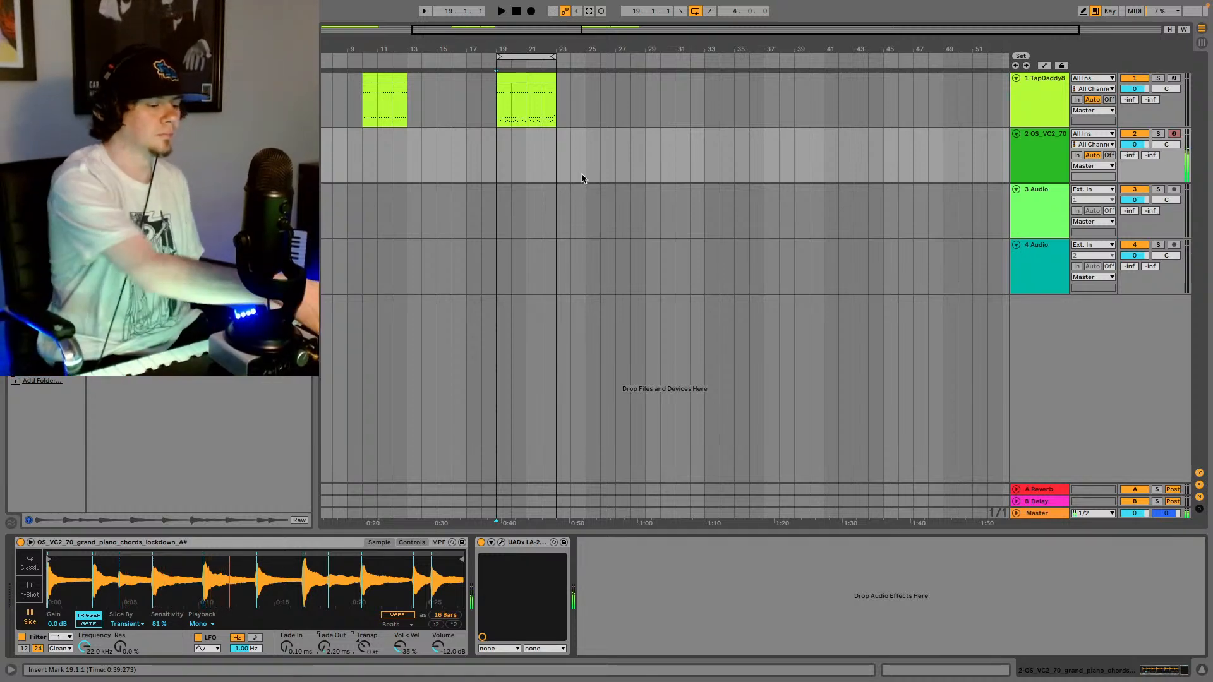
# - Capture the piano slices played over the drum loop and place the MIDI clip at 19.1.1 on track 2
pyautogui.press('space')
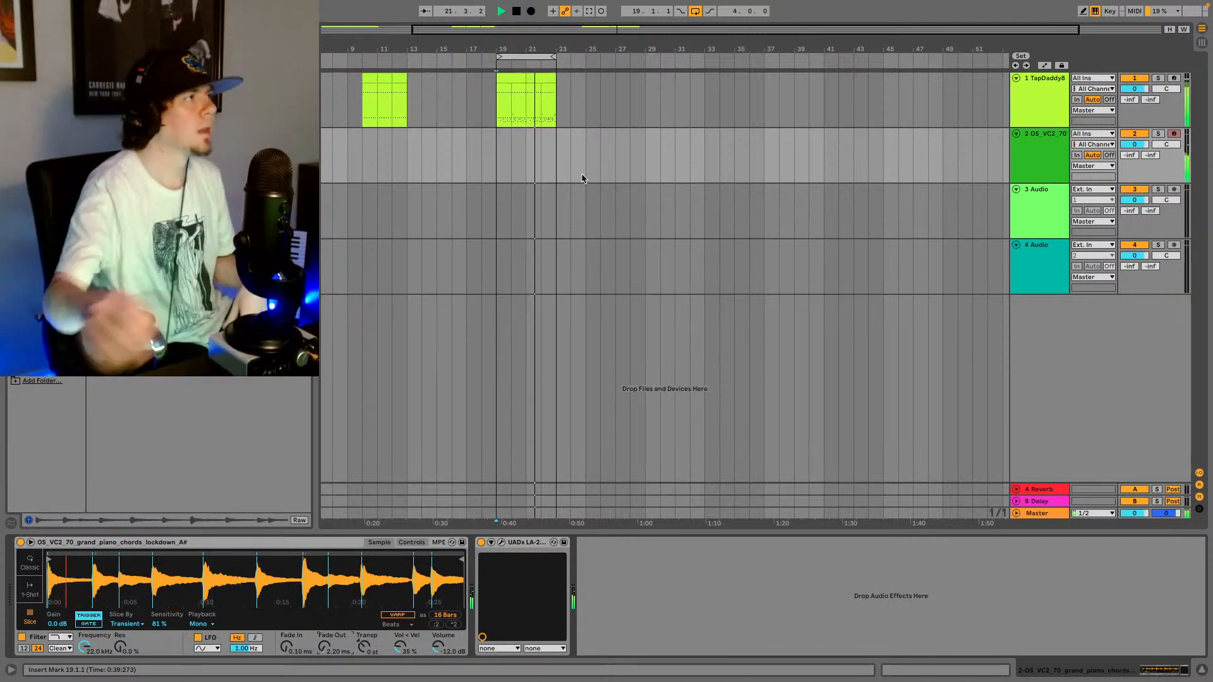
pyautogui.click(591, 12)
pyautogui.click(512, 137)
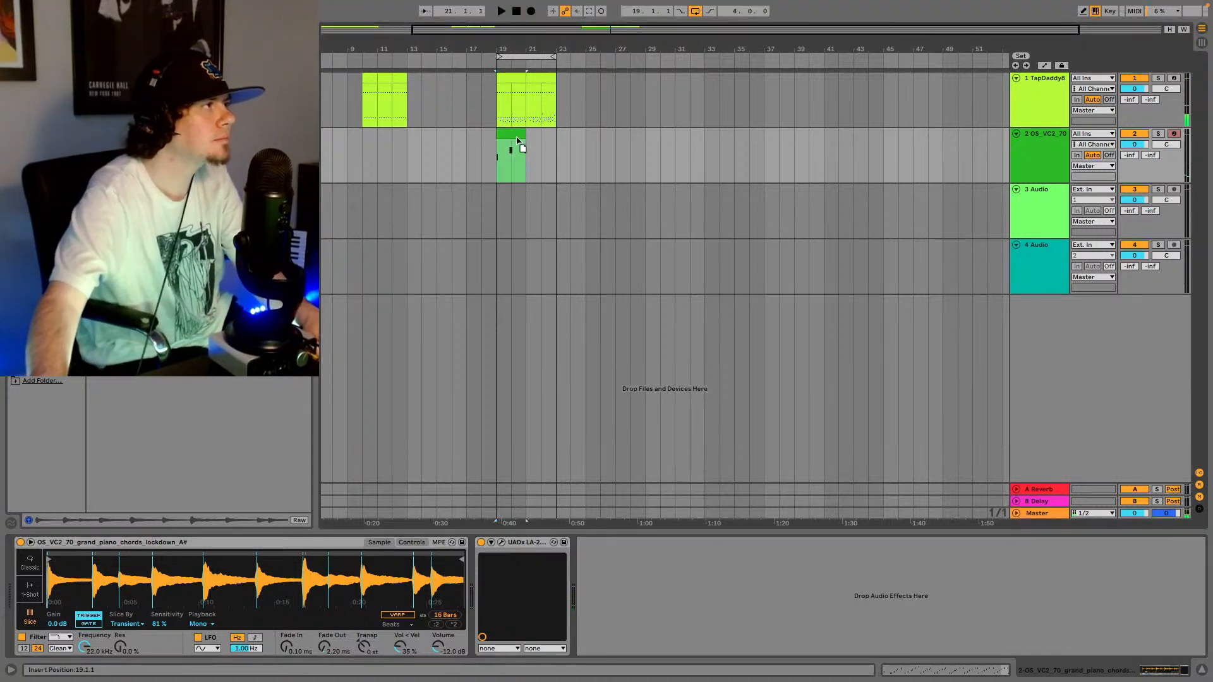
pyautogui.press('space')
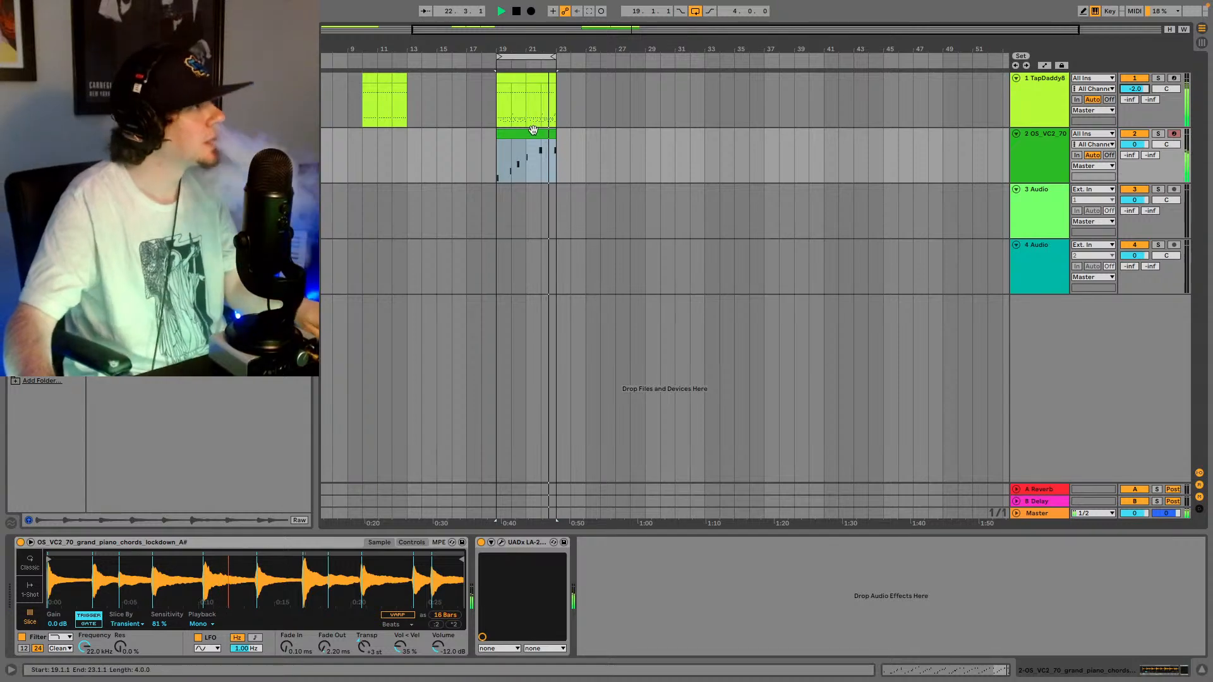
# - Repeat the four-bar drum and piano clips up to bar 27 and extend the loop to 8 bars
pyautogui.click(496, 104)
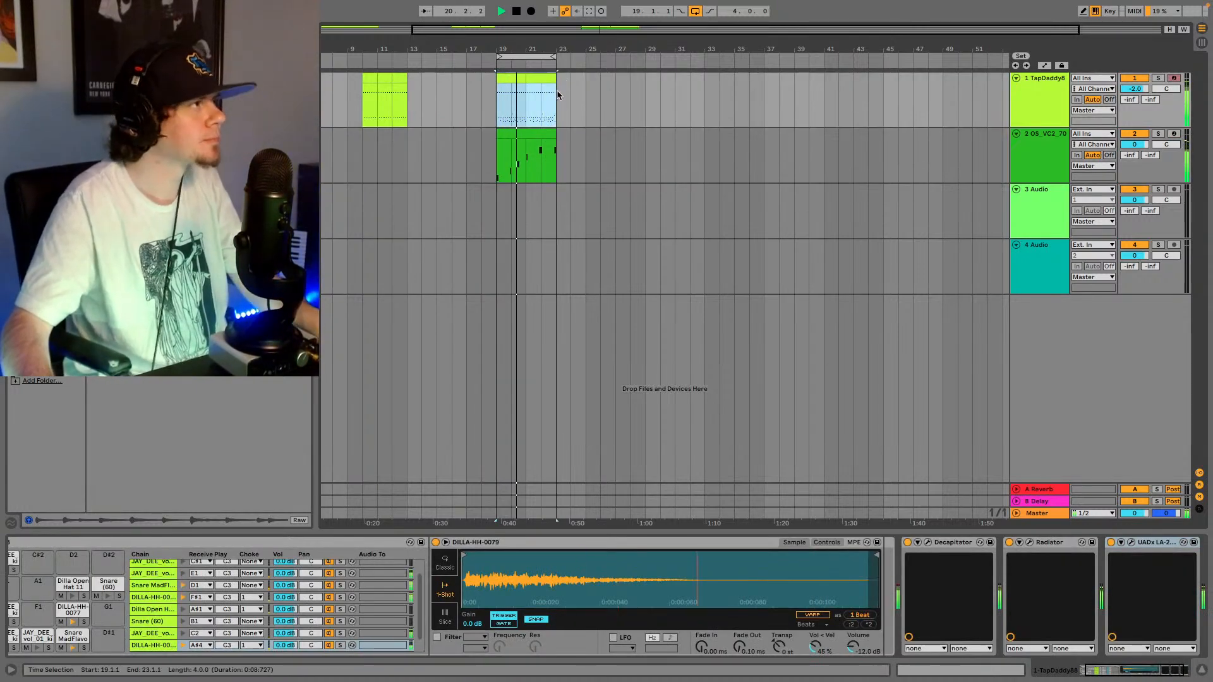
pyautogui.hotkey('ctrl', 'd')
pyautogui.moveTo(526, 131)
pyautogui.mouseDown()
pyautogui.moveTo(573, 136)
pyautogui.moveTo(508, 129)
pyautogui.mouseUp()
pyautogui.press('space')
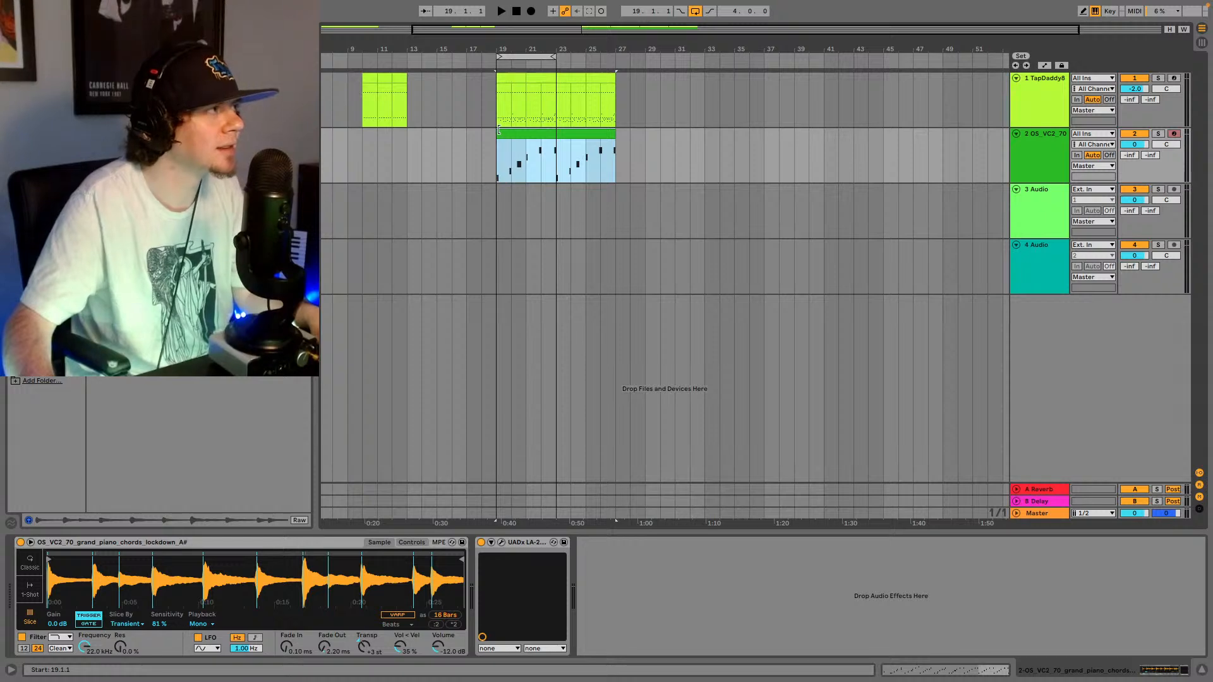
pyautogui.moveTo(553, 54); pyautogui.dragTo(607, 60)
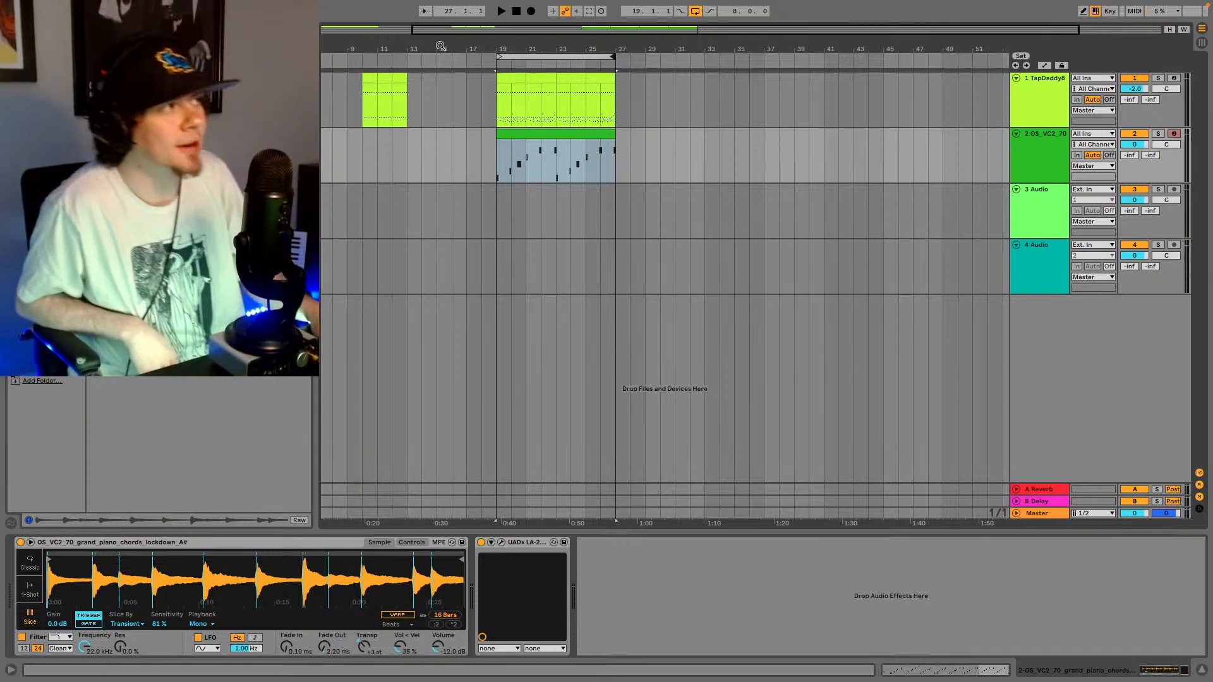
pyautogui.press('space')
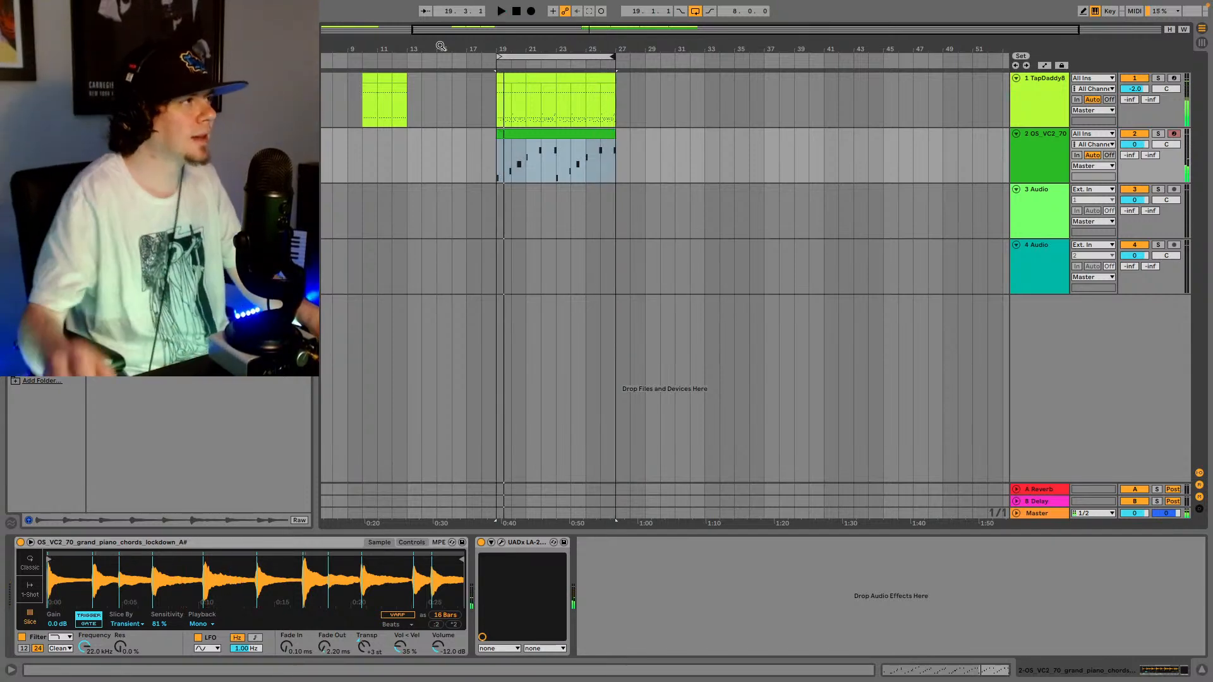
# - Trim the piano clip to end at 23.1.1, copy it to bars 23 to 27, and play from 19.1.1
pyautogui.moveTo(611, 131); pyautogui.dragTo(548, 136)
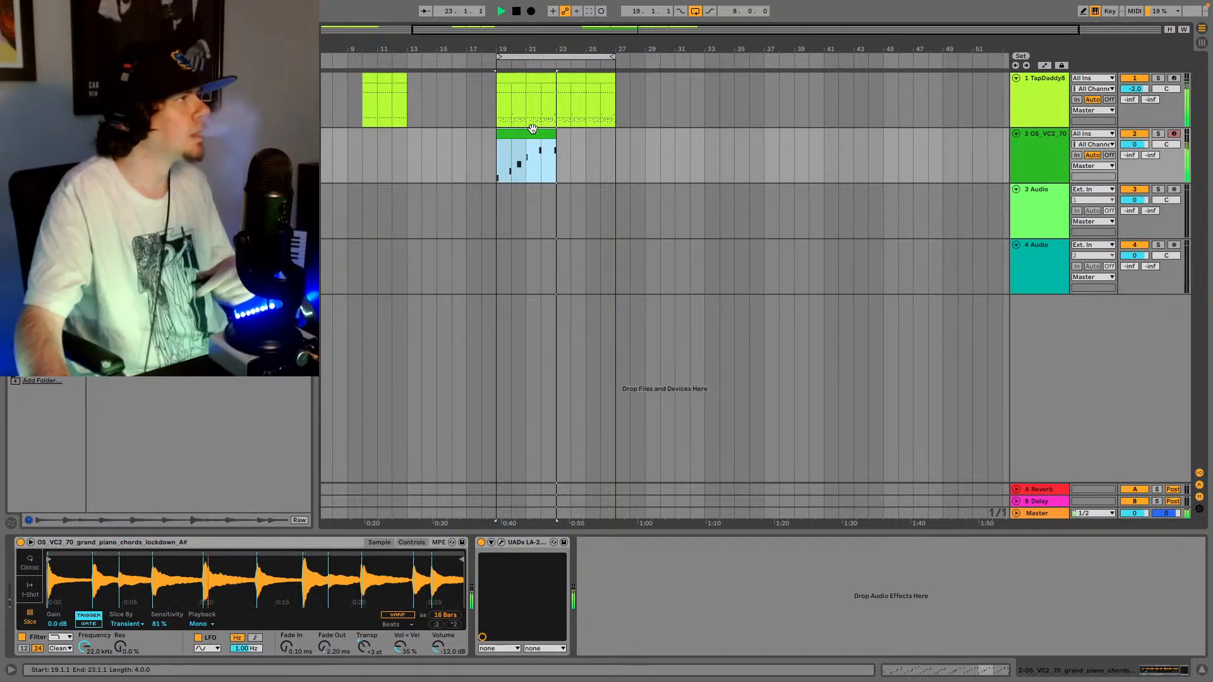
pyautogui.press('space')
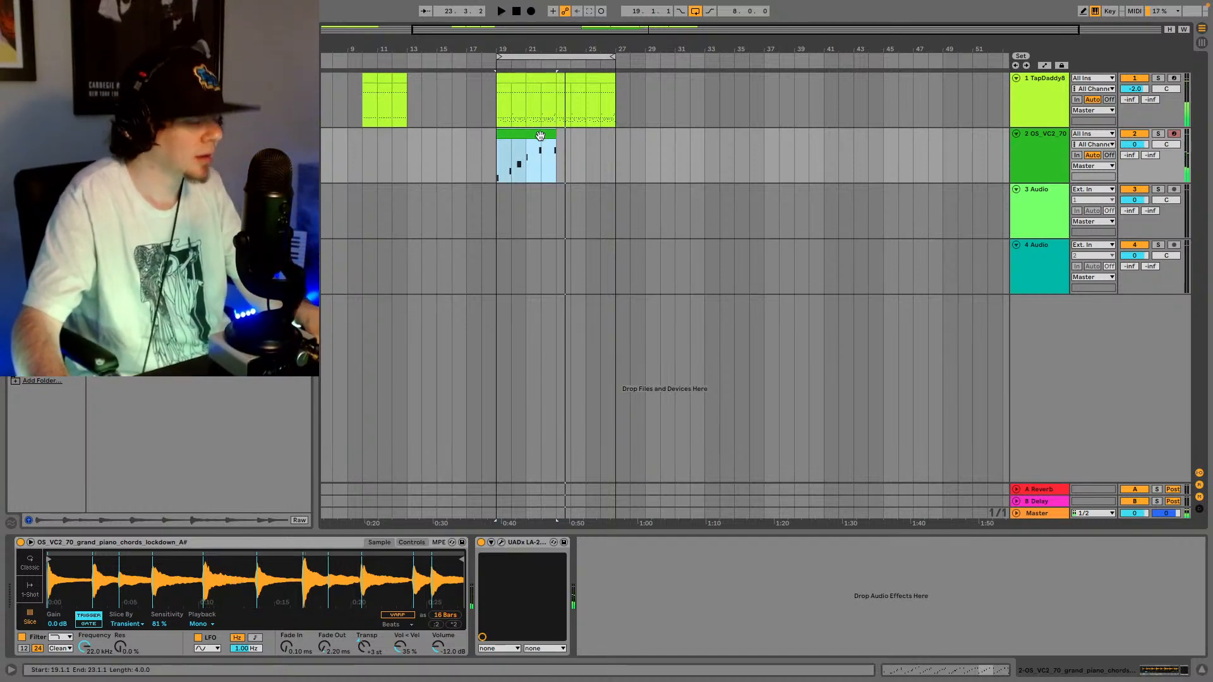
pyautogui.click(560, 156)
pyautogui.press('super+v')
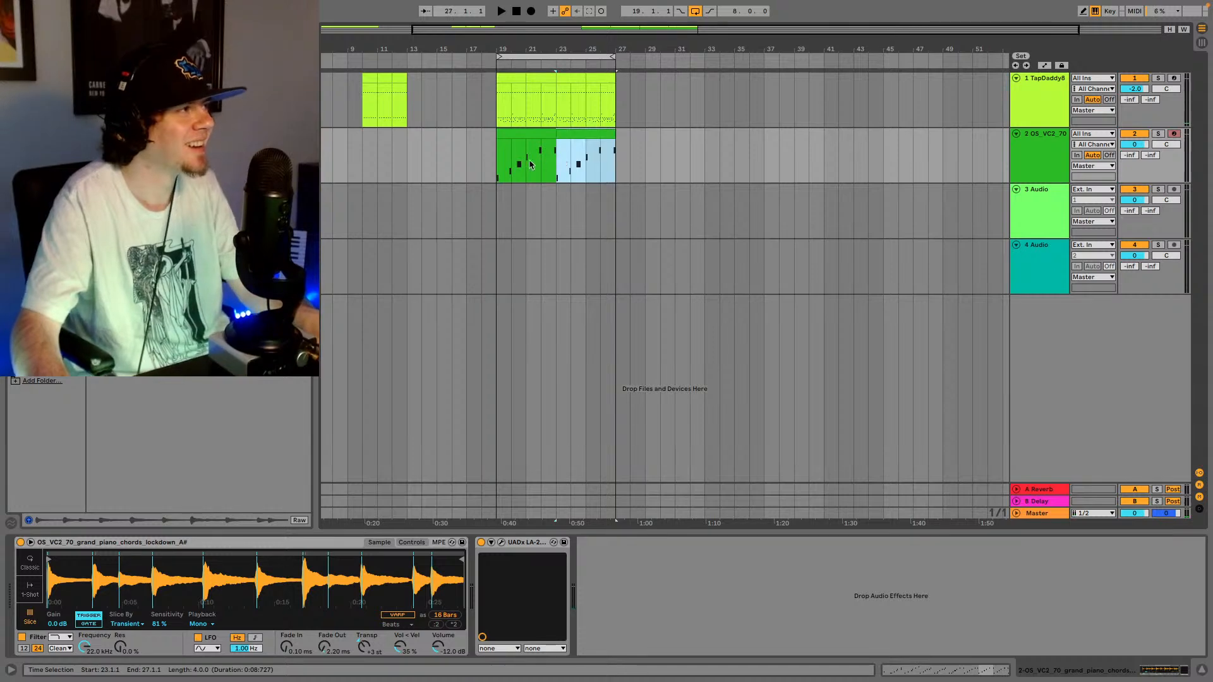
pyautogui.click(500, 168)
pyautogui.press('space')
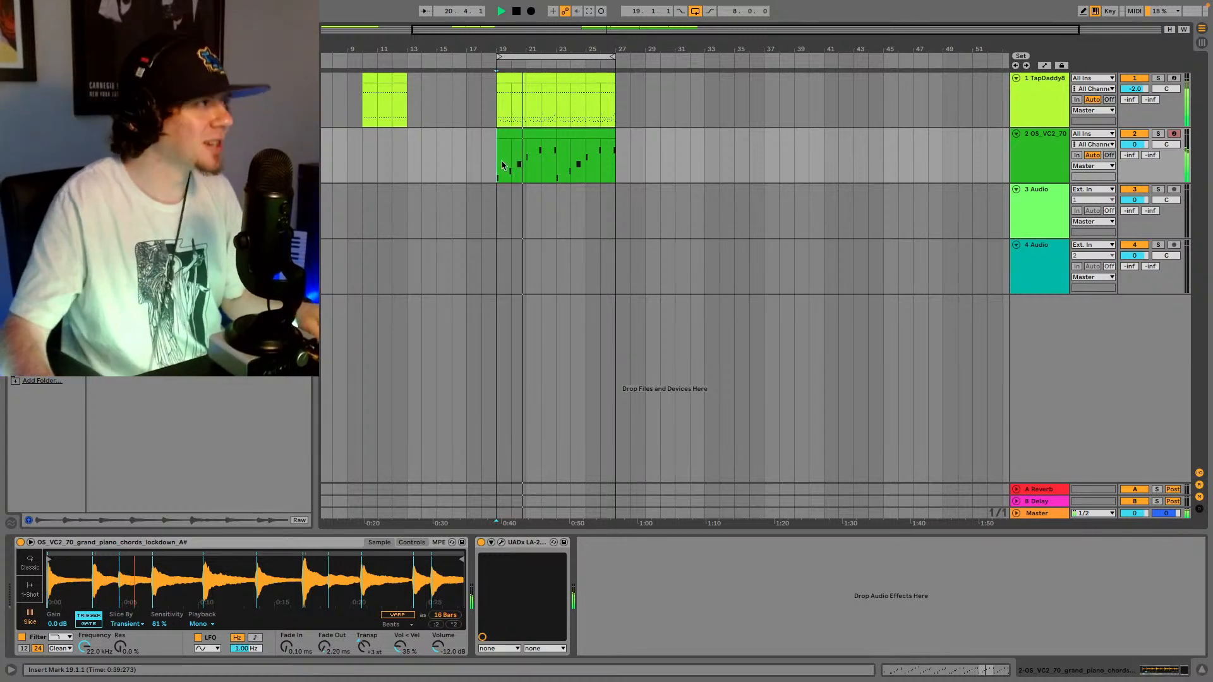
# - Duplicate the eight-bar drum and piano section up to bar 35 and extend the loop to 16 bars
pyautogui.moveTo(499, 165); pyautogui.dragTo(619, 104)
pyautogui.hotkey('ctrl', 'd')
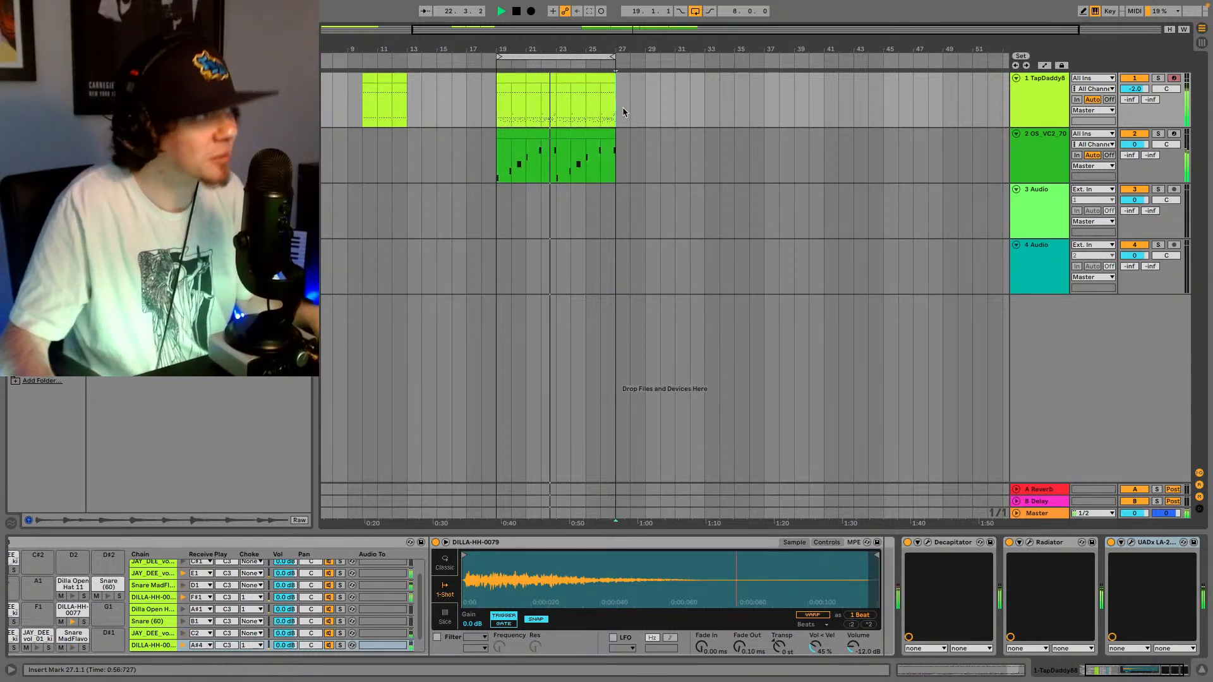
pyautogui.moveTo(608, 54); pyautogui.dragTo(729, 65)
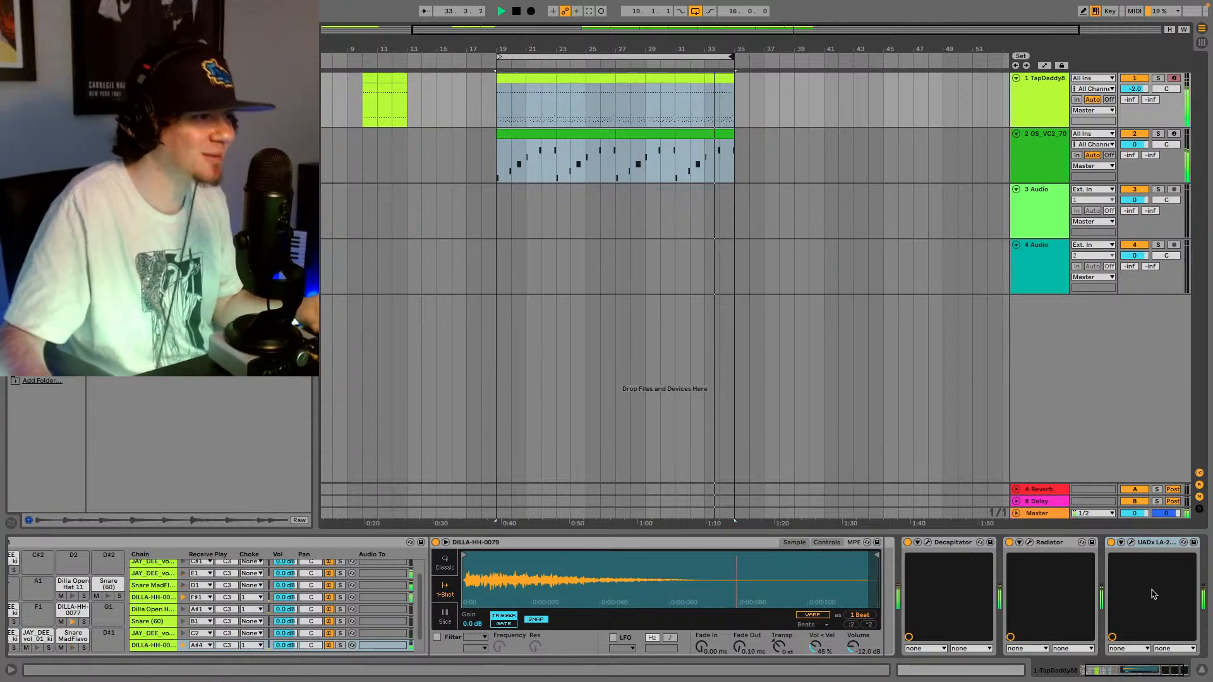
# - Insert a new MIDI track below the piano track and stop playback
pyautogui.click(1047, 161)
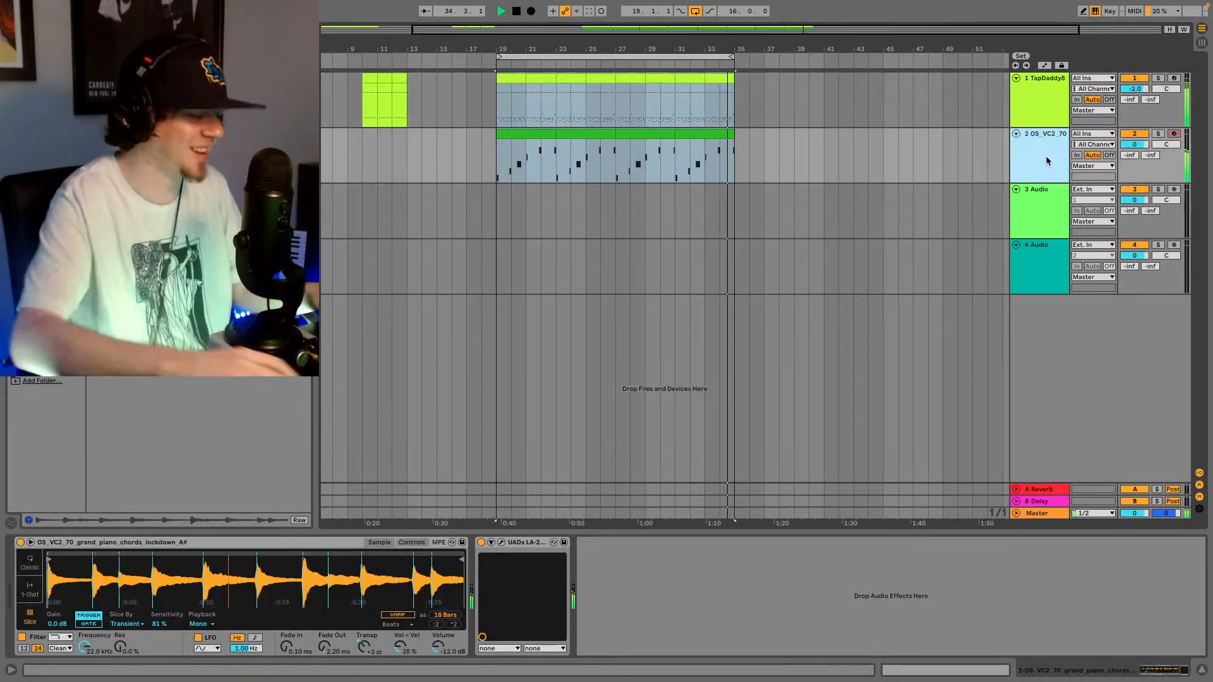
pyautogui.hotkey('ctrl', 'shift', 't')
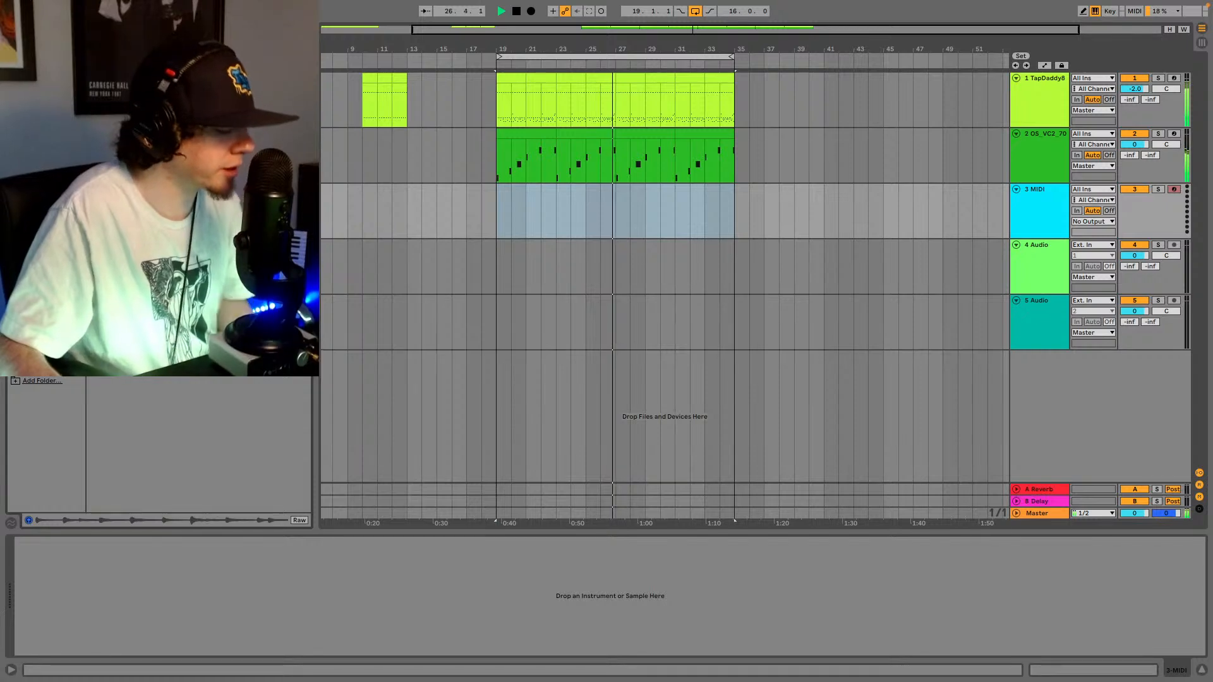
pyautogui.press('space')
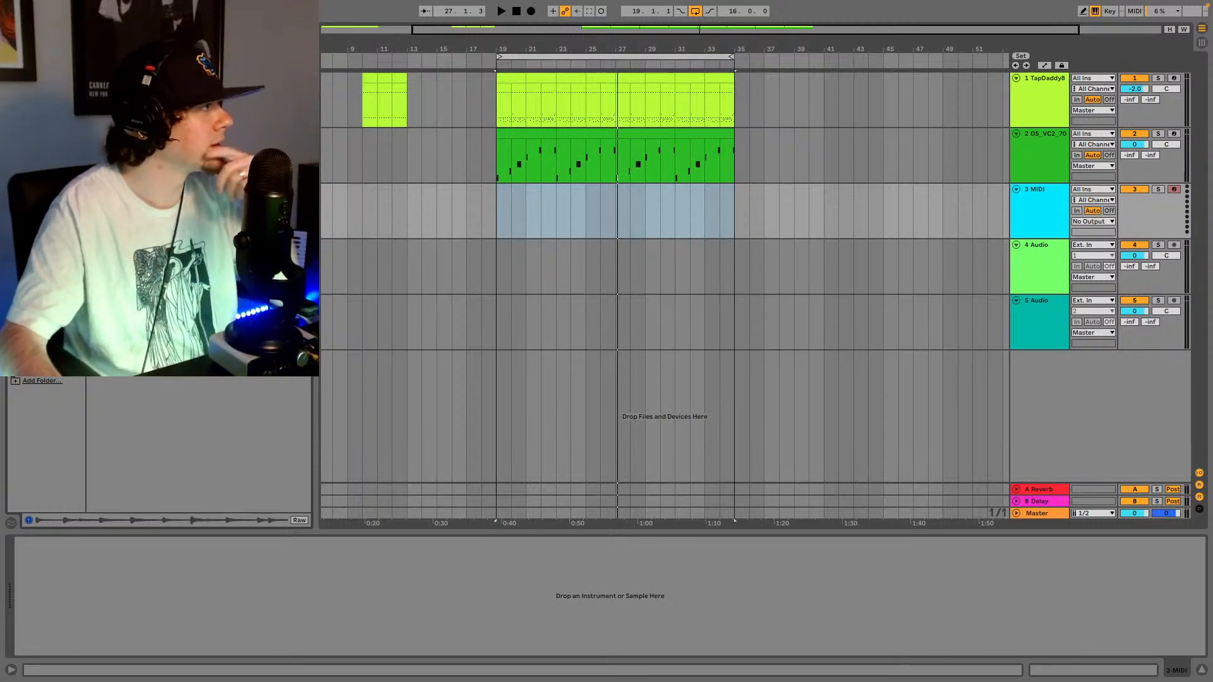
# - Look through the Cymatics sample pack folders for a pack containing melodic loops
pyautogui.scroll(-10, 215, 442)
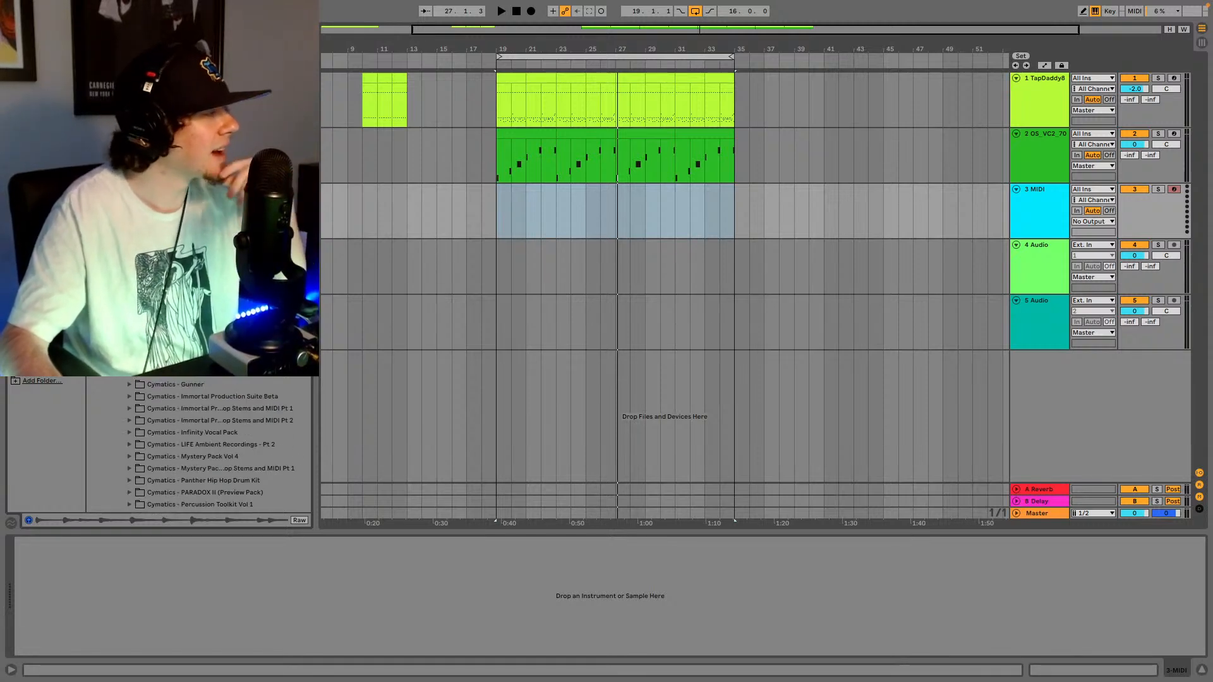
pyautogui.scroll(-3, 215, 442)
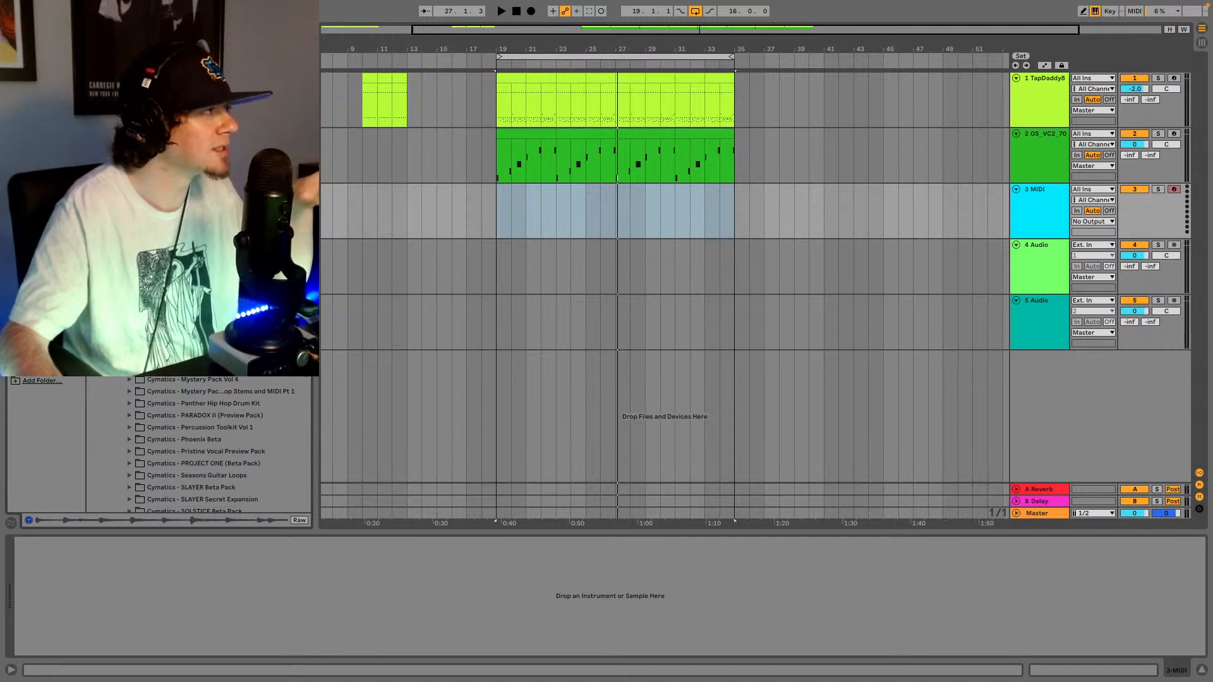
pyautogui.scroll(-2, 214, 443)
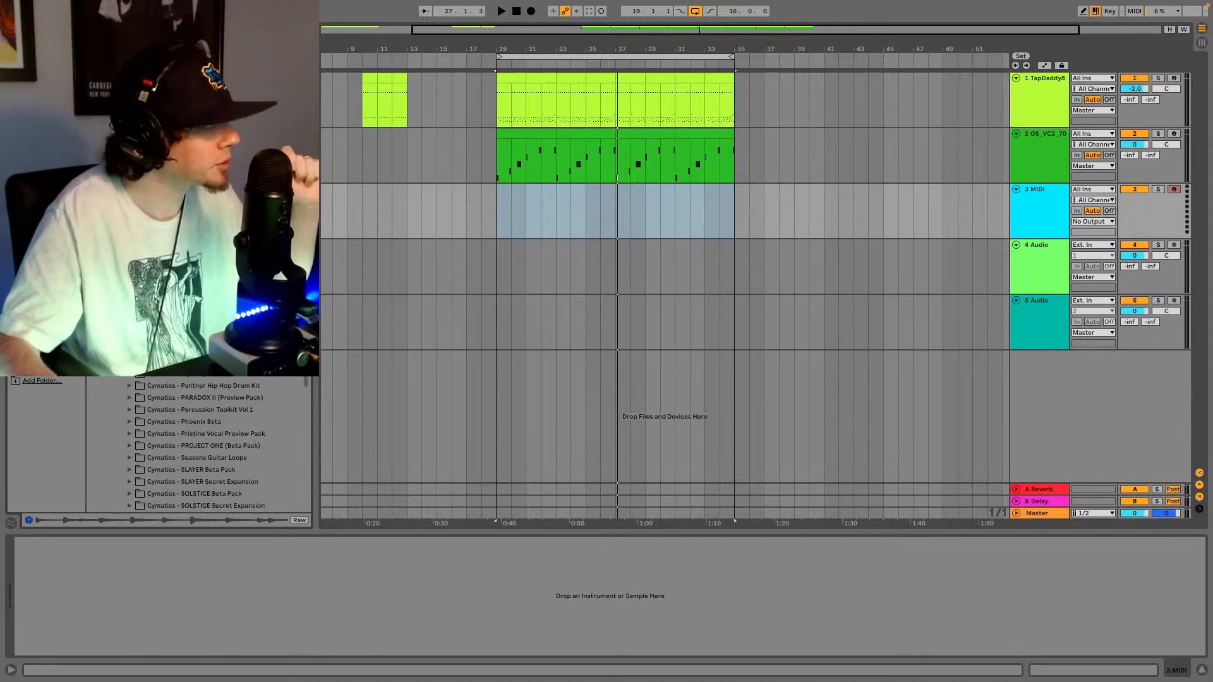
pyautogui.scroll(-10, 214, 442)
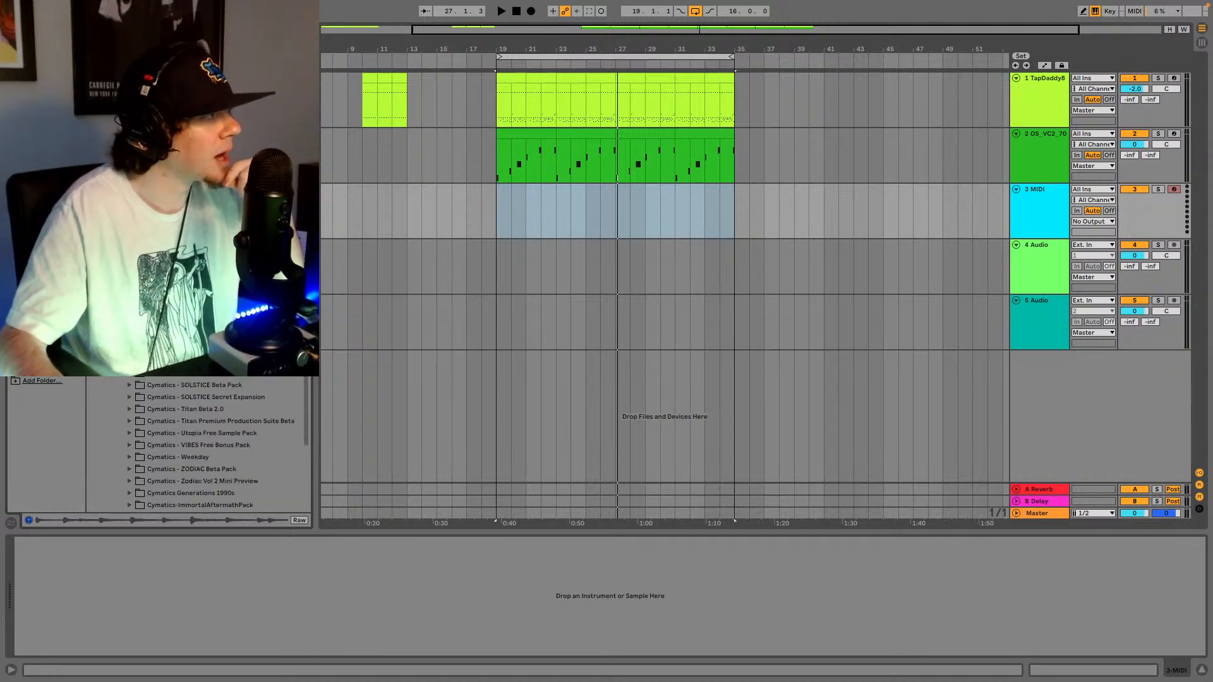
pyautogui.scroll(-3, 215, 442)
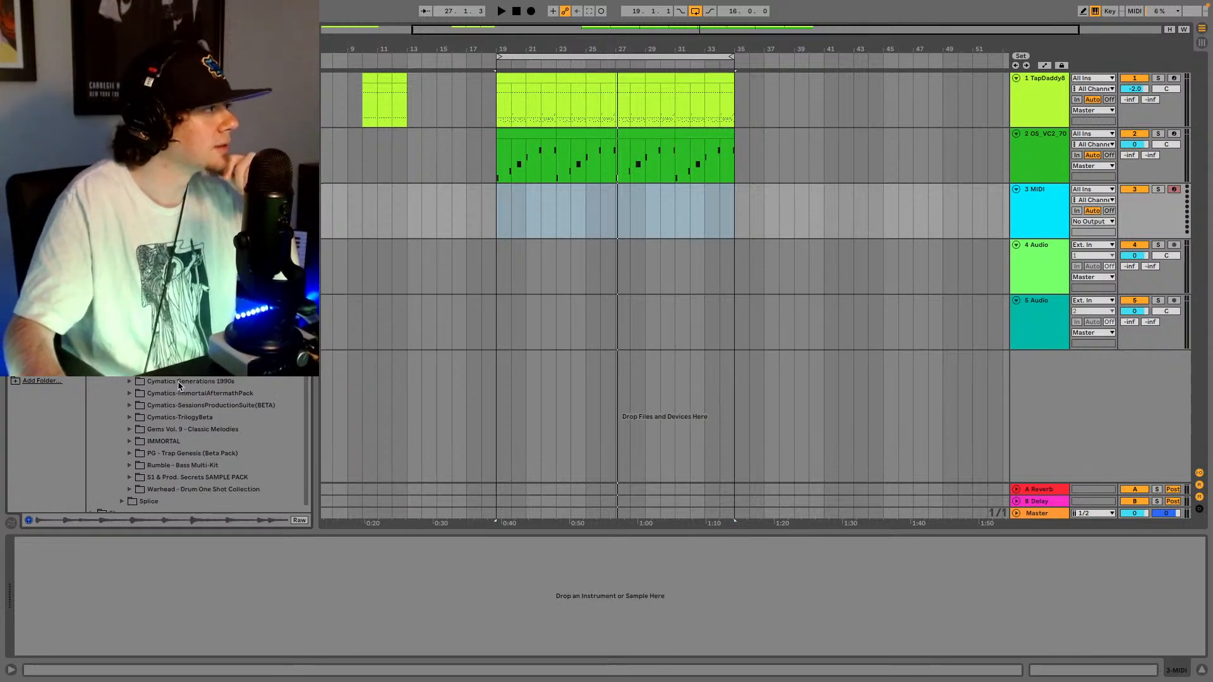
pyautogui.scroll(6, 215, 442)
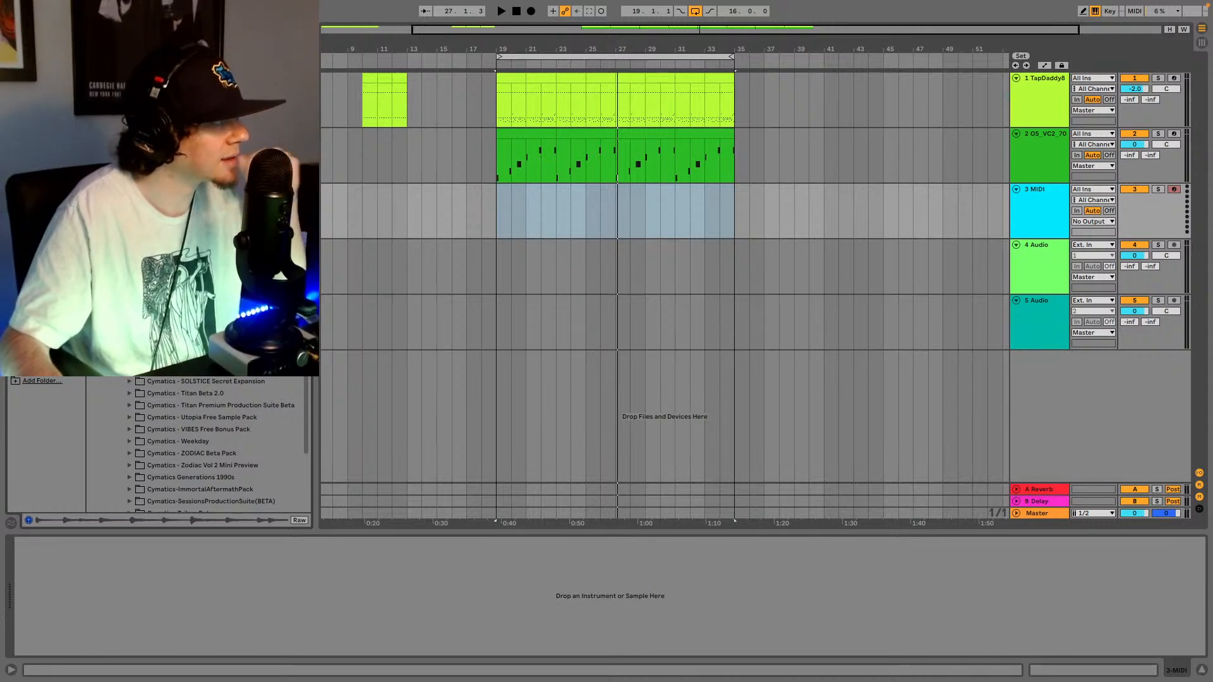
pyautogui.scroll(6, 215, 442)
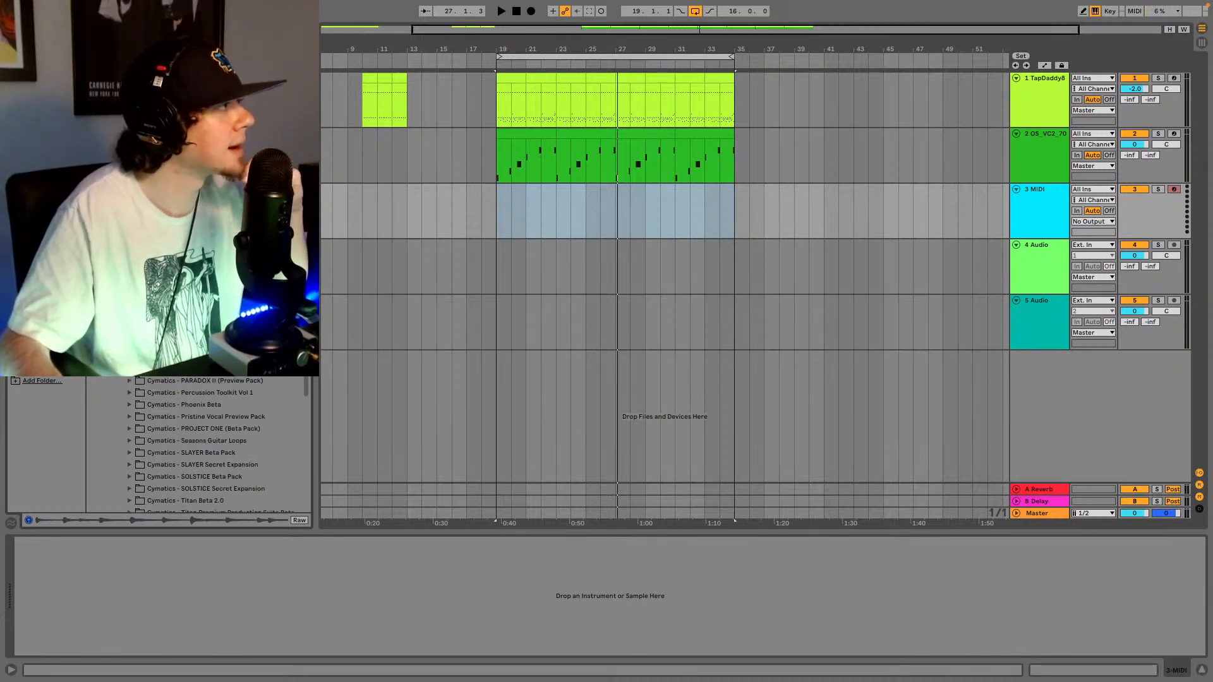
pyautogui.scroll(4, 215, 442)
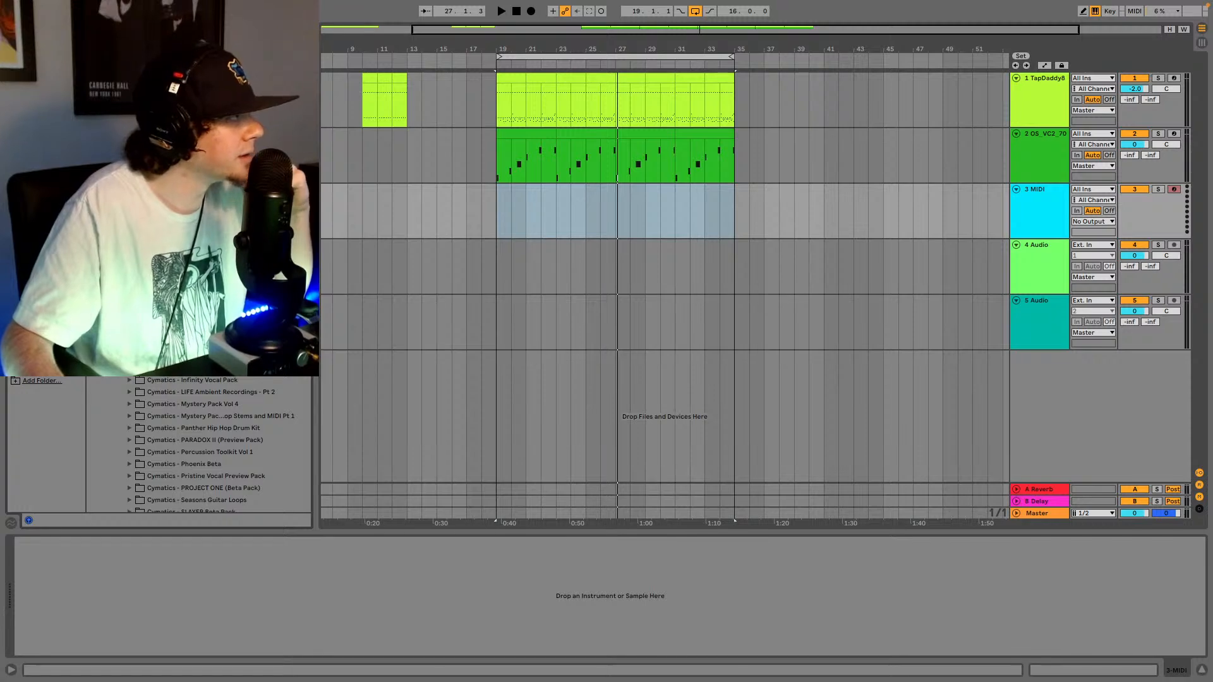
pyautogui.scroll(2, 215, 442)
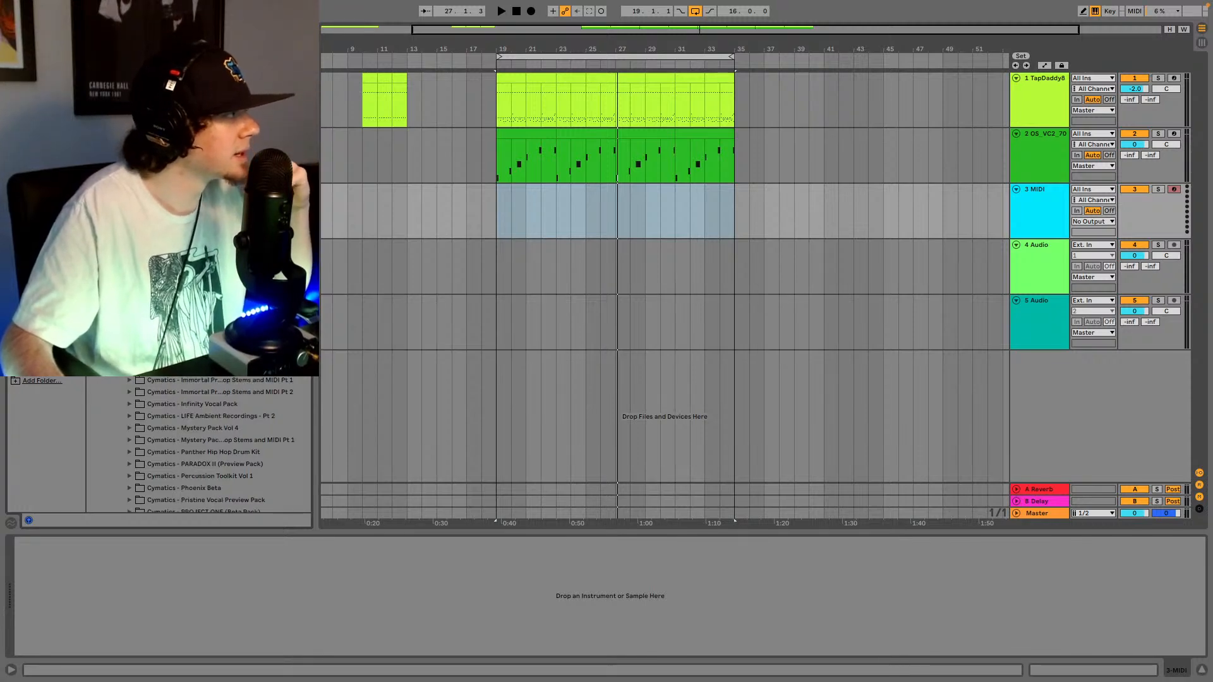
pyautogui.scroll(-2, 215, 442)
pyautogui.scroll(-3, 246, 381)
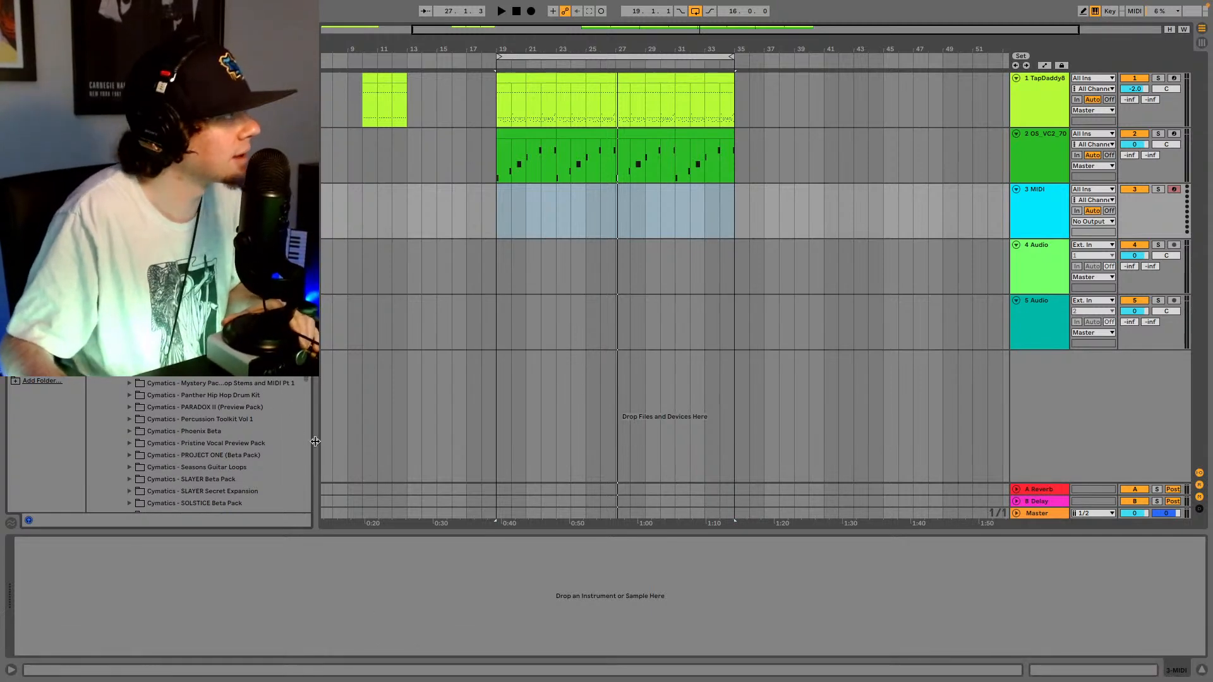
pyautogui.scroll(-3, 215, 442)
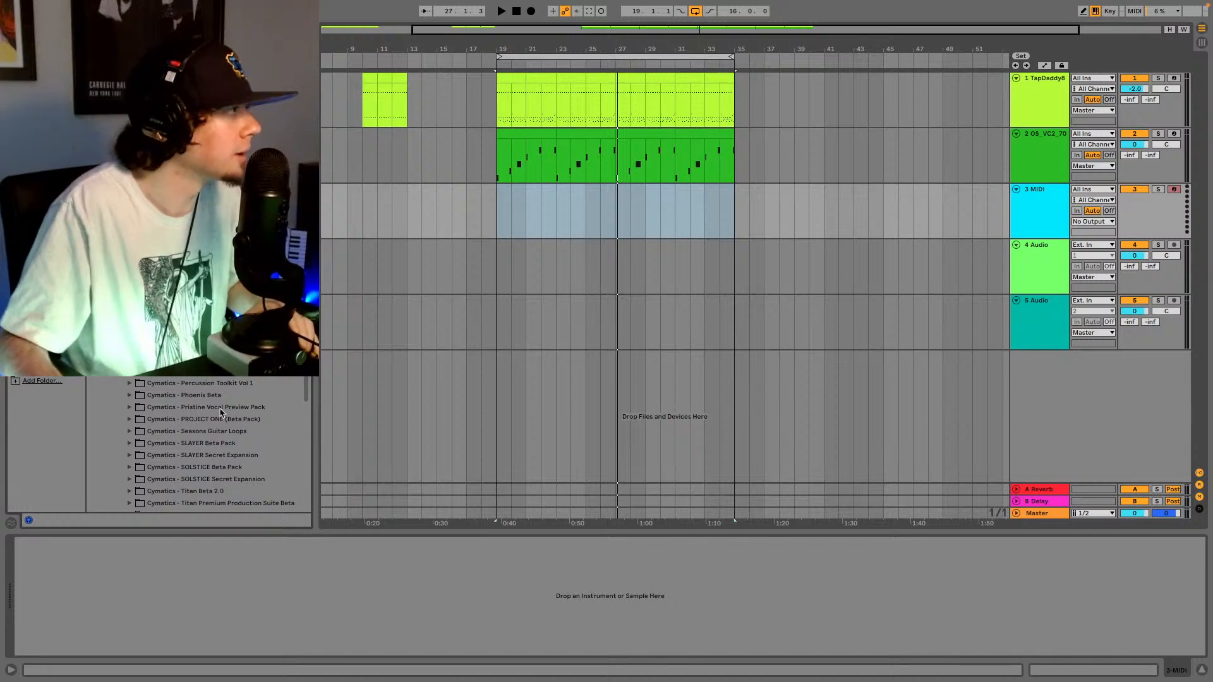
pyautogui.scroll(-1, 221, 442)
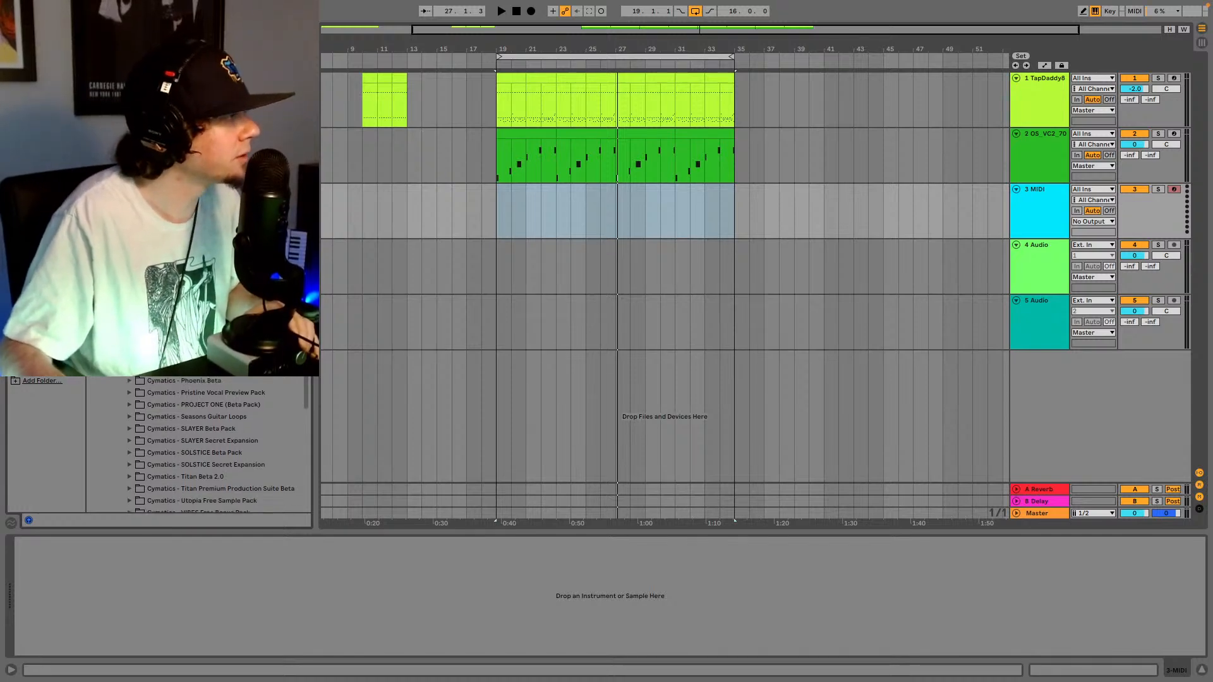
pyautogui.scroll(-1, 215, 442)
pyautogui.scroll(10, 215, 442)
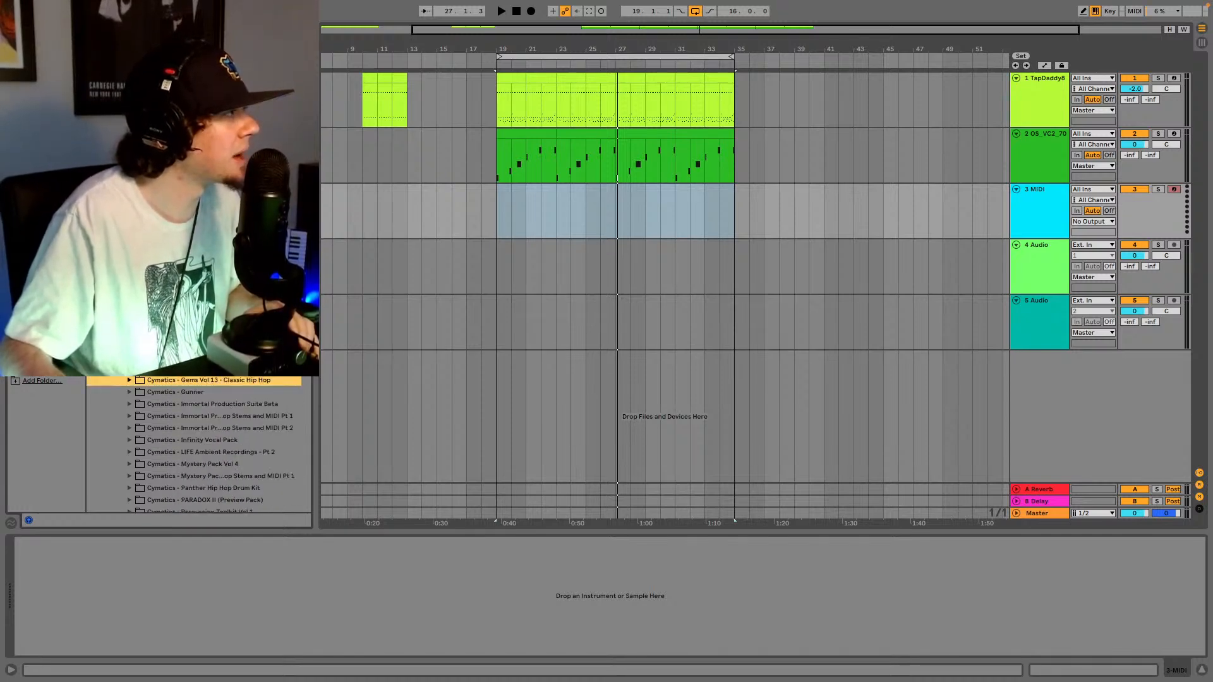
pyautogui.scroll(-11, 215, 442)
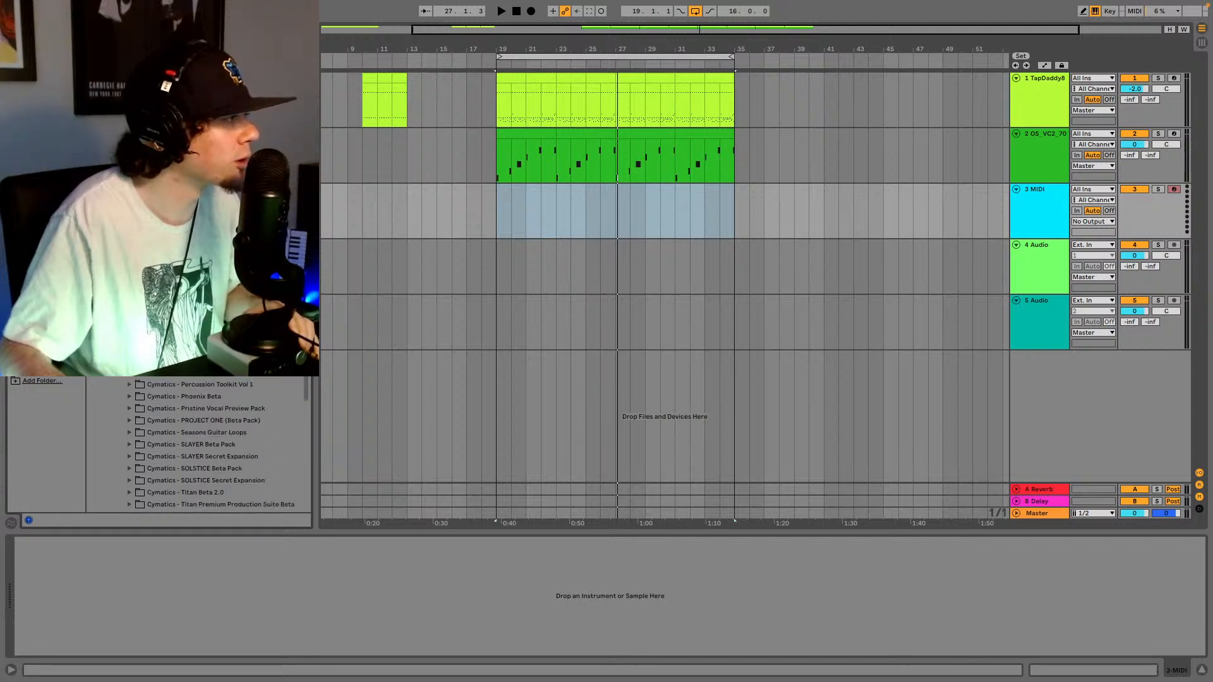
pyautogui.scroll(5, 215, 443)
pyautogui.scroll(-5, 215, 442)
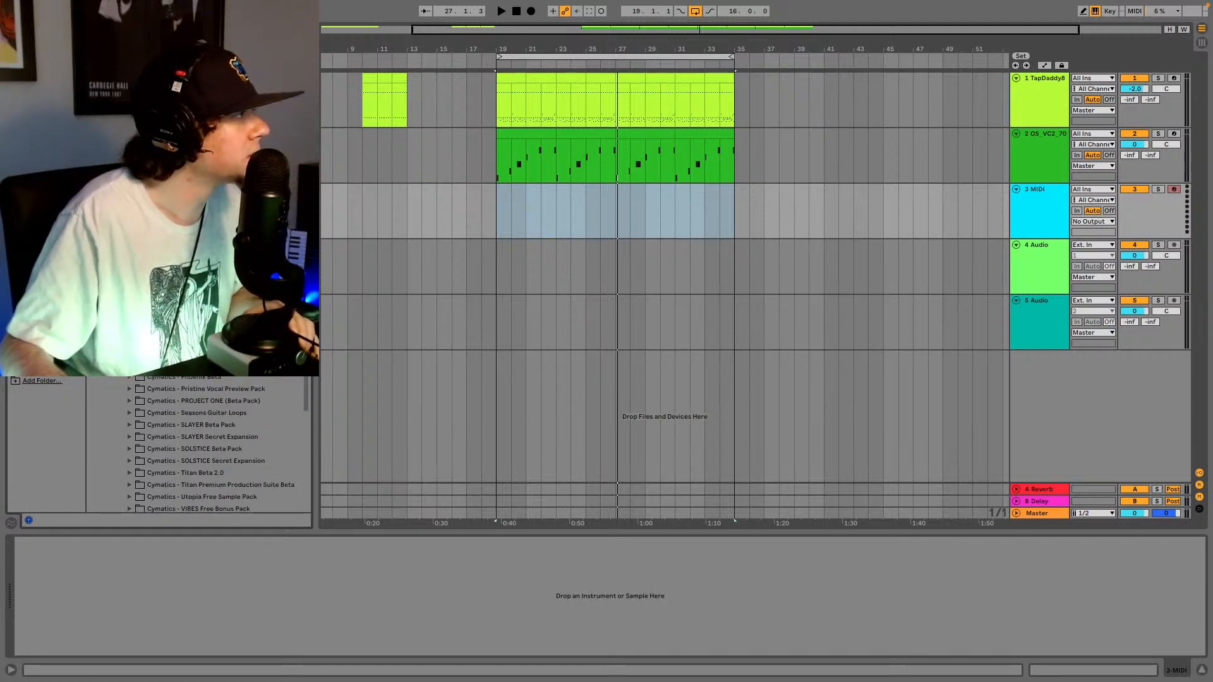
pyautogui.scroll(5, 215, 443)
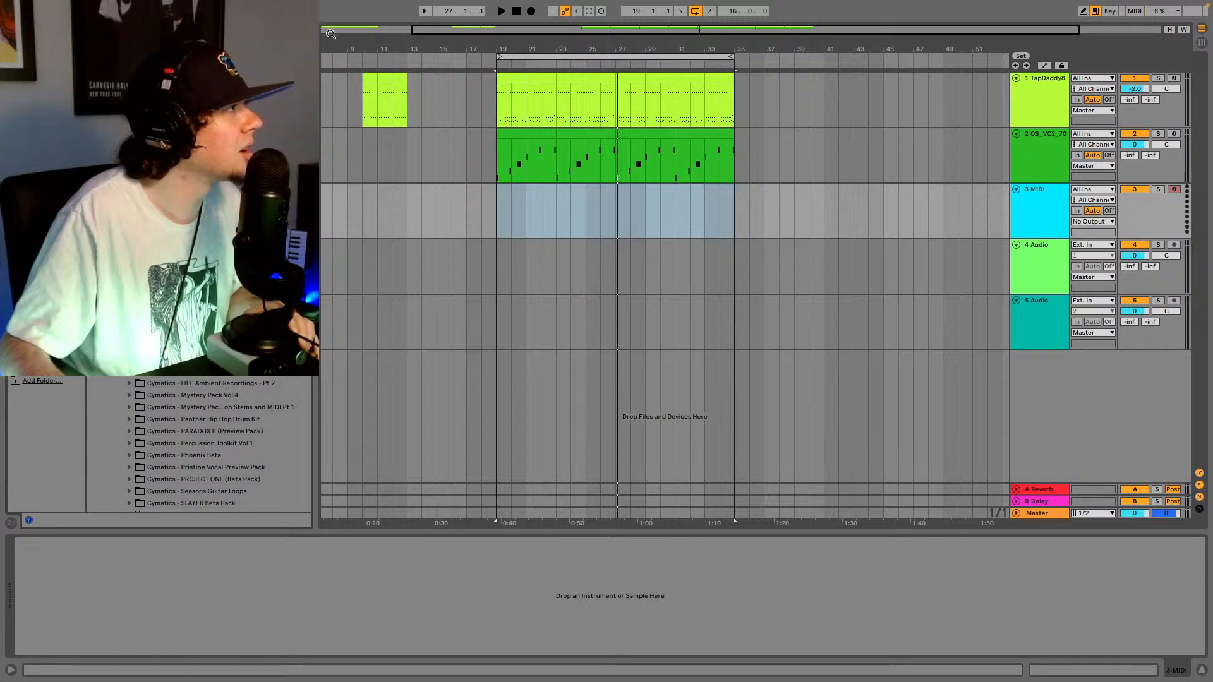
pyautogui.scroll(15, 215, 442)
pyautogui.scroll(-3, 186, 407)
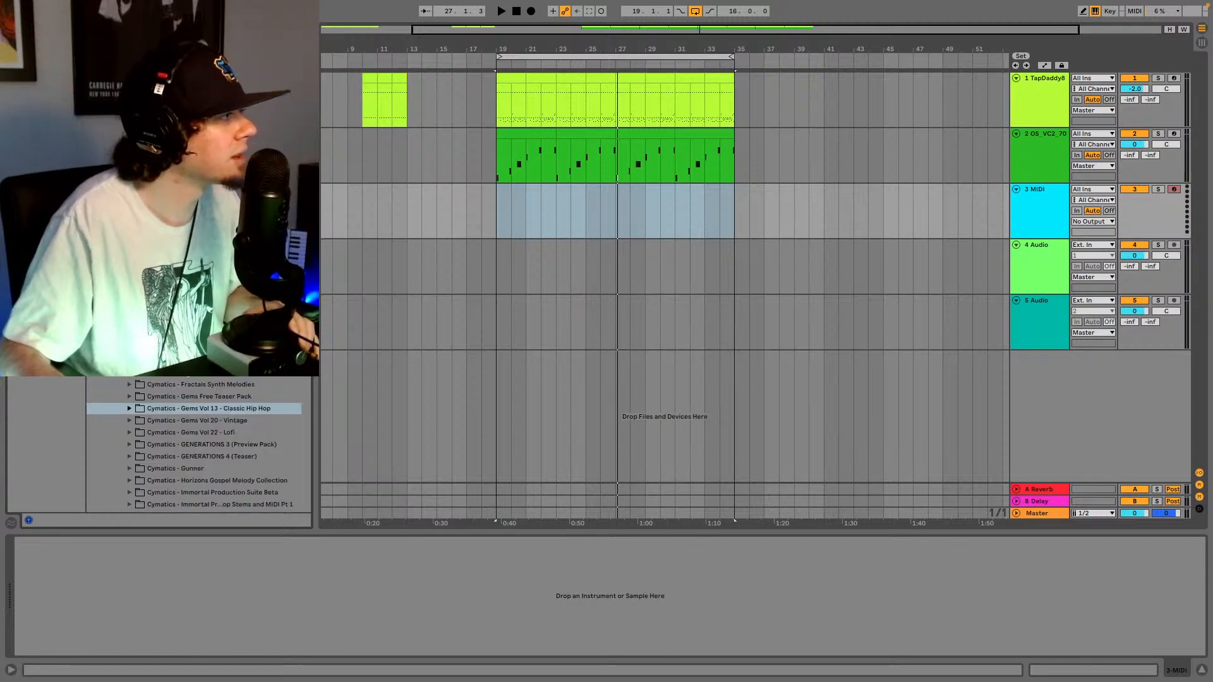
pyautogui.scroll(-1, 164, 405)
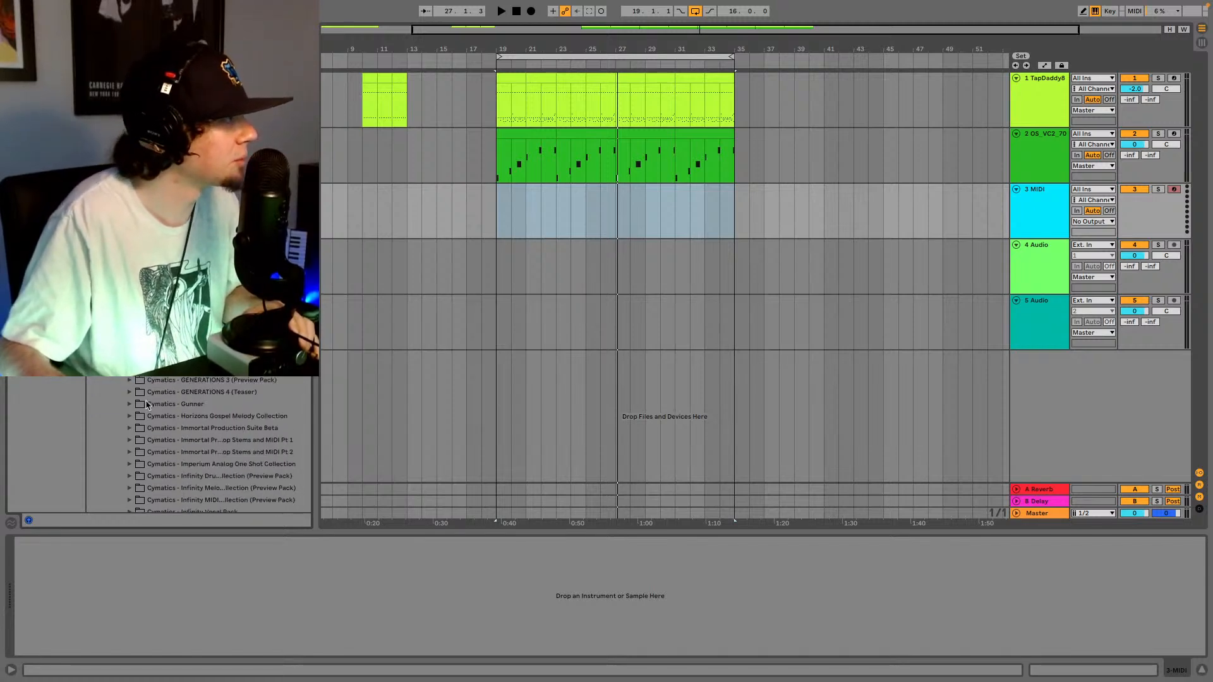
# - Open the melody loops of the Cymatics - GENERATIONS 4 (Teaser) pack and audition one of the first loops
pyautogui.click(130, 393)
pyautogui.scroll(-4, 152, 388)
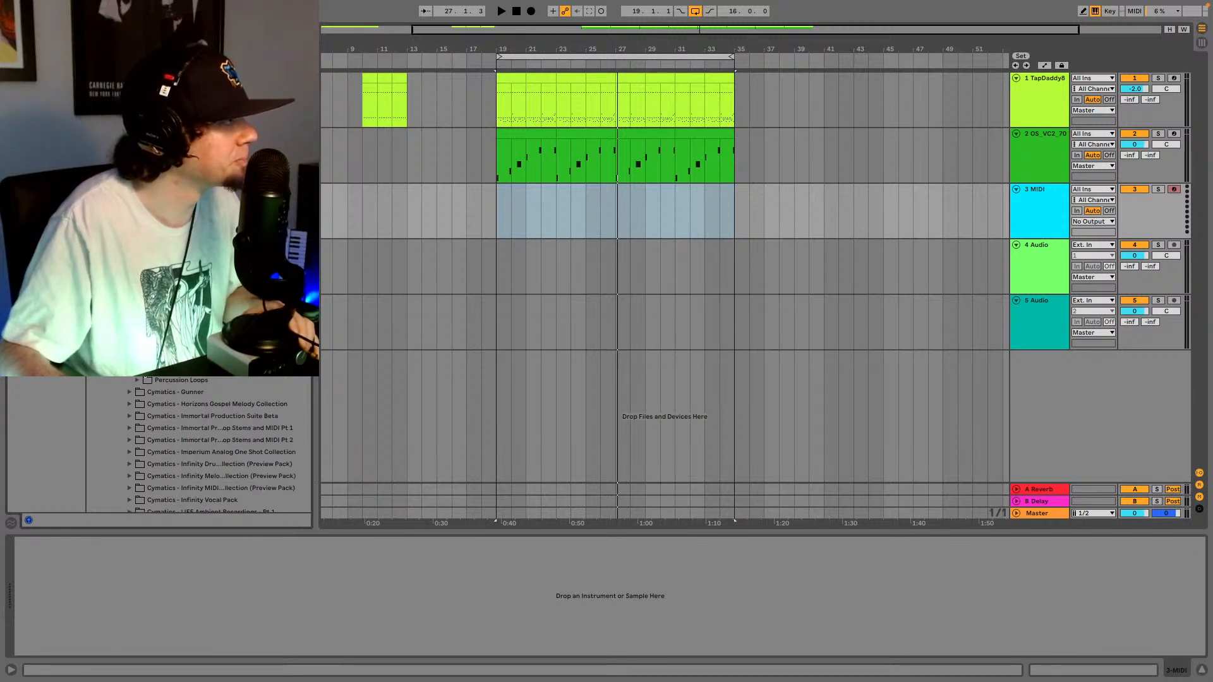
pyautogui.scroll(-10, 167, 398)
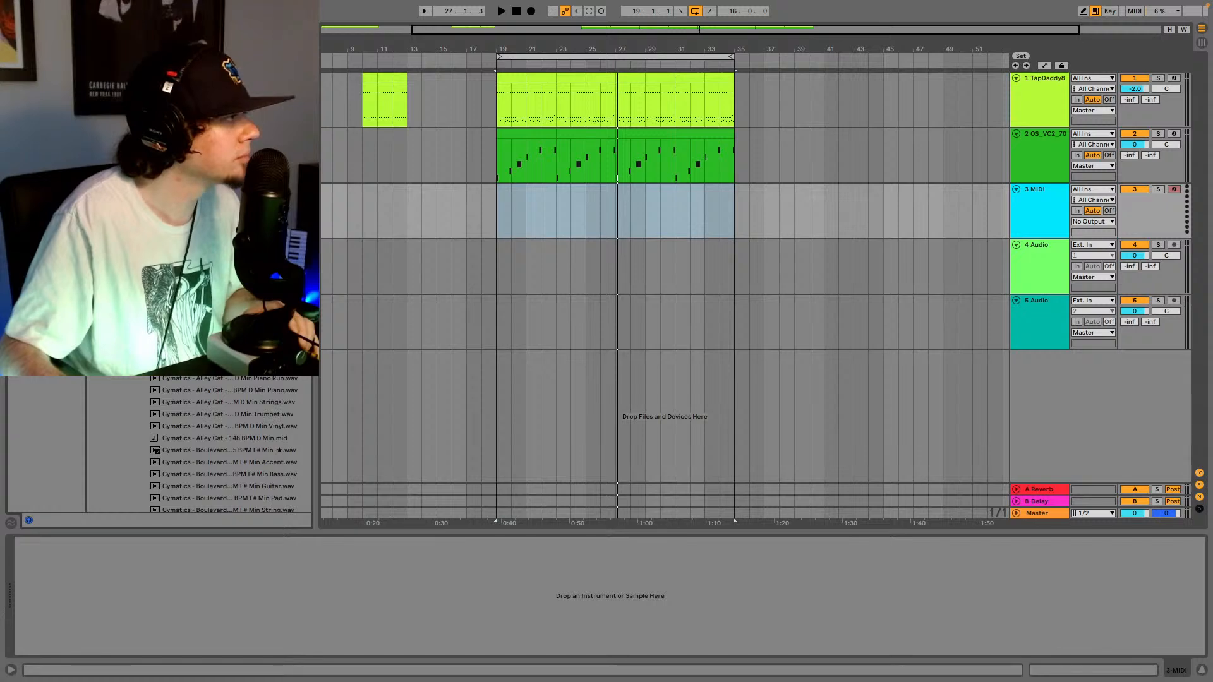
pyautogui.click(215, 354)
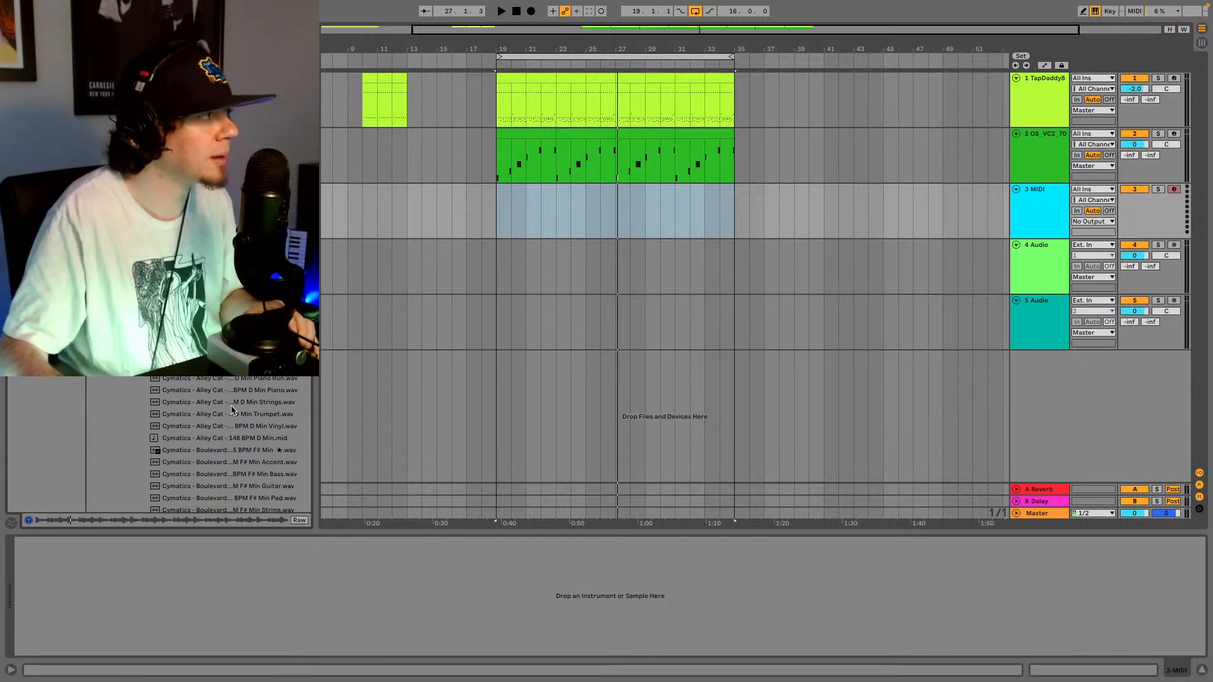
# - Audition the Boulevard F# Min, Bribery 125 BPM F Min and G# Min full melody loops
pyautogui.scroll(-4, 229, 434)
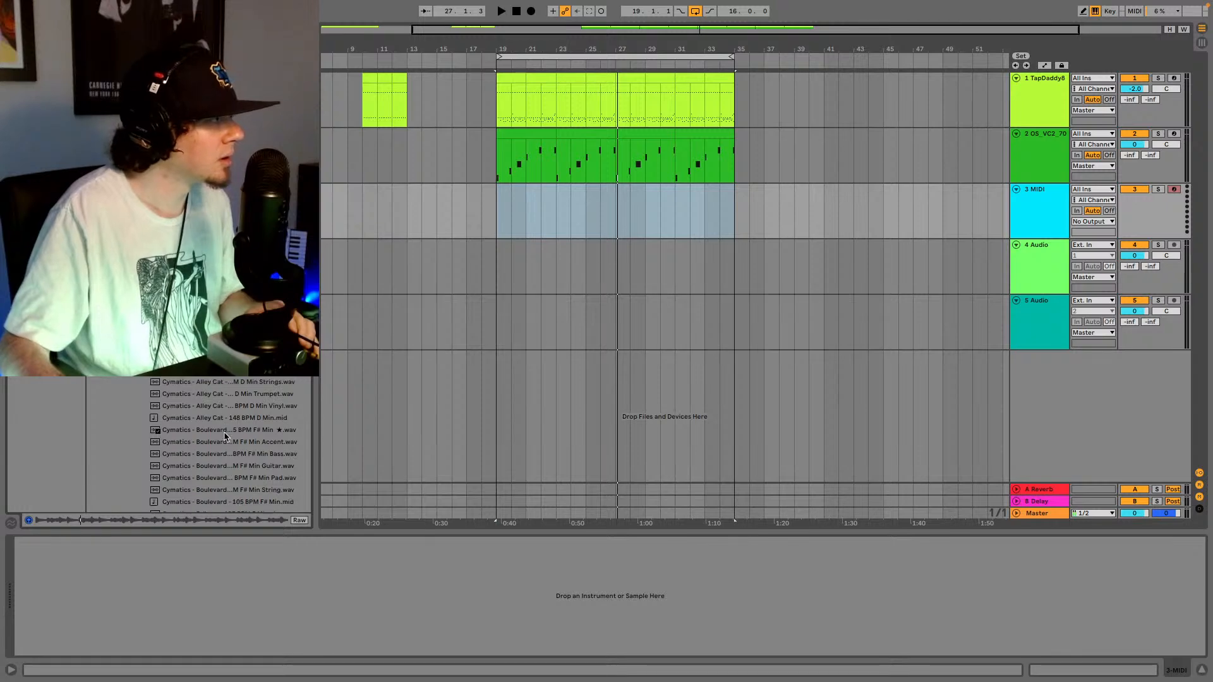
pyautogui.scroll(-1, 214, 423)
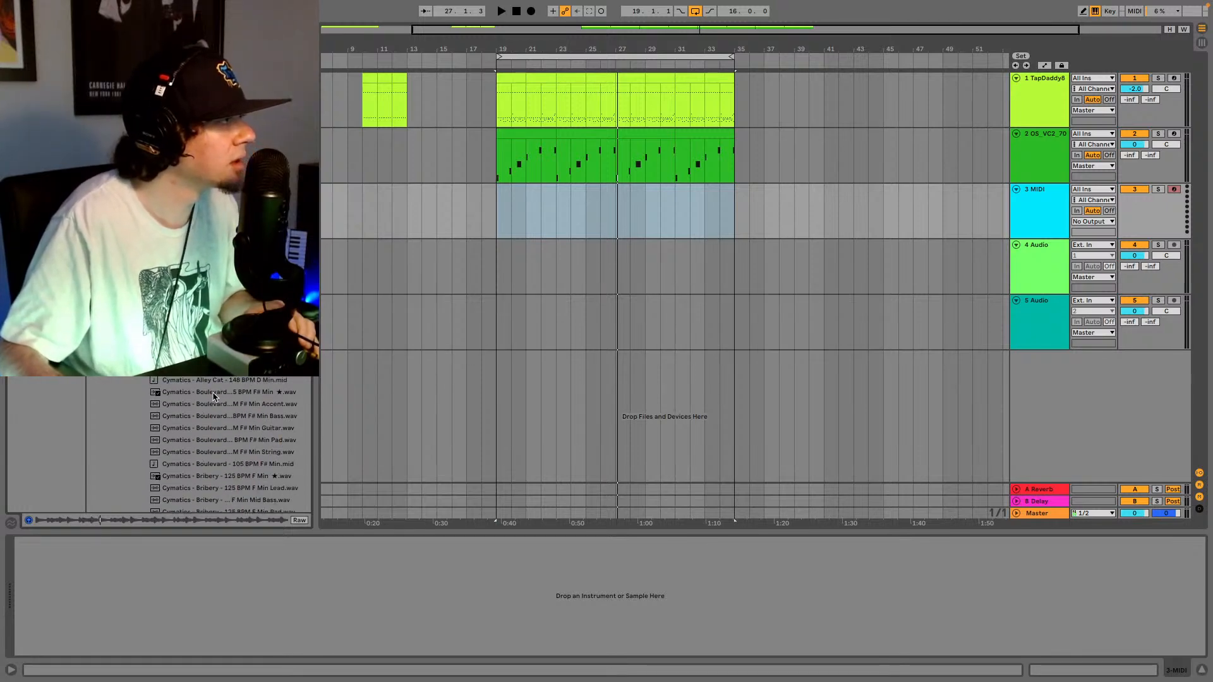
pyautogui.click(214, 393)
pyautogui.scroll(-1, 213, 403)
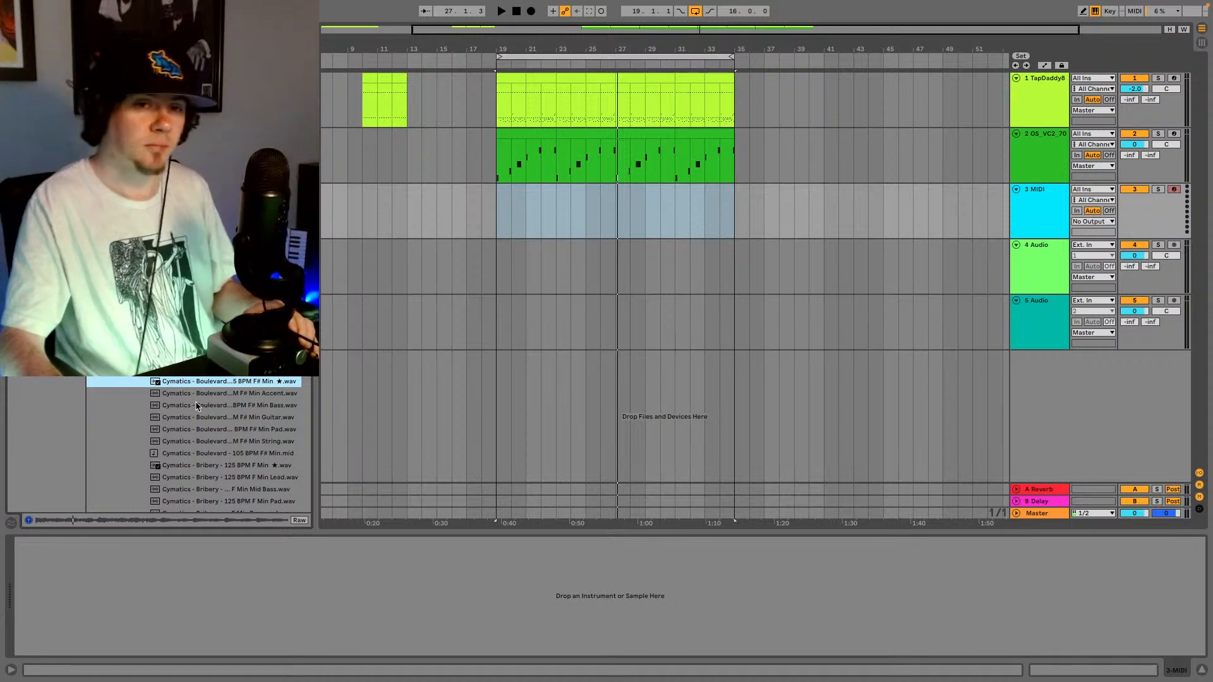
pyautogui.scroll(-1, 213, 400)
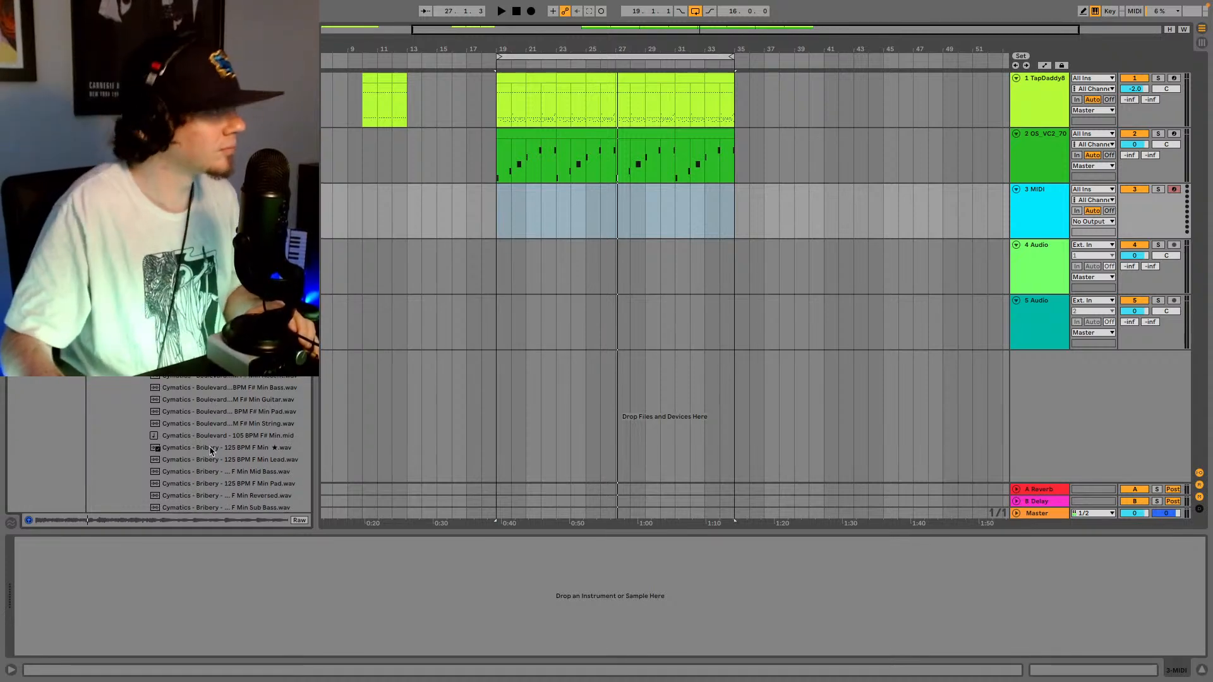
pyautogui.click(211, 449)
pyautogui.scroll(-6, 210, 442)
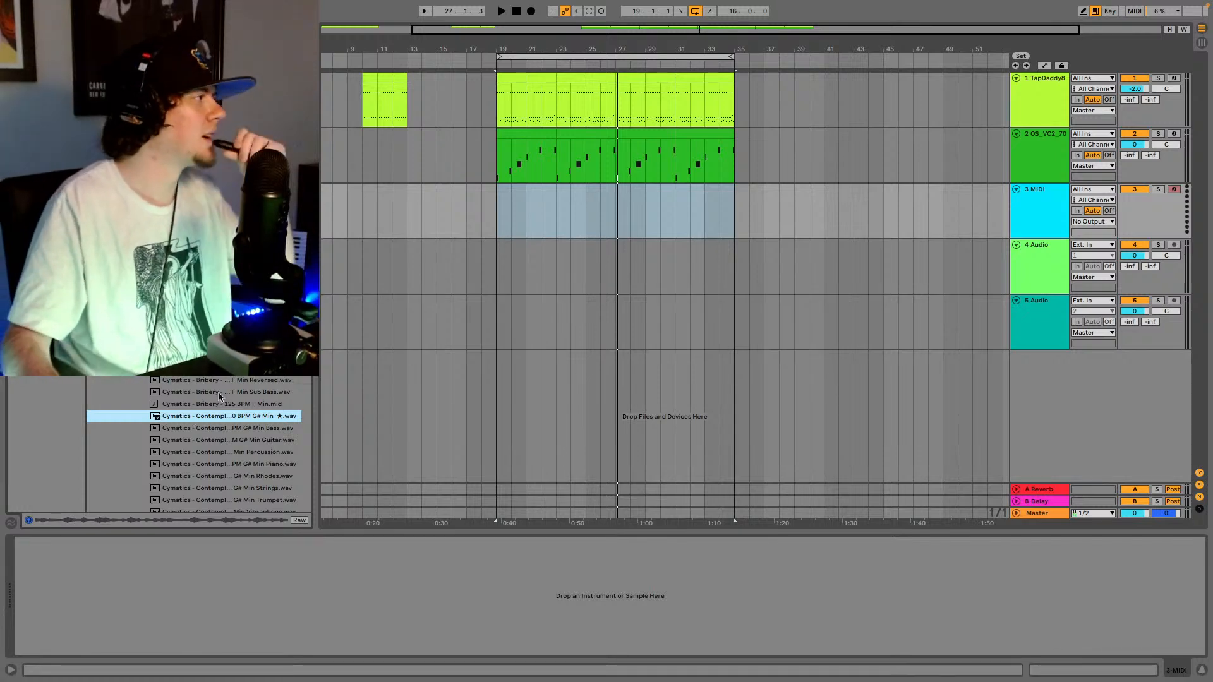
pyautogui.scroll(2, 215, 391)
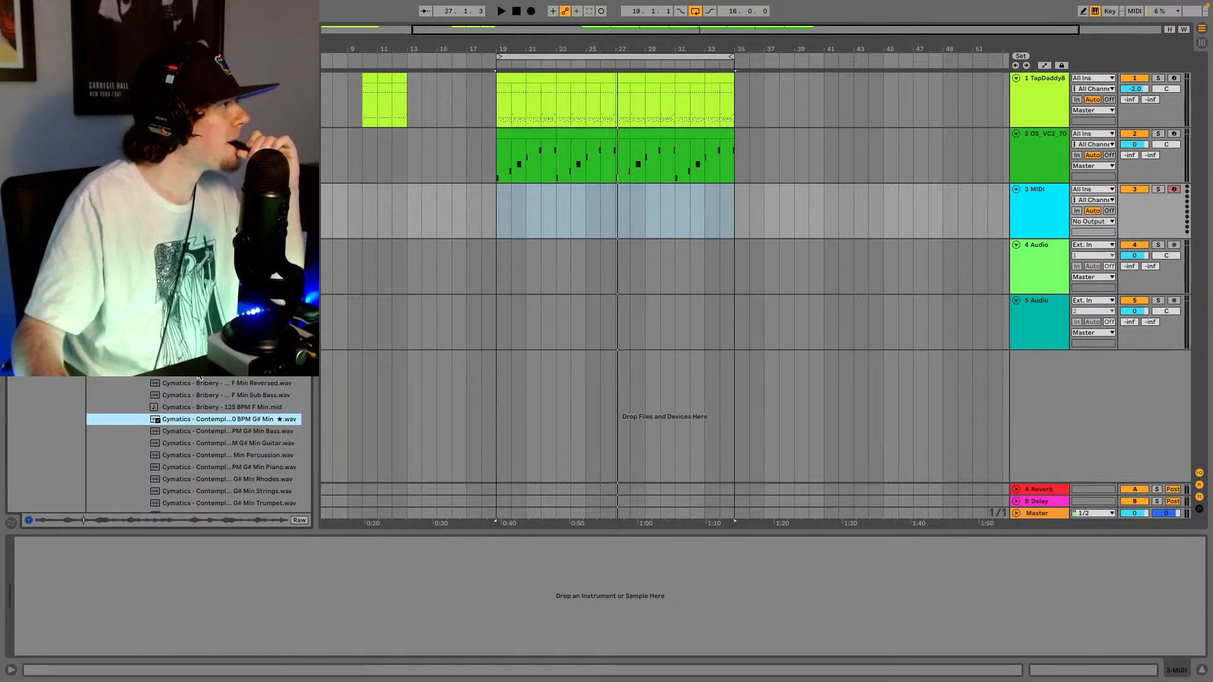
pyautogui.scroll(5, 195, 442)
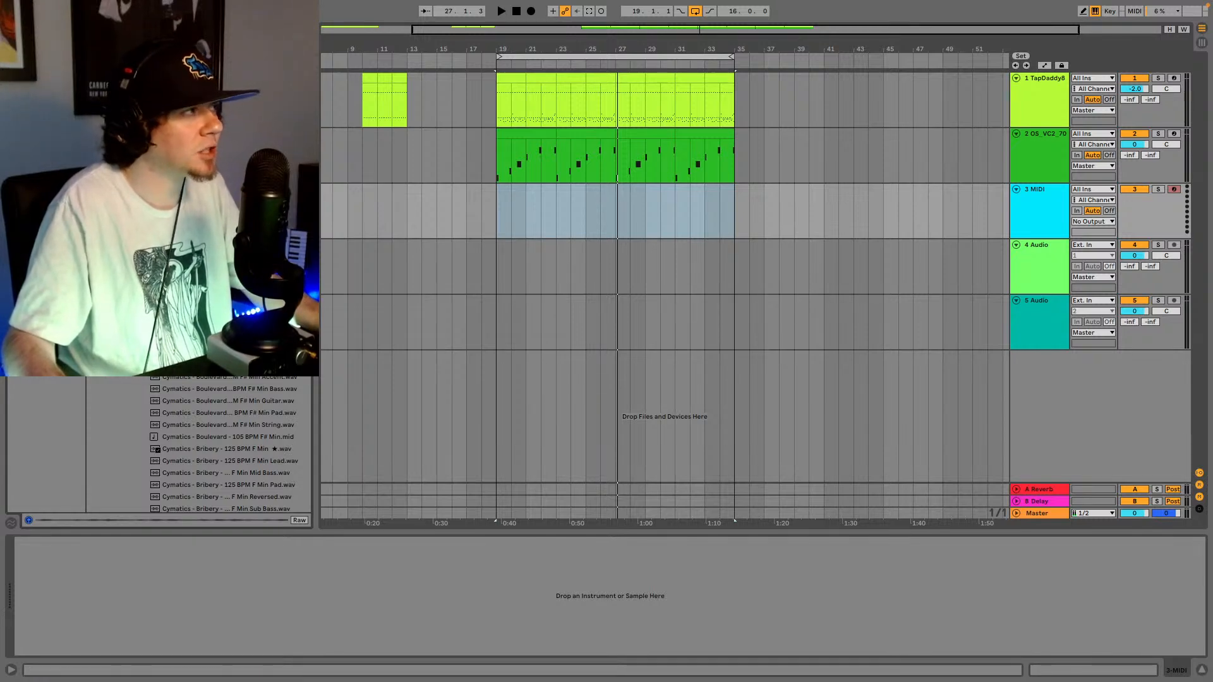
# - Place the Alley Cat 148 BPM D Min Strings loop on audio track 4 at 19.1.1 and play it with the beat
pyautogui.moveTo(209, 303); pyautogui.dragTo(424, 264)
pyautogui.moveTo(526, 251); pyautogui.dragTo(505, 259)
pyautogui.press('space')
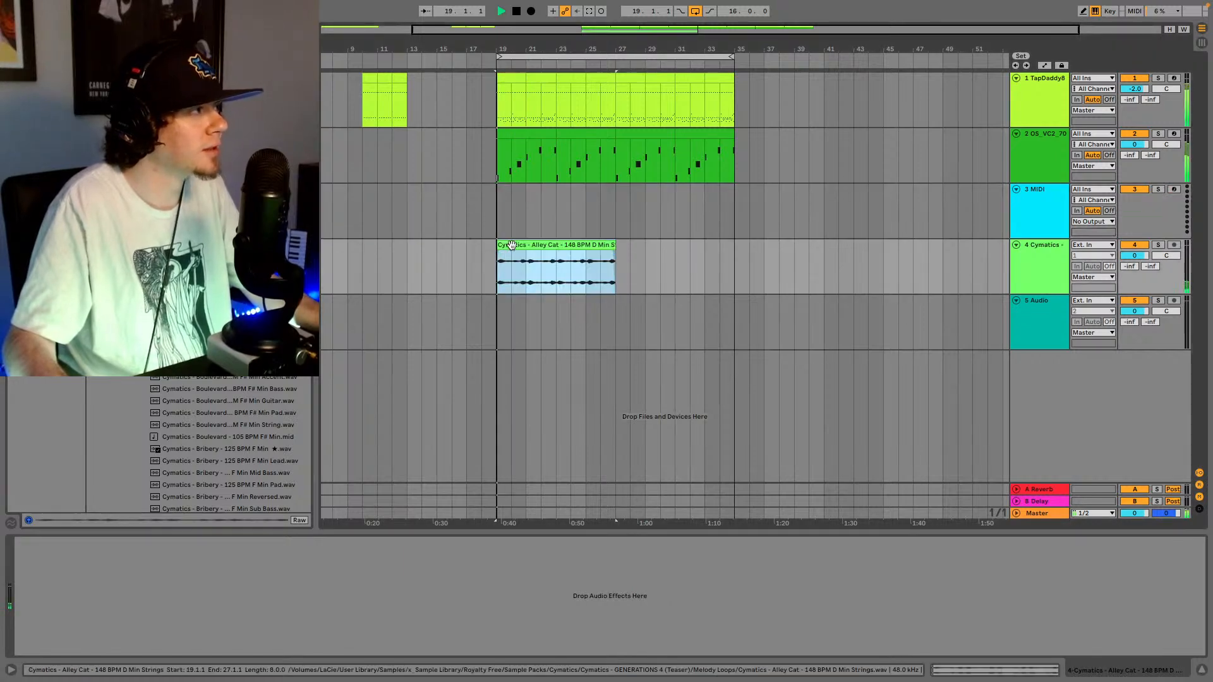
# - Stop playback and set the strings clip's warp mode to Complex
pyautogui.press('space')
pyautogui.click(973, 671)
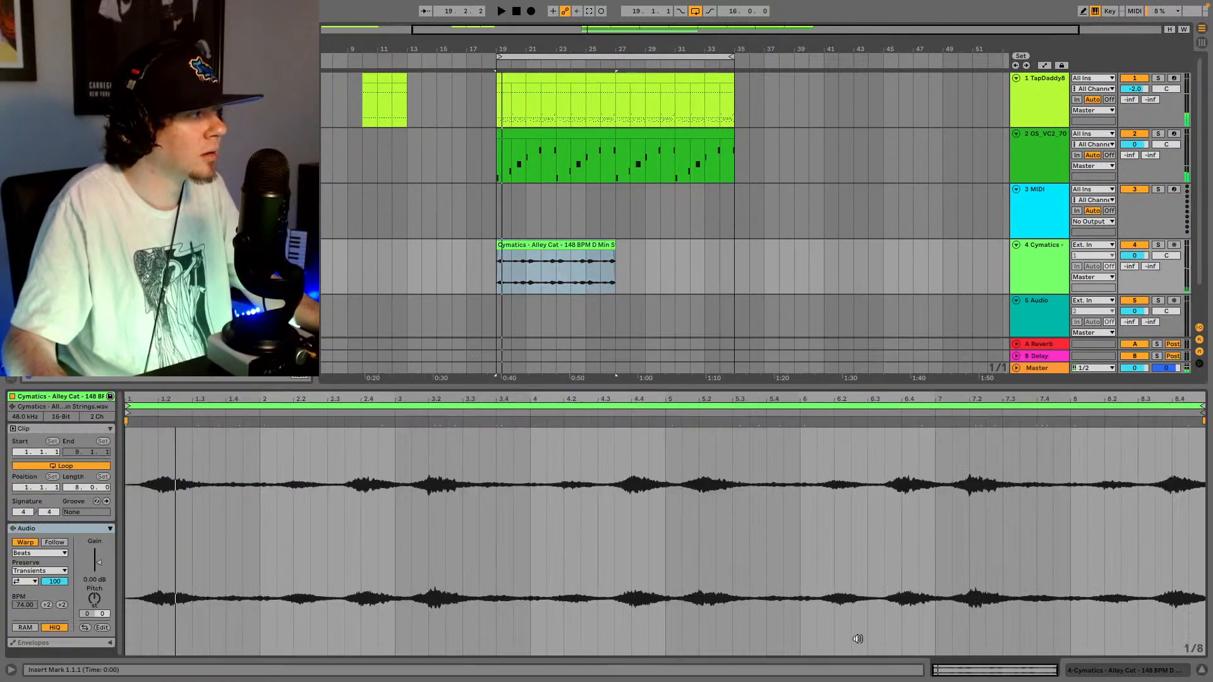
pyautogui.click(37, 553)
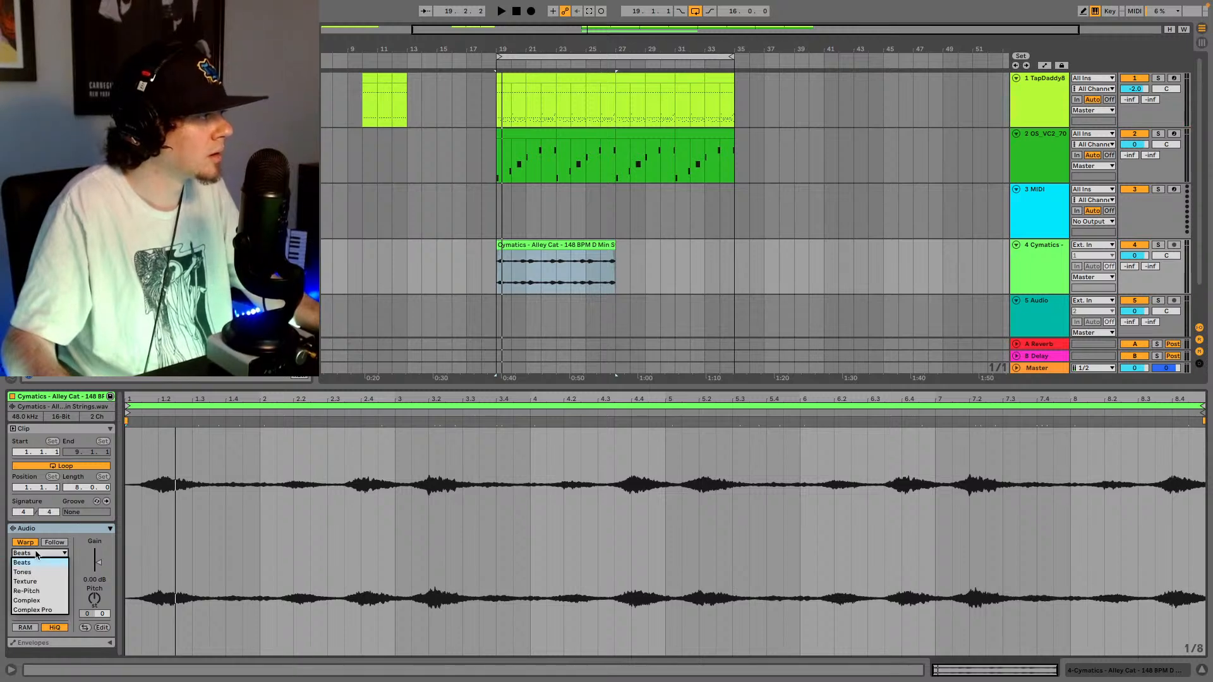
pyautogui.click(37, 600)
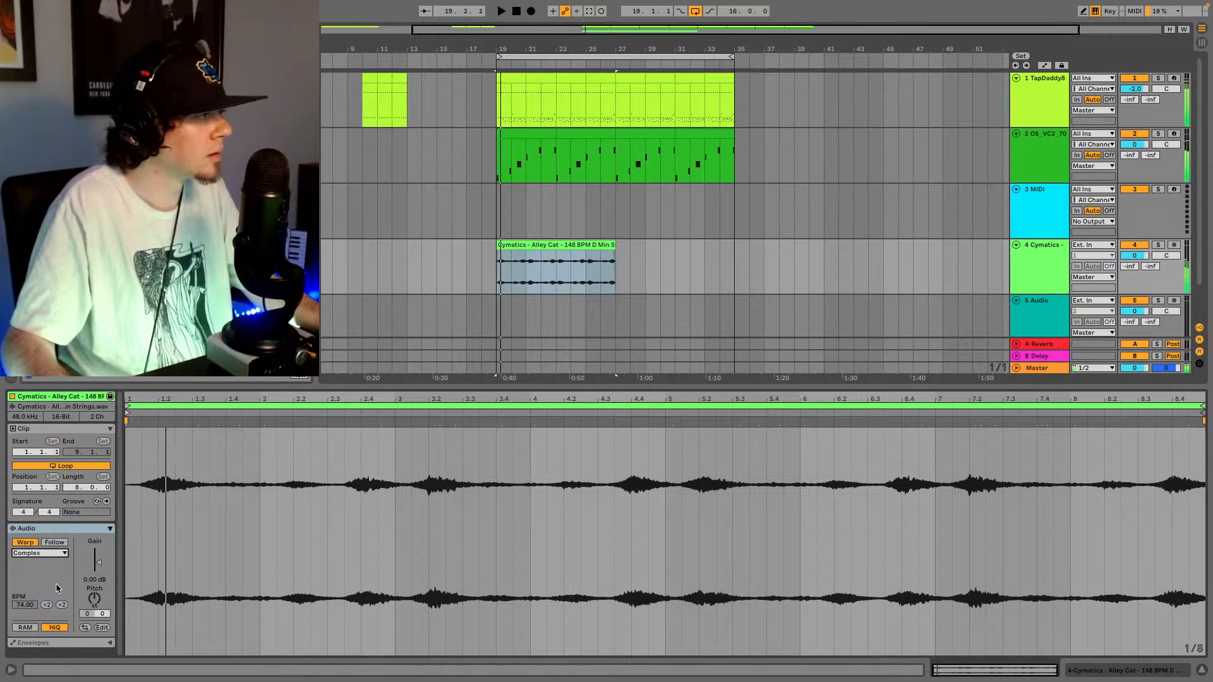
# - Transpose the strings clip up by 1 semitone and play it from 19.1.1 with the drums and piano
pyautogui.press('Up')
pyautogui.press('space')
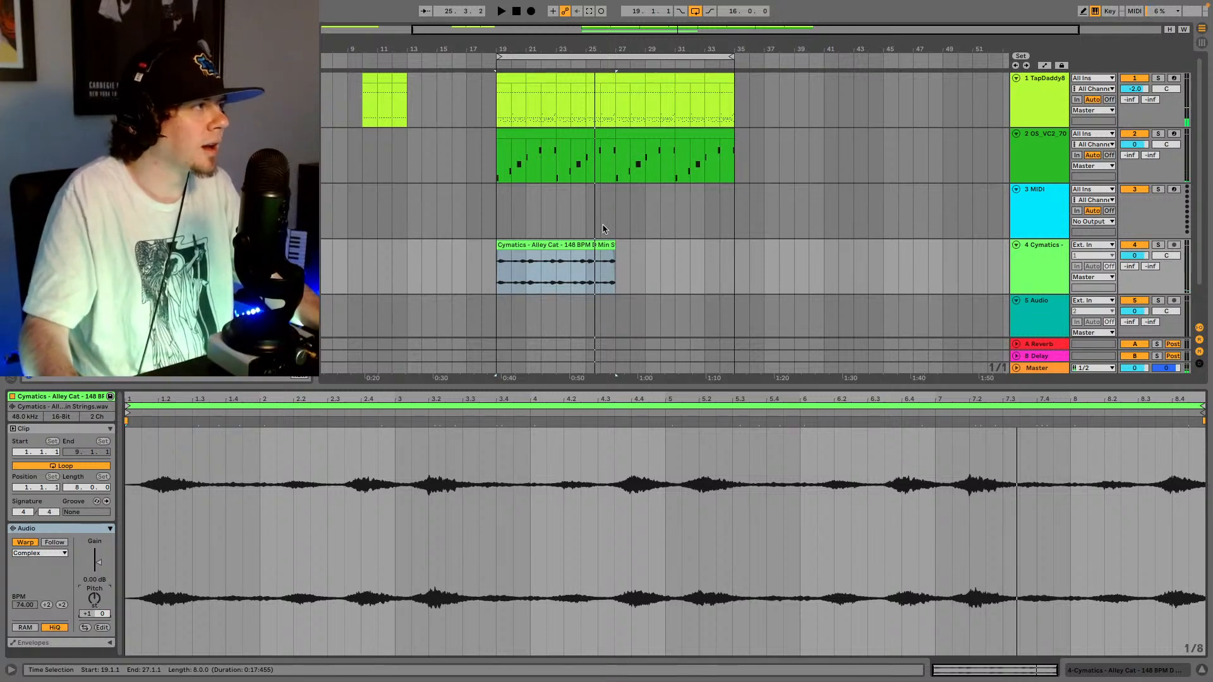
pyautogui.click(498, 267)
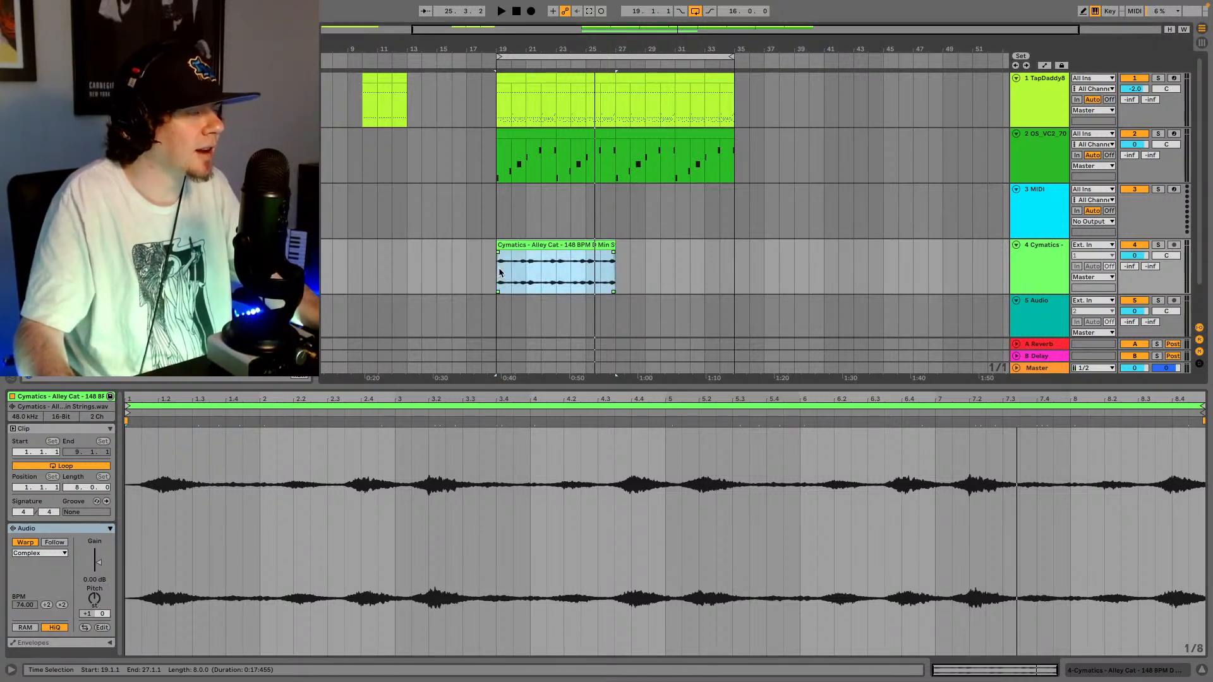
pyautogui.press('space')
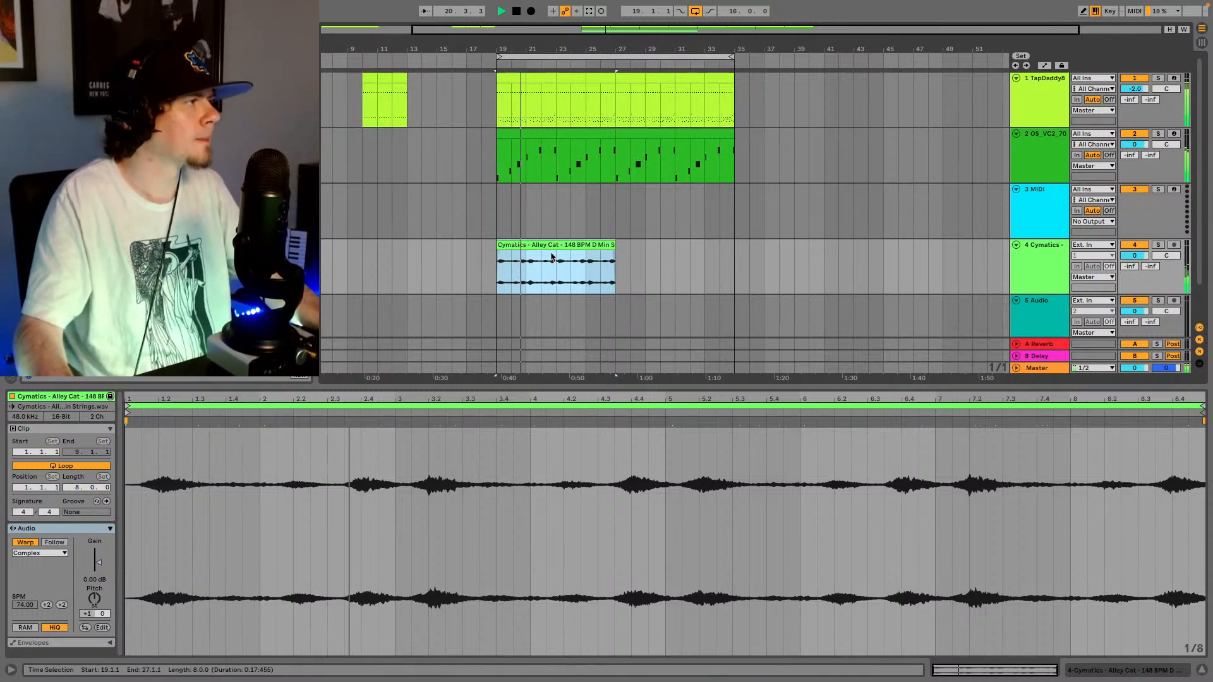
# - Split the strings clip at 20.3.3, delete everything after the split, and play the beat from 19.1.1
pyautogui.moveTo(532, 25); pyautogui.dragTo(594, 80)
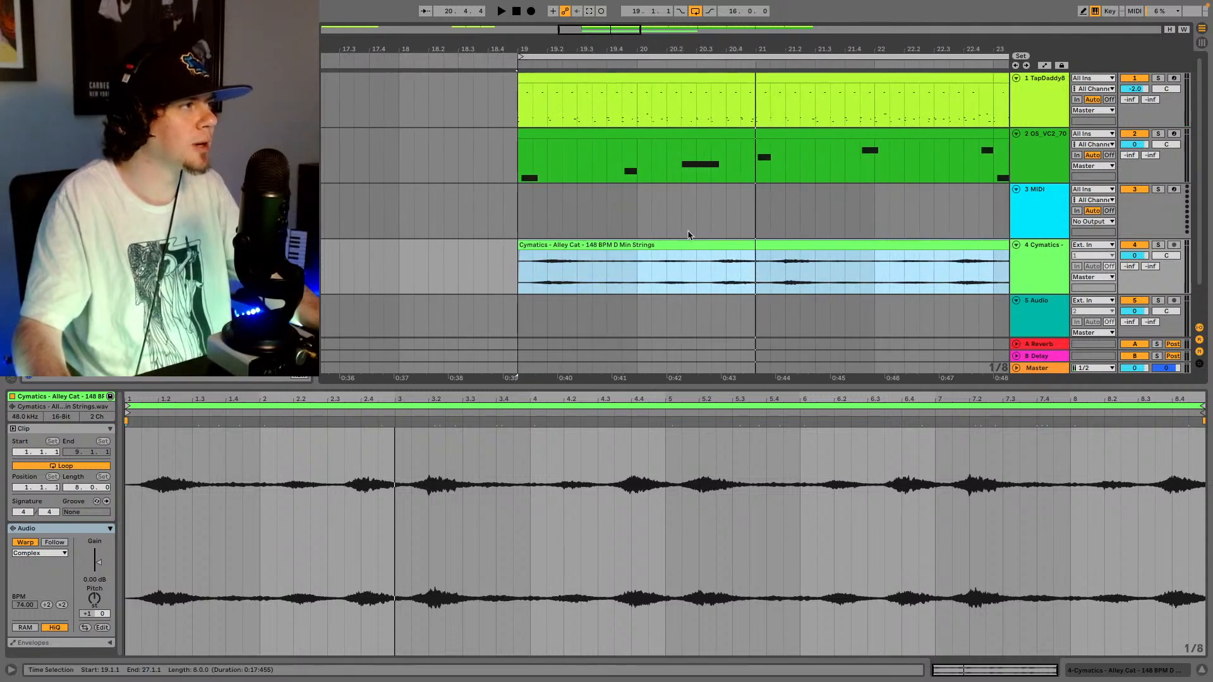
pyautogui.click(710, 278)
pyautogui.hotkey('ctrl', 'e')
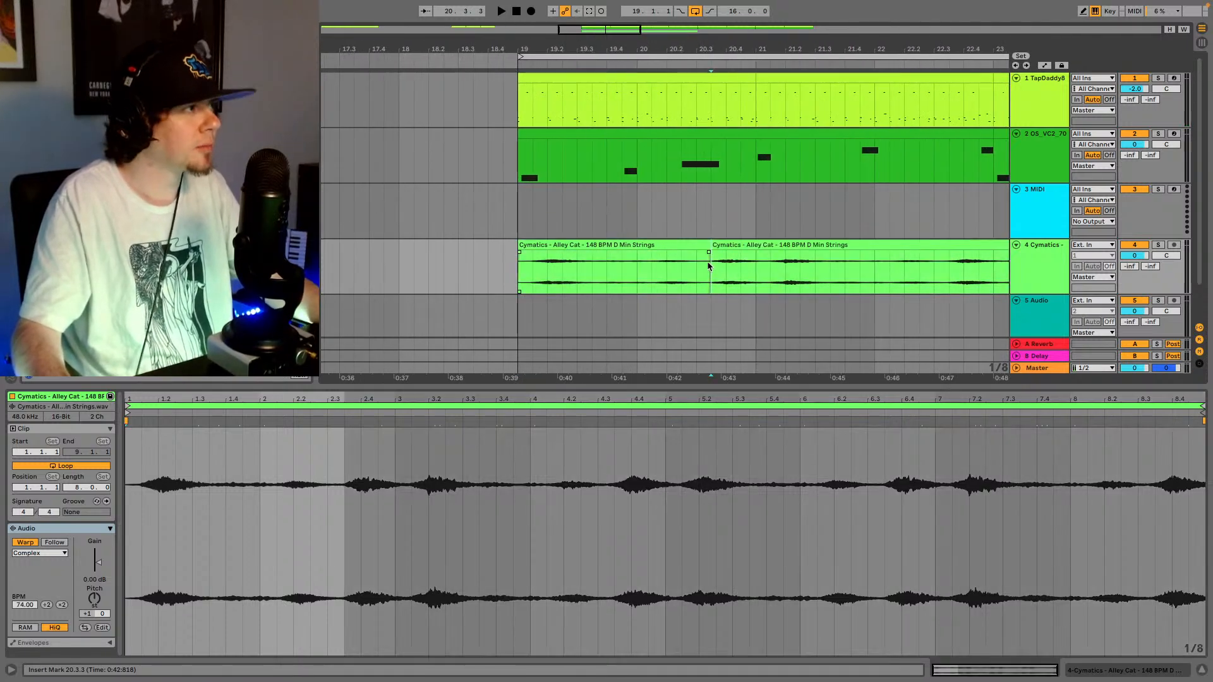
pyautogui.click(741, 240)
pyautogui.press('Delete')
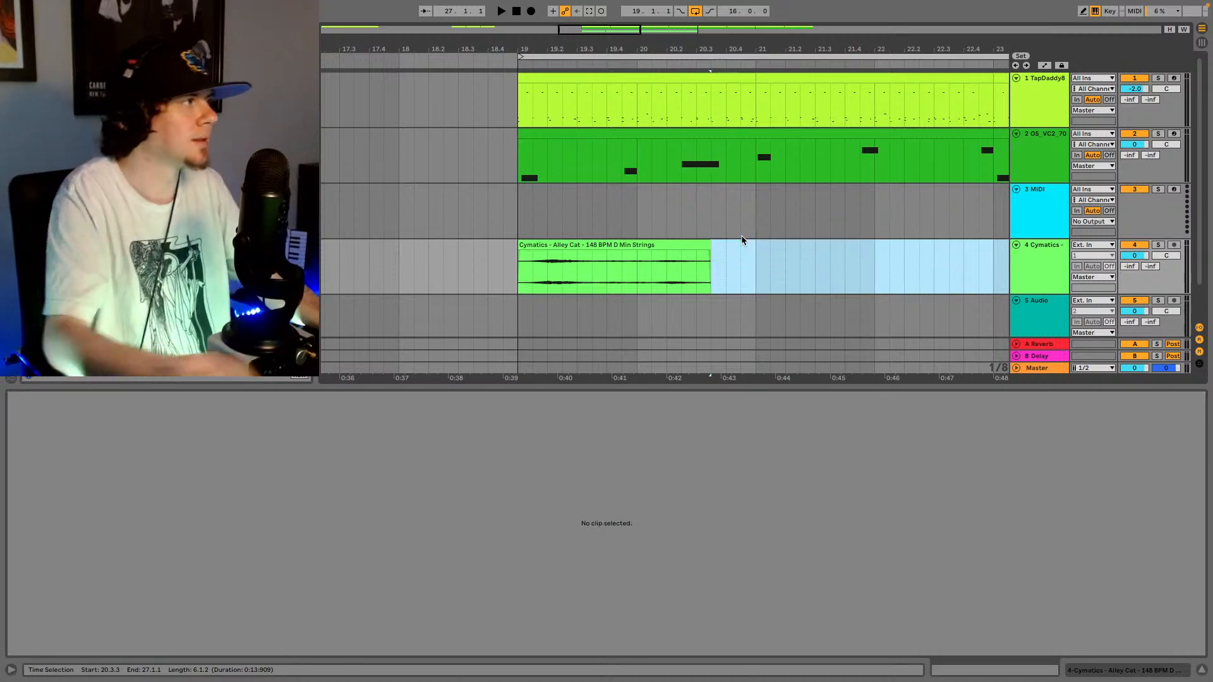
pyautogui.press('space')
pyautogui.click(519, 271)
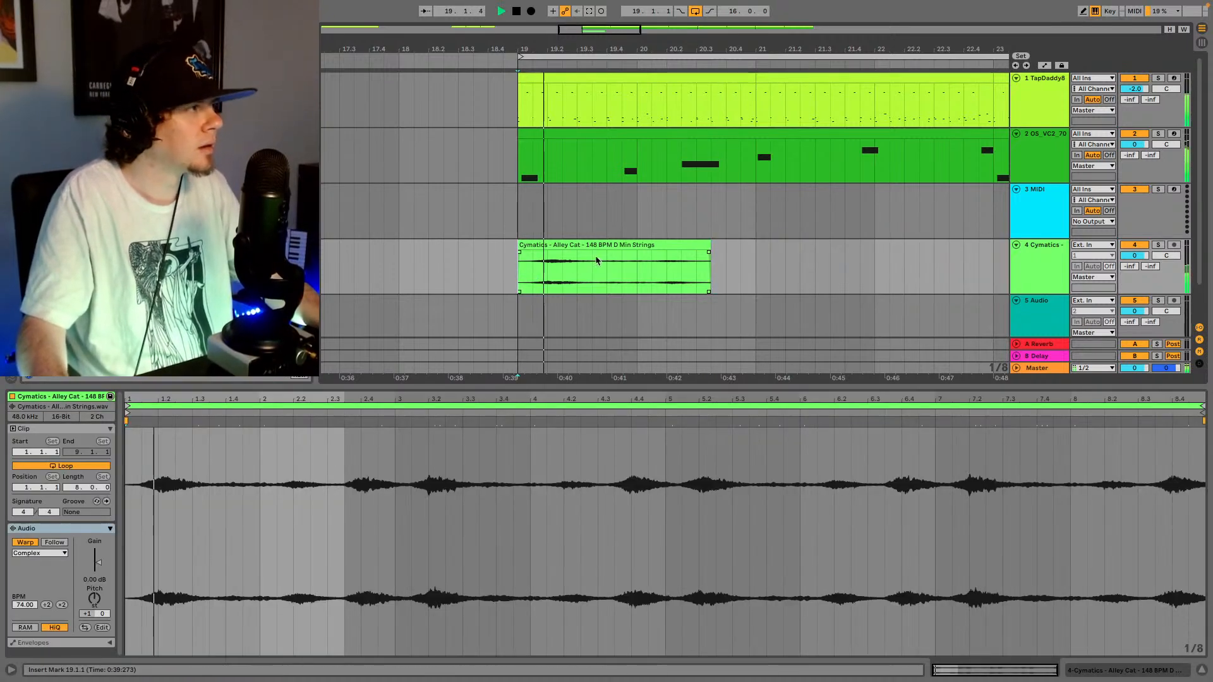
# - Copy the shortened strings clip to 23.1.1 on track 4 and keep the beat playing
pyautogui.click(672, 242)
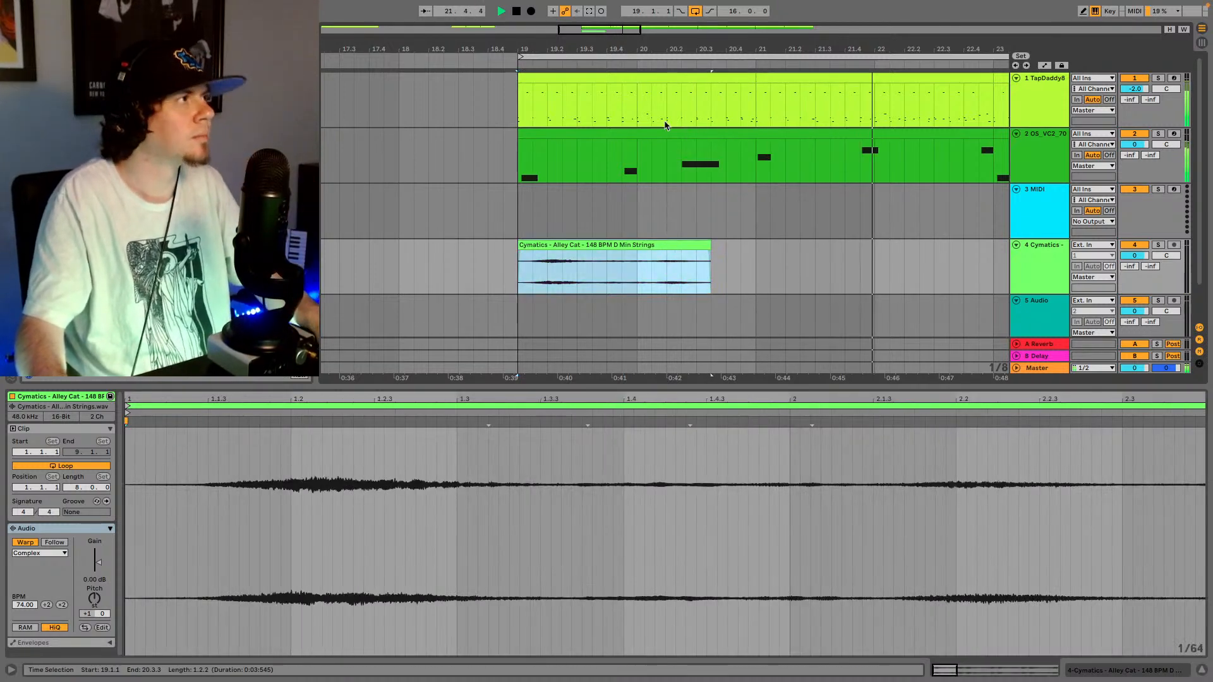
pyautogui.moveTo(664, 49); pyautogui.dragTo(776, 28)
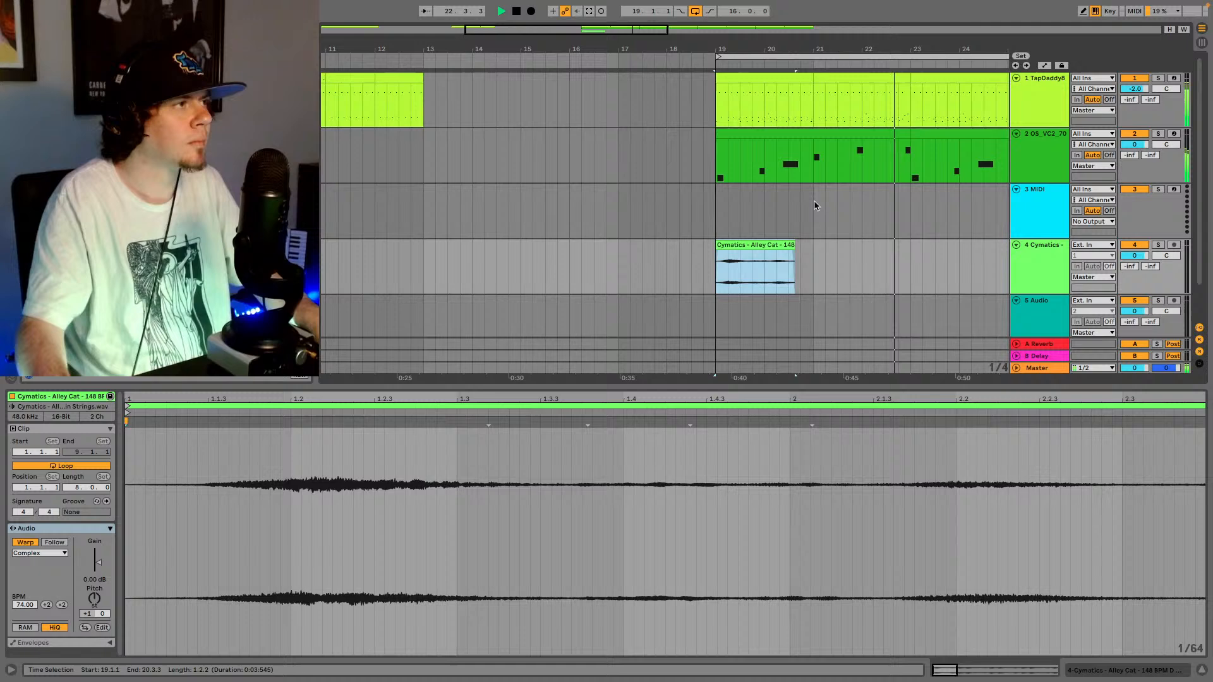
pyautogui.click(912, 266)
pyautogui.hotkey('ctrl', 'v')
pyautogui.click(915, 268)
pyautogui.press('space')
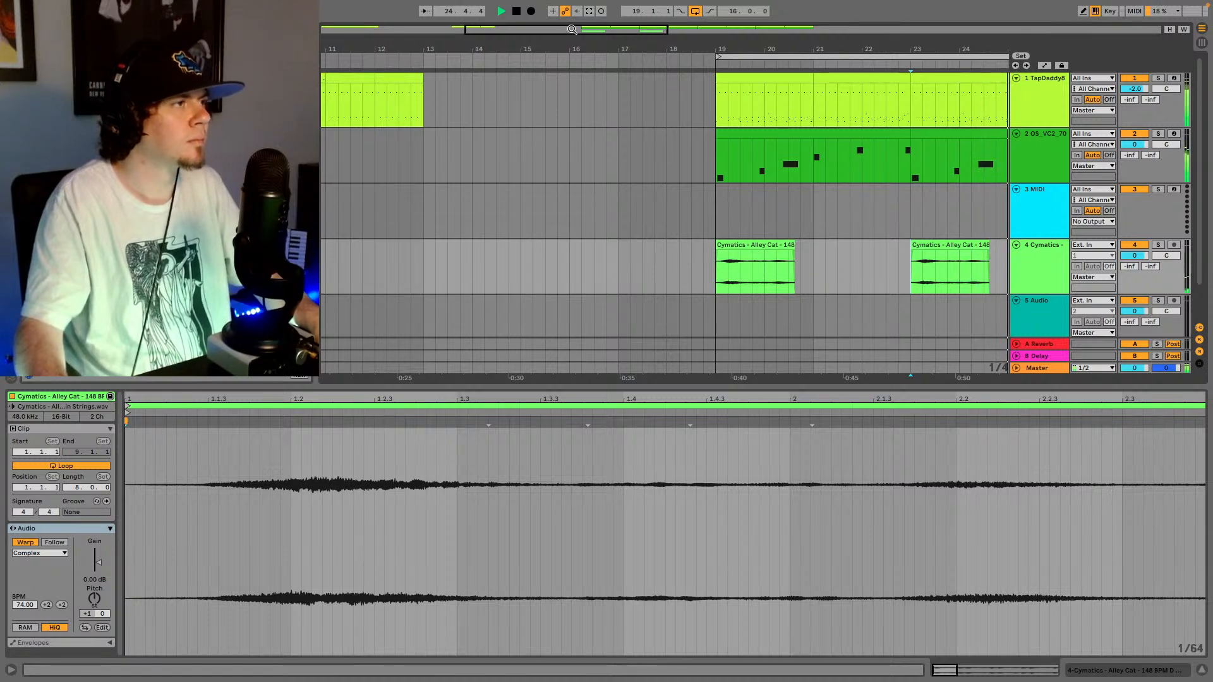
# - Paste further copies of the short strings clip at 27.1.1 and 31.1.1 on track 4
pyautogui.moveTo(572, 29); pyautogui.dragTo(658, 15)
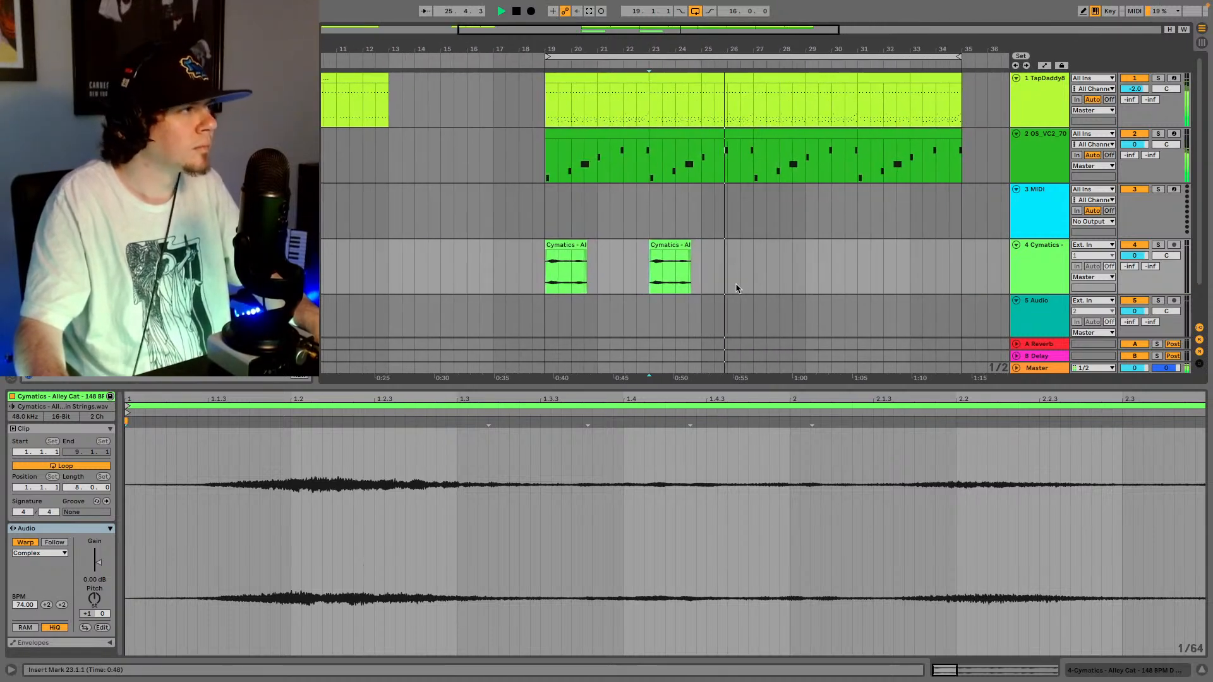
pyautogui.click(749, 264)
pyautogui.hotkey('ctrl', 'v')
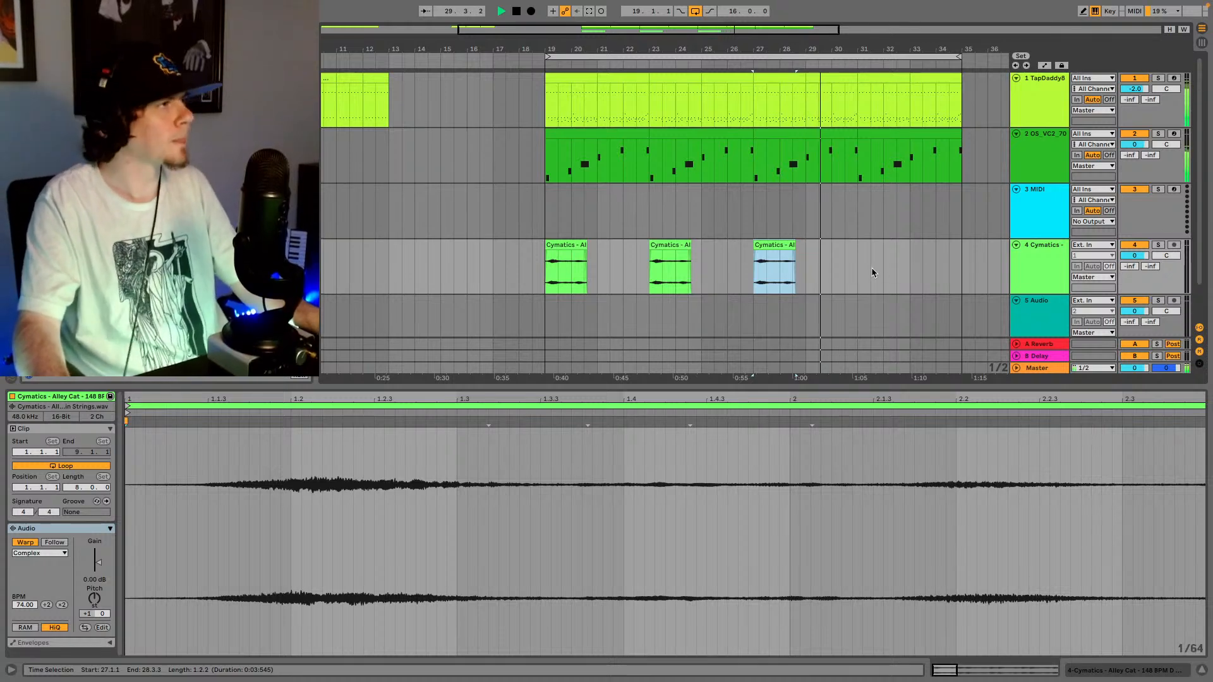
pyautogui.click(856, 259)
pyautogui.hotkey('ctrl', 'v')
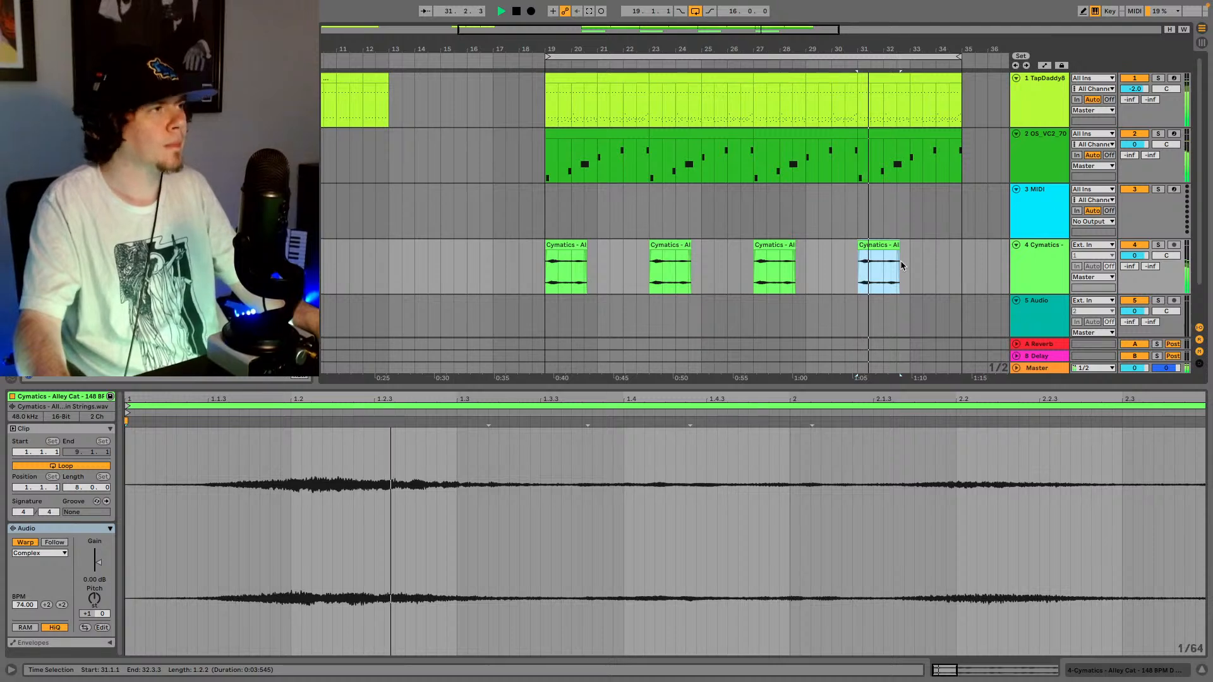
pyautogui.click(890, 245)
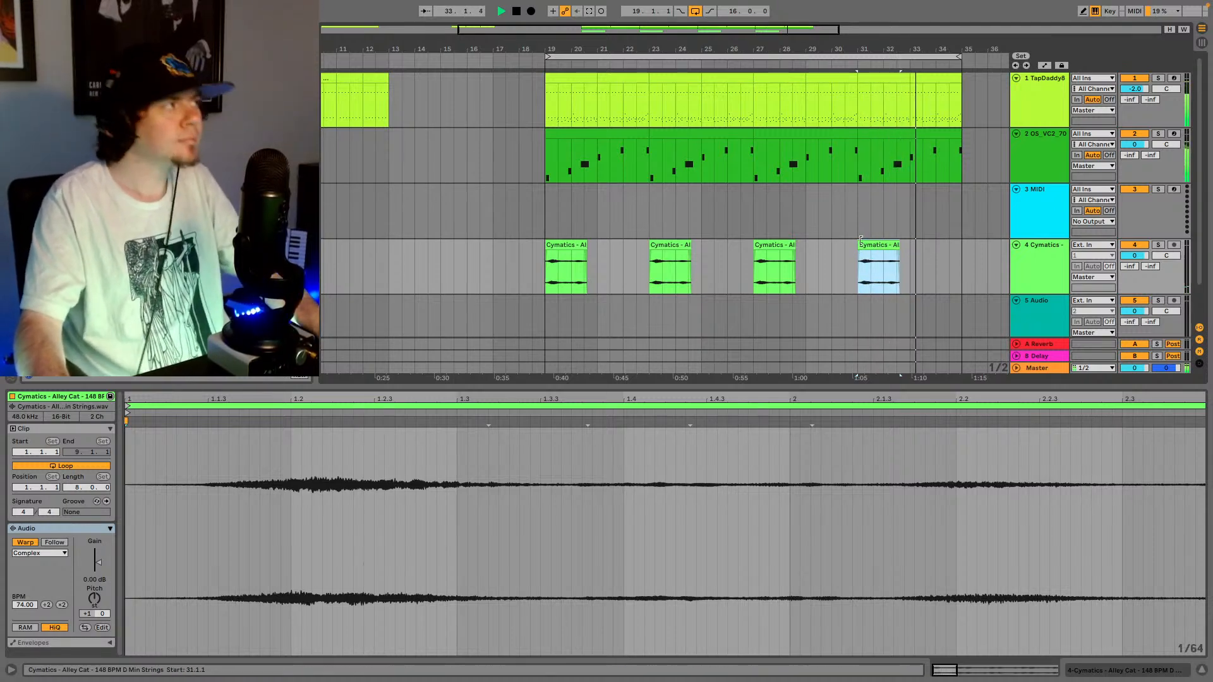
pyautogui.scroll(-1, 642, 268)
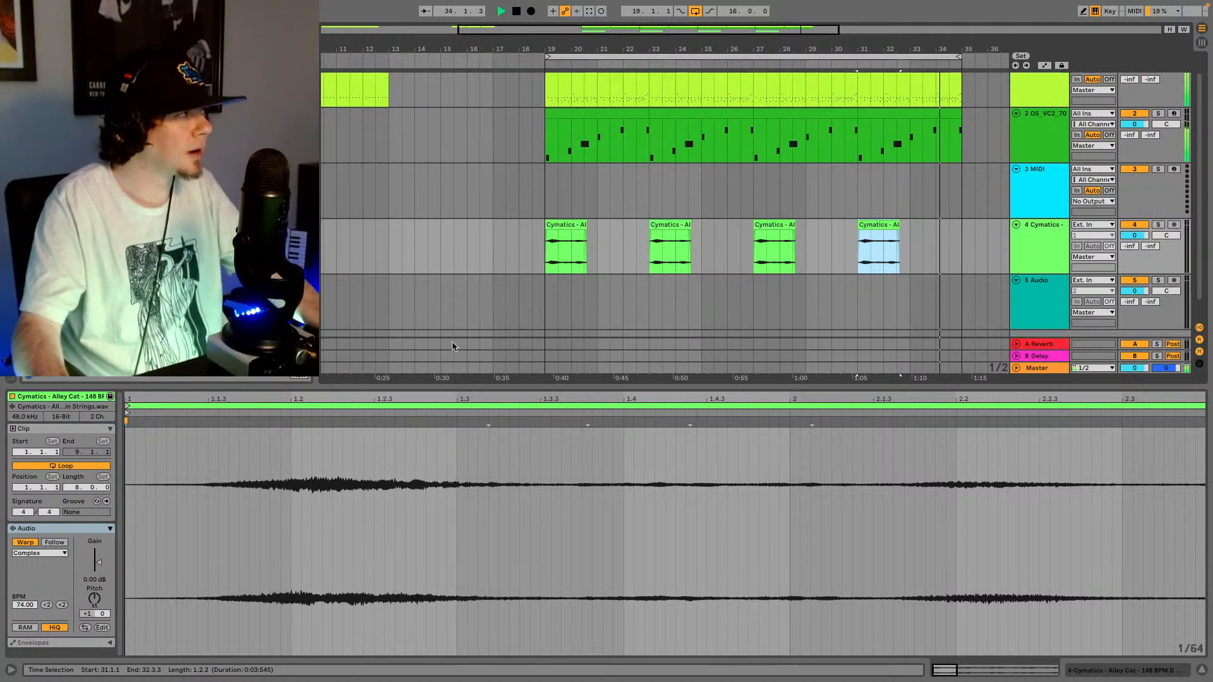
pyautogui.press('space')
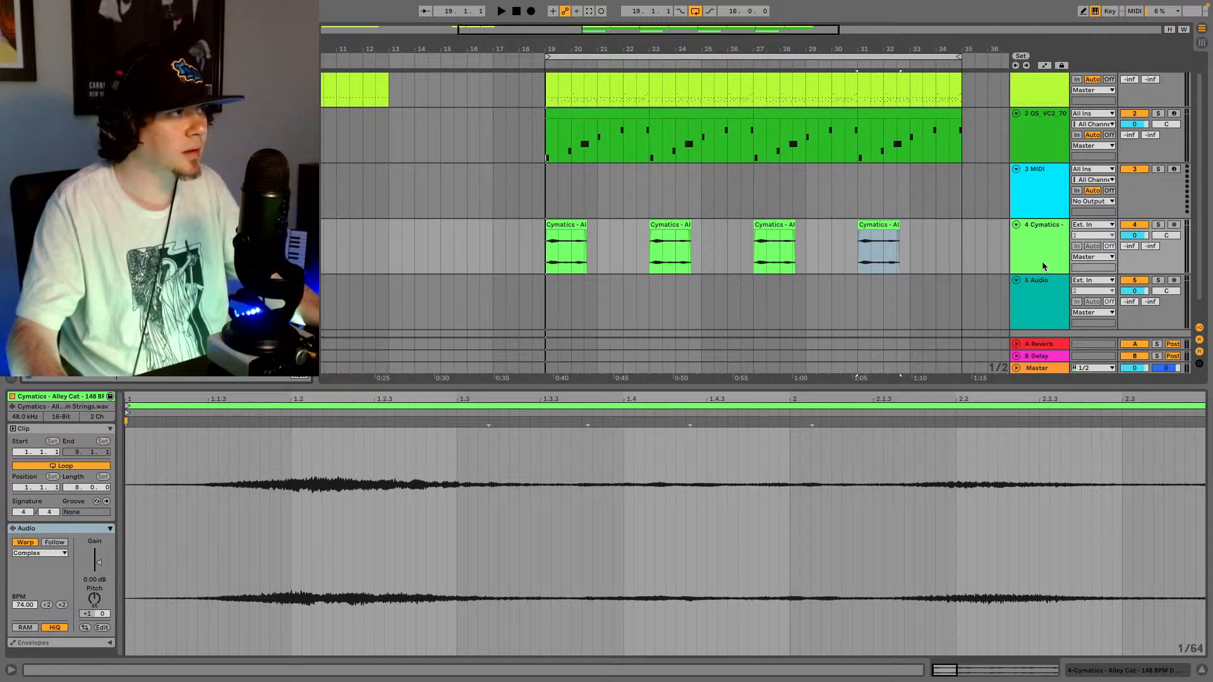
# - Place the Alley Cat 148 BPM D Min Trumpet loop on audio track 5 at 20.1.1 and play from 19.1.1
pyautogui.scroll(-1, 855, 252)
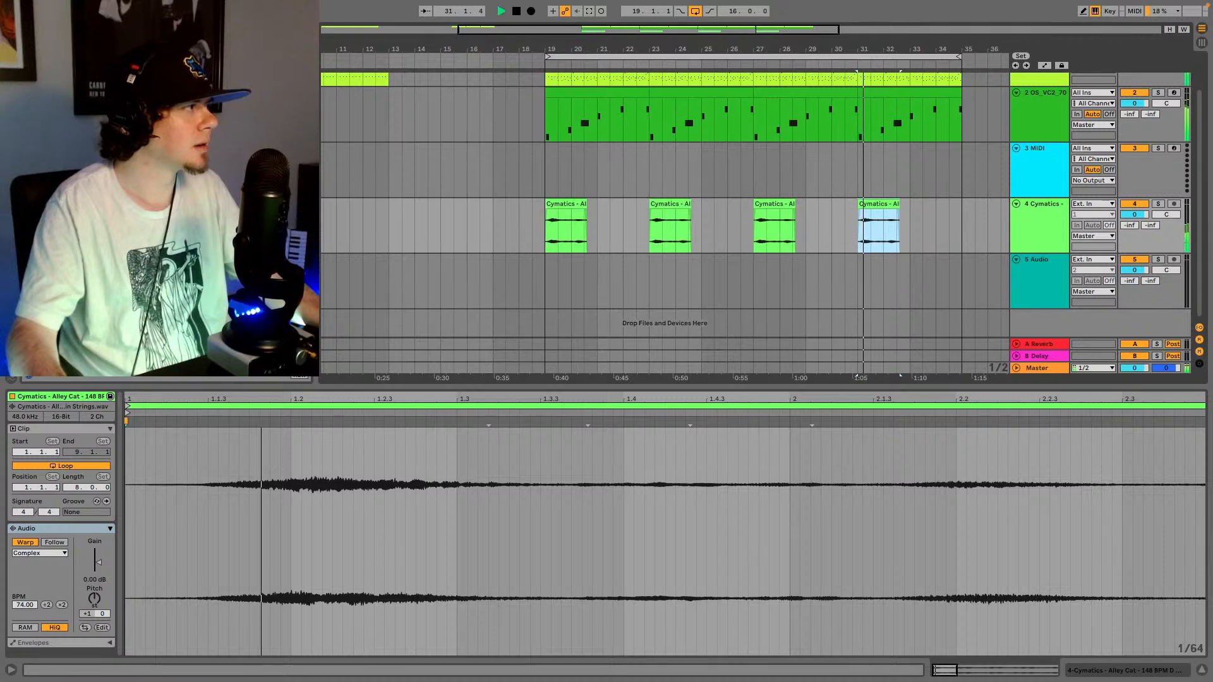
pyautogui.moveTo(189, 314); pyautogui.dragTo(571, 285)
pyautogui.click(545, 283)
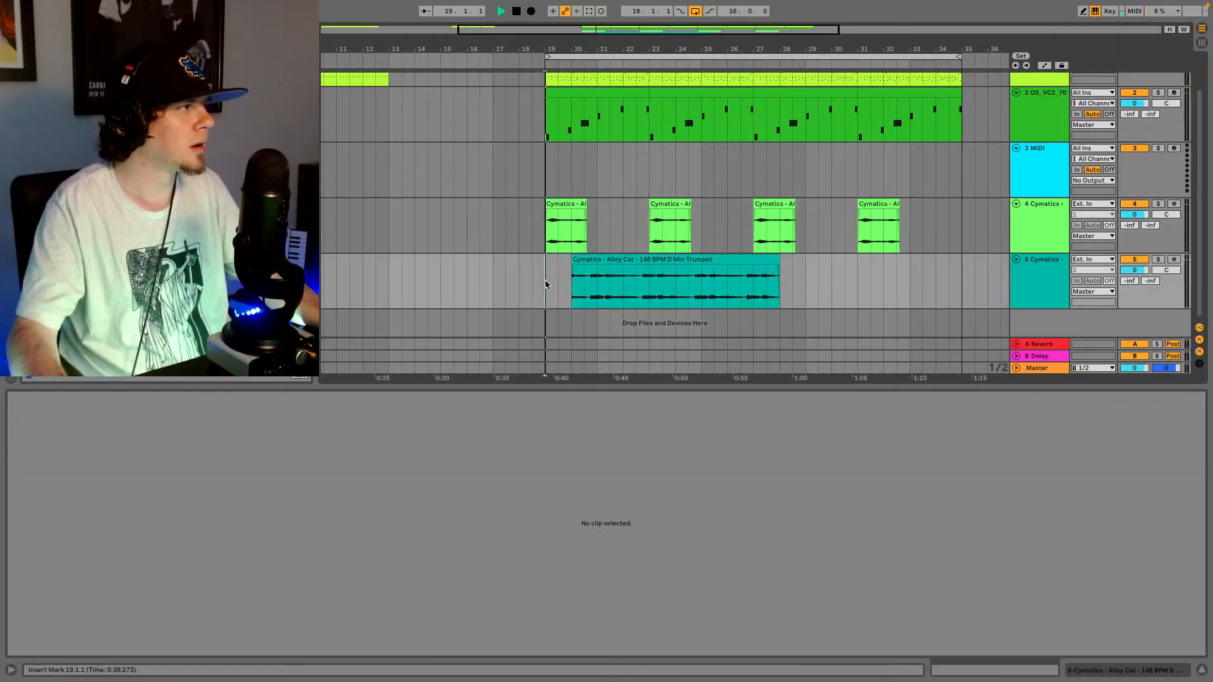
# - Set the trumpet clip's warp mode to Complex and transpose it up by 4 semitones
pyautogui.click(593, 259)
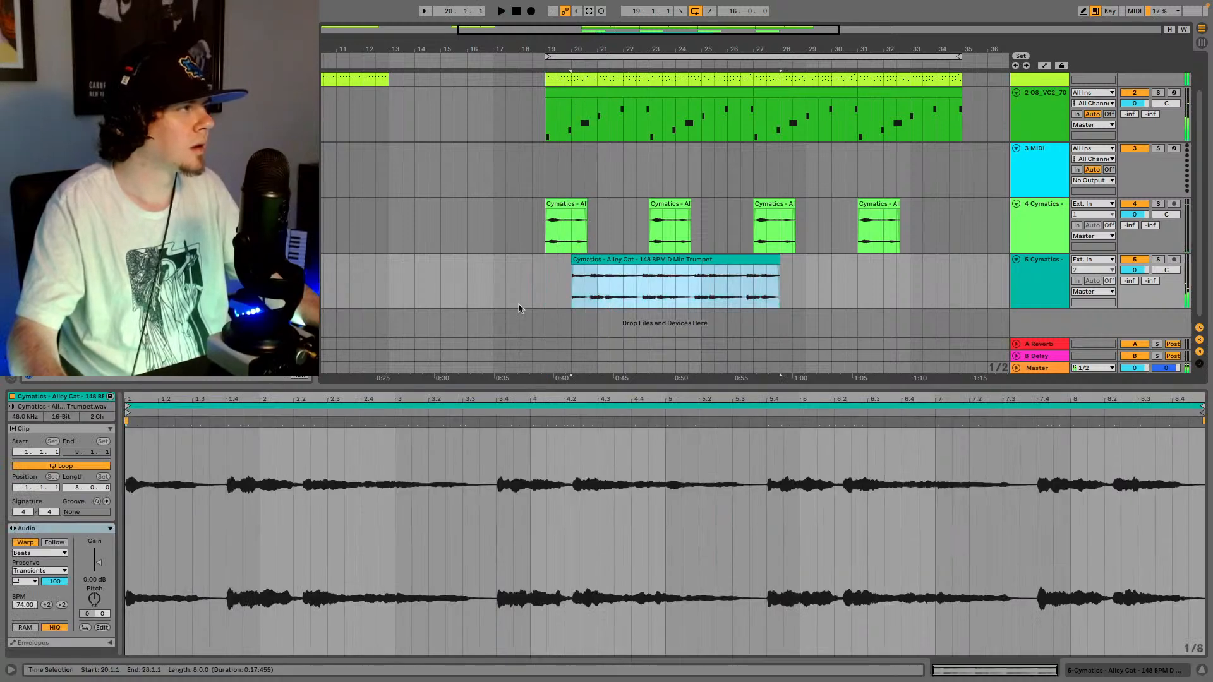
pyautogui.click(43, 553)
pyautogui.click(41, 605)
pyautogui.moveTo(94, 599); pyautogui.dragTo(124, 588)
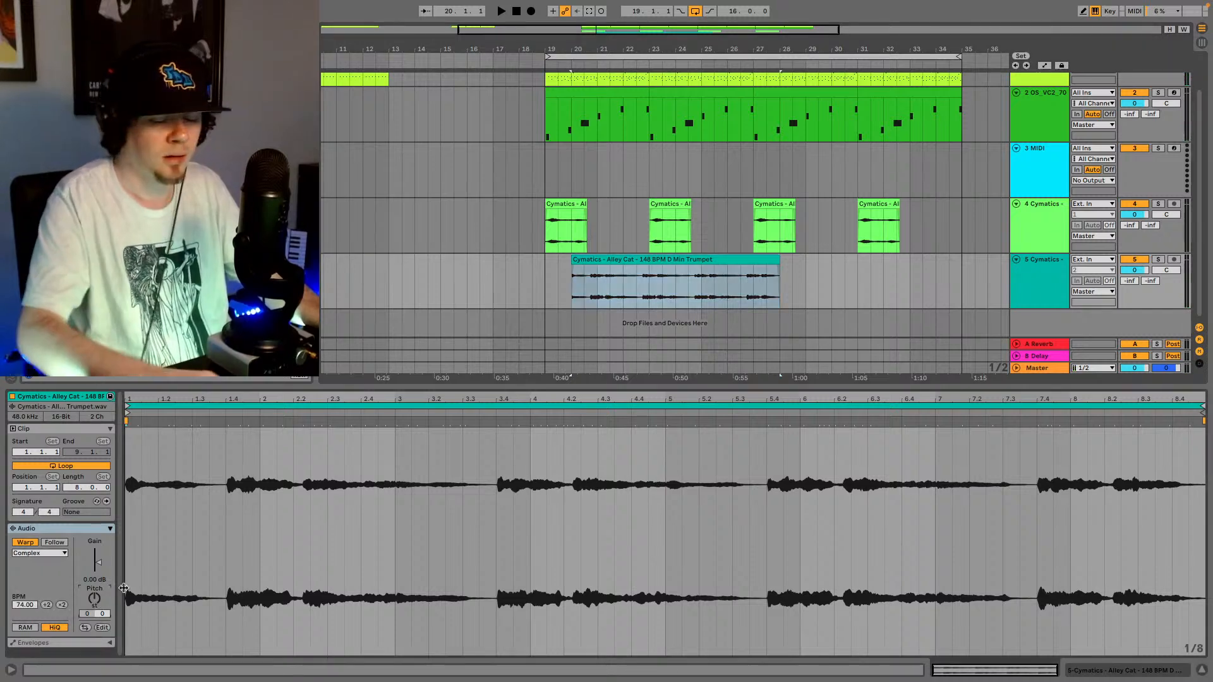
pyautogui.press('space')
pyautogui.press('Up')
pyautogui.press('Up')
pyautogui.press('Up')
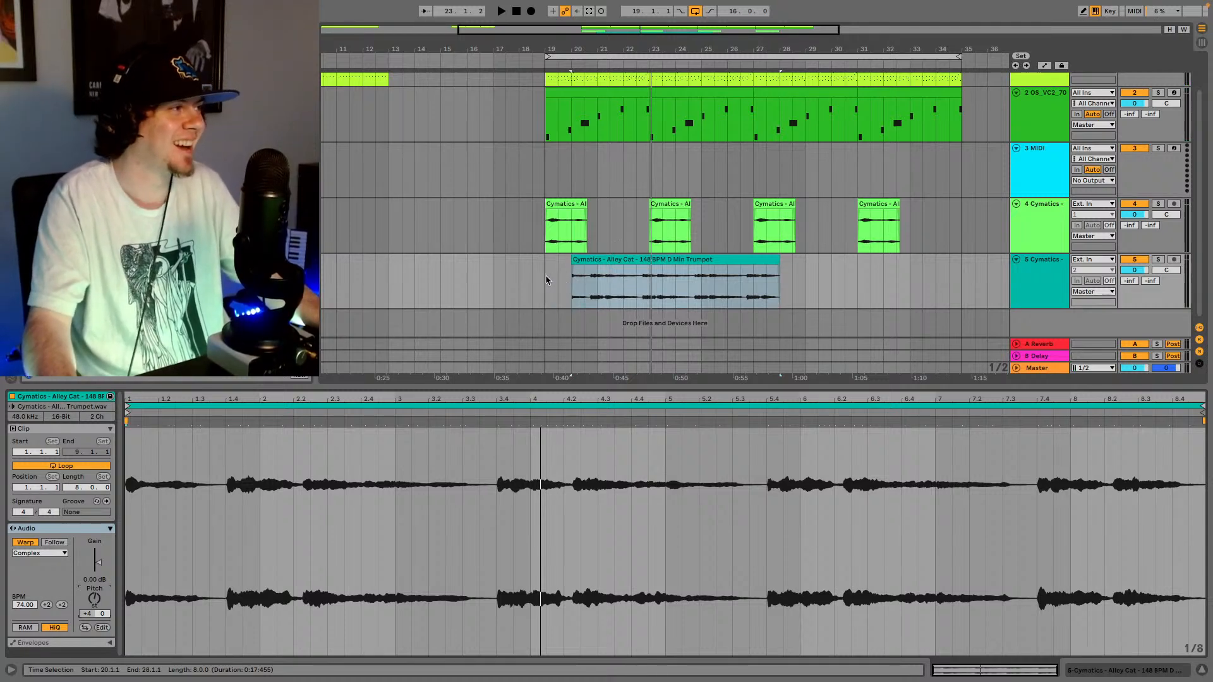
# - Play the transposed trumpet with the beat from 19.1.1 and split its clip at 22.4.1
pyautogui.click(549, 278)
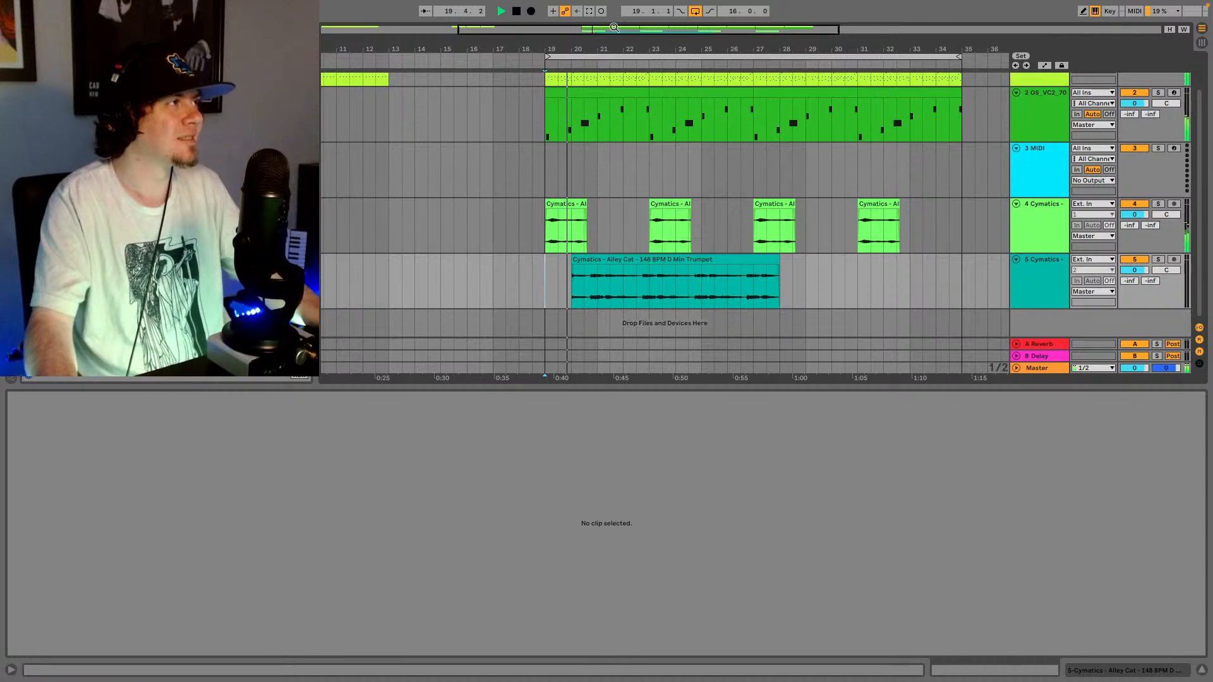
pyautogui.press('+')
pyautogui.press('+')
pyautogui.press('+')
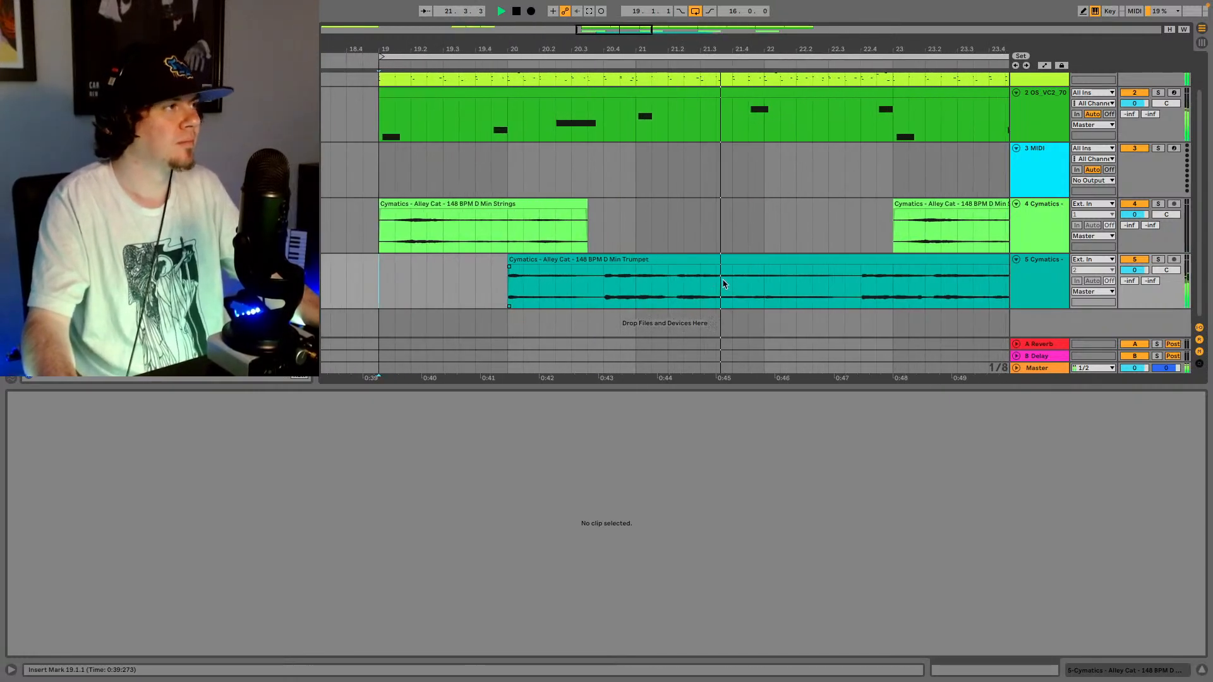
pyautogui.click(859, 287)
pyautogui.hotkey('ctrl', 'e')
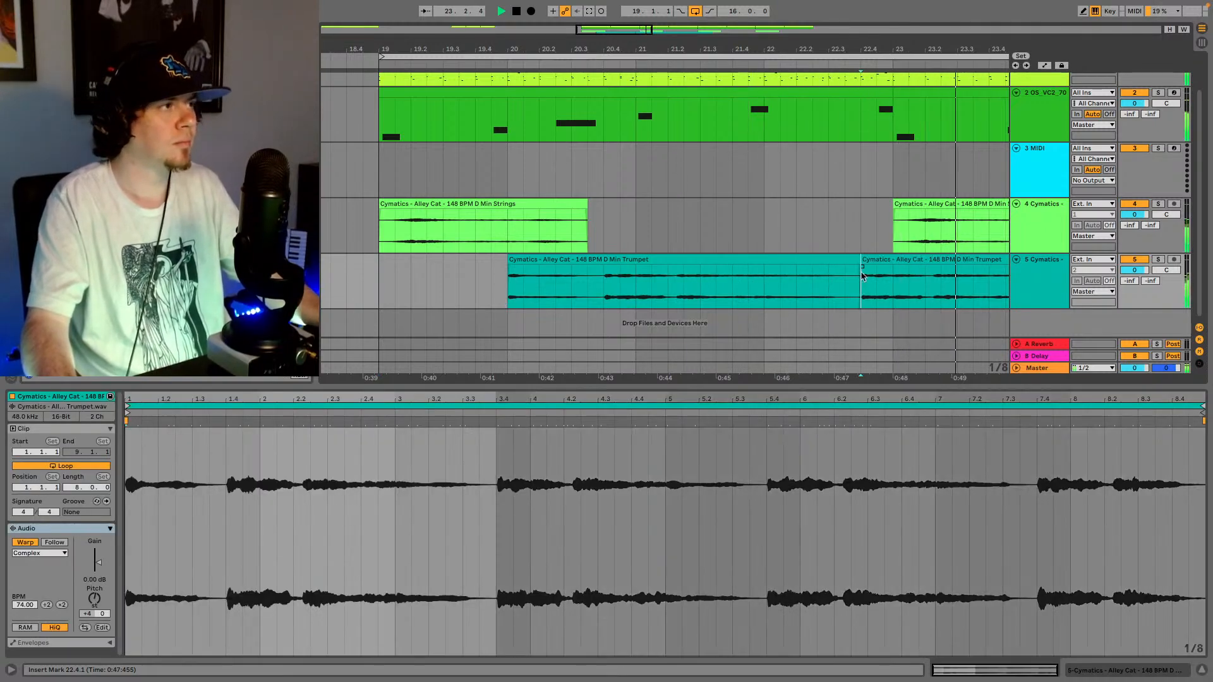
# - Move the second part of the trumpet clip to 25.4.1 and play the arrangement from 19.1.1
pyautogui.press('space')
pyautogui.moveTo(601, 31); pyautogui.dragTo(528, 273)
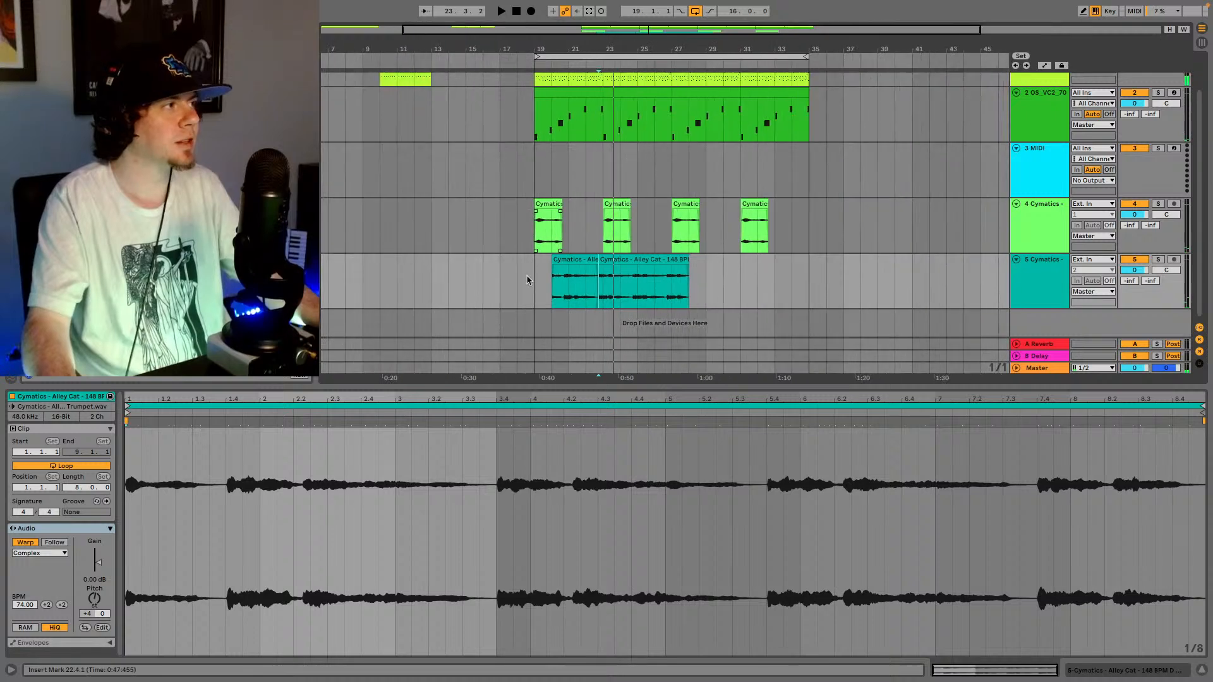
pyautogui.moveTo(626, 258); pyautogui.dragTo(682, 263)
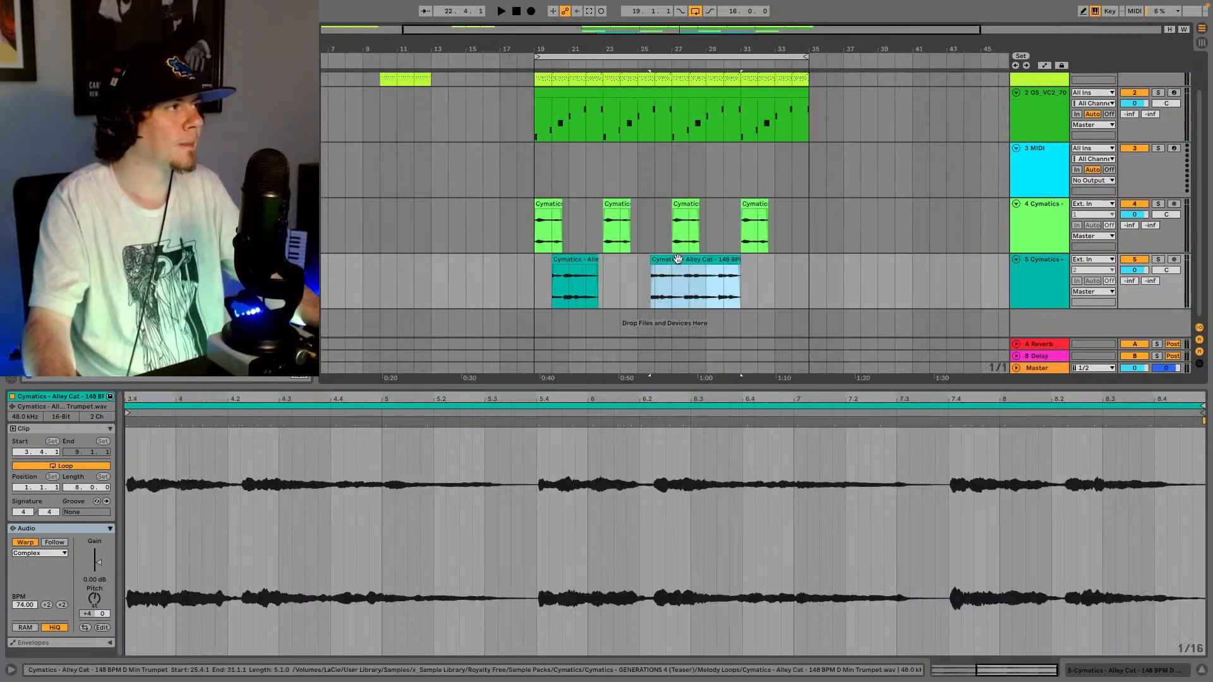
pyautogui.click(530, 282)
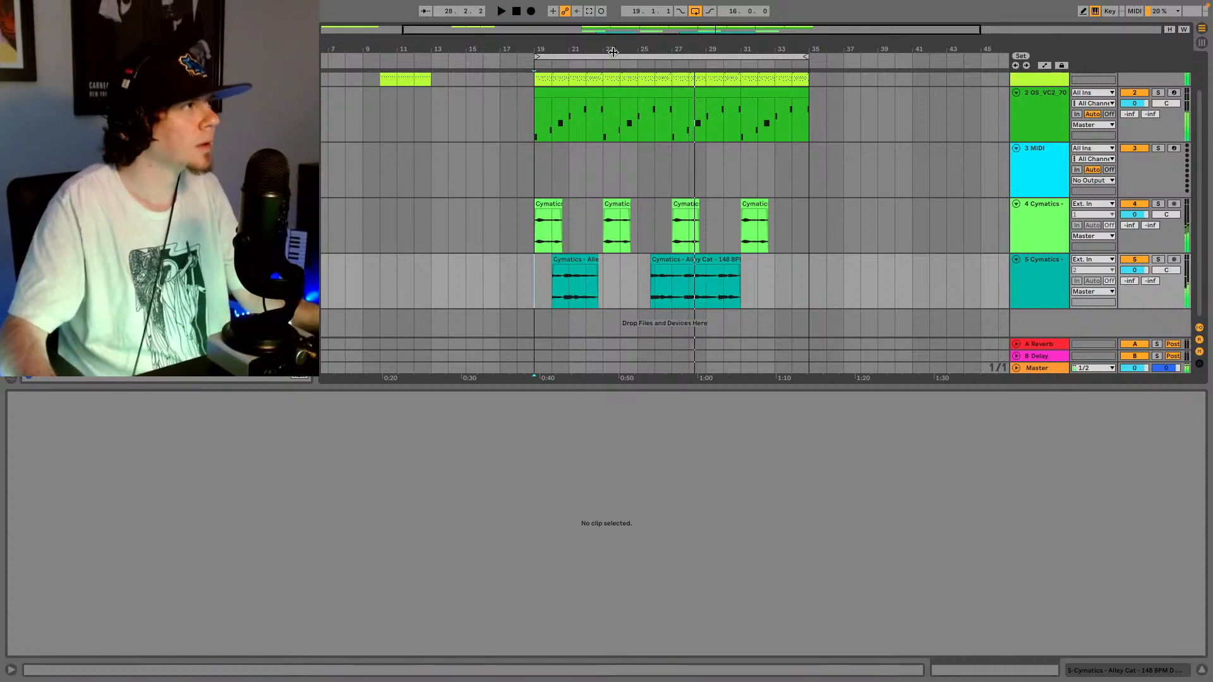
# - Split the second trumpet clip at 27.4.1 and move its remainder to 29.4.1
pyautogui.moveTo(641, 33); pyautogui.dragTo(707, 161)
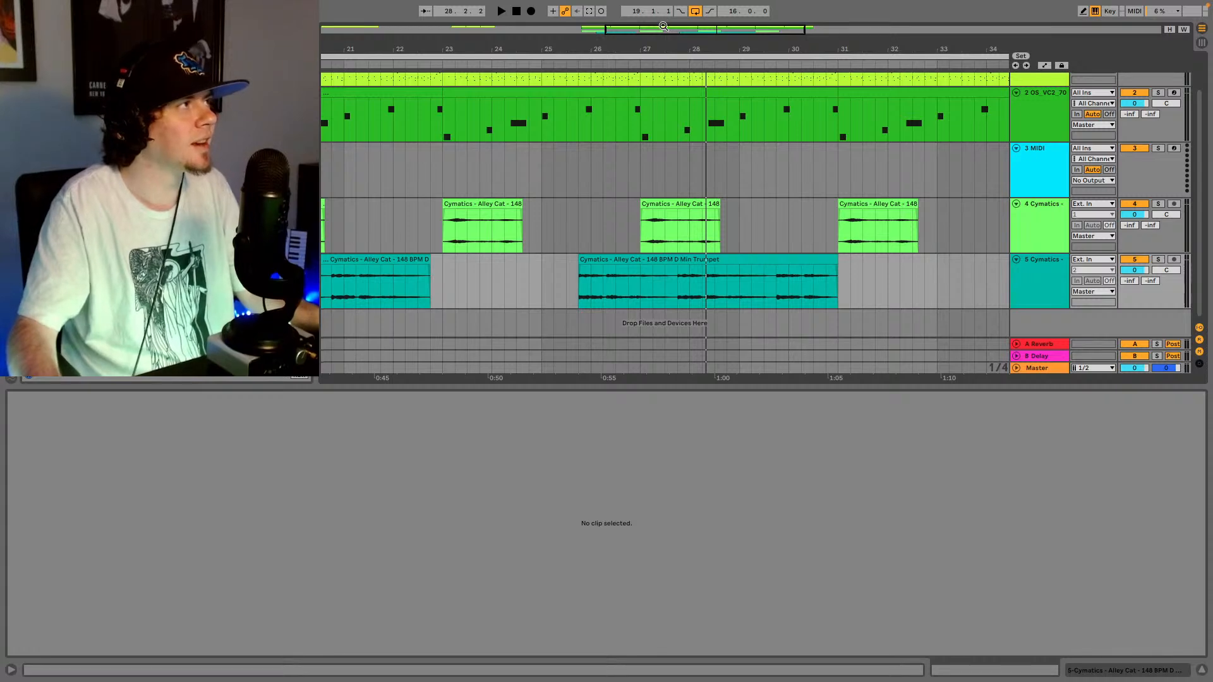
pyautogui.moveTo(663, 26); pyautogui.dragTo(591, 293)
pyautogui.click(588, 293)
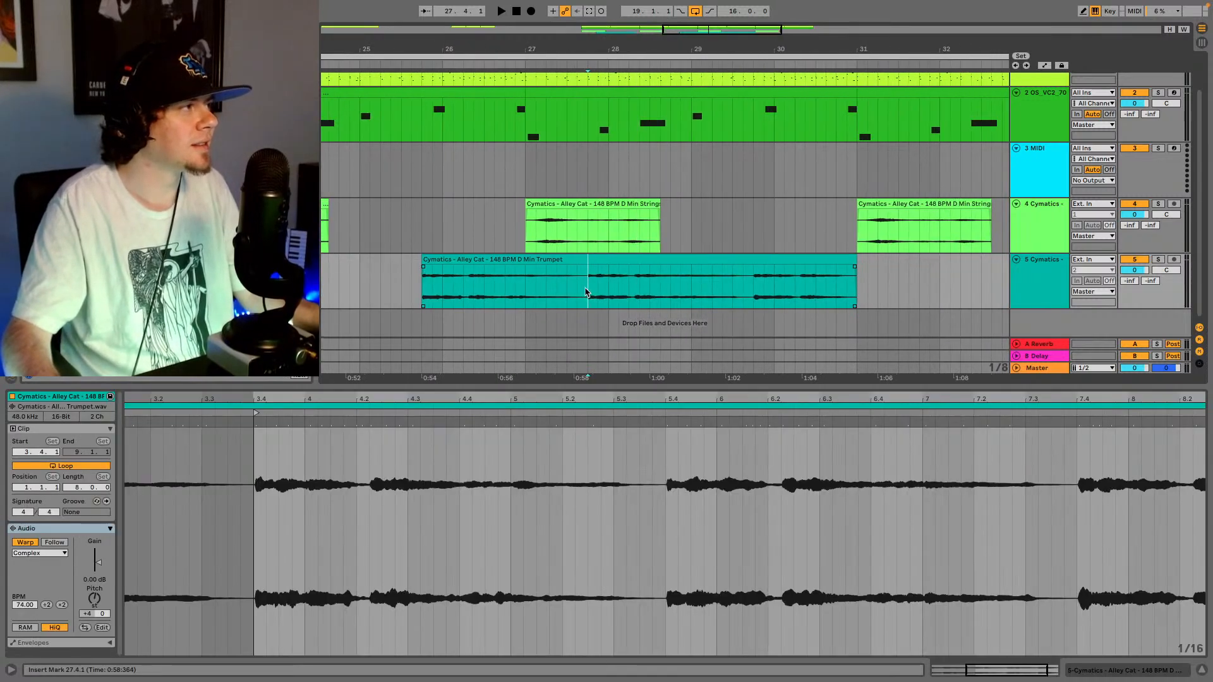
pyautogui.press('super+e')
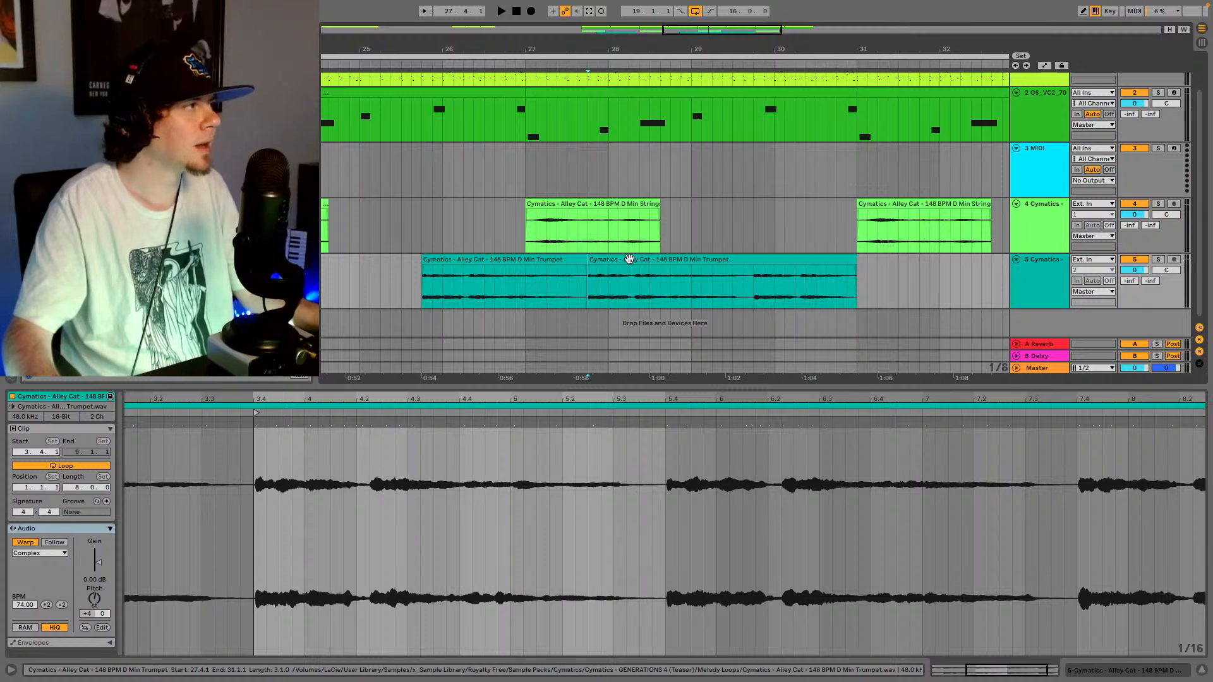
pyautogui.moveTo(629, 259); pyautogui.dragTo(796, 271)
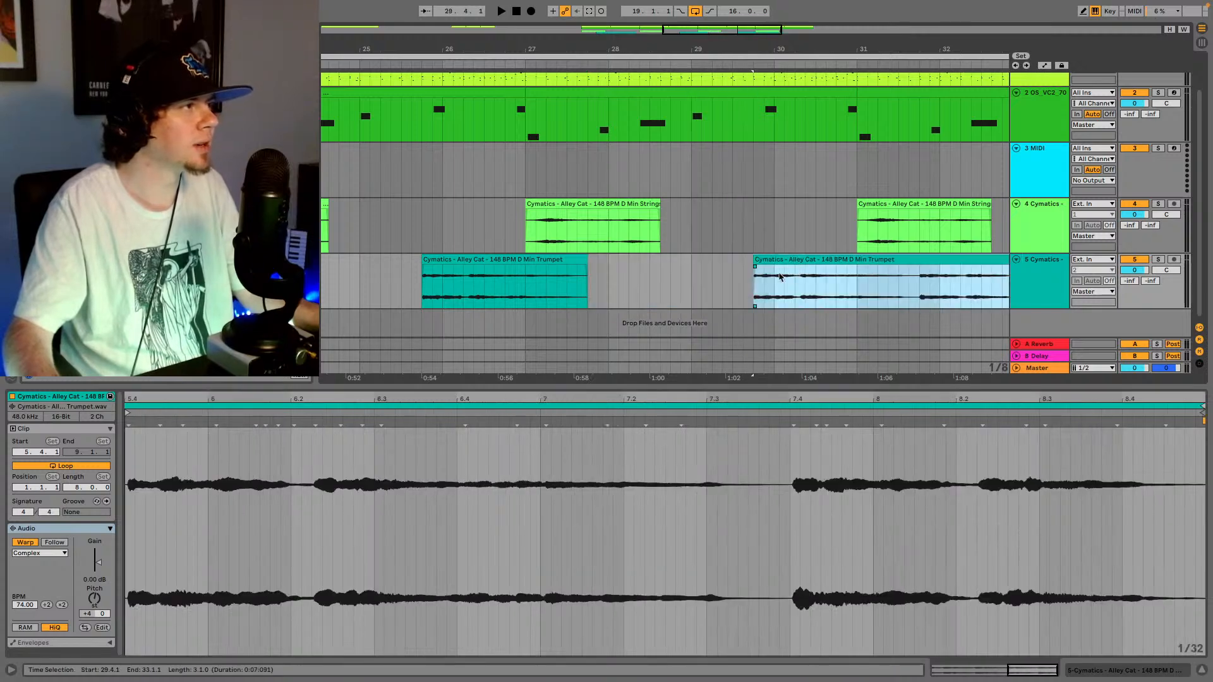
# - Split the third trumpet clip at 31.4.1 and move its remainder to 33.4.1 so it ends with the loop
pyautogui.click(919, 286)
pyautogui.press('super+e')
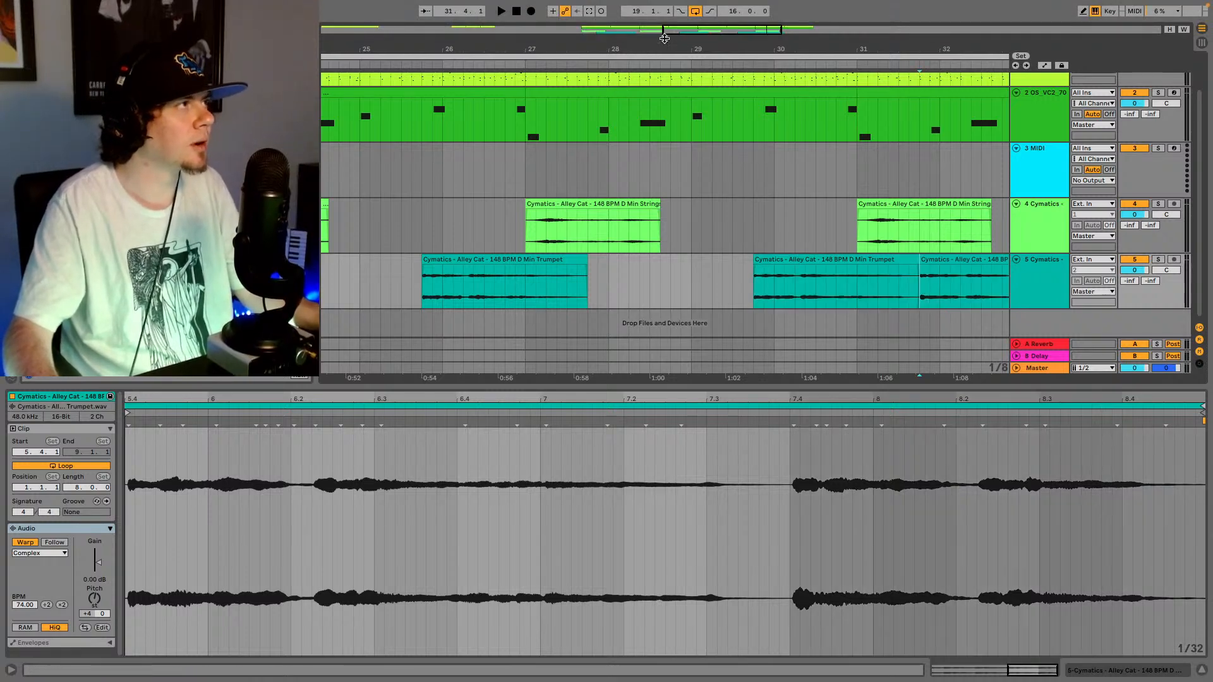
pyautogui.moveTo(665, 38); pyautogui.dragTo(726, 39)
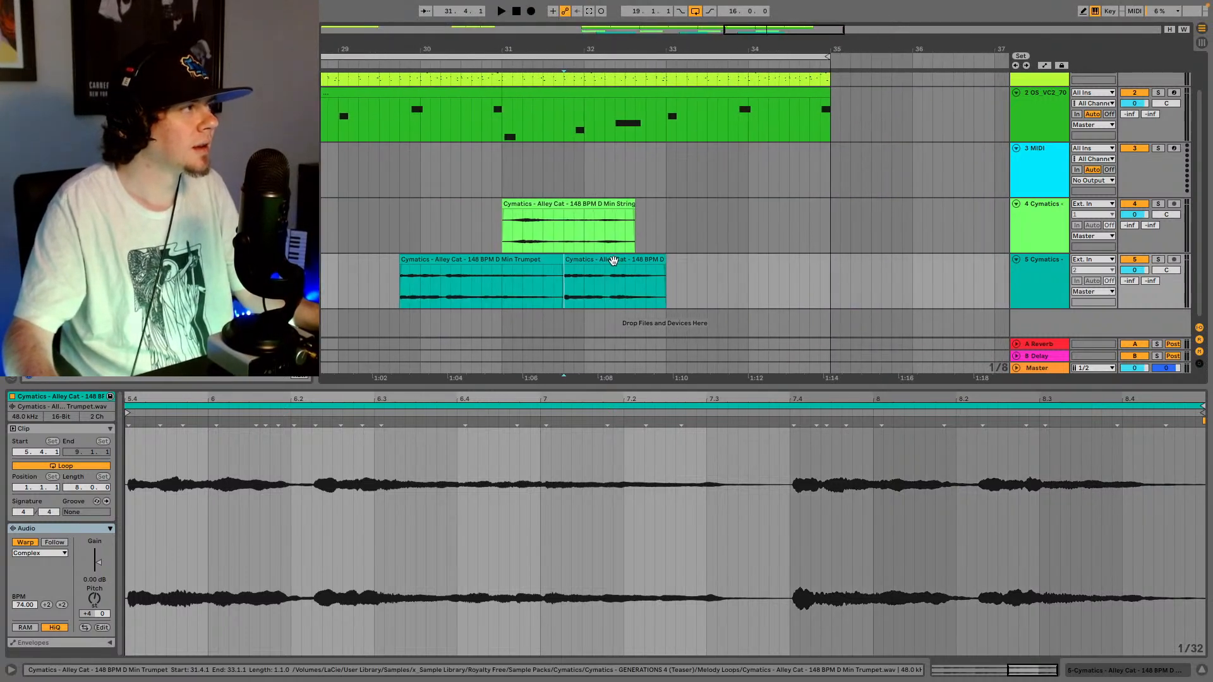
pyautogui.moveTo(613, 261); pyautogui.dragTo(772, 262)
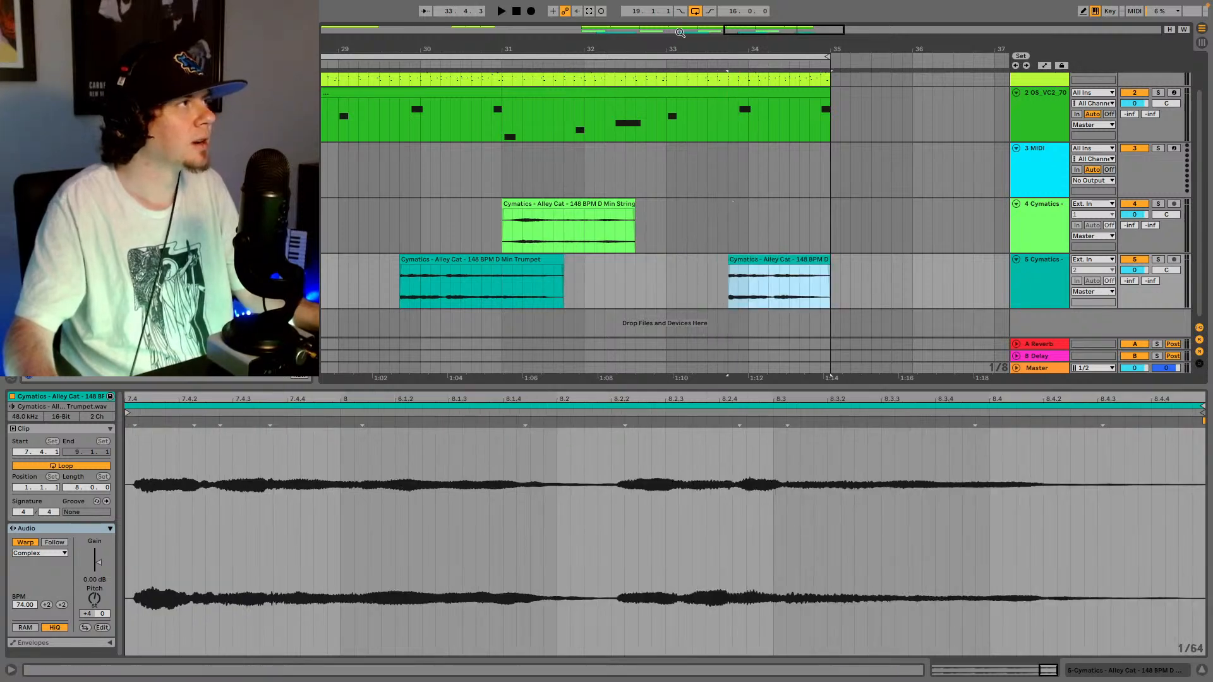
# - Play the whole arrangement from 19.1.1 with the strings and trumpet phrases, and stop playback
pyautogui.moveTo(761, 38); pyautogui.dragTo(608, 252)
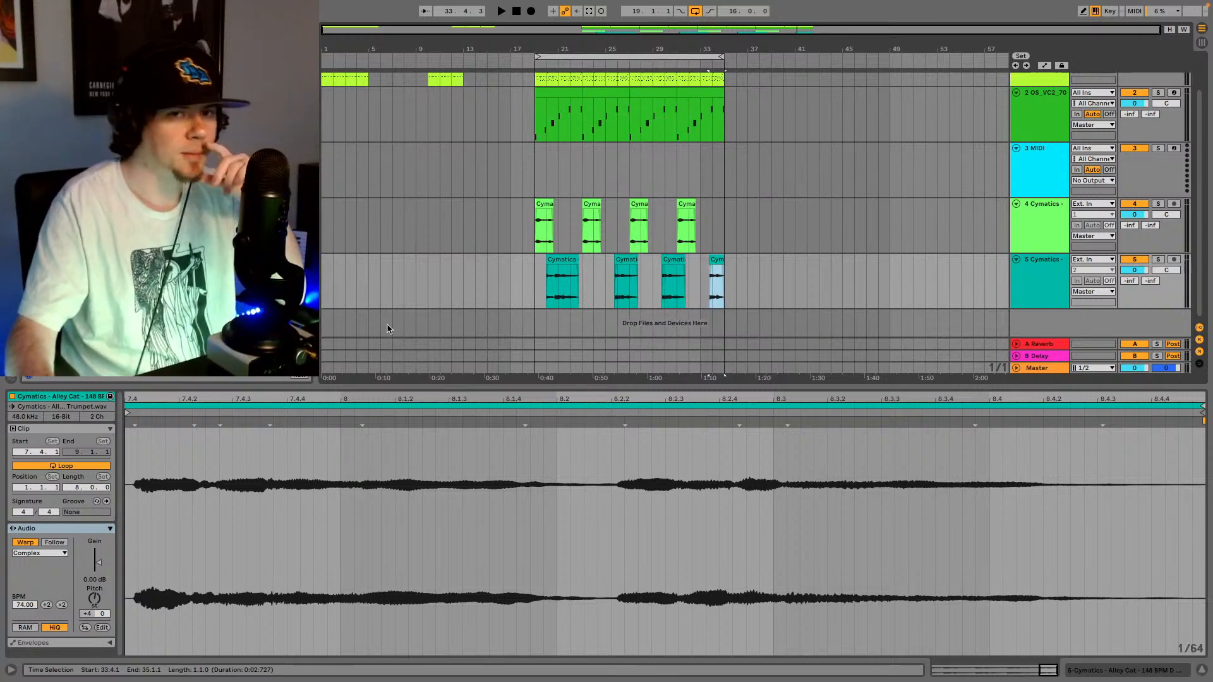
pyautogui.click(540, 288)
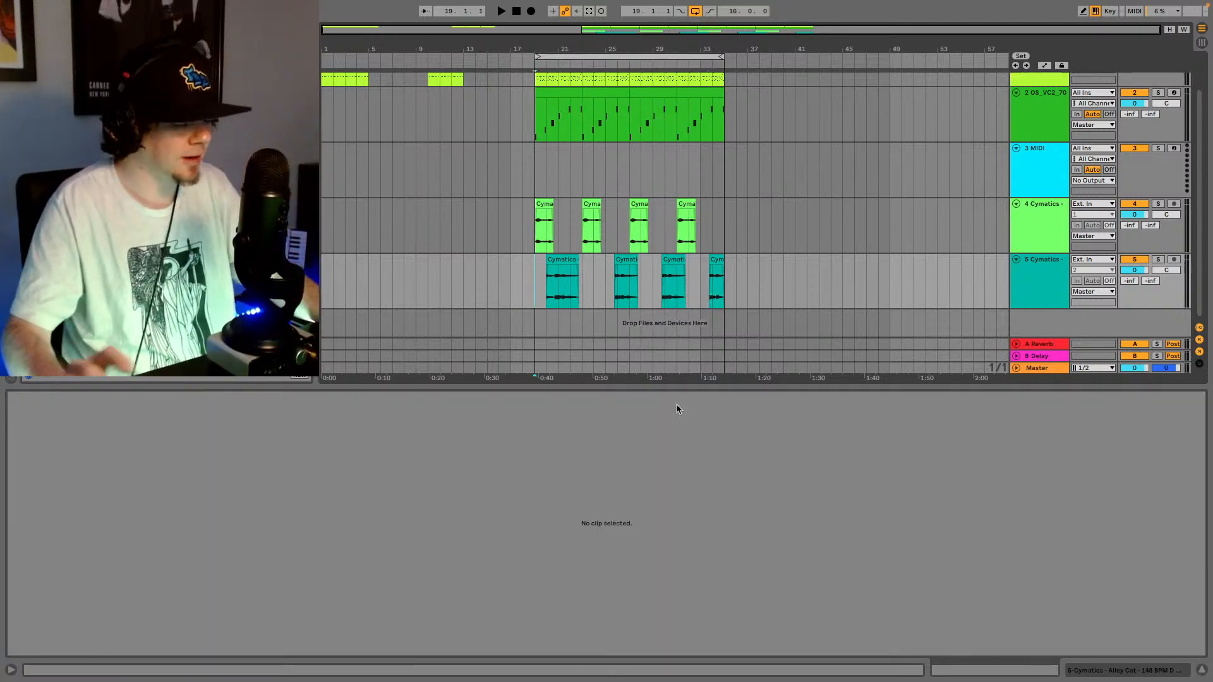
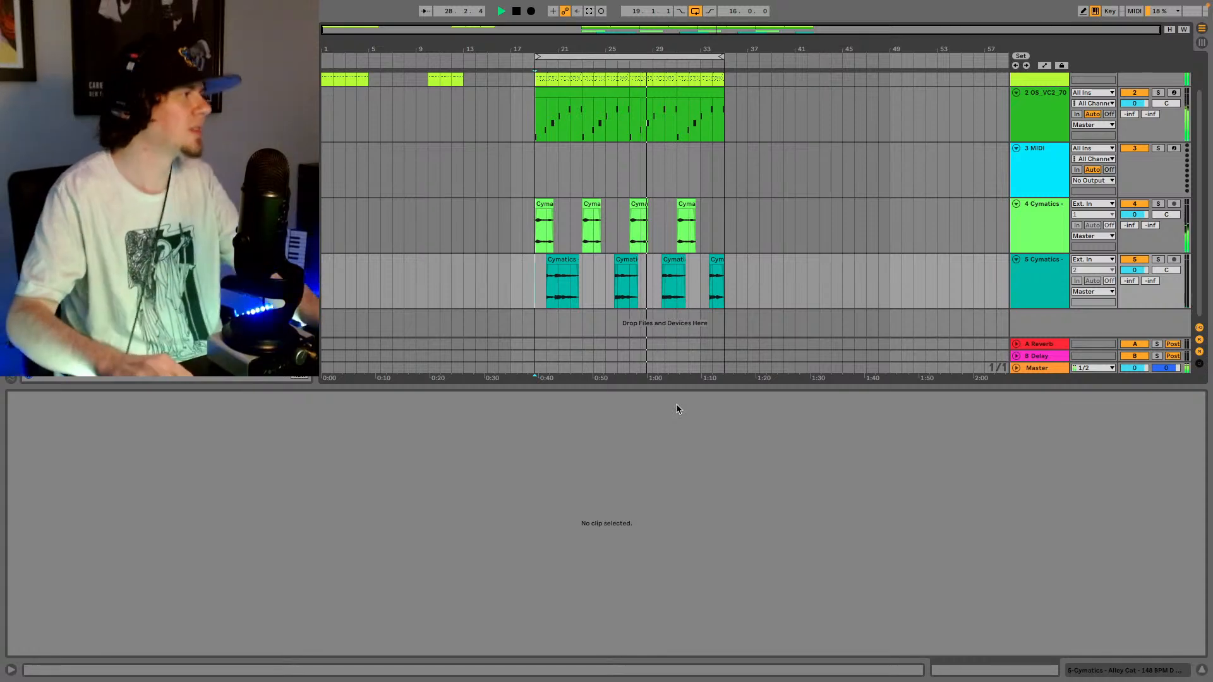
pyautogui.press('space')
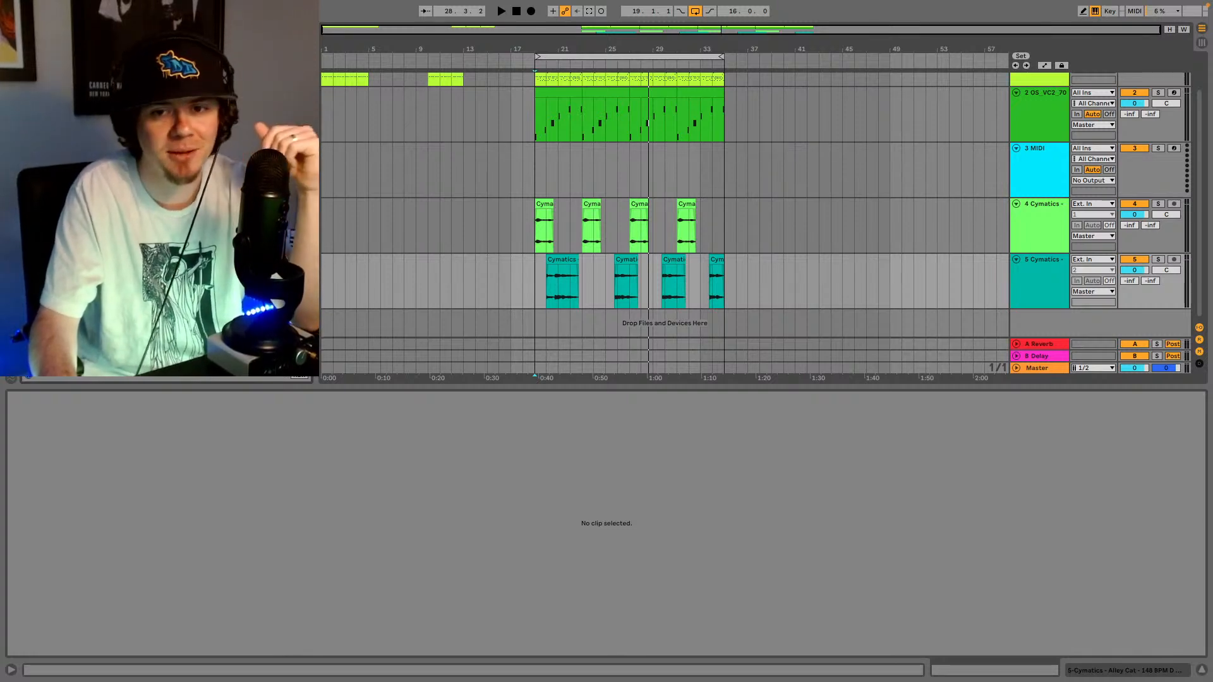
pyautogui.click(34, 24)
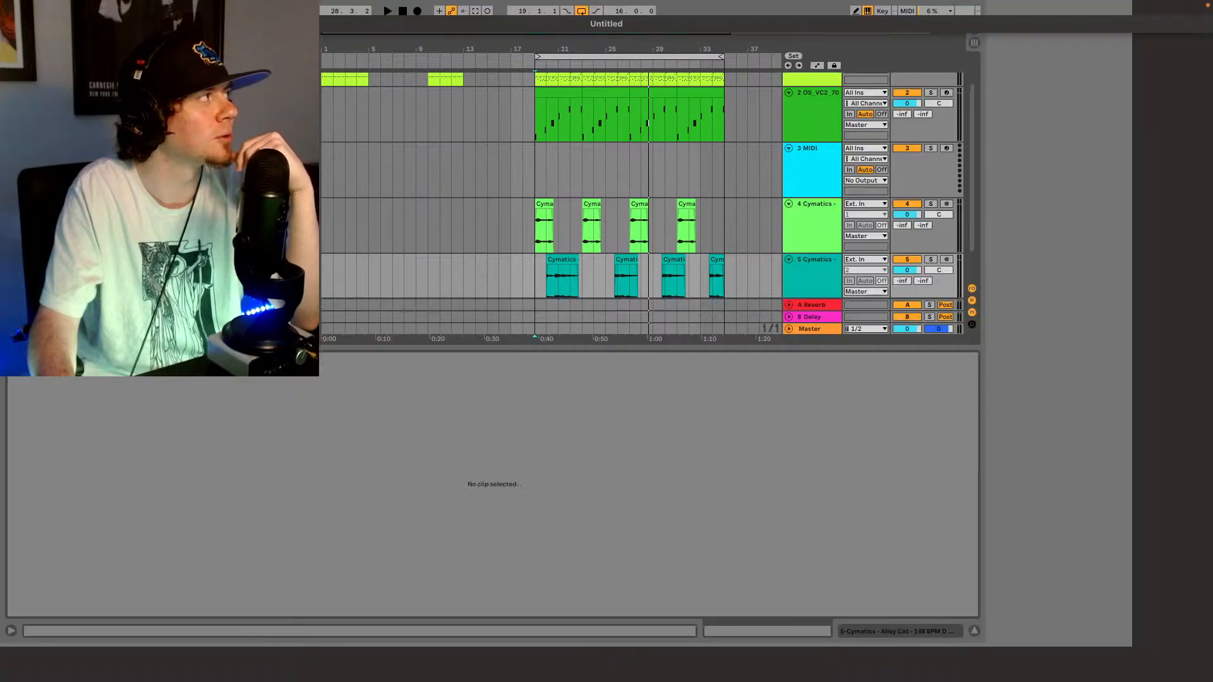
pyautogui.moveTo(348, 23); pyautogui.dragTo(446, 290)
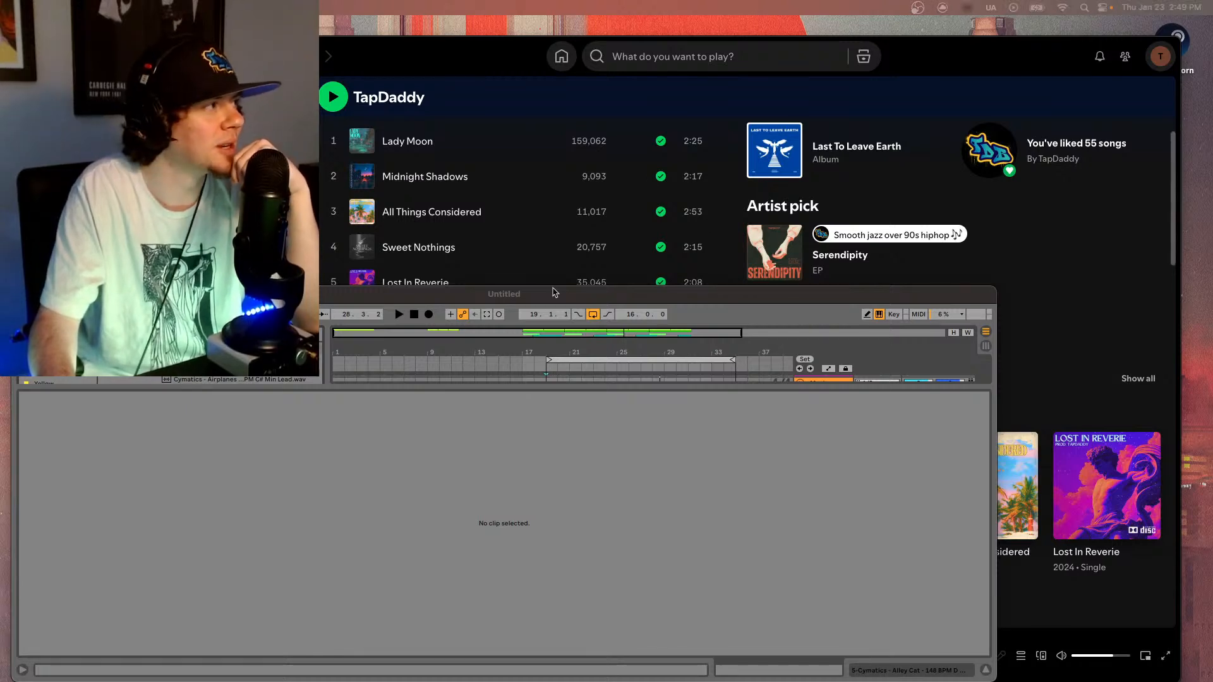
pyautogui.moveTo(624, 293); pyautogui.dragTo(968, 39)
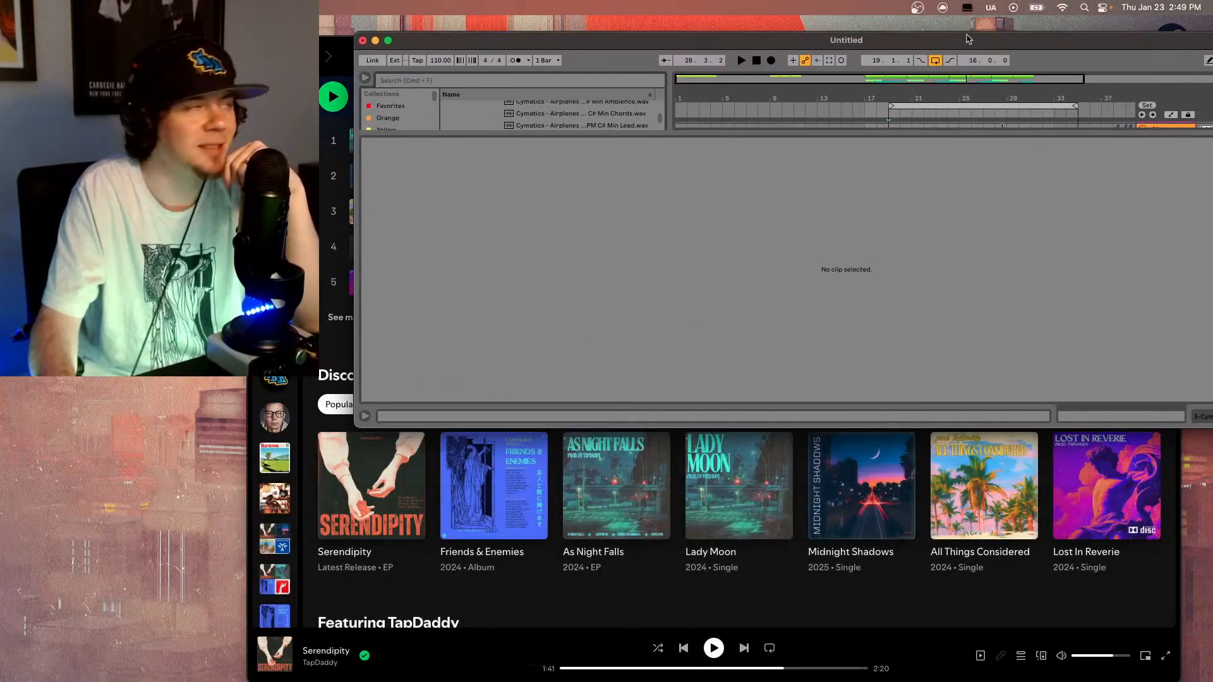
pyautogui.doubleClick(873, 429)
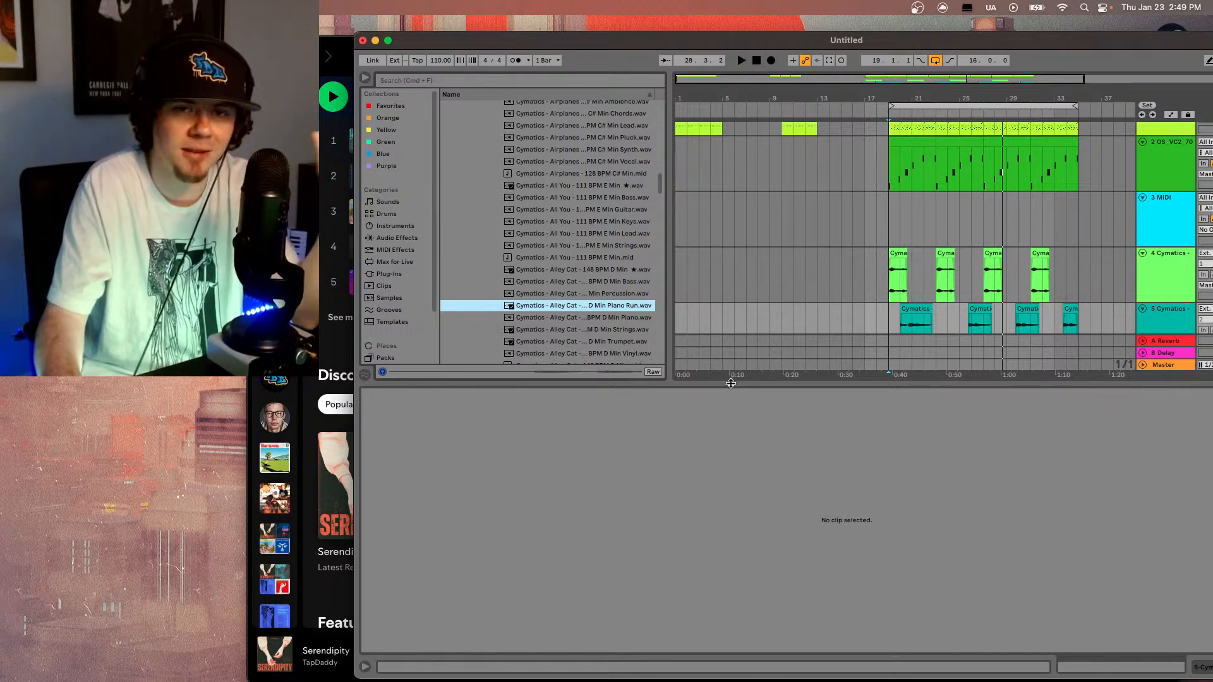
pyautogui.moveTo(731, 383); pyautogui.dragTo(729, 430)
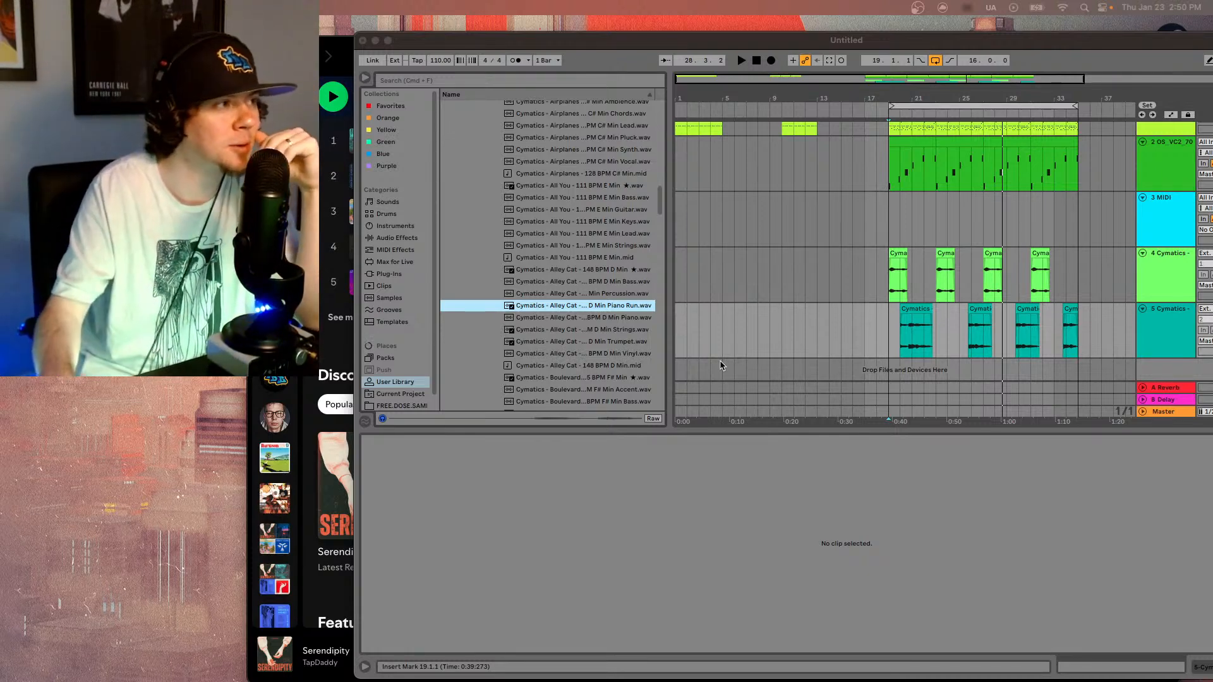
pyautogui.click(379, 40)
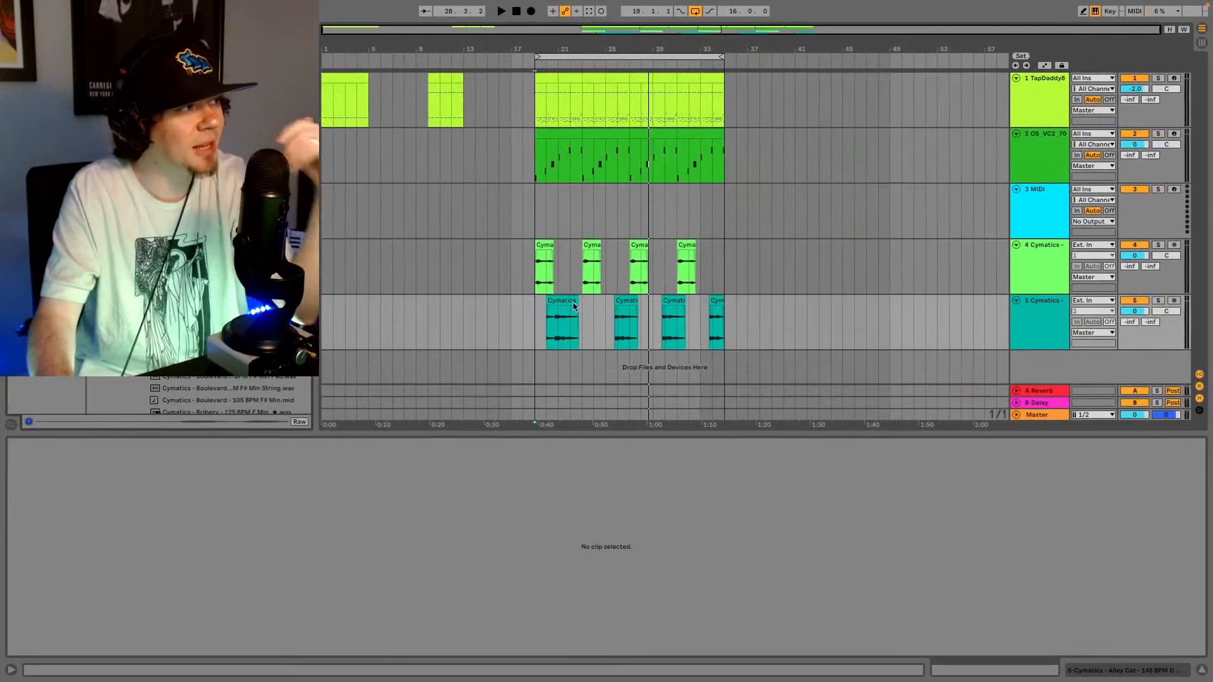
# - Add an audio track below the trumpet track and place the last four bars of the Alley Cat Piano Run loop on it at 24.1.1
pyautogui.click(535, 323)
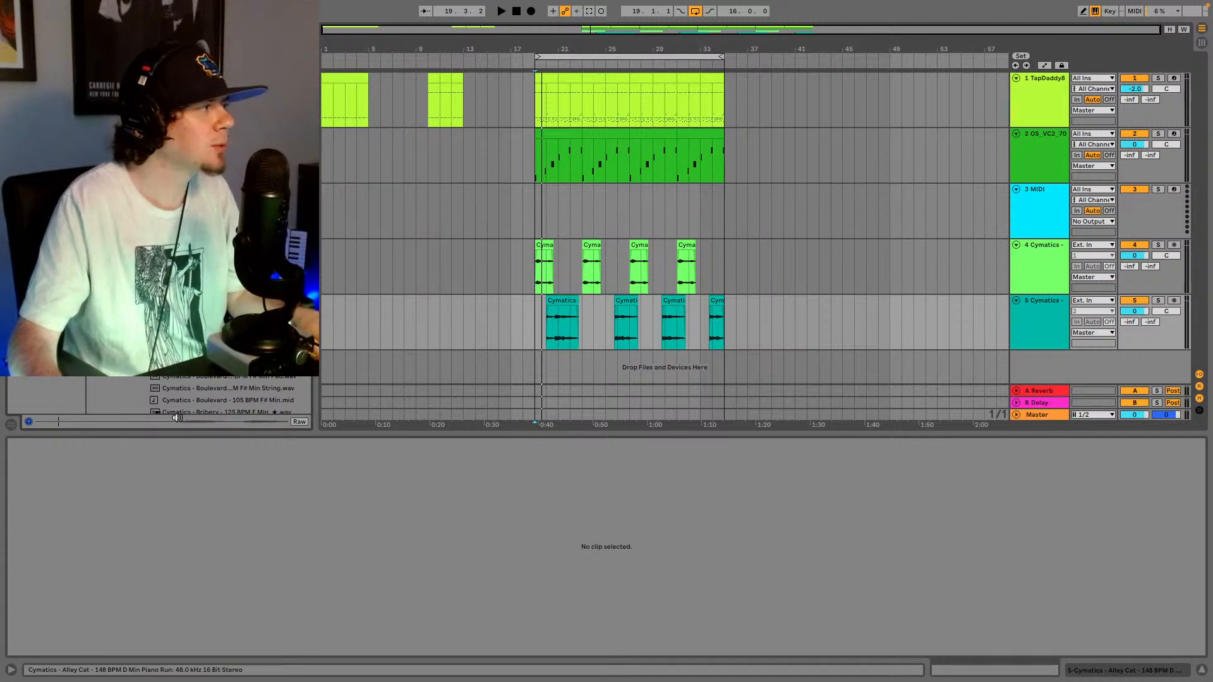
pyautogui.moveTo(352, 434); pyautogui.dragTo(347, 476)
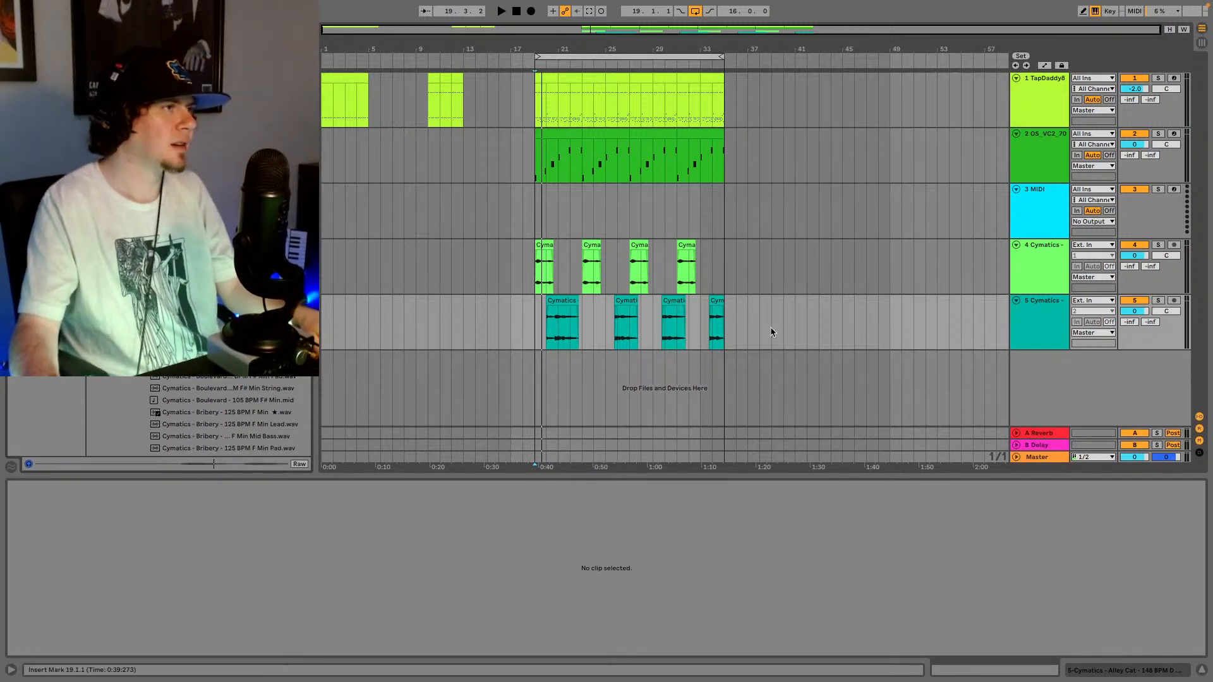
pyautogui.click(1037, 215)
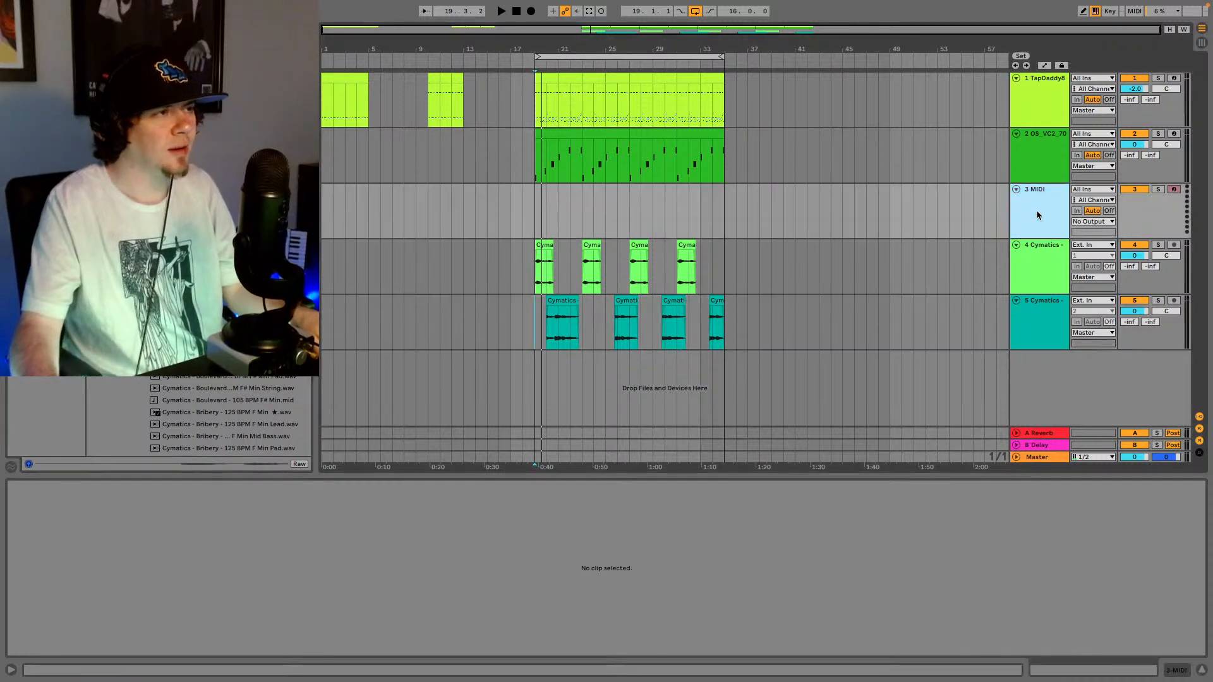
pyautogui.click(1036, 333)
pyautogui.hotkey('ctrl', 't')
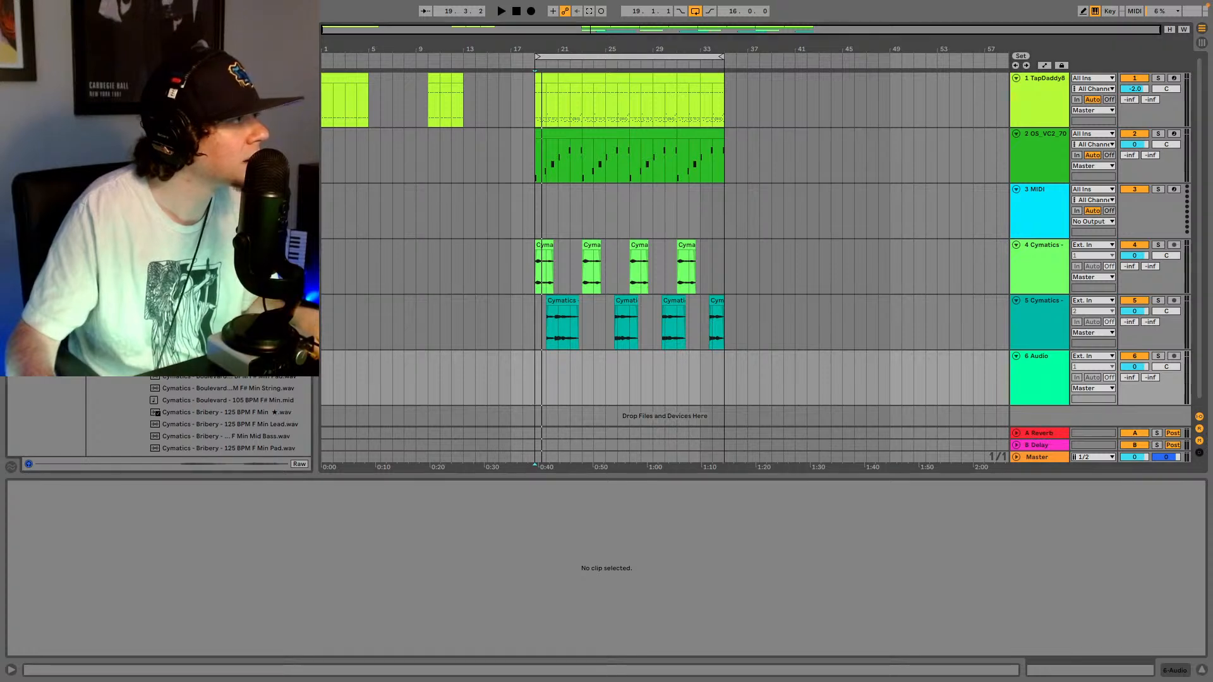
pyautogui.moveTo(221, 303); pyautogui.dragTo(594, 358)
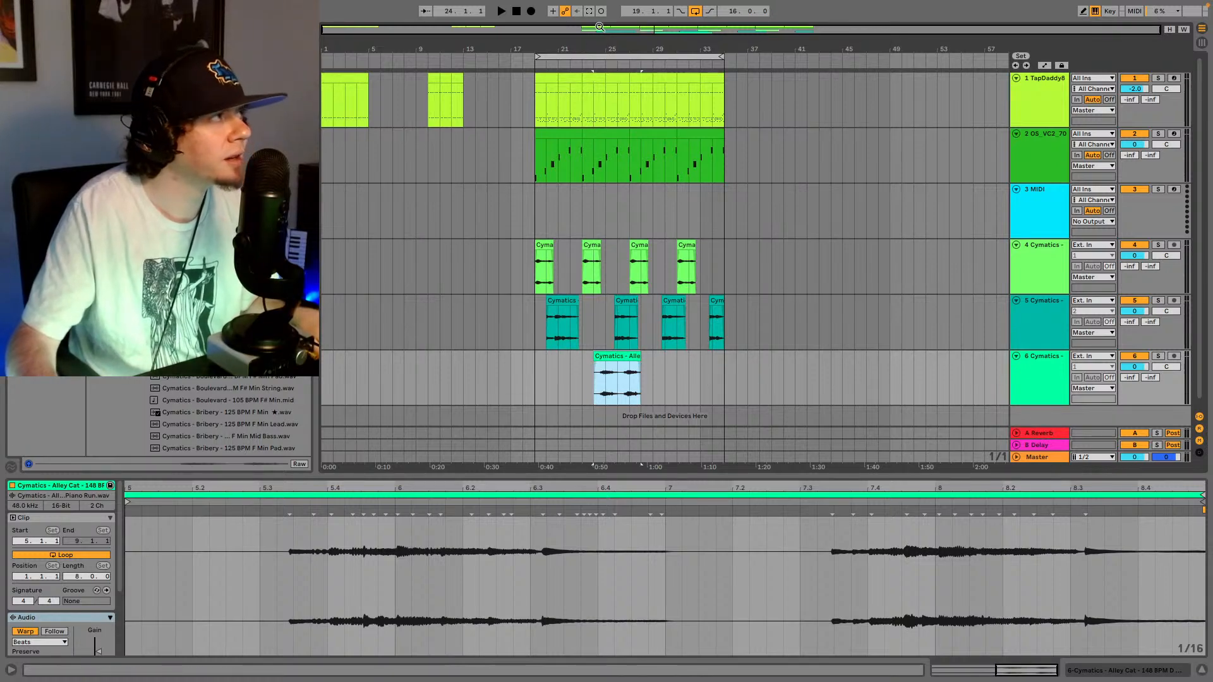
# - Split the piano run clip at 26.2.1, delete its second part, and trim the rest to span 24.3.1 to 26.1.3
pyautogui.moveTo(600, 28); pyautogui.dragTo(672, 319)
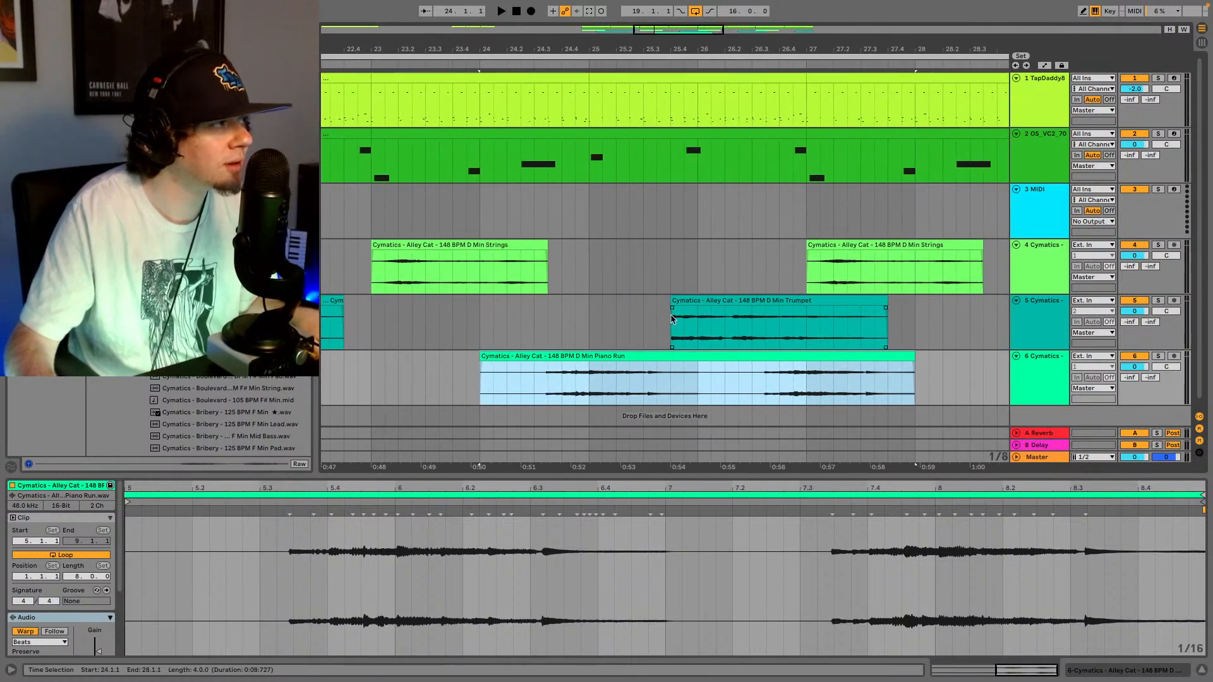
pyautogui.click(722, 373)
pyautogui.hotkey('ctrl', 'e')
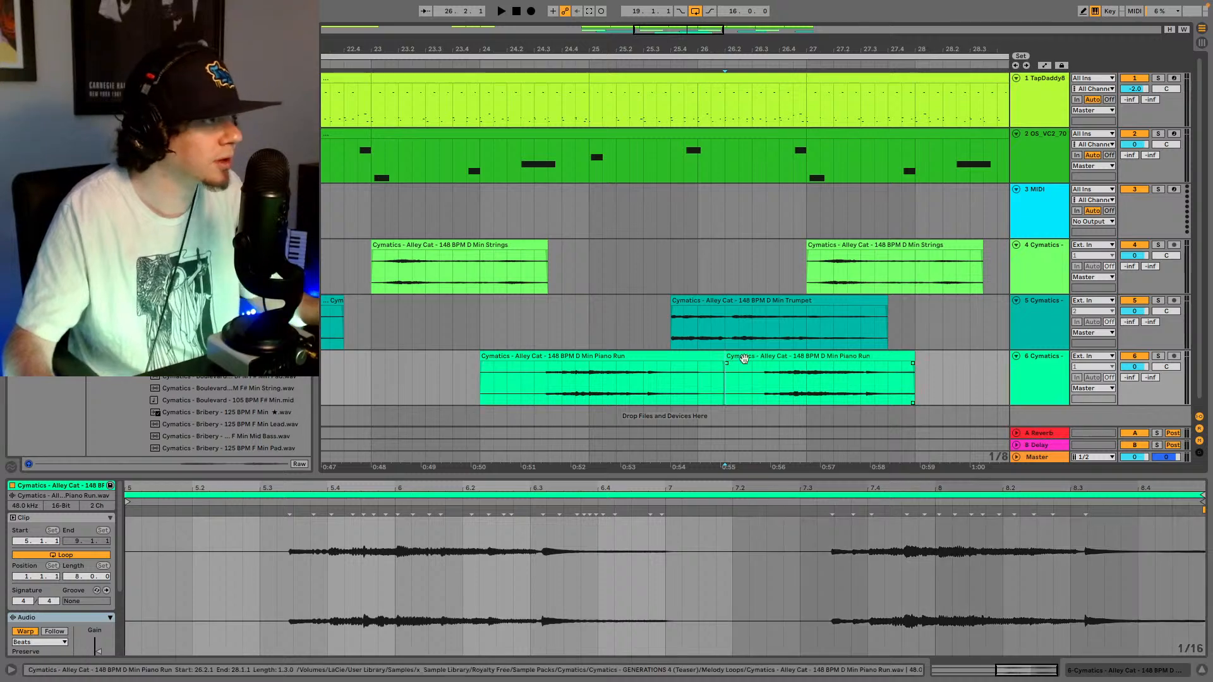
pyautogui.click(758, 355)
pyautogui.press('Delete')
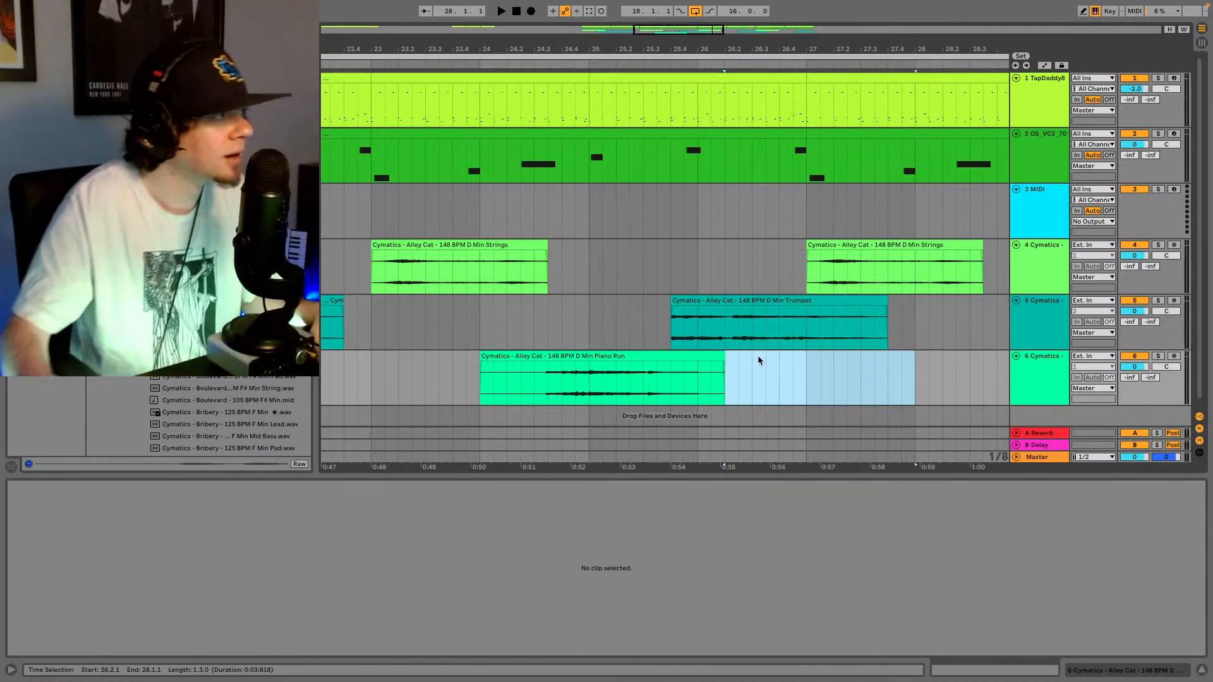
pyautogui.moveTo(482, 354); pyautogui.dragTo(534, 355)
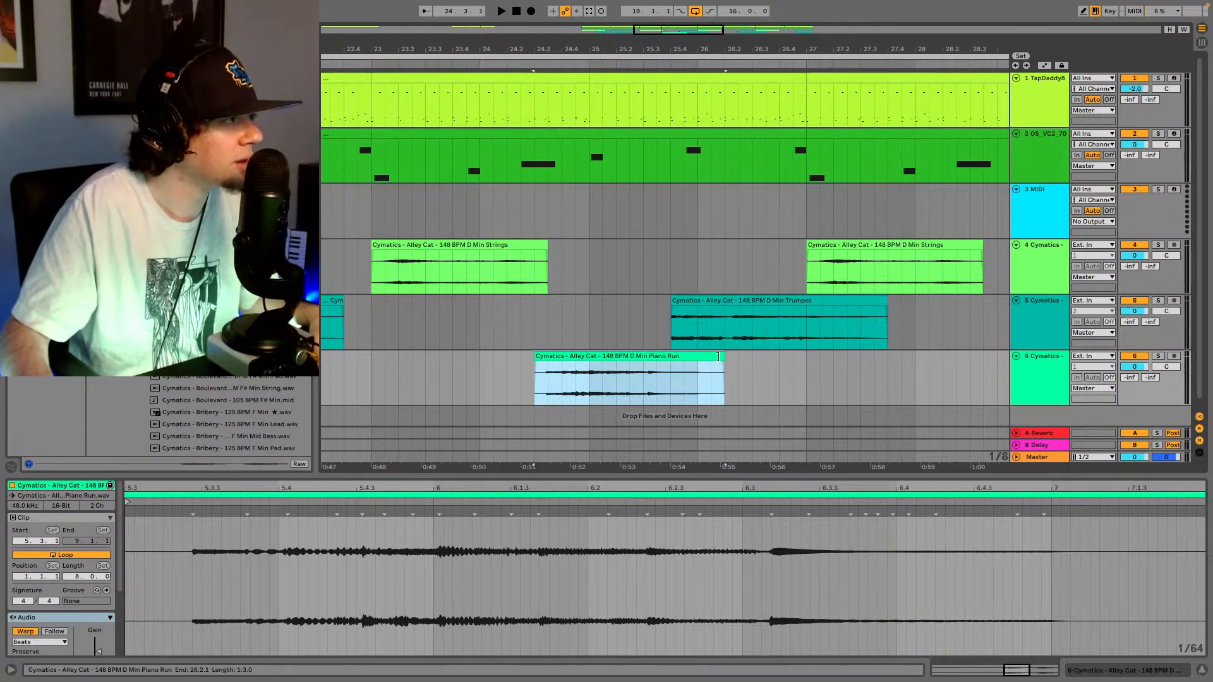
pyautogui.moveTo(722, 370); pyautogui.dragTo(711, 370)
# - Reverse the piano run clip, set its warp mode to Complex, and play it from 24.3.1
pyautogui.rightClick(614, 386)
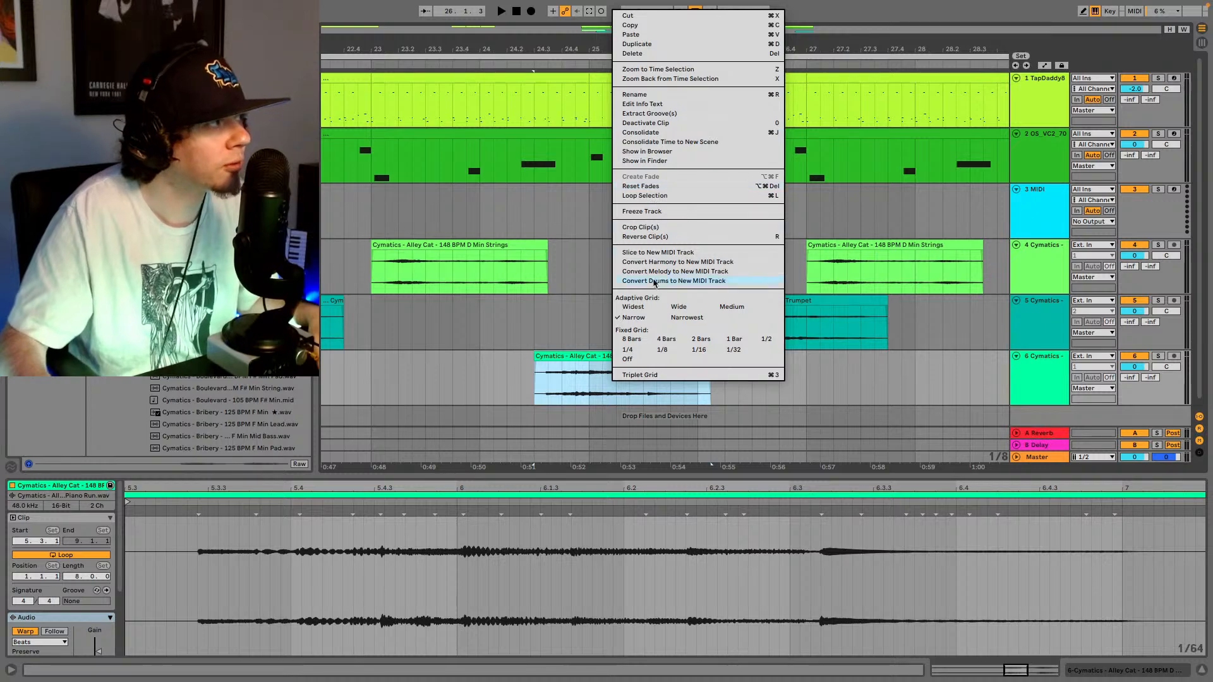
pyautogui.click(650, 236)
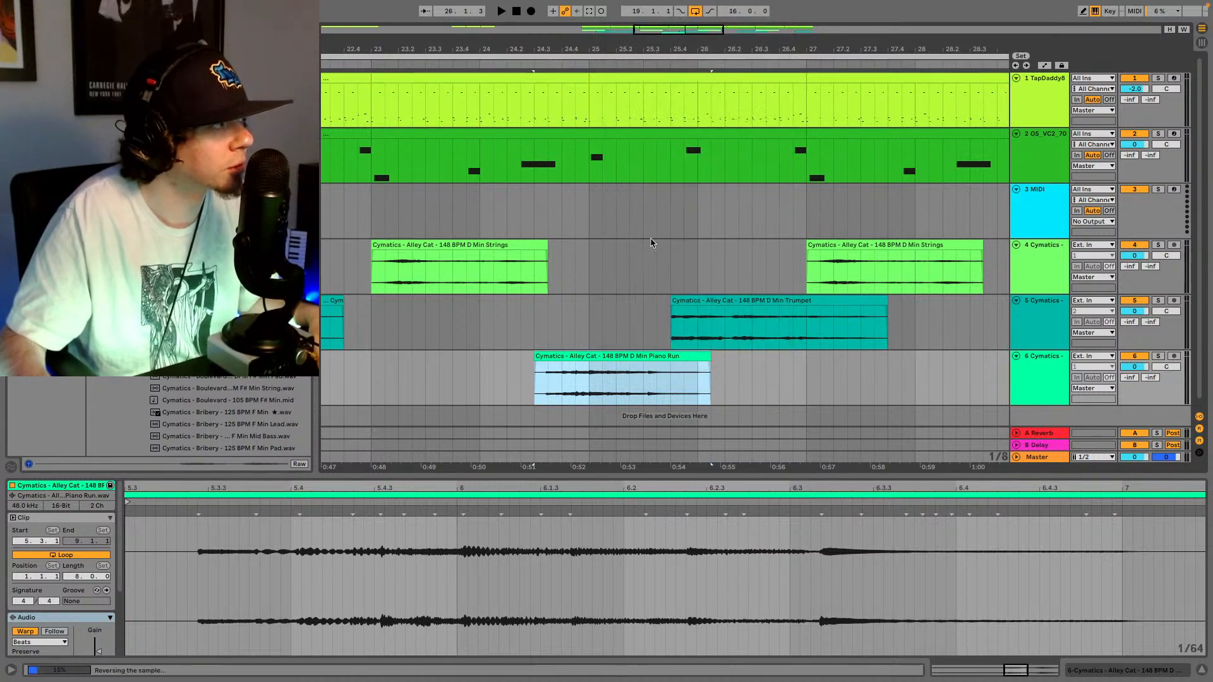
pyautogui.scroll(-2, 12, 635)
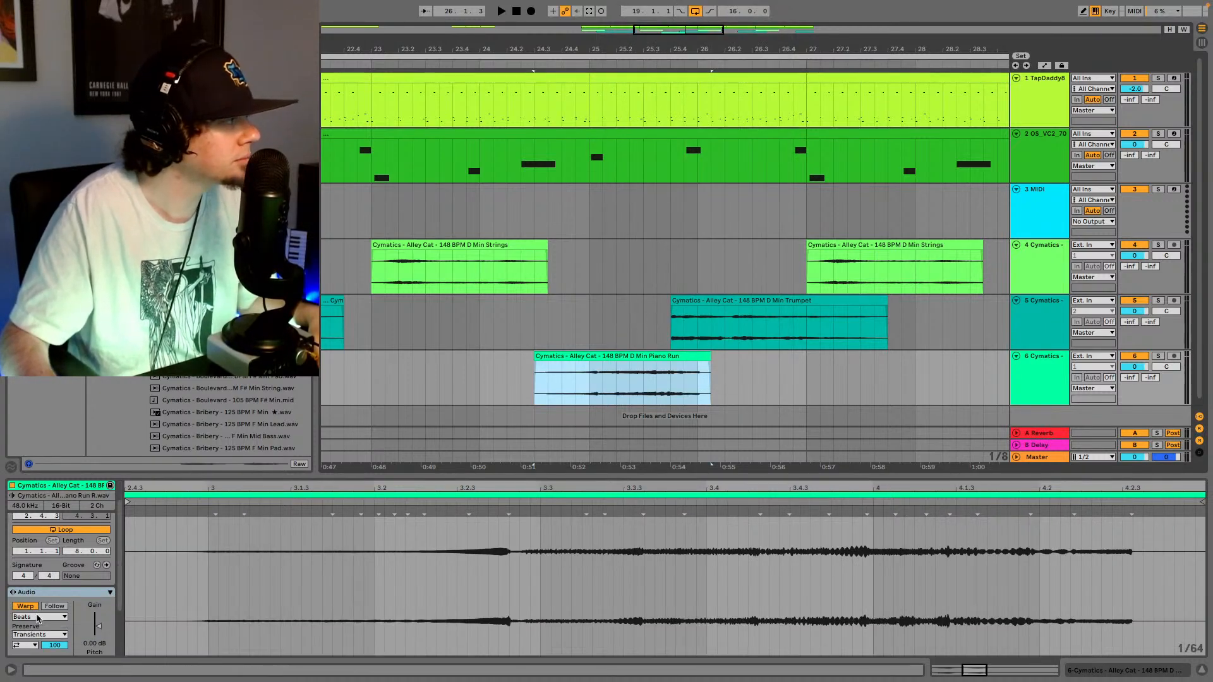
pyautogui.click(38, 617)
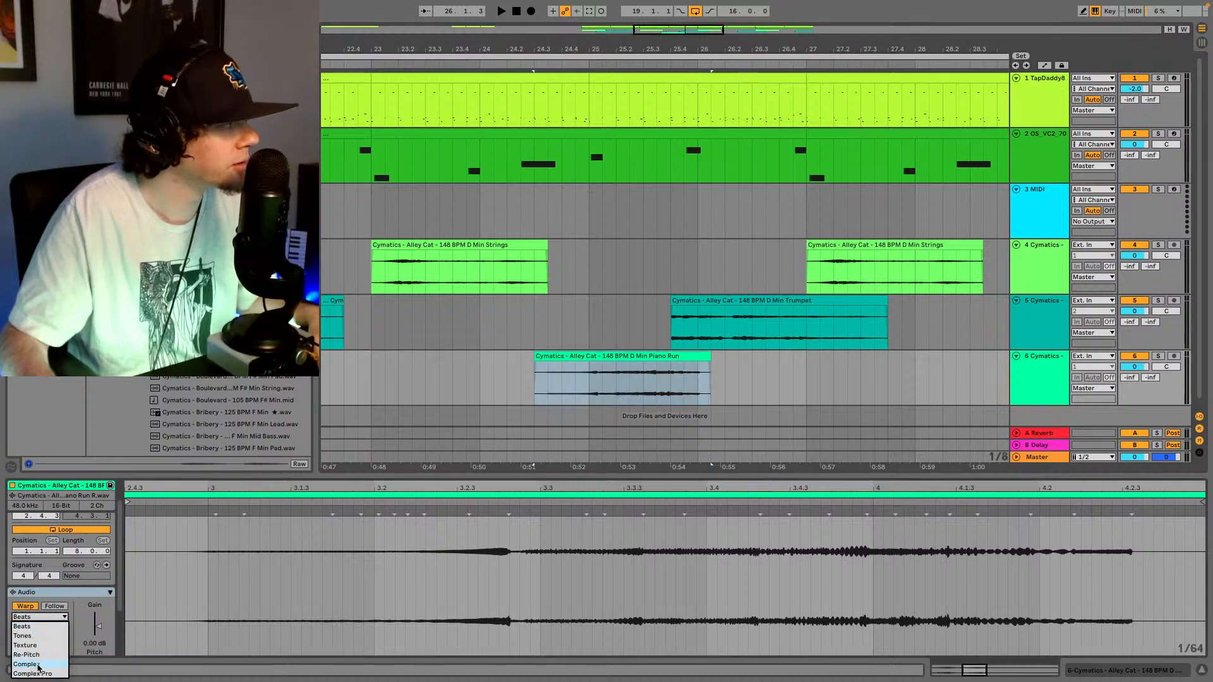
pyautogui.click(26, 664)
pyautogui.click(540, 379)
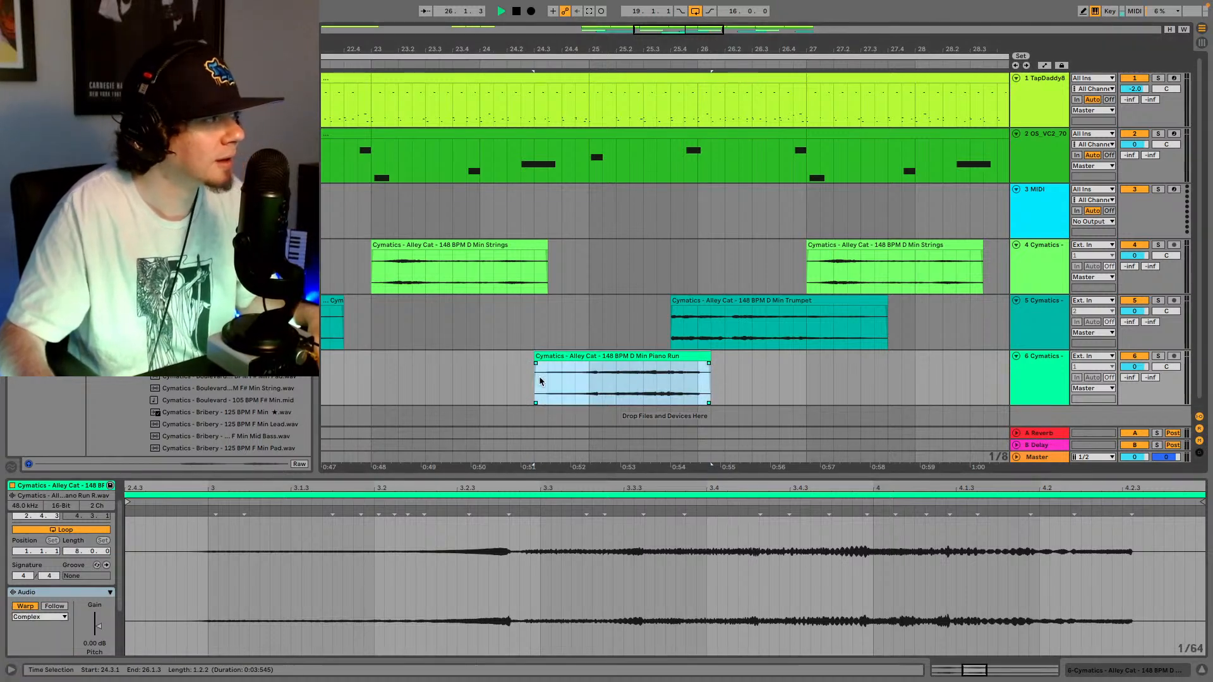
pyautogui.press('space')
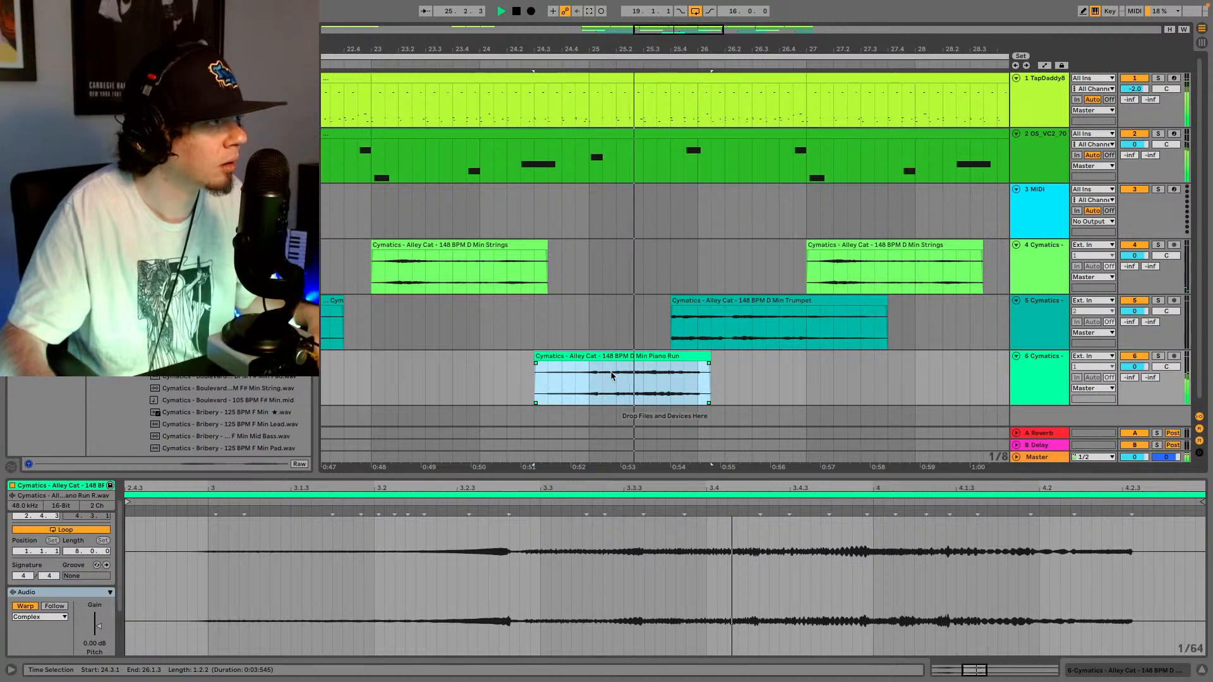
pyautogui.press('space')
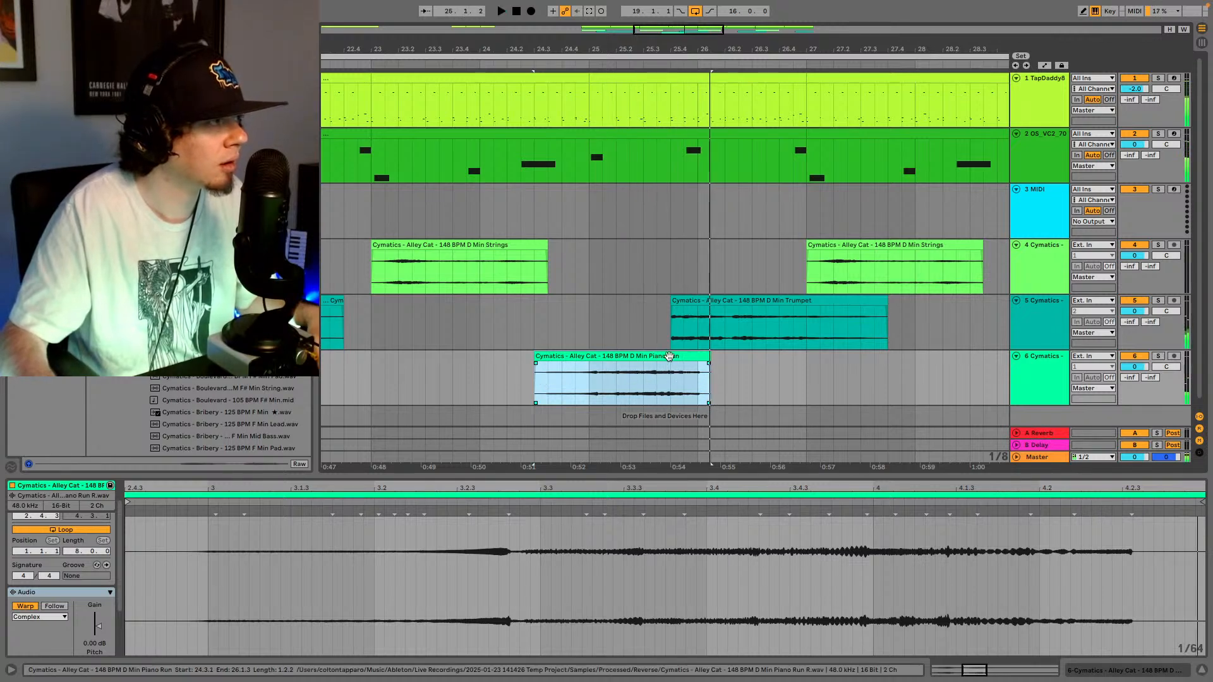
# - Transpose the reversed piano run clip up 3 semitones and play it with the beat
pyautogui.scroll(-2, 94, 605)
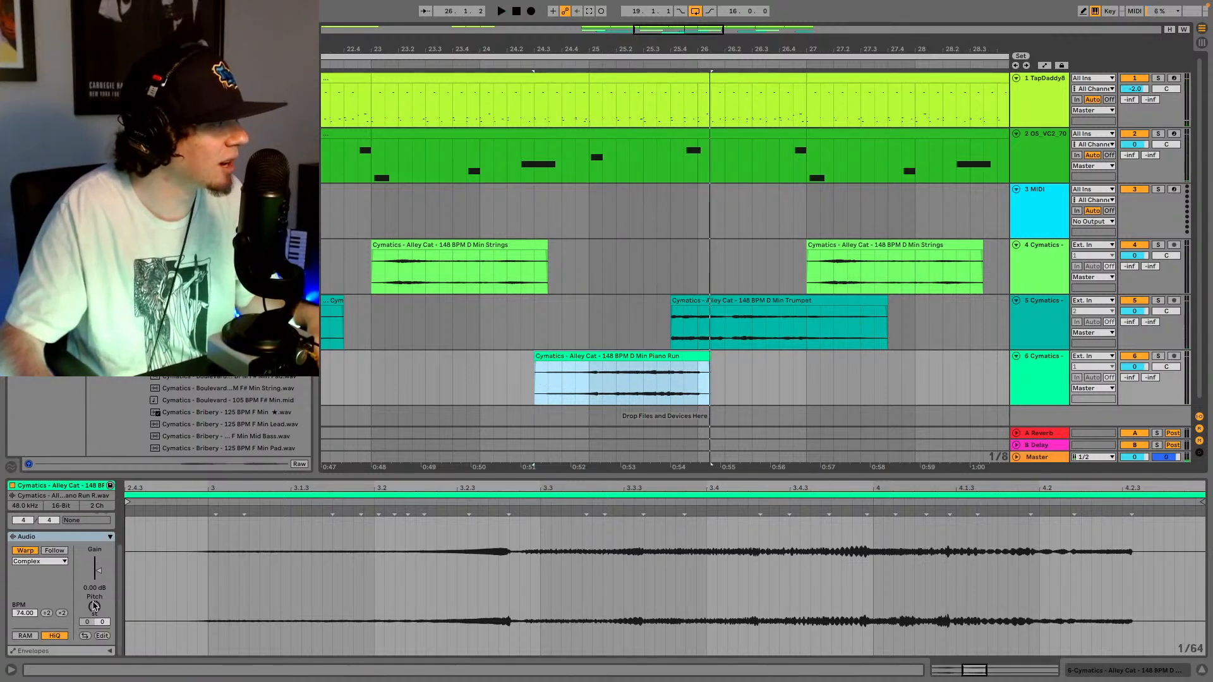
pyautogui.click(93, 606)
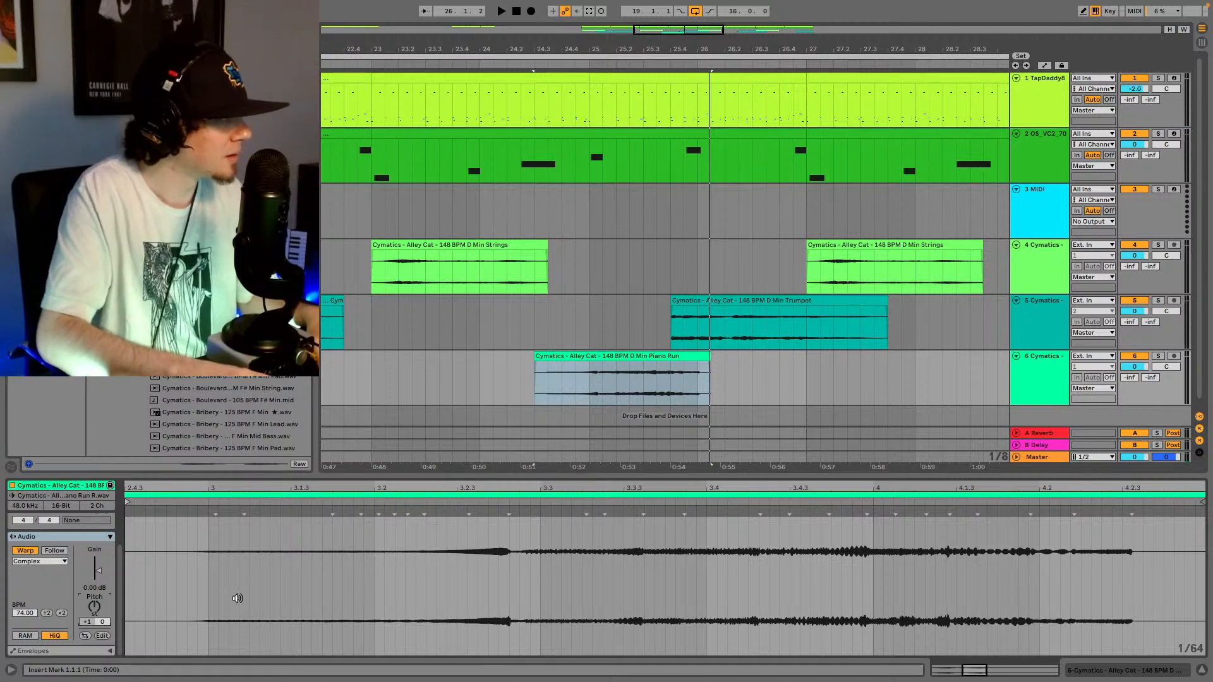
pyautogui.press('Up')
pyautogui.press('Up')
pyautogui.press('space')
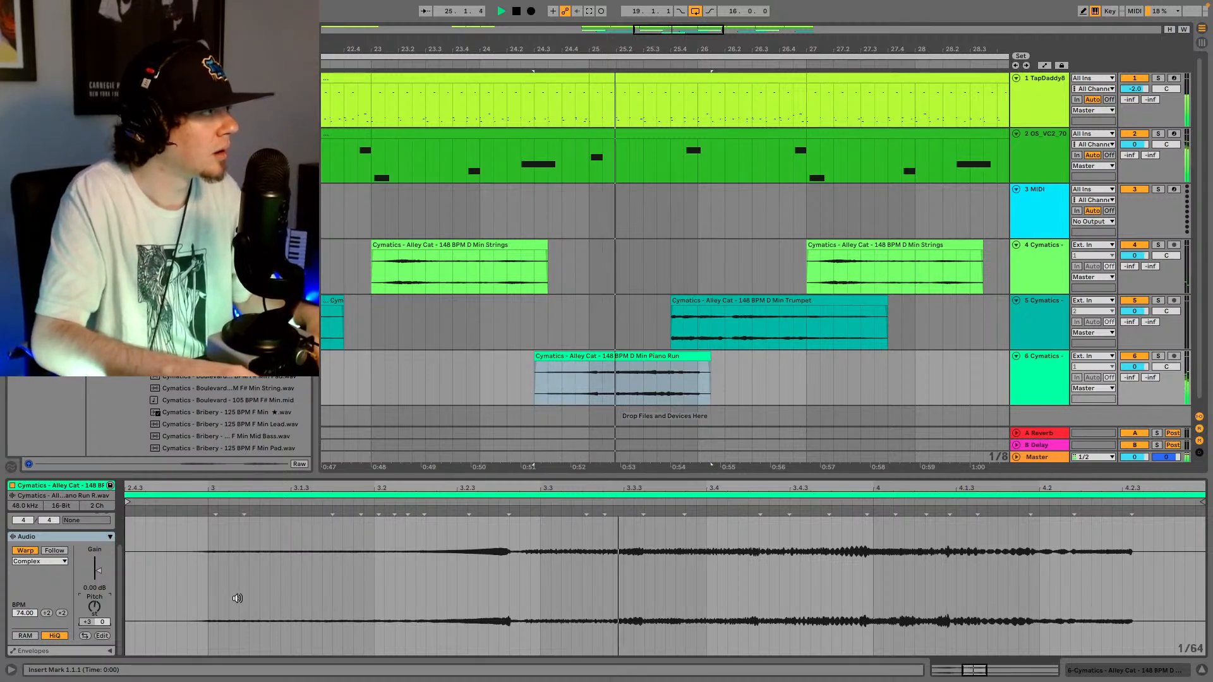
pyautogui.press('space')
# - Check the transposition of the strings clip at bar 23, set the piano run clip to +1 semitone, and play it from 24.3.1
pyautogui.click(483, 259)
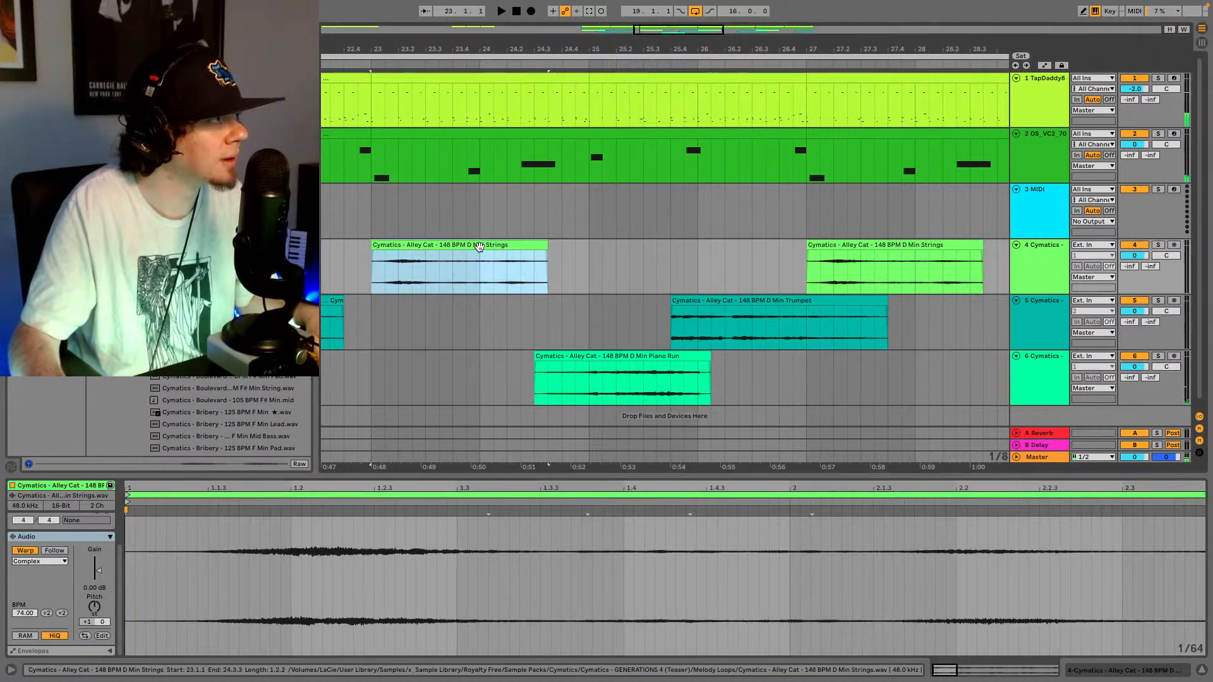
pyautogui.click(567, 382)
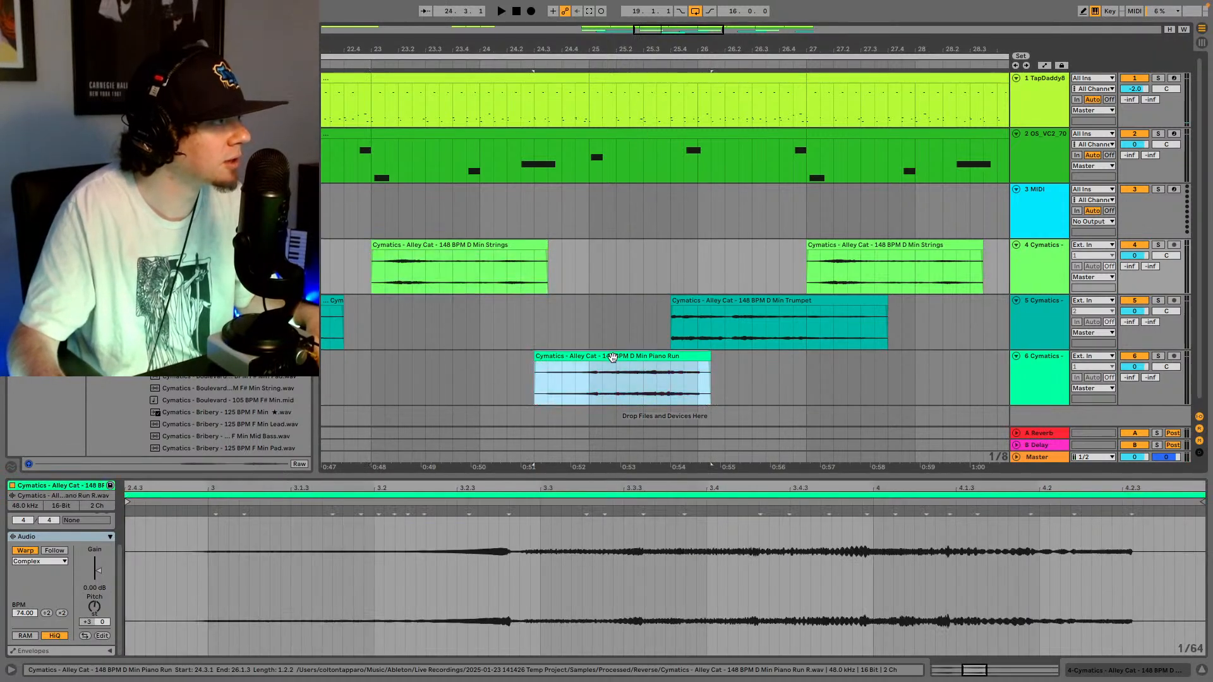
pyautogui.click(98, 610)
pyautogui.press('Down')
pyautogui.press('space')
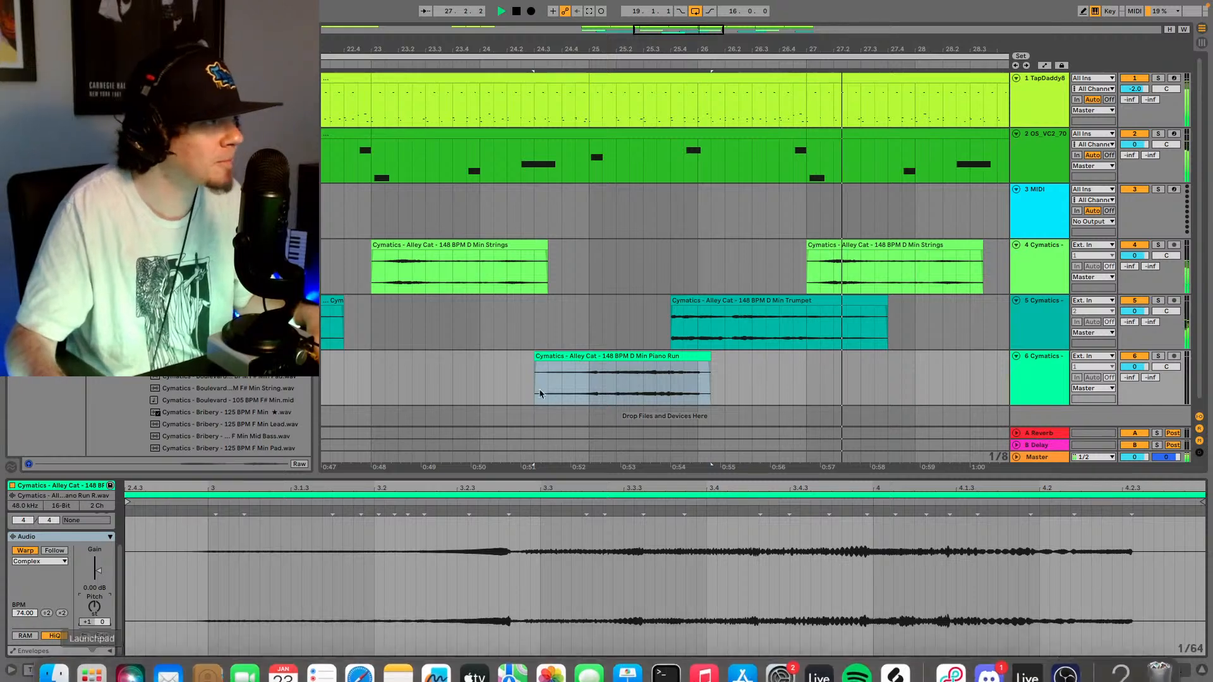
pyautogui.click(641, 368)
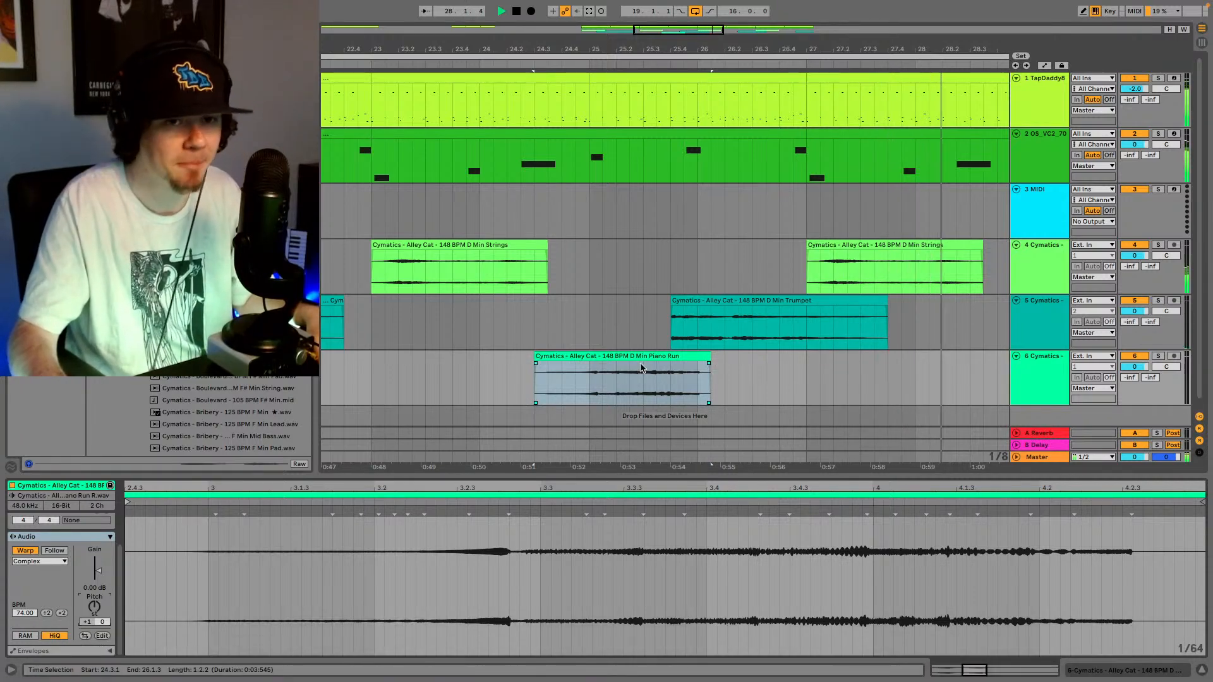
pyautogui.click(605, 366)
pyautogui.press('space')
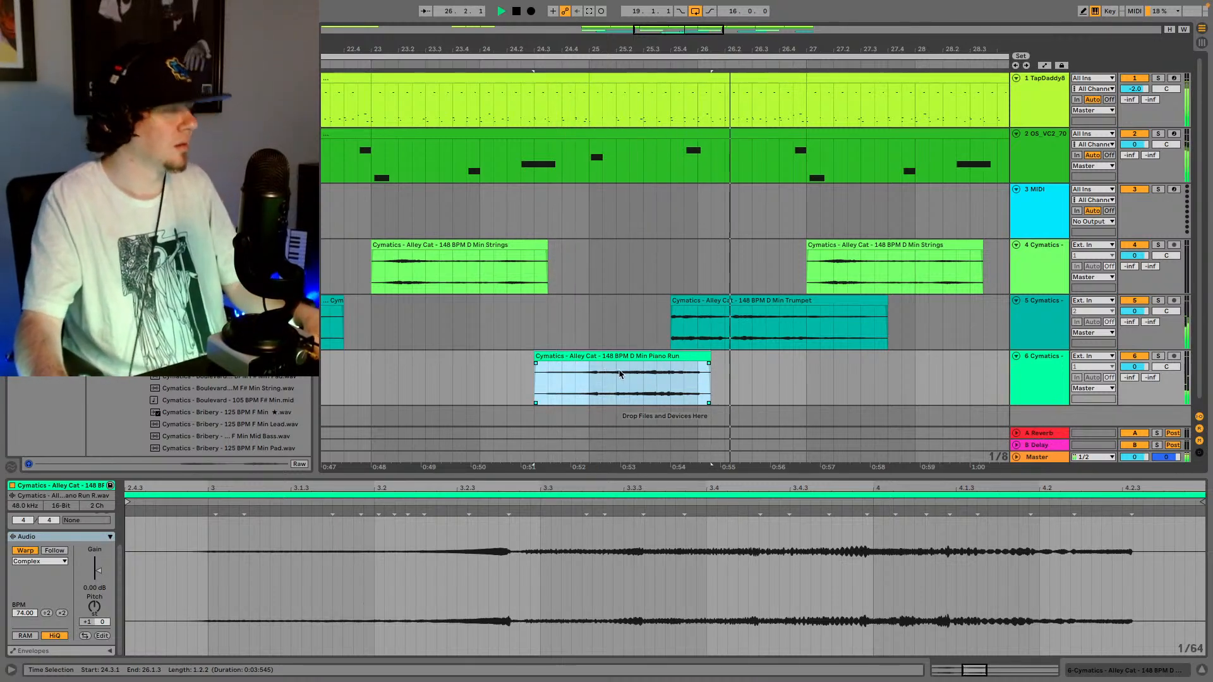
pyautogui.press('space')
# - Reverse the piano run clip back to its forward direction and play it from 24.3.1
pyautogui.rightClick(617, 378)
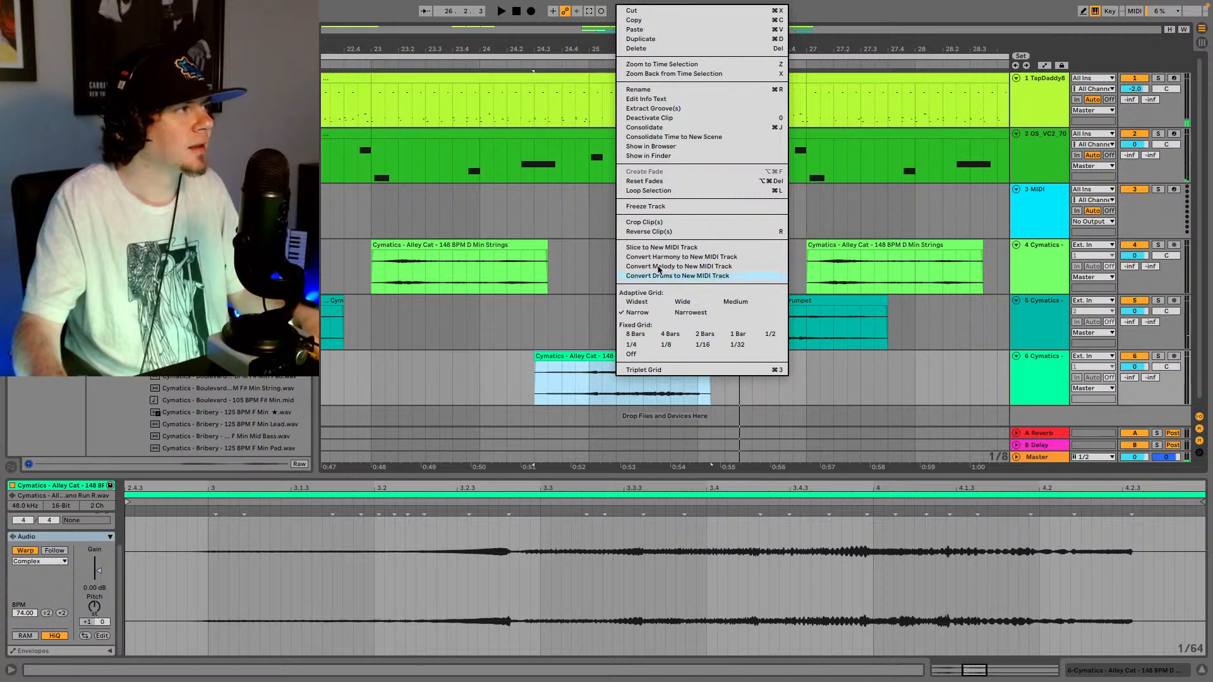
pyautogui.click(661, 233)
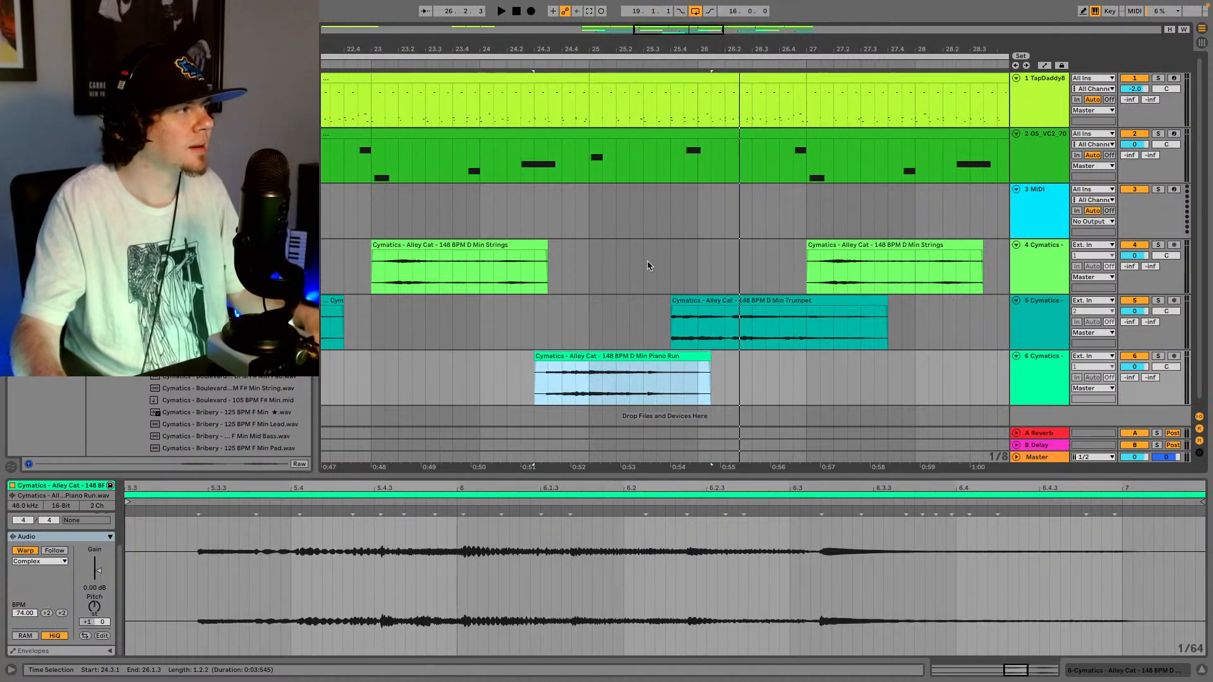
pyautogui.press('space')
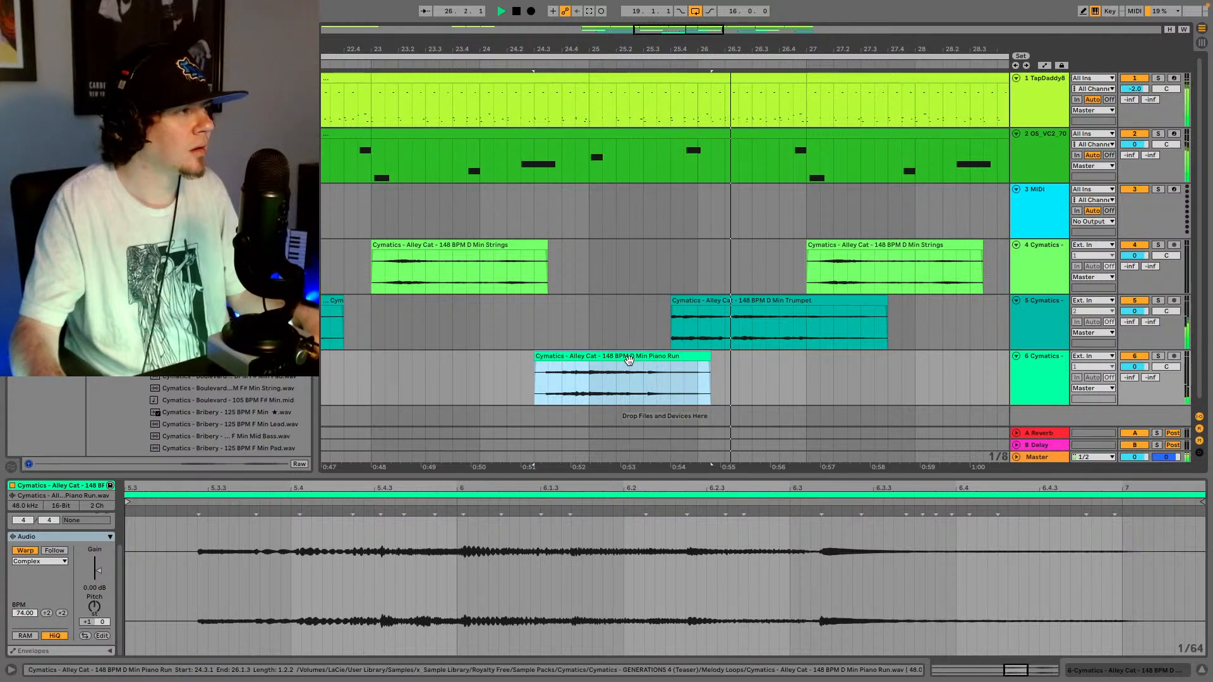
pyautogui.press('space')
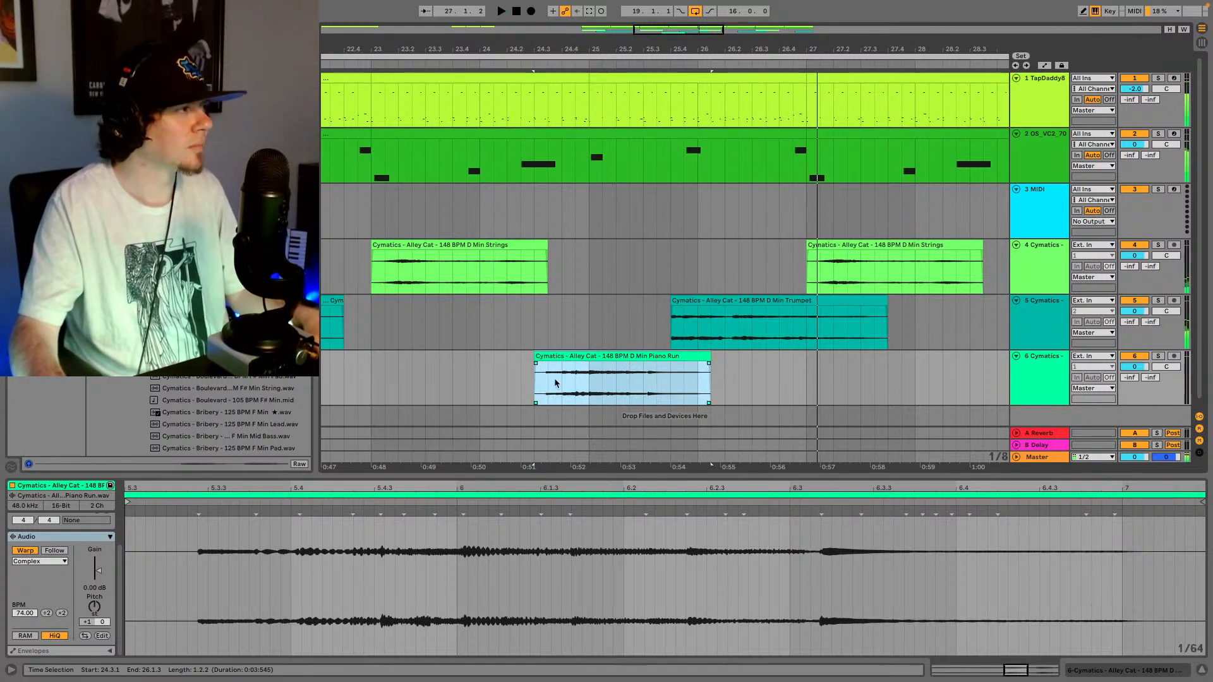
pyautogui.click(542, 389)
pyautogui.click(536, 389)
pyautogui.press('space')
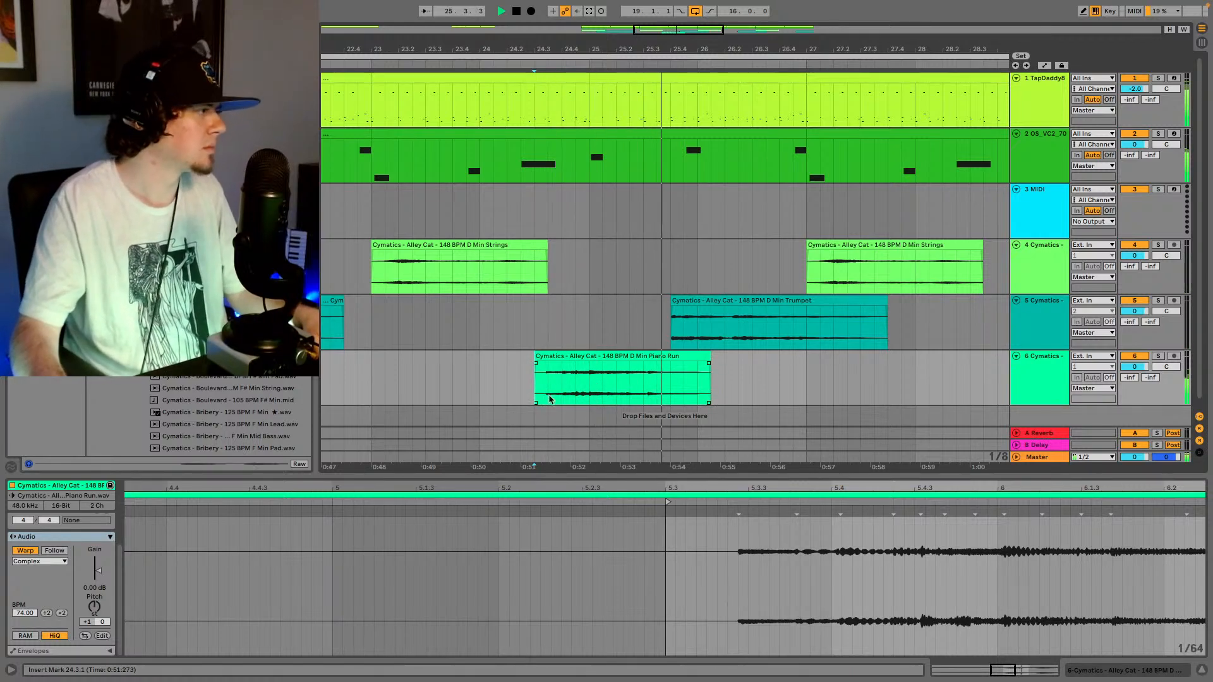
# - Move the piano run clip later to start at 24.3.3 and play it from 24.4.1
pyautogui.press('space')
pyautogui.moveTo(641, 357); pyautogui.dragTo(655, 360)
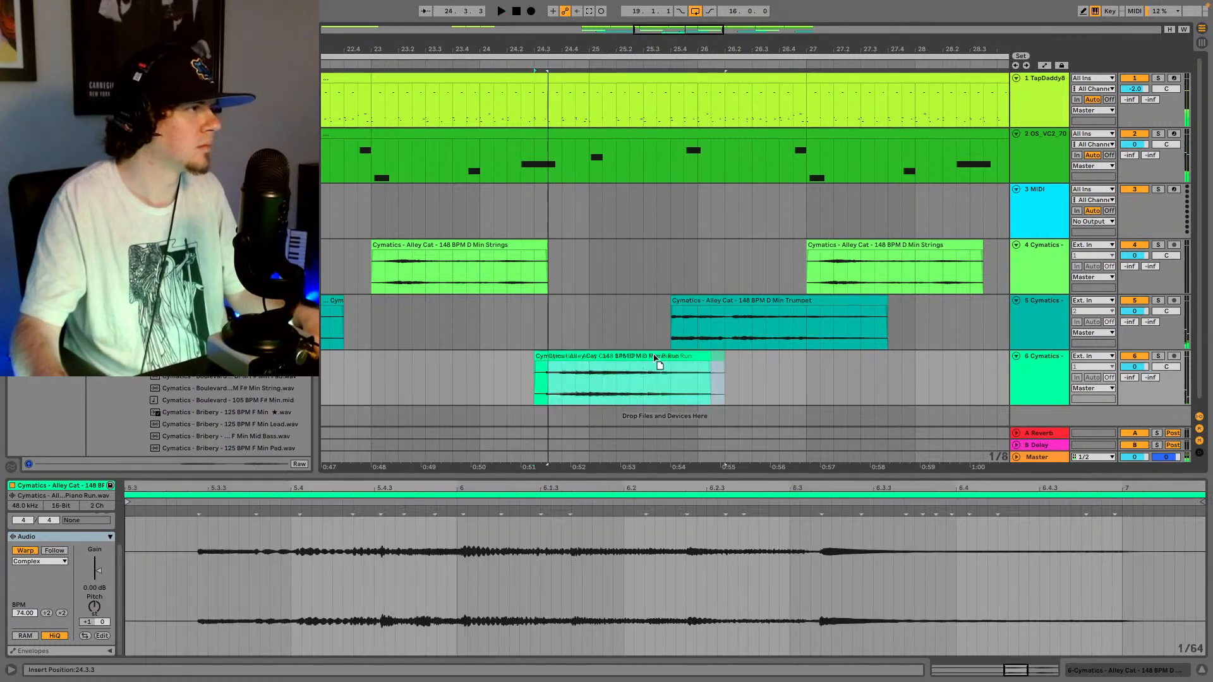
pyautogui.click(561, 384)
pyautogui.press('space')
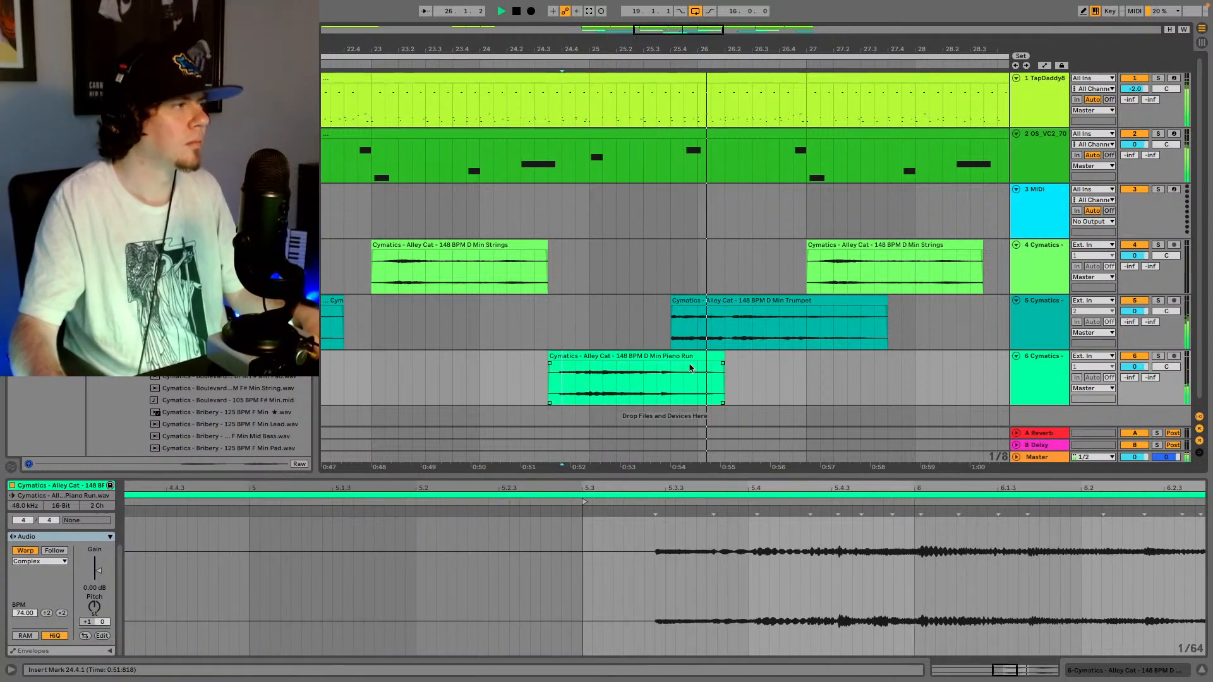
# - Move the piano run clip back to start at 24.3.1, then play it from 25.3.1 and again from 24.2.4
pyautogui.press('space')
pyautogui.moveTo(681, 40); pyautogui.dragTo(692, 206)
pyautogui.moveTo(709, 355); pyautogui.dragTo(690, 383)
pyautogui.click(691, 383)
pyautogui.press('space')
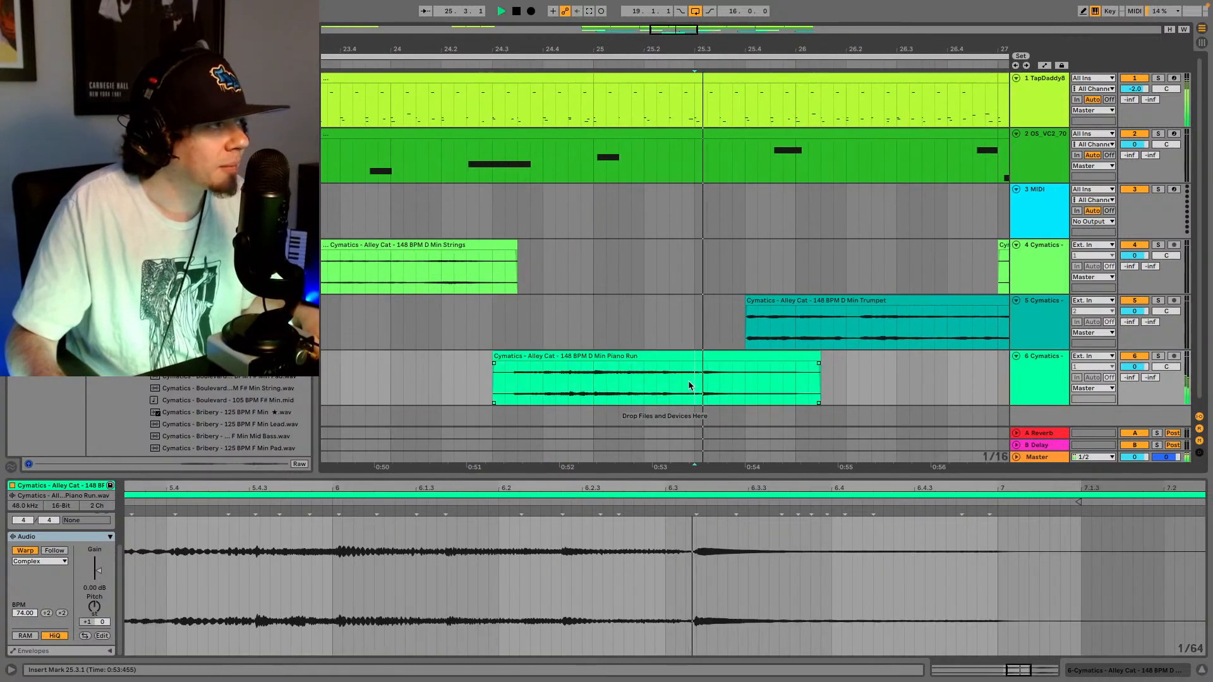
pyautogui.click(478, 384)
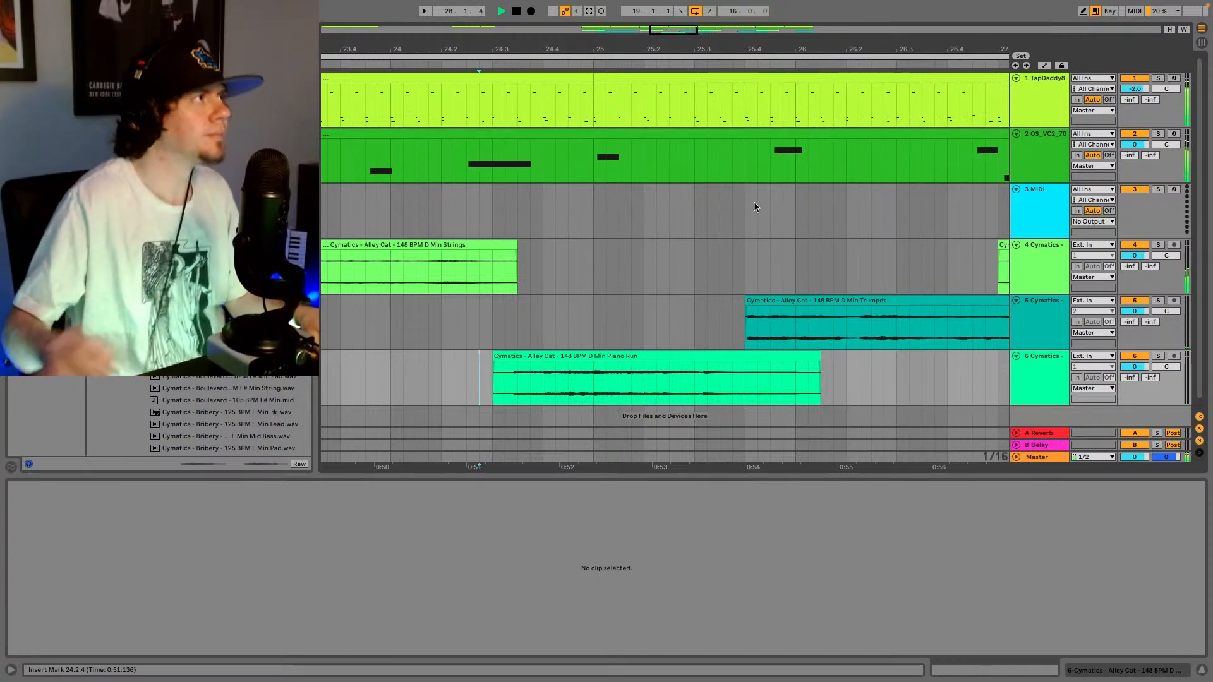
# - Play the full 16-bar arrangement from 19.1.1 to review the layered loops
pyautogui.moveTo(676, 27); pyautogui.dragTo(645, 345)
pyautogui.press('space')
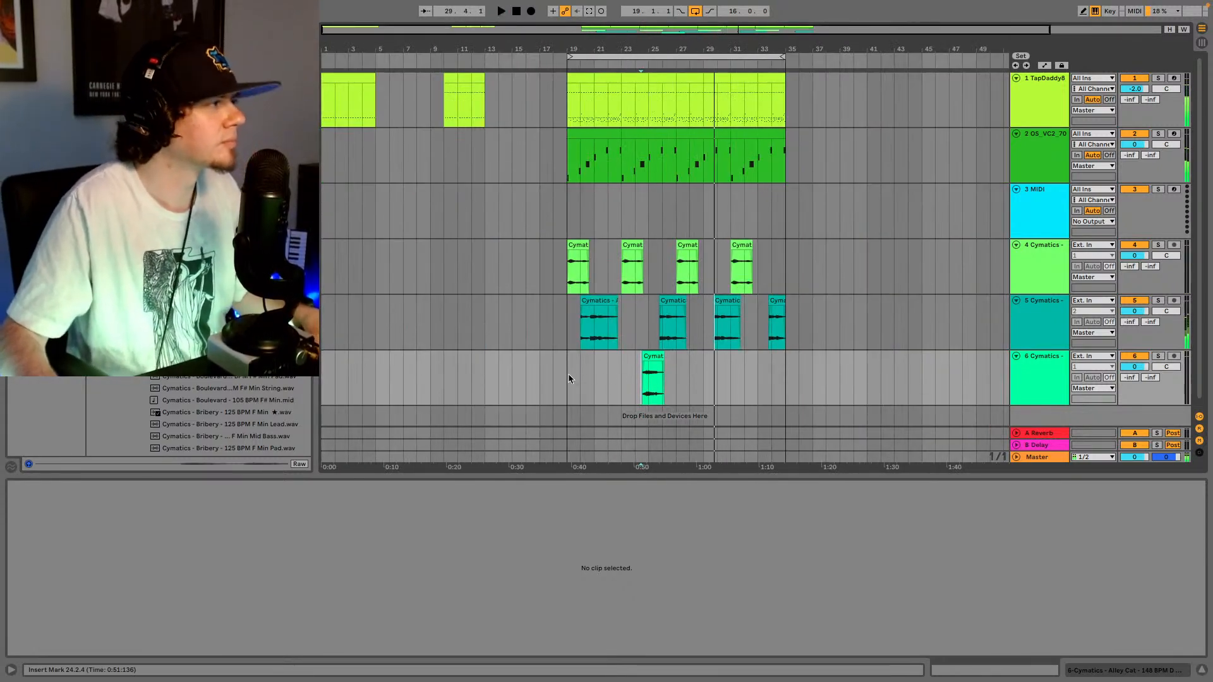
pyautogui.click(567, 373)
pyautogui.press('space')
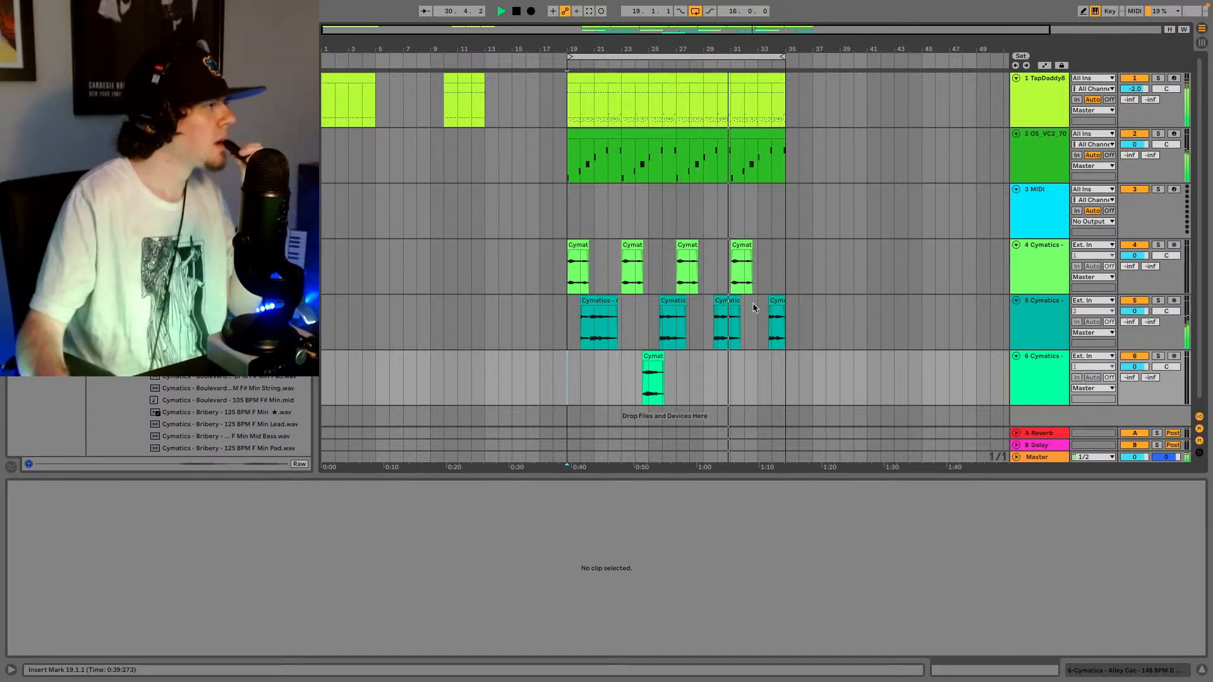
# - Browse the Cymatics melody loops and audition the Contemplation G# Min Rhodes and Vibraphone samples
pyautogui.scroll(-5, 224, 416)
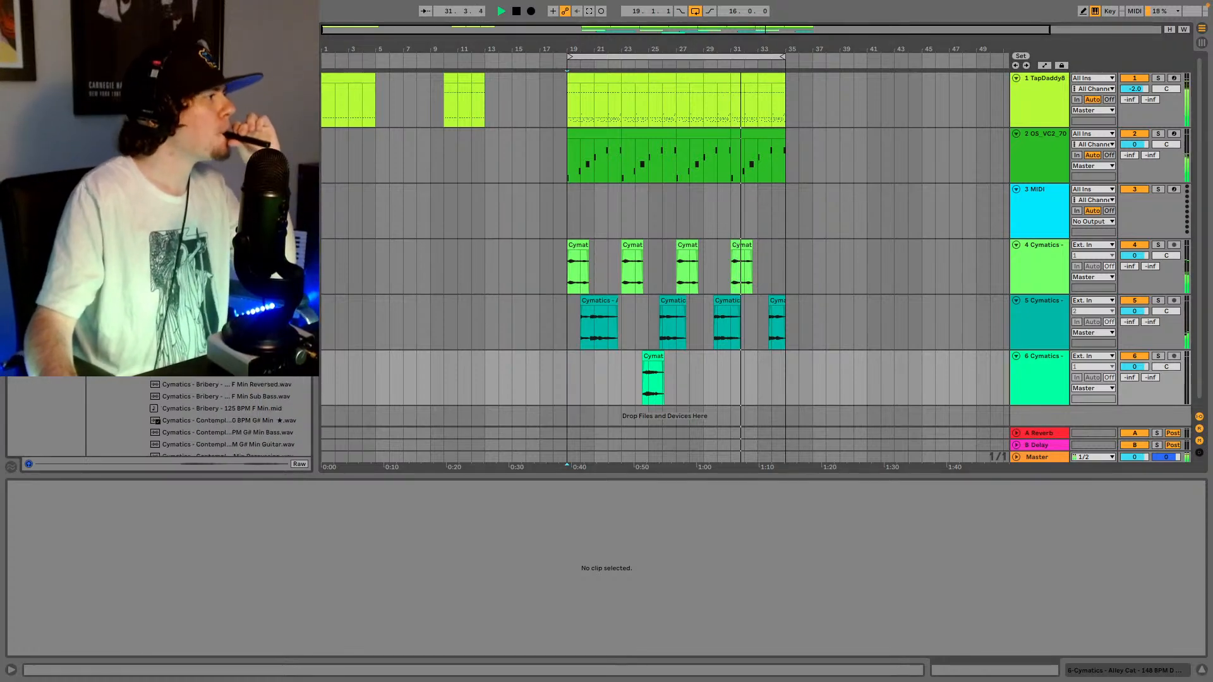
pyautogui.scroll(-2, 224, 392)
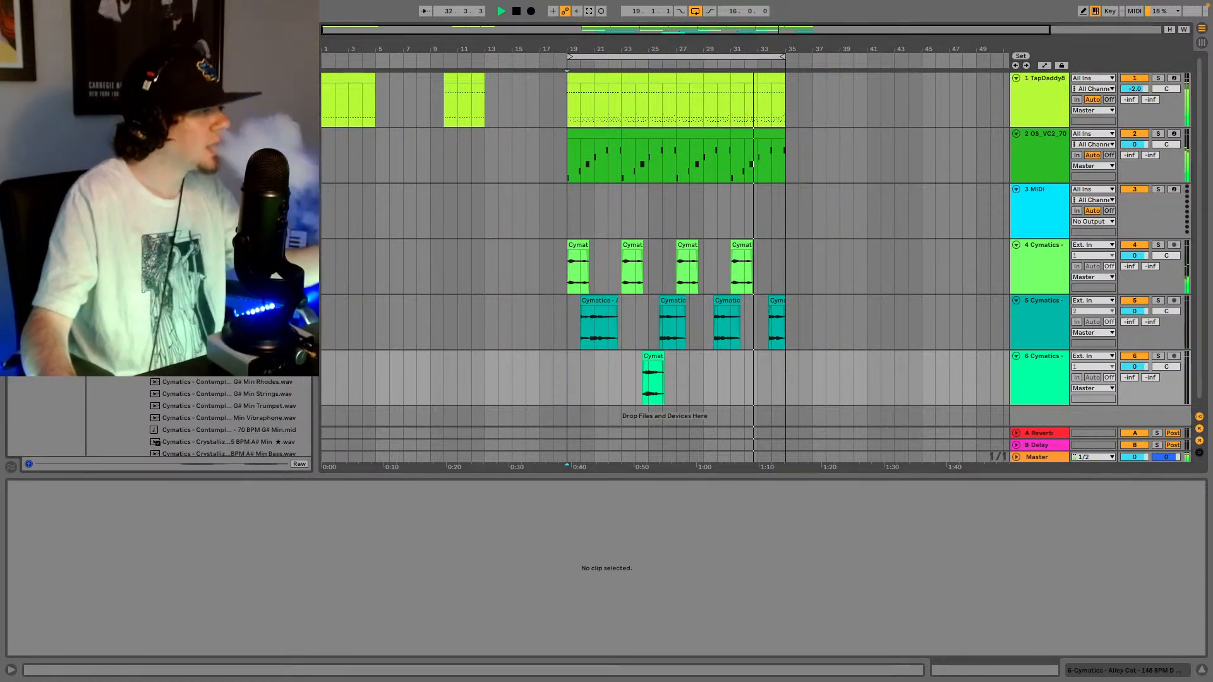
pyautogui.press('space')
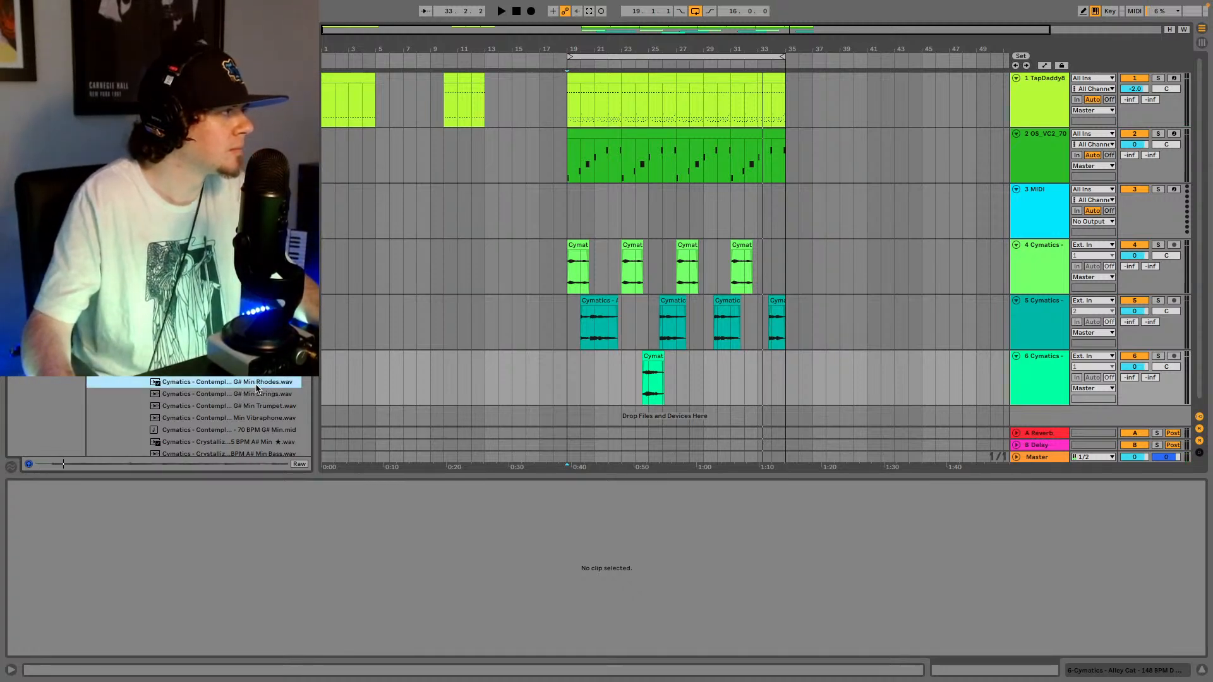
pyautogui.scroll(-1, 254, 394)
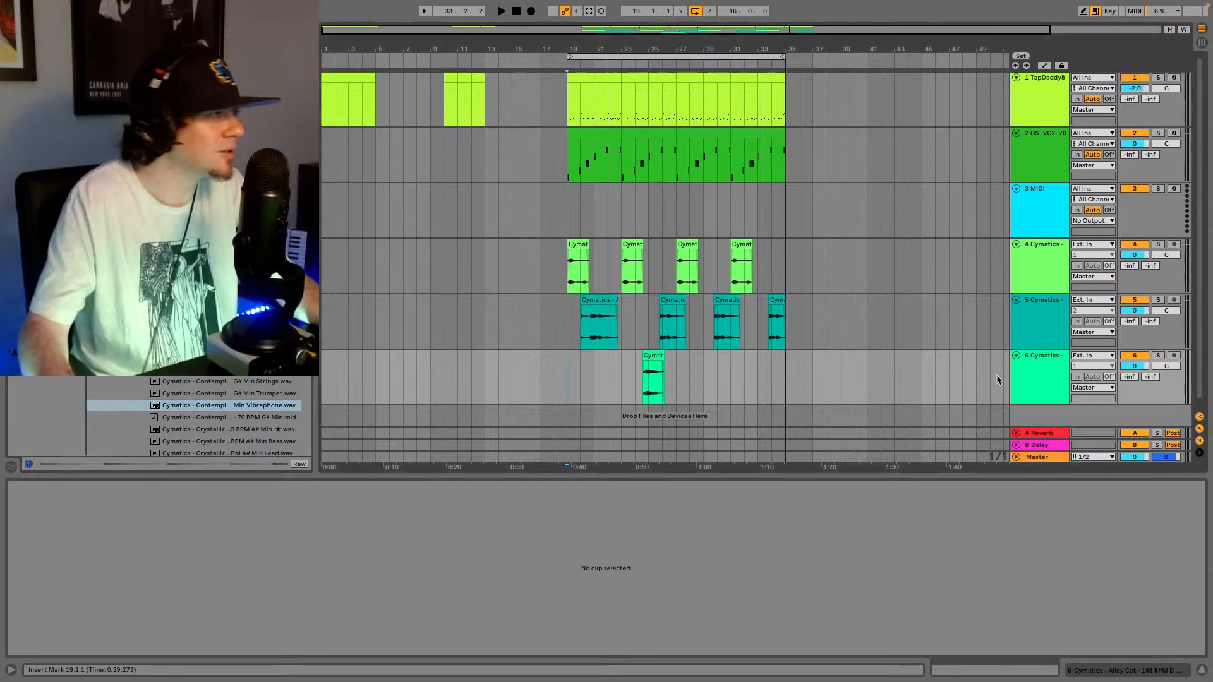
pyautogui.scroll(-1, 992, 379)
# - Add an empty MIDI track below the piano run track
pyautogui.click(1055, 372)
pyautogui.press('space')
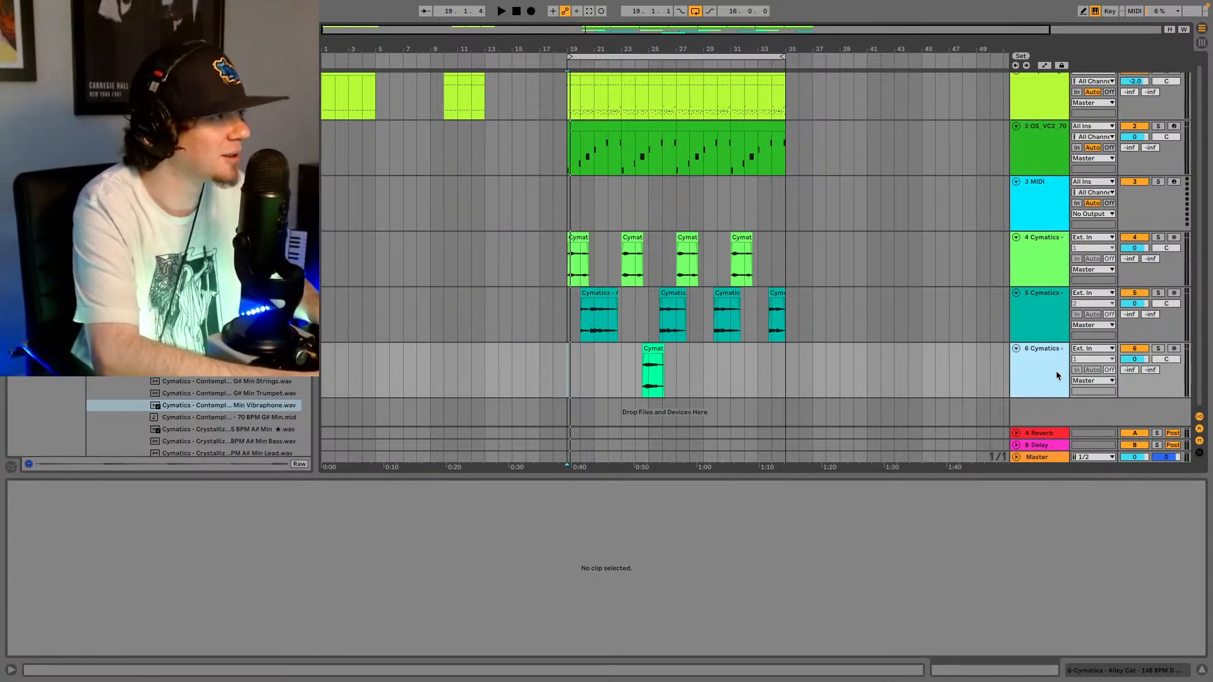
pyautogui.hotkey('ctrl', 't')
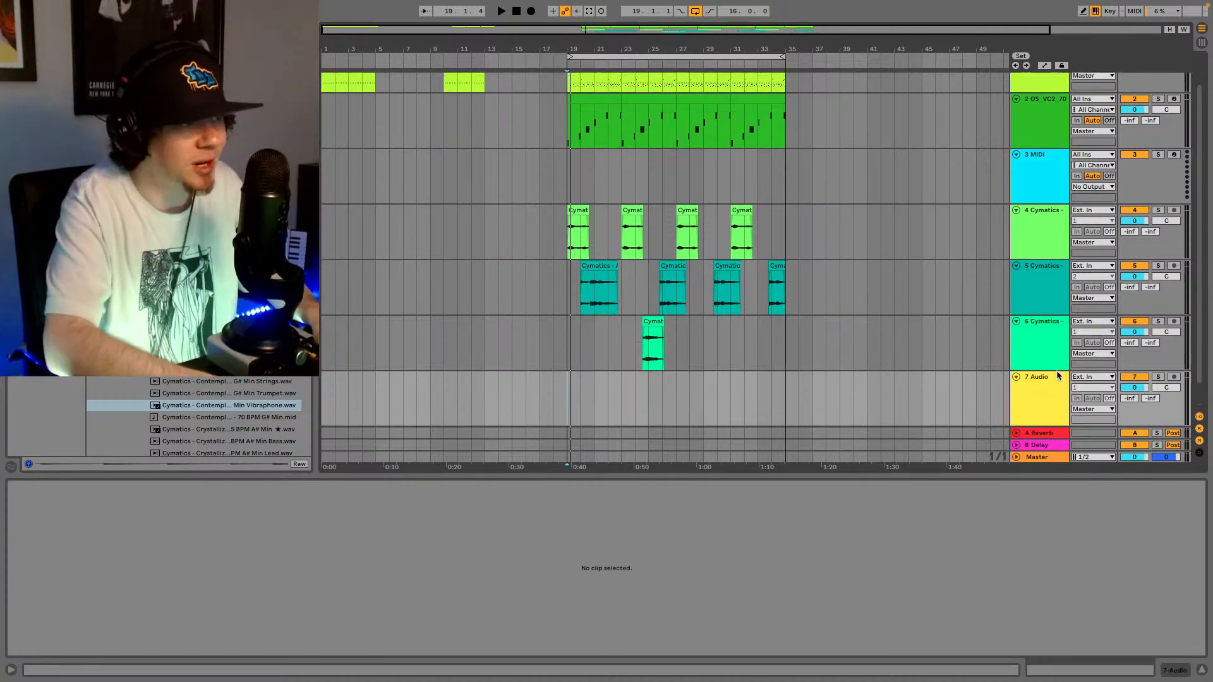
pyautogui.hotkey('ctrl', 'z')
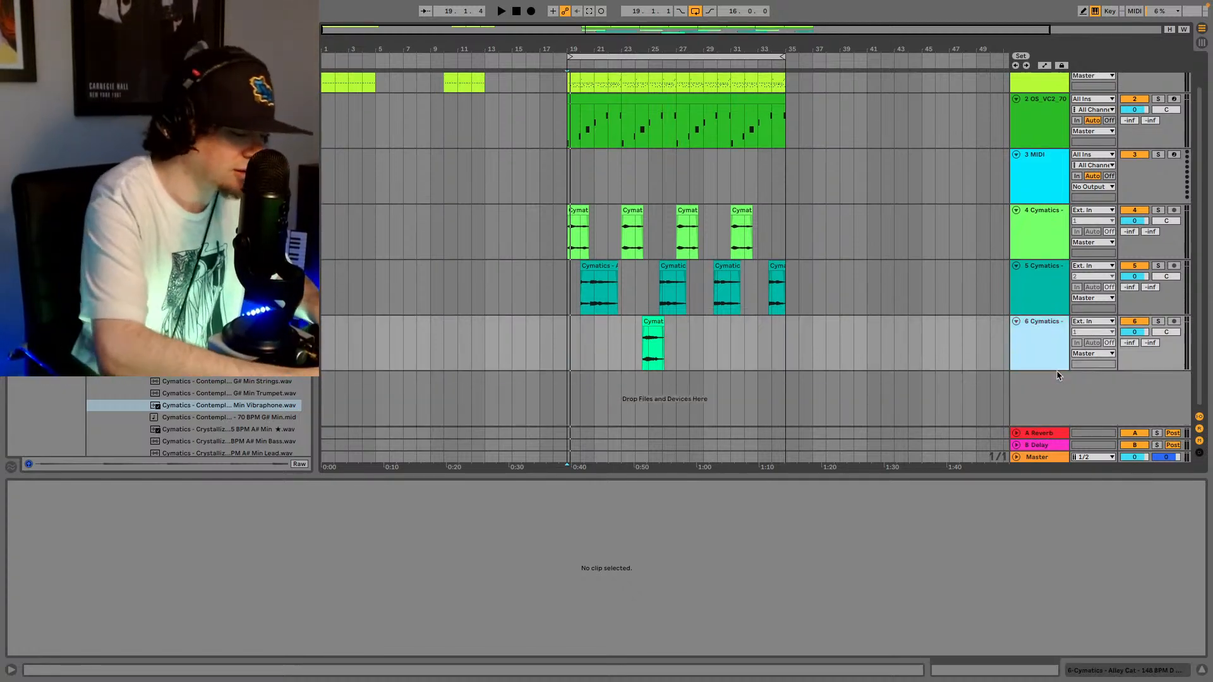
pyautogui.hotkey('ctrl', 'shift', 't')
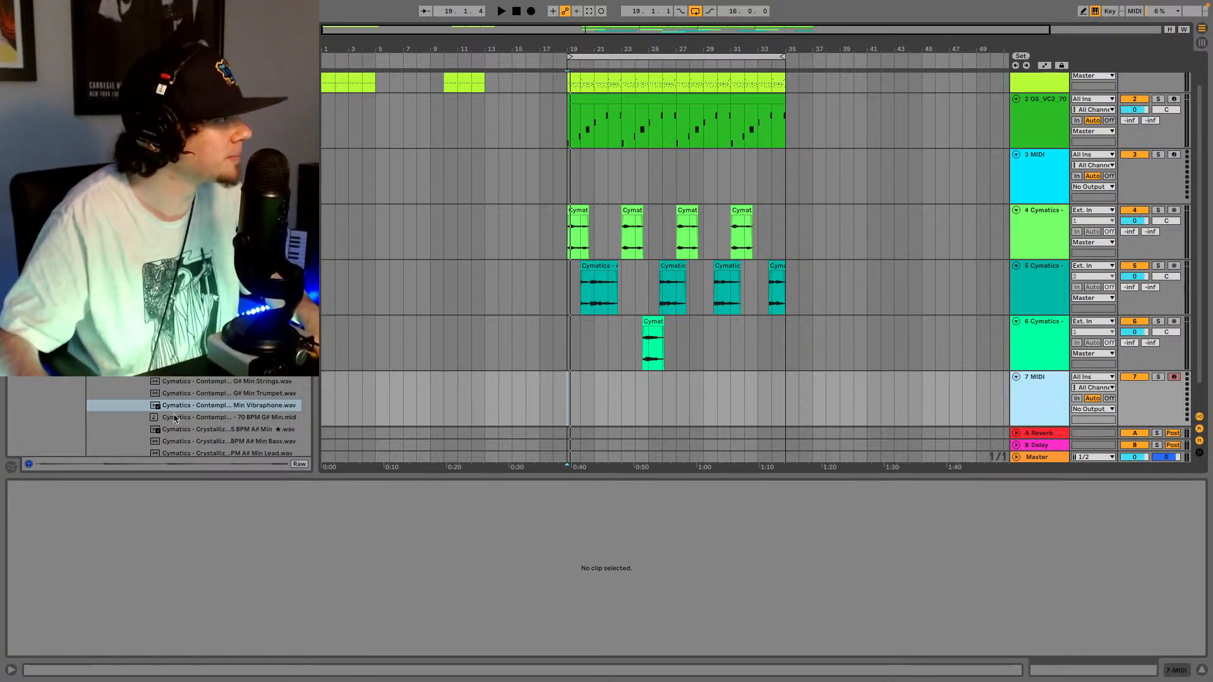
# - Load the Contemplation 70 BPM G# Min Vibraphone sample into a Simpler on the new MIDI track
pyautogui.moveTo(198, 409); pyautogui.dragTo(365, 611)
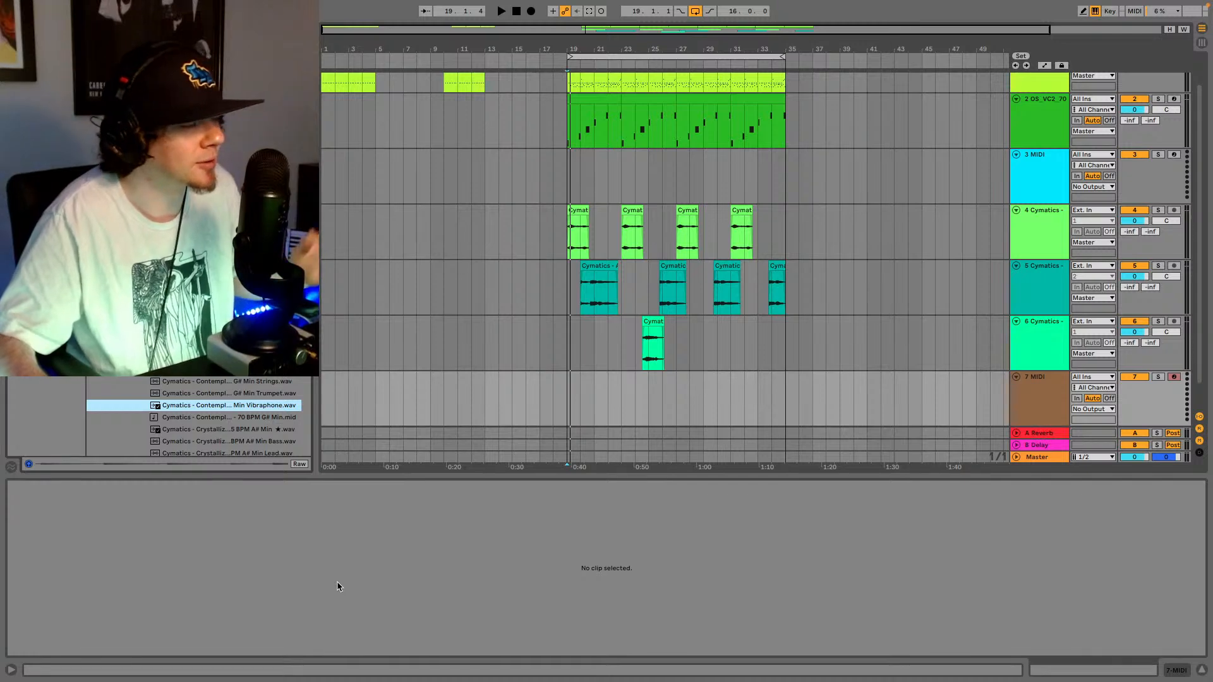
pyautogui.click(1173, 671)
pyautogui.moveTo(211, 414); pyautogui.dragTo(241, 580)
# - Trim the vibraphone sample in Simpler from the first note's onset to just before the second note, with its volume at 0 dB
pyautogui.click(52, 554)
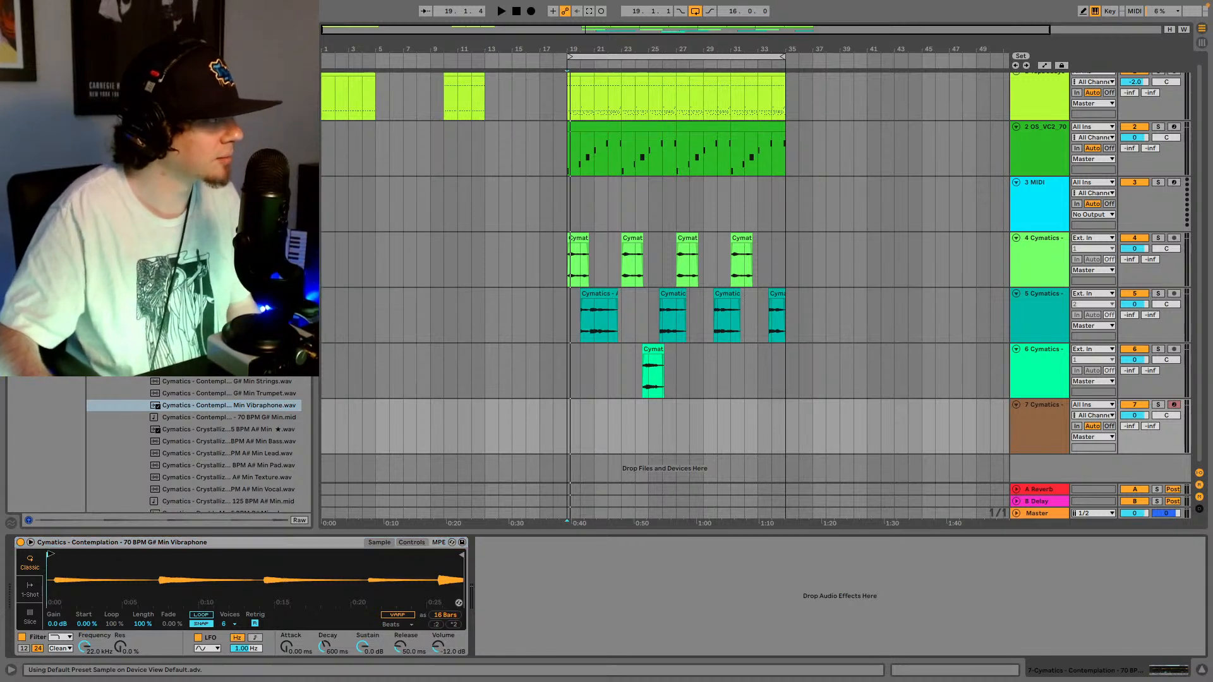
pyautogui.moveTo(67, 569); pyautogui.dragTo(82, 613)
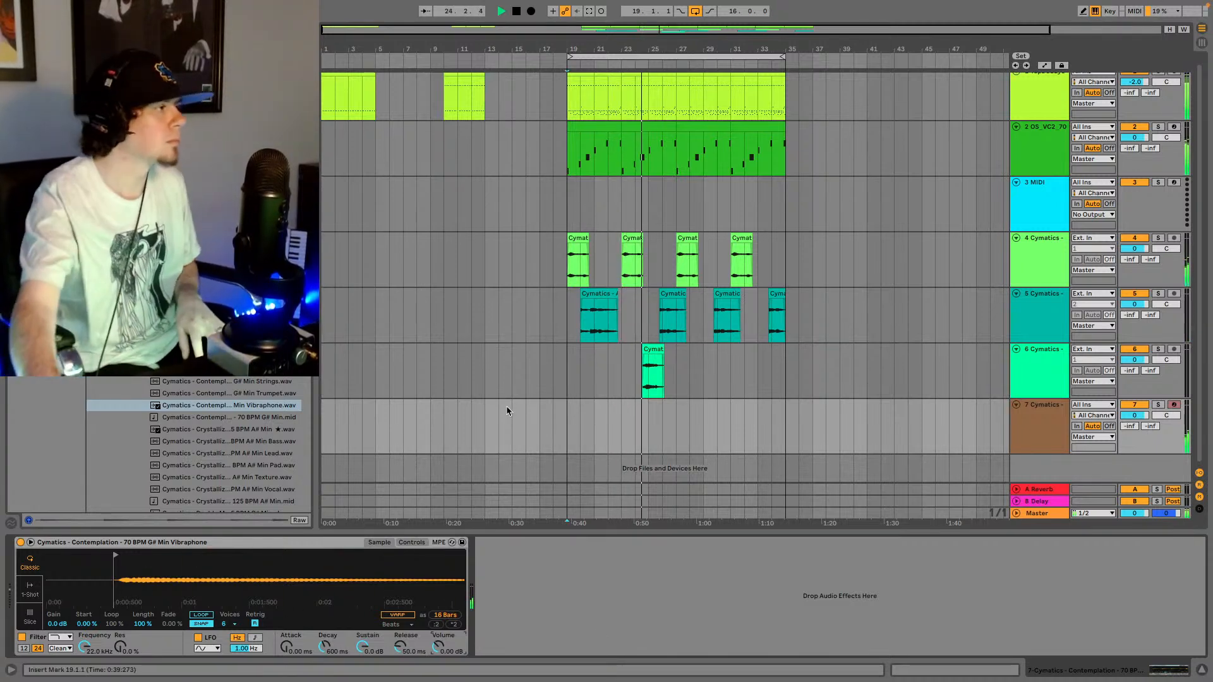
pyautogui.moveTo(341, 572); pyautogui.dragTo(341, 514)
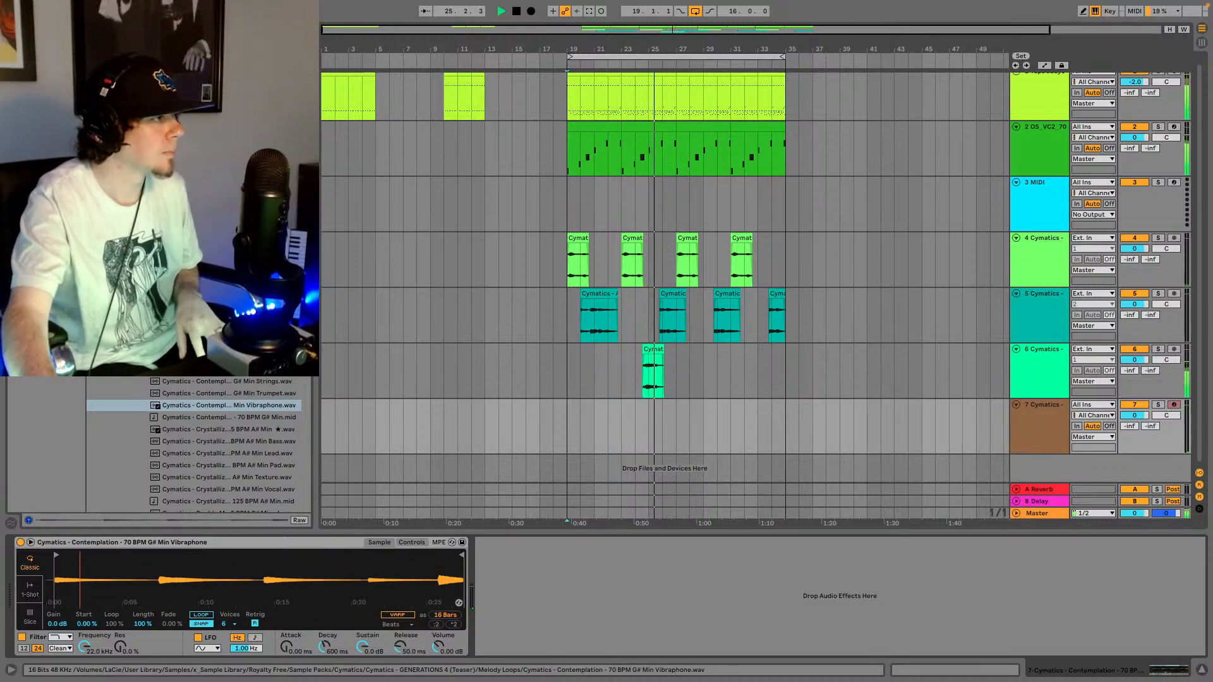
pyautogui.moveTo(462, 555)
pyautogui.mouseDown()
pyautogui.moveTo(73, 556)
pyautogui.moveTo(155, 555)
pyautogui.mouseUp()
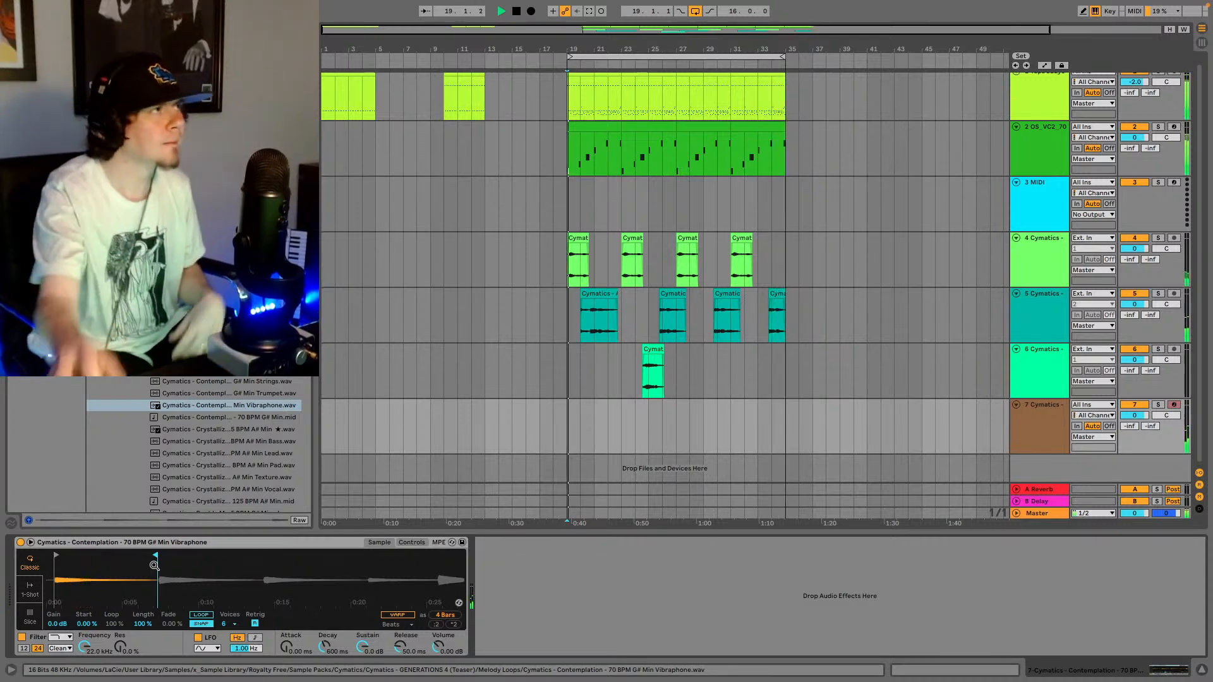
# - Capture the played vibraphone notes as a MIDI clip on track 7 and extend its start back to bar 18
pyautogui.hotkey('ctrl', 'z')
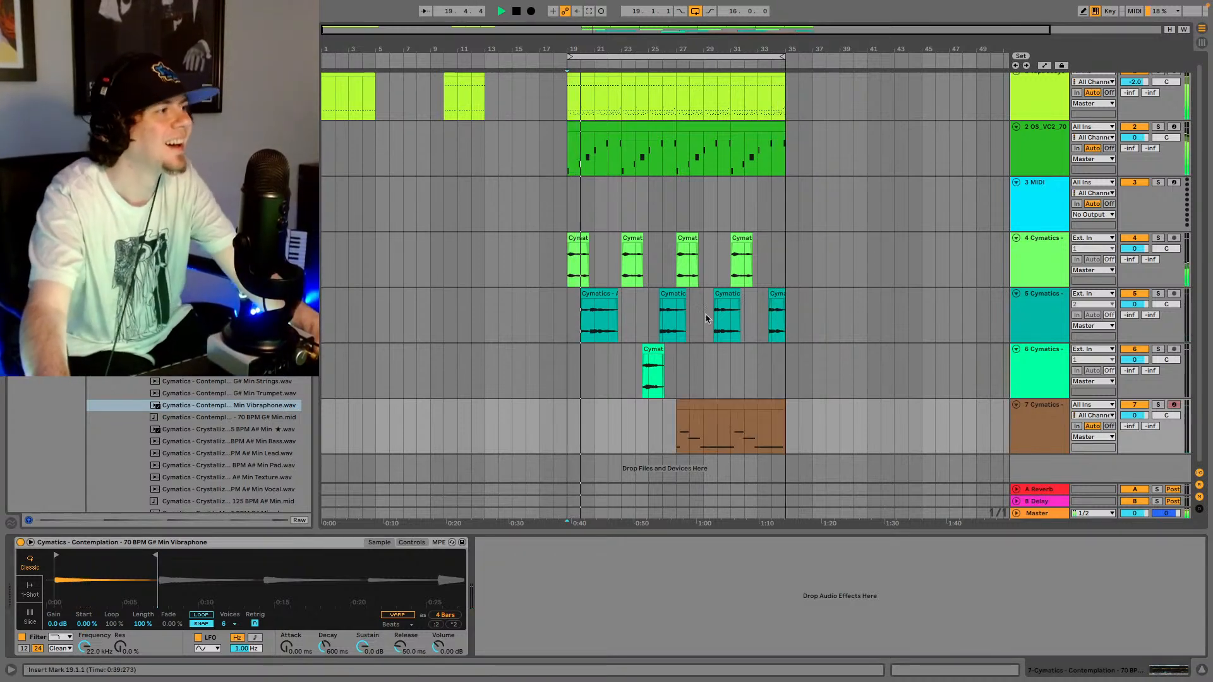
pyautogui.moveTo(670, 422)
pyautogui.mouseDown()
pyautogui.moveTo(609, 422)
pyautogui.moveTo(677, 403)
pyautogui.mouseUp()
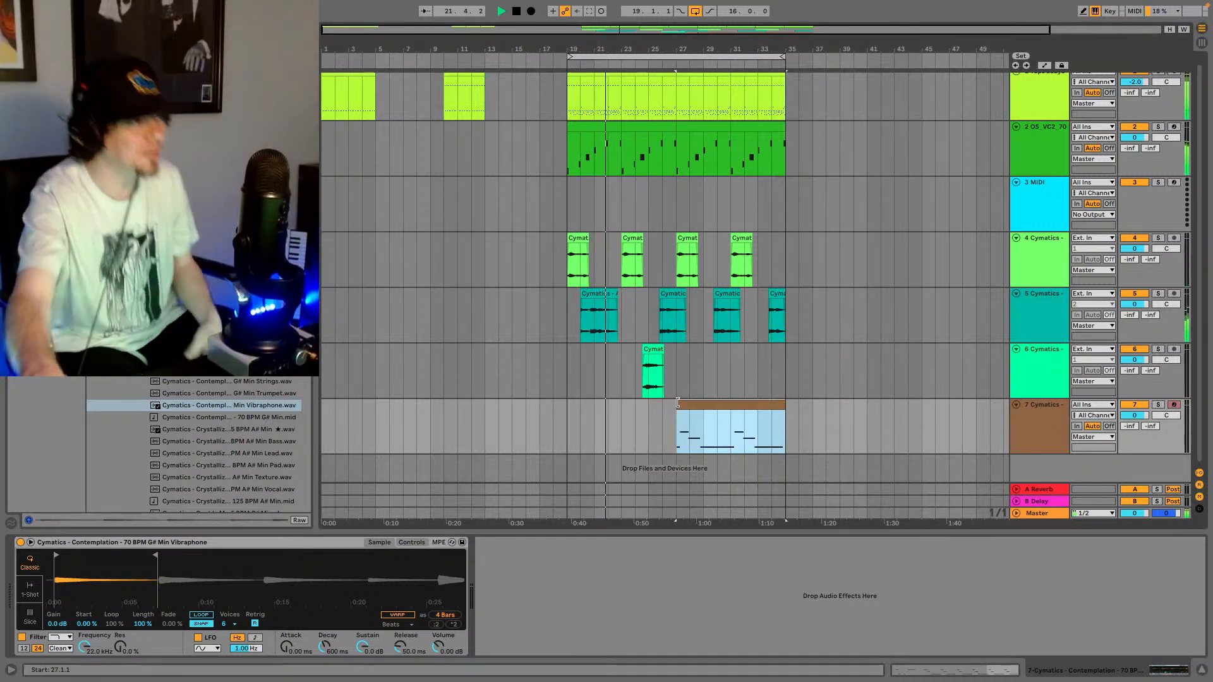
pyautogui.moveTo(678, 405); pyautogui.dragTo(554, 408)
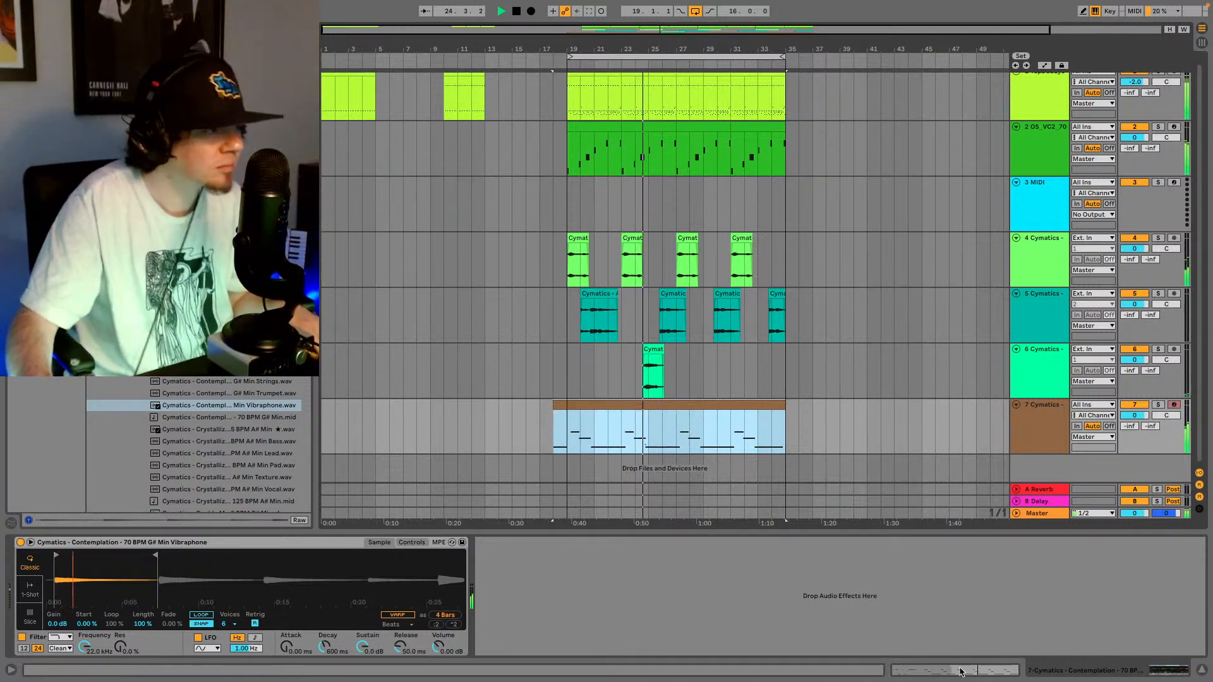
# - Delete the stray E2 note between 22.3.1 and 23.2.1 in the vibraphone MIDI clip
pyautogui.hotkey('shift', 'Tab')
pyautogui.click(597, 614)
pyautogui.moveTo(580, 622); pyautogui.dragTo(579, 621)
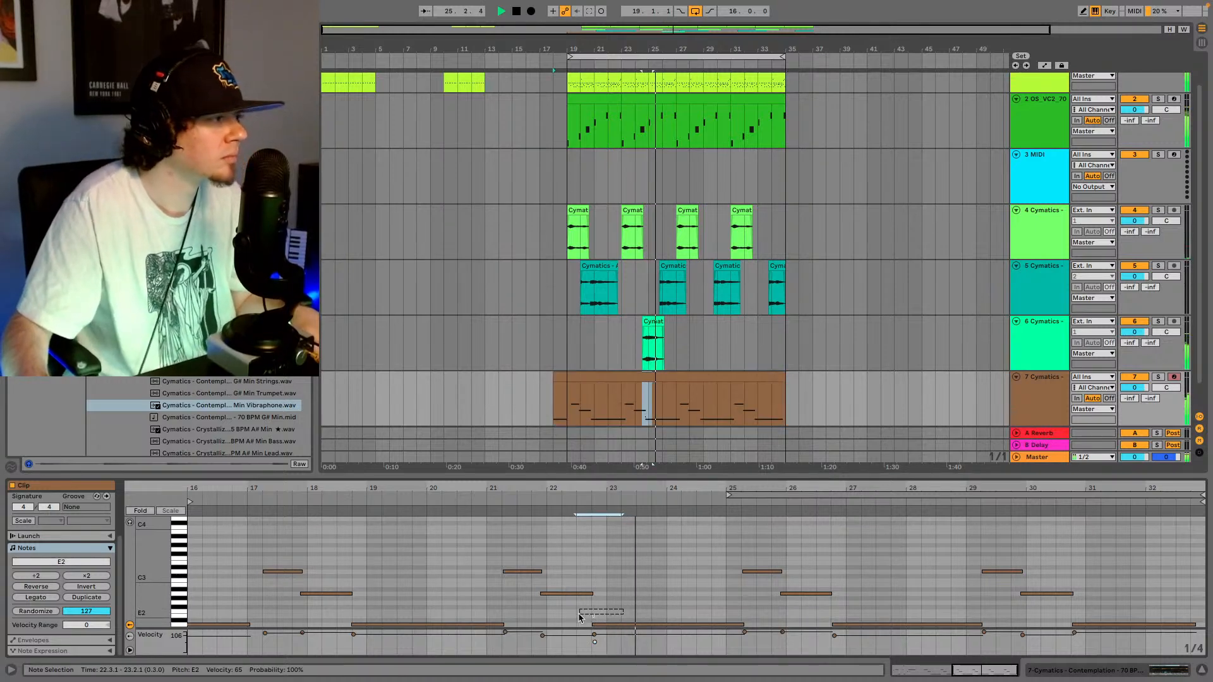
pyautogui.press('Delete')
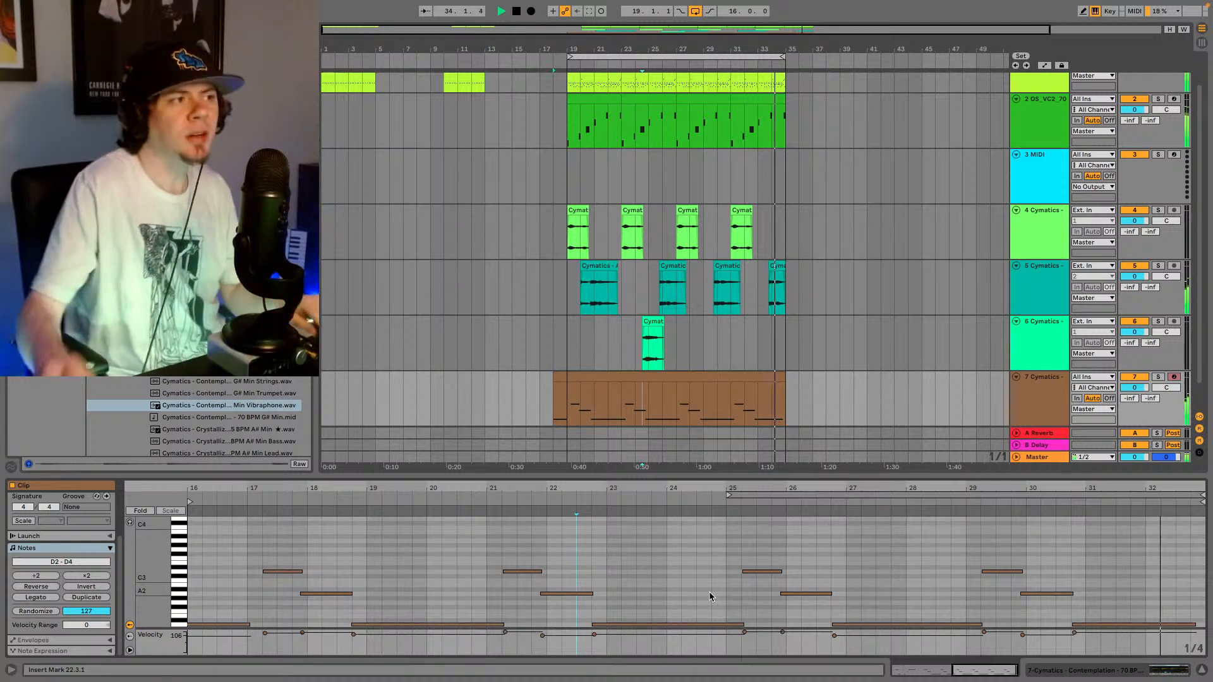
# - Add a Utility effect after the Simpler on the vibraphone track and set its input channel mode to Swap
pyautogui.click(1052, 410)
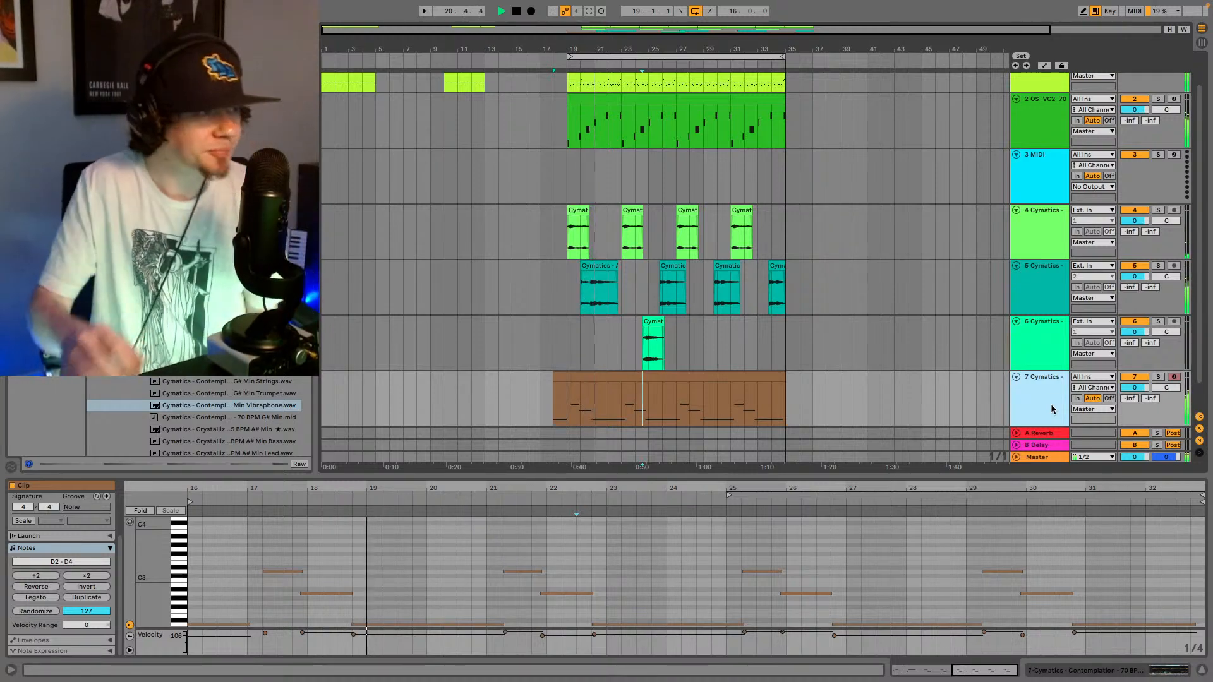
pyautogui.click(1168, 675)
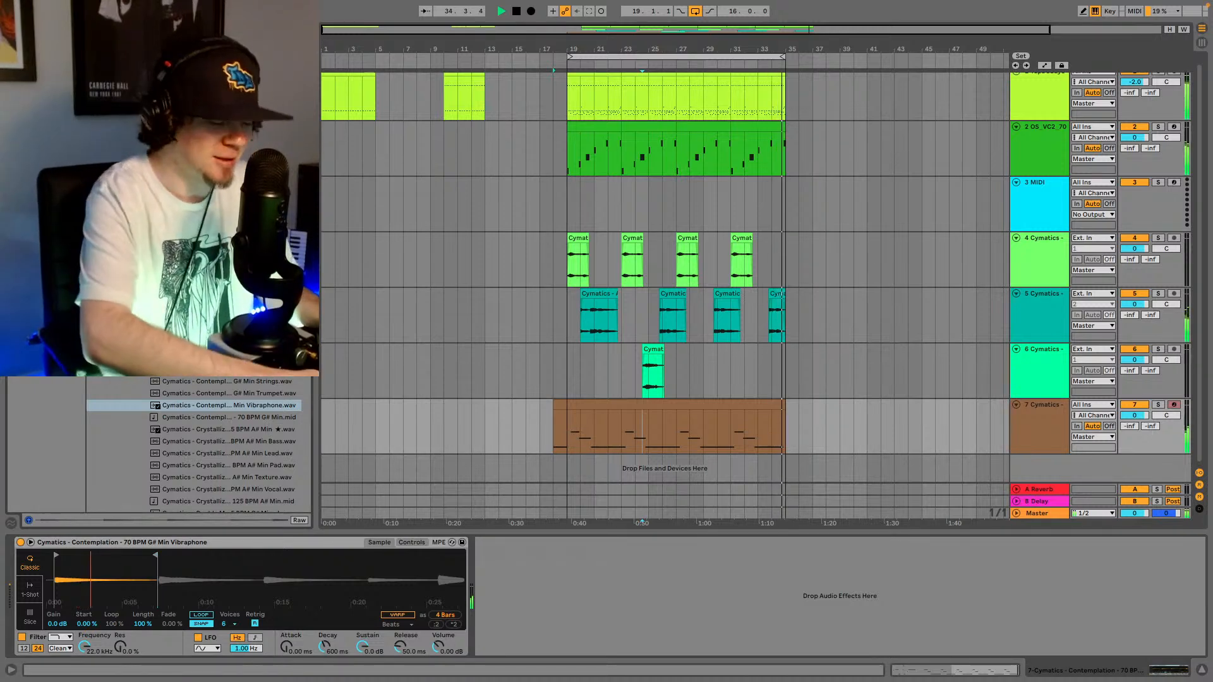
pyautogui.press('super+f')
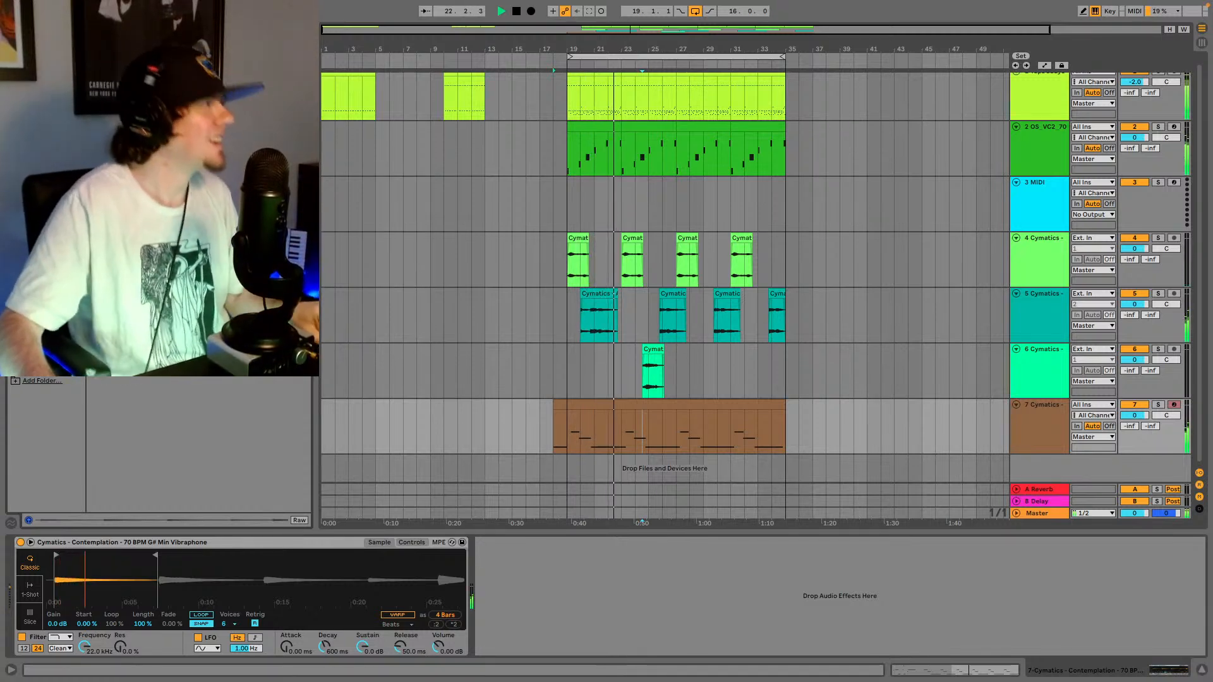
pyautogui.moveTo(127, 63); pyautogui.dragTo(544, 597)
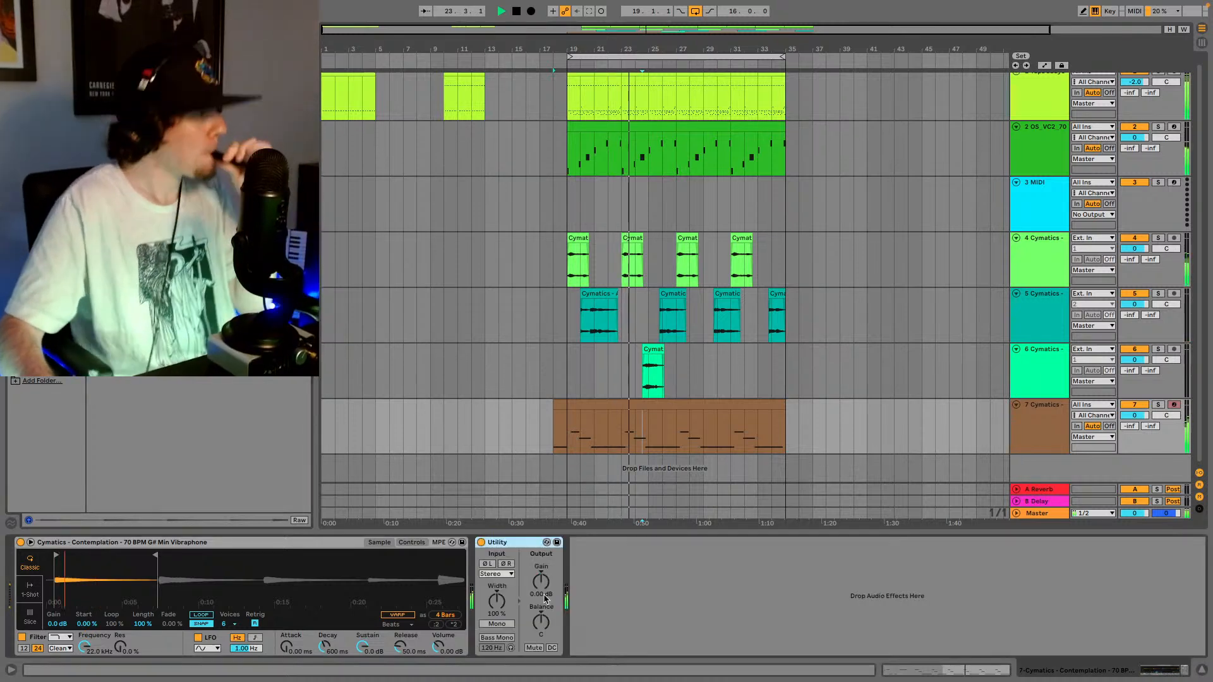
pyautogui.click(500, 574)
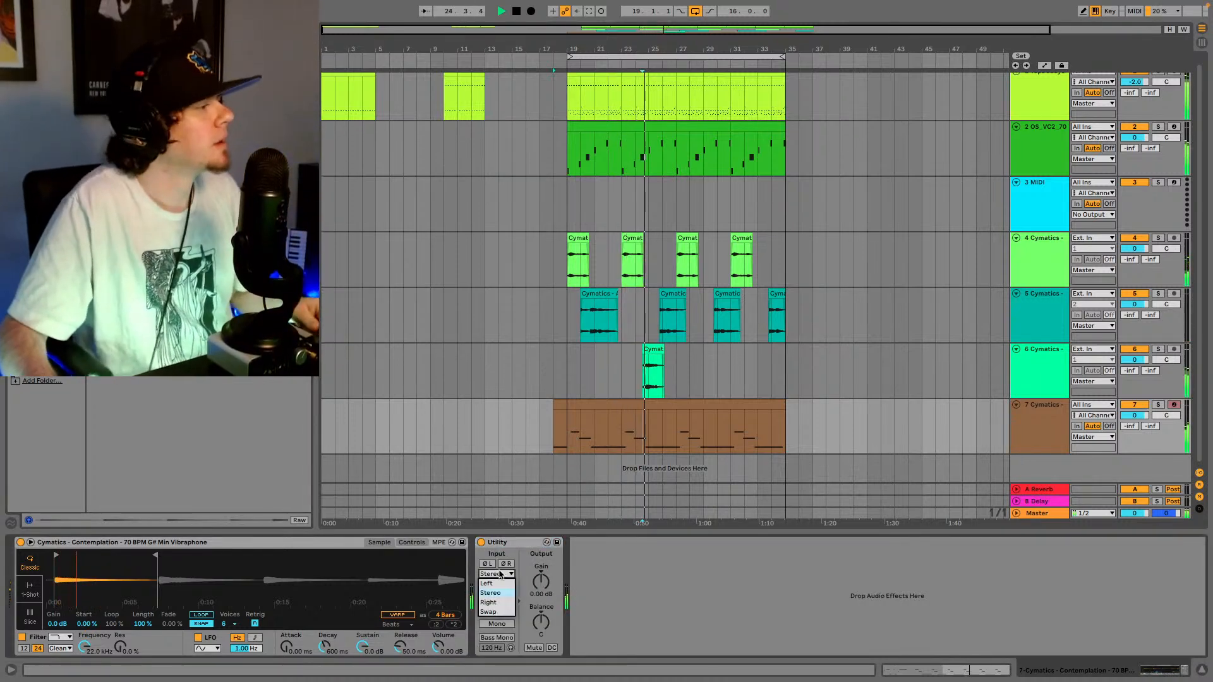
pyautogui.click(501, 613)
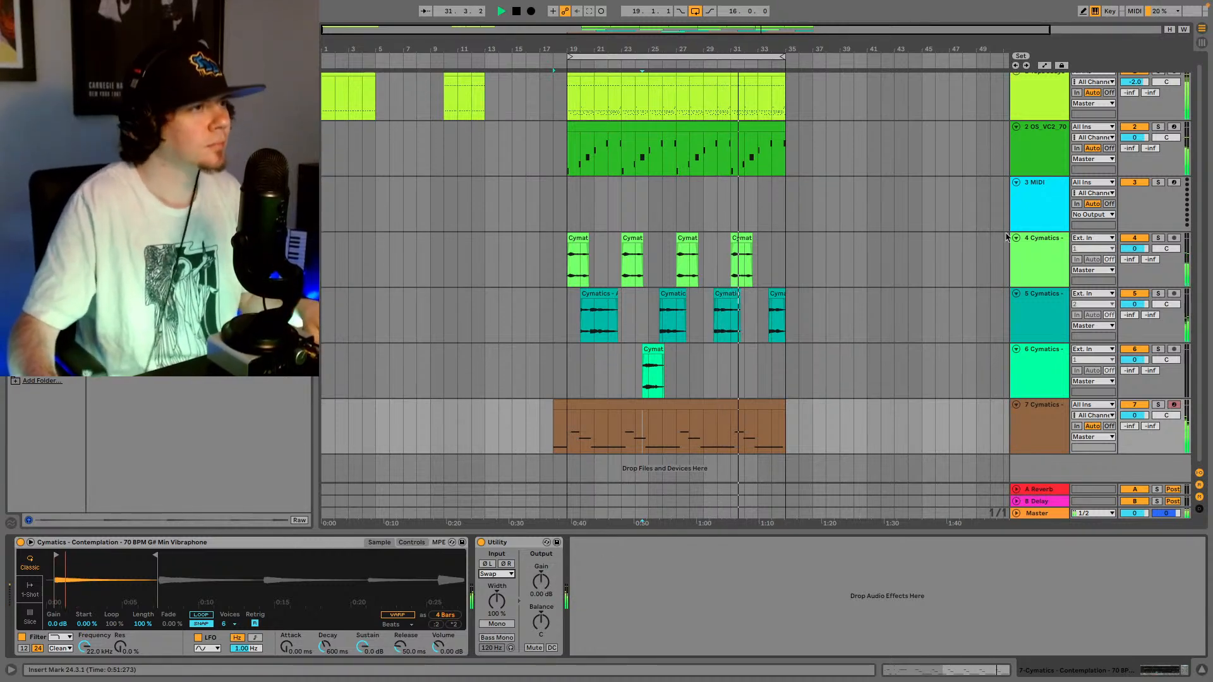
# - Pan the trumpet track to 5R and play the arrangement from 20.1.1
pyautogui.press('space')
pyautogui.click(1041, 302)
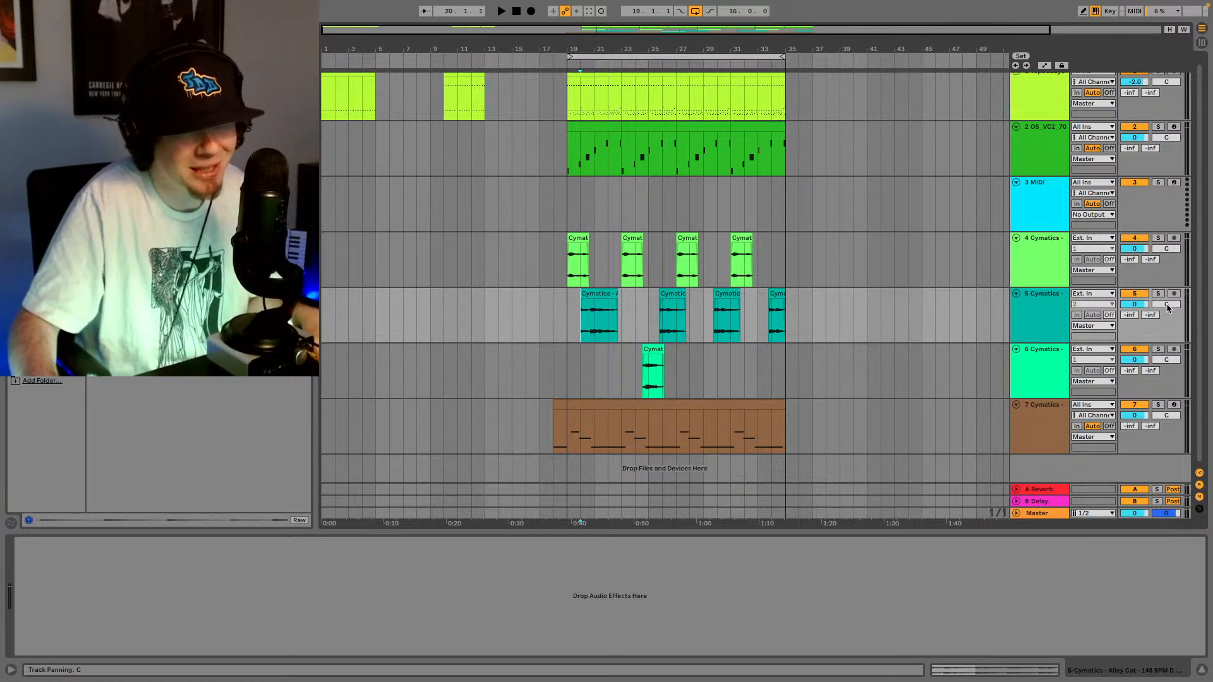
pyautogui.moveTo(1166, 304); pyautogui.dragTo(1166, 304)
pyautogui.press('space')
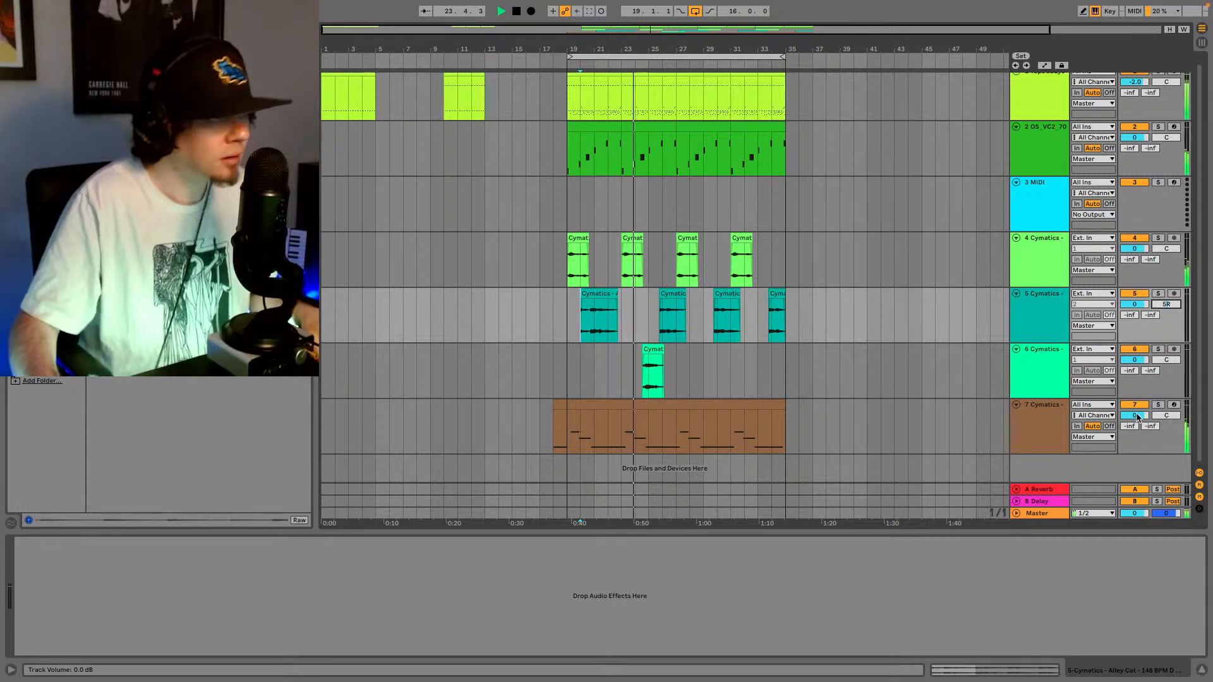
# - Set the Utility balance on the vibraphone track to 6R
pyautogui.click(1042, 429)
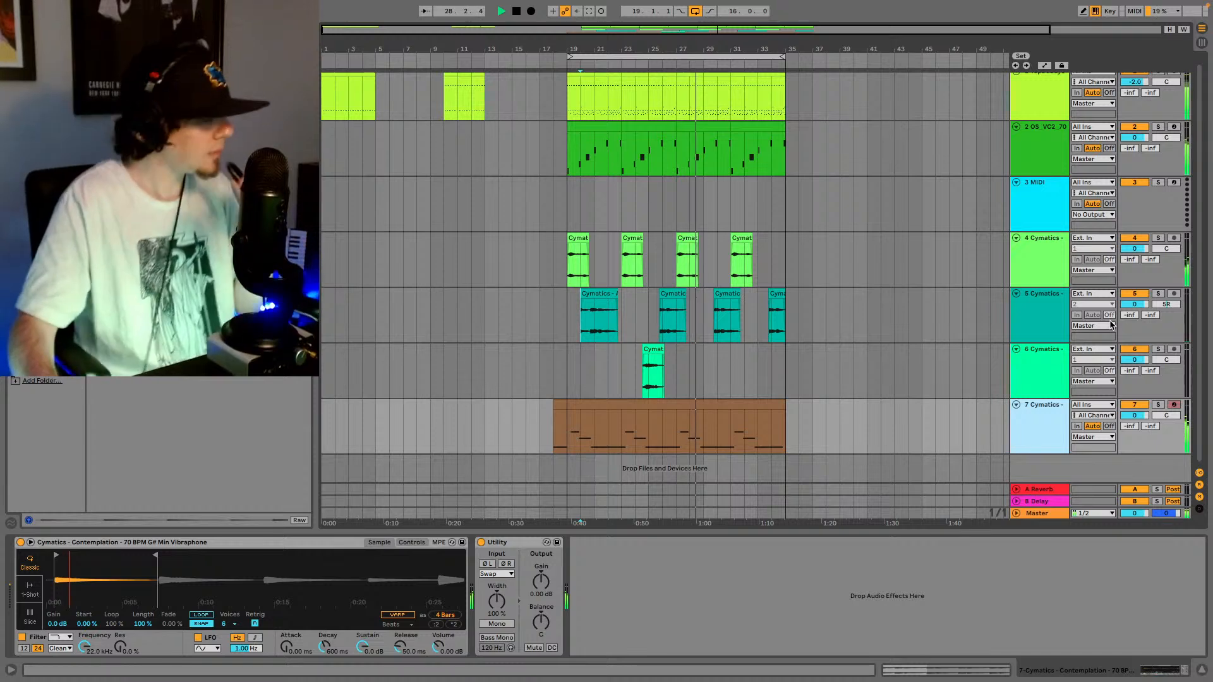
pyautogui.click(542, 622)
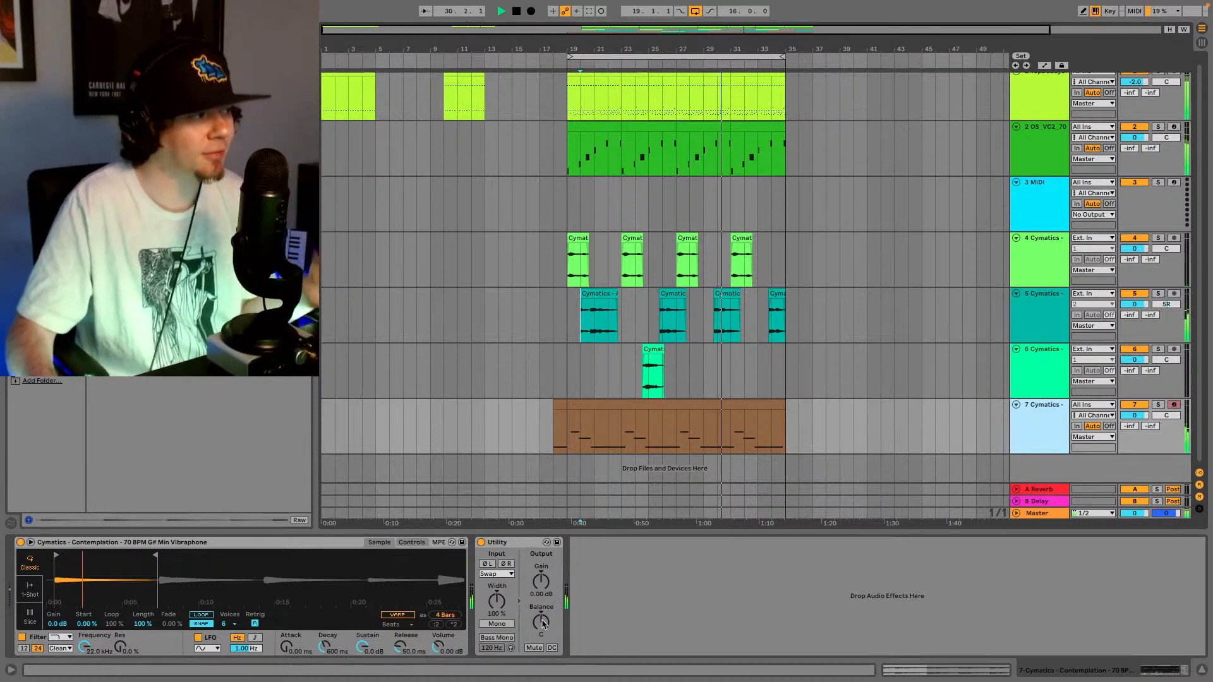
pyautogui.moveTo(542, 622); pyautogui.dragTo(542, 624)
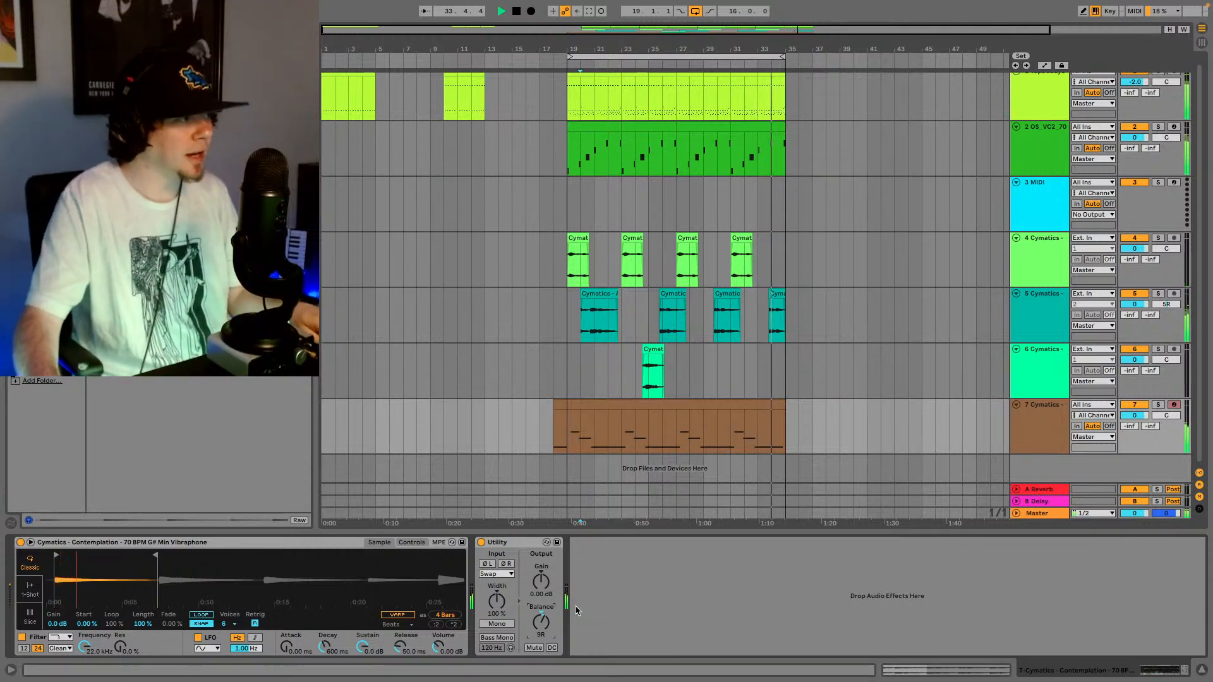
# - Set the Utility gain on the vibraphone track to -1.00 dB
pyautogui.scroll(-1, 545, 584)
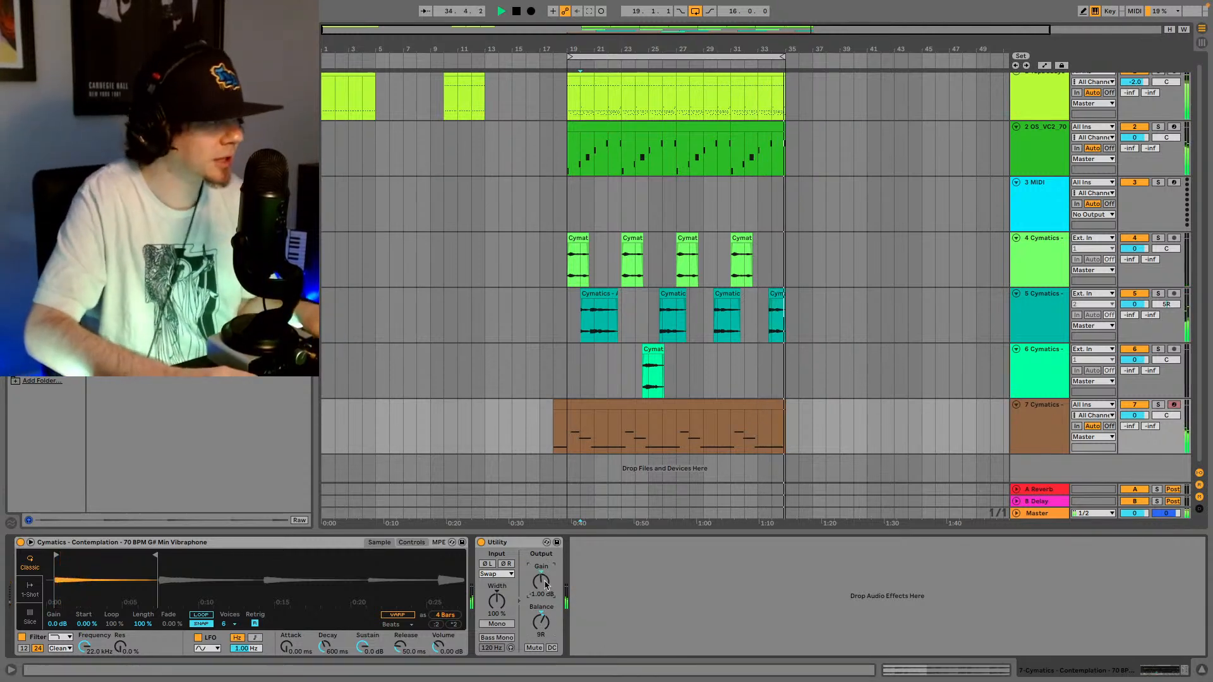
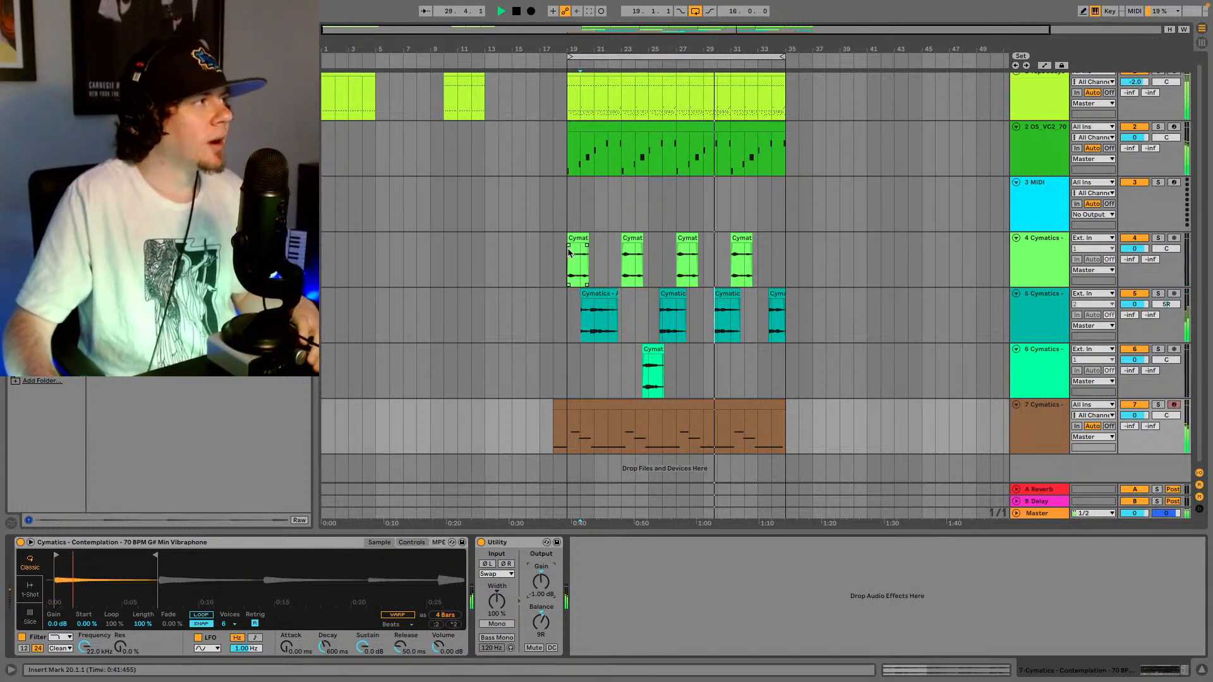
# - Duplicate the 16 bars of piano, strings and drum clips starting at 19.1.1 so they repeat from 35.1.1 to 51.1.1
pyautogui.moveTo(571, 278); pyautogui.dragTo(794, 151)
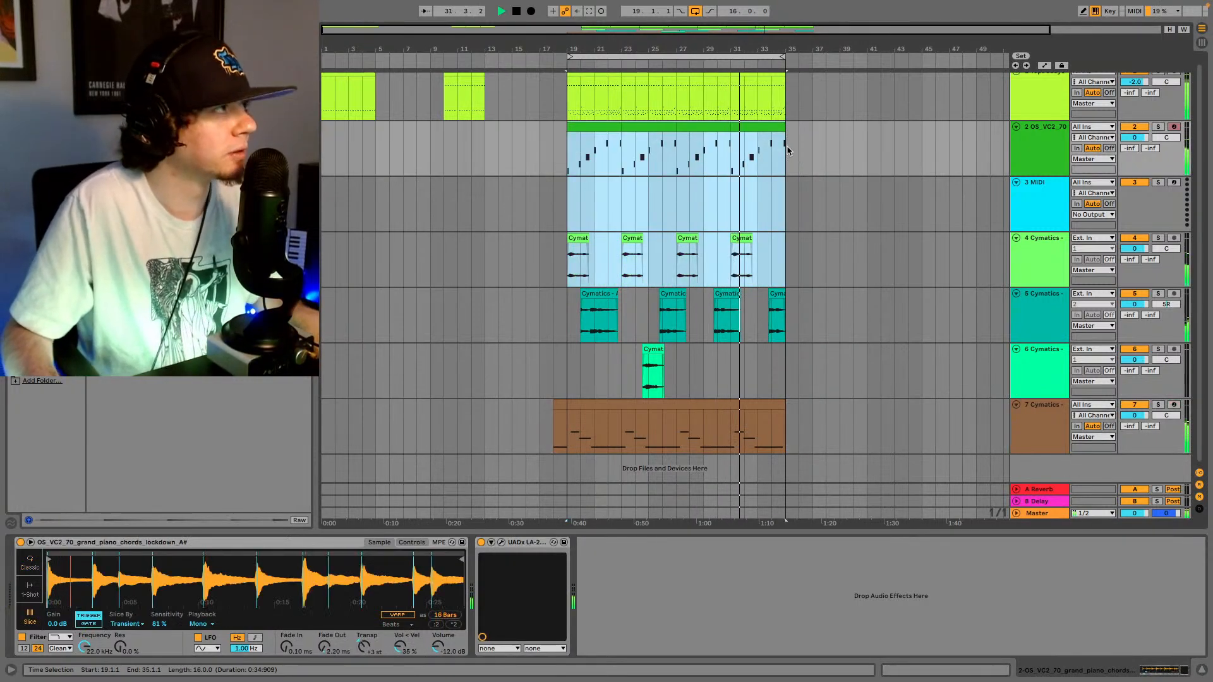
pyautogui.hotkey('ctrl', 'd')
pyautogui.scroll(1, 740, 124)
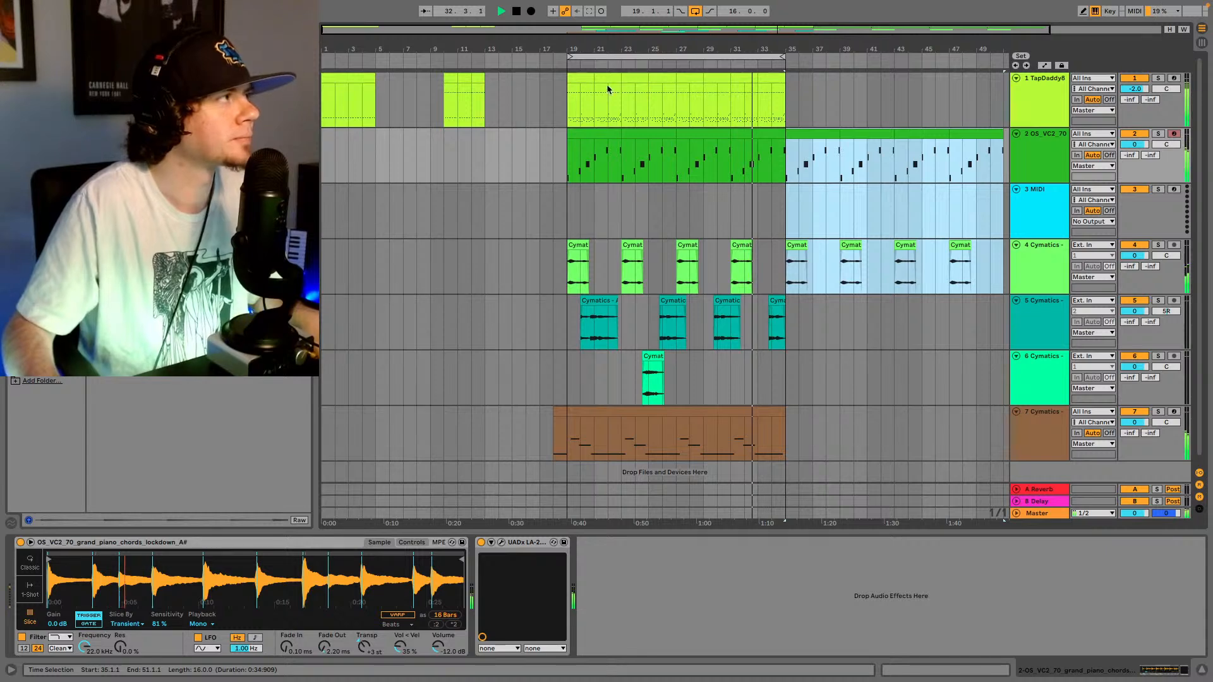
pyautogui.moveTo(570, 101); pyautogui.dragTo(784, 75)
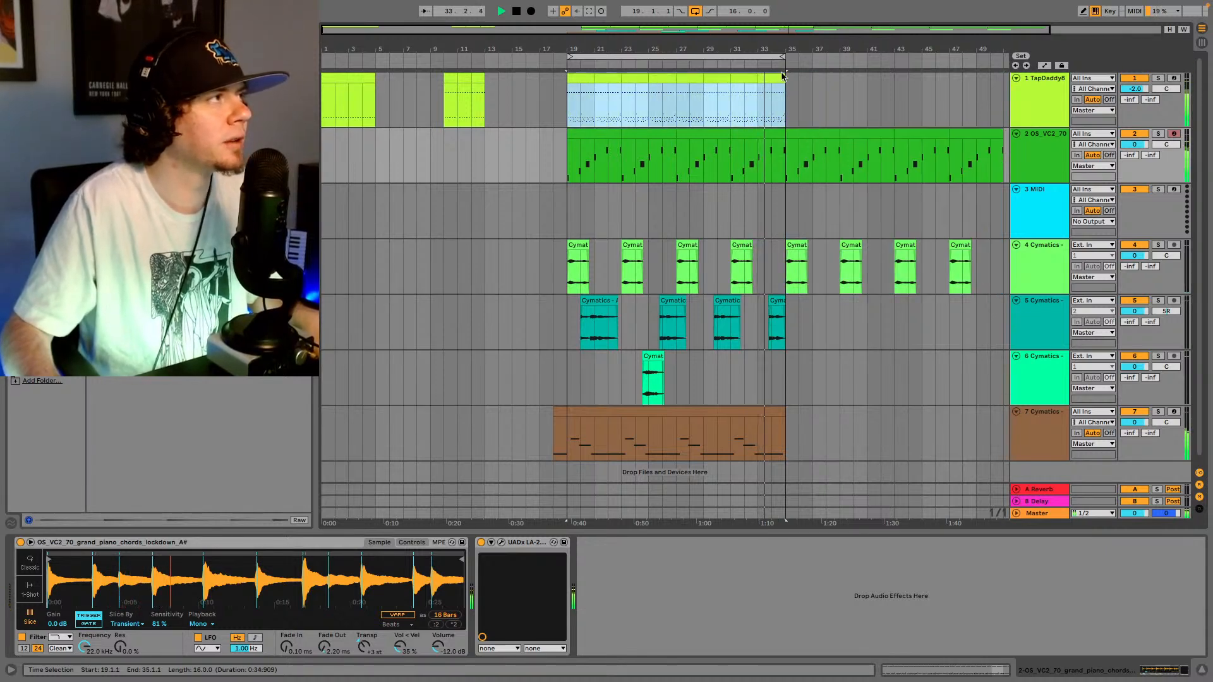
pyautogui.hotkey('ctrl', 'd')
# - Turn off arrangement looping and delete two bars of the drum track from 35.1.1 to 37.1.1
pyautogui.click(694, 11)
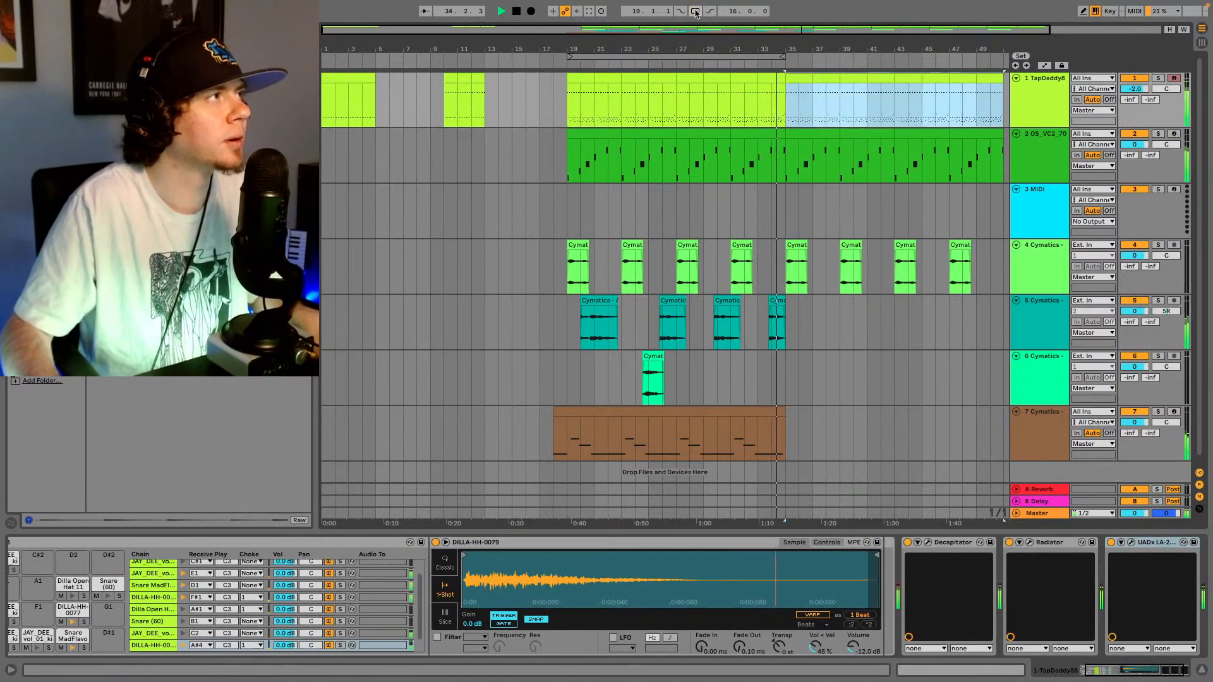
pyautogui.click(792, 77)
pyautogui.press('Delete')
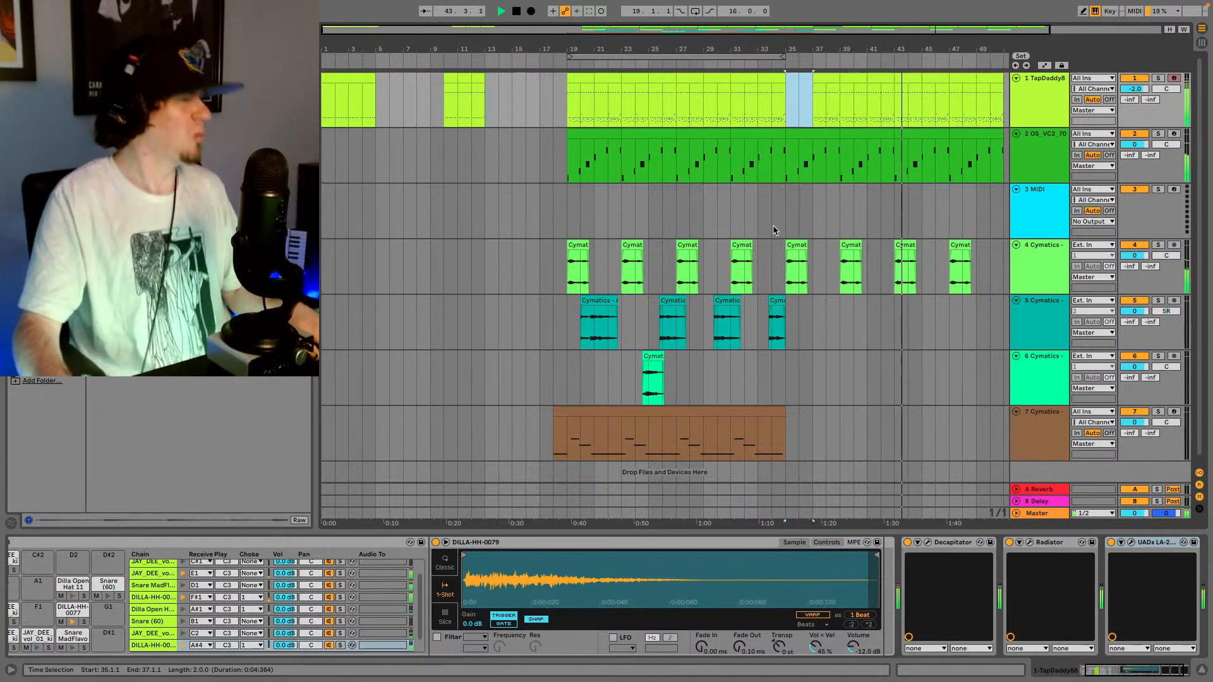
# - Extend the arrangement loop to 32 bars from 19.1.1 and turn looping back on
pyautogui.doubleClick(671, 29)
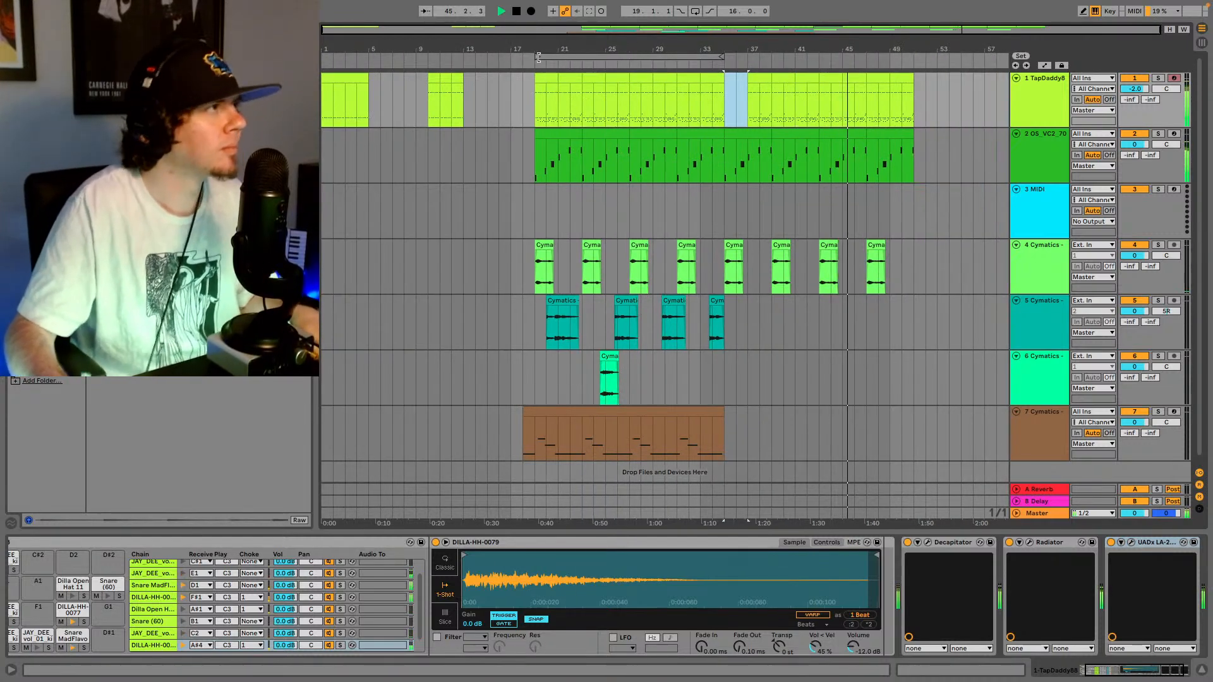
pyautogui.moveTo(722, 57); pyautogui.dragTo(912, 57)
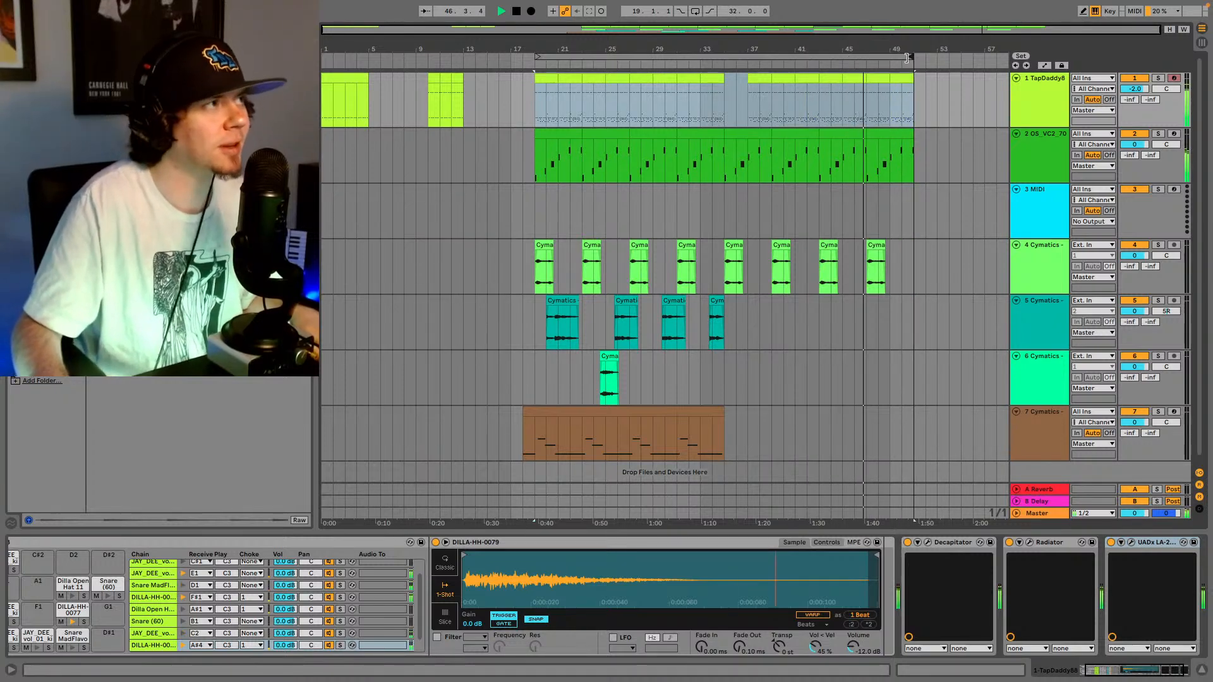
pyautogui.click(695, 11)
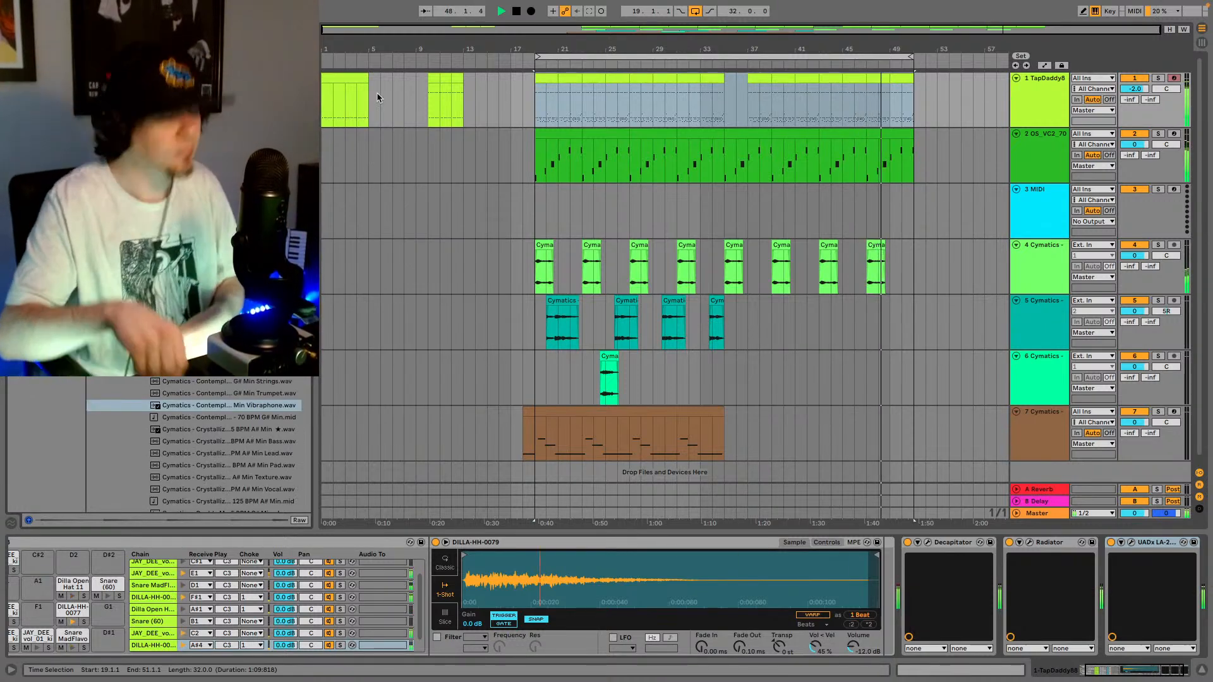
# - Look through the Cymatics sample pack folders in the browser for more material to layer
pyautogui.scroll(-10, 221, 442)
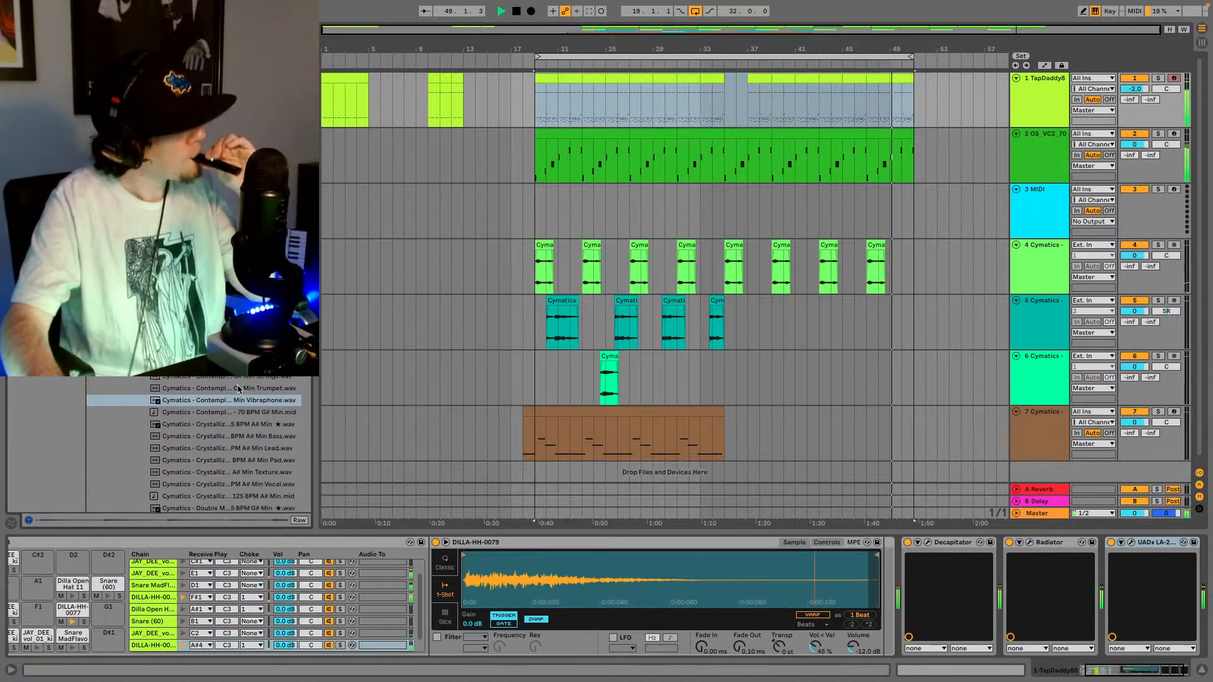
pyautogui.scroll(10, 221, 442)
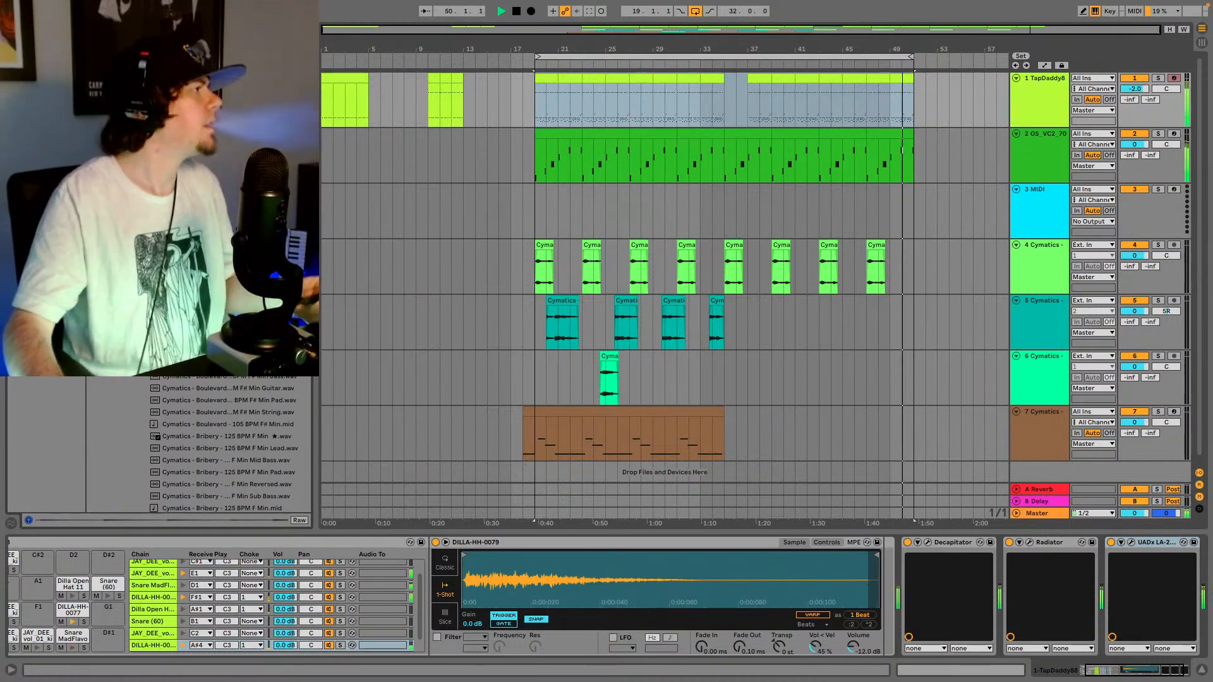
pyautogui.scroll(10, 221, 442)
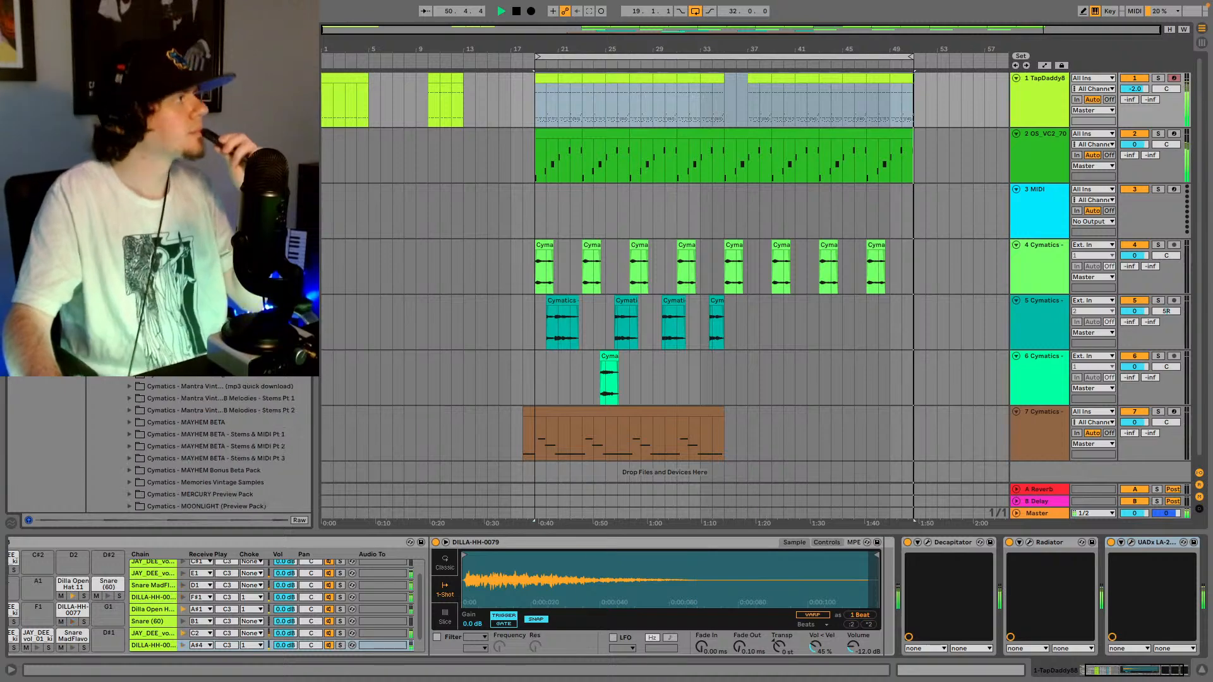
pyautogui.scroll(-5, 222, 442)
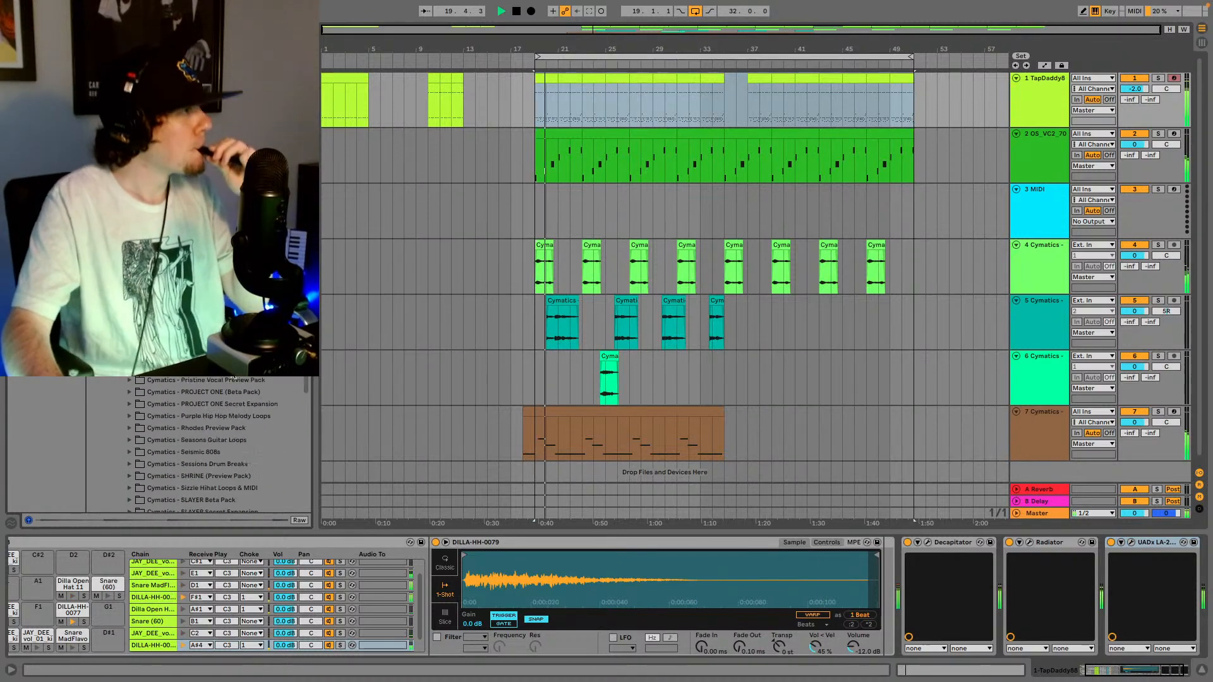
pyautogui.scroll(5, 226, 385)
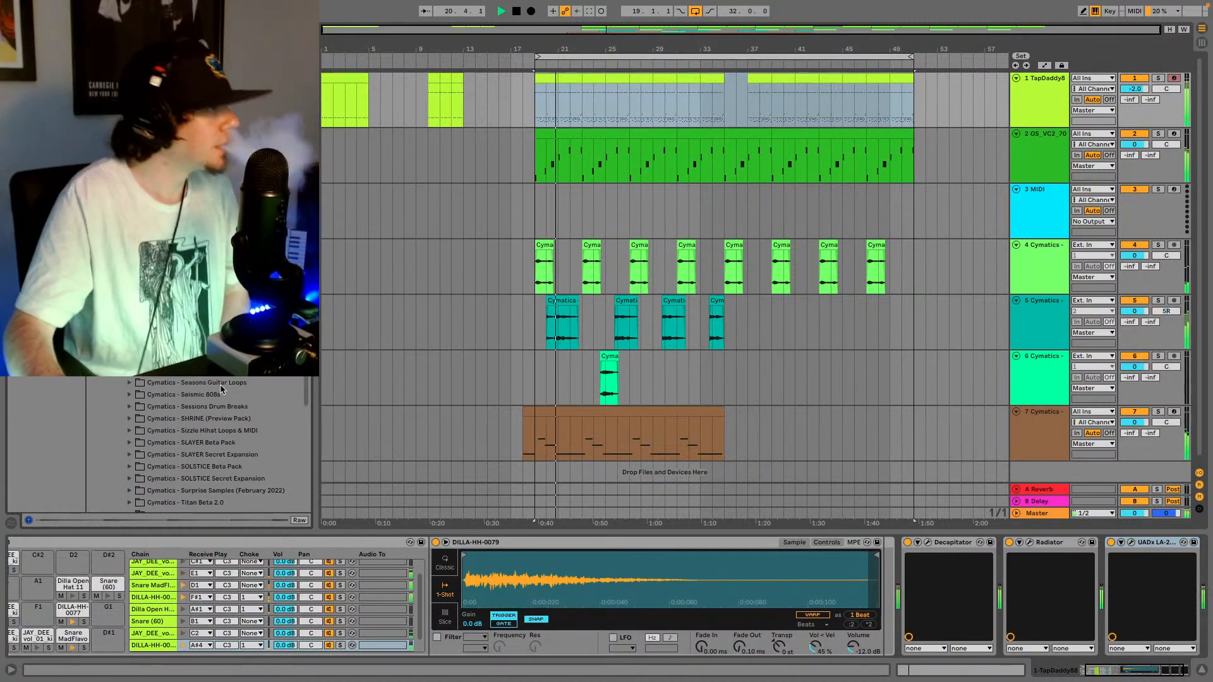
pyautogui.scroll(5, 221, 442)
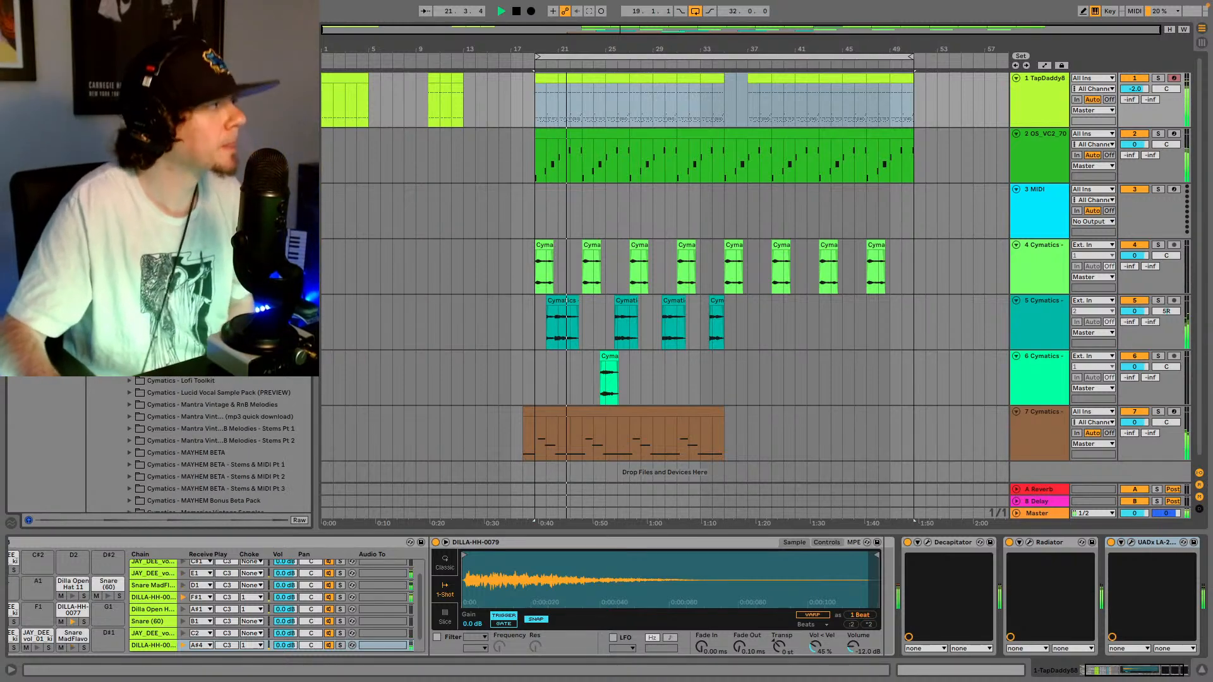
pyautogui.scroll(10, 221, 442)
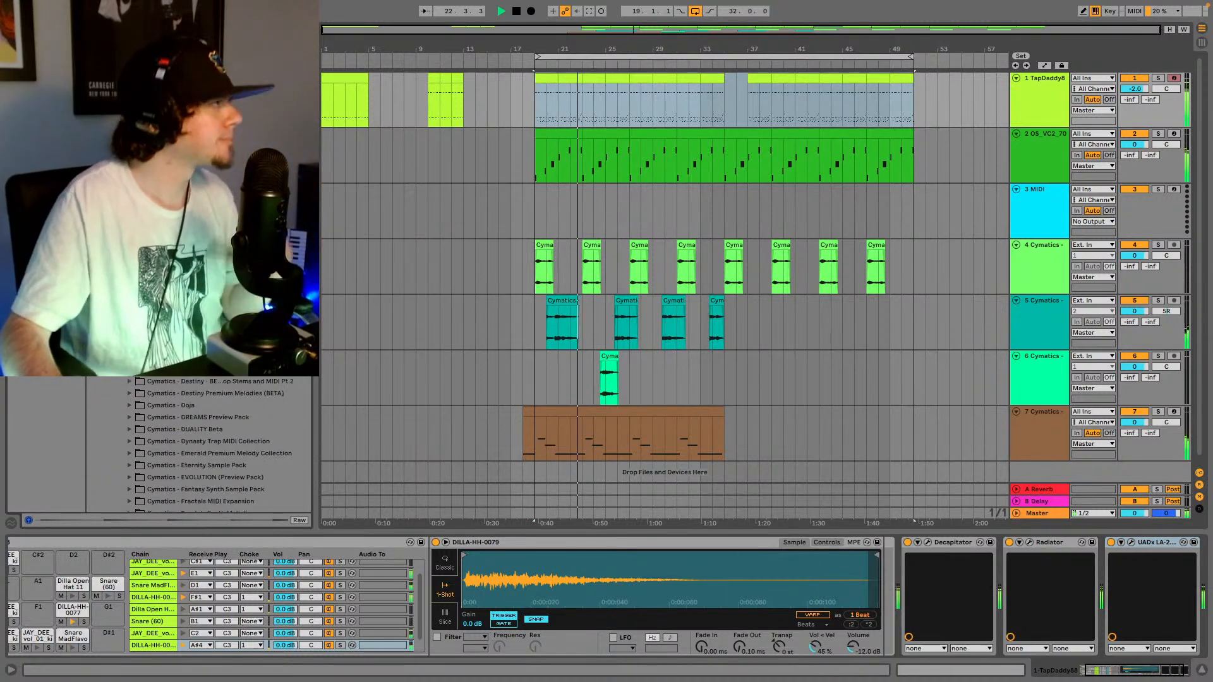
pyautogui.scroll(-15, 131, 424)
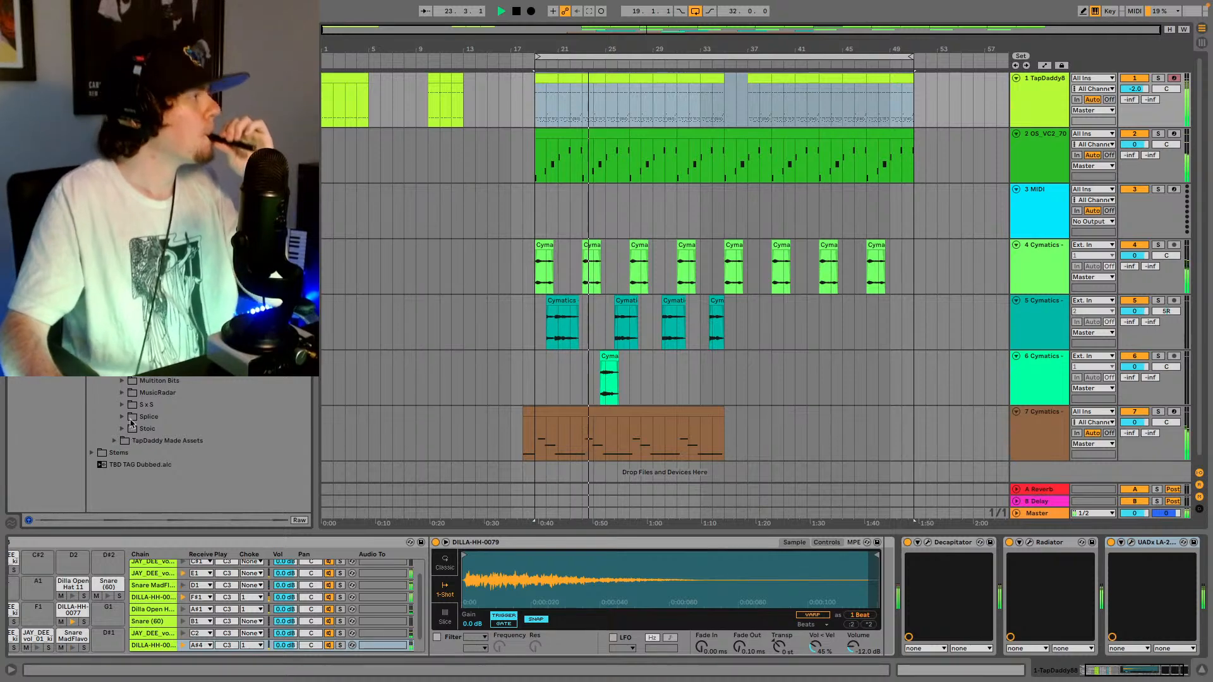
# - Open the Splice folder and look through its Sax, Trumpet, Trombone, Flute samples
pyautogui.click(122, 417)
pyautogui.scroll(-10, 124, 419)
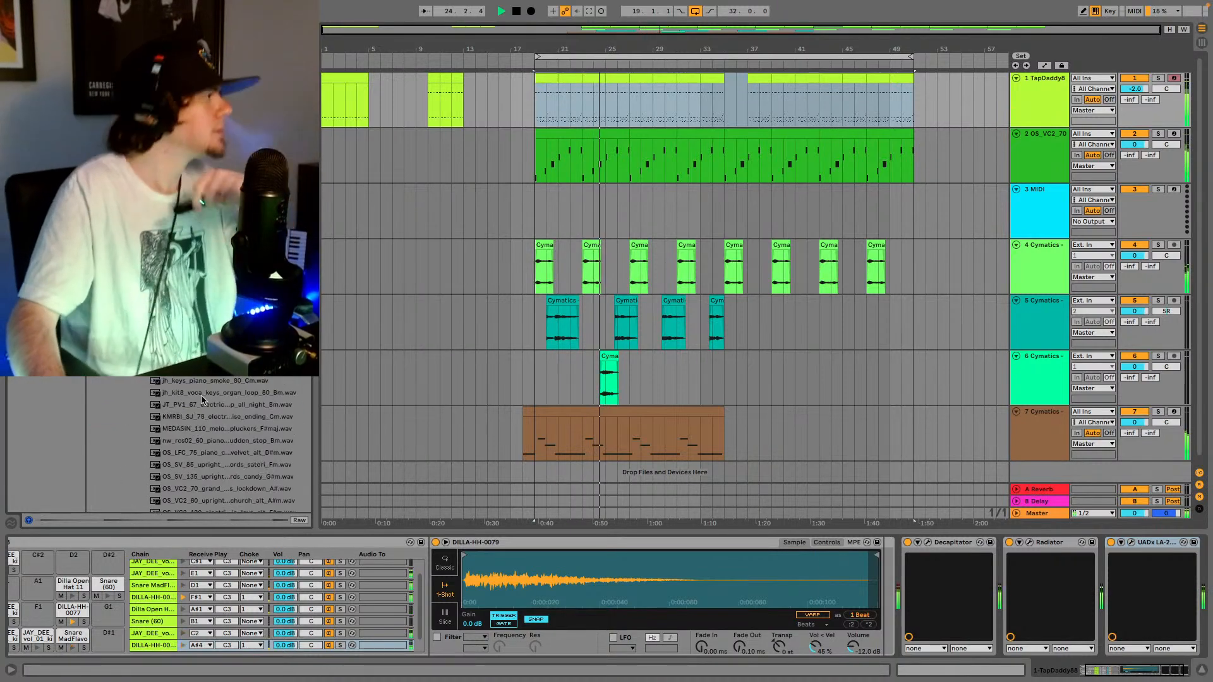
pyautogui.scroll(10, 157, 439)
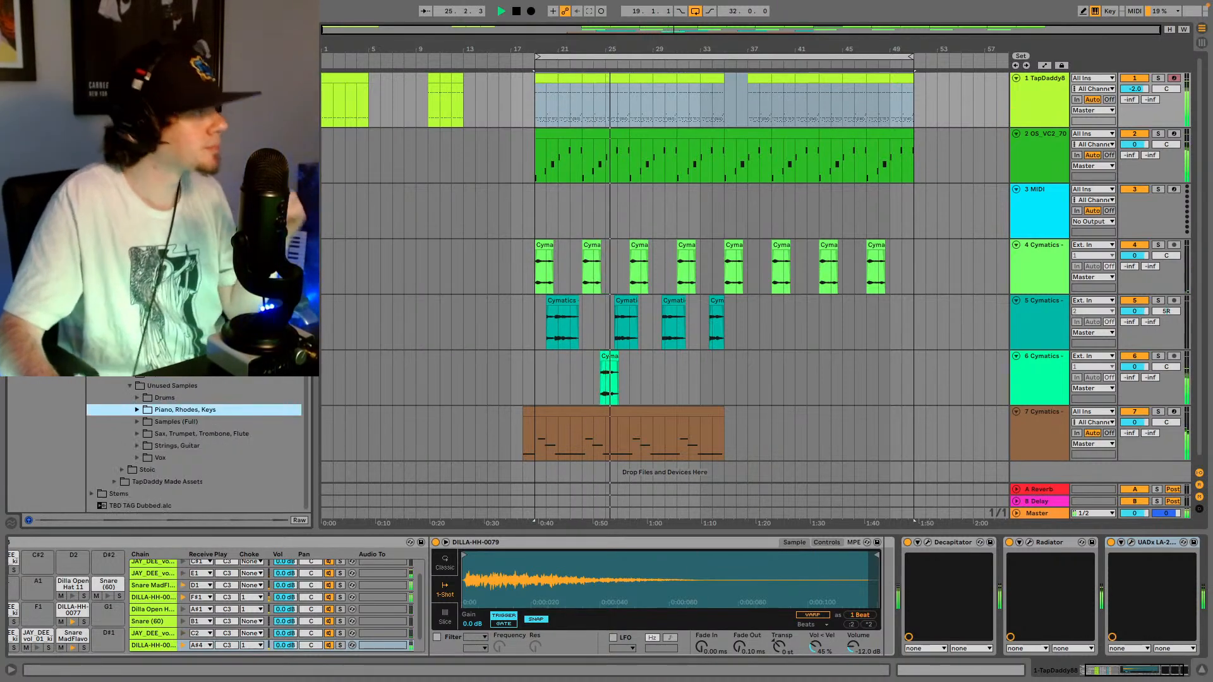
pyautogui.click(158, 434)
pyautogui.scroll(-5, 189, 437)
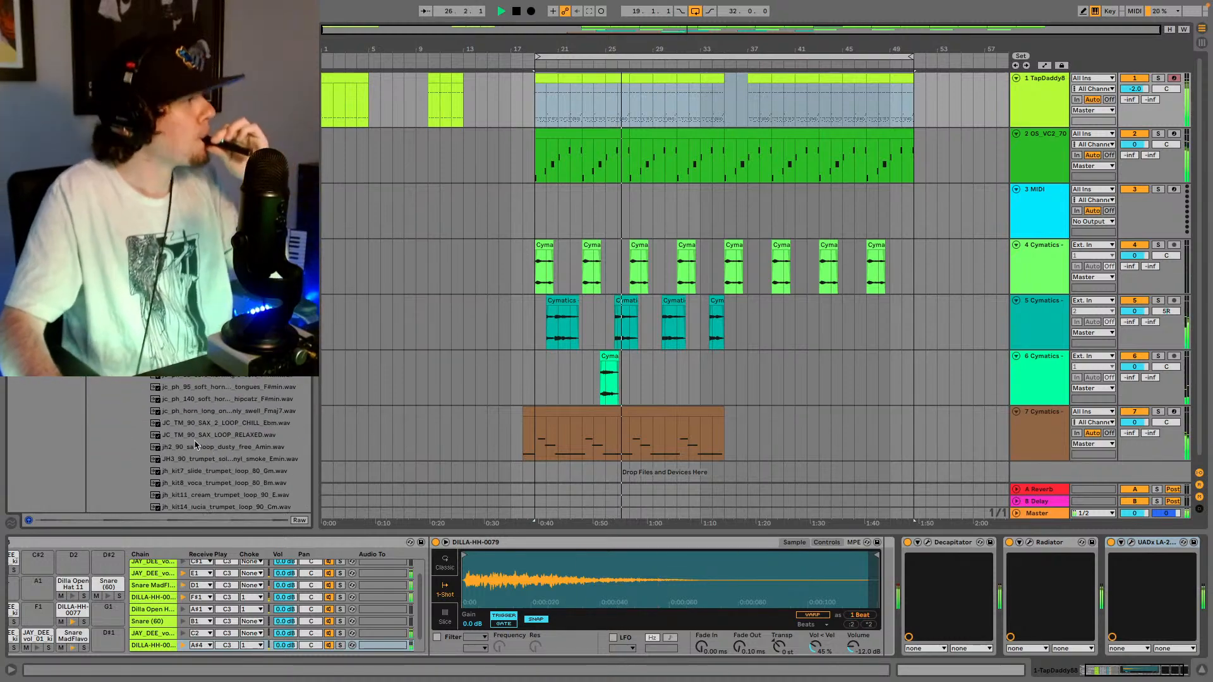
pyautogui.scroll(-3, 200, 437)
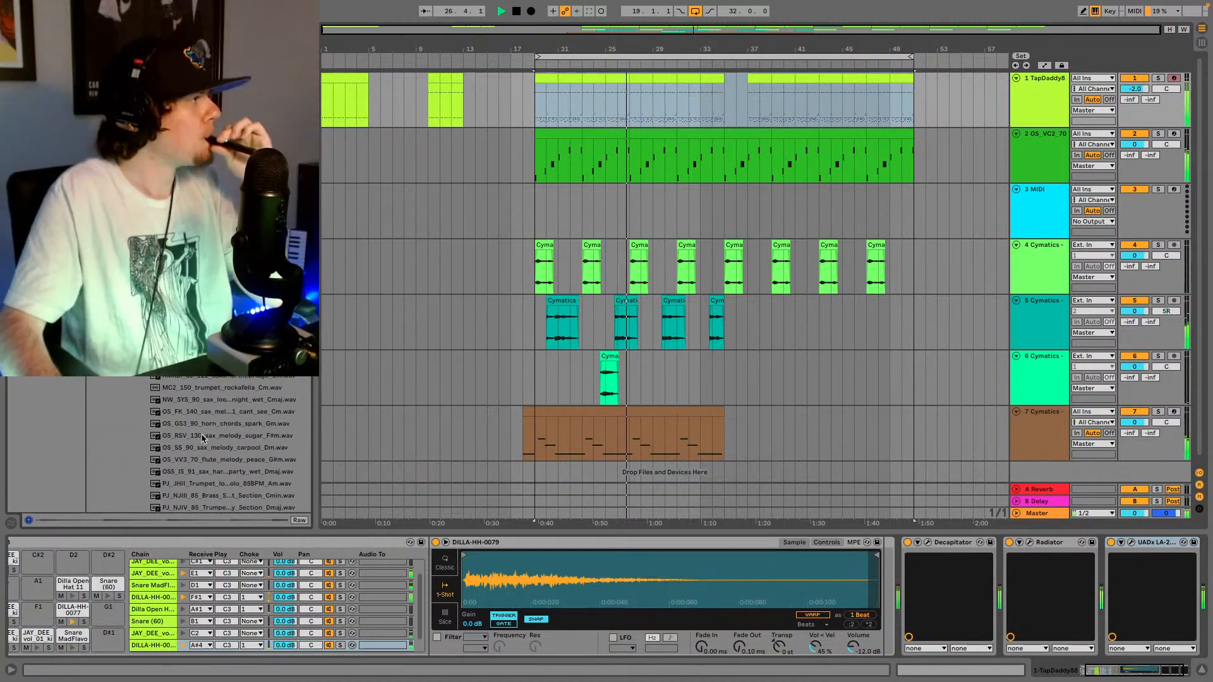
# - Preview trumpet, sax and flute samples from MC2_150_trumpet_rockafella_Cm.wav through SIG_MND_80_sax_solo_poker_Gmin.wav, stopping the arrangement partway through
pyautogui.click(216, 388)
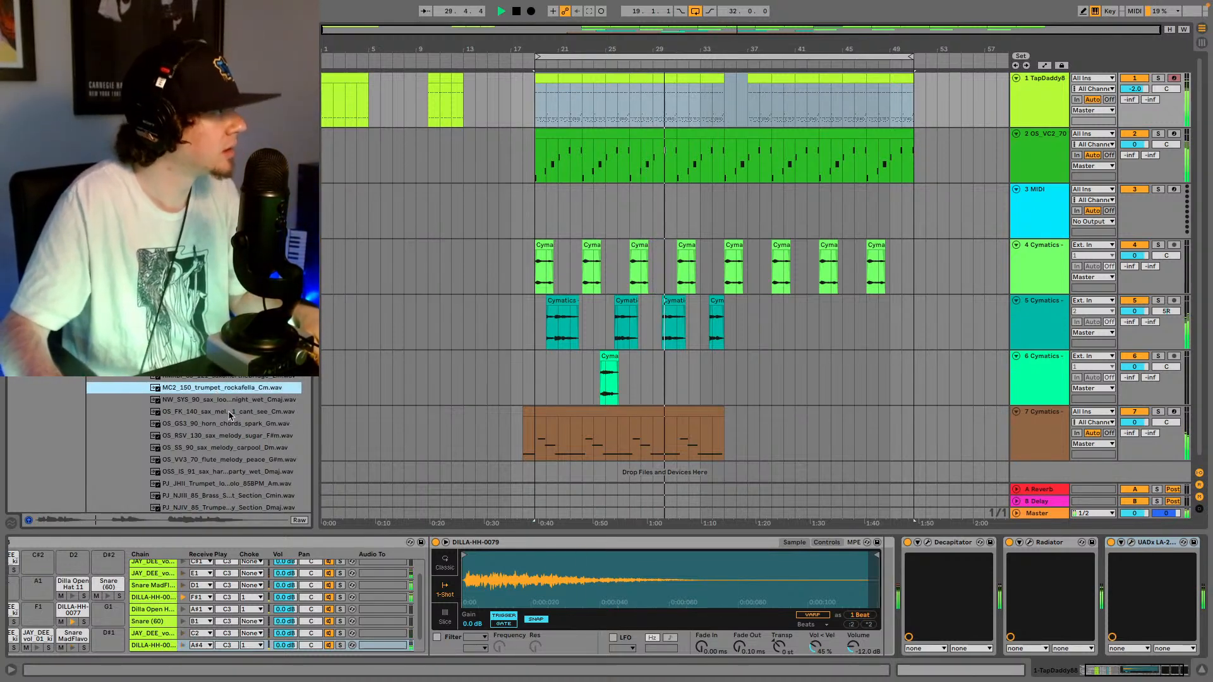
pyautogui.click(237, 401)
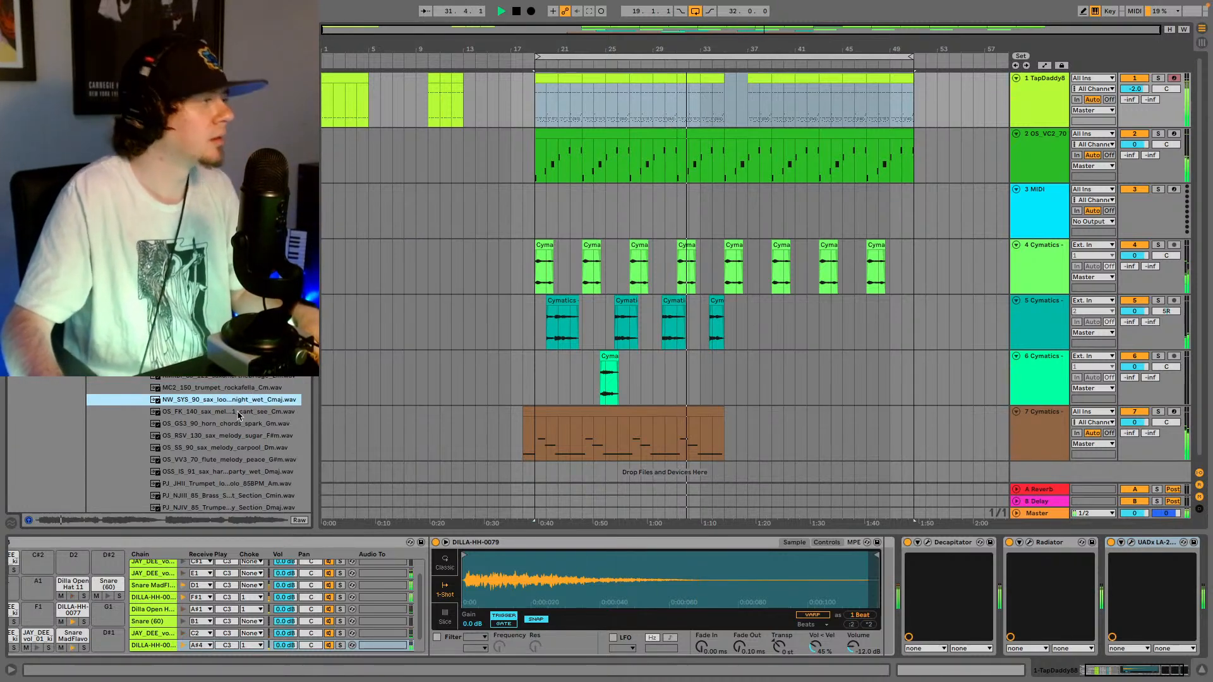
pyautogui.press('space')
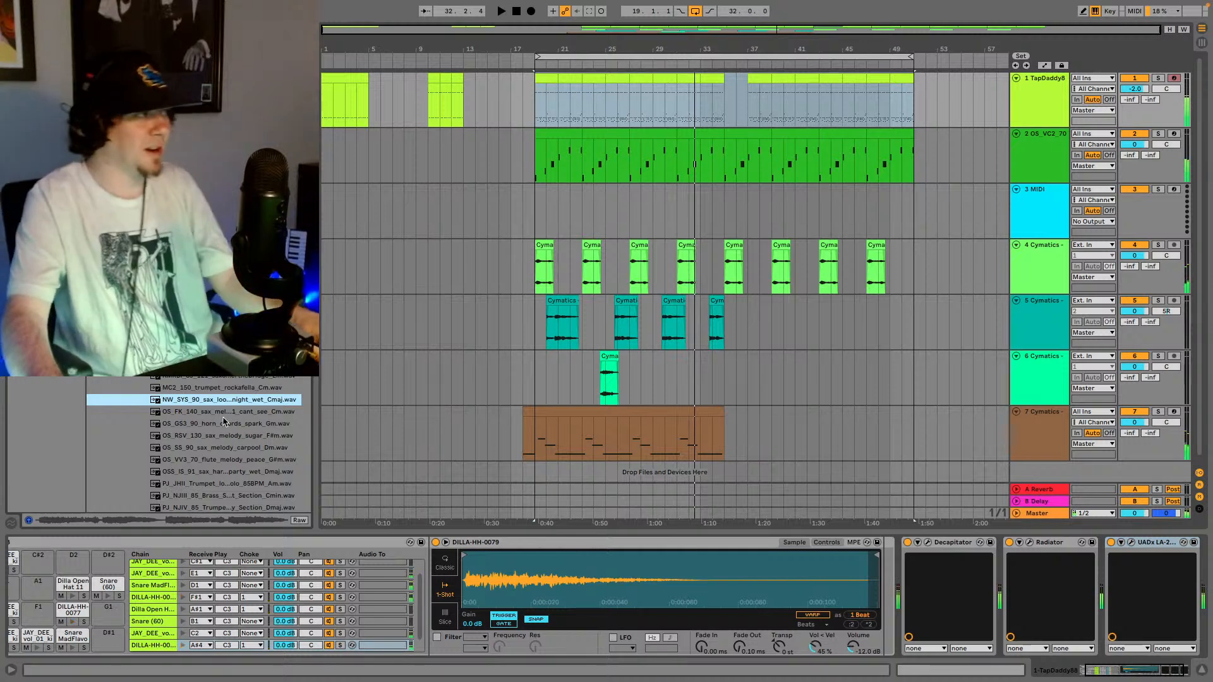
pyautogui.click(226, 411)
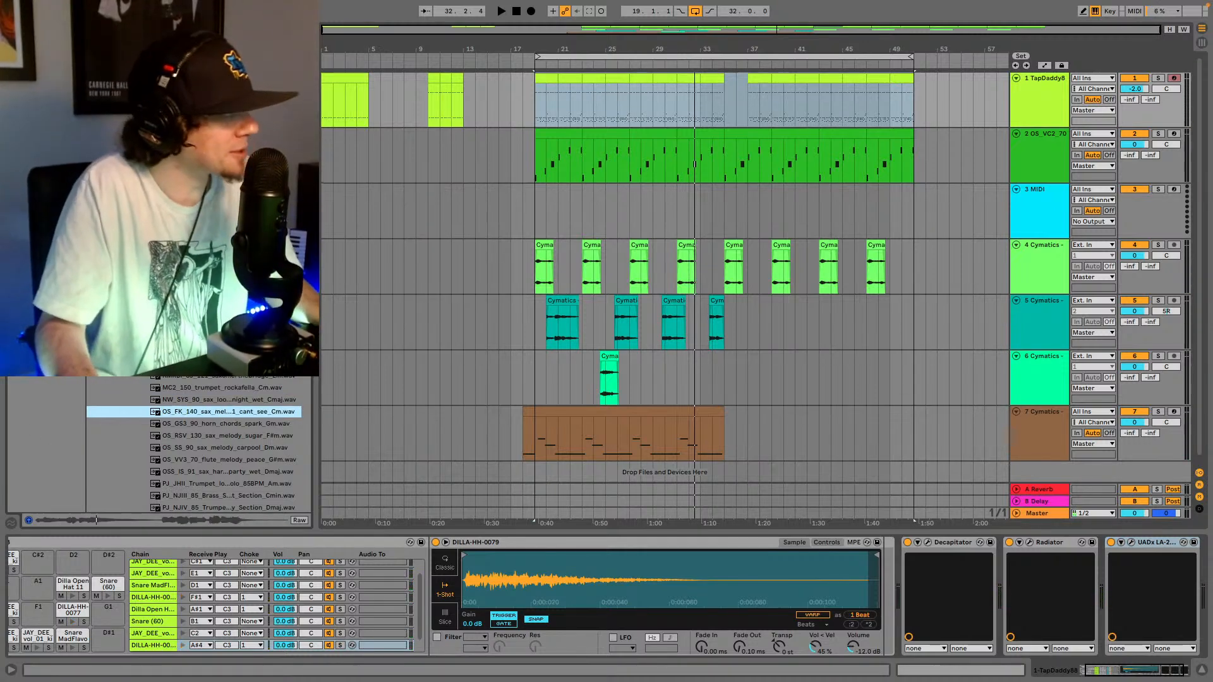
pyautogui.click(223, 436)
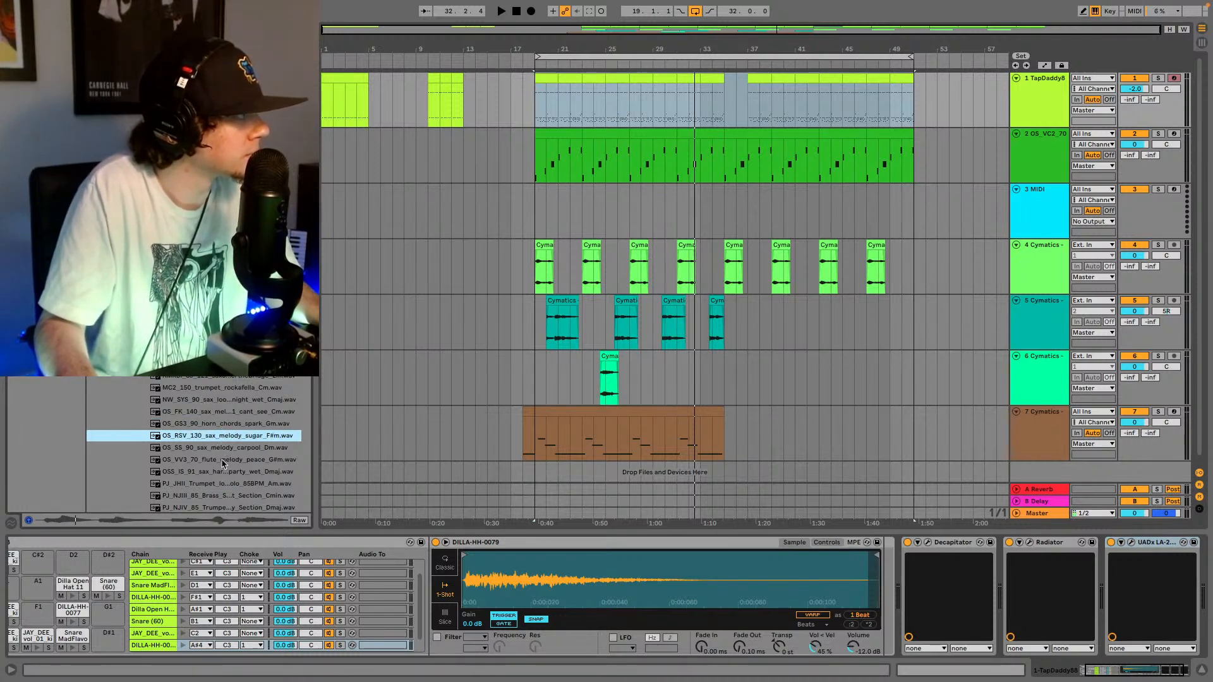
pyautogui.click(222, 461)
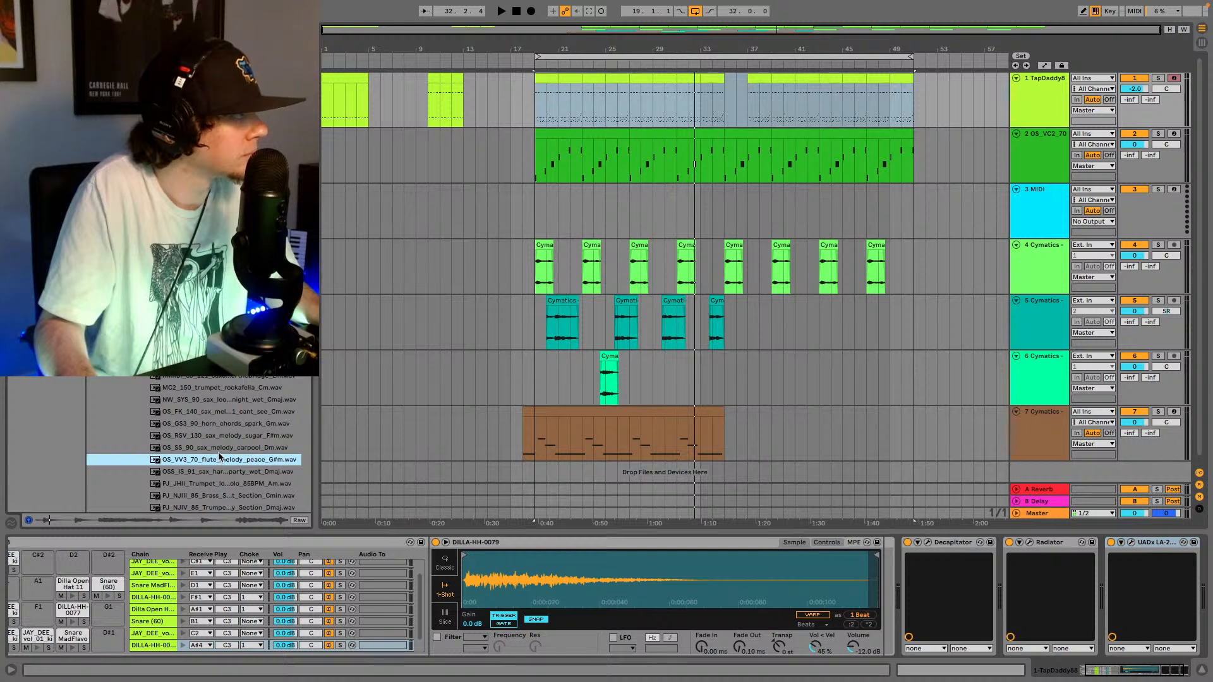
pyautogui.scroll(-5, 234, 447)
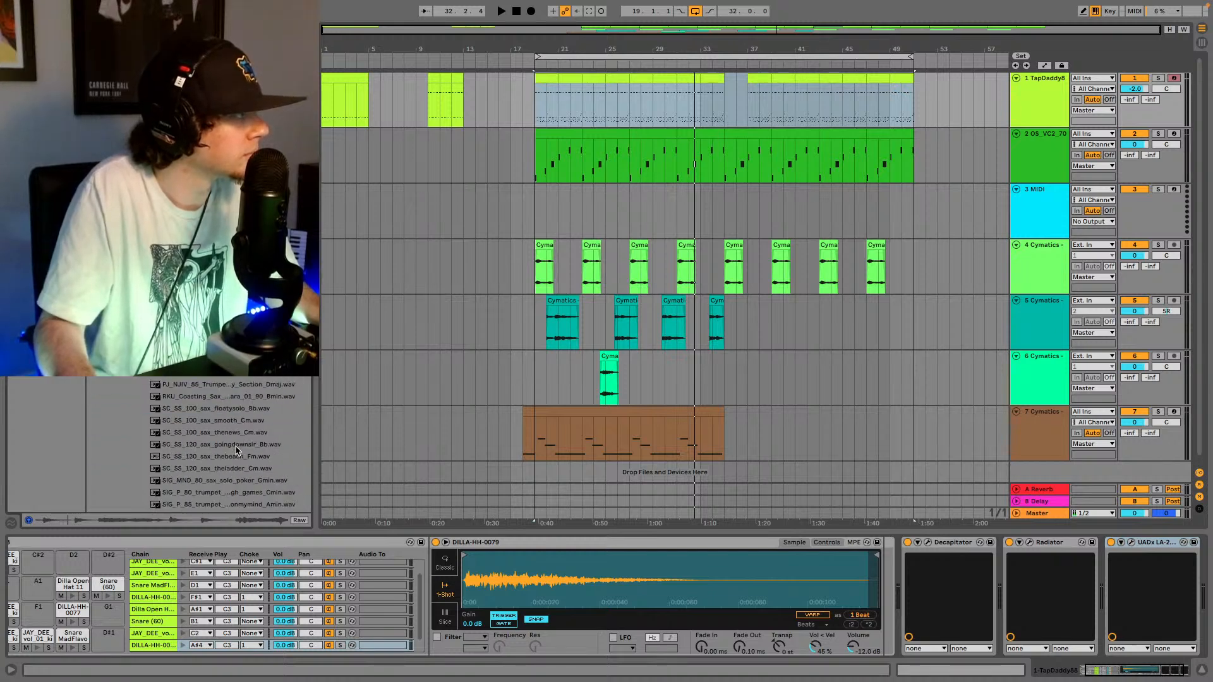
pyautogui.click(233, 482)
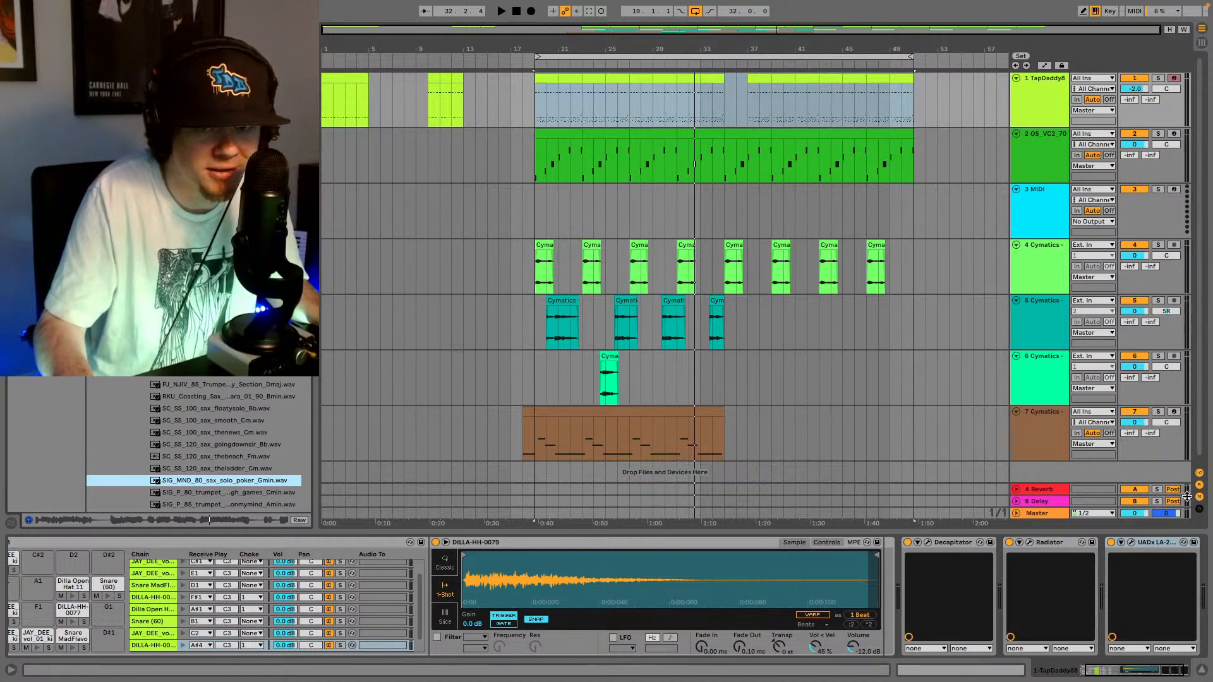
# - Play the arrangement from 37.1.1 while looking through the remaining horn samples, and return the insert marker to 19.1.1
pyautogui.click(748, 439)
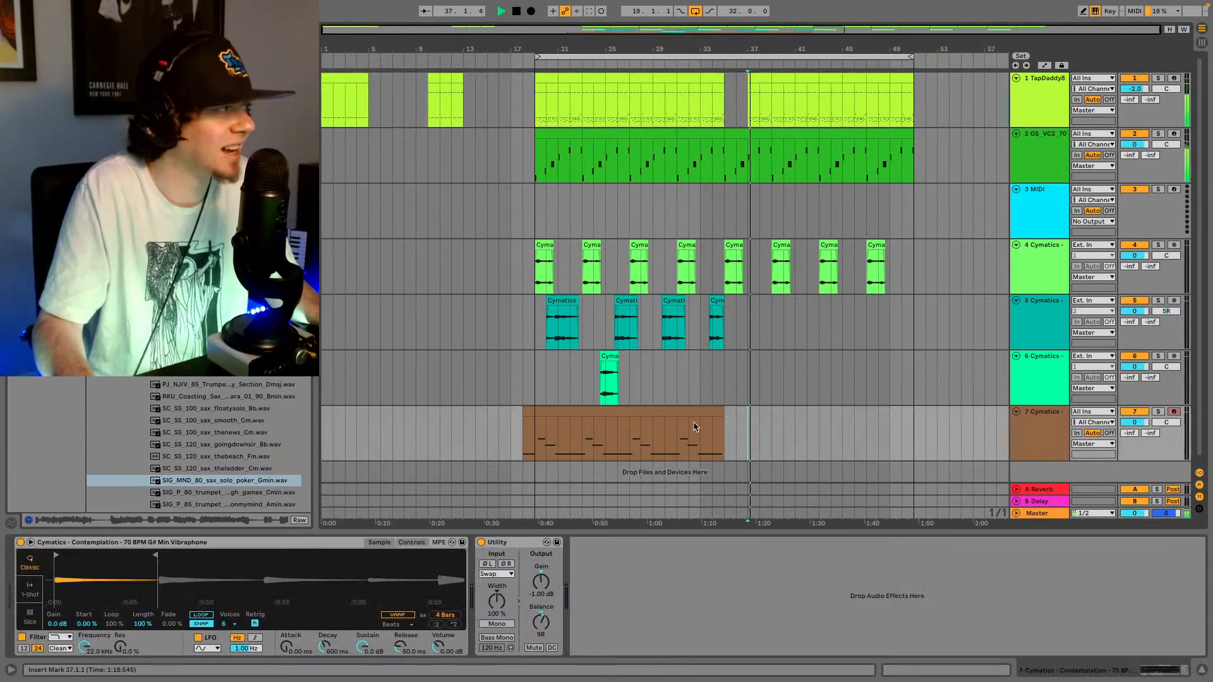
pyautogui.scroll(-1, 202, 440)
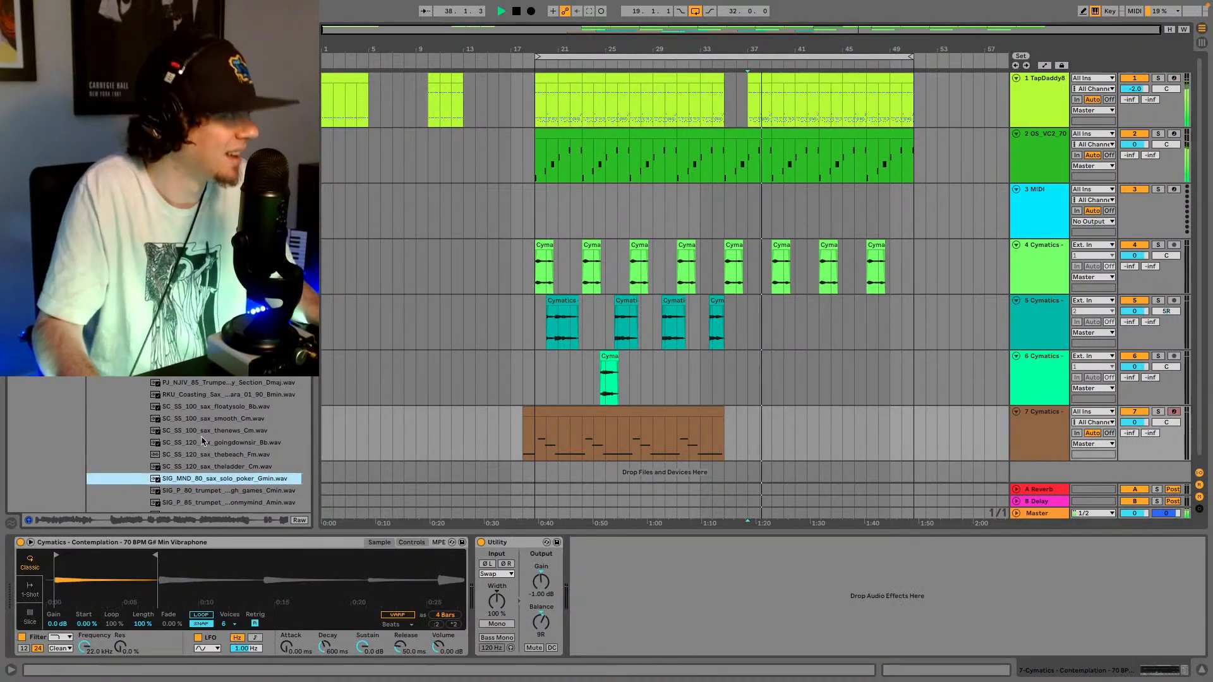
pyautogui.scroll(-5, 202, 441)
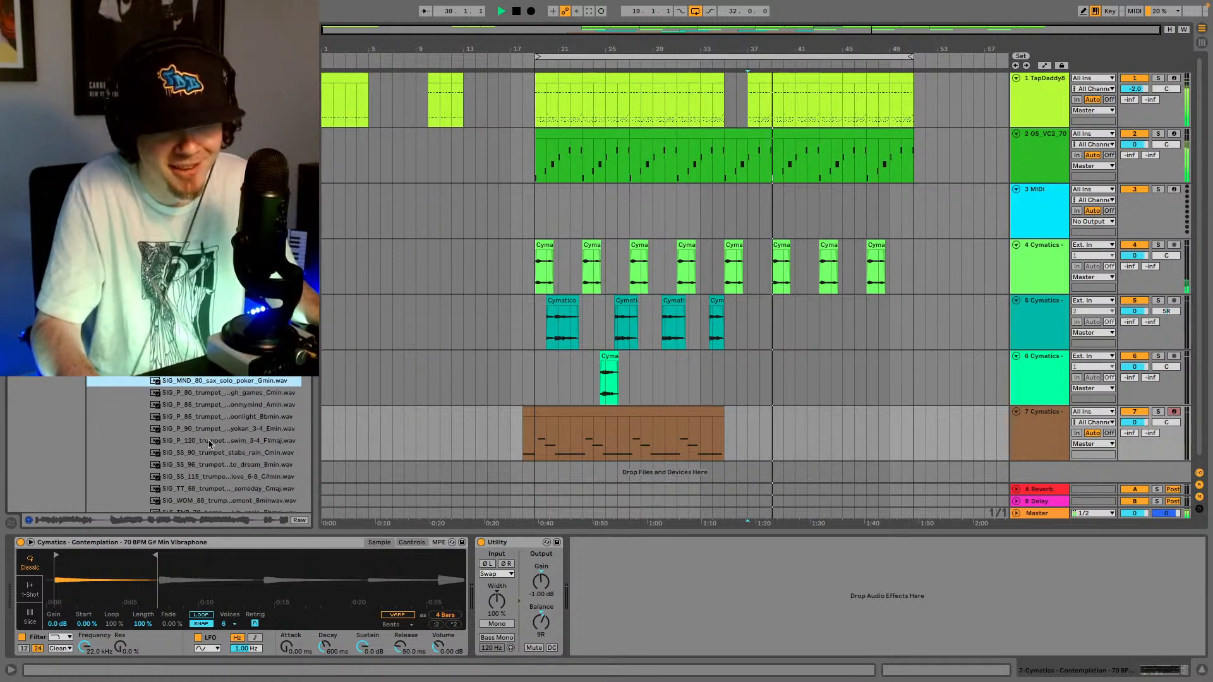
pyautogui.scroll(-3, 210, 444)
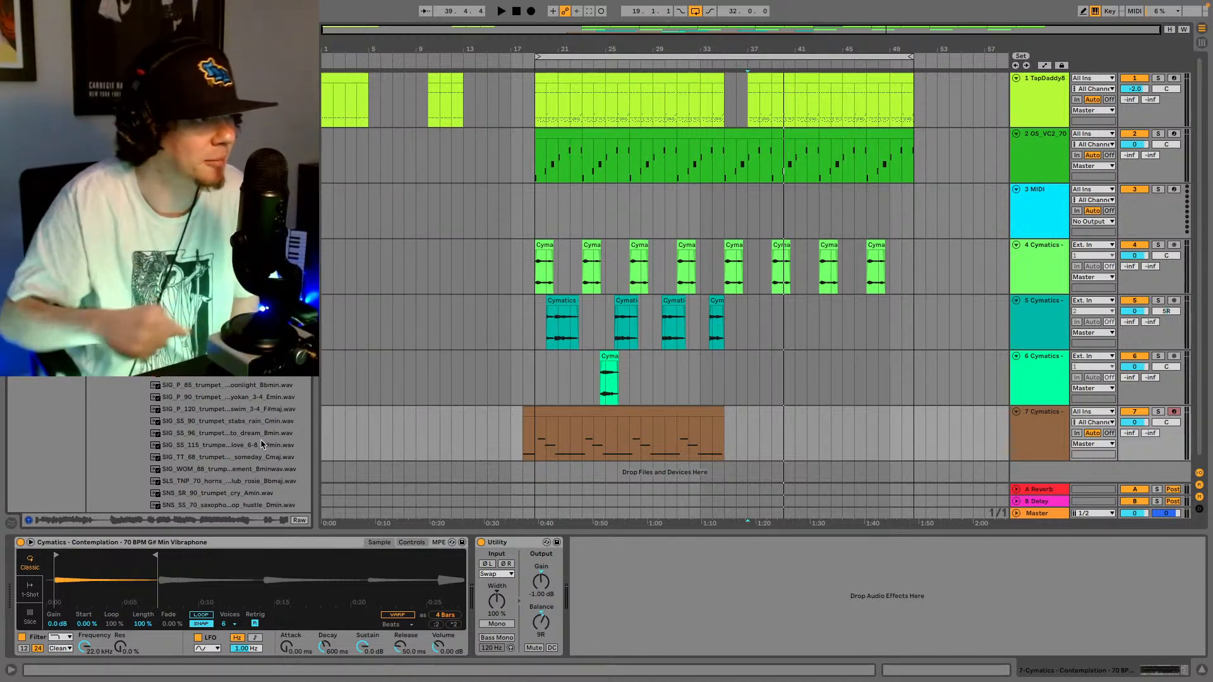
pyautogui.click(538, 435)
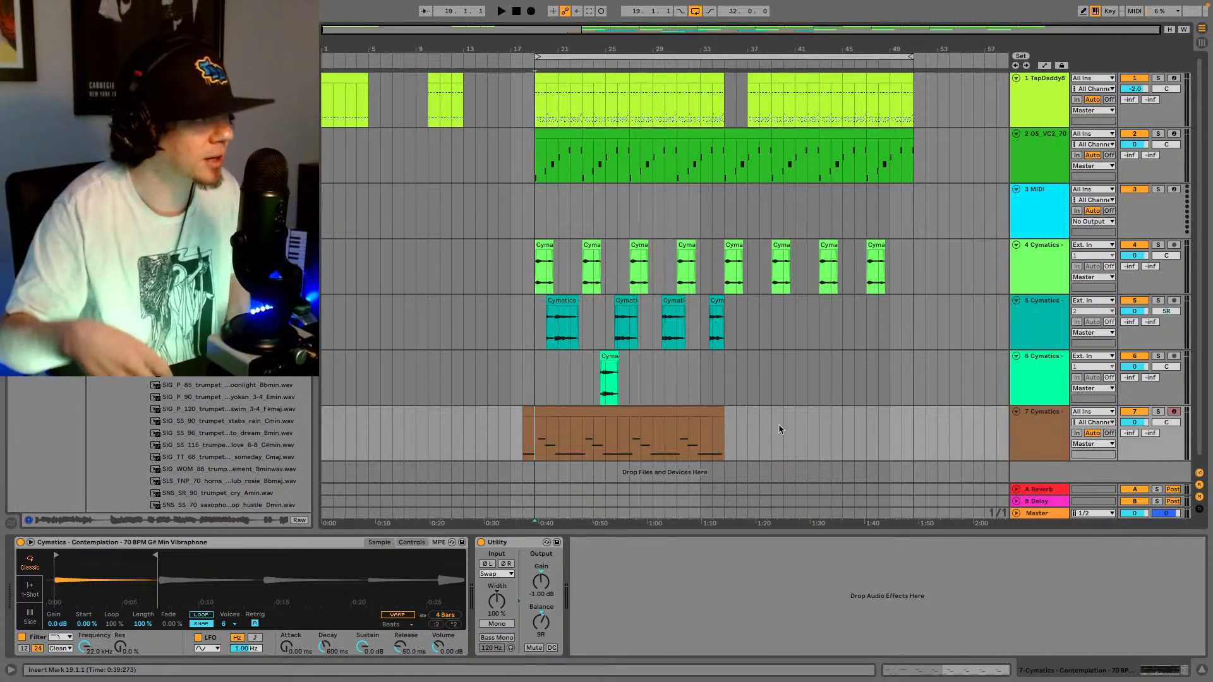
# - Play the arrangement from 19.1.1, stop it, and preview horn and sax samples including horn_solo_cobalt_Gmin, sax_solo_ivory_Fm and SO_BRAX_120
pyautogui.press('space')
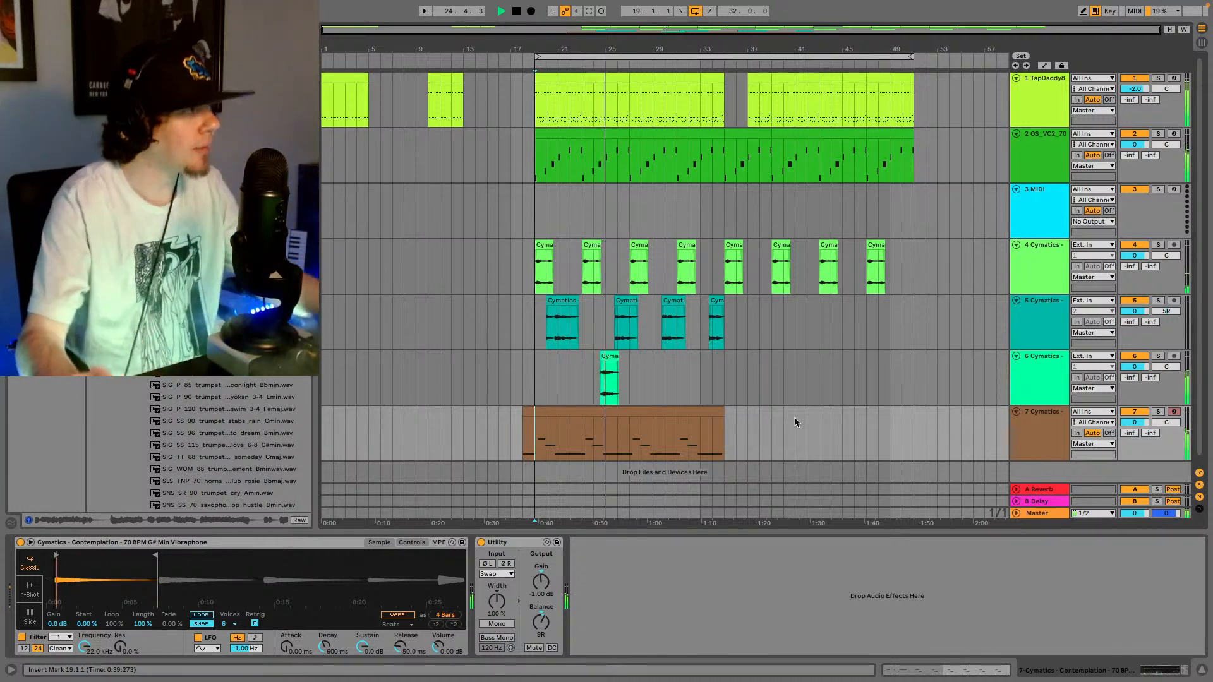
pyautogui.press('space')
pyautogui.scroll(-10, 233, 399)
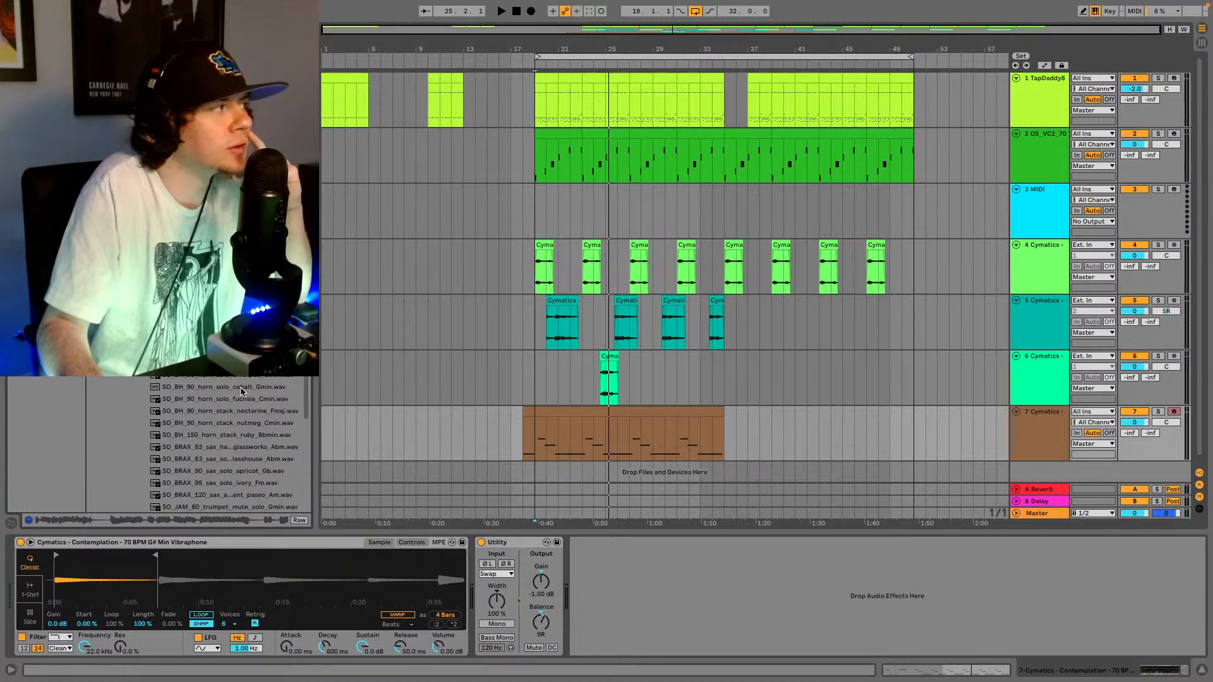
pyautogui.click(240, 387)
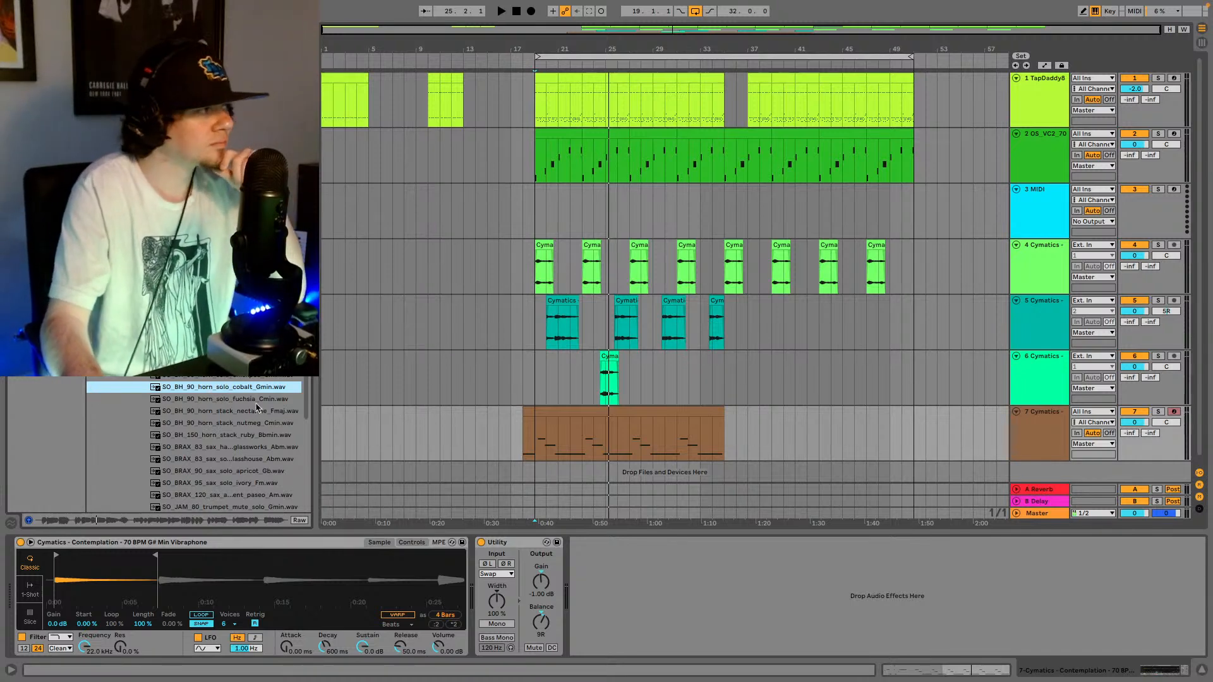
pyautogui.scroll(-3, 257, 407)
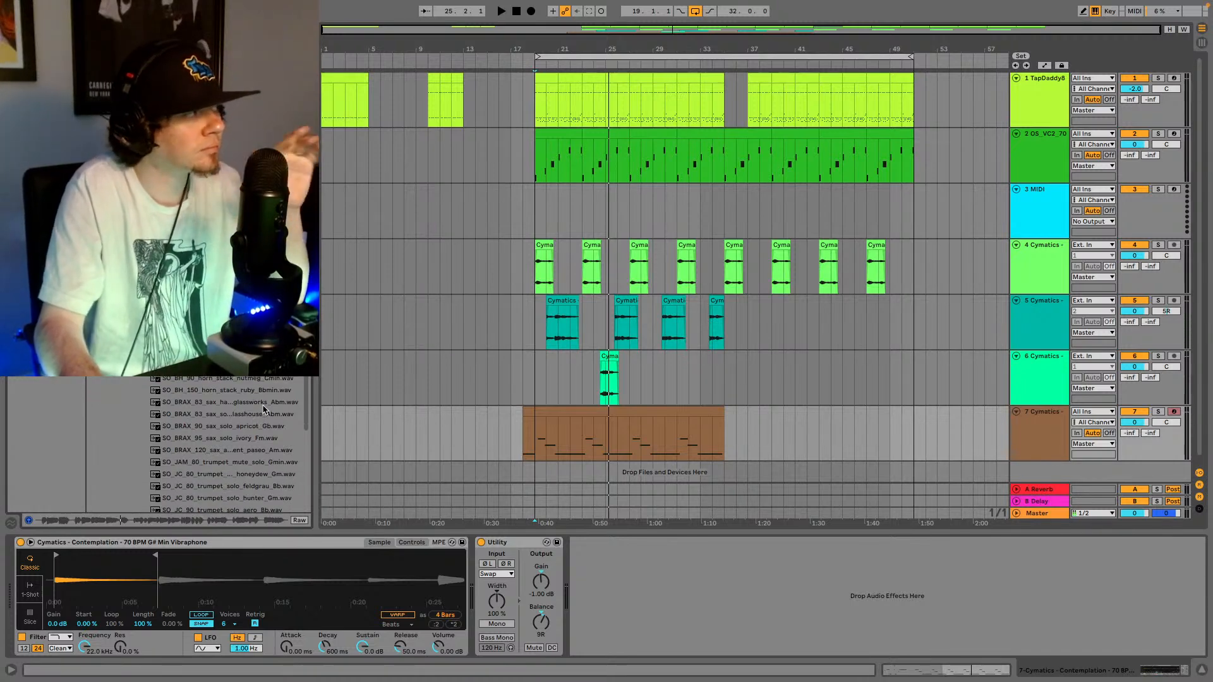
pyautogui.click(249, 443)
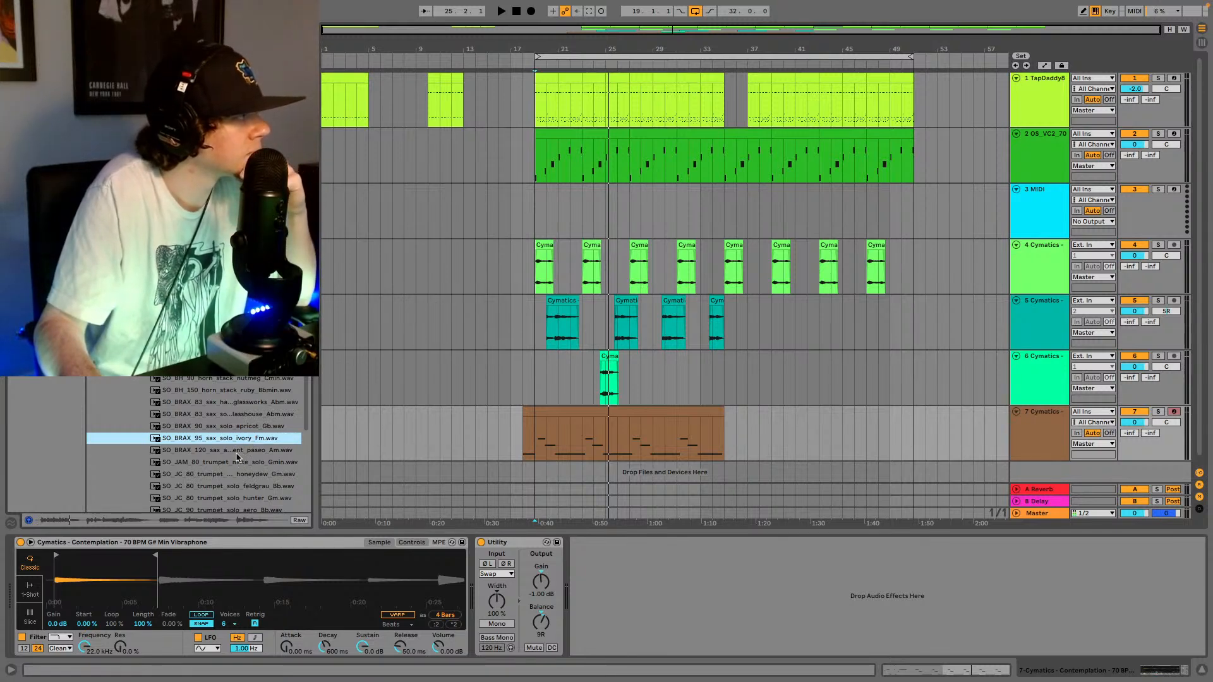
pyautogui.click(236, 451)
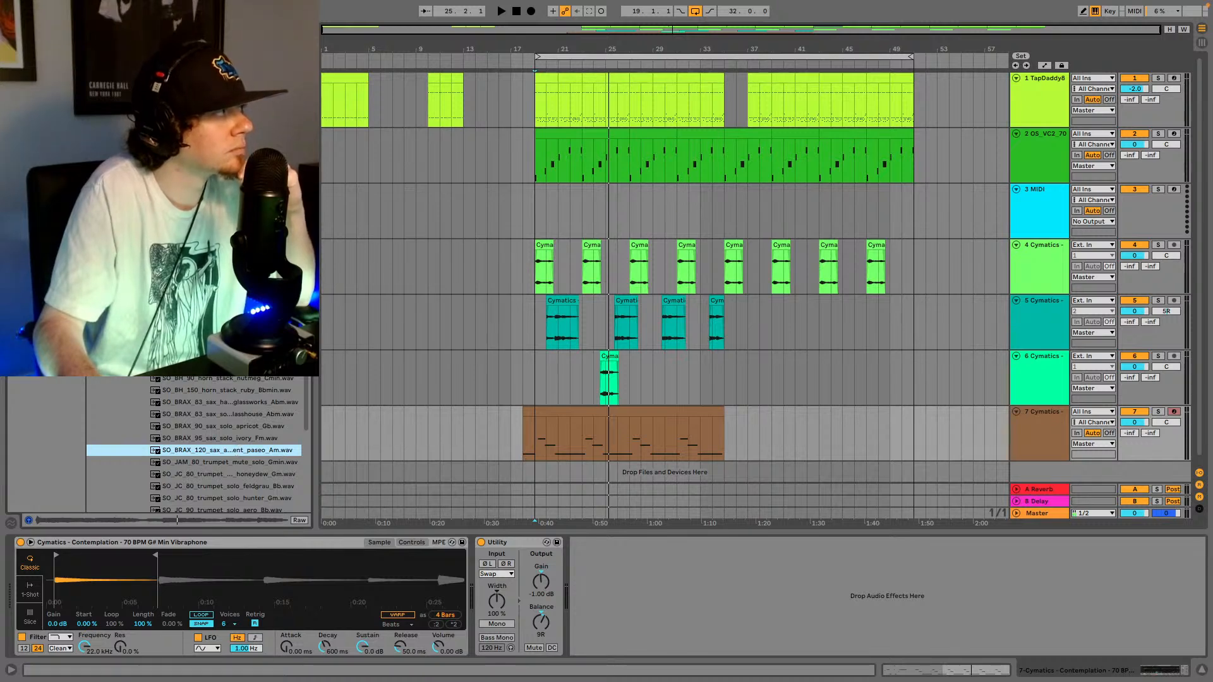
pyautogui.scroll(3, 193, 442)
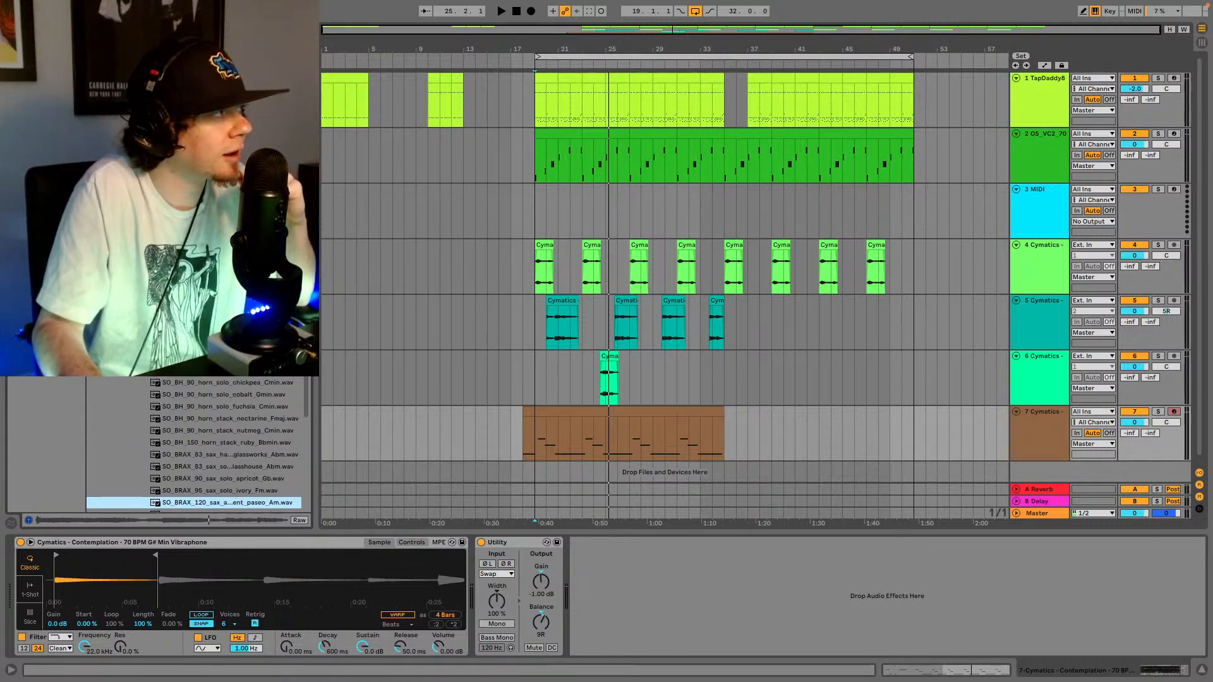
pyautogui.click(221, 334)
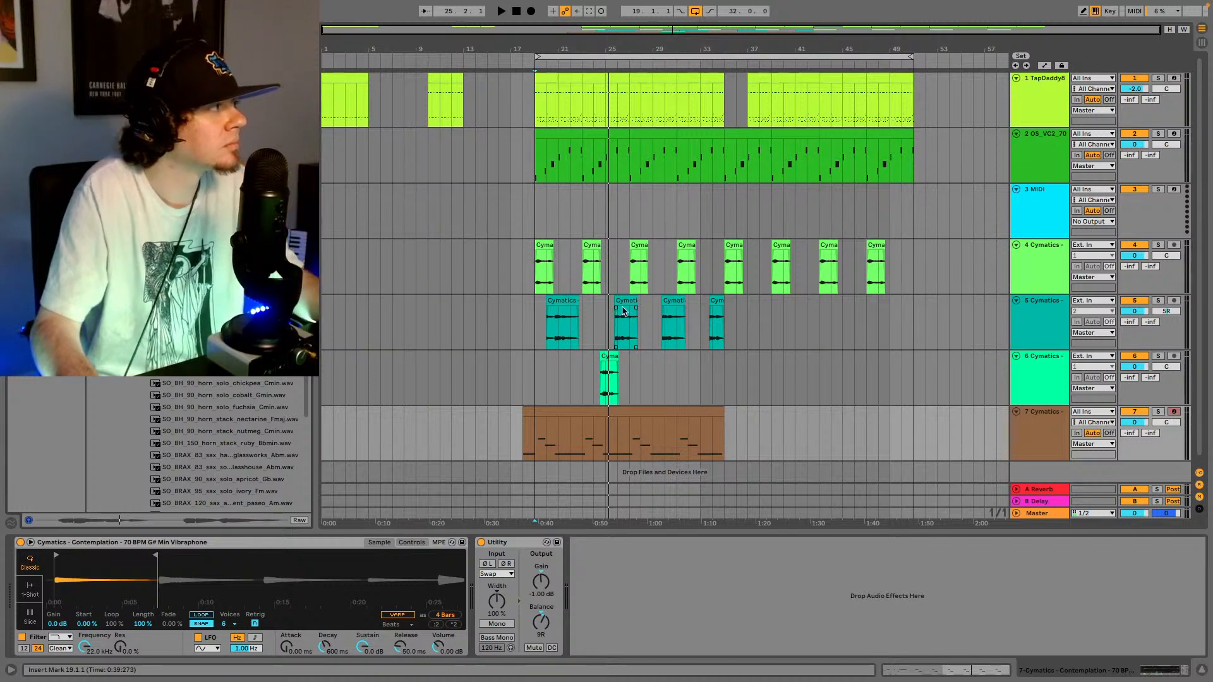
# - Preview the SO_SU_75 sax_riff_lentil, SO_SU_90 alto sax mango and SP_AC_100 sax phrase accurate_Emaj samples over the playing arrangement
pyautogui.scroll(1, 230, 442)
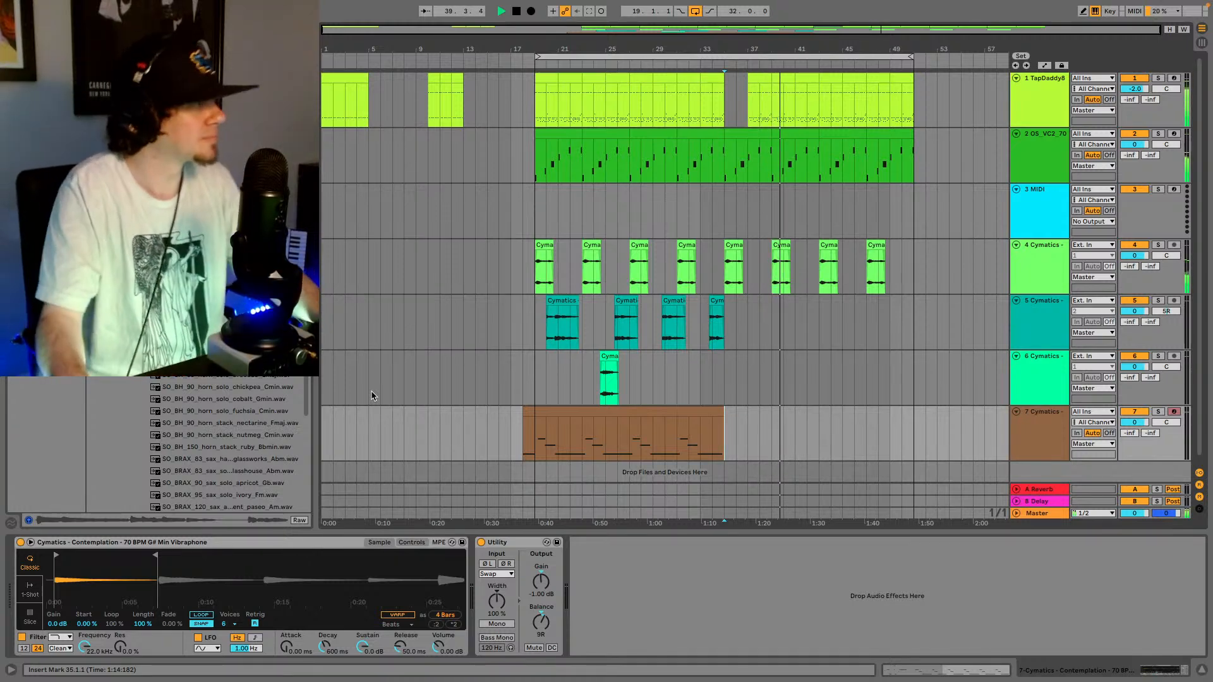
pyautogui.scroll(-10, 234, 433)
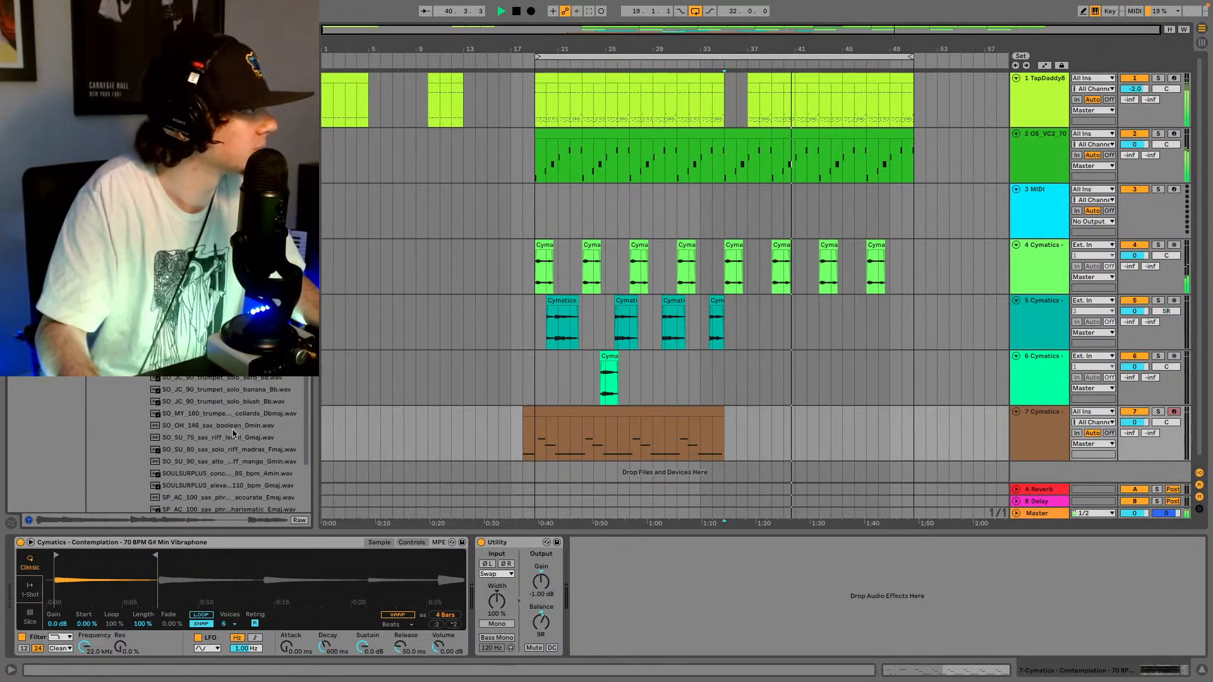
pyautogui.click(221, 438)
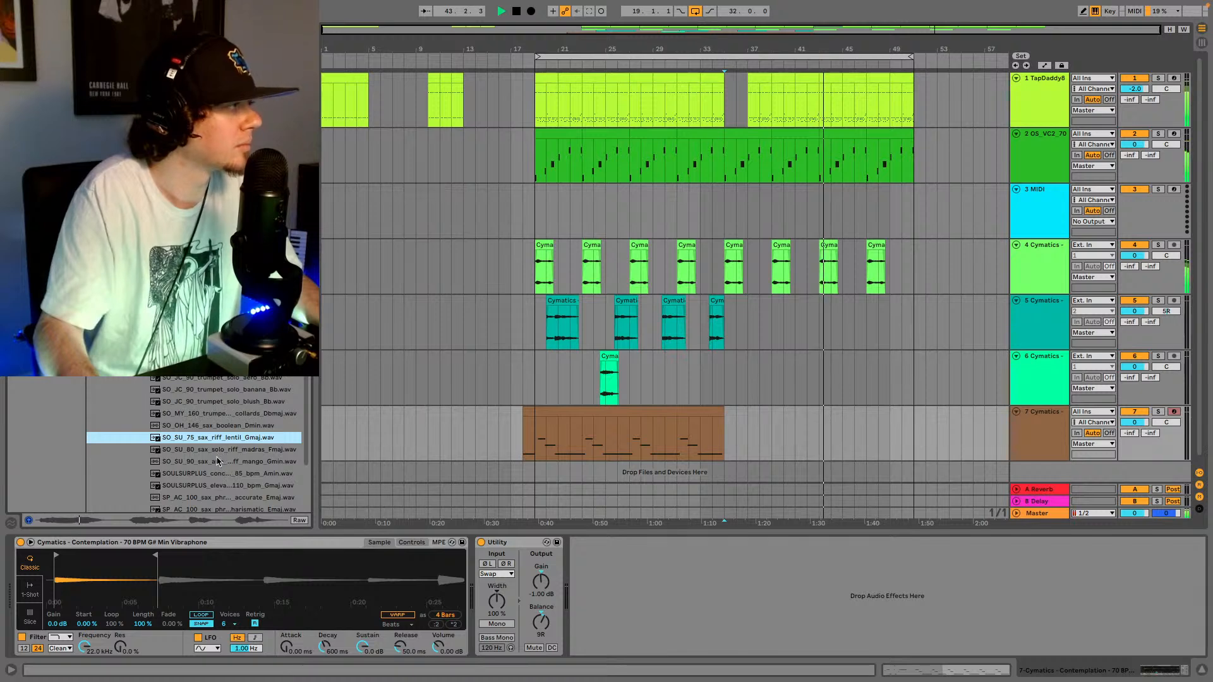
pyautogui.click(218, 460)
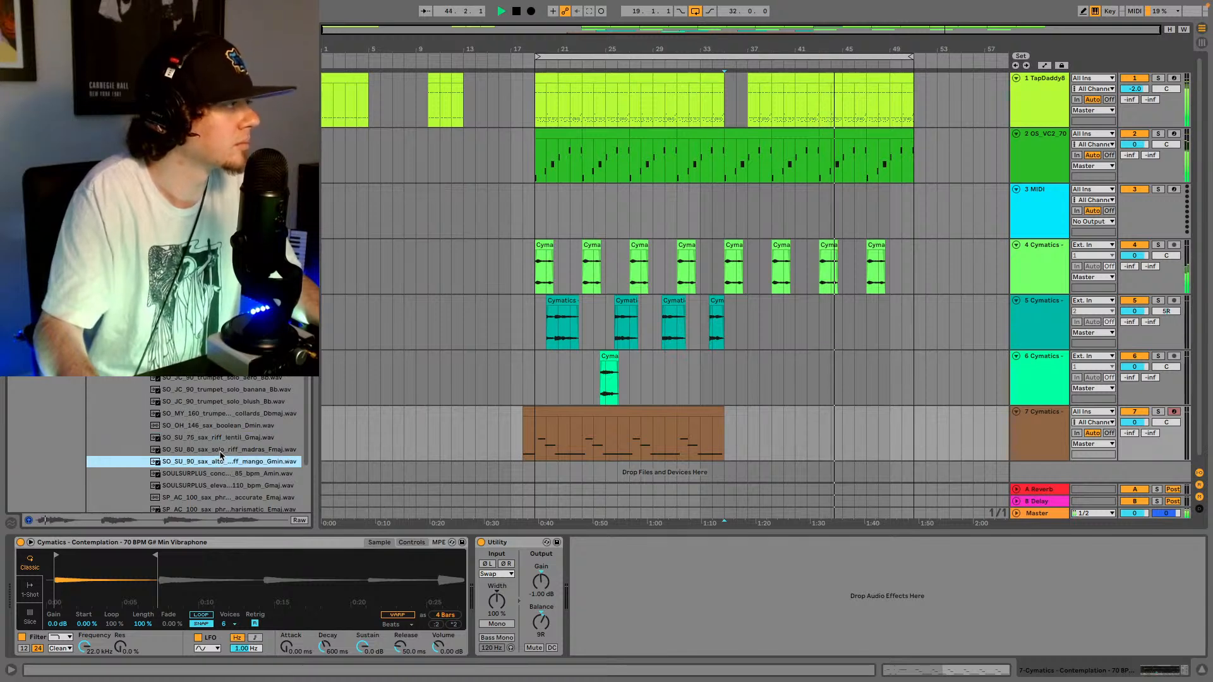
pyautogui.click(210, 498)
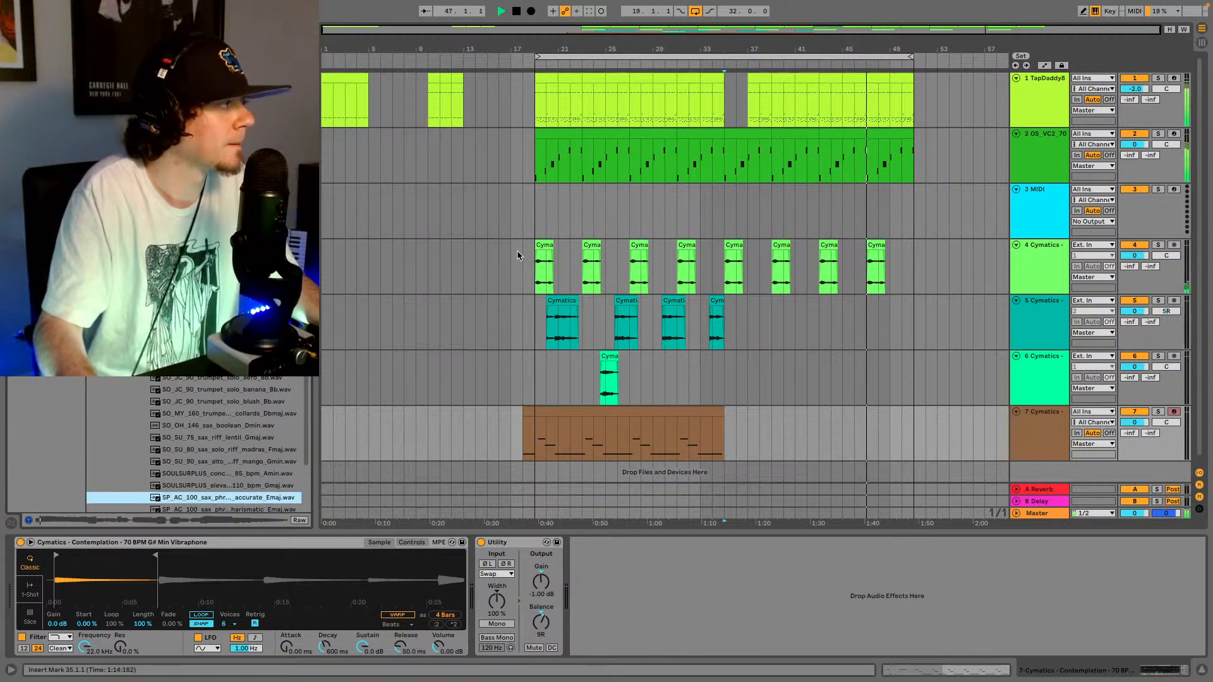
# - Shorten the loop to start at 35.1.1 with a 16-bar length, and audition the SP_AC_100 sax phrase accurate_Emaj over it
pyautogui.moveTo(538, 56); pyautogui.dragTo(721, 55)
pyautogui.press('space')
pyautogui.press('space')
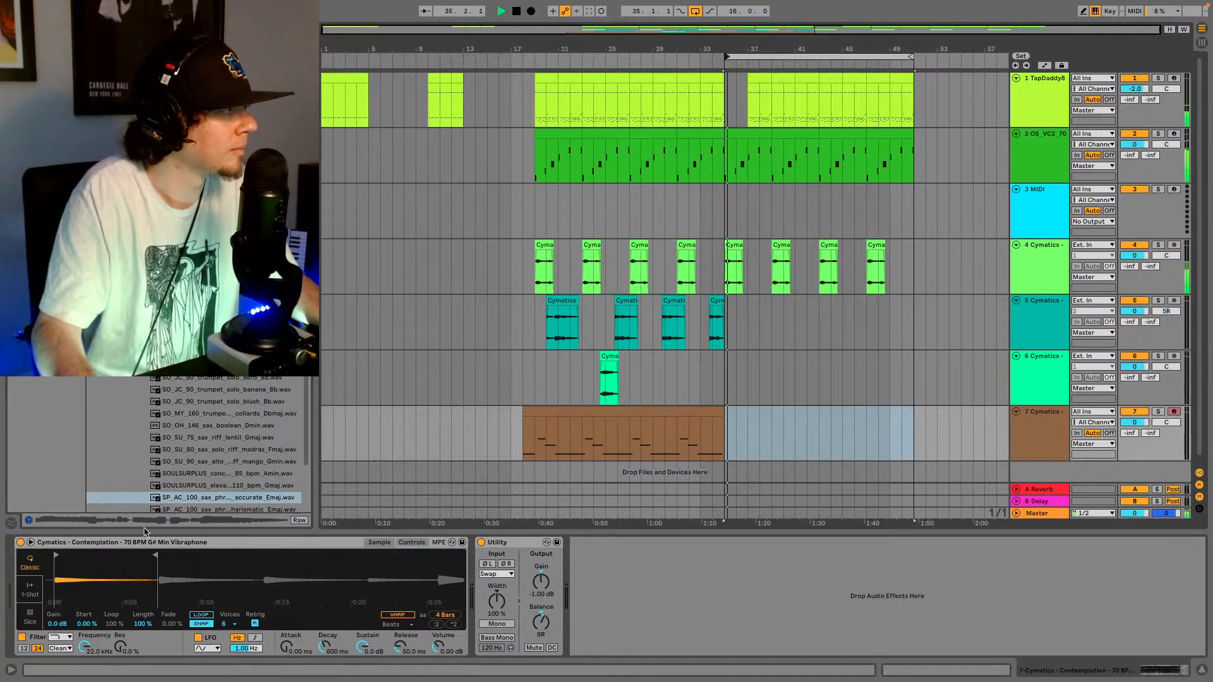
pyautogui.click(206, 499)
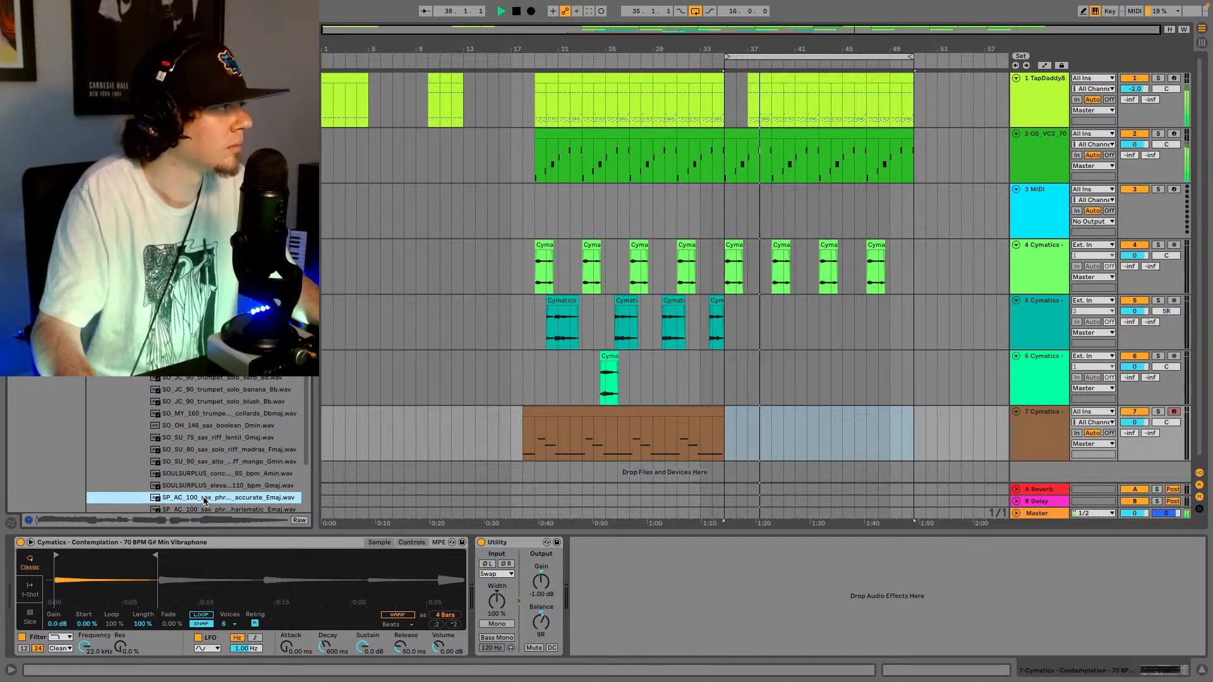
pyautogui.scroll(-3, 205, 500)
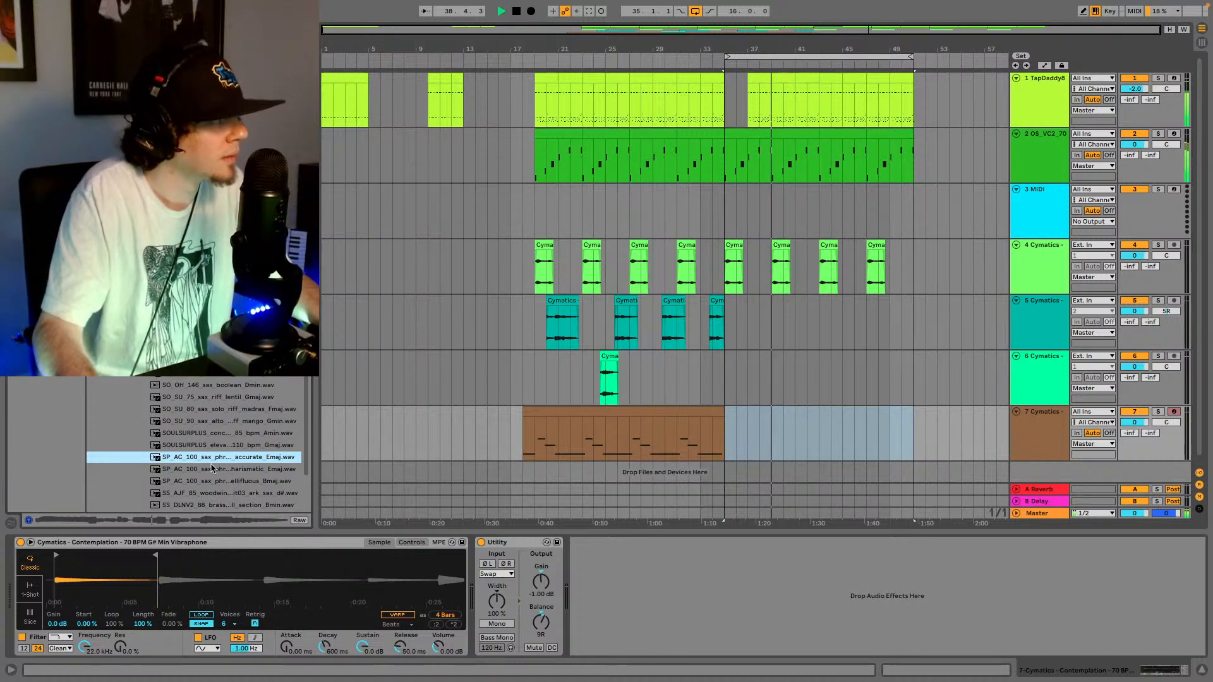
pyautogui.scroll(-2, 202, 493)
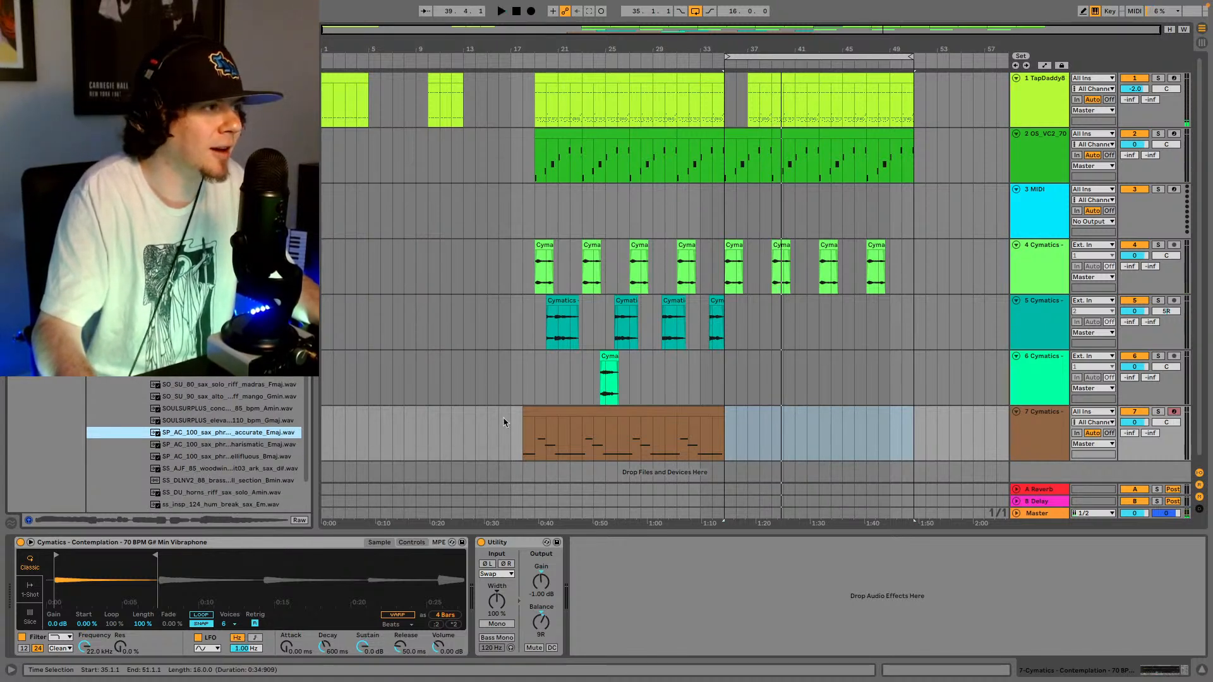
# - Add an audio track below track 7, compare the SP_AC_100 sax phrases, and place the accurate_Emaj sample on it at 35.1.1
pyautogui.scroll(-1, 976, 439)
pyautogui.click(1034, 423)
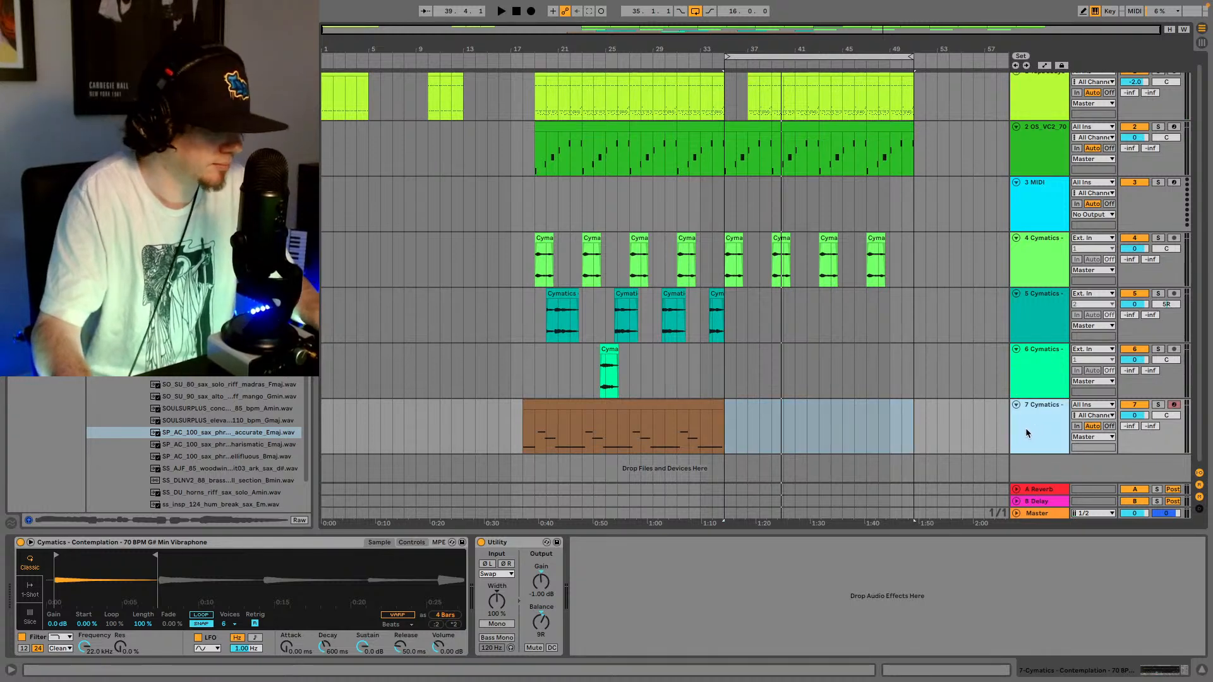
pyautogui.hotkey('ctrl', 't')
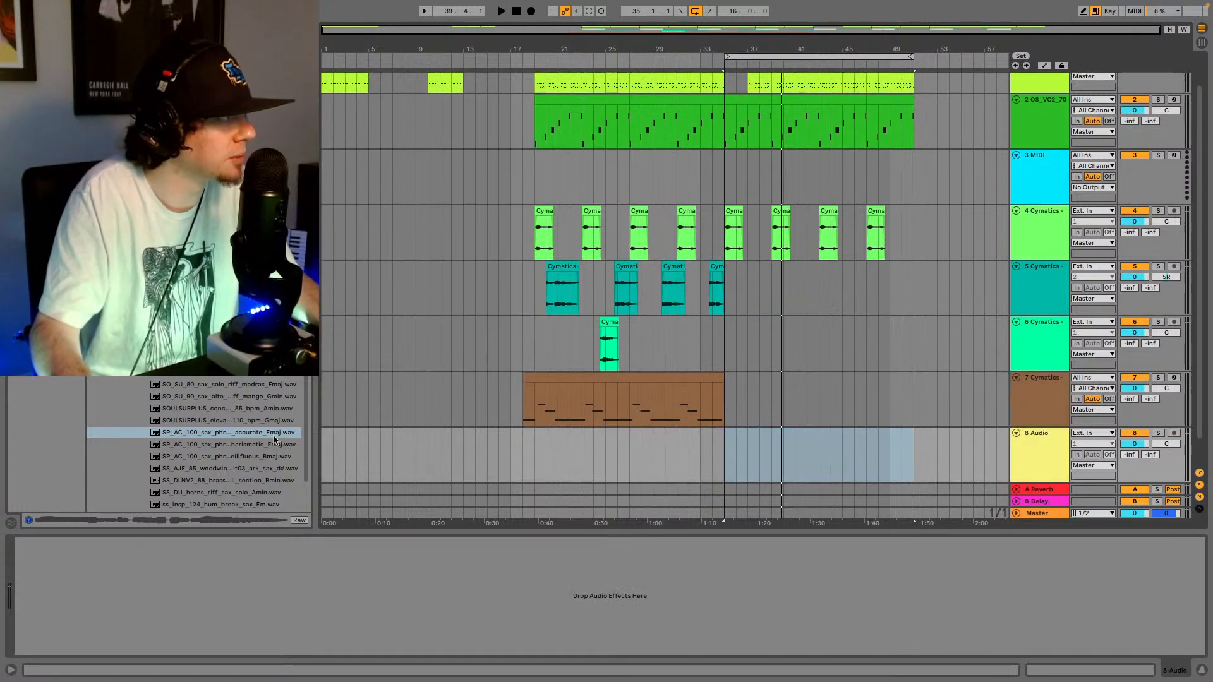
pyautogui.click(234, 446)
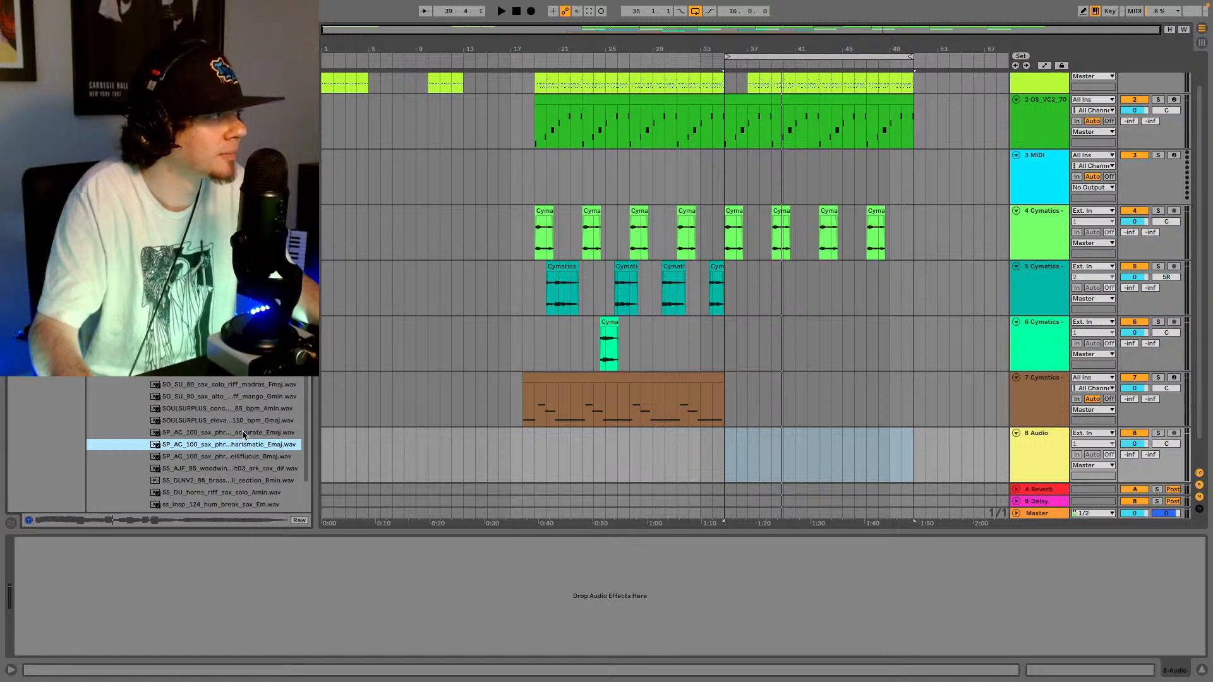
pyautogui.click(241, 457)
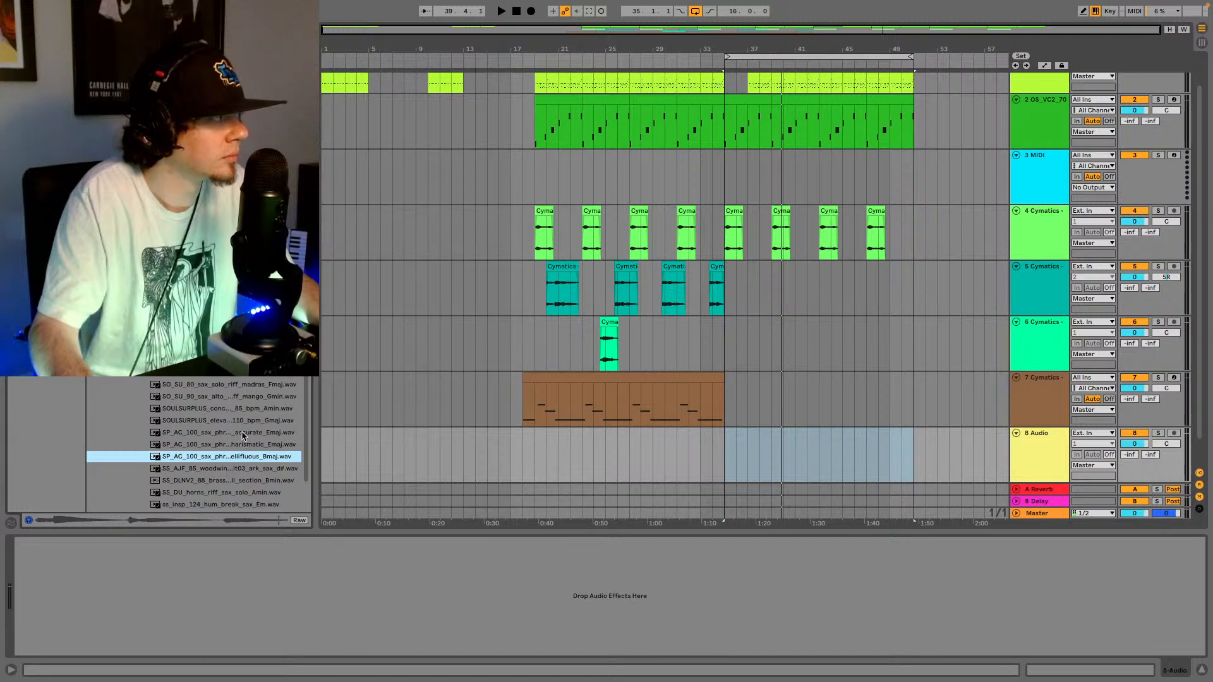
pyautogui.click(242, 432)
pyautogui.moveTo(242, 434); pyautogui.dragTo(727, 454)
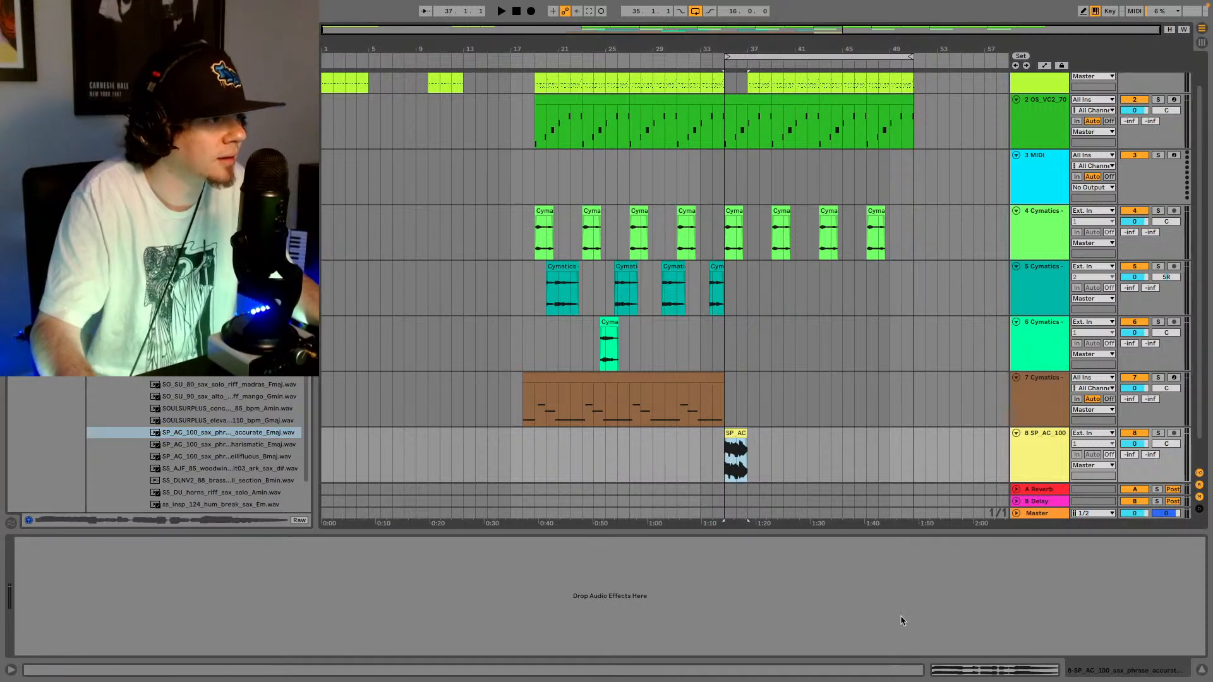
# - Set the sax clip's gain to -8.23 dB and its warp mode to Complex, and play it back
pyautogui.click(964, 667)
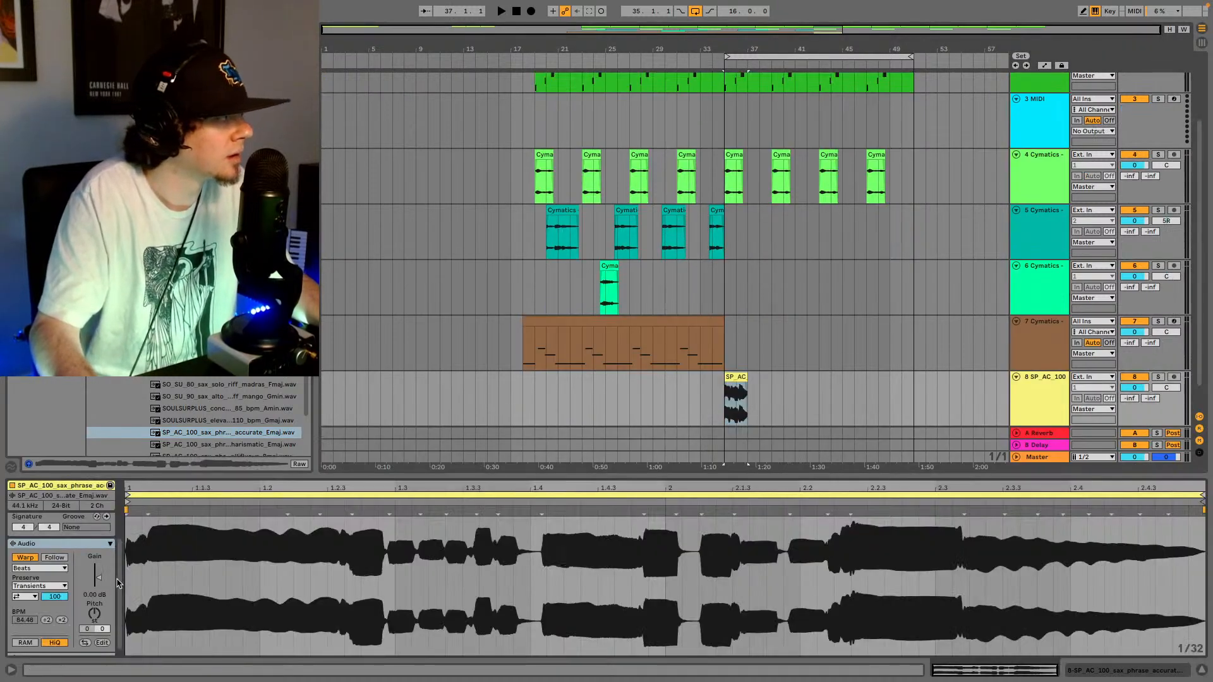
pyautogui.moveTo(101, 581); pyautogui.dragTo(101, 601)
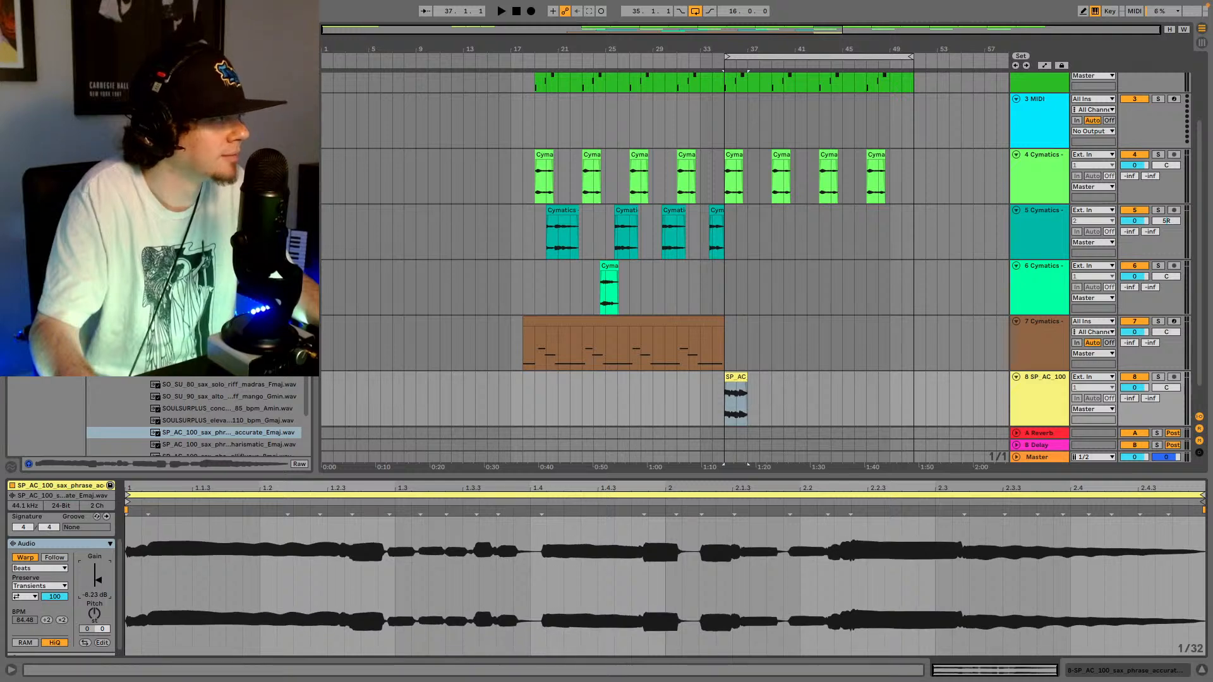
pyautogui.click(50, 568)
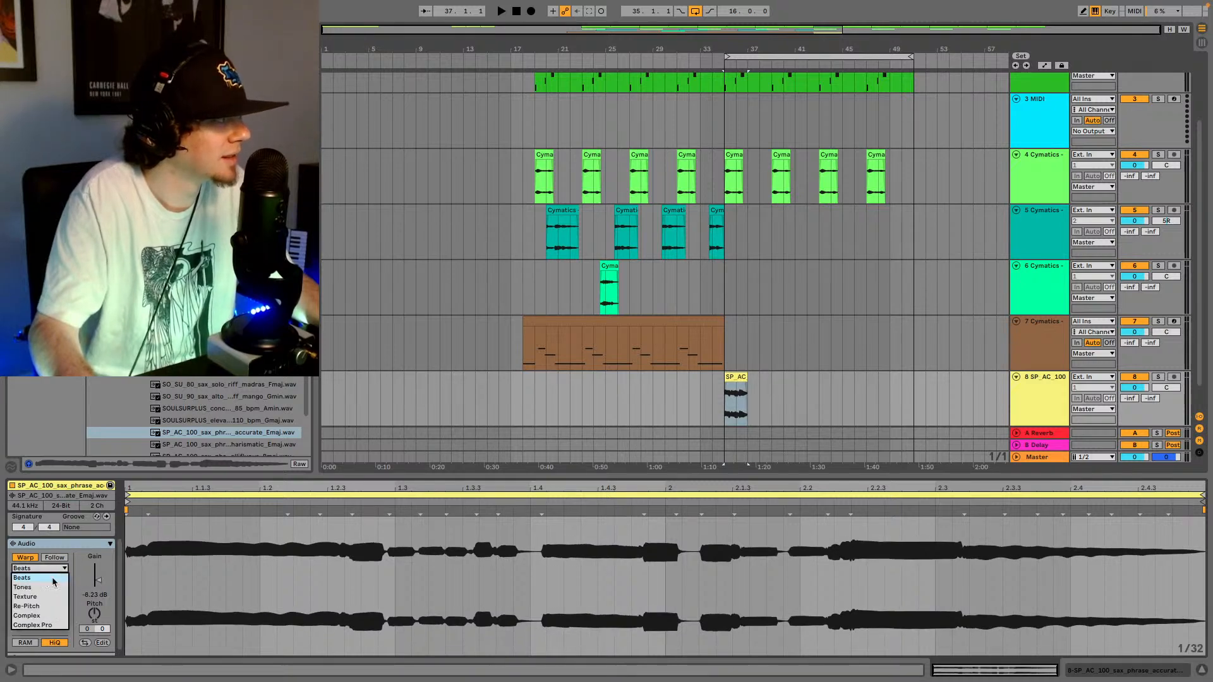
pyautogui.click(34, 616)
pyautogui.press('space')
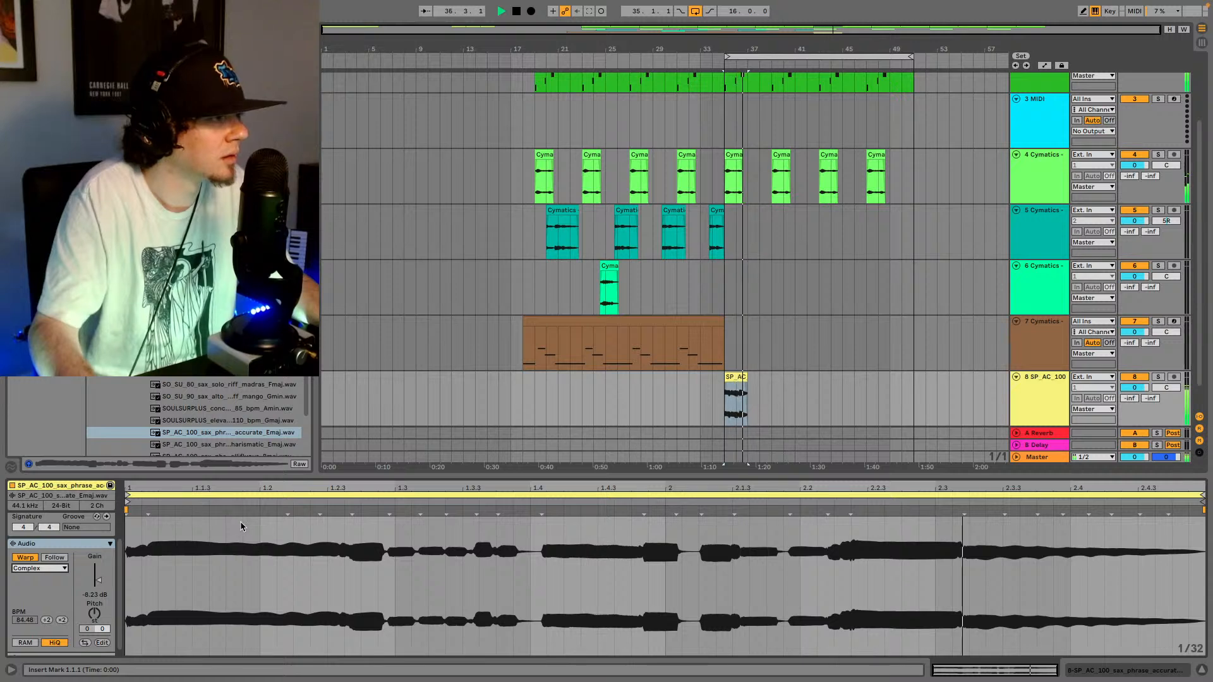
pyautogui.press('space')
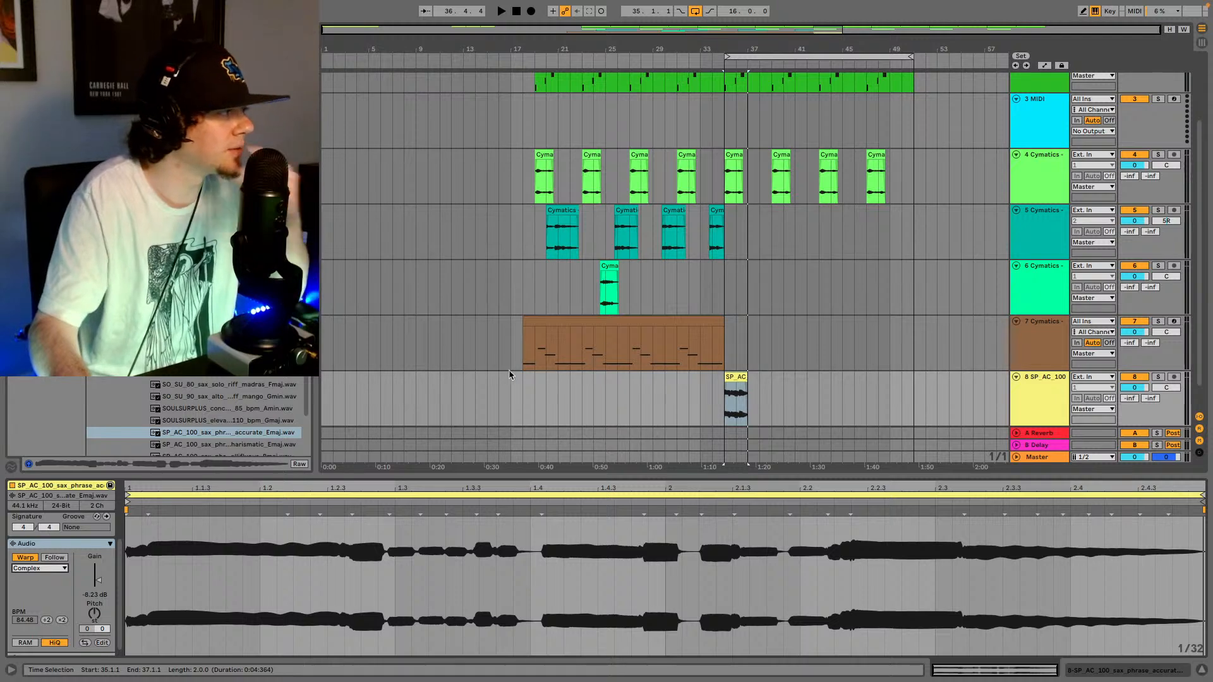
# - Turn the sax clip's warping off and back on, and set its tempo to 134 BPM
pyautogui.click(21, 560)
pyautogui.click(298, 533)
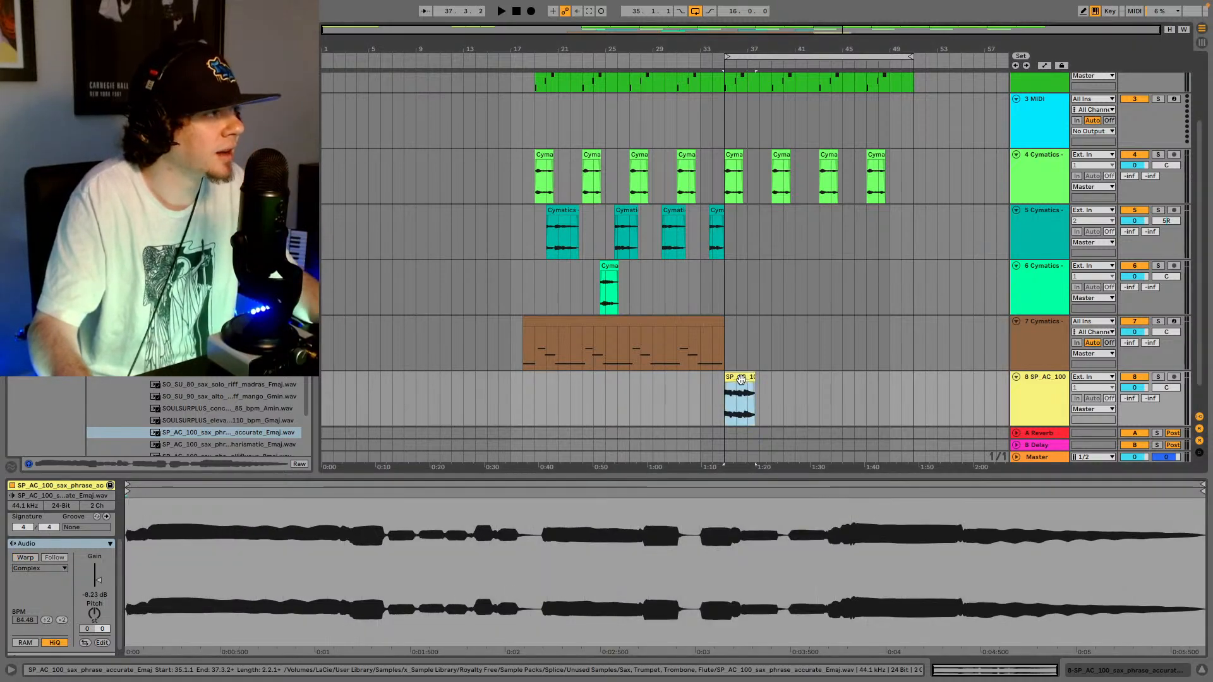
pyautogui.click(18, 560)
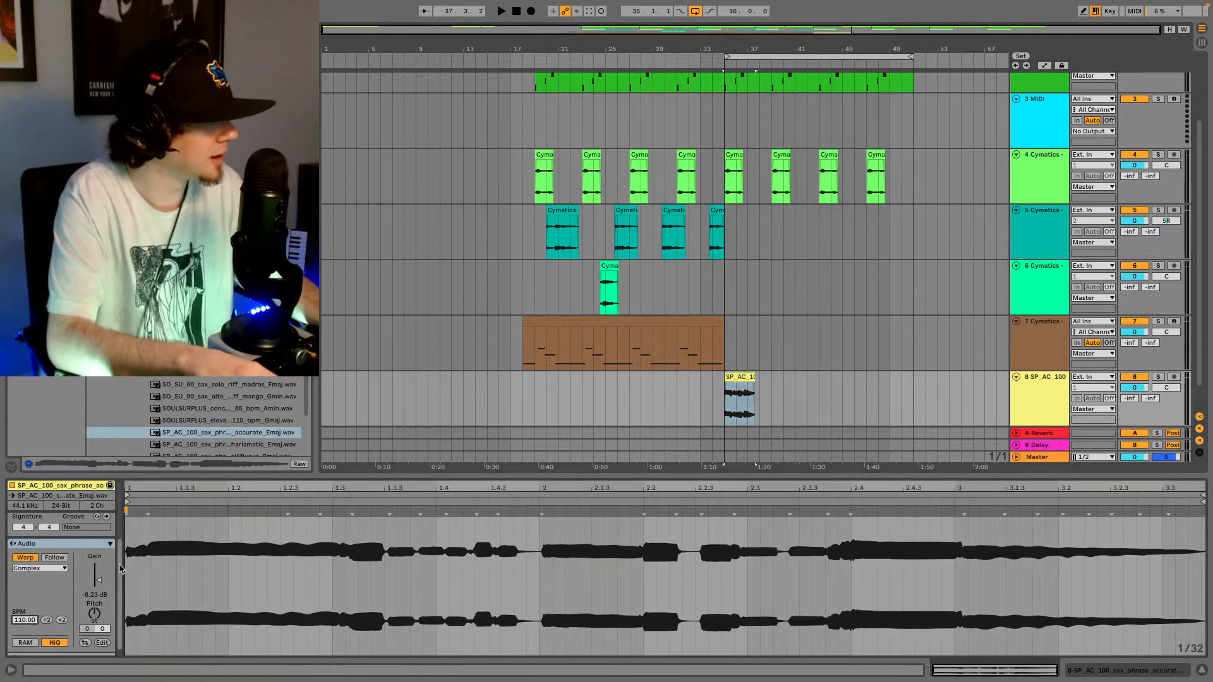
pyautogui.write('119')
pyautogui.press('Return')
pyautogui.press('Up')
pyautogui.press('Up')
pyautogui.press('Up')
pyautogui.press('Up')
pyautogui.press('Up')
pyautogui.press('Up')
pyautogui.press('Up')
pyautogui.press('Up')
pyautogui.press('Up')
pyautogui.press('Up')
pyautogui.press('Up')
pyautogui.press('Up')
pyautogui.press('Up')
pyautogui.press('Up')
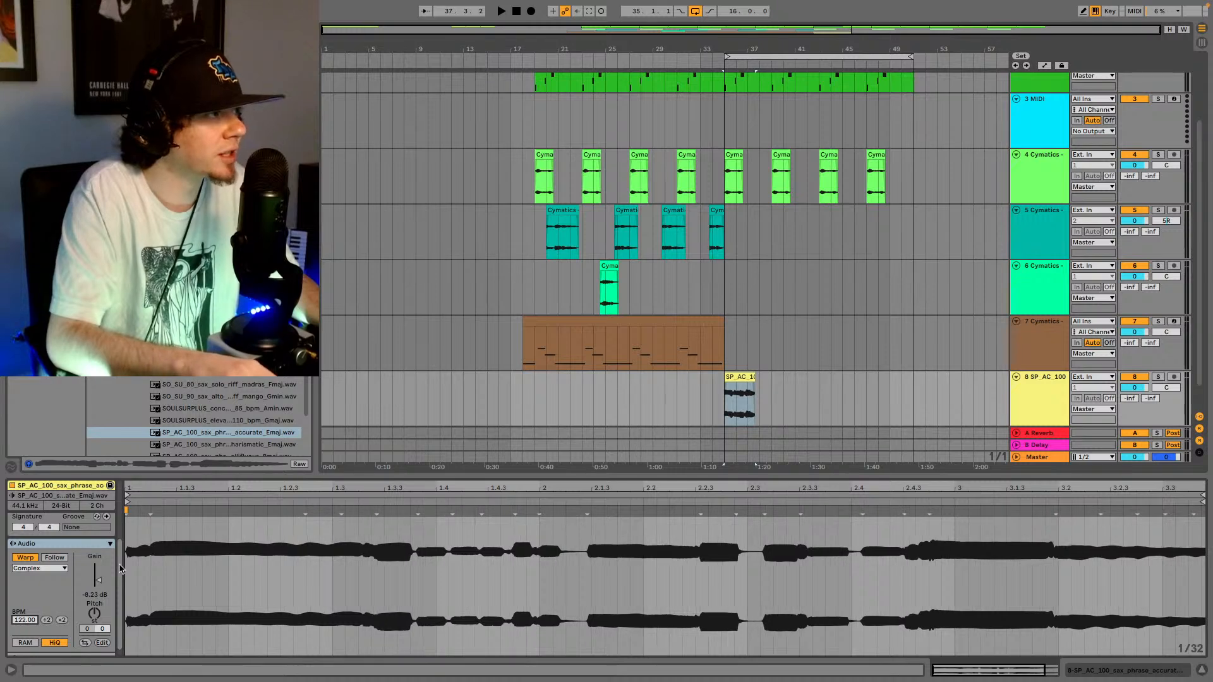
pyautogui.press('Up')
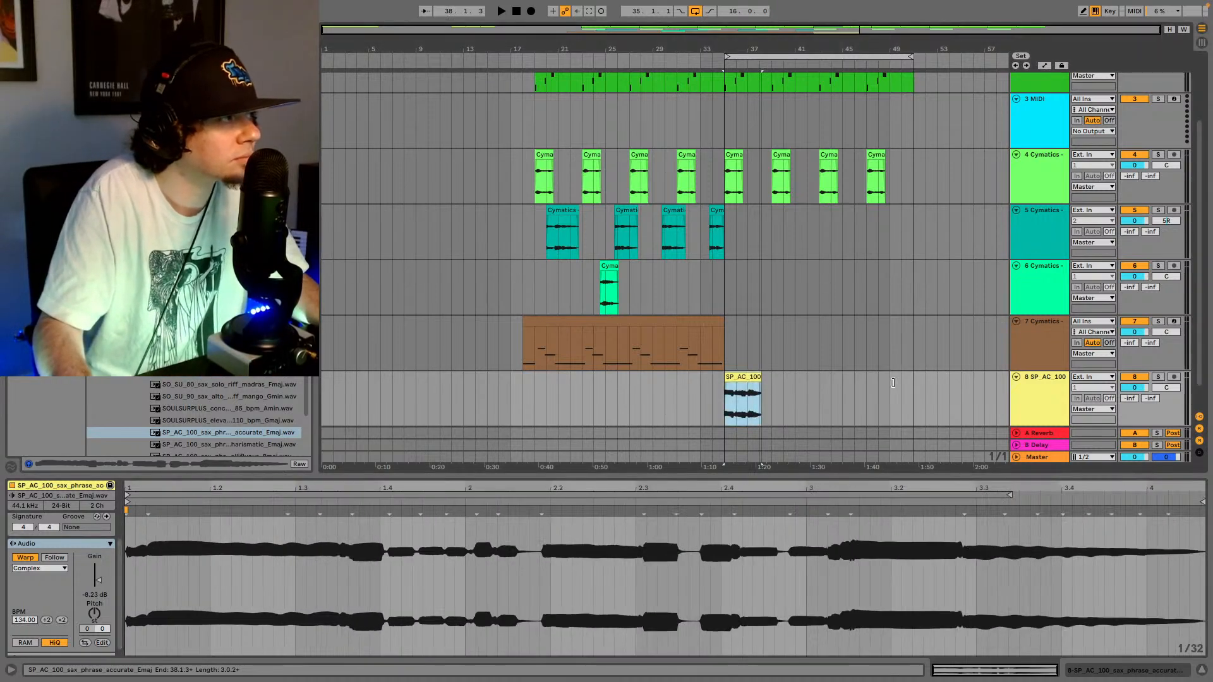
# - Play the retimed sax clip with the arrangement from 35.1.1 to check its timing
pyautogui.click(738, 379)
pyautogui.press('space')
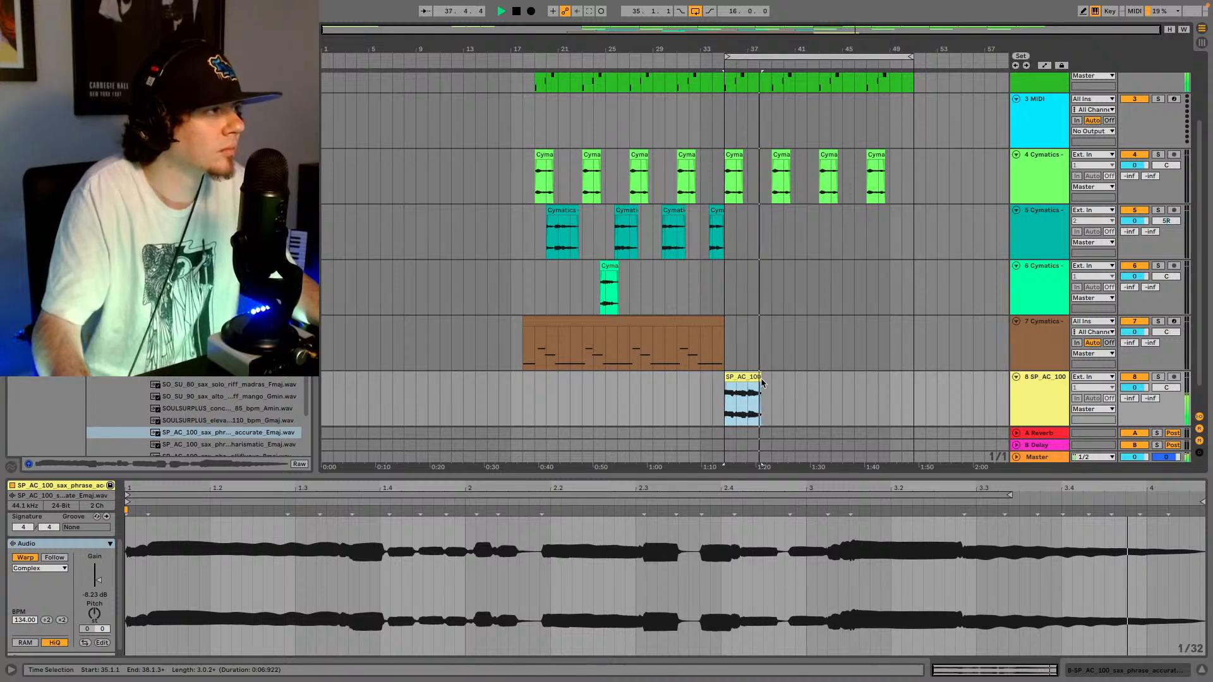
pyautogui.press('space')
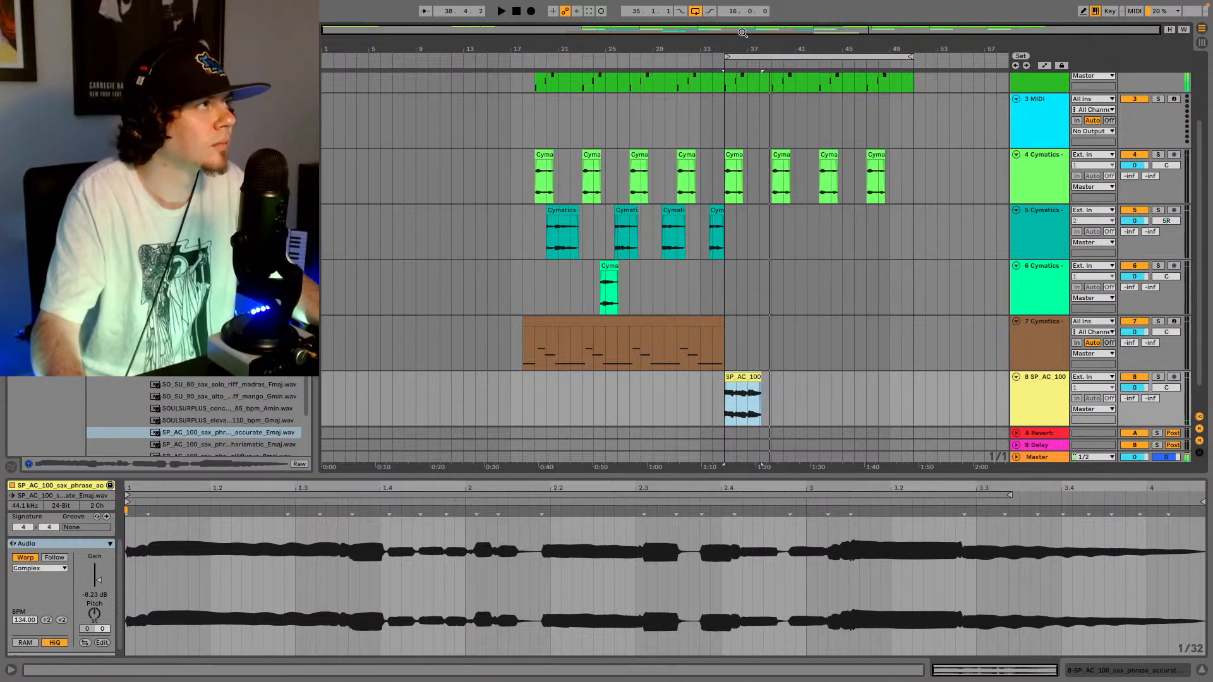
# - Set the sax clip's tempo to 130 BPM and play it back with the arrangement
pyautogui.press('+')
pyautogui.press('+')
pyautogui.moveTo(792, 29); pyautogui.dragTo(820, 32)
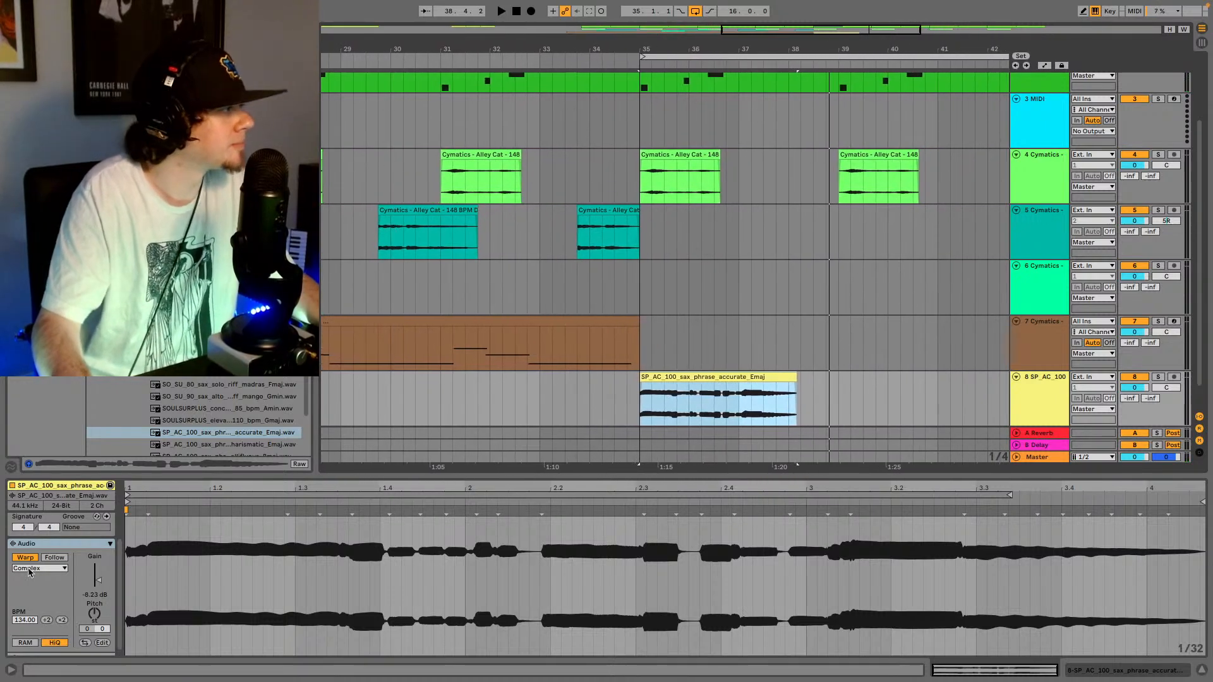
pyautogui.click(24, 622)
pyautogui.write('130')
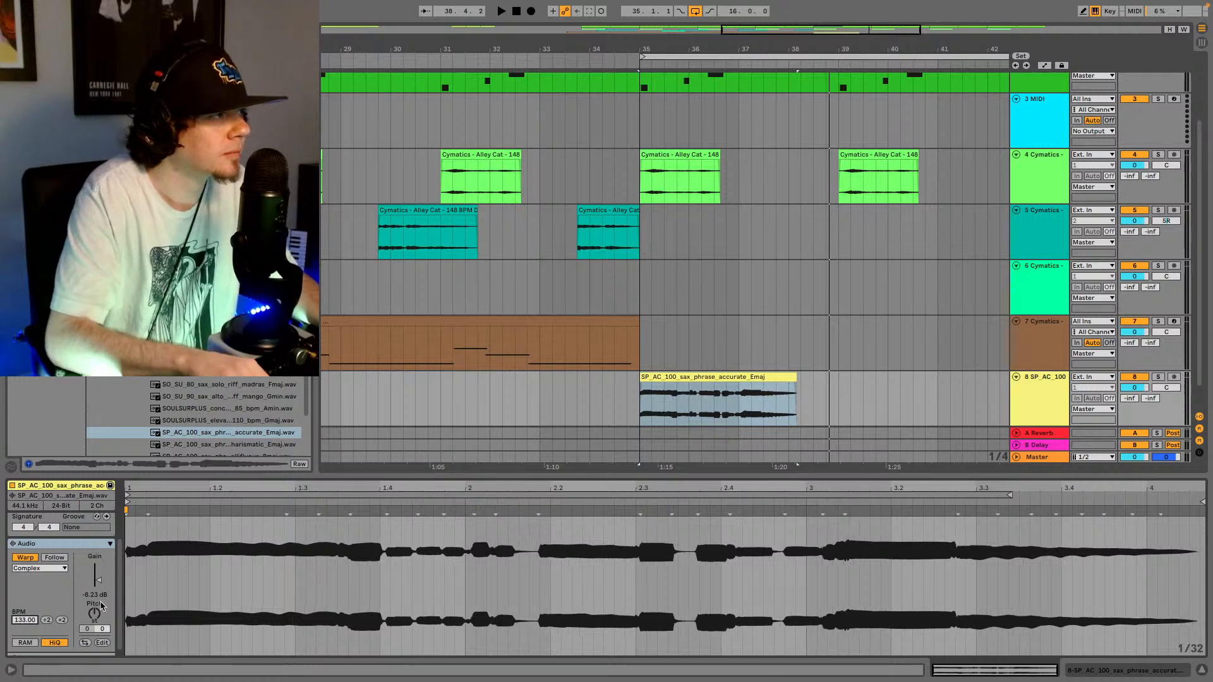
pyautogui.press('Return')
pyautogui.press('space')
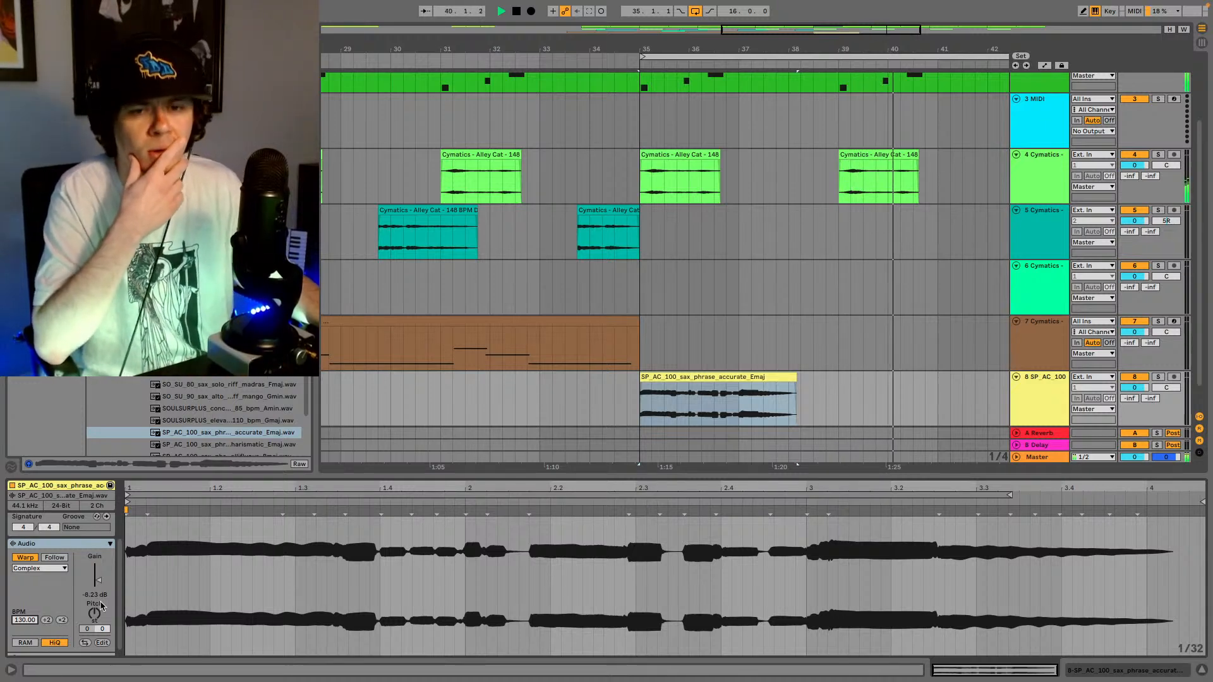
pyautogui.press('space')
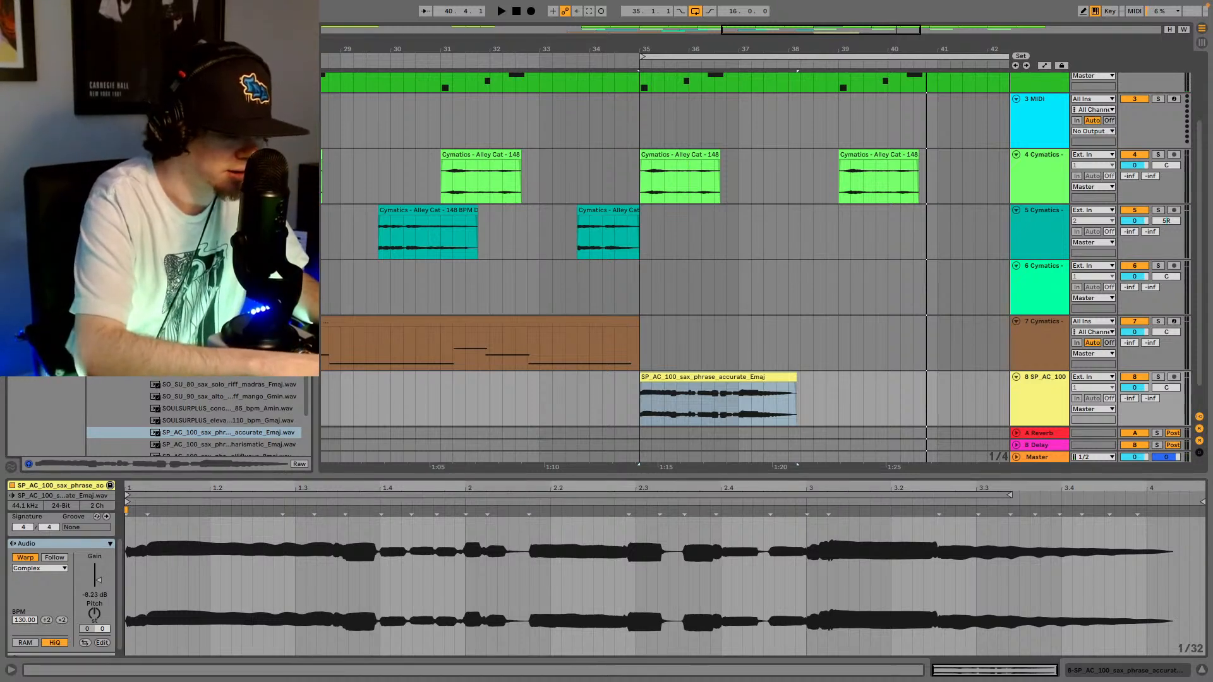
# - Add the Vocal Pop Hall reverb to the sax track with its Dry/Wet at 37 %, and listen to the result
pyautogui.press('Escape')
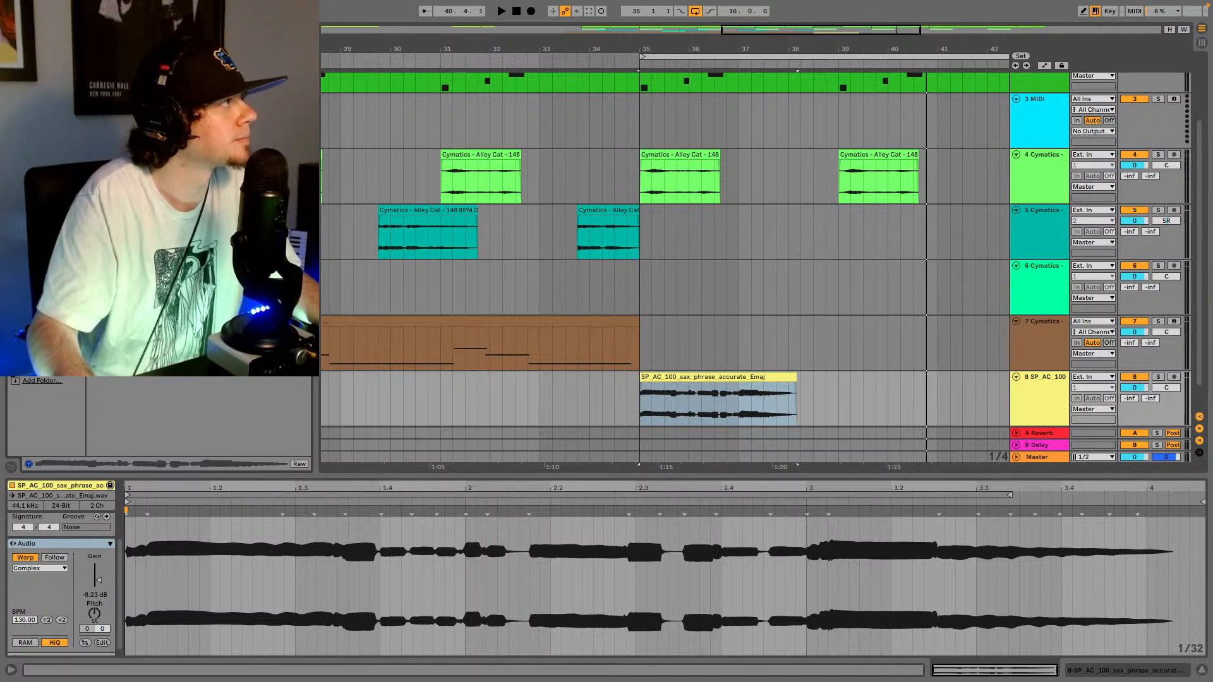
pyautogui.moveTo(729, 405); pyautogui.dragTo(729, 398)
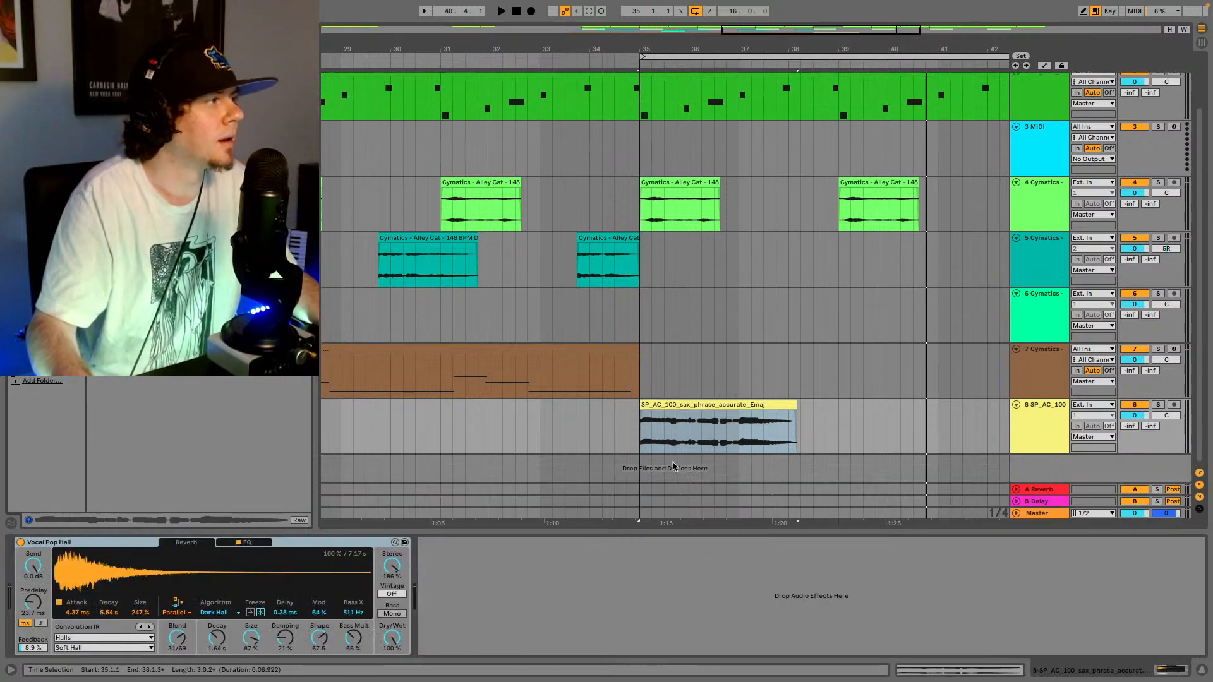
pyautogui.press('space')
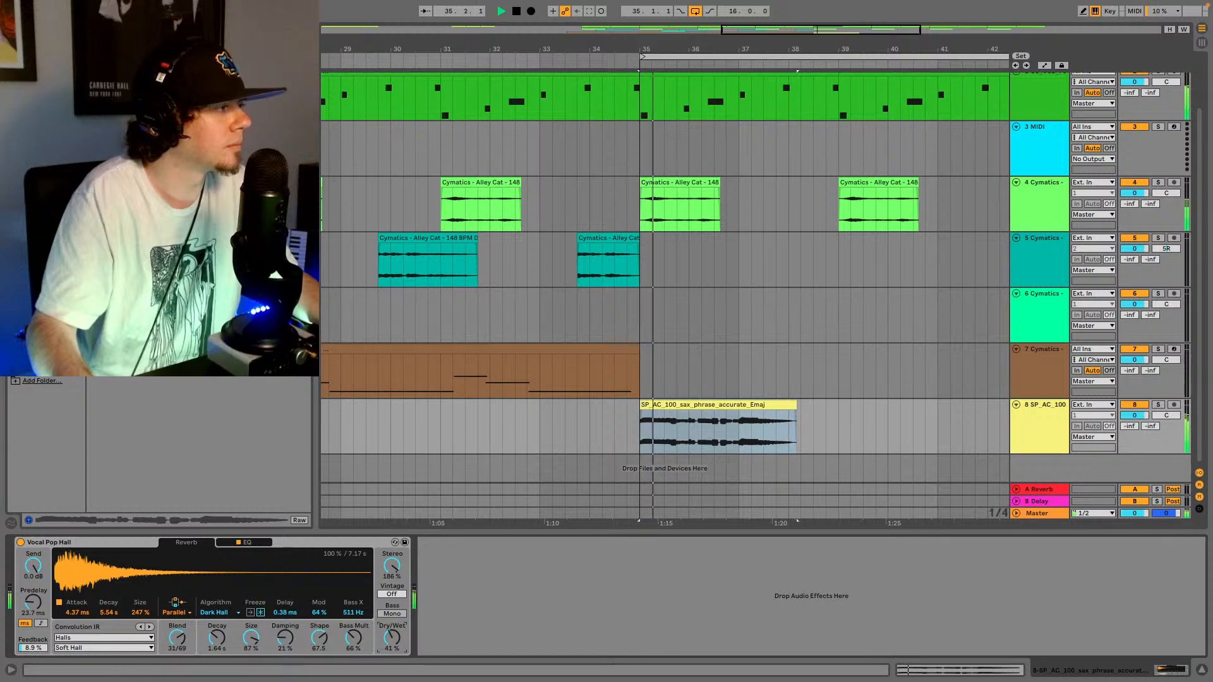
pyautogui.moveTo(391, 637); pyautogui.dragTo(395, 638)
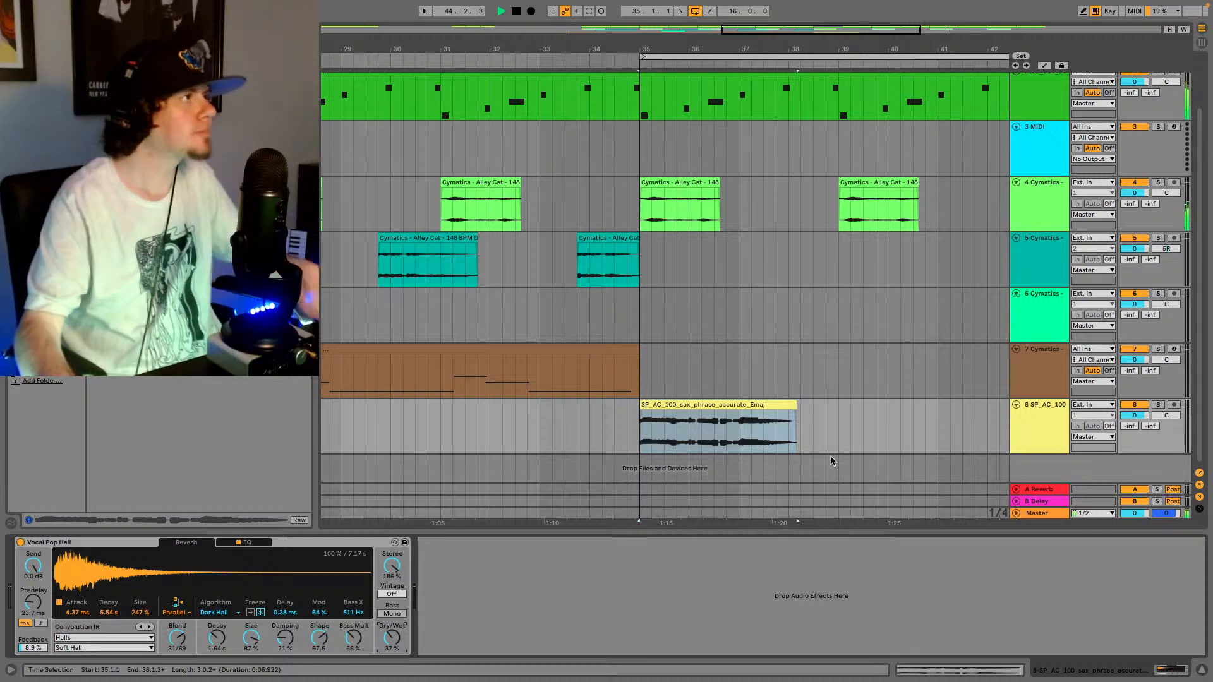
pyautogui.press('space')
pyautogui.press('space')
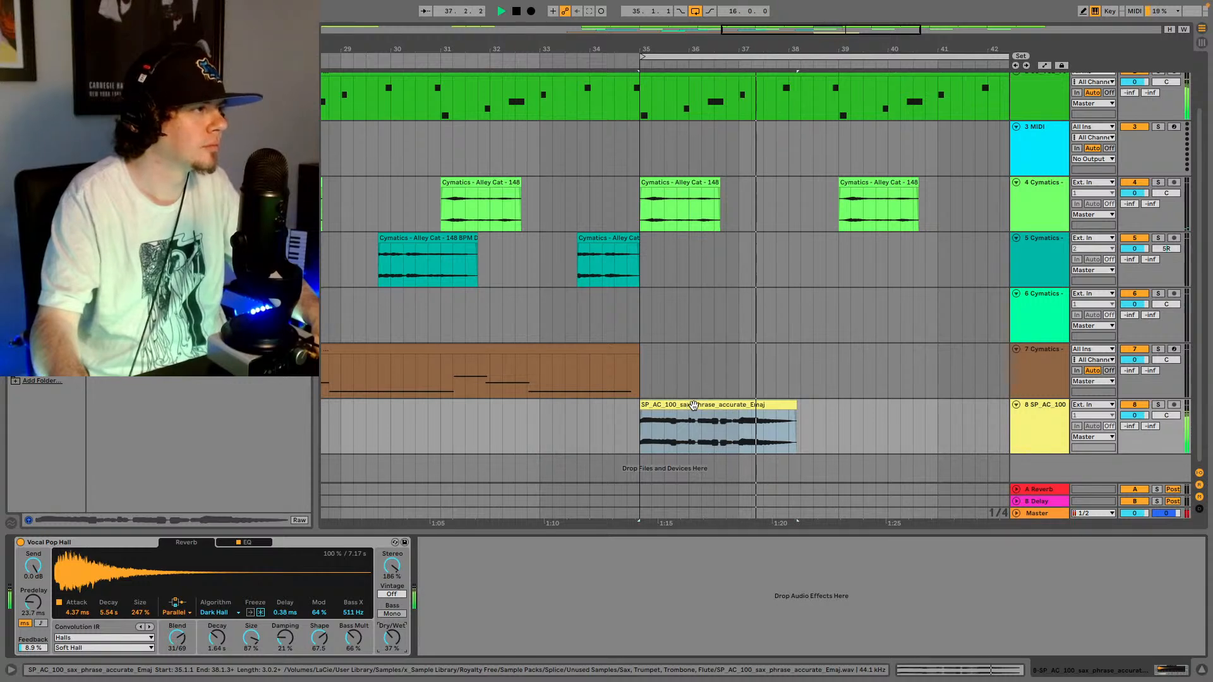
pyautogui.press('space')
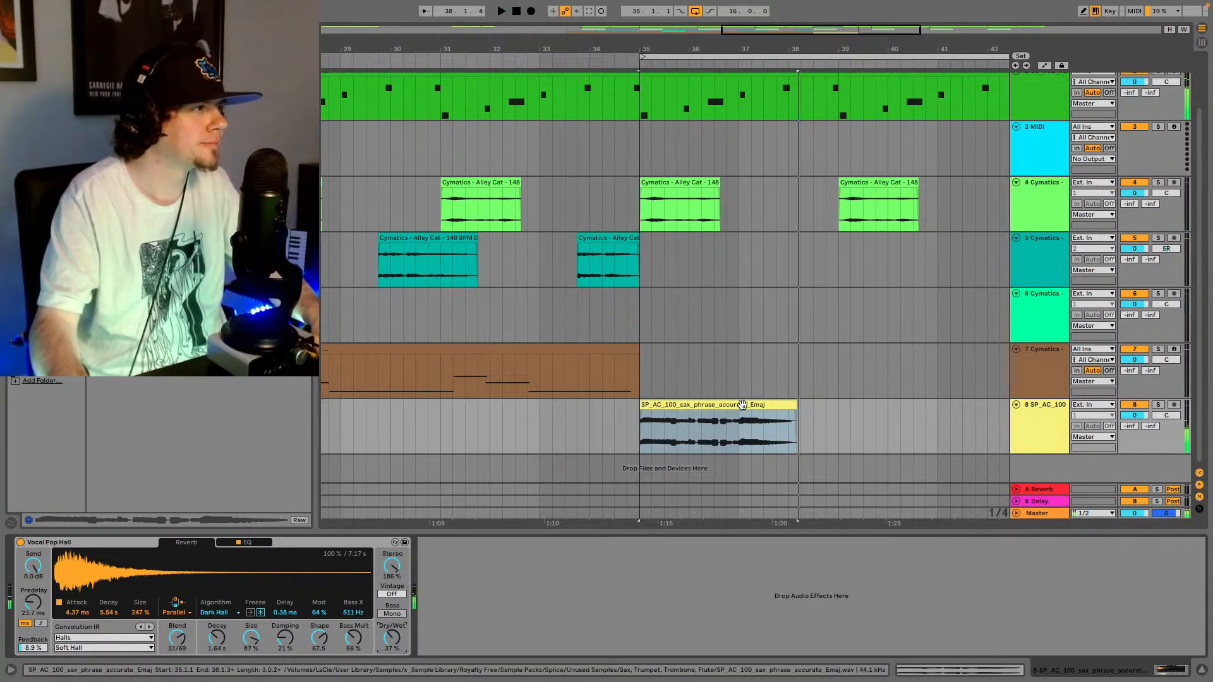
# - Lower the accurate_Emaj sax clip's tempo in single steps to 111 BPM and play it back
pyautogui.click(744, 406)
pyautogui.hotkey('shift', 'Tab')
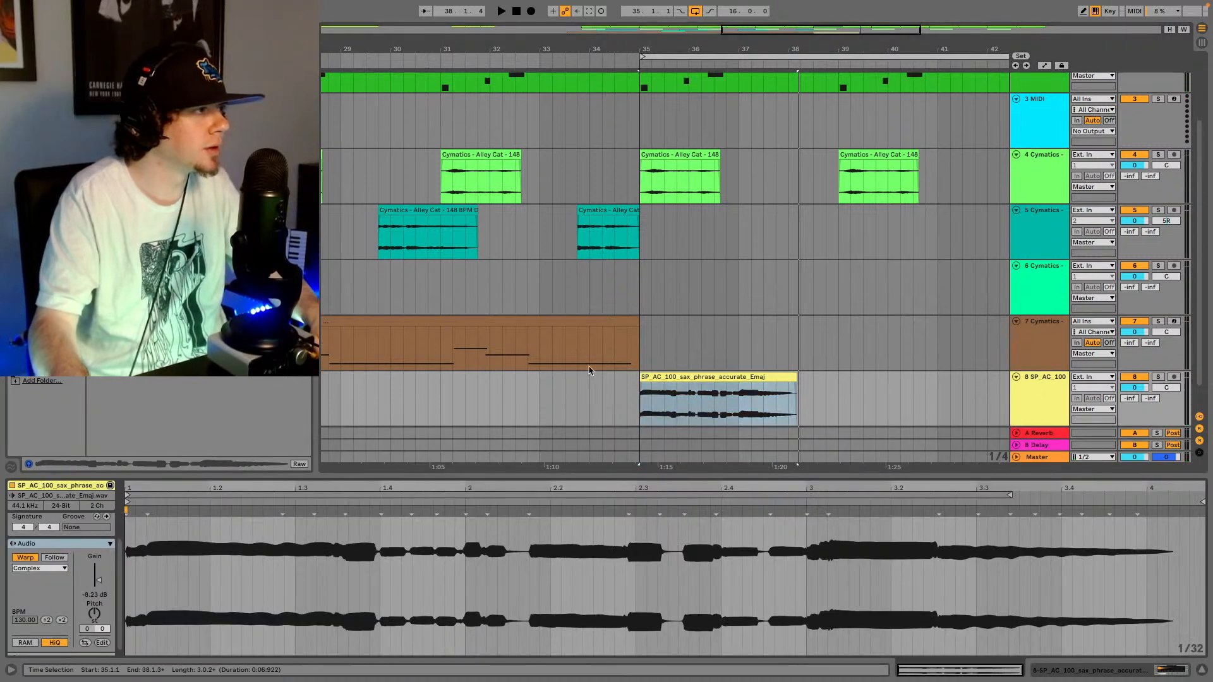
pyautogui.click(21, 621)
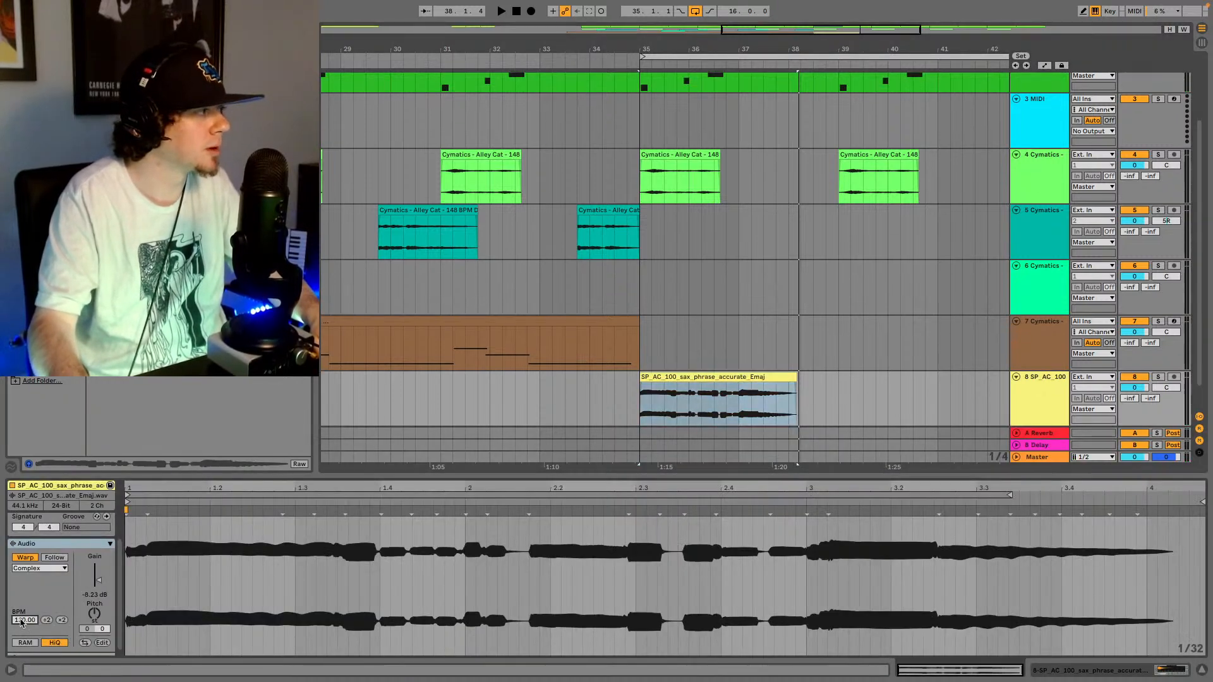
pyautogui.press('Down')
pyautogui.press('Down')
pyautogui.press('Down')
pyautogui.press('Down')
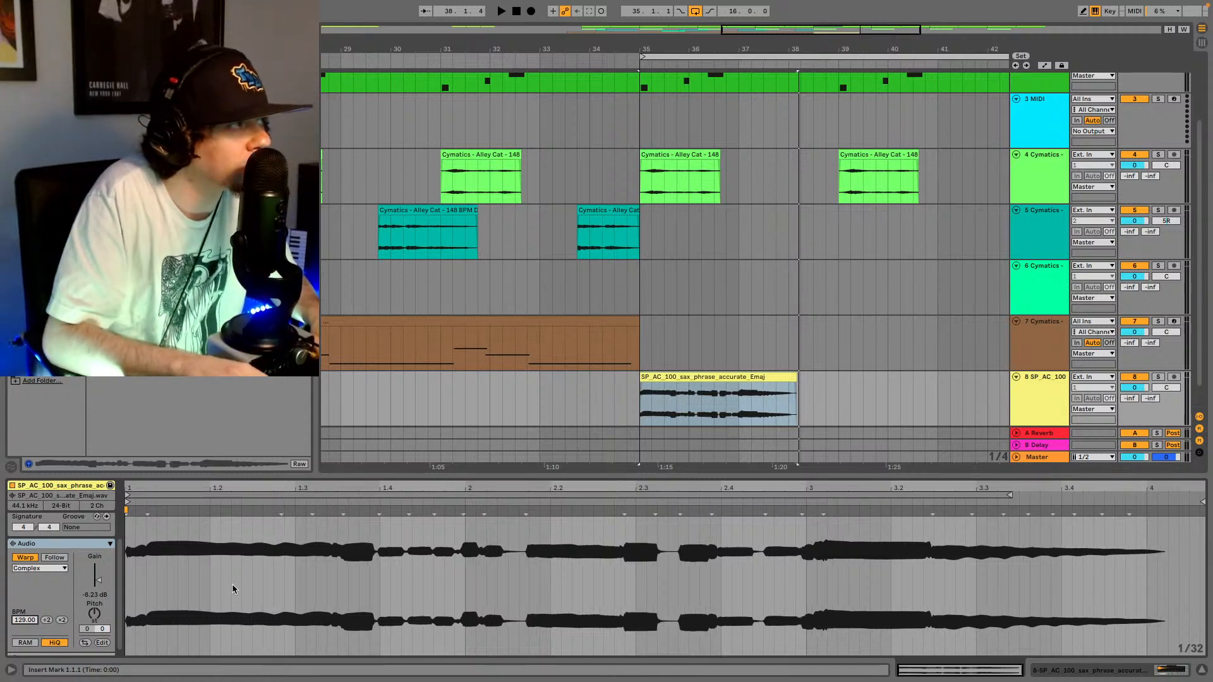
pyautogui.press('Down')
pyautogui.press('Down')
pyautogui.press('Down')
pyautogui.press('Down')
pyautogui.press('Down')
pyautogui.press('Down')
pyautogui.press('Down')
pyautogui.press('Down')
pyautogui.press('Down')
pyautogui.press('Down')
pyautogui.press('Down')
pyautogui.press('Down')
pyautogui.press('Down')
pyautogui.press('Down')
pyautogui.press('Down')
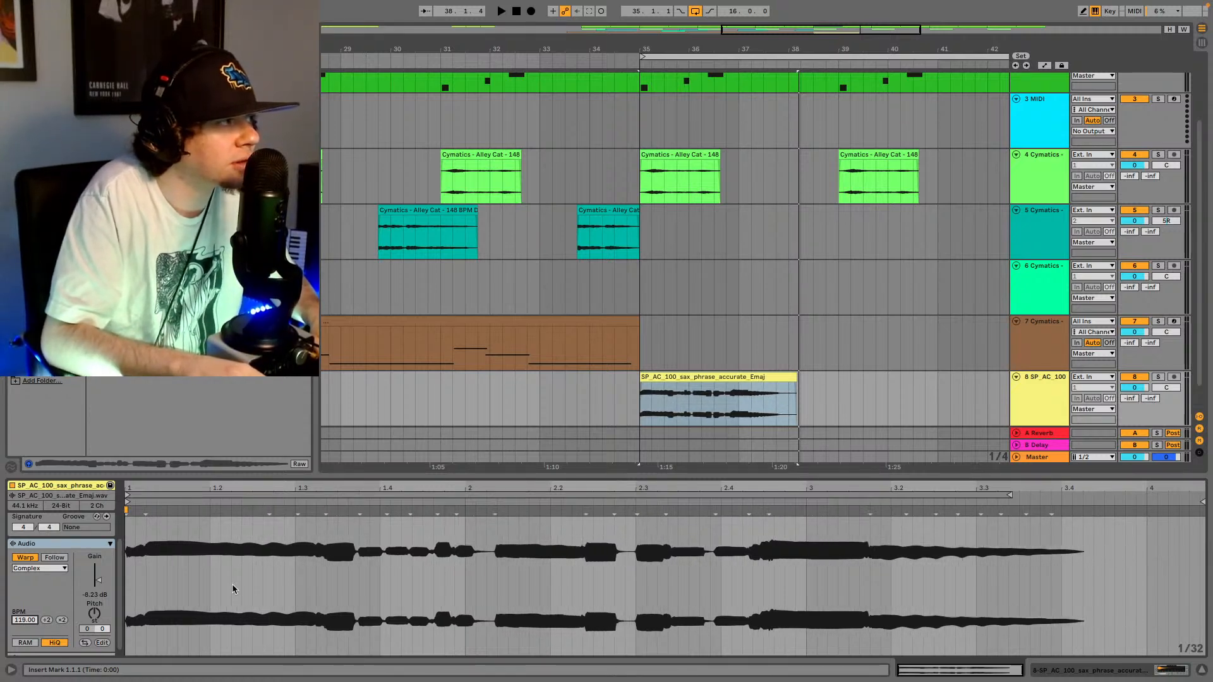
pyautogui.press('space')
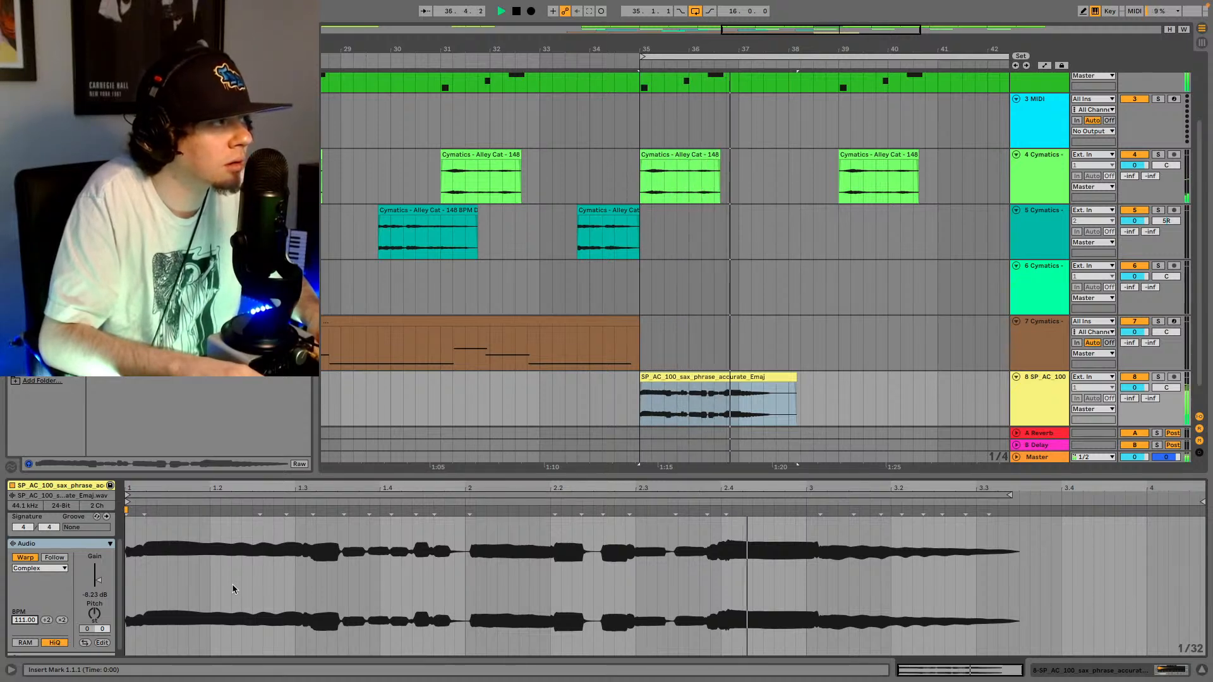
pyautogui.press('space')
# - Raise the sax clip's tempo to 127 BPM and play it with the beat
pyautogui.press('Up')
pyautogui.press('Up')
pyautogui.press('Up')
pyautogui.press('Up')
pyautogui.press('Up')
pyautogui.press('Up')
pyautogui.press('Up')
pyautogui.press('Up')
pyautogui.press('Up')
pyautogui.press('Up')
pyautogui.press('Up')
pyautogui.press('Up')
pyautogui.press('Up')
pyautogui.press('Up')
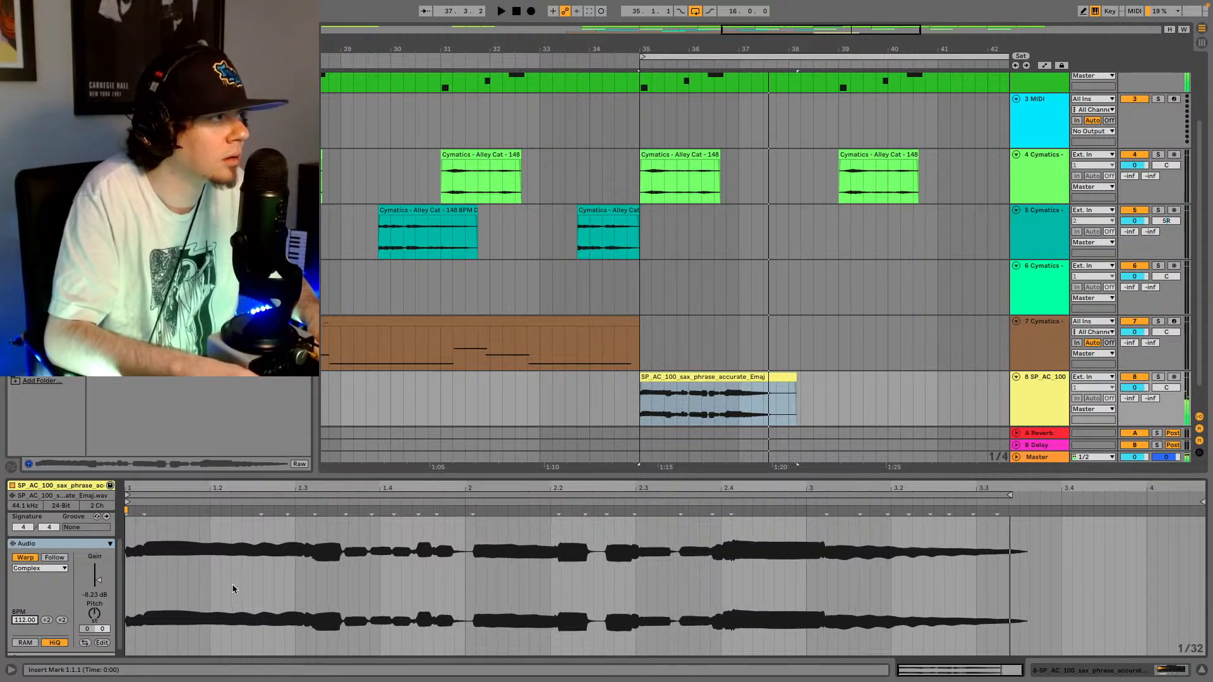
pyautogui.press('Up')
pyautogui.press('Up')
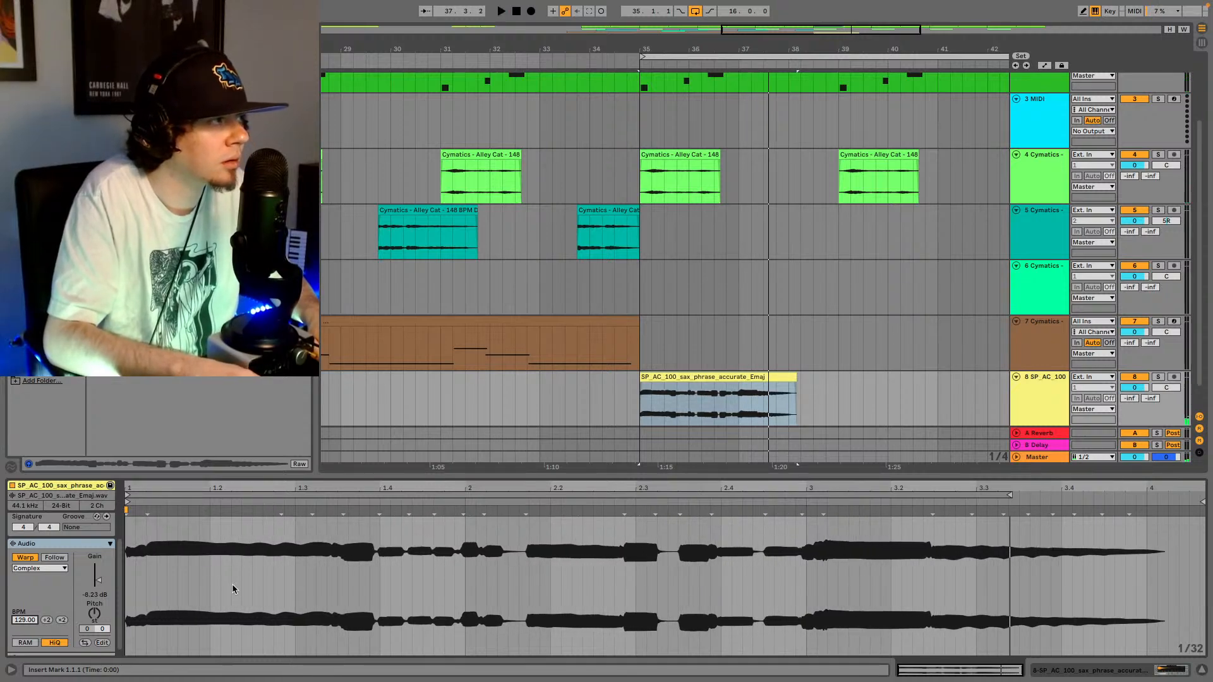
pyautogui.press('space')
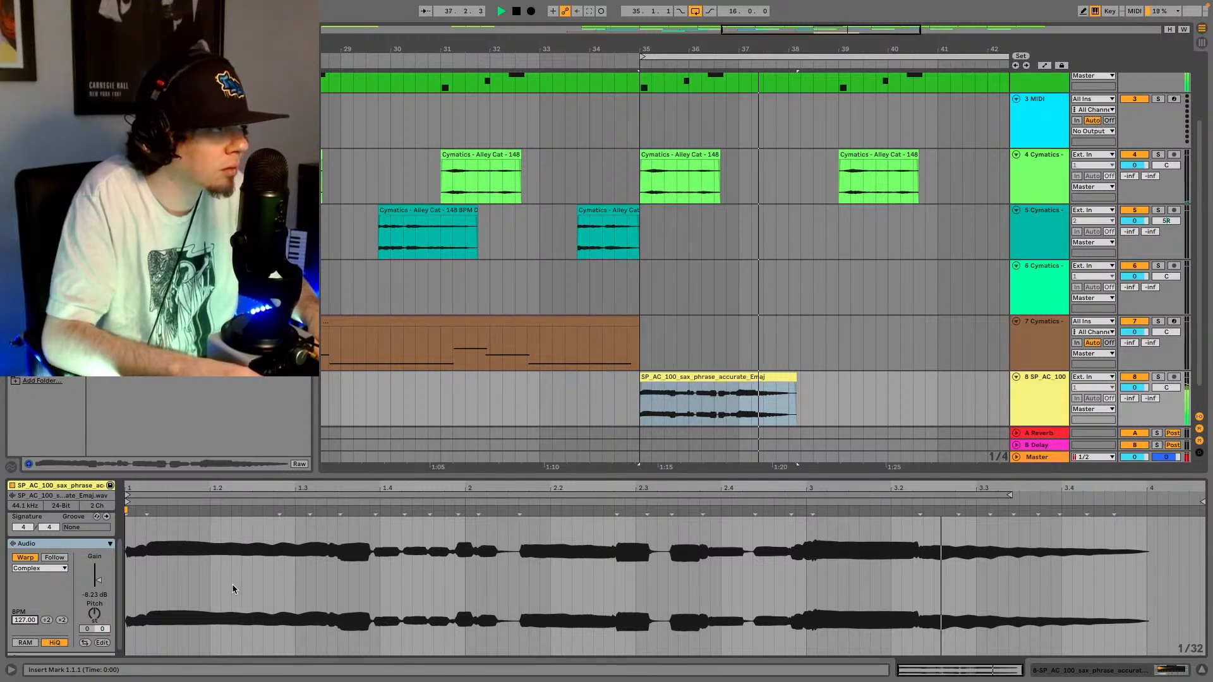
# - Fine-tune the sax clip's tempo to 132 BPM while playing it against the drums
pyautogui.press('Up')
pyautogui.press('Up')
pyautogui.press('Up')
pyautogui.press('space')
pyautogui.press('space')
pyautogui.press('Up')
pyautogui.press('Up')
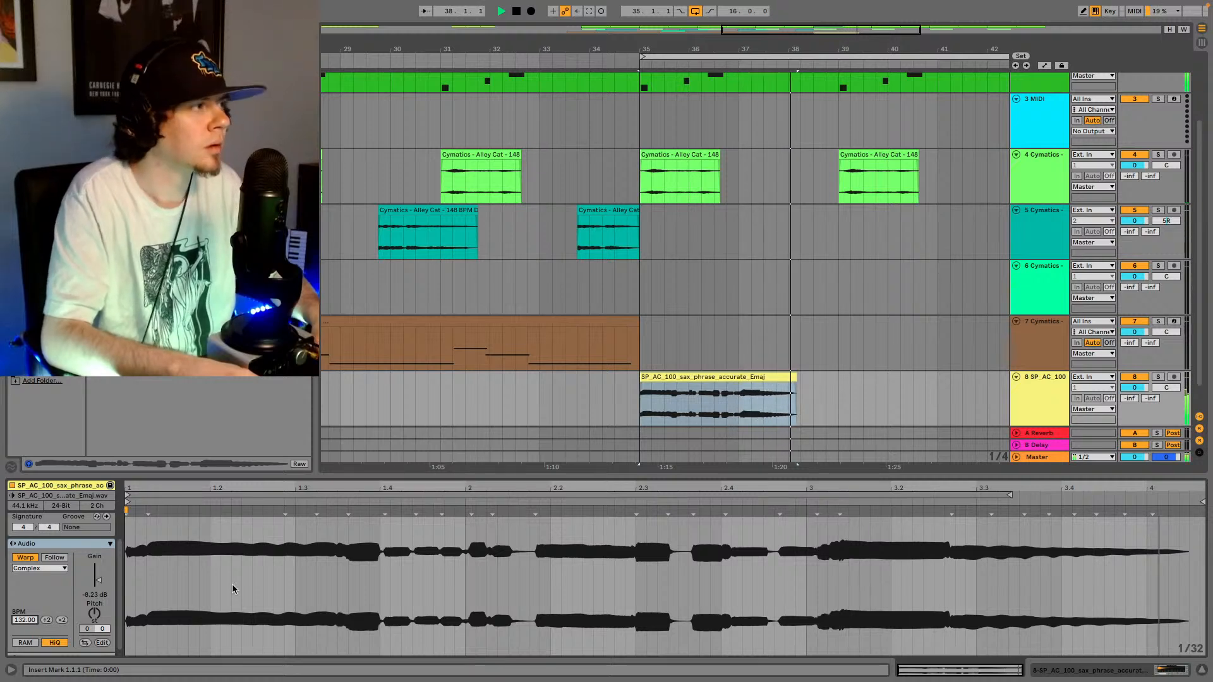
pyautogui.press('space')
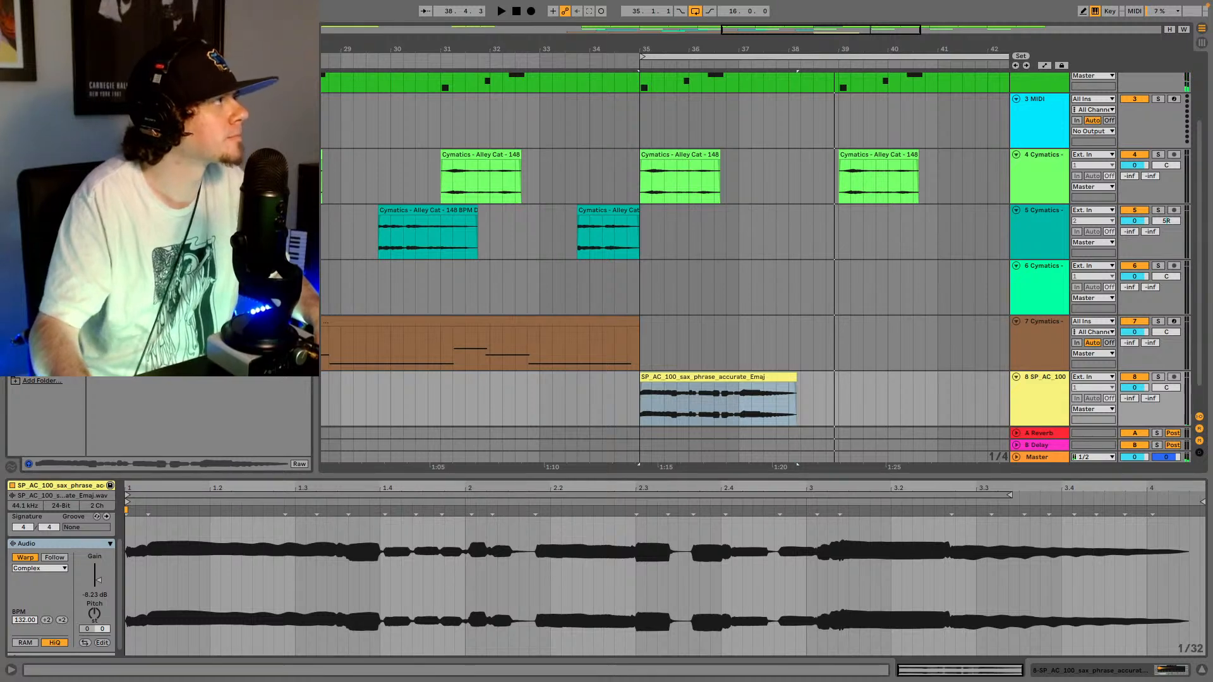
# - Browse the sax samples and place the SP_AC_100 charismatic_Emaj phrase on the sax track at 39.1.1
pyautogui.click(42, 369)
pyautogui.scroll(-1, 204, 423)
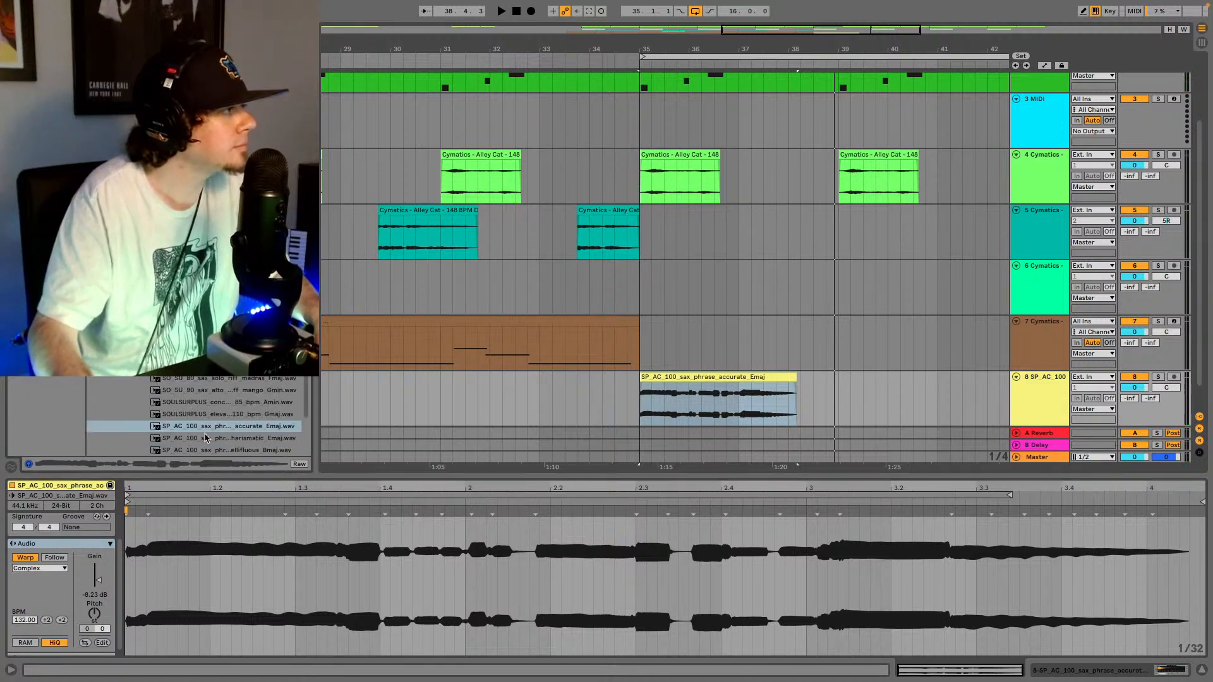
pyautogui.click(205, 437)
pyautogui.scroll(-2, 206, 430)
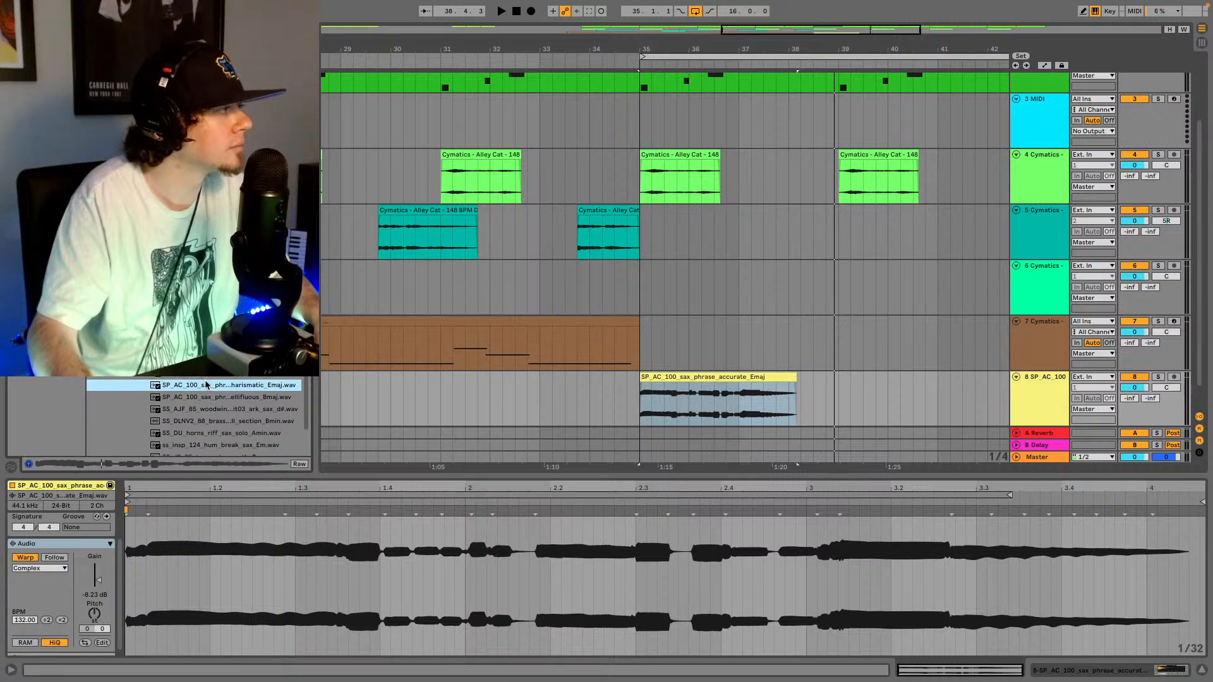
pyautogui.scroll(-1, 205, 381)
pyautogui.scroll(-3, 205, 379)
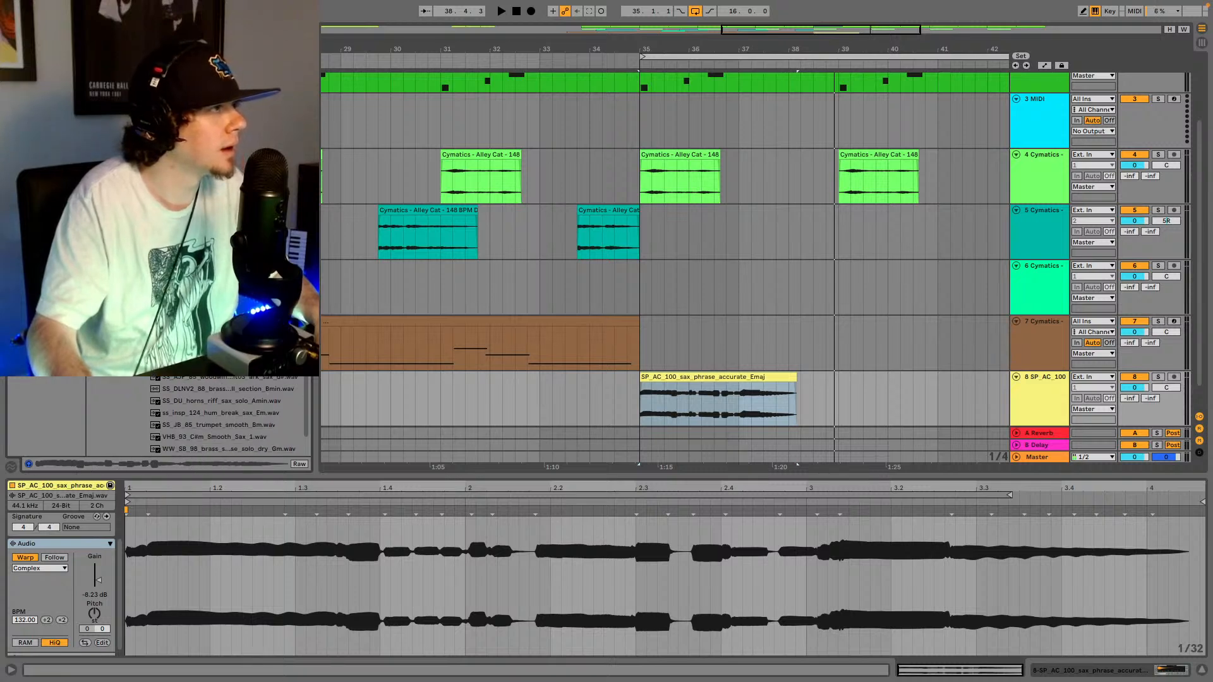
pyautogui.moveTo(206, 370); pyautogui.dragTo(829, 415)
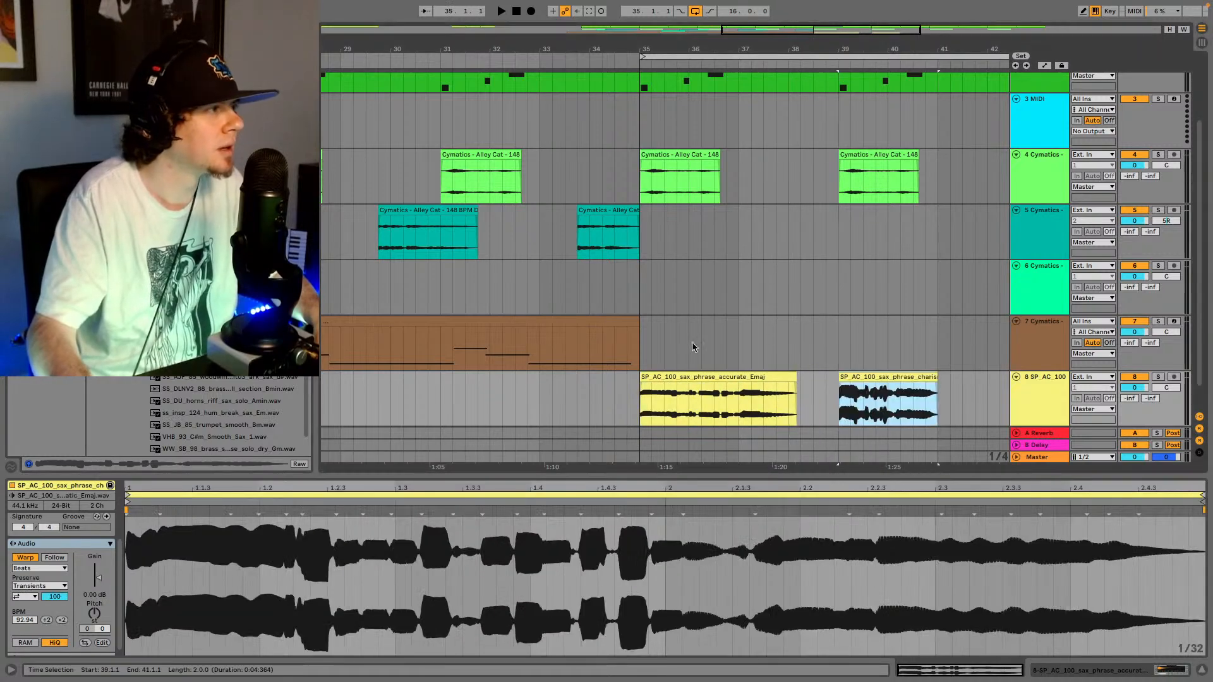
# - Set the charismatic_Emaj clip's warp mode to Complex and its gain to -8.09 dB, comparing it with the first sax clip
pyautogui.click(783, 378)
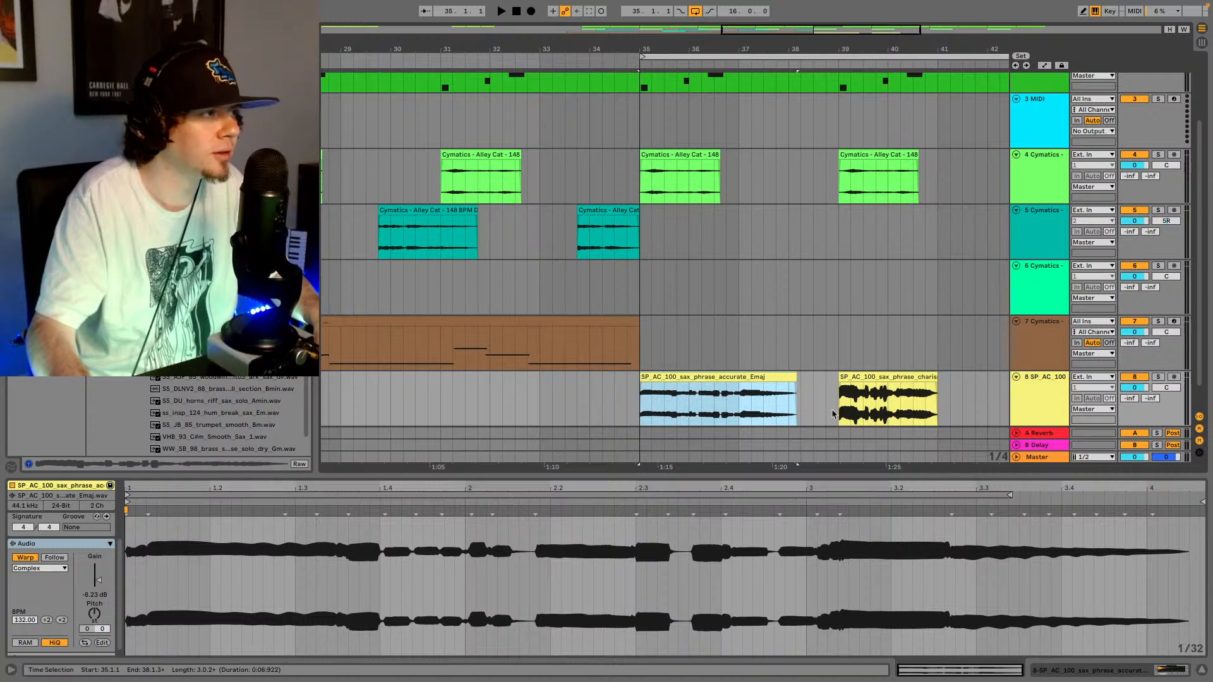
pyautogui.click(879, 379)
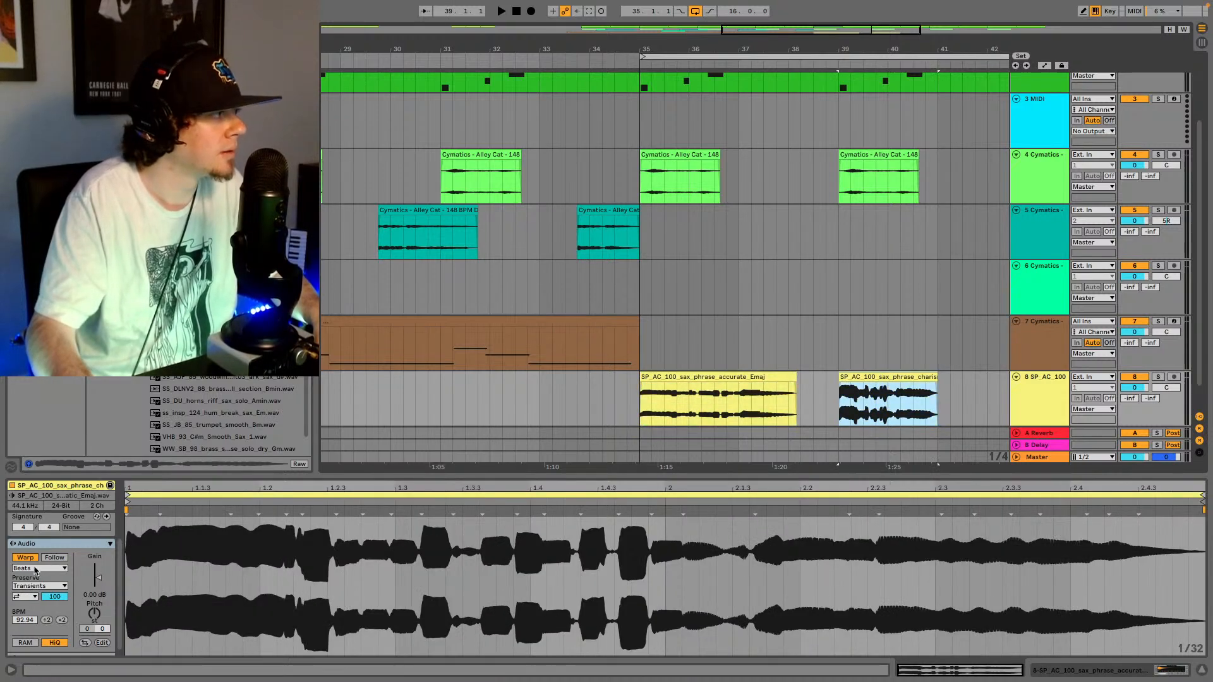
pyautogui.click(39, 568)
pyautogui.click(26, 616)
pyautogui.moveTo(96, 586); pyautogui.dragTo(96, 598)
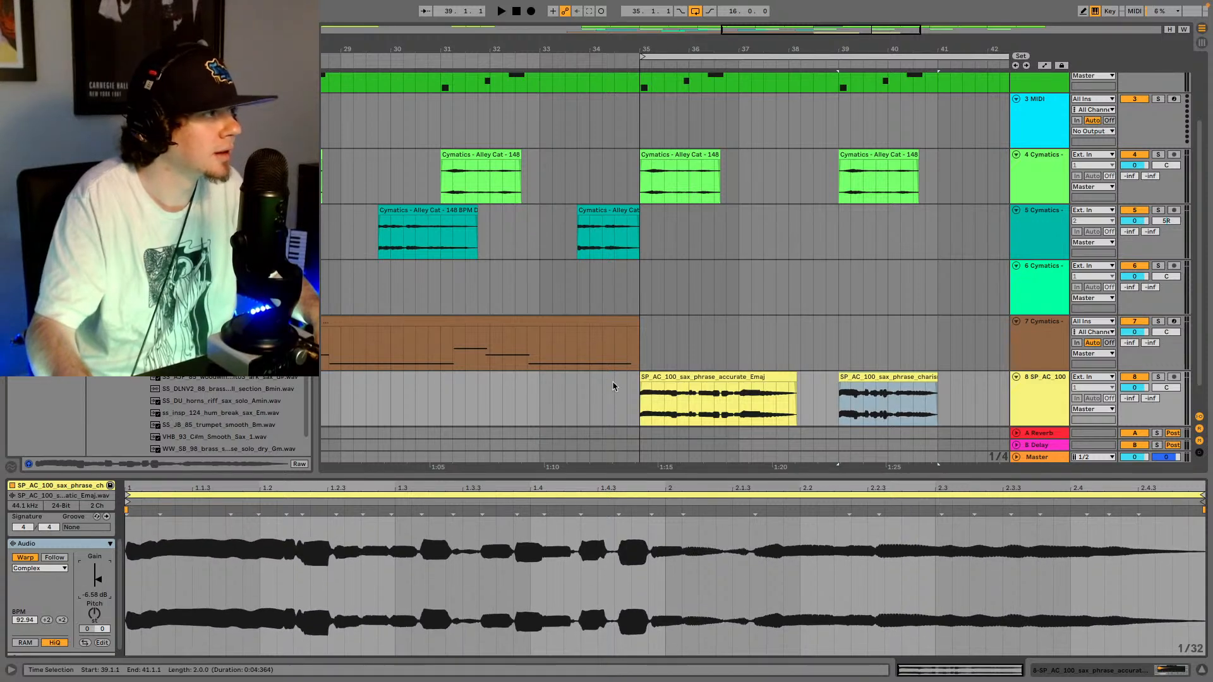
pyautogui.click(656, 420)
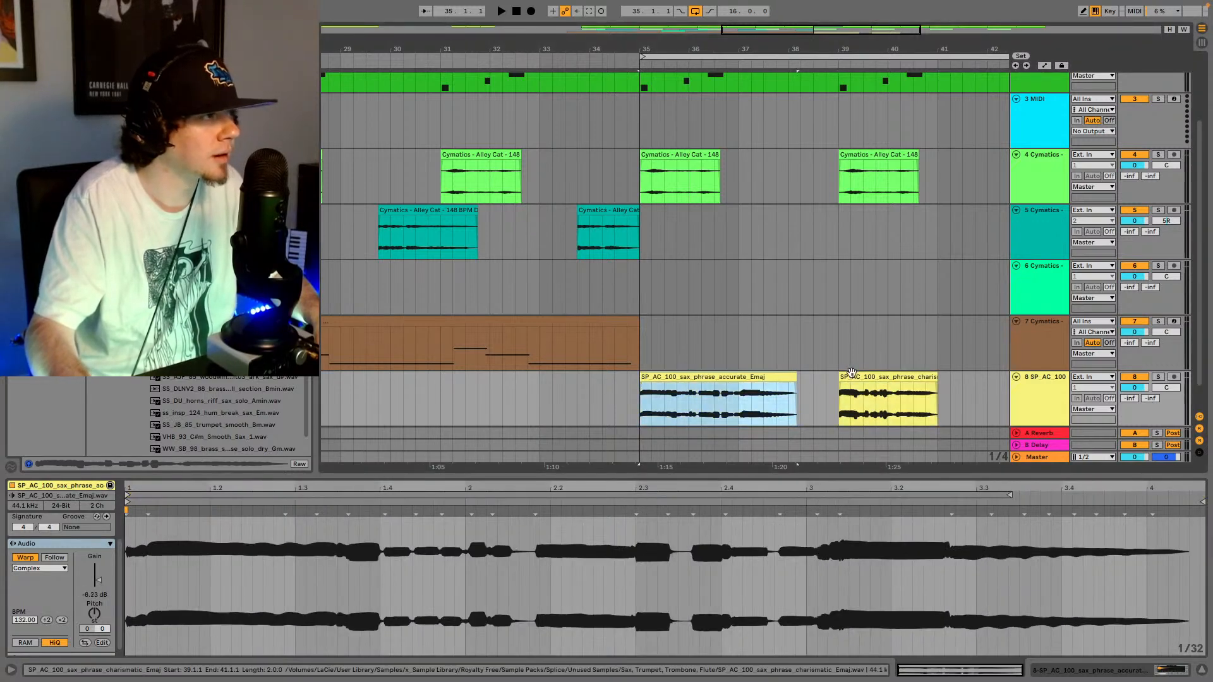
pyautogui.click(875, 376)
pyautogui.moveTo(99, 580); pyautogui.dragTo(99, 588)
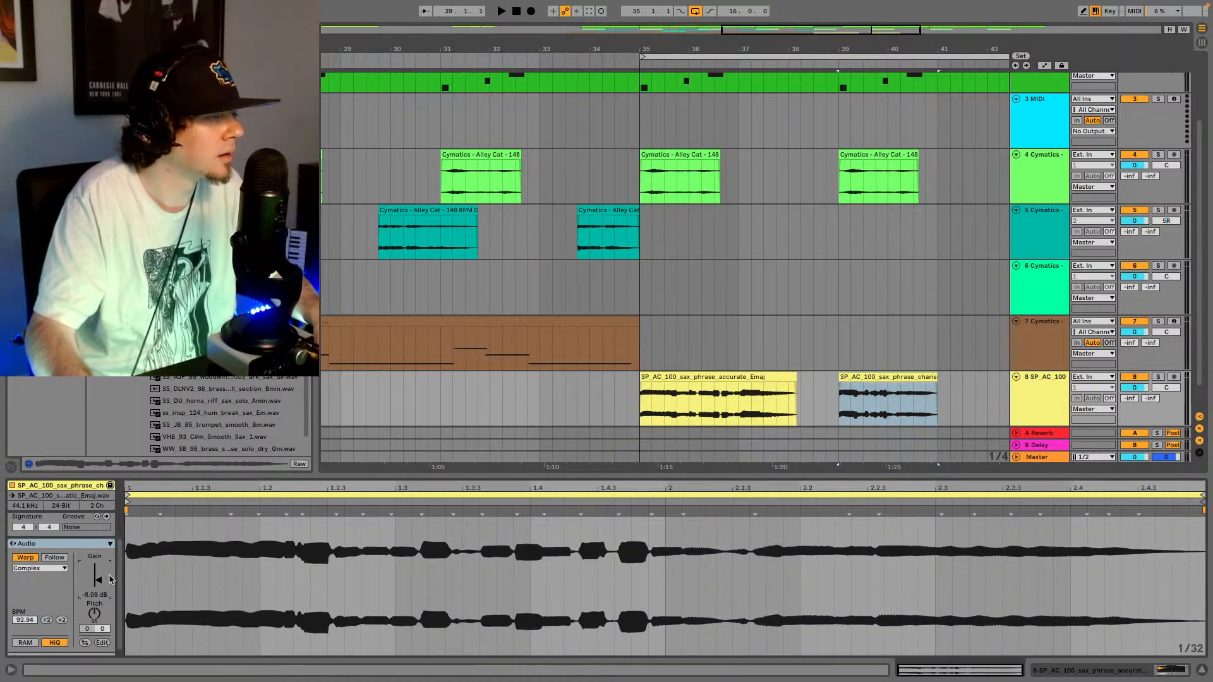
pyautogui.click(671, 399)
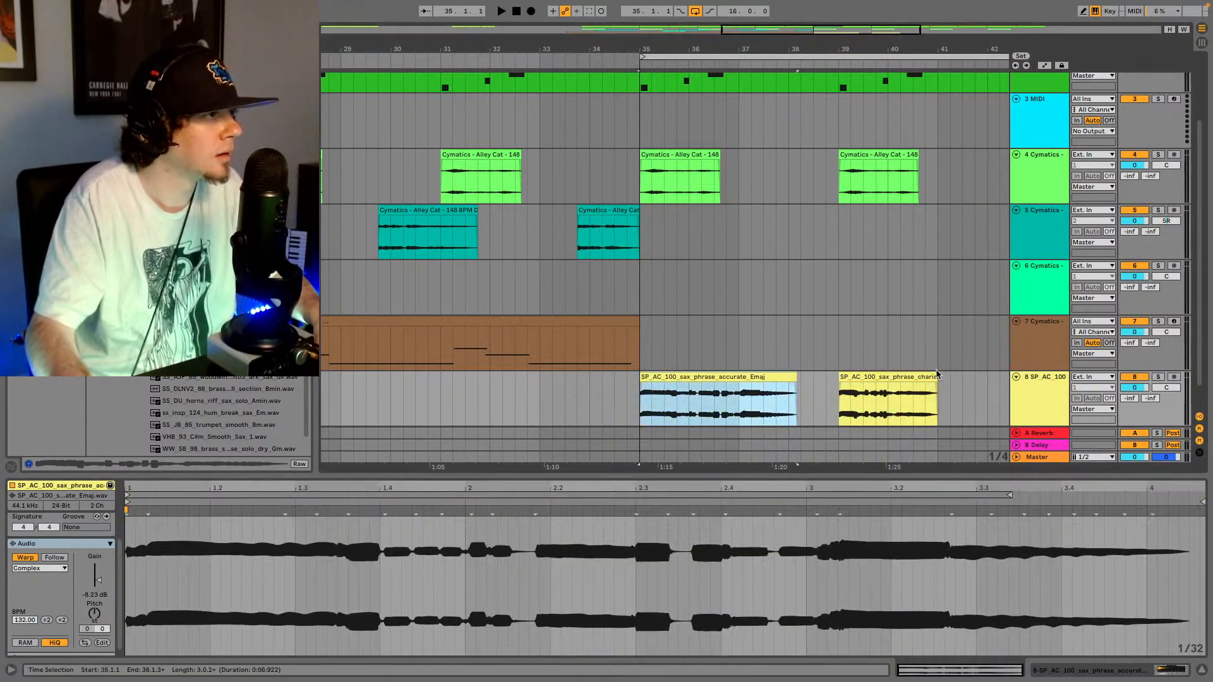
# - Play the arrangement from the second sax clip and again from 35.1.1 to judge how both phrases fit
pyautogui.click(875, 377)
pyautogui.press('space')
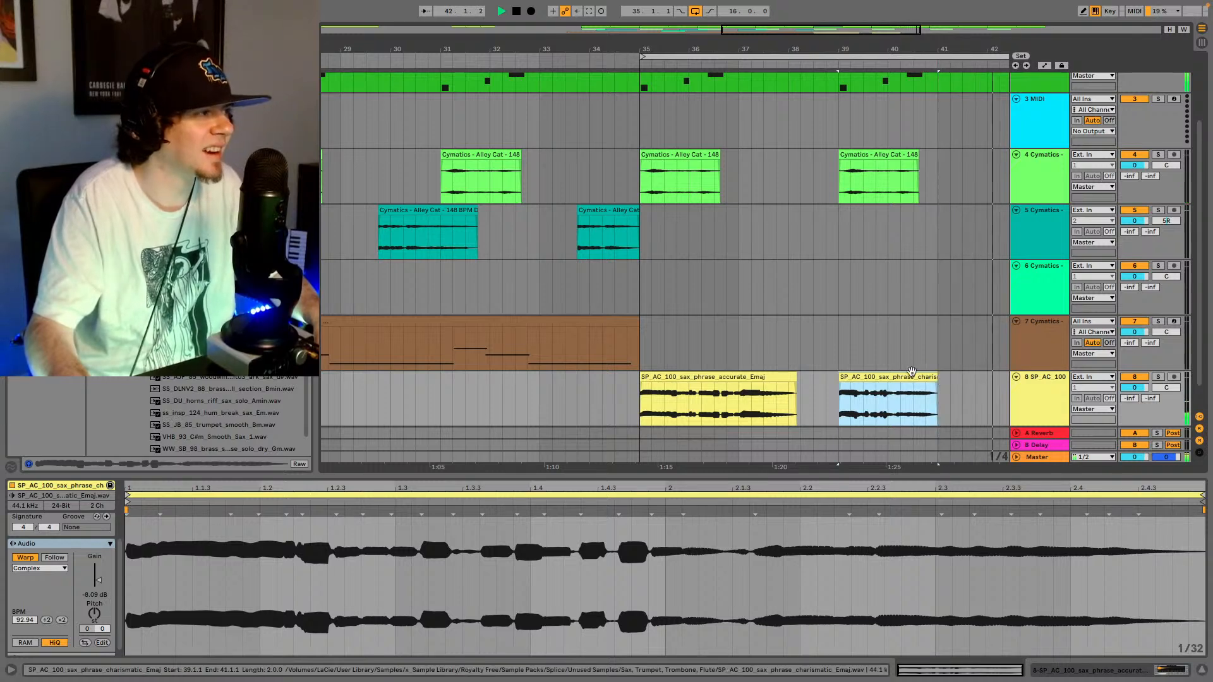
pyautogui.press('space')
pyautogui.click(641, 402)
pyautogui.press('space')
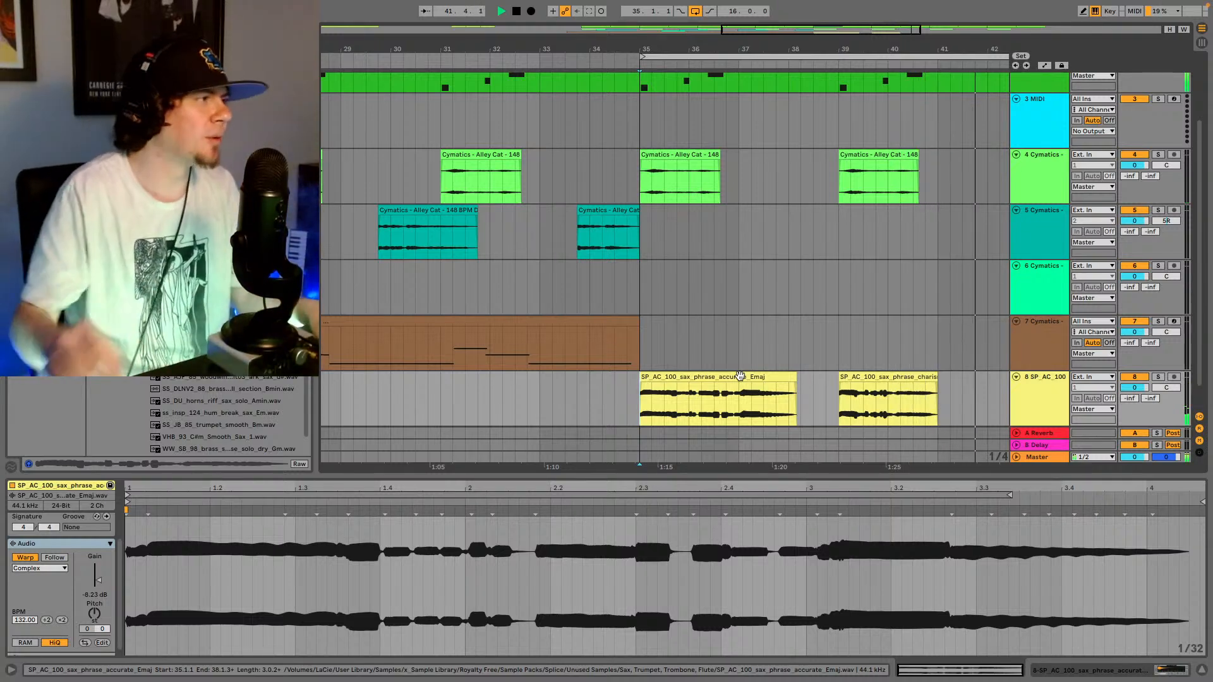
pyautogui.press('space')
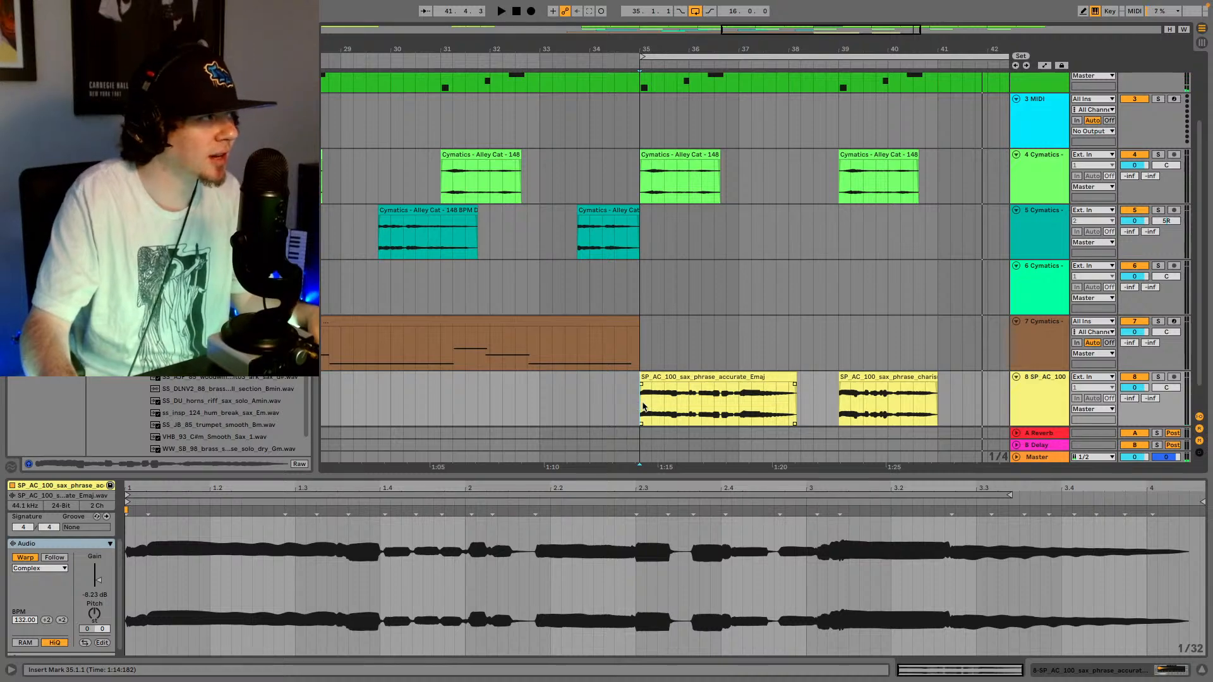
# - Move both sax clips one bar later so the first phrase starts at bar 36, and play from just before bar 35
pyautogui.moveTo(638, 404); pyautogui.dragTo(953, 389)
pyautogui.click(702, 378)
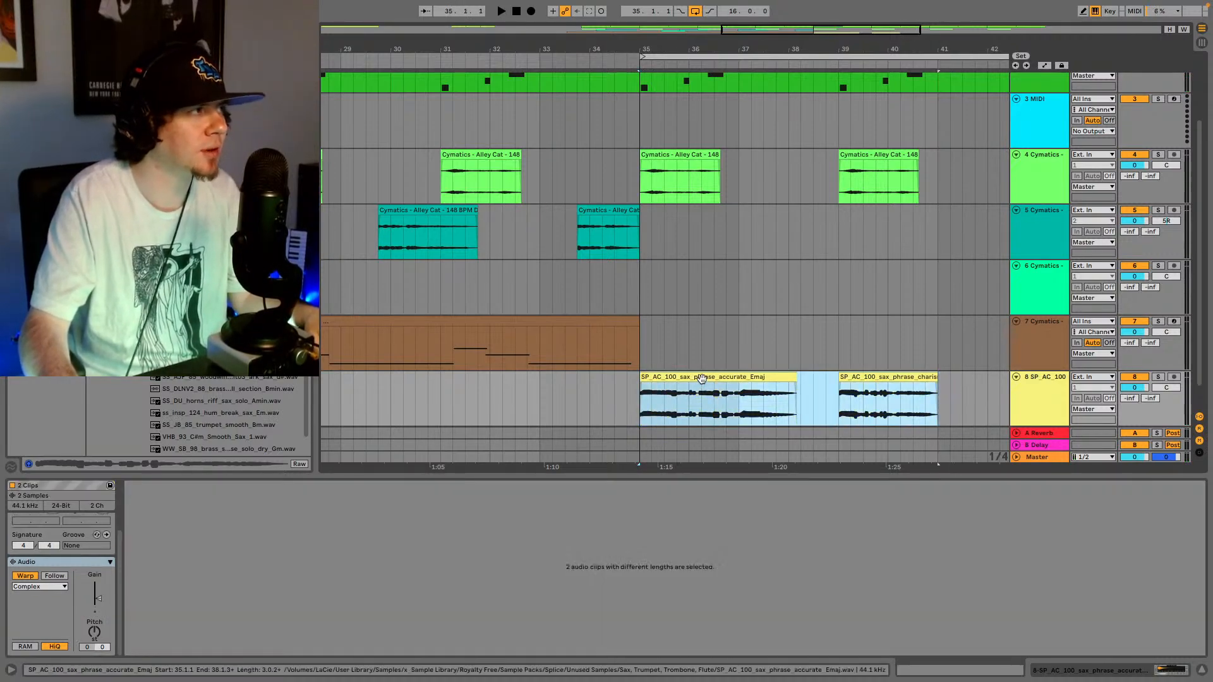
pyautogui.moveTo(702, 378); pyautogui.dragTo(750, 379)
pyautogui.click(616, 405)
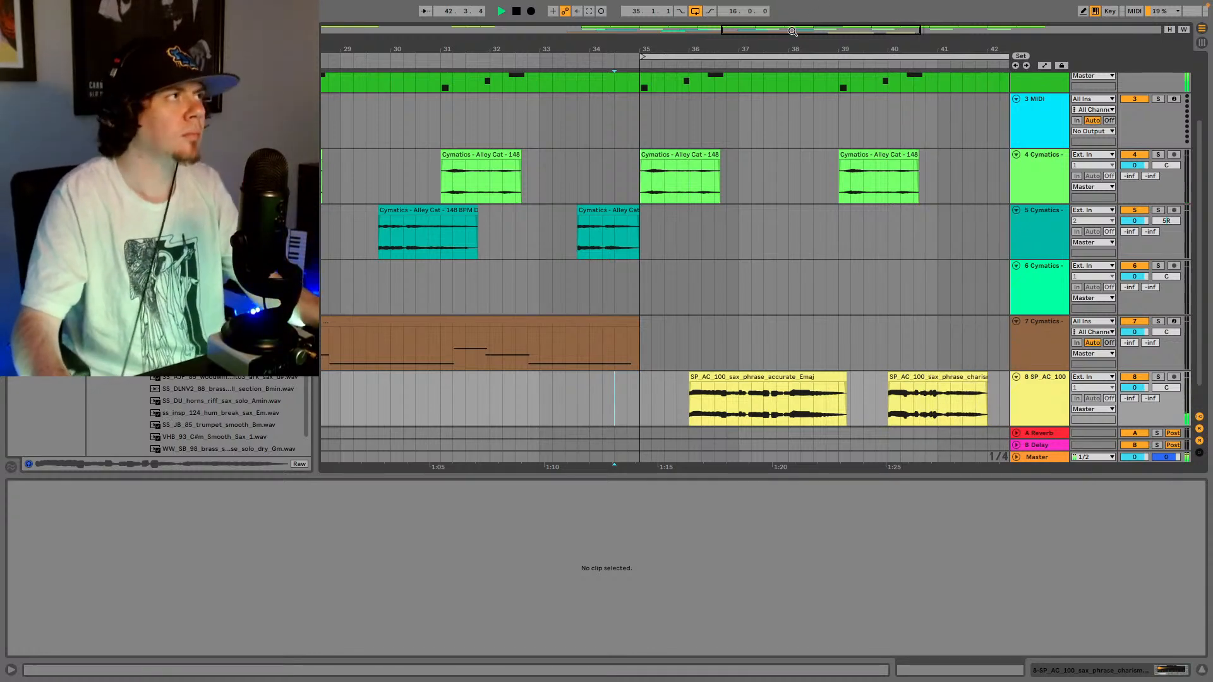
# - Extend the loop to start at bar 19 and span 32 bars, and play the full arrangement from there
pyautogui.moveTo(793, 31); pyautogui.dragTo(631, 126)
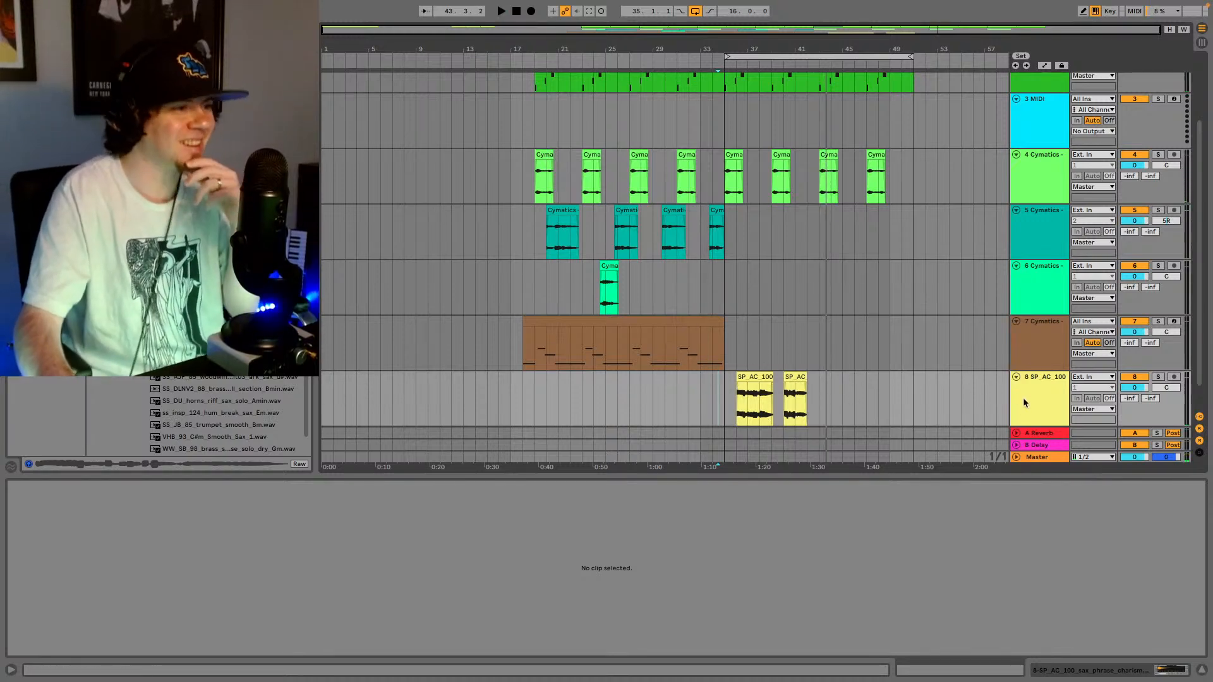
pyautogui.hotkey('shift', 'Tab')
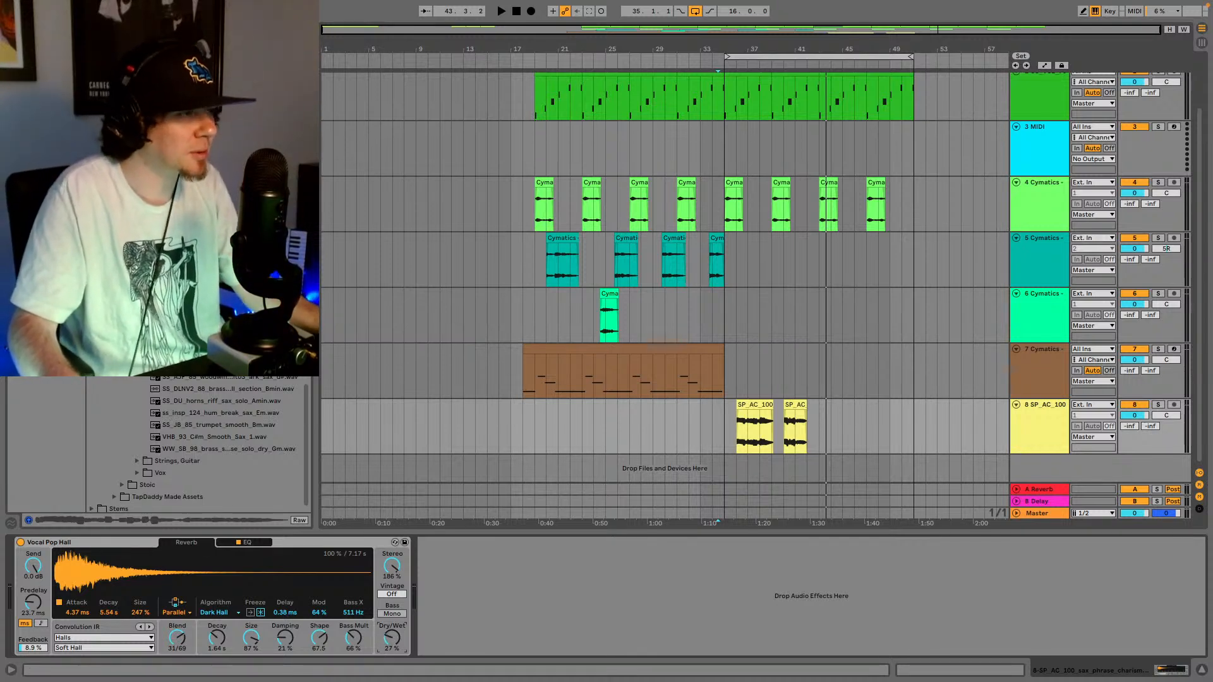
pyautogui.click(725, 431)
pyautogui.press('space')
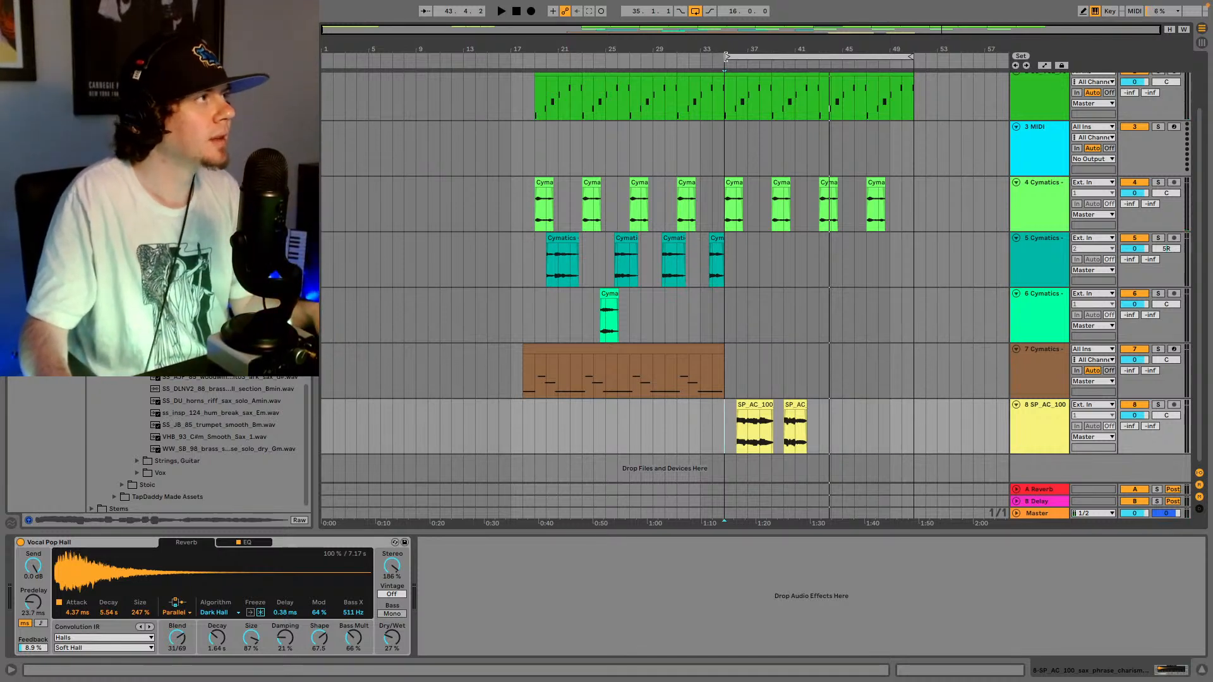
pyautogui.moveTo(725, 57); pyautogui.dragTo(536, 59)
pyautogui.scroll(2, 531, 183)
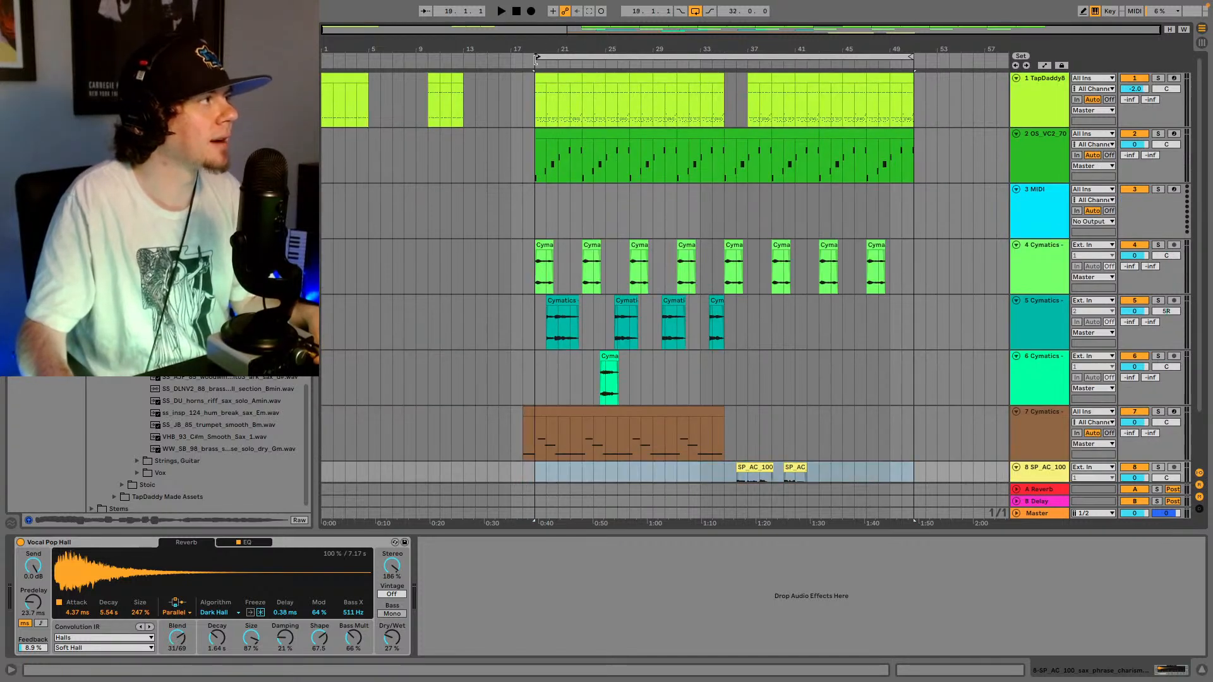
pyautogui.press('space')
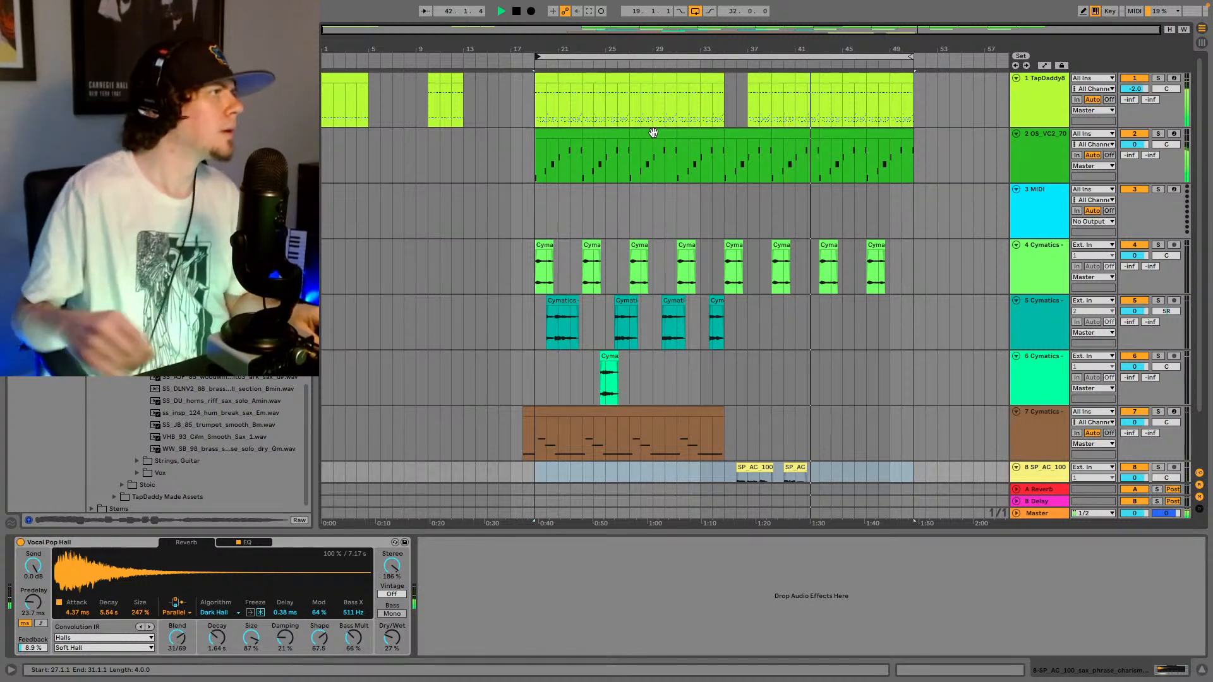
# - Audition the smooth sax, trumpet, brass solo and horns riff sax solo samples for another sax phrase
pyautogui.scroll(-1, 243, 410)
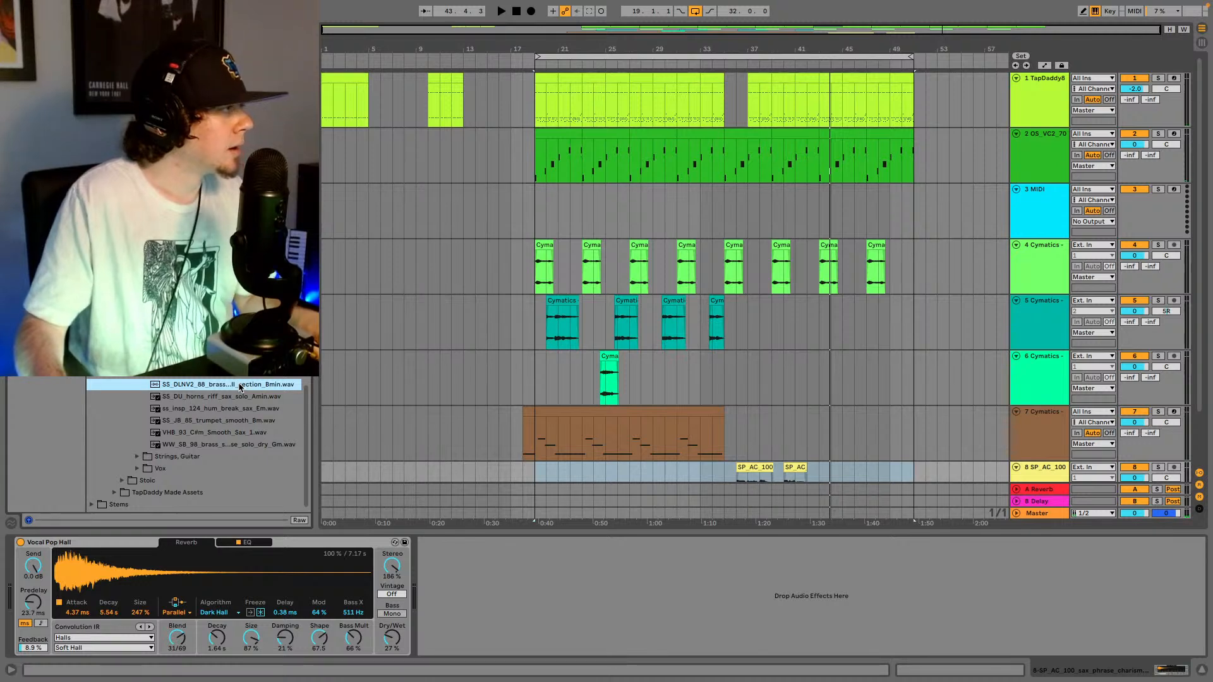
pyautogui.click(227, 434)
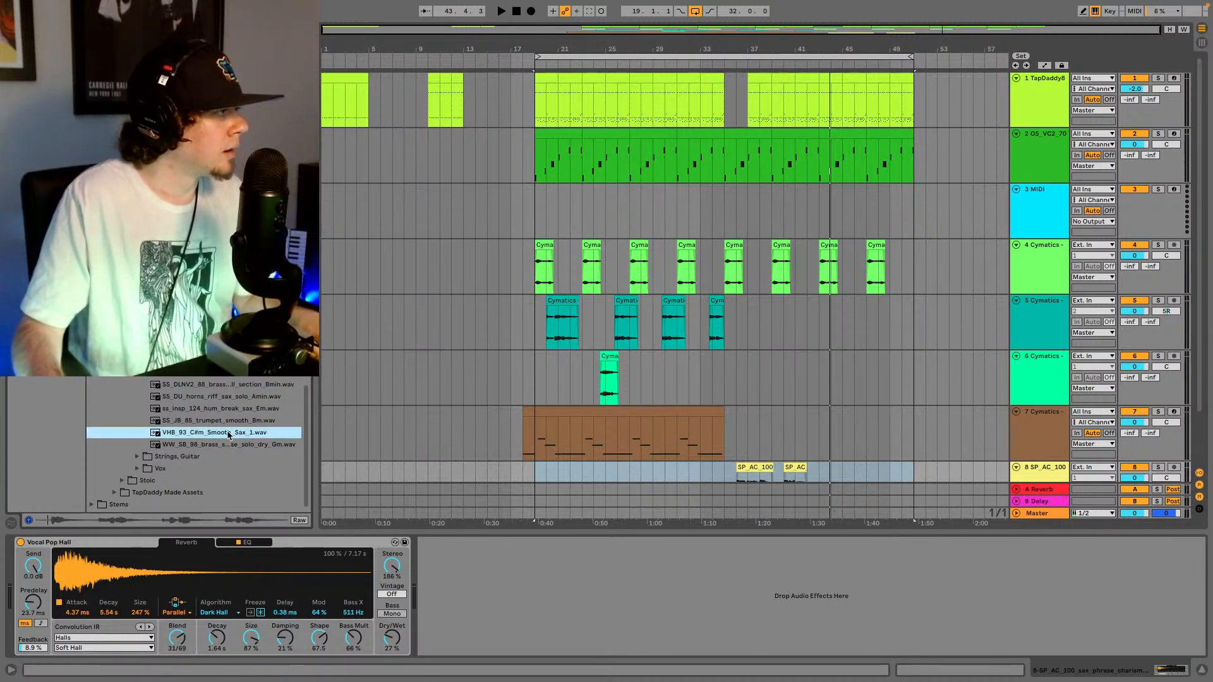
pyautogui.click(233, 422)
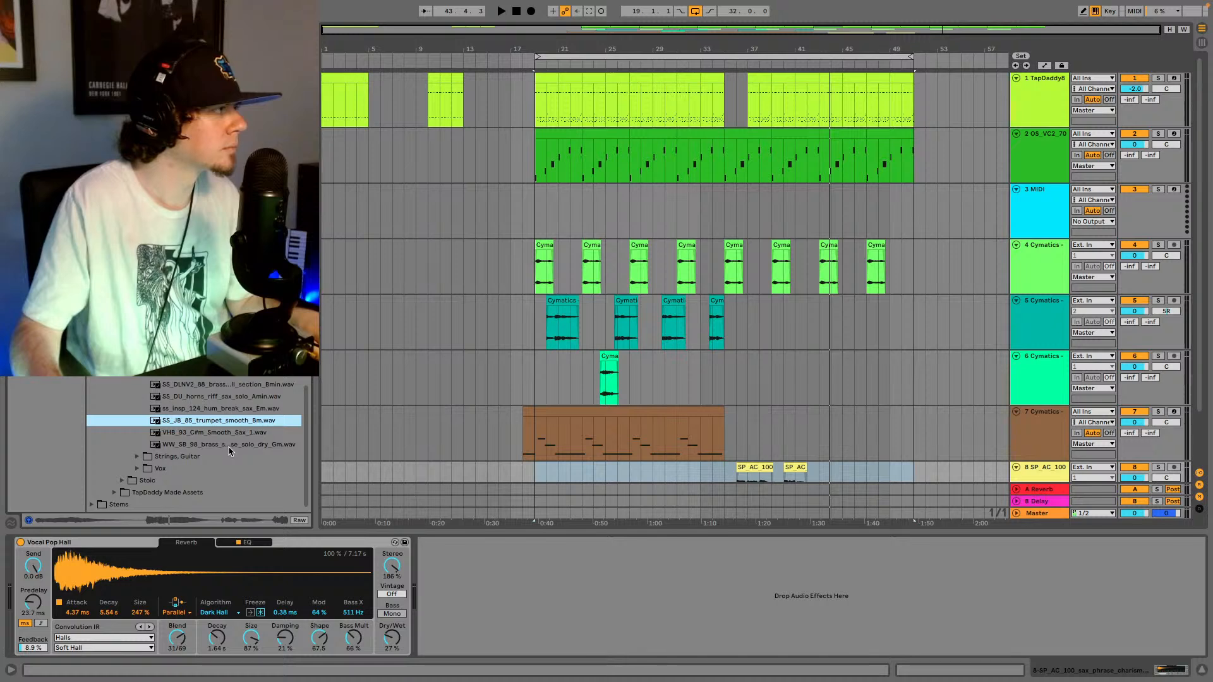
pyautogui.click(230, 446)
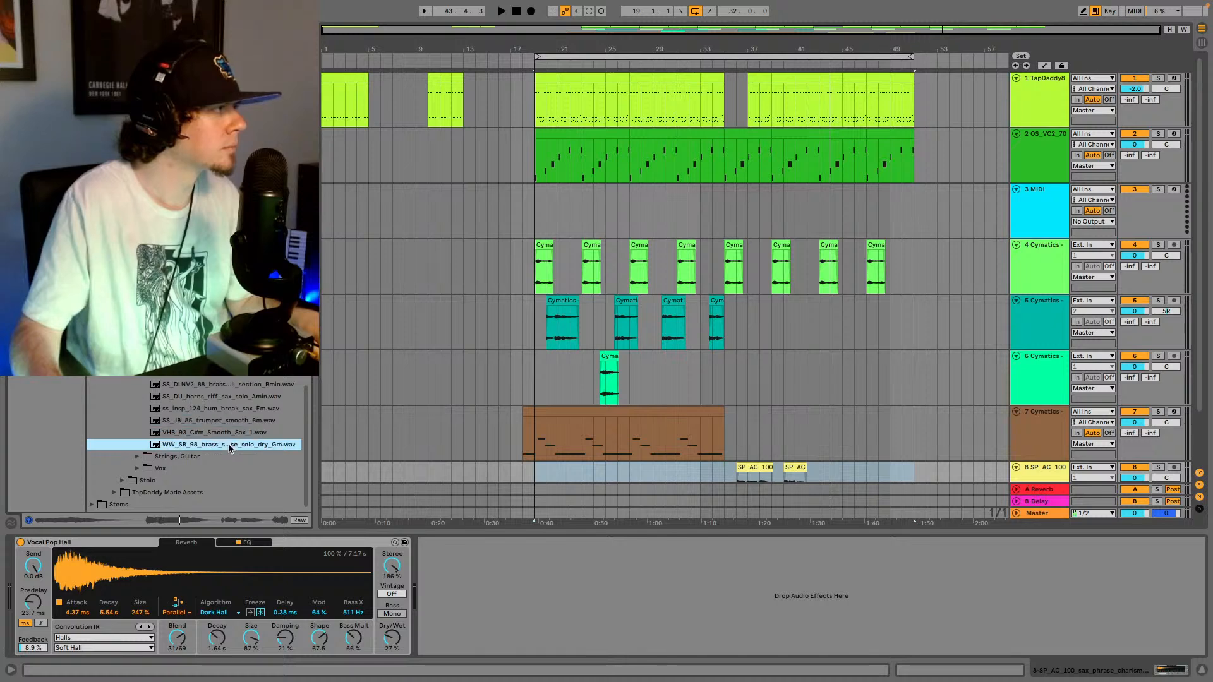
pyautogui.scroll(1, 229, 401)
pyautogui.click(226, 407)
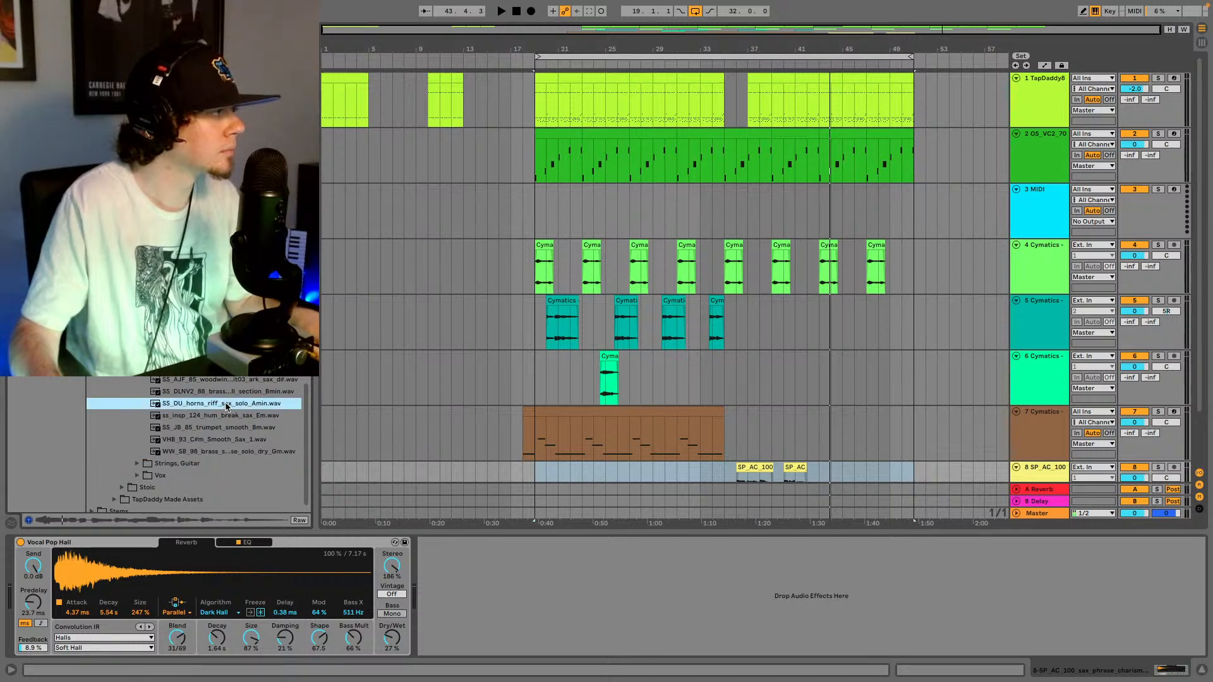
pyautogui.scroll(1, 226, 406)
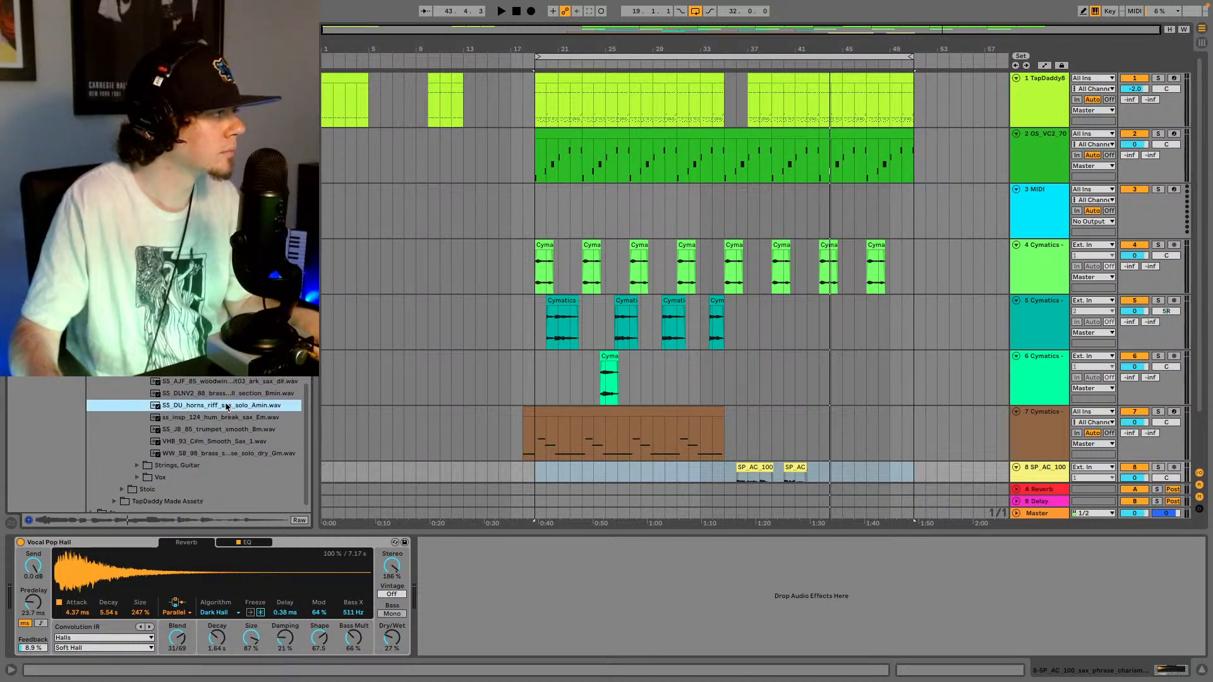
pyautogui.scroll(1, 226, 406)
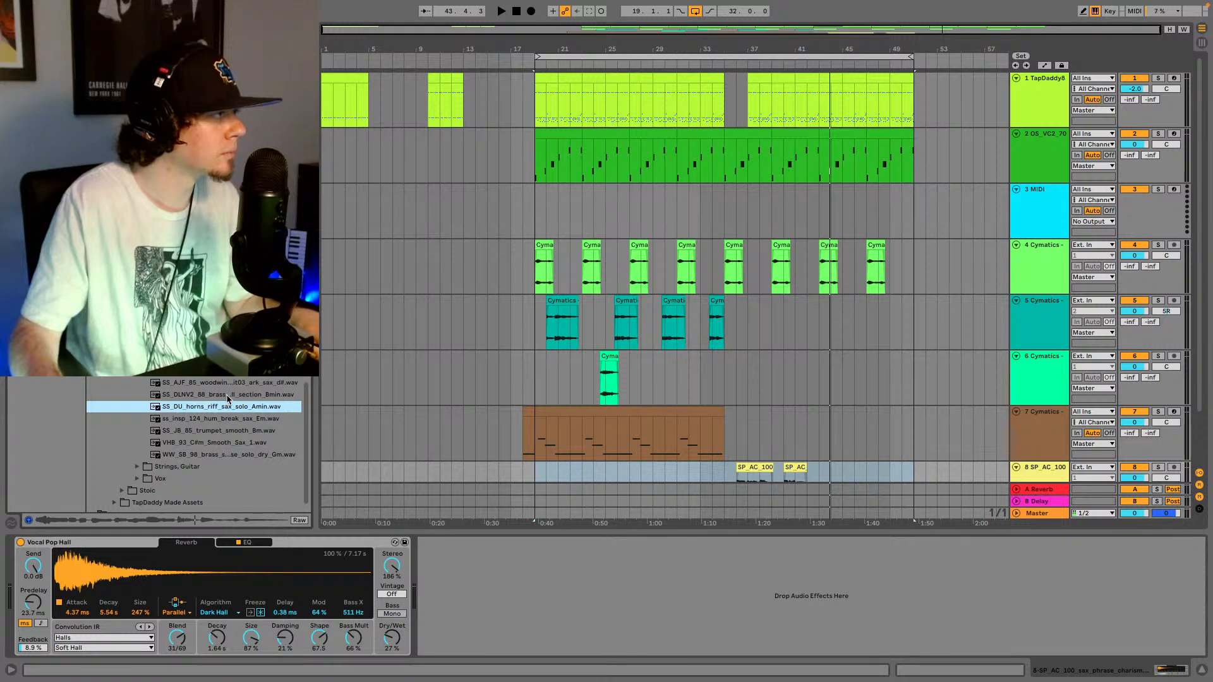
pyautogui.scroll(1, 228, 399)
pyautogui.scroll(3, 224, 387)
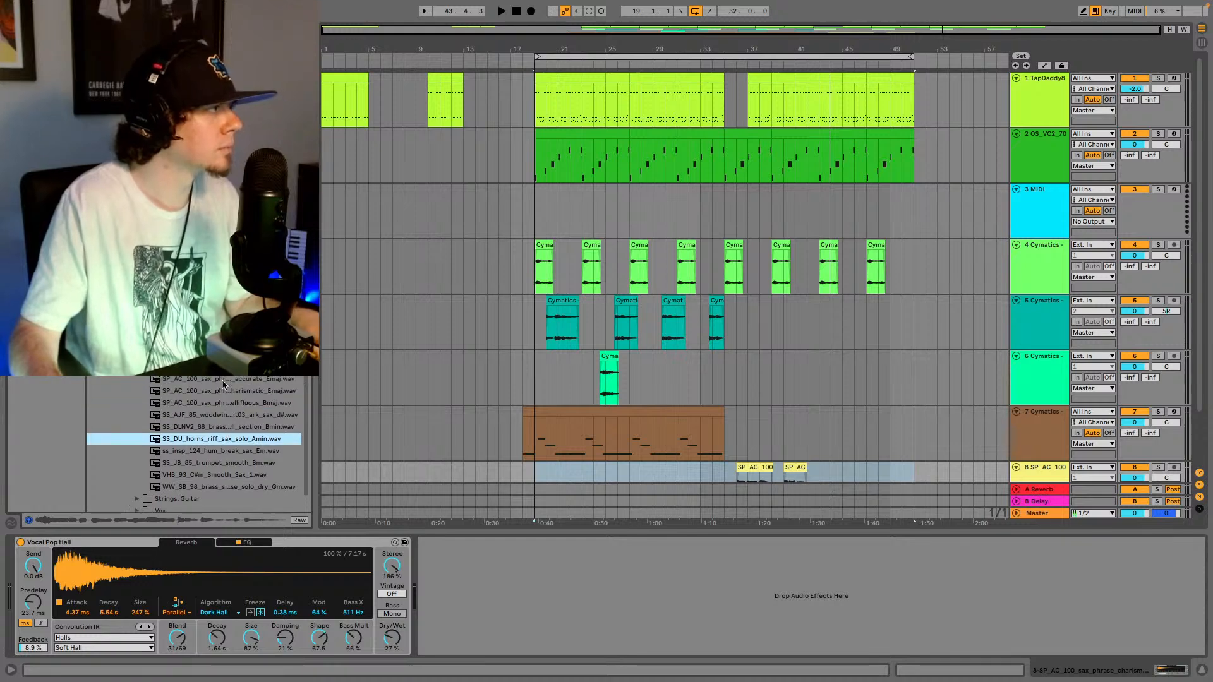
pyautogui.scroll(1, 223, 385)
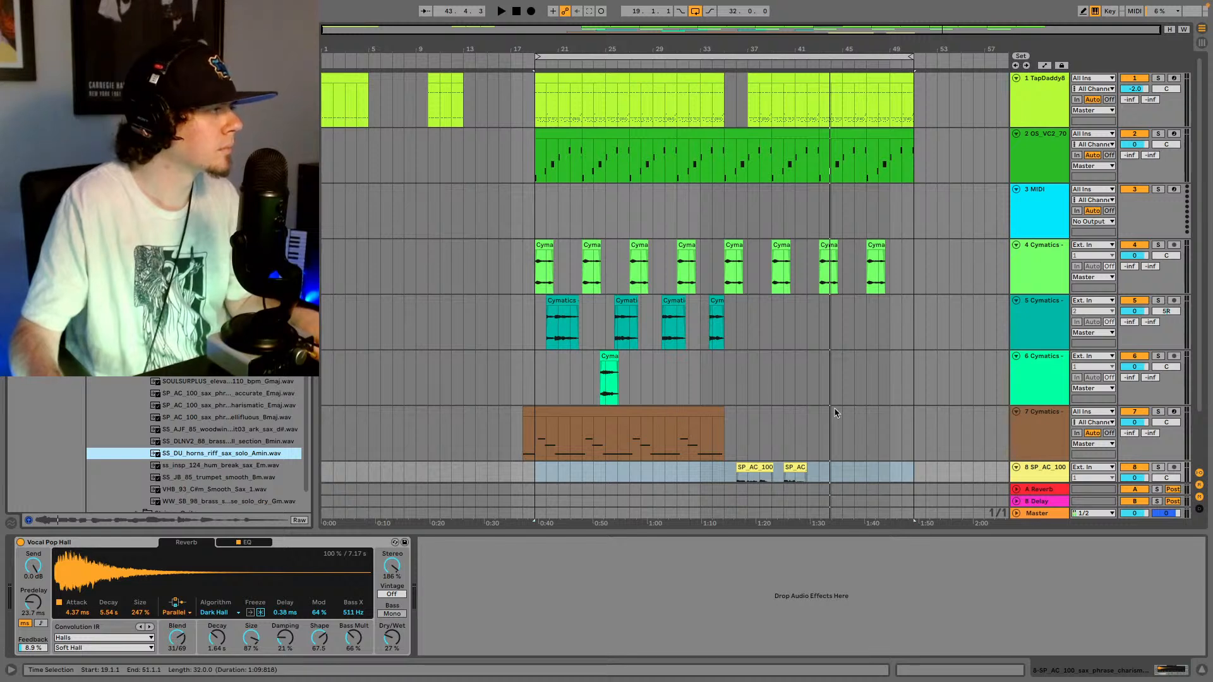
# - Play from the first sax clip and place SS_DU_horns_riff_sax_solo_Amin on the sax track at 44.1.1
pyautogui.scroll(-3, 837, 407)
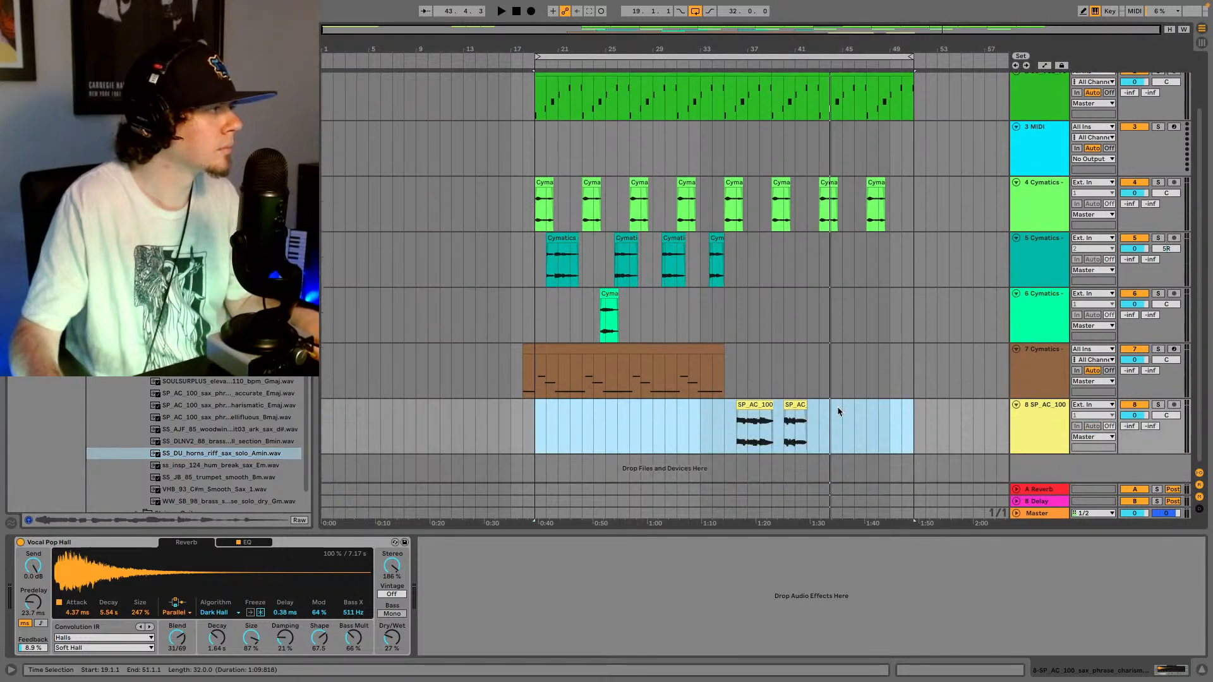
pyautogui.click(739, 435)
pyautogui.press('space')
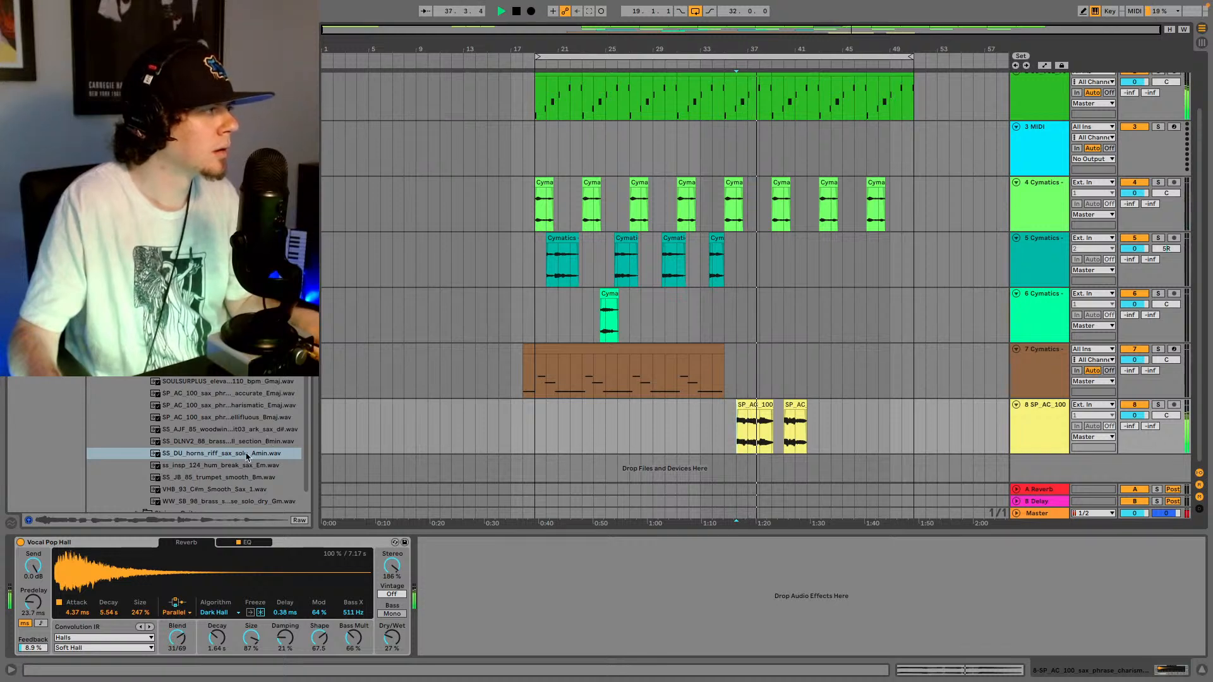
pyautogui.moveTo(247, 455); pyautogui.dragTo(833, 433)
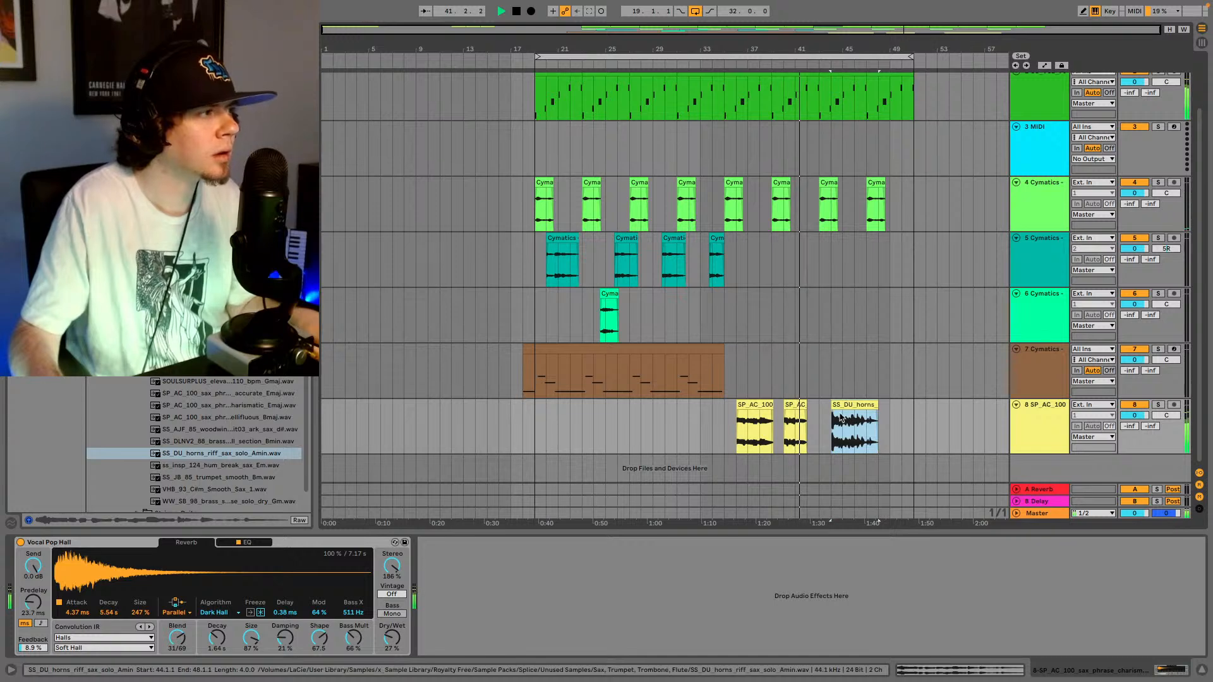
# - Set the SS_DU_horns clip's gain to -8.66 dB and its warp mode to Complex
pyautogui.click(952, 672)
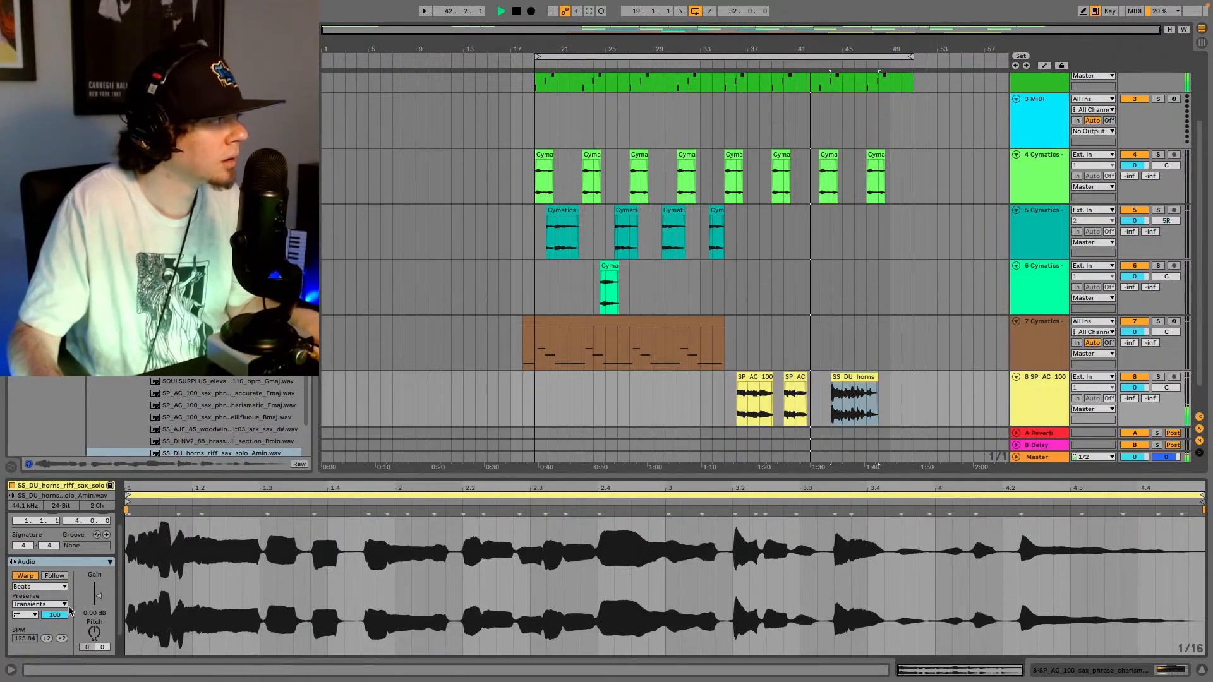
pyautogui.moveTo(95, 595); pyautogui.dragTo(95, 624)
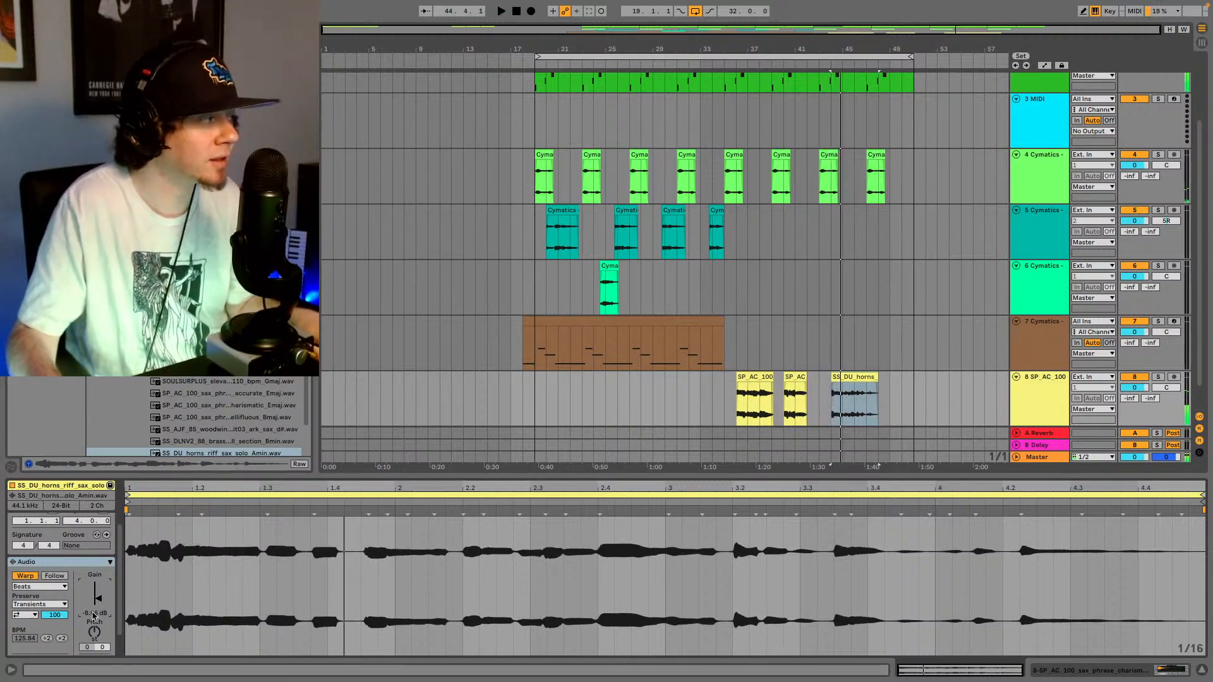
pyautogui.click(45, 586)
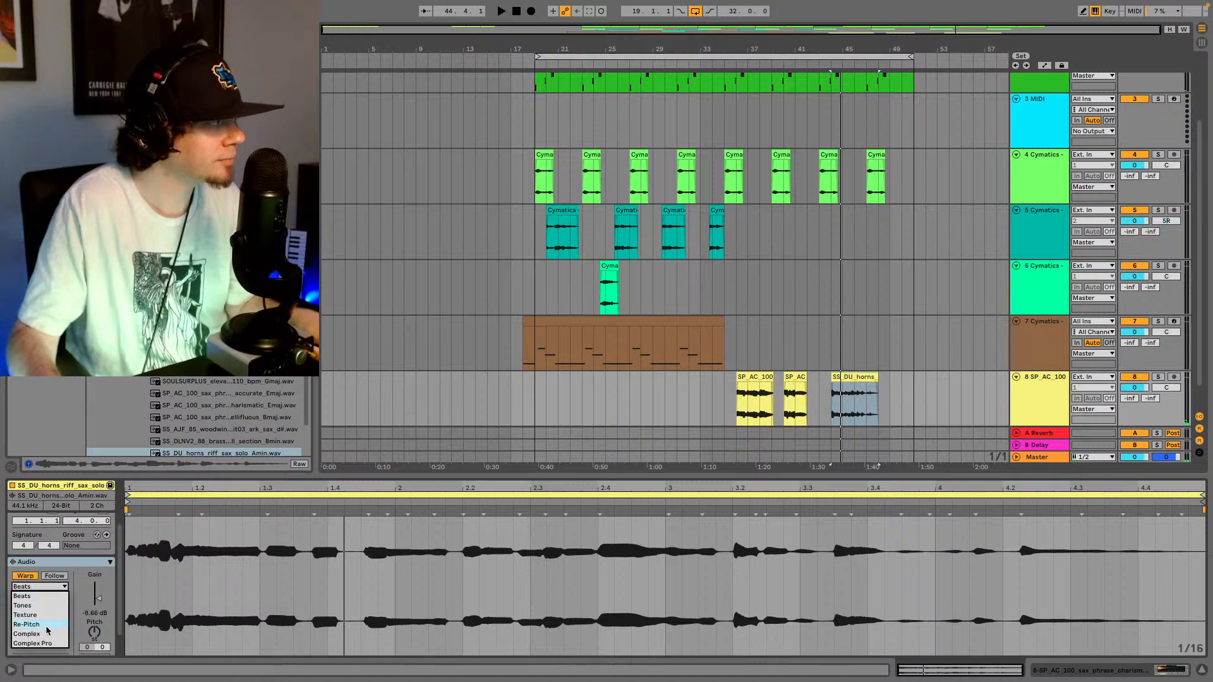
pyautogui.click(47, 632)
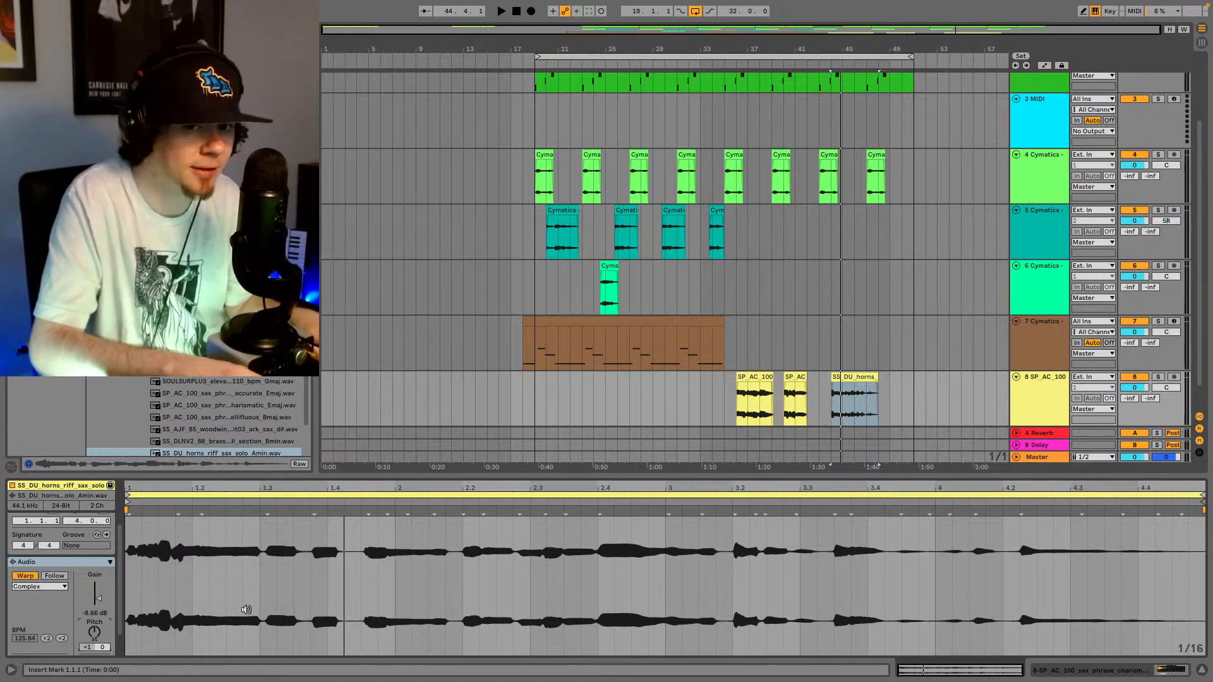
# - Try transposing the SS_DU_horns clip up to +3 semitones, playing it between changes
pyautogui.press('space')
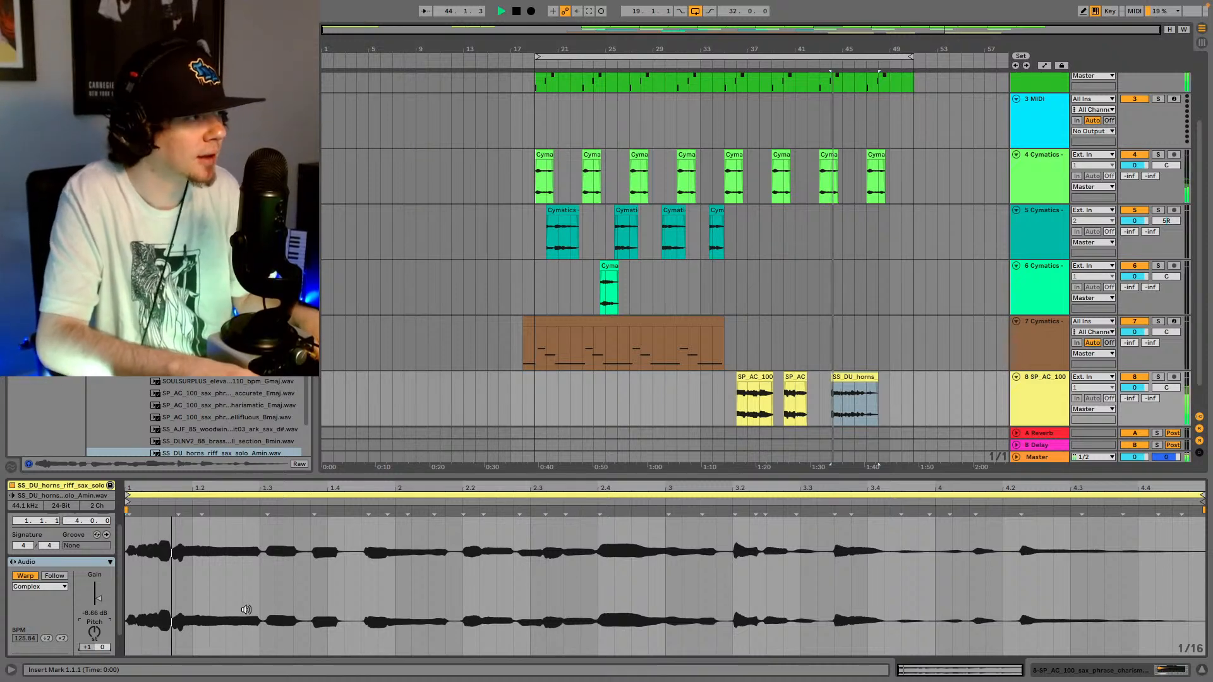
pyautogui.press('space')
pyautogui.press('Up')
pyautogui.press('space')
pyautogui.press('Up')
pyautogui.press('space')
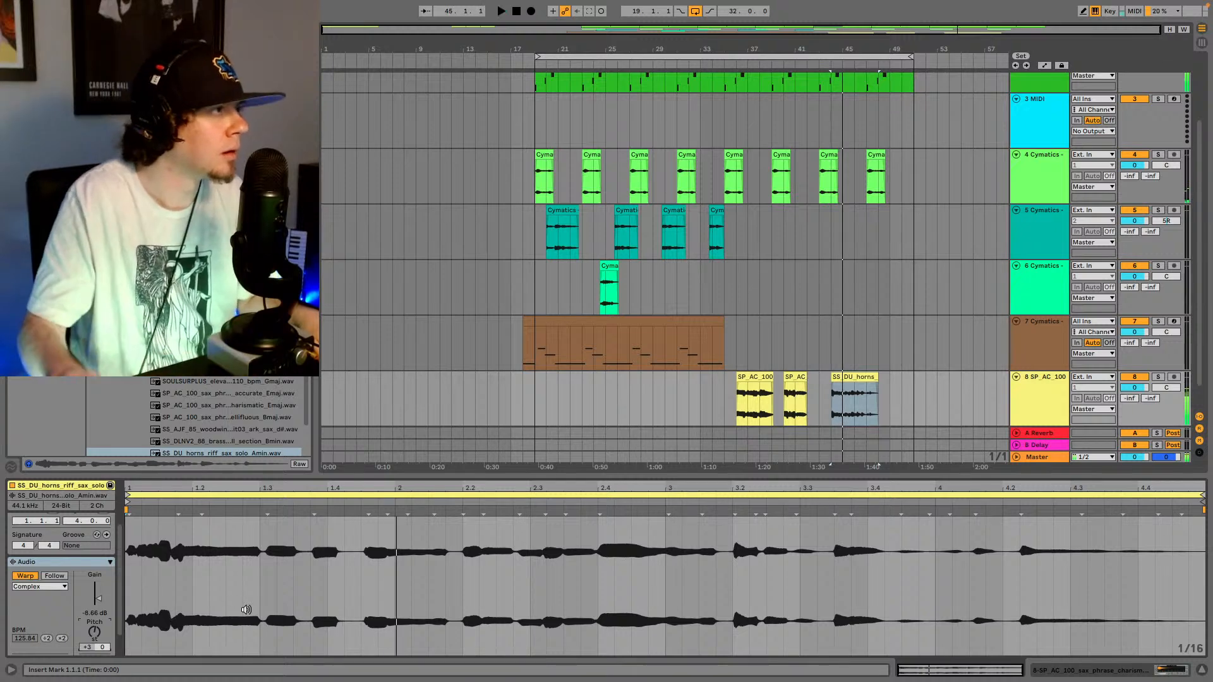
# - Move the SS_DU_horns clip one bar later to 45.1.1 and replay it against the beat
pyautogui.moveTo(850, 377); pyautogui.dragTo(863, 377)
pyautogui.press('space')
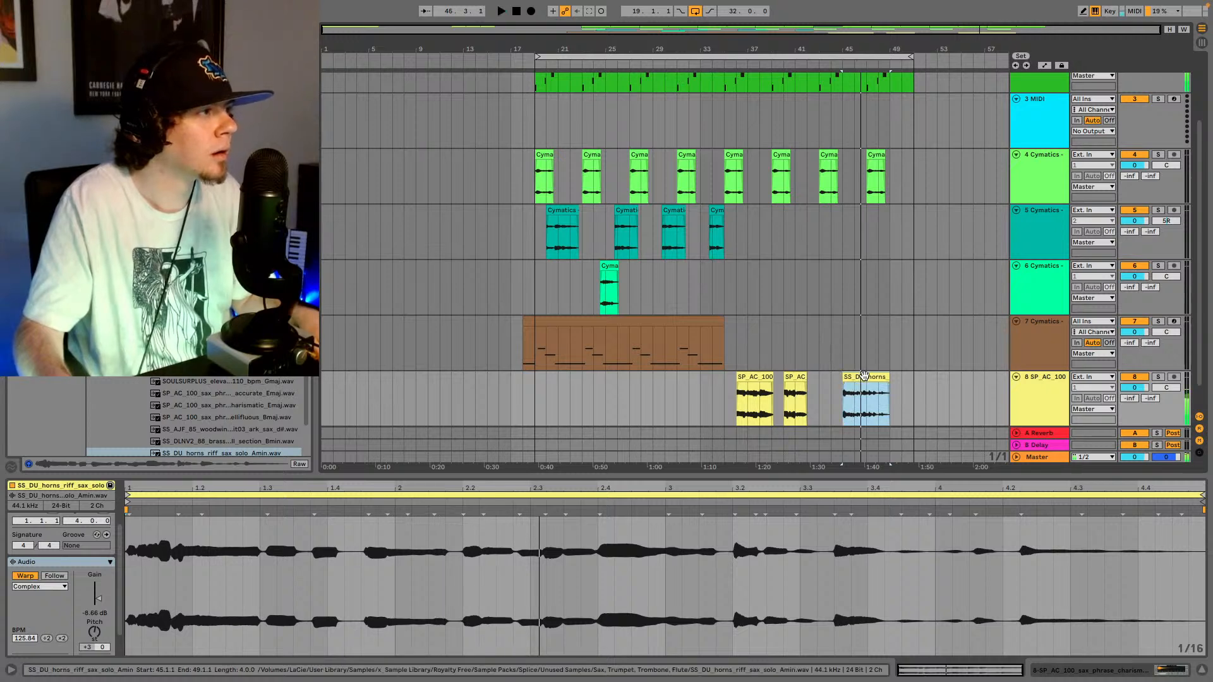
pyautogui.press('space')
pyautogui.moveTo(860, 378)
pyautogui.mouseDown()
pyautogui.moveTo(838, 377)
pyautogui.moveTo(862, 376)
pyautogui.mouseUp()
pyautogui.press('space')
pyautogui.press('space')
pyautogui.press('space')
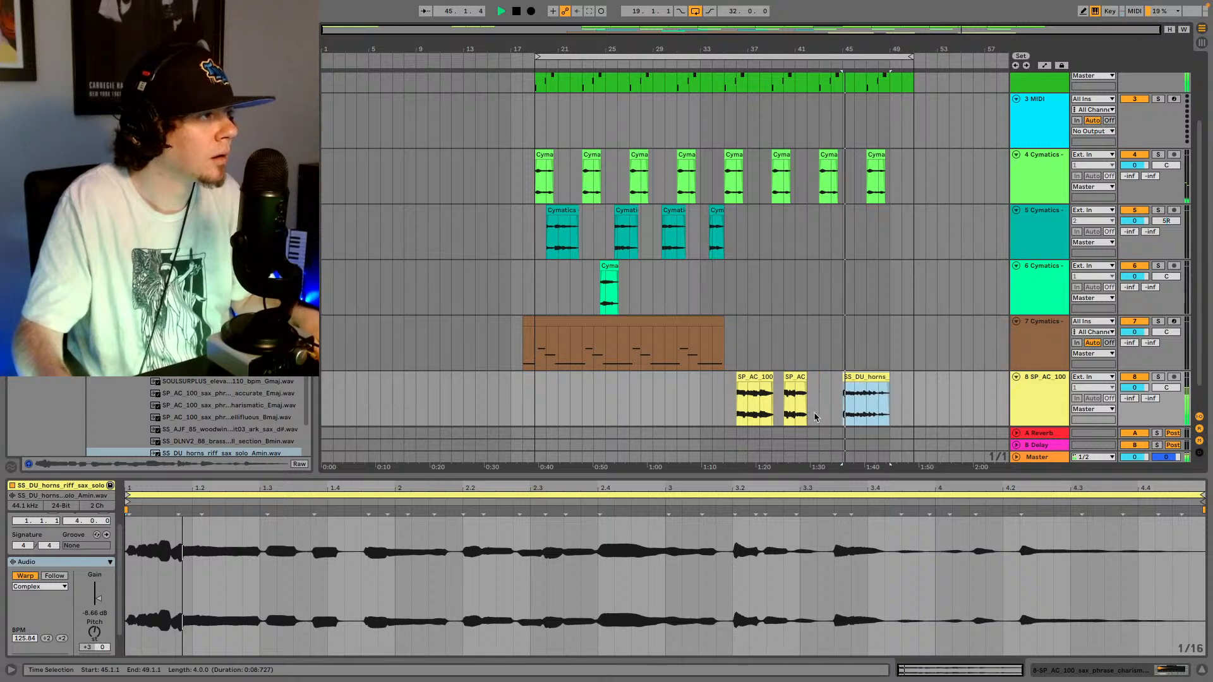
# - Try transposing the SS_DU_horns clip down to -2, -3 and -4 semitones, replaying it at each pitch
pyautogui.click(91, 633)
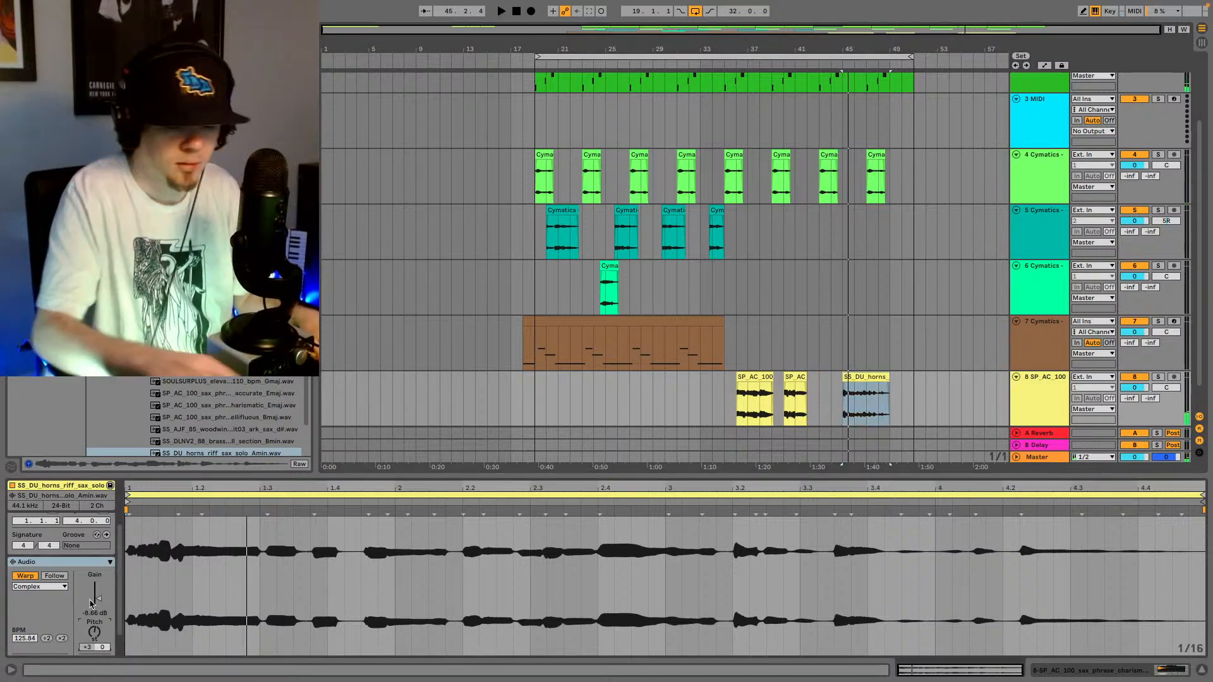
pyautogui.press('space')
pyautogui.press('Down')
pyautogui.press('Down')
pyautogui.press('Down')
pyautogui.press('space')
pyautogui.press('space')
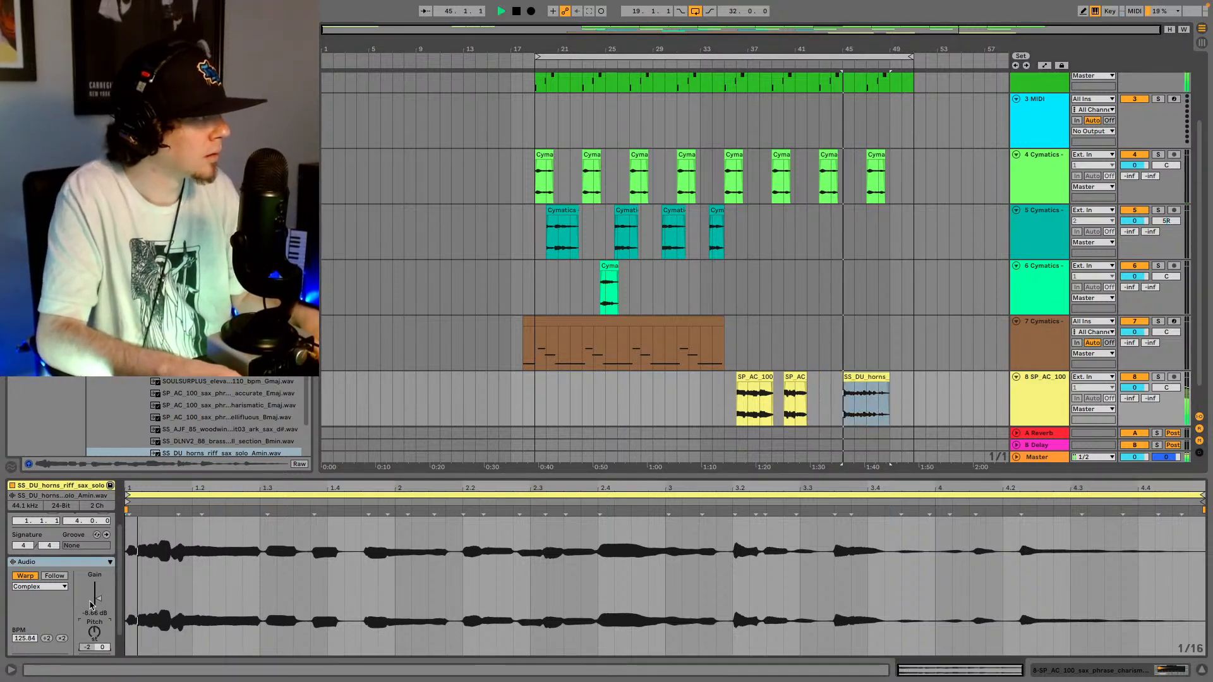
pyautogui.press('Down')
pyautogui.press('space')
pyautogui.press('space')
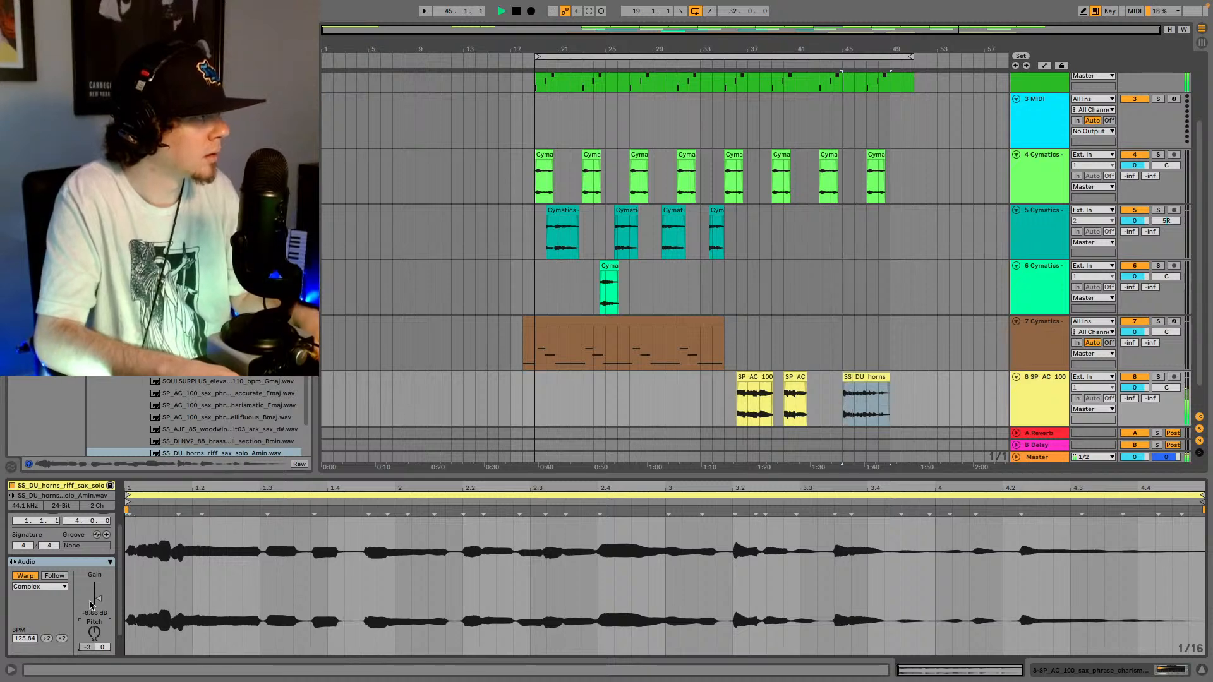
pyautogui.press('Down')
pyautogui.press('space')
pyautogui.press('space')
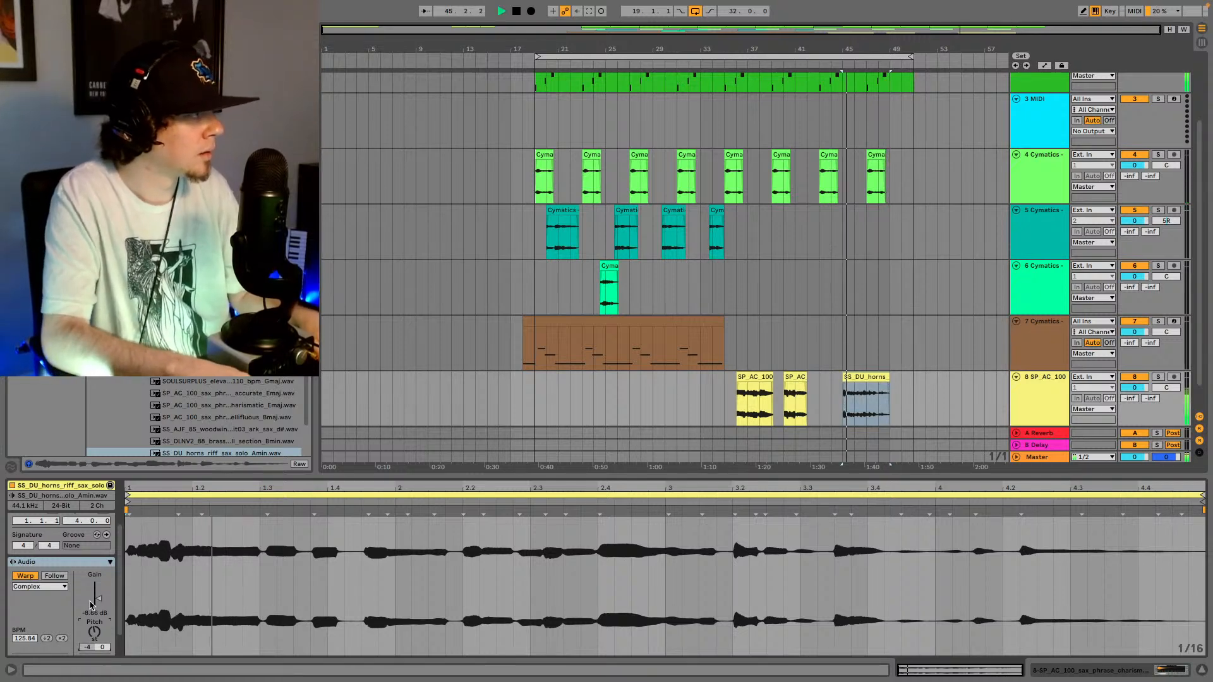
# - Set the SS_DU_horns clip's transposition to +1 semitone and listen through the whole phrase
pyautogui.press('Up')
pyautogui.press('Up')
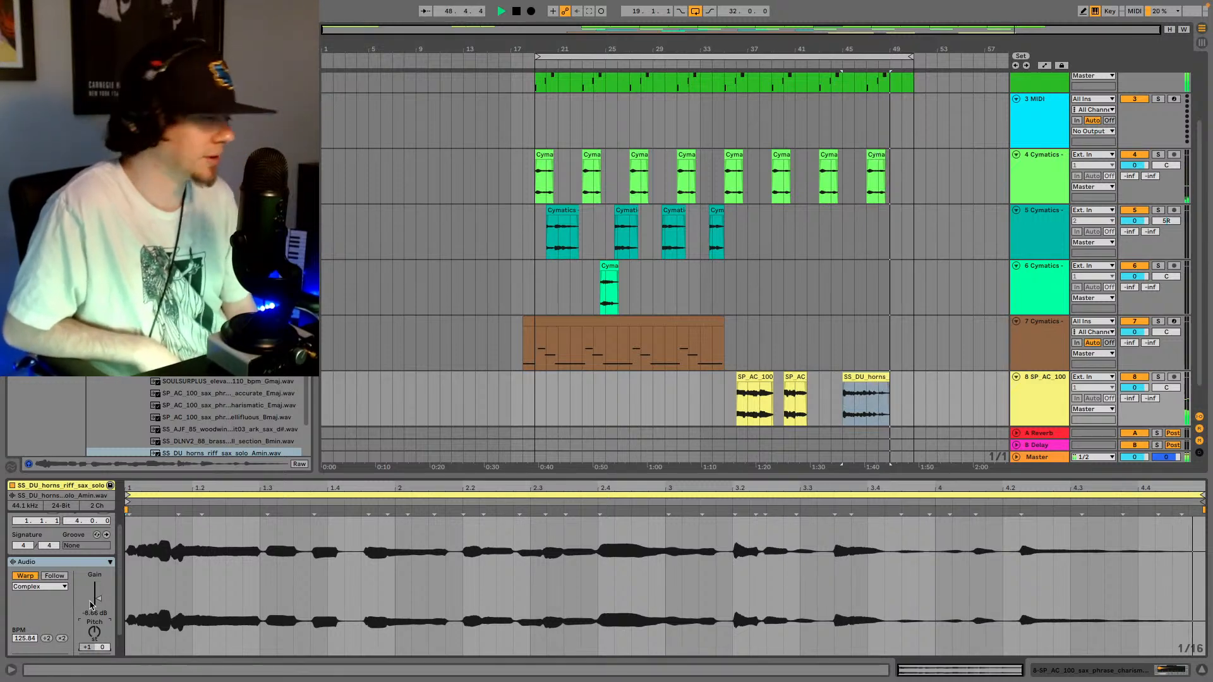
pyautogui.press('space')
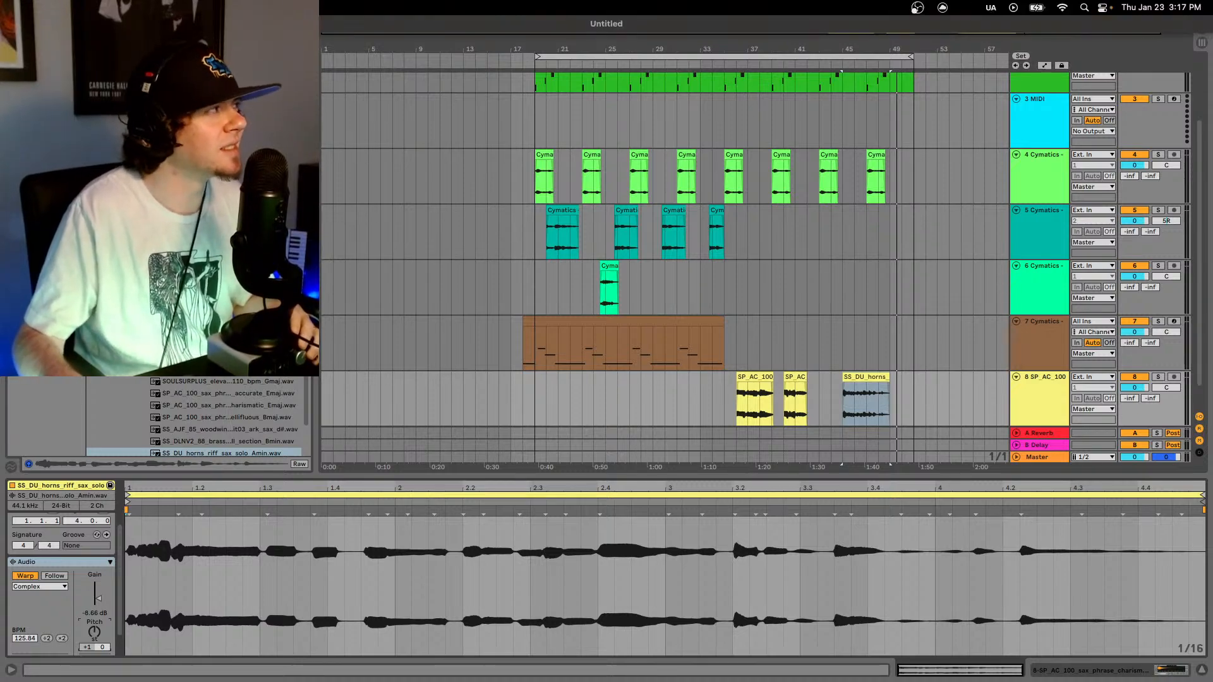
# - Switch to Spotify and expand the popular tracks on the TapDaddy artist page, looking over the songs and releases
pyautogui.click(34, 23)
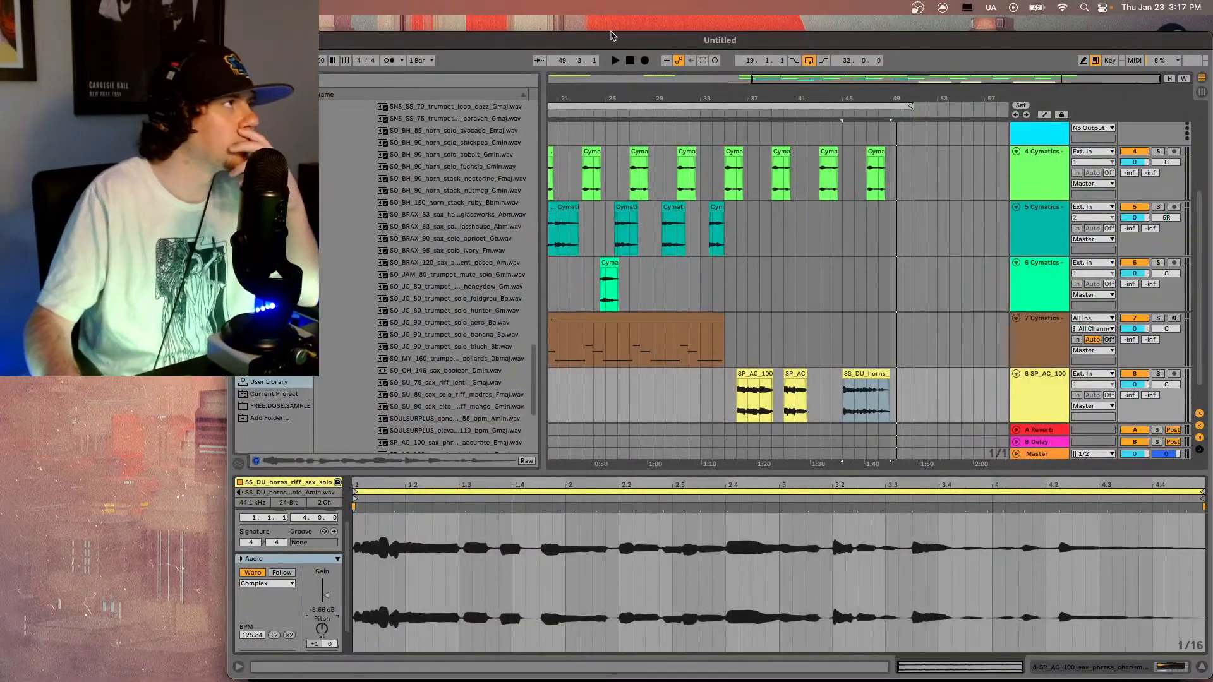
pyautogui.moveTo(611, 35); pyautogui.dragTo(589, 53)
pyautogui.click(977, 45)
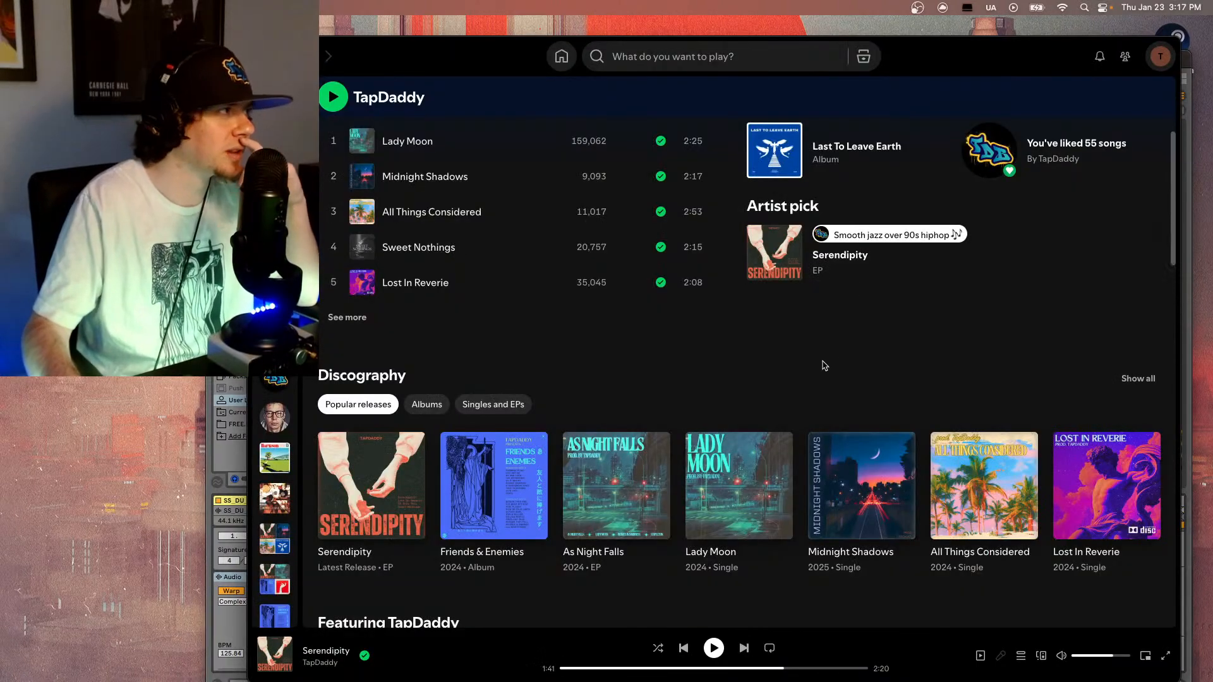
pyautogui.scroll(3, 607, 352)
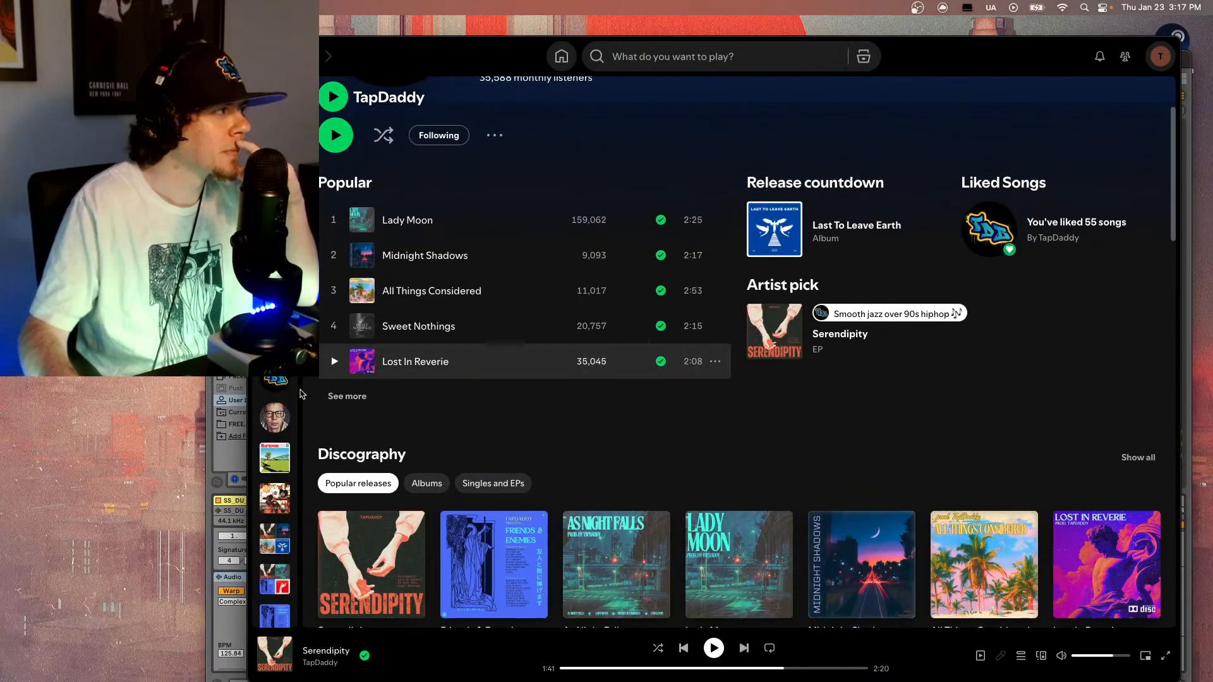
pyautogui.click(345, 396)
pyautogui.scroll(-10, 517, 429)
pyautogui.scroll(5, 517, 430)
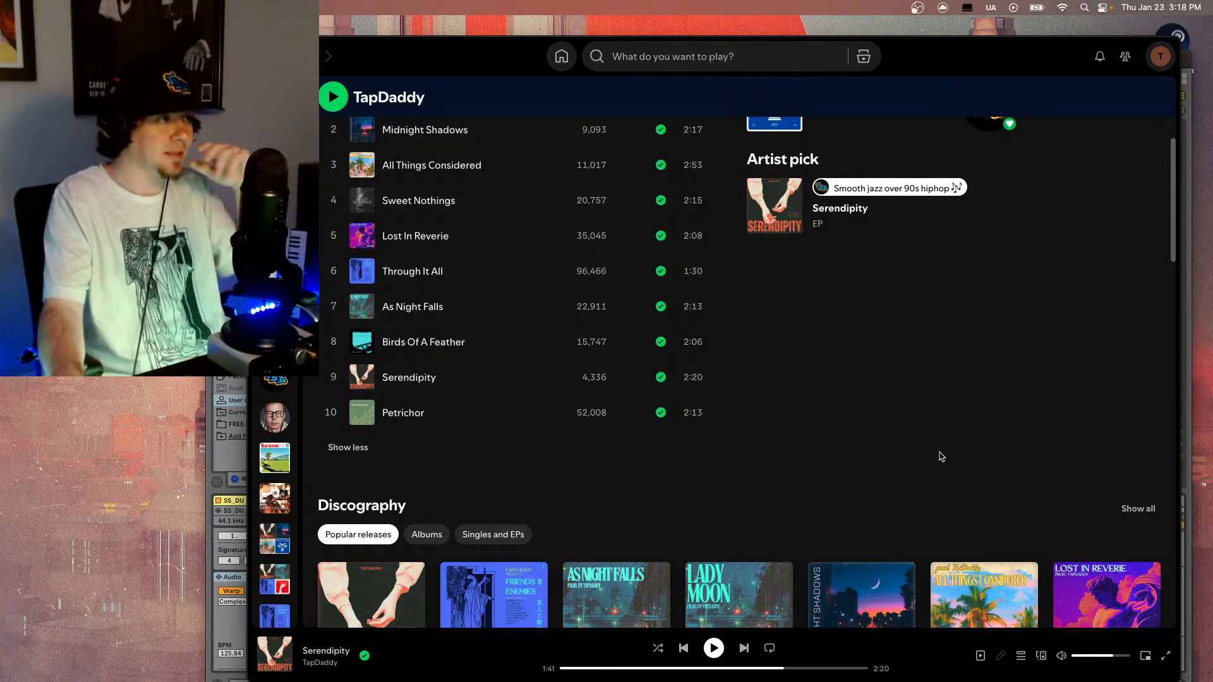
# - Switch back to Ableton Live, make its window full screen, and play the arrangement from the loop start at 19.1.1
pyautogui.scroll(5, 878, 527)
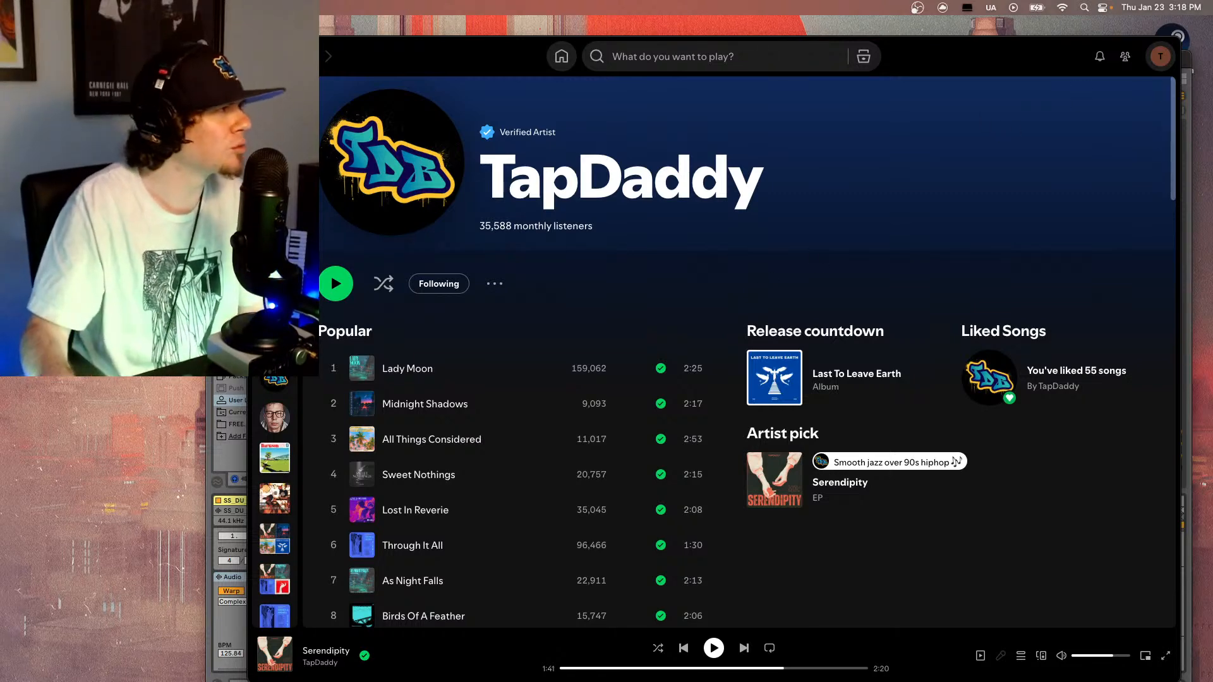
pyautogui.click(1187, 67)
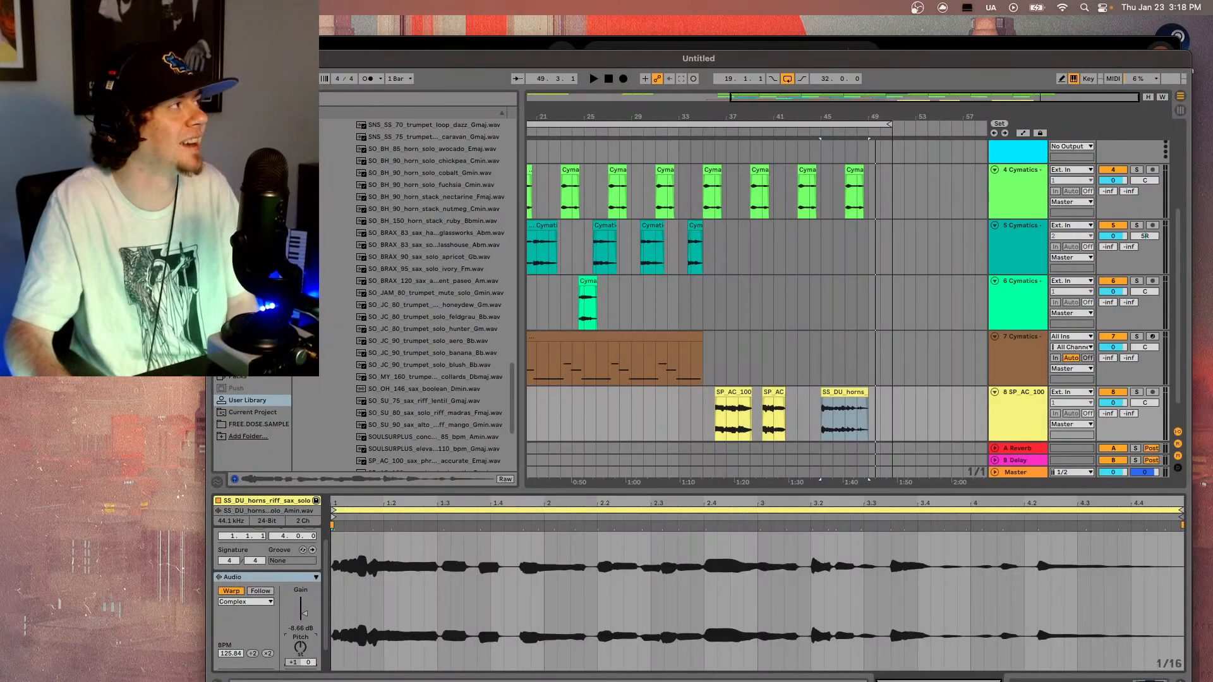
pyautogui.press('ctrl+super+f')
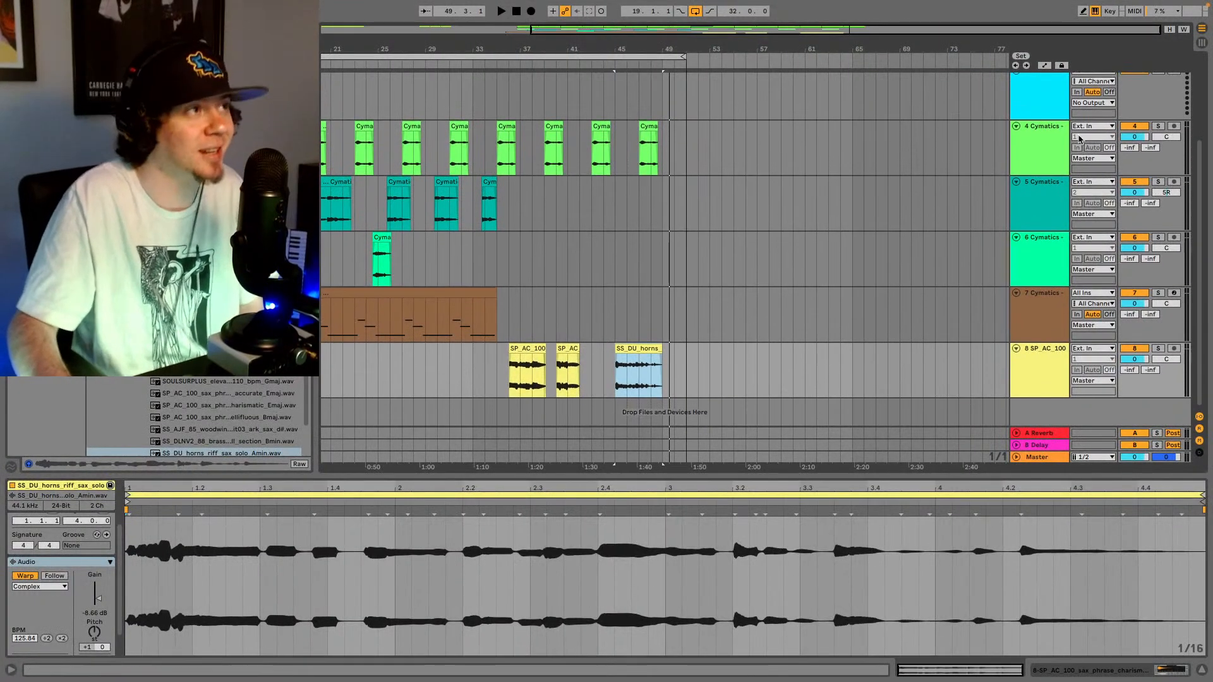
pyautogui.press('Home')
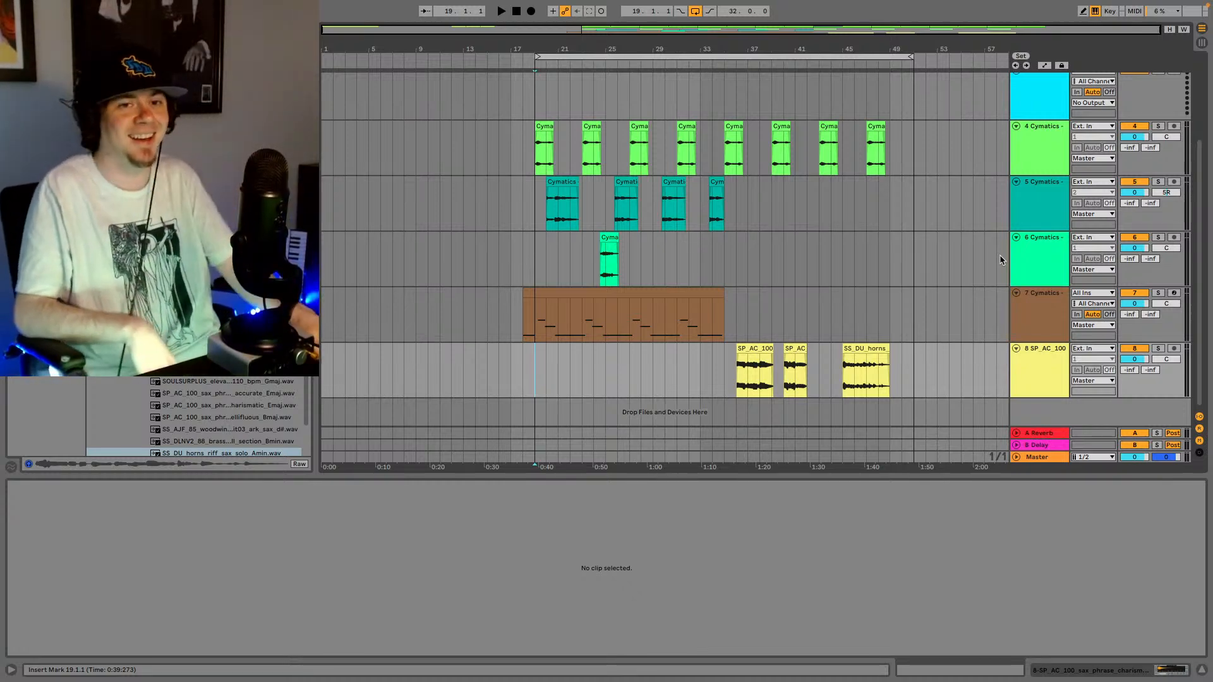
pyautogui.press('space')
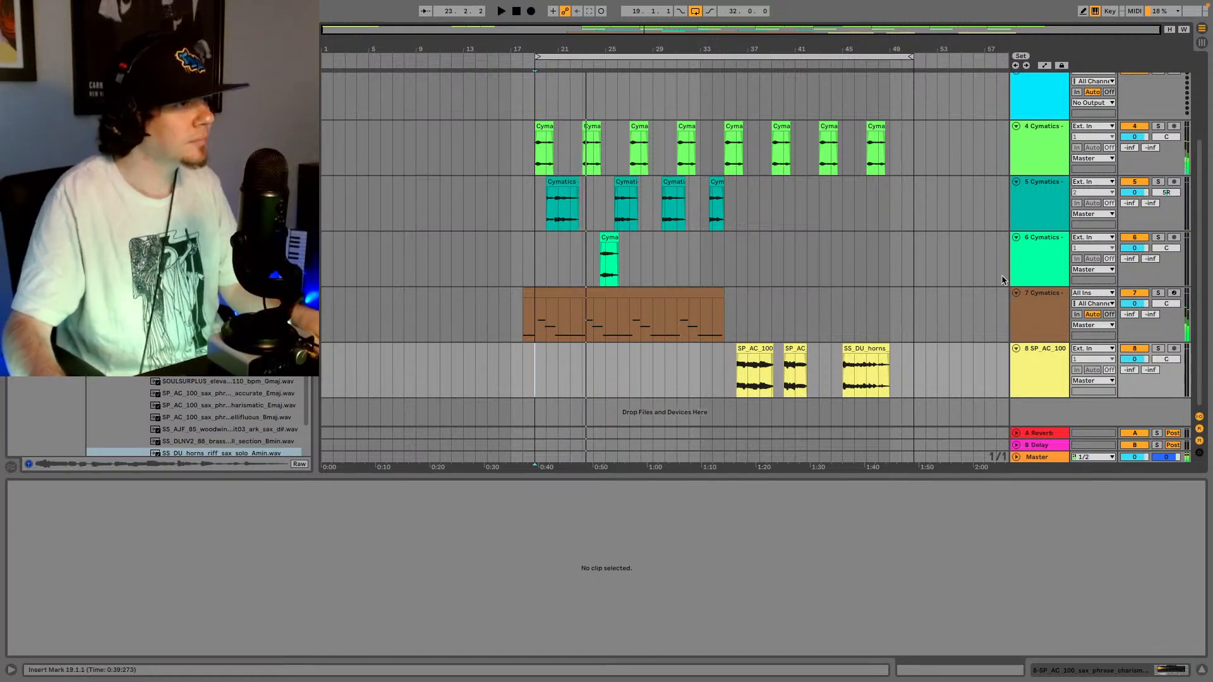
# - Add an audio track below the SP_AC_100 sax track and move the SS_DU_horns clip onto it at 45.1.1
pyautogui.click(1021, 365)
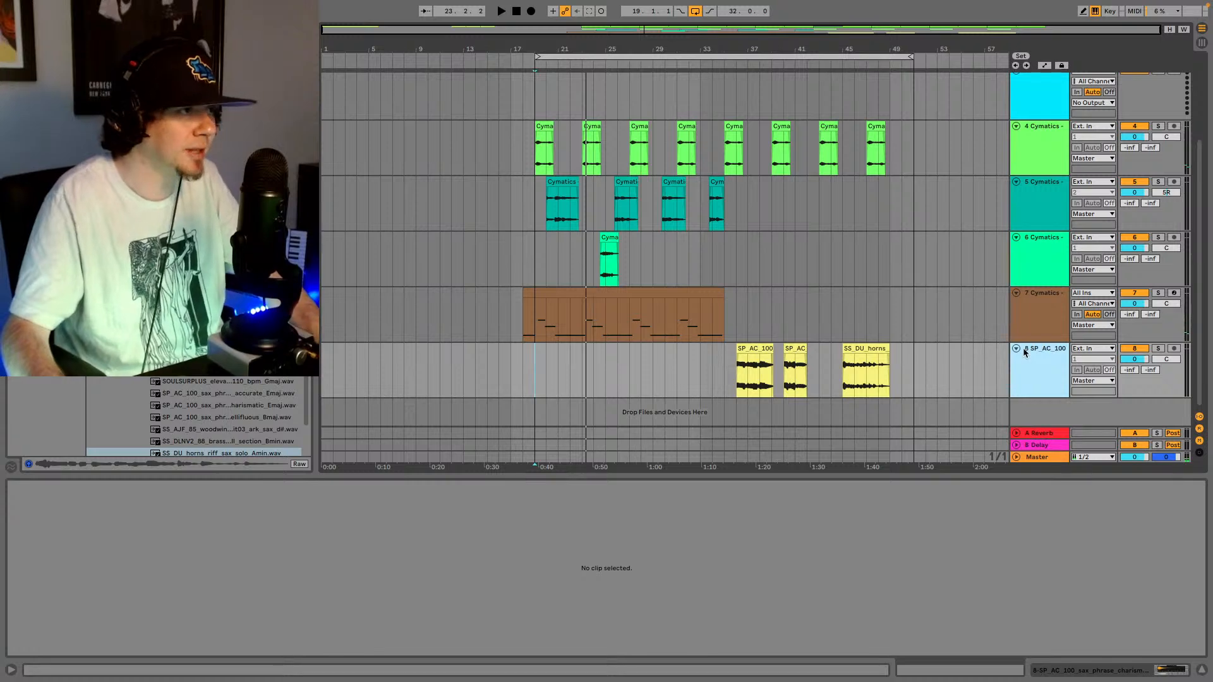
pyautogui.hotkey('ctrl', 't')
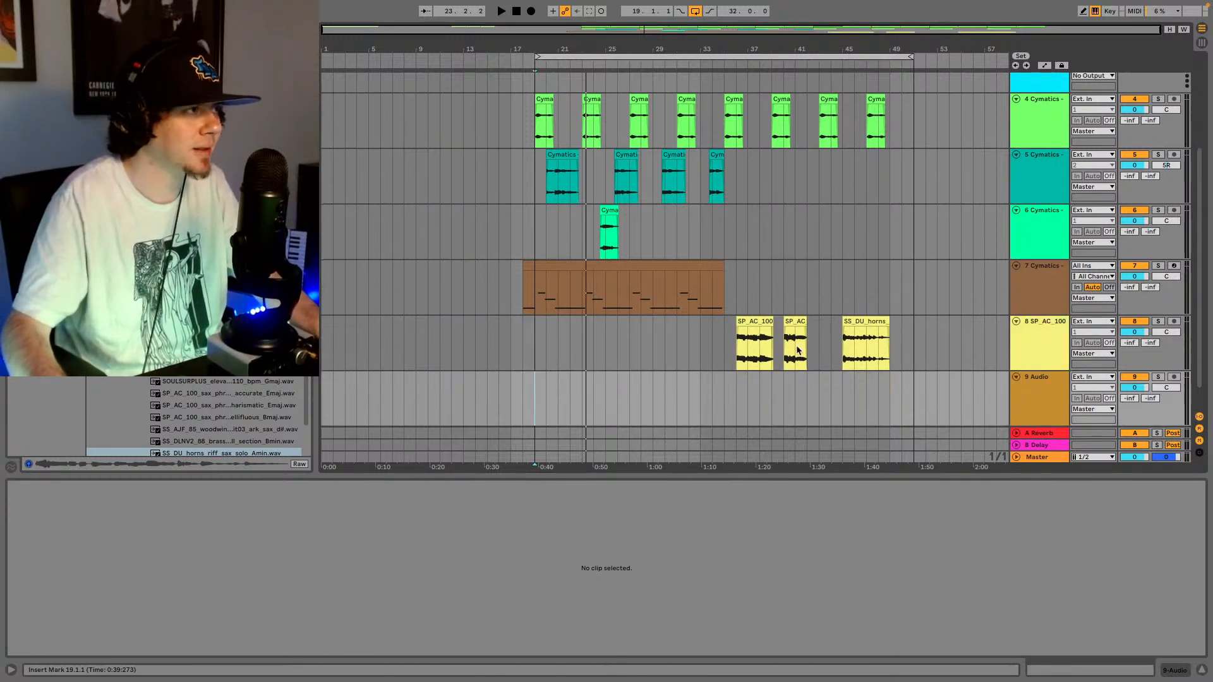
pyautogui.moveTo(866, 319); pyautogui.dragTo(867, 374)
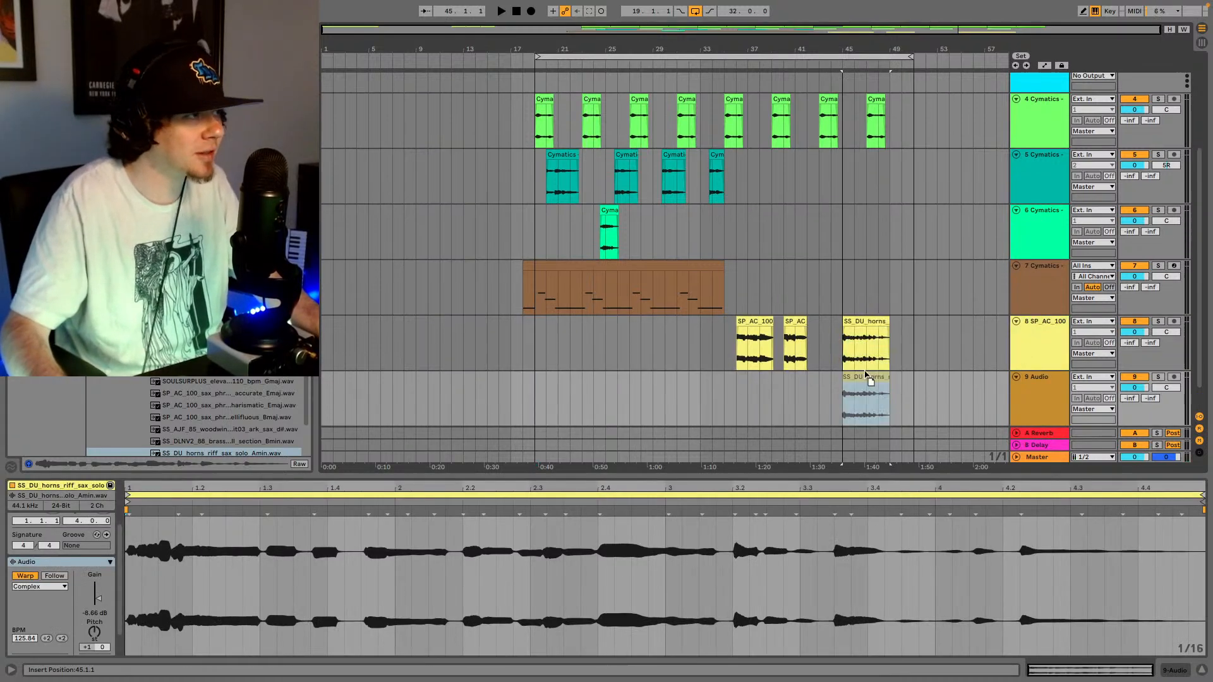
# - Copy the Vocal Pop Hall reverb from the SP_AC_100 sax track onto the SS_DU_horns track
pyautogui.click(1024, 348)
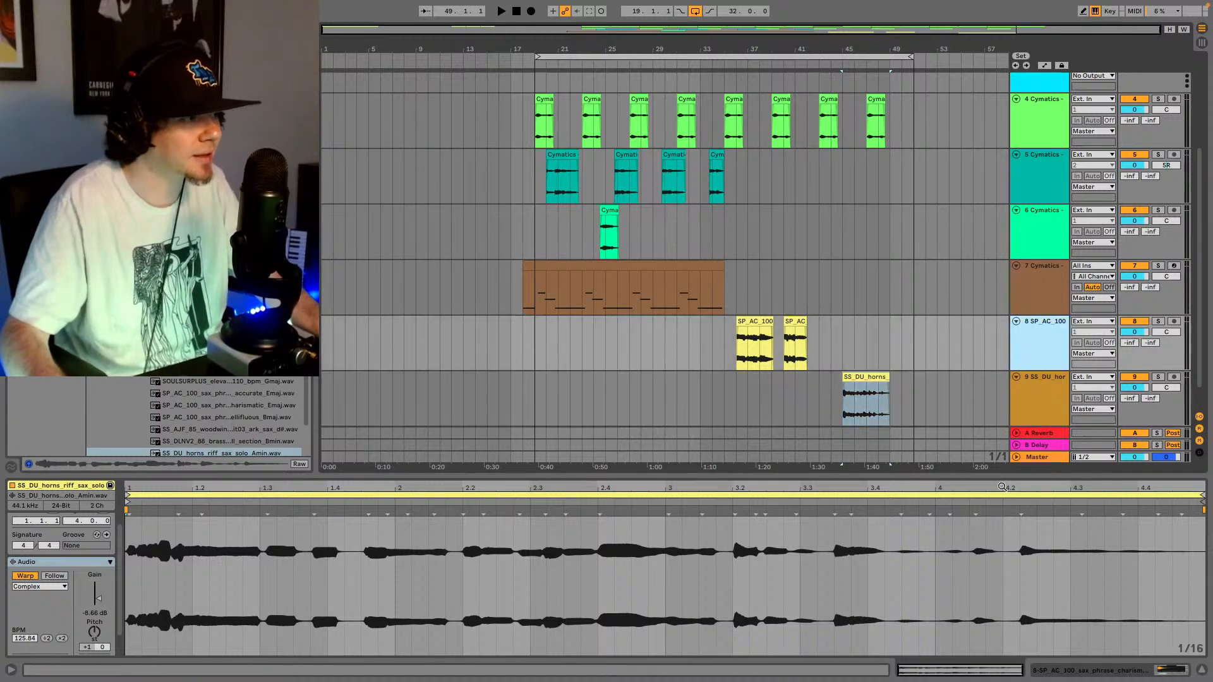
pyautogui.click(1113, 672)
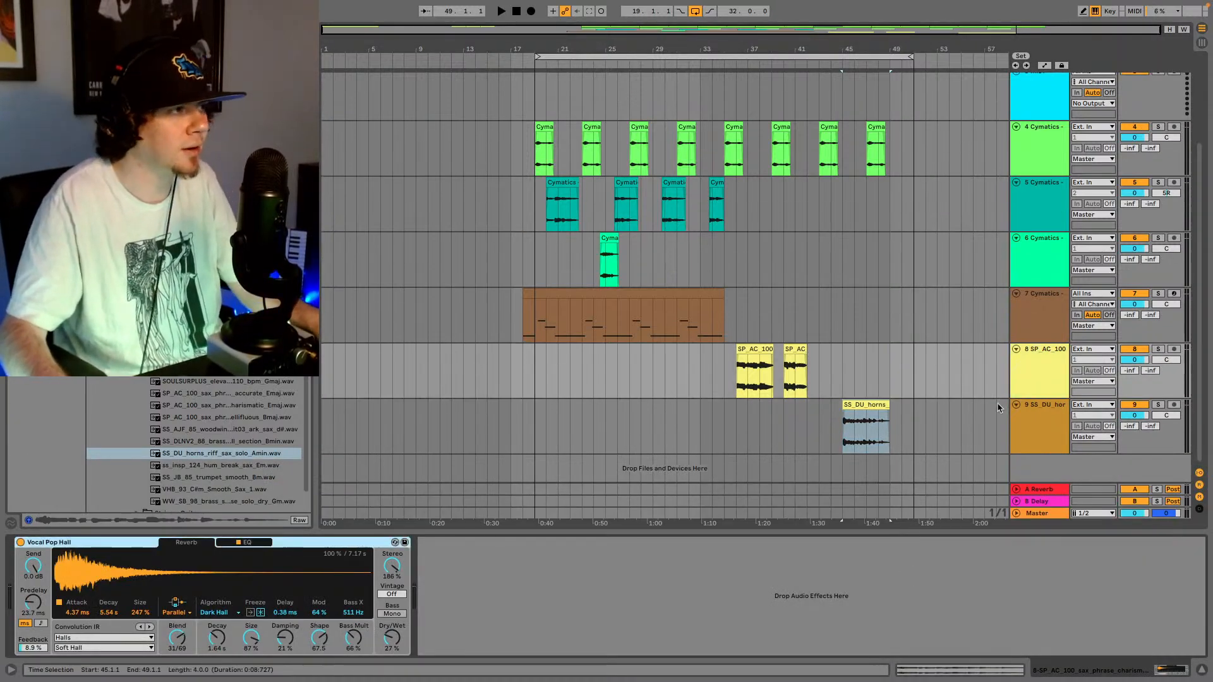
pyautogui.click(1043, 403)
pyautogui.click(801, 638)
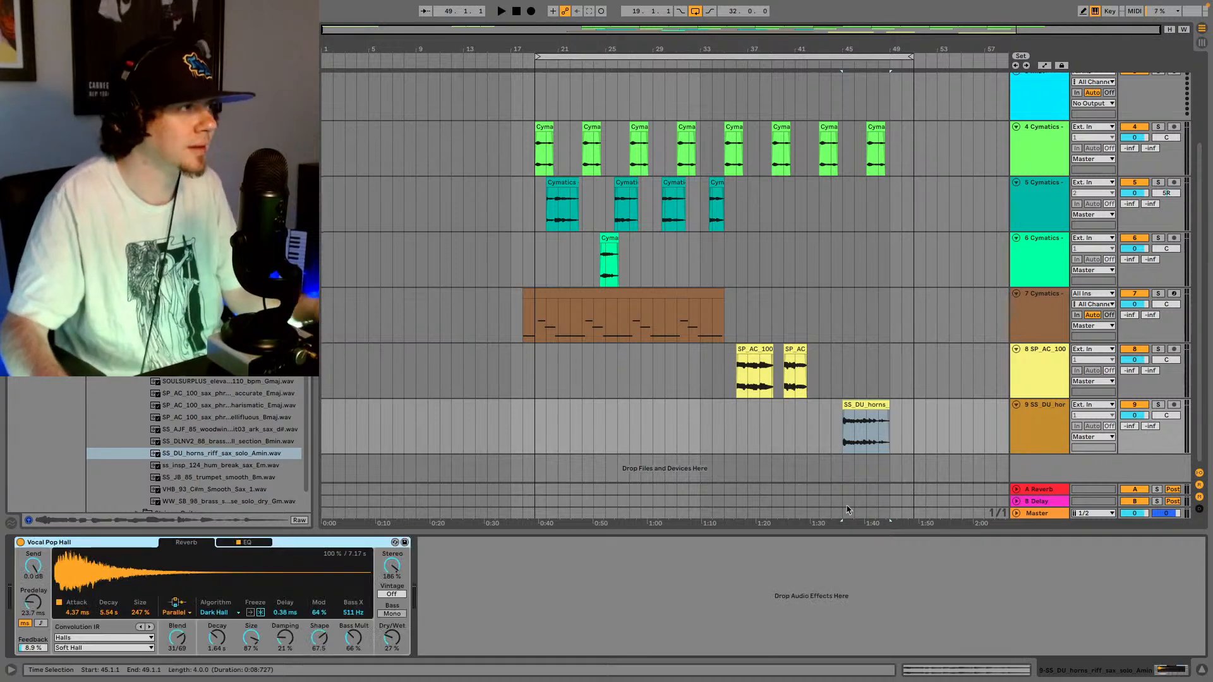
# - Play the SS_DU_horns clip from bar 45 to hear it with the reverb
pyautogui.click(859, 425)
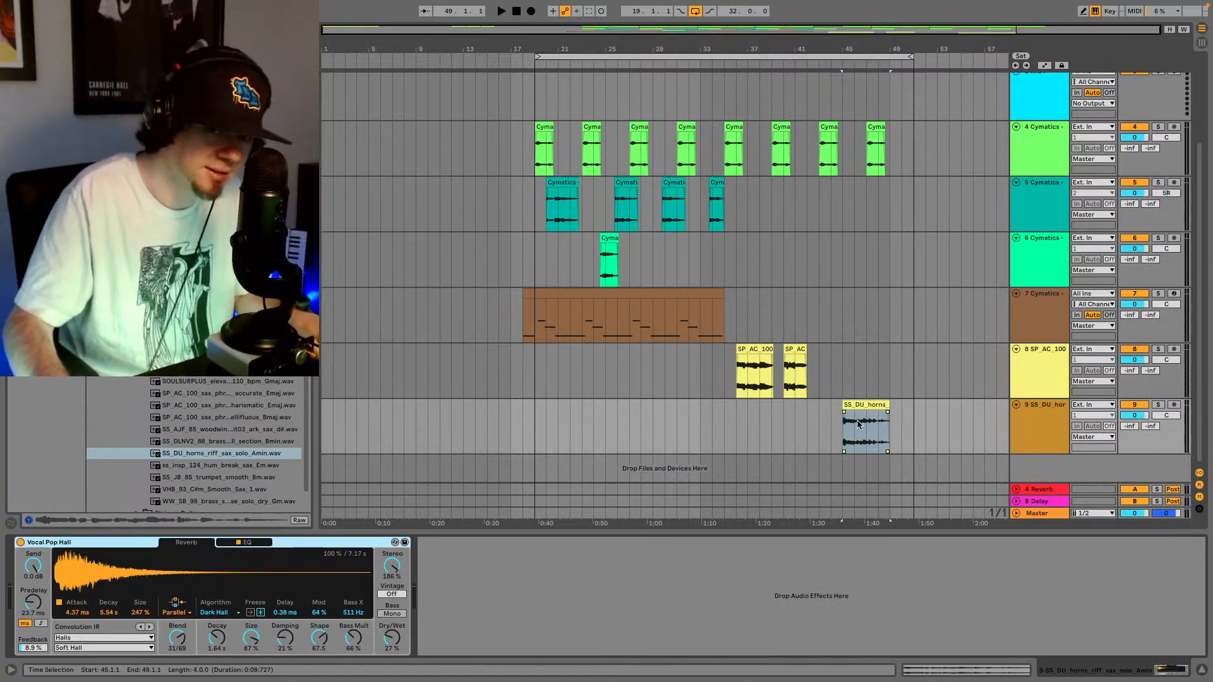
pyautogui.press('space')
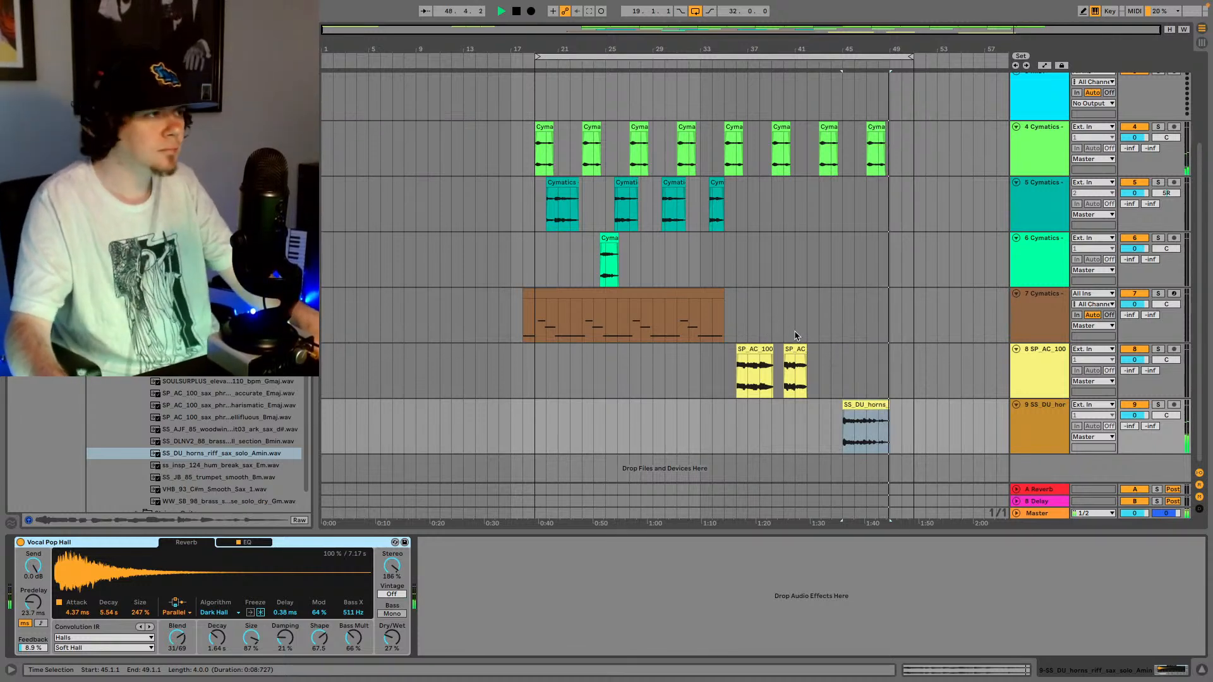
pyautogui.press('space')
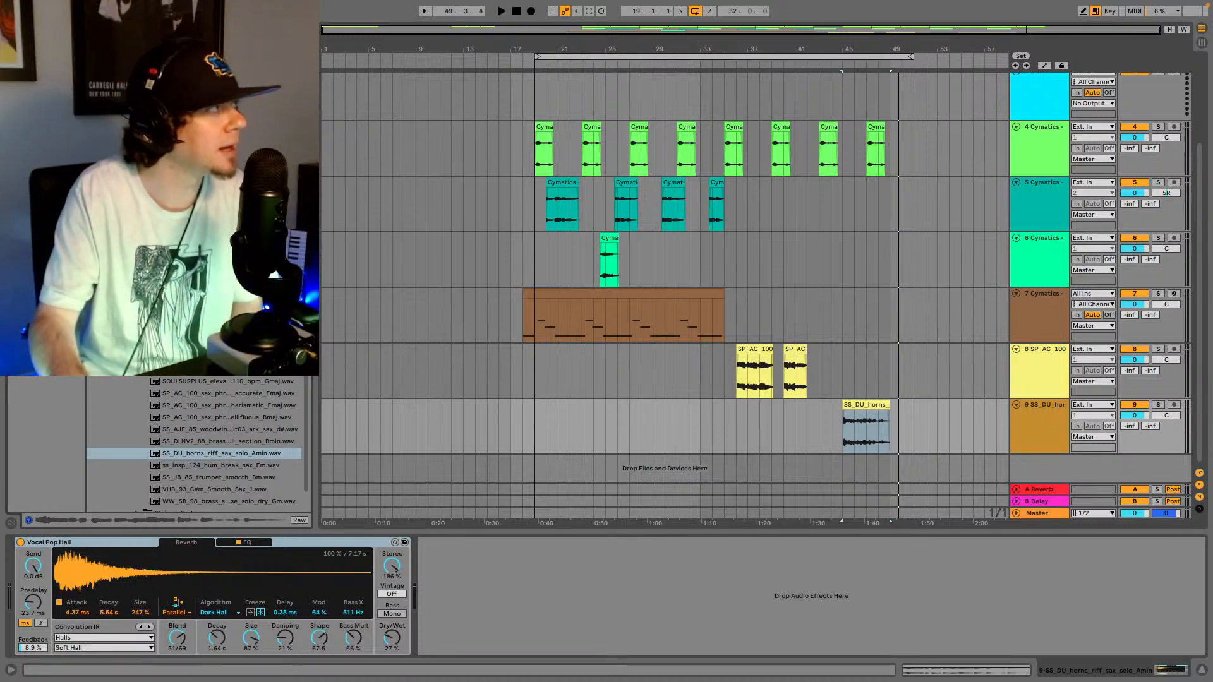
# - Insert the UADx LA-2A Tube Compressor ahead of the reverb on the SS_DU_horns track and raise its peak reduction slightly during playback
pyautogui.moveTo(158, 1)
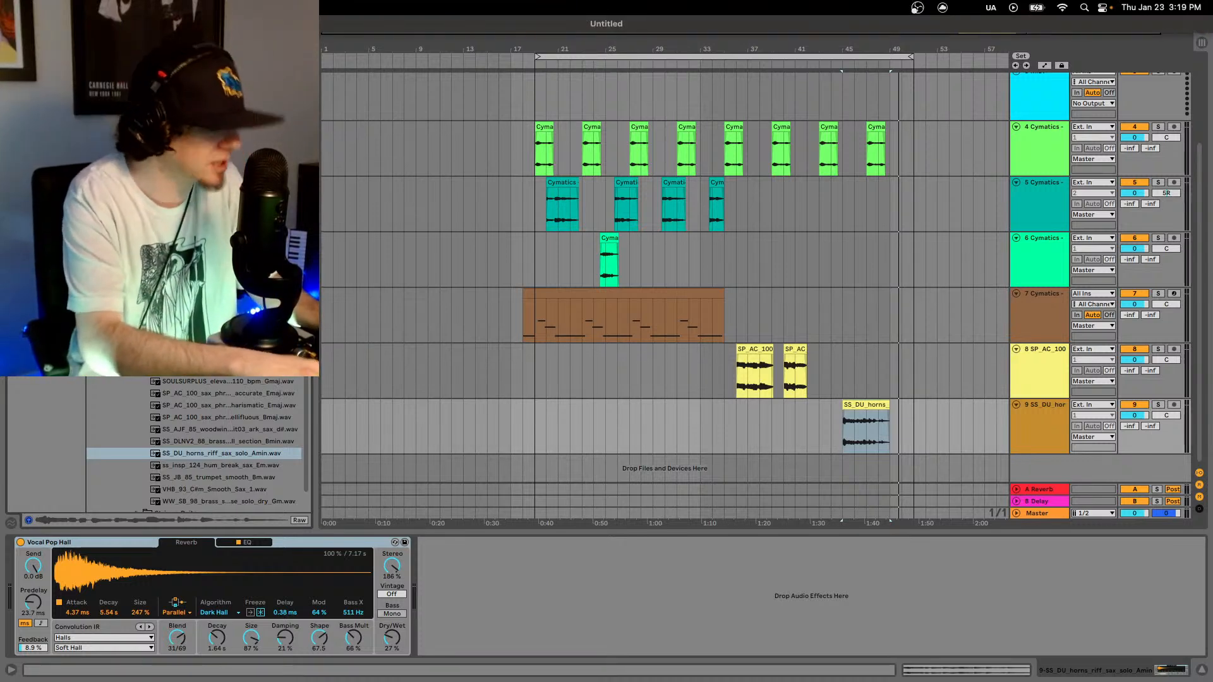
pyautogui.click(158, 31)
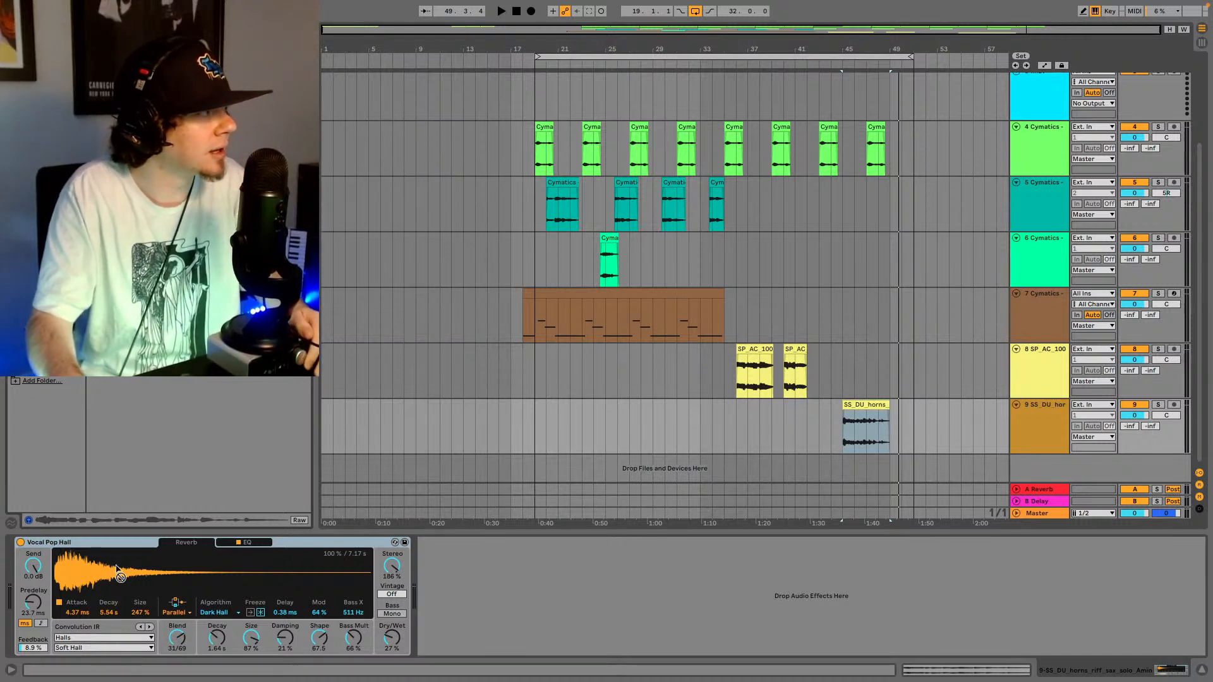
pyautogui.moveTo(117, 569); pyautogui.dragTo(16, 574)
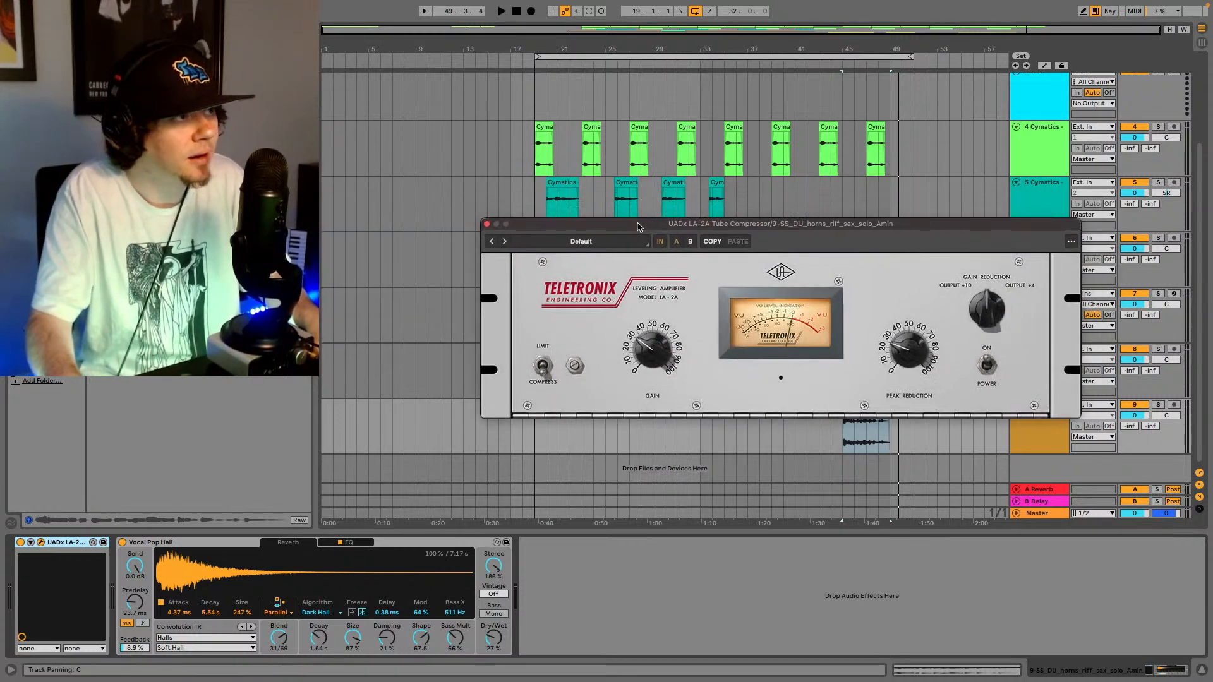
pyautogui.press('space')
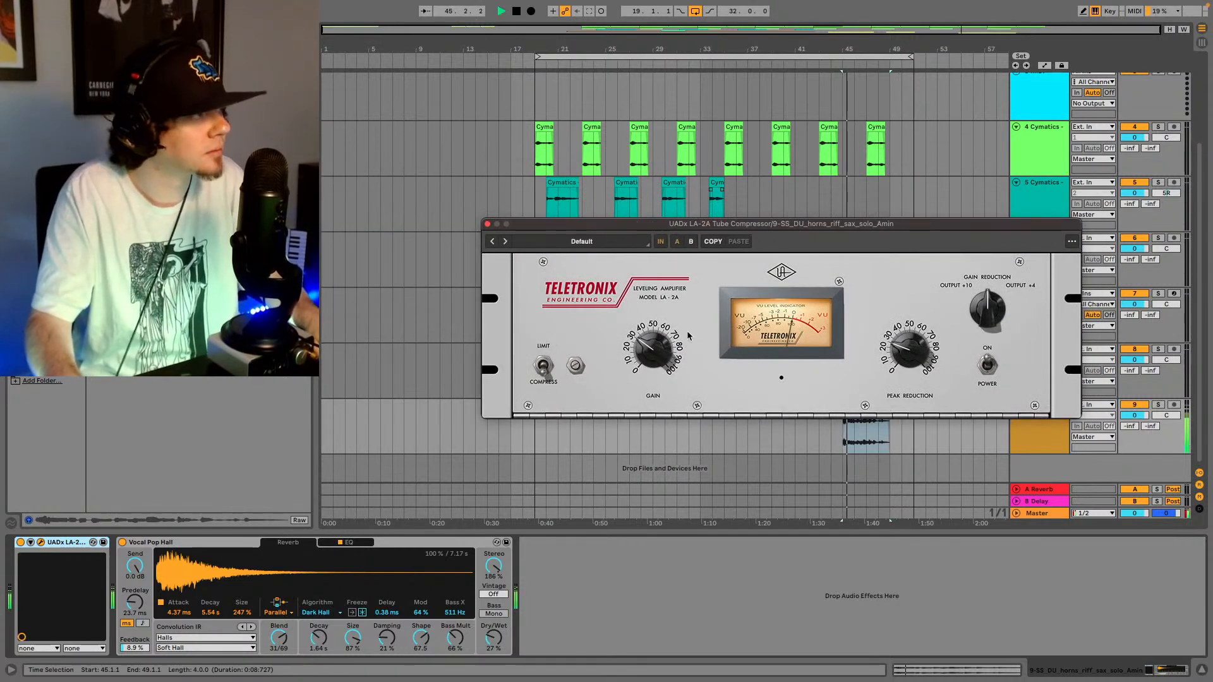
pyautogui.moveTo(910, 347); pyautogui.dragTo(914, 326)
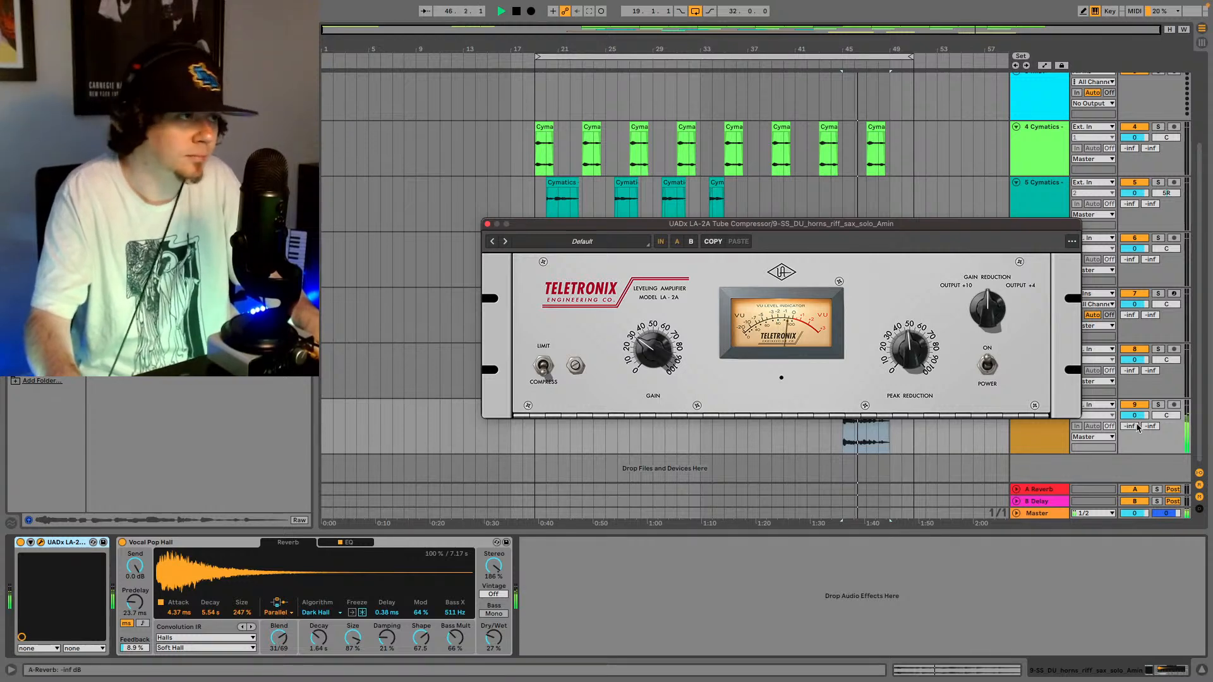
# - Lower the SS_DU_horns track's volume to -2.0 dB and close the compressor window
pyautogui.moveTo(1135, 417); pyautogui.dragTo(1149, 431)
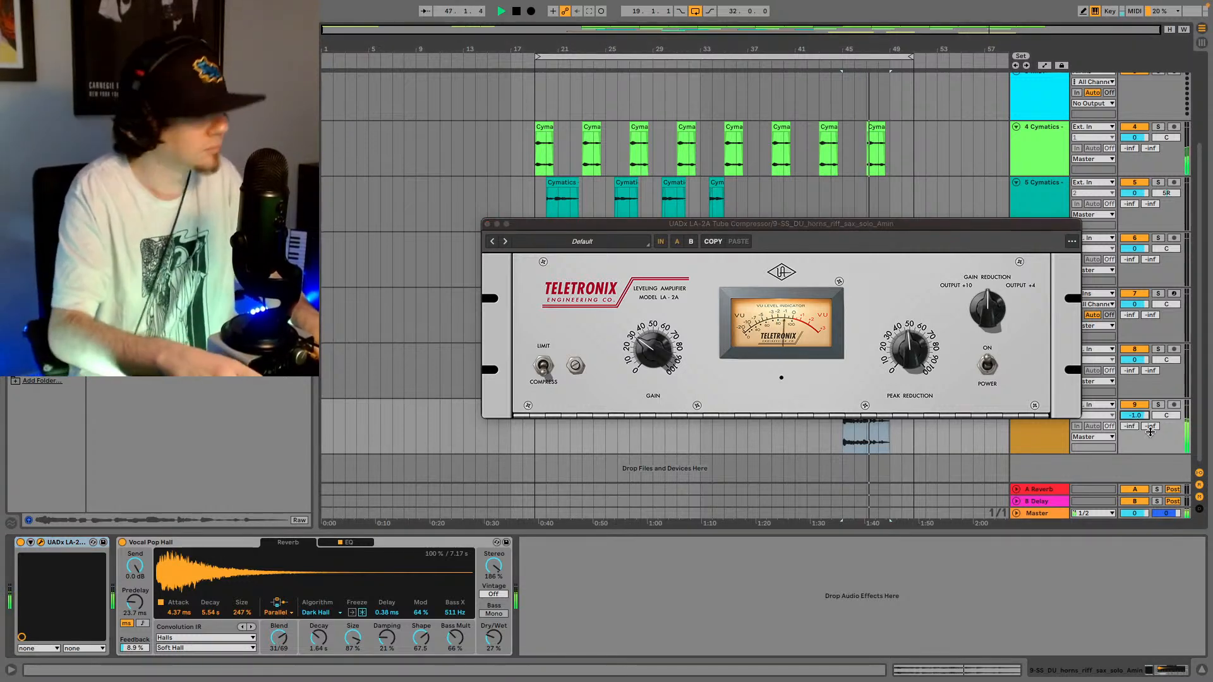
pyautogui.press('Down')
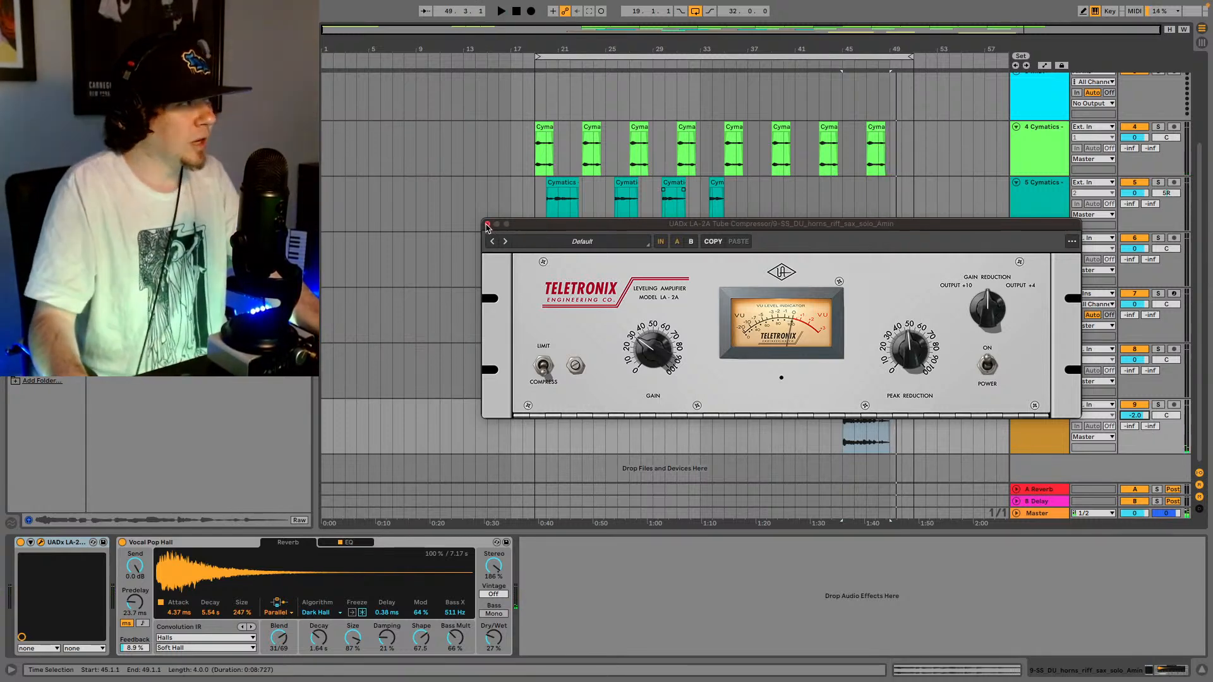
pyautogui.click(487, 224)
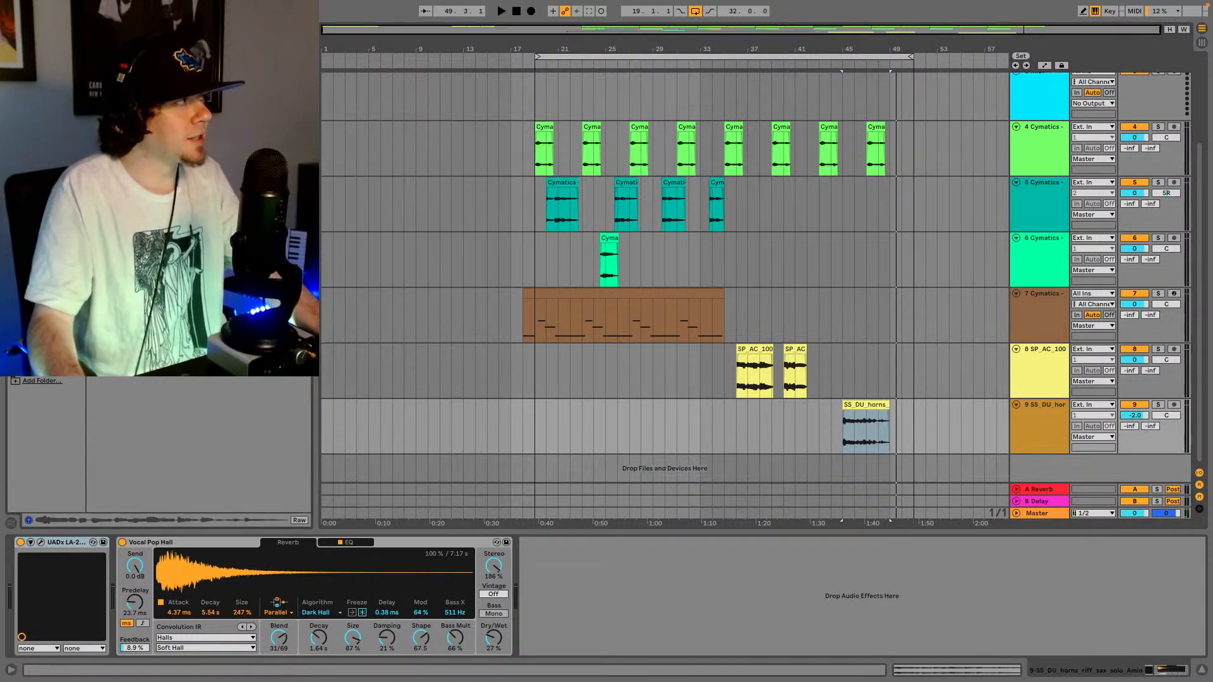
# - Play the arrangement from the first SP_AC_100 sax clip through the horns, and reselect the SS_DU_horns clip
pyautogui.click(876, 403)
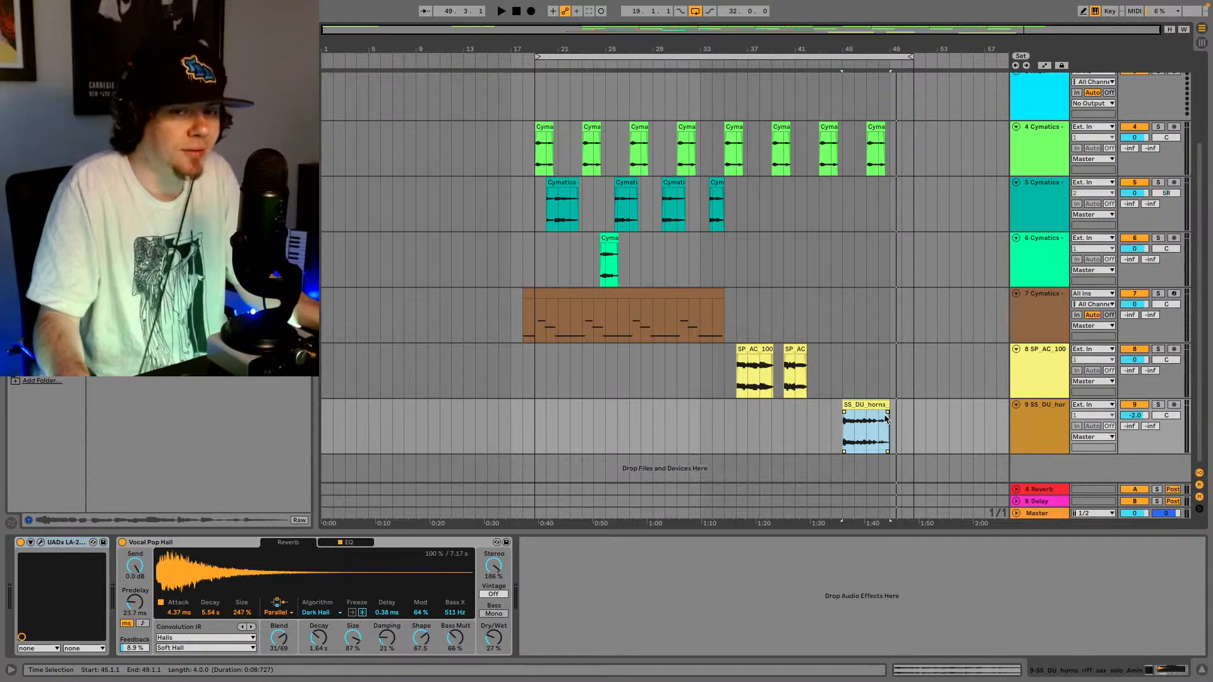
pyautogui.click(745, 383)
pyautogui.press('space')
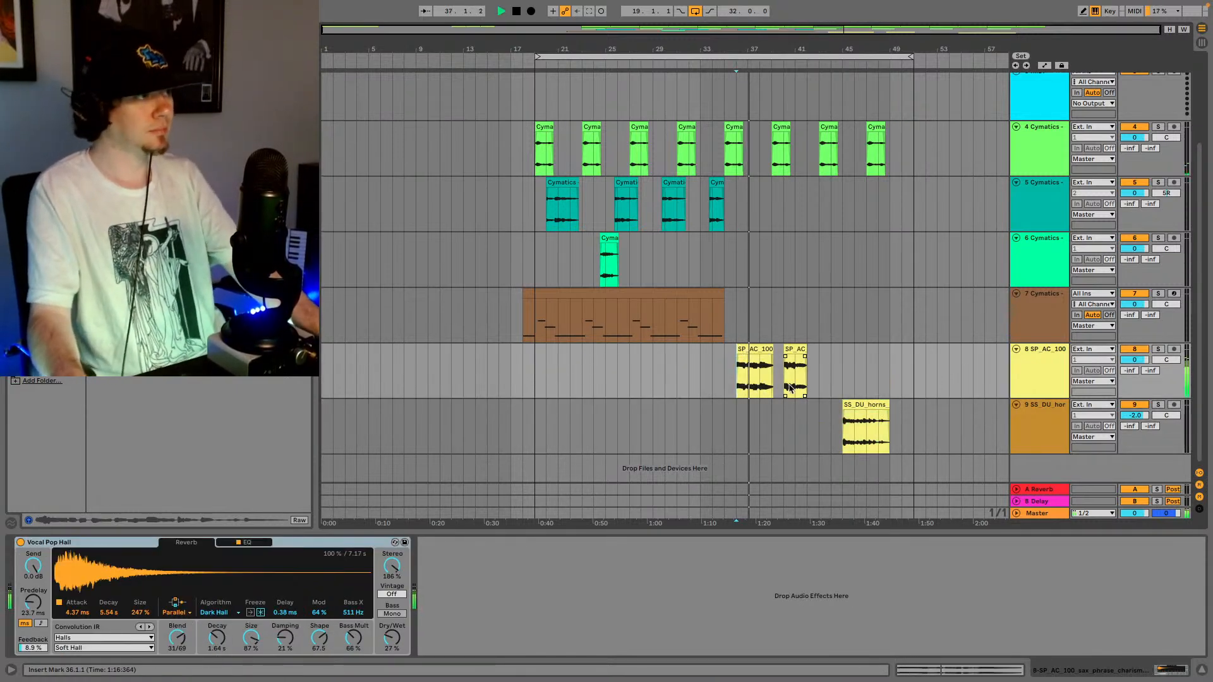
pyautogui.click(868, 413)
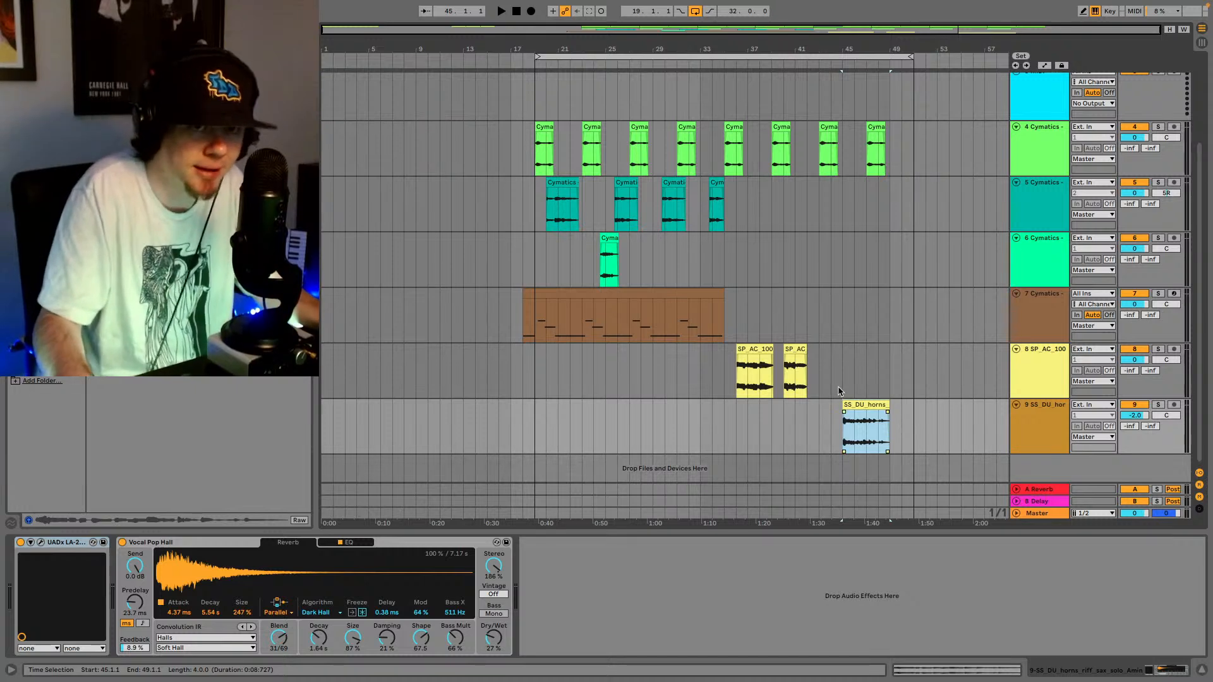
# - Find EQ Eight in the browser and place it between the LA-2A compressor and the Vocal Pop Hall reverb on the horns track
pyautogui.click(189, 221)
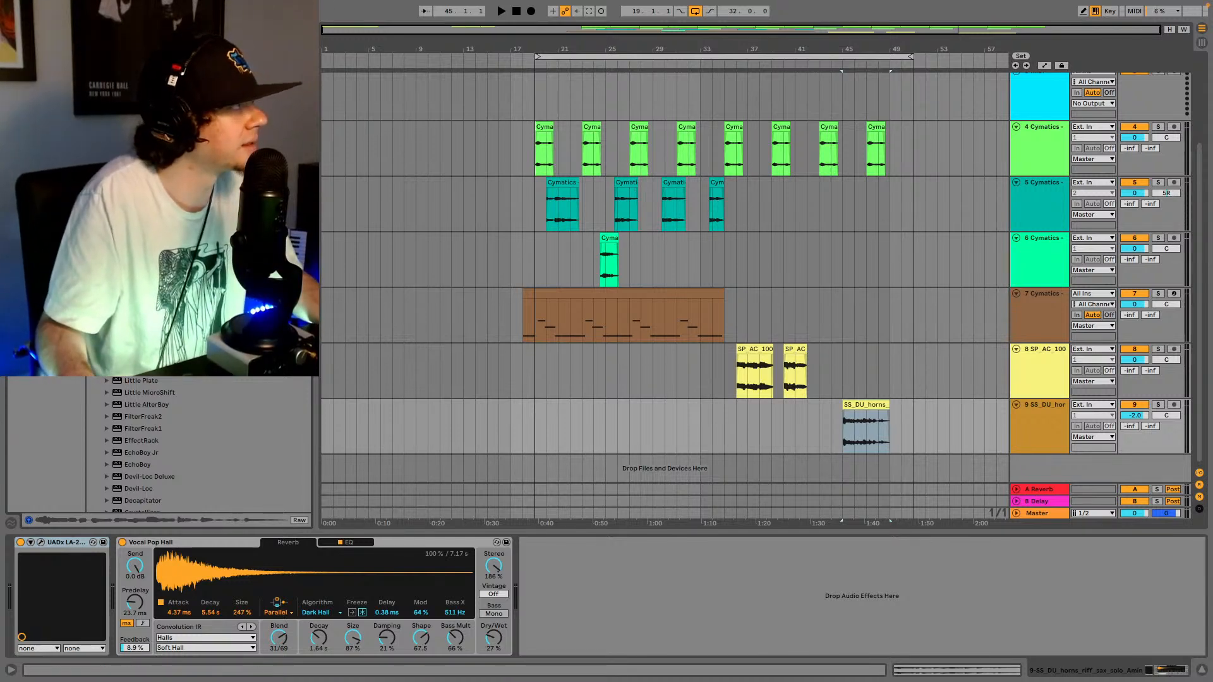
pyautogui.scroll(-10, 157, 442)
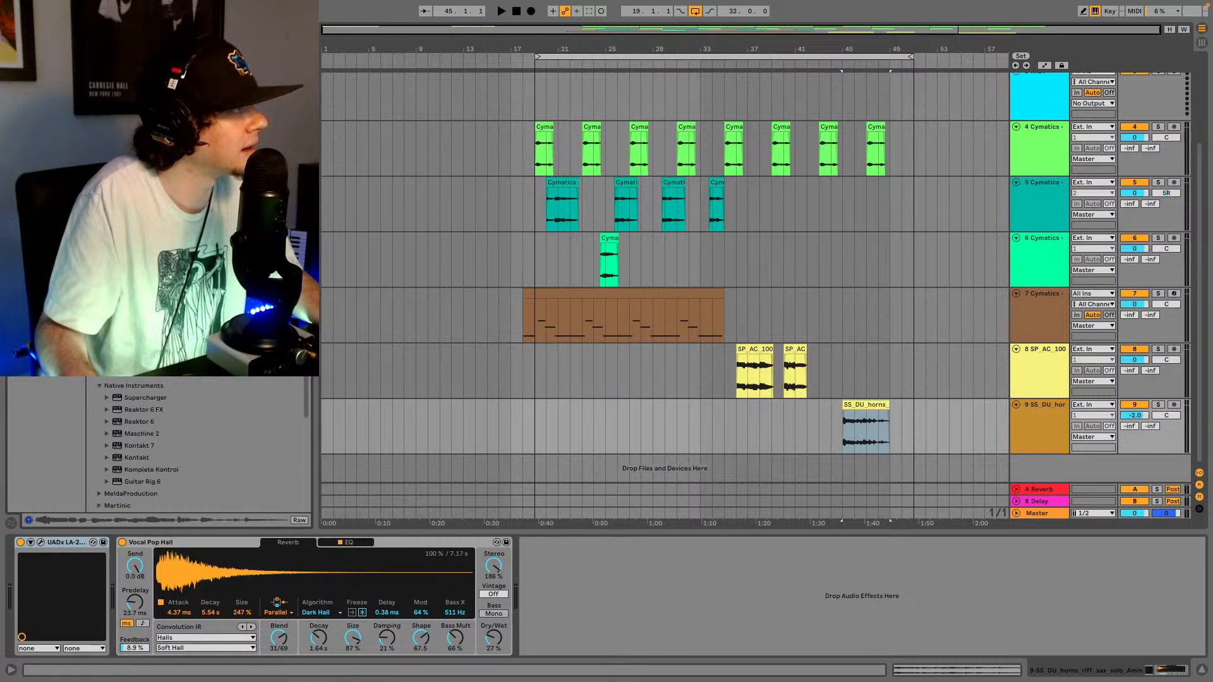
pyautogui.scroll(-15, 158, 443)
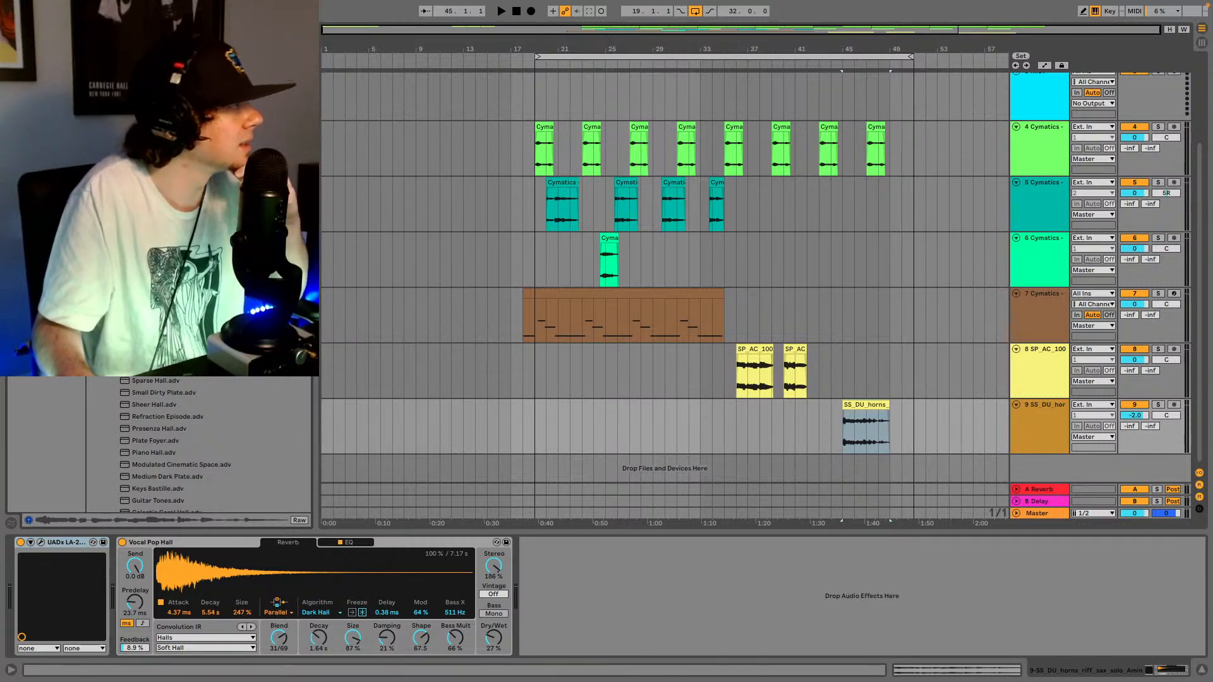
pyautogui.scroll(15, 157, 442)
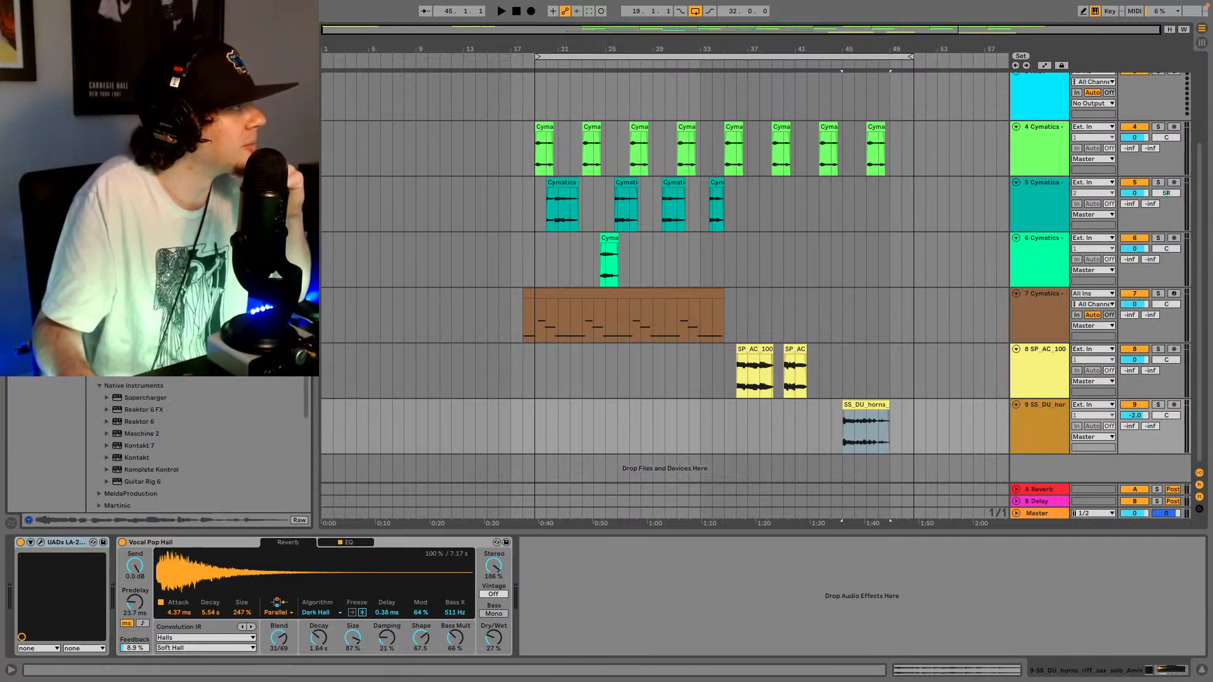
pyautogui.scroll(-15, 158, 442)
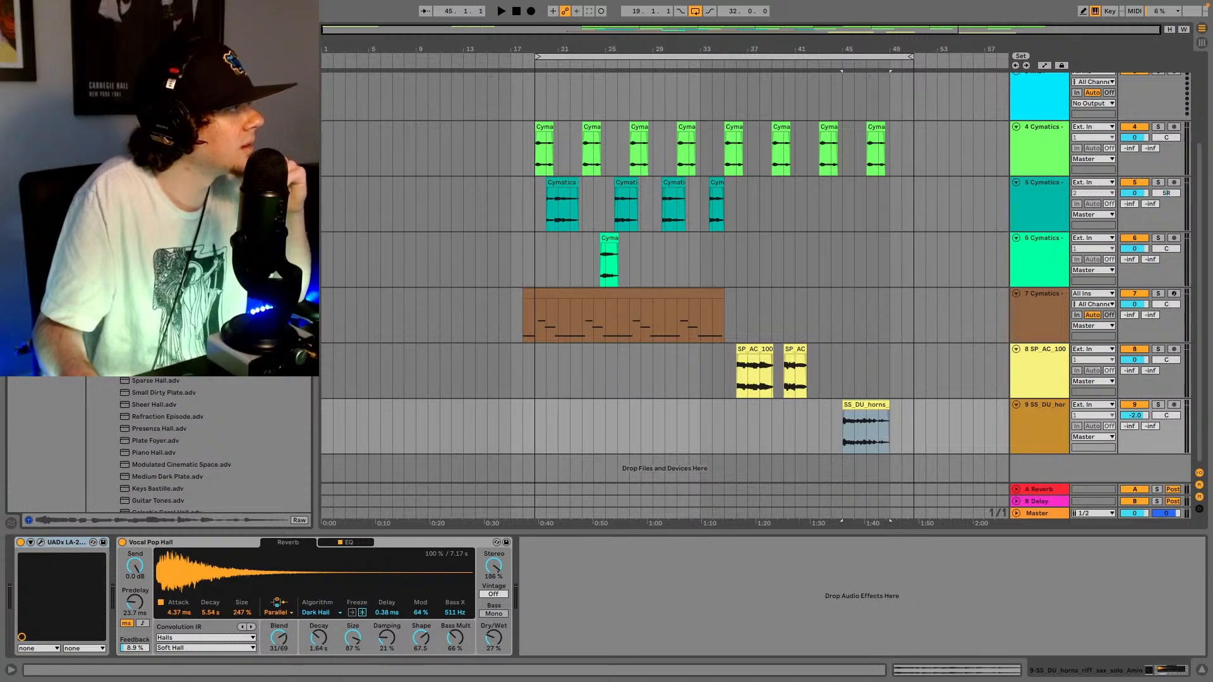
pyautogui.scroll(-2, 158, 442)
pyautogui.scroll(2, 158, 443)
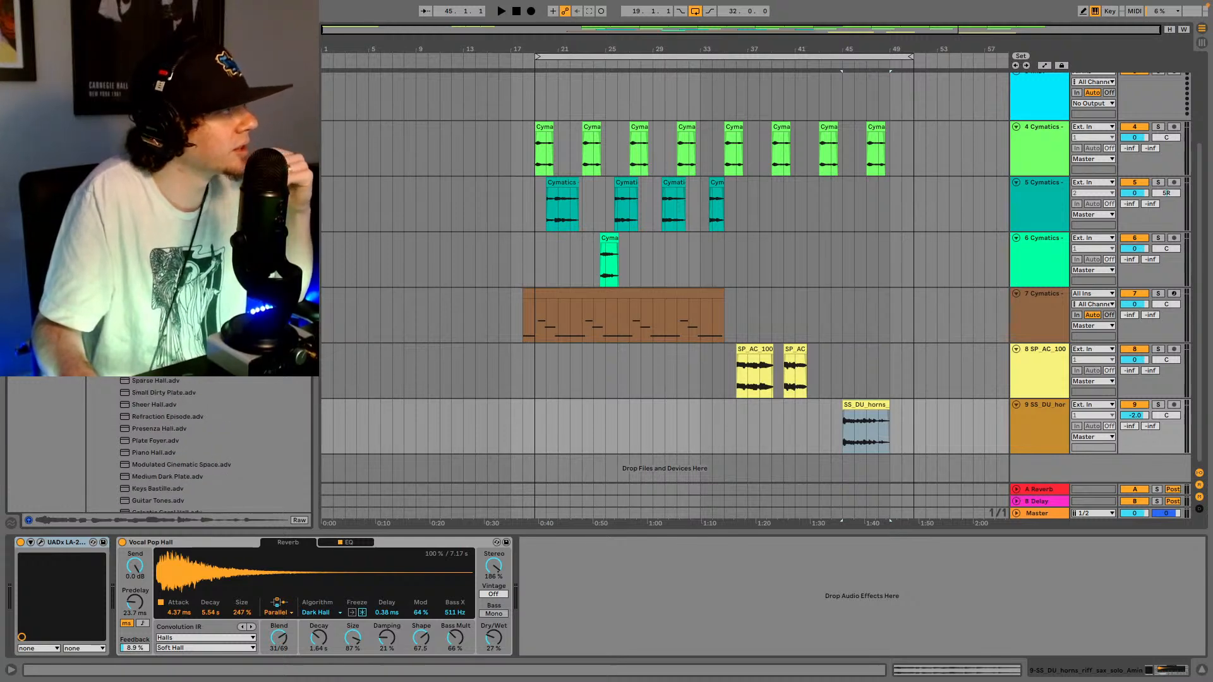
pyautogui.scroll(10, 158, 442)
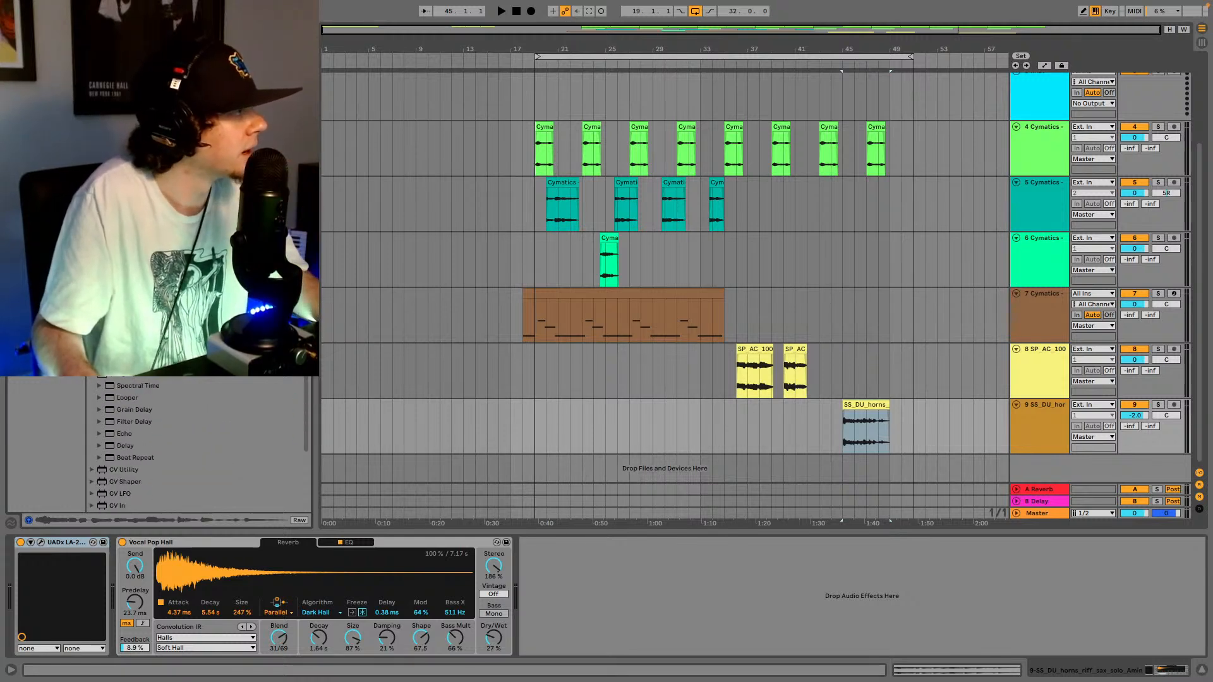
pyautogui.scroll(-3, 158, 442)
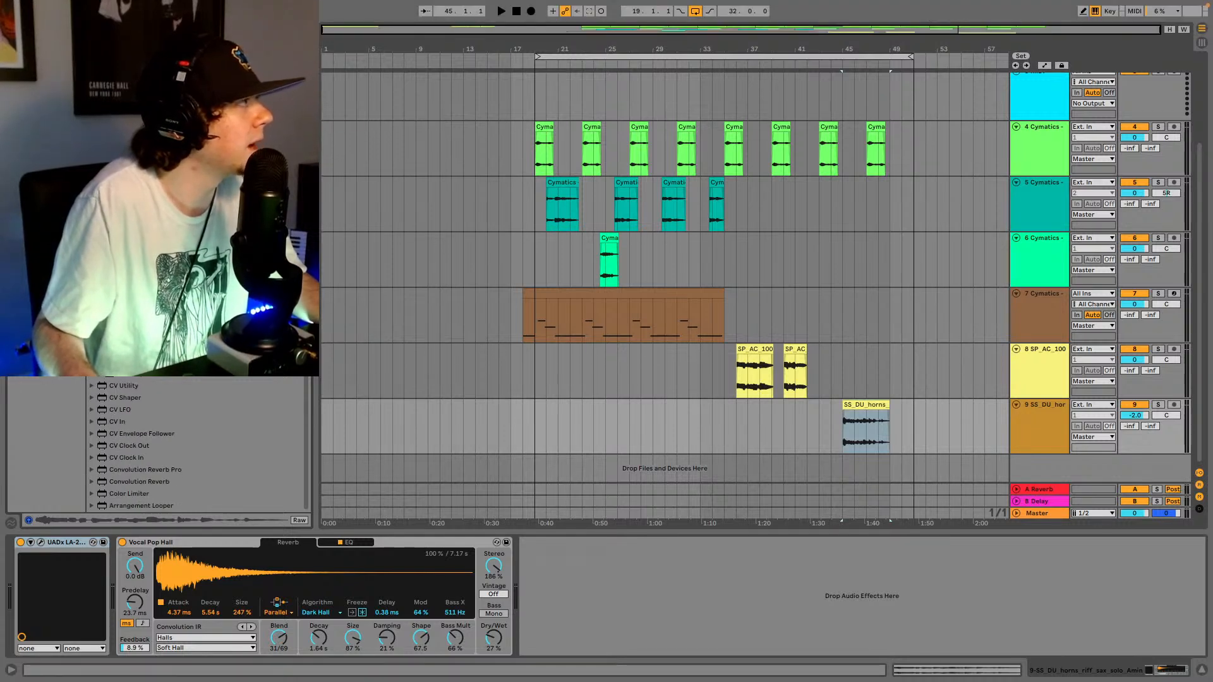
pyautogui.press('super+f')
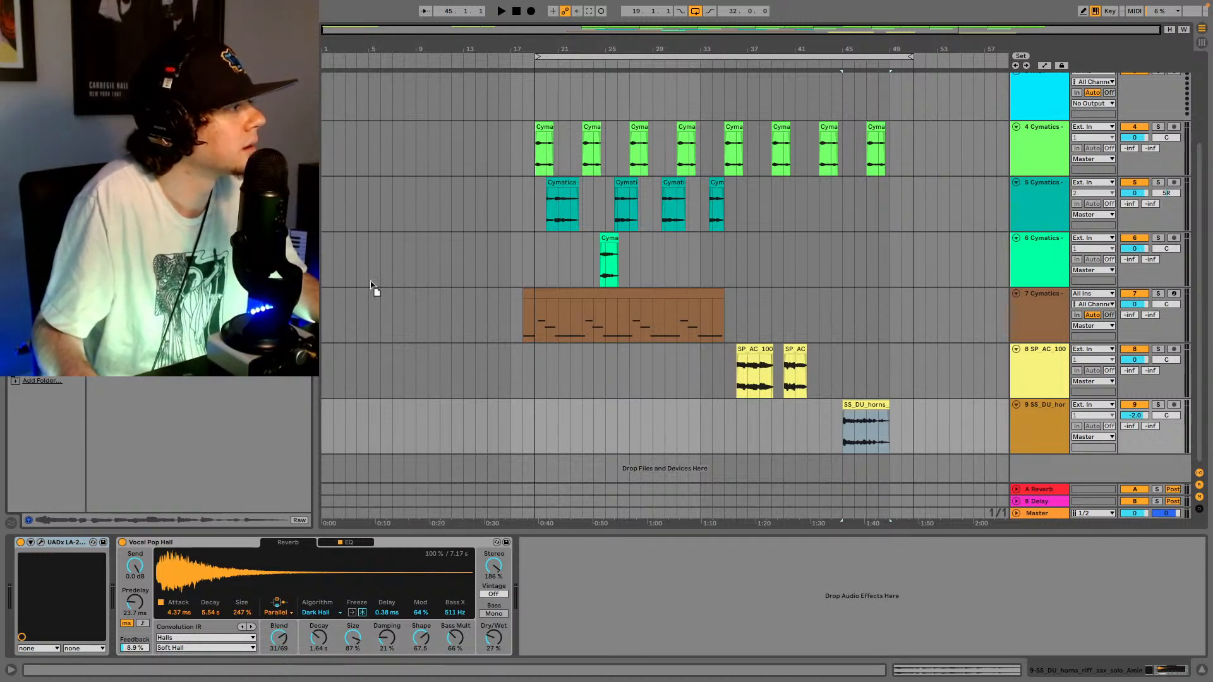
pyautogui.moveTo(591, 598); pyautogui.dragTo(582, 608)
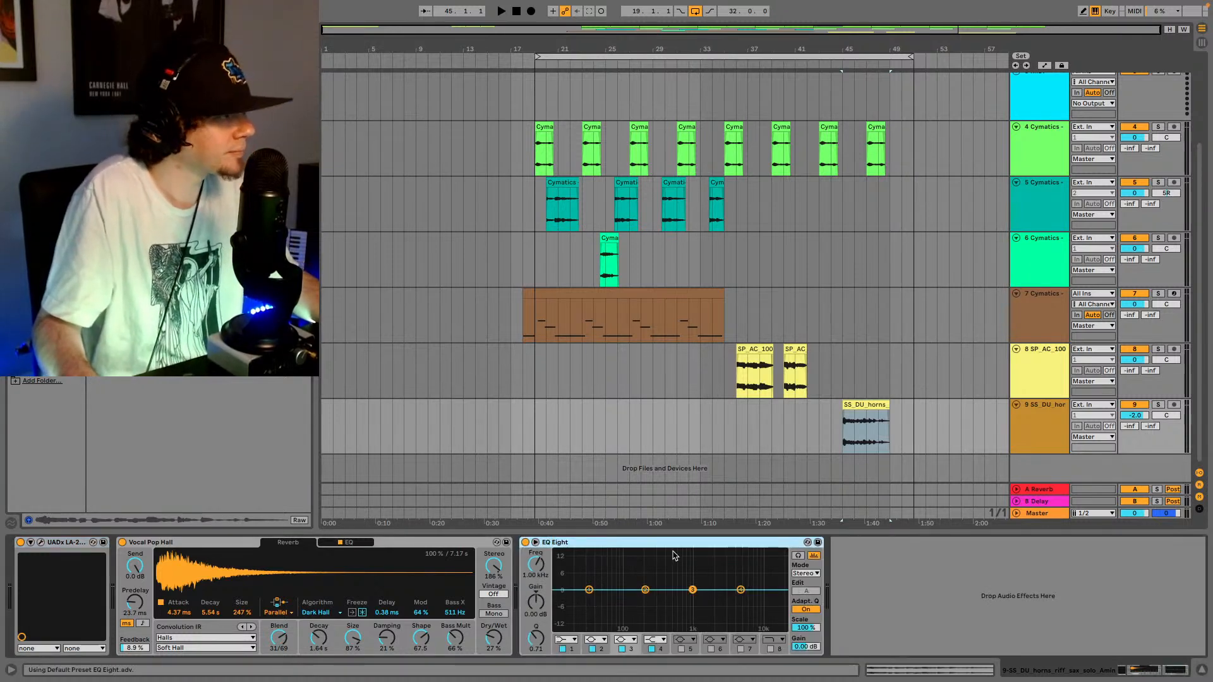
pyautogui.moveTo(332, 583); pyautogui.dragTo(119, 576)
# - During playback, band-limit the horns in EQ Eight with a band 1 low cut just below 1 kHz and a band 4 high cut at 6.53 kHz
pyautogui.press('space')
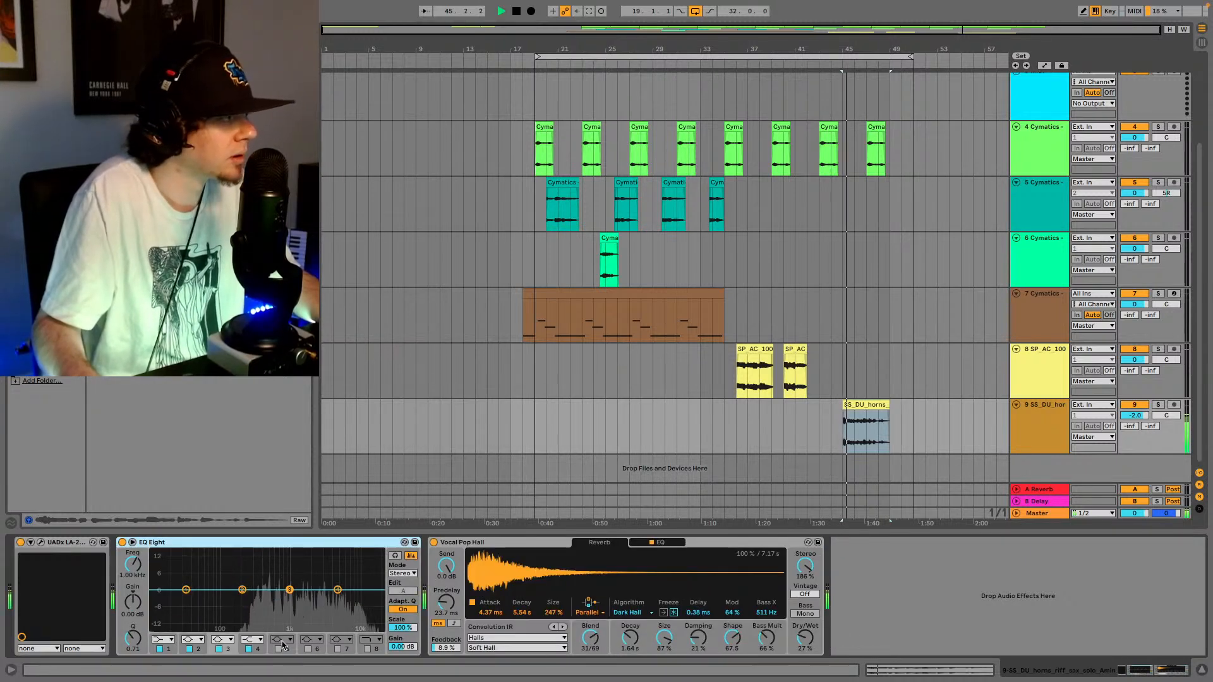
pyautogui.click(256, 639)
pyautogui.click(254, 630)
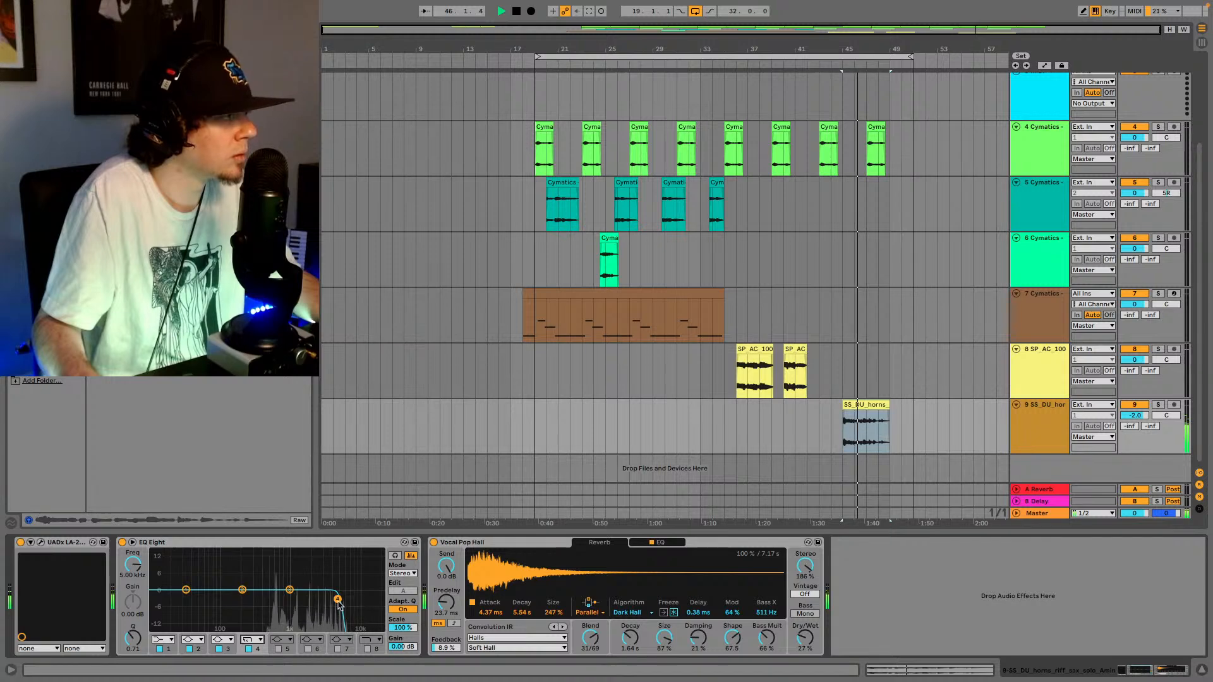
pyautogui.click(163, 639)
pyautogui.click(159, 564)
pyautogui.moveTo(185, 598); pyautogui.dragTo(345, 599)
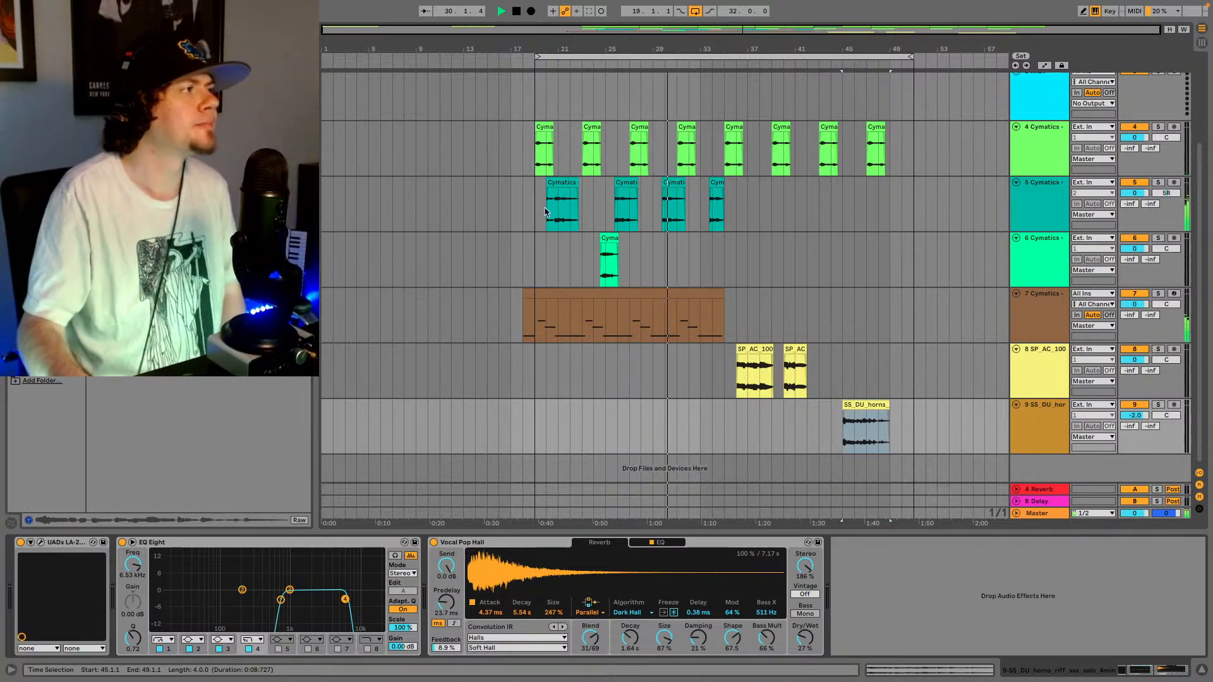
# - Insert a new MIDI track directly below the SS_DU_horns track
pyautogui.scroll(3, 611, 257)
pyautogui.scroll(-3, 625, 259)
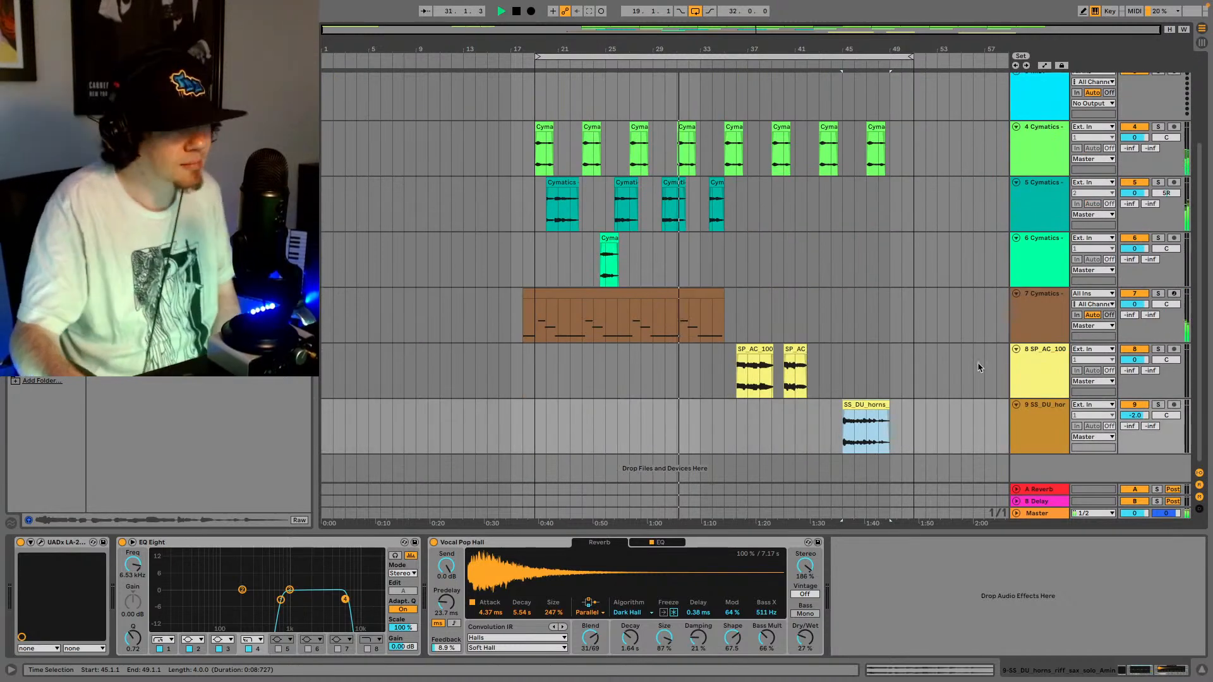
pyautogui.click(1046, 421)
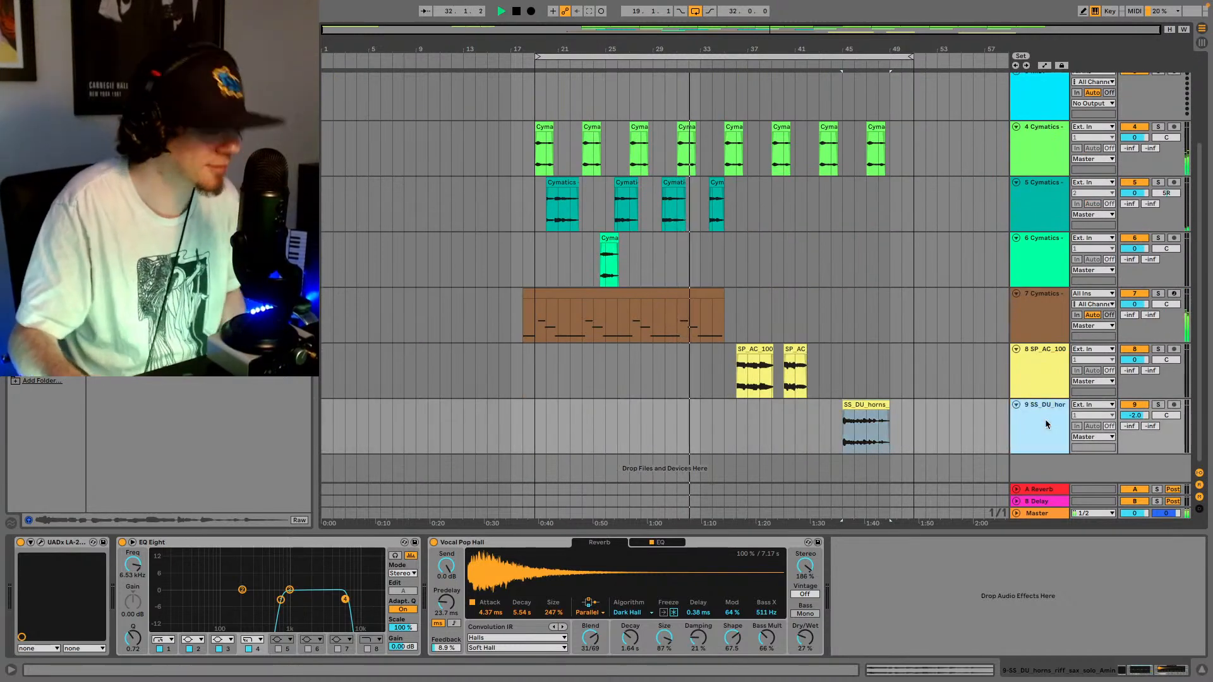
pyautogui.hotkey('ctrl', 'shift', 't')
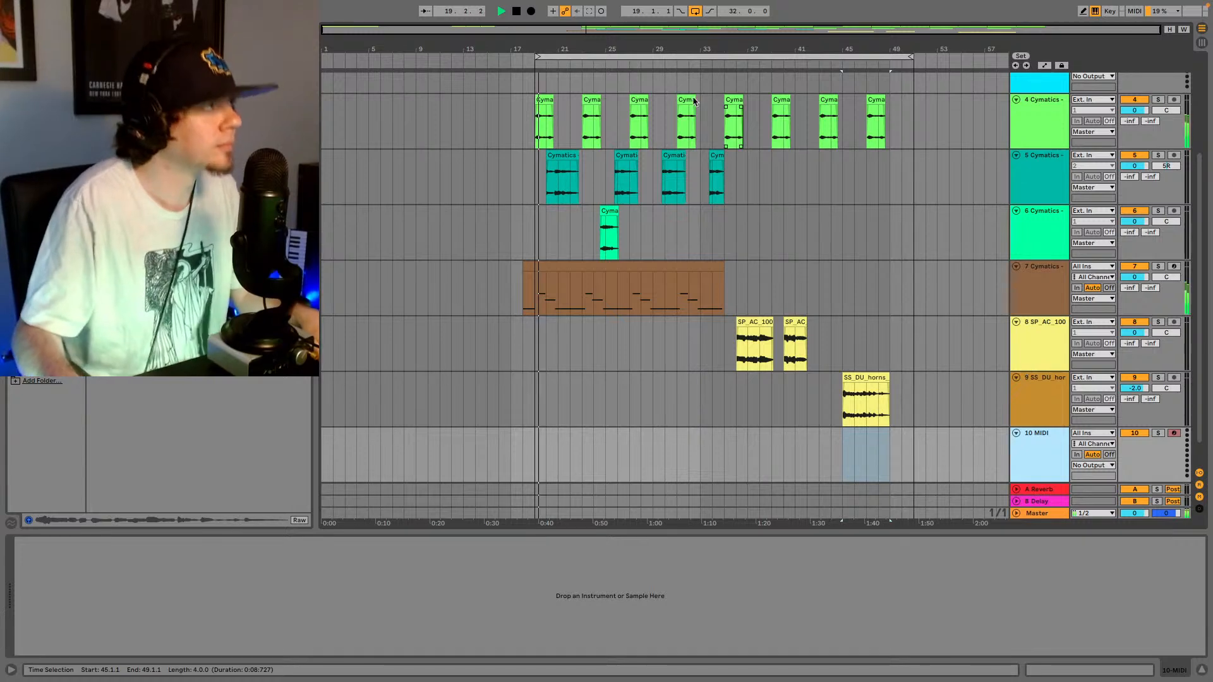
# - Stop playback and shorten the arrangement loop to the 16 bars starting at bar 35
pyautogui.press('space')
pyautogui.moveTo(538, 57); pyautogui.dragTo(719, 69)
pyautogui.scroll(5, 786, 293)
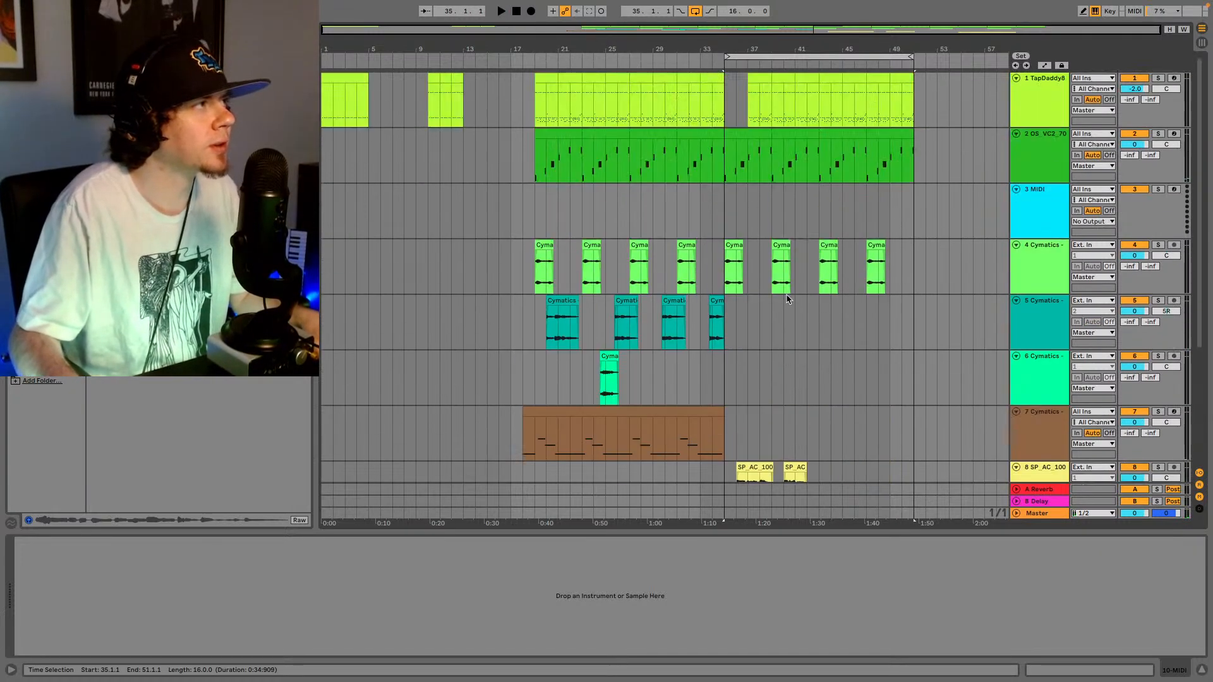
pyautogui.scroll(-4, 787, 296)
pyautogui.scroll(-2, 788, 296)
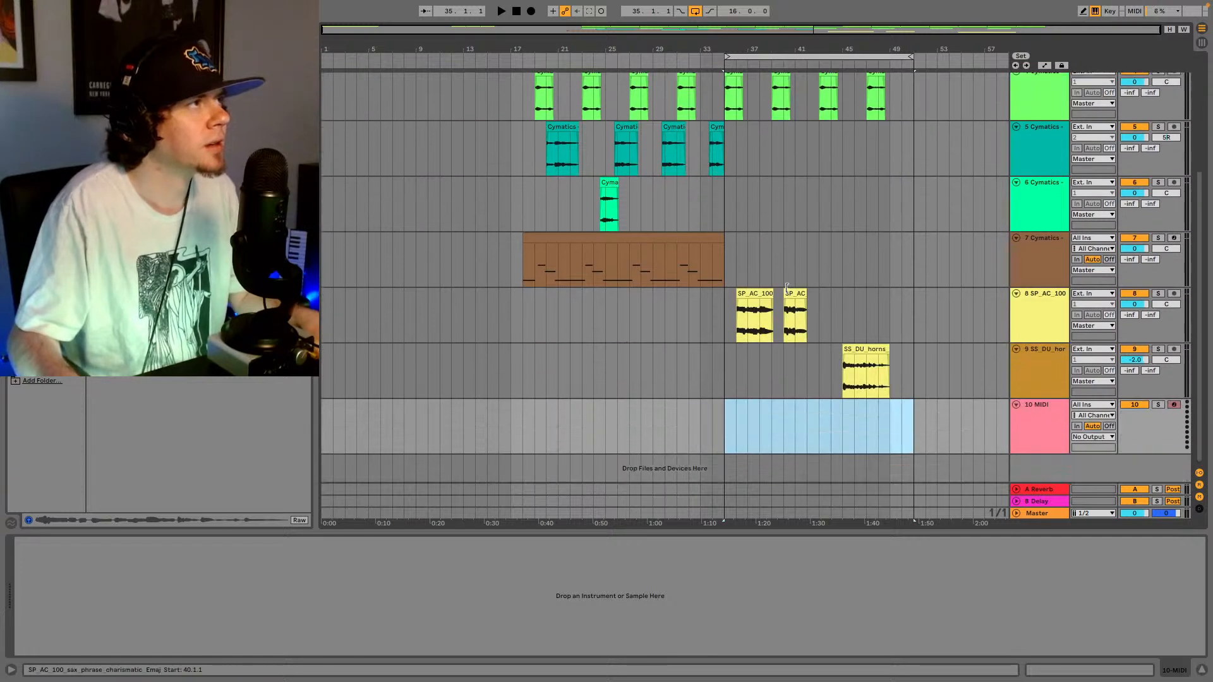
# - Listen to the loop section from bar 35, and play the arrangement from bar 19 to hear the existing vibraphone part on track 7
pyautogui.press('space')
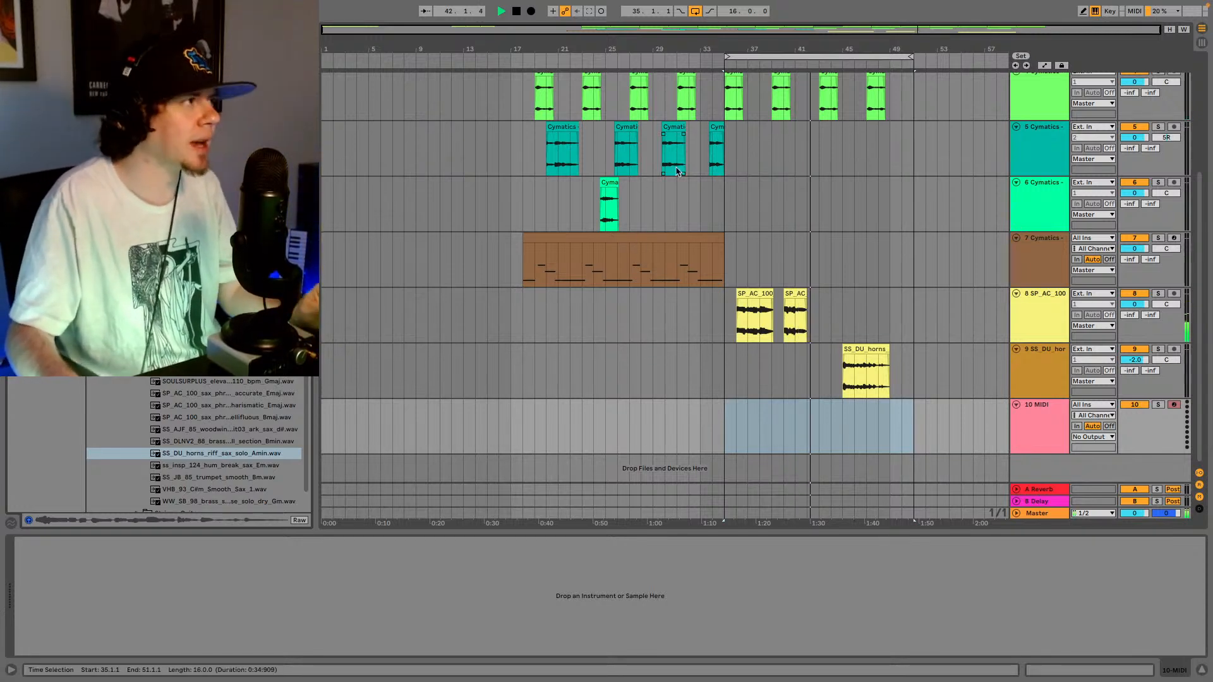
pyautogui.click(878, 259)
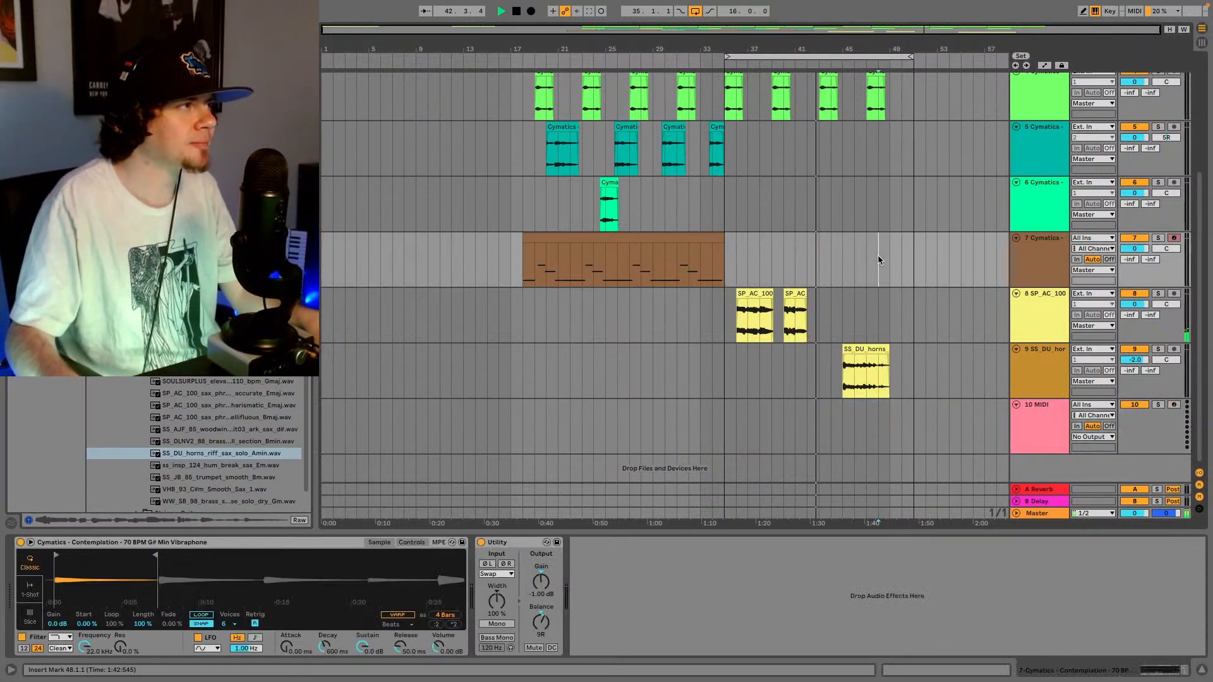
pyautogui.click(524, 270)
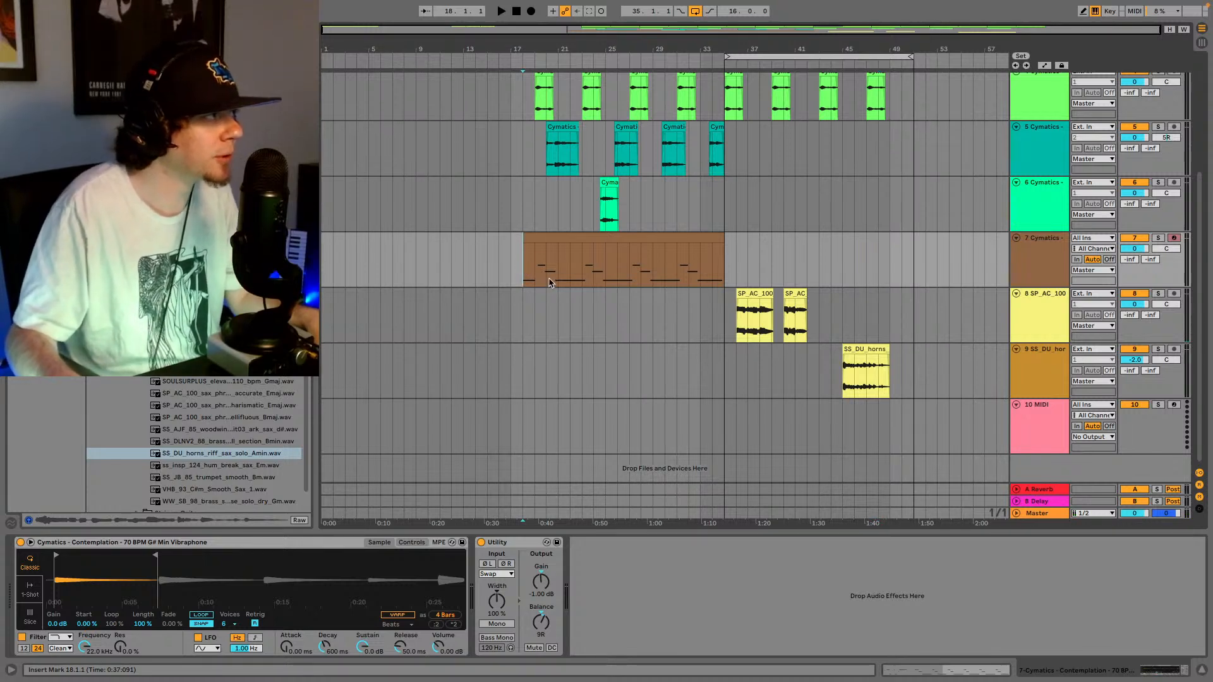
pyautogui.press('space')
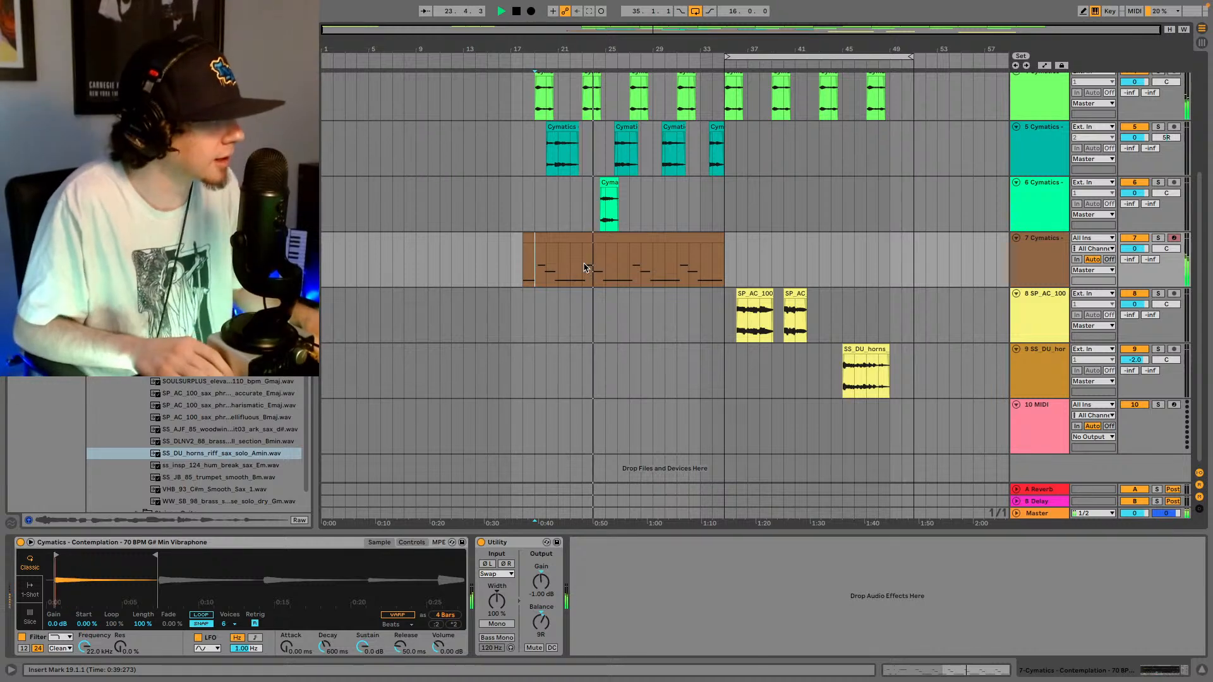
# - Browse and search the sample library for another vibraphone sample while the arrangement plays, and stop playback
pyautogui.scroll(-2, 227, 391)
pyautogui.scroll(6, 226, 391)
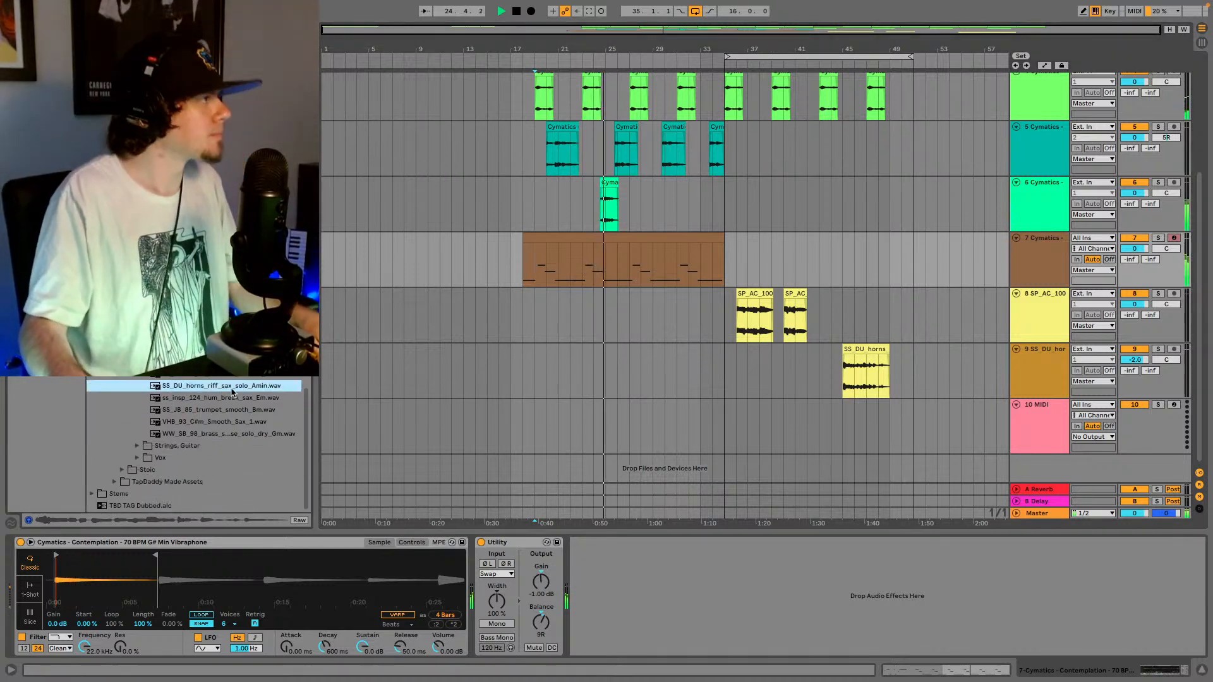
pyautogui.scroll(10, 226, 442)
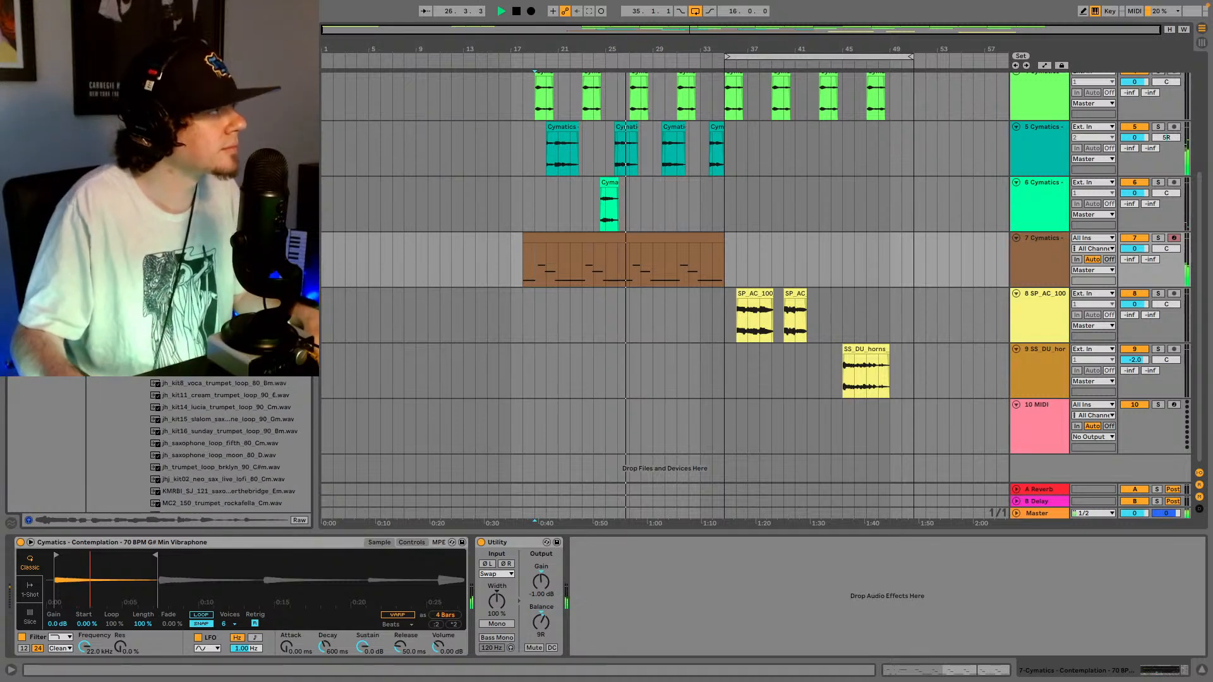
pyautogui.scroll(15, 226, 442)
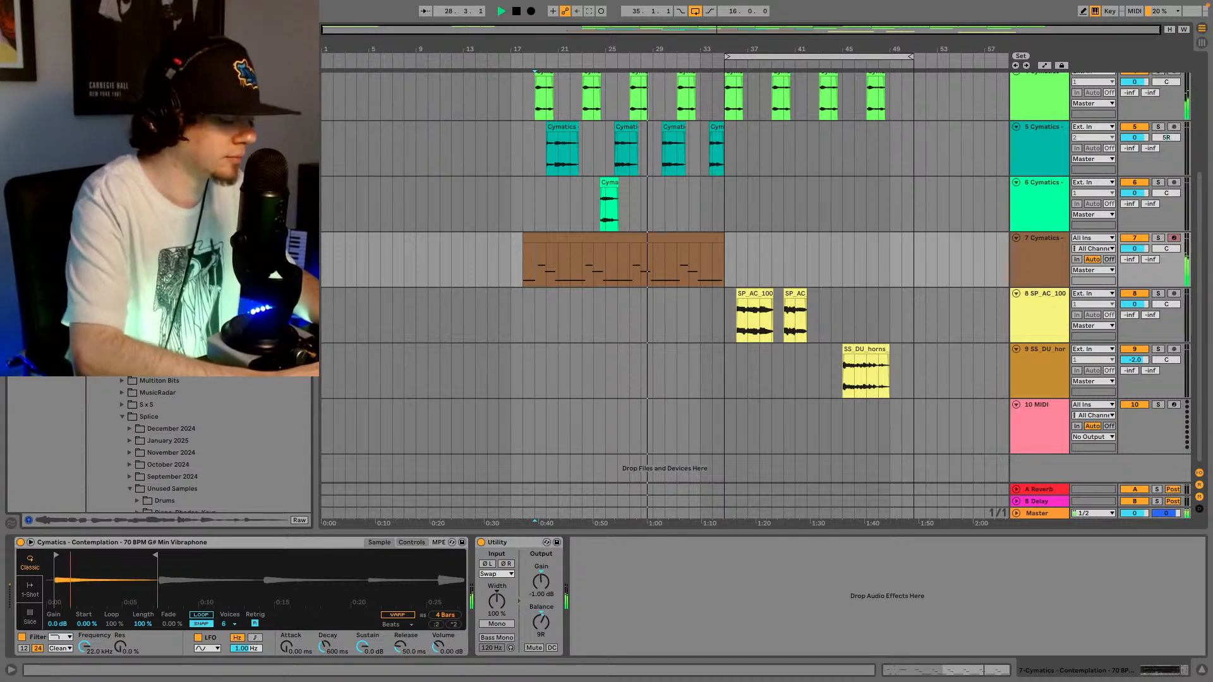
pyautogui.press('super+f')
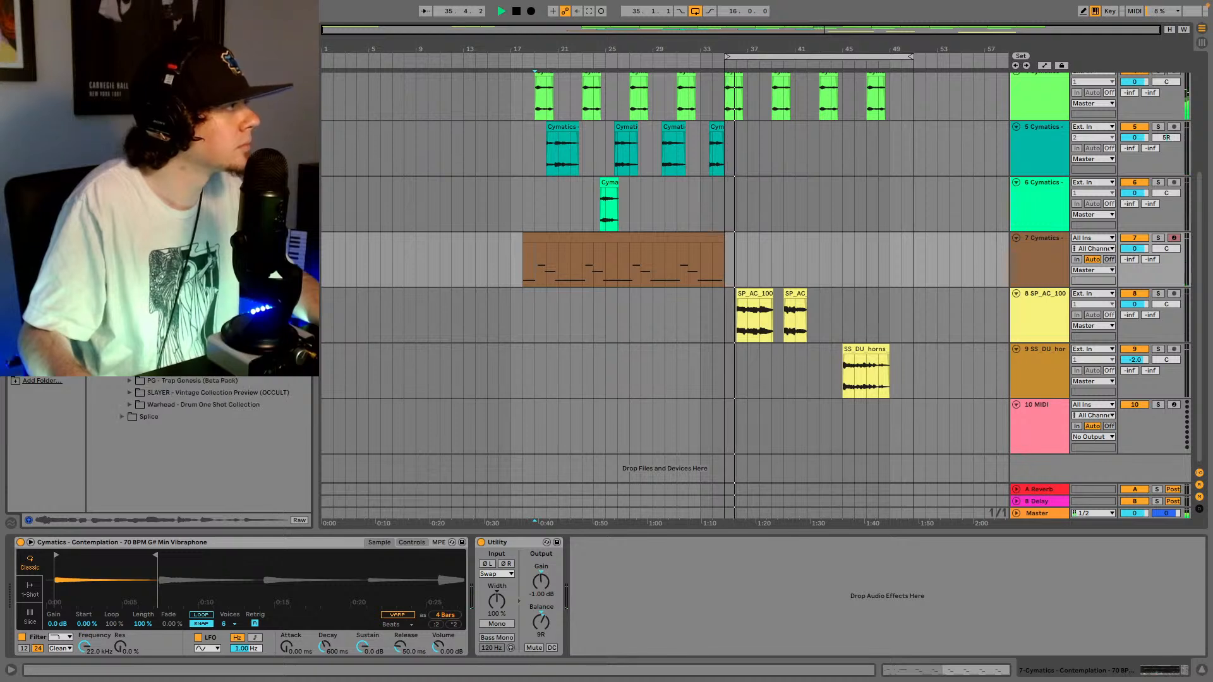
pyautogui.press('space')
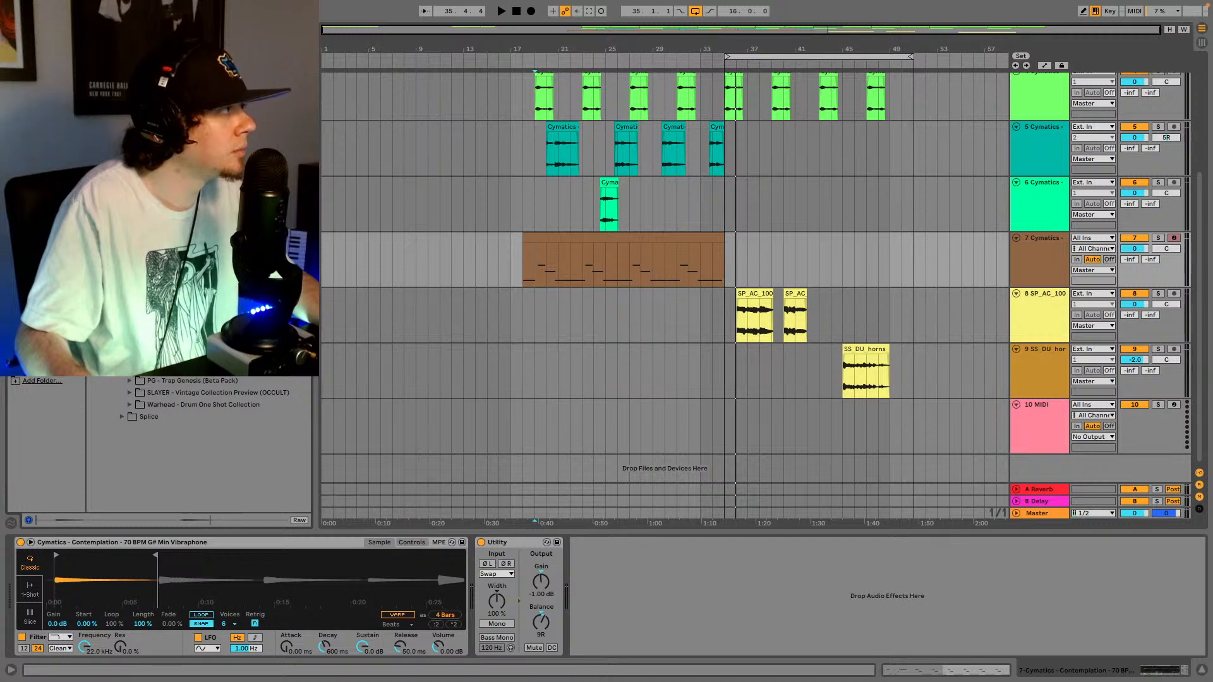
# - Load the Cymatics - Alley Cat - 70 BPM A Min Vibraphone sample into the empty MIDI track 10 and turn off its warping
pyautogui.click(1039, 423)
pyautogui.moveTo(208, 303); pyautogui.dragTo(69, 563)
pyautogui.scroll(6, 74, 559)
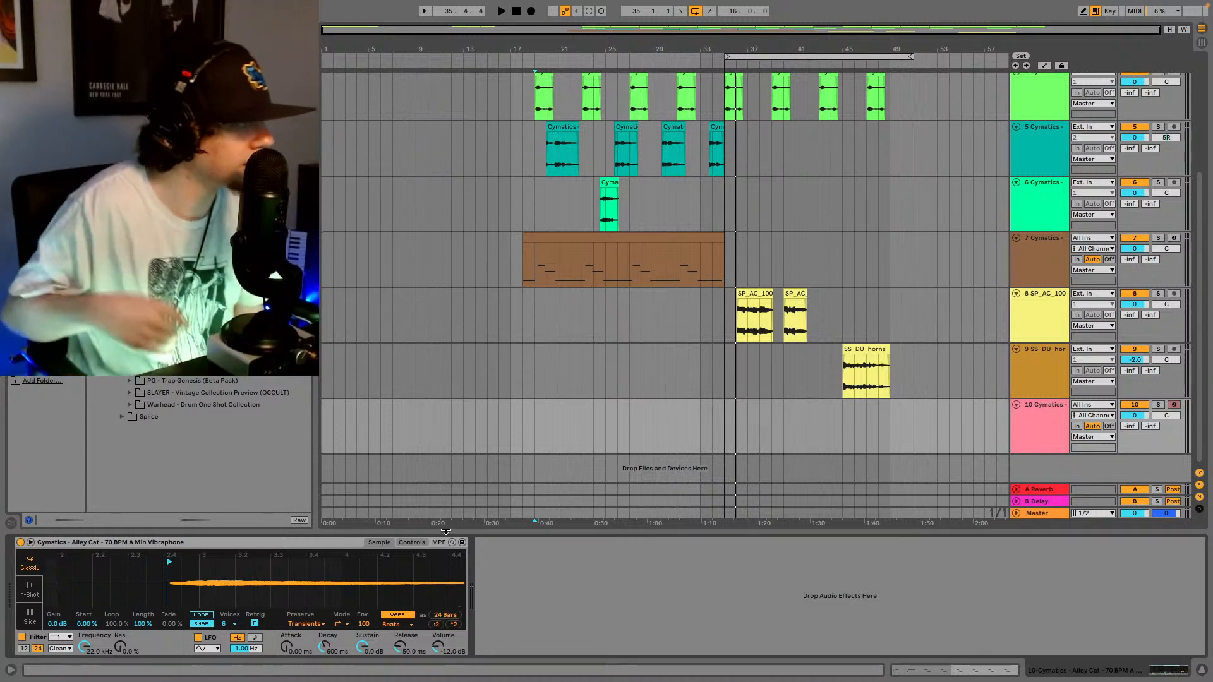
pyautogui.click(396, 616)
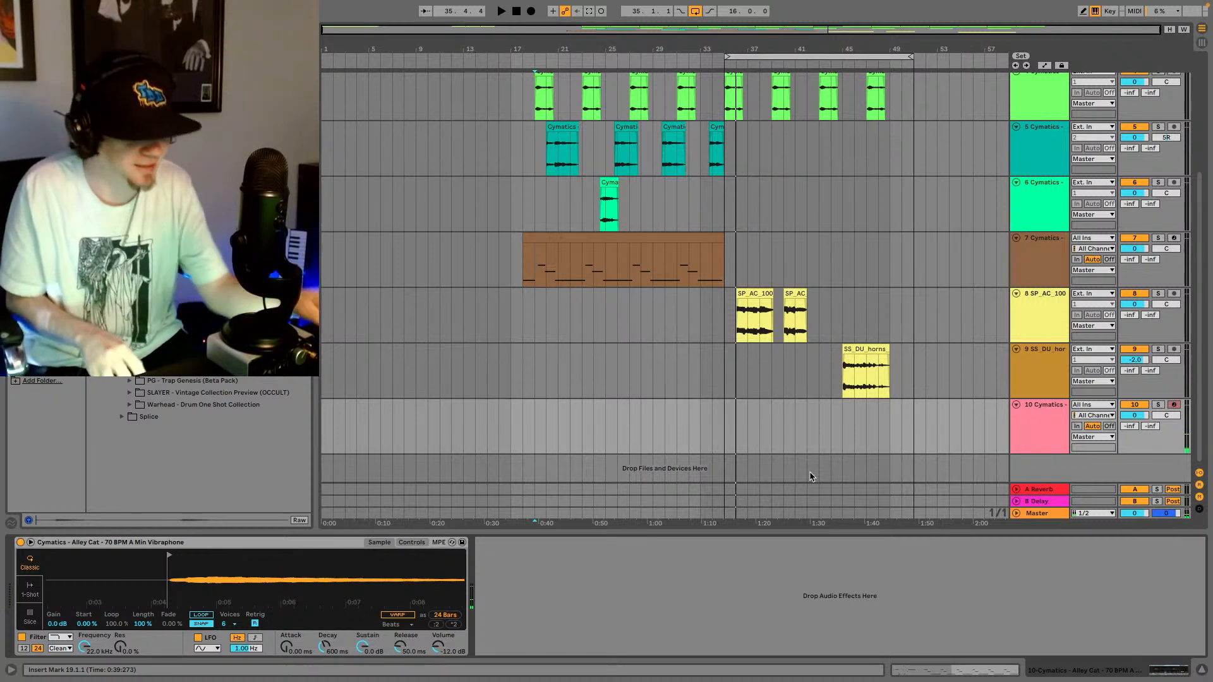
# - Play vibraphone notes over the arrangement and capture the performance as a MIDI clip on track 10
pyautogui.press('space')
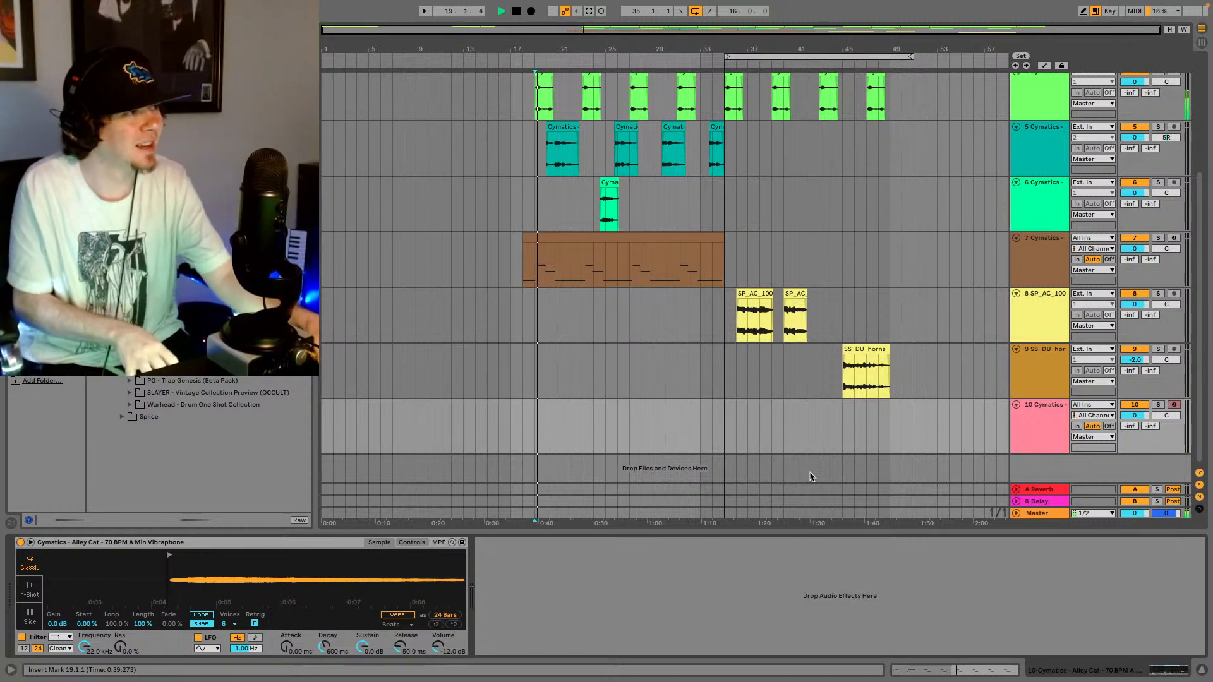
pyautogui.click(723, 434)
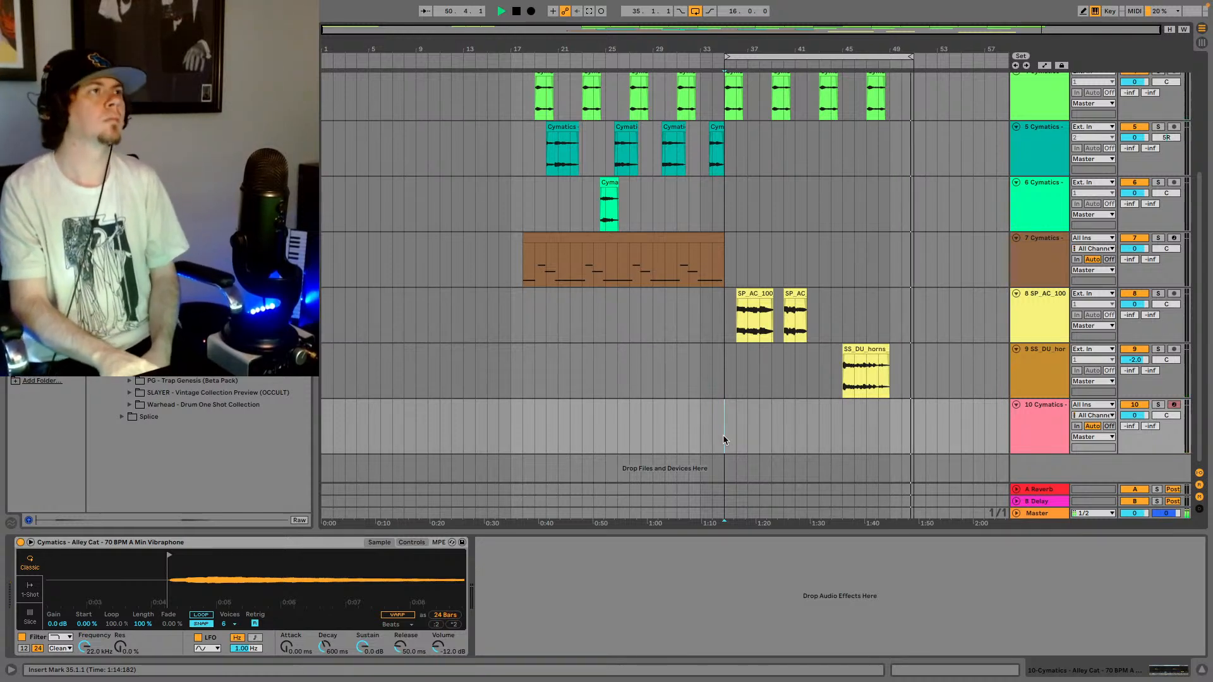
pyautogui.press('a')
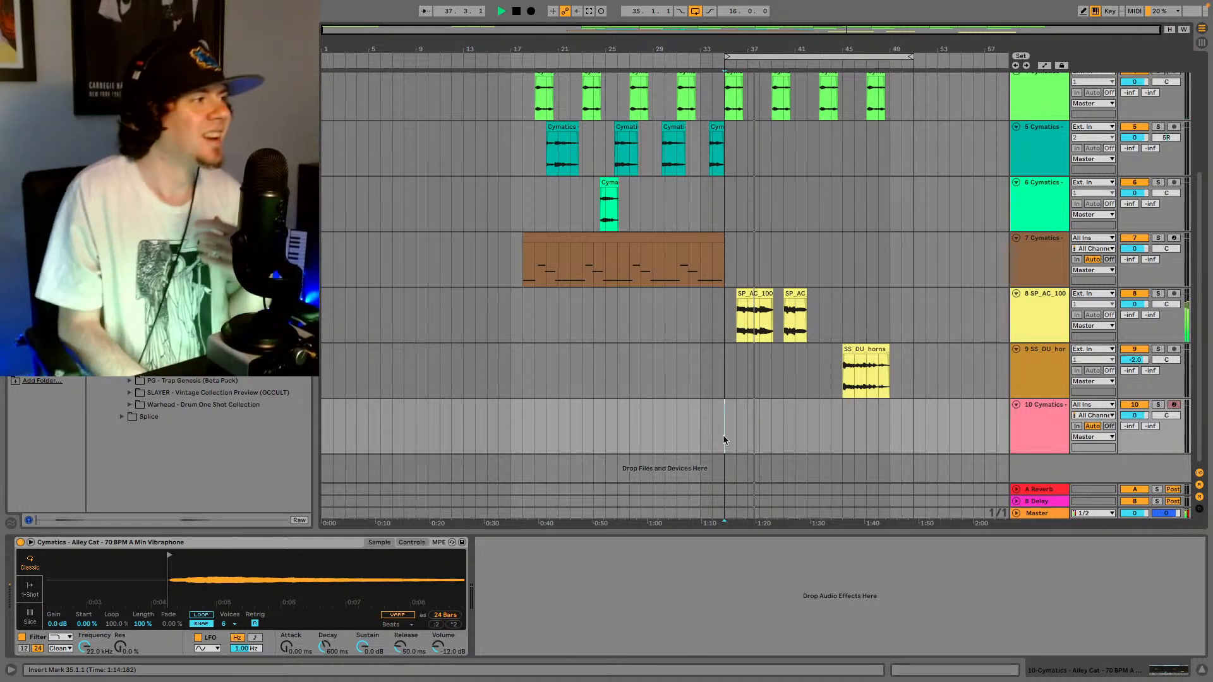
pyautogui.click(589, 11)
pyautogui.press('space')
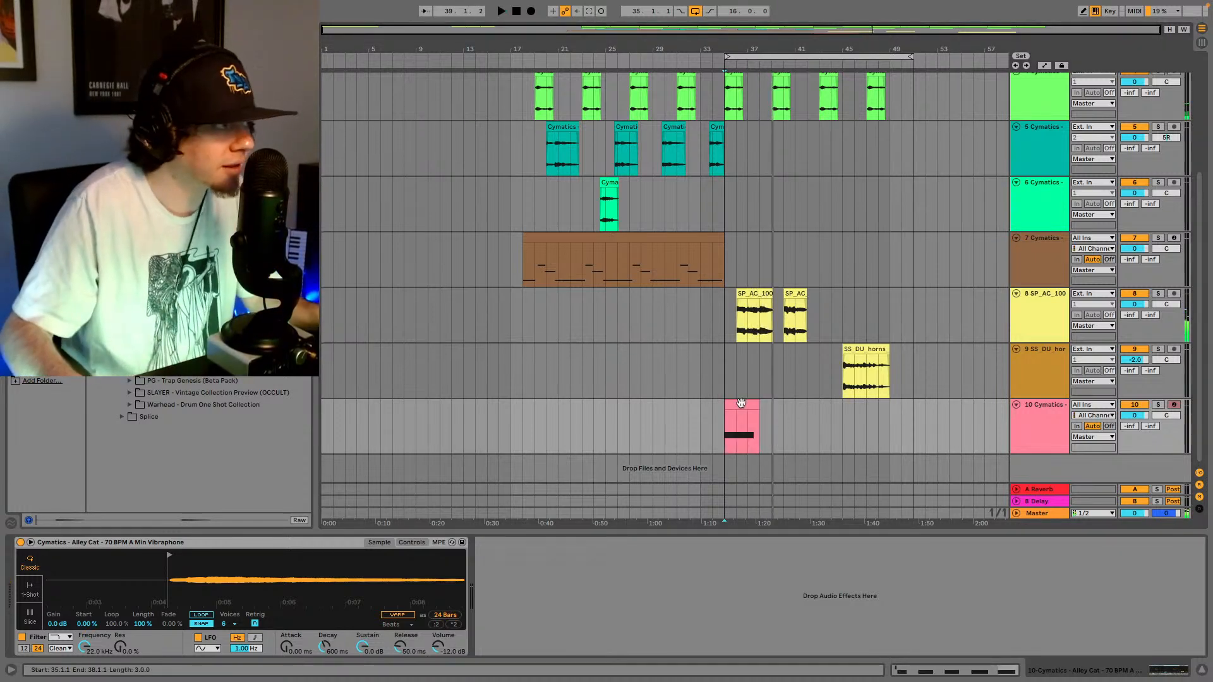
# - Arrange the captured vibraphone part on track 10 as two consecutive clips starting at bars 34 and 42
pyautogui.moveTo(741, 403); pyautogui.dragTo(817, 398)
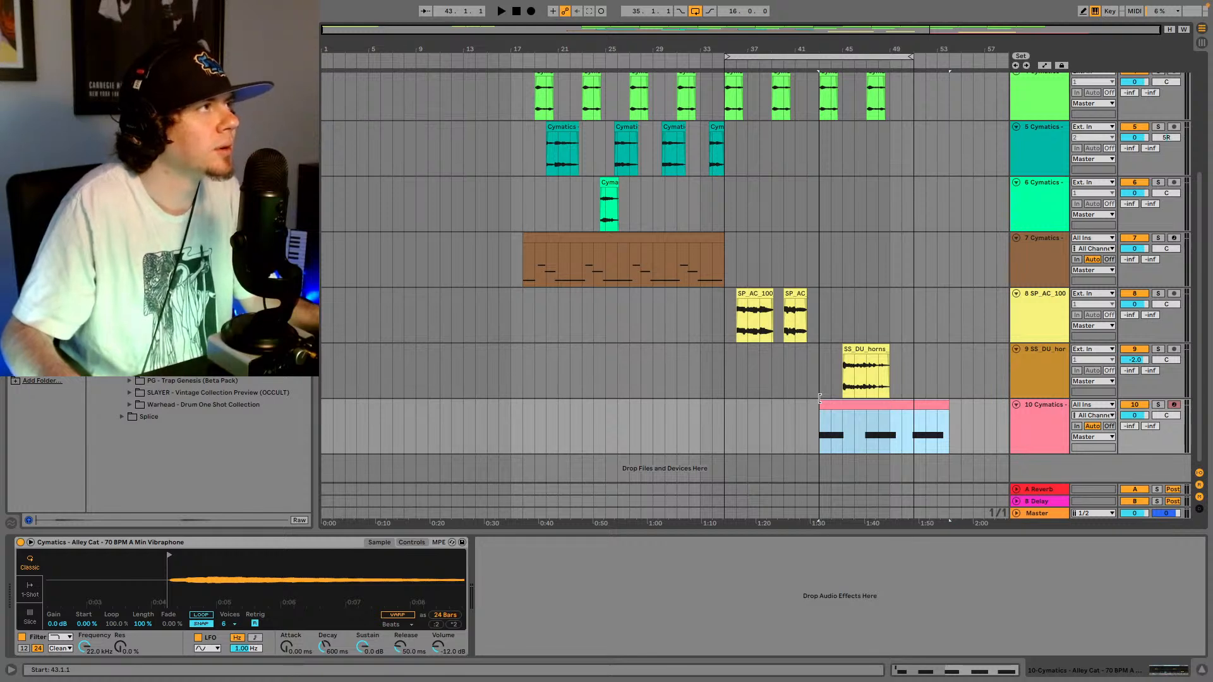
pyautogui.click(818, 436)
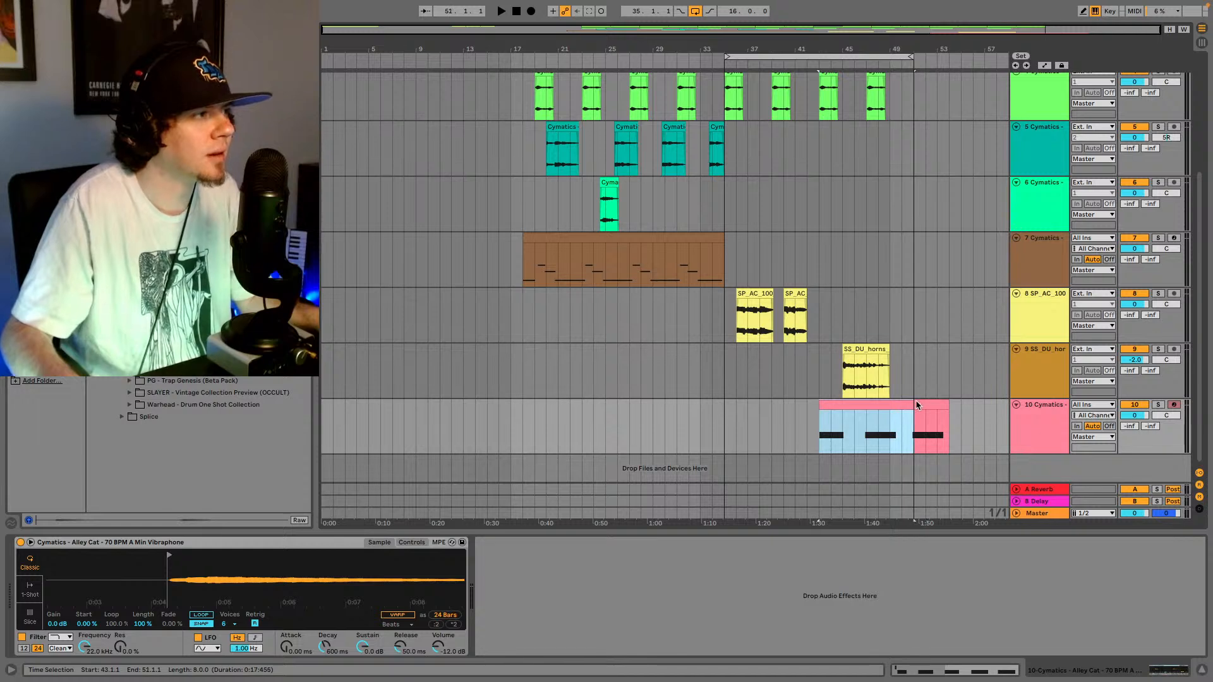
pyautogui.moveTo(915, 399); pyautogui.dragTo(915, 400)
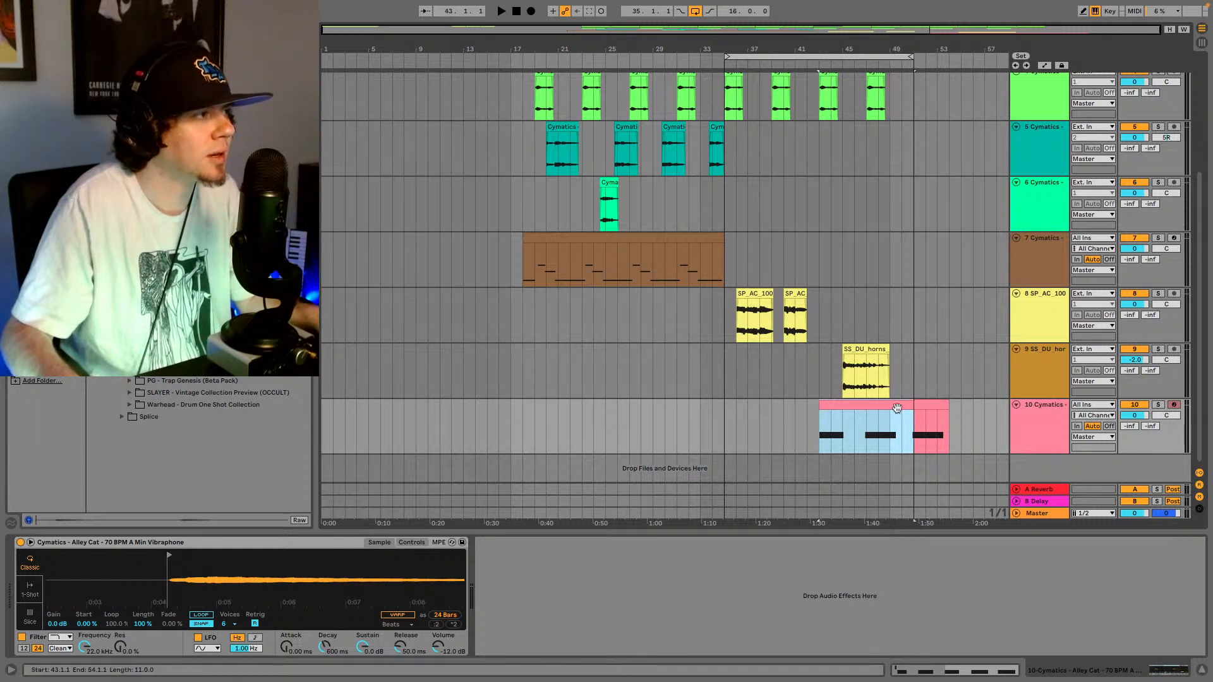
pyautogui.click(724, 432)
pyautogui.press('super+v')
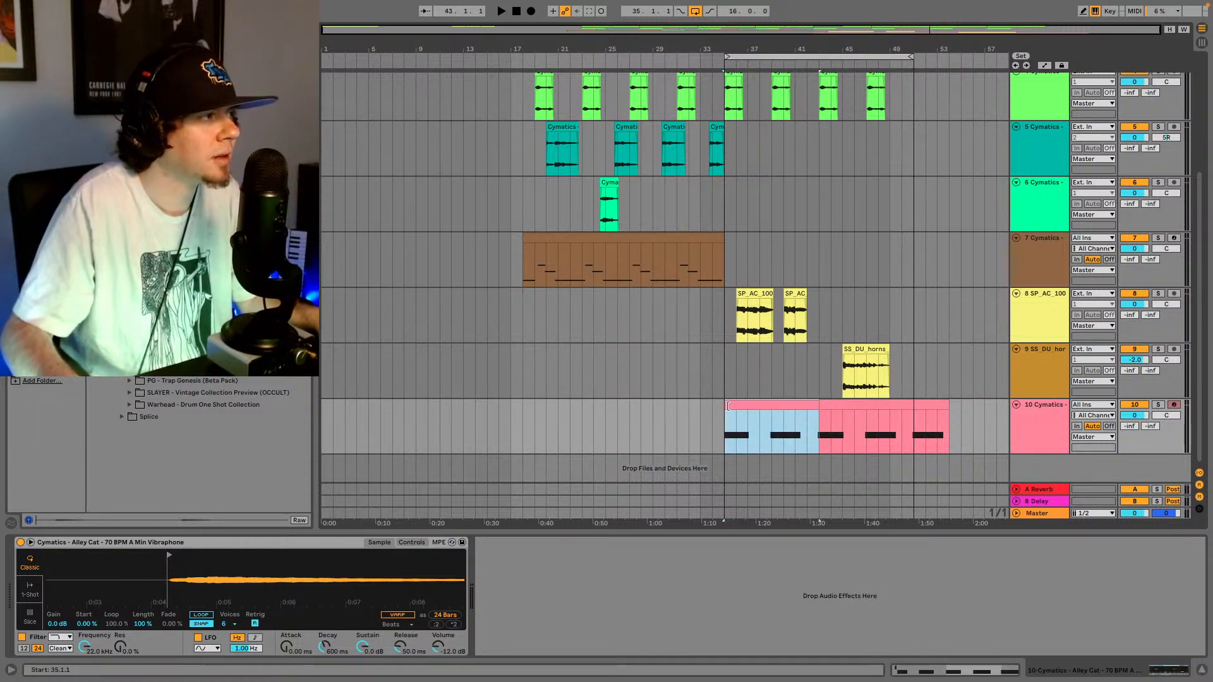
pyautogui.moveTo(824, 406); pyautogui.dragTo(810, 407)
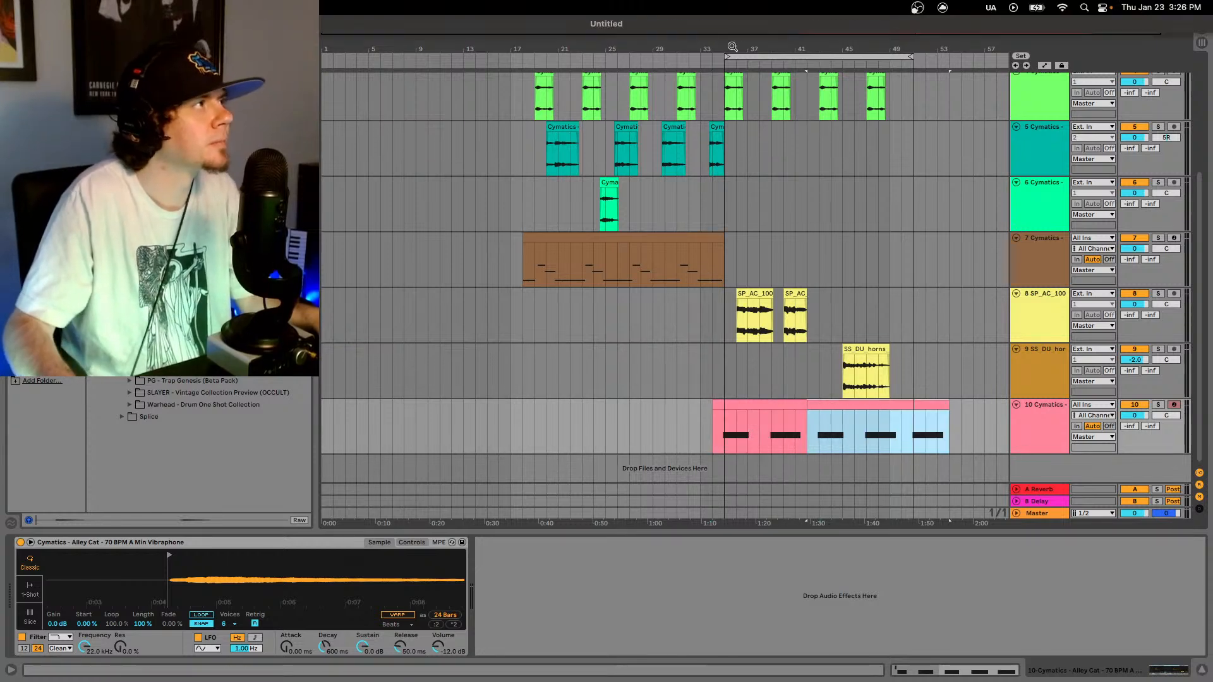
# - Play the new vibraphone part from bar 34 and pan track 10 to 10L
pyautogui.click(711, 433)
pyautogui.press('space')
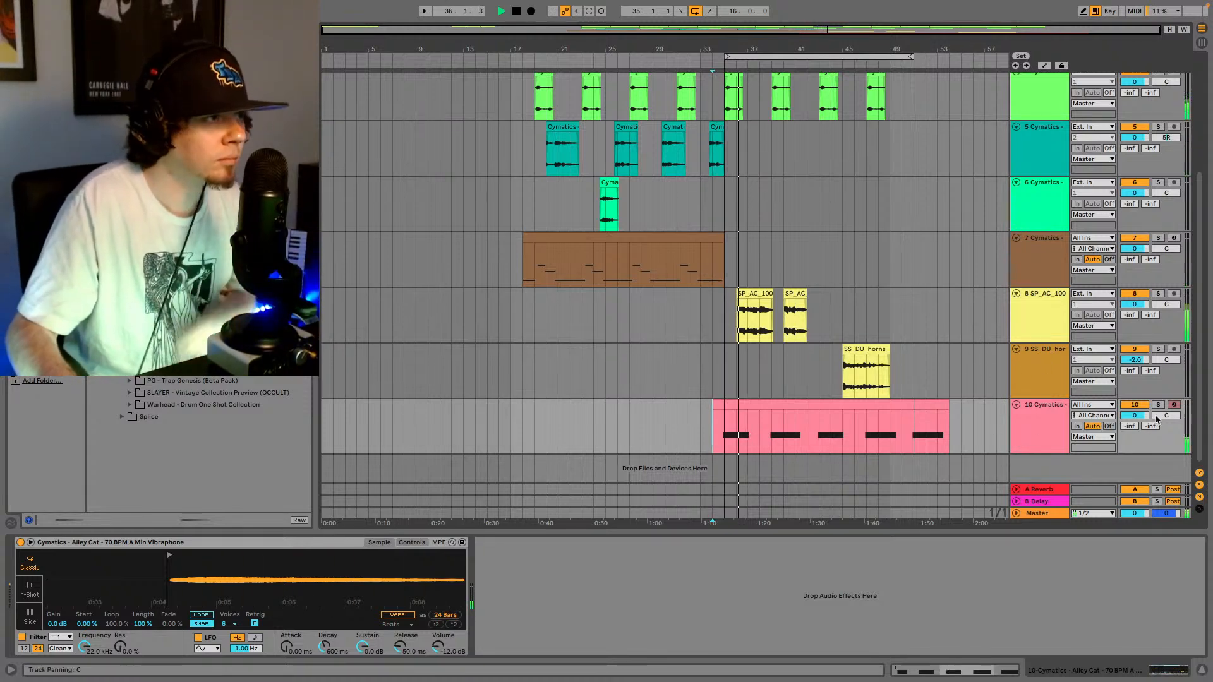
pyautogui.press('space')
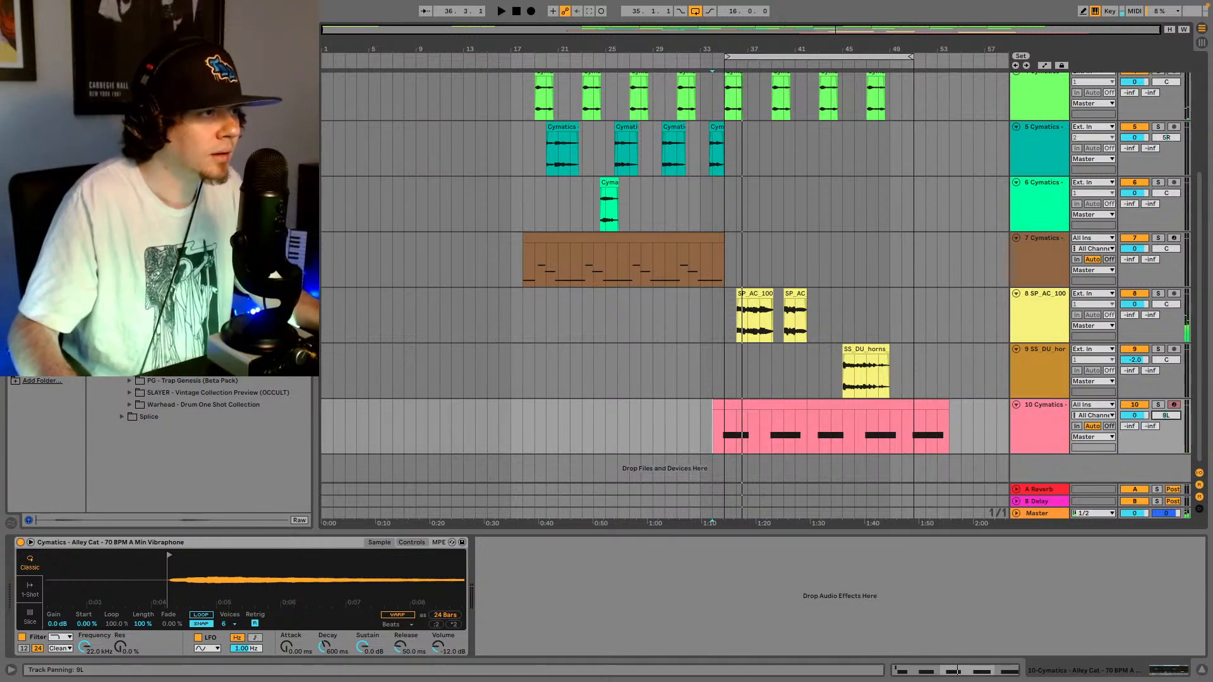
pyautogui.click(741, 403)
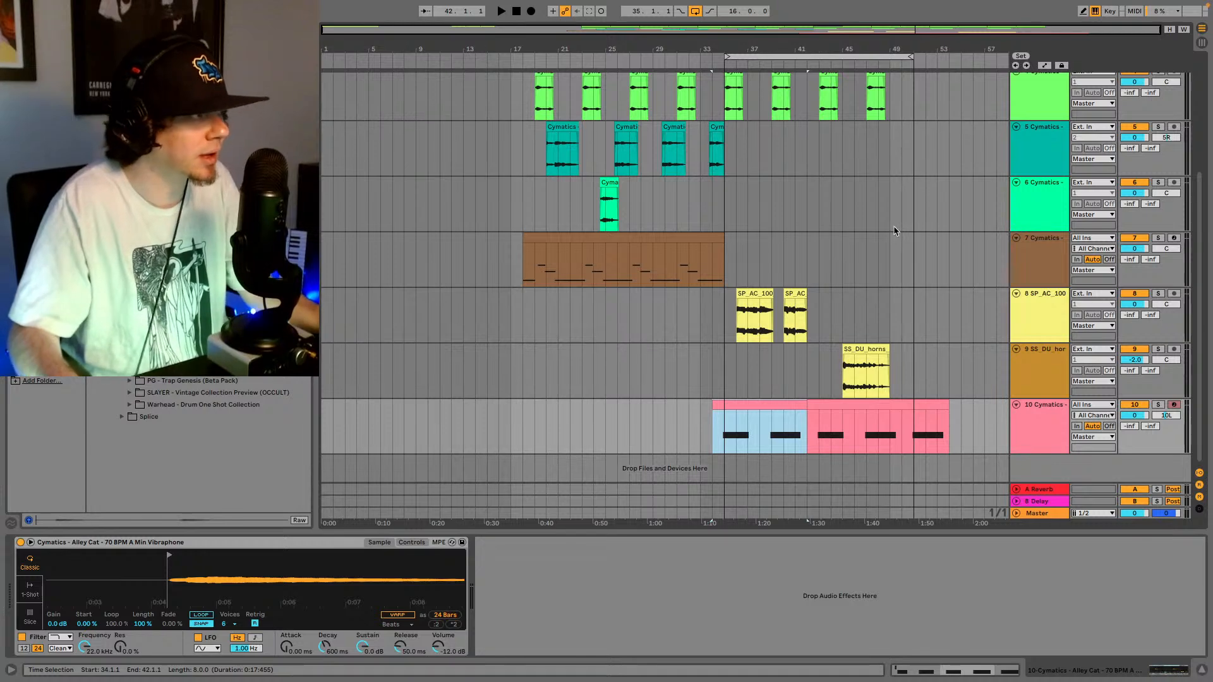
pyautogui.click(1166, 416)
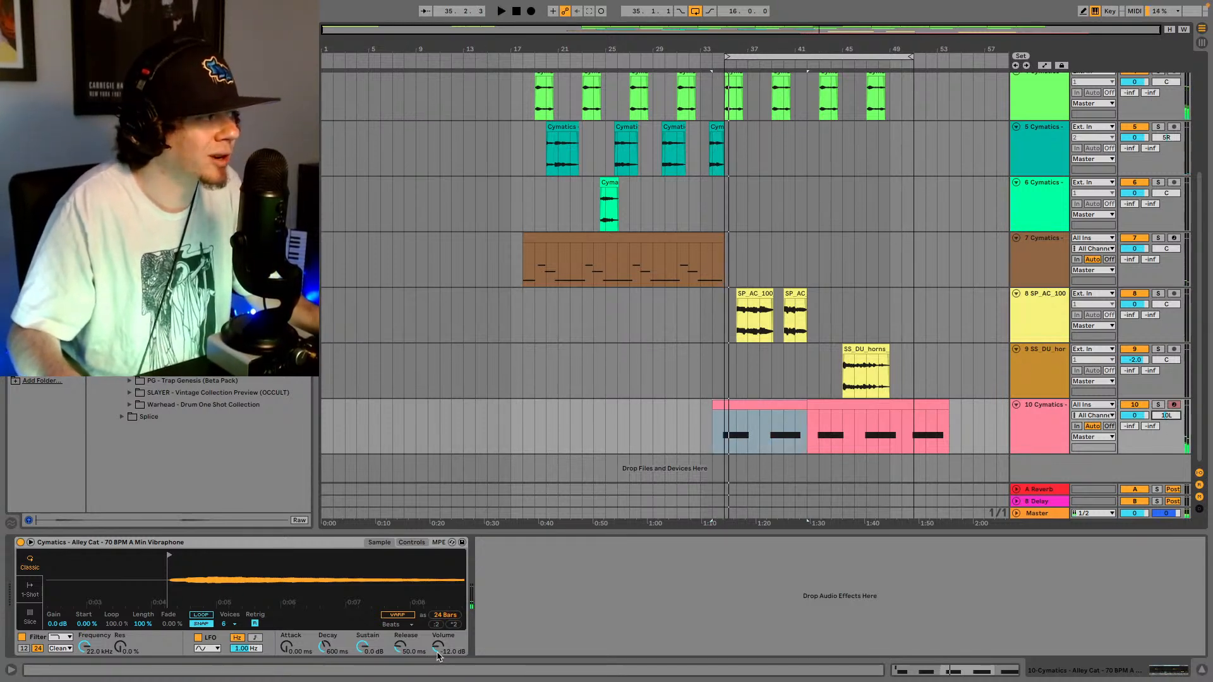
# - Raise the Alley Cat vibraphone's Simpler volume to -5 dB and listen to it through the loop section
pyautogui.press('space')
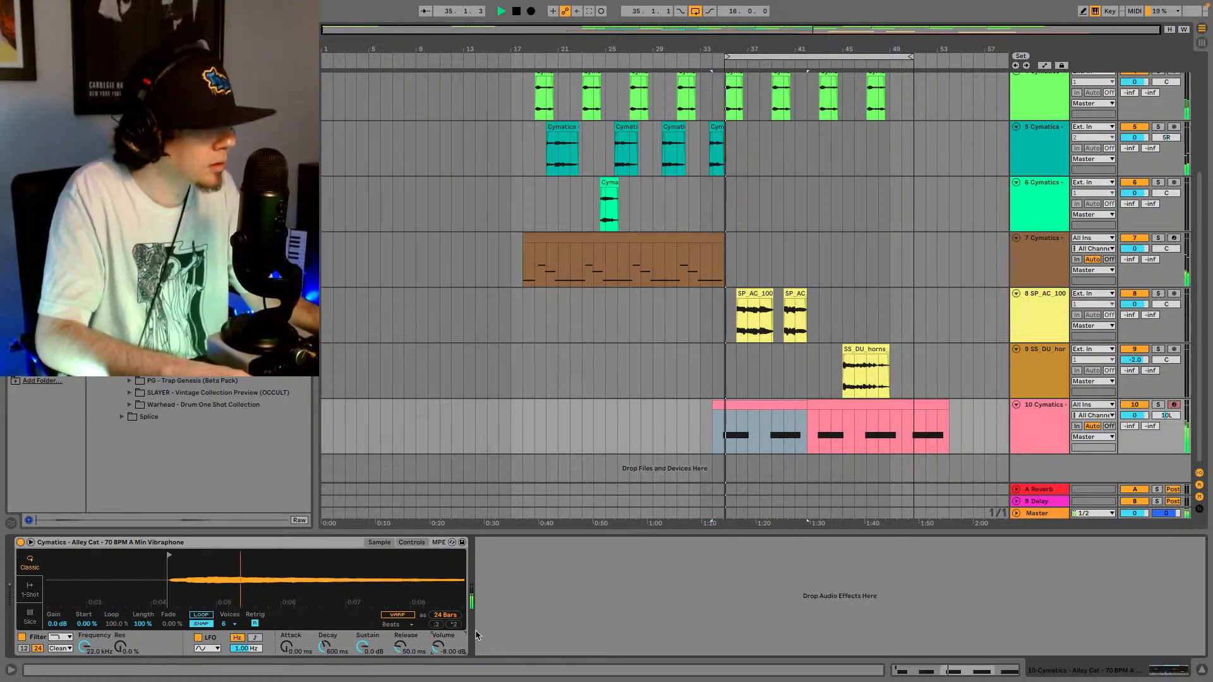
pyautogui.press('space')
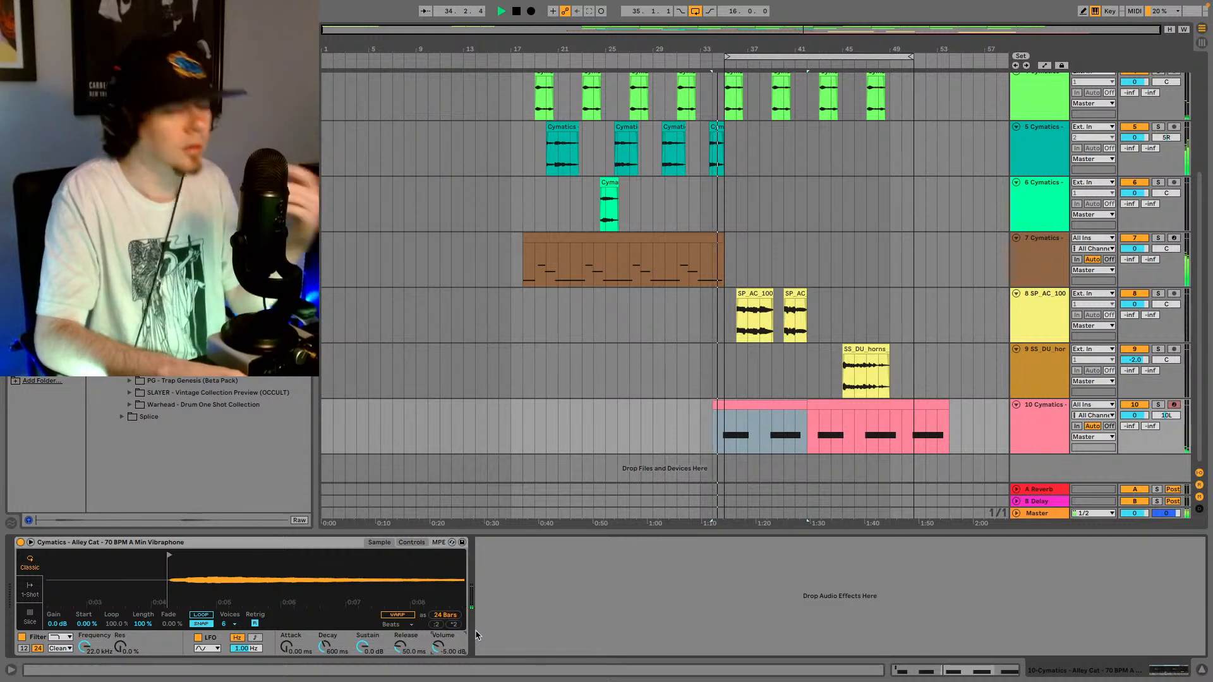
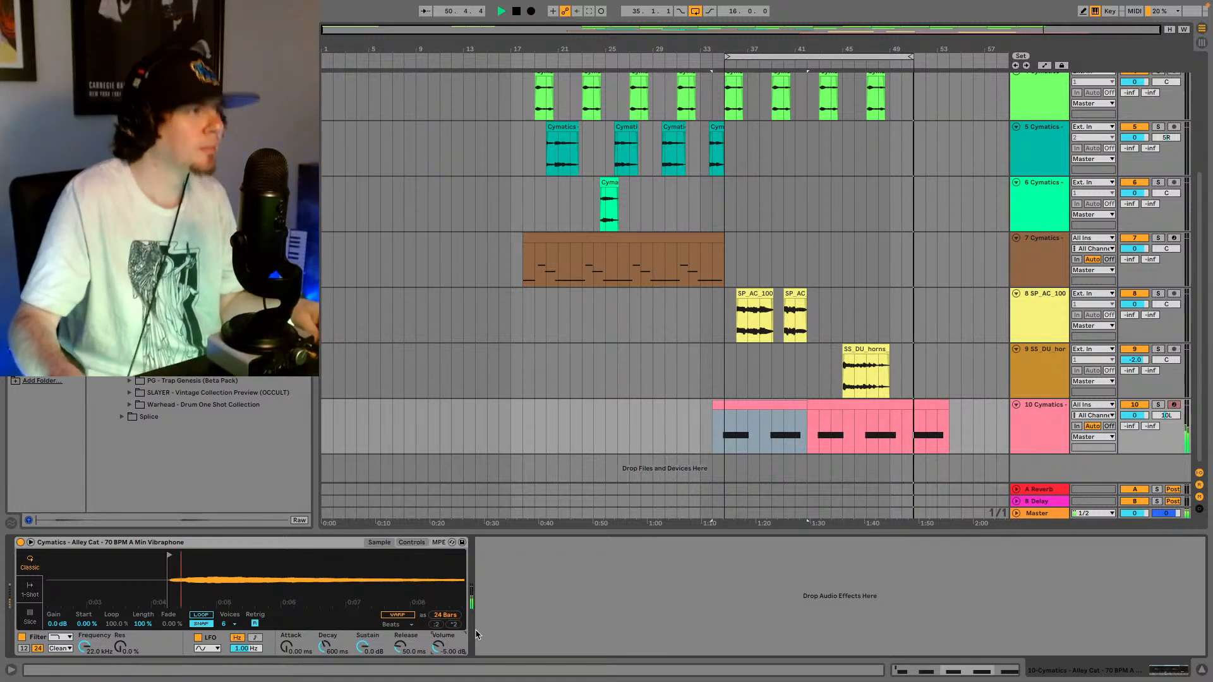
pyautogui.press('space')
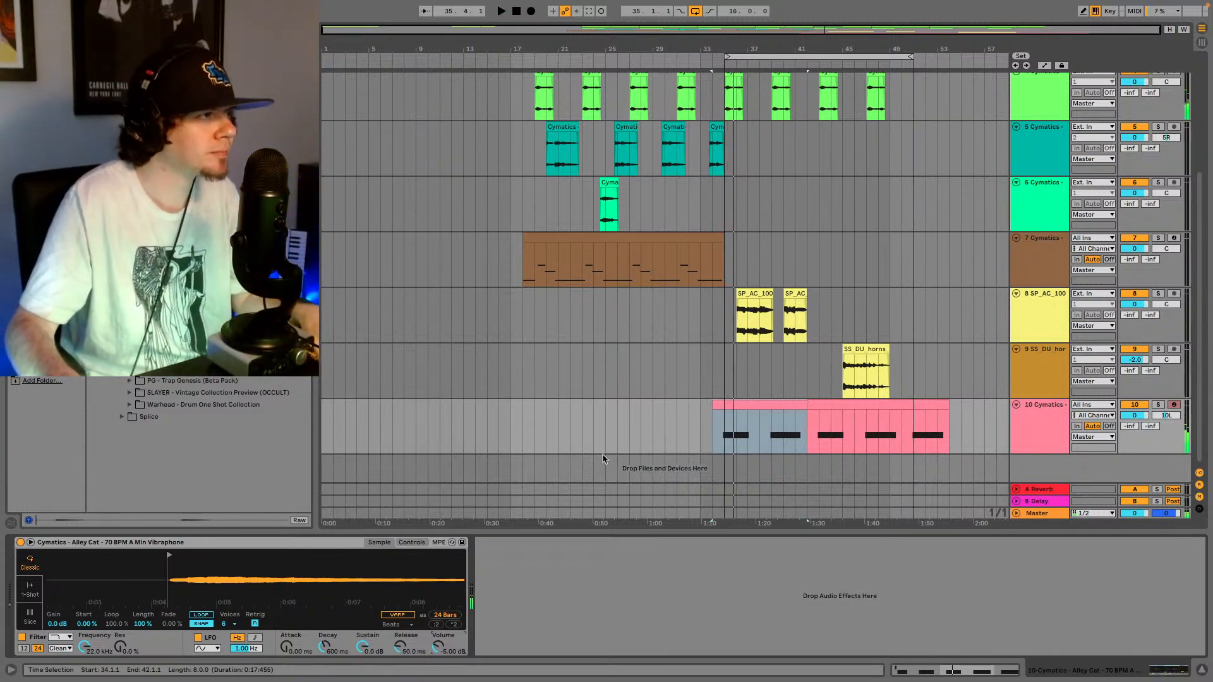
pyautogui.click(723, 429)
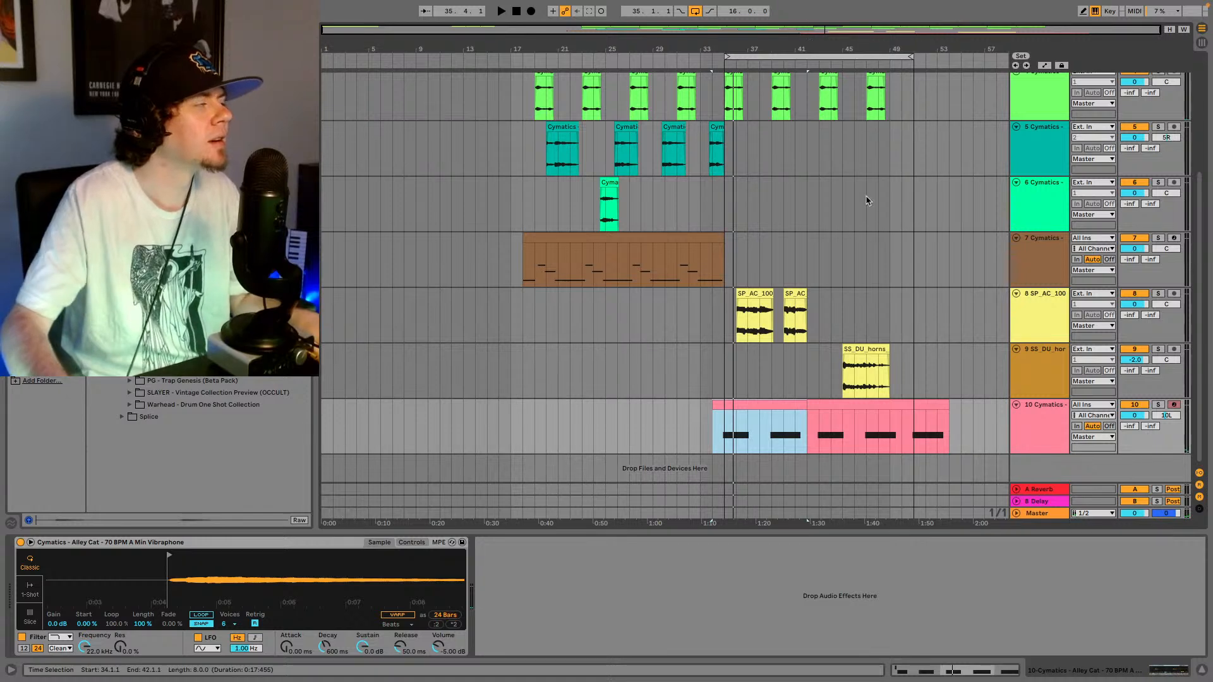
# - Copy the material on tracks 2 to 7 from bars 19 to 35 so that the duplicate starts at bar 51
pyautogui.scroll(5, 867, 201)
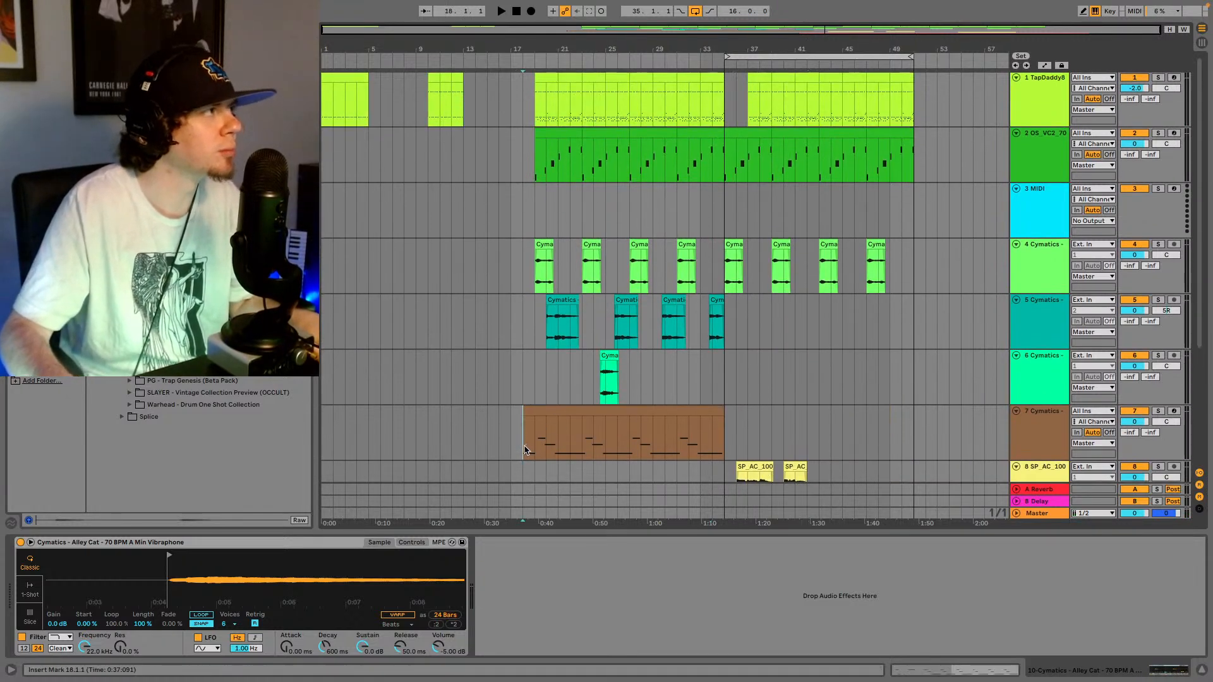
pyautogui.moveTo(525, 449); pyautogui.dragTo(724, 139)
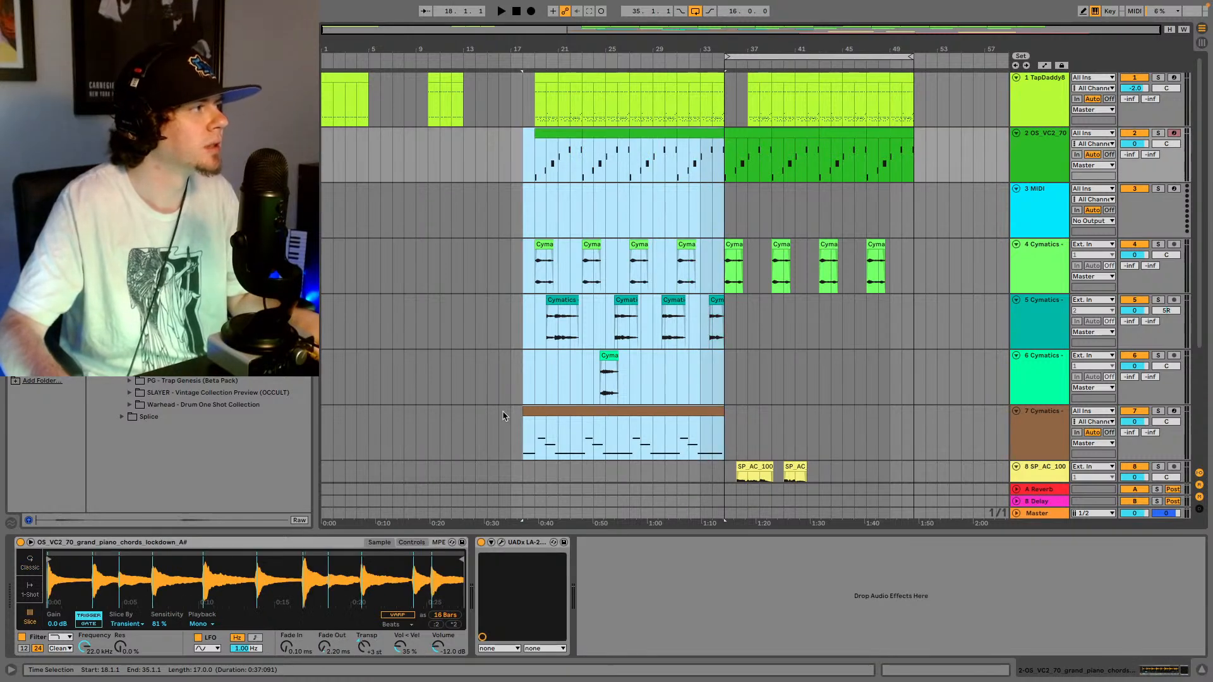
pyautogui.moveTo(535, 445); pyautogui.dragTo(726, 126)
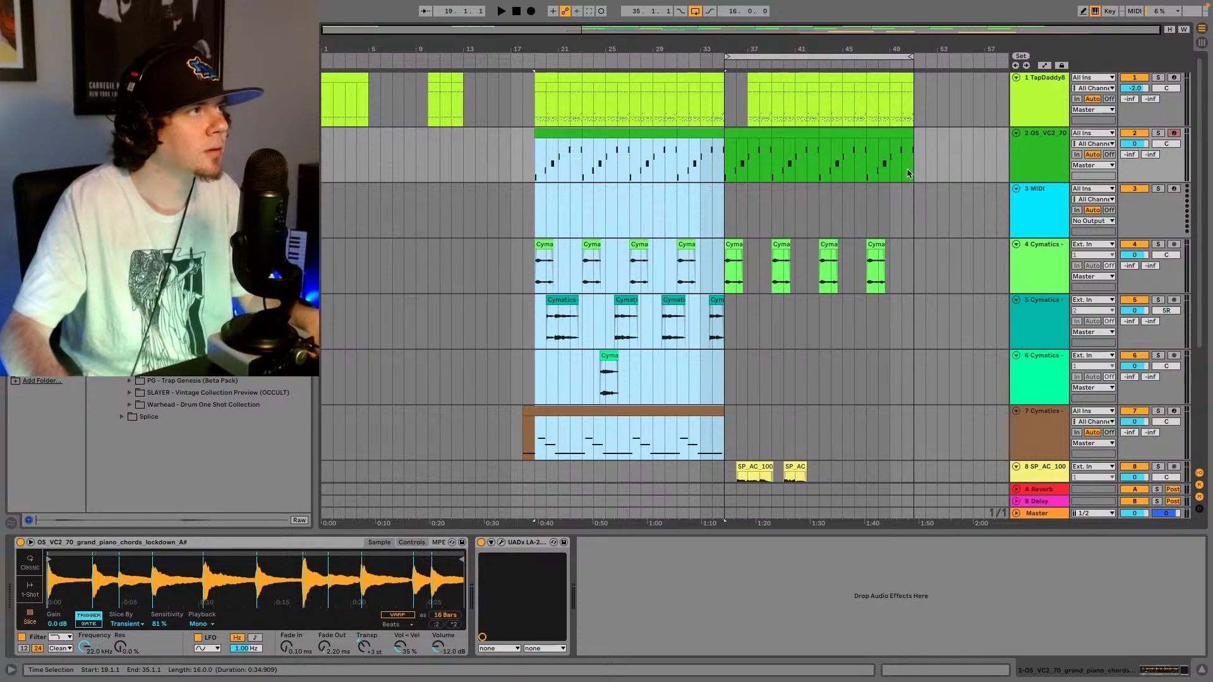
pyautogui.hotkey('ctrl', 'd')
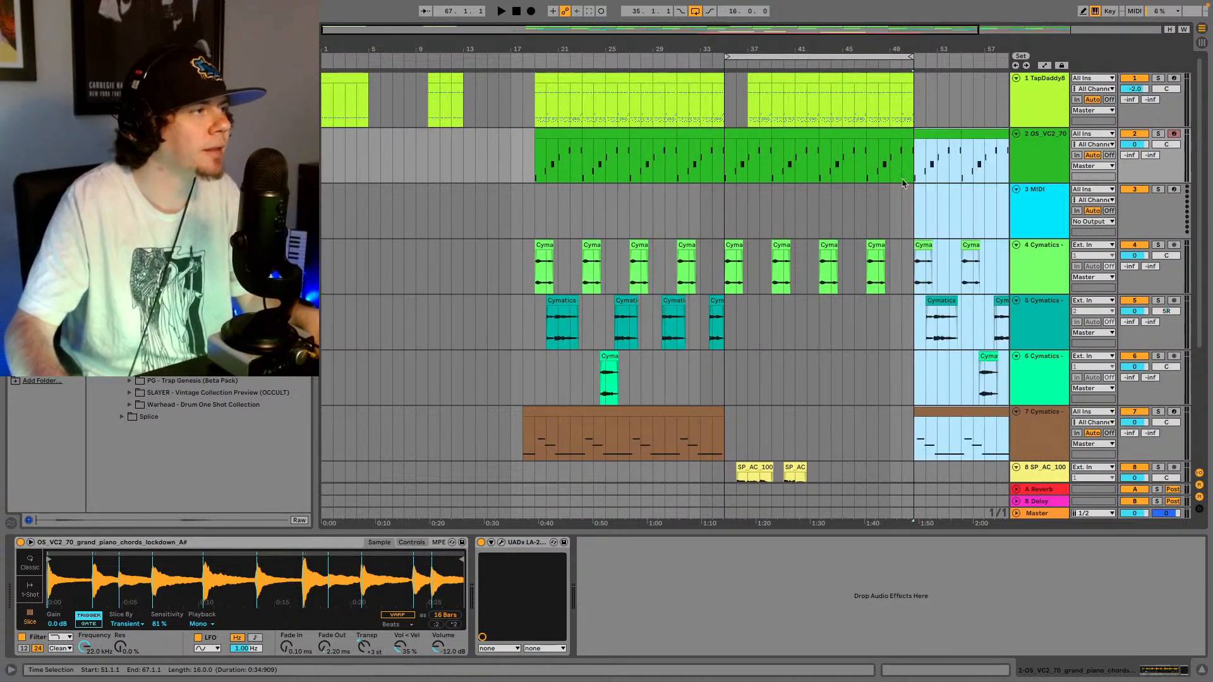
# - Duplicate the TapDaddy drum material on track 1 from bars 35 to 51 so that the copy starts at bar 51
pyautogui.moveTo(864, 37); pyautogui.dragTo(1006, 45)
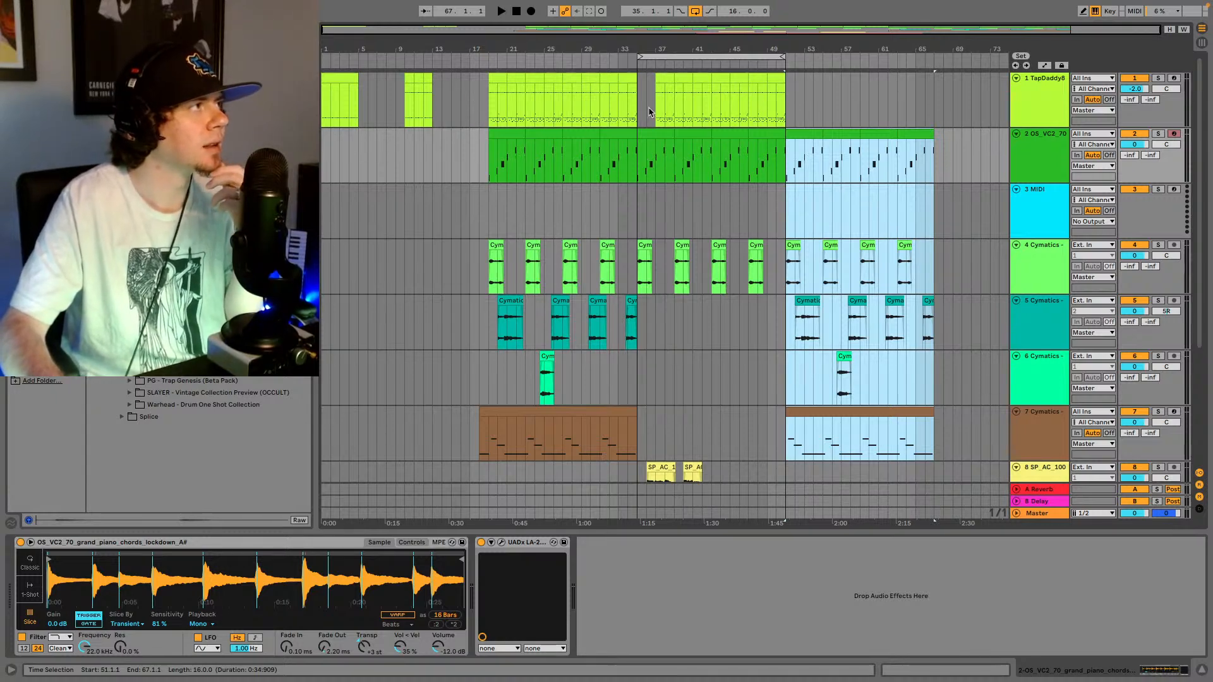
pyautogui.moveTo(648, 112); pyautogui.dragTo(786, 85)
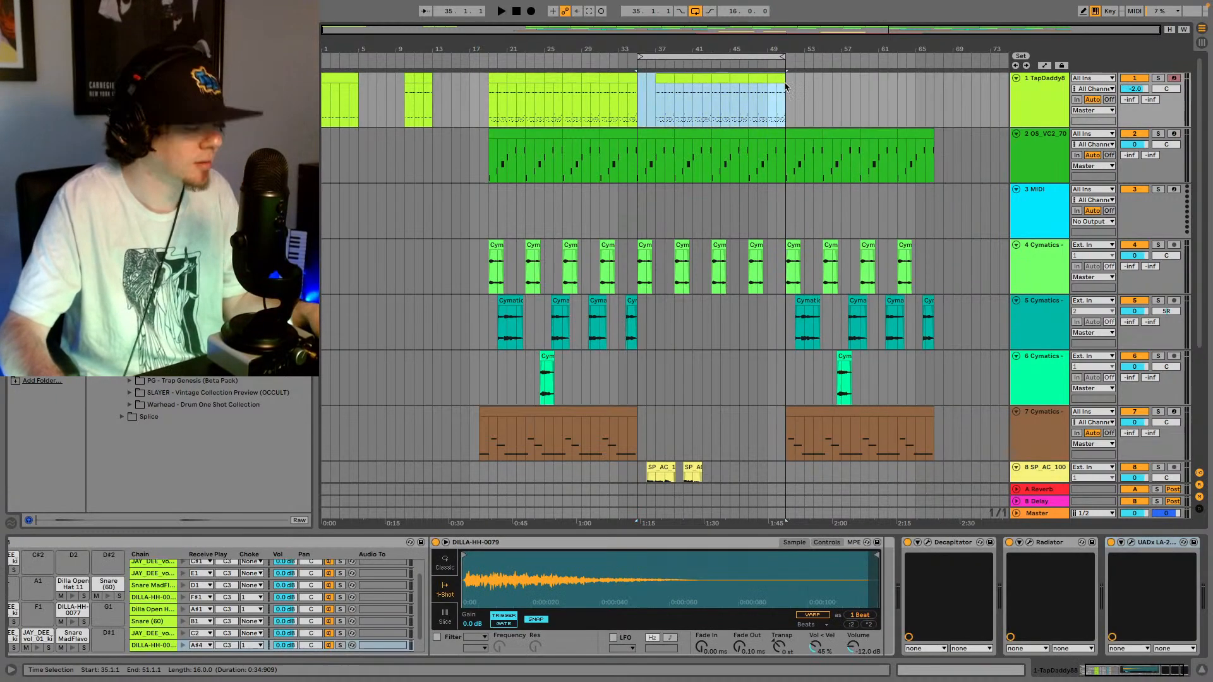
pyautogui.hotkey('ctrl', 'd')
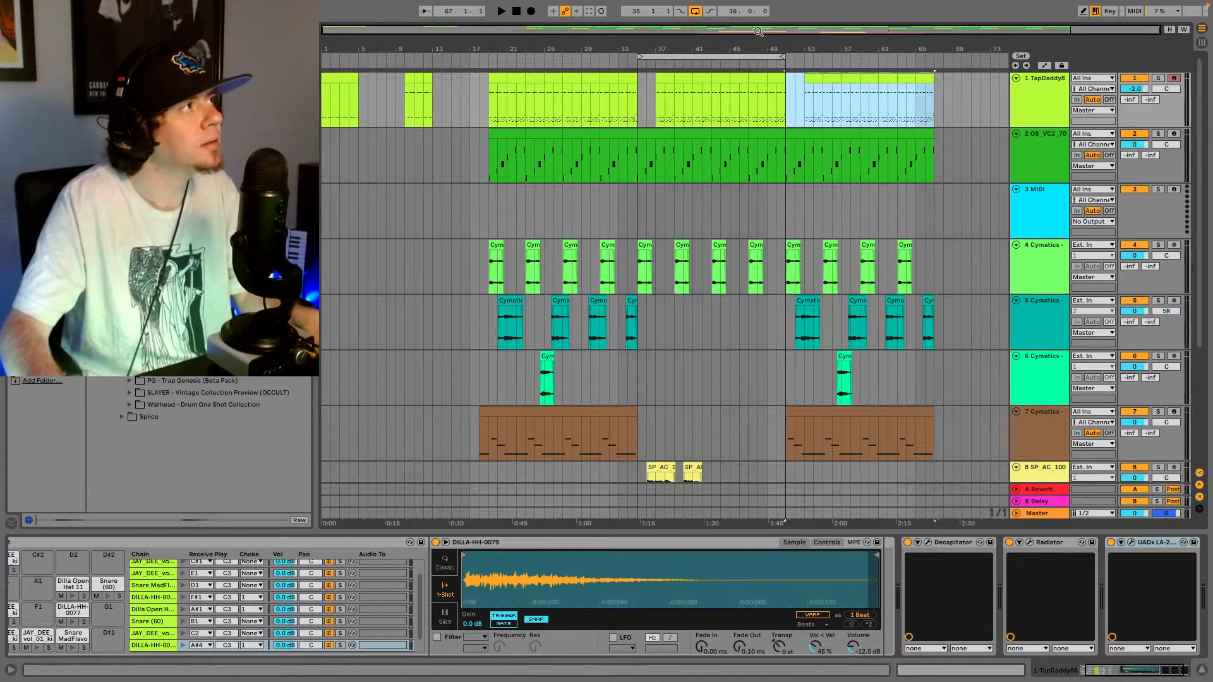
# - Turn off arrangement looping and play from bar 49 through the duplicated section to its end at bar 67, checking all tracks
pyautogui.click(698, 11)
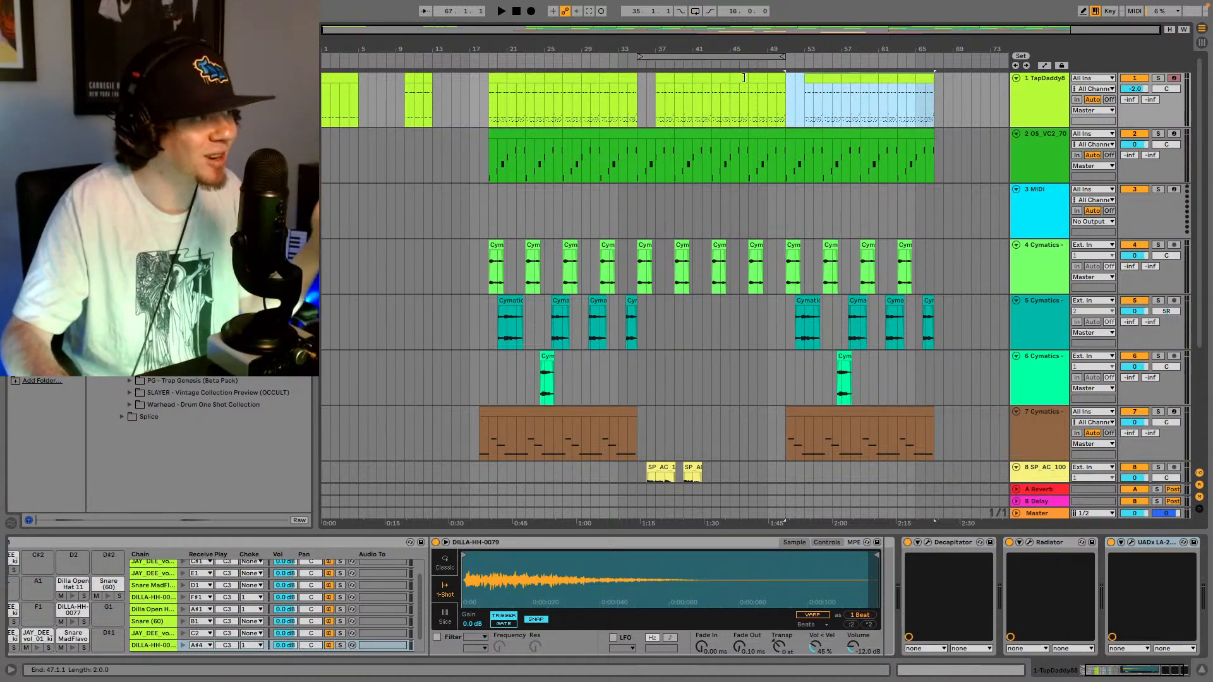
pyautogui.click(769, 65)
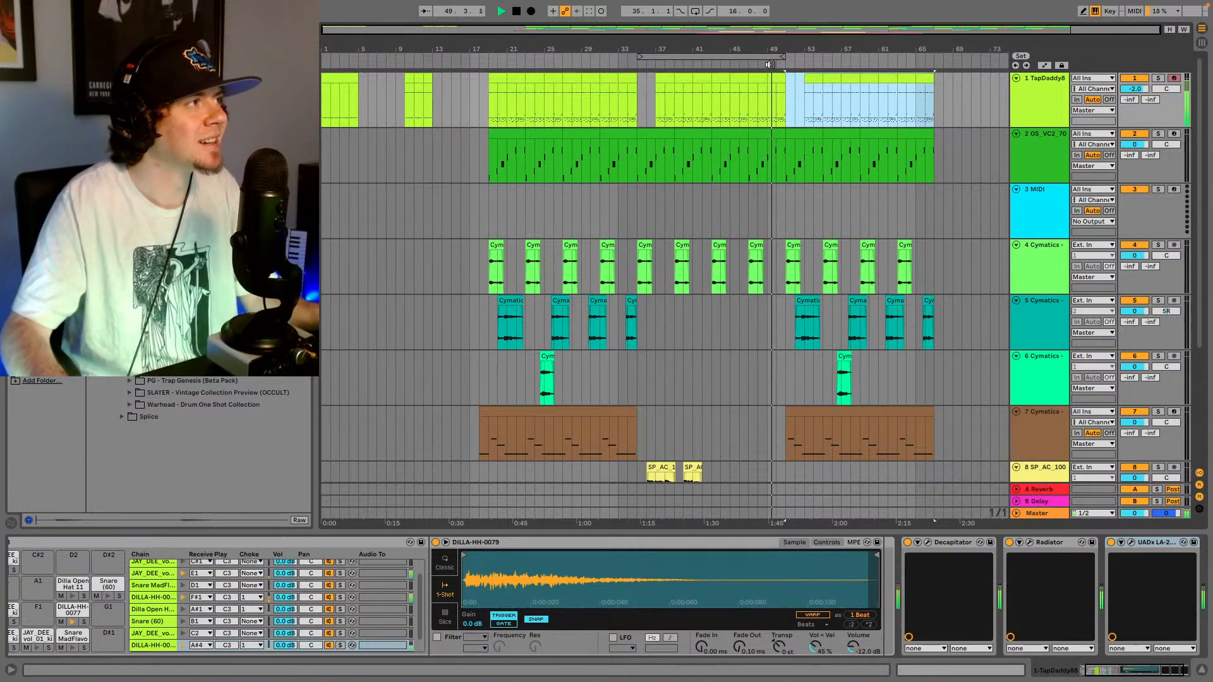
pyautogui.scroll(-3, 875, 407)
pyautogui.scroll(-2, 875, 407)
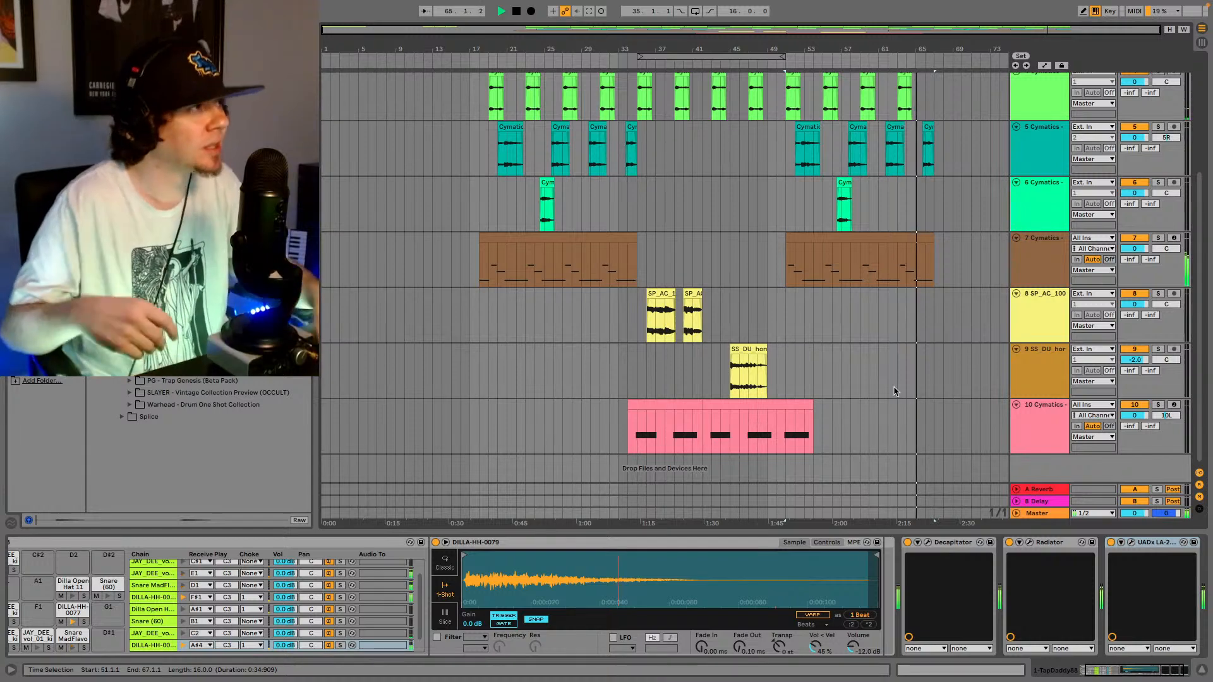
pyautogui.scroll(5, 884, 253)
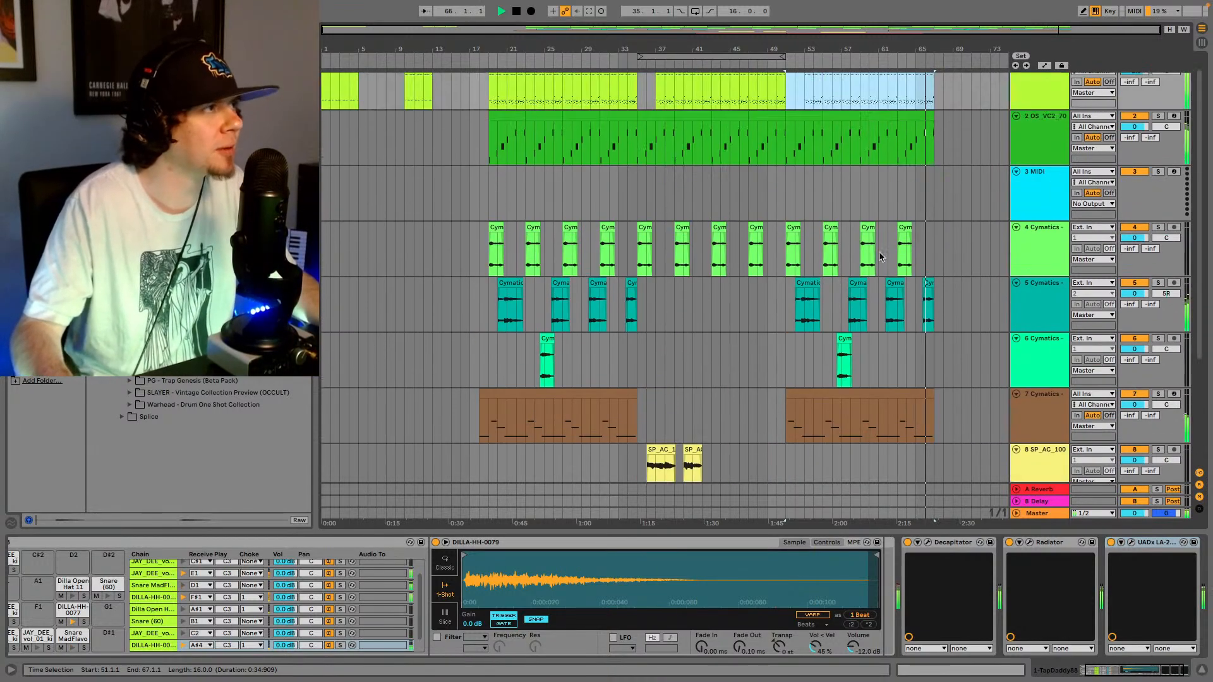
pyautogui.scroll(-3, 881, 255)
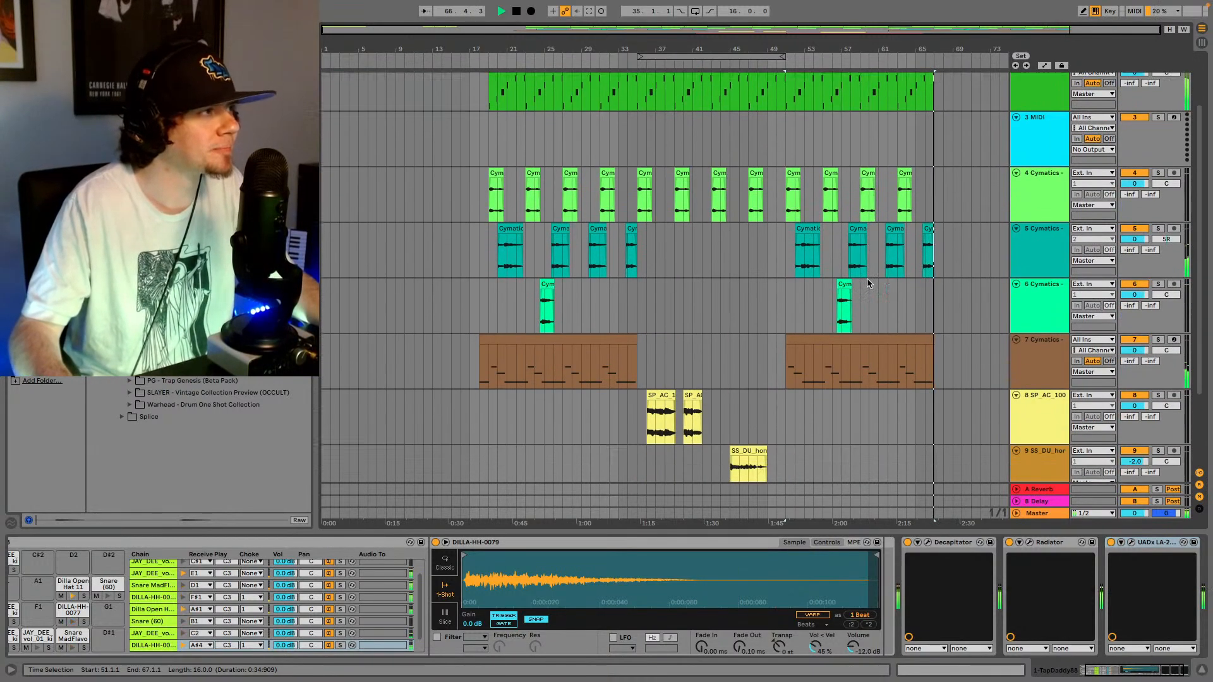
pyautogui.scroll(3, 865, 287)
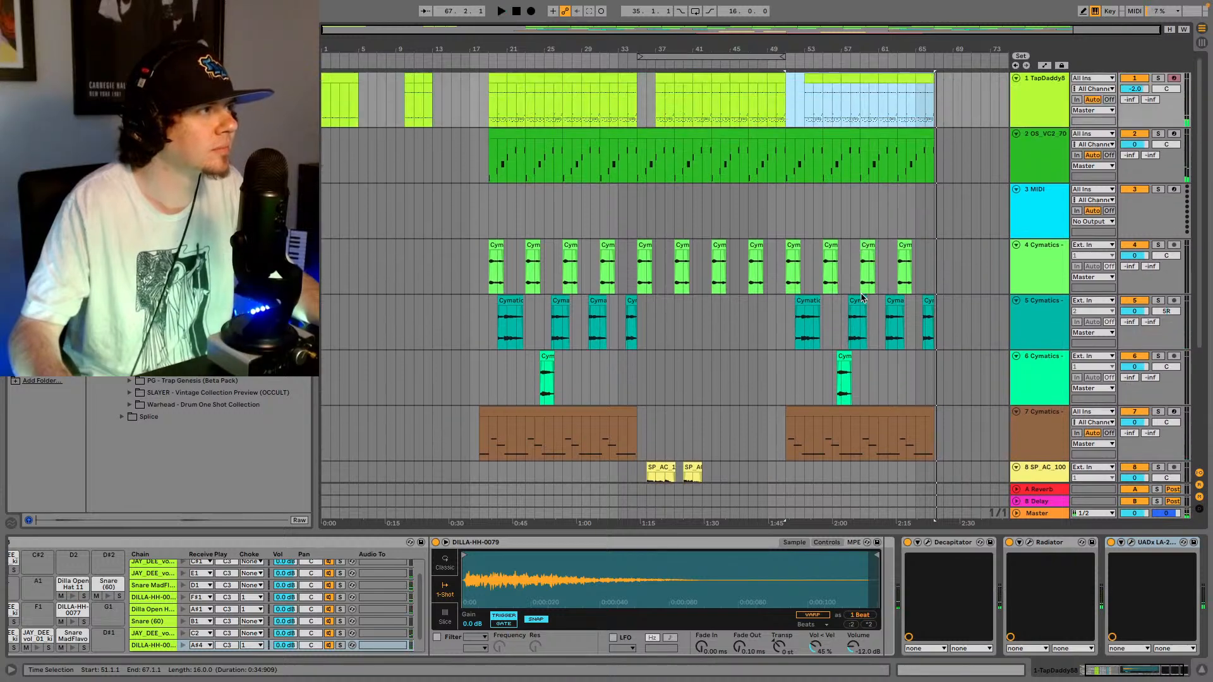
# - Copy the material on tracks 2 to 7 from bars 51 to 67 to bar 67 and play the transition from bar 66
pyautogui.moveTo(789, 445); pyautogui.dragTo(934, 152)
pyautogui.press('super+c')
pyautogui.click(933, 148)
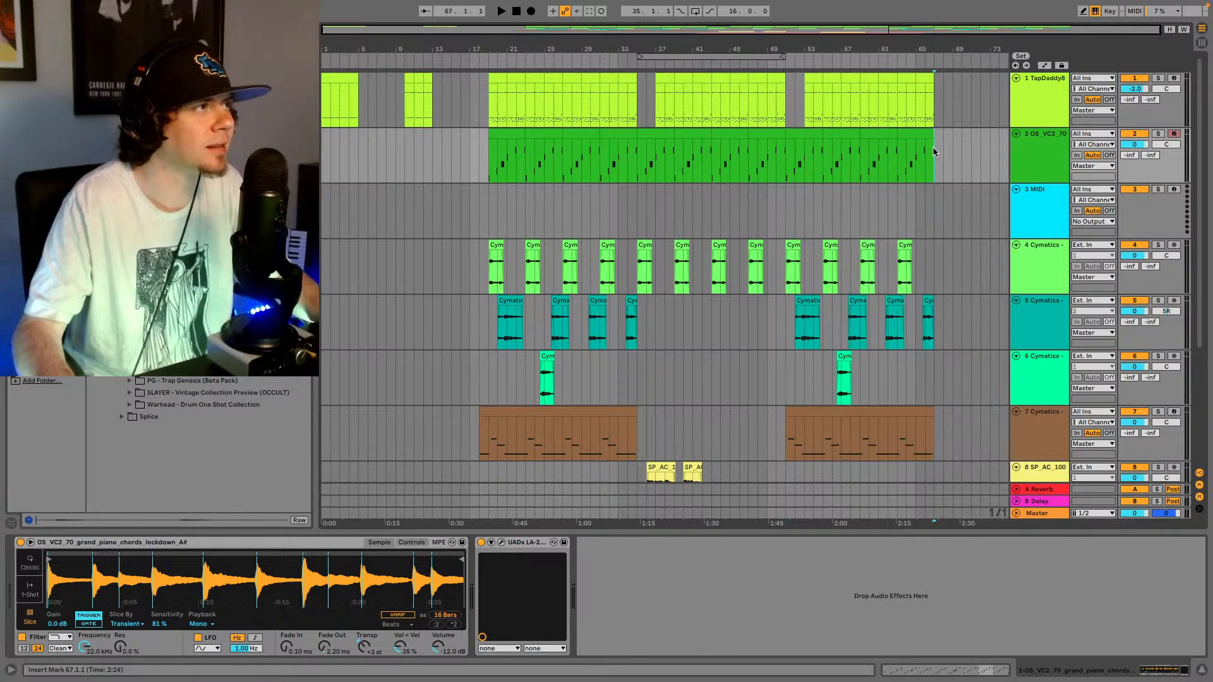
pyautogui.press('super+v')
pyautogui.click(928, 167)
pyautogui.press('space')
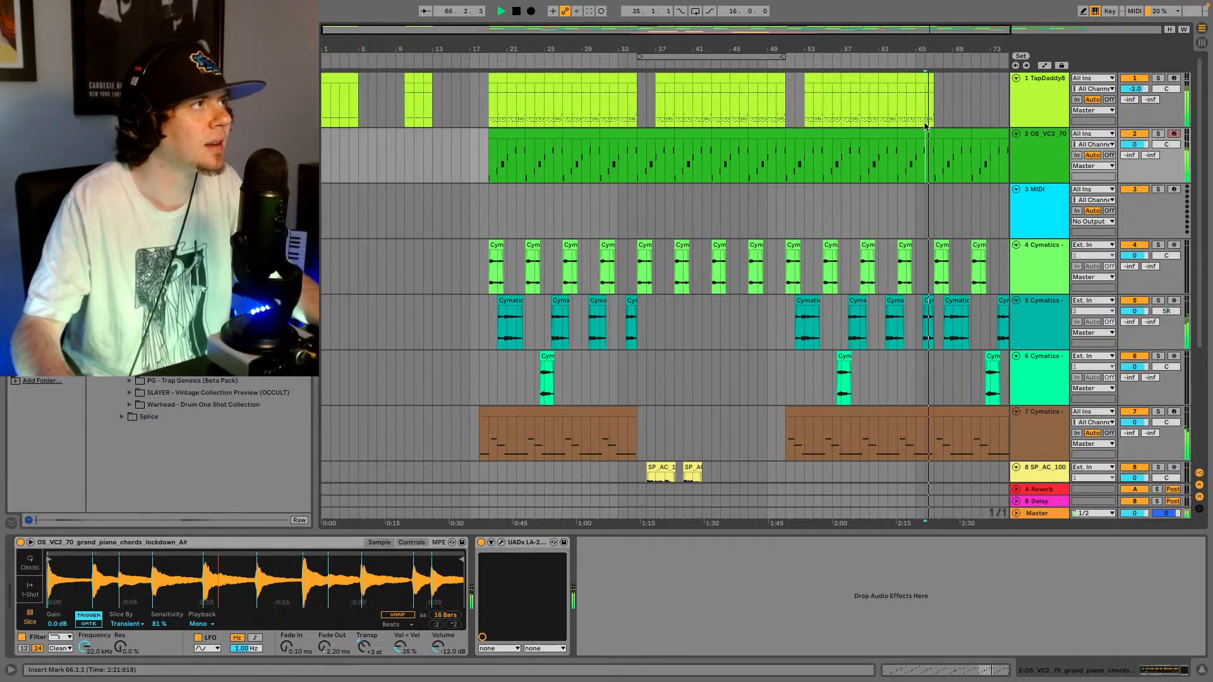
pyautogui.moveTo(990, 405); pyautogui.dragTo(881, 407)
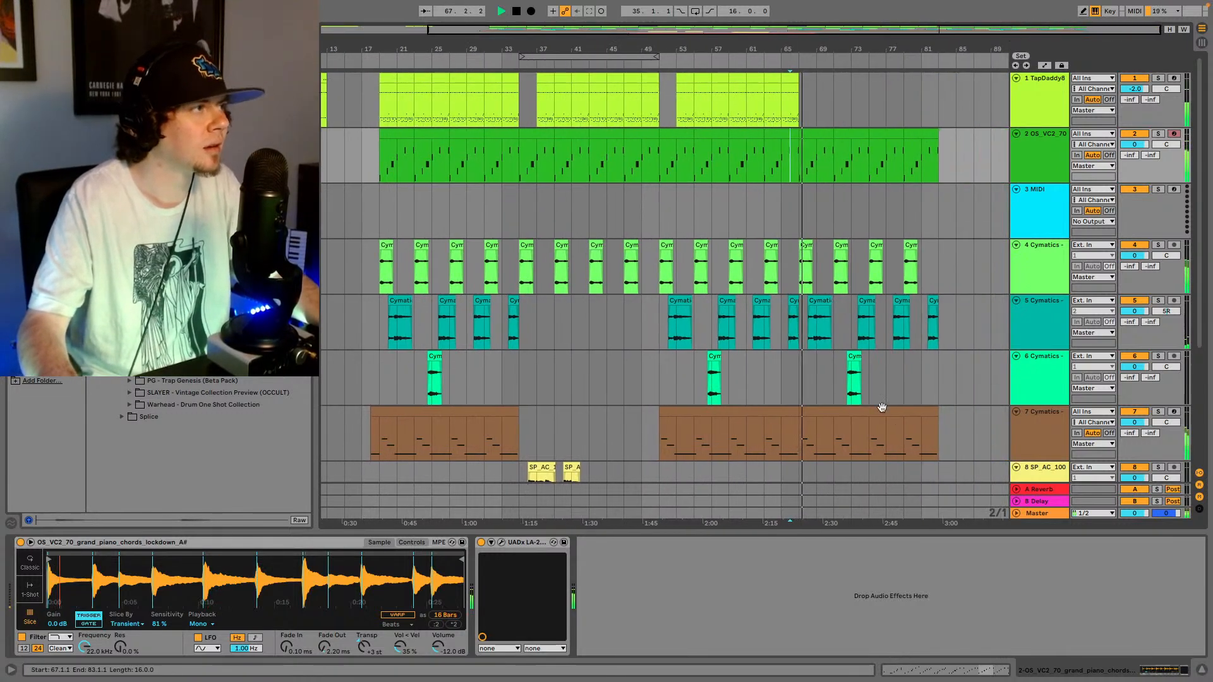
# - Automate the Master track volume to fade out to silence from about bar 71 to bar 75
pyautogui.scroll(-3, 884, 403)
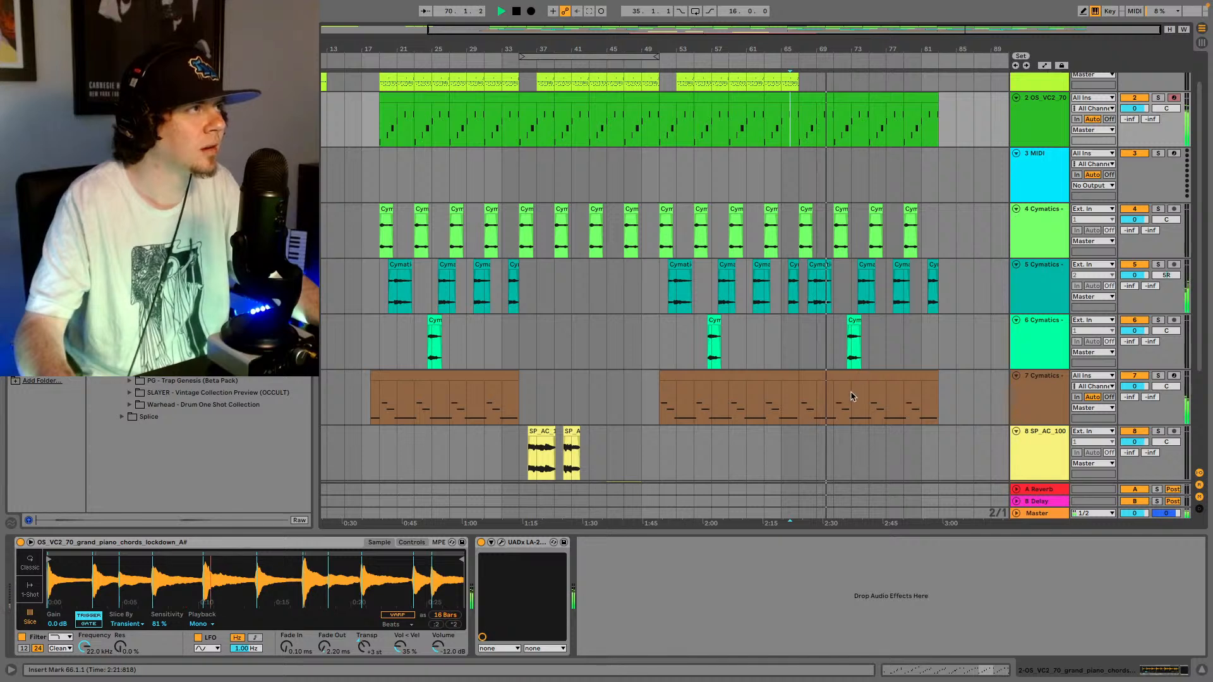
pyautogui.rightClick(1129, 516)
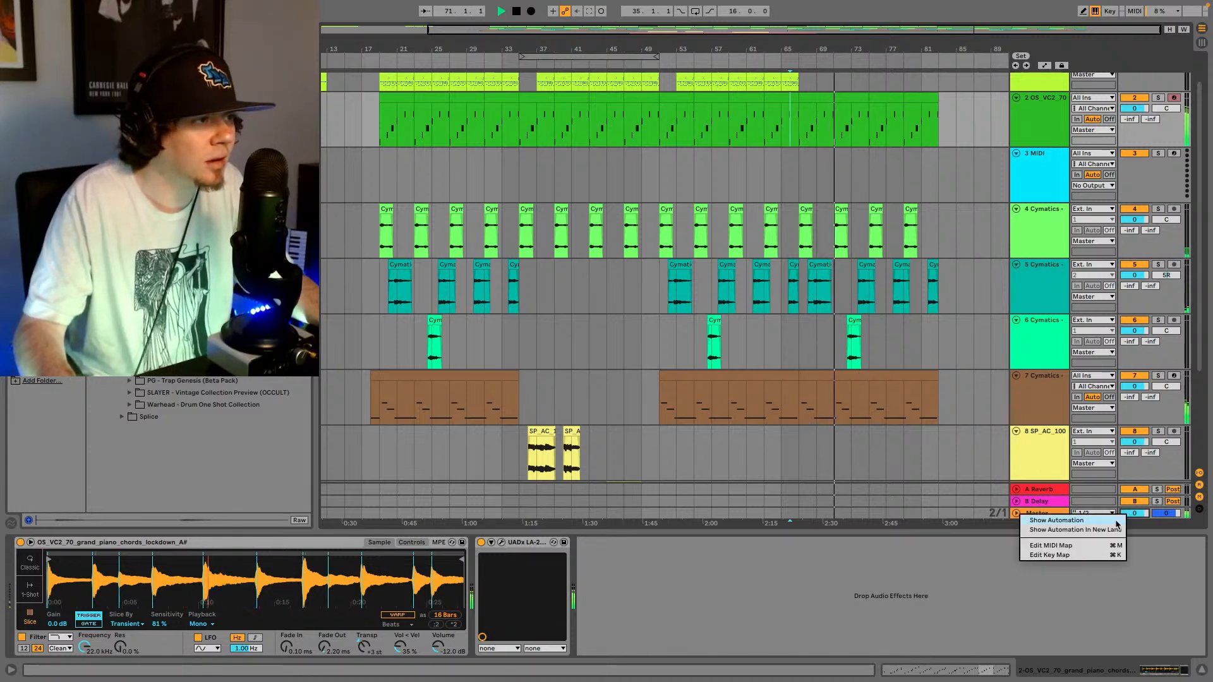
pyautogui.click(1067, 521)
pyautogui.click(834, 472)
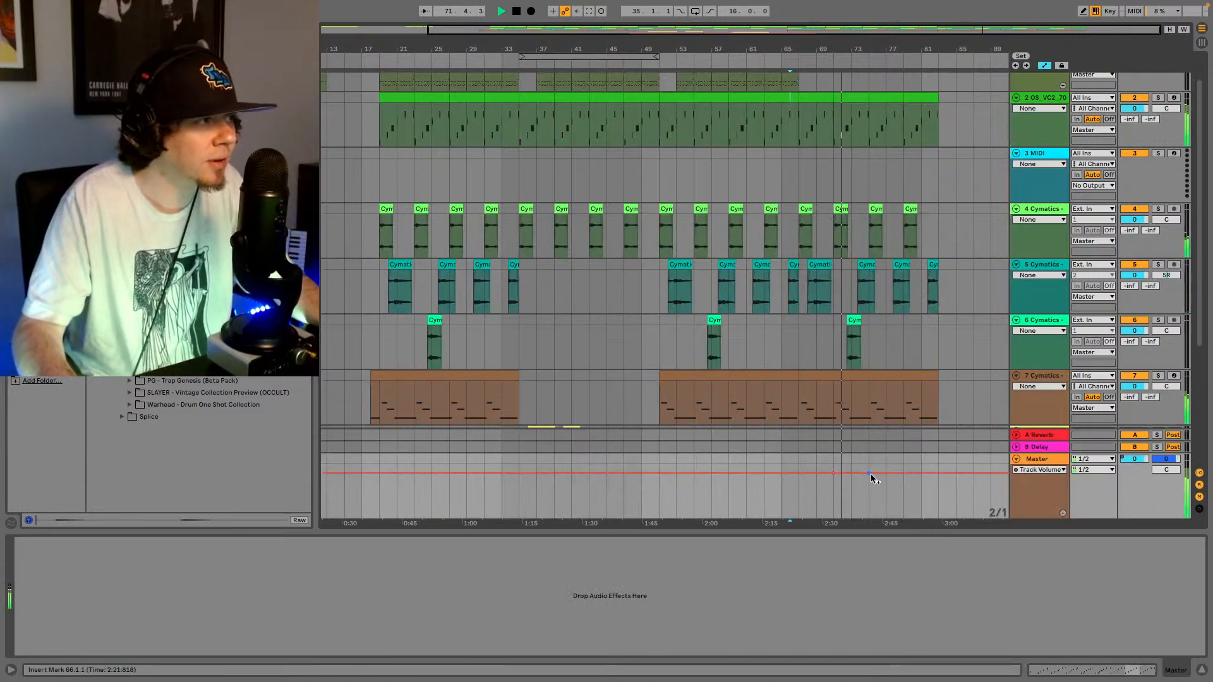
pyautogui.moveTo(871, 474); pyautogui.dragTo(869, 514)
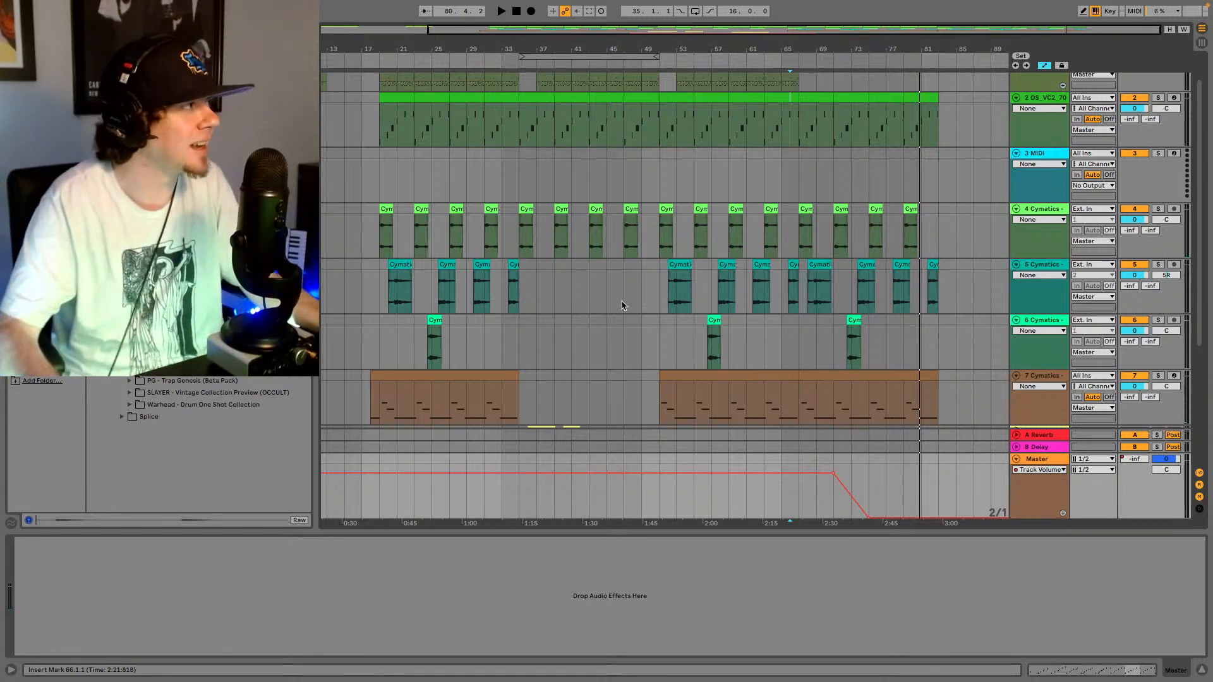
# - Play the arrangement from bar 19 and save the Live Set as Song931 in the Song13 Project folder
pyautogui.click(377, 120)
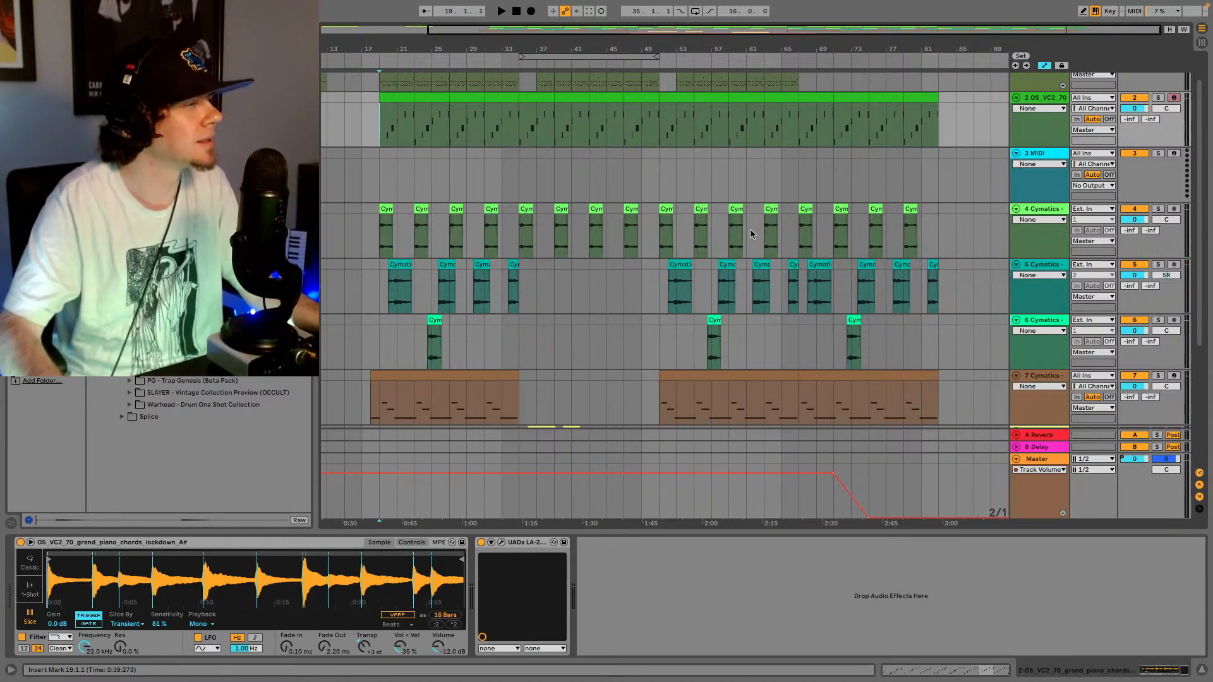
pyautogui.press('space')
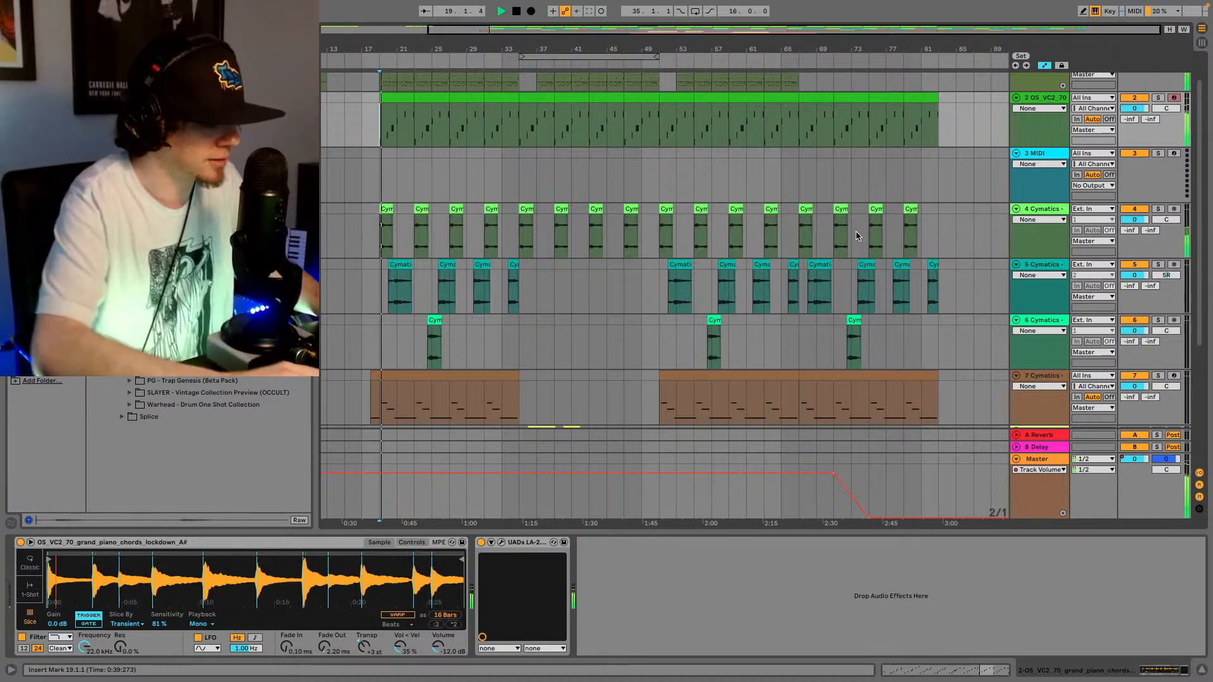
pyautogui.press('super+s')
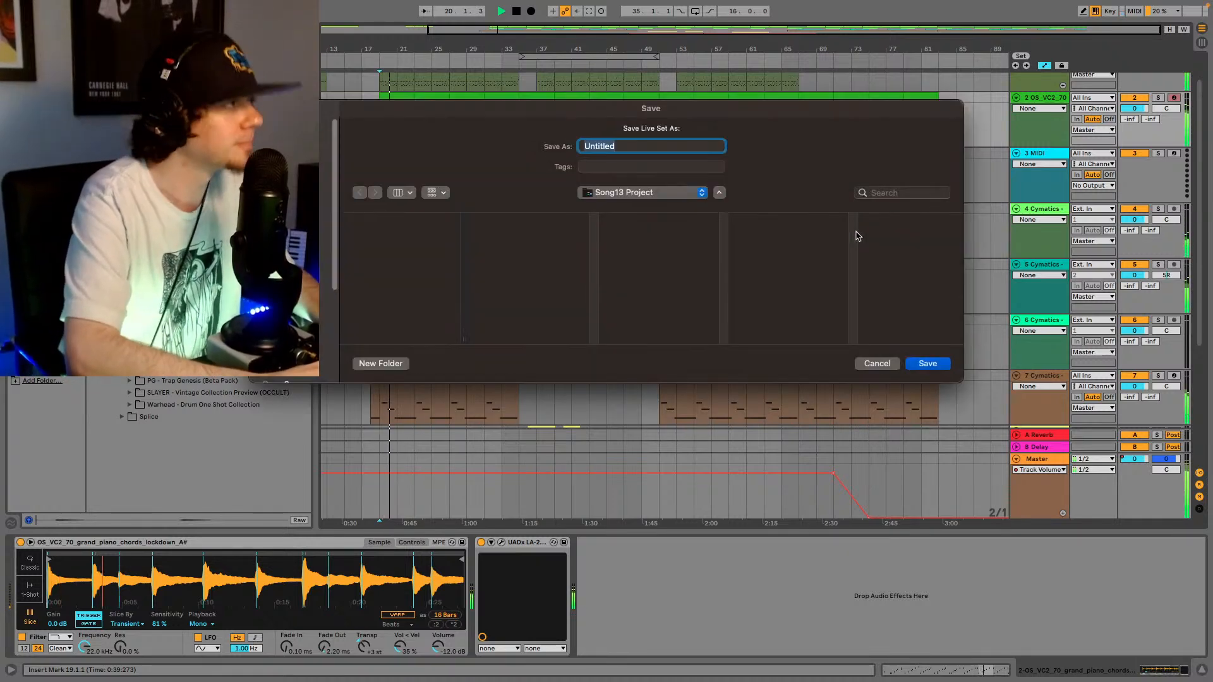
pyautogui.write('Song')
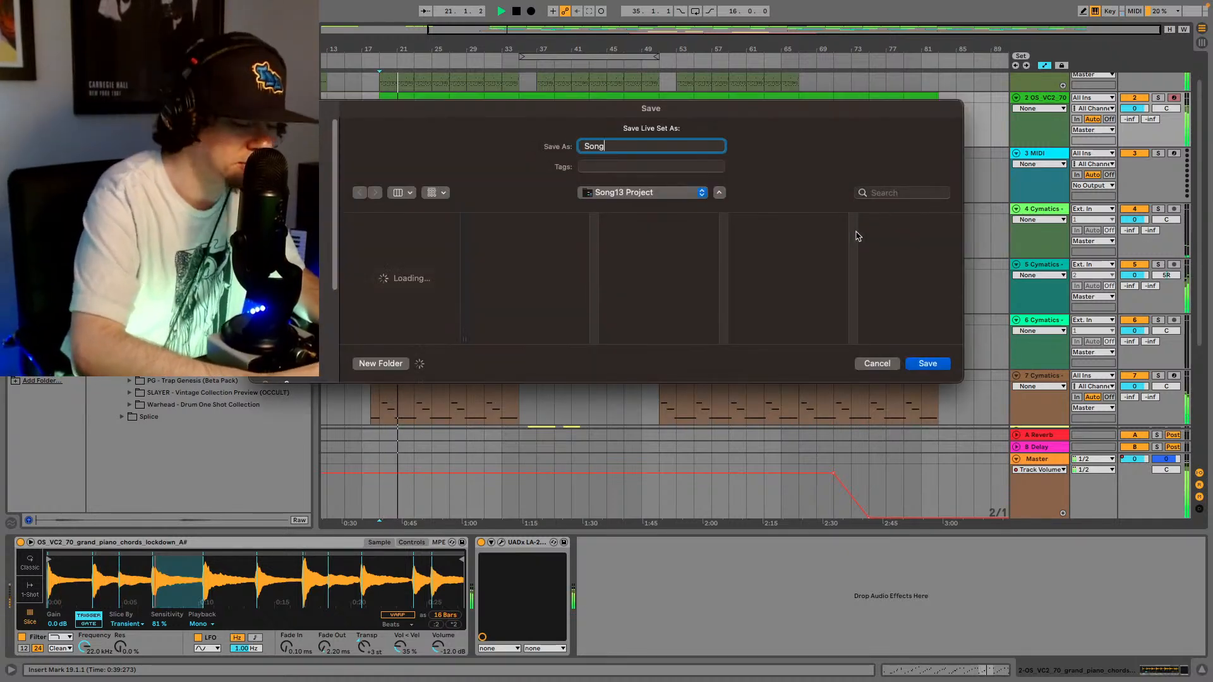
pyautogui.write('931')
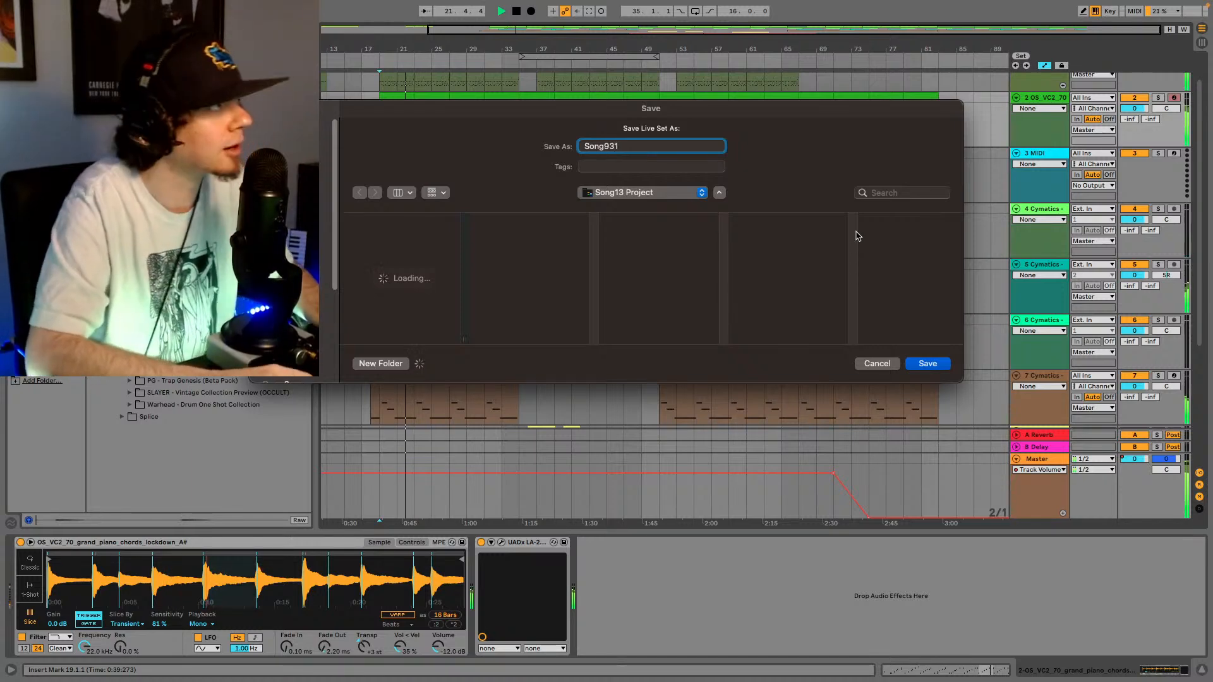
pyautogui.press('Return')
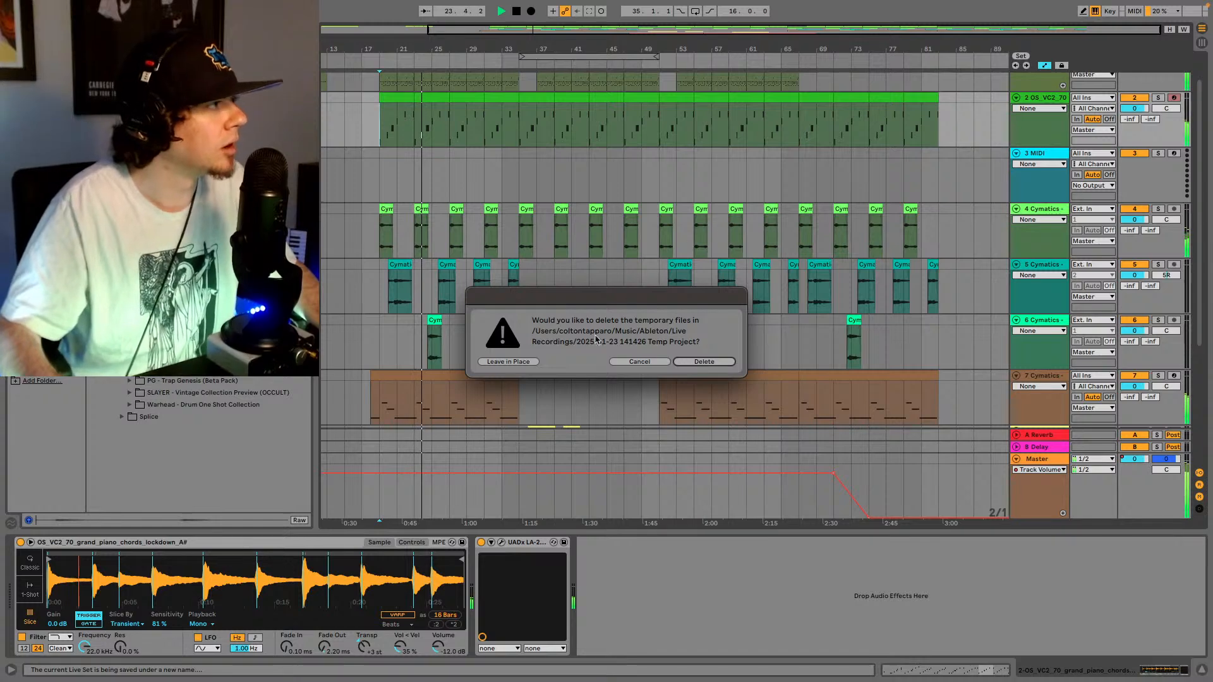
pyautogui.click(639, 362)
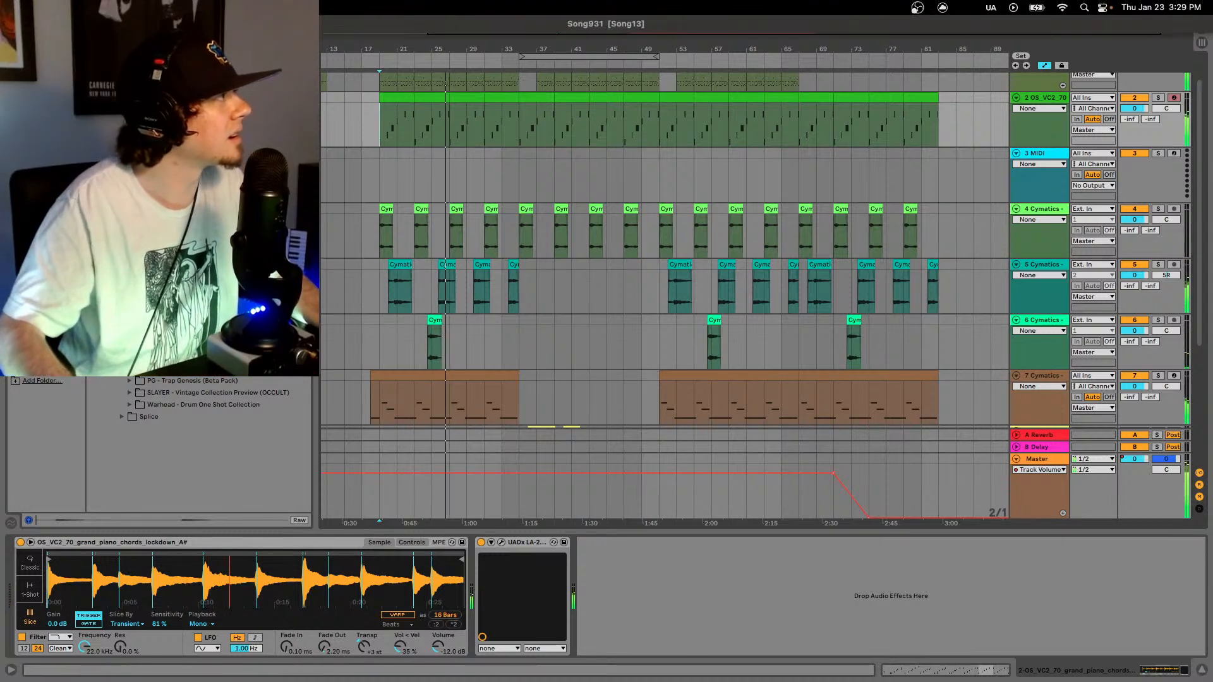
# - Create a new empty Live Set and show it in Arrangement View
pyautogui.moveTo(126, 53)
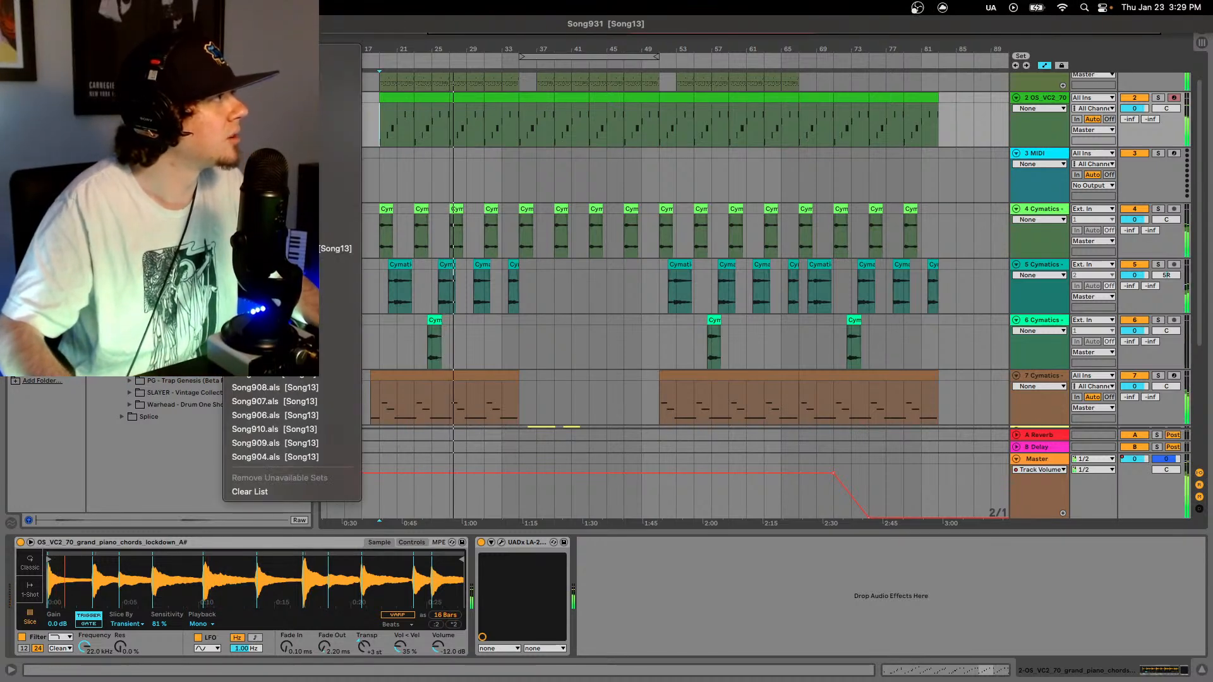
pyautogui.click(619, 27)
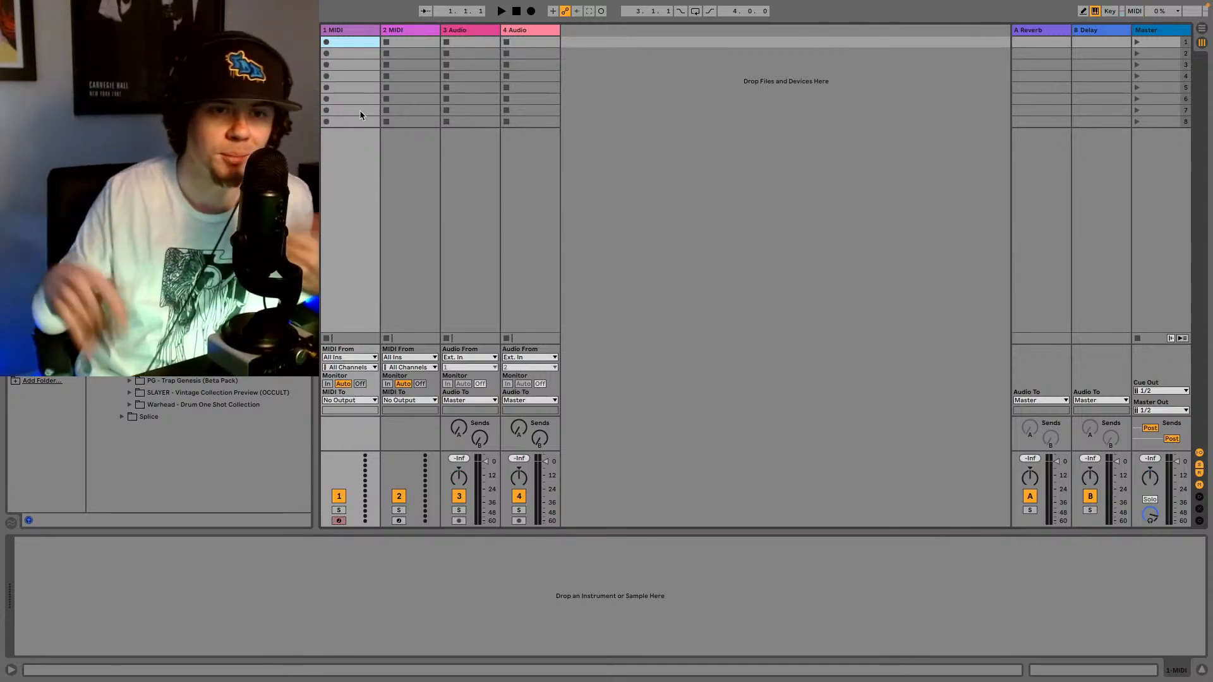
pyautogui.click(1203, 29)
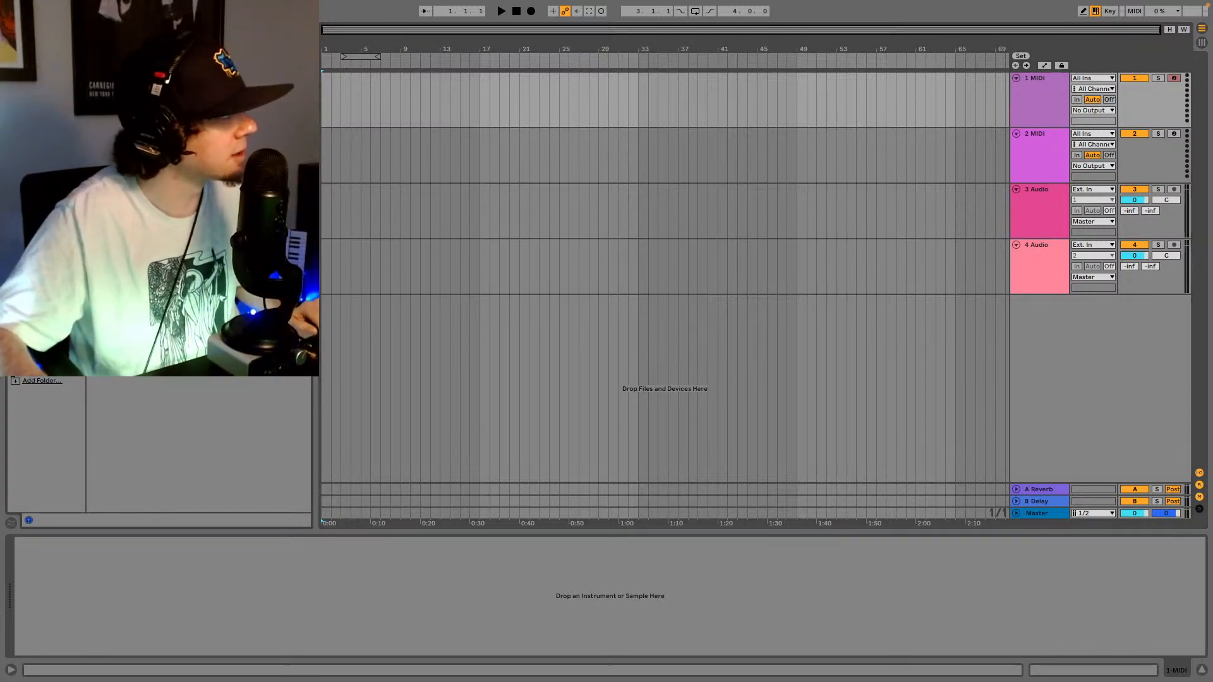
# - Browse the drum kits, load TapDaddy90 BoomBap onto the first MIDI track and audition its LoFi_Ride (5) pad
pyautogui.click(36, 146)
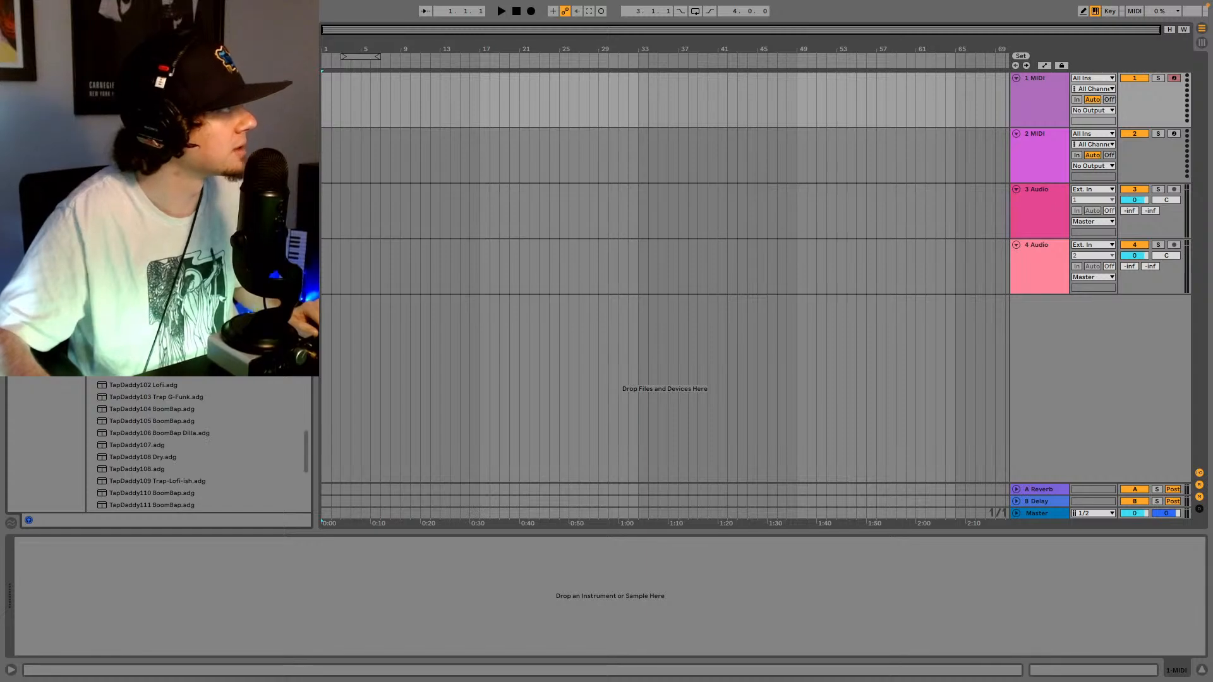
pyautogui.scroll(-20, 198, 284)
pyautogui.scroll(5, 199, 442)
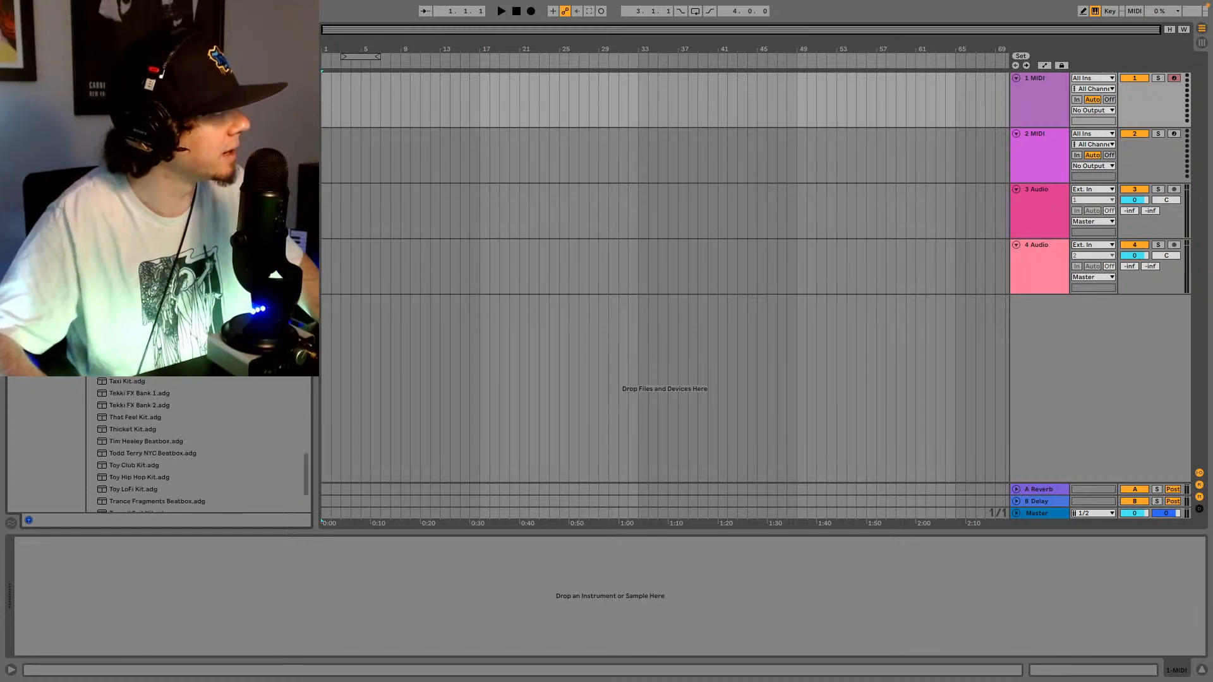
pyautogui.scroll(4, 199, 443)
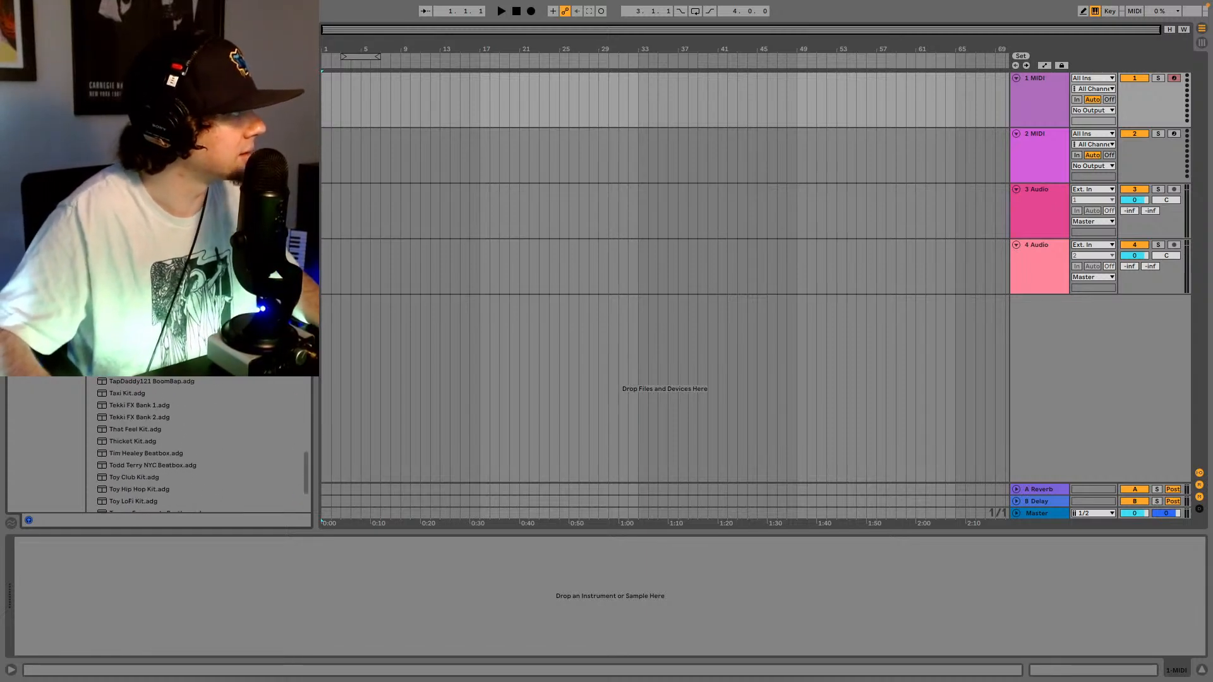
pyautogui.scroll(3, 199, 442)
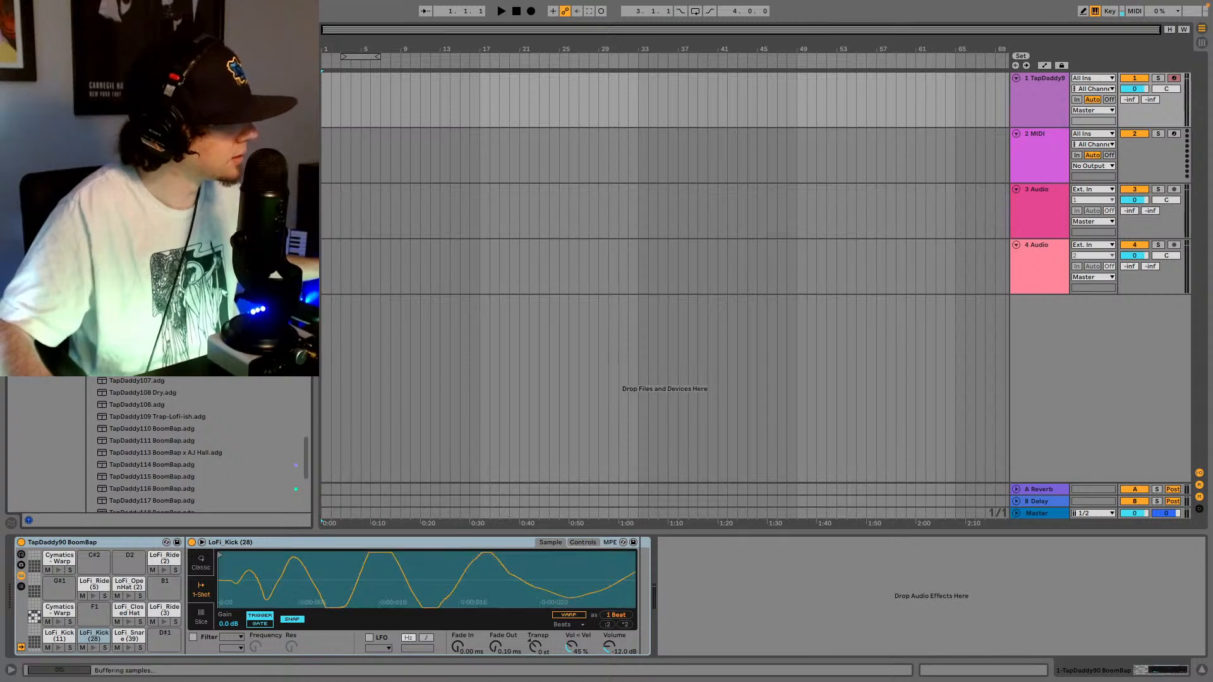
pyautogui.click(93, 584)
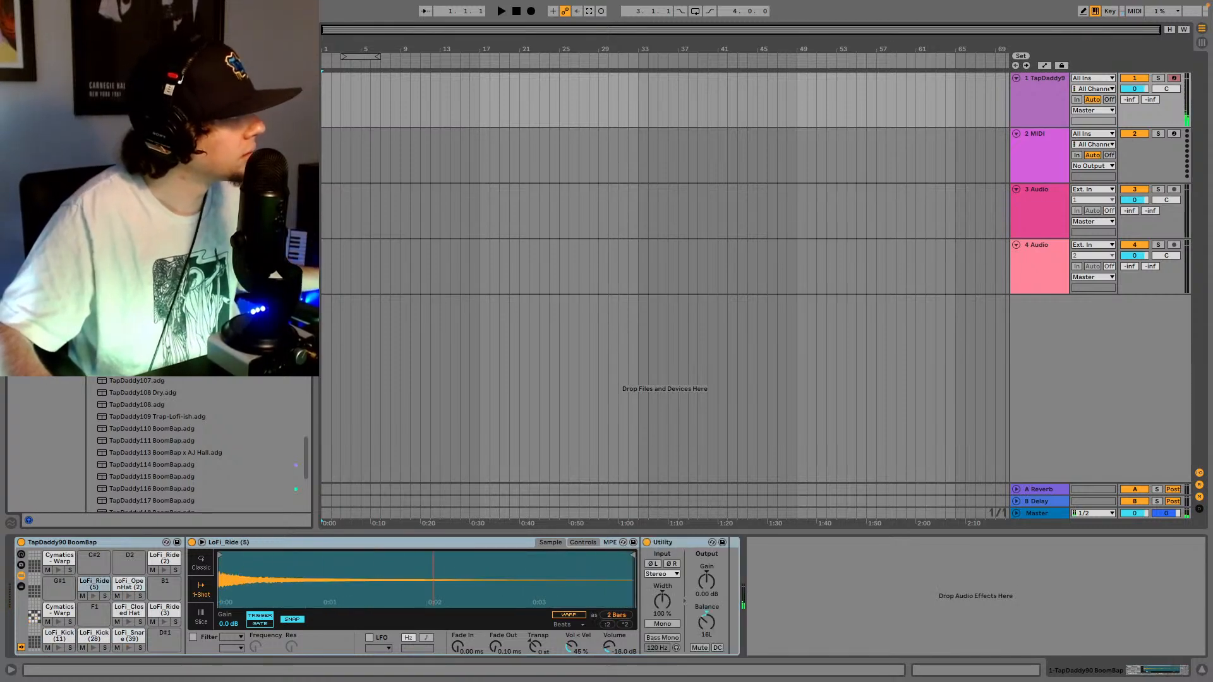
# - Try the TapDaddy100 BoomBap and TapDaddy99 BoomBap kits on track 1, auditioning their snare pads
pyautogui.press('Return')
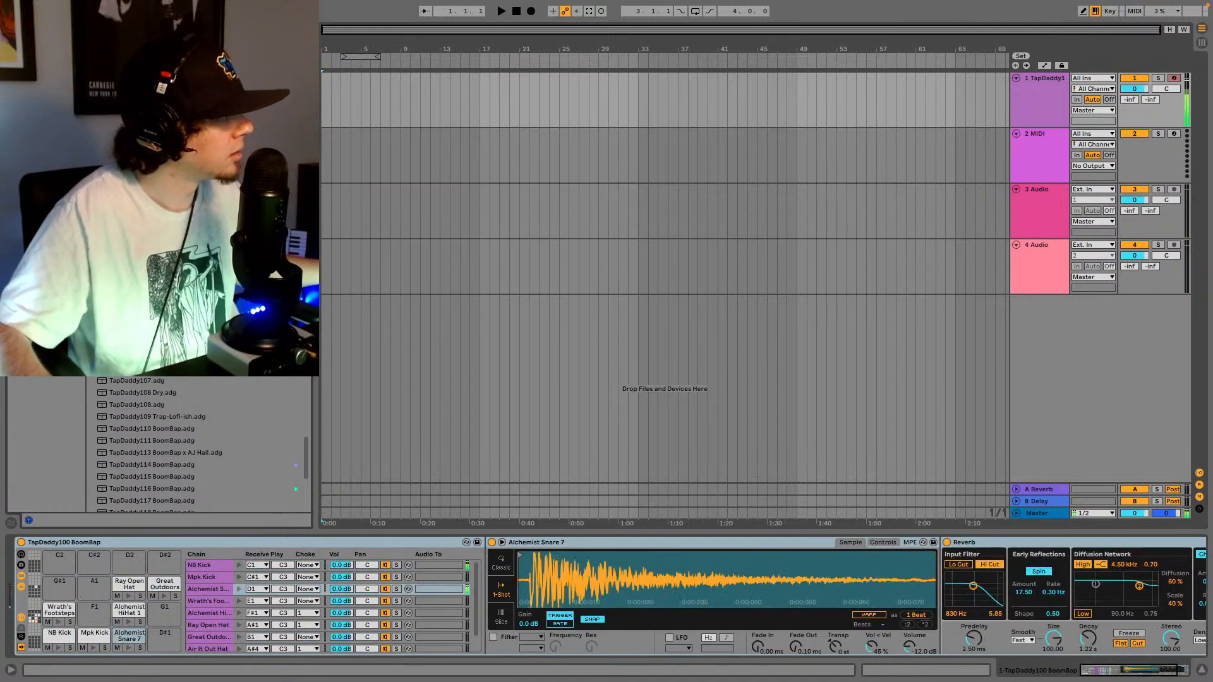
pyautogui.click(129, 635)
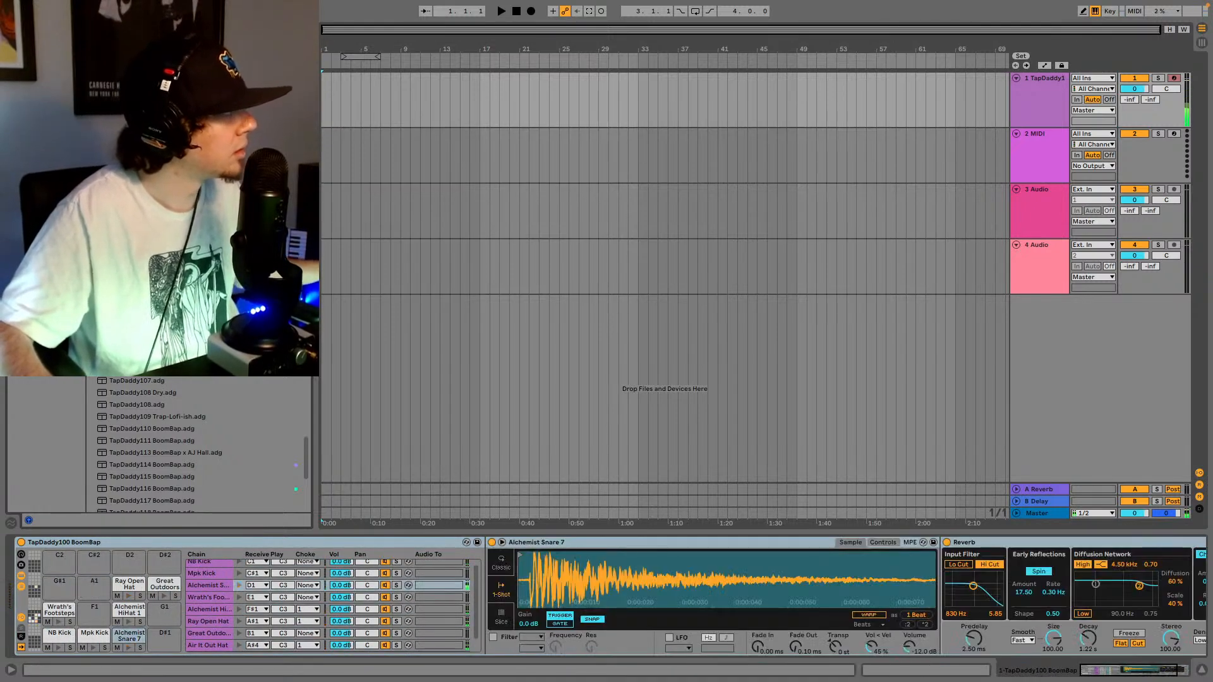
pyautogui.press('Up')
pyautogui.press('Return')
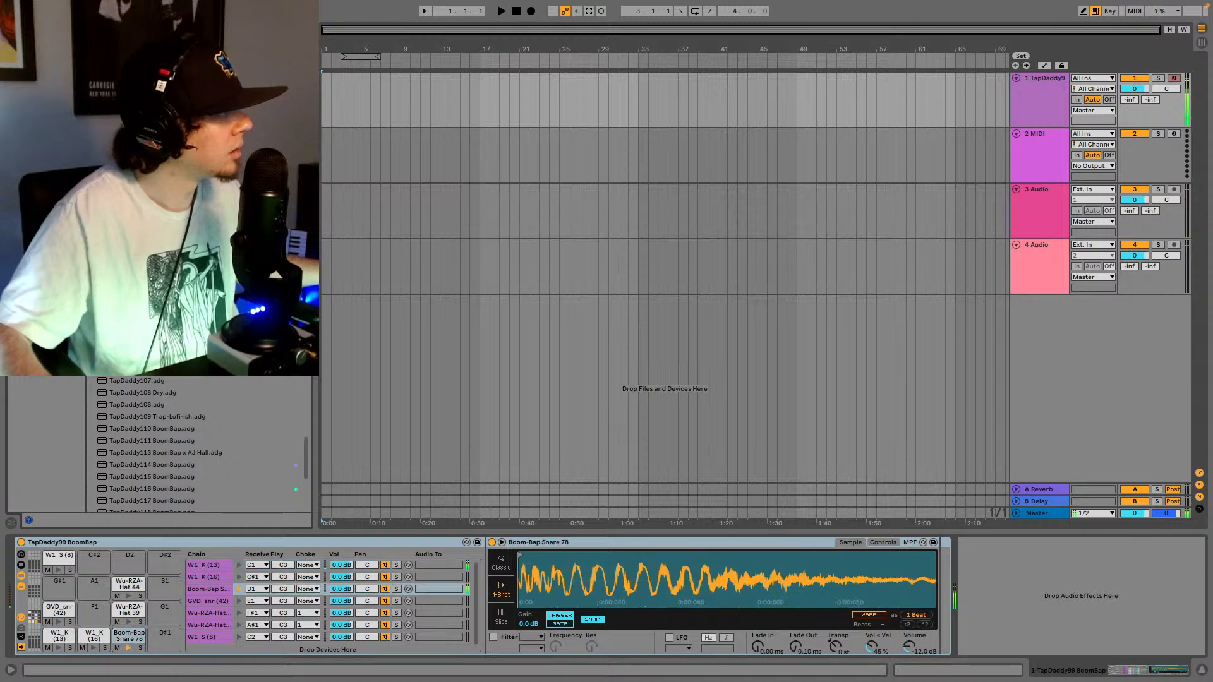
# - Load the TapDaddy101 BoomBap kit onto track 1
pyautogui.press('Down')
pyautogui.press('Down')
pyautogui.press('Return')
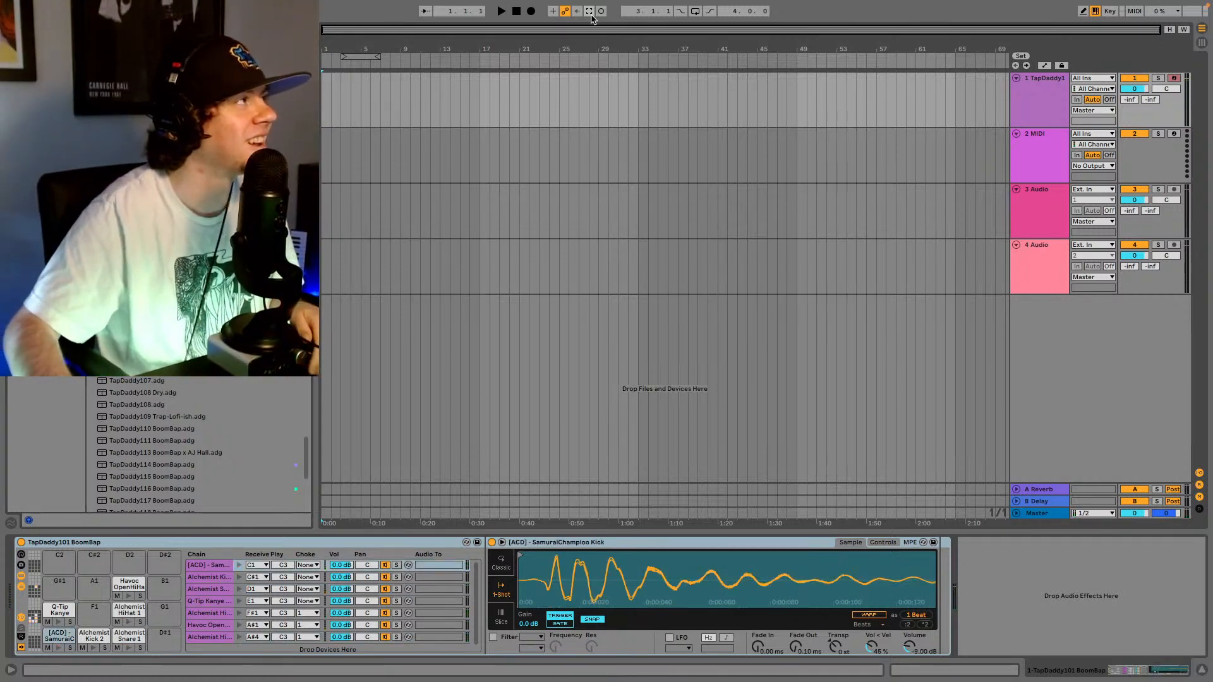
# - Capture the played drum pattern as a MIDI clip on track 1 and loop playback over its eight bars from bar 9
pyautogui.click(590, 14)
pyautogui.moveTo(364, 81); pyautogui.dragTo(444, 81)
pyautogui.click(405, 106)
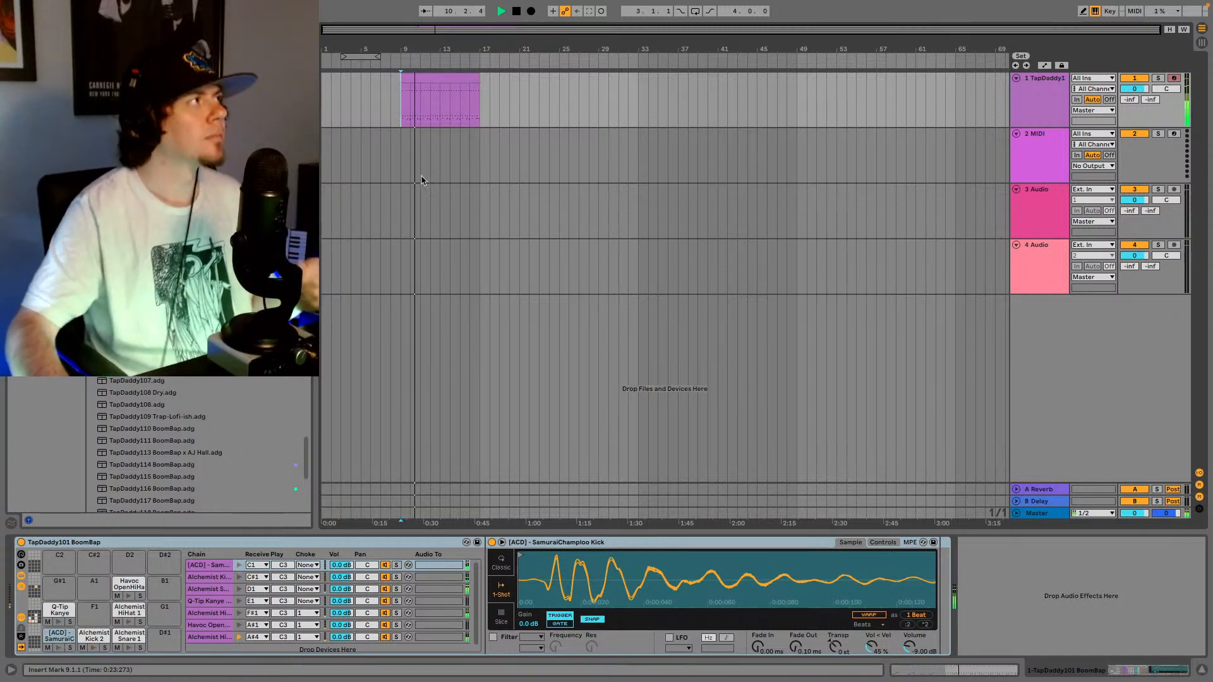
pyautogui.moveTo(360, 54); pyautogui.dragTo(476, 58)
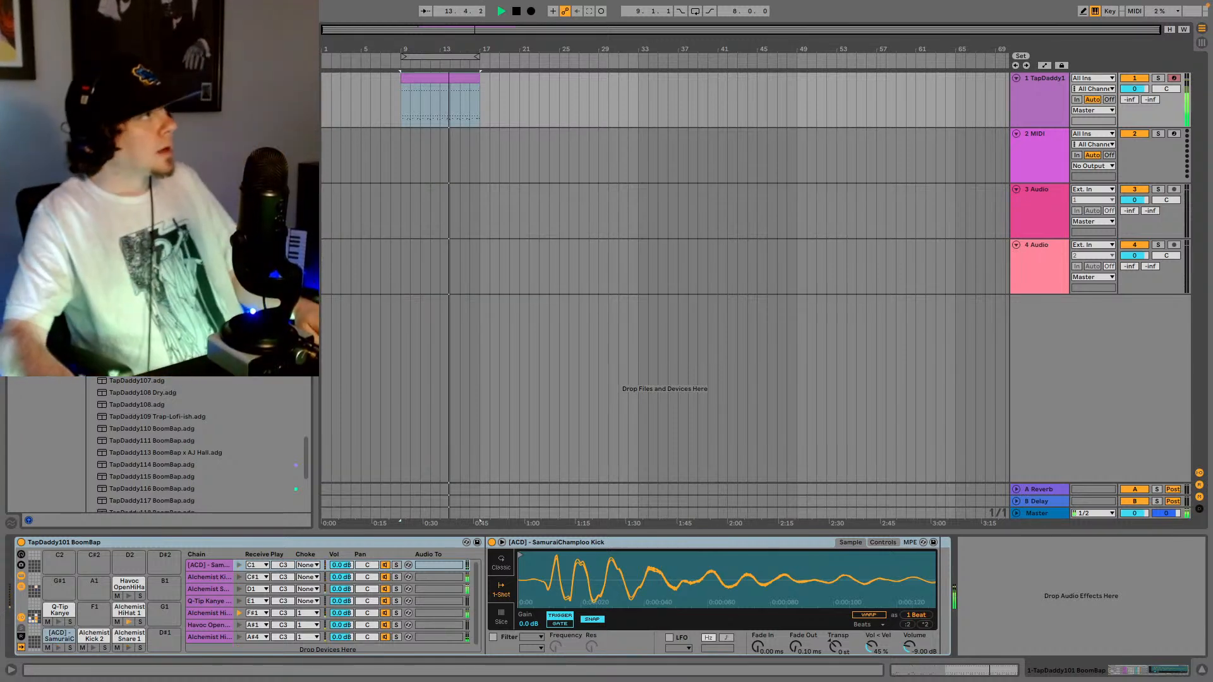
pyautogui.click(695, 14)
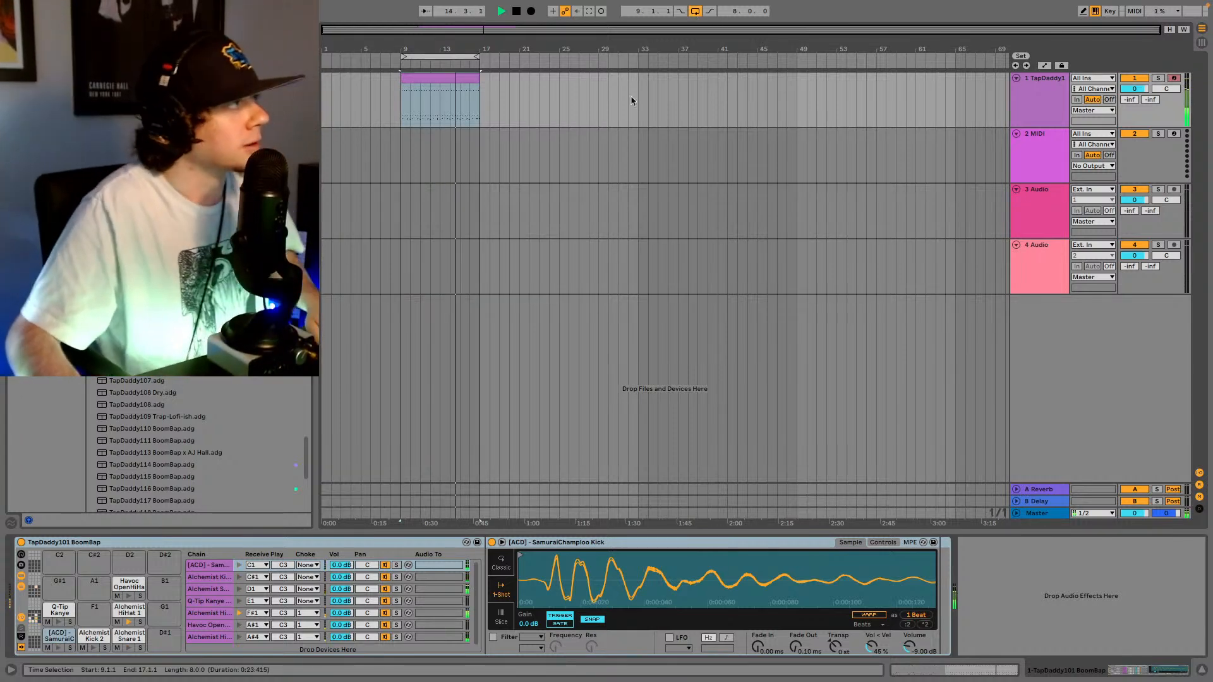
# - Search the browser for the Decapitator effect and add it after the drum rack on track 1
pyautogui.scroll(-3, 195, 442)
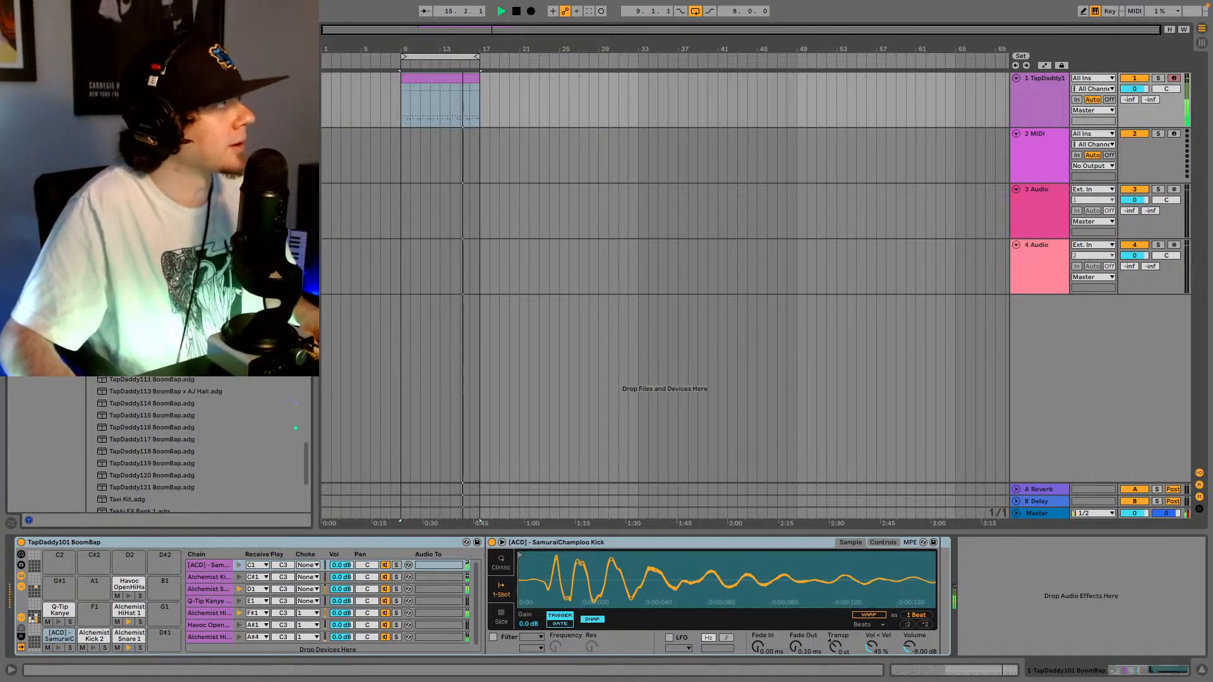
pyautogui.press('super+f')
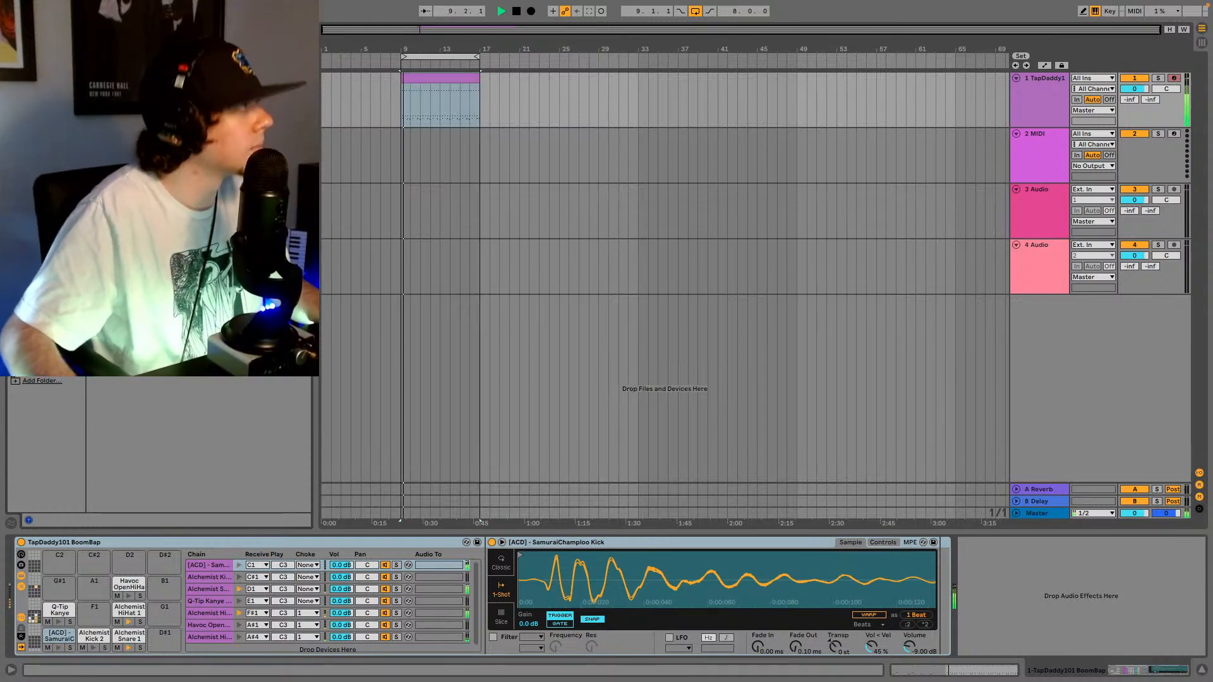
pyautogui.press('Return')
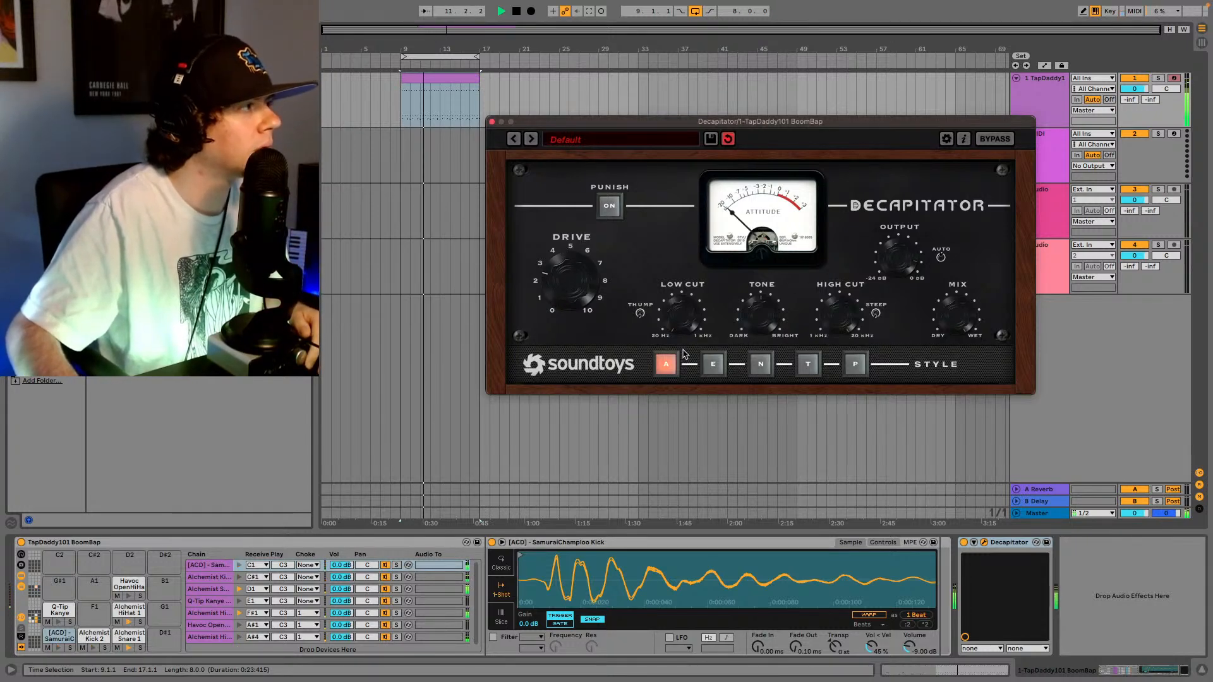
# - Try Decapitator's style E, lower the drive to about 2 and return to style A
pyautogui.click(711, 365)
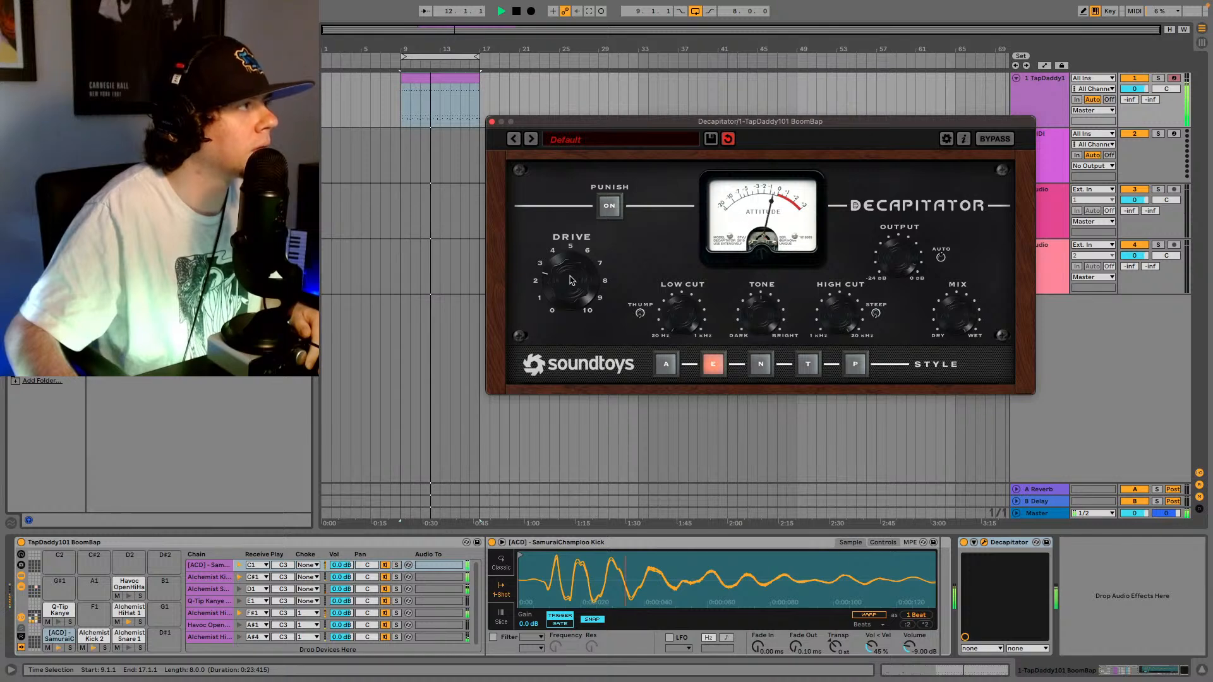
pyautogui.moveTo(571, 280); pyautogui.dragTo(568, 284)
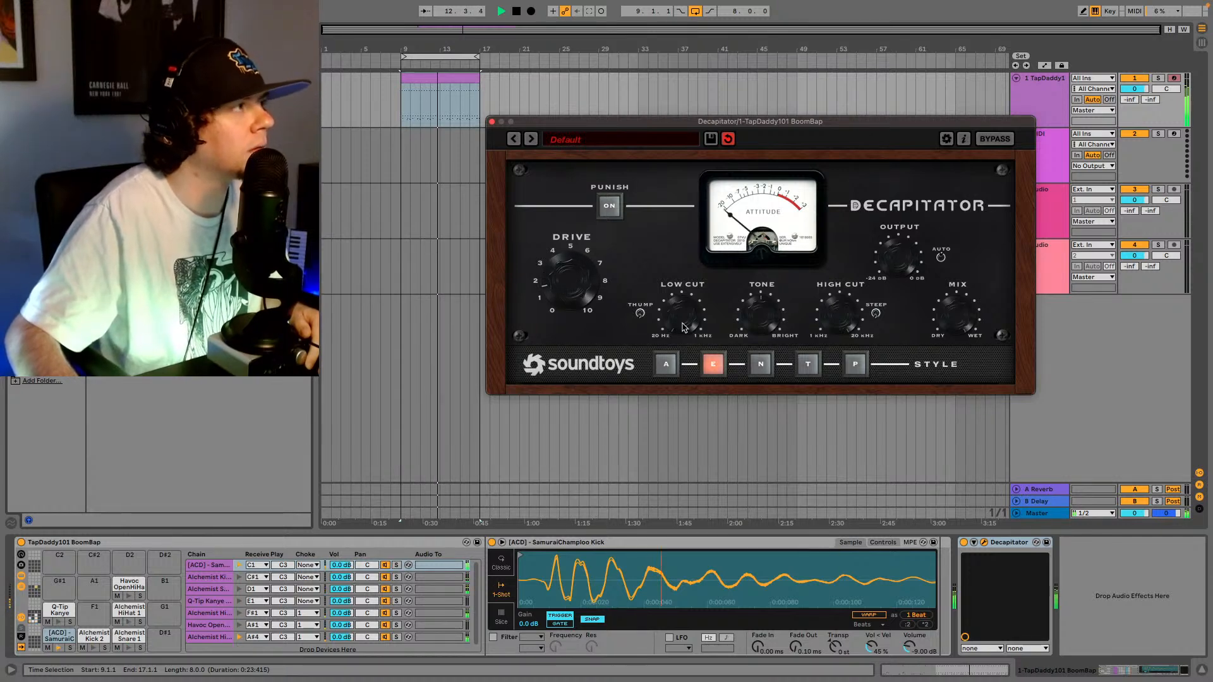
pyautogui.click(667, 363)
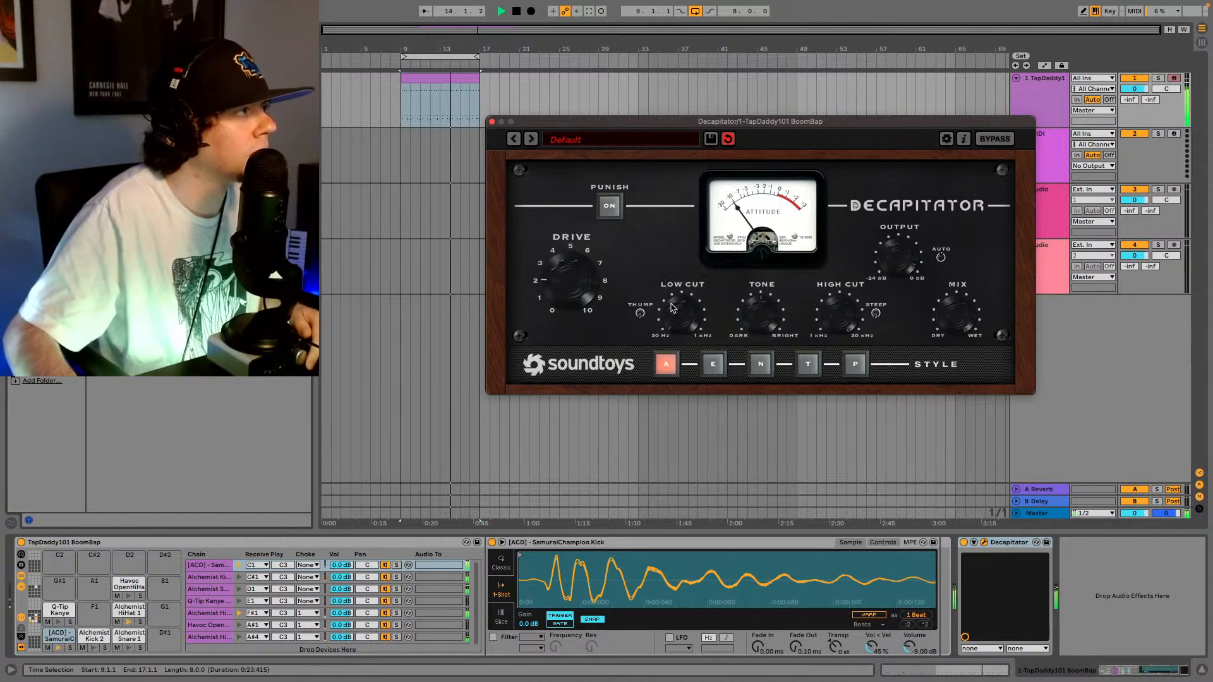
pyautogui.moveTo(671, 321); pyautogui.dragTo(671, 313)
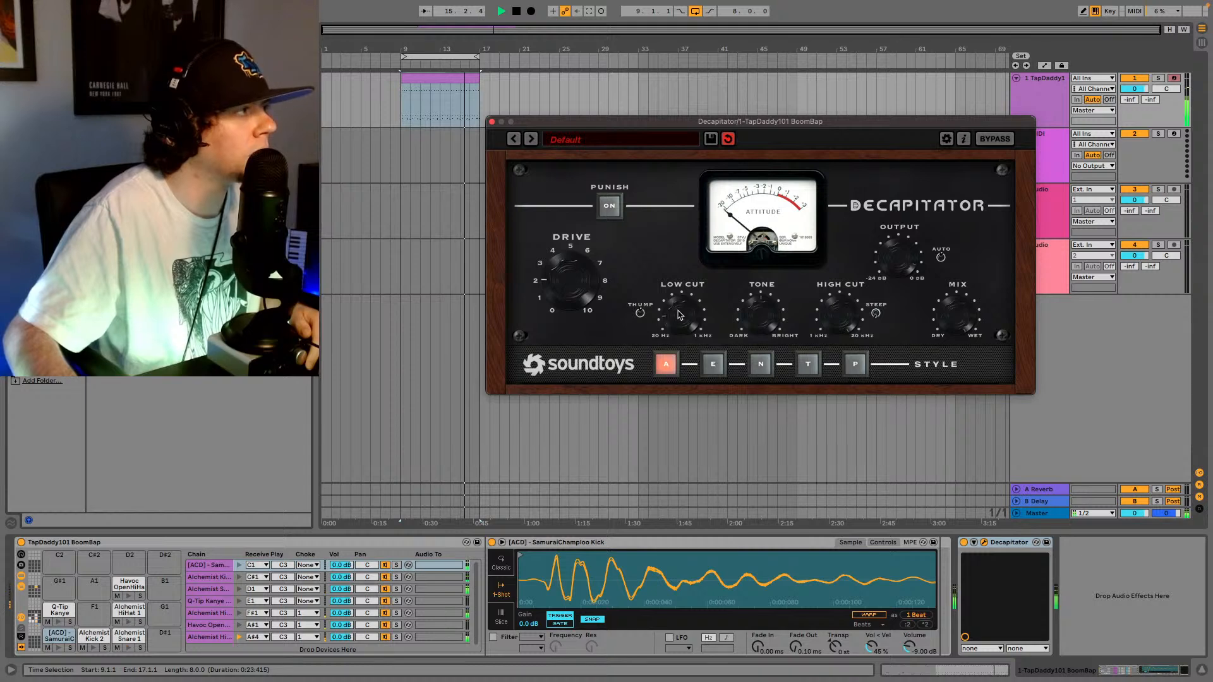
# - Open the notes of the track 1 drum clip and play back around the Alchemist Snare 1 hit at 13.2
pyautogui.click(425, 77)
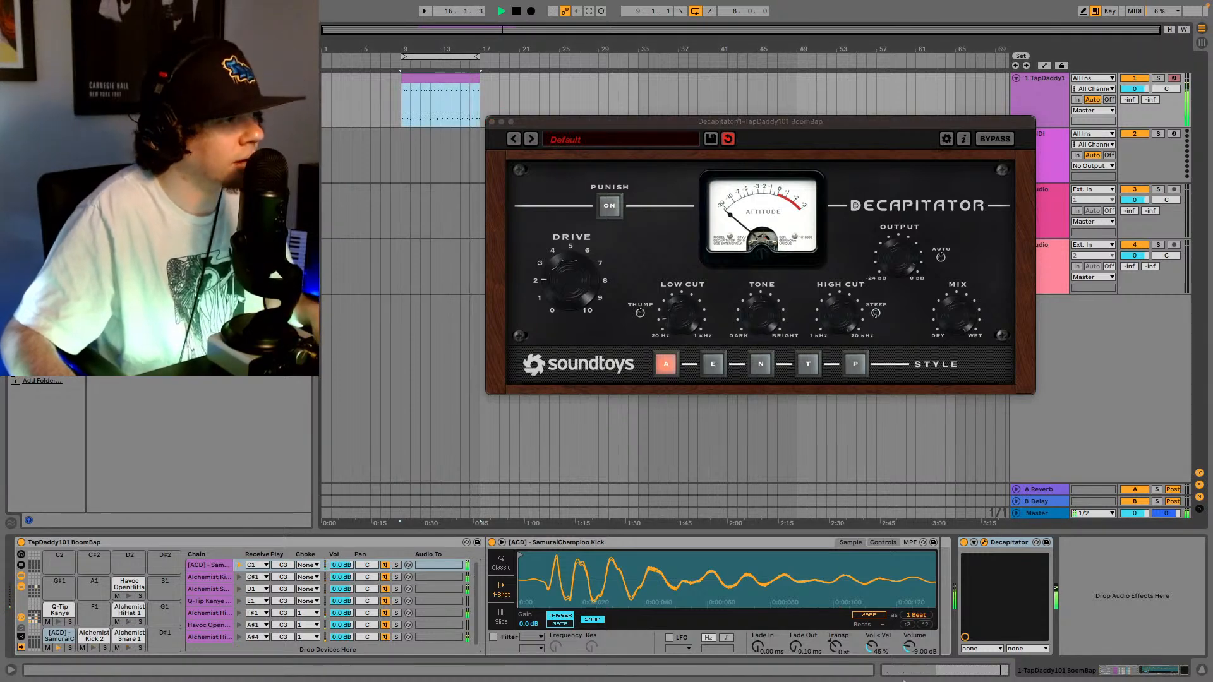
pyautogui.click(982, 672)
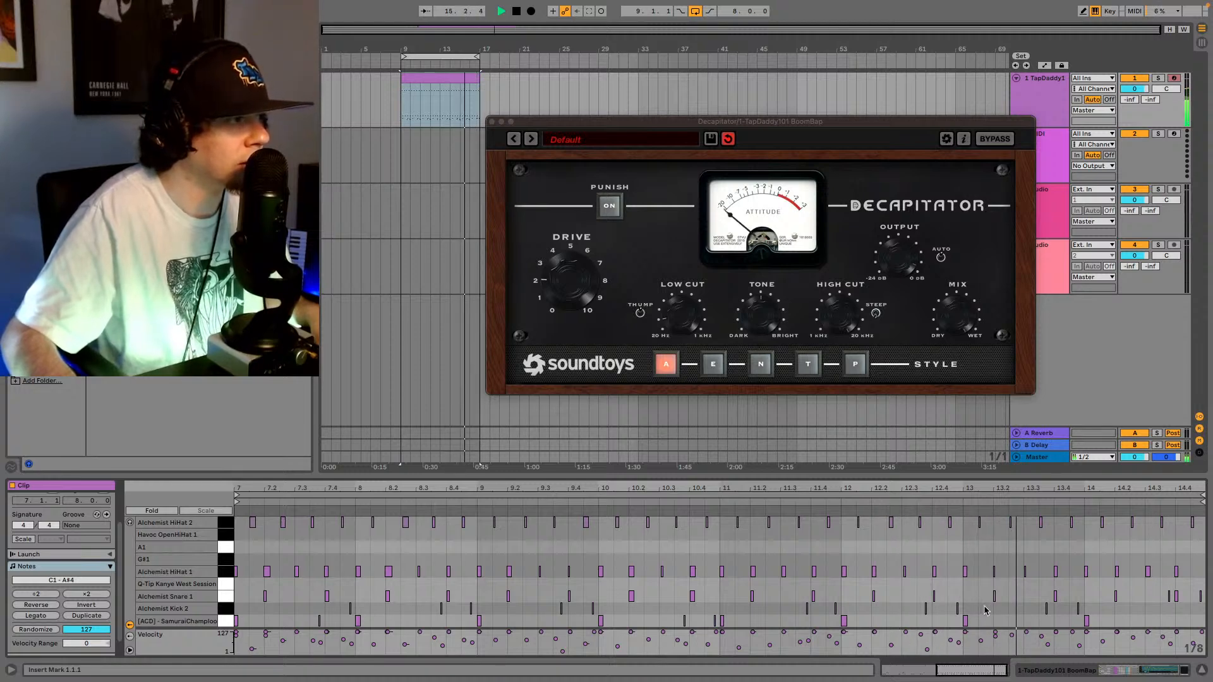
pyautogui.moveTo(985, 606); pyautogui.dragTo(1008, 590)
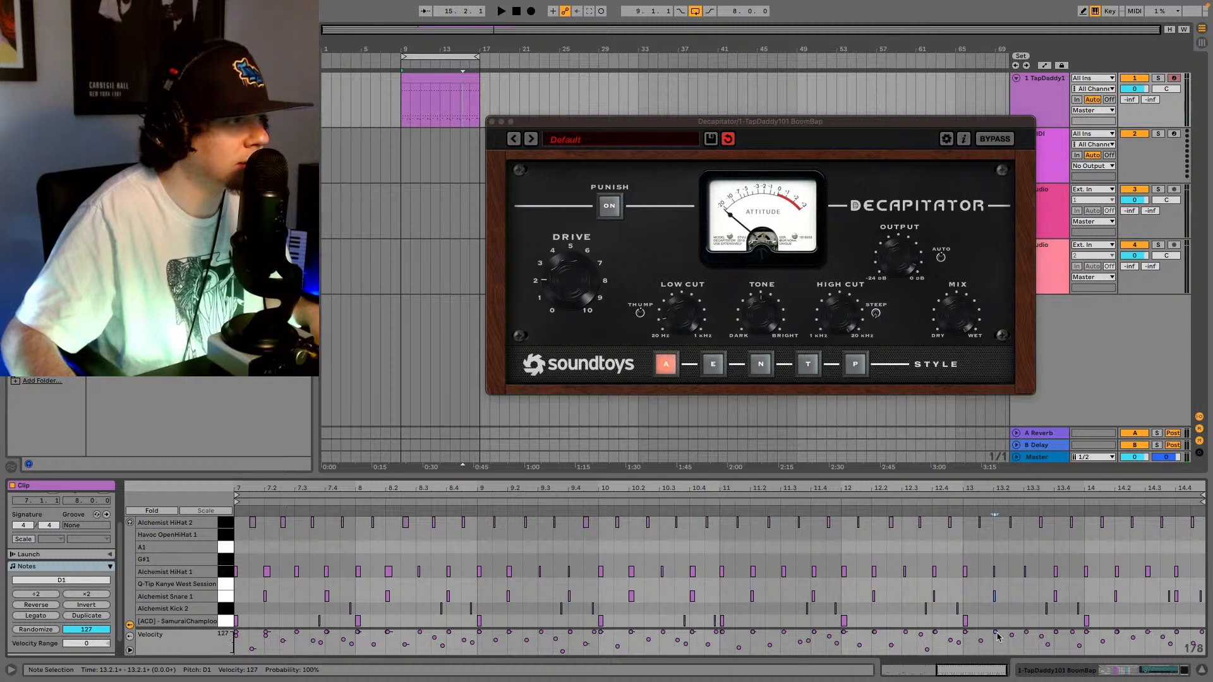
pyautogui.press('space')
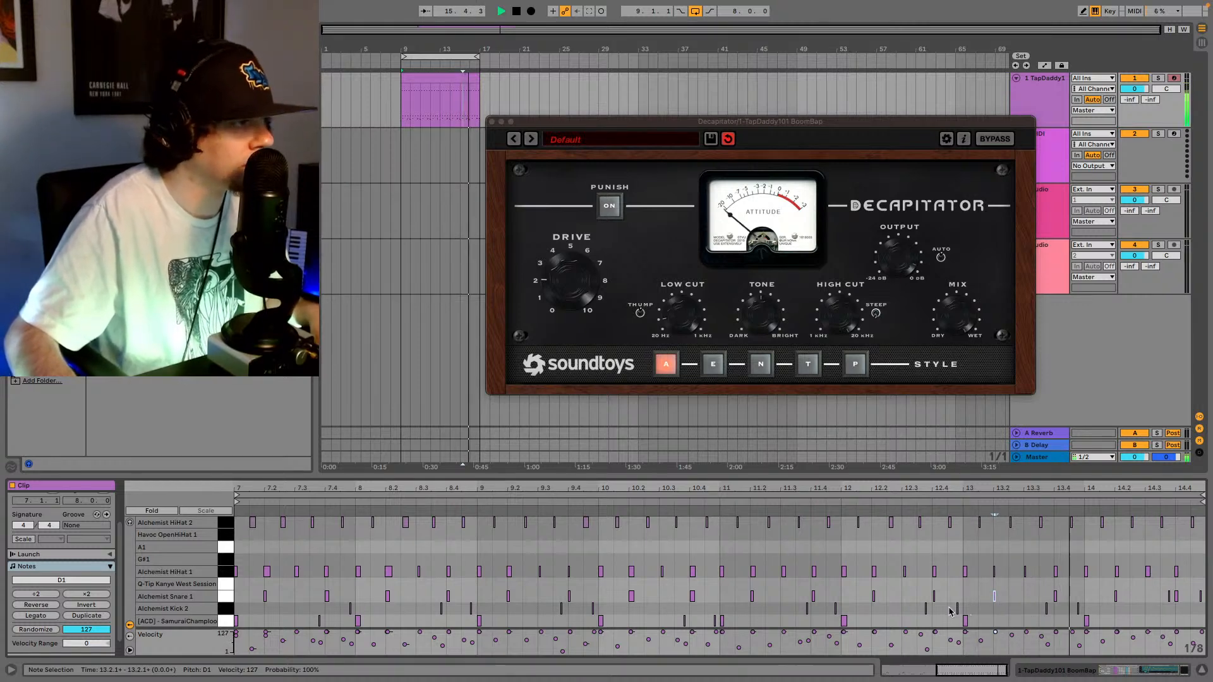
pyautogui.press('space')
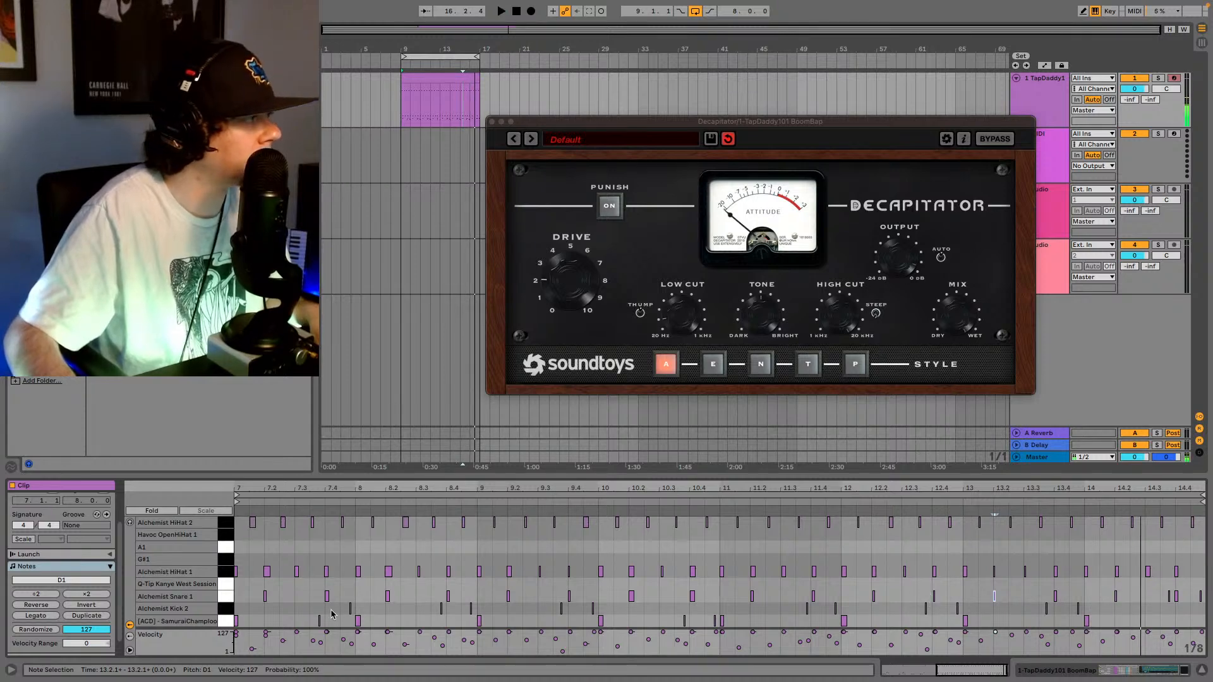
# - Raise all Alchemist Snare 1 hits from bar 7 up to the closing fill at 14.3 to velocity 127
pyautogui.click(240, 597)
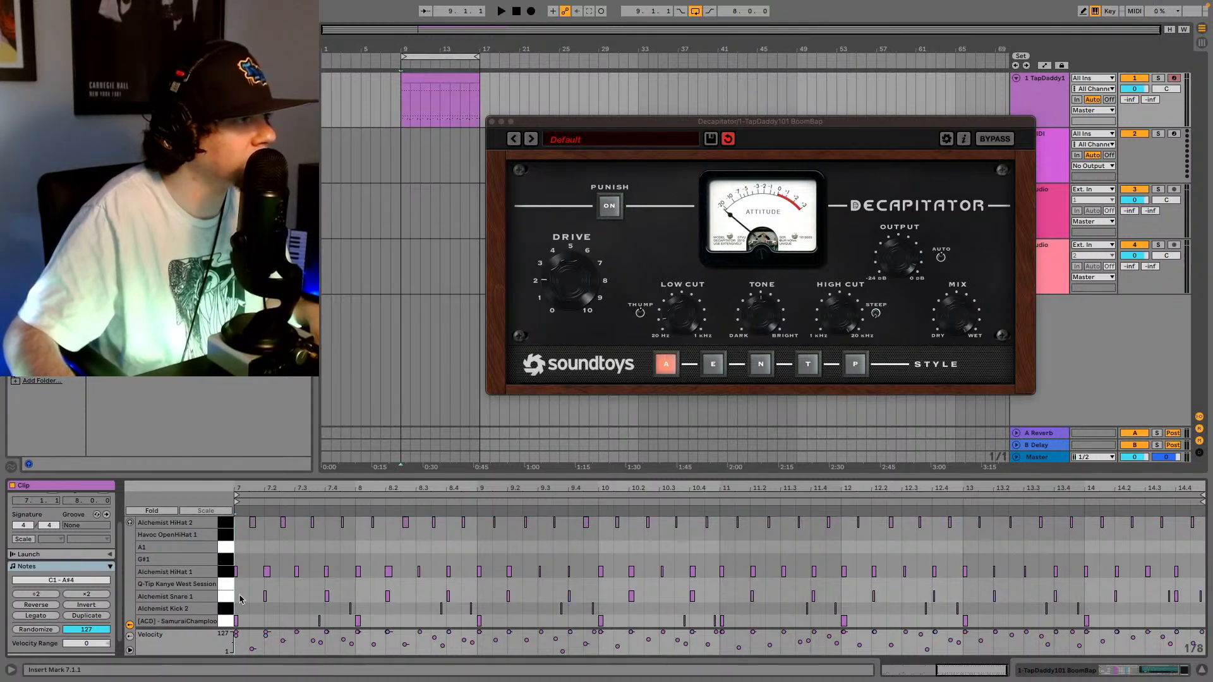
pyautogui.moveTo(240, 597); pyautogui.dragTo(1070, 587)
pyautogui.moveTo(1206, 597); pyautogui.dragTo(1205, 597)
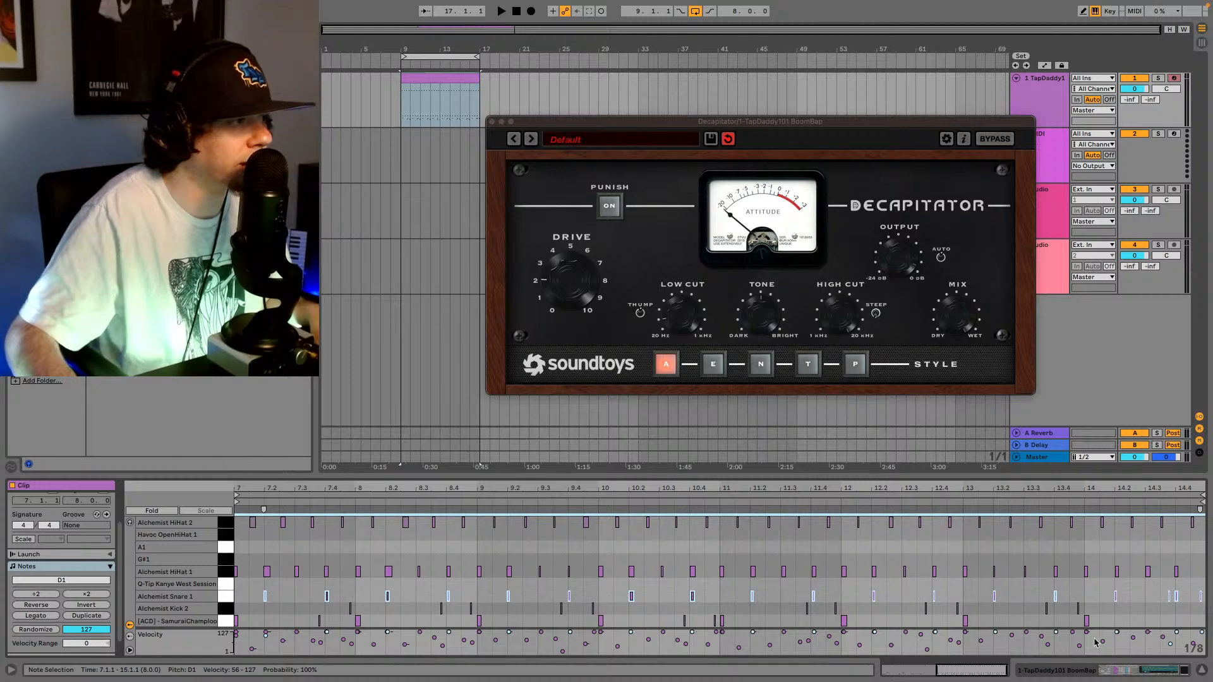
pyautogui.click(1164, 619)
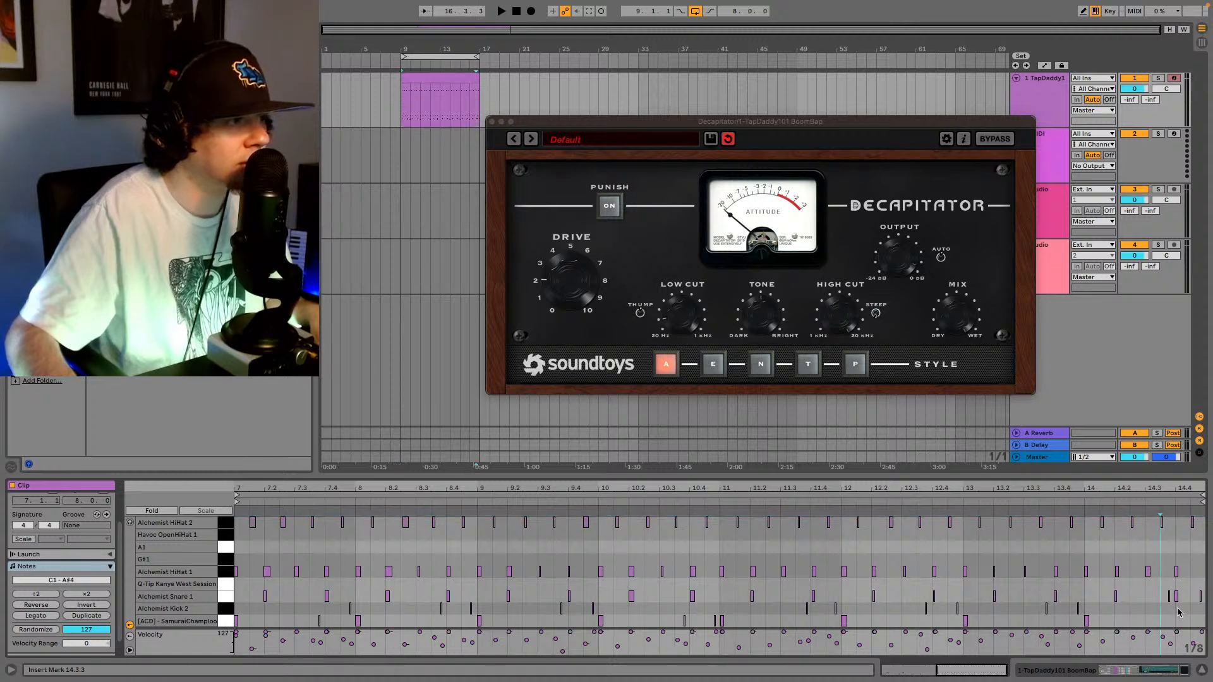
pyautogui.moveTo(1177, 612); pyautogui.dragTo(1195, 587)
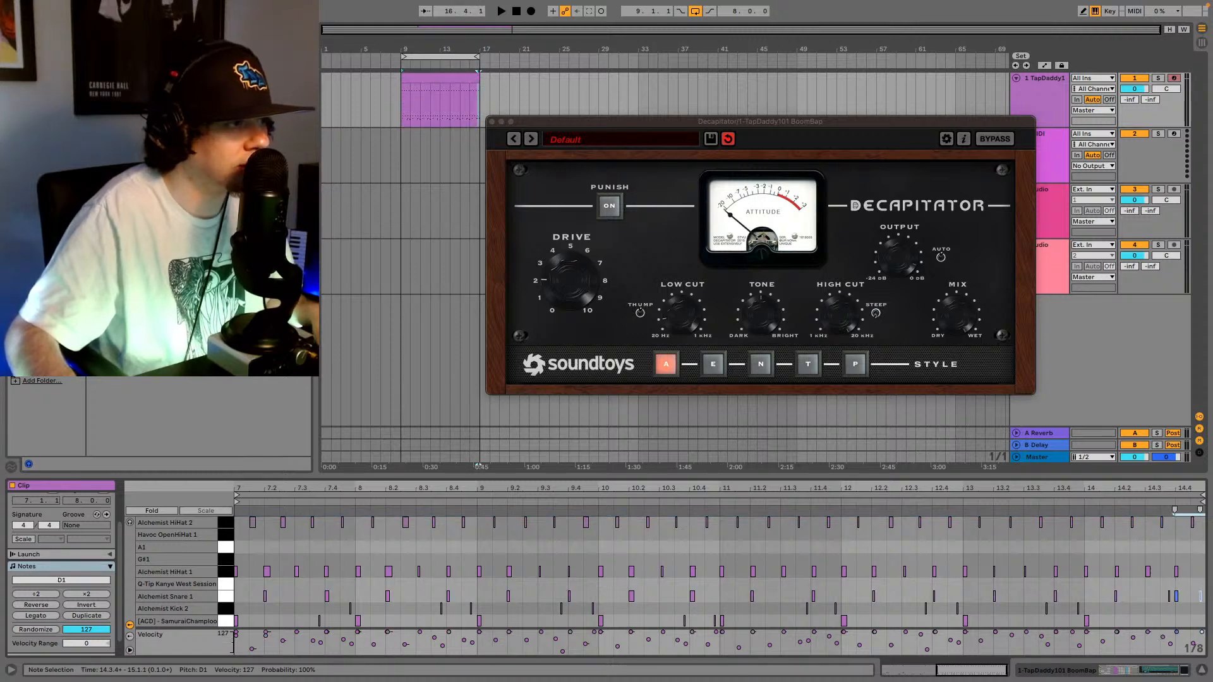
pyautogui.click(1145, 599)
pyautogui.moveTo(1144, 599); pyautogui.dragTo(227, 604)
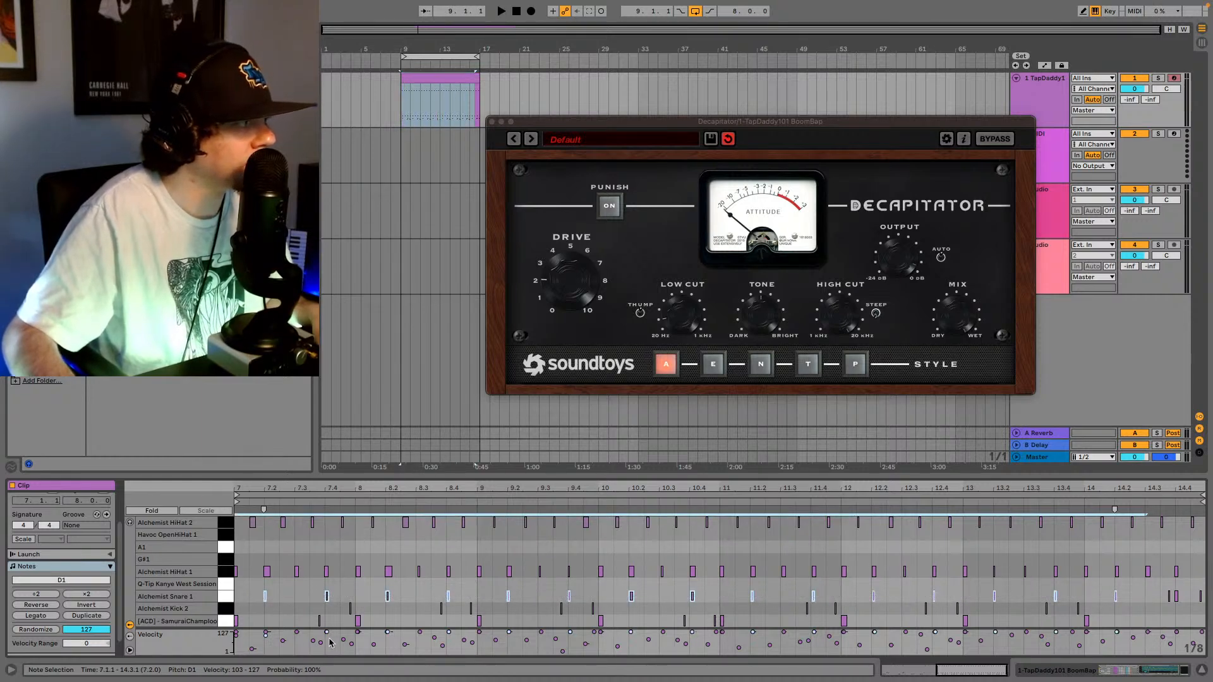
pyautogui.moveTo(266, 638); pyautogui.dragTo(266, 629)
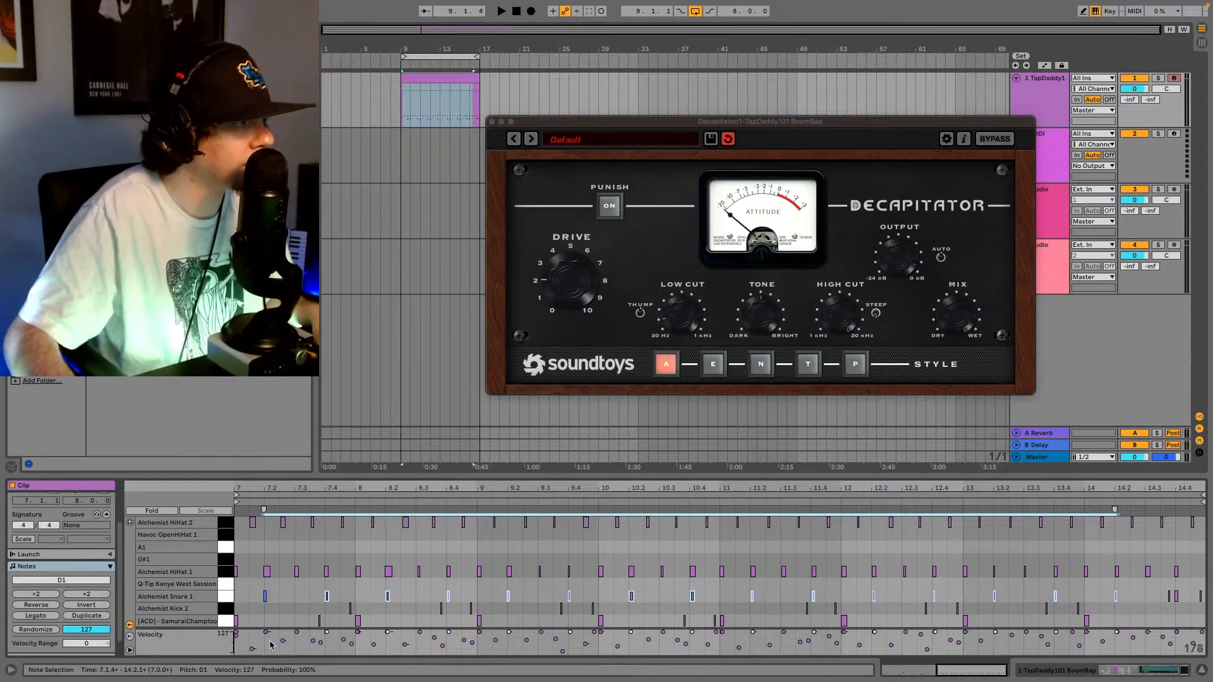
# - Raise Decapitator's drive to about 3 while listening to the looped drums
pyautogui.press('space')
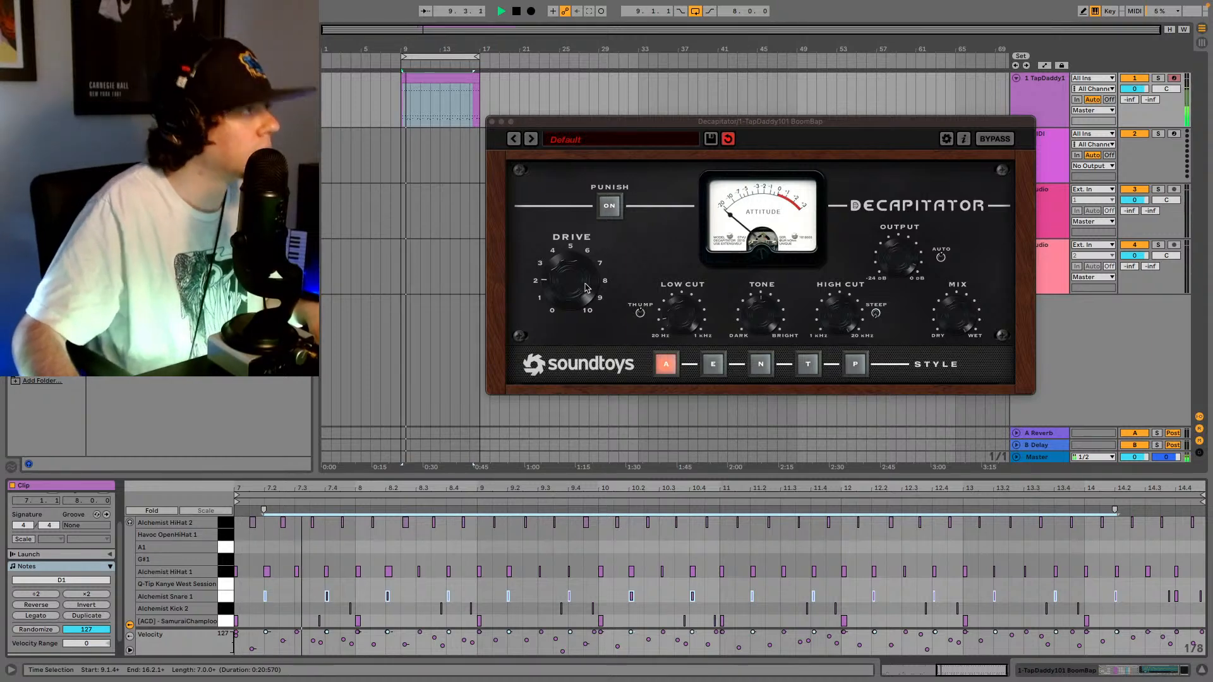
pyautogui.moveTo(585, 287); pyautogui.dragTo(586, 270)
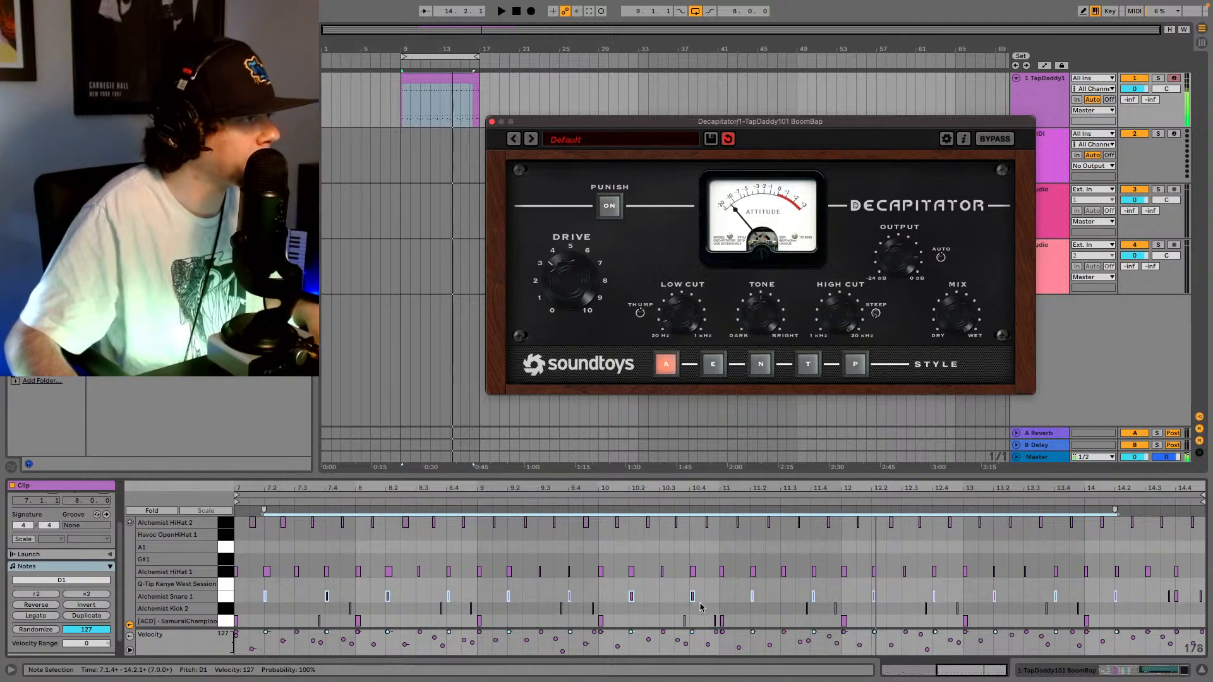
pyautogui.press('space')
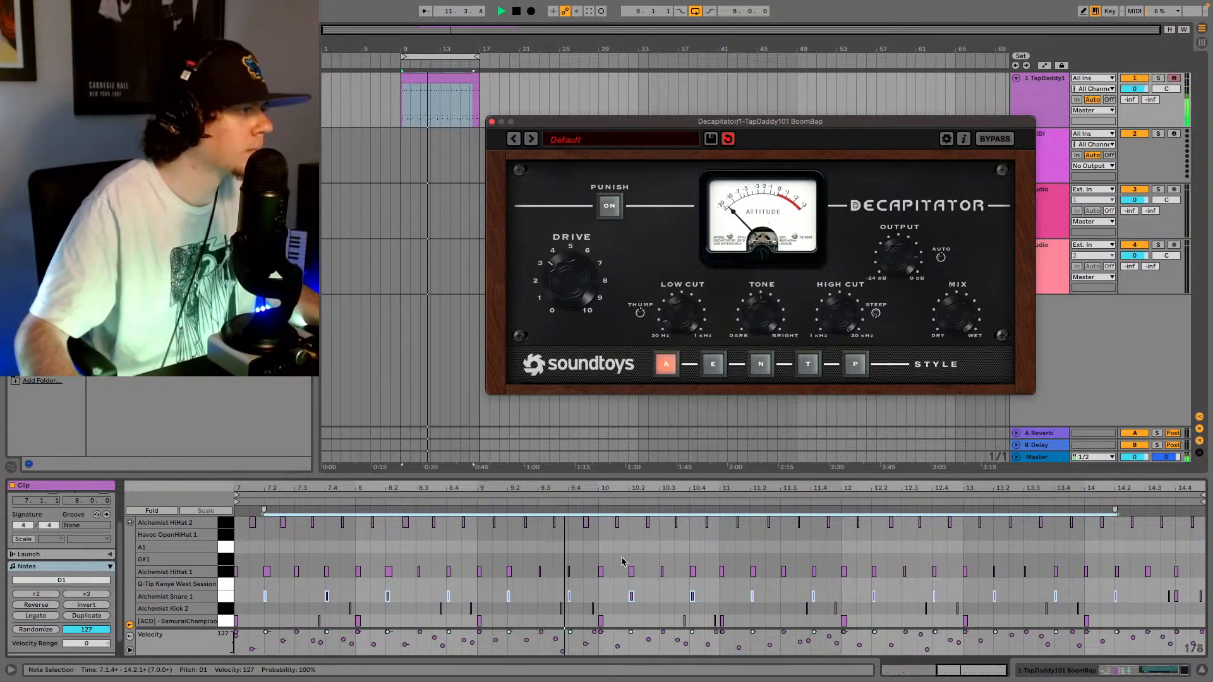
pyautogui.press('space')
# - Check the Alchemist Kick 2 hit at 9.4.4 and play the loop from 9.4.1
pyautogui.click(593, 608)
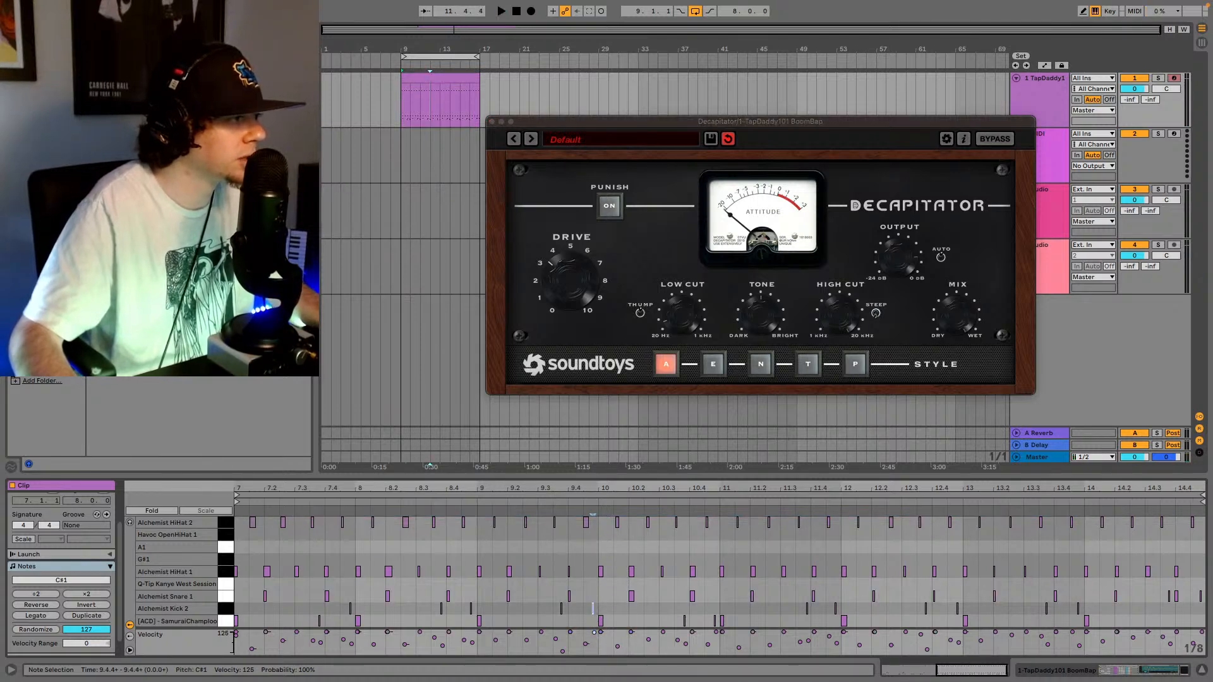
pyautogui.click(567, 502)
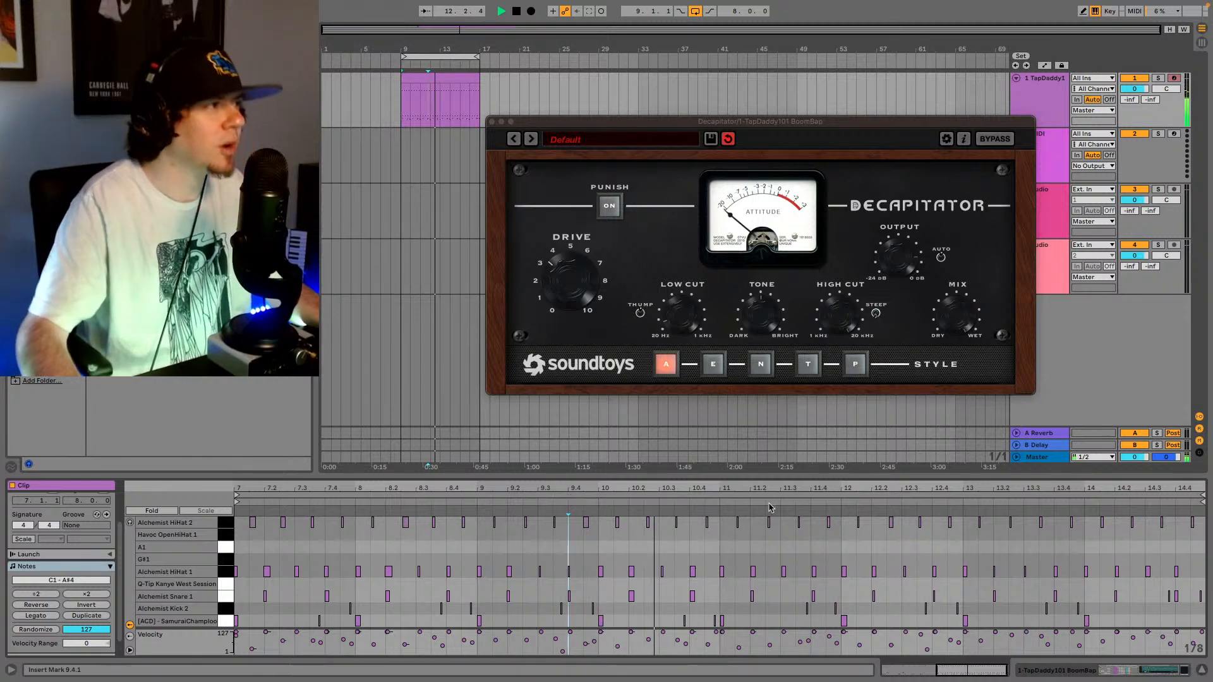
# - Close the Decapitator window, show the devices of track 1 and add the Radiator effect after Decapitator
pyautogui.click(492, 122)
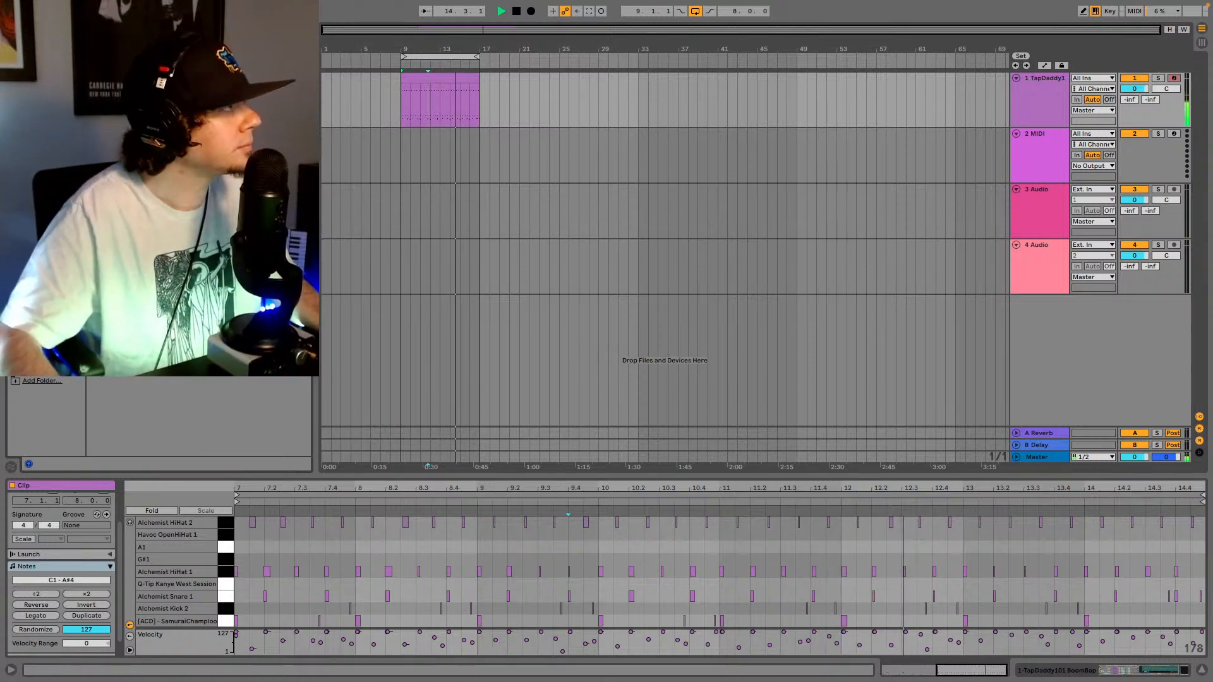
pyautogui.click(1057, 102)
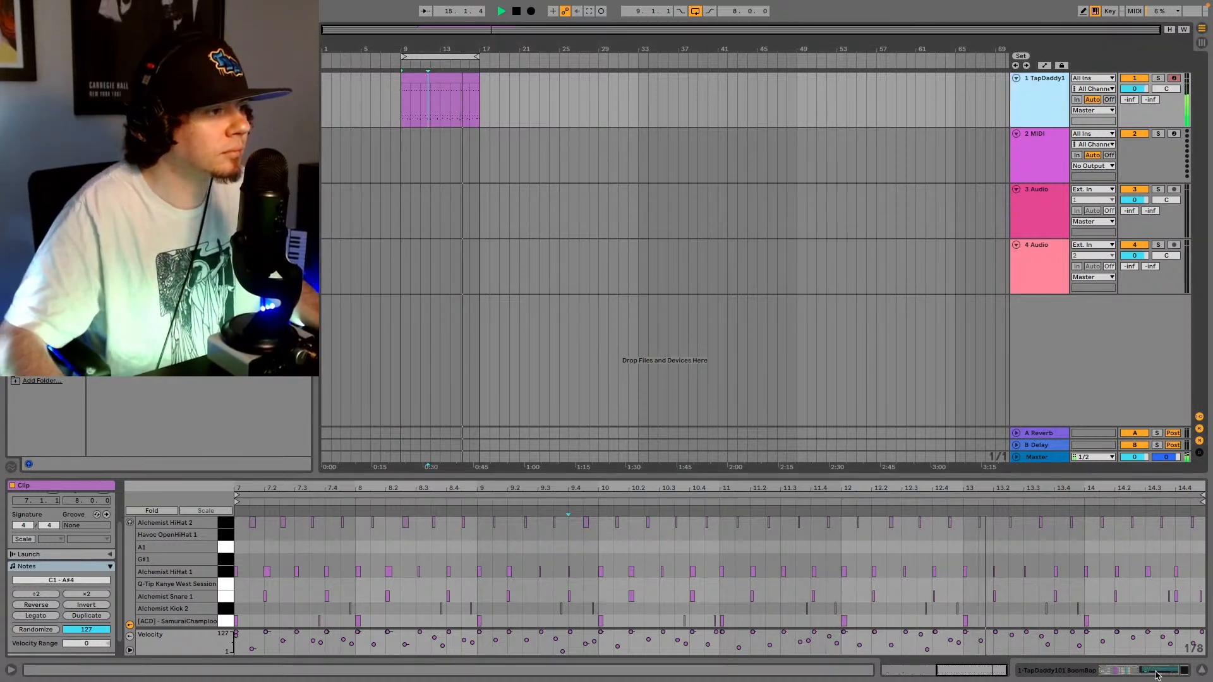
pyautogui.hotkey('shift', 'Tab')
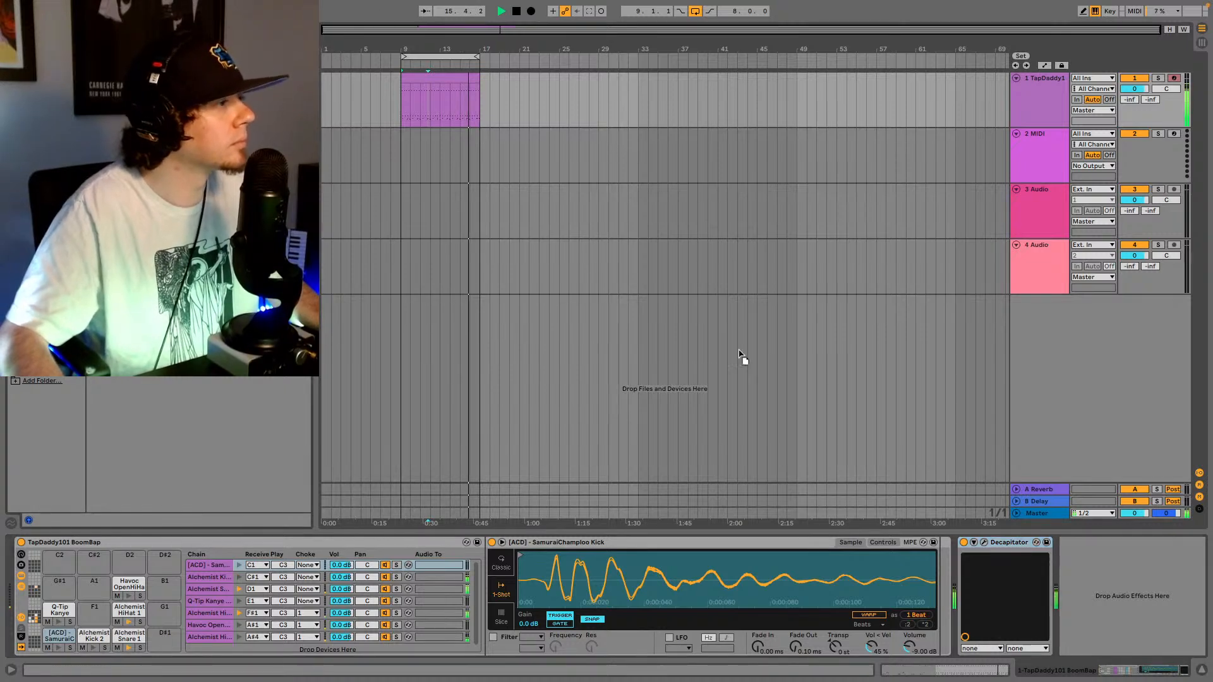
pyautogui.click(1125, 571)
pyautogui.moveTo(1123, 589); pyautogui.dragTo(1123, 592)
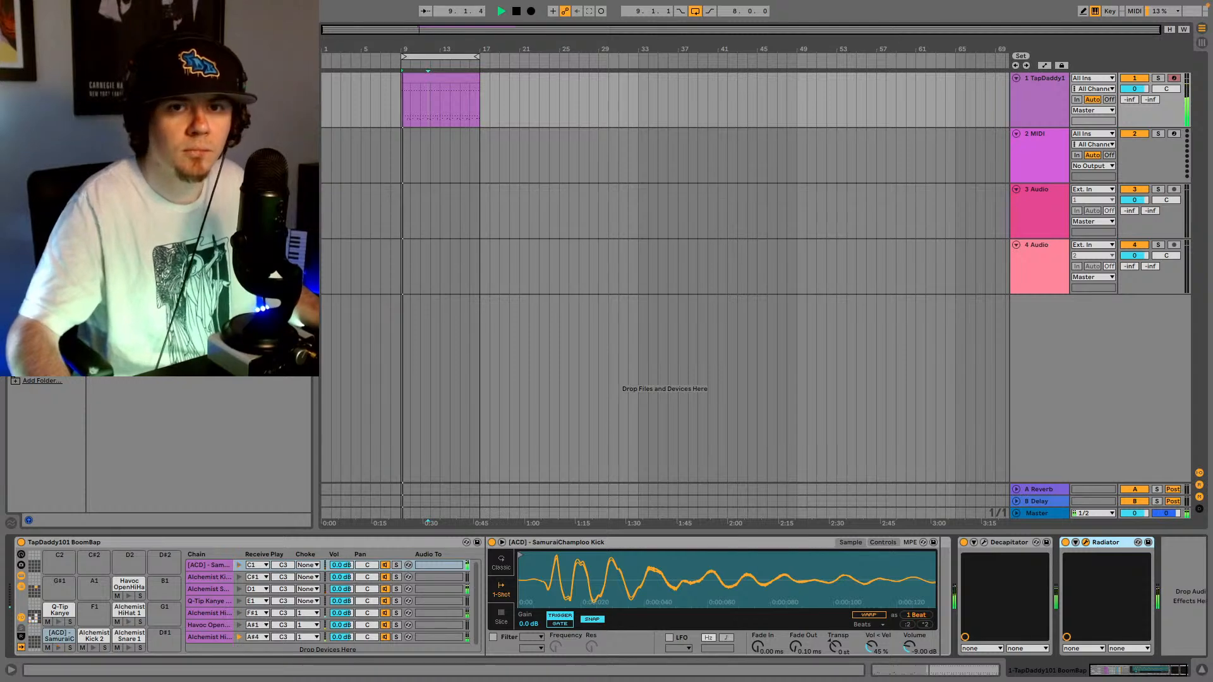
# - Load Radiator's Drum Puncher preset, lower its output slightly and hide the plug-in window
pyautogui.moveTo(712, 167); pyautogui.dragTo(497, 127)
pyautogui.click(346, 141)
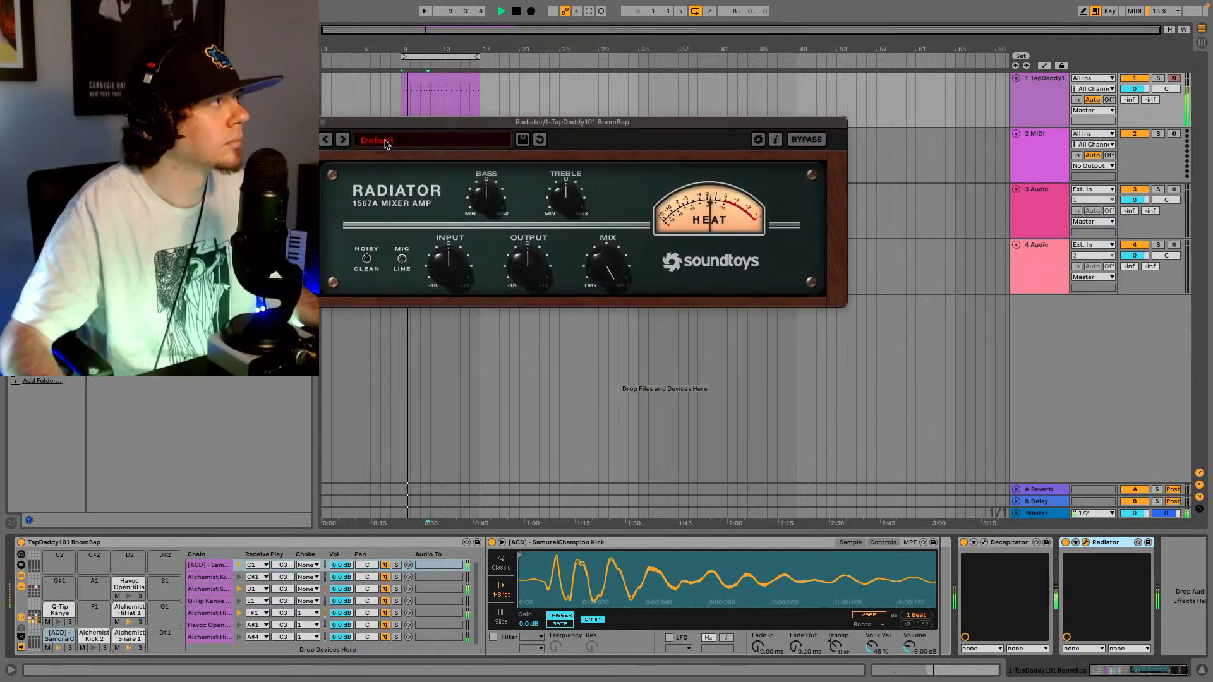
pyautogui.click(346, 141)
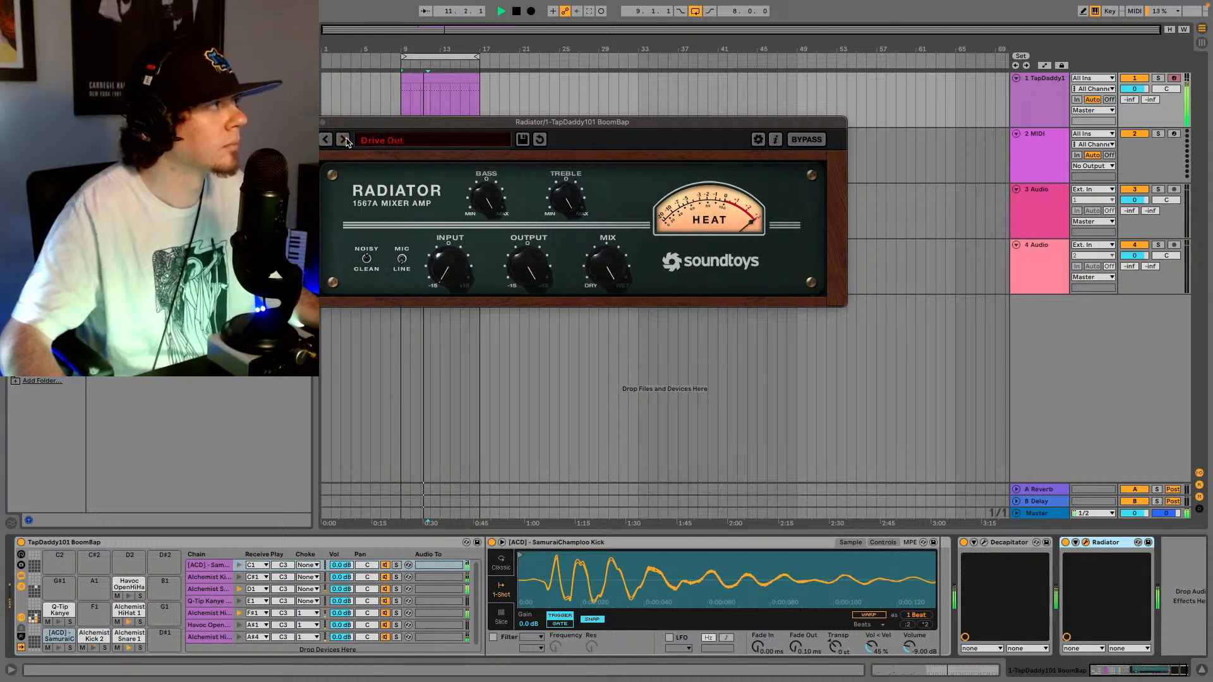
pyautogui.click(346, 141)
pyautogui.click(347, 141)
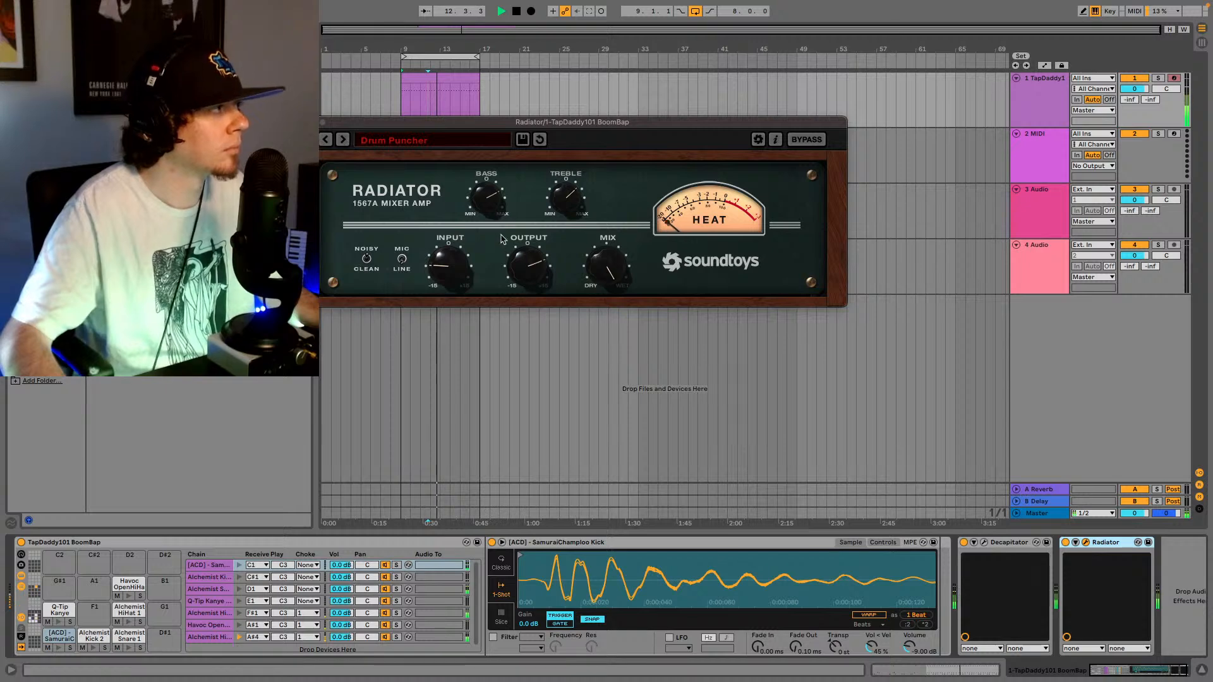
pyautogui.moveTo(528, 265); pyautogui.dragTo(528, 270)
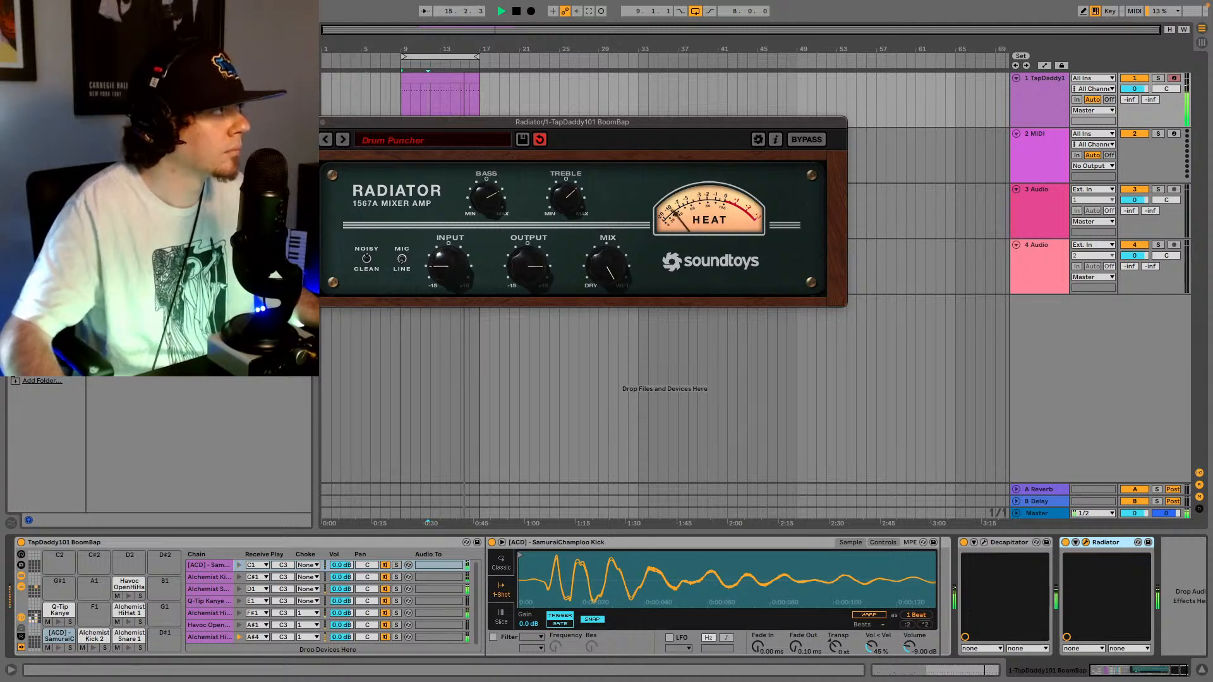
pyautogui.press('alt+super+p')
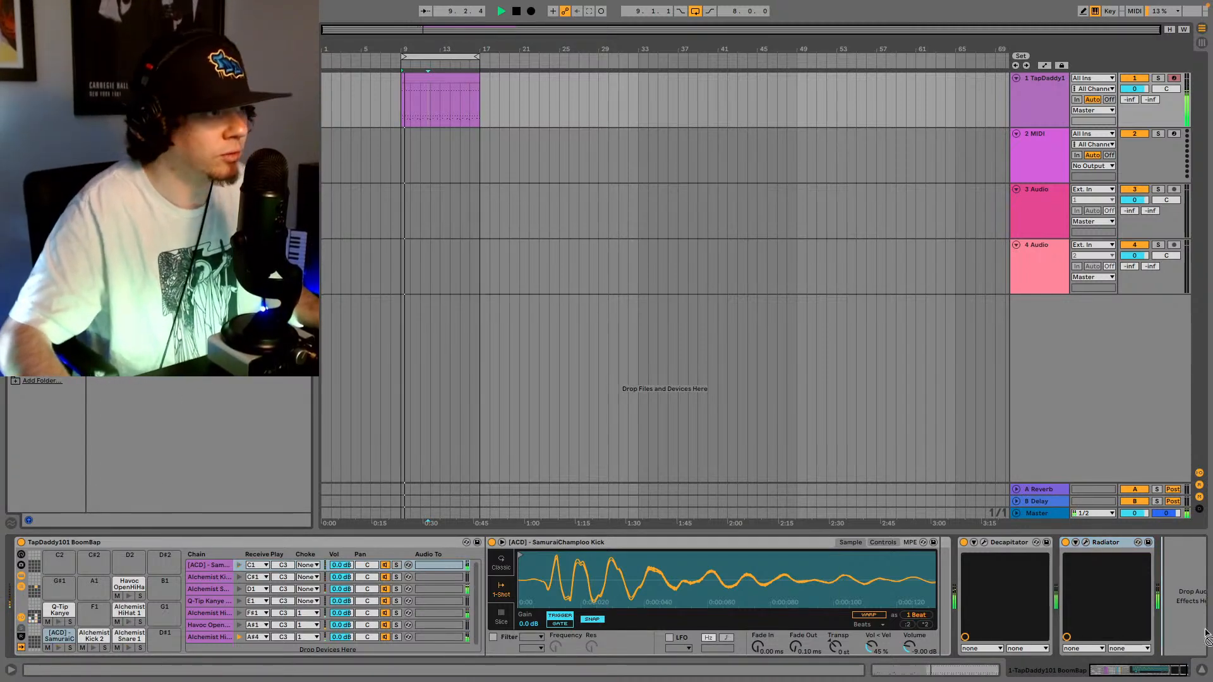
# - Add the UADx LA-2A Tube Compressor after Radiator, switch its meter to Output +4 and close its window
pyautogui.moveTo(1161, 596); pyautogui.dragTo(1190, 608)
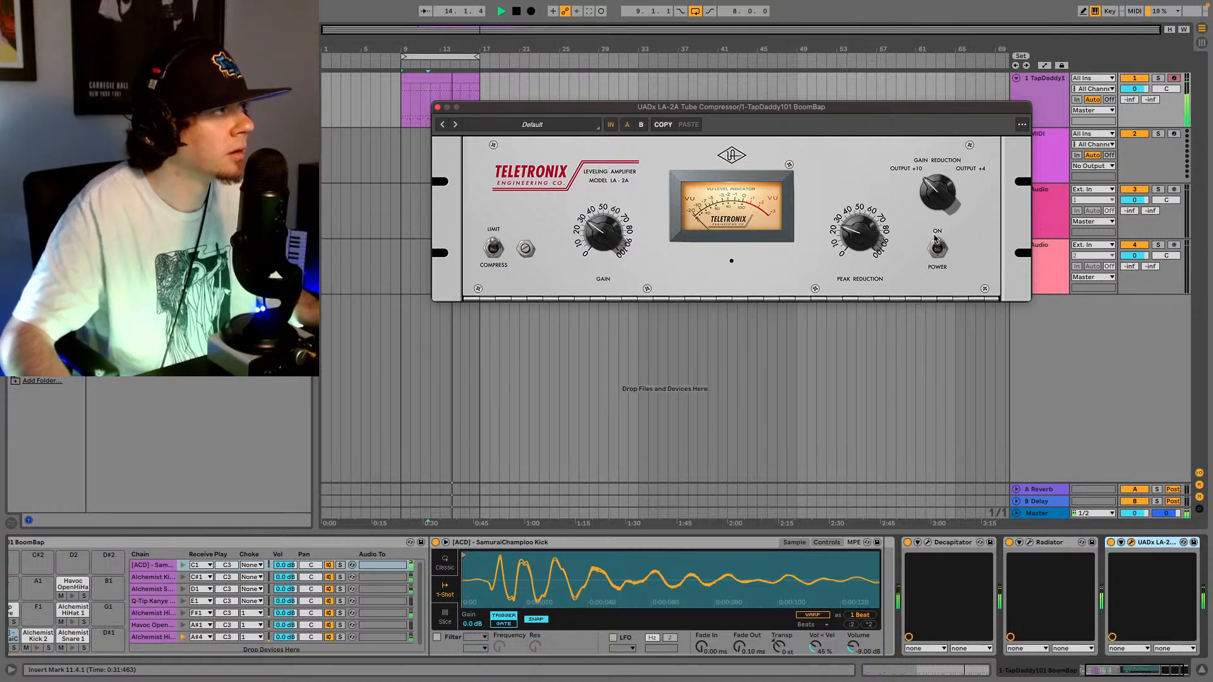
pyautogui.moveTo(938, 192); pyautogui.dragTo(952, 169)
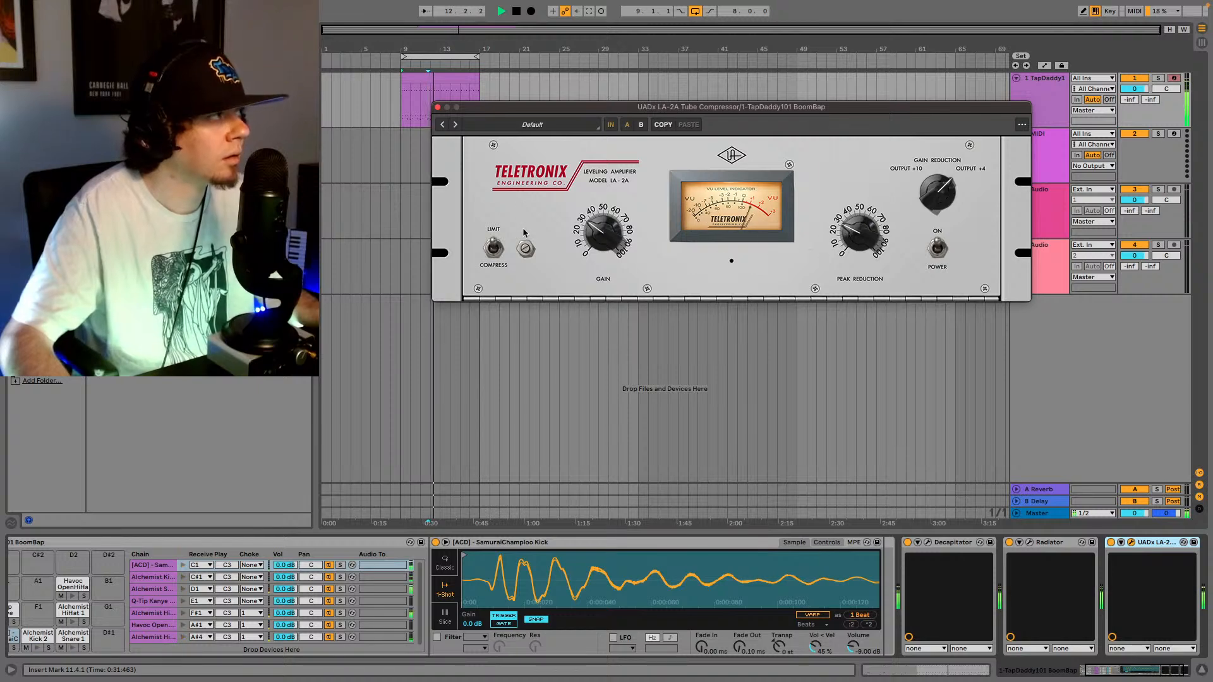
pyautogui.click(438, 108)
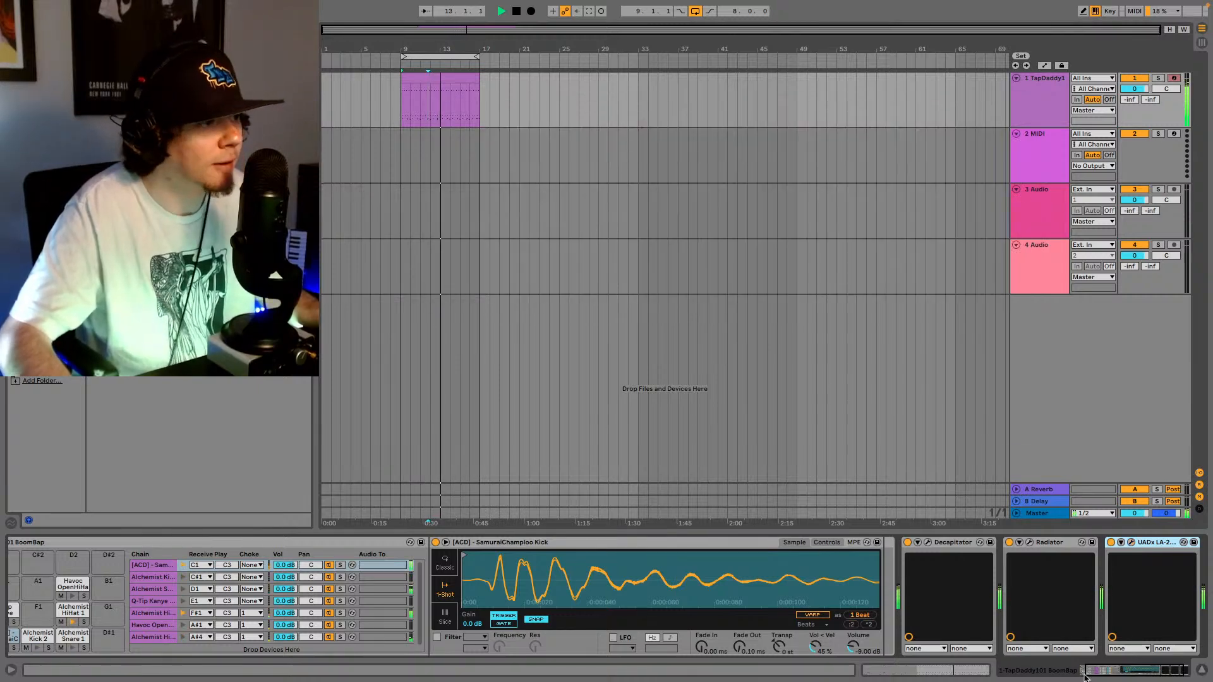
# - Select the empty MIDI track 2 and audition SLS_PP_60_piano_aged_cecilb_F#min.wav from the Splice Piano, Rhodes, Keys samples
pyautogui.click(1047, 177)
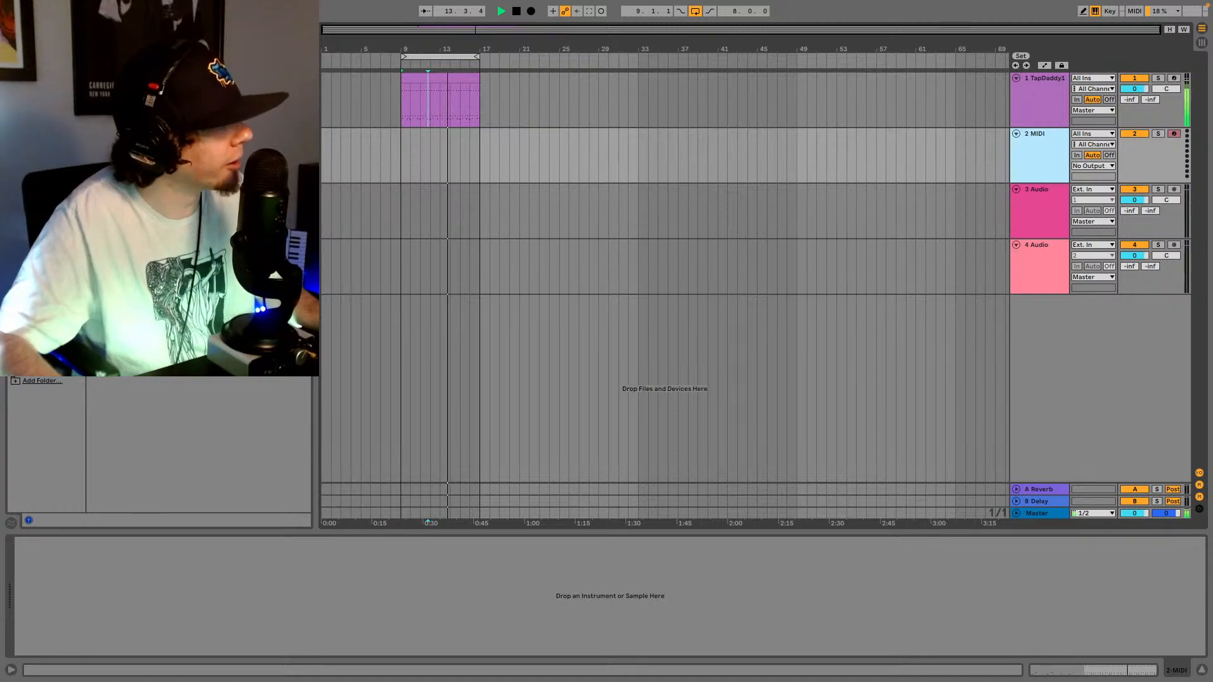
pyautogui.click(43, 356)
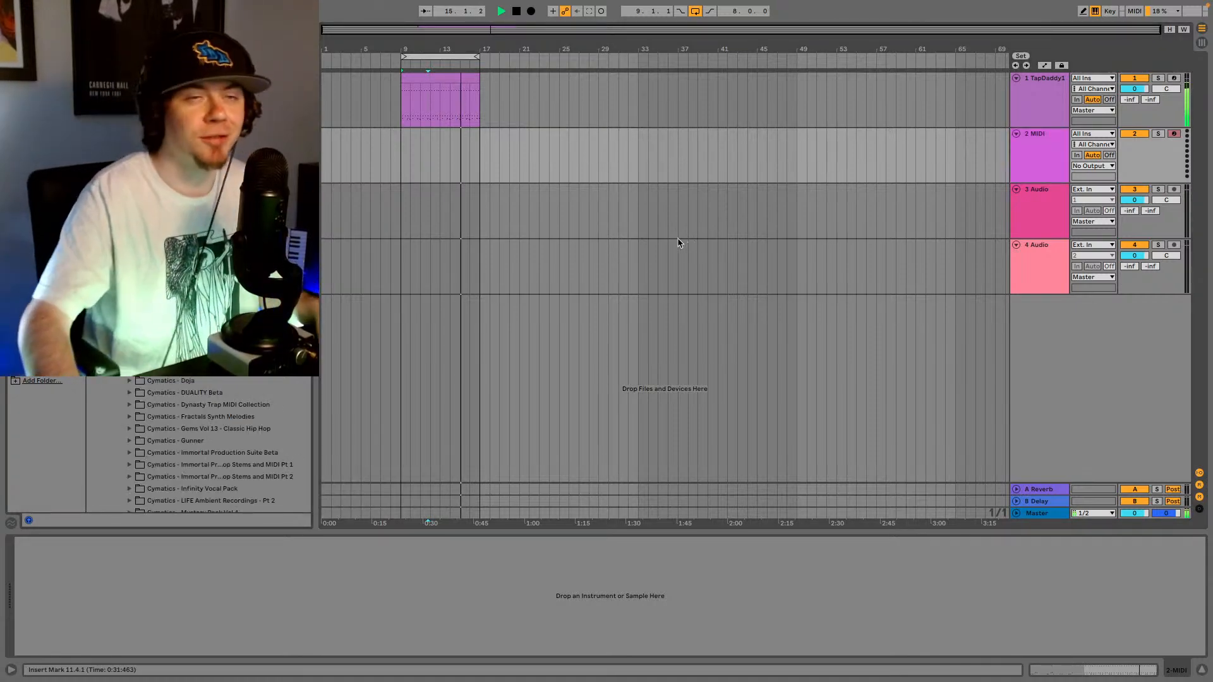
pyautogui.scroll(-15, 192, 442)
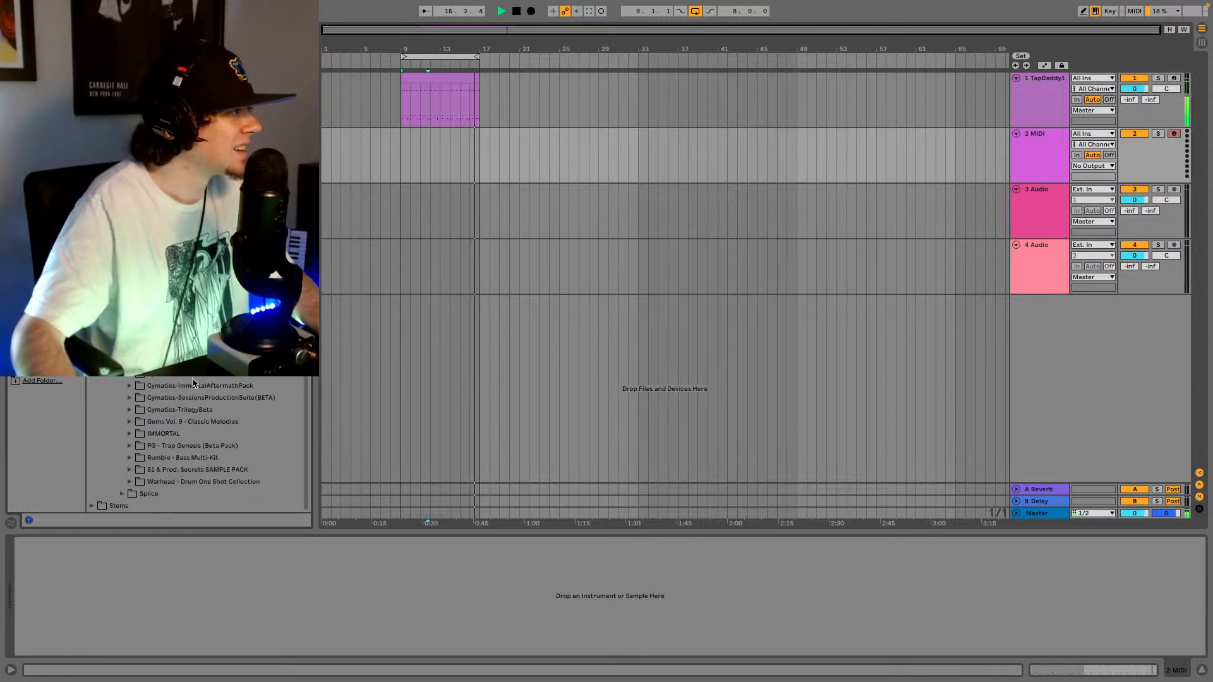
pyautogui.scroll(15, 193, 443)
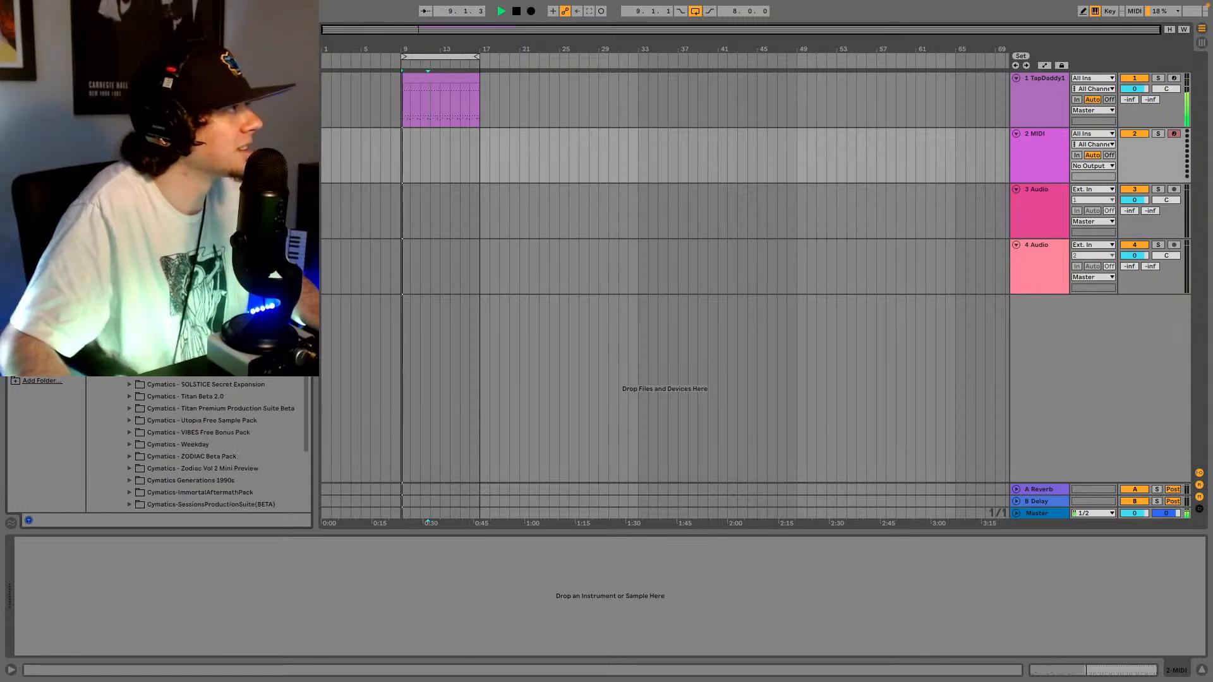
pyautogui.click(43, 183)
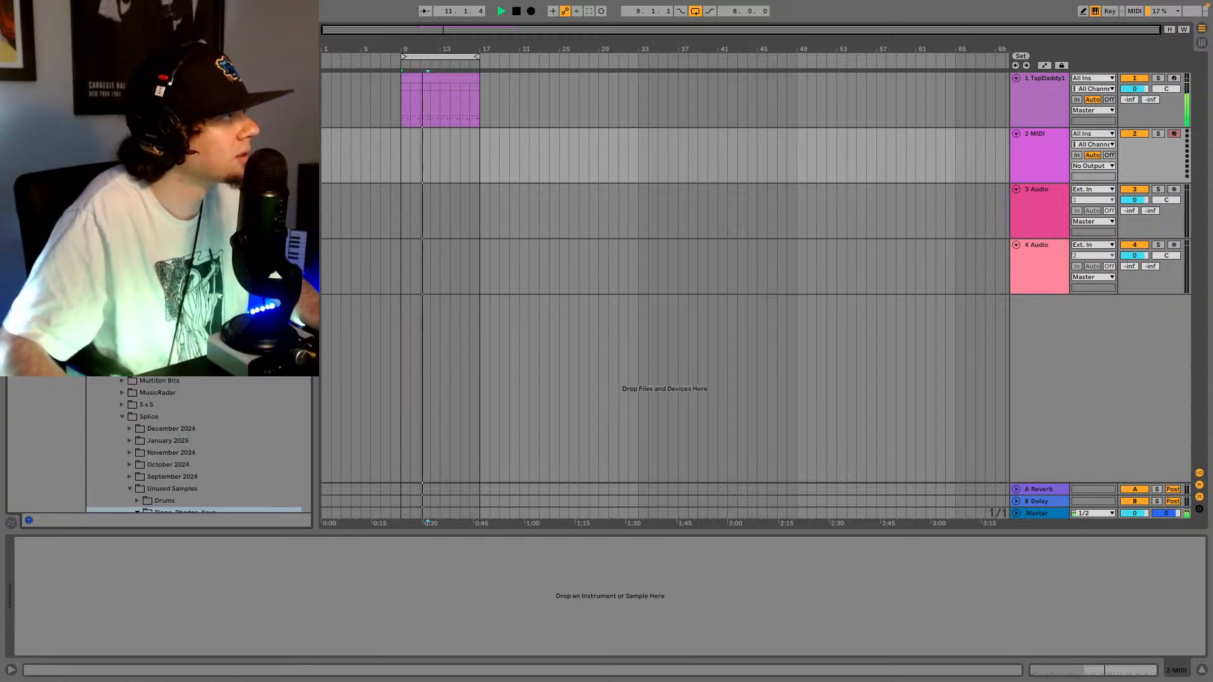
pyautogui.scroll(-12, 195, 410)
pyautogui.scroll(-4, 195, 410)
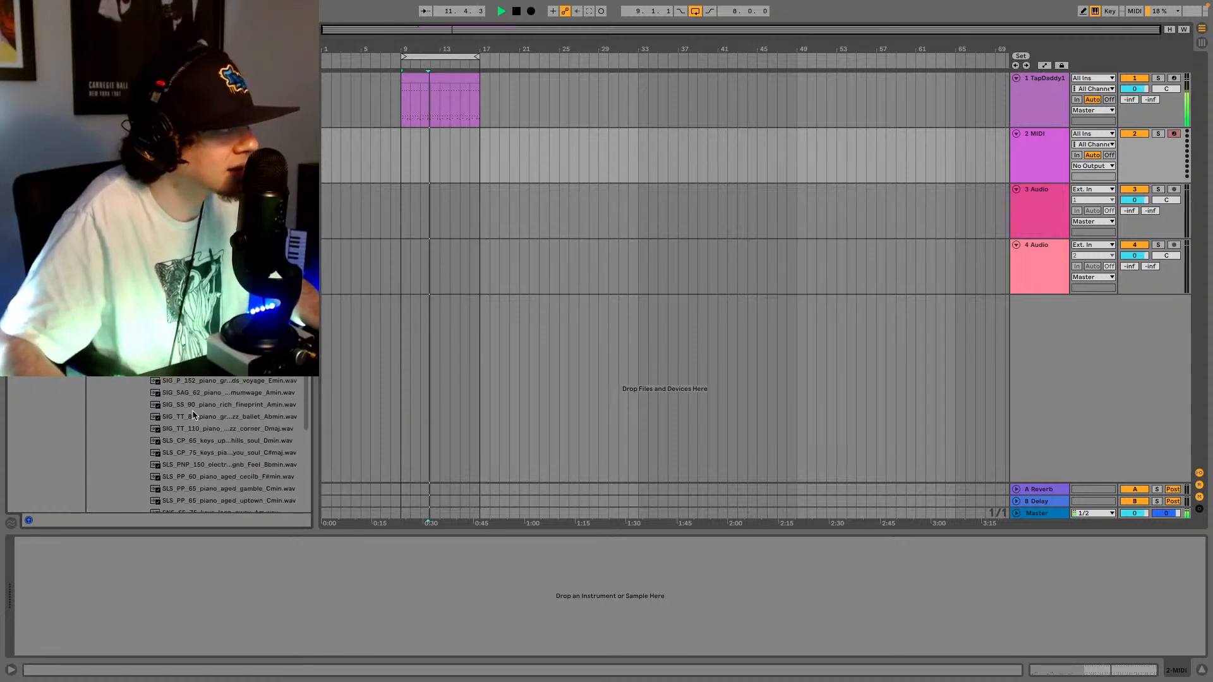
pyautogui.click(215, 414)
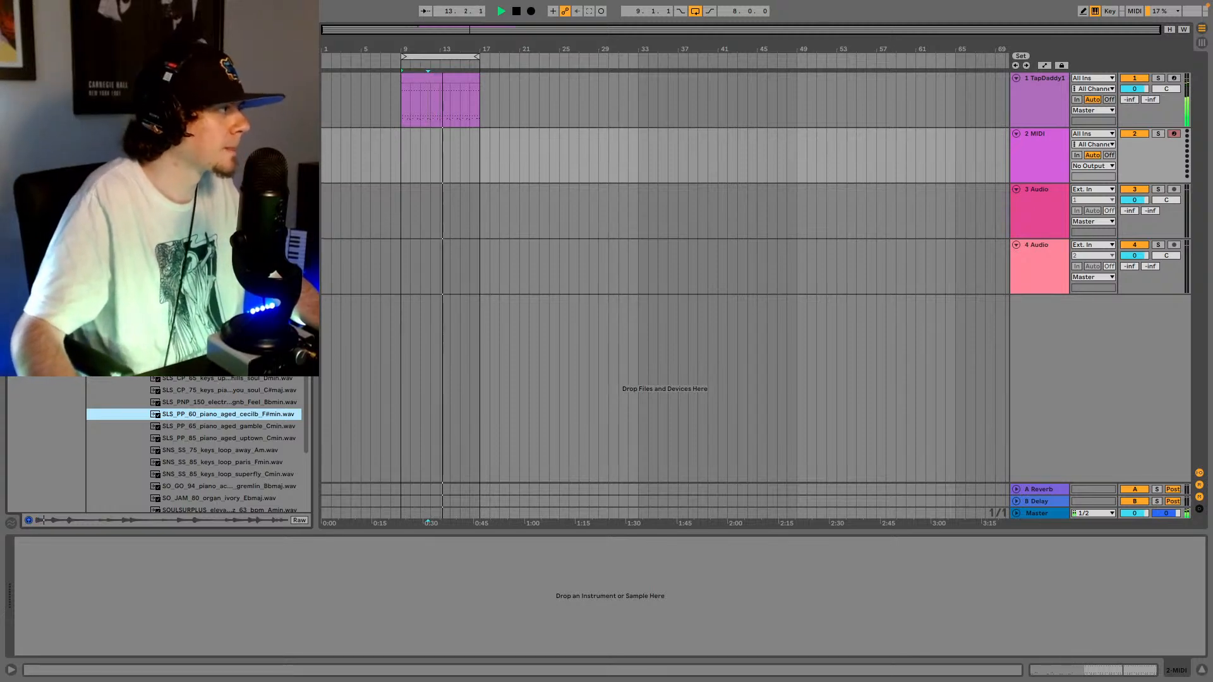
# - Stop the drum loop, browse the Cymatics packs and audition the starred Contempl... 70 BPM G# Min melody loop
pyautogui.scroll(15, 196, 442)
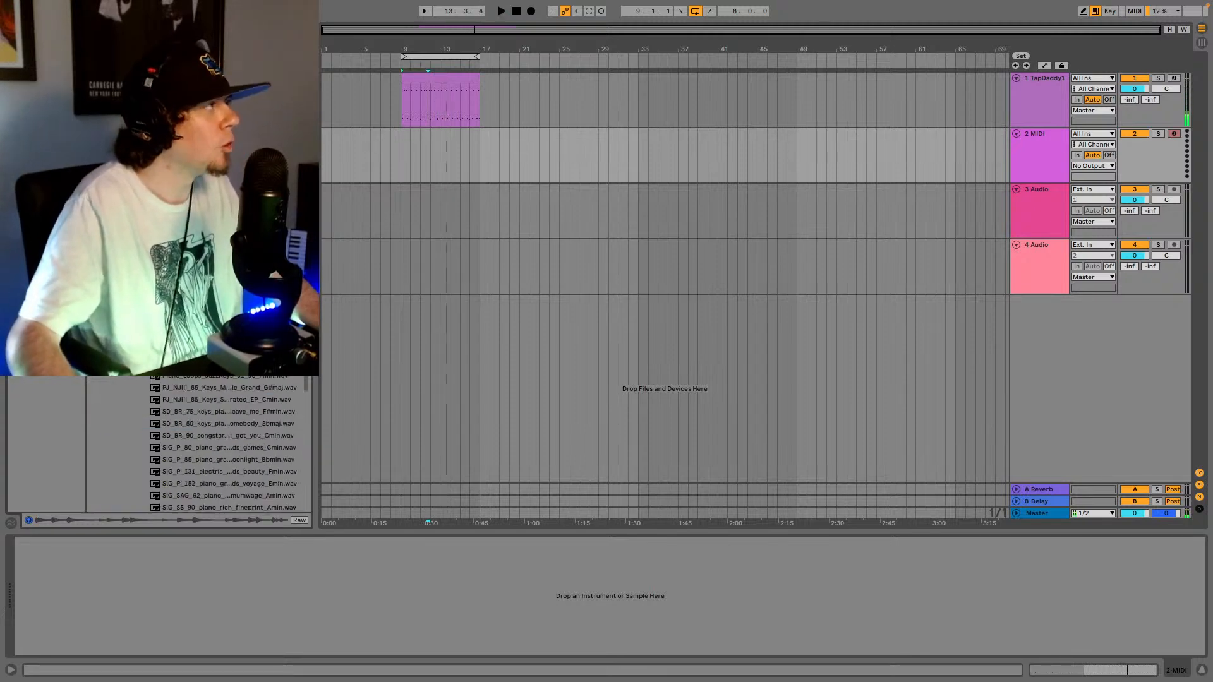
pyautogui.scroll(-2, 196, 443)
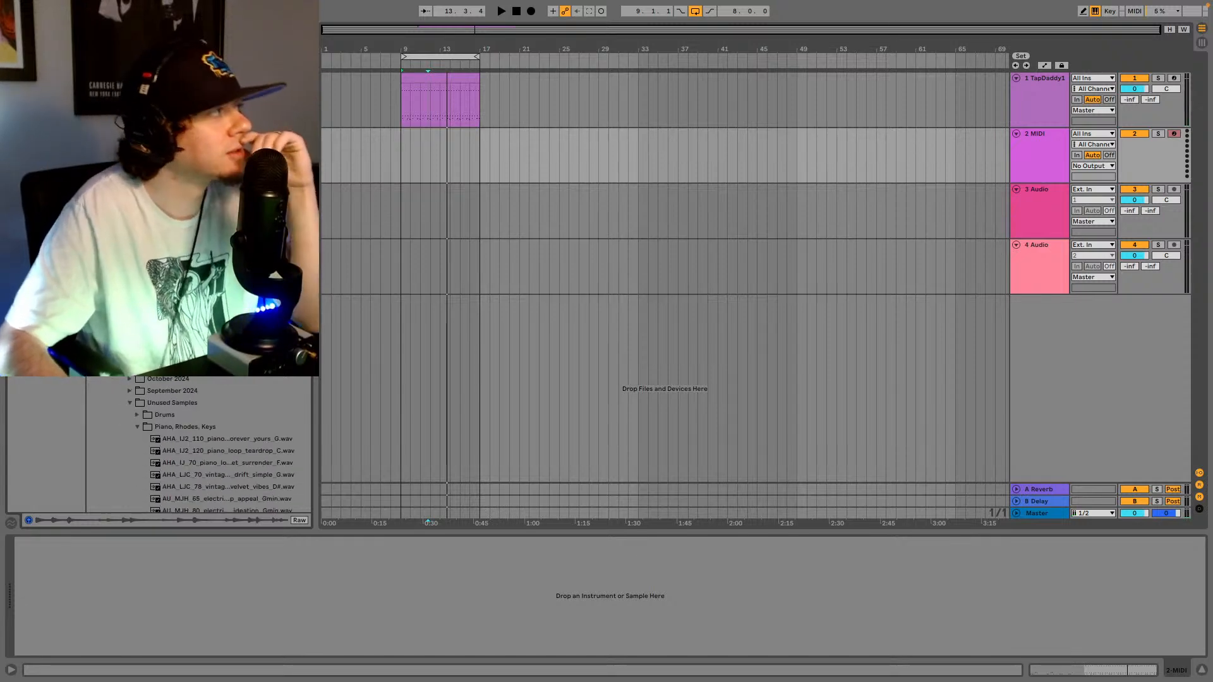
pyautogui.scroll(15, 228, 382)
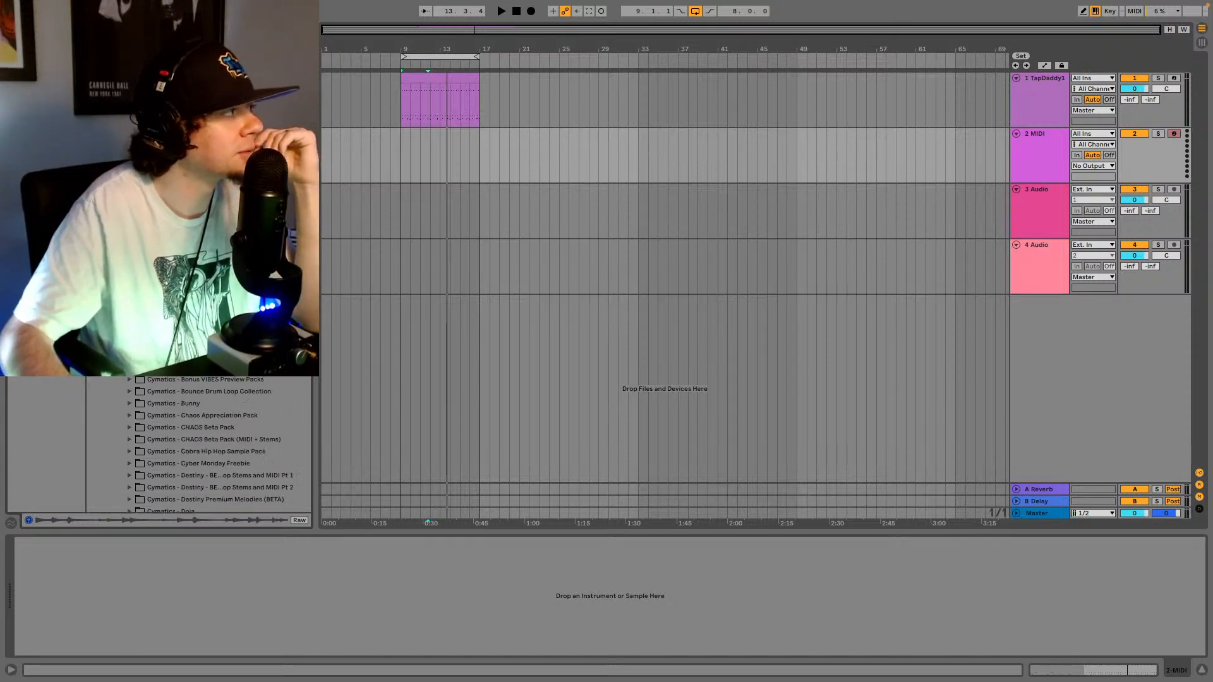
pyautogui.scroll(-5, 215, 392)
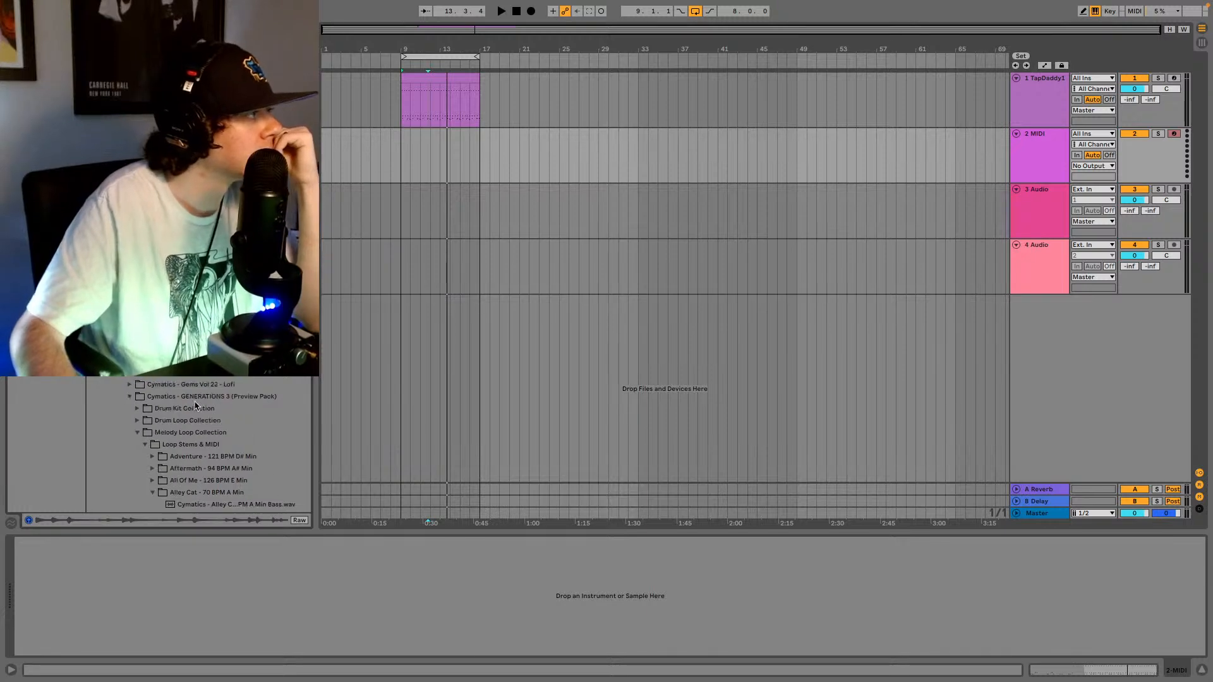
pyautogui.scroll(-3, 215, 442)
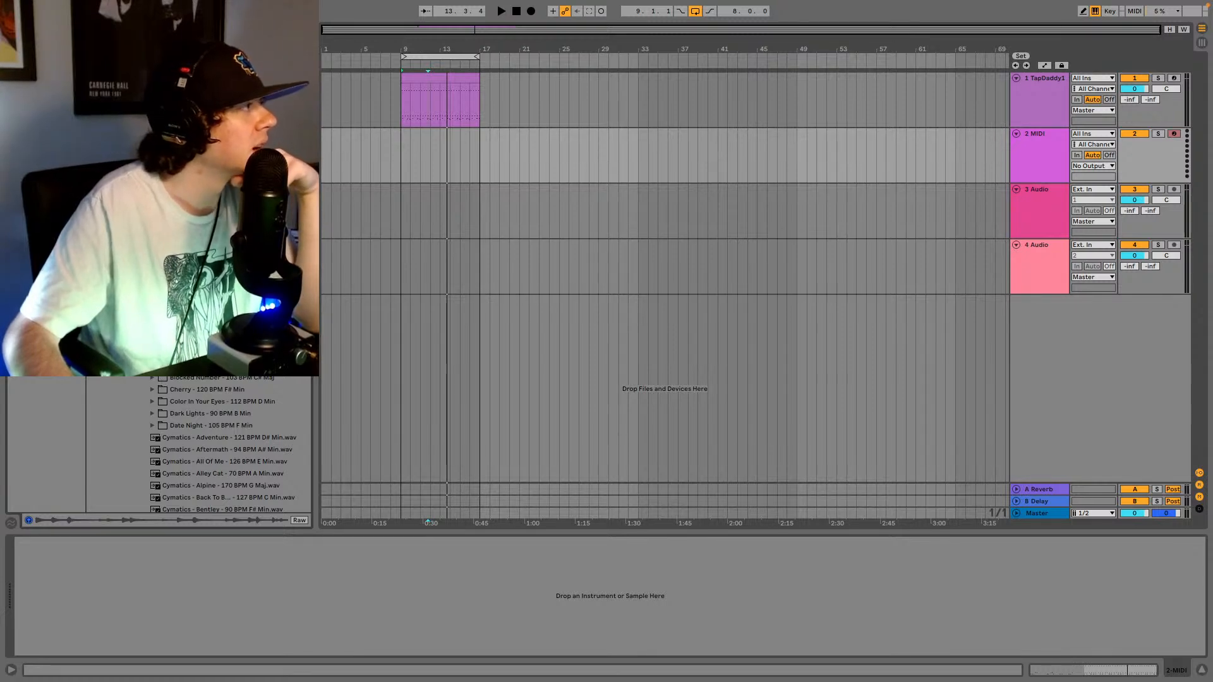
pyautogui.scroll(-5, 215, 442)
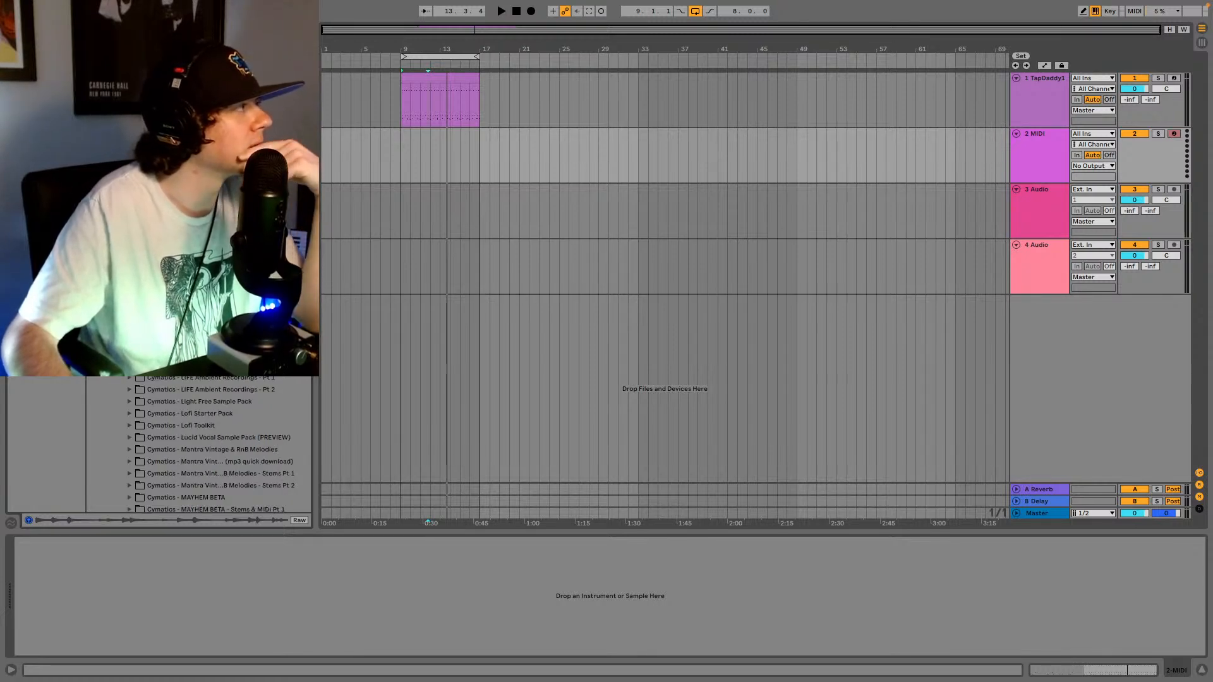
pyautogui.scroll(10, 211, 394)
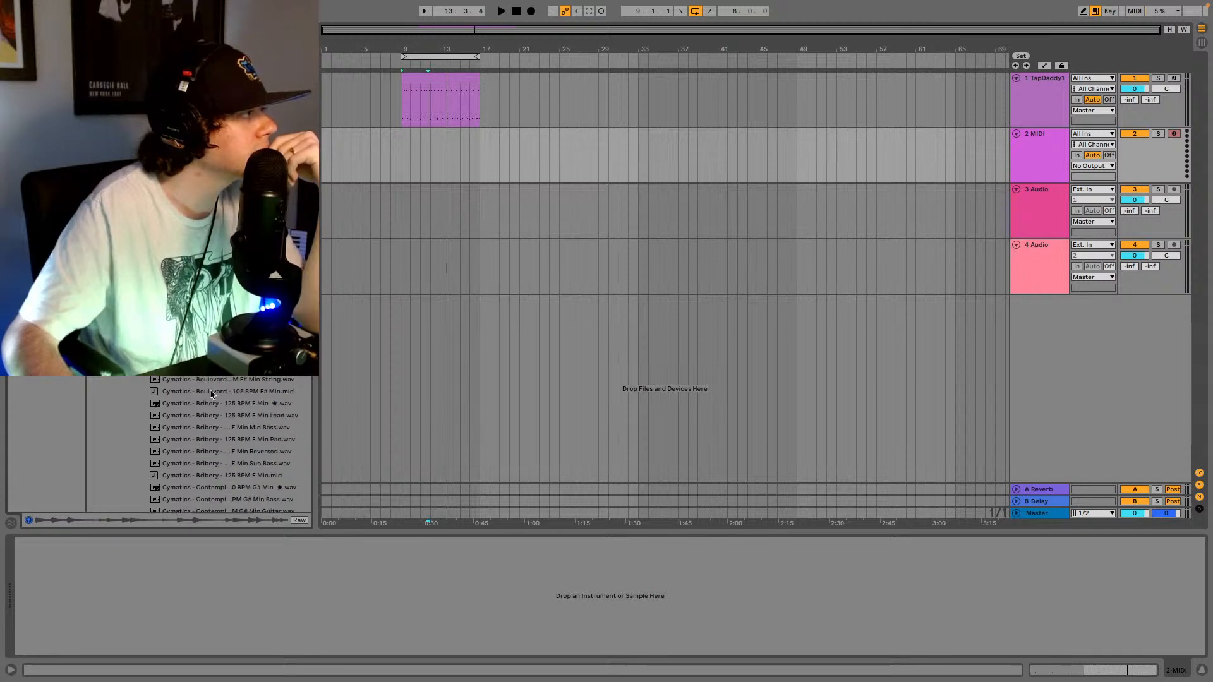
pyautogui.scroll(-3, 221, 414)
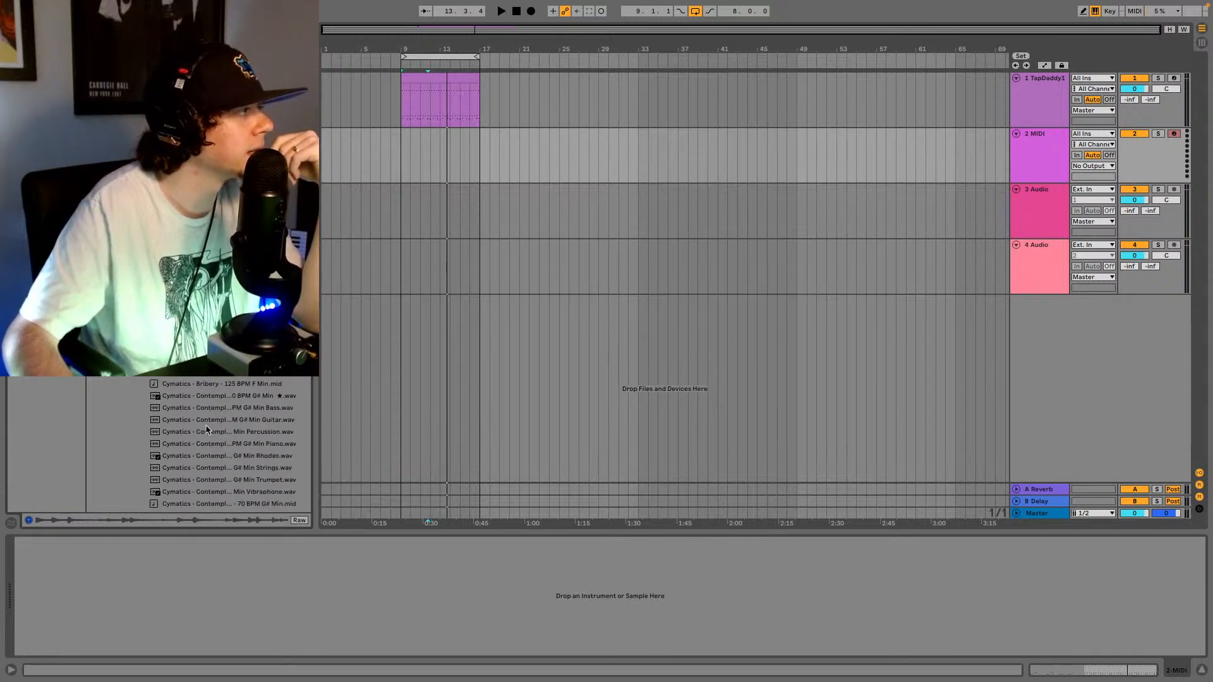
pyautogui.click(234, 397)
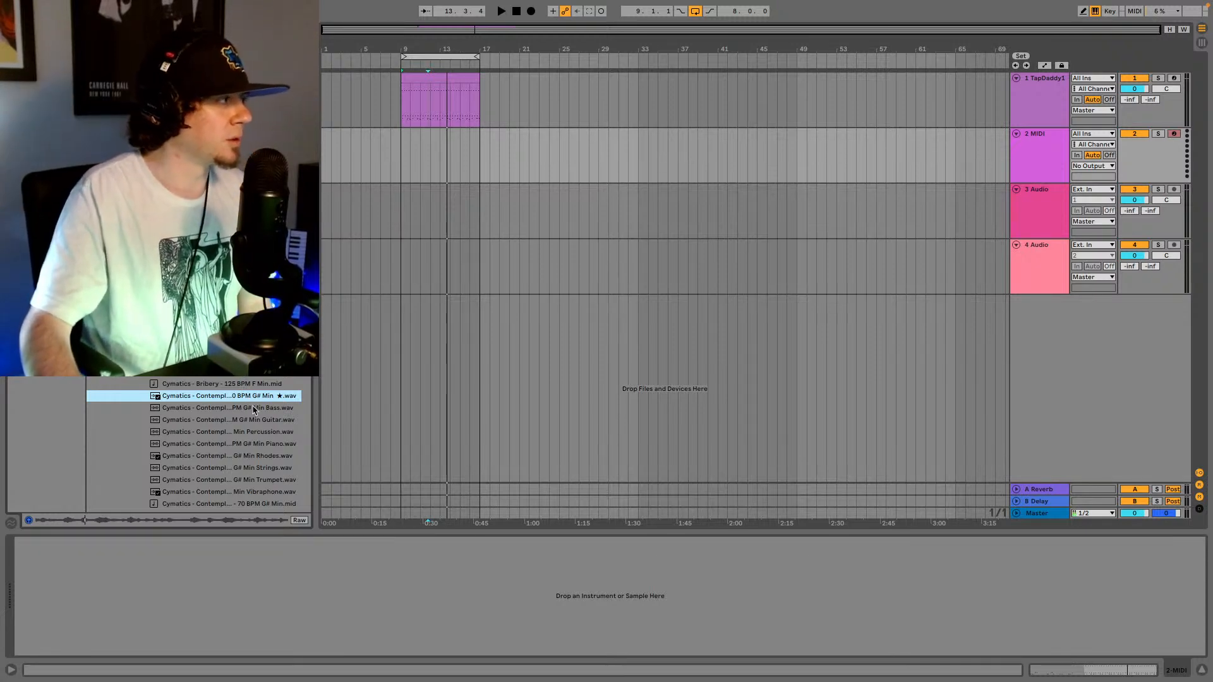
# - Browse back to the Cymatics GENERATIONS 3 melody loops and audition Cymatics - Alley Cat - 70 BPM A Min.wav
pyautogui.scroll(1, 251, 387)
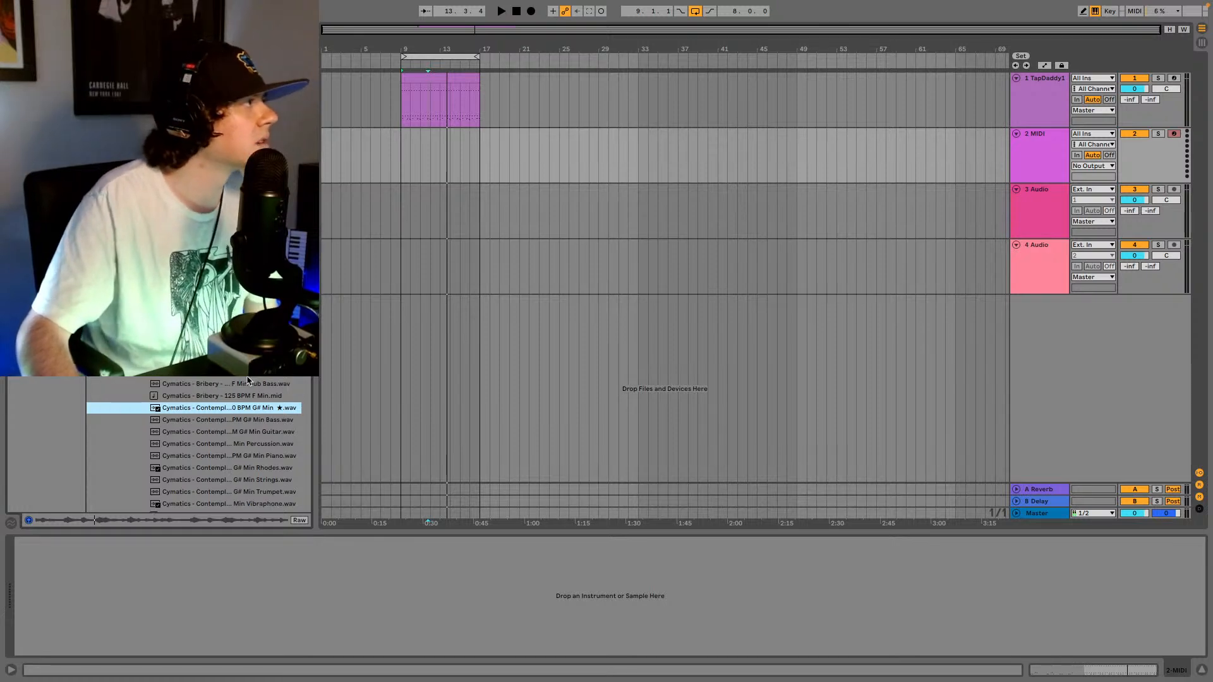
pyautogui.scroll(3, 247, 385)
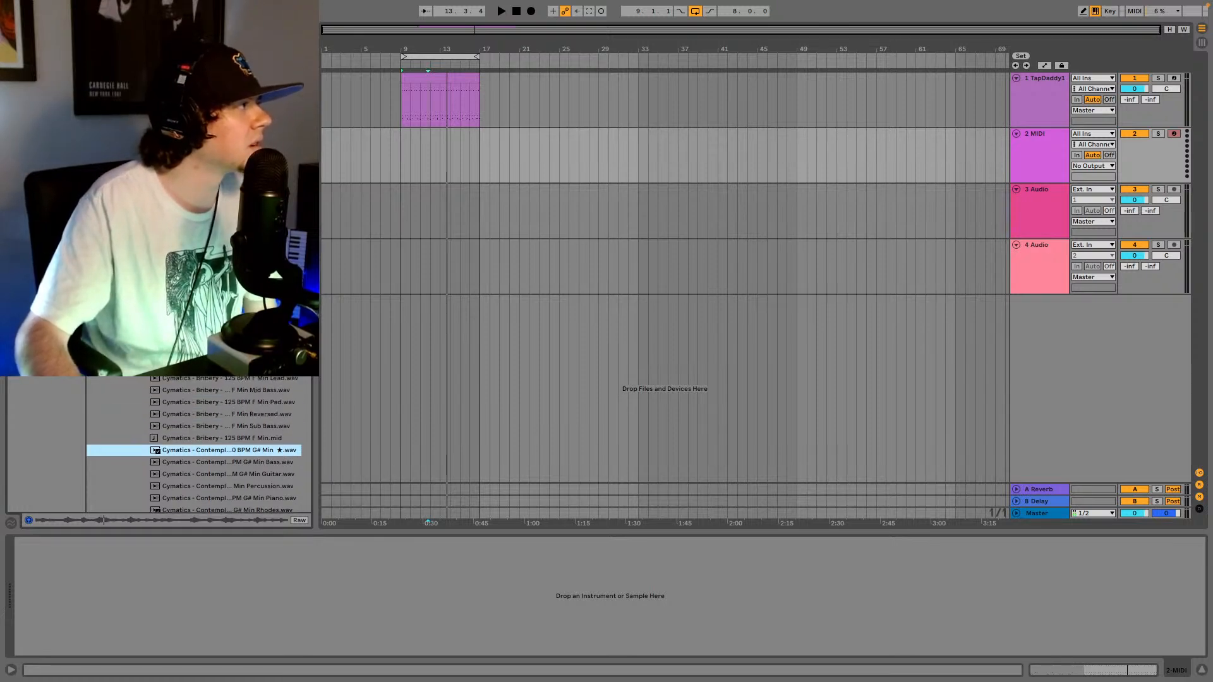
pyautogui.scroll(10, 221, 446)
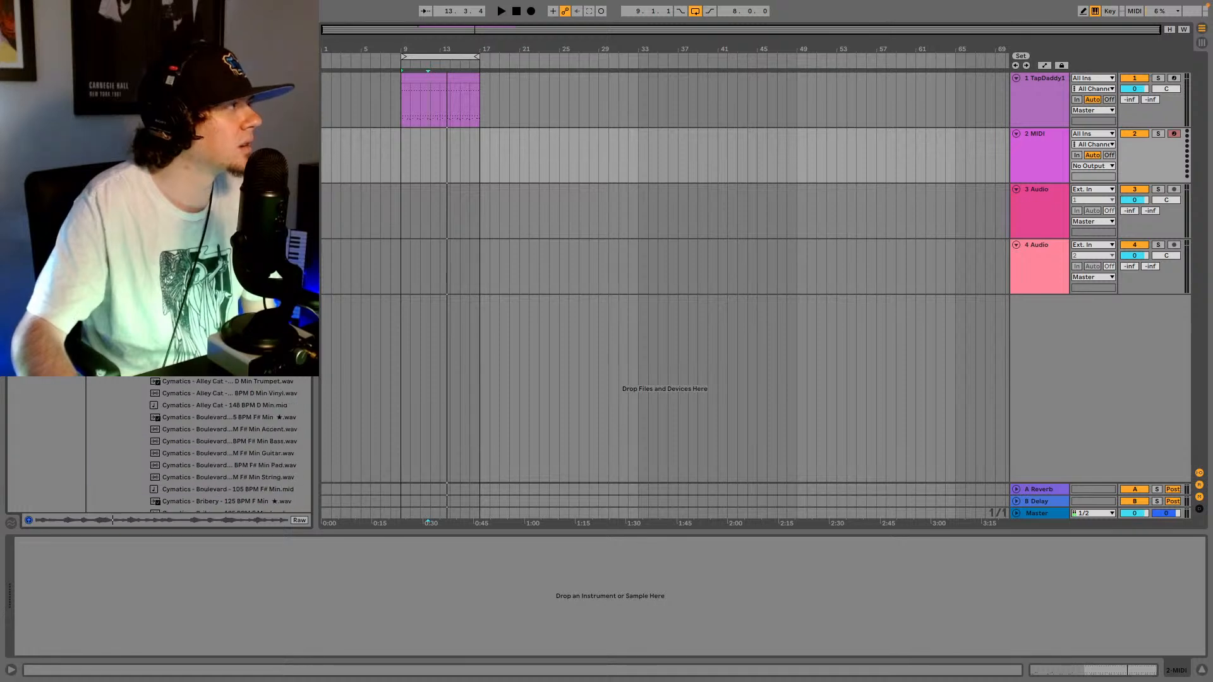
pyautogui.scroll(10, 221, 446)
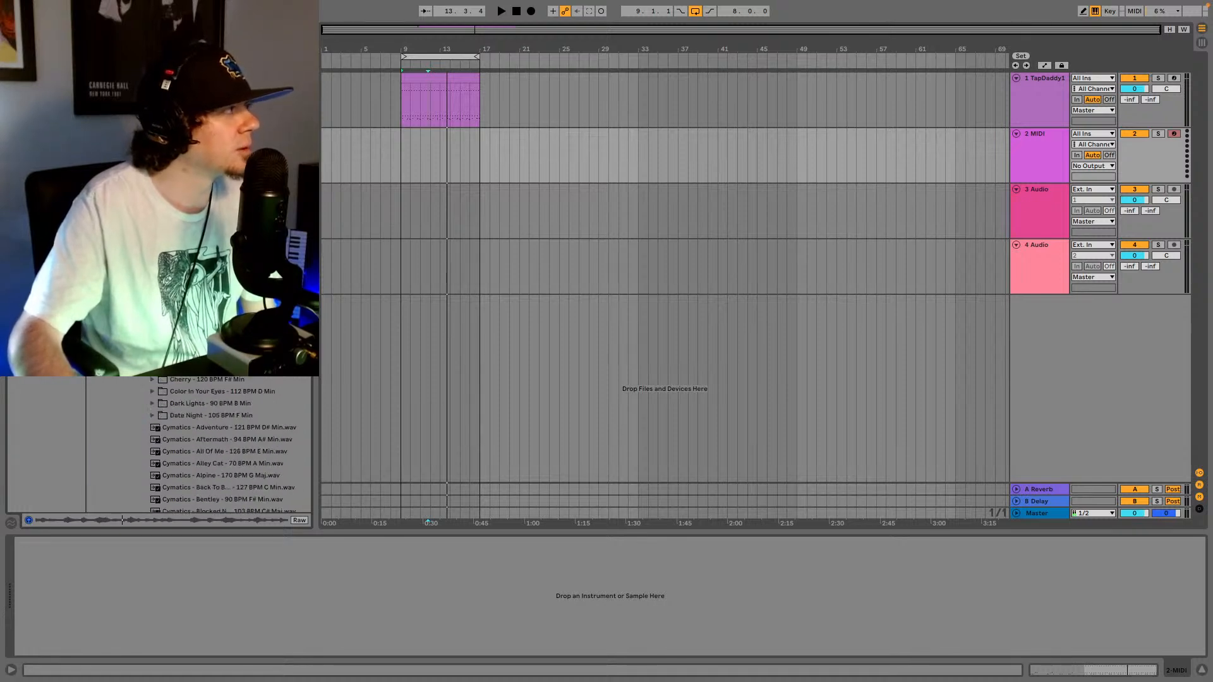
pyautogui.scroll(-4, 222, 445)
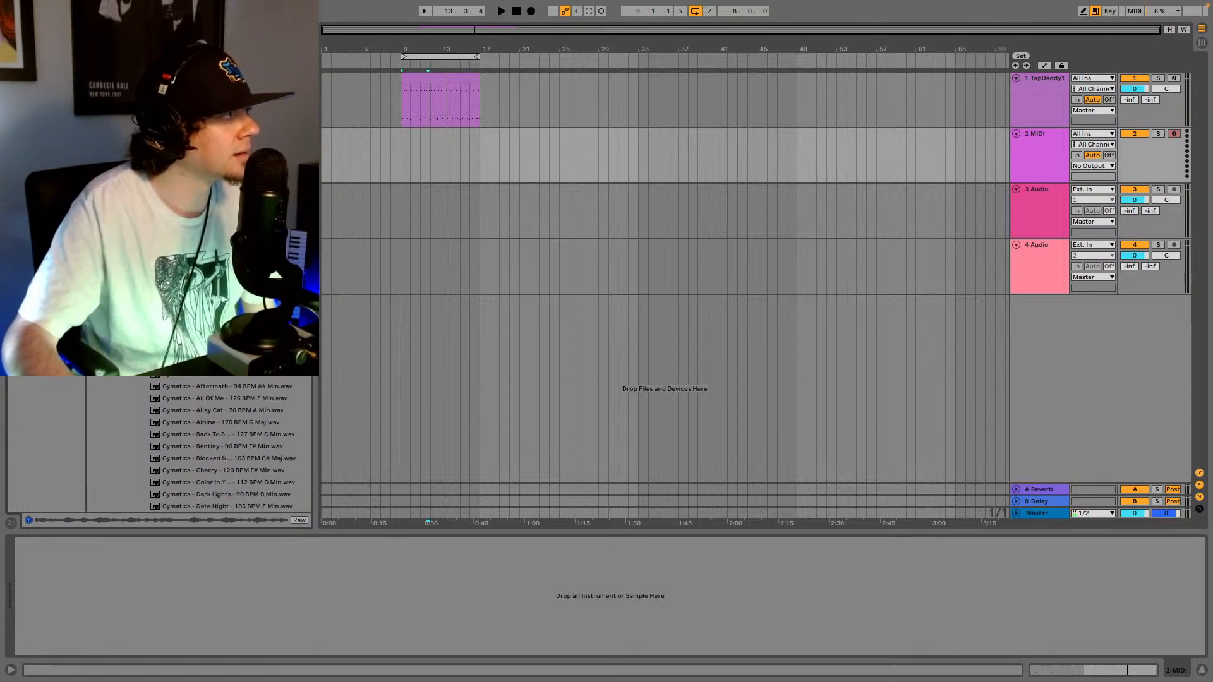
pyautogui.scroll(9, 222, 445)
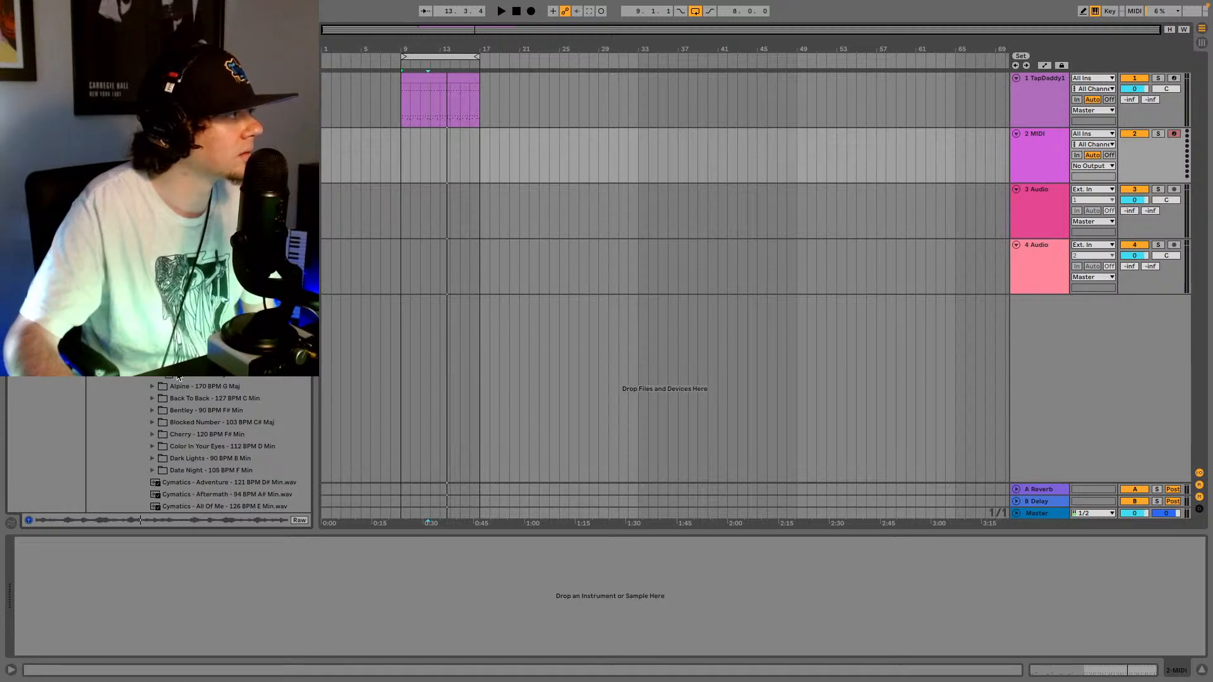
pyautogui.scroll(10, 221, 445)
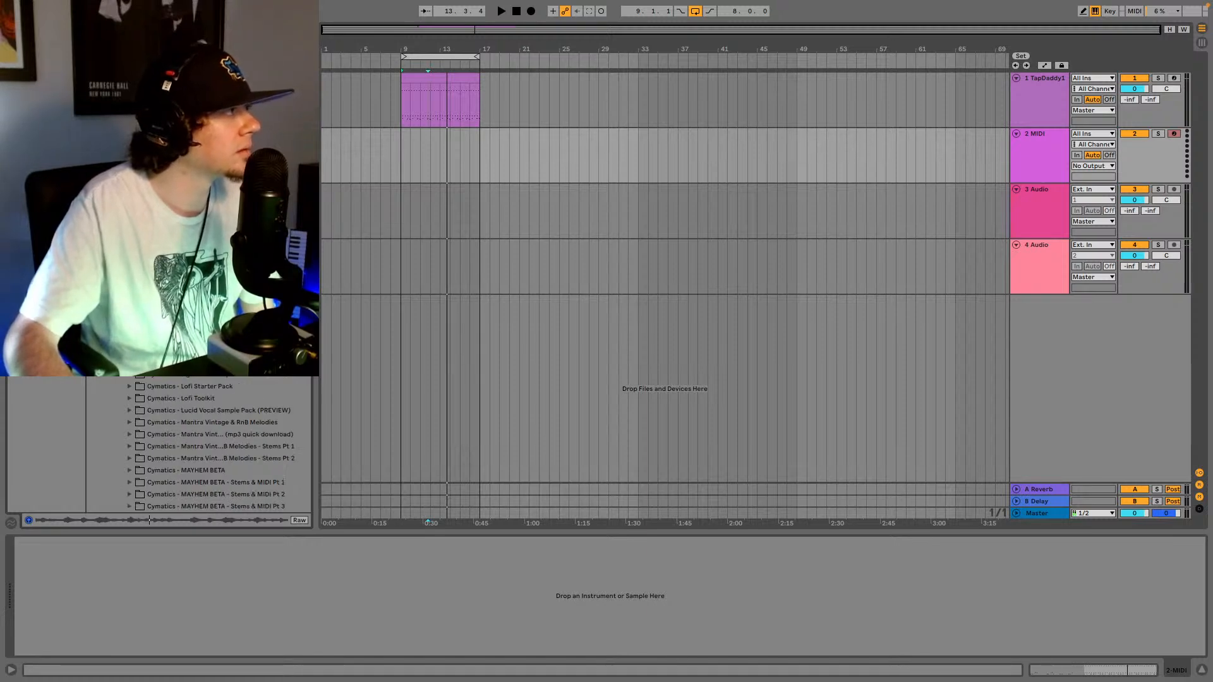
pyautogui.scroll(-10, 221, 445)
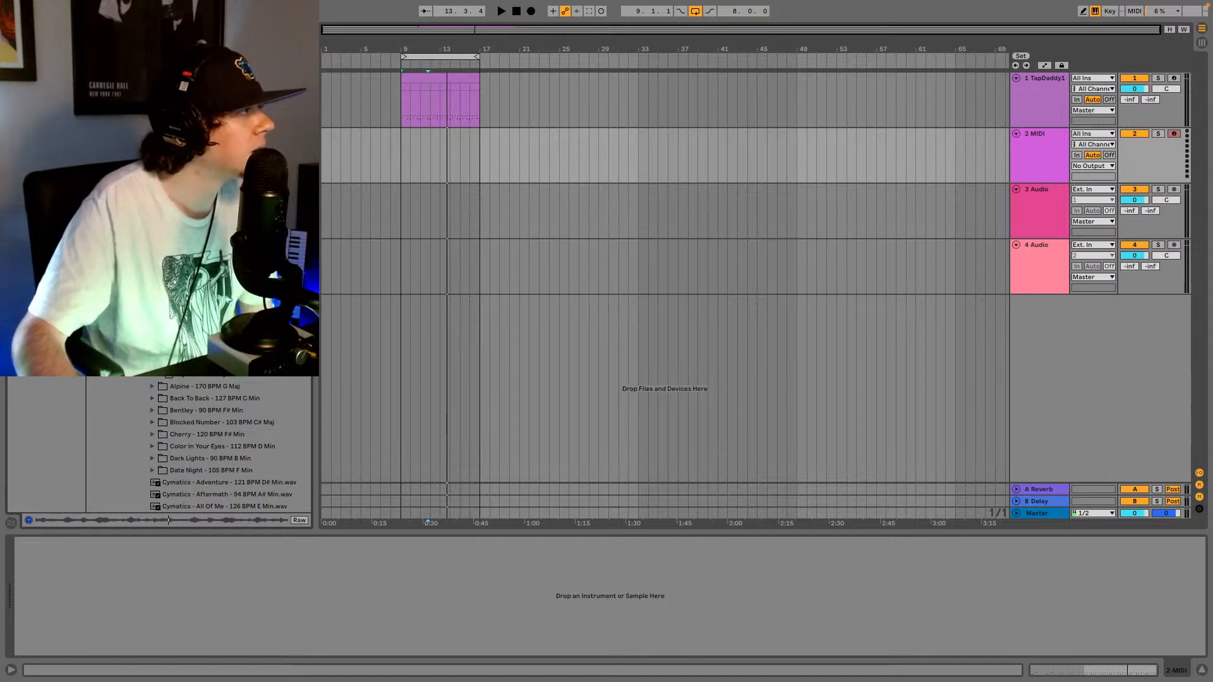
pyautogui.press('Down')
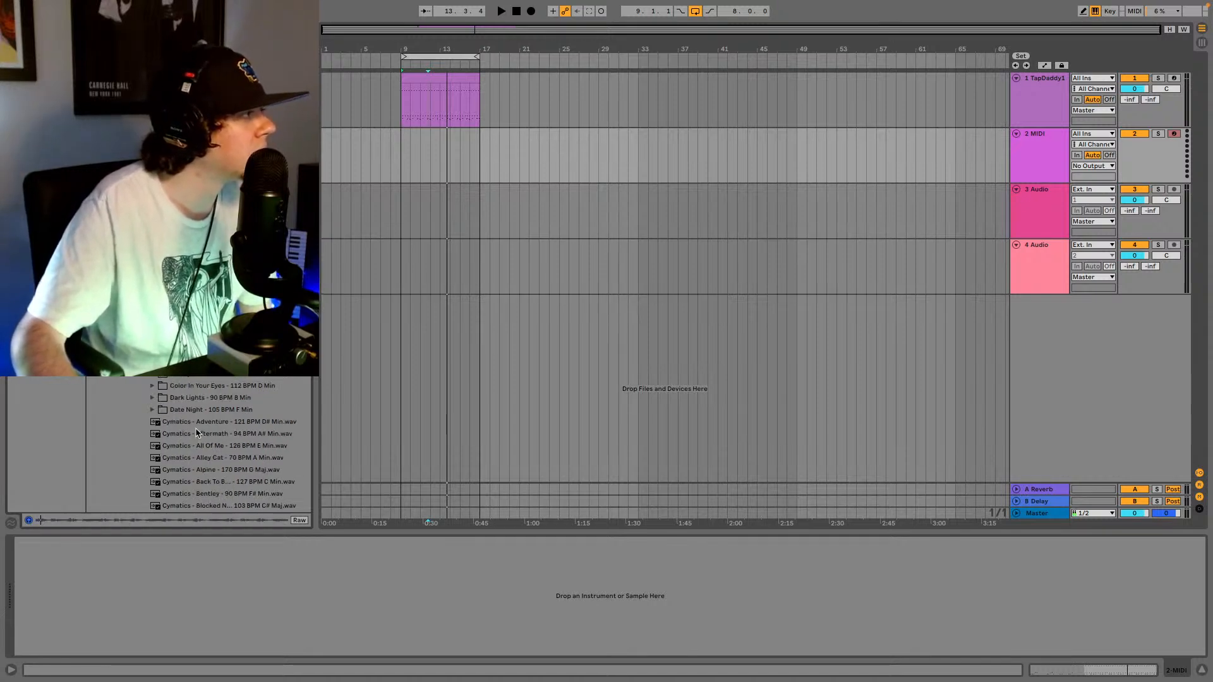
pyautogui.scroll(-3, 196, 436)
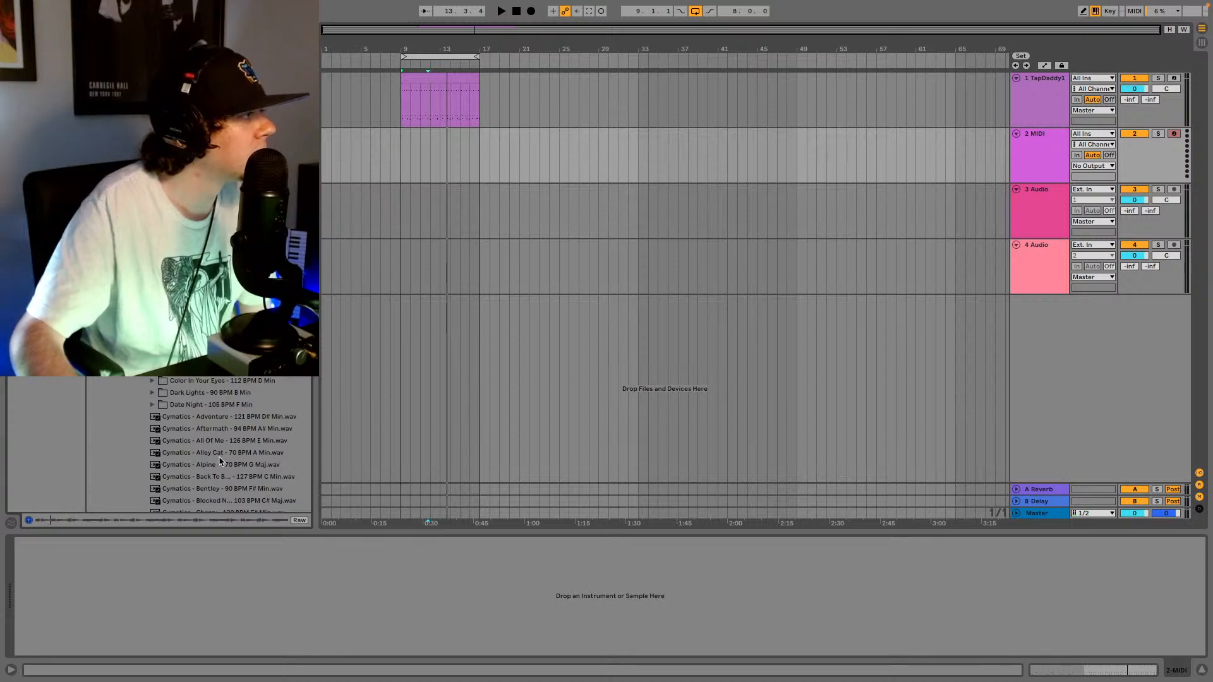
pyautogui.click(218, 455)
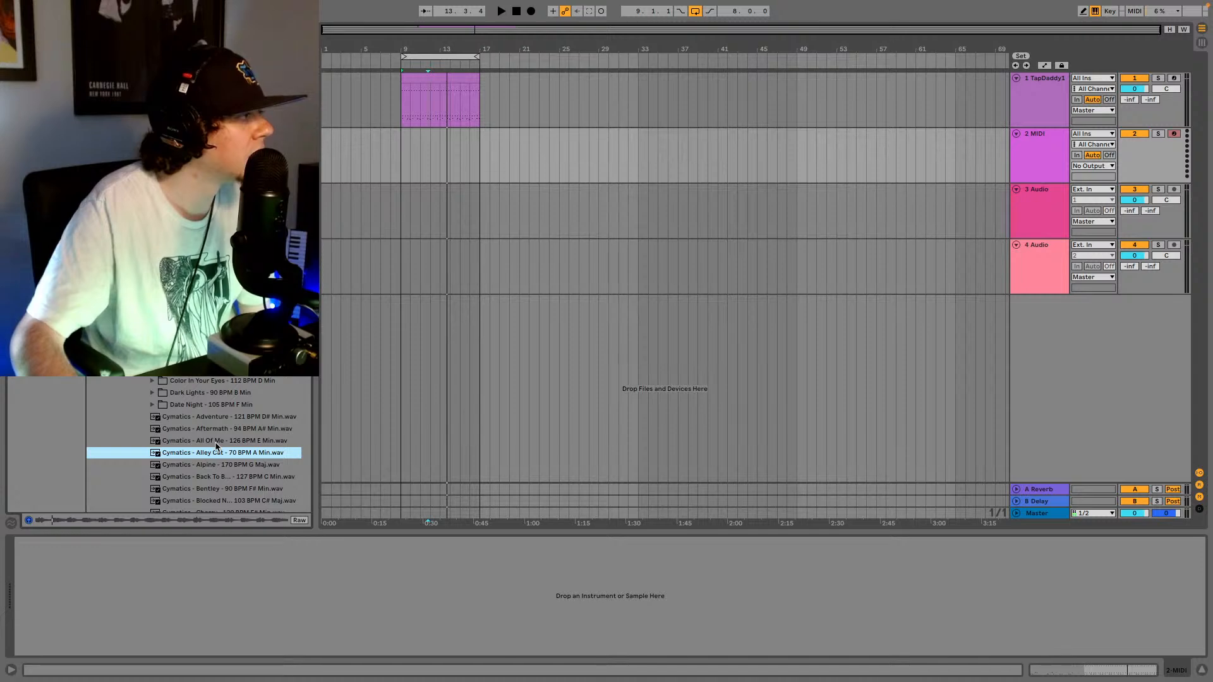
# - Check the remaining GENERATIONS 3 loops and the packs listed after them, and replay the Alley Cat 70 BPM loop
pyautogui.scroll(-1, 218, 445)
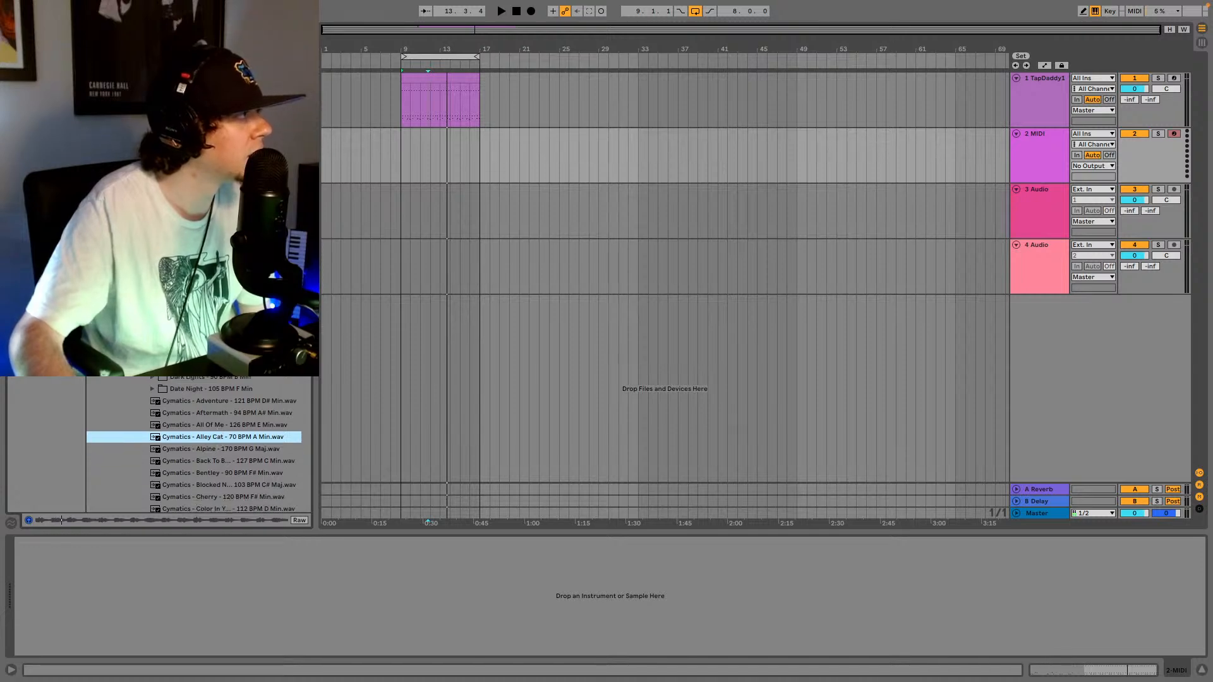
pyautogui.scroll(-6, 199, 442)
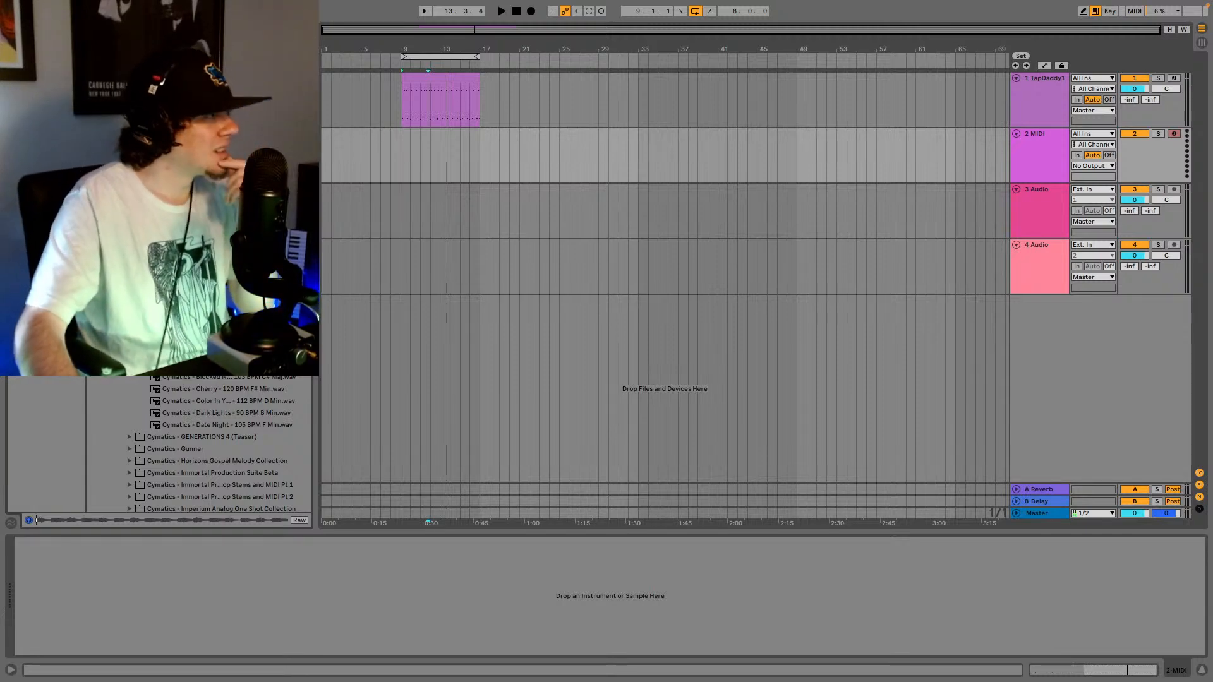
pyautogui.scroll(-1, 157, 475)
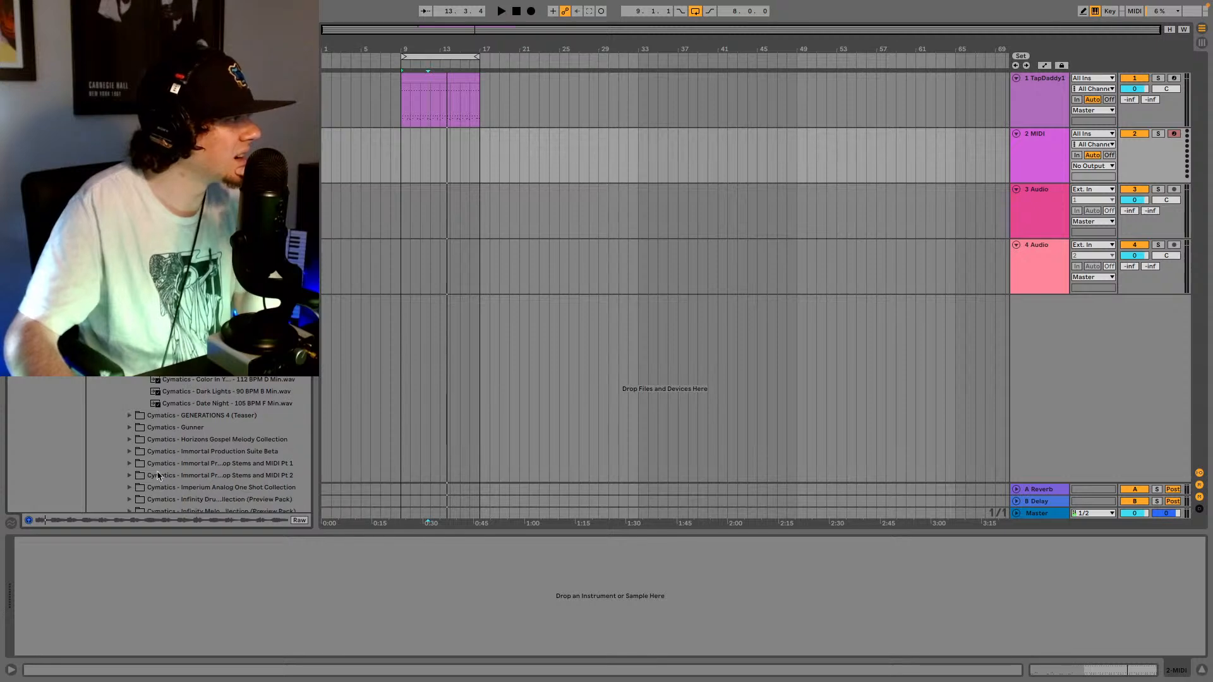
pyautogui.scroll(10, 158, 475)
pyautogui.click(189, 477)
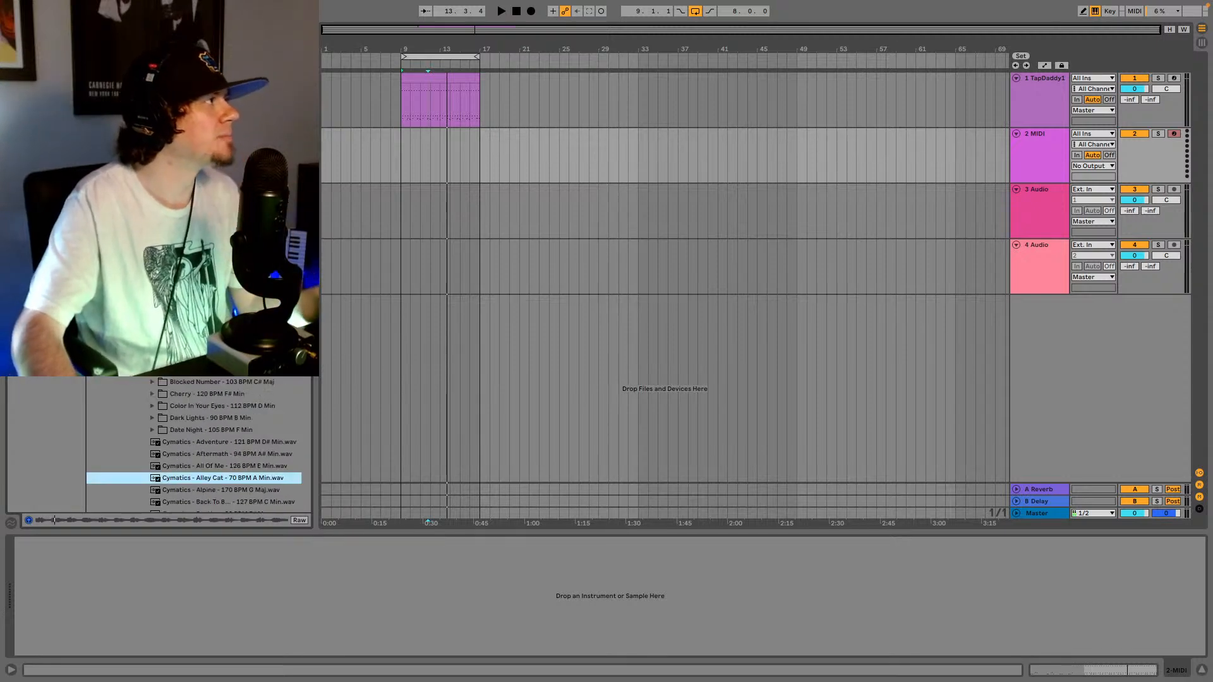
pyautogui.scroll(3, 189, 442)
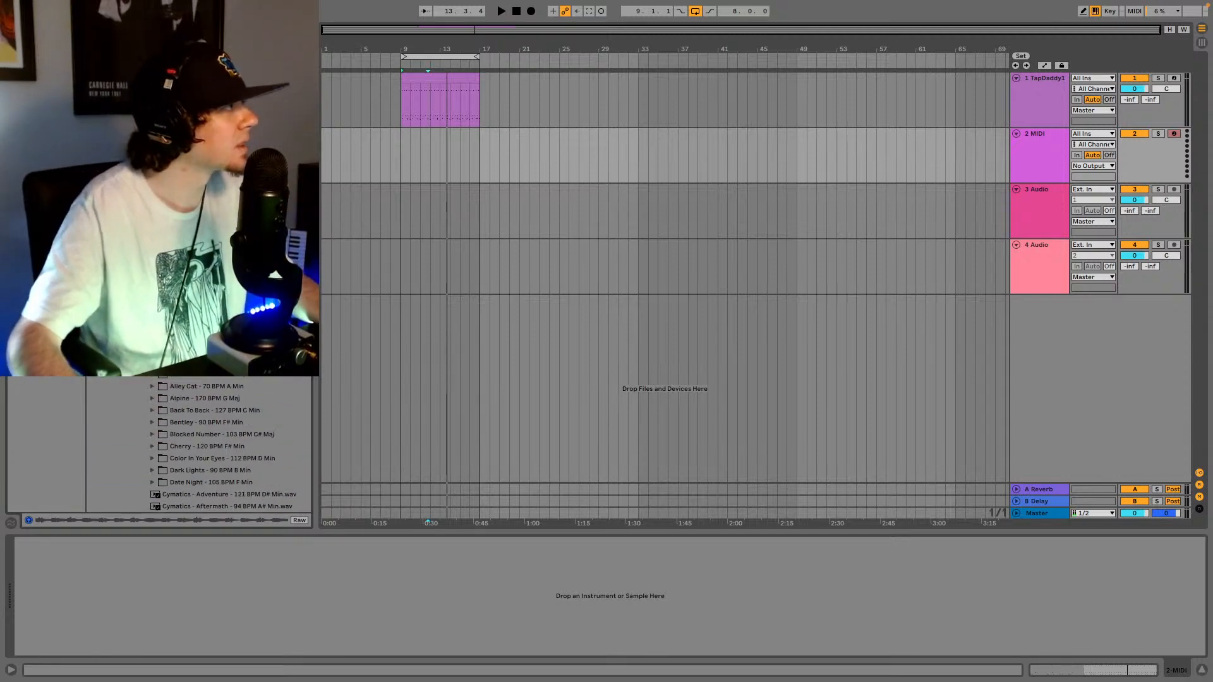
# - Place the Cymatics - Blocked Number - 103 BPM C# Maj Rhodes sample at bar 9 on audio track 3 and show its clip details
pyautogui.press('super+f')
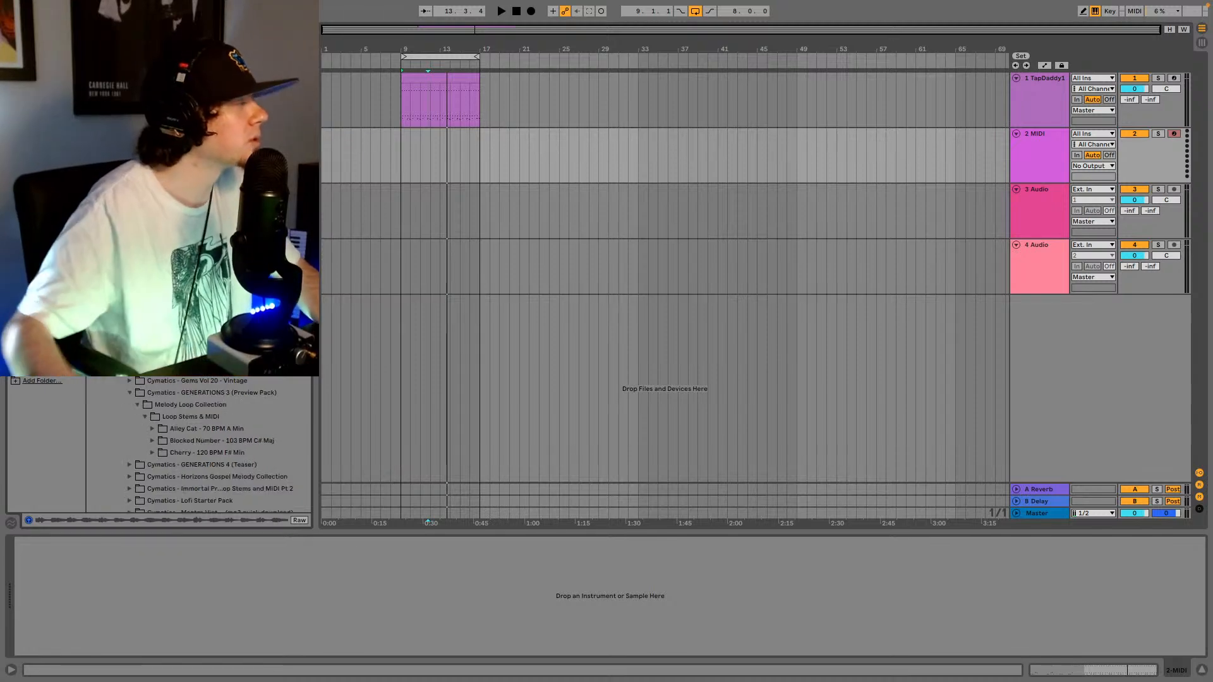
pyautogui.scroll(-5, 190, 442)
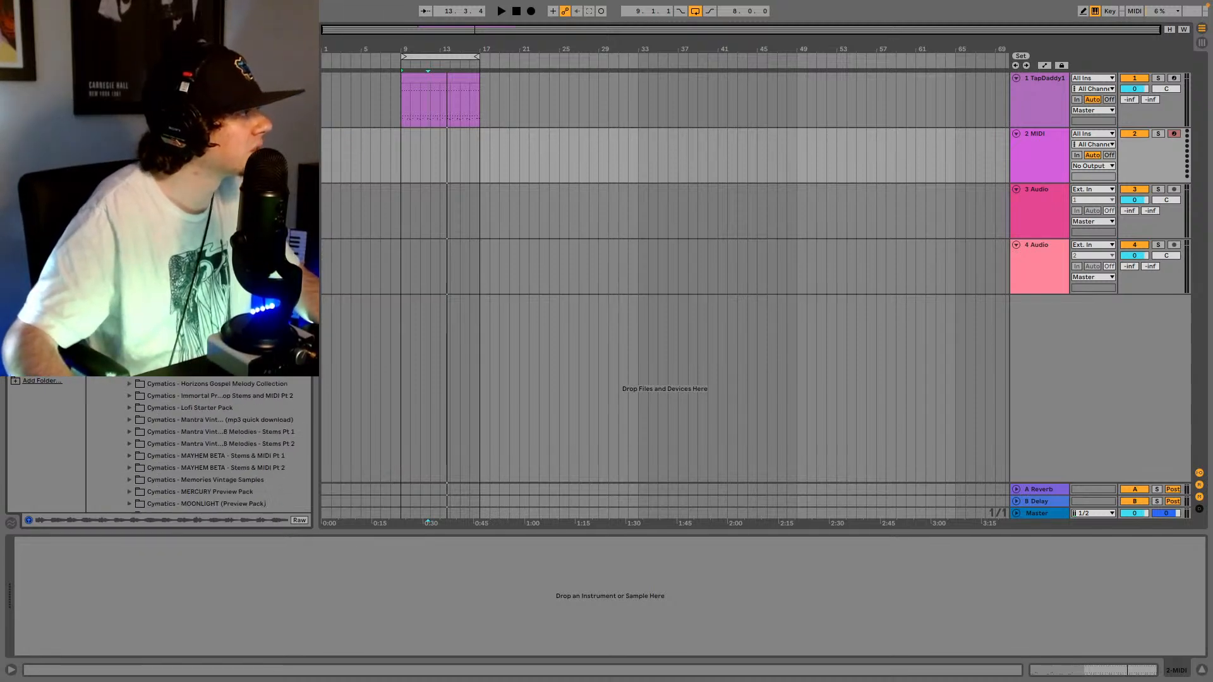
pyautogui.scroll(1, 189, 442)
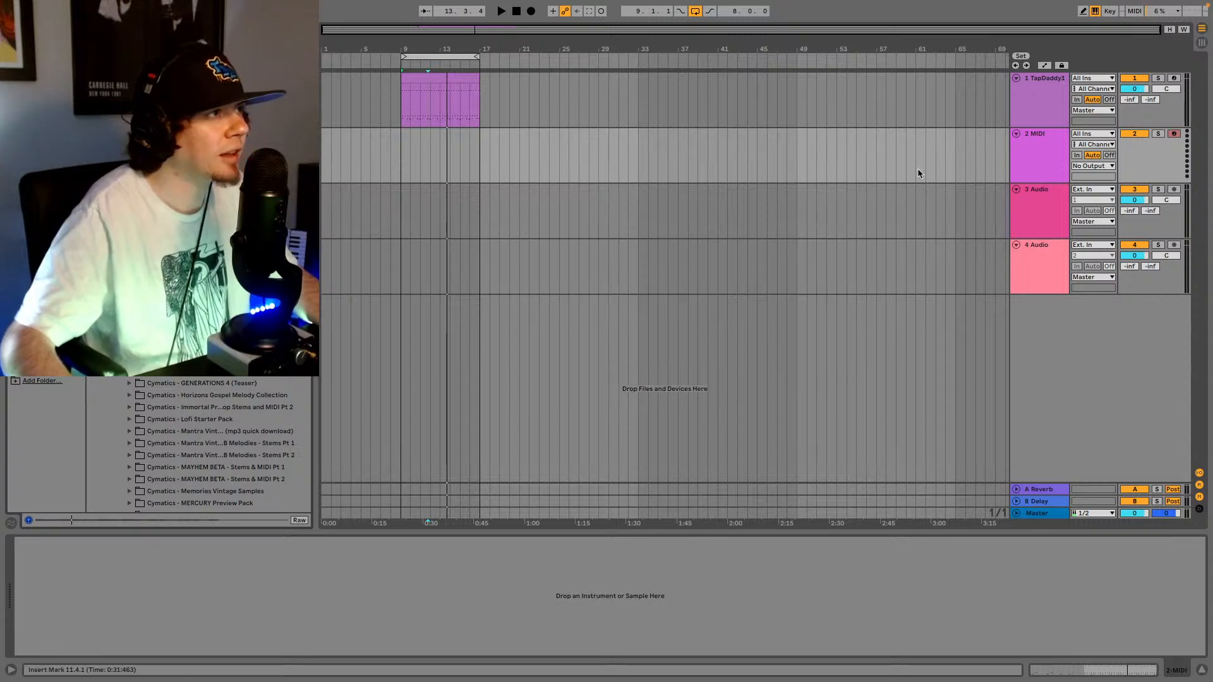
pyautogui.click(1042, 204)
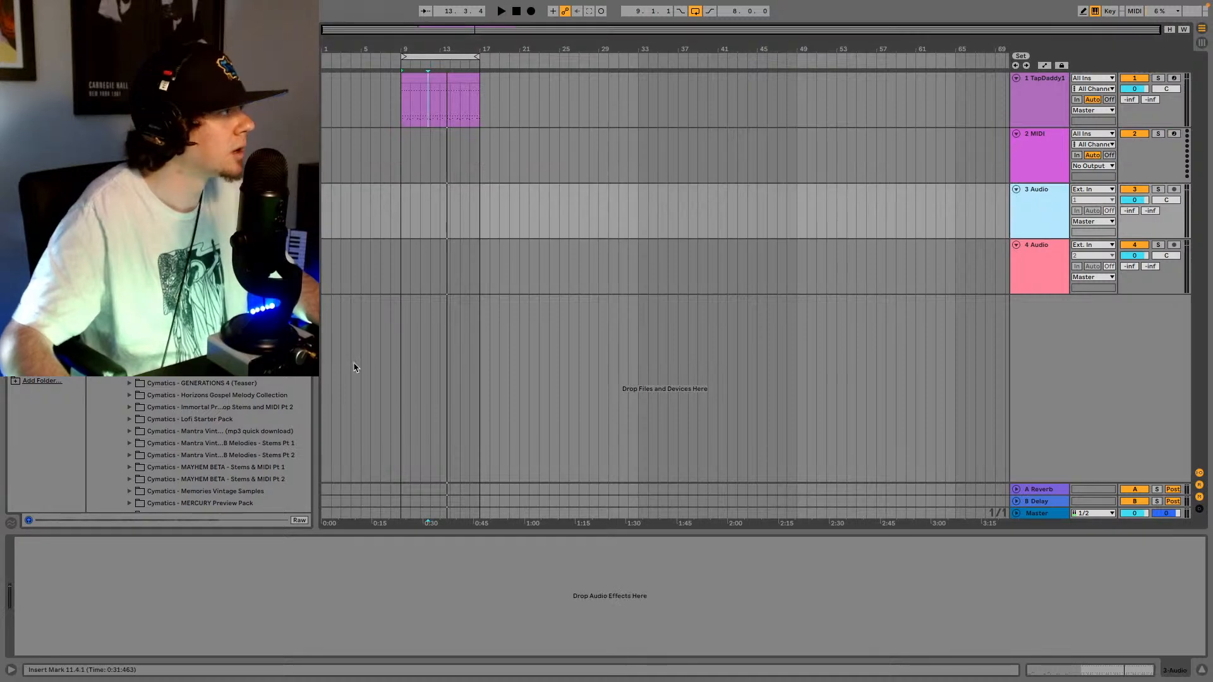
pyautogui.moveTo(209, 278); pyautogui.dragTo(403, 216)
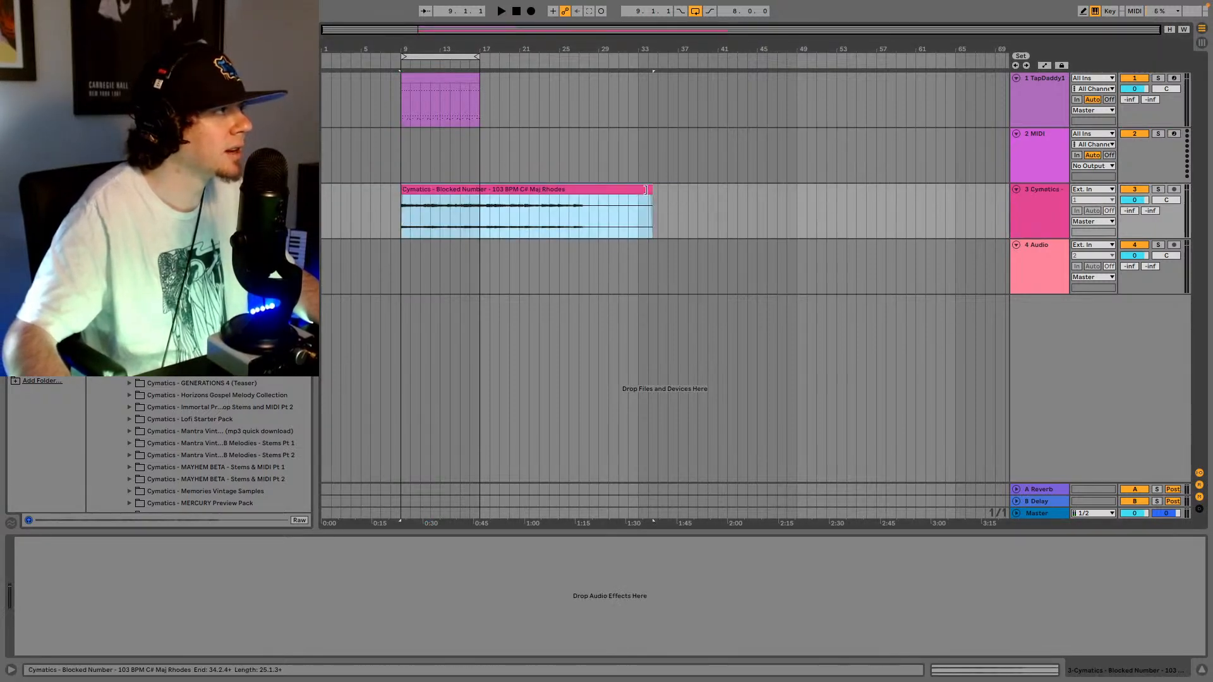
pyautogui.hotkey('shift', 'Tab')
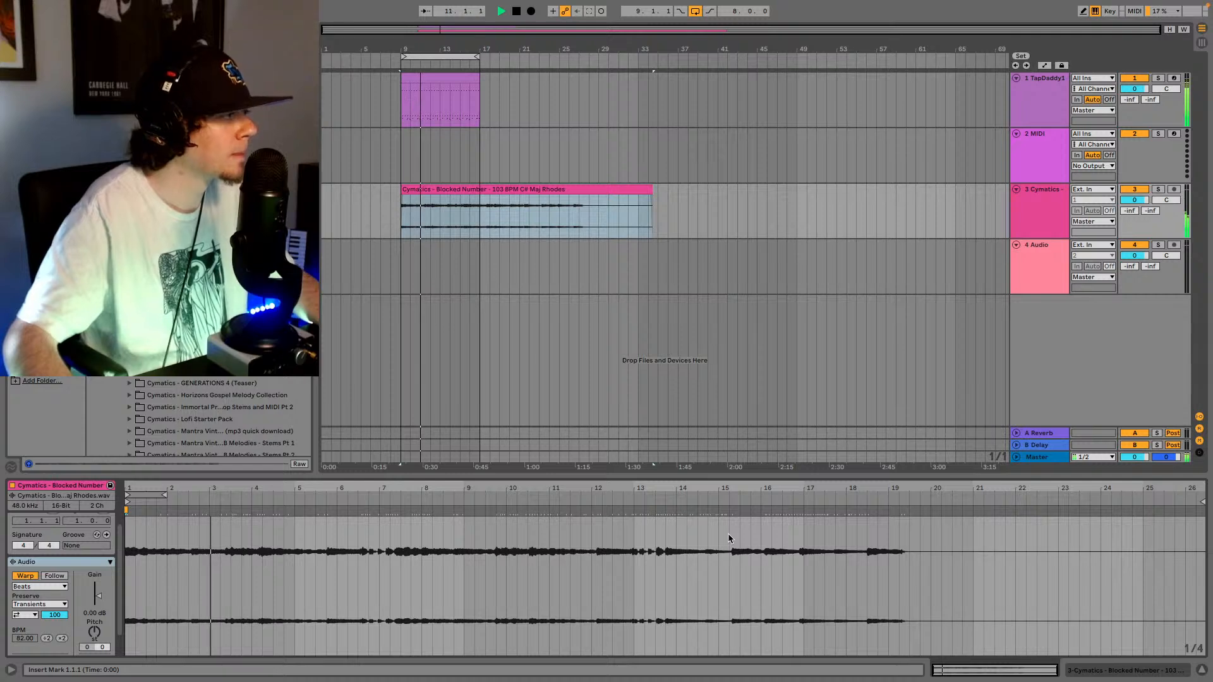
# - Shorten the Rhodes clip to two bars ending at bar 11, duplicate it right behind, and play from bar 9
pyautogui.press('space')
pyautogui.moveTo(650, 189); pyautogui.dragTo(420, 189)
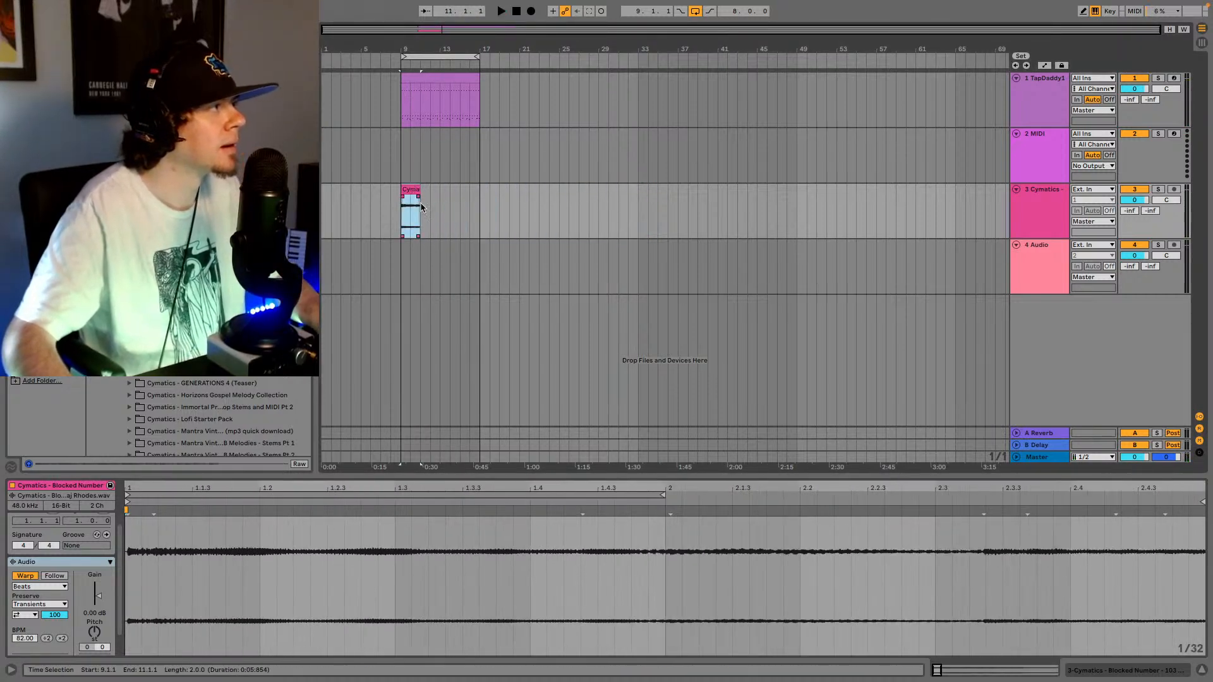
pyautogui.hotkey('ctrl', 'd')
pyautogui.click(400, 213)
pyautogui.press('space')
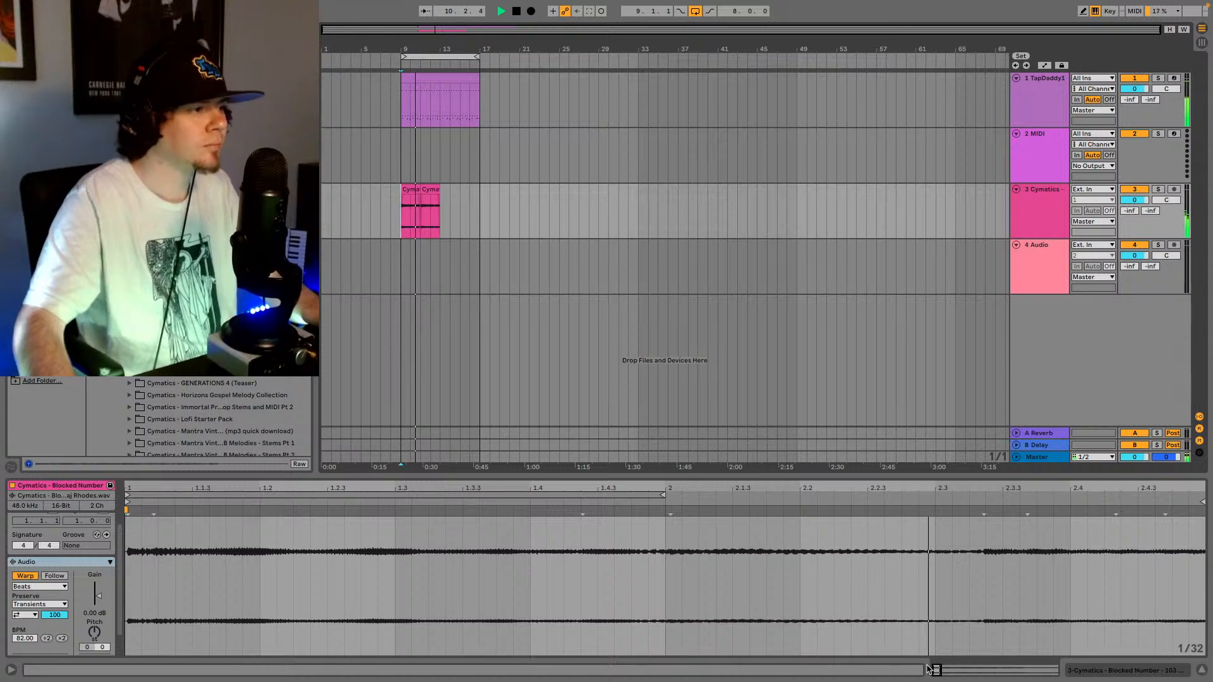
# - Extend the second Rhodes clip to end at bar 17 and audition it from 13.2.3
pyautogui.moveTo(937, 669); pyautogui.dragTo(984, 670)
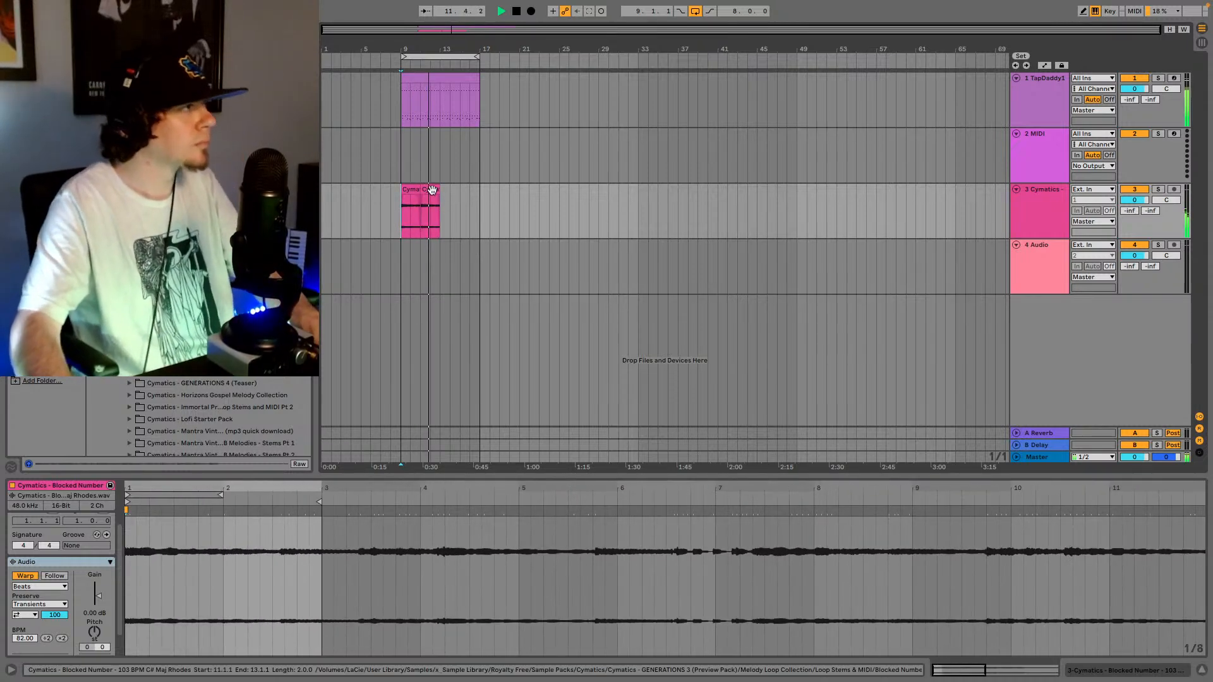
pyautogui.moveTo(440, 208); pyautogui.dragTo(478, 195)
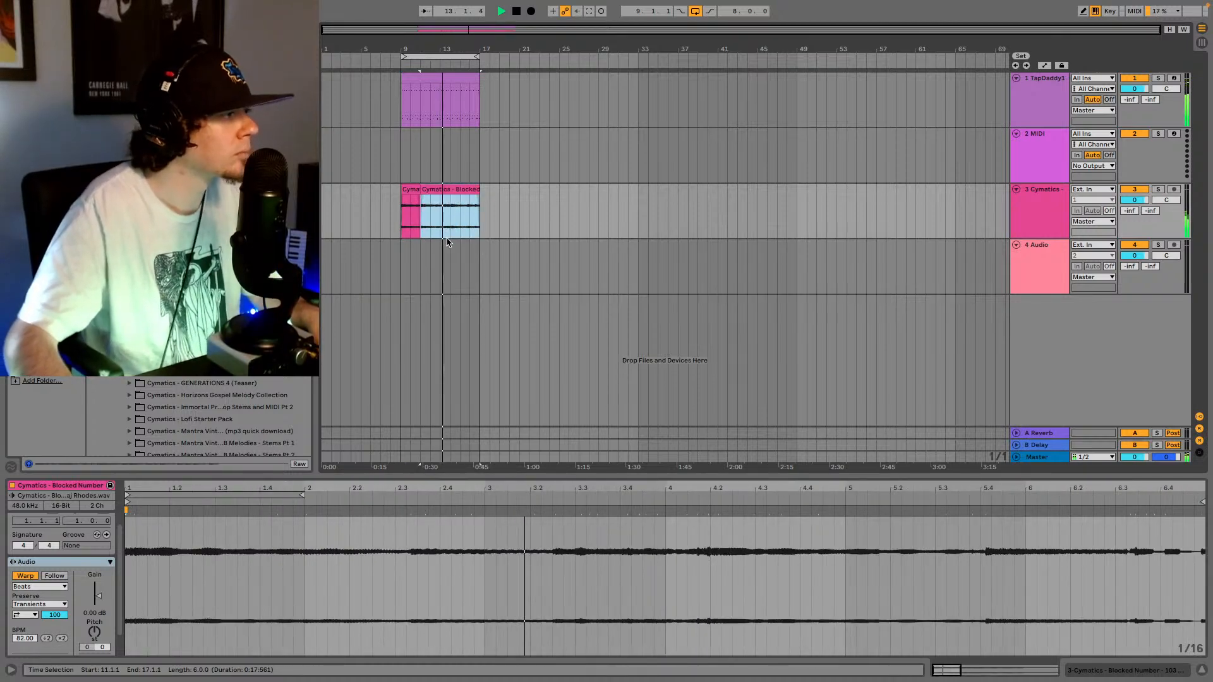
pyautogui.moveTo(433, 47); pyautogui.dragTo(479, 47)
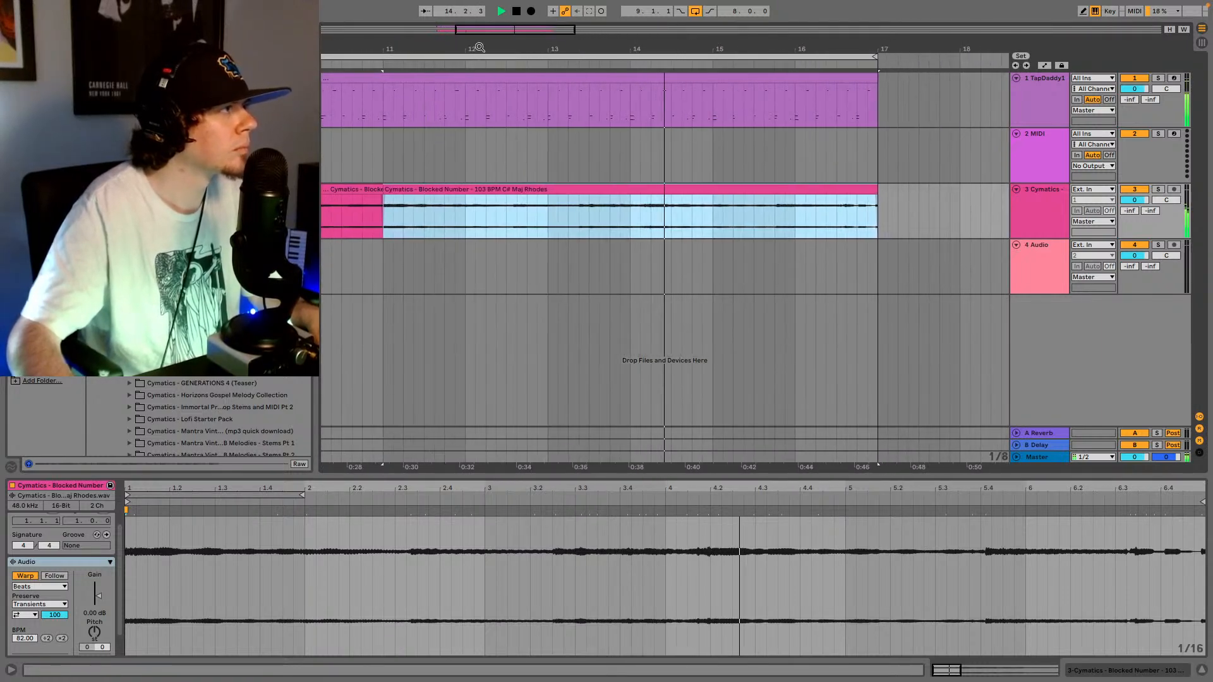
pyautogui.click(579, 213)
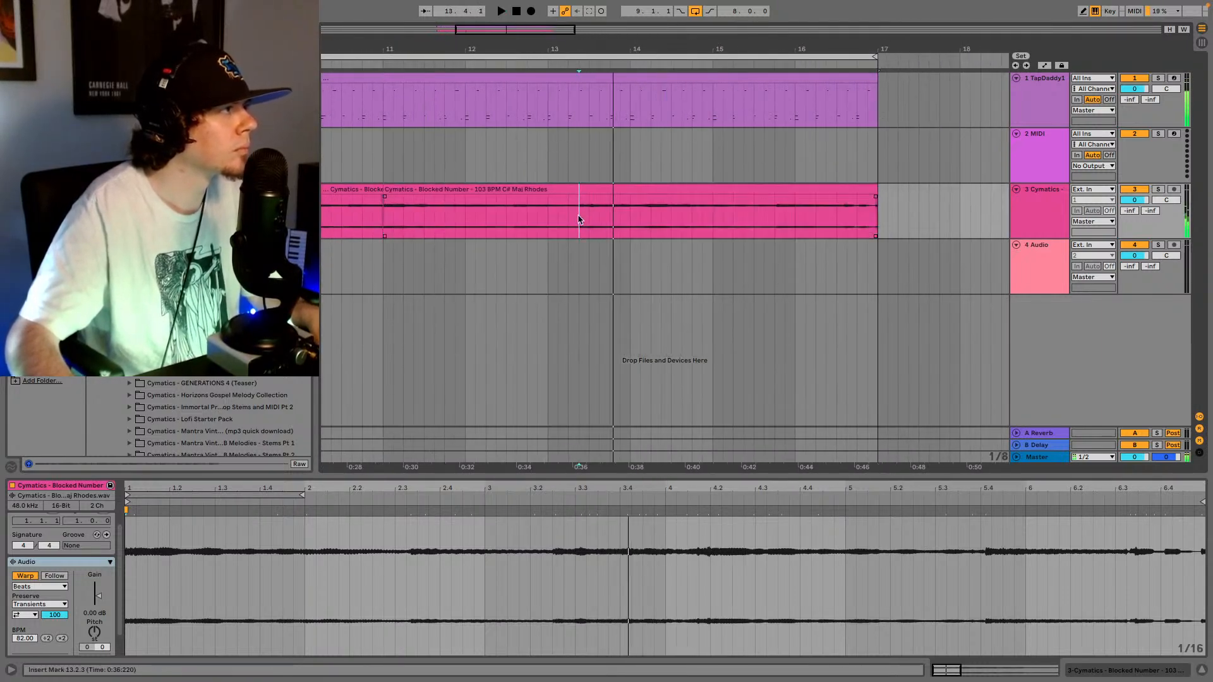
pyautogui.click(581, 217)
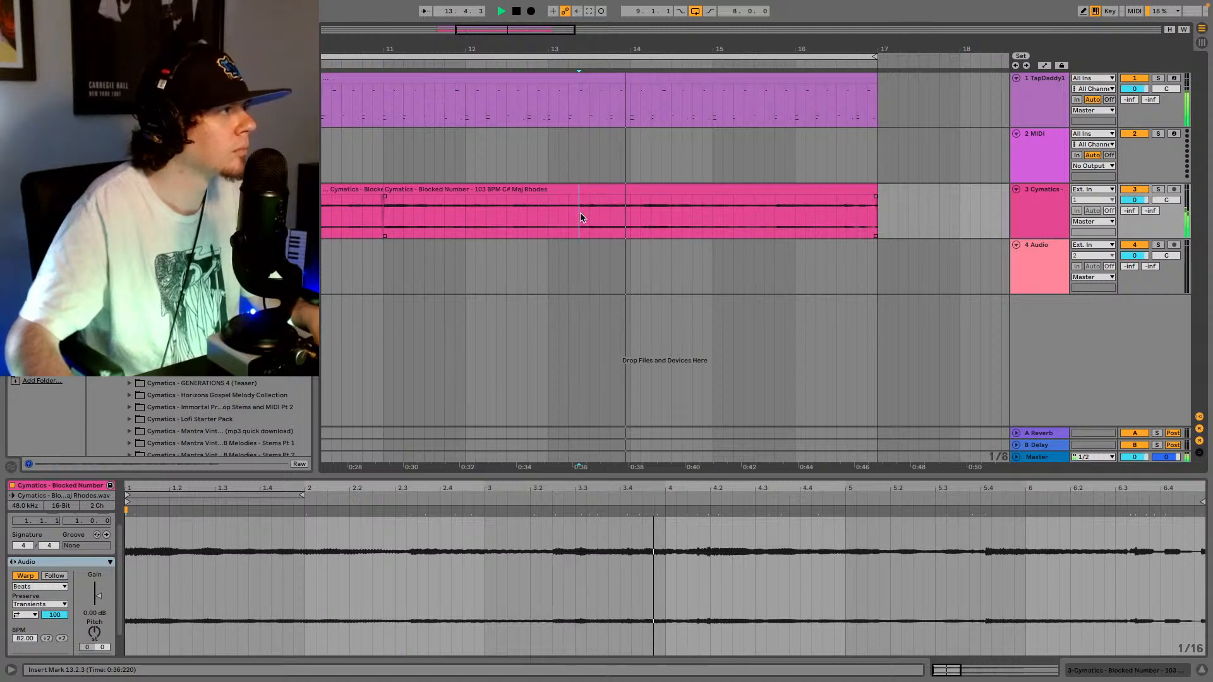
# - Copy the Rhodes slice from 13.2.3 to 14.1.1 over the audio at 12.3.1 and cut the pasted piece off at bar 13
pyautogui.moveTo(581, 217); pyautogui.dragTo(629, 189)
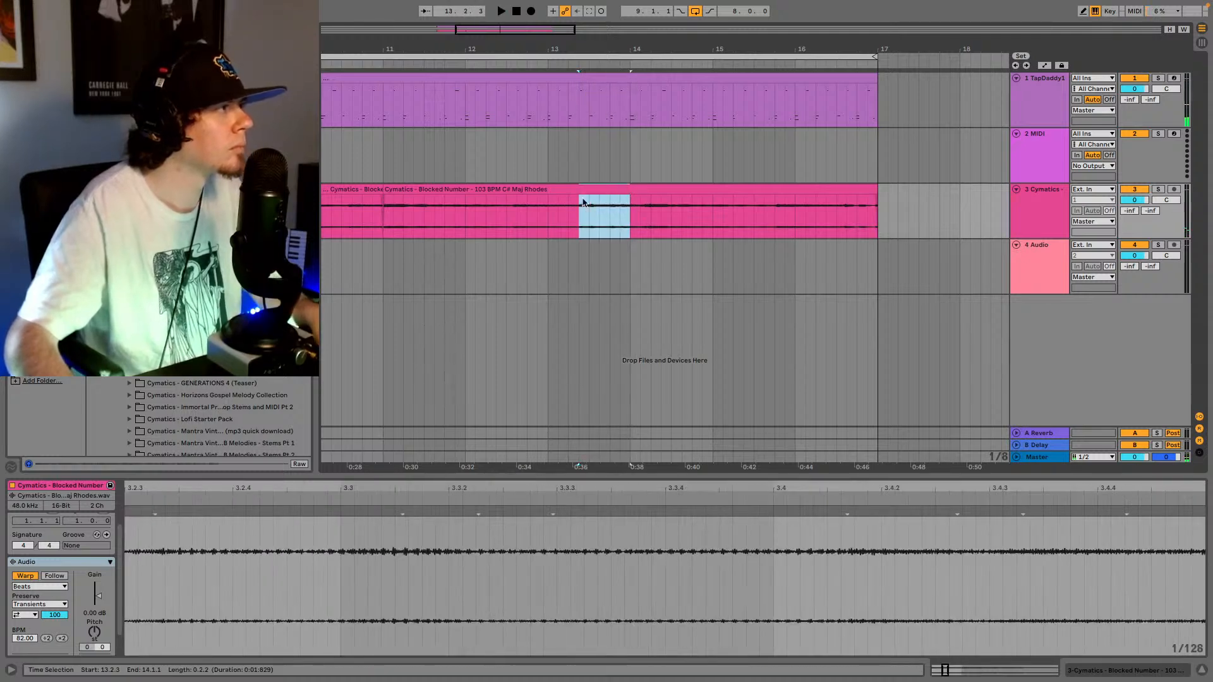
pyautogui.click(506, 211)
pyautogui.press('super+v')
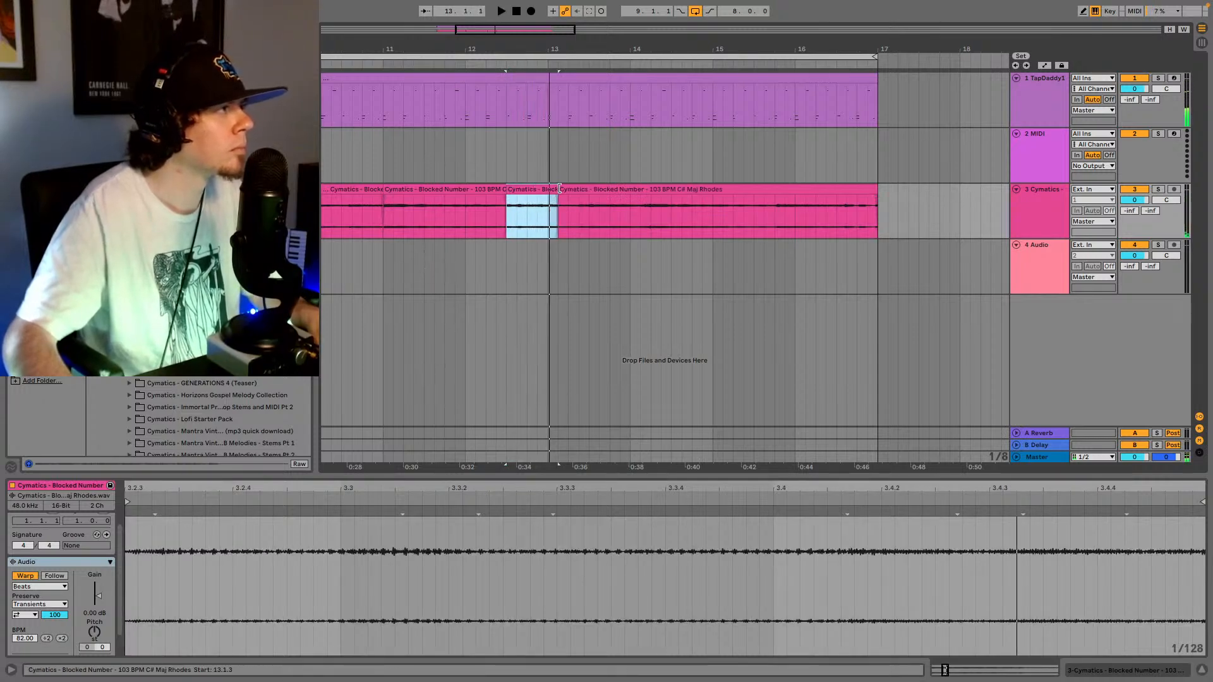
pyautogui.moveTo(559, 188); pyautogui.dragTo(548, 188)
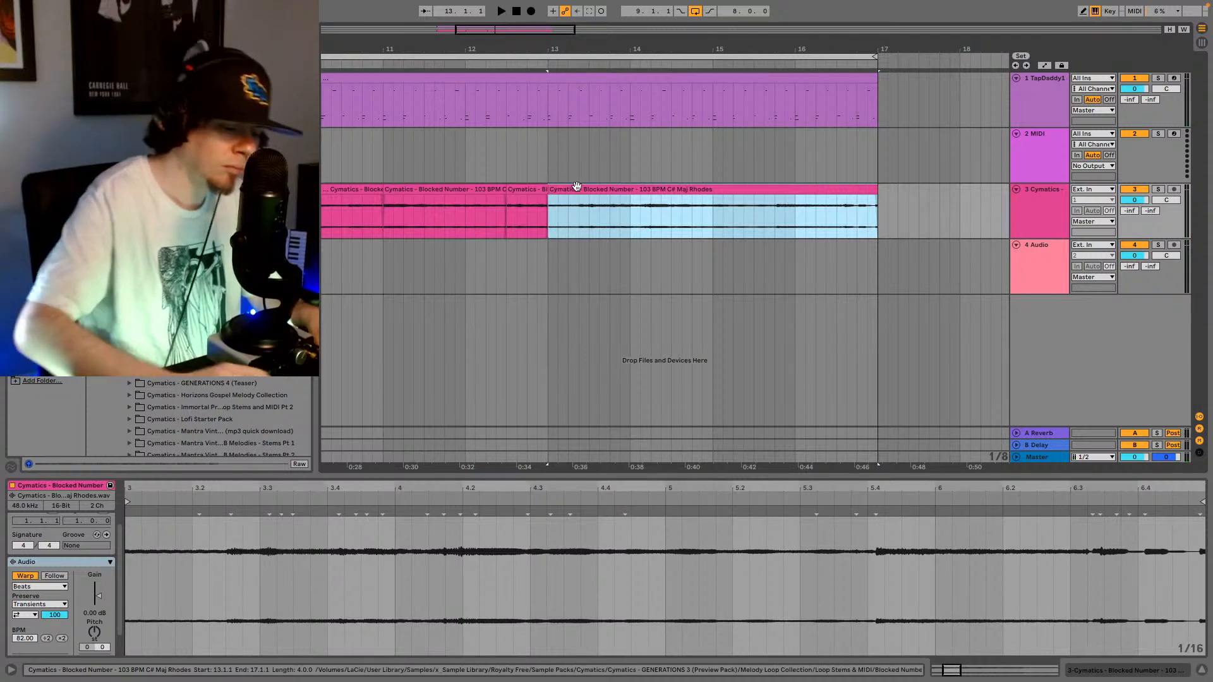
# - Replace the Rhodes audio in bars 13 to 17 with a copy of bars 9 to 13 and play the loop from bar 9
pyautogui.press('Delete')
pyautogui.moveTo(549, 38); pyautogui.dragTo(549, 76)
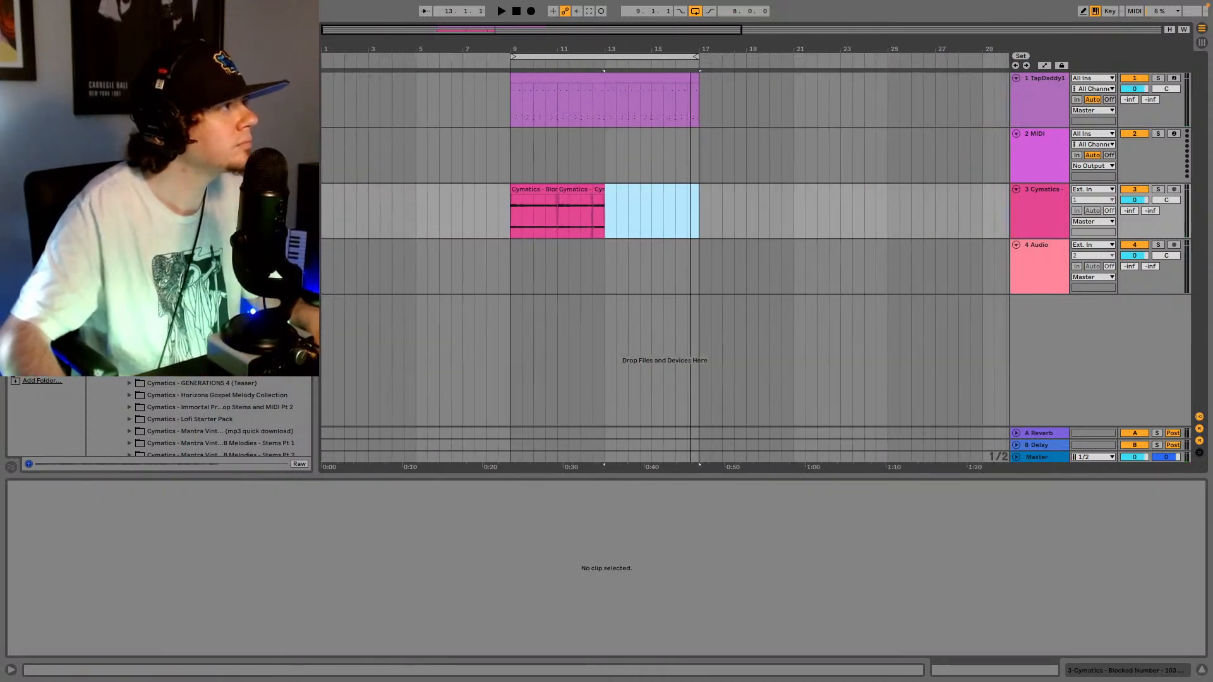
pyautogui.hotkey('ctrl', 'v')
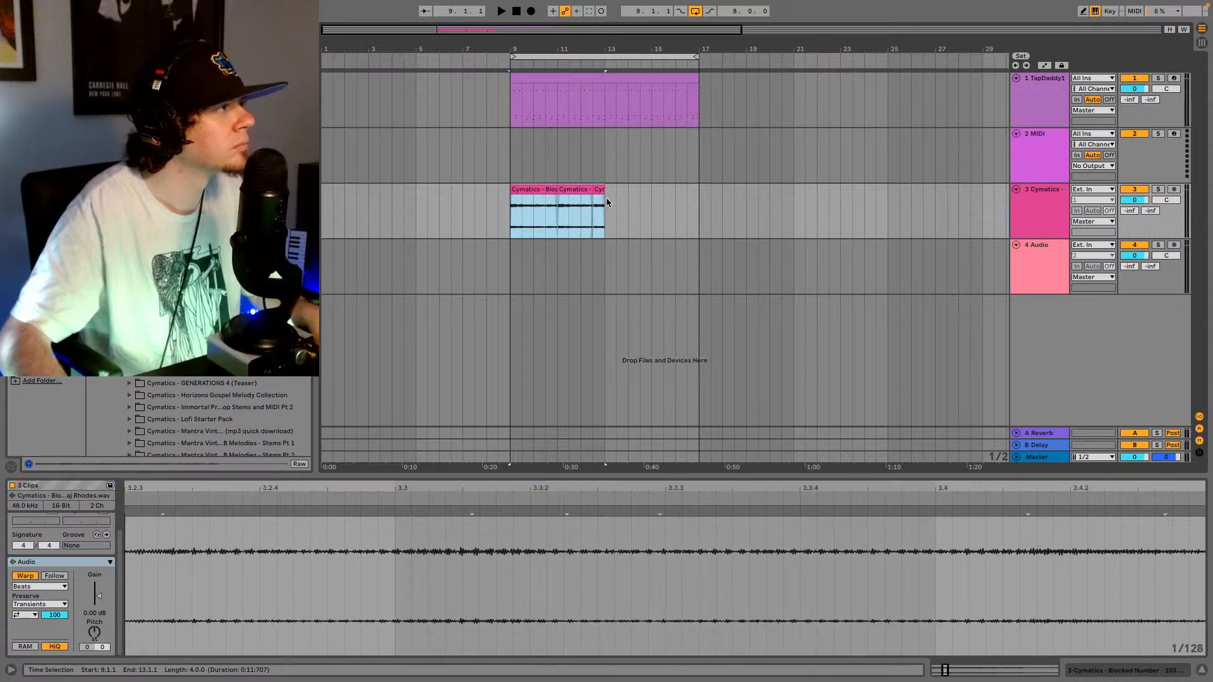
pyautogui.click(510, 219)
pyautogui.press('space')
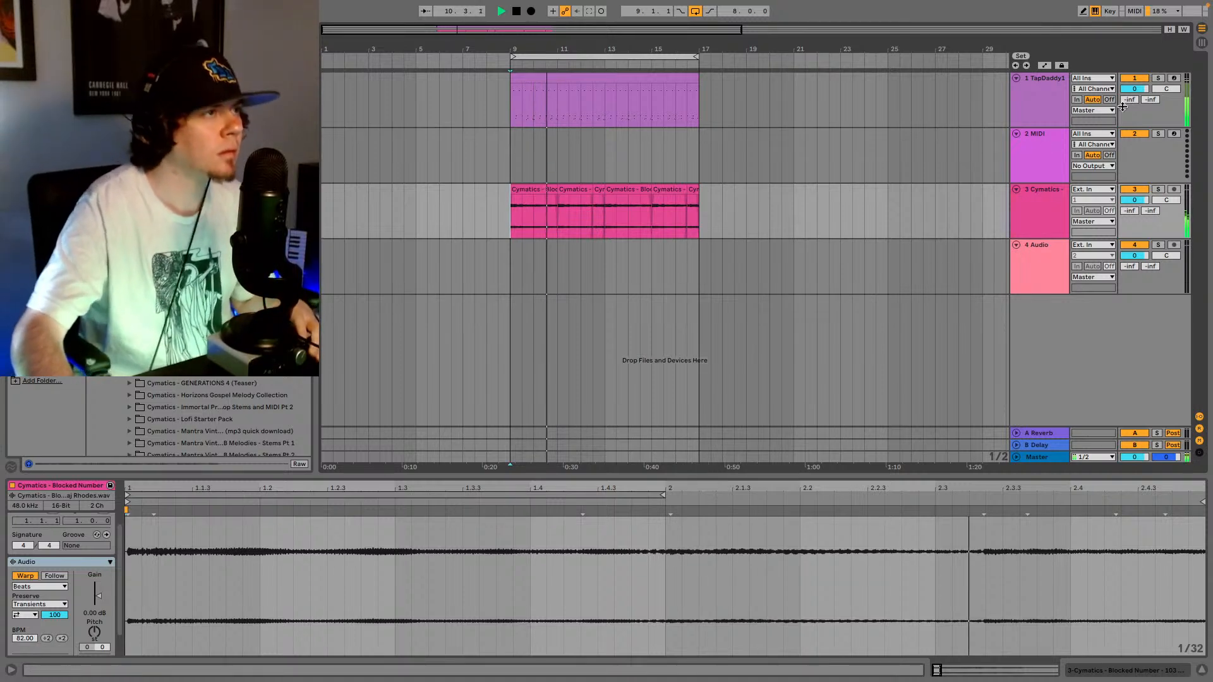
# - Add a Utility effect to the Rhodes track, switch it to Mono and set its gain to 1.00 dB
pyautogui.click(1044, 201)
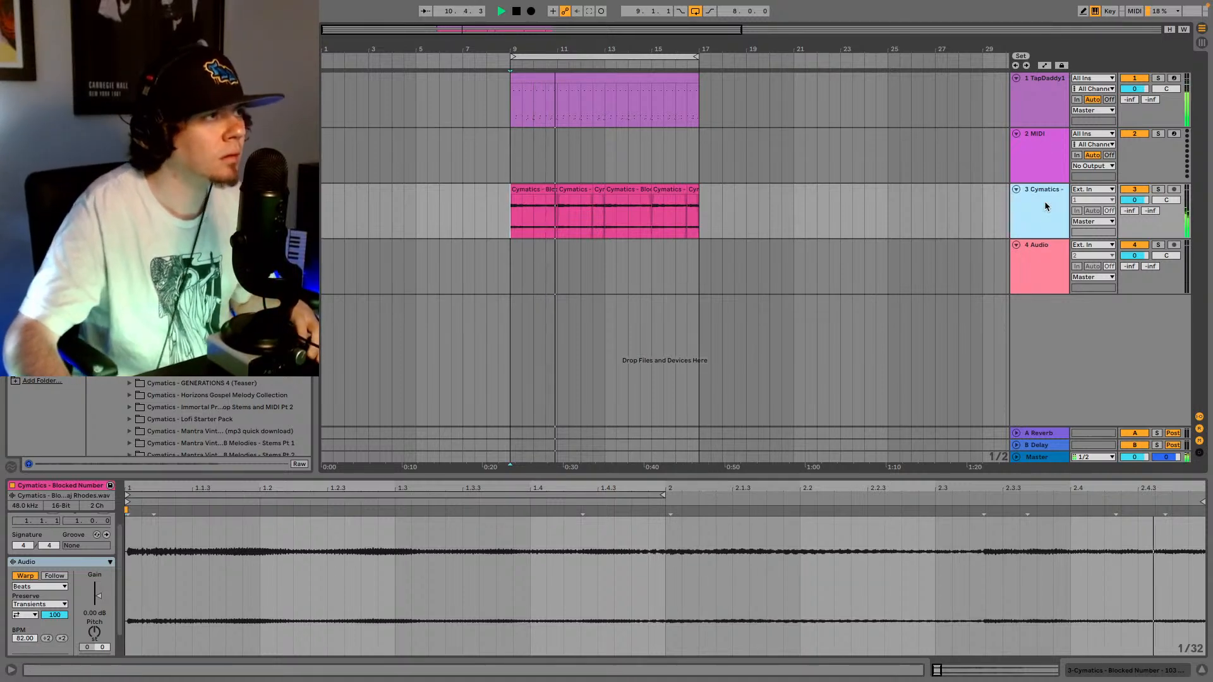
pyautogui.click(1097, 672)
pyautogui.click(1098, 672)
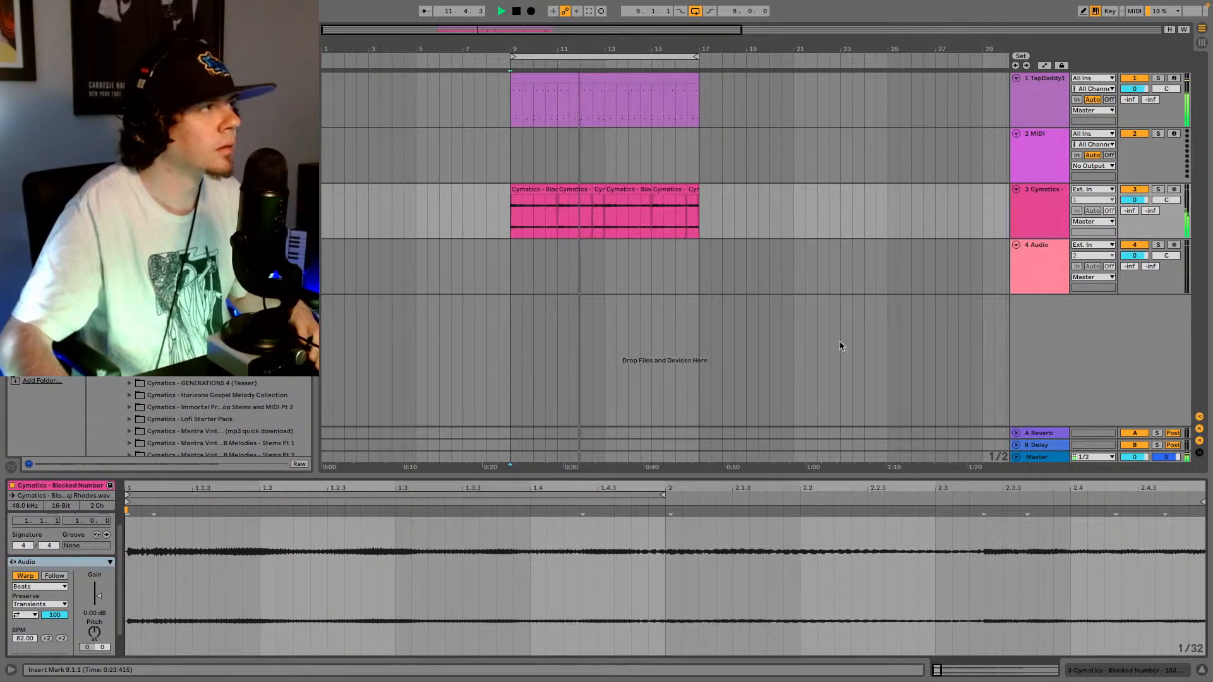
pyautogui.click(1069, 676)
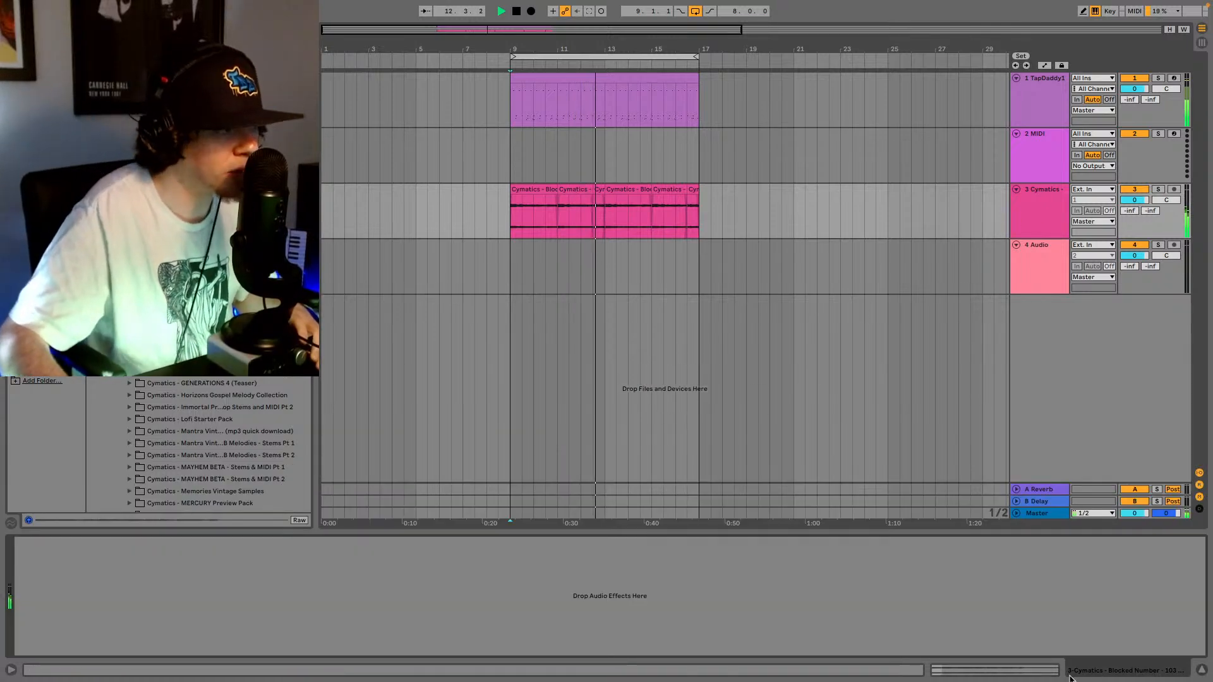
pyautogui.click(1052, 221)
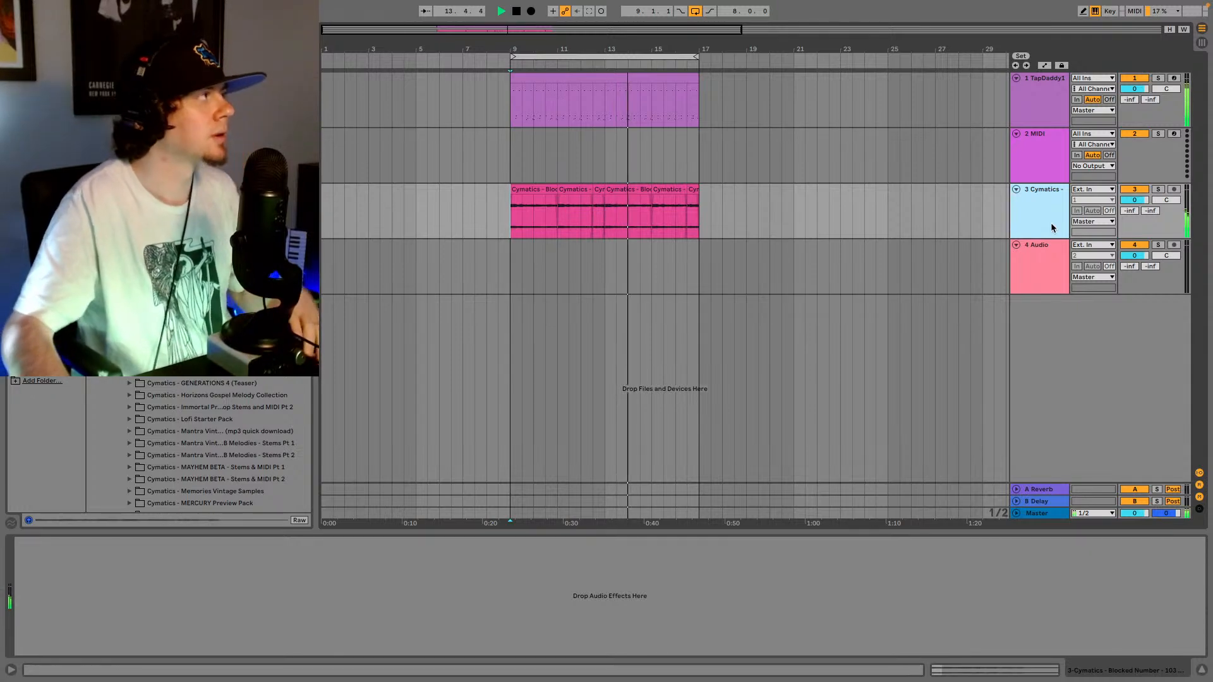
pyautogui.click(545, 238)
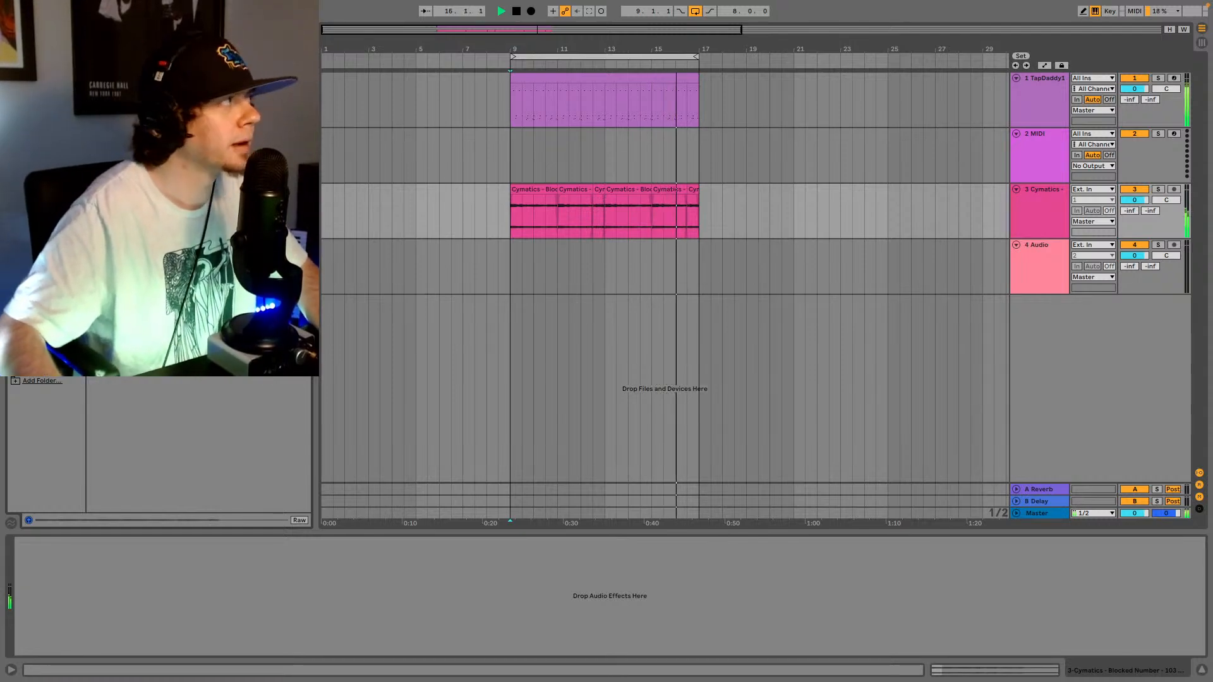
pyautogui.click(623, 222)
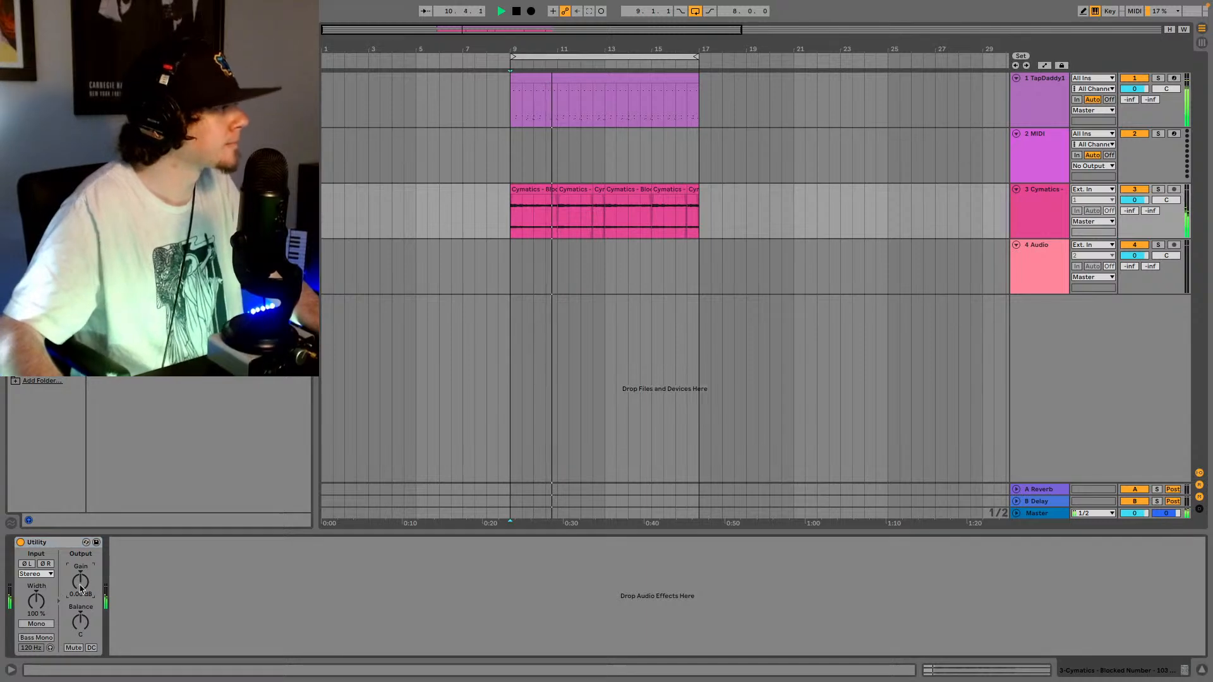
pyautogui.click(35, 625)
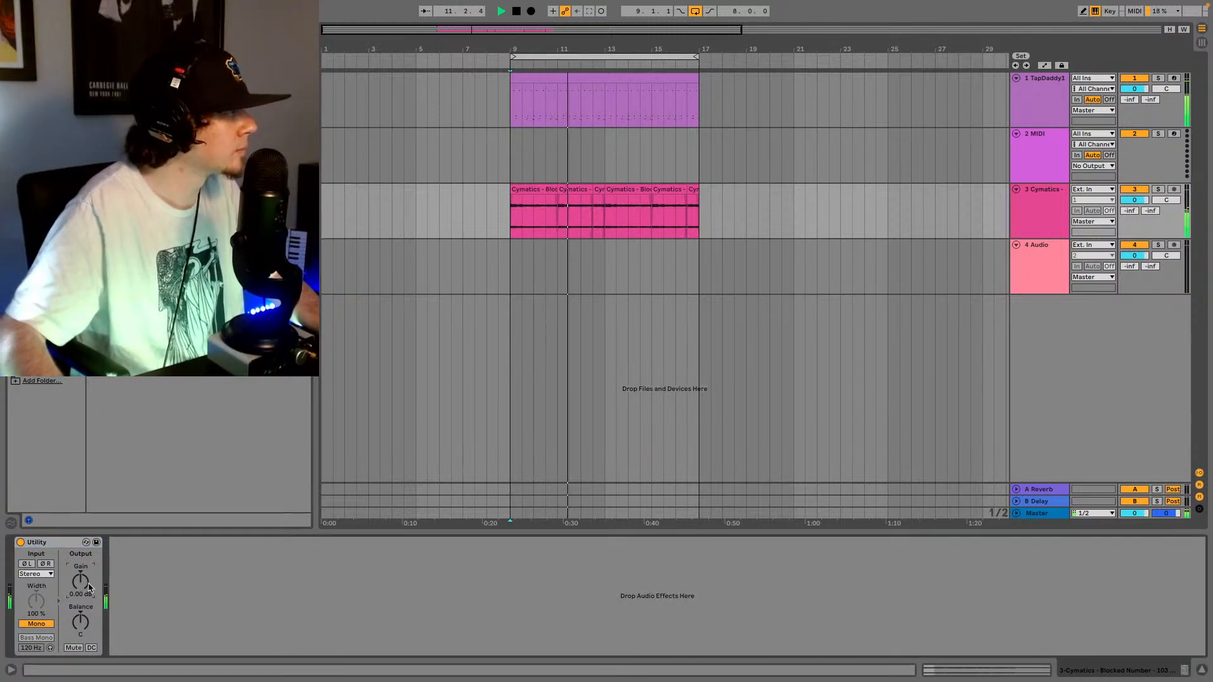
pyautogui.press('Up')
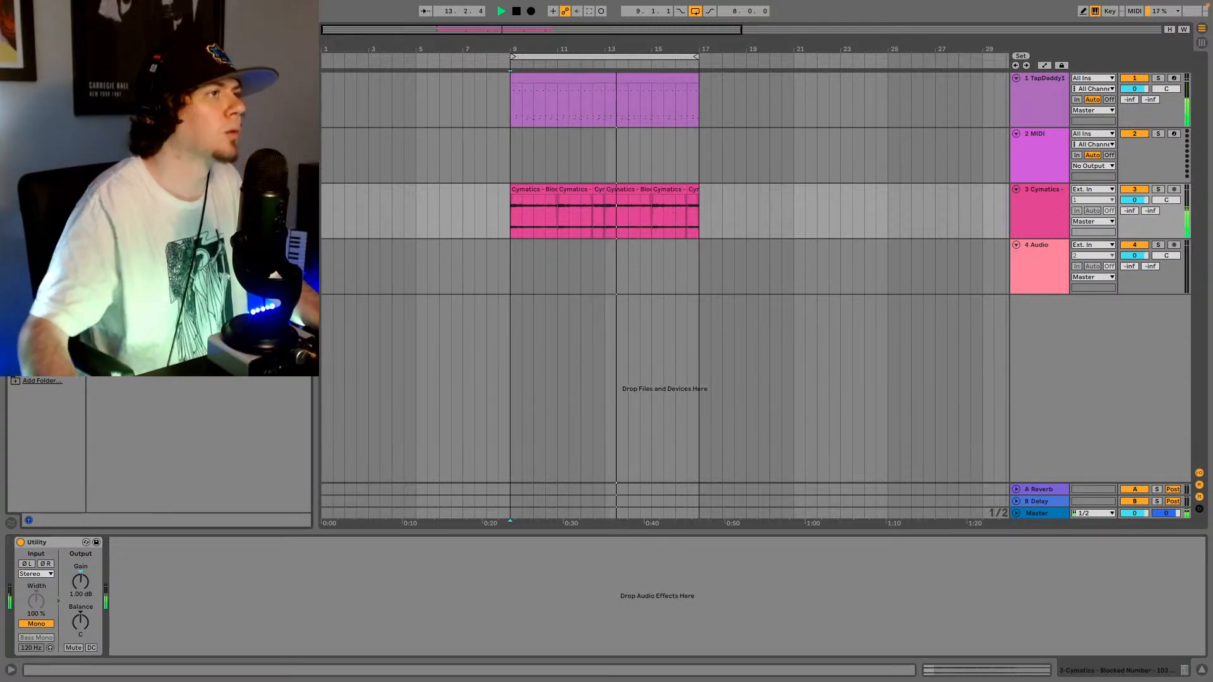
# - Add the Soundtoys MicroShift effect after Utility on the Rhodes track, leave its Default preset, and close its window
pyautogui.press('super+f')
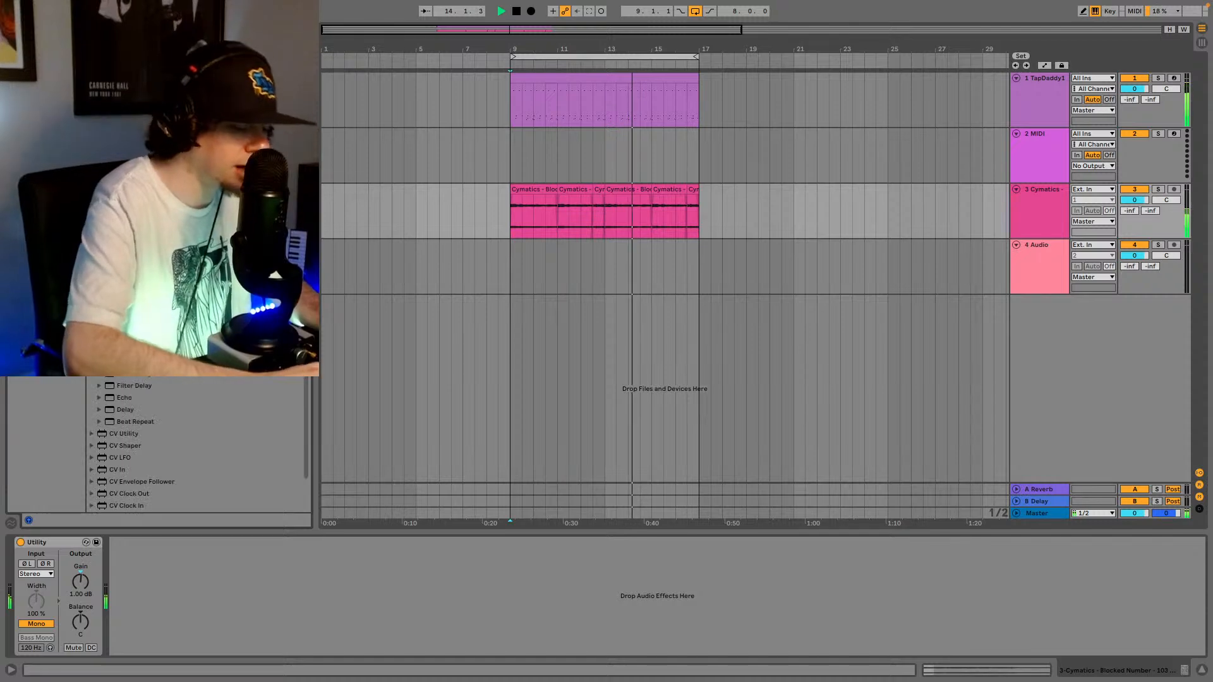
pyautogui.write('eq')
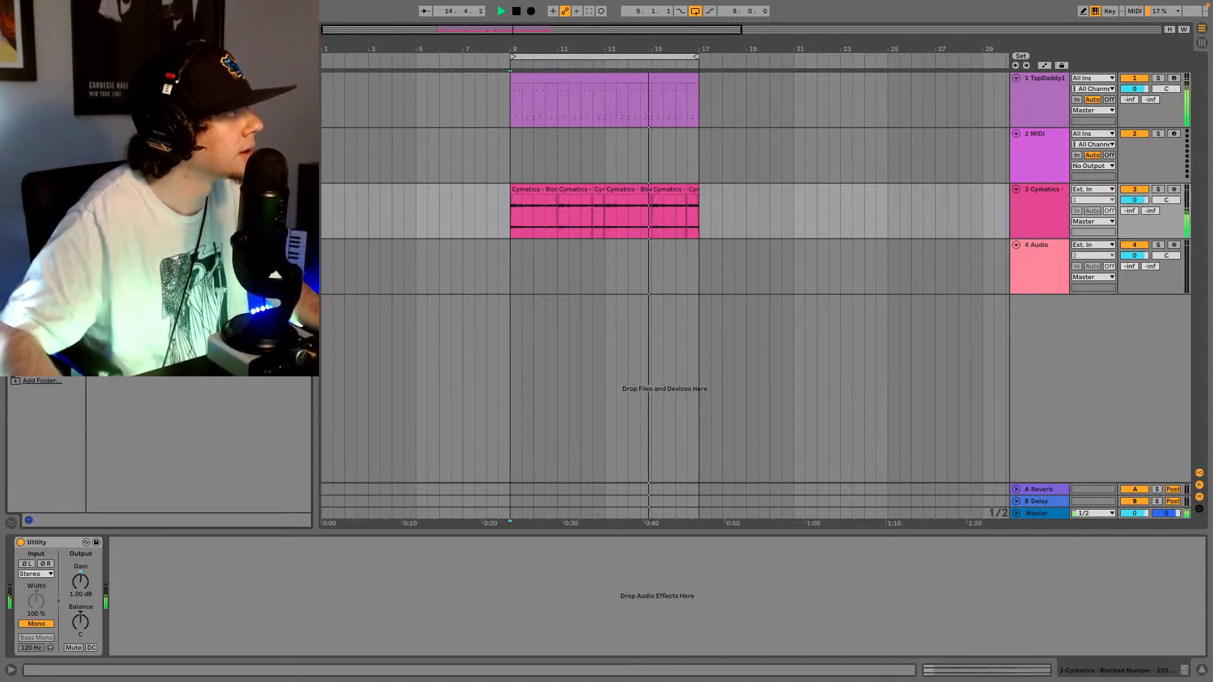
pyautogui.moveTo(145, 69); pyautogui.dragTo(225, 608)
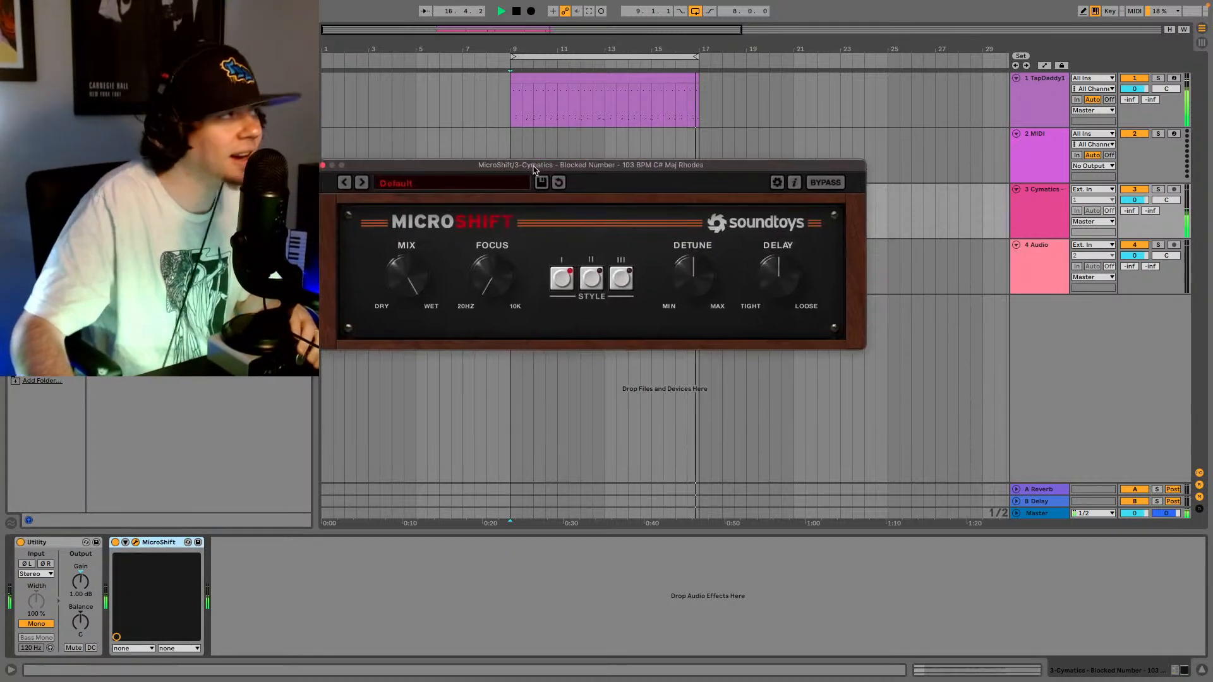
pyautogui.moveTo(534, 169); pyautogui.dragTo(452, 115)
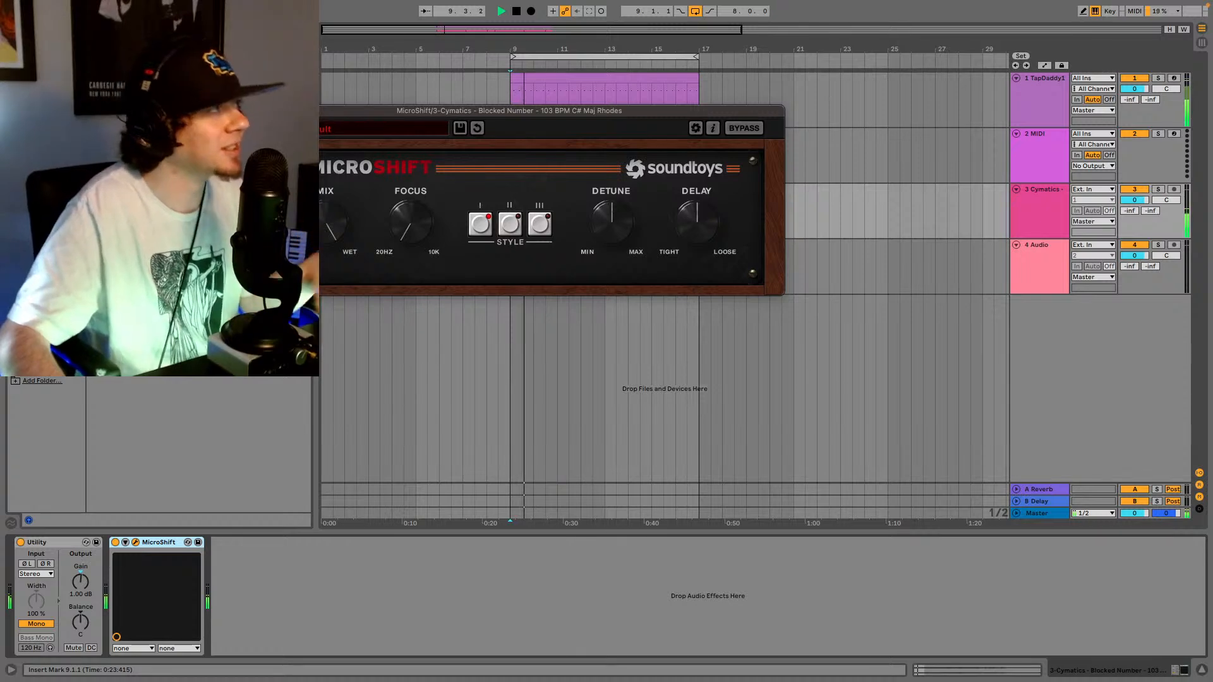
pyautogui.click(242, 111)
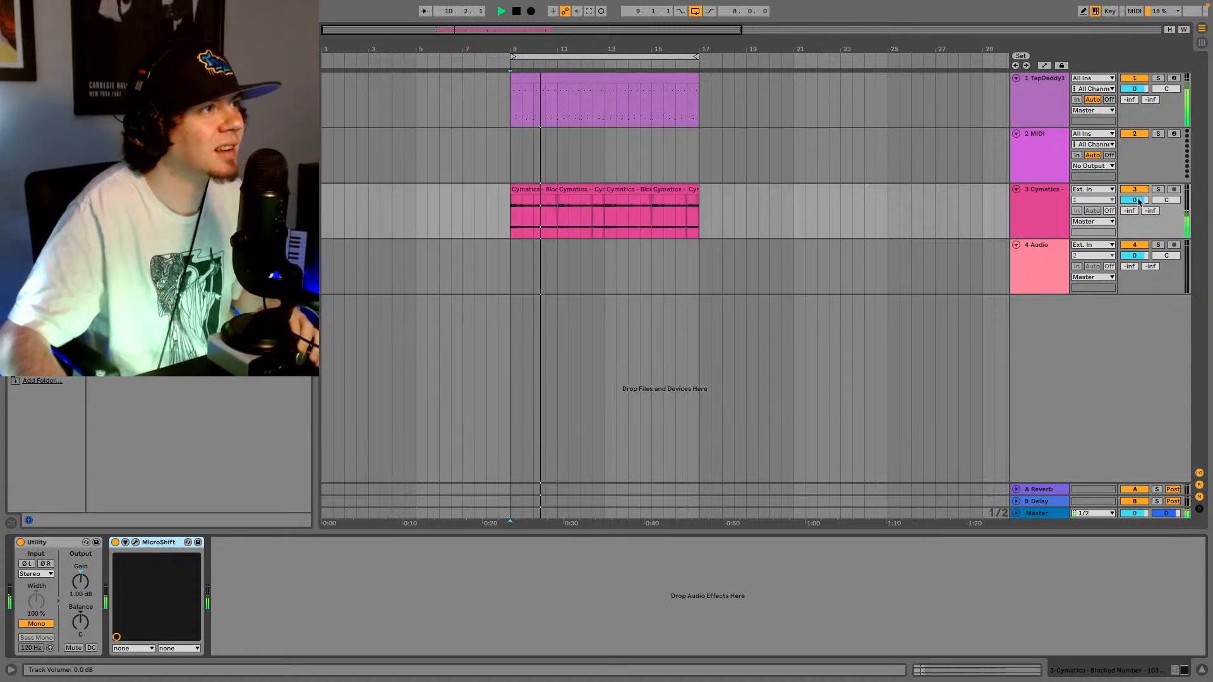
# - Find the UADx LA-2A Tube Compressor and add it after MicroShift on the Rhodes track
pyautogui.press('super+f')
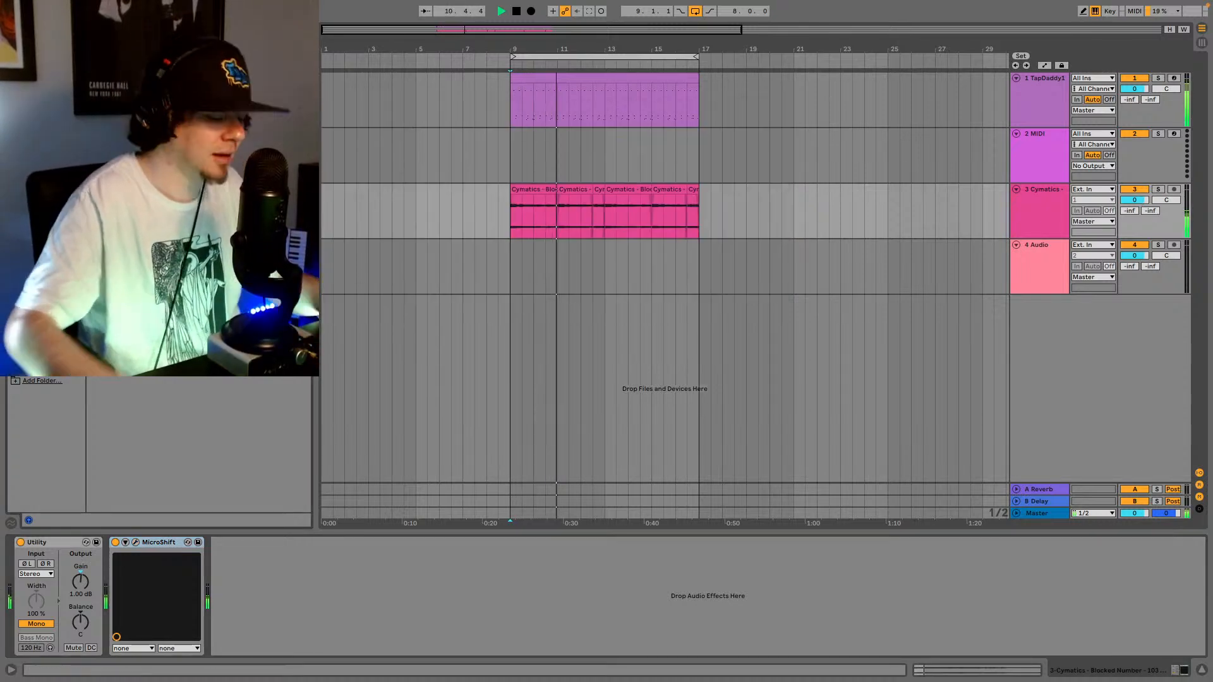
pyautogui.press('BackSpace')
pyautogui.write('rc')
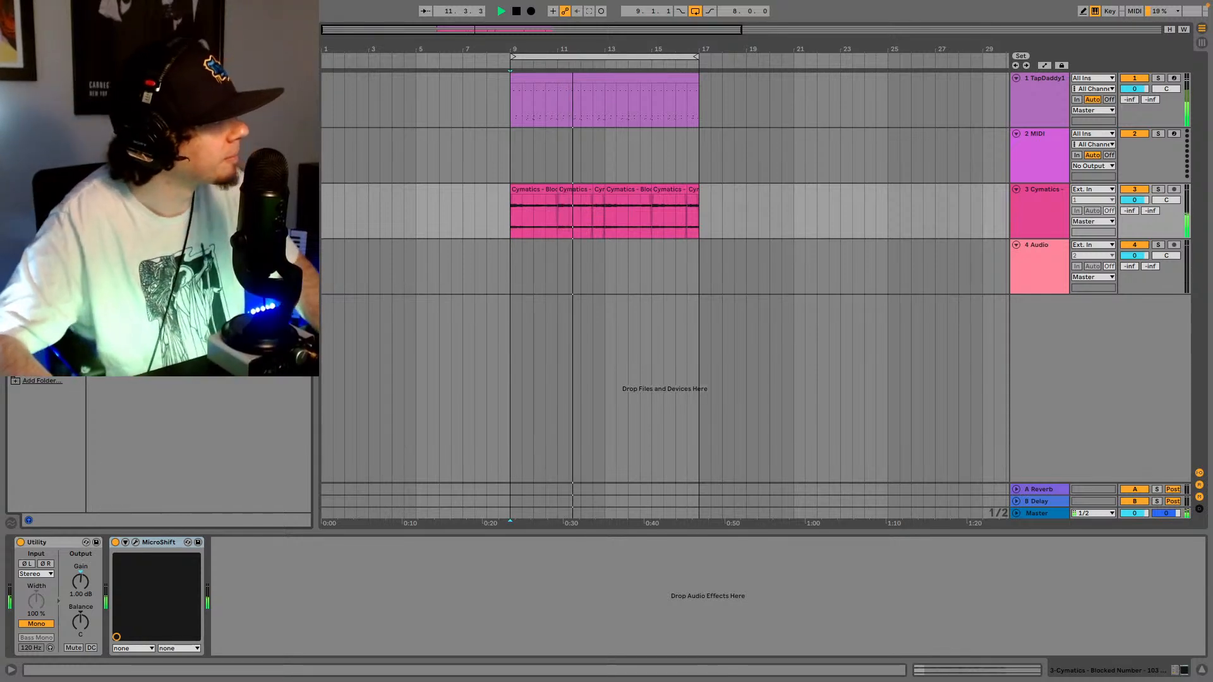
pyautogui.moveTo(145, 66); pyautogui.dragTo(353, 607)
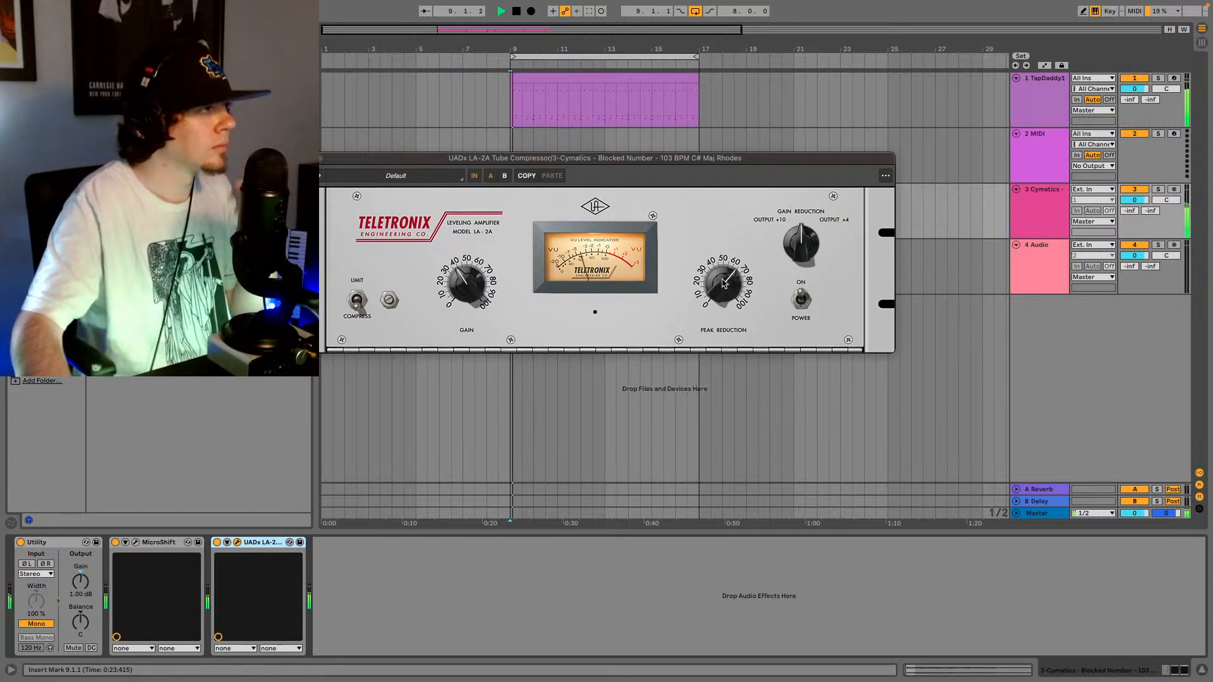
# - Move the empty MIDI track below the Rhodes track and load the Cymatics Deluxe Lofi Bass Guitar - A sample onto it
pyautogui.click(302, 158)
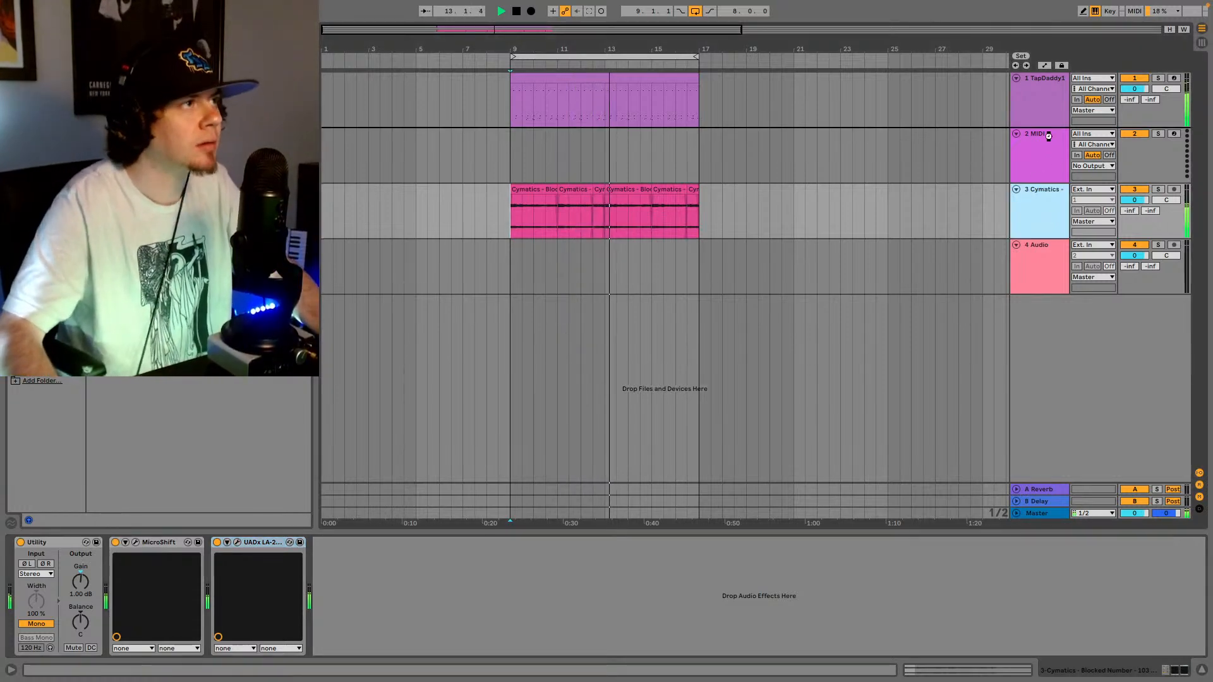
pyautogui.moveTo(1049, 136); pyautogui.dragTo(1046, 204)
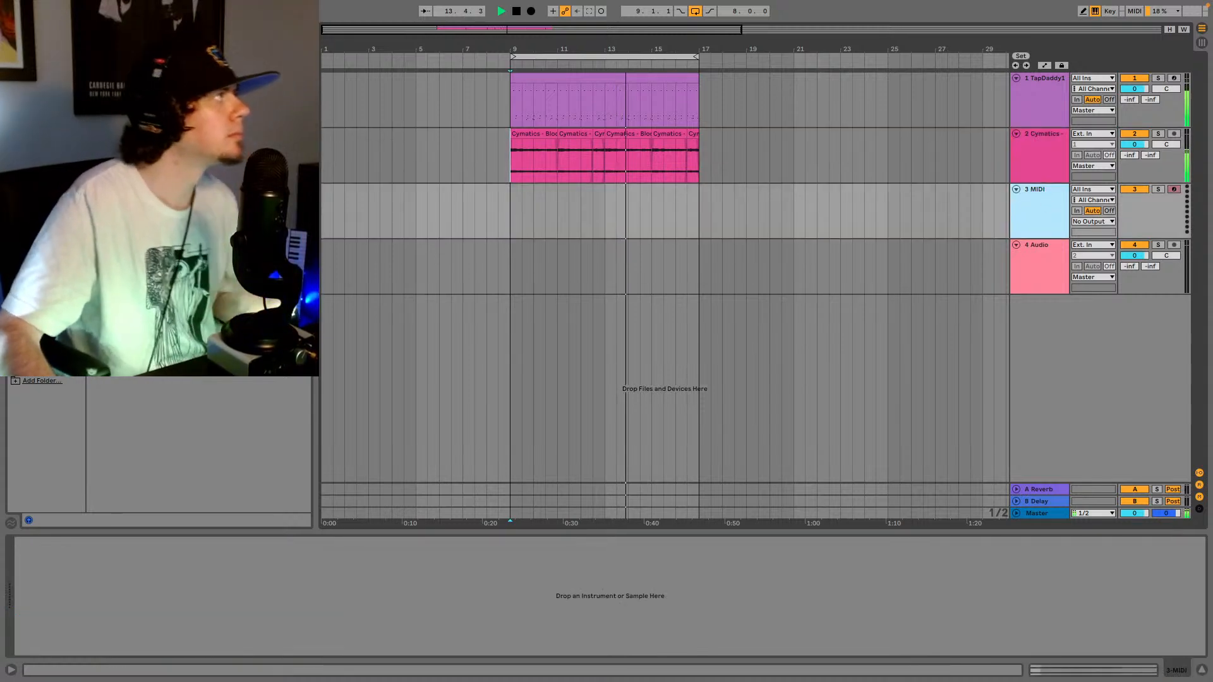
pyautogui.click(1149, 442)
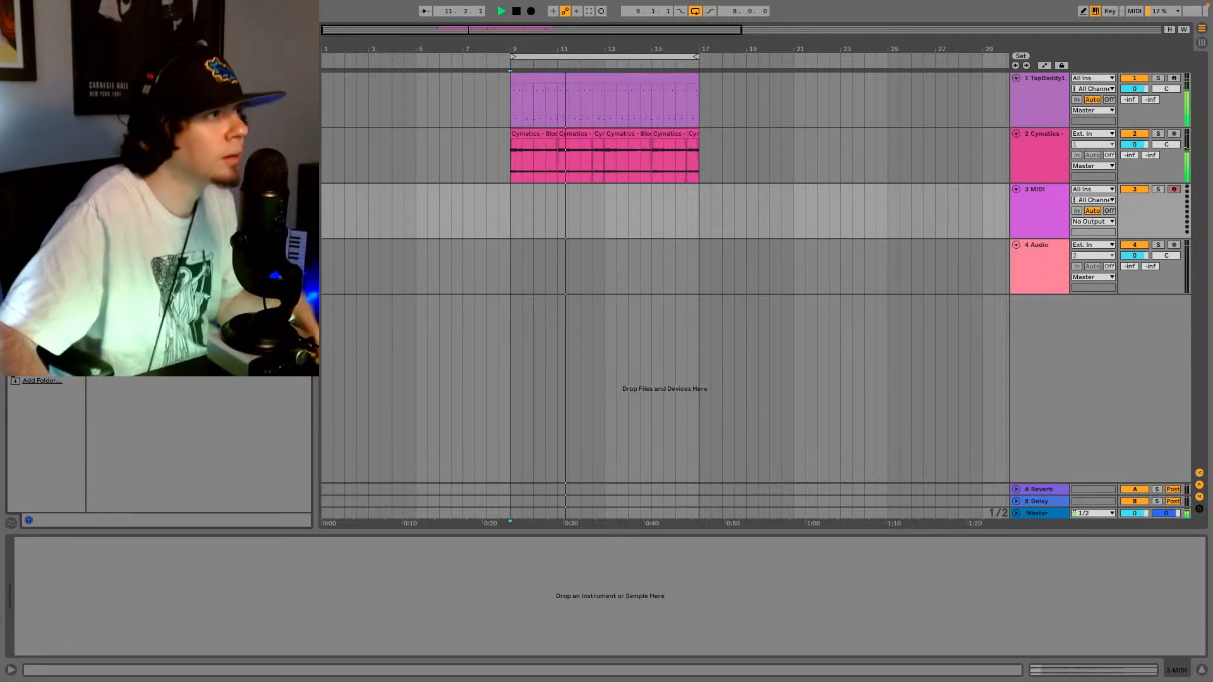
pyautogui.click(999, 230)
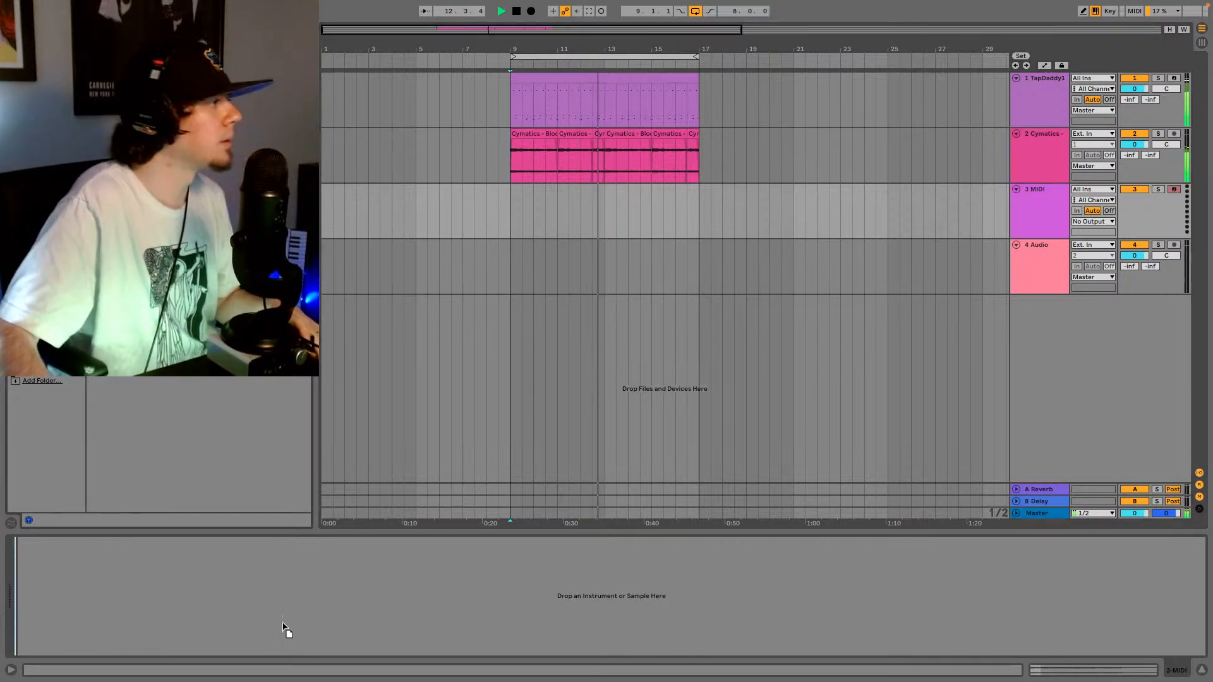
pyautogui.moveTo(284, 633); pyautogui.dragTo(300, 616)
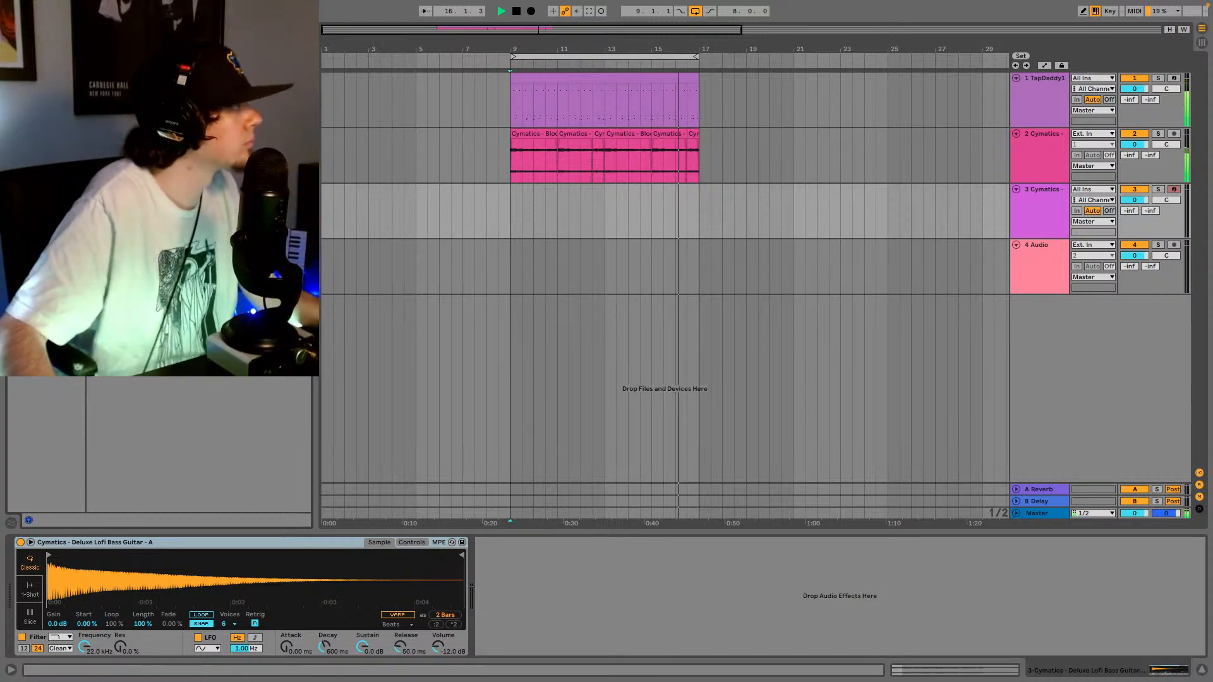
# - Add a Pitch effect set to +3 st before the bass guitar sampler and capture the played bass line as a MIDI clip from bar 9
pyautogui.moveTo(120, 164); pyautogui.dragTo(13, 578)
pyautogui.click(45, 574)
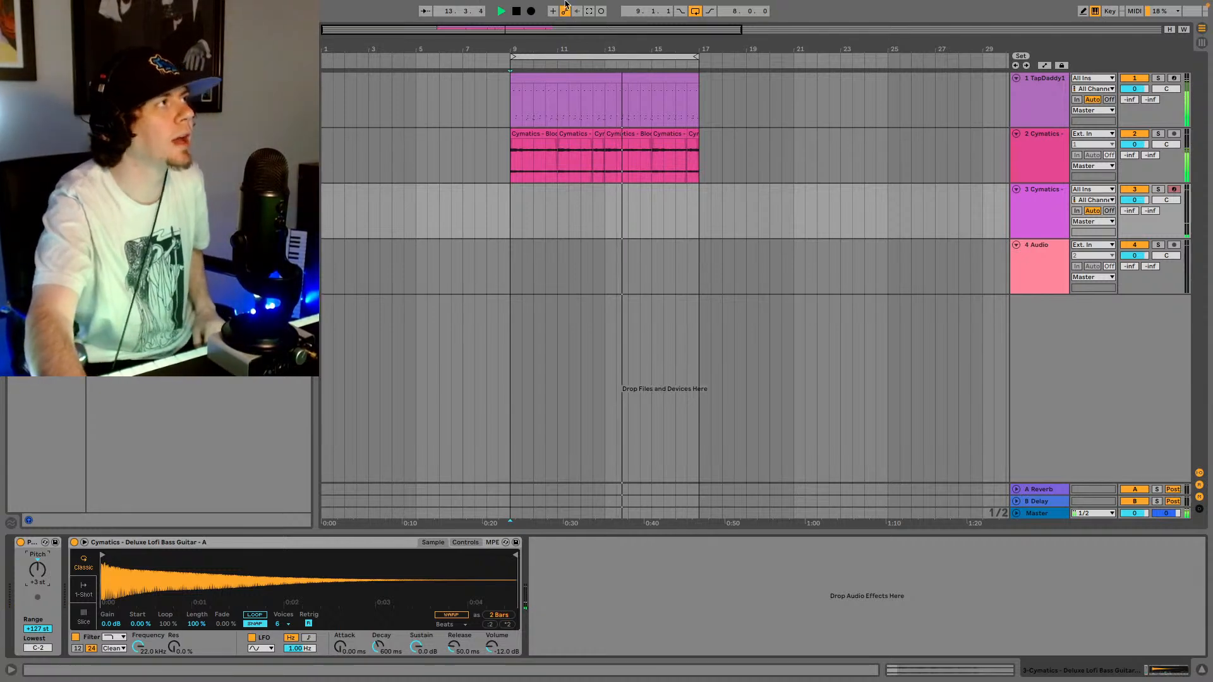
pyautogui.click(590, 13)
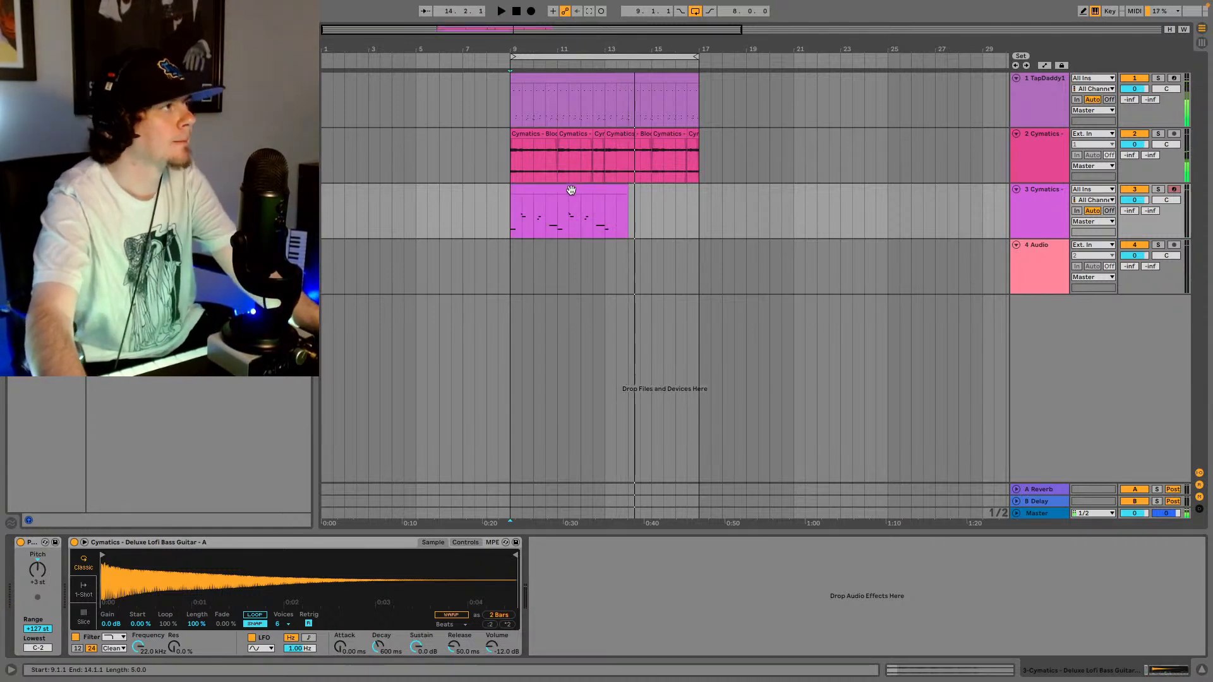
pyautogui.moveTo(570, 190); pyautogui.dragTo(509, 201)
pyautogui.press('space')
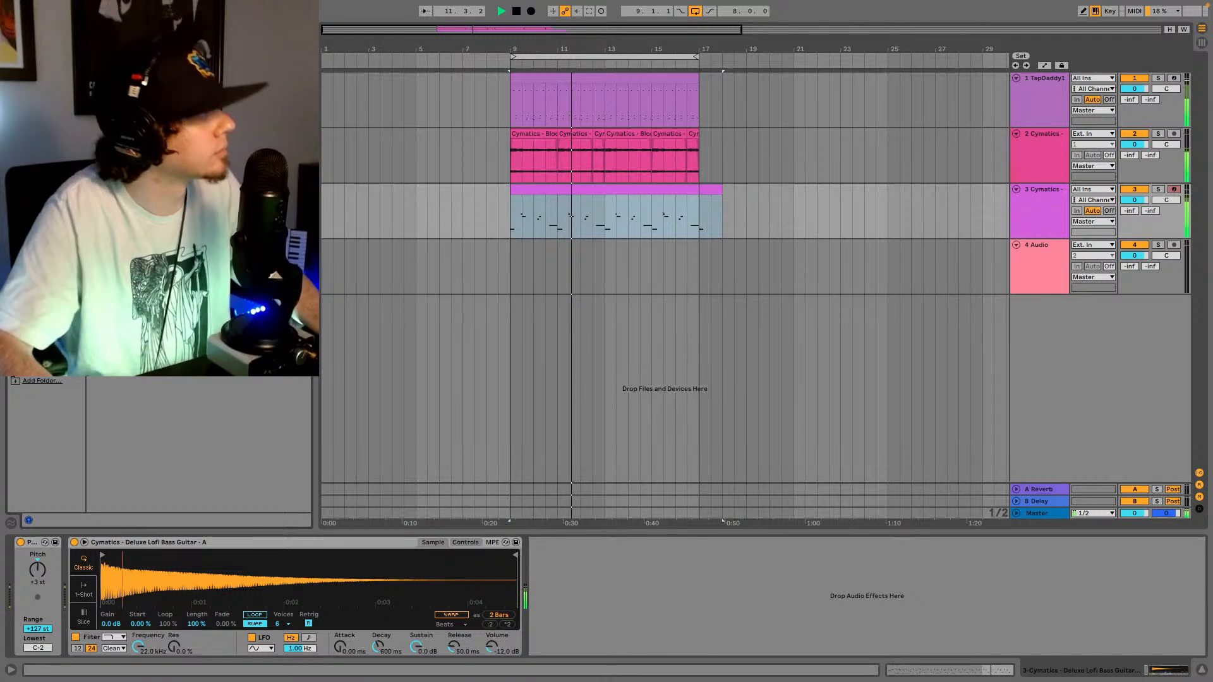
# - Add the UADx LA-2A Tube Compressor to the bass guitar track, leave its Default preset, and close its window
pyautogui.moveTo(190, 253); pyautogui.dragTo(600, 612)
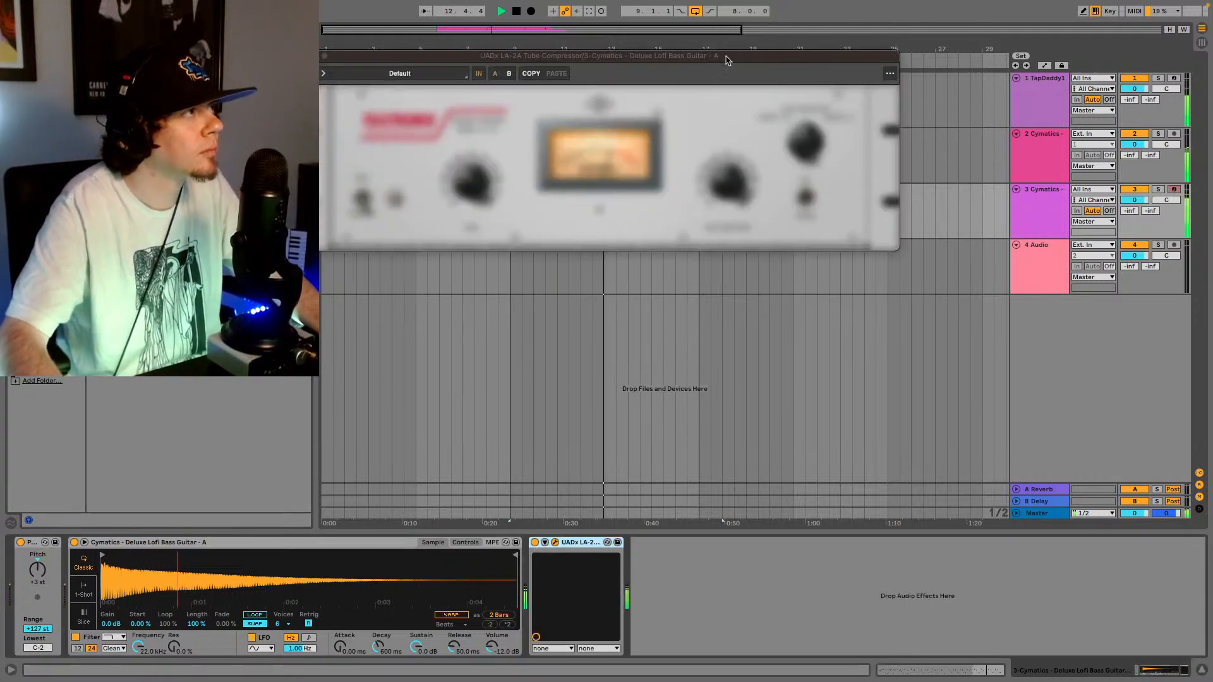
pyautogui.moveTo(726, 60); pyautogui.dragTo(883, 119)
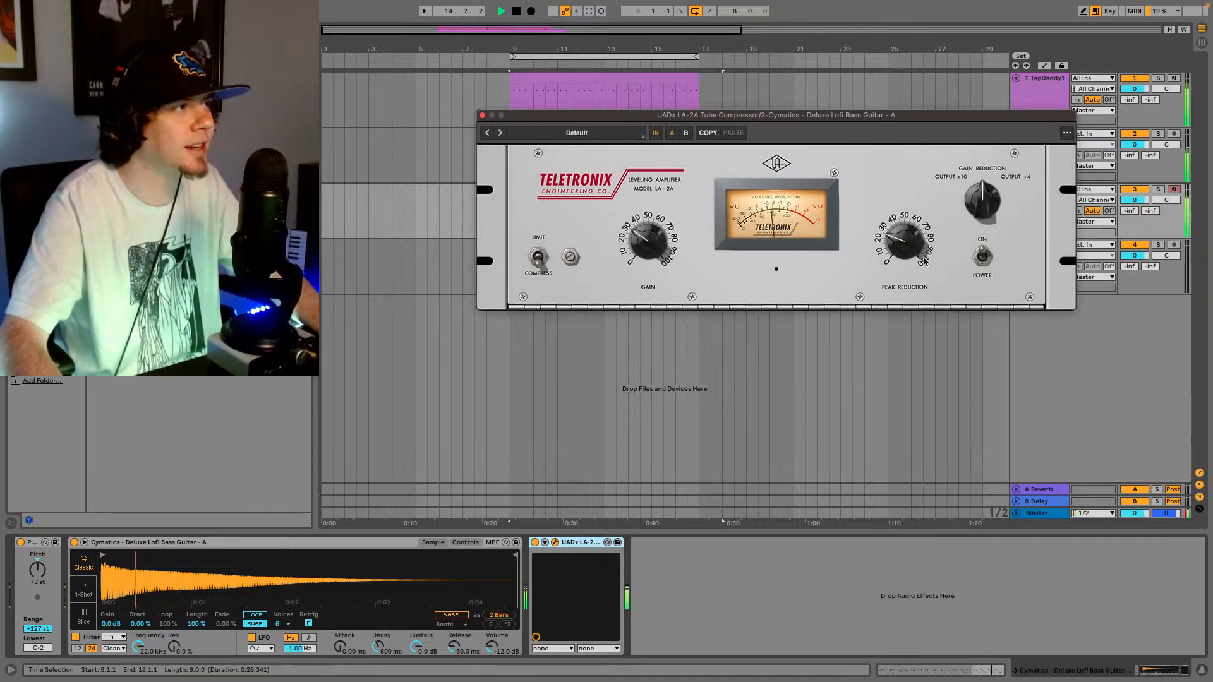
pyautogui.click(483, 116)
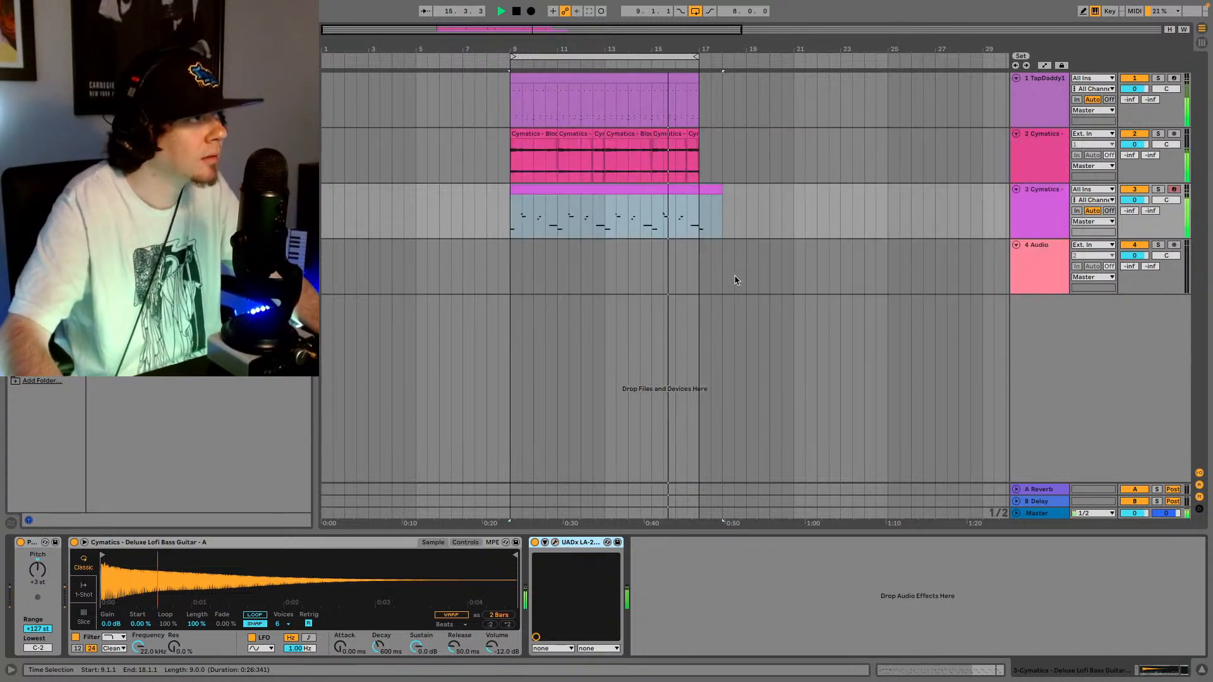
# - Shorten the bass guitar clip to two bars, from bar 9 to bar 11, and play the loop from bar 9
pyautogui.click(511, 214)
pyautogui.press('space')
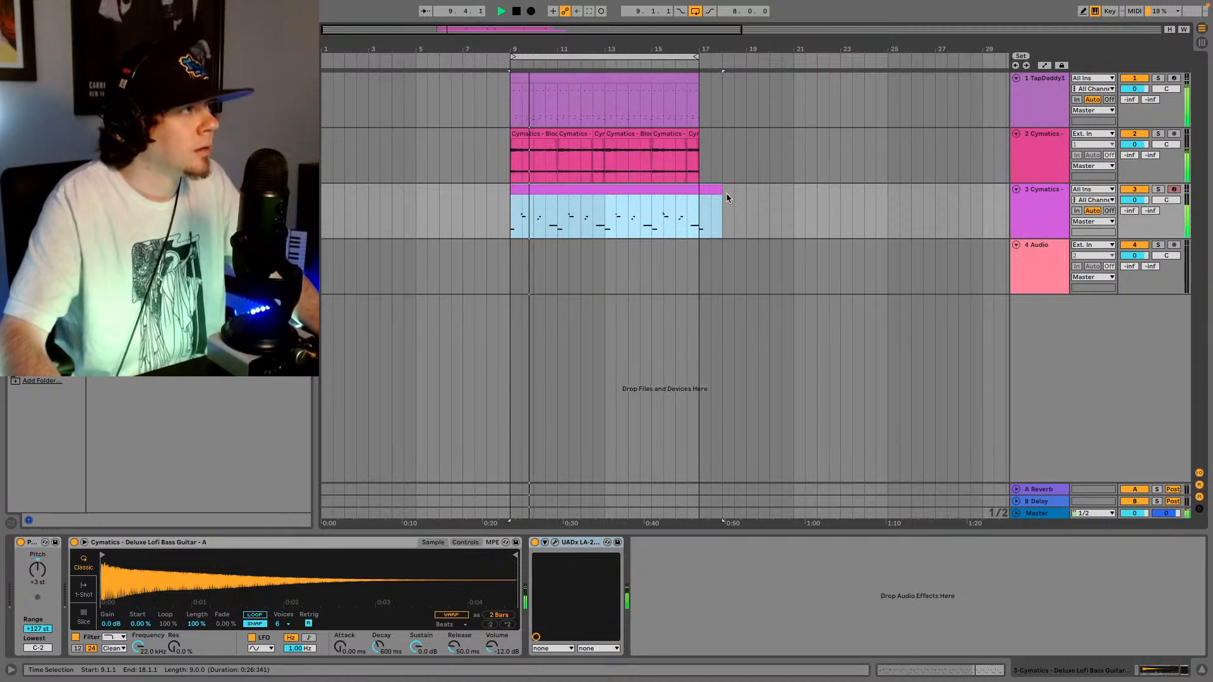
pyautogui.moveTo(721, 191); pyautogui.dragTo(605, 192)
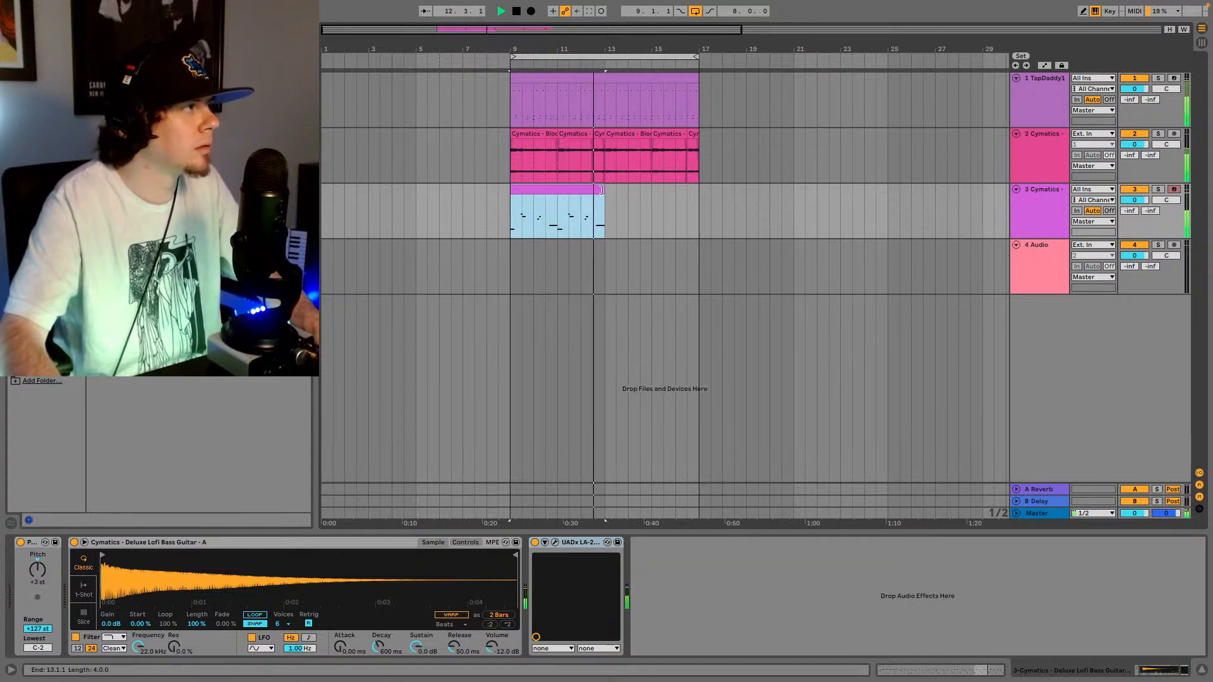
pyautogui.press('space')
pyautogui.moveTo(601, 189); pyautogui.dragTo(559, 200)
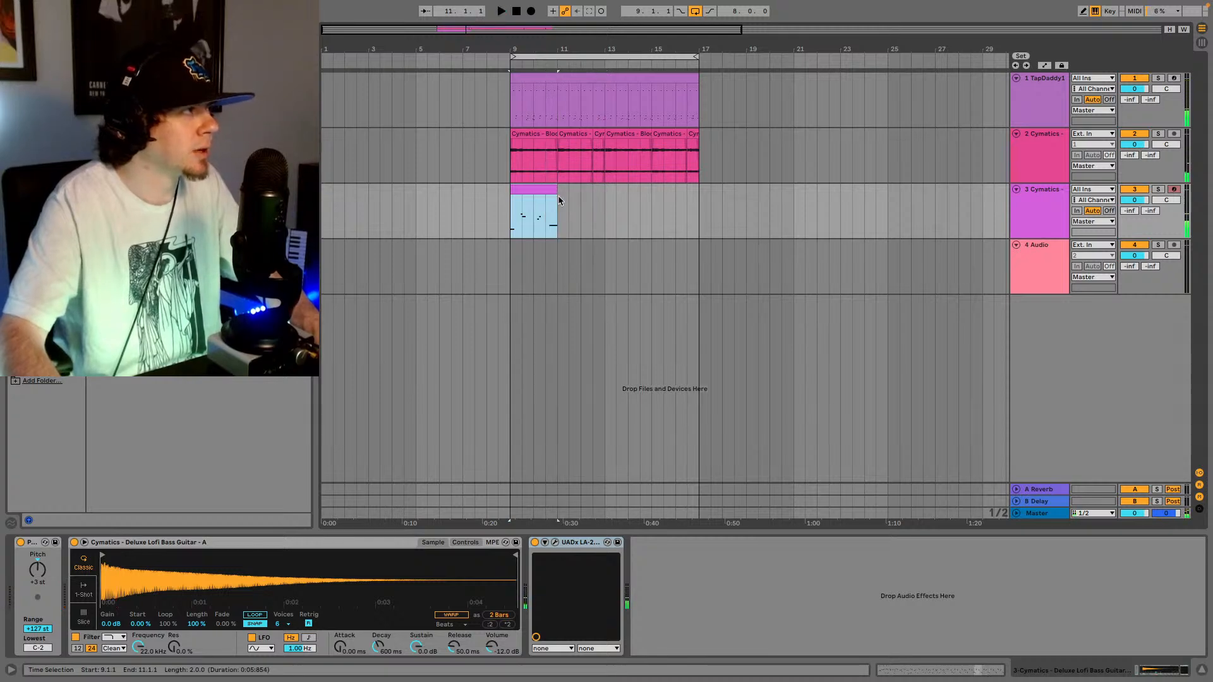
pyautogui.press('space')
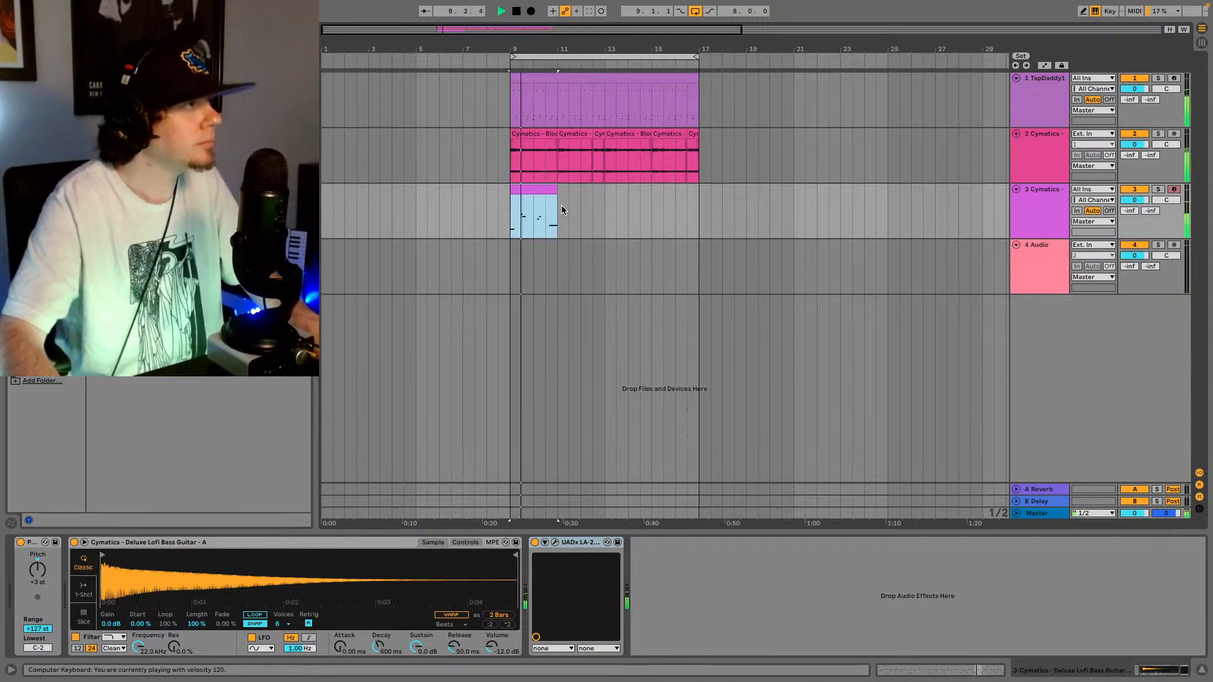
# - Duplicate the two-bar bass guitar clip three times to fill the loop up to bar 17
pyautogui.hotkey('ctrl', 'd')
pyautogui.hotkey('ctrl', 'd')
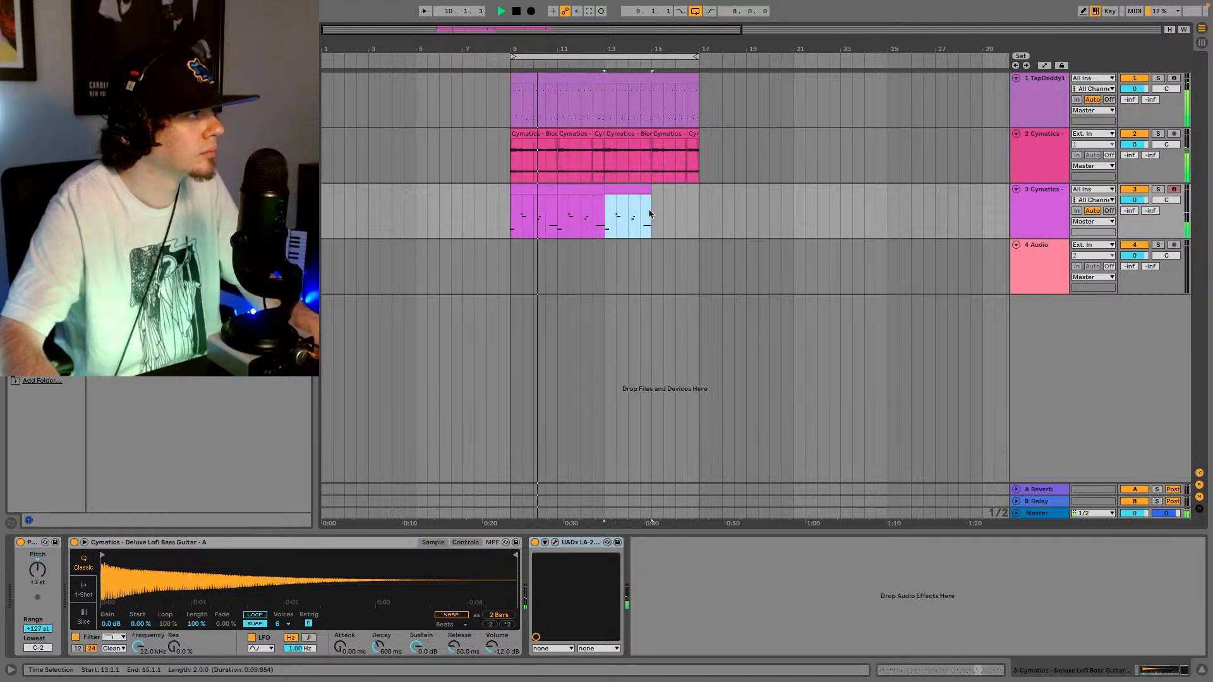
pyautogui.hotkey('ctrl', 'd')
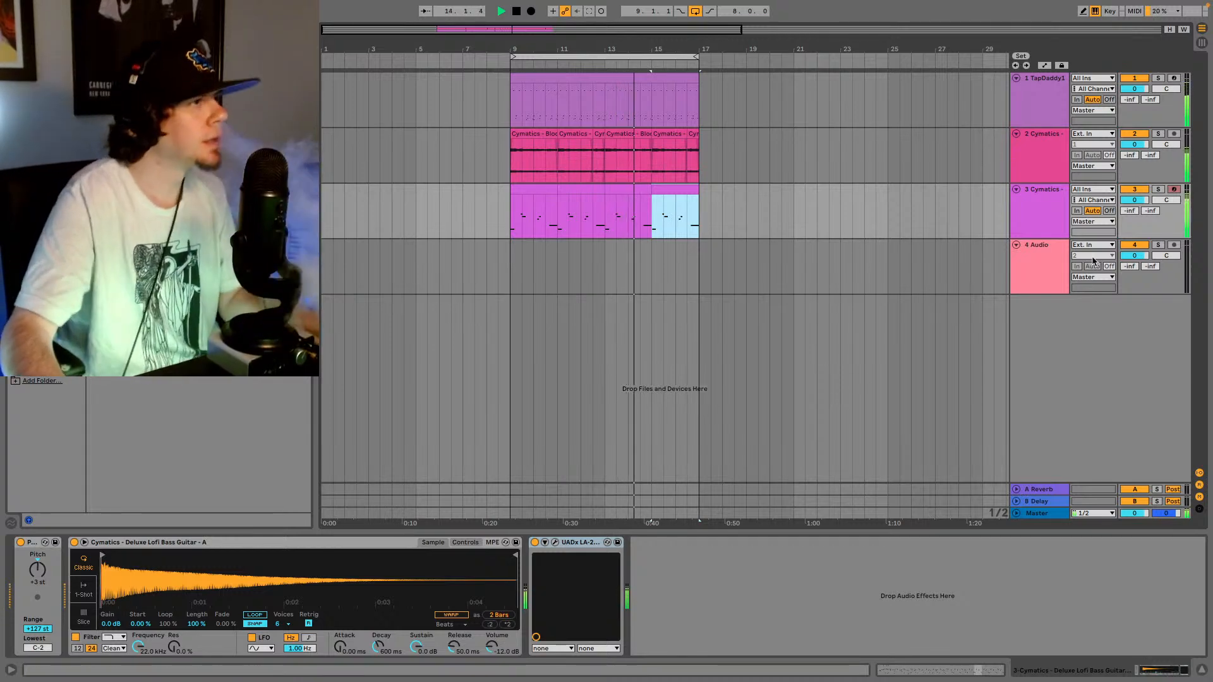
# - Insert a MIDI track below the bass guitar track and load the Cymatics BASS Slime - C sample onto it
pyautogui.click(1058, 215)
pyautogui.hotkey('ctrl', 'shift', 't')
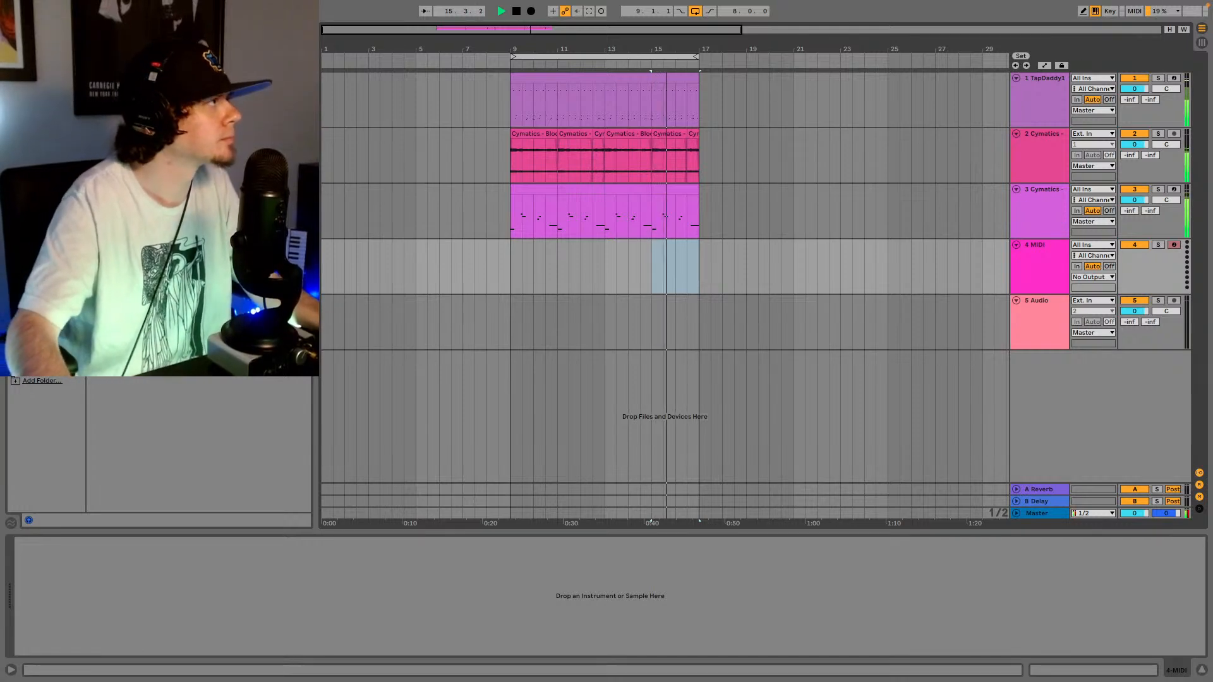
pyautogui.press('BackSpace')
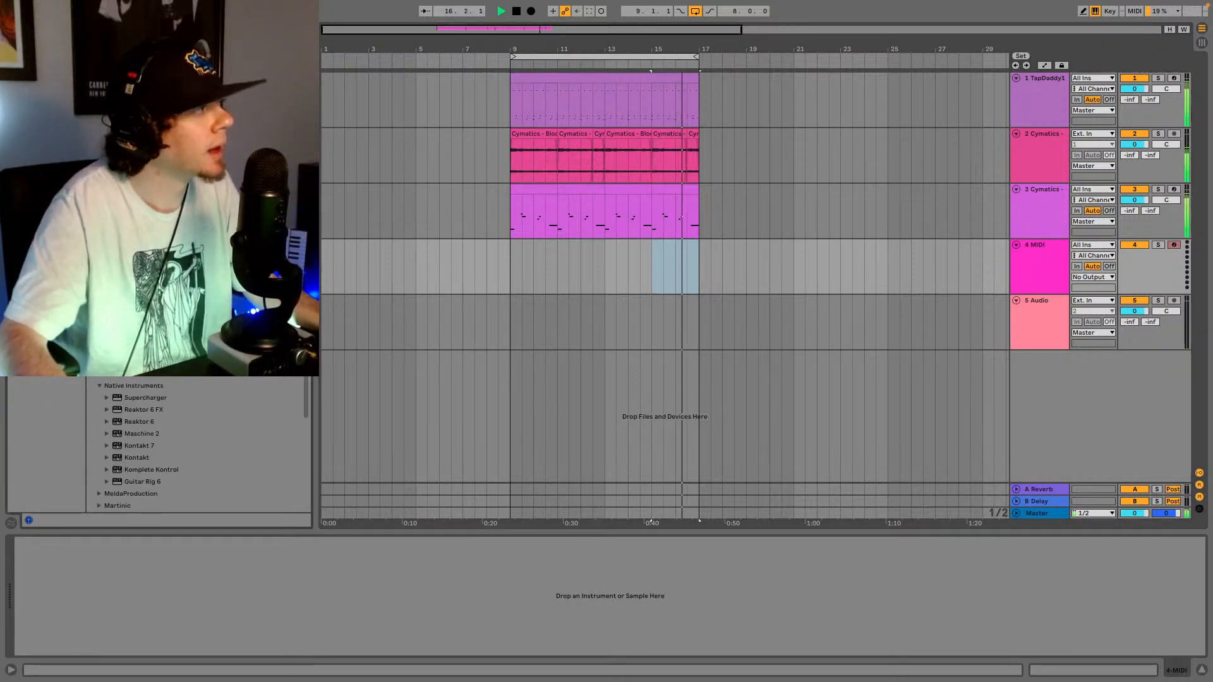
pyautogui.click(45, 341)
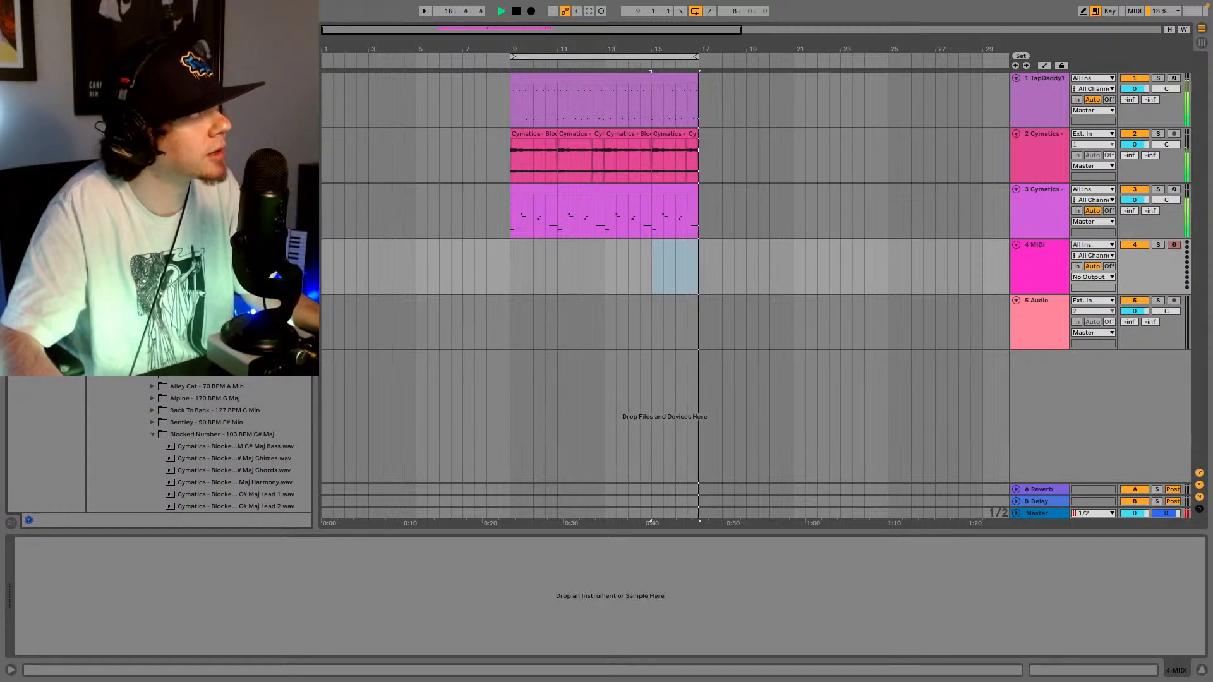
pyautogui.write('s')
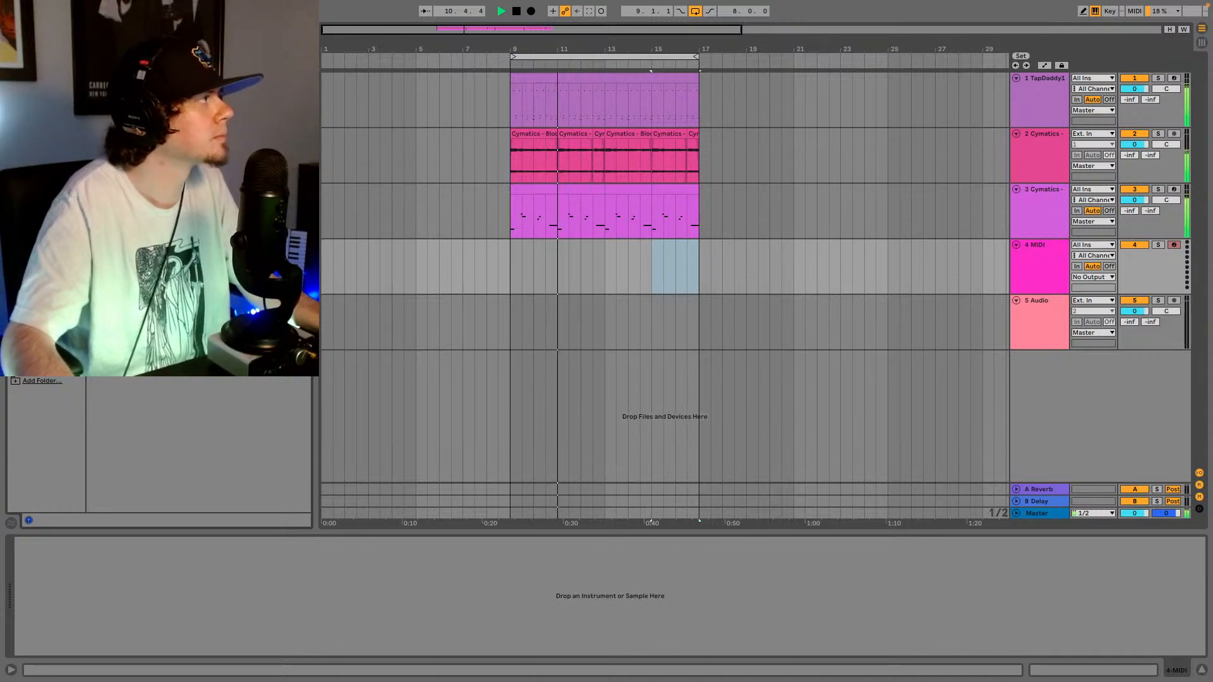
pyautogui.press('Down')
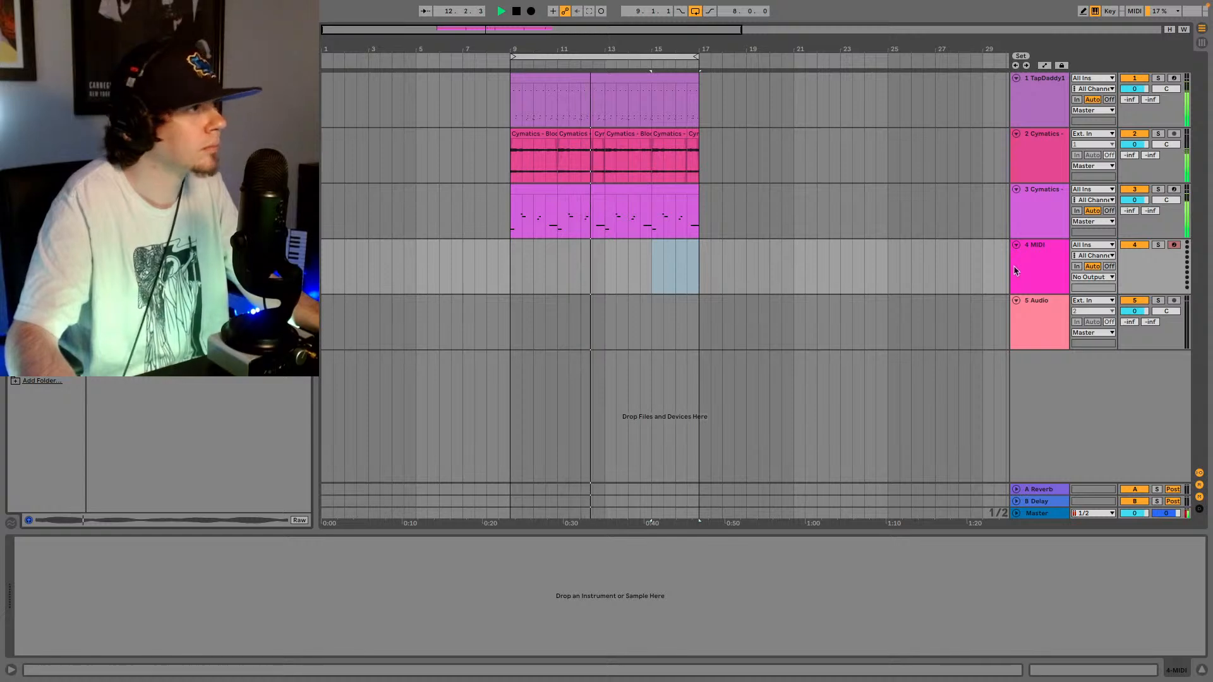
pyautogui.press('space')
pyautogui.click(1051, 276)
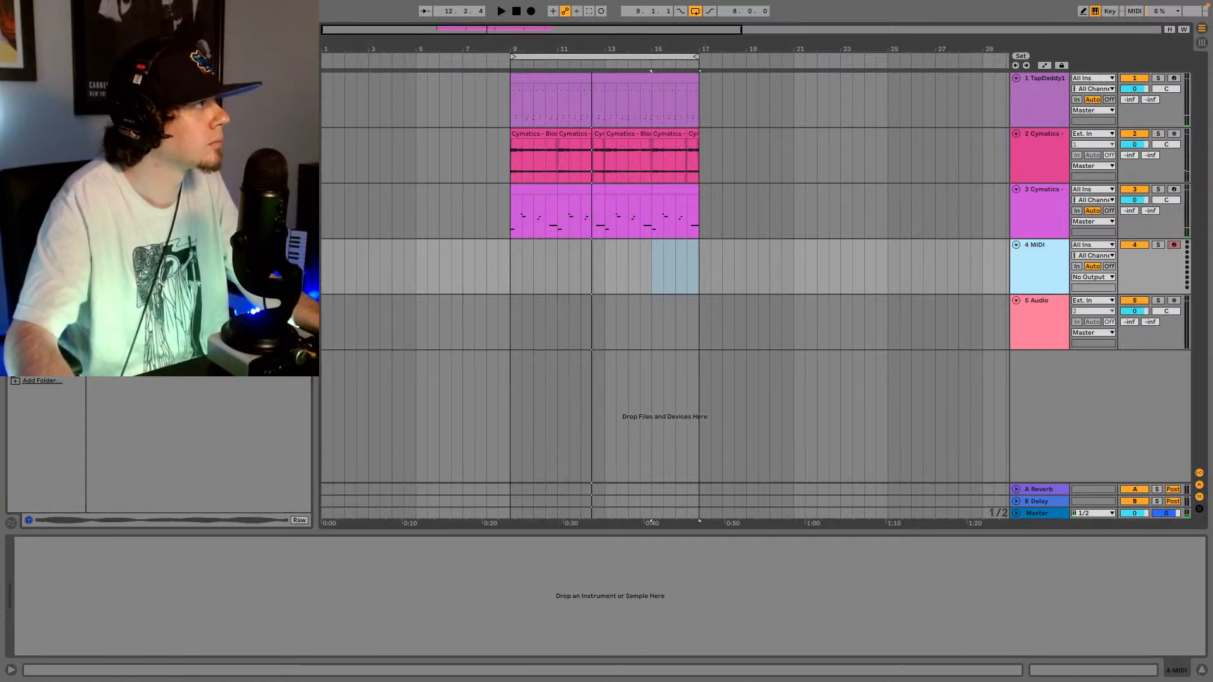
pyautogui.click(260, 586)
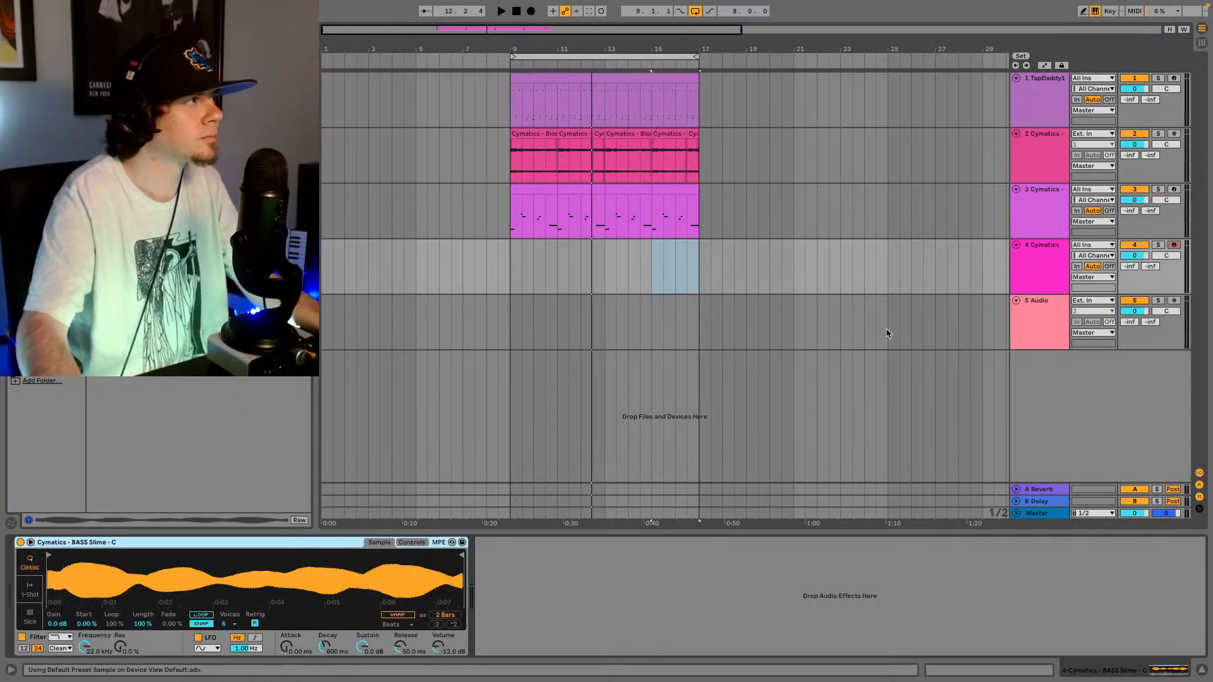
# - Play a BASS Slime part over the loop and capture it as a one-bar MIDI clip at bar 13
pyautogui.press('space')
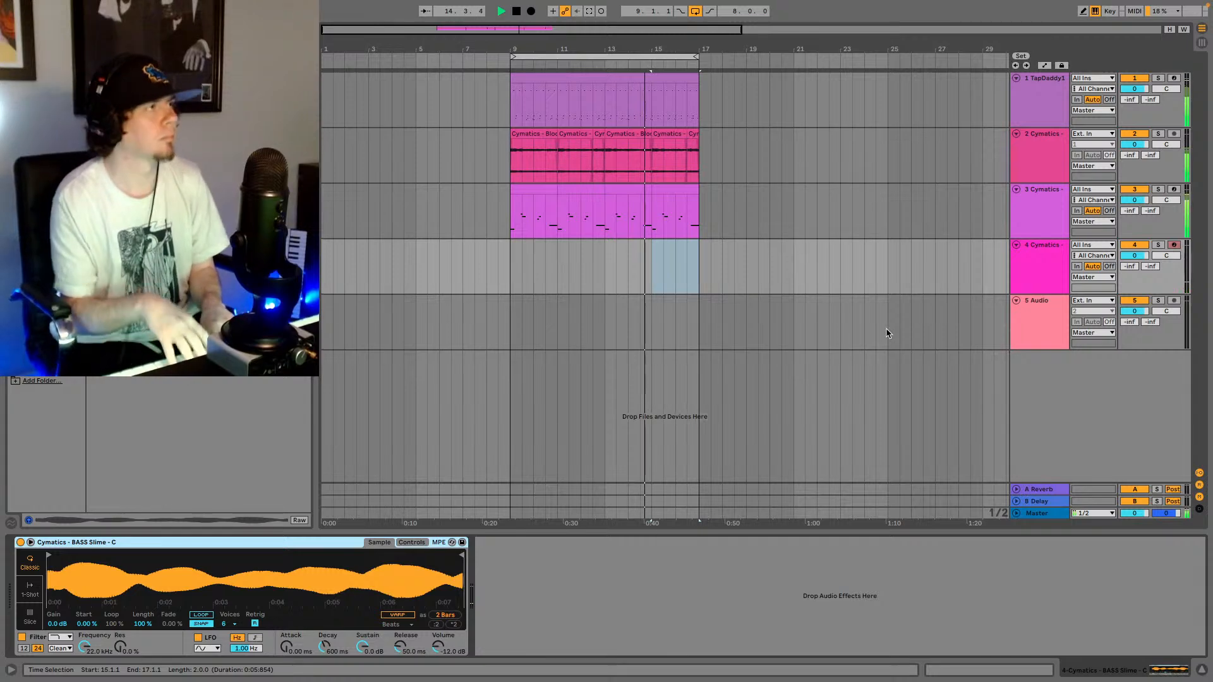
pyautogui.click(589, 11)
pyautogui.press('space')
pyautogui.click(615, 244)
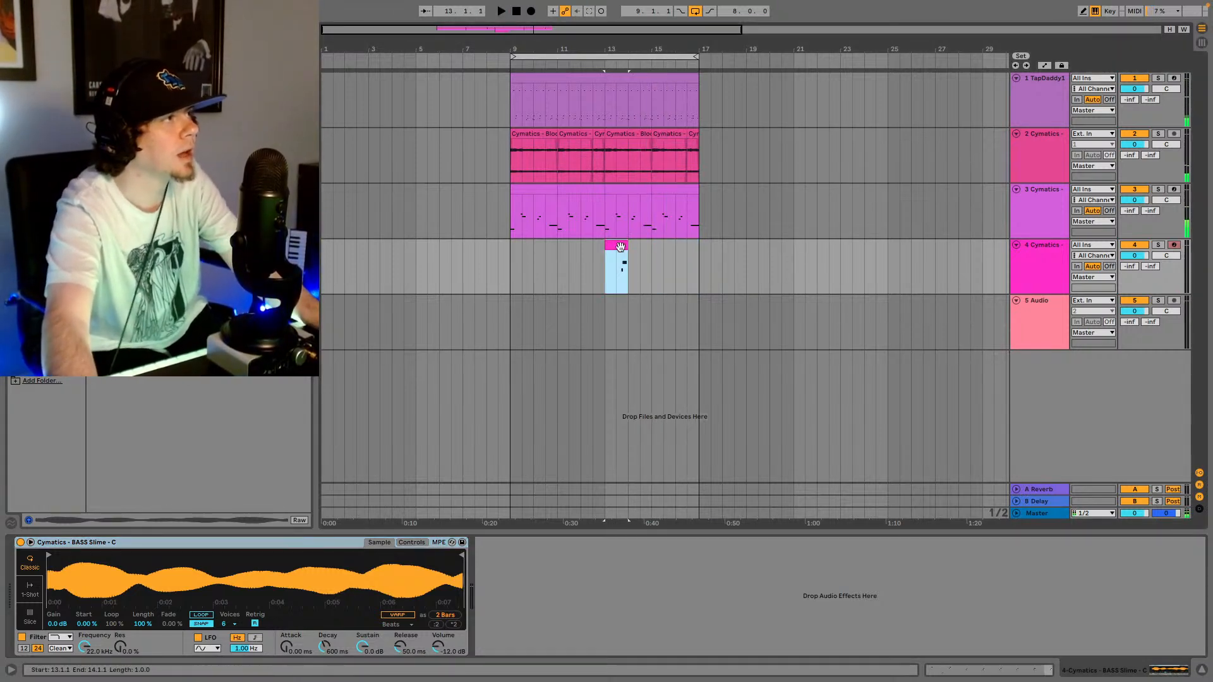
# - Copy the one-bar BASS Slime clip to bars 15, 11 and 9, and play the loop from bar 9
pyautogui.click(654, 264)
pyautogui.hotkey('ctrl', 'v')
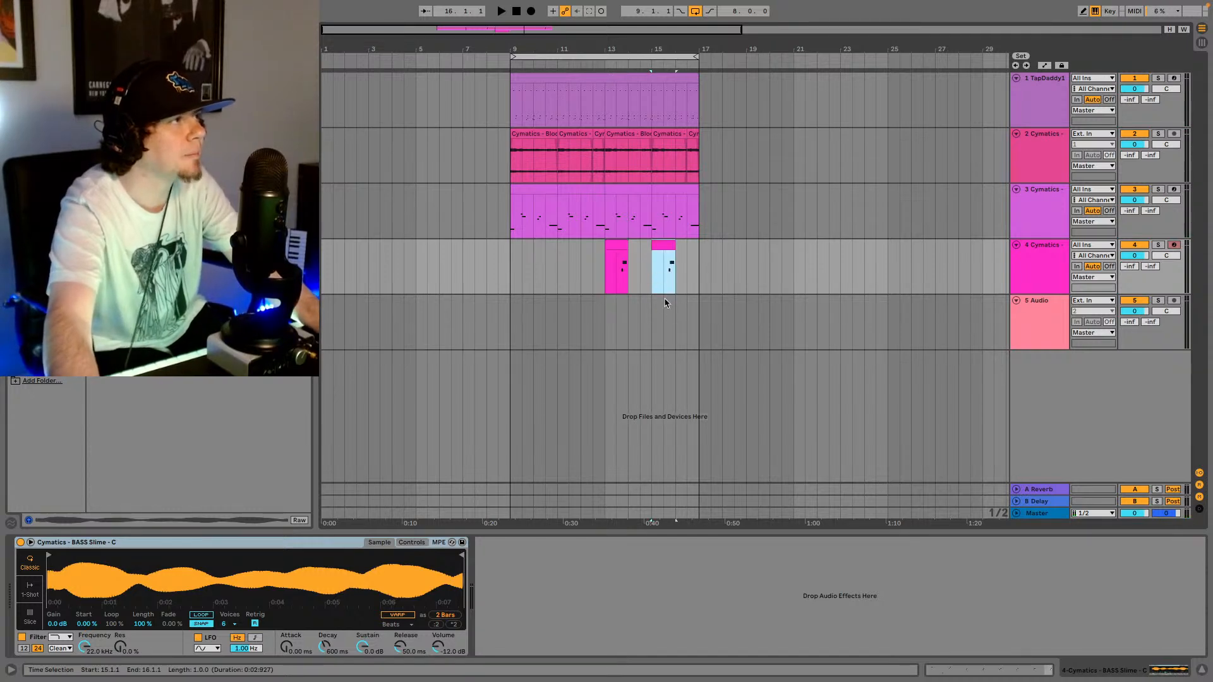
pyautogui.click(559, 268)
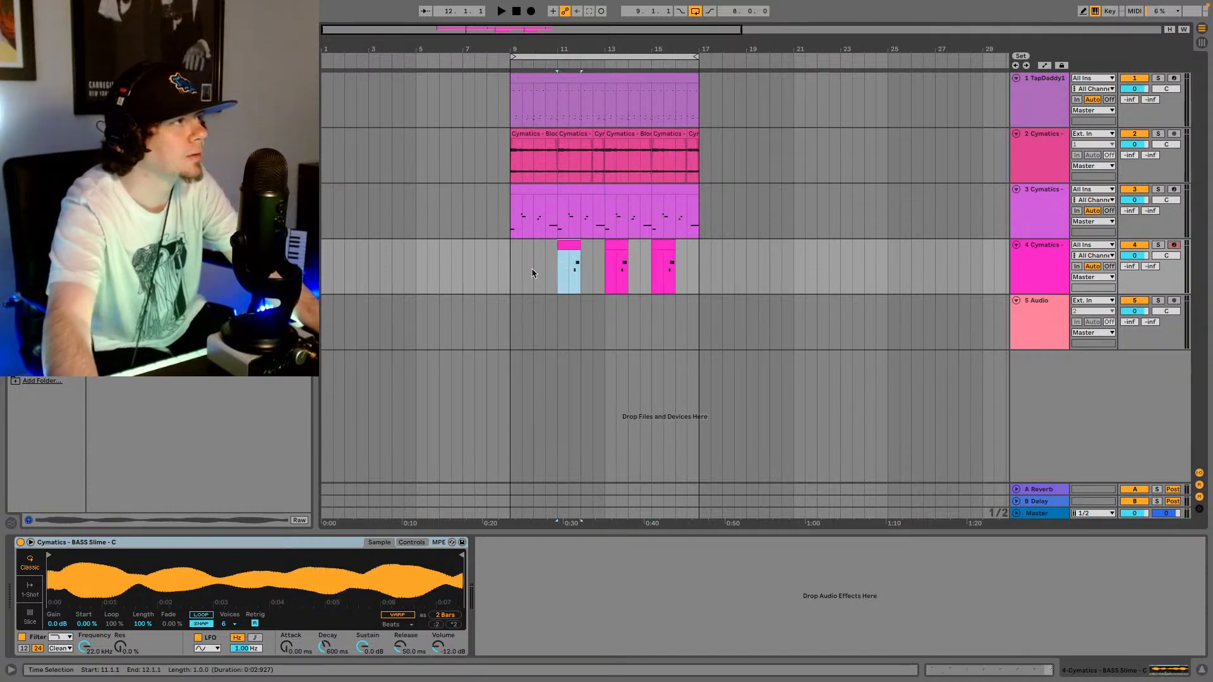
pyautogui.click(511, 264)
pyautogui.hotkey('ctrl', 'v')
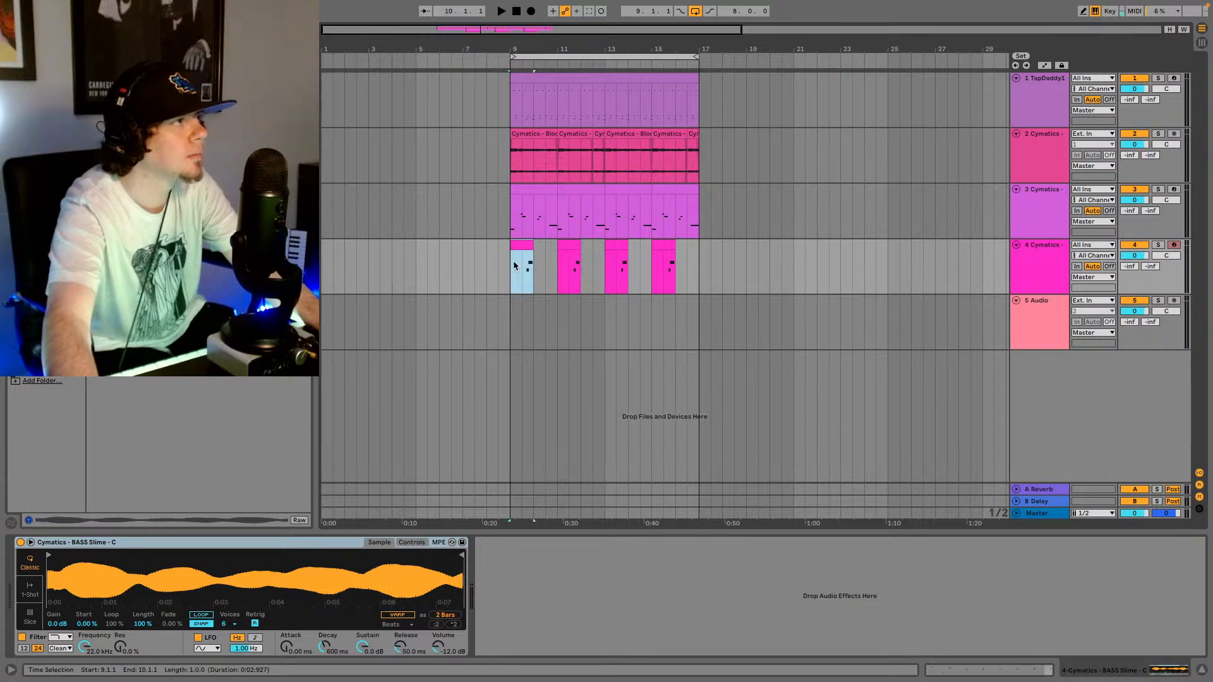
pyautogui.press('space')
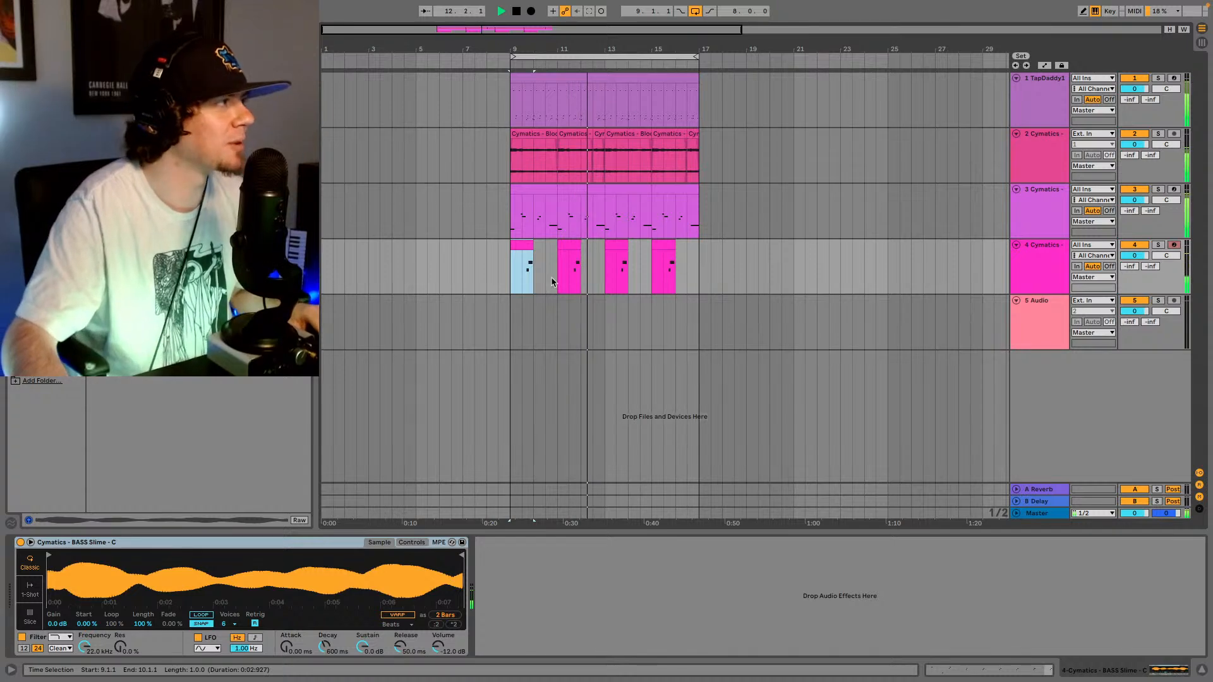
# - Copy the Rhodes audio from bars 9 to 13 to bar 5 as an intro and play from there
pyautogui.moveTo(515, 271); pyautogui.dragTo(696, 142)
pyautogui.moveTo(524, 157); pyautogui.dragTo(594, 148)
pyautogui.press('super+c')
pyautogui.click(420, 154)
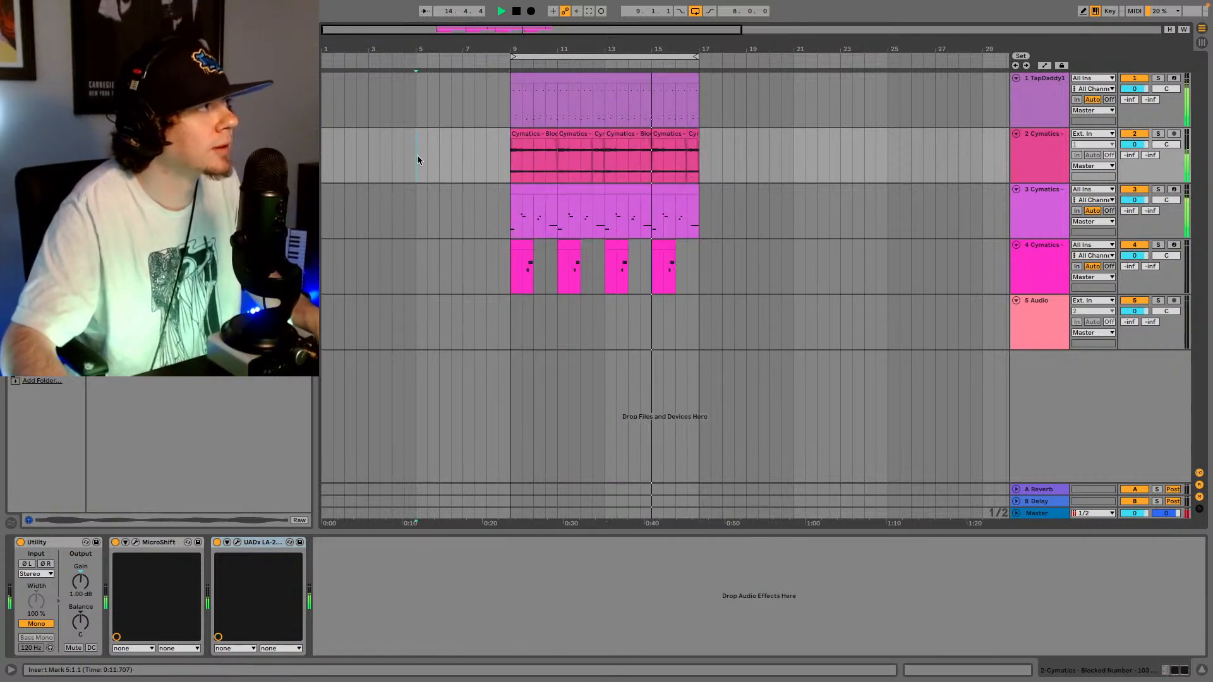
pyautogui.press('super+v')
pyautogui.click(421, 168)
pyautogui.press('space')
pyautogui.press('space')
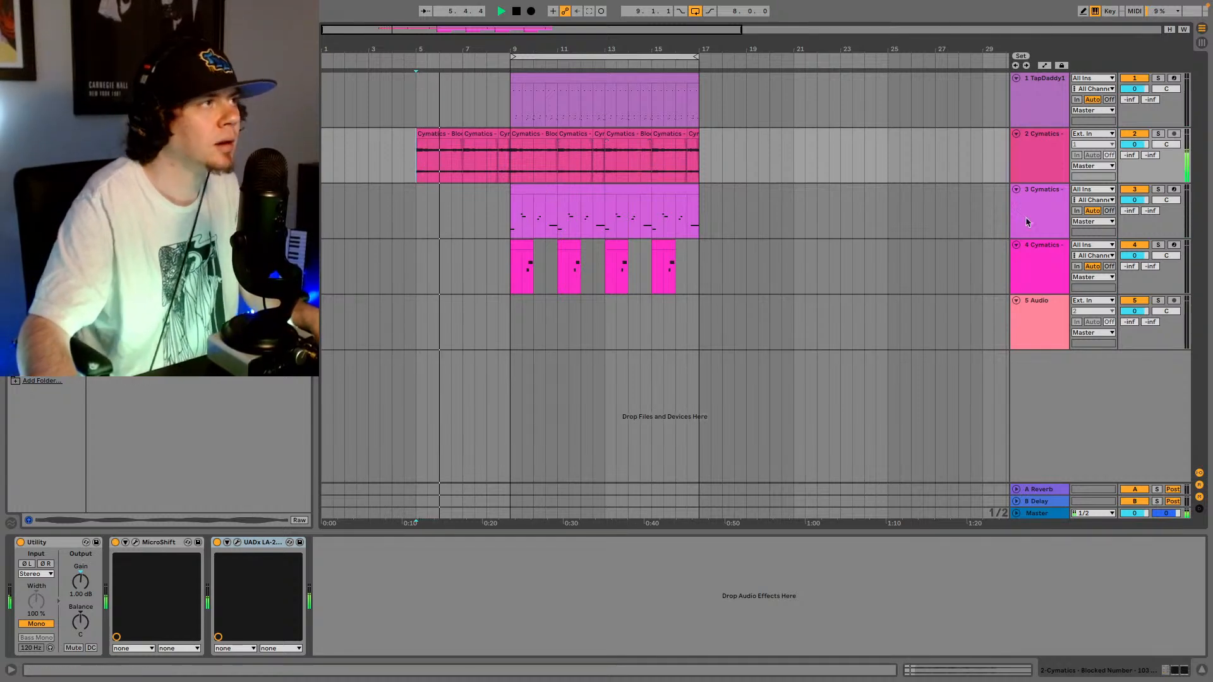
# - Browse the Cymatics one-shots and the unused Piano, Rhodes, Keys samples for another part while the beat plays
pyautogui.click(1051, 281)
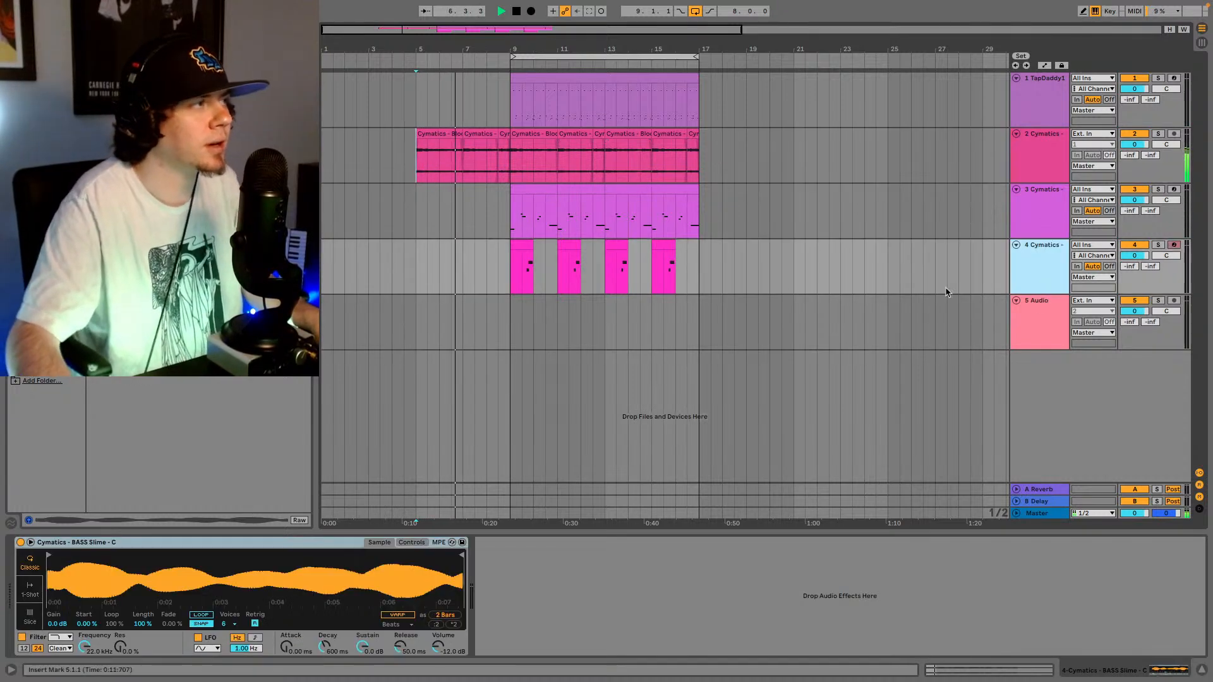
pyautogui.click(43, 356)
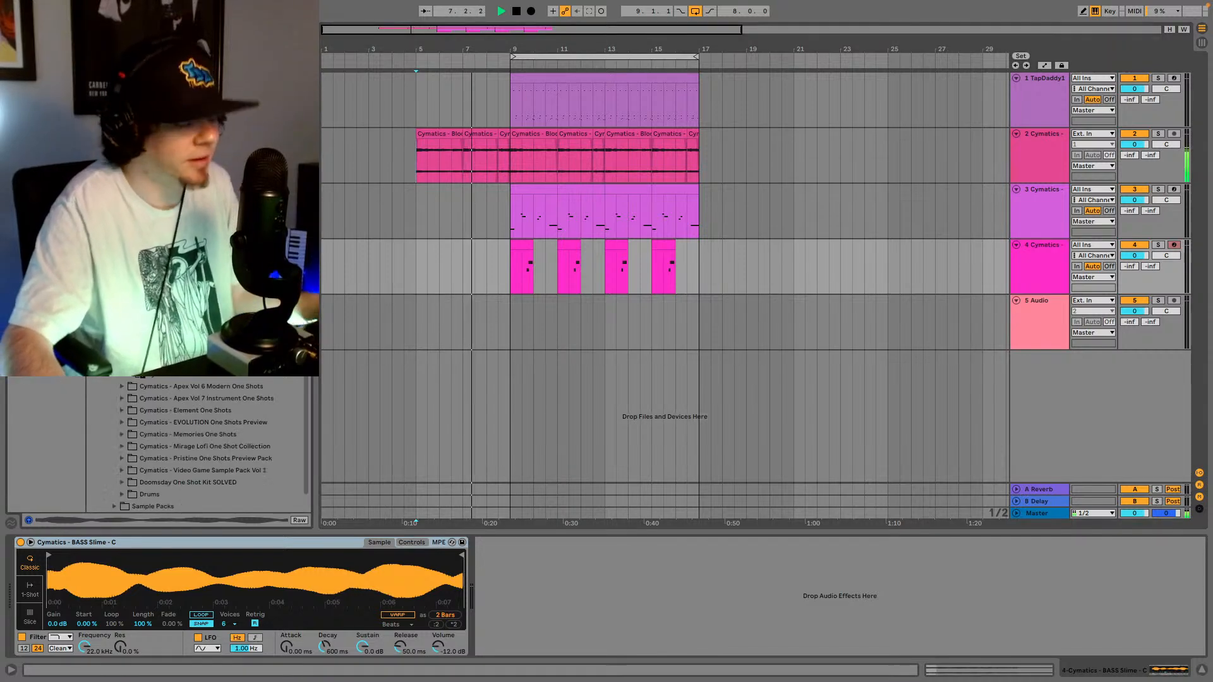
pyautogui.scroll(-3, 189, 442)
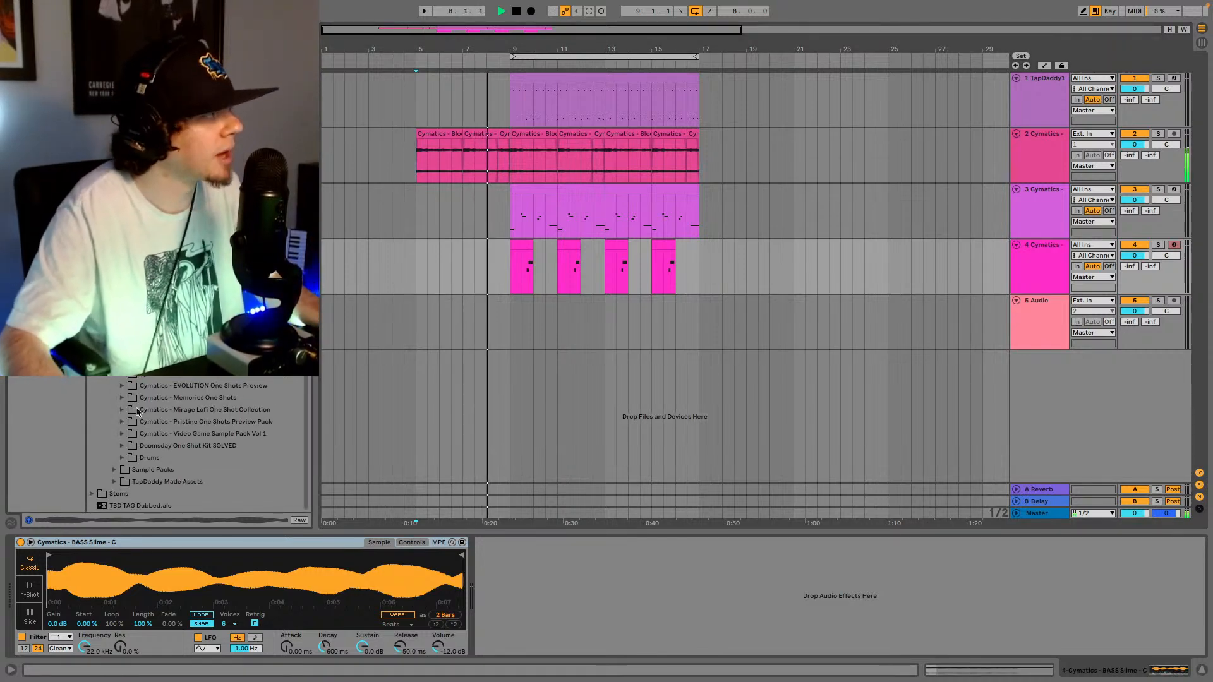
pyautogui.click(122, 350)
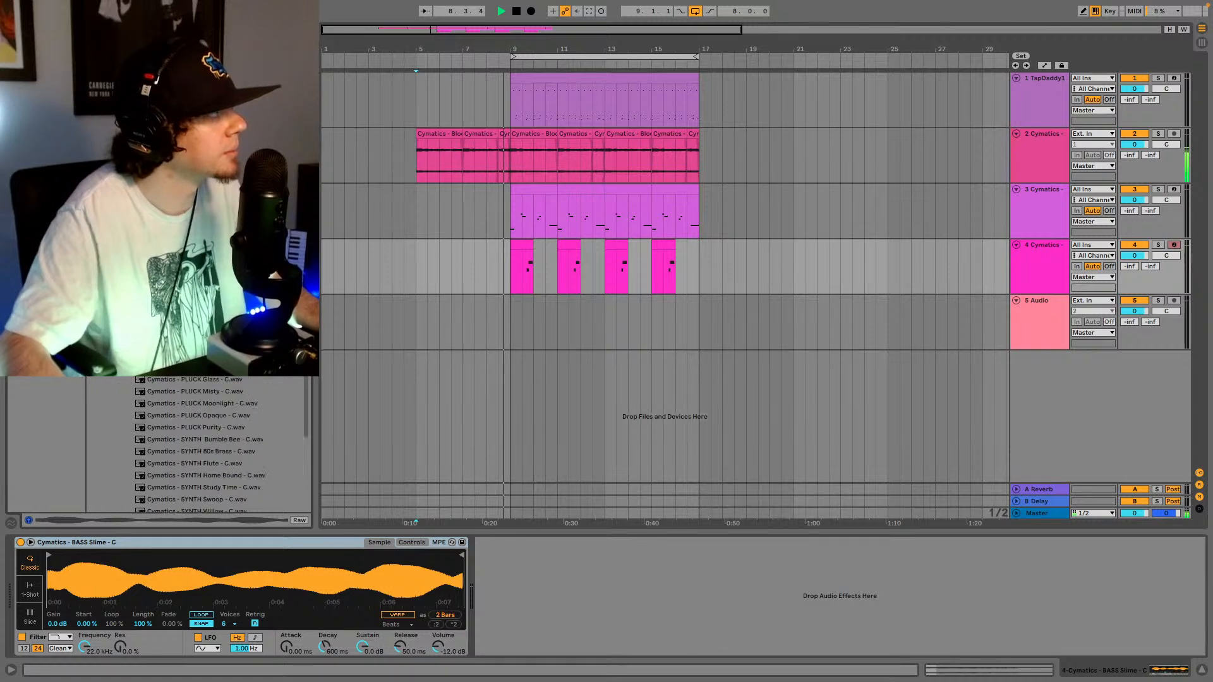
pyautogui.scroll(-8, 190, 442)
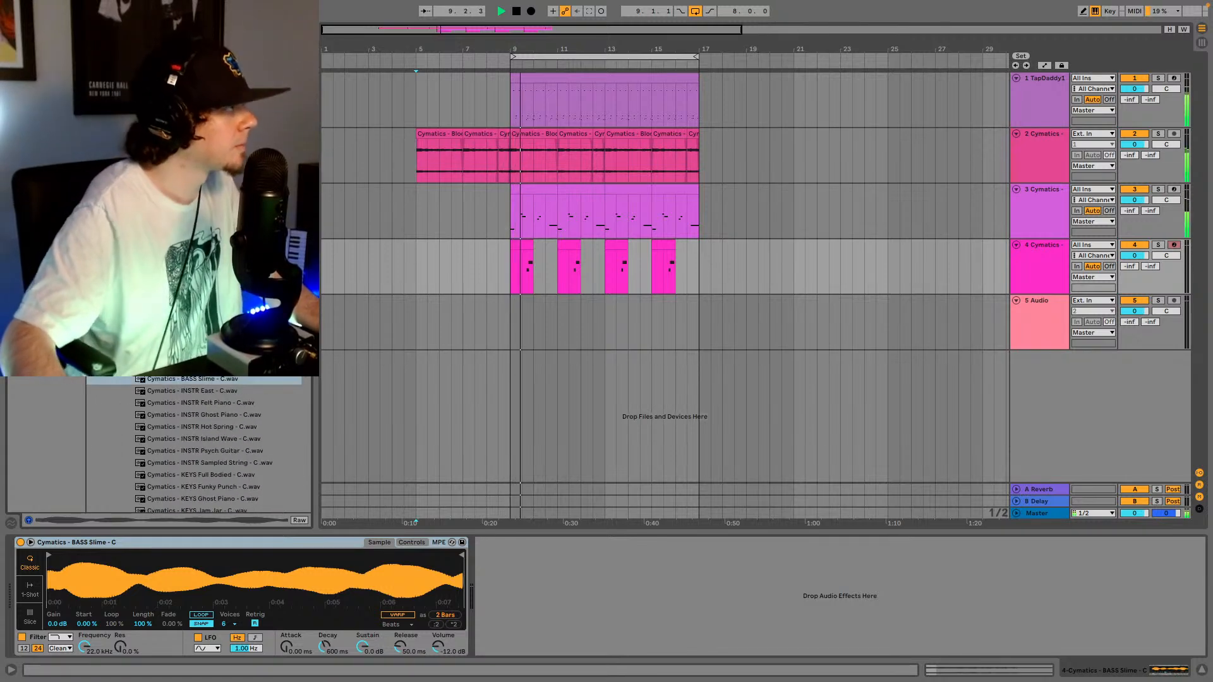
pyautogui.press('Left')
pyautogui.scroll(5, 189, 442)
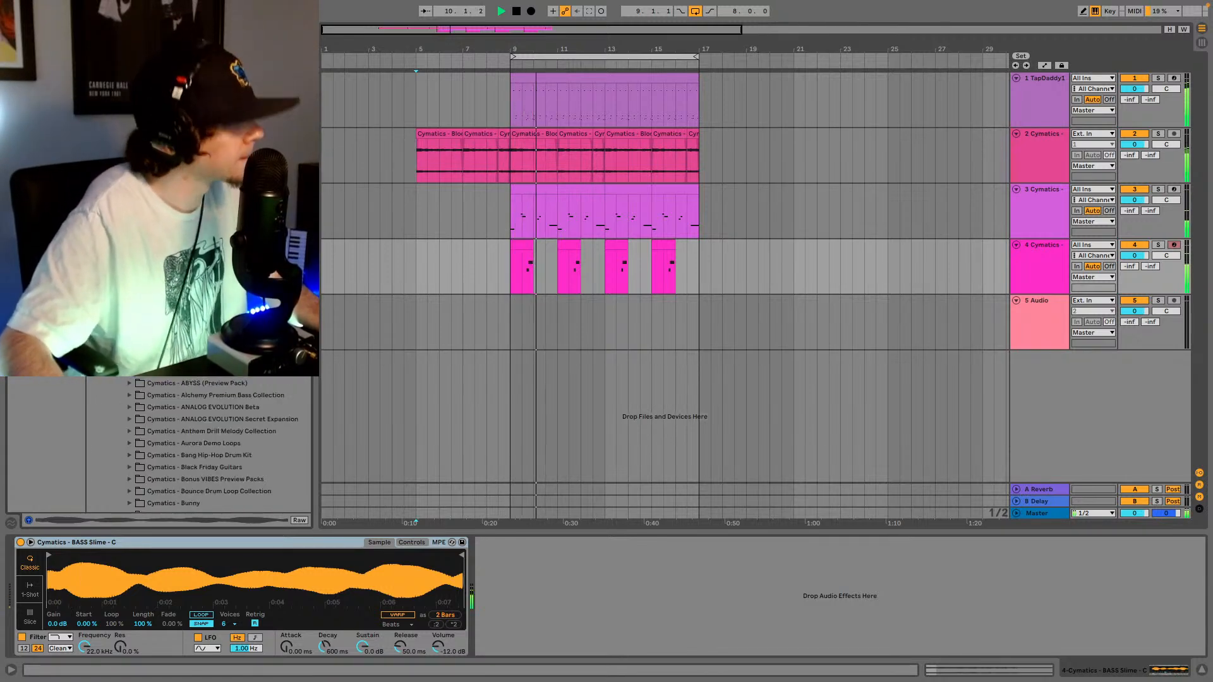
pyautogui.click(127, 417)
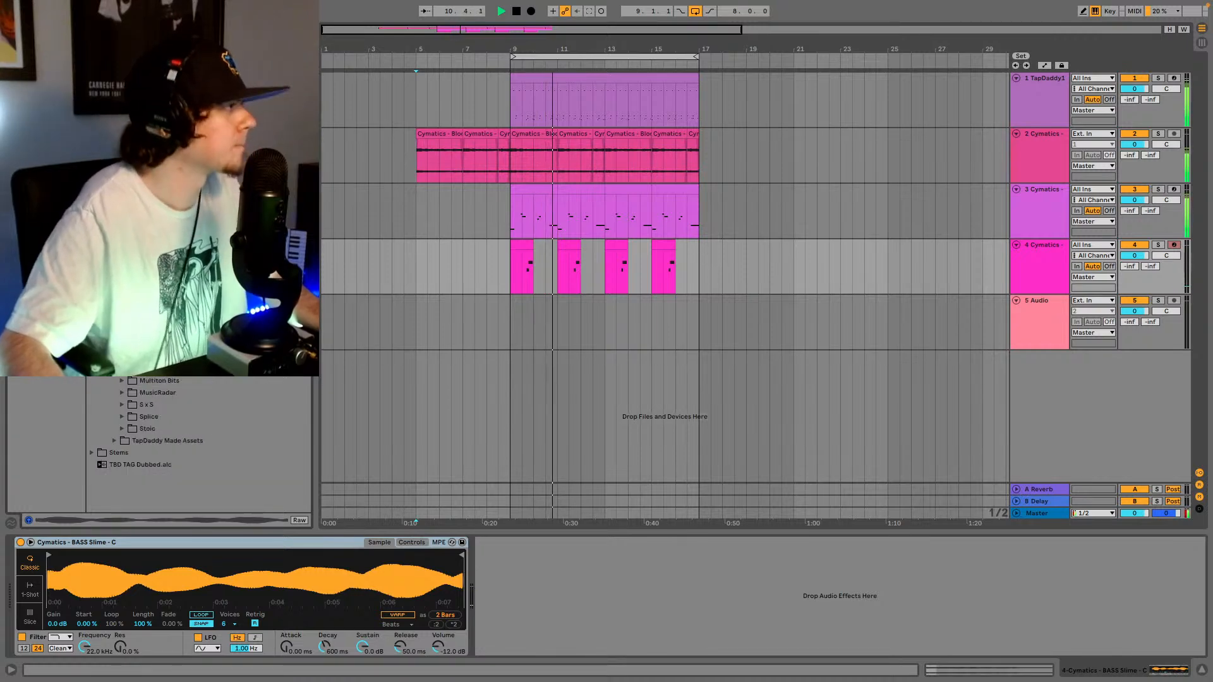
pyautogui.click(126, 417)
pyautogui.scroll(-10, 162, 409)
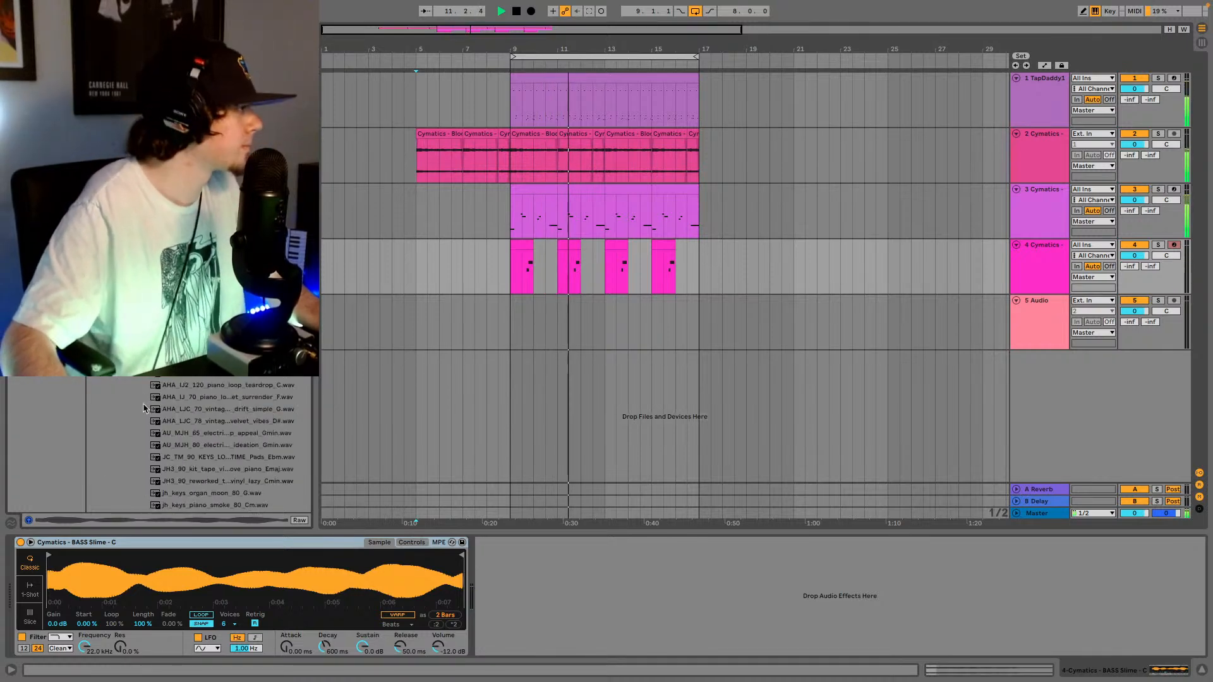
pyautogui.scroll(-6, 163, 409)
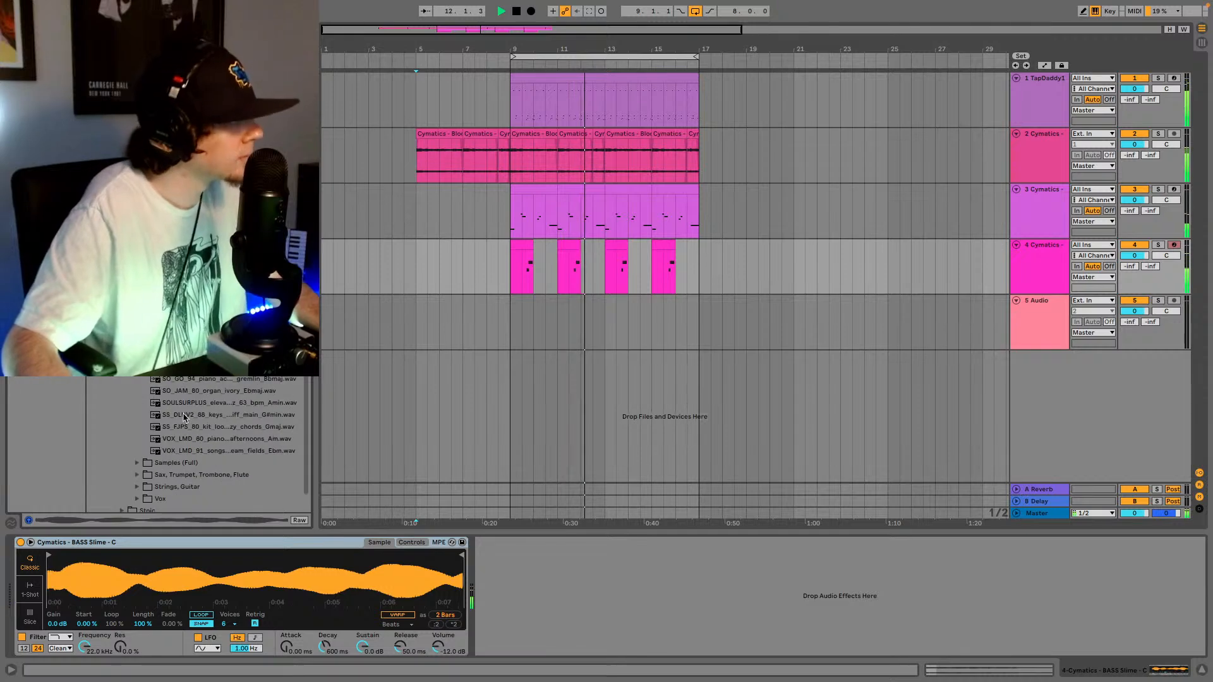
pyautogui.scroll(3, 189, 391)
pyautogui.scroll(4, 191, 391)
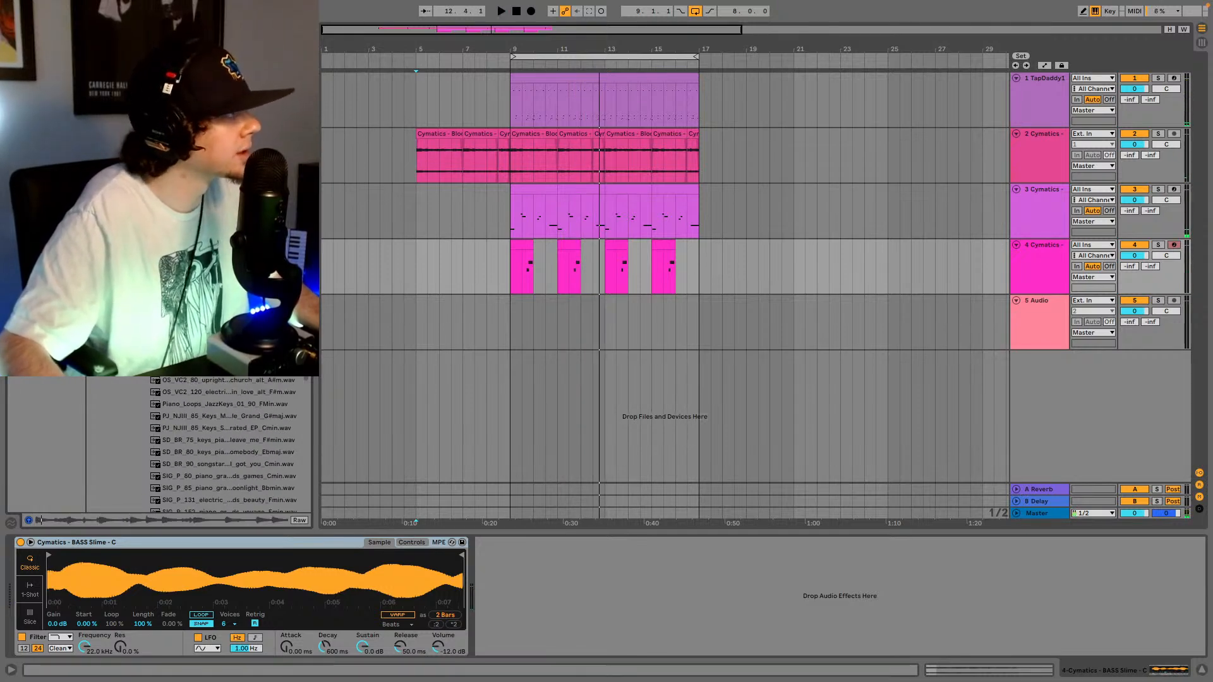
# - Preview horns in the Sax, Trumpet, Trombone, Flute folder and place jc_ph_horn_long_one_shot_heavenly_swell_Fmaj7 on audio track 5 at 10.3
pyautogui.press('Left')
pyautogui.click(138, 435)
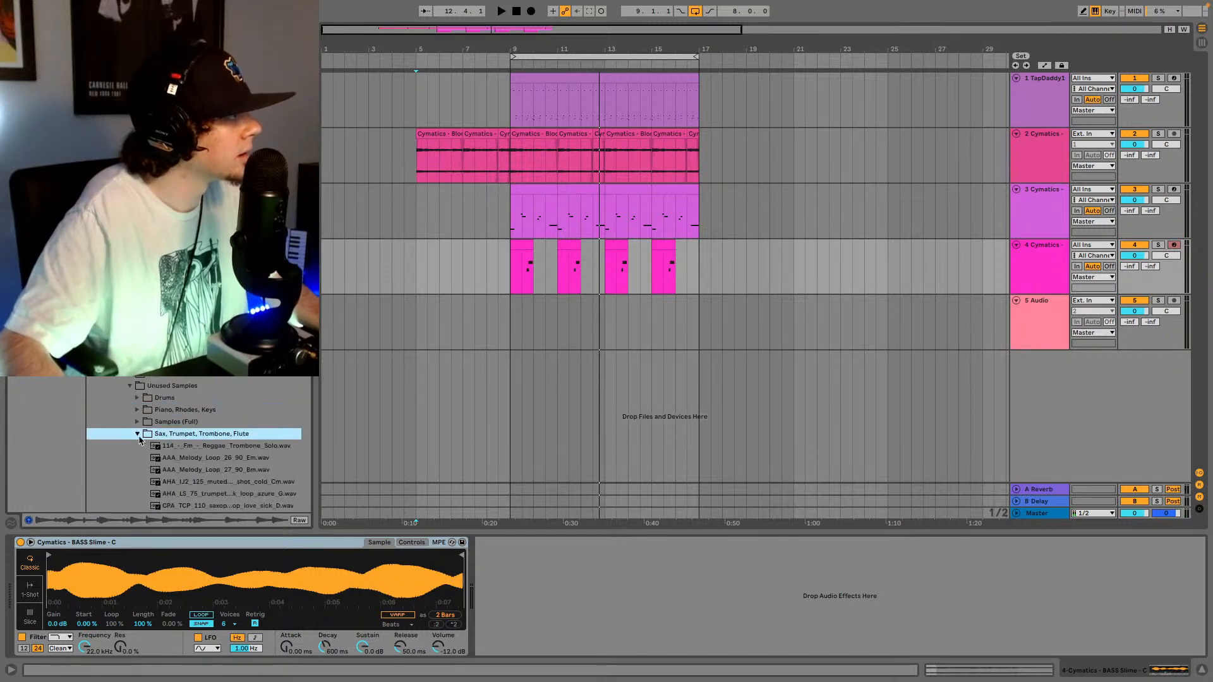
pyautogui.scroll(-3, 170, 419)
pyautogui.scroll(-4, 196, 434)
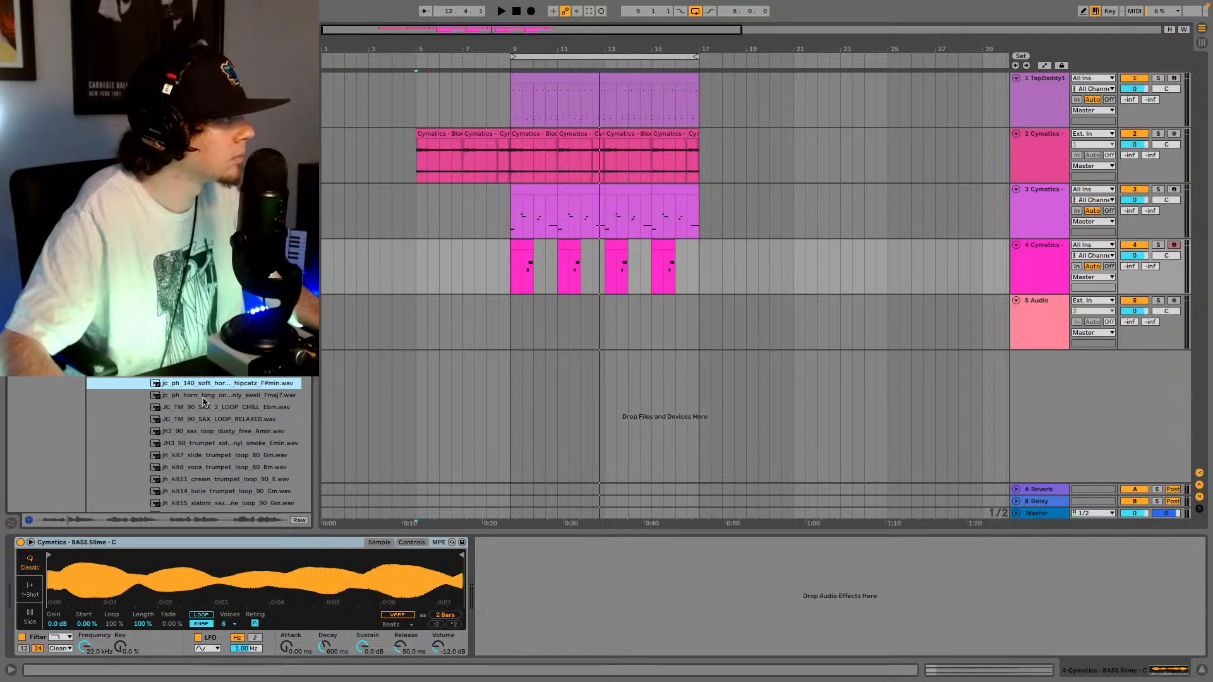
pyautogui.click(204, 396)
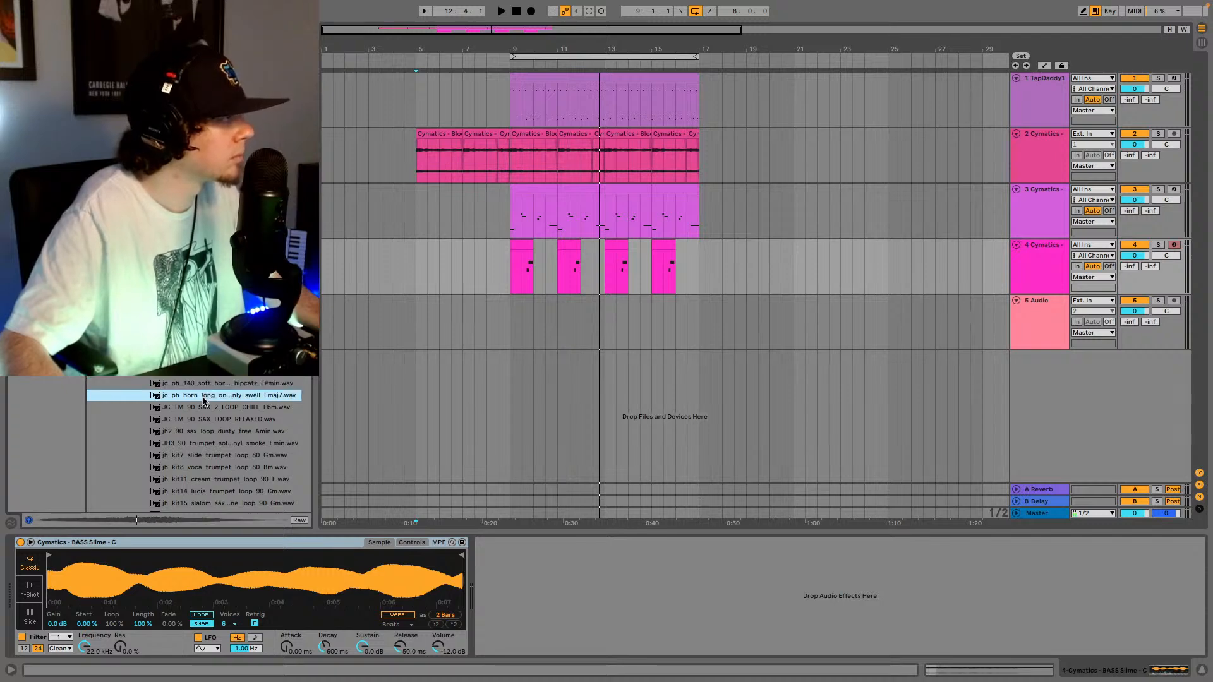
pyautogui.click(512, 323)
pyautogui.press('space')
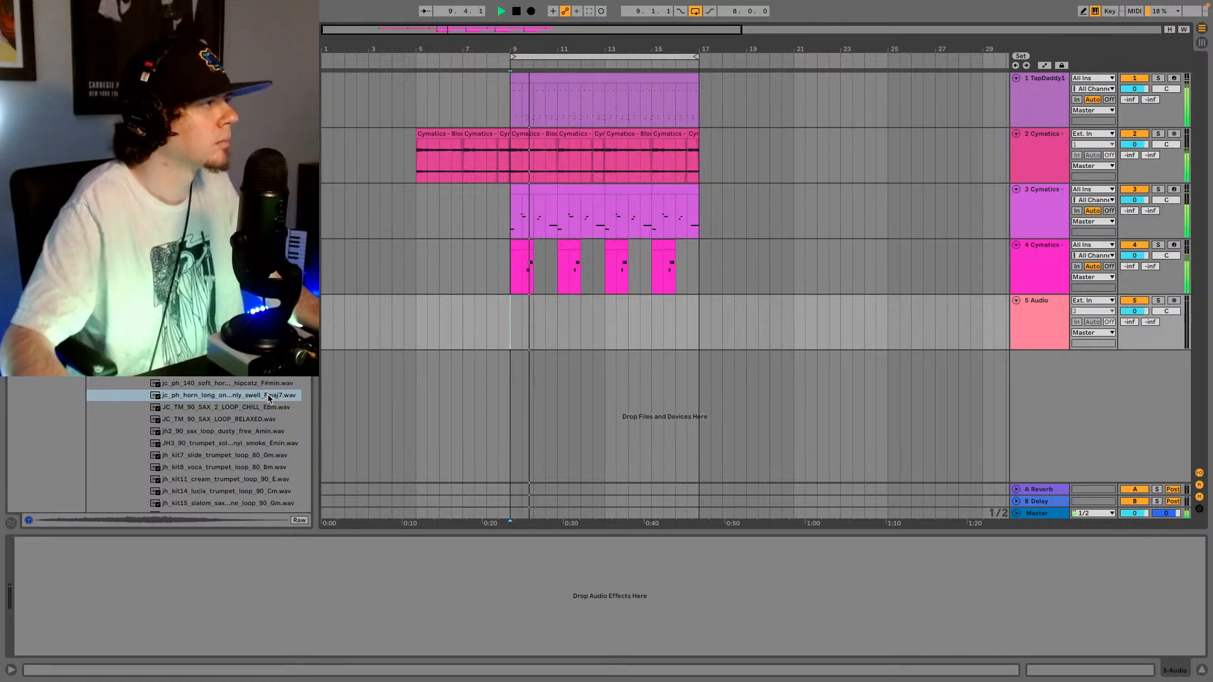
pyautogui.moveTo(268, 400); pyautogui.dragTo(557, 345)
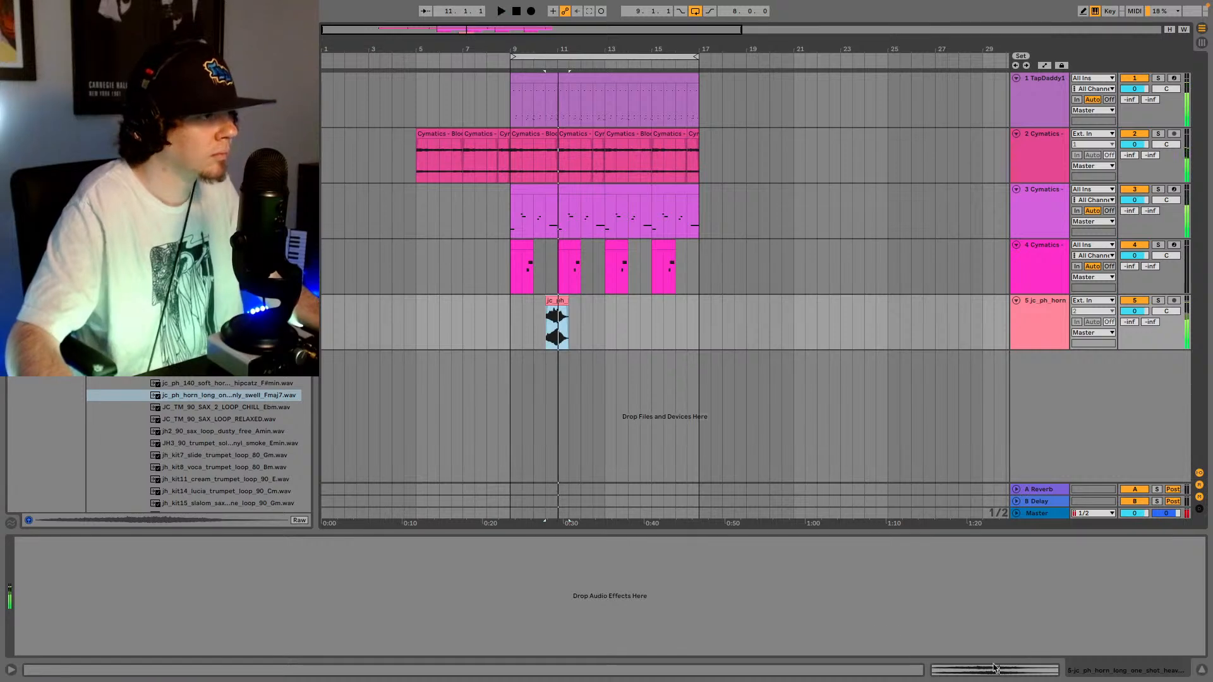
# - Stop playback, show the horn clip's sample settings and switch its warp mode to Complex
pyautogui.press('space')
pyautogui.hotkey('shift', 'Tab')
pyautogui.click(25, 586)
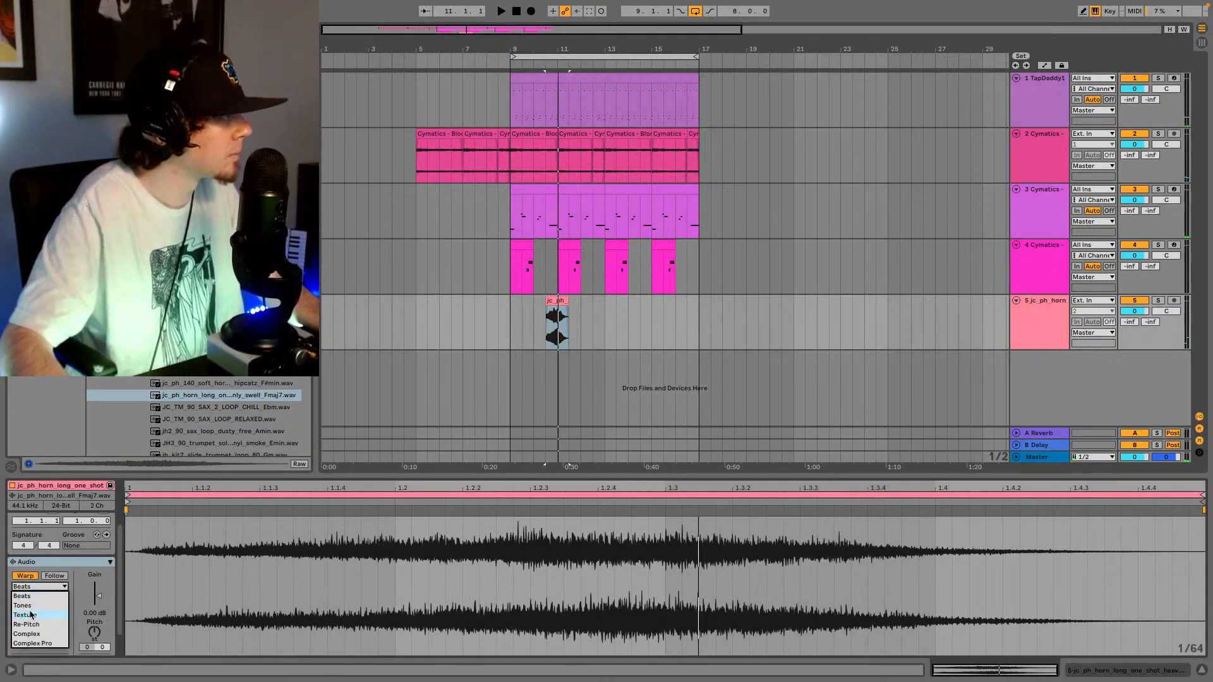
pyautogui.press('Escape')
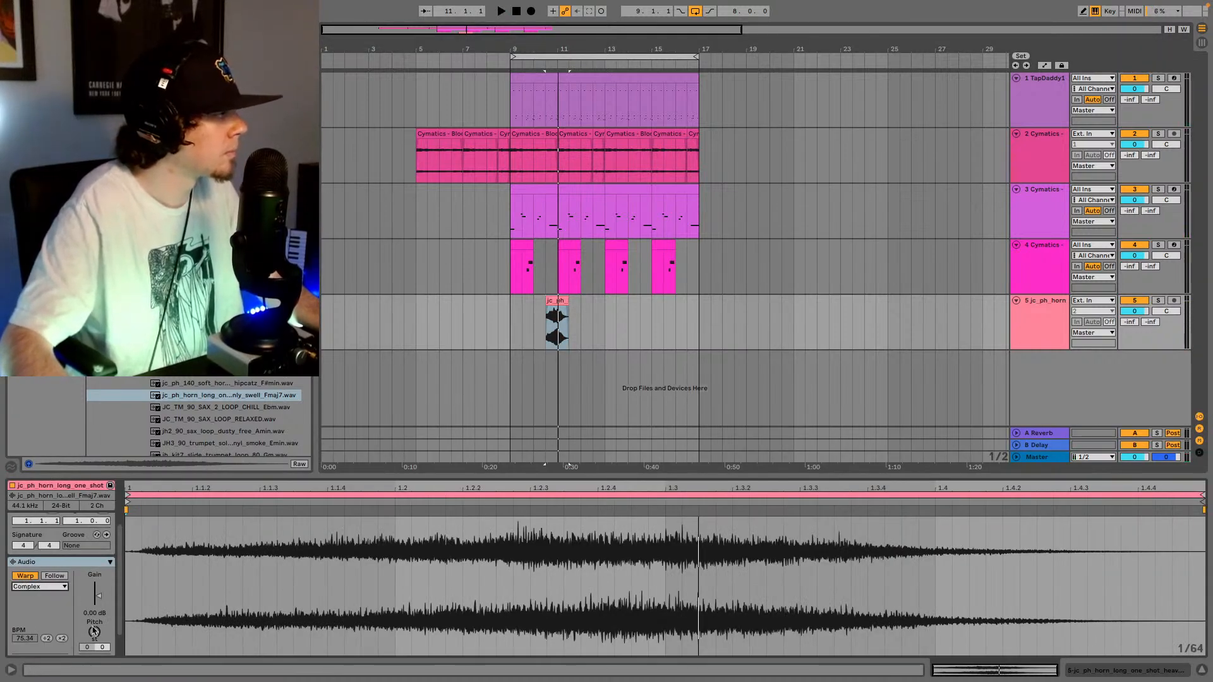
# - Lower the horn clip's gain to -11.9 dB and tune its pitch to +1 semitone against the beat
pyautogui.press('space')
pyautogui.moveTo(100, 633); pyautogui.dragTo(97, 599)
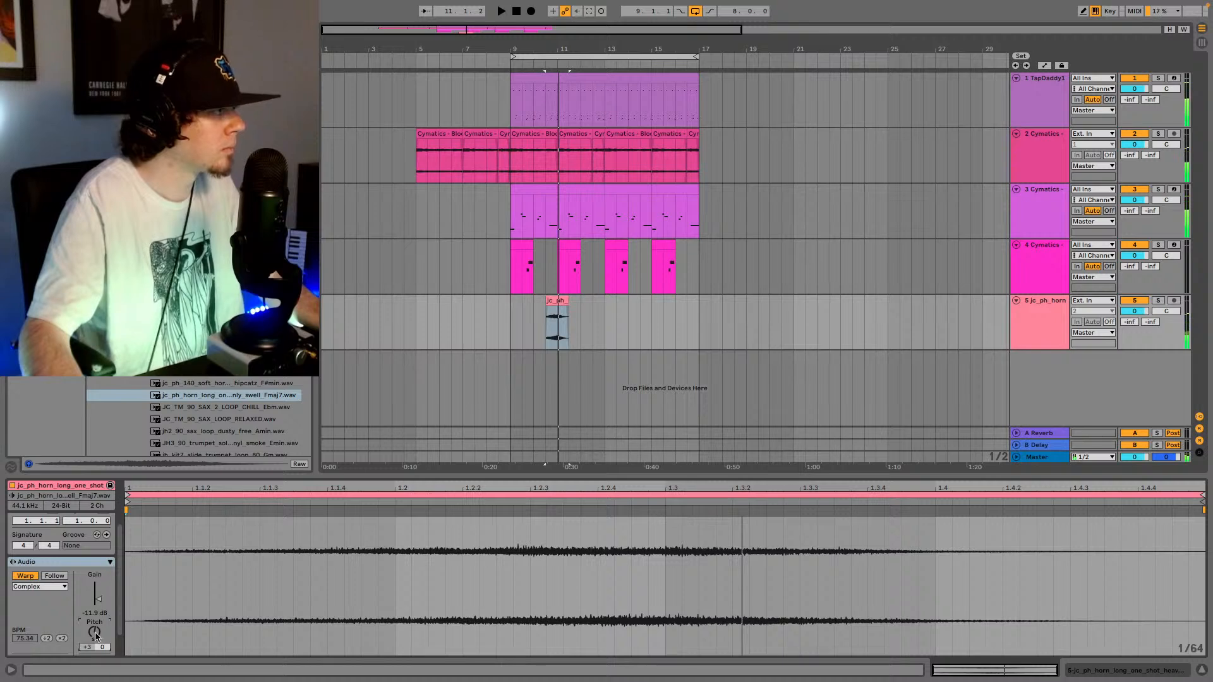
pyautogui.press('space')
pyautogui.moveTo(96, 632); pyautogui.dragTo(96, 644)
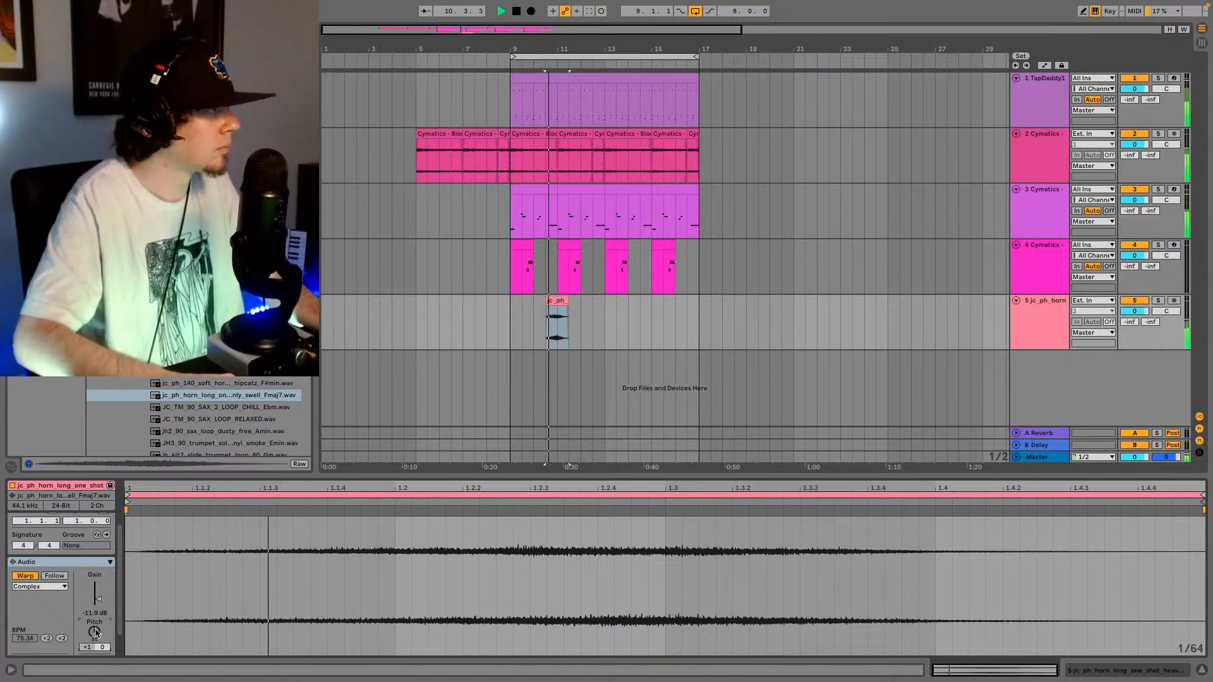
pyautogui.press('space')
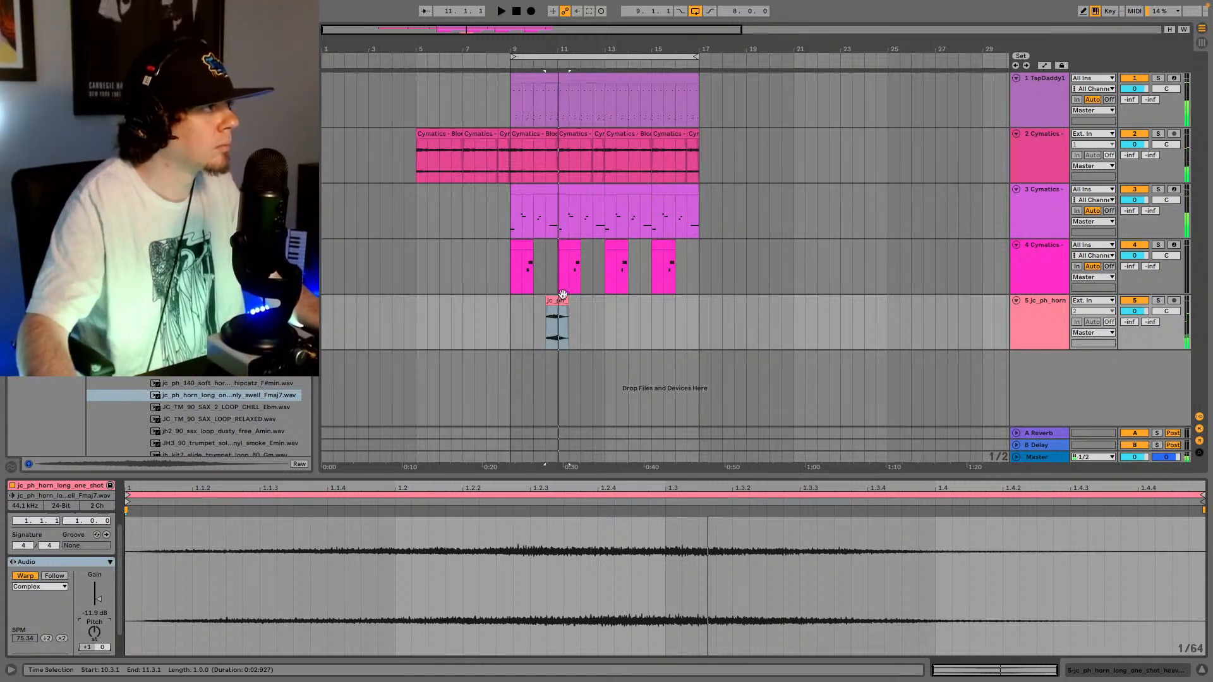
# - Trim the horn clip's end to 11.1 so it lasts half a bar, and play from bar 10
pyautogui.moveTo(568, 301); pyautogui.dragTo(557, 301)
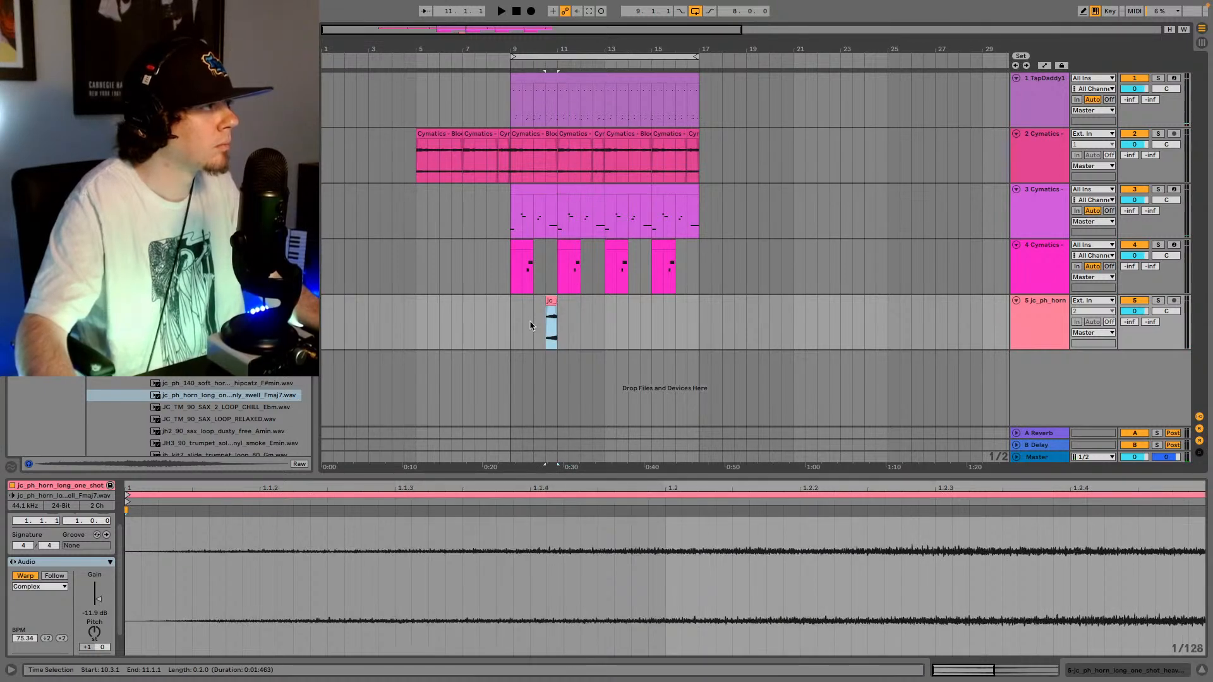
pyautogui.click(532, 322)
pyautogui.press('space')
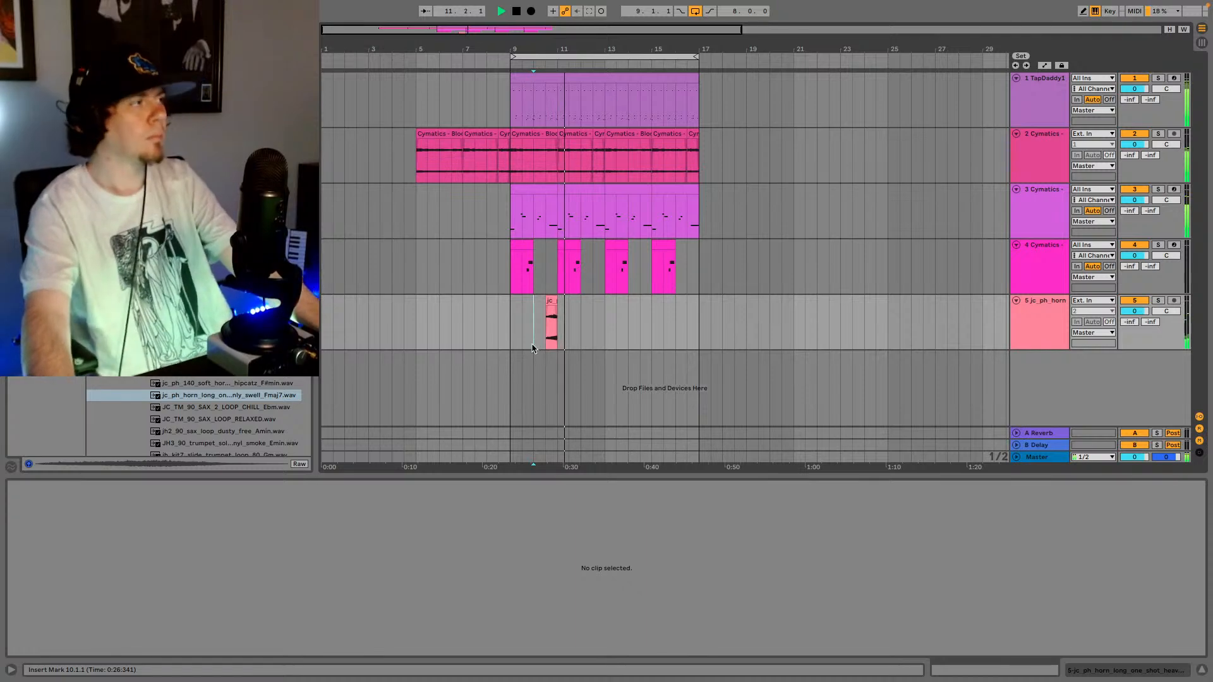
# - Move the horn clip to 12.3, paste a copy at 16.3 and play from 12.3
pyautogui.click(553, 303)
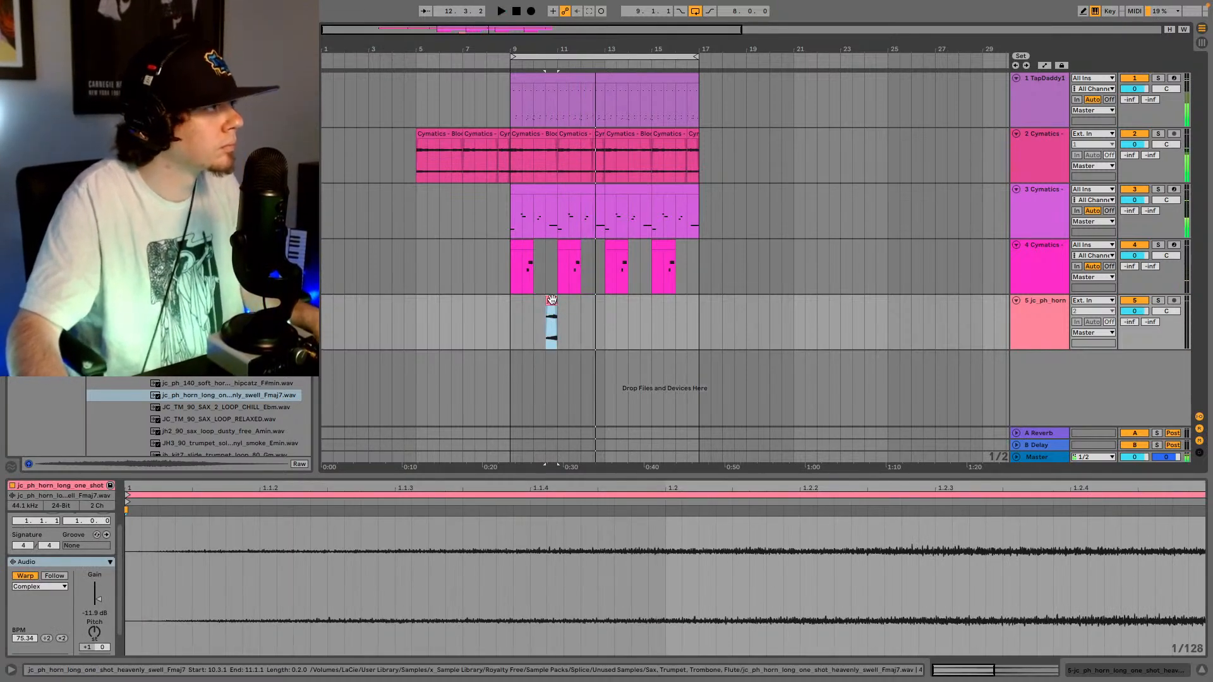
pyautogui.press('space')
pyautogui.moveTo(551, 303); pyautogui.dragTo(598, 304)
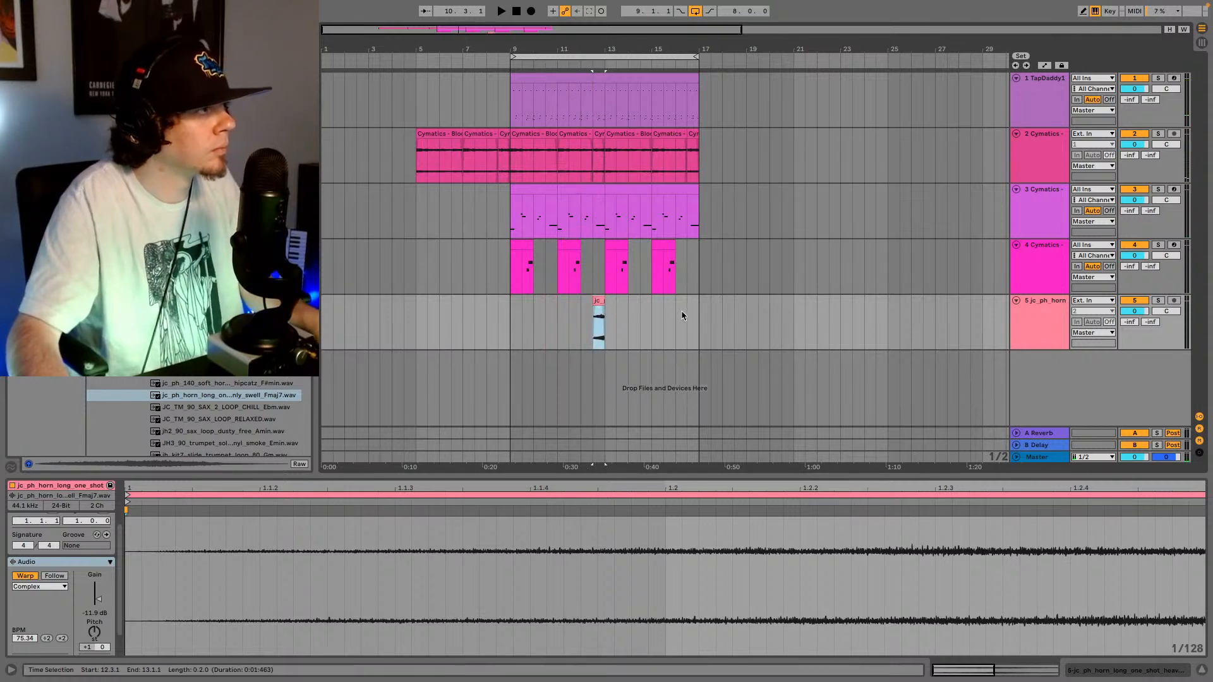
pyautogui.click(688, 310)
pyautogui.press('super+v')
pyautogui.click(595, 330)
pyautogui.press('space')
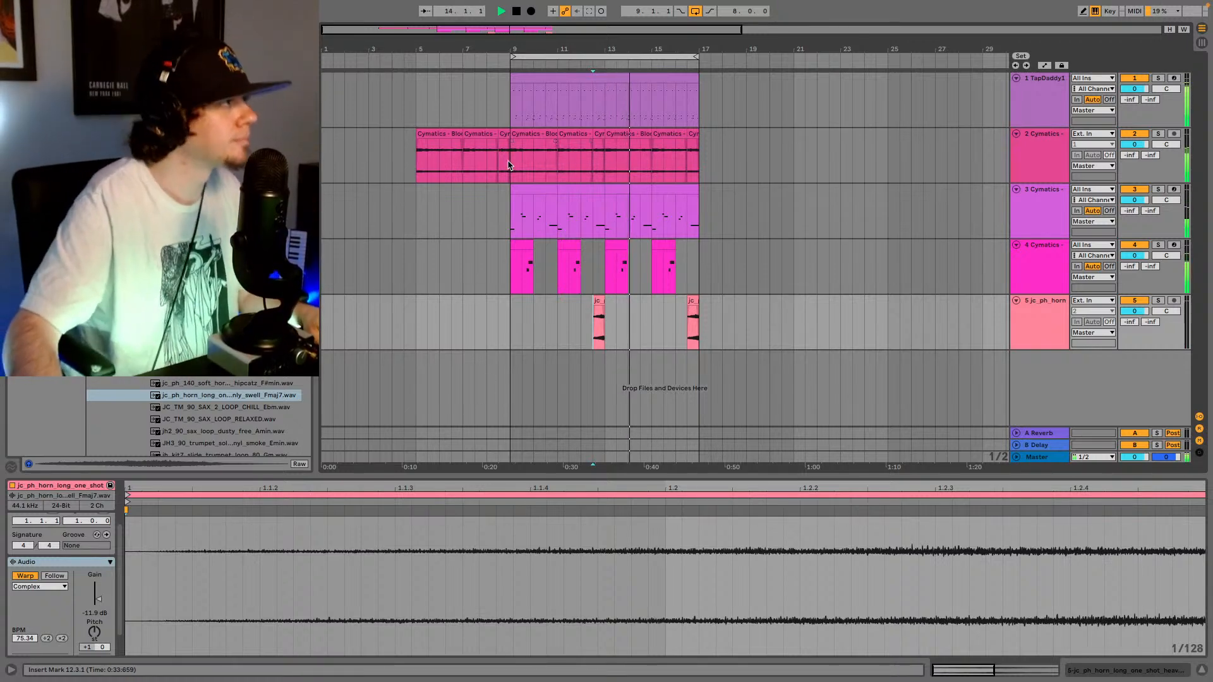
# - Duplicate the drum and Rhodes clips from bars 9 to 17 into bars 17 to 25, and turn off looping
pyautogui.moveTo(509, 165); pyautogui.dragTo(691, 74)
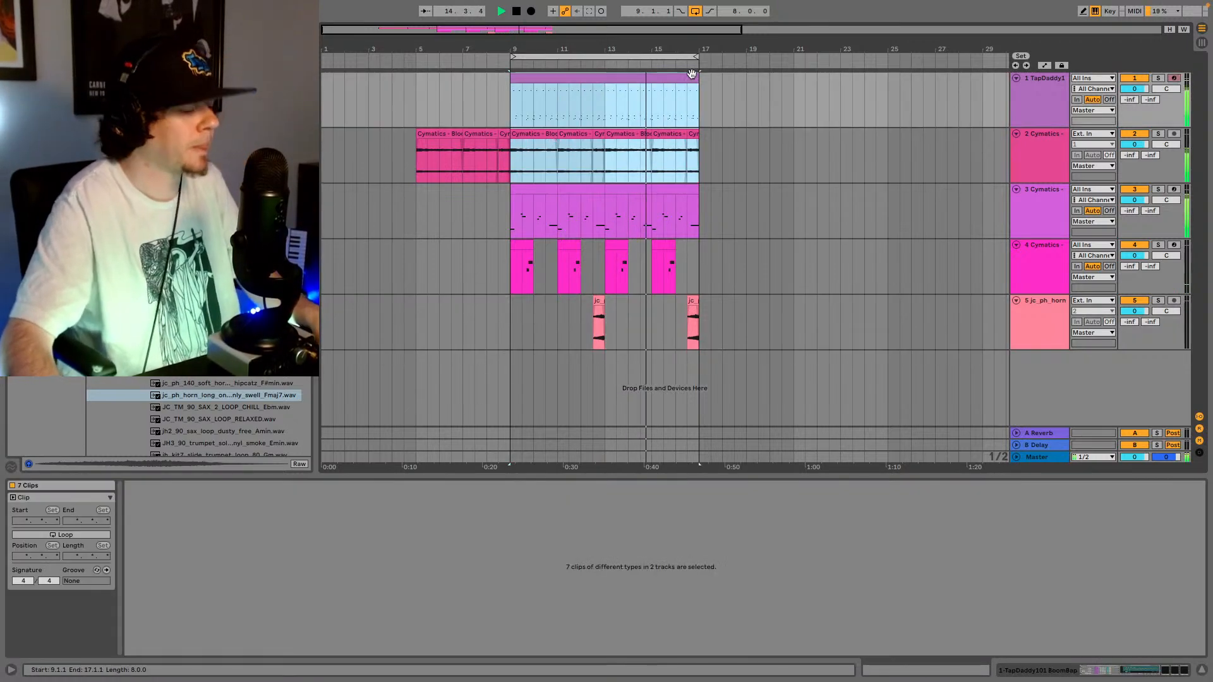
pyautogui.hotkey('ctrl', 'd')
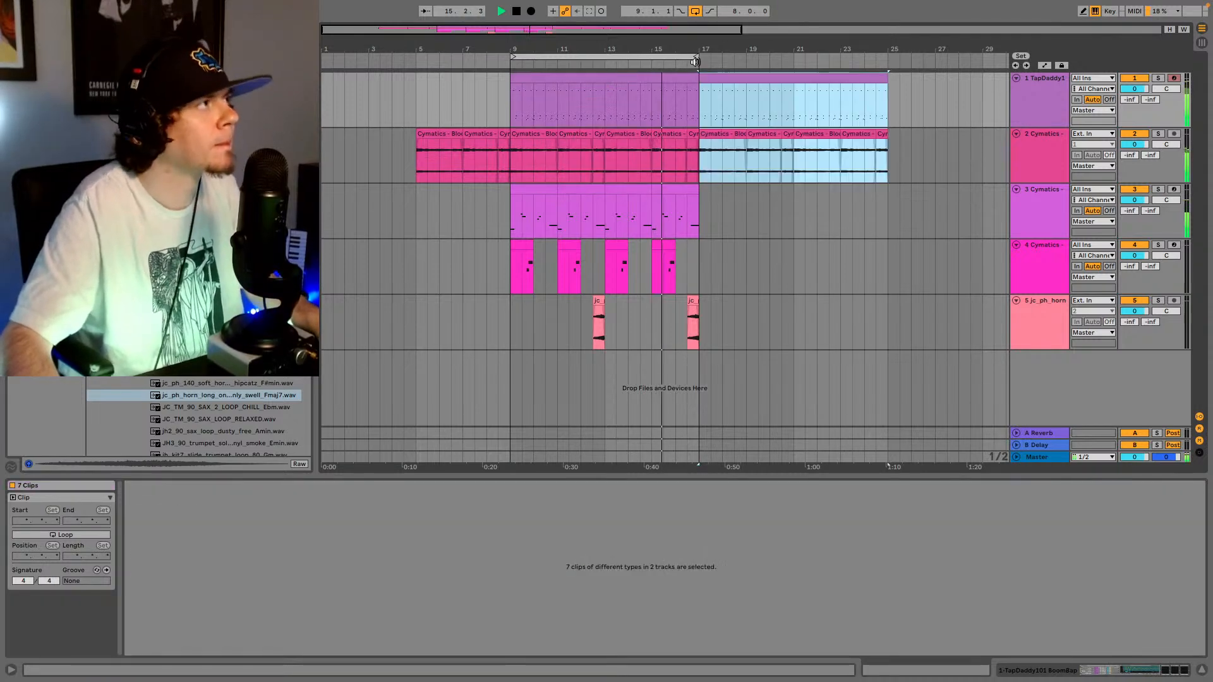
pyautogui.click(695, 11)
# - Trim the start of only the duplicated drum clip to 17.3.3 and play the transition from 16.4
pyautogui.moveTo(700, 78); pyautogui.dragTo(712, 79)
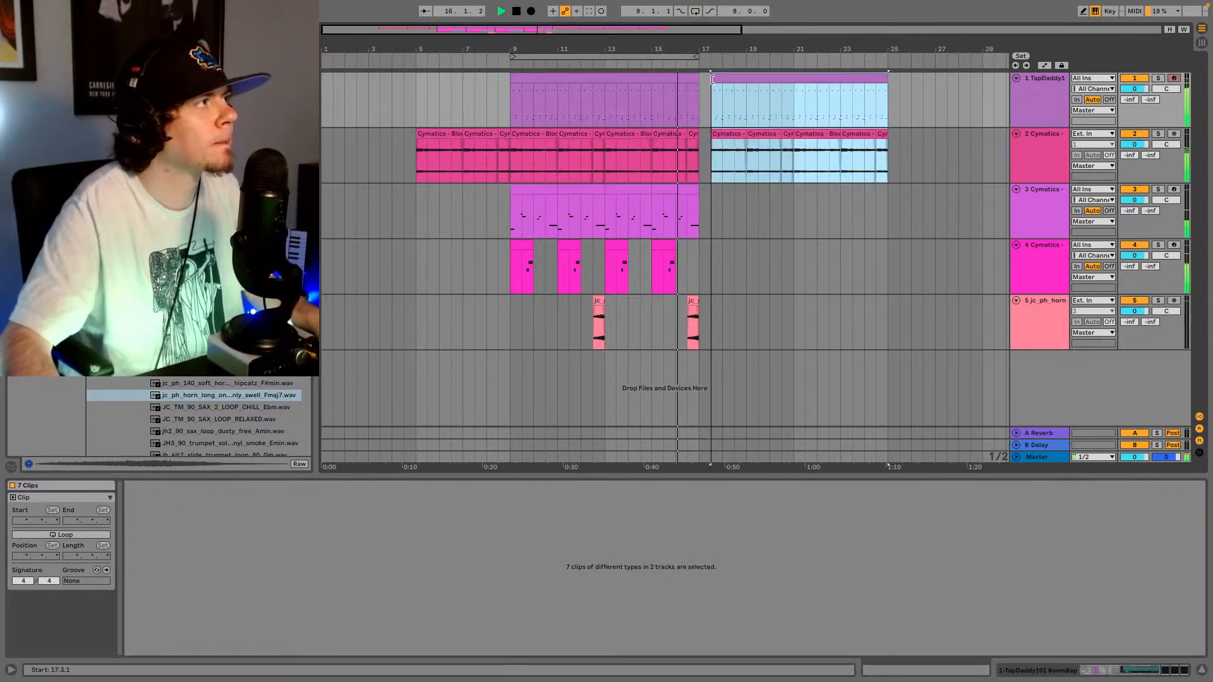
pyautogui.click(710, 79)
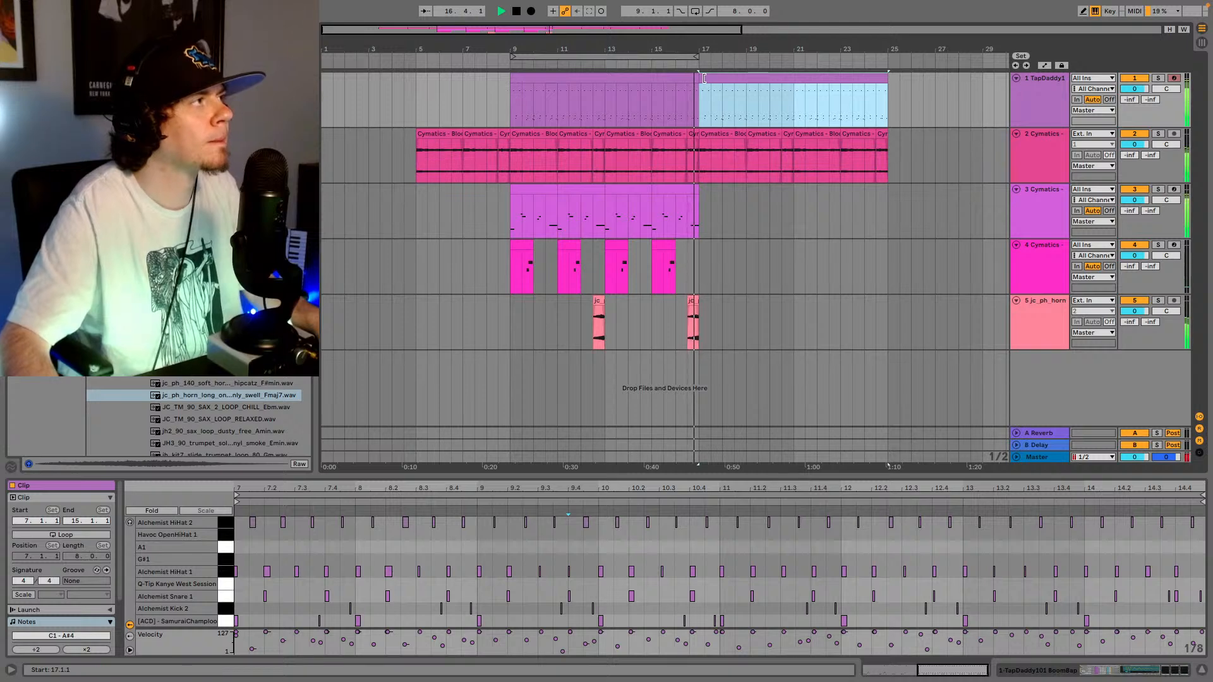
pyautogui.moveTo(716, 79); pyautogui.dragTo(712, 79)
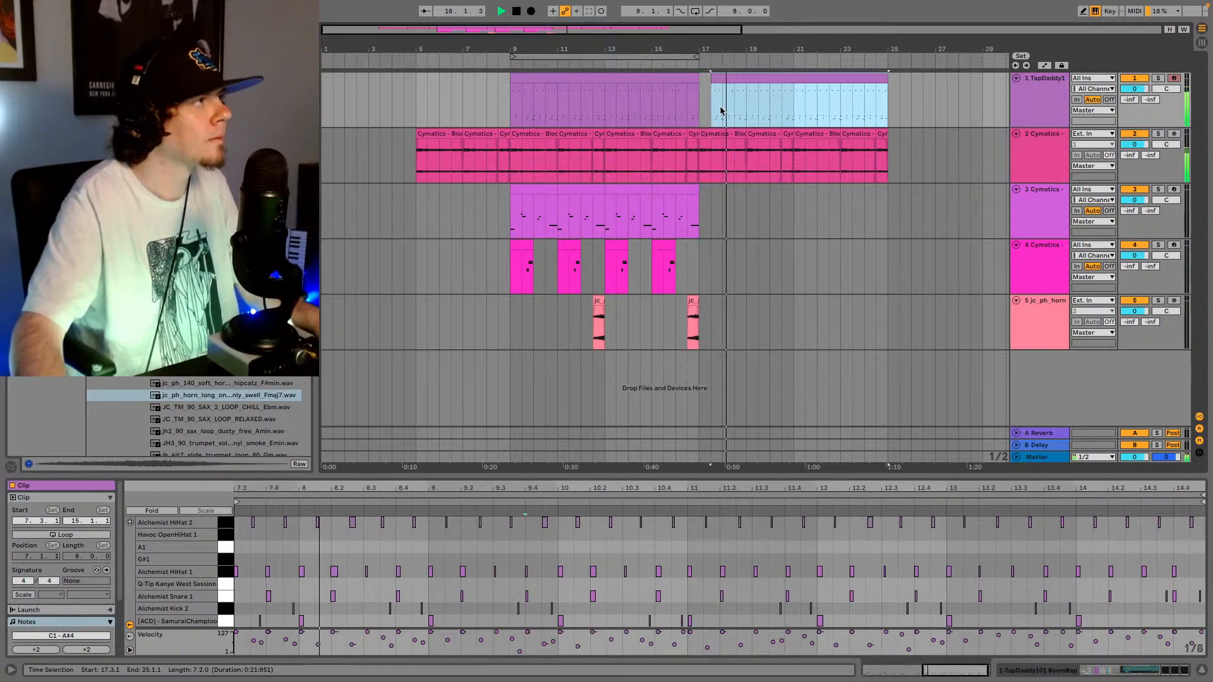
pyautogui.press('space')
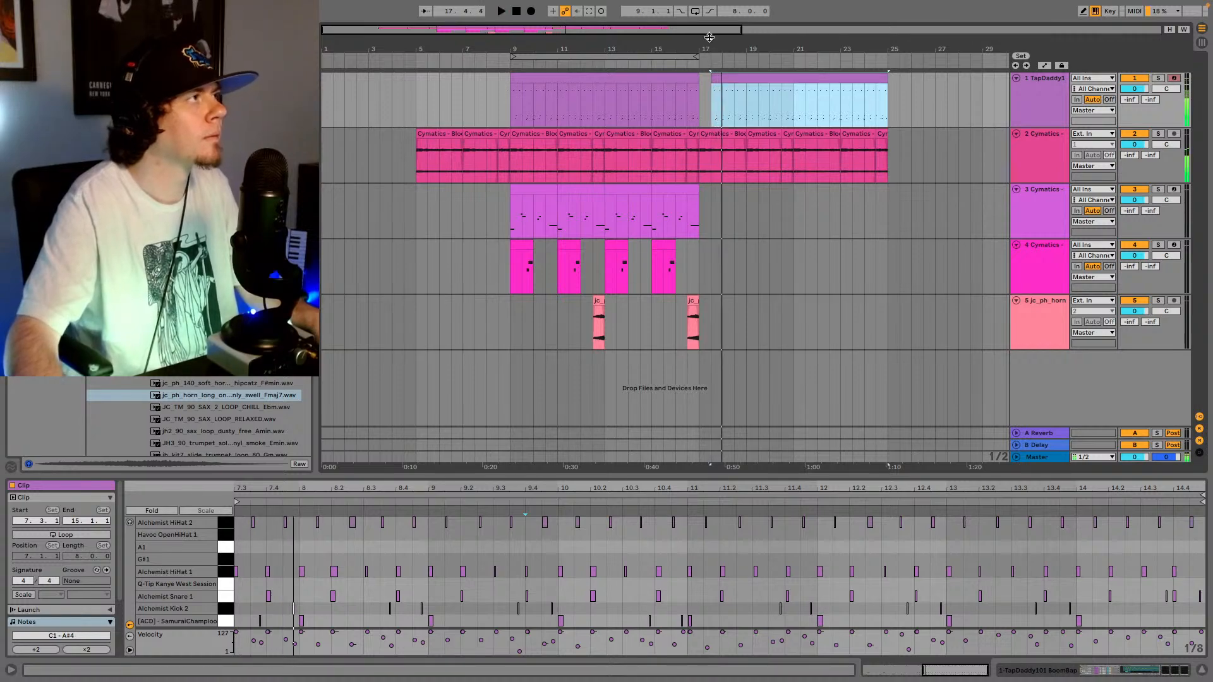
pyautogui.moveTo(709, 30); pyautogui.dragTo(510, 79)
pyautogui.press('space')
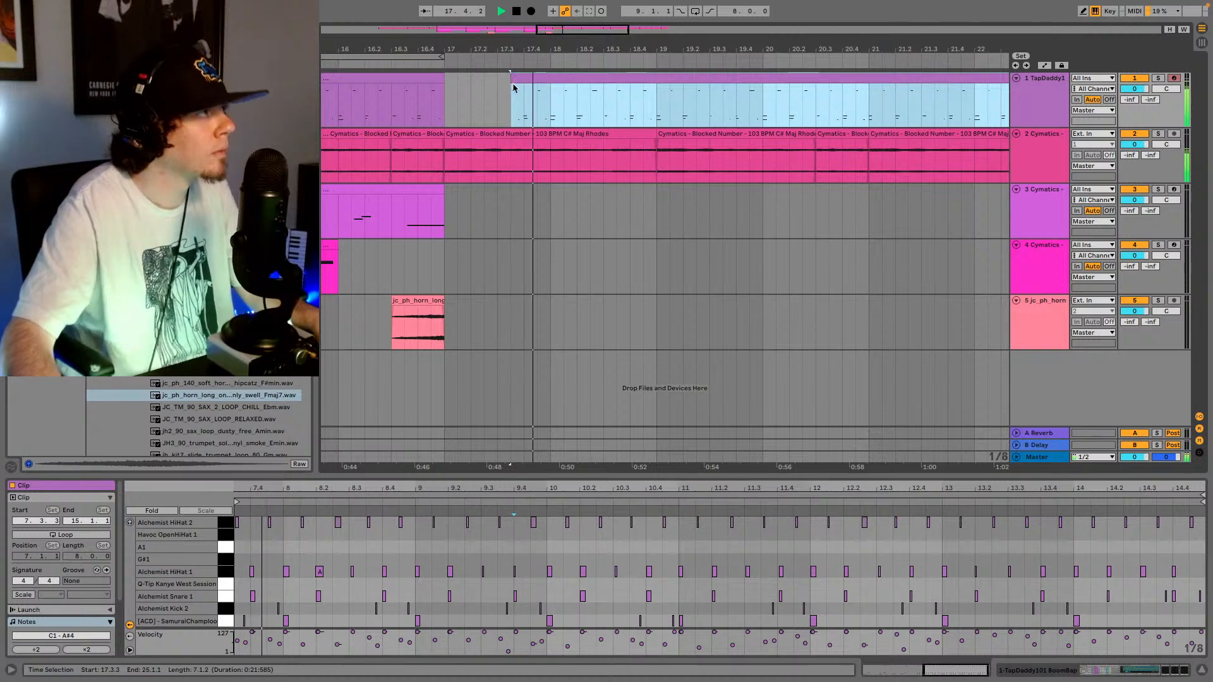
pyautogui.click(512, 145)
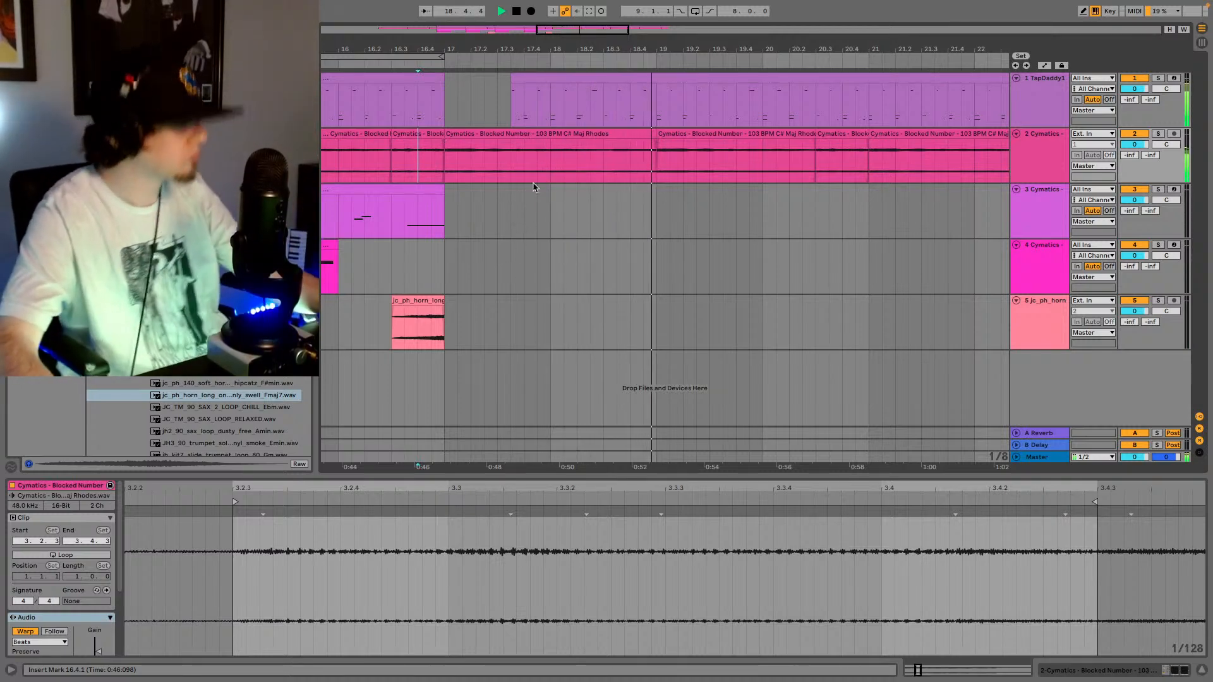
# - Duplicate the drum and Rhodes clips from bars 17 to 25 into bars 25 to 33
pyautogui.scroll(-5, 224, 383)
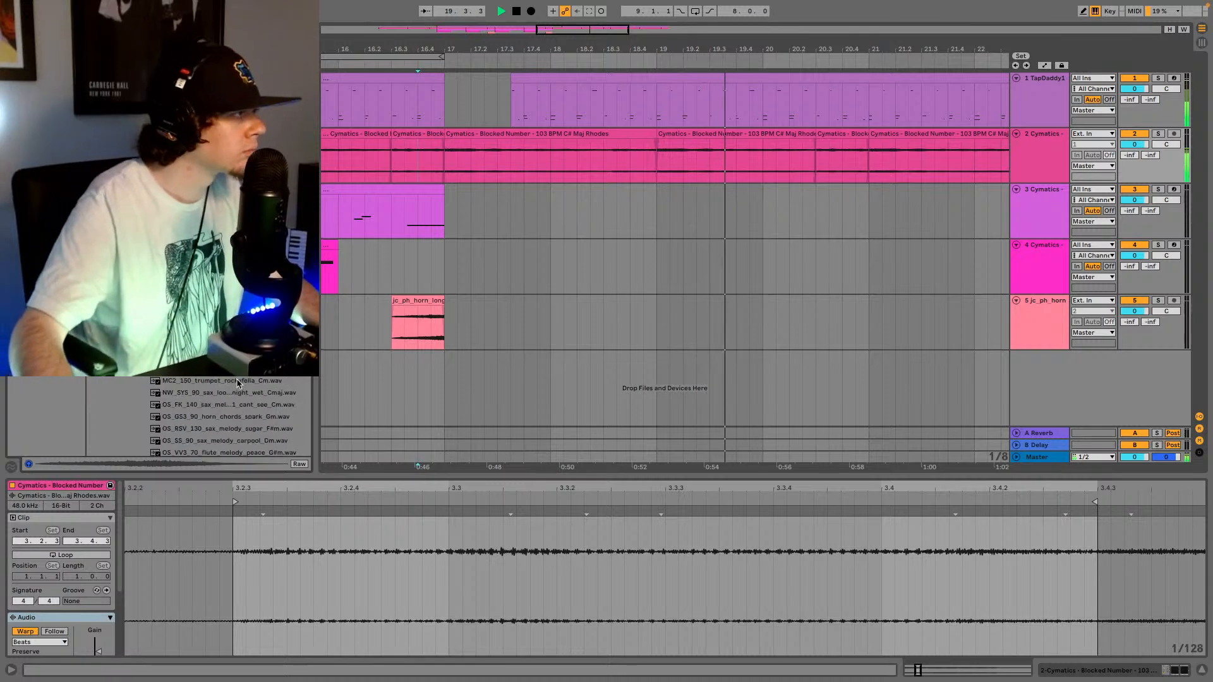
pyautogui.scroll(-2, 224, 383)
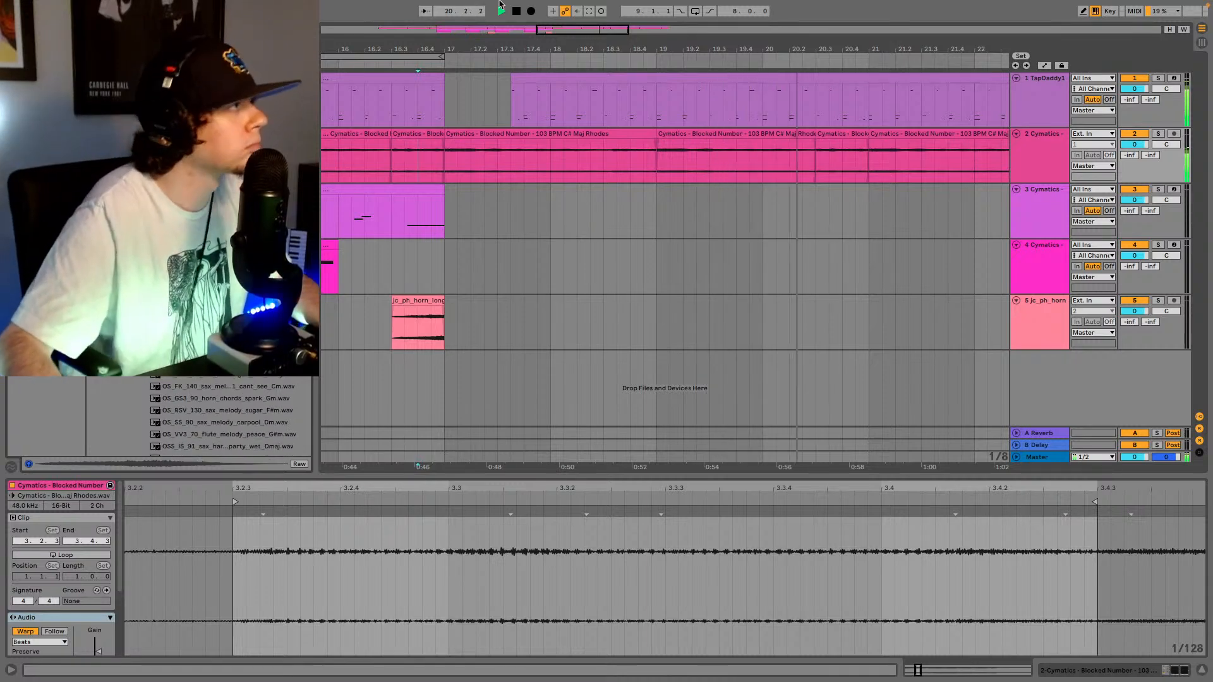
pyautogui.moveTo(608, 33); pyautogui.dragTo(686, 189)
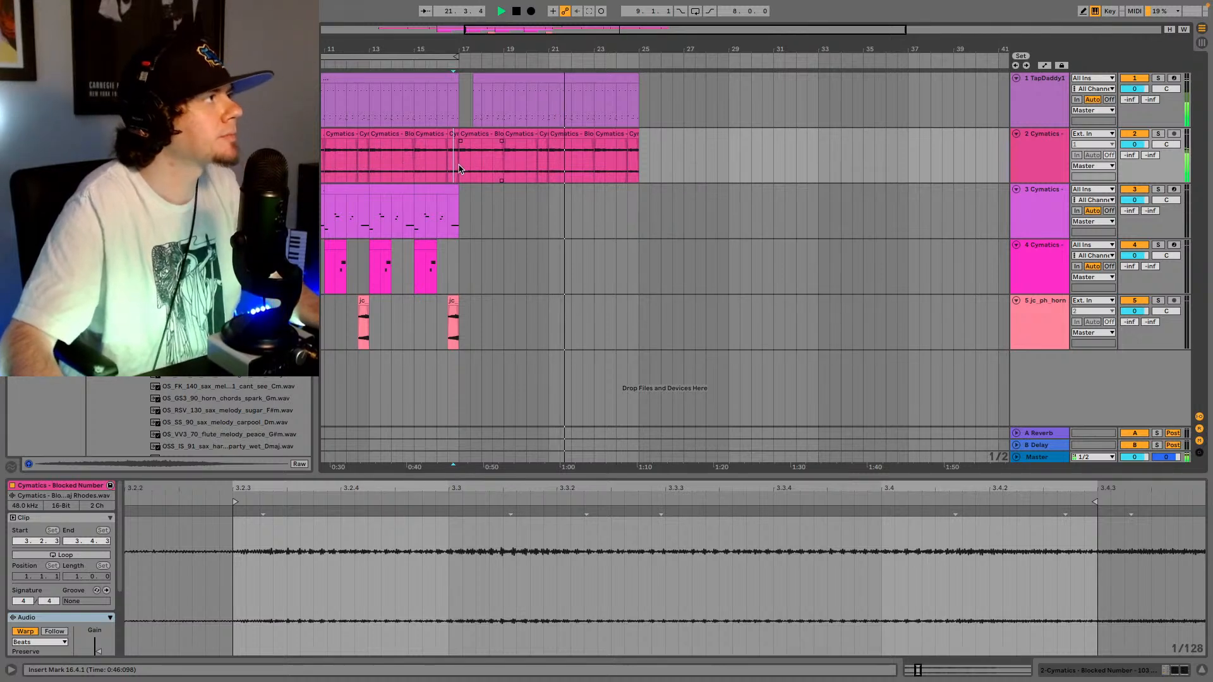
pyautogui.moveTo(461, 172); pyautogui.dragTo(640, 88)
pyautogui.hotkey('ctrl', 'd')
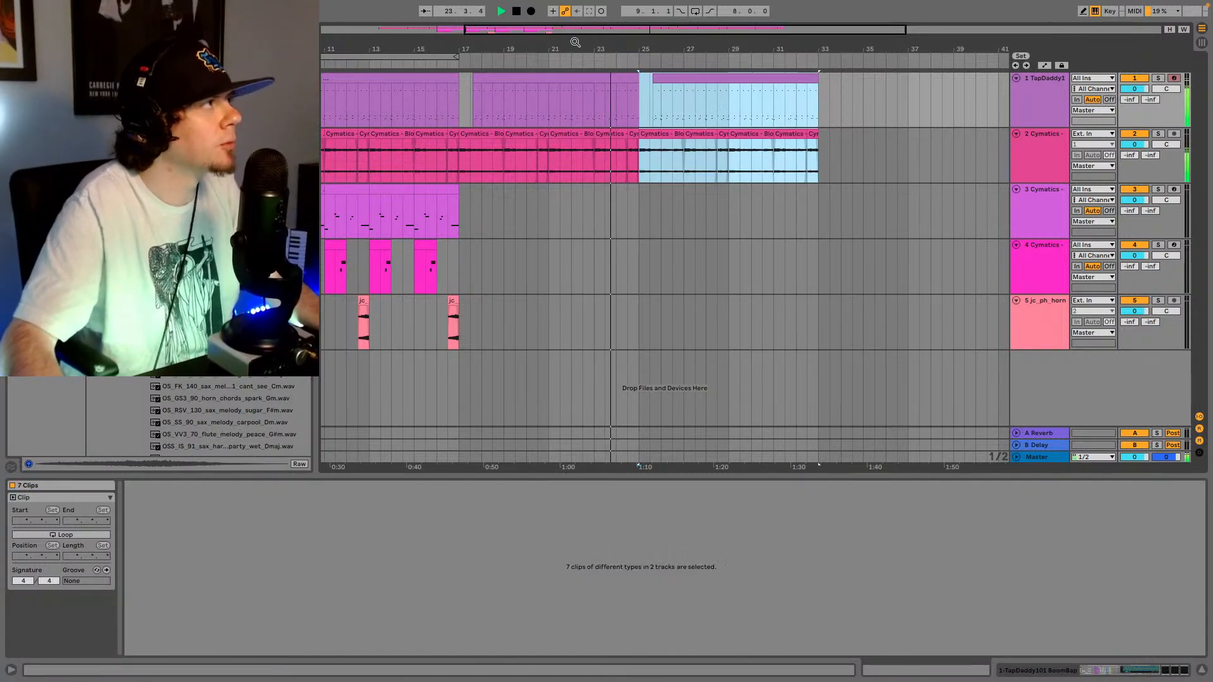
# - Copy the bars 9 to 17 section across all five tracks and paste it at bar 33
pyautogui.moveTo(573, 33); pyautogui.dragTo(459, 29)
pyautogui.moveTo(484, 343); pyautogui.dragTo(636, 74)
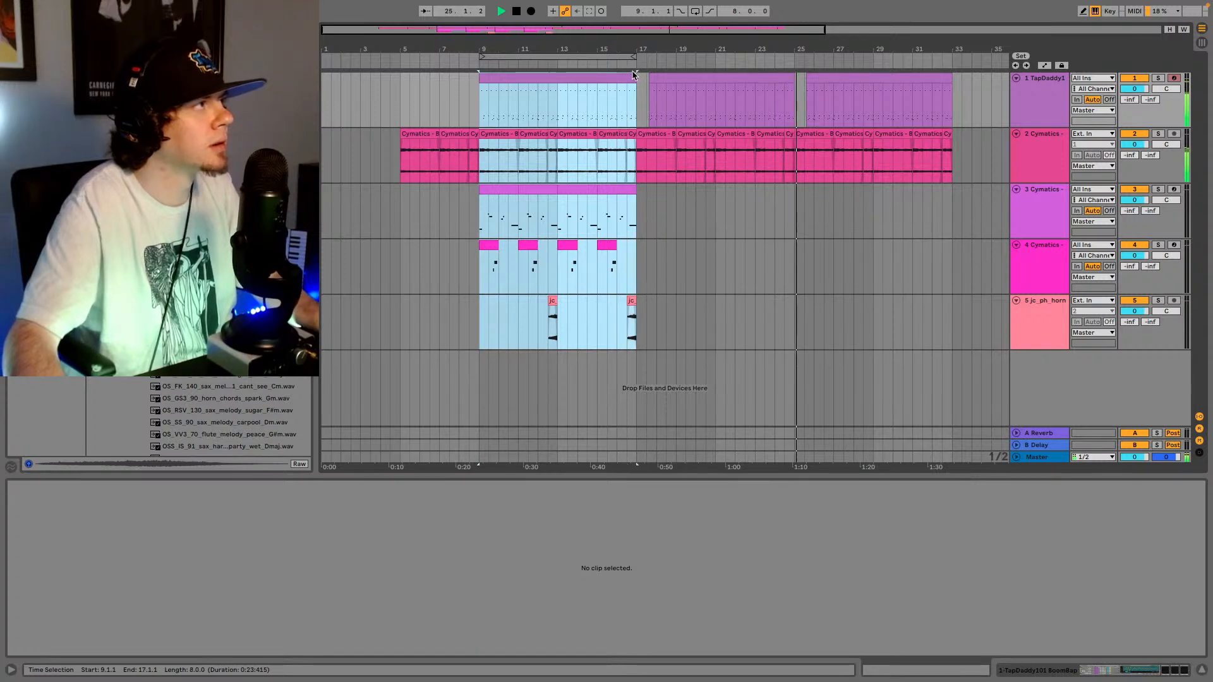
pyautogui.hotkey('ctrl', 'c')
pyautogui.click(960, 114)
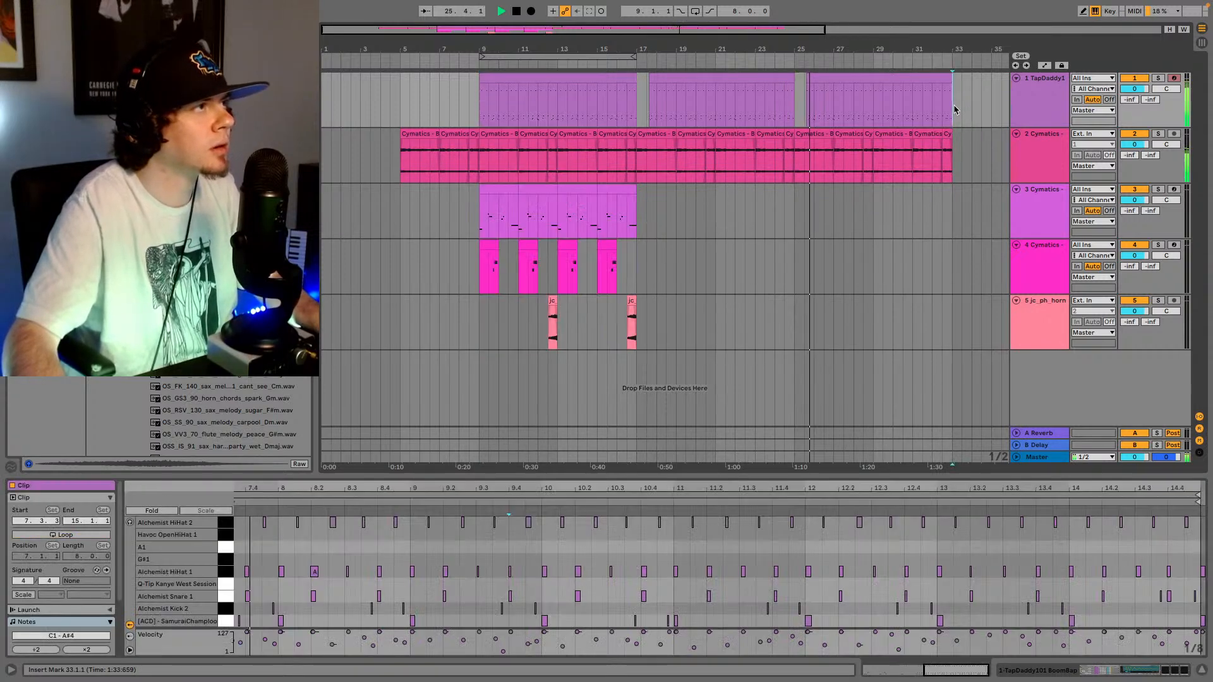
pyautogui.hotkey('ctrl', 'v')
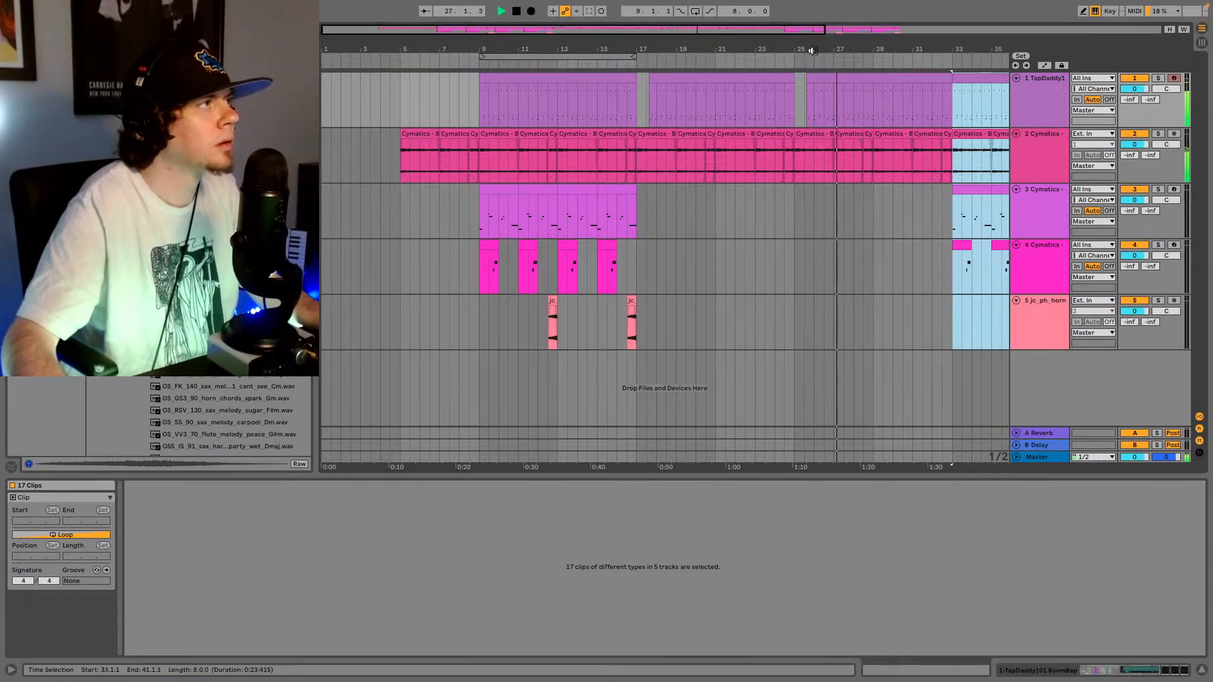
# - Trim the start of the pasted drum clip at bar 33 to 33.3.4
pyautogui.scroll(5, 779, 101)
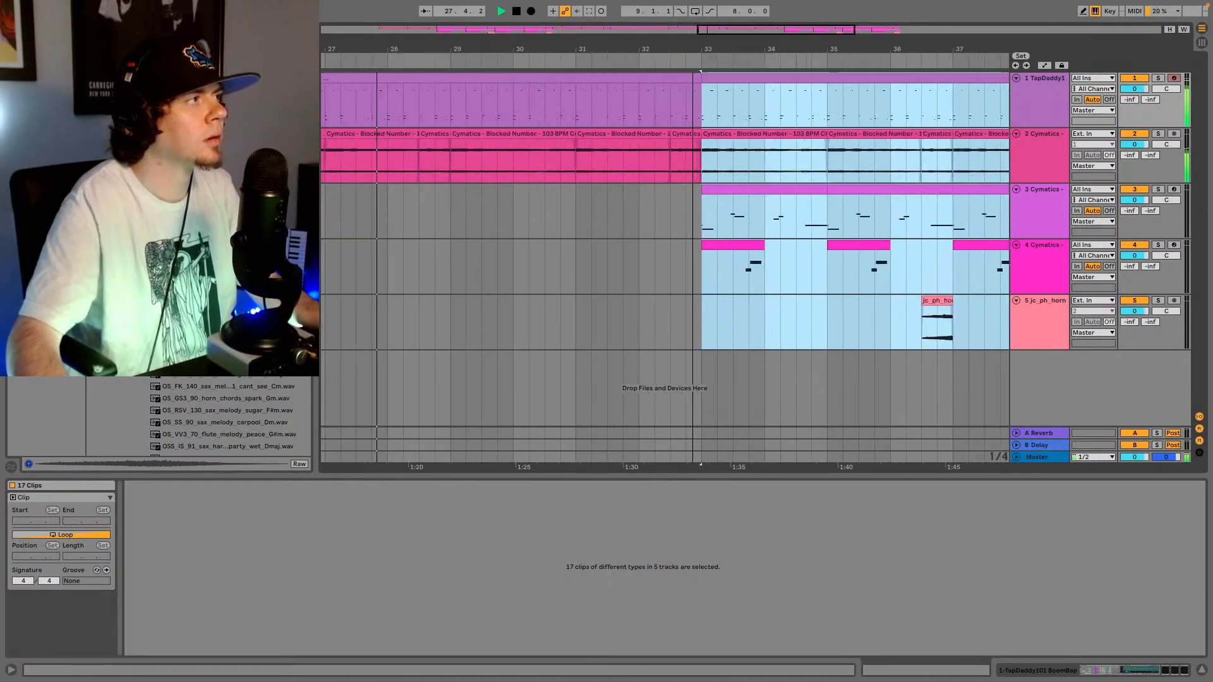
pyautogui.click(694, 98)
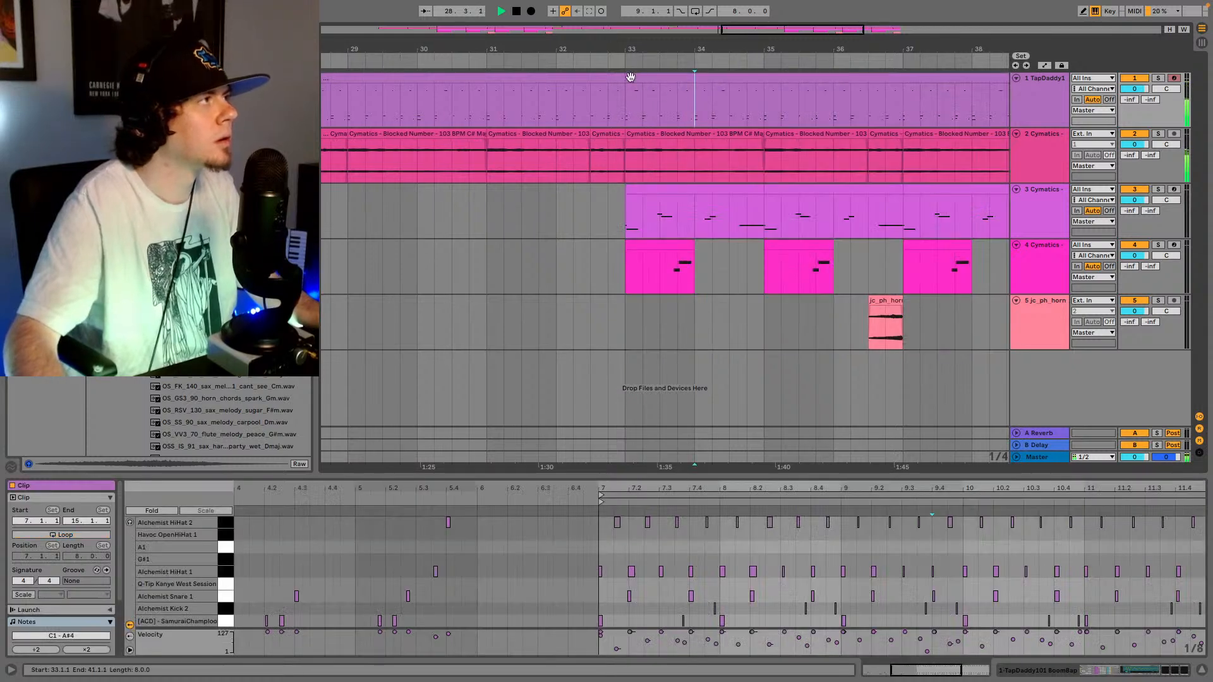
pyautogui.moveTo(627, 77); pyautogui.dragTo(660, 77)
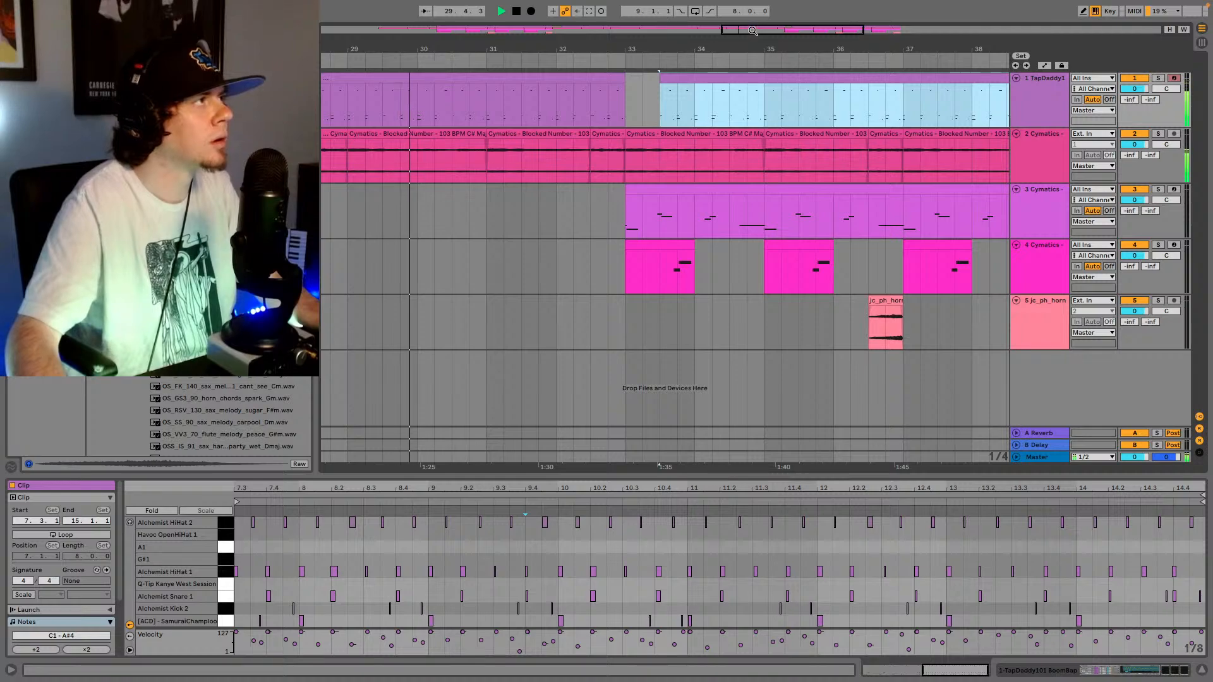
pyautogui.scroll(4, 580, 90)
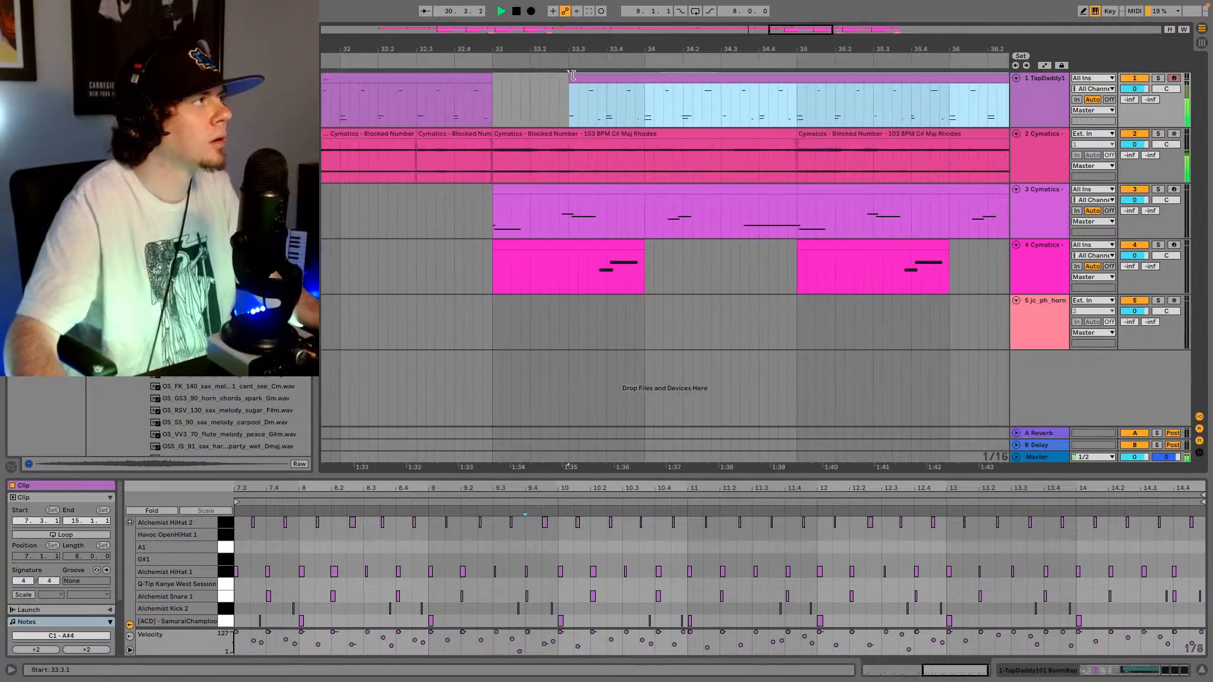
pyautogui.moveTo(569, 80); pyautogui.dragTo(596, 81)
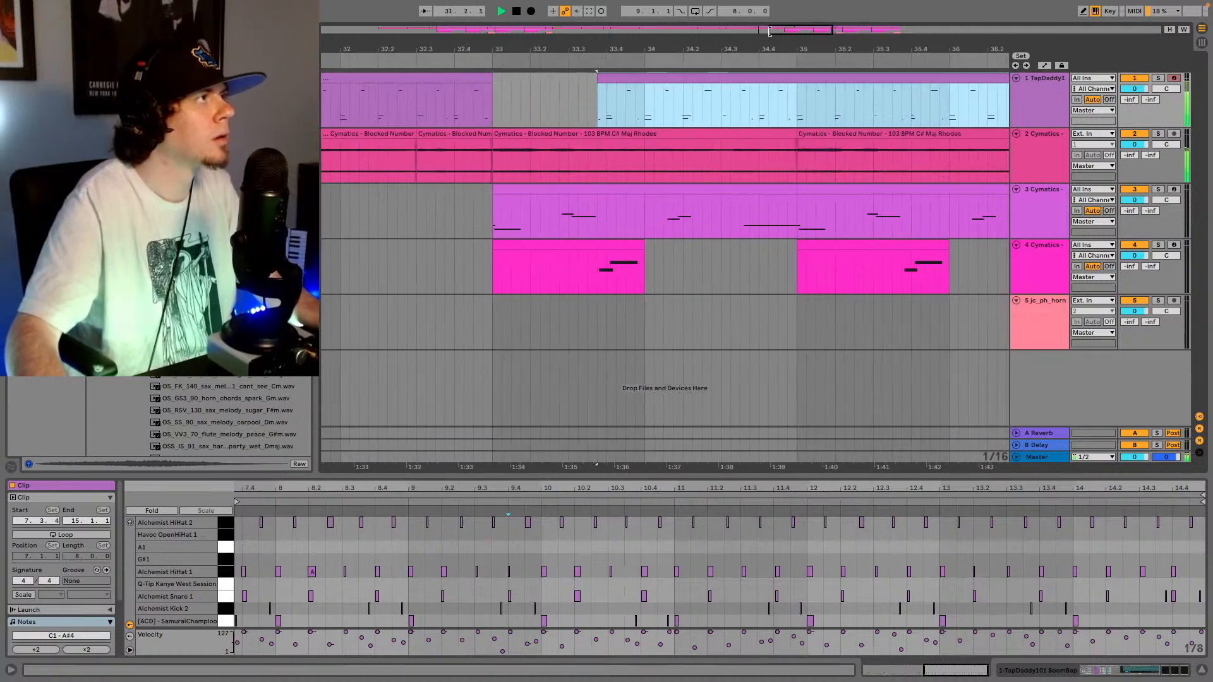
pyautogui.scroll(-5, 733, 212)
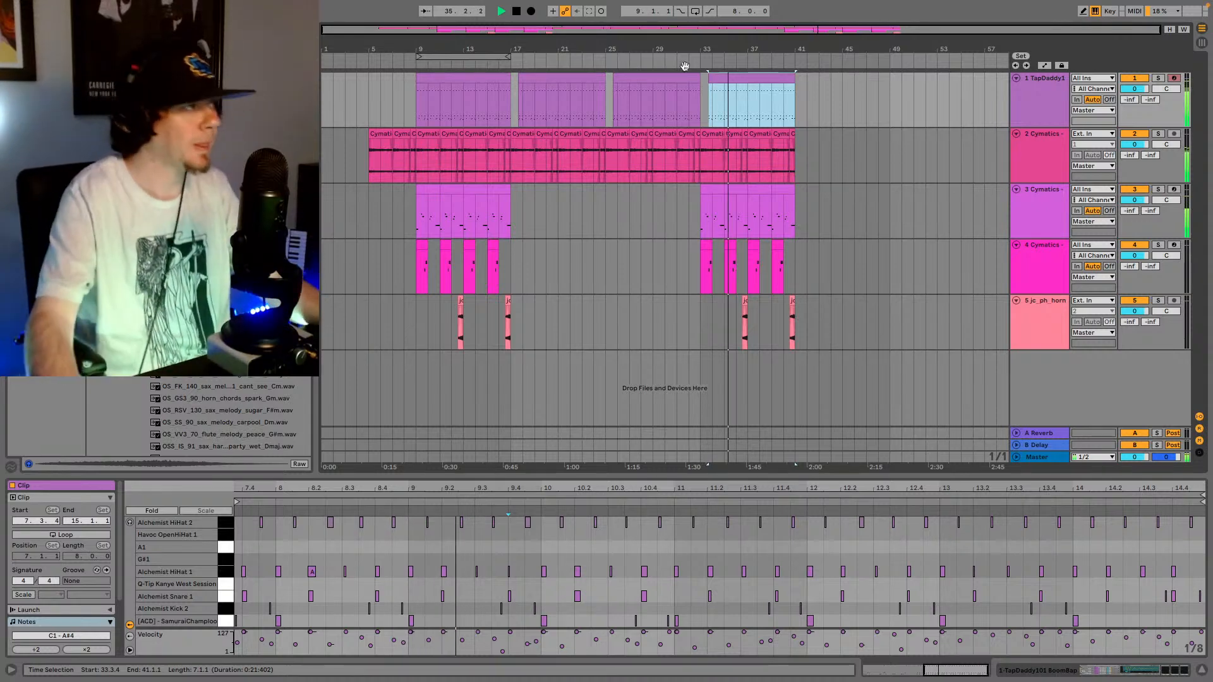
# - Stop playback and audition brass and horn samples, including the SO_BH_90 cobalt and fuchsia horn solos and the SO_JC_90 banana trumpet solo
pyautogui.click(221, 284)
pyautogui.scroll(-2, 221, 284)
pyautogui.press('space')
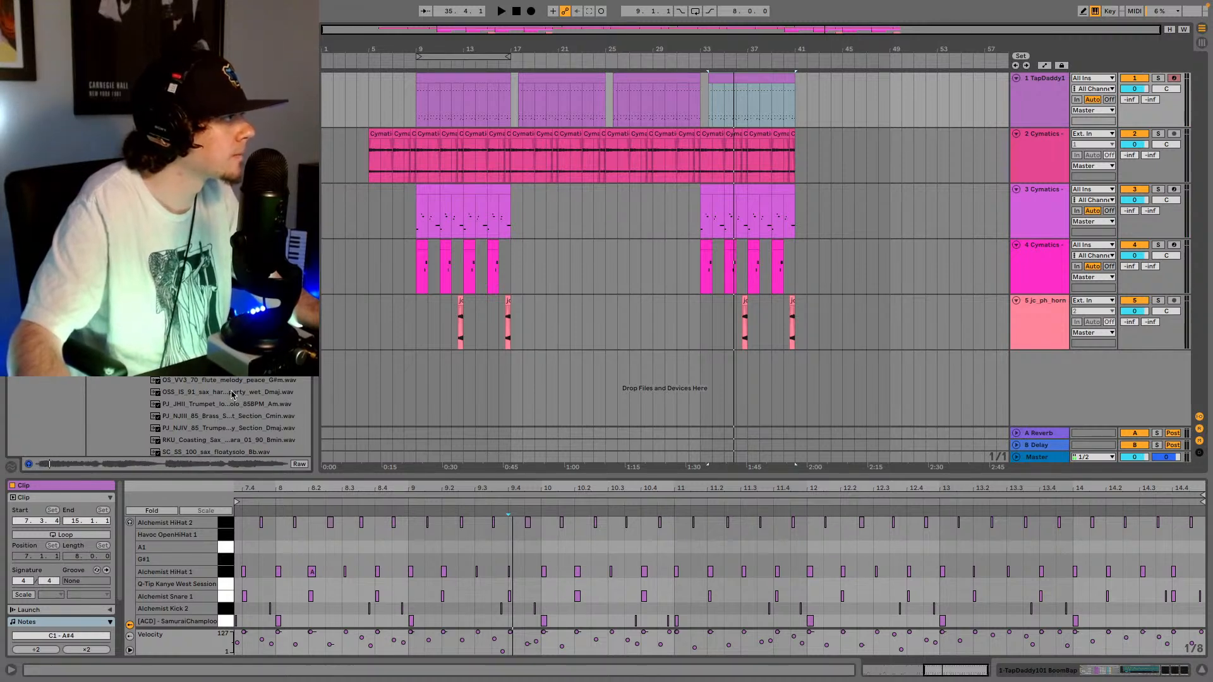
pyautogui.click(229, 416)
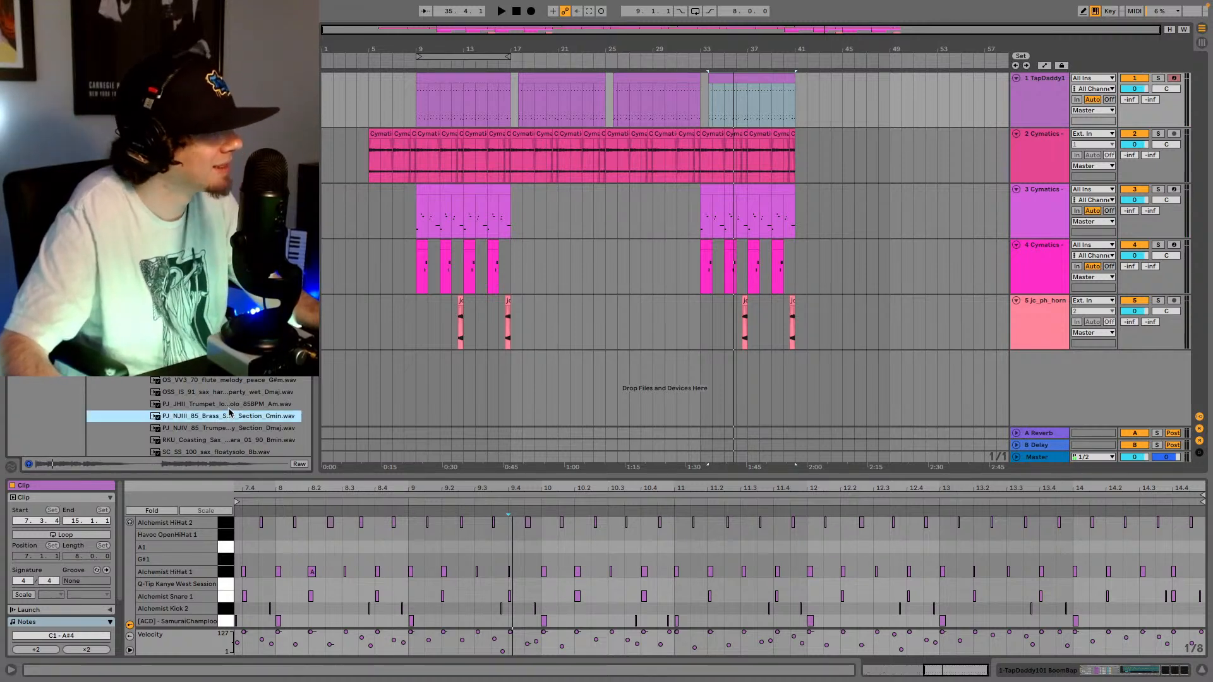
pyautogui.scroll(-4, 231, 404)
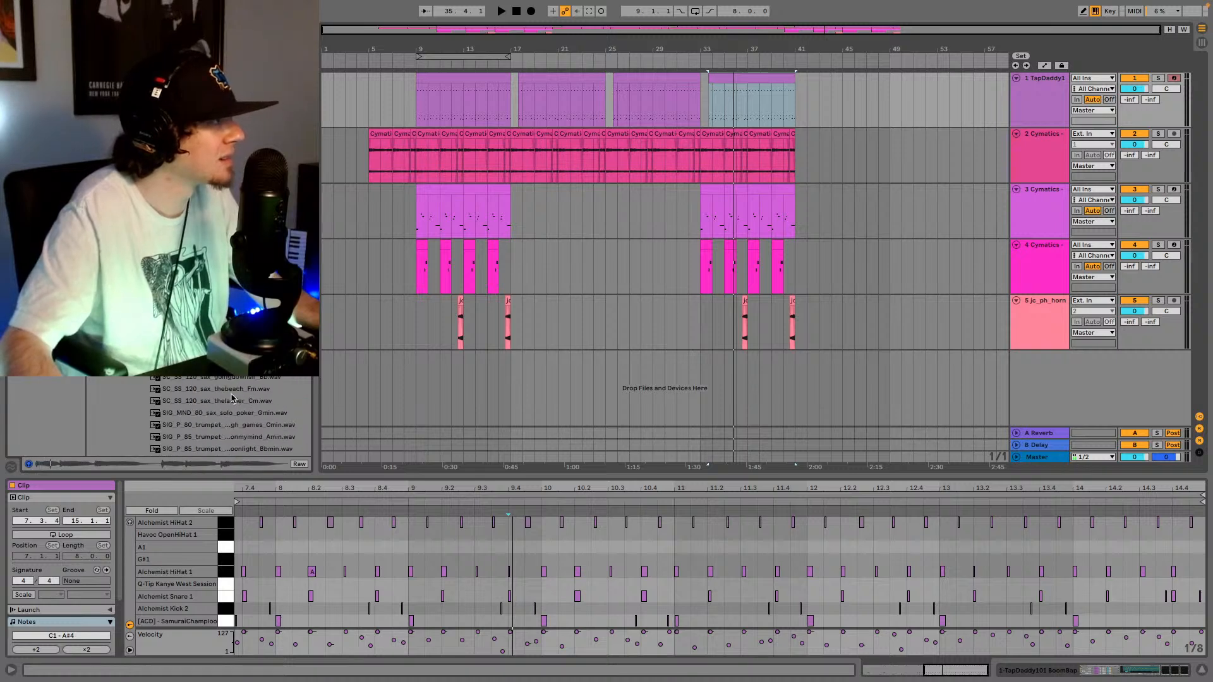
pyautogui.scroll(-5, 231, 398)
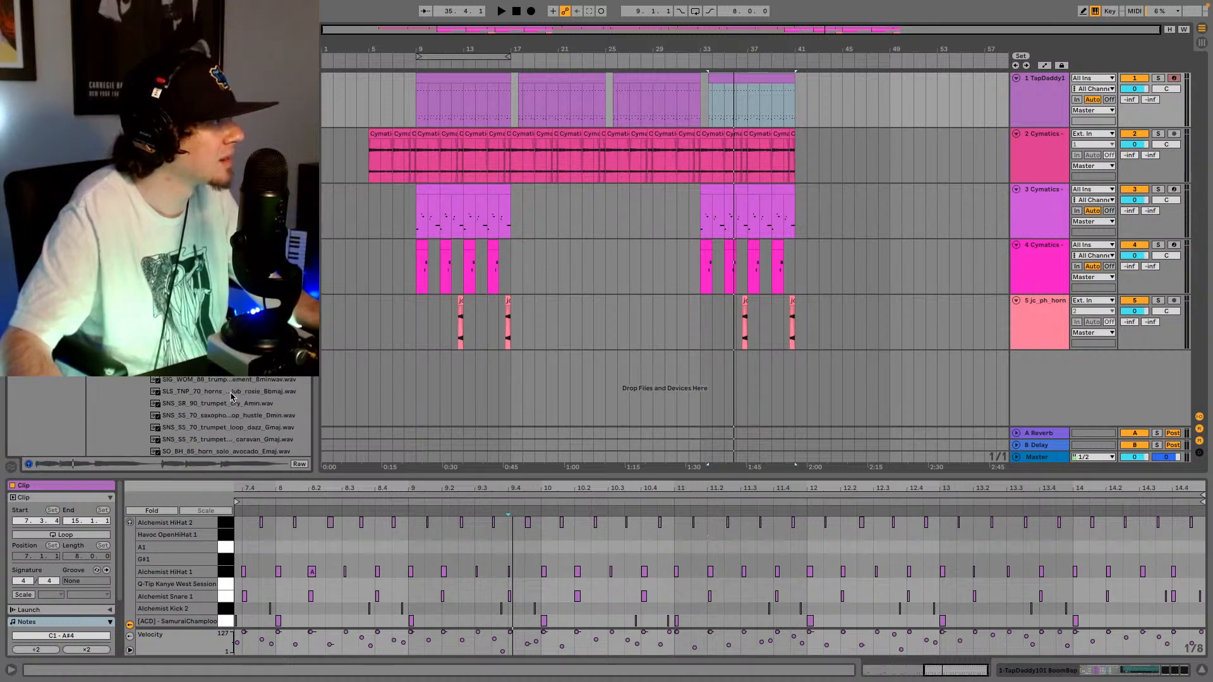
pyautogui.scroll(-5, 231, 395)
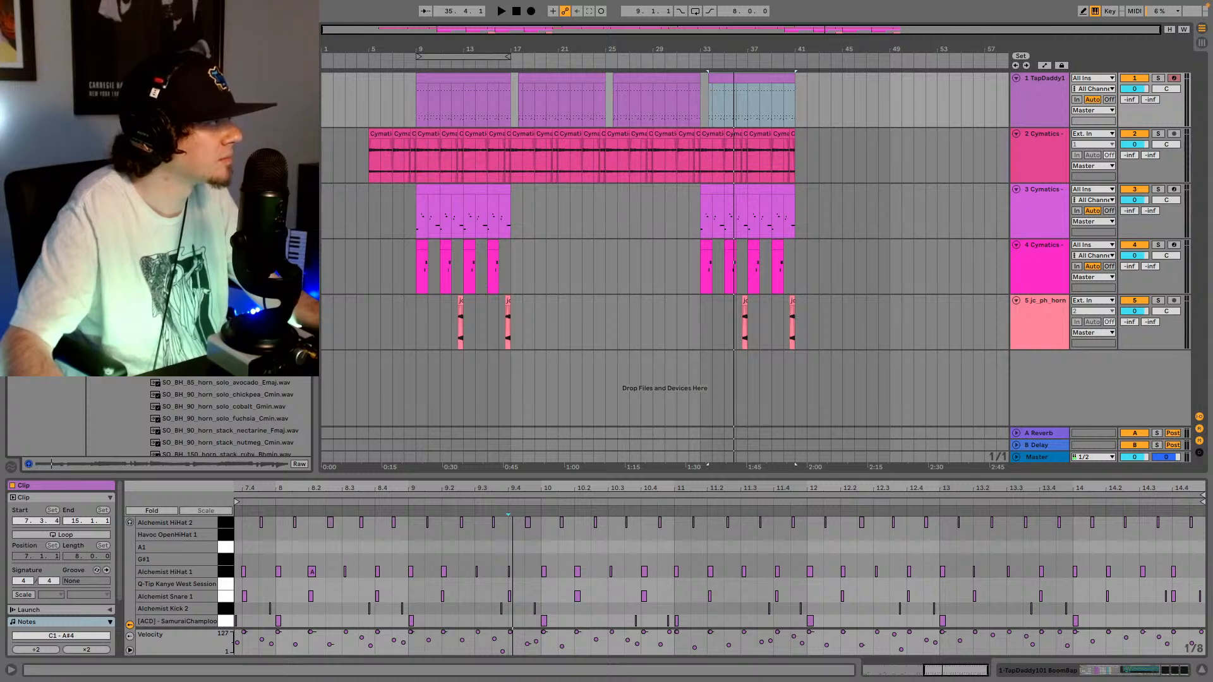
pyautogui.click(240, 408)
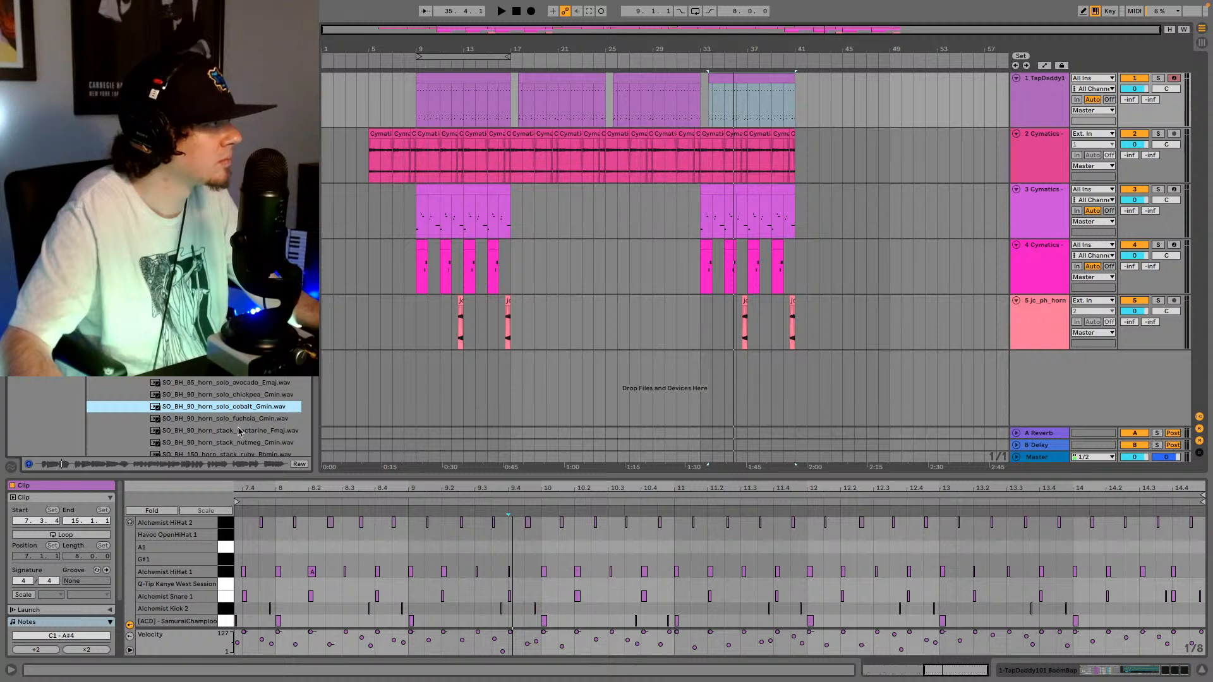
pyautogui.press('Down')
pyautogui.scroll(-3, 242, 416)
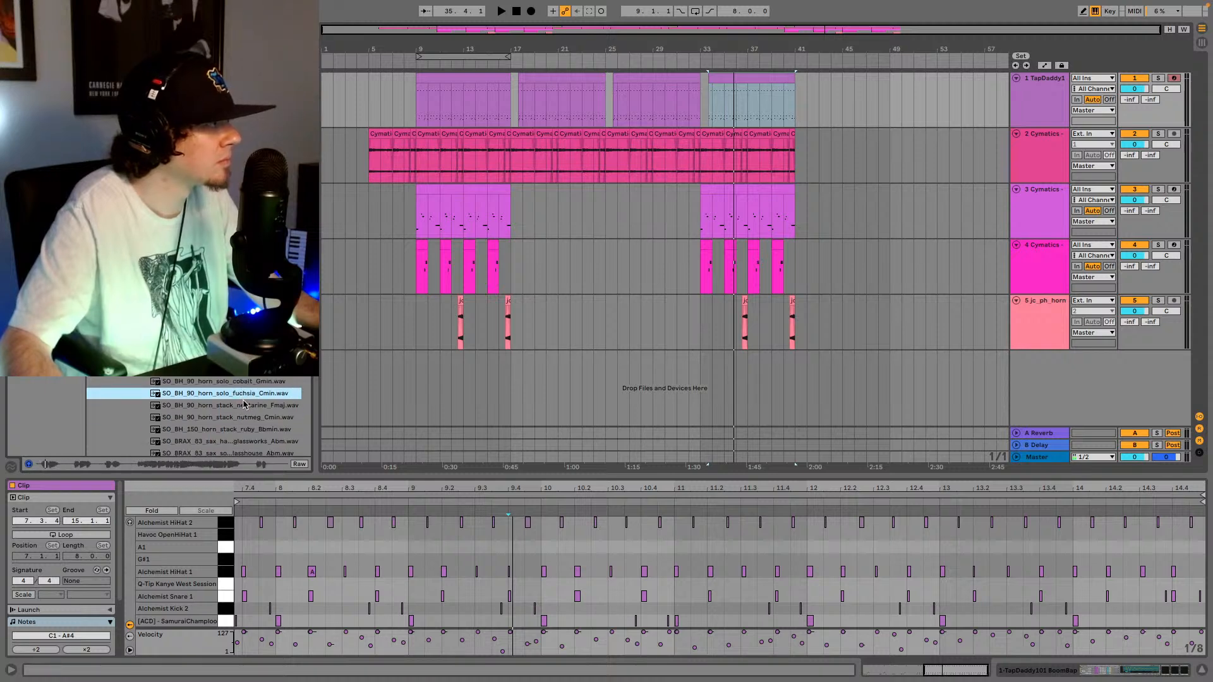
pyautogui.scroll(-10, 243, 404)
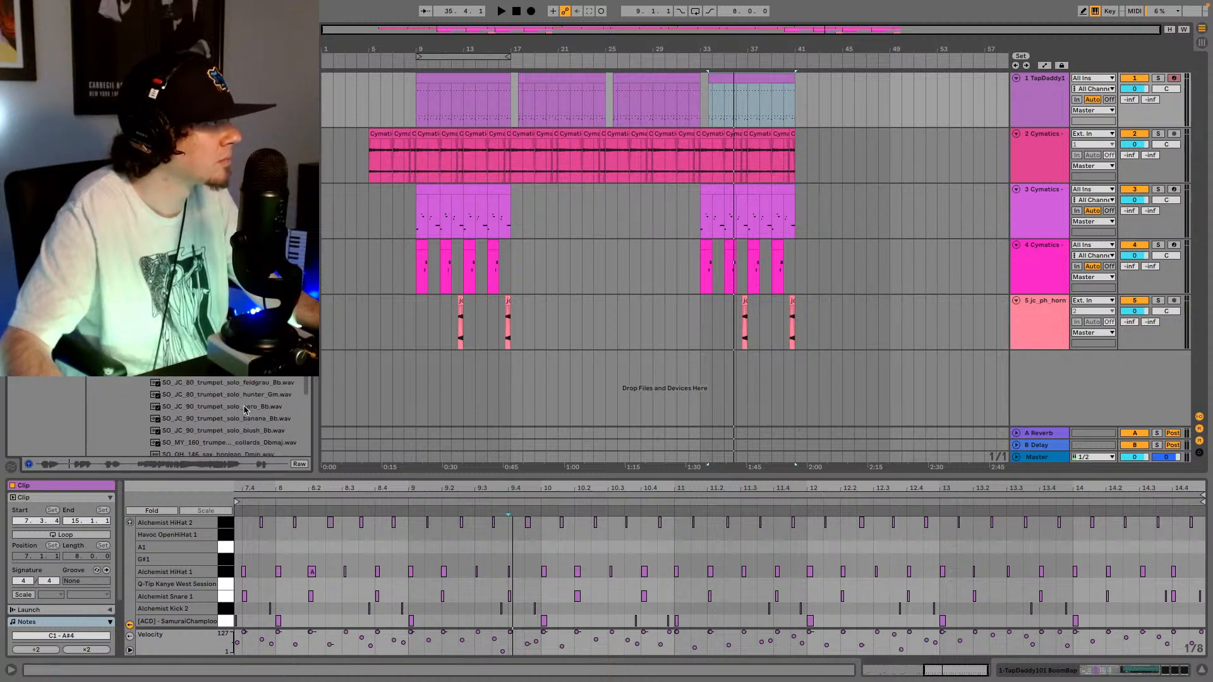
pyautogui.click(242, 389)
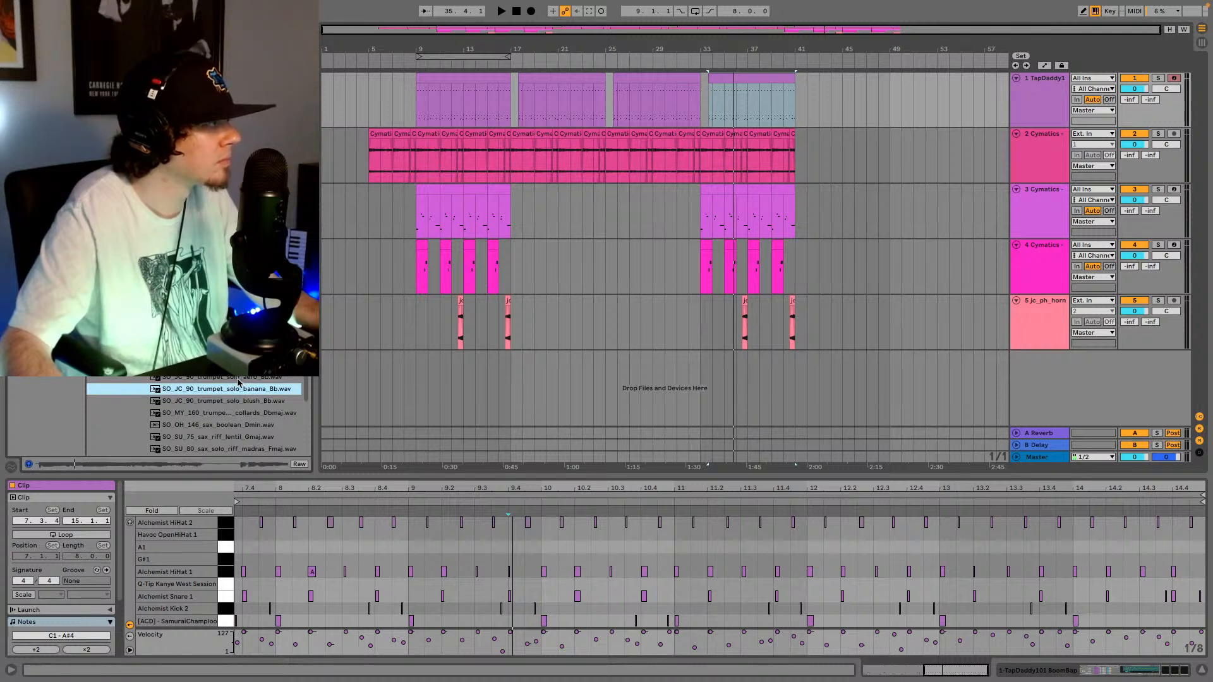
# - Play the second section from 18.1.1 while going back up through the sample folders, and stop playback
pyautogui.click(518, 314)
pyautogui.press('space')
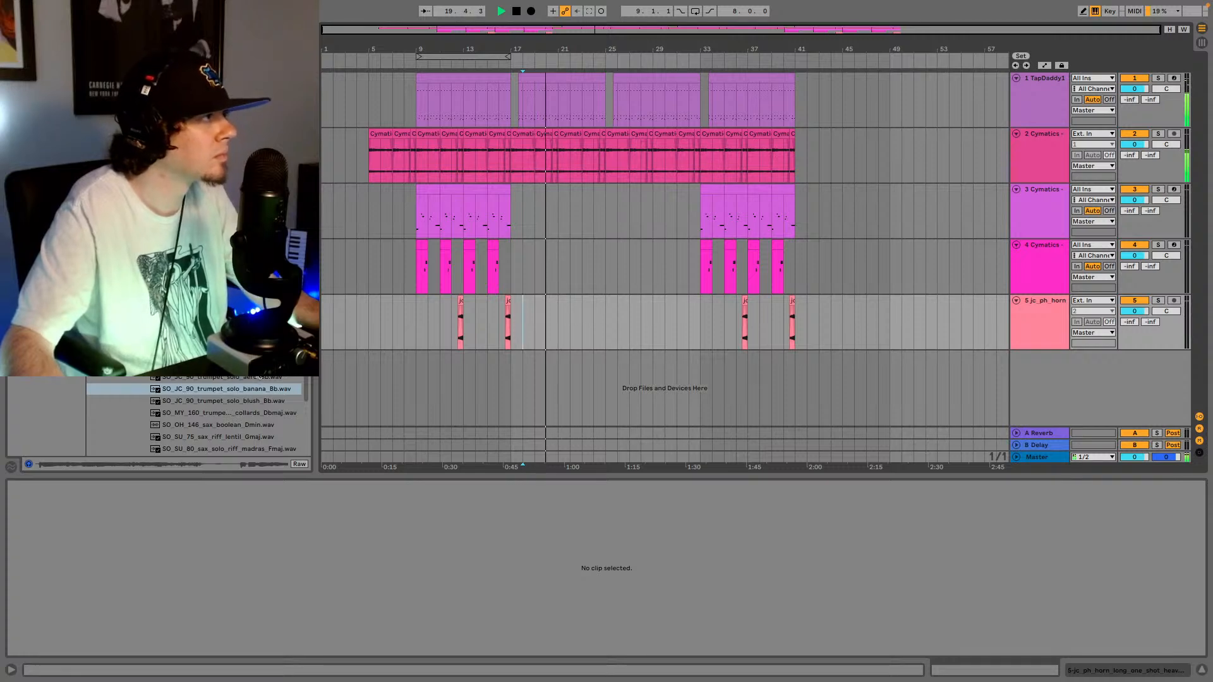
pyautogui.scroll(5, 259, 377)
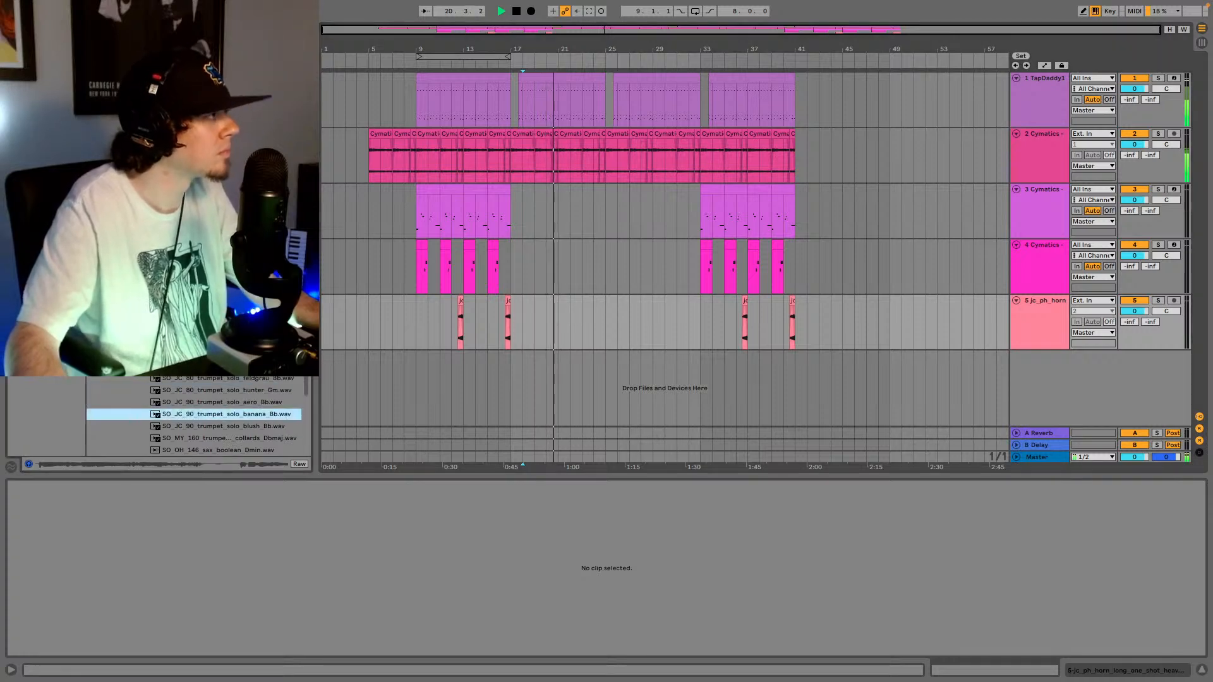
pyautogui.scroll(10, 227, 417)
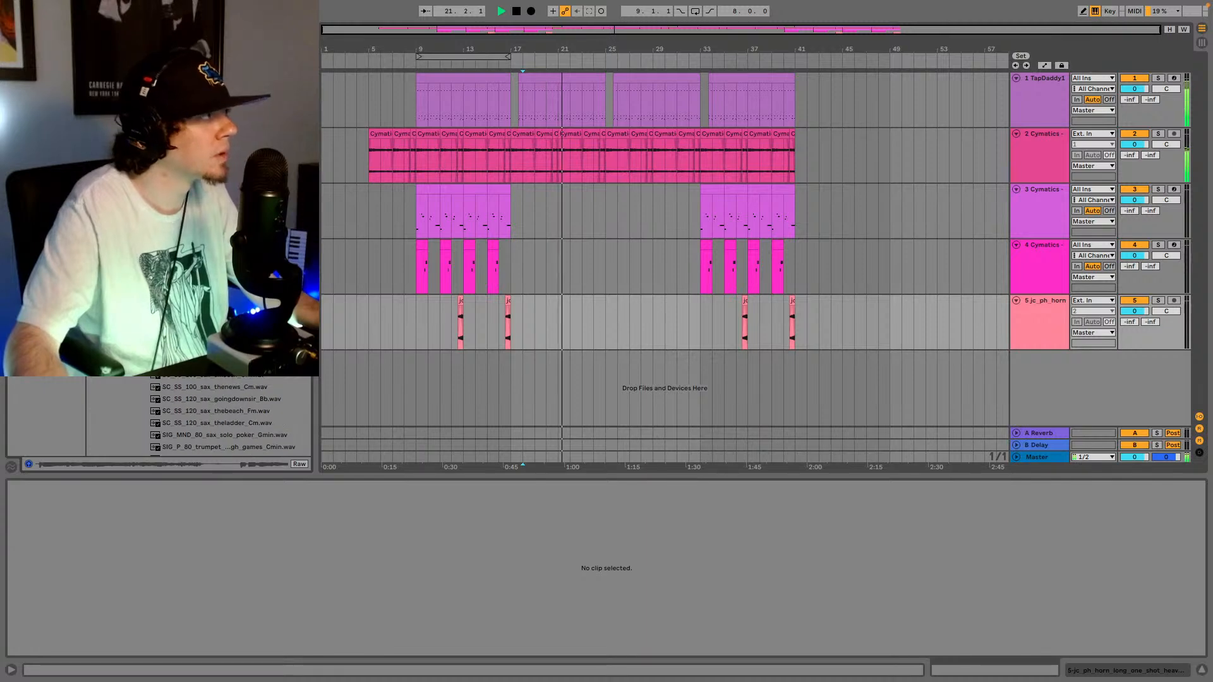
pyautogui.scroll(10, 190, 417)
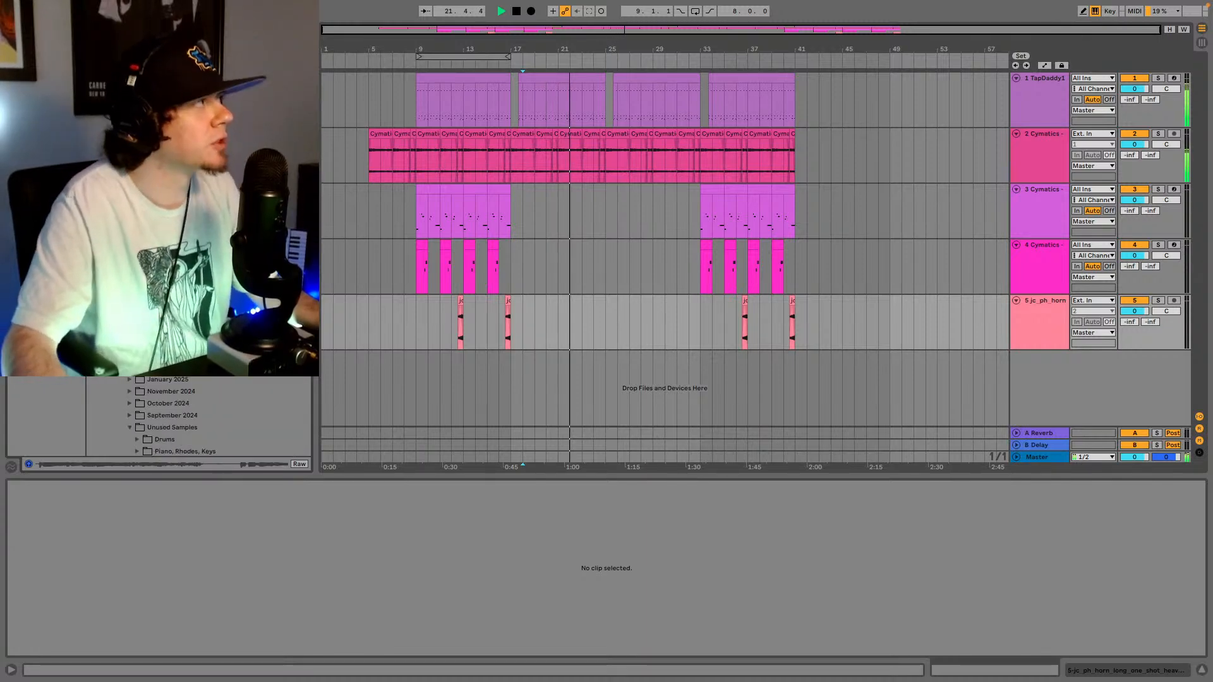
pyautogui.scroll(5, 189, 417)
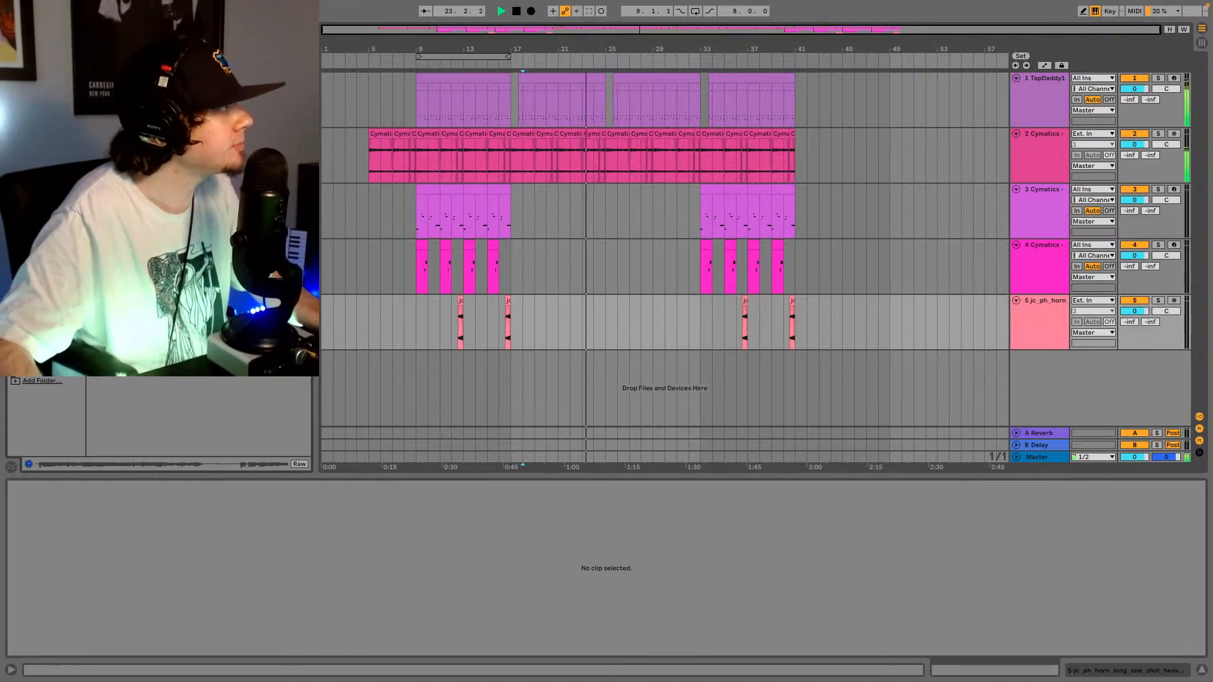
pyautogui.press('space')
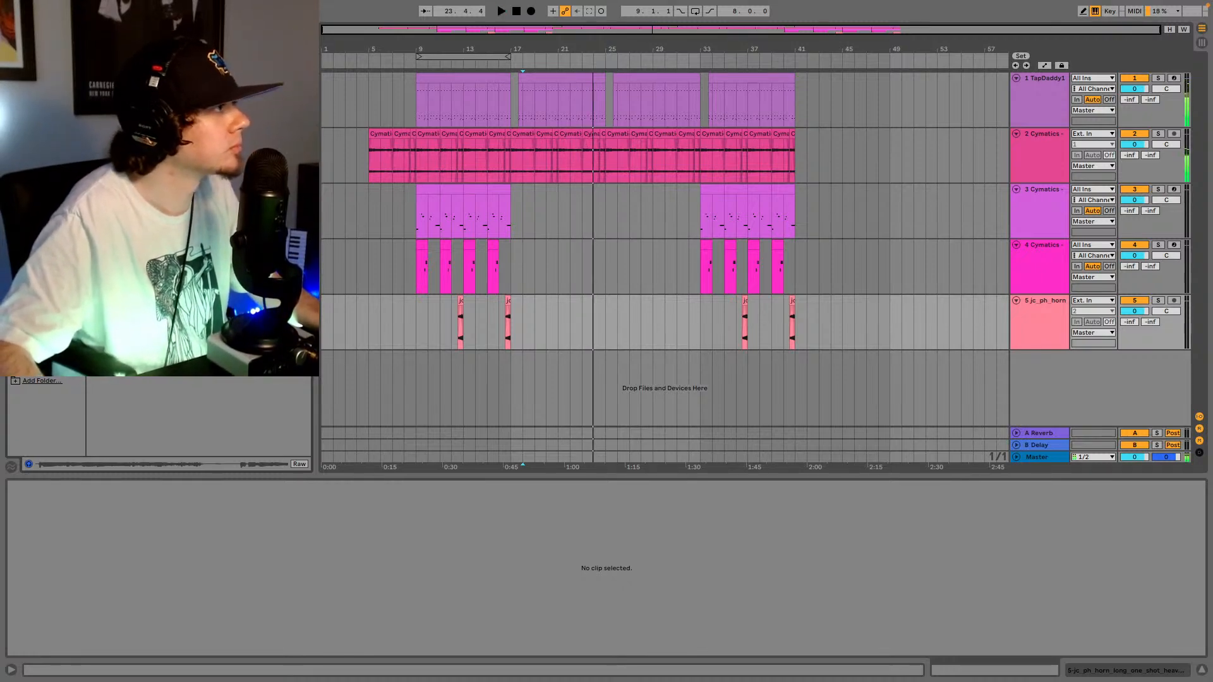
# - Insert a MIDI track with Augmented MALLETS below the horn track and load the Tape Vibraphone preset
pyautogui.click(1049, 331)
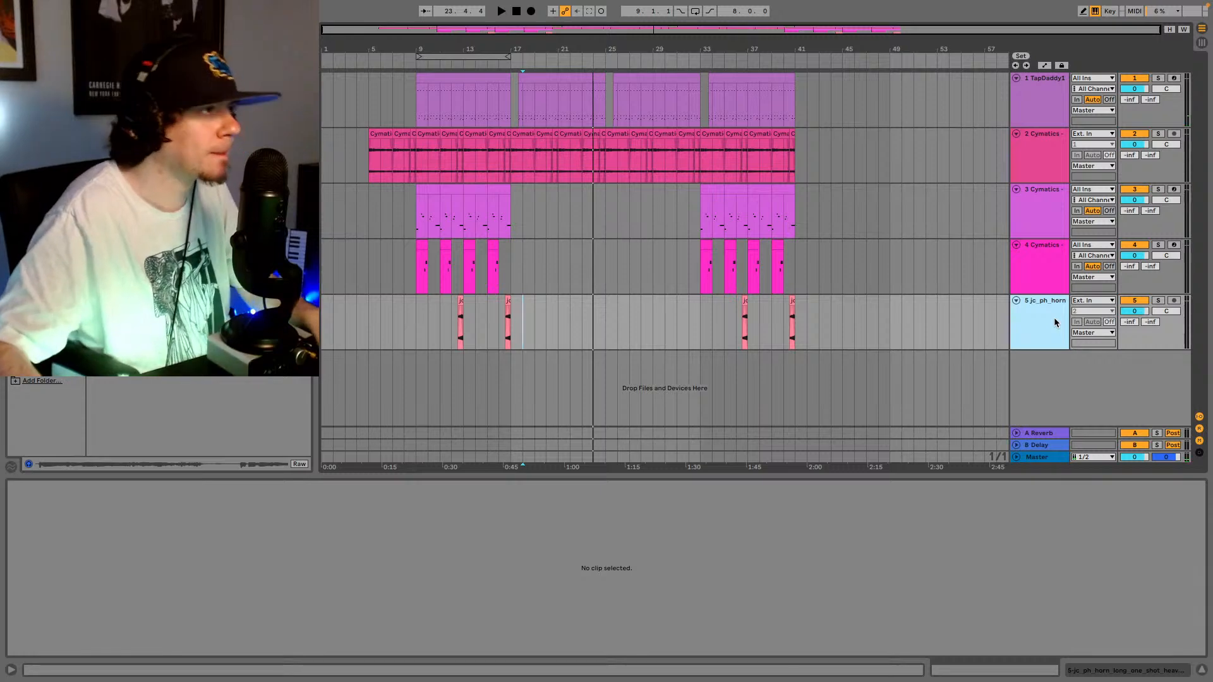
pyautogui.hotkey('ctrl', 'shift', 't')
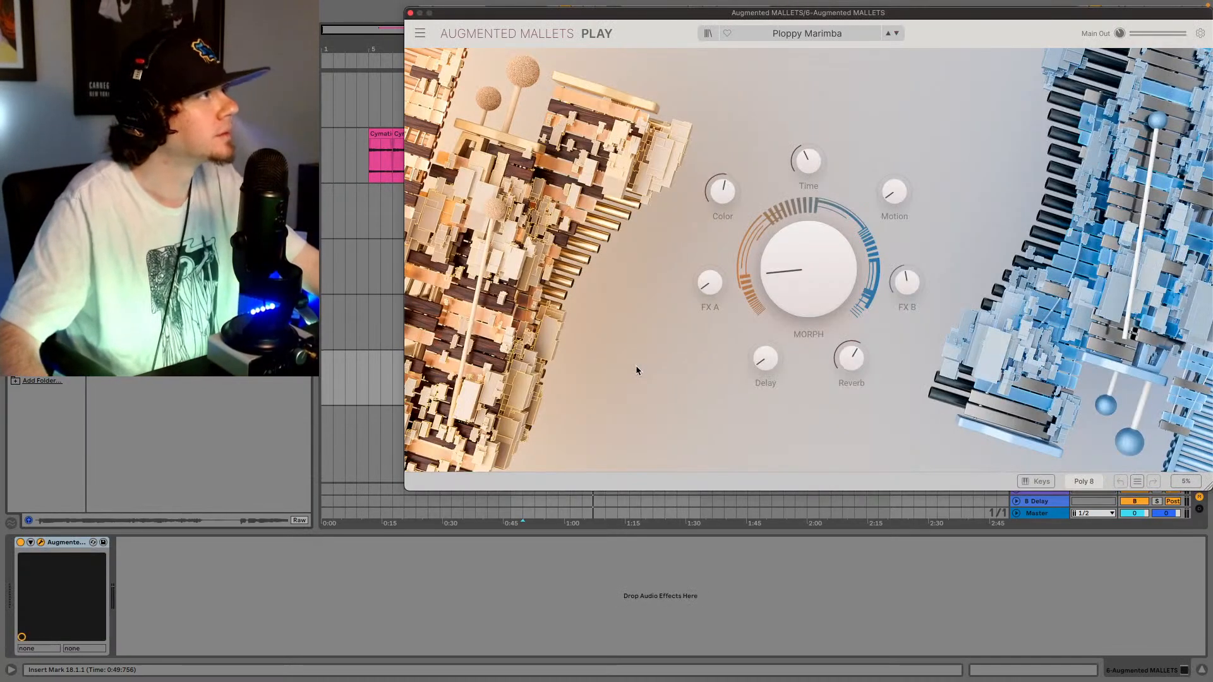
pyautogui.click(777, 33)
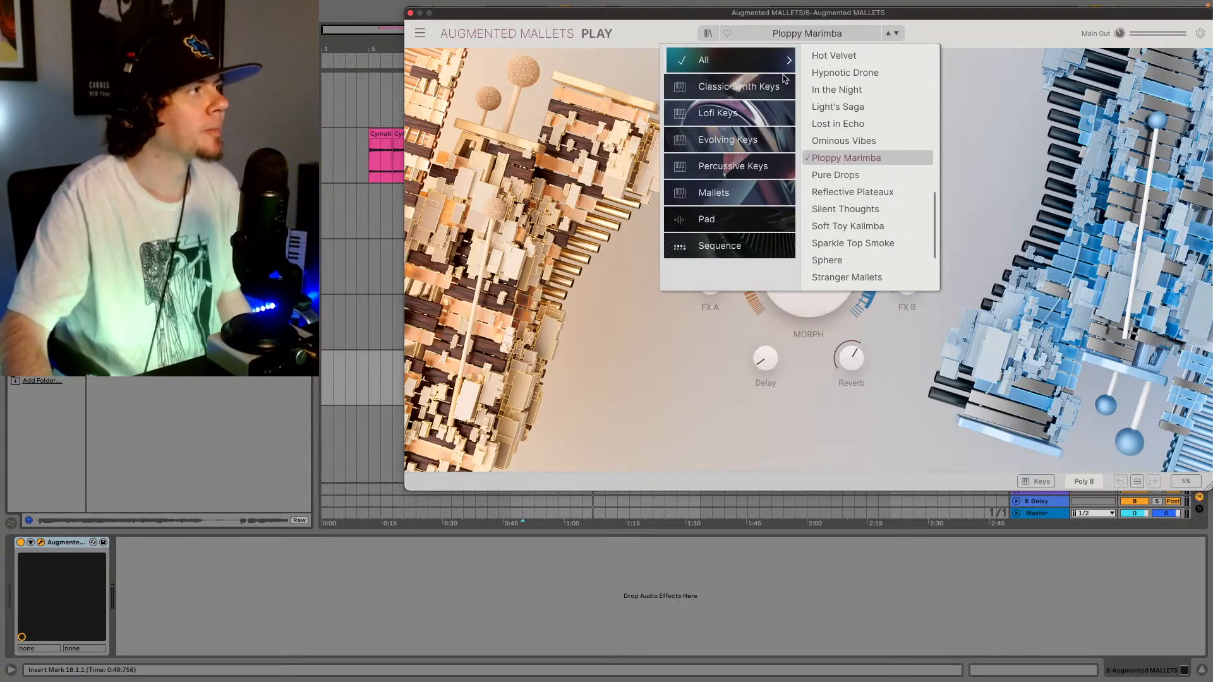
pyautogui.scroll(-4, 878, 209)
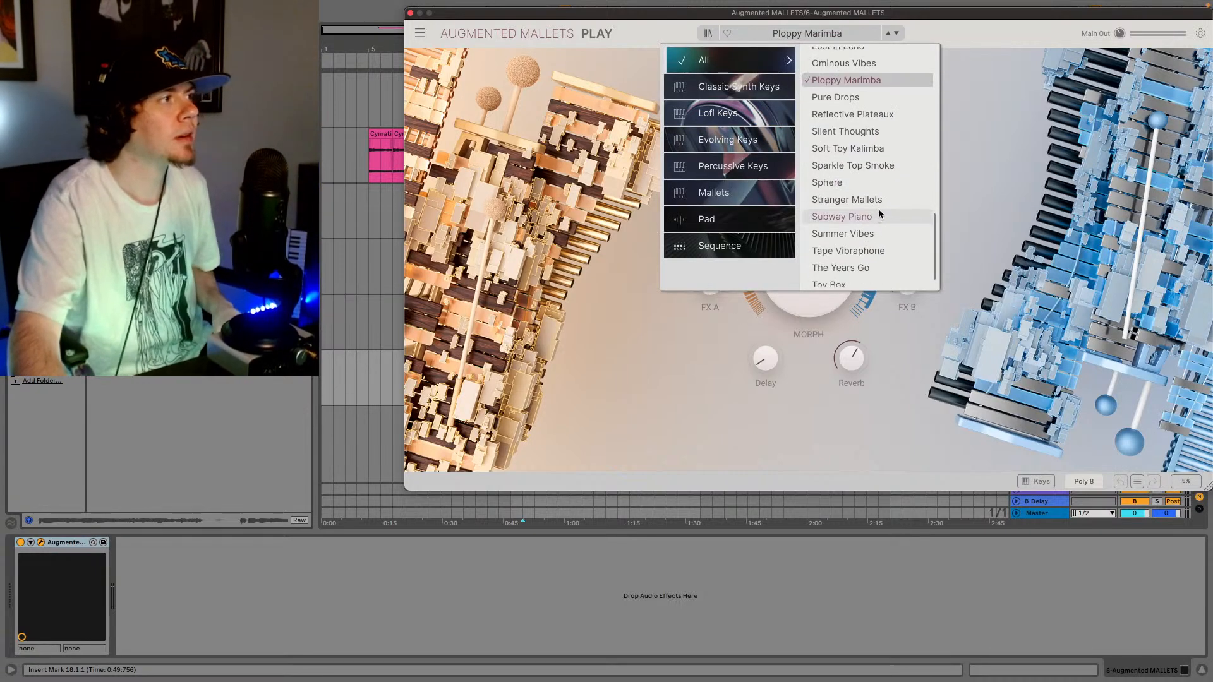
pyautogui.scroll(-1, 878, 213)
pyautogui.click(878, 229)
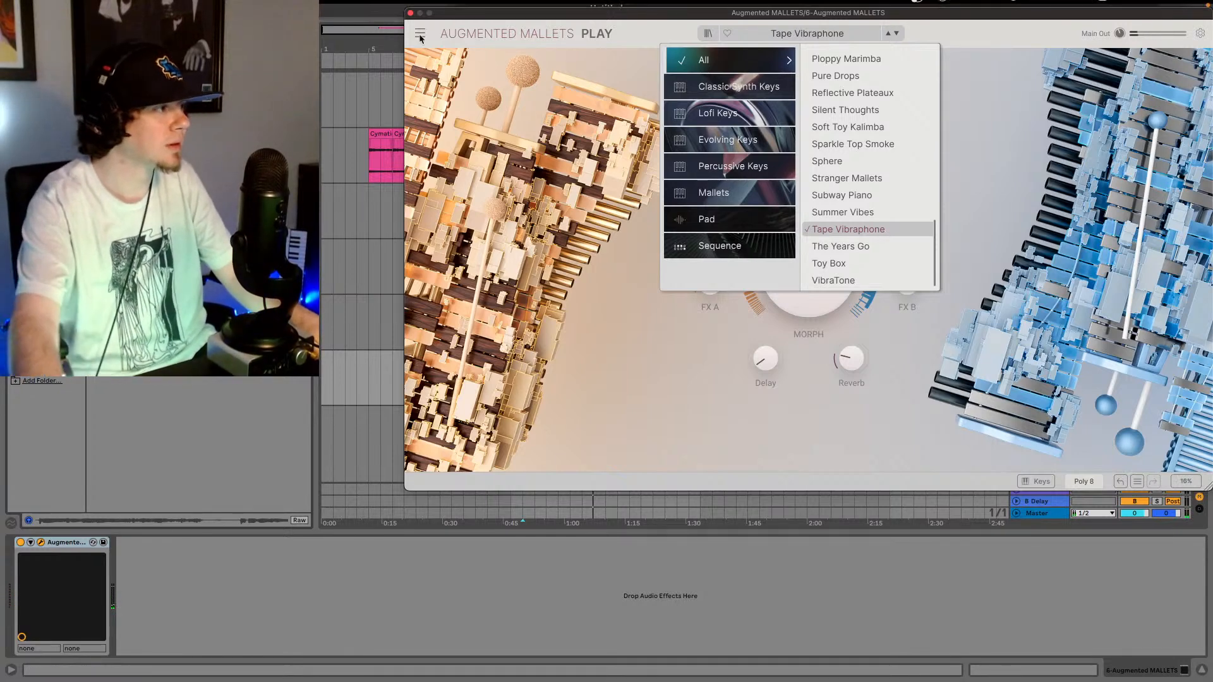
pyautogui.click(537, 608)
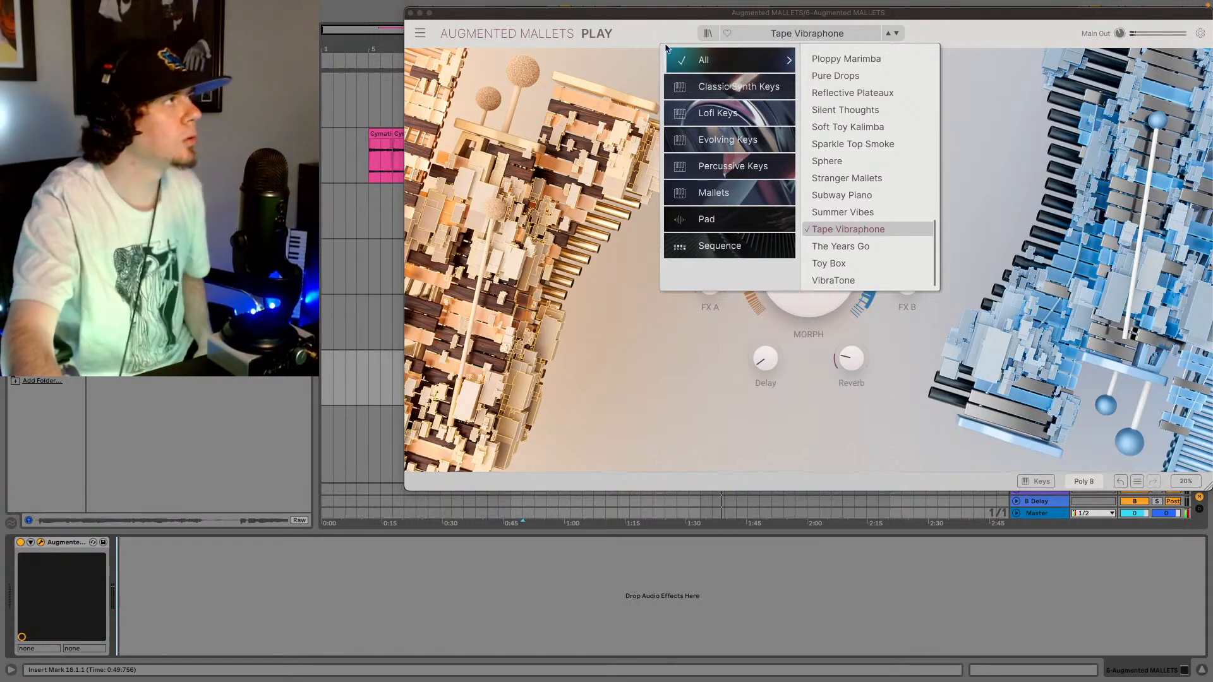
pyautogui.moveTo(653, 22); pyautogui.dragTo(564, 423)
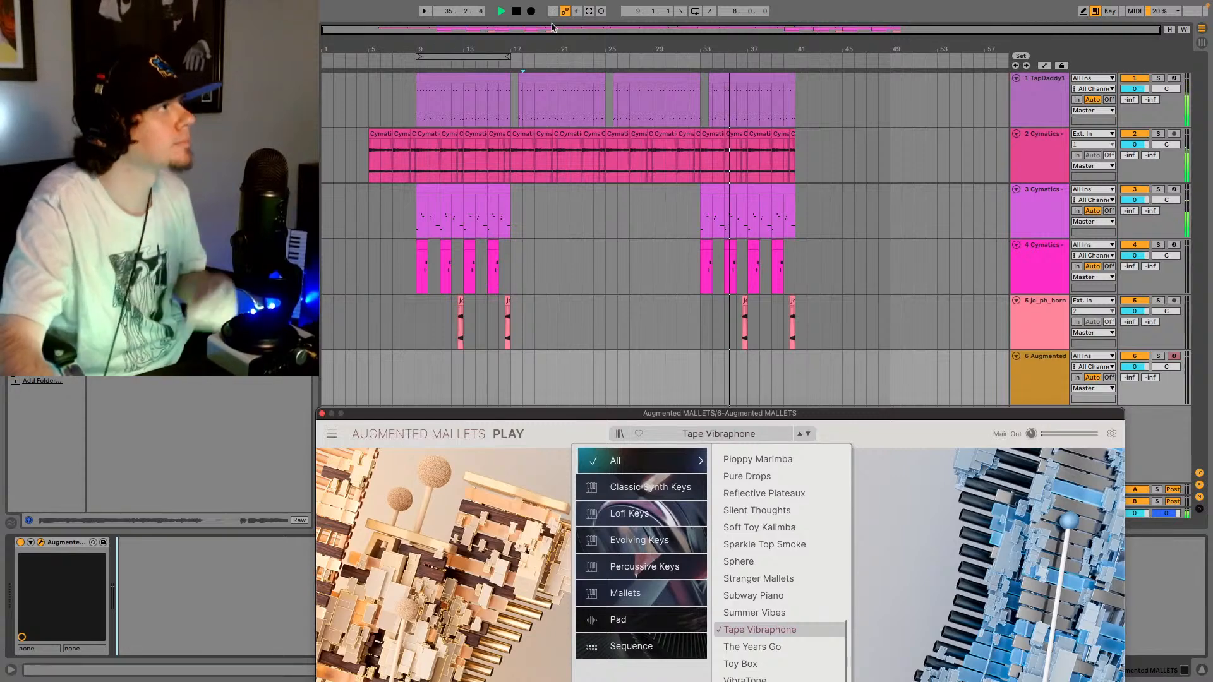
# - Capture the played Tape Vibraphone part as a clip, move it to start at bar 25, play it and close the plugin window
pyautogui.click(589, 12)
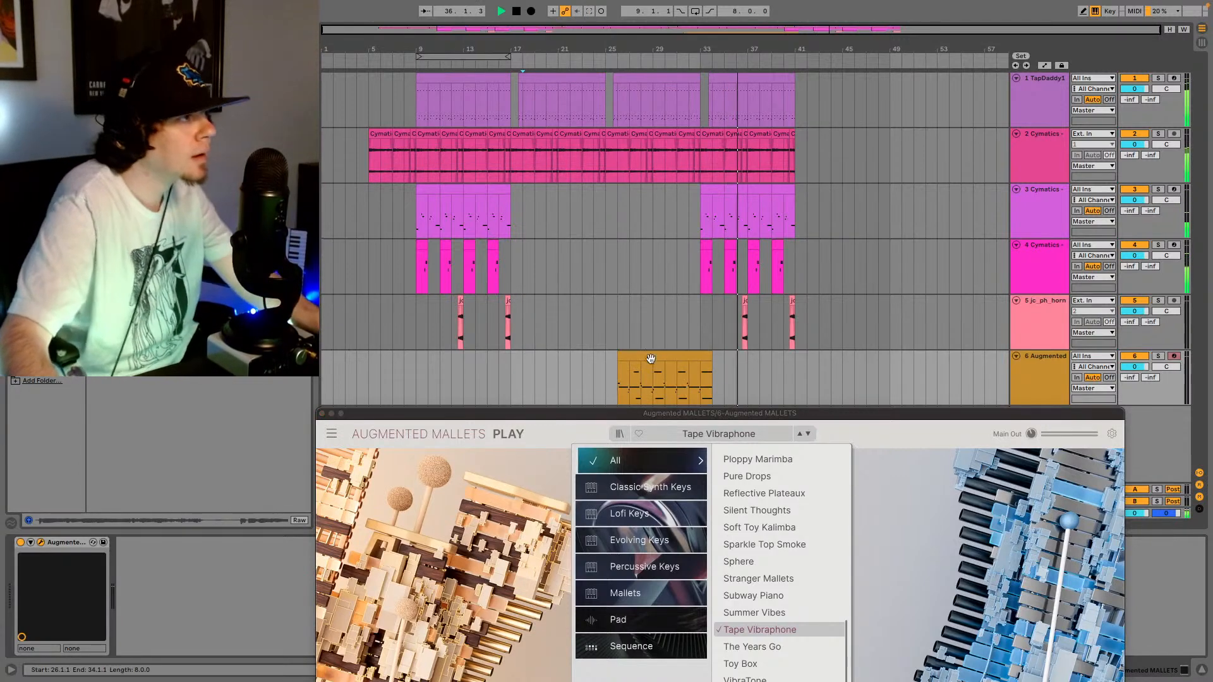
pyautogui.press('space')
pyautogui.moveTo(660, 358); pyautogui.dragTo(646, 360)
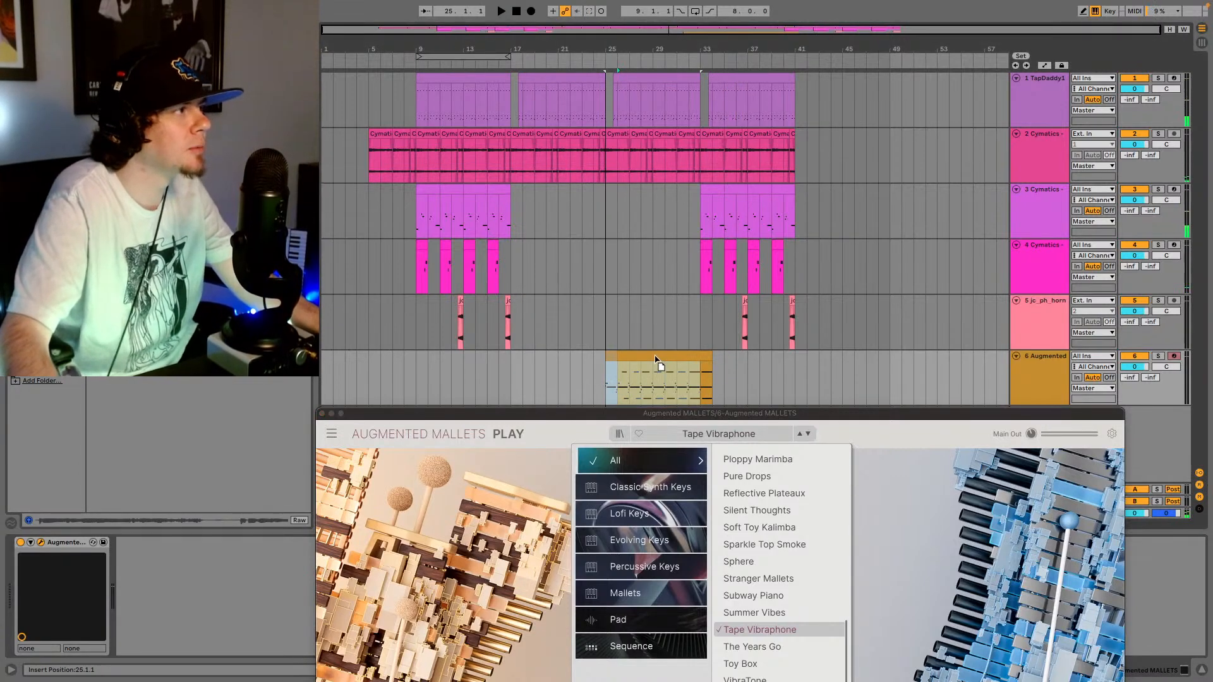
pyautogui.click(625, 380)
pyautogui.press('space')
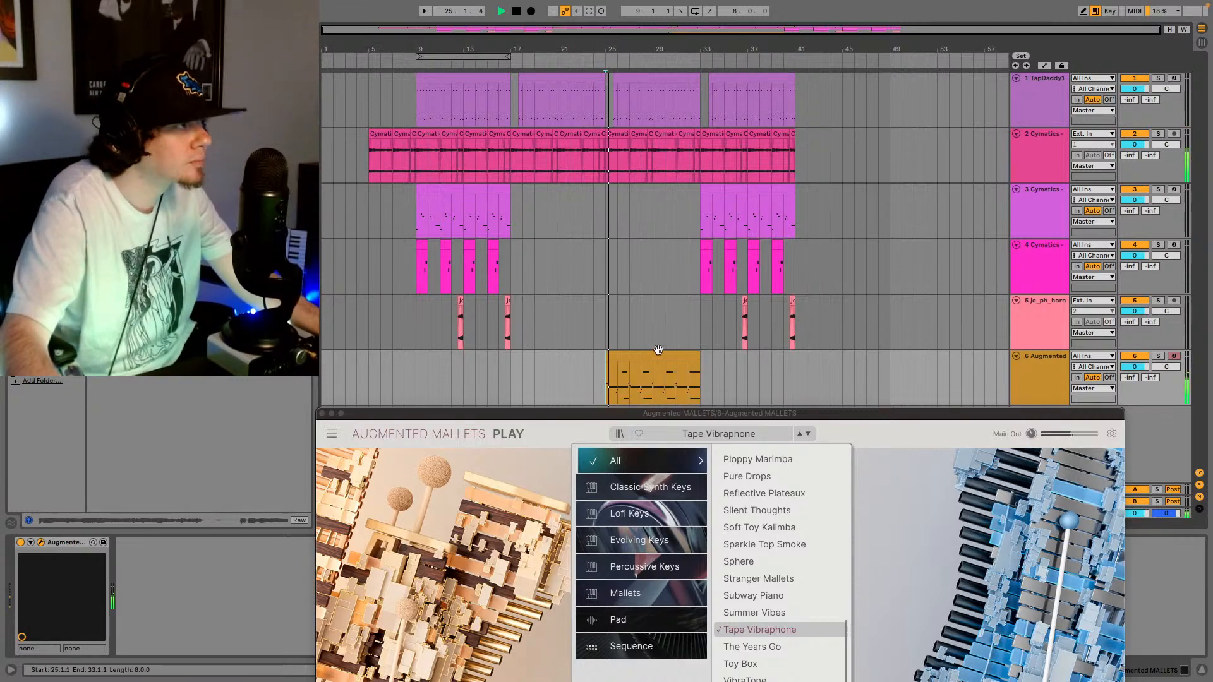
pyautogui.click(322, 414)
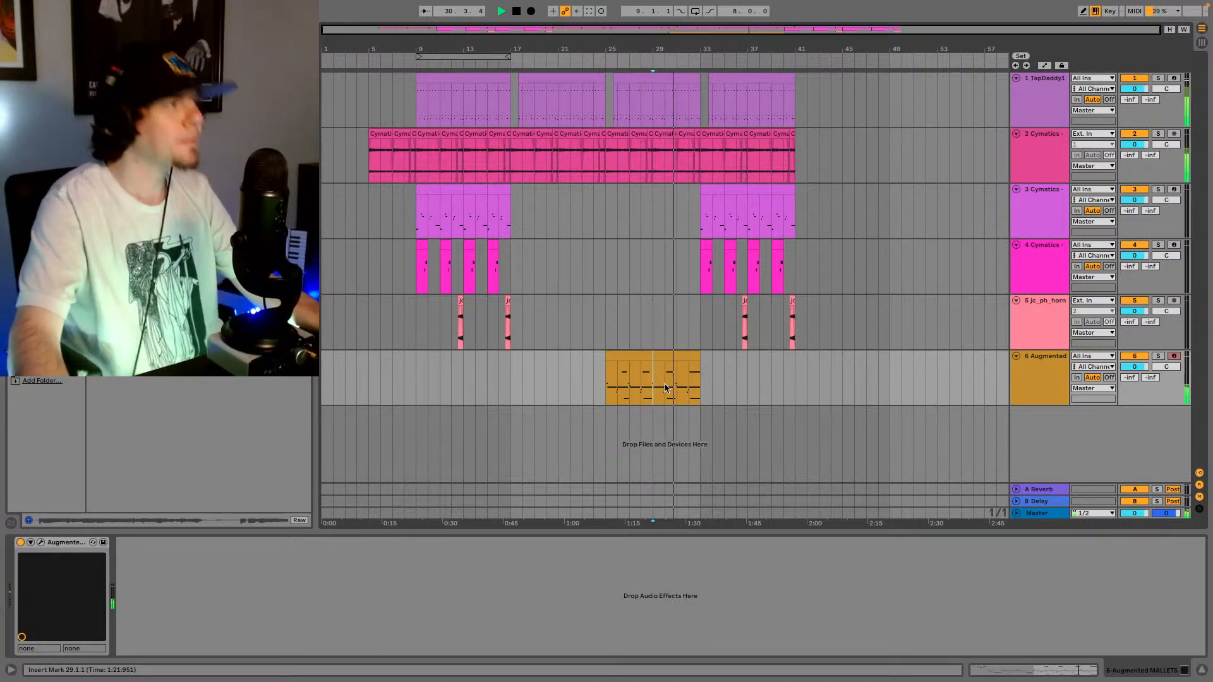
# - Copy bars 29 to 33 of the vibraphone clip over its first half at 25.1.1 and stop playback
pyautogui.moveTo(674, 388); pyautogui.dragTo(698, 385)
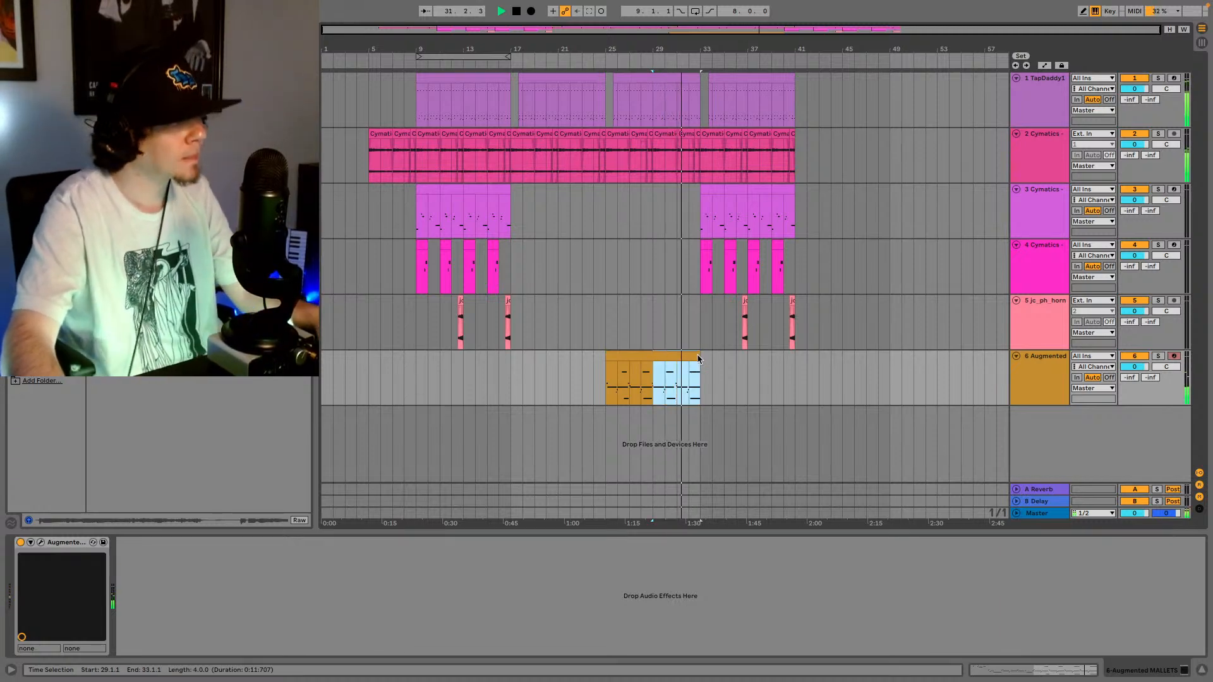
pyautogui.press('super+c')
pyautogui.click(608, 384)
pyautogui.press('super+v')
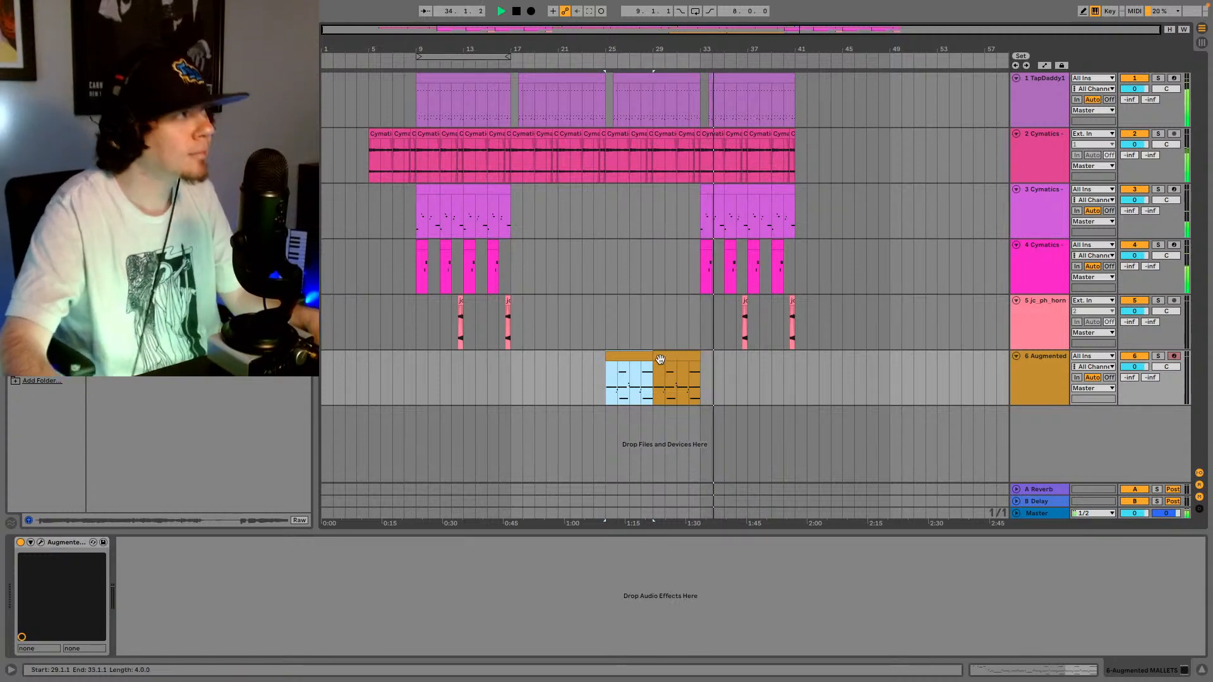
pyautogui.press('space')
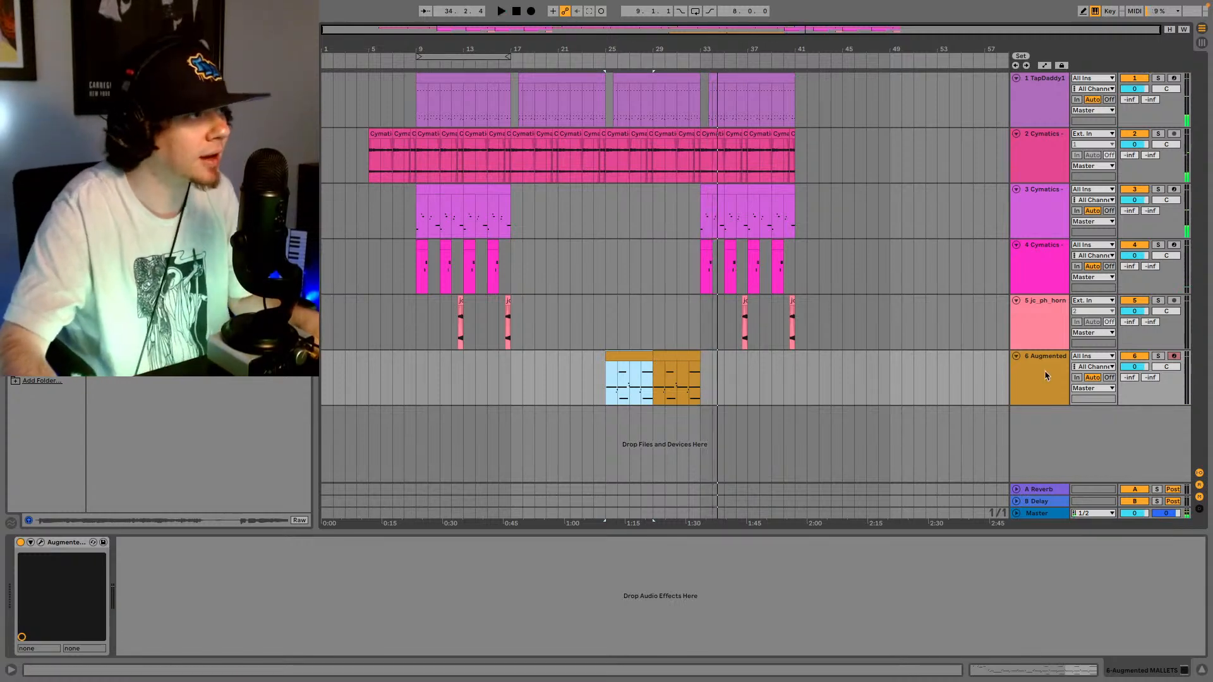
# - Play from 9.1.1, add a second Augmented MALLETS track with the Subway Piano preset and capture the played part as a clip
pyautogui.click(417, 210)
pyautogui.press('space')
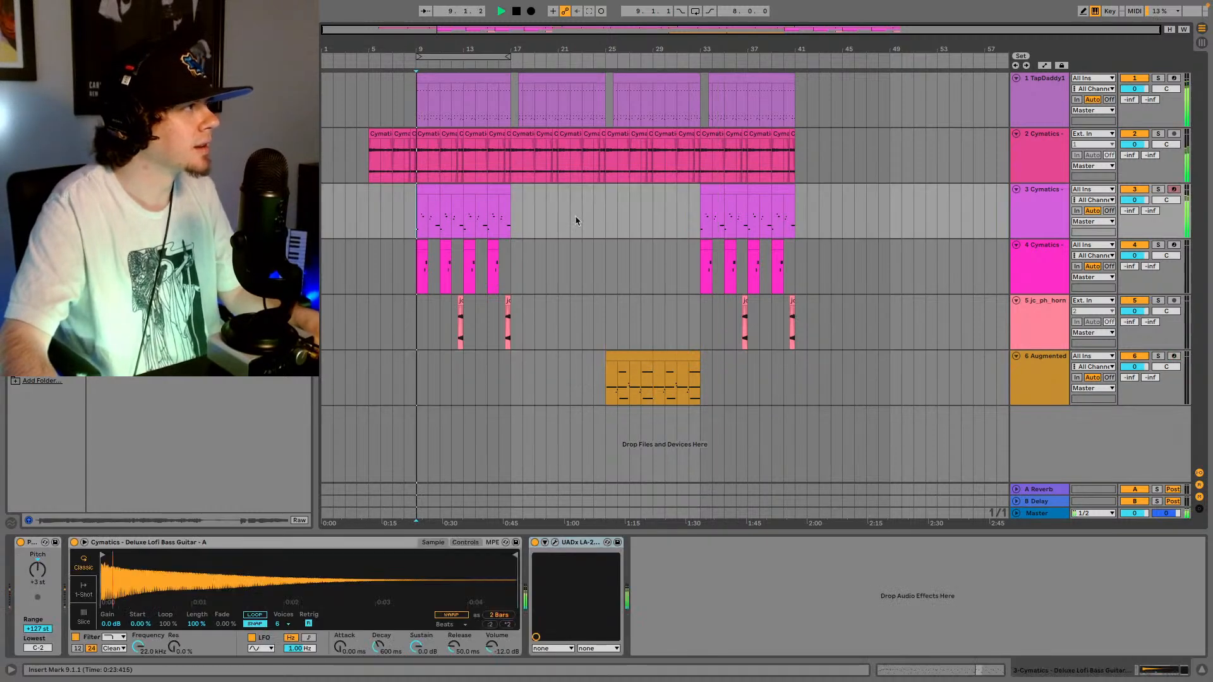
pyautogui.click(1047, 375)
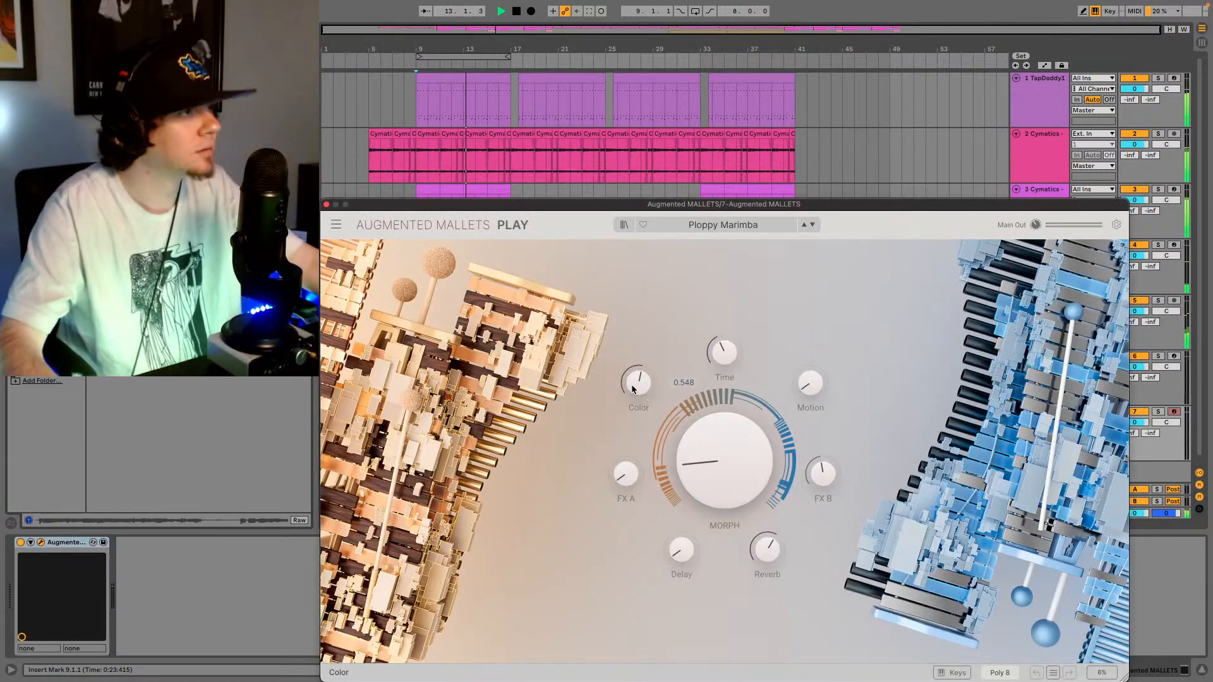
pyautogui.click(750, 225)
pyautogui.scroll(-4, 770, 348)
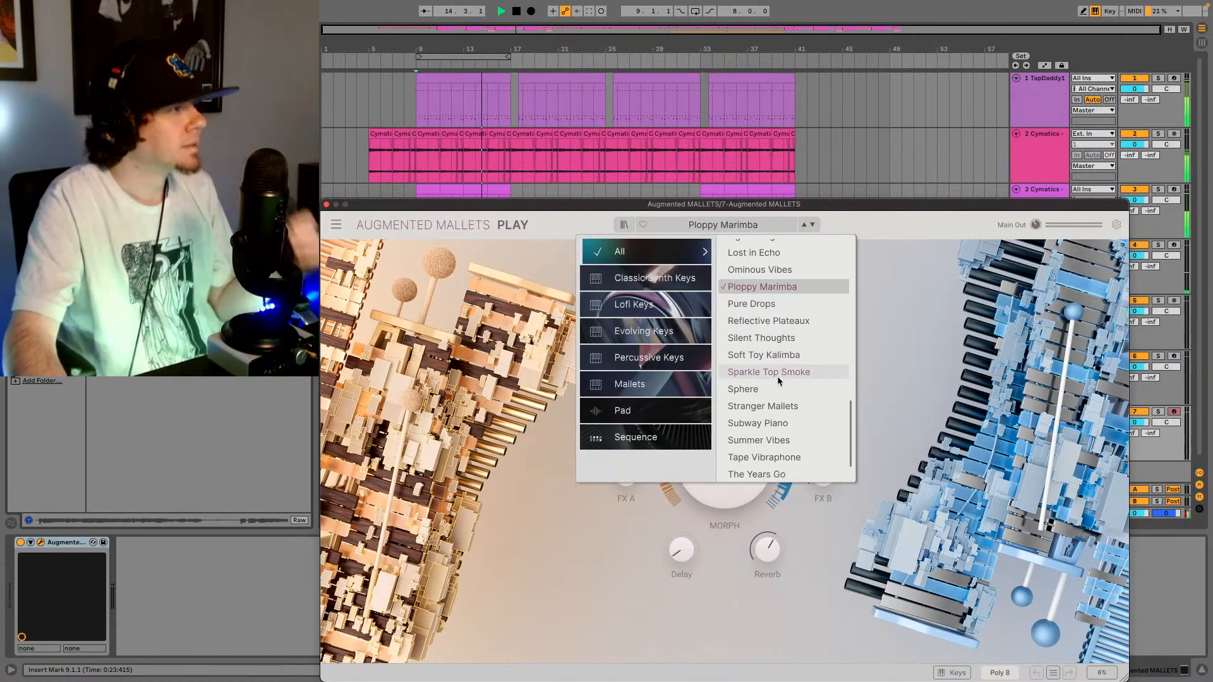
pyautogui.click(760, 423)
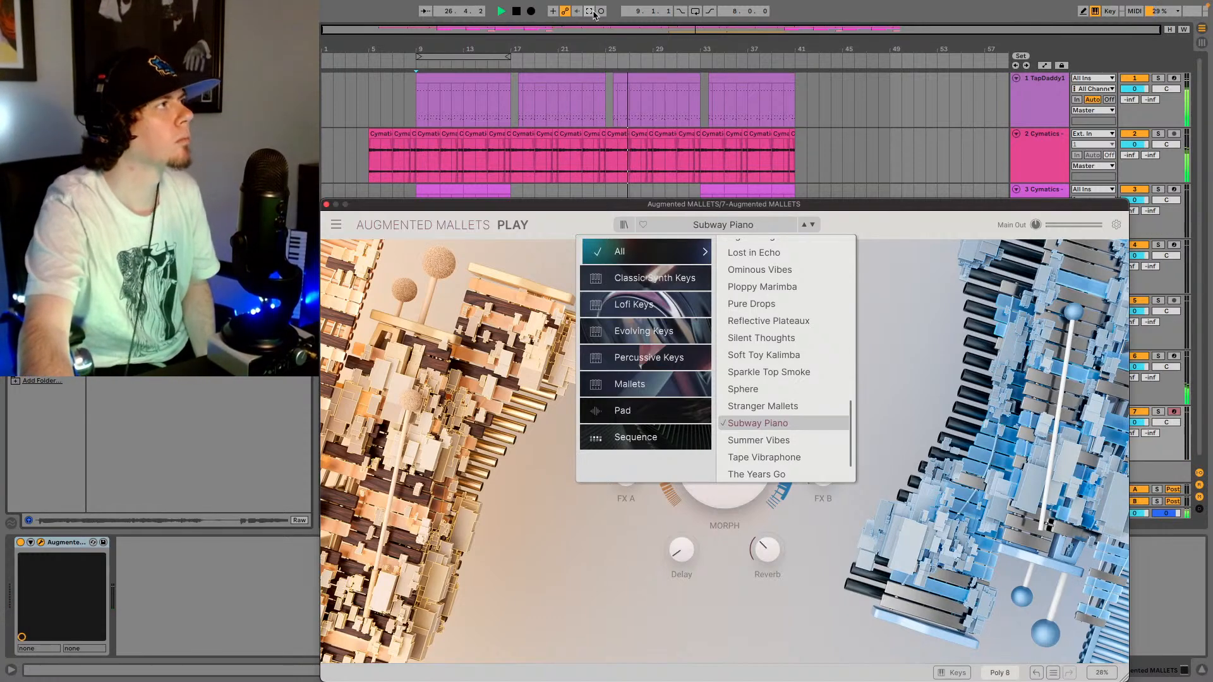
pyautogui.click(327, 205)
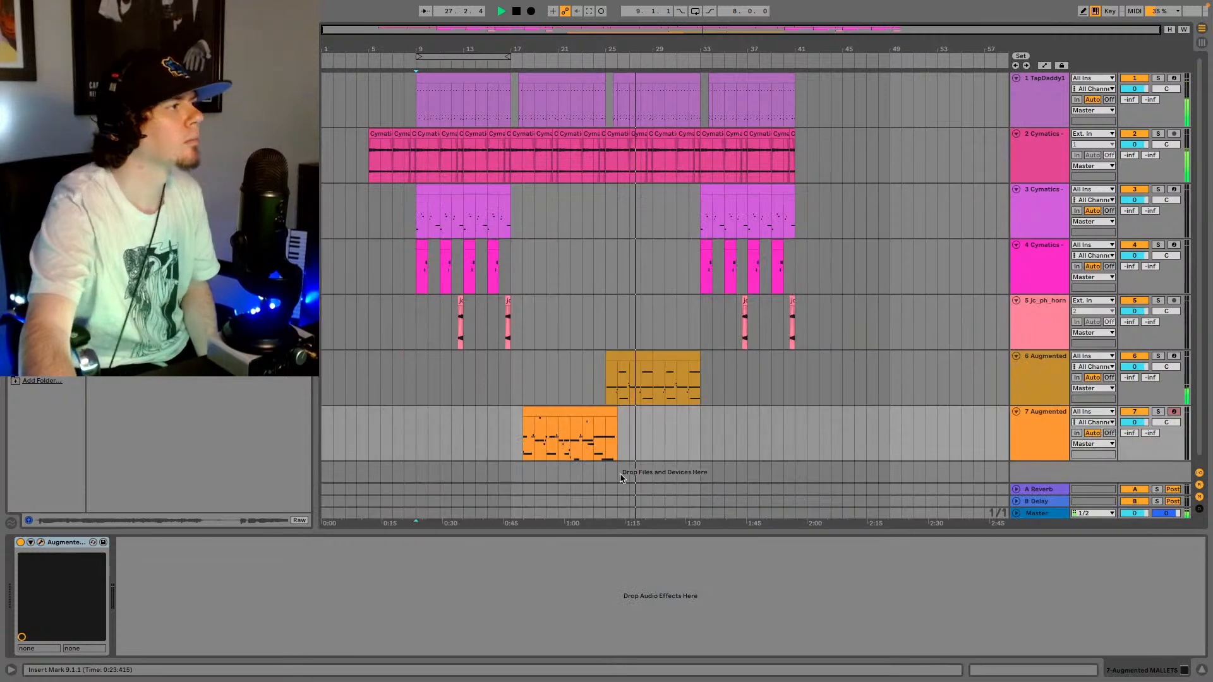
# - Extend the Subway Piano clip's start back to 16.1.1 and delete its stray A3 note at 2.4.3
pyautogui.press('space')
pyautogui.moveTo(523, 411)
pyautogui.mouseDown()
pyautogui.moveTo(476, 412)
pyautogui.moveTo(504, 413)
pyautogui.mouseUp()
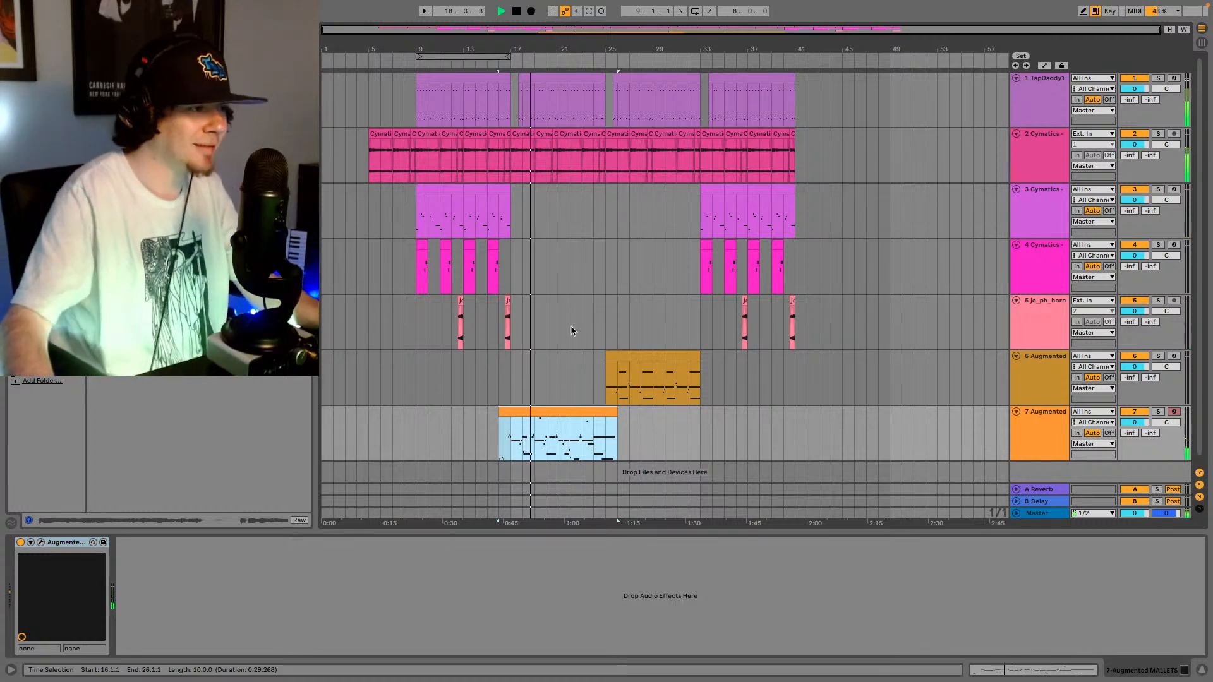
pyautogui.click(1041, 672)
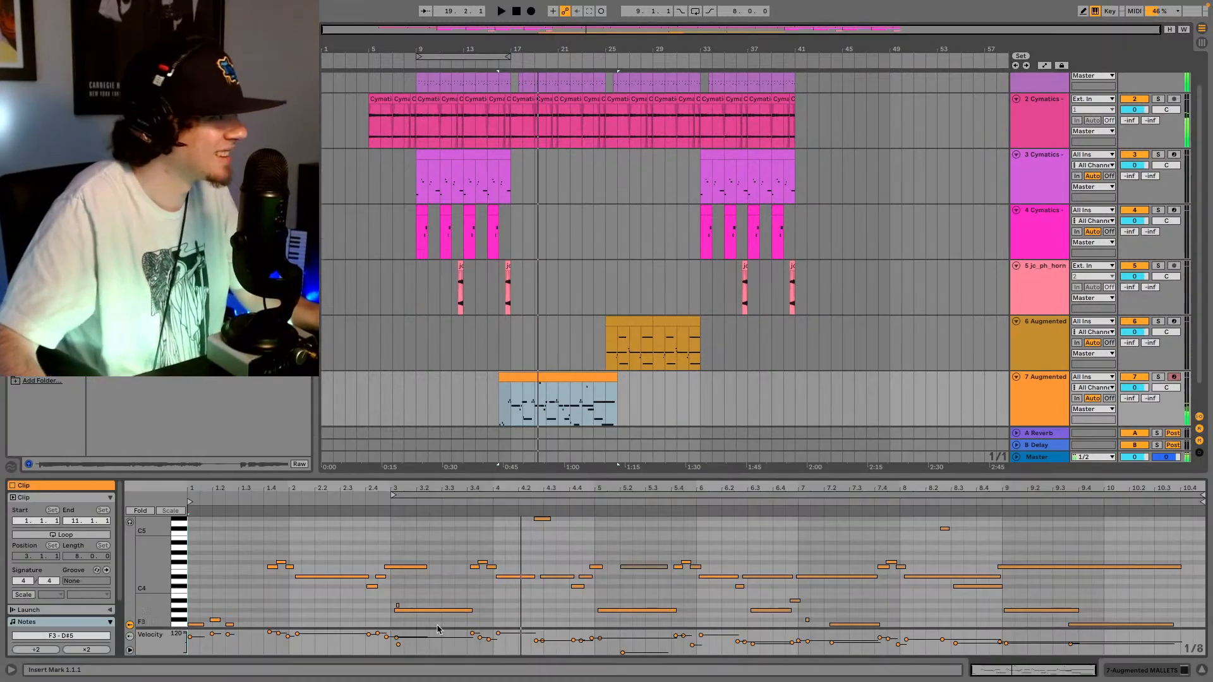
pyautogui.moveTo(383, 604); pyautogui.dragTo(416, 607)
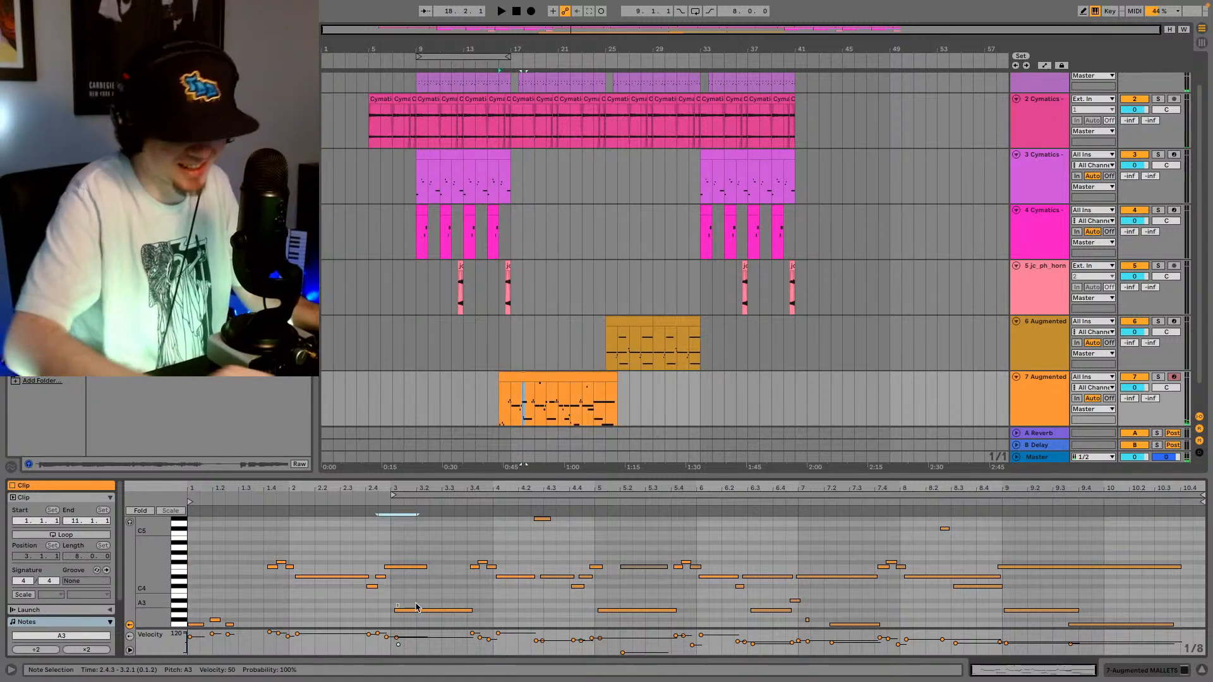
pyautogui.press('Delete')
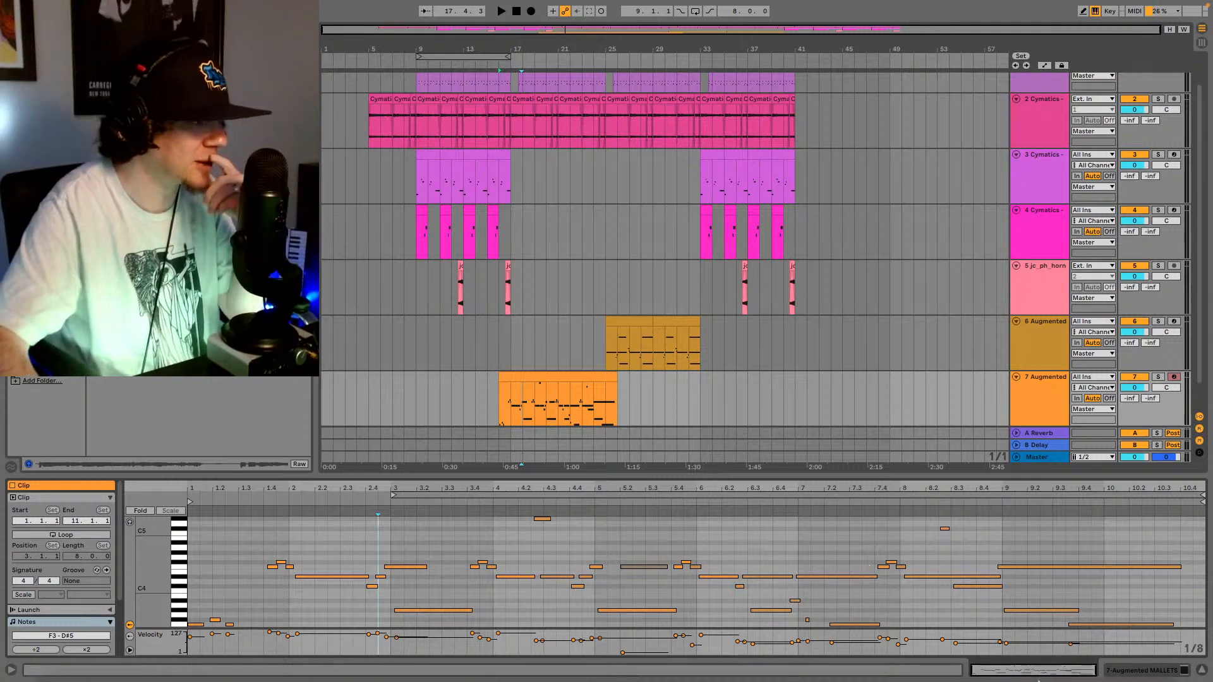
pyautogui.moveTo(1031, 674); pyautogui.dragTo(1026, 677)
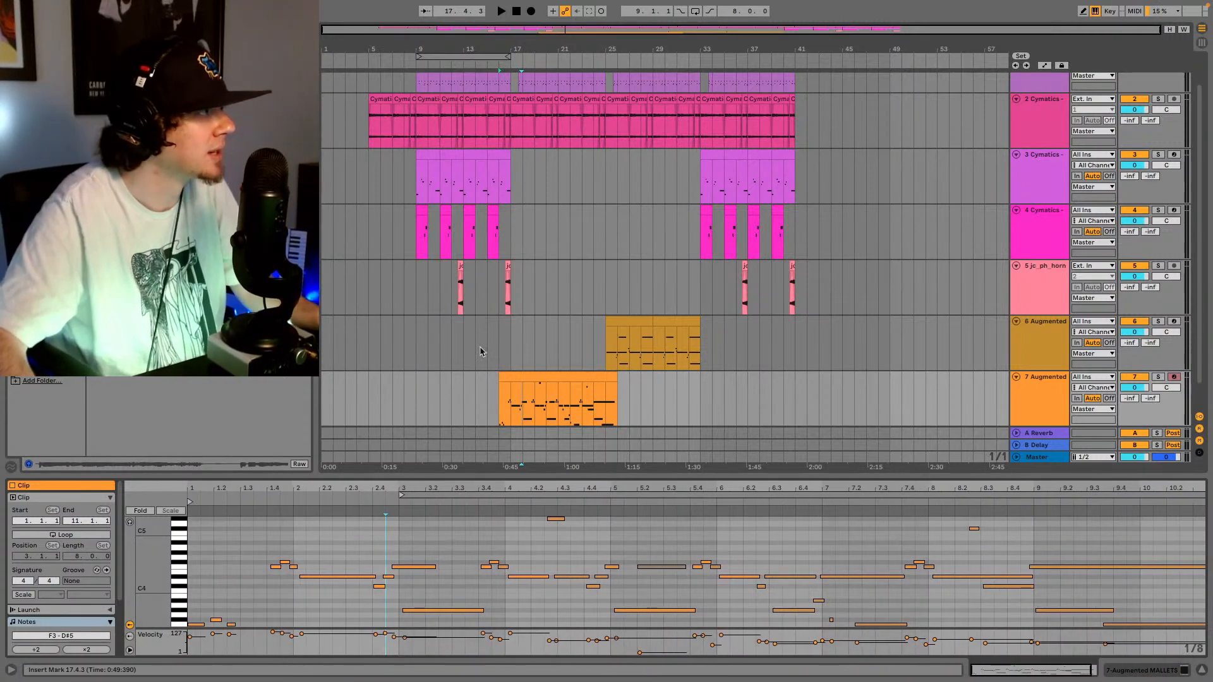
# - Trim the start of the Subway Piano clip to 16.3.3 and play it through
pyautogui.moveTo(549, 30); pyautogui.dragTo(471, 336)
pyautogui.moveTo(440, 381); pyautogui.dragTo(499, 381)
pyautogui.press('space')
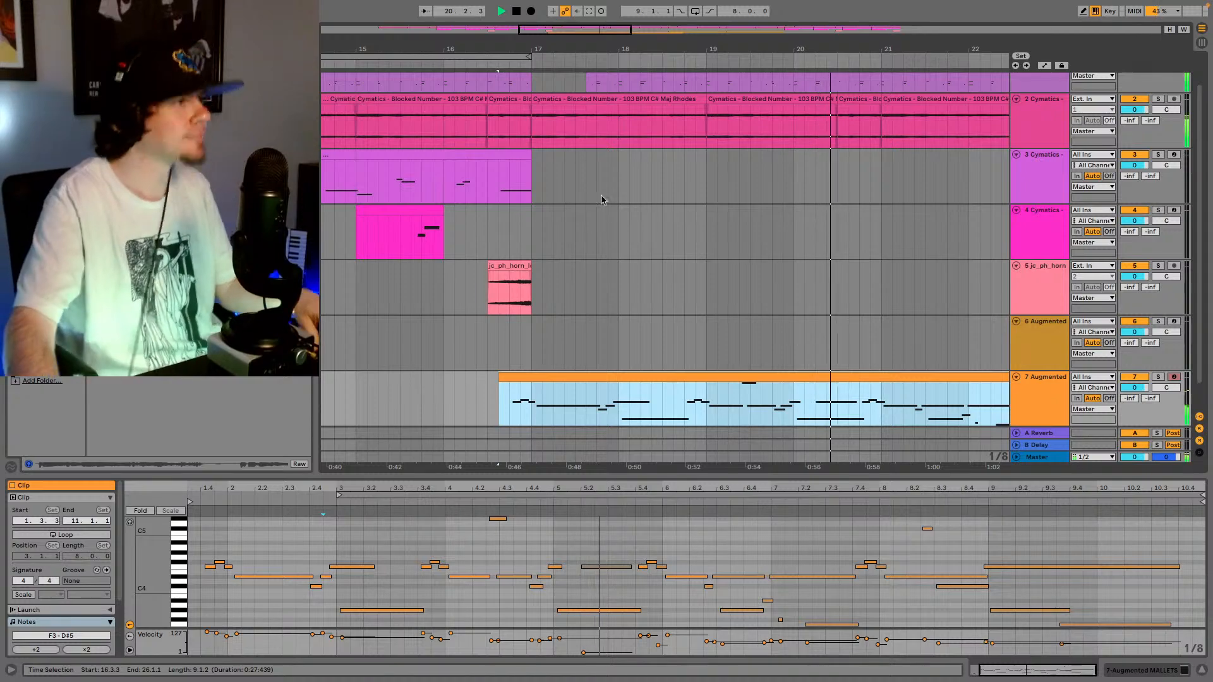
pyautogui.moveTo(554, 29); pyautogui.dragTo(574, 13)
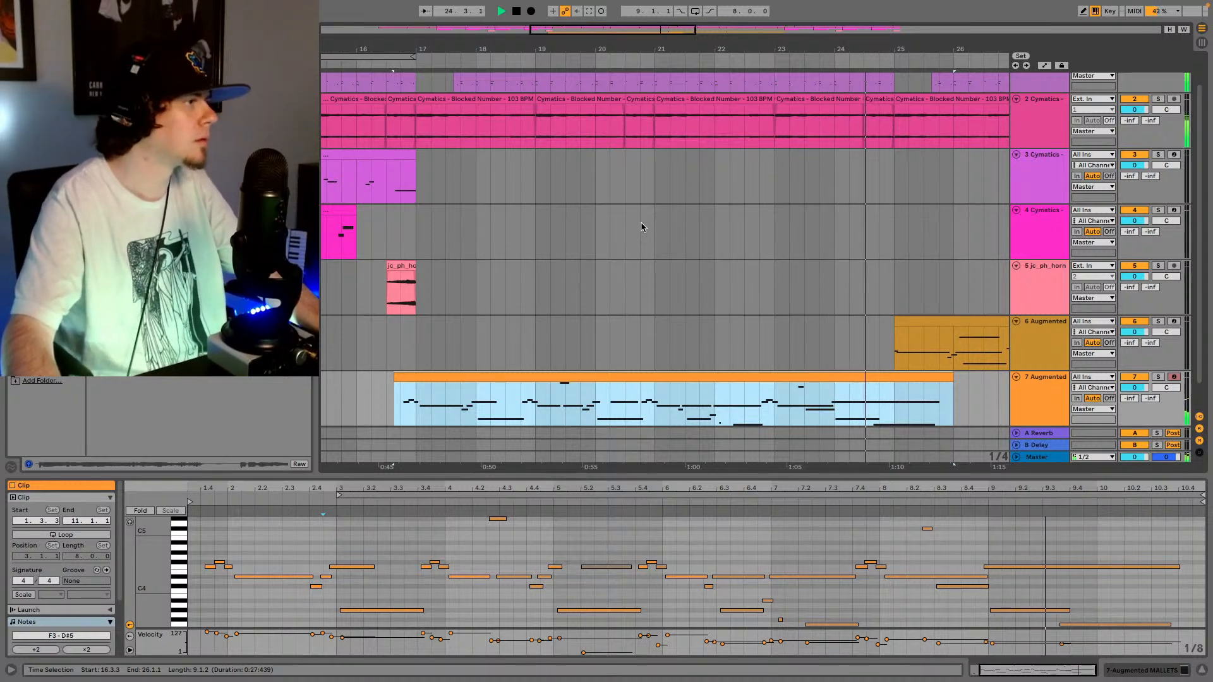
pyautogui.scroll(-1, 644, 228)
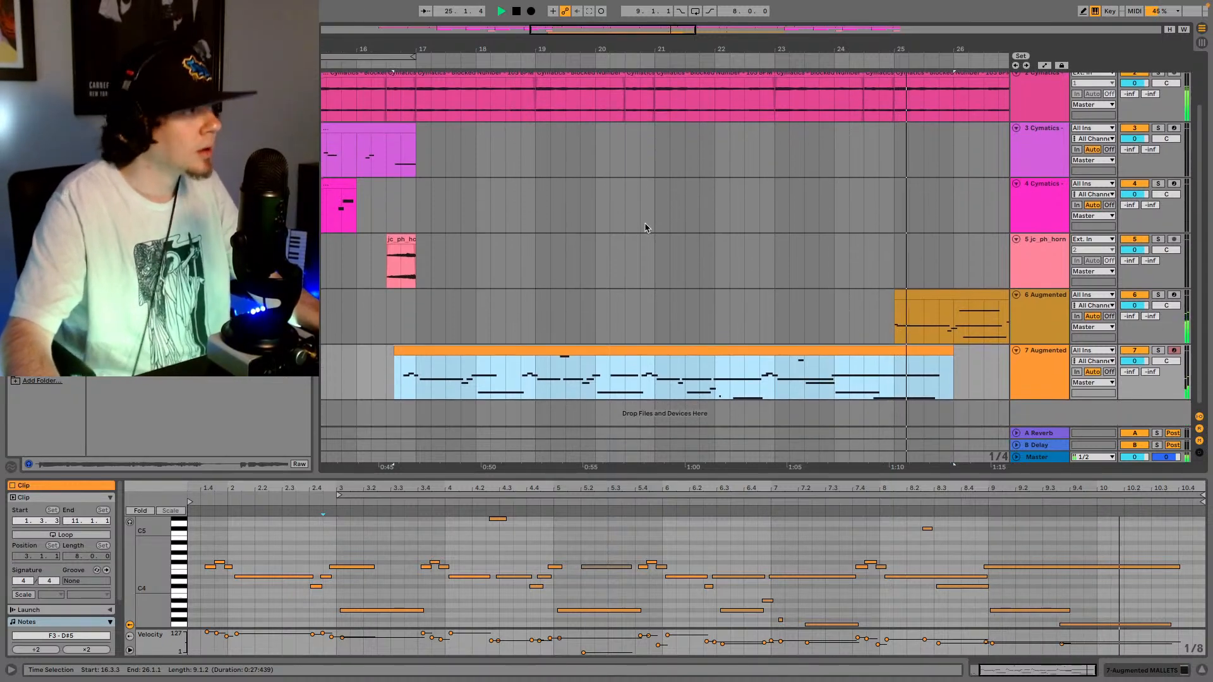
# - Copy the one-bar Subway Piano phrase at 17.4.1 over the passage at 21.4.1 and play from 21.3.1
pyautogui.click(660, 391)
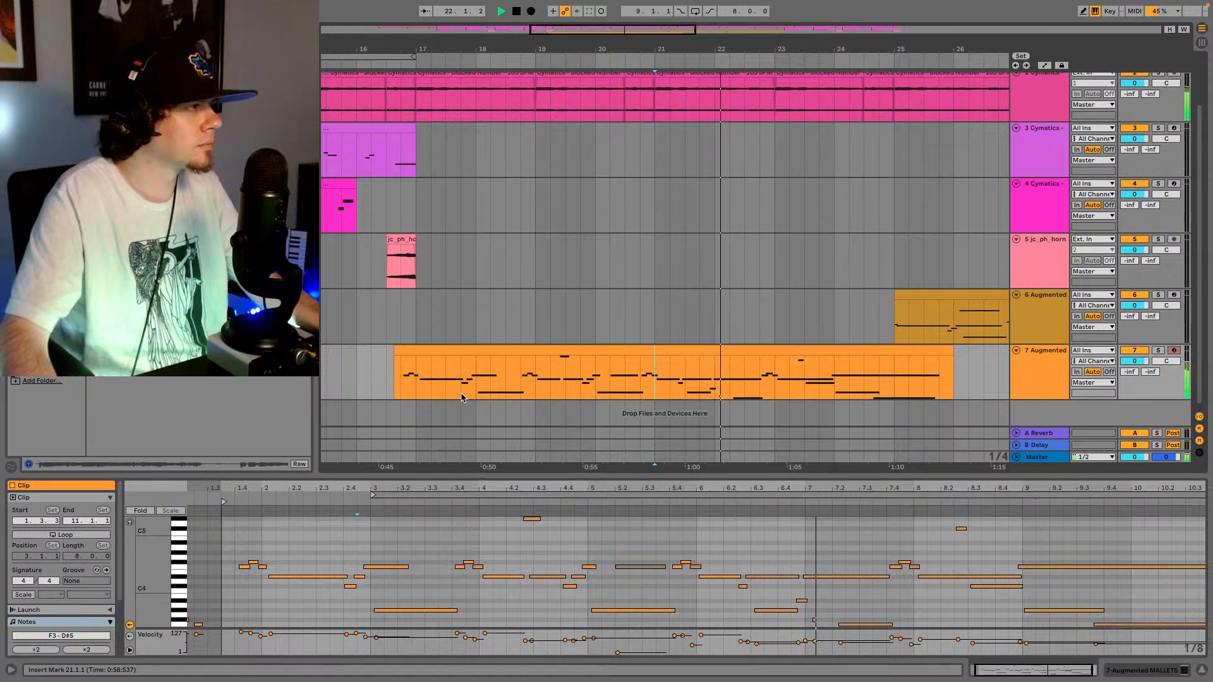
pyautogui.press('space')
pyautogui.moveTo(461, 398); pyautogui.dragTo(518, 349)
pyautogui.moveTo(701, 386); pyautogui.dragTo(705, 398)
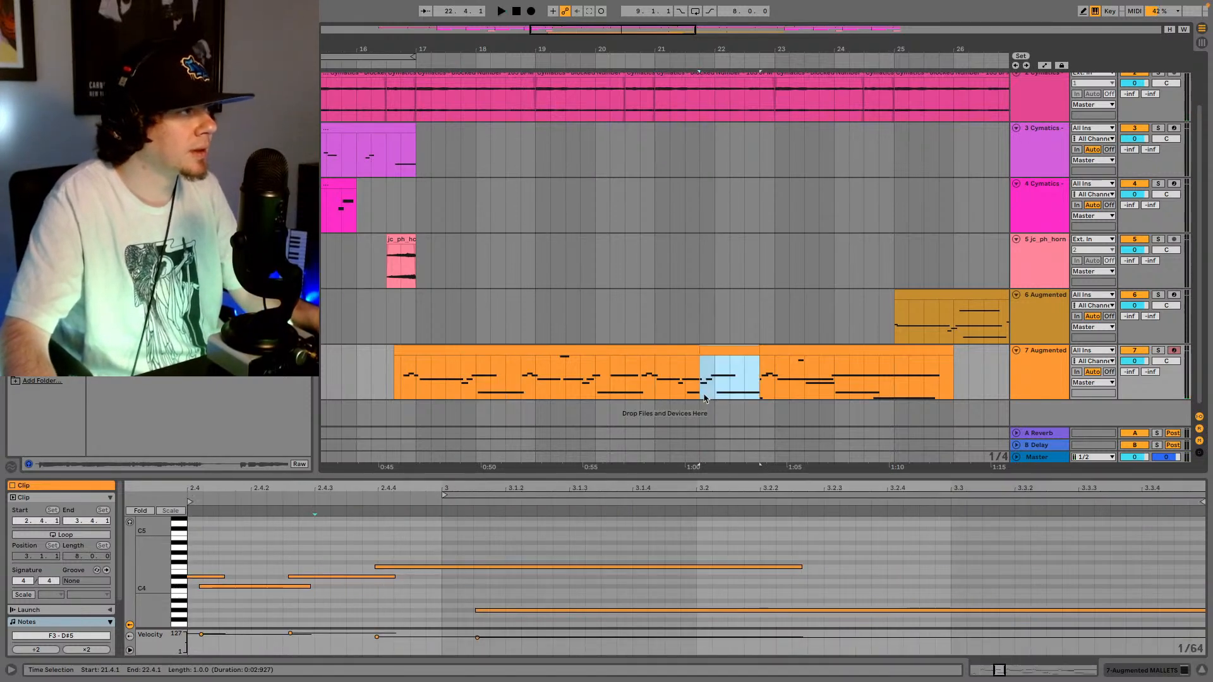
pyautogui.click(686, 388)
pyautogui.press('space')
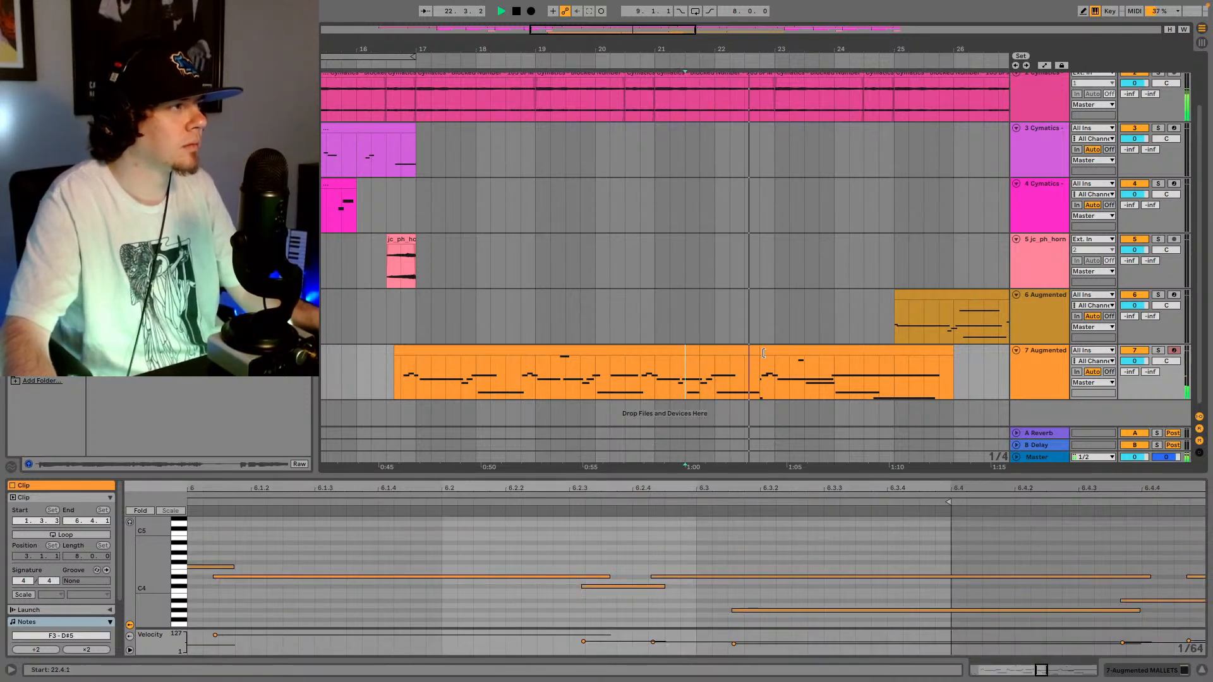
# - Extend the start of the remaining Subway Piano clip back to 22.2.1, replay from 21.3.1 and review the notes
pyautogui.press('space')
pyautogui.click(730, 355)
pyautogui.click(714, 359)
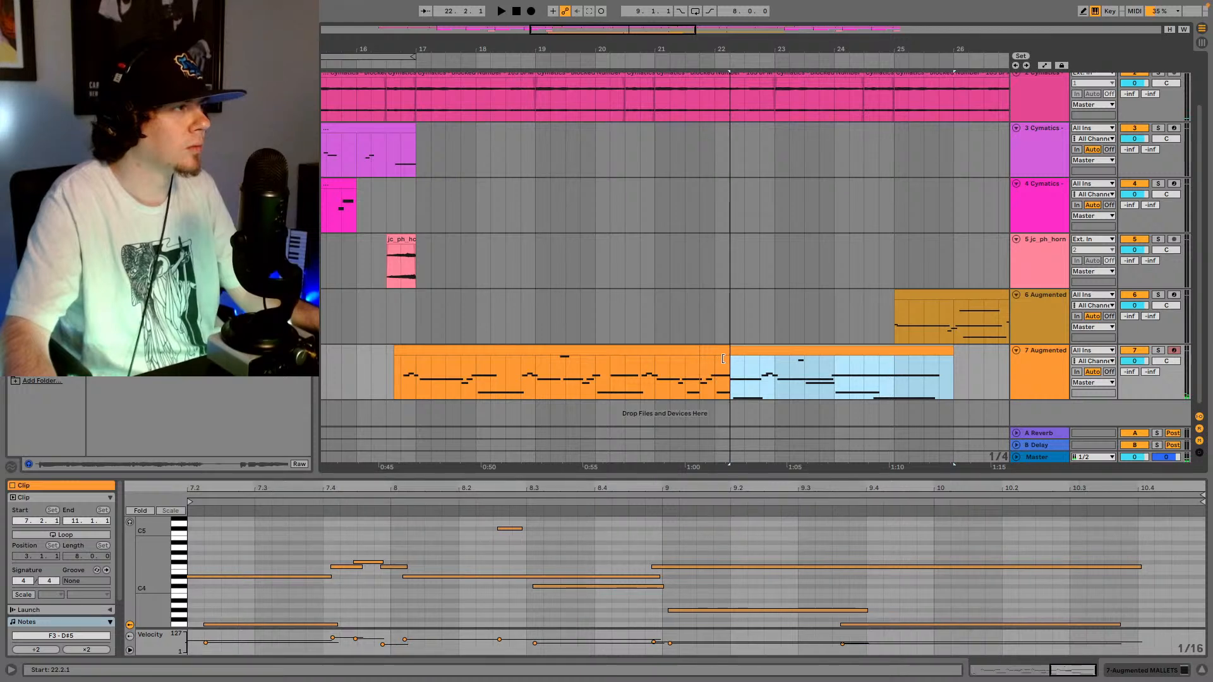
pyautogui.click(730, 360)
pyautogui.press('space')
pyautogui.click(687, 392)
pyautogui.press('space')
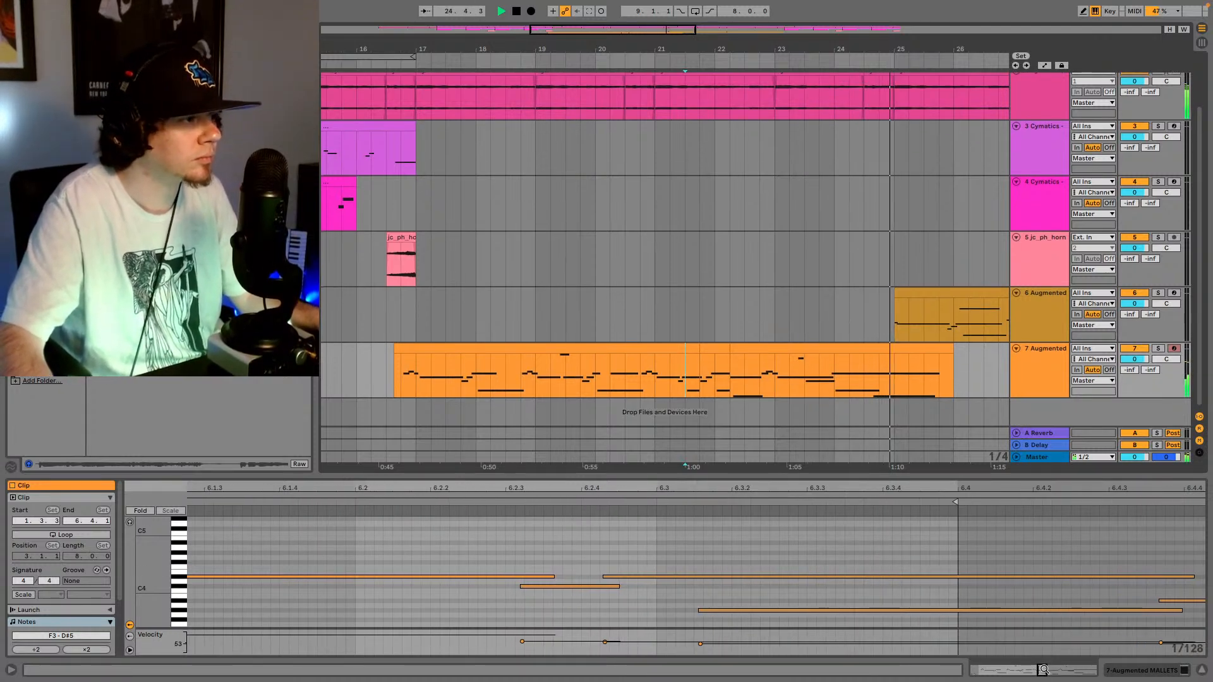
pyautogui.scroll(-4, 691, 569)
pyautogui.scroll(-5, 690, 569)
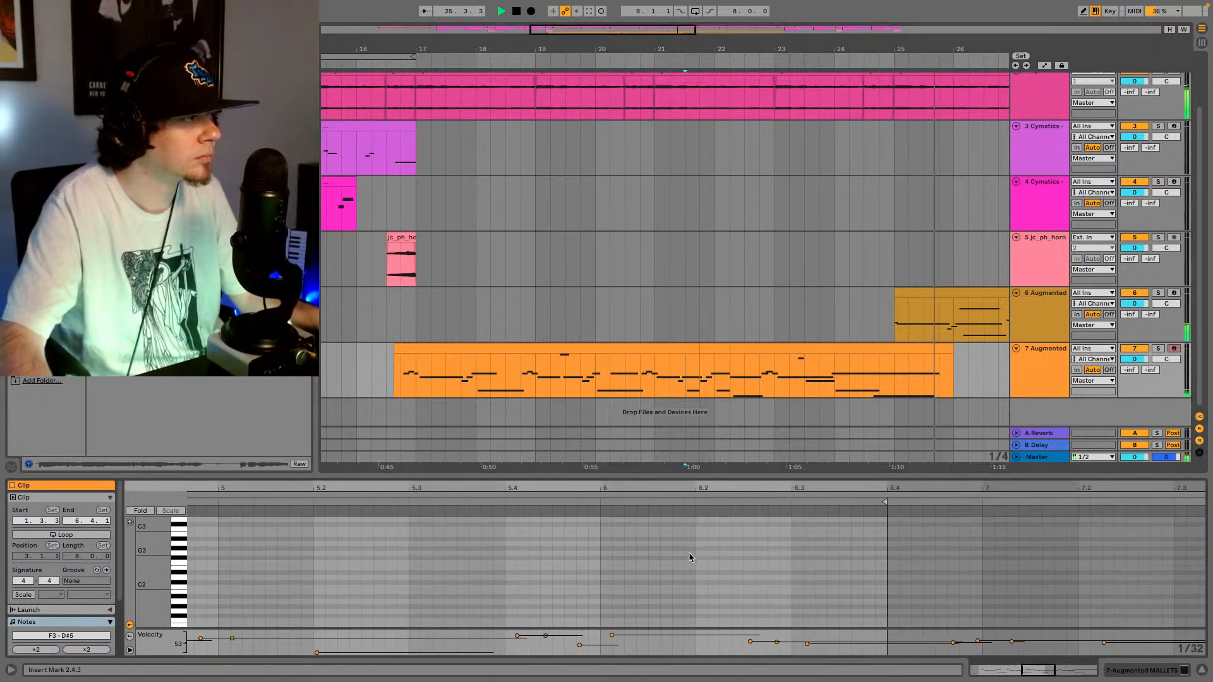
pyautogui.scroll(5, 688, 567)
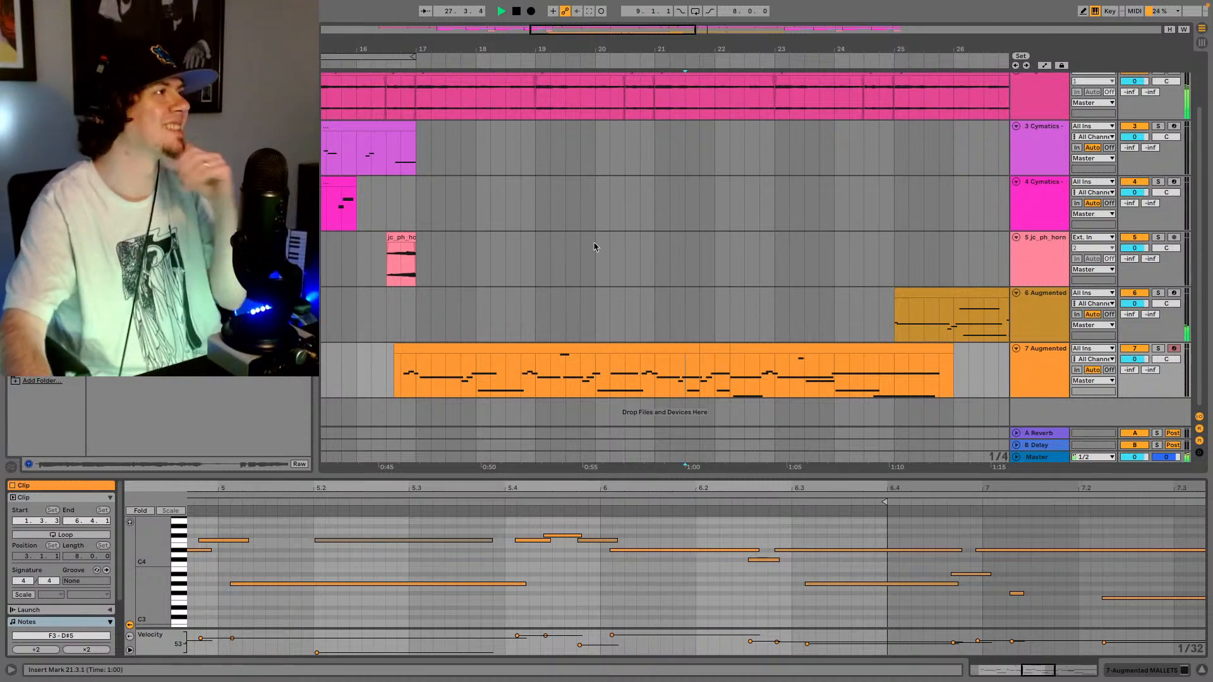
# - Duplicate bars 33 to 41 of the first four tracks so they repeat from 41.1.1 to 49.1.1
pyautogui.moveTo(623, 30); pyautogui.dragTo(623, 1)
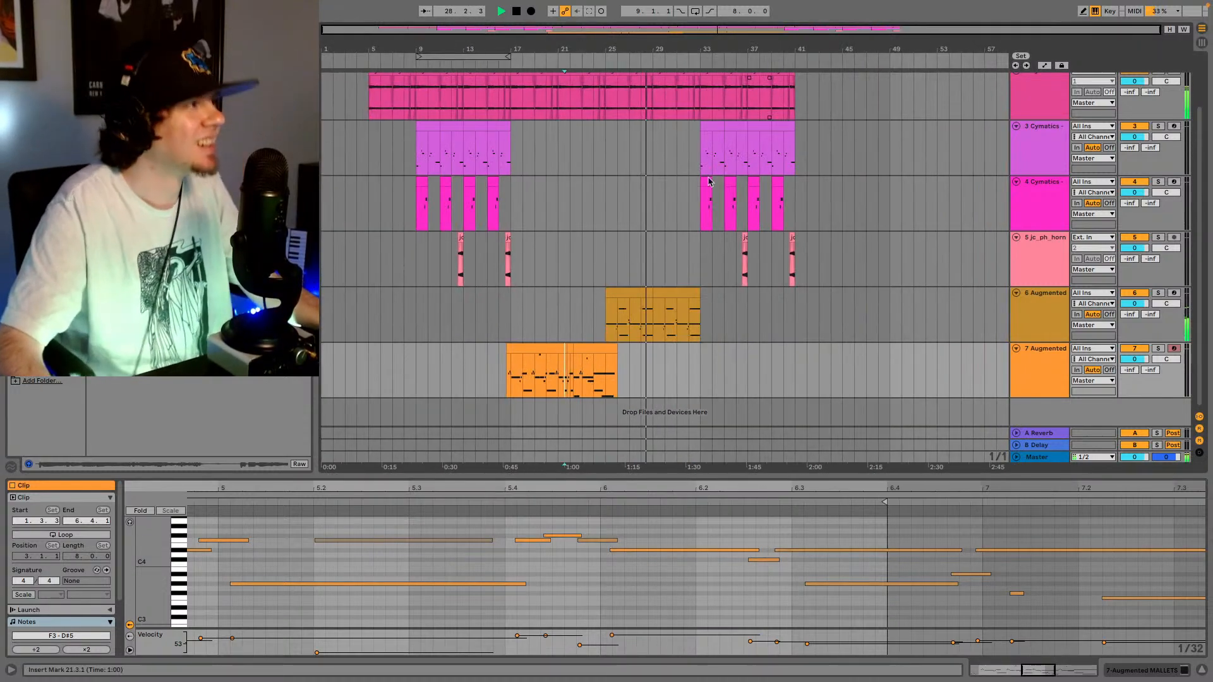
pyautogui.scroll(1, 660, 292)
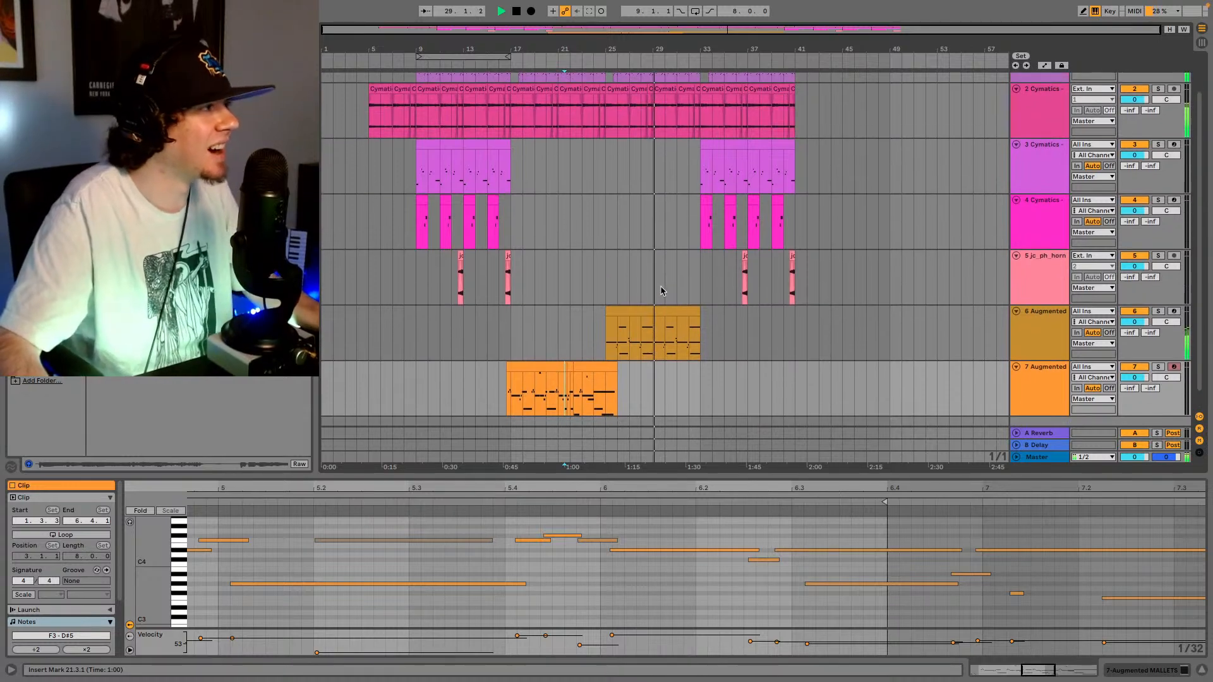
pyautogui.scroll(1, 661, 289)
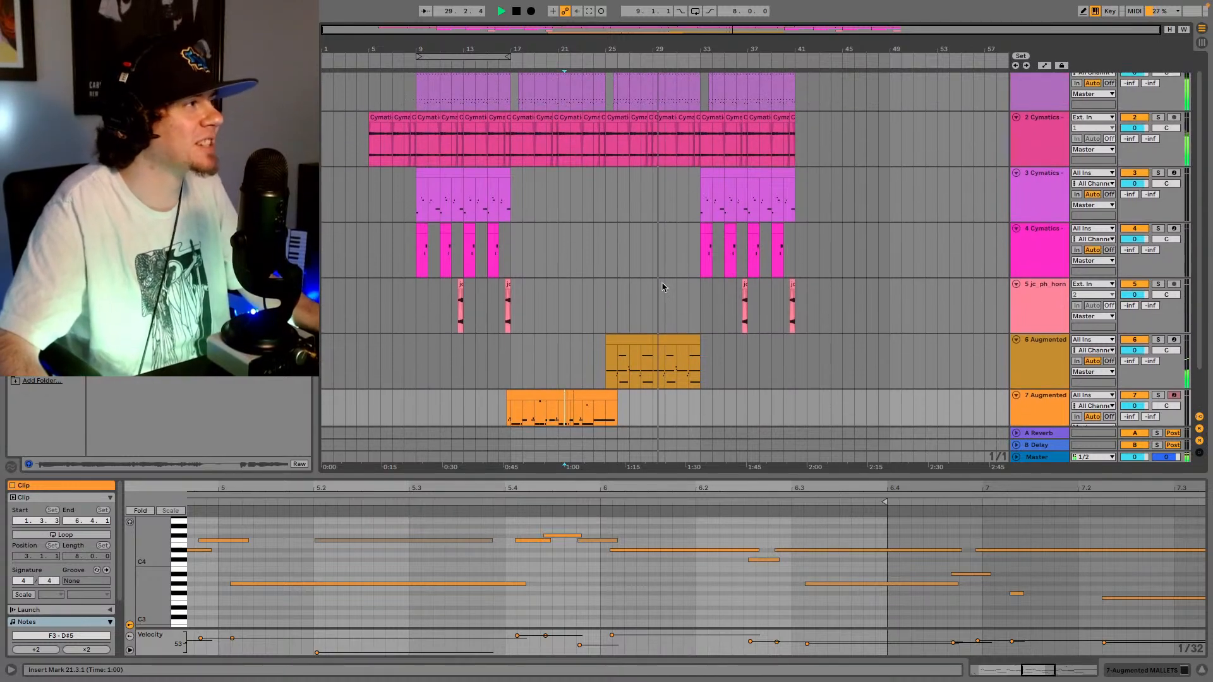
pyautogui.scroll(1, 698, 260)
pyautogui.click(702, 265)
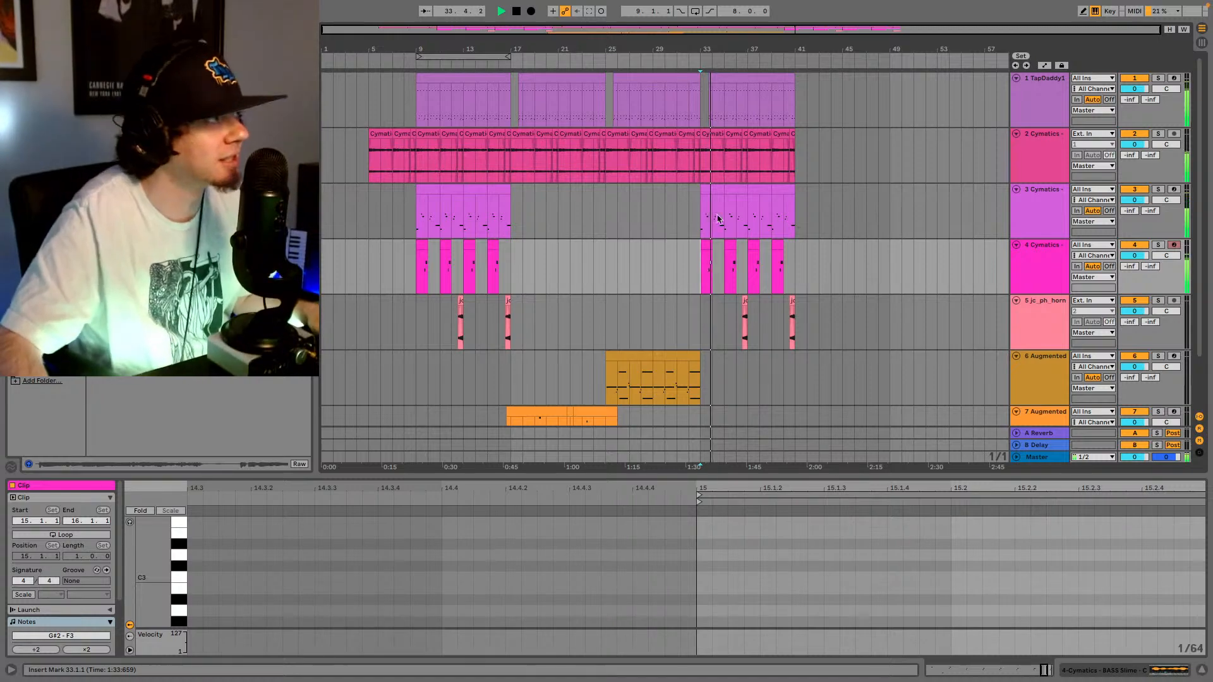
pyautogui.moveTo(700, 250); pyautogui.dragTo(799, 93)
pyautogui.hotkey('ctrl', 'd')
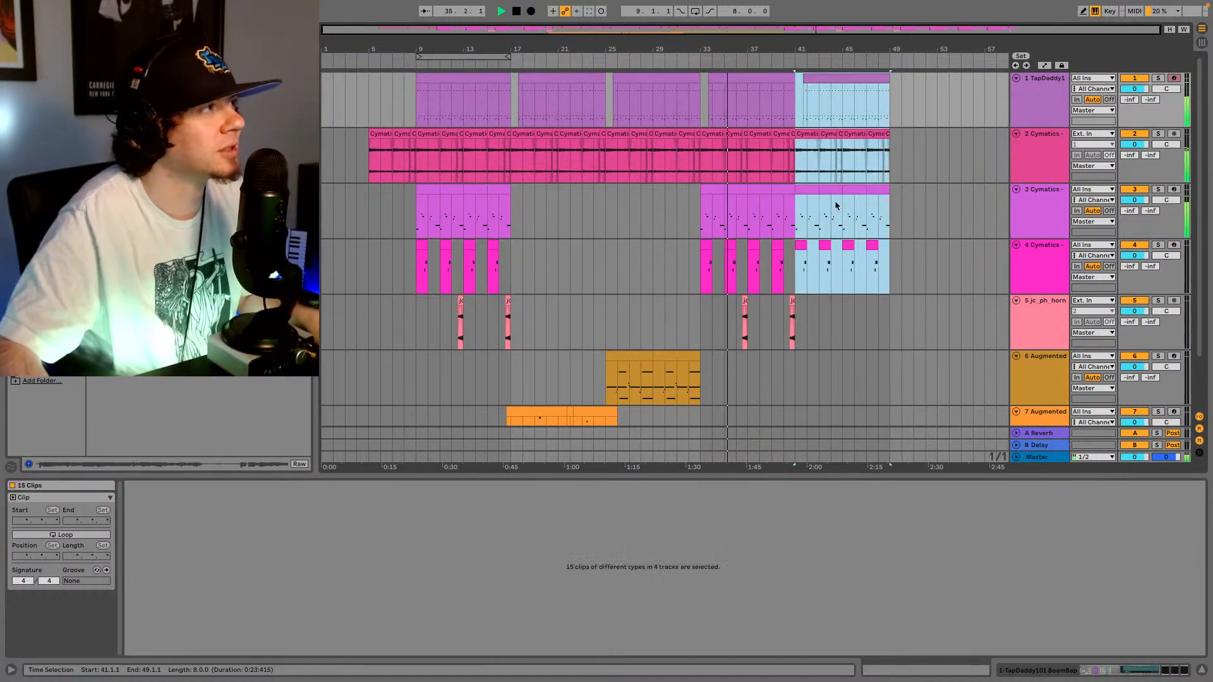
# - Automate the Master track volume to fade out from 0 dB at 41.1.1 to silence at 45.1.1
pyautogui.rightClick(1123, 456)
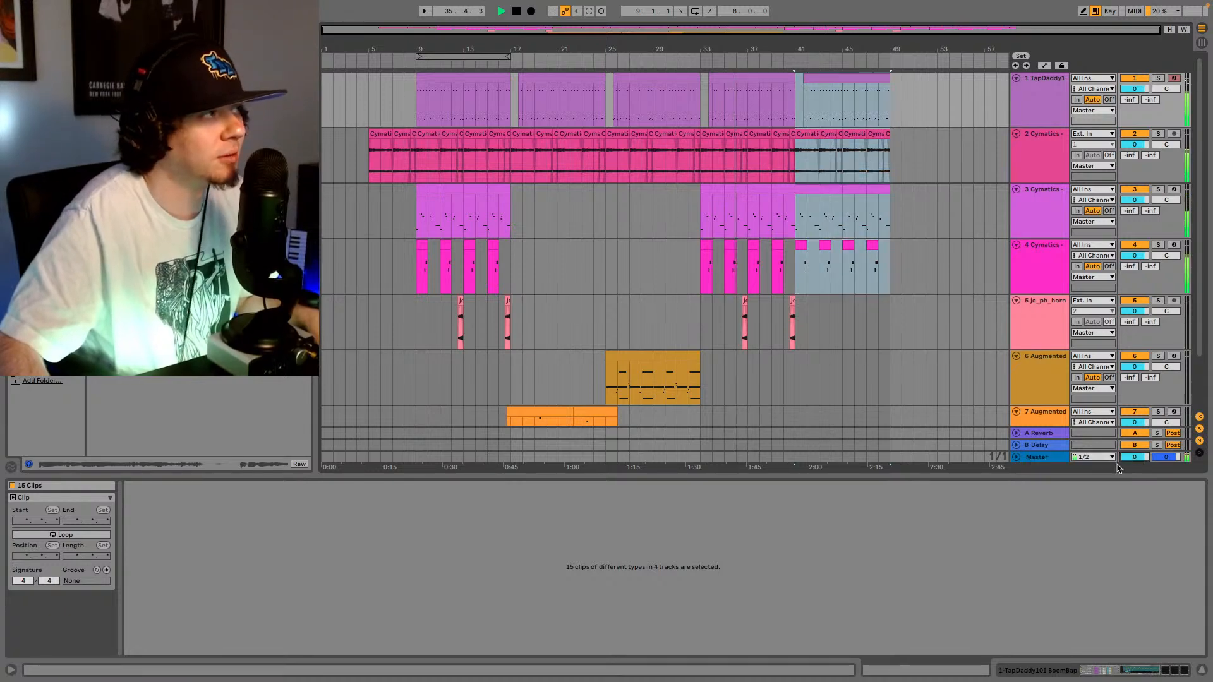
pyautogui.click(1073, 466)
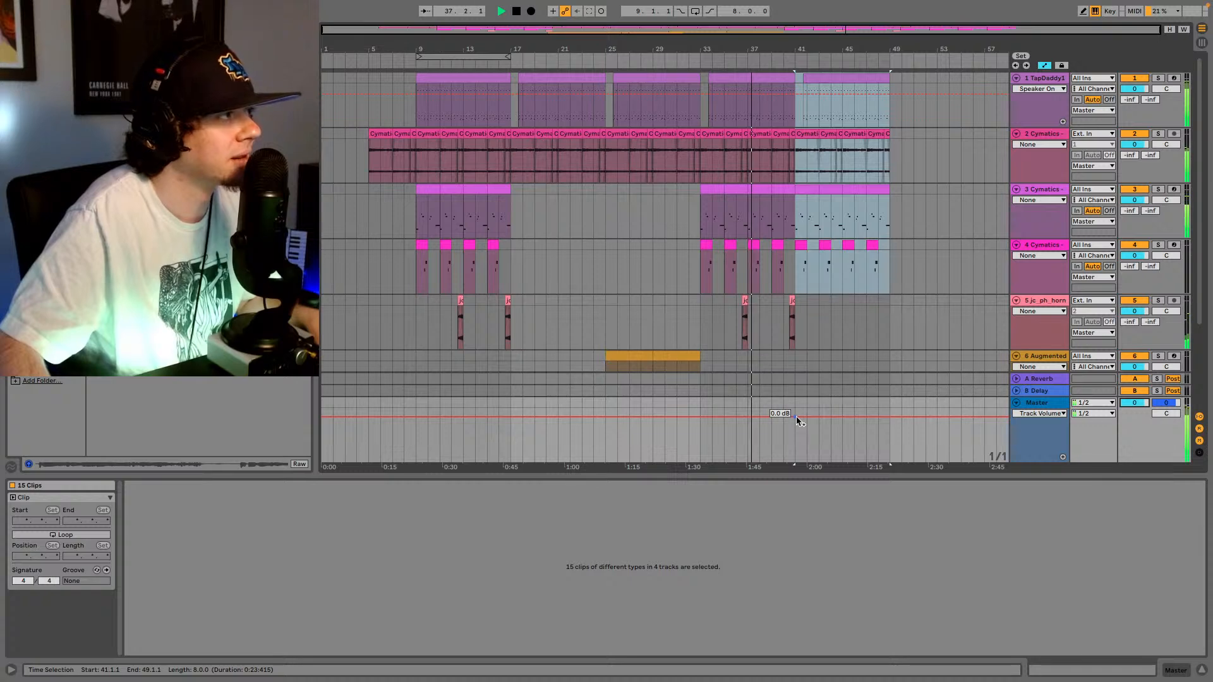
pyautogui.click(797, 422)
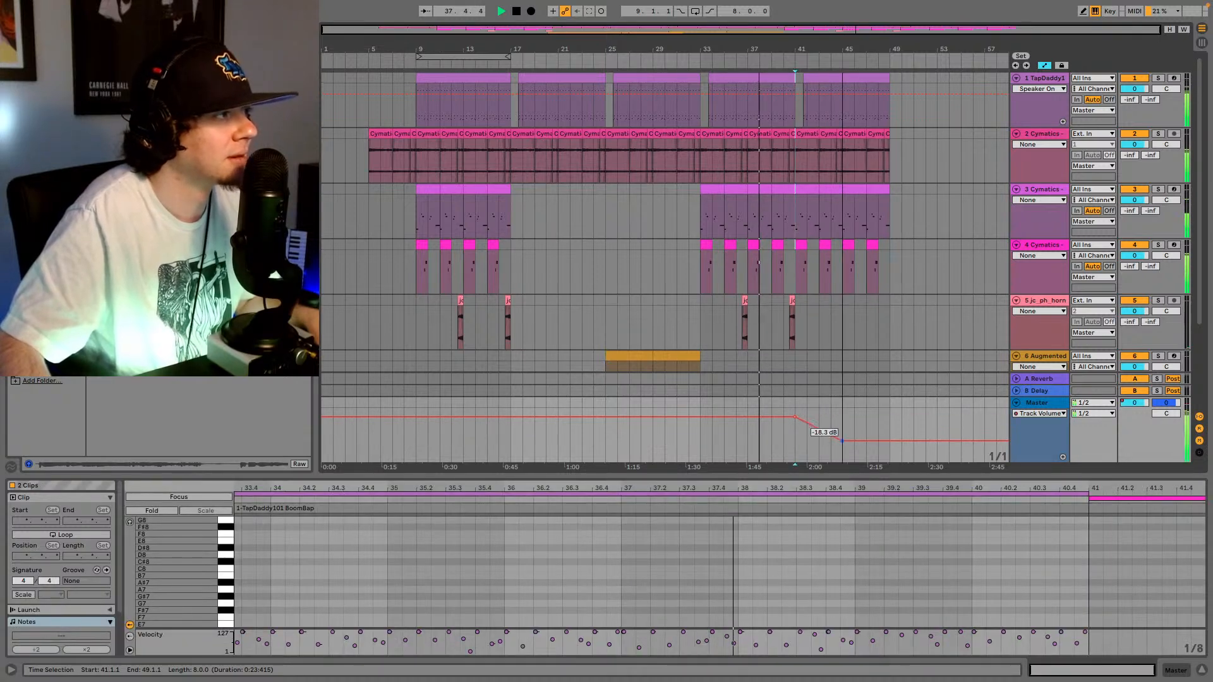
pyautogui.rightClick(838, 421)
pyautogui.click(843, 412)
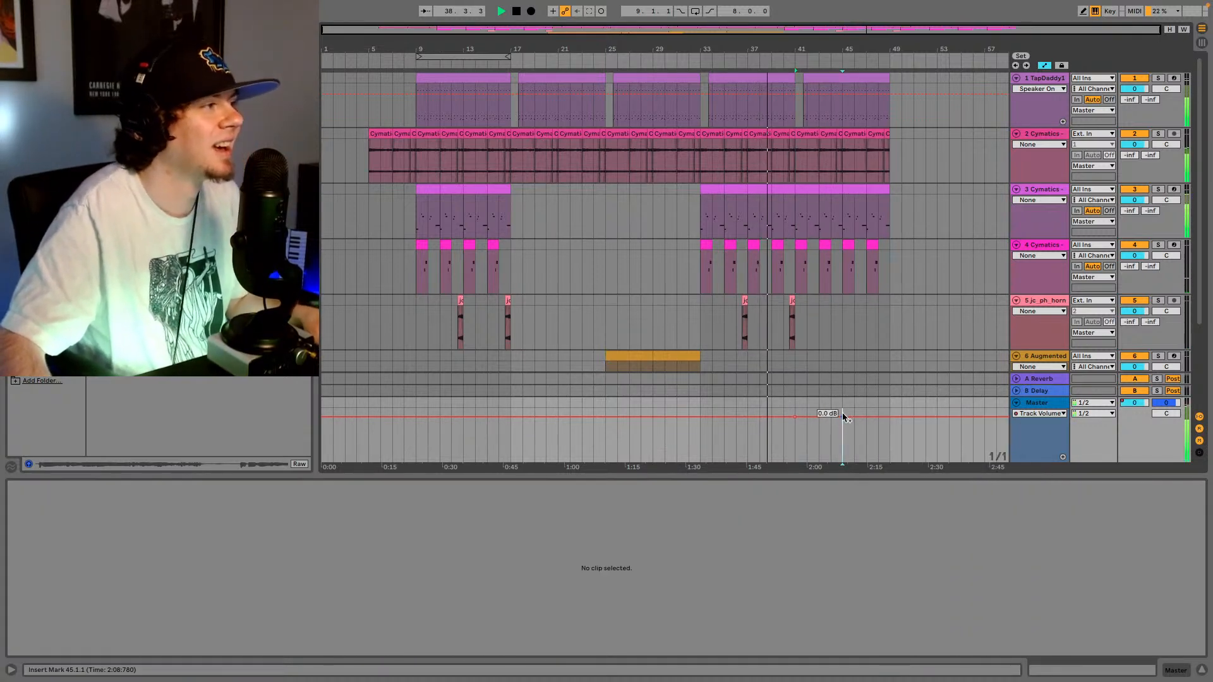
pyautogui.moveTo(842, 417); pyautogui.dragTo(842, 466)
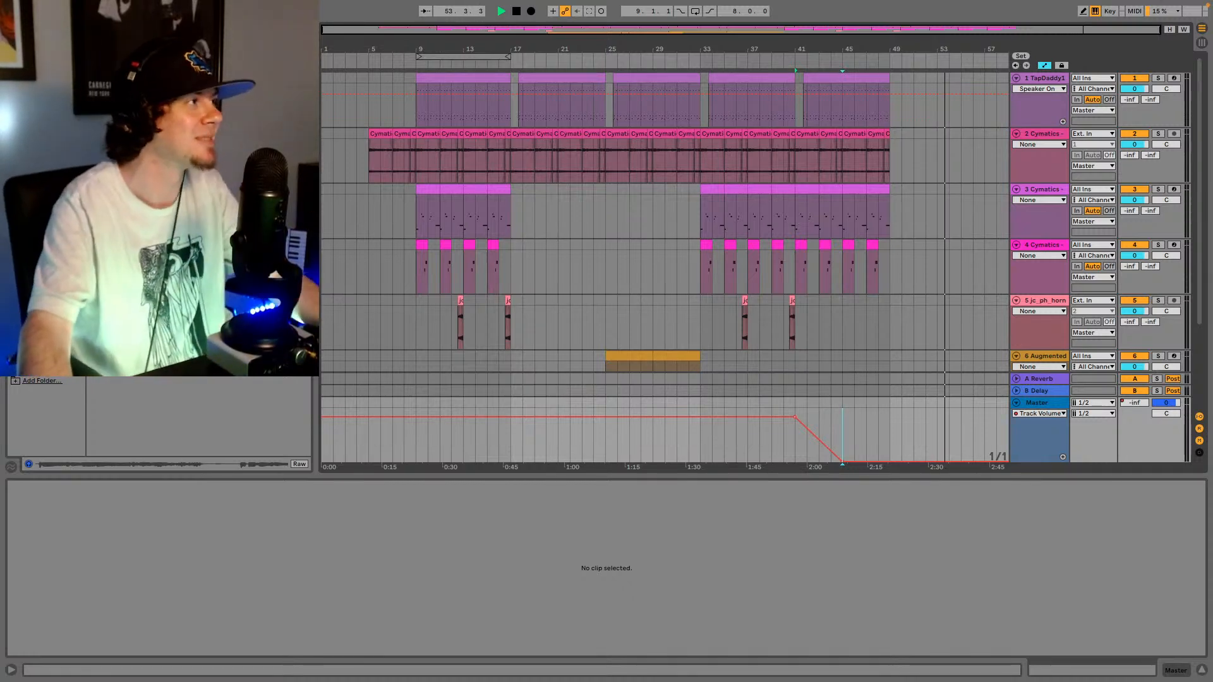
# - Play the arrangement from 5.1.1 and save the Live Set as Song932 in the Song13 Project
pyautogui.click(370, 175)
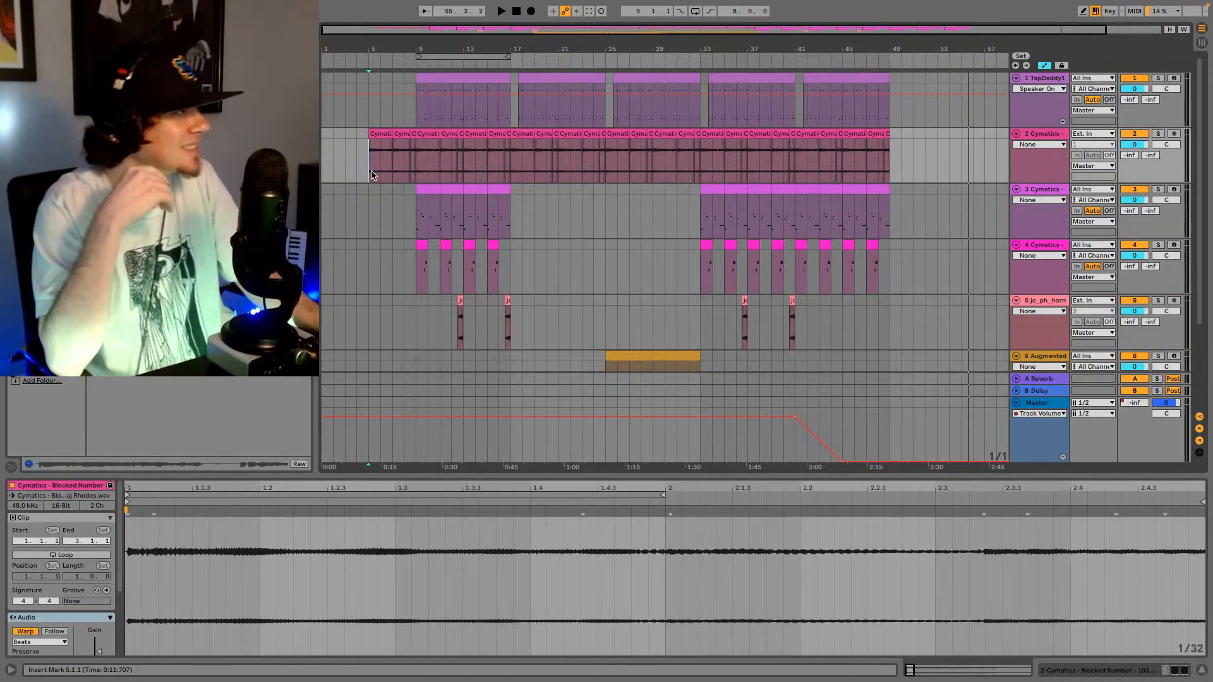
pyautogui.press('space')
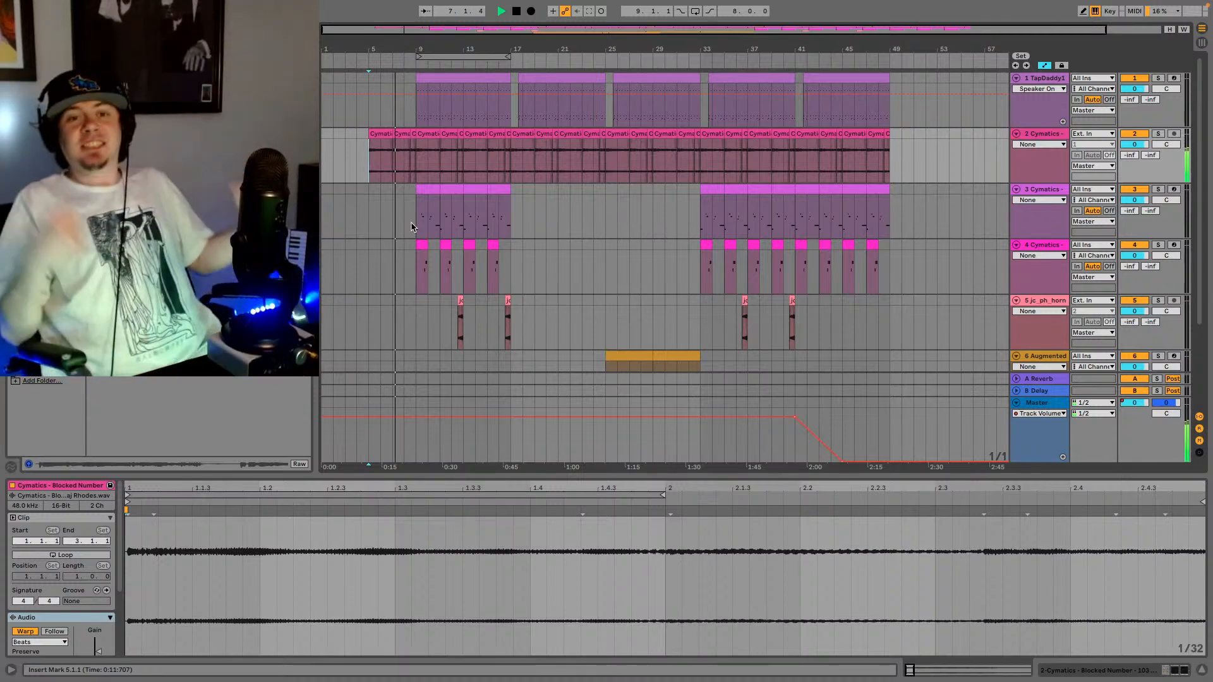
pyautogui.press('super+s')
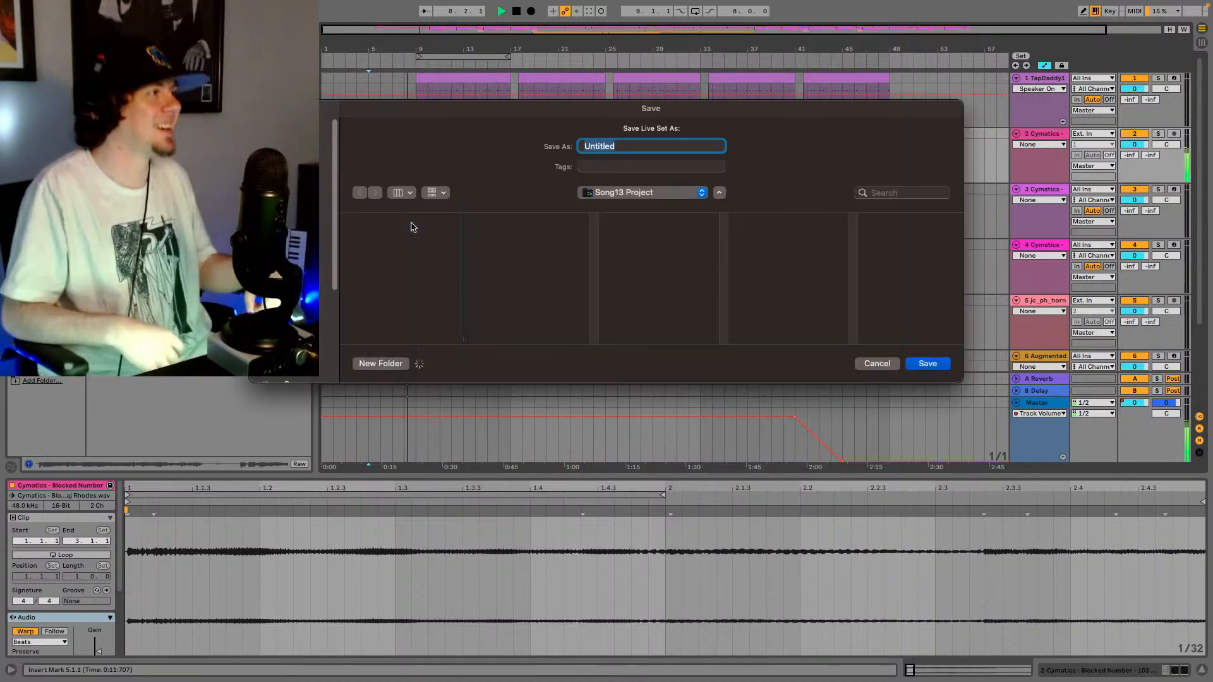
pyautogui.write('Son')
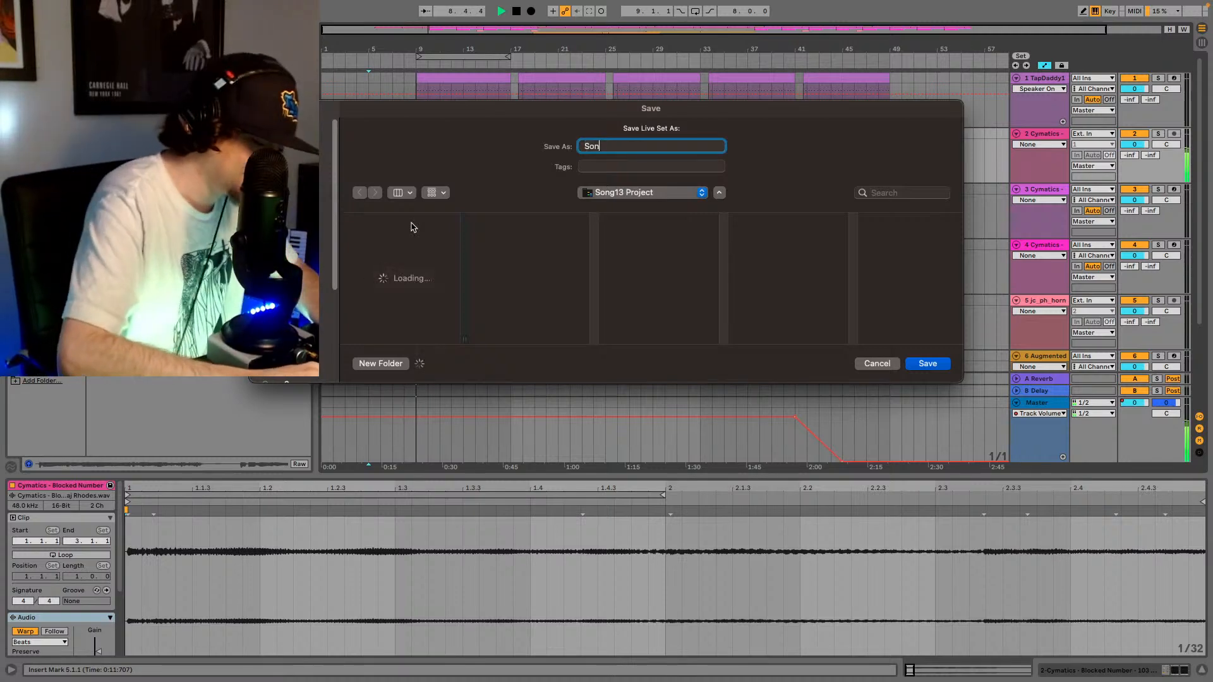
pyautogui.write('g932')
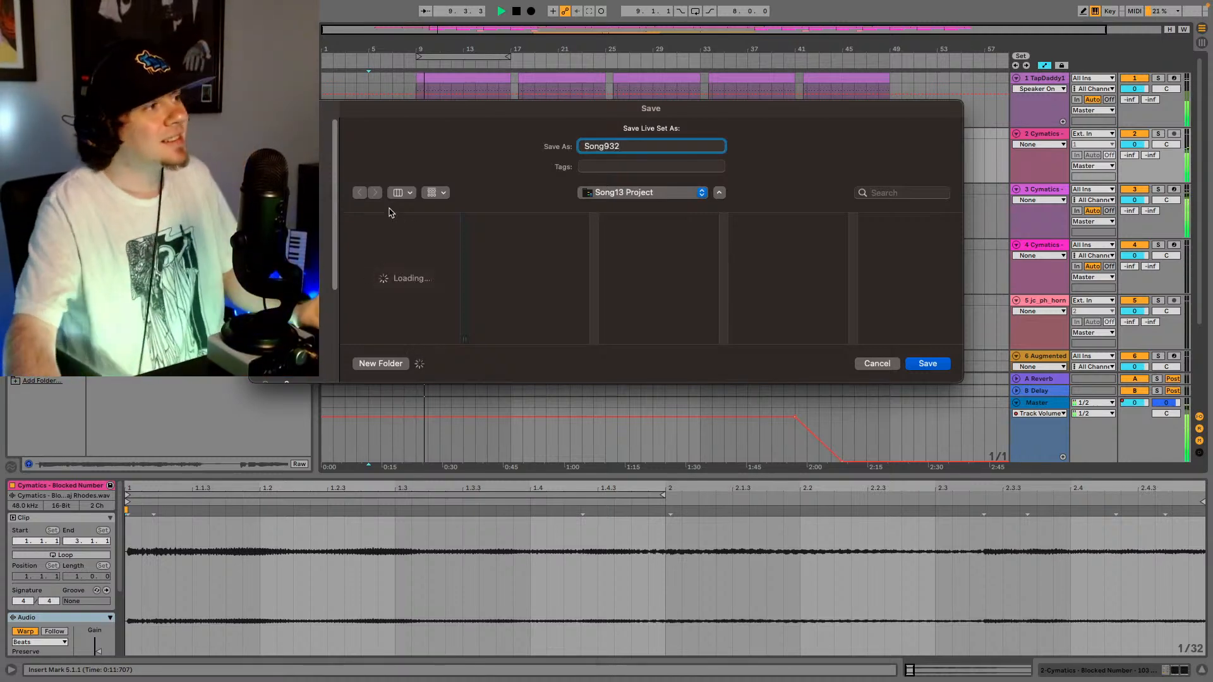
pyautogui.click(930, 364)
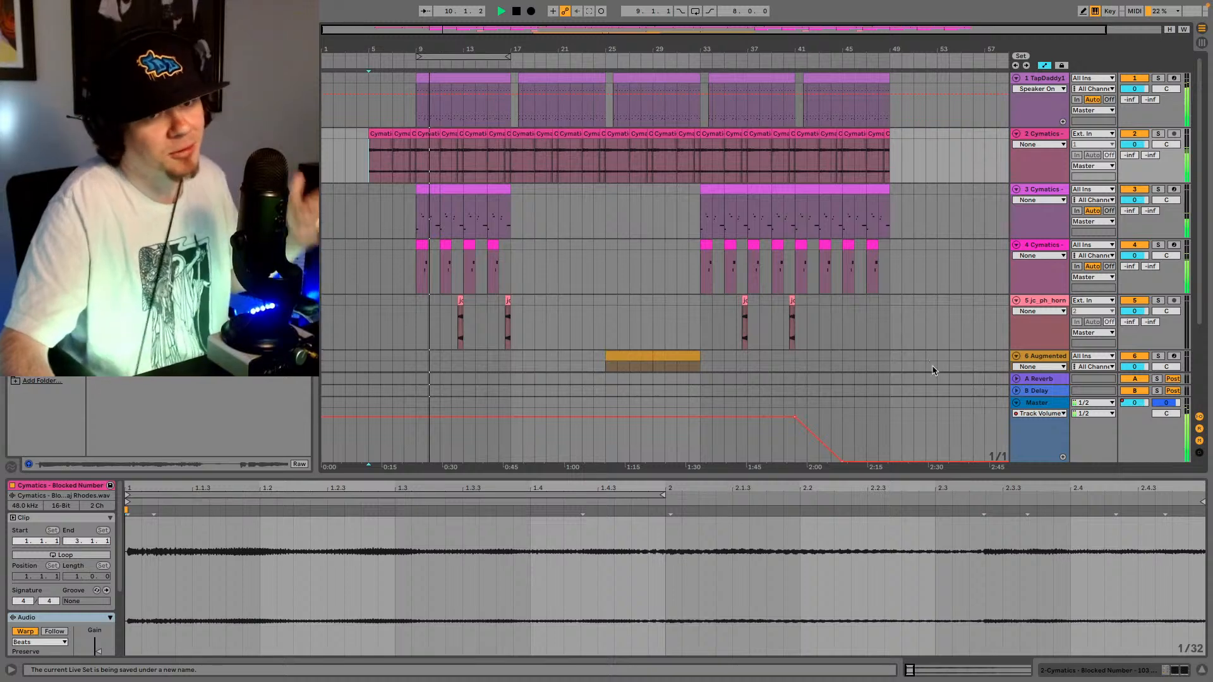
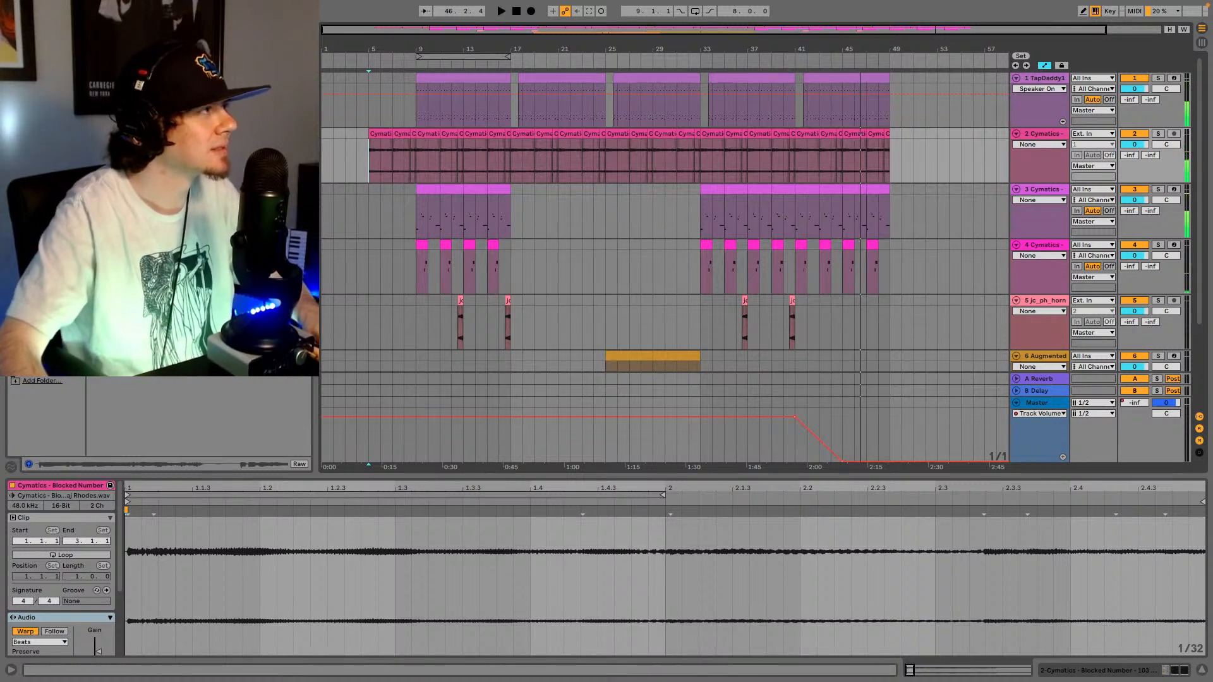
# - Open the recent set Song930 and play it from 1.1.1 while looking over its tracks
pyautogui.moveTo(76, 3)
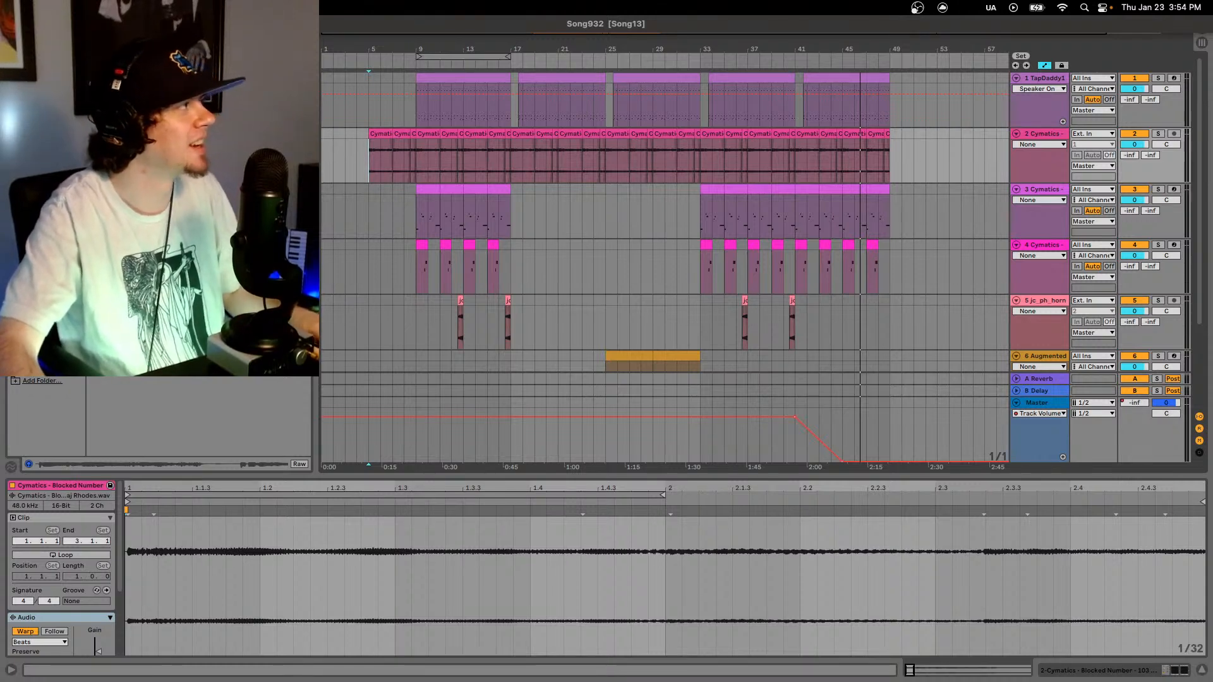
pyautogui.moveTo(114, 53)
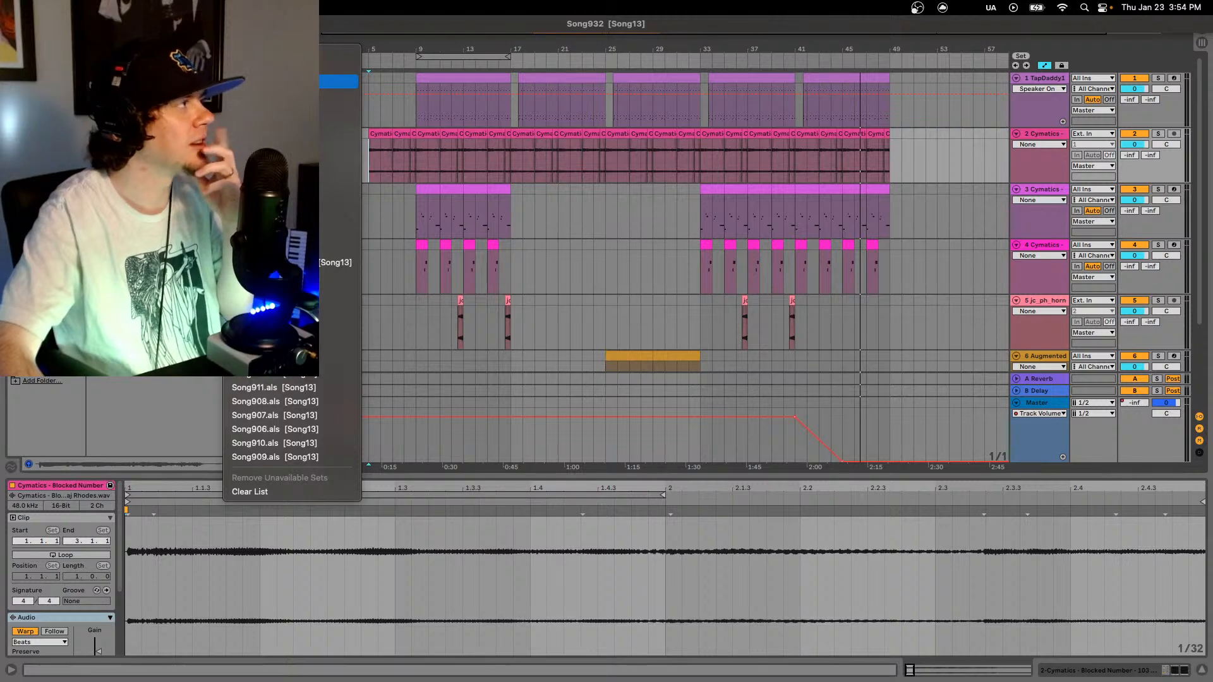
pyautogui.click(338, 82)
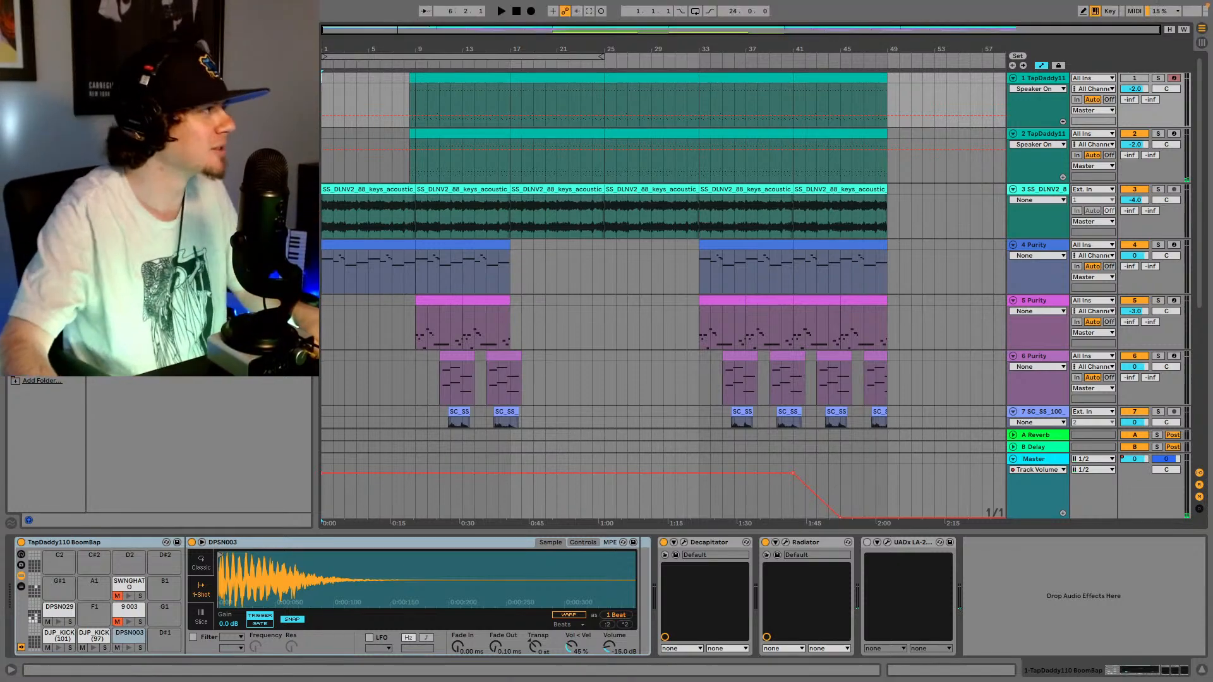
pyautogui.click(324, 226)
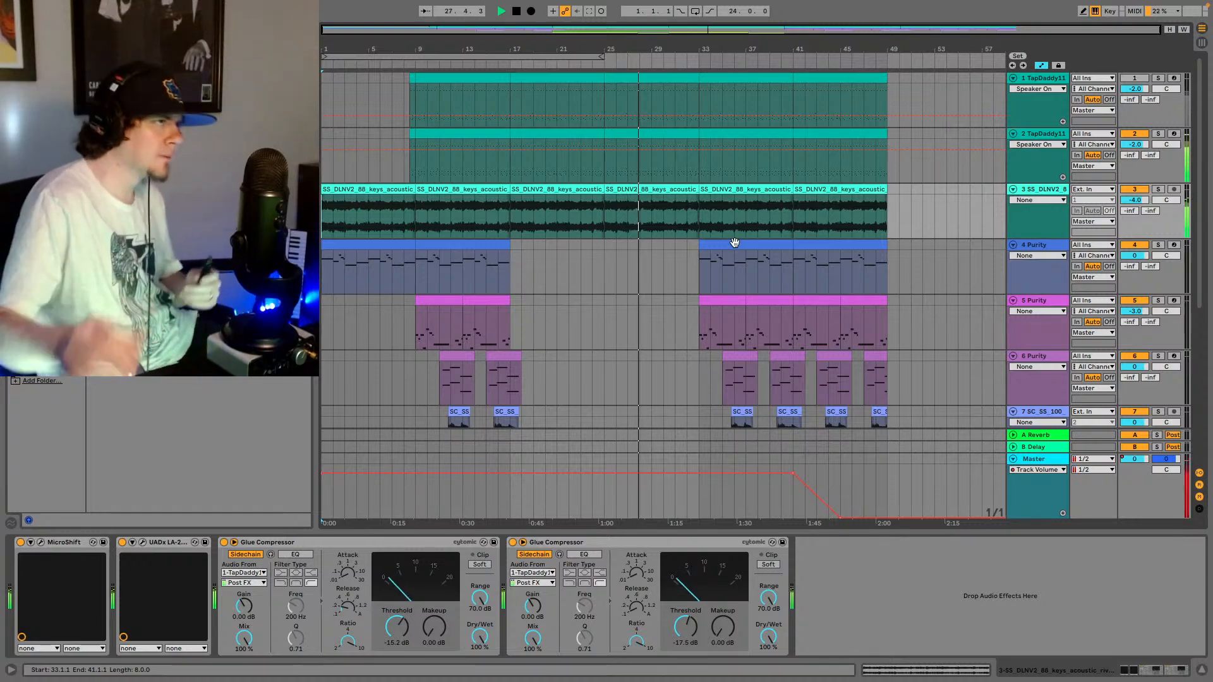
pyautogui.scroll(-3, 646, 278)
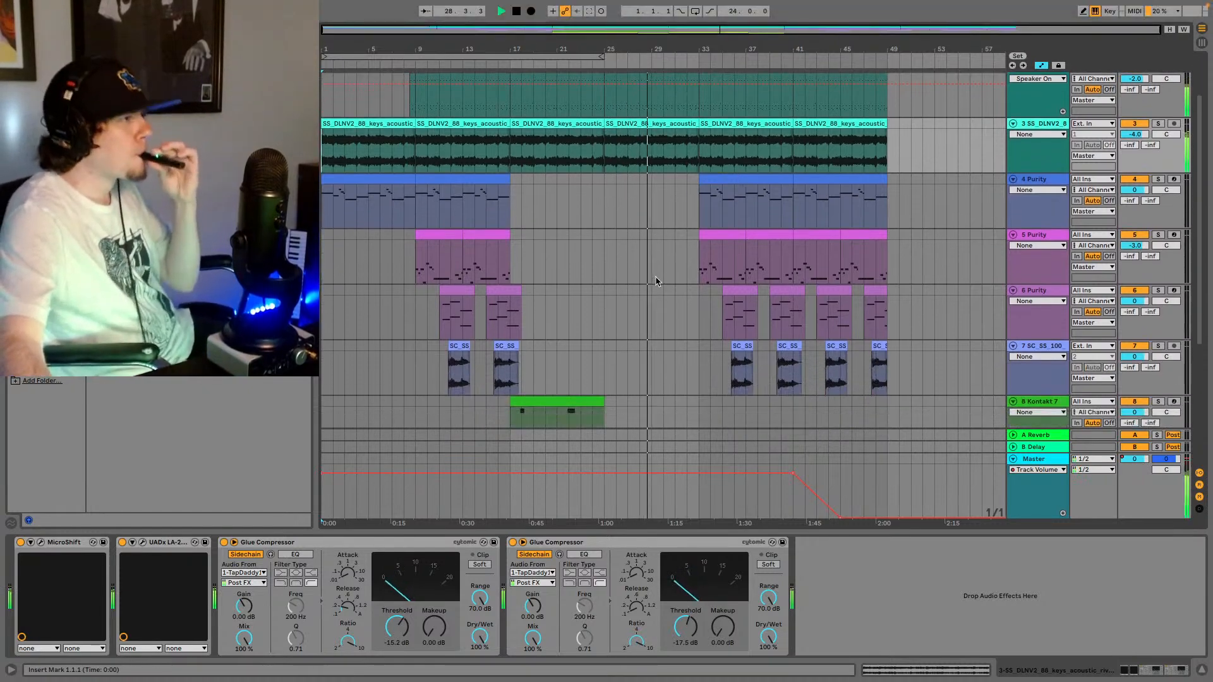
pyautogui.scroll(-5, 660, 289)
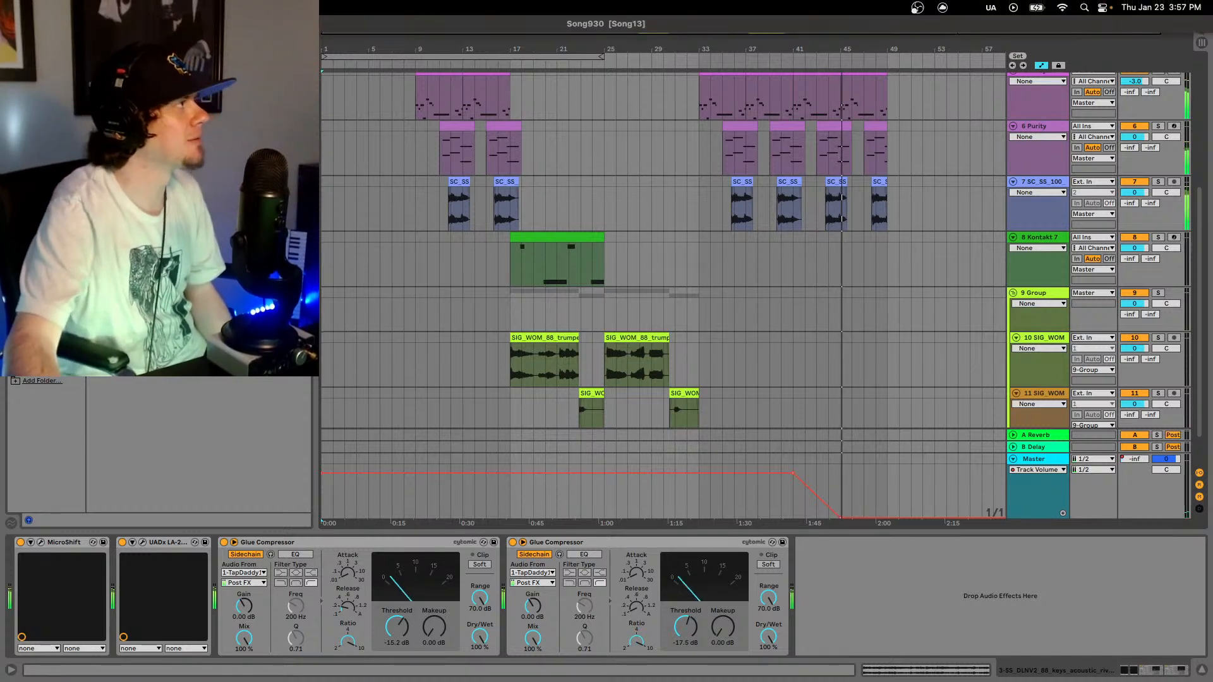
# - Open the recent set Song931, accepting that audio playback stops
pyautogui.click(63, 8)
pyautogui.moveTo(126, 50)
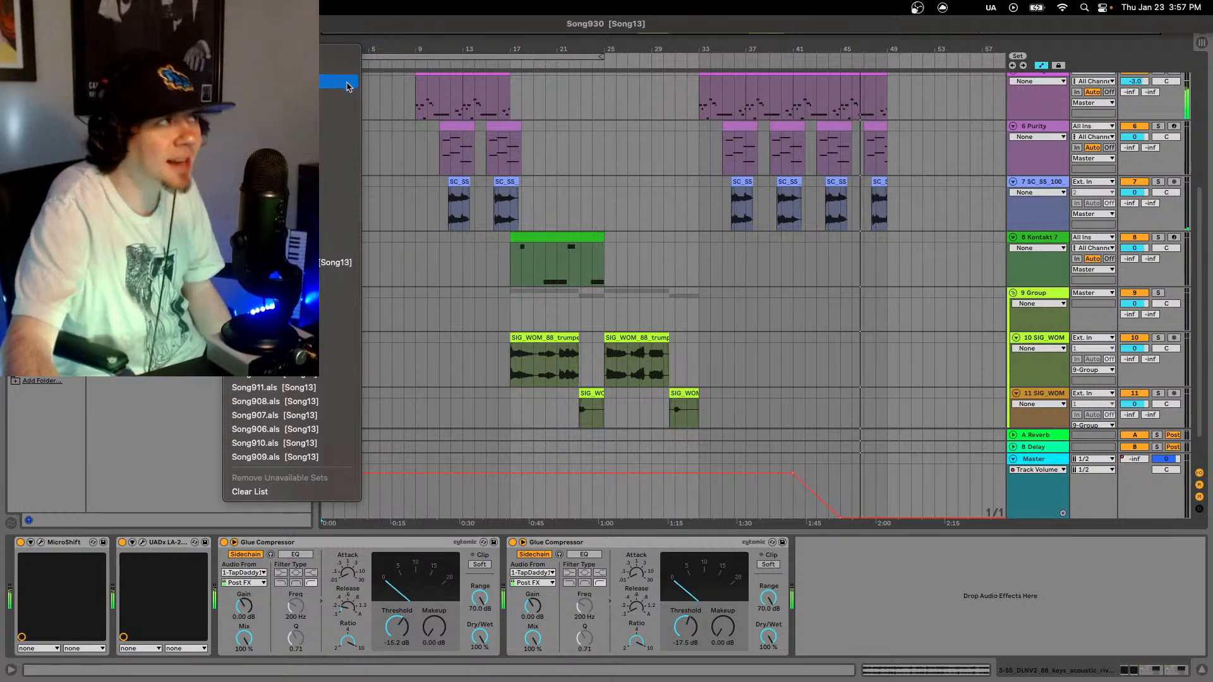
pyautogui.click(338, 82)
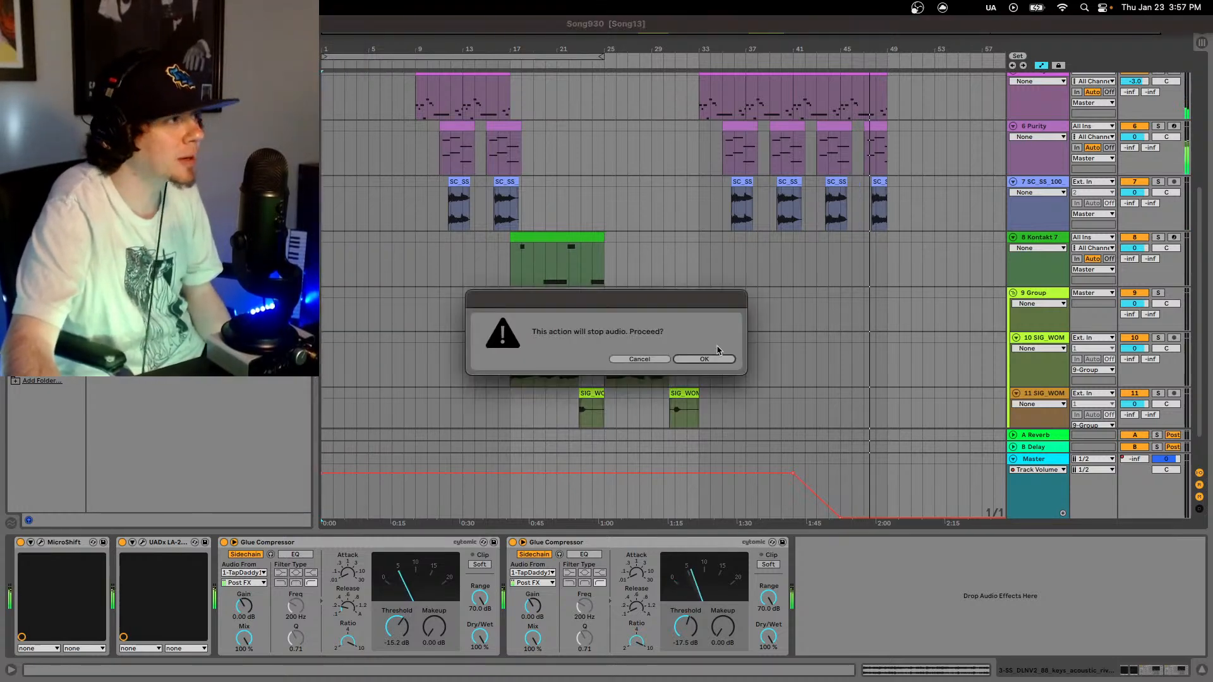
pyautogui.click(713, 355)
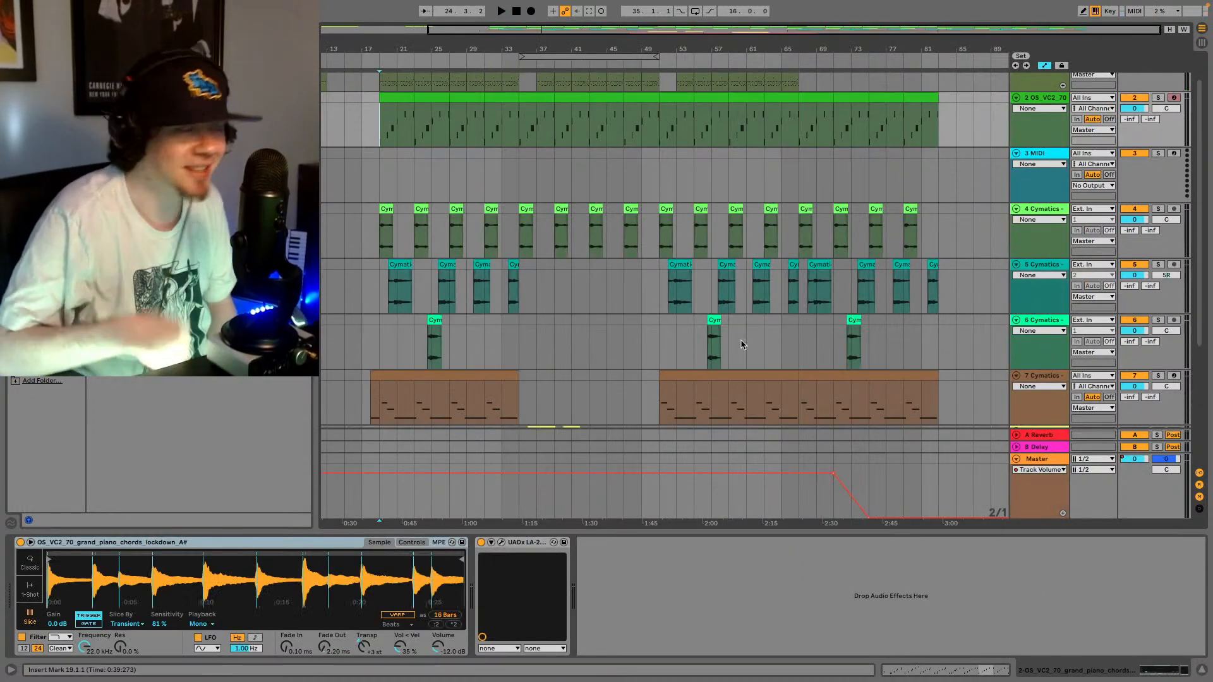
# - Look over all the tracks of Song931 with the whole arrangement in view and play it from 19.1.1
pyautogui.scroll(2, 456, 175)
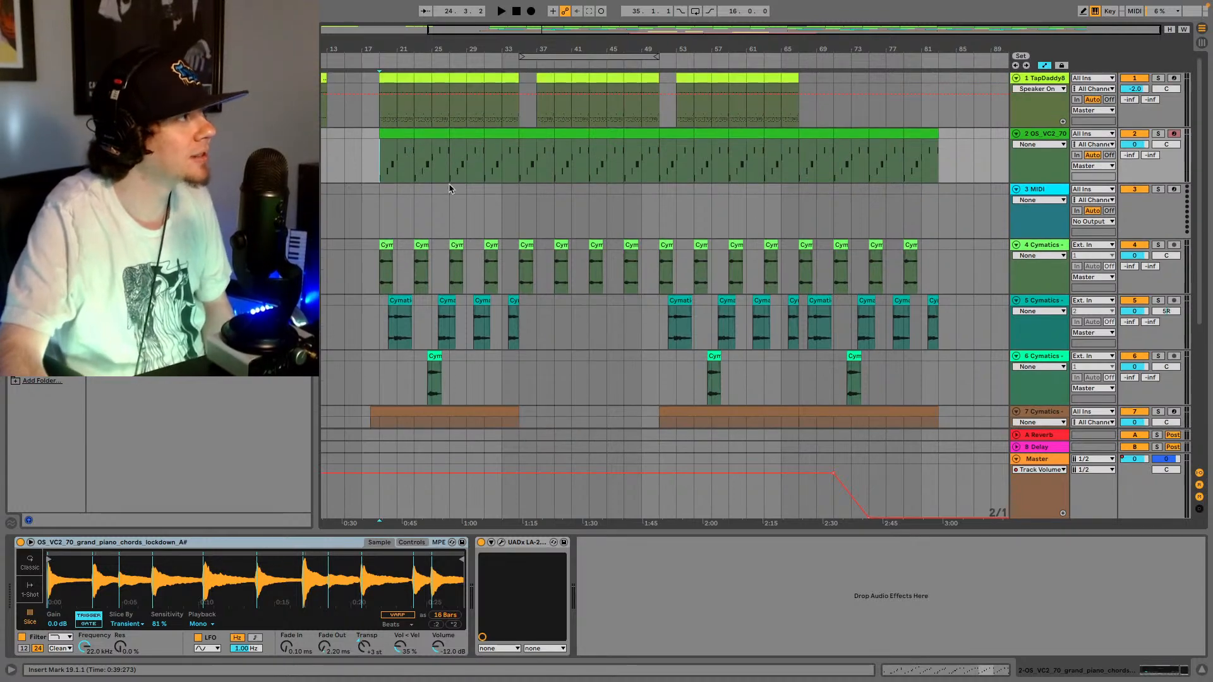
pyautogui.scroll(-10, 449, 188)
pyautogui.scroll(9, 449, 199)
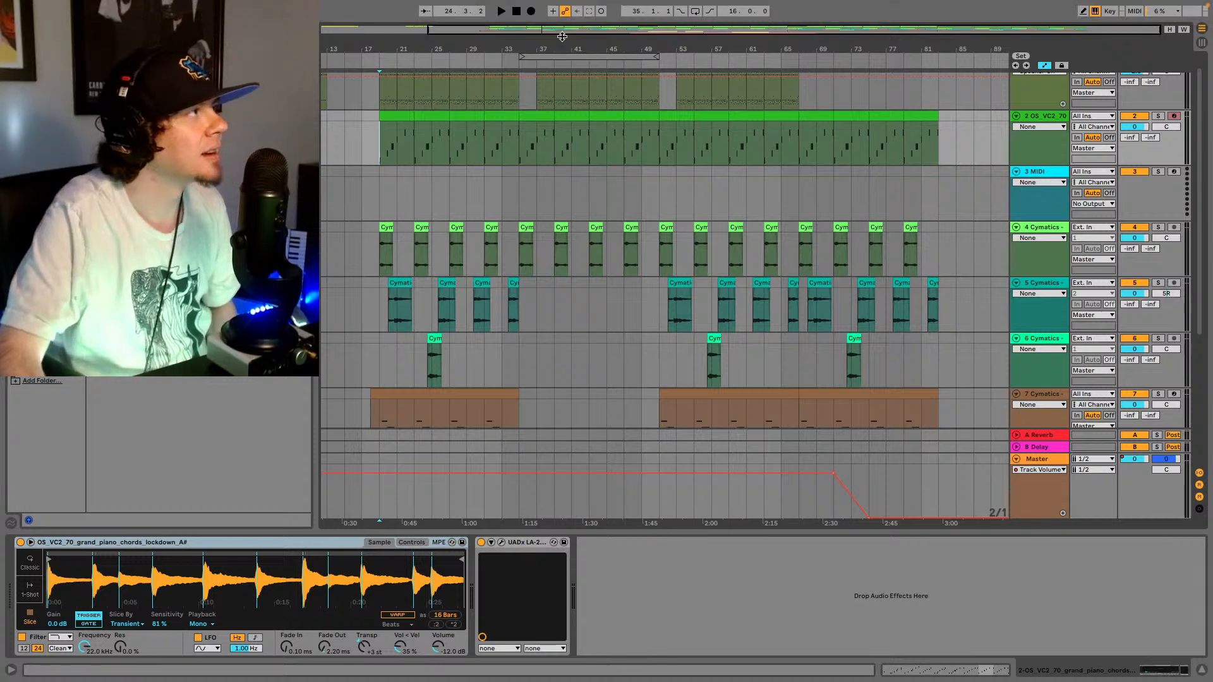
pyautogui.moveTo(564, 30); pyautogui.dragTo(564, 22)
pyautogui.scroll(1, 582, 277)
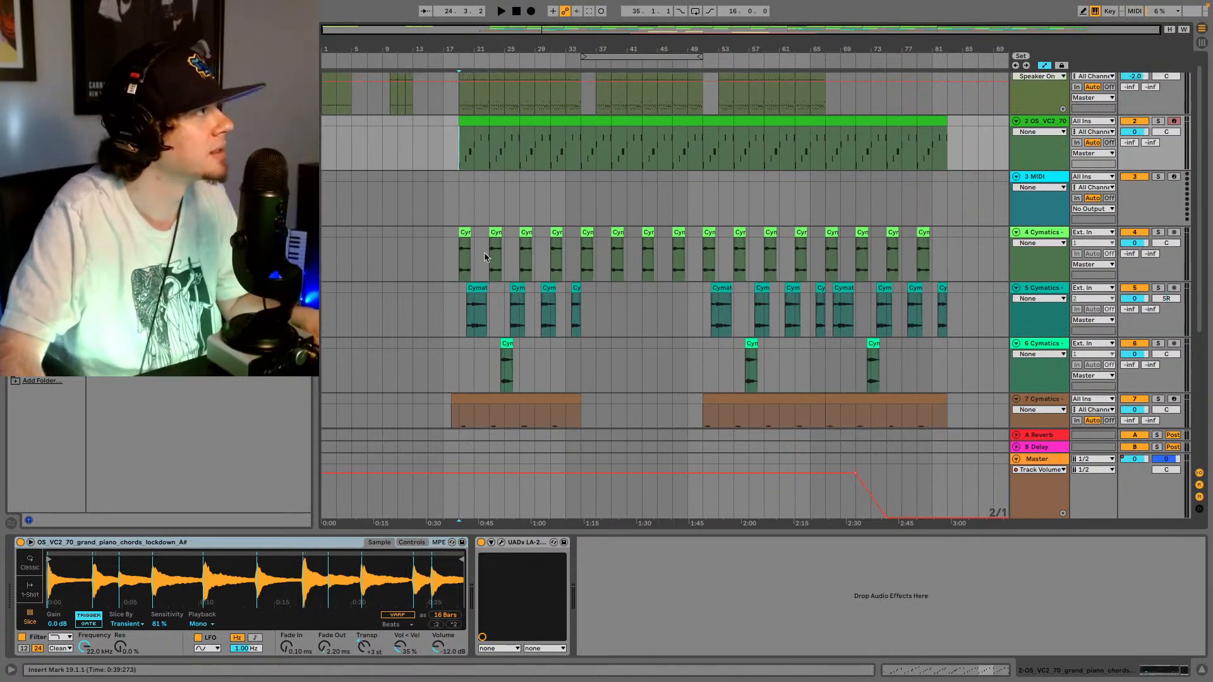
pyautogui.scroll(-4, 582, 276)
pyautogui.press('space')
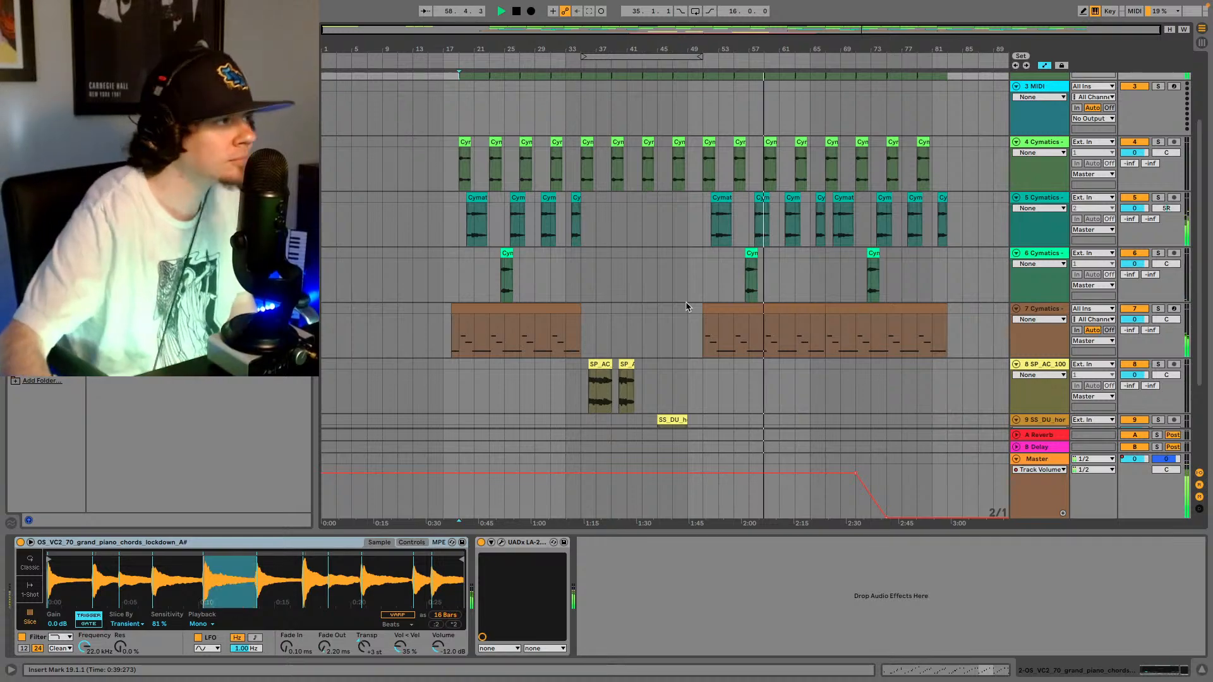
# - Select a two-bar section of the last TapDaddy drum block during playback and show the clip's notes
pyautogui.scroll(3, 695, 284)
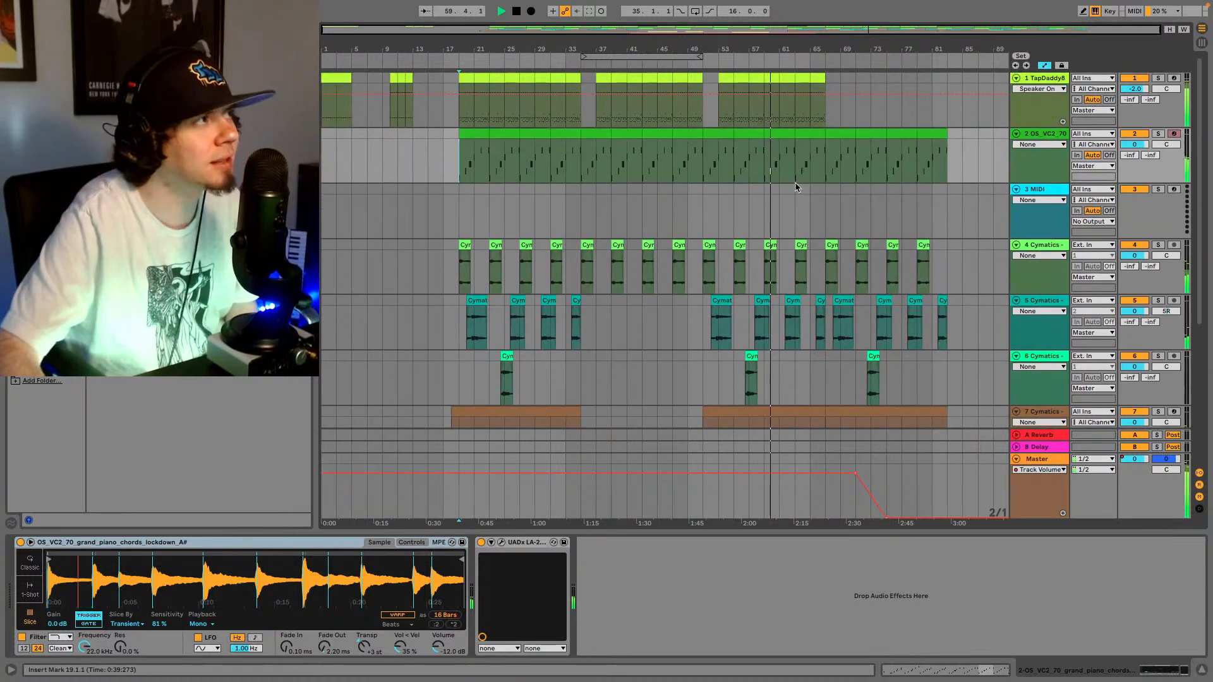
pyautogui.moveTo(767, 92); pyautogui.dragTo(778, 95)
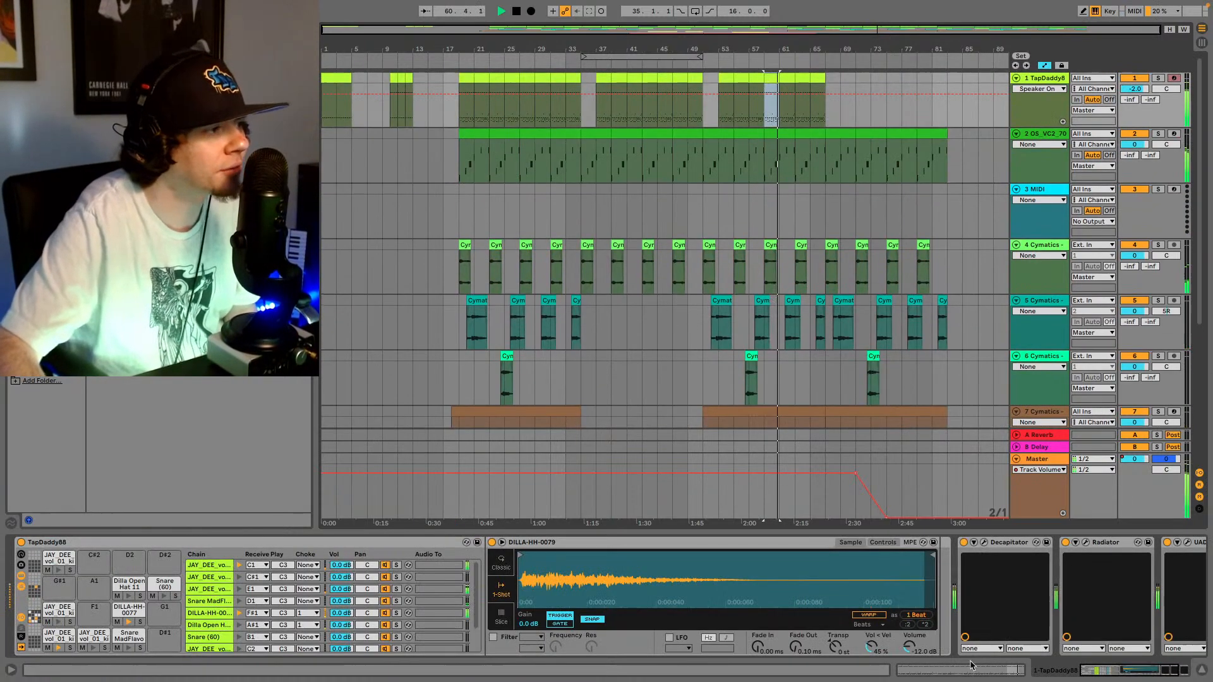
pyautogui.hotkey('shift', 'Tab')
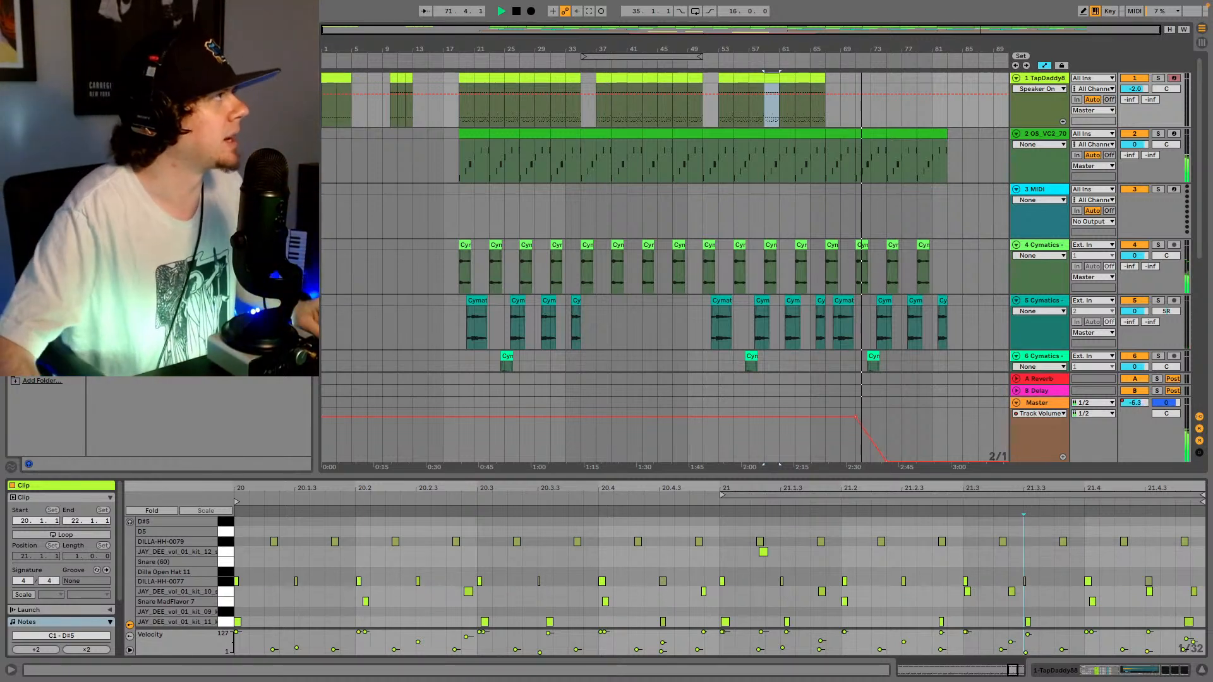
# - Reopen the recent set Song932 and play it from 5.1.1
pyautogui.click(71, 8)
pyautogui.moveTo(126, 53)
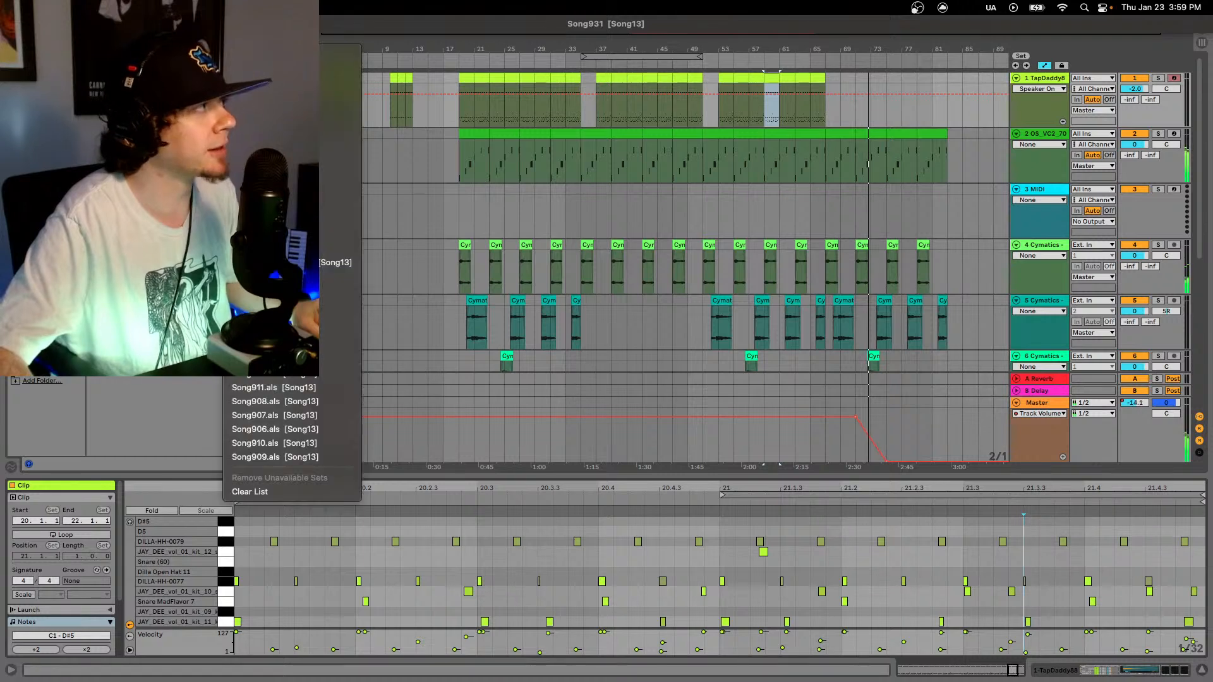
pyautogui.click(323, 81)
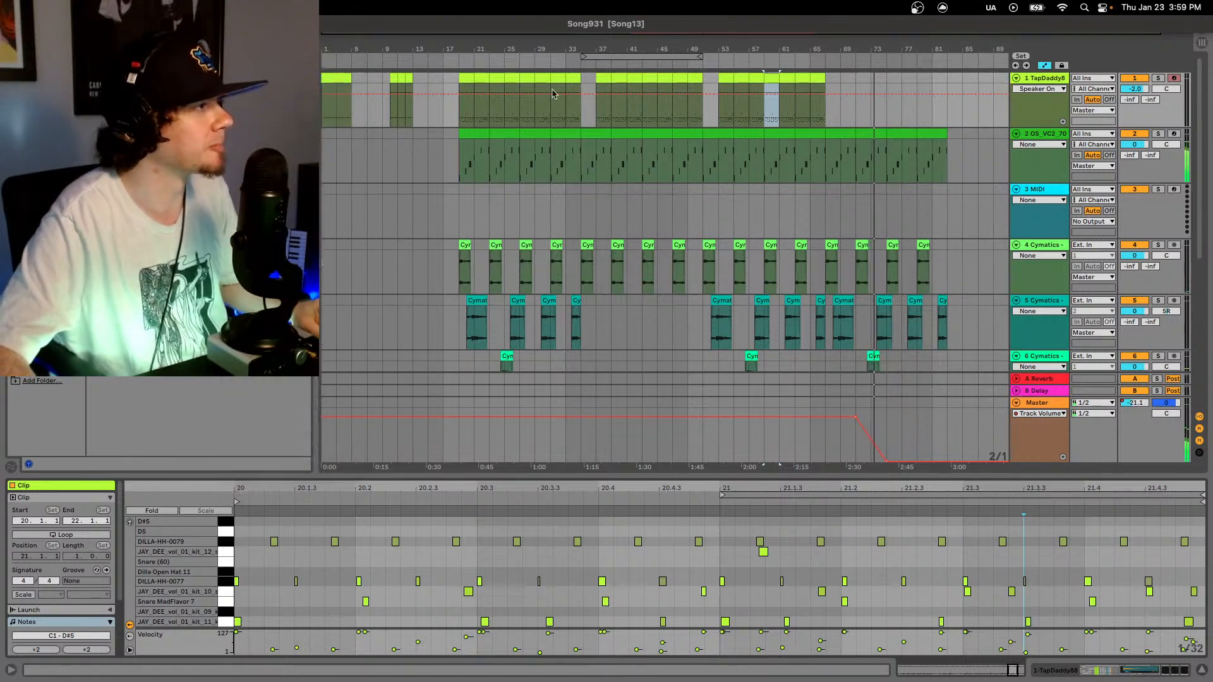
pyautogui.click(719, 360)
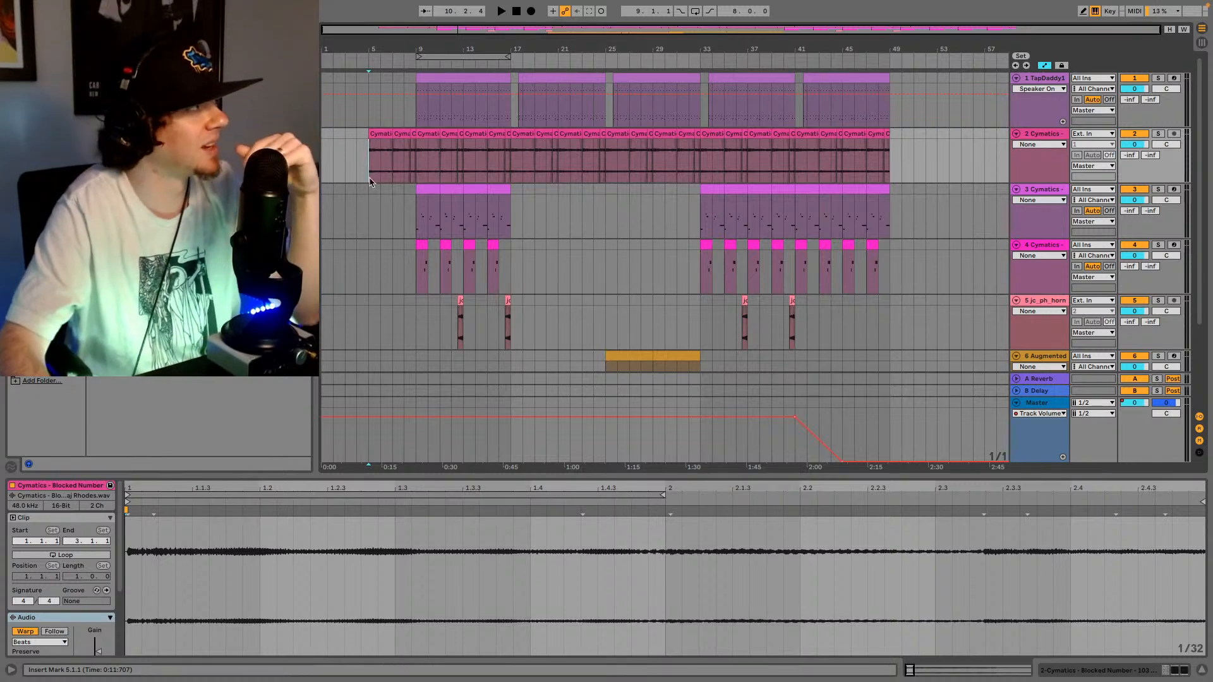
pyautogui.press('space')
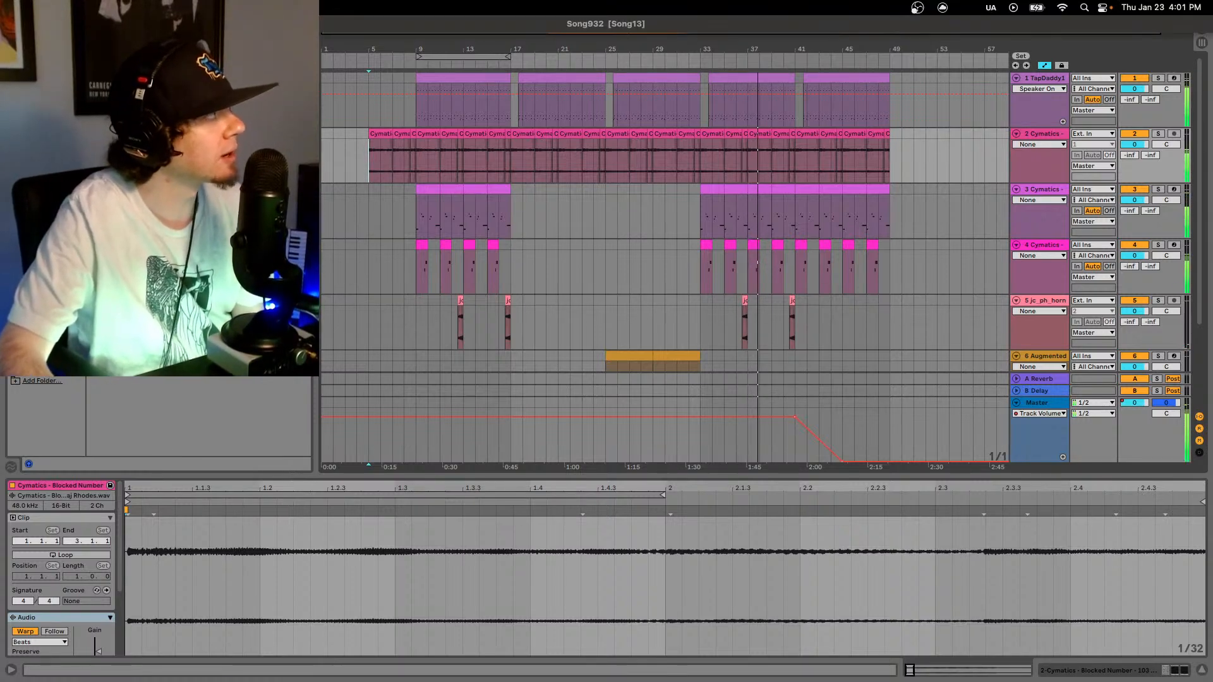
# - Switch to Spotify, look over the TapDaddy artist page and open the Serendipity EP
pyautogui.moveTo(1068, 24)
pyautogui.mouseDown()
pyautogui.moveTo(1066, 60)
pyautogui.moveTo(1080, 64)
pyautogui.moveTo(1061, 47)
pyautogui.mouseUp()
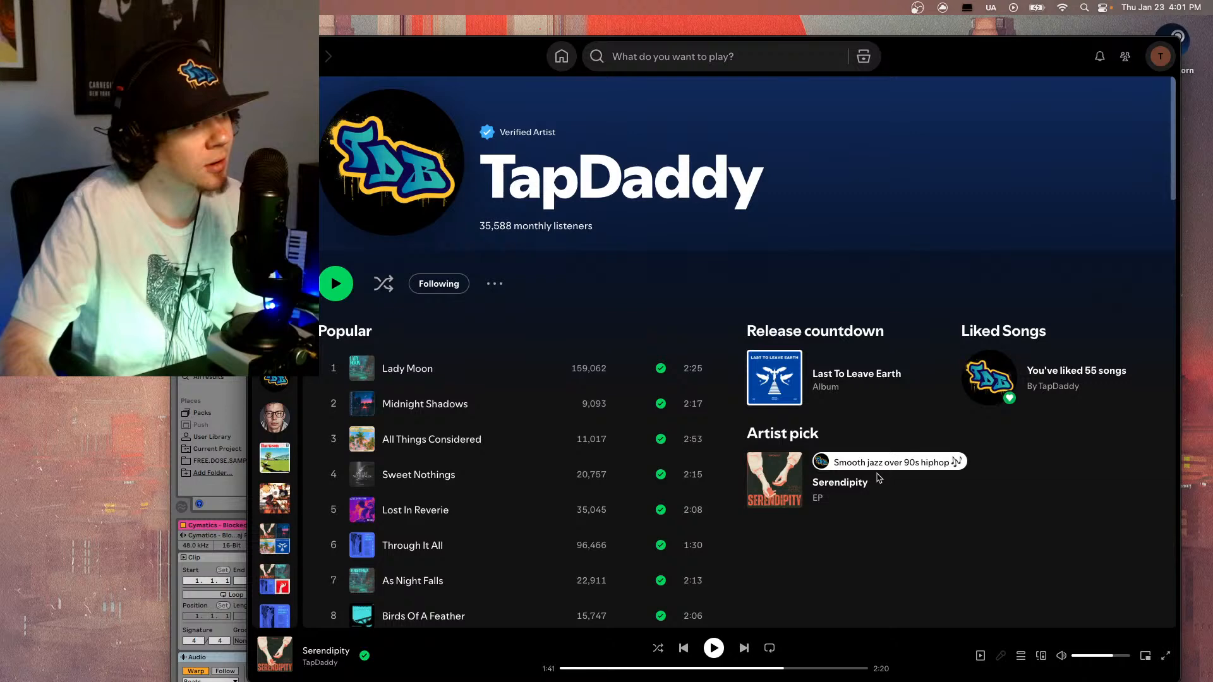
pyautogui.scroll(-2, 877, 478)
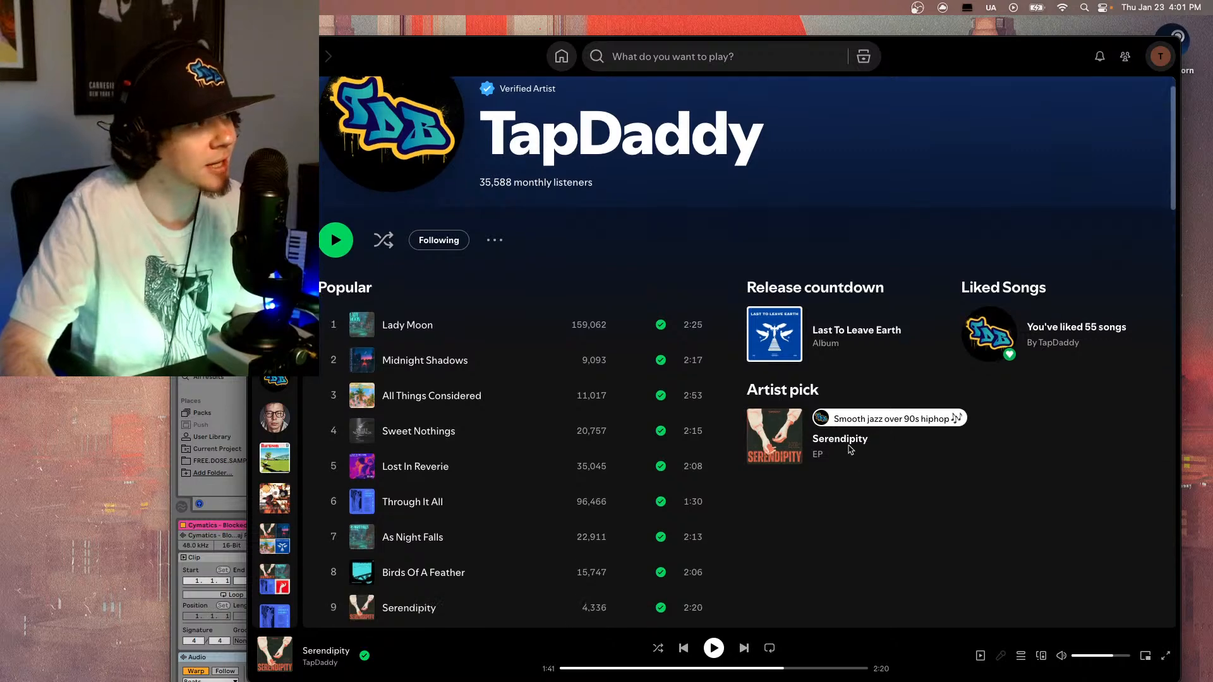
pyautogui.scroll(-3, 850, 450)
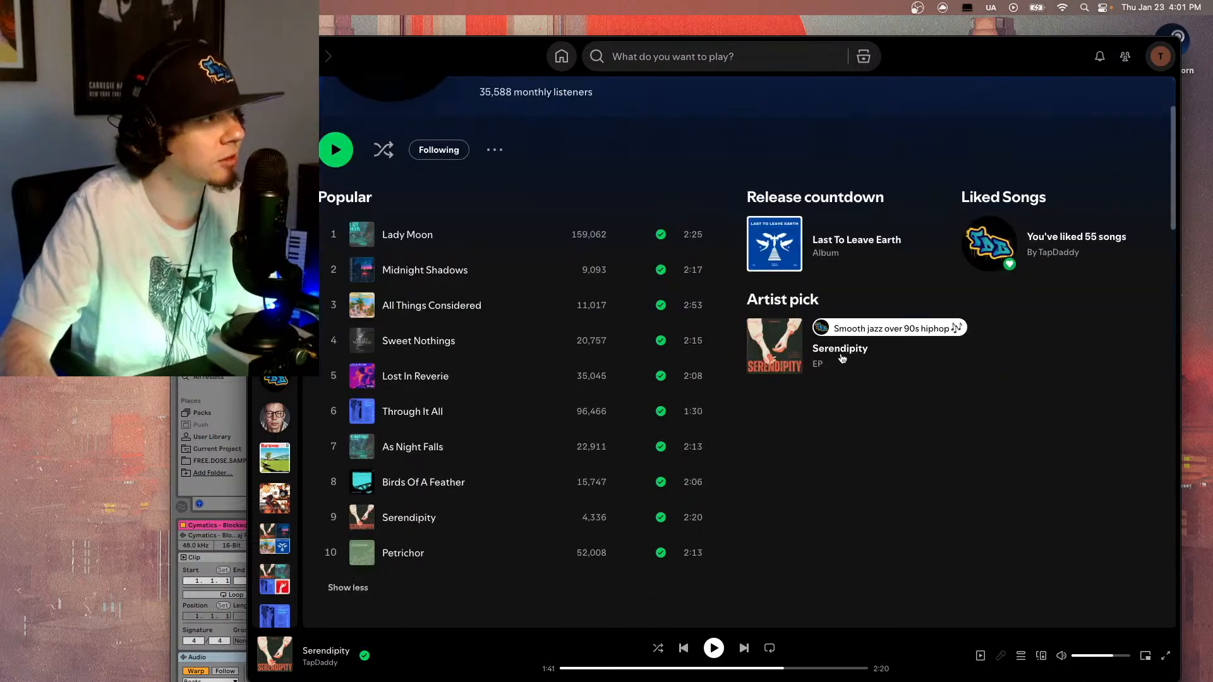
pyautogui.scroll(5, 842, 359)
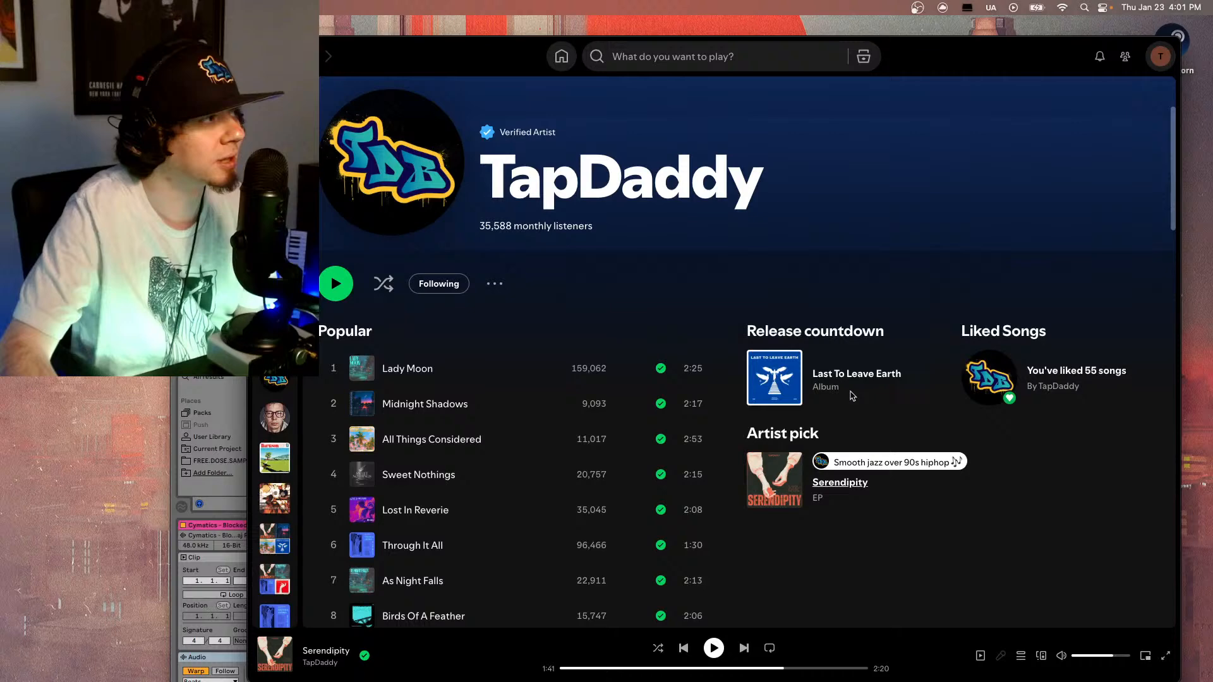
pyautogui.click(857, 481)
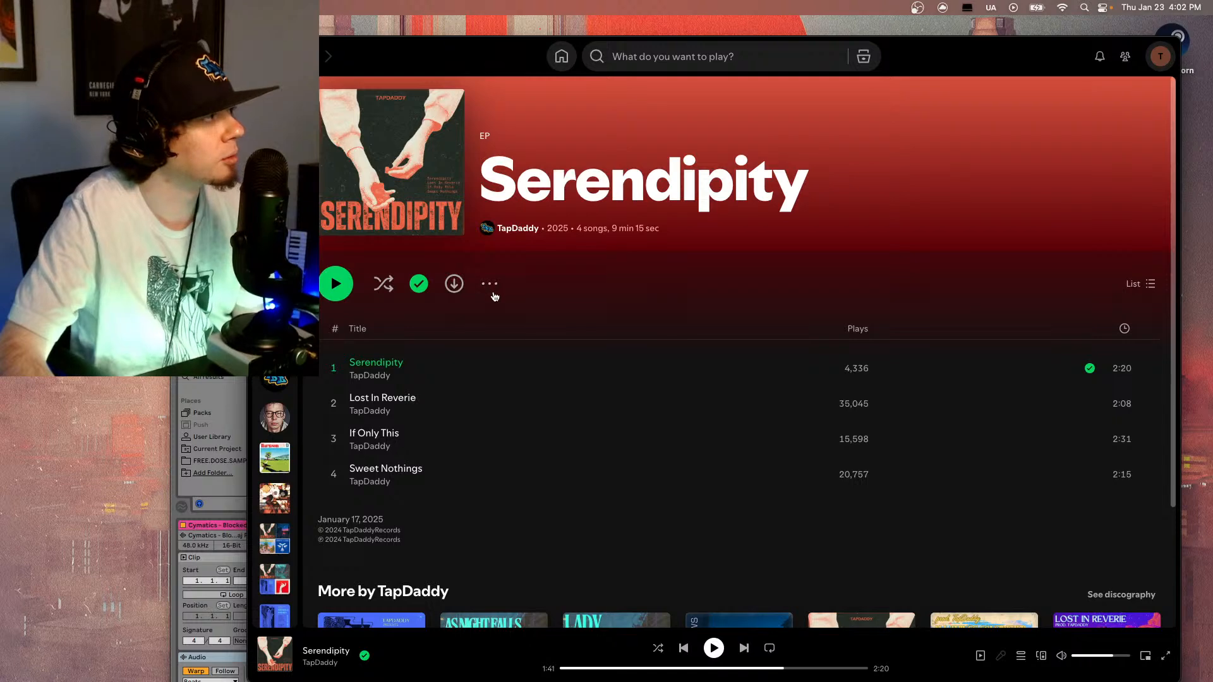
# - Copy the share link of the Serendipity EP
pyautogui.click(480, 287)
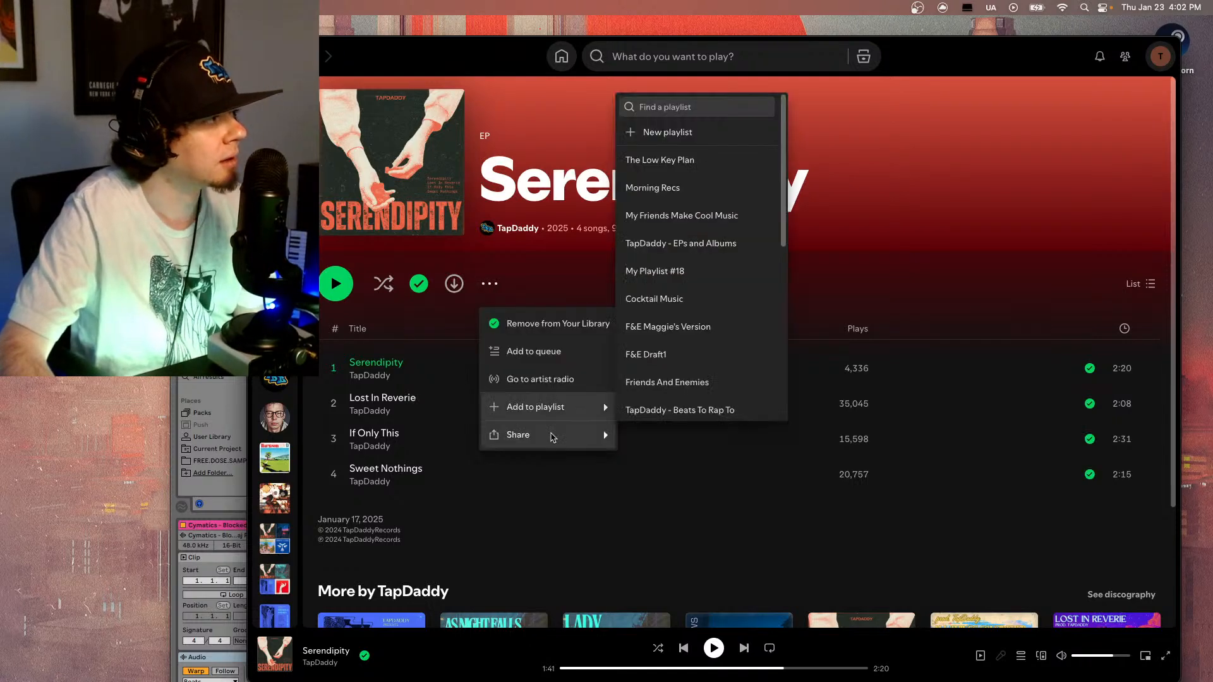
pyautogui.moveTo(590, 435)
pyautogui.click(645, 439)
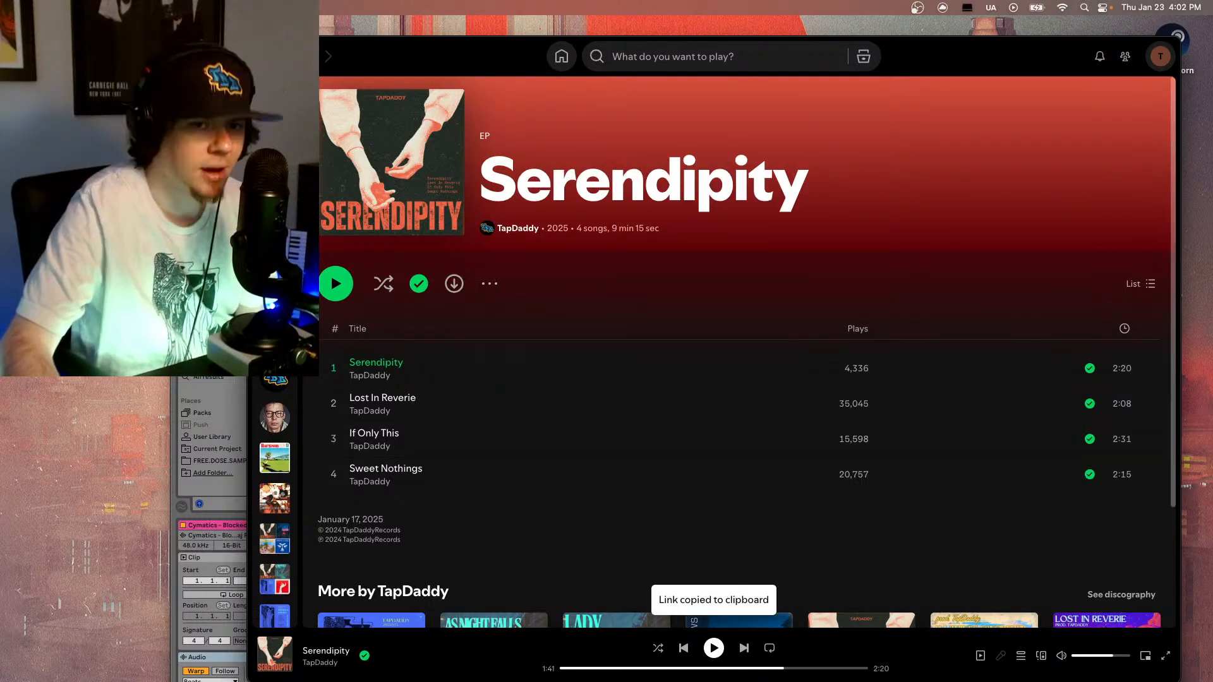